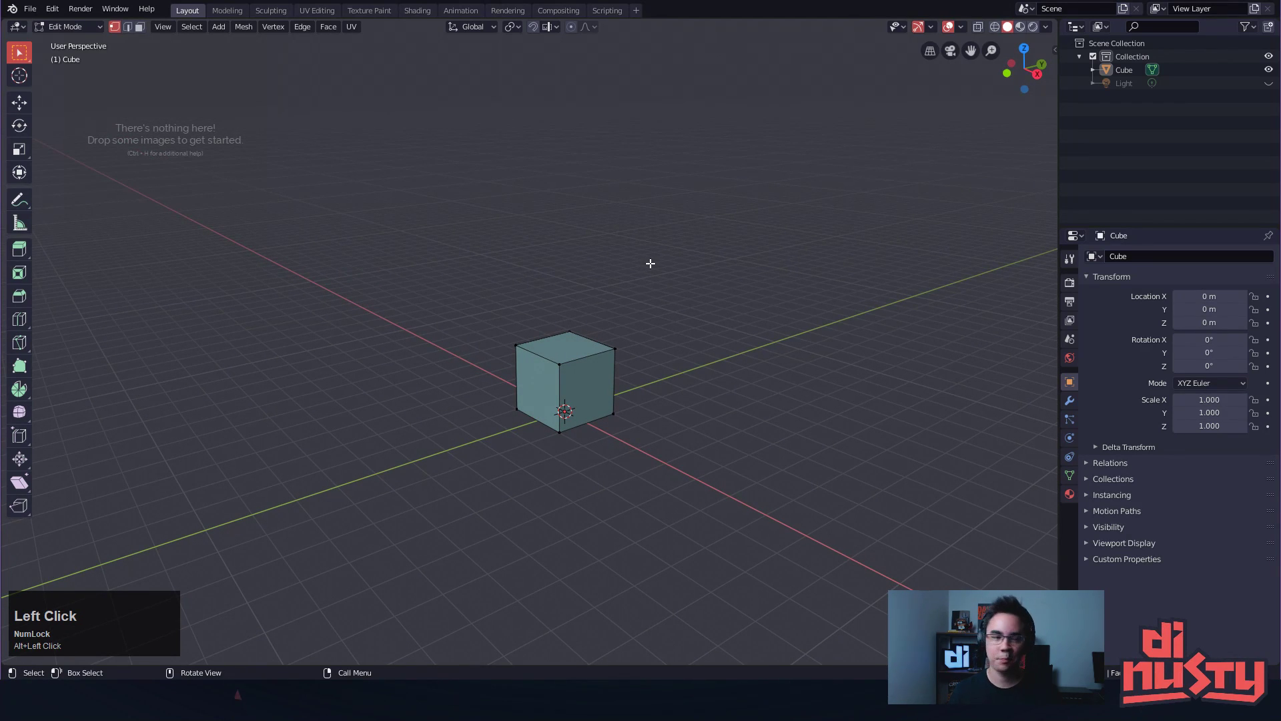
Switch to the Empire Challenges Notion page in the browser and read the No Mans Sky Biomes Challenge introduction
{"action": "left_click_drag", "start_coordinate": [541, 251], "coordinate": [367, 288], "text": "alt+shift"}
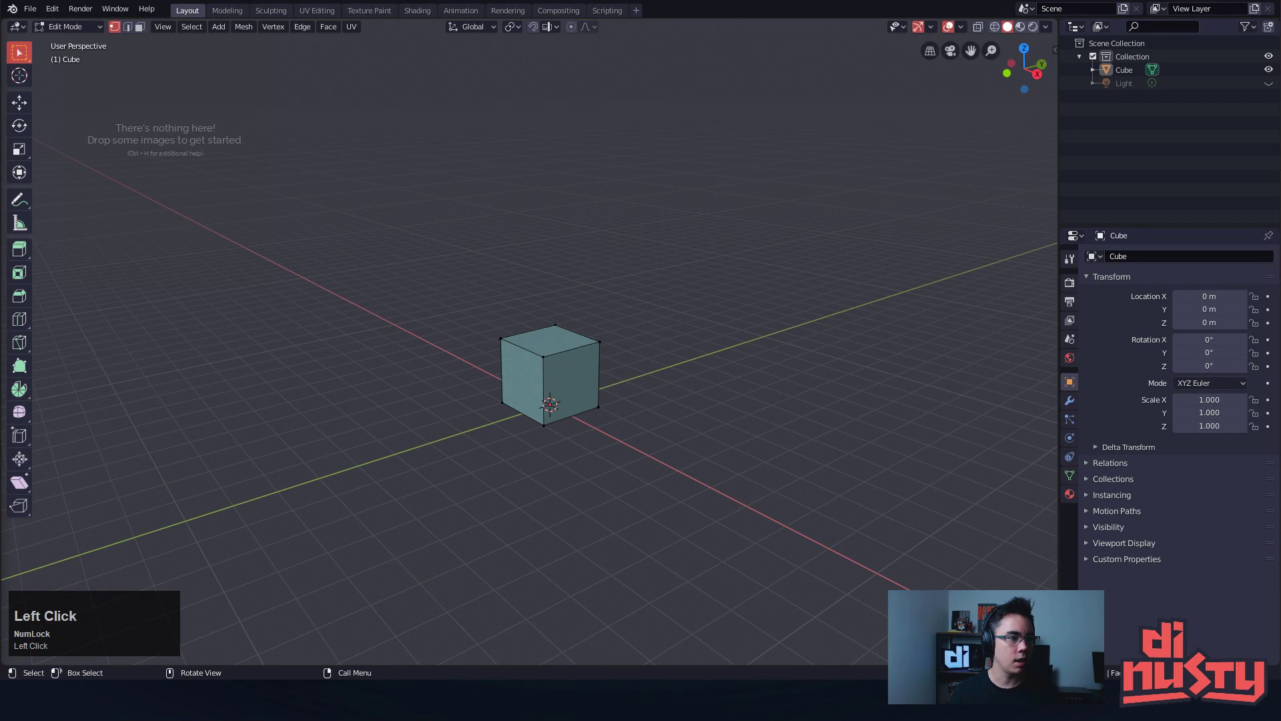
{"action": "left_click_drag", "start_coordinate": [0, 70], "coordinate": [819, 66]}
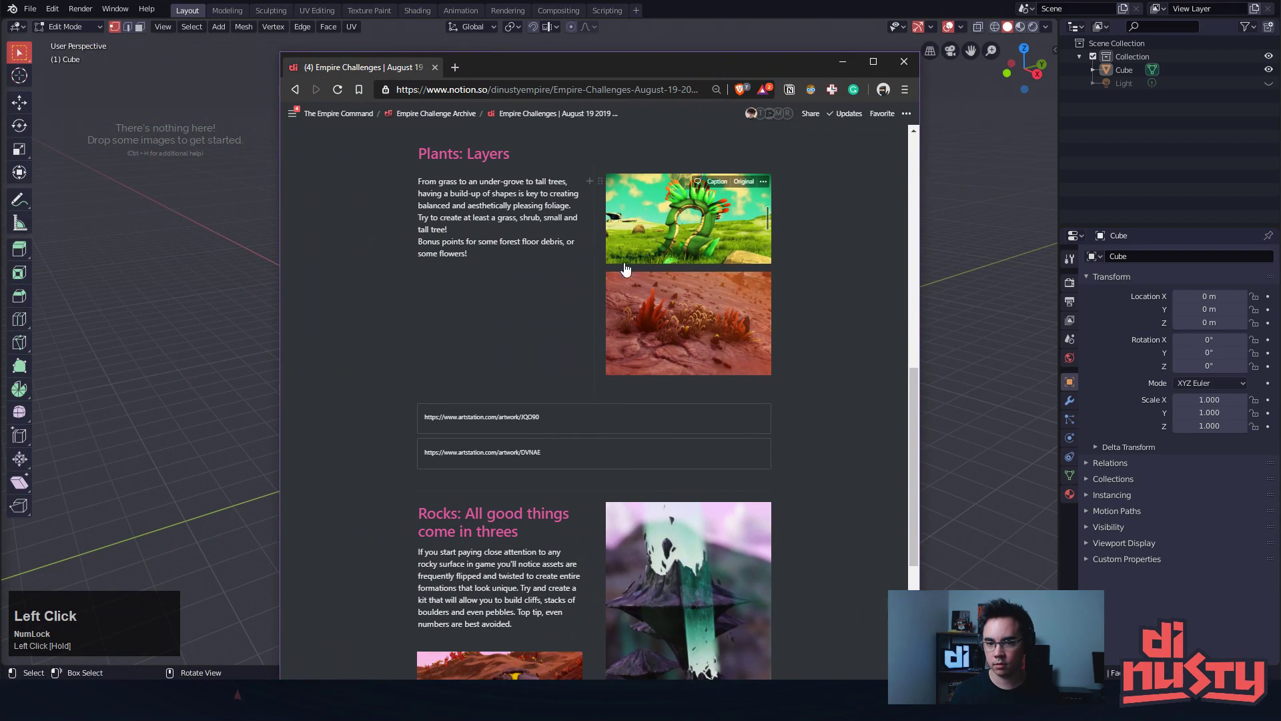
{"action": "scroll", "coordinate": [917, 247], "scroll_direction": "up", "scroll_amount": 10}
{"action": "left_click_drag", "start_coordinate": [918, 222], "coordinate": [922, 283]}
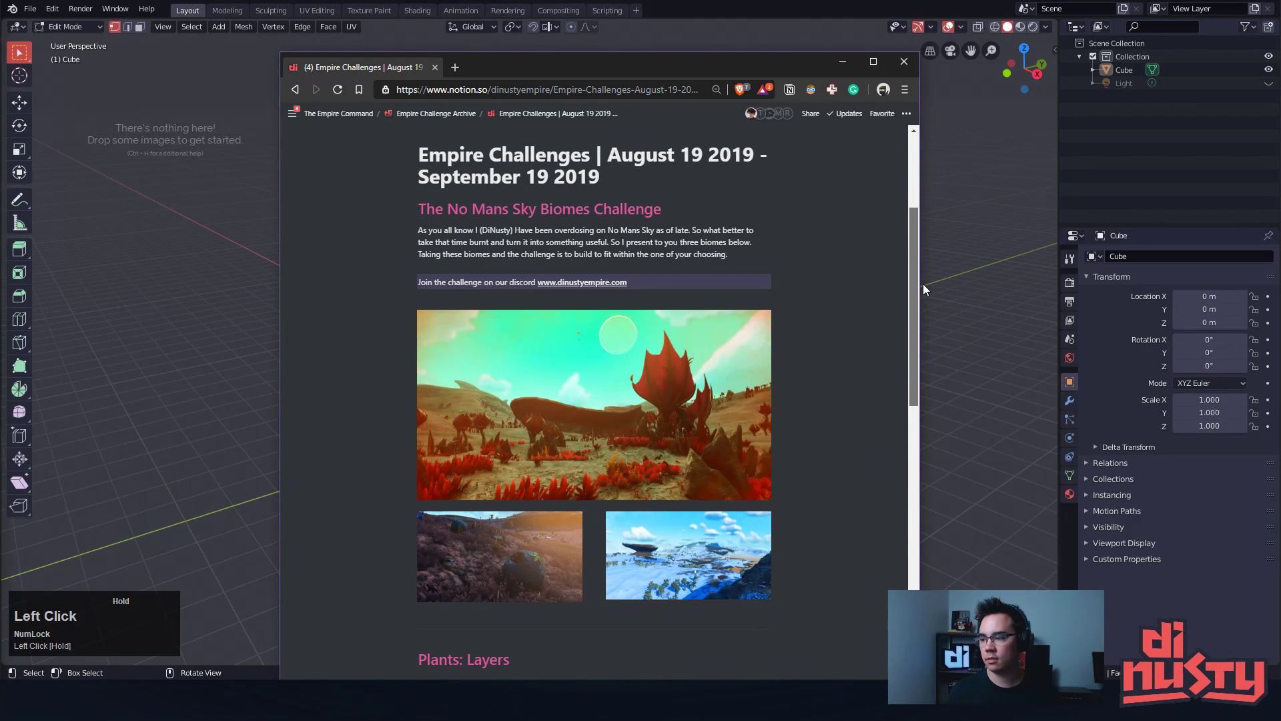
{"action": "left_click", "coordinate": [1092, 701]}
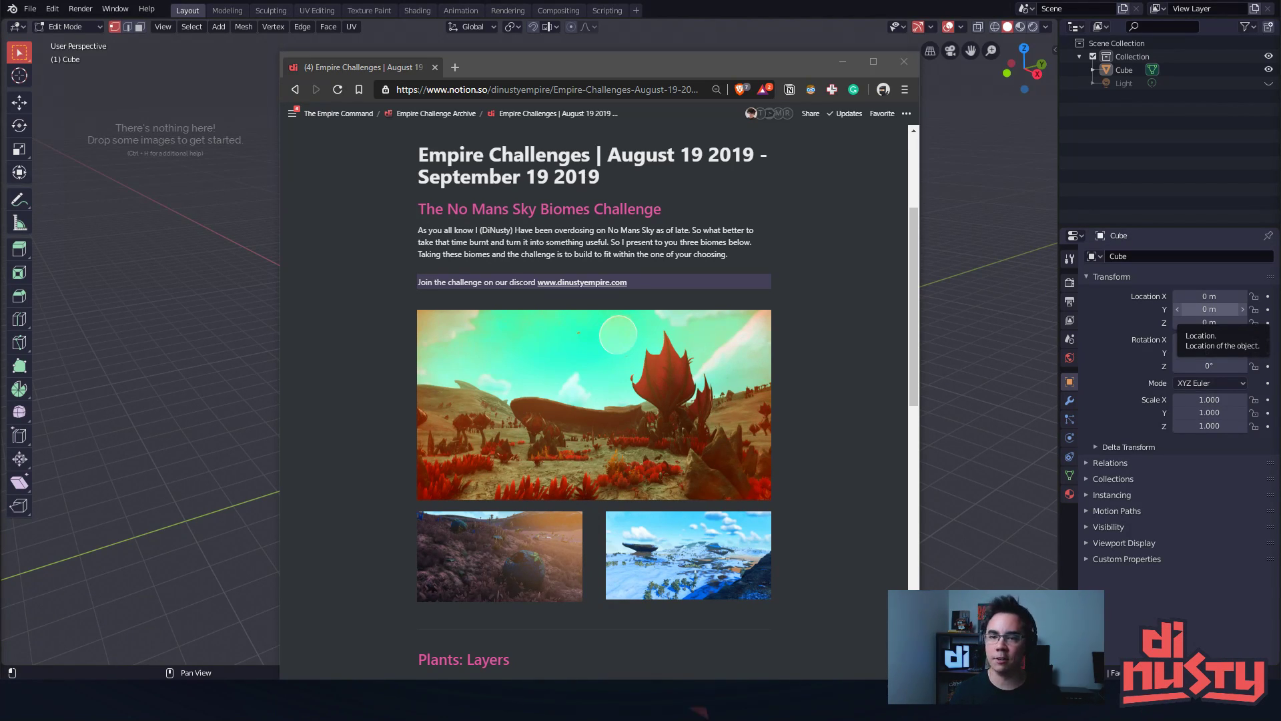
{"action": "left_click_drag", "start_coordinate": [672, 67], "coordinate": [622, 52]}
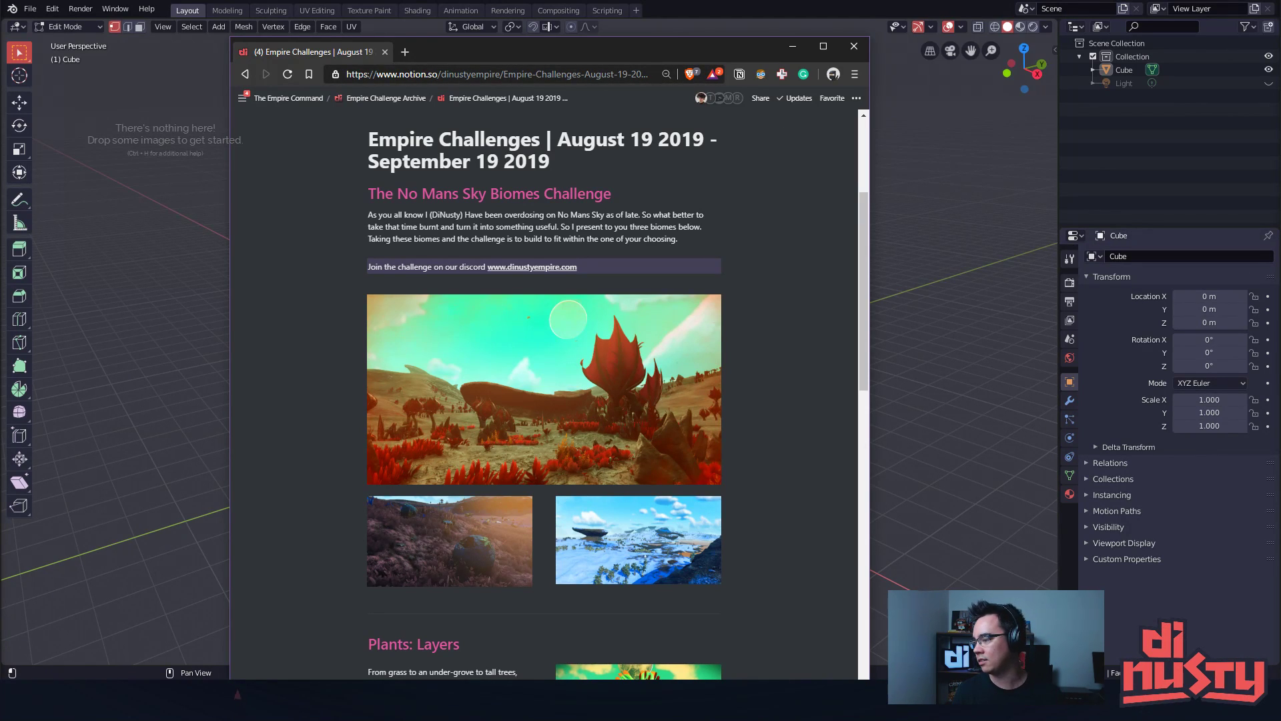
{"action": "left_click", "coordinate": [1280, 321]}
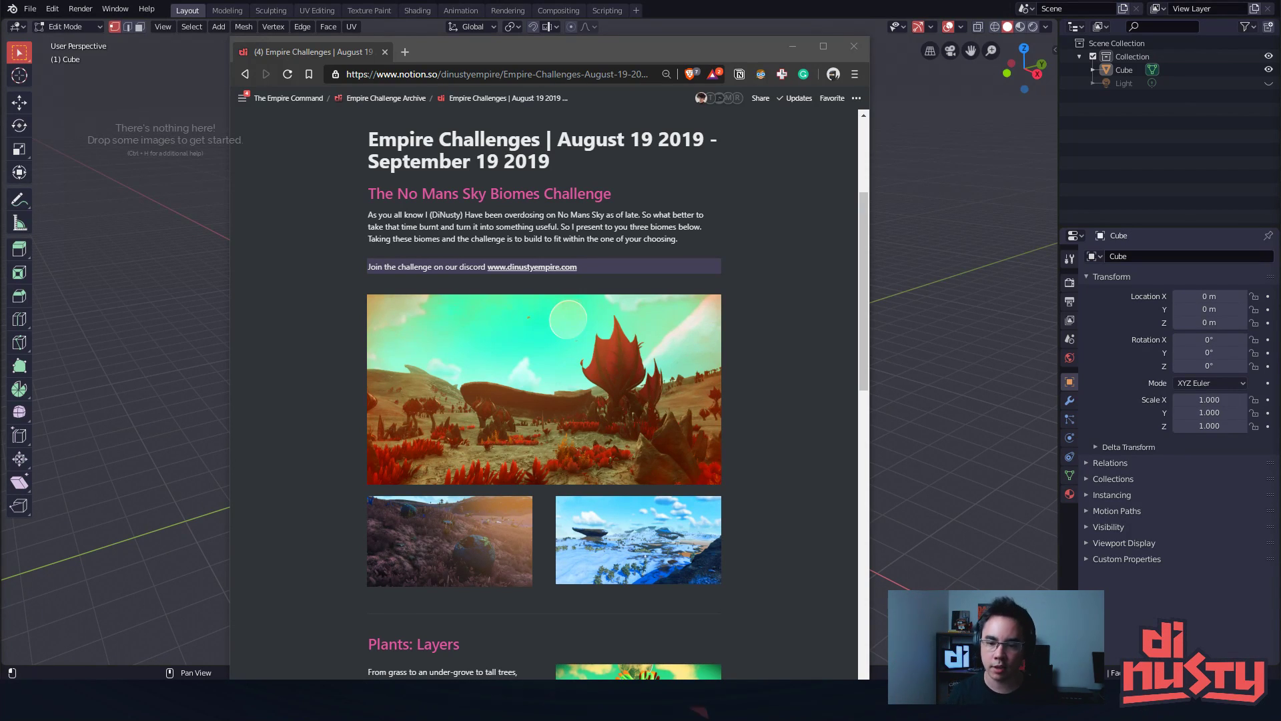
Examine the Plants: Layers section and its reference images on the challenge page
{"action": "scroll", "coordinate": [739, 350], "scroll_direction": "down", "scroll_amount": 6}
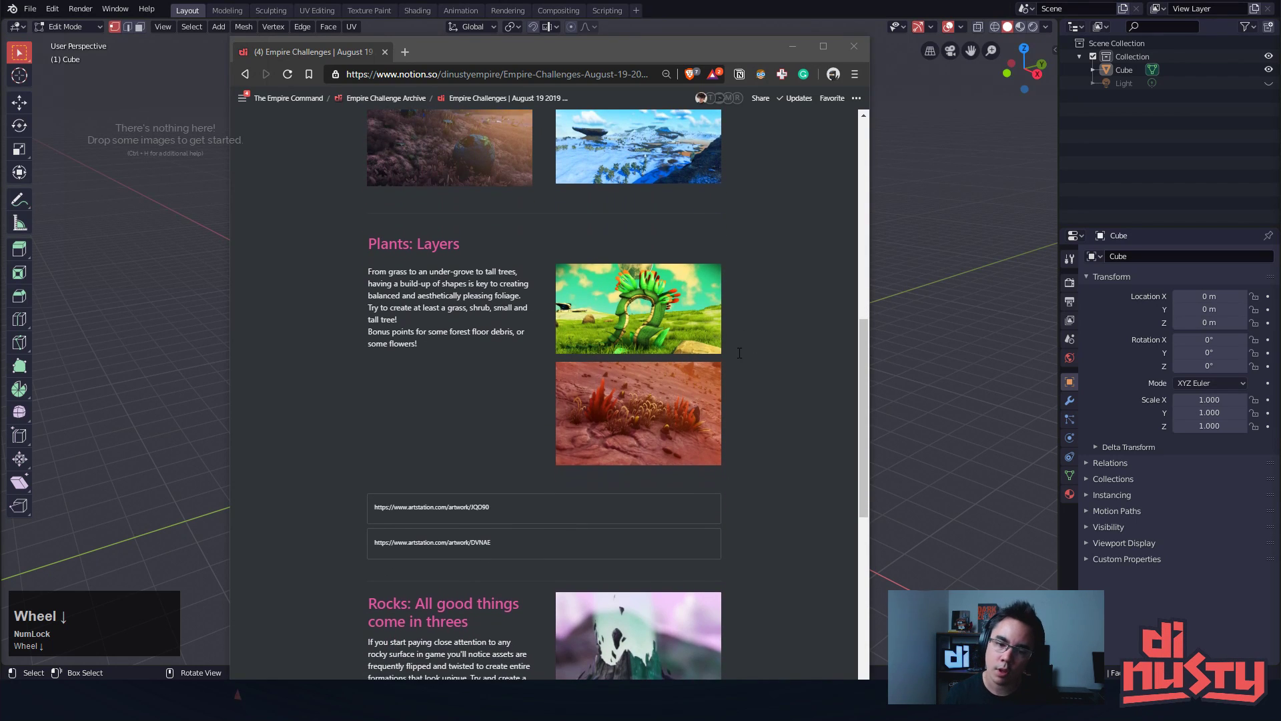
{"action": "scroll", "coordinate": [739, 350], "scroll_direction": "down", "scroll_amount": 5}
{"action": "scroll", "coordinate": [808, 332], "scroll_direction": "up", "scroll_amount": 7}
{"action": "scroll", "coordinate": [807, 332], "scroll_direction": "down", "scroll_amount": 2}
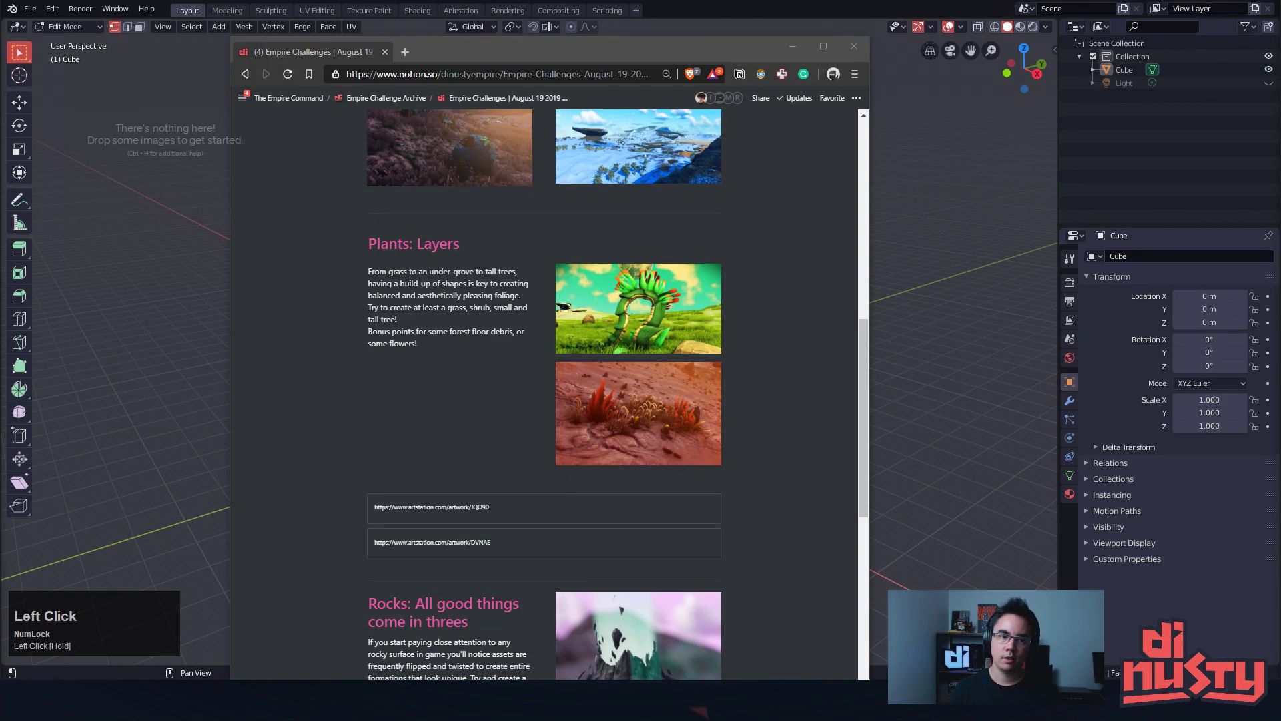
{"action": "scroll", "coordinate": [794, 342], "scroll_direction": "up", "scroll_amount": 1}
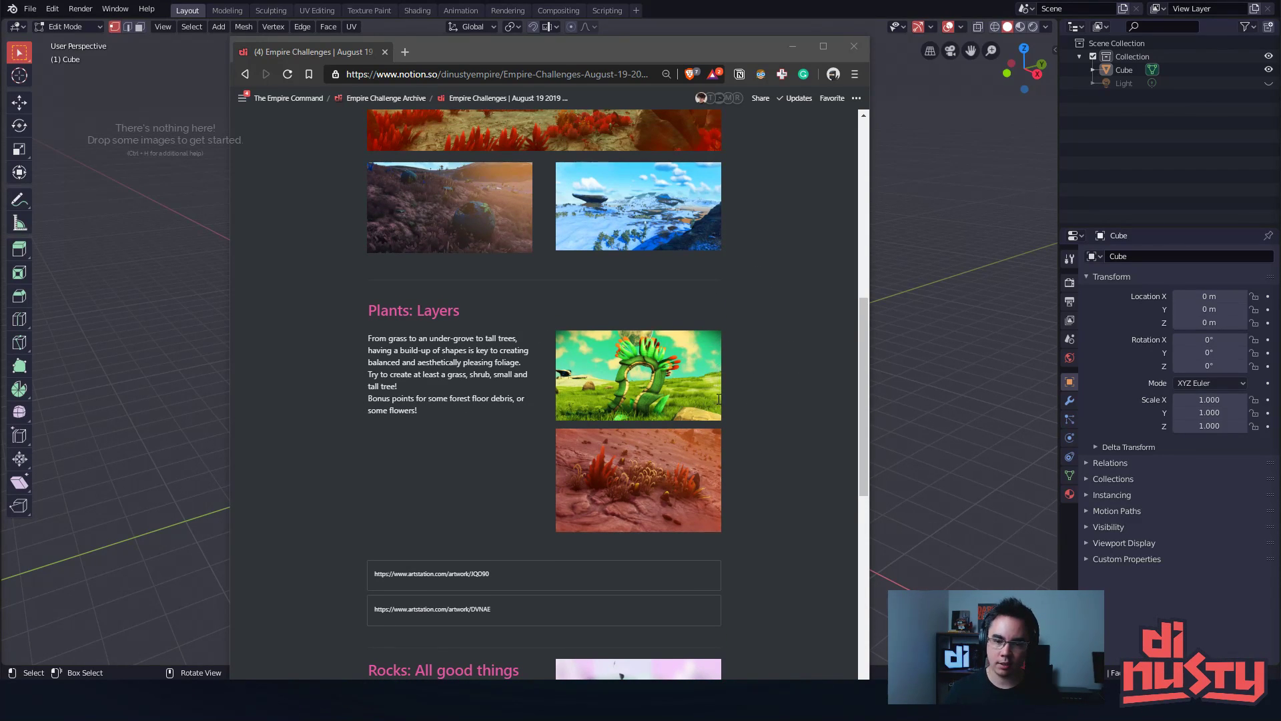
Maximize the browser window and enlarge the green arch-shaped plant image from the Plants: Layers section
{"action": "left_click", "coordinate": [664, 399]}
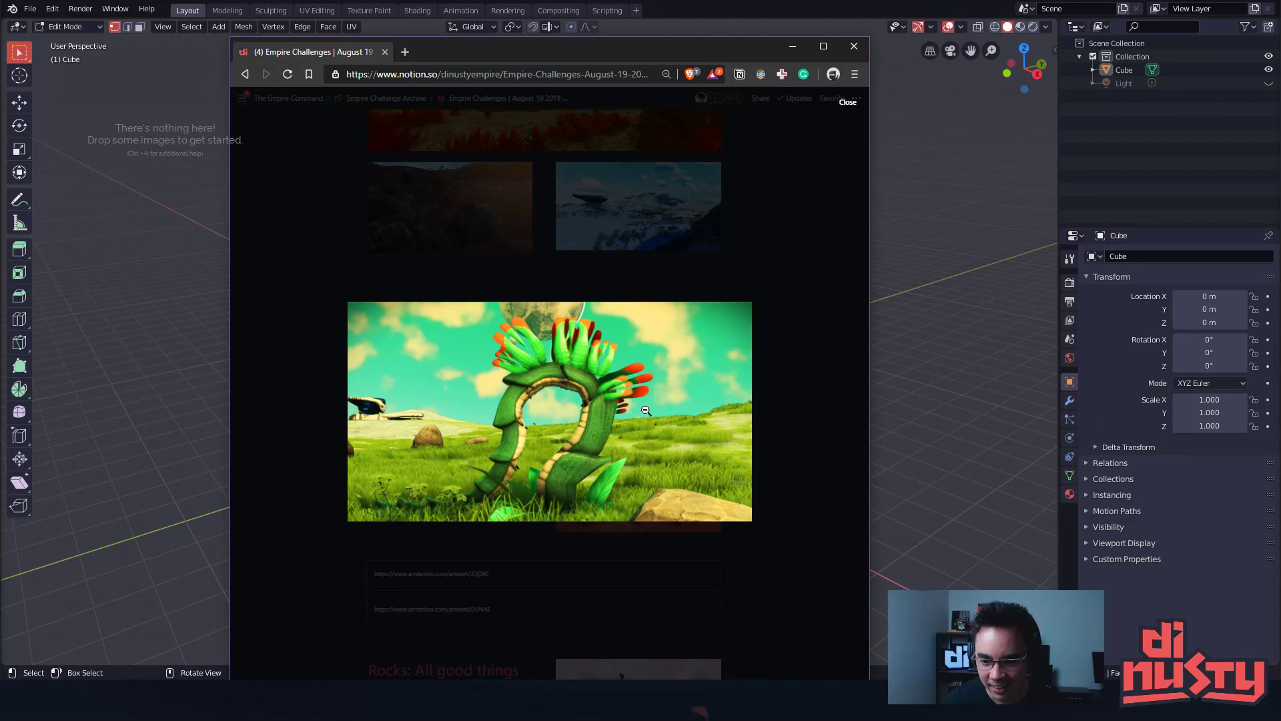
{"action": "double_click", "coordinate": [680, 55]}
{"action": "left_click", "coordinate": [974, 327]}
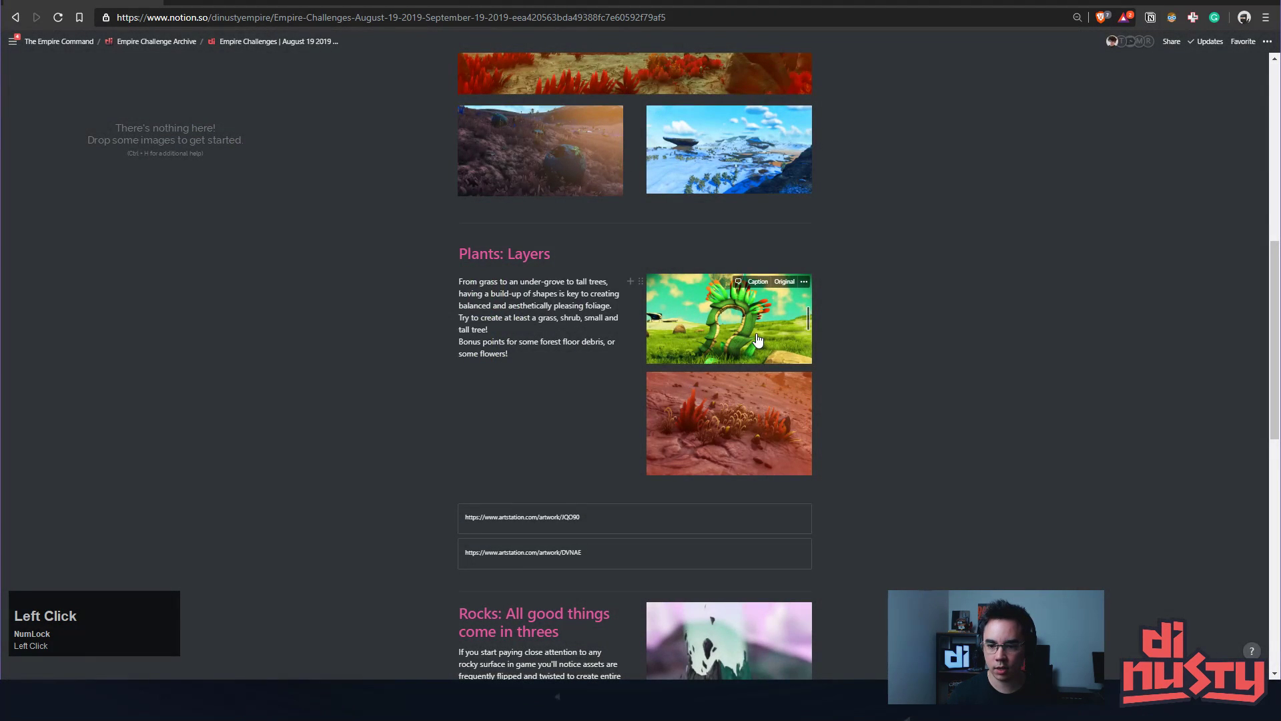
{"action": "left_click", "coordinate": [668, 347]}
{"action": "scroll", "coordinate": [667, 349], "scroll_direction": "up", "scroll_amount": 1}
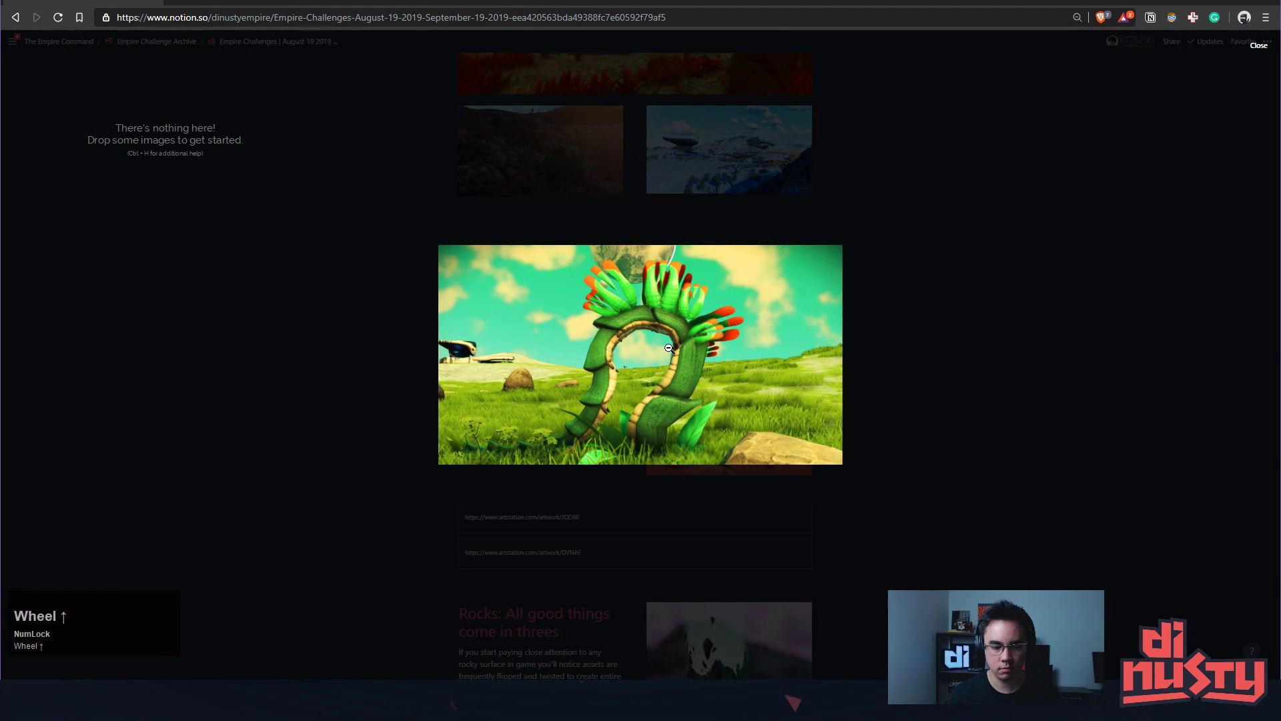
{"action": "left_click", "coordinate": [668, 347]}
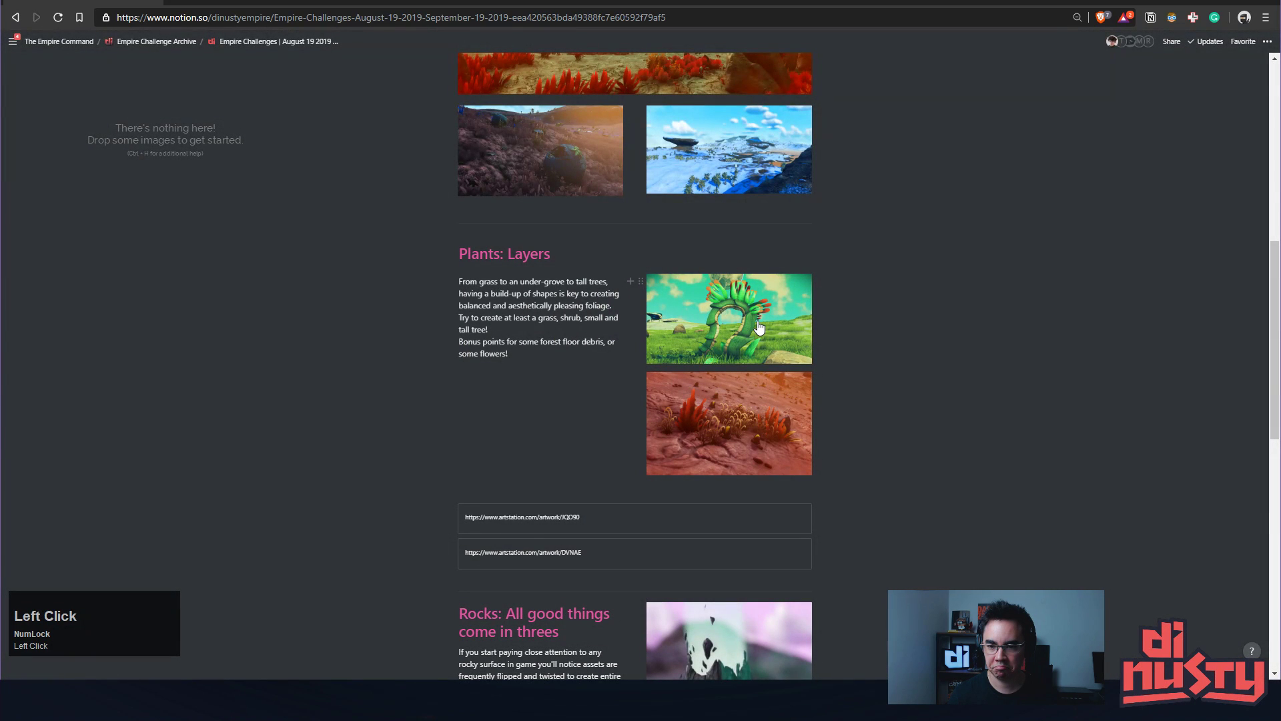
{"action": "left_click", "coordinate": [759, 327]}
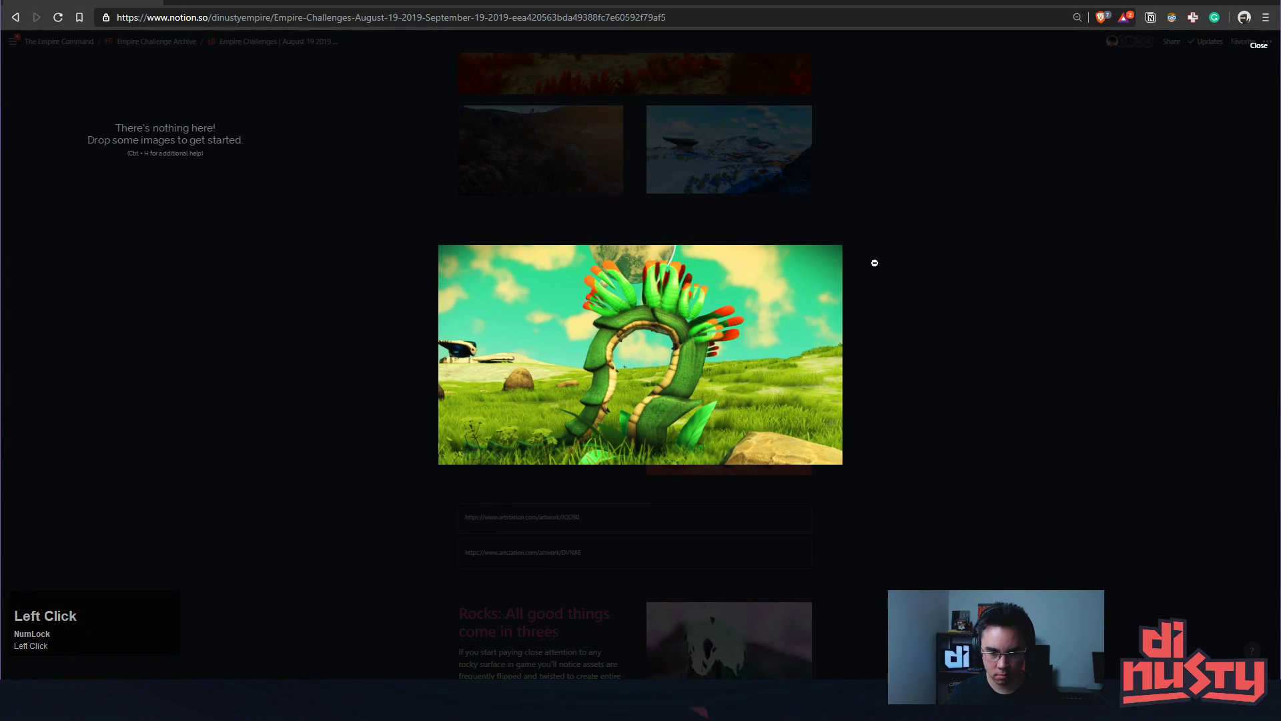
Capture the arch-shaped plant region of the enlarged image and paste it into the empty reference overlay
{"action": "key", "text": "Print"}
{"action": "left_click_drag", "start_coordinate": [540, 247], "coordinate": [754, 465]}
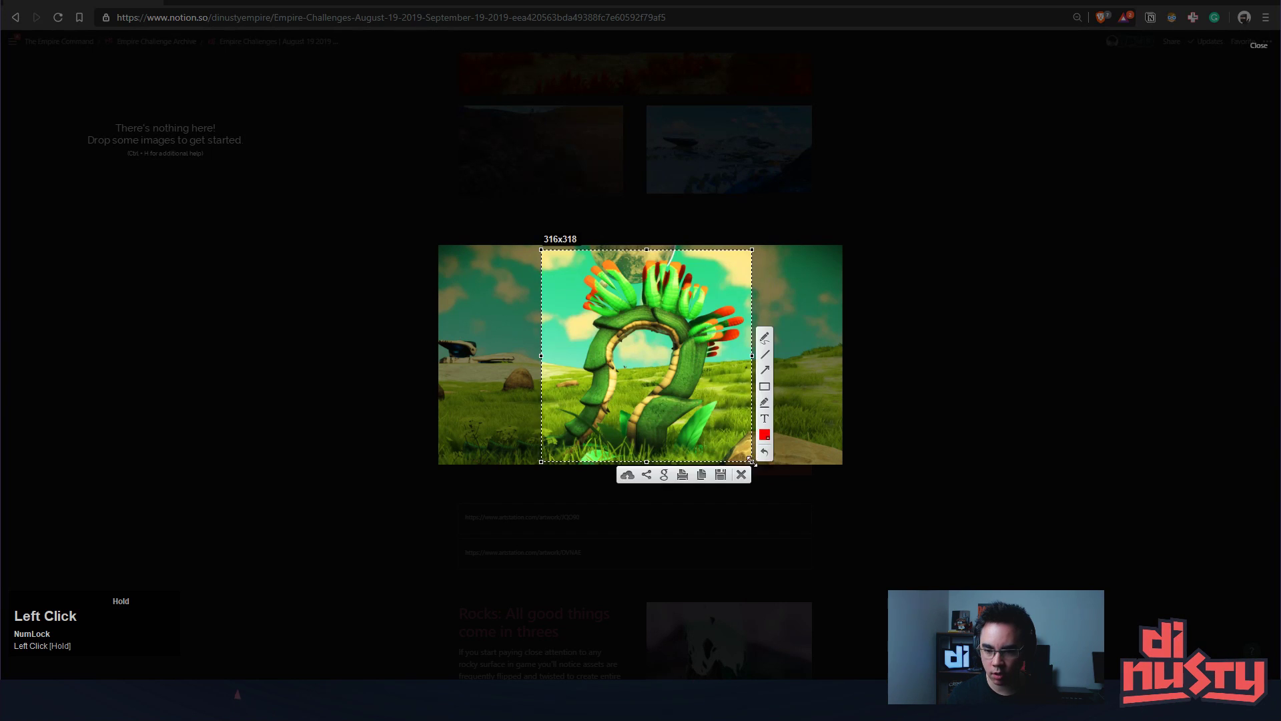
{"action": "key", "text": "ctrl+c"}
{"action": "left_click", "coordinate": [992, 448]}
{"action": "left_click", "coordinate": [202, 147]}
{"action": "key", "text": "ctrl+v"}
{"action": "right_click_drag", "start_coordinate": [212, 153], "coordinate": [189, 178]}
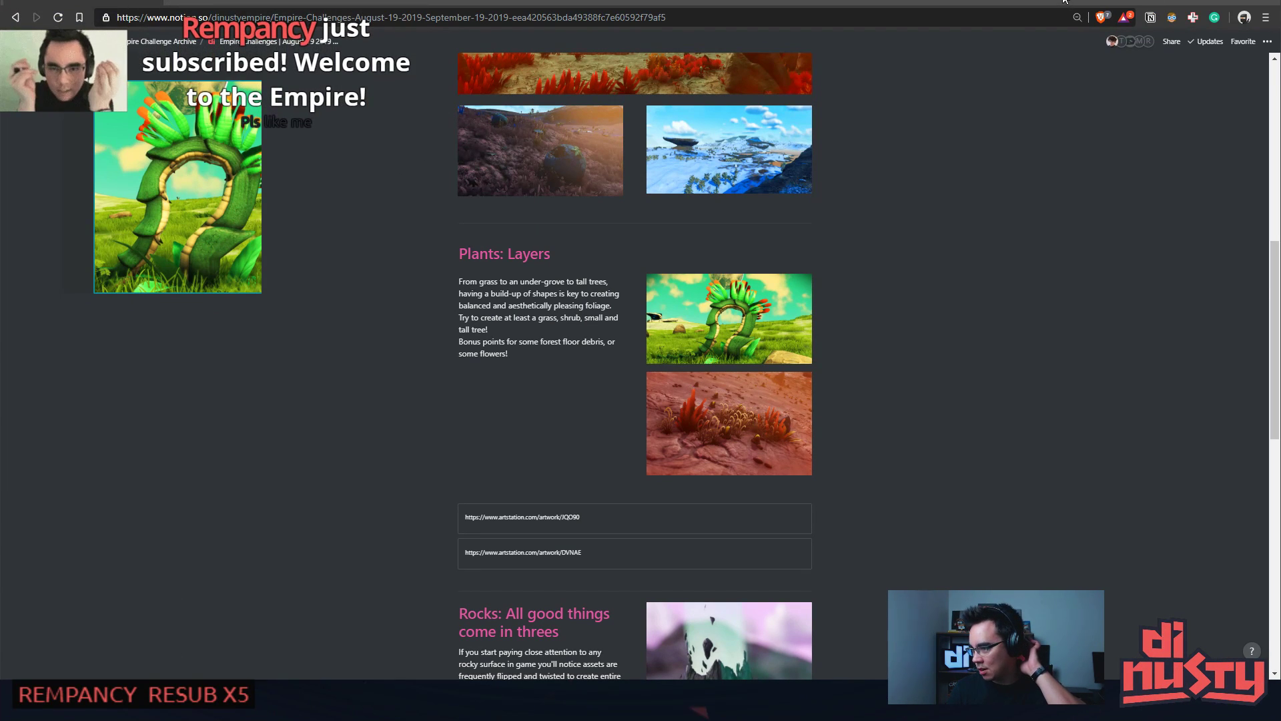
Clear the browser away from the Blender window, then reposition and zoom the plant reference so the whole arch shows in the overlay
{"action": "left_click_drag", "start_coordinate": [1064, 0], "coordinate": [477, 0]}
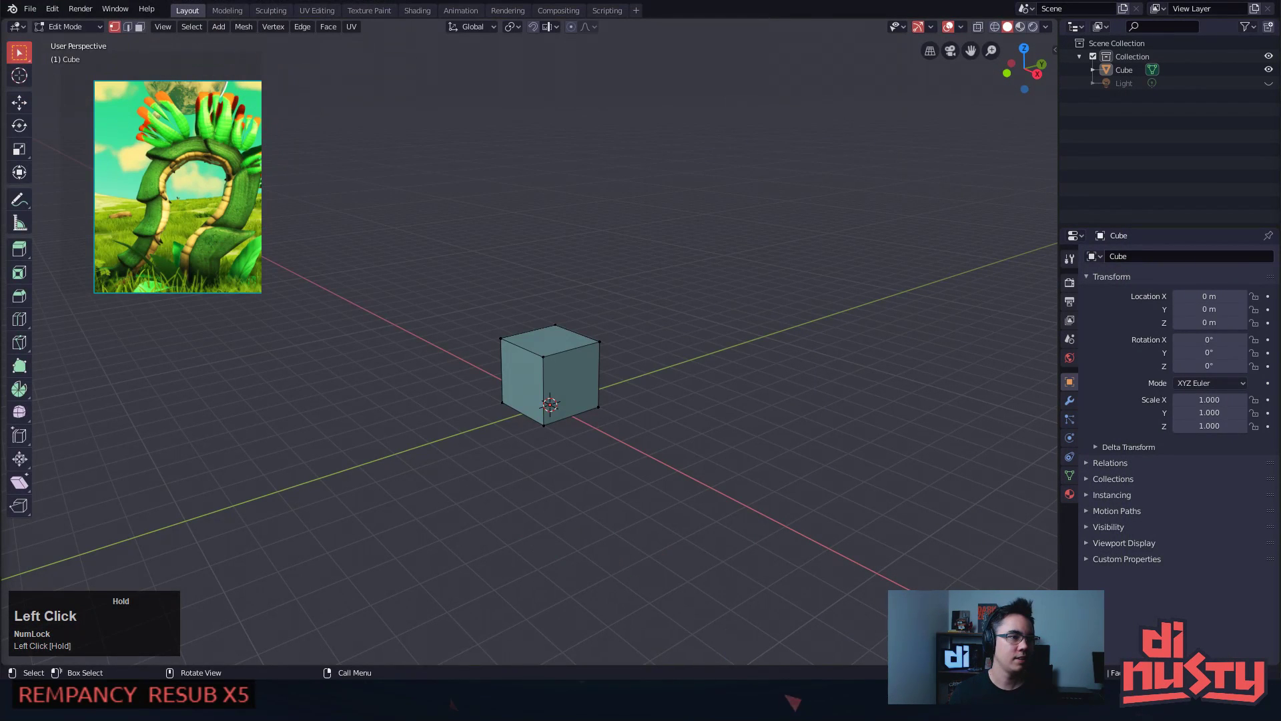
{"action": "mouse_move", "coordinate": [150, 217]}
{"action": "right_mouse_down"}
{"action": "mouse_move", "coordinate": [199, 230]}
{"action": "mouse_move", "coordinate": [136, 233]}
{"action": "right_mouse_up"}
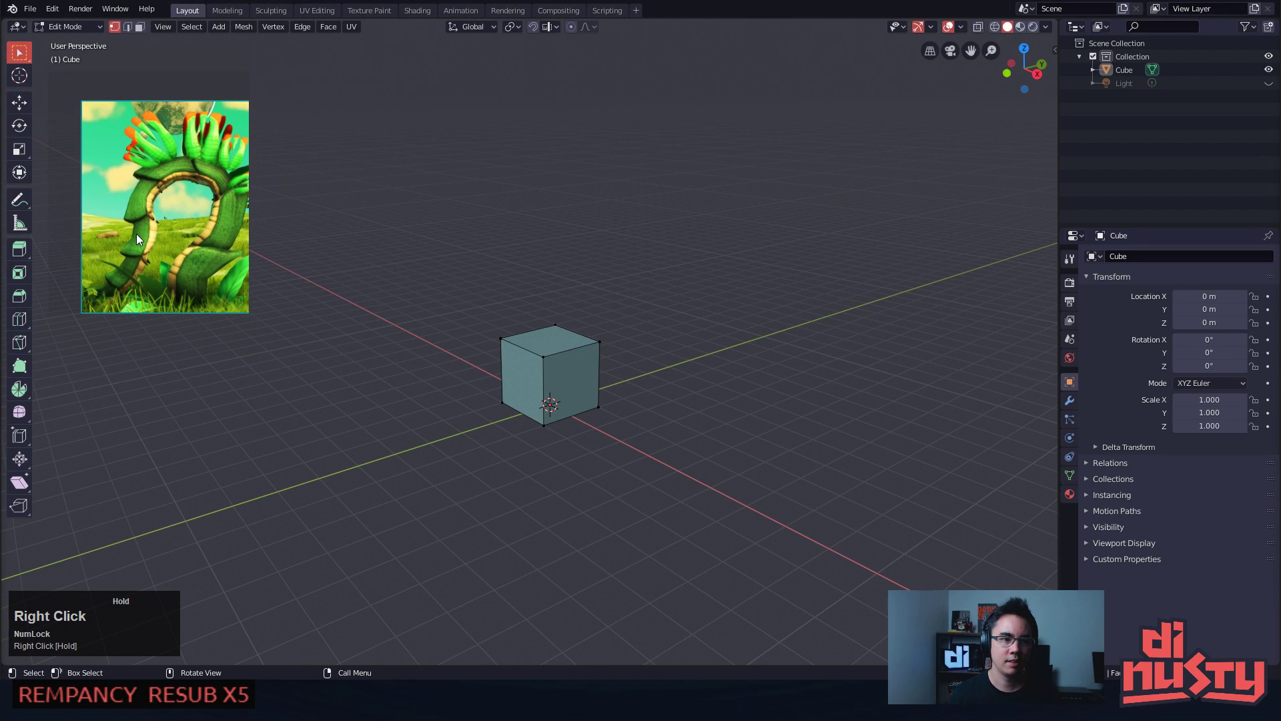
{"action": "middle_click_drag", "start_coordinate": [166, 220], "coordinate": [139, 188]}
{"action": "scroll", "coordinate": [137, 199], "scroll_direction": "up", "scroll_amount": 4}
{"action": "scroll", "coordinate": [147, 166], "scroll_direction": "down", "scroll_amount": 5}
{"action": "mouse_move", "coordinate": [137, 190]}
{"action": "right_mouse_down"}
{"action": "mouse_move", "coordinate": [126, 191]}
{"action": "mouse_move", "coordinate": [139, 188]}
{"action": "right_mouse_up"}
{"action": "scroll", "coordinate": [138, 188], "scroll_direction": "up", "scroll_amount": 3}
{"action": "scroll", "coordinate": [138, 188], "scroll_direction": "down", "scroll_amount": 2}
{"action": "middle_click_drag", "start_coordinate": [138, 187], "coordinate": [138, 188]}
Create a new Blender file from the Sculpting template, discarding the changes to the unsaved cube scene
{"action": "left_click", "coordinate": [575, 161]}
{"action": "mouse_move", "coordinate": [725, 330]}
{"action": "middle_mouse_down"}
{"action": "mouse_move", "coordinate": [709, 338]}
{"action": "mouse_move", "coordinate": [724, 354]}
{"action": "middle_mouse_up"}
{"action": "left_click", "coordinate": [33, 9]}
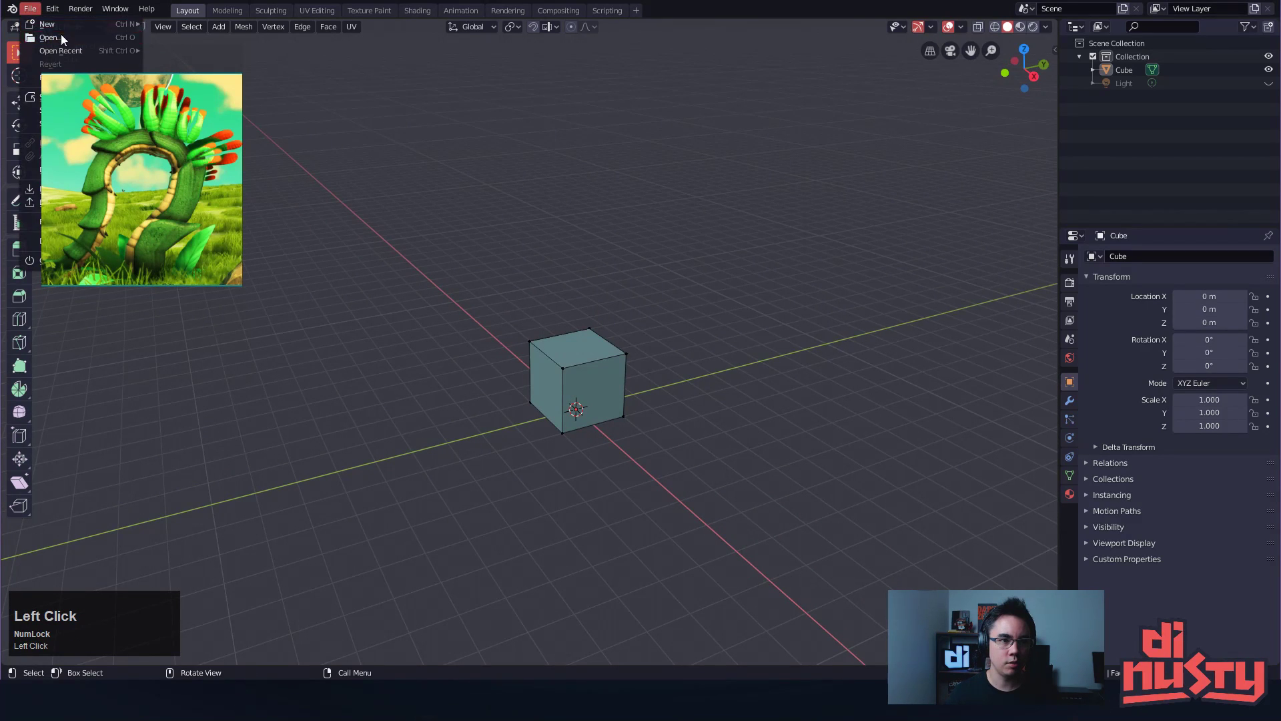
{"action": "right_click", "coordinate": [507, 121]}
{"action": "left_click", "coordinate": [33, 12]}
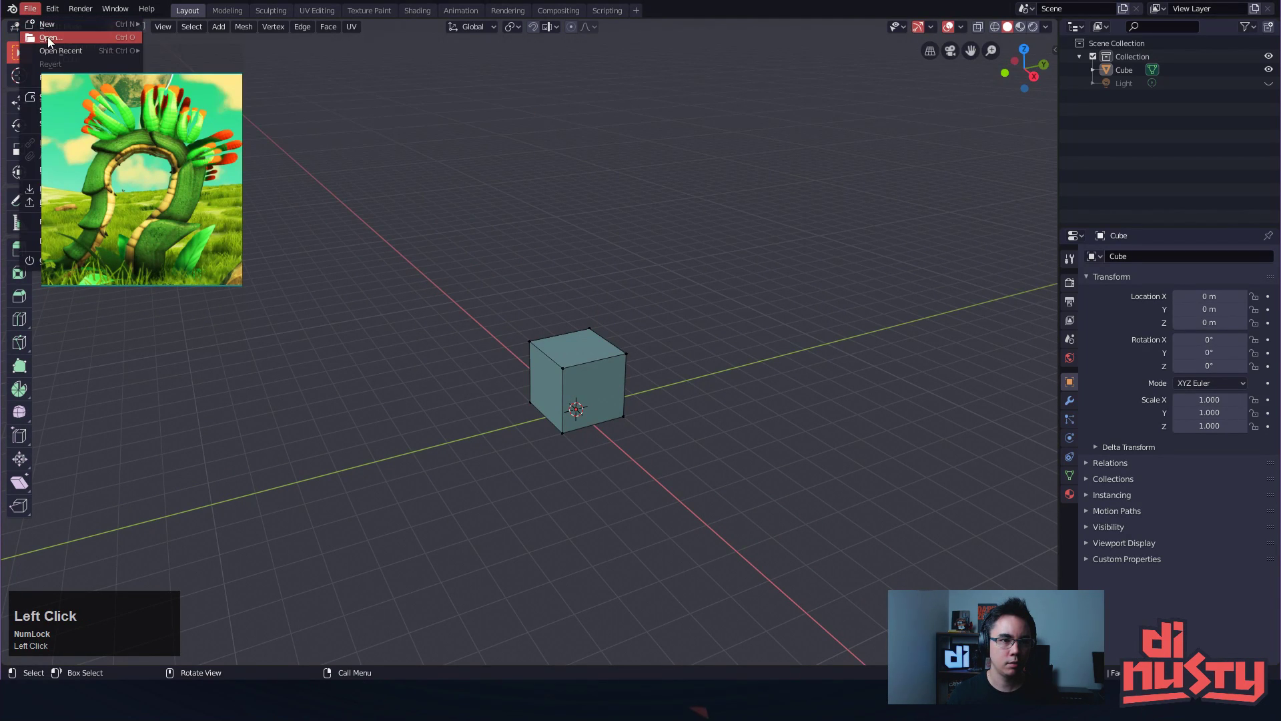
{"action": "mouse_move", "coordinate": [55, 21]}
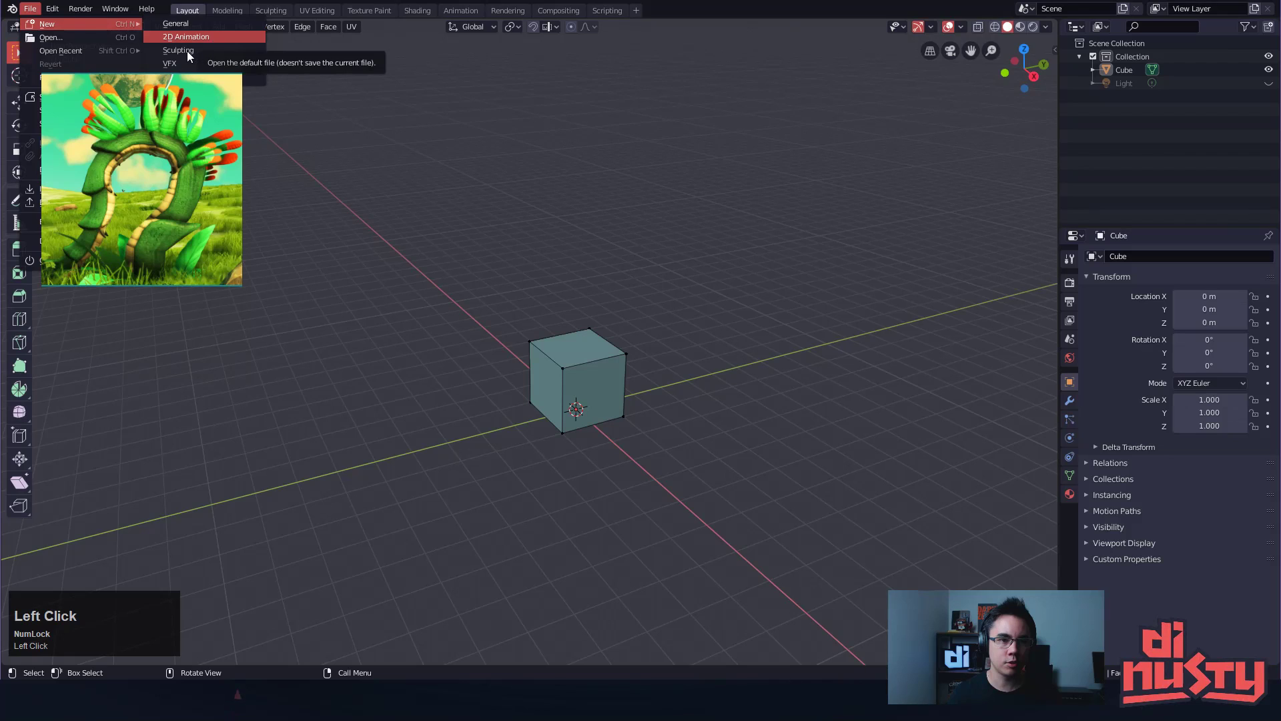
{"action": "left_click", "coordinate": [254, 52]}
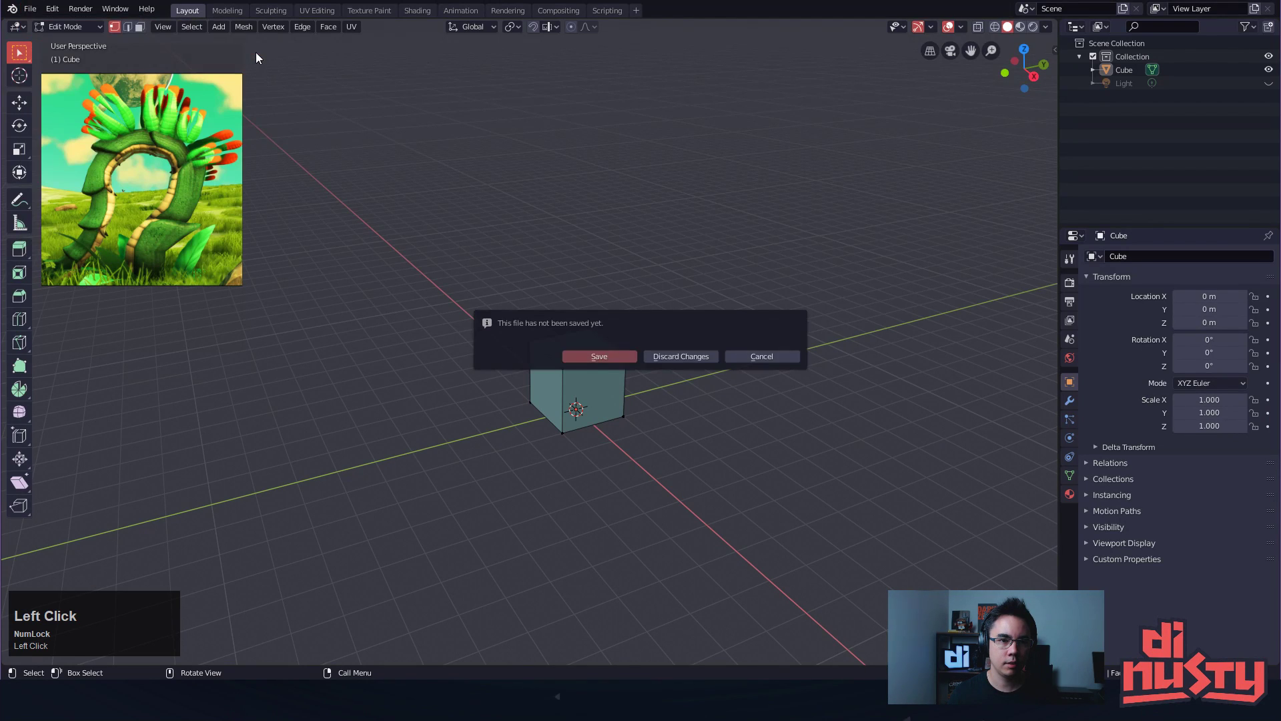
{"action": "left_click", "coordinate": [706, 359]}
{"action": "mouse_move", "coordinate": [810, 338]}
{"action": "left_mouse_down", "text": "alt"}
{"action": "mouse_move", "coordinate": [889, 327]}
{"action": "mouse_move", "coordinate": [872, 331]}
{"action": "mouse_move", "coordinate": [934, 288]}
{"action": "left_mouse_up", "text": "alt"}
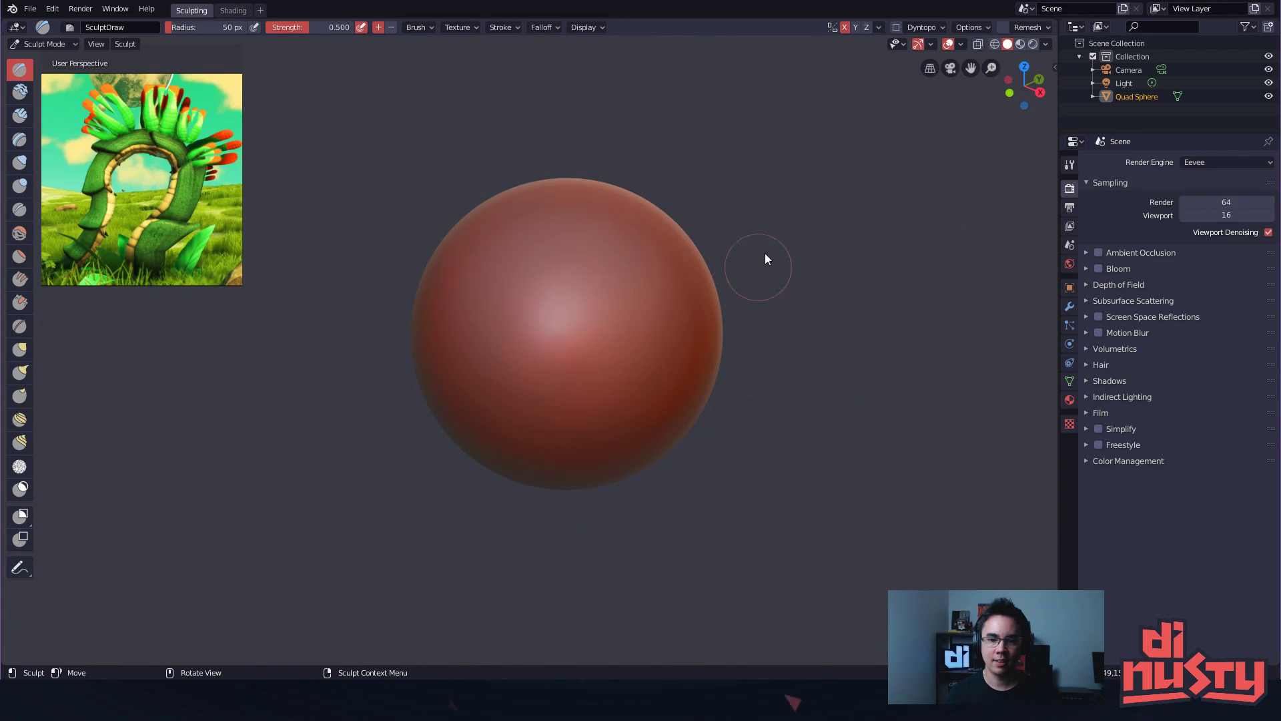
{"action": "left_click_drag", "start_coordinate": [727, 332], "coordinate": [859, 276], "text": "alt+shift"}
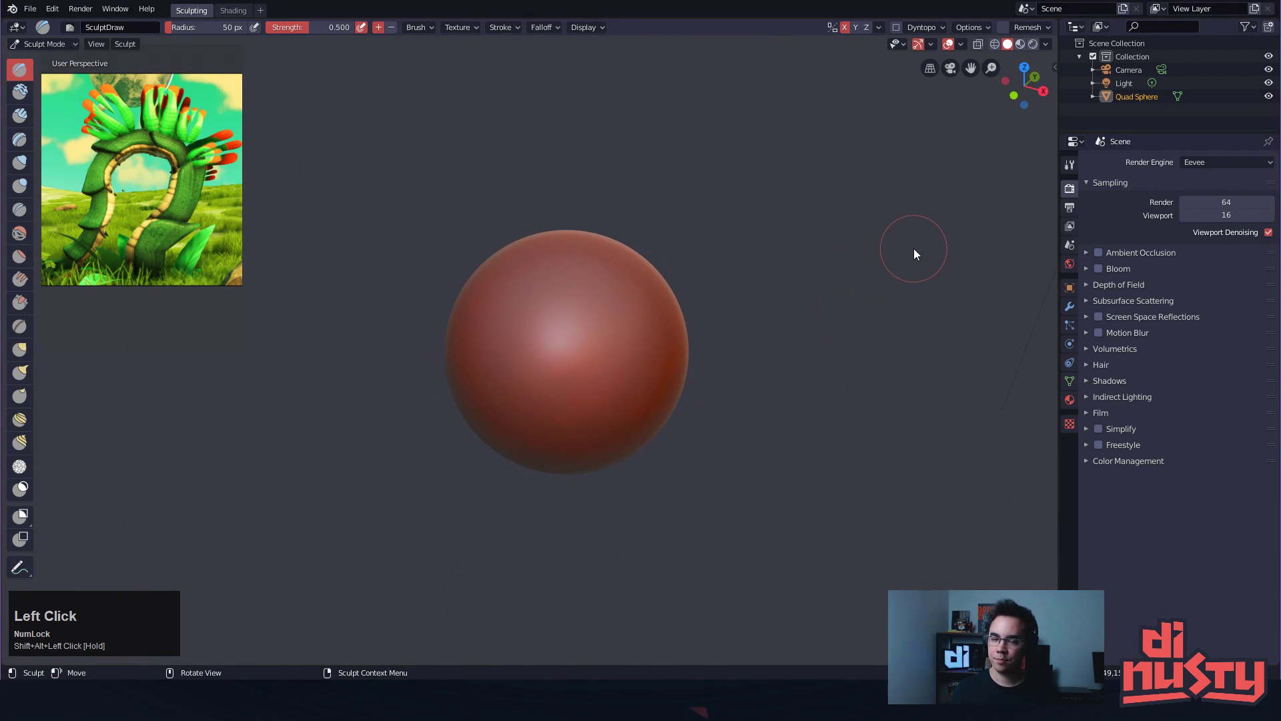
{"action": "left_click_drag", "start_coordinate": [801, 339], "coordinate": [794, 330], "text": "alt+shift"}
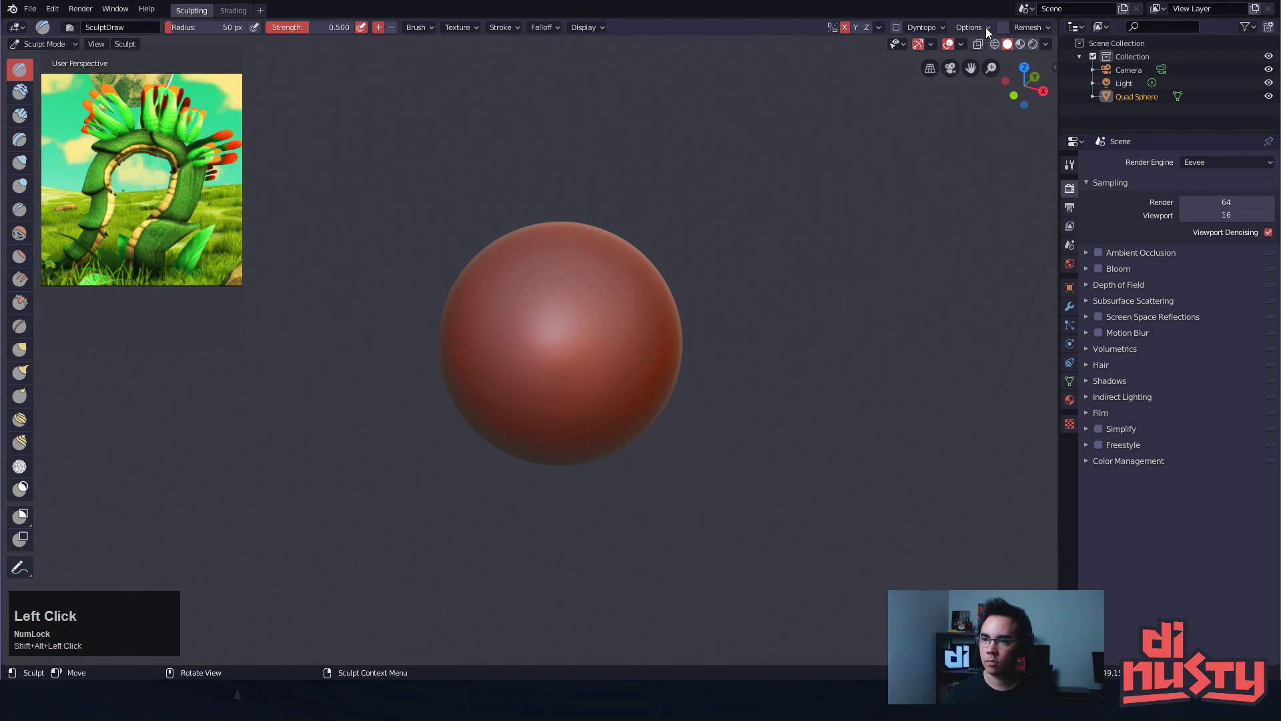
{"action": "left_click", "coordinate": [943, 28]}
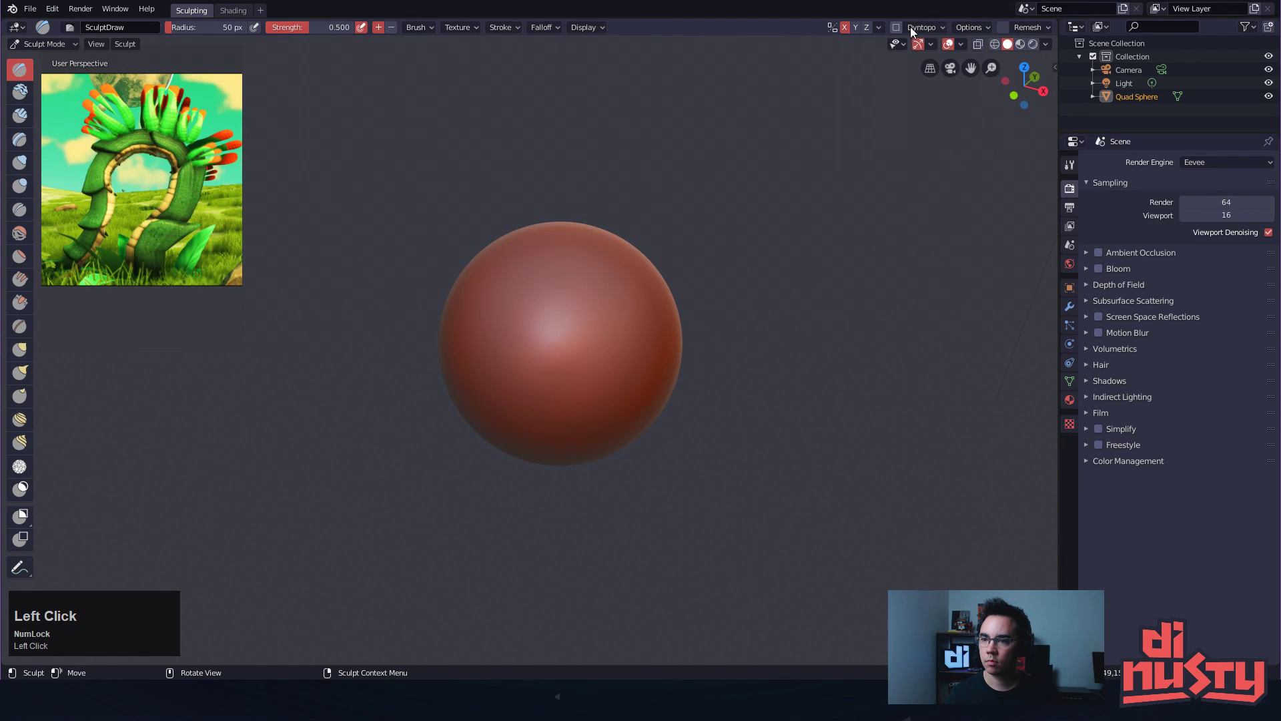
{"action": "left_click", "coordinate": [993, 28]}
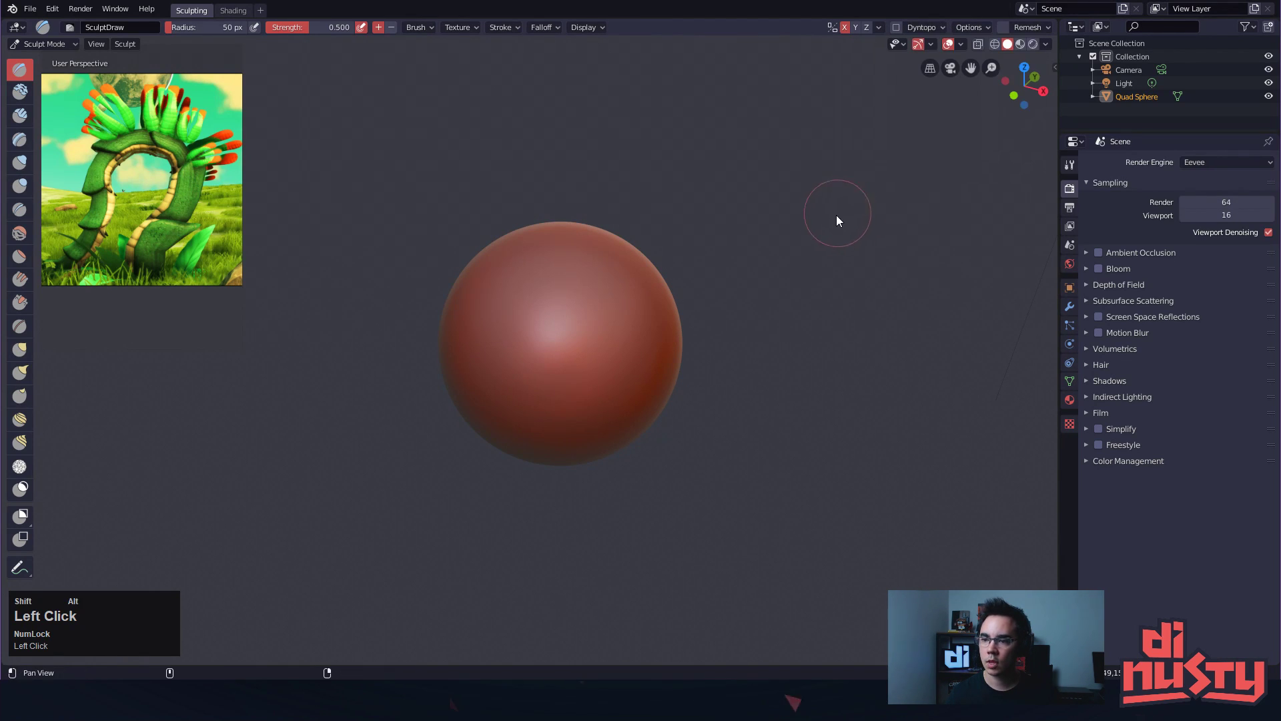
Sculpt freehand wavy ridges across the front of the quad sphere with the SculptDraw brush, undoing the initial stroke
{"action": "left_click_drag", "start_coordinate": [768, 248], "coordinate": [805, 227], "text": "alt+shift"}
{"action": "mouse_move", "coordinate": [524, 354]}
{"action": "left_mouse_down"}
{"action": "mouse_move", "coordinate": [666, 280]}
{"action": "mouse_move", "coordinate": [659, 365]}
{"action": "left_mouse_up"}
{"action": "key", "text": "ctrl+z"}
{"action": "left_click_drag", "start_coordinate": [573, 302], "coordinate": [673, 393]}
{"action": "mouse_move", "coordinate": [806, 372]}
{"action": "left_mouse_down", "text": "ctrl+alt"}
{"action": "mouse_move", "coordinate": [827, 363]}
{"action": "mouse_move", "coordinate": [826, 329]}
{"action": "mouse_move", "coordinate": [854, 346]}
{"action": "mouse_move", "coordinate": [806, 354]}
{"action": "mouse_move", "coordinate": [794, 317]}
{"action": "left_mouse_up", "text": "ctrl+alt"}
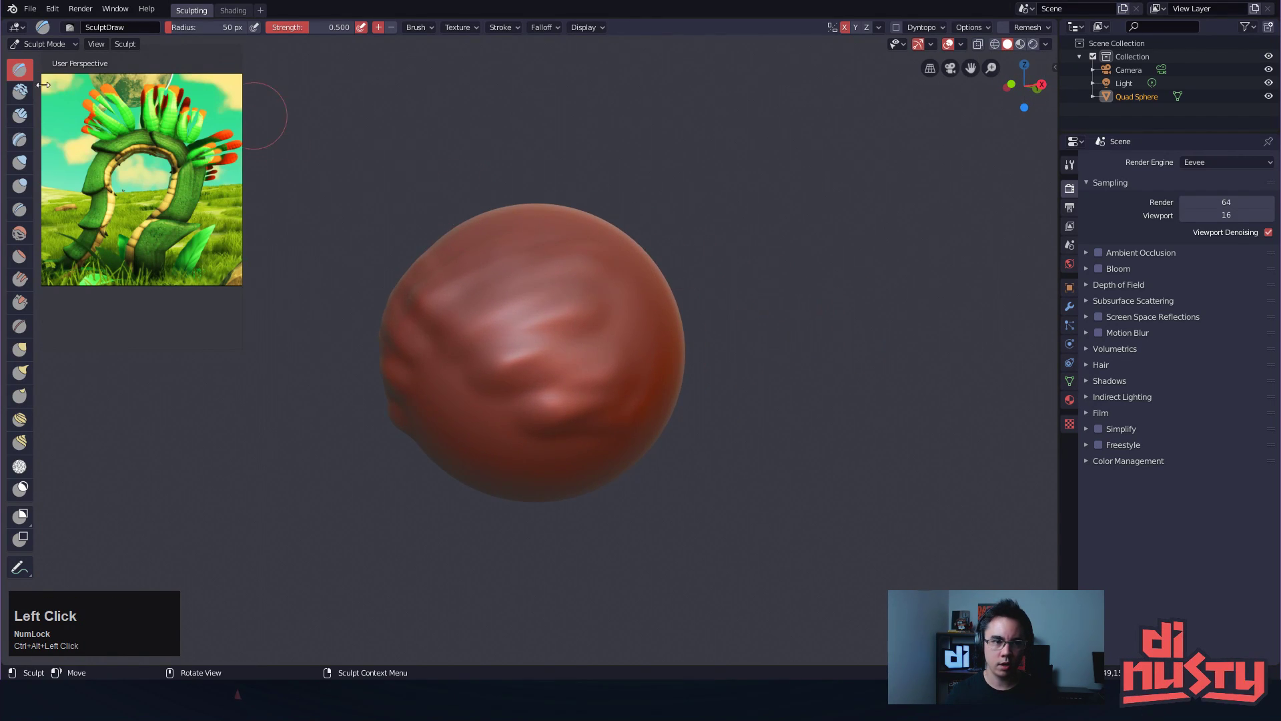
{"action": "left_click_drag", "start_coordinate": [249, 149], "coordinate": [260, 140], "text": "alt+shift"}
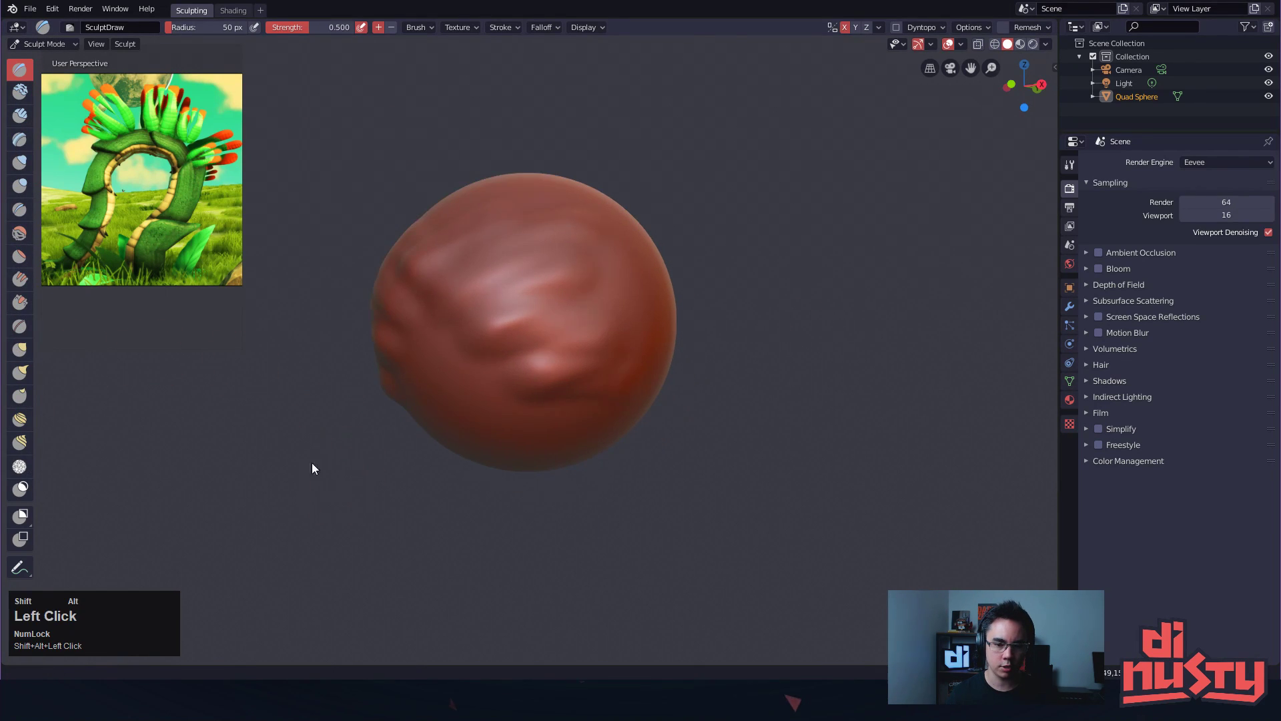
{"action": "key", "text": "Tab"}
{"action": "mouse_move", "coordinate": [346, 458]}
{"action": "left_mouse_down", "text": "alt+shift"}
{"action": "mouse_move", "coordinate": [402, 488]}
{"action": "mouse_move", "coordinate": [463, 483]}
{"action": "mouse_move", "coordinate": [401, 543]}
{"action": "left_mouse_up", "text": "alt+shift"}
{"action": "left_click_drag", "start_coordinate": [401, 543], "coordinate": [375, 525], "text": "ctrl+alt"}
{"action": "mouse_move", "coordinate": [375, 525]}
{"action": "left_mouse_down", "text": "alt+shift"}
{"action": "mouse_move", "coordinate": [414, 504]}
{"action": "mouse_move", "coordinate": [403, 503]}
{"action": "mouse_move", "coordinate": [446, 514]}
{"action": "left_mouse_up", "text": "alt+shift"}
{"action": "key", "text": "Tab"}
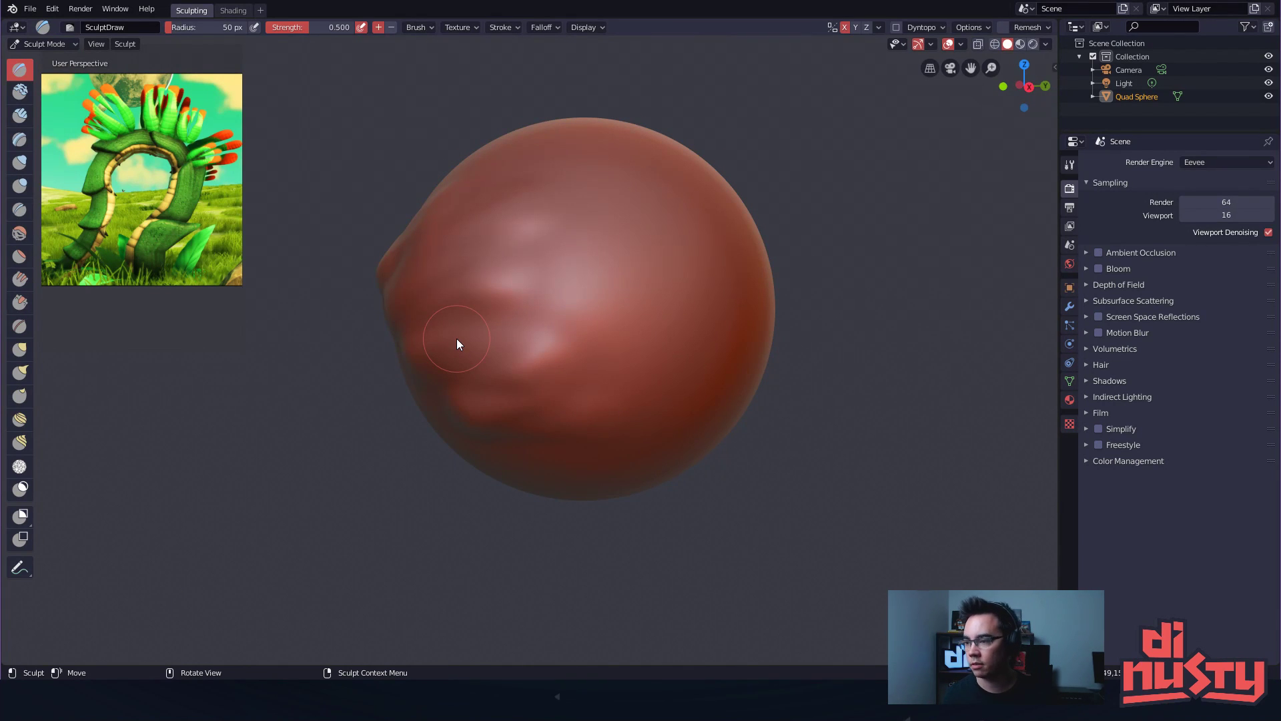
{"action": "key", "text": "shift"}
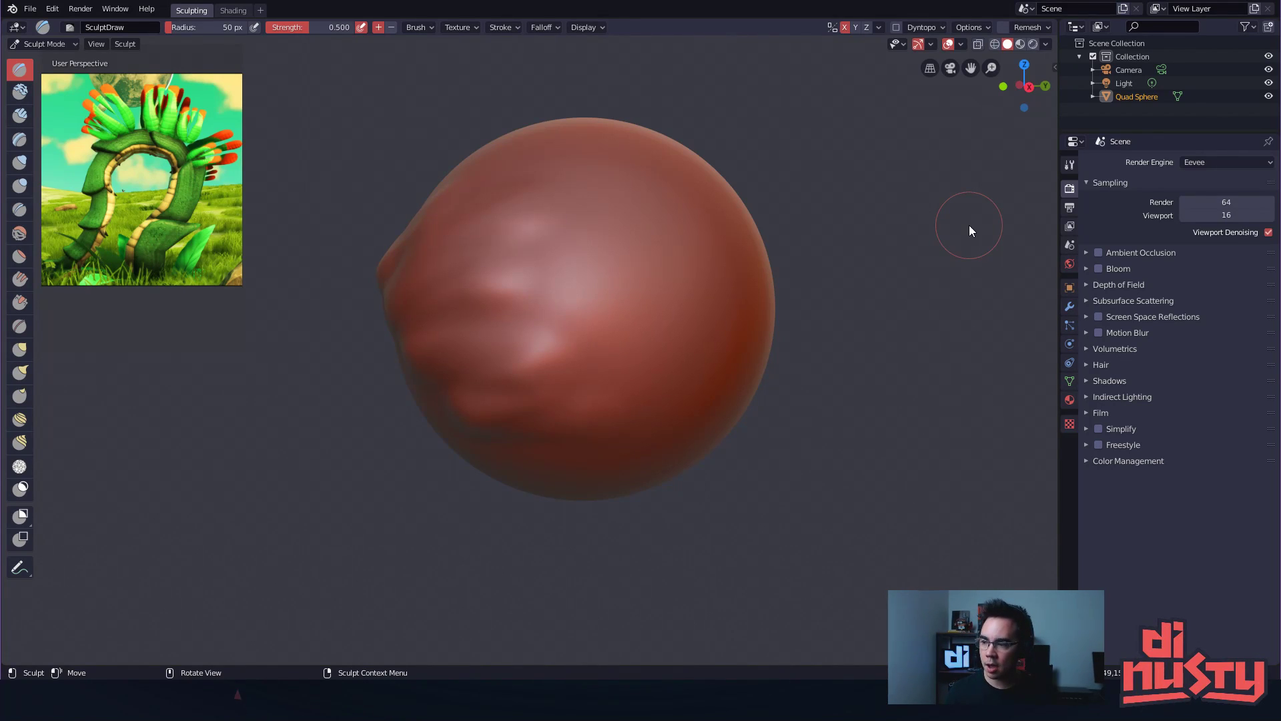
{"action": "mouse_move", "coordinate": [783, 330]}
{"action": "left_mouse_down"}
{"action": "mouse_move", "coordinate": [907, 301]}
{"action": "mouse_move", "coordinate": [858, 338]}
{"action": "mouse_move", "coordinate": [935, 350]}
{"action": "mouse_move", "coordinate": [991, 315]}
{"action": "left_mouse_up"}
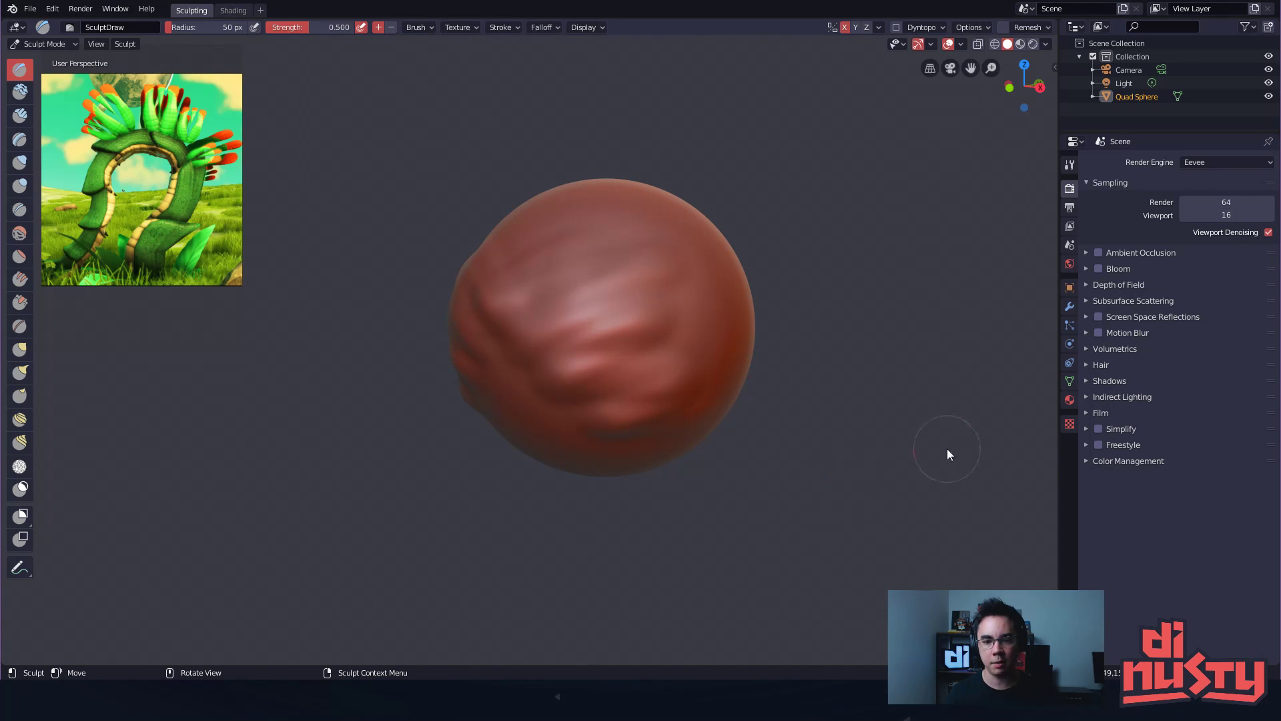
{"action": "left_click_drag", "start_coordinate": [949, 382], "coordinate": [926, 344], "text": "alt+shift"}
{"action": "left_click_drag", "start_coordinate": [926, 343], "coordinate": [909, 354], "text": "ctrl+alt"}
{"action": "left_click_drag", "start_coordinate": [909, 353], "coordinate": [870, 353], "text": "alt"}
{"action": "left_click_drag", "start_coordinate": [871, 353], "coordinate": [897, 373], "text": "alt+shift"}
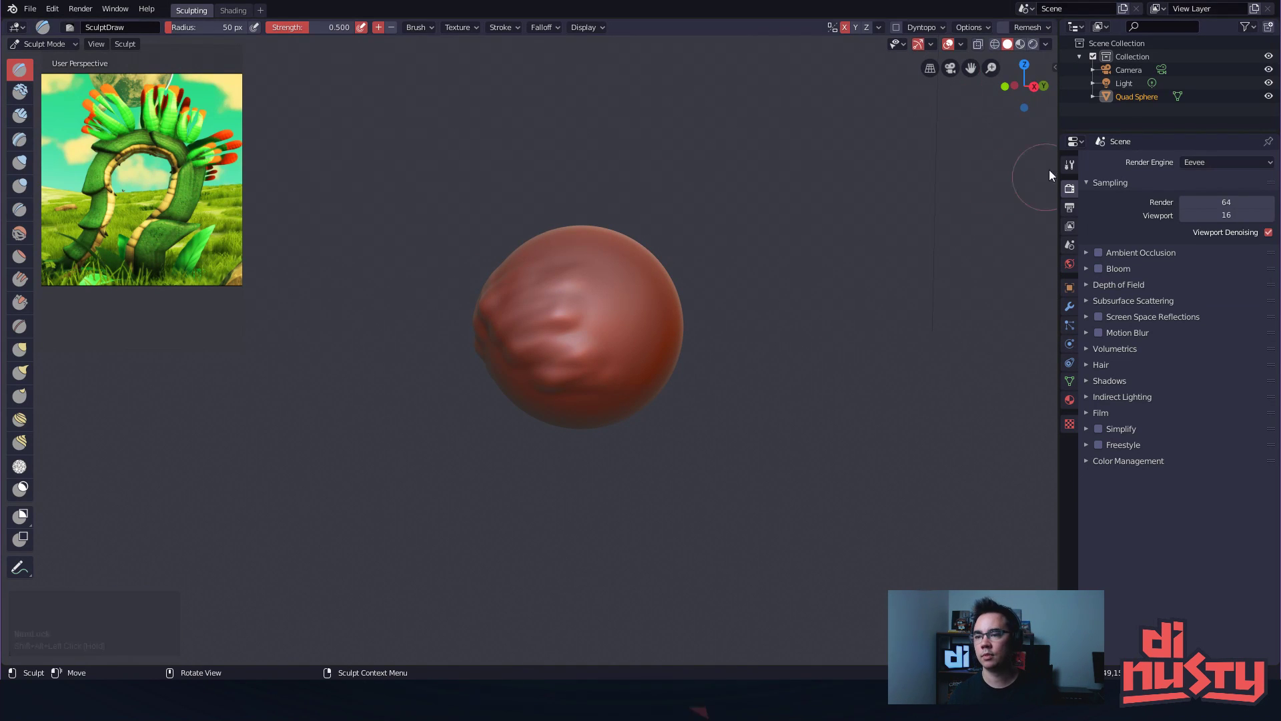
{"action": "left_click_drag", "start_coordinate": [897, 234], "coordinate": [911, 246], "text": "alt+shift"}
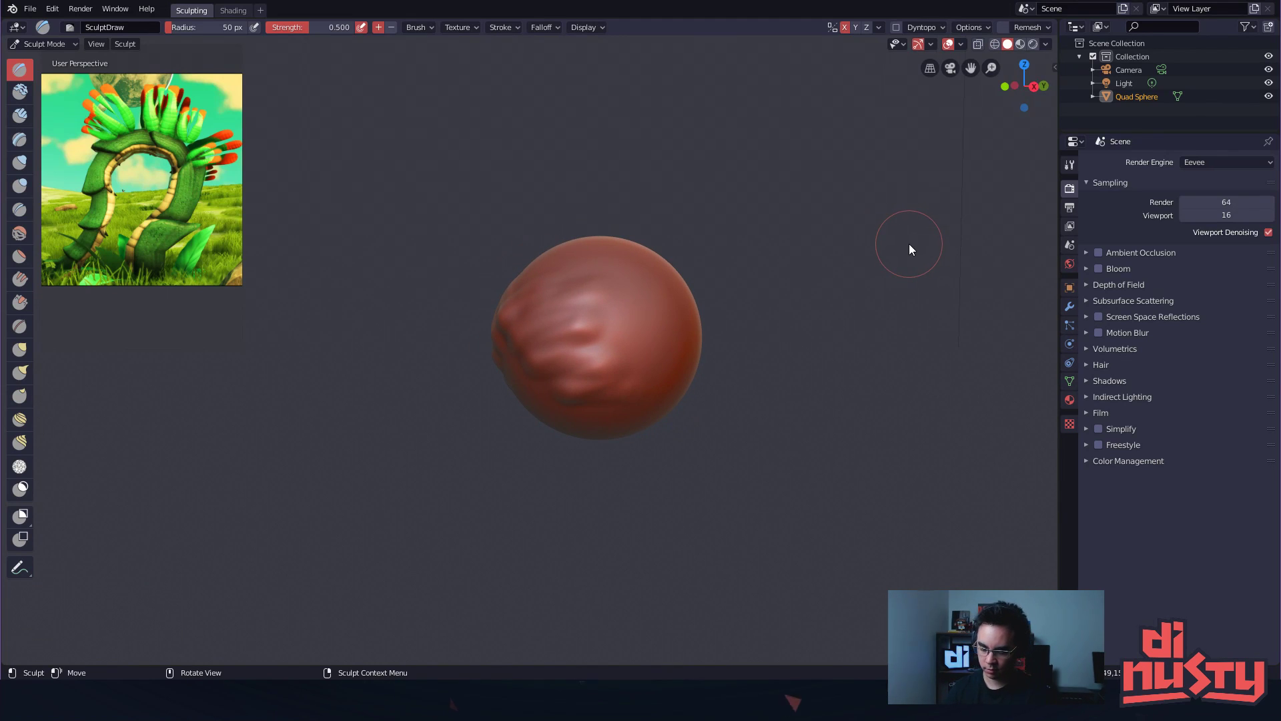
{"action": "left_click", "coordinate": [857, 240]}
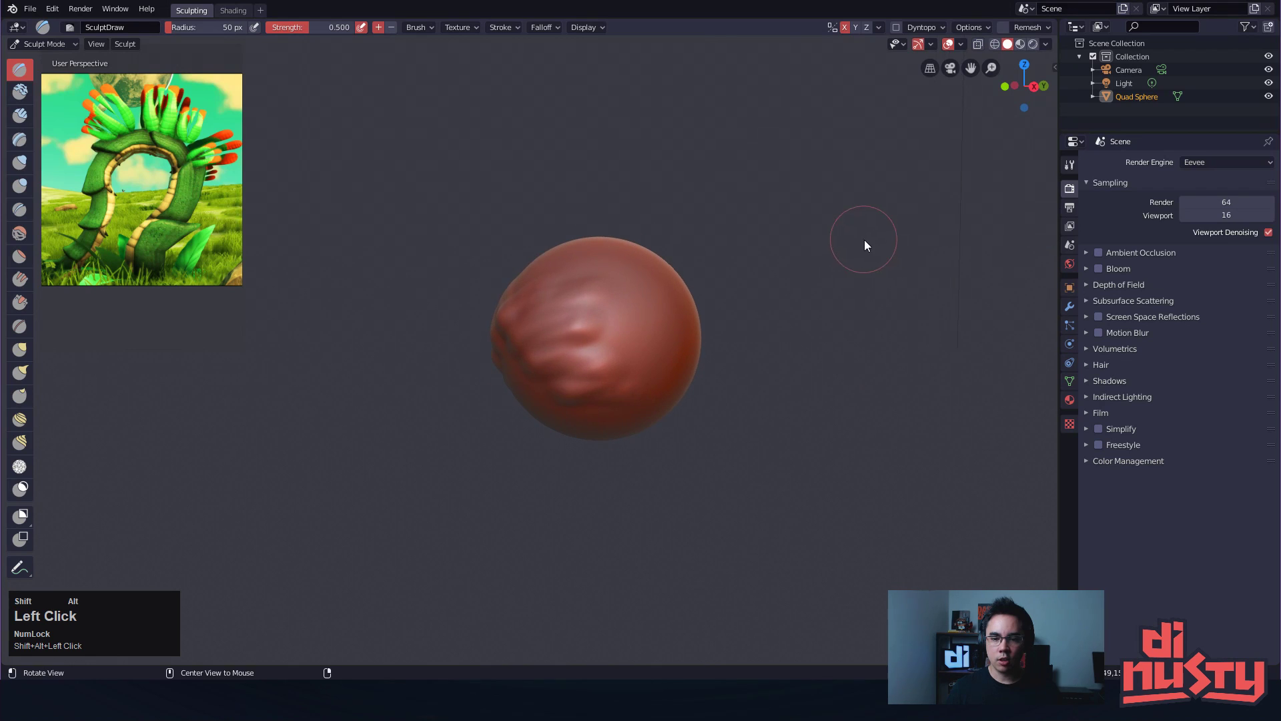
Enlarge the SculptDraw brush radius to 174 px and pull large mirrored bulges out of the quad sphere's sides
{"action": "mouse_move", "coordinate": [652, 198]}
{"action": "left_mouse_down", "text": "alt"}
{"action": "mouse_move", "coordinate": [806, 217]}
{"action": "mouse_move", "coordinate": [446, 86]}
{"action": "left_mouse_up", "text": "alt"}
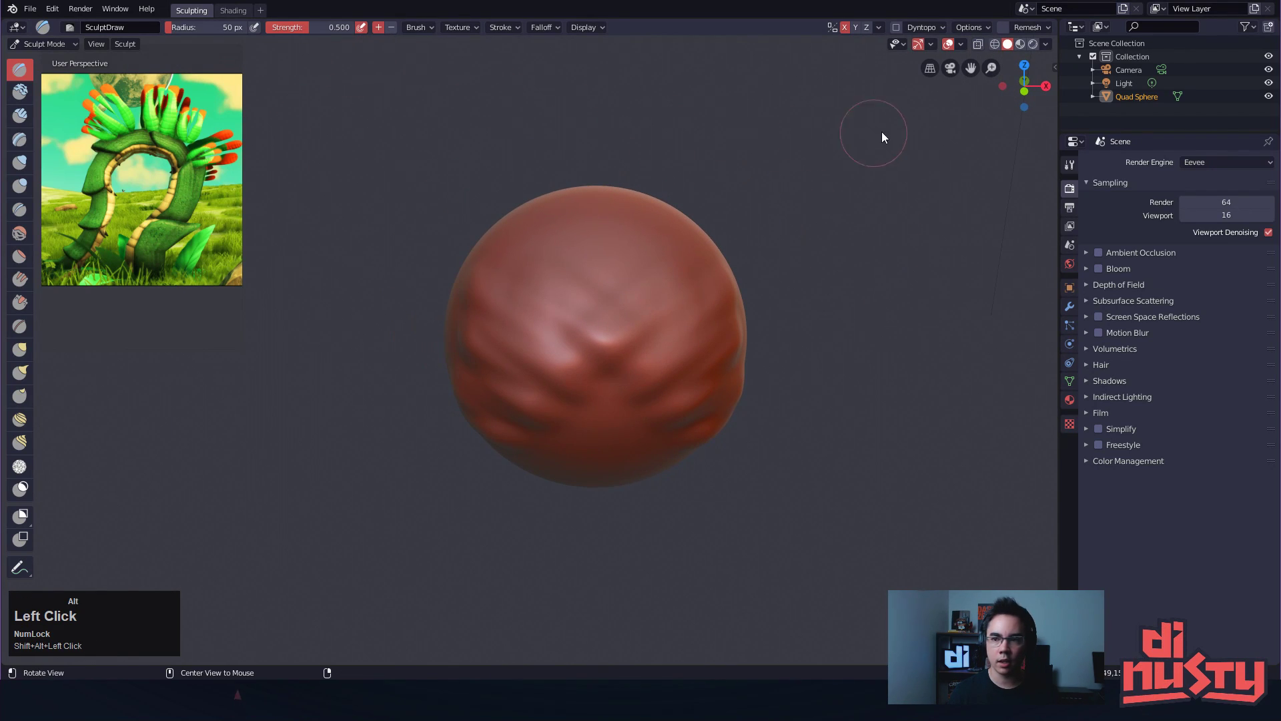
{"action": "left_click_drag", "start_coordinate": [881, 129], "coordinate": [847, 123], "text": "alt"}
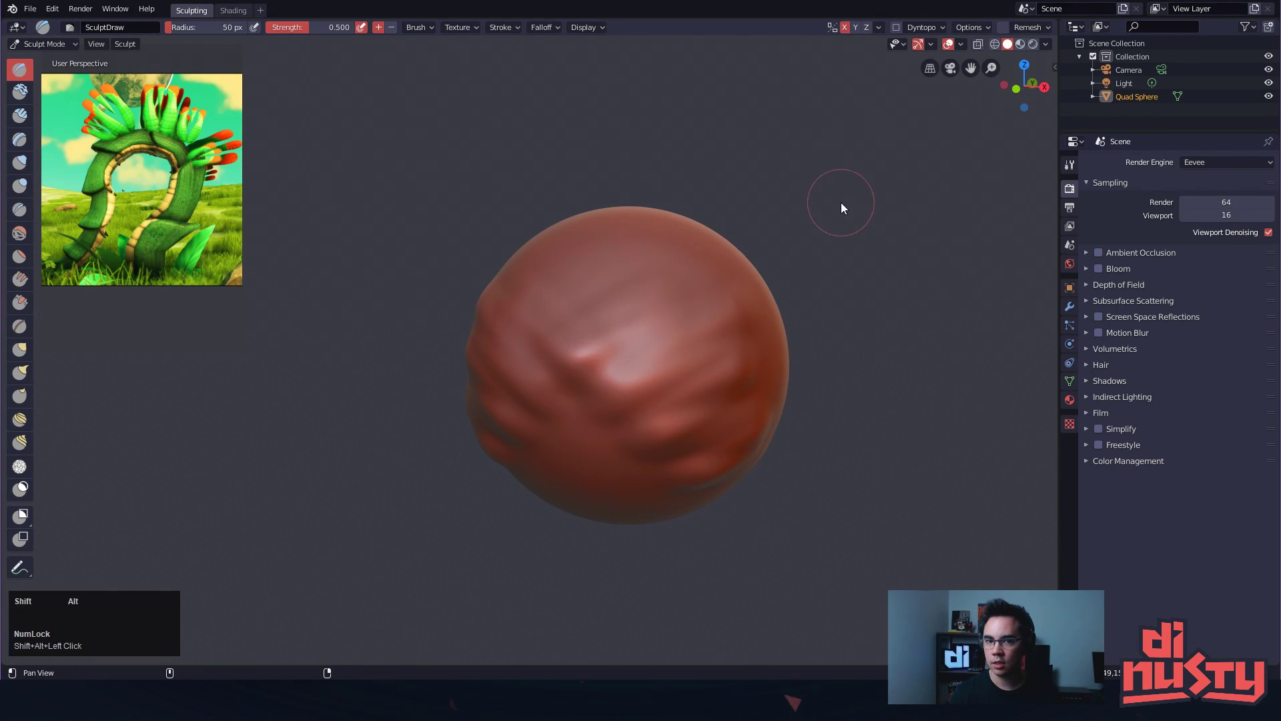
{"action": "left_click_drag", "start_coordinate": [844, 207], "coordinate": [839, 207], "text": "alt+shift"}
{"action": "left_click_drag", "start_coordinate": [518, 120], "coordinate": [516, 144], "text": "alt+shift"}
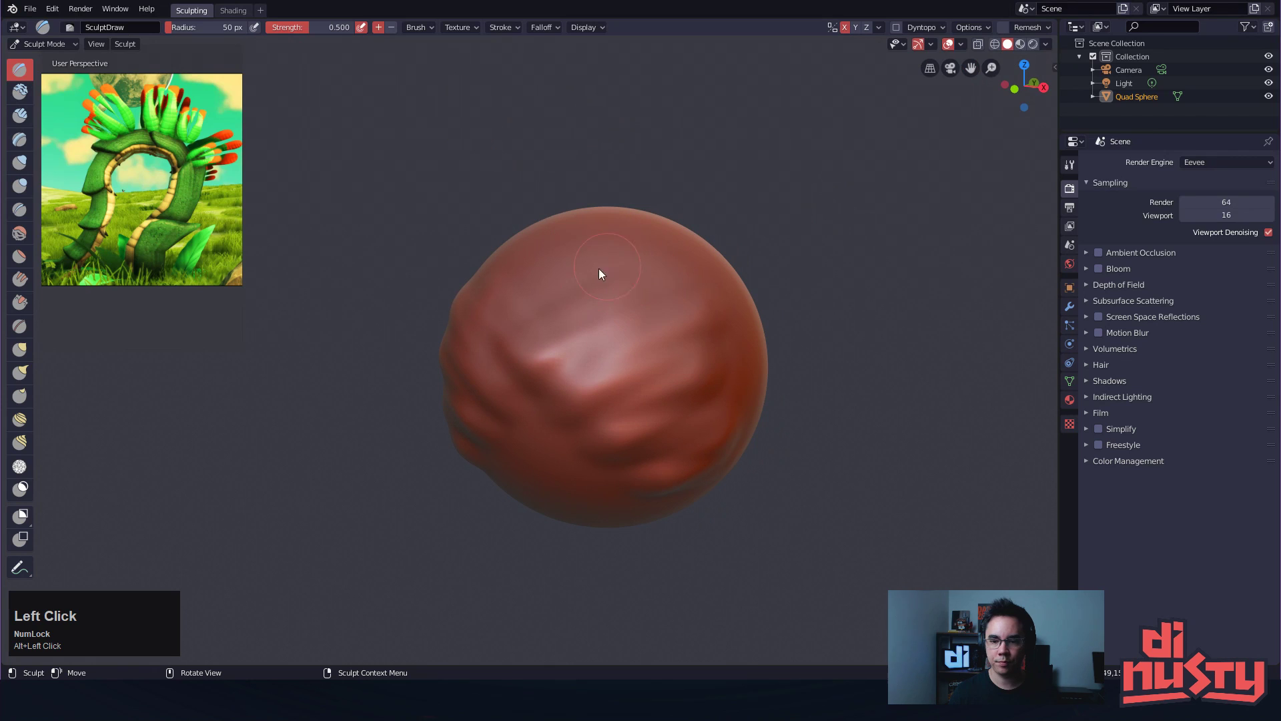
{"action": "key", "text": "f"}
{"action": "left_click", "coordinate": [747, 303]}
{"action": "mouse_move", "coordinate": [640, 327]}
{"action": "left_mouse_down"}
{"action": "mouse_move", "coordinate": [703, 363]}
{"action": "mouse_move", "coordinate": [670, 415]}
{"action": "mouse_move", "coordinate": [595, 313]}
{"action": "mouse_move", "coordinate": [783, 435]}
{"action": "mouse_move", "coordinate": [728, 438]}
{"action": "mouse_move", "coordinate": [594, 355]}
{"action": "mouse_move", "coordinate": [698, 335]}
{"action": "mouse_move", "coordinate": [710, 438]}
{"action": "mouse_move", "coordinate": [767, 370]}
{"action": "left_mouse_up"}
{"action": "key", "text": "Tab"}
{"action": "left_click_drag", "start_coordinate": [907, 332], "coordinate": [663, 243], "text": "alt"}
{"action": "left_click_drag", "start_coordinate": [778, 243], "coordinate": [989, 376], "text": "alt"}
{"action": "key", "text": "Tab"}
{"action": "left_click_drag", "start_coordinate": [610, 320], "coordinate": [679, 335]}
Set the brush strength to 0.605 and radius to 101 px, carving a curved groove across the front and raising ridges around it
{"action": "left_click_drag", "start_coordinate": [842, 333], "coordinate": [790, 335], "text": "alt"}
{"action": "mouse_move", "coordinate": [790, 335]}
{"action": "left_mouse_down", "text": "alt+shift"}
{"action": "mouse_move", "coordinate": [828, 362]}
{"action": "mouse_move", "coordinate": [967, 364]}
{"action": "left_mouse_up", "text": "alt+shift"}
{"action": "left_click_drag", "start_coordinate": [910, 299], "coordinate": [868, 302], "text": "alt+shift"}
{"action": "key", "text": "shift+f"}
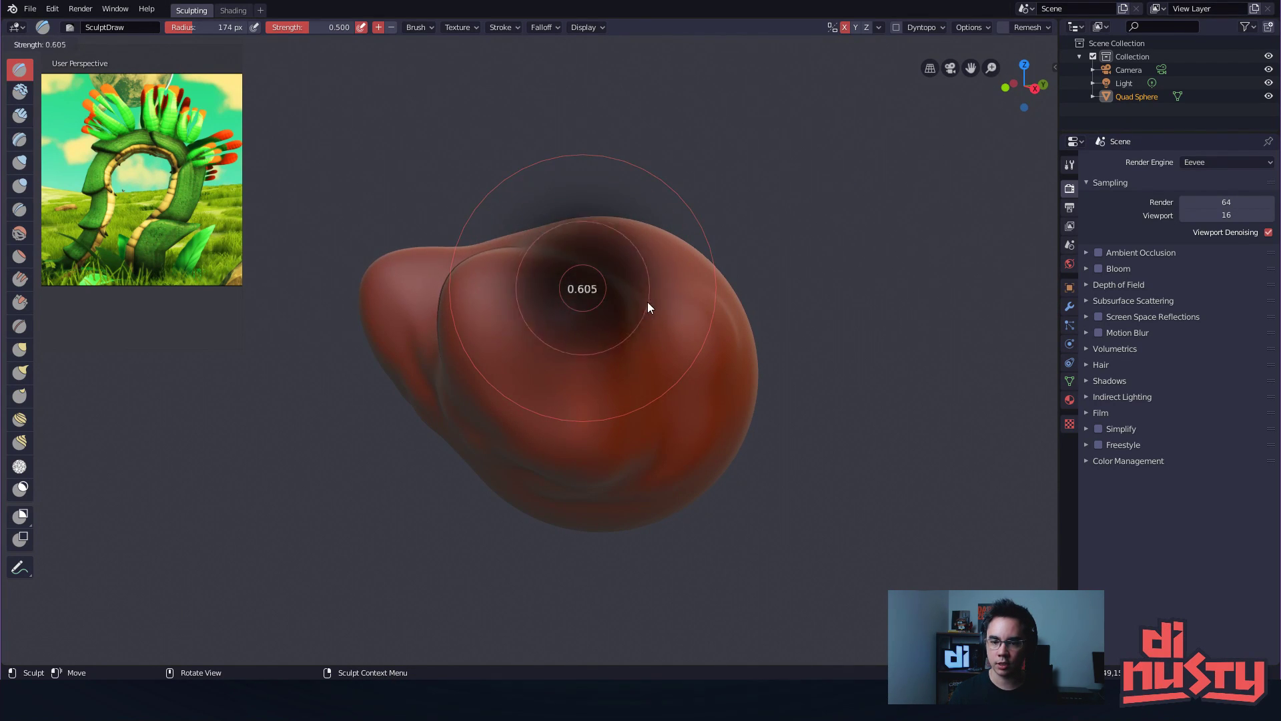
{"action": "left_click", "coordinate": [649, 305]}
{"action": "left_click_drag", "start_coordinate": [729, 438], "coordinate": [836, 283], "text": "alt"}
{"action": "key", "text": "f"}
{"action": "left_click", "coordinate": [613, 266]}
{"action": "mouse_move", "coordinate": [638, 328]}
{"action": "left_mouse_down", "text": "ctrl"}
{"action": "mouse_move", "coordinate": [721, 320]}
{"action": "mouse_move", "coordinate": [701, 372]}
{"action": "mouse_move", "coordinate": [625, 303]}
{"action": "mouse_move", "coordinate": [710, 240]}
{"action": "mouse_move", "coordinate": [693, 168]}
{"action": "mouse_move", "coordinate": [622, 306]}
{"action": "mouse_move", "coordinate": [591, 231]}
{"action": "mouse_move", "coordinate": [742, 249]}
{"action": "mouse_move", "coordinate": [737, 267]}
{"action": "left_mouse_up", "text": "ctrl"}
{"action": "mouse_move", "coordinate": [651, 390]}
{"action": "left_mouse_down"}
{"action": "mouse_move", "coordinate": [586, 414]}
{"action": "mouse_move", "coordinate": [531, 398]}
{"action": "mouse_move", "coordinate": [660, 407]}
{"action": "left_mouse_up"}
{"action": "mouse_move", "coordinate": [751, 347]}
{"action": "left_mouse_down"}
{"action": "mouse_move", "coordinate": [652, 343]}
{"action": "mouse_move", "coordinate": [645, 364]}
{"action": "mouse_move", "coordinate": [707, 355]}
{"action": "mouse_move", "coordinate": [563, 426]}
{"action": "mouse_move", "coordinate": [666, 437]}
{"action": "mouse_move", "coordinate": [767, 360]}
{"action": "mouse_move", "coordinate": [775, 374]}
{"action": "mouse_move", "coordinate": [807, 334]}
{"action": "left_mouse_up"}
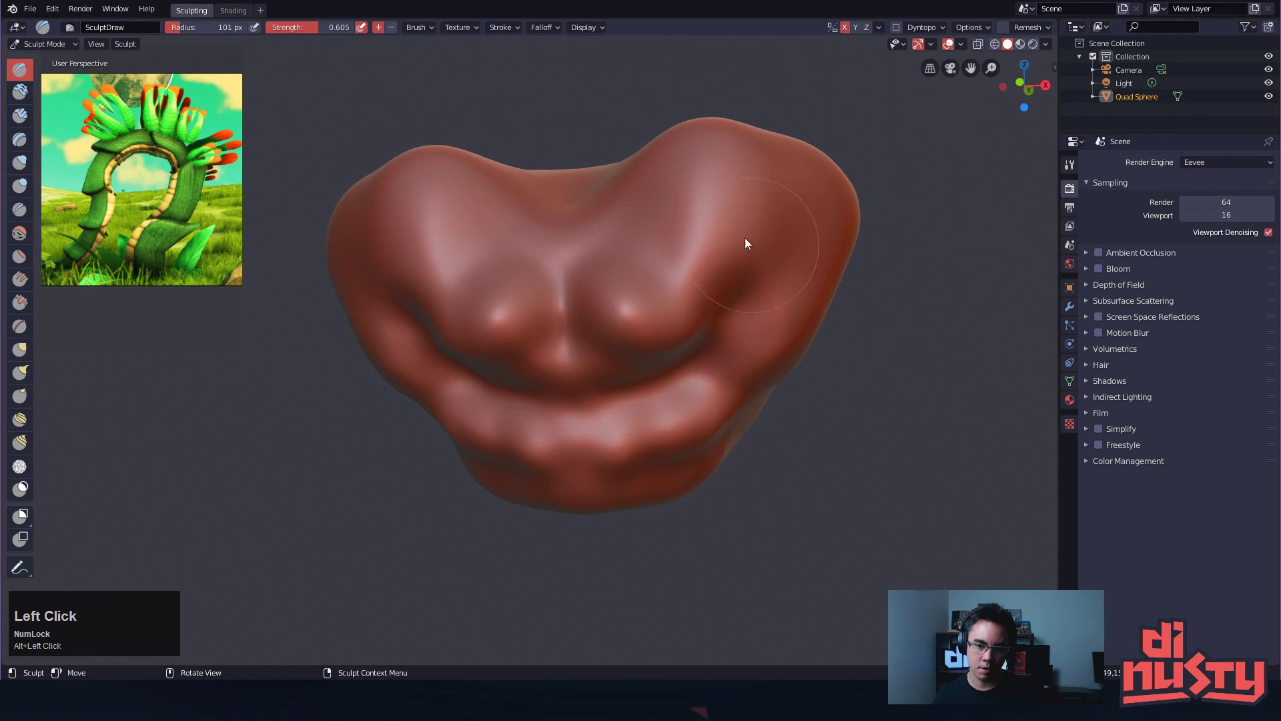
Carve further mirrored hollows into the upper lobes, the centre line and the lower front of the sculpt
{"action": "mouse_move", "coordinate": [619, 315]}
{"action": "left_mouse_down", "text": "ctrl"}
{"action": "mouse_move", "coordinate": [627, 282]}
{"action": "mouse_move", "coordinate": [705, 219]}
{"action": "left_mouse_up", "text": "ctrl"}
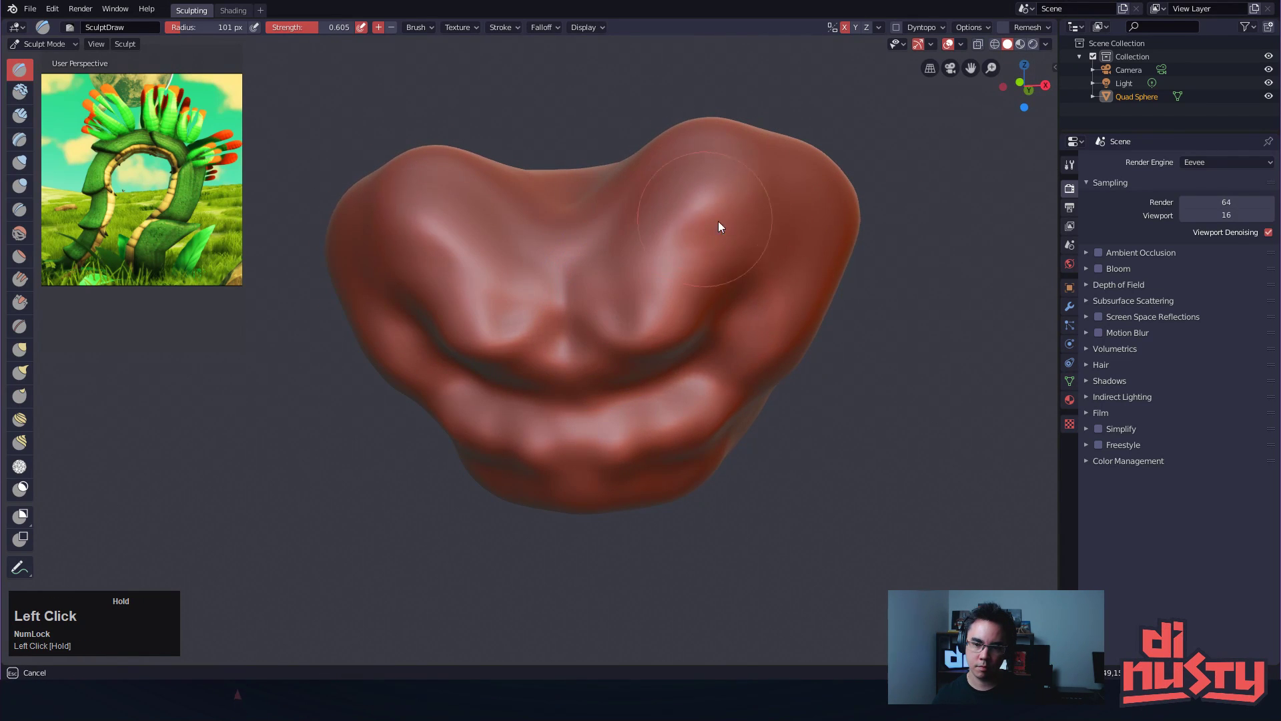
{"action": "mouse_move", "coordinate": [861, 297]}
{"action": "left_mouse_down", "text": "alt"}
{"action": "mouse_move", "coordinate": [743, 199]}
{"action": "mouse_move", "coordinate": [677, 201]}
{"action": "left_mouse_up", "text": "alt"}
{"action": "mouse_move", "coordinate": [559, 224]}
{"action": "left_mouse_down", "text": "ctrl"}
{"action": "mouse_move", "coordinate": [606, 338]}
{"action": "mouse_move", "coordinate": [561, 367]}
{"action": "left_mouse_up", "text": "ctrl"}
{"action": "mouse_move", "coordinate": [550, 323]}
{"action": "left_mouse_down", "text": "ctrl"}
{"action": "mouse_move", "coordinate": [626, 393]}
{"action": "mouse_move", "coordinate": [617, 350]}
{"action": "mouse_move", "coordinate": [603, 385]}
{"action": "mouse_move", "coordinate": [642, 319]}
{"action": "mouse_move", "coordinate": [698, 273]}
{"action": "mouse_move", "coordinate": [646, 259]}
{"action": "mouse_move", "coordinate": [671, 327]}
{"action": "left_mouse_up", "text": "ctrl"}
{"action": "mouse_move", "coordinate": [806, 315]}
{"action": "left_mouse_down", "text": "alt"}
{"action": "mouse_move", "coordinate": [816, 368]}
{"action": "mouse_move", "coordinate": [794, 373]}
{"action": "left_mouse_up", "text": "alt"}
{"action": "left_click_drag", "start_coordinate": [793, 372], "coordinate": [850, 417], "text": "alt+shift"}
{"action": "left_click_drag", "start_coordinate": [850, 417], "coordinate": [852, 445], "text": "ctrl+alt"}
{"action": "left_click_drag", "start_coordinate": [852, 444], "coordinate": [903, 459], "text": "alt"}
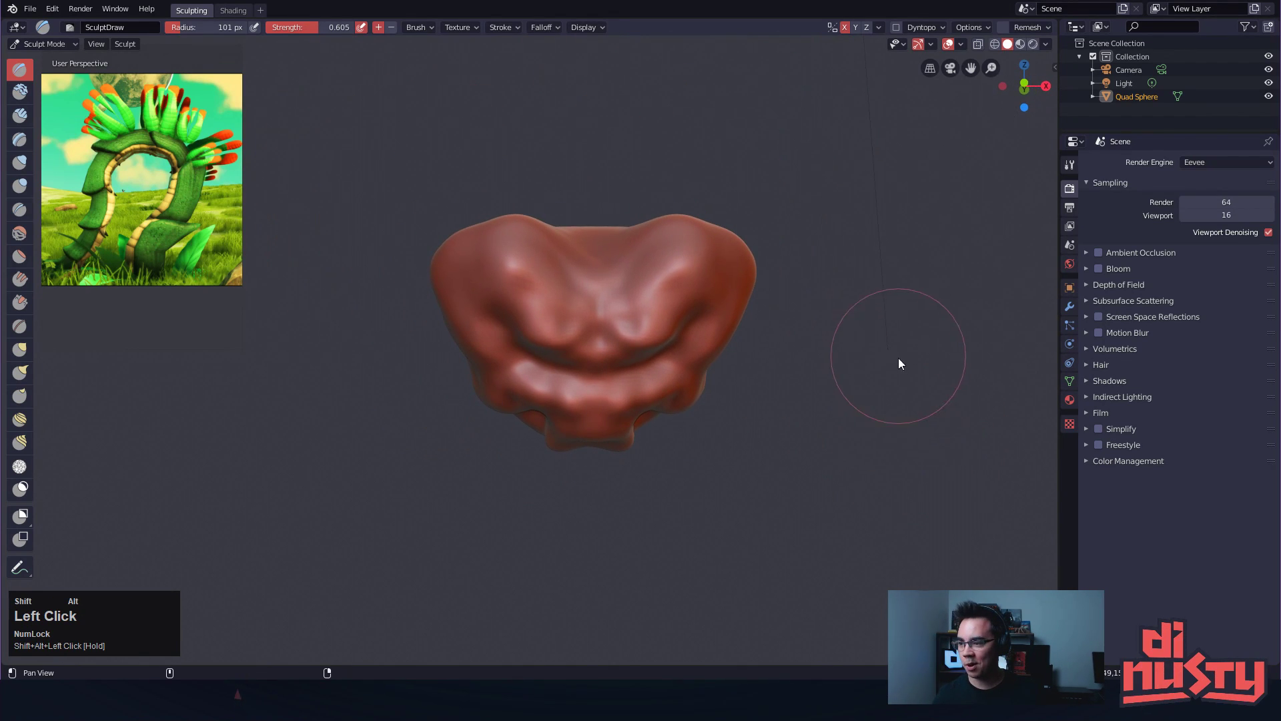
{"action": "left_click_drag", "start_coordinate": [908, 404], "coordinate": [930, 406], "text": "alt+shift"}
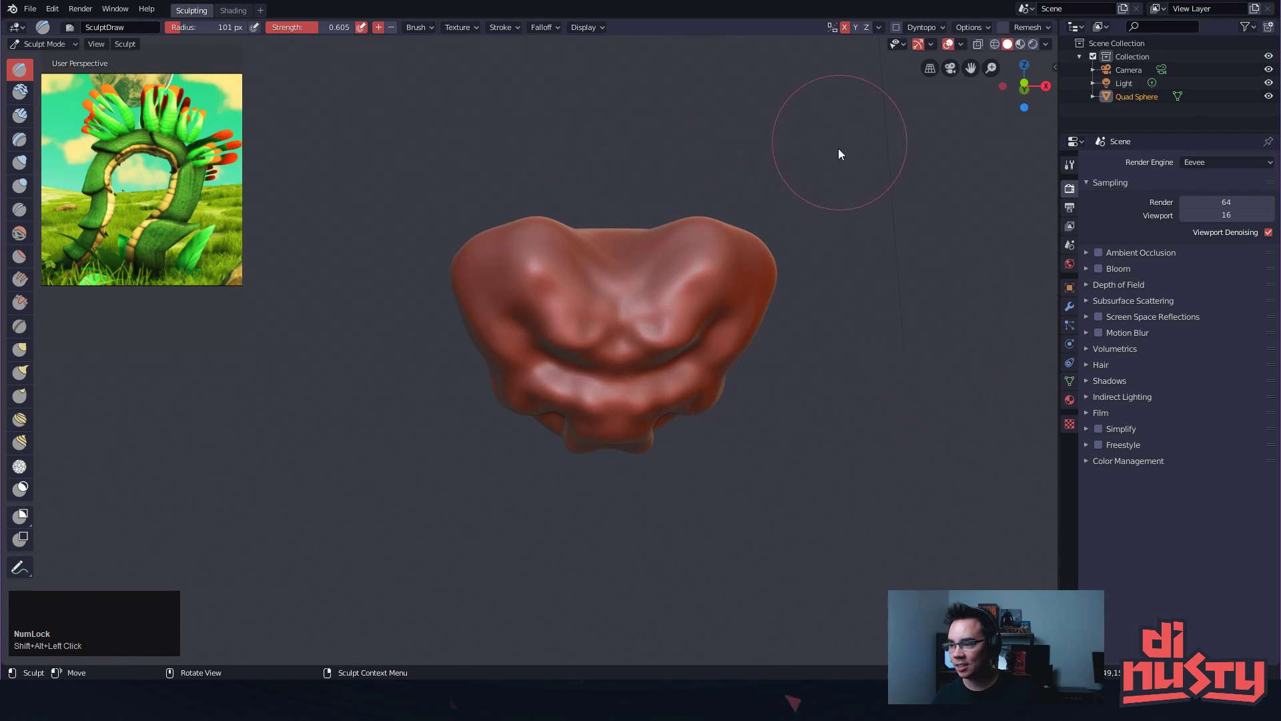
Lower the brush strength to 0.511 and check the sculpt's mesh in Edit Mode
{"action": "left_click_drag", "start_coordinate": [904, 191], "coordinate": [869, 187], "text": "alt"}
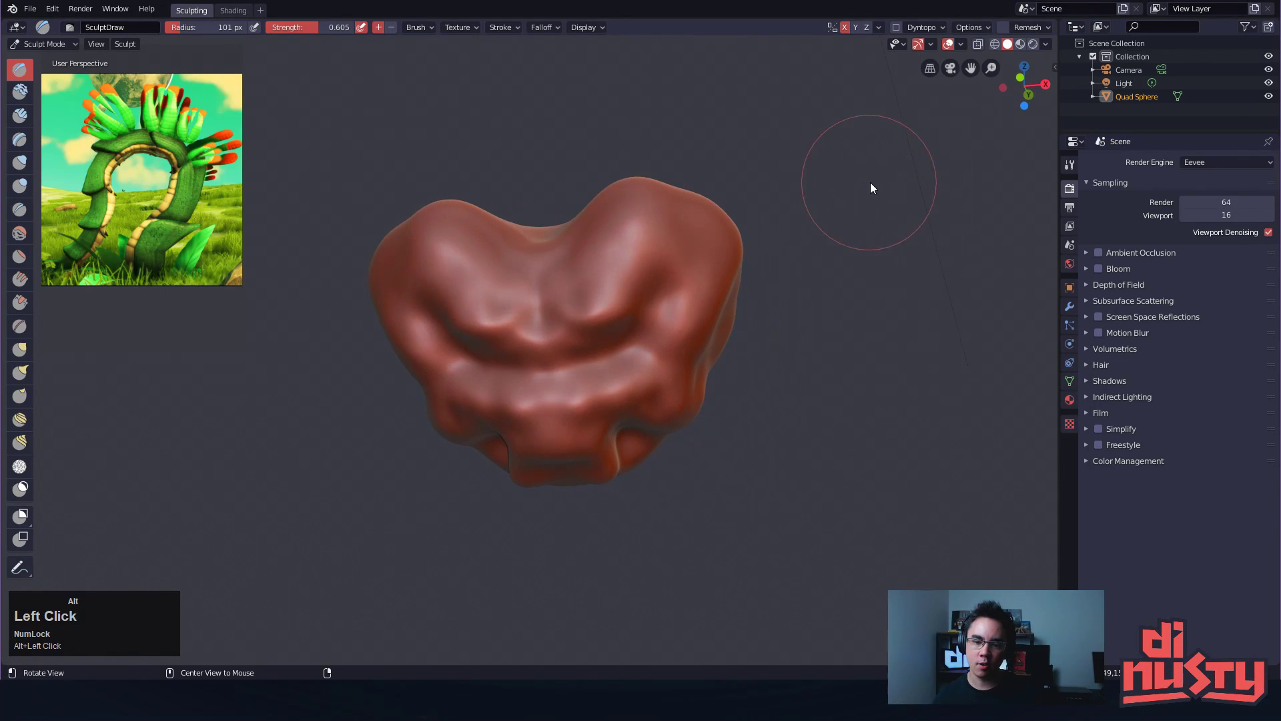
{"action": "key", "text": "shift+f"}
{"action": "left_click", "coordinate": [853, 192]}
{"action": "key", "text": "Tab"}
{"action": "mouse_move", "coordinate": [903, 244]}
{"action": "left_mouse_down", "text": "ctrl+alt"}
{"action": "mouse_move", "coordinate": [941, 240]}
{"action": "mouse_move", "coordinate": [918, 266]}
{"action": "mouse_move", "coordinate": [935, 248]}
{"action": "left_mouse_up", "text": "ctrl+alt"}
{"action": "key", "text": "Tab"}
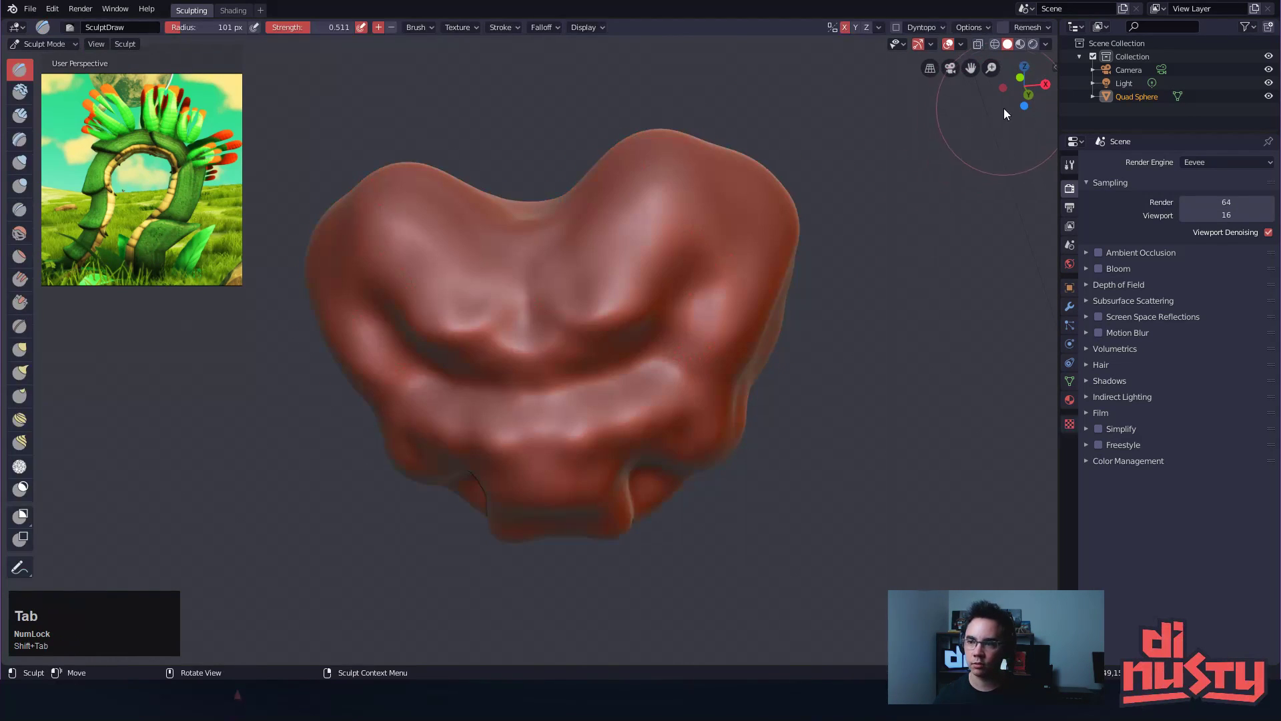
Voxel remesh the sculpt at a 0.1 m voxel size and inspect the new topology in Edit Mode
{"action": "right_click", "coordinate": [1000, 28]}
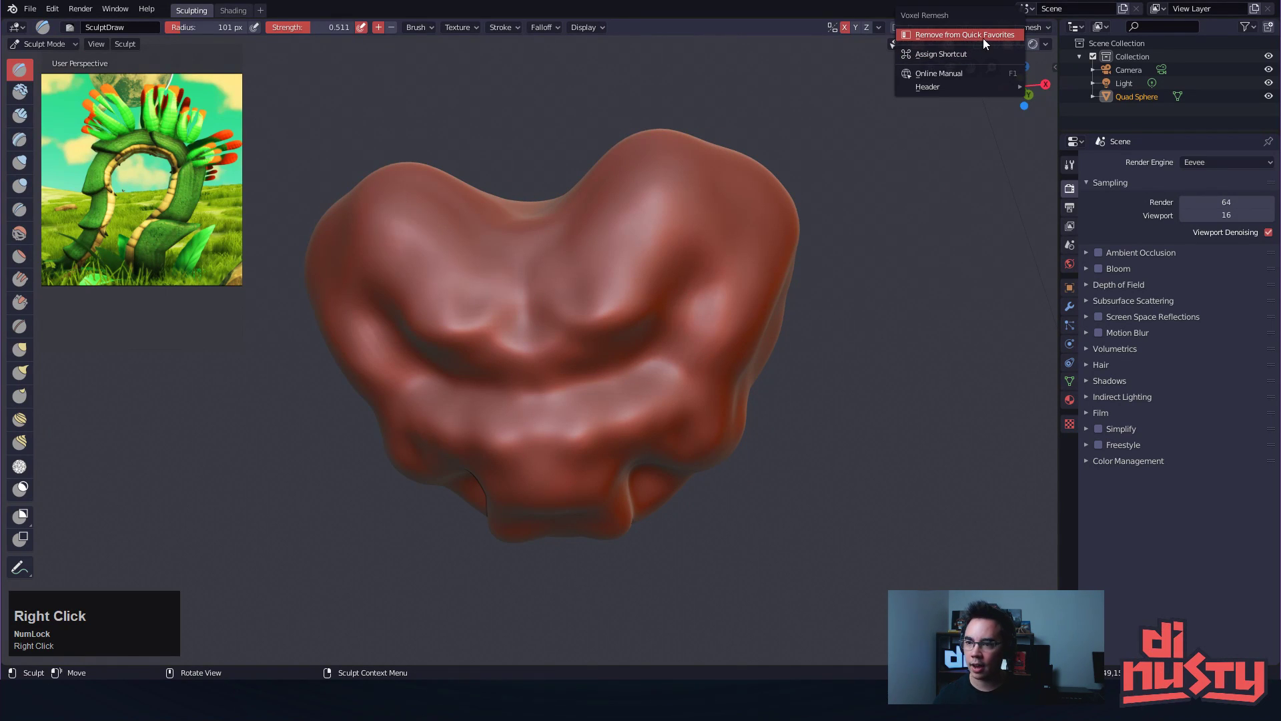
{"action": "left_click", "coordinate": [950, 164]}
{"action": "key", "text": "q"}
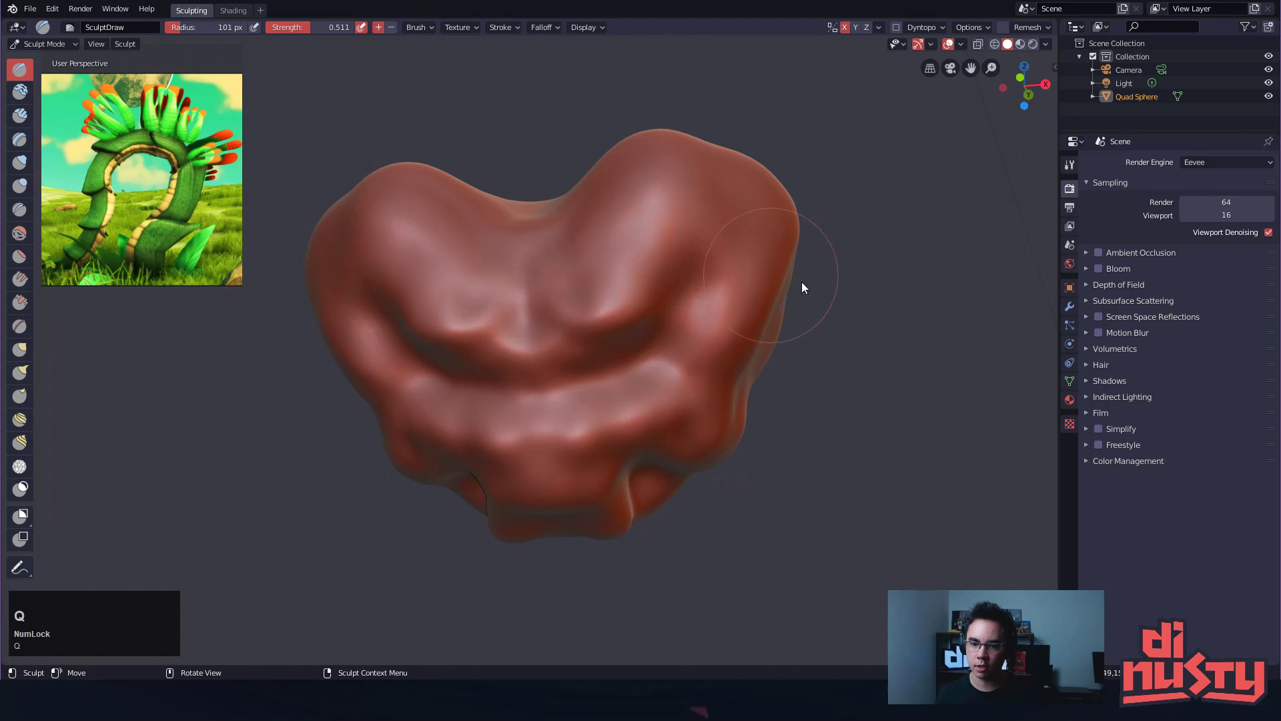
{"action": "key", "text": "q"}
{"action": "left_click", "coordinate": [687, 240]}
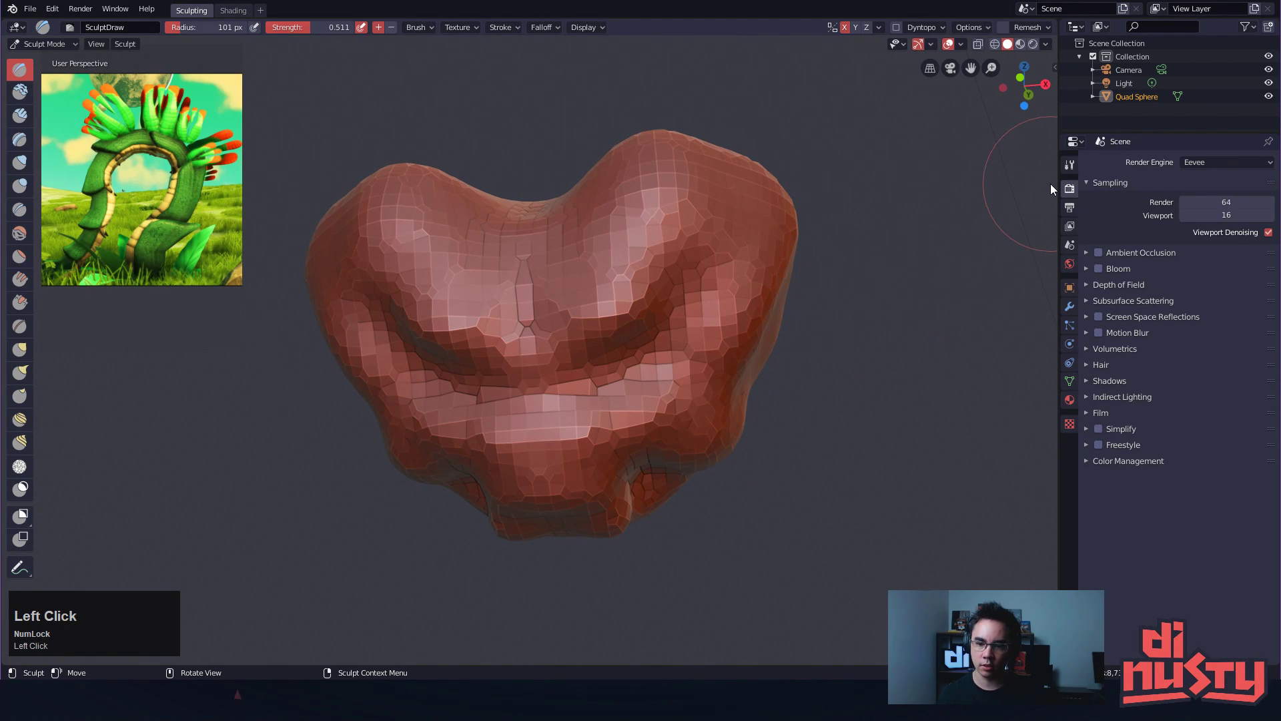
{"action": "left_click_drag", "start_coordinate": [889, 315], "coordinate": [932, 346], "text": "alt"}
{"action": "key", "text": "ctrl+z"}
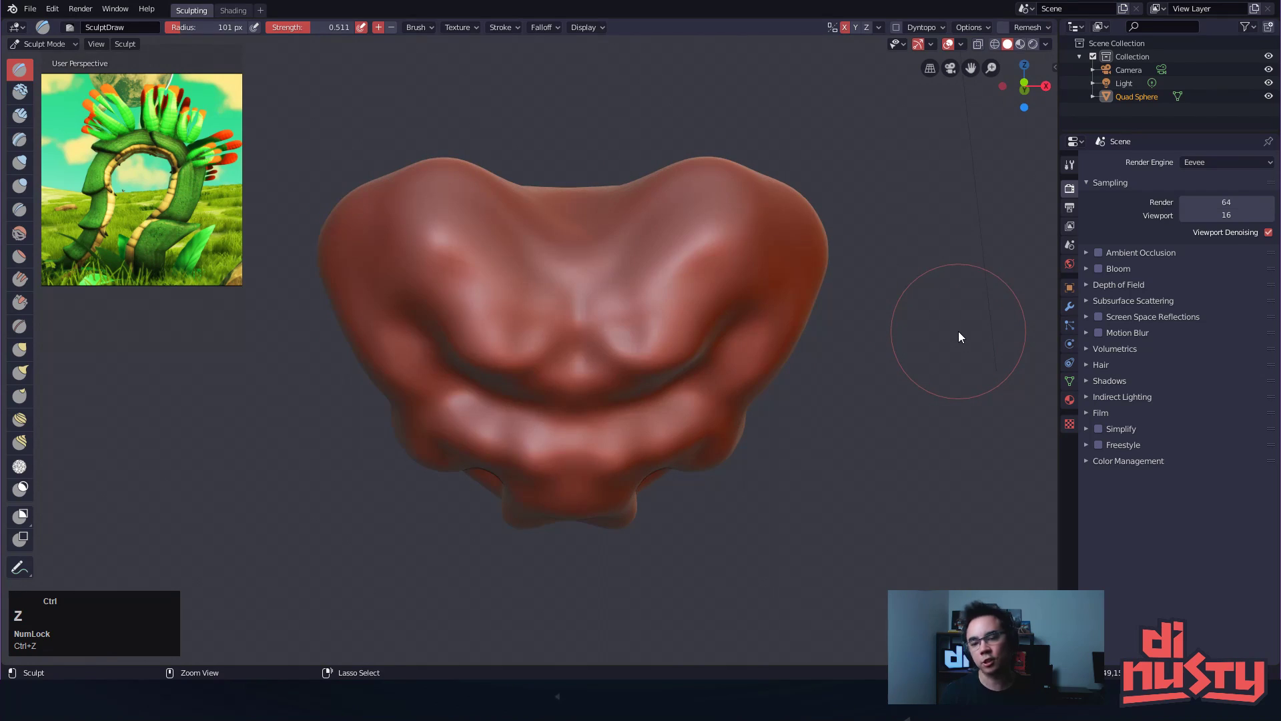
{"action": "key", "text": "ctrl+shift+z"}
{"action": "key", "text": "Tab"}
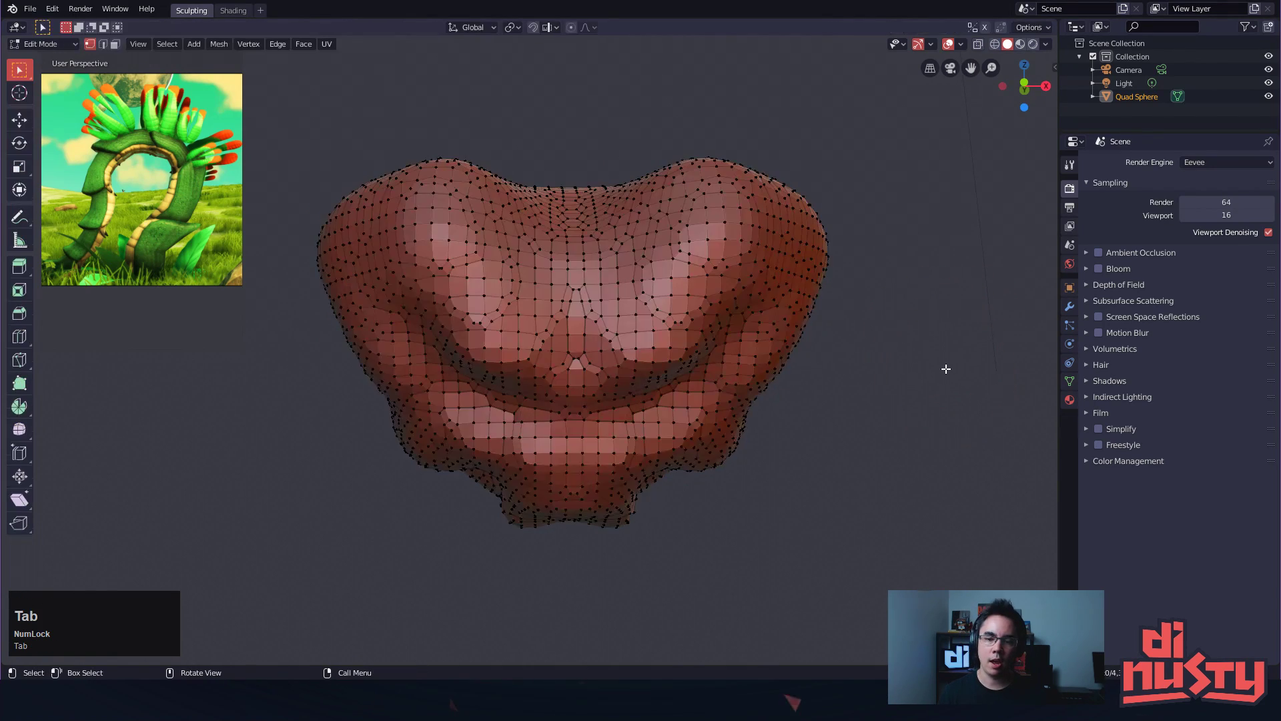
{"action": "left_click_drag", "start_coordinate": [940, 377], "coordinate": [977, 415], "text": "alt"}
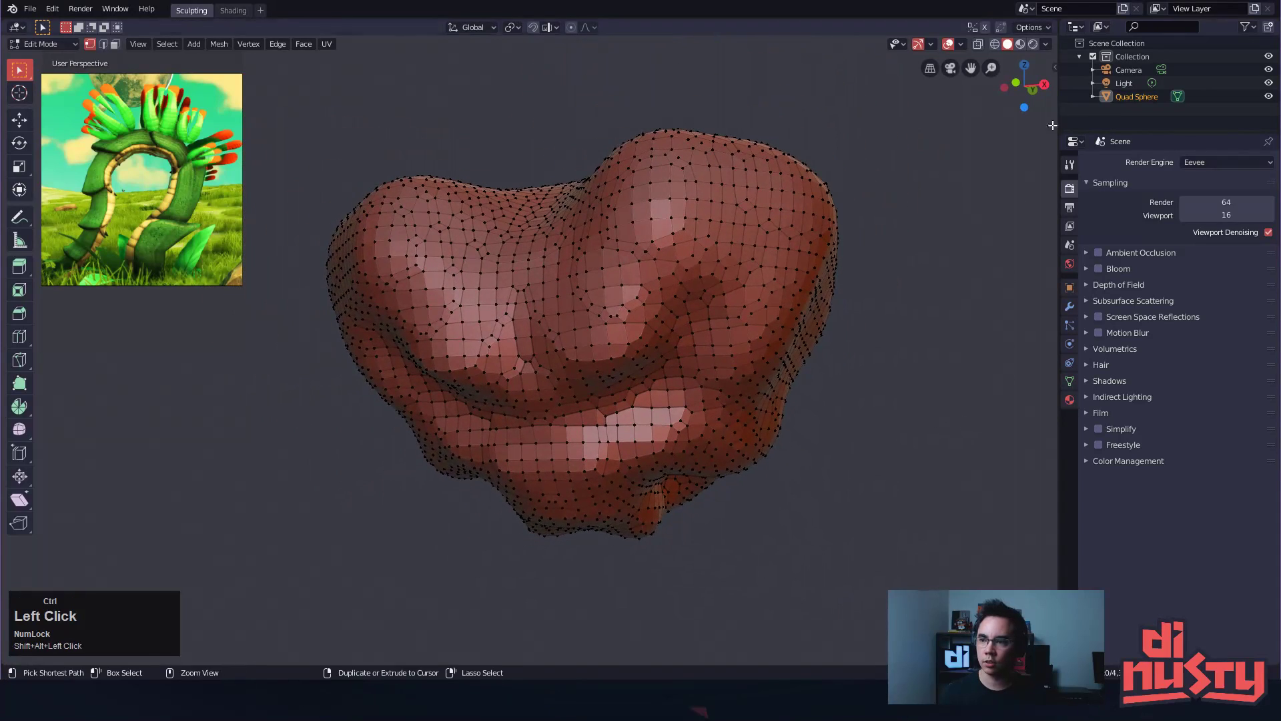
Undo the voxel remesh of the sculpt and return to Sculpt Mode
{"action": "key", "text": "ctrl+z"}
{"action": "key", "text": "Tab"}
{"action": "key", "text": "Tab"}
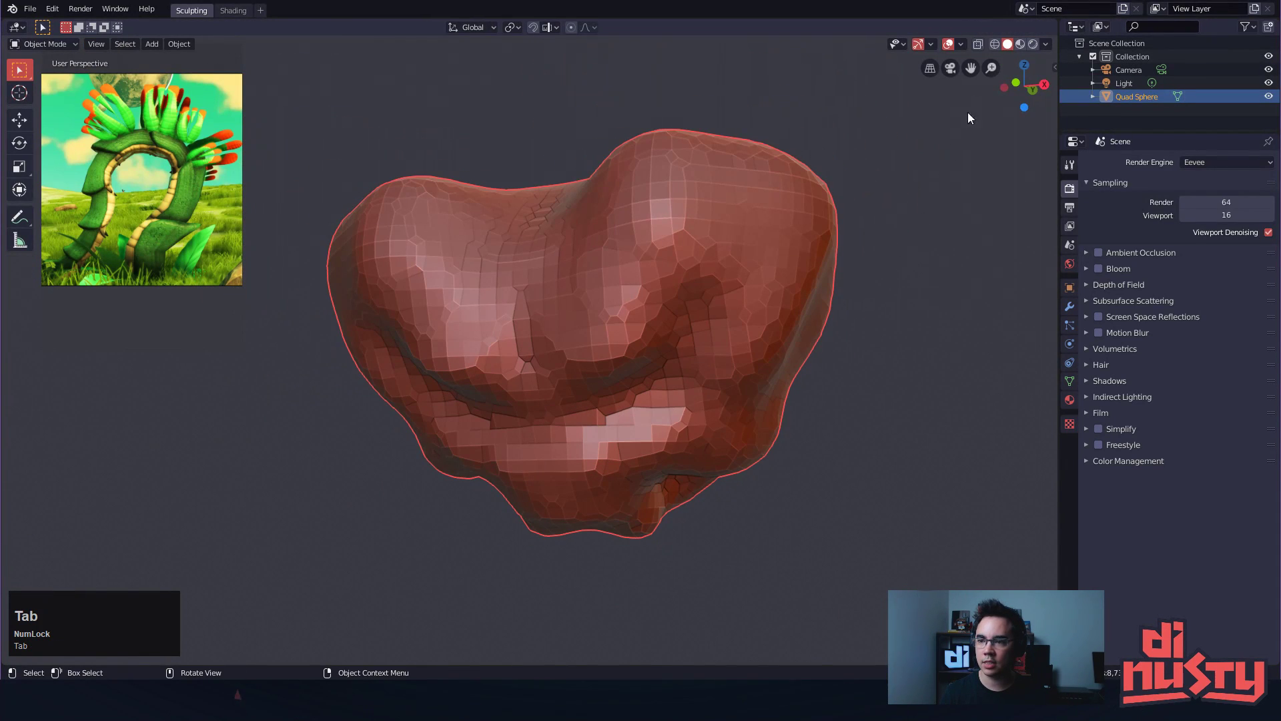
{"action": "key", "text": "ctrl+z"}
{"action": "key", "text": "ctrl+z"}
{"action": "key", "text": "ctrl+z"}
{"action": "key", "text": "ctrl+z"}
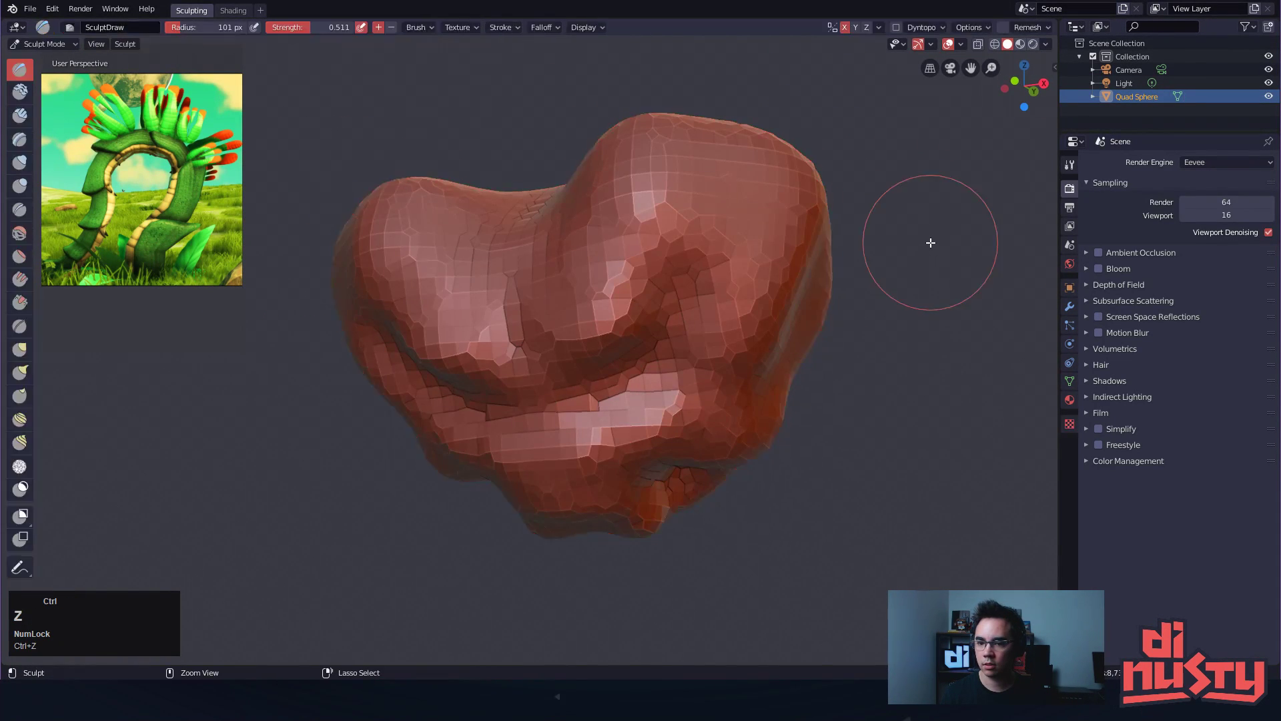
Try the 0.1 m voxel remesh again while facing the sculpt from the front, and undo it
{"action": "left_click", "coordinate": [1043, 27]}
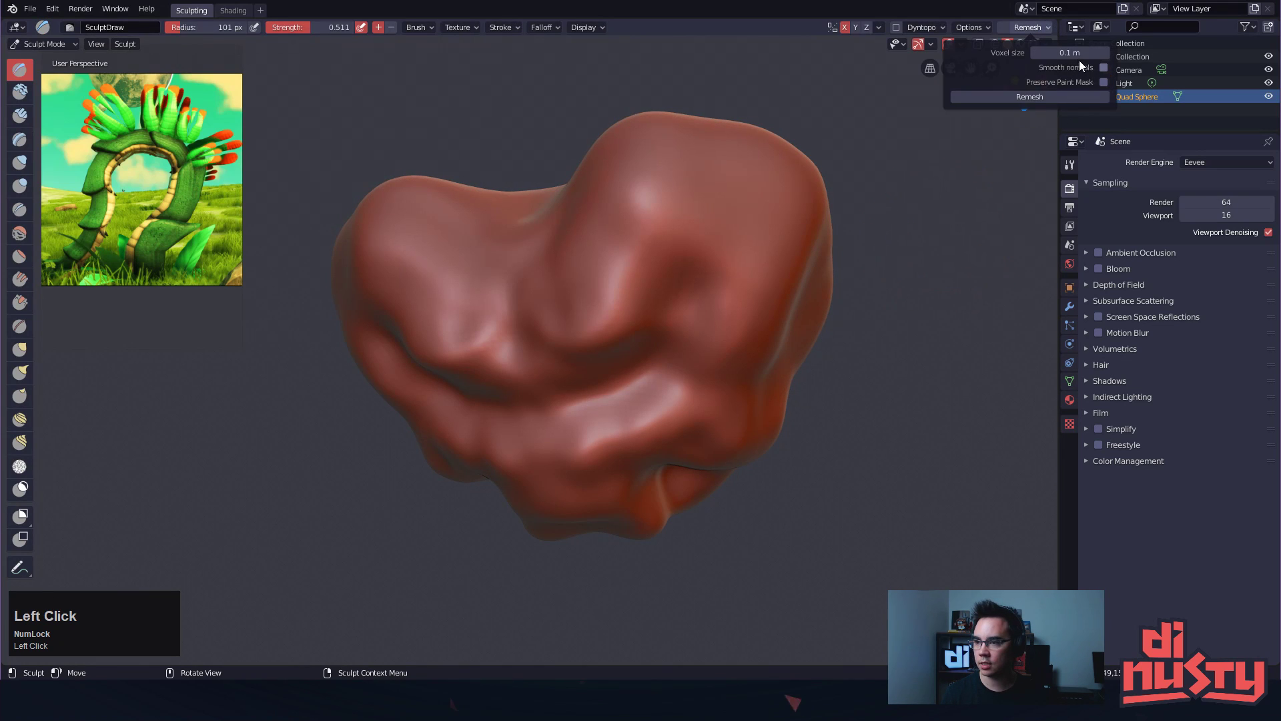
{"action": "middle_click_drag", "start_coordinate": [967, 193], "coordinate": [942, 286]}
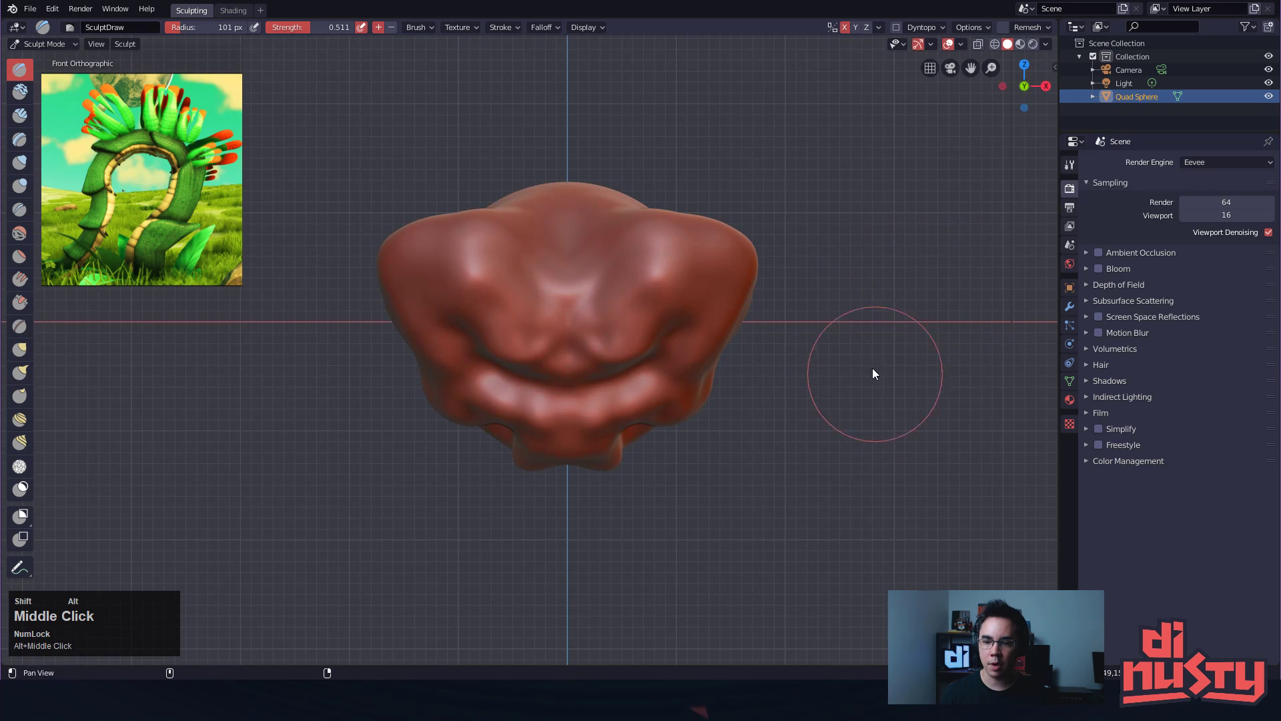
{"action": "left_click_drag", "start_coordinate": [876, 375], "coordinate": [863, 333], "text": "alt+shift"}
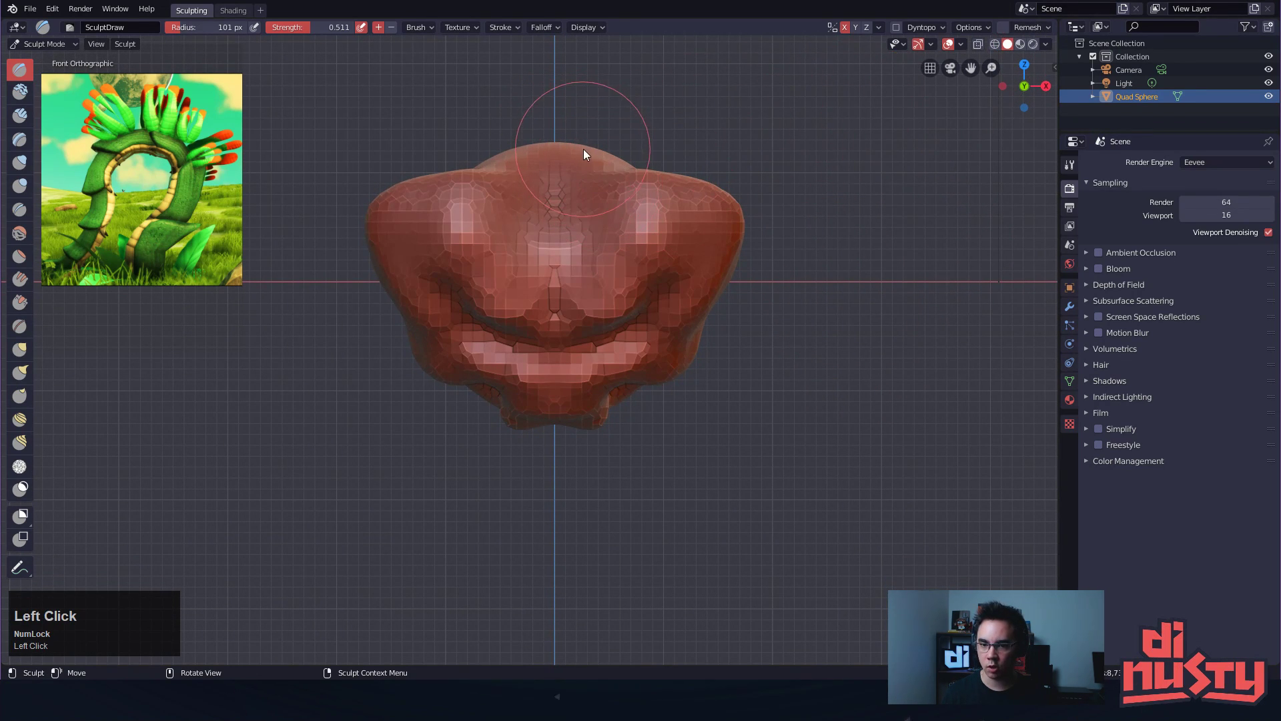
{"action": "mouse_move", "coordinate": [705, 174]}
{"action": "left_mouse_down", "text": "alt"}
{"action": "mouse_move", "coordinate": [864, 251]}
{"action": "mouse_move", "coordinate": [752, 286]}
{"action": "mouse_move", "coordinate": [694, 215]}
{"action": "mouse_move", "coordinate": [834, 229]}
{"action": "mouse_move", "coordinate": [922, 289]}
{"action": "mouse_move", "coordinate": [893, 231]}
{"action": "left_mouse_up", "text": "alt"}
{"action": "key", "text": "ctrl+z"}
{"action": "middle_click_drag", "start_coordinate": [963, 186], "coordinate": [961, 243], "text": "alt"}
Set the remesh voxel size to 0.02 m and voxel remesh the sculpt
{"action": "left_click", "coordinate": [1048, 30]}
{"action": "left_click", "coordinate": [1063, 53]}
{"action": "type", "text": ".0"}
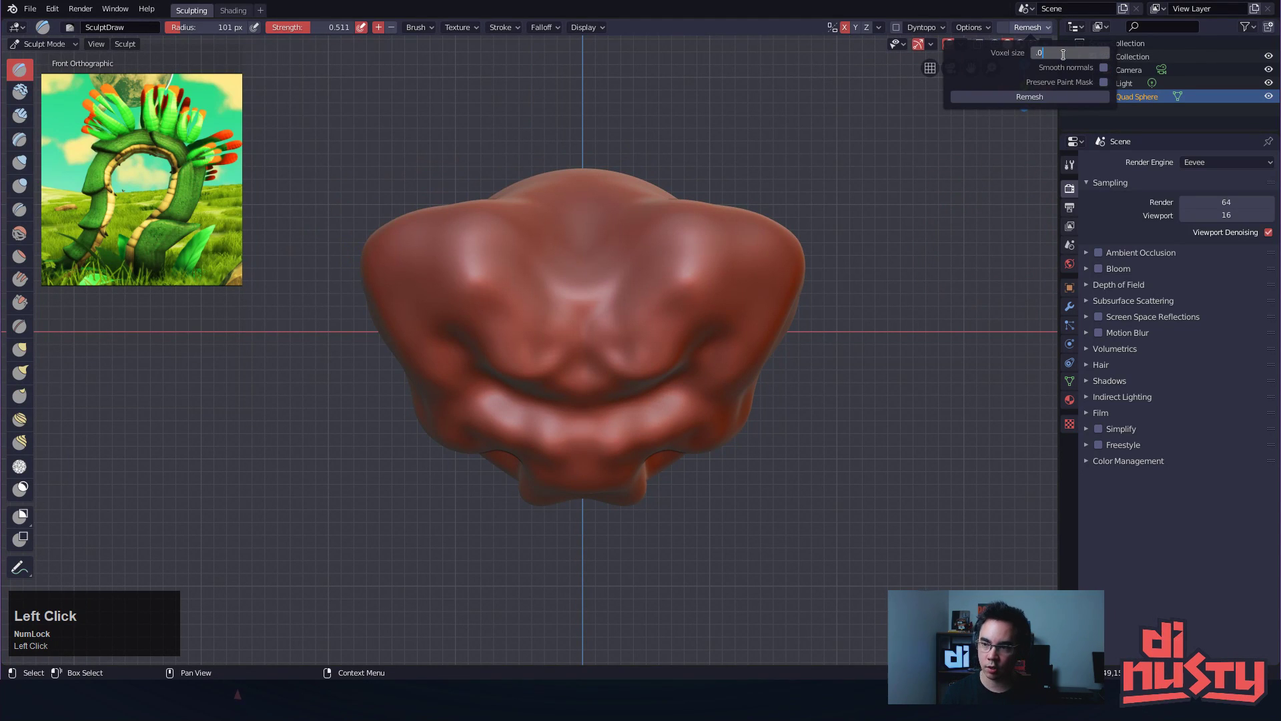
{"action": "left_click", "coordinate": [1041, 94]}
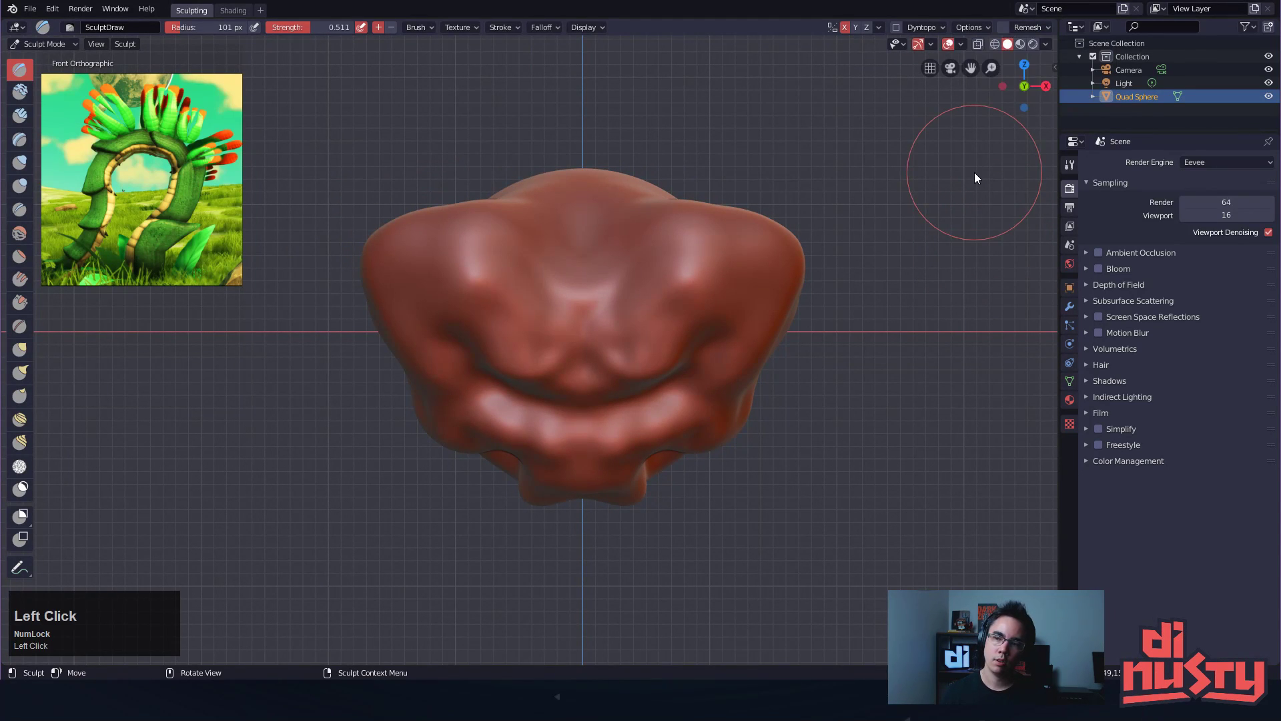
{"action": "left_click_drag", "start_coordinate": [911, 235], "coordinate": [939, 205], "text": "alt+shift"}
{"action": "key", "text": "Tab"}
{"action": "key", "text": "Tab"}
{"action": "key", "text": "q"}
{"action": "left_click", "coordinate": [873, 245]}
Raise the brush strength to 0.600 and inspect the remeshed sculpt in Edit Mode
{"action": "mouse_move", "coordinate": [1002, 267]}
{"action": "middle_mouse_down"}
{"action": "mouse_move", "coordinate": [918, 297]}
{"action": "mouse_move", "coordinate": [929, 278]}
{"action": "middle_mouse_up"}
{"action": "key", "text": "shift+f"}
{"action": "left_click", "coordinate": [918, 265]}
{"action": "key", "text": "Tab"}
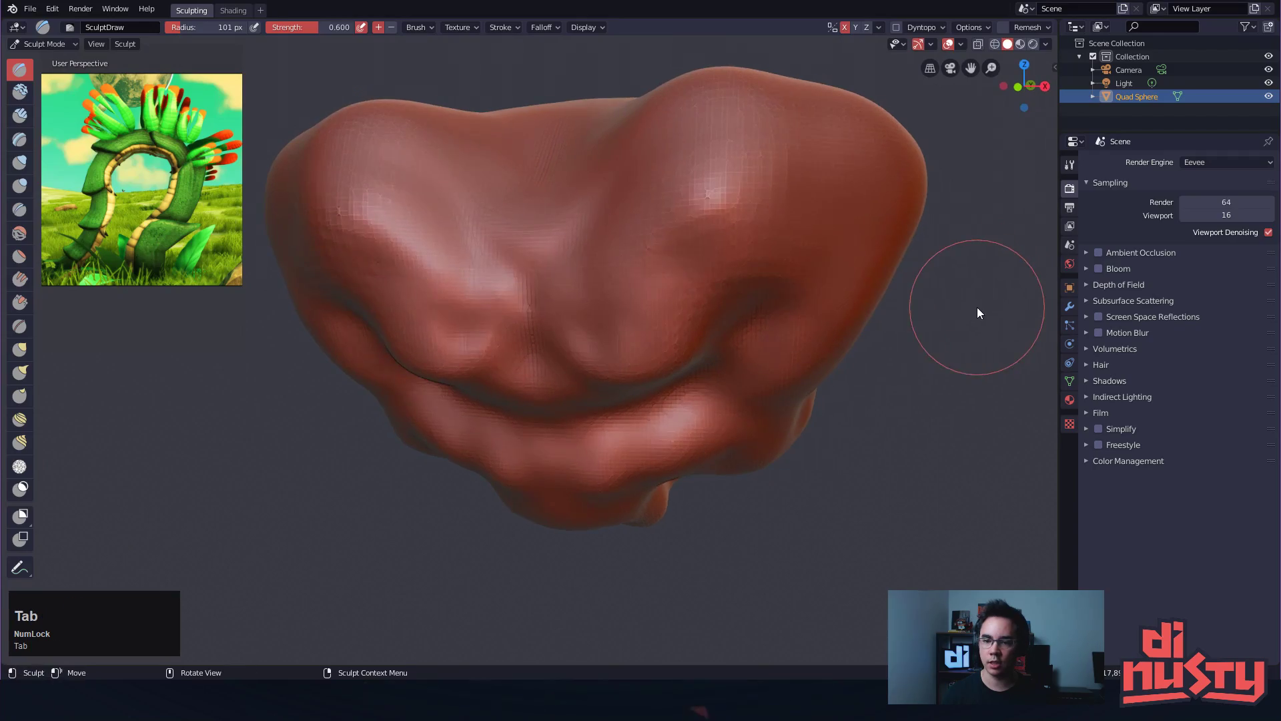
{"action": "mouse_move", "coordinate": [974, 313]}
{"action": "left_mouse_down", "text": "alt"}
{"action": "mouse_move", "coordinate": [927, 306]}
{"action": "mouse_move", "coordinate": [971, 346]}
{"action": "mouse_move", "coordinate": [961, 323]}
{"action": "mouse_move", "coordinate": [986, 314]}
{"action": "mouse_move", "coordinate": [983, 282]}
{"action": "mouse_move", "coordinate": [977, 294]}
{"action": "left_mouse_up", "text": "alt"}
{"action": "key", "text": "Tab"}
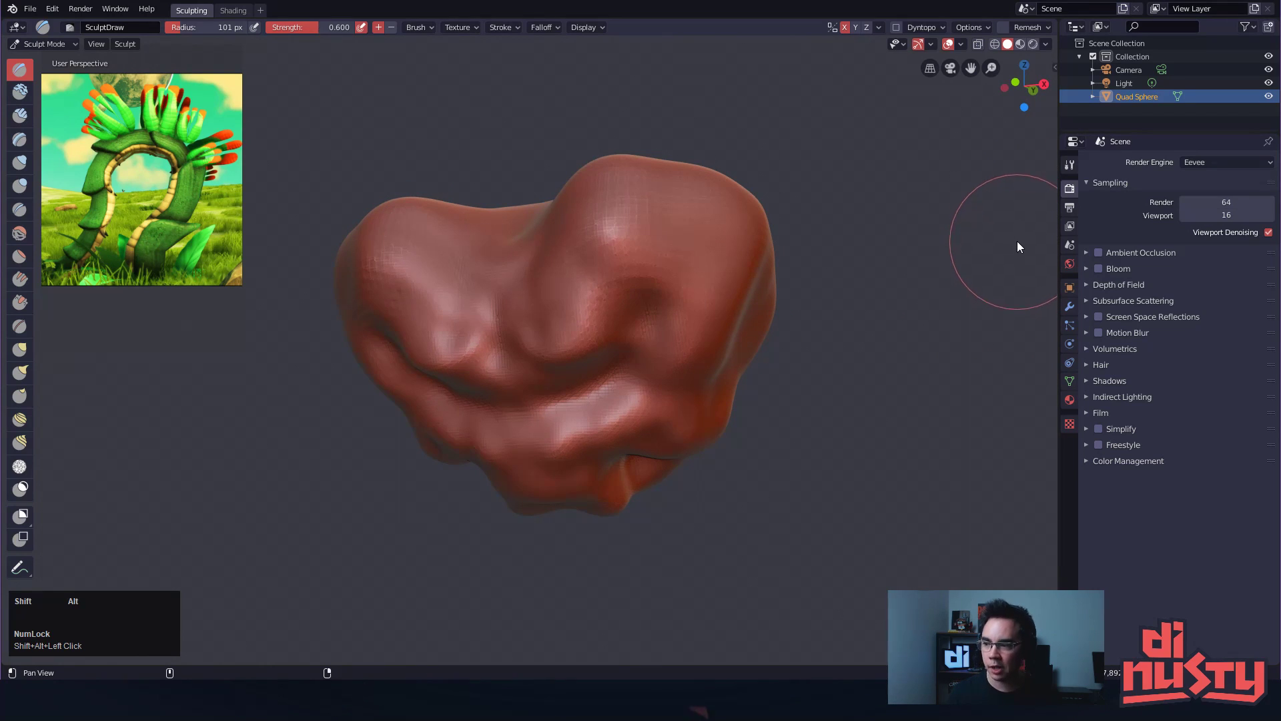
Enable smooth normals for the remesh and voxel remesh the sculpt again
{"action": "left_click", "coordinate": [1051, 25]}
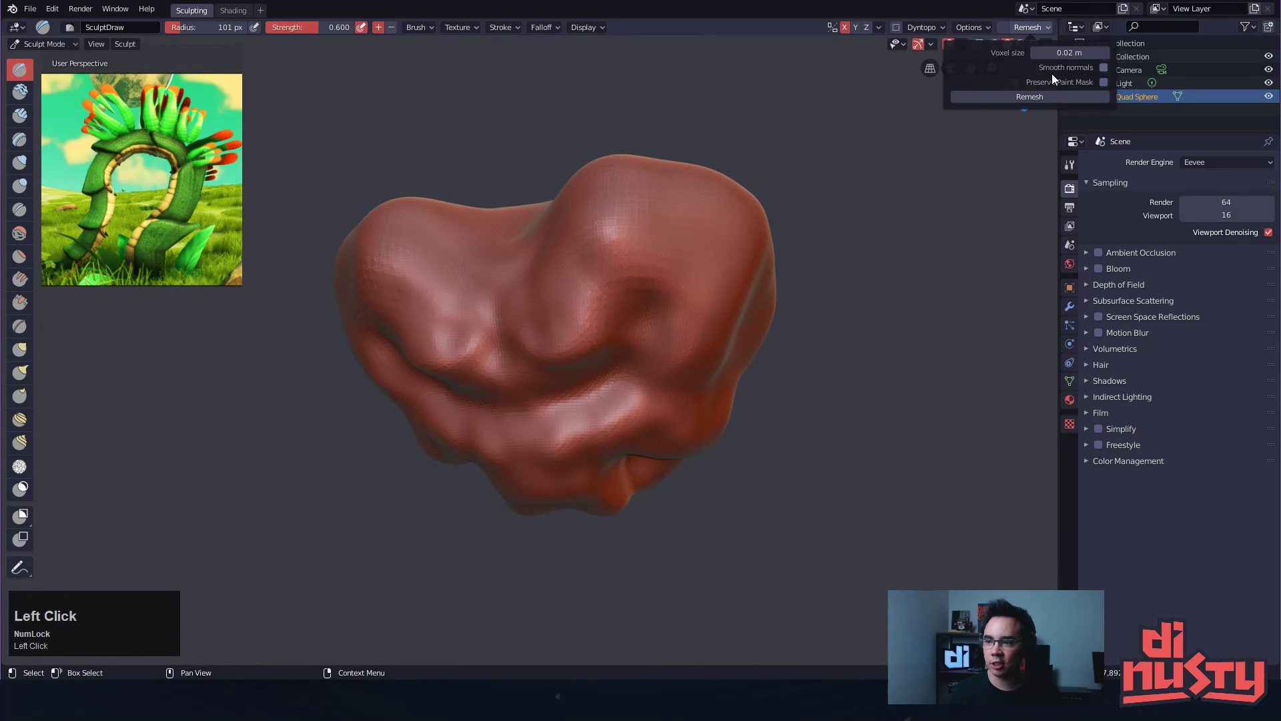
{"action": "left_click", "coordinate": [1102, 68]}
{"action": "mouse_move", "coordinate": [868, 255]}
{"action": "left_mouse_down", "text": "alt"}
{"action": "mouse_move", "coordinate": [941, 278]}
{"action": "mouse_move", "coordinate": [908, 225]}
{"action": "mouse_move", "coordinate": [936, 217]}
{"action": "mouse_move", "coordinate": [916, 279]}
{"action": "mouse_move", "coordinate": [982, 318]}
{"action": "mouse_move", "coordinate": [943, 301]}
{"action": "mouse_move", "coordinate": [913, 265]}
{"action": "mouse_move", "coordinate": [948, 254]}
{"action": "mouse_move", "coordinate": [901, 256]}
{"action": "left_mouse_up", "text": "alt"}
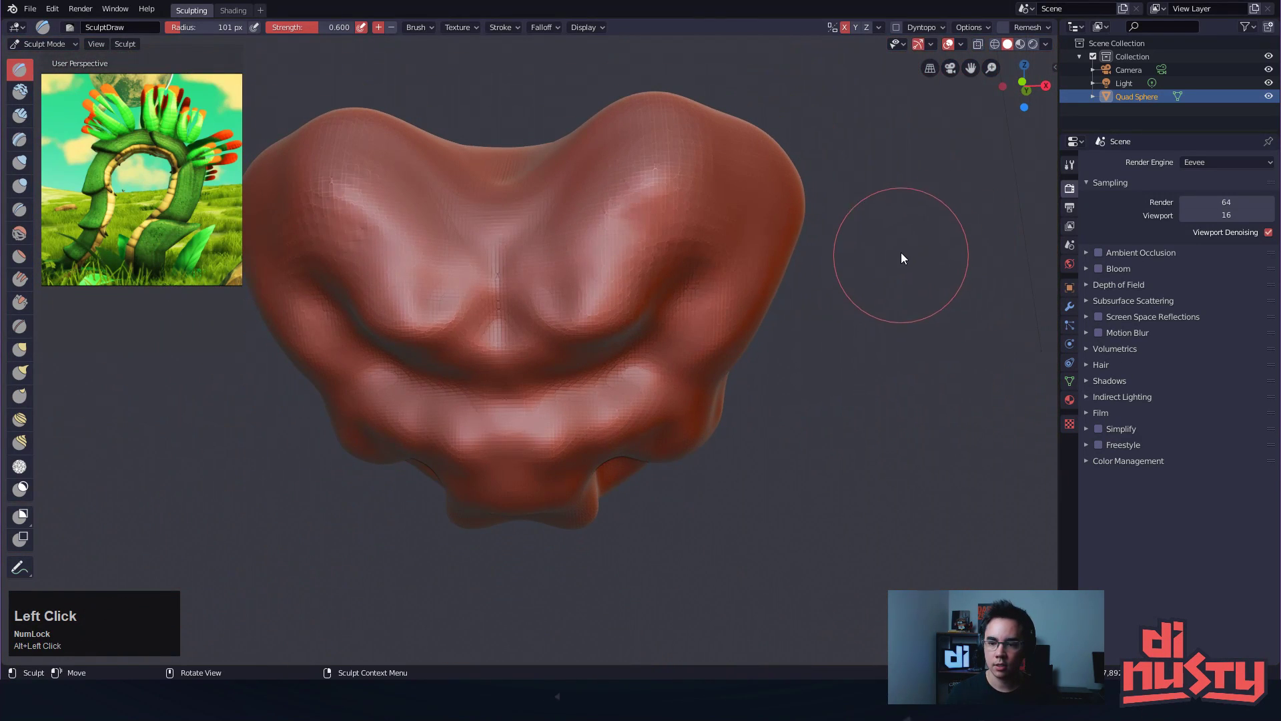
{"action": "key", "text": "q"}
{"action": "left_click", "coordinate": [896, 262]}
{"action": "mouse_move", "coordinate": [918, 308]}
{"action": "left_mouse_down", "text": "alt"}
{"action": "mouse_move", "coordinate": [909, 294]}
{"action": "mouse_move", "coordinate": [957, 309]}
{"action": "mouse_move", "coordinate": [919, 253]}
{"action": "mouse_move", "coordinate": [866, 357]}
{"action": "mouse_move", "coordinate": [885, 382]}
{"action": "left_mouse_up", "text": "alt"}
{"action": "left_click_drag", "start_coordinate": [896, 380], "coordinate": [976, 377], "text": "alt+shift"}
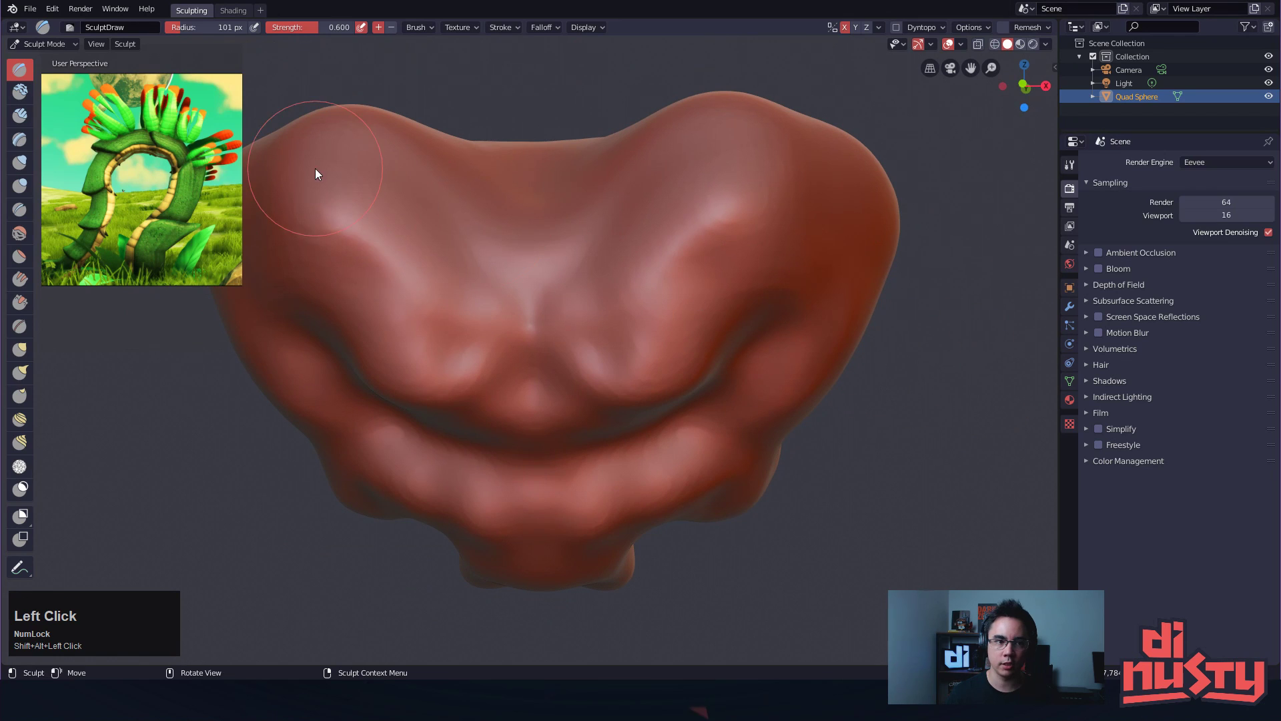
Move the plant reference image down clear of the file commands, and open the recent clawed creature sculpt, discarding the unsaved changes
{"action": "left_click", "coordinate": [30, 9]}
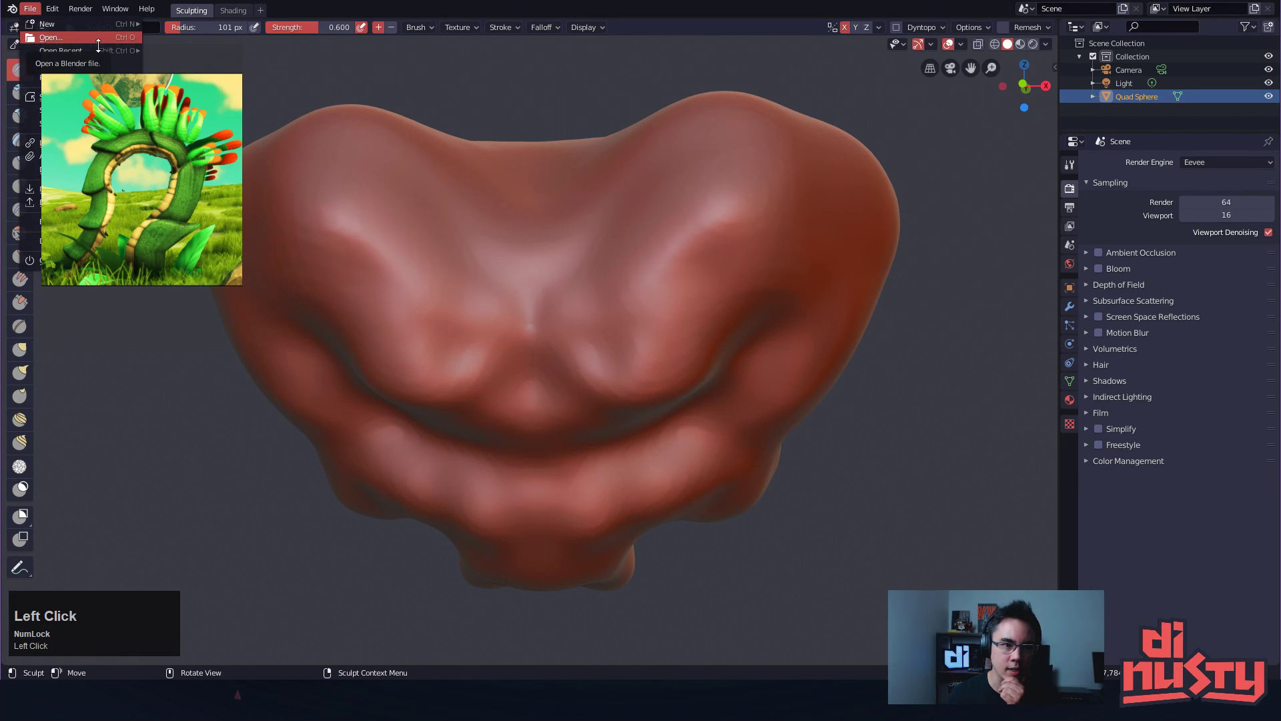
{"action": "right_click_drag", "start_coordinate": [181, 74], "coordinate": [192, 308]}
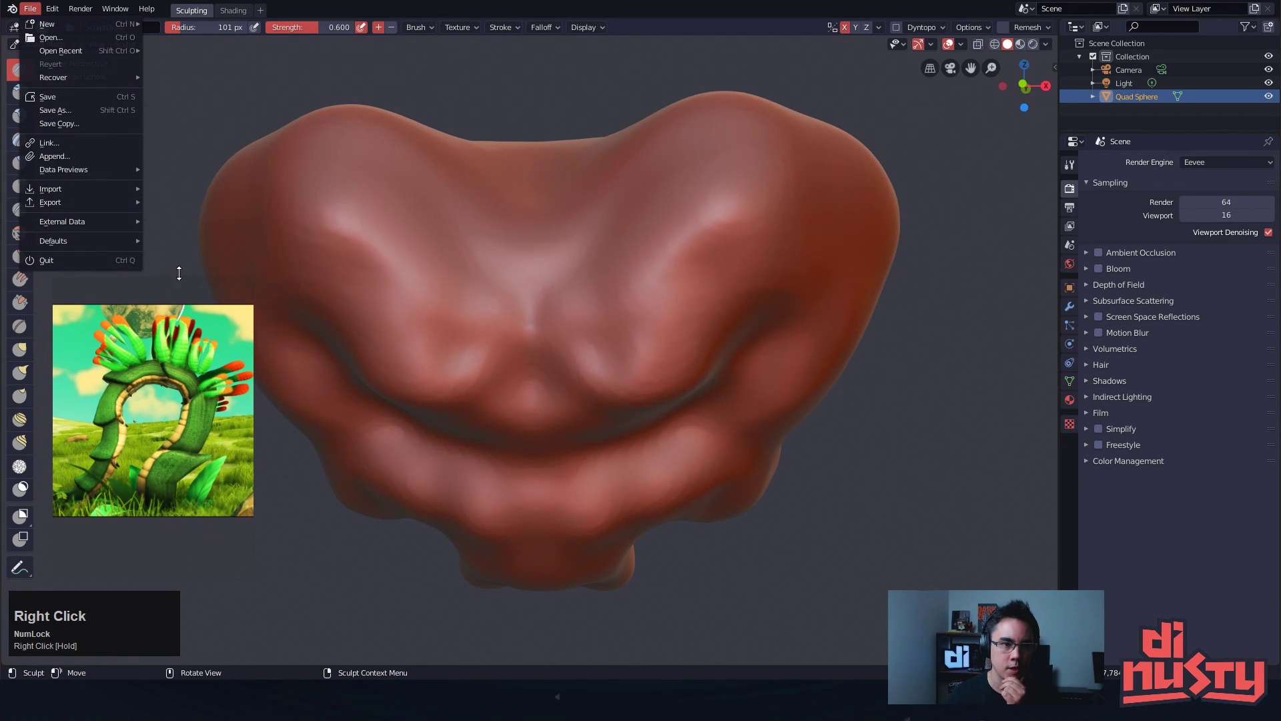
{"action": "left_click", "coordinate": [30, 9]}
{"action": "mouse_move", "coordinate": [71, 75]}
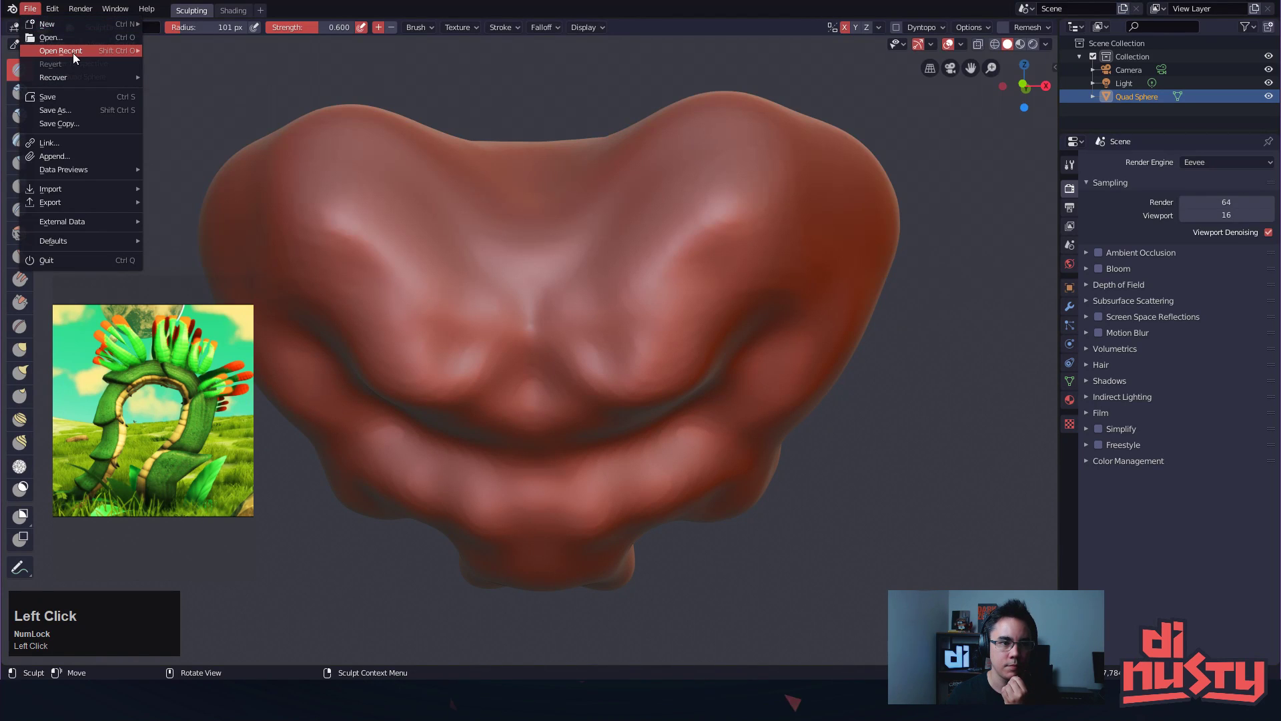
{"action": "left_click", "coordinate": [158, 54]}
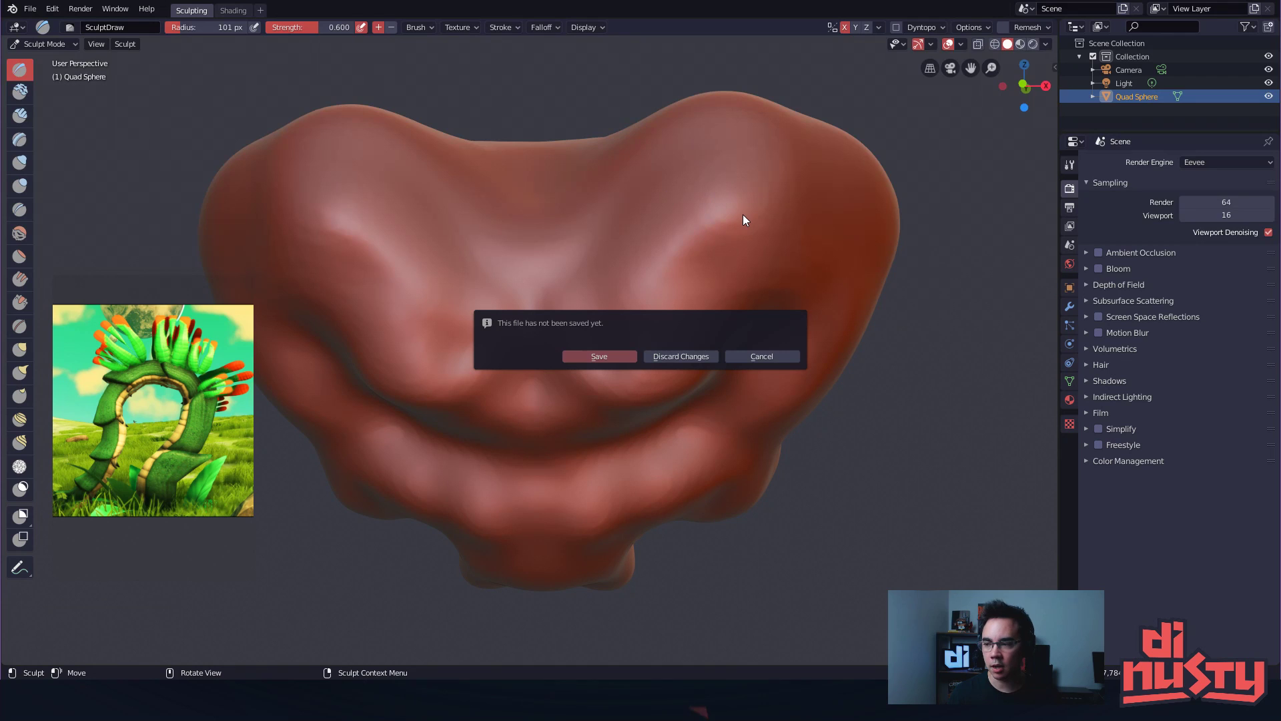
{"action": "left_click", "coordinate": [706, 359]}
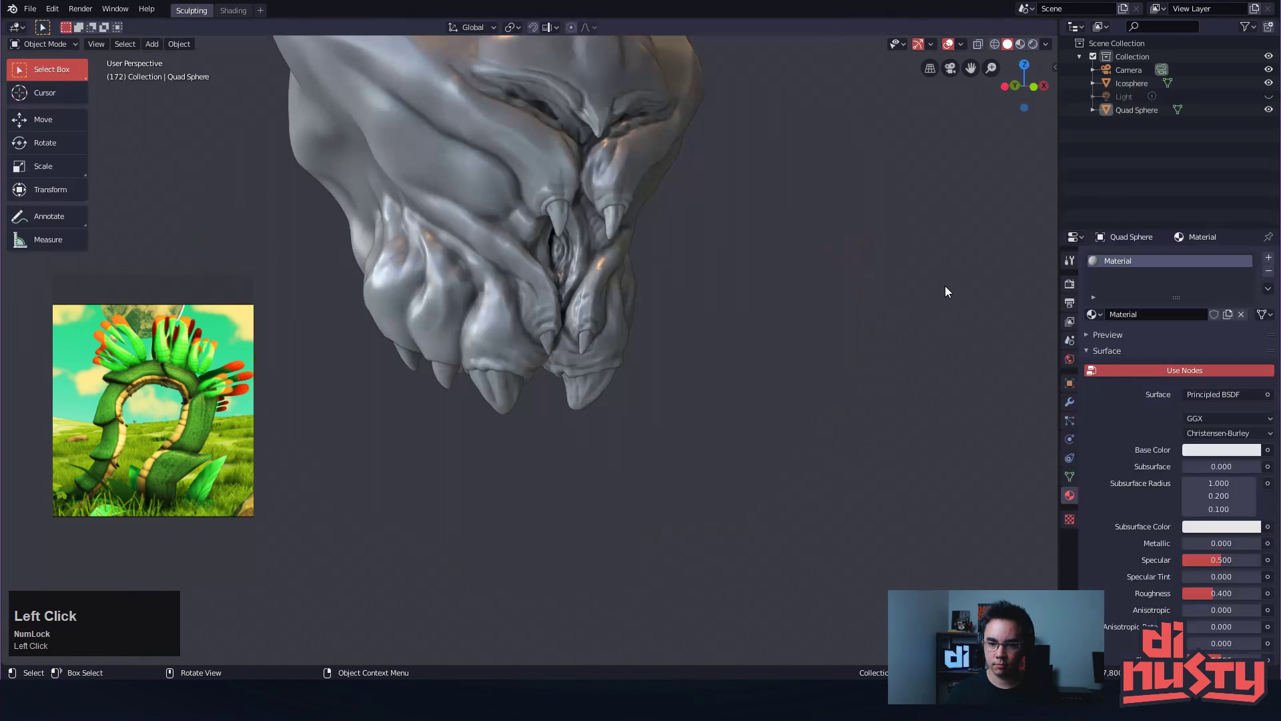
{"action": "mouse_move", "coordinate": [855, 344]}
{"action": "left_mouse_down", "text": "alt"}
{"action": "mouse_move", "coordinate": [803, 334]}
{"action": "mouse_move", "coordinate": [720, 426]}
{"action": "mouse_move", "coordinate": [792, 354]}
{"action": "mouse_move", "coordinate": [832, 346]}
{"action": "mouse_move", "coordinate": [914, 234]}
{"action": "mouse_move", "coordinate": [802, 274]}
{"action": "mouse_move", "coordinate": [856, 267]}
{"action": "mouse_move", "coordinate": [852, 324]}
{"action": "mouse_move", "coordinate": [795, 318]}
{"action": "mouse_move", "coordinate": [803, 367]}
{"action": "mouse_move", "coordinate": [843, 426]}
{"action": "mouse_move", "coordinate": [941, 430]}
{"action": "mouse_move", "coordinate": [903, 420]}
{"action": "mouse_move", "coordinate": [853, 351]}
{"action": "mouse_move", "coordinate": [850, 362]}
{"action": "mouse_move", "coordinate": [906, 333]}
{"action": "mouse_move", "coordinate": [894, 326]}
{"action": "left_mouse_up", "text": "alt"}
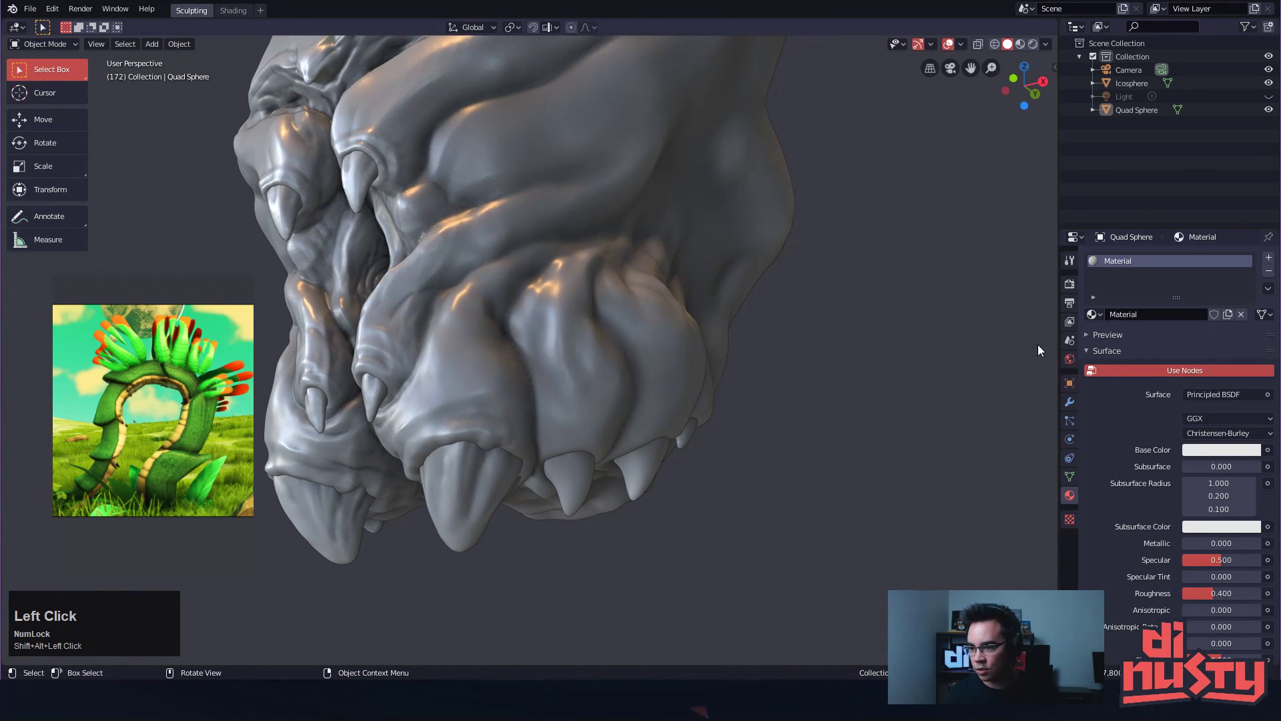
{"action": "left_click_drag", "start_coordinate": [843, 265], "coordinate": [855, 260], "text": "alt+shift"}
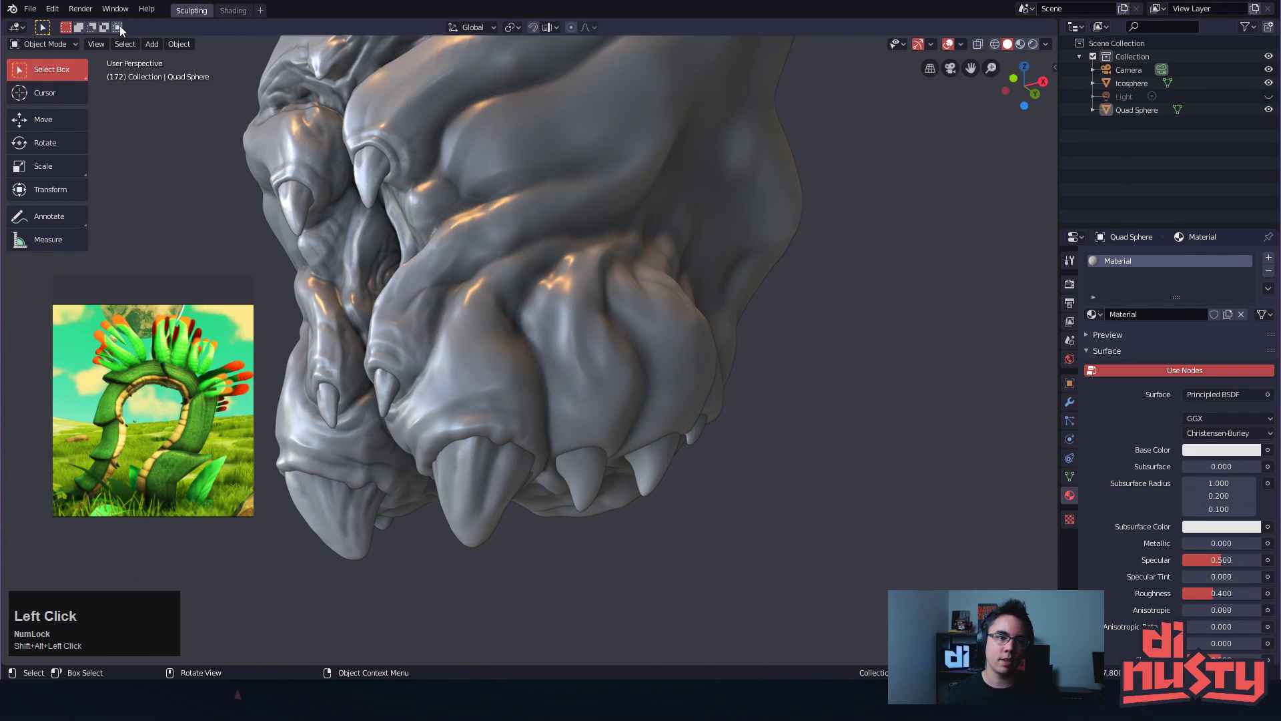
Try a Draw stroke on the creature in Sculpt Mode and return the sculpt to Object Mode
{"action": "left_click", "coordinate": [60, 45]}
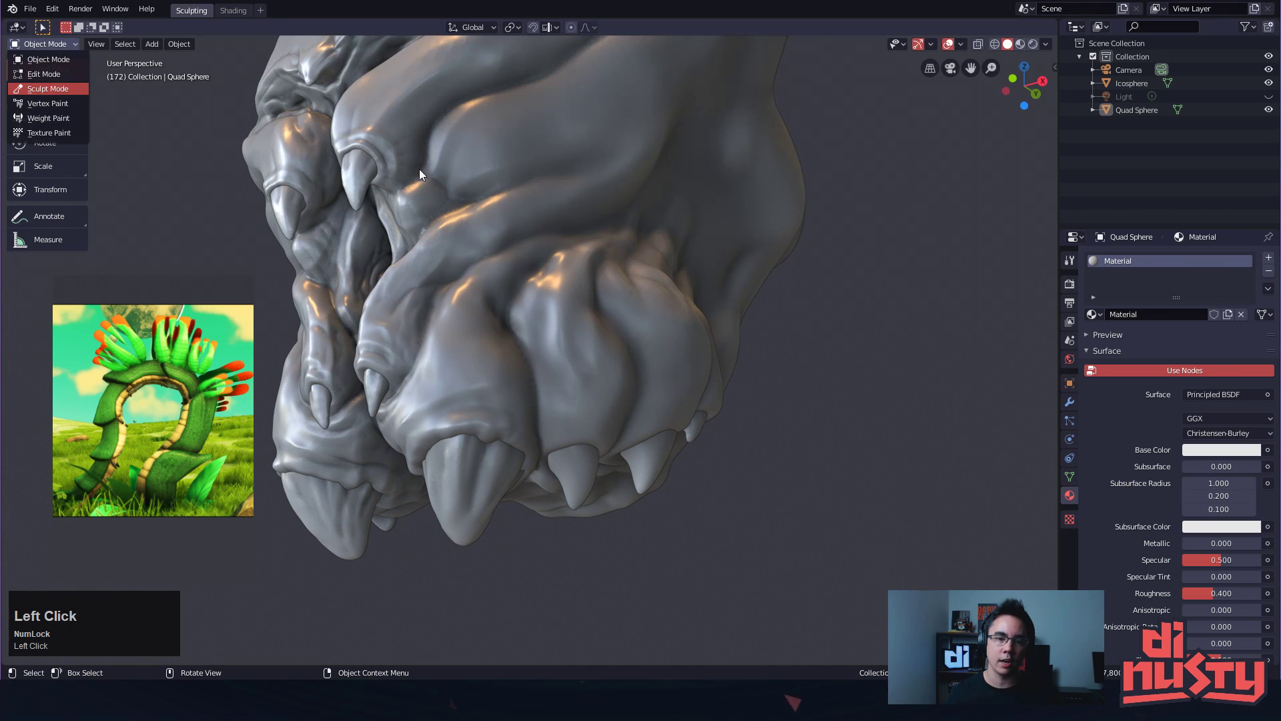
{"action": "mouse_move", "coordinate": [641, 136]}
{"action": "left_mouse_down"}
{"action": "mouse_move", "coordinate": [586, 166]}
{"action": "mouse_move", "coordinate": [641, 148]}
{"action": "left_mouse_up"}
{"action": "key", "text": "ctrl+z"}
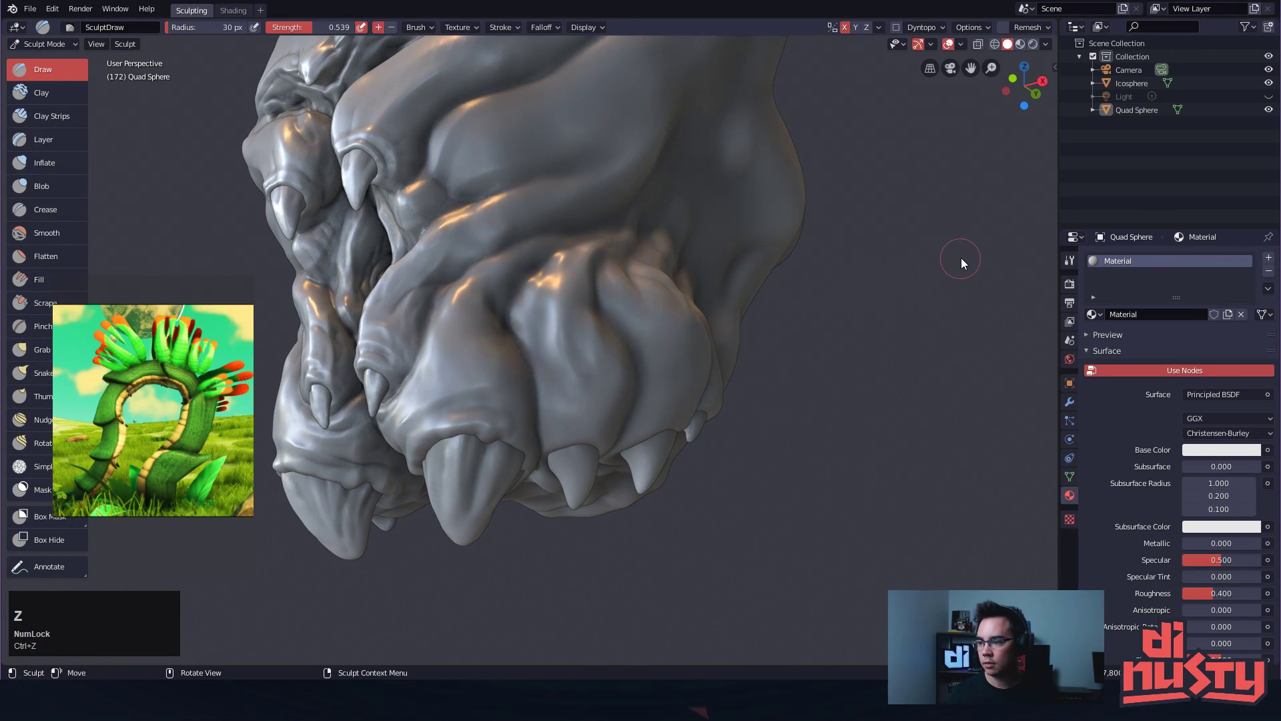
{"action": "left_click_drag", "start_coordinate": [959, 260], "coordinate": [966, 289], "text": "alt+shift"}
{"action": "left_click", "coordinate": [42, 44]}
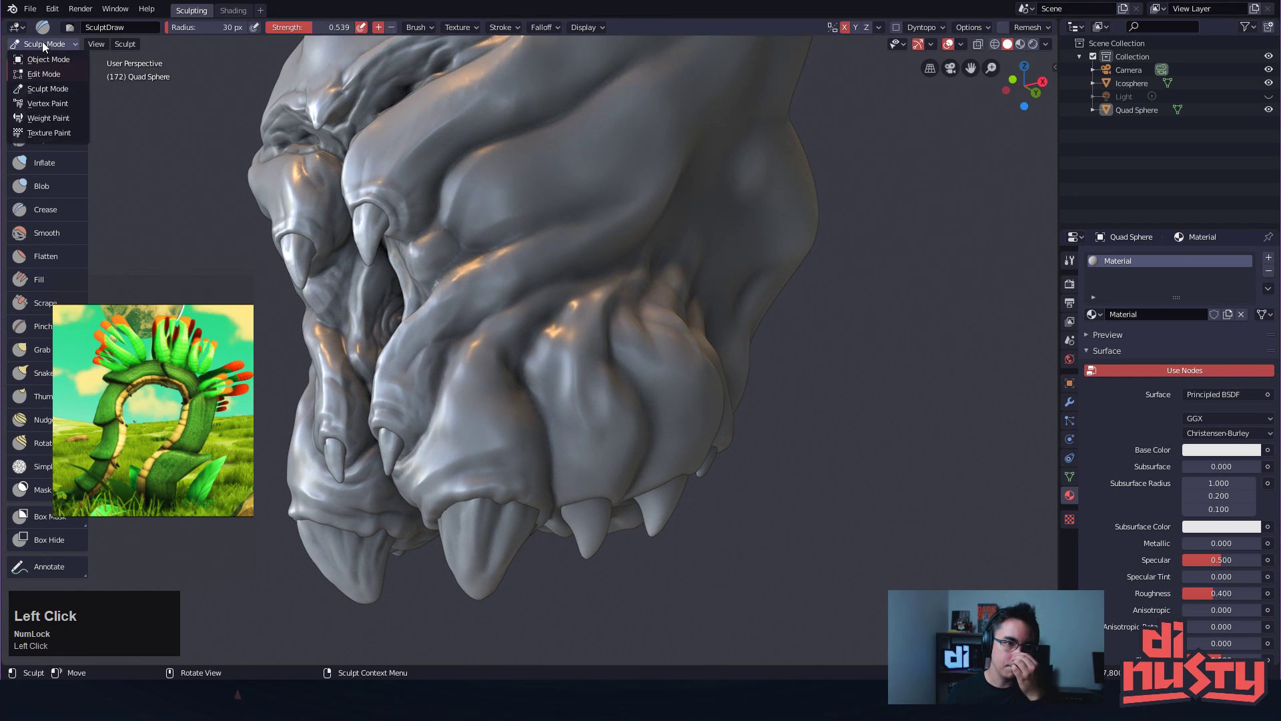
{"action": "mouse_move", "coordinate": [861, 189]}
{"action": "left_mouse_down", "text": "alt"}
{"action": "mouse_move", "coordinate": [850, 280]}
{"action": "mouse_move", "coordinate": [858, 246]}
{"action": "mouse_move", "coordinate": [754, 402]}
{"action": "mouse_move", "coordinate": [764, 463]}
{"action": "mouse_move", "coordinate": [380, 277]}
{"action": "mouse_move", "coordinate": [806, 458]}
{"action": "left_mouse_up", "text": "alt"}
Switch the creature sculpt back to Sculpt Mode and select the Quad Sphere object in the scene
{"action": "left_click", "coordinate": [66, 47]}
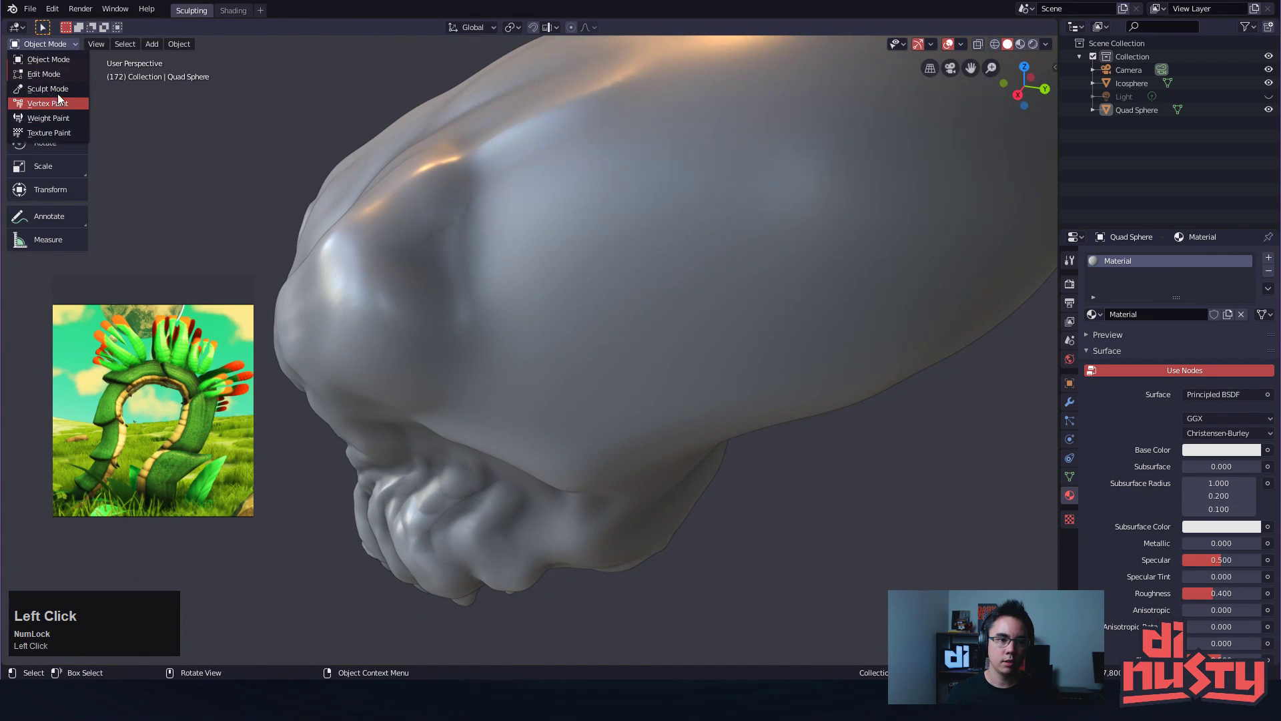
{"action": "mouse_move", "coordinate": [448, 254]}
{"action": "left_mouse_down", "text": "alt+shift"}
{"action": "mouse_move", "coordinate": [543, 282]}
{"action": "mouse_move", "coordinate": [518, 292]}
{"action": "left_mouse_up", "text": "alt+shift"}
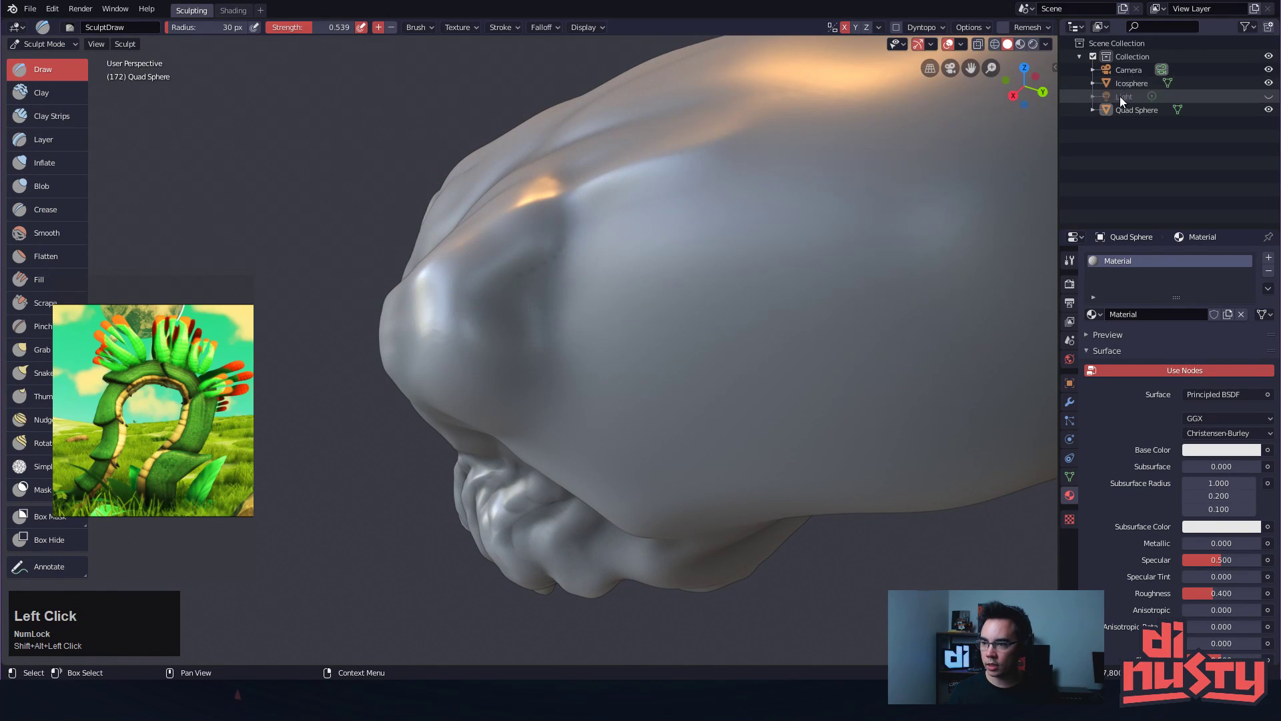
{"action": "left_click", "coordinate": [1136, 110]}
Try a Draw stroke across the side of the creature's head and undo it
{"action": "left_click_drag", "start_coordinate": [788, 233], "coordinate": [779, 236], "text": "alt"}
{"action": "mouse_move", "coordinate": [502, 287]}
{"action": "left_mouse_down"}
{"action": "mouse_move", "coordinate": [662, 301]}
{"action": "mouse_move", "coordinate": [688, 286]}
{"action": "left_mouse_up"}
{"action": "key", "text": "ctrl+z"}
{"action": "key", "text": "ctrl+z"}
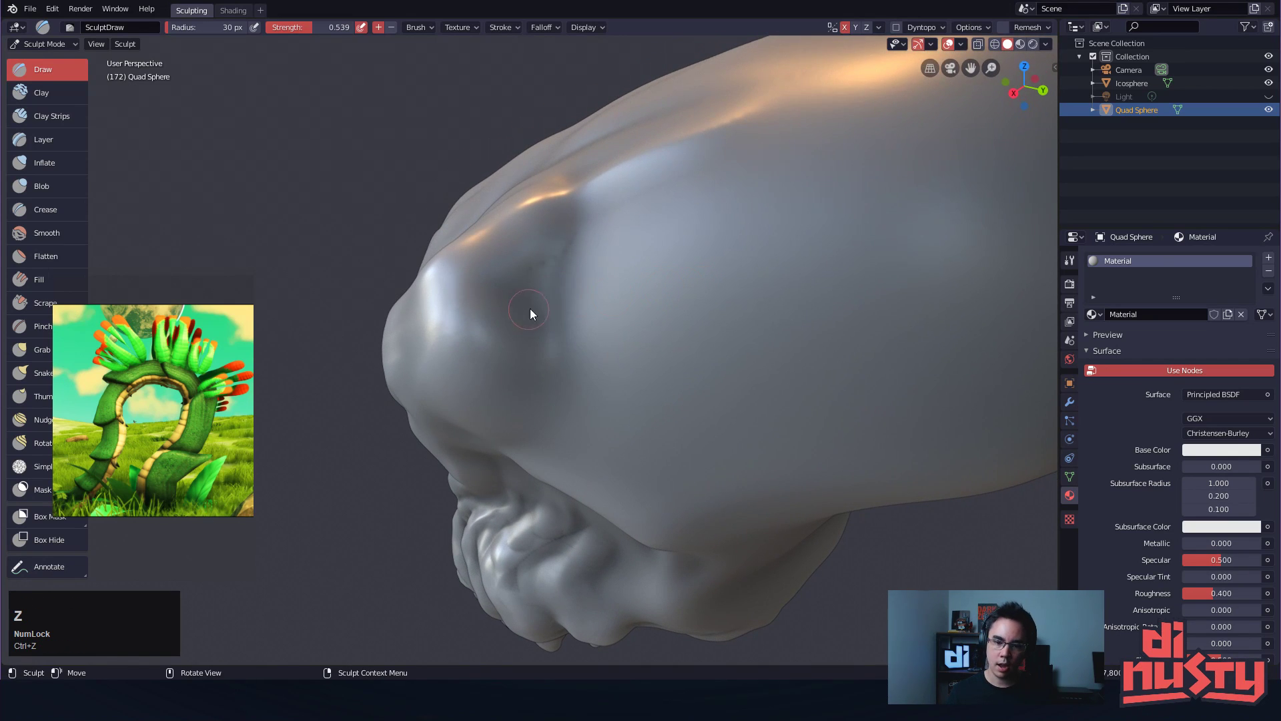
Set the Draw brush radius to 72 px and carve a rounded eye socket into the side of the creature's head
{"action": "key", "text": "f"}
{"action": "left_click", "coordinate": [555, 302]}
{"action": "mouse_move", "coordinate": [509, 311]}
{"action": "left_mouse_down"}
{"action": "mouse_move", "coordinate": [481, 294]}
{"action": "mouse_move", "coordinate": [489, 312]}
{"action": "mouse_move", "coordinate": [523, 305]}
{"action": "mouse_move", "coordinate": [496, 300]}
{"action": "mouse_move", "coordinate": [532, 353]}
{"action": "left_mouse_up"}
{"action": "key", "text": "ctrl+z"}
{"action": "key", "text": "c"}
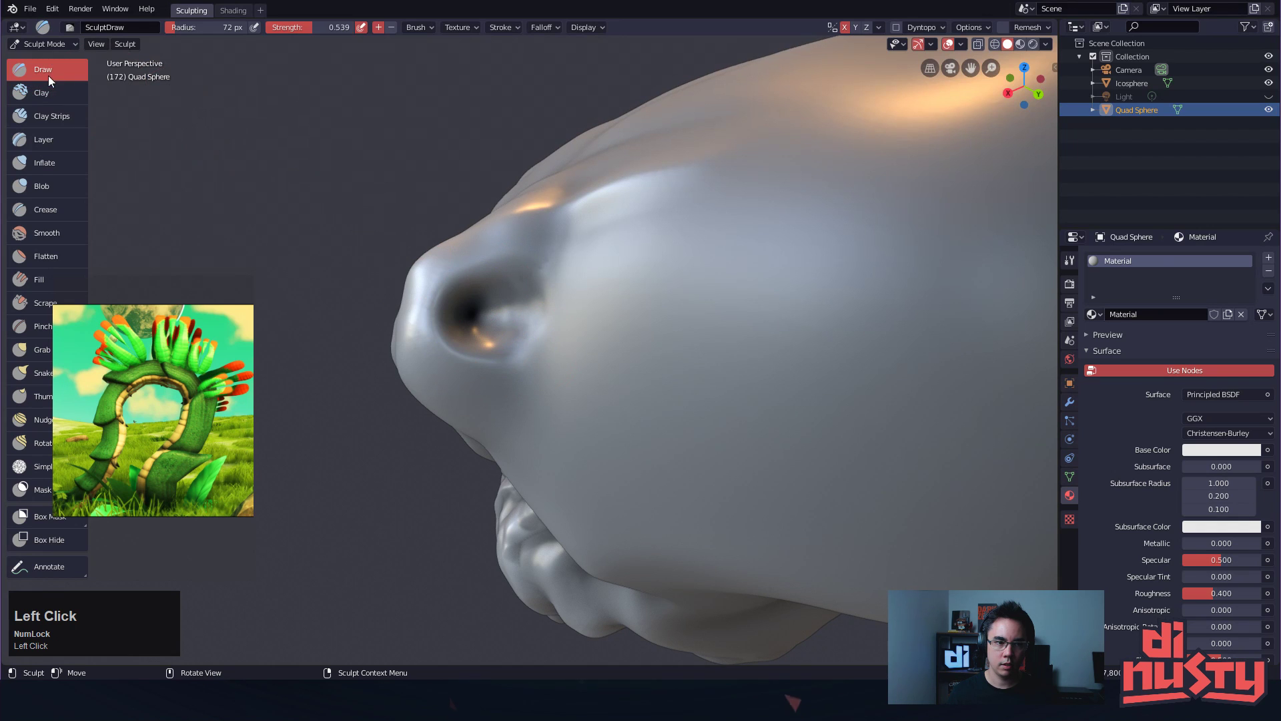
{"action": "mouse_move", "coordinate": [466, 303]}
{"action": "left_mouse_down", "text": "shift"}
{"action": "mouse_move", "coordinate": [579, 314]}
{"action": "mouse_move", "coordinate": [530, 303]}
{"action": "mouse_move", "coordinate": [607, 293]}
{"action": "left_mouse_up", "text": "shift"}
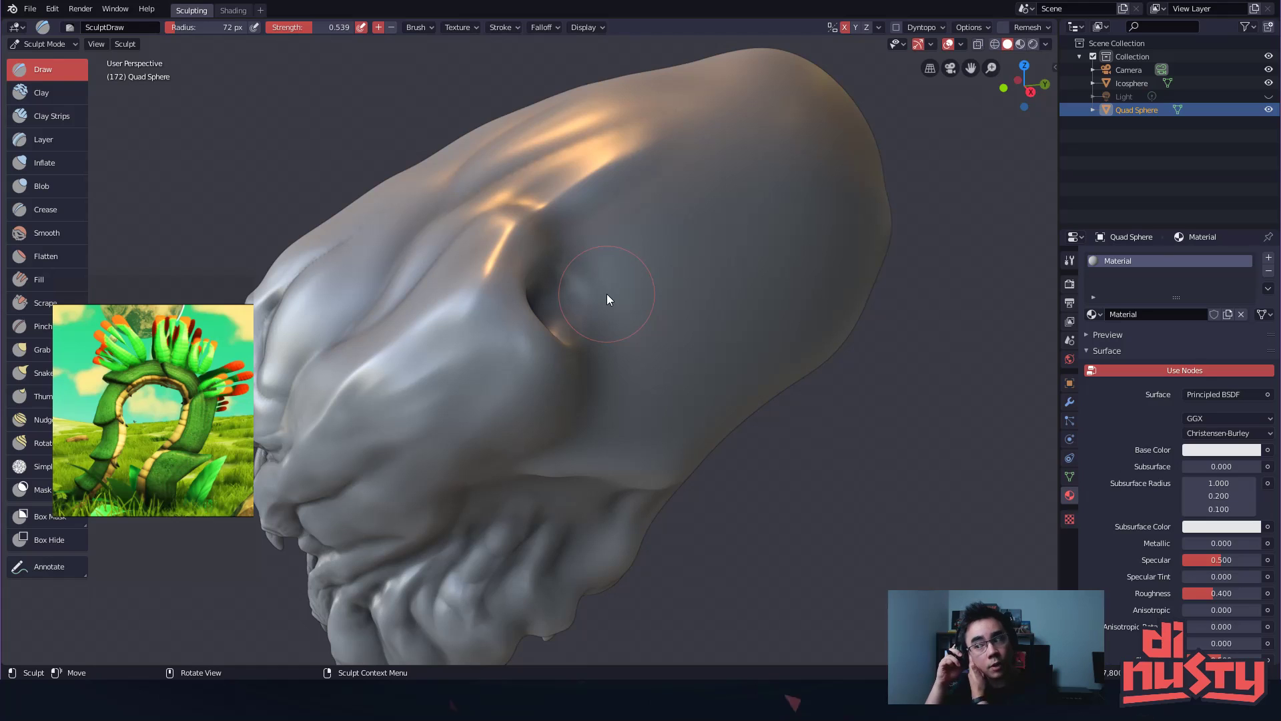
Refine the hollow of the eye socket with the Draw brush and smooth the surface around it
{"action": "key", "text": "alt"}
{"action": "mouse_move", "coordinate": [870, 414]}
{"action": "left_mouse_down", "text": "alt"}
{"action": "mouse_move", "coordinate": [803, 429]}
{"action": "mouse_move", "coordinate": [517, 374]}
{"action": "mouse_move", "coordinate": [864, 555]}
{"action": "mouse_move", "coordinate": [763, 487]}
{"action": "mouse_move", "coordinate": [751, 504]}
{"action": "mouse_move", "coordinate": [764, 595]}
{"action": "mouse_move", "coordinate": [760, 547]}
{"action": "left_mouse_up", "text": "alt"}
{"action": "mouse_move", "coordinate": [784, 408]}
{"action": "left_mouse_down", "text": "ctrl+alt"}
{"action": "mouse_move", "coordinate": [787, 450]}
{"action": "mouse_move", "coordinate": [667, 427]}
{"action": "left_mouse_up", "text": "ctrl+alt"}
{"action": "mouse_move", "coordinate": [611, 366]}
{"action": "left_mouse_down", "text": "ctrl"}
{"action": "mouse_move", "coordinate": [634, 383]}
{"action": "mouse_move", "coordinate": [616, 437]}
{"action": "mouse_move", "coordinate": [596, 395]}
{"action": "mouse_move", "coordinate": [605, 404]}
{"action": "left_mouse_up", "text": "ctrl"}
{"action": "left_click_drag", "start_coordinate": [761, 442], "coordinate": [759, 426], "text": "alt"}
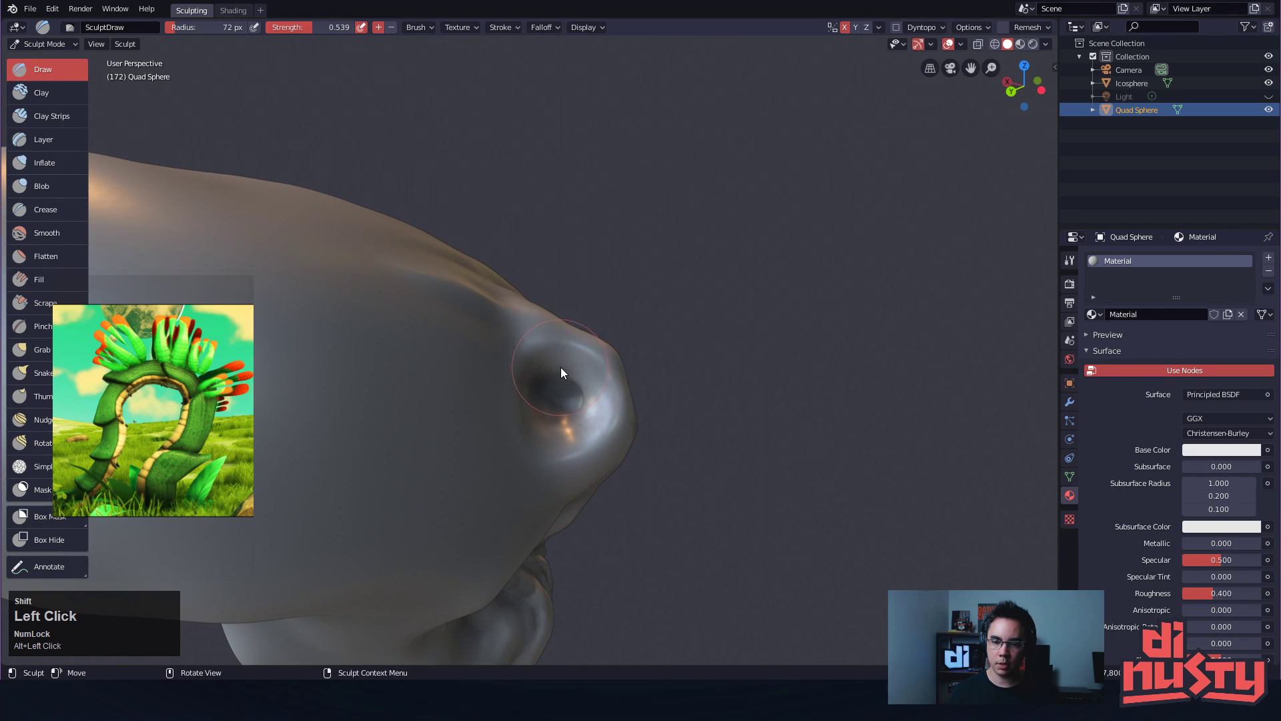
{"action": "left_click_drag", "start_coordinate": [511, 326], "coordinate": [484, 218], "text": "shift"}
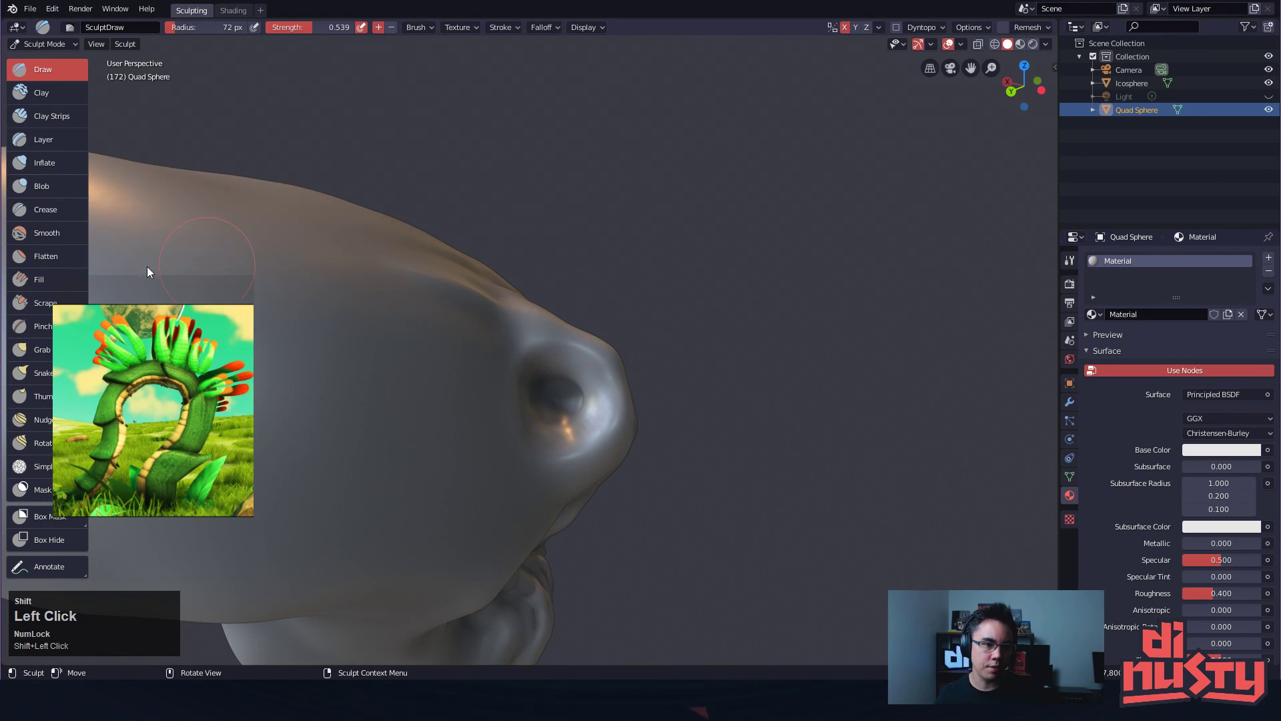
Move the plant reference image clear of the brush tools and narrow the brush toolbar to icons only
{"action": "right_click_drag", "start_coordinate": [177, 401], "coordinate": [963, 224], "text": "shift"}
{"action": "mouse_move", "coordinate": [635, 252]}
{"action": "left_mouse_down", "text": "alt"}
{"action": "mouse_move", "coordinate": [643, 209]}
{"action": "mouse_move", "coordinate": [514, 415]}
{"action": "left_mouse_up", "text": "alt"}
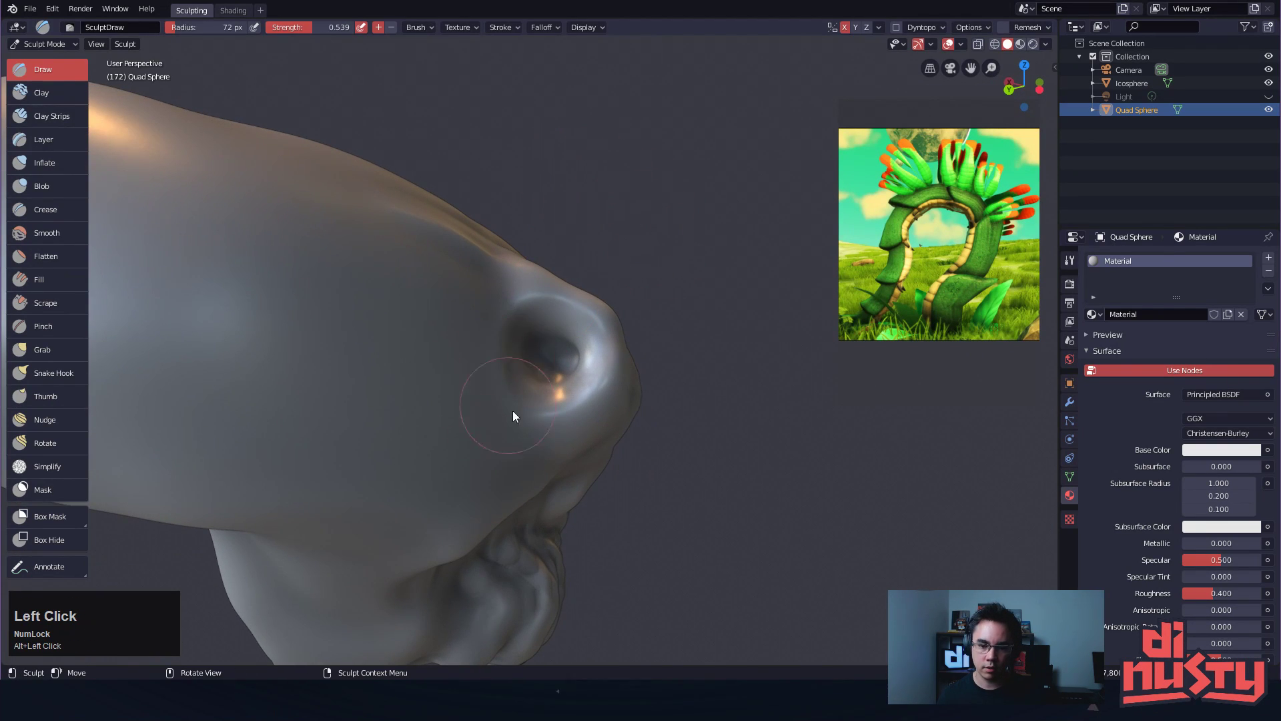
{"action": "left_click", "coordinate": [93, 114]}
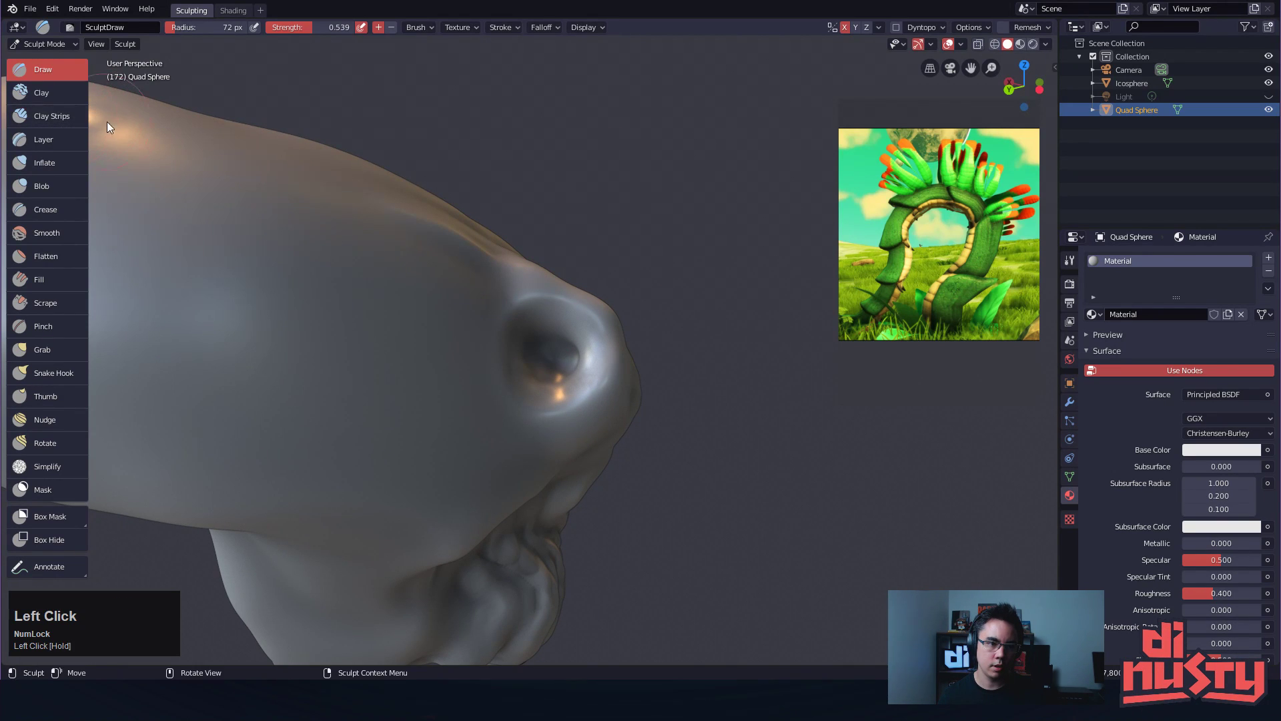
{"action": "key", "text": "ctrl+z"}
{"action": "mouse_move", "coordinate": [93, 93]}
{"action": "left_mouse_down"}
{"action": "mouse_move", "coordinate": [37, 100]}
{"action": "mouse_move", "coordinate": [148, 111]}
{"action": "mouse_move", "coordinate": [35, 103]}
{"action": "left_mouse_up"}
{"action": "left_click_drag", "start_coordinate": [427, 157], "coordinate": [568, 172], "text": "ctrl+alt"}
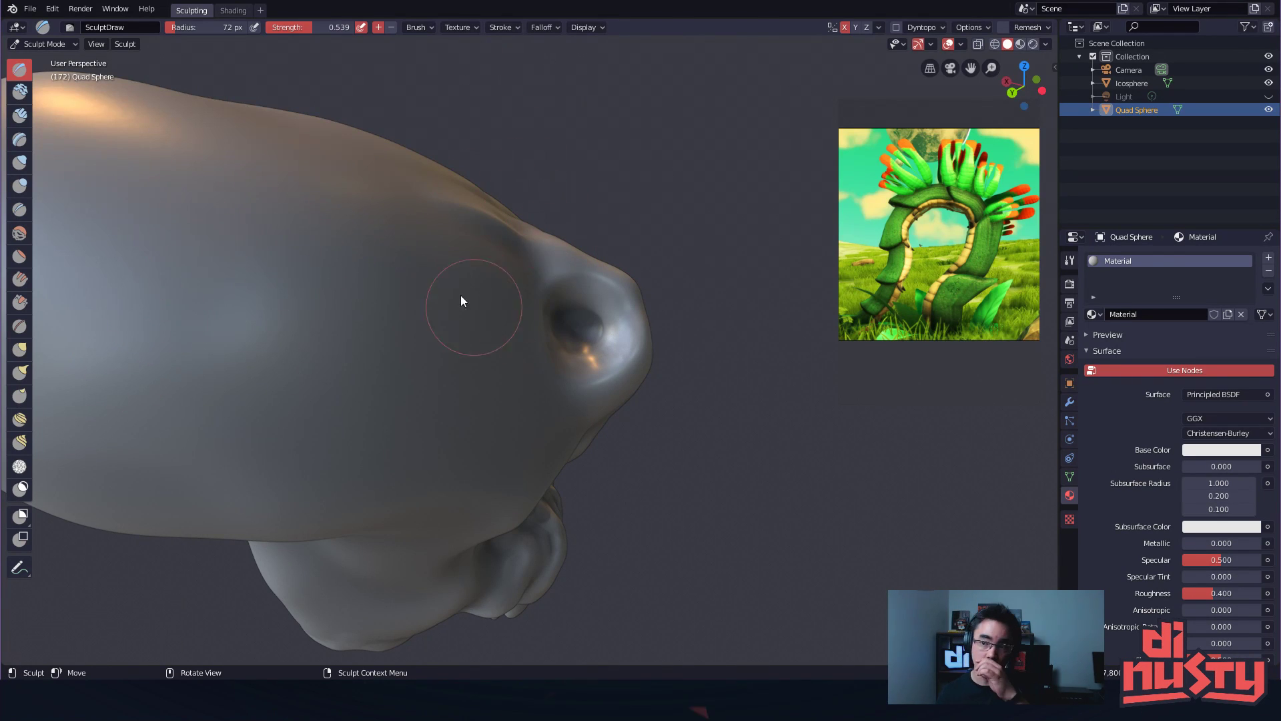
Inspect the carved eye socket from several angles and switch to the Clay brush
{"action": "left_click_drag", "start_coordinate": [678, 163], "coordinate": [924, 44], "text": "alt"}
{"action": "mouse_move", "coordinate": [758, 169]}
{"action": "left_mouse_down", "text": "alt"}
{"action": "mouse_move", "coordinate": [703, 206]}
{"action": "mouse_move", "coordinate": [712, 138]}
{"action": "mouse_move", "coordinate": [803, 73]}
{"action": "left_mouse_up", "text": "alt"}
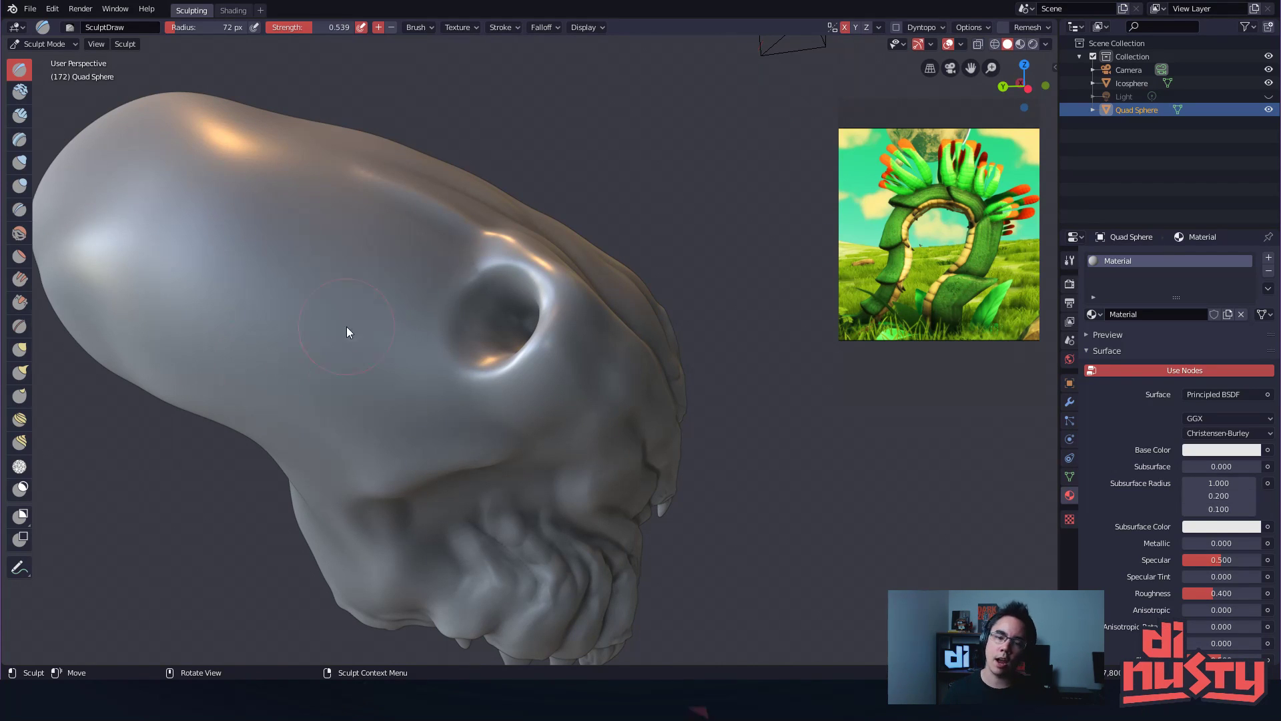
{"action": "mouse_move", "coordinate": [634, 154]}
{"action": "left_mouse_down", "text": "ctrl+alt"}
{"action": "mouse_move", "coordinate": [714, 163]}
{"action": "mouse_move", "coordinate": [752, 142]}
{"action": "mouse_move", "coordinate": [771, 192]}
{"action": "mouse_move", "coordinate": [755, 171]}
{"action": "mouse_move", "coordinate": [763, 183]}
{"action": "mouse_move", "coordinate": [763, 171]}
{"action": "mouse_move", "coordinate": [687, 250]}
{"action": "left_mouse_up", "text": "ctrl+alt"}
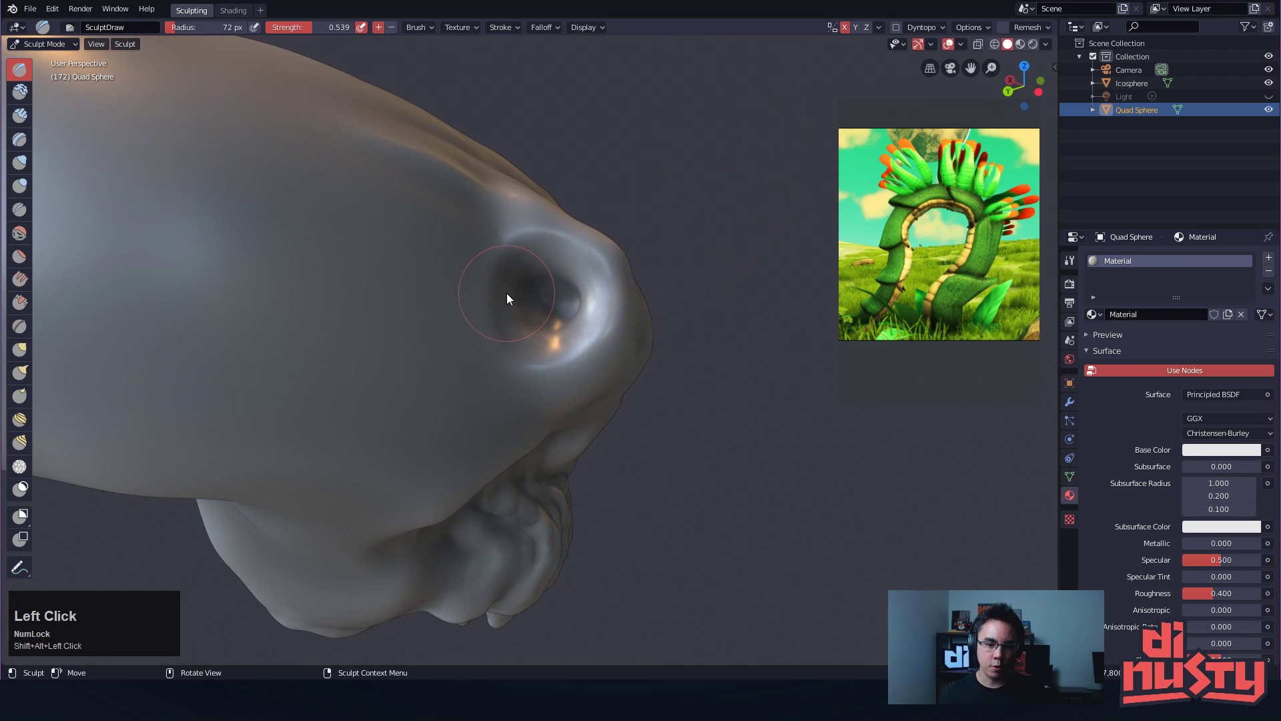
{"action": "key", "text": "space"}
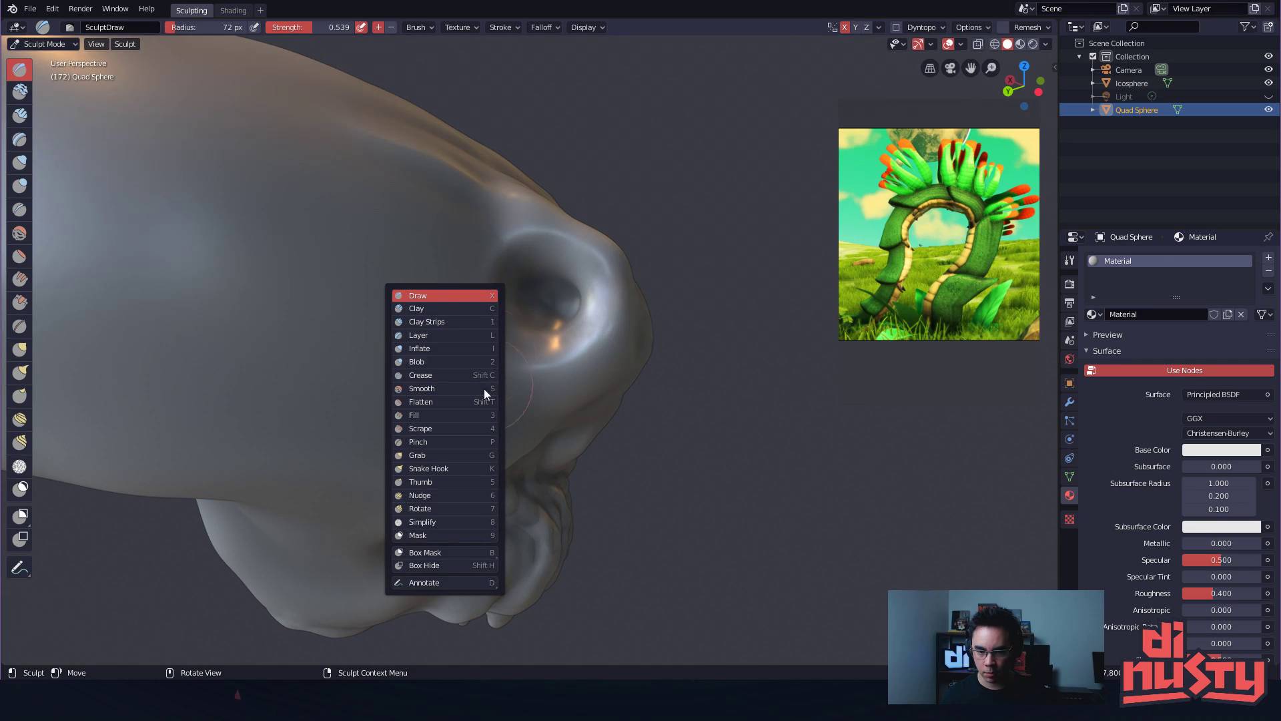
{"action": "key", "text": "c"}
{"action": "key", "text": "shift+space"}
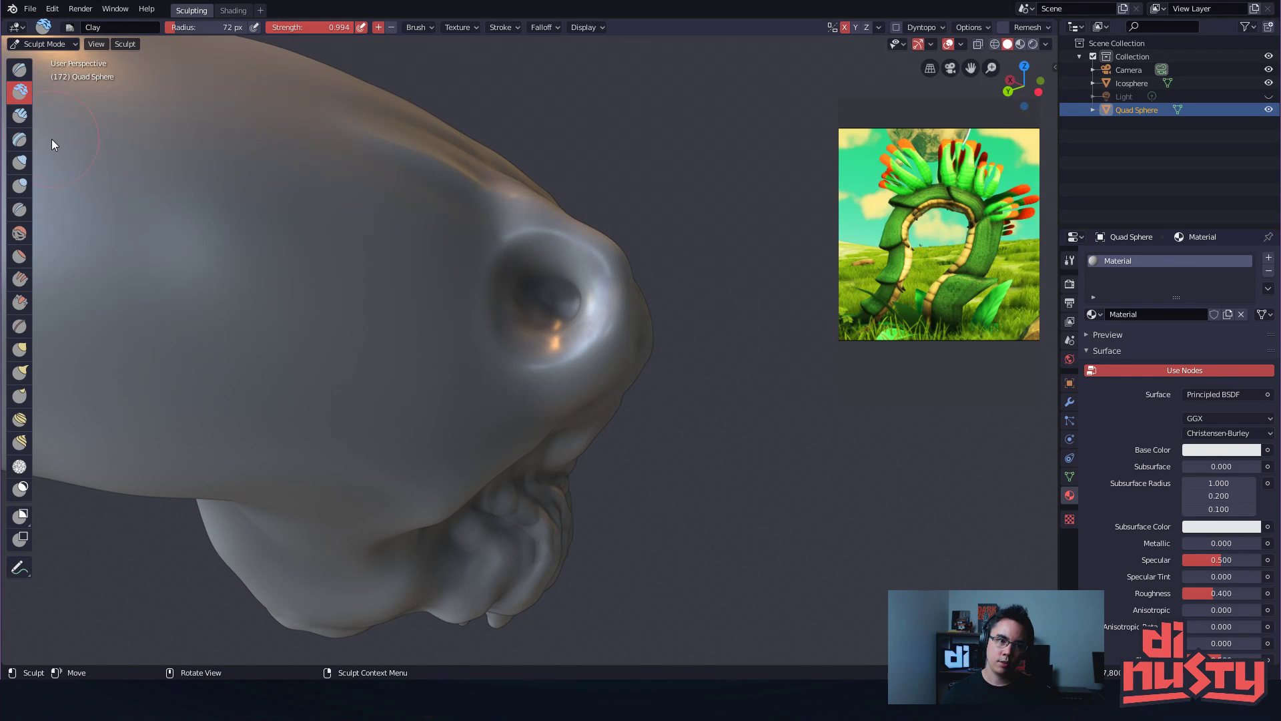
{"action": "left_click", "coordinate": [671, 141]}
Maximize the 3D viewport and move the plant reference image into the freed empty space beside the sculpt
{"action": "key", "text": "ctrl+space"}
{"action": "left_click_drag", "start_coordinate": [806, 206], "coordinate": [826, 217], "text": "alt"}
{"action": "left_click_drag", "start_coordinate": [825, 217], "coordinate": [757, 119], "text": "alt+shift"}
{"action": "right_click_drag", "start_coordinate": [922, 255], "coordinate": [1139, 265]}
{"action": "left_click", "coordinate": [806, 225], "text": "ctrl+alt"}
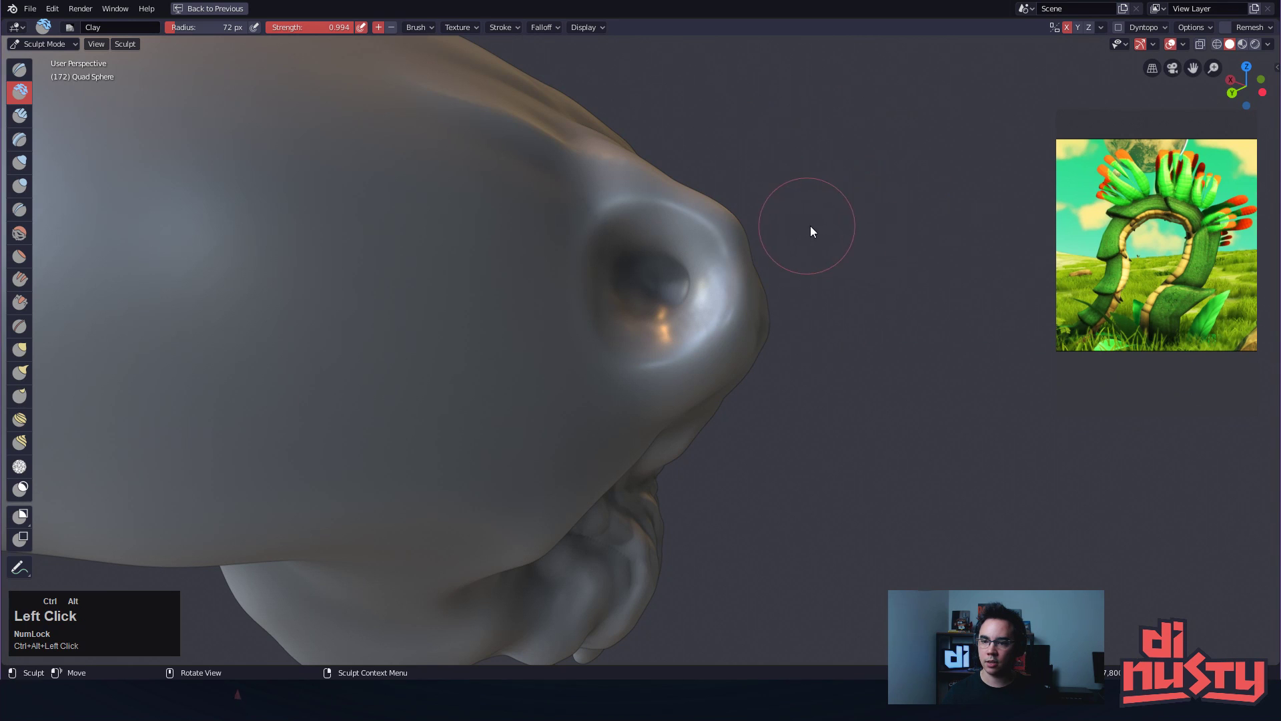
{"action": "mouse_move", "coordinate": [895, 272]}
{"action": "left_mouse_down", "text": "alt"}
{"action": "mouse_move", "coordinate": [832, 266]}
{"action": "mouse_move", "coordinate": [852, 272]}
{"action": "mouse_move", "coordinate": [859, 235]}
{"action": "mouse_move", "coordinate": [903, 239]}
{"action": "mouse_move", "coordinate": [784, 274]}
{"action": "left_mouse_up", "text": "alt"}
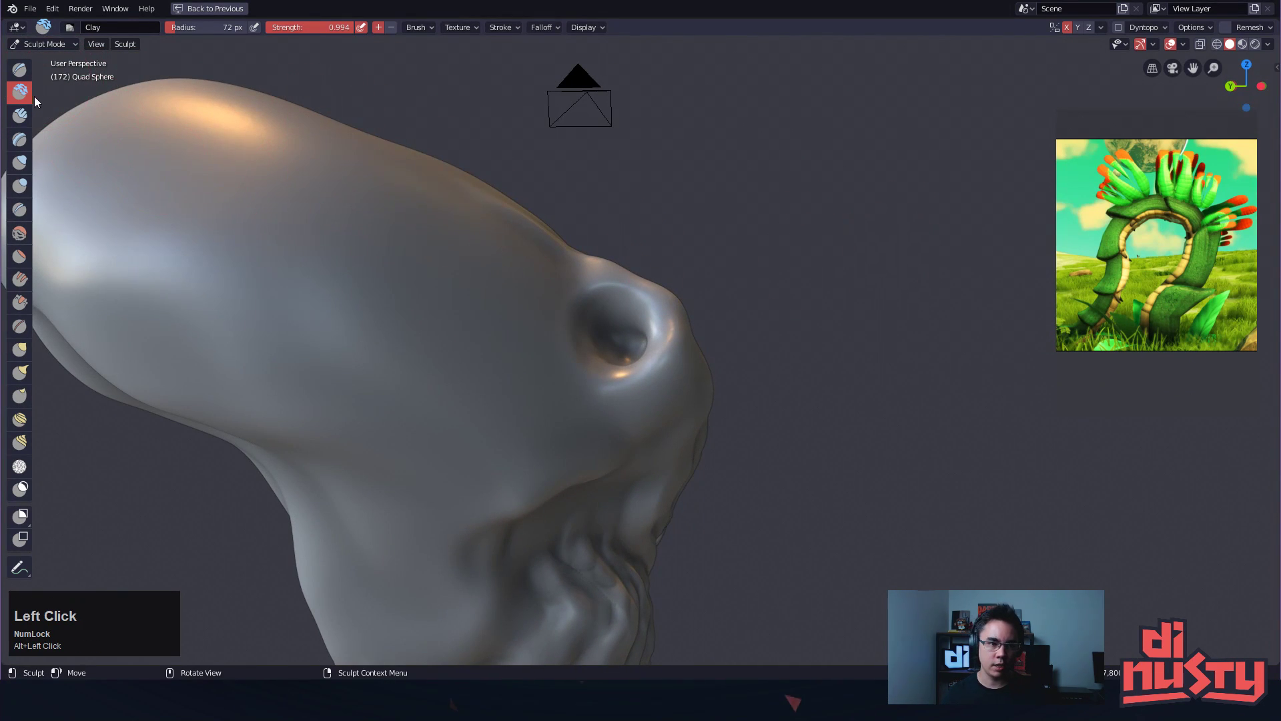
Hide the brush toolbar to leave the maximized viewport clear around the creature
{"action": "key", "text": "t"}
{"action": "key", "text": "t"}
{"action": "key", "text": "t"}
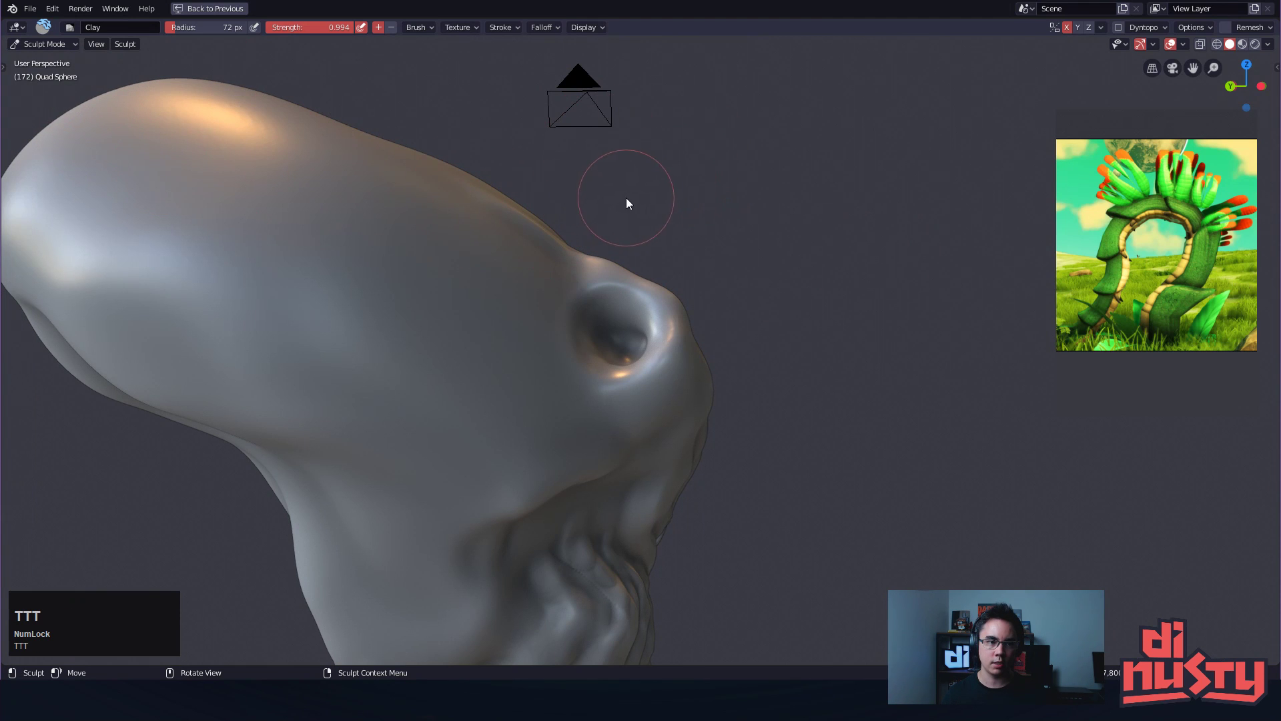
{"action": "mouse_move", "coordinate": [764, 256]}
{"action": "left_mouse_down", "text": "alt+shift"}
{"action": "mouse_move", "coordinate": [770, 268]}
{"action": "mouse_move", "coordinate": [783, 251]}
{"action": "mouse_move", "coordinate": [770, 203]}
{"action": "mouse_move", "coordinate": [769, 283]}
{"action": "mouse_move", "coordinate": [842, 288]}
{"action": "mouse_move", "coordinate": [830, 280]}
{"action": "left_mouse_up", "text": "alt+shift"}
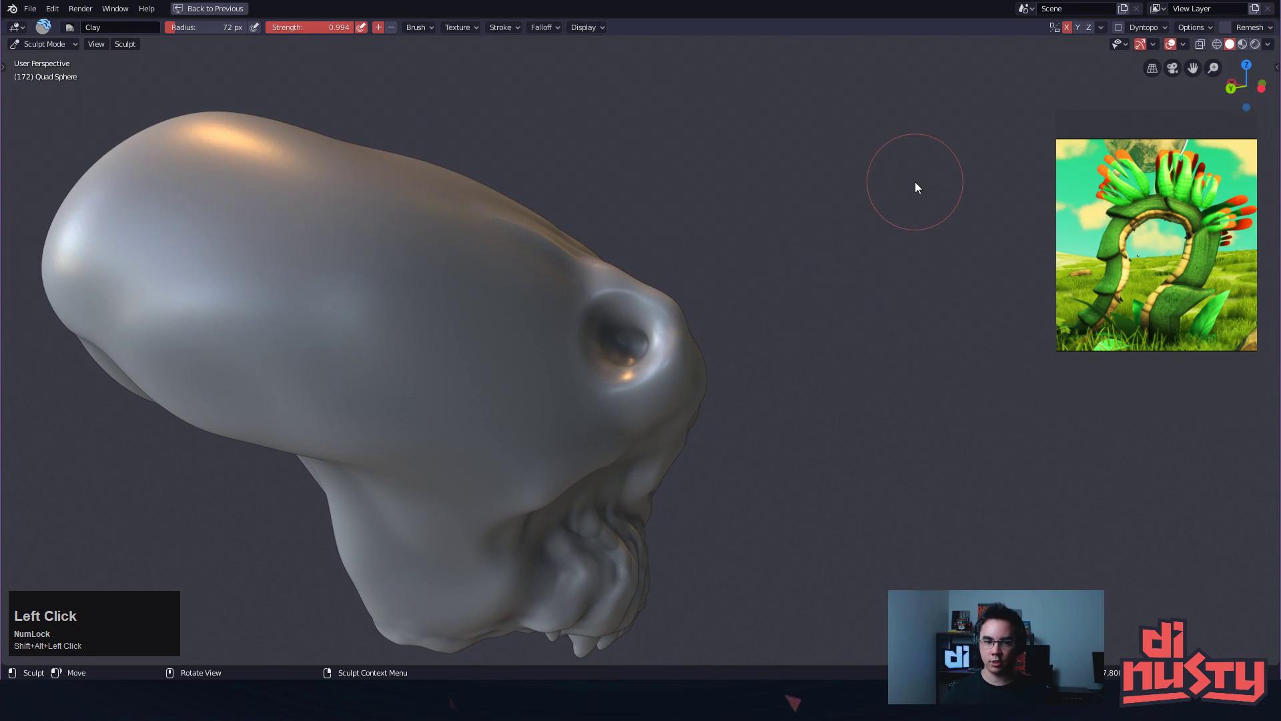
{"action": "left_click_drag", "start_coordinate": [666, 166], "coordinate": [672, 155], "text": "alt+shift"}
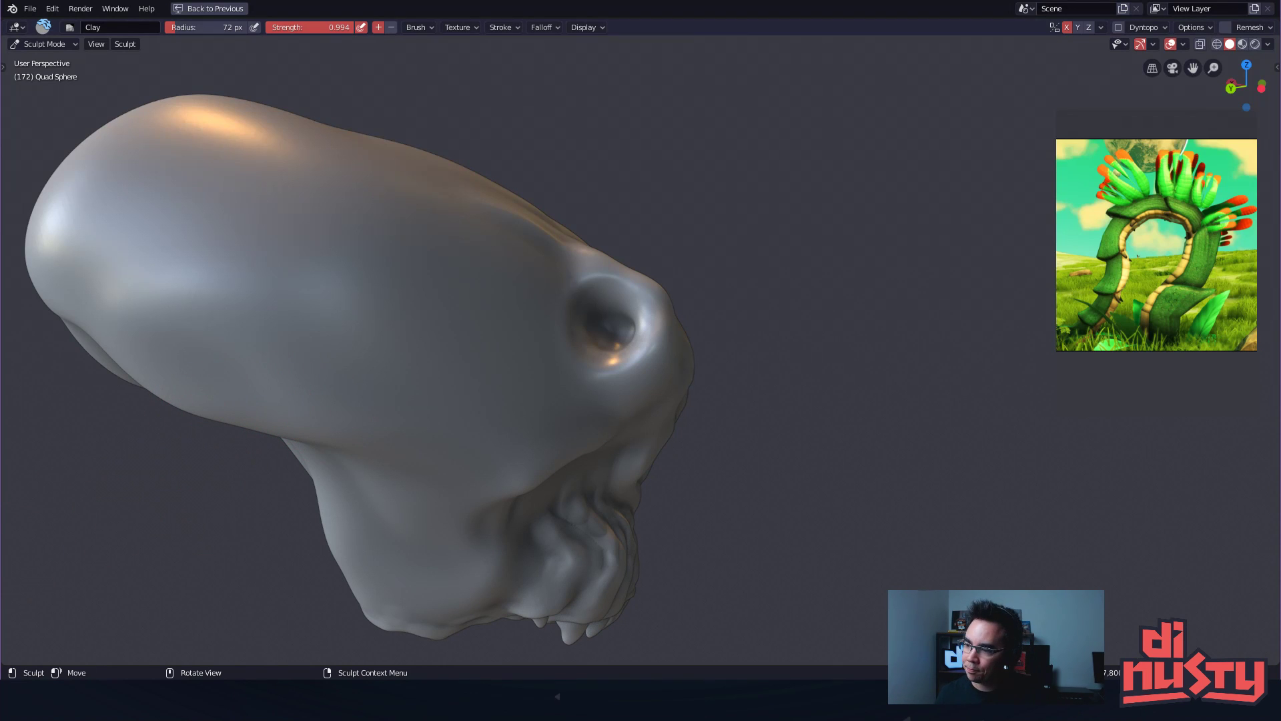
Try a Crease stroke beside the eye socket, undo it and switch to the Draw brush
{"action": "left_click_drag", "start_coordinate": [859, 212], "coordinate": [870, 218], "text": "alt"}
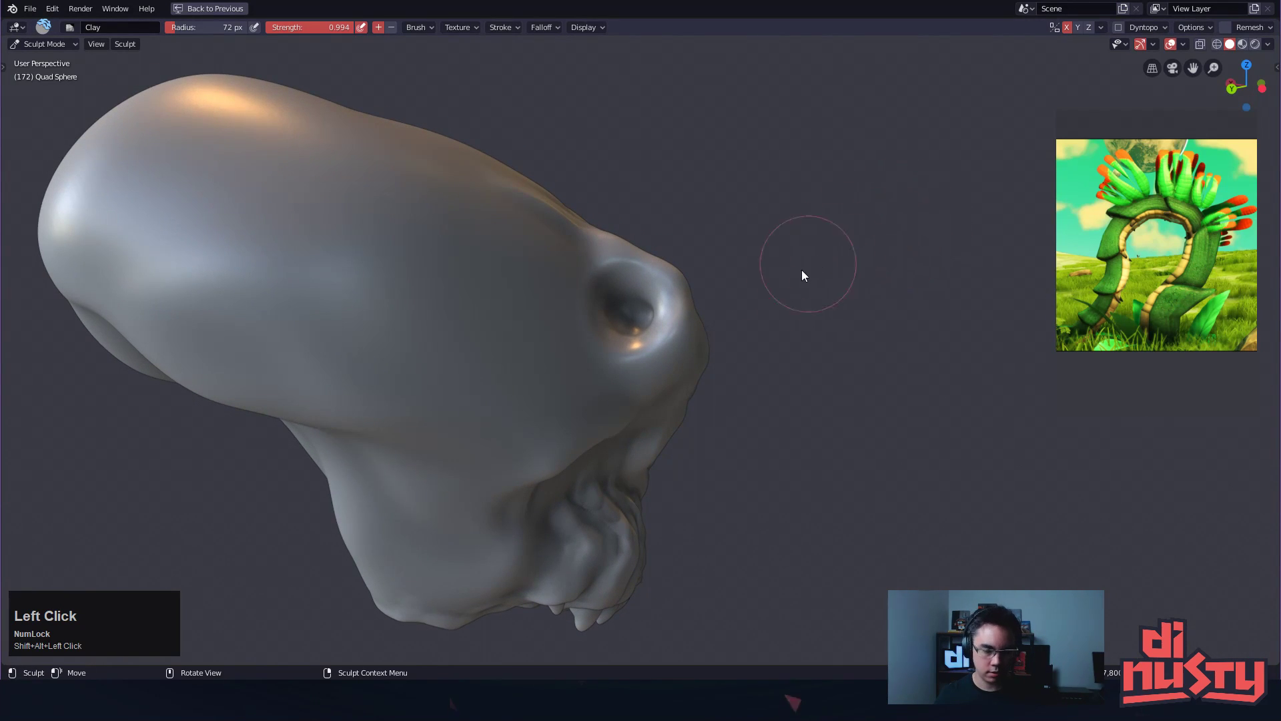
{"action": "left_click_drag", "start_coordinate": [816, 257], "coordinate": [652, 330], "text": "alt"}
{"action": "key", "text": "space"}
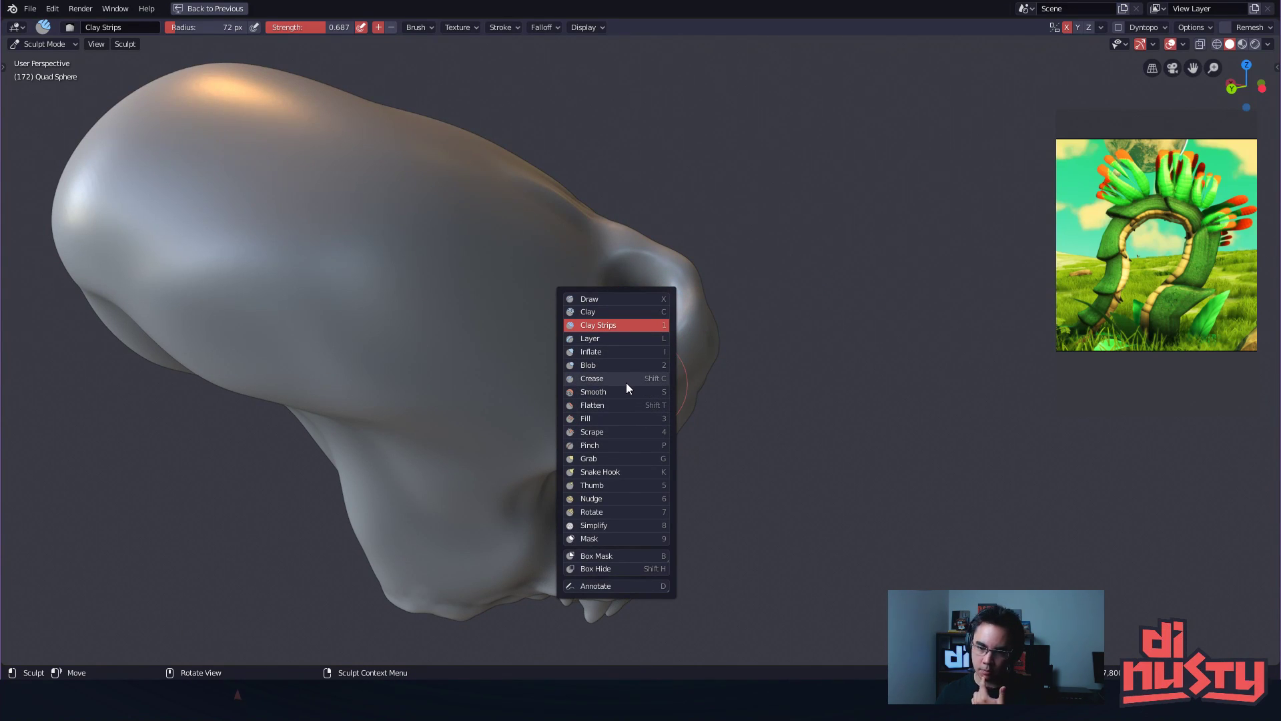
{"action": "left_click", "coordinate": [623, 382]}
{"action": "left_click_drag", "start_coordinate": [627, 234], "coordinate": [634, 242]}
{"action": "key", "text": "x"}
{"action": "key", "text": "ctrl+z"}
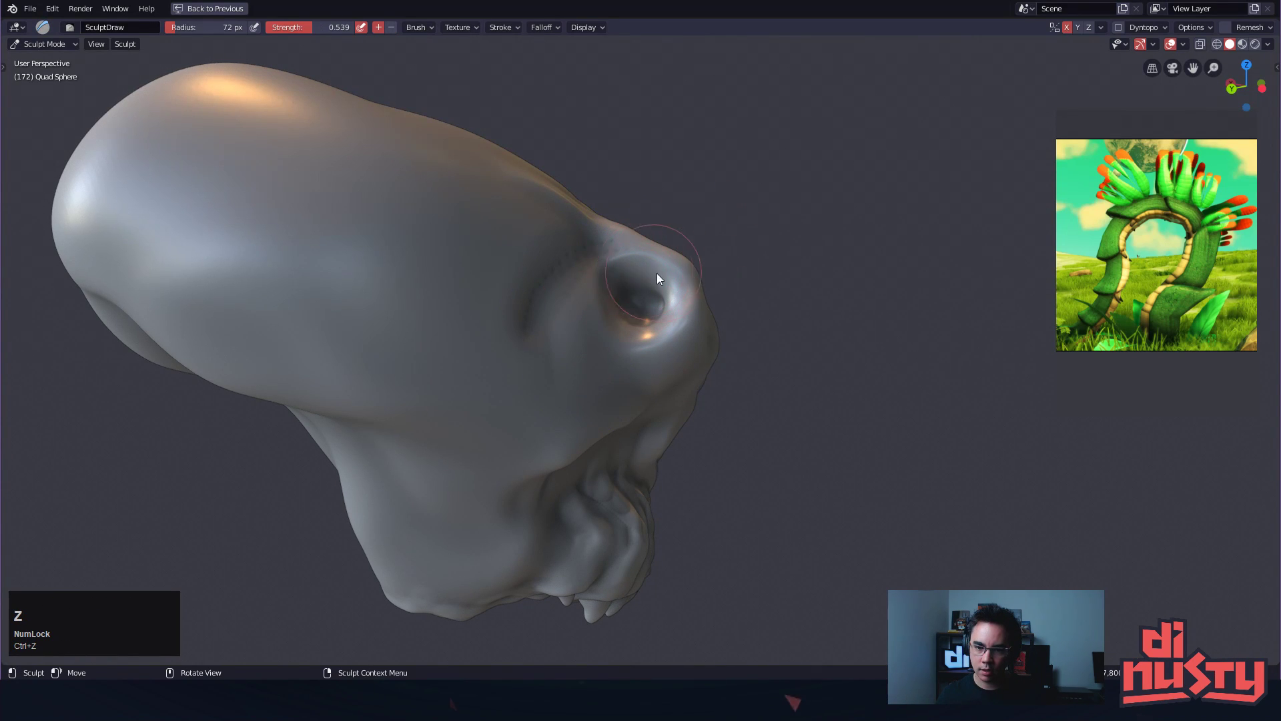
Set the Draw brush radius to 17 px and try a stroke at the eye socket
{"action": "left_click_drag", "start_coordinate": [770, 252], "coordinate": [624, 341], "text": "alt"}
{"action": "key", "text": "f"}
{"action": "left_click", "coordinate": [587, 343]}
{"action": "left_click_drag", "start_coordinate": [573, 307], "coordinate": [599, 327]}
{"action": "key", "text": "ctrl+z"}
Switch to the Crease brush and try normal and inverted strokes along the eye socket's rim, undoing each one
{"action": "key", "text": "shift+space"}
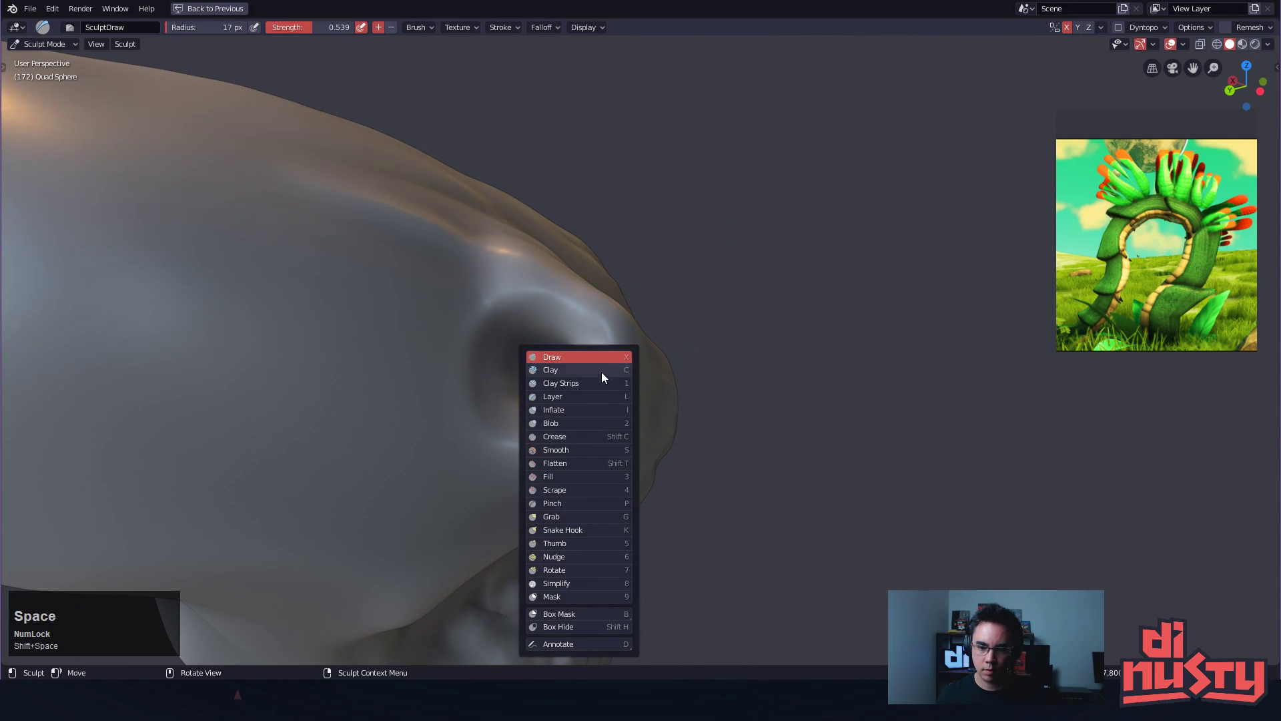
{"action": "left_click", "coordinate": [575, 435]}
{"action": "left_click_drag", "start_coordinate": [596, 420], "coordinate": [567, 441]}
{"action": "key", "text": "ctrl+z"}
{"action": "left_click_drag", "start_coordinate": [606, 334], "coordinate": [573, 434], "text": "ctrl"}
{"action": "key", "text": "ctrl+z"}
{"action": "mouse_move", "coordinate": [609, 386]}
{"action": "left_mouse_down", "text": "ctrl"}
{"action": "mouse_move", "coordinate": [604, 335]}
{"action": "mouse_move", "coordinate": [604, 434]}
{"action": "left_mouse_up", "text": "ctrl"}
{"action": "key", "text": "ctrl+z"}
Set the Crease brush radius to 35 px and test inverted strokes around the eye socket's rim
{"action": "mouse_move", "coordinate": [607, 387]}
{"action": "left_mouse_down", "text": "alt+shift"}
{"action": "mouse_move", "coordinate": [685, 355]}
{"action": "mouse_move", "coordinate": [622, 338]}
{"action": "left_mouse_up", "text": "alt+shift"}
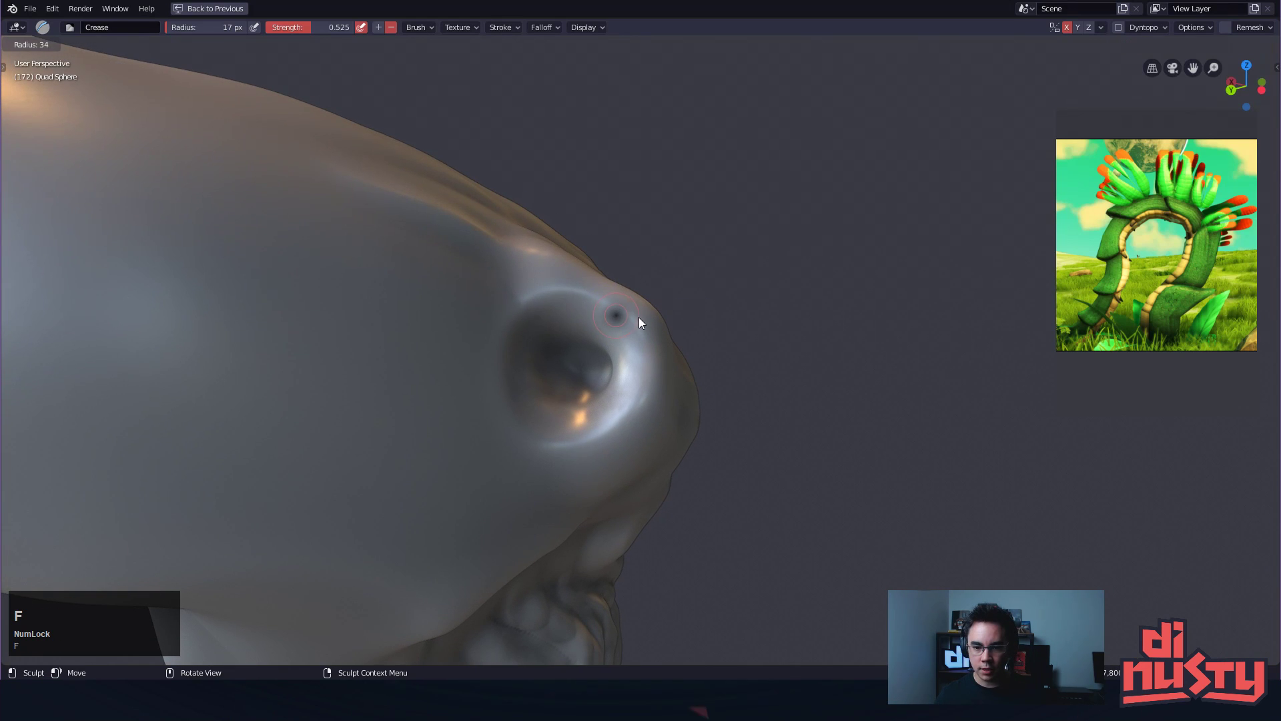
{"action": "left_click", "coordinate": [639, 318]}
{"action": "left_click_drag", "start_coordinate": [555, 292], "coordinate": [505, 351]}
{"action": "key", "text": "ctrl+z"}
{"action": "left_click_drag", "start_coordinate": [627, 315], "coordinate": [585, 291], "text": "ctrl"}
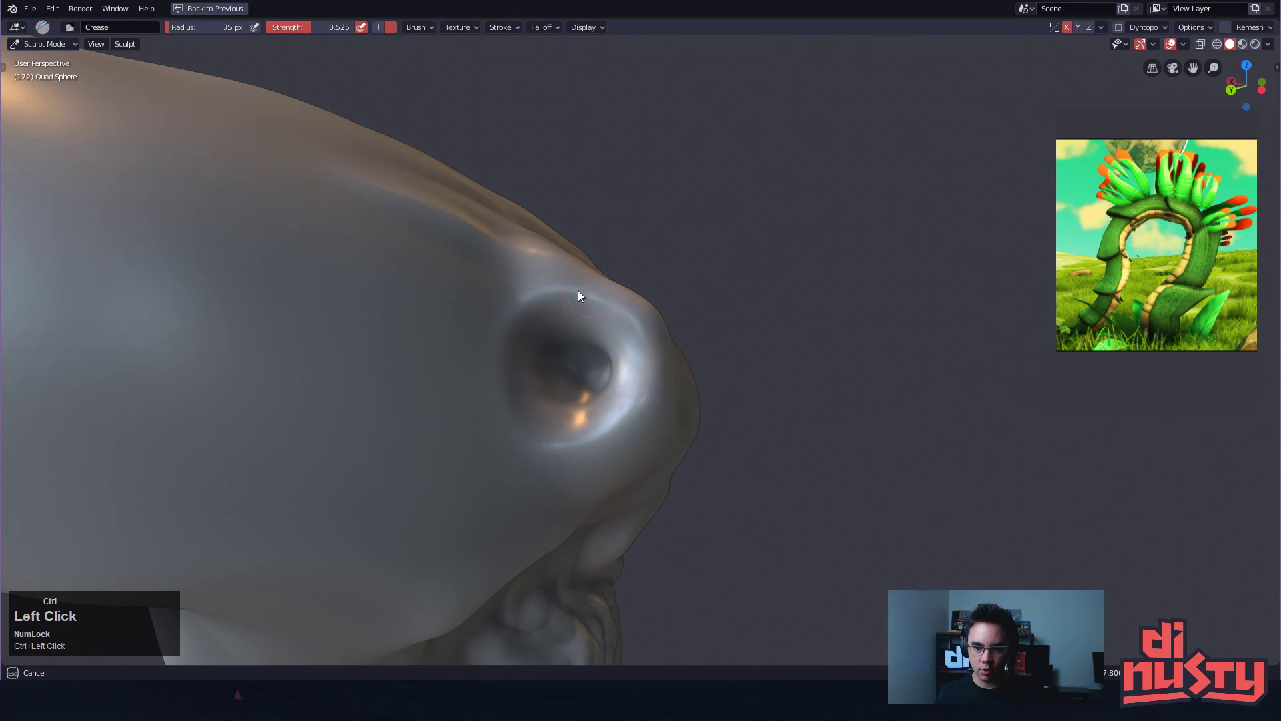
{"action": "key", "text": "ctrl+z"}
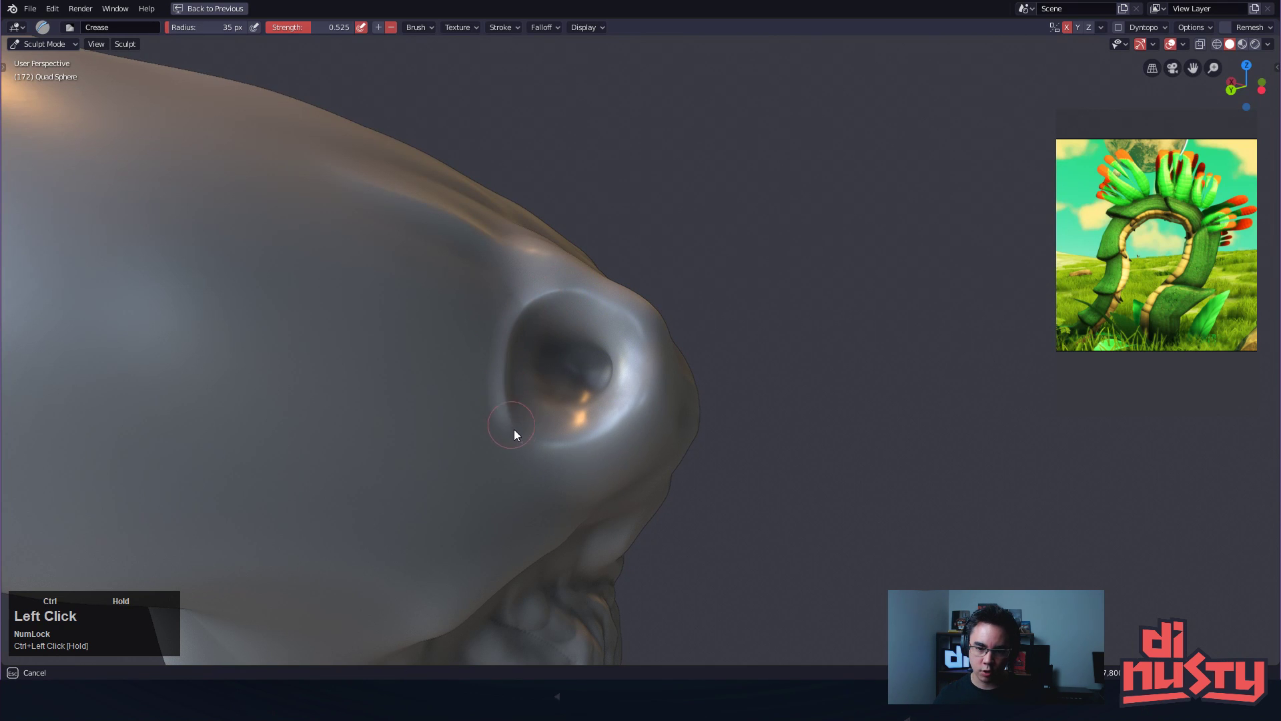
{"action": "left_click_drag", "start_coordinate": [643, 370], "coordinate": [580, 303], "text": "ctrl"}
{"action": "key", "text": "ctrl+z"}
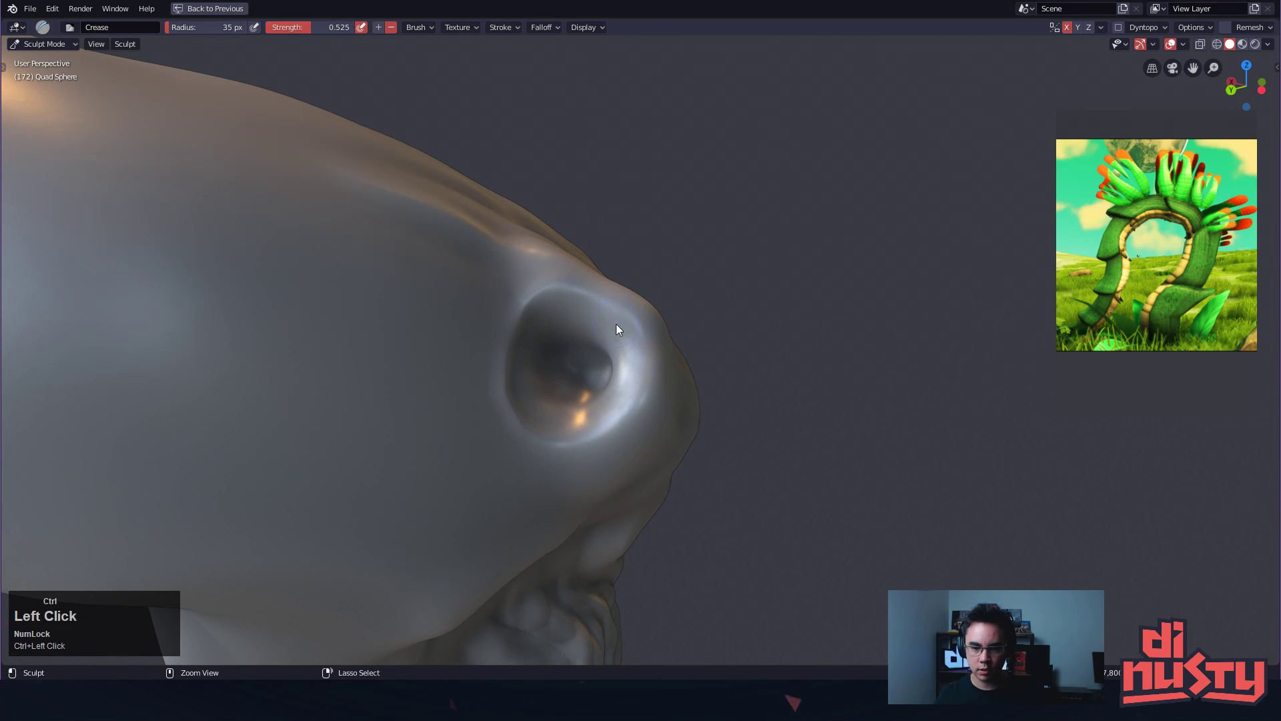
Sharpen the eye socket's rim with inverted Crease strokes and undo the unwanted extra strokes
{"action": "mouse_move", "coordinate": [730, 273]}
{"action": "left_mouse_down", "text": "alt"}
{"action": "mouse_move", "coordinate": [692, 246]}
{"action": "mouse_move", "coordinate": [659, 291]}
{"action": "mouse_move", "coordinate": [706, 269]}
{"action": "left_mouse_up", "text": "alt"}
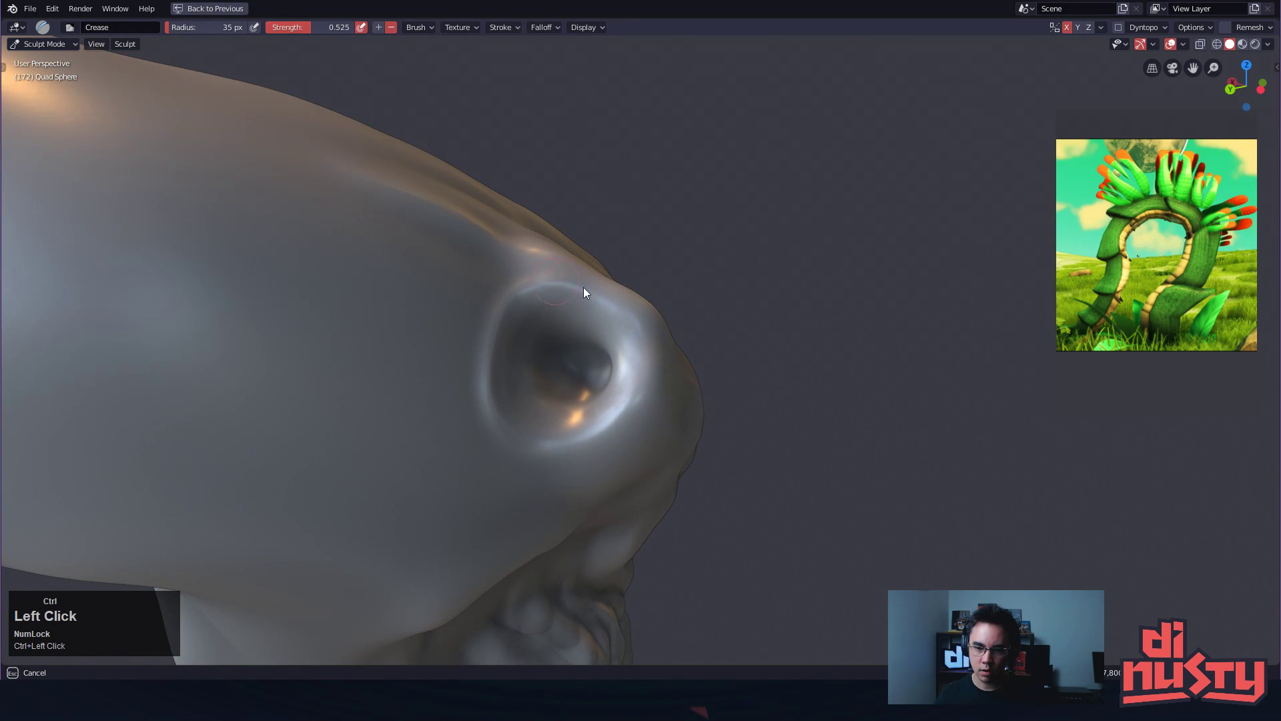
{"action": "left_click_drag", "start_coordinate": [691, 403], "coordinate": [818, 257], "text": "alt"}
{"action": "left_click_drag", "start_coordinate": [659, 389], "coordinate": [666, 392], "text": "ctrl"}
{"action": "left_click_drag", "start_coordinate": [818, 294], "coordinate": [700, 354], "text": "alt"}
{"action": "key", "text": "ctrl+z"}
{"action": "mouse_move", "coordinate": [633, 394]}
{"action": "left_mouse_down", "text": "alt"}
{"action": "mouse_move", "coordinate": [835, 253]}
{"action": "mouse_move", "coordinate": [798, 273]}
{"action": "mouse_move", "coordinate": [744, 268]}
{"action": "left_mouse_up", "text": "alt"}
{"action": "mouse_move", "coordinate": [563, 289]}
{"action": "left_mouse_down"}
{"action": "mouse_move", "coordinate": [587, 286]}
{"action": "mouse_move", "coordinate": [532, 296]}
{"action": "left_mouse_up"}
{"action": "key", "text": "ctrl+z"}
{"action": "left_click_drag", "start_coordinate": [602, 376], "coordinate": [601, 377]}
{"action": "key", "text": "ctrl+z"}
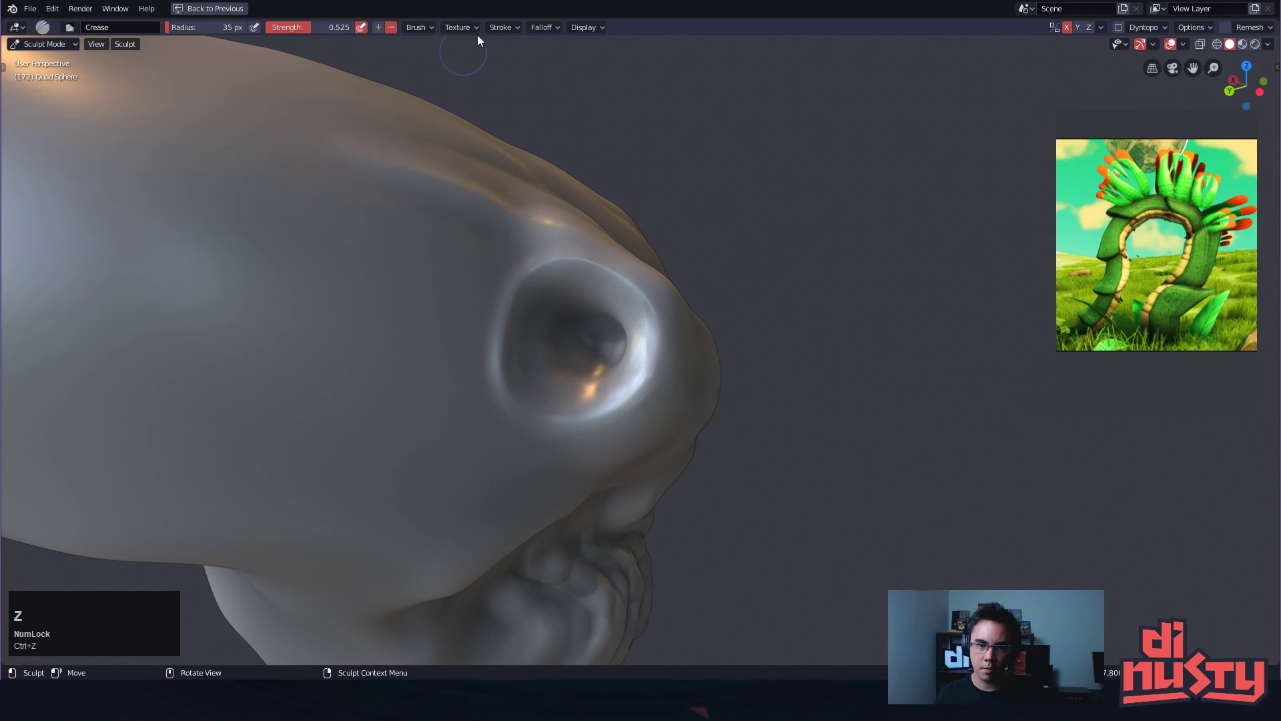
Enable Smooth Stroke in the Crease brush's stroke settings
{"action": "left_click", "coordinate": [553, 27]}
{"action": "mouse_move", "coordinate": [515, 26]}
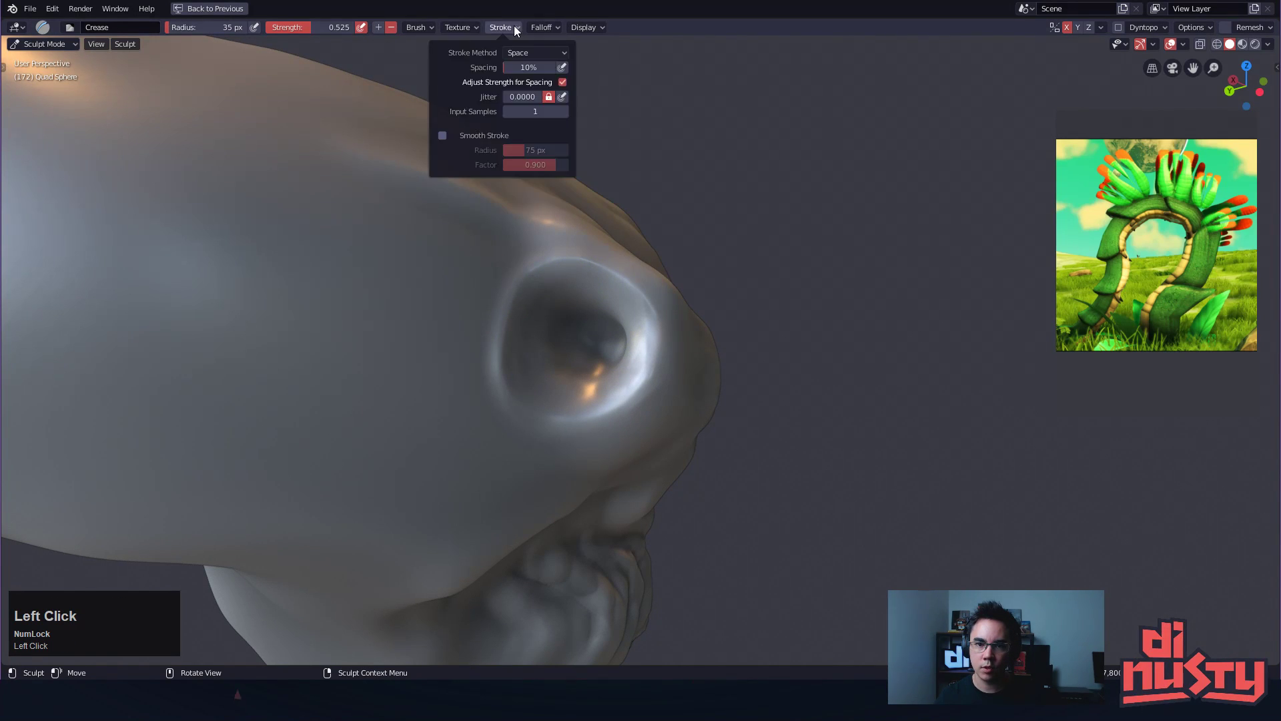
{"action": "left_click", "coordinate": [442, 136]}
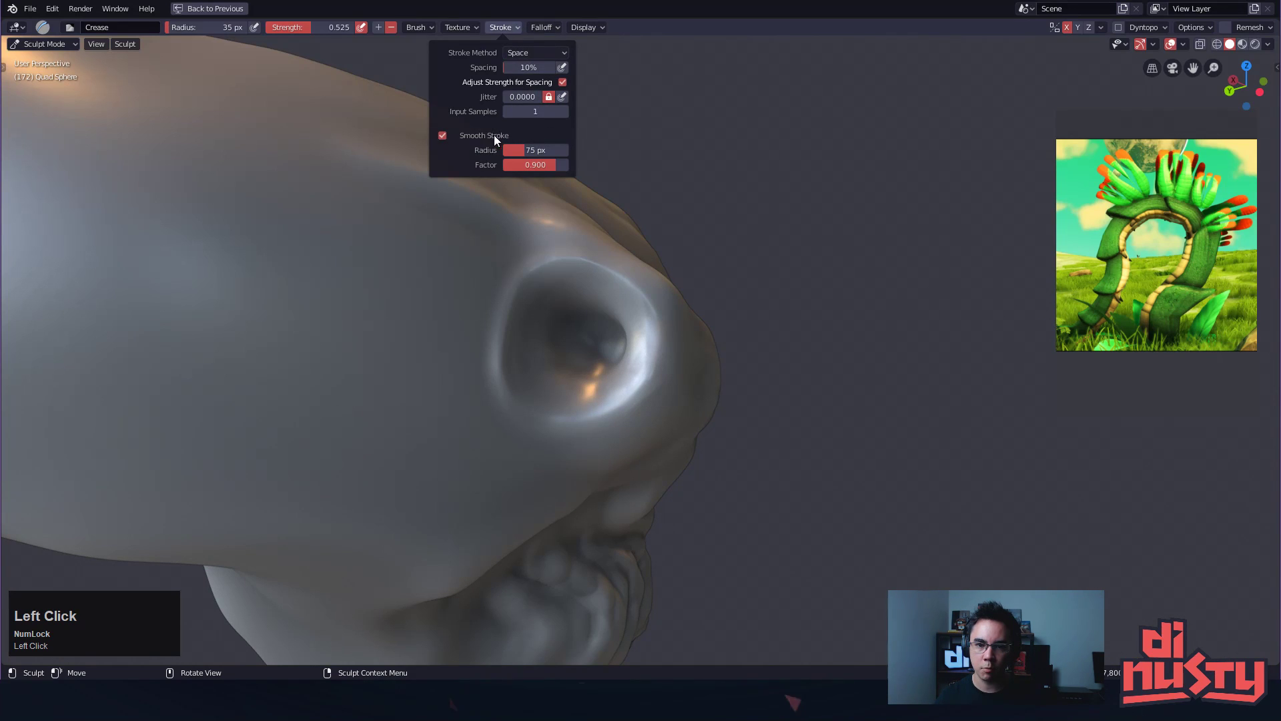
{"action": "right_click", "coordinate": [440, 133]}
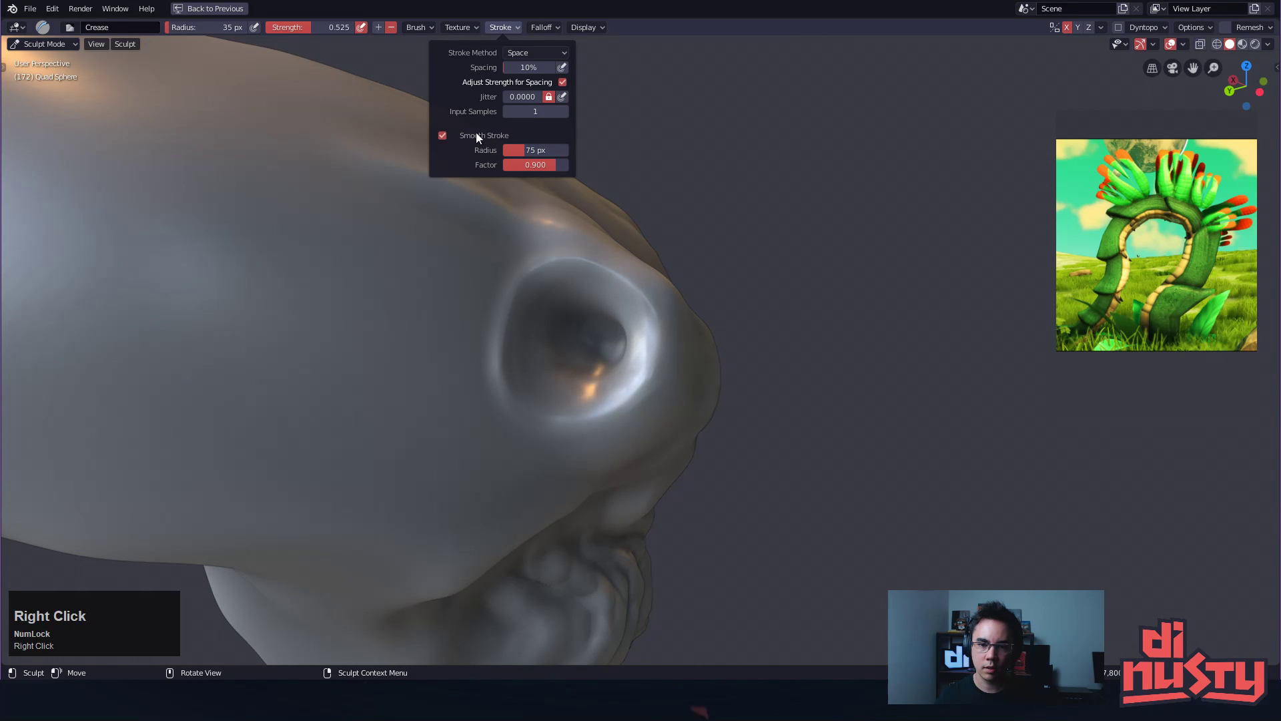
Bring up the shortcut assignment option for the Smooth Stroke setting
{"action": "right_click", "coordinate": [441, 136]}
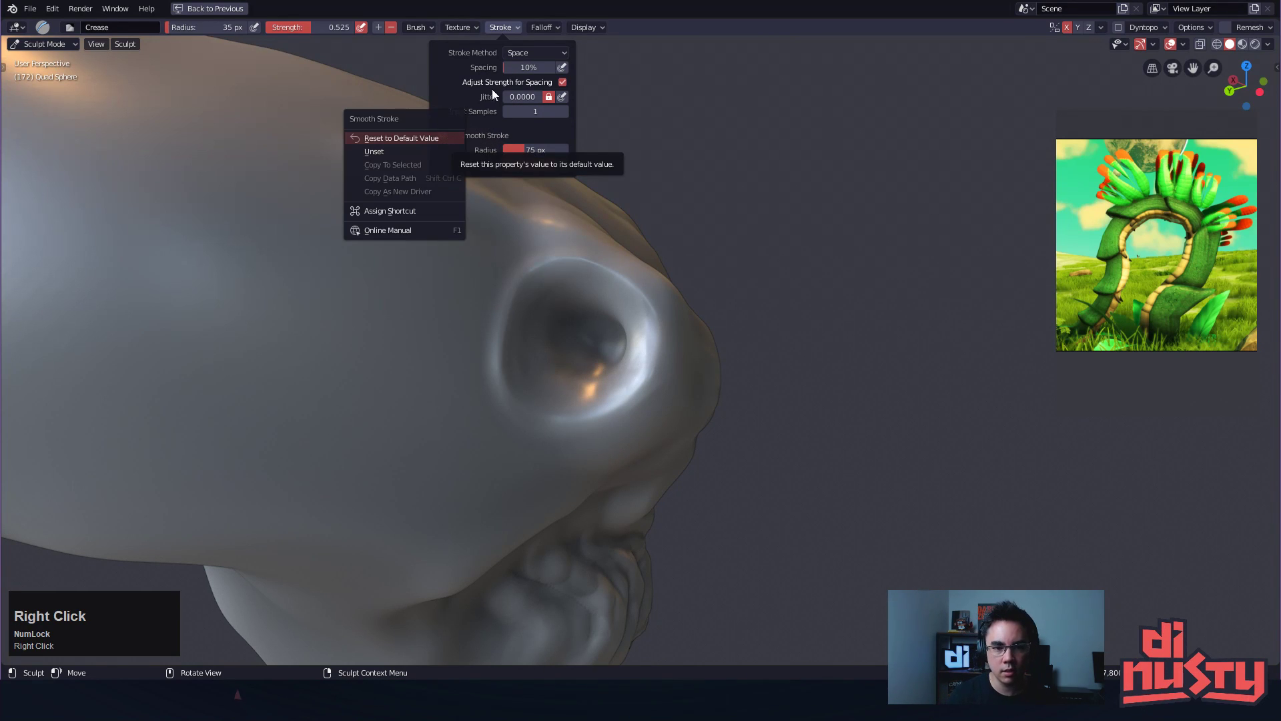
{"action": "right_click", "coordinate": [443, 134]}
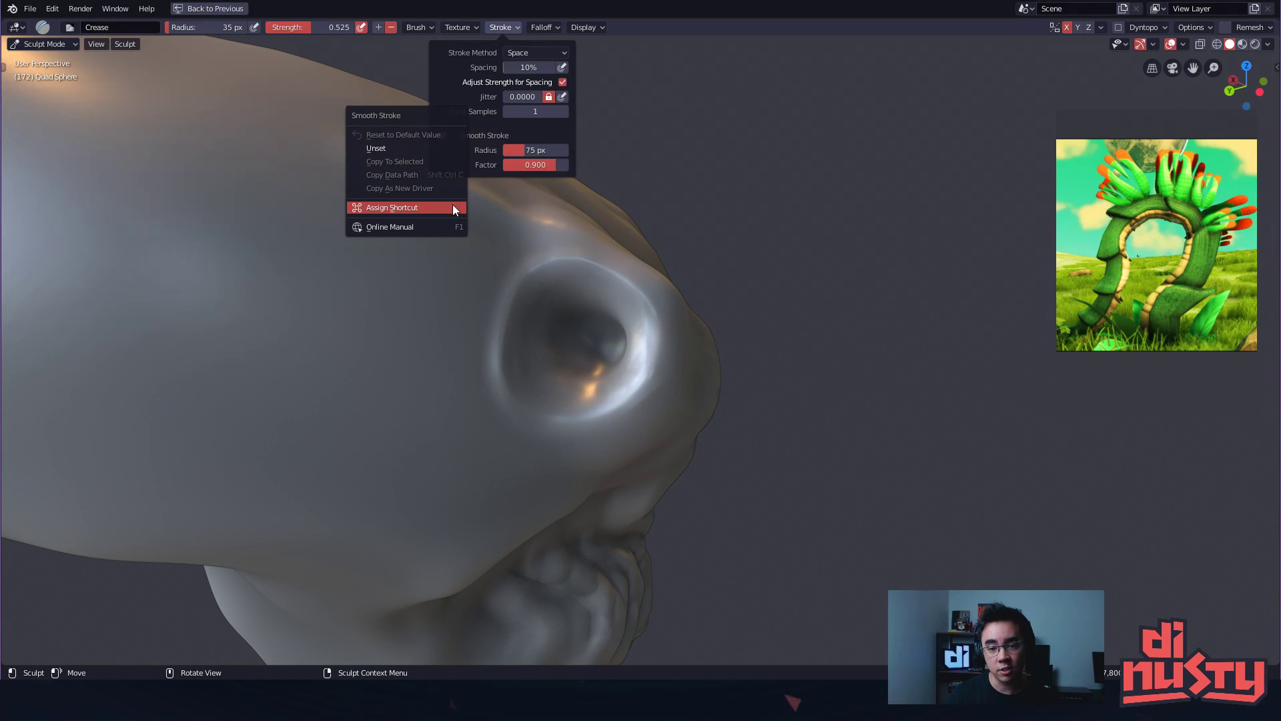
{"action": "mouse_move", "coordinate": [852, 343]}
{"action": "left_mouse_down", "text": "alt"}
{"action": "mouse_move", "coordinate": [738, 289]}
{"action": "mouse_move", "coordinate": [754, 323]}
{"action": "mouse_move", "coordinate": [562, 360]}
{"action": "mouse_move", "coordinate": [680, 309]}
{"action": "mouse_move", "coordinate": [650, 323]}
{"action": "left_mouse_up", "text": "alt"}
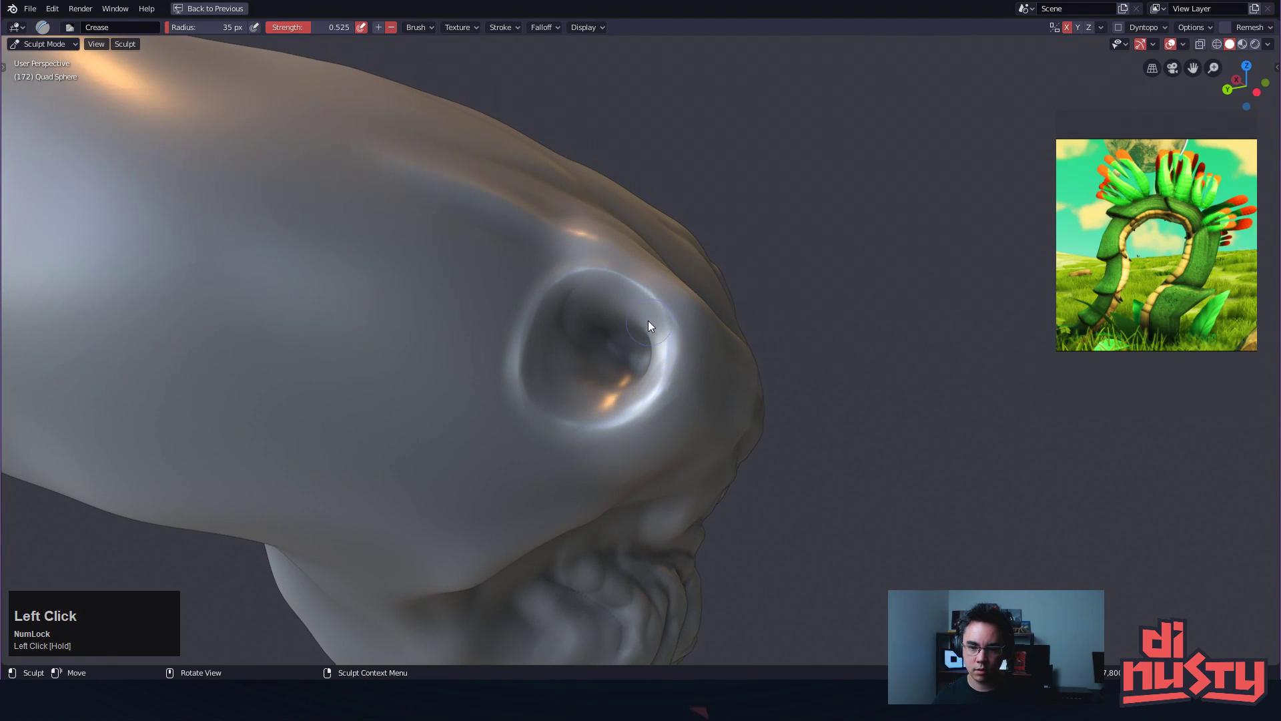
Try two smoothed Crease strokes around the eye socket and undo each one
{"action": "left_click_drag", "start_coordinate": [588, 263], "coordinate": [587, 477]}
{"action": "key", "text": "ctrl+z"}
{"action": "left_click_drag", "start_coordinate": [630, 274], "coordinate": [492, 385]}
{"action": "key", "text": "ctrl+z"}
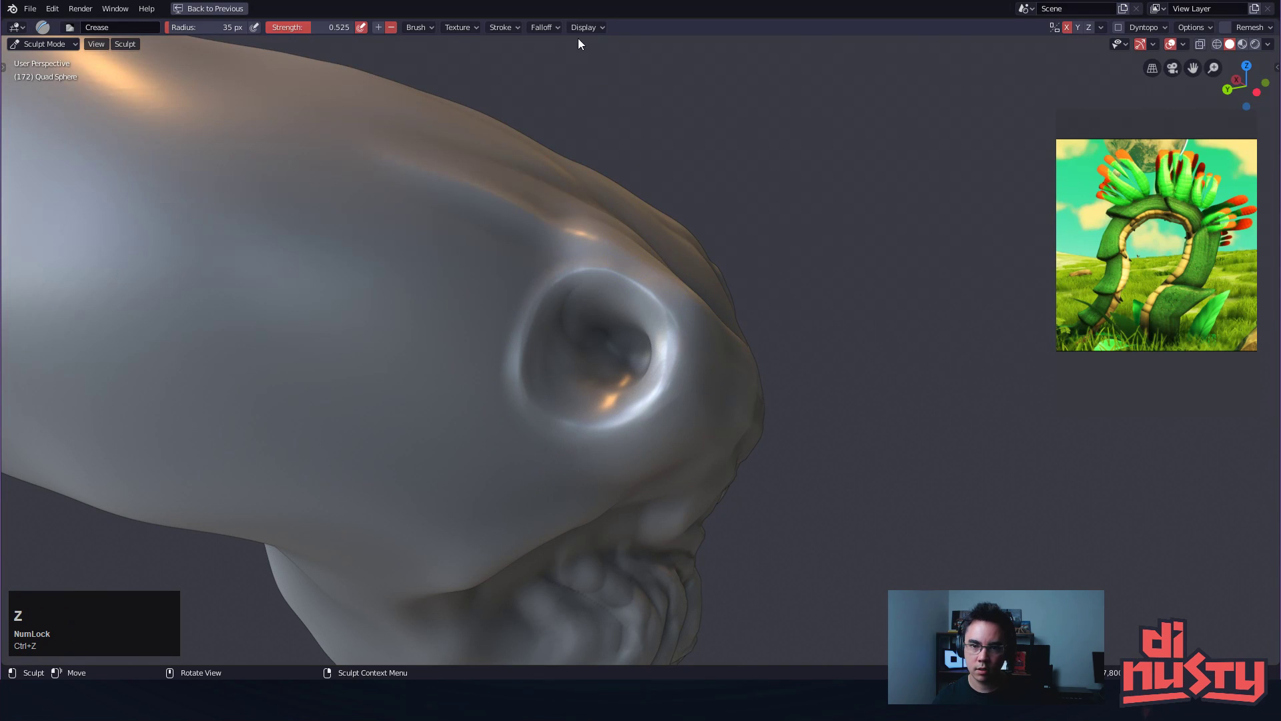
Reduce the Smooth Stroke radius to about 35 px and test a Crease stroke over the eye socket, undoing it
{"action": "left_click", "coordinate": [502, 28]}
{"action": "left_click_drag", "start_coordinate": [523, 153], "coordinate": [520, 148]}
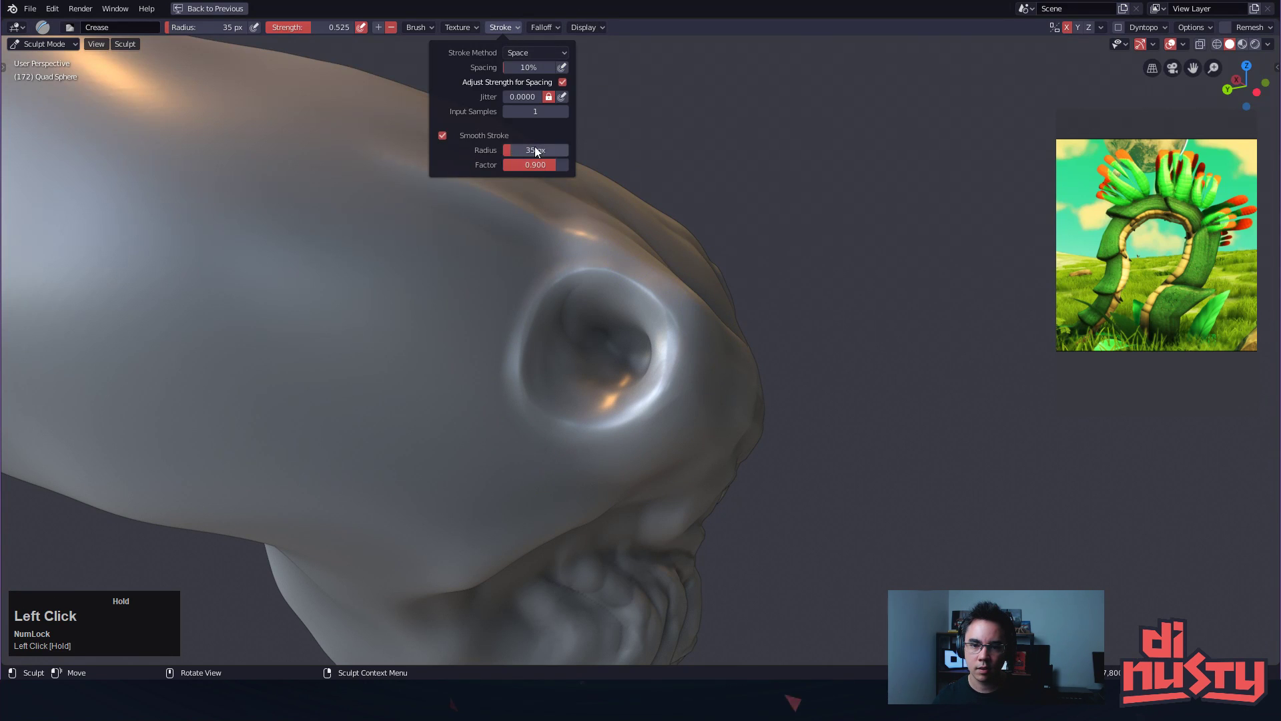
{"action": "left_click_drag", "start_coordinate": [556, 335], "coordinate": [656, 338]}
{"action": "key", "text": "ctrl+z"}
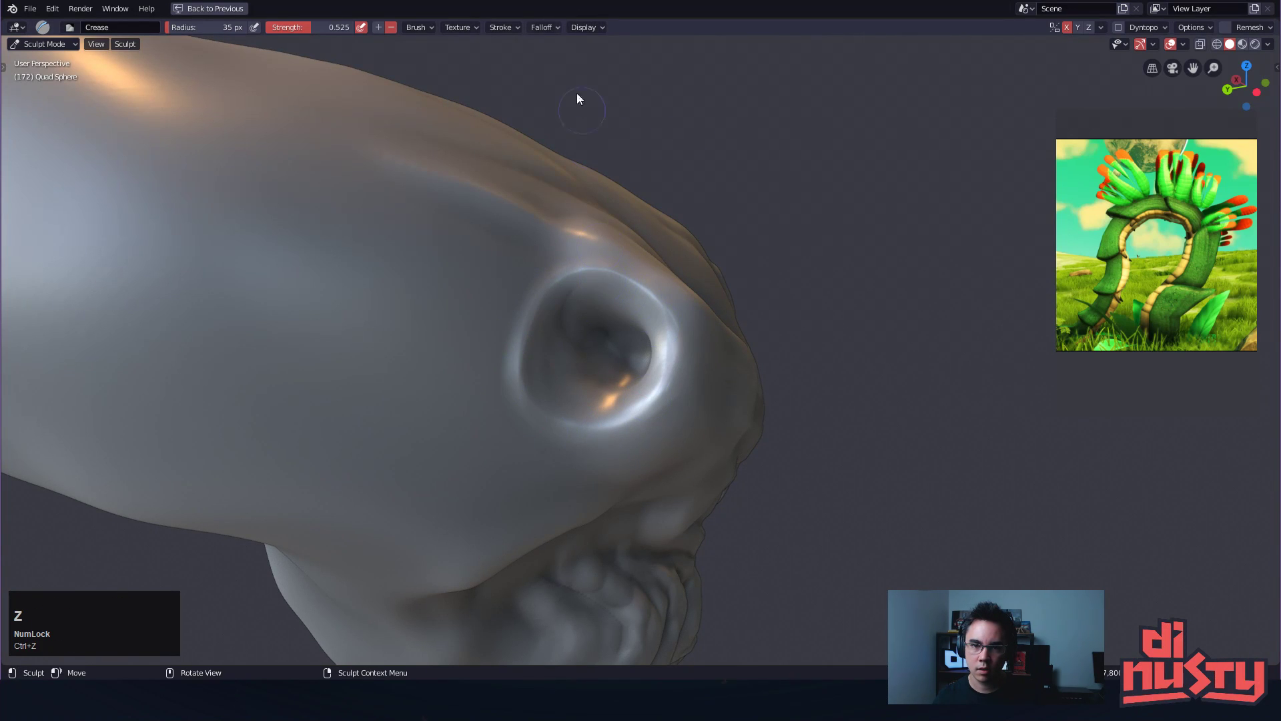
Readjust the Smooth Stroke settings and sharpen the eye socket's rim with an inverted Crease stroke, undoing the trial strokes
{"action": "left_click", "coordinate": [520, 26]}
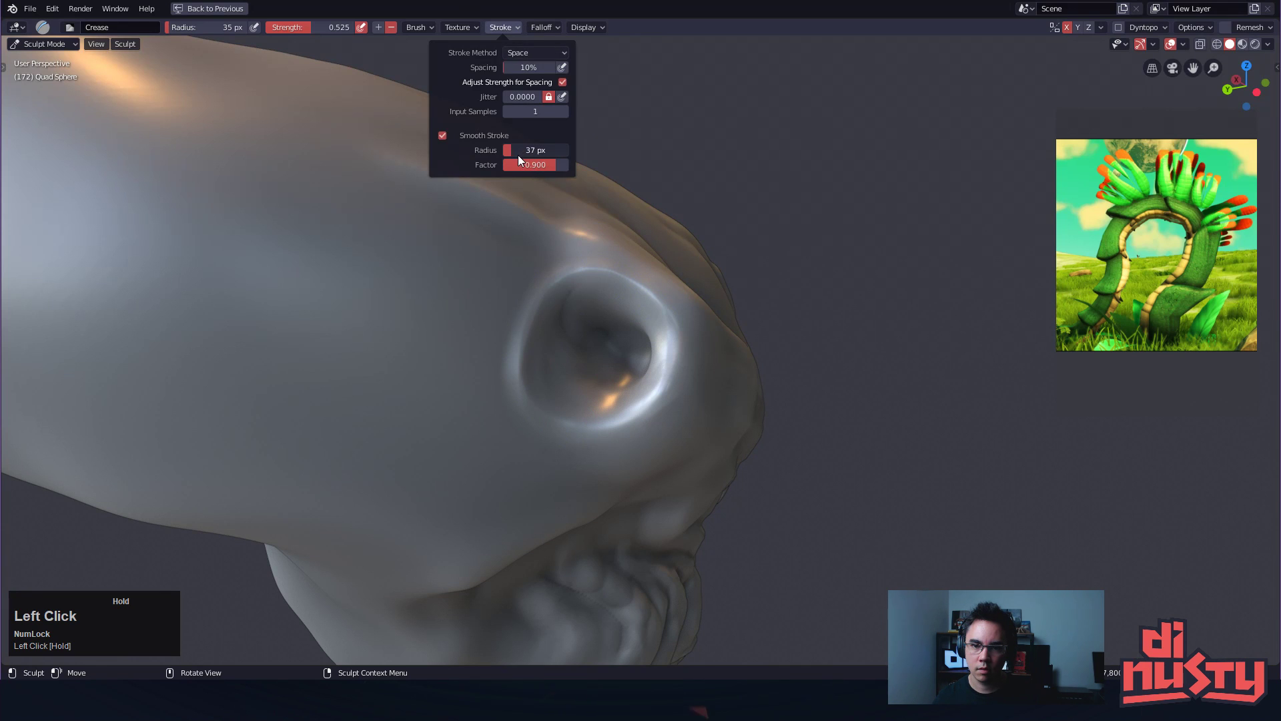
{"action": "left_click_drag", "start_coordinate": [558, 167], "coordinate": [533, 171]}
{"action": "mouse_move", "coordinate": [555, 287]}
{"action": "left_mouse_down"}
{"action": "mouse_move", "coordinate": [526, 321]}
{"action": "mouse_move", "coordinate": [598, 277]}
{"action": "mouse_move", "coordinate": [582, 263]}
{"action": "left_mouse_up"}
{"action": "key", "text": "ctrl+z"}
{"action": "left_click_drag", "start_coordinate": [594, 450], "coordinate": [606, 449]}
{"action": "key", "text": "ctrl+z"}
{"action": "mouse_move", "coordinate": [587, 263]}
{"action": "left_mouse_down", "text": "ctrl"}
{"action": "mouse_move", "coordinate": [541, 291]}
{"action": "mouse_move", "coordinate": [603, 458]}
{"action": "mouse_move", "coordinate": [607, 272]}
{"action": "mouse_move", "coordinate": [666, 358]}
{"action": "mouse_move", "coordinate": [591, 438]}
{"action": "left_mouse_up", "text": "ctrl"}
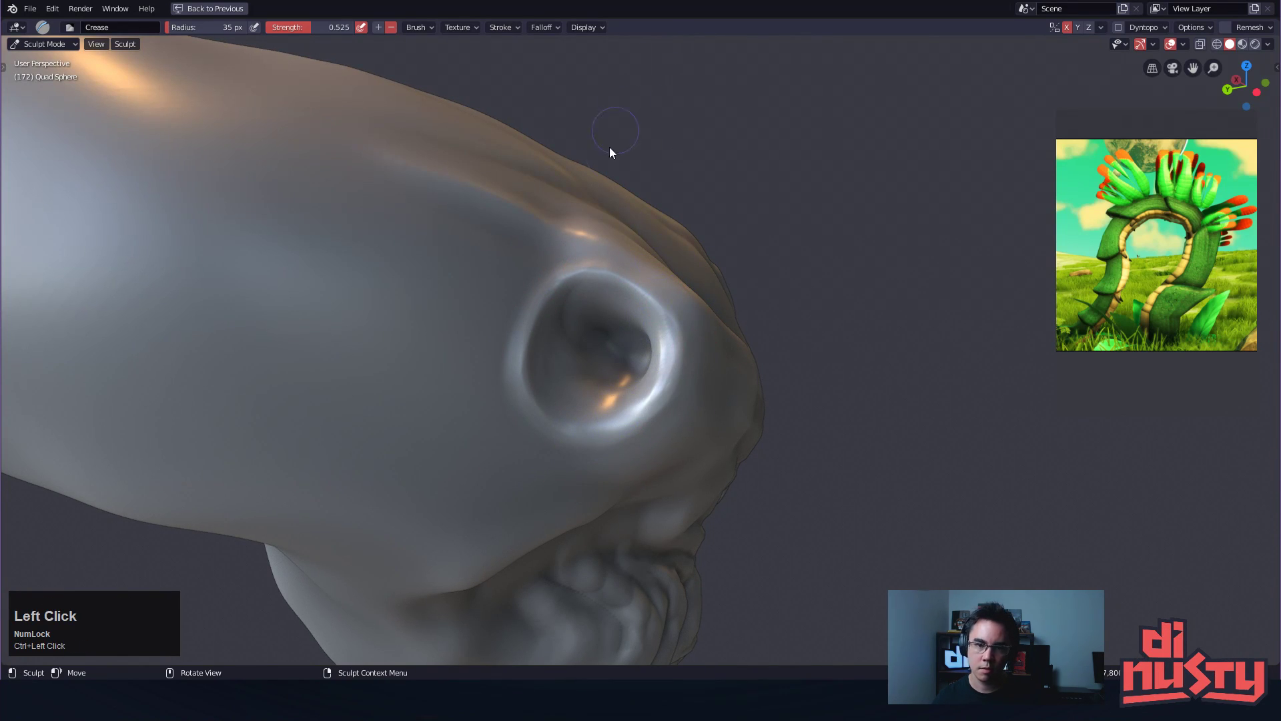
Show the sculpting brushes with their names and switch to the Draw brush
{"action": "key", "text": "t"}
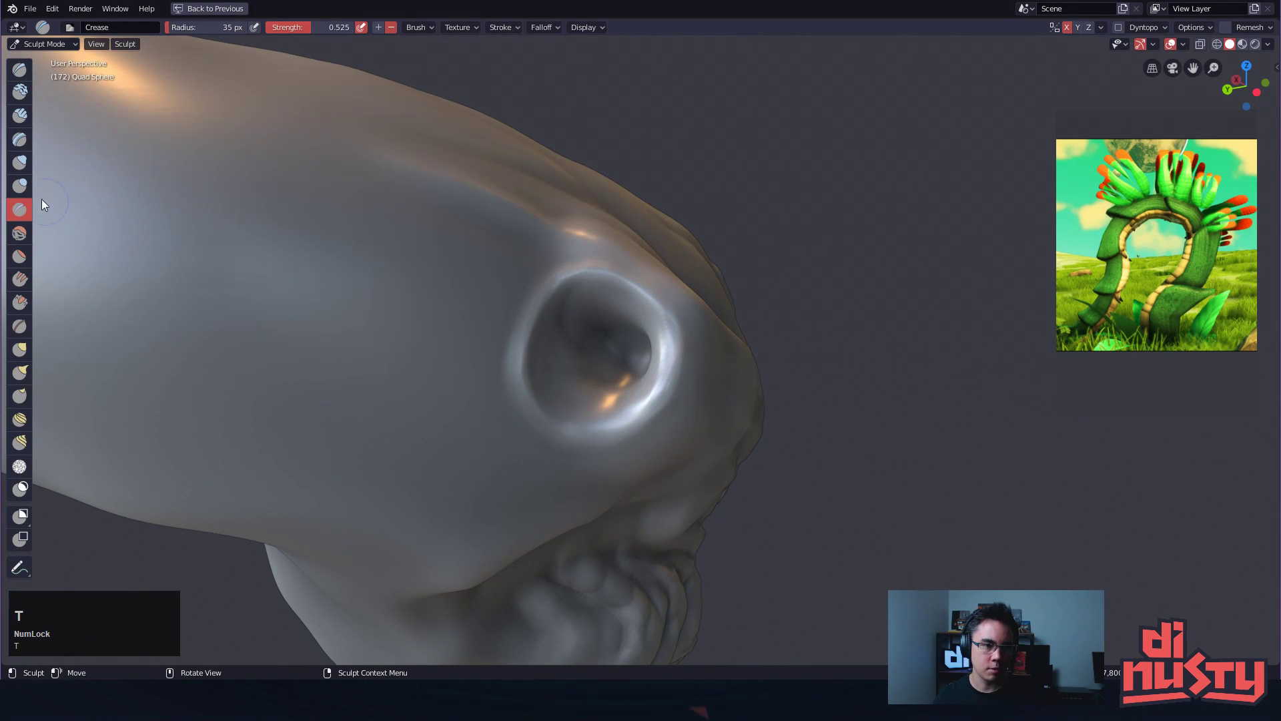
{"action": "mouse_move", "coordinate": [36, 177]}
{"action": "left_mouse_down"}
{"action": "mouse_move", "coordinate": [110, 179]}
{"action": "mouse_move", "coordinate": [92, 178]}
{"action": "left_mouse_up"}
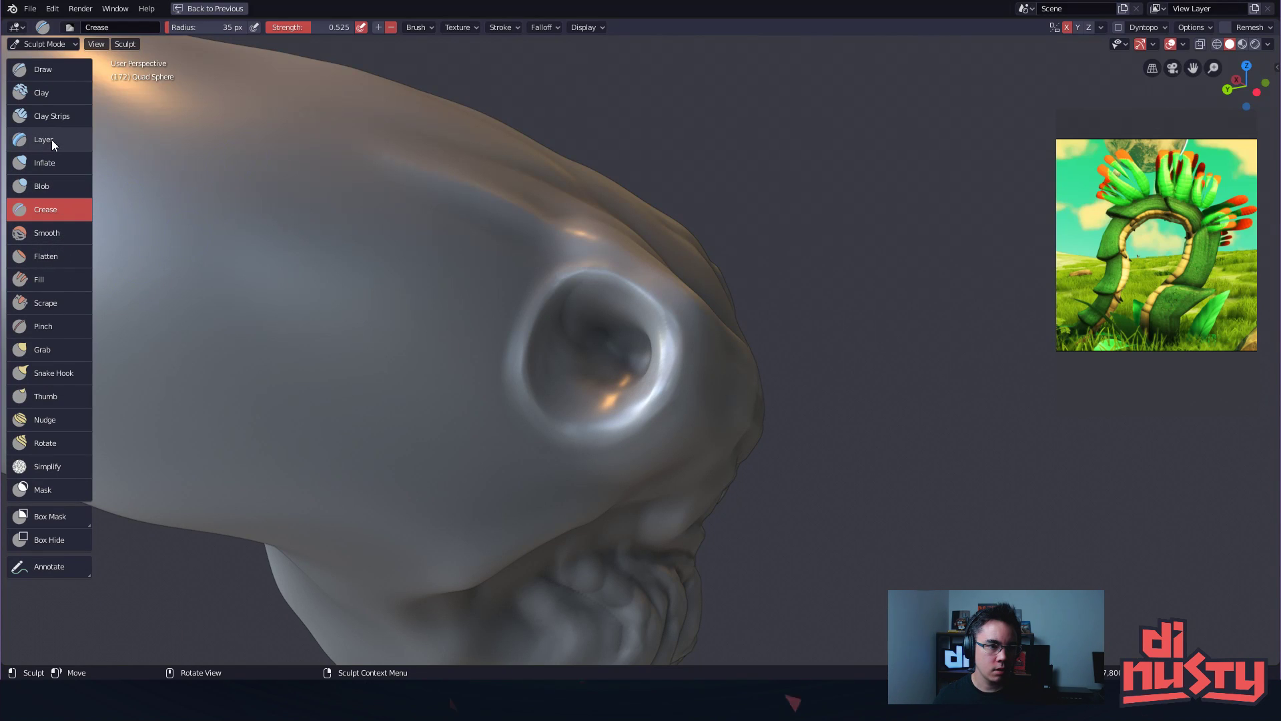
{"action": "left_click", "coordinate": [44, 69]}
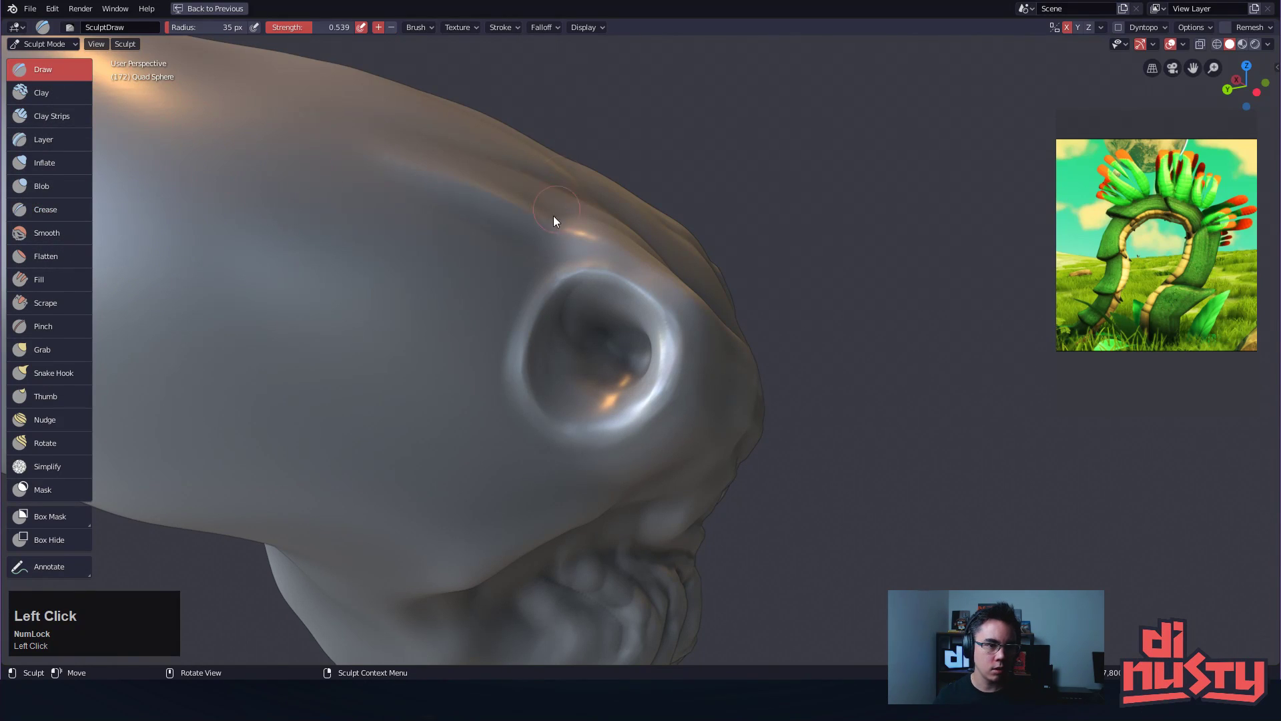
Build up the eye socket's rim with the Draw brush and check its stroke settings
{"action": "mouse_move", "coordinate": [686, 151]}
{"action": "left_mouse_down", "text": "alt"}
{"action": "mouse_move", "coordinate": [568, 255]}
{"action": "mouse_move", "coordinate": [601, 342]}
{"action": "mouse_move", "coordinate": [535, 398]}
{"action": "mouse_move", "coordinate": [630, 280]}
{"action": "mouse_move", "coordinate": [671, 339]}
{"action": "mouse_move", "coordinate": [627, 391]}
{"action": "left_mouse_up", "text": "alt"}
{"action": "left_click_drag", "start_coordinate": [654, 331], "coordinate": [646, 323]}
{"action": "left_click", "coordinate": [500, 27]}
{"action": "mouse_move", "coordinate": [755, 141]}
{"action": "left_mouse_down", "text": "alt"}
{"action": "mouse_move", "coordinate": [791, 172]}
{"action": "mouse_move", "coordinate": [891, 9]}
{"action": "left_mouse_up", "text": "alt"}
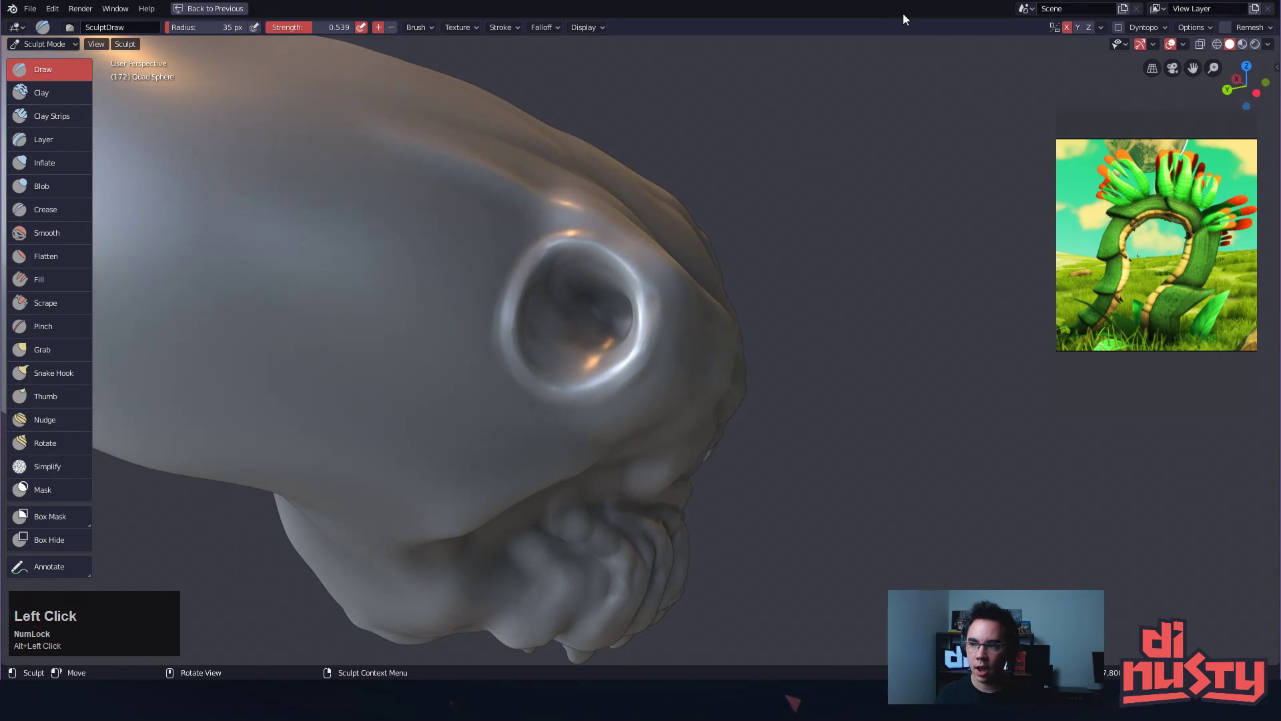
Restore the full workspace layout and move the floating plant reference image clear of the outliner and properties
{"action": "right_click_drag", "start_coordinate": [1175, 257], "coordinate": [1079, 219]}
{"action": "left_click", "coordinate": [1198, 351], "text": "alt"}
{"action": "left_click", "coordinate": [1203, 366], "text": "alt+shift"}
{"action": "left_click_drag", "start_coordinate": [1201, 364], "coordinate": [1189, 363], "text": "alt"}
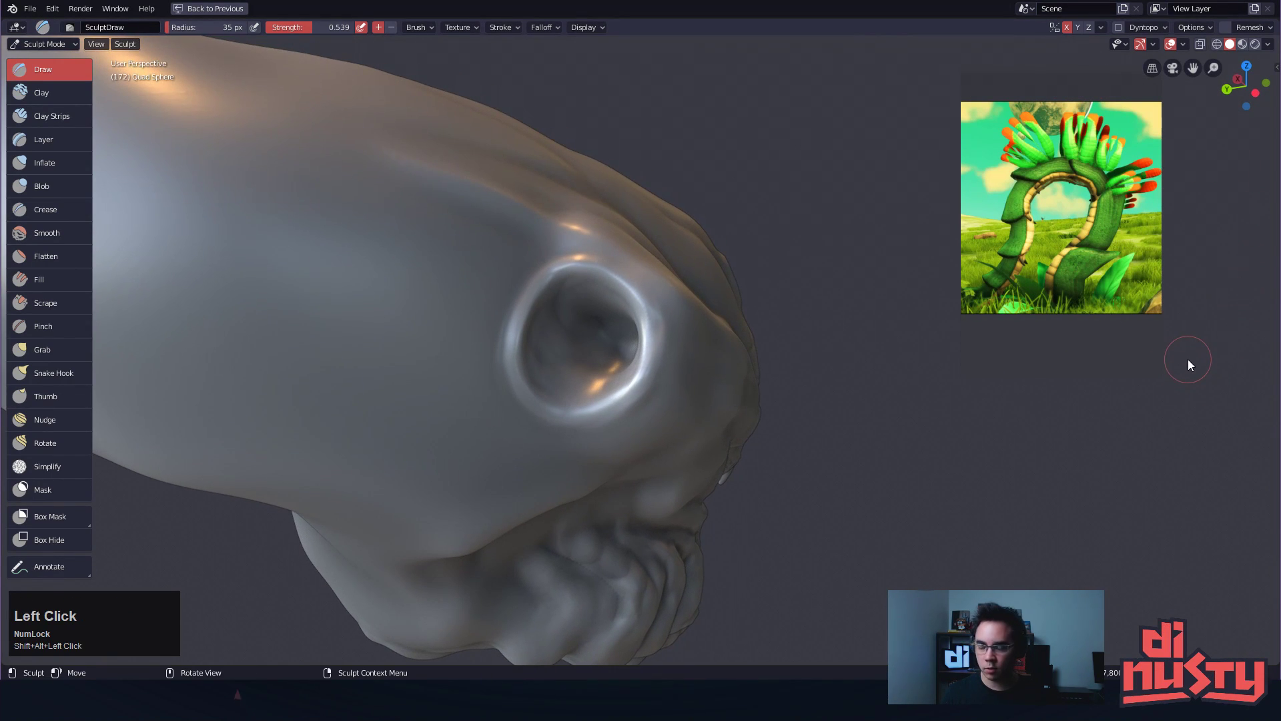
{"action": "key", "text": "ctrl+space"}
{"action": "right_click_drag", "start_coordinate": [1181, 280], "coordinate": [1057, 319]}
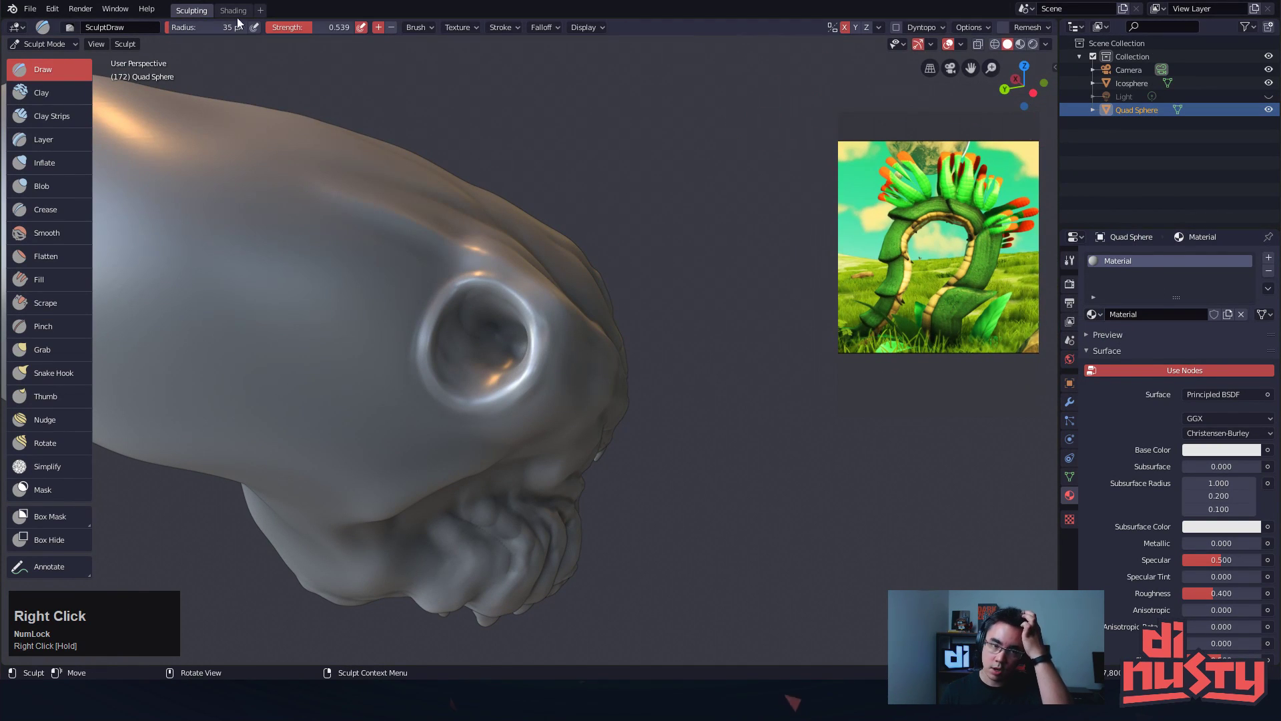
Switch the creature head to Object Mode with nothing selected
{"action": "left_click", "coordinate": [46, 45]}
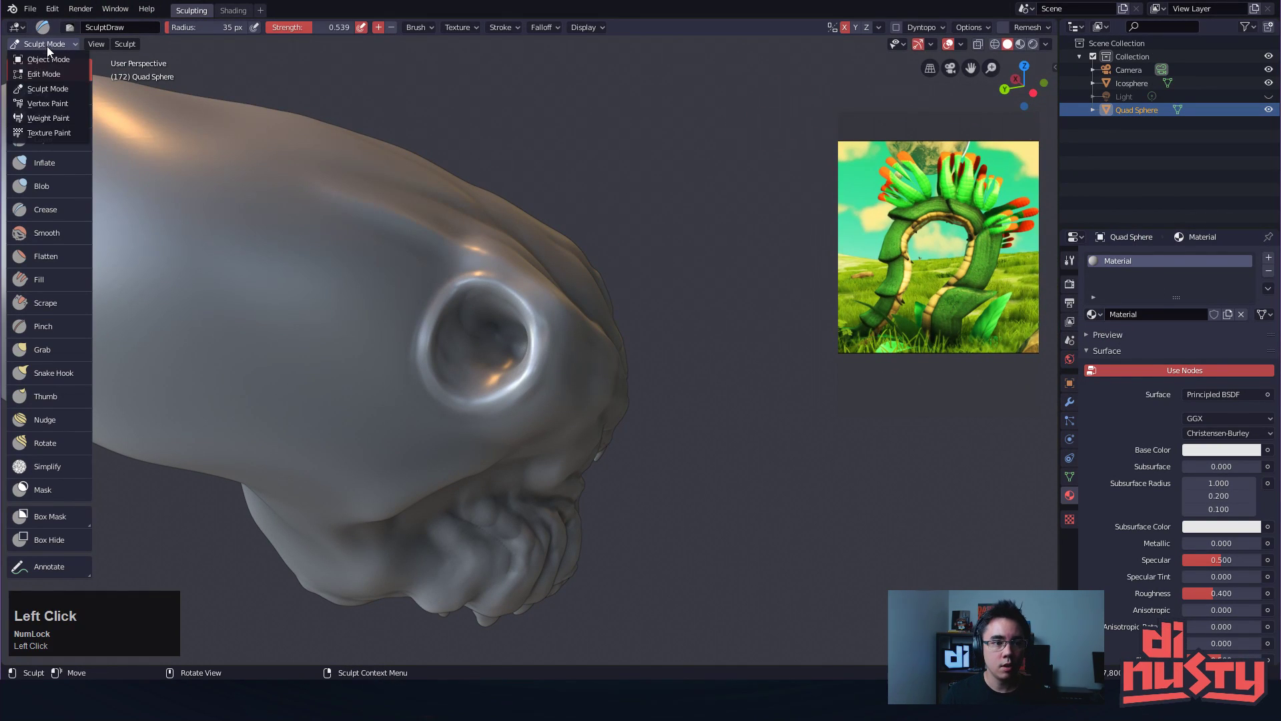
{"action": "left_click", "coordinate": [718, 195]}
{"action": "left_click_drag", "start_coordinate": [718, 194], "coordinate": [743, 179], "text": "alt+shift"}
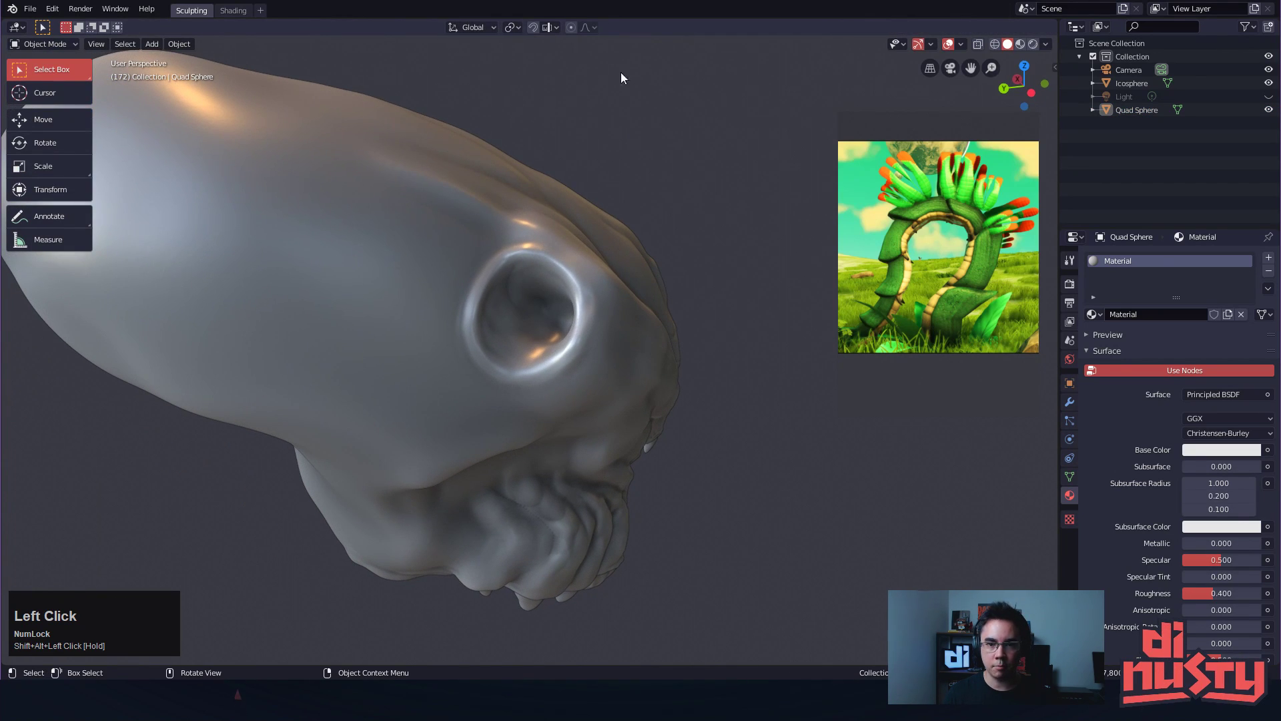
Turn on the 3D cursor overlay and place the 3D cursor inside the creature's eye socket
{"action": "left_click", "coordinate": [961, 44]}
{"action": "left_click", "coordinate": [970, 137]}
{"action": "mouse_move", "coordinate": [501, 267]}
{"action": "left_mouse_down", "text": "alt"}
{"action": "mouse_move", "coordinate": [494, 286]}
{"action": "mouse_move", "coordinate": [537, 323]}
{"action": "left_mouse_up", "text": "alt"}
{"action": "right_click", "coordinate": [528, 320], "text": "shift"}
{"action": "left_click", "coordinate": [653, 225]}
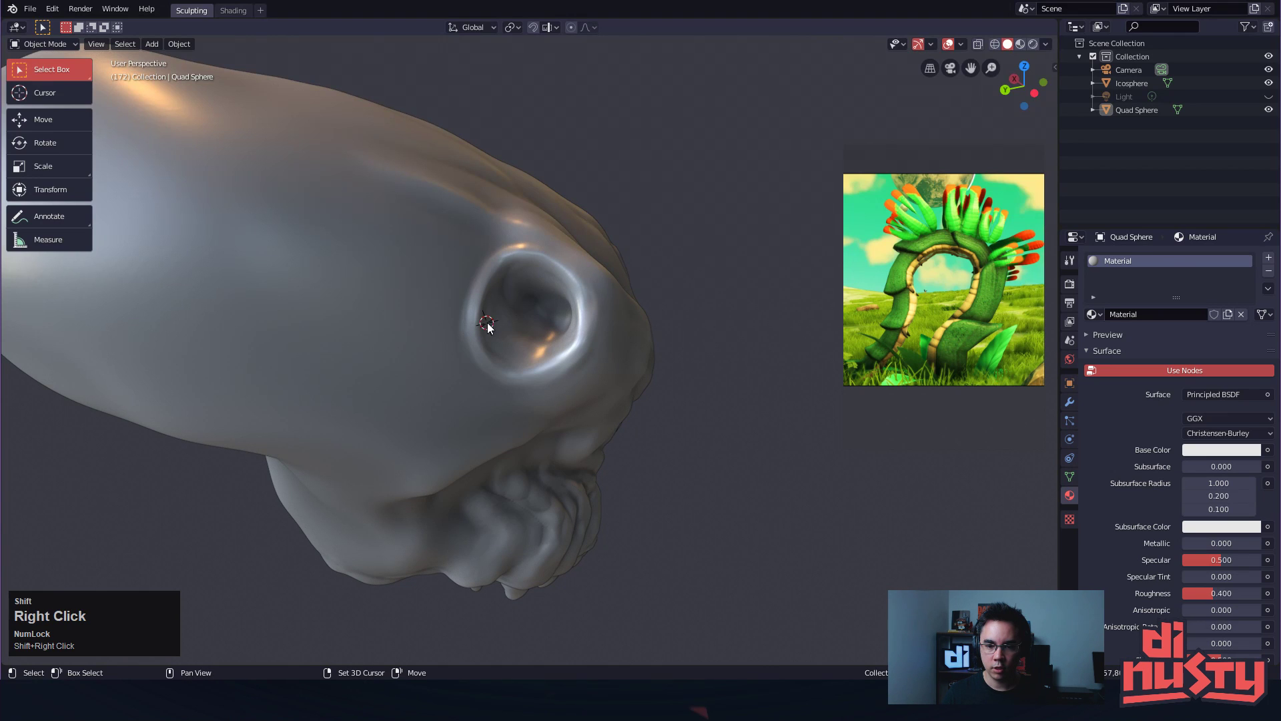
{"action": "right_click", "coordinate": [519, 318], "text": "shift"}
{"action": "mouse_move", "coordinate": [520, 319]}
{"action": "left_mouse_down", "text": "alt"}
{"action": "mouse_move", "coordinate": [531, 344]}
{"action": "mouse_move", "coordinate": [517, 366]}
{"action": "mouse_move", "coordinate": [518, 324]}
{"action": "left_mouse_up", "text": "alt"}
{"action": "right_click", "coordinate": [520, 323], "text": "shift"}
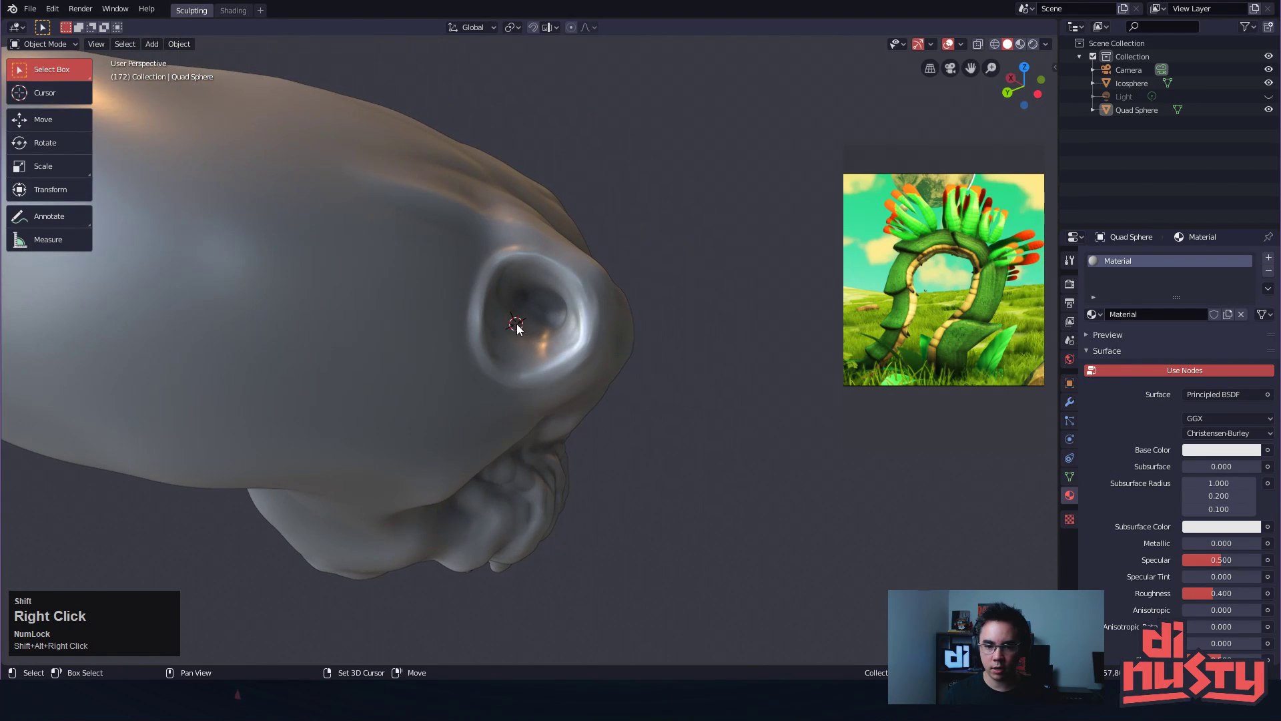
Add an ico sphere at the 3D cursor in the eye socket and scale it to roughly half size
{"action": "key", "text": "shift+a"}
{"action": "mouse_move", "coordinate": [564, 316]}
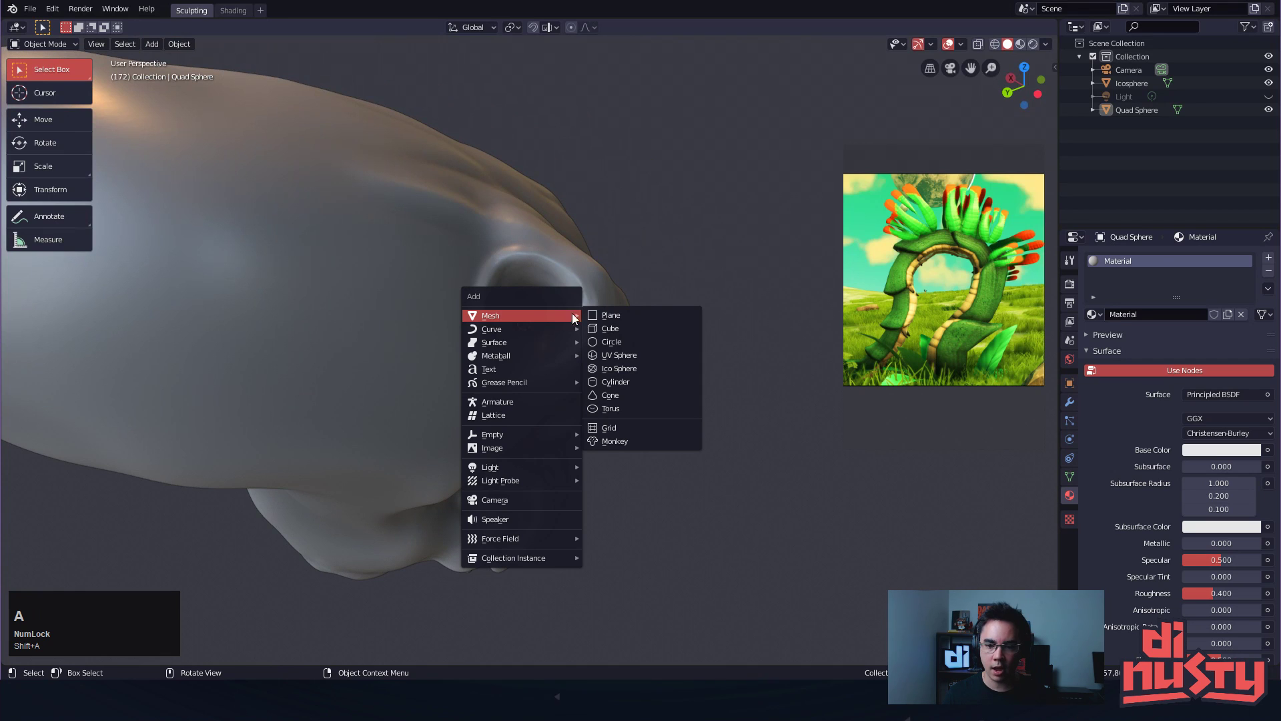
{"action": "left_click", "coordinate": [664, 371]}
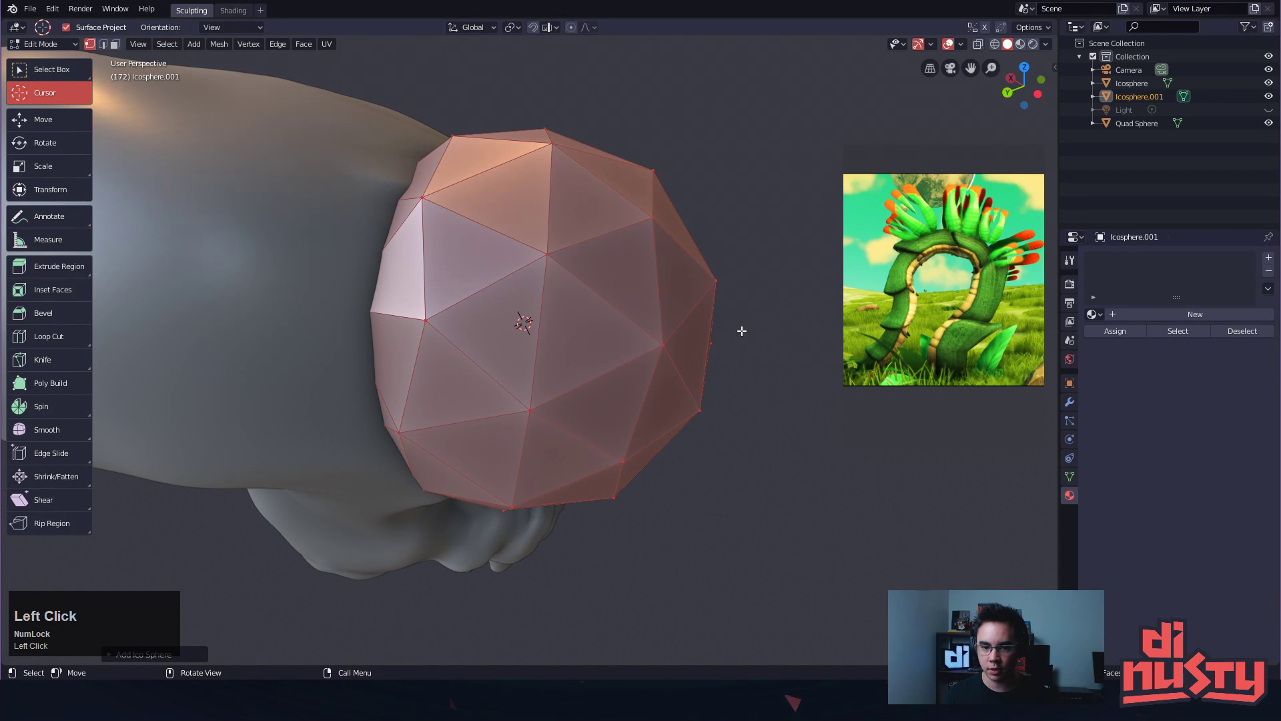
{"action": "mouse_move", "coordinate": [757, 209]}
{"action": "left_mouse_down", "text": "alt"}
{"action": "mouse_move", "coordinate": [784, 221]}
{"action": "mouse_move", "coordinate": [762, 231]}
{"action": "mouse_move", "coordinate": [715, 192]}
{"action": "mouse_move", "coordinate": [758, 221]}
{"action": "left_mouse_up", "text": "alt"}
{"action": "key", "text": "s"}
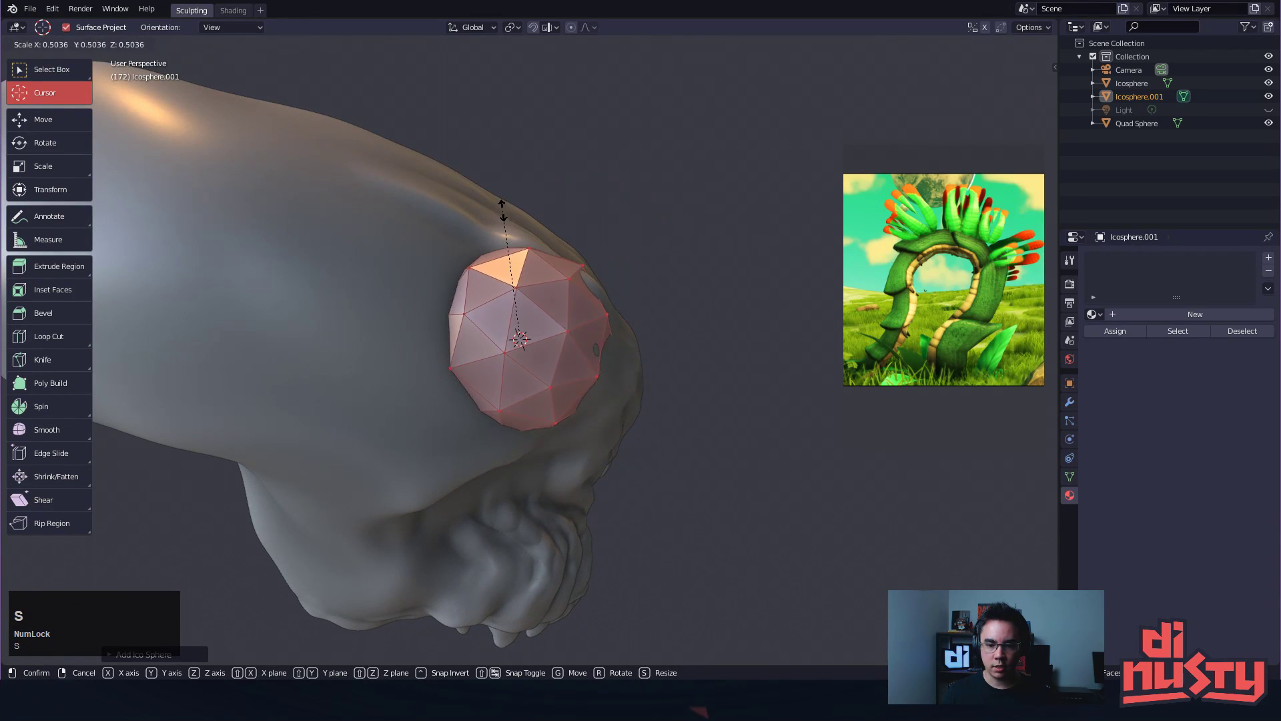
{"action": "left_click", "coordinate": [474, 258]}
Rescale and shift the ico sphere to match the opening of the eye socket
{"action": "left_click_drag", "start_coordinate": [475, 258], "coordinate": [609, 286], "text": "alt"}
{"action": "key", "text": "s"}
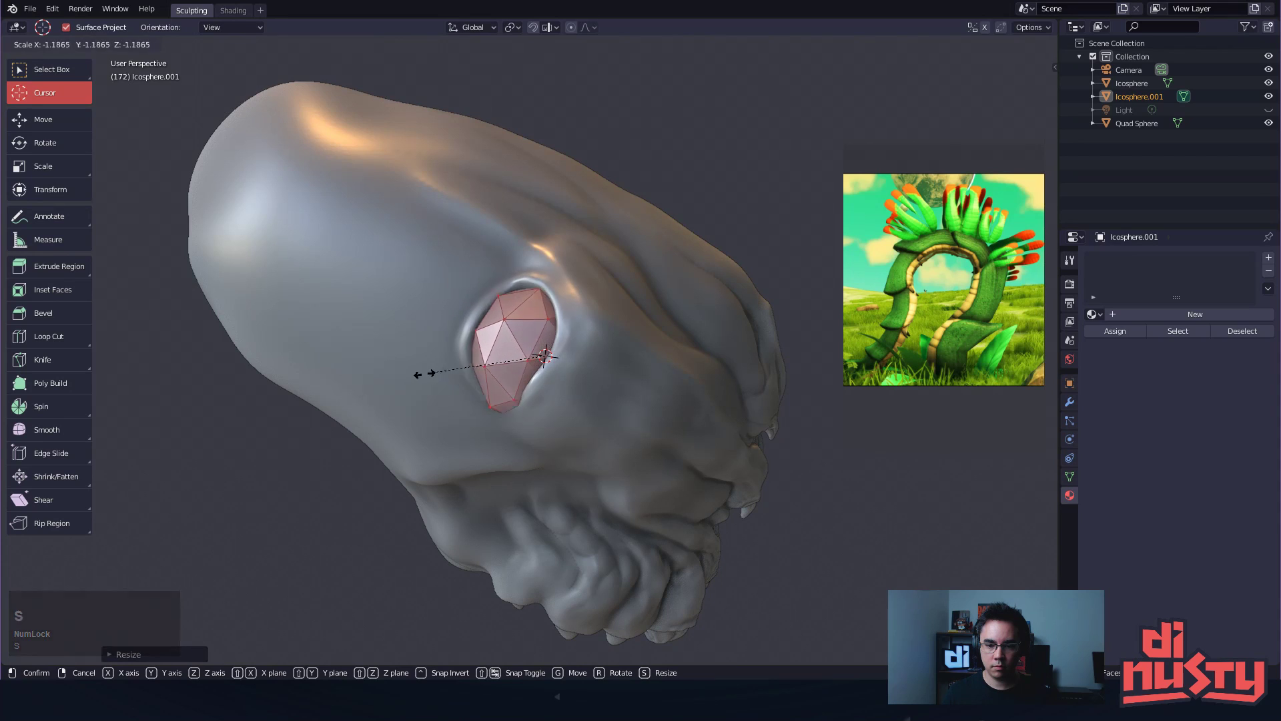
{"action": "left_click", "coordinate": [400, 374]}
{"action": "left_click_drag", "start_coordinate": [401, 375], "coordinate": [432, 338], "text": "alt"}
{"action": "key", "text": "g"}
{"action": "left_click", "coordinate": [588, 318]}
{"action": "left_click_drag", "start_coordinate": [589, 318], "coordinate": [703, 340], "text": "alt"}
{"action": "key", "text": "s"}
{"action": "left_click", "coordinate": [687, 310]}
Fine-tune the ico sphere's position in the eye socket and return to Object Mode
{"action": "key", "text": "g"}
{"action": "left_click", "coordinate": [718, 307]}
{"action": "key", "text": "g"}
{"action": "left_click", "coordinate": [707, 308]}
{"action": "key", "text": "g"}
{"action": "left_click", "coordinate": [738, 306]}
{"action": "key", "text": "g"}
{"action": "left_click", "coordinate": [783, 325]}
{"action": "key", "text": "g"}
{"action": "left_click", "coordinate": [733, 303]}
{"action": "key", "text": "g"}
{"action": "left_click", "coordinate": [750, 274]}
{"action": "mouse_move", "coordinate": [704, 341]}
{"action": "left_mouse_down", "text": "alt+shift"}
{"action": "mouse_move", "coordinate": [741, 400]}
{"action": "mouse_move", "coordinate": [683, 411]}
{"action": "mouse_move", "coordinate": [794, 469]}
{"action": "mouse_move", "coordinate": [721, 381]}
{"action": "mouse_move", "coordinate": [615, 349]}
{"action": "mouse_move", "coordinate": [724, 344]}
{"action": "mouse_move", "coordinate": [699, 364]}
{"action": "left_mouse_up", "text": "alt+shift"}
{"action": "left_click", "coordinate": [682, 410]}
{"action": "key", "text": "Tab"}
Try a Mirror modifier on the X axis for the eye's ico sphere and undo it
{"action": "left_click_drag", "start_coordinate": [698, 363], "coordinate": [716, 339], "text": "alt"}
{"action": "left_click_drag", "start_coordinate": [716, 339], "coordinate": [747, 293], "text": "alt+shift"}
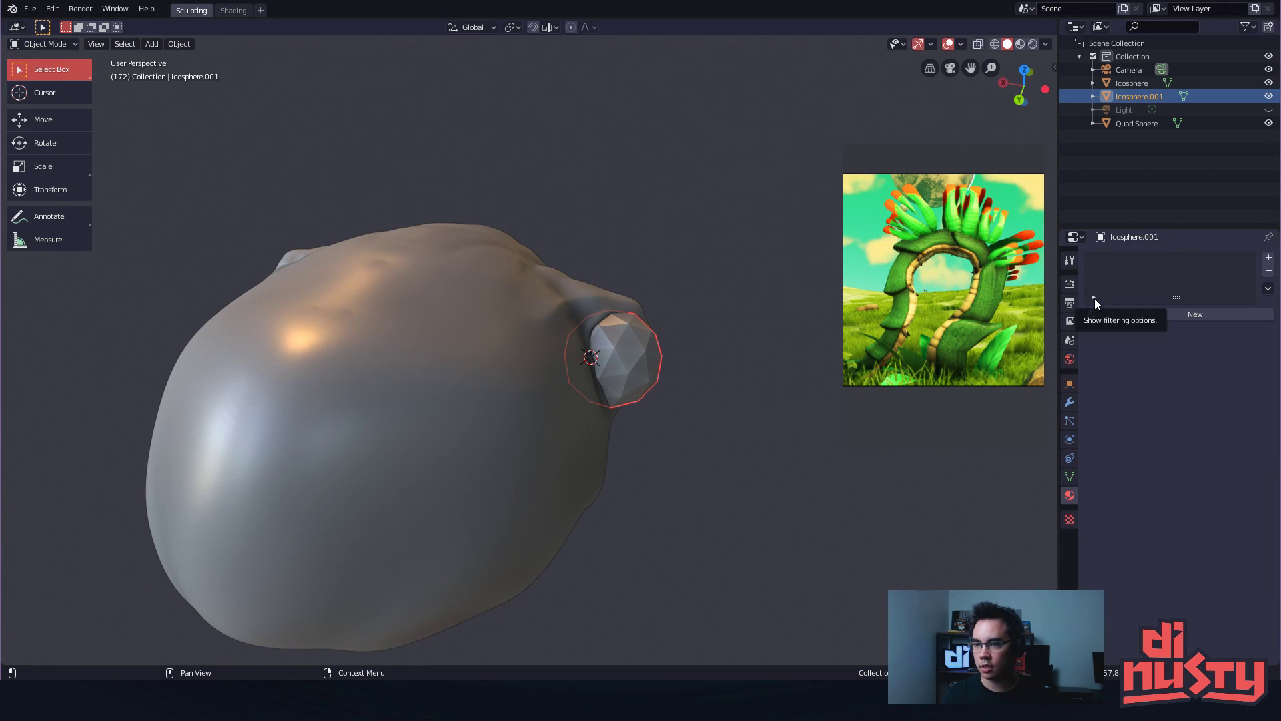
{"action": "mouse_move", "coordinate": [868, 308]}
{"action": "left_mouse_down", "text": "alt"}
{"action": "mouse_move", "coordinate": [745, 309]}
{"action": "mouse_move", "coordinate": [756, 330]}
{"action": "mouse_move", "coordinate": [761, 297]}
{"action": "mouse_move", "coordinate": [546, 248]}
{"action": "mouse_move", "coordinate": [671, 158]}
{"action": "mouse_move", "coordinate": [627, 150]}
{"action": "mouse_move", "coordinate": [688, 180]}
{"action": "mouse_move", "coordinate": [592, 214]}
{"action": "left_mouse_up", "text": "alt"}
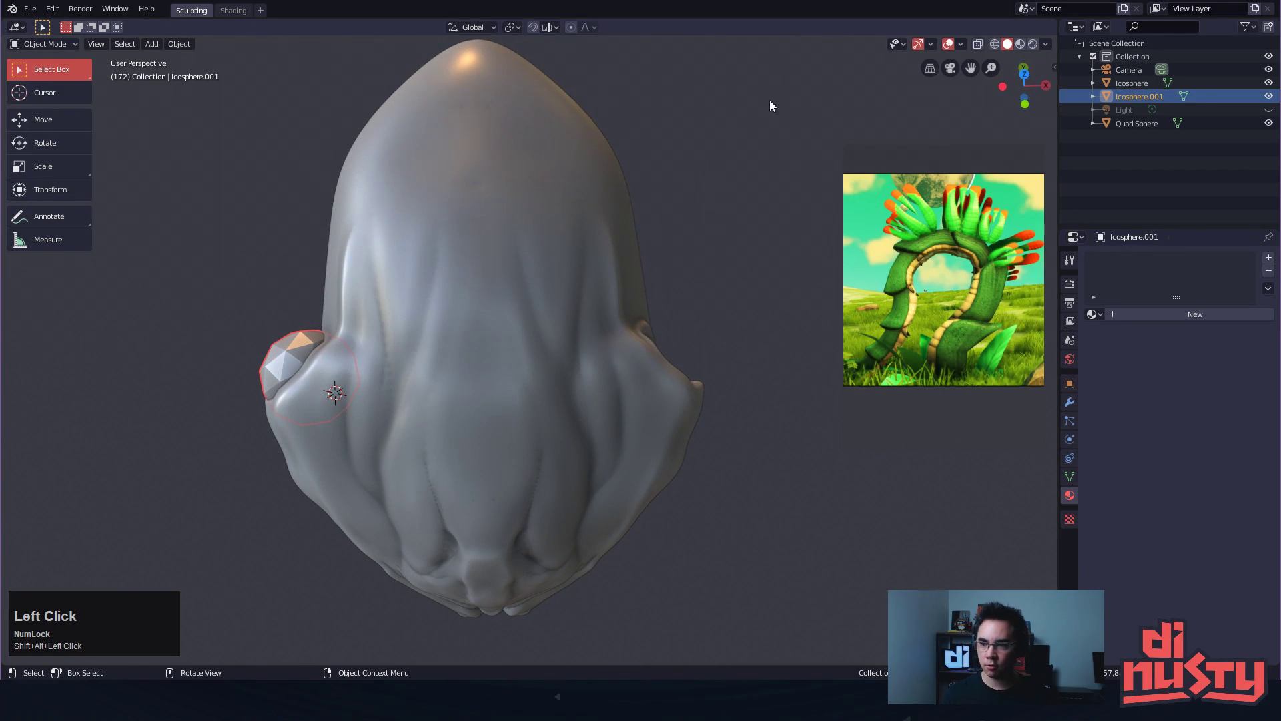
{"action": "left_click", "coordinate": [1069, 402]}
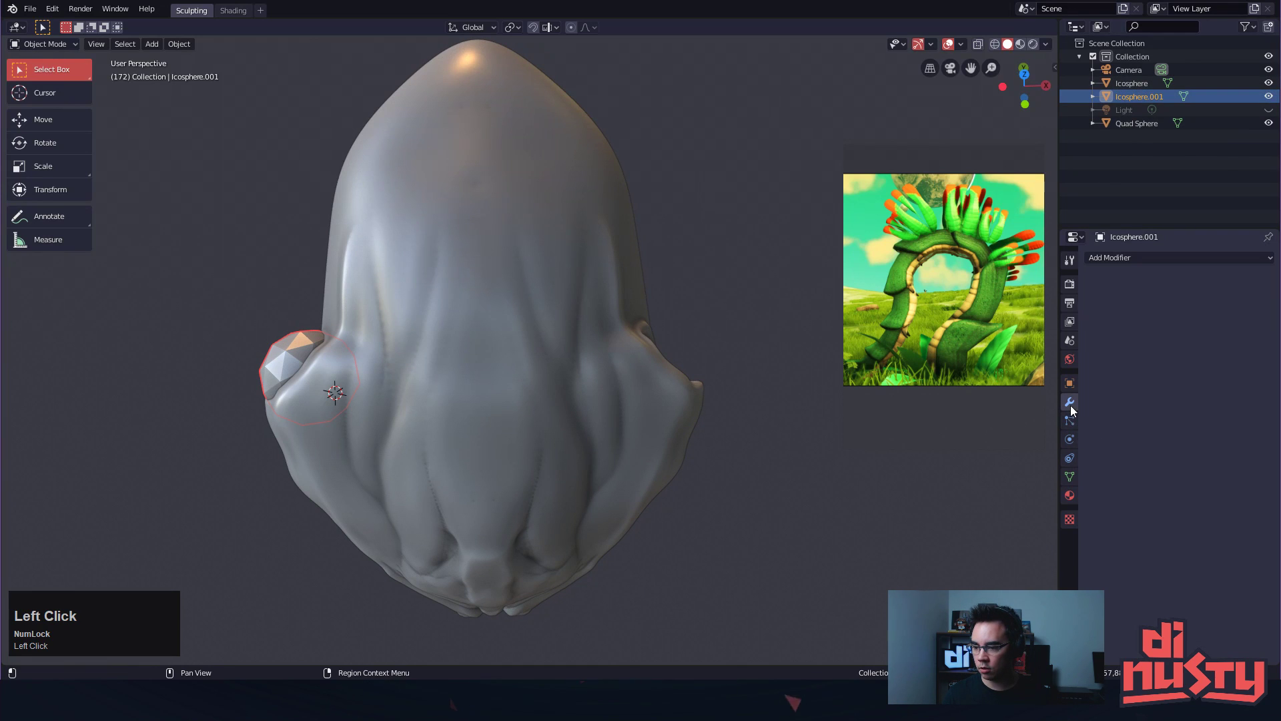
{"action": "left_click", "coordinate": [1120, 257]}
{"action": "right_click_drag", "start_coordinate": [956, 289], "coordinate": [1, 293]}
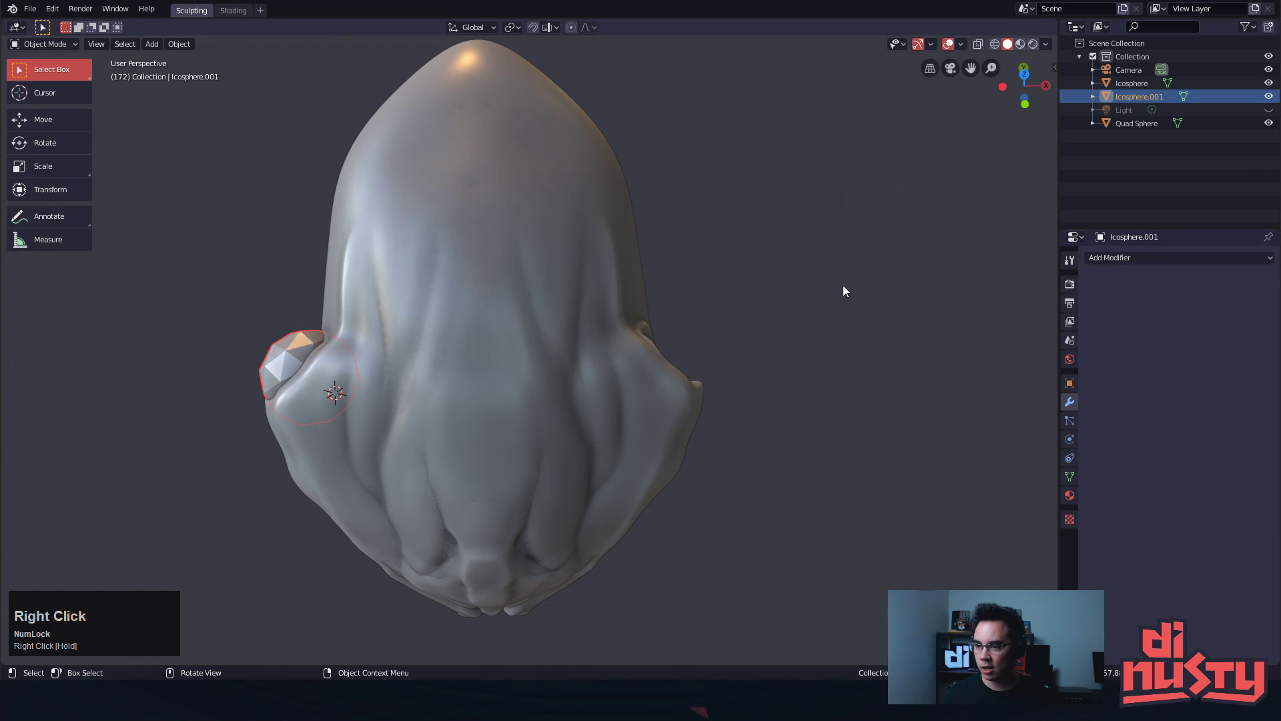
{"action": "left_click", "coordinate": [1134, 257]}
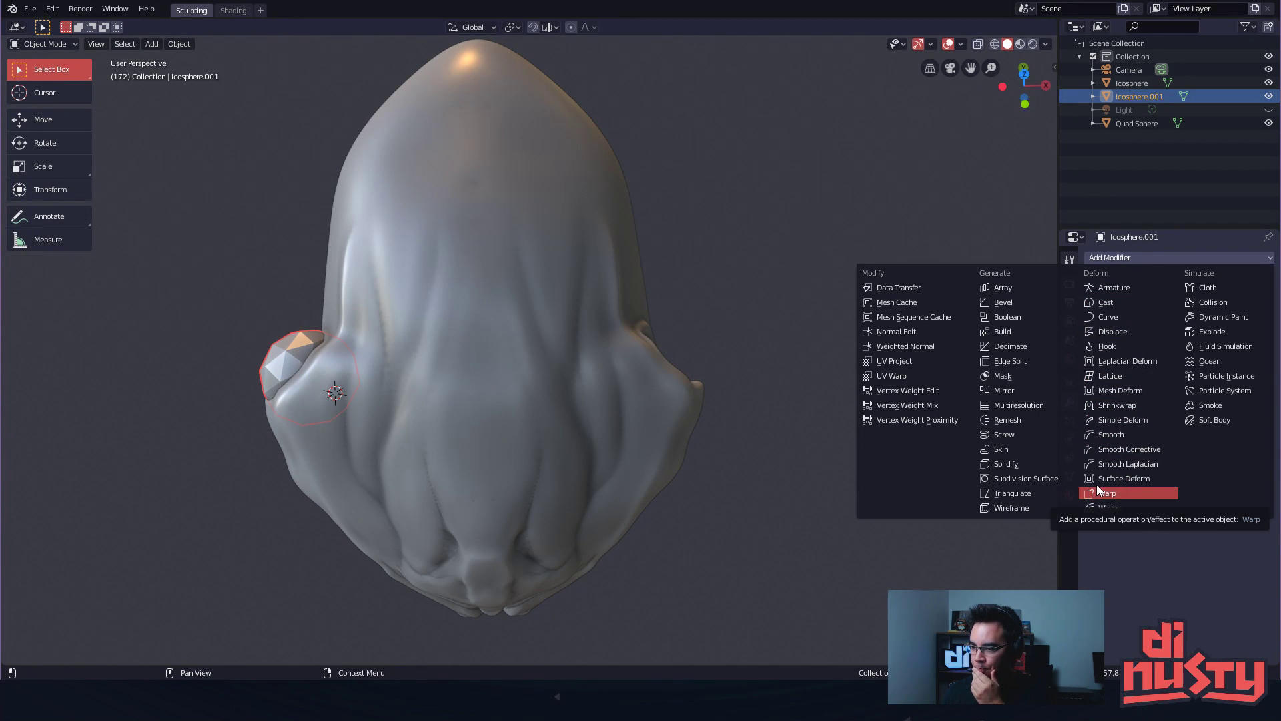
{"action": "left_click", "coordinate": [1035, 388]}
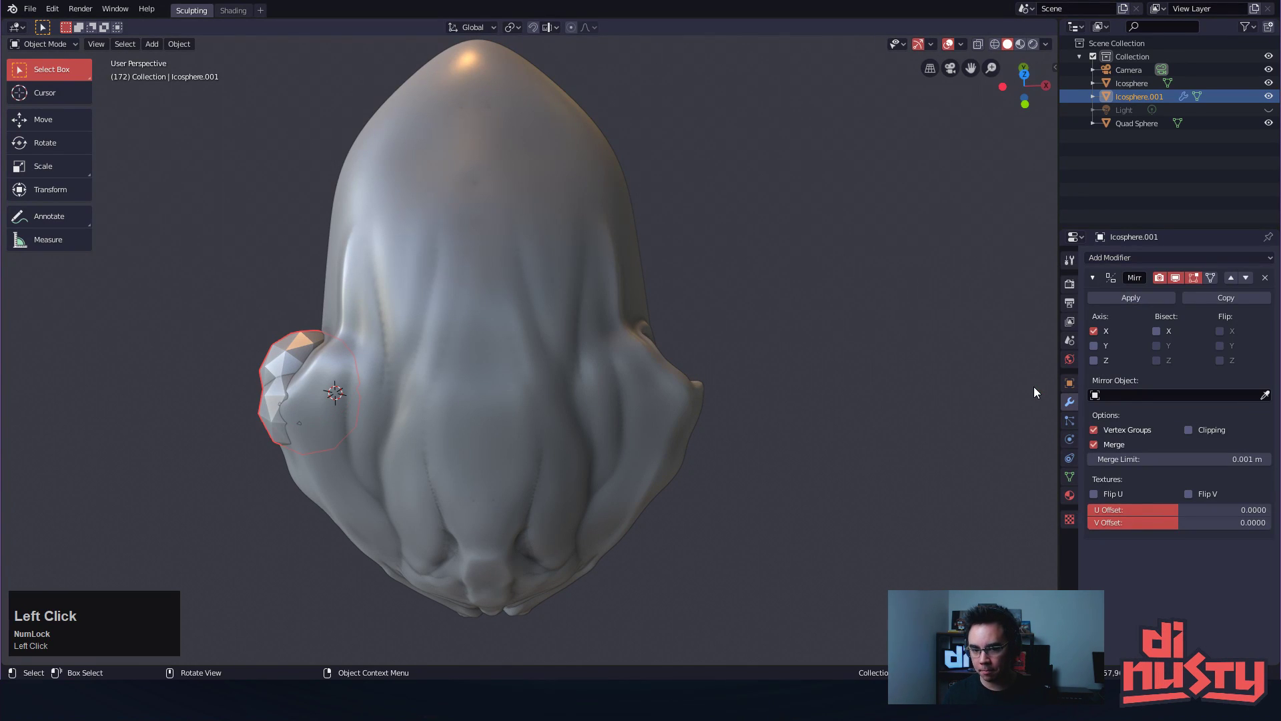
{"action": "key", "text": "ctrl"}
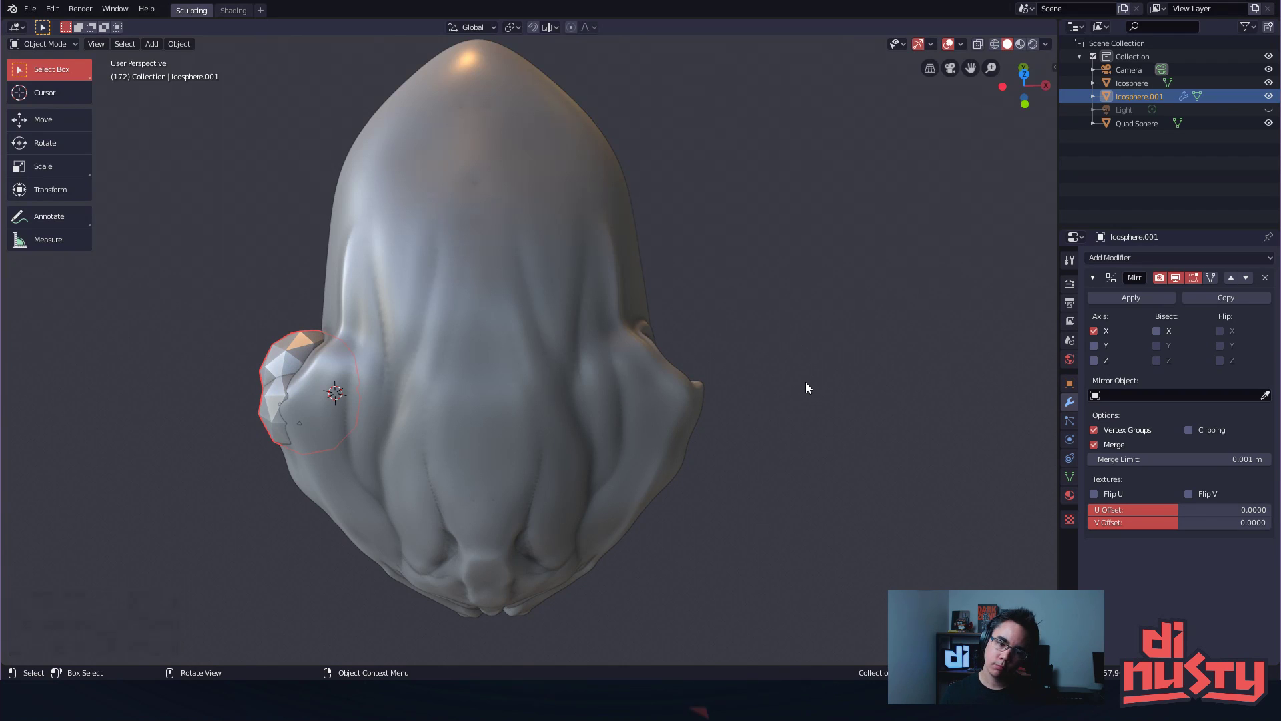
{"action": "key", "text": "ctrl+z"}
{"action": "mouse_move", "coordinate": [806, 381]}
{"action": "left_mouse_down", "text": "alt"}
{"action": "mouse_move", "coordinate": [778, 414]}
{"action": "mouse_move", "coordinate": [798, 433]}
{"action": "mouse_move", "coordinate": [898, 386]}
{"action": "mouse_move", "coordinate": [823, 434]}
{"action": "mouse_move", "coordinate": [795, 417]}
{"action": "left_mouse_up", "text": "alt"}
{"action": "key", "text": "Tab"}
{"action": "left_click_drag", "start_coordinate": [795, 417], "coordinate": [887, 416], "text": "alt+shift"}
{"action": "mouse_move", "coordinate": [482, 369]}
{"action": "left_mouse_down", "text": "alt+shift"}
{"action": "mouse_move", "coordinate": [448, 366]}
{"action": "mouse_move", "coordinate": [486, 366]}
{"action": "left_mouse_up", "text": "alt+shift"}
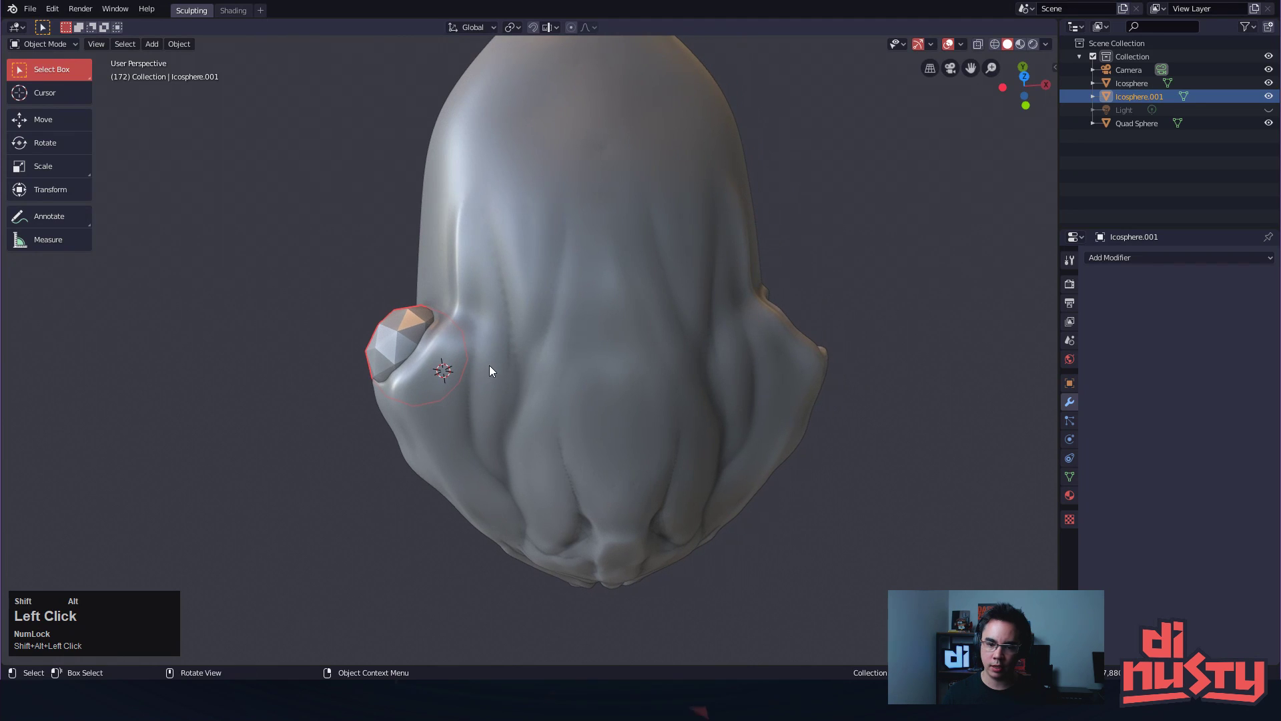
{"action": "key", "text": "shift+a"}
{"action": "right_click", "coordinate": [767, 263]}
{"action": "left_click", "coordinate": [866, 198]}
{"action": "left_click_drag", "start_coordinate": [806, 300], "coordinate": [778, 296], "text": "alt+shift"}
{"action": "right_click", "coordinate": [886, 278]}
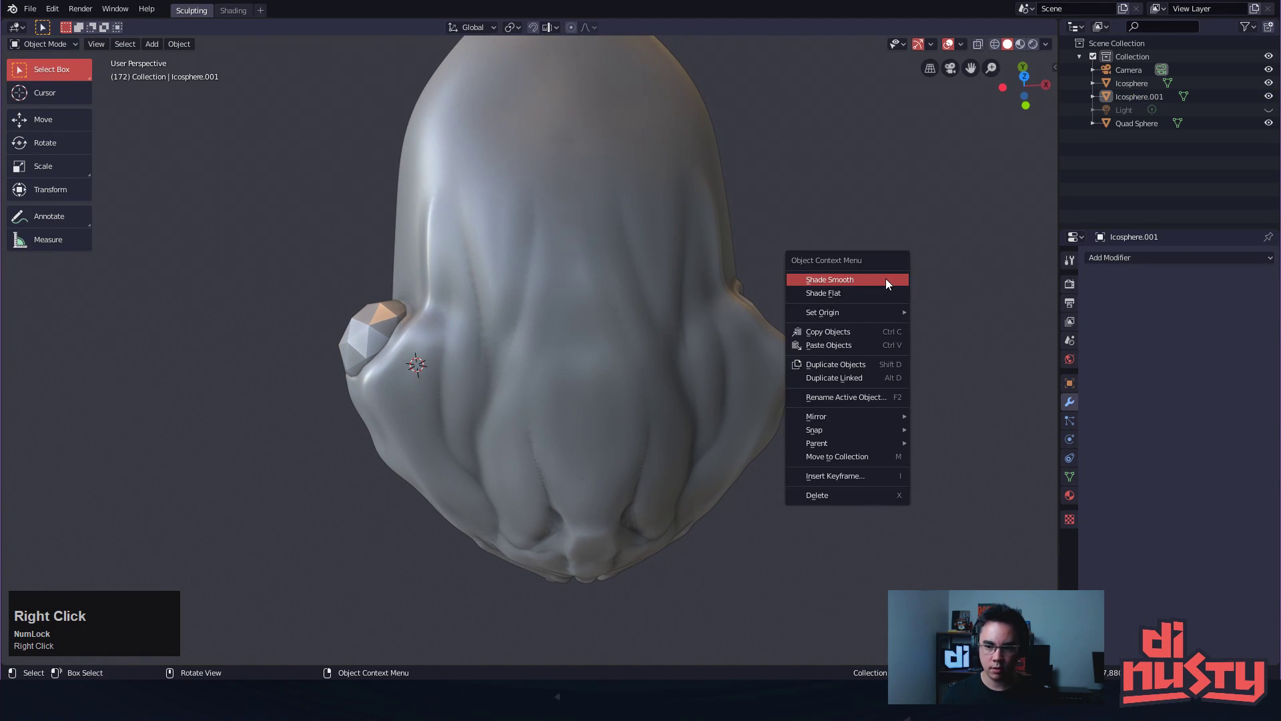
Snap the 3D cursor to the world origin
{"action": "key", "text": "shift+s"}
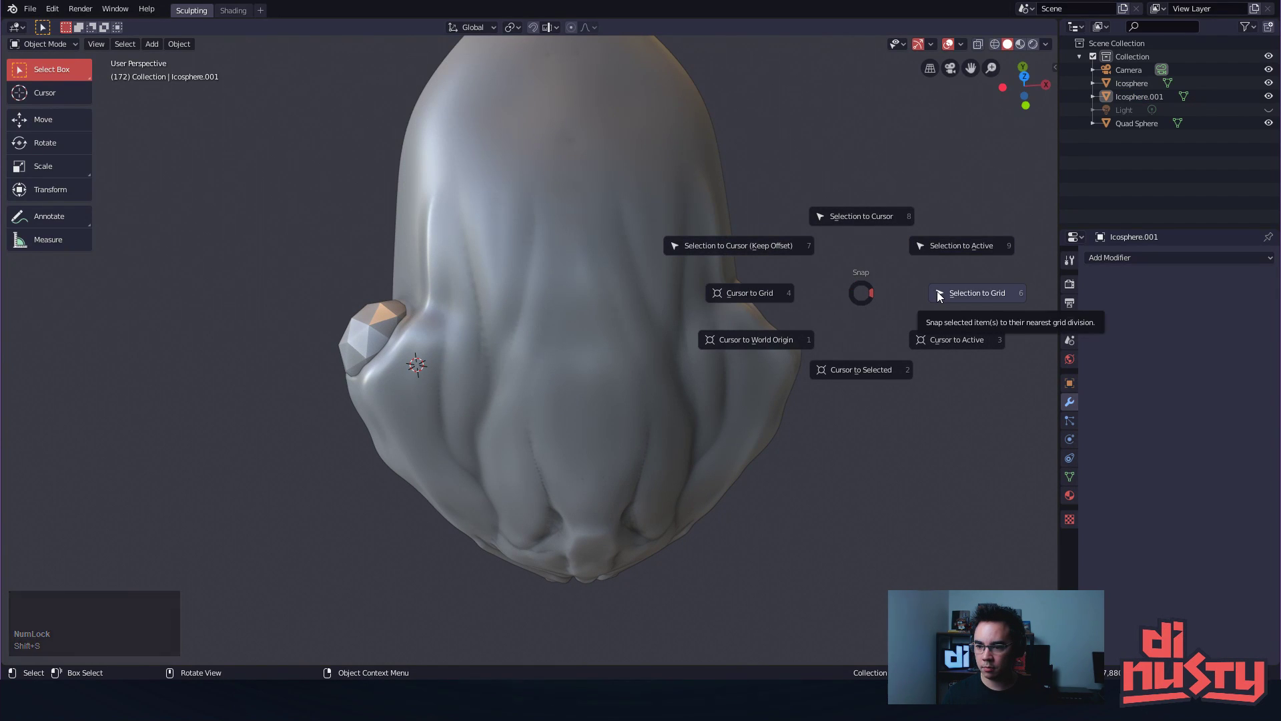
{"action": "left_click", "coordinate": [790, 343]}
{"action": "left_click_drag", "start_coordinate": [790, 342], "coordinate": [887, 266], "text": "alt"}
Delete the ico sphere placed in the eye socket
{"action": "left_click_drag", "start_coordinate": [545, 386], "coordinate": [575, 385], "text": "alt"}
{"action": "left_click", "coordinate": [420, 348]}
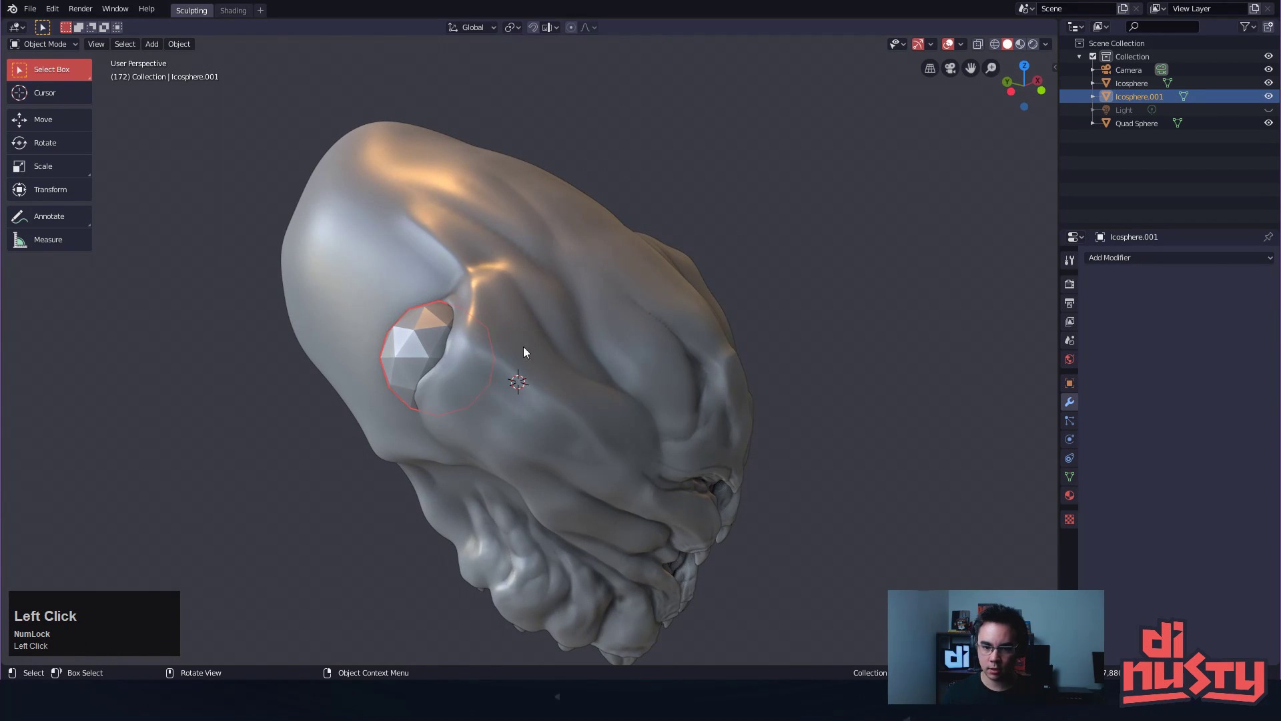
{"action": "key", "text": "Delete"}
Add a new ico sphere at the world origin and move its mesh beside the creature's head in Edit Mode
{"action": "left_click_drag", "start_coordinate": [914, 286], "coordinate": [839, 308], "text": "alt"}
{"action": "key", "text": "shift+a"}
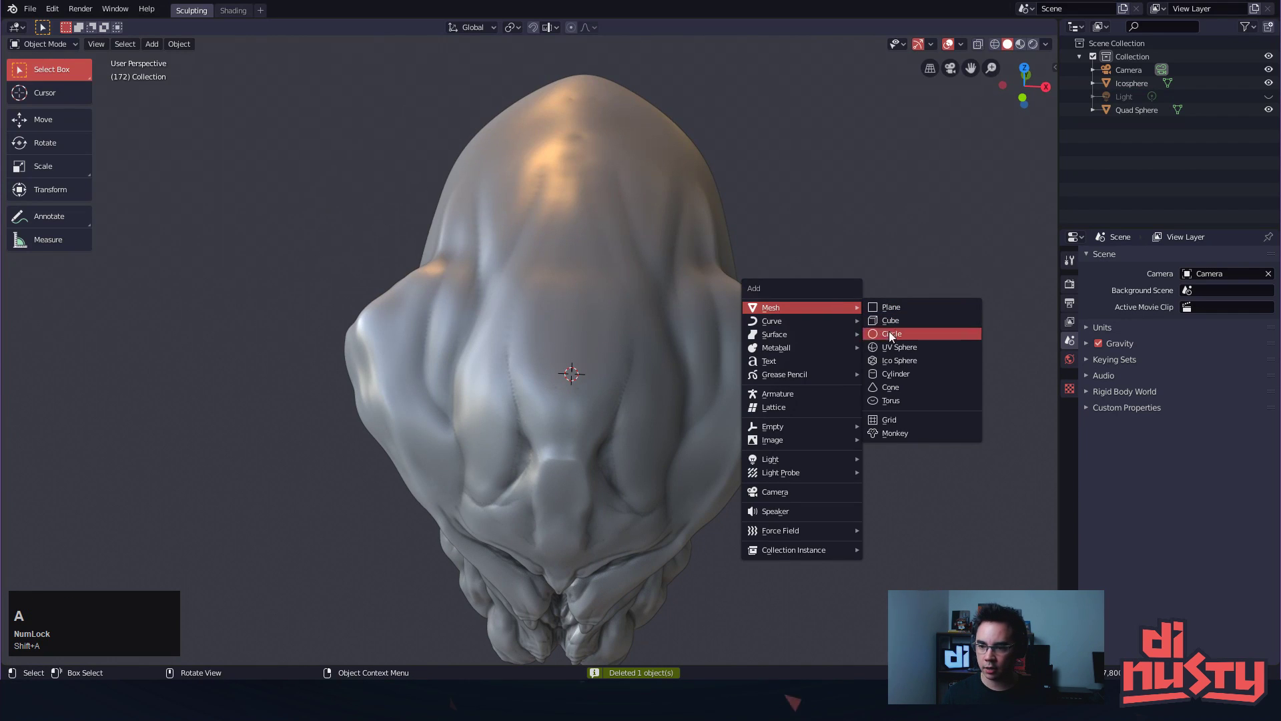
{"action": "left_click", "coordinate": [938, 358]}
{"action": "mouse_move", "coordinate": [918, 354]}
{"action": "left_mouse_down", "text": "alt"}
{"action": "mouse_move", "coordinate": [792, 254]}
{"action": "mouse_move", "coordinate": [647, 317]}
{"action": "left_mouse_up", "text": "alt"}
{"action": "key", "text": "g"}
{"action": "left_click", "coordinate": [860, 184]}
{"action": "left_click", "coordinate": [80, 9]}
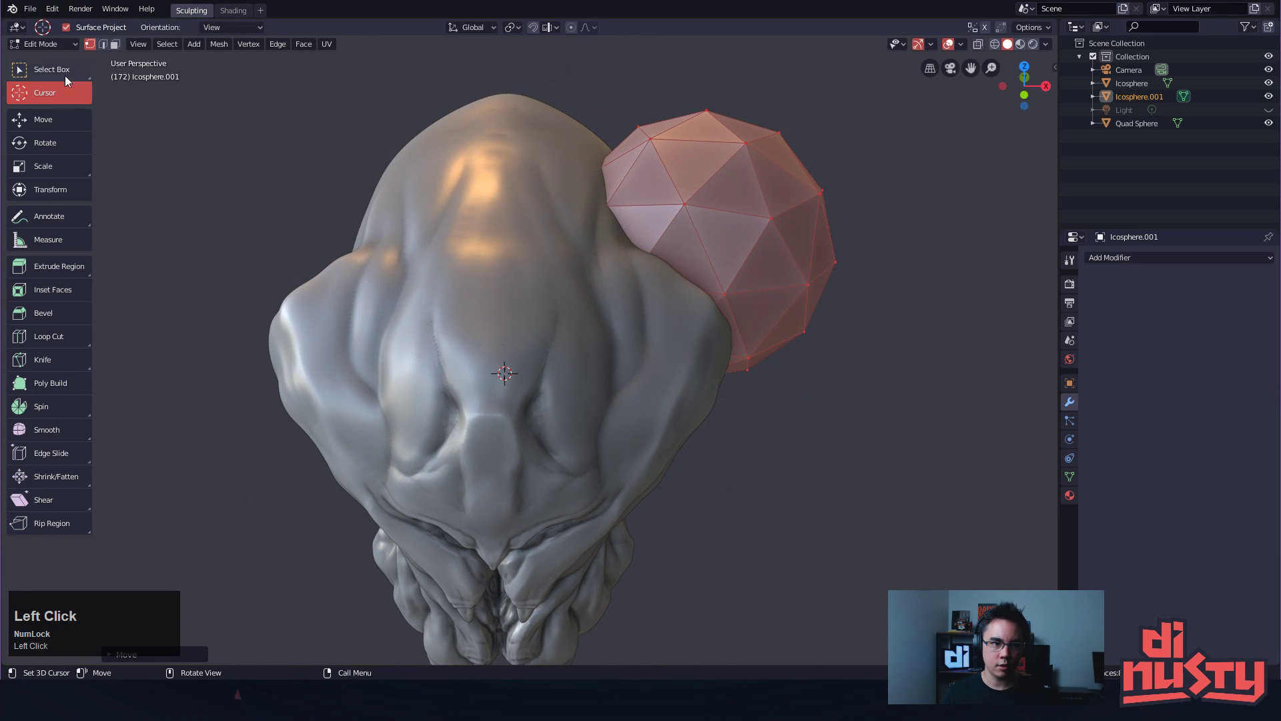
Review the New Objects options under Editing in the Preferences, including Align to 3D Cursor and Enter Edit Mode
{"action": "left_click", "coordinate": [52, 8]}
{"action": "left_click", "coordinate": [104, 186]}
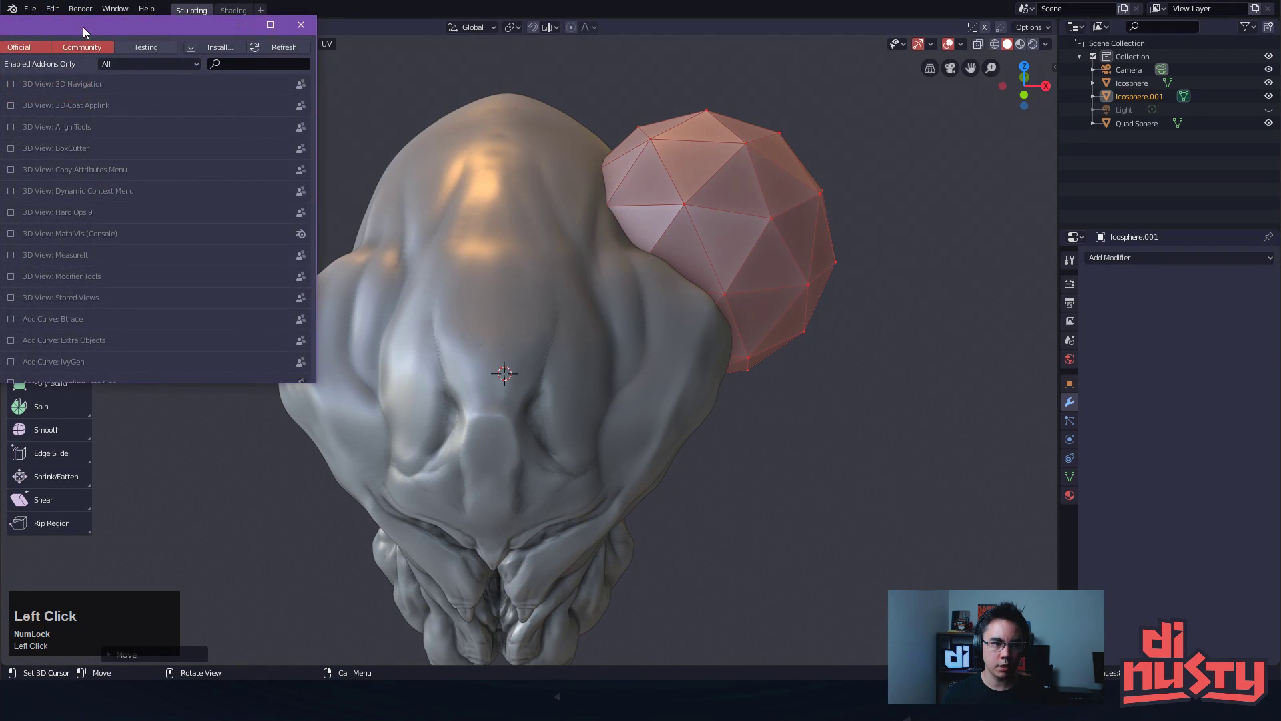
{"action": "left_click", "coordinate": [220, 127]}
{"action": "left_click", "coordinate": [225, 143]}
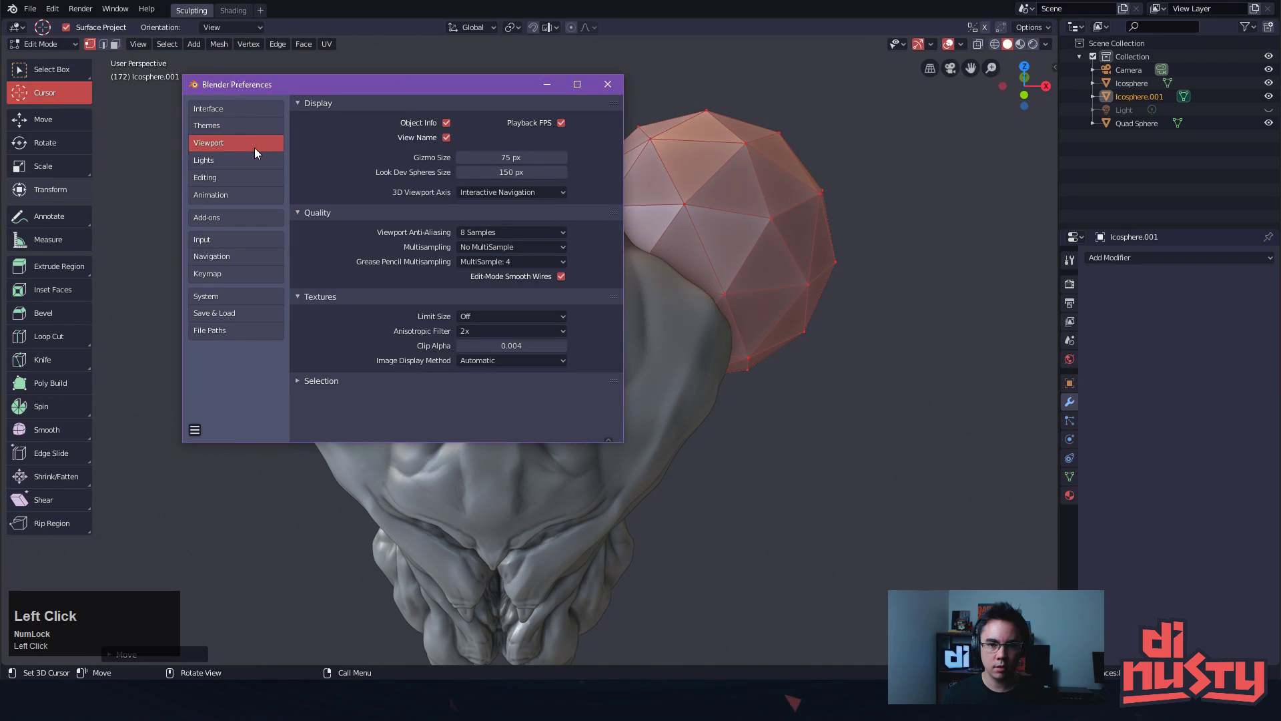
{"action": "left_click", "coordinate": [242, 162]}
{"action": "left_click", "coordinate": [238, 177]}
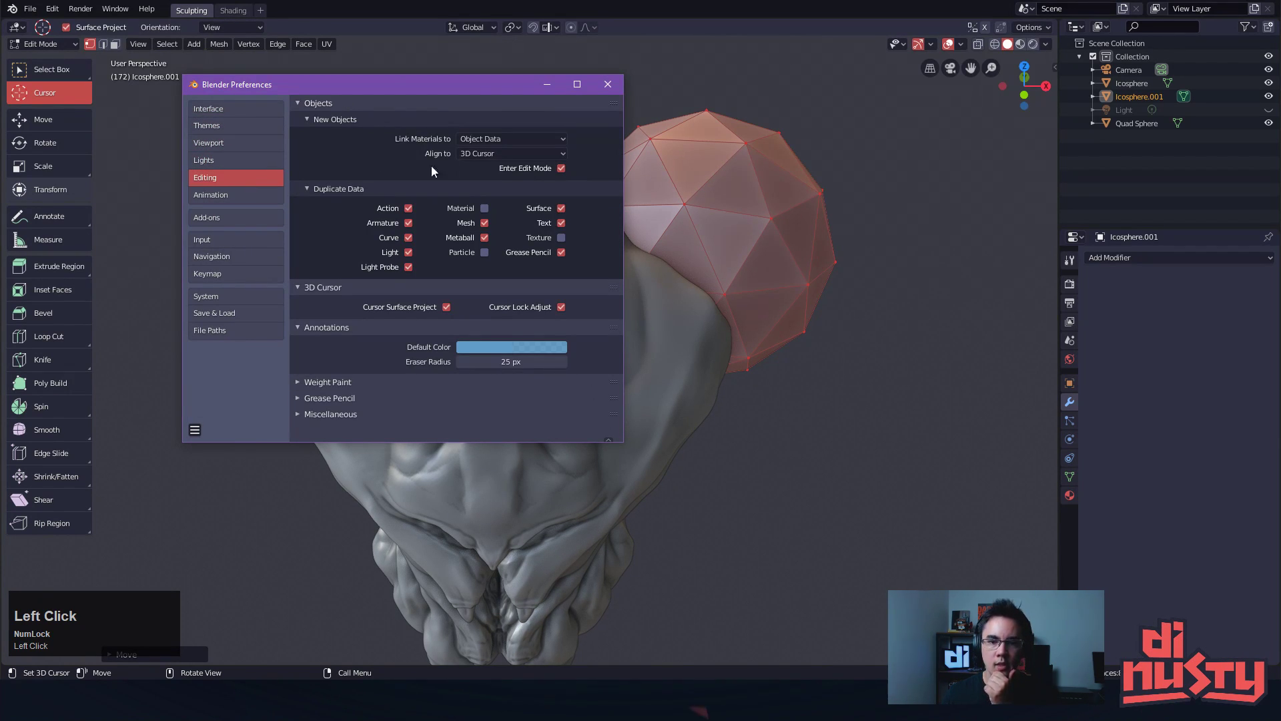
{"action": "left_click_drag", "start_coordinate": [374, 84], "coordinate": [354, 82]}
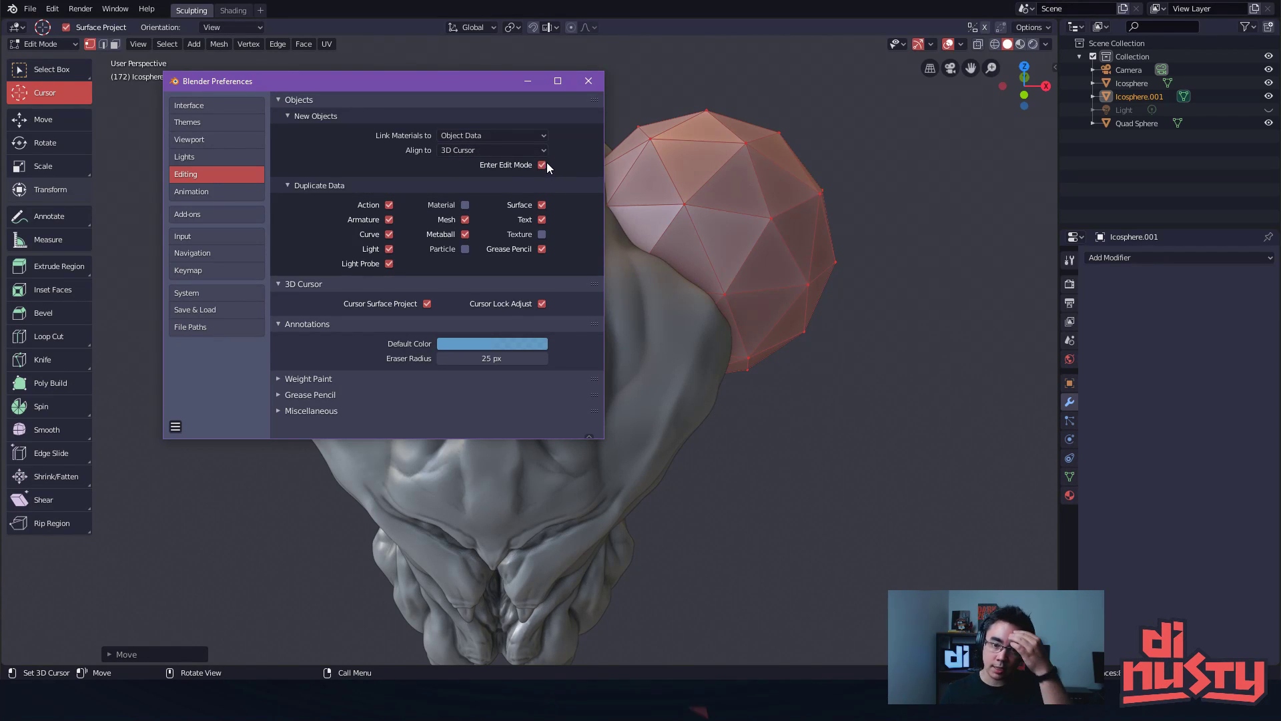
{"action": "left_click", "coordinate": [589, 81]}
Scale down the ico sphere's mesh, move it into the creature's eye socket, and return to Object Mode
{"action": "mouse_move", "coordinate": [767, 153]}
{"action": "left_mouse_down", "text": "alt"}
{"action": "mouse_move", "coordinate": [895, 235]}
{"action": "mouse_move", "coordinate": [818, 223]}
{"action": "mouse_move", "coordinate": [785, 190]}
{"action": "left_mouse_up", "text": "alt"}
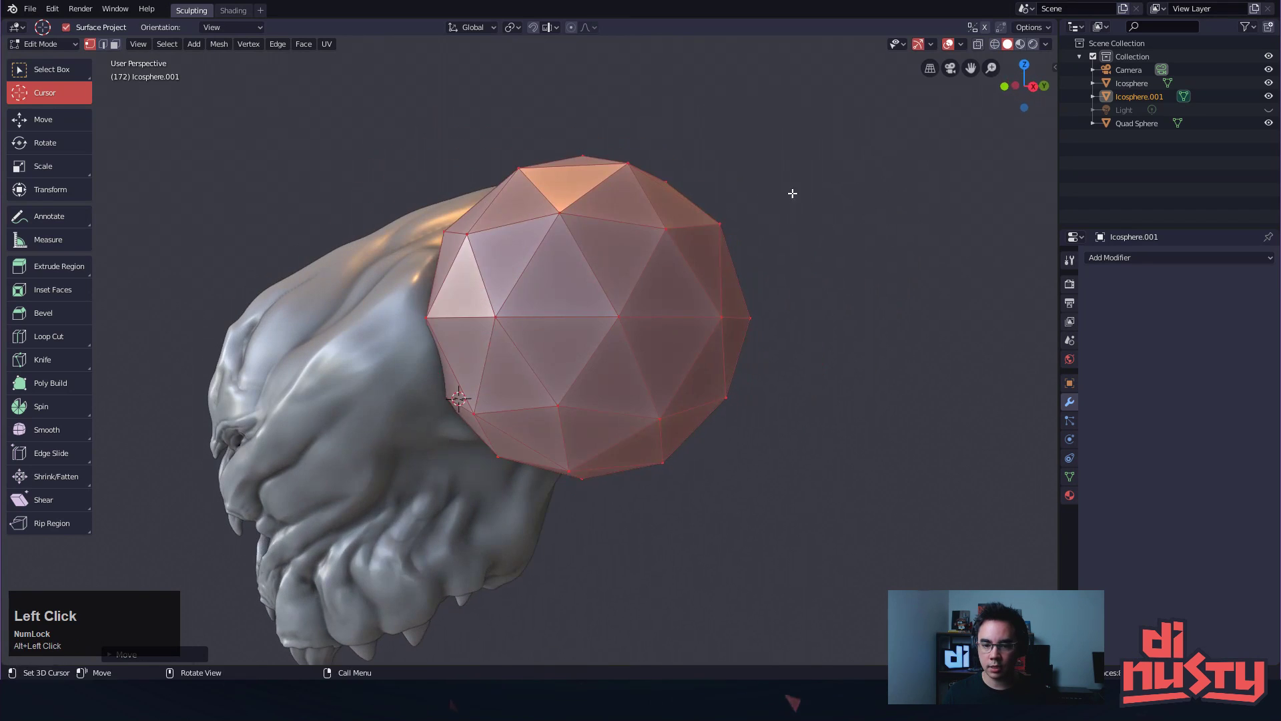
{"action": "key", "text": "s"}
{"action": "left_click", "coordinate": [629, 230]}
{"action": "left_click_drag", "start_coordinate": [630, 230], "coordinate": [551, 257], "text": "alt"}
{"action": "key", "text": "g"}
{"action": "left_click", "coordinate": [627, 251]}
{"action": "key", "text": "g"}
{"action": "left_click", "coordinate": [633, 265]}
{"action": "mouse_move", "coordinate": [633, 265]}
{"action": "left_mouse_down", "text": "alt"}
{"action": "mouse_move", "coordinate": [718, 243]}
{"action": "mouse_move", "coordinate": [829, 300]}
{"action": "mouse_move", "coordinate": [765, 331]}
{"action": "mouse_move", "coordinate": [816, 294]}
{"action": "mouse_move", "coordinate": [640, 325]}
{"action": "left_mouse_up", "text": "alt"}
{"action": "key", "text": "Tab"}
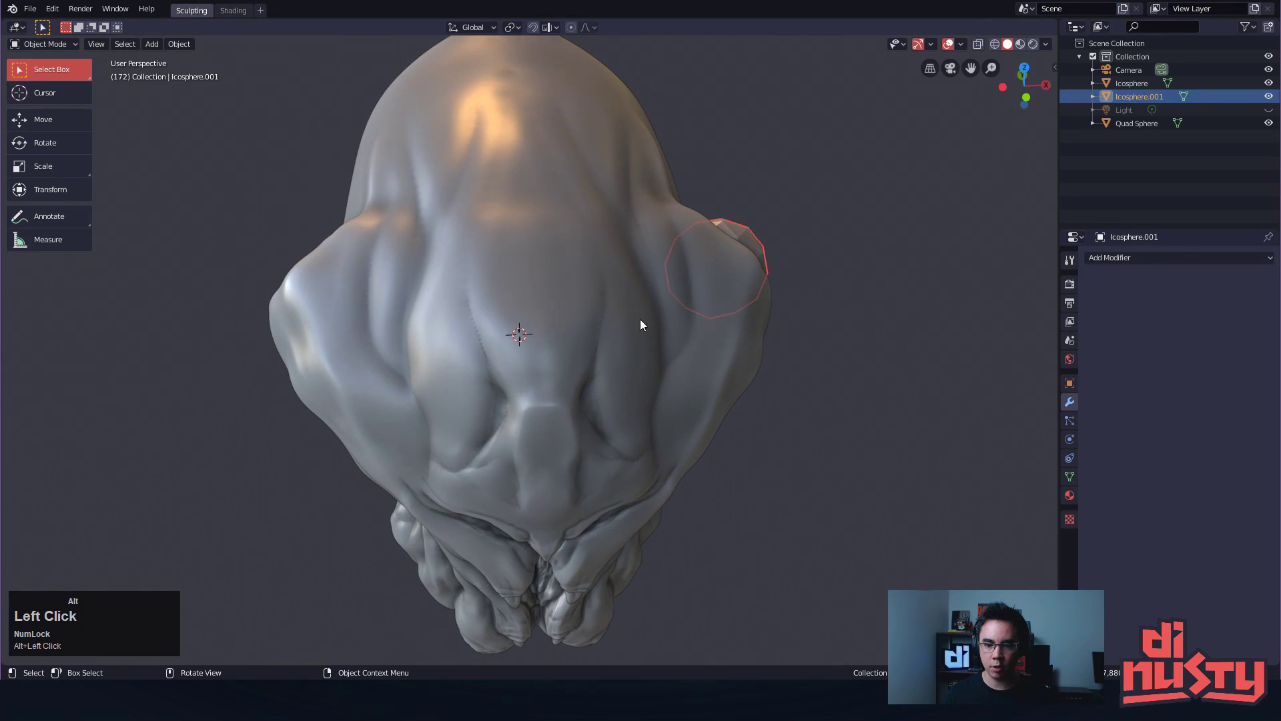
Hide the 3D Cursor in the viewport overlays
{"action": "left_click", "coordinate": [960, 45]}
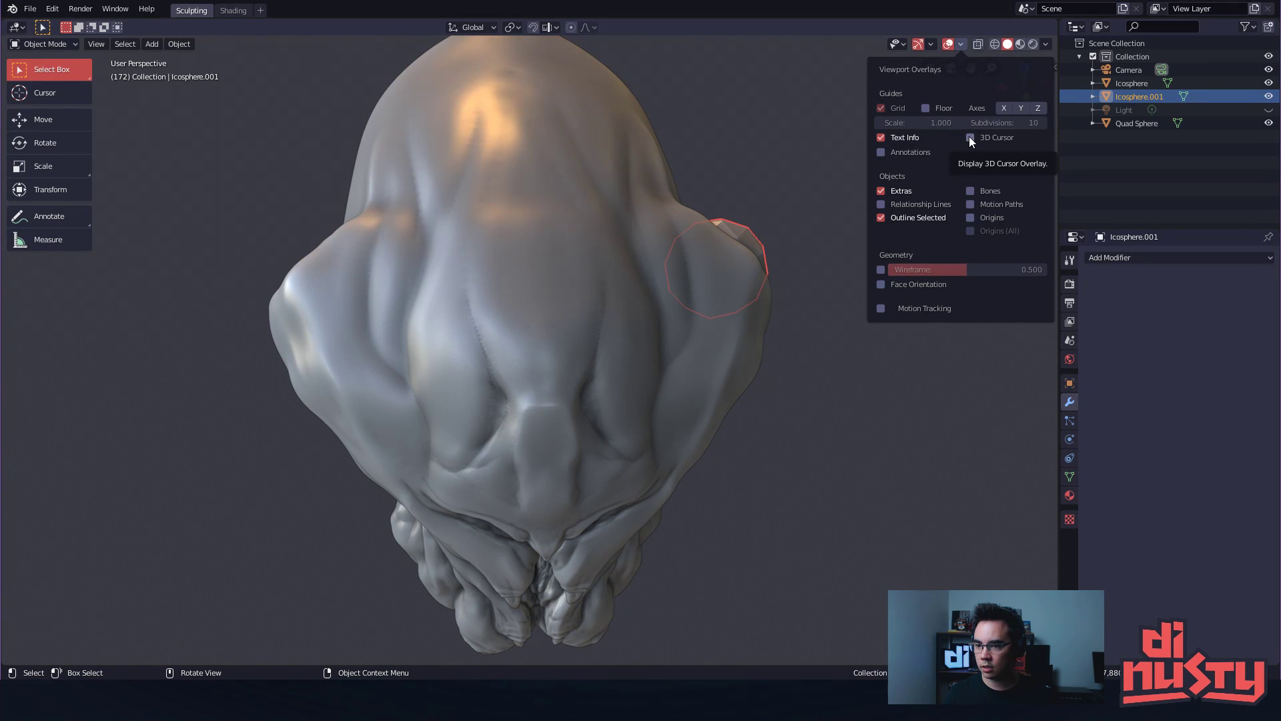
{"action": "left_click", "coordinate": [969, 138]}
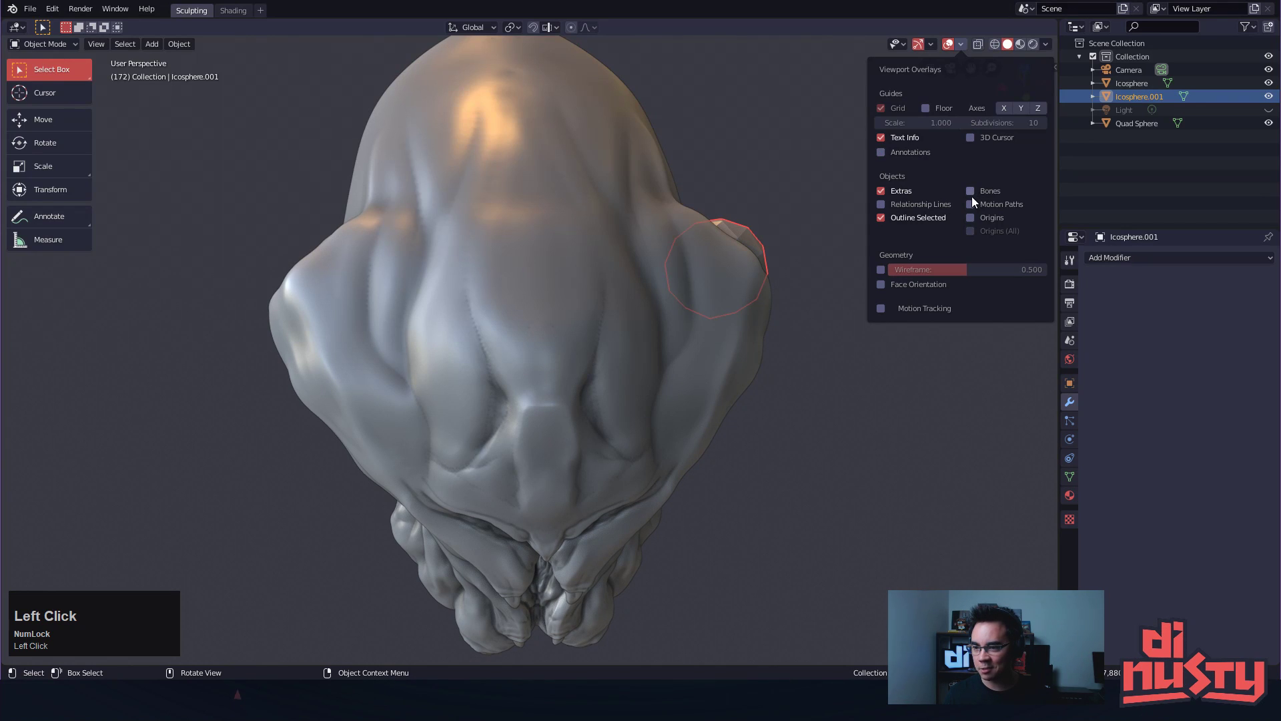
{"action": "left_click", "coordinate": [931, 44]}
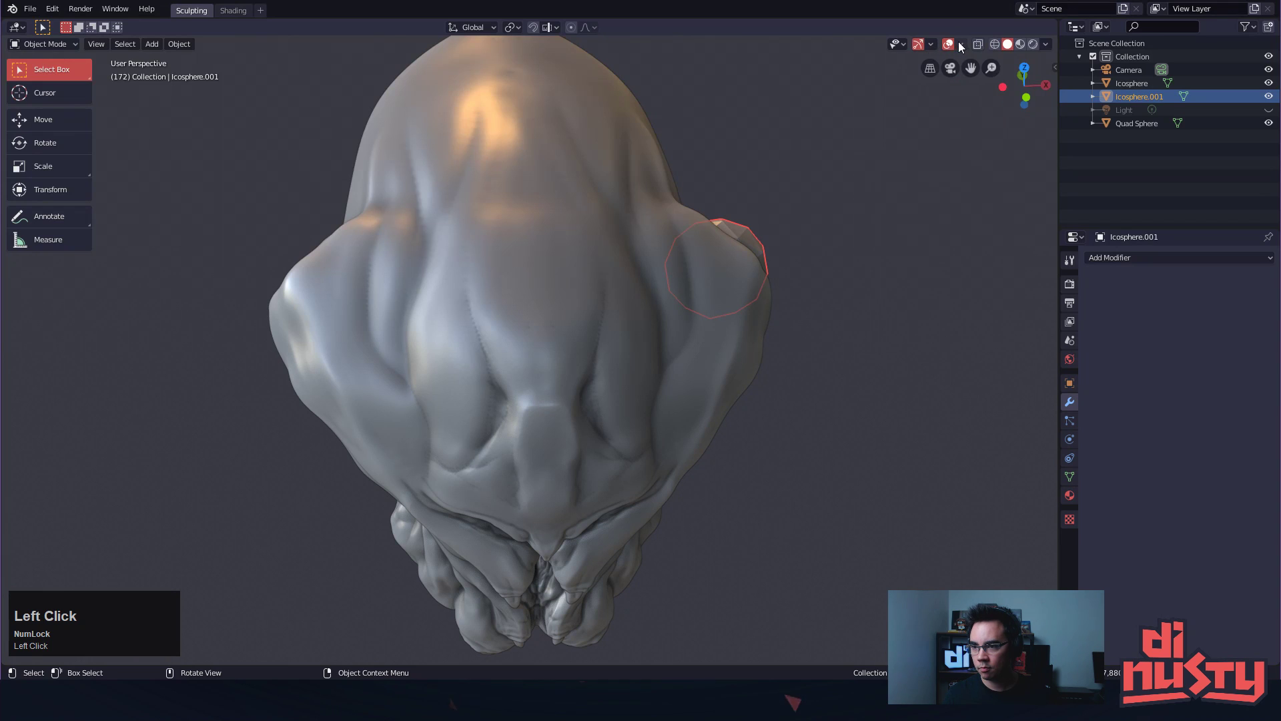
{"action": "left_click", "coordinate": [959, 42]}
{"action": "left_click", "coordinate": [958, 42]}
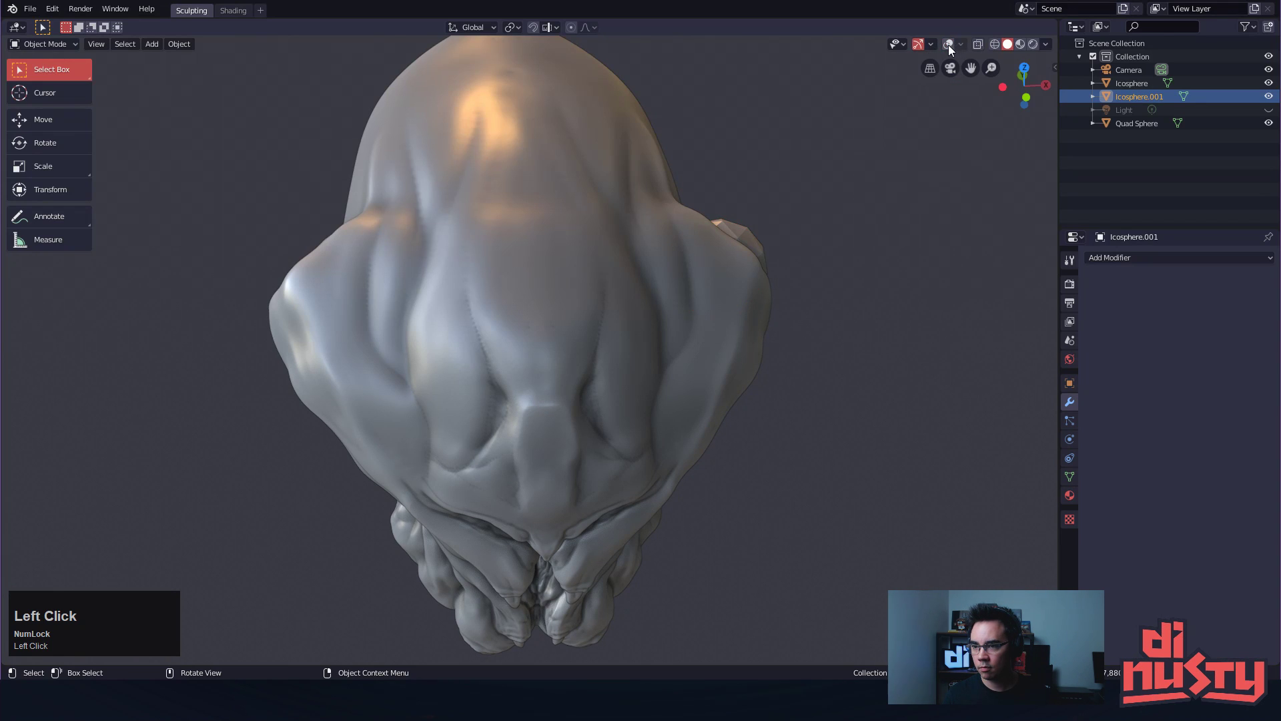
{"action": "left_click", "coordinate": [955, 44]}
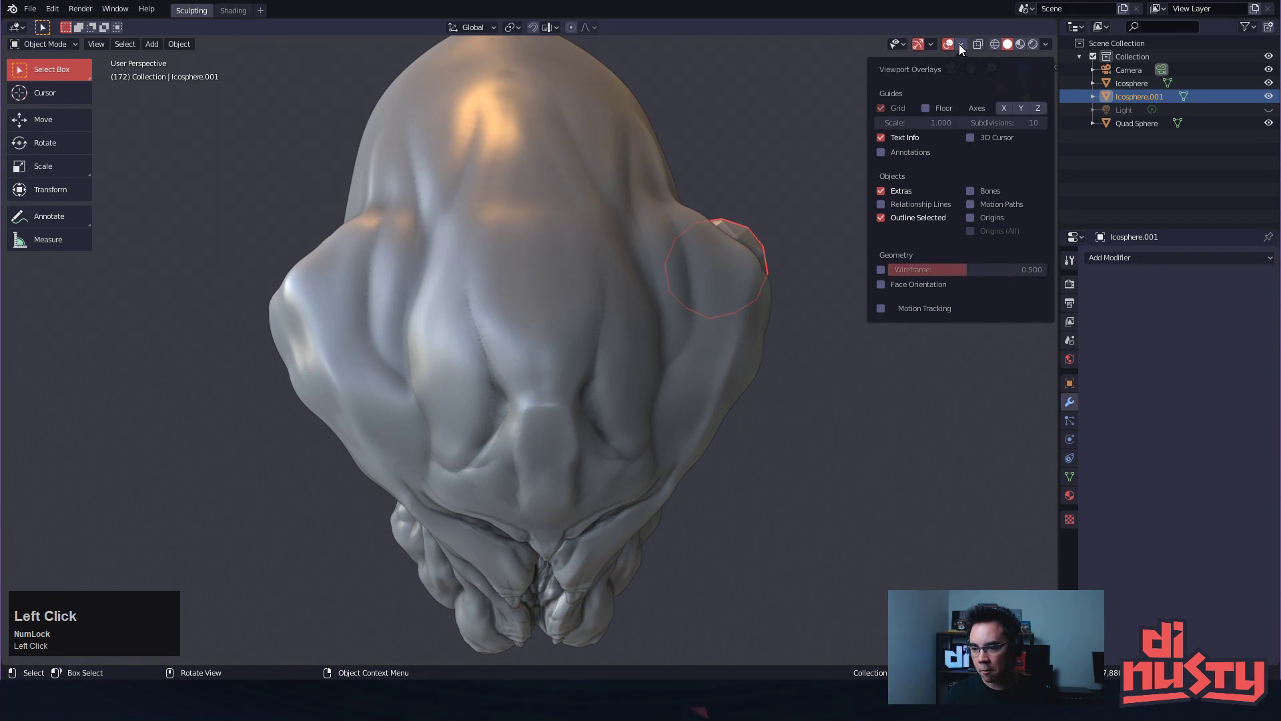
{"action": "left_click", "coordinate": [944, 202]}
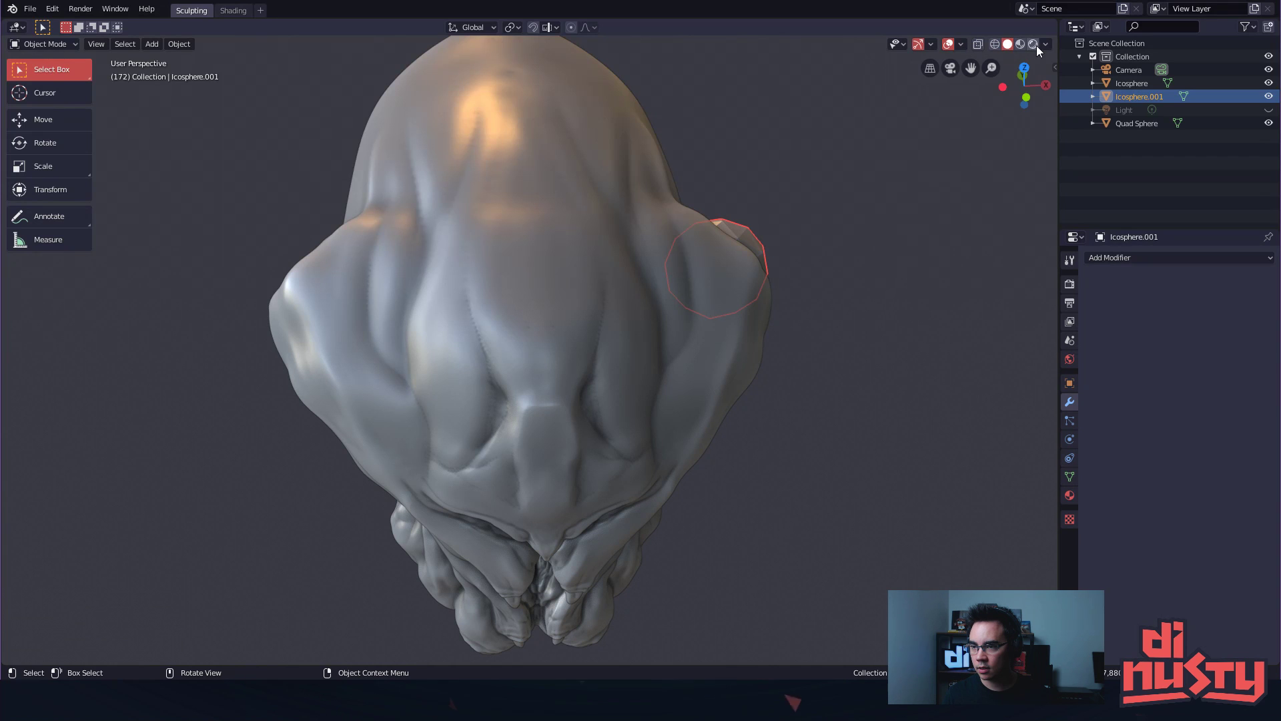
{"action": "mouse_move", "coordinate": [919, 179]}
{"action": "middle_mouse_down"}
{"action": "mouse_move", "coordinate": [821, 267]}
{"action": "mouse_move", "coordinate": [864, 259]}
{"action": "middle_mouse_up"}
{"action": "key", "text": "Tab"}
{"action": "key", "text": "Tab"}
{"action": "key", "text": "Tab"}
{"action": "key", "text": "Tab"}
{"action": "left_click_drag", "start_coordinate": [864, 260], "coordinate": [842, 294], "text": "alt"}
{"action": "left_click", "coordinate": [724, 405]}
{"action": "left_click", "coordinate": [722, 405]}
{"action": "left_click_drag", "start_coordinate": [723, 405], "coordinate": [798, 286], "text": "alt"}
{"action": "left_click_drag", "start_coordinate": [574, 371], "coordinate": [730, 397], "text": "alt"}
Add a Mirror modifier on the X axis to the eye's ico sphere and check the opposite eye
{"action": "left_click", "coordinate": [1151, 259]}
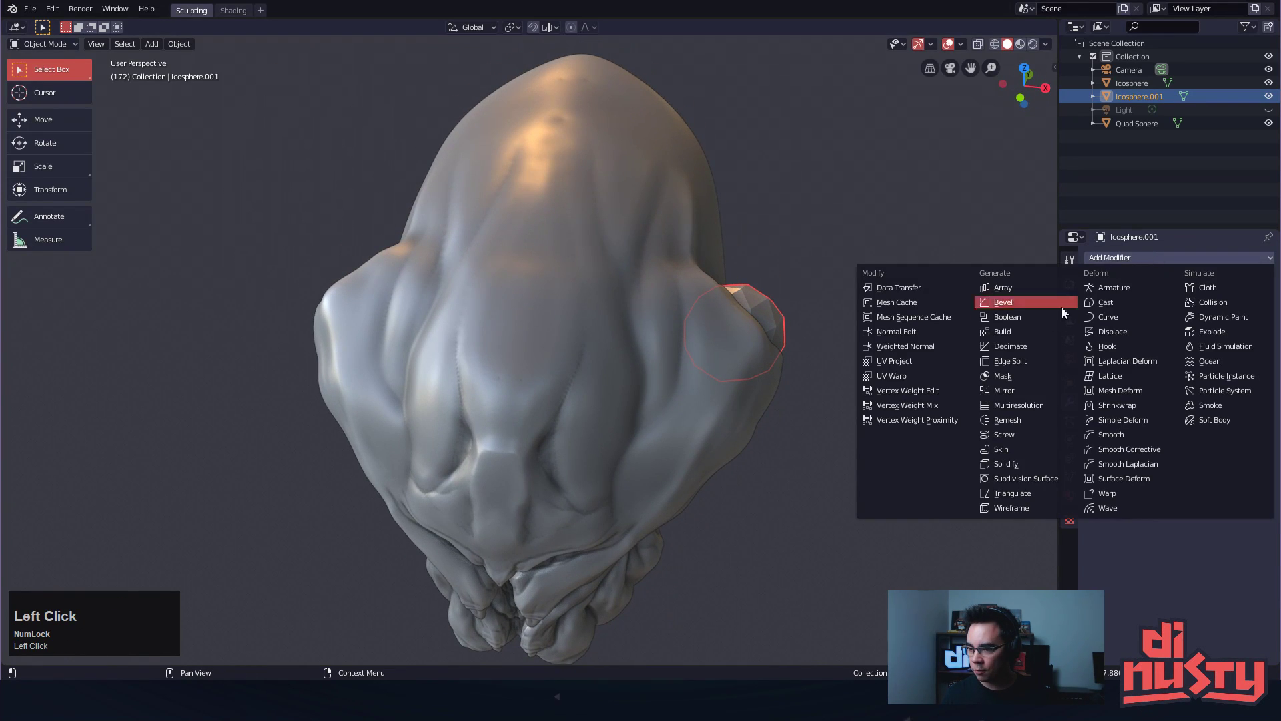
{"action": "left_click", "coordinate": [1039, 389]}
{"action": "left_click_drag", "start_coordinate": [871, 326], "coordinate": [1077, 319], "text": "alt"}
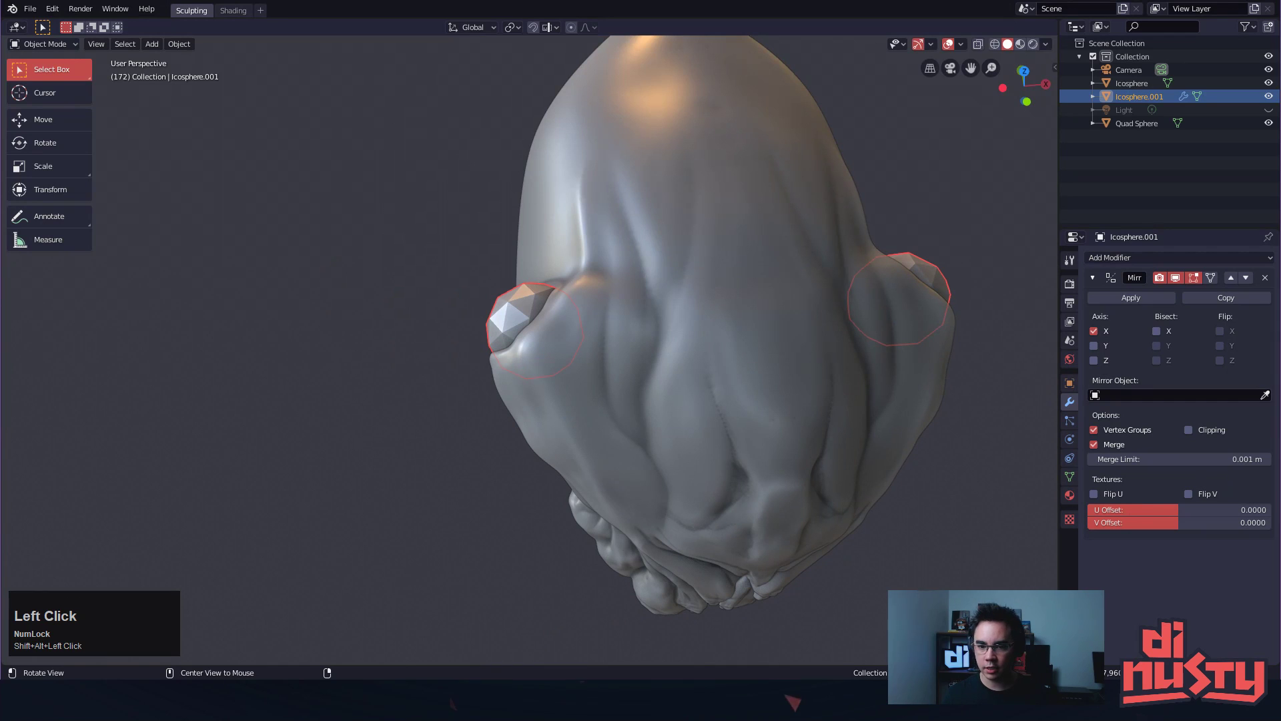
{"action": "mouse_move", "coordinate": [366, 294]}
{"action": "left_mouse_down", "text": "alt"}
{"action": "mouse_move", "coordinate": [481, 347]}
{"action": "mouse_move", "coordinate": [553, 349]}
{"action": "left_mouse_up", "text": "alt"}
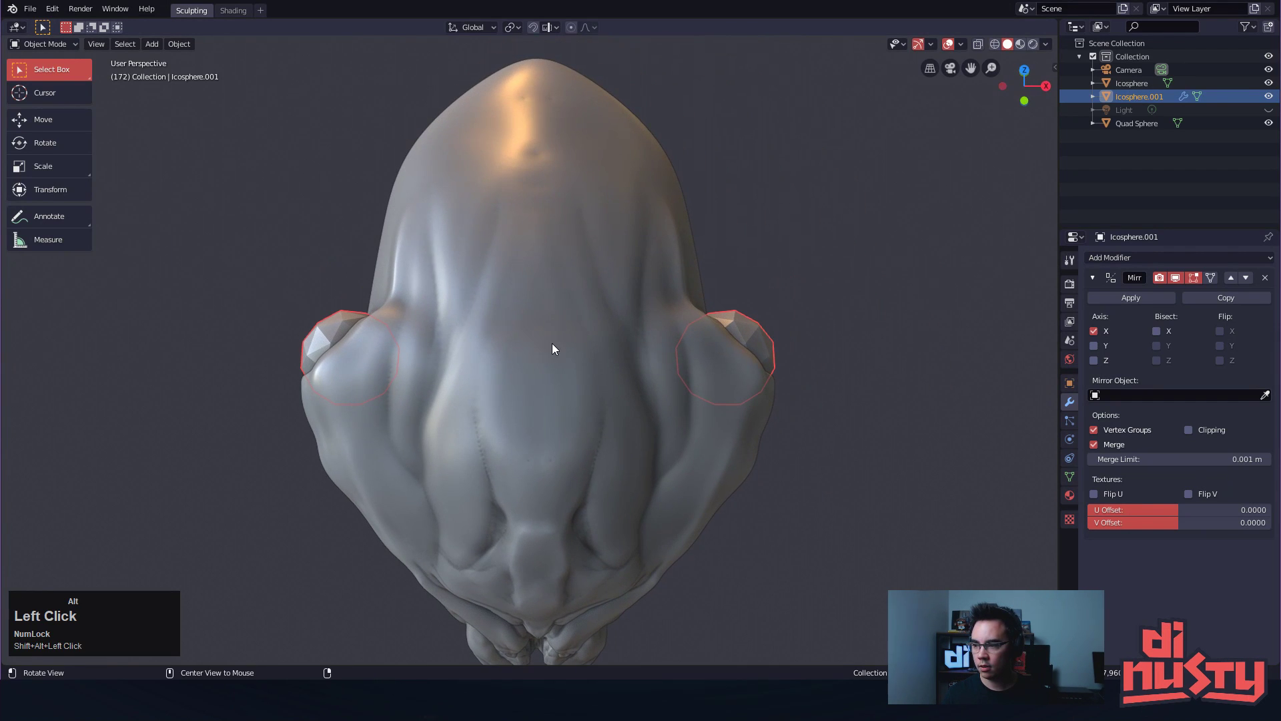
{"action": "mouse_move", "coordinate": [850, 235]}
{"action": "left_mouse_down", "text": "alt+shift"}
{"action": "mouse_move", "coordinate": [826, 253]}
{"action": "mouse_move", "coordinate": [837, 244]}
{"action": "left_mouse_up", "text": "alt+shift"}
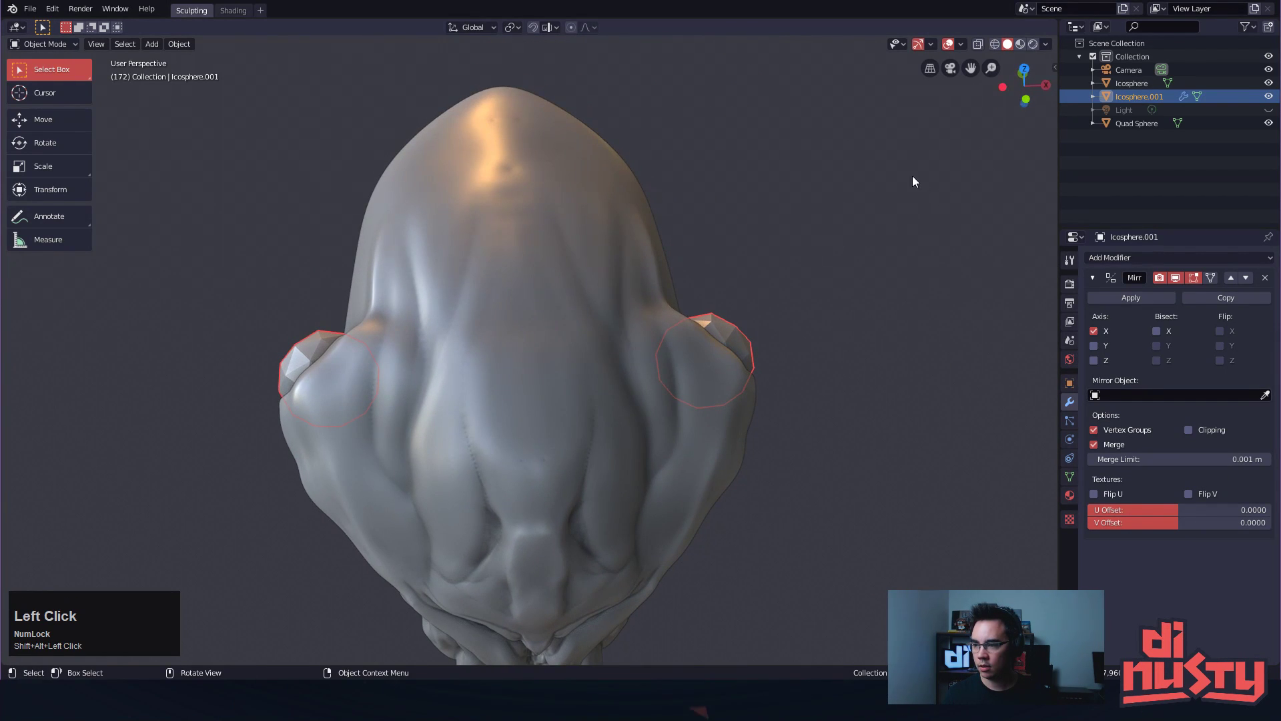
Show the Floor grid in the viewport overlays
{"action": "left_click", "coordinate": [961, 44]}
{"action": "left_click", "coordinate": [926, 108]}
{"action": "mouse_move", "coordinate": [848, 144]}
{"action": "left_mouse_down", "text": "alt"}
{"action": "mouse_move", "coordinate": [775, 166]}
{"action": "mouse_move", "coordinate": [729, 126]}
{"action": "mouse_move", "coordinate": [780, 142]}
{"action": "mouse_move", "coordinate": [748, 240]}
{"action": "mouse_move", "coordinate": [743, 220]}
{"action": "mouse_move", "coordinate": [755, 332]}
{"action": "mouse_move", "coordinate": [678, 398]}
{"action": "mouse_move", "coordinate": [790, 418]}
{"action": "mouse_move", "coordinate": [922, 327]}
{"action": "mouse_move", "coordinate": [967, 316]}
{"action": "left_mouse_up", "text": "alt"}
Apply the Mirror modifier on the eye's ico sphere
{"action": "left_click", "coordinate": [1140, 300]}
{"action": "mouse_move", "coordinate": [926, 263]}
{"action": "left_mouse_down", "text": "alt"}
{"action": "mouse_move", "coordinate": [807, 322]}
{"action": "mouse_move", "coordinate": [737, 302]}
{"action": "left_mouse_up", "text": "alt"}
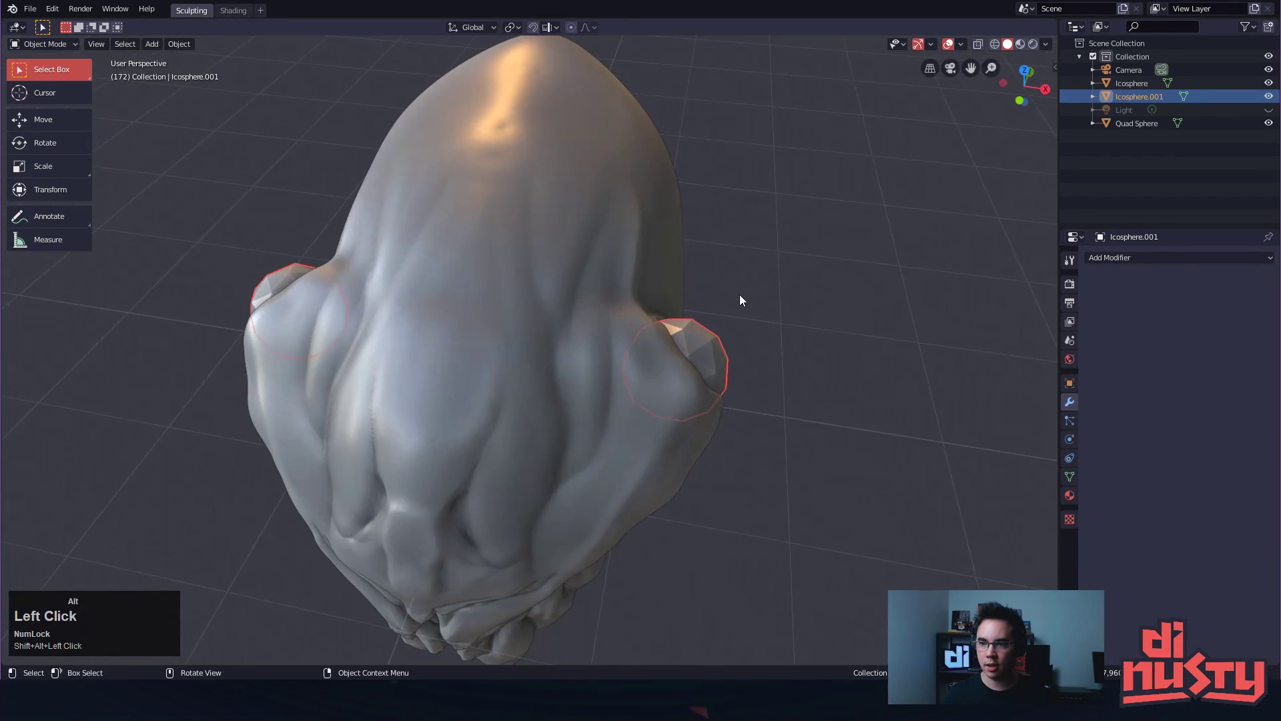
{"action": "left_click_drag", "start_coordinate": [342, 186], "coordinate": [200, 114], "text": "alt"}
Switch the mirrored eye spheres to Sculpt Mode and remesh them
{"action": "left_click", "coordinate": [67, 46]}
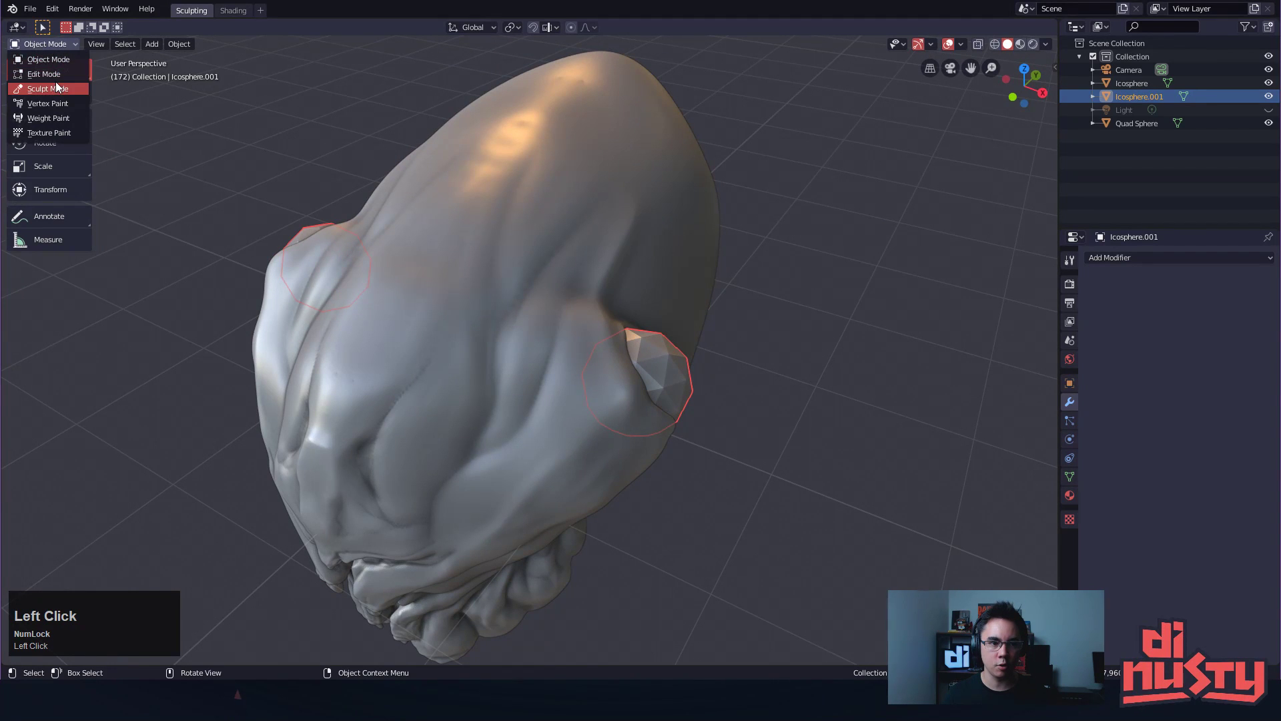
{"action": "left_click", "coordinate": [49, 88]}
{"action": "mouse_move", "coordinate": [707, 183]}
{"action": "left_mouse_down", "text": "alt"}
{"action": "mouse_move", "coordinate": [757, 209]}
{"action": "mouse_move", "coordinate": [915, 214]}
{"action": "left_mouse_up", "text": "alt"}
{"action": "key", "text": "q"}
{"action": "left_click", "coordinate": [755, 273]}
{"action": "left_click_drag", "start_coordinate": [755, 272], "coordinate": [837, 282], "text": "ctrl+alt"}
{"action": "left_click_drag", "start_coordinate": [837, 281], "coordinate": [903, 291], "text": "alt+shift"}
{"action": "key", "text": "q"}
{"action": "left_click", "coordinate": [759, 266]}
{"action": "left_click_drag", "start_coordinate": [632, 274], "coordinate": [678, 246], "text": "alt+shift"}
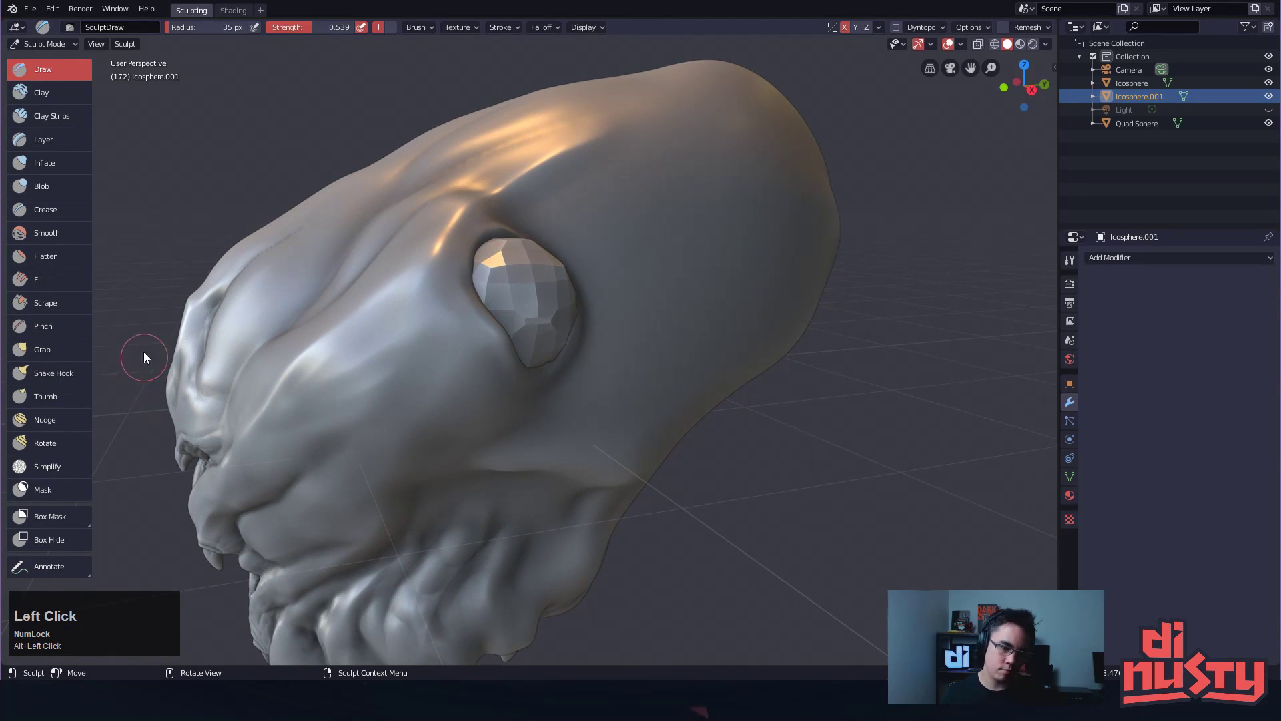
Pull the eye spheres up and back into long pointed horns with the Grab brush at a 150 px radius
{"action": "key", "text": "g"}
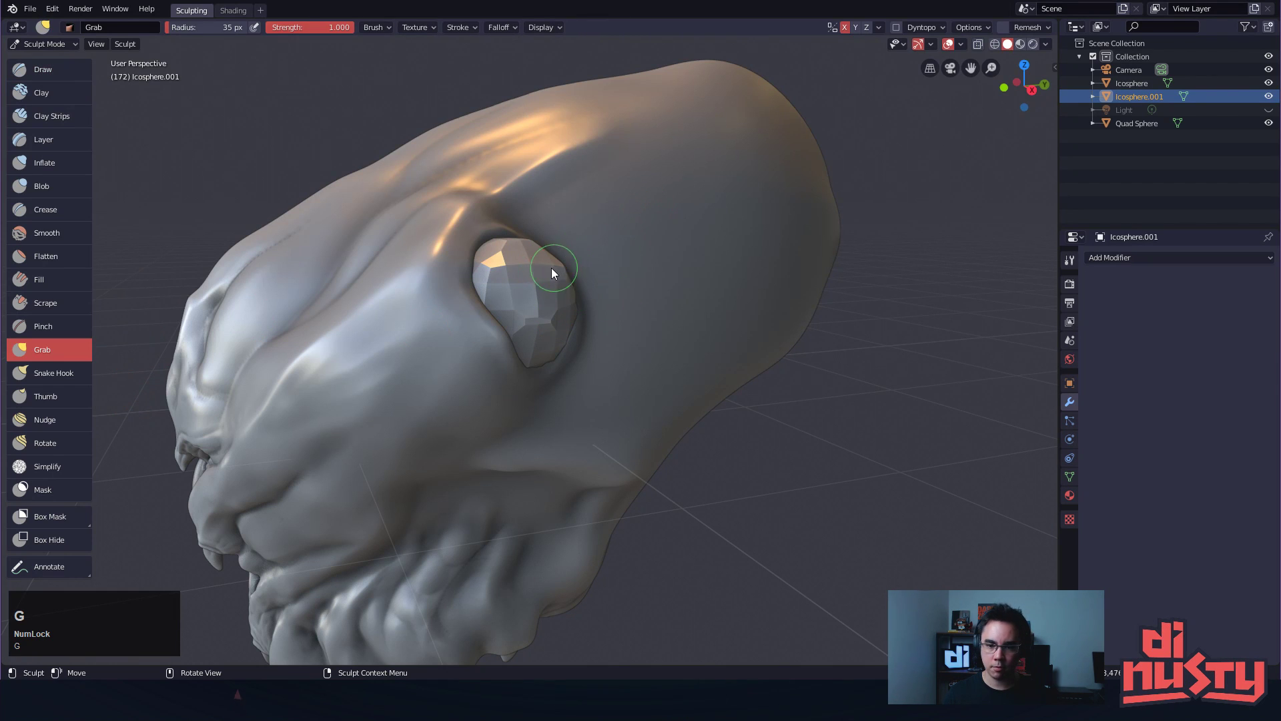
{"action": "key", "text": "f"}
{"action": "left_click", "coordinate": [650, 276]}
{"action": "mouse_move", "coordinate": [581, 289]}
{"action": "left_mouse_down"}
{"action": "mouse_move", "coordinate": [630, 233]}
{"action": "mouse_move", "coordinate": [678, 235]}
{"action": "mouse_move", "coordinate": [600, 167]}
{"action": "left_mouse_up"}
{"action": "left_click_drag", "start_coordinate": [600, 167], "coordinate": [711, 315], "text": "alt+shift"}
{"action": "left_click_drag", "start_coordinate": [467, 199], "coordinate": [491, 169]}
{"action": "mouse_move", "coordinate": [470, 241]}
{"action": "left_mouse_down"}
{"action": "mouse_move", "coordinate": [385, 250]}
{"action": "mouse_move", "coordinate": [420, 222]}
{"action": "left_mouse_up"}
{"action": "mouse_move", "coordinate": [420, 221]}
{"action": "left_mouse_down", "text": "alt"}
{"action": "mouse_move", "coordinate": [652, 294]}
{"action": "mouse_move", "coordinate": [612, 411]}
{"action": "mouse_move", "coordinate": [533, 443]}
{"action": "left_mouse_up", "text": "alt"}
{"action": "left_click_drag", "start_coordinate": [591, 399], "coordinate": [582, 413]}
{"action": "left_click_drag", "start_coordinate": [617, 445], "coordinate": [622, 474]}
{"action": "mouse_move", "coordinate": [562, 411]}
{"action": "left_mouse_down", "text": "alt"}
{"action": "mouse_move", "coordinate": [471, 394]}
{"action": "mouse_move", "coordinate": [474, 376]}
{"action": "mouse_move", "coordinate": [478, 422]}
{"action": "mouse_move", "coordinate": [440, 396]}
{"action": "mouse_move", "coordinate": [563, 454]}
{"action": "mouse_move", "coordinate": [567, 417]}
{"action": "mouse_move", "coordinate": [588, 399]}
{"action": "left_mouse_up", "text": "alt"}
Try a voxel remesh on the horns and undo it
{"action": "key", "text": "ctrl+r"}
{"action": "mouse_move", "coordinate": [831, 322]}
{"action": "left_mouse_down", "text": "alt"}
{"action": "mouse_move", "coordinate": [784, 342]}
{"action": "mouse_move", "coordinate": [829, 338]}
{"action": "left_mouse_up", "text": "alt"}
{"action": "key", "text": "ctrl+alt+z"}
Set the remesh voxel size to 0.05 m and remesh the horns
{"action": "left_click", "coordinate": [1045, 43]}
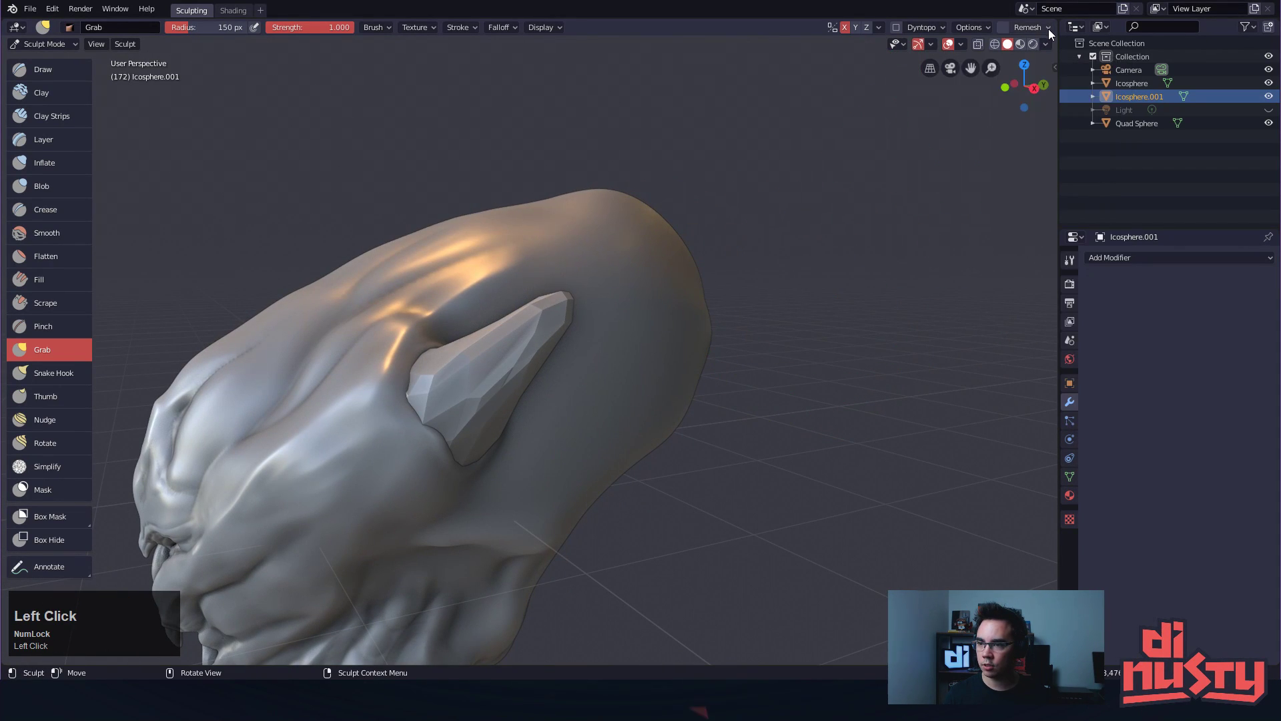
{"action": "left_click", "coordinate": [1048, 27]}
{"action": "left_click", "coordinate": [1059, 53]}
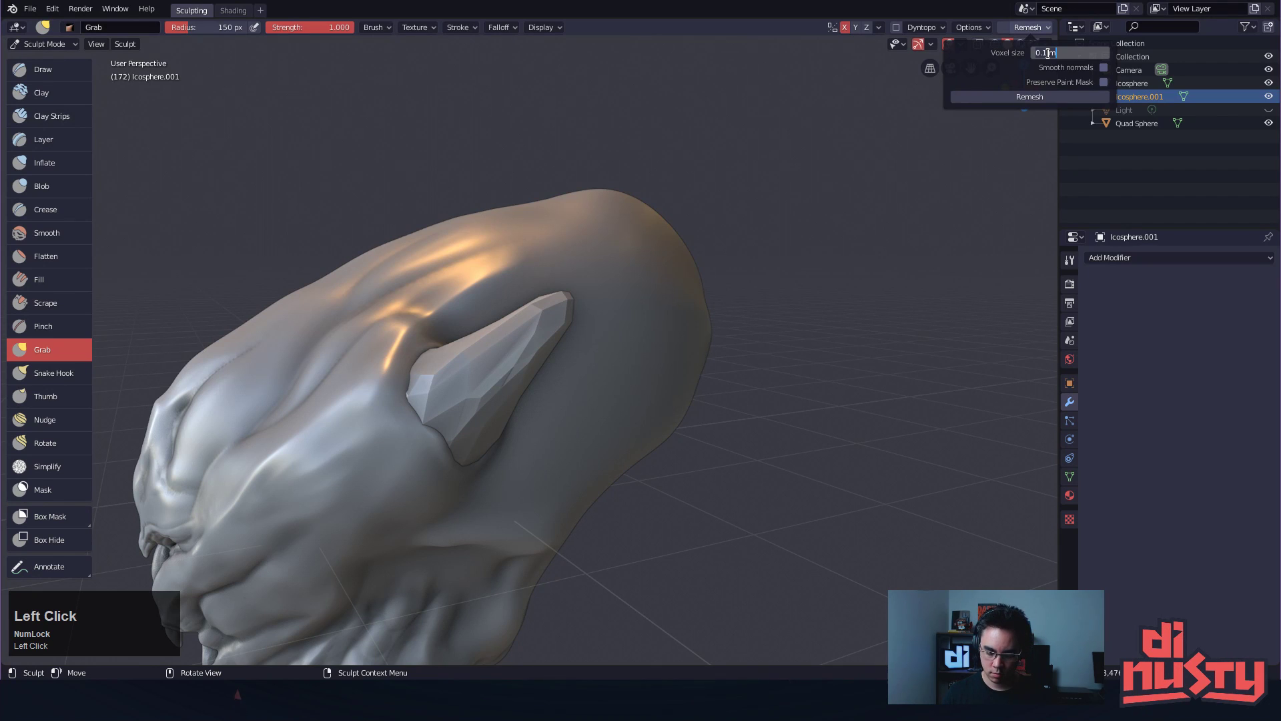
{"action": "type", "text": ".0"}
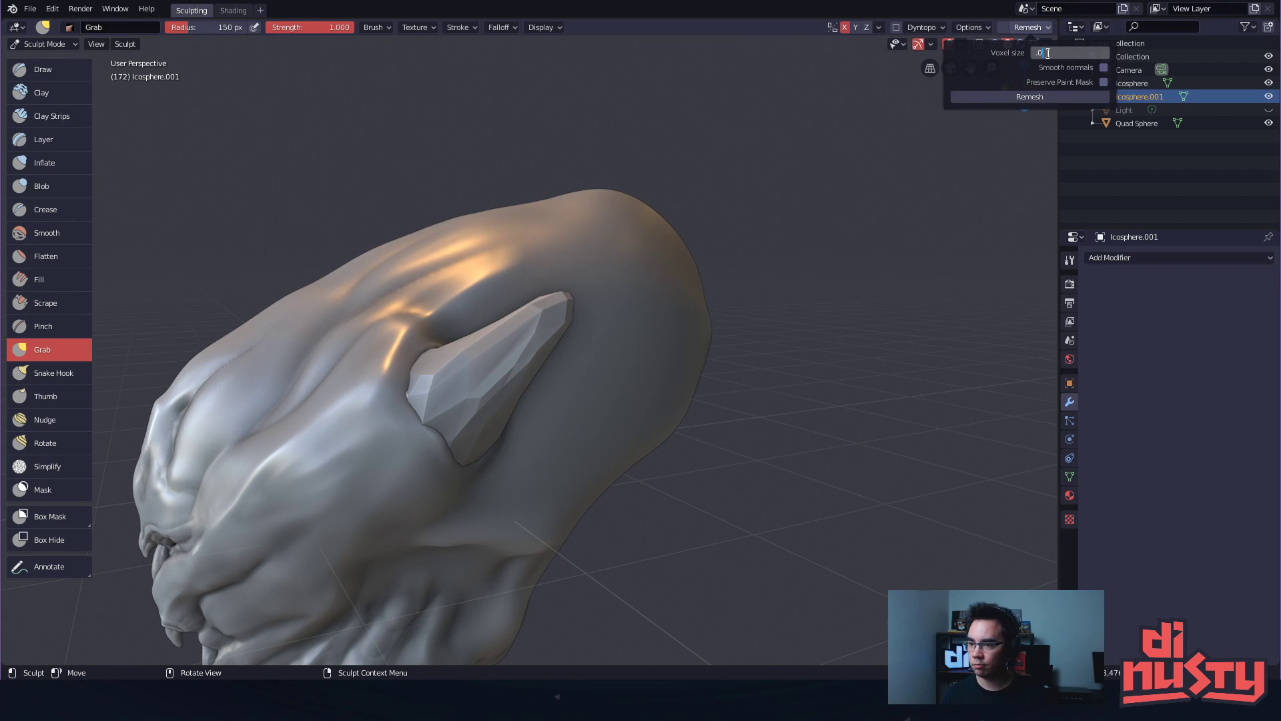
{"action": "key", "text": "Return"}
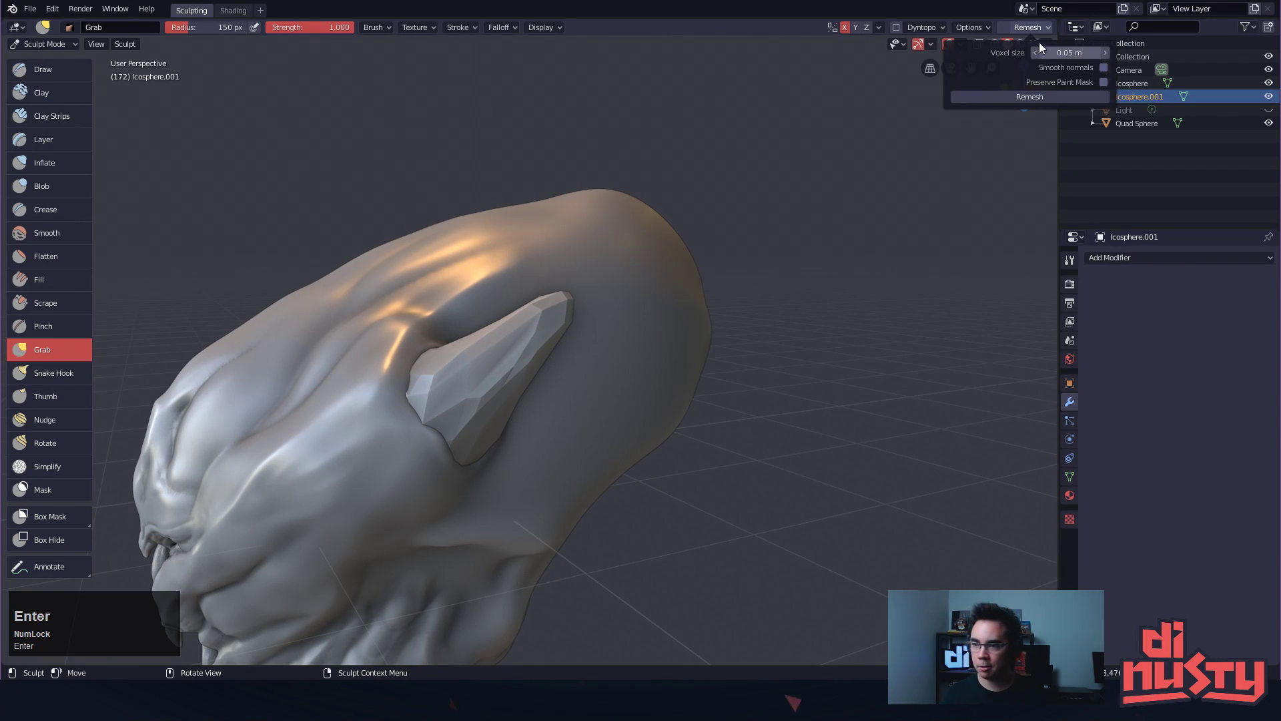
{"action": "left_click", "coordinate": [1030, 97]}
{"action": "mouse_move", "coordinate": [874, 251]}
{"action": "left_mouse_down", "text": "alt"}
{"action": "mouse_move", "coordinate": [900, 255]}
{"action": "mouse_move", "coordinate": [878, 268]}
{"action": "mouse_move", "coordinate": [877, 292]}
{"action": "mouse_move", "coordinate": [856, 262]}
{"action": "mouse_move", "coordinate": [866, 297]}
{"action": "mouse_move", "coordinate": [879, 265]}
{"action": "mouse_move", "coordinate": [867, 266]}
{"action": "left_mouse_up", "text": "alt"}
{"action": "mouse_move", "coordinate": [621, 306]}
{"action": "left_mouse_down", "text": "alt"}
{"action": "mouse_move", "coordinate": [815, 222]}
{"action": "mouse_move", "coordinate": [669, 201]}
{"action": "mouse_move", "coordinate": [672, 218]}
{"action": "mouse_move", "coordinate": [879, 246]}
{"action": "left_mouse_up", "text": "alt"}
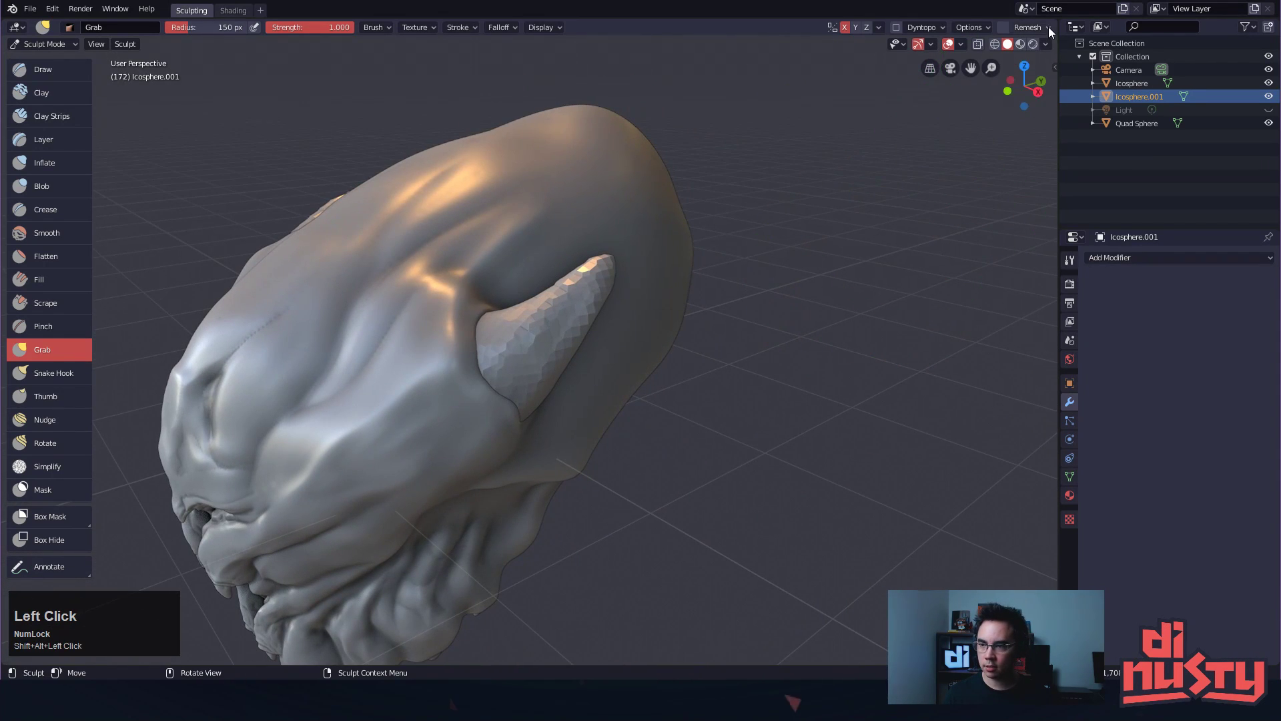
Shade the remeshed horns smooth and adjust their shape with the Grab brush
{"action": "left_click", "coordinate": [1048, 26], "text": "ctrl"}
{"action": "key", "text": "q"}
{"action": "left_click", "coordinate": [851, 246]}
{"action": "left_click_drag", "start_coordinate": [870, 258], "coordinate": [833, 226], "text": "alt"}
{"action": "mouse_move", "coordinate": [604, 298]}
{"action": "left_mouse_down"}
{"action": "mouse_move", "coordinate": [640, 263]}
{"action": "mouse_move", "coordinate": [895, 298]}
{"action": "mouse_move", "coordinate": [597, 337]}
{"action": "left_mouse_up"}
{"action": "mouse_move", "coordinate": [758, 294]}
{"action": "left_mouse_down", "text": "alt"}
{"action": "mouse_move", "coordinate": [792, 229]}
{"action": "mouse_move", "coordinate": [815, 120]}
{"action": "mouse_move", "coordinate": [789, 166]}
{"action": "mouse_move", "coordinate": [732, 176]}
{"action": "mouse_move", "coordinate": [755, 153]}
{"action": "left_mouse_up", "text": "alt"}
Return to Object Mode, select the creature's head, and enter Sculpt Mode on it
{"action": "left_click", "coordinate": [65, 44]}
{"action": "left_click", "coordinate": [55, 55]}
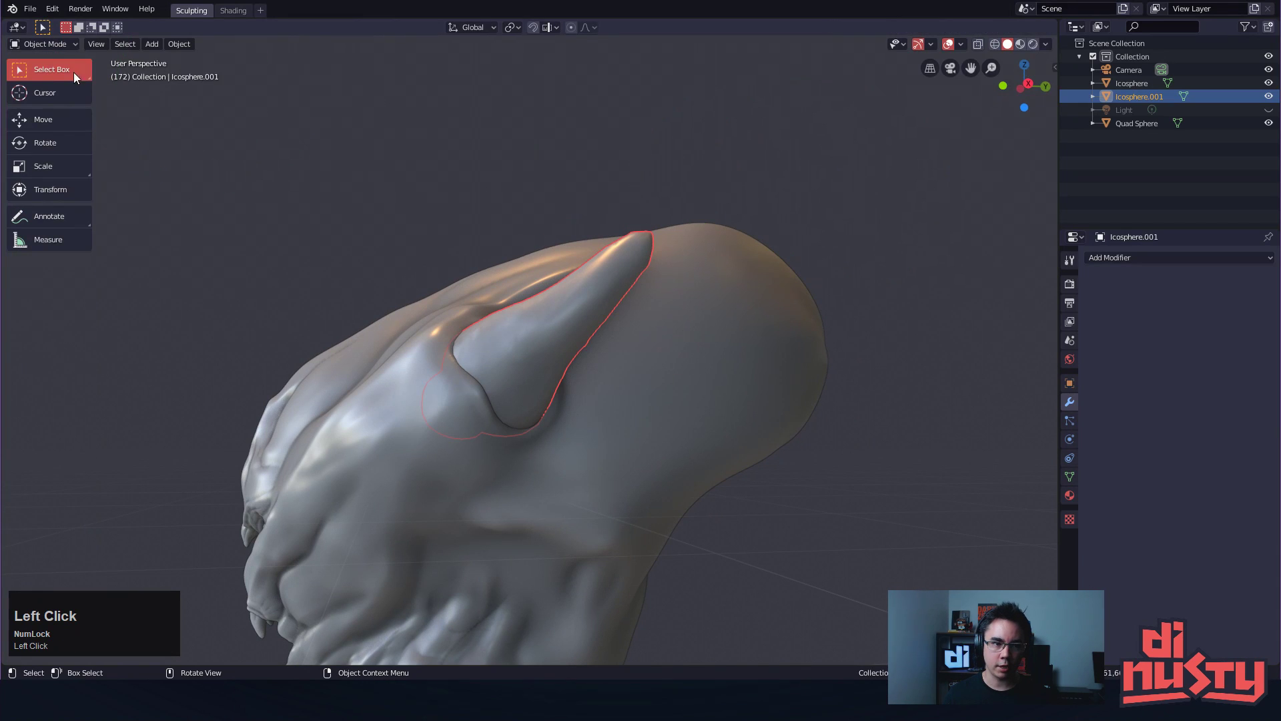
{"action": "left_click", "coordinate": [419, 342]}
{"action": "left_click", "coordinate": [61, 45]}
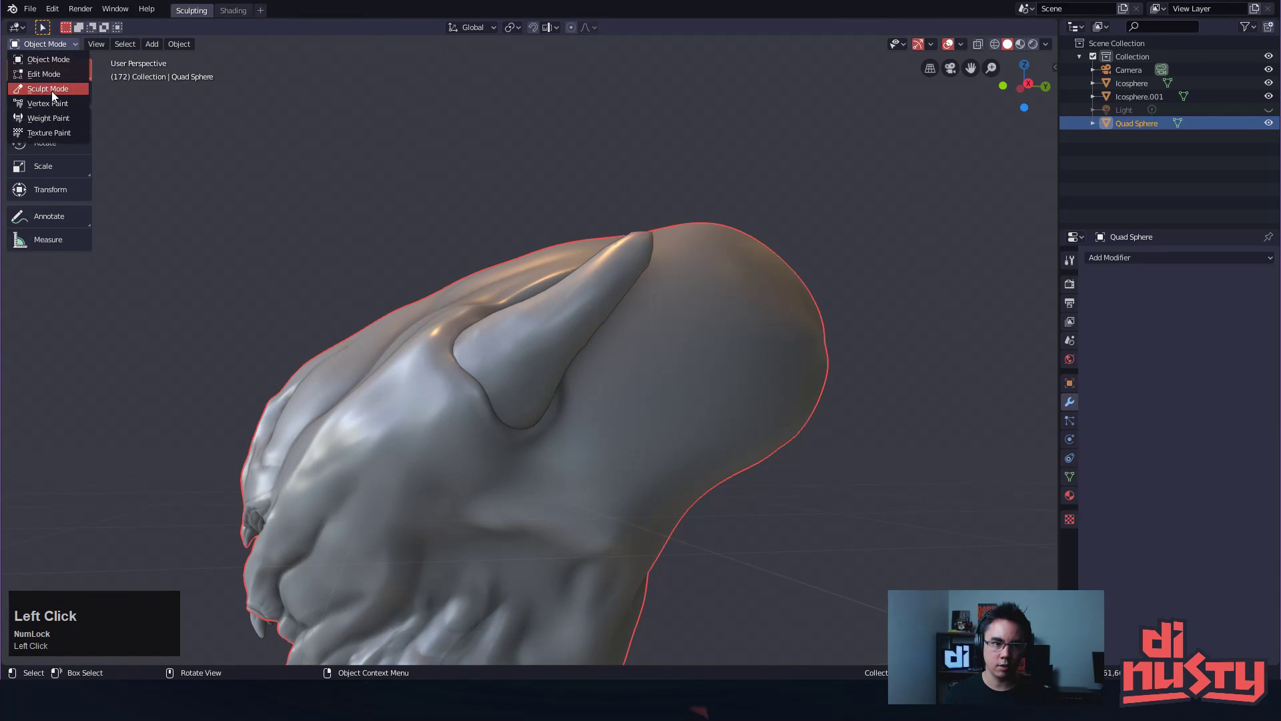
{"action": "left_click", "coordinate": [78, 90]}
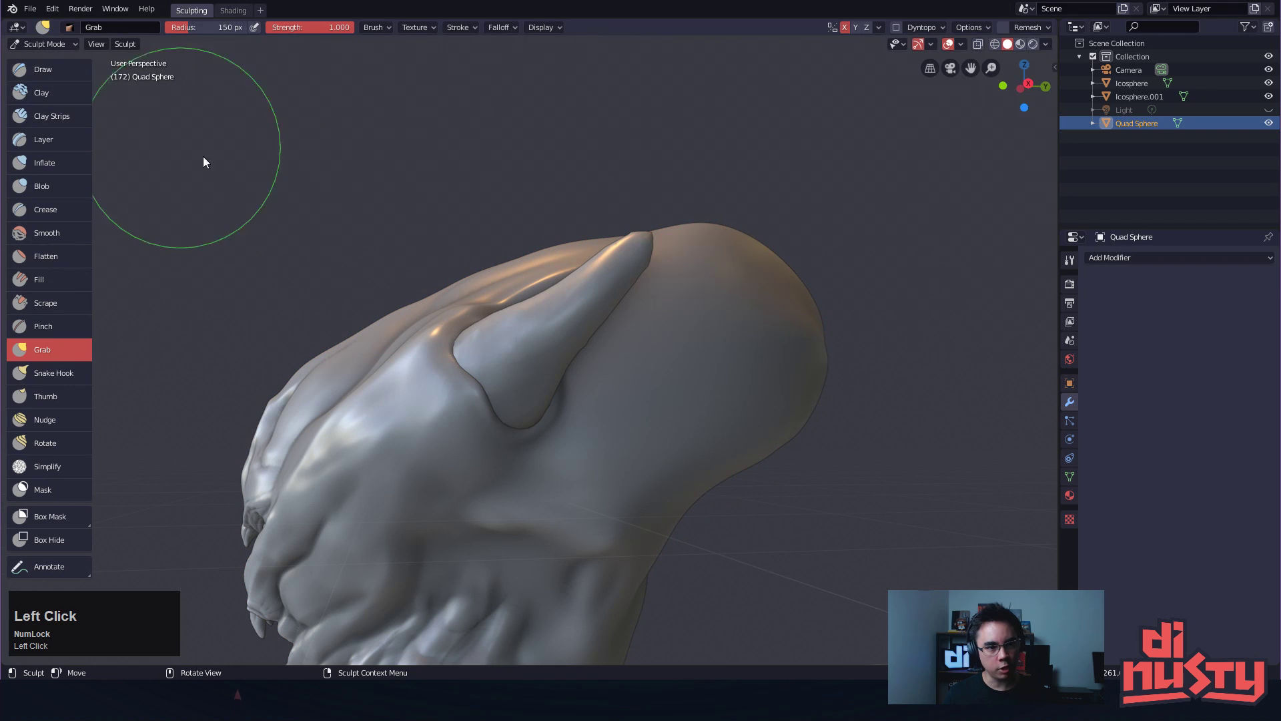
{"action": "key", "text": "grave"}
{"action": "right_click", "coordinate": [375, 206]}
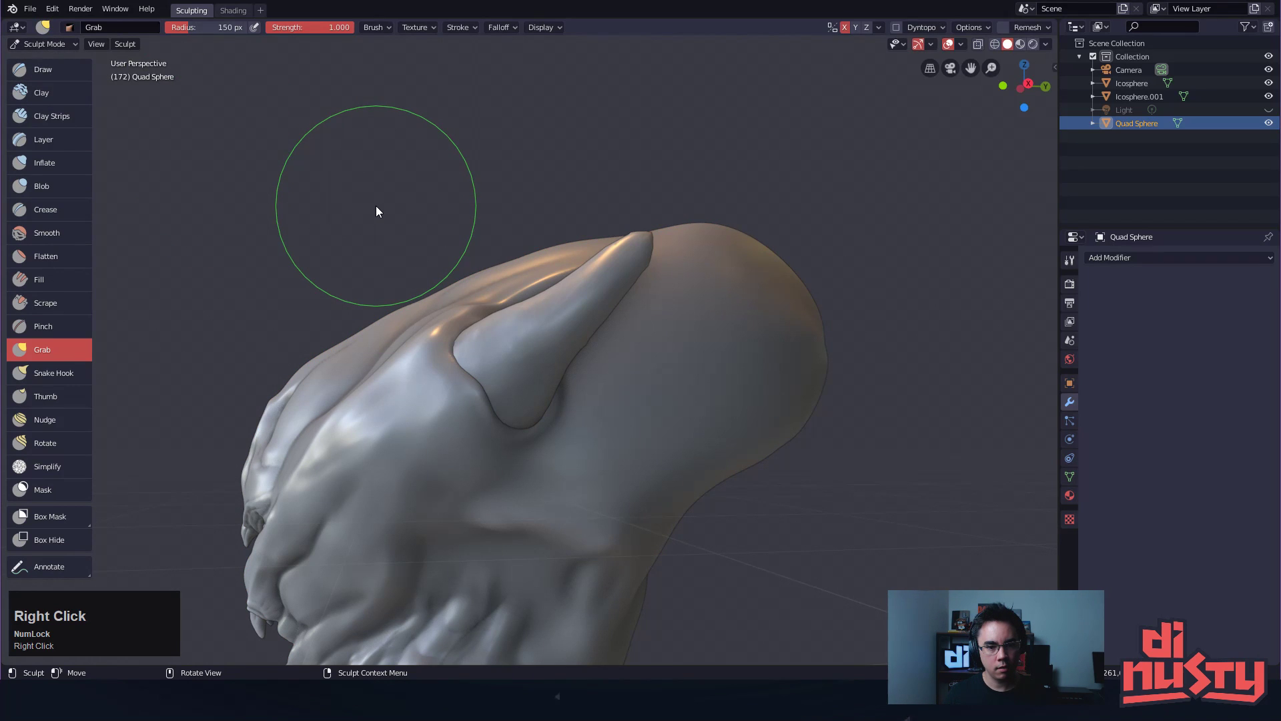
{"action": "key", "text": "grave"}
{"action": "key", "text": "shift+grave"}
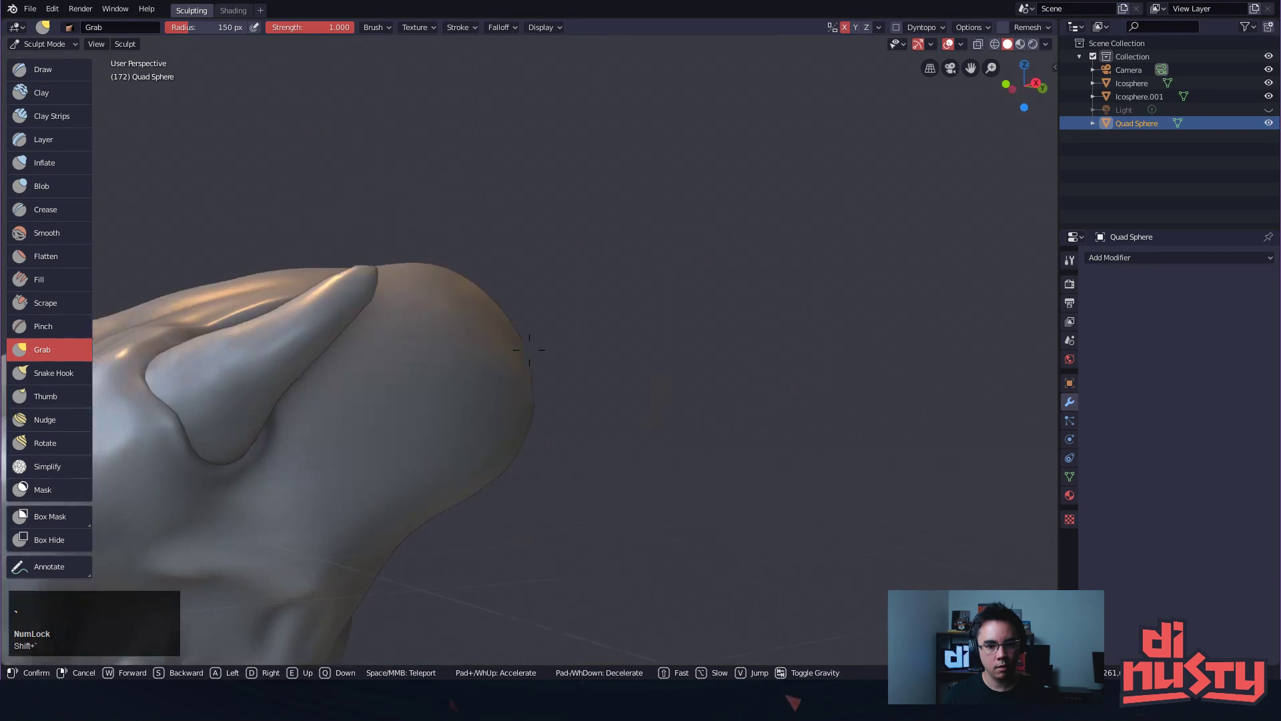
{"action": "right_click", "coordinate": [519, 373]}
{"action": "mouse_move", "coordinate": [519, 373]}
{"action": "left_mouse_down", "text": "alt"}
{"action": "mouse_move", "coordinate": [534, 418]}
{"action": "mouse_move", "coordinate": [515, 434]}
{"action": "left_mouse_up", "text": "alt"}
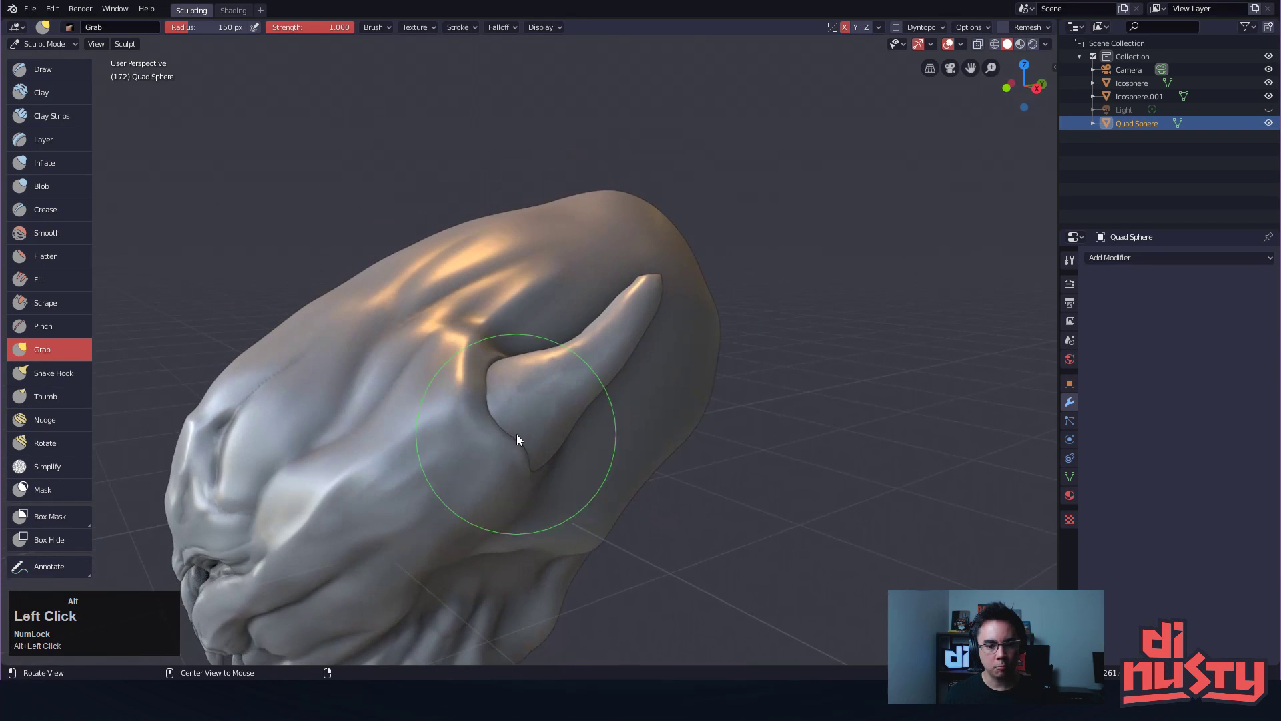
{"action": "mouse_move", "coordinate": [538, 261]}
{"action": "left_mouse_down", "text": "alt"}
{"action": "mouse_move", "coordinate": [873, 305]}
{"action": "mouse_move", "coordinate": [787, 303]}
{"action": "mouse_move", "coordinate": [814, 392]}
{"action": "mouse_move", "coordinate": [603, 360]}
{"action": "mouse_move", "coordinate": [543, 251]}
{"action": "left_mouse_up", "text": "alt"}
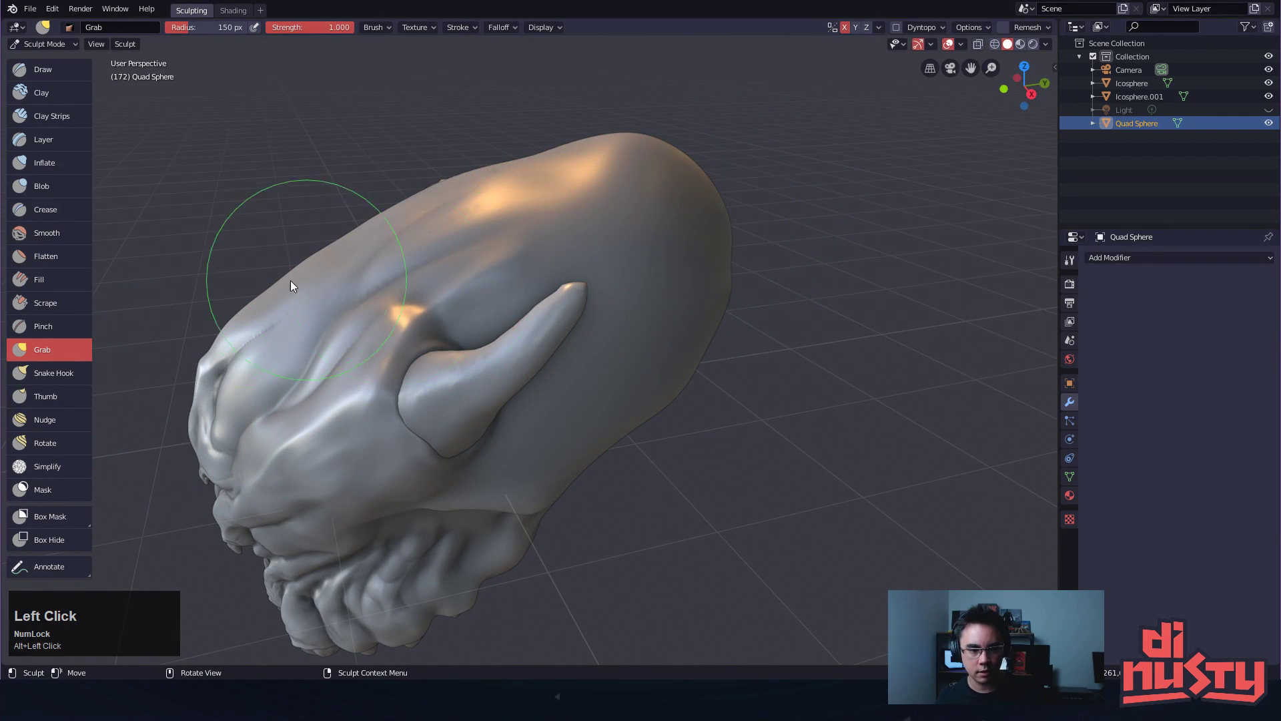
Select the Draw brush and reduce its radius to 46 px for detailing around the horn's base
{"action": "left_click", "coordinate": [43, 69]}
{"action": "mouse_move", "coordinate": [494, 240]}
{"action": "left_mouse_down", "text": "alt"}
{"action": "mouse_move", "coordinate": [555, 254]}
{"action": "mouse_move", "coordinate": [454, 311]}
{"action": "left_mouse_up", "text": "alt"}
{"action": "scroll", "coordinate": [555, 254], "scroll_direction": "up", "scroll_amount": 3}
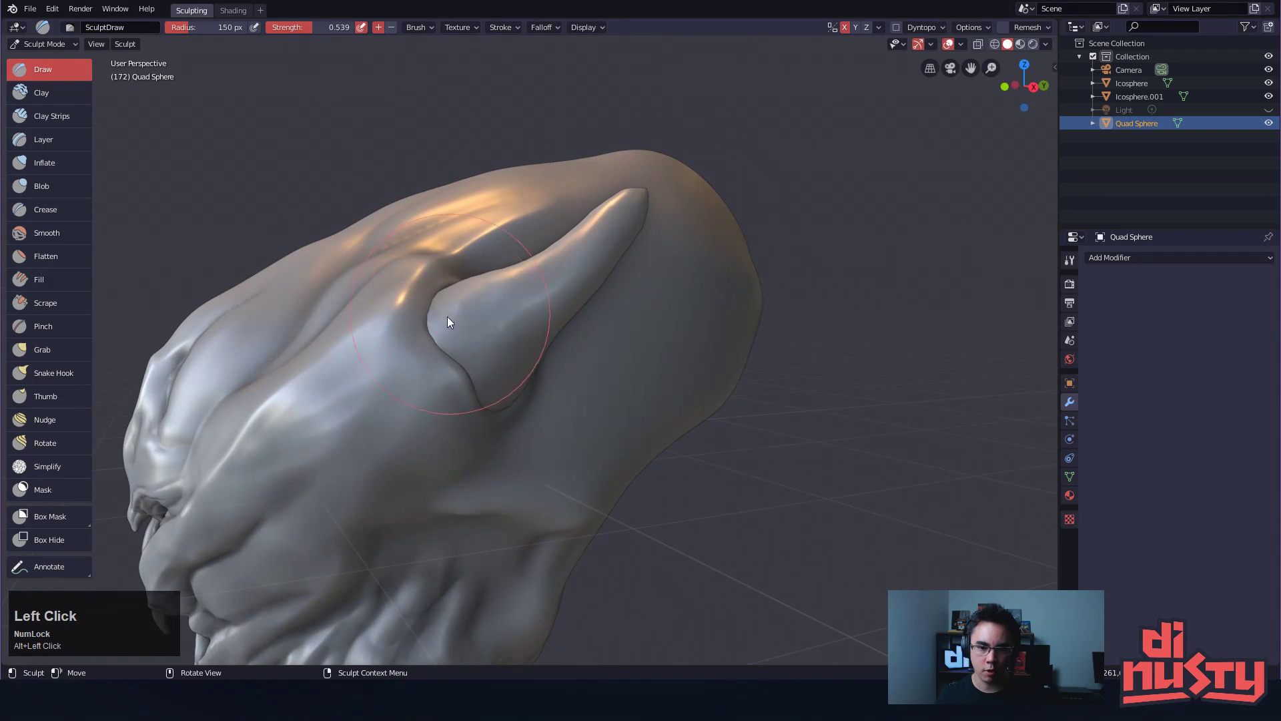
{"action": "key", "text": "ctrl+z"}
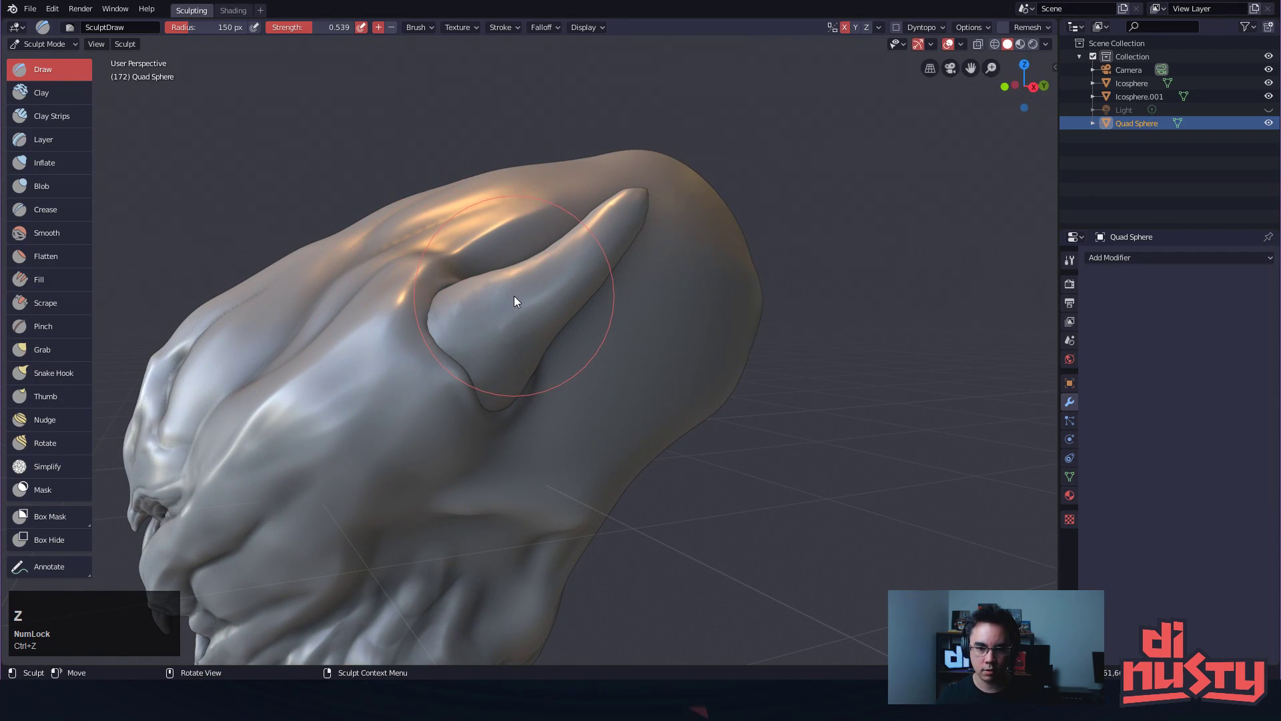
{"action": "key", "text": "f"}
{"action": "left_click", "coordinate": [449, 299]}
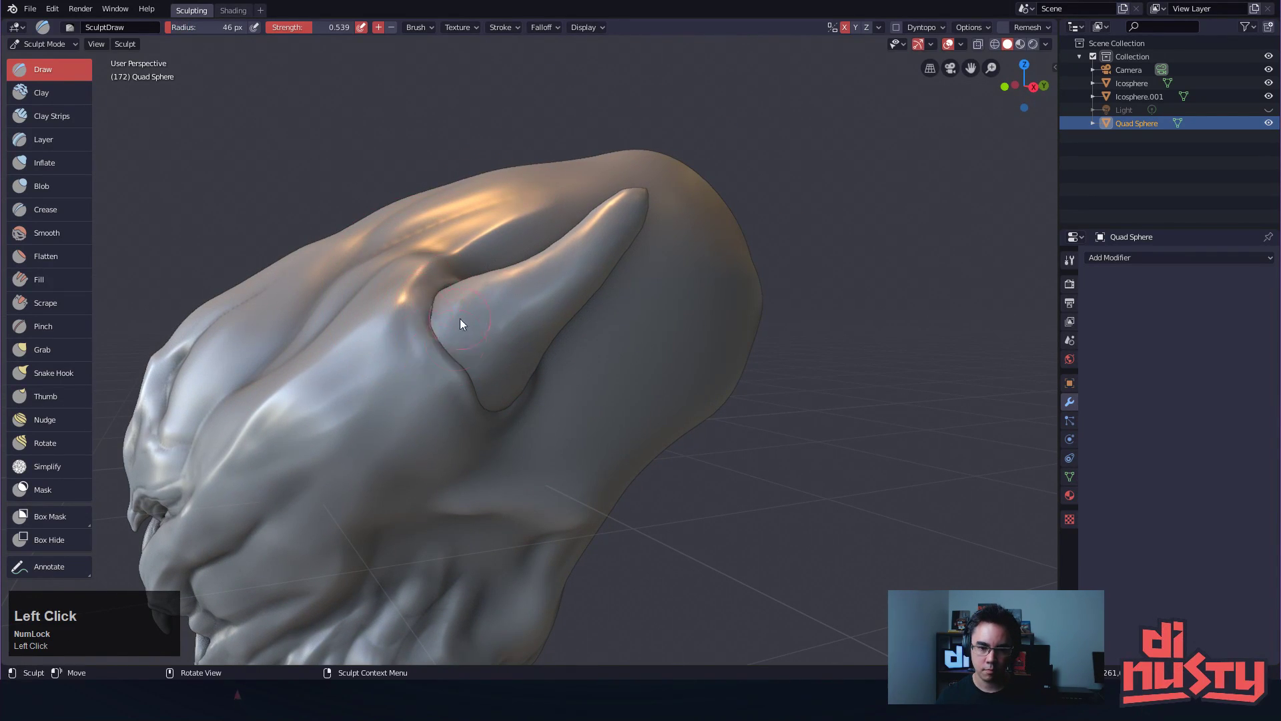
Build up a raised skin rim around the horn's base with the Draw brush and smooth it into the head
{"action": "mouse_move", "coordinate": [510, 406]}
{"action": "left_mouse_down", "text": "alt"}
{"action": "mouse_move", "coordinate": [476, 399]}
{"action": "mouse_move", "coordinate": [532, 432]}
{"action": "left_mouse_up", "text": "alt"}
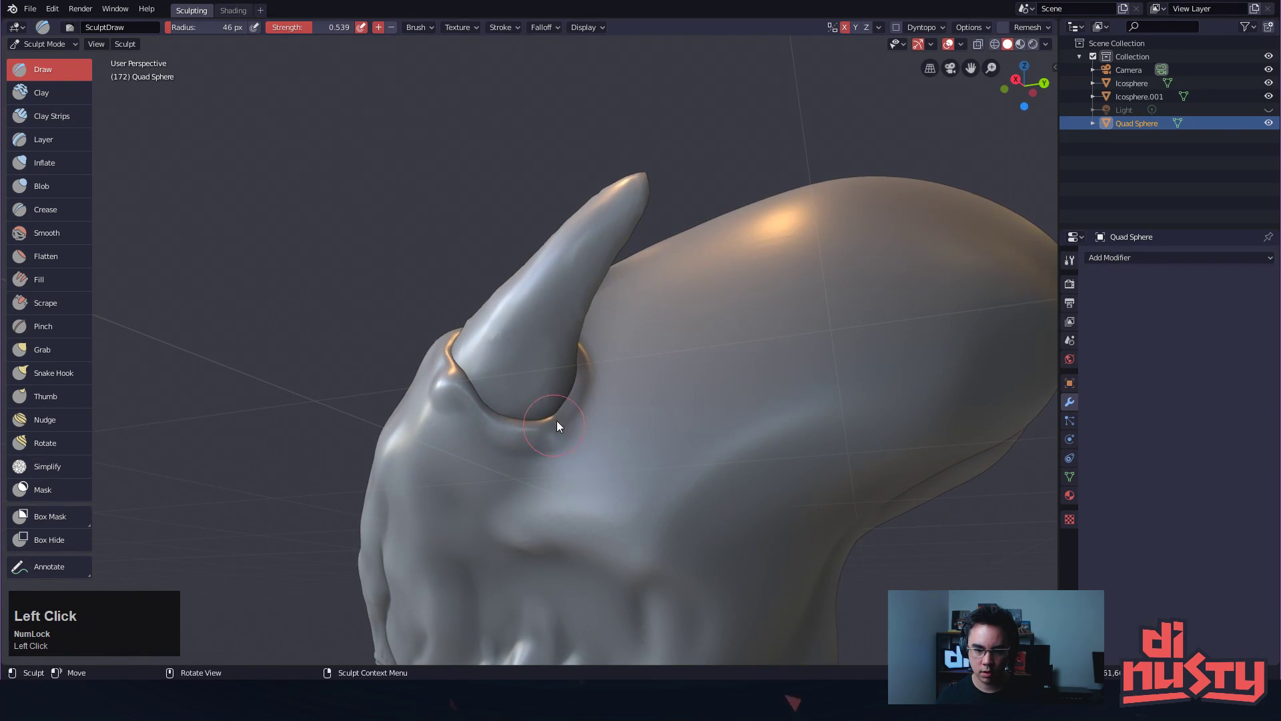
{"action": "mouse_move", "coordinate": [590, 350]}
{"action": "left_mouse_down", "text": "alt"}
{"action": "mouse_move", "coordinate": [570, 414]}
{"action": "mouse_move", "coordinate": [584, 428]}
{"action": "left_mouse_up", "text": "alt"}
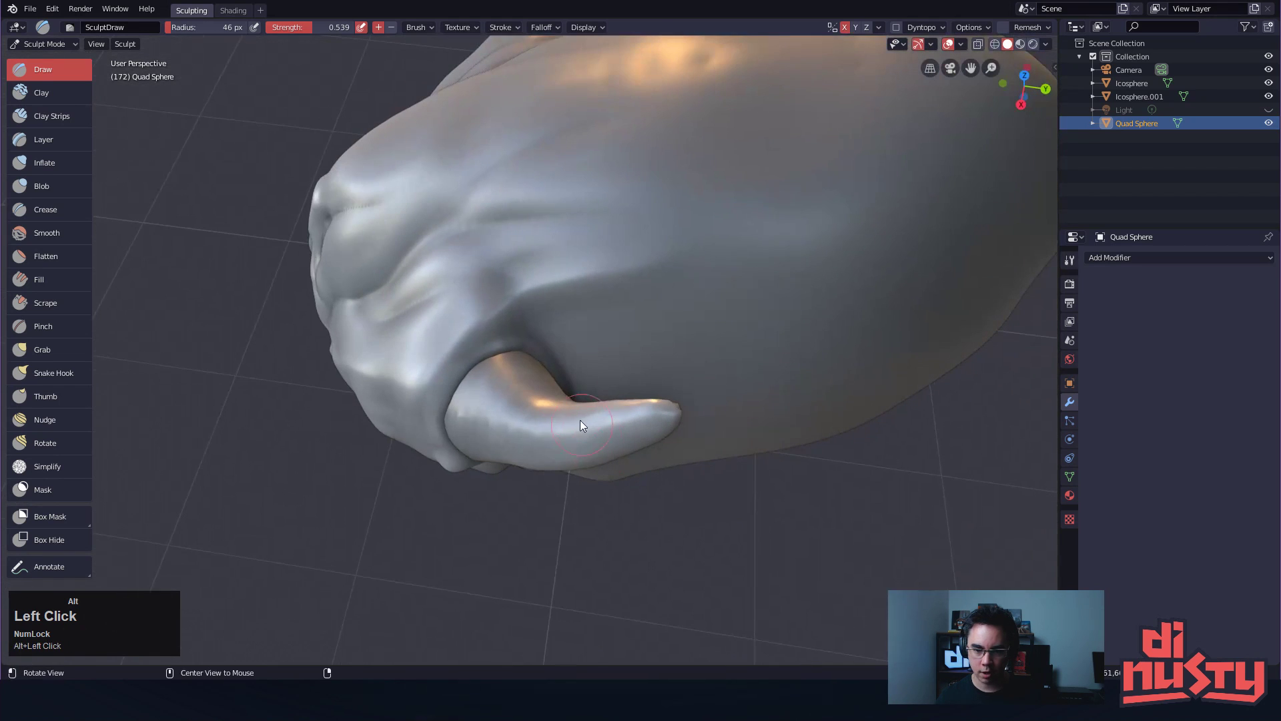
{"action": "left_click_drag", "start_coordinate": [487, 342], "coordinate": [521, 270], "text": "alt"}
{"action": "left_click_drag", "start_coordinate": [521, 270], "coordinate": [502, 292], "text": "alt+shift"}
{"action": "left_click_drag", "start_coordinate": [442, 375], "coordinate": [478, 415]}
{"action": "mouse_move", "coordinate": [491, 463]}
{"action": "left_mouse_down", "text": "alt"}
{"action": "mouse_move", "coordinate": [428, 387]}
{"action": "mouse_move", "coordinate": [511, 474]}
{"action": "mouse_move", "coordinate": [544, 467]}
{"action": "mouse_move", "coordinate": [521, 517]}
{"action": "left_mouse_up", "text": "alt"}
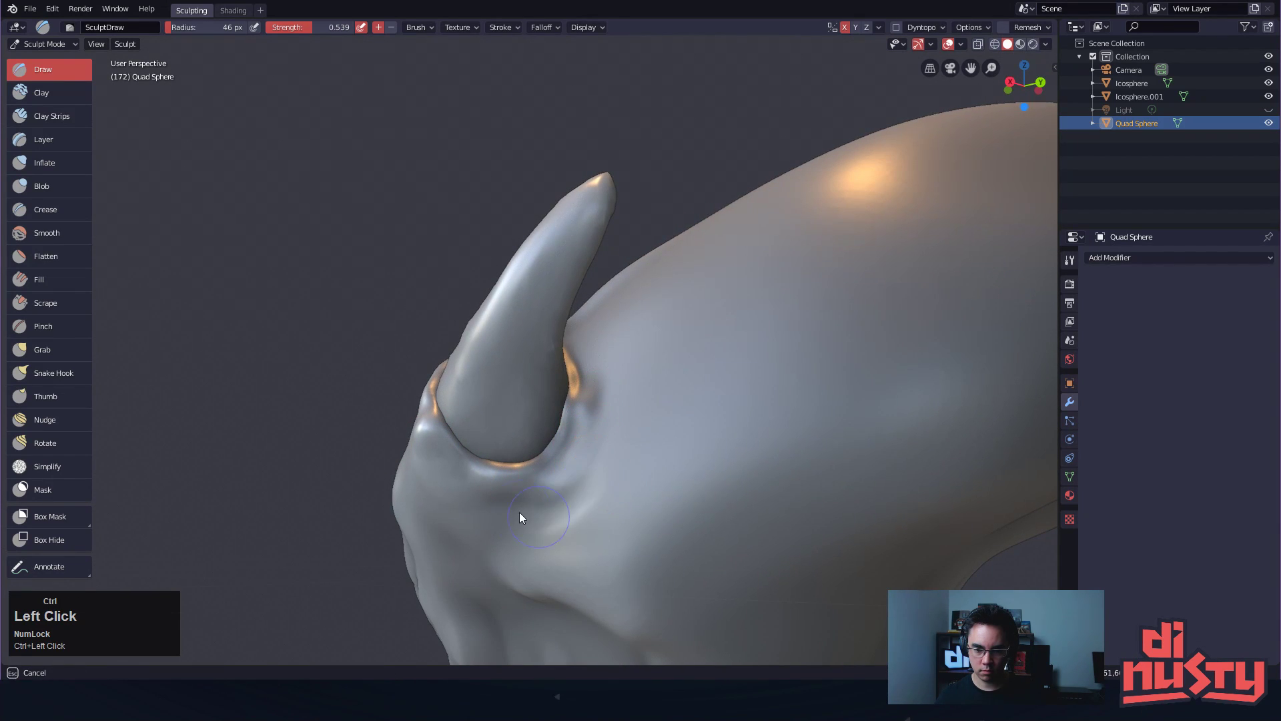
{"action": "left_click_drag", "start_coordinate": [565, 435], "coordinate": [573, 468], "text": "alt"}
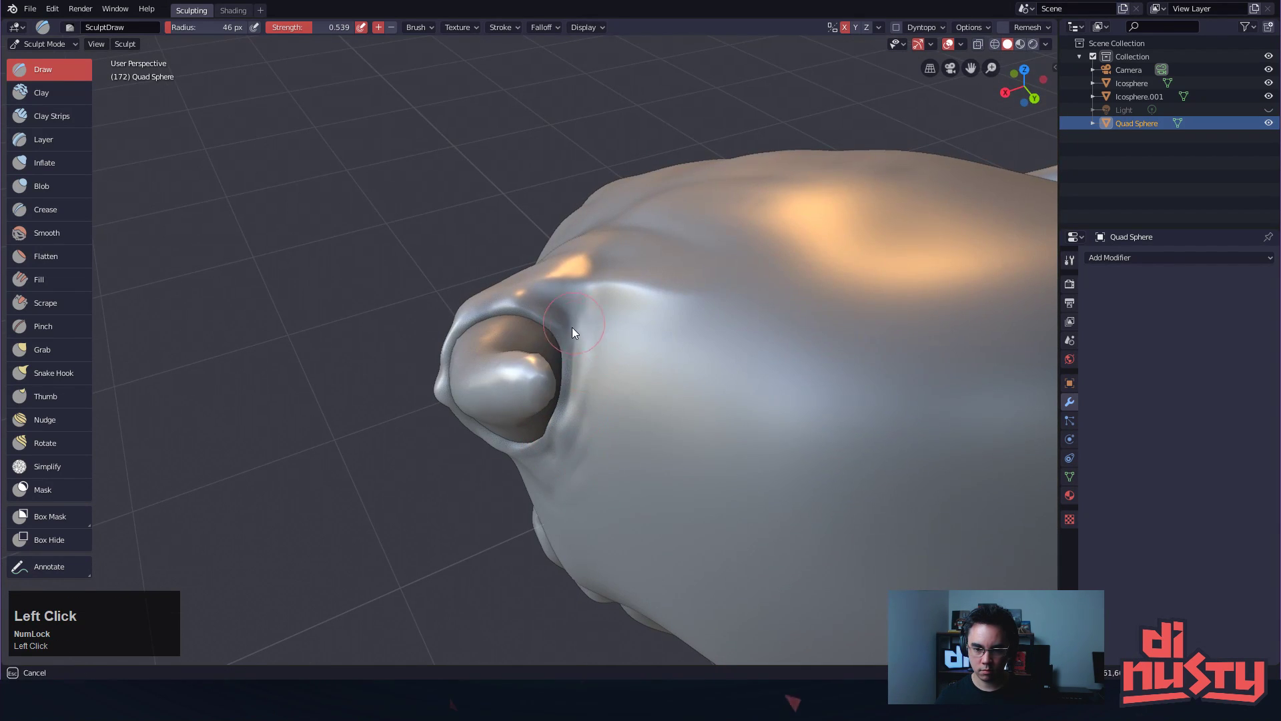
{"action": "mouse_move", "coordinate": [572, 366]}
{"action": "left_mouse_down", "text": "shift"}
{"action": "mouse_move", "coordinate": [573, 389]}
{"action": "mouse_move", "coordinate": [579, 381]}
{"action": "mouse_move", "coordinate": [594, 405]}
{"action": "mouse_move", "coordinate": [706, 377]}
{"action": "mouse_move", "coordinate": [689, 332]}
{"action": "left_mouse_up", "text": "shift"}
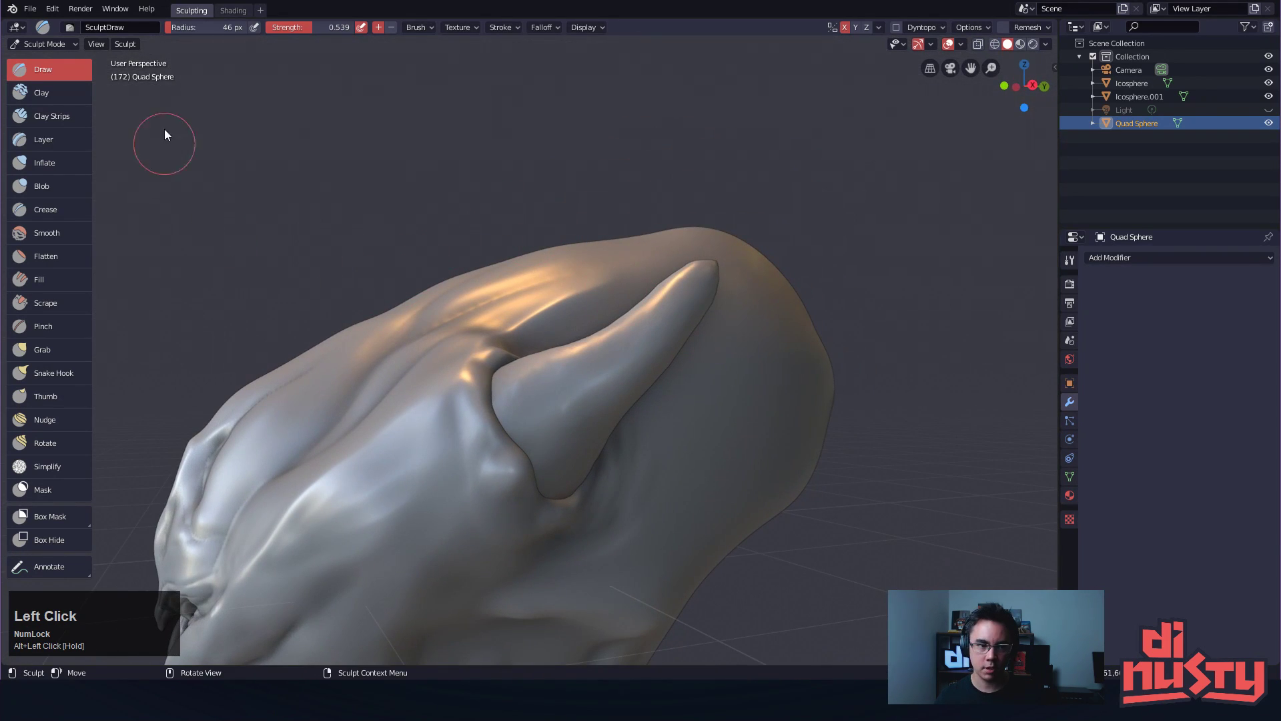
Switch to the Crease brush, try strokes on the skin in front of the horn's base, and undo them
{"action": "left_click", "coordinate": [65, 208]}
{"action": "mouse_move", "coordinate": [499, 342]}
{"action": "left_mouse_down"}
{"action": "mouse_move", "coordinate": [480, 597]}
{"action": "mouse_move", "coordinate": [455, 347]}
{"action": "mouse_move", "coordinate": [466, 437]}
{"action": "left_mouse_up"}
{"action": "key", "text": "ctrl+z"}
{"action": "key", "text": "ctrl+z"}
{"action": "key", "text": "ctrl+z"}
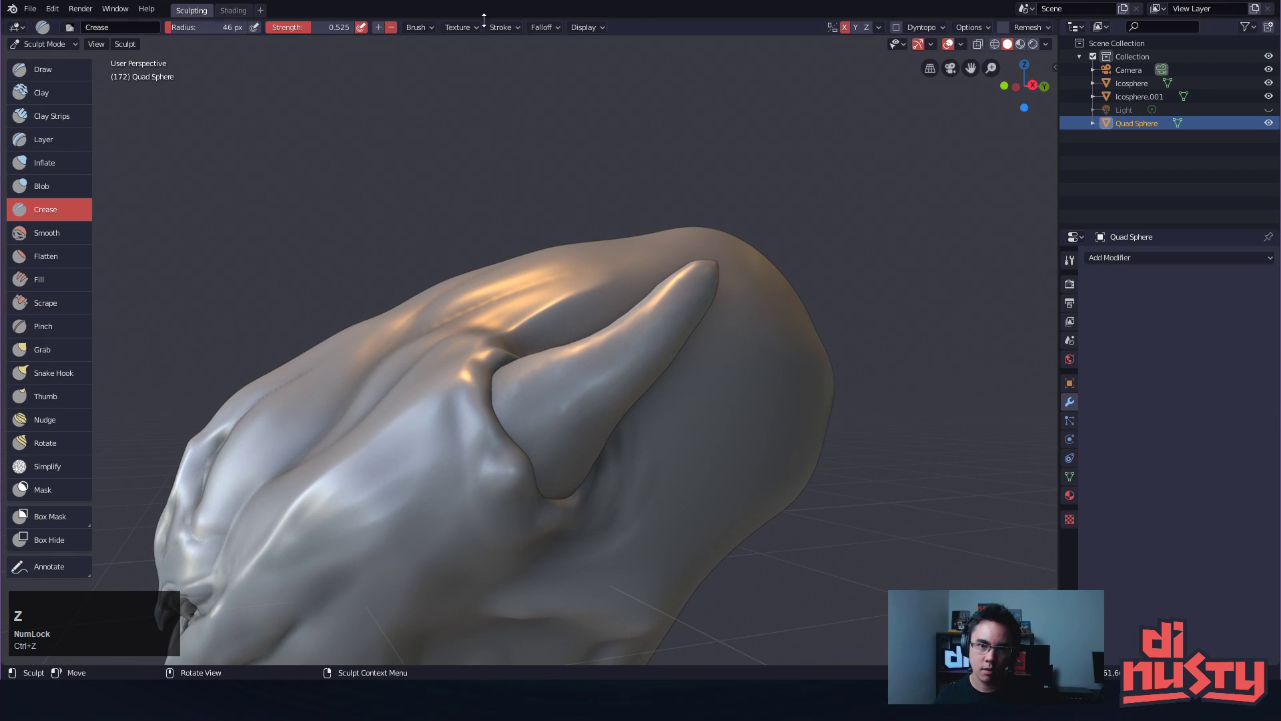
{"action": "left_click", "coordinate": [502, 26]}
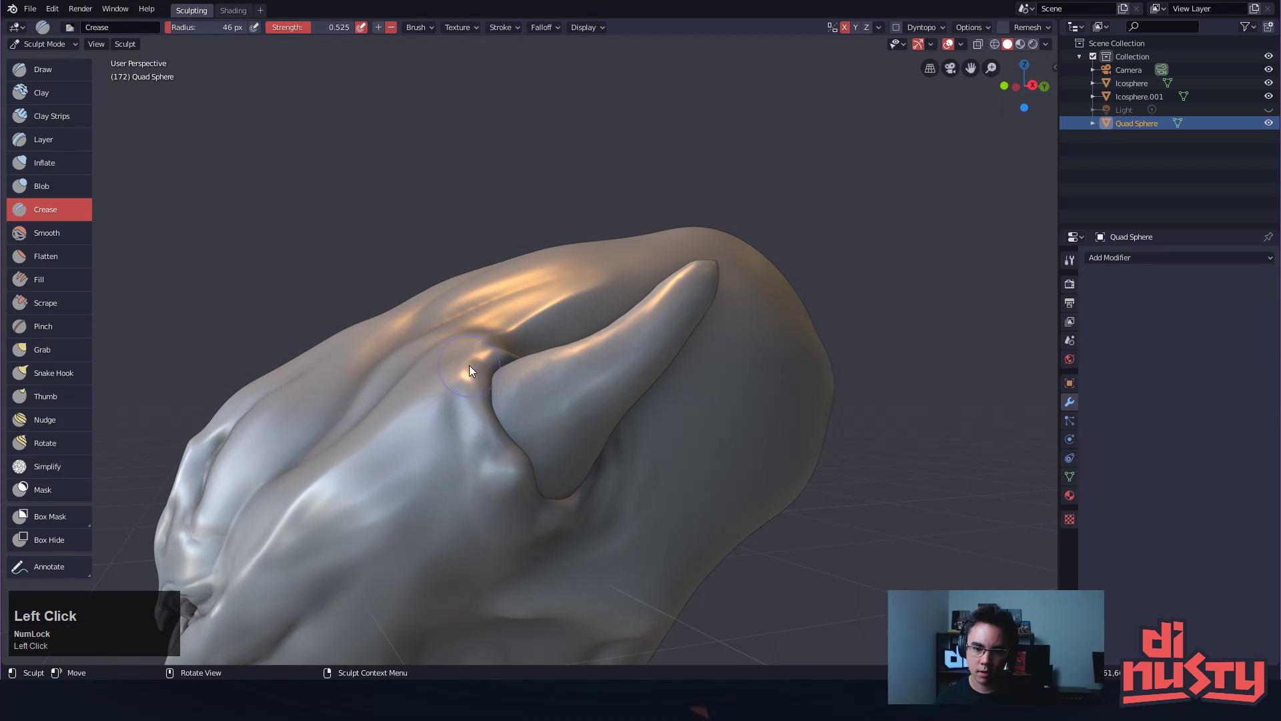
{"action": "key", "text": "ctrl+z"}
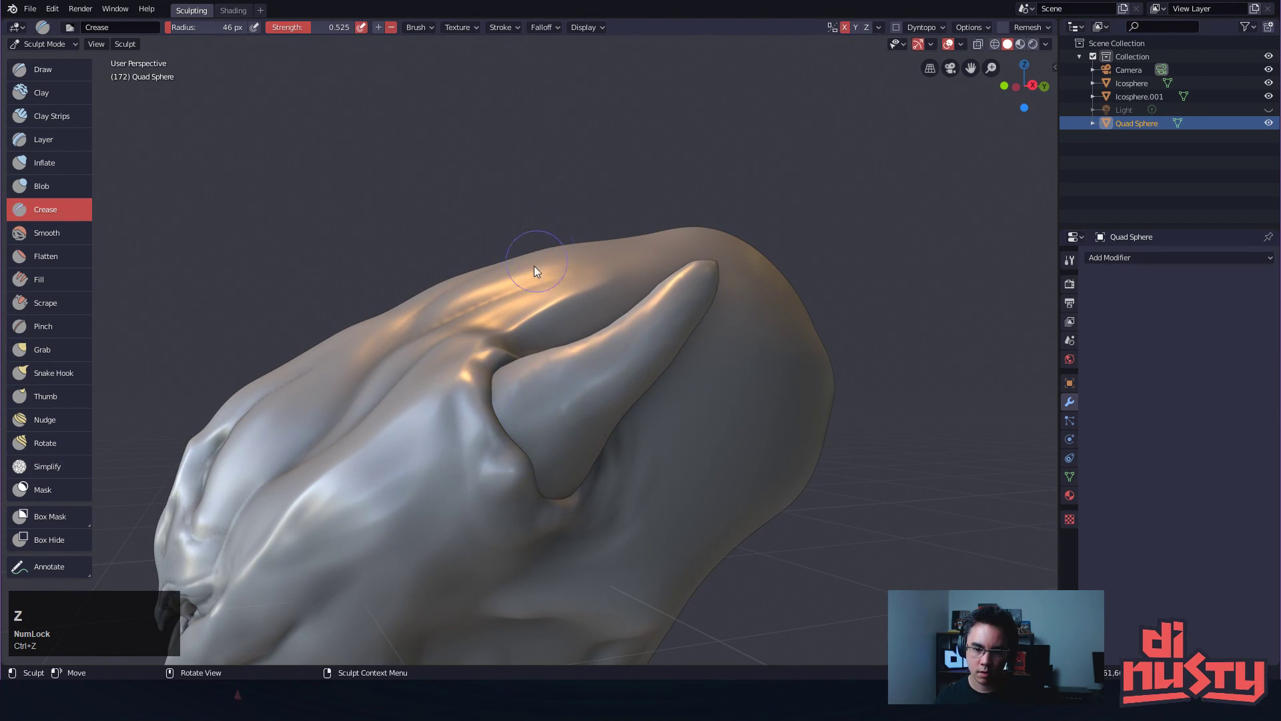
{"action": "left_click", "coordinate": [511, 28]}
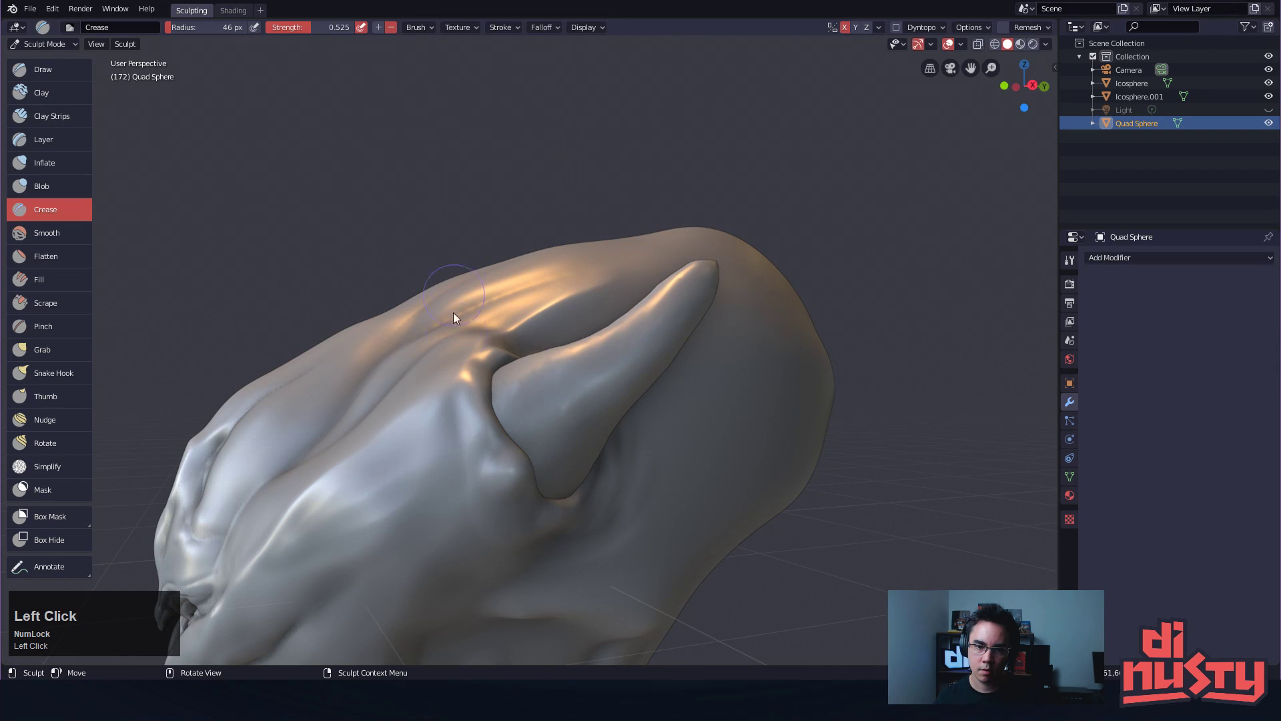
{"action": "left_click_drag", "start_coordinate": [494, 346], "coordinate": [497, 406]}
{"action": "key", "text": "ctrl+z"}
Set the Crease brush's stroke spacing to 5%, test it with a stroke beside the horn, and undo that stroke
{"action": "left_click", "coordinate": [506, 27]}
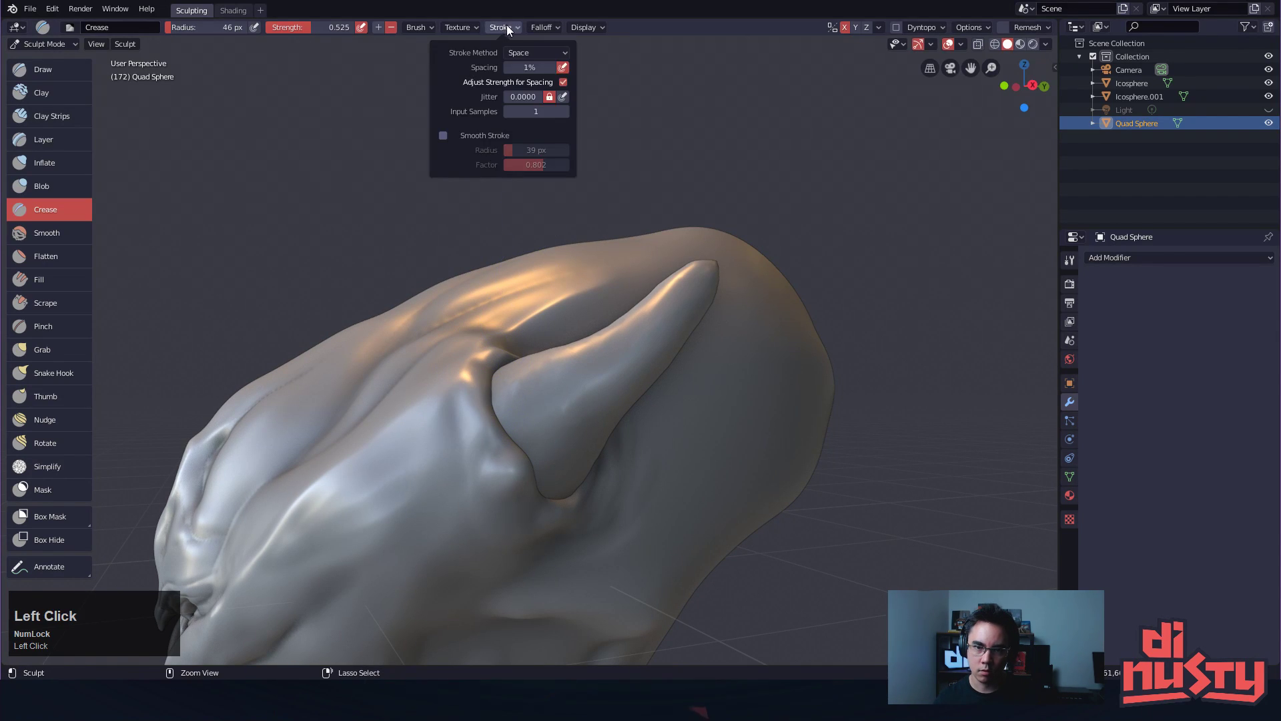
{"action": "left_click_drag", "start_coordinate": [527, 68], "coordinate": [539, 74]}
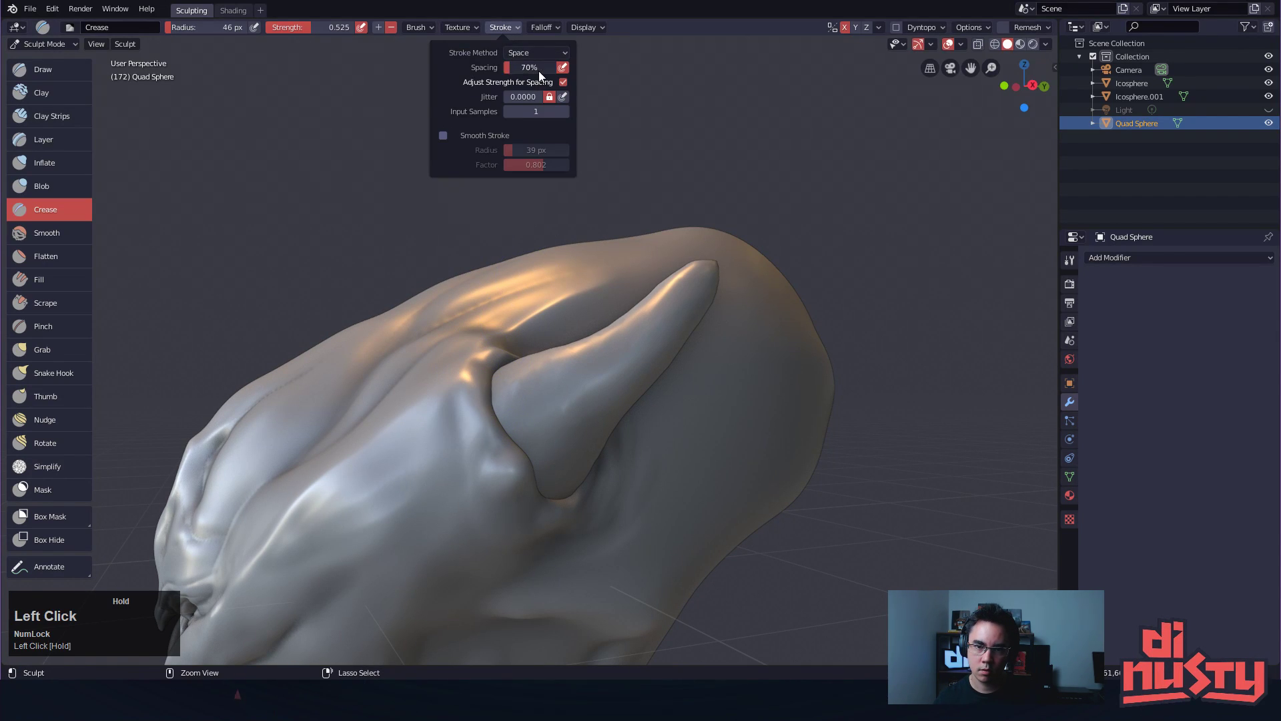
{"action": "left_click", "coordinate": [531, 70]}
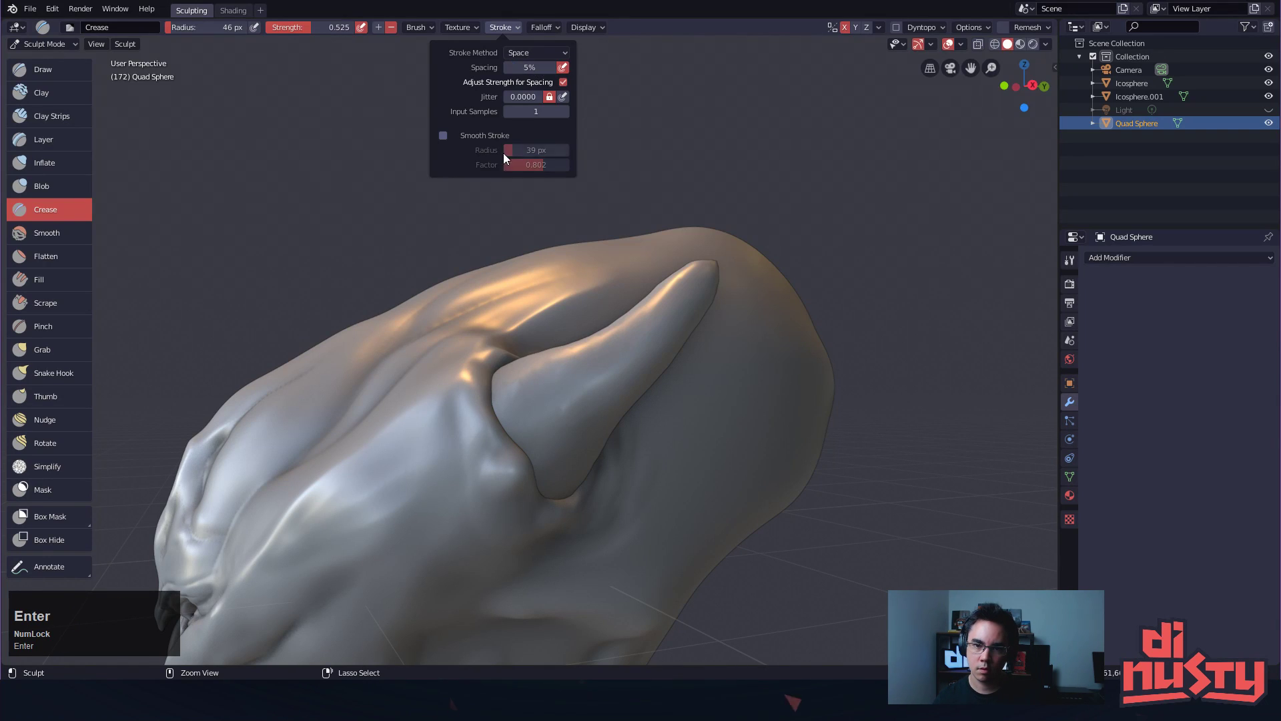
{"action": "left_click_drag", "start_coordinate": [459, 378], "coordinate": [485, 460]}
{"action": "key", "text": "ctrl+z"}
Carve and raise a skin fold around the front and underside of the horn's base with the Crease brush
{"action": "mouse_move", "coordinate": [465, 373]}
{"action": "left_mouse_down"}
{"action": "mouse_move", "coordinate": [451, 431]}
{"action": "mouse_move", "coordinate": [482, 483]}
{"action": "left_mouse_up"}
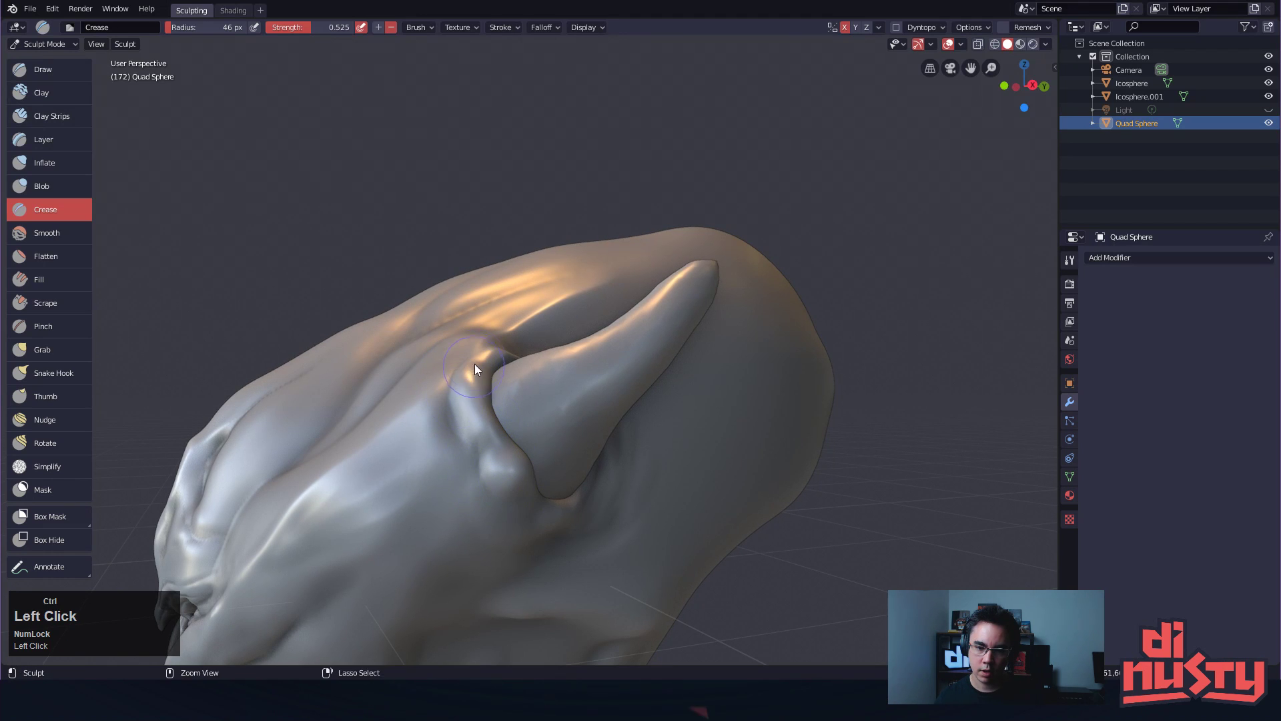
{"action": "mouse_move", "coordinate": [527, 486]}
{"action": "left_mouse_down", "text": "ctrl"}
{"action": "mouse_move", "coordinate": [454, 406]}
{"action": "mouse_move", "coordinate": [475, 434]}
{"action": "left_mouse_up", "text": "ctrl"}
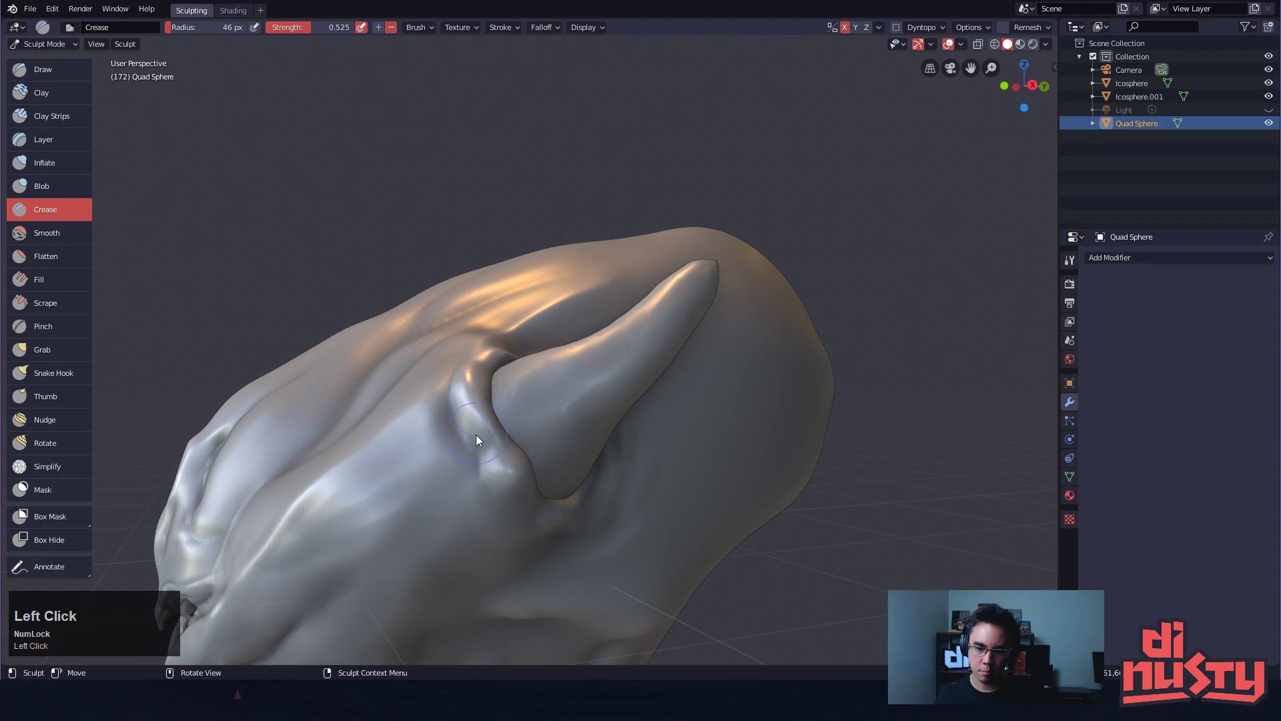
{"action": "middle_click_drag", "start_coordinate": [521, 483], "coordinate": [443, 488]}
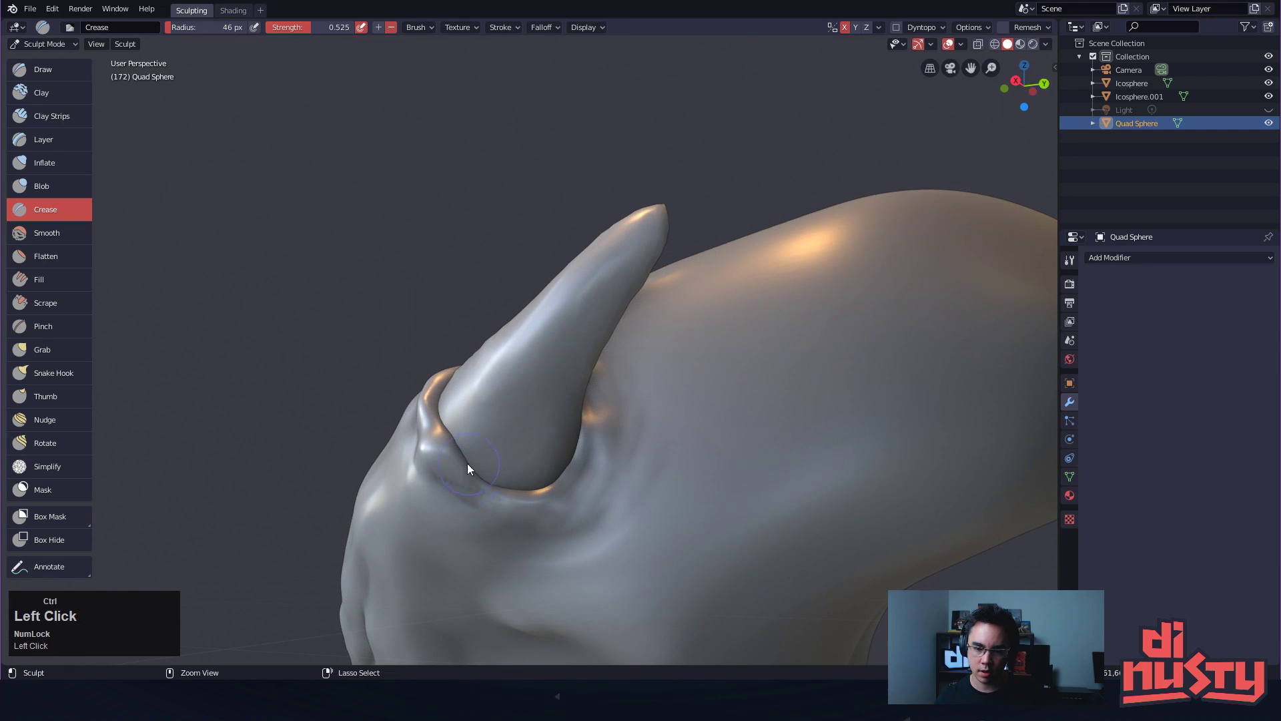
{"action": "mouse_move", "coordinate": [612, 419]}
{"action": "left_mouse_down"}
{"action": "mouse_move", "coordinate": [581, 491]}
{"action": "mouse_move", "coordinate": [431, 493]}
{"action": "mouse_move", "coordinate": [570, 499]}
{"action": "left_mouse_up"}
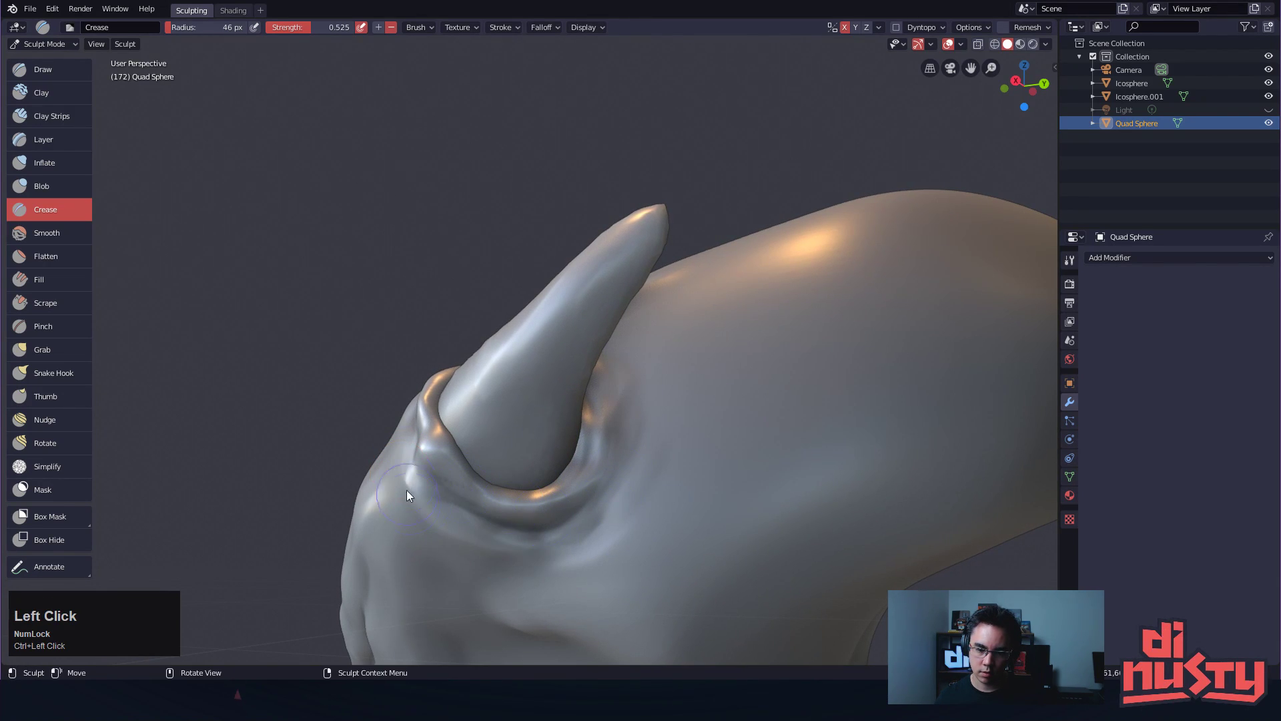
{"action": "key", "text": "ctrl+z"}
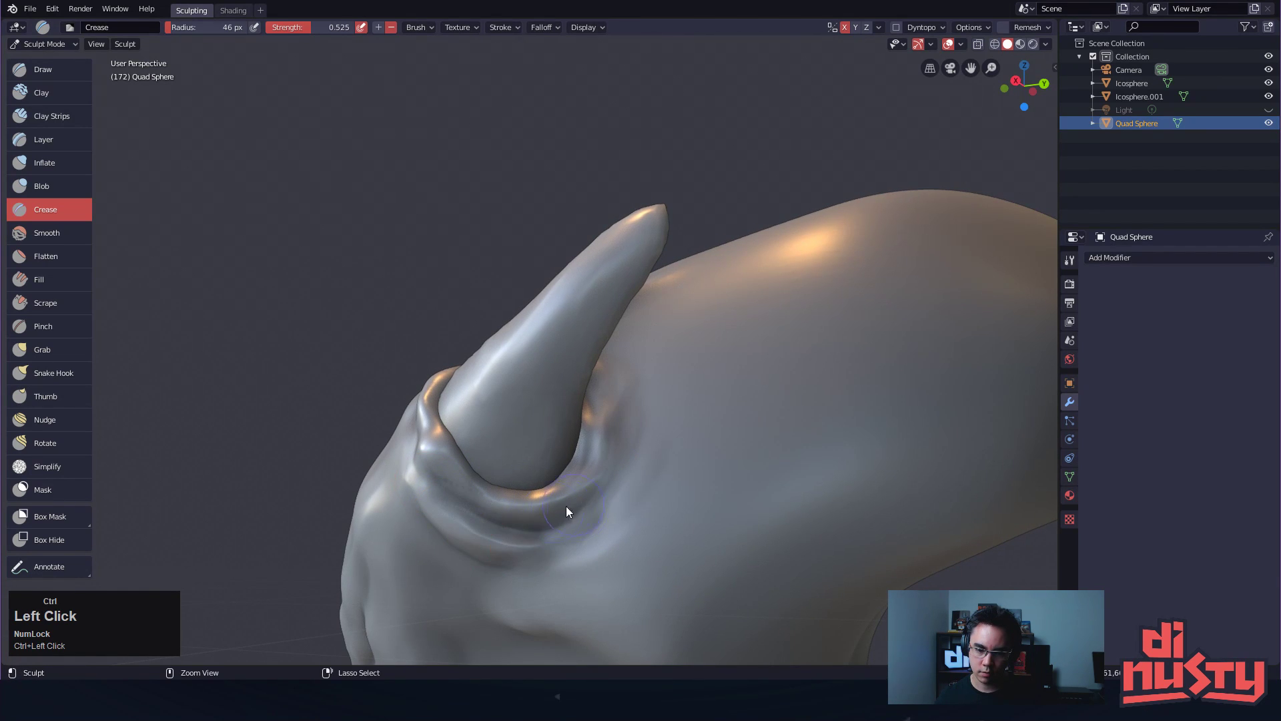
Sculpt a second, outer wrinkle around the horn's base with raising and indenting Crease strokes
{"action": "left_click_drag", "start_coordinate": [535, 523], "coordinate": [575, 534], "text": "alt"}
{"action": "left_click_drag", "start_coordinate": [485, 482], "coordinate": [459, 410], "text": "ctrl"}
{"action": "mouse_move", "coordinate": [535, 517]}
{"action": "left_mouse_down", "text": "ctrl"}
{"action": "mouse_move", "coordinate": [478, 350]}
{"action": "mouse_move", "coordinate": [467, 417]}
{"action": "left_mouse_up", "text": "ctrl"}
{"action": "left_click_drag", "start_coordinate": [486, 339], "coordinate": [502, 438], "text": "ctrl"}
{"action": "mouse_move", "coordinate": [458, 362]}
{"action": "left_mouse_down"}
{"action": "mouse_move", "coordinate": [457, 419]}
{"action": "mouse_move", "coordinate": [446, 402]}
{"action": "left_mouse_up"}
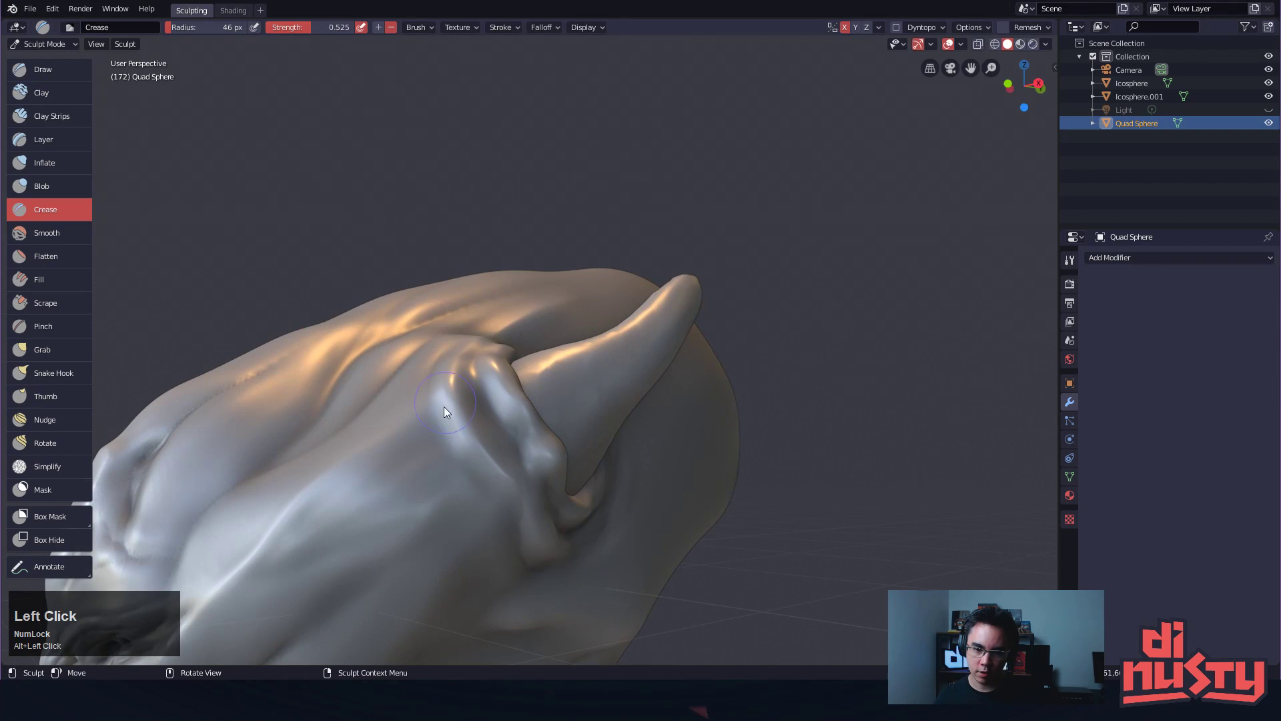
{"action": "left_click_drag", "start_coordinate": [491, 472], "coordinate": [521, 347], "text": "alt"}
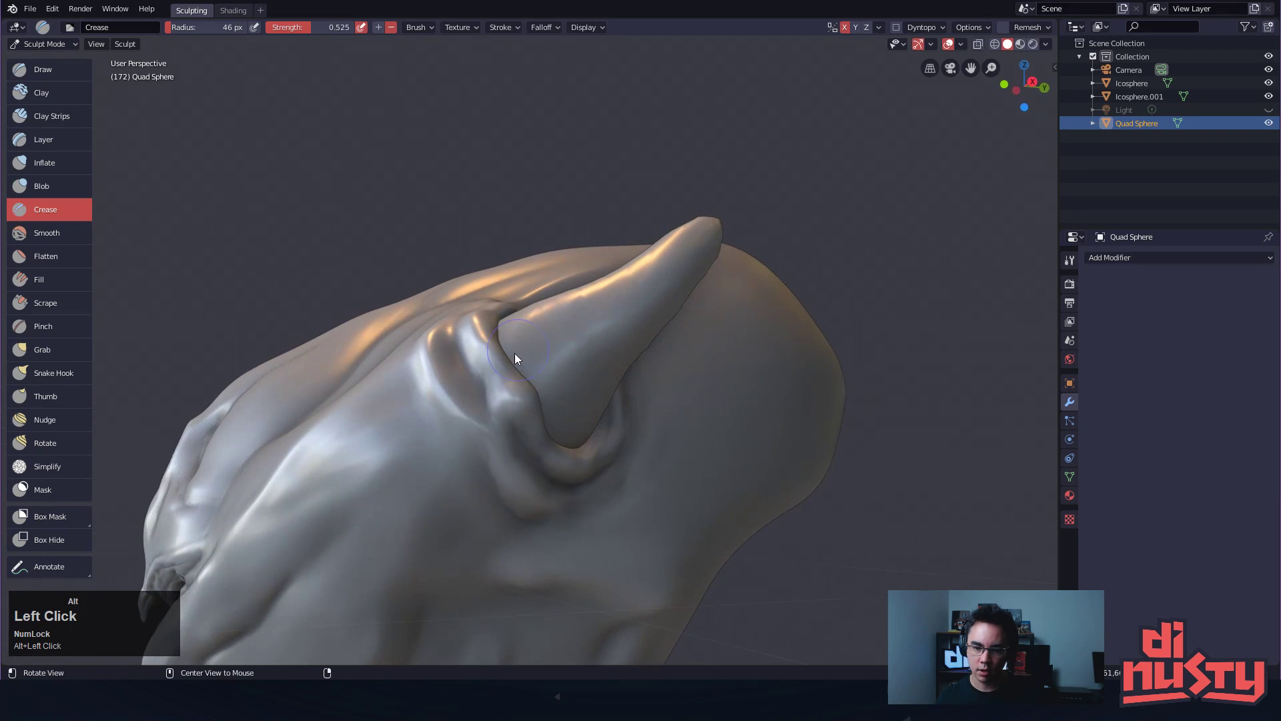
{"action": "mouse_move", "coordinate": [530, 404]}
{"action": "left_mouse_down", "text": "alt"}
{"action": "mouse_move", "coordinate": [531, 374]}
{"action": "mouse_move", "coordinate": [586, 374]}
{"action": "left_mouse_up", "text": "alt"}
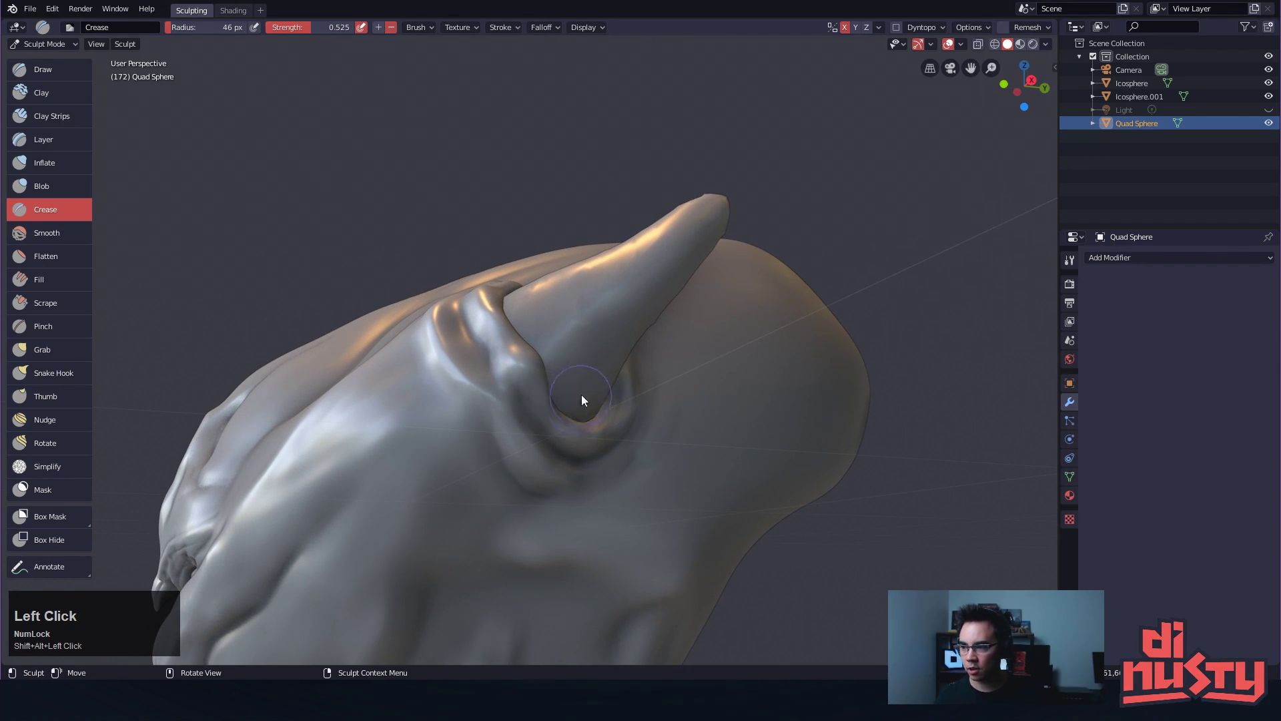
{"action": "key", "text": "ctrl+Tab"}
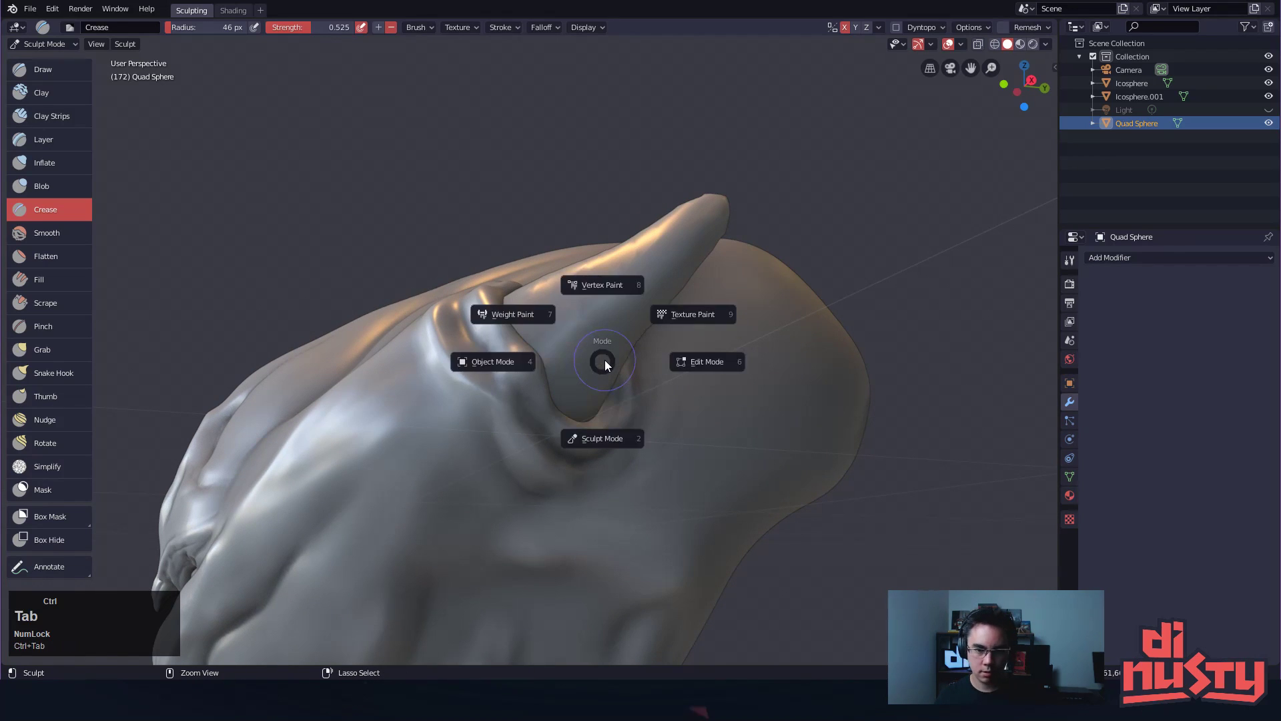
{"action": "left_click", "coordinate": [597, 362]}
{"action": "left_click_drag", "start_coordinate": [564, 377], "coordinate": [571, 371], "text": "alt"}
{"action": "mouse_move", "coordinate": [570, 371]}
{"action": "left_mouse_down", "text": "alt+shift"}
{"action": "mouse_move", "coordinate": [575, 357]}
{"action": "mouse_move", "coordinate": [527, 338]}
{"action": "mouse_move", "coordinate": [566, 386]}
{"action": "mouse_move", "coordinate": [531, 348]}
{"action": "mouse_move", "coordinate": [563, 354]}
{"action": "left_mouse_up", "text": "alt+shift"}
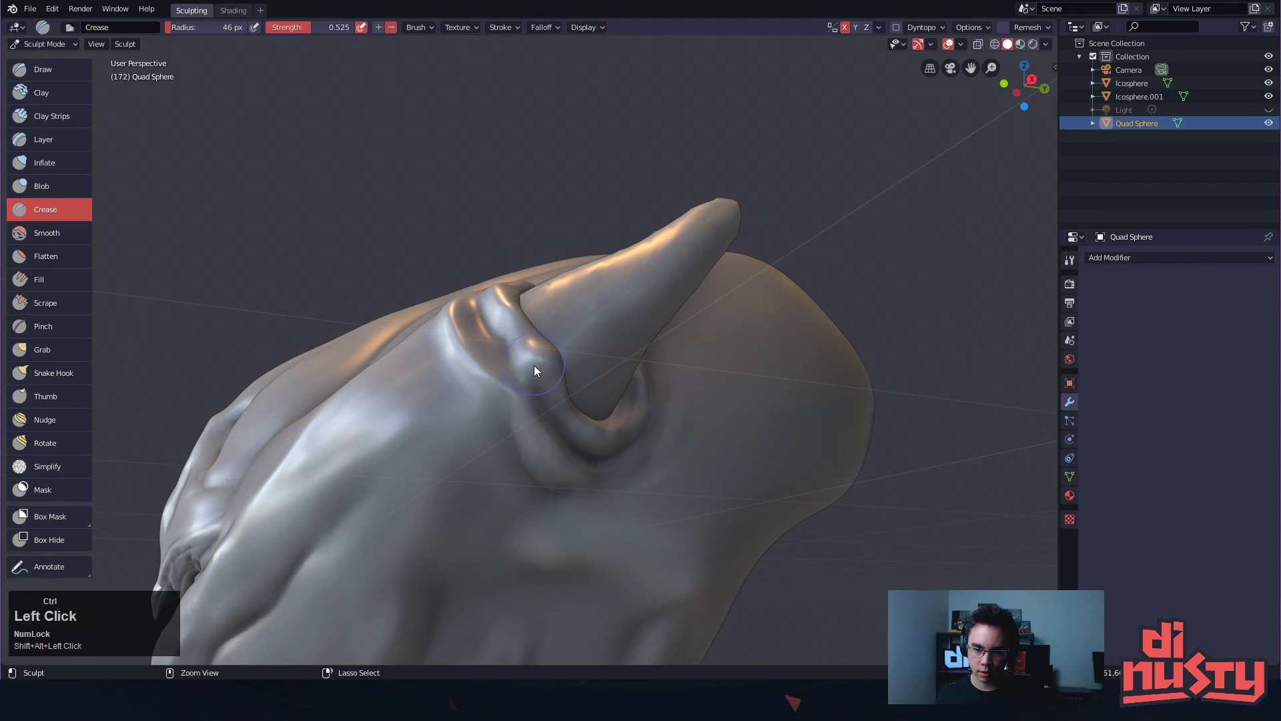
Raise sharp Crease ridges from the horn's base forward across the cheek, undoing unwanted strokes
{"action": "left_click_drag", "start_coordinate": [543, 354], "coordinate": [506, 434], "text": "ctrl"}
{"action": "key", "text": "ctrl+z"}
{"action": "mouse_move", "coordinate": [552, 351]}
{"action": "left_mouse_down", "text": "ctrl"}
{"action": "mouse_move", "coordinate": [437, 481]}
{"action": "mouse_move", "coordinate": [512, 368]}
{"action": "mouse_move", "coordinate": [433, 443]}
{"action": "left_mouse_up", "text": "ctrl"}
{"action": "left_click_drag", "start_coordinate": [498, 371], "coordinate": [513, 417], "text": "alt"}
{"action": "mouse_move", "coordinate": [404, 428]}
{"action": "left_mouse_down", "text": "ctrl"}
{"action": "mouse_move", "coordinate": [529, 393]}
{"action": "mouse_move", "coordinate": [495, 387]}
{"action": "mouse_move", "coordinate": [524, 381]}
{"action": "left_mouse_up", "text": "ctrl"}
{"action": "key", "text": "ctrl+z"}
{"action": "key", "text": "ctrl+z"}
{"action": "left_click_drag", "start_coordinate": [380, 448], "coordinate": [525, 473], "text": "ctrl"}
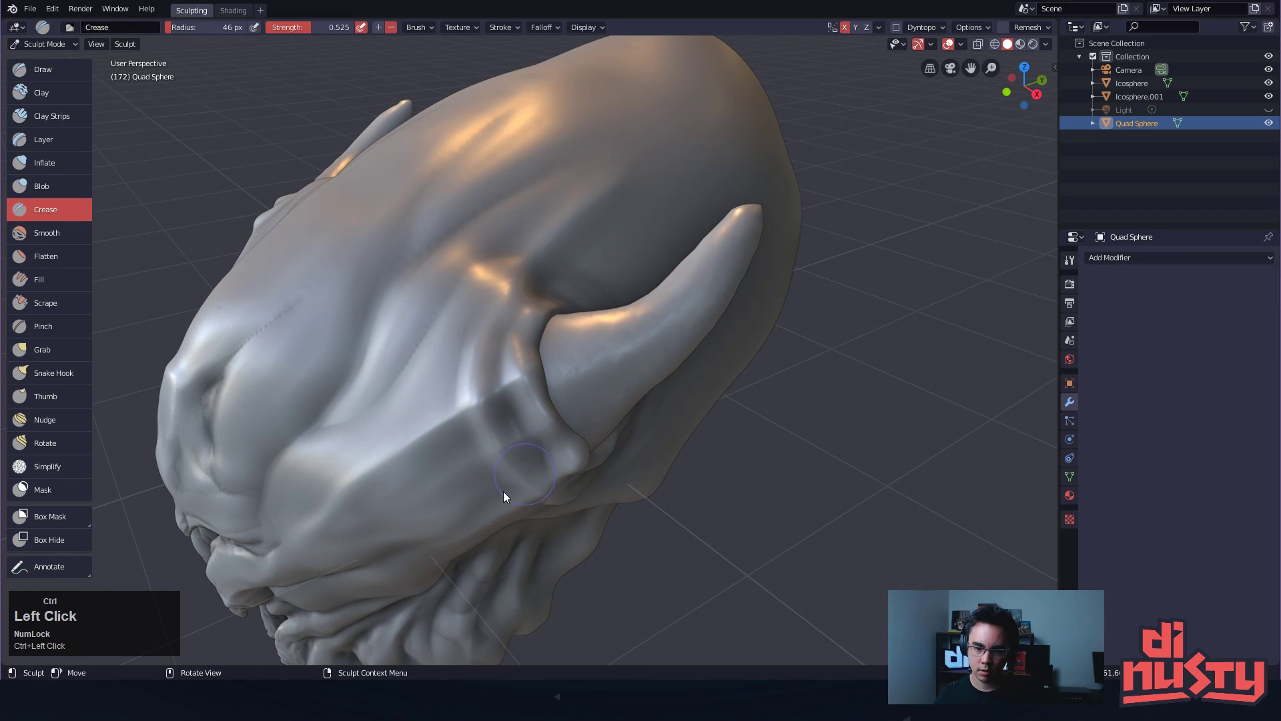
Add raised Crease wrinkles on the brow above and in front of the horn's base
{"action": "left_click_drag", "start_coordinate": [560, 405], "coordinate": [559, 387], "text": "alt"}
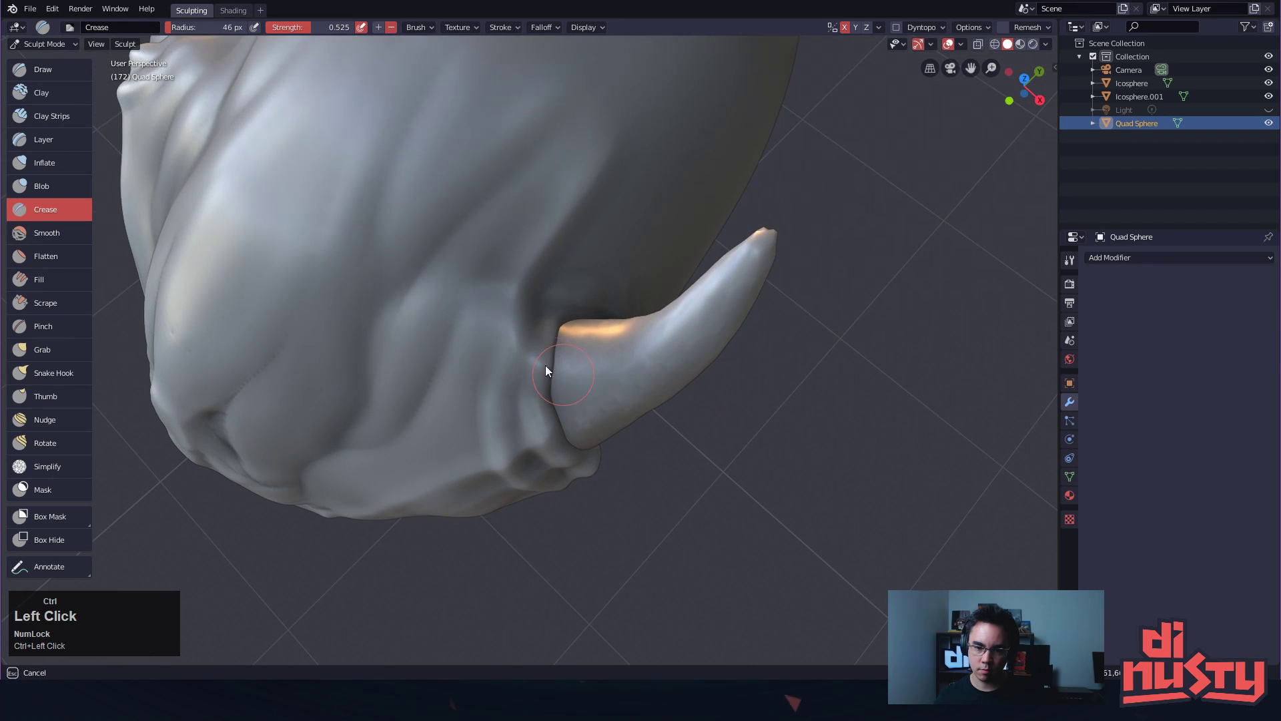
{"action": "left_click_drag", "start_coordinate": [591, 340], "coordinate": [527, 360], "text": "alt"}
{"action": "key", "text": "ctrl+z"}
{"action": "mouse_move", "coordinate": [419, 275]}
{"action": "left_mouse_down", "text": "ctrl"}
{"action": "mouse_move", "coordinate": [530, 326]}
{"action": "mouse_move", "coordinate": [503, 357]}
{"action": "mouse_move", "coordinate": [486, 294]}
{"action": "mouse_move", "coordinate": [550, 435]}
{"action": "left_mouse_up", "text": "ctrl"}
Sculpt and smooth Crease wrinkles on the skin behind the horn's base
{"action": "left_click_drag", "start_coordinate": [691, 387], "coordinate": [596, 332], "text": "alt"}
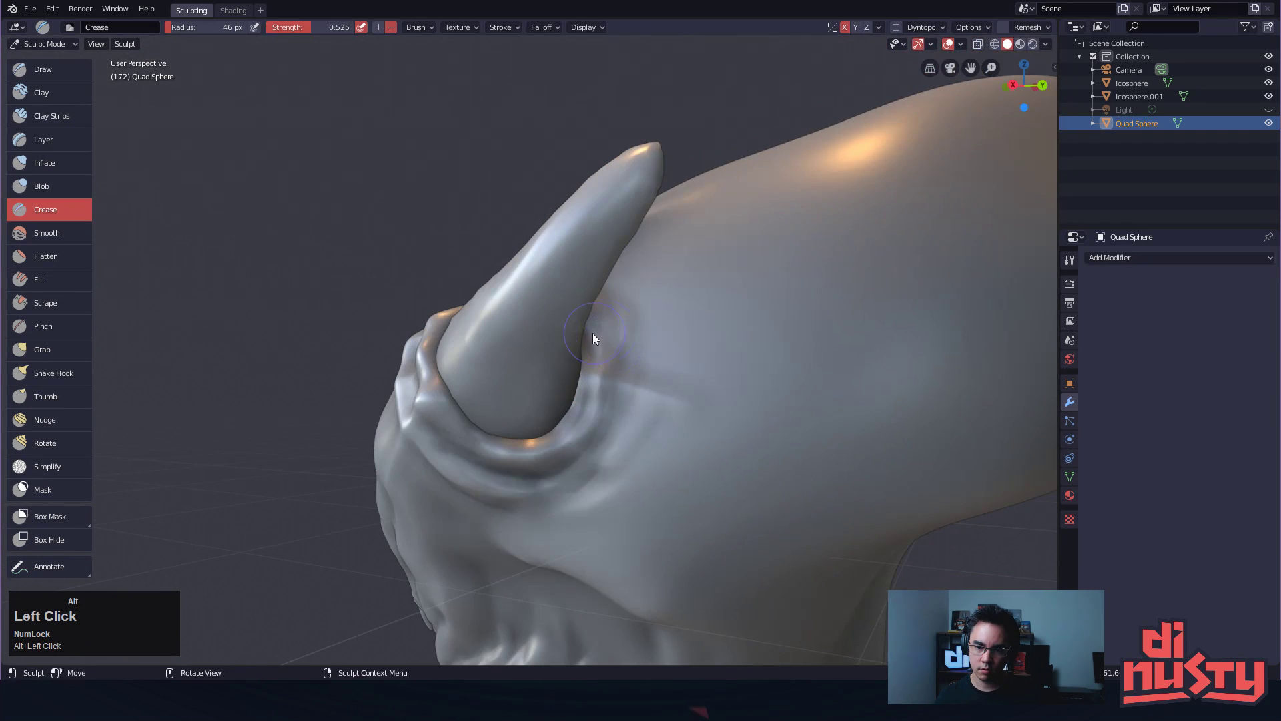
{"action": "left_click_drag", "start_coordinate": [672, 403], "coordinate": [610, 506], "text": "shift"}
{"action": "key", "text": "ctrl+z"}
{"action": "key", "text": "ctrl+z"}
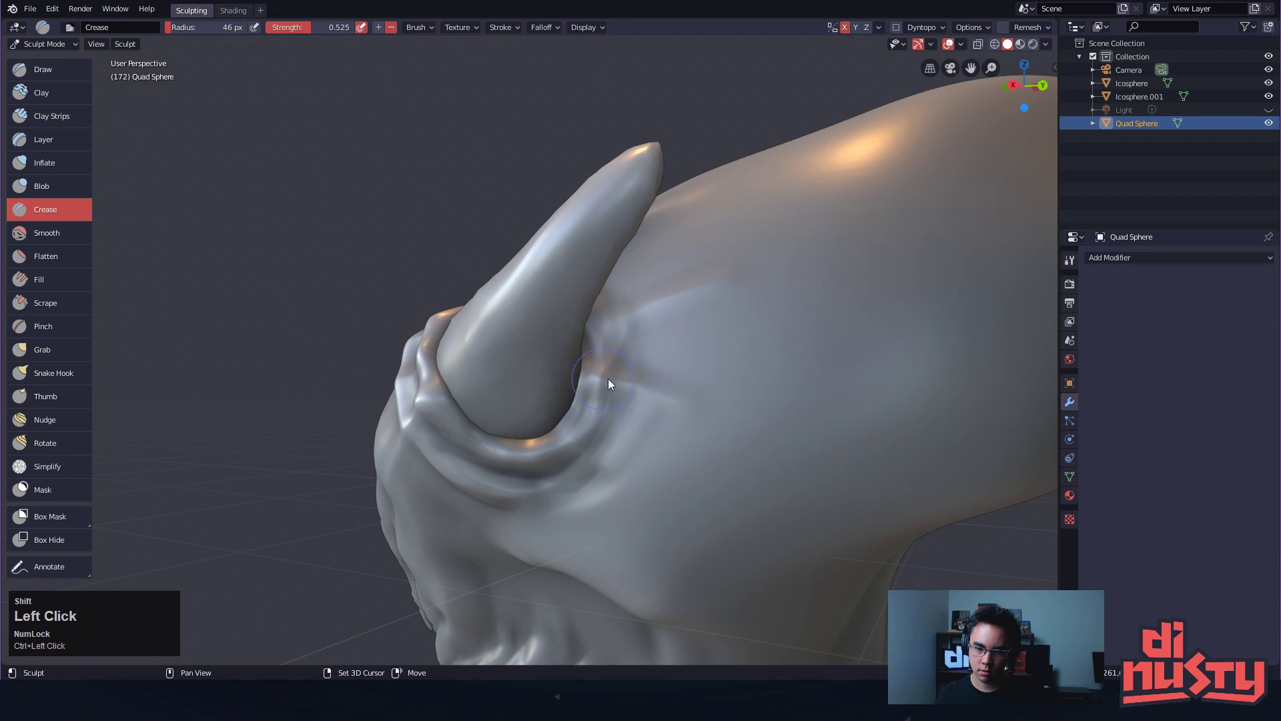
{"action": "left_click_drag", "start_coordinate": [599, 387], "coordinate": [552, 429], "text": "alt"}
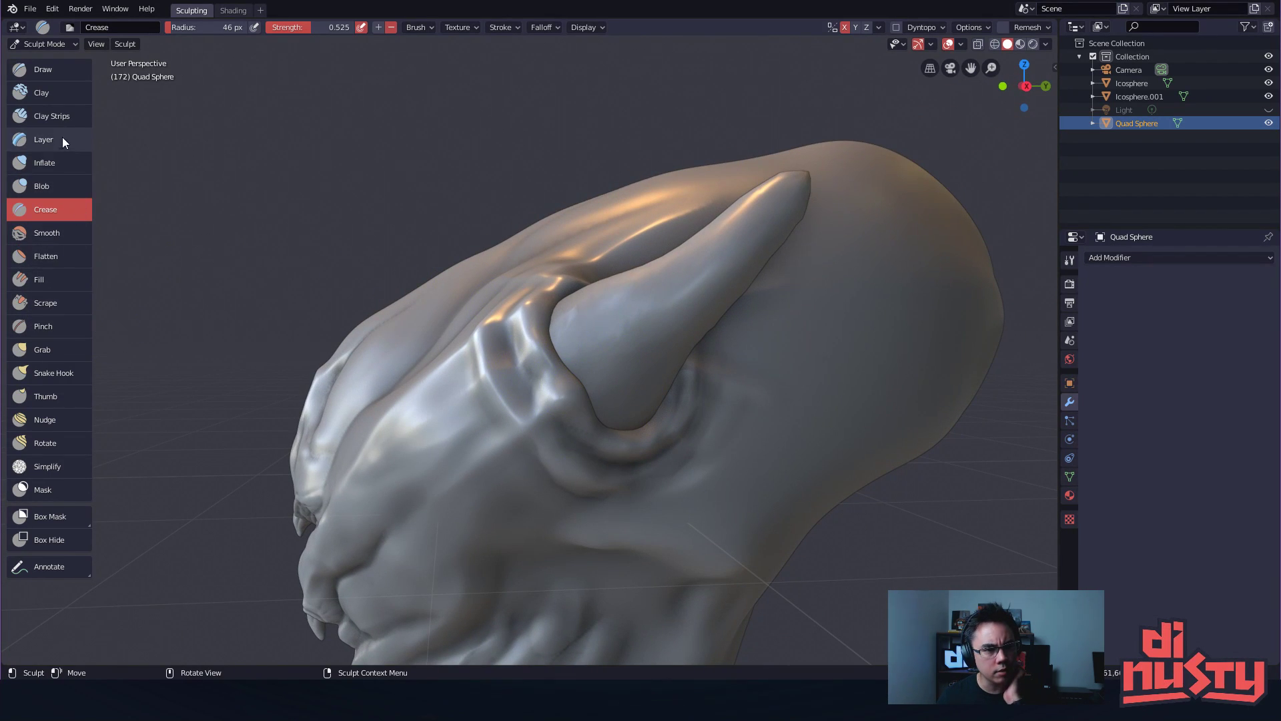
Flatten the wrinkle ridges around the horn's base with the Flatten brush
{"action": "left_click", "coordinate": [47, 257]}
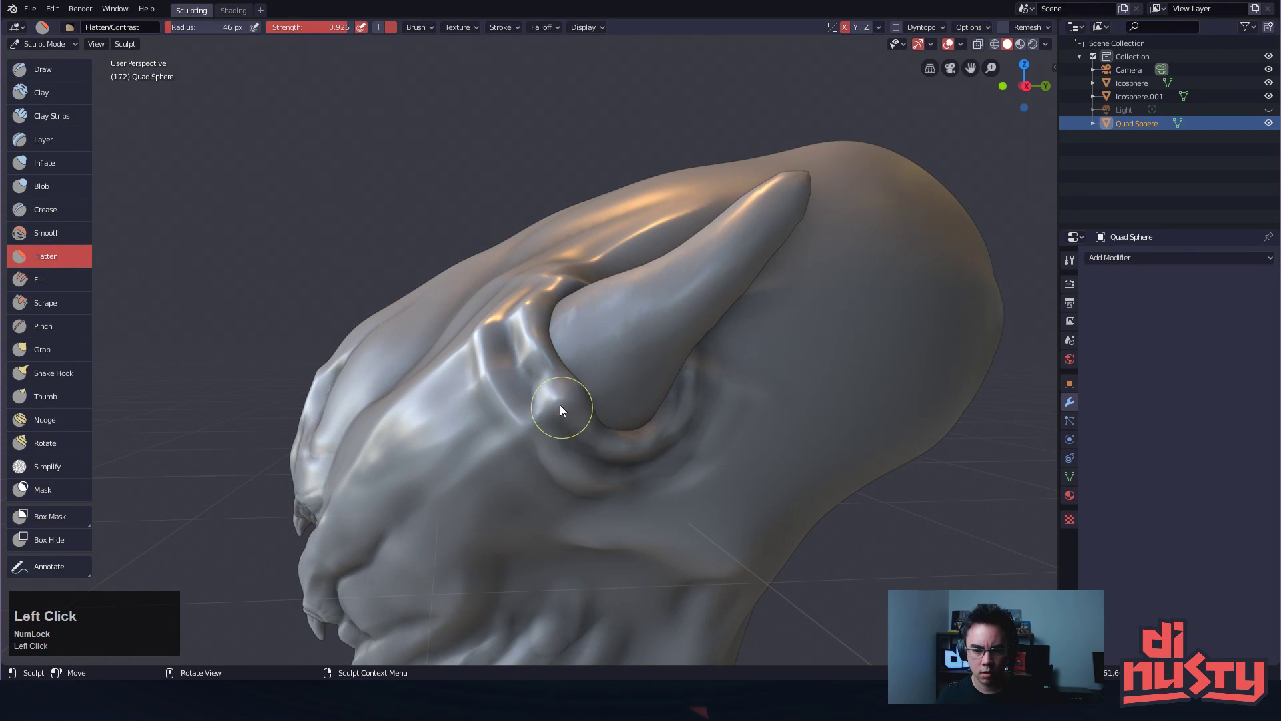
{"action": "left_click_drag", "start_coordinate": [528, 387], "coordinate": [555, 335], "text": "alt"}
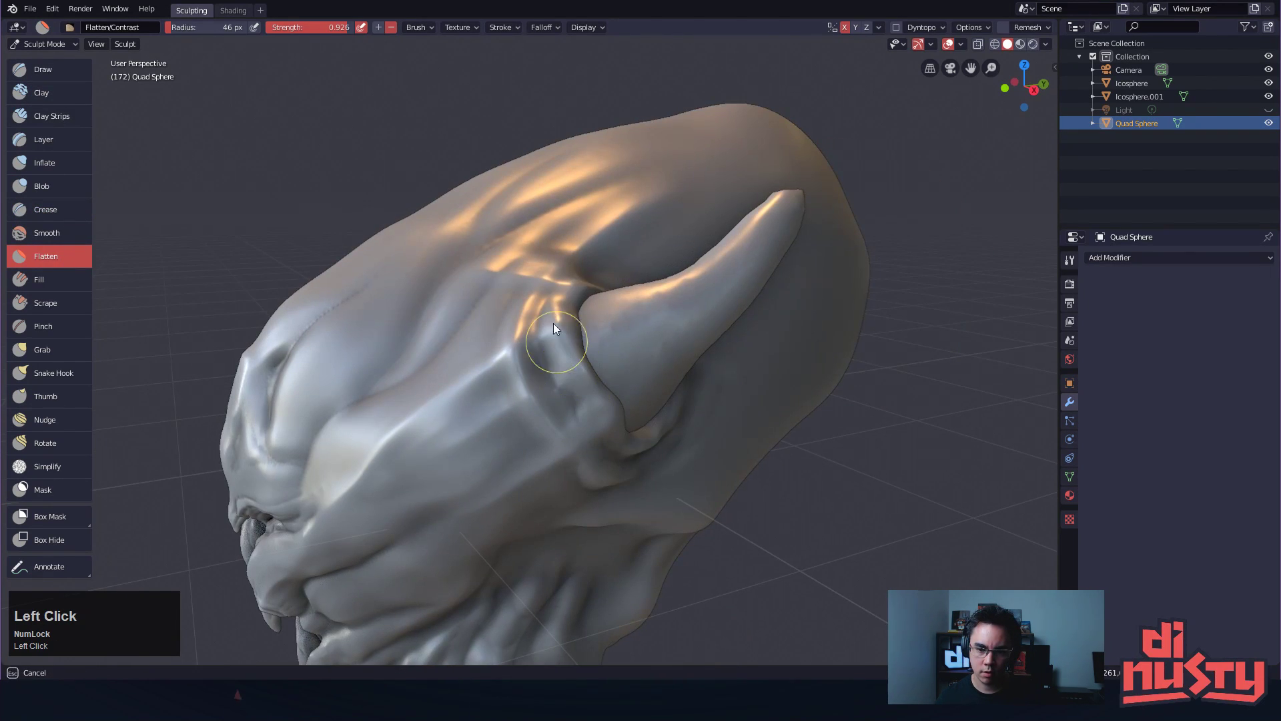
{"action": "left_click_drag", "start_coordinate": [527, 427], "coordinate": [552, 483], "text": "alt"}
{"action": "mouse_move", "coordinate": [610, 438]}
{"action": "left_mouse_down", "text": "alt"}
{"action": "mouse_move", "coordinate": [563, 475]}
{"action": "mouse_move", "coordinate": [533, 427]}
{"action": "mouse_move", "coordinate": [540, 455]}
{"action": "mouse_move", "coordinate": [609, 511]}
{"action": "mouse_move", "coordinate": [723, 318]}
{"action": "left_mouse_up", "text": "alt"}
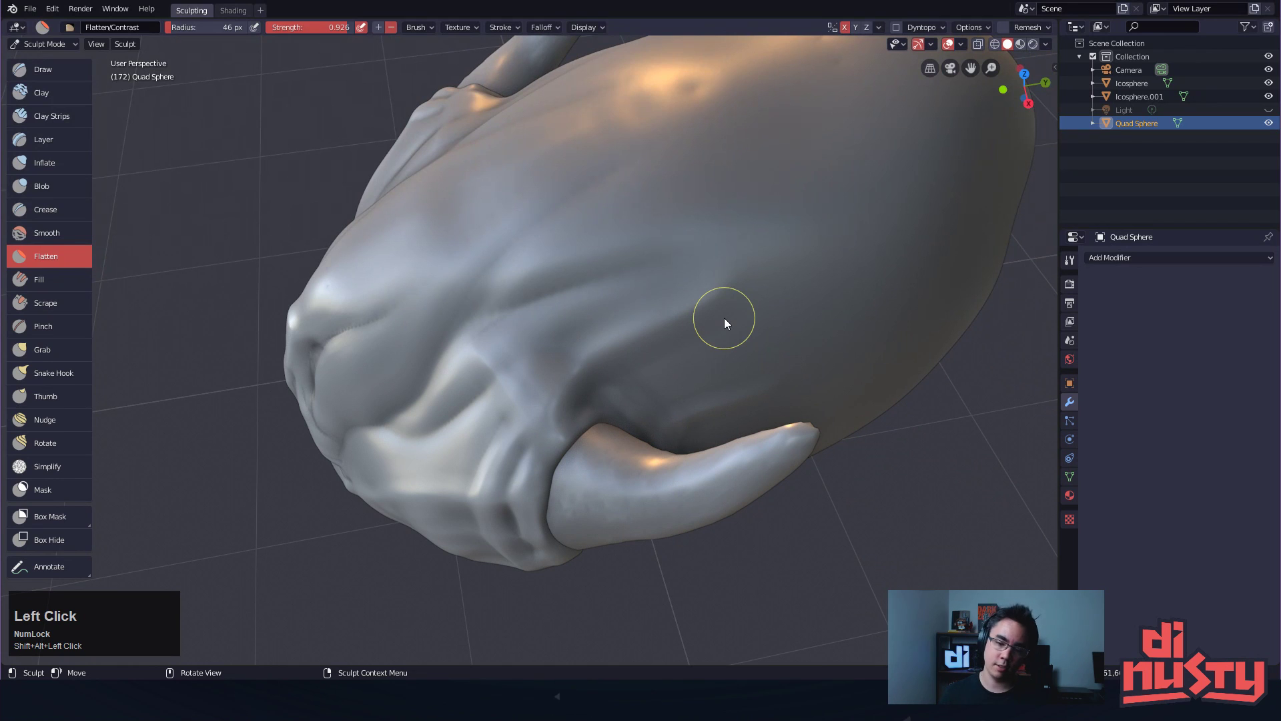
{"action": "mouse_move", "coordinate": [735, 395]}
{"action": "left_mouse_down", "text": "alt"}
{"action": "mouse_move", "coordinate": [916, 515]}
{"action": "mouse_move", "coordinate": [911, 482]}
{"action": "mouse_move", "coordinate": [927, 475]}
{"action": "left_mouse_up", "text": "alt"}
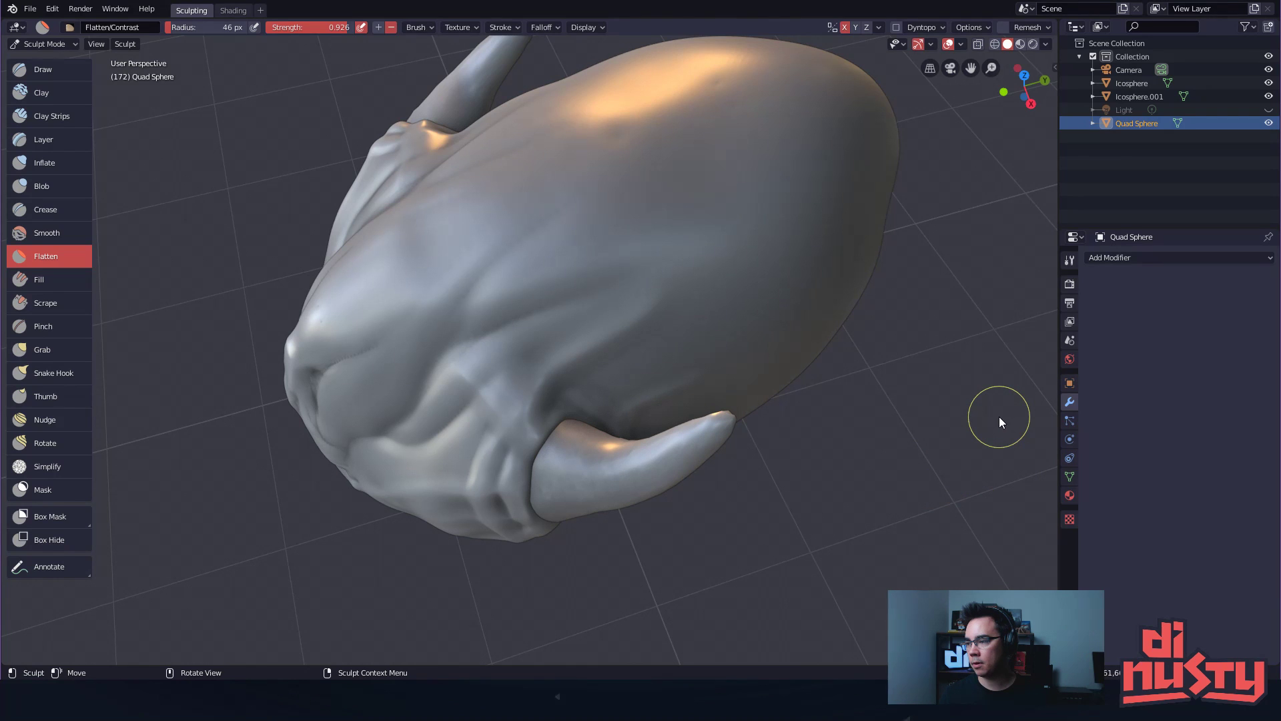
{"action": "left_click_drag", "start_coordinate": [997, 415], "coordinate": [937, 383], "text": "alt+shift"}
{"action": "mouse_move", "coordinate": [937, 383]}
{"action": "left_mouse_down", "text": "alt+shift"}
{"action": "mouse_move", "coordinate": [962, 318]}
{"action": "mouse_move", "coordinate": [942, 354]}
{"action": "mouse_move", "coordinate": [995, 366]}
{"action": "mouse_move", "coordinate": [891, 378]}
{"action": "mouse_move", "coordinate": [932, 378]}
{"action": "left_mouse_up", "text": "alt+shift"}
{"action": "mouse_move", "coordinate": [931, 378]}
{"action": "left_mouse_down", "text": "alt"}
{"action": "mouse_move", "coordinate": [896, 378]}
{"action": "mouse_move", "coordinate": [919, 374]}
{"action": "mouse_move", "coordinate": [958, 286]}
{"action": "mouse_move", "coordinate": [1001, 104]}
{"action": "left_mouse_up", "text": "alt"}
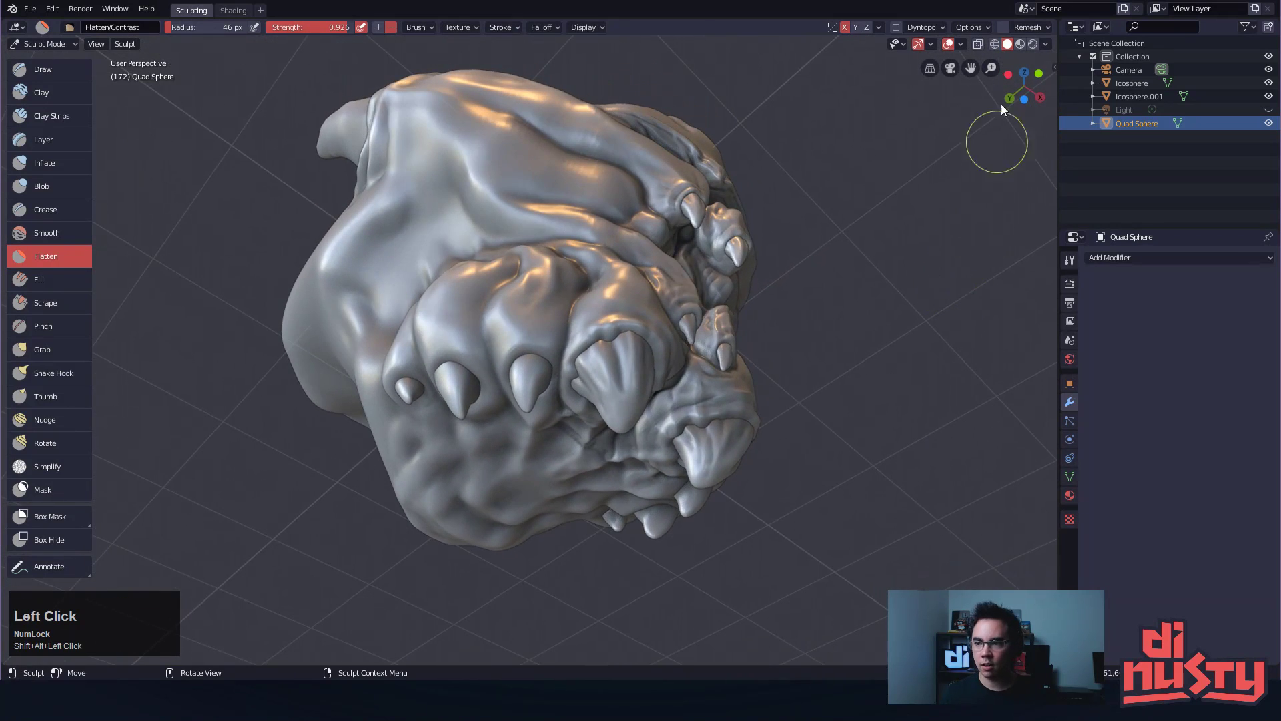
Compare the sculpt with cavity shading on and off, then disable both cavity and outline in the viewport shading
{"action": "left_click", "coordinate": [1046, 44]}
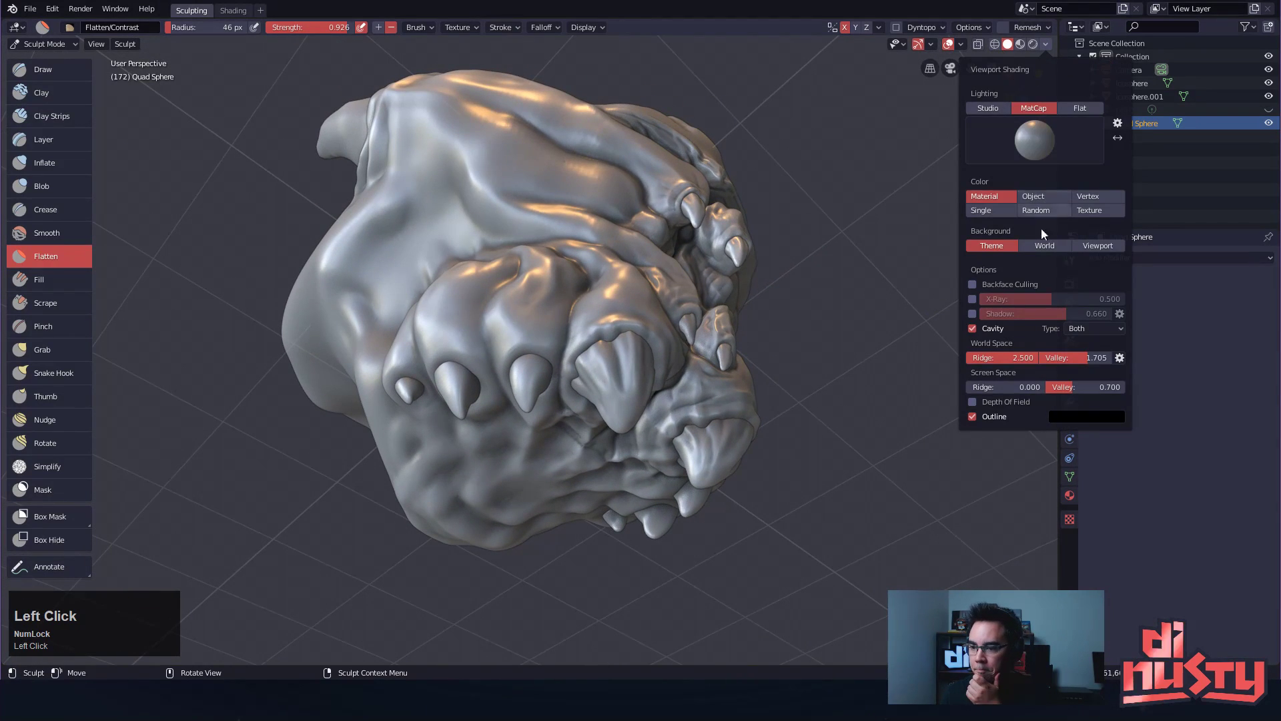
{"action": "left_click", "coordinate": [972, 329]}
{"action": "left_click", "coordinate": [972, 330]}
{"action": "left_click", "coordinate": [972, 330]}
{"action": "left_click", "coordinate": [972, 329]}
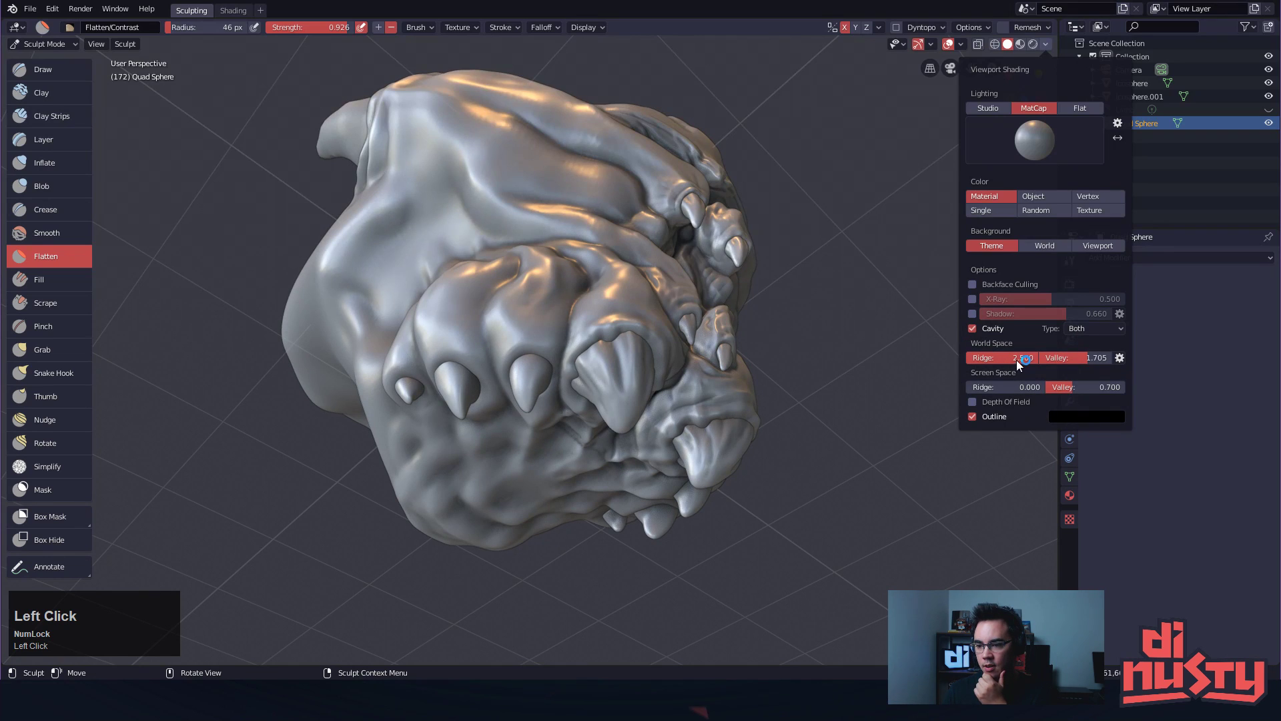
{"action": "left_click", "coordinate": [972, 328]}
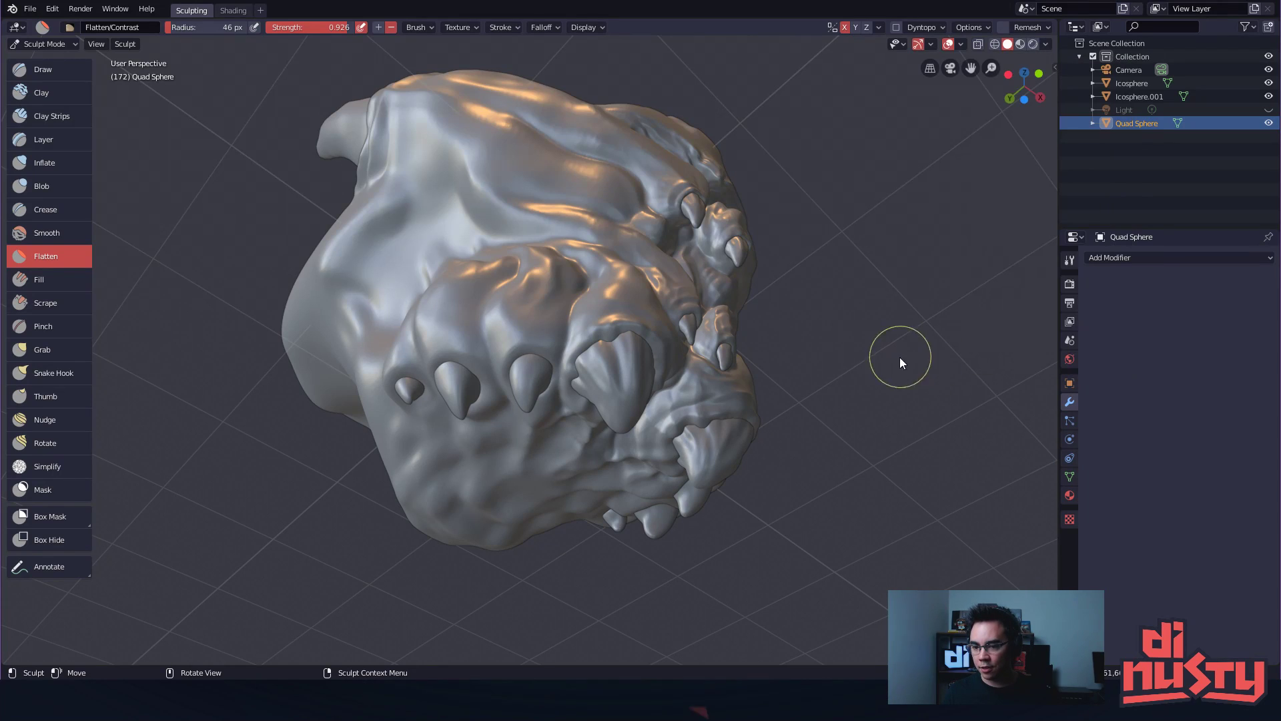
{"action": "left_click", "coordinate": [1045, 44]}
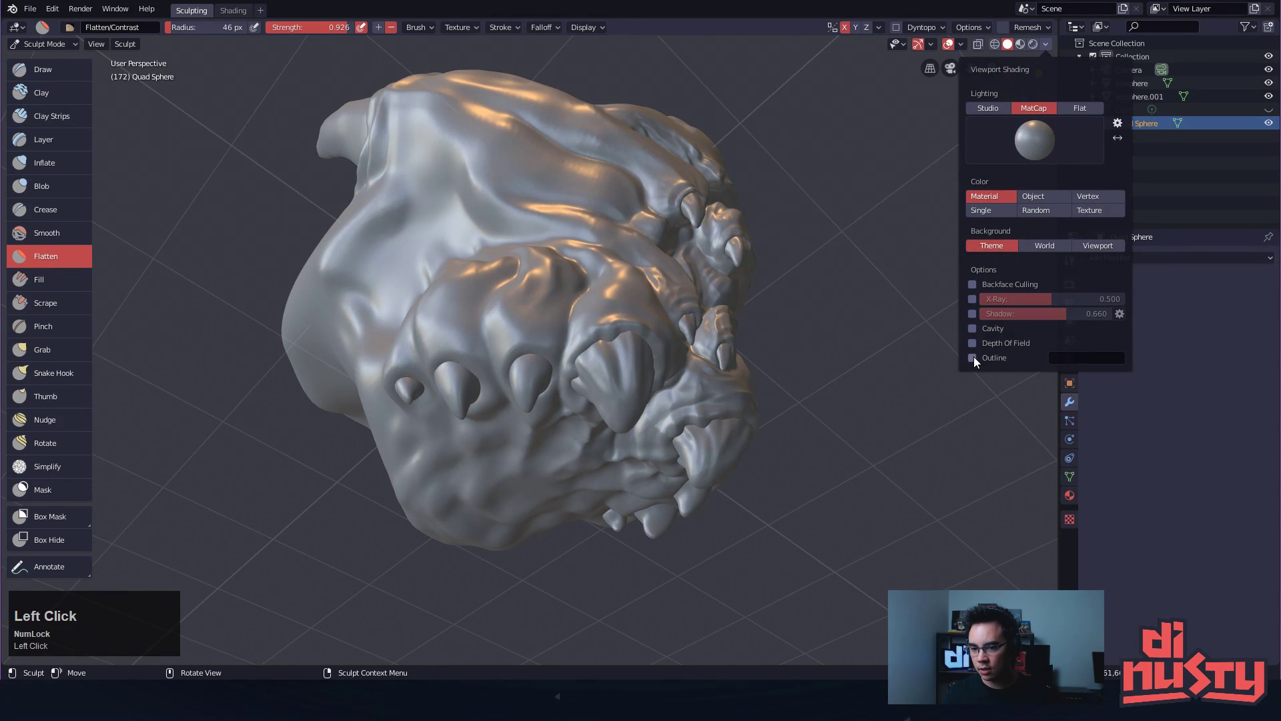
{"action": "mouse_move", "coordinate": [887, 350]}
{"action": "left_mouse_down", "text": "alt"}
{"action": "mouse_move", "coordinate": [838, 349]}
{"action": "mouse_move", "coordinate": [818, 372]}
{"action": "mouse_move", "coordinate": [875, 366]}
{"action": "mouse_move", "coordinate": [810, 459]}
{"action": "mouse_move", "coordinate": [758, 491]}
{"action": "mouse_move", "coordinate": [858, 487]}
{"action": "mouse_move", "coordinate": [889, 403]}
{"action": "mouse_move", "coordinate": [835, 467]}
{"action": "mouse_move", "coordinate": [868, 414]}
{"action": "left_mouse_up", "text": "alt"}
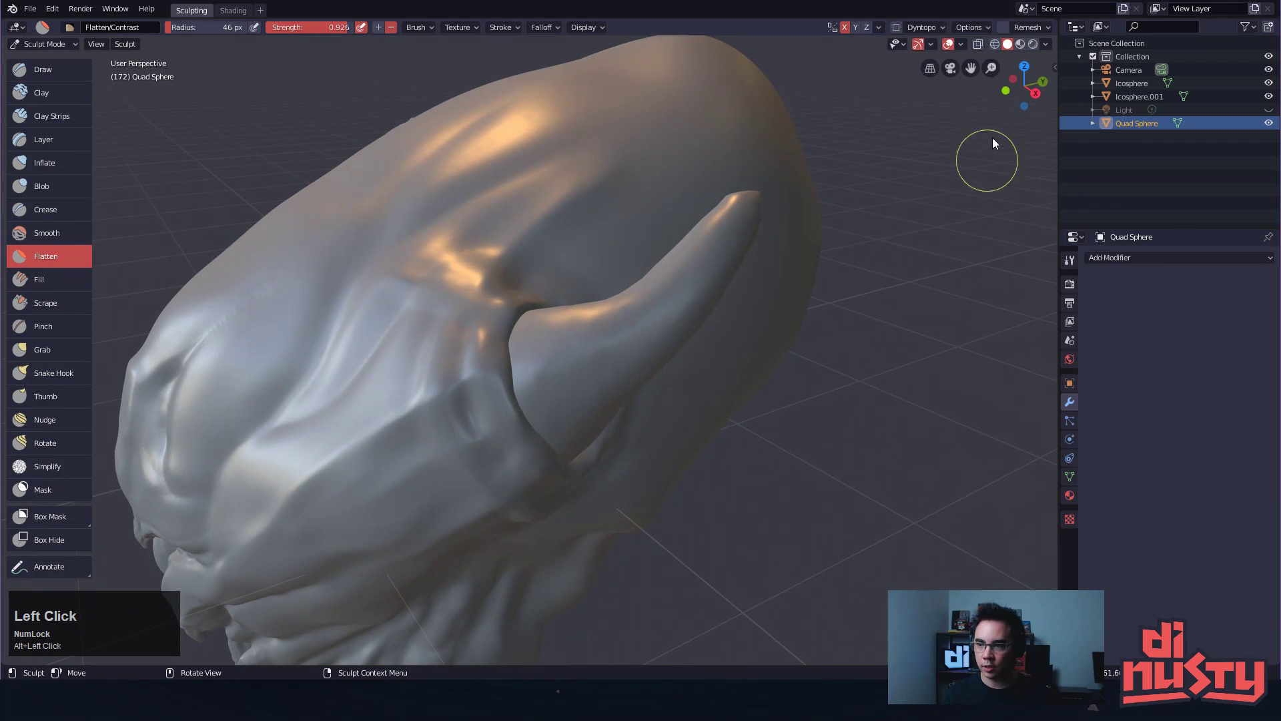
Turn cavity shading back on with the World type and a valley value of 1.091
{"action": "left_click", "coordinate": [1044, 45]}
{"action": "left_click", "coordinate": [972, 328]}
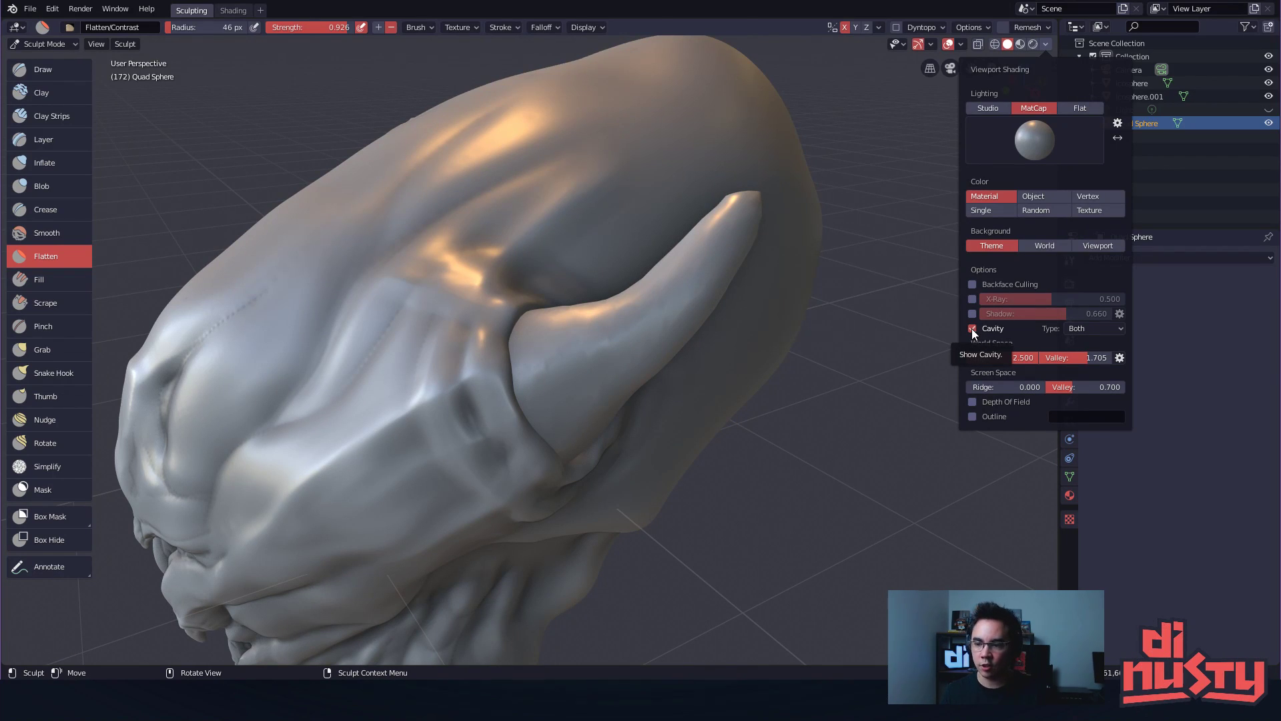
{"action": "left_click", "coordinate": [974, 329]}
{"action": "left_click", "coordinate": [974, 329]}
{"action": "mouse_move", "coordinate": [1021, 357]}
{"action": "left_mouse_down"}
{"action": "mouse_move", "coordinate": [961, 357]}
{"action": "mouse_move", "coordinate": [1088, 357]}
{"action": "mouse_move", "coordinate": [963, 372]}
{"action": "mouse_move", "coordinate": [1006, 358]}
{"action": "left_mouse_up"}
{"action": "left_click", "coordinate": [1088, 327]}
{"action": "left_click", "coordinate": [1084, 342]}
{"action": "left_click", "coordinate": [1084, 330]}
{"action": "left_click", "coordinate": [1083, 329]}
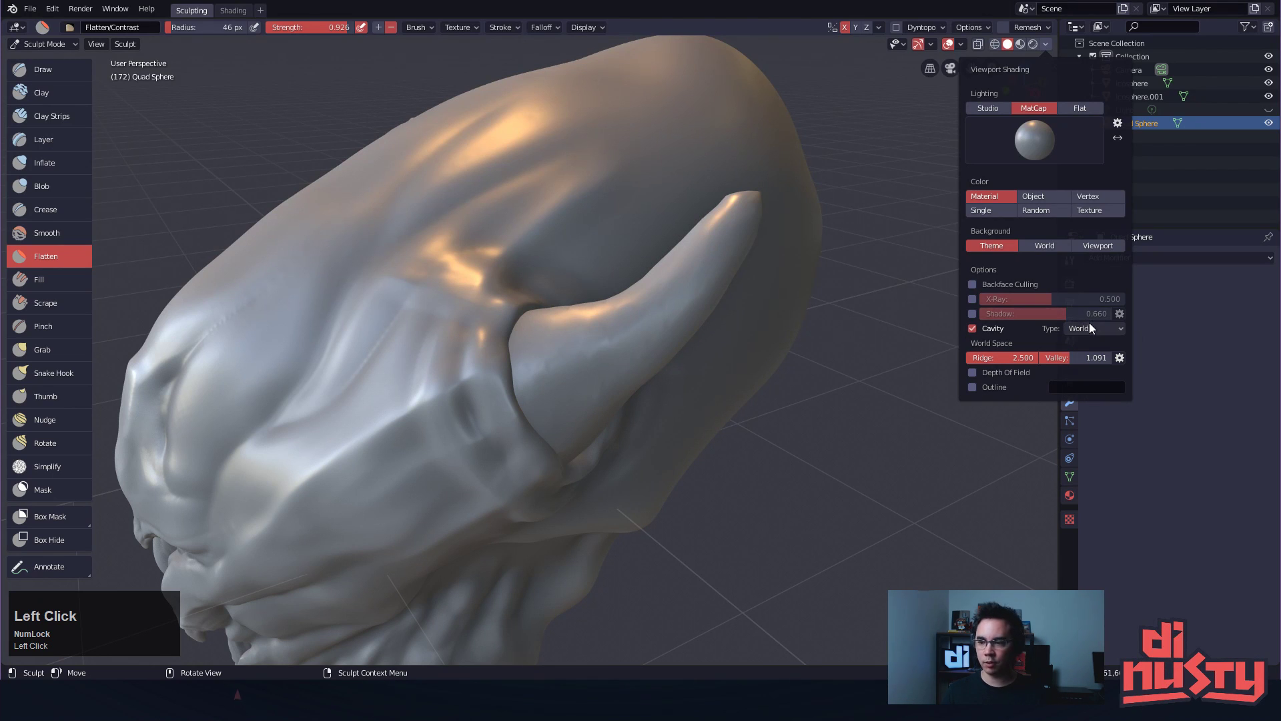
Try the Screen cavity type with ridge and valley at 2.000 and inspect the creature's face
{"action": "left_click", "coordinate": [1088, 327]}
{"action": "left_click", "coordinate": [1100, 359]}
{"action": "left_click_drag", "start_coordinate": [968, 359], "coordinate": [1129, 362]}
{"action": "left_click_drag", "start_coordinate": [854, 382], "coordinate": [826, 334], "text": "alt"}
{"action": "mouse_move", "coordinate": [826, 333]}
{"action": "left_mouse_down", "text": "ctrl+alt"}
{"action": "mouse_move", "coordinate": [817, 351]}
{"action": "mouse_move", "coordinate": [868, 327]}
{"action": "left_mouse_up", "text": "ctrl+alt"}
{"action": "left_click_drag", "start_coordinate": [868, 327], "coordinate": [960, 297], "text": "alt+shift"}
{"action": "mouse_move", "coordinate": [961, 297]}
{"action": "left_mouse_down", "text": "alt+shift"}
{"action": "mouse_move", "coordinate": [974, 306]}
{"action": "mouse_move", "coordinate": [915, 317]}
{"action": "left_mouse_up", "text": "alt+shift"}
{"action": "left_click_drag", "start_coordinate": [747, 386], "coordinate": [714, 389], "text": "alt"}
Set the cavity type to World with ridge and valley both at 2.500
{"action": "left_click", "coordinate": [1045, 46]}
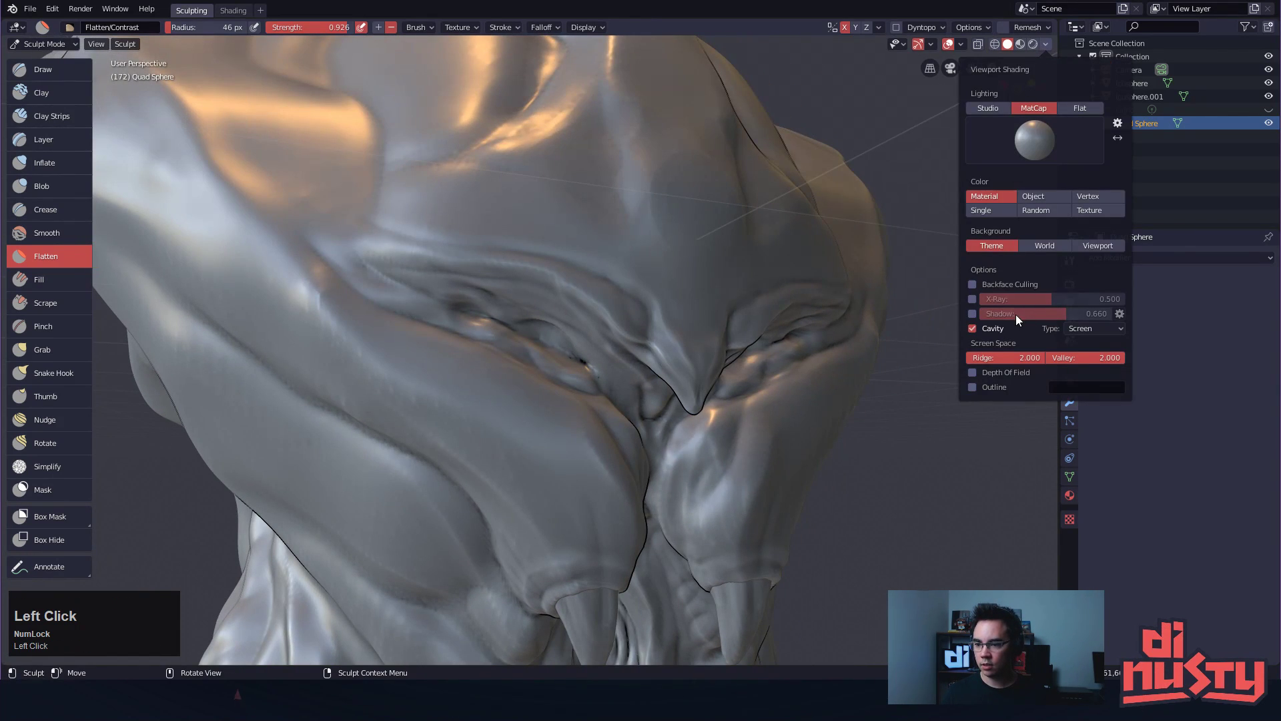
{"action": "left_click", "coordinate": [1065, 328]}
{"action": "left_click", "coordinate": [1078, 342]}
{"action": "mouse_move", "coordinate": [1021, 358]}
{"action": "left_mouse_down"}
{"action": "mouse_move", "coordinate": [1001, 358]}
{"action": "mouse_move", "coordinate": [1102, 357]}
{"action": "mouse_move", "coordinate": [1089, 358]}
{"action": "left_mouse_up"}
{"action": "left_click_drag", "start_coordinate": [898, 433], "coordinate": [874, 460], "text": "ctrl+alt"}
{"action": "mouse_move", "coordinate": [874, 460]}
{"action": "left_mouse_down", "text": "alt+shift"}
{"action": "mouse_move", "coordinate": [838, 461]}
{"action": "mouse_move", "coordinate": [810, 345]}
{"action": "mouse_move", "coordinate": [829, 292]}
{"action": "mouse_move", "coordinate": [895, 374]}
{"action": "mouse_move", "coordinate": [955, 373]}
{"action": "mouse_move", "coordinate": [973, 346]}
{"action": "mouse_move", "coordinate": [943, 355]}
{"action": "left_mouse_up", "text": "alt+shift"}
{"action": "mouse_move", "coordinate": [865, 333]}
{"action": "left_mouse_down", "text": "alt"}
{"action": "mouse_move", "coordinate": [895, 327]}
{"action": "mouse_move", "coordinate": [899, 312]}
{"action": "left_mouse_up", "text": "alt"}
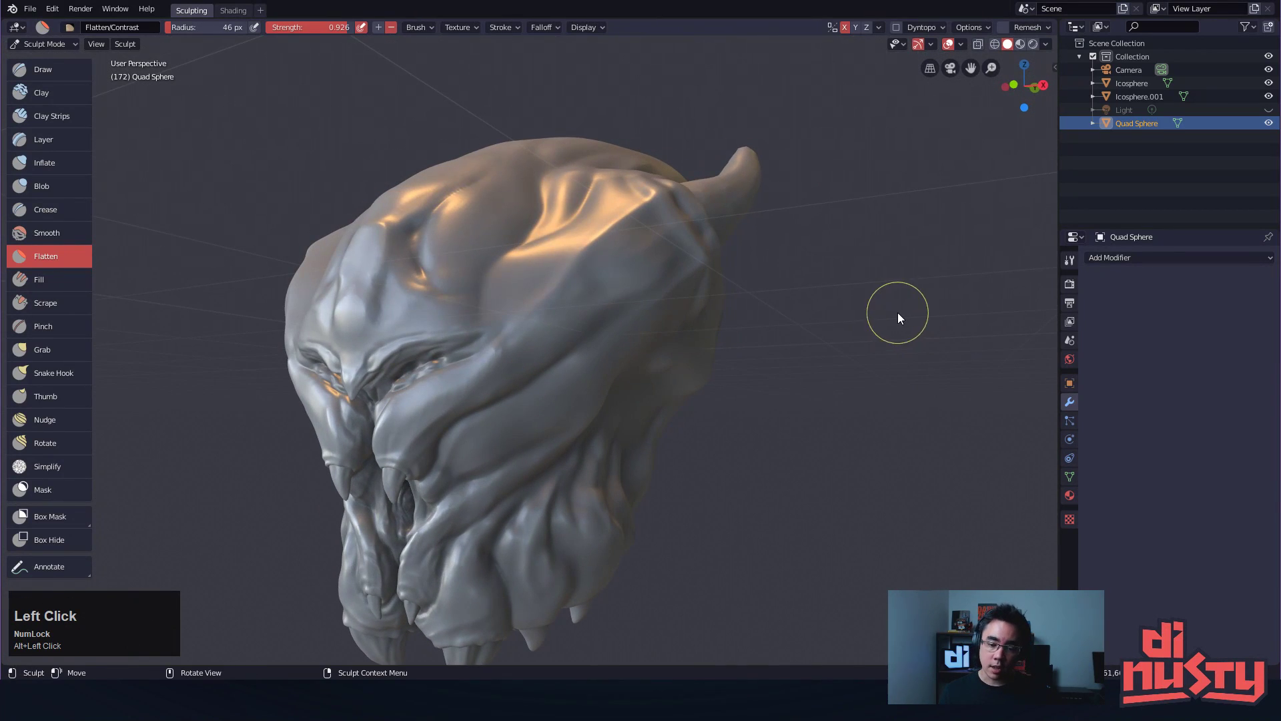
{"action": "left_click", "coordinate": [1045, 44]}
{"action": "left_click_drag", "start_coordinate": [1006, 354], "coordinate": [1087, 356]}
{"action": "mouse_move", "coordinate": [867, 374]}
{"action": "left_mouse_down", "text": "alt"}
{"action": "mouse_move", "coordinate": [834, 342]}
{"action": "mouse_move", "coordinate": [873, 323]}
{"action": "mouse_move", "coordinate": [827, 354]}
{"action": "mouse_move", "coordinate": [847, 343]}
{"action": "left_mouse_up", "text": "alt"}
Hide the floor grid in the viewport overlays
{"action": "left_click", "coordinate": [960, 44]}
{"action": "left_click", "coordinate": [934, 109]}
{"action": "mouse_move", "coordinate": [846, 148]}
{"action": "left_mouse_down", "text": "alt"}
{"action": "mouse_move", "coordinate": [791, 133]}
{"action": "mouse_move", "coordinate": [861, 146]}
{"action": "left_mouse_up", "text": "alt"}
Try the glossy white matcap on the sculpt, then switch to the soft pinkish-grey one
{"action": "left_click", "coordinate": [1046, 44]}
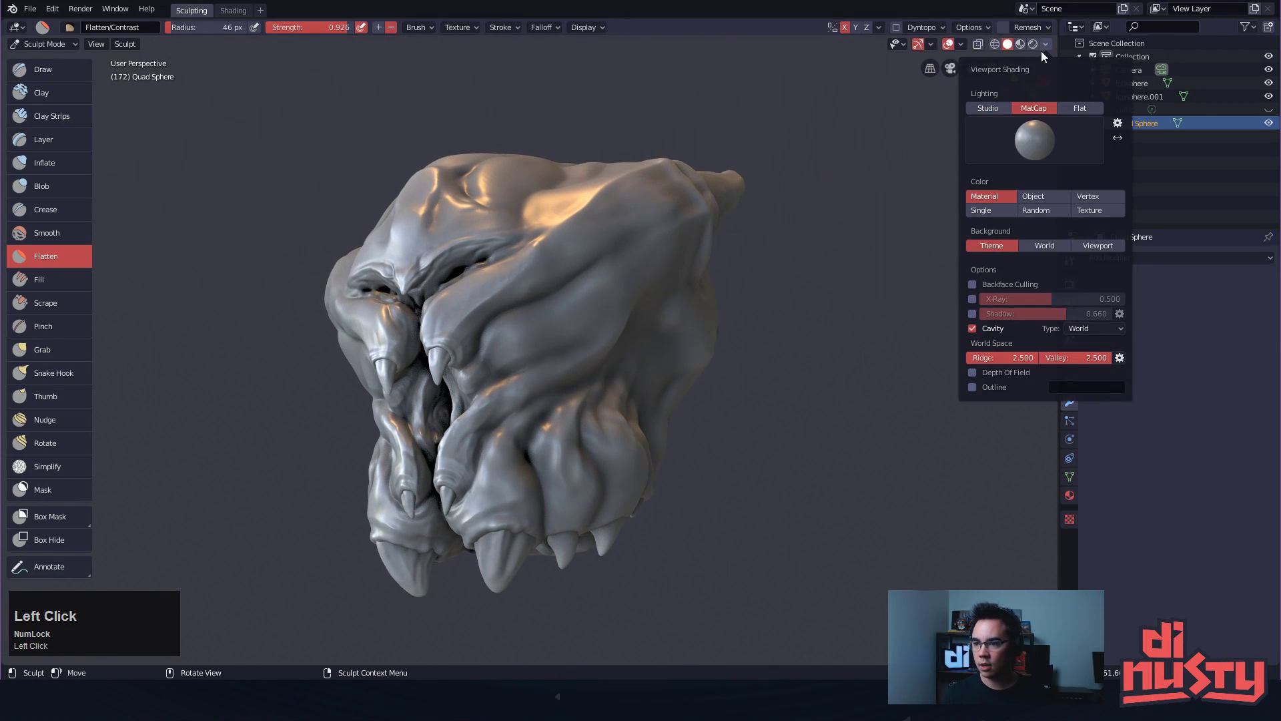
{"action": "left_click", "coordinate": [1039, 143]}
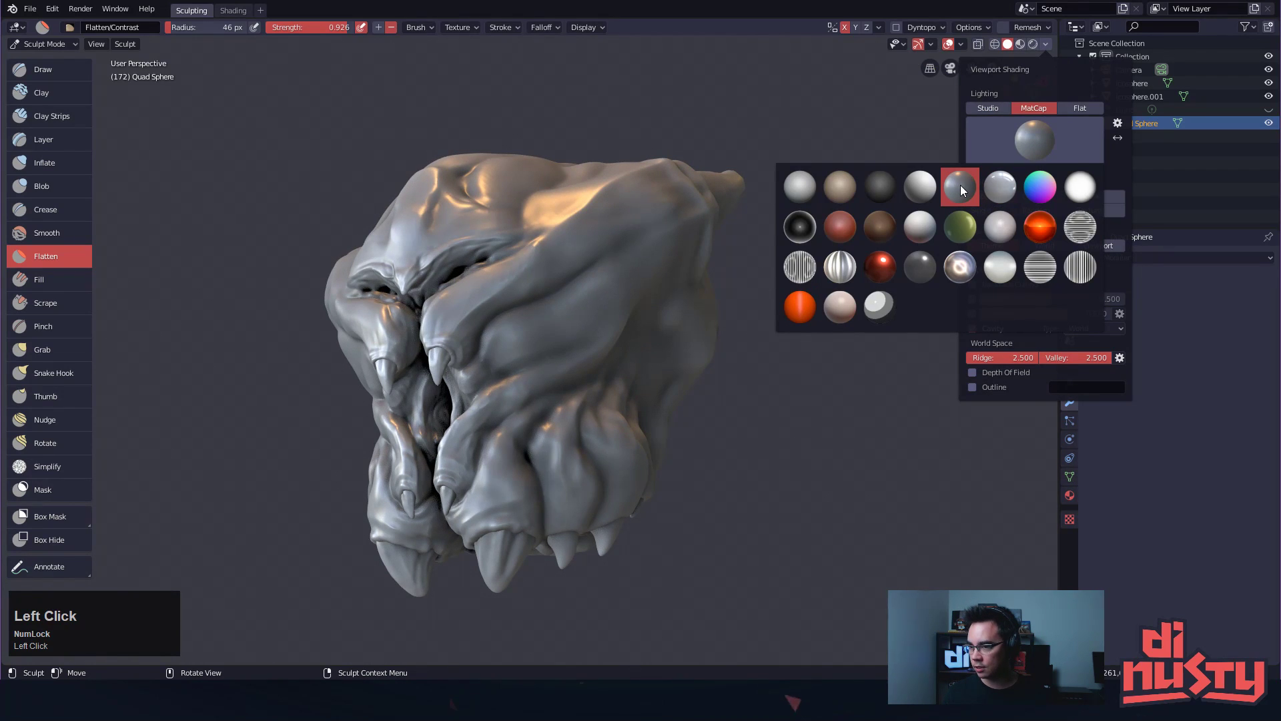
{"action": "left_click", "coordinate": [990, 189]}
{"action": "mouse_move", "coordinate": [861, 196]}
{"action": "left_mouse_down", "text": "alt"}
{"action": "mouse_move", "coordinate": [781, 205]}
{"action": "mouse_move", "coordinate": [826, 231]}
{"action": "mouse_move", "coordinate": [878, 224]}
{"action": "left_mouse_up", "text": "alt"}
{"action": "left_click", "coordinate": [1046, 45]}
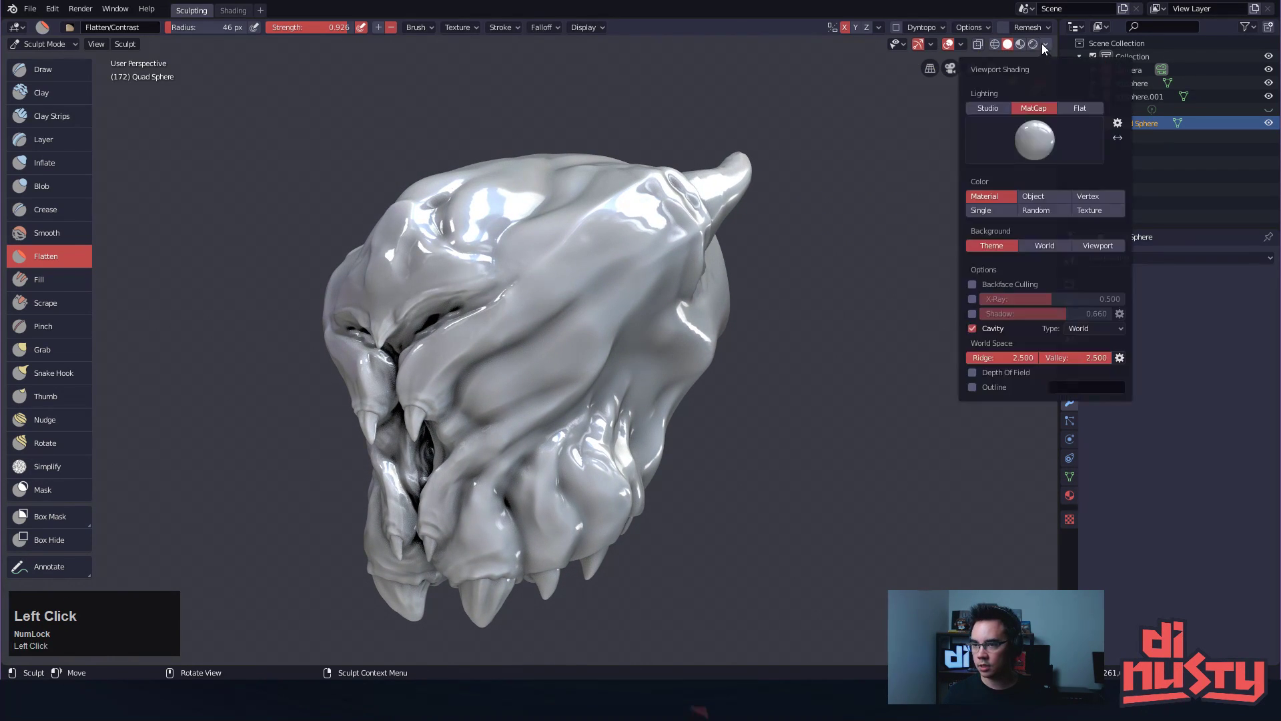
{"action": "left_click", "coordinate": [1024, 137]}
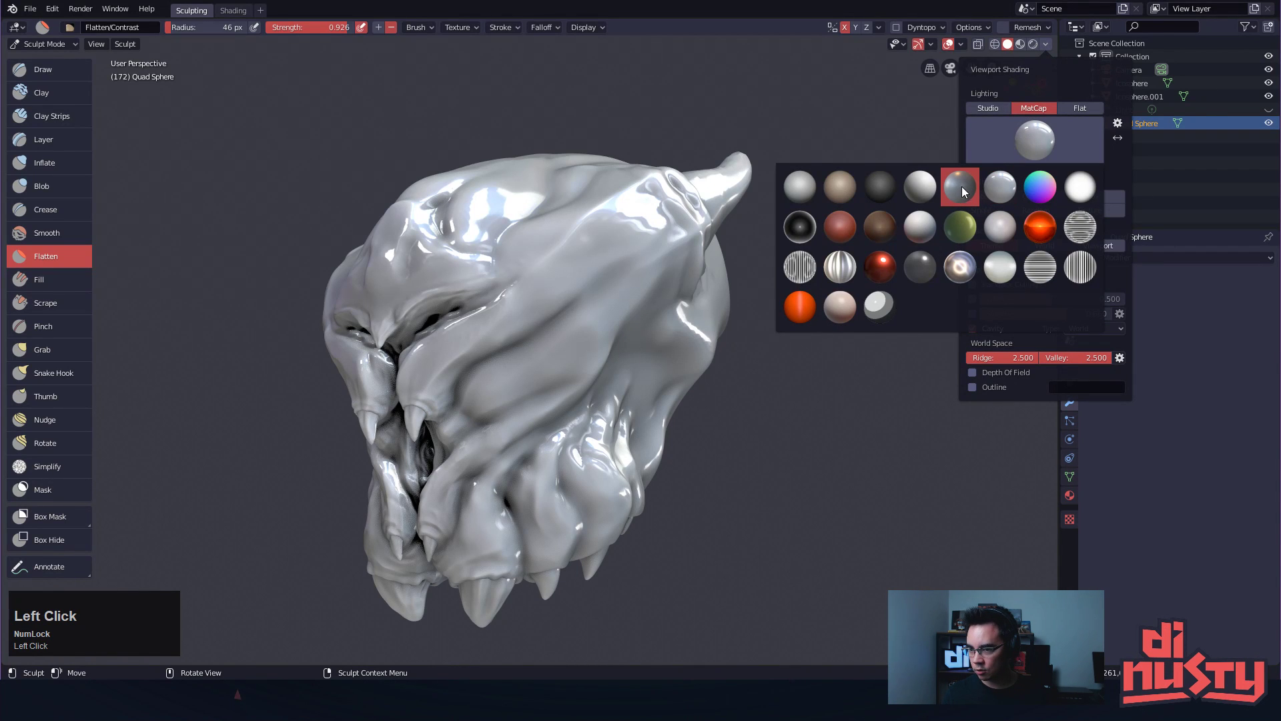
{"action": "left_click", "coordinate": [999, 227]}
{"action": "mouse_move", "coordinate": [934, 227]}
{"action": "left_mouse_down", "text": "alt"}
{"action": "mouse_move", "coordinate": [841, 217]}
{"action": "mouse_move", "coordinate": [814, 277]}
{"action": "mouse_move", "coordinate": [749, 274]}
{"action": "mouse_move", "coordinate": [743, 210]}
{"action": "mouse_move", "coordinate": [707, 237]}
{"action": "mouse_move", "coordinate": [867, 142]}
{"action": "mouse_move", "coordinate": [924, 240]}
{"action": "mouse_move", "coordinate": [915, 135]}
{"action": "mouse_move", "coordinate": [846, 252]}
{"action": "left_mouse_up", "text": "alt"}
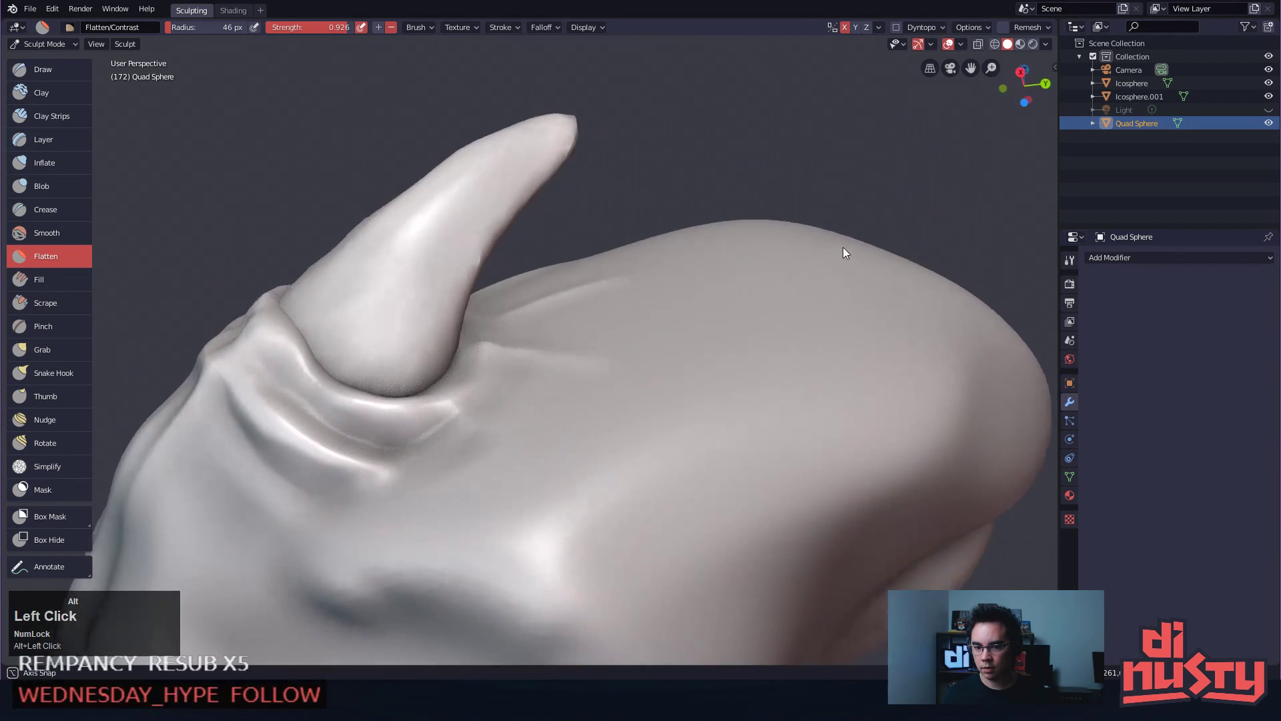
Reshape the skin around the horn's base with the Grab brush, enlarging its radius to 111 px and then 233 px
{"action": "mouse_move", "coordinate": [455, 362]}
{"action": "left_mouse_down", "text": "alt"}
{"action": "mouse_move", "coordinate": [507, 356]}
{"action": "mouse_move", "coordinate": [614, 208]}
{"action": "mouse_move", "coordinate": [477, 391]}
{"action": "left_mouse_up", "text": "alt"}
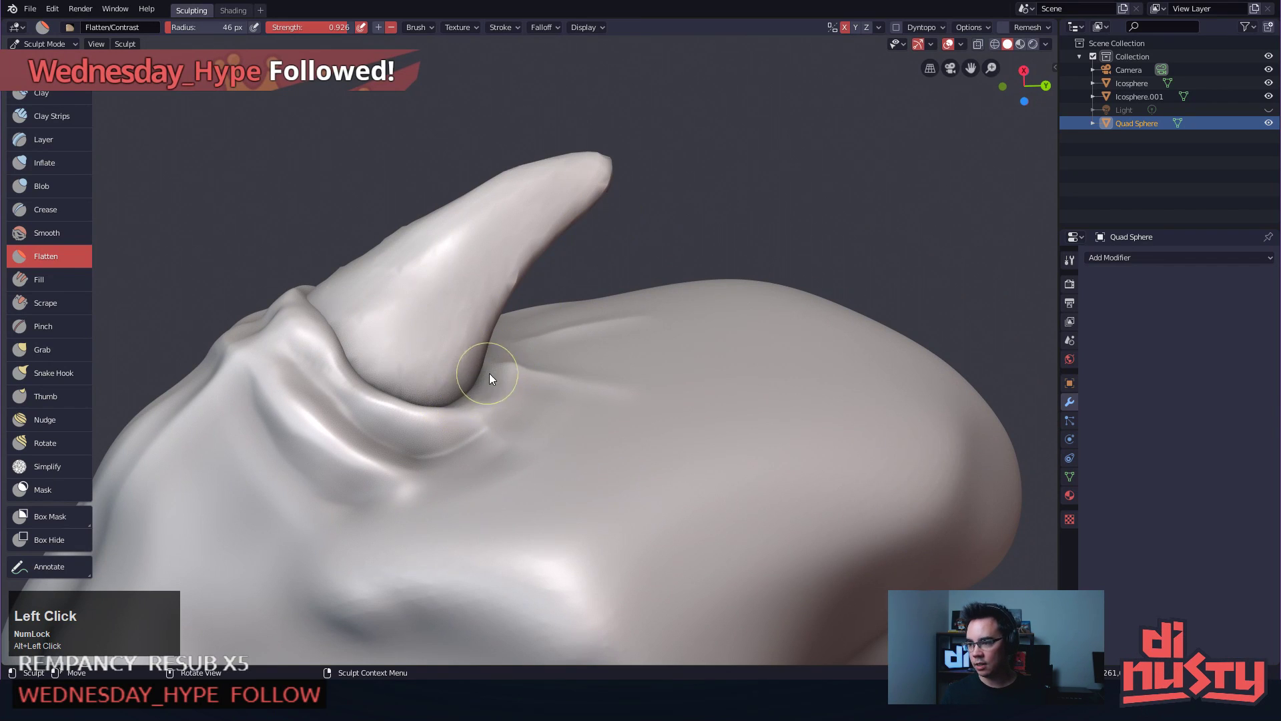
{"action": "key", "text": "g"}
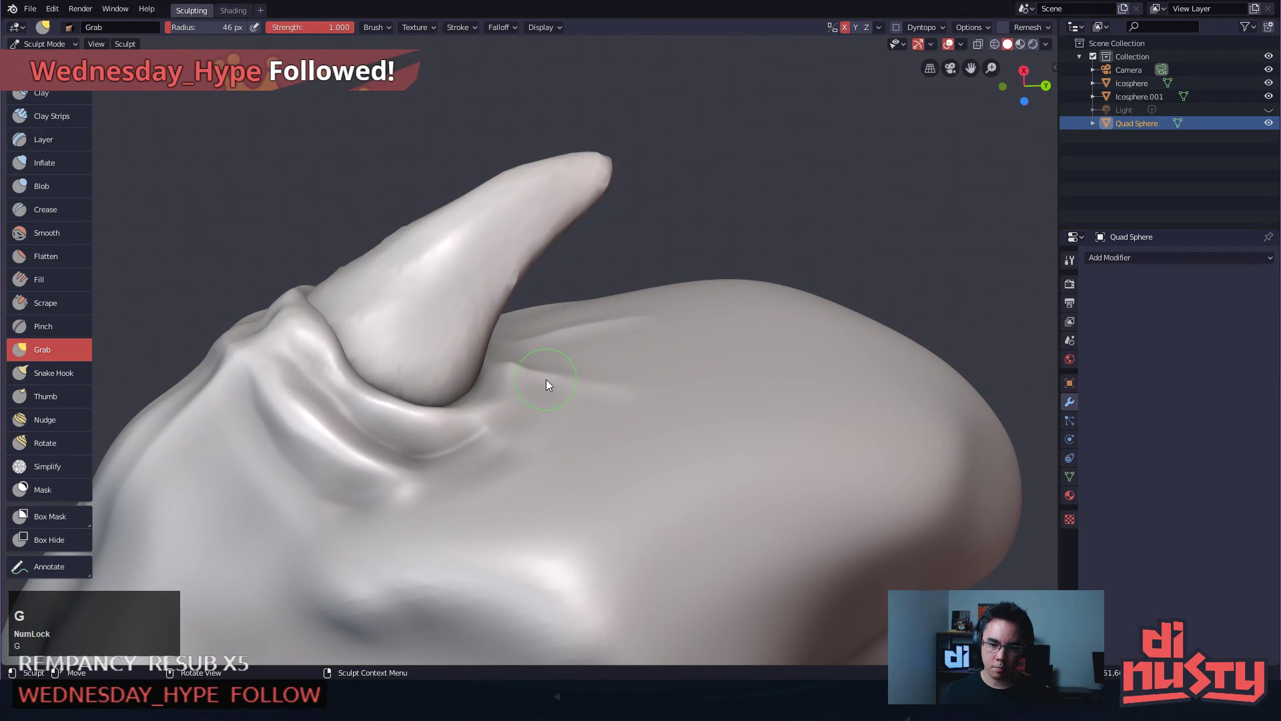
{"action": "key", "text": "f"}
{"action": "left_click", "coordinate": [589, 390]}
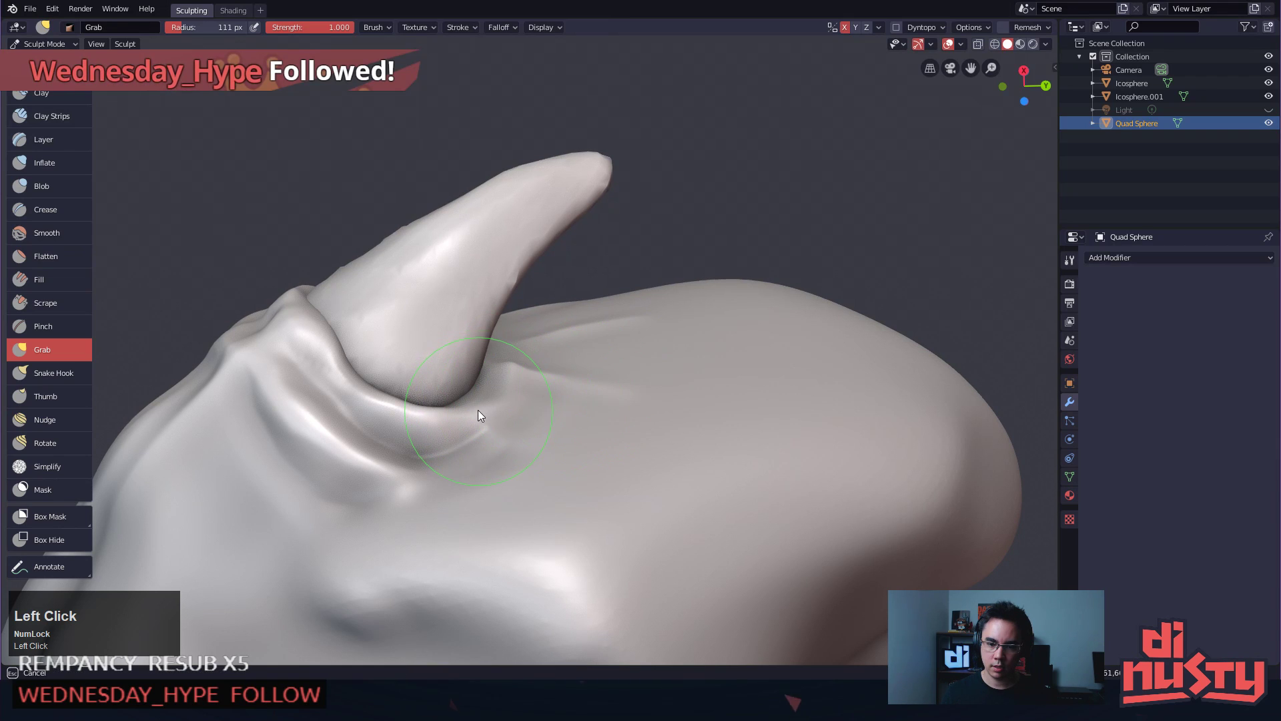
{"action": "key", "text": "f"}
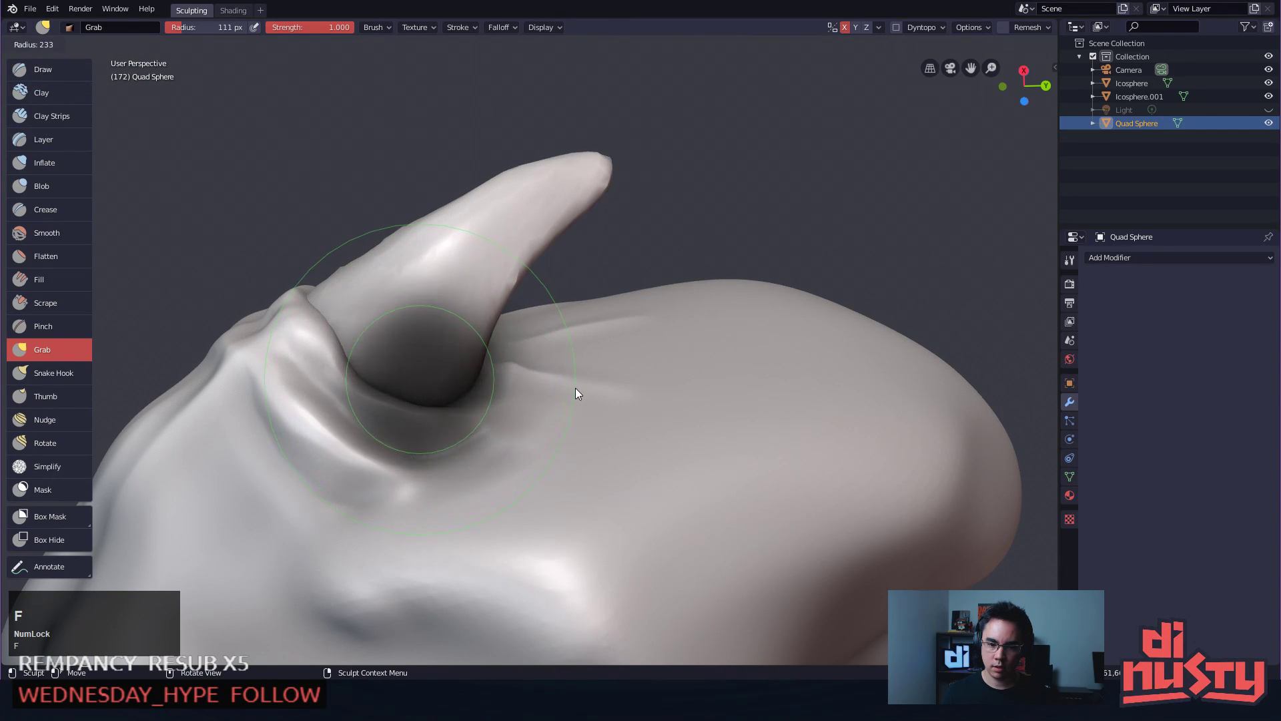
{"action": "left_click", "coordinate": [576, 387]}
{"action": "left_click_drag", "start_coordinate": [477, 378], "coordinate": [459, 362]}
{"action": "mouse_move", "coordinate": [423, 379]}
{"action": "middle_mouse_down"}
{"action": "mouse_move", "coordinate": [459, 399]}
{"action": "mouse_move", "coordinate": [392, 471]}
{"action": "mouse_move", "coordinate": [419, 442]}
{"action": "mouse_move", "coordinate": [435, 443]}
{"action": "mouse_move", "coordinate": [446, 494]}
{"action": "mouse_move", "coordinate": [458, 394]}
{"action": "mouse_move", "coordinate": [418, 510]}
{"action": "mouse_move", "coordinate": [389, 536]}
{"action": "mouse_move", "coordinate": [374, 515]}
{"action": "mouse_move", "coordinate": [406, 534]}
{"action": "mouse_move", "coordinate": [336, 550]}
{"action": "mouse_move", "coordinate": [372, 591]}
{"action": "mouse_move", "coordinate": [447, 583]}
{"action": "mouse_move", "coordinate": [465, 600]}
{"action": "middle_mouse_up"}
{"action": "mouse_move", "coordinate": [461, 499]}
{"action": "left_mouse_down"}
{"action": "mouse_move", "coordinate": [579, 475]}
{"action": "mouse_move", "coordinate": [483, 467]}
{"action": "left_mouse_up"}
{"action": "left_click_drag", "start_coordinate": [483, 467], "coordinate": [471, 419], "text": "alt+shift"}
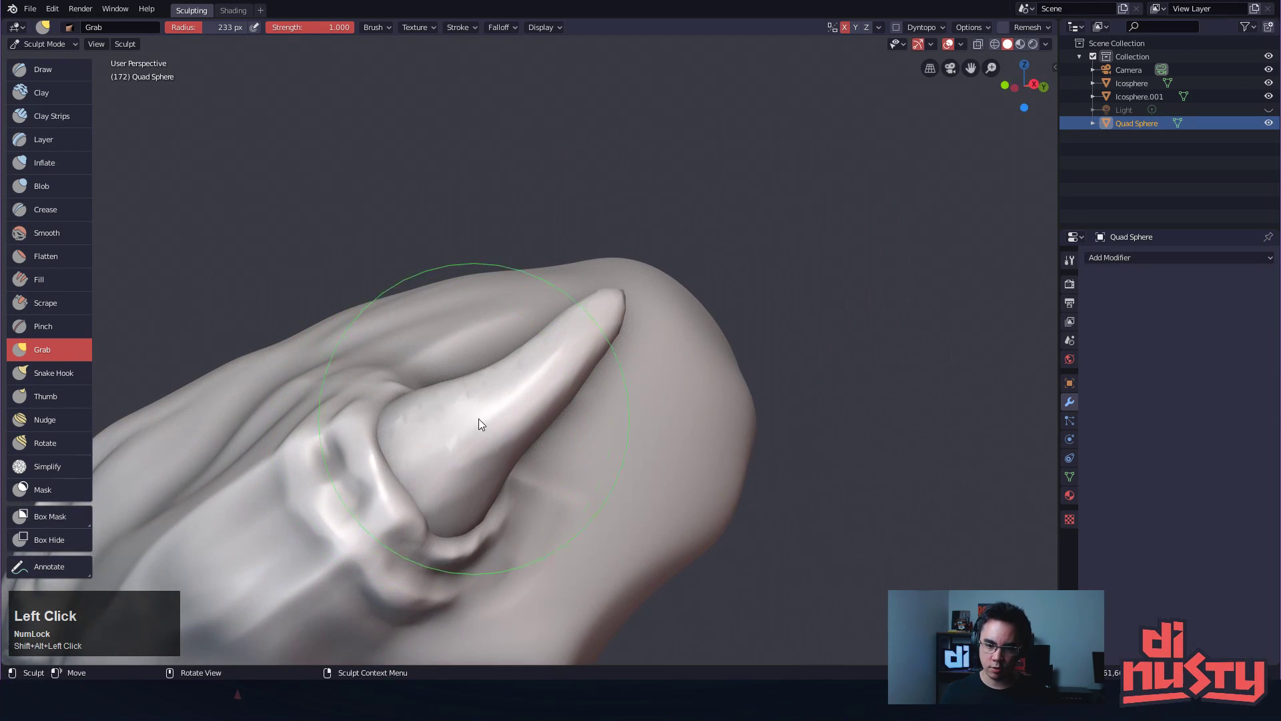
Switch sculpting from the head to the horn Icosphere.001 and reshape the horn with the Grab brush
{"action": "key", "text": "Tab"}
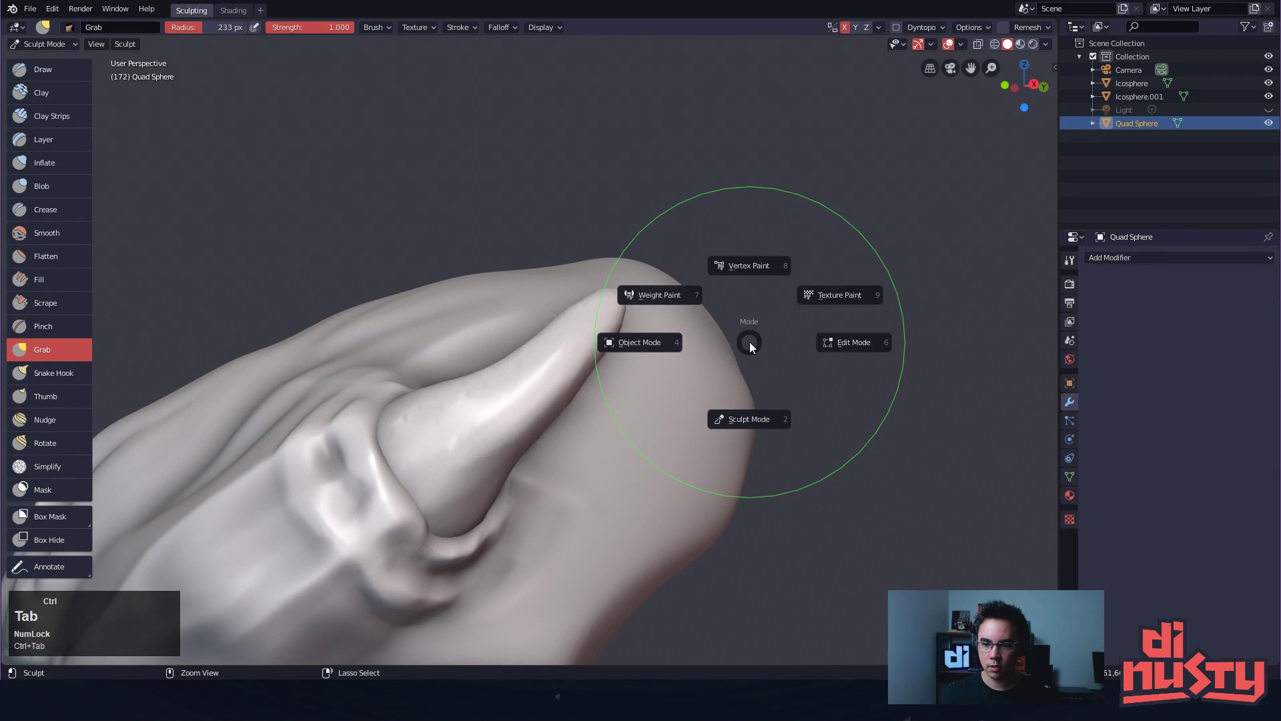
{"action": "left_click", "coordinate": [678, 345]}
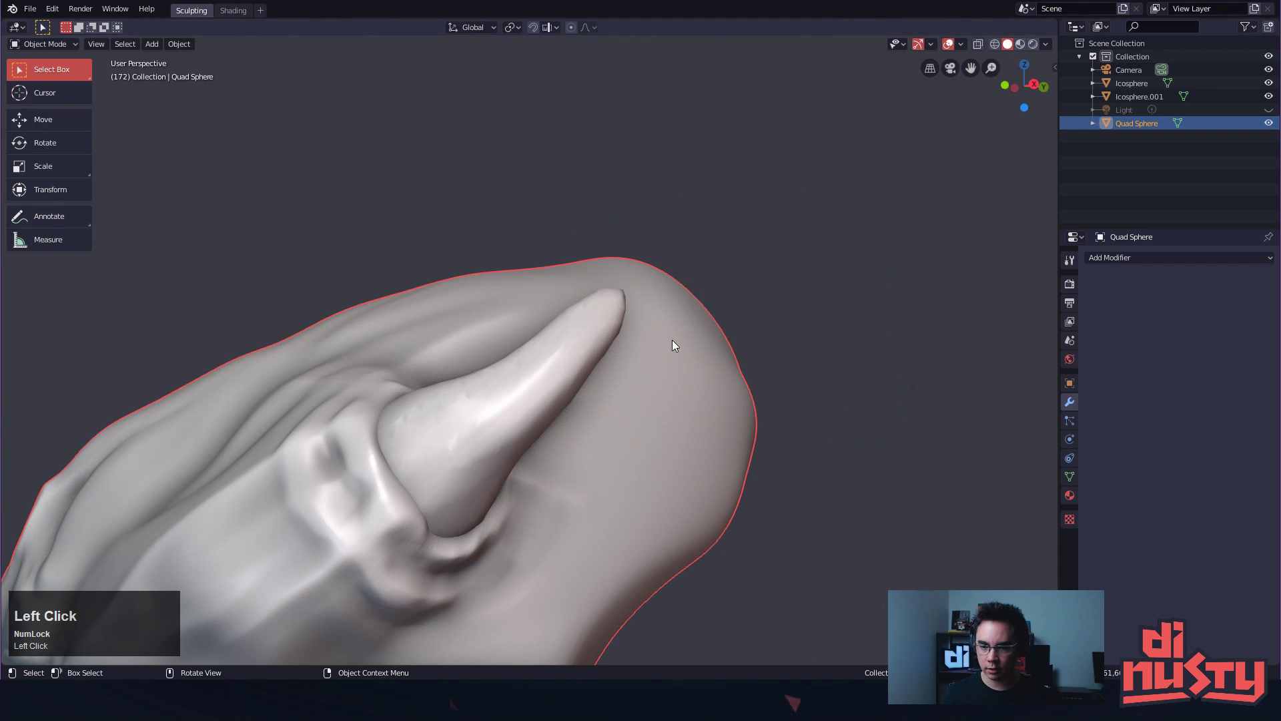
{"action": "left_click", "coordinate": [634, 409]}
{"action": "key", "text": "Tab"}
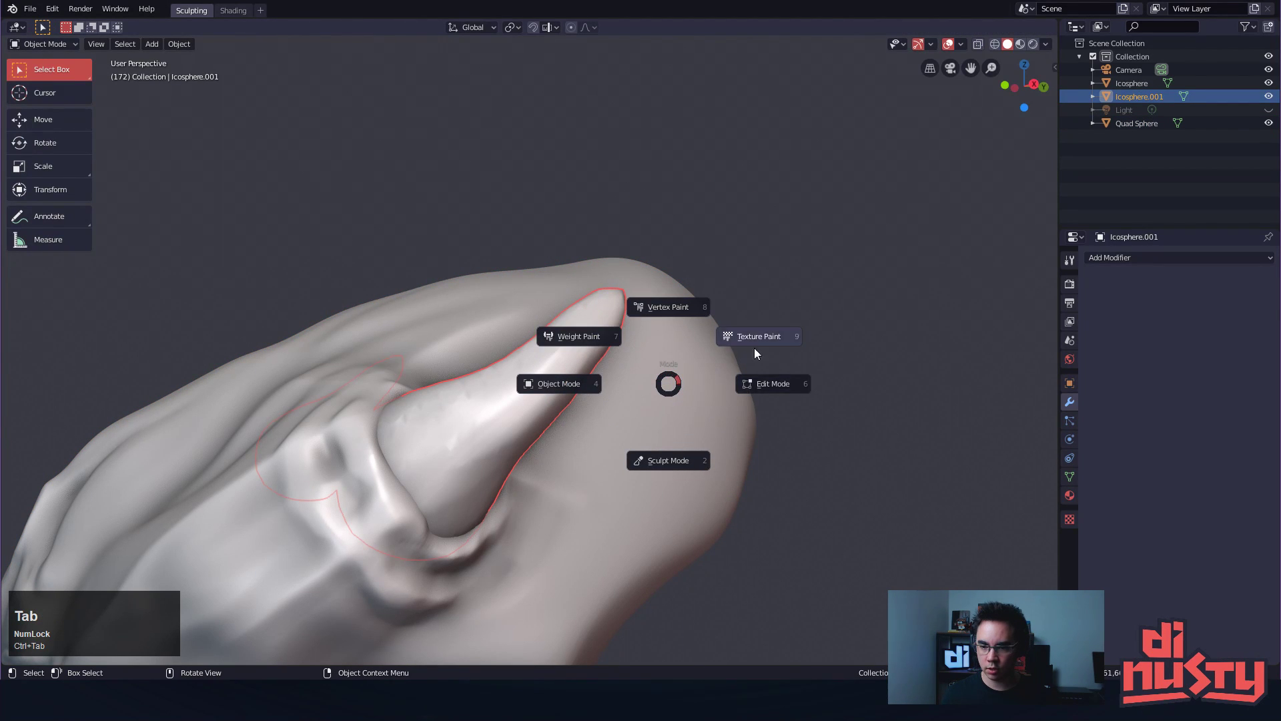
{"action": "left_click", "coordinate": [666, 459]}
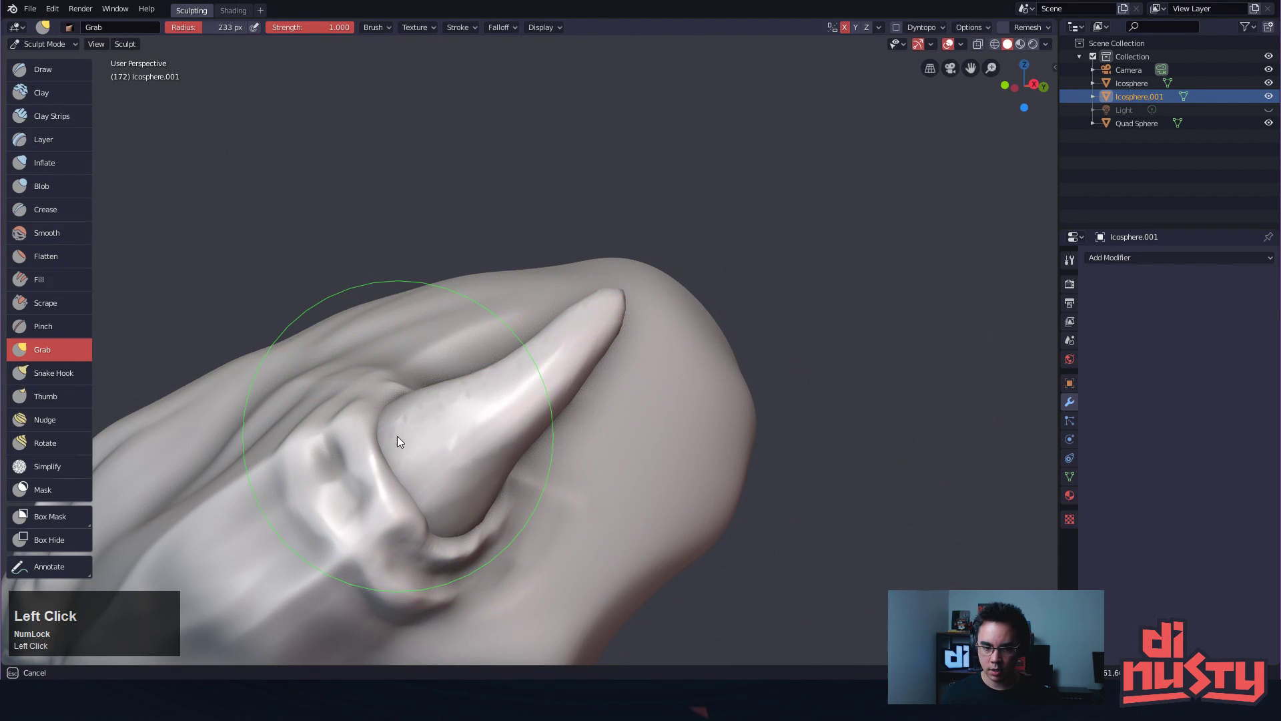
{"action": "mouse_move", "coordinate": [429, 514]}
{"action": "left_mouse_down", "text": "alt"}
{"action": "mouse_move", "coordinate": [435, 558]}
{"action": "mouse_move", "coordinate": [439, 475]}
{"action": "mouse_move", "coordinate": [410, 375]}
{"action": "mouse_move", "coordinate": [414, 315]}
{"action": "mouse_move", "coordinate": [388, 476]}
{"action": "mouse_move", "coordinate": [469, 413]}
{"action": "mouse_move", "coordinate": [455, 370]}
{"action": "mouse_move", "coordinate": [689, 420]}
{"action": "left_mouse_up", "text": "alt"}
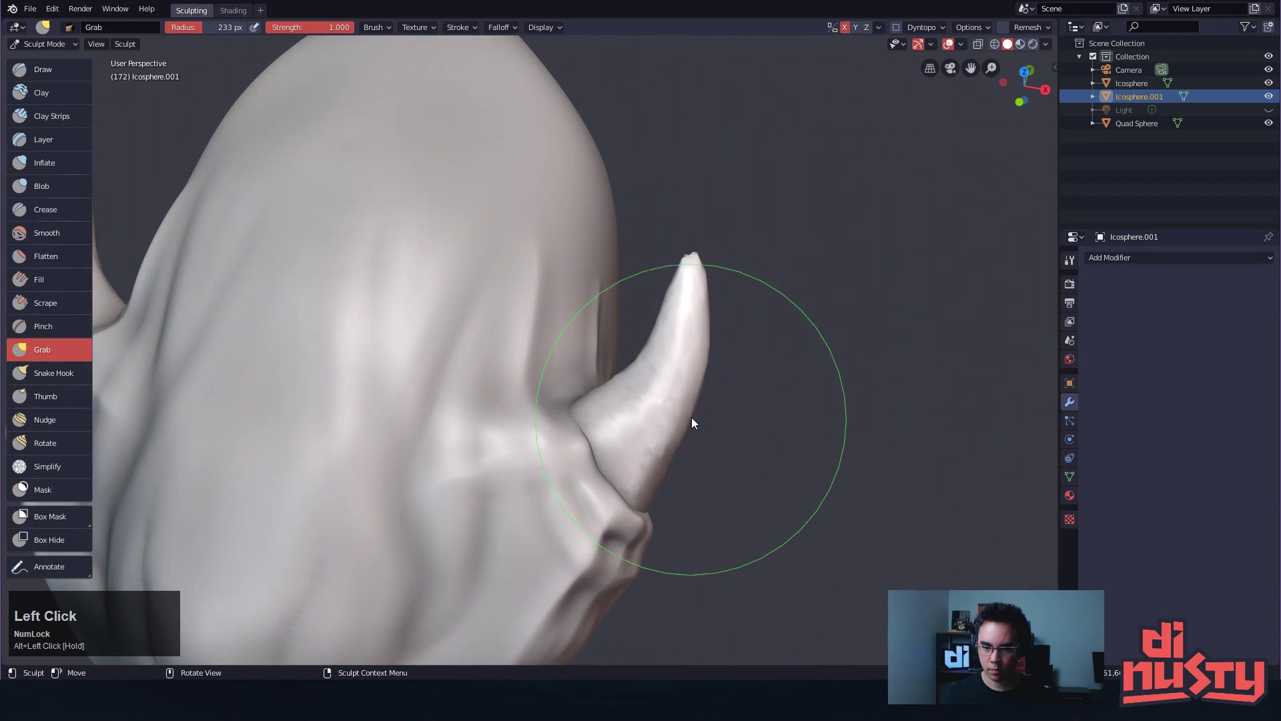
{"action": "mouse_move", "coordinate": [750, 302]}
{"action": "left_mouse_down", "text": "alt"}
{"action": "mouse_move", "coordinate": [710, 280]}
{"action": "mouse_move", "coordinate": [718, 209]}
{"action": "mouse_move", "coordinate": [700, 278]}
{"action": "mouse_move", "coordinate": [723, 326]}
{"action": "mouse_move", "coordinate": [663, 306]}
{"action": "mouse_move", "coordinate": [703, 313]}
{"action": "mouse_move", "coordinate": [605, 357]}
{"action": "left_mouse_up", "text": "alt"}
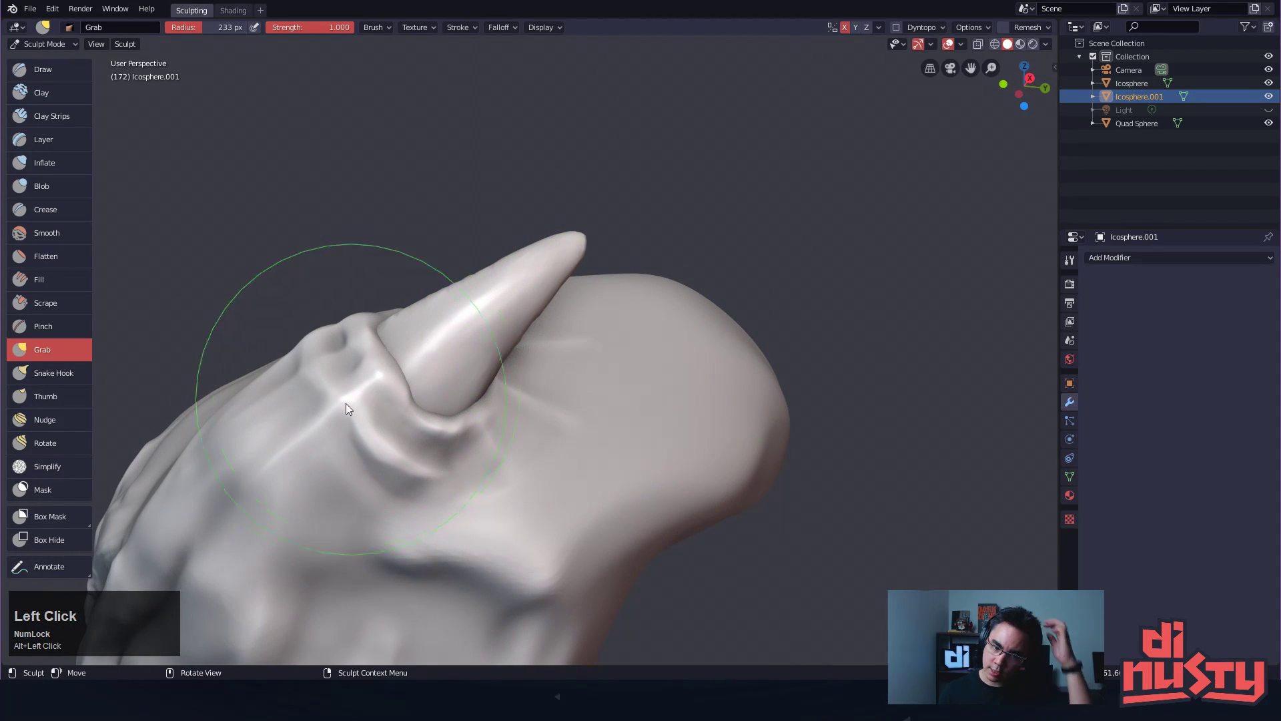
{"action": "mouse_move", "coordinate": [793, 300]}
{"action": "left_mouse_down", "text": "alt"}
{"action": "mouse_move", "coordinate": [775, 382]}
{"action": "mouse_move", "coordinate": [807, 320]}
{"action": "left_mouse_up", "text": "alt"}
Remesh the horn with a voxel size of 0.02 m
{"action": "left_click", "coordinate": [1047, 27]}
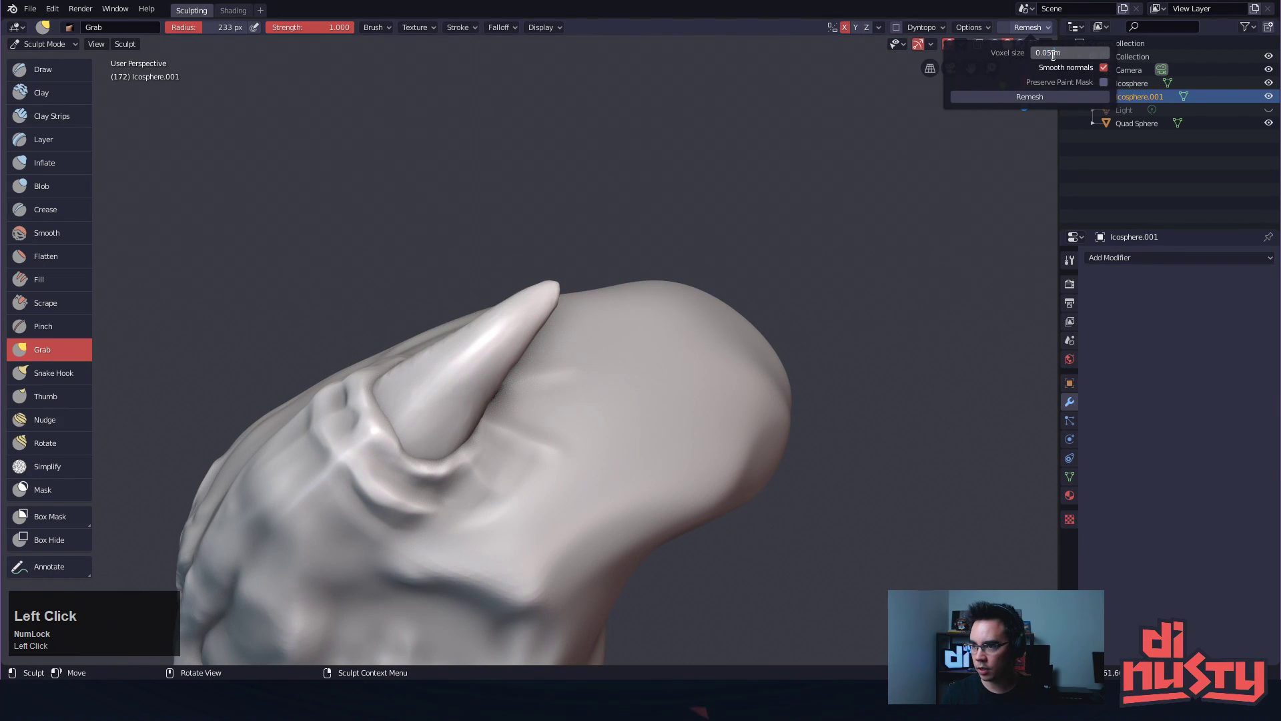
{"action": "key", "text": "BackSpace"}
{"action": "type", "text": "2"}
{"action": "key", "text": "Return"}
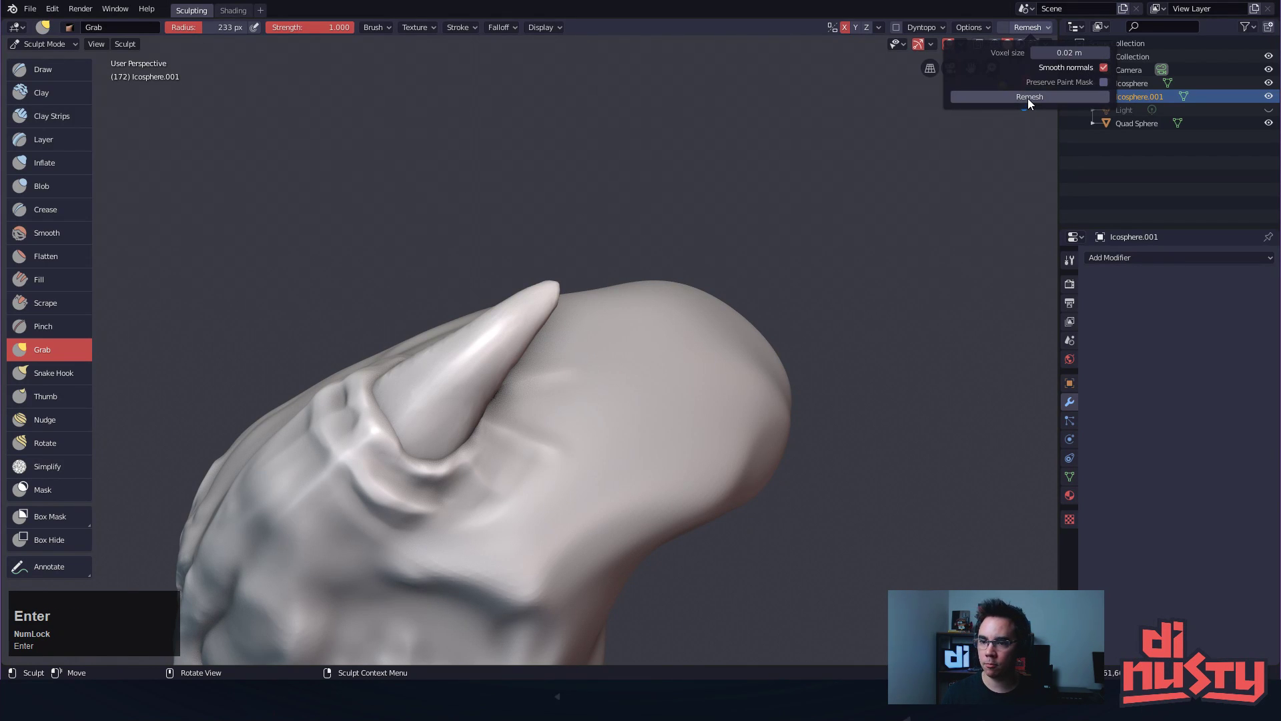
{"action": "left_click", "coordinate": [1027, 98]}
Try a raised Crease stroke along the horn with a 50 px brush radius
{"action": "left_click_drag", "start_coordinate": [880, 257], "coordinate": [934, 282], "text": "alt+shift"}
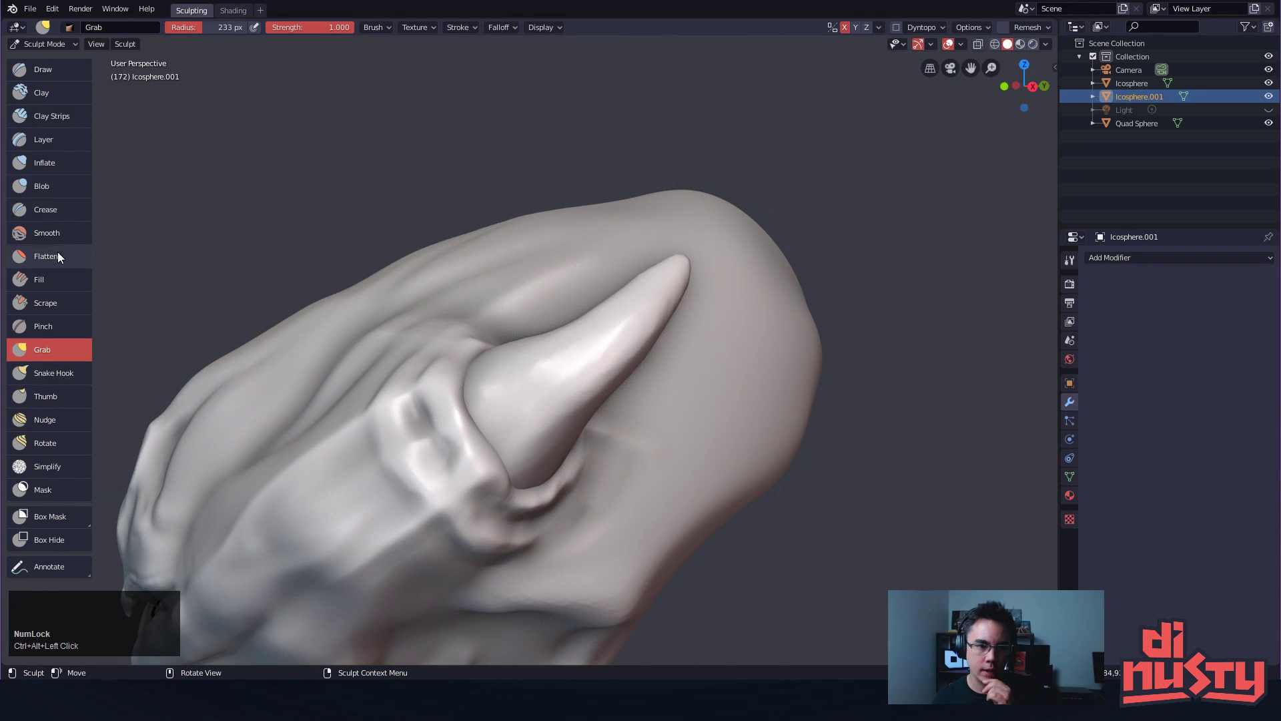
{"action": "left_click", "coordinate": [54, 208]}
{"action": "key", "text": "f"}
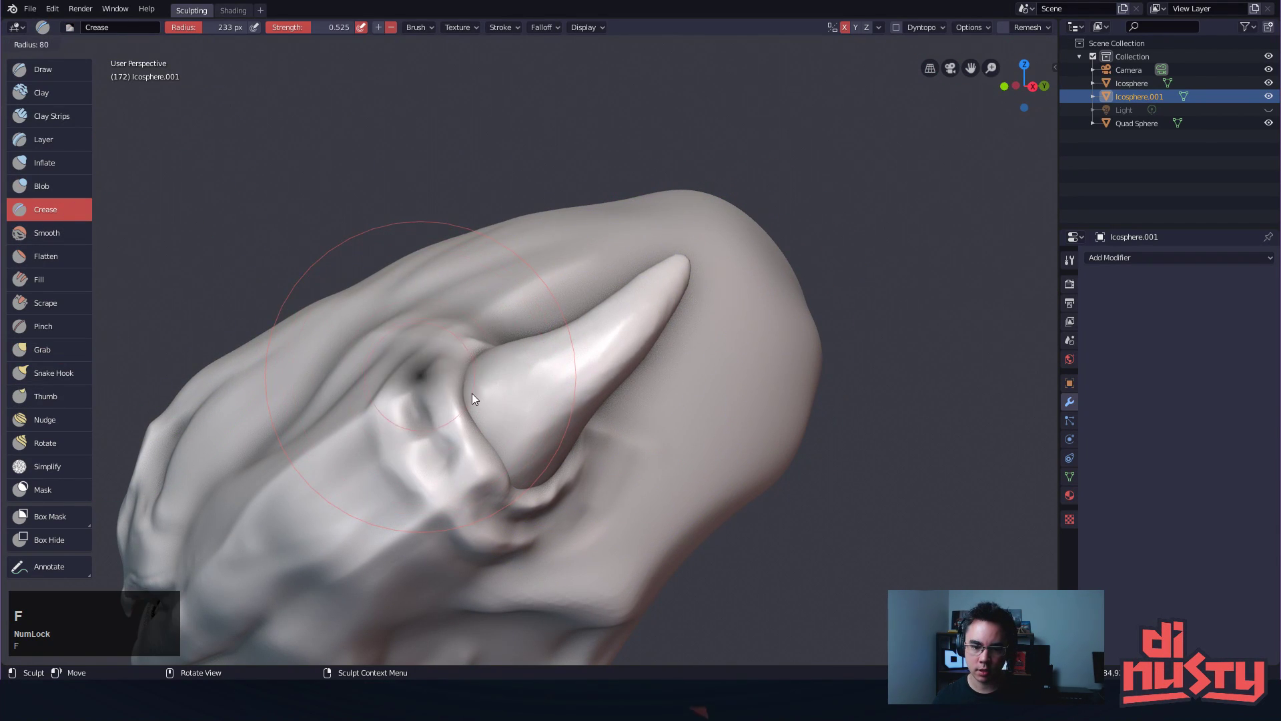
{"action": "left_click", "coordinate": [451, 389]}
{"action": "left_click_drag", "start_coordinate": [527, 417], "coordinate": [605, 333], "text": "ctrl"}
{"action": "key", "text": "ctrl+z"}
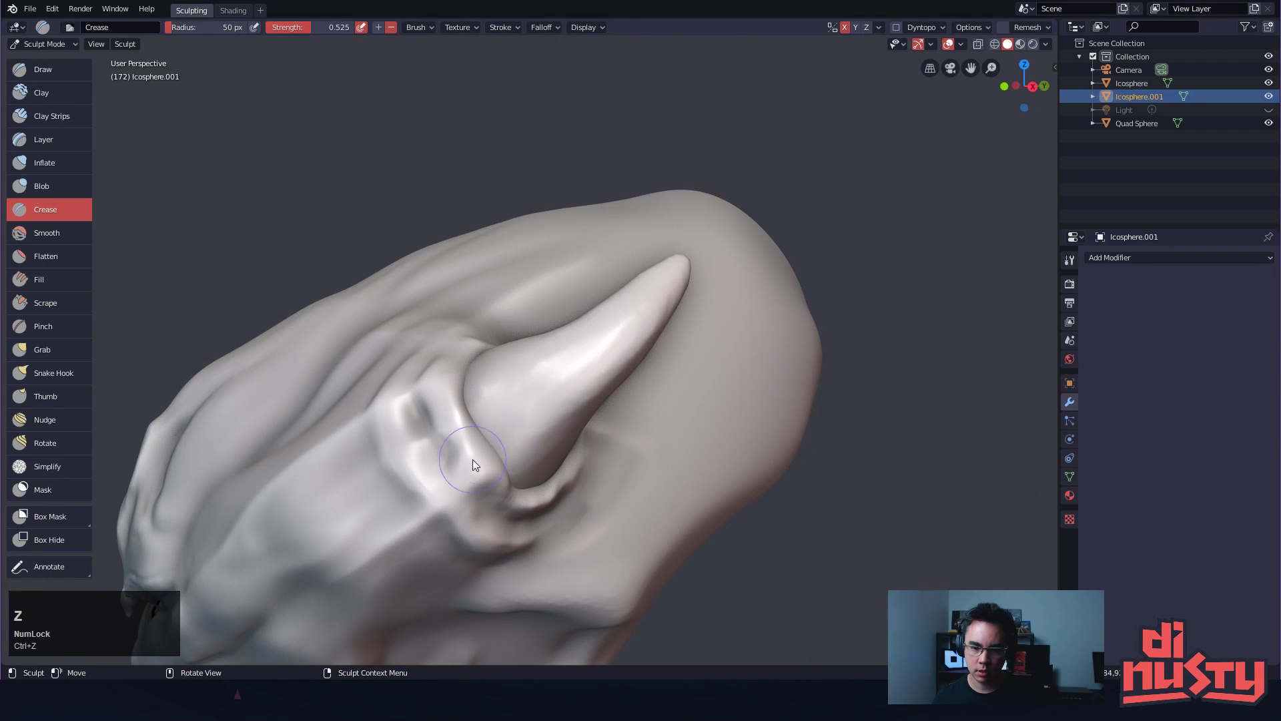
Carve Crease grooves at the horn's base with a 24 px brush radius, undoing the first raised test stroke
{"action": "mouse_move", "coordinate": [518, 509]}
{"action": "left_mouse_down", "text": "alt"}
{"action": "mouse_move", "coordinate": [439, 428]}
{"action": "mouse_move", "coordinate": [441, 463]}
{"action": "mouse_move", "coordinate": [500, 371]}
{"action": "left_mouse_up", "text": "alt"}
{"action": "mouse_move", "coordinate": [394, 422]}
{"action": "left_mouse_down", "text": "alt"}
{"action": "mouse_move", "coordinate": [498, 391]}
{"action": "mouse_move", "coordinate": [502, 422]}
{"action": "mouse_move", "coordinate": [532, 414]}
{"action": "mouse_move", "coordinate": [551, 405]}
{"action": "mouse_move", "coordinate": [530, 373]}
{"action": "mouse_move", "coordinate": [506, 410]}
{"action": "mouse_move", "coordinate": [520, 446]}
{"action": "mouse_move", "coordinate": [478, 402]}
{"action": "mouse_move", "coordinate": [576, 415]}
{"action": "mouse_move", "coordinate": [506, 395]}
{"action": "mouse_move", "coordinate": [542, 438]}
{"action": "mouse_move", "coordinate": [578, 443]}
{"action": "mouse_move", "coordinate": [650, 390]}
{"action": "mouse_move", "coordinate": [516, 409]}
{"action": "left_mouse_up", "text": "alt"}
{"action": "key", "text": "g"}
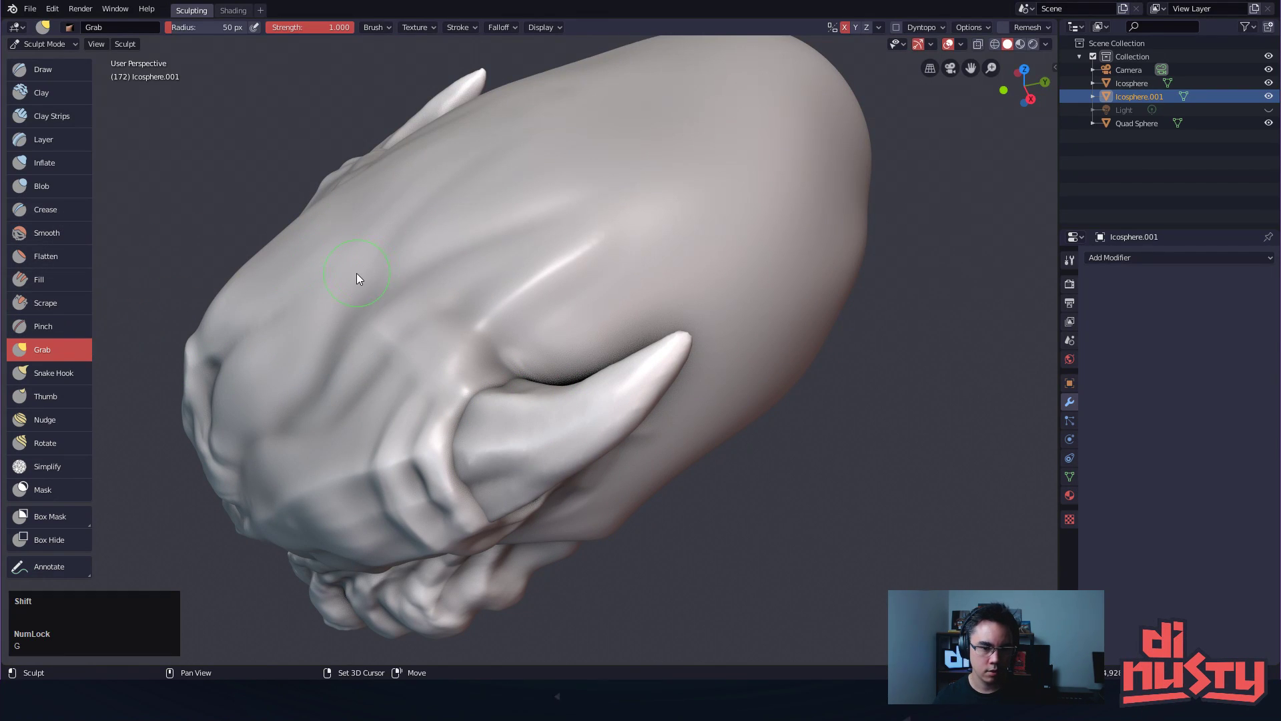
{"action": "key", "text": "shift+space"}
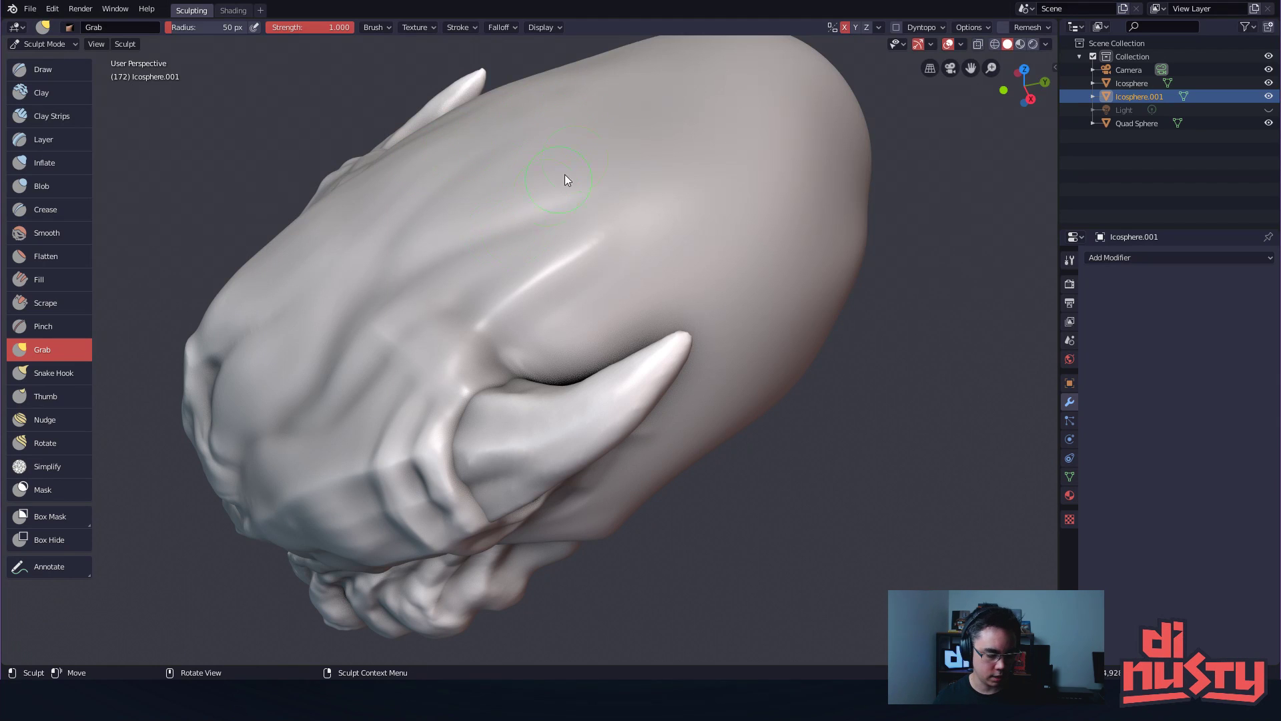
{"action": "key", "text": "shift+c"}
{"action": "middle_click_drag", "start_coordinate": [537, 378], "coordinate": [551, 375]}
{"action": "left_click", "coordinate": [506, 400]}
{"action": "key", "text": "f"}
{"action": "left_click", "coordinate": [522, 400]}
{"action": "mouse_move", "coordinate": [535, 415]}
{"action": "left_mouse_down", "text": "ctrl+alt"}
{"action": "mouse_move", "coordinate": [621, 432]}
{"action": "mouse_move", "coordinate": [585, 407]}
{"action": "mouse_move", "coordinate": [602, 366]}
{"action": "left_mouse_up", "text": "ctrl+alt"}
{"action": "key", "text": "ctrl+z"}
{"action": "mouse_move", "coordinate": [483, 414]}
{"action": "left_mouse_down"}
{"action": "mouse_move", "coordinate": [533, 425]}
{"action": "mouse_move", "coordinate": [507, 421]}
{"action": "left_mouse_up"}
{"action": "left_click_drag", "start_coordinate": [496, 412], "coordinate": [422, 430]}
Carve Crease grooves and raise ridges on the sides of the horn above its base, undoing the last stroke
{"action": "mouse_move", "coordinate": [480, 400]}
{"action": "left_mouse_down", "text": "alt"}
{"action": "mouse_move", "coordinate": [423, 447]}
{"action": "mouse_move", "coordinate": [475, 471]}
{"action": "mouse_move", "coordinate": [433, 457]}
{"action": "mouse_move", "coordinate": [377, 495]}
{"action": "left_mouse_up", "text": "alt"}
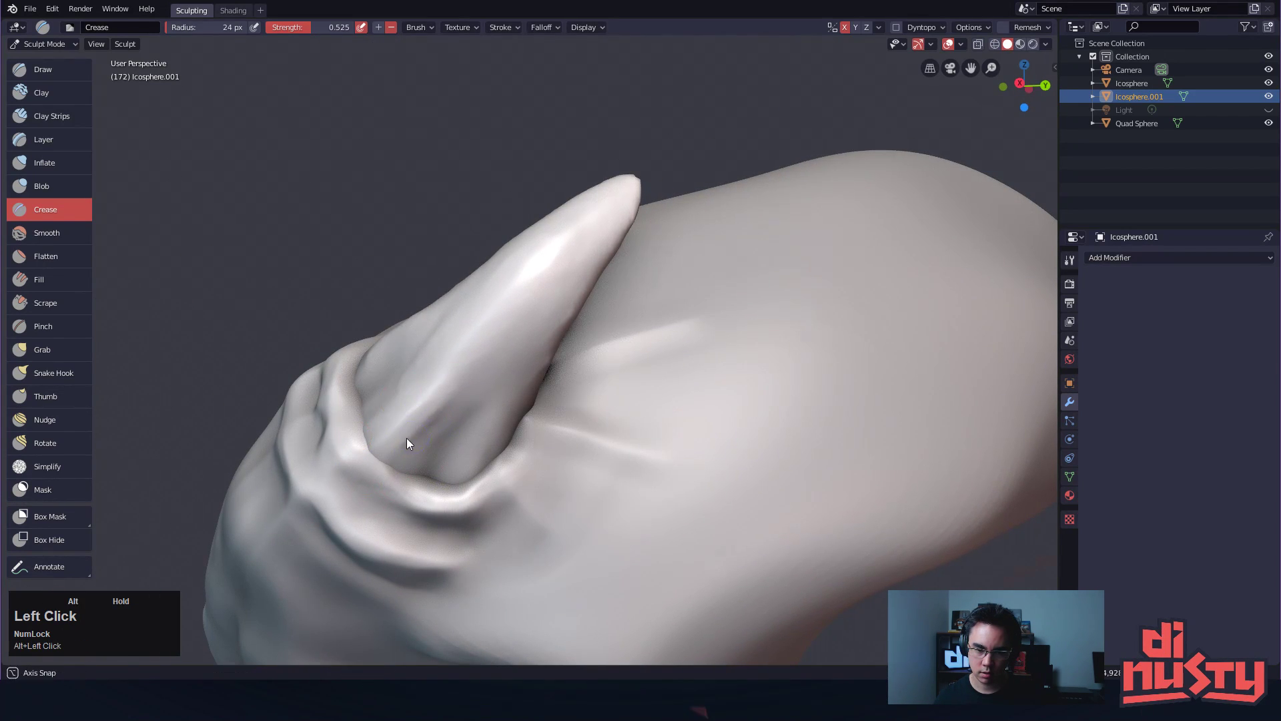
{"action": "left_click_drag", "start_coordinate": [407, 438], "coordinate": [443, 434], "text": "alt"}
{"action": "left_click_drag", "start_coordinate": [488, 376], "coordinate": [482, 427]}
{"action": "mouse_move", "coordinate": [525, 414]}
{"action": "left_mouse_down", "text": "alt"}
{"action": "mouse_move", "coordinate": [522, 442]}
{"action": "mouse_move", "coordinate": [480, 406]}
{"action": "left_mouse_up", "text": "alt"}
{"action": "mouse_move", "coordinate": [466, 380]}
{"action": "left_mouse_down", "text": "ctrl"}
{"action": "mouse_move", "coordinate": [458, 346]}
{"action": "mouse_move", "coordinate": [551, 472]}
{"action": "left_mouse_up", "text": "ctrl"}
{"action": "left_click_drag", "start_coordinate": [632, 303], "coordinate": [661, 298], "text": "ctrl"}
{"action": "mouse_move", "coordinate": [415, 505]}
{"action": "left_mouse_down", "text": "alt"}
{"action": "mouse_move", "coordinate": [420, 391]}
{"action": "mouse_move", "coordinate": [682, 207]}
{"action": "left_mouse_up", "text": "alt"}
{"action": "key", "text": "ctrl+z"}
Raise long Crease ridges along the horn between its base and tip, with a carved groove between them
{"action": "left_click_drag", "start_coordinate": [541, 308], "coordinate": [553, 348], "text": "alt"}
{"action": "left_click_drag", "start_coordinate": [548, 358], "coordinate": [692, 237], "text": "ctrl"}
{"action": "mouse_move", "coordinate": [460, 403]}
{"action": "left_mouse_down", "text": "ctrl"}
{"action": "mouse_move", "coordinate": [510, 346]}
{"action": "mouse_move", "coordinate": [574, 314]}
{"action": "left_mouse_up", "text": "ctrl"}
{"action": "left_click_drag", "start_coordinate": [595, 373], "coordinate": [490, 449], "text": "ctrl"}
{"action": "mouse_move", "coordinate": [587, 324]}
{"action": "left_mouse_down"}
{"action": "mouse_move", "coordinate": [490, 383]}
{"action": "mouse_move", "coordinate": [572, 392]}
{"action": "mouse_move", "coordinate": [680, 341]}
{"action": "left_mouse_up"}
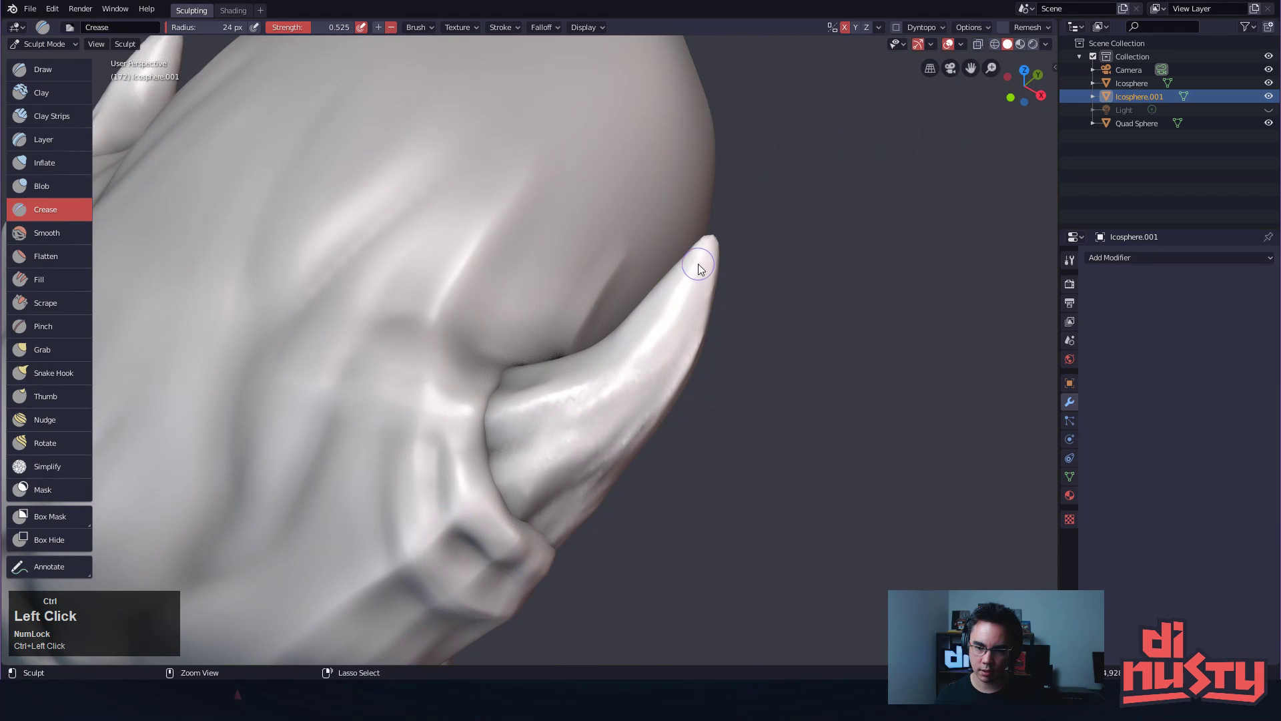
{"action": "mouse_move", "coordinate": [635, 413]}
{"action": "left_mouse_down", "text": "alt"}
{"action": "mouse_move", "coordinate": [486, 335]}
{"action": "mouse_move", "coordinate": [480, 343]}
{"action": "mouse_move", "coordinate": [547, 346]}
{"action": "mouse_move", "coordinate": [512, 386]}
{"action": "mouse_move", "coordinate": [530, 425]}
{"action": "left_mouse_up", "text": "alt"}
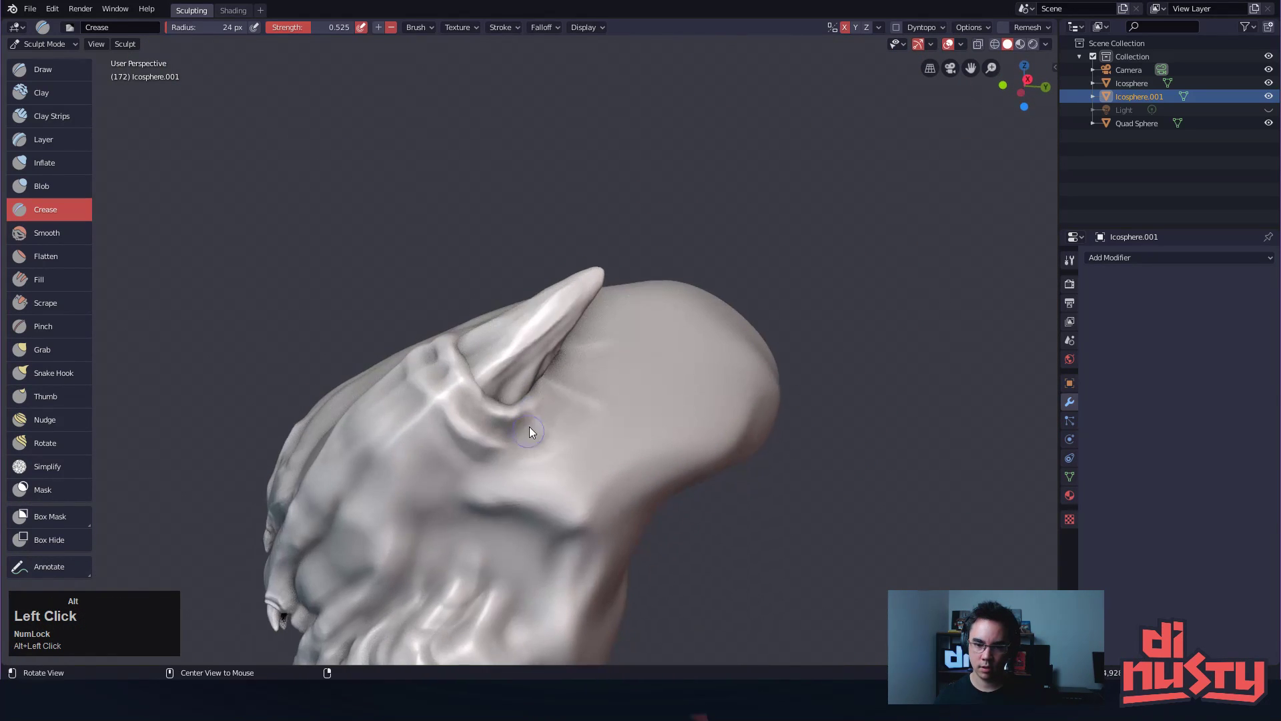
Reshape the horn's base and surrounding skin using the Grab brush with a 79 px radius
{"action": "key", "text": "g"}
{"action": "key", "text": "f"}
{"action": "left_click", "coordinate": [483, 383]}
{"action": "left_click_drag", "start_coordinate": [519, 358], "coordinate": [508, 354]}
{"action": "mouse_move", "coordinate": [530, 347]}
{"action": "left_mouse_down"}
{"action": "mouse_move", "coordinate": [491, 361]}
{"action": "mouse_move", "coordinate": [461, 396]}
{"action": "left_mouse_up"}
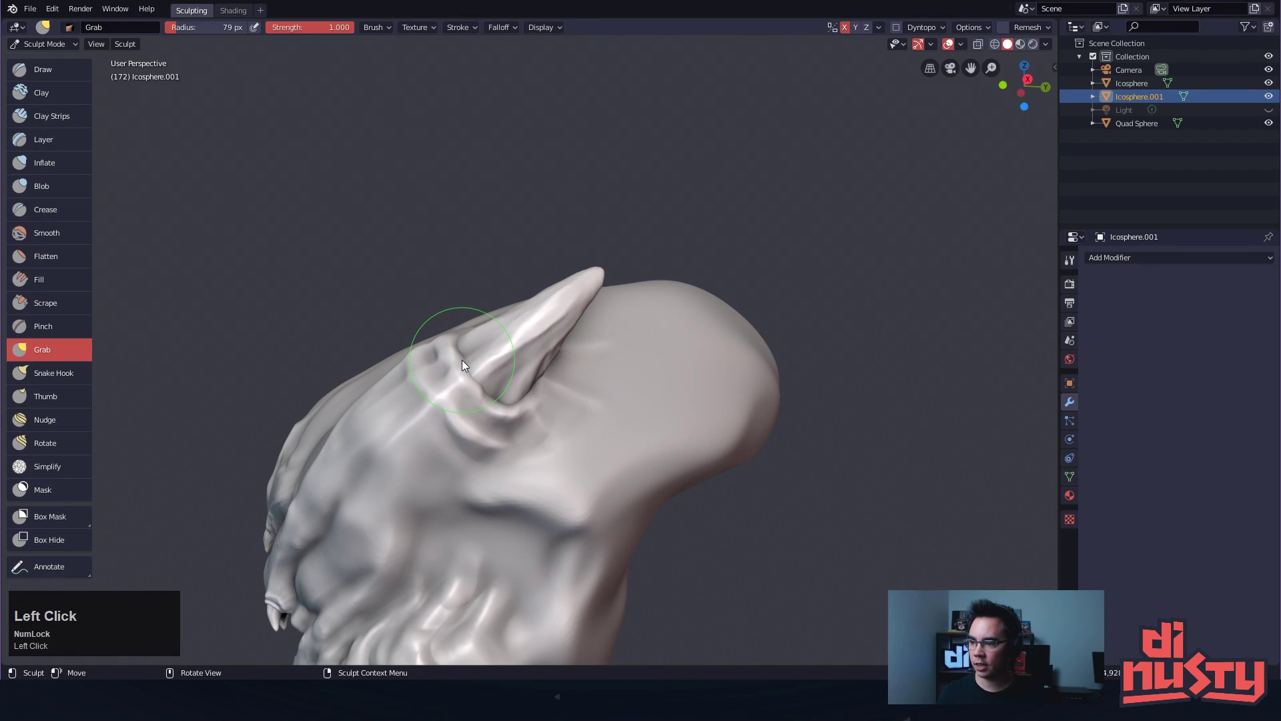
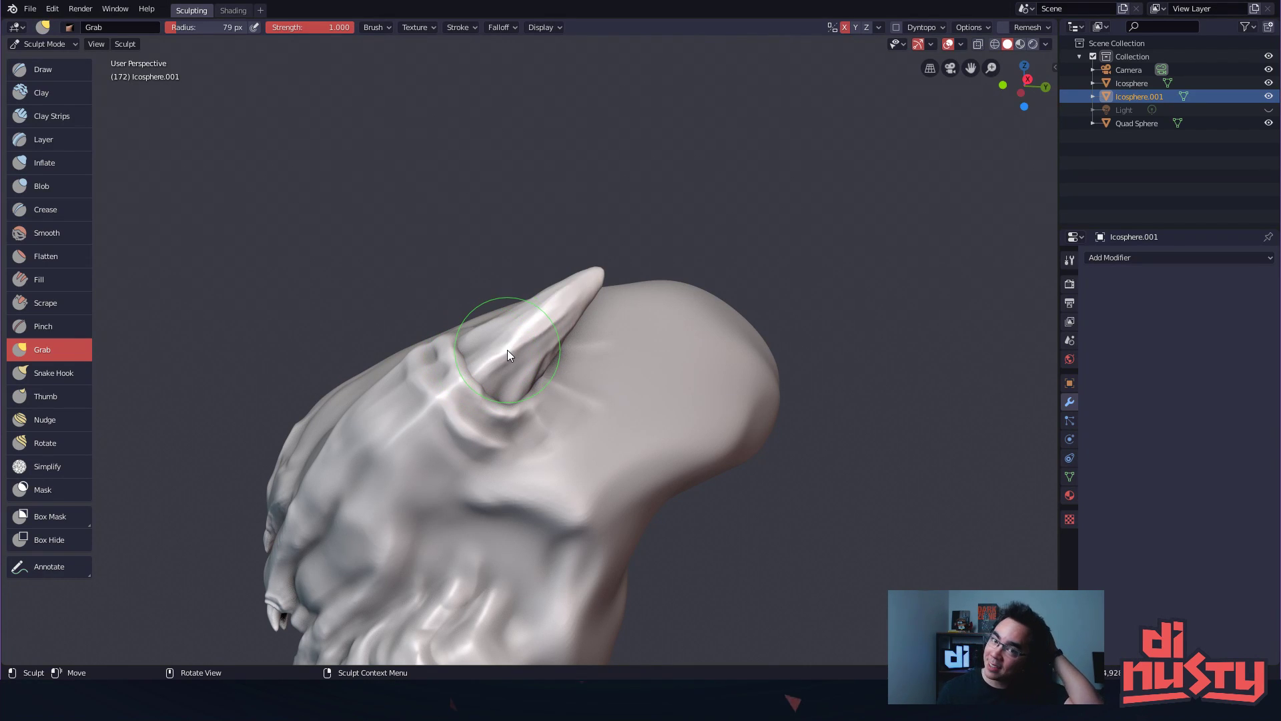
Enable Cavity shading of type Both, with world-space ridge 1.841 and valley 1.386, screen-space ridge 0.267 and valley 0
{"action": "mouse_move", "coordinate": [834, 220]}
{"action": "left_mouse_down", "text": "alt+shift"}
{"action": "mouse_move", "coordinate": [843, 270]}
{"action": "mouse_move", "coordinate": [600, 209]}
{"action": "mouse_move", "coordinate": [752, 203]}
{"action": "mouse_move", "coordinate": [915, 104]}
{"action": "mouse_move", "coordinate": [898, 171]}
{"action": "mouse_move", "coordinate": [918, 129]}
{"action": "mouse_move", "coordinate": [866, 172]}
{"action": "mouse_move", "coordinate": [944, 154]}
{"action": "mouse_move", "coordinate": [994, 100]}
{"action": "left_mouse_up", "text": "alt+shift"}
{"action": "left_click", "coordinate": [1045, 44]}
{"action": "left_click_drag", "start_coordinate": [1093, 360], "coordinate": [977, 358]}
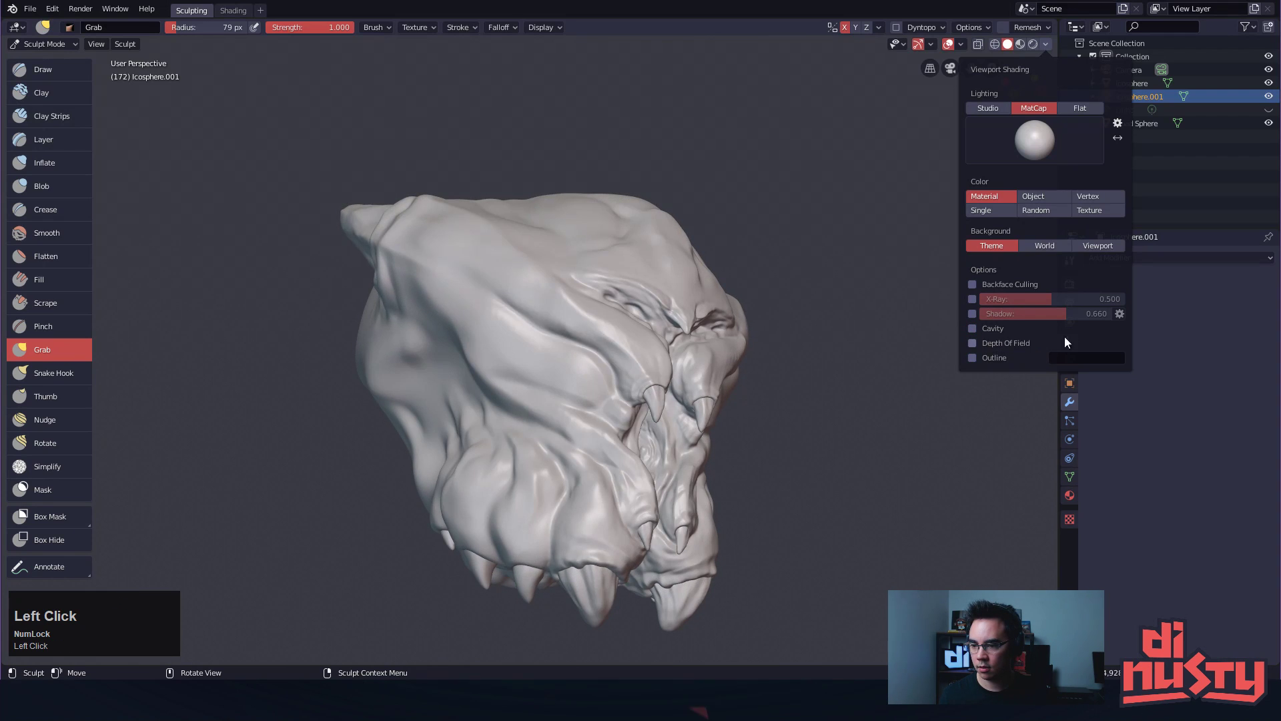
{"action": "left_click", "coordinate": [1086, 333]}
{"action": "left_click", "coordinate": [1096, 373]}
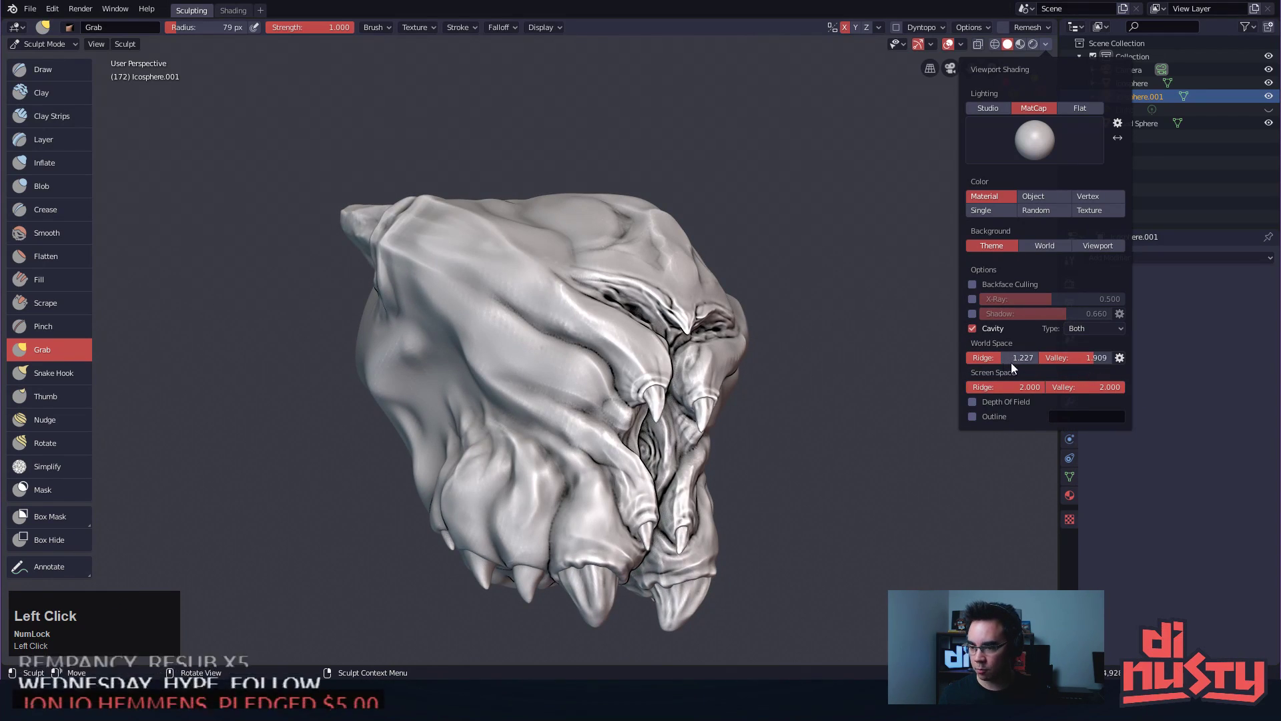
{"action": "mouse_move", "coordinate": [1108, 387]}
{"action": "left_mouse_down"}
{"action": "mouse_move", "coordinate": [961, 387]}
{"action": "mouse_move", "coordinate": [1005, 361]}
{"action": "mouse_move", "coordinate": [1071, 358]}
{"action": "mouse_move", "coordinate": [1060, 359]}
{"action": "left_mouse_up"}
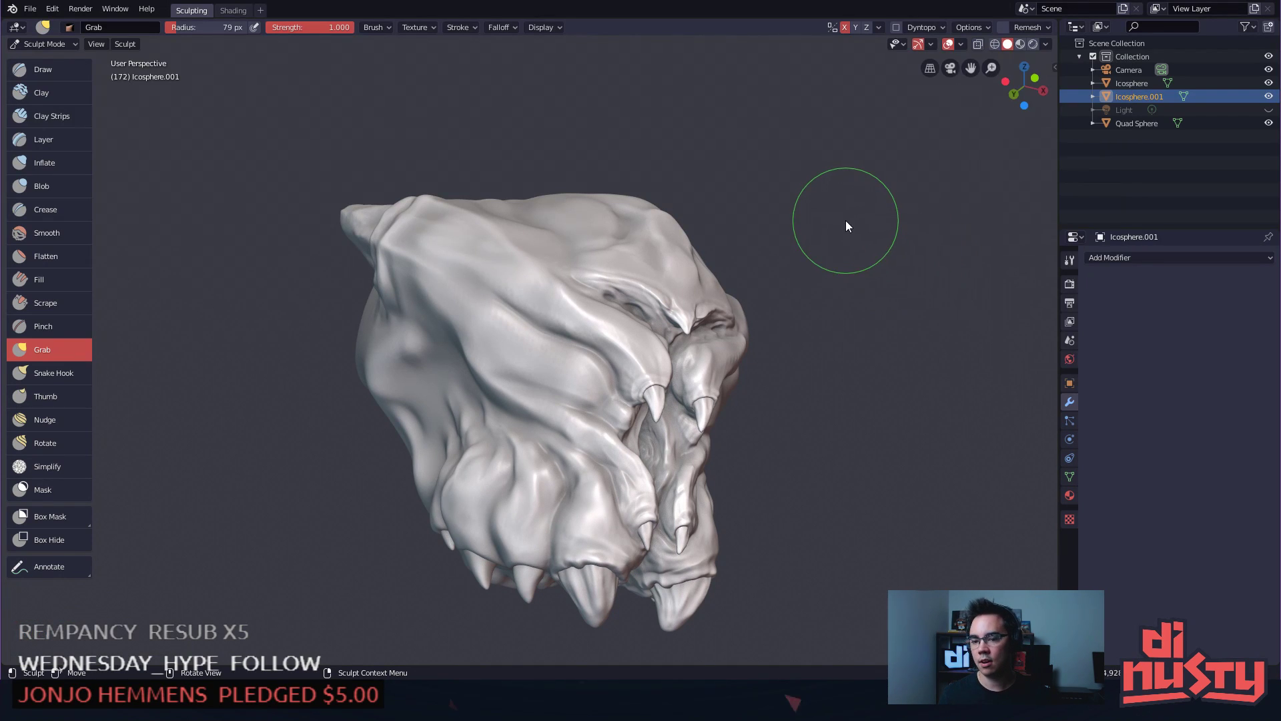
Look over the head sculpt and review the Grab brush's falloff presets, keeping the Custom curve
{"action": "mouse_move", "coordinate": [850, 218]}
{"action": "left_mouse_down", "text": "alt"}
{"action": "mouse_move", "coordinate": [866, 246]}
{"action": "mouse_move", "coordinate": [843, 284]}
{"action": "mouse_move", "coordinate": [891, 311]}
{"action": "mouse_move", "coordinate": [903, 334]}
{"action": "mouse_move", "coordinate": [892, 335]}
{"action": "mouse_move", "coordinate": [919, 238]}
{"action": "left_mouse_up", "text": "alt"}
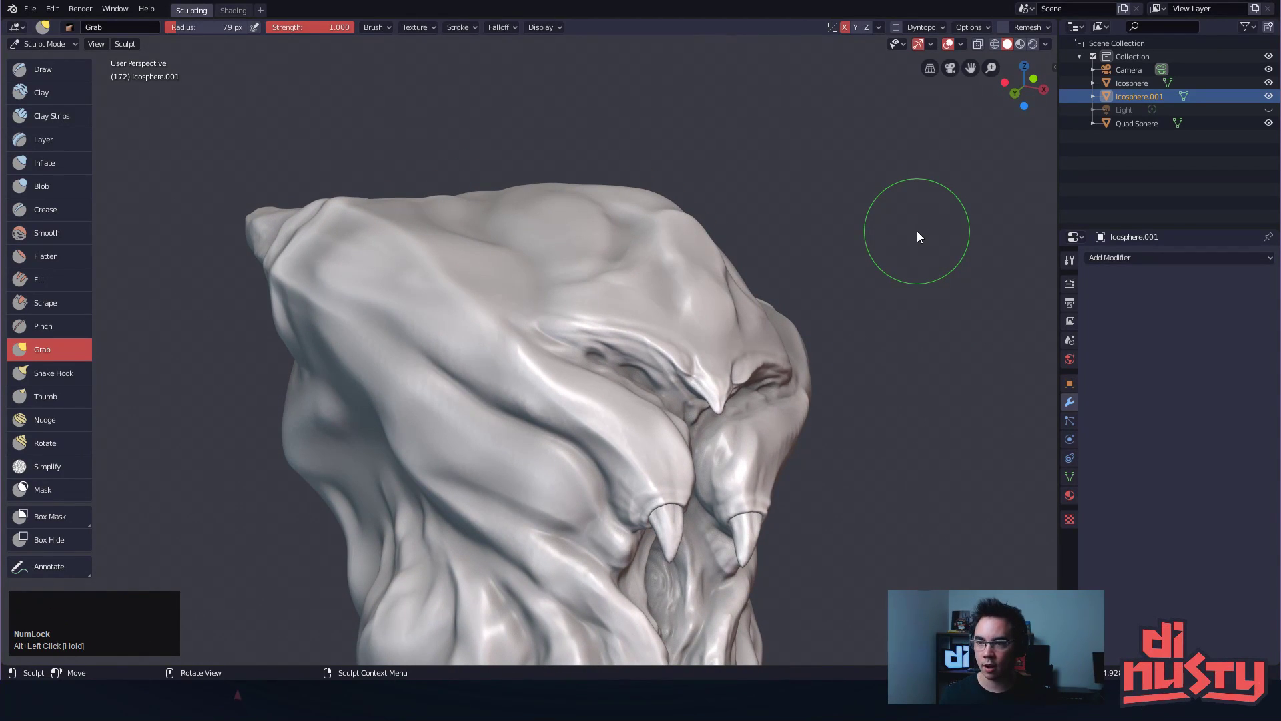
{"action": "mouse_move", "coordinate": [958, 159]}
{"action": "left_mouse_down", "text": "alt"}
{"action": "mouse_move", "coordinate": [952, 249]}
{"action": "mouse_move", "coordinate": [973, 228]}
{"action": "mouse_move", "coordinate": [922, 259]}
{"action": "mouse_move", "coordinate": [955, 258]}
{"action": "mouse_move", "coordinate": [974, 220]}
{"action": "left_mouse_up", "text": "alt"}
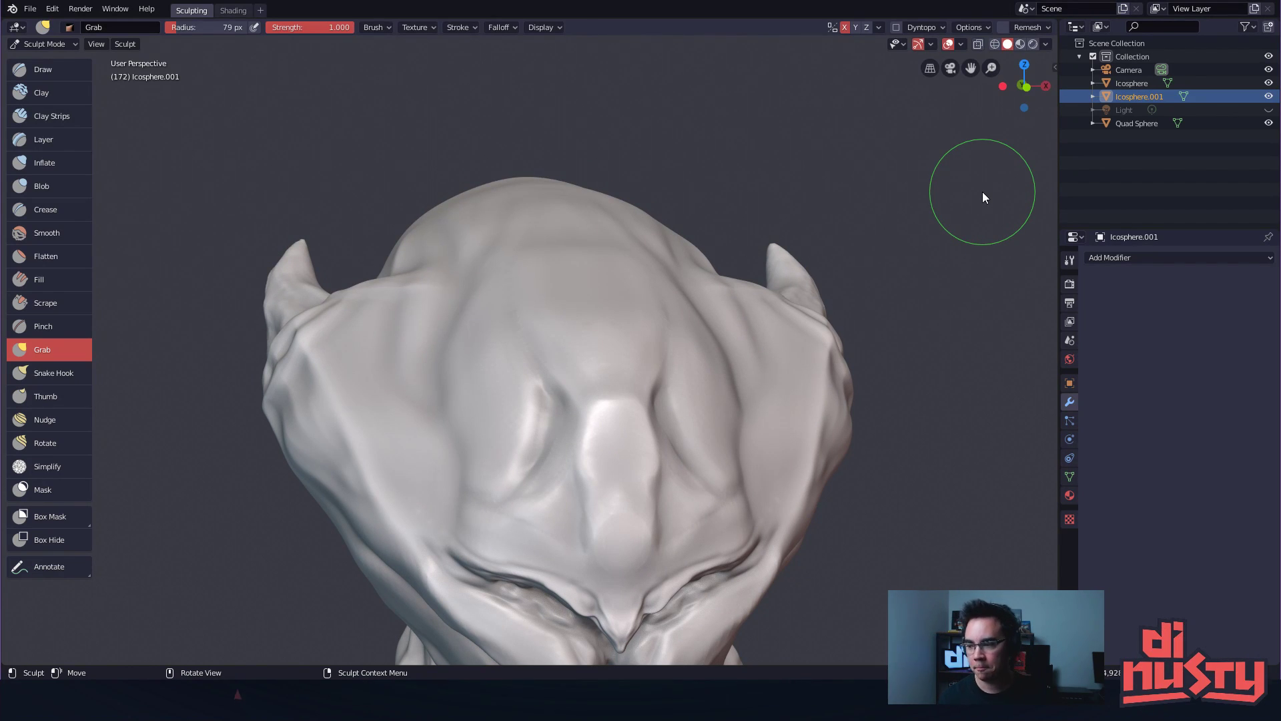
{"action": "mouse_move", "coordinate": [967, 210]}
{"action": "left_mouse_down", "text": "alt"}
{"action": "mouse_move", "coordinate": [950, 223]}
{"action": "mouse_move", "coordinate": [926, 212]}
{"action": "mouse_move", "coordinate": [938, 228]}
{"action": "mouse_move", "coordinate": [909, 263]}
{"action": "mouse_move", "coordinate": [918, 286]}
{"action": "mouse_move", "coordinate": [924, 271]}
{"action": "mouse_move", "coordinate": [900, 269]}
{"action": "mouse_move", "coordinate": [907, 255]}
{"action": "left_mouse_up", "text": "alt"}
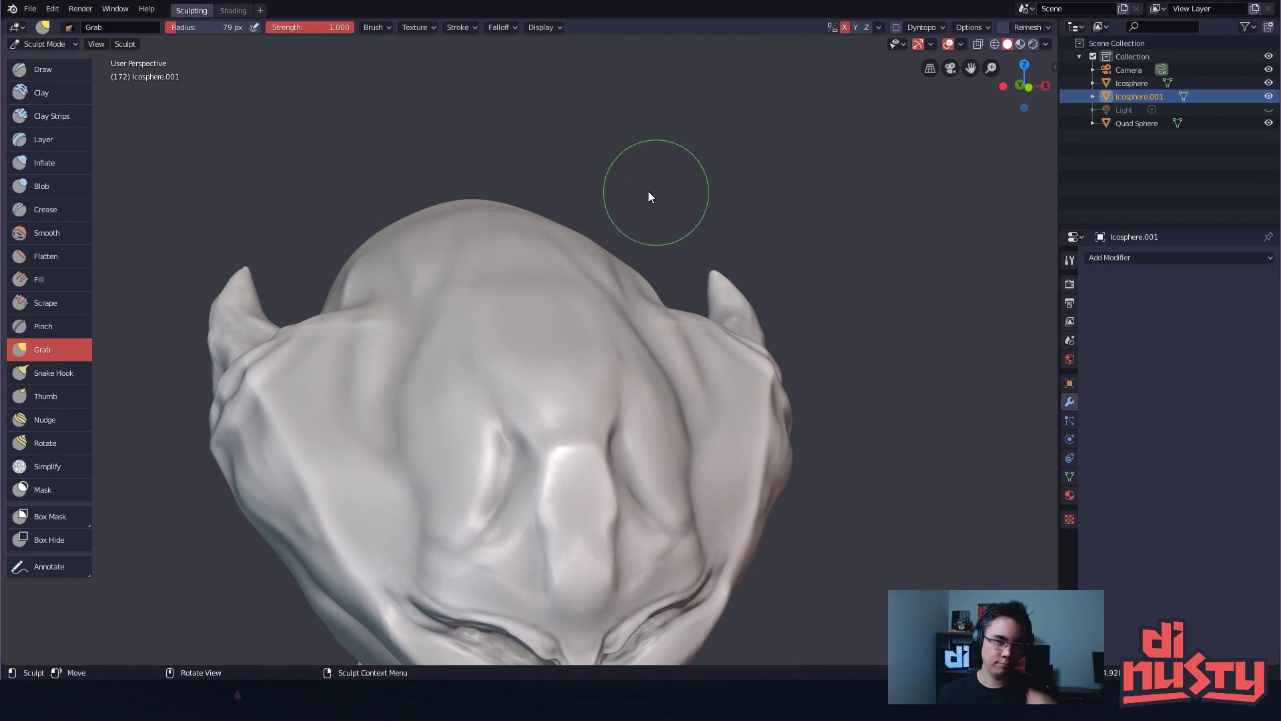
{"action": "mouse_move", "coordinate": [705, 118]}
{"action": "left_mouse_down", "text": "alt+shift"}
{"action": "mouse_move", "coordinate": [723, 129]}
{"action": "mouse_move", "coordinate": [712, 115]}
{"action": "left_mouse_up", "text": "alt+shift"}
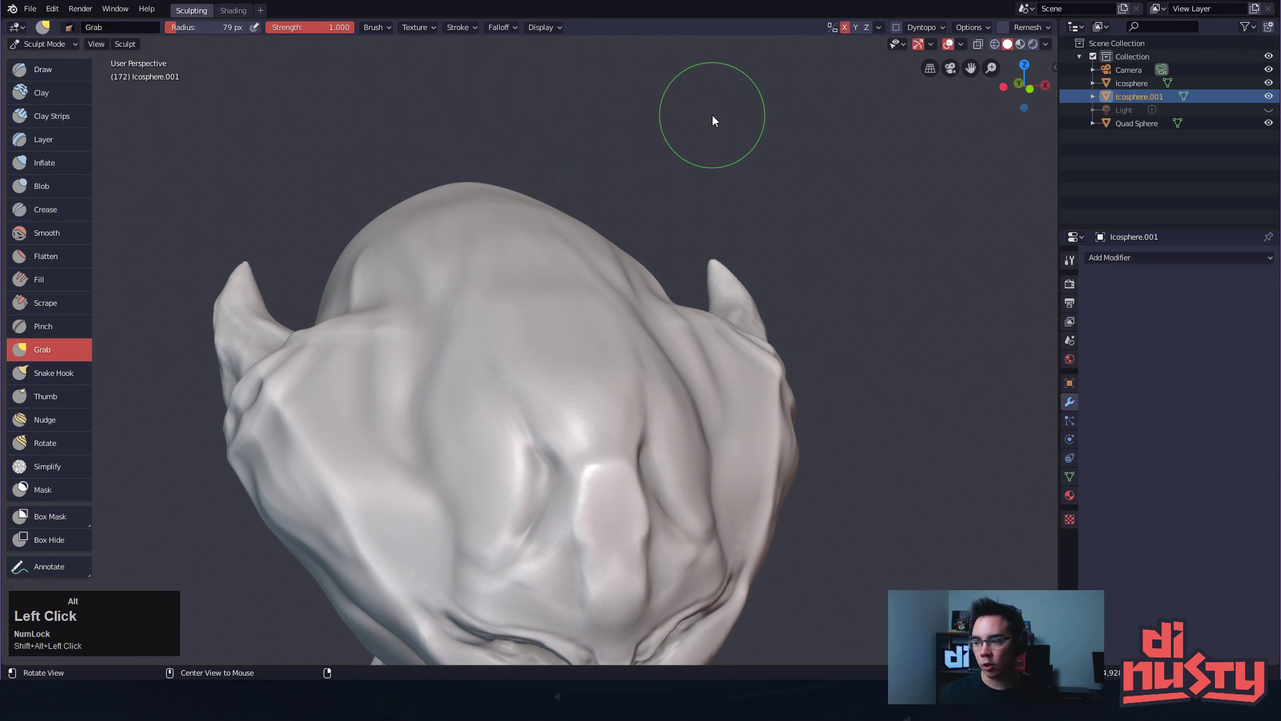
{"action": "mouse_move", "coordinate": [611, 113]}
{"action": "left_mouse_down", "text": "alt+shift"}
{"action": "mouse_move", "coordinate": [616, 103]}
{"action": "mouse_move", "coordinate": [639, 128]}
{"action": "left_mouse_up", "text": "alt+shift"}
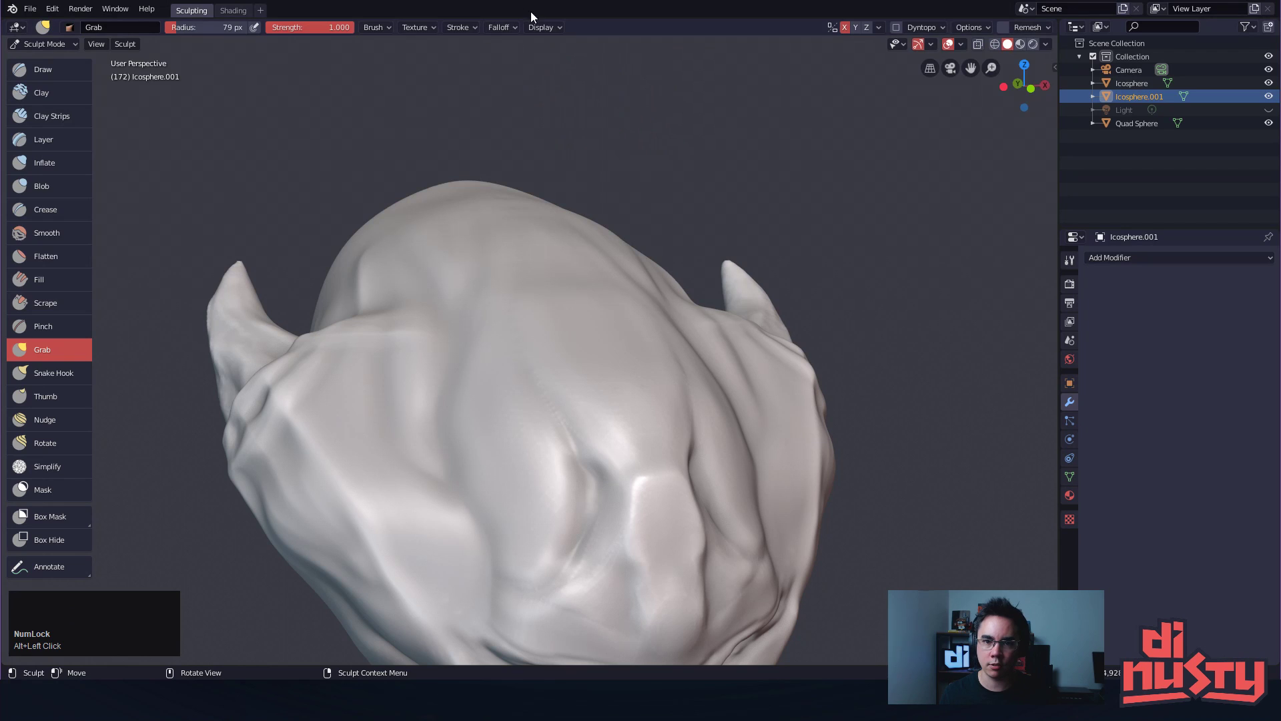
{"action": "left_click", "coordinate": [470, 27]}
{"action": "mouse_move", "coordinate": [511, 29]}
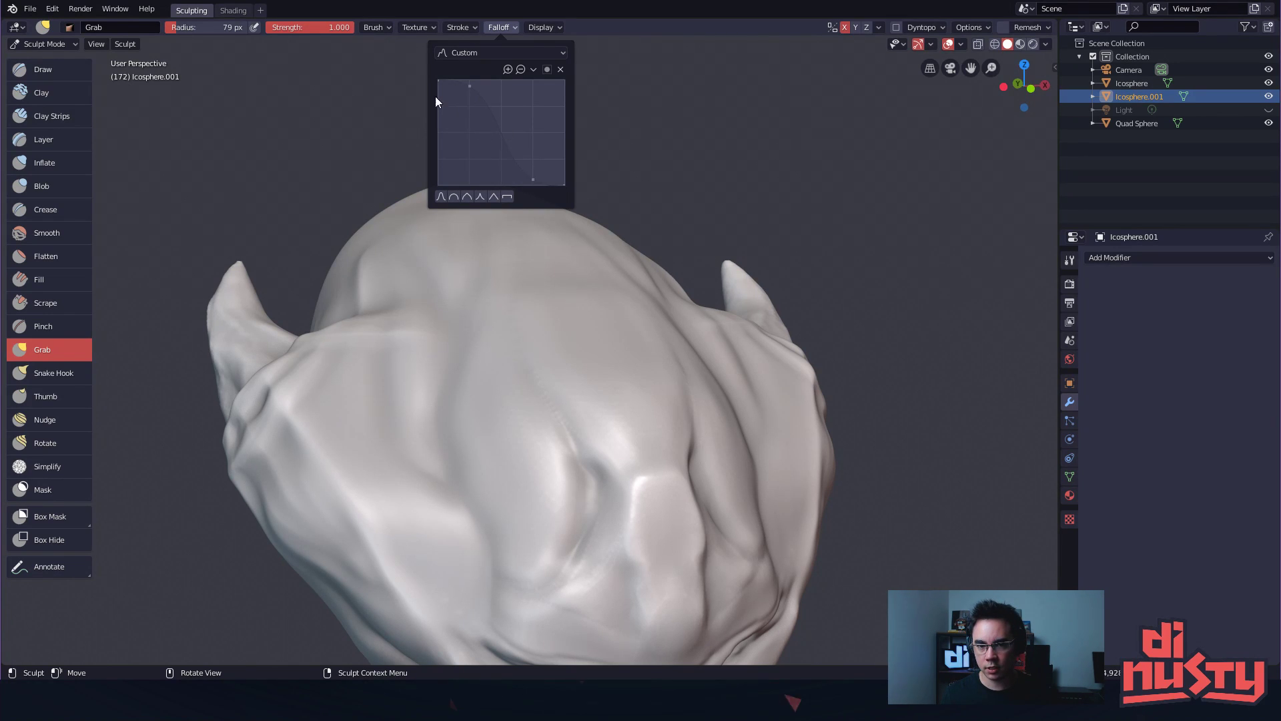
{"action": "left_click", "coordinate": [483, 54]}
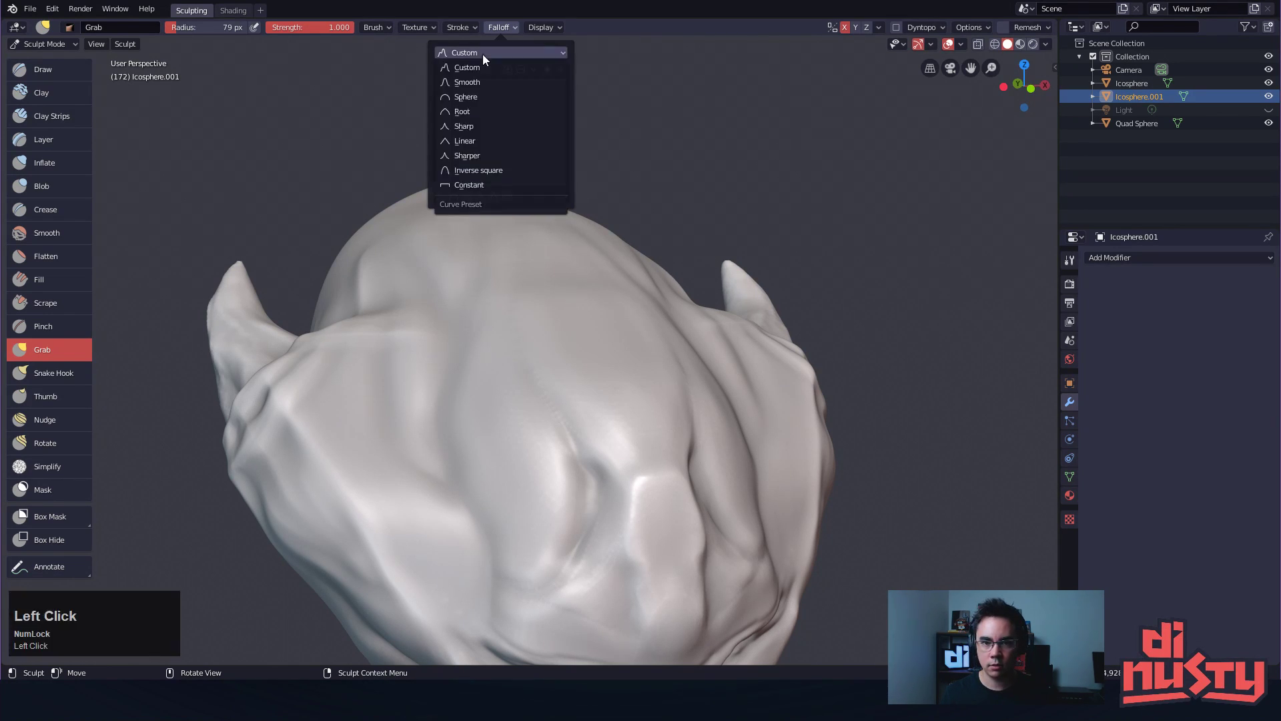
{"action": "left_click", "coordinate": [498, 66]}
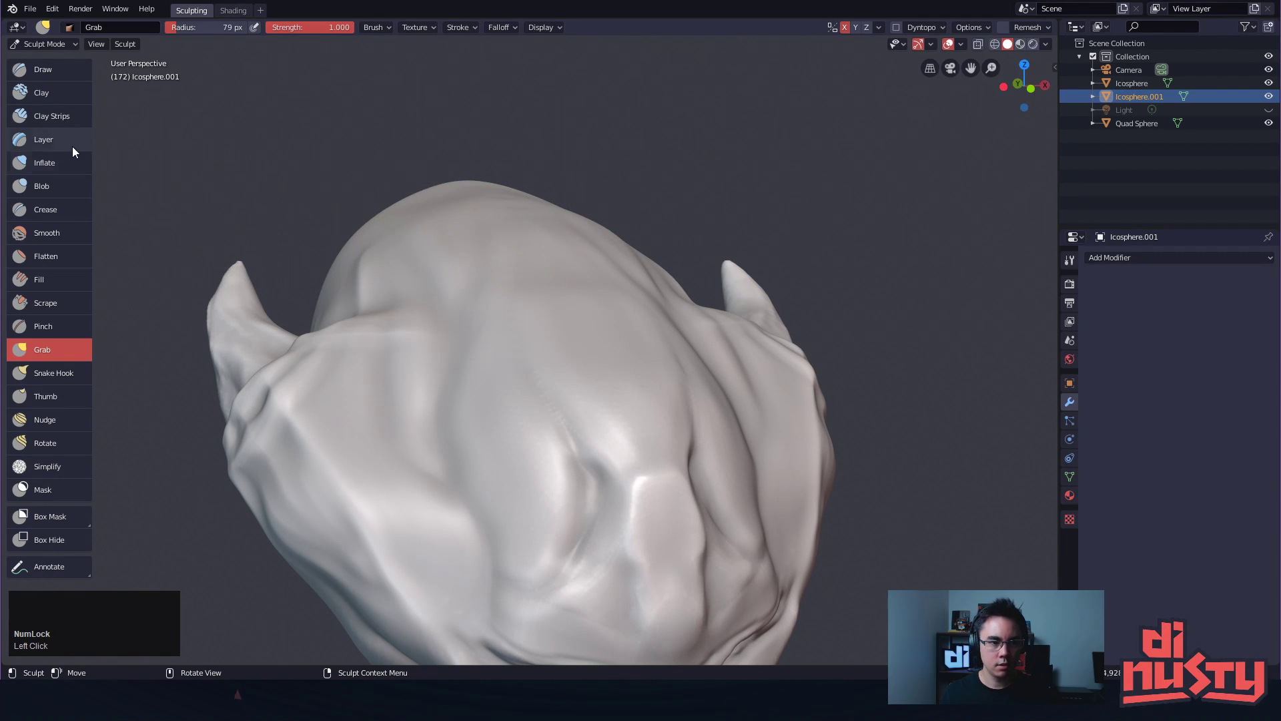
Choose the Draw brush and switch sculpting from the horns to the head mesh, Quad Sphere
{"action": "left_click", "coordinate": [54, 78]}
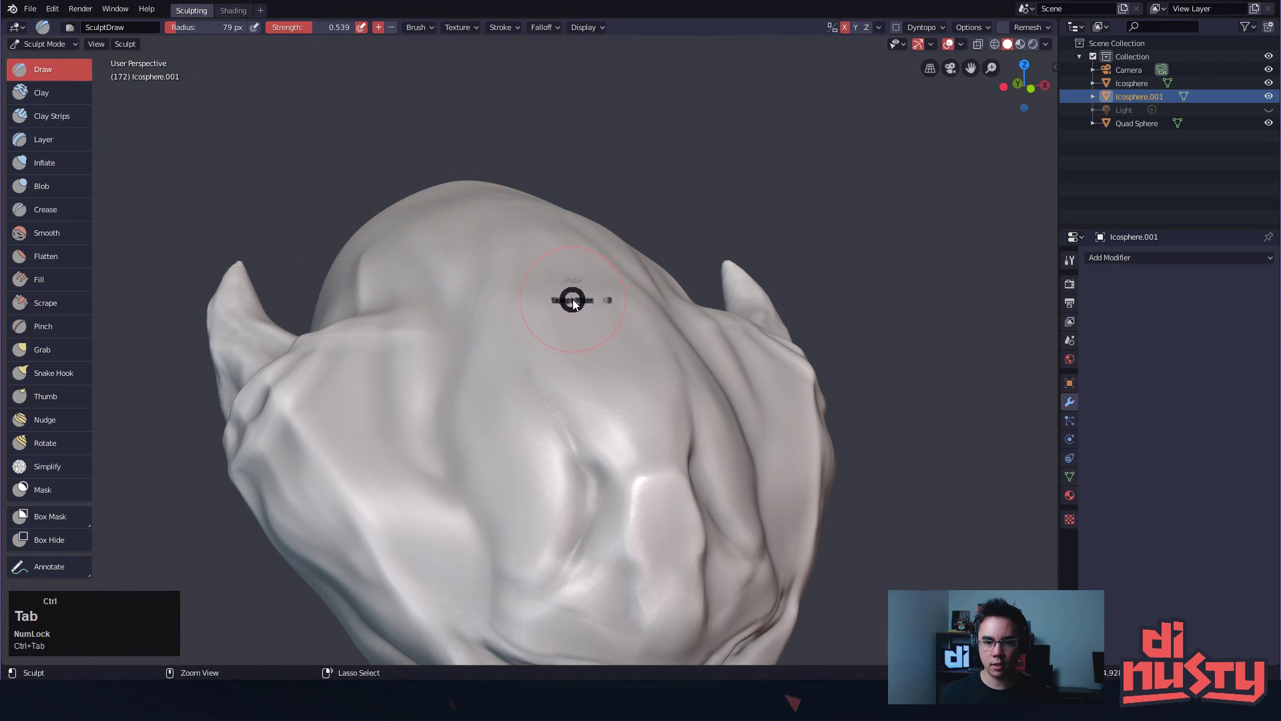
{"action": "key", "text": "Tab"}
{"action": "left_click", "coordinate": [501, 296]}
{"action": "left_click", "coordinate": [533, 305]}
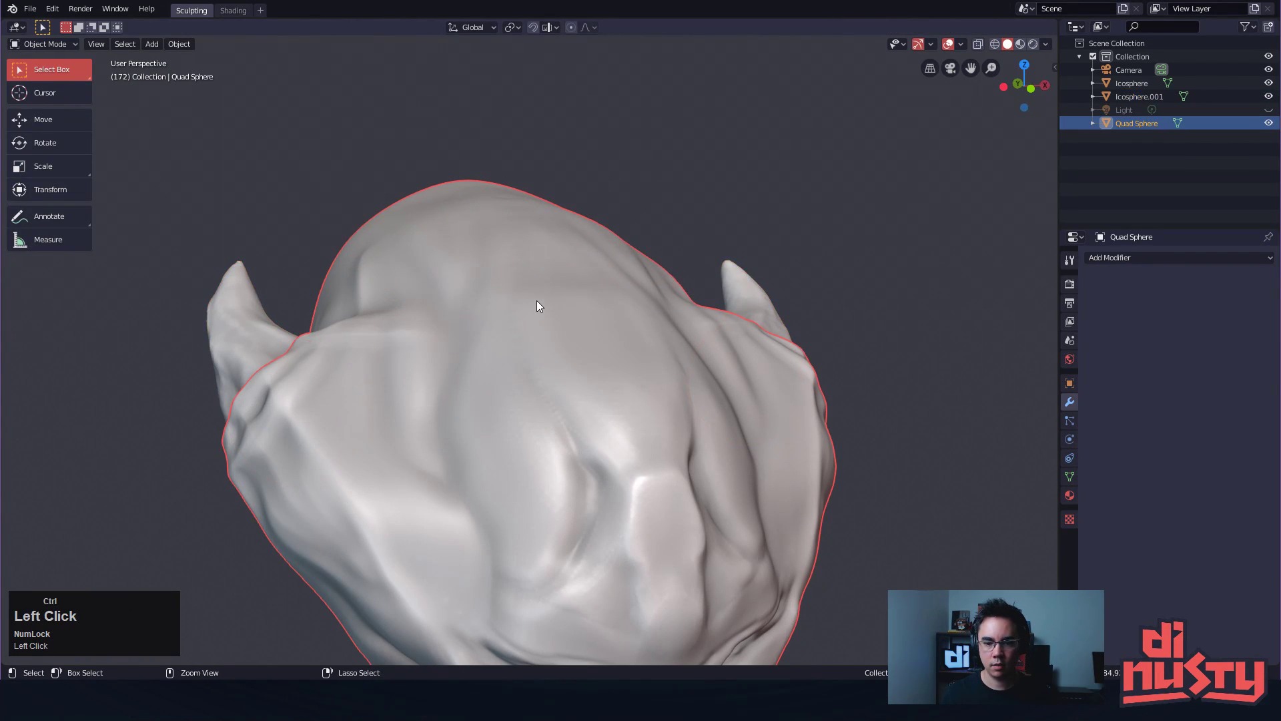
{"action": "key", "text": "ctrl+Tab"}
{"action": "left_click", "coordinate": [627, 401]}
Try Draw strokes on the back of the head, undoing each one
{"action": "mouse_move", "coordinate": [512, 316]}
{"action": "left_mouse_down", "text": "alt"}
{"action": "mouse_move", "coordinate": [538, 406]}
{"action": "mouse_move", "coordinate": [503, 257]}
{"action": "left_mouse_up", "text": "alt"}
{"action": "left_click_drag", "start_coordinate": [551, 325], "coordinate": [510, 334], "text": "alt"}
{"action": "key", "text": "ctrl+z"}
{"action": "mouse_move", "coordinate": [462, 437]}
{"action": "left_mouse_down"}
{"action": "mouse_move", "coordinate": [408, 385]}
{"action": "mouse_move", "coordinate": [449, 424]}
{"action": "left_mouse_up"}
{"action": "key", "text": "ctrl+z"}
Turn off Cavity shading and test one Draw stroke on the back of the head, undoing it
{"action": "left_click", "coordinate": [1046, 44]}
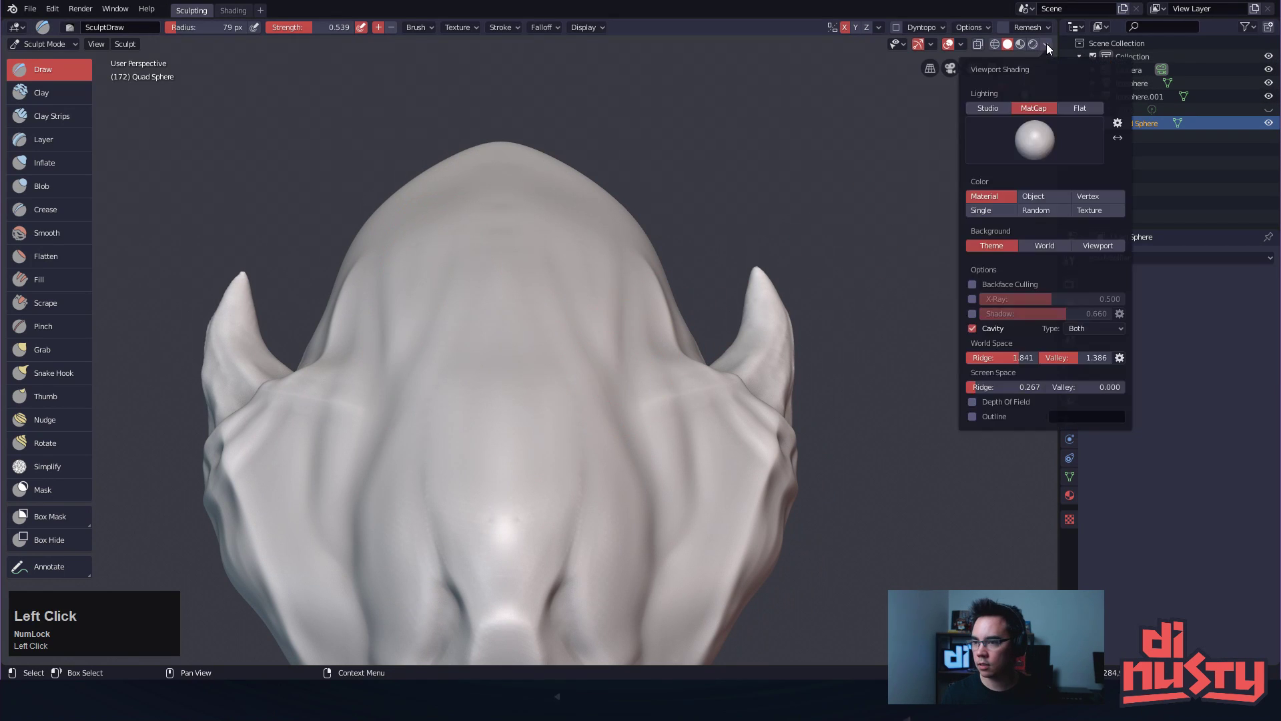
{"action": "left_click", "coordinate": [974, 329]}
{"action": "left_click_drag", "start_coordinate": [791, 189], "coordinate": [822, 198], "text": "alt"}
{"action": "mouse_move", "coordinate": [440, 274]}
{"action": "left_mouse_down"}
{"action": "mouse_move", "coordinate": [482, 362]}
{"action": "mouse_move", "coordinate": [477, 276]}
{"action": "left_mouse_up"}
{"action": "key", "text": "ctrl+z"}
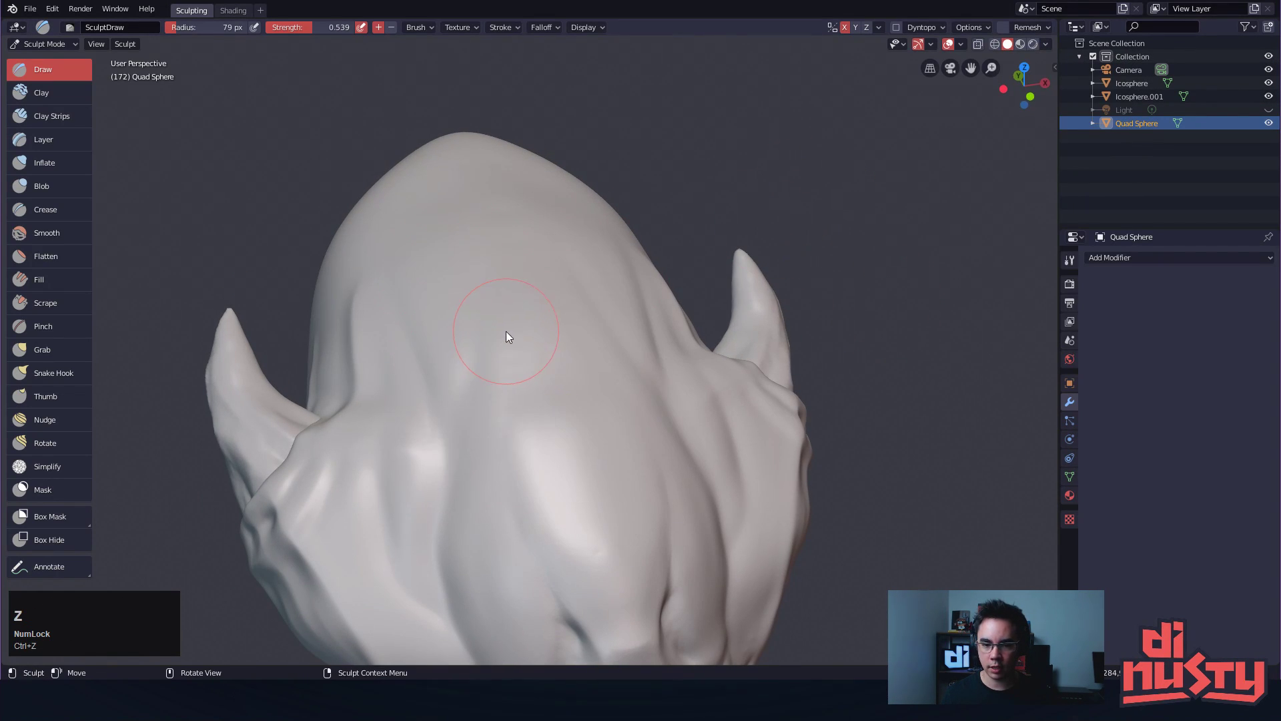
Review the Draw brush's stroke settings, set its radius to 46 px, and test strokes on the head, undoing each
{"action": "left_click_drag", "start_coordinate": [389, 247], "coordinate": [397, 64], "text": "alt"}
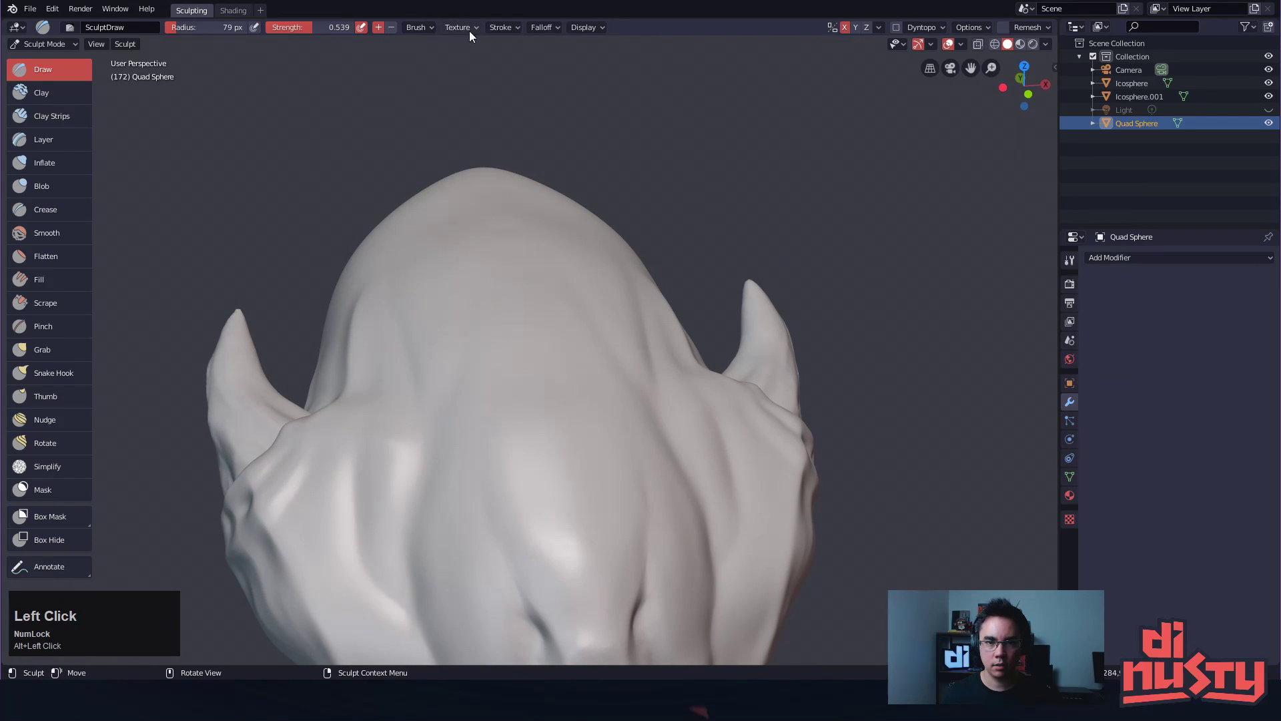
{"action": "left_click", "coordinate": [512, 31]}
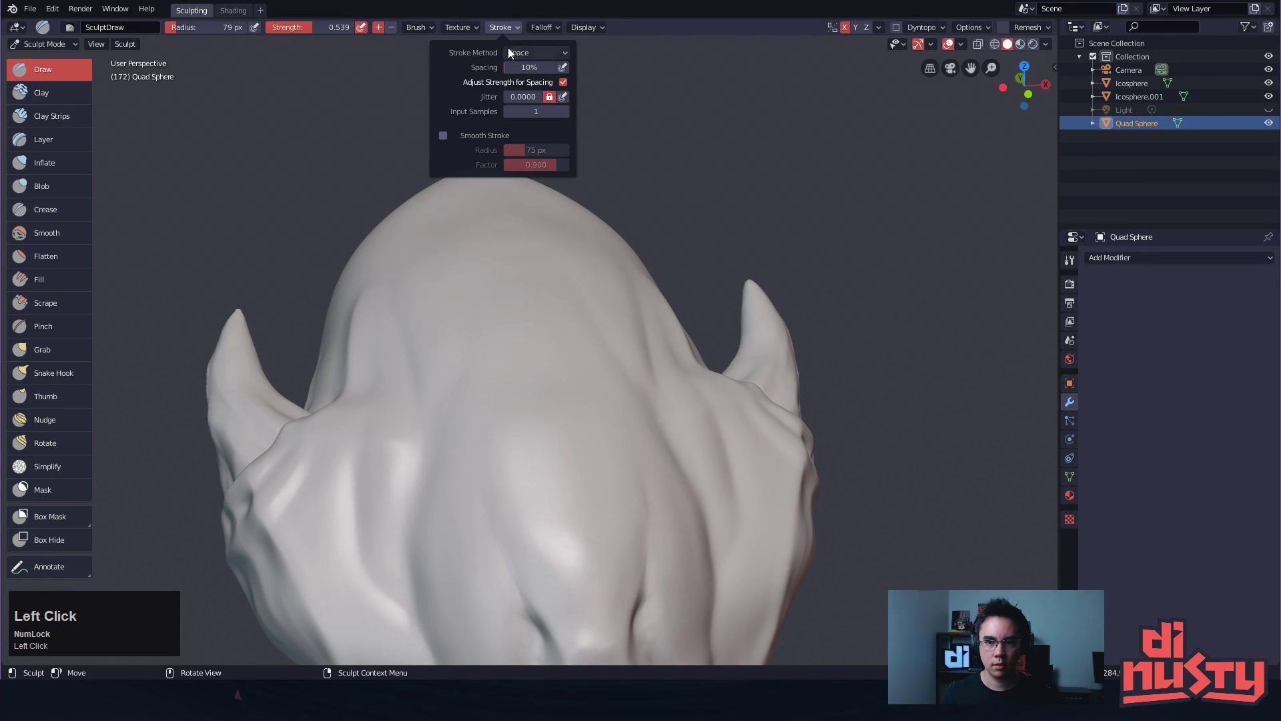
{"action": "left_click_drag", "start_coordinate": [498, 330], "coordinate": [502, 337], "text": "alt"}
{"action": "key", "text": "f"}
{"action": "left_click", "coordinate": [479, 339]}
{"action": "mouse_move", "coordinate": [445, 283]}
{"action": "left_mouse_down"}
{"action": "mouse_move", "coordinate": [487, 450]}
{"action": "mouse_move", "coordinate": [477, 456]}
{"action": "left_mouse_up"}
{"action": "key", "text": "ctrl+z"}
{"action": "mouse_move", "coordinate": [515, 482]}
{"action": "left_mouse_down"}
{"action": "mouse_move", "coordinate": [482, 470]}
{"action": "mouse_move", "coordinate": [428, 312]}
{"action": "left_mouse_up"}
{"action": "key", "text": "ctrl+z"}
Add two control points to the middle of the Draw brush's custom falloff curve
{"action": "left_click", "coordinate": [512, 30]}
{"action": "left_click", "coordinate": [541, 27]}
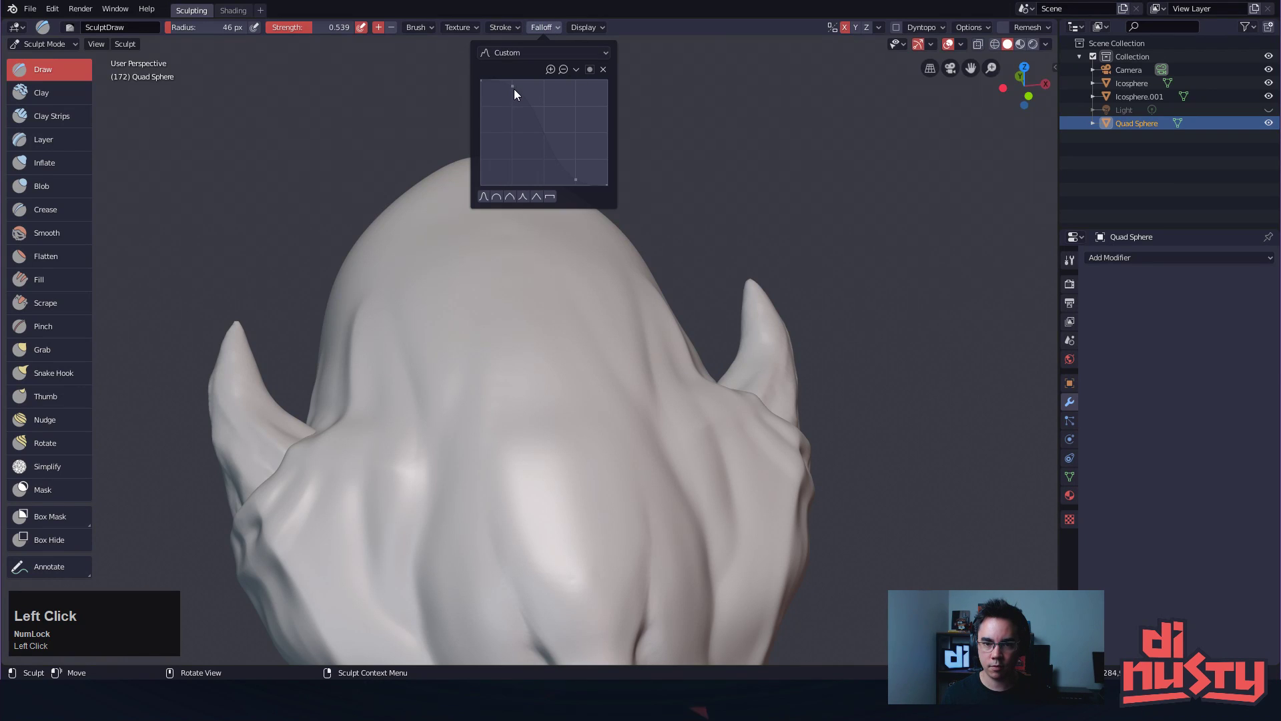
{"action": "left_click_drag", "start_coordinate": [530, 149], "coordinate": [532, 140]}
{"action": "left_click", "coordinate": [550, 158]}
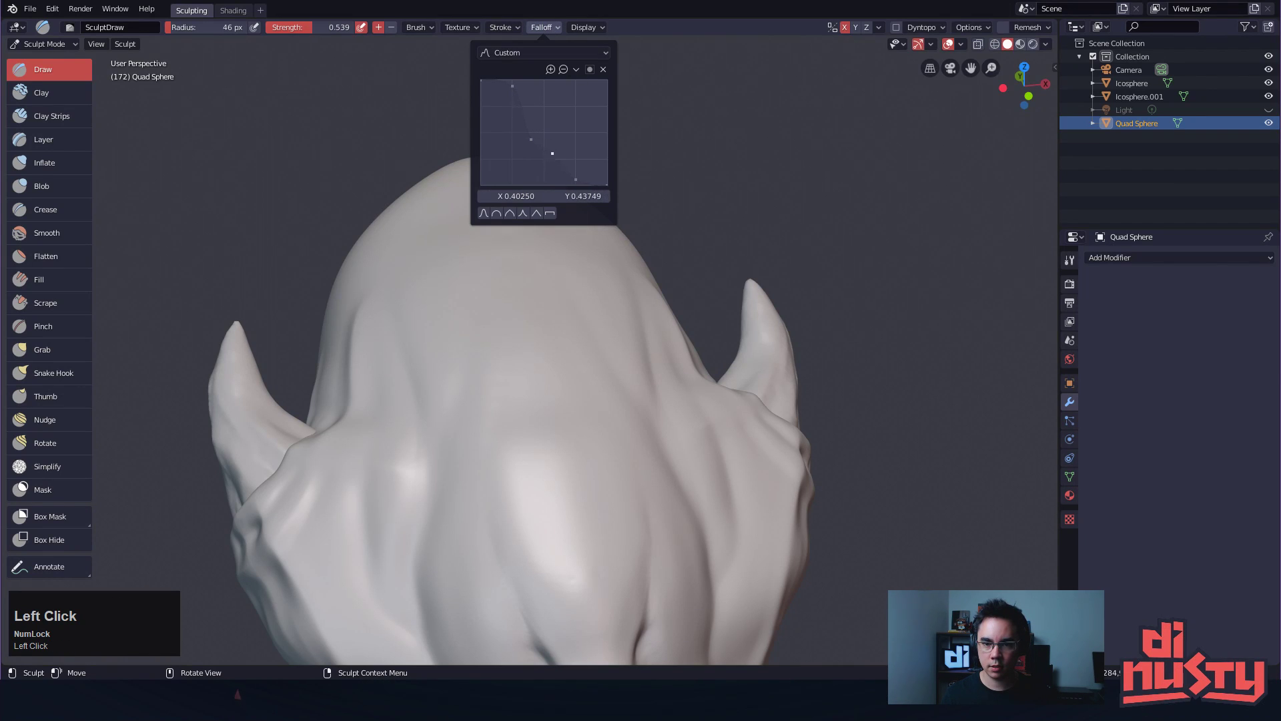
Test the edited falloff curve with raised and carved Draw strokes along the head, undoing each
{"action": "mouse_move", "coordinate": [527, 220]}
{"action": "left_mouse_down"}
{"action": "mouse_move", "coordinate": [508, 330]}
{"action": "mouse_move", "coordinate": [547, 462]}
{"action": "left_mouse_up"}
{"action": "key", "text": "ctrl+z"}
{"action": "left_click_drag", "start_coordinate": [512, 256], "coordinate": [471, 324], "text": "ctrl"}
{"action": "key", "text": "ctrl+z"}
{"action": "left_click", "coordinate": [510, 420]}
{"action": "left_click_drag", "start_coordinate": [560, 448], "coordinate": [626, 468], "text": "alt"}
{"action": "key", "text": "ctrl+z"}
{"action": "left_click", "coordinate": [520, 370]}
{"action": "mouse_move", "coordinate": [527, 398]}
{"action": "left_mouse_down", "text": "alt"}
{"action": "mouse_move", "coordinate": [471, 453]}
{"action": "mouse_move", "coordinate": [519, 490]}
{"action": "mouse_move", "coordinate": [486, 495]}
{"action": "mouse_move", "coordinate": [507, 490]}
{"action": "left_mouse_up", "text": "alt"}
{"action": "key", "text": "ctrl+z"}
Reshape the Draw brush's custom falloff curve with a dip and a raised bump, then test one stroke and undo it
{"action": "left_click", "coordinate": [512, 29]}
{"action": "left_click", "coordinate": [545, 30]}
{"action": "left_click", "coordinate": [549, 32]}
{"action": "left_click_drag", "start_coordinate": [531, 138], "coordinate": [554, 126]}
{"action": "left_click", "coordinate": [603, 69]}
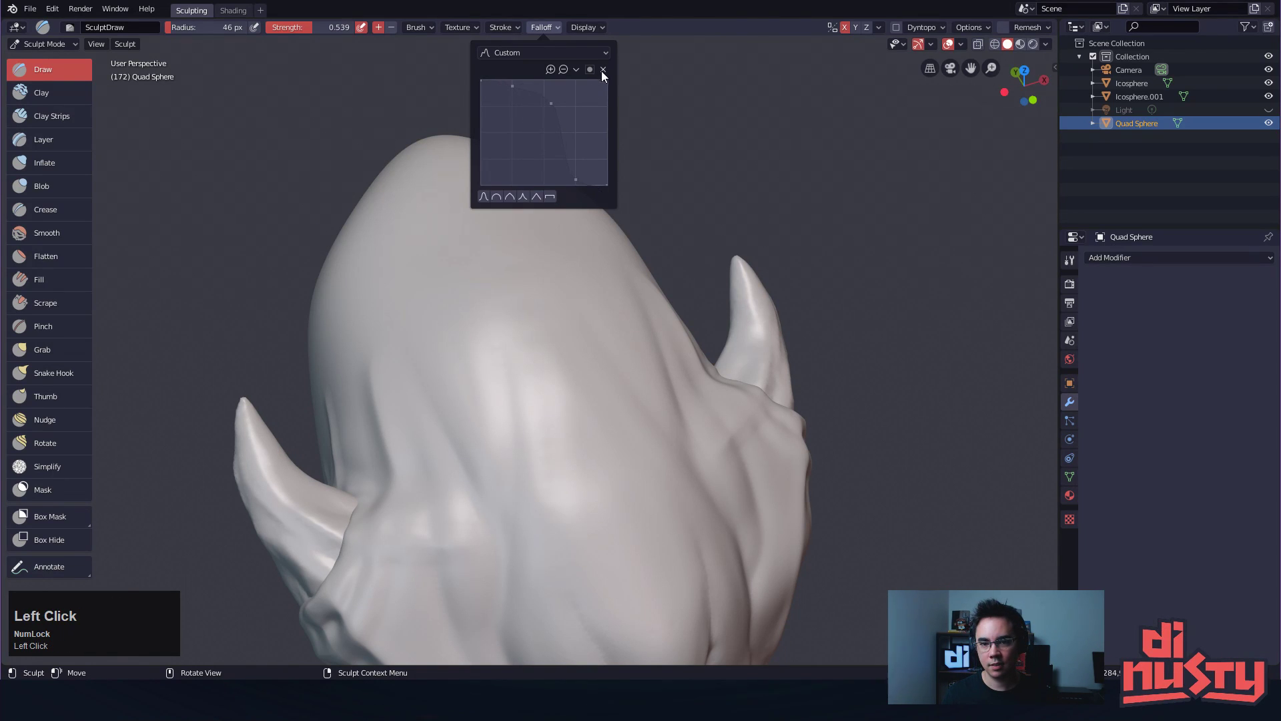
{"action": "left_click", "coordinate": [552, 104]}
{"action": "left_click", "coordinate": [604, 68]}
{"action": "left_click_drag", "start_coordinate": [563, 118], "coordinate": [536, 151]}
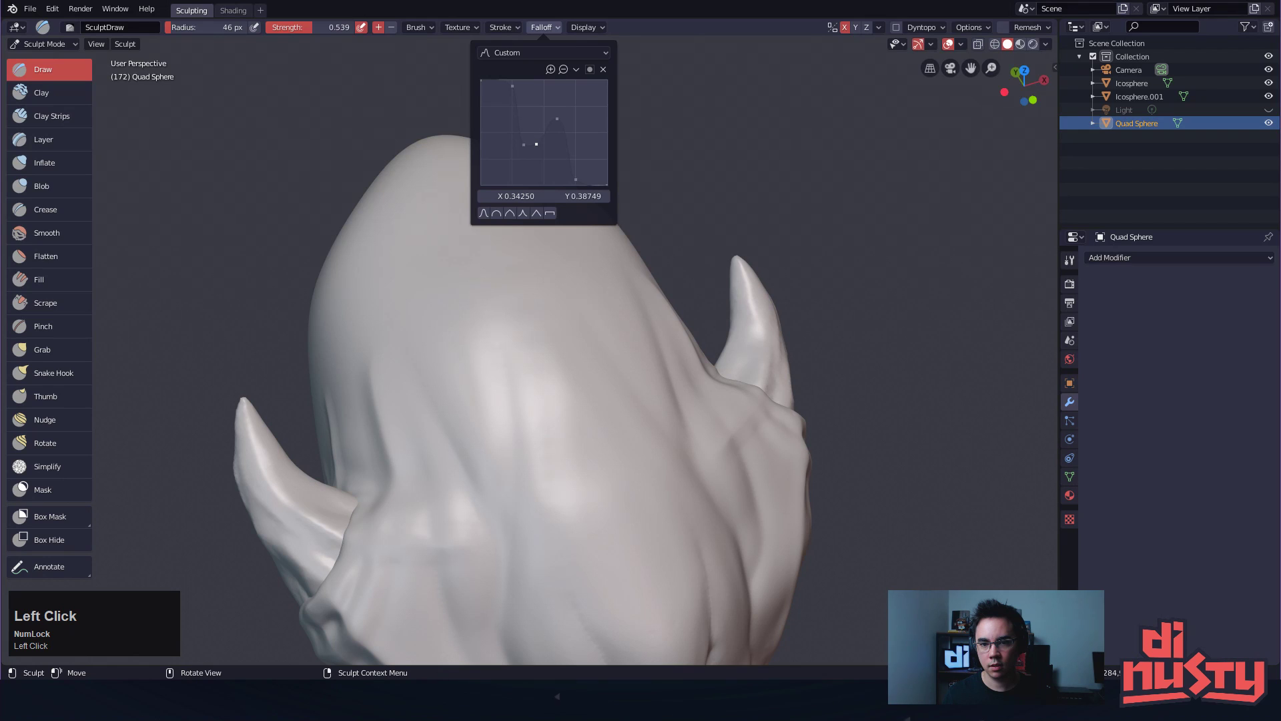
{"action": "mouse_move", "coordinate": [524, 267]}
{"action": "left_mouse_down"}
{"action": "mouse_move", "coordinate": [460, 357]}
{"action": "mouse_move", "coordinate": [554, 411]}
{"action": "left_mouse_up"}
{"action": "key", "text": "ctrl+z"}
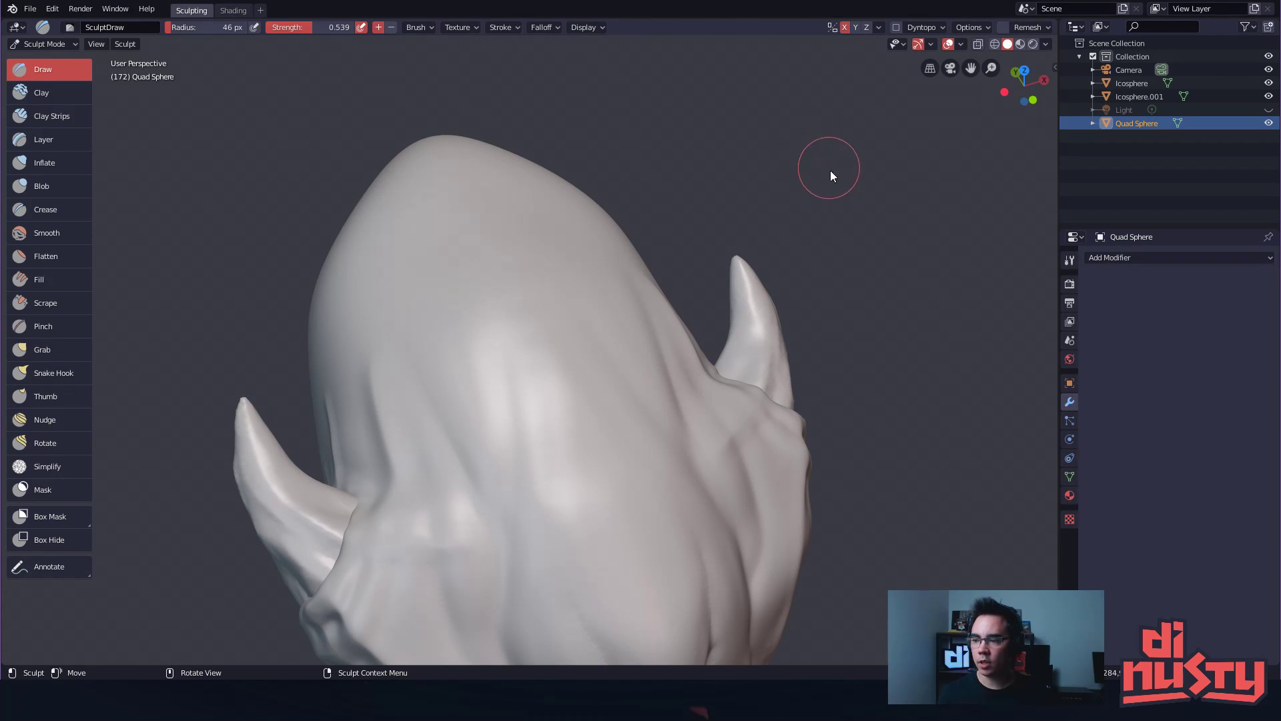
Save the current sculpting test file and start a new file from the Sculpting template
{"action": "mouse_move", "coordinate": [896, 189]}
{"action": "left_mouse_down"}
{"action": "mouse_move", "coordinate": [871, 206]}
{"action": "mouse_move", "coordinate": [888, 170]}
{"action": "left_mouse_up"}
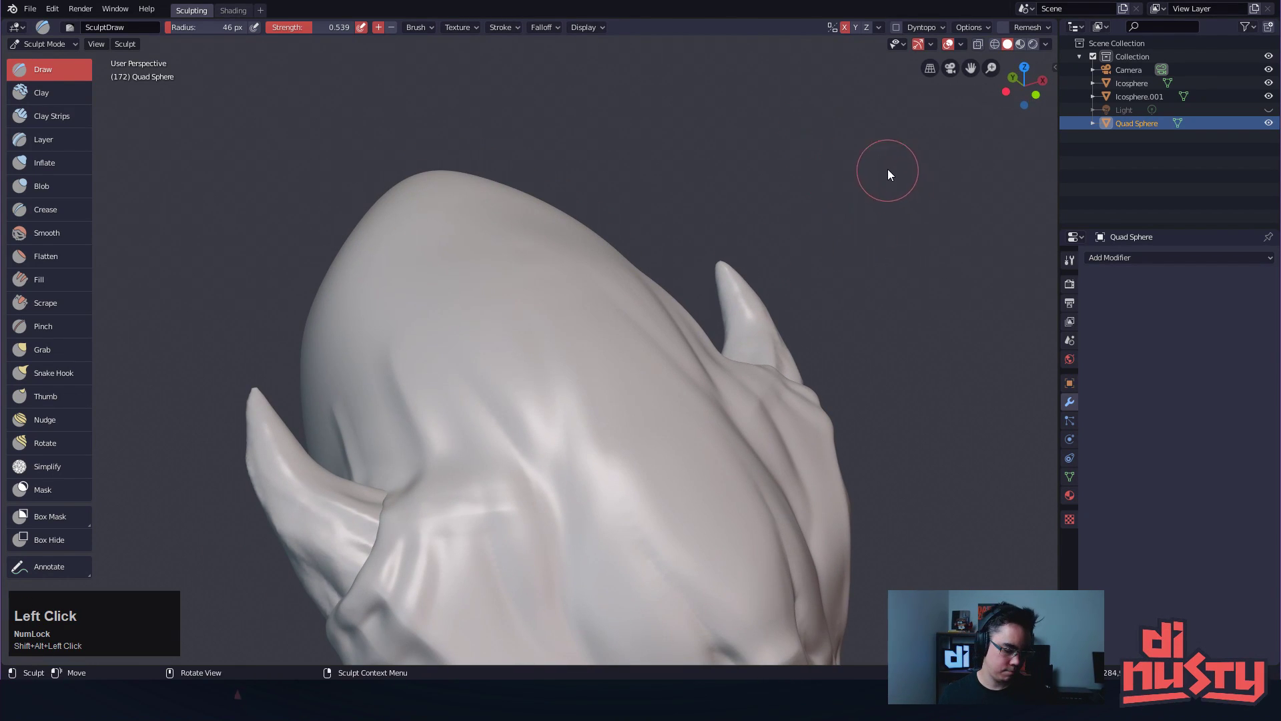
{"action": "key", "text": "ctrl+s"}
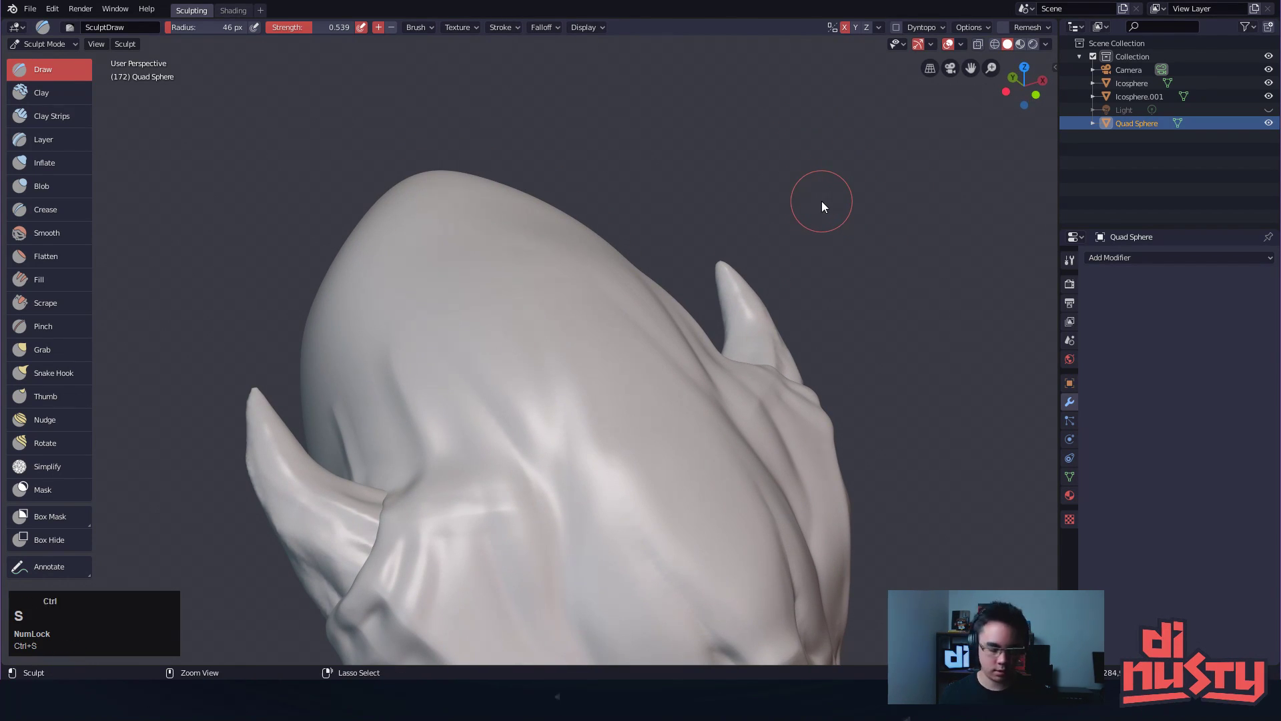
{"action": "left_click", "coordinate": [797, 229]}
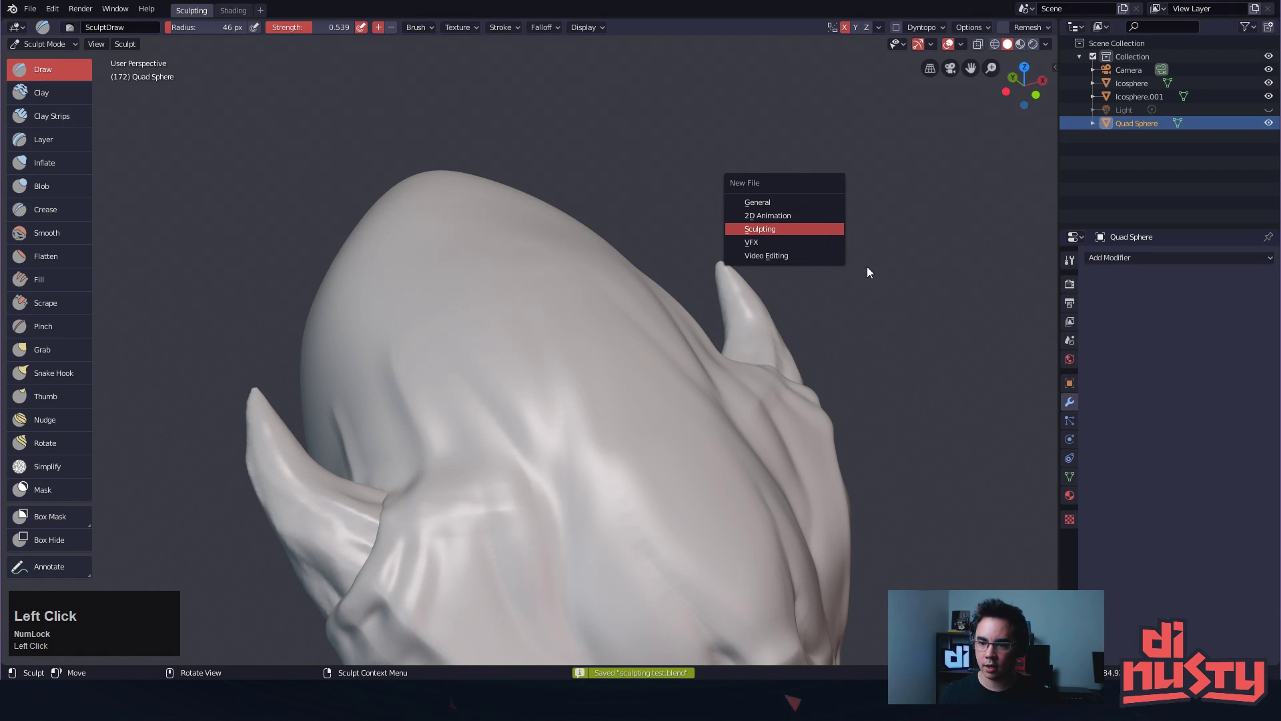
Examine the default Quad Sphere's mesh topology in Edit Mode with nothing selected
{"action": "left_click_drag", "start_coordinate": [866, 243], "coordinate": [834, 280], "text": "alt"}
{"action": "mouse_move", "coordinate": [834, 280]}
{"action": "left_mouse_down", "text": "ctrl+alt"}
{"action": "mouse_move", "coordinate": [811, 287]}
{"action": "mouse_move", "coordinate": [814, 261]}
{"action": "mouse_move", "coordinate": [749, 291]}
{"action": "mouse_move", "coordinate": [728, 275]}
{"action": "mouse_move", "coordinate": [660, 281]}
{"action": "mouse_move", "coordinate": [761, 331]}
{"action": "left_mouse_up", "text": "ctrl+alt"}
{"action": "key", "text": "ctrl+Tab"}
{"action": "left_click", "coordinate": [562, 293]}
{"action": "key", "text": "Tab"}
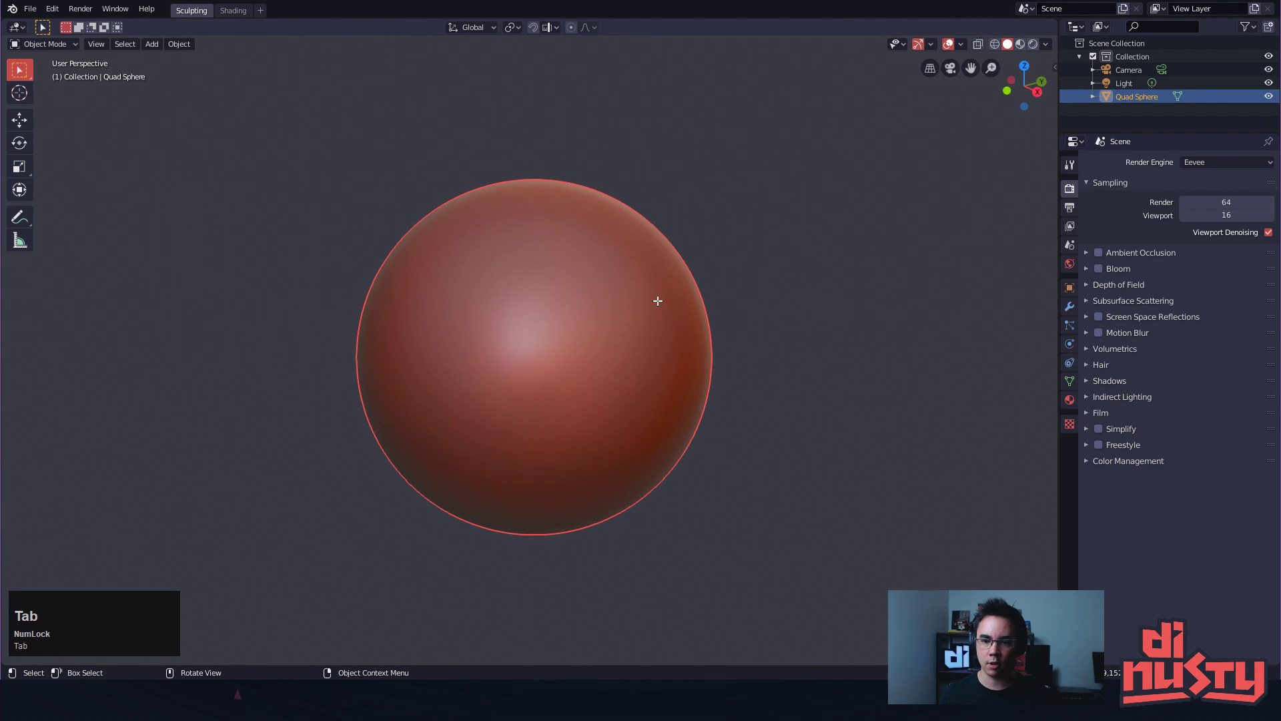
{"action": "left_click_drag", "start_coordinate": [851, 330], "coordinate": [804, 328], "text": "alt"}
{"action": "key", "text": "alt+a"}
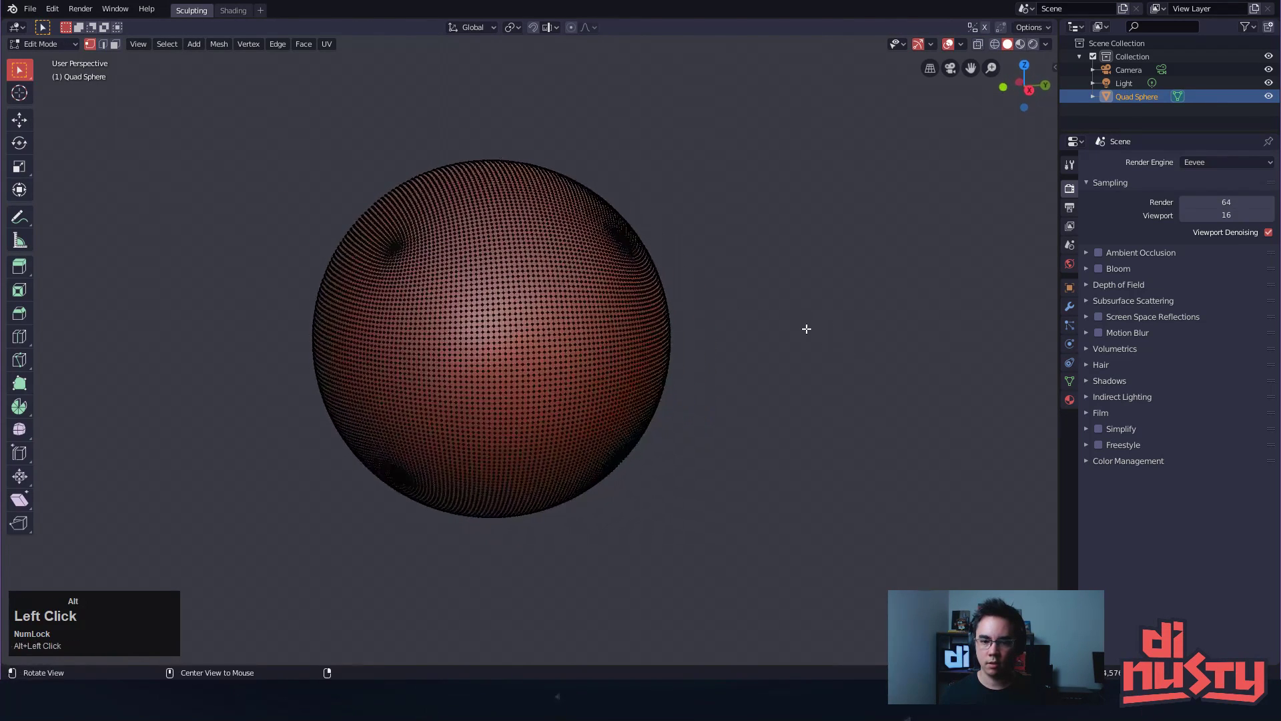
{"action": "right_click", "coordinate": [1131, 94]}
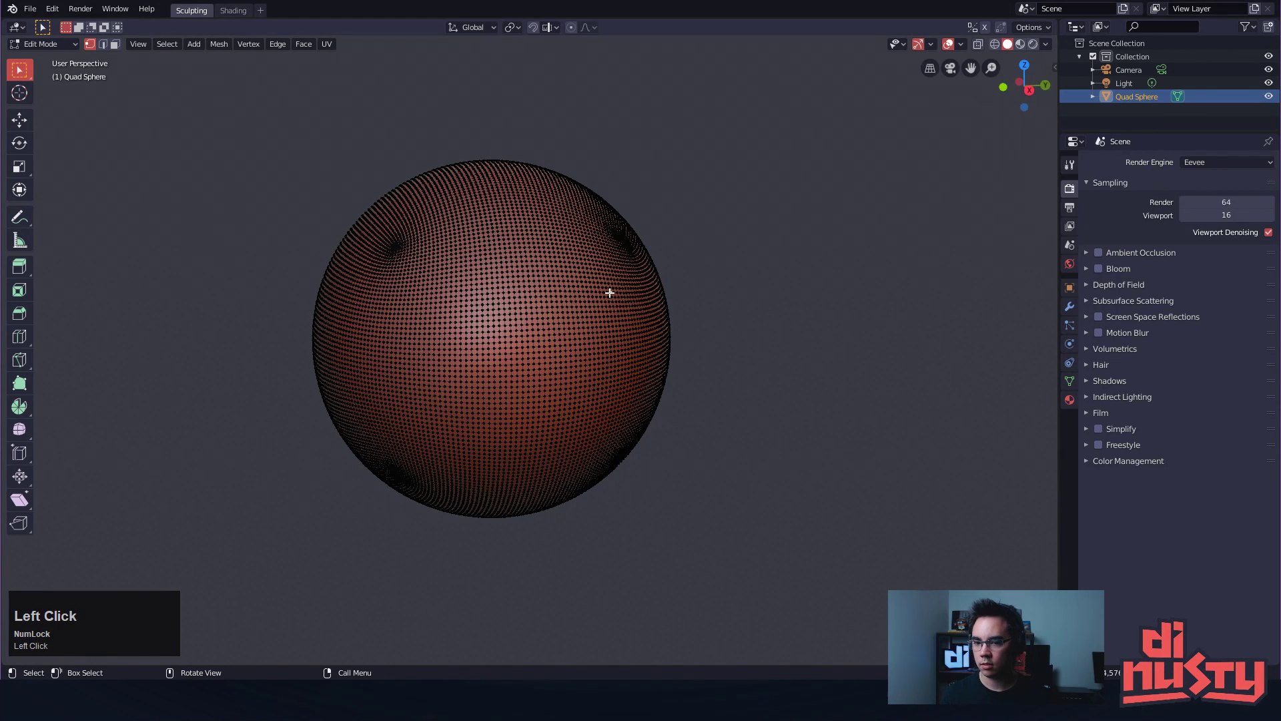
Return to Object Mode and delete the default Quad Sphere
{"action": "key", "text": "Tab"}
{"action": "key", "text": "Delete"}
{"action": "left_click", "coordinate": [567, 313]}
{"action": "key", "text": "x"}
{"action": "left_click", "coordinate": [690, 293]}
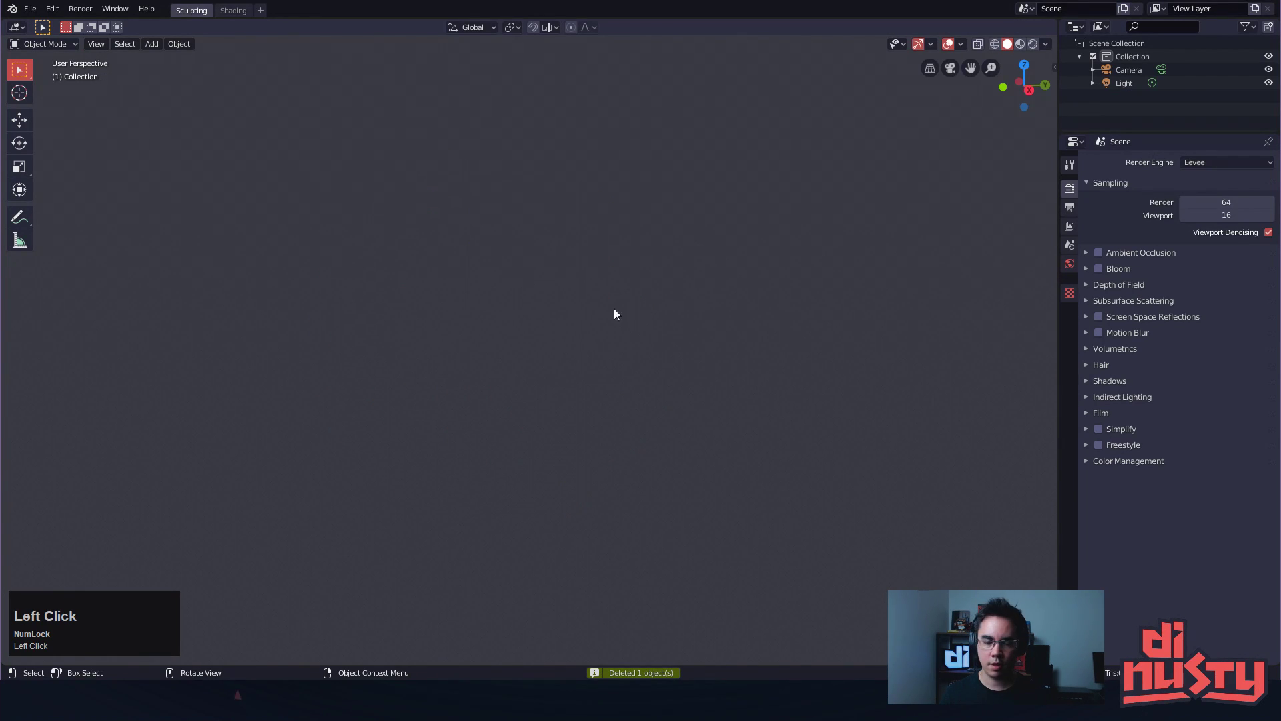
Add an Ico Sphere mesh at the origin and set its subdivisions to 4
{"action": "key", "text": "shift+a"}
{"action": "mouse_move", "coordinate": [471, 333]}
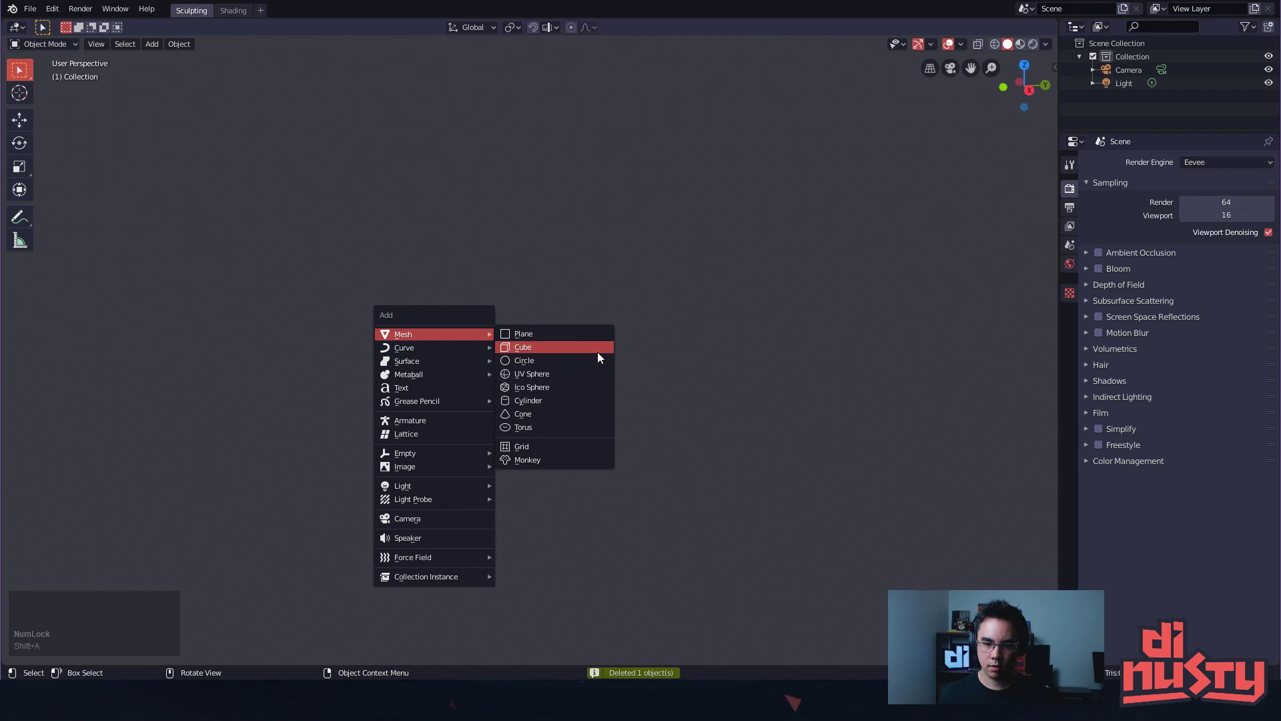
{"action": "left_click", "coordinate": [544, 387]}
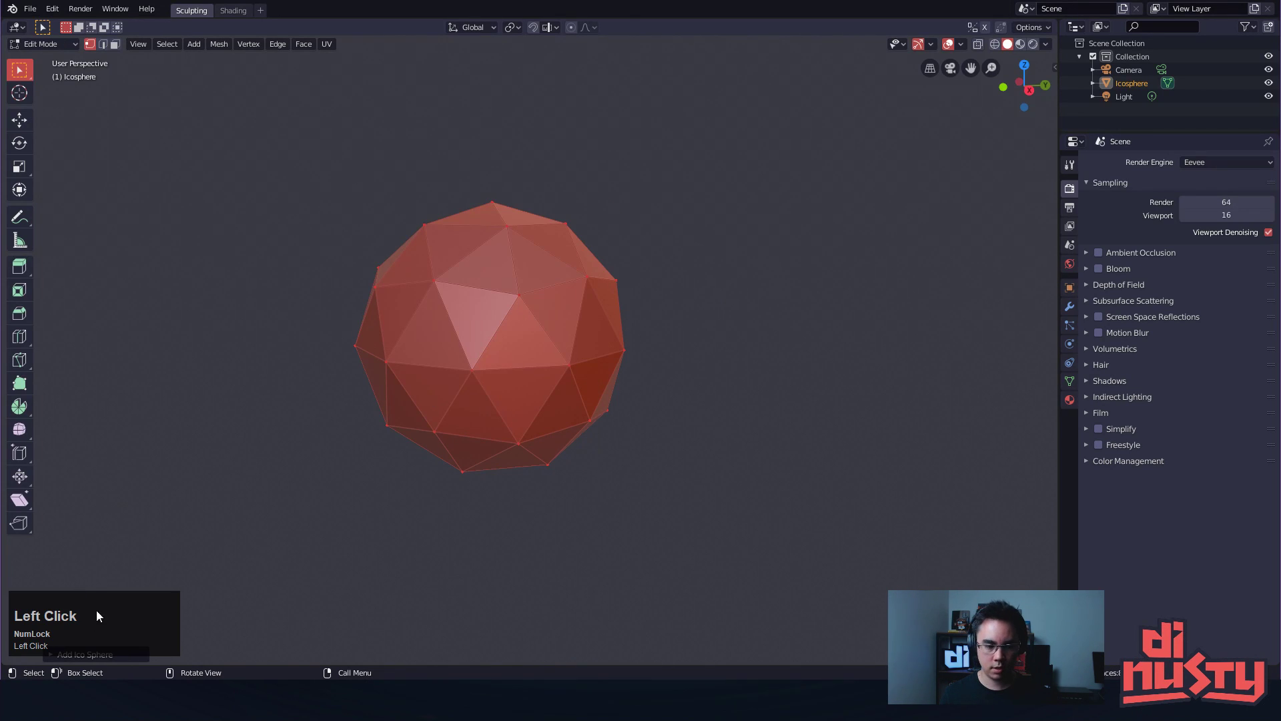
{"action": "right_click", "coordinate": [115, 590]}
{"action": "left_click_drag", "start_coordinate": [78, 633], "coordinate": [122, 465]}
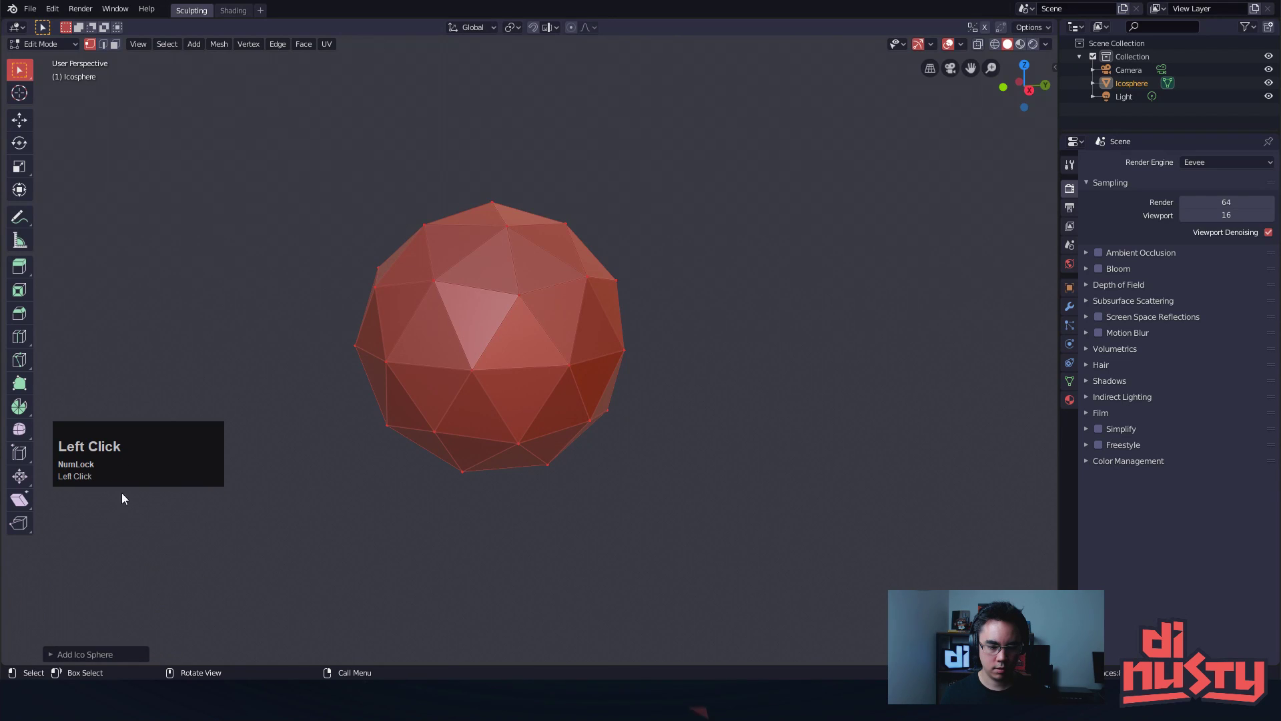
{"action": "left_click", "coordinate": [54, 653]}
{"action": "left_click", "coordinate": [217, 524]}
{"action": "left_click", "coordinate": [217, 525]}
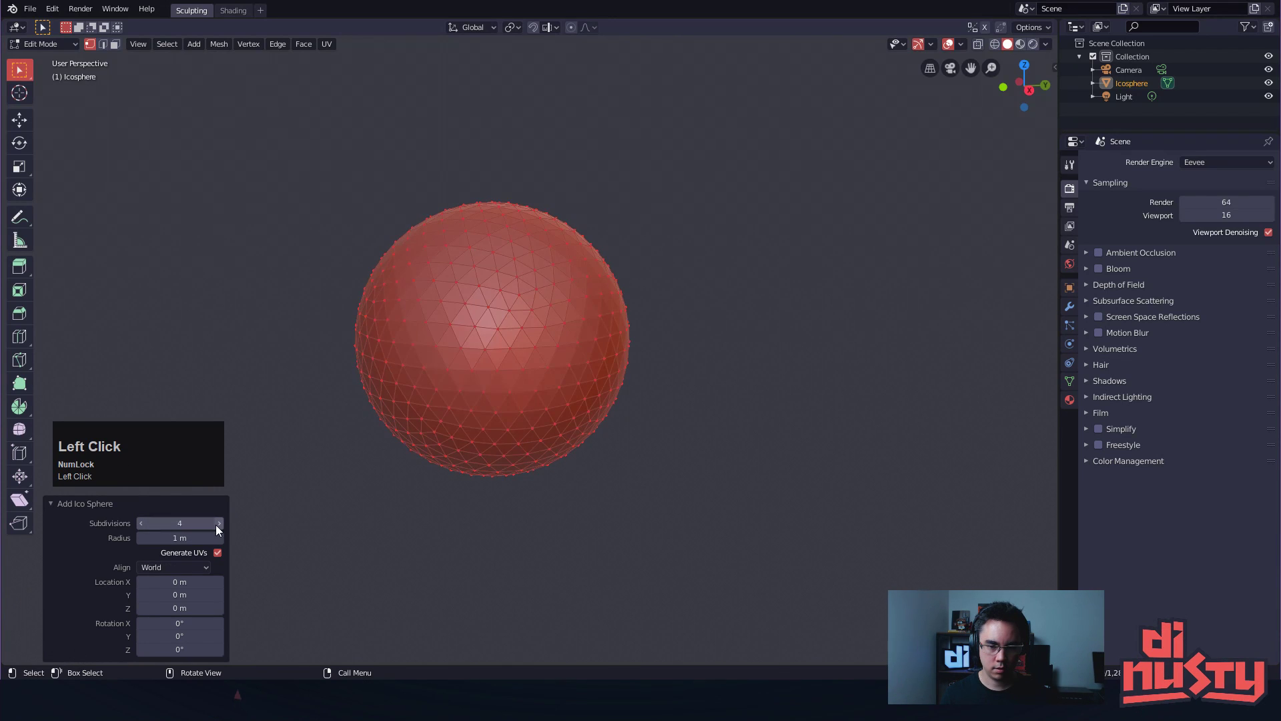
Duplicate the Ico Sphere mesh three times, placing the copies so that they overlap in a cluster
{"action": "key", "text": "shift+d"}
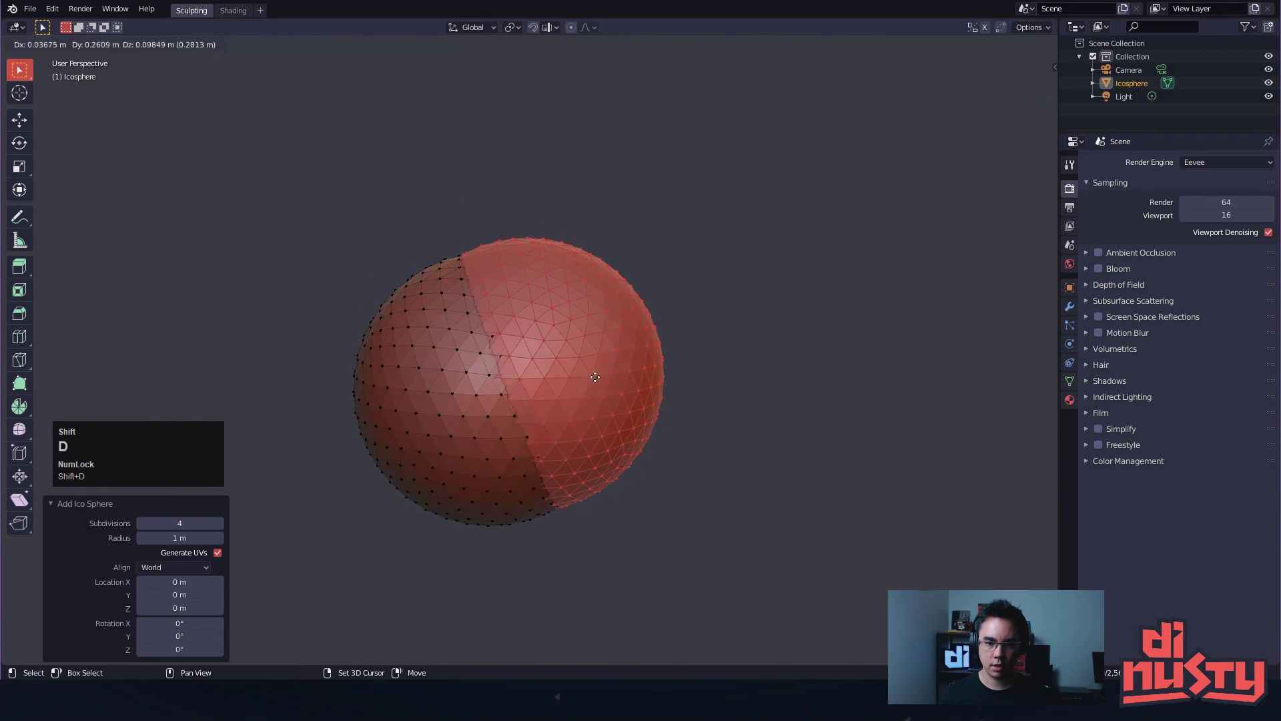
{"action": "left_click", "coordinate": [713, 232]}
{"action": "key", "text": "shift+d"}
{"action": "left_click", "coordinate": [603, 334]}
{"action": "key", "text": "shift+d"}
{"action": "left_click", "coordinate": [897, 540]}
{"action": "left_click_drag", "start_coordinate": [897, 540], "coordinate": [807, 398], "text": "alt"}
Duplicate one more sphere, scale it down, and place it against the upper end of the cluster
{"action": "key", "text": "shift+d"}
{"action": "left_click", "coordinate": [867, 119]}
{"action": "left_click_drag", "start_coordinate": [867, 120], "coordinate": [721, 347], "text": "alt+shift"}
{"action": "key", "text": "s"}
{"action": "left_click", "coordinate": [867, 381]}
{"action": "key", "text": "g"}
{"action": "left_click", "coordinate": [601, 327]}
{"action": "left_click_drag", "start_coordinate": [852, 313], "coordinate": [786, 303], "text": "alt"}
Leave Edit Mode and enter Sculpt Mode on the sphere cluster
{"action": "key", "text": "Tab"}
{"action": "key", "text": "q"}
{"action": "right_click", "coordinate": [854, 152]}
{"action": "left_click", "coordinate": [710, 399]}
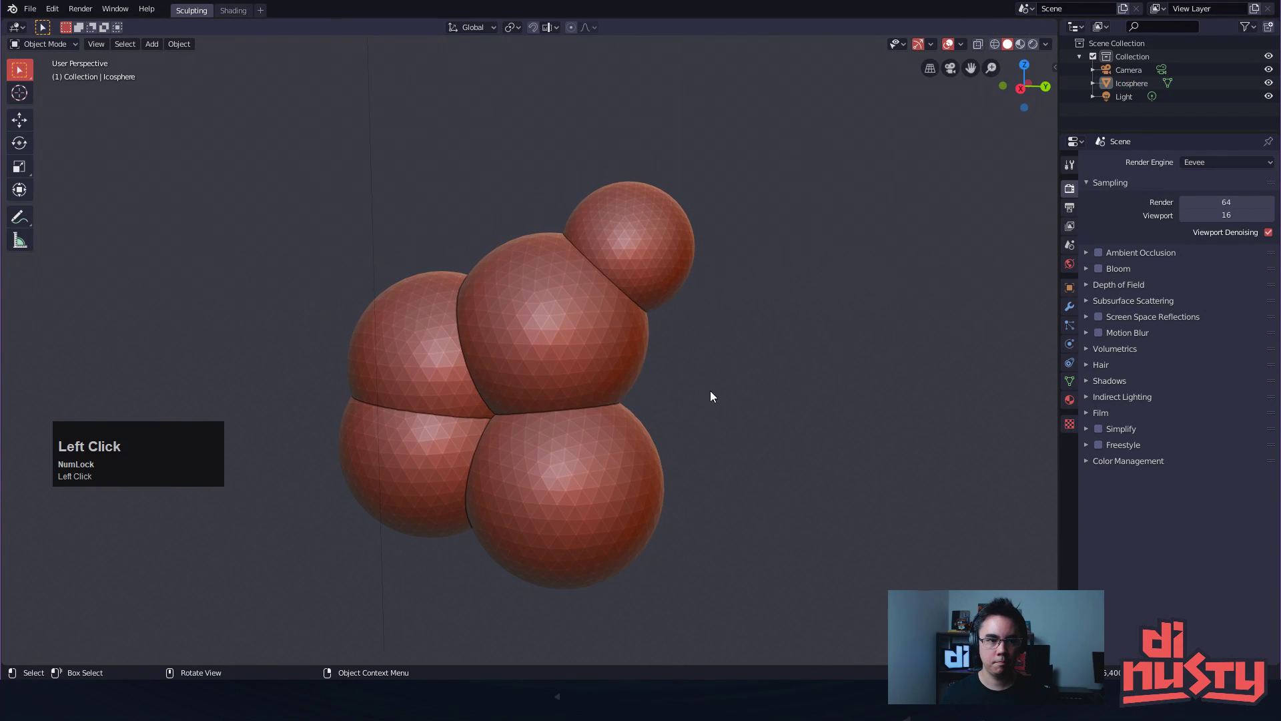
{"action": "key", "text": "ctrl+Tab"}
{"action": "left_click", "coordinate": [702, 413]}
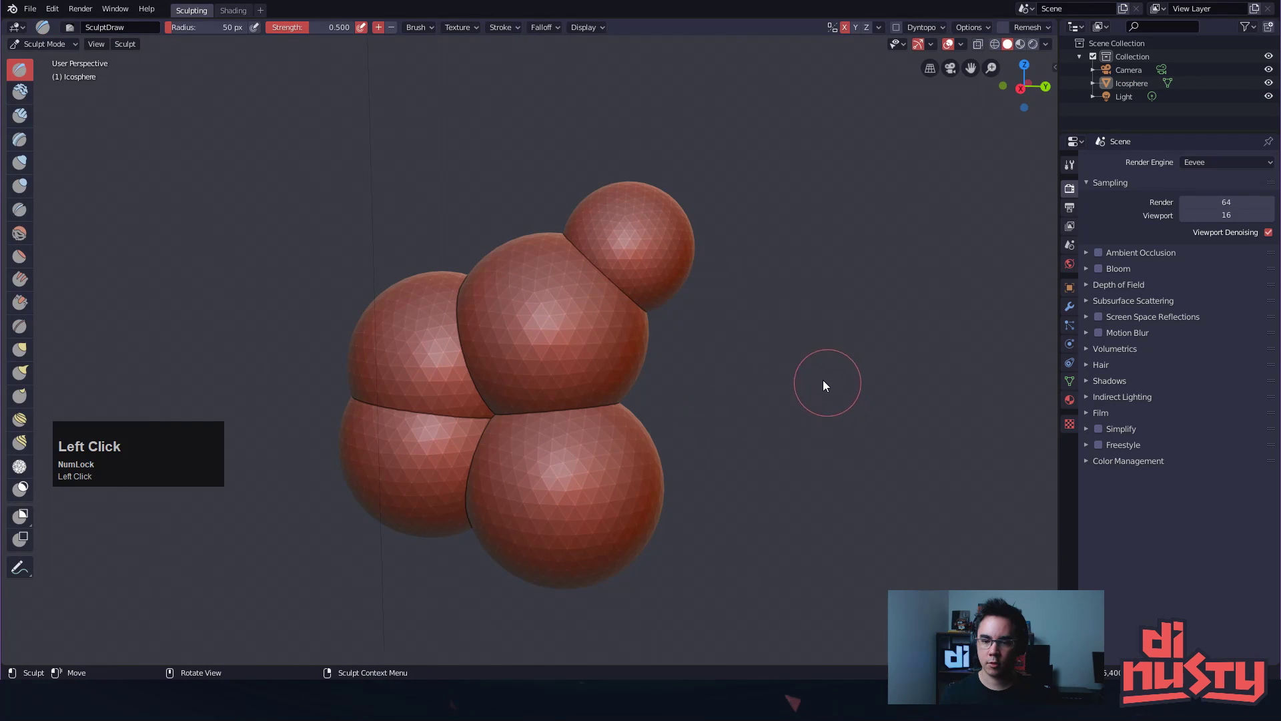
Try a Draw stroke across the overlapping spheres and undo it
{"action": "mouse_move", "coordinate": [635, 368]}
{"action": "left_mouse_down"}
{"action": "mouse_move", "coordinate": [503, 385]}
{"action": "mouse_move", "coordinate": [587, 444]}
{"action": "left_mouse_up"}
{"action": "key", "text": "ctrl+z"}
{"action": "mouse_move", "coordinate": [569, 327]}
{"action": "left_mouse_down", "text": "alt"}
{"action": "mouse_move", "coordinate": [654, 361]}
{"action": "mouse_move", "coordinate": [589, 363]}
{"action": "mouse_move", "coordinate": [738, 311]}
{"action": "mouse_move", "coordinate": [711, 327]}
{"action": "left_mouse_up", "text": "alt"}
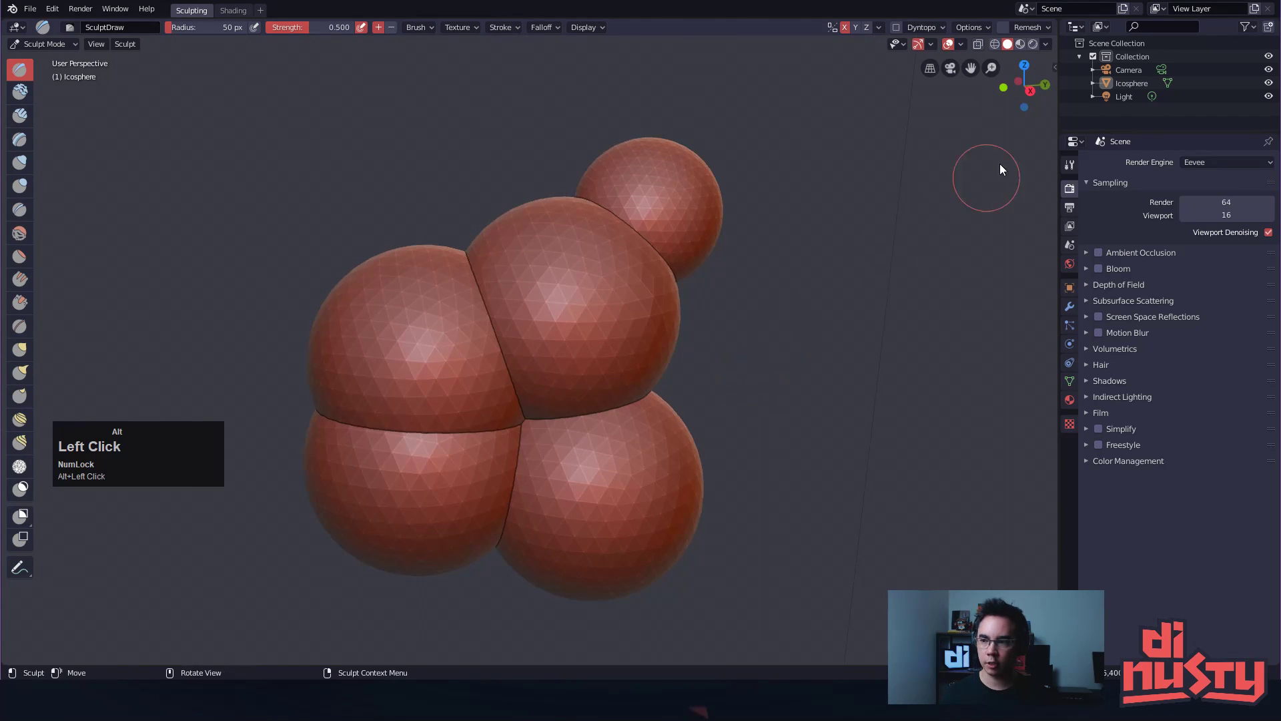
{"action": "left_click_drag", "start_coordinate": [815, 271], "coordinate": [856, 256], "text": "alt+shift"}
{"action": "left_click_drag", "start_coordinate": [856, 256], "coordinate": [834, 263], "text": "alt"}
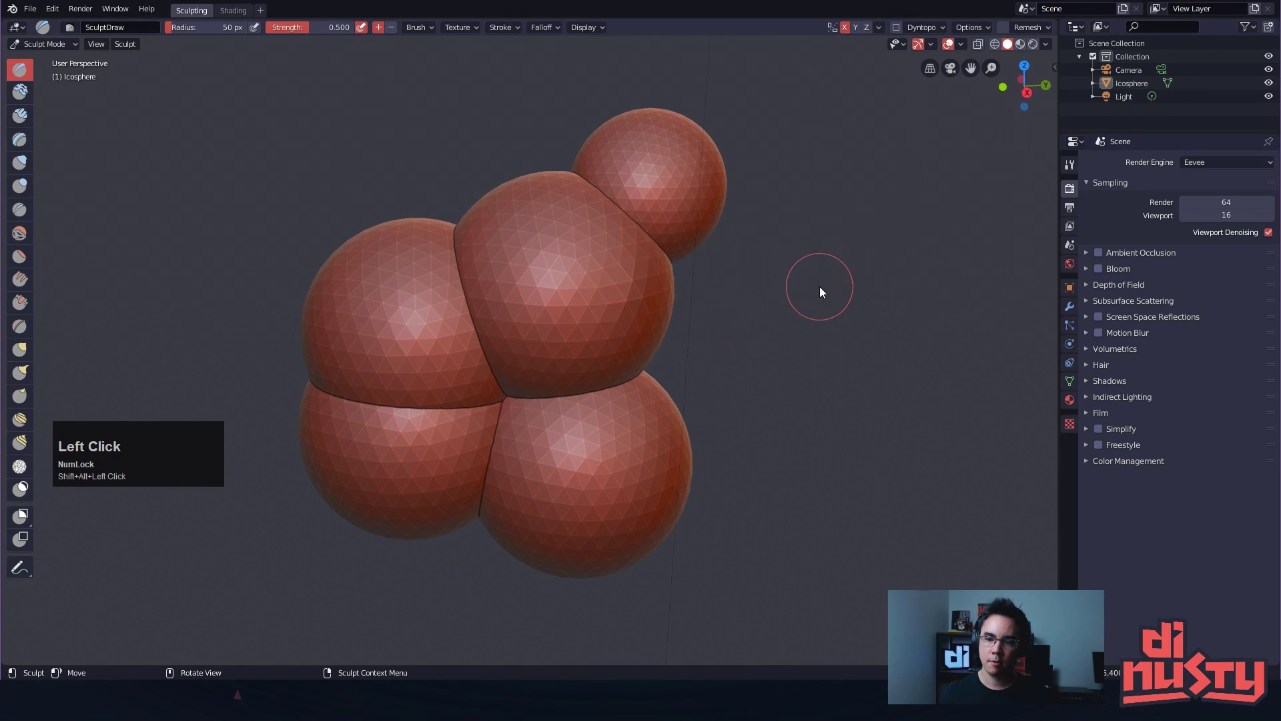
Try smoothing the seam between the spheres with a Smooth stroke
{"action": "left_click", "coordinate": [1003, 28]}
{"action": "left_click_drag", "start_coordinate": [856, 241], "coordinate": [842, 219], "text": "alt"}
{"action": "mouse_move", "coordinate": [803, 355]}
{"action": "left_mouse_down", "text": "alt"}
{"action": "mouse_move", "coordinate": [871, 376]}
{"action": "mouse_move", "coordinate": [785, 354]}
{"action": "left_mouse_up", "text": "alt"}
{"action": "mouse_move", "coordinate": [470, 339]}
{"action": "left_mouse_down", "text": "shift"}
{"action": "mouse_move", "coordinate": [503, 401]}
{"action": "mouse_move", "coordinate": [456, 335]}
{"action": "left_mouse_up", "text": "shift"}
{"action": "mouse_move", "coordinate": [790, 363]}
{"action": "left_mouse_down", "text": "alt"}
{"action": "mouse_move", "coordinate": [835, 299]}
{"action": "mouse_move", "coordinate": [849, 315]}
{"action": "mouse_move", "coordinate": [851, 301]}
{"action": "left_mouse_up", "text": "alt"}
Hide the dark lines around the spheres in the viewport shading options and undo the last smoothing stroke
{"action": "left_click", "coordinate": [1045, 44]}
{"action": "left_click", "coordinate": [986, 329]}
{"action": "left_click", "coordinate": [1034, 28]}
{"action": "key", "text": "ctrl+z"}
Set the remesh voxel size to 0.05 m
{"action": "left_click", "coordinate": [1045, 29]}
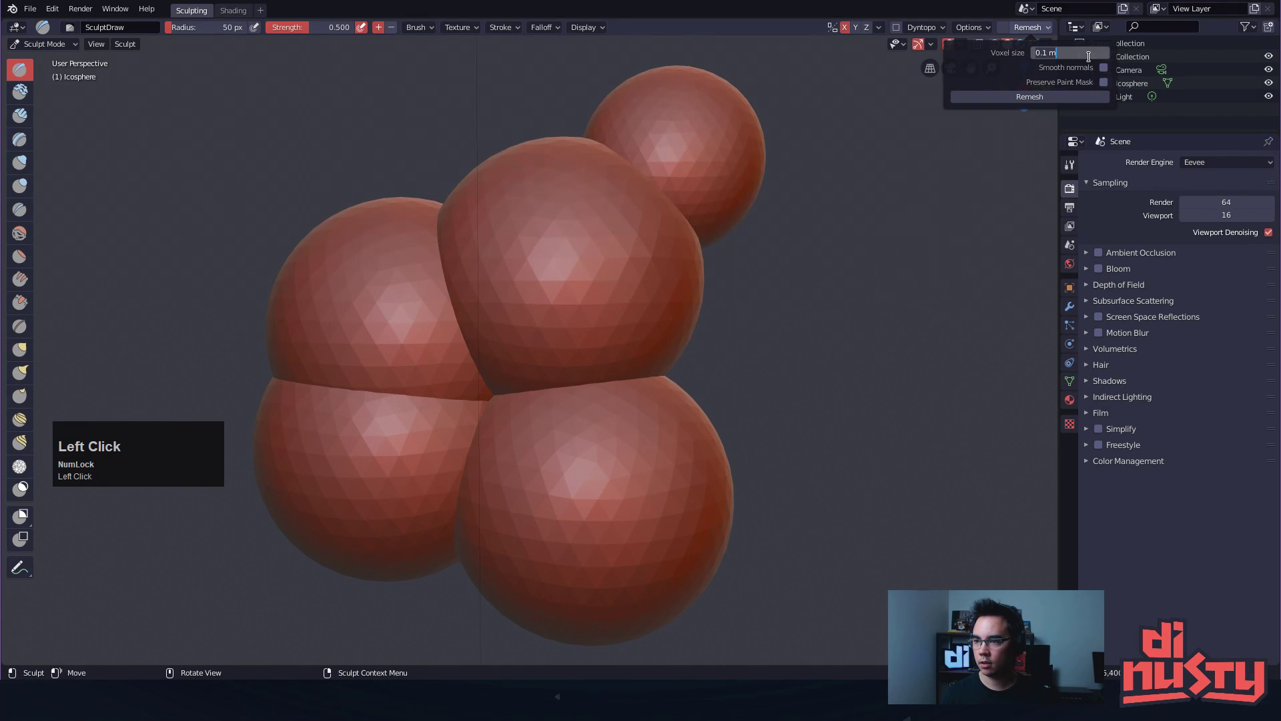
{"action": "left_click", "coordinate": [1089, 58]}
{"action": "type", "text": ".02"}
{"action": "key", "text": "BackSpace"}
{"action": "type", "text": "5"}
{"action": "key", "text": "Return"}
Voxel remesh the sphere cluster and smooth the seams between the spheres with Smooth strokes
{"action": "left_click", "coordinate": [1048, 27]}
{"action": "left_click", "coordinate": [1055, 99]}
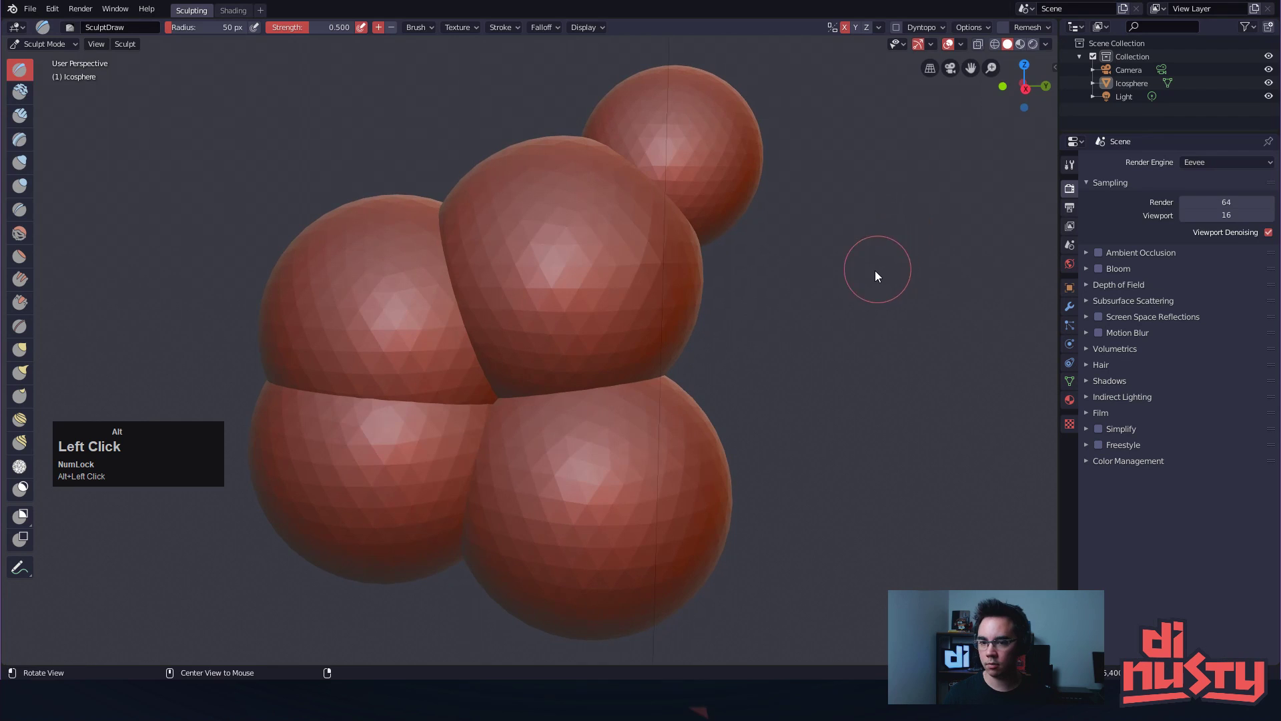
{"action": "key", "text": "q"}
{"action": "left_click", "coordinate": [796, 320]}
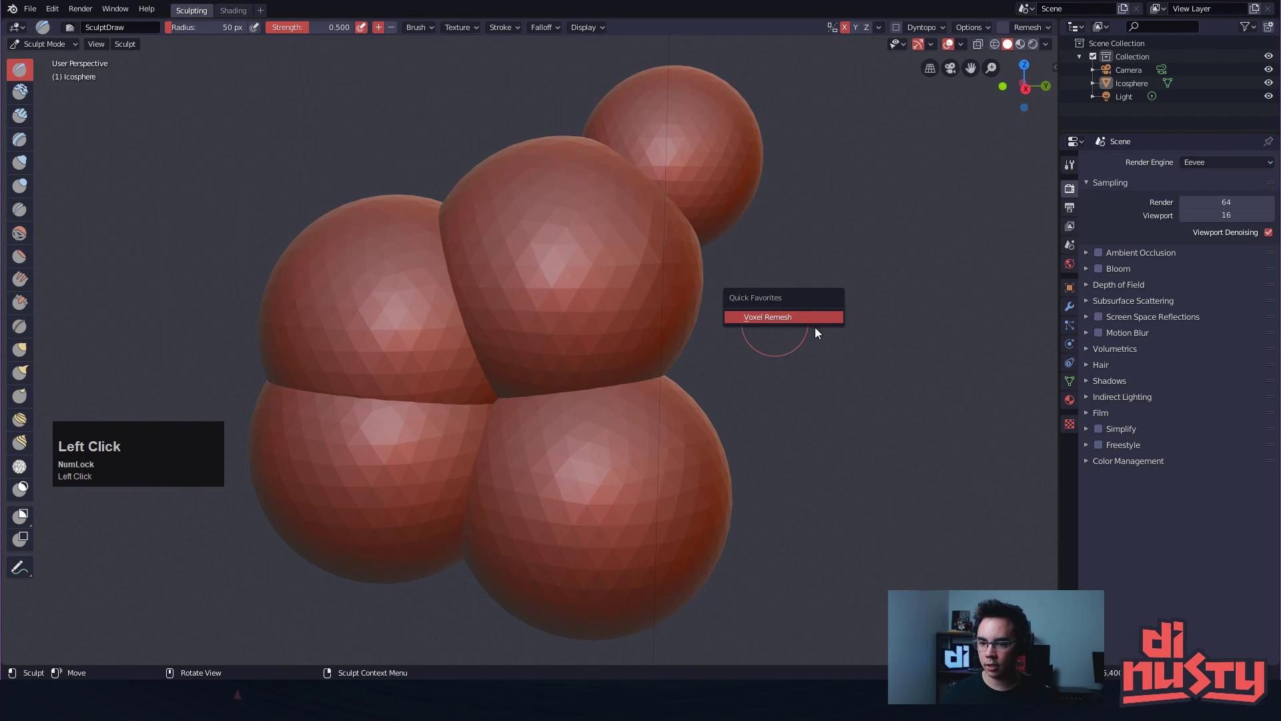
{"action": "mouse_move", "coordinate": [867, 311]}
{"action": "left_mouse_down", "text": "alt"}
{"action": "mouse_move", "coordinate": [912, 332]}
{"action": "mouse_move", "coordinate": [900, 334]}
{"action": "left_mouse_up", "text": "alt"}
{"action": "left_click_drag", "start_coordinate": [576, 423], "coordinate": [646, 410], "text": "shift"}
{"action": "left_click_drag", "start_coordinate": [510, 353], "coordinate": [490, 268], "text": "shift"}
{"action": "left_click_drag", "start_coordinate": [442, 442], "coordinate": [527, 416], "text": "shift"}
{"action": "mouse_move", "coordinate": [846, 406]}
{"action": "left_mouse_down", "text": "alt"}
{"action": "mouse_move", "coordinate": [873, 373]}
{"action": "mouse_move", "coordinate": [819, 355]}
{"action": "mouse_move", "coordinate": [844, 429]}
{"action": "mouse_move", "coordinate": [869, 363]}
{"action": "mouse_move", "coordinate": [849, 311]}
{"action": "mouse_move", "coordinate": [787, 394]}
{"action": "mouse_move", "coordinate": [794, 411]}
{"action": "left_mouse_up", "text": "alt"}
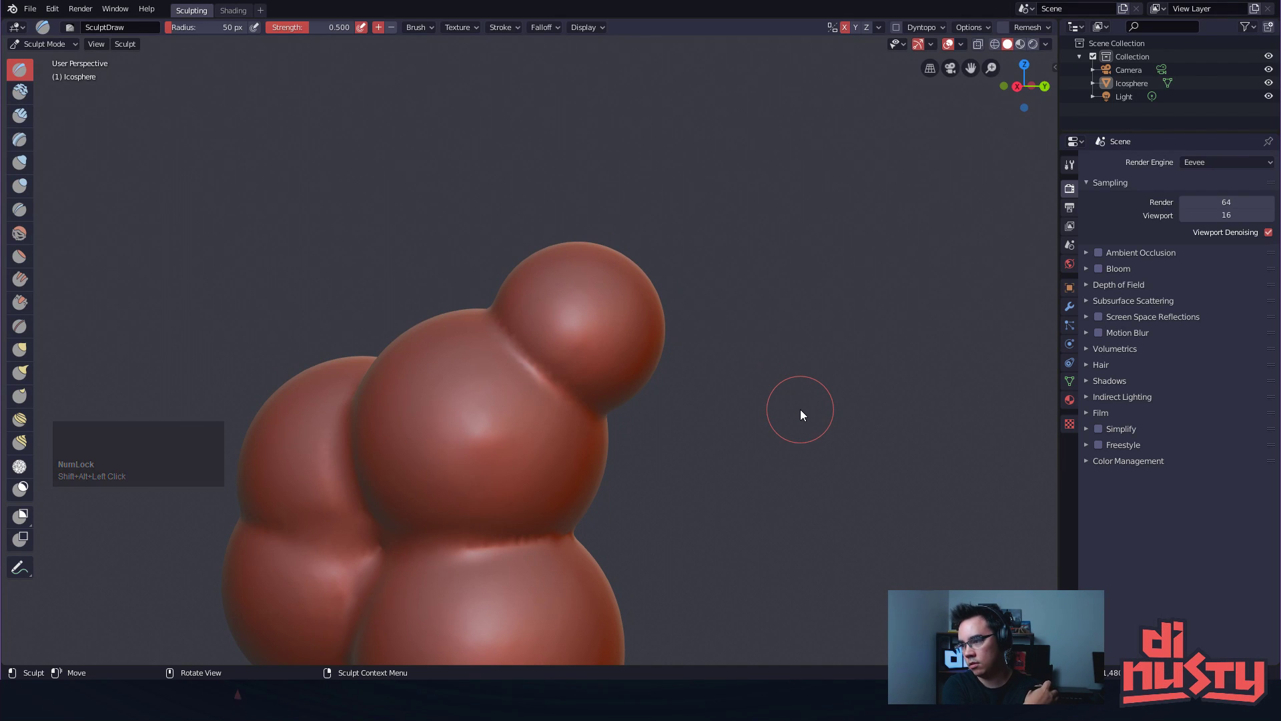
Undo the seam smoothing and the voxel remesh of the sphere cluster
{"action": "mouse_move", "coordinate": [795, 410]}
{"action": "left_mouse_down"}
{"action": "mouse_move", "coordinate": [707, 249]}
{"action": "mouse_move", "coordinate": [773, 235]}
{"action": "mouse_move", "coordinate": [870, 185]}
{"action": "mouse_move", "coordinate": [707, 251]}
{"action": "left_mouse_up"}
{"action": "key", "text": "ctrl+z"}
{"action": "key", "text": "ctrl+z"}
{"action": "key", "text": "ctrl+z"}
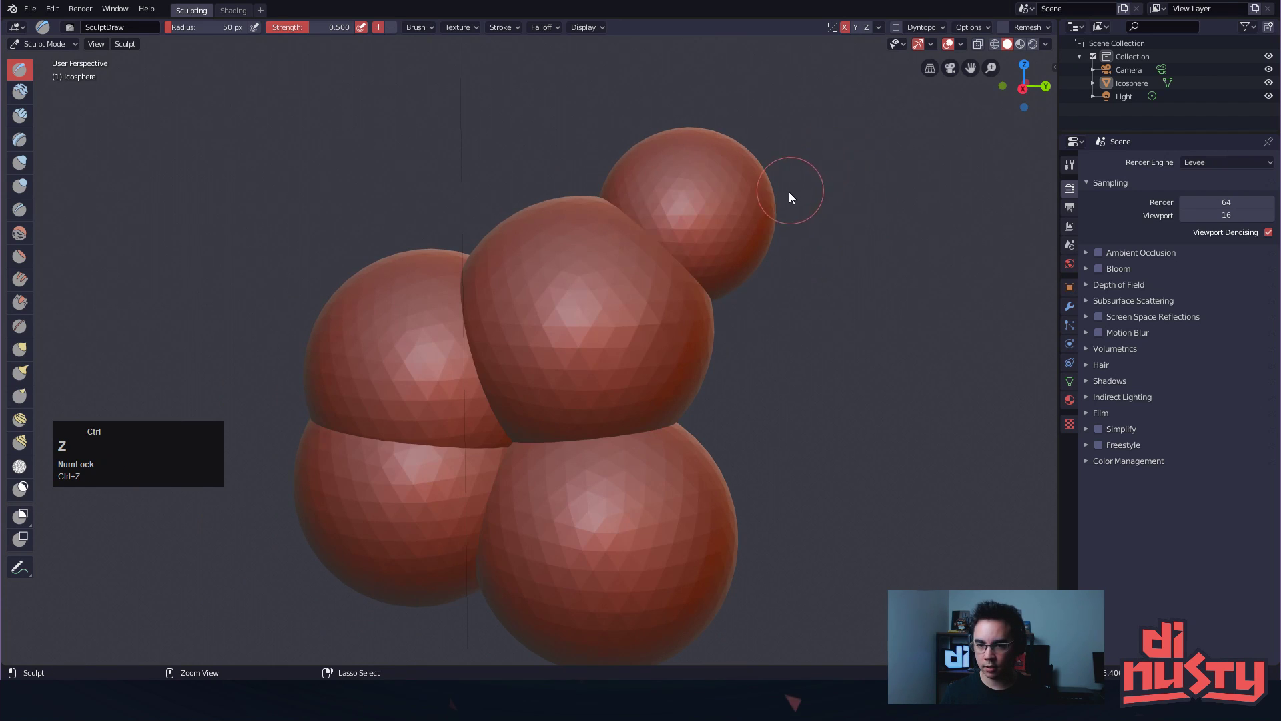
{"action": "left_click_drag", "start_coordinate": [788, 213], "coordinate": [752, 243], "text": "alt+shift"}
In Edit Mode, select all linked geometry of the small upper sphere and separate the selection into its own object
{"action": "key", "text": "Tab"}
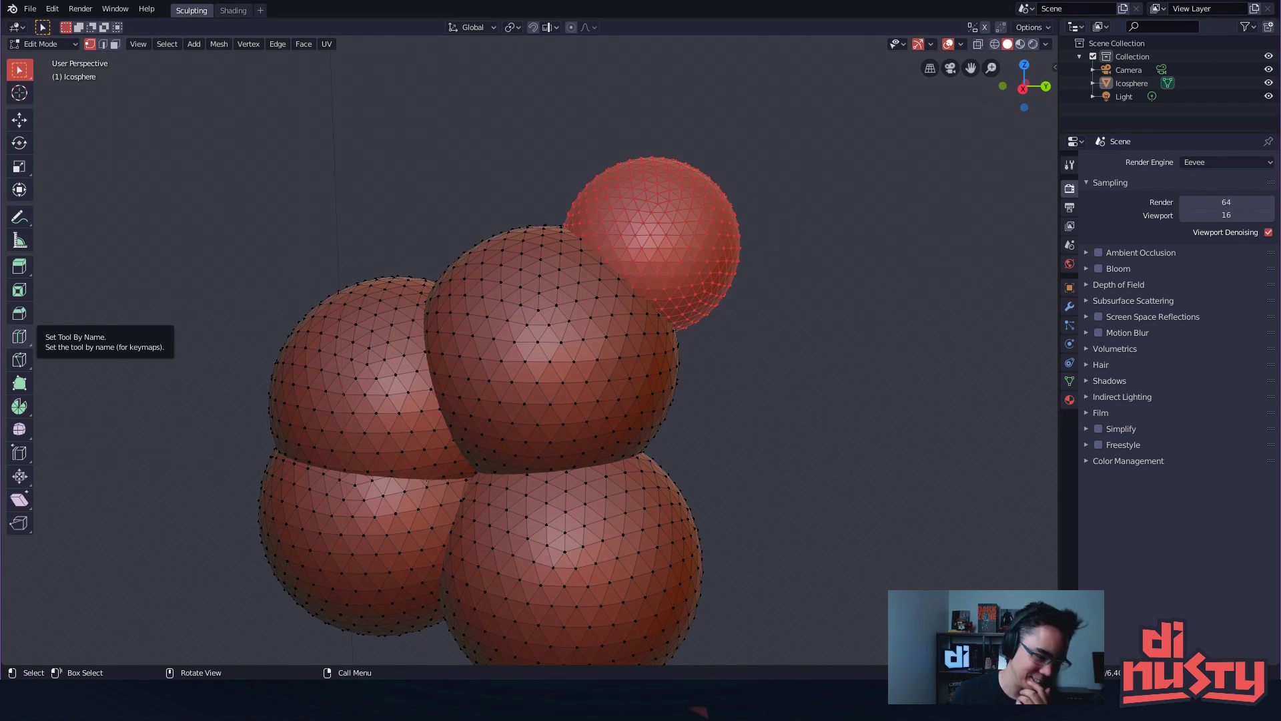
{"action": "left_click", "coordinate": [7, 514]}
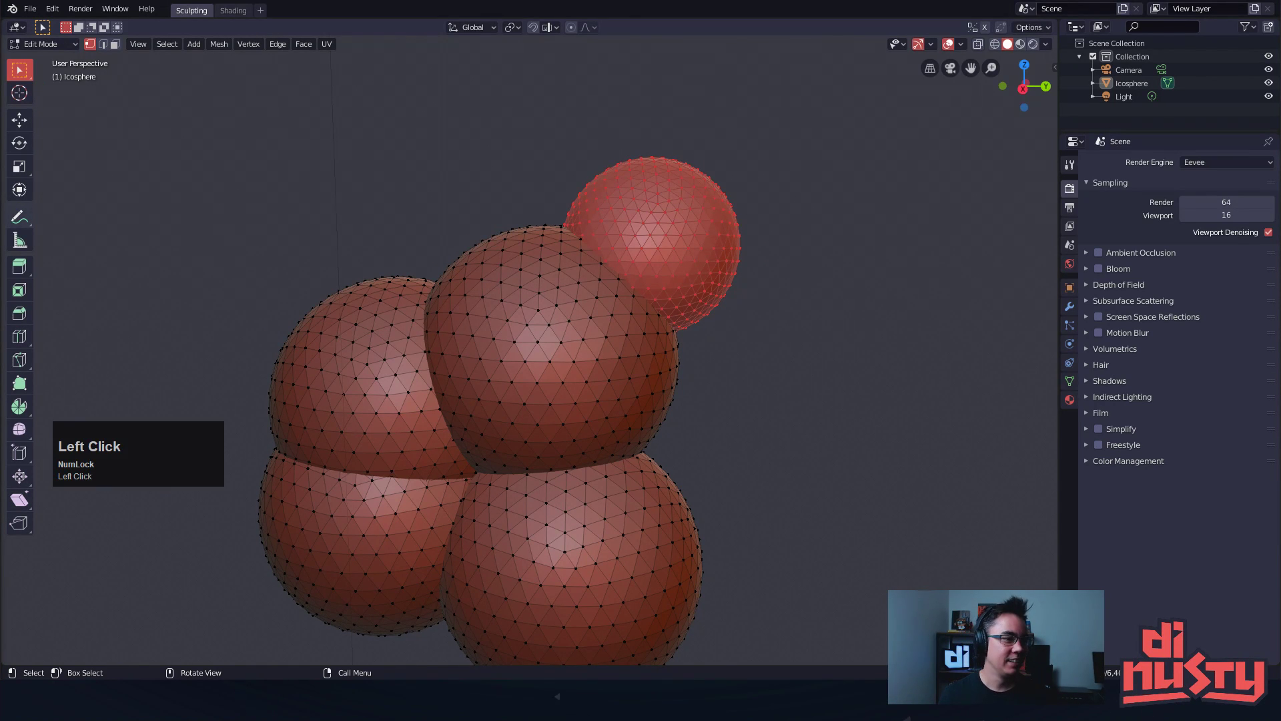
{"action": "left_click", "coordinate": [358, 100]}
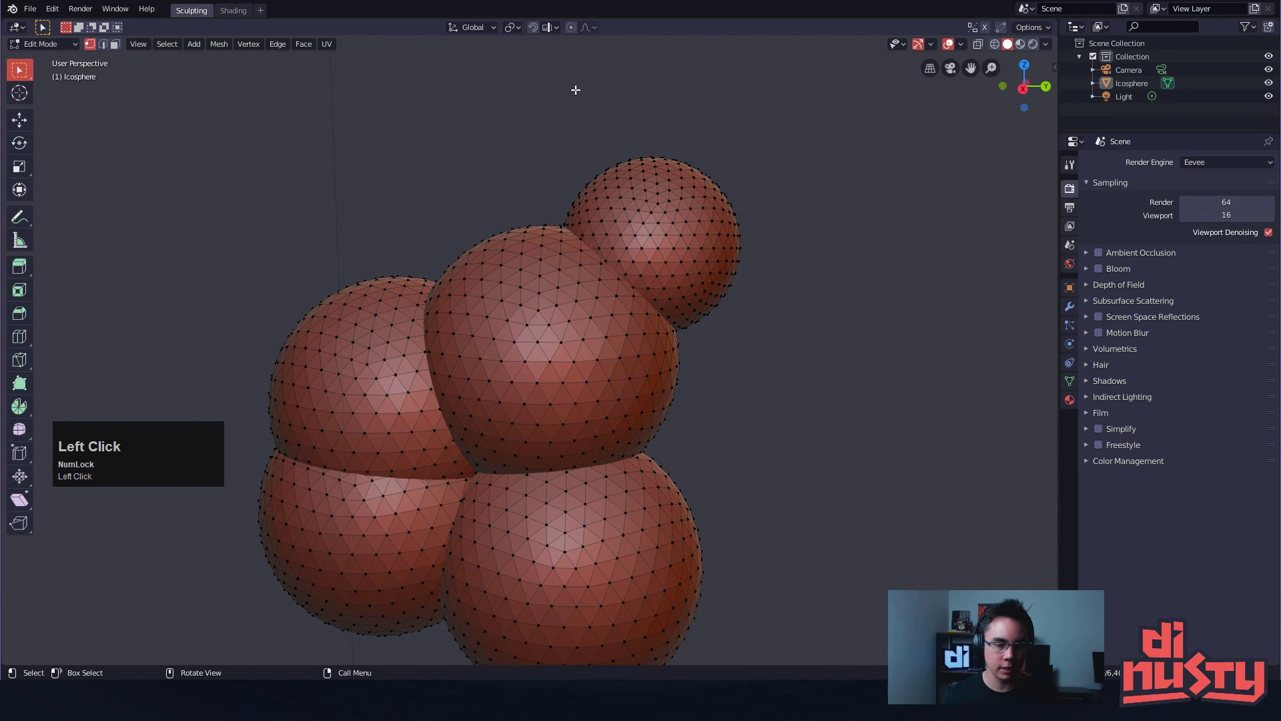
{"action": "key", "text": "l"}
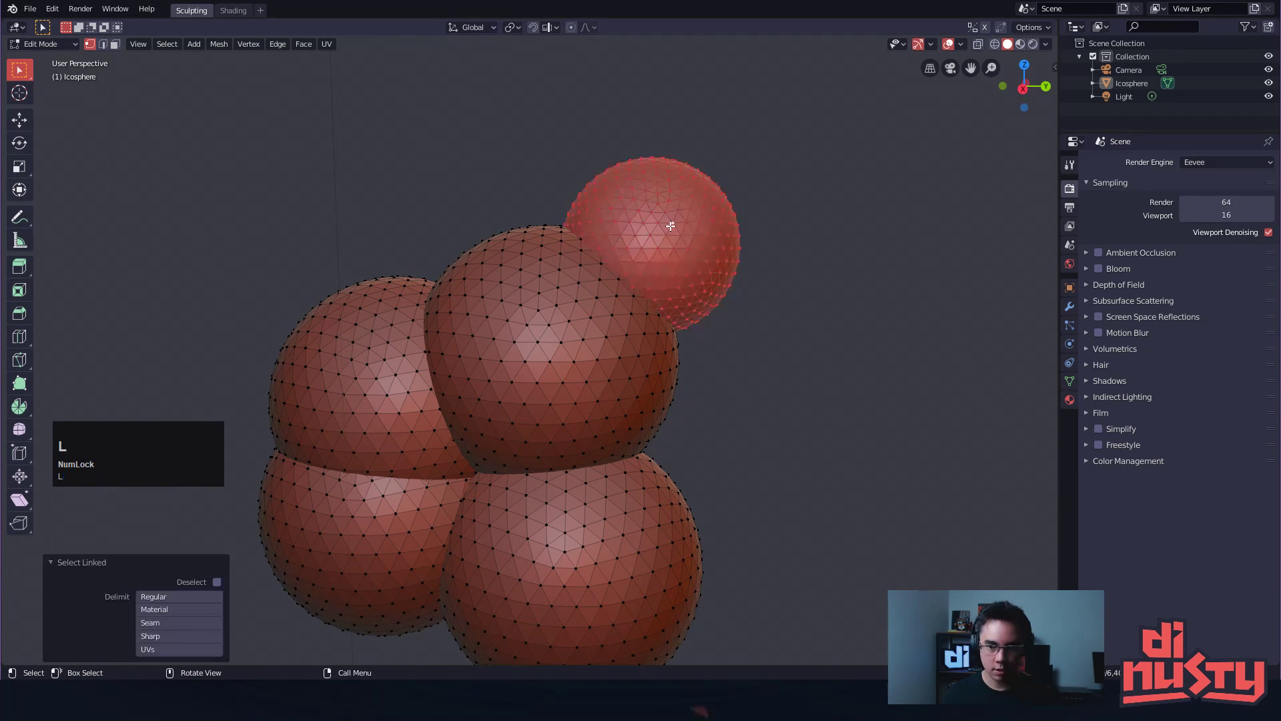
{"action": "left_click_drag", "start_coordinate": [818, 260], "coordinate": [833, 252], "text": "alt+shift"}
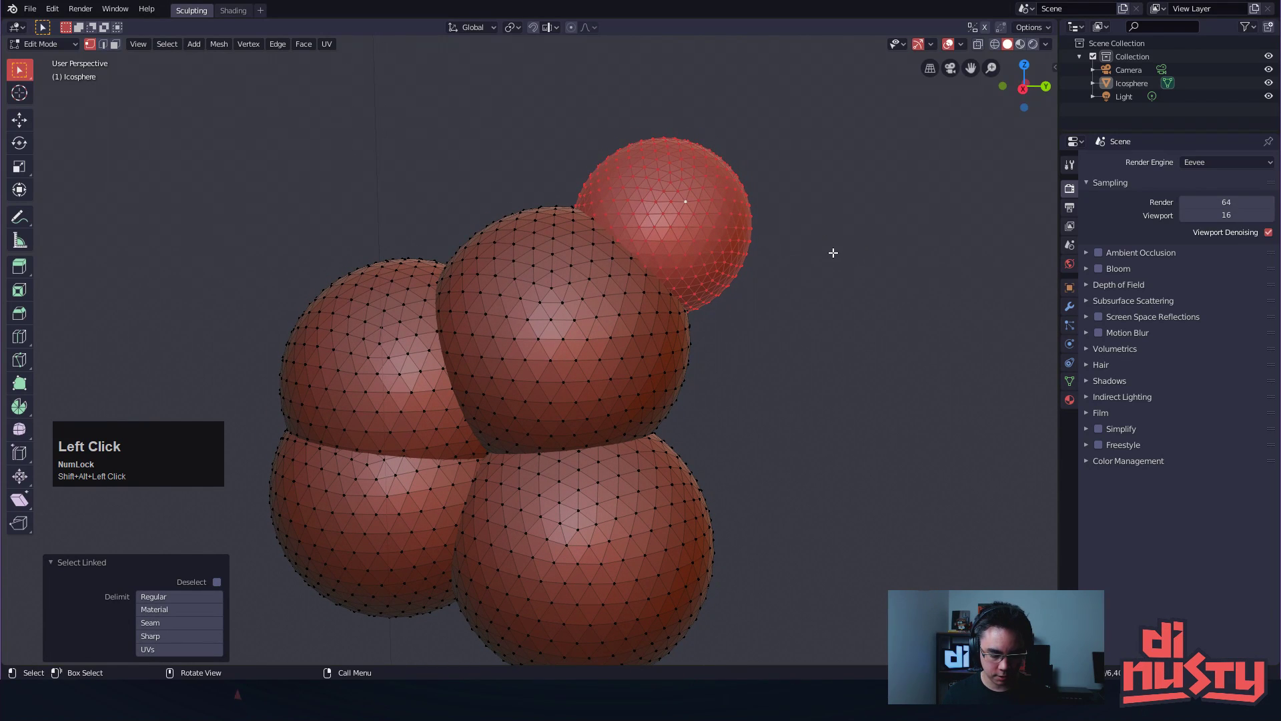
{"action": "key", "text": "p"}
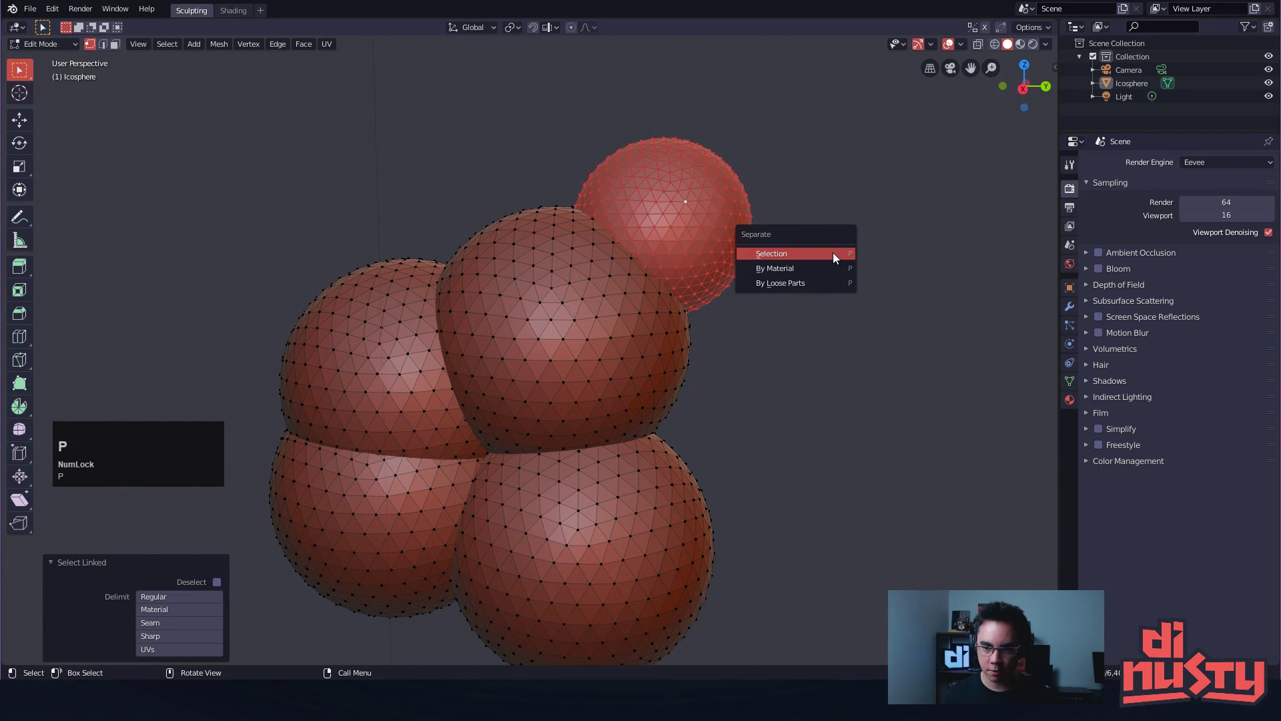
{"action": "left_click", "coordinate": [772, 253]}
Try switching sculpting to the separated small sphere by selecting it and toggling modes, and return to Object Mode
{"action": "key", "text": "Tab"}
{"action": "key", "text": "Tab"}
{"action": "left_click", "coordinate": [572, 300]}
{"action": "key", "text": "Tab"}
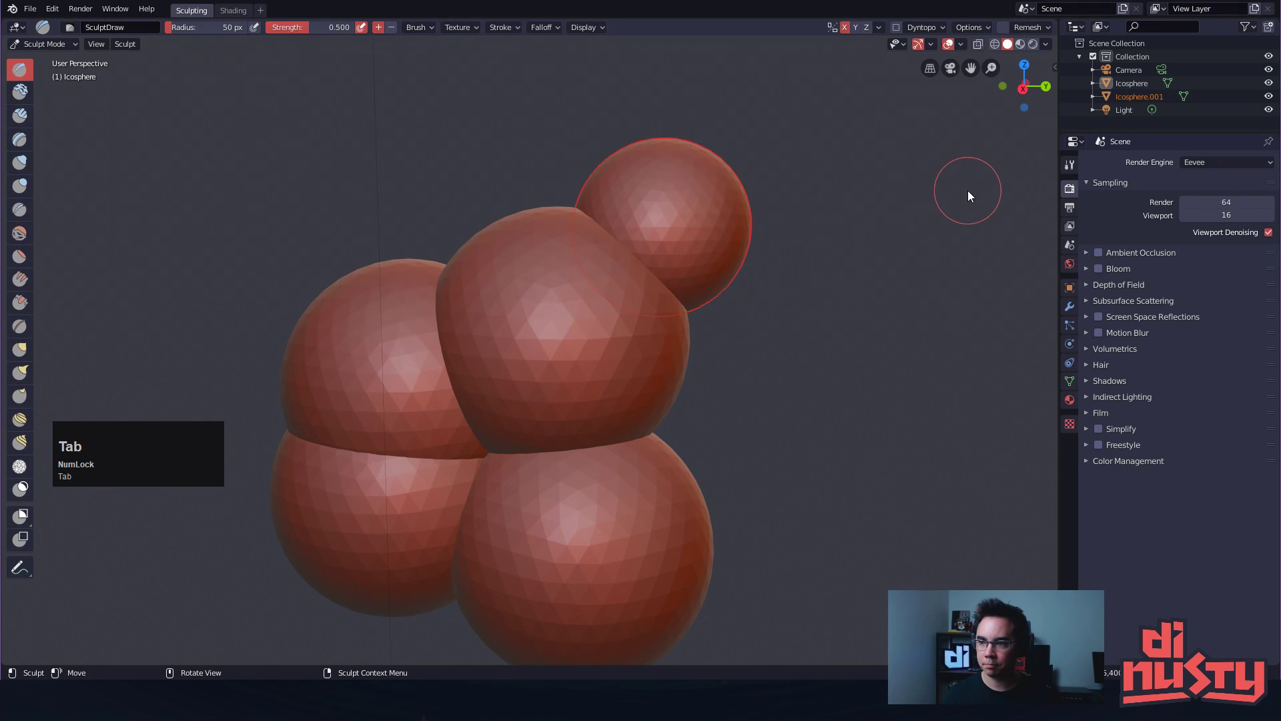
{"action": "left_click", "coordinate": [1155, 94]}
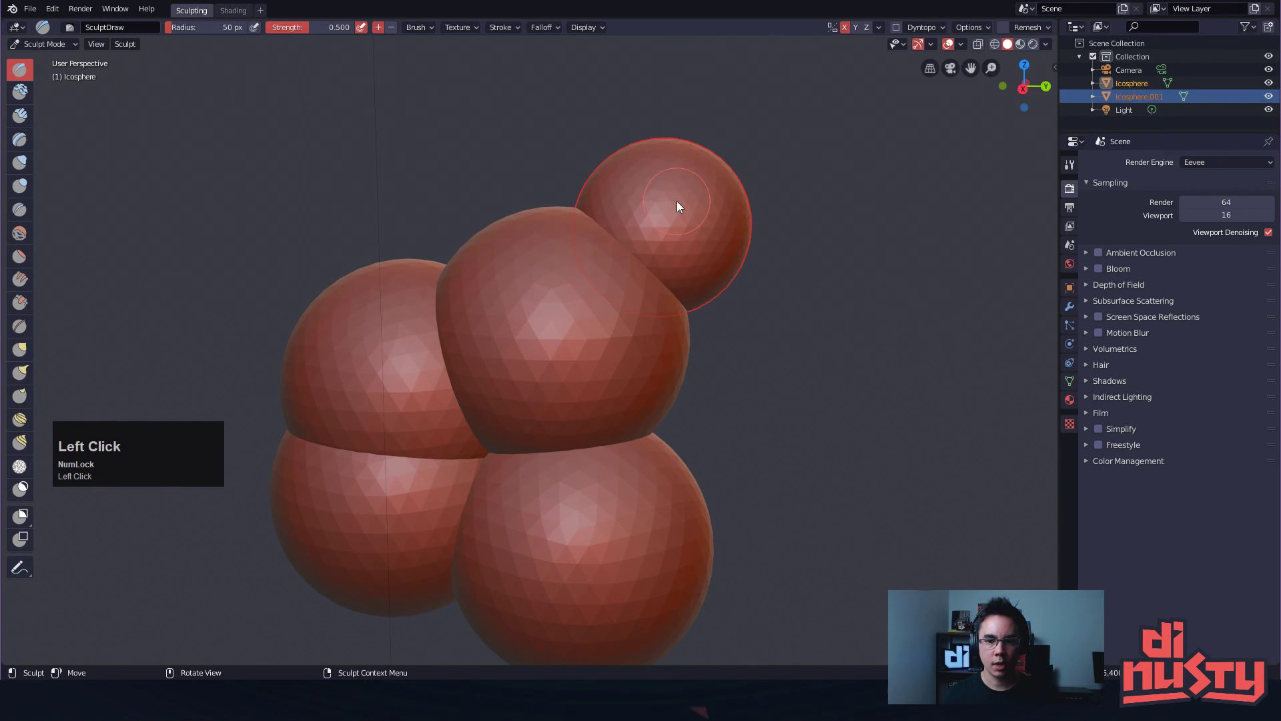
{"action": "key", "text": "Tab"}
{"action": "key", "text": "Tab"}
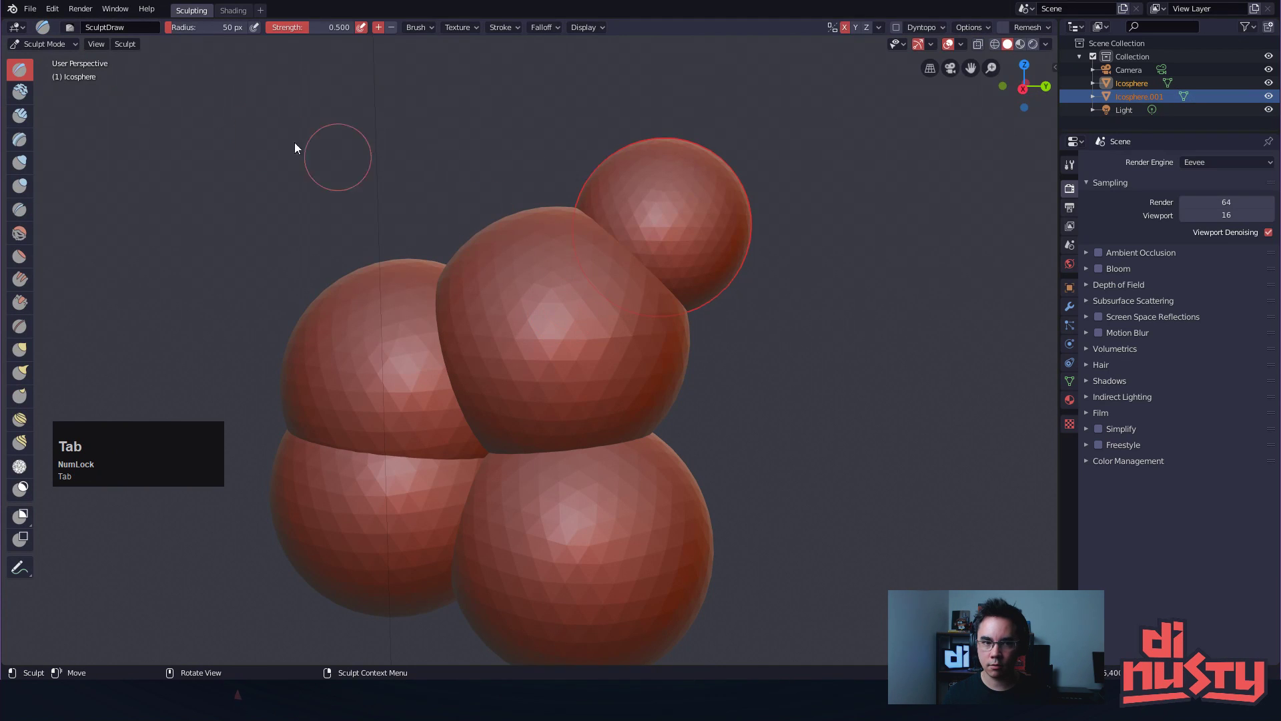
{"action": "key", "text": "ctrl+Tab"}
{"action": "left_click", "coordinate": [554, 272]}
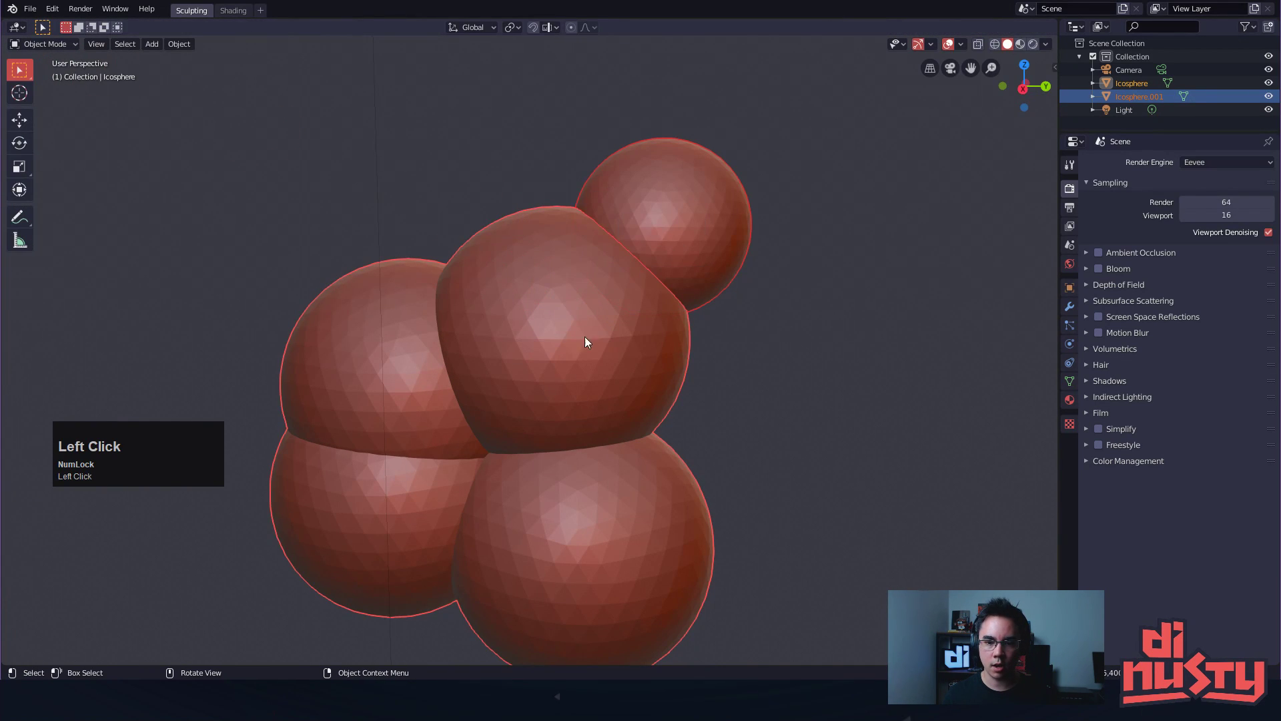
Select only the large sphere cluster and enter Sculpt Mode on it
{"action": "left_click", "coordinate": [557, 323]}
{"action": "left_click", "coordinate": [675, 214]}
{"action": "left_click", "coordinate": [617, 283]}
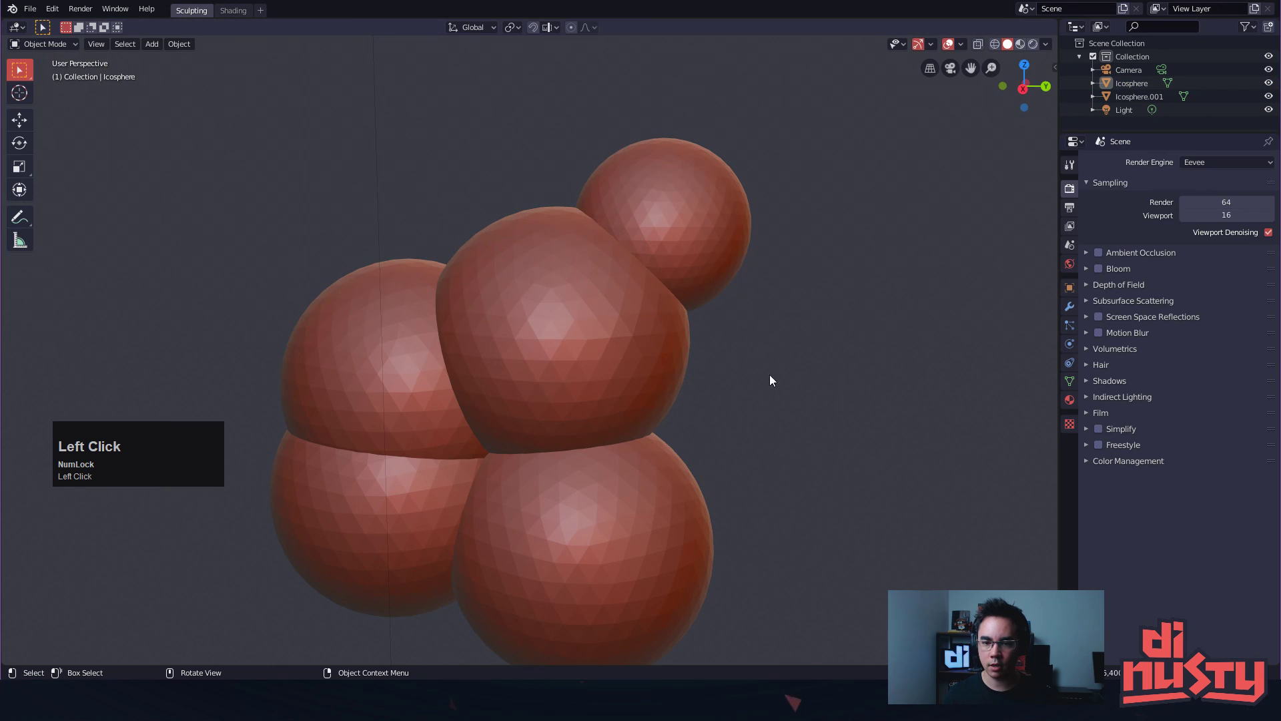
{"action": "mouse_move", "coordinate": [865, 385]}
{"action": "left_mouse_down", "text": "alt+shift"}
{"action": "mouse_move", "coordinate": [885, 377]}
{"action": "mouse_move", "coordinate": [821, 342]}
{"action": "left_mouse_up", "text": "alt+shift"}
{"action": "key", "text": "ctrl+Tab"}
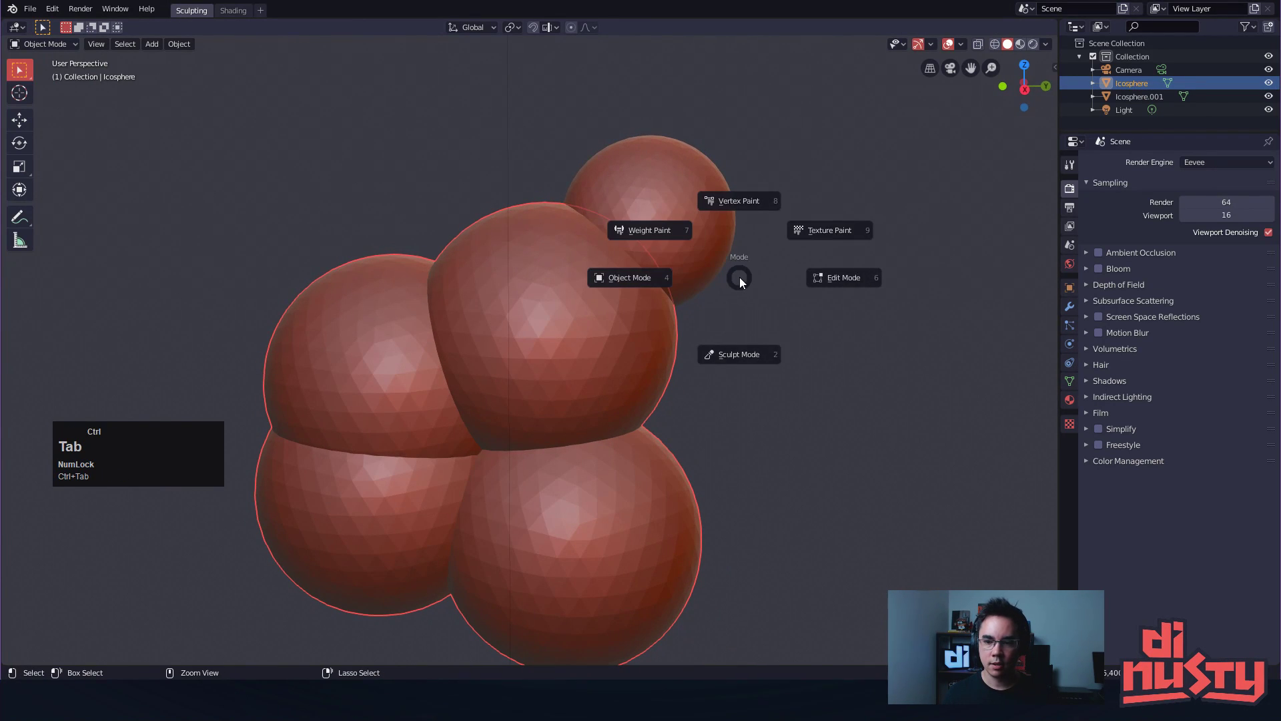
{"action": "left_click", "coordinate": [737, 354]}
{"action": "left_click_drag", "start_coordinate": [949, 367], "coordinate": [811, 323], "text": "alt"}
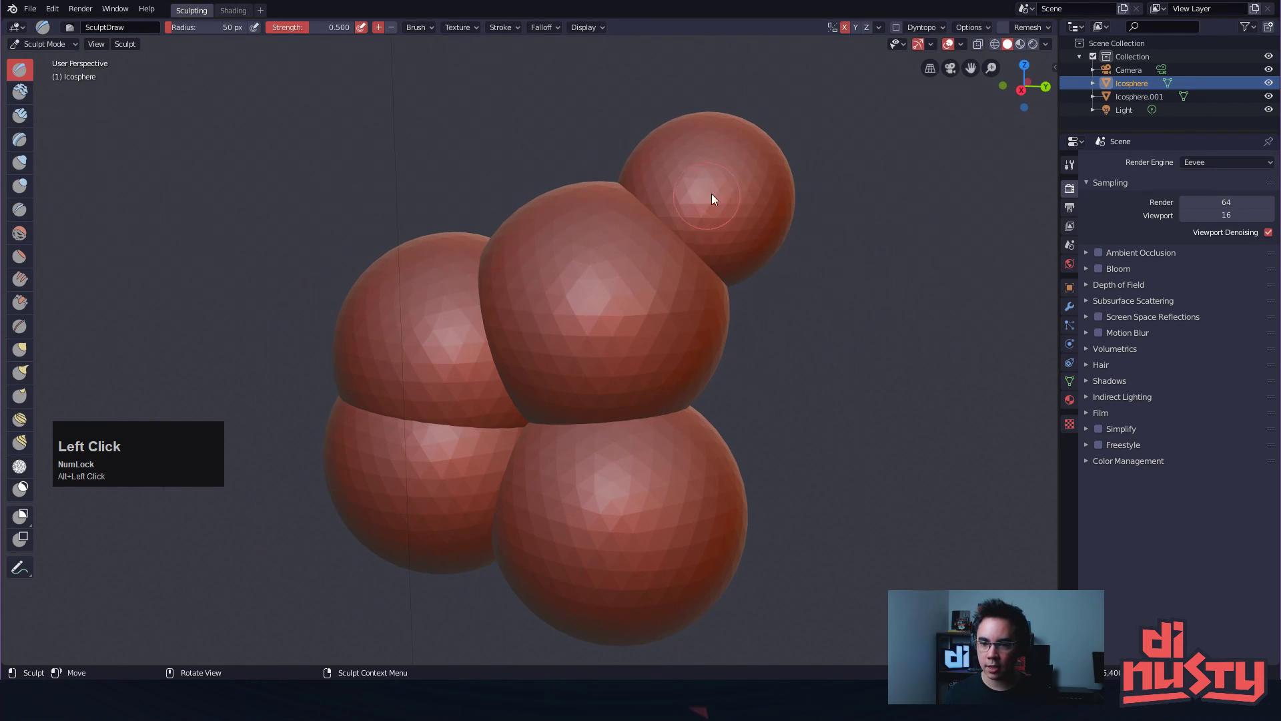
{"action": "left_click_drag", "start_coordinate": [651, 421], "coordinate": [675, 418], "text": "alt"}
{"action": "mouse_move", "coordinate": [785, 259]}
{"action": "left_mouse_down", "text": "alt+shift"}
{"action": "mouse_move", "coordinate": [798, 272]}
{"action": "mouse_move", "coordinate": [867, 270]}
{"action": "left_mouse_up", "text": "alt+shift"}
Return to Object Mode, select the small sphere together with the large cluster, and enter Sculpt Mode
{"action": "key", "text": "Tab"}
{"action": "key", "text": "Tab"}
{"action": "key", "text": "ctrl+Tab"}
{"action": "left_click", "coordinate": [699, 333]}
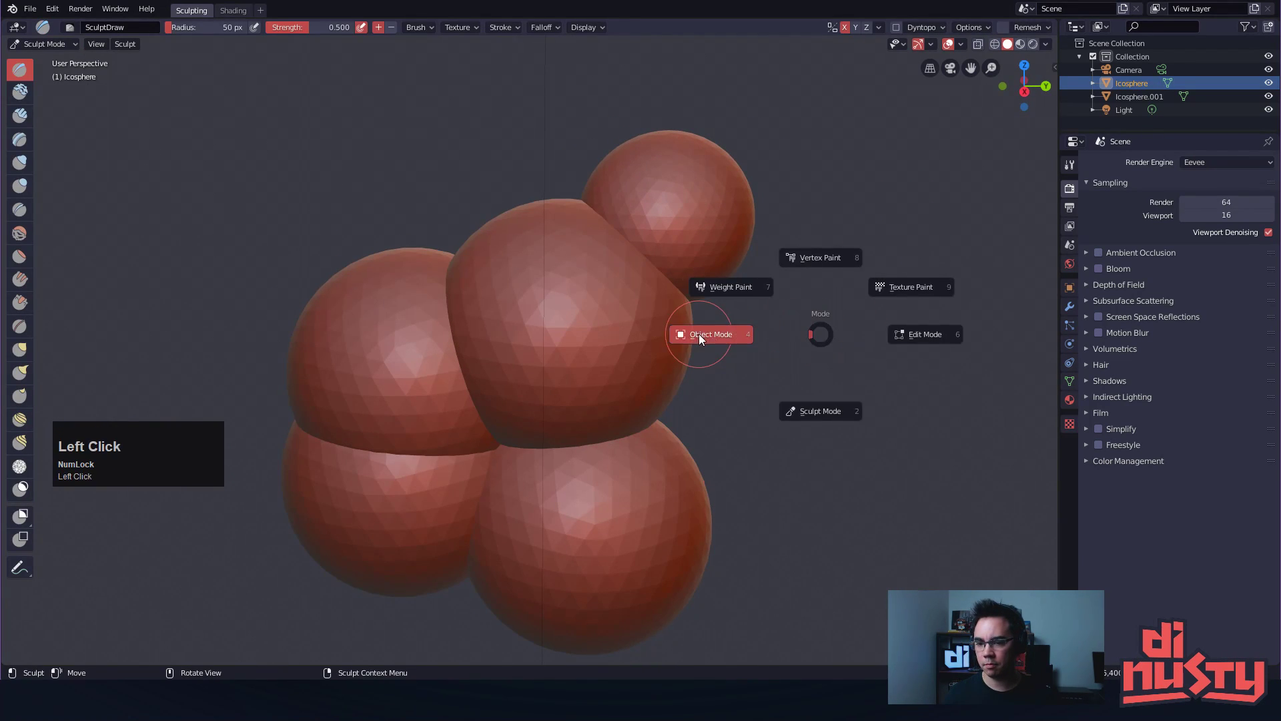
{"action": "left_click", "coordinate": [695, 219]}
{"action": "left_click", "coordinate": [648, 313], "text": "shift"}
{"action": "key", "text": "ctrl+Tab"}
{"action": "left_click", "coordinate": [791, 407]}
Undo a first test stroke and make a Draw stroke where the large cluster meets the small sphere
{"action": "mouse_move", "coordinate": [587, 307]}
{"action": "left_mouse_down"}
{"action": "mouse_move", "coordinate": [685, 228]}
{"action": "mouse_move", "coordinate": [641, 286]}
{"action": "left_mouse_up"}
{"action": "key", "text": "ctrl+z"}
{"action": "left_click_drag", "start_coordinate": [650, 236], "coordinate": [626, 247]}
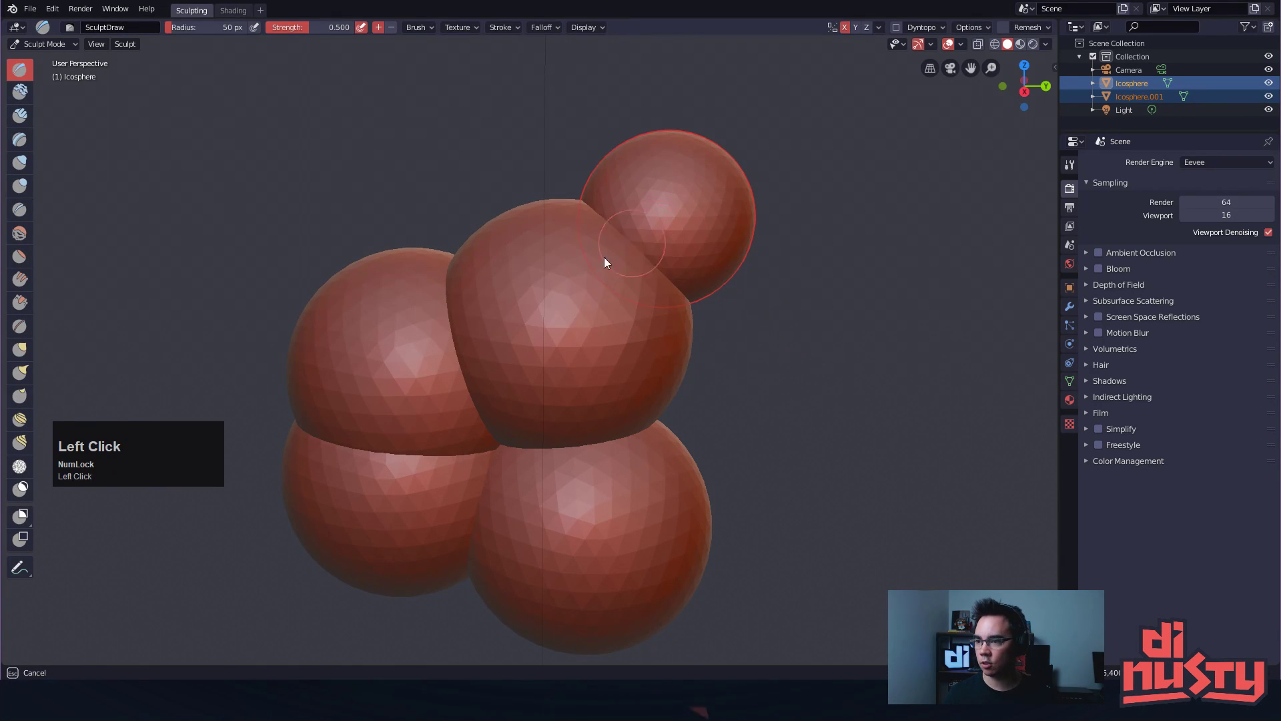
Examine both sphere objects together in Edit Mode and return to Object Mode
{"action": "key", "text": "Tab"}
{"action": "left_click", "coordinate": [615, 331]}
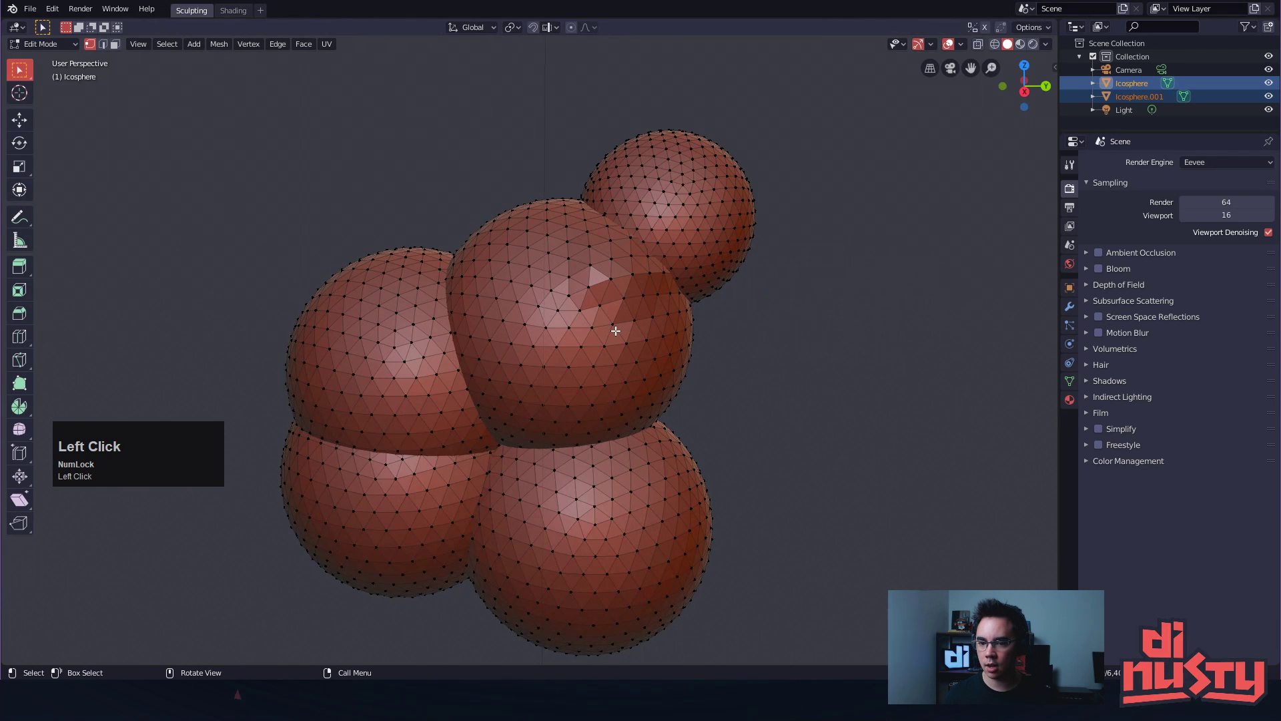
{"action": "key", "text": "ctrl+Tab"}
{"action": "left_click", "coordinate": [798, 411]}
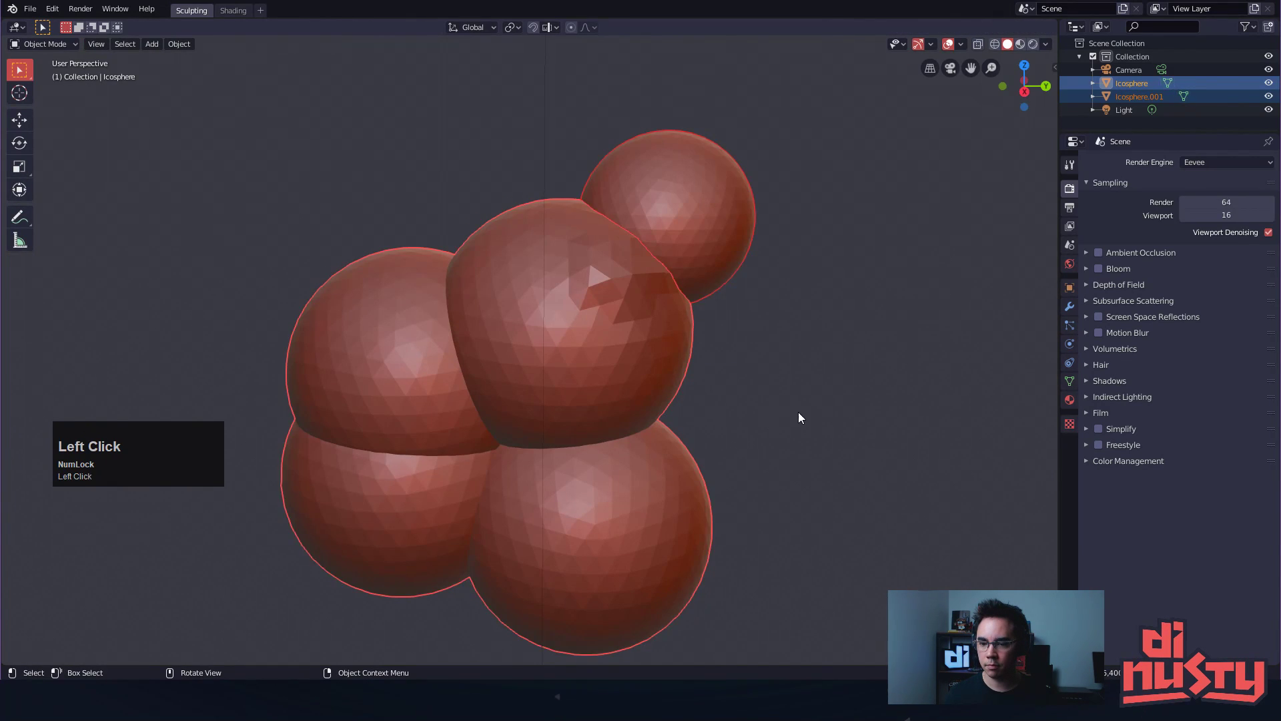
Enter Sculpt Mode on the large cluster alone, undo a test stroke, and voxel remesh the cluster
{"action": "key", "text": "ctrl+Tab"}
{"action": "left_click", "coordinate": [727, 449]}
{"action": "left_click_drag", "start_coordinate": [826, 371], "coordinate": [759, 394], "text": "alt"}
{"action": "left_click_drag", "start_coordinate": [510, 334], "coordinate": [588, 330]}
{"action": "key", "text": "ctrl+z"}
{"action": "key", "text": "q"}
{"action": "left_click", "coordinate": [855, 273]}
{"action": "mouse_move", "coordinate": [810, 318]}
{"action": "left_mouse_down", "text": "alt"}
{"action": "mouse_move", "coordinate": [800, 329]}
{"action": "mouse_move", "coordinate": [630, 257]}
{"action": "mouse_move", "coordinate": [705, 267]}
{"action": "left_mouse_up", "text": "alt"}
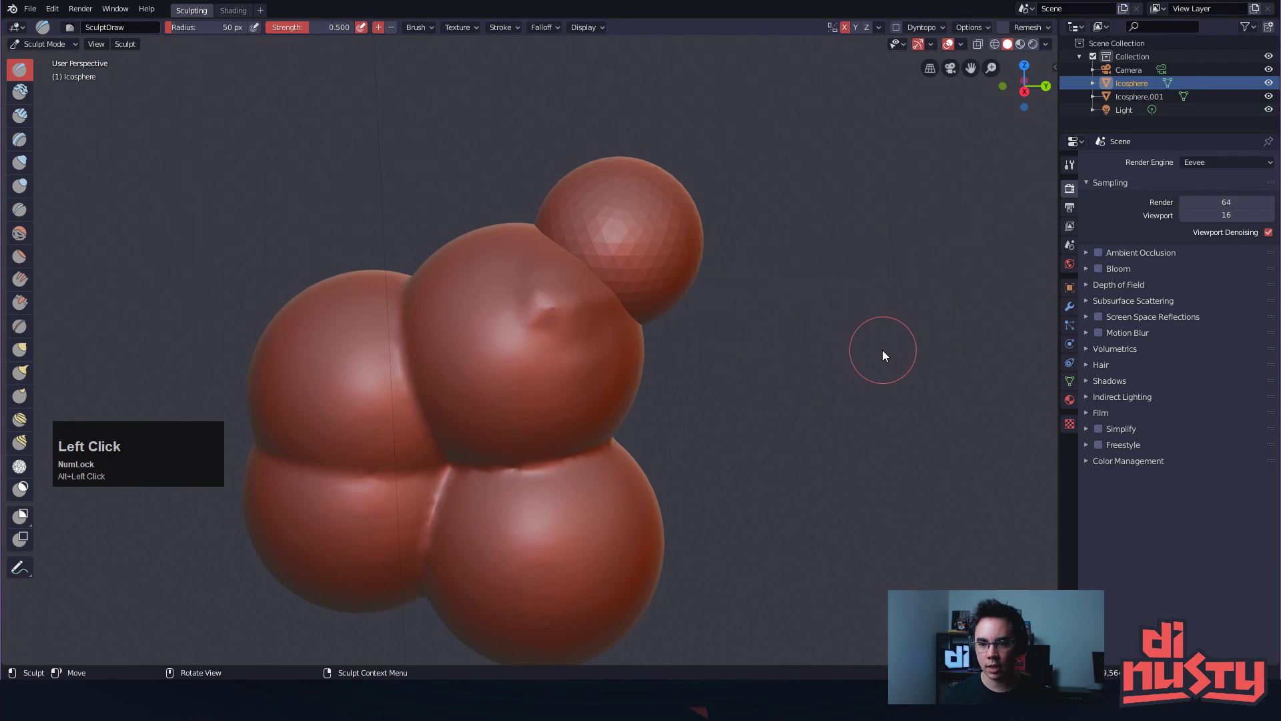
Switch sculpting to the separated small sphere through Object Mode and voxel remesh it
{"action": "key", "text": "ctrl+Tab"}
{"action": "left_click", "coordinate": [680, 250]}
{"action": "key", "text": "ctrl+Tab"}
{"action": "left_click", "coordinate": [819, 395]}
{"action": "mouse_move", "coordinate": [826, 306]}
{"action": "left_mouse_down", "text": "alt"}
{"action": "mouse_move", "coordinate": [815, 312]}
{"action": "mouse_move", "coordinate": [827, 330]}
{"action": "left_mouse_up", "text": "alt"}
{"action": "key", "text": "ctrl+r"}
Sculpt raised bumps on the small sphere with the Draw brush and undo the last stroke
{"action": "left_click_drag", "start_coordinate": [619, 233], "coordinate": [594, 263]}
{"action": "mouse_move", "coordinate": [758, 370]}
{"action": "left_mouse_down", "text": "alt"}
{"action": "mouse_move", "coordinate": [755, 329]}
{"action": "mouse_move", "coordinate": [767, 320]}
{"action": "mouse_move", "coordinate": [661, 269]}
{"action": "mouse_move", "coordinate": [726, 327]}
{"action": "mouse_move", "coordinate": [641, 407]}
{"action": "left_mouse_up", "text": "alt"}
{"action": "mouse_move", "coordinate": [583, 290]}
{"action": "left_mouse_down", "text": "alt"}
{"action": "mouse_move", "coordinate": [503, 337]}
{"action": "mouse_move", "coordinate": [506, 250]}
{"action": "mouse_move", "coordinate": [565, 296]}
{"action": "mouse_move", "coordinate": [499, 318]}
{"action": "mouse_move", "coordinate": [692, 334]}
{"action": "mouse_move", "coordinate": [779, 191]}
{"action": "left_mouse_up", "text": "alt"}
{"action": "key", "text": "ctrl+z"}
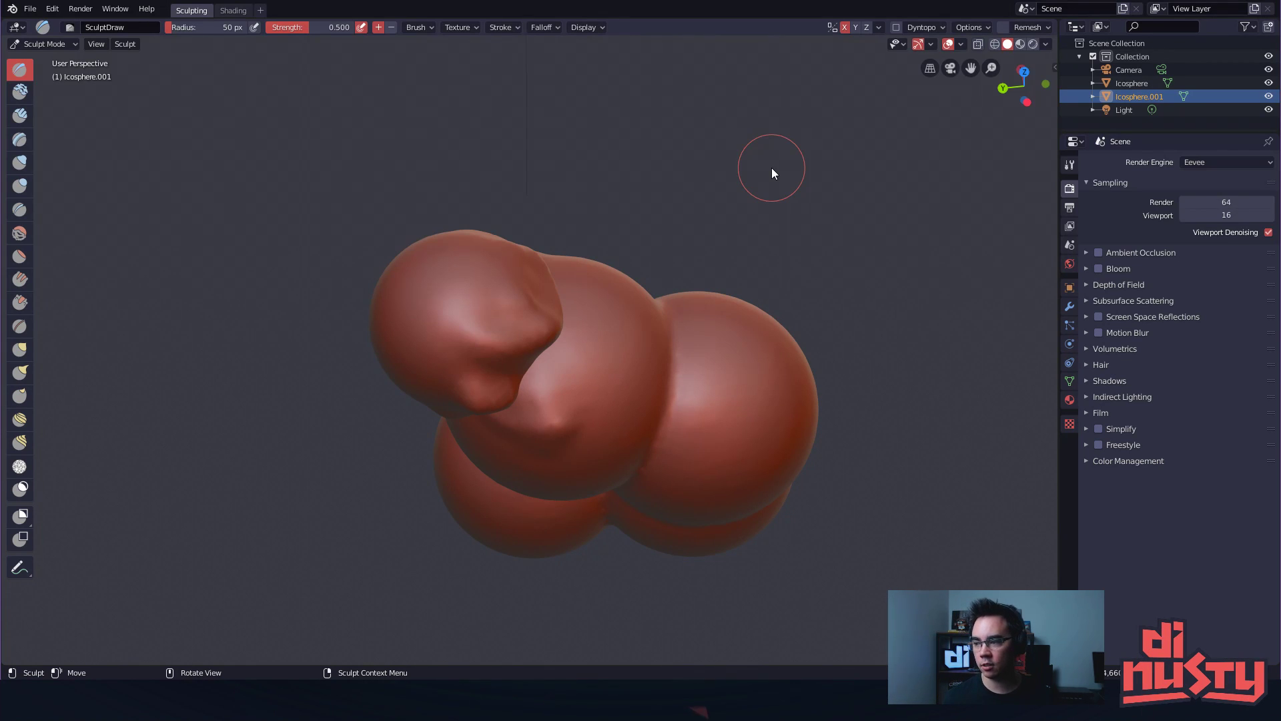
{"action": "mouse_move", "coordinate": [763, 106]}
{"action": "left_mouse_down", "text": "ctrl+alt"}
{"action": "mouse_move", "coordinate": [803, 188]}
{"action": "mouse_move", "coordinate": [586, 100]}
{"action": "mouse_move", "coordinate": [827, 126]}
{"action": "mouse_move", "coordinate": [838, 112]}
{"action": "left_mouse_up", "text": "ctrl+alt"}
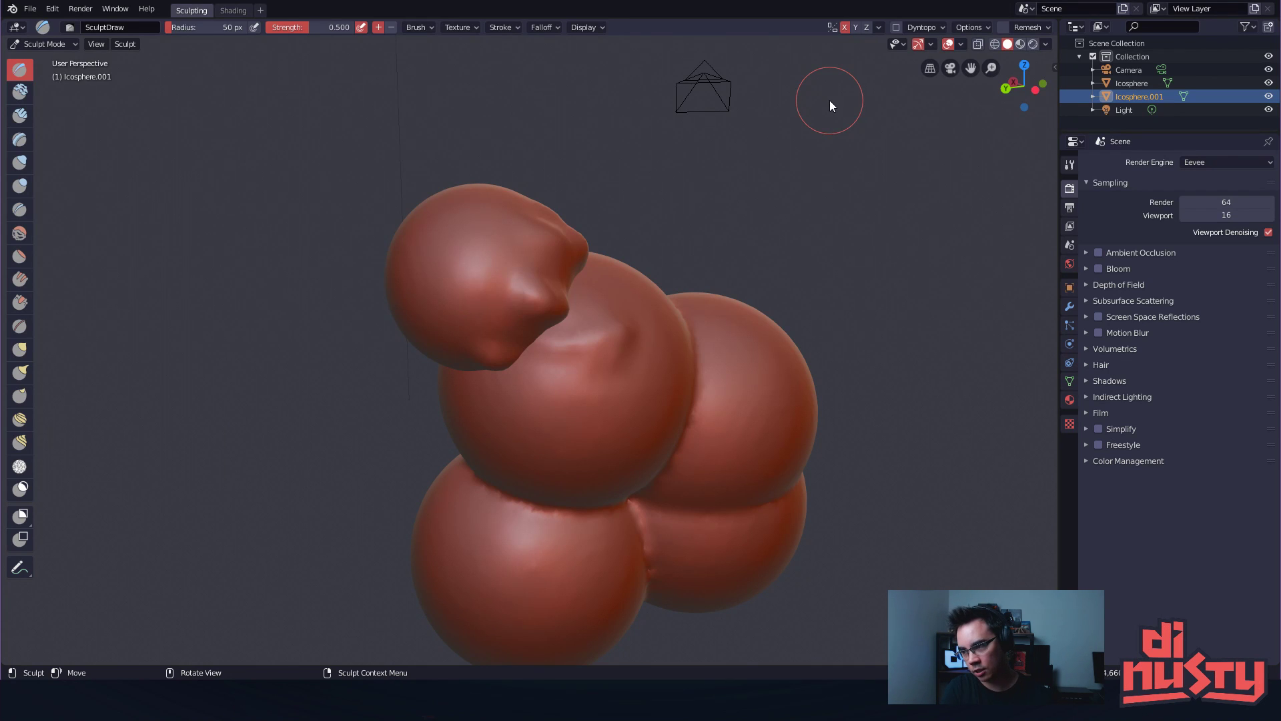
{"action": "left_click_drag", "start_coordinate": [838, 104], "coordinate": [872, 232], "text": "alt"}
{"action": "left_click_drag", "start_coordinate": [994, 288], "coordinate": [561, 154], "text": "alt"}
Start a new file from the General template without saving the sphere test
{"action": "key", "text": "ctrl+n"}
{"action": "left_click", "coordinate": [655, 214]}
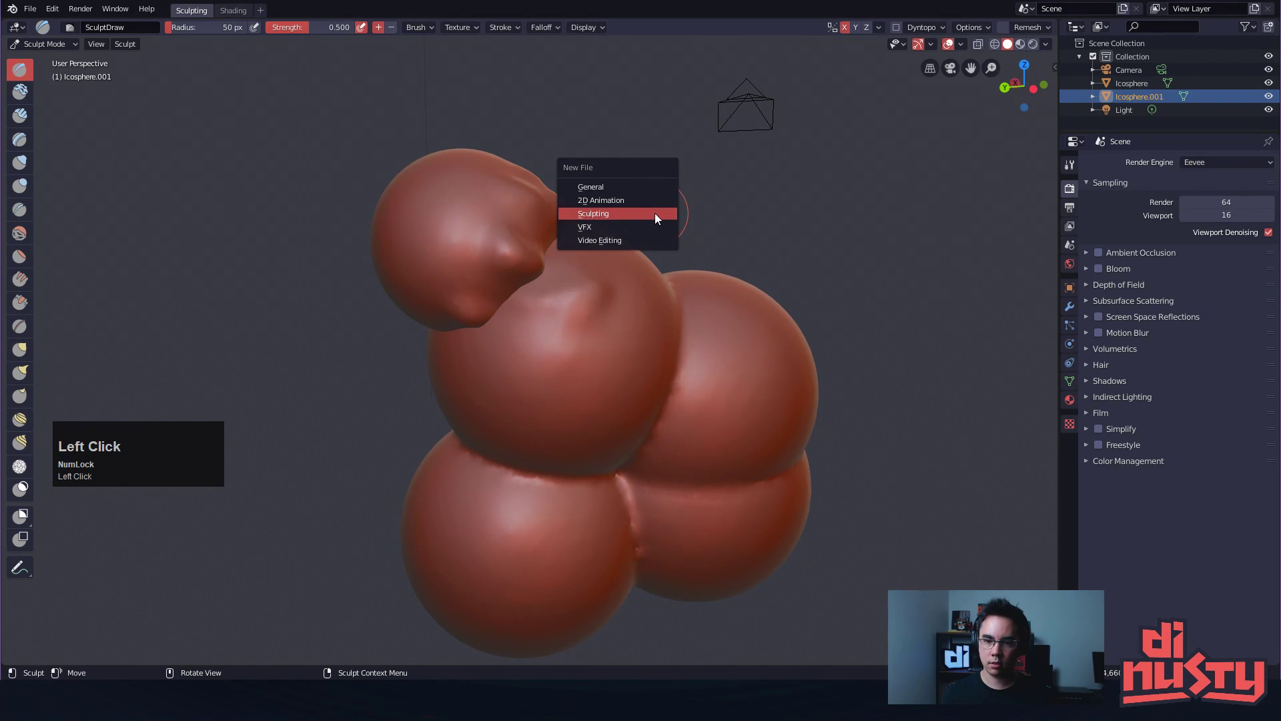
{"action": "key", "text": "ctrl+b"}
{"action": "right_click", "coordinate": [754, 212]}
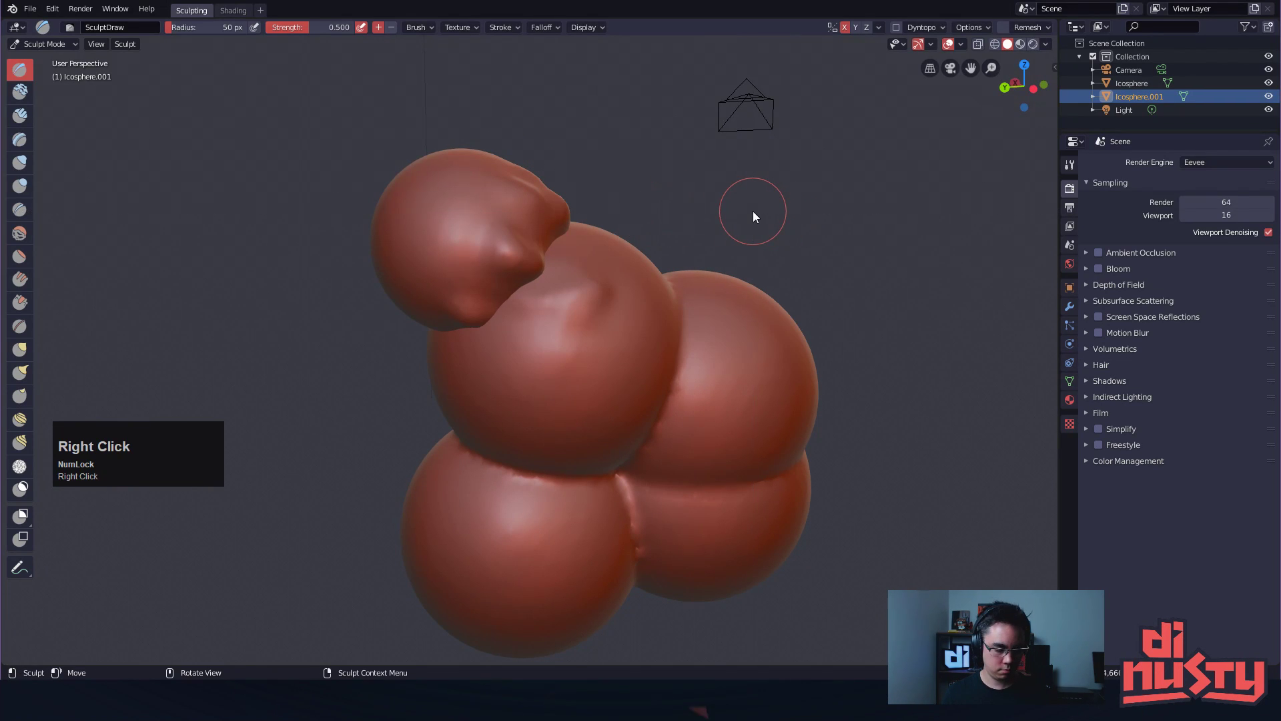
{"action": "key", "text": "ctrl+m"}
{"action": "key", "text": "ctrl+n"}
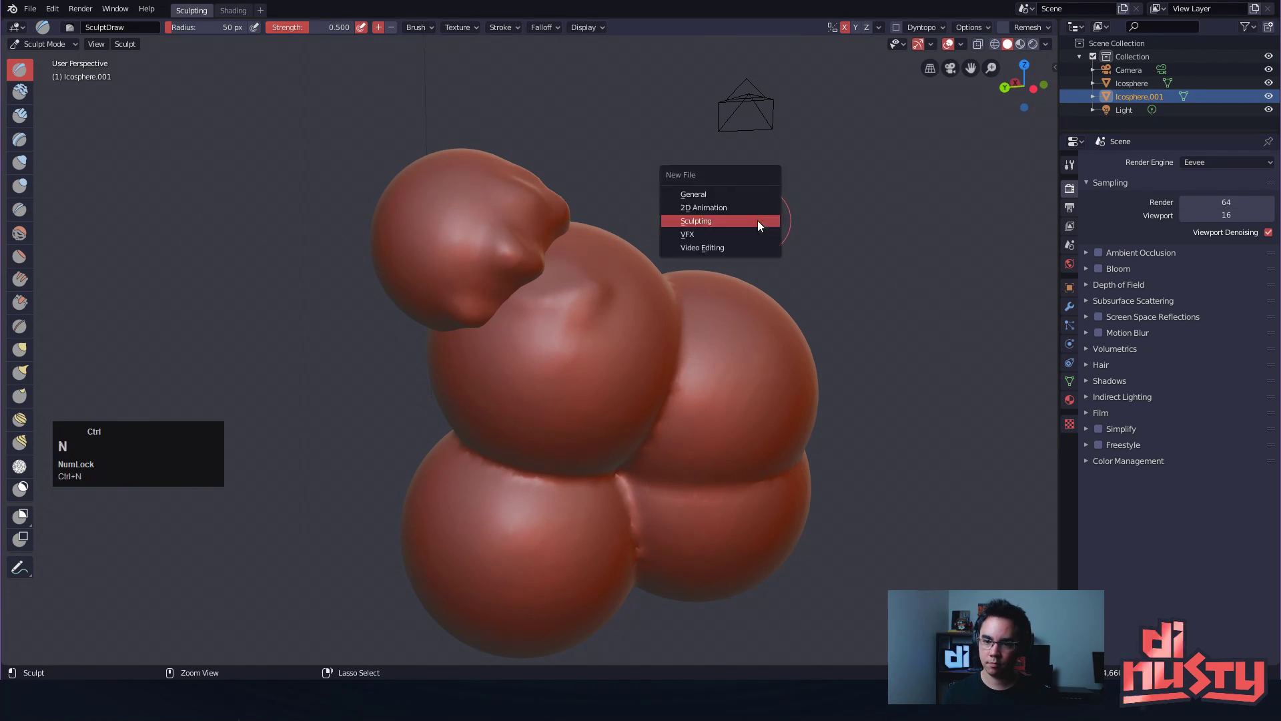
{"action": "left_click", "coordinate": [724, 199]}
{"action": "left_click", "coordinate": [705, 349]}
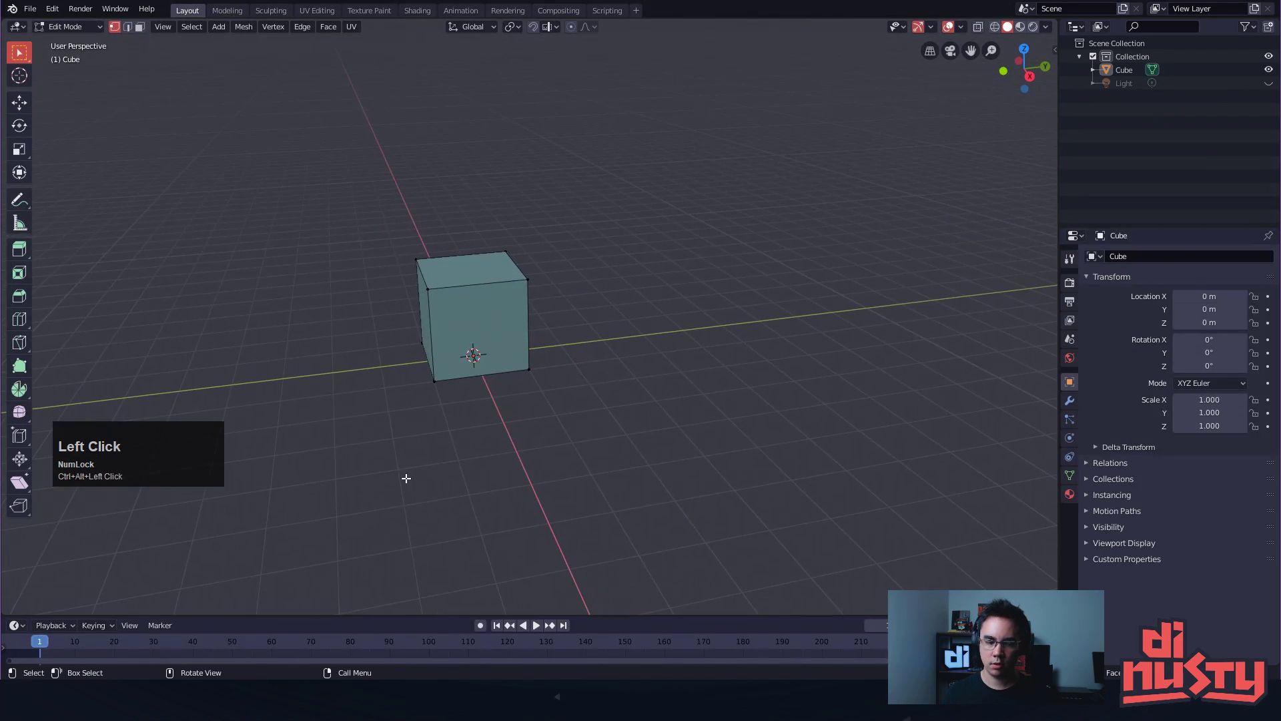
Collapse the timeline area to enlarge the 3D viewport and place the plant reference image over the viewport
{"action": "left_click_drag", "start_coordinate": [4, 625], "coordinate": [6, 634]}
{"action": "left_click_drag", "start_coordinate": [468, 207], "coordinate": [564, 223], "text": "alt+shift"}
{"action": "right_click_drag", "start_coordinate": [2, 167], "coordinate": [150, 273]}
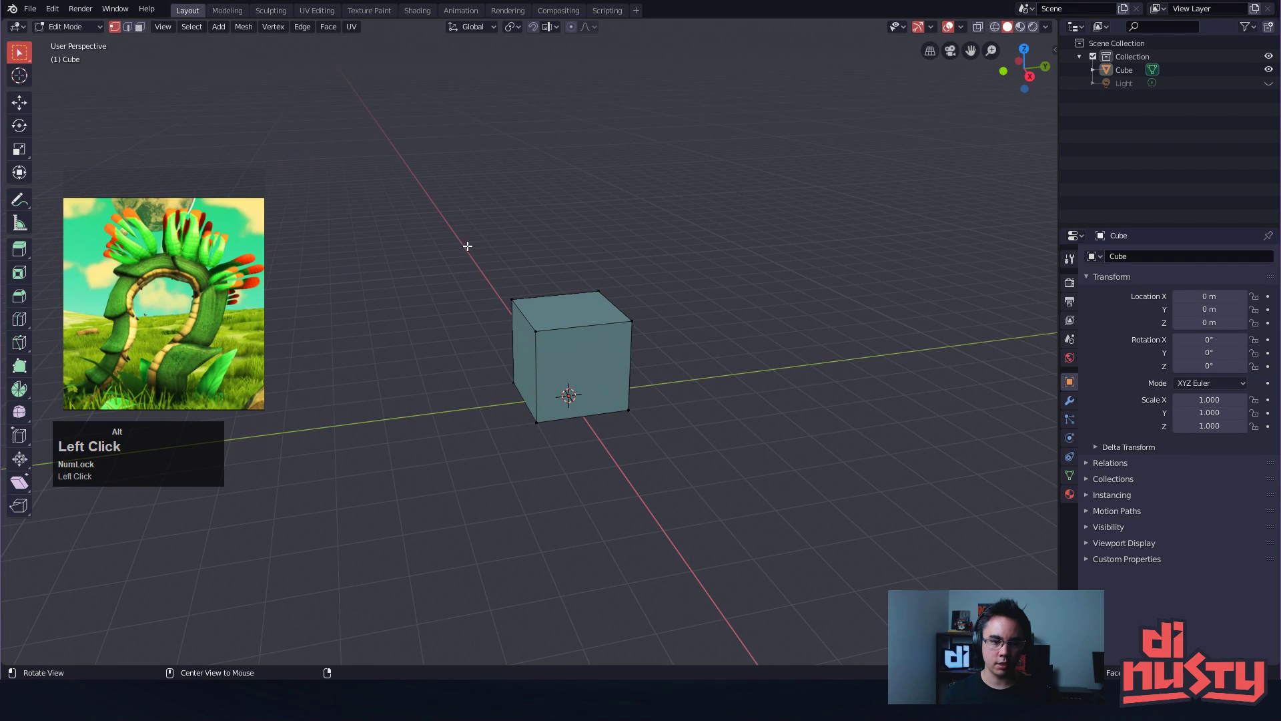
Move the plant reference image higher over the viewport and zoom it in on the arched plant
{"action": "left_click_drag", "start_coordinate": [469, 246], "coordinate": [492, 248], "text": "alt"}
{"action": "right_click_drag", "start_coordinate": [151, 309], "coordinate": [160, 413]}
{"action": "left_click_drag", "start_coordinate": [138, 467], "coordinate": [107, 626]}
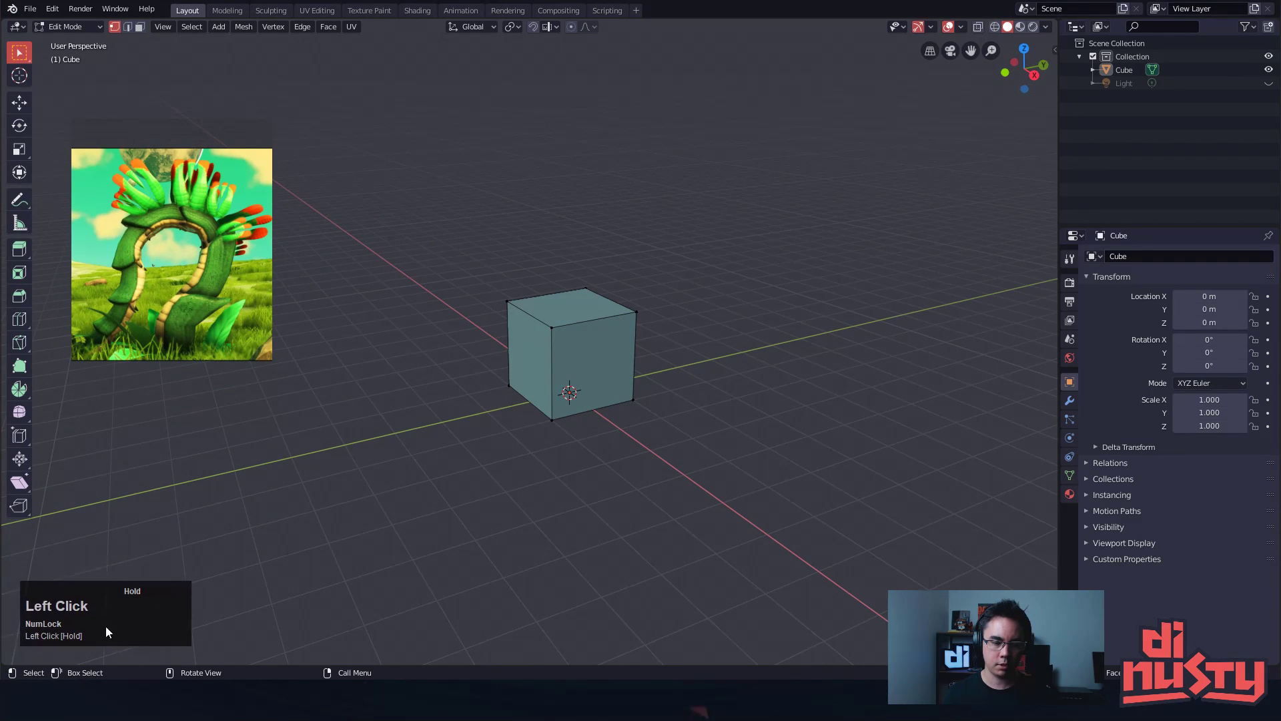
{"action": "left_click_drag", "start_coordinate": [590, 484], "coordinate": [564, 457], "text": "alt"}
{"action": "left_click_drag", "start_coordinate": [564, 457], "coordinate": [607, 460], "text": "alt+shift"}
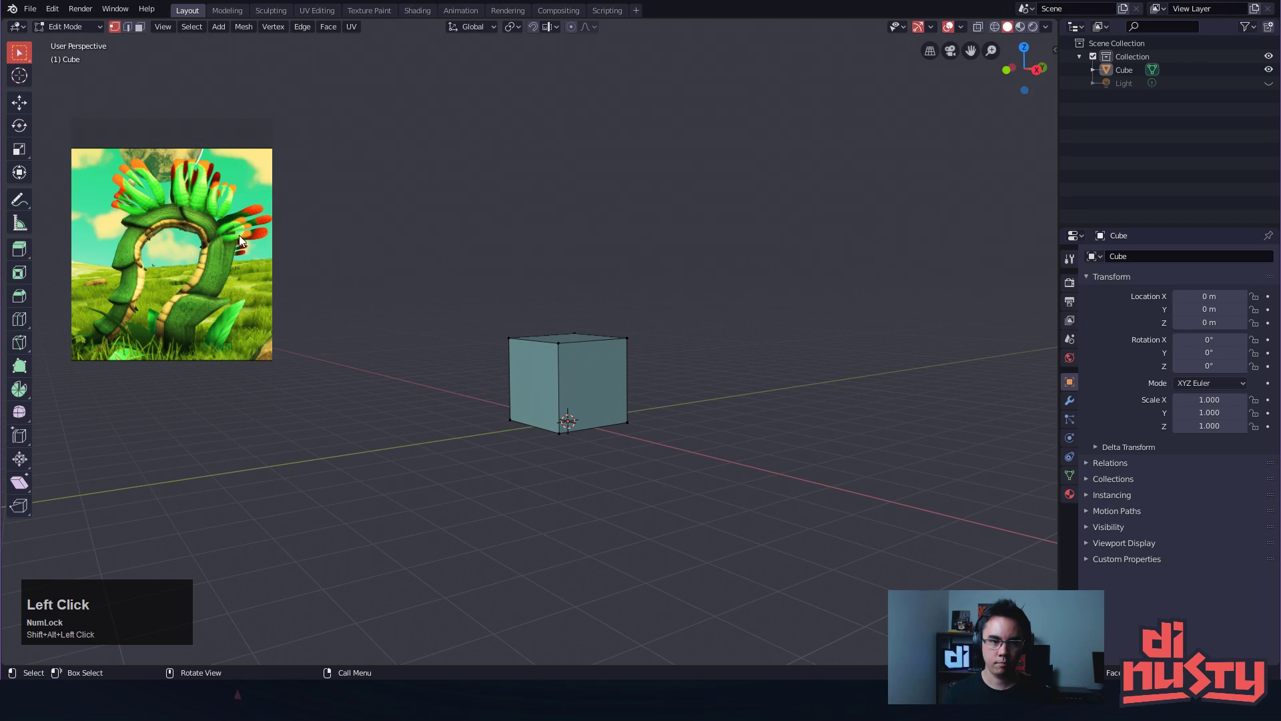
{"action": "scroll", "coordinate": [224, 263], "scroll_direction": "down", "scroll_amount": 2}
{"action": "middle_click_drag", "start_coordinate": [186, 262], "coordinate": [202, 252]}
{"action": "scroll", "coordinate": [198, 255], "scroll_direction": "up", "scroll_amount": 1}
{"action": "left_click", "coordinate": [549, 246]}
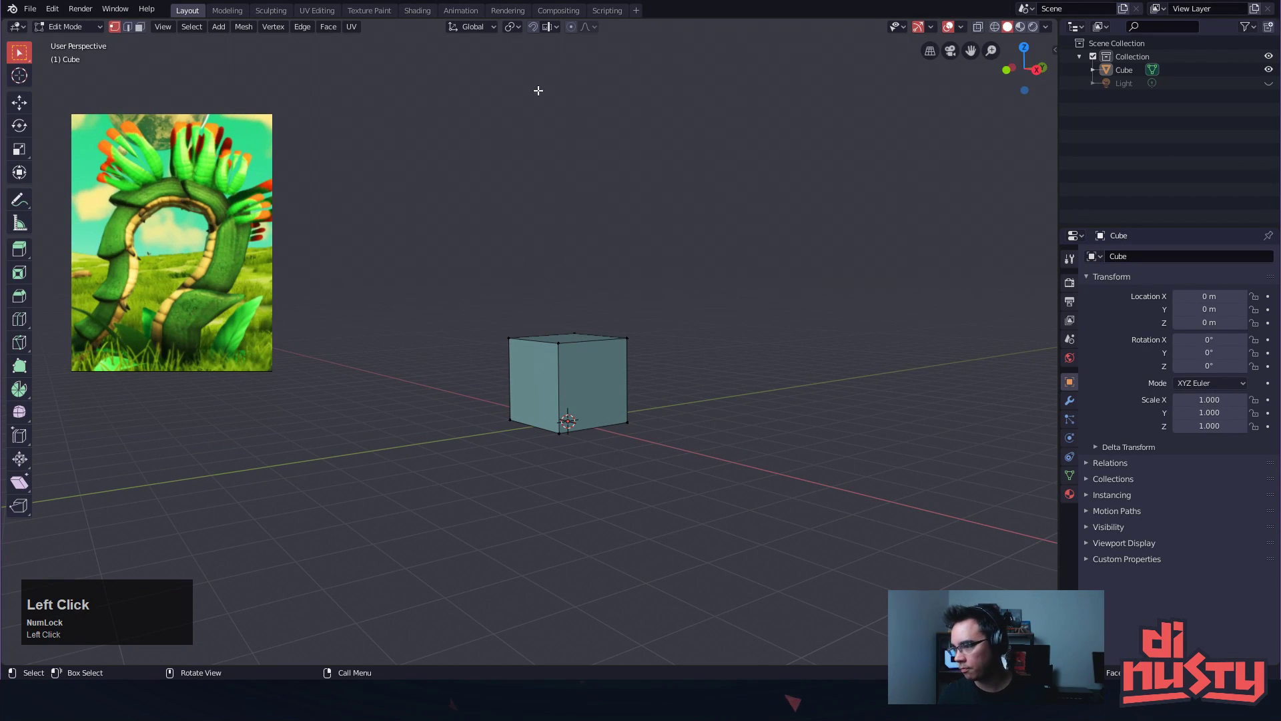
Select the cube in Object Mode and return it to Edit Mode with edge selection
{"action": "left_click_drag", "start_coordinate": [826, 161], "coordinate": [812, 241], "text": "alt"}
{"action": "left_click", "coordinate": [589, 327]}
{"action": "key", "text": "Tab"}
{"action": "left_click", "coordinate": [669, 251]}
{"action": "left_click", "coordinate": [621, 320]}
{"action": "left_click_drag", "start_coordinate": [634, 327], "coordinate": [674, 370], "text": "alt"}
{"action": "mouse_move", "coordinate": [674, 371]}
{"action": "left_mouse_down", "text": "alt"}
{"action": "mouse_move", "coordinate": [691, 369]}
{"action": "mouse_move", "coordinate": [686, 385]}
{"action": "left_mouse_up", "text": "alt"}
{"action": "mouse_move", "coordinate": [686, 385]}
{"action": "left_mouse_down", "text": "alt+shift"}
{"action": "mouse_move", "coordinate": [668, 388]}
{"action": "mouse_move", "coordinate": [686, 391]}
{"action": "left_mouse_up", "text": "alt+shift"}
{"action": "mouse_move", "coordinate": [686, 390]}
{"action": "left_mouse_down", "text": "alt"}
{"action": "mouse_move", "coordinate": [719, 369]}
{"action": "mouse_move", "coordinate": [698, 390]}
{"action": "left_mouse_up", "text": "alt"}
{"action": "left_click_drag", "start_coordinate": [698, 390], "coordinate": [600, 396], "text": "alt+shift"}
{"action": "key", "text": "Tab"}
{"action": "left_click", "coordinate": [534, 361]}
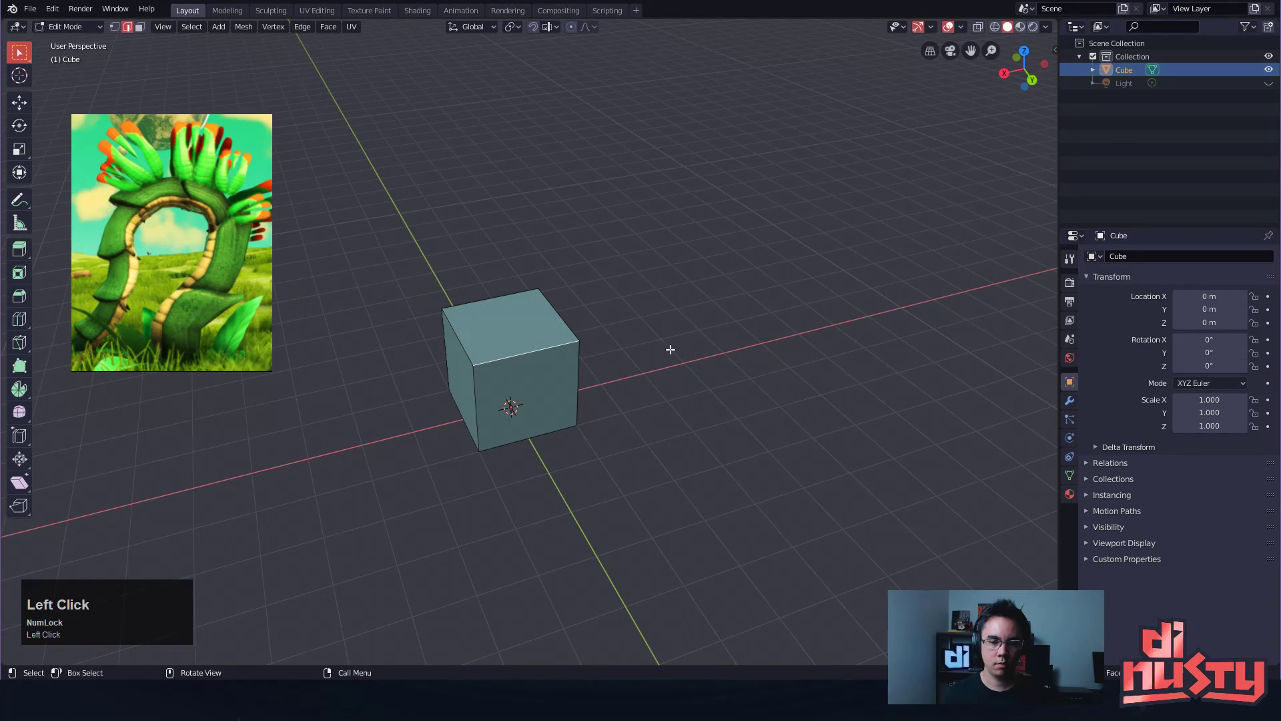
Add a loop cut around the middle of the cube
{"action": "key", "text": "shift+space"}
{"action": "left_click", "coordinate": [603, 330]}
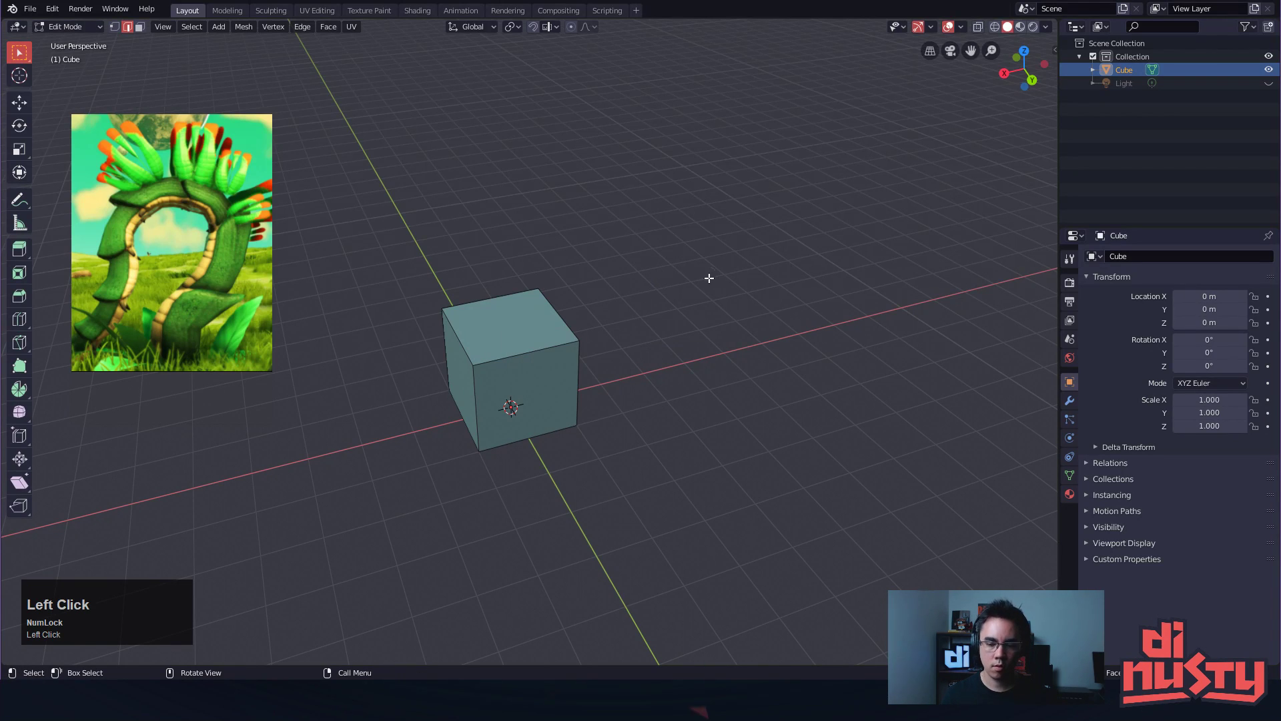
{"action": "left_click", "coordinate": [529, 377]}
{"action": "left_click_drag", "start_coordinate": [646, 387], "coordinate": [567, 390], "text": "alt"}
{"action": "key", "text": "ctrl+z"}
{"action": "key", "text": "ctrl+space"}
{"action": "key", "text": "ctrl+space"}
{"action": "key", "text": "ctrl+r"}
{"action": "left_click", "coordinate": [509, 366]}
{"action": "key", "text": "space"}
{"action": "left_click", "coordinate": [510, 375]}
Shift the new edge loop sideways along the Y axis so the block bends in the middle
{"action": "left_click_drag", "start_coordinate": [509, 388], "coordinate": [733, 410], "text": "alt"}
{"action": "left_click_drag", "start_coordinate": [733, 409], "coordinate": [729, 444], "text": "alt+shift"}
{"action": "left_click_drag", "start_coordinate": [729, 444], "coordinate": [750, 458], "text": "alt"}
{"action": "left_click_drag", "start_coordinate": [737, 397], "coordinate": [748, 359], "text": "alt"}
{"action": "left_click_drag", "start_coordinate": [748, 359], "coordinate": [769, 395], "text": "alt+shift"}
{"action": "left_click_drag", "start_coordinate": [772, 345], "coordinate": [748, 459], "text": "alt"}
{"action": "left_click", "coordinate": [538, 420]}
{"action": "key", "text": "g"}
{"action": "middle_click", "coordinate": [555, 409]}
{"action": "left_click", "coordinate": [558, 408]}
{"action": "left_click", "coordinate": [770, 400]}
{"action": "left_click_drag", "start_coordinate": [748, 459], "coordinate": [761, 351], "text": "ctrl+alt"}
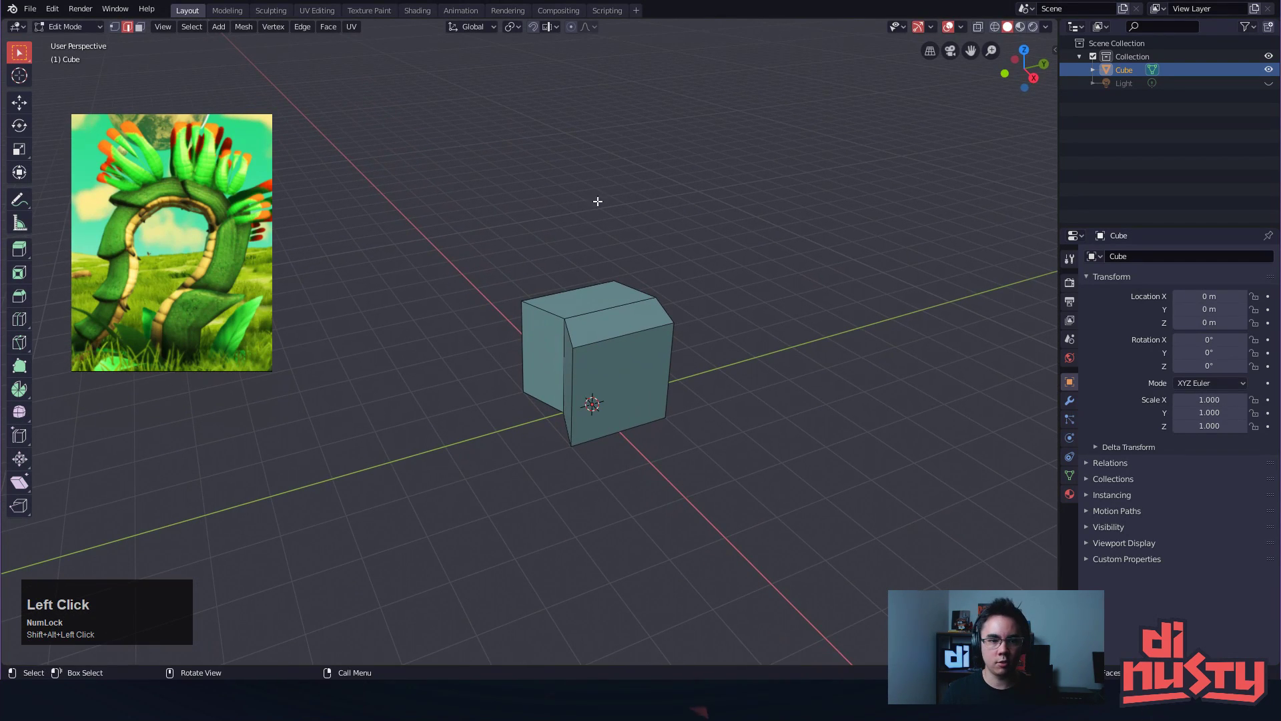
Switch the bent cube from Edit Mode to Sculpt Mode
{"action": "key", "text": "ctrl+space"}
{"action": "key", "text": "ctrl+space"}
{"action": "key", "text": "ctrl+Tab"}
{"action": "left_click", "coordinate": [650, 322]}
{"action": "left_click_drag", "start_coordinate": [774, 306], "coordinate": [734, 293], "text": "alt"}
{"action": "mouse_move", "coordinate": [734, 293]}
{"action": "left_mouse_down", "text": "ctrl+alt"}
{"action": "mouse_move", "coordinate": [710, 299]}
{"action": "mouse_move", "coordinate": [775, 257]}
{"action": "left_mouse_up", "text": "ctrl+alt"}
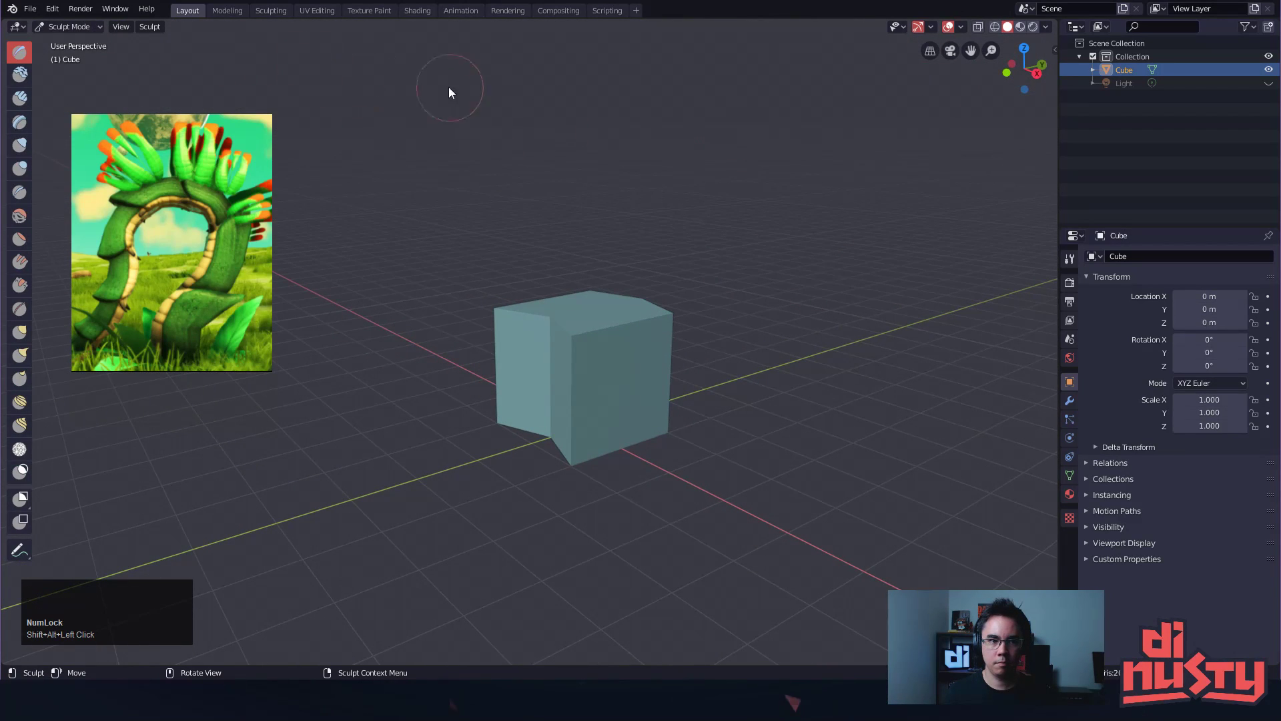
Open the Sculpting workspace for the bent cube
{"action": "mouse_move", "coordinate": [536, 113]}
{"action": "left_mouse_down", "text": "alt"}
{"action": "mouse_move", "coordinate": [548, 136]}
{"action": "mouse_move", "coordinate": [523, 109]}
{"action": "left_mouse_up", "text": "alt"}
{"action": "left_click", "coordinate": [144, 26]}
{"action": "left_click", "coordinate": [148, 26]}
{"action": "right_click", "coordinate": [148, 26]}
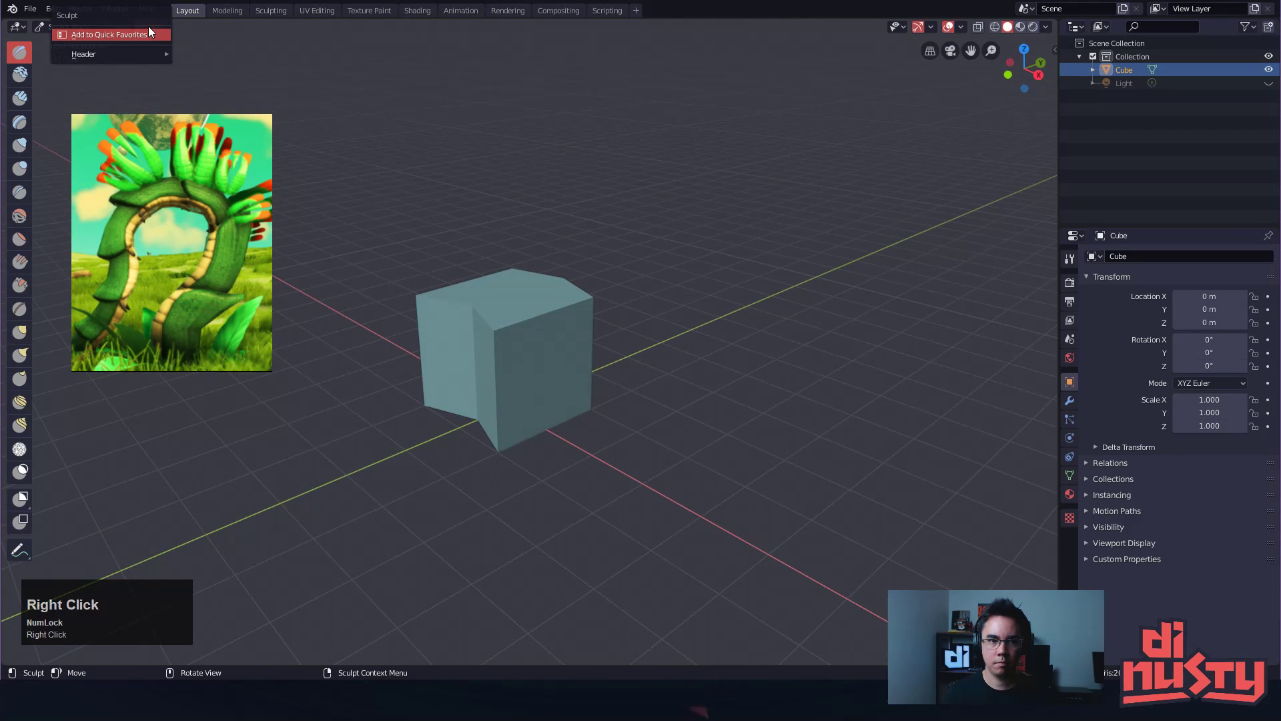
{"action": "right_click", "coordinate": [212, 24]}
{"action": "left_click_drag", "start_coordinate": [598, 140], "coordinate": [634, 146], "text": "alt+shift"}
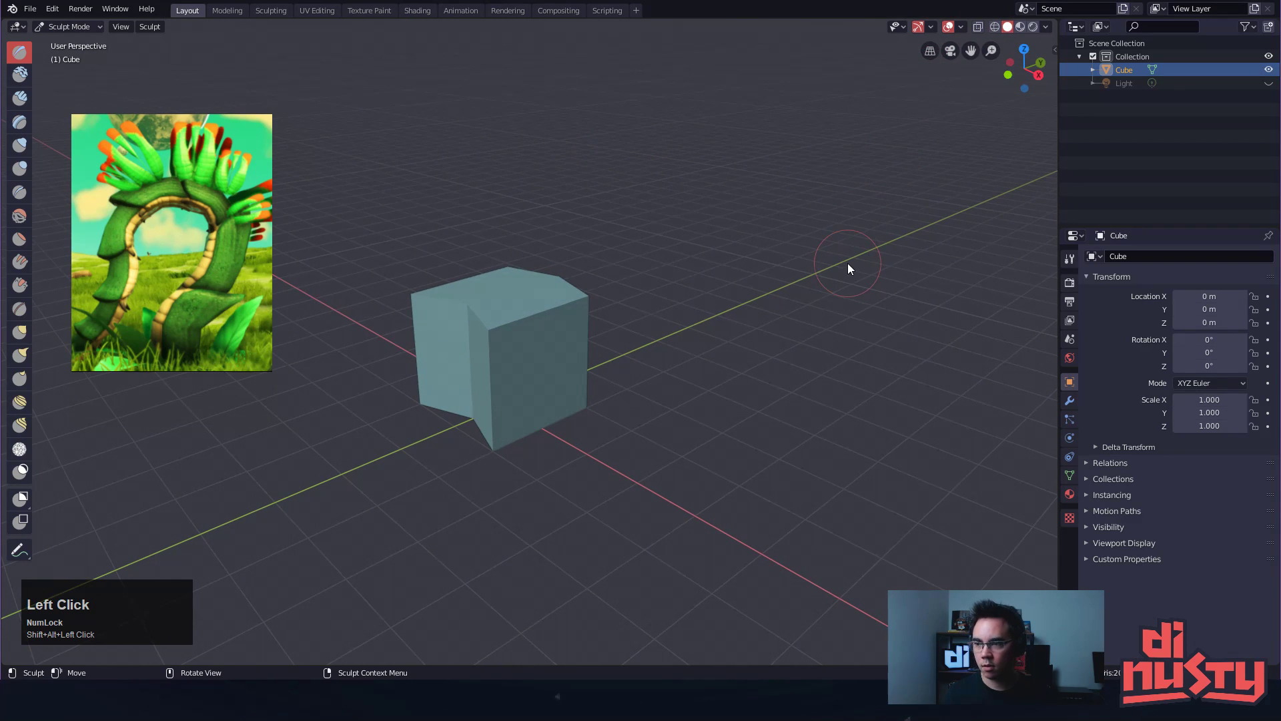
{"action": "left_click", "coordinate": [256, 12]}
{"action": "mouse_move", "coordinate": [593, 155]}
{"action": "left_mouse_down", "text": "alt"}
{"action": "mouse_move", "coordinate": [815, 141]}
{"action": "mouse_move", "coordinate": [678, 165]}
{"action": "left_mouse_up", "text": "alt"}
{"action": "right_click", "coordinate": [431, 22]}
{"action": "left_click", "coordinate": [591, 27]}
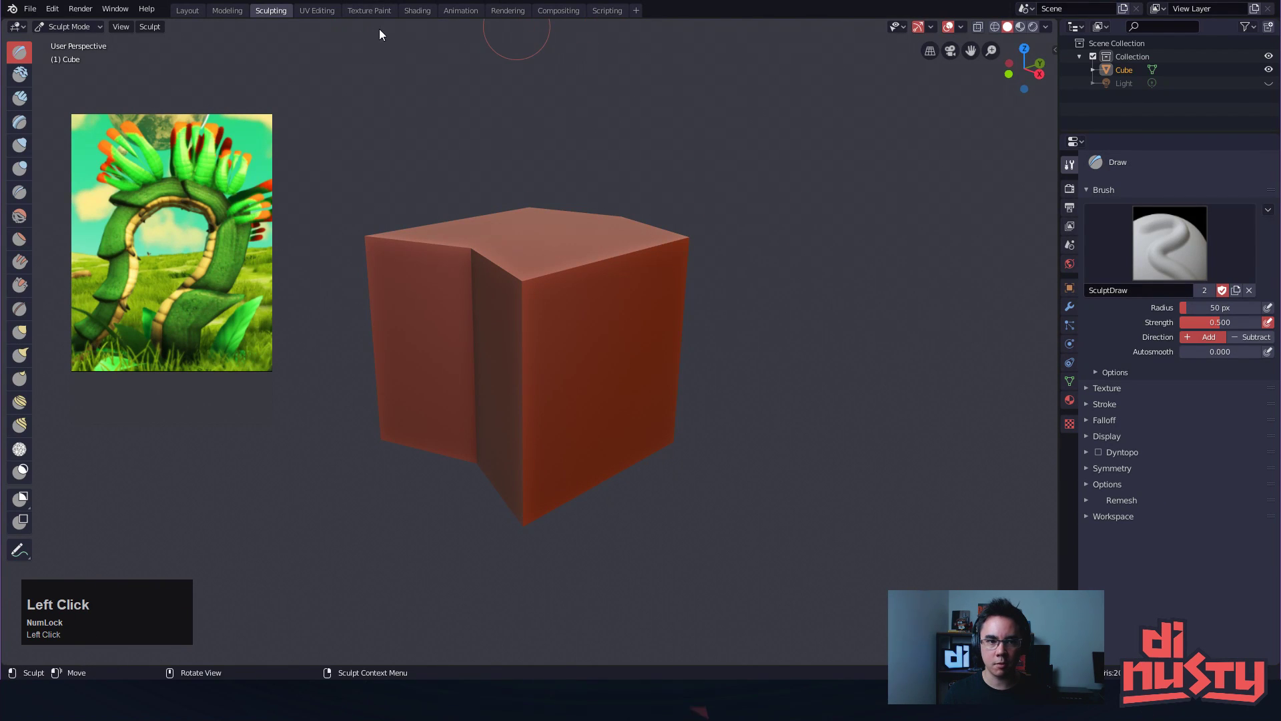
Show the tool settings bar in the 3D viewport and keep the sidebar hidden
{"action": "left_click", "coordinate": [121, 26]}
{"action": "left_click", "coordinate": [136, 56]}
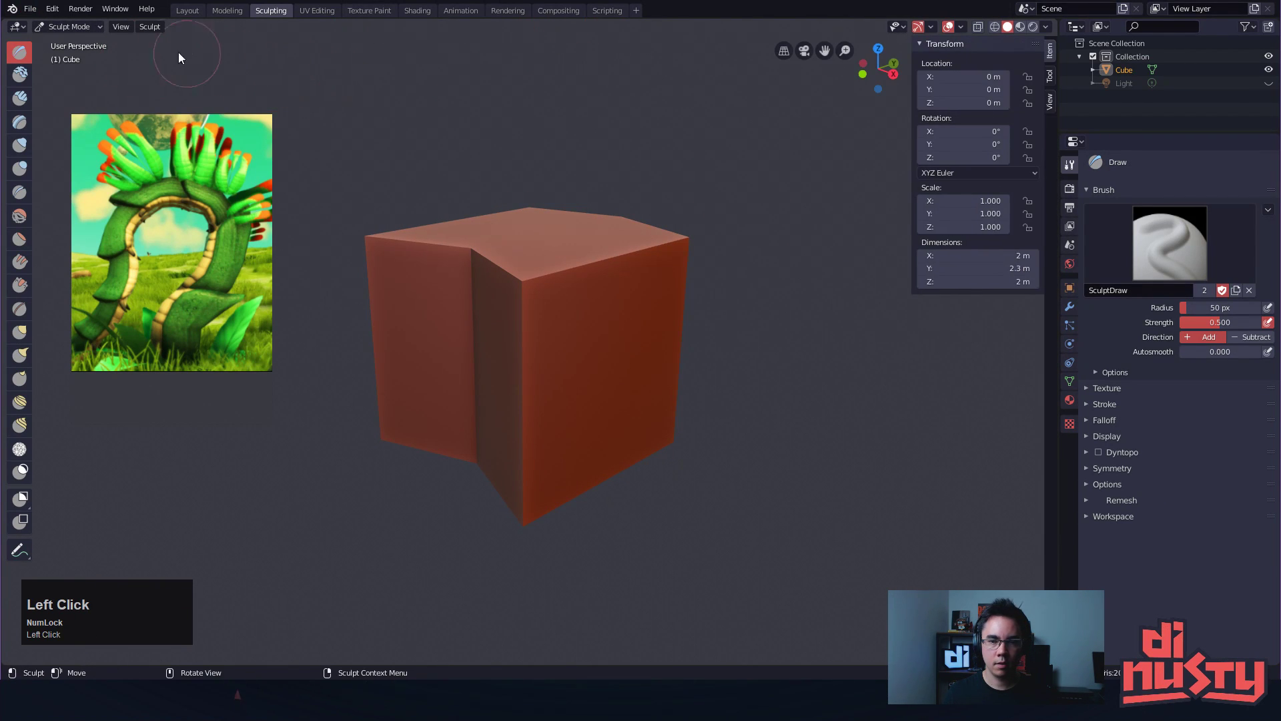
{"action": "left_click", "coordinate": [121, 27]}
{"action": "left_click", "coordinate": [128, 67]}
{"action": "left_click", "coordinate": [125, 44]}
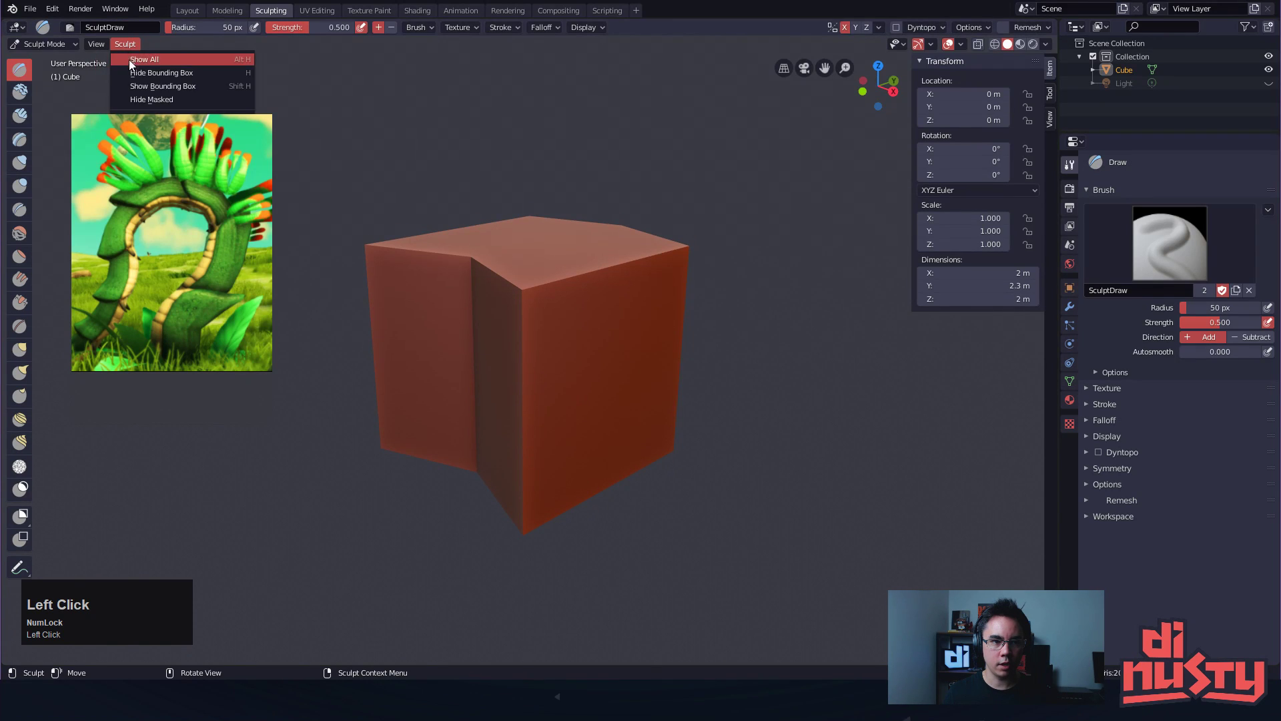
{"action": "left_click", "coordinate": [98, 45]}
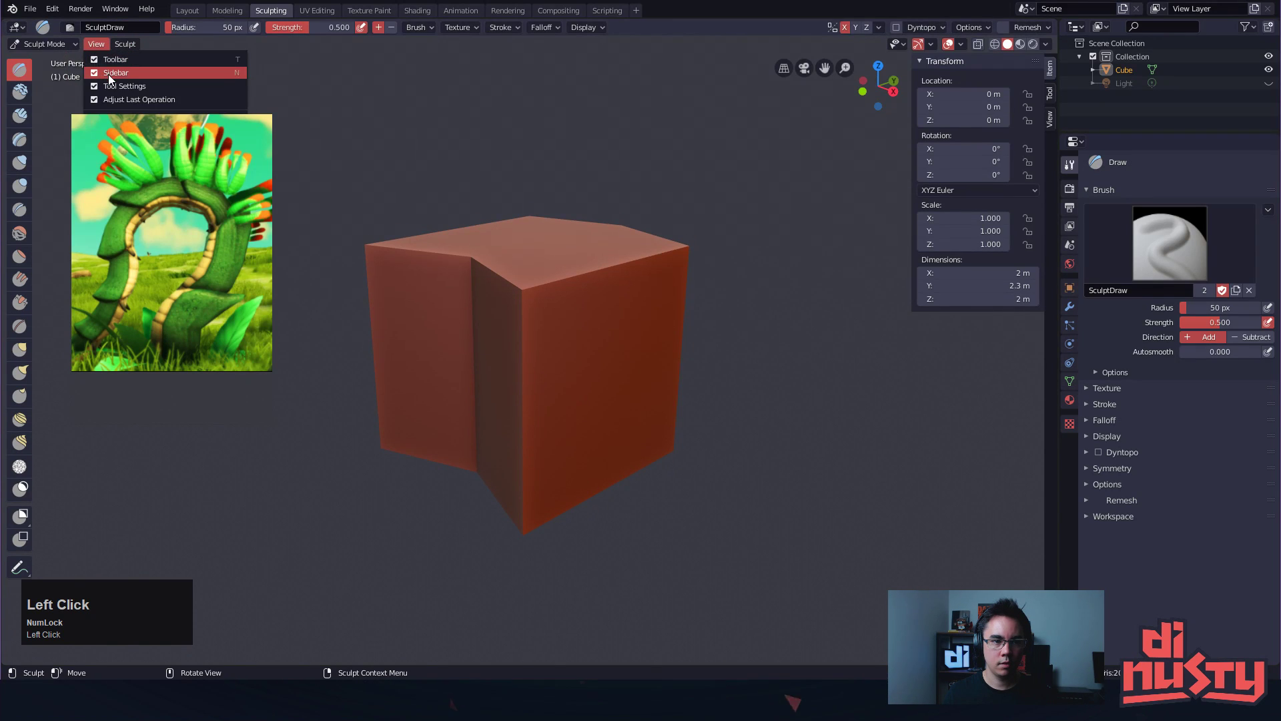
{"action": "left_click", "coordinate": [108, 74]}
{"action": "mouse_move", "coordinate": [640, 134]}
{"action": "left_mouse_down", "text": "alt+shift"}
{"action": "mouse_move", "coordinate": [635, 159]}
{"action": "mouse_move", "coordinate": [518, 139]}
{"action": "mouse_move", "coordinate": [563, 187]}
{"action": "mouse_move", "coordinate": [494, 169]}
{"action": "left_mouse_up", "text": "alt+shift"}
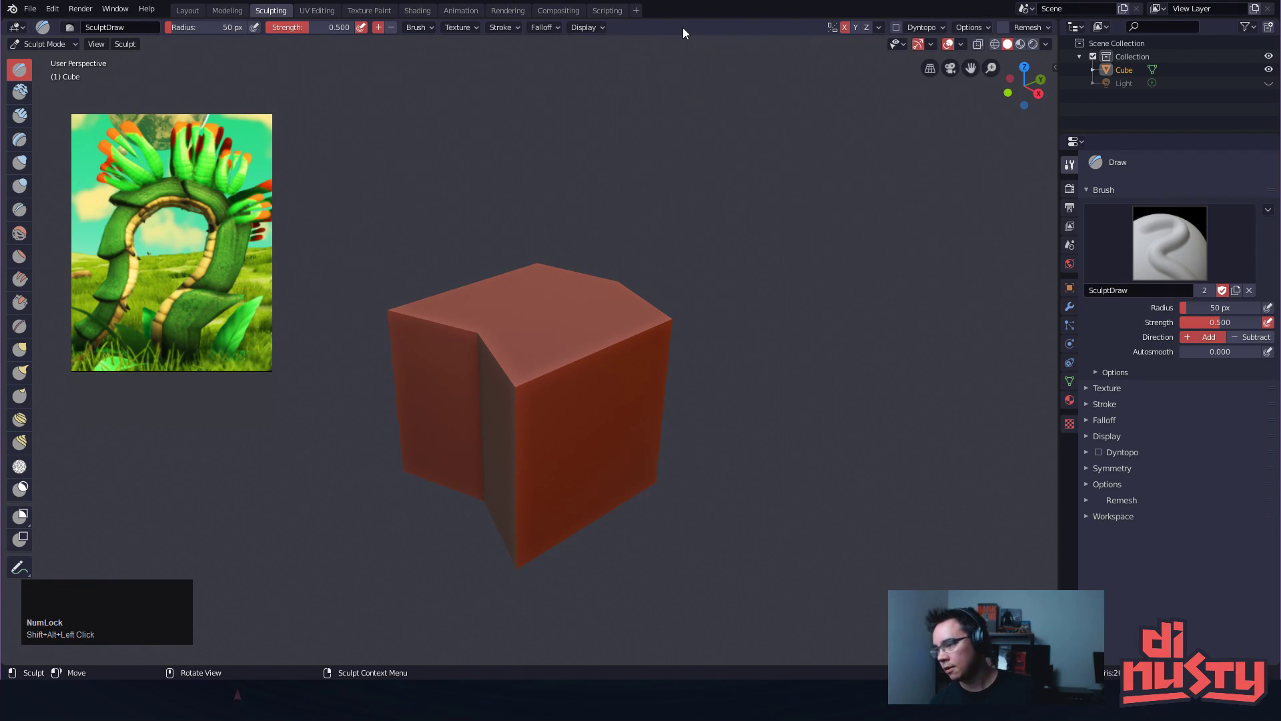
{"action": "left_click_drag", "start_coordinate": [716, 195], "coordinate": [619, 190], "text": "alt+shift"}
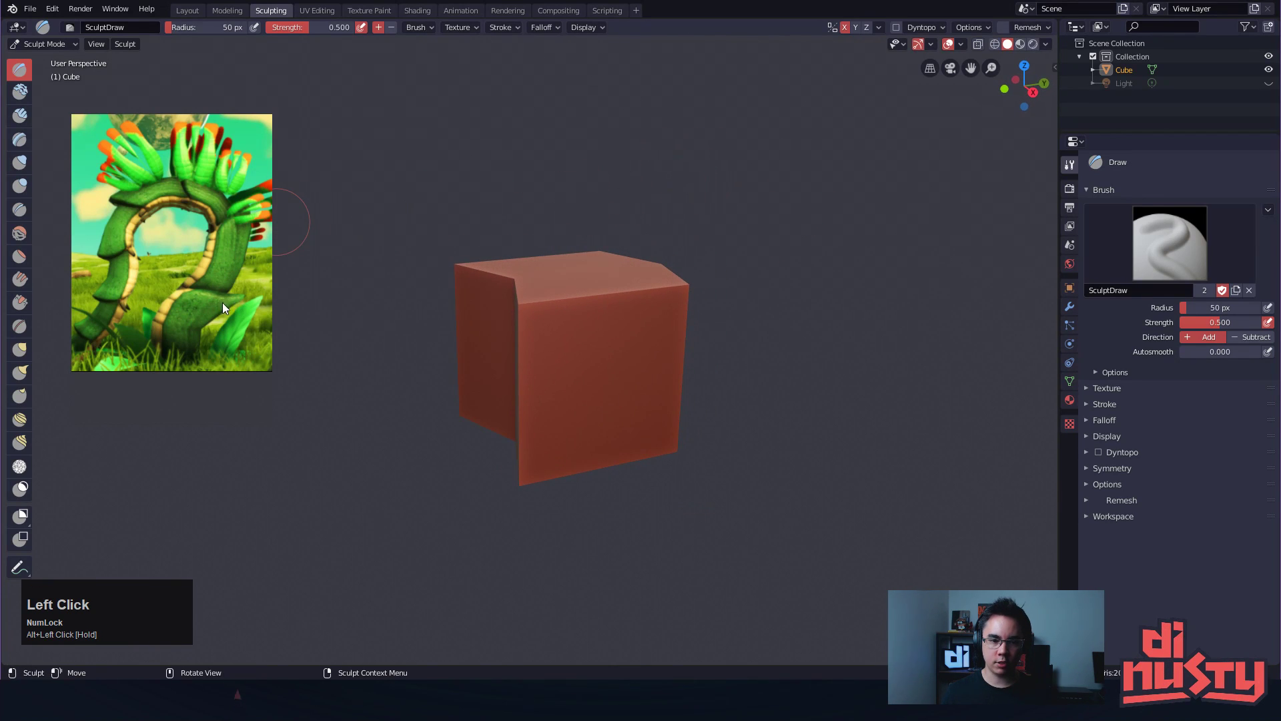
{"action": "left_click_drag", "start_coordinate": [731, 226], "coordinate": [693, 243]}
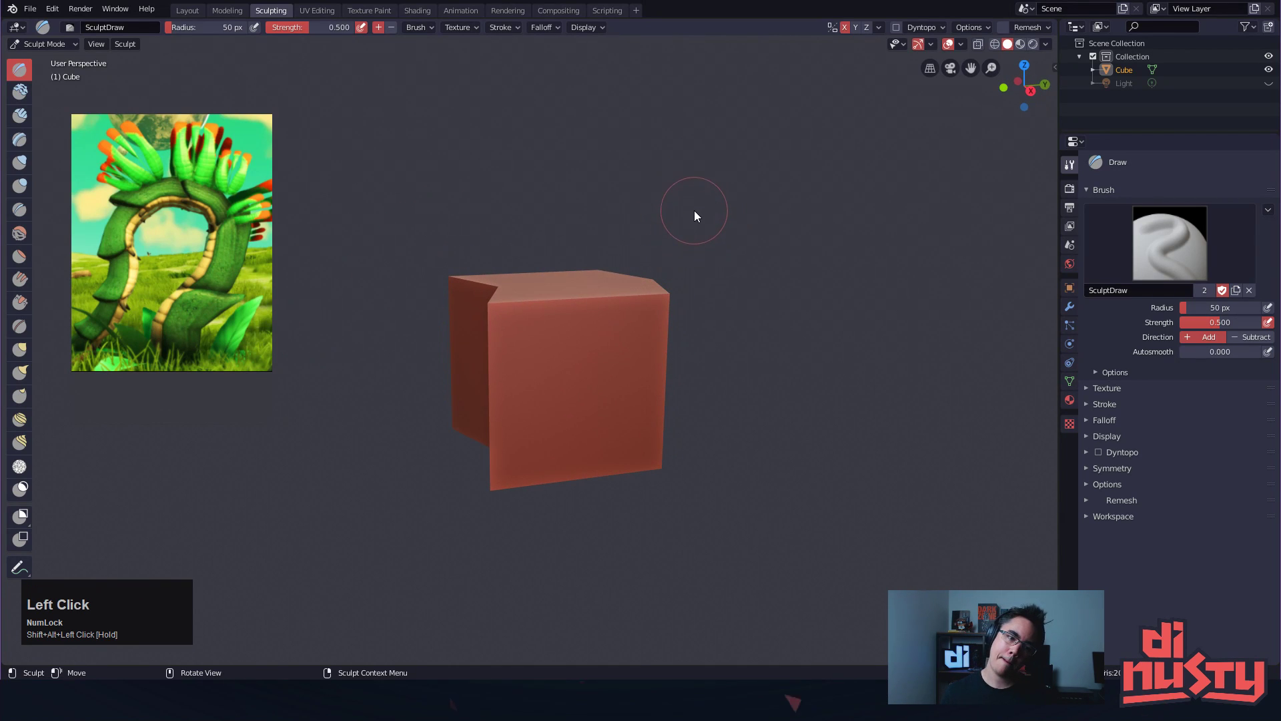
{"action": "left_click_drag", "start_coordinate": [694, 186], "coordinate": [795, 198], "text": "alt+shift"}
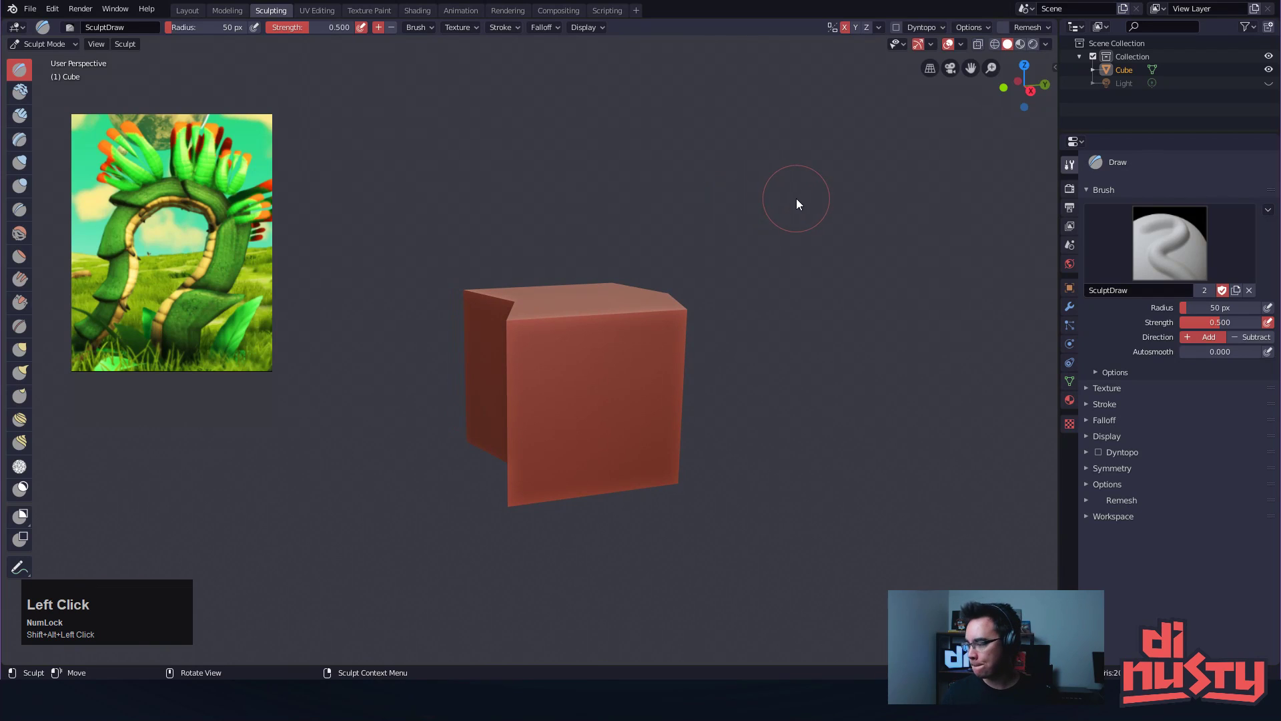
{"action": "left_click_drag", "start_coordinate": [732, 258], "coordinate": [843, 278]}
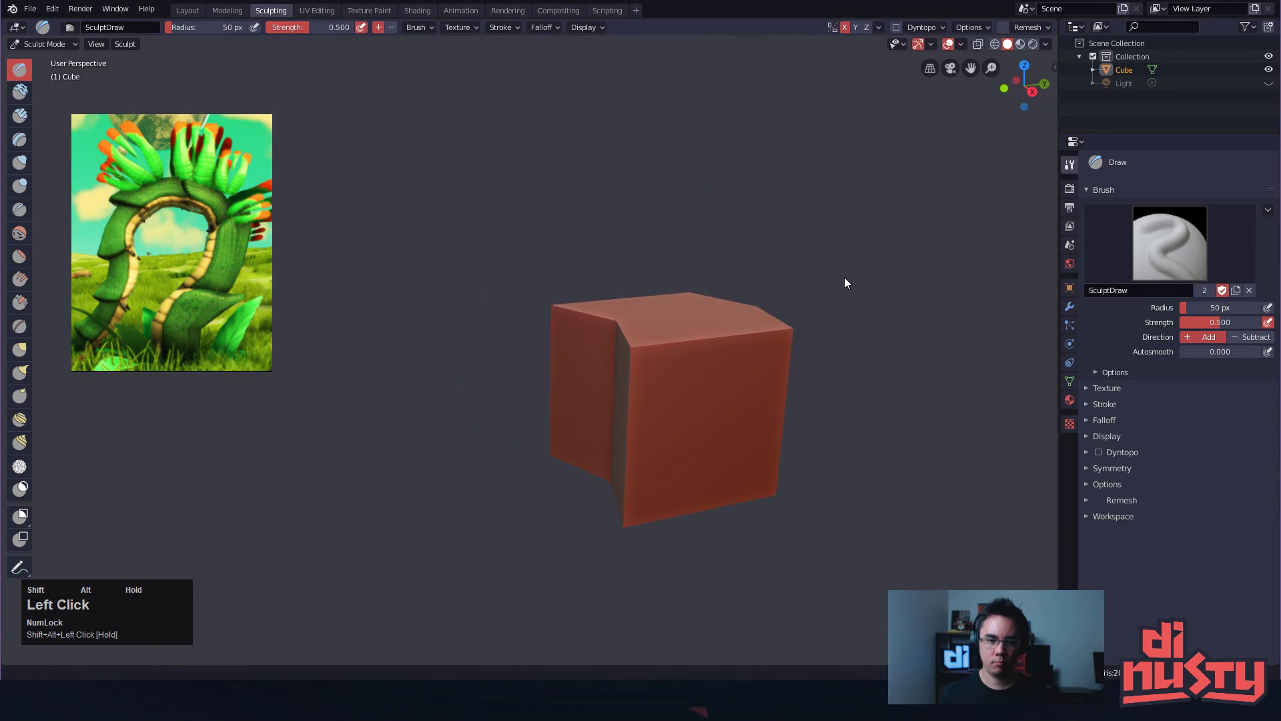
Examine the plant's arched stem and orange-tipped pods in the reference image, trimming and reframing the image window
{"action": "scroll", "coordinate": [131, 260], "scroll_direction": "down", "scroll_amount": 1}
{"action": "scroll", "coordinate": [180, 193], "scroll_direction": "down", "scroll_amount": 3}
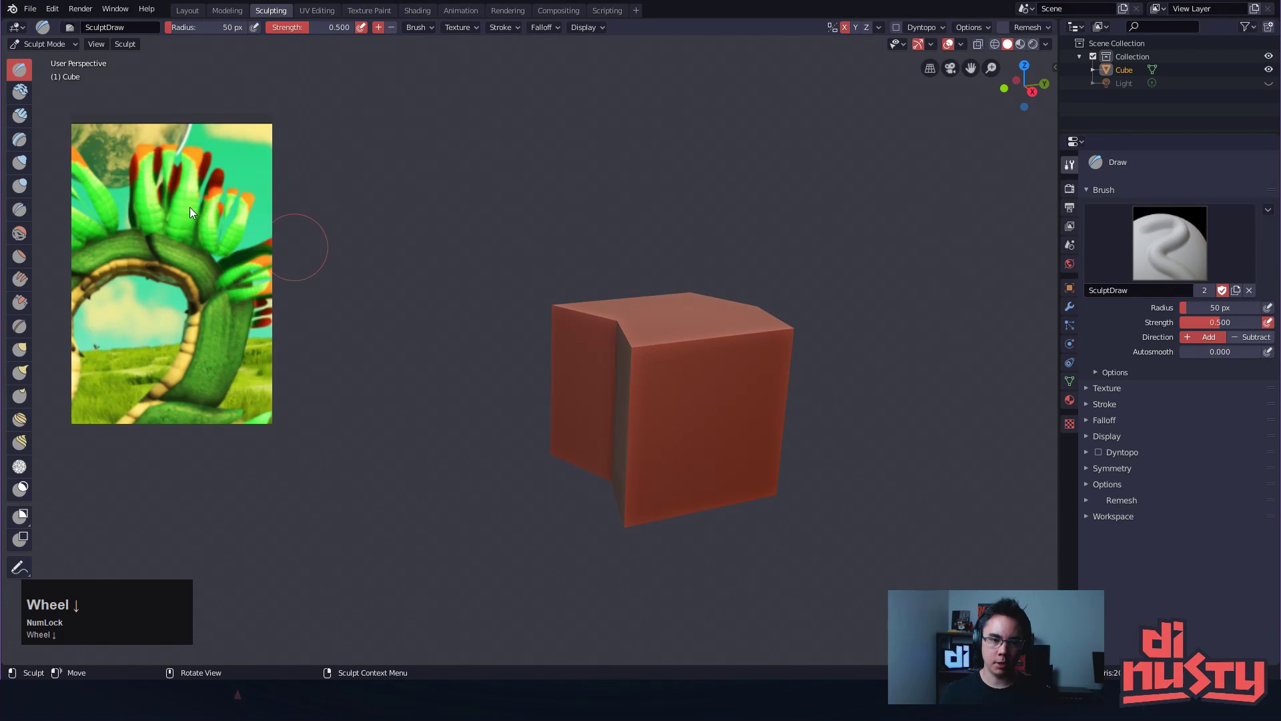
{"action": "scroll", "coordinate": [237, 247], "scroll_direction": "down", "scroll_amount": 3}
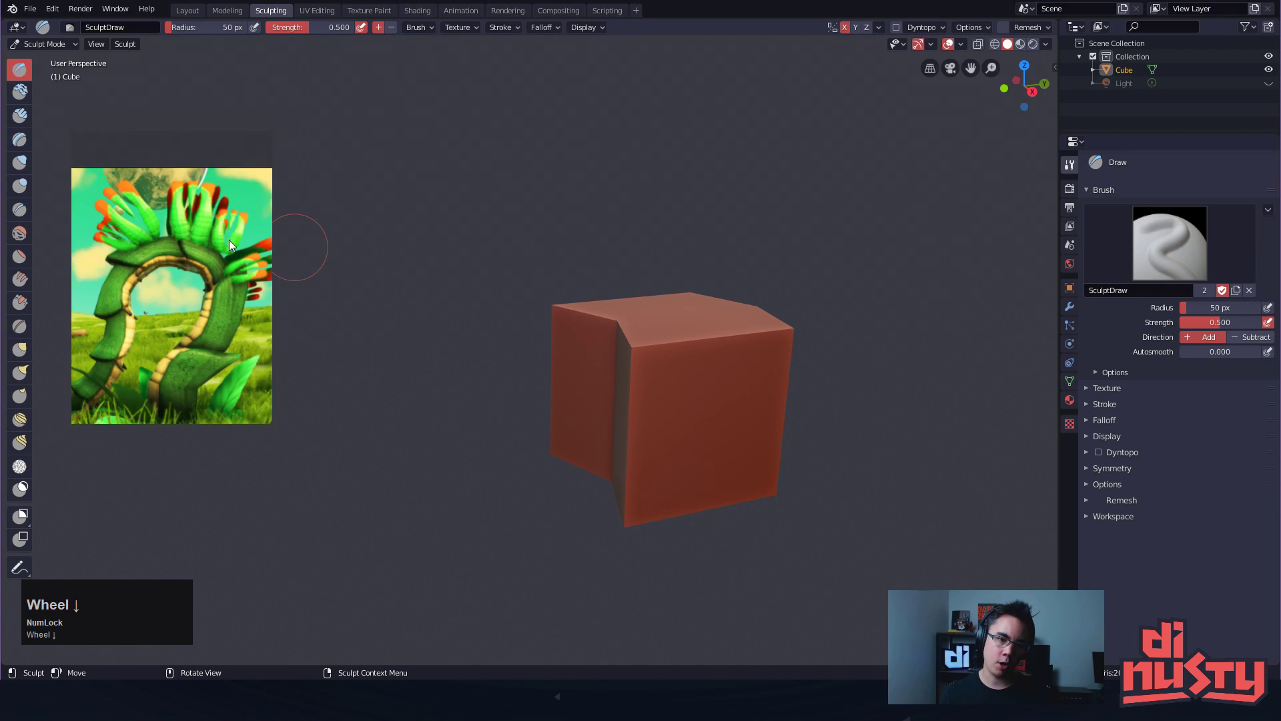
{"action": "scroll", "coordinate": [149, 280], "scroll_direction": "up", "scroll_amount": 4}
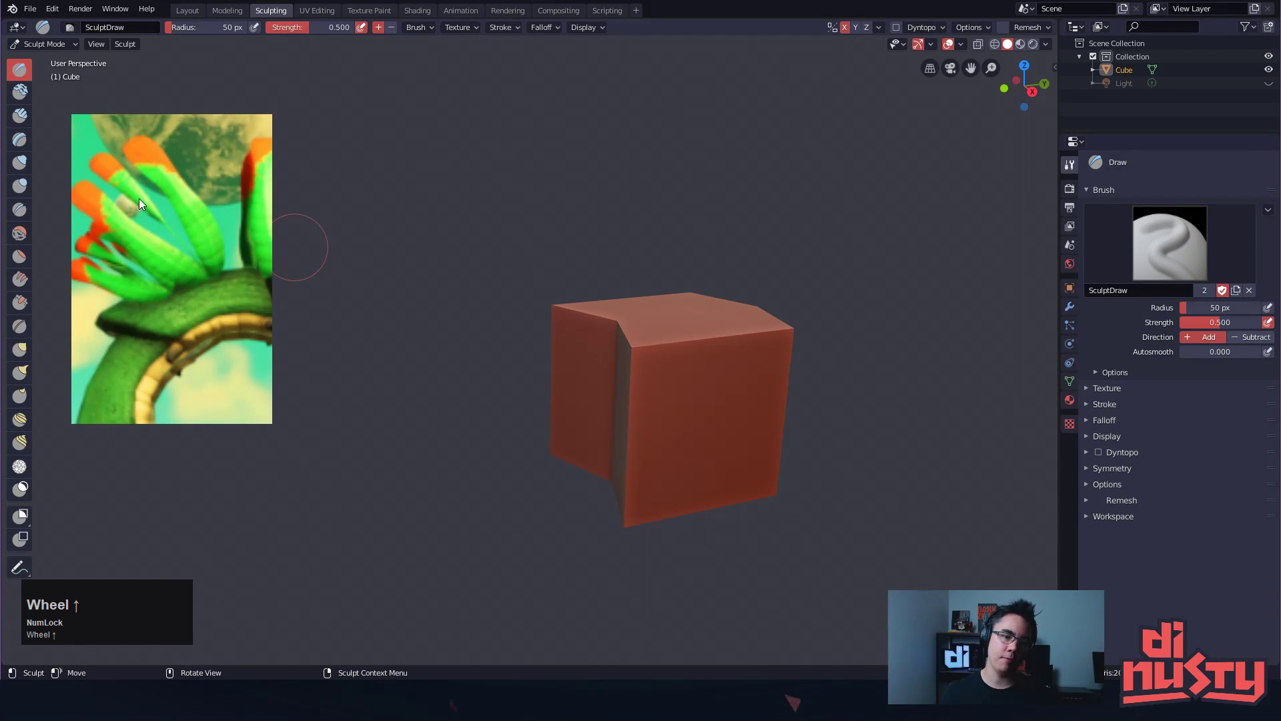
{"action": "scroll", "coordinate": [161, 227], "scroll_direction": "down", "scroll_amount": 7}
{"action": "scroll", "coordinate": [173, 311], "scroll_direction": "up", "scroll_amount": 3}
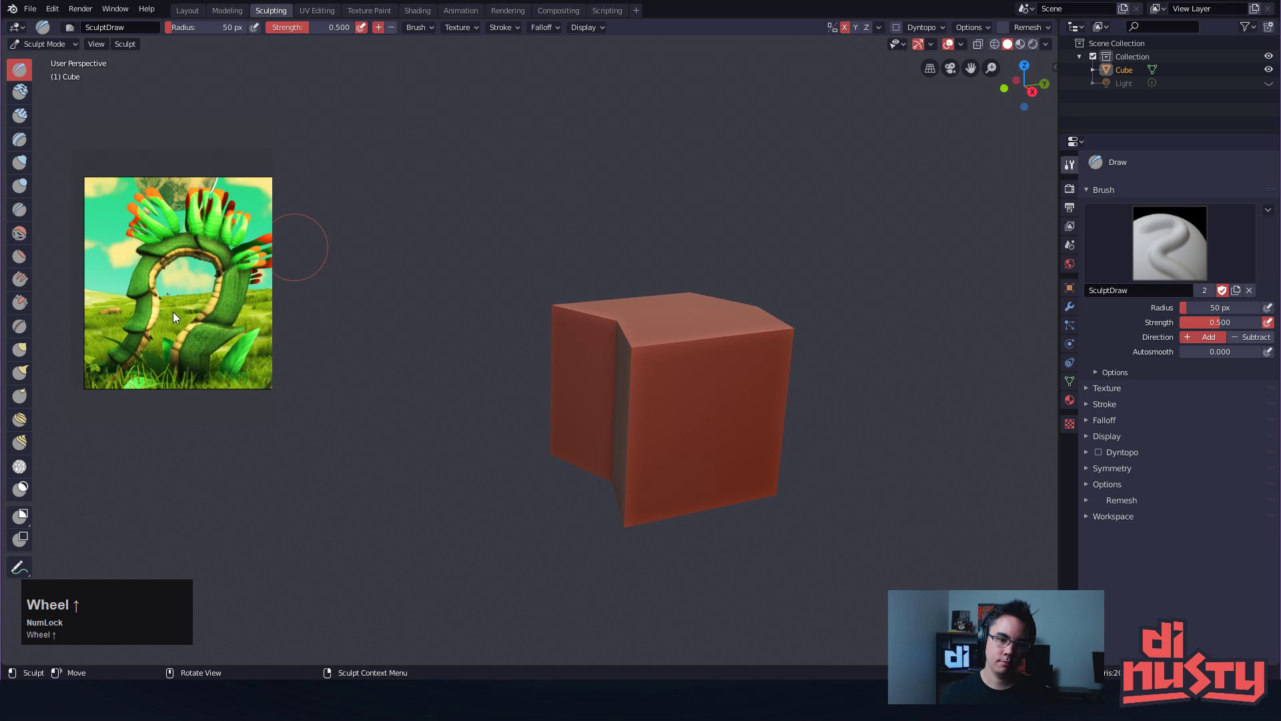
{"action": "middle_click", "coordinate": [173, 311]}
{"action": "middle_click_drag", "start_coordinate": [173, 310], "coordinate": [173, 316]}
{"action": "left_click_drag", "start_coordinate": [272, 117], "coordinate": [265, 168]}
{"action": "scroll", "coordinate": [194, 282], "scroll_direction": "up", "scroll_amount": 2}
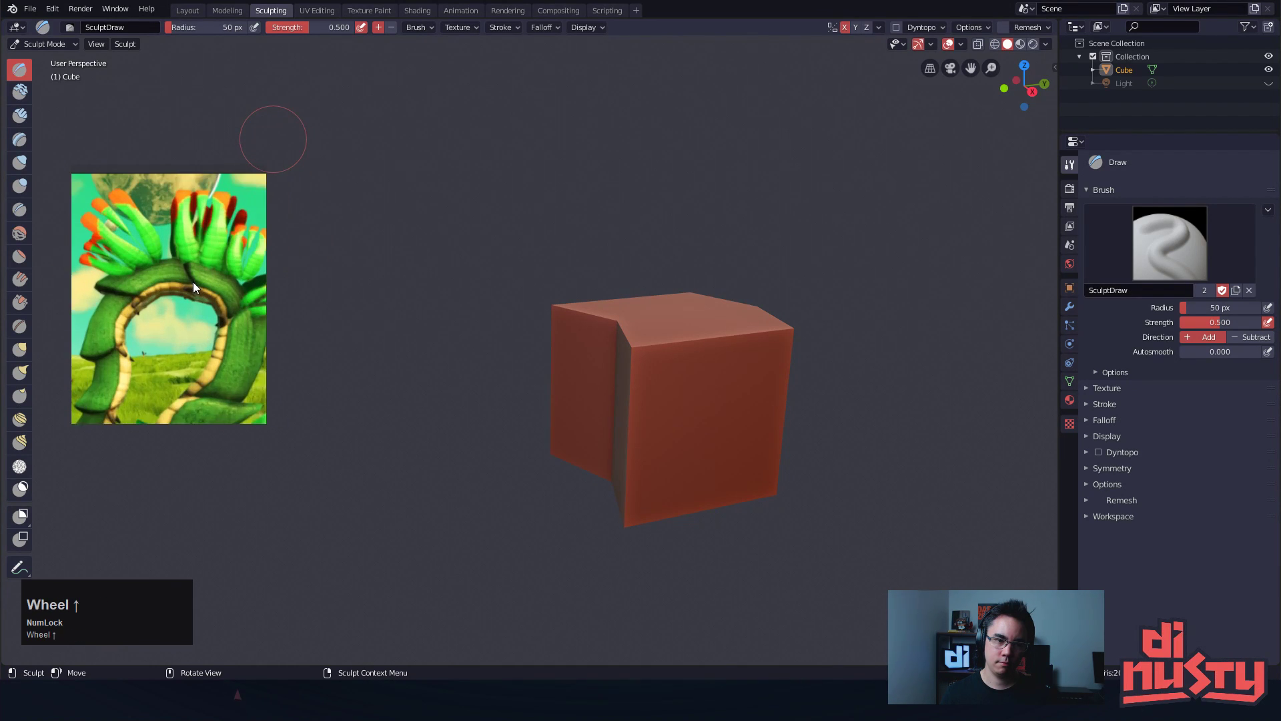
{"action": "middle_click_drag", "start_coordinate": [191, 282], "coordinate": [187, 250]}
{"action": "scroll", "coordinate": [188, 265], "scroll_direction": "down", "scroll_amount": 2}
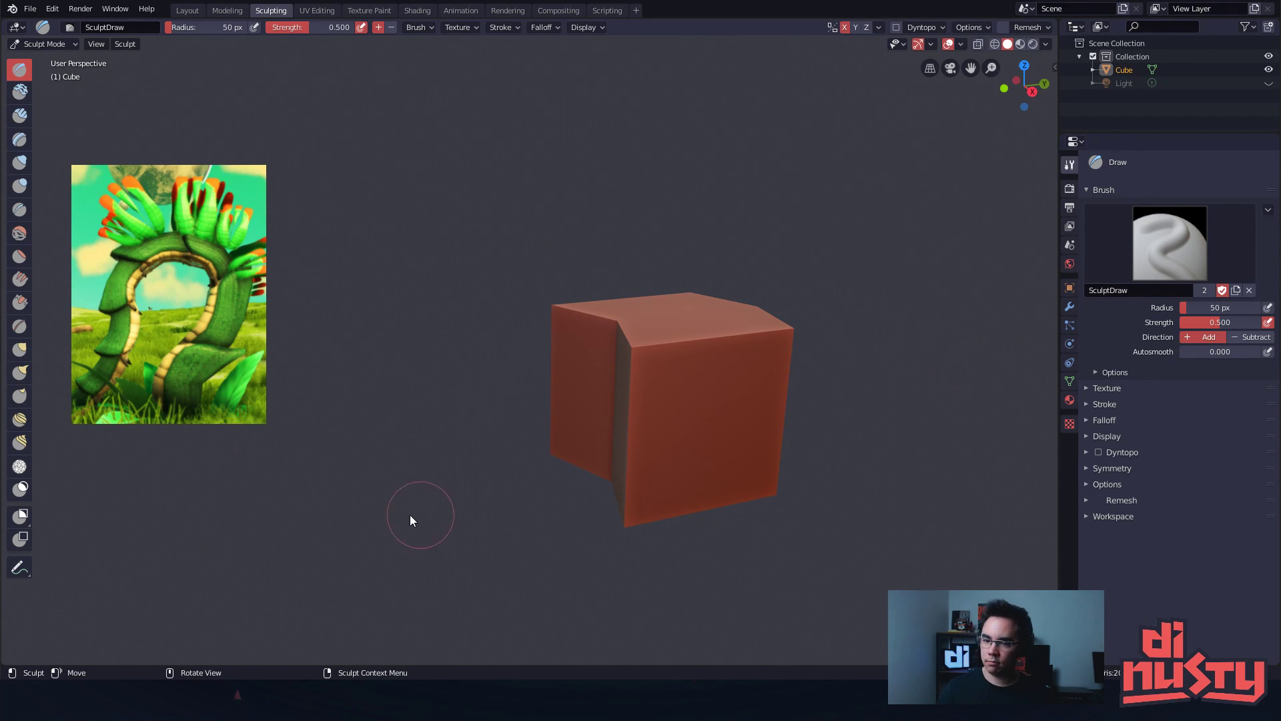
Set the remesh voxel size to 0.5 m
{"action": "left_click_drag", "start_coordinate": [878, 343], "coordinate": [826, 296], "text": "alt"}
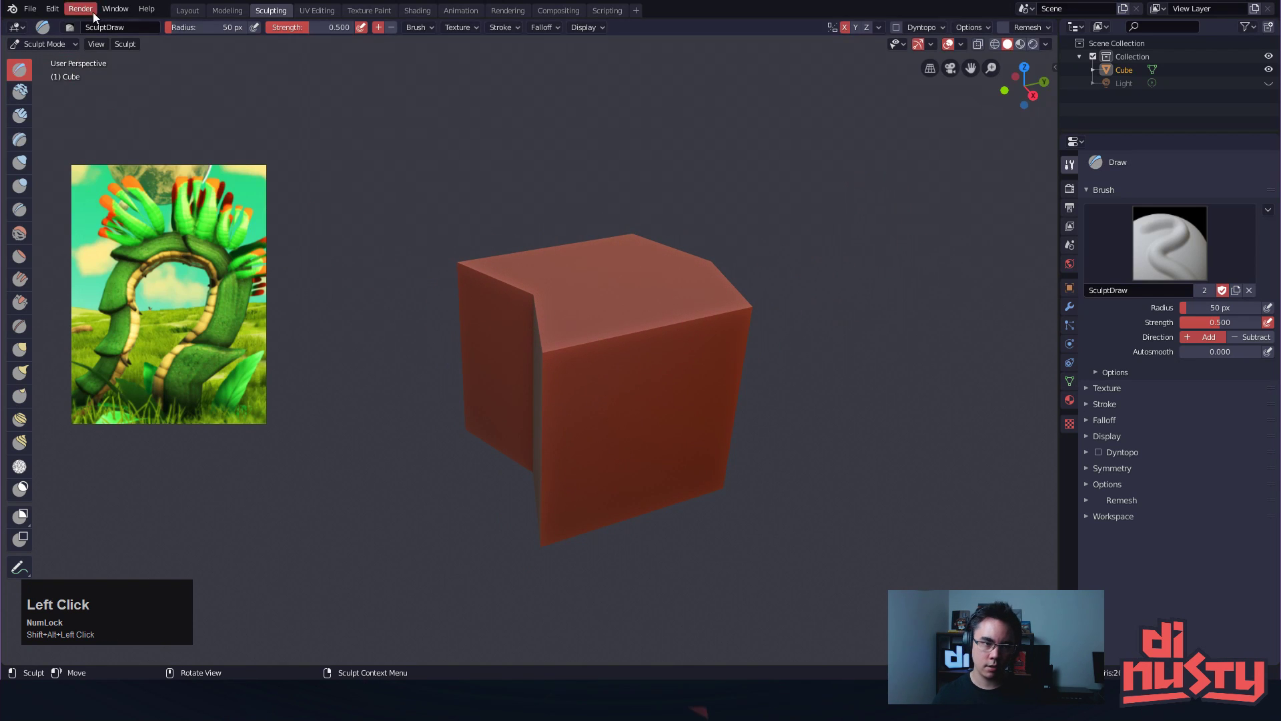
{"action": "key", "text": "alt"}
{"action": "mouse_move", "coordinate": [876, 319]}
{"action": "left_mouse_down", "text": "alt"}
{"action": "mouse_move", "coordinate": [881, 300]}
{"action": "mouse_move", "coordinate": [835, 372]}
{"action": "mouse_move", "coordinate": [861, 307]}
{"action": "left_mouse_up", "text": "alt"}
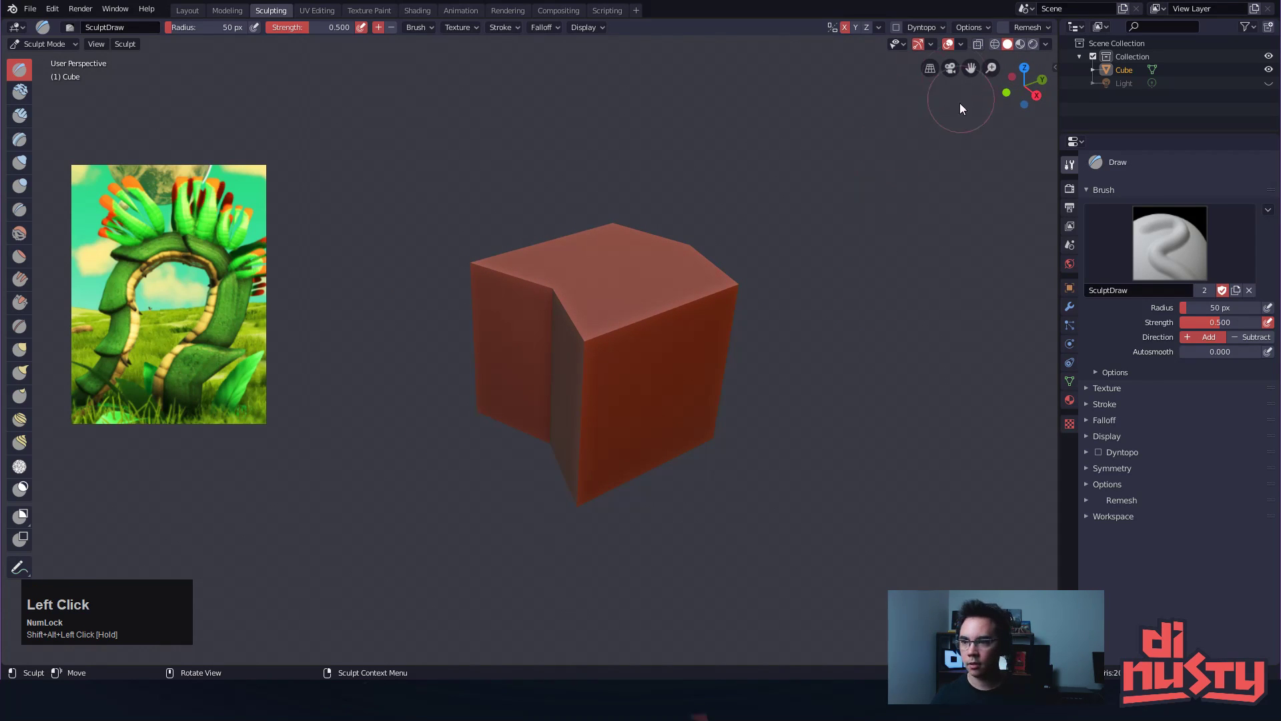
{"action": "left_click", "coordinate": [1041, 28]}
{"action": "left_click", "coordinate": [1087, 53]}
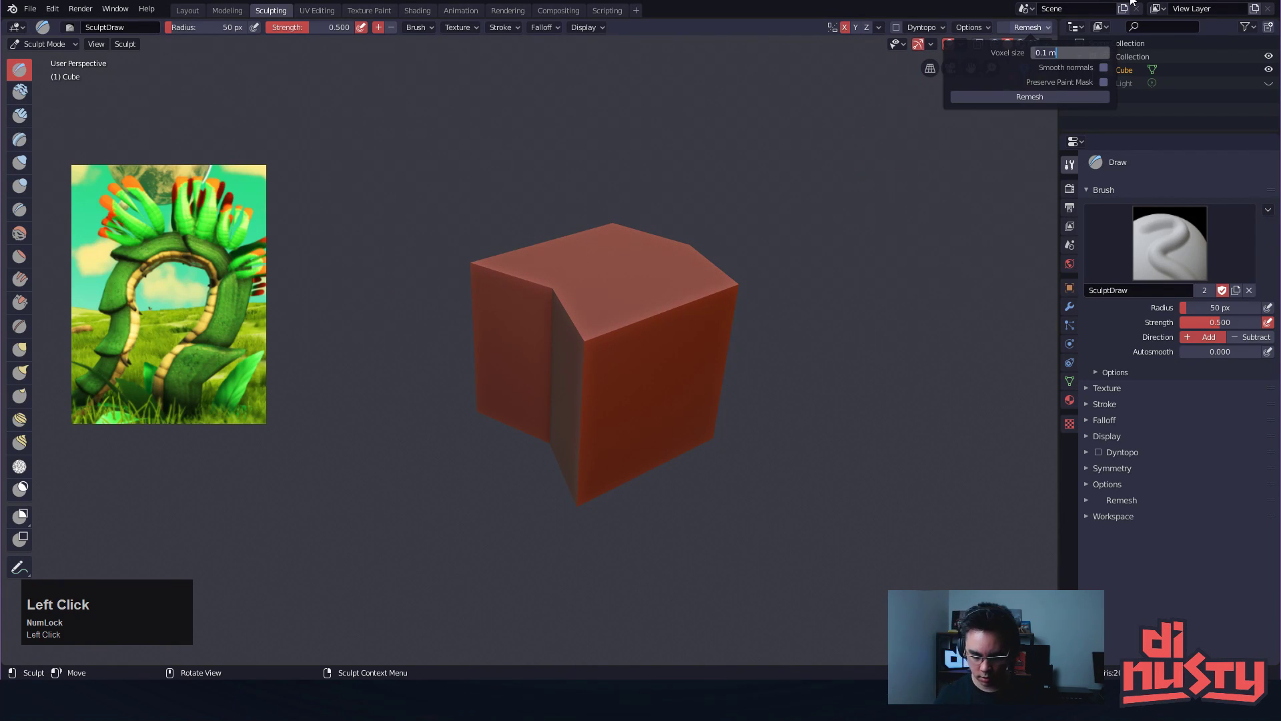
{"action": "key", "text": "Return"}
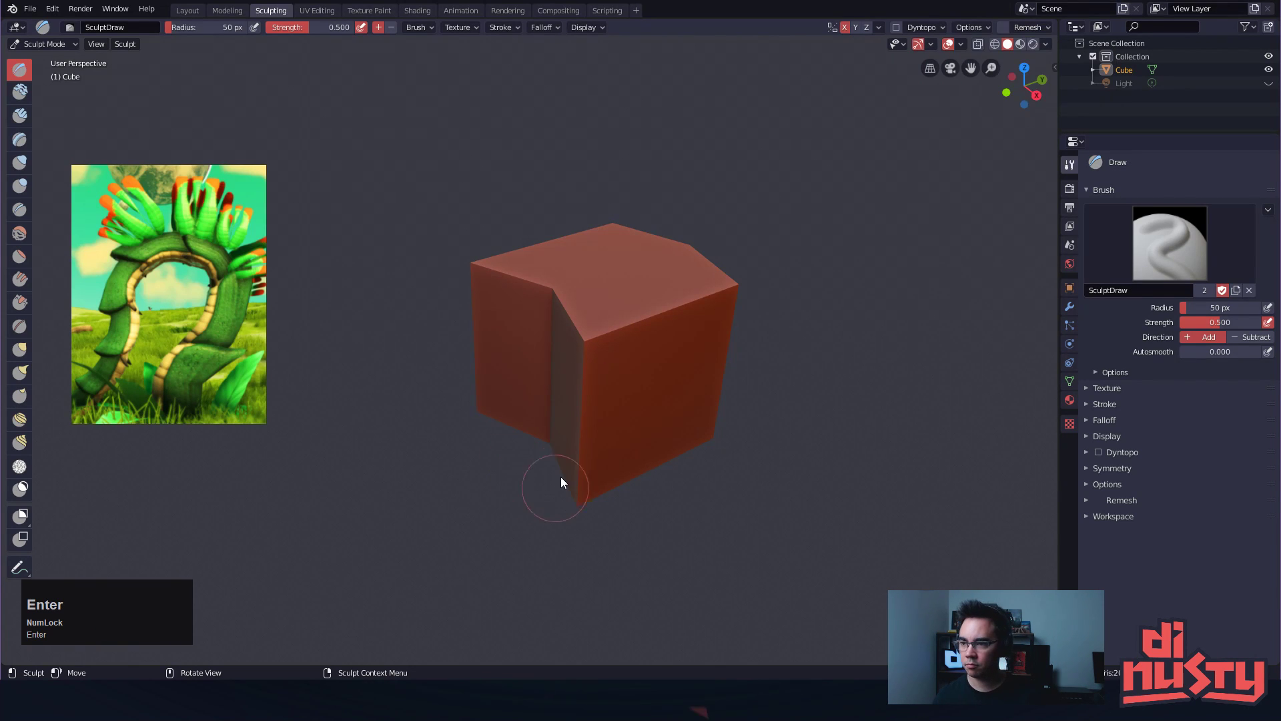
Set the voxel size to 0.07 m and remesh the block
{"action": "left_click", "coordinate": [1038, 27]}
{"action": "left_click", "coordinate": [1086, 52]}
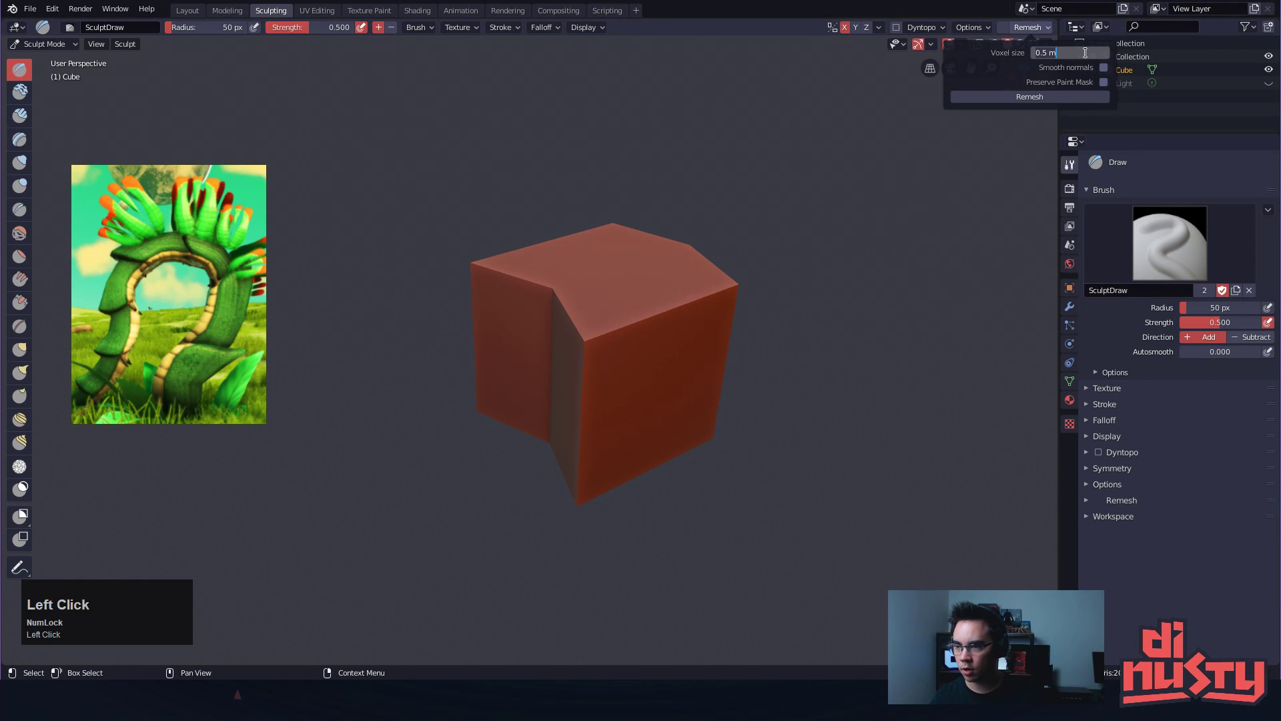
{"action": "type", "text": ".0"}
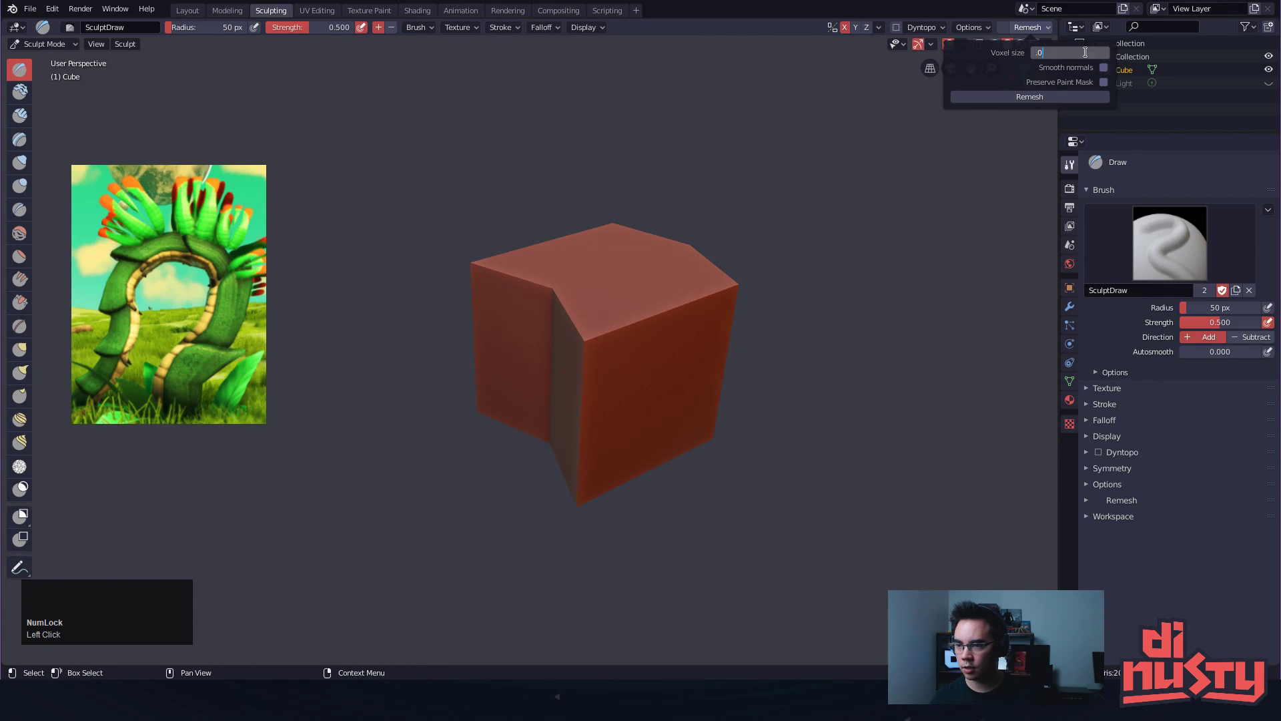
{"action": "type", "text": "7"}
{"action": "key", "text": "Return"}
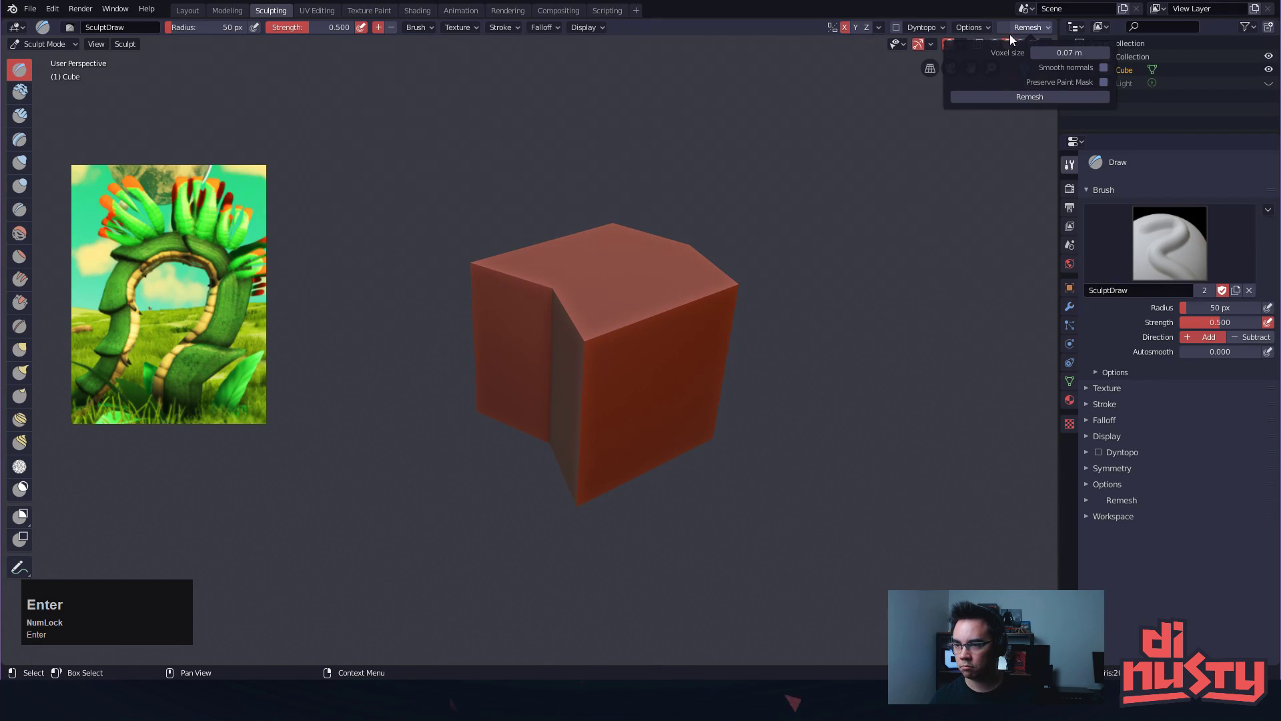
{"action": "left_click", "coordinate": [1021, 97]}
Try a Draw brush stroke across the top of the block and undo it
{"action": "left_click_drag", "start_coordinate": [747, 257], "coordinate": [811, 299], "text": "alt"}
{"action": "left_click_drag", "start_coordinate": [513, 286], "coordinate": [631, 334]}
{"action": "key", "text": "ctrl+z"}
Smooth the upper edges of the remeshed block with smoothing strokes
{"action": "mouse_move", "coordinate": [842, 260]}
{"action": "left_mouse_down", "text": "alt"}
{"action": "mouse_move", "coordinate": [870, 255]}
{"action": "mouse_move", "coordinate": [850, 263]}
{"action": "left_mouse_up", "text": "alt"}
{"action": "mouse_move", "coordinate": [594, 313]}
{"action": "left_mouse_down", "text": "shift"}
{"action": "mouse_move", "coordinate": [646, 319]}
{"action": "mouse_move", "coordinate": [660, 337]}
{"action": "mouse_move", "coordinate": [579, 307]}
{"action": "left_mouse_up", "text": "shift"}
{"action": "left_click_drag", "start_coordinate": [723, 283], "coordinate": [671, 295], "text": "alt"}
{"action": "mouse_move", "coordinate": [624, 344]}
{"action": "left_mouse_down", "text": "shift"}
{"action": "mouse_move", "coordinate": [702, 320]}
{"action": "mouse_move", "coordinate": [815, 318]}
{"action": "mouse_move", "coordinate": [652, 294]}
{"action": "mouse_move", "coordinate": [674, 315]}
{"action": "mouse_move", "coordinate": [607, 455]}
{"action": "mouse_move", "coordinate": [628, 486]}
{"action": "mouse_move", "coordinate": [691, 365]}
{"action": "mouse_move", "coordinate": [668, 282]}
{"action": "mouse_move", "coordinate": [458, 311]}
{"action": "mouse_move", "coordinate": [603, 355]}
{"action": "mouse_move", "coordinate": [626, 304]}
{"action": "mouse_move", "coordinate": [606, 350]}
{"action": "mouse_move", "coordinate": [599, 277]}
{"action": "mouse_move", "coordinate": [534, 337]}
{"action": "mouse_move", "coordinate": [561, 330]}
{"action": "mouse_move", "coordinate": [590, 377]}
{"action": "mouse_move", "coordinate": [640, 363]}
{"action": "mouse_move", "coordinate": [831, 381]}
{"action": "mouse_move", "coordinate": [772, 374]}
{"action": "mouse_move", "coordinate": [838, 374]}
{"action": "mouse_move", "coordinate": [859, 358]}
{"action": "mouse_move", "coordinate": [847, 347]}
{"action": "left_mouse_up", "text": "shift"}
Set the brush radius to 123 px and pull one upper corner of the block up and outward with the Grab brush
{"action": "key", "text": "f"}
{"action": "left_click", "coordinate": [694, 339]}
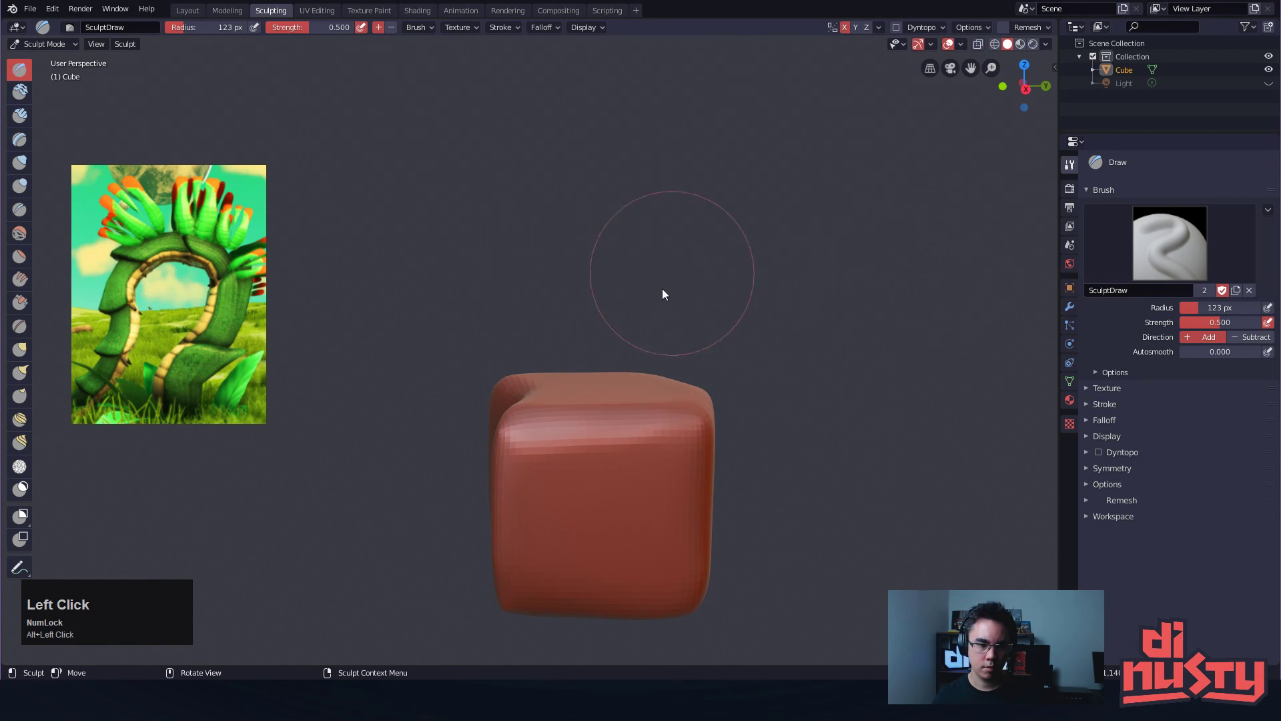
{"action": "key", "text": "g"}
{"action": "mouse_move", "coordinate": [700, 394]}
{"action": "left_mouse_down"}
{"action": "mouse_move", "coordinate": [735, 347]}
{"action": "mouse_move", "coordinate": [786, 356]}
{"action": "left_mouse_up"}
{"action": "mouse_move", "coordinate": [690, 328]}
{"action": "left_mouse_down"}
{"action": "mouse_move", "coordinate": [711, 300]}
{"action": "mouse_move", "coordinate": [703, 317]}
{"action": "left_mouse_up"}
{"action": "mouse_move", "coordinate": [738, 452]}
{"action": "left_mouse_down", "text": "alt"}
{"action": "mouse_move", "coordinate": [755, 387]}
{"action": "mouse_move", "coordinate": [731, 385]}
{"action": "left_mouse_up", "text": "alt"}
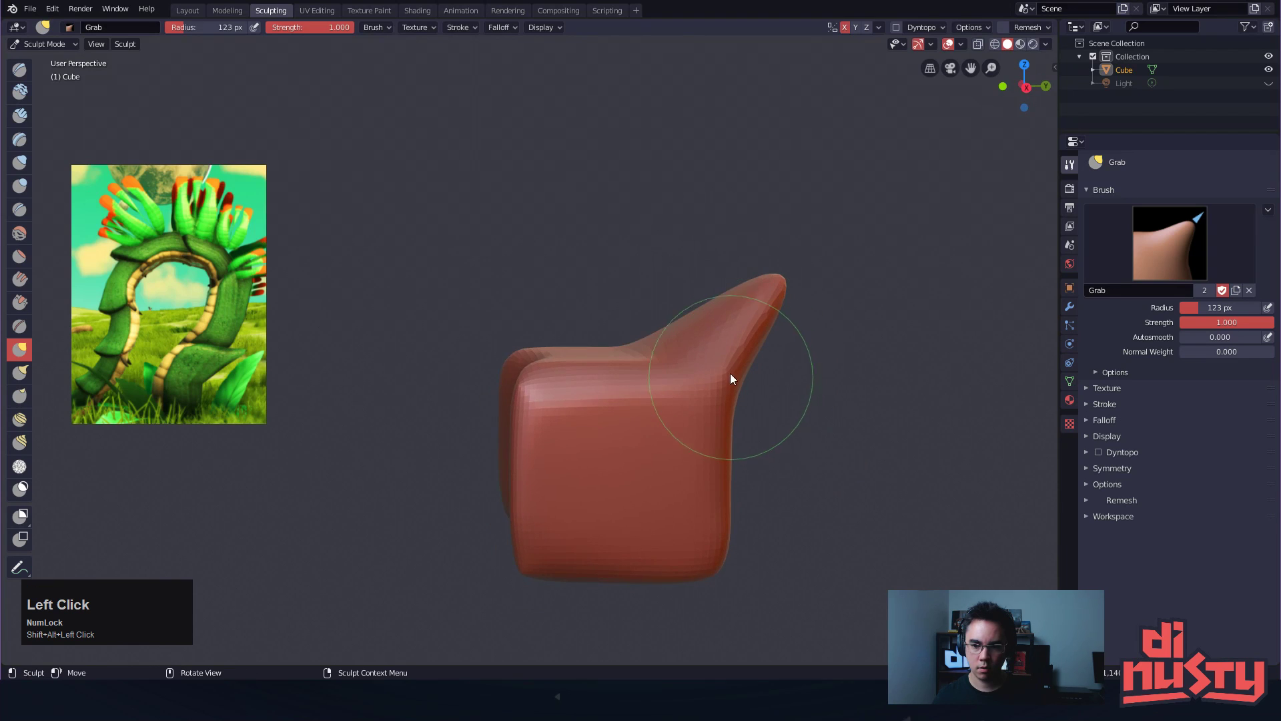
Set the Grab brush radius to 198 px, reshape the block's side and top, and smooth the opposite upper corner
{"action": "key", "text": "g"}
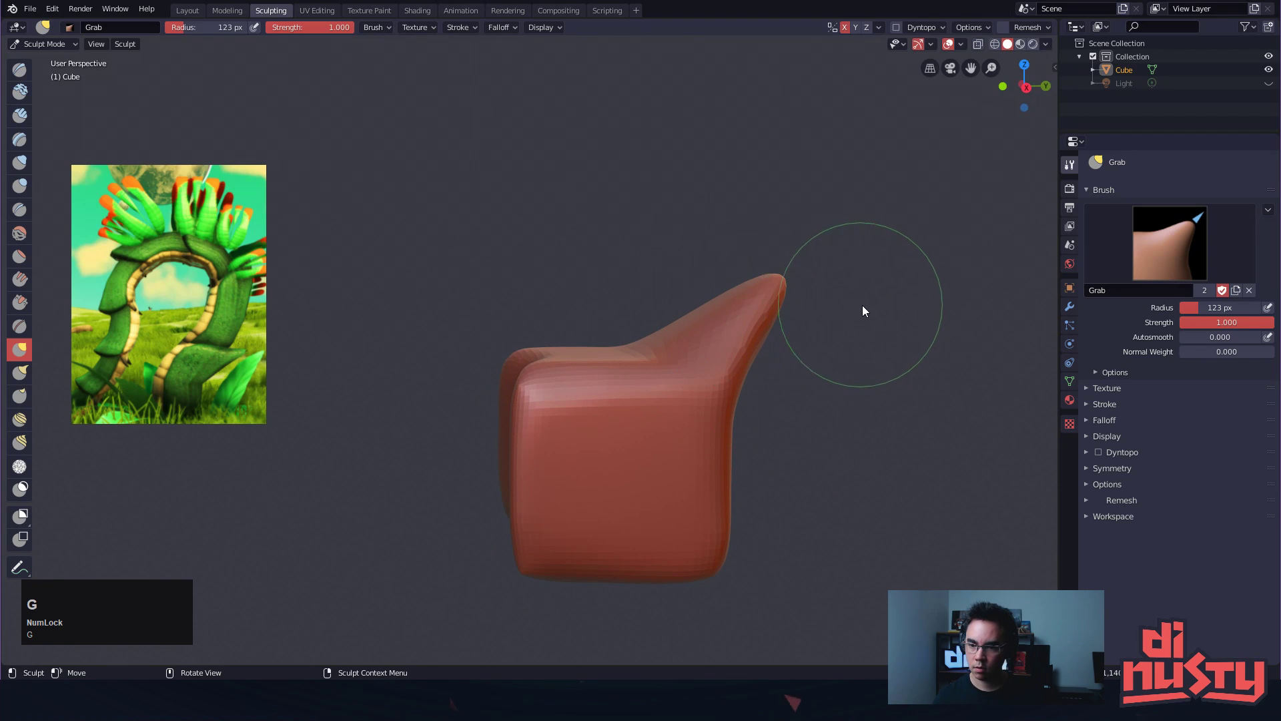
{"action": "key", "text": "f"}
{"action": "left_click", "coordinate": [835, 307]}
{"action": "left_click_drag", "start_coordinate": [689, 344], "coordinate": [751, 350]}
{"action": "mouse_move", "coordinate": [844, 343]}
{"action": "left_mouse_down", "text": "alt+shift"}
{"action": "mouse_move", "coordinate": [694, 325]}
{"action": "mouse_move", "coordinate": [664, 414]}
{"action": "mouse_move", "coordinate": [689, 344]}
{"action": "left_mouse_up", "text": "alt+shift"}
{"action": "left_click_drag", "start_coordinate": [585, 287], "coordinate": [590, 294]}
{"action": "left_click_drag", "start_coordinate": [502, 283], "coordinate": [526, 351], "text": "shift"}
{"action": "mouse_move", "coordinate": [499, 280]}
{"action": "left_mouse_down", "text": "alt"}
{"action": "mouse_move", "coordinate": [547, 322]}
{"action": "mouse_move", "coordinate": [636, 310]}
{"action": "left_mouse_up", "text": "alt"}
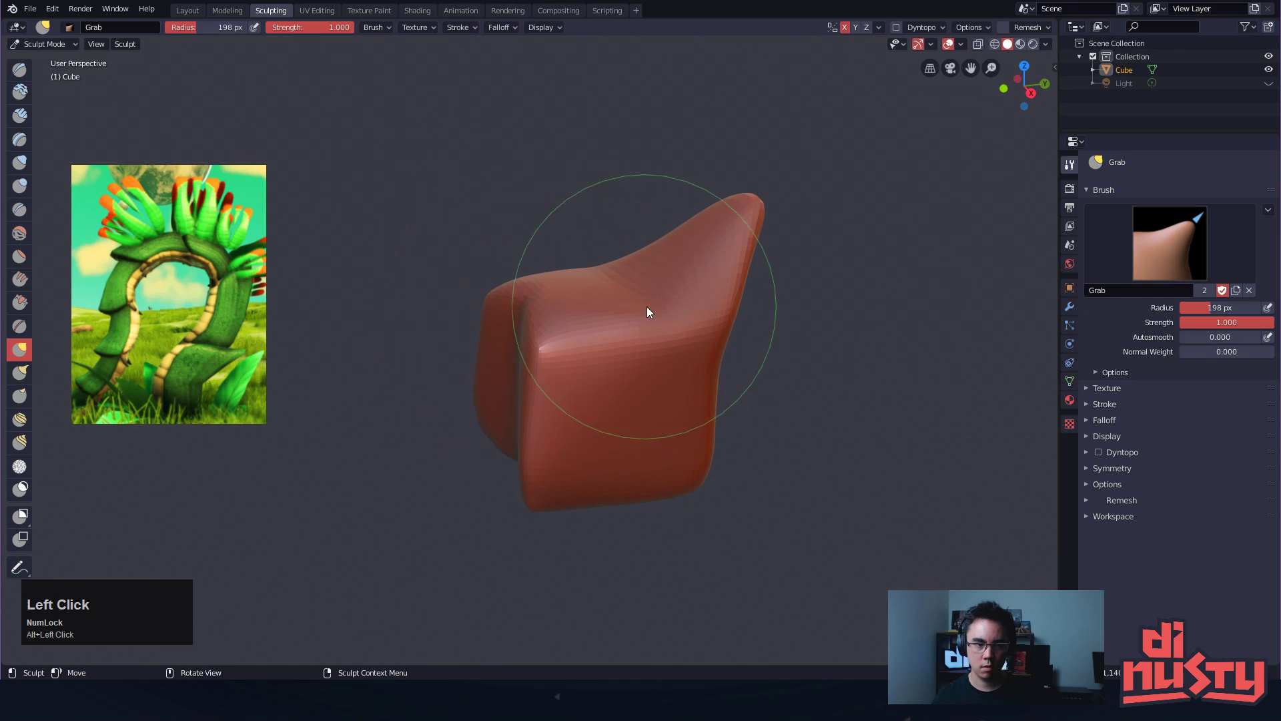
Carve down the block's near upper corner with a subtractive Draw brush and smooth the surface around it
{"action": "key", "text": "shift+space"}
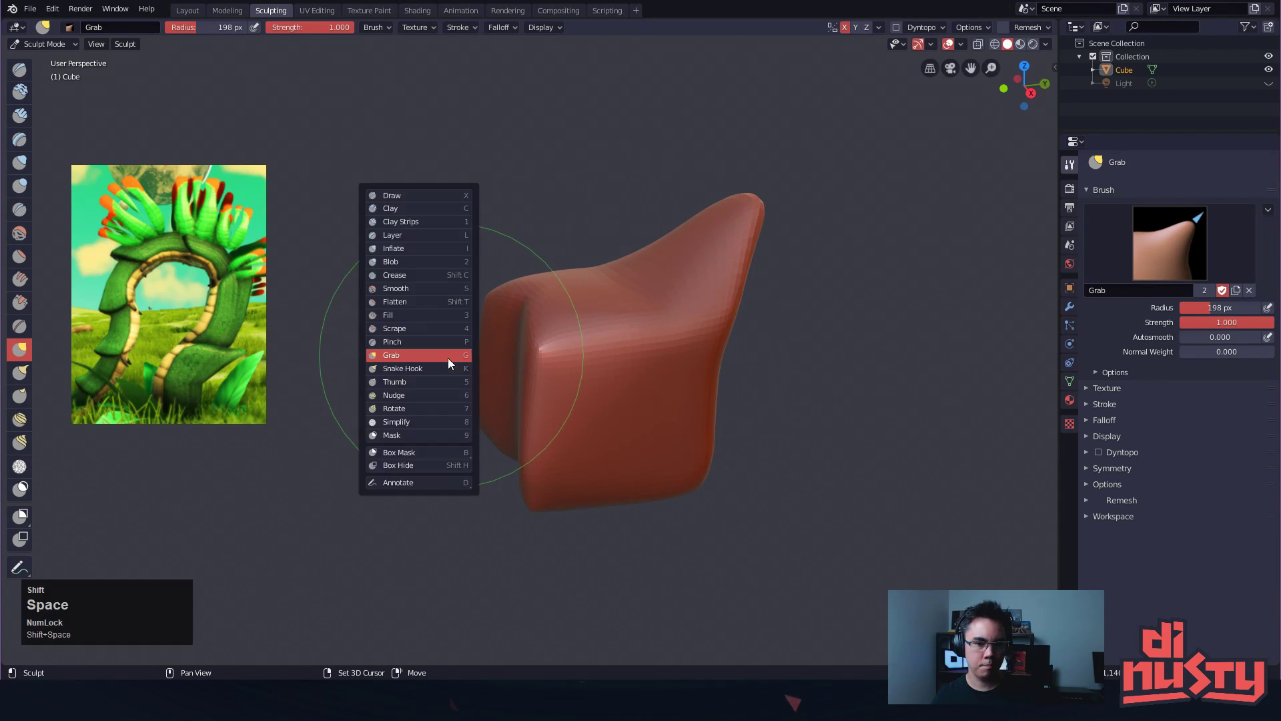
{"action": "key", "text": "x"}
{"action": "left_click", "coordinate": [543, 341]}
{"action": "left_click_drag", "start_coordinate": [540, 339], "coordinate": [548, 393], "text": "ctrl"}
{"action": "mouse_move", "coordinate": [574, 320]}
{"action": "left_mouse_down", "text": "shift"}
{"action": "mouse_move", "coordinate": [543, 374]}
{"action": "mouse_move", "coordinate": [590, 355]}
{"action": "mouse_move", "coordinate": [542, 427]}
{"action": "left_mouse_up", "text": "shift"}
{"action": "left_click_drag", "start_coordinate": [582, 396], "coordinate": [602, 339], "text": "alt"}
{"action": "left_click_drag", "start_coordinate": [602, 283], "coordinate": [606, 340], "text": "alt"}
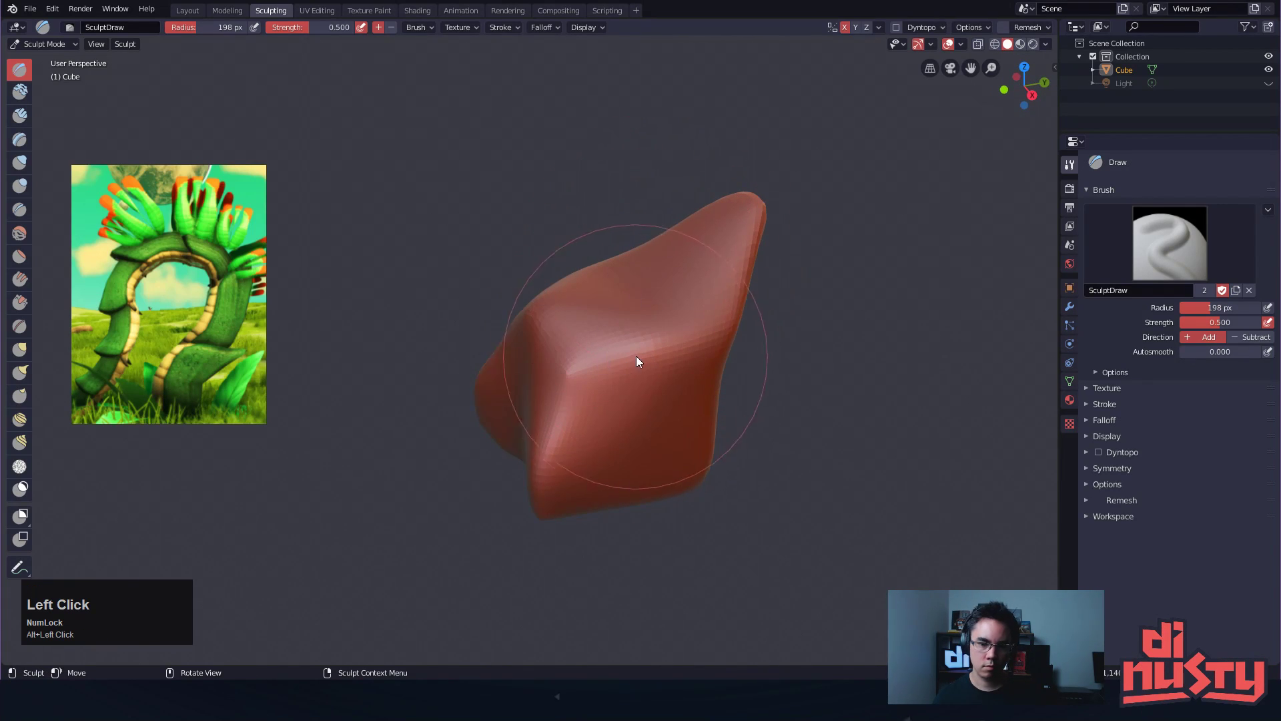
Choose the Draw brush and set its radius to 100 px
{"action": "key", "text": "g"}
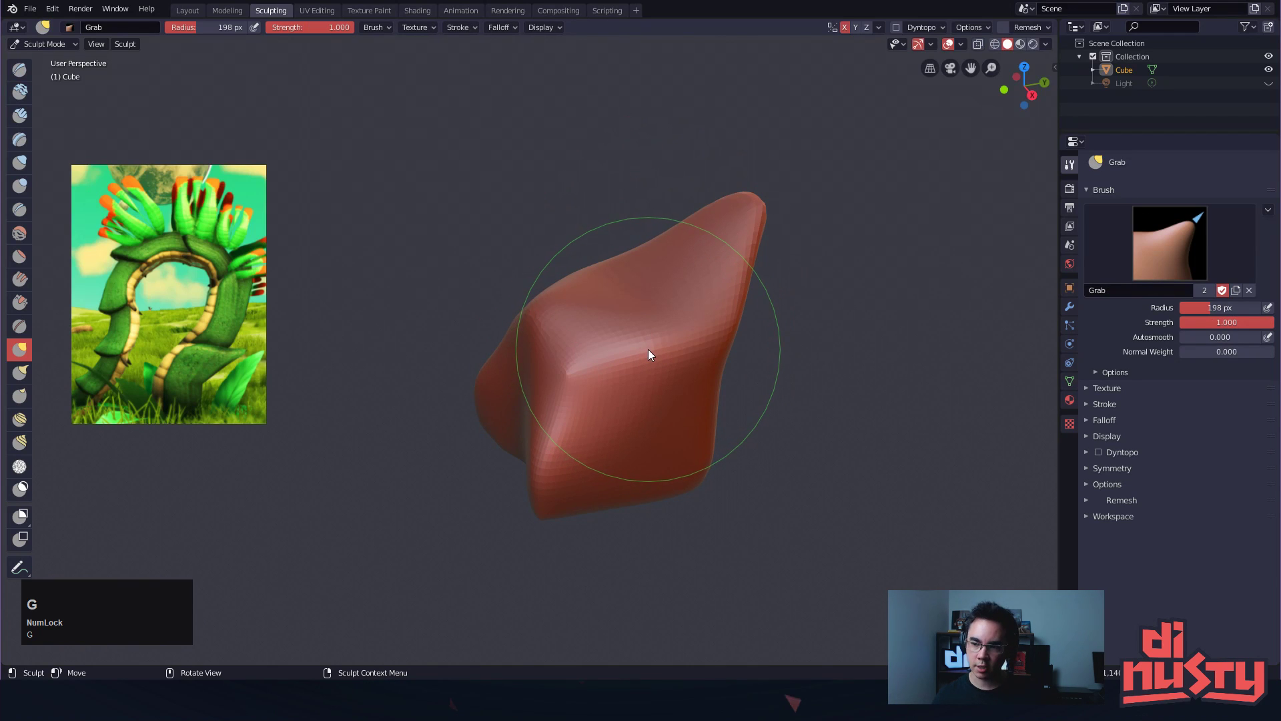
{"action": "key", "text": "x"}
{"action": "key", "text": "s"}
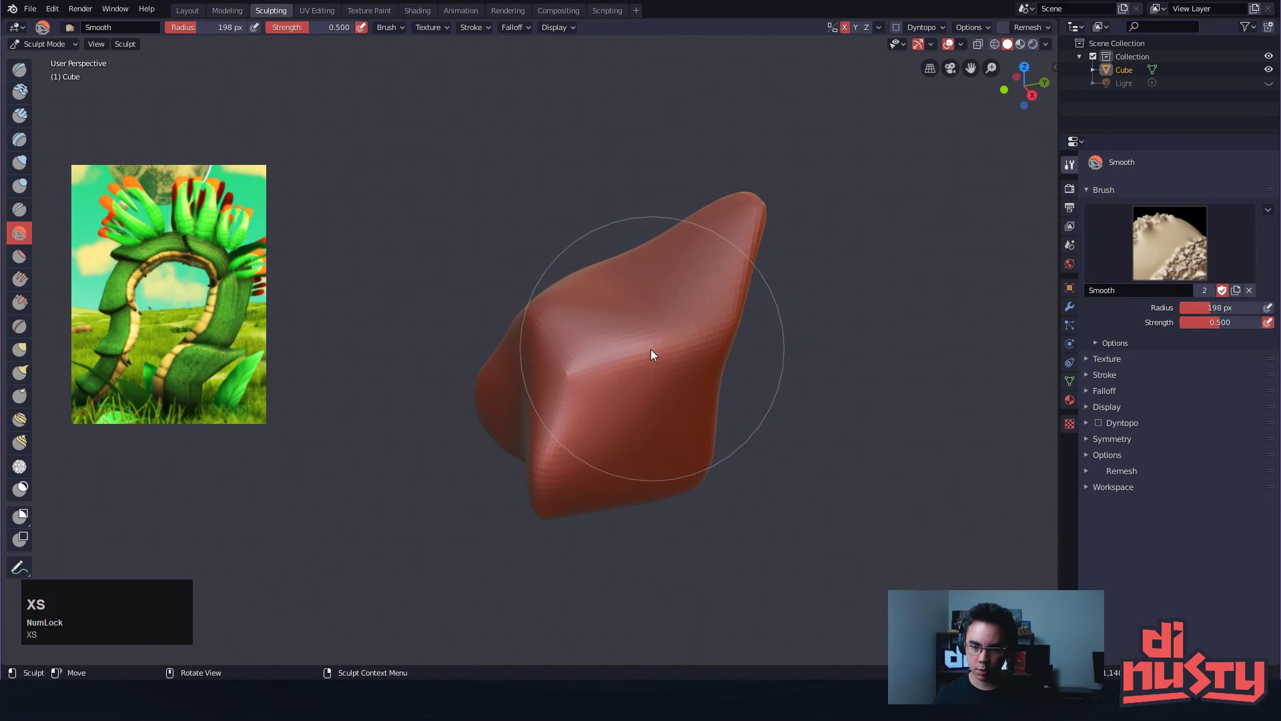
{"action": "key", "text": "x"}
{"action": "key", "text": "f"}
{"action": "left_click", "coordinate": [614, 358]}
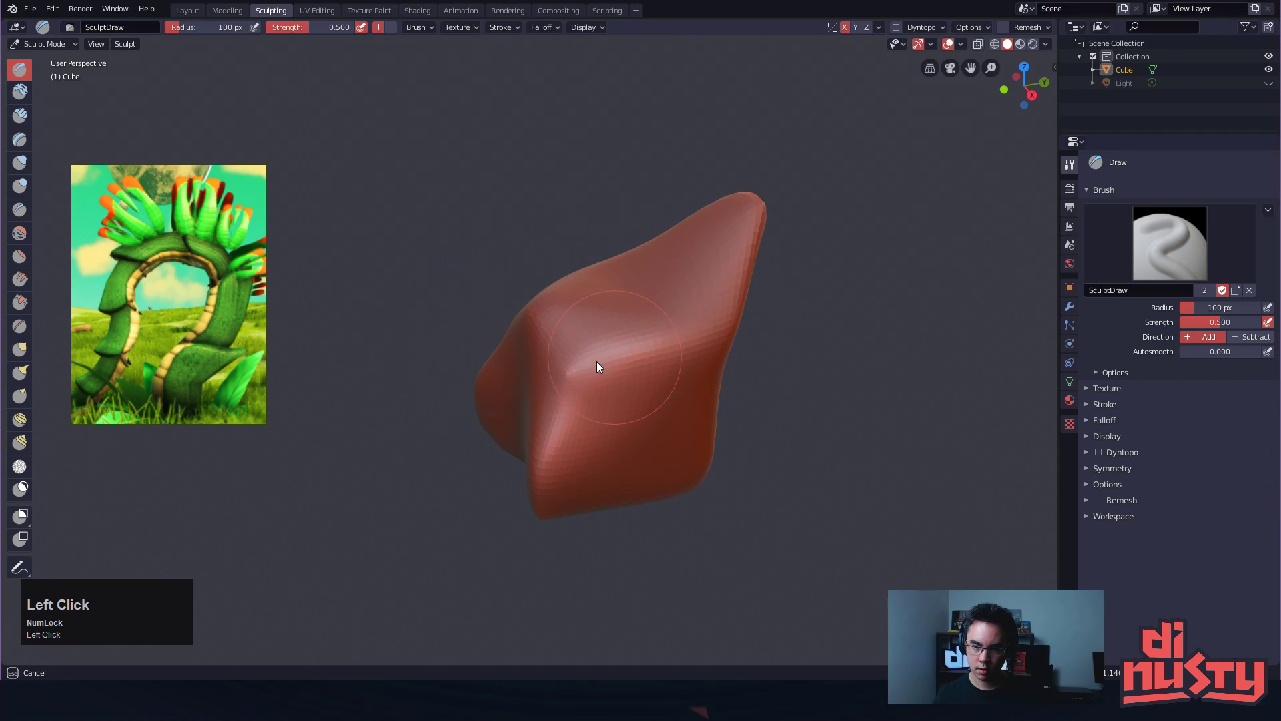
Try two Draw strokes on the block's near upper corner and side, and undo them
{"action": "left_click_drag", "start_coordinate": [614, 358], "coordinate": [565, 362]}
{"action": "left_click_drag", "start_coordinate": [610, 427], "coordinate": [578, 434]}
{"action": "key", "text": "ctrl+z"}
{"action": "key", "text": "ctrl+z"}
Carve away the near upper corner and ridge of the block with subtractive Draw strokes
{"action": "mouse_move", "coordinate": [585, 388]}
{"action": "left_mouse_down", "text": "ctrl"}
{"action": "mouse_move", "coordinate": [662, 342]}
{"action": "mouse_move", "coordinate": [547, 375]}
{"action": "mouse_move", "coordinate": [571, 330]}
{"action": "mouse_move", "coordinate": [634, 363]}
{"action": "mouse_move", "coordinate": [675, 290]}
{"action": "mouse_move", "coordinate": [553, 369]}
{"action": "left_mouse_up", "text": "ctrl"}
{"action": "middle_click_drag", "start_coordinate": [592, 377], "coordinate": [642, 314]}
{"action": "mouse_move", "coordinate": [618, 319]}
{"action": "left_mouse_down", "text": "ctrl"}
{"action": "mouse_move", "coordinate": [674, 359]}
{"action": "mouse_move", "coordinate": [649, 348]}
{"action": "left_mouse_up", "text": "ctrl"}
Shape the low end of the block with additive, subtractive and smoothing Draw strokes so it slopes down from the pointed tip
{"action": "mouse_move", "coordinate": [648, 344]}
{"action": "left_mouse_down", "text": "alt"}
{"action": "mouse_move", "coordinate": [670, 266]}
{"action": "mouse_move", "coordinate": [626, 347]}
{"action": "mouse_move", "coordinate": [600, 350]}
{"action": "left_mouse_up", "text": "alt"}
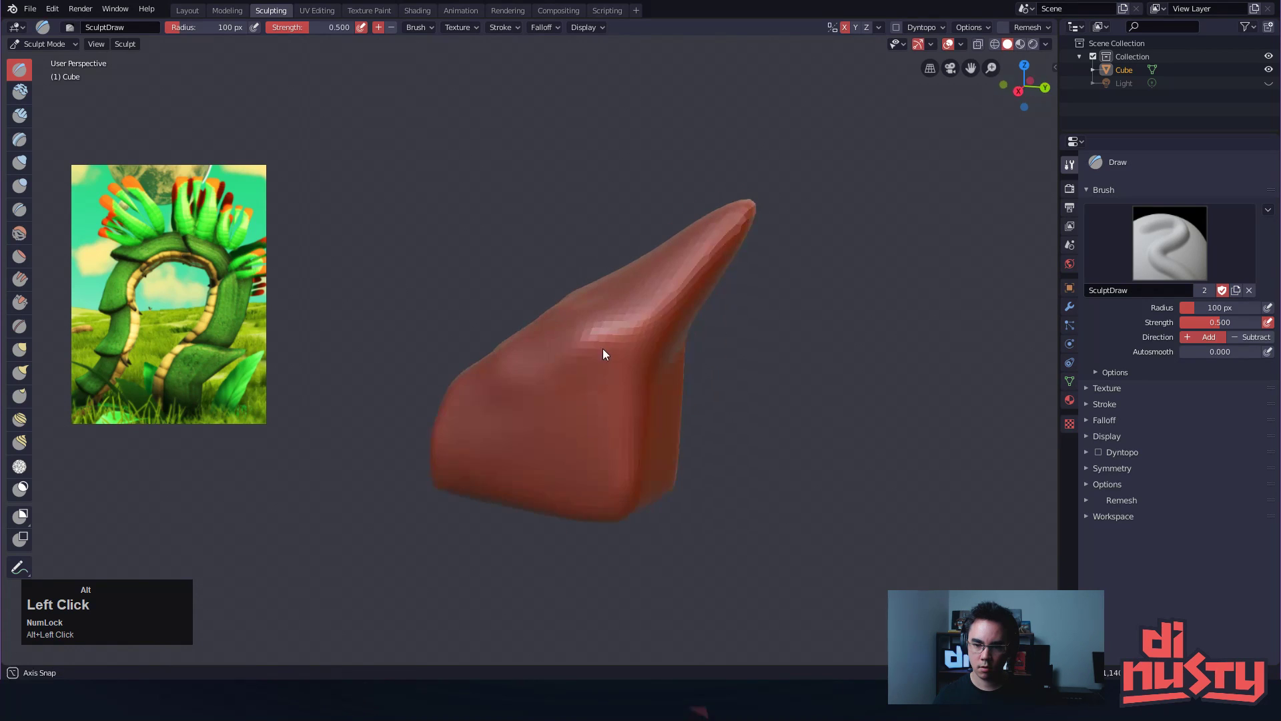
{"action": "left_click_drag", "start_coordinate": [663, 375], "coordinate": [607, 364], "text": "alt"}
{"action": "mouse_move", "coordinate": [607, 231]}
{"action": "left_mouse_down"}
{"action": "mouse_move", "coordinate": [621, 271]}
{"action": "mouse_move", "coordinate": [598, 359]}
{"action": "left_mouse_up"}
{"action": "mouse_move", "coordinate": [601, 425]}
{"action": "left_mouse_down", "text": "shift"}
{"action": "mouse_move", "coordinate": [626, 389]}
{"action": "mouse_move", "coordinate": [614, 320]}
{"action": "left_mouse_up", "text": "shift"}
{"action": "left_click_drag", "start_coordinate": [626, 351], "coordinate": [616, 270], "text": "ctrl"}
{"action": "mouse_move", "coordinate": [539, 232]}
{"action": "left_mouse_down", "text": "ctrl"}
{"action": "mouse_move", "coordinate": [590, 275]}
{"action": "mouse_move", "coordinate": [573, 248]}
{"action": "mouse_move", "coordinate": [625, 316]}
{"action": "mouse_move", "coordinate": [650, 414]}
{"action": "left_mouse_up", "text": "ctrl"}
{"action": "left_click_drag", "start_coordinate": [615, 350], "coordinate": [607, 408], "text": "ctrl"}
{"action": "left_click_drag", "start_coordinate": [612, 357], "coordinate": [608, 398], "text": "ctrl"}
Smooth the low end and lower corners of the block into a rounded teardrop-like body
{"action": "mouse_move", "coordinate": [583, 347]}
{"action": "left_mouse_down"}
{"action": "mouse_move", "coordinate": [579, 381]}
{"action": "mouse_move", "coordinate": [637, 401]}
{"action": "mouse_move", "coordinate": [658, 366]}
{"action": "mouse_move", "coordinate": [695, 367]}
{"action": "mouse_move", "coordinate": [687, 381]}
{"action": "mouse_move", "coordinate": [715, 371]}
{"action": "left_mouse_up"}
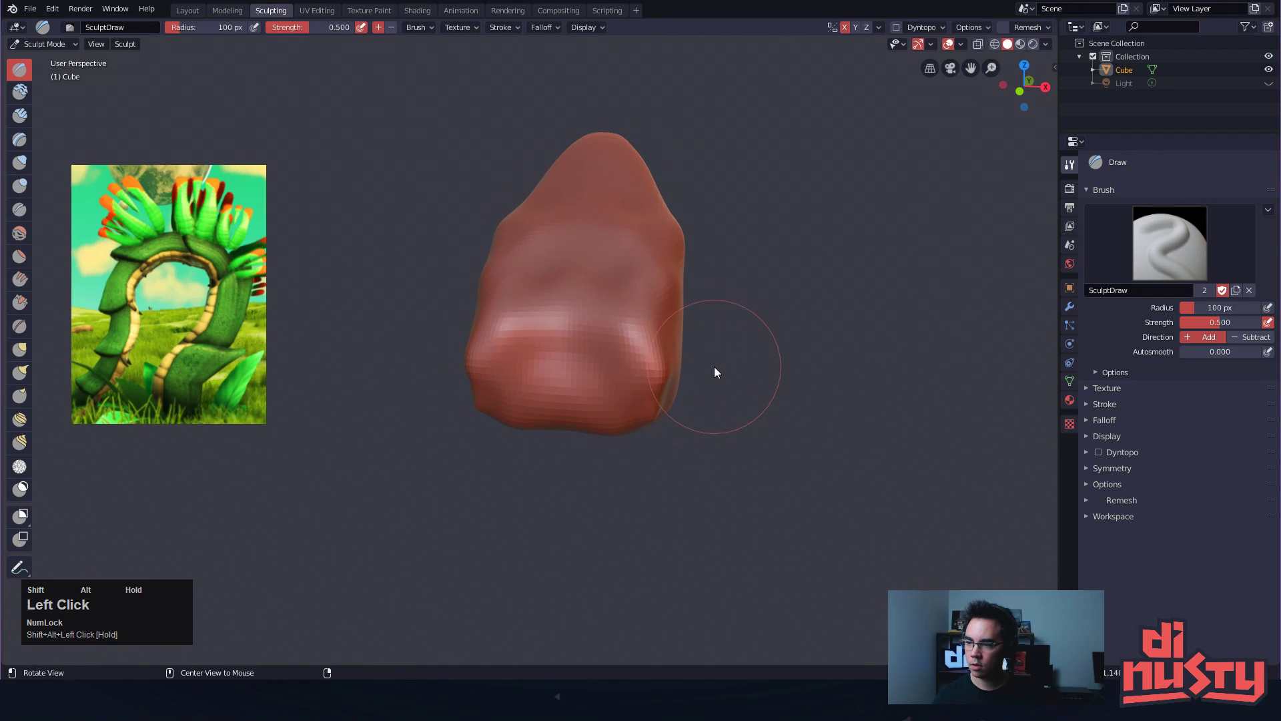
{"action": "mouse_move", "coordinate": [606, 386]}
{"action": "left_mouse_down", "text": "shift"}
{"action": "mouse_move", "coordinate": [614, 403]}
{"action": "mouse_move", "coordinate": [635, 383]}
{"action": "mouse_move", "coordinate": [651, 411]}
{"action": "mouse_move", "coordinate": [715, 409]}
{"action": "mouse_move", "coordinate": [683, 417]}
{"action": "mouse_move", "coordinate": [683, 389]}
{"action": "mouse_move", "coordinate": [652, 394]}
{"action": "mouse_move", "coordinate": [680, 348]}
{"action": "mouse_move", "coordinate": [676, 361]}
{"action": "left_mouse_up", "text": "shift"}
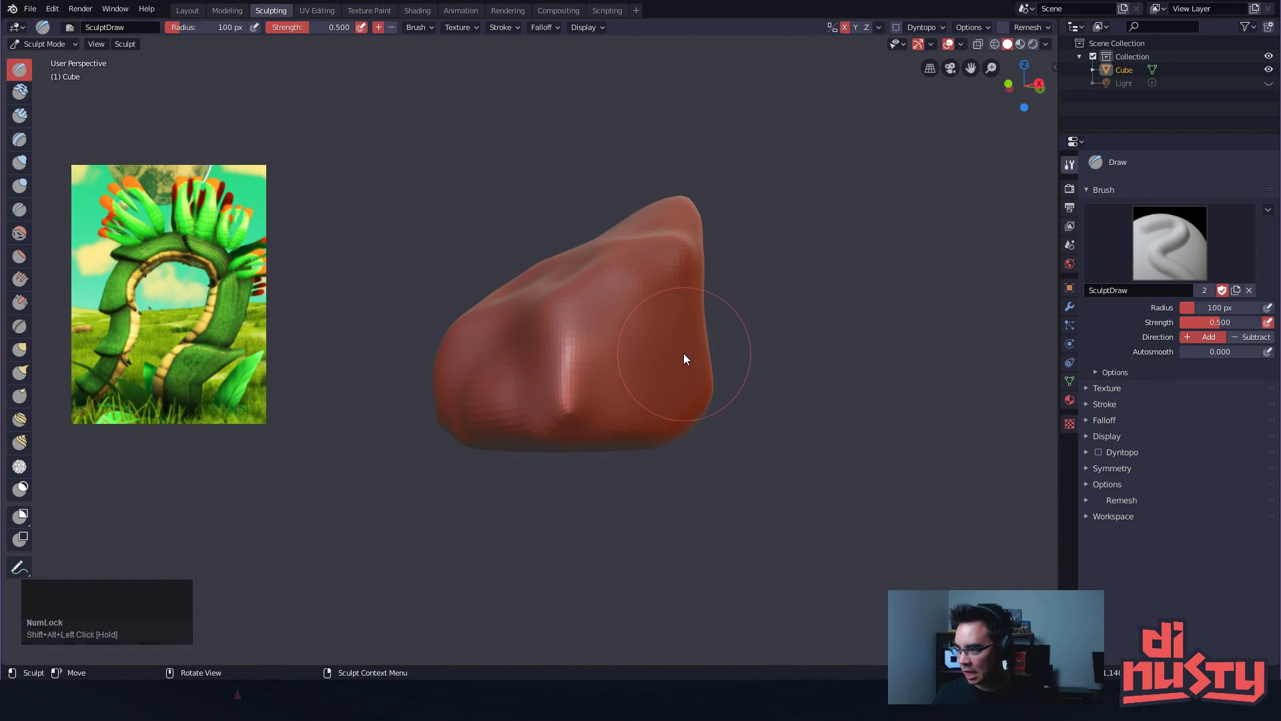
{"action": "mouse_move", "coordinate": [610, 370]}
{"action": "left_mouse_down", "text": "shift"}
{"action": "mouse_move", "coordinate": [564, 410]}
{"action": "mouse_move", "coordinate": [553, 381]}
{"action": "mouse_move", "coordinate": [602, 358]}
{"action": "mouse_move", "coordinate": [627, 402]}
{"action": "left_mouse_up", "text": "shift"}
{"action": "mouse_move", "coordinate": [526, 395]}
{"action": "left_mouse_down"}
{"action": "mouse_move", "coordinate": [568, 414]}
{"action": "mouse_move", "coordinate": [595, 350]}
{"action": "mouse_move", "coordinate": [675, 327]}
{"action": "mouse_move", "coordinate": [692, 265]}
{"action": "mouse_move", "coordinate": [672, 379]}
{"action": "mouse_move", "coordinate": [562, 397]}
{"action": "mouse_move", "coordinate": [546, 360]}
{"action": "mouse_move", "coordinate": [562, 339]}
{"action": "mouse_move", "coordinate": [636, 355]}
{"action": "mouse_move", "coordinate": [647, 371]}
{"action": "left_mouse_up"}
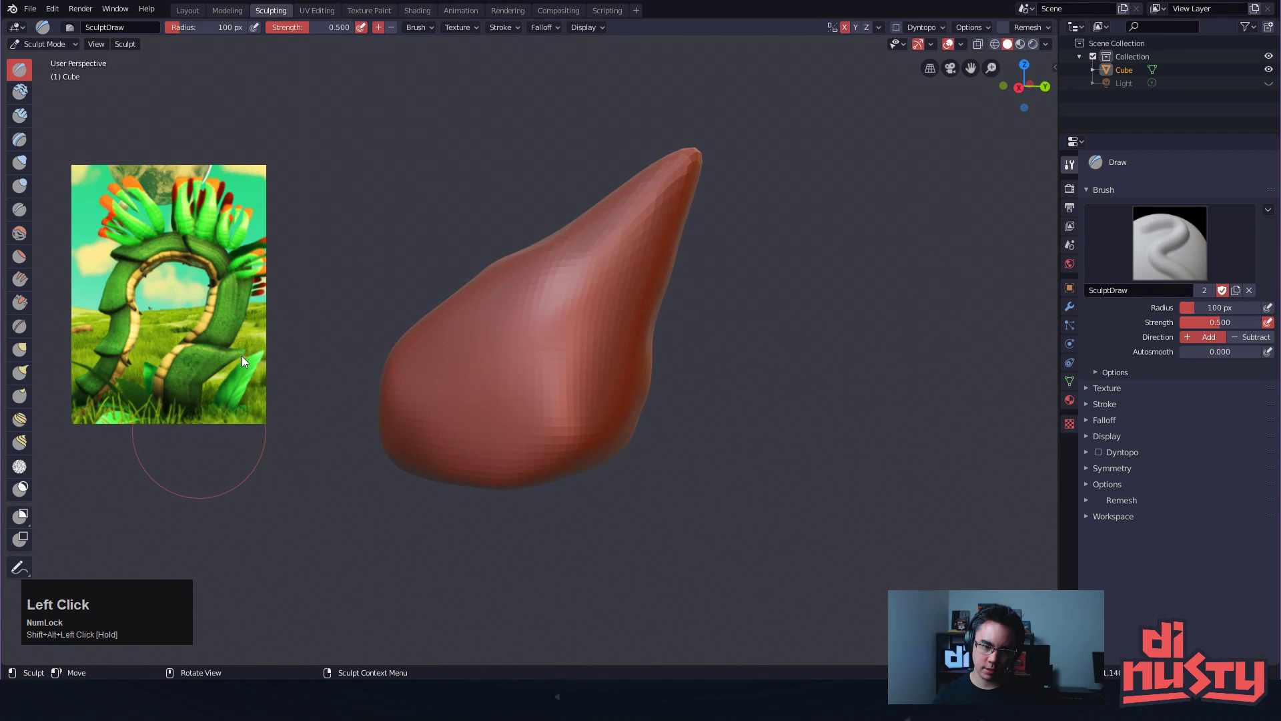
{"action": "left_click_drag", "start_coordinate": [512, 265], "coordinate": [489, 277], "text": "alt+shift"}
{"action": "left_click_drag", "start_coordinate": [530, 334], "coordinate": [571, 373], "text": "alt"}
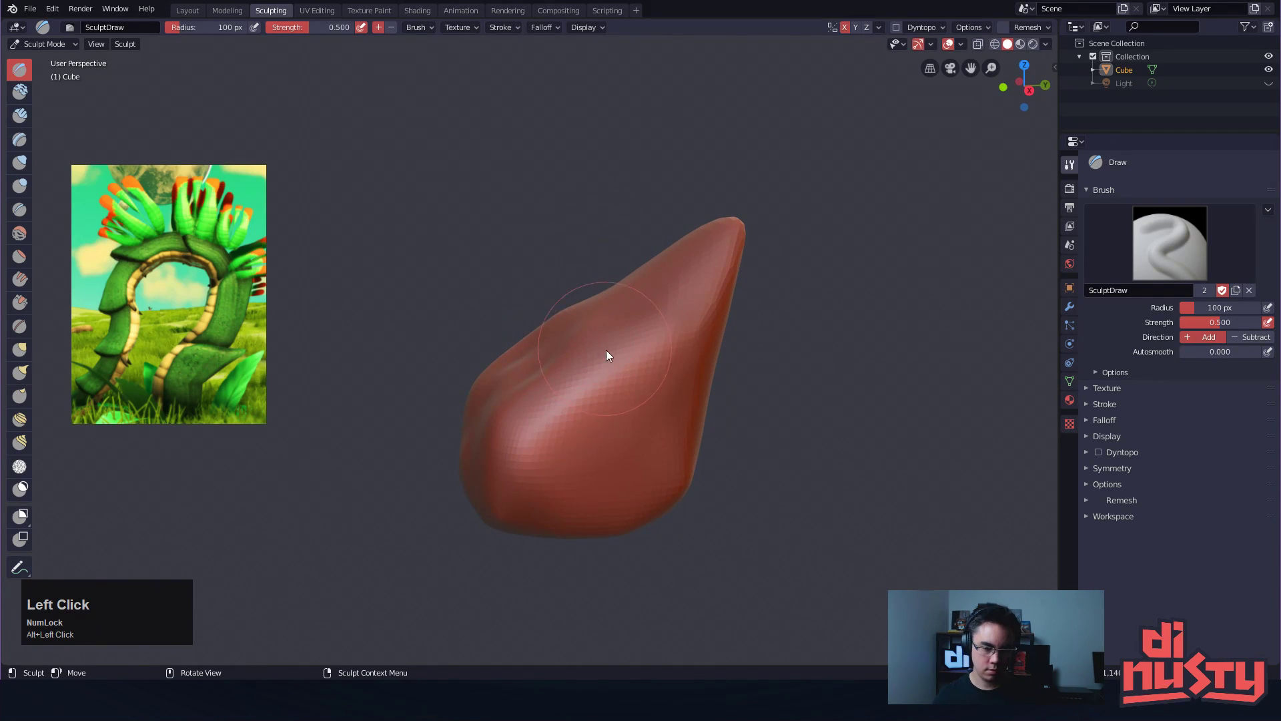
Set the Grab brush radius to 177 px and pull the body's low shoulder upward
{"action": "key", "text": "g"}
{"action": "key", "text": "g"}
{"action": "key", "text": "f"}
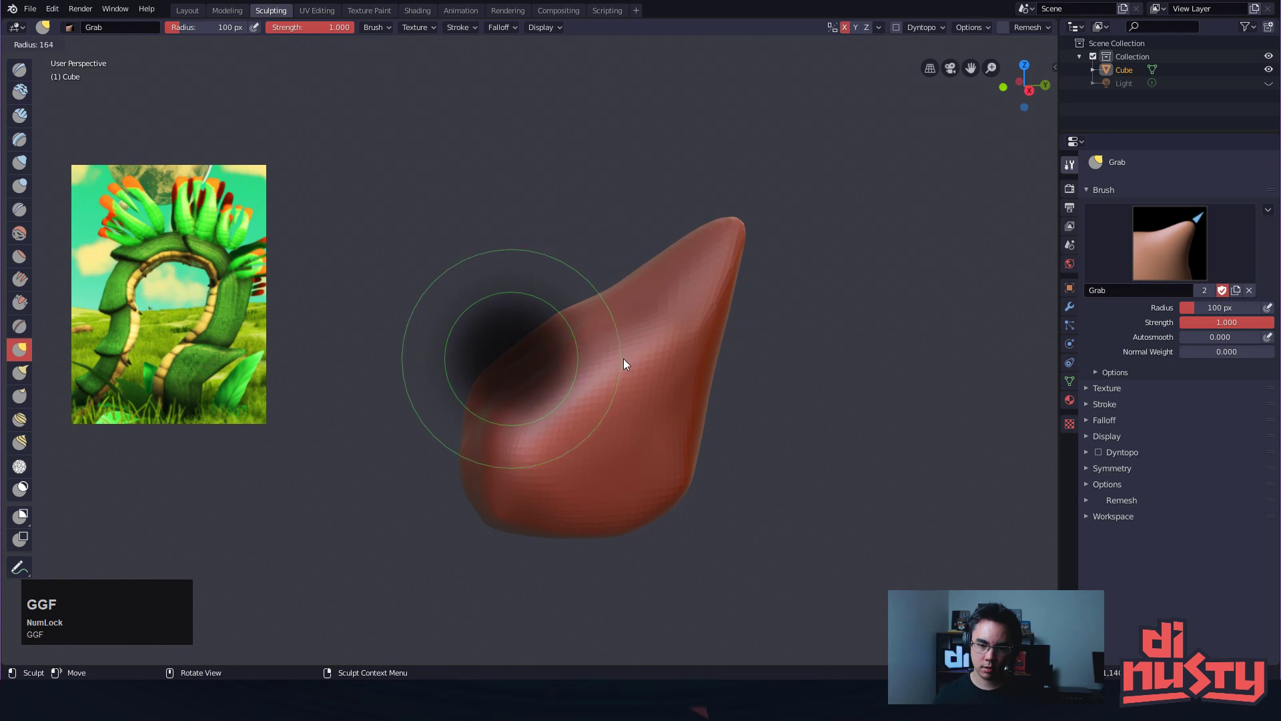
{"action": "left_click", "coordinate": [629, 358]}
{"action": "left_click_drag", "start_coordinate": [530, 402], "coordinate": [585, 352]}
{"action": "mouse_move", "coordinate": [485, 405]}
{"action": "left_mouse_down"}
{"action": "mouse_move", "coordinate": [485, 374]}
{"action": "mouse_move", "coordinate": [553, 331]}
{"action": "mouse_move", "coordinate": [551, 349]}
{"action": "mouse_move", "coordinate": [514, 346]}
{"action": "left_mouse_up"}
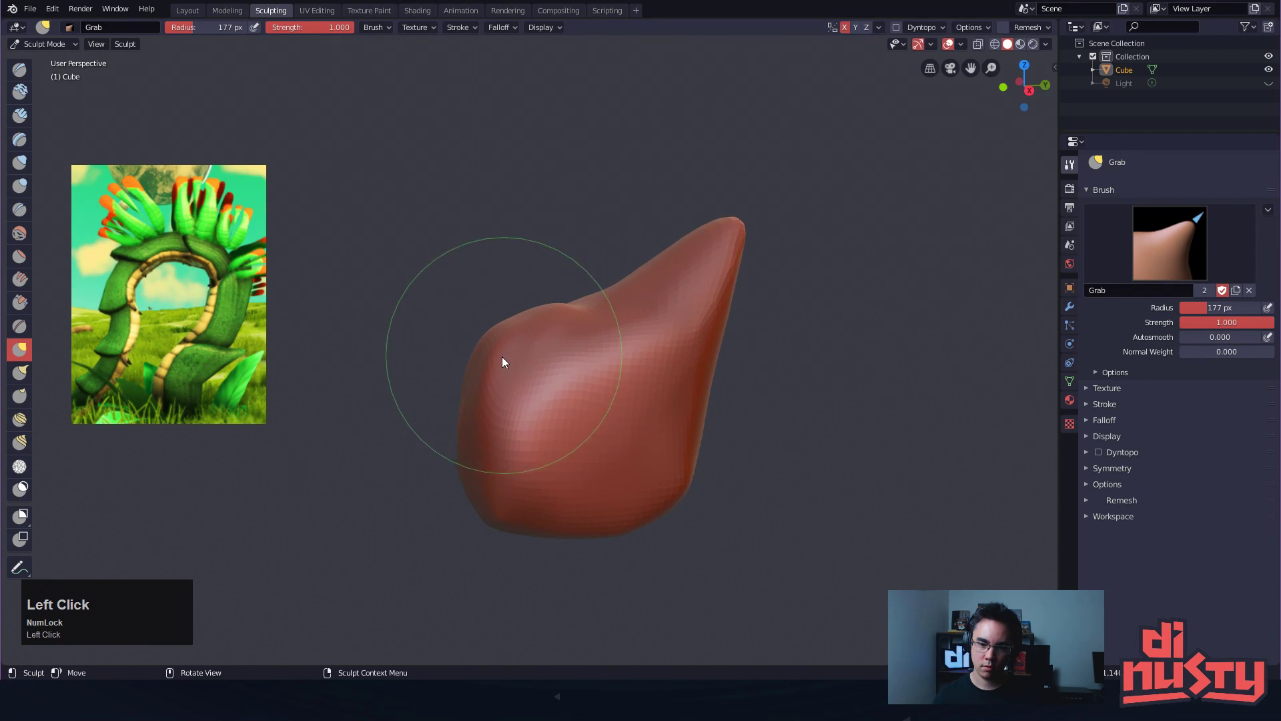
Smooth the body's sides and nudge the shoulder into shape with the Grab brush
{"action": "mouse_move", "coordinate": [655, 294]}
{"action": "left_mouse_down", "text": "alt"}
{"action": "mouse_move", "coordinate": [619, 297]}
{"action": "mouse_move", "coordinate": [683, 307]}
{"action": "mouse_move", "coordinate": [542, 301]}
{"action": "mouse_move", "coordinate": [593, 327]}
{"action": "left_mouse_up", "text": "alt"}
{"action": "mouse_move", "coordinate": [567, 400]}
{"action": "left_mouse_down", "text": "shift"}
{"action": "mouse_move", "coordinate": [549, 460]}
{"action": "mouse_move", "coordinate": [620, 444]}
{"action": "left_mouse_up", "text": "shift"}
{"action": "mouse_move", "coordinate": [650, 423]}
{"action": "left_mouse_down", "text": "alt"}
{"action": "mouse_move", "coordinate": [590, 423]}
{"action": "mouse_move", "coordinate": [638, 418]}
{"action": "mouse_move", "coordinate": [595, 384]}
{"action": "left_mouse_up", "text": "alt"}
{"action": "mouse_move", "coordinate": [601, 367]}
{"action": "left_mouse_down", "text": "shift"}
{"action": "mouse_move", "coordinate": [619, 415]}
{"action": "mouse_move", "coordinate": [718, 423]}
{"action": "mouse_move", "coordinate": [692, 366]}
{"action": "mouse_move", "coordinate": [658, 397]}
{"action": "mouse_move", "coordinate": [551, 362]}
{"action": "mouse_move", "coordinate": [568, 374]}
{"action": "left_mouse_up", "text": "shift"}
{"action": "left_click_drag", "start_coordinate": [559, 370], "coordinate": [551, 363]}
Try a Grab stroke across the lower side of the body and undo it
{"action": "left_click_drag", "start_coordinate": [573, 380], "coordinate": [583, 415], "text": "alt"}
{"action": "mouse_move", "coordinate": [535, 443]}
{"action": "left_mouse_down"}
{"action": "mouse_move", "coordinate": [560, 462]}
{"action": "mouse_move", "coordinate": [624, 415]}
{"action": "left_mouse_up"}
{"action": "mouse_move", "coordinate": [575, 435]}
{"action": "left_mouse_down", "text": "alt"}
{"action": "mouse_move", "coordinate": [633, 470]}
{"action": "mouse_move", "coordinate": [592, 444]}
{"action": "mouse_move", "coordinate": [686, 403]}
{"action": "mouse_move", "coordinate": [709, 438]}
{"action": "left_mouse_up", "text": "alt"}
{"action": "key", "text": "ctrl+z"}
{"action": "key", "text": "Tab"}
{"action": "left_click_drag", "start_coordinate": [749, 206], "coordinate": [856, 335], "text": "alt+shift"}
{"action": "key", "text": "Tab"}
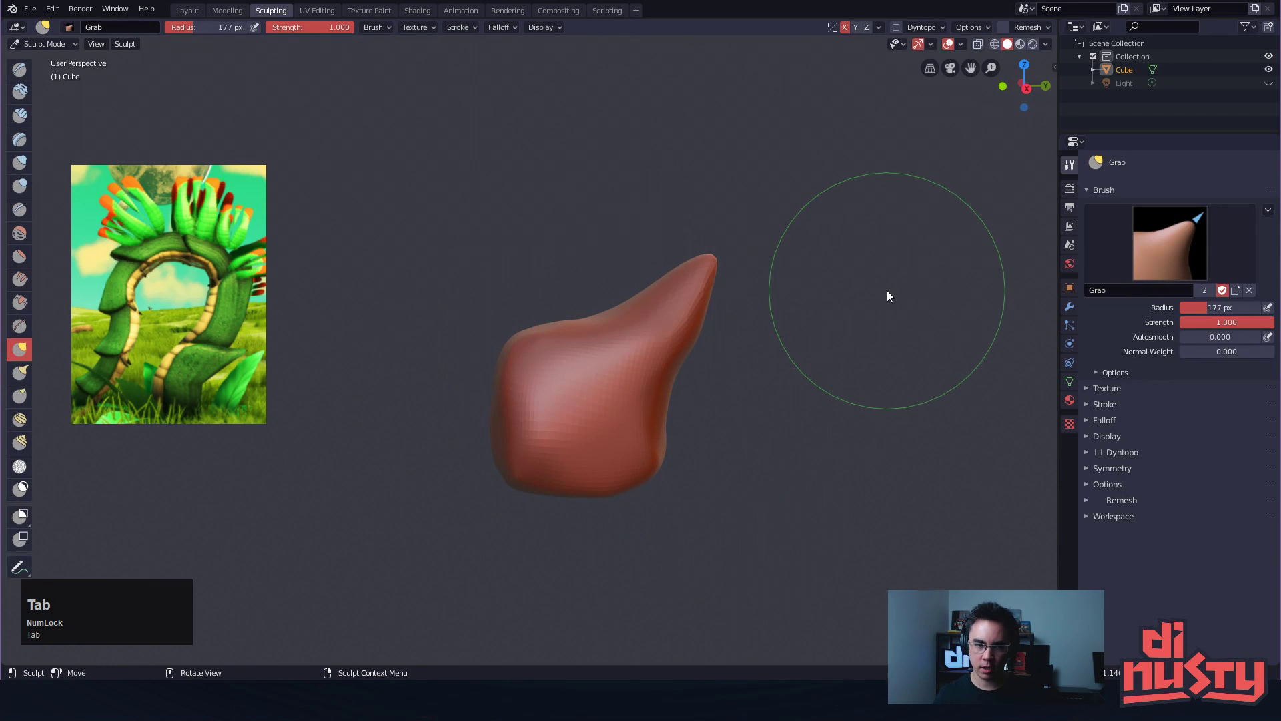
{"action": "key", "text": "ctrl+space"}
{"action": "key", "text": "ctrl+space"}
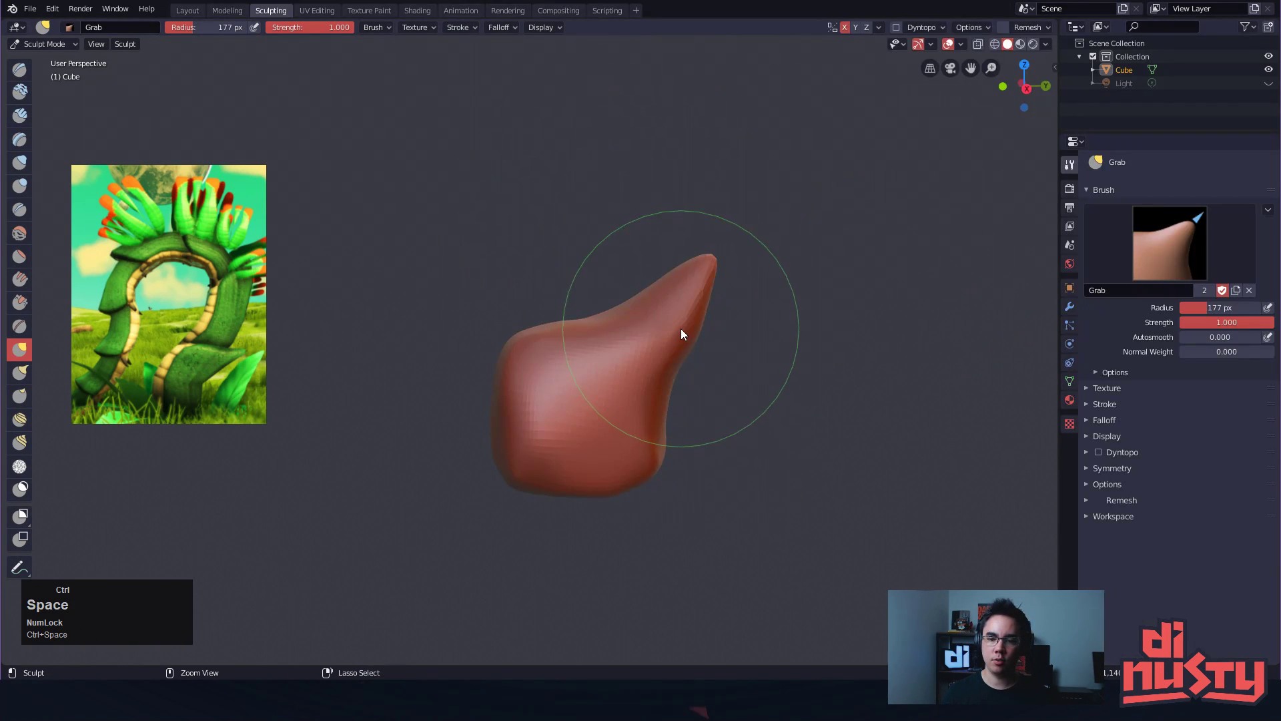
Switch to Object Mode and select the sculpted piece
{"action": "key", "text": "ctrl+Tab"}
{"action": "left_click", "coordinate": [567, 336]}
{"action": "mouse_move", "coordinate": [582, 335]}
{"action": "left_mouse_down", "text": "alt+shift"}
{"action": "mouse_move", "coordinate": [726, 343]}
{"action": "mouse_move", "coordinate": [705, 397]}
{"action": "mouse_move", "coordinate": [774, 321]}
{"action": "mouse_move", "coordinate": [687, 277]}
{"action": "left_mouse_up", "text": "alt+shift"}
Try placing a duplicate of the piece freehand above the original, and undo it
{"action": "key", "text": "shift+d"}
{"action": "left_click", "coordinate": [711, 188]}
{"action": "key", "text": "r"}
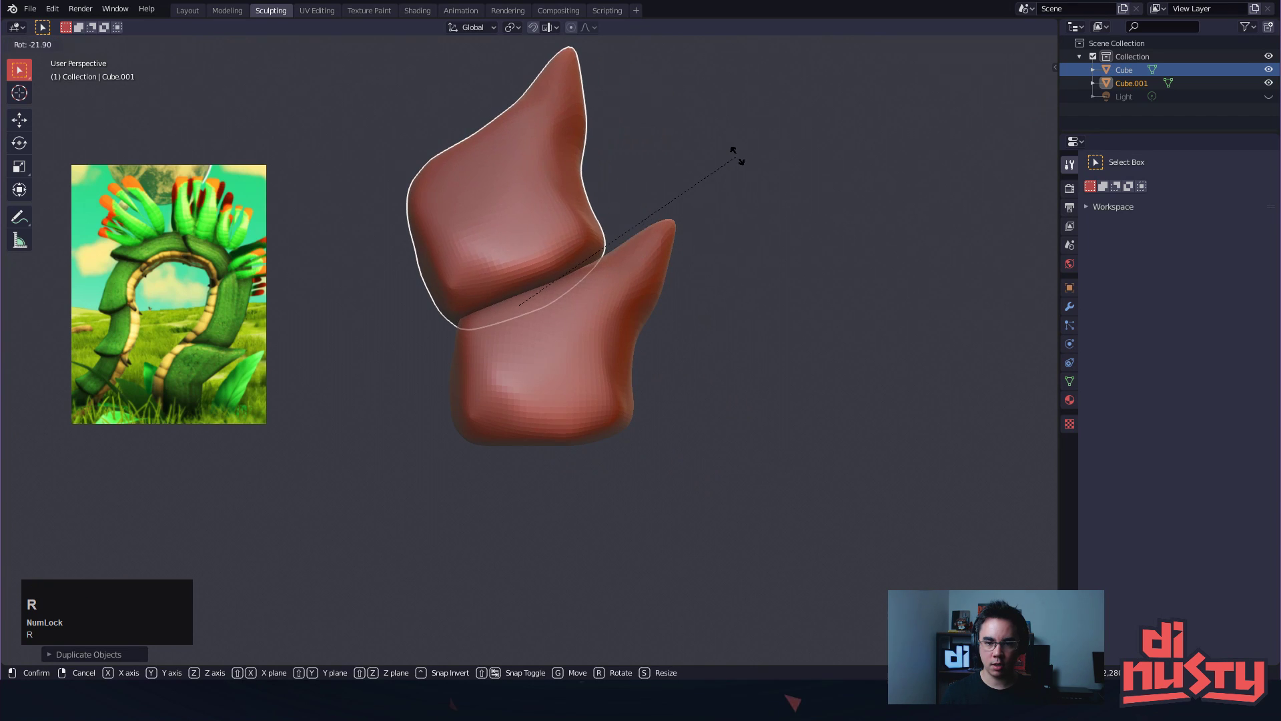
{"action": "right_click", "coordinate": [738, 164]}
{"action": "middle_click_drag", "start_coordinate": [732, 332], "coordinate": [575, 341], "text": "alt"}
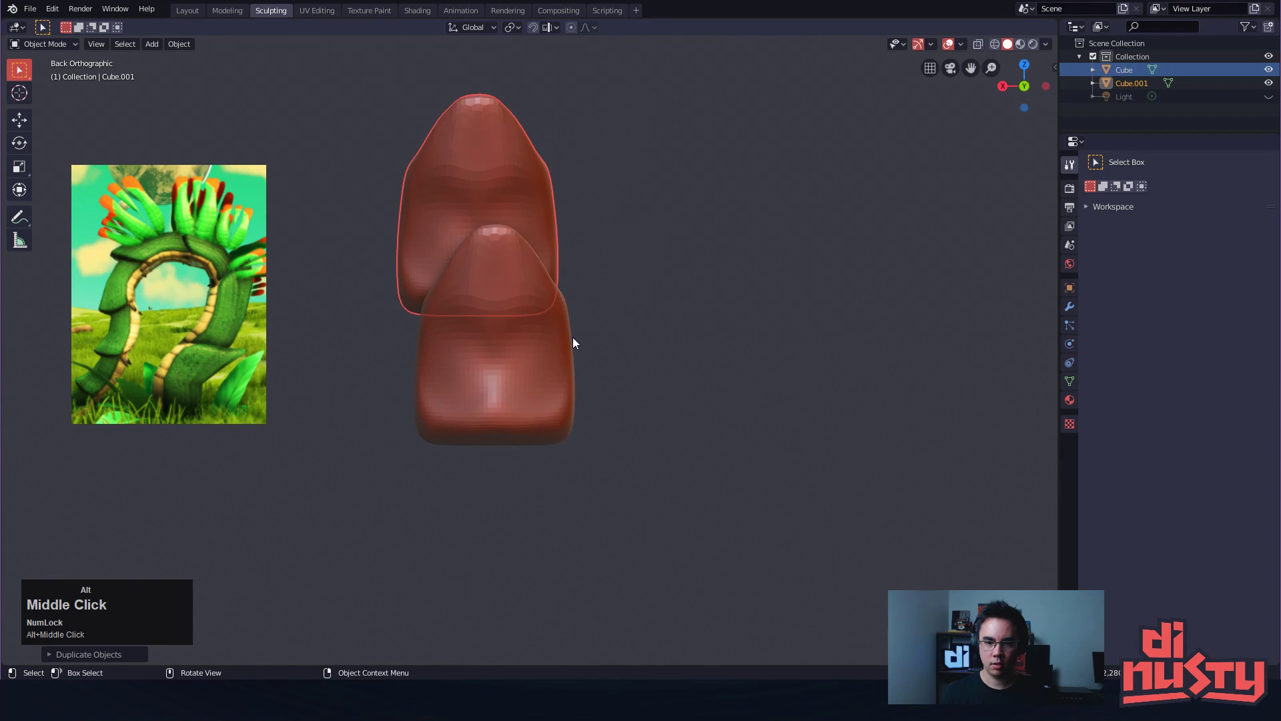
{"action": "key", "text": "ctrl+z"}
{"action": "key", "text": "g"}
{"action": "right_click", "coordinate": [612, 299]}
Duplicate the sculpted piece and move the copy straight up along the Z axis so it sits on top of the original
{"action": "key", "text": "shift+d"}
{"action": "middle_click", "coordinate": [620, 307]}
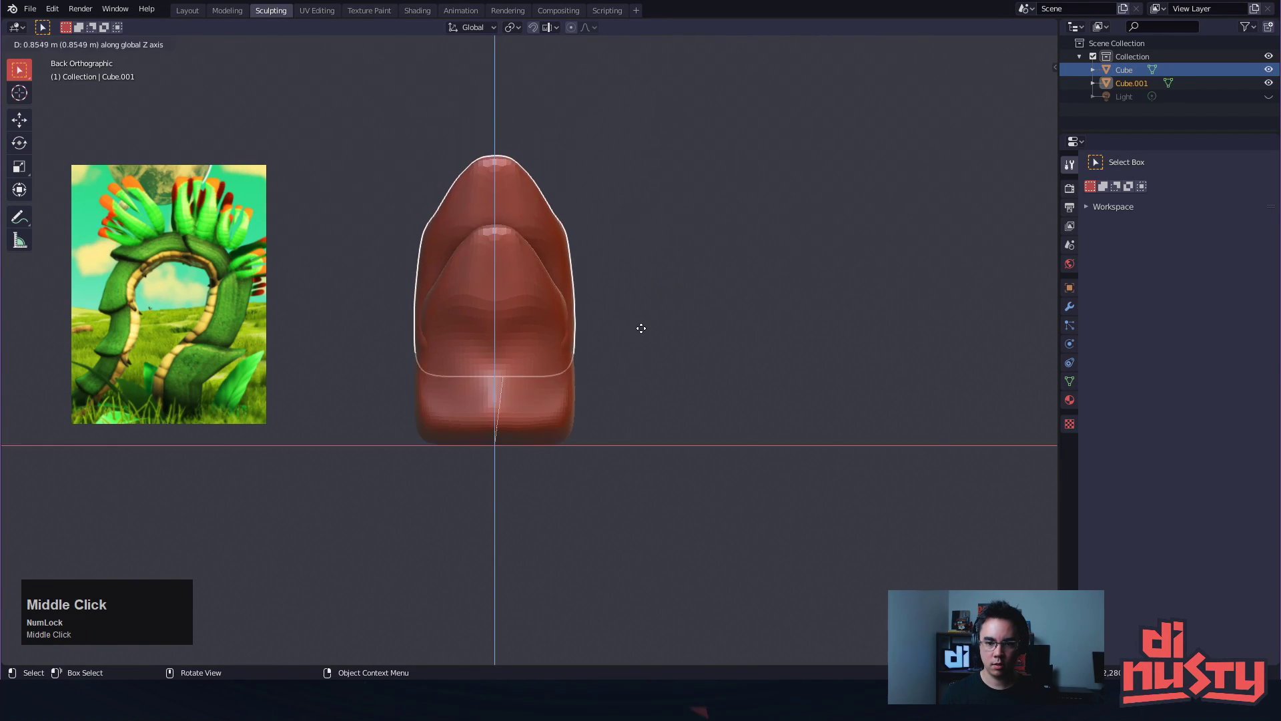
{"action": "left_click", "coordinate": [622, 301]}
Rotate the copy in the right orthographic view so it stands more upright, and reposition it over the lower piece
{"action": "middle_click_drag", "start_coordinate": [622, 300], "coordinate": [715, 357]}
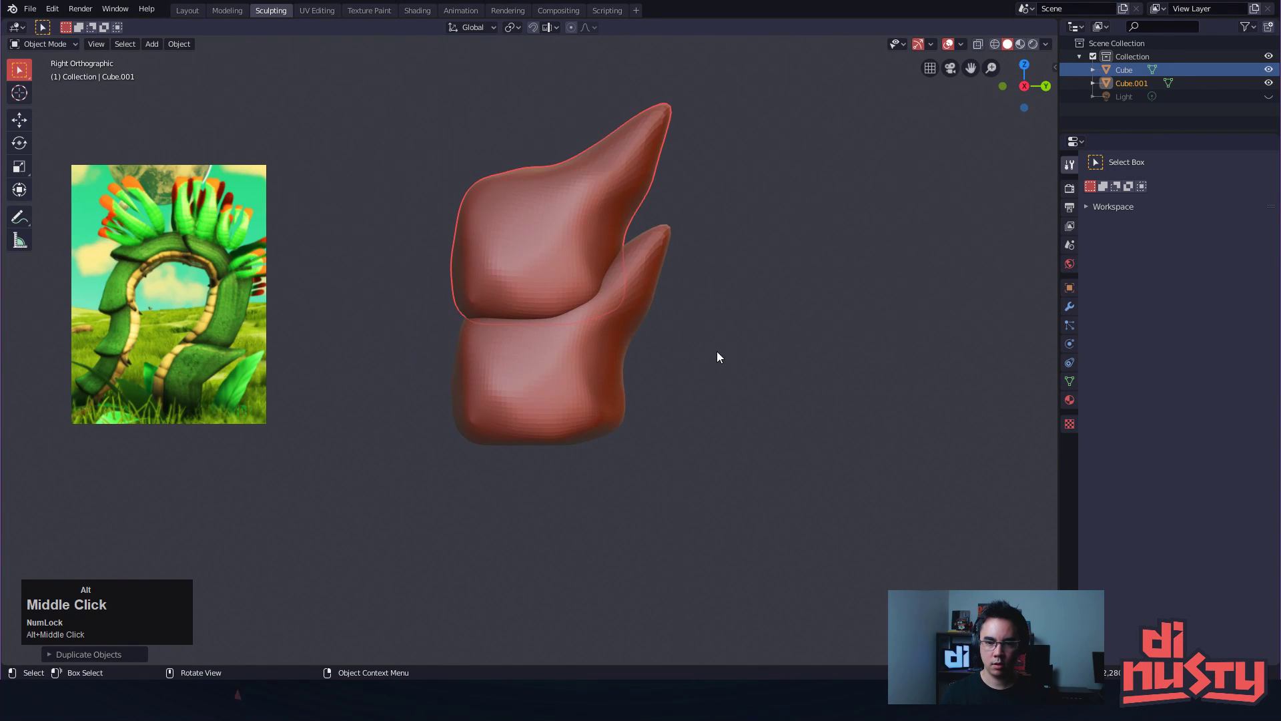
{"action": "key", "text": "r"}
{"action": "left_click", "coordinate": [710, 358]}
{"action": "key", "text": "r"}
{"action": "left_click", "coordinate": [761, 306]}
{"action": "key", "text": "g"}
{"action": "left_click", "coordinate": [789, 292]}
Stretch the copy along the Z axis by about 1.2 and move it to rest on the lower piece
{"action": "left_click_drag", "start_coordinate": [714, 293], "coordinate": [755, 323], "text": "alt+shift"}
{"action": "key", "text": "s"}
{"action": "key", "text": "x"}
{"action": "key", "text": "z"}
{"action": "key", "text": "z"}
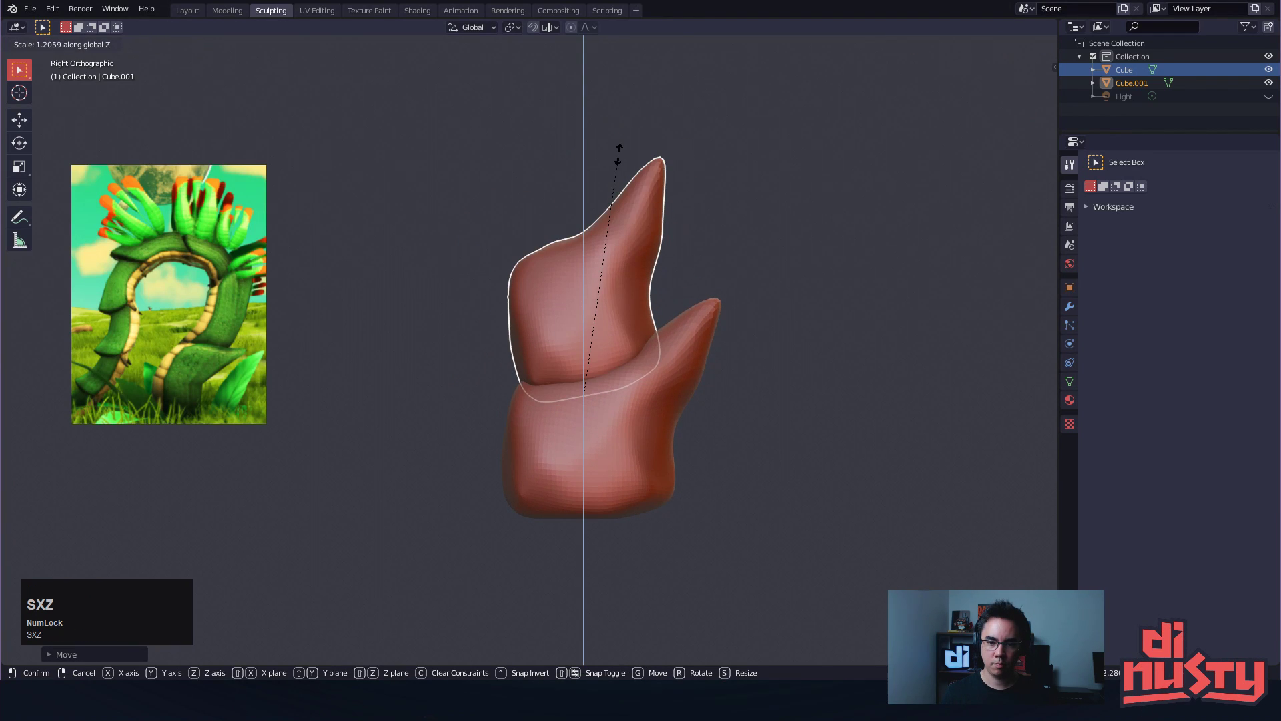
{"action": "left_click", "coordinate": [541, 142]}
{"action": "left_click_drag", "start_coordinate": [542, 143], "coordinate": [587, 143], "text": "alt+shift"}
{"action": "key", "text": "g"}
{"action": "left_click", "coordinate": [814, 225]}
{"action": "left_click_drag", "start_coordinate": [814, 225], "coordinate": [805, 254], "text": "alt+shift"}
{"action": "left_click_drag", "start_coordinate": [804, 253], "coordinate": [806, 249], "text": "alt"}
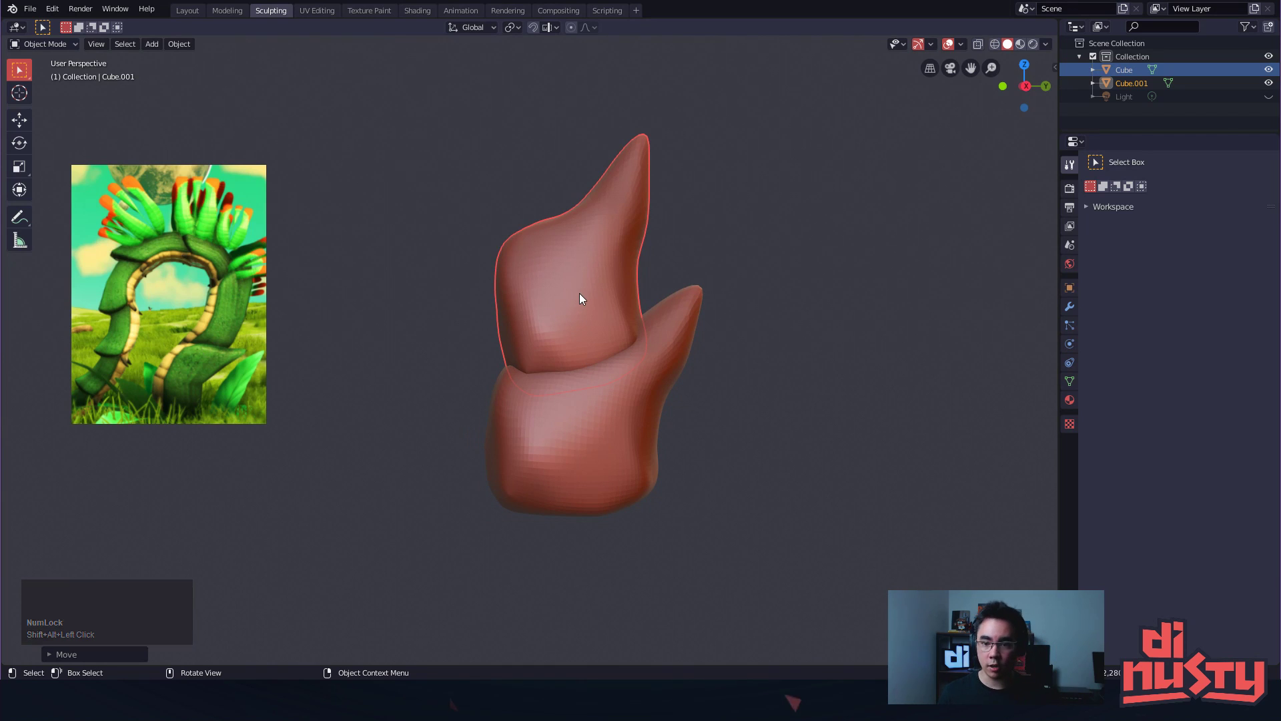
Select only the upper copy and switch it to Sculpt Mode
{"action": "left_click", "coordinate": [443, 222]}
{"action": "key", "text": "q"}
{"action": "left_click", "coordinate": [415, 211]}
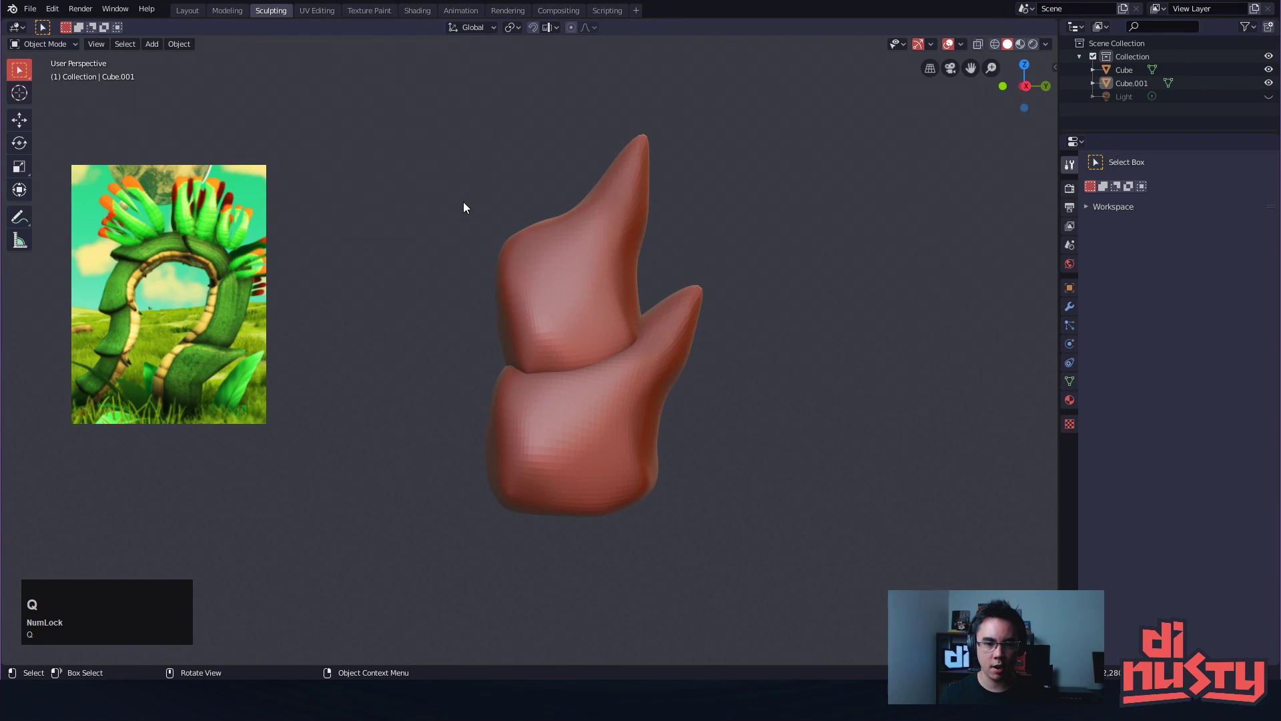
{"action": "left_click", "coordinate": [536, 219]}
{"action": "mouse_move", "coordinate": [726, 267]}
{"action": "left_mouse_down", "text": "alt+shift"}
{"action": "mouse_move", "coordinate": [767, 238]}
{"action": "mouse_move", "coordinate": [772, 198]}
{"action": "mouse_move", "coordinate": [794, 235]}
{"action": "left_mouse_up", "text": "alt+shift"}
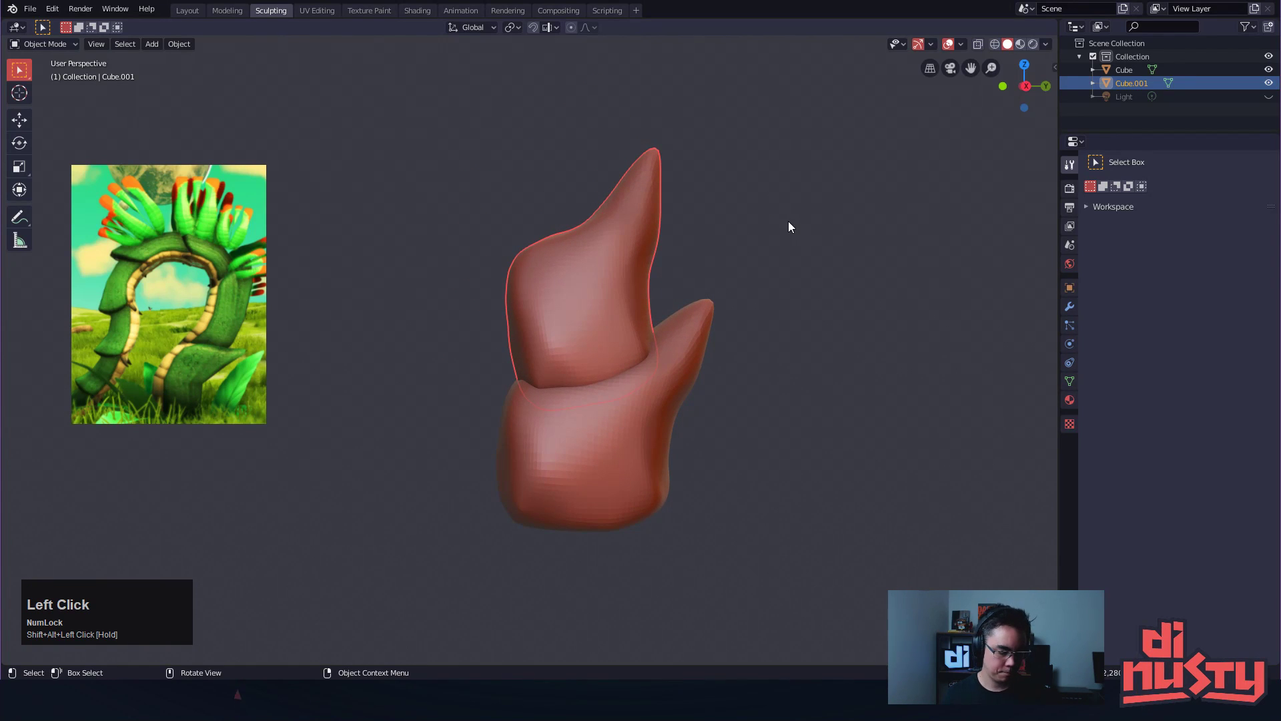
{"action": "key", "text": "ctrl+Tab"}
{"action": "left_click", "coordinate": [697, 380]}
Resize the Grab brush and pull the upper piece's tip, shoulder and lower edge into a taller, slimmer shape
{"action": "mouse_move", "coordinate": [650, 321]}
{"action": "left_mouse_down", "text": "alt+shift"}
{"action": "mouse_move", "coordinate": [653, 334]}
{"action": "mouse_move", "coordinate": [658, 325]}
{"action": "mouse_move", "coordinate": [599, 245]}
{"action": "mouse_move", "coordinate": [610, 242]}
{"action": "mouse_move", "coordinate": [554, 262]}
{"action": "mouse_move", "coordinate": [614, 243]}
{"action": "mouse_move", "coordinate": [649, 180]}
{"action": "mouse_move", "coordinate": [680, 200]}
{"action": "left_mouse_up", "text": "alt+shift"}
{"action": "key", "text": "g"}
{"action": "key", "text": "g"}
{"action": "key", "text": "f"}
{"action": "left_click", "coordinate": [683, 210]}
{"action": "mouse_move", "coordinate": [620, 230]}
{"action": "left_mouse_down"}
{"action": "mouse_move", "coordinate": [615, 167]}
{"action": "mouse_move", "coordinate": [640, 163]}
{"action": "mouse_move", "coordinate": [638, 119]}
{"action": "mouse_move", "coordinate": [589, 196]}
{"action": "mouse_move", "coordinate": [574, 170]}
{"action": "left_mouse_up"}
{"action": "left_click_drag", "start_coordinate": [532, 294], "coordinate": [535, 276]}
{"action": "mouse_move", "coordinate": [525, 374]}
{"action": "left_mouse_down"}
{"action": "mouse_move", "coordinate": [539, 367]}
{"action": "mouse_move", "coordinate": [551, 384]}
{"action": "left_mouse_up"}
{"action": "left_click_drag", "start_coordinate": [528, 321], "coordinate": [551, 326]}
{"action": "mouse_move", "coordinate": [564, 390]}
{"action": "left_mouse_down"}
{"action": "mouse_move", "coordinate": [530, 388]}
{"action": "mouse_move", "coordinate": [535, 372]}
{"action": "left_mouse_up"}
{"action": "left_click_drag", "start_coordinate": [526, 262], "coordinate": [548, 289]}
Set the Grab brush radius to 223 px and reshape the upper piece's tip, outer side and lower edge
{"action": "key", "text": "f"}
{"action": "left_click", "coordinate": [505, 277]}
{"action": "left_click_drag", "start_coordinate": [608, 182], "coordinate": [642, 171]}
{"action": "left_click_drag", "start_coordinate": [666, 282], "coordinate": [672, 279]}
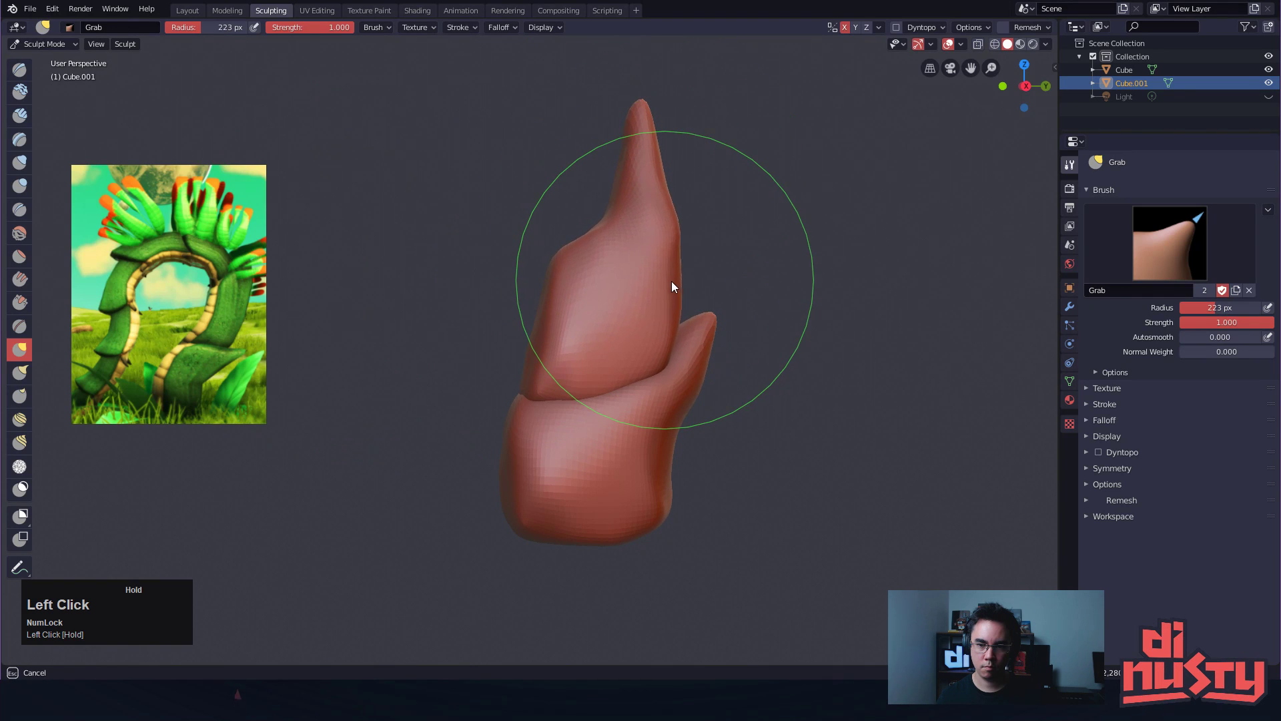
{"action": "mouse_move", "coordinate": [654, 134]}
{"action": "left_mouse_down"}
{"action": "mouse_move", "coordinate": [674, 158]}
{"action": "mouse_move", "coordinate": [654, 159]}
{"action": "mouse_move", "coordinate": [650, 181]}
{"action": "mouse_move", "coordinate": [646, 169]}
{"action": "mouse_move", "coordinate": [650, 215]}
{"action": "mouse_move", "coordinate": [722, 311]}
{"action": "mouse_move", "coordinate": [729, 280]}
{"action": "mouse_move", "coordinate": [718, 369]}
{"action": "mouse_move", "coordinate": [792, 354]}
{"action": "mouse_move", "coordinate": [596, 344]}
{"action": "left_mouse_up"}
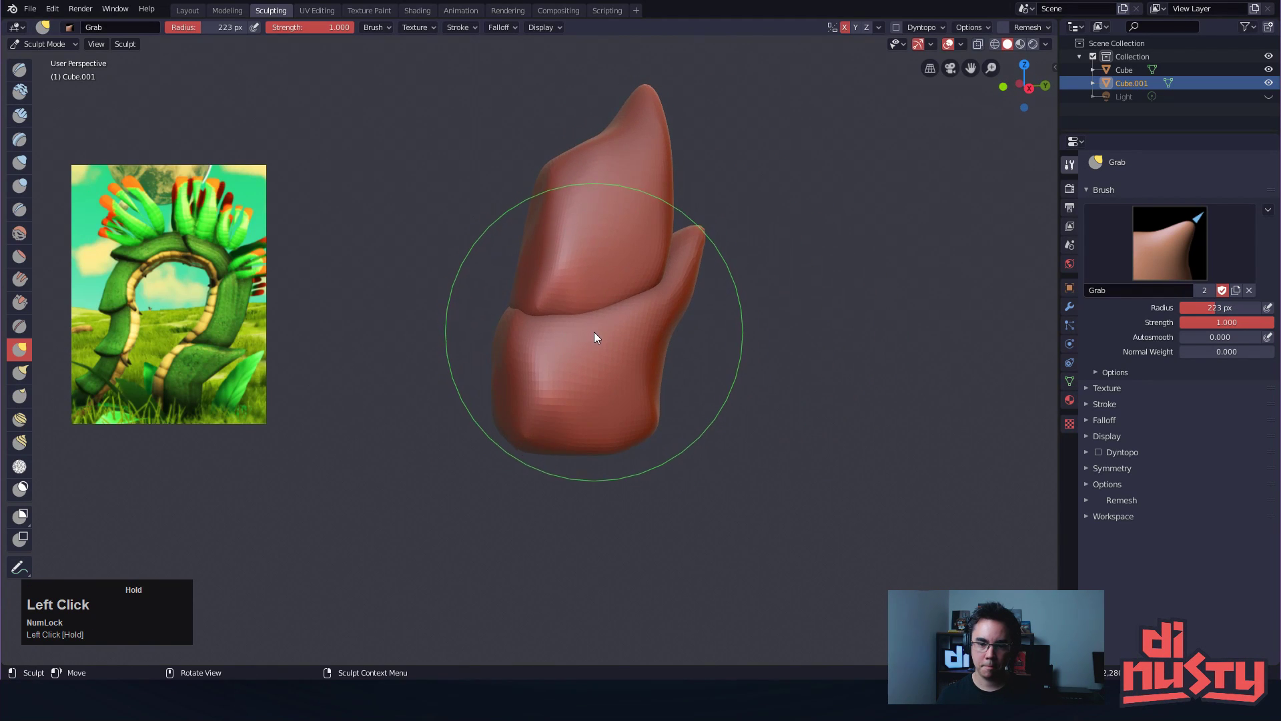
{"action": "left_click_drag", "start_coordinate": [688, 308], "coordinate": [687, 303], "text": "alt"}
{"action": "mouse_move", "coordinate": [573, 339]}
{"action": "left_mouse_down", "text": "alt"}
{"action": "mouse_move", "coordinate": [638, 389]}
{"action": "mouse_move", "coordinate": [807, 371]}
{"action": "mouse_move", "coordinate": [681, 352]}
{"action": "mouse_move", "coordinate": [753, 316]}
{"action": "mouse_move", "coordinate": [609, 199]}
{"action": "mouse_move", "coordinate": [592, 158]}
{"action": "mouse_move", "coordinate": [680, 173]}
{"action": "mouse_move", "coordinate": [655, 187]}
{"action": "left_mouse_up", "text": "alt"}
{"action": "left_click_drag", "start_coordinate": [507, 312], "coordinate": [519, 304]}
{"action": "left_click_drag", "start_coordinate": [679, 327], "coordinate": [604, 394], "text": "alt"}
{"action": "mouse_move", "coordinate": [604, 400]}
{"action": "left_mouse_down", "text": "ctrl+alt"}
{"action": "mouse_move", "coordinate": [619, 383]}
{"action": "mouse_move", "coordinate": [519, 295]}
{"action": "mouse_move", "coordinate": [558, 327]}
{"action": "mouse_move", "coordinate": [535, 307]}
{"action": "left_mouse_up", "text": "ctrl+alt"}
{"action": "left_click_drag", "start_coordinate": [564, 351], "coordinate": [591, 350], "text": "alt+shift"}
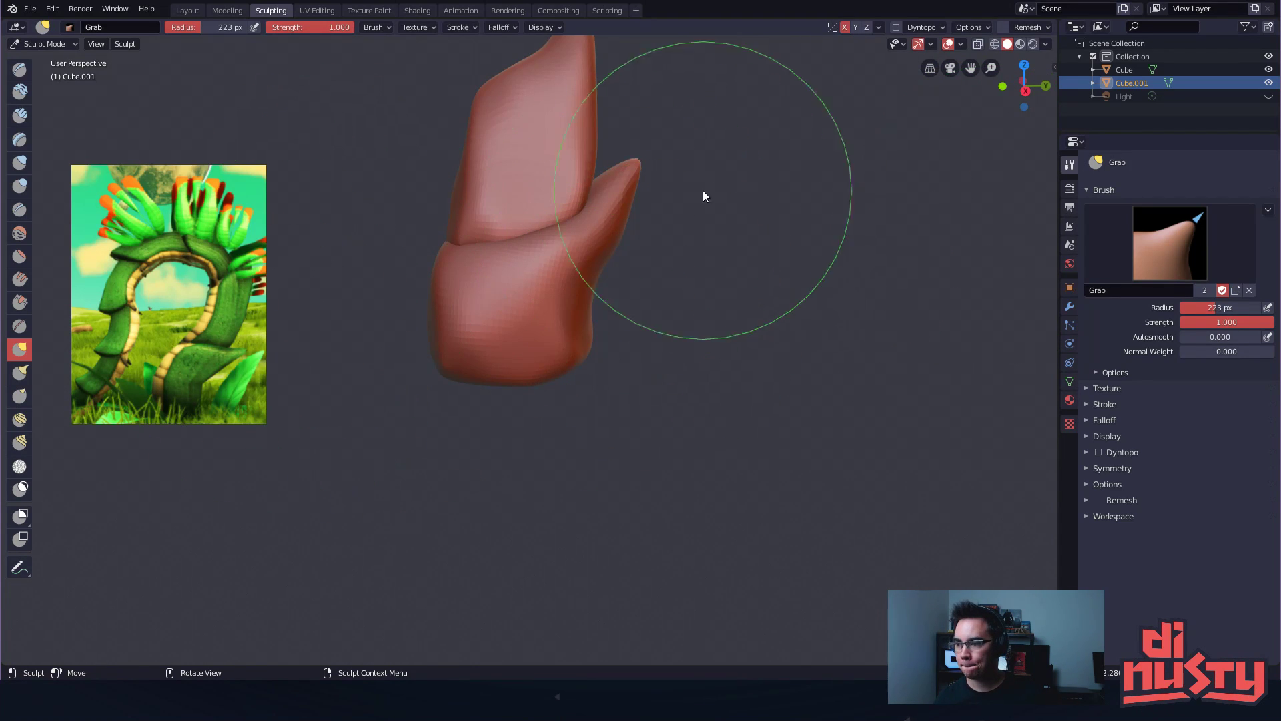
Undo the last stroke and switch sculpting from the upper piece to the lower piece
{"action": "mouse_move", "coordinate": [741, 292]}
{"action": "left_mouse_down", "text": "alt"}
{"action": "mouse_move", "coordinate": [766, 278]}
{"action": "mouse_move", "coordinate": [778, 312]}
{"action": "mouse_move", "coordinate": [567, 419]}
{"action": "left_mouse_up", "text": "alt"}
{"action": "key", "text": "ctrl+z"}
{"action": "key", "text": "ctrl+Tab"}
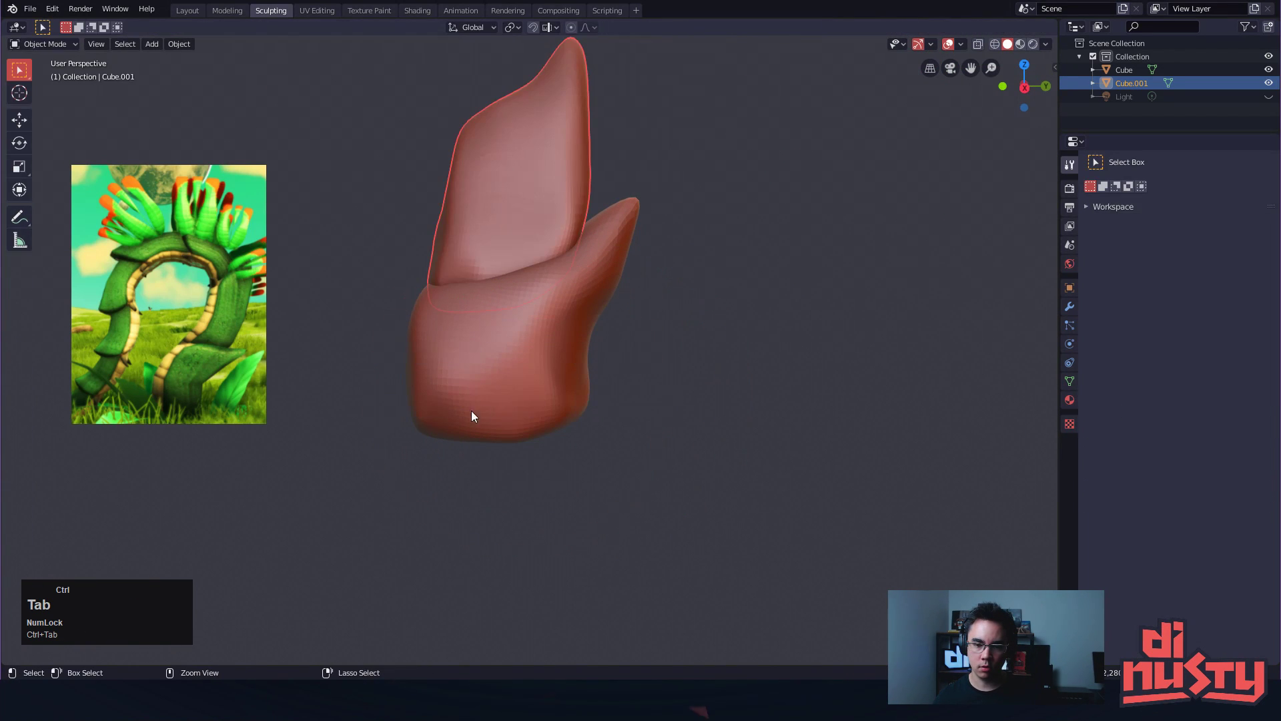
{"action": "left_click", "coordinate": [507, 421]}
{"action": "key", "text": "ctrl+Tab"}
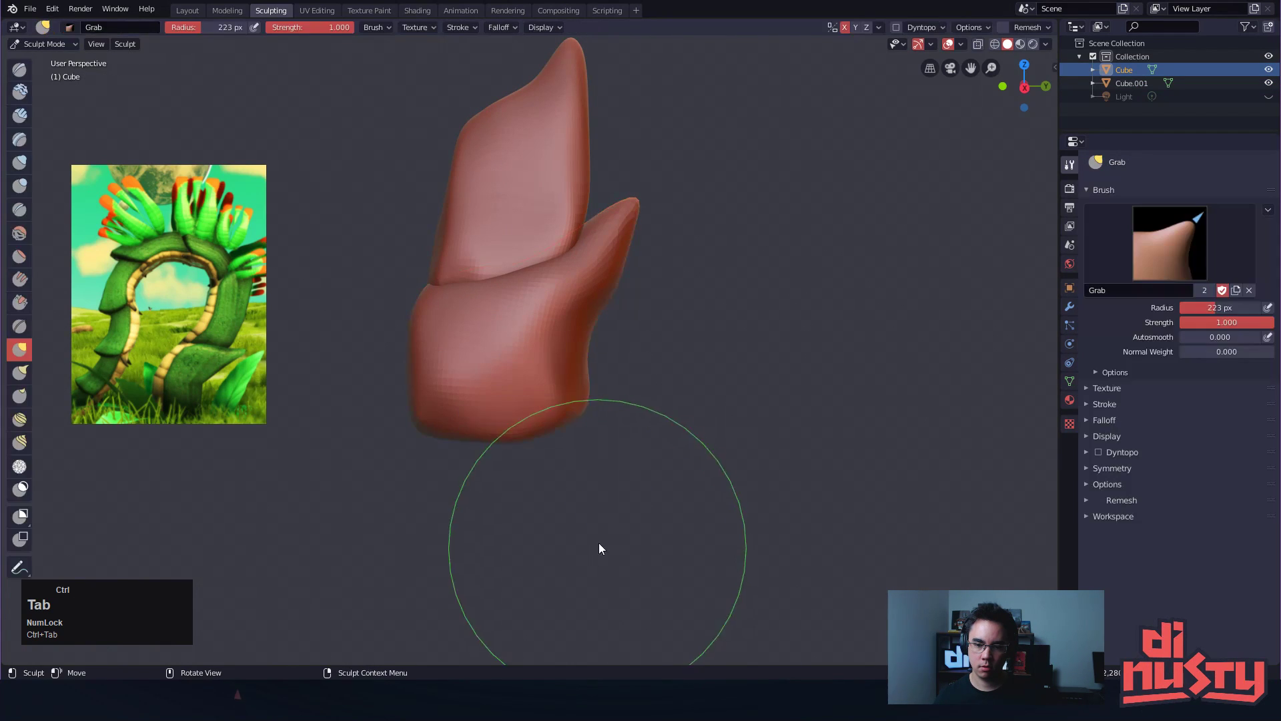
Pull the bottom corners of the lower piece down and outward with the Grab brush to flare its base
{"action": "left_click_drag", "start_coordinate": [565, 419], "coordinate": [575, 430]}
{"action": "mouse_move", "coordinate": [455, 427]}
{"action": "left_mouse_down"}
{"action": "mouse_move", "coordinate": [457, 439]}
{"action": "mouse_move", "coordinate": [404, 427]}
{"action": "mouse_move", "coordinate": [418, 366]}
{"action": "mouse_move", "coordinate": [578, 359]}
{"action": "mouse_move", "coordinate": [599, 376]}
{"action": "mouse_move", "coordinate": [582, 422]}
{"action": "mouse_move", "coordinate": [589, 237]}
{"action": "mouse_move", "coordinate": [694, 224]}
{"action": "left_mouse_up"}
{"action": "mouse_move", "coordinate": [695, 135]}
{"action": "left_mouse_down", "text": "ctrl+alt"}
{"action": "mouse_move", "coordinate": [788, 224]}
{"action": "mouse_move", "coordinate": [714, 222]}
{"action": "mouse_move", "coordinate": [712, 188]}
{"action": "left_mouse_up", "text": "ctrl+alt"}
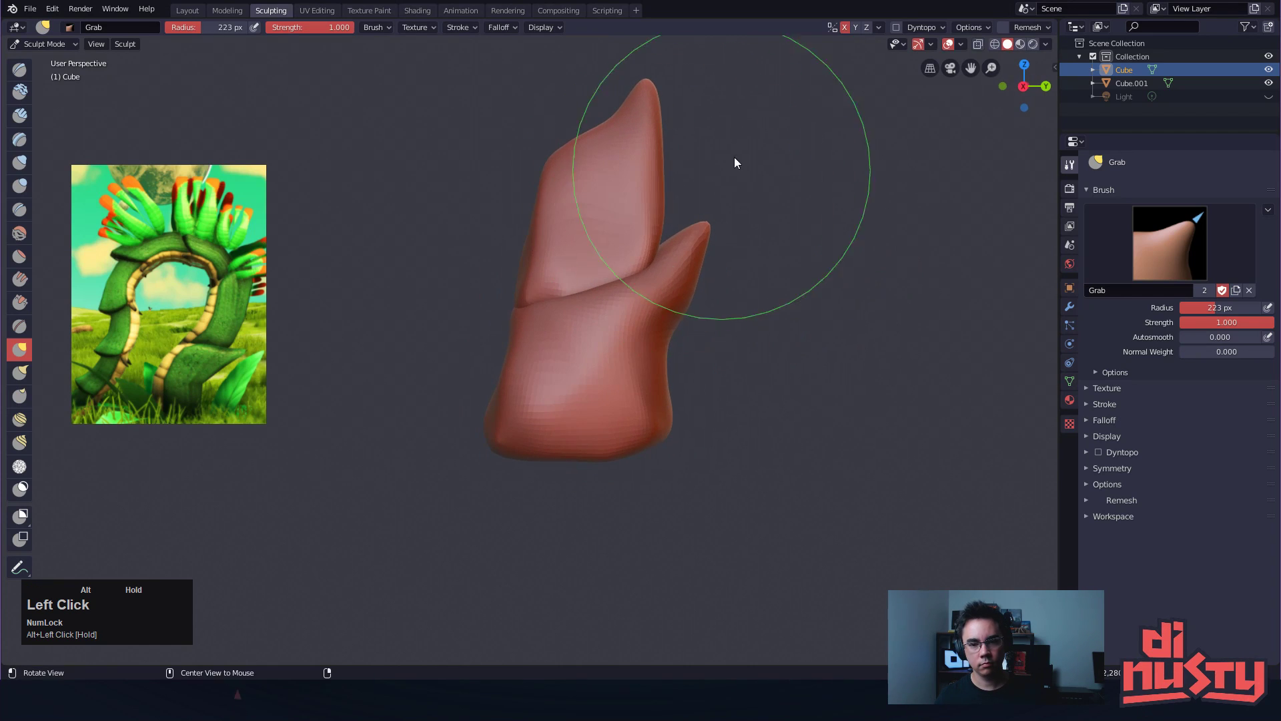
{"action": "left_click_drag", "start_coordinate": [770, 254], "coordinate": [865, 297], "text": "alt+shift"}
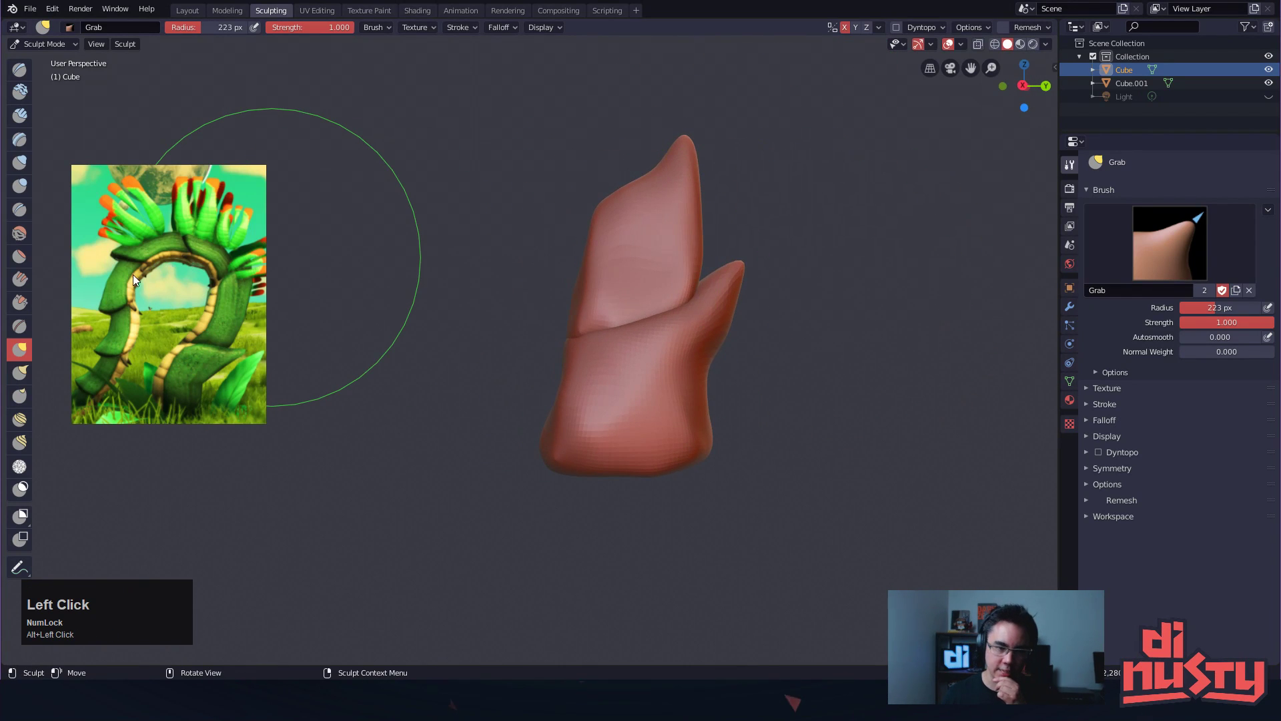
{"action": "left_click_drag", "start_coordinate": [870, 247], "coordinate": [858, 261], "text": "alt+shift"}
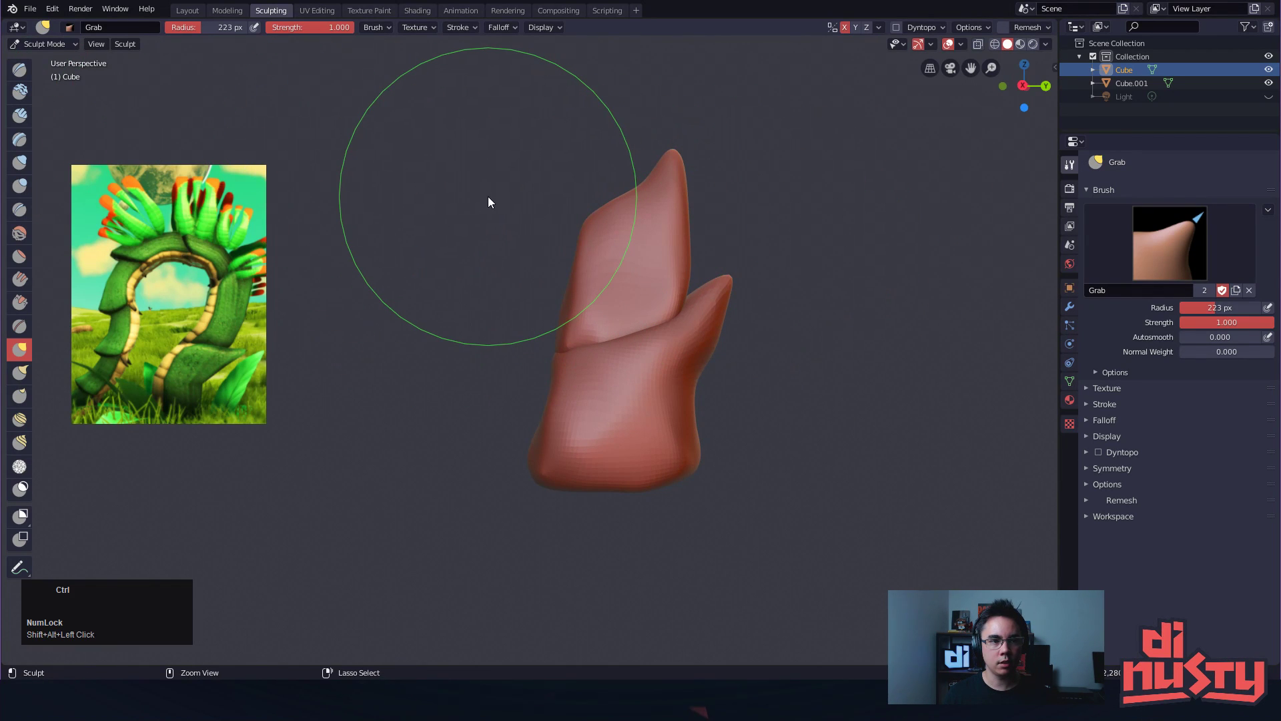
Return to Object Mode and select the upper piece
{"action": "key", "text": "Tab"}
{"action": "left_click", "coordinate": [407, 197]}
{"action": "left_click", "coordinate": [596, 258]}
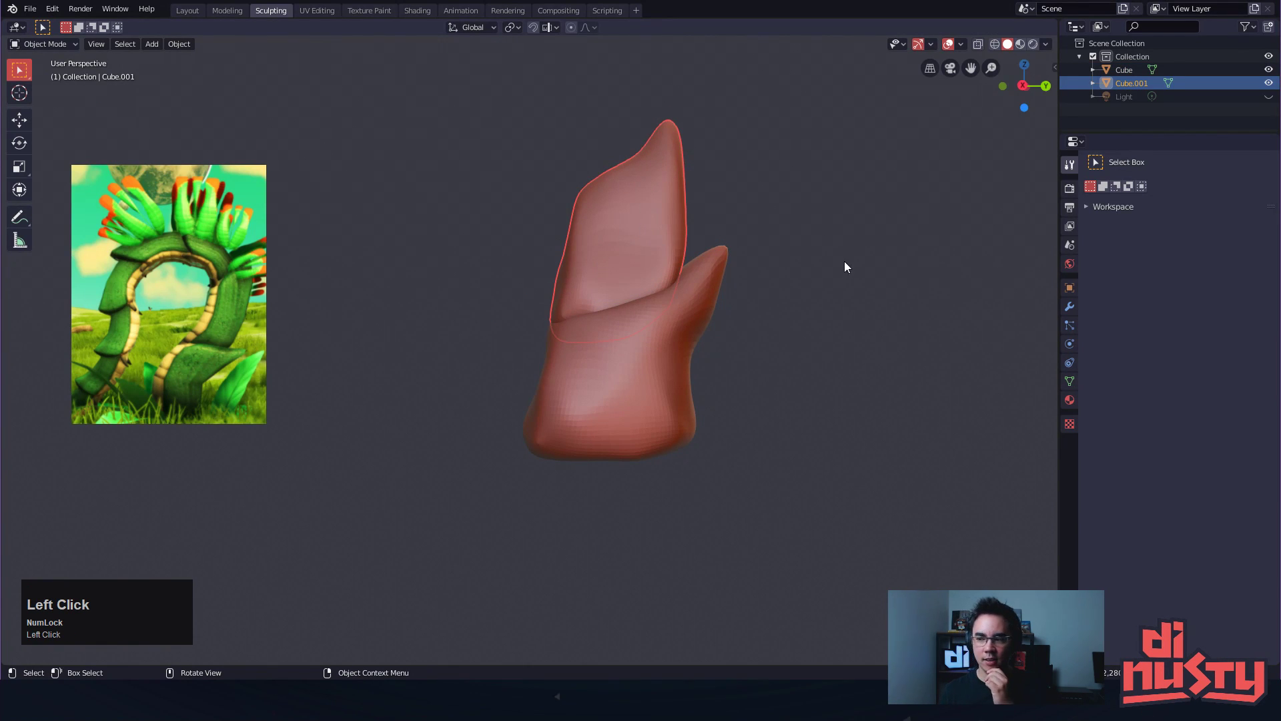
{"action": "mouse_move", "coordinate": [666, 208]}
{"action": "left_mouse_down", "text": "alt+shift"}
{"action": "mouse_move", "coordinate": [671, 243]}
{"action": "mouse_move", "coordinate": [650, 226]}
{"action": "left_mouse_up", "text": "alt+shift"}
{"action": "left_click_drag", "start_coordinate": [487, 281], "coordinate": [528, 271], "text": "alt+shift"}
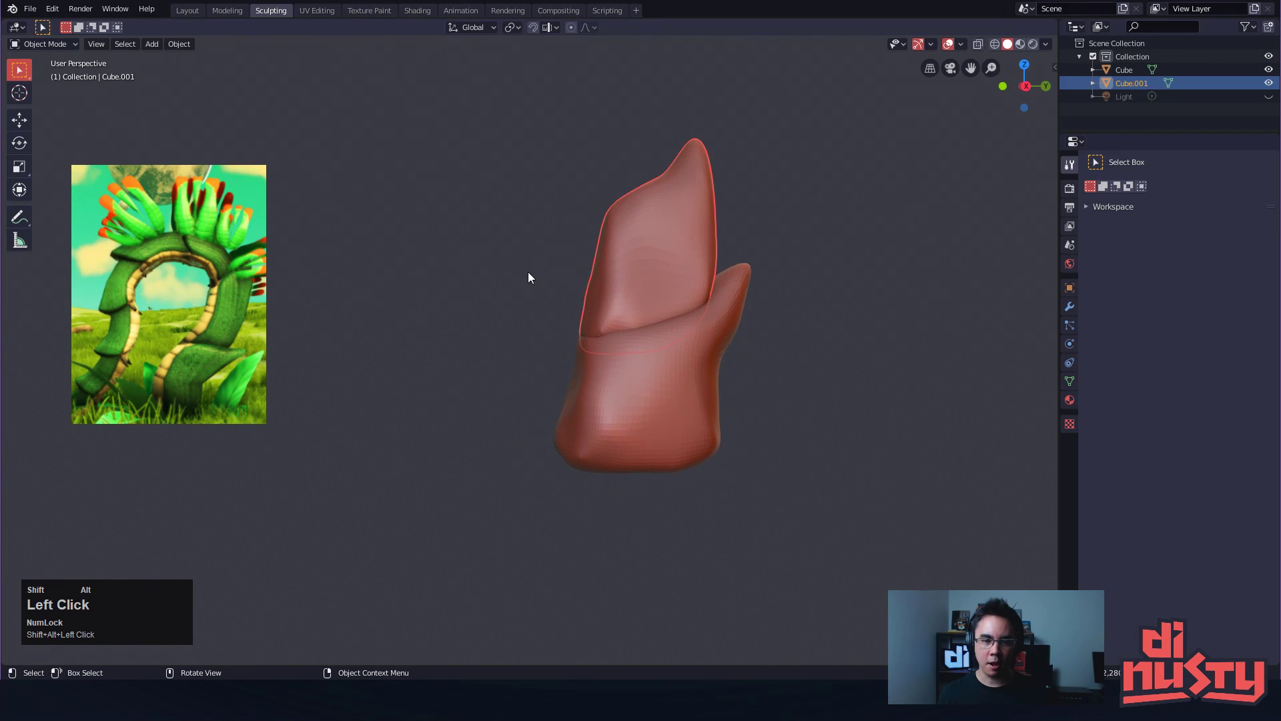
{"action": "key", "text": "shift+s"}
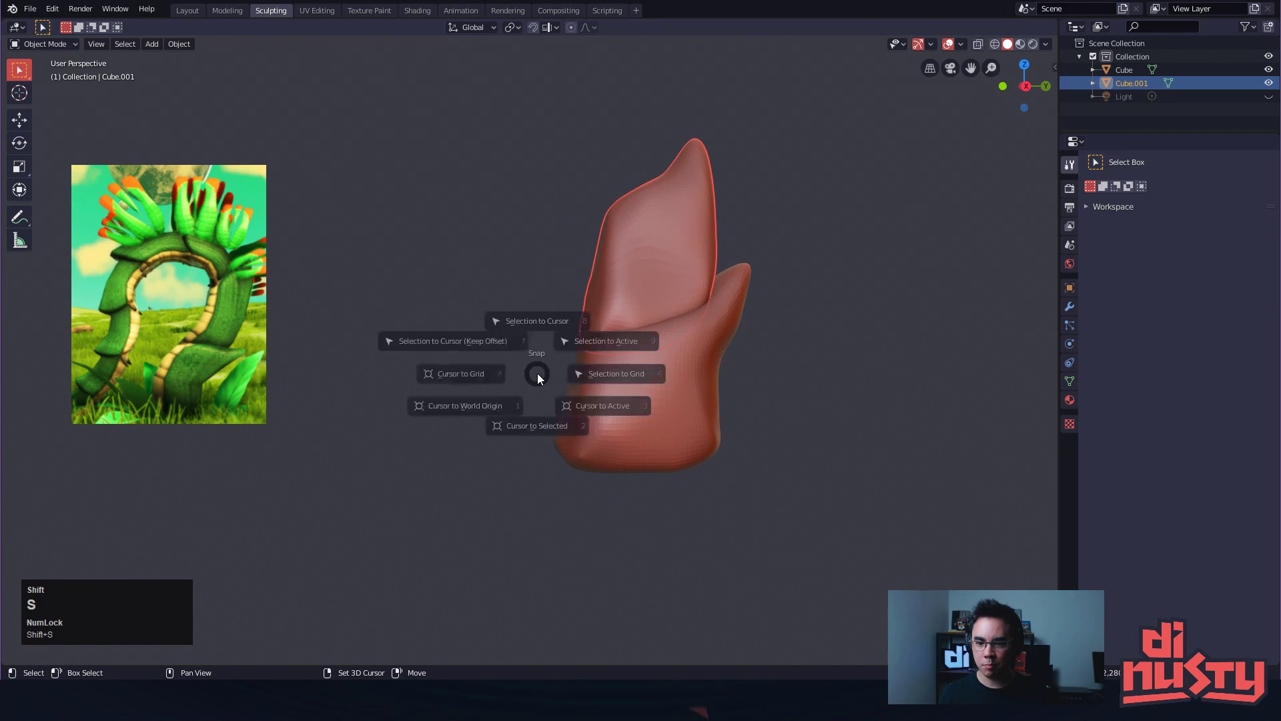
Add a Bezier curve to the scene as a guide beside the stacked pieces
{"action": "key", "text": "shift+a"}
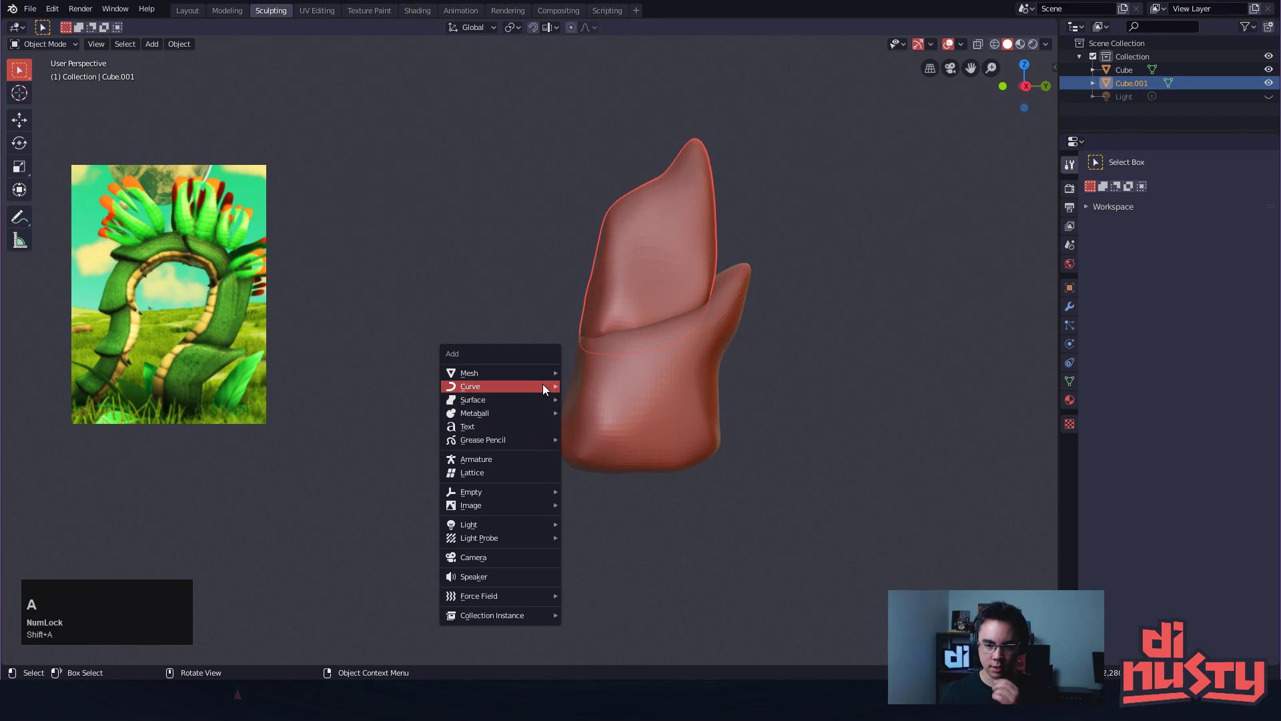
{"action": "left_click", "coordinate": [573, 386]}
{"action": "left_click", "coordinate": [545, 415]}
{"action": "mouse_move", "coordinate": [486, 418]}
{"action": "left_mouse_down", "text": "alt"}
{"action": "mouse_move", "coordinate": [538, 447]}
{"action": "mouse_move", "coordinate": [502, 418]}
{"action": "mouse_move", "coordinate": [522, 362]}
{"action": "left_mouse_up", "text": "alt"}
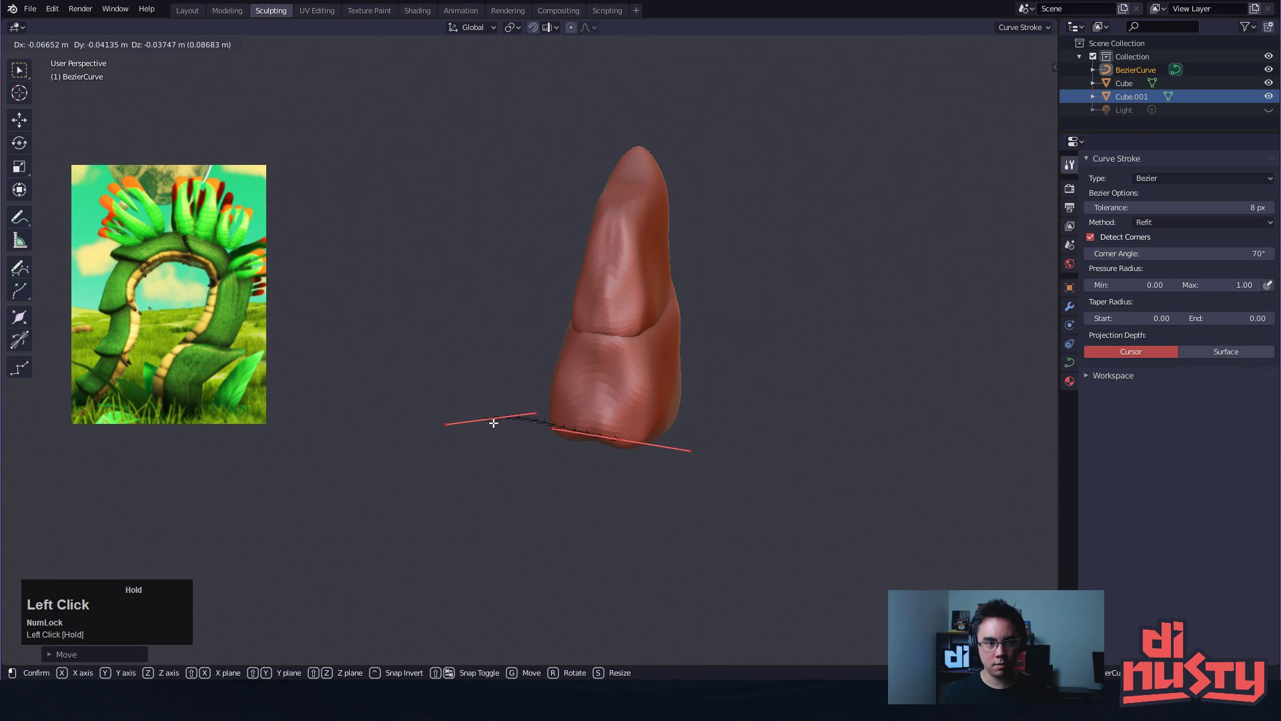
Stand the Bezier curve upright beside the stacked pieces by repositioning its two control points, and open the curve's geometry settings
{"action": "left_click_drag", "start_coordinate": [495, 419], "coordinate": [494, 423]}
{"action": "key", "text": "w"}
{"action": "key", "text": "w"}
{"action": "key", "text": "w"}
{"action": "key", "text": "w"}
{"action": "mouse_move", "coordinate": [563, 386]}
{"action": "left_mouse_down", "text": "alt"}
{"action": "mouse_move", "coordinate": [586, 406]}
{"action": "mouse_move", "coordinate": [537, 403]}
{"action": "left_mouse_up", "text": "alt"}
{"action": "left_click_drag", "start_coordinate": [552, 341], "coordinate": [542, 333], "text": "alt"}
{"action": "left_click_drag", "start_coordinate": [567, 267], "coordinate": [524, 267], "text": "alt"}
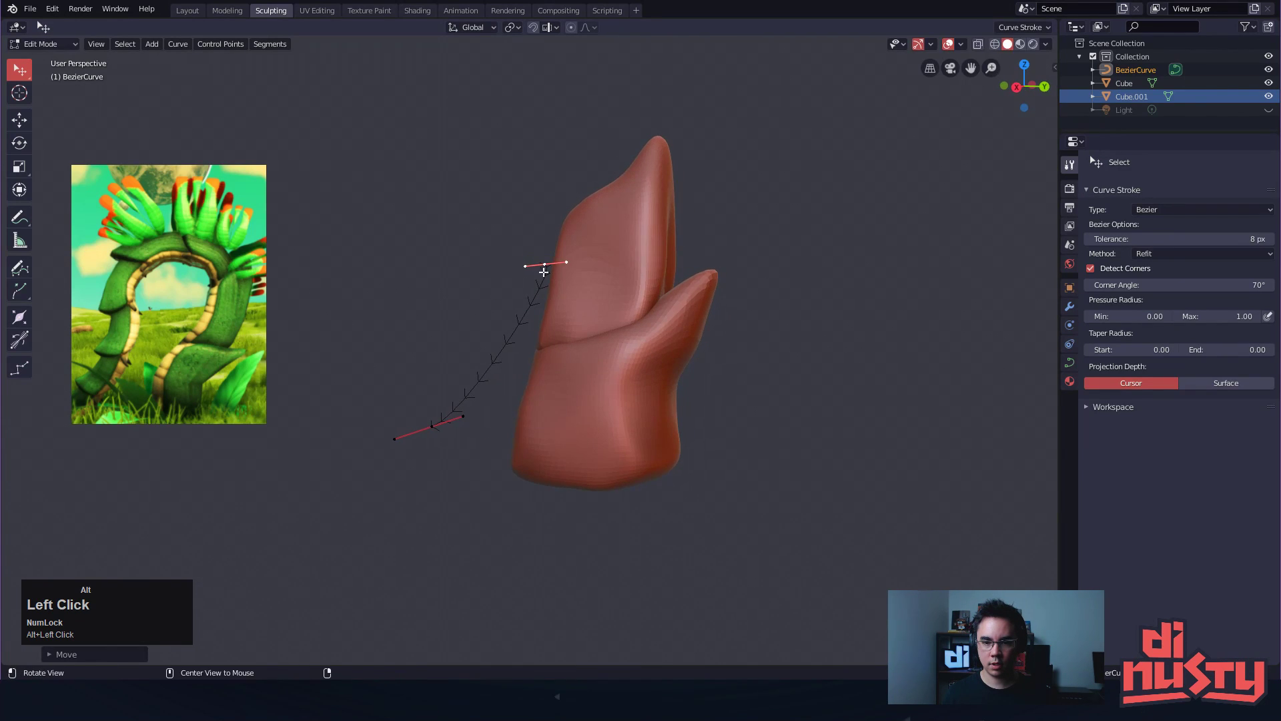
{"action": "left_click_drag", "start_coordinate": [443, 415], "coordinate": [466, 433]}
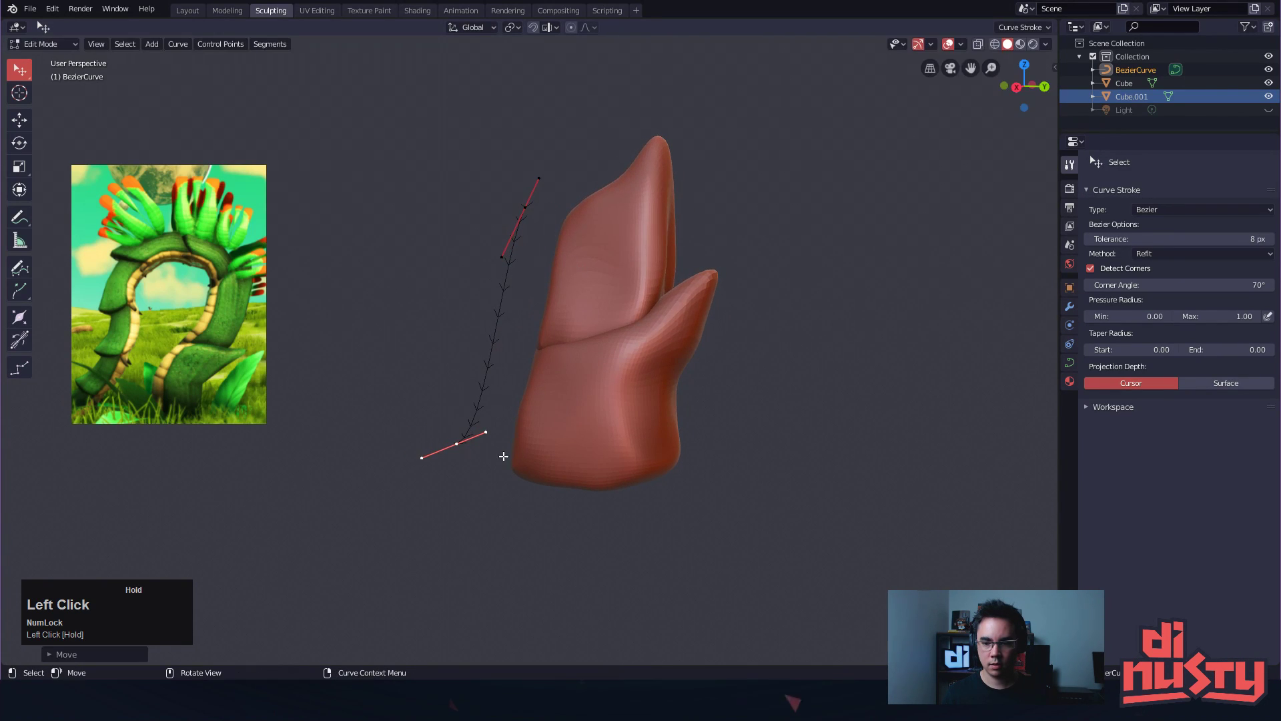
{"action": "left_click", "coordinate": [1069, 362]}
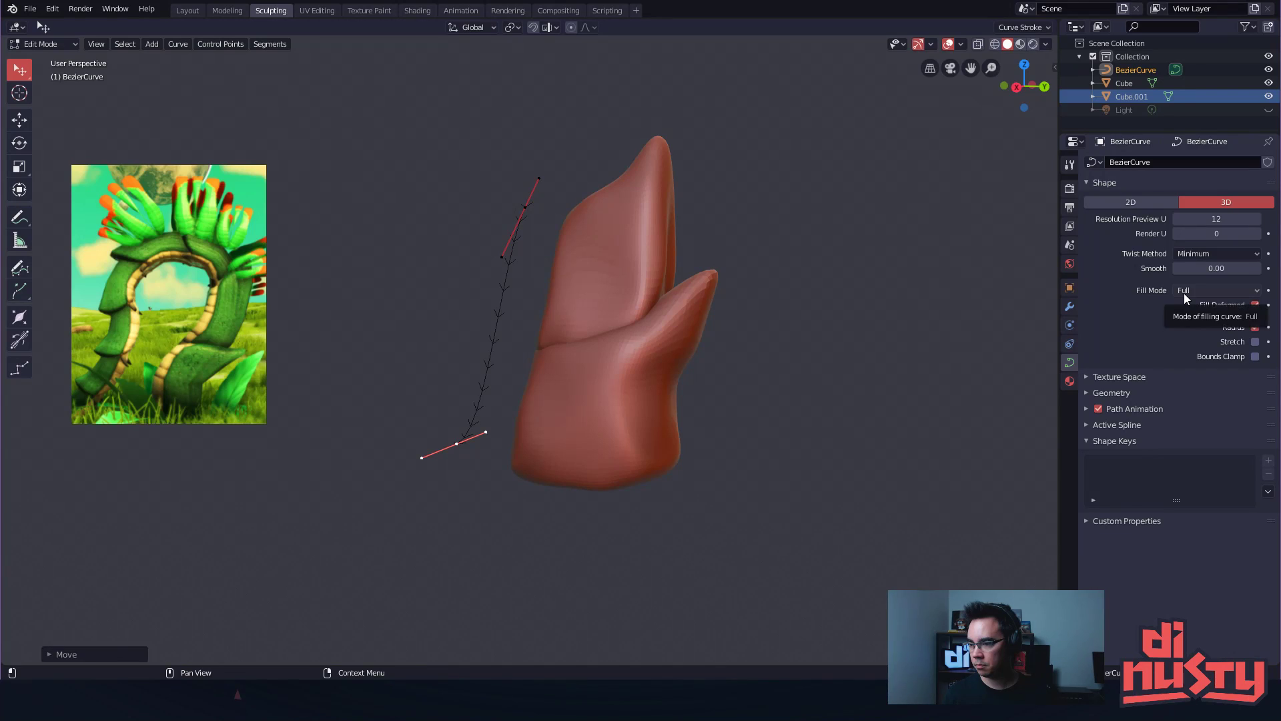
{"action": "left_click", "coordinate": [1125, 392]}
Try a 0.37 m extrusion combined with a 0.2 m bevel depth on the curve, and reset both values to 0
{"action": "left_click_drag", "start_coordinate": [1211, 413], "coordinate": [1226, 412]}
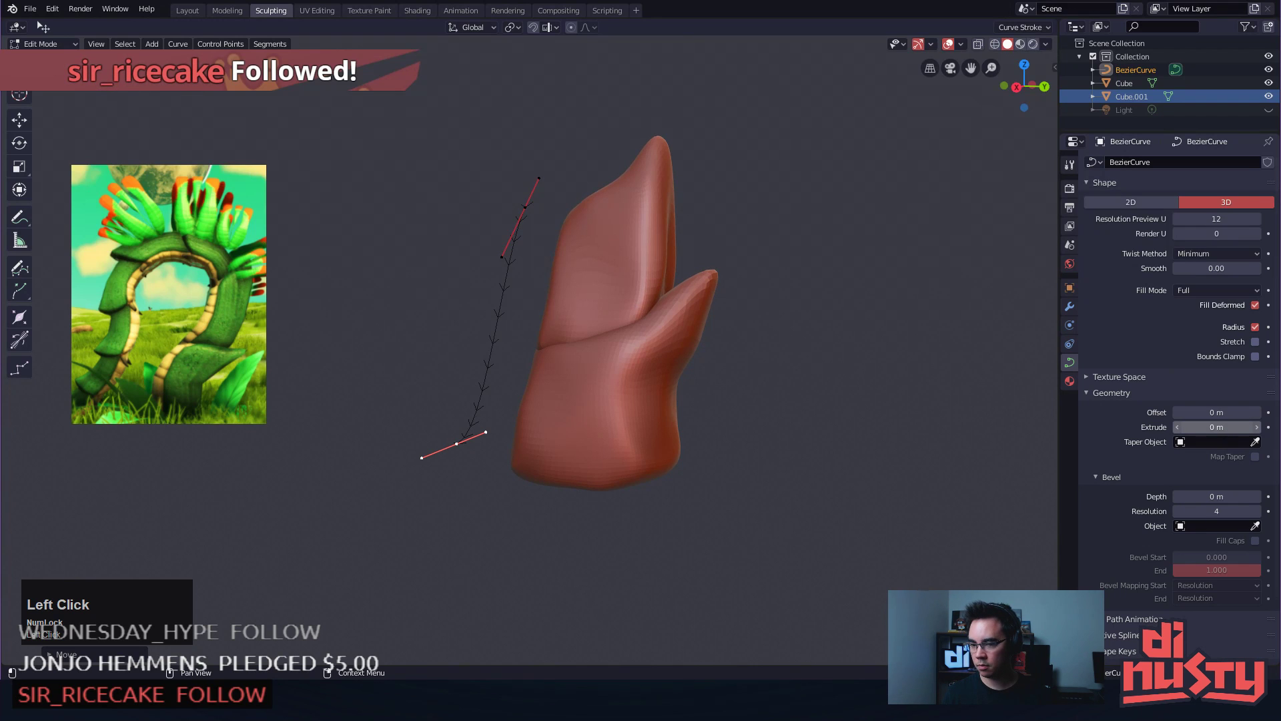
{"action": "left_click_drag", "start_coordinate": [1216, 427], "coordinate": [1231, 427]}
{"action": "mouse_move", "coordinate": [734, 427]}
{"action": "left_mouse_down", "text": "alt"}
{"action": "mouse_move", "coordinate": [980, 465]}
{"action": "mouse_move", "coordinate": [1180, 471]}
{"action": "mouse_move", "coordinate": [1247, 496]}
{"action": "left_mouse_up", "text": "alt"}
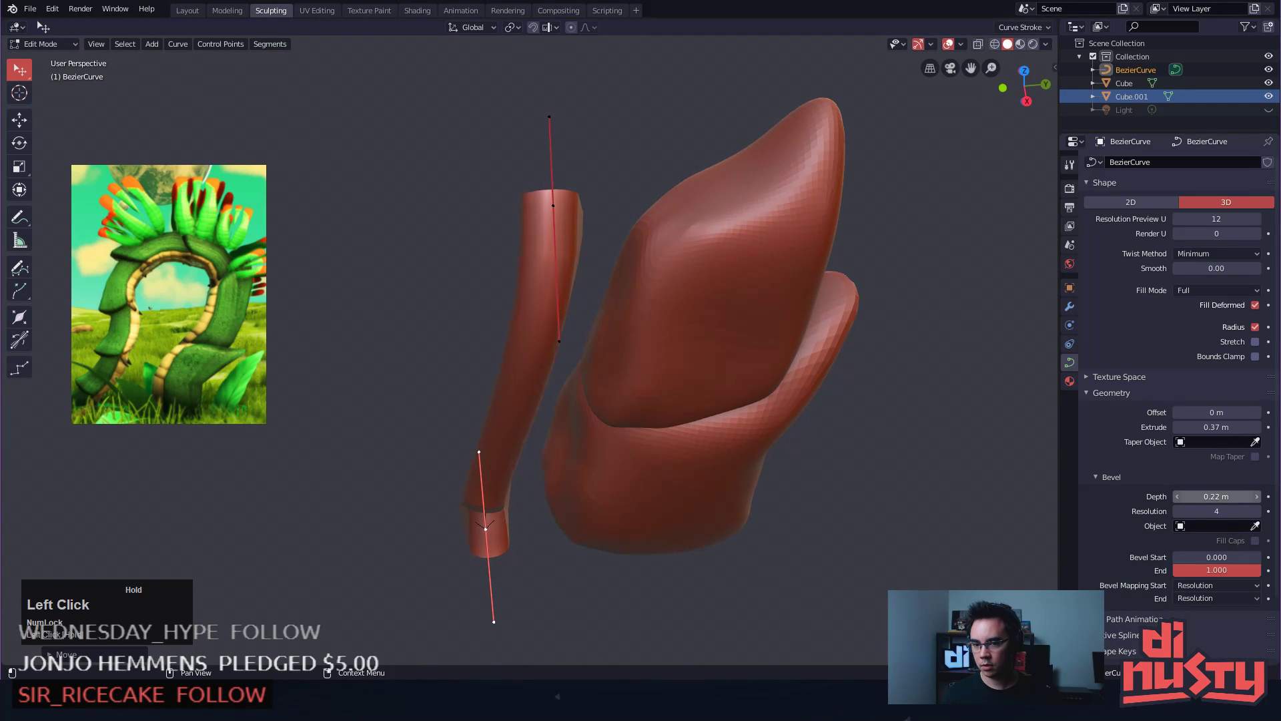
{"action": "mouse_move", "coordinate": [1041, 467]}
{"action": "left_mouse_down", "text": "alt"}
{"action": "mouse_move", "coordinate": [654, 240]}
{"action": "mouse_move", "coordinate": [601, 261]}
{"action": "mouse_move", "coordinate": [529, 241]}
{"action": "mouse_move", "coordinate": [492, 318]}
{"action": "mouse_move", "coordinate": [504, 337]}
{"action": "left_mouse_up", "text": "alt"}
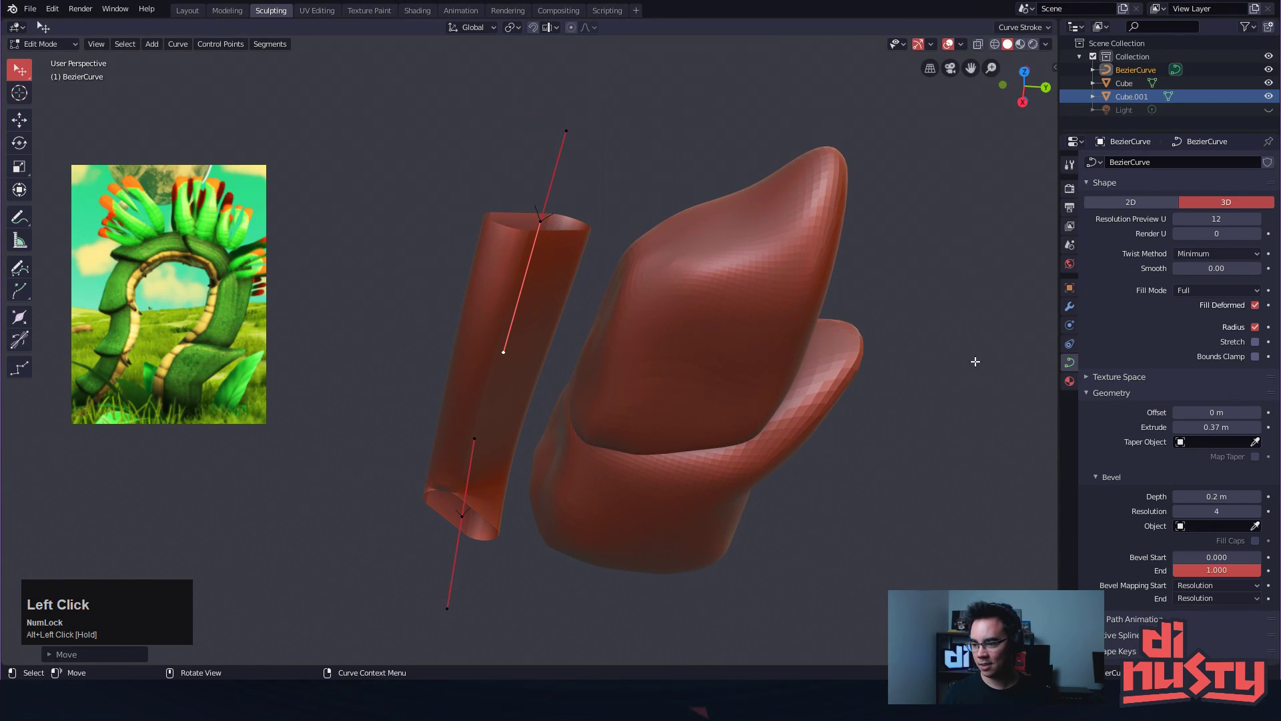
{"action": "type", "text": "0"}
{"action": "key", "text": "Return"}
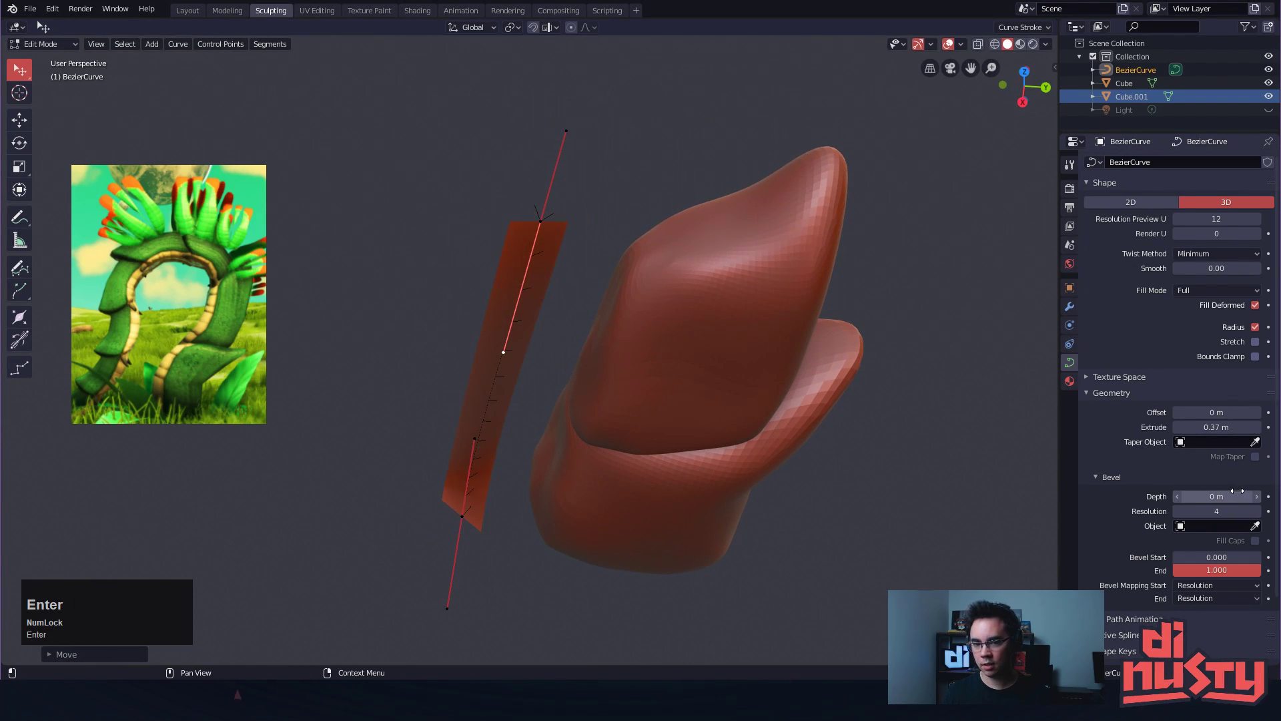
{"action": "left_click", "coordinate": [1221, 427]}
{"action": "type", "text": "0"}
{"action": "key", "text": "Return"}
Set the curve's bevel depth to 0.37 m to turn it into a round tube
{"action": "left_click_drag", "start_coordinate": [1211, 496], "coordinate": [1233, 497]}
{"action": "left_click_drag", "start_coordinate": [630, 344], "coordinate": [777, 295], "text": "alt"}
{"action": "mouse_move", "coordinate": [777, 296]}
{"action": "left_mouse_down", "text": "alt+shift"}
{"action": "mouse_move", "coordinate": [755, 325]}
{"action": "mouse_move", "coordinate": [777, 317]}
{"action": "left_mouse_up", "text": "alt+shift"}
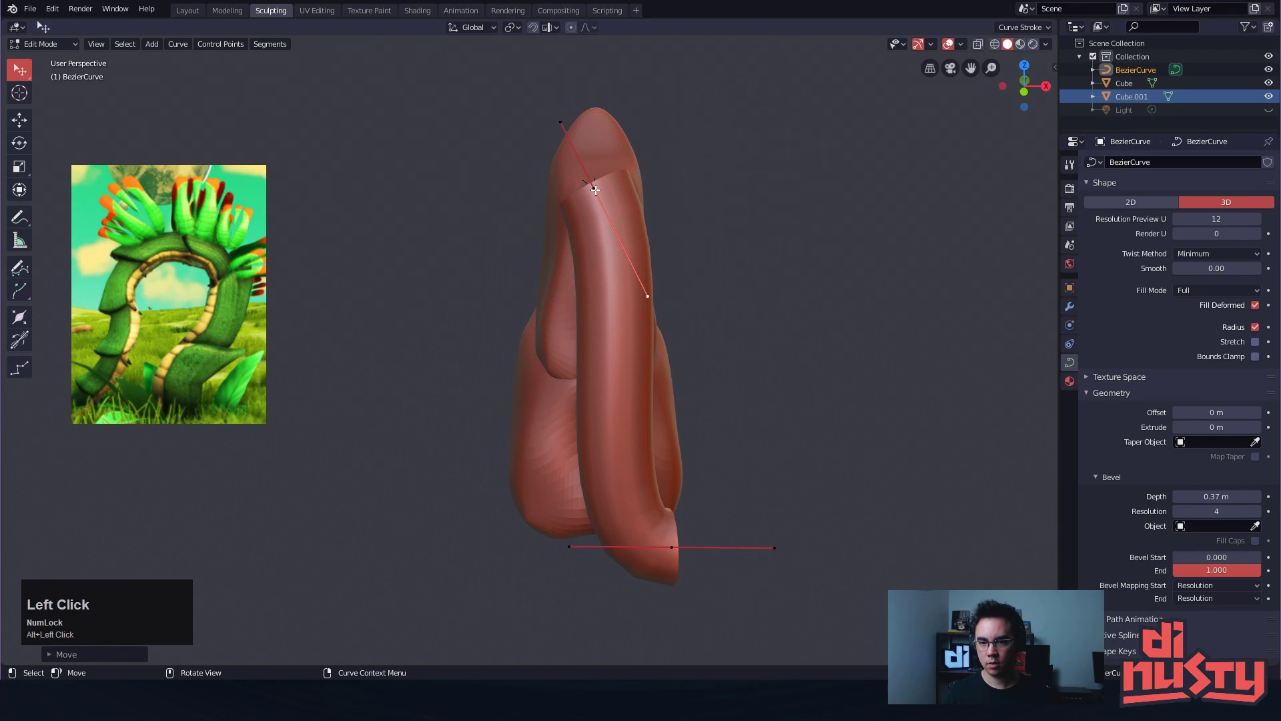
Move the tube's end points and handles to centre it on the stacked pieces and rest it against their flat side
{"action": "left_click_drag", "start_coordinate": [596, 187], "coordinate": [620, 171]}
{"action": "left_click_drag", "start_coordinate": [671, 545], "coordinate": [626, 518]}
{"action": "mouse_move", "coordinate": [717, 539]}
{"action": "left_mouse_down", "text": "alt"}
{"action": "mouse_move", "coordinate": [618, 579]}
{"action": "mouse_move", "coordinate": [627, 523]}
{"action": "mouse_move", "coordinate": [521, 363]}
{"action": "mouse_move", "coordinate": [449, 400]}
{"action": "mouse_move", "coordinate": [500, 450]}
{"action": "left_mouse_up", "text": "alt"}
{"action": "left_click_drag", "start_coordinate": [540, 389], "coordinate": [514, 381]}
{"action": "left_click_drag", "start_coordinate": [501, 453], "coordinate": [523, 473]}
{"action": "left_click_drag", "start_coordinate": [604, 370], "coordinate": [603, 489], "text": "alt+shift"}
{"action": "left_click_drag", "start_coordinate": [514, 260], "coordinate": [563, 252]}
{"action": "left_click_drag", "start_coordinate": [535, 321], "coordinate": [573, 350]}
{"action": "left_click_drag", "start_coordinate": [575, 352], "coordinate": [613, 368], "text": "alt"}
{"action": "left_click_drag", "start_coordinate": [611, 367], "coordinate": [491, 400], "text": "alt"}
{"action": "left_click_drag", "start_coordinate": [587, 314], "coordinate": [588, 309]}
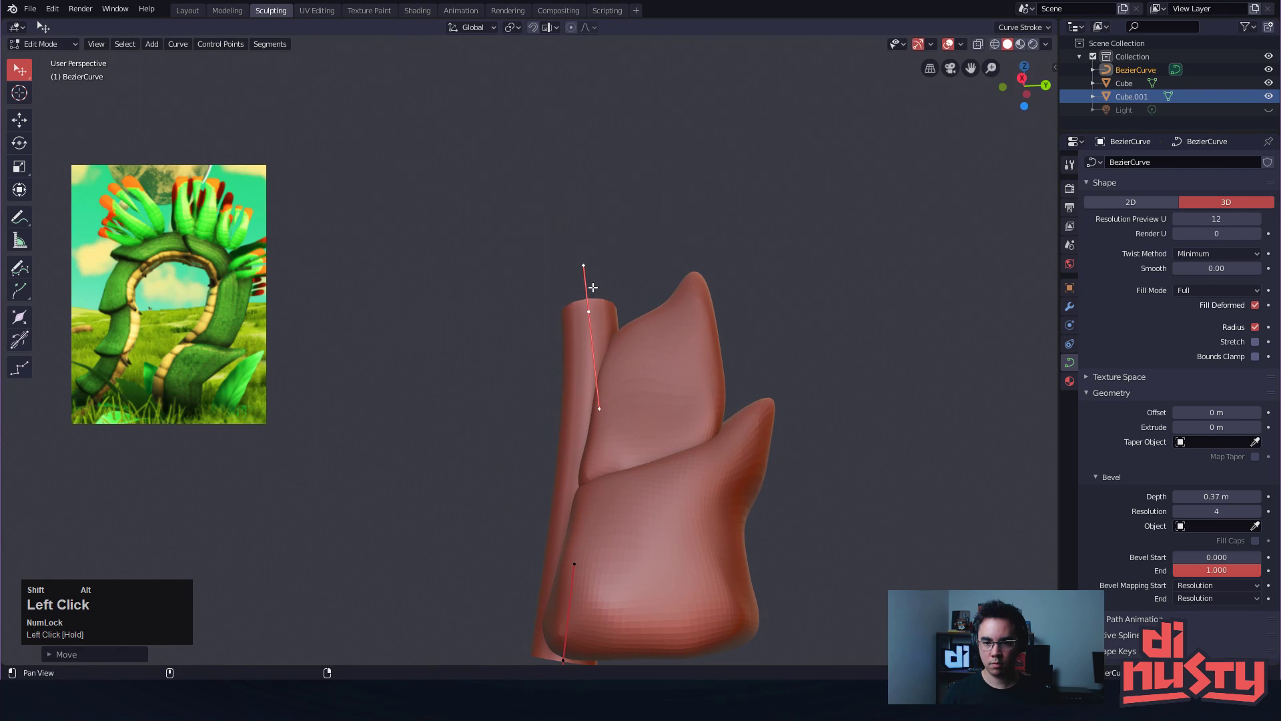
Extrude a new control point from the tube's top end, up and away from the stacked pieces in the side view
{"action": "left_click_drag", "start_coordinate": [532, 219], "coordinate": [573, 305], "text": "alt+shift"}
{"action": "left_click_drag", "start_coordinate": [573, 305], "coordinate": [570, 298], "text": "ctrl+alt"}
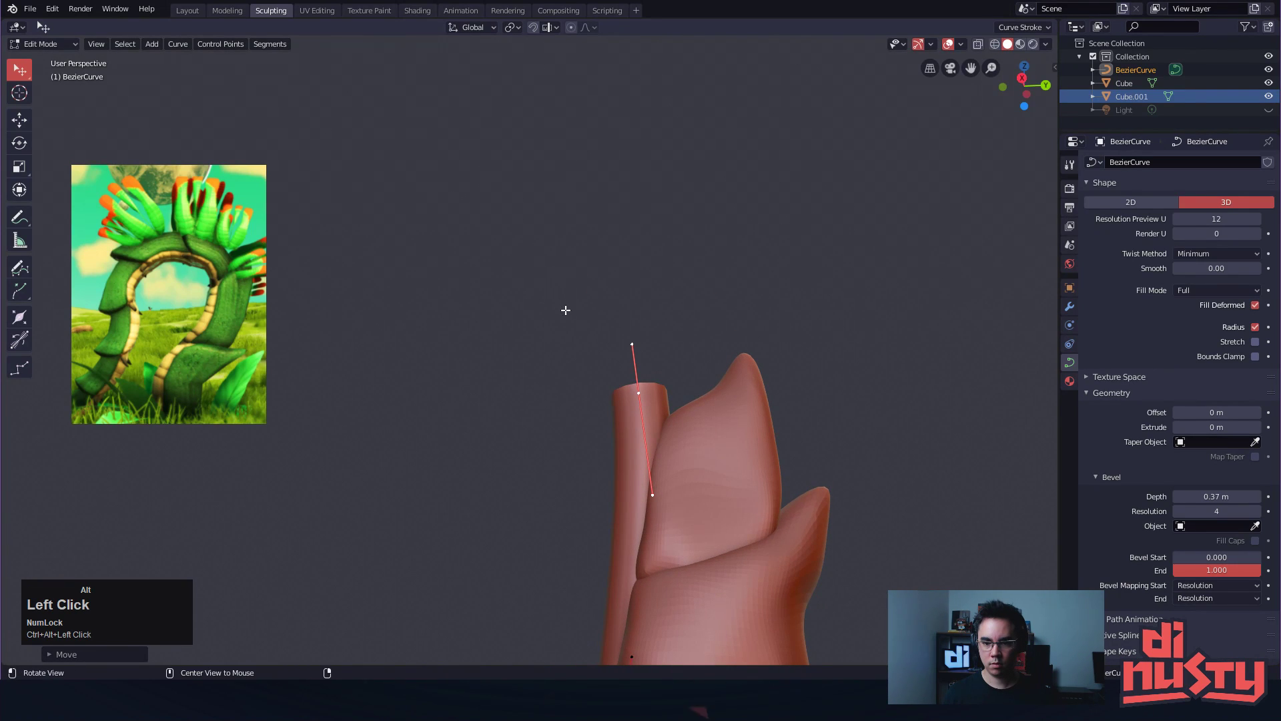
{"action": "right_click", "coordinate": [565, 298]}
{"action": "left_click", "coordinate": [576, 313]}
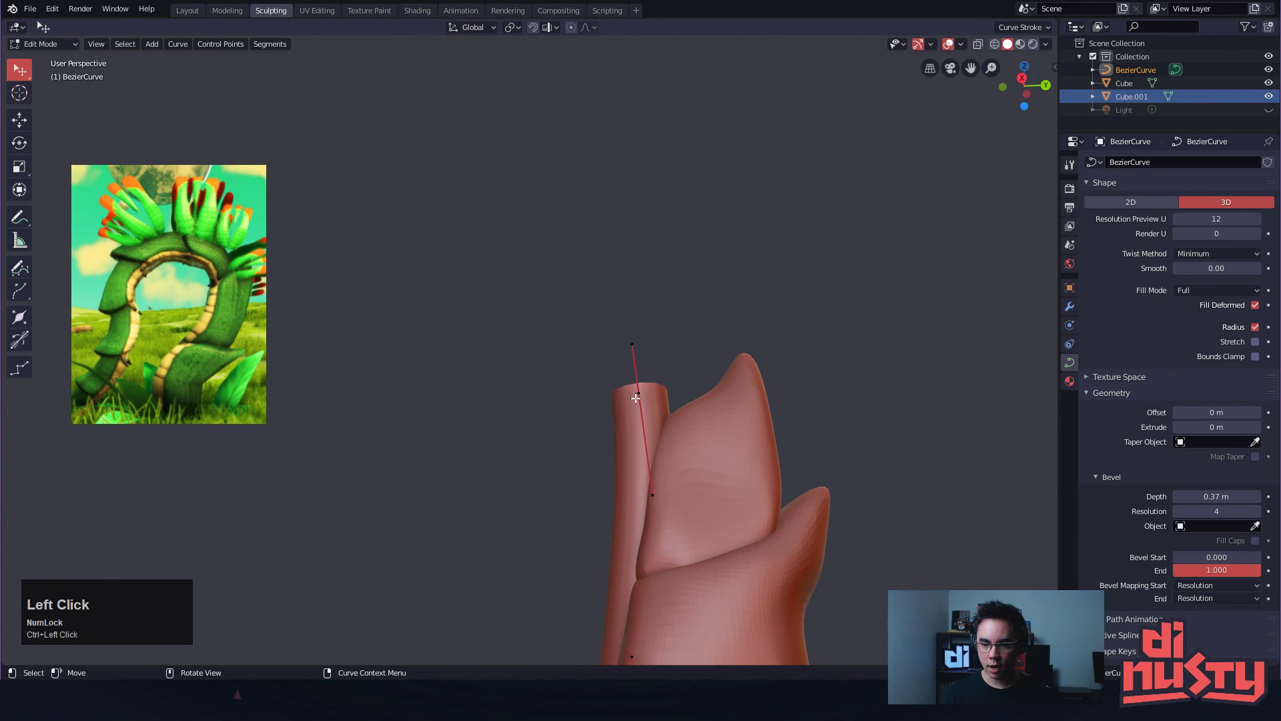
{"action": "left_click_drag", "start_coordinate": [629, 398], "coordinate": [615, 322], "text": "alt+shift"}
{"action": "left_click_drag", "start_coordinate": [572, 252], "coordinate": [663, 346], "text": "alt"}
{"action": "key", "text": "e"}
{"action": "left_click", "coordinate": [479, 151]}
{"action": "middle_click_drag", "start_coordinate": [664, 347], "coordinate": [574, 360], "text": "alt"}
{"action": "middle_click_drag", "start_coordinate": [574, 360], "coordinate": [700, 369], "text": "alt"}
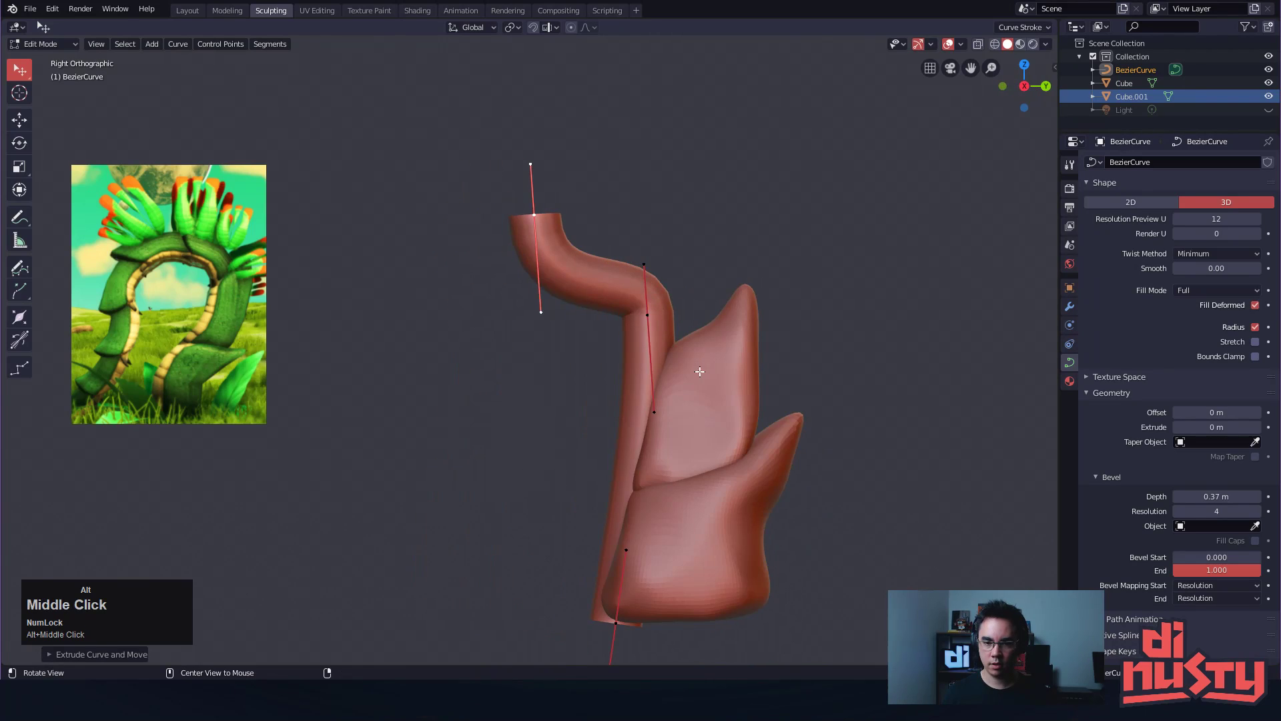
Reposition the new end point and rotate its handles to bend the tube's top into a smooth arch
{"action": "left_click_drag", "start_coordinate": [701, 369], "coordinate": [670, 371], "text": "alt"}
{"action": "middle_click_drag", "start_coordinate": [669, 372], "coordinate": [484, 357], "text": "alt"}
{"action": "left_click_drag", "start_coordinate": [456, 239], "coordinate": [486, 222]}
{"action": "left_click_drag", "start_coordinate": [490, 174], "coordinate": [489, 164]}
{"action": "left_click_drag", "start_coordinate": [485, 221], "coordinate": [484, 217]}
{"action": "left_click_drag", "start_coordinate": [589, 284], "coordinate": [601, 248], "text": "alt+shift"}
{"action": "left_click_drag", "start_coordinate": [618, 274], "coordinate": [754, 303], "text": "alt"}
{"action": "mouse_move", "coordinate": [754, 304]}
{"action": "middle_mouse_down", "text": "alt"}
{"action": "mouse_move", "coordinate": [641, 307]}
{"action": "mouse_move", "coordinate": [761, 299]}
{"action": "middle_mouse_up", "text": "alt"}
{"action": "left_click_drag", "start_coordinate": [761, 299], "coordinate": [777, 285], "text": "alt+shift"}
{"action": "left_click_drag", "start_coordinate": [557, 258], "coordinate": [626, 127]}
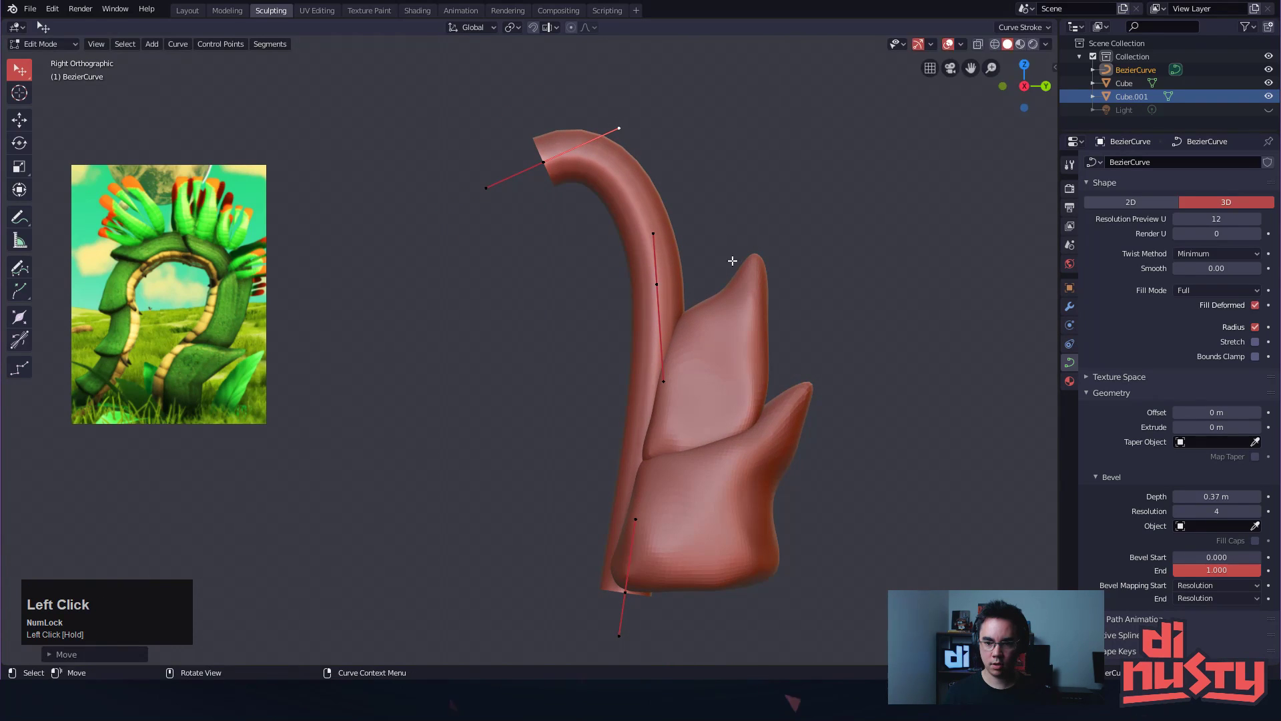
Refine the arch by shifting the end point and adjusting the handles and the control point below it
{"action": "middle_click_drag", "start_coordinate": [541, 264], "coordinate": [567, 286], "text": "alt"}
{"action": "left_click_drag", "start_coordinate": [544, 161], "coordinate": [538, 202]}
{"action": "left_click_drag", "start_coordinate": [694, 256], "coordinate": [692, 261]}
{"action": "left_click_drag", "start_coordinate": [687, 209], "coordinate": [661, 196]}
{"action": "left_click_drag", "start_coordinate": [531, 199], "coordinate": [540, 189]}
Extrude another control point from the arch's free end, down and outward, to continue the curve toward the ground
{"action": "left_click_drag", "start_coordinate": [514, 232], "coordinate": [618, 243], "text": "alt+shift"}
{"action": "key", "text": "e"}
{"action": "left_click", "coordinate": [453, 446]}
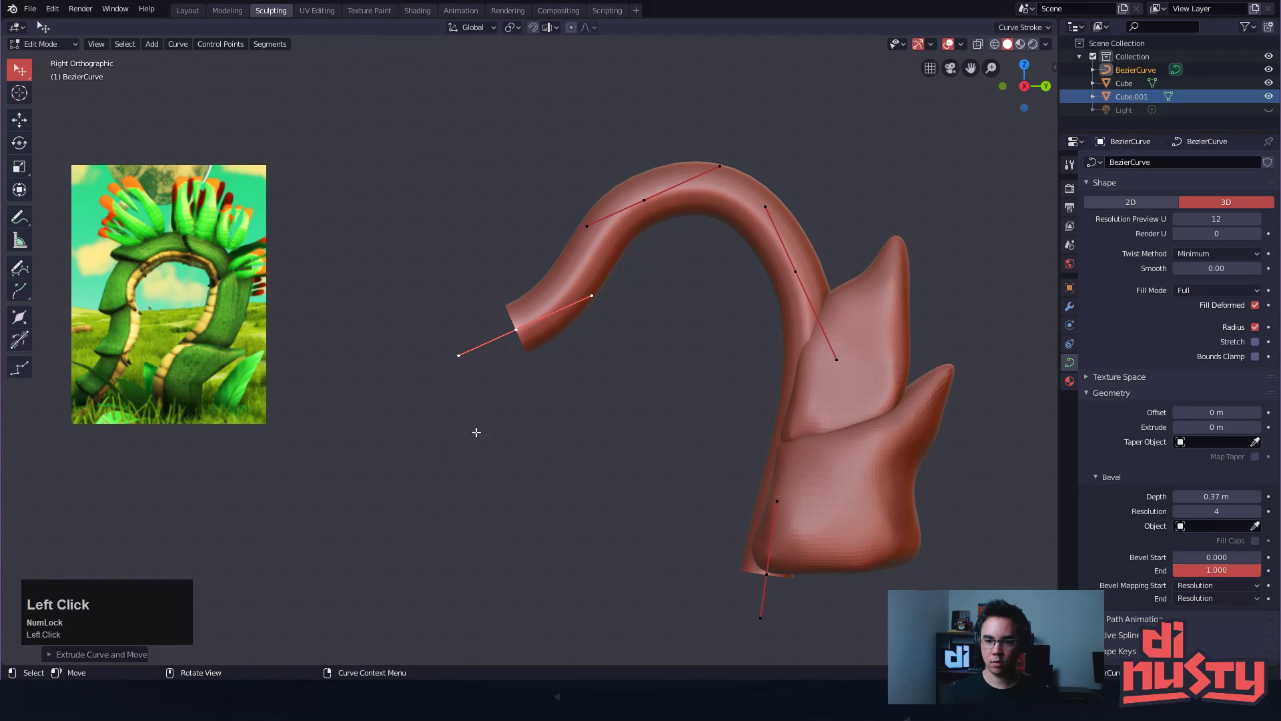
Turn the arch's free end downward, extrude a new curve point below it, and bend the tube outward near ground level
{"action": "left_click_drag", "start_coordinate": [458, 357], "coordinate": [514, 408]}
{"action": "left_click_drag", "start_coordinate": [514, 328], "coordinate": [550, 377]}
{"action": "key", "text": "e"}
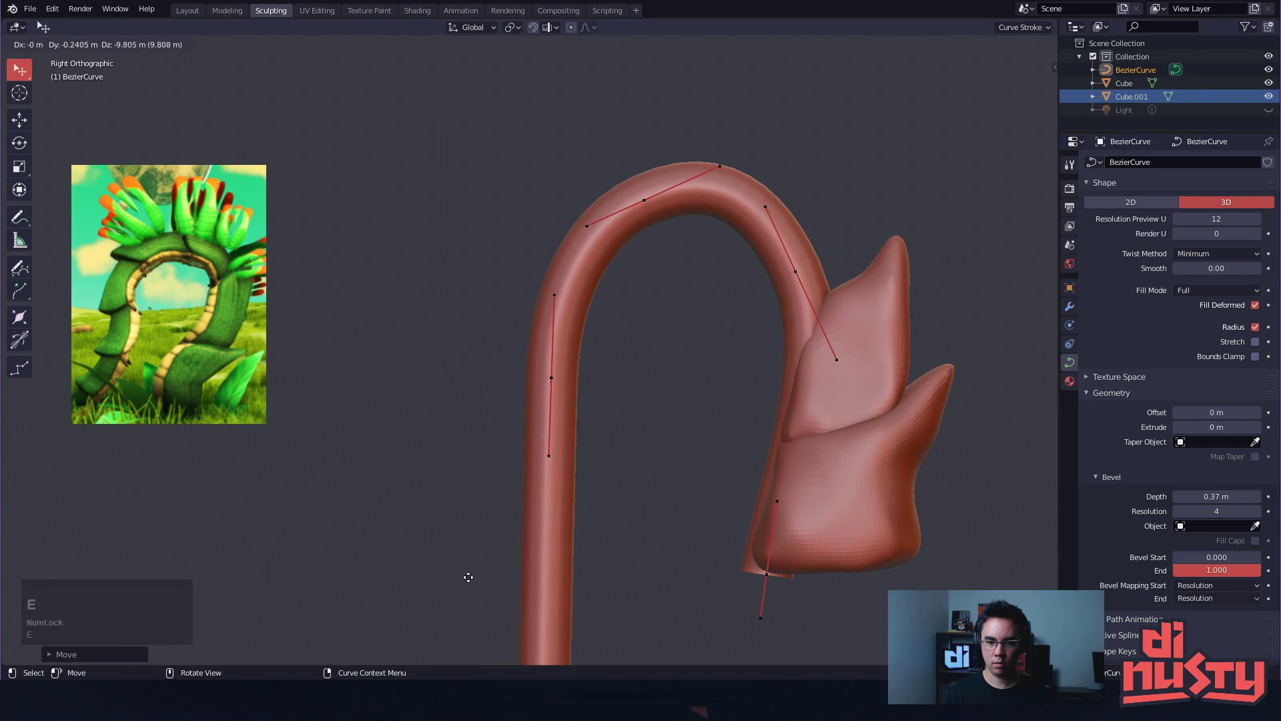
{"action": "left_click", "coordinate": [435, 85]}
{"action": "left_click_drag", "start_coordinate": [503, 502], "coordinate": [556, 564]}
{"action": "left_click_drag", "start_coordinate": [503, 602], "coordinate": [456, 558]}
{"action": "middle_click_drag", "start_coordinate": [434, 459], "coordinate": [481, 308], "text": "shift"}
{"action": "left_click_drag", "start_coordinate": [547, 413], "coordinate": [580, 423]}
Extrude another curve point outward along the ground from the tube's free end and adjust its handles
{"action": "middle_click_drag", "start_coordinate": [498, 438], "coordinate": [612, 451], "text": "shift"}
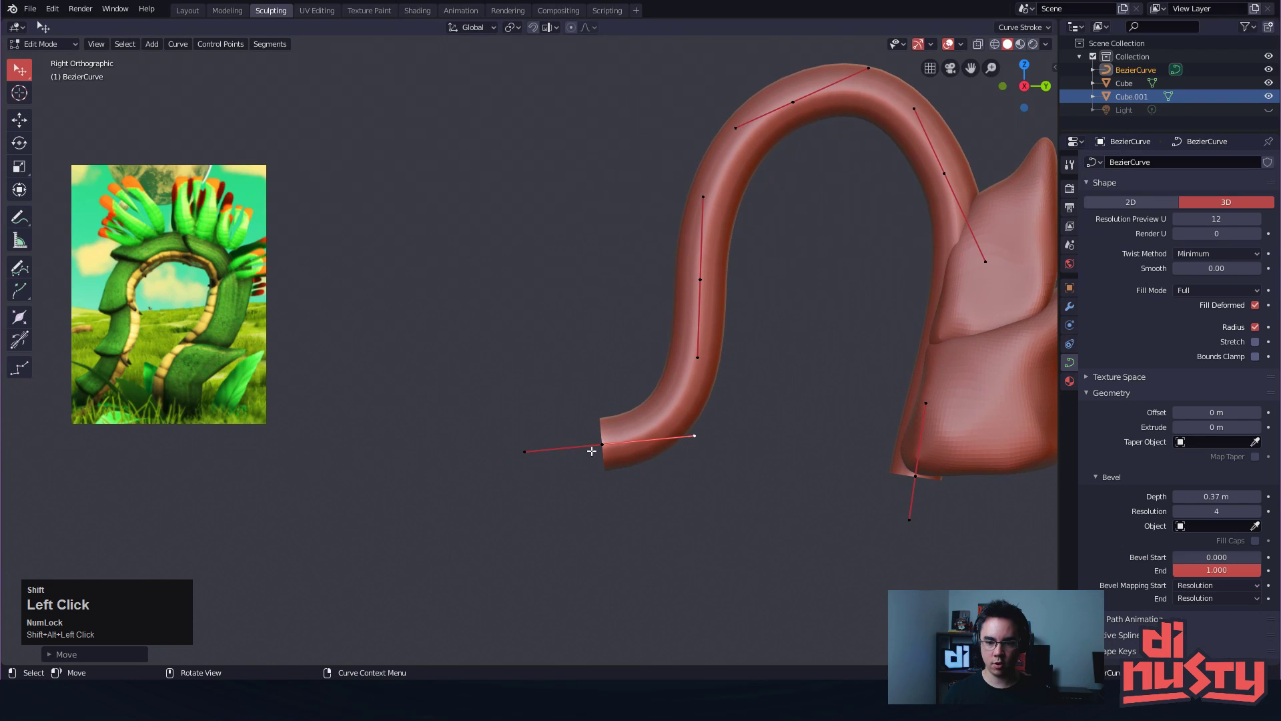
{"action": "key", "text": "e"}
{"action": "left_click", "coordinate": [442, 451]}
{"action": "left_click_drag", "start_coordinate": [533, 444], "coordinate": [536, 460]}
{"action": "mouse_move", "coordinate": [444, 452]}
{"action": "left_mouse_down"}
{"action": "mouse_move", "coordinate": [428, 425]}
{"action": "mouse_move", "coordinate": [435, 442]}
{"action": "left_mouse_up"}
Show the selected end point's transform properties and look through the curve tool and view settings
{"action": "left_click_drag", "start_coordinate": [559, 445], "coordinate": [579, 446], "text": "alt+shift"}
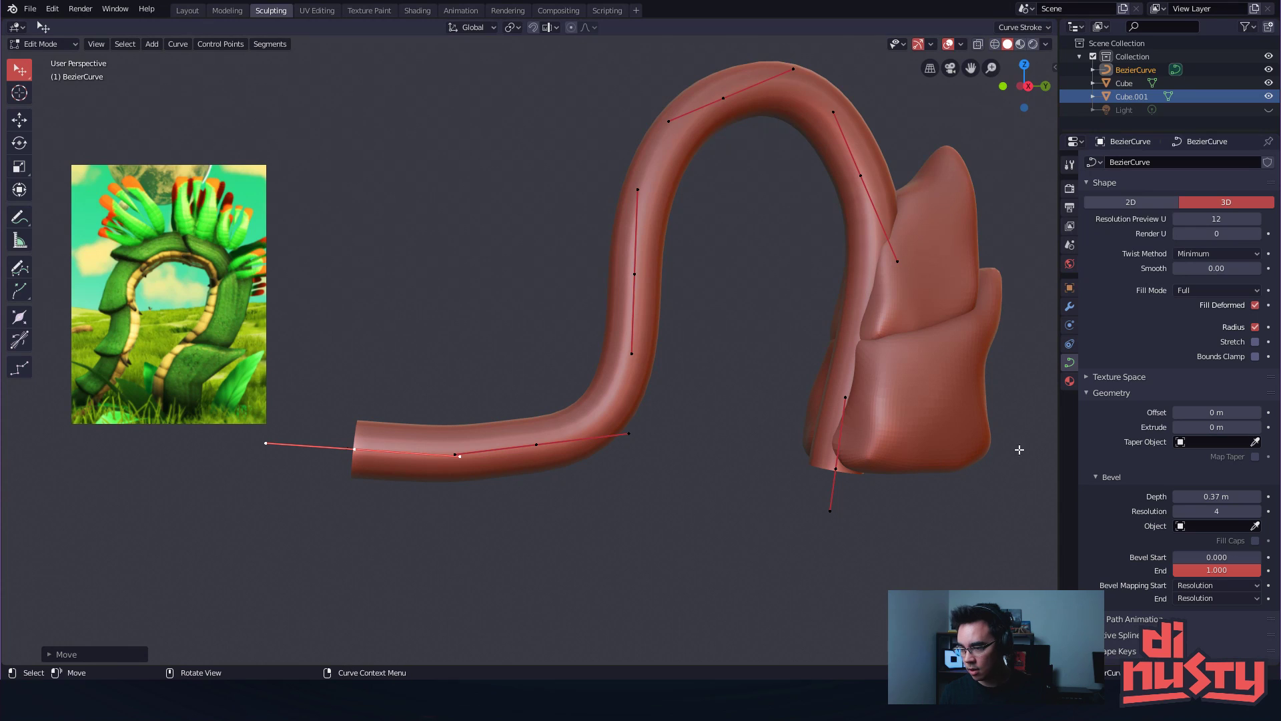
{"action": "left_click_drag", "start_coordinate": [452, 448], "coordinate": [416, 476], "text": "alt+shift"}
{"action": "right_click", "coordinate": [404, 464]}
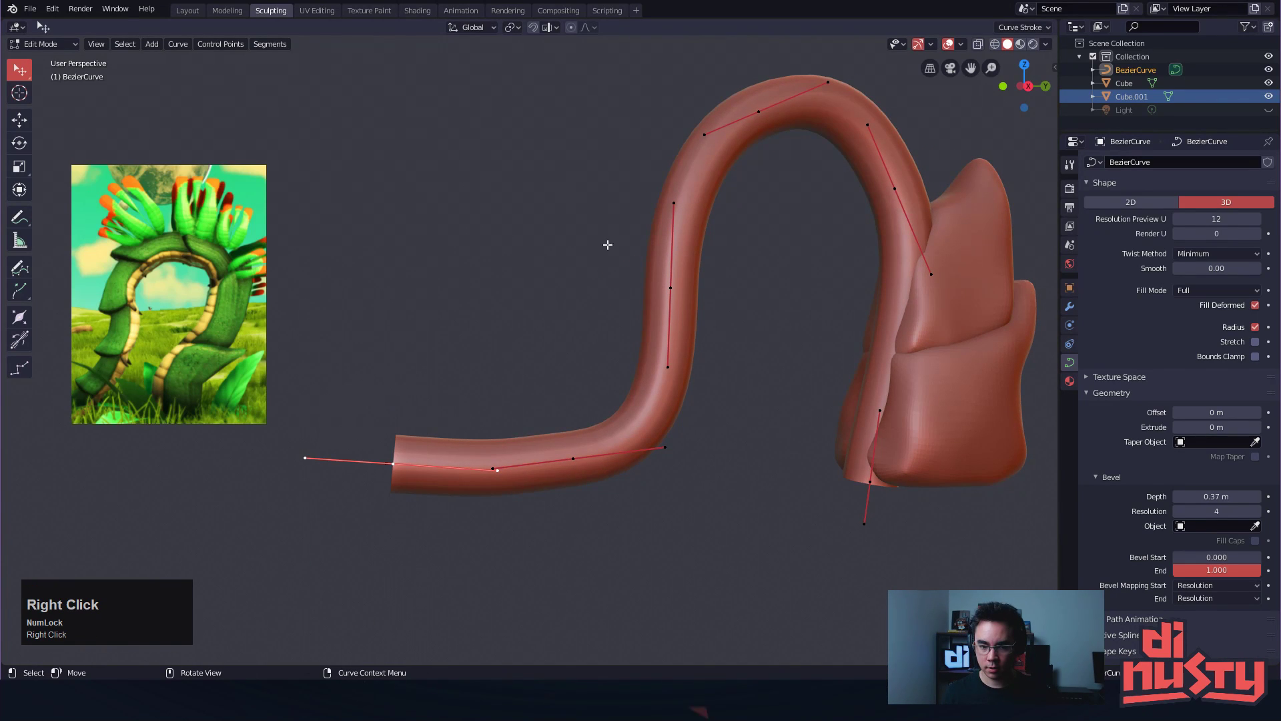
{"action": "key", "text": "n"}
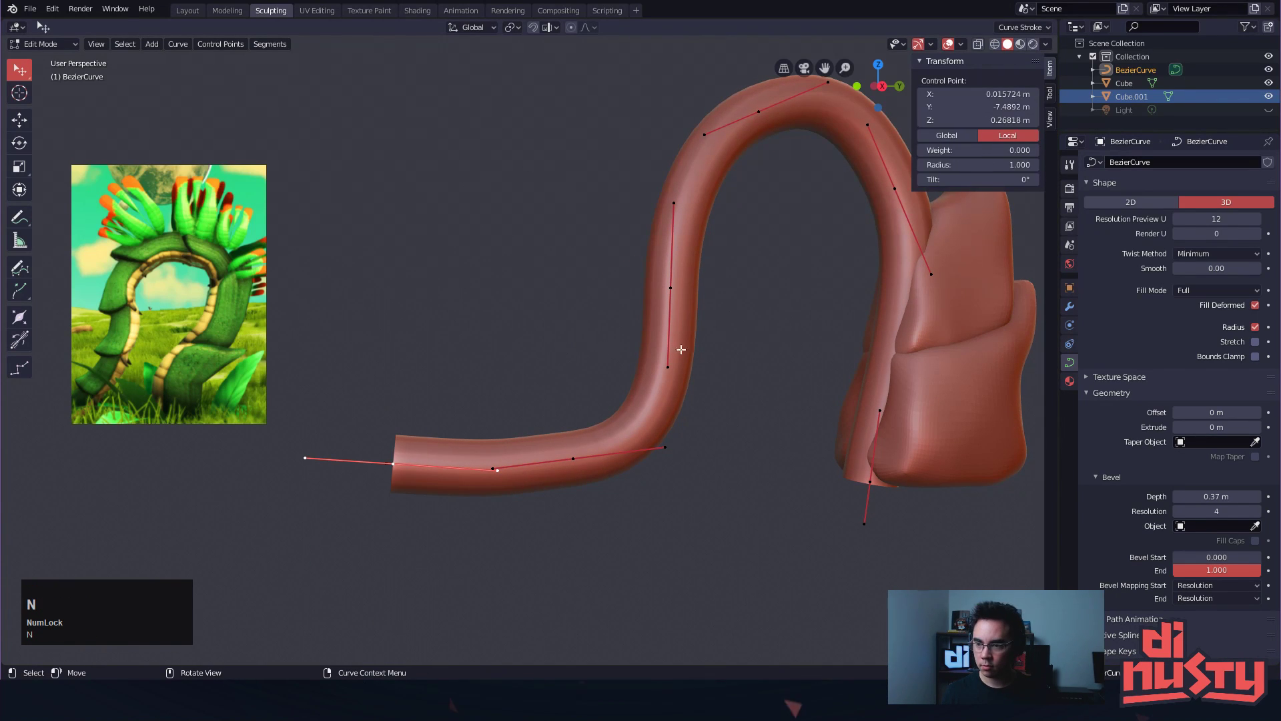
{"action": "left_click", "coordinate": [1053, 93]}
{"action": "left_click", "coordinate": [1051, 120]}
{"action": "left_click", "coordinate": [1052, 99]}
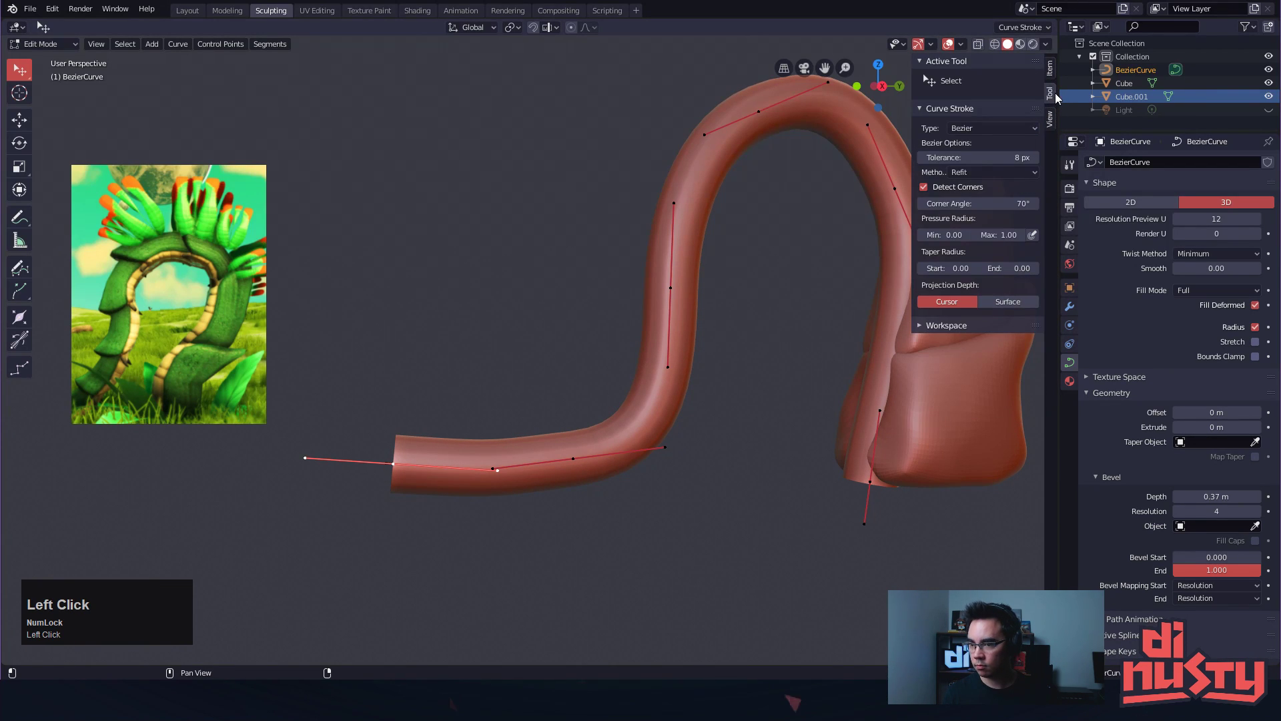
{"action": "left_click", "coordinate": [1051, 70]}
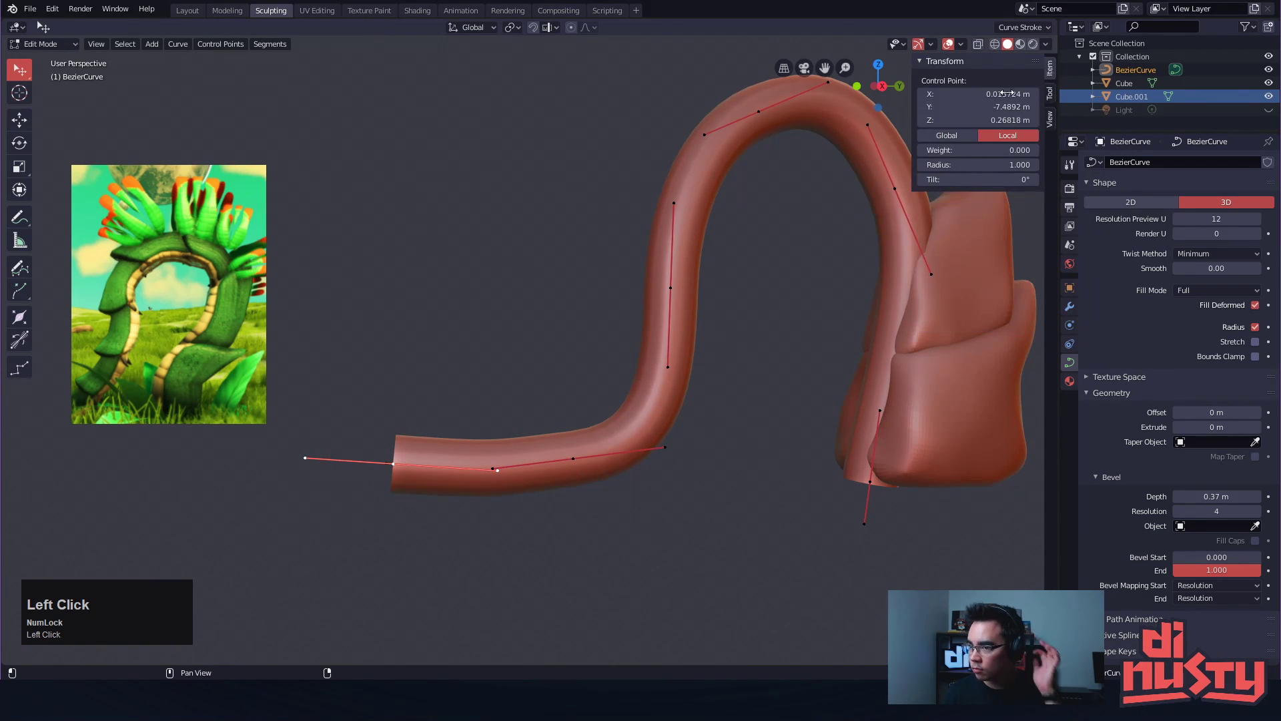
Reposition the tail's end point and its handle so the tail curls upward
{"action": "mouse_move", "coordinate": [691, 280]}
{"action": "left_mouse_down", "text": "alt+shift"}
{"action": "mouse_move", "coordinate": [720, 314]}
{"action": "mouse_move", "coordinate": [628, 373]}
{"action": "left_mouse_up", "text": "alt+shift"}
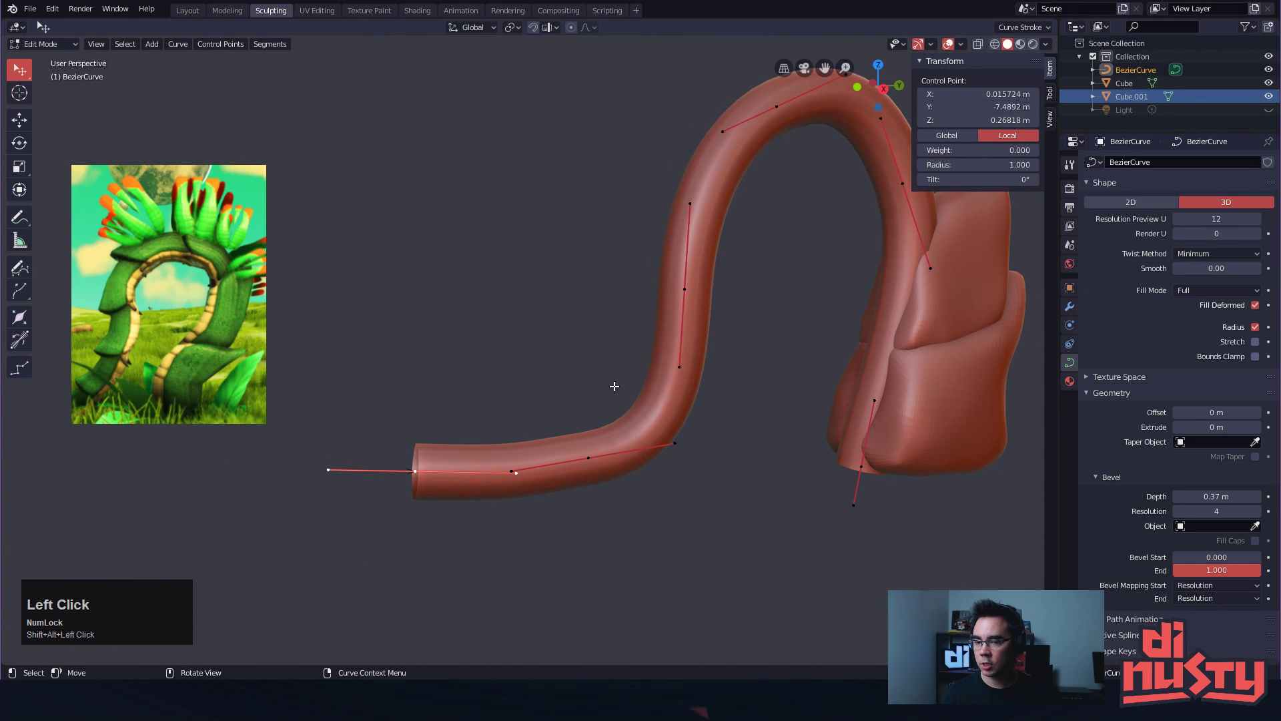
{"action": "left_click_drag", "start_coordinate": [416, 475], "coordinate": [511, 436], "text": "alt"}
{"action": "middle_click_drag", "start_coordinate": [511, 435], "coordinate": [554, 443], "text": "alt"}
{"action": "mouse_move", "coordinate": [604, 429]}
{"action": "left_mouse_down", "text": "alt+shift"}
{"action": "mouse_move", "coordinate": [631, 465]}
{"action": "mouse_move", "coordinate": [720, 414]}
{"action": "left_mouse_up", "text": "alt+shift"}
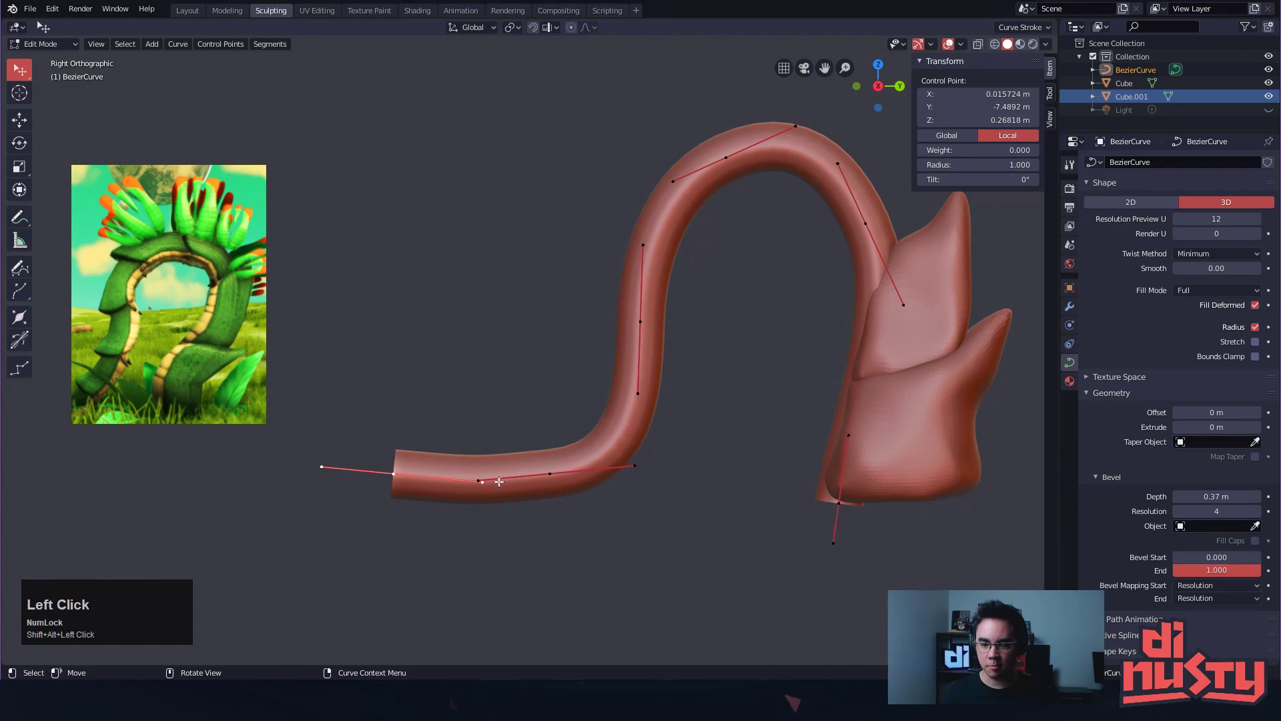
{"action": "left_click_drag", "start_coordinate": [622, 411], "coordinate": [549, 405], "text": "alt+shift"}
{"action": "left_click_drag", "start_coordinate": [338, 473], "coordinate": [418, 473]}
{"action": "left_click_drag", "start_coordinate": [609, 467], "coordinate": [544, 458], "text": "alt+shift"}
{"action": "left_click_drag", "start_coordinate": [301, 427], "coordinate": [307, 419]}
{"action": "left_click_drag", "start_coordinate": [357, 455], "coordinate": [381, 474]}
Adjust the position and handle of the curve point at the top of the arch
{"action": "left_click_drag", "start_coordinate": [621, 471], "coordinate": [568, 544], "text": "alt+shift"}
{"action": "left_click_drag", "start_coordinate": [556, 222], "coordinate": [551, 222]}
{"action": "left_click_drag", "start_coordinate": [616, 190], "coordinate": [549, 220]}
Select all control points of the curve and scale them along the X axis
{"action": "left_click_drag", "start_coordinate": [600, 283], "coordinate": [665, 283], "text": "alt"}
{"action": "middle_click_drag", "start_coordinate": [722, 281], "coordinate": [596, 314], "text": "alt"}
{"action": "left_click_drag", "start_coordinate": [596, 314], "coordinate": [687, 272], "text": "alt"}
{"action": "key", "text": "w"}
{"action": "left_click_drag", "start_coordinate": [336, 162], "coordinate": [829, 472]}
{"action": "key", "text": "s"}
{"action": "key", "text": "x"}
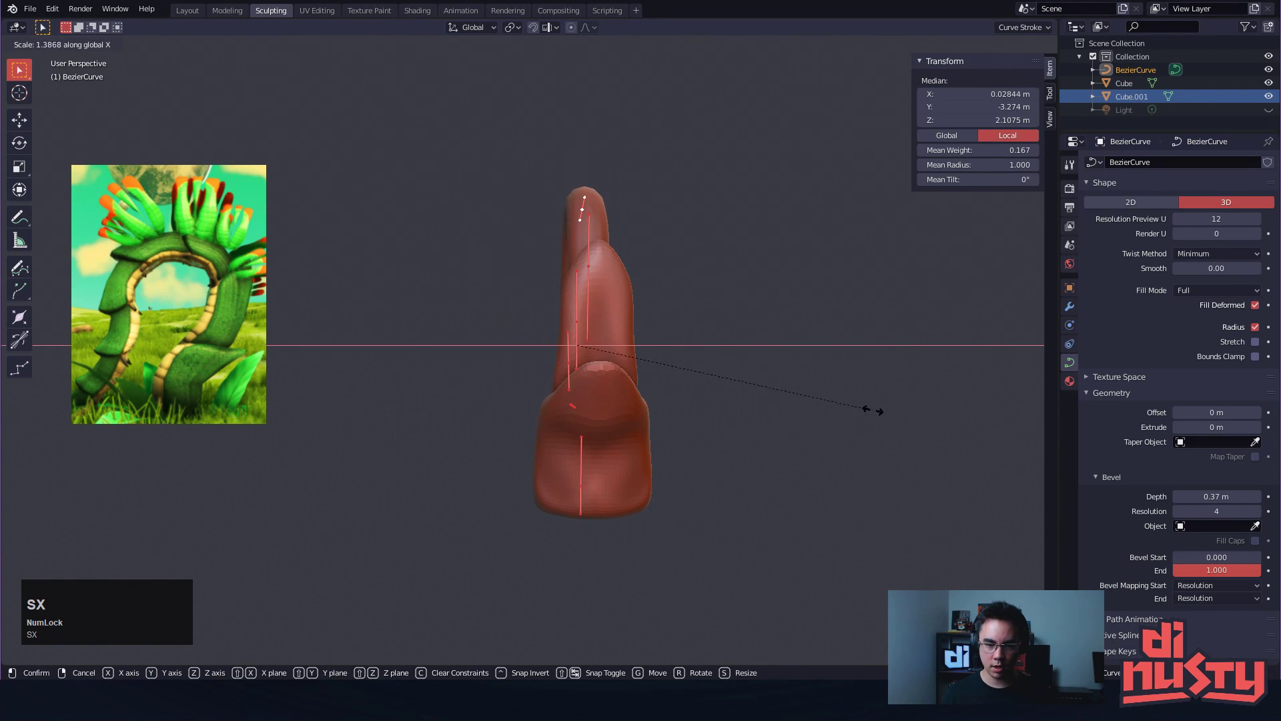
{"action": "left_click", "coordinate": [821, 343]}
Try the Fill Caps and Map Taper options on the curve and switch both off again
{"action": "mouse_move", "coordinate": [803, 343]}
{"action": "left_mouse_down", "text": "alt"}
{"action": "mouse_move", "coordinate": [812, 360]}
{"action": "mouse_move", "coordinate": [657, 418]}
{"action": "mouse_move", "coordinate": [752, 449]}
{"action": "mouse_move", "coordinate": [812, 372]}
{"action": "mouse_move", "coordinate": [772, 354]}
{"action": "mouse_move", "coordinate": [836, 354]}
{"action": "mouse_move", "coordinate": [787, 357]}
{"action": "left_mouse_up", "text": "alt"}
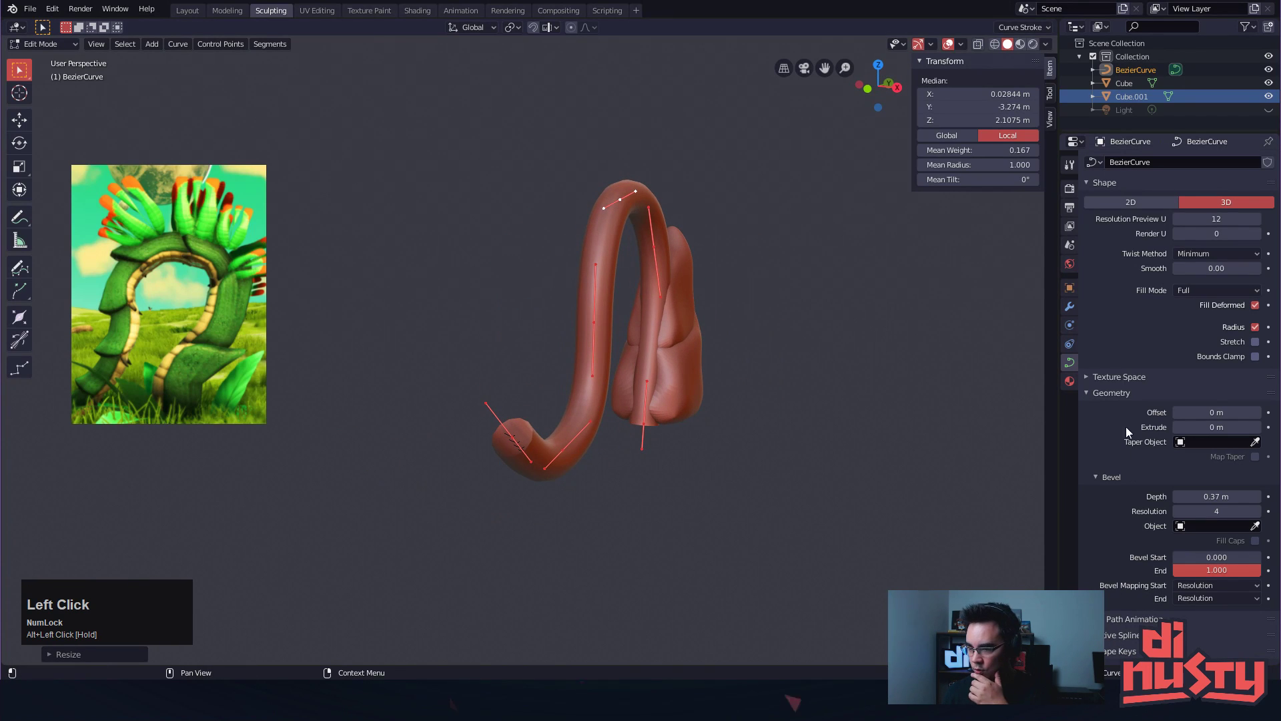
{"action": "left_click", "coordinate": [1254, 542]}
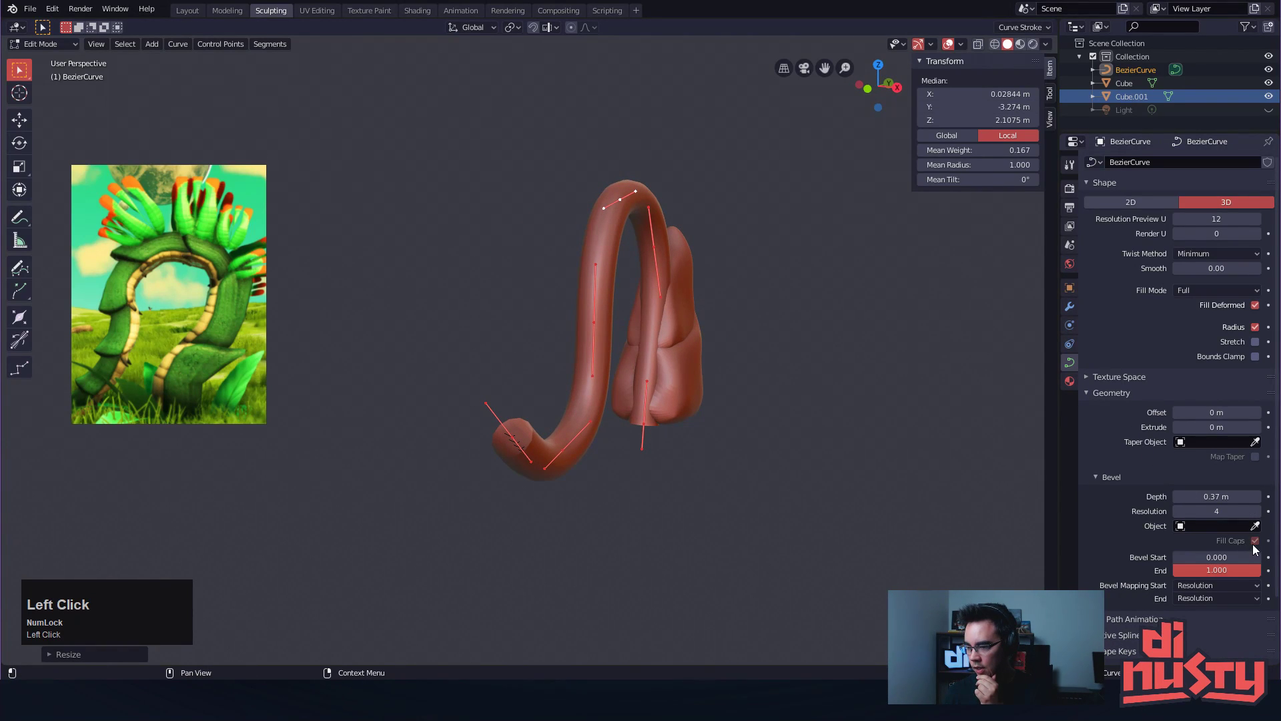
{"action": "left_click", "coordinate": [1254, 541]}
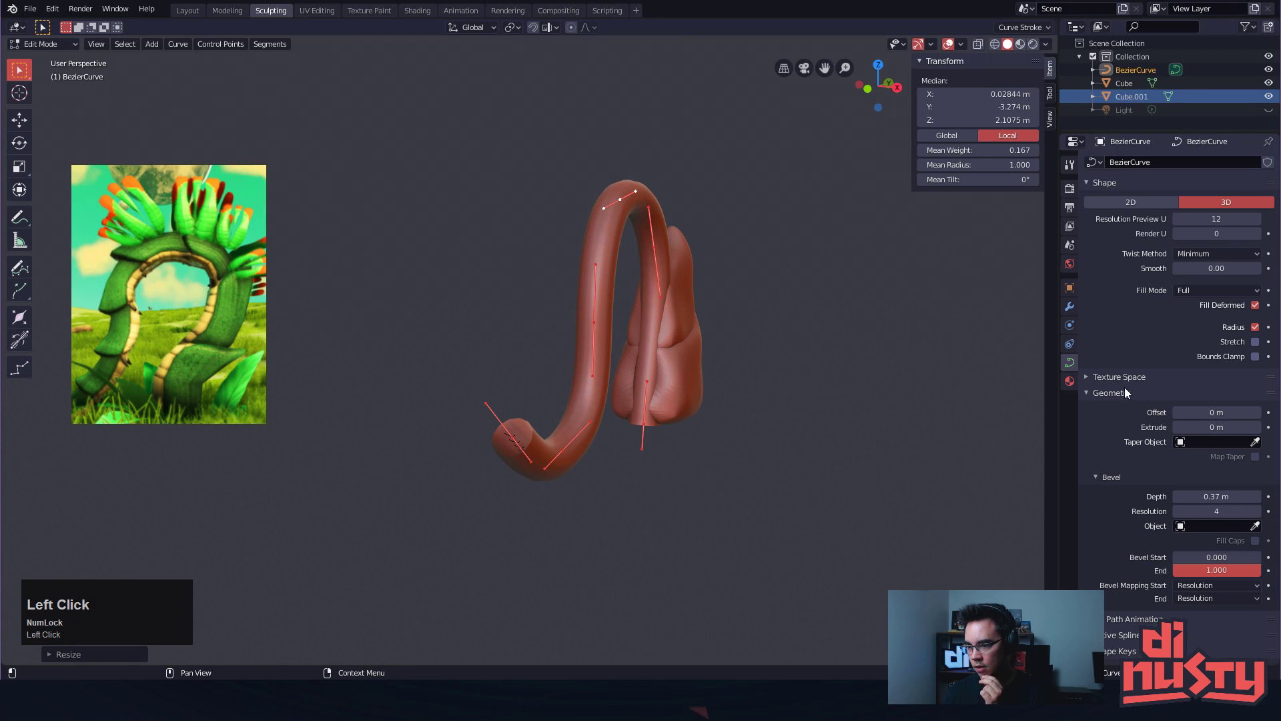
{"action": "left_click", "coordinate": [1259, 459]}
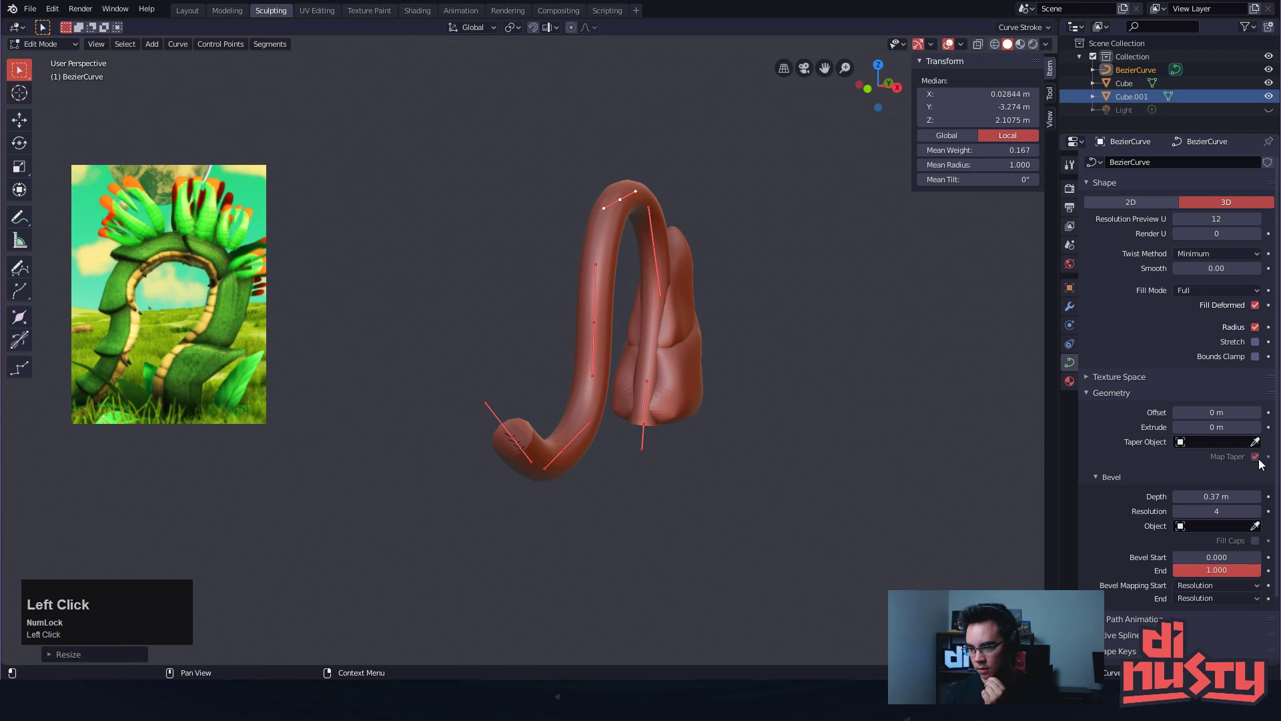
{"action": "left_click", "coordinate": [1256, 458]}
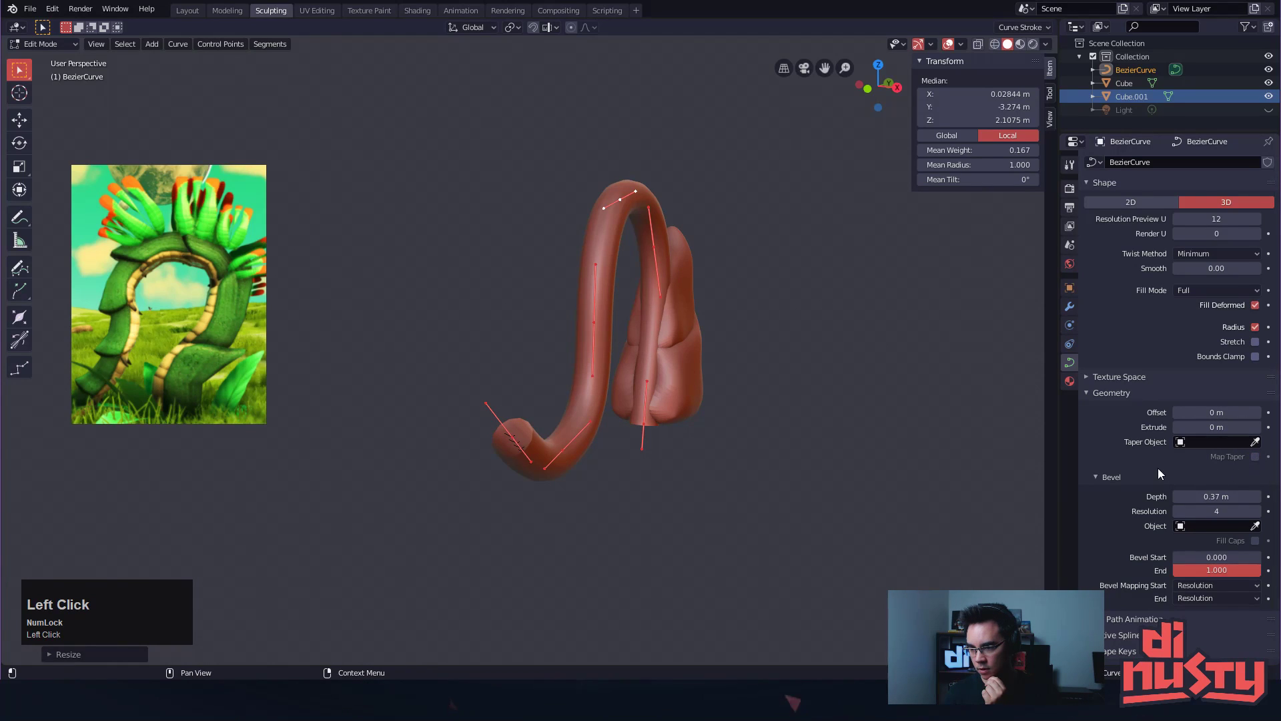
Set the curve's bevel resolution to 5
{"action": "left_click", "coordinate": [1256, 511]}
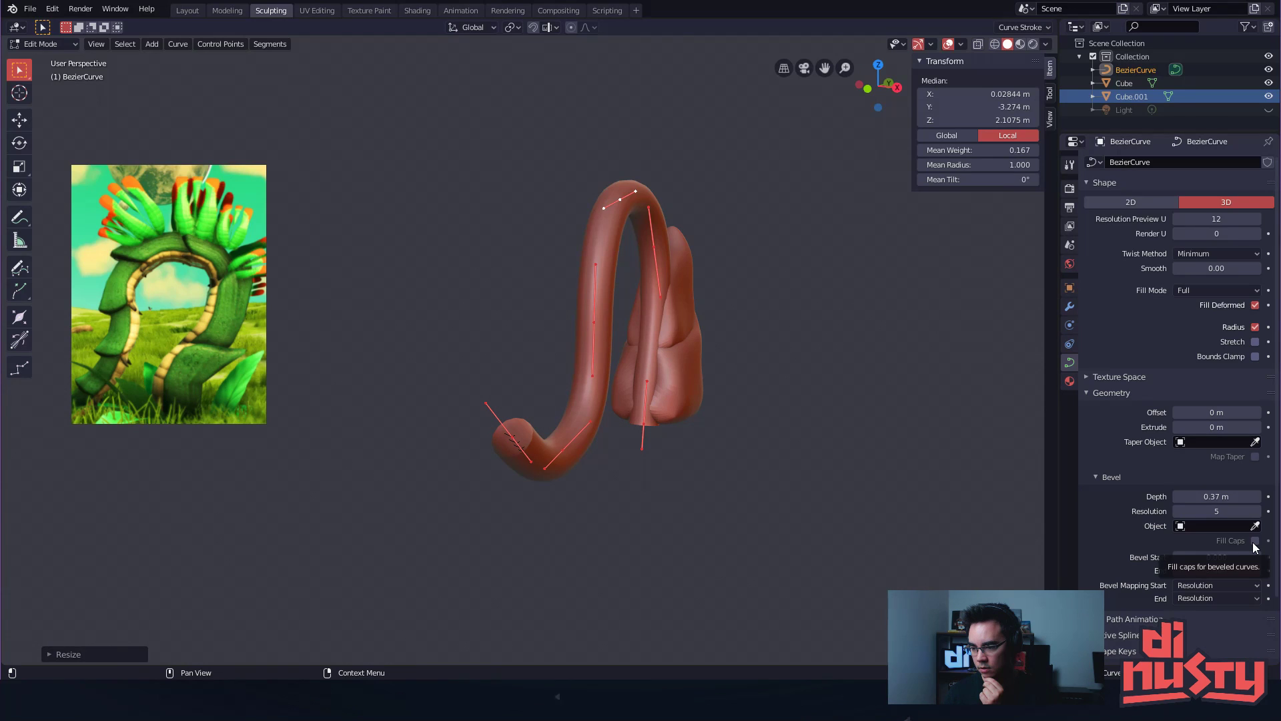
{"action": "left_click", "coordinate": [1255, 541]}
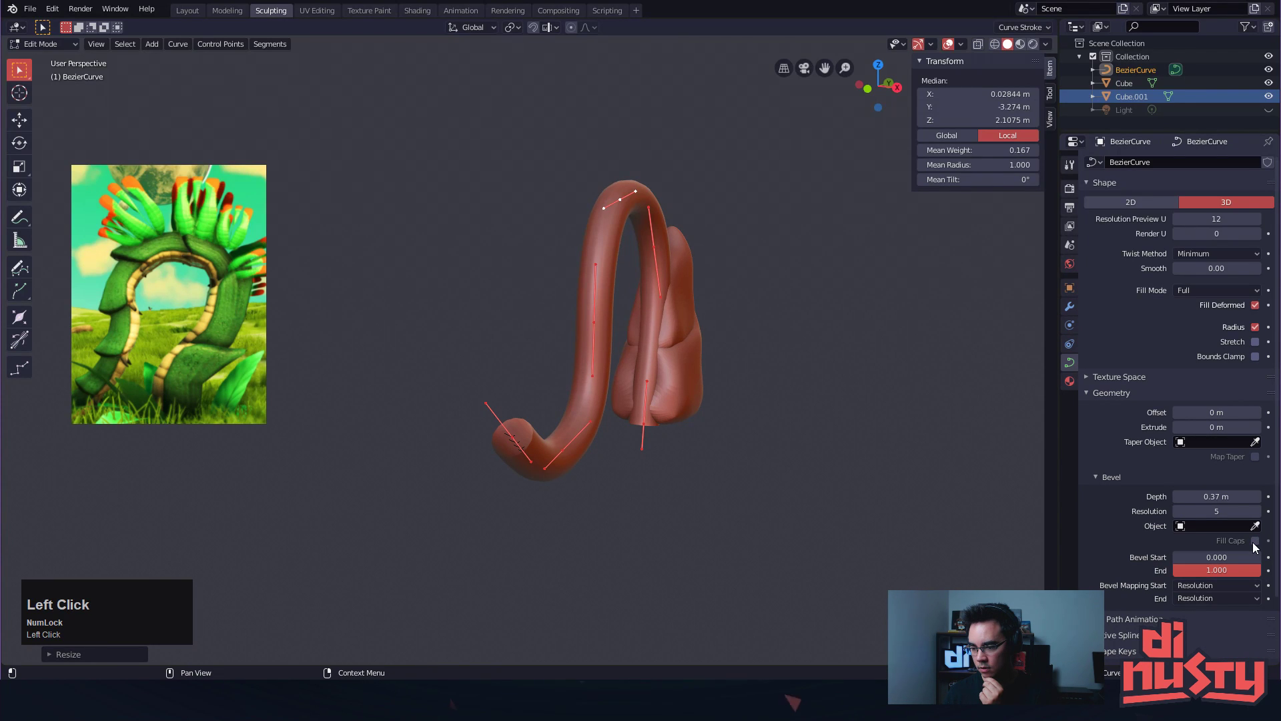
{"action": "left_click_drag", "start_coordinate": [858, 438], "coordinate": [876, 480], "text": "alt+shift"}
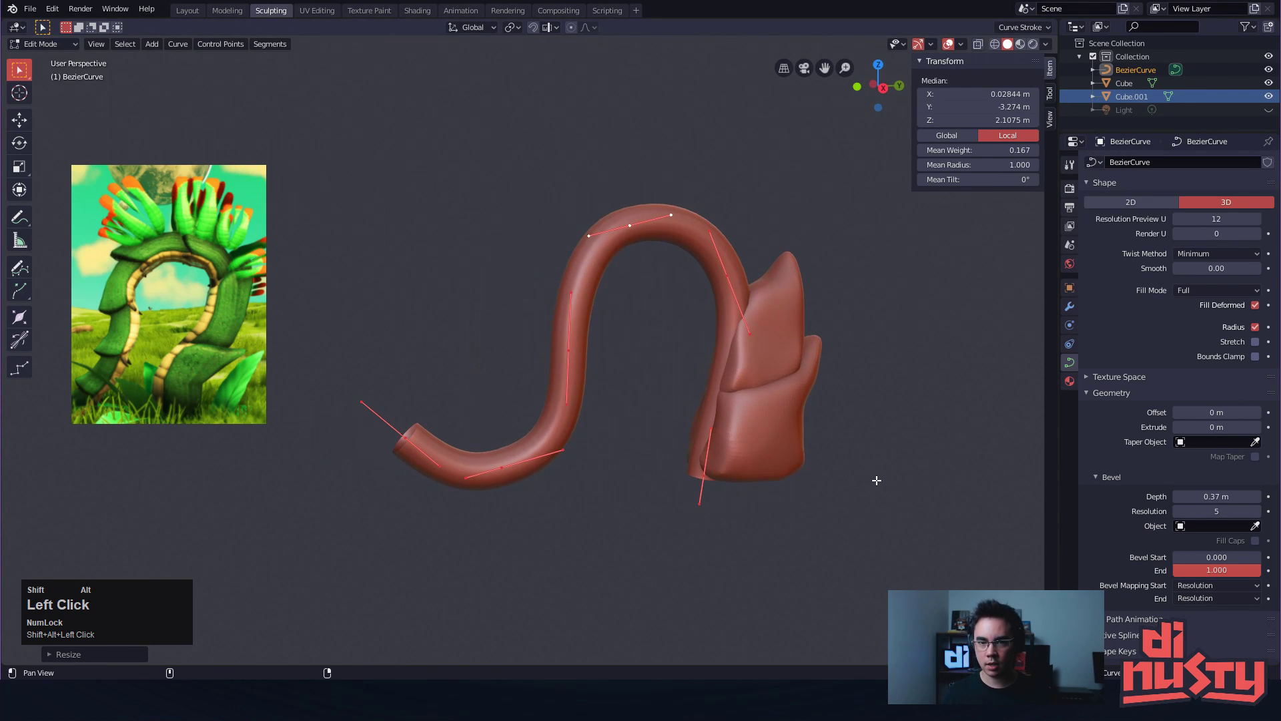
Leave curve editing and convert the BezierCurve tube to a mesh in Object Mode
{"action": "right_click", "coordinate": [642, 428]}
{"action": "right_click", "coordinate": [671, 300]}
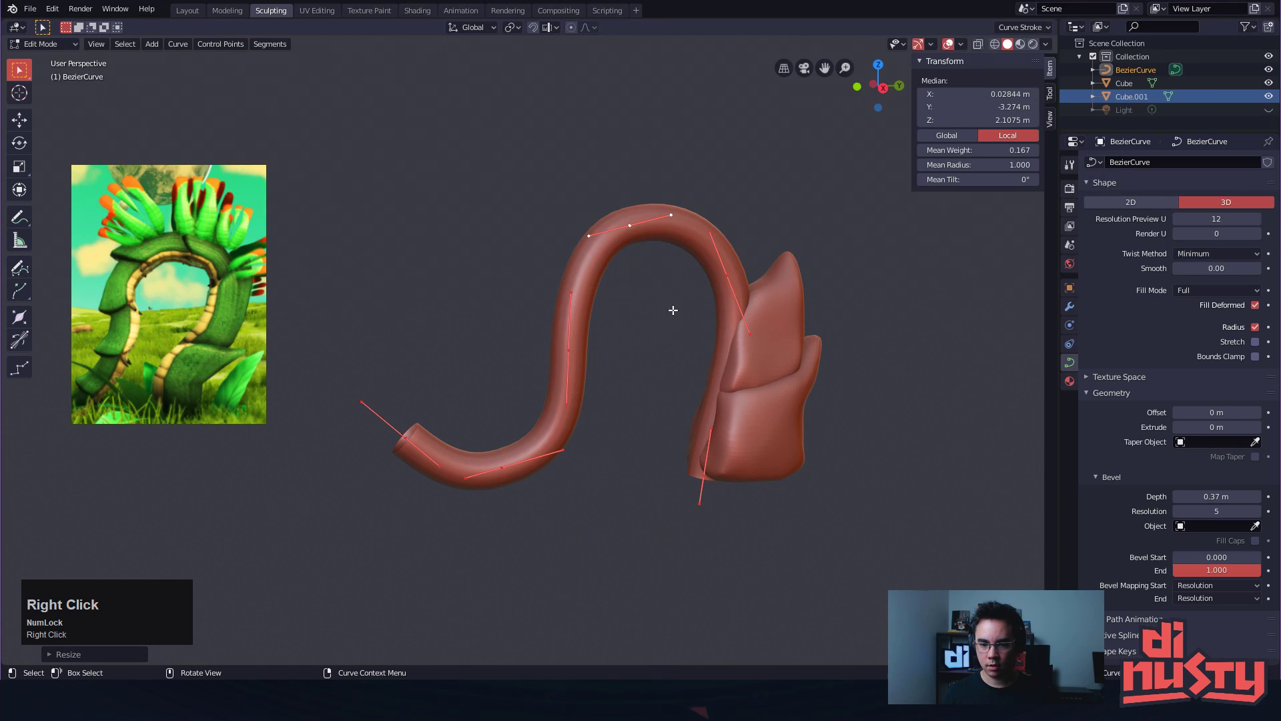
{"action": "right_click", "coordinate": [672, 306]}
{"action": "mouse_move", "coordinate": [670, 471]}
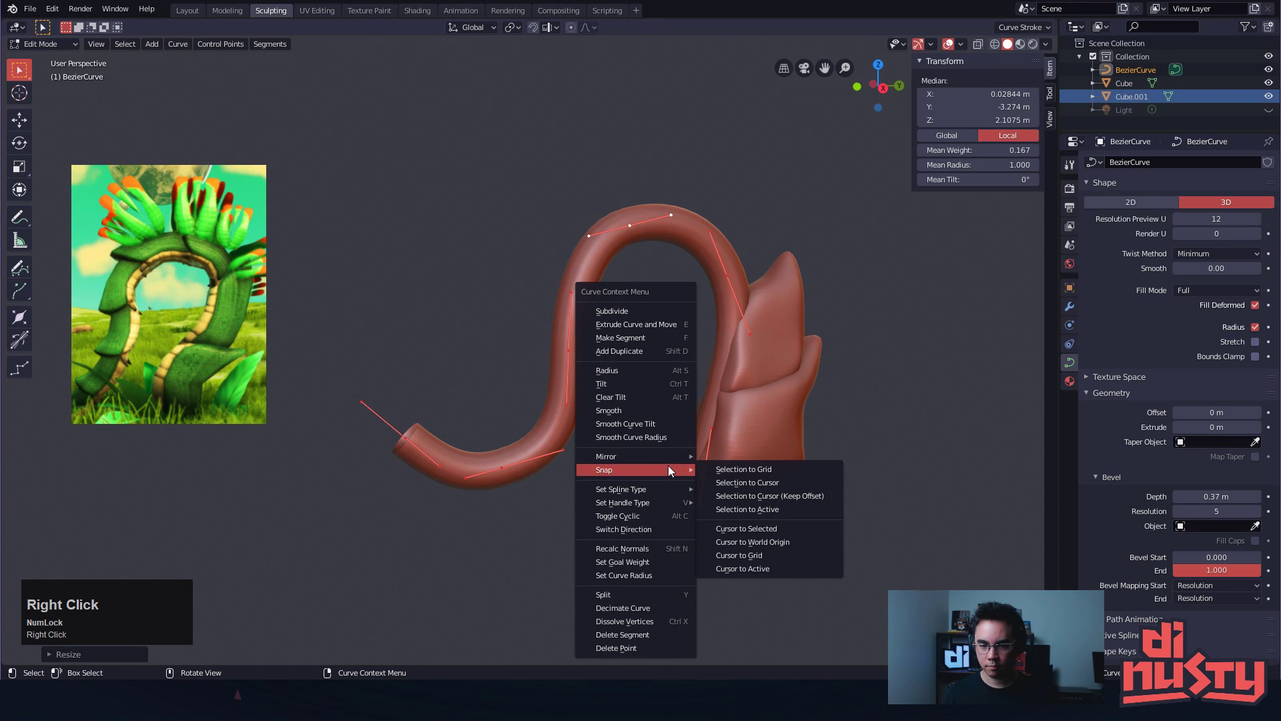
{"action": "key", "text": "Tab"}
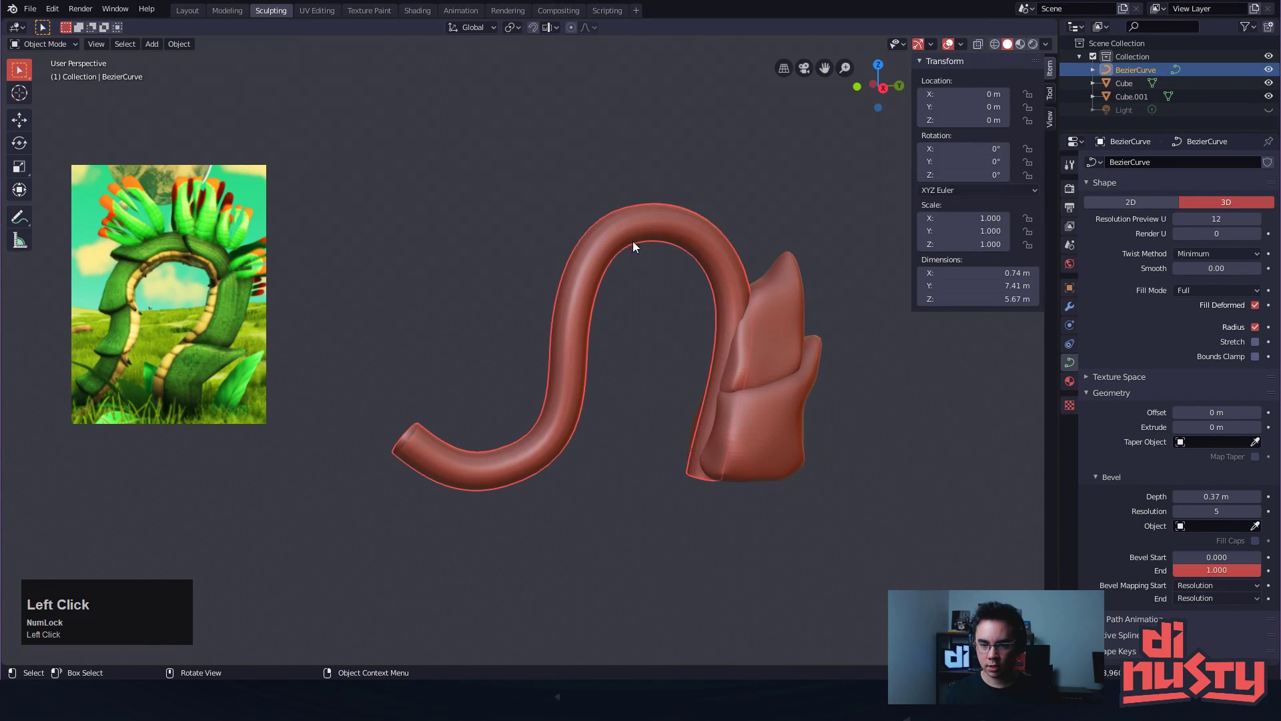
{"action": "right_click", "coordinate": [638, 314]}
{"action": "left_click", "coordinate": [631, 361]}
{"action": "middle_click_drag", "start_coordinate": [638, 414], "coordinate": [527, 488]}
Fill the open ends of the tube mesh with faces in Edit Mode and return to Object Mode
{"action": "key", "text": "Tab"}
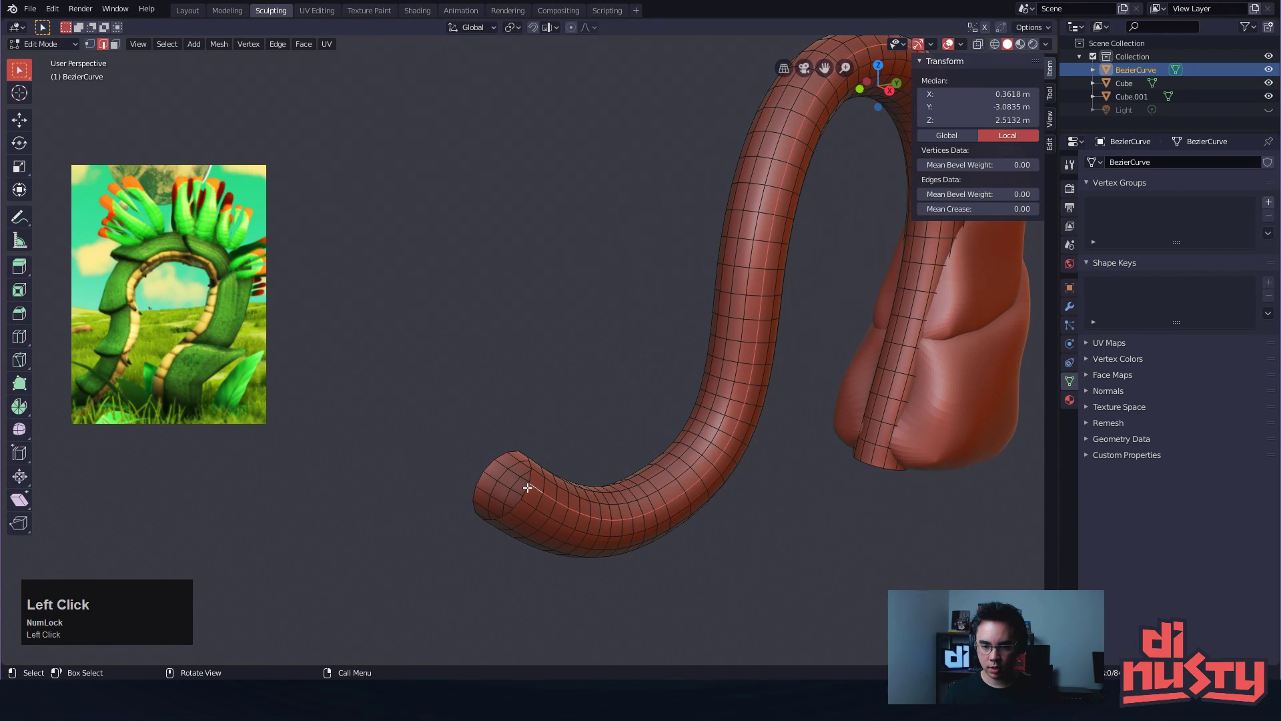
{"action": "left_click", "coordinate": [560, 407]}
{"action": "left_click_drag", "start_coordinate": [560, 406], "coordinate": [819, 453], "text": "alt"}
{"action": "left_click", "coordinate": [819, 453], "text": "alt"}
{"action": "left_click_drag", "start_coordinate": [764, 500], "coordinate": [749, 438], "text": "alt"}
{"action": "left_click", "coordinate": [874, 596]}
{"action": "key", "text": "Tab"}
{"action": "key", "text": "Tab"}
{"action": "key", "text": "Tab"}
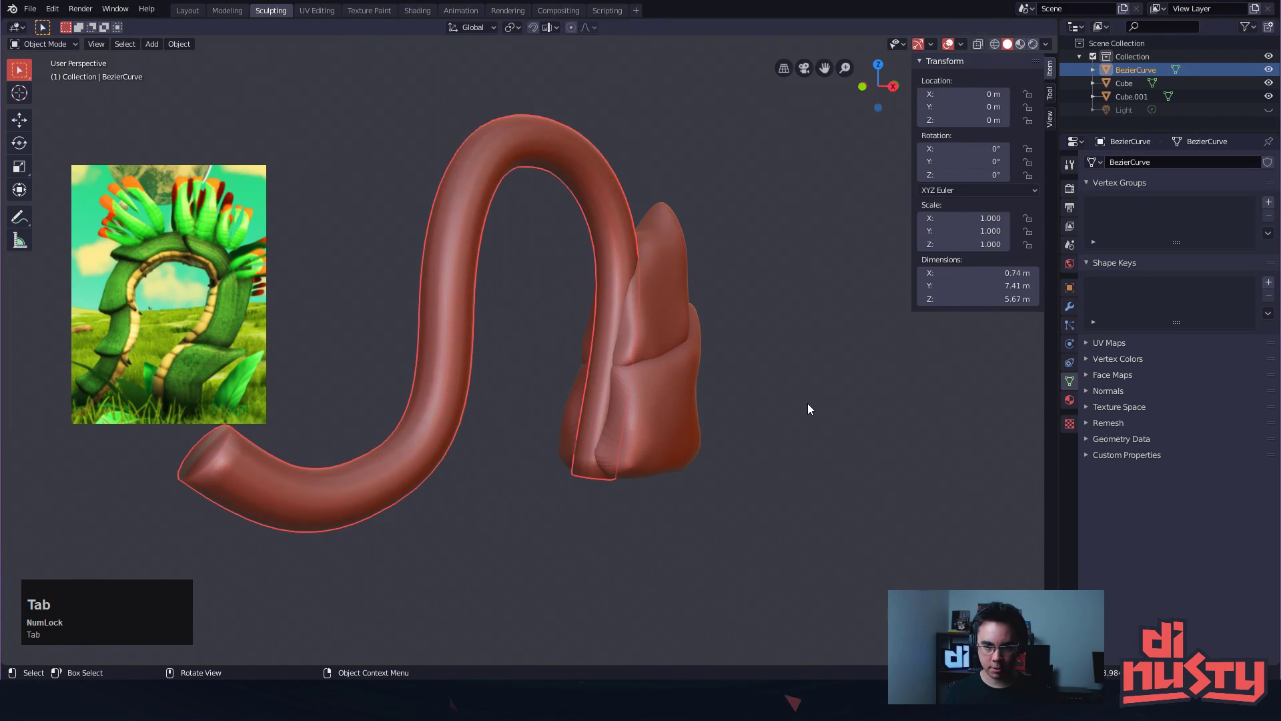
Switch the tube to Sculpt Mode, reduce the brush radius to 16 px, and choose the Draw brush
{"action": "key", "text": "ctrl+Tab"}
{"action": "left_click", "coordinate": [777, 421]}
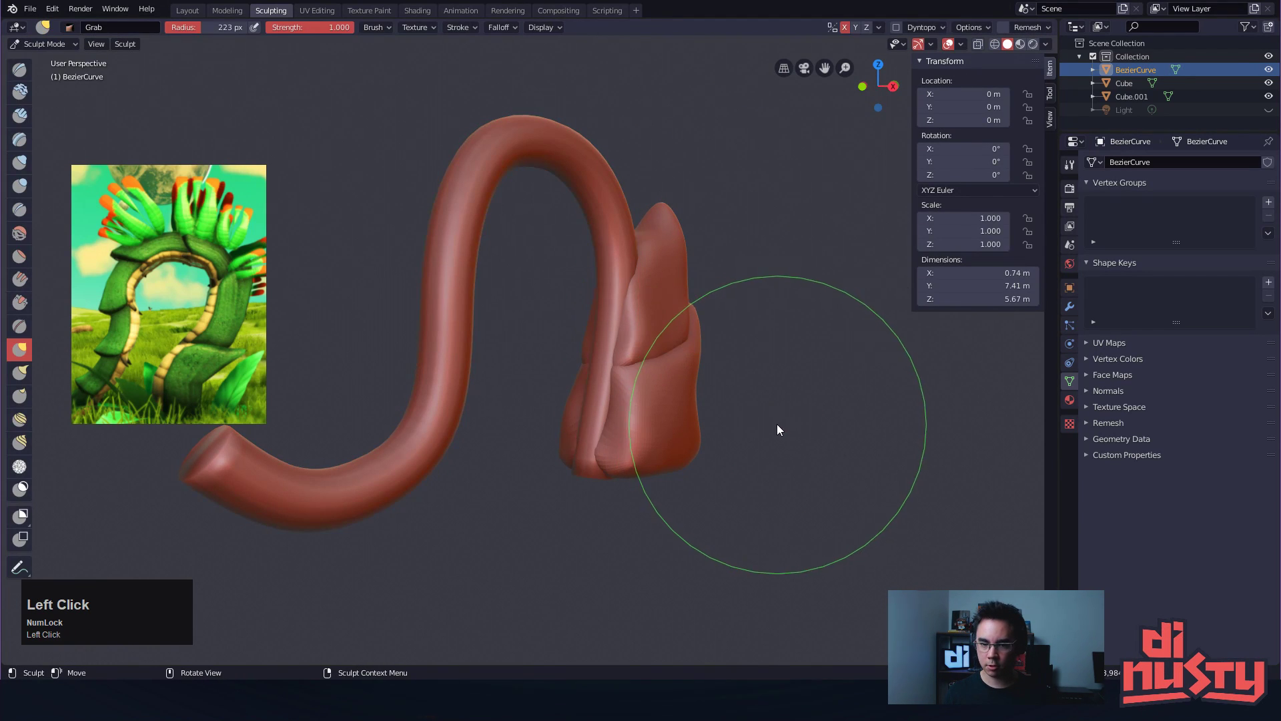
{"action": "key", "text": "f"}
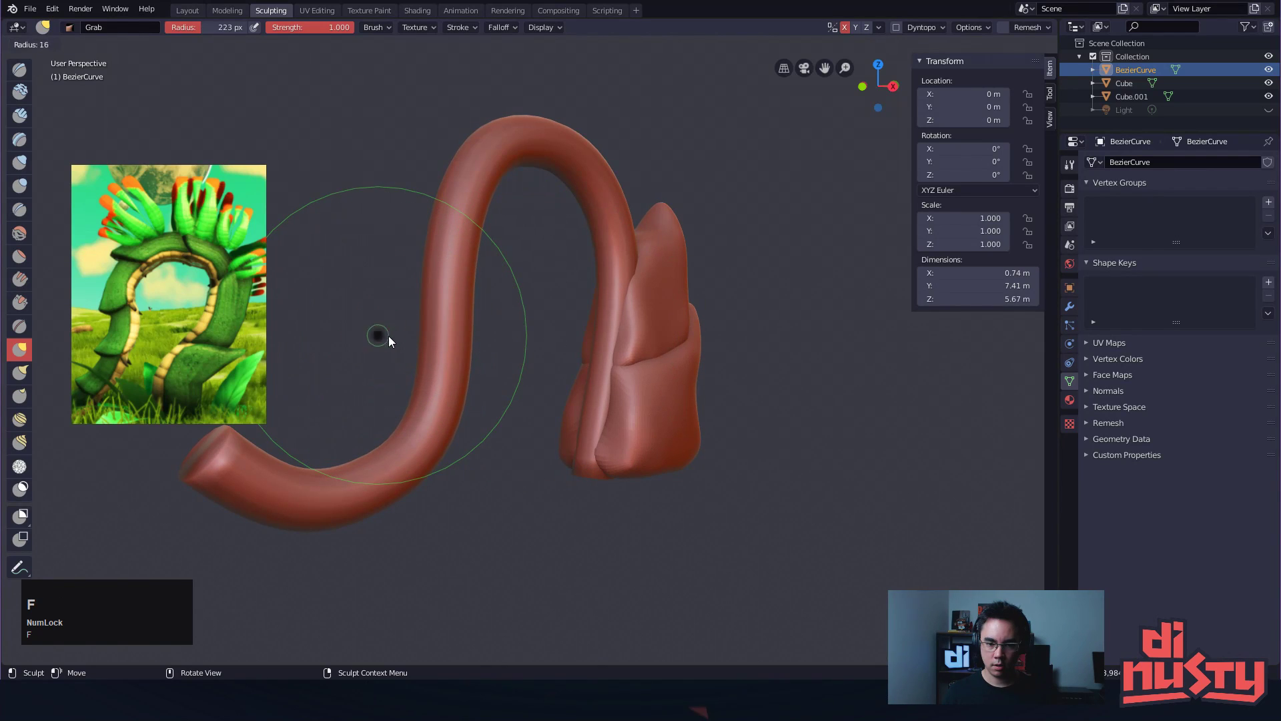
{"action": "mouse_move", "coordinate": [478, 367]}
{"action": "left_mouse_down", "text": "alt"}
{"action": "mouse_move", "coordinate": [552, 390]}
{"action": "mouse_move", "coordinate": [495, 417]}
{"action": "mouse_move", "coordinate": [585, 431]}
{"action": "mouse_move", "coordinate": [582, 391]}
{"action": "mouse_move", "coordinate": [523, 298]}
{"action": "left_mouse_up", "text": "alt"}
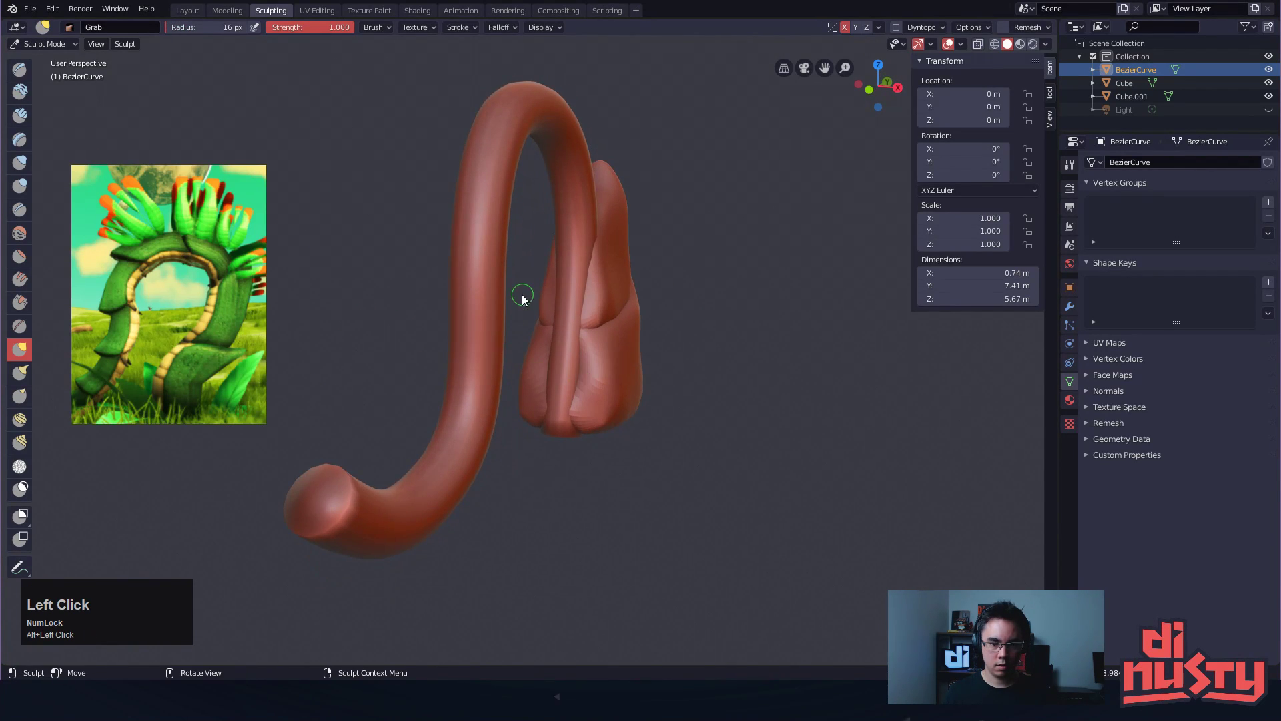
{"action": "key", "text": "x"}
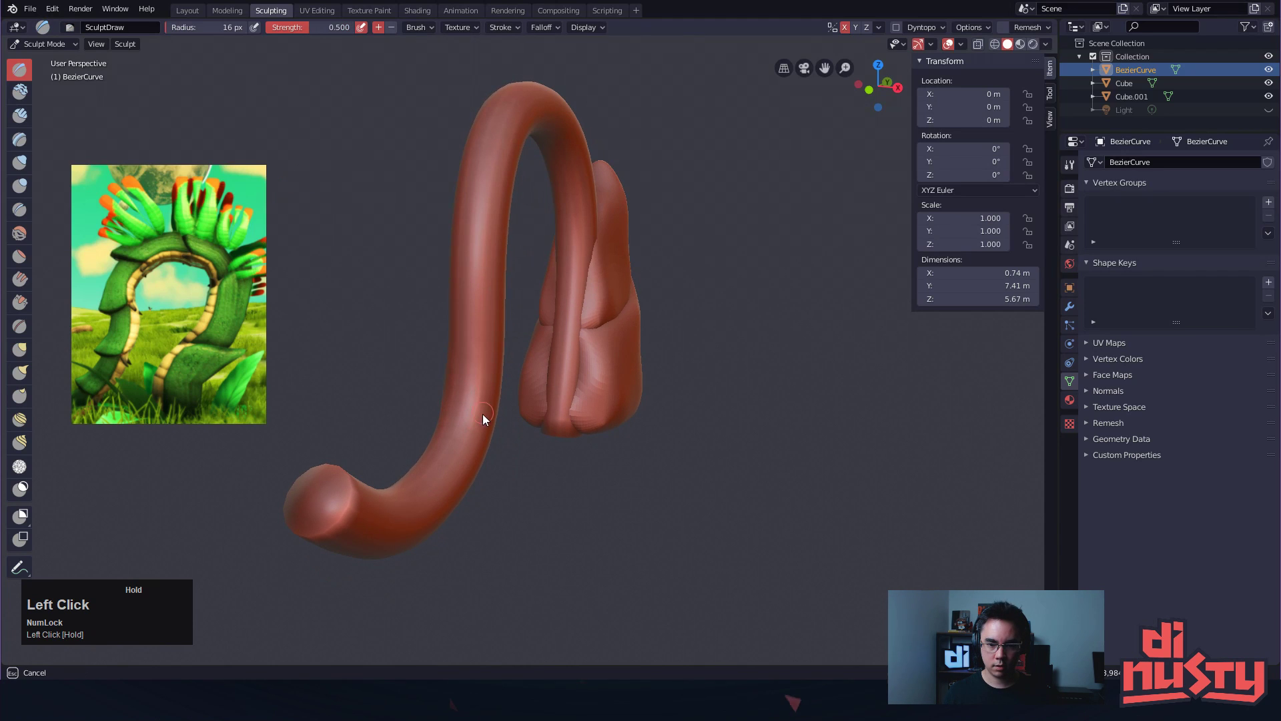
Try a Draw brush stroke on the tube's lower bend and undo it
{"action": "left_click_drag", "start_coordinate": [498, 406], "coordinate": [459, 443]}
{"action": "key", "text": "ctrl+z"}
Voxel-remesh the tube into evenly distributed geometry for sculpting
{"action": "mouse_move", "coordinate": [673, 477]}
{"action": "left_mouse_down", "text": "alt"}
{"action": "mouse_move", "coordinate": [706, 503]}
{"action": "mouse_move", "coordinate": [794, 510]}
{"action": "mouse_move", "coordinate": [810, 411]}
{"action": "left_mouse_up", "text": "alt"}
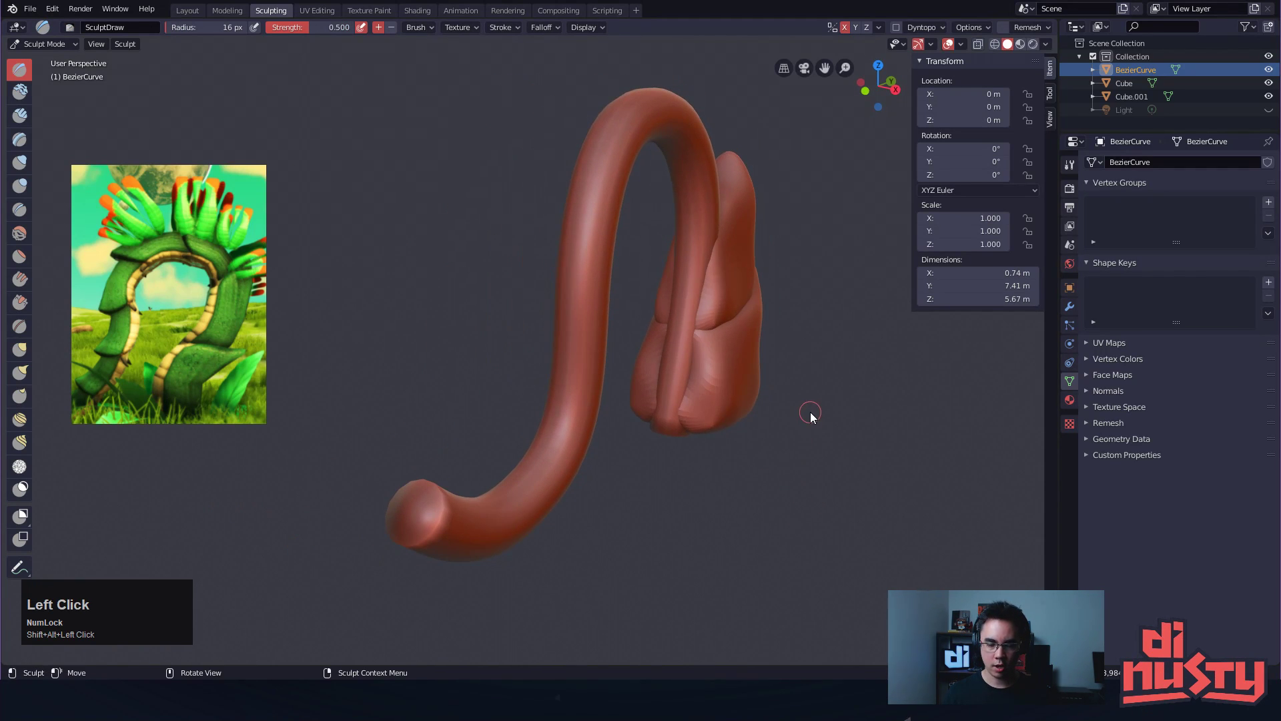
{"action": "key", "text": "q"}
{"action": "left_click", "coordinate": [816, 376]}
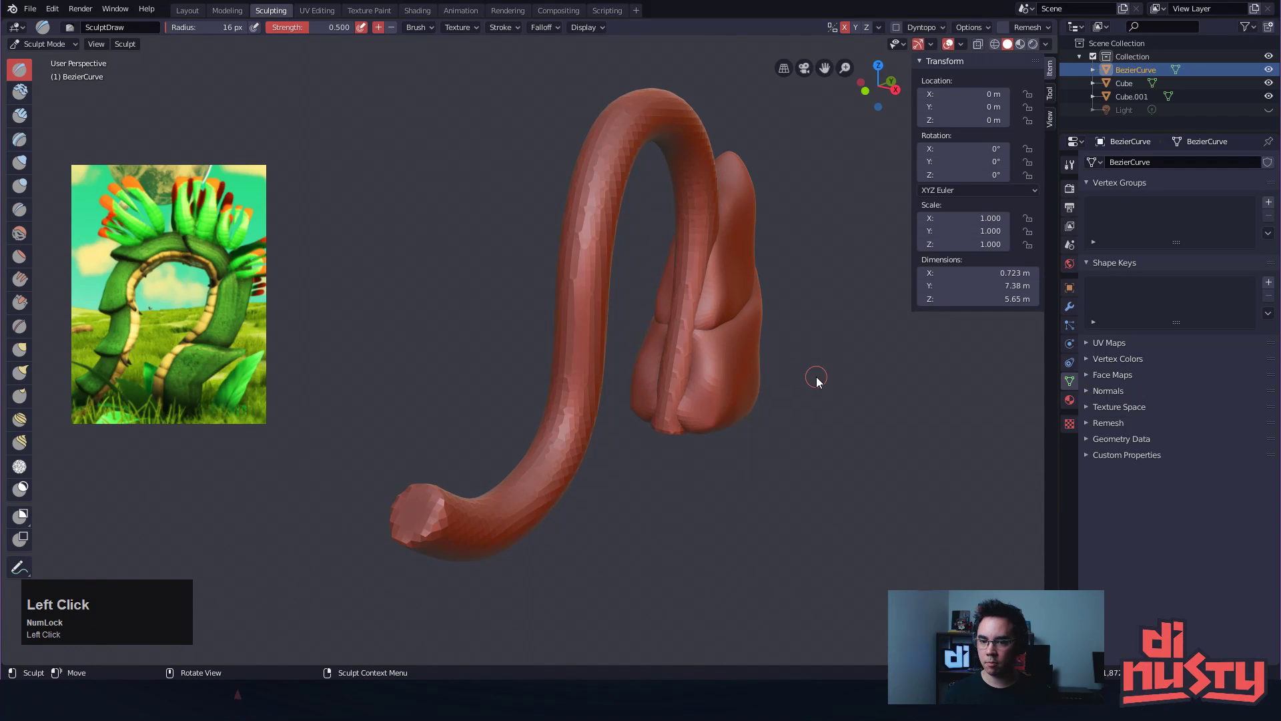
{"action": "left_click_drag", "start_coordinate": [839, 411], "coordinate": [550, 354], "text": "alt"}
{"action": "key", "text": "ctrl+z"}
{"action": "mouse_move", "coordinate": [556, 261]}
{"action": "left_mouse_down"}
{"action": "mouse_move", "coordinate": [534, 394]}
{"action": "mouse_move", "coordinate": [630, 379]}
{"action": "mouse_move", "coordinate": [679, 347]}
{"action": "mouse_move", "coordinate": [648, 351]}
{"action": "left_mouse_up"}
Enlarge the brush radius to 101 px and smooth the remeshed tube along its tail and arch
{"action": "left_click_drag", "start_coordinate": [523, 418], "coordinate": [641, 418], "text": "alt+shift"}
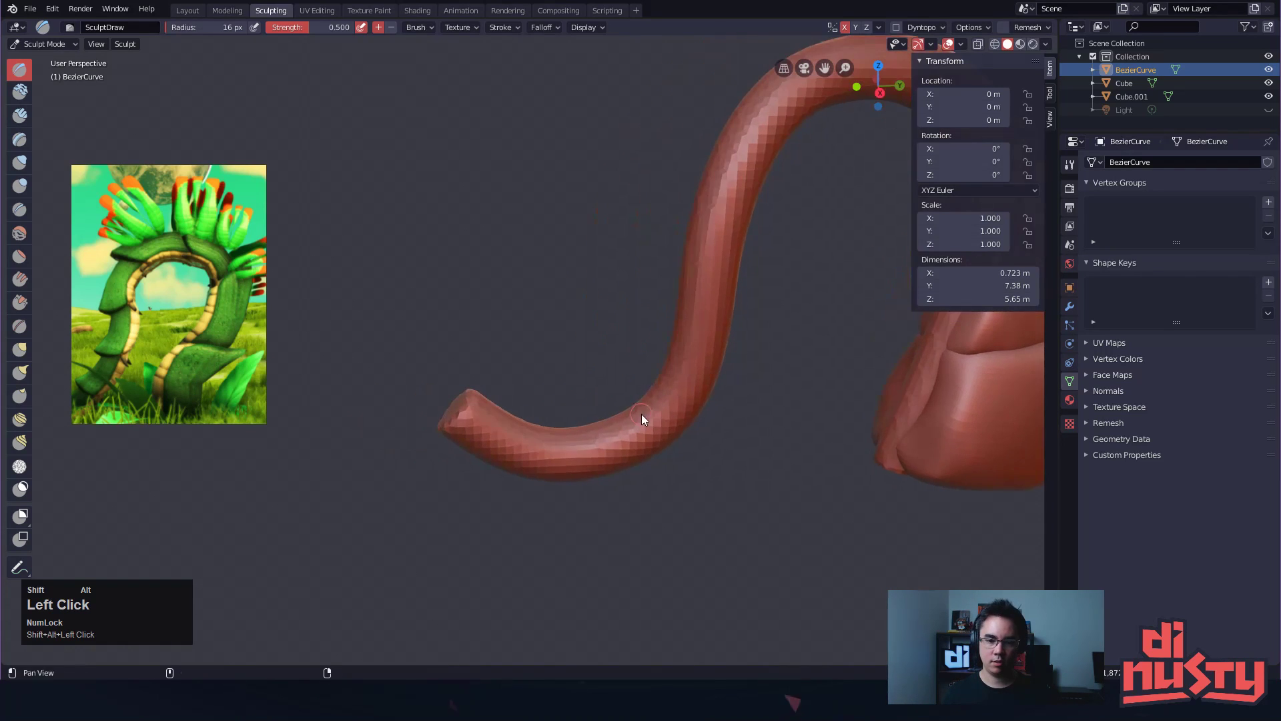
{"action": "key", "text": "f"}
{"action": "left_click", "coordinate": [603, 302]}
{"action": "mouse_move", "coordinate": [469, 395]}
{"action": "left_mouse_down", "text": "shift"}
{"action": "mouse_move", "coordinate": [463, 417]}
{"action": "mouse_move", "coordinate": [498, 443]}
{"action": "mouse_move", "coordinate": [605, 473]}
{"action": "mouse_move", "coordinate": [486, 424]}
{"action": "mouse_move", "coordinate": [606, 458]}
{"action": "left_mouse_up", "text": "shift"}
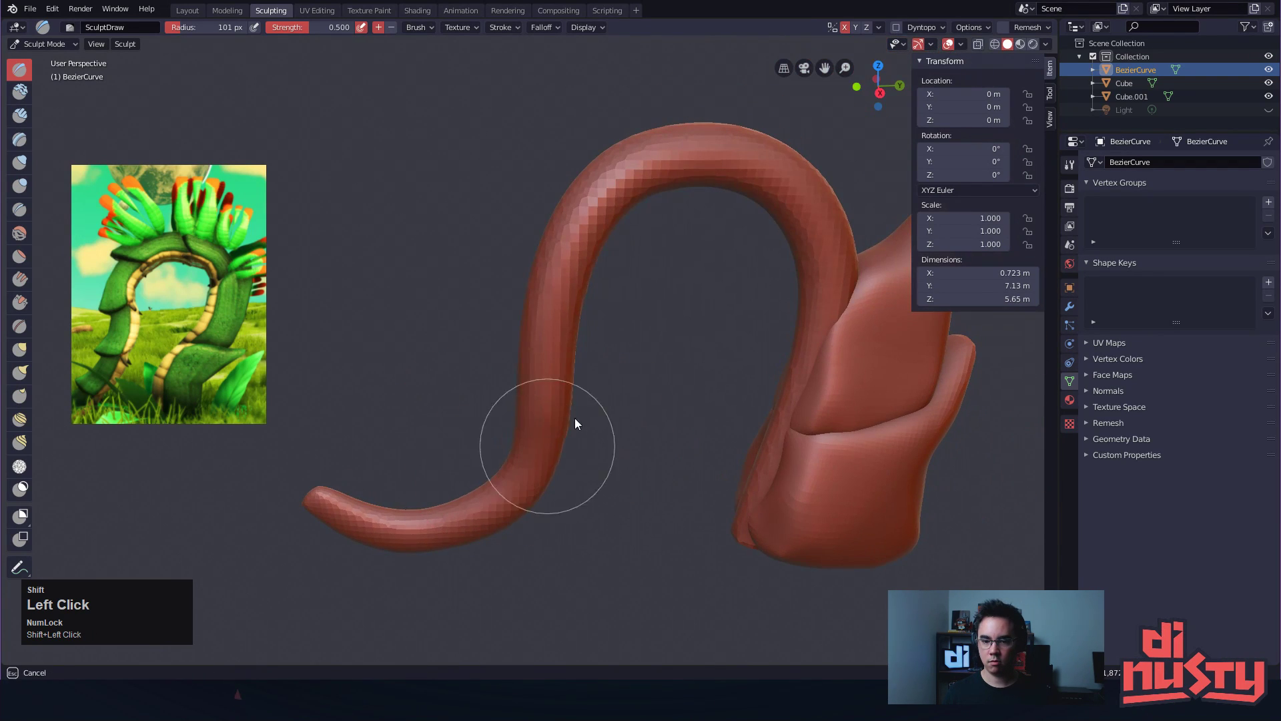
{"action": "mouse_move", "coordinate": [526, 303]}
{"action": "middle_mouse_down"}
{"action": "mouse_move", "coordinate": [563, 466]}
{"action": "mouse_move", "coordinate": [644, 415]}
{"action": "middle_mouse_up"}
{"action": "mouse_move", "coordinate": [645, 415]}
{"action": "left_mouse_down", "text": "shift"}
{"action": "mouse_move", "coordinate": [632, 468]}
{"action": "mouse_move", "coordinate": [642, 521]}
{"action": "left_mouse_up", "text": "shift"}
Remesh the tube with a voxel size of 0.4 m
{"action": "mouse_move", "coordinate": [642, 520]}
{"action": "left_mouse_down", "text": "alt"}
{"action": "mouse_move", "coordinate": [659, 578]}
{"action": "mouse_move", "coordinate": [680, 558]}
{"action": "mouse_move", "coordinate": [613, 460]}
{"action": "mouse_move", "coordinate": [523, 237]}
{"action": "mouse_move", "coordinate": [766, 223]}
{"action": "mouse_move", "coordinate": [672, 192]}
{"action": "mouse_move", "coordinate": [725, 190]}
{"action": "left_mouse_up", "text": "alt"}
{"action": "key", "text": "q"}
{"action": "left_click", "coordinate": [1047, 28]}
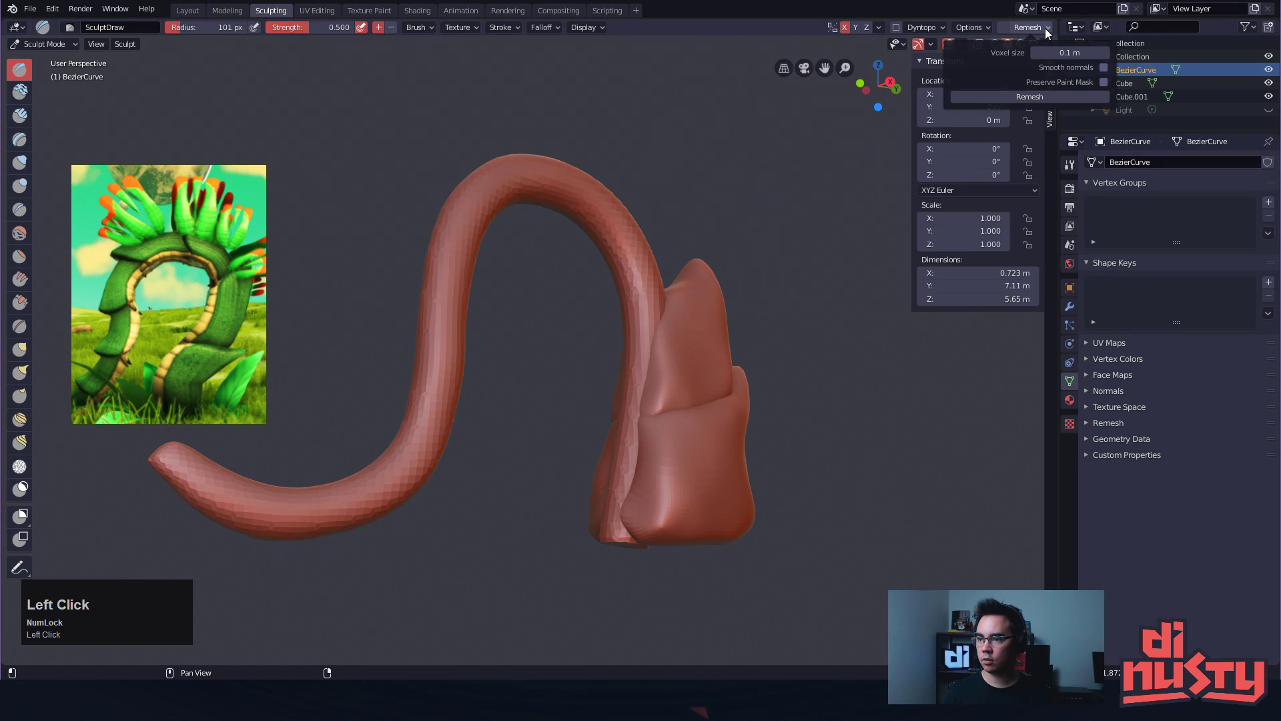
{"action": "left_click", "coordinate": [1075, 53]}
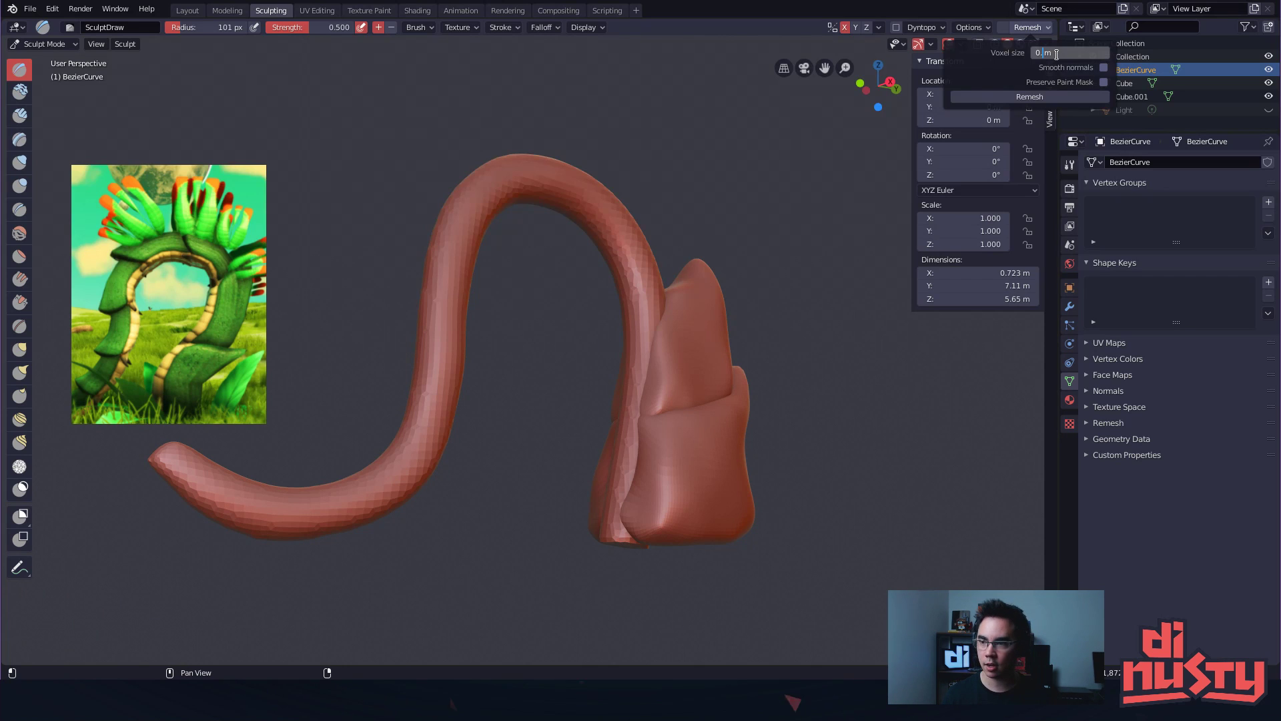
{"action": "type", "text": "4"}
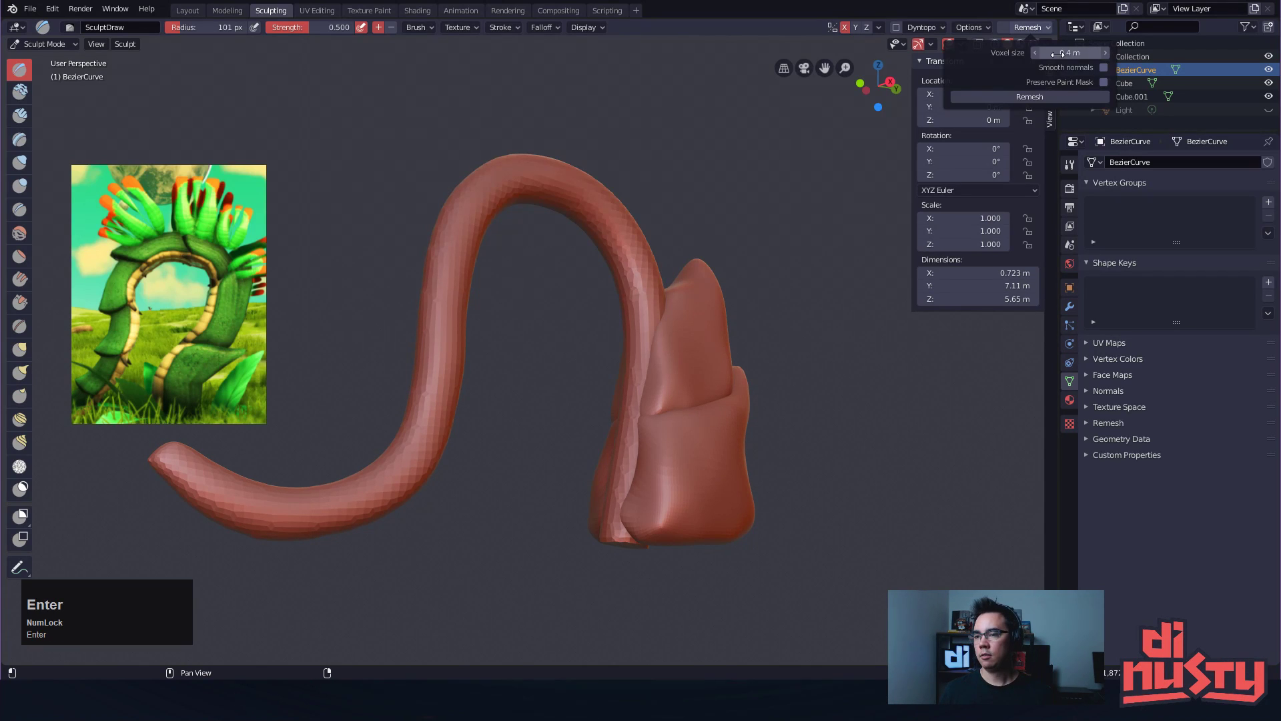
{"action": "left_click", "coordinate": [1030, 96]}
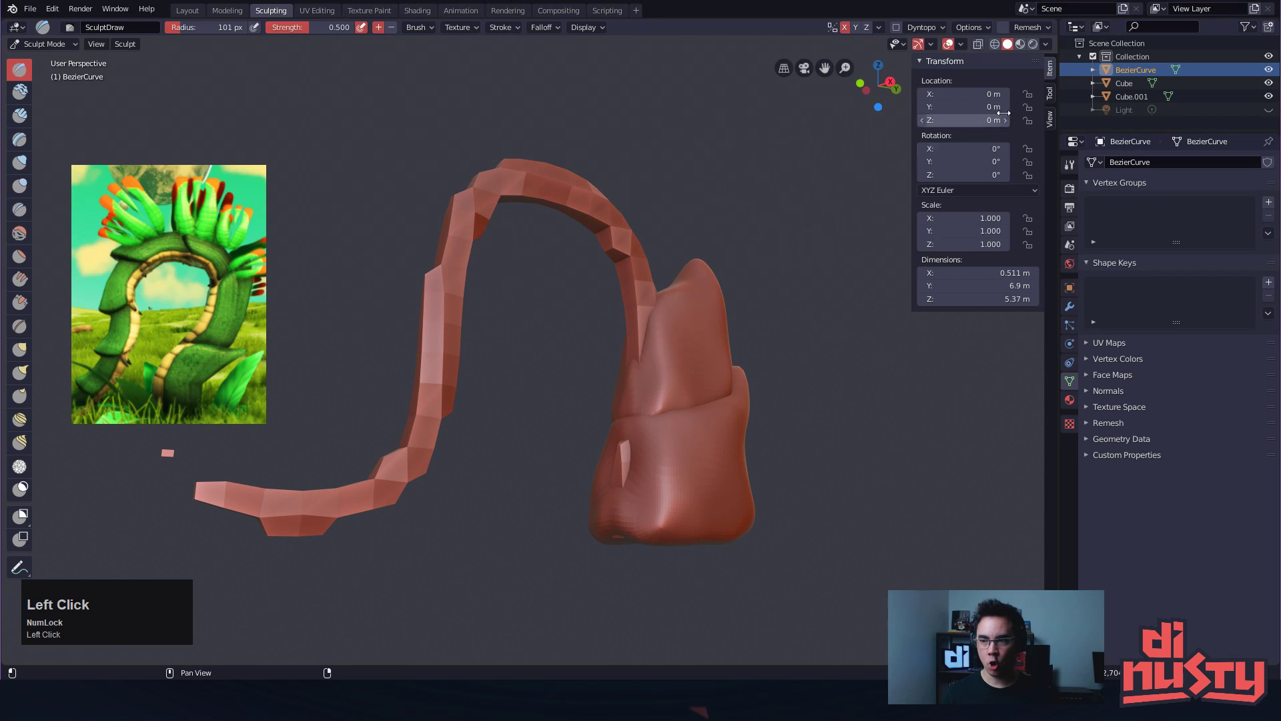
Undo the coarse 0.4 m remesh and remesh the tube with a finer voxel size
{"action": "key", "text": "ctrl+z"}
{"action": "left_click", "coordinate": [1046, 24]}
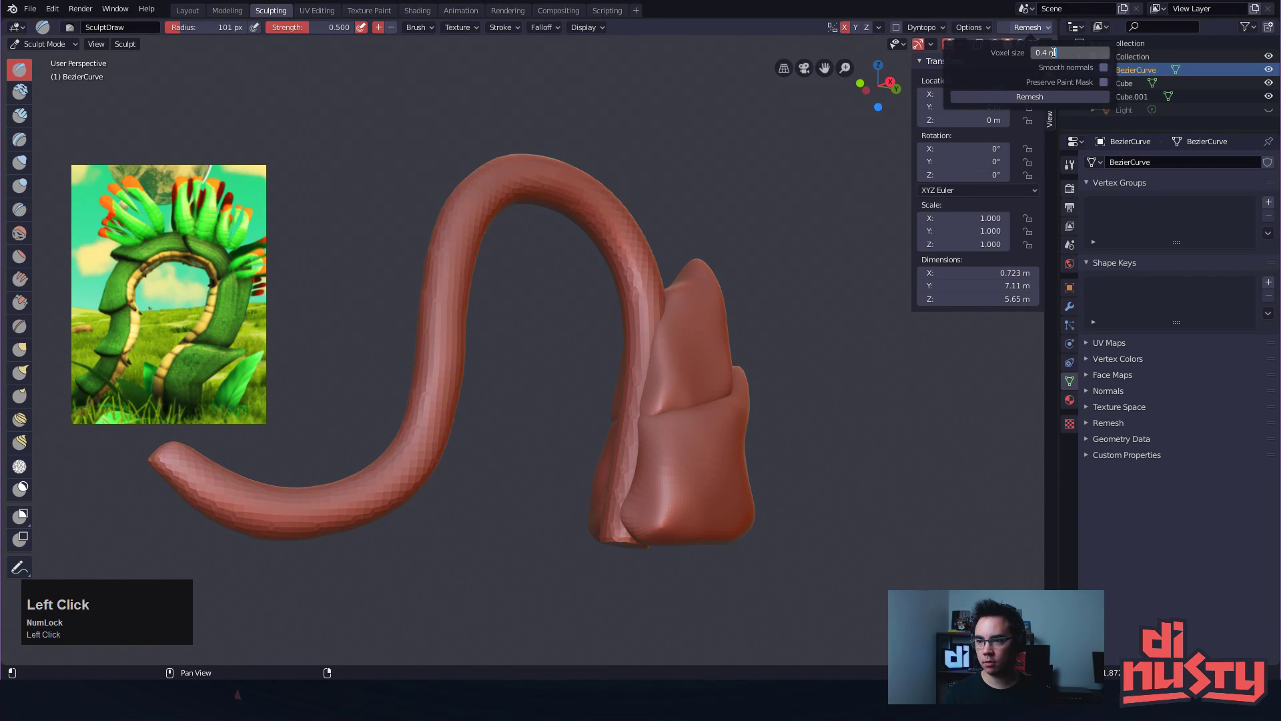
{"action": "left_click", "coordinate": [1041, 95]}
Inflate the lower end of the stem beside the leaves with the Inflate/Deflate brush at a 101 px radius
{"action": "scroll", "coordinate": [694, 398], "scroll_direction": "up", "scroll_amount": 2}
{"action": "mouse_move", "coordinate": [647, 620]}
{"action": "left_mouse_down", "text": "alt"}
{"action": "mouse_move", "coordinate": [758, 515]}
{"action": "mouse_move", "coordinate": [715, 549]}
{"action": "mouse_move", "coordinate": [738, 520]}
{"action": "mouse_move", "coordinate": [733, 491]}
{"action": "mouse_move", "coordinate": [776, 518]}
{"action": "mouse_move", "coordinate": [710, 473]}
{"action": "left_mouse_up", "text": "alt"}
{"action": "mouse_move", "coordinate": [547, 399]}
{"action": "left_mouse_down", "text": "alt"}
{"action": "mouse_move", "coordinate": [590, 423]}
{"action": "mouse_move", "coordinate": [602, 381]}
{"action": "mouse_move", "coordinate": [710, 353]}
{"action": "mouse_move", "coordinate": [683, 361]}
{"action": "left_mouse_up", "text": "alt"}
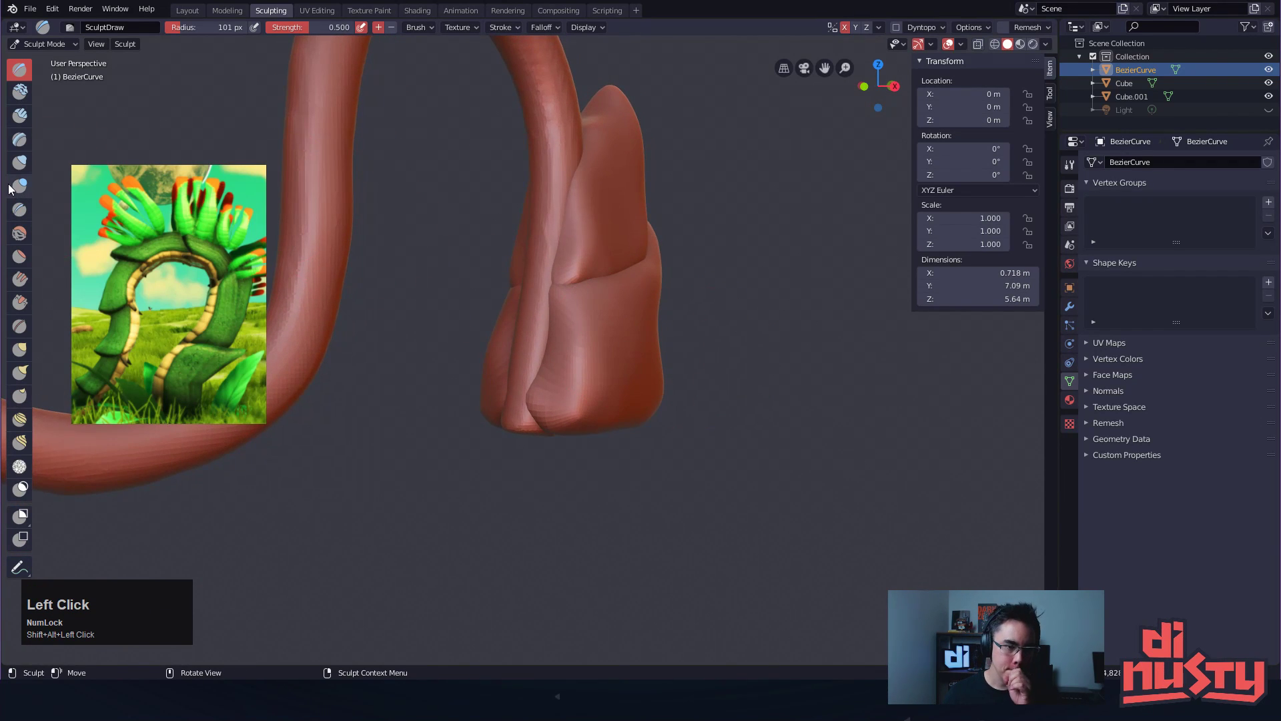
{"action": "left_click", "coordinate": [19, 162]}
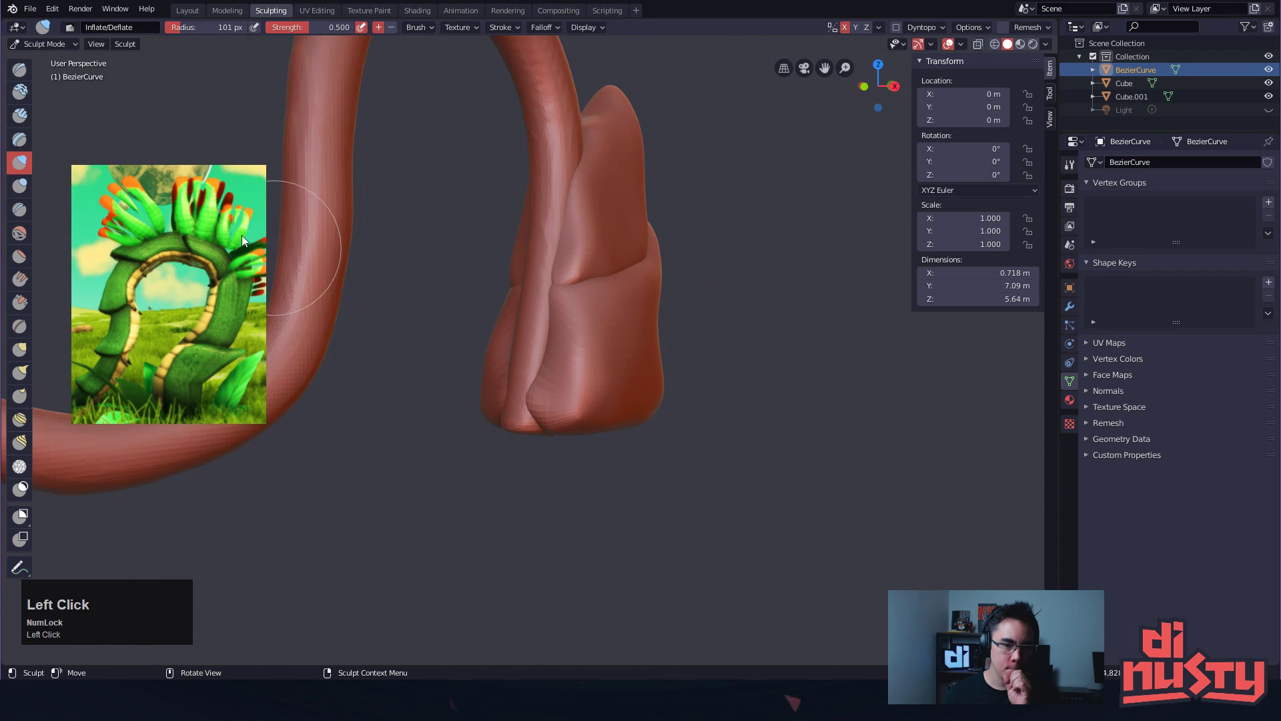
{"action": "mouse_move", "coordinate": [515, 372]}
{"action": "left_mouse_down"}
{"action": "mouse_move", "coordinate": [537, 432]}
{"action": "mouse_move", "coordinate": [521, 362]}
{"action": "mouse_move", "coordinate": [561, 178]}
{"action": "mouse_move", "coordinate": [549, 354]}
{"action": "mouse_move", "coordinate": [580, 398]}
{"action": "mouse_move", "coordinate": [547, 443]}
{"action": "mouse_move", "coordinate": [480, 423]}
{"action": "mouse_move", "coordinate": [466, 434]}
{"action": "mouse_move", "coordinate": [523, 451]}
{"action": "mouse_move", "coordinate": [591, 383]}
{"action": "left_mouse_up"}
Enlarge the Inflate/Deflate brush radius to 196 px and swell the stem's base from several sides
{"action": "key", "text": "f"}
{"action": "left_click", "coordinate": [604, 363]}
{"action": "mouse_move", "coordinate": [562, 309]}
{"action": "left_mouse_down", "text": "alt"}
{"action": "mouse_move", "coordinate": [690, 330]}
{"action": "mouse_move", "coordinate": [640, 346]}
{"action": "left_mouse_up", "text": "alt"}
{"action": "left_click_drag", "start_coordinate": [473, 394], "coordinate": [466, 261]}
{"action": "mouse_move", "coordinate": [551, 253]}
{"action": "left_mouse_down", "text": "alt+shift"}
{"action": "mouse_move", "coordinate": [555, 295]}
{"action": "mouse_move", "coordinate": [447, 251]}
{"action": "mouse_move", "coordinate": [494, 286]}
{"action": "left_mouse_up", "text": "alt+shift"}
{"action": "mouse_move", "coordinate": [571, 231]}
{"action": "left_mouse_down", "text": "alt"}
{"action": "mouse_move", "coordinate": [480, 209]}
{"action": "mouse_move", "coordinate": [555, 306]}
{"action": "mouse_move", "coordinate": [681, 303]}
{"action": "mouse_move", "coordinate": [619, 193]}
{"action": "mouse_move", "coordinate": [669, 293]}
{"action": "left_mouse_up", "text": "alt"}
{"action": "mouse_move", "coordinate": [674, 340]}
{"action": "left_mouse_down", "text": "alt"}
{"action": "mouse_move", "coordinate": [704, 327]}
{"action": "mouse_move", "coordinate": [686, 331]}
{"action": "left_mouse_up", "text": "alt"}
{"action": "left_click_drag", "start_coordinate": [682, 439], "coordinate": [633, 542]}
{"action": "mouse_move", "coordinate": [681, 547]}
{"action": "left_mouse_down", "text": "alt+shift"}
{"action": "mouse_move", "coordinate": [652, 449]}
{"action": "mouse_move", "coordinate": [537, 401]}
{"action": "left_mouse_up", "text": "alt+shift"}
{"action": "mouse_move", "coordinate": [537, 401]}
{"action": "left_mouse_down", "text": "alt"}
{"action": "mouse_move", "coordinate": [627, 406]}
{"action": "mouse_move", "coordinate": [591, 437]}
{"action": "mouse_move", "coordinate": [658, 370]}
{"action": "left_mouse_up", "text": "alt"}
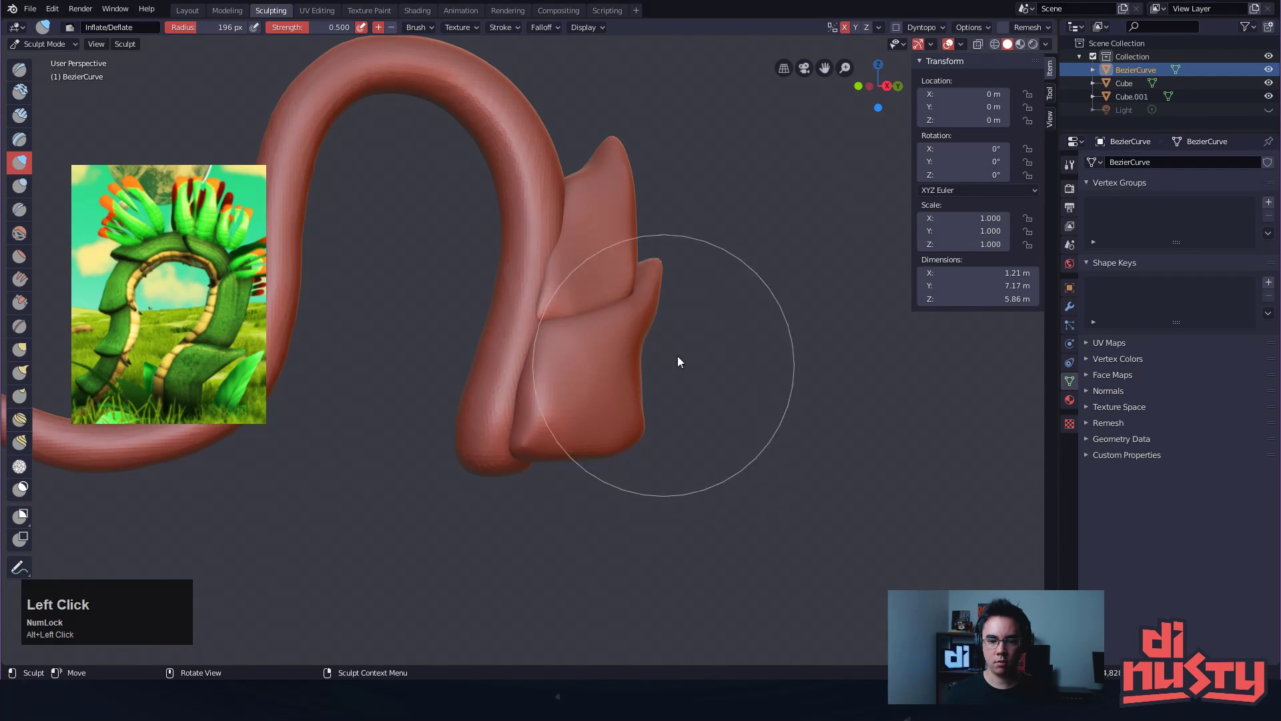
Make the lower leaf the active sculpting object and hide the transform sidebar
{"action": "key", "text": "Tab"}
{"action": "left_click", "coordinate": [618, 369]}
{"action": "left_click", "coordinate": [628, 380]}
{"action": "key", "text": "Tab"}
{"action": "left_click", "coordinate": [672, 486]}
{"action": "mouse_move", "coordinate": [668, 479]}
{"action": "left_mouse_down", "text": "ctrl+alt"}
{"action": "mouse_move", "coordinate": [631, 442]}
{"action": "mouse_move", "coordinate": [715, 398]}
{"action": "mouse_move", "coordinate": [630, 374]}
{"action": "mouse_move", "coordinate": [775, 388]}
{"action": "left_mouse_up", "text": "ctrl+alt"}
{"action": "mouse_move", "coordinate": [696, 373]}
{"action": "left_mouse_down", "text": "alt+shift"}
{"action": "mouse_move", "coordinate": [695, 385]}
{"action": "mouse_move", "coordinate": [686, 365]}
{"action": "left_mouse_up", "text": "alt+shift"}
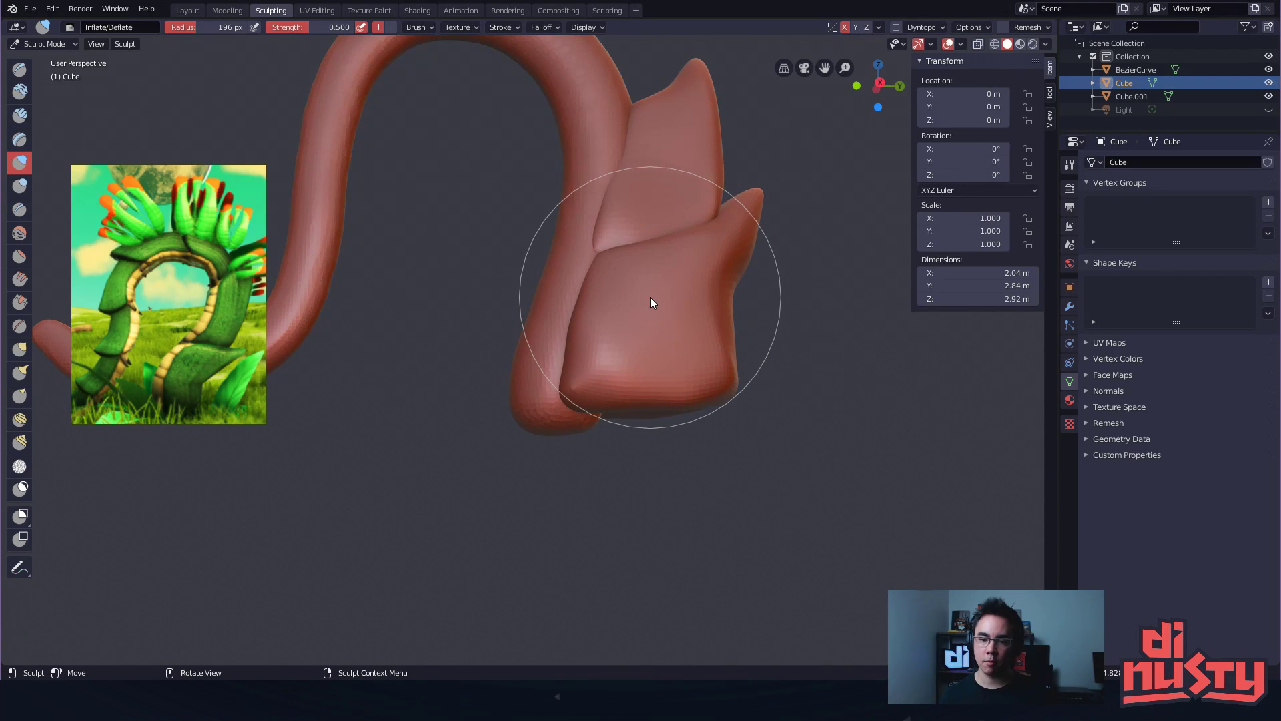
{"action": "mouse_move", "coordinate": [474, 347]}
{"action": "left_mouse_down", "text": "alt"}
{"action": "mouse_move", "coordinate": [595, 298]}
{"action": "mouse_move", "coordinate": [529, 398]}
{"action": "mouse_move", "coordinate": [755, 280]}
{"action": "mouse_move", "coordinate": [803, 271]}
{"action": "mouse_move", "coordinate": [744, 346]}
{"action": "left_mouse_up", "text": "alt"}
{"action": "key", "text": "n"}
{"action": "key", "text": "n"}
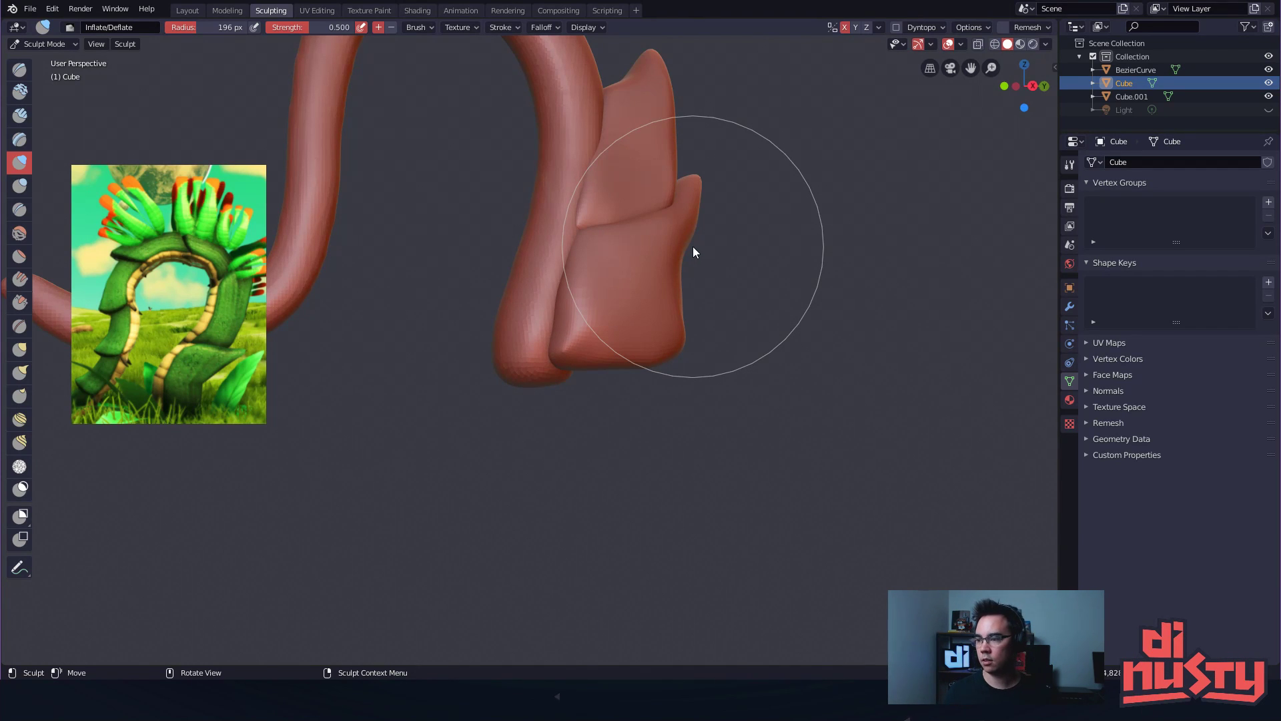
Switch to Object Mode, add a Bezier curve and move it into the empty space beside the plant
{"action": "mouse_move", "coordinate": [809, 458]}
{"action": "left_mouse_down", "text": "alt+shift"}
{"action": "mouse_move", "coordinate": [843, 437]}
{"action": "mouse_move", "coordinate": [831, 444]}
{"action": "left_mouse_up", "text": "alt+shift"}
{"action": "left_click_drag", "start_coordinate": [831, 445], "coordinate": [838, 437], "text": "ctrl+alt"}
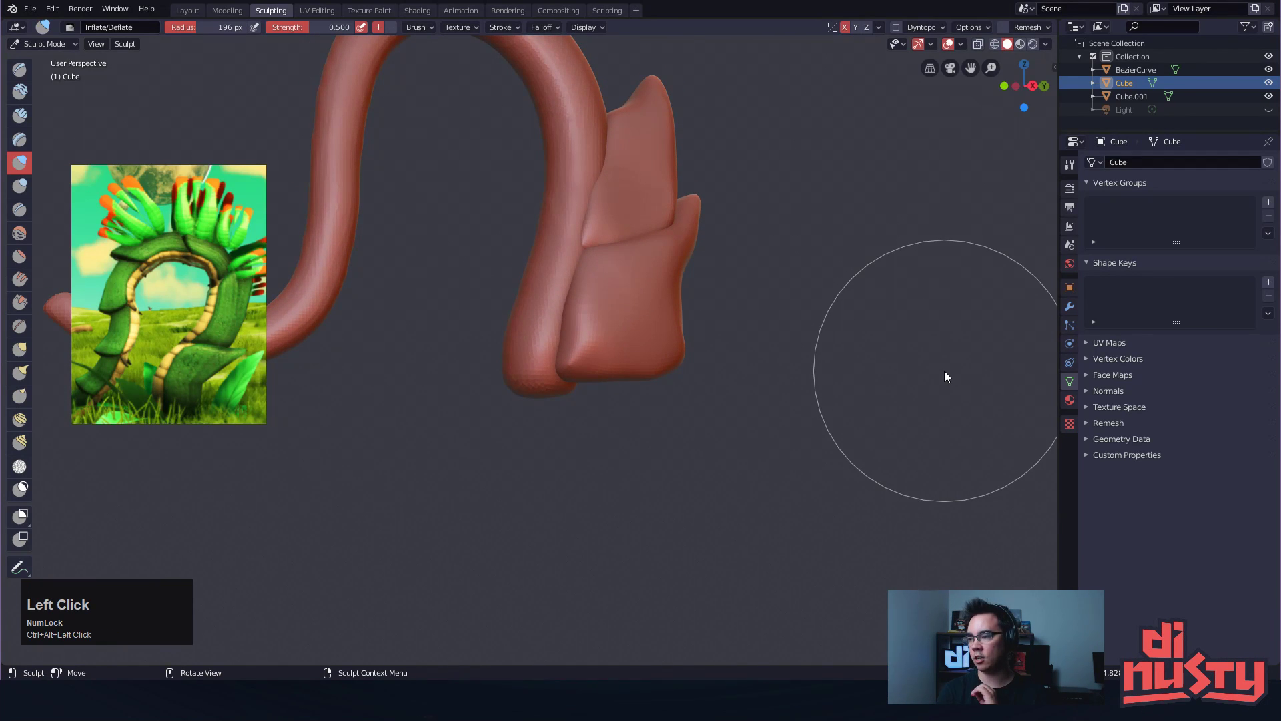
{"action": "left_click_drag", "start_coordinate": [749, 326], "coordinate": [794, 380], "text": "alt+shift"}
{"action": "left_click_drag", "start_coordinate": [794, 381], "coordinate": [799, 457], "text": "alt"}
{"action": "key", "text": "ctrl+Tab"}
{"action": "left_click", "coordinate": [689, 445]}
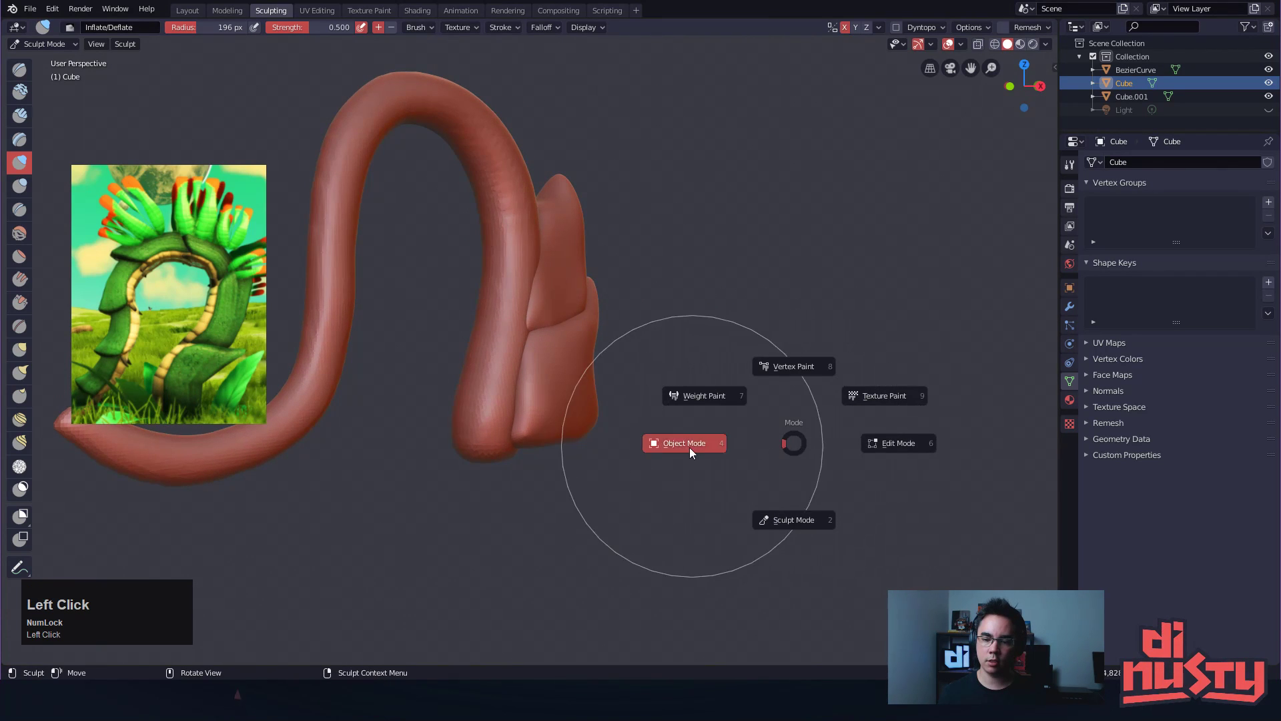
{"action": "key", "text": "shift+s"}
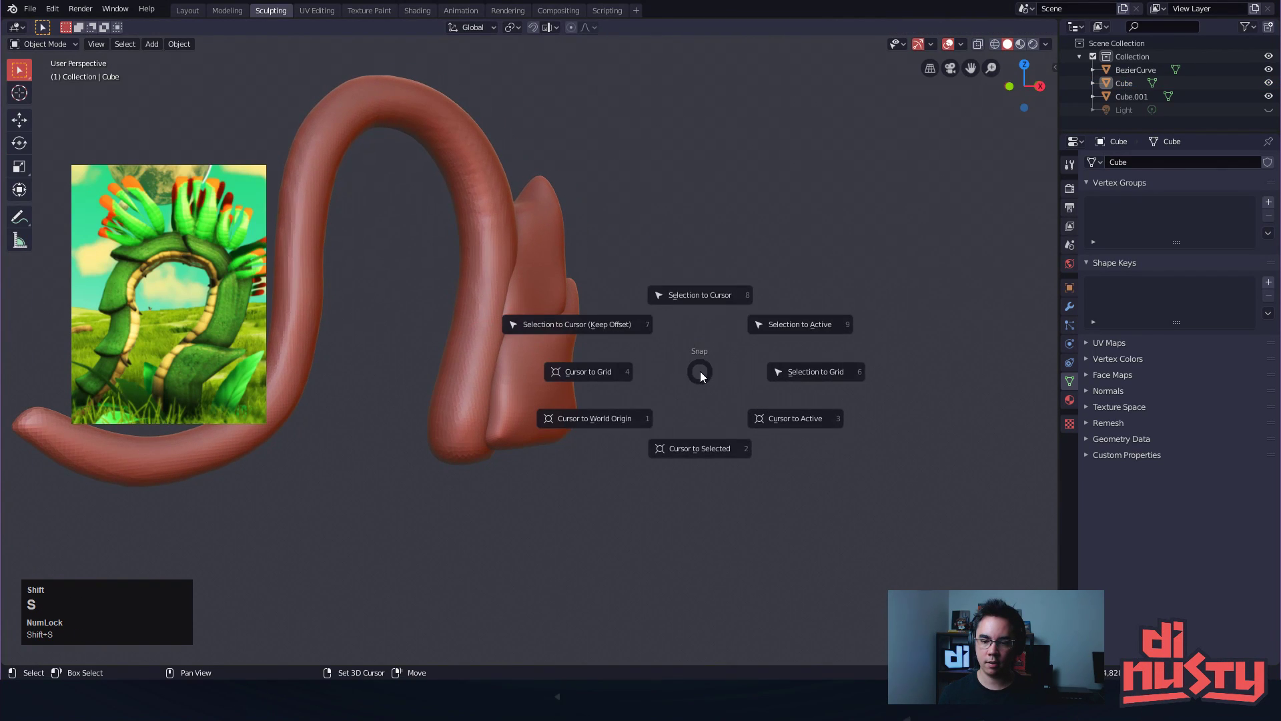
{"action": "key", "text": "shift+a"}
{"action": "mouse_move", "coordinate": [699, 371]}
{"action": "left_click", "coordinate": [750, 372]}
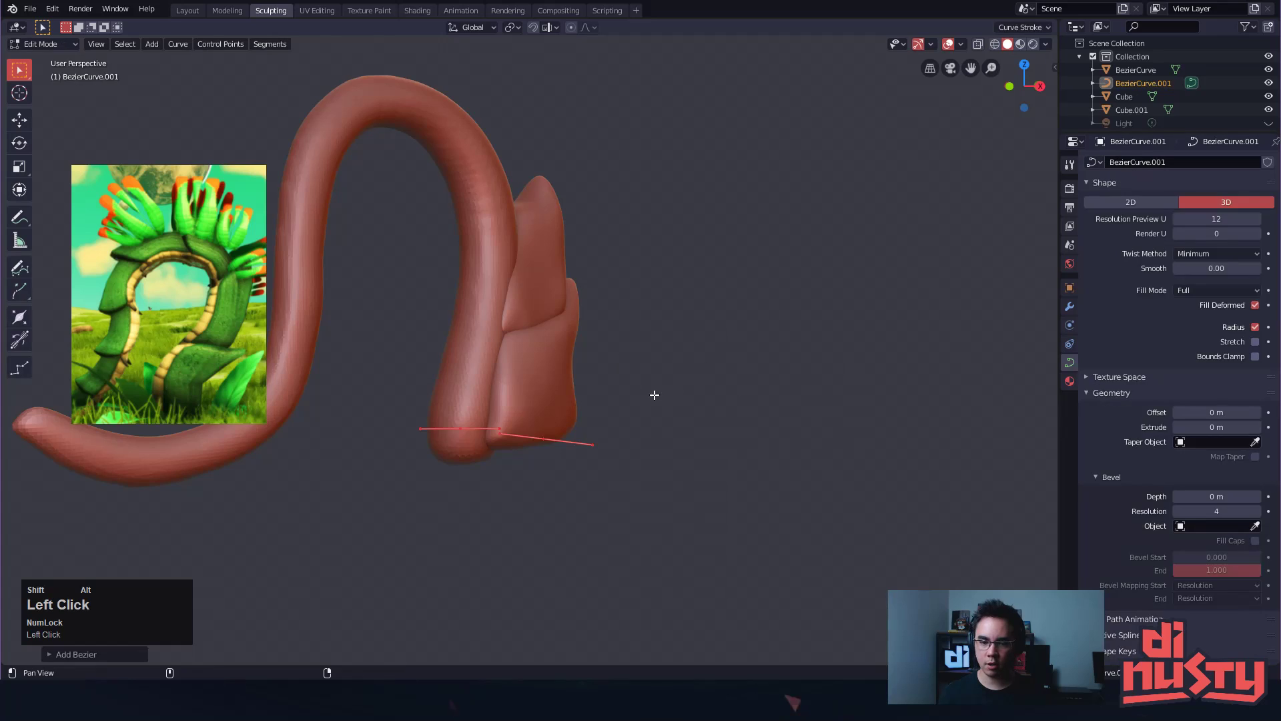
{"action": "left_click_drag", "start_coordinate": [601, 420], "coordinate": [672, 427], "text": "alt+shift"}
{"action": "key", "text": "g"}
{"action": "left_click", "coordinate": [945, 336]}
Set the new Bezier curve's bevel depth to 0.58 m
{"action": "left_click_drag", "start_coordinate": [921, 353], "coordinate": [777, 360], "text": "alt+shift"}
{"action": "left_click_drag", "start_coordinate": [767, 363], "coordinate": [979, 360], "text": "alt"}
{"action": "left_click_drag", "start_coordinate": [1217, 497], "coordinate": [1255, 497]}
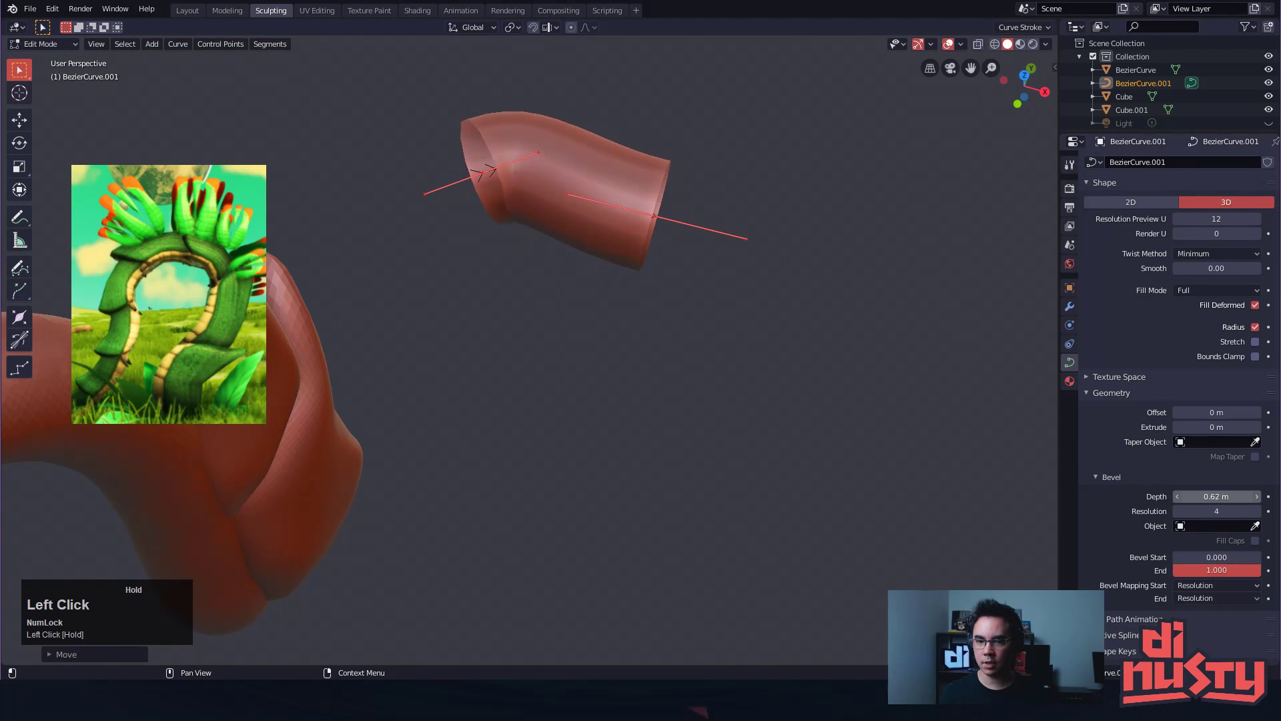
Move the curve's free end point outward to lengthen the bevelled tube
{"action": "left_click_drag", "start_coordinate": [660, 213], "coordinate": [859, 233]}
{"action": "left_click", "coordinate": [657, 217]}
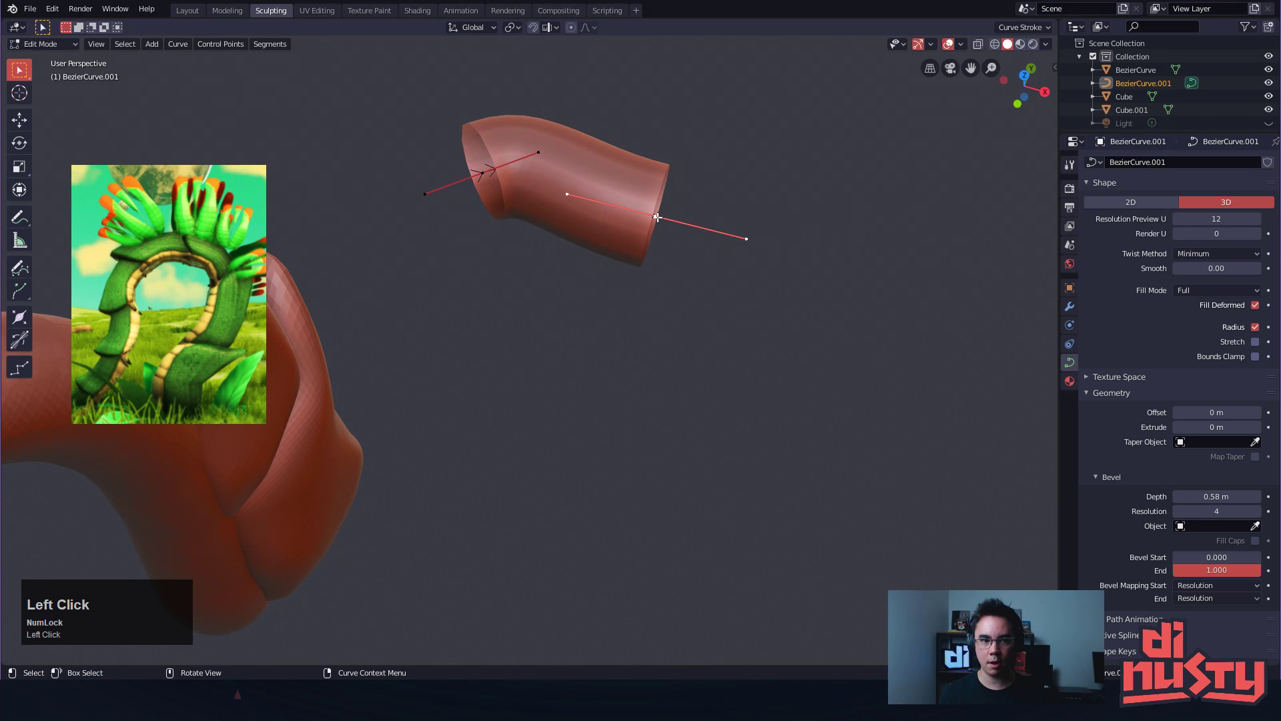
{"action": "key", "text": "g"}
{"action": "left_click", "coordinate": [932, 269]}
{"action": "left_click_drag", "start_coordinate": [932, 268], "coordinate": [694, 267], "text": "alt+shift"}
{"action": "left_click_drag", "start_coordinate": [694, 267], "coordinate": [652, 249], "text": "alt"}
{"action": "left_click_drag", "start_coordinate": [444, 265], "coordinate": [610, 301], "text": "alt"}
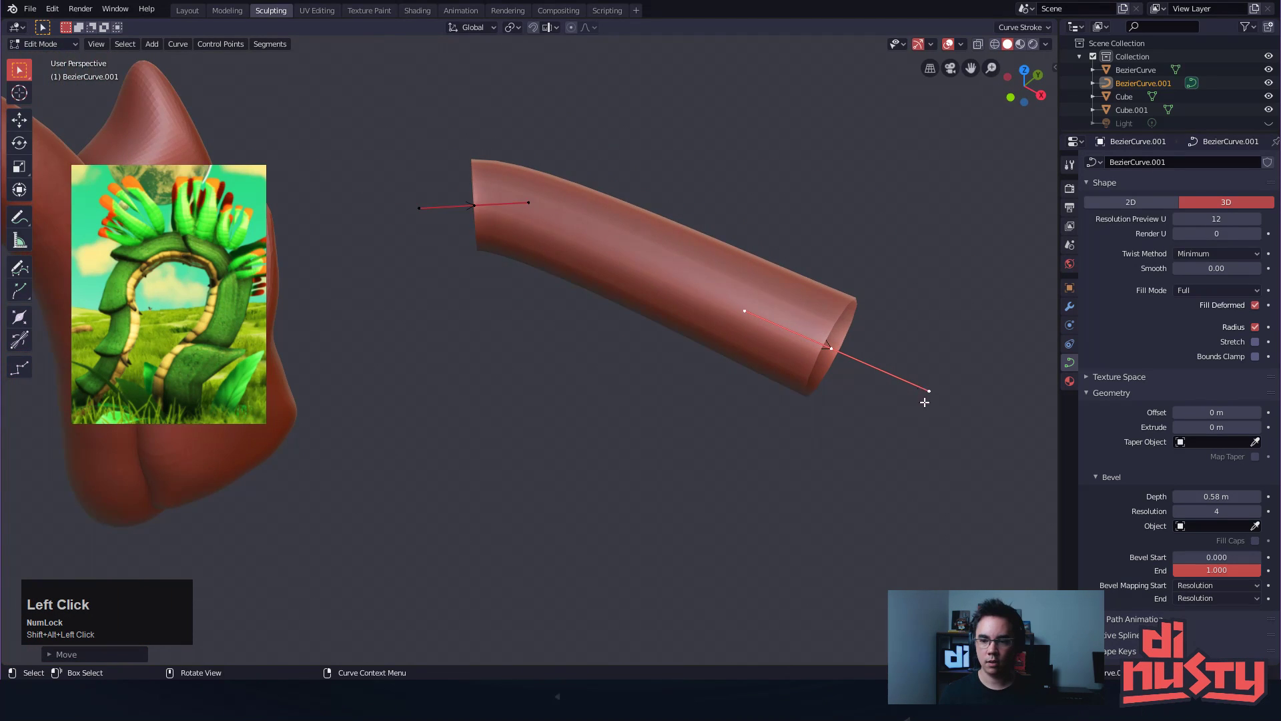
Extrude two more control points from the curve's end, one downward and one back up
{"action": "left_click_drag", "start_coordinate": [923, 391], "coordinate": [961, 427], "text": "alt"}
{"action": "left_click_drag", "start_coordinate": [961, 427], "coordinate": [846, 357], "text": "alt+shift"}
{"action": "key", "text": "e"}
{"action": "left_click", "coordinate": [911, 606]}
{"action": "key", "text": "e"}
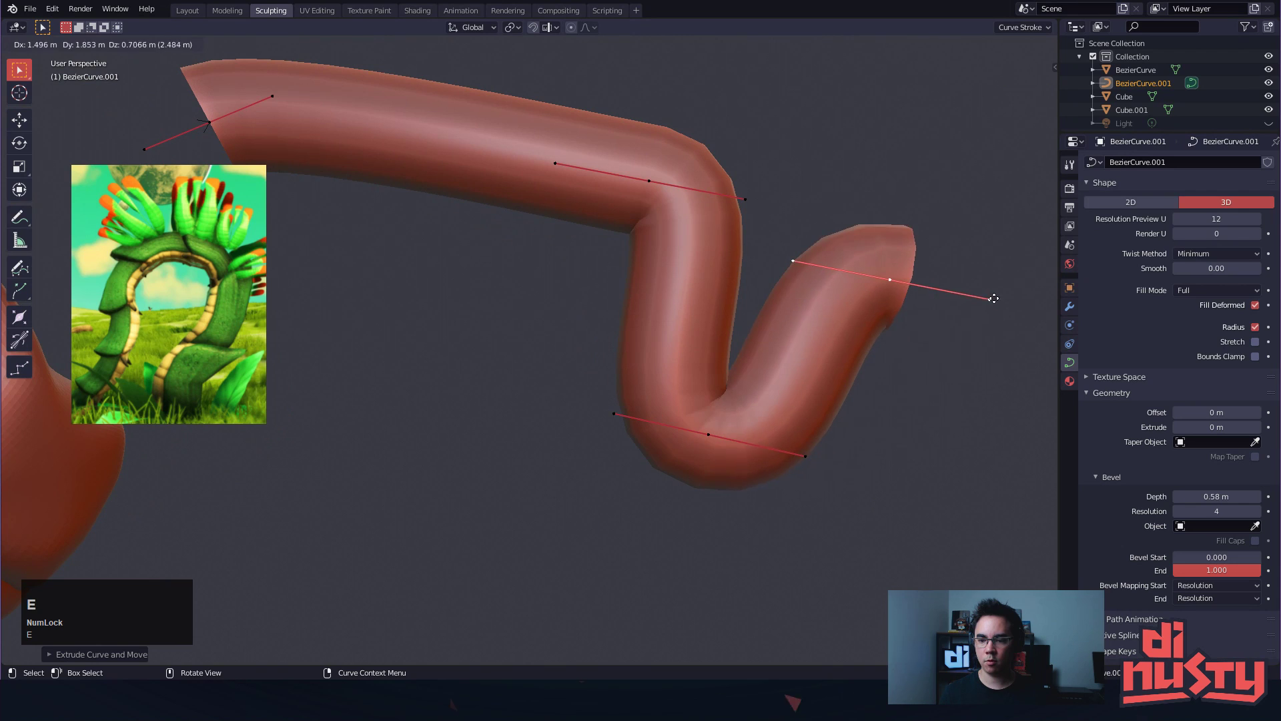
{"action": "left_click", "coordinate": [994, 288]}
Switch to the Tweak selection tool and reposition the curve's control points into a wide, wavy shape
{"action": "left_click_drag", "start_coordinate": [919, 317], "coordinate": [858, 314], "text": "alt+shift"}
{"action": "left_click_drag", "start_coordinate": [843, 265], "coordinate": [979, 254]}
{"action": "left_click", "coordinate": [825, 269]}
{"action": "key", "text": "w"}
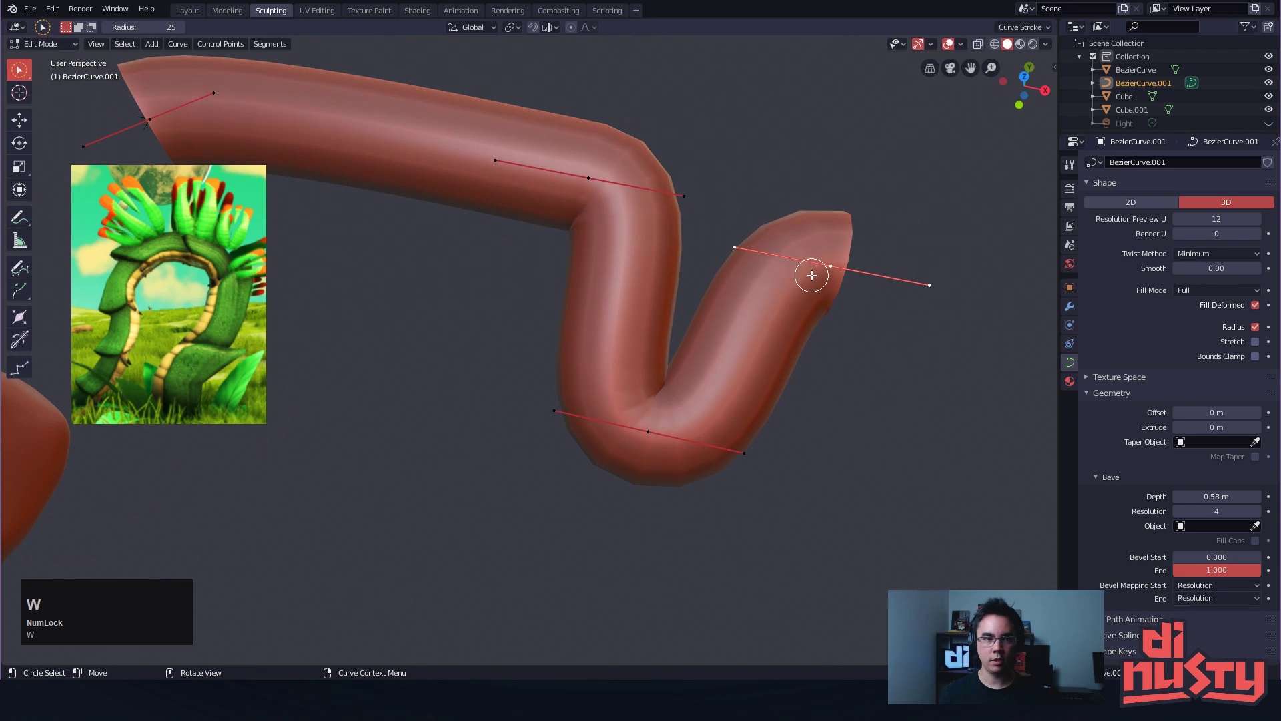
{"action": "left_click_drag", "start_coordinate": [834, 270], "coordinate": [980, 213]}
{"action": "left_click_drag", "start_coordinate": [948, 233], "coordinate": [804, 337], "text": "ctrl+alt"}
{"action": "left_click_drag", "start_coordinate": [600, 399], "coordinate": [693, 403]}
{"action": "left_click", "coordinate": [544, 239]}
{"action": "left_click_drag", "start_coordinate": [544, 239], "coordinate": [508, 230]}
{"action": "left_click_drag", "start_coordinate": [638, 269], "coordinate": [603, 287], "text": "alt+shift"}
{"action": "left_click_drag", "start_coordinate": [770, 280], "coordinate": [902, 230]}
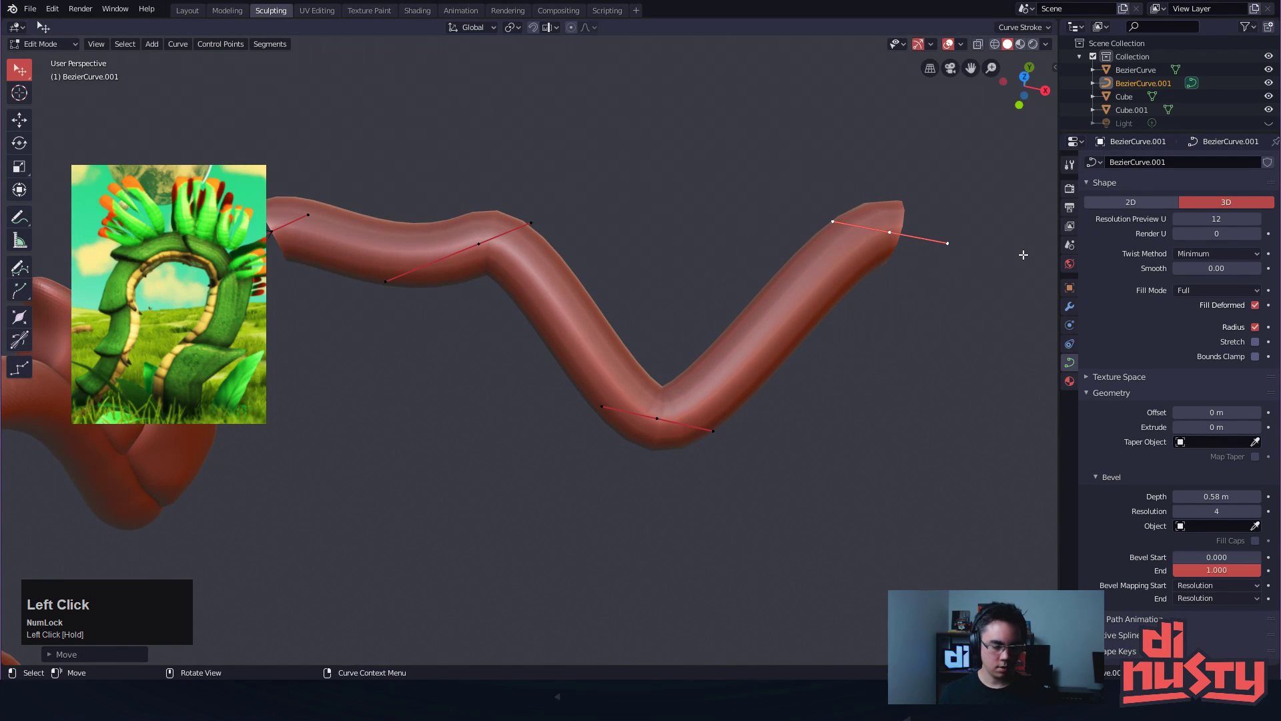
Shrink the tube's radius at its end point and raise the lower bend's control point
{"action": "key", "text": "alt+s"}
{"action": "right_click", "coordinate": [954, 240]}
{"action": "key", "text": "alt+s"}
{"action": "left_click", "coordinate": [944, 240]}
{"action": "left_click_drag", "start_coordinate": [663, 423], "coordinate": [698, 364]}
{"action": "left_click", "coordinate": [836, 401]}
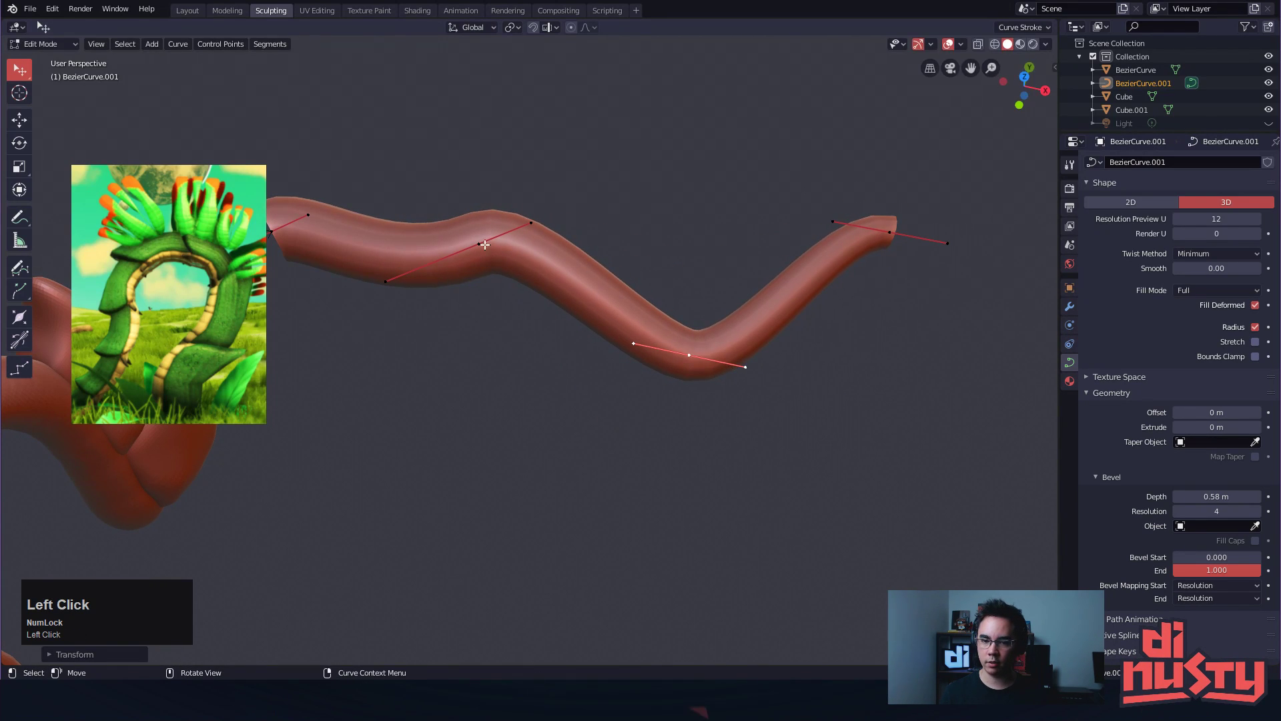
Adjust the tube radius at the upper bend's control point and move that point down
{"action": "left_click_drag", "start_coordinate": [481, 246], "coordinate": [508, 129]}
{"action": "key", "text": "alt+s"}
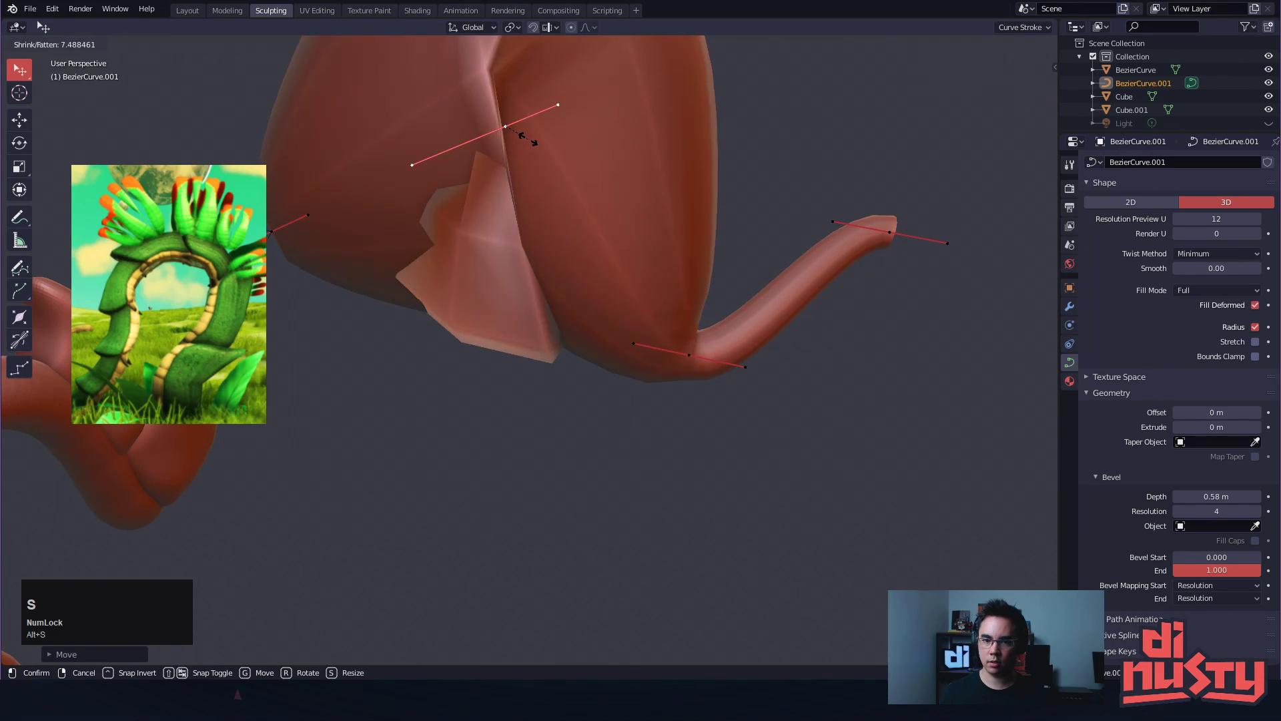
{"action": "right_click", "coordinate": [535, 141]}
{"action": "key", "text": "alt+s"}
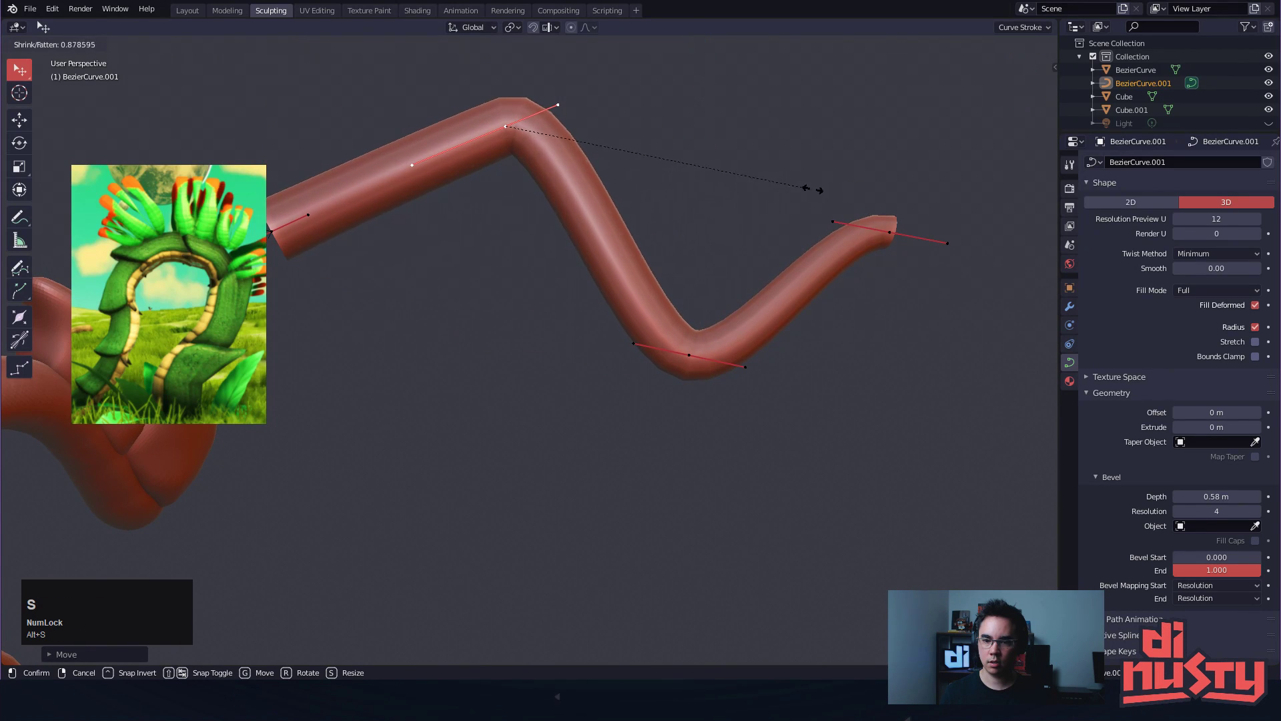
{"action": "left_click", "coordinate": [793, 189]}
{"action": "left_click", "coordinate": [708, 200]}
{"action": "left_click_drag", "start_coordinate": [505, 127], "coordinate": [589, 327]}
Subdivide the segment between two neighbouring control points and move the new point to reshape the bend
{"action": "left_click", "coordinate": [669, 246]}
{"action": "left_click", "coordinate": [610, 260], "text": "shift"}
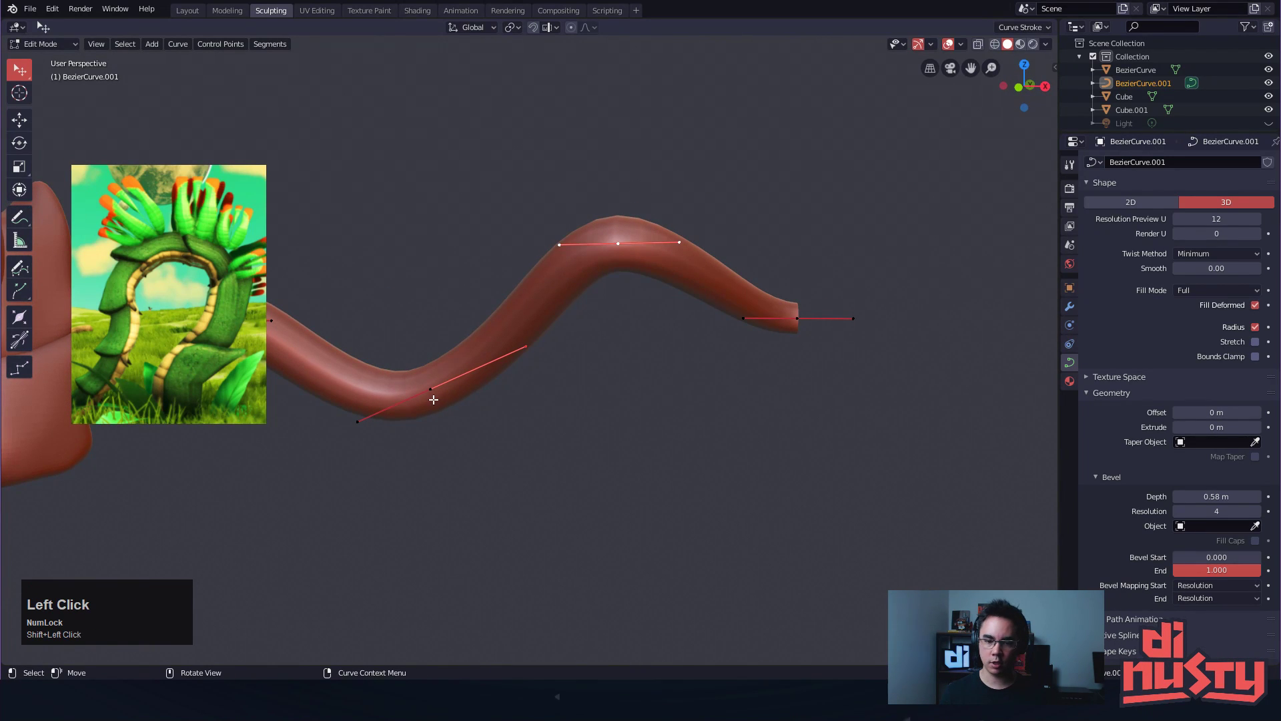
{"action": "right_click", "coordinate": [619, 337]}
{"action": "left_click_drag", "start_coordinate": [624, 339], "coordinate": [494, 259]}
{"action": "left_click_drag", "start_coordinate": [507, 270], "coordinate": [623, 314], "text": "alt"}
{"action": "left_click_drag", "start_coordinate": [516, 294], "coordinate": [533, 285]}
{"action": "left_click_drag", "start_coordinate": [580, 314], "coordinate": [545, 335], "text": "alt"}
{"action": "left_click", "coordinate": [670, 170]}
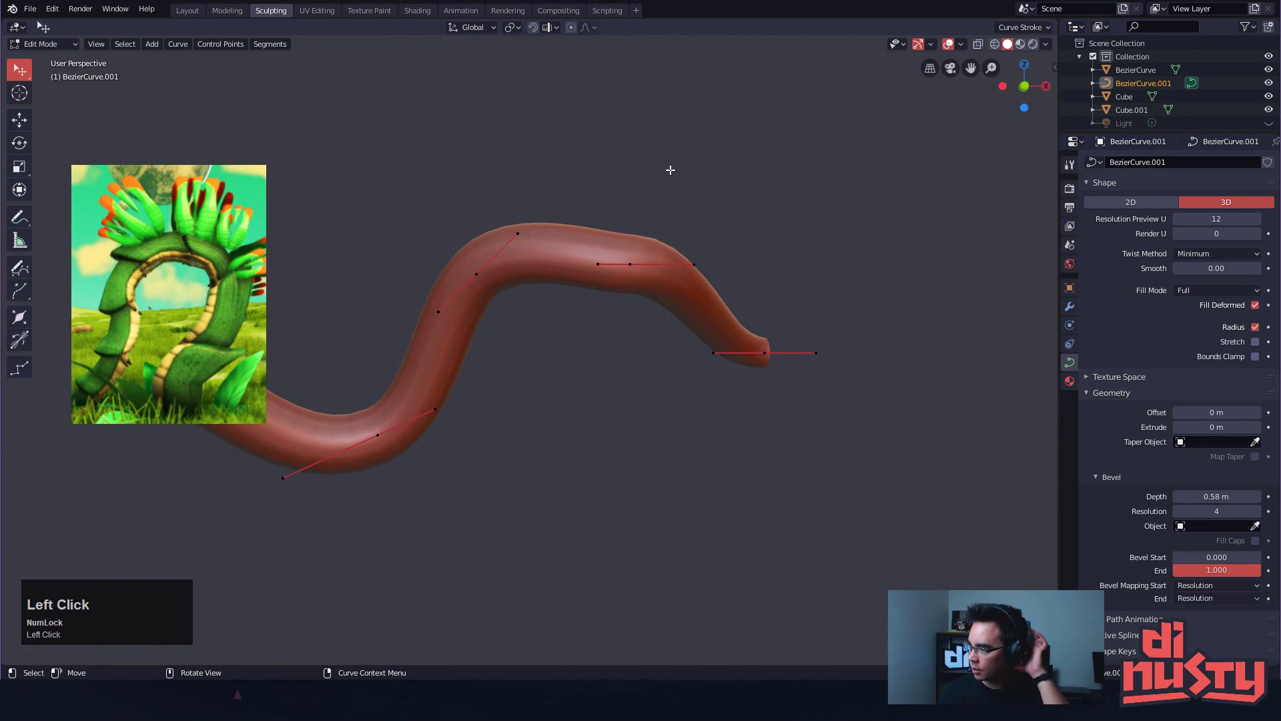
{"action": "left_click_drag", "start_coordinate": [714, 218], "coordinate": [798, 306], "text": "alt"}
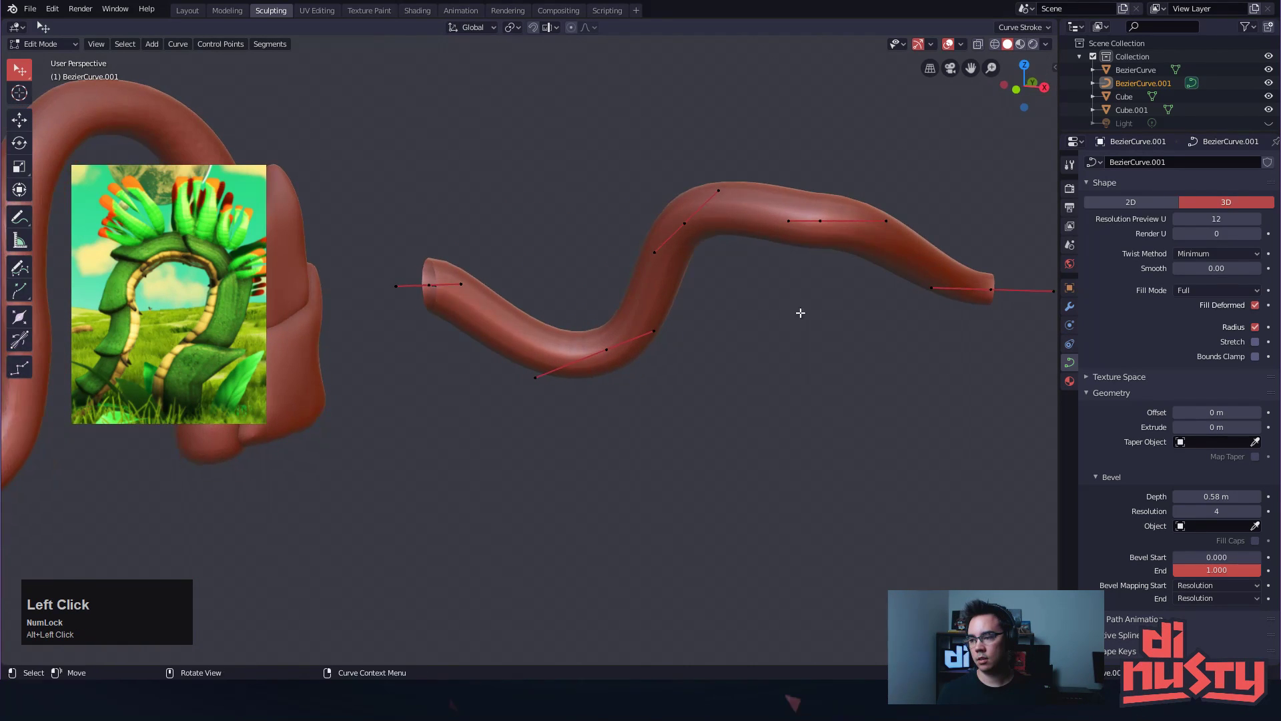
Leave Edit Mode and delete the practice Bezier curve
{"action": "key", "text": "Tab"}
{"action": "key", "text": "x"}
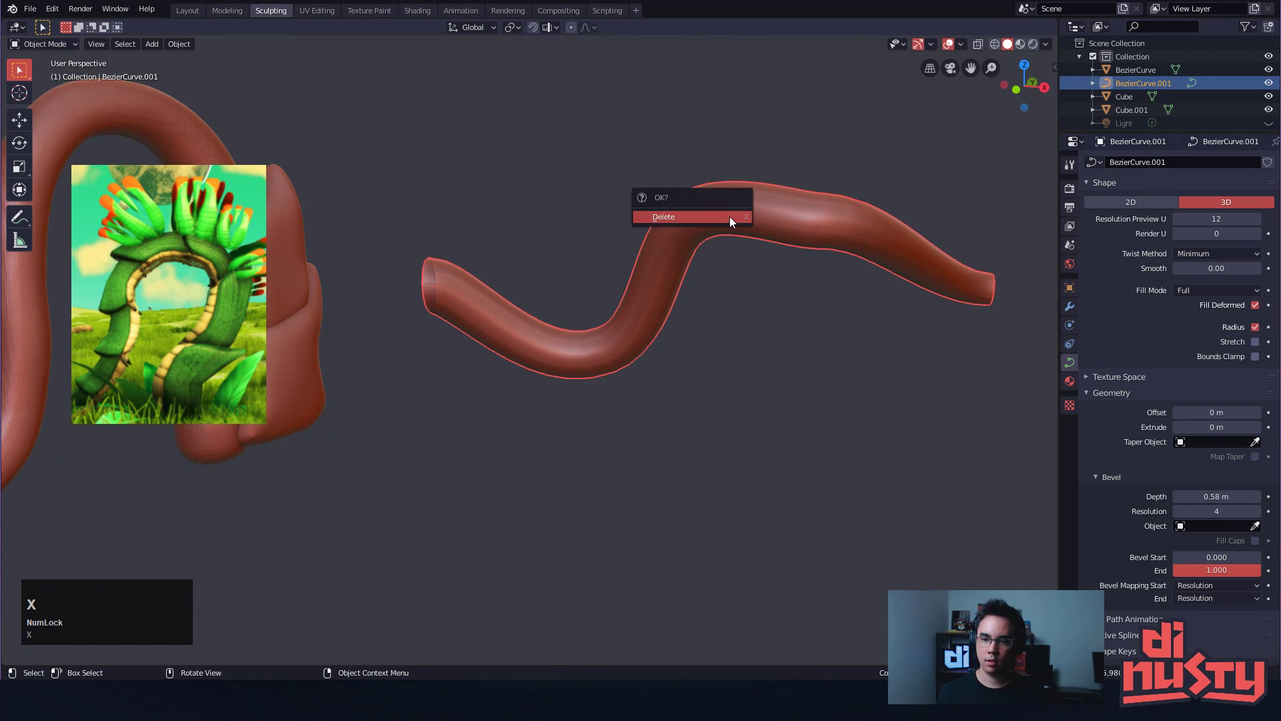
{"action": "left_click", "coordinate": [730, 216]}
Select the lower leaf and put it back into Sculpt Mode
{"action": "left_click_drag", "start_coordinate": [703, 259], "coordinate": [894, 273], "text": "alt+shift"}
{"action": "left_click_drag", "start_coordinate": [894, 274], "coordinate": [594, 300], "text": "ctrl+alt"}
{"action": "left_click_drag", "start_coordinate": [594, 300], "coordinate": [711, 339], "text": "alt+shift"}
{"action": "left_click_drag", "start_coordinate": [711, 339], "coordinate": [639, 327], "text": "alt+shift"}
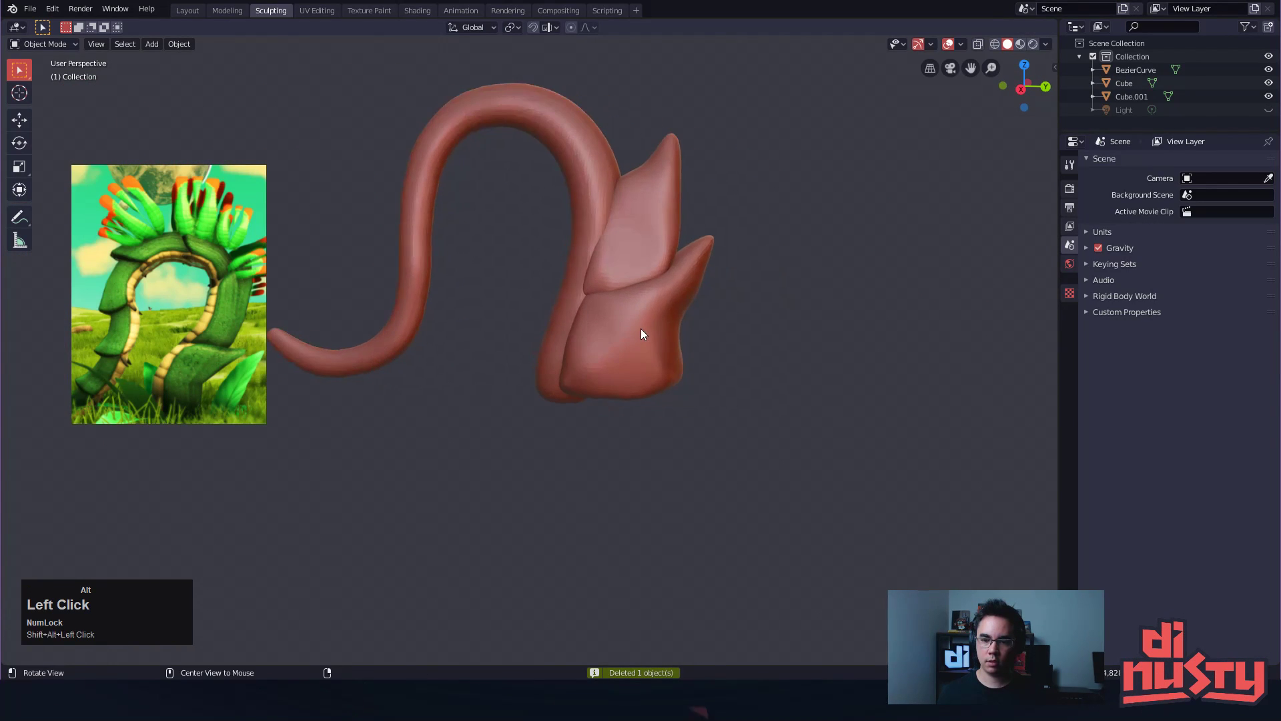
{"action": "left_click", "coordinate": [639, 327]}
{"action": "mouse_move", "coordinate": [789, 374]}
{"action": "left_mouse_down", "text": "alt"}
{"action": "mouse_move", "coordinate": [822, 370]}
{"action": "mouse_move", "coordinate": [741, 339]}
{"action": "mouse_move", "coordinate": [709, 308]}
{"action": "left_mouse_up", "text": "alt"}
{"action": "key", "text": "ctrl+Tab"}
{"action": "left_click", "coordinate": [822, 446]}
{"action": "mouse_move", "coordinate": [709, 308]}
{"action": "left_mouse_down", "text": "alt+shift"}
{"action": "mouse_move", "coordinate": [789, 365]}
{"action": "mouse_move", "coordinate": [835, 376]}
{"action": "left_mouse_up", "text": "alt+shift"}
{"action": "mouse_move", "coordinate": [836, 376]}
{"action": "left_mouse_down", "text": "alt+shift"}
{"action": "mouse_move", "coordinate": [774, 367]}
{"action": "mouse_move", "coordinate": [781, 378]}
{"action": "mouse_move", "coordinate": [701, 389]}
{"action": "left_mouse_up", "text": "alt+shift"}
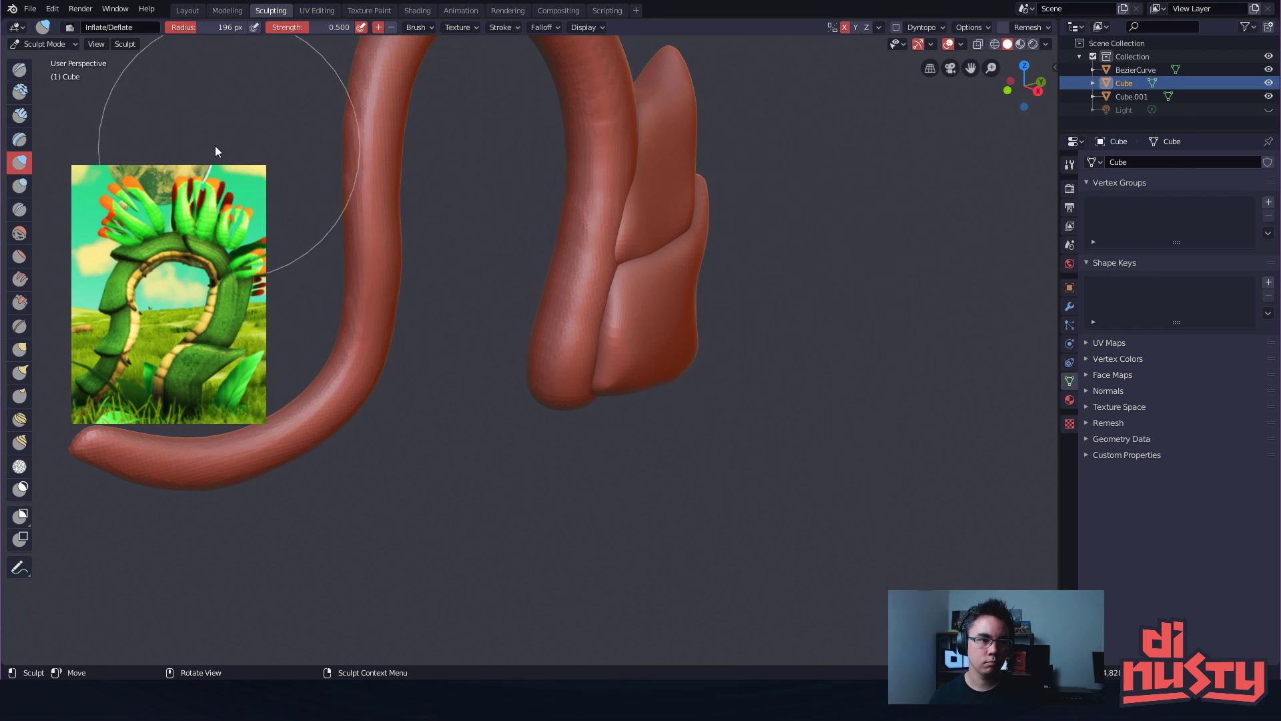
Set the brush radius to 60 px and shape the leaf's lower corner with the Smooth and Draw brushes
{"action": "left_click", "coordinate": [30, 74]}
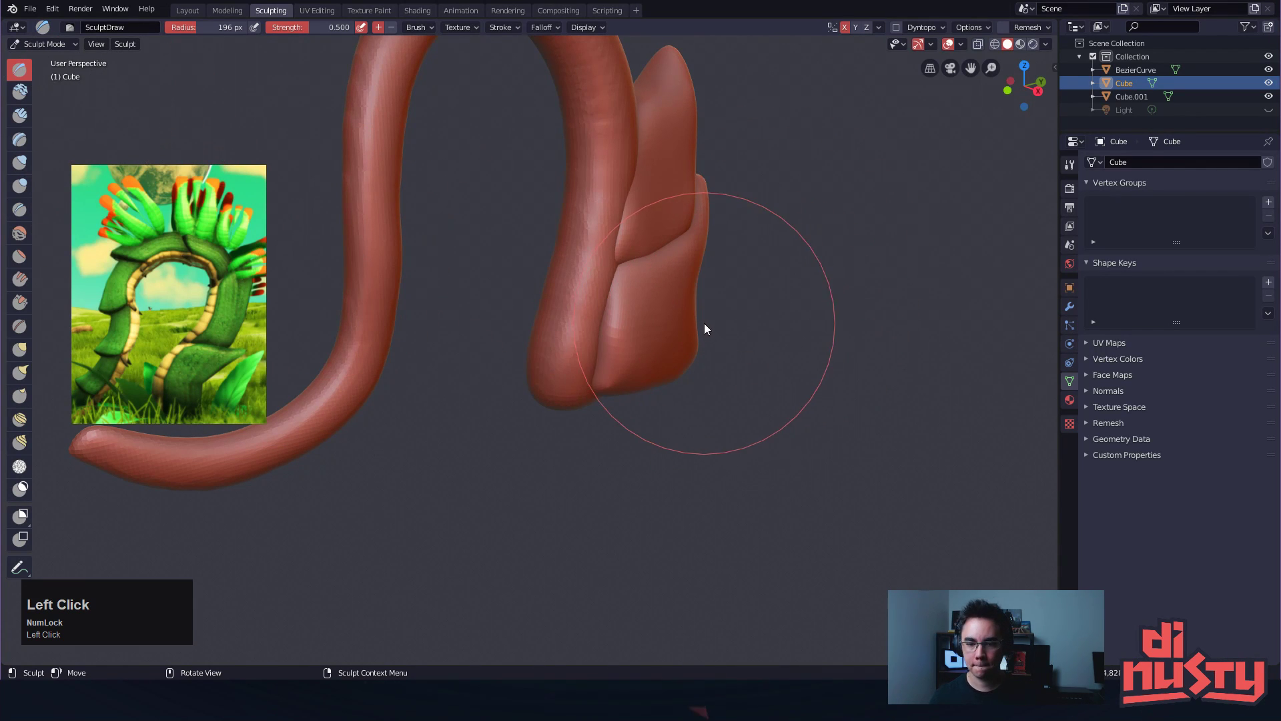
{"action": "key", "text": "s"}
{"action": "key", "text": "s"}
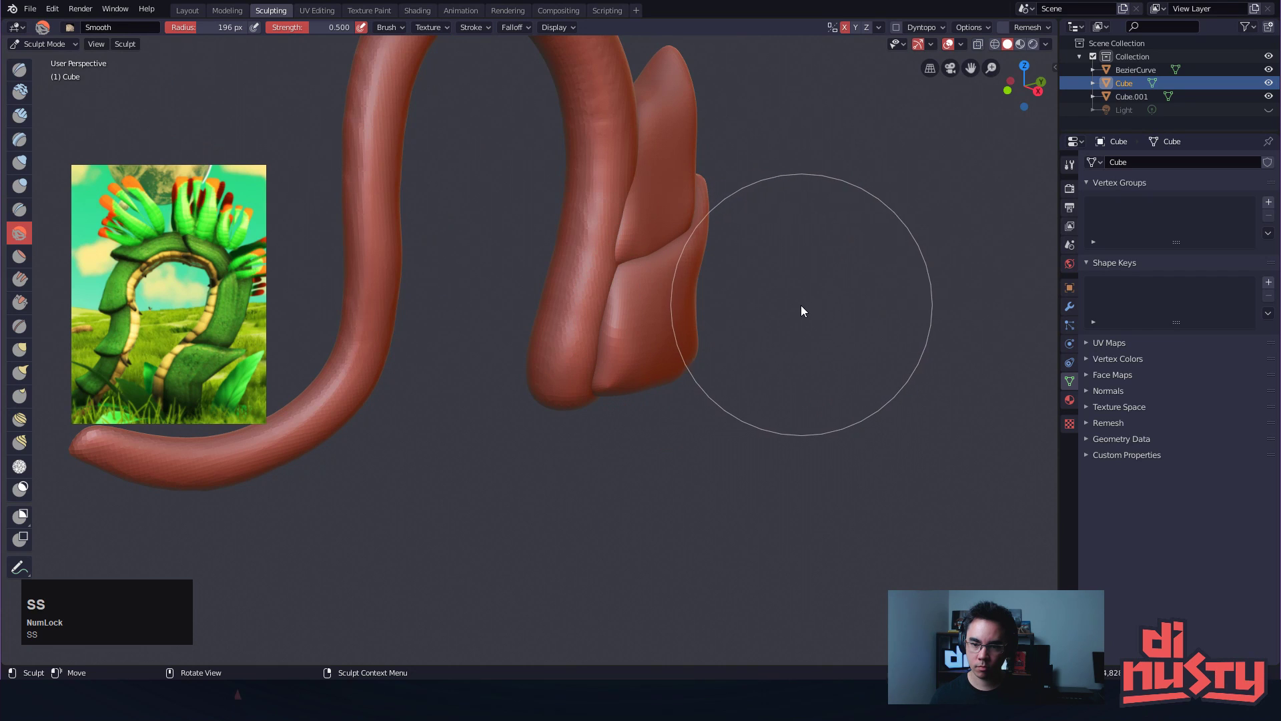
{"action": "mouse_move", "coordinate": [864, 315]}
{"action": "left_mouse_down", "text": "alt"}
{"action": "mouse_move", "coordinate": [832, 335]}
{"action": "mouse_move", "coordinate": [740, 331]}
{"action": "left_mouse_up", "text": "alt"}
{"action": "key", "text": "f"}
{"action": "left_click", "coordinate": [594, 347]}
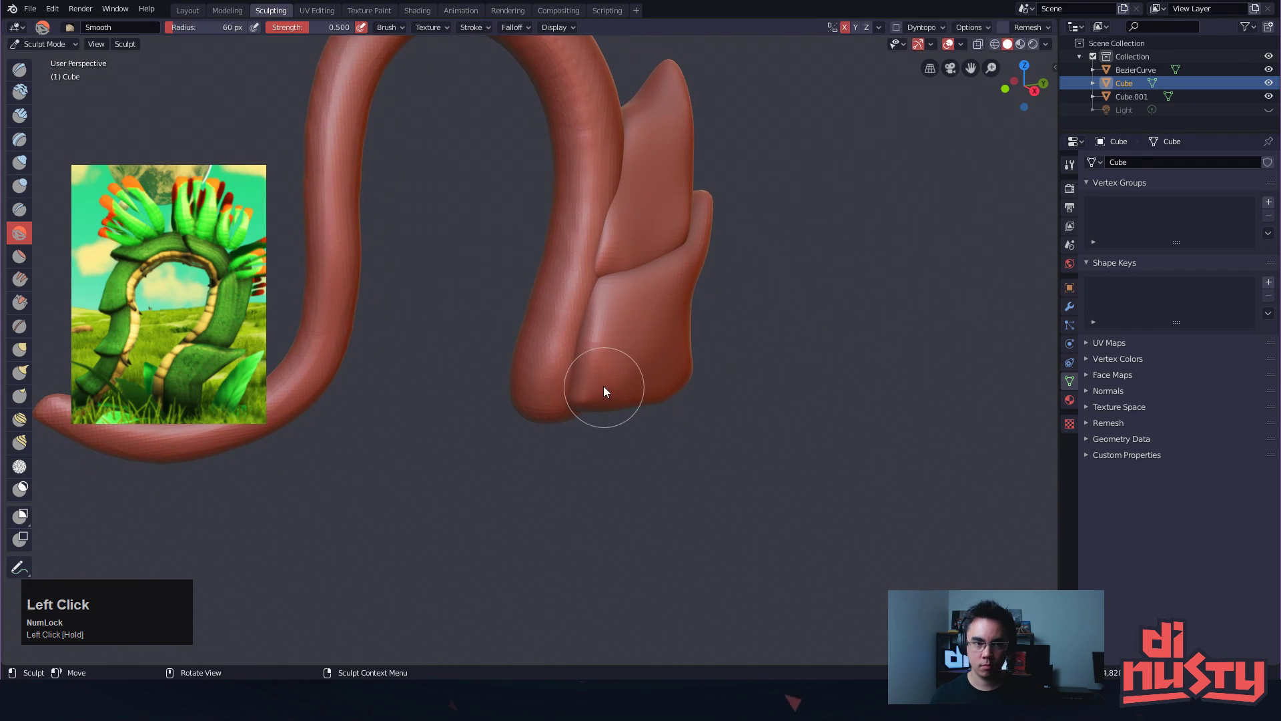
{"action": "mouse_move", "coordinate": [615, 374]}
{"action": "left_mouse_down"}
{"action": "mouse_move", "coordinate": [586, 404]}
{"action": "mouse_move", "coordinate": [595, 371]}
{"action": "left_mouse_up"}
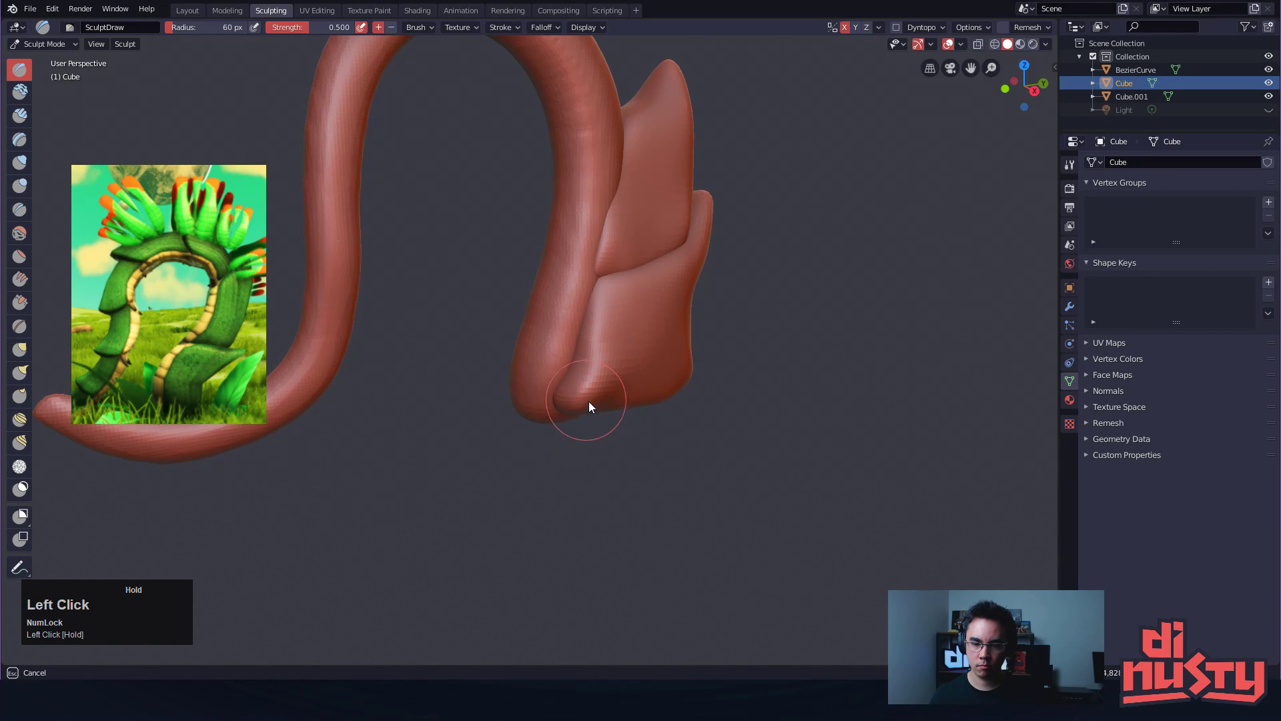
Enlarge the Grab brush radius to 128 px and pull the leaf's lower corner around the stem's base, smoothing it
{"action": "mouse_move", "coordinate": [586, 421]}
{"action": "left_mouse_down", "text": "alt"}
{"action": "mouse_move", "coordinate": [647, 359]}
{"action": "mouse_move", "coordinate": [590, 370]}
{"action": "mouse_move", "coordinate": [619, 384]}
{"action": "mouse_move", "coordinate": [617, 346]}
{"action": "mouse_move", "coordinate": [602, 339]}
{"action": "mouse_move", "coordinate": [593, 382]}
{"action": "mouse_move", "coordinate": [608, 371]}
{"action": "mouse_move", "coordinate": [571, 391]}
{"action": "left_mouse_up", "text": "alt"}
{"action": "key", "text": "g"}
{"action": "key", "text": "g"}
{"action": "key", "text": "f"}
{"action": "left_click", "coordinate": [681, 345]}
{"action": "mouse_move", "coordinate": [556, 385]}
{"action": "left_mouse_down"}
{"action": "mouse_move", "coordinate": [523, 412]}
{"action": "mouse_move", "coordinate": [567, 381]}
{"action": "left_mouse_up"}
{"action": "left_click_drag", "start_coordinate": [548, 409], "coordinate": [587, 391], "text": "shift"}
{"action": "mouse_move", "coordinate": [588, 393]}
{"action": "left_mouse_down", "text": "alt"}
{"action": "mouse_move", "coordinate": [486, 418]}
{"action": "mouse_move", "coordinate": [504, 395]}
{"action": "mouse_move", "coordinate": [584, 390]}
{"action": "left_mouse_up", "text": "alt"}
{"action": "left_click_drag", "start_coordinate": [677, 367], "coordinate": [590, 383], "text": "alt"}
{"action": "mouse_move", "coordinate": [590, 383]}
{"action": "left_mouse_down"}
{"action": "mouse_move", "coordinate": [523, 392]}
{"action": "mouse_move", "coordinate": [509, 380]}
{"action": "mouse_move", "coordinate": [570, 352]}
{"action": "mouse_move", "coordinate": [564, 311]}
{"action": "mouse_move", "coordinate": [611, 322]}
{"action": "mouse_move", "coordinate": [555, 419]}
{"action": "mouse_move", "coordinate": [538, 409]}
{"action": "mouse_move", "coordinate": [498, 460]}
{"action": "left_mouse_up"}
{"action": "left_click_drag", "start_coordinate": [523, 412], "coordinate": [557, 371]}
{"action": "mouse_move", "coordinate": [637, 361]}
{"action": "left_mouse_down", "text": "alt+shift"}
{"action": "mouse_move", "coordinate": [571, 352]}
{"action": "mouse_move", "coordinate": [552, 409]}
{"action": "mouse_move", "coordinate": [582, 410]}
{"action": "mouse_move", "coordinate": [483, 429]}
{"action": "mouse_move", "coordinate": [592, 472]}
{"action": "mouse_move", "coordinate": [601, 494]}
{"action": "left_mouse_up", "text": "alt+shift"}
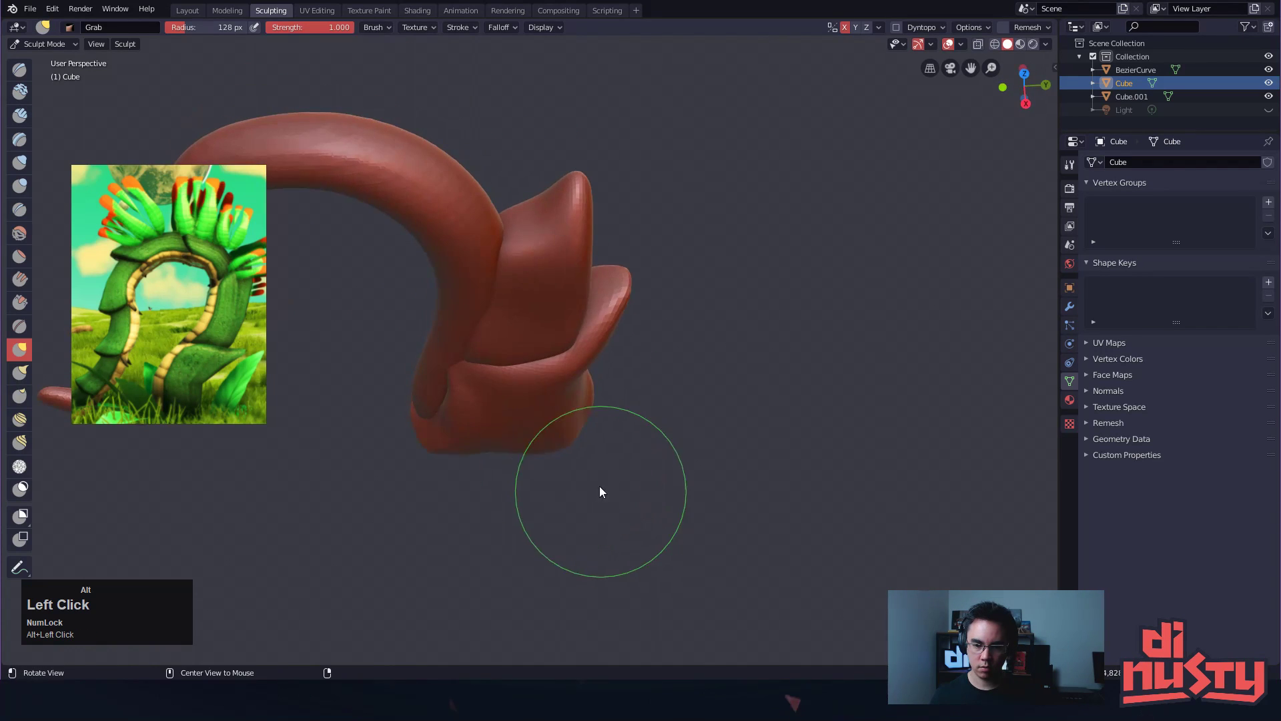
Reduce the Grab brush radius to 88 px and refine the lower leaf's bottom edge around the stem
{"action": "mouse_move", "coordinate": [687, 403]}
{"action": "left_mouse_down", "text": "alt"}
{"action": "mouse_move", "coordinate": [730, 385]}
{"action": "mouse_move", "coordinate": [723, 299]}
{"action": "mouse_move", "coordinate": [695, 316]}
{"action": "left_mouse_up", "text": "alt"}
{"action": "mouse_move", "coordinate": [467, 429]}
{"action": "left_mouse_down"}
{"action": "mouse_move", "coordinate": [482, 403]}
{"action": "mouse_move", "coordinate": [474, 414]}
{"action": "left_mouse_up"}
{"action": "mouse_move", "coordinate": [578, 410]}
{"action": "left_mouse_down", "text": "alt"}
{"action": "mouse_move", "coordinate": [538, 399]}
{"action": "mouse_move", "coordinate": [586, 445]}
{"action": "mouse_move", "coordinate": [519, 453]}
{"action": "mouse_move", "coordinate": [683, 415]}
{"action": "left_mouse_up", "text": "alt"}
{"action": "key", "text": "f"}
{"action": "left_click", "coordinate": [618, 427]}
{"action": "key", "text": "f"}
{"action": "left_click_drag", "start_coordinate": [598, 426], "coordinate": [706, 346]}
{"action": "mouse_move", "coordinate": [615, 347]}
{"action": "left_mouse_down"}
{"action": "mouse_move", "coordinate": [622, 321]}
{"action": "mouse_move", "coordinate": [717, 345]}
{"action": "mouse_move", "coordinate": [687, 351]}
{"action": "mouse_move", "coordinate": [699, 356]}
{"action": "left_mouse_up"}
{"action": "mouse_move", "coordinate": [542, 399]}
{"action": "left_mouse_down", "text": "alt"}
{"action": "mouse_move", "coordinate": [553, 411]}
{"action": "mouse_move", "coordinate": [515, 427]}
{"action": "mouse_move", "coordinate": [528, 412]}
{"action": "left_mouse_up", "text": "alt"}
{"action": "mouse_move", "coordinate": [533, 398]}
{"action": "left_mouse_down", "text": "alt"}
{"action": "mouse_move", "coordinate": [526, 370]}
{"action": "mouse_move", "coordinate": [525, 428]}
{"action": "left_mouse_up", "text": "alt"}
{"action": "left_click_drag", "start_coordinate": [501, 410], "coordinate": [505, 329]}
Make the stem the sculpting object and reshape its base with the Grab brush, undoing the last stroke
{"action": "key", "text": "ctrl+Tab"}
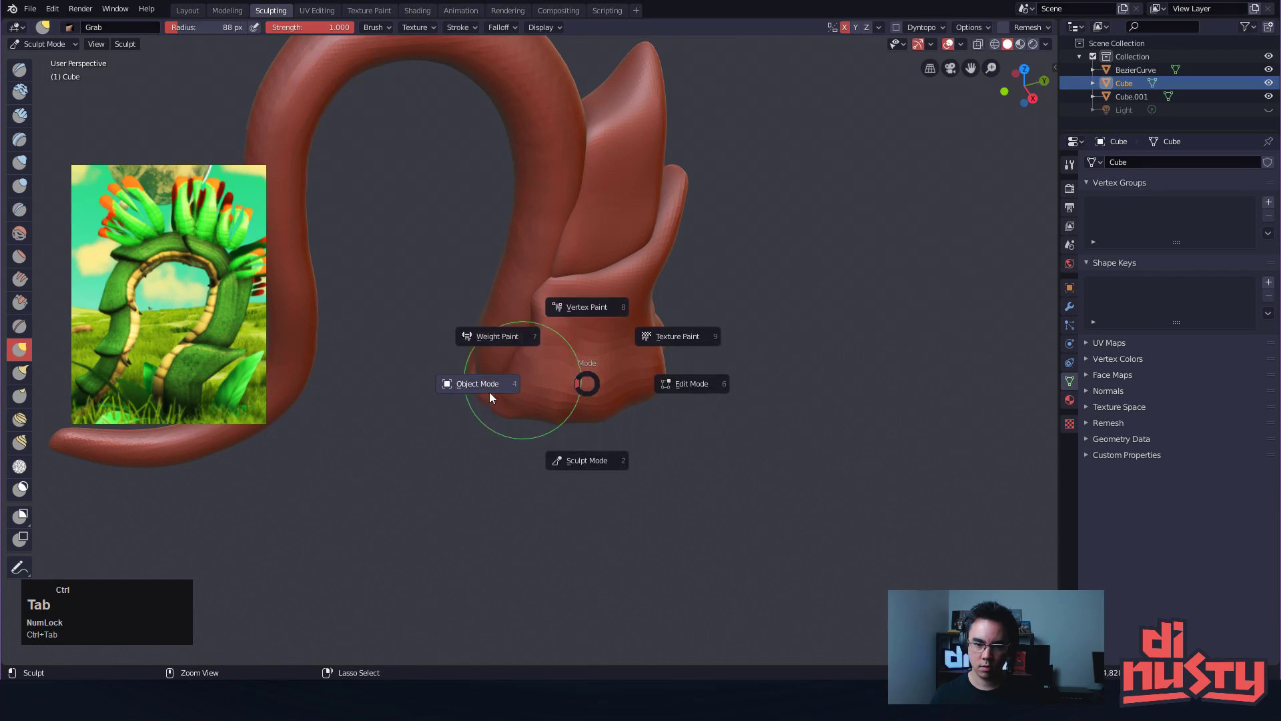
{"action": "left_click", "coordinate": [518, 278]}
{"action": "key", "text": "ctrl+Tab"}
{"action": "mouse_move", "coordinate": [541, 409]}
{"action": "left_mouse_down"}
{"action": "mouse_move", "coordinate": [471, 396]}
{"action": "mouse_move", "coordinate": [557, 423]}
{"action": "mouse_move", "coordinate": [614, 375]}
{"action": "left_mouse_up"}
{"action": "left_click_drag", "start_coordinate": [465, 405], "coordinate": [462, 395]}
{"action": "mouse_move", "coordinate": [560, 375]}
{"action": "left_mouse_down", "text": "alt"}
{"action": "mouse_move", "coordinate": [556, 411]}
{"action": "mouse_move", "coordinate": [520, 422]}
{"action": "mouse_move", "coordinate": [566, 426]}
{"action": "mouse_move", "coordinate": [607, 369]}
{"action": "mouse_move", "coordinate": [633, 381]}
{"action": "left_mouse_up", "text": "alt"}
{"action": "mouse_move", "coordinate": [611, 327]}
{"action": "left_mouse_down", "text": "alt+shift"}
{"action": "mouse_move", "coordinate": [637, 366]}
{"action": "mouse_move", "coordinate": [594, 374]}
{"action": "mouse_move", "coordinate": [650, 367]}
{"action": "mouse_move", "coordinate": [569, 365]}
{"action": "left_mouse_up", "text": "alt+shift"}
{"action": "key", "text": "ctrl+z"}
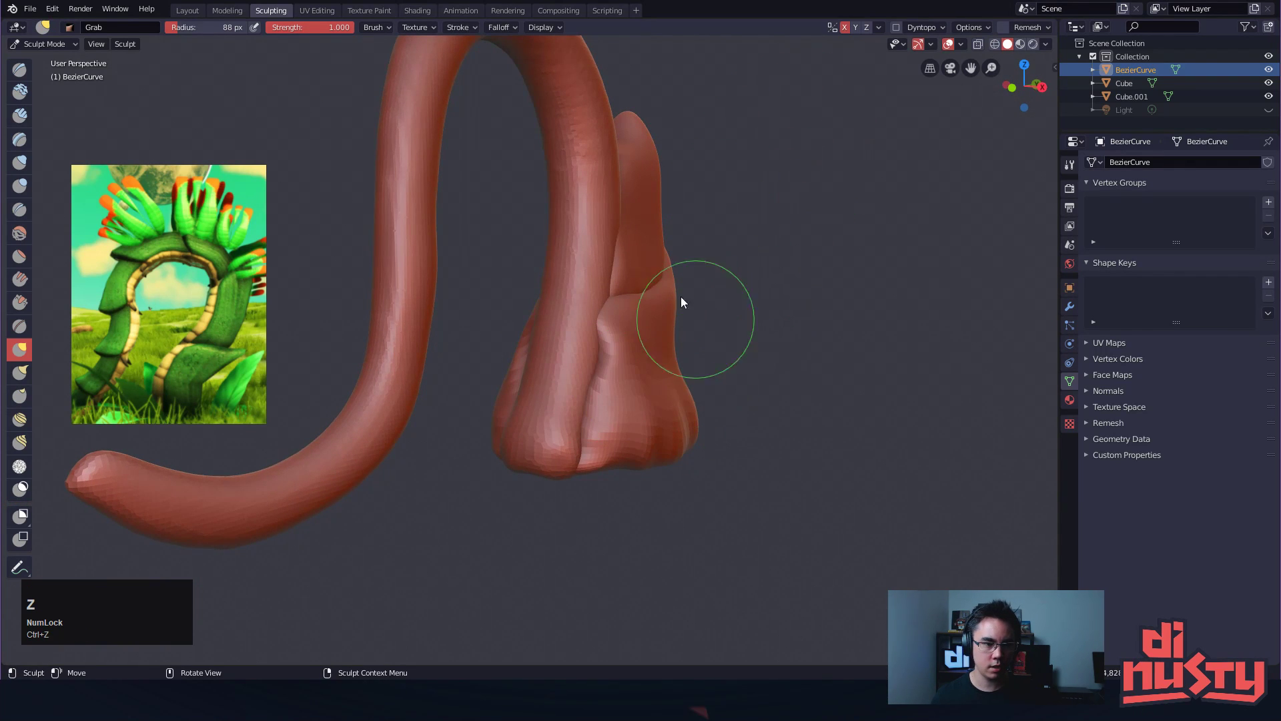
Set the Crease brush to strength 0.733 and radius 48 px, and sculpt horizontal ring ridges across the stem's base
{"action": "left_click", "coordinate": [20, 209]}
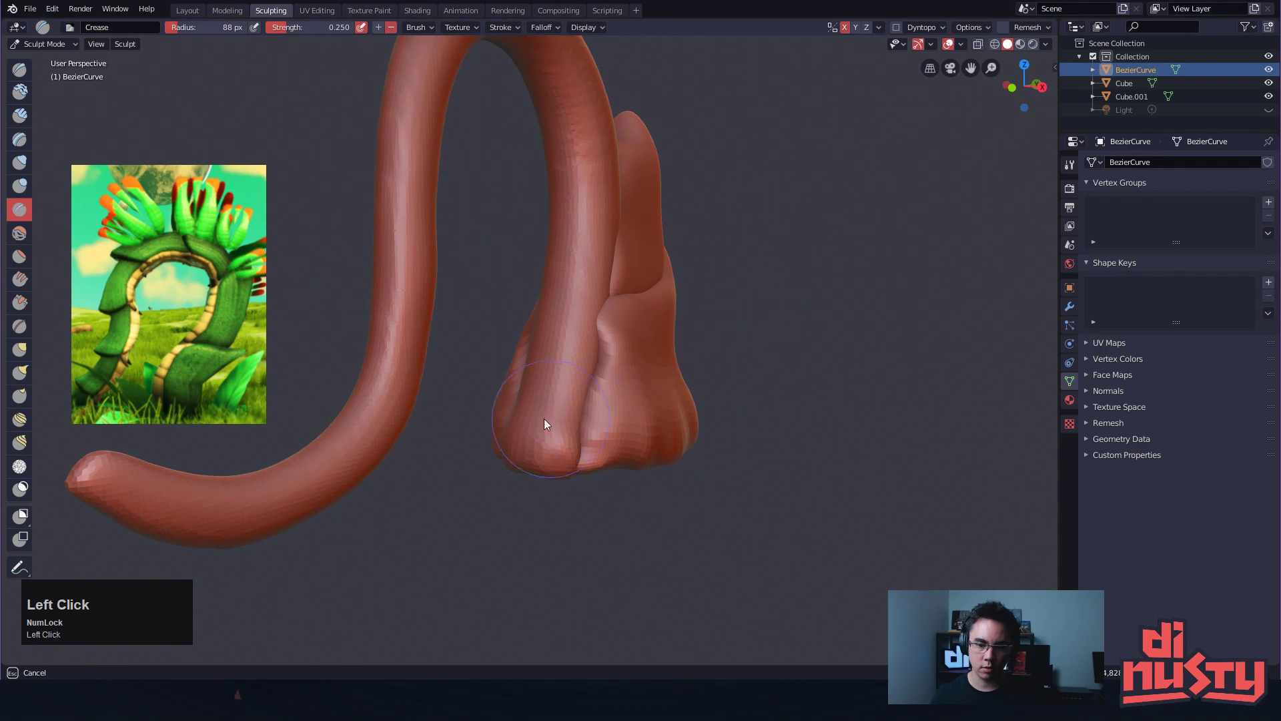
{"action": "key", "text": "ctrl+z"}
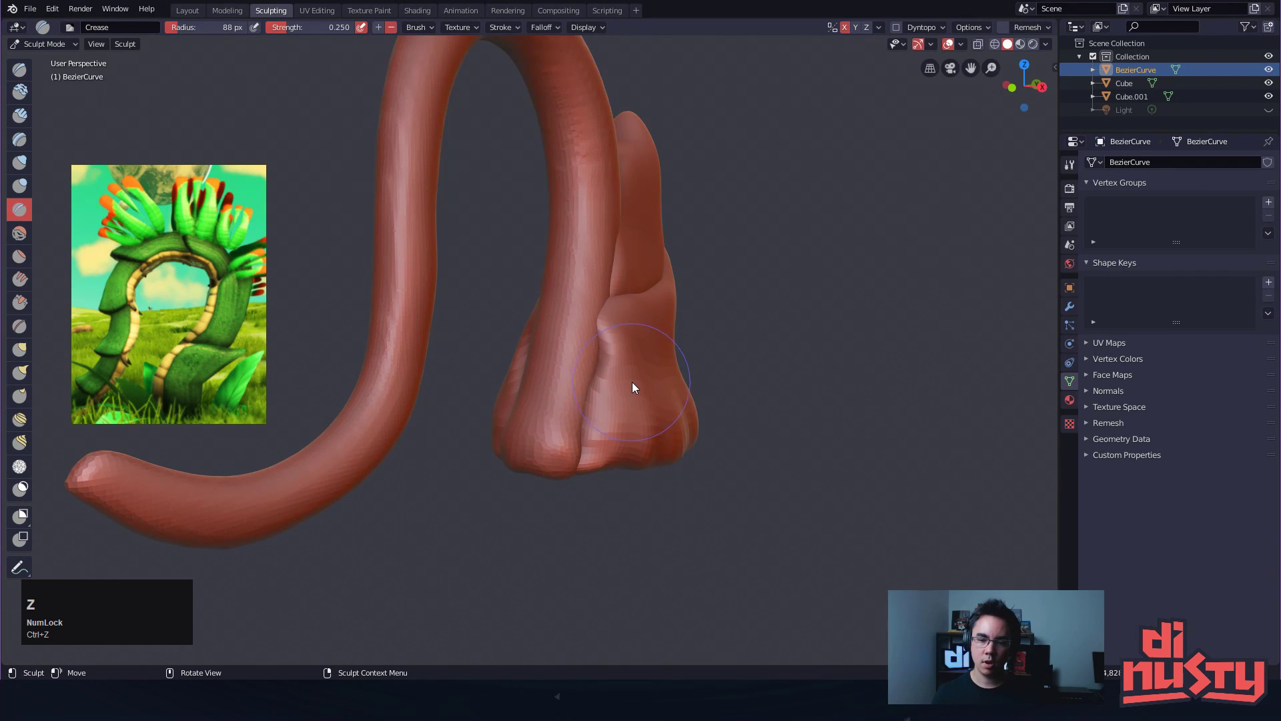
{"action": "key", "text": "shift+f"}
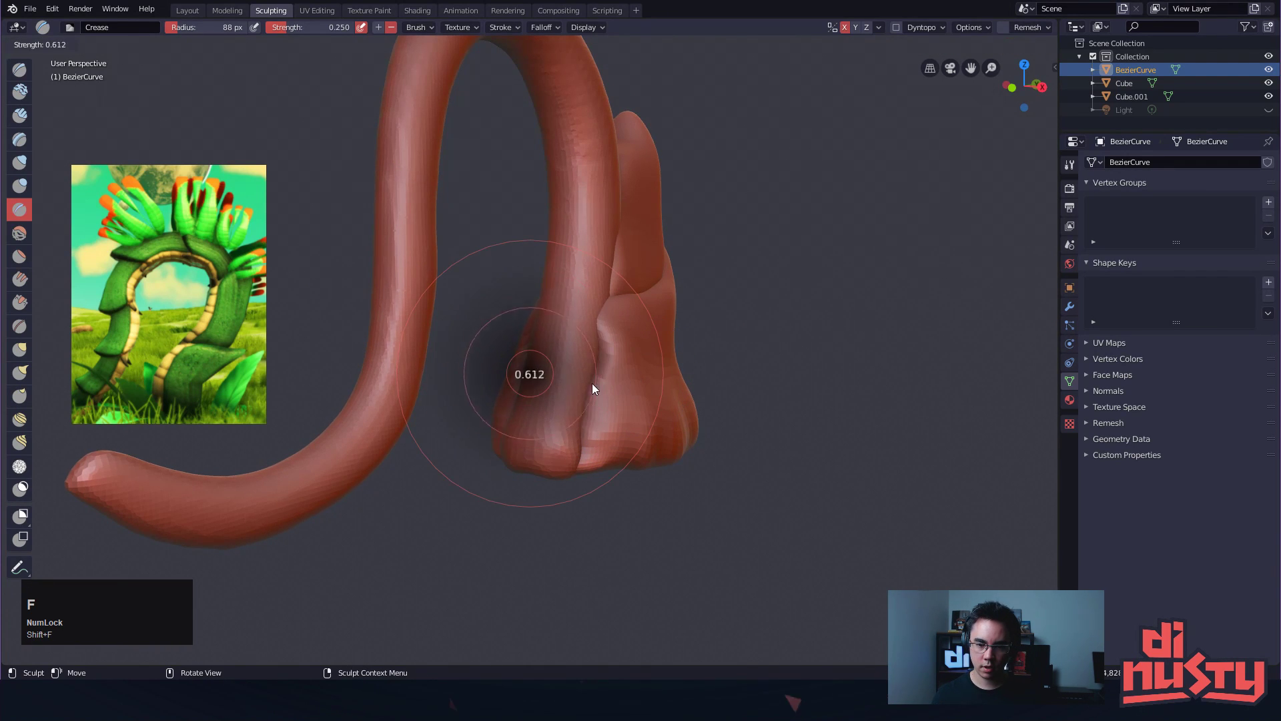
{"action": "left_click", "coordinate": [584, 383]}
{"action": "key", "text": "f"}
{"action": "left_click", "coordinate": [605, 375]}
{"action": "left_click_drag", "start_coordinate": [588, 396], "coordinate": [491, 412]}
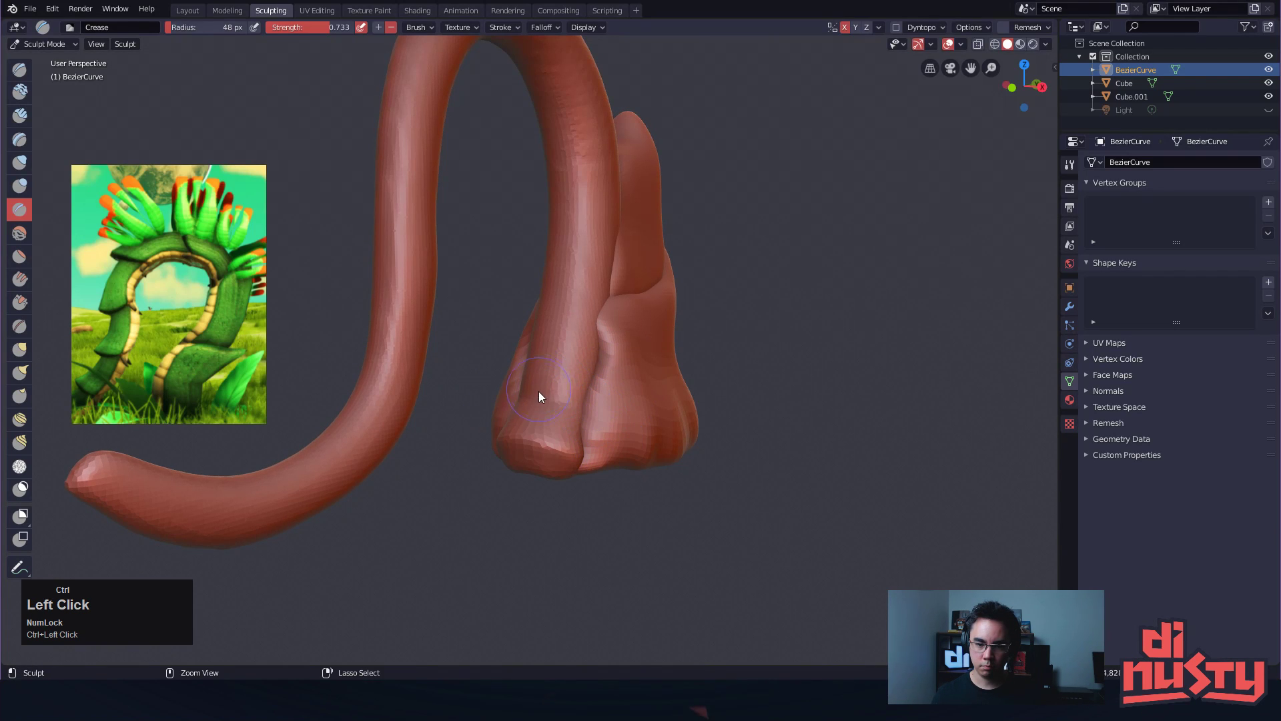
{"action": "left_click_drag", "start_coordinate": [548, 198], "coordinate": [619, 191], "text": "ctrl"}
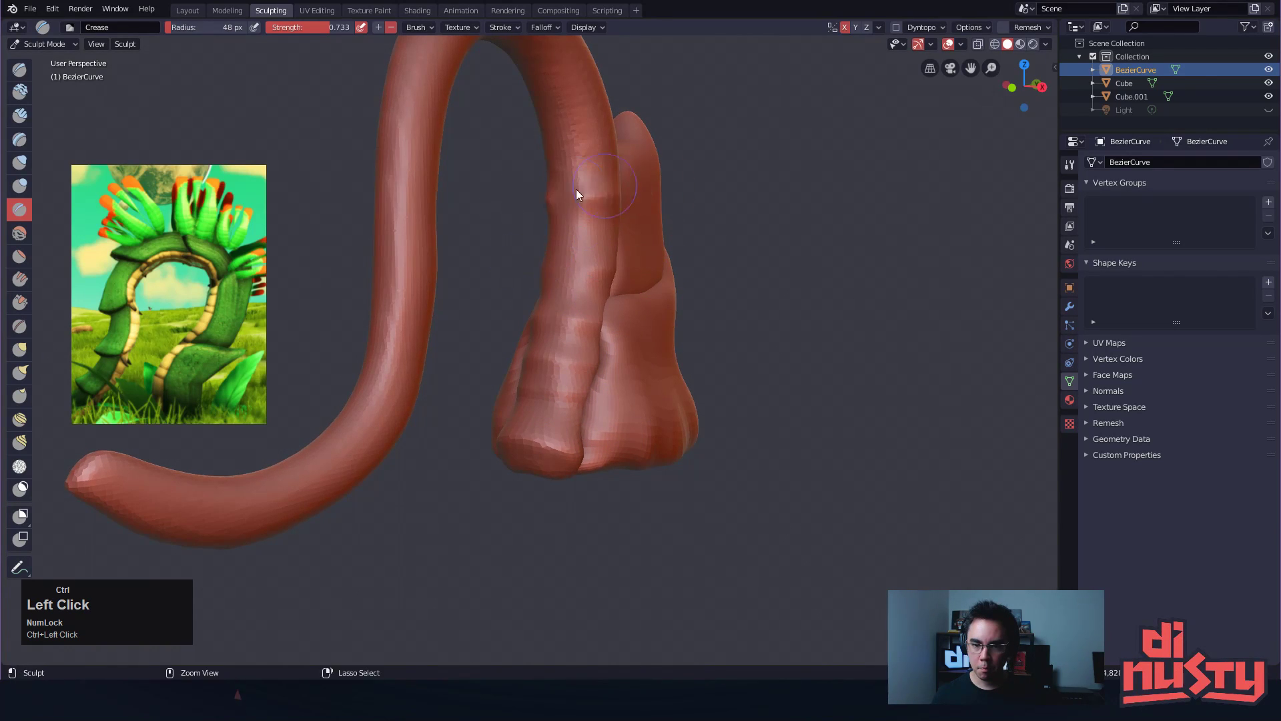
Continue the ring segments up the stem's inner side with the Crease brush, deepening and smoothing the creases between them
{"action": "left_click_drag", "start_coordinate": [691, 215], "coordinate": [692, 270], "text": "alt+shift"}
{"action": "left_click_drag", "start_coordinate": [692, 269], "coordinate": [702, 286], "text": "alt"}
{"action": "key", "text": "ctrl+z"}
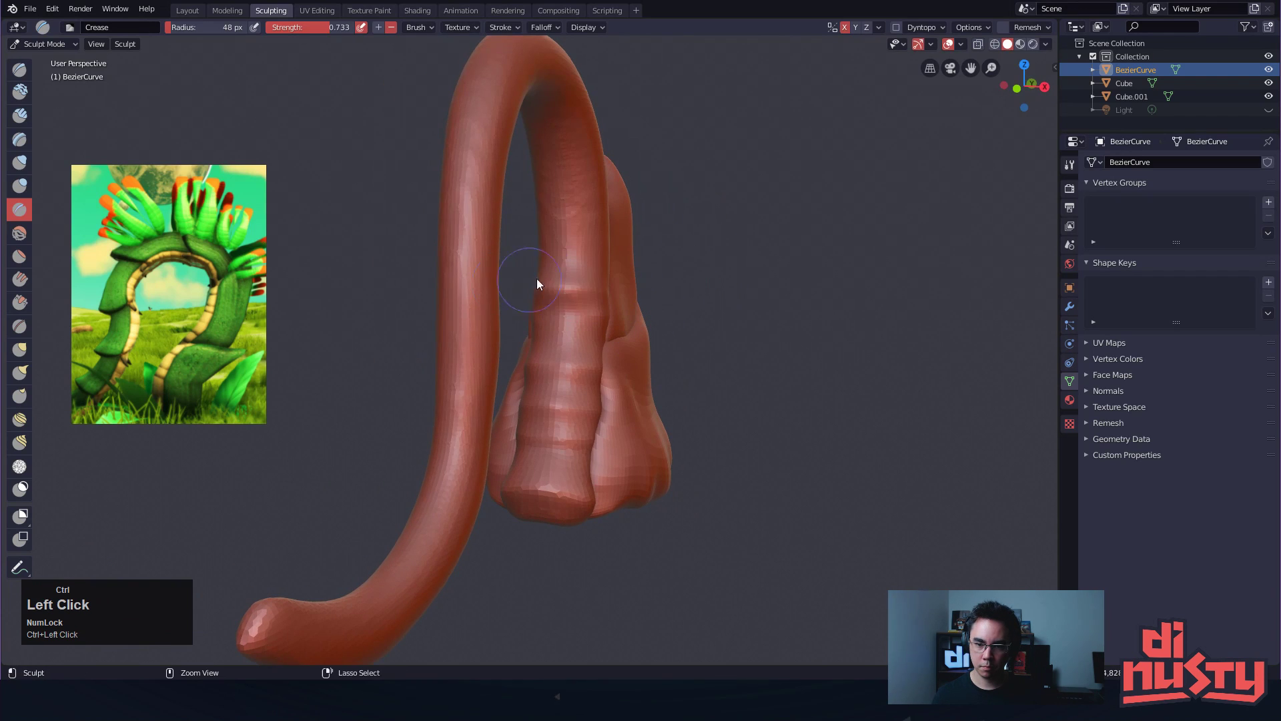
{"action": "mouse_move", "coordinate": [538, 220]}
{"action": "left_mouse_down", "text": "ctrl"}
{"action": "mouse_move", "coordinate": [586, 229]}
{"action": "mouse_move", "coordinate": [600, 275]}
{"action": "left_mouse_up", "text": "ctrl"}
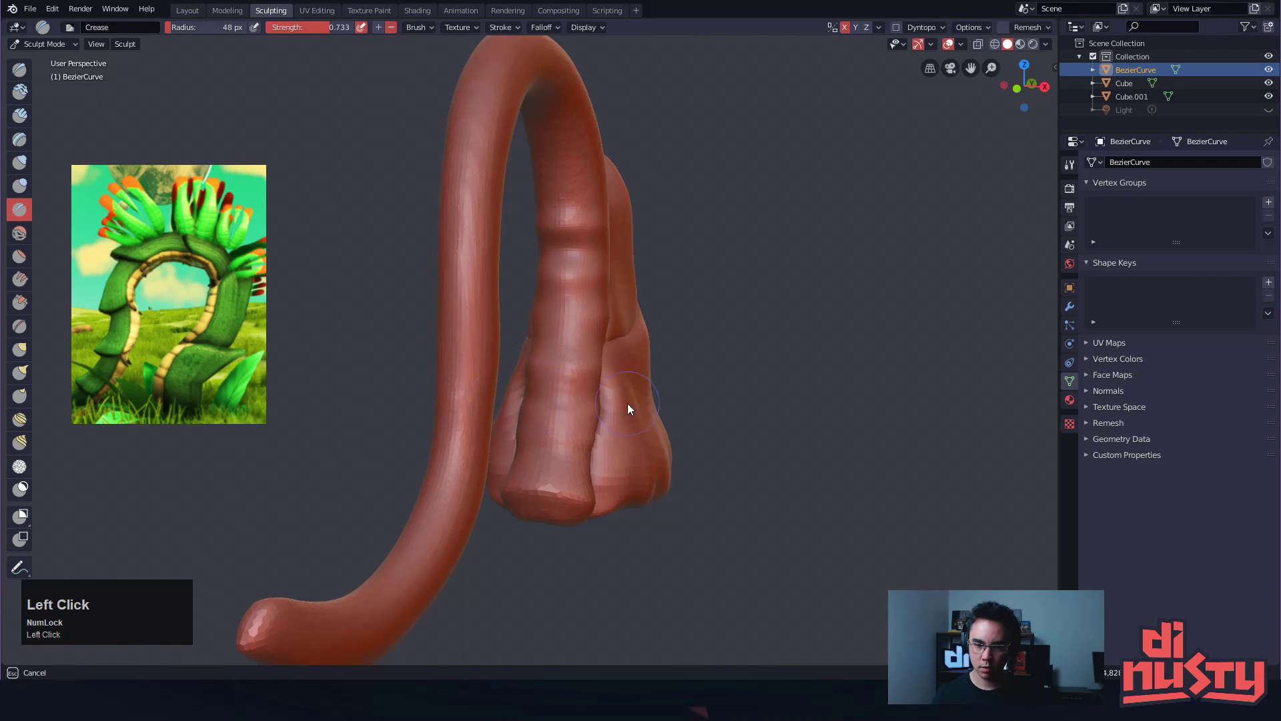
{"action": "left_click_drag", "start_coordinate": [562, 363], "coordinate": [532, 364]}
{"action": "left_click_drag", "start_coordinate": [535, 324], "coordinate": [606, 329]}
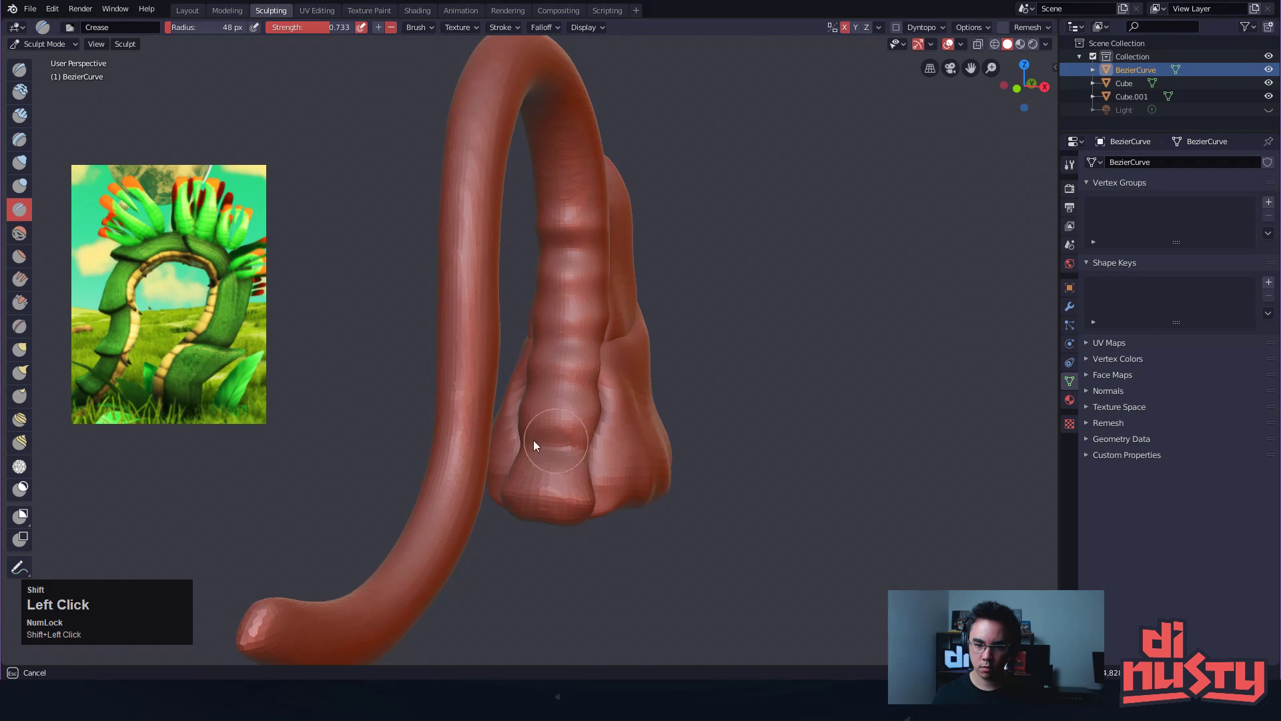
{"action": "mouse_move", "coordinate": [602, 474]}
{"action": "left_mouse_down", "text": "alt"}
{"action": "mouse_move", "coordinate": [559, 494]}
{"action": "mouse_move", "coordinate": [633, 501]}
{"action": "mouse_move", "coordinate": [602, 447]}
{"action": "mouse_move", "coordinate": [620, 450]}
{"action": "mouse_move", "coordinate": [552, 449]}
{"action": "mouse_move", "coordinate": [592, 436]}
{"action": "mouse_move", "coordinate": [596, 411]}
{"action": "left_mouse_up", "text": "alt"}
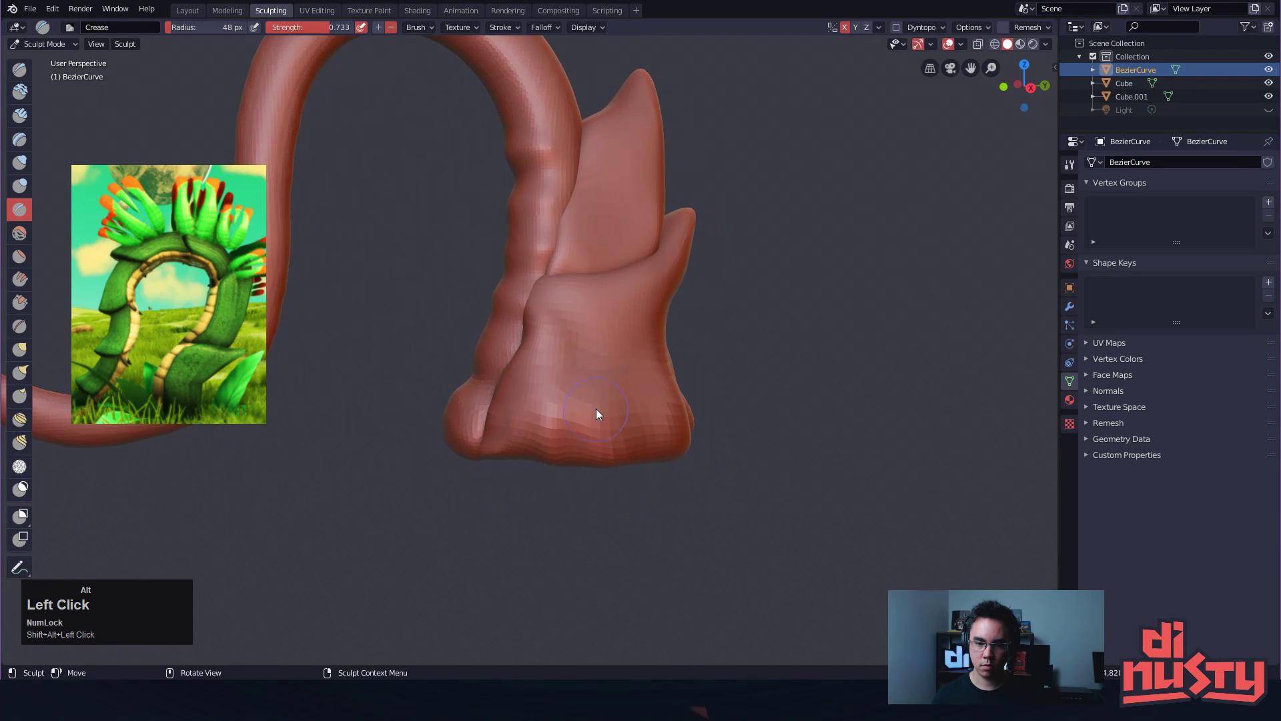
Make the lower leaf the sculpting object and crease folds into its bottom edge beside the stem
{"action": "key", "text": "Tab"}
{"action": "left_click", "coordinate": [615, 387]}
{"action": "key", "text": "Tab"}
{"action": "mouse_move", "coordinate": [665, 459]}
{"action": "left_mouse_down", "text": "alt+shift"}
{"action": "mouse_move", "coordinate": [673, 413]}
{"action": "mouse_move", "coordinate": [595, 413]}
{"action": "mouse_move", "coordinate": [565, 489]}
{"action": "left_mouse_up", "text": "alt+shift"}
{"action": "mouse_move", "coordinate": [531, 414]}
{"action": "left_mouse_down", "text": "ctrl"}
{"action": "mouse_move", "coordinate": [580, 375]}
{"action": "mouse_move", "coordinate": [551, 385]}
{"action": "left_mouse_up", "text": "ctrl"}
{"action": "left_click_drag", "start_coordinate": [622, 412], "coordinate": [634, 379], "text": "alt"}
{"action": "mouse_move", "coordinate": [557, 362]}
{"action": "left_mouse_down", "text": "ctrl"}
{"action": "mouse_move", "coordinate": [581, 411]}
{"action": "mouse_move", "coordinate": [633, 375]}
{"action": "left_mouse_up", "text": "ctrl"}
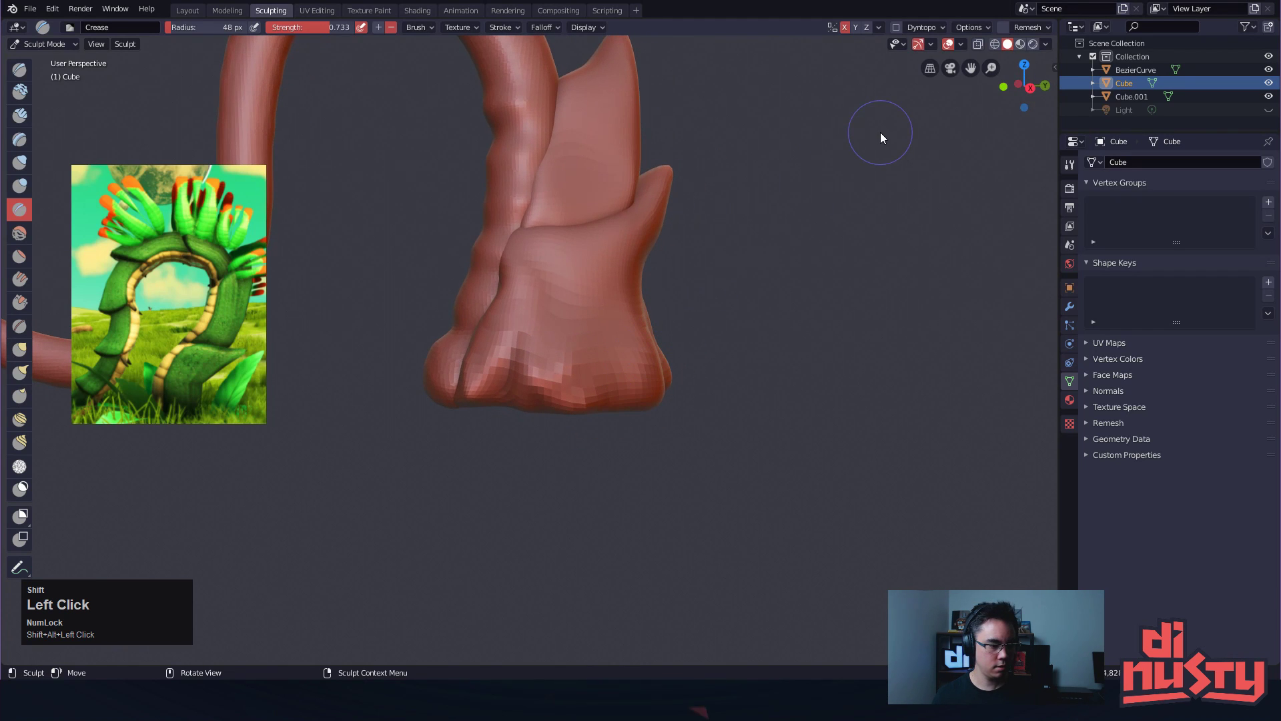
Carve vertical folds into the lower leaf's outer side with the Crease brush, undoing the last two strokes
{"action": "mouse_move", "coordinate": [689, 173]}
{"action": "left_mouse_down", "text": "alt"}
{"action": "mouse_move", "coordinate": [762, 250]}
{"action": "mouse_move", "coordinate": [748, 287]}
{"action": "mouse_move", "coordinate": [686, 297]}
{"action": "mouse_move", "coordinate": [726, 328]}
{"action": "mouse_move", "coordinate": [796, 246]}
{"action": "left_mouse_up", "text": "alt"}
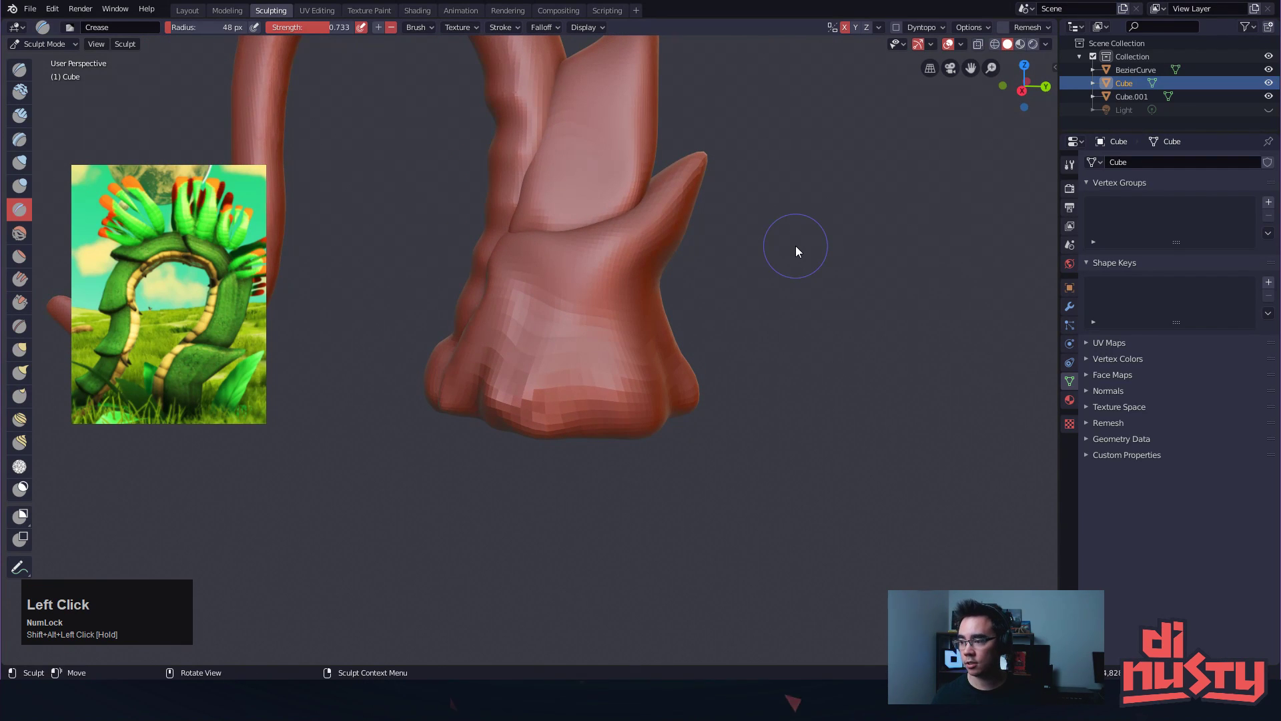
{"action": "mouse_move", "coordinate": [777, 333]}
{"action": "left_mouse_down", "text": "alt"}
{"action": "mouse_move", "coordinate": [823, 335]}
{"action": "mouse_move", "coordinate": [830, 319]}
{"action": "mouse_move", "coordinate": [829, 342]}
{"action": "mouse_move", "coordinate": [857, 332]}
{"action": "mouse_move", "coordinate": [658, 375]}
{"action": "left_mouse_up", "text": "alt"}
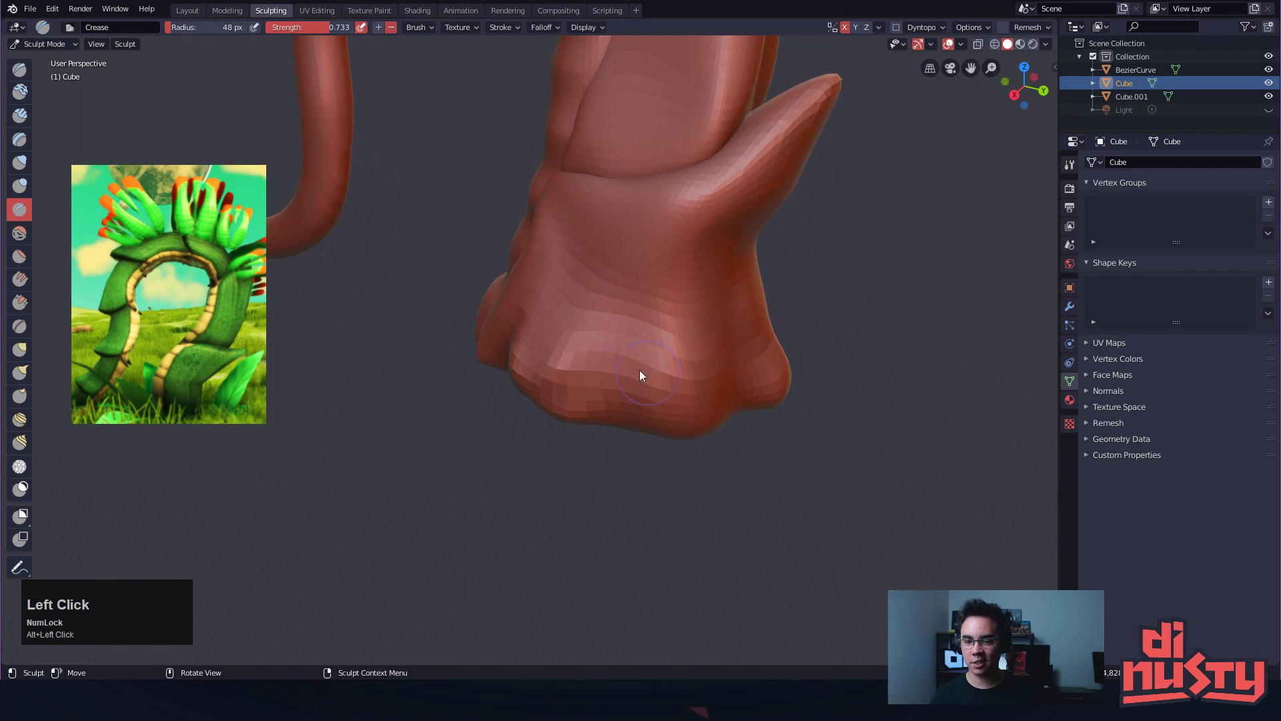
{"action": "left_click_drag", "start_coordinate": [599, 435], "coordinate": [652, 347], "text": "alt"}
{"action": "left_click_drag", "start_coordinate": [575, 281], "coordinate": [546, 366]}
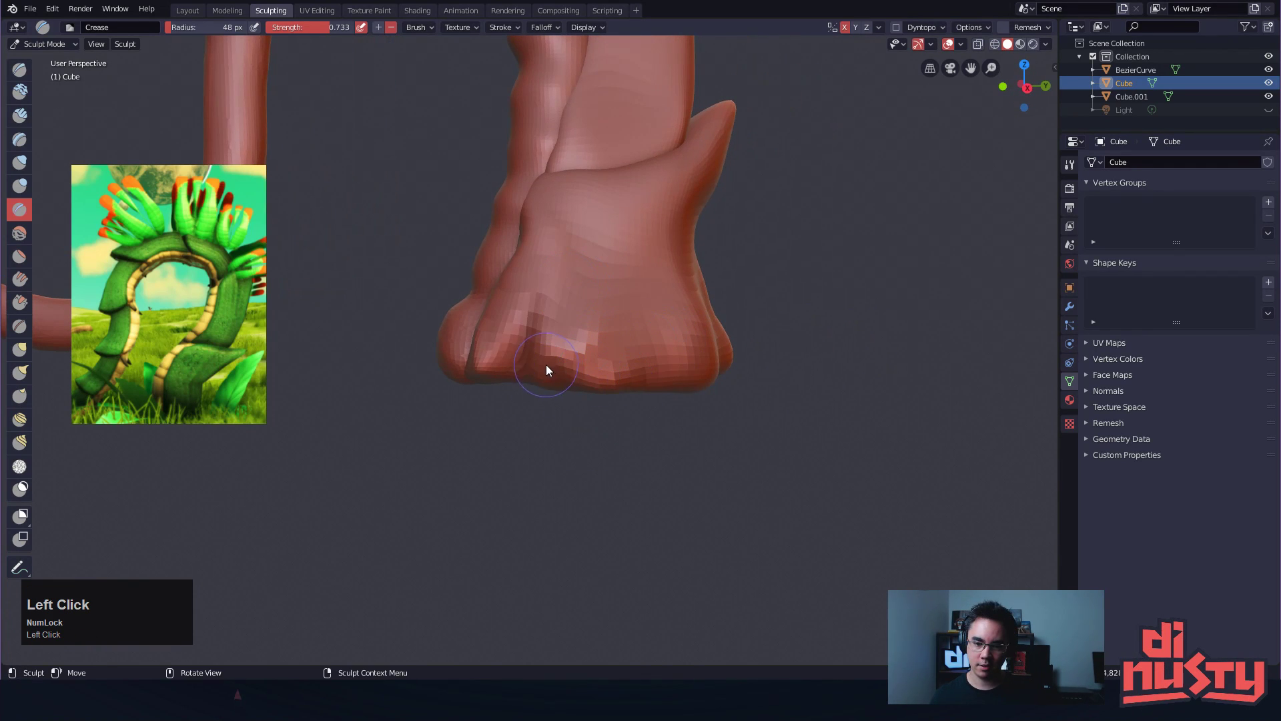
{"action": "left_click_drag", "start_coordinate": [574, 271], "coordinate": [604, 350], "text": "ctrl"}
{"action": "left_click_drag", "start_coordinate": [655, 387], "coordinate": [574, 368], "text": "alt"}
{"action": "mouse_move", "coordinate": [590, 335]}
{"action": "left_mouse_down", "text": "ctrl"}
{"action": "mouse_move", "coordinate": [591, 350]}
{"action": "mouse_move", "coordinate": [592, 291]}
{"action": "left_mouse_up", "text": "ctrl"}
{"action": "key", "text": "ctrl+z"}
{"action": "key", "text": "ctrl+z"}
Crease a groove upward from the lower leaf's bottom edge and work around its side, undoing a stray stroke
{"action": "left_click_drag", "start_coordinate": [591, 398], "coordinate": [602, 260]}
{"action": "left_click_drag", "start_coordinate": [604, 337], "coordinate": [575, 272], "text": "alt+shift"}
{"action": "left_click_drag", "start_coordinate": [648, 338], "coordinate": [553, 372], "text": "alt"}
{"action": "mouse_move", "coordinate": [614, 339]}
{"action": "left_mouse_down", "text": "alt"}
{"action": "mouse_move", "coordinate": [570, 295]}
{"action": "mouse_move", "coordinate": [565, 339]}
{"action": "left_mouse_up", "text": "alt"}
{"action": "key", "text": "ctrl+z"}
{"action": "mouse_move", "coordinate": [637, 334]}
{"action": "left_mouse_down", "text": "alt"}
{"action": "mouse_move", "coordinate": [575, 350]}
{"action": "mouse_move", "coordinate": [612, 331]}
{"action": "mouse_move", "coordinate": [583, 375]}
{"action": "mouse_move", "coordinate": [574, 310]}
{"action": "left_mouse_up", "text": "alt"}
{"action": "mouse_move", "coordinate": [608, 273]}
{"action": "left_mouse_down", "text": "alt+shift"}
{"action": "mouse_move", "coordinate": [588, 271]}
{"action": "mouse_move", "coordinate": [555, 318]}
{"action": "left_mouse_up", "text": "alt+shift"}
Carve deep vertical folds into the back of the lower leaf beneath its pointed tip with the Crease brush
{"action": "mouse_move", "coordinate": [526, 380]}
{"action": "left_mouse_down"}
{"action": "mouse_move", "coordinate": [530, 230]}
{"action": "mouse_move", "coordinate": [519, 327]}
{"action": "mouse_move", "coordinate": [500, 334]}
{"action": "left_mouse_up"}
{"action": "mouse_move", "coordinate": [447, 199]}
{"action": "left_mouse_down"}
{"action": "mouse_move", "coordinate": [461, 205]}
{"action": "mouse_move", "coordinate": [485, 287]}
{"action": "left_mouse_up"}
{"action": "left_click_drag", "start_coordinate": [497, 287], "coordinate": [446, 272], "text": "alt"}
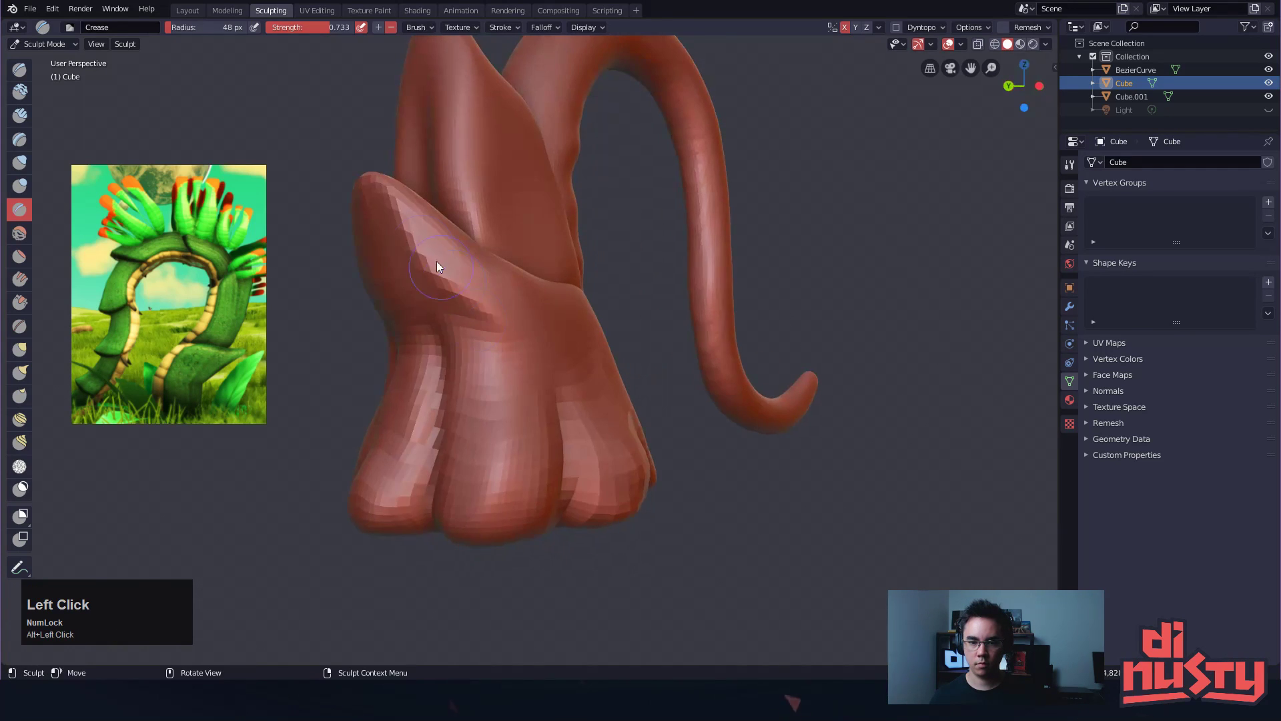
{"action": "key", "text": "ctrl+z"}
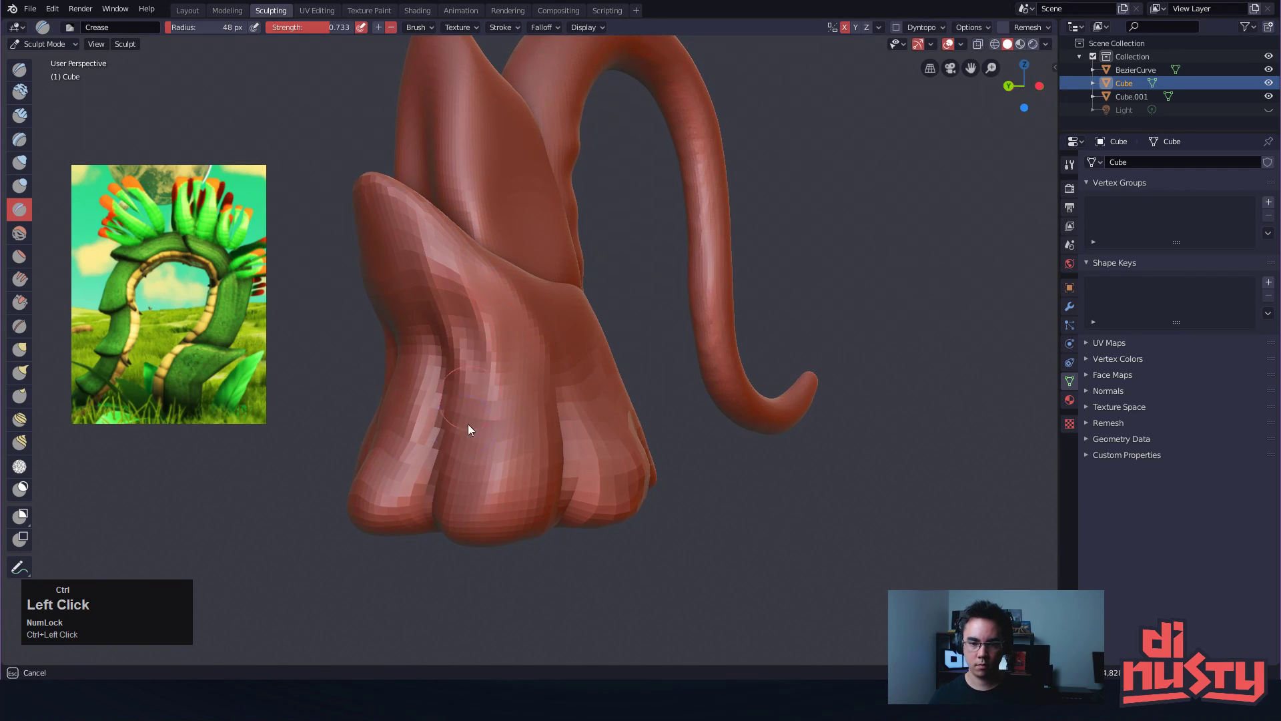
{"action": "mouse_move", "coordinate": [384, 253]}
{"action": "left_mouse_down", "text": "alt"}
{"action": "mouse_move", "coordinate": [480, 285]}
{"action": "mouse_move", "coordinate": [536, 366]}
{"action": "left_mouse_up", "text": "alt"}
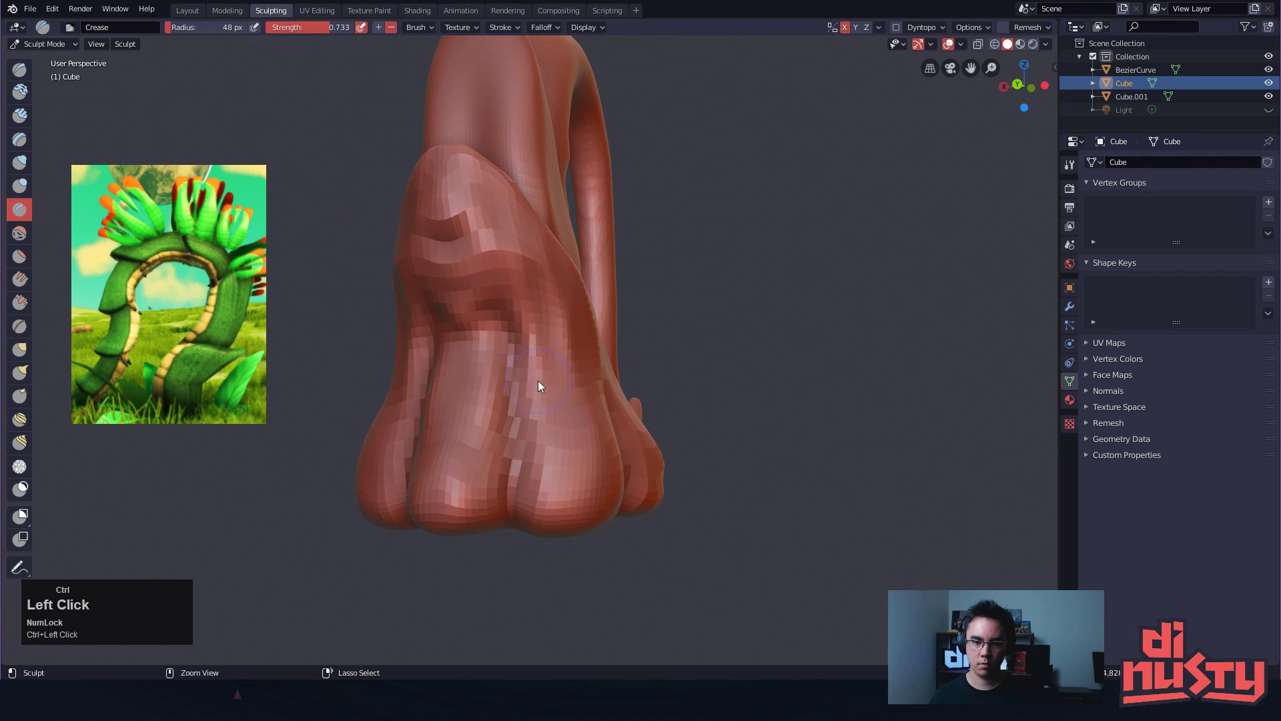
{"action": "left_click_drag", "start_coordinate": [571, 440], "coordinate": [451, 342], "text": "alt"}
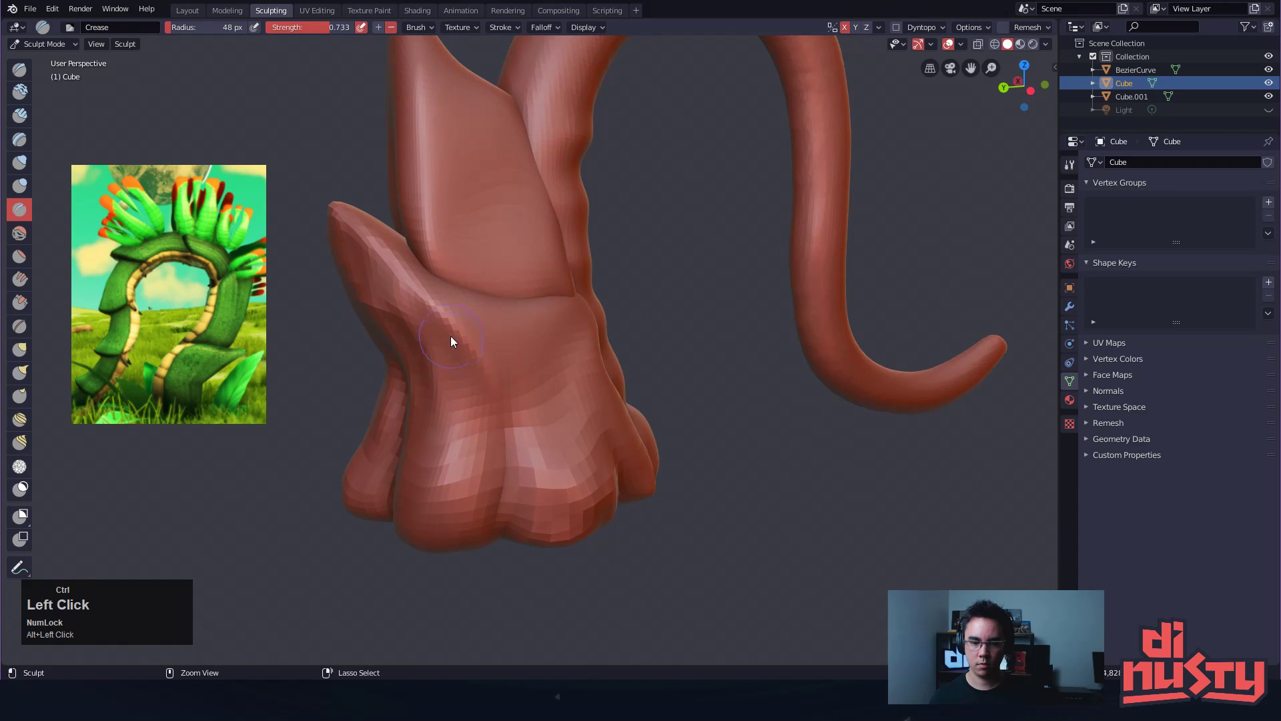
Shape and smooth the root-like folds on the lower leaf's far side next to the stem
{"action": "left_click_drag", "start_coordinate": [558, 471], "coordinate": [545, 501], "text": "alt"}
{"action": "mouse_move", "coordinate": [572, 427]}
{"action": "left_mouse_down", "text": "ctrl"}
{"action": "mouse_move", "coordinate": [567, 522]}
{"action": "mouse_move", "coordinate": [526, 449]}
{"action": "mouse_move", "coordinate": [518, 390]}
{"action": "mouse_move", "coordinate": [543, 362]}
{"action": "mouse_move", "coordinate": [561, 455]}
{"action": "left_mouse_up", "text": "ctrl"}
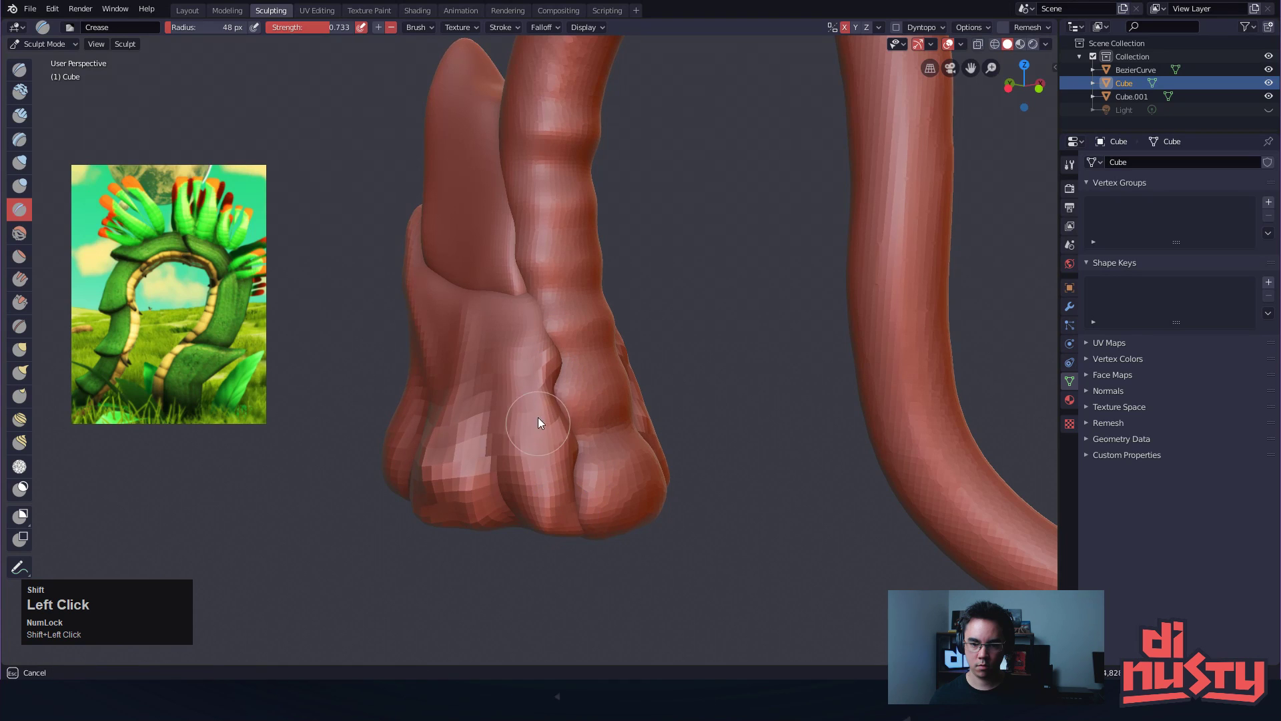
{"action": "mouse_move", "coordinate": [703, 430]}
{"action": "left_mouse_down", "text": "alt"}
{"action": "mouse_move", "coordinate": [760, 401]}
{"action": "mouse_move", "coordinate": [814, 435]}
{"action": "mouse_move", "coordinate": [796, 403]}
{"action": "mouse_move", "coordinate": [876, 456]}
{"action": "mouse_move", "coordinate": [899, 391]}
{"action": "left_mouse_up", "text": "alt"}
{"action": "mouse_move", "coordinate": [819, 384]}
{"action": "middle_mouse_down"}
{"action": "mouse_move", "coordinate": [869, 358]}
{"action": "mouse_move", "coordinate": [546, 444]}
{"action": "mouse_move", "coordinate": [610, 480]}
{"action": "mouse_move", "coordinate": [495, 357]}
{"action": "middle_mouse_up"}
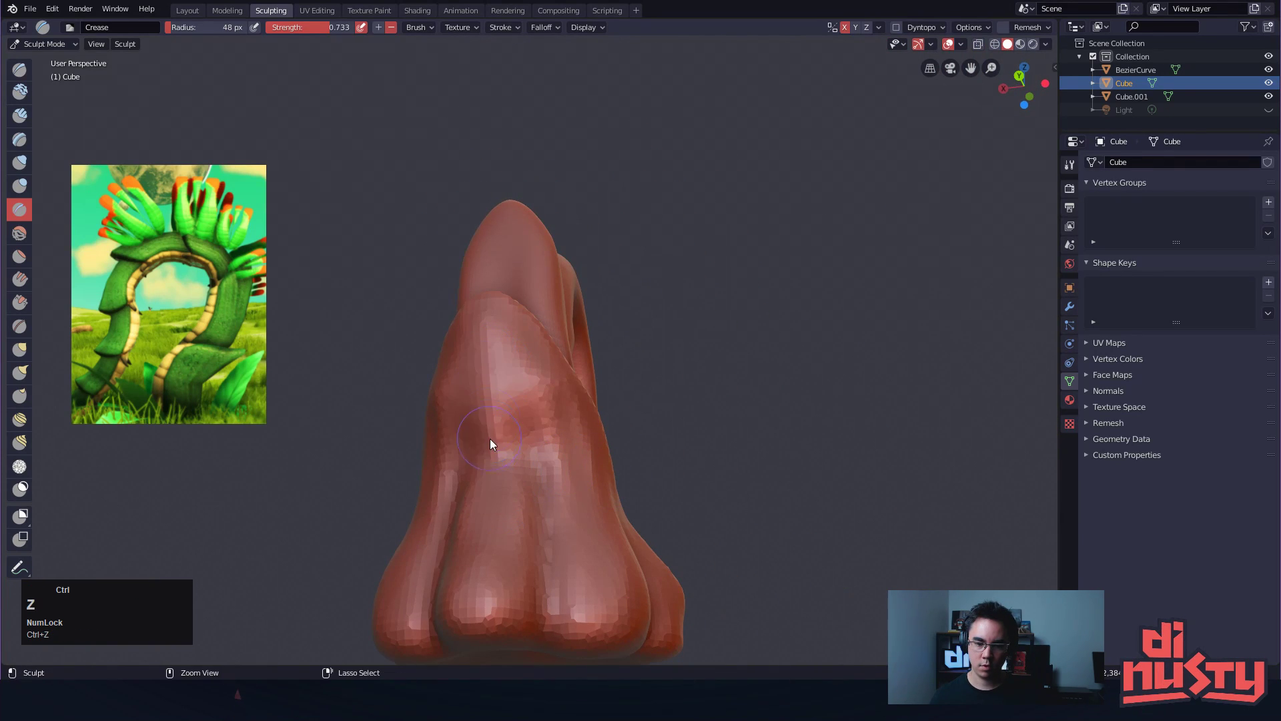
Refine the creases under the lower leaf's tip and along its back folds, undoing the unwanted strokes
{"action": "left_click_drag", "start_coordinate": [490, 435], "coordinate": [487, 387], "text": "ctrl"}
{"action": "mouse_move", "coordinate": [610, 491]}
{"action": "left_mouse_down", "text": "alt"}
{"action": "mouse_move", "coordinate": [626, 502]}
{"action": "mouse_move", "coordinate": [605, 457]}
{"action": "mouse_move", "coordinate": [625, 410]}
{"action": "mouse_move", "coordinate": [602, 415]}
{"action": "mouse_move", "coordinate": [716, 418]}
{"action": "mouse_move", "coordinate": [700, 430]}
{"action": "mouse_move", "coordinate": [648, 402]}
{"action": "left_mouse_up", "text": "alt"}
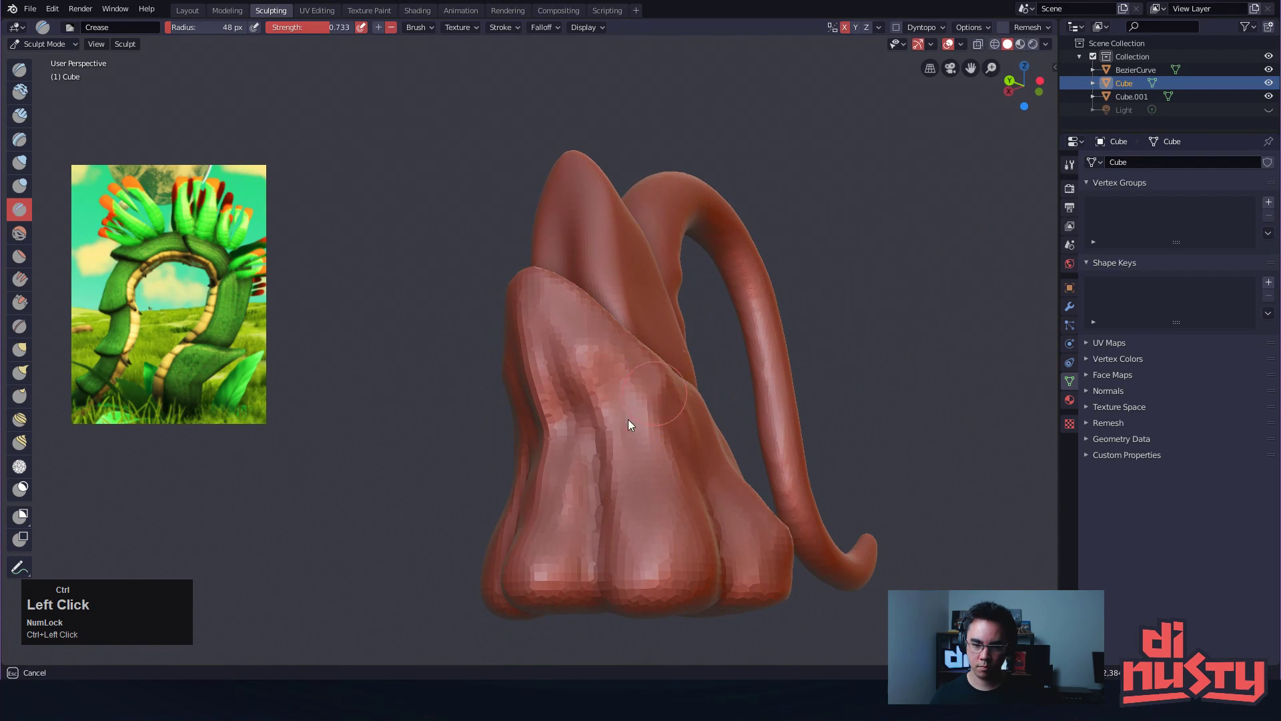
{"action": "key", "text": "ctrl+z"}
{"action": "left_click_drag", "start_coordinate": [558, 427], "coordinate": [646, 371]}
{"action": "mouse_move", "coordinate": [701, 273]}
{"action": "left_mouse_down", "text": "alt"}
{"action": "mouse_move", "coordinate": [630, 407]}
{"action": "mouse_move", "coordinate": [676, 401]}
{"action": "left_mouse_up", "text": "alt"}
{"action": "left_click_drag", "start_coordinate": [733, 215], "coordinate": [711, 336], "text": "alt"}
{"action": "key", "text": "ctrl+z"}
Crease the lower leaf's front folds and upper rim where it meets the upper leaf, undoing a stray stroke
{"action": "mouse_move", "coordinate": [583, 400]}
{"action": "left_mouse_down", "text": "alt"}
{"action": "mouse_move", "coordinate": [690, 397]}
{"action": "mouse_move", "coordinate": [592, 366]}
{"action": "mouse_move", "coordinate": [710, 335]}
{"action": "mouse_move", "coordinate": [787, 394]}
{"action": "mouse_move", "coordinate": [559, 349]}
{"action": "left_mouse_up", "text": "alt"}
{"action": "mouse_move", "coordinate": [475, 394]}
{"action": "left_mouse_down", "text": "ctrl"}
{"action": "mouse_move", "coordinate": [497, 535]}
{"action": "mouse_move", "coordinate": [479, 365]}
{"action": "mouse_move", "coordinate": [499, 494]}
{"action": "left_mouse_up", "text": "ctrl"}
{"action": "key", "text": "ctrl+z"}
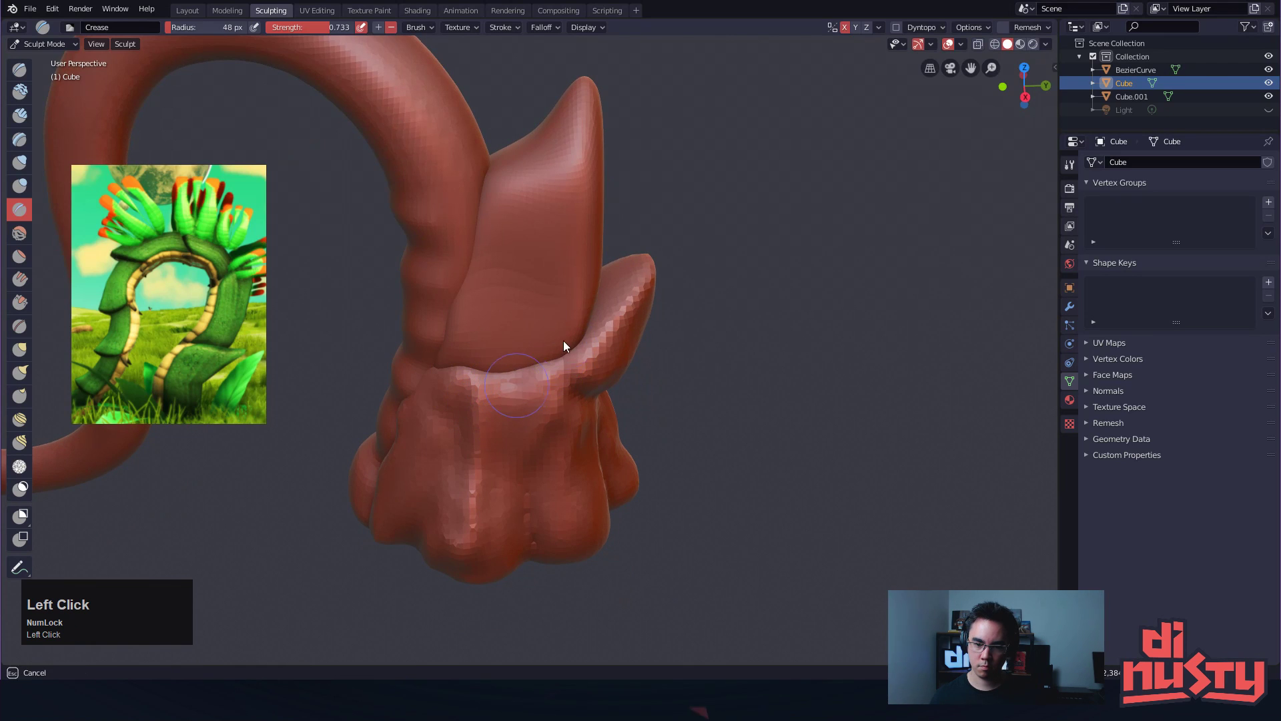
Make the upper leaf the sculpting object and undo the stray change
{"action": "mouse_move", "coordinate": [603, 451]}
{"action": "left_mouse_down", "text": "alt"}
{"action": "mouse_move", "coordinate": [678, 271]}
{"action": "mouse_move", "coordinate": [618, 323]}
{"action": "left_mouse_up", "text": "alt"}
{"action": "key", "text": "Tab"}
{"action": "key", "text": "Tab"}
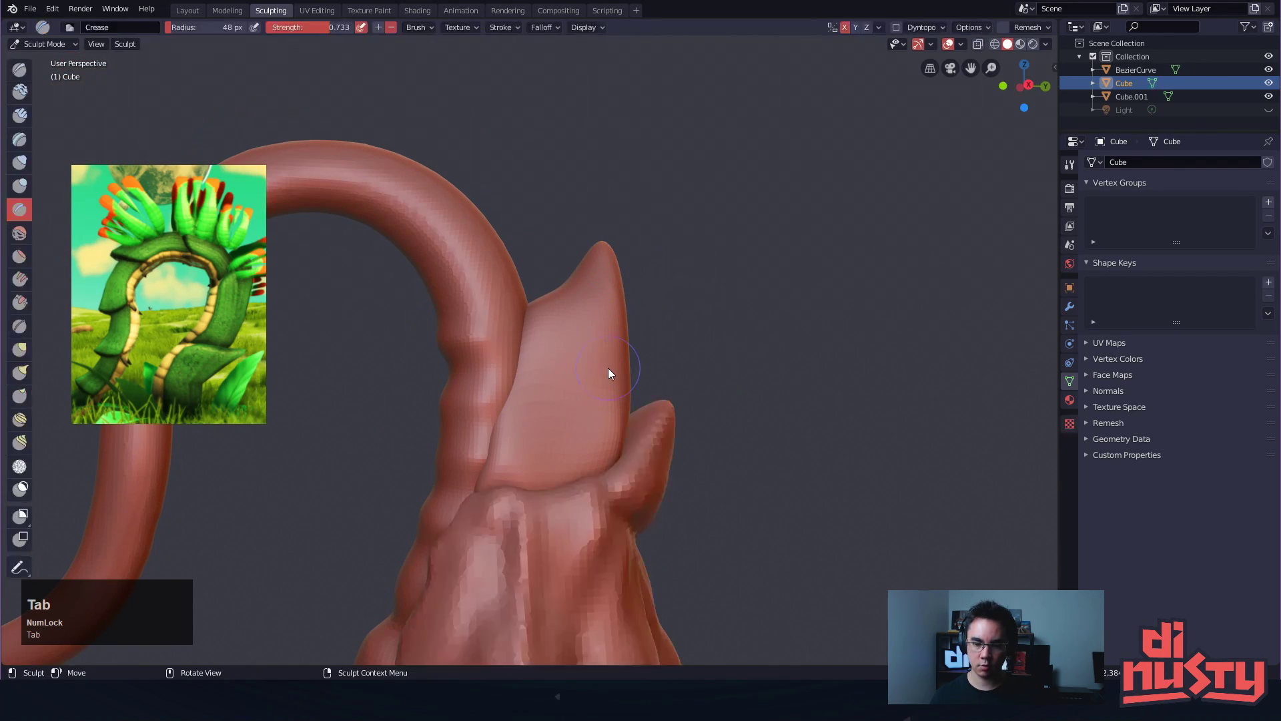
{"action": "left_click_drag", "start_coordinate": [692, 377], "coordinate": [712, 326], "text": "alt+shift"}
{"action": "key", "text": "ctrl+Tab"}
{"action": "left_click", "coordinate": [638, 351]}
{"action": "key", "text": "ctrl+Tab"}
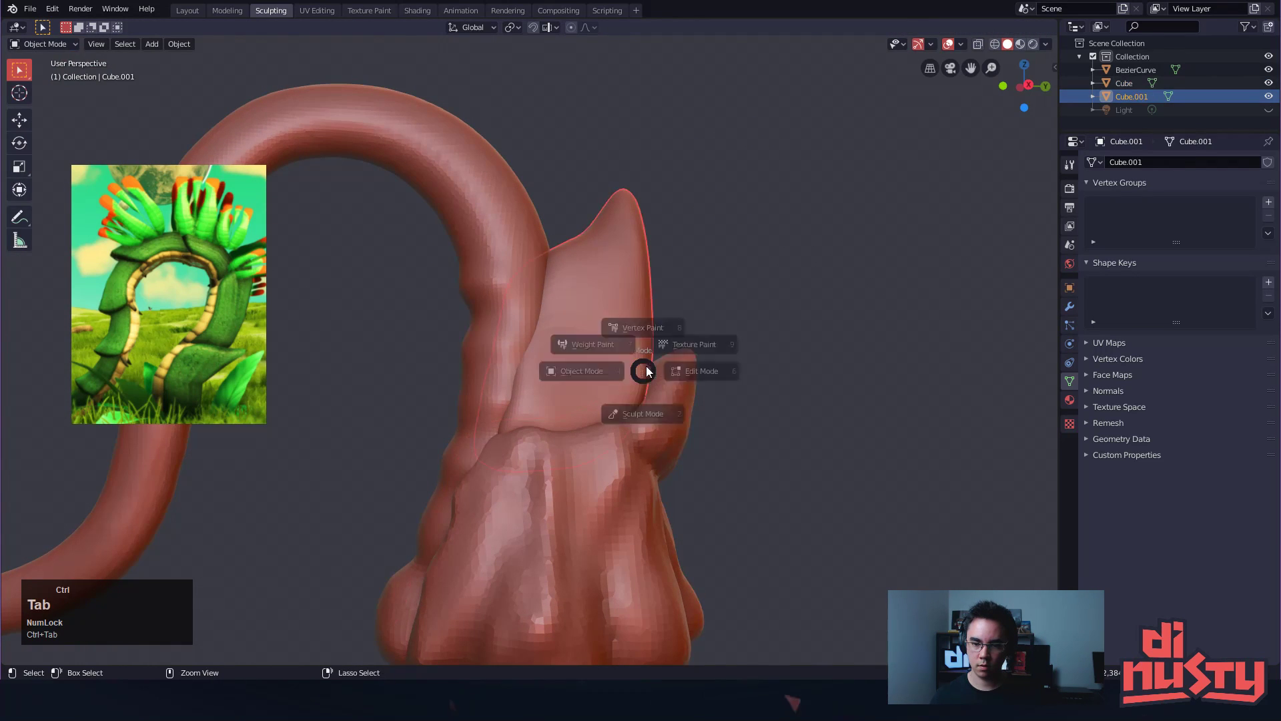
{"action": "left_click", "coordinate": [541, 437]}
{"action": "key", "text": "ctrl+z"}
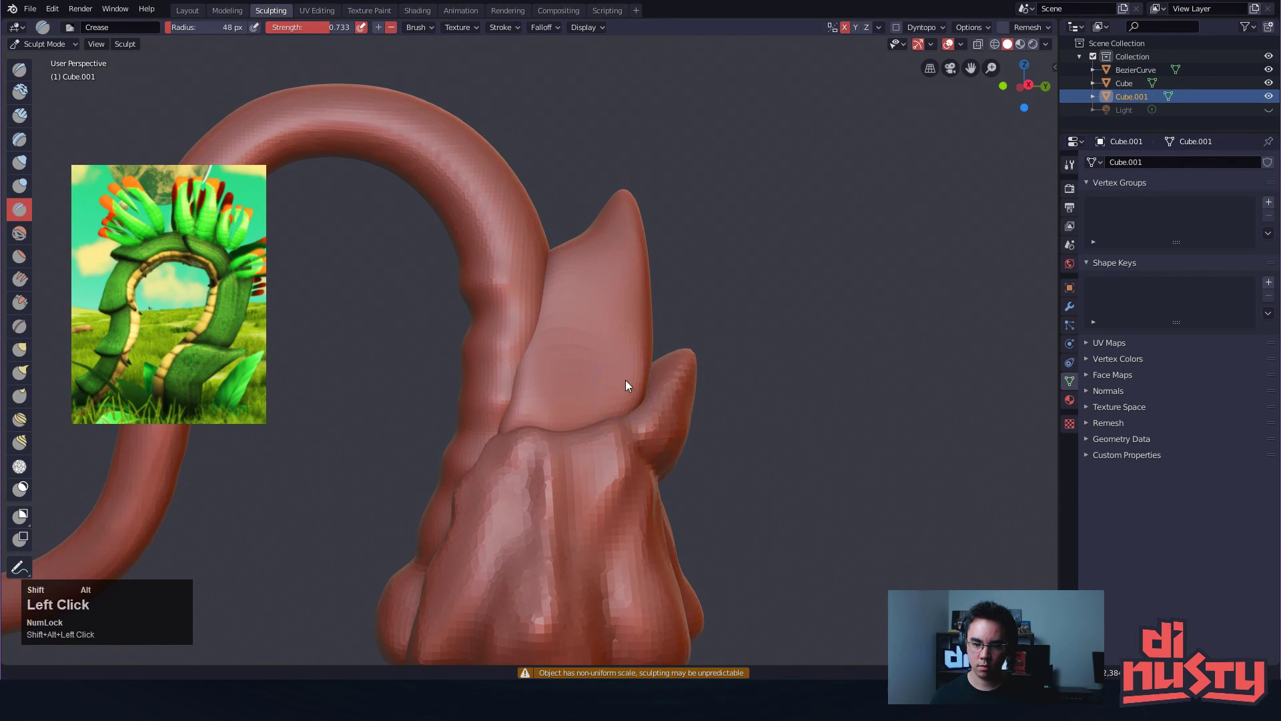
Adjust the upper leaf's lower edge behind the lower leaf with the 48 px Grab brush
{"action": "left_click_drag", "start_coordinate": [626, 383], "coordinate": [617, 362], "text": "alt+shift"}
{"action": "key", "text": "g"}
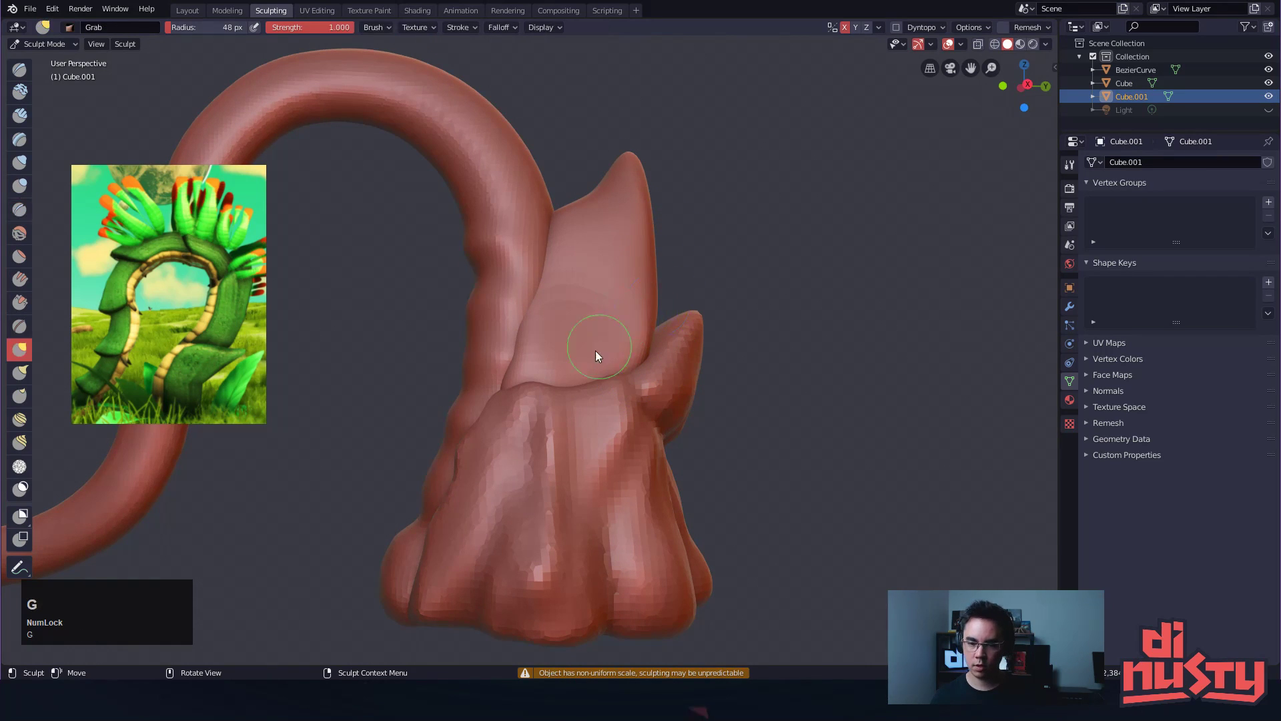
{"action": "left_click", "coordinate": [557, 359]}
{"action": "left_click_drag", "start_coordinate": [578, 343], "coordinate": [683, 382], "text": "alt"}
{"action": "left_click", "coordinate": [587, 400]}
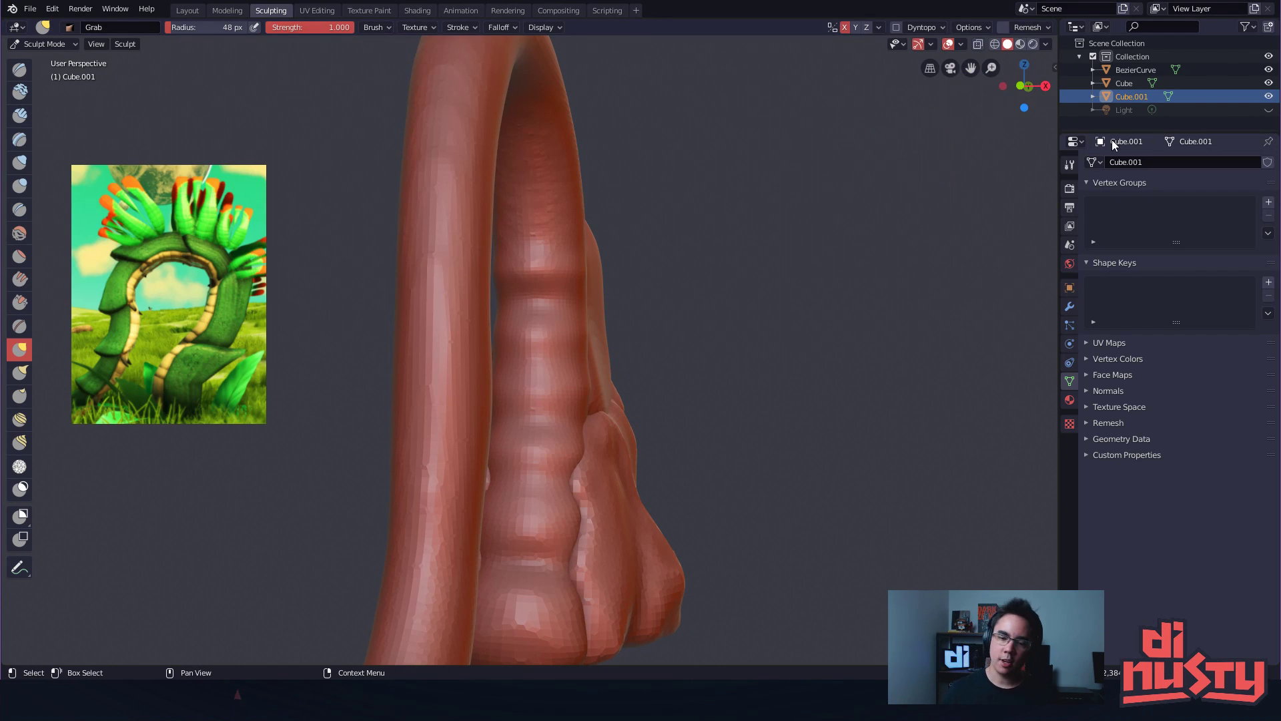
{"action": "mouse_move", "coordinate": [738, 250]}
{"action": "left_mouse_down", "text": "alt"}
{"action": "mouse_move", "coordinate": [750, 269]}
{"action": "mouse_move", "coordinate": [822, 299]}
{"action": "mouse_move", "coordinate": [721, 257]}
{"action": "mouse_move", "coordinate": [859, 291]}
{"action": "mouse_move", "coordinate": [778, 277]}
{"action": "mouse_move", "coordinate": [787, 247]}
{"action": "left_mouse_up", "text": "alt"}
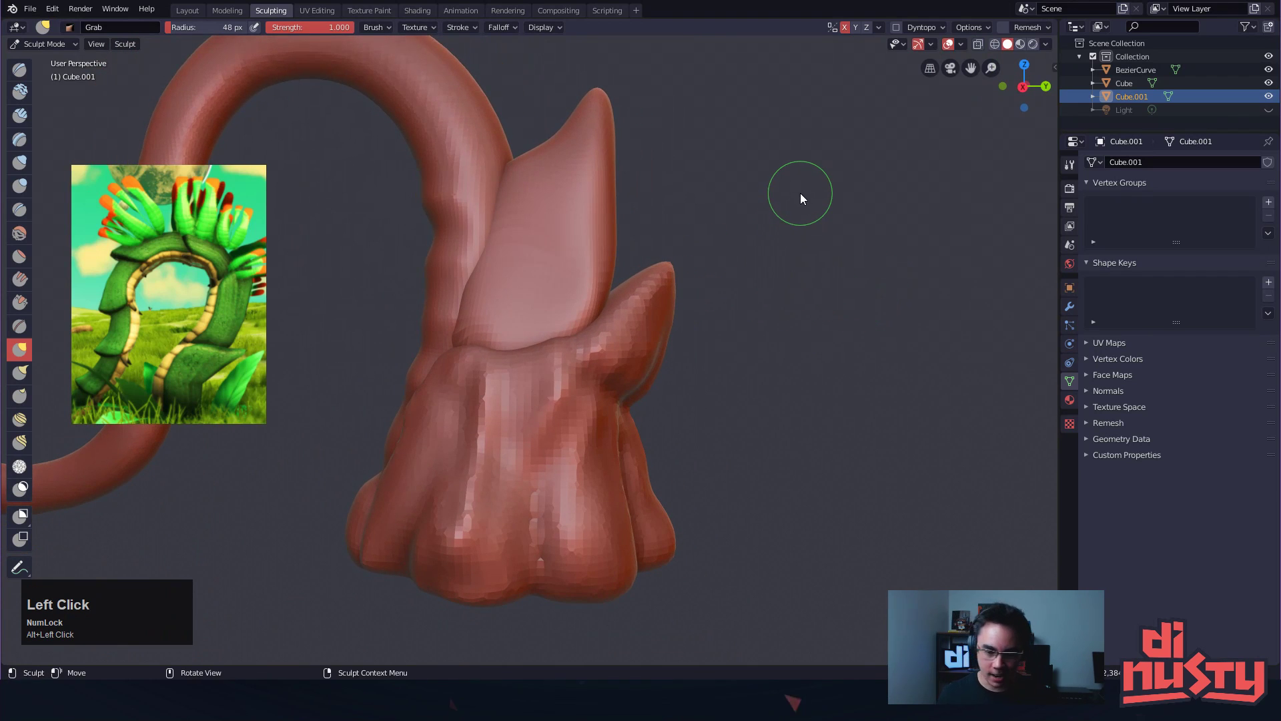
{"action": "mouse_move", "coordinate": [869, 230]}
{"action": "left_mouse_down", "text": "alt"}
{"action": "mouse_move", "coordinate": [873, 279]}
{"action": "mouse_move", "coordinate": [834, 283]}
{"action": "left_mouse_up", "text": "alt"}
Return to Object Mode, select the lower leaf, and make it the sculpting object
{"action": "key", "text": "Tab"}
{"action": "key", "text": "Tab"}
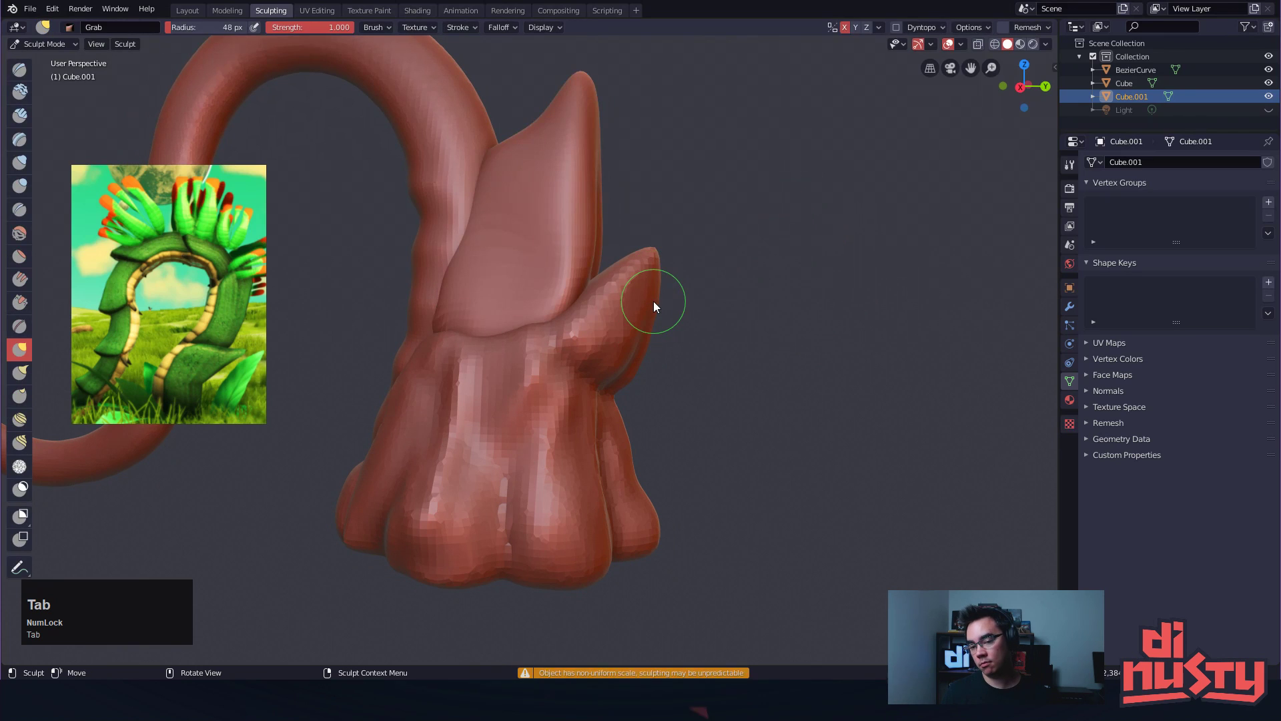
{"action": "left_click", "coordinate": [638, 319]}
{"action": "key", "text": "ctrl+Tab"}
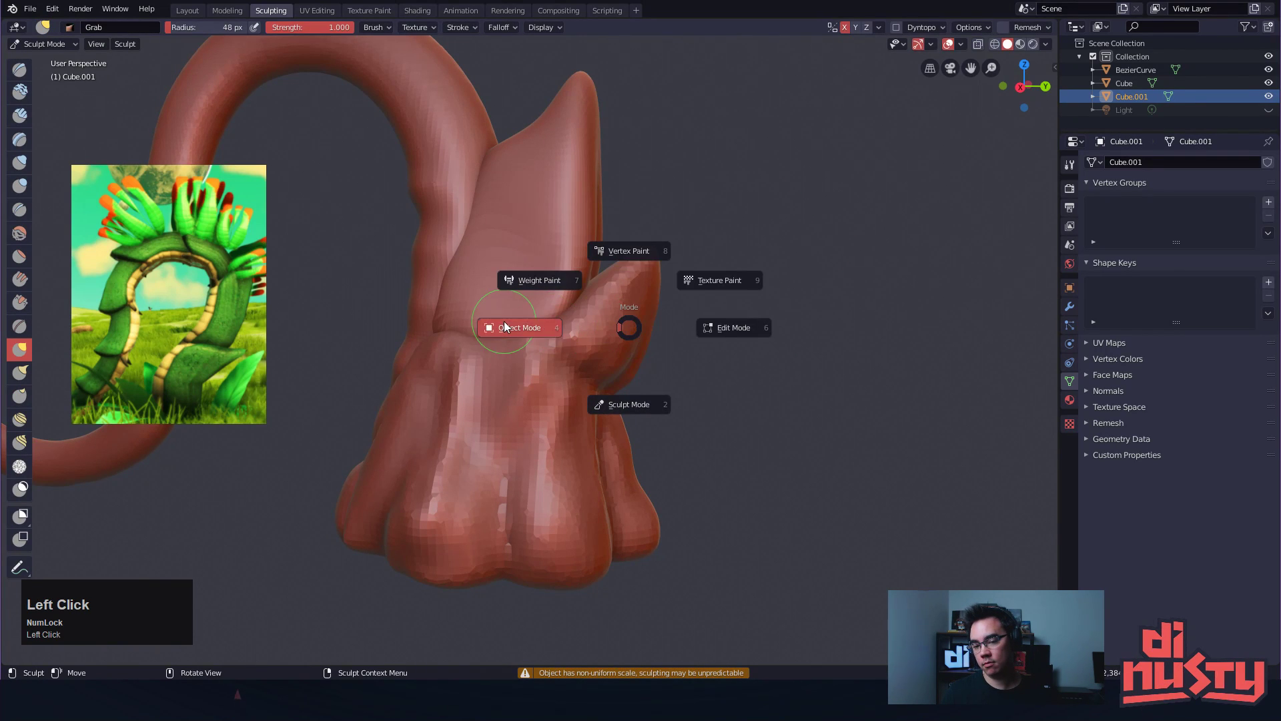
{"action": "left_click", "coordinate": [514, 328]}
{"action": "left_click", "coordinate": [603, 330]}
{"action": "left_click_drag", "start_coordinate": [779, 356], "coordinate": [826, 364], "text": "alt+shift"}
{"action": "left_click", "coordinate": [874, 221]}
{"action": "left_click", "coordinate": [607, 401]}
{"action": "key", "text": "ctrl+Tab"}
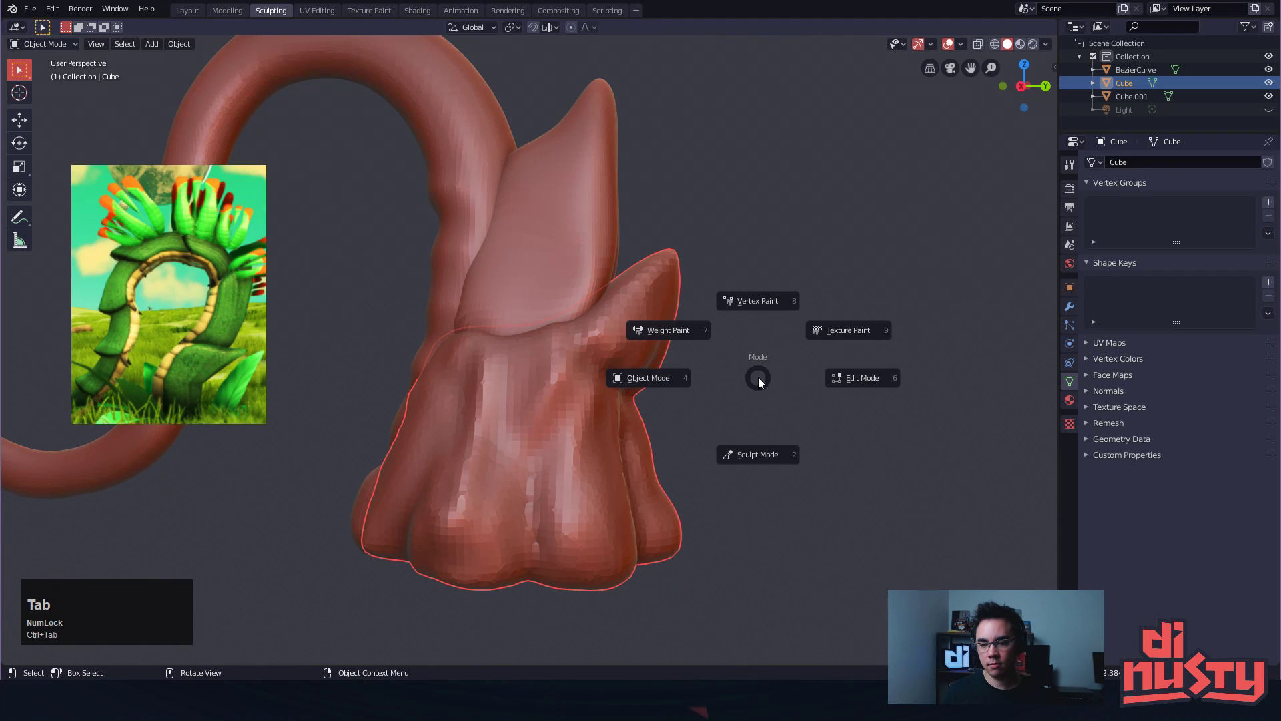
{"action": "left_click", "coordinate": [757, 454]}
Remesh the lower leaf at a 0.07 m voxel size with smooth normals
{"action": "left_click", "coordinate": [1028, 26]}
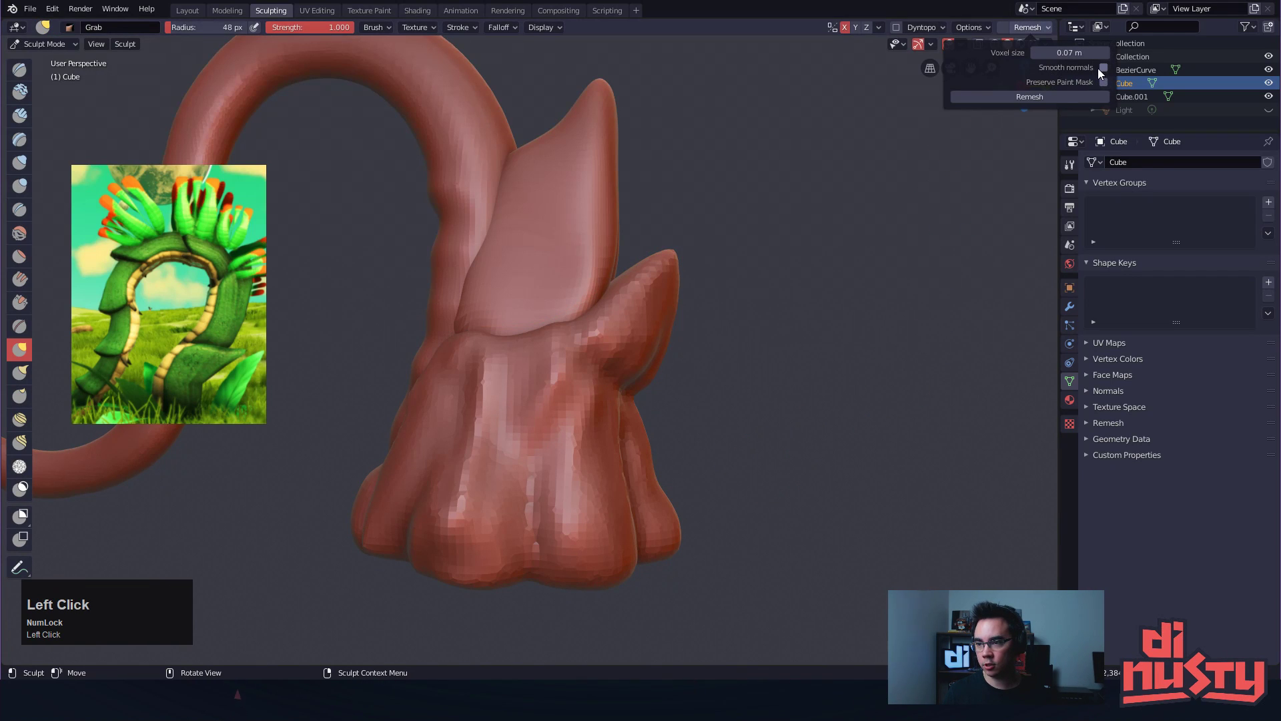
{"action": "mouse_move", "coordinate": [667, 183]}
{"action": "left_mouse_down", "text": "alt"}
{"action": "mouse_move", "coordinate": [826, 207]}
{"action": "mouse_move", "coordinate": [660, 180]}
{"action": "left_mouse_up", "text": "alt"}
{"action": "left_click_drag", "start_coordinate": [661, 180], "coordinate": [680, 233], "text": "alt+shift"}
Make the upper leaf the sculpting object and remesh it at a 0.07 m voxel size with smooth normals
{"action": "key", "text": "Tab"}
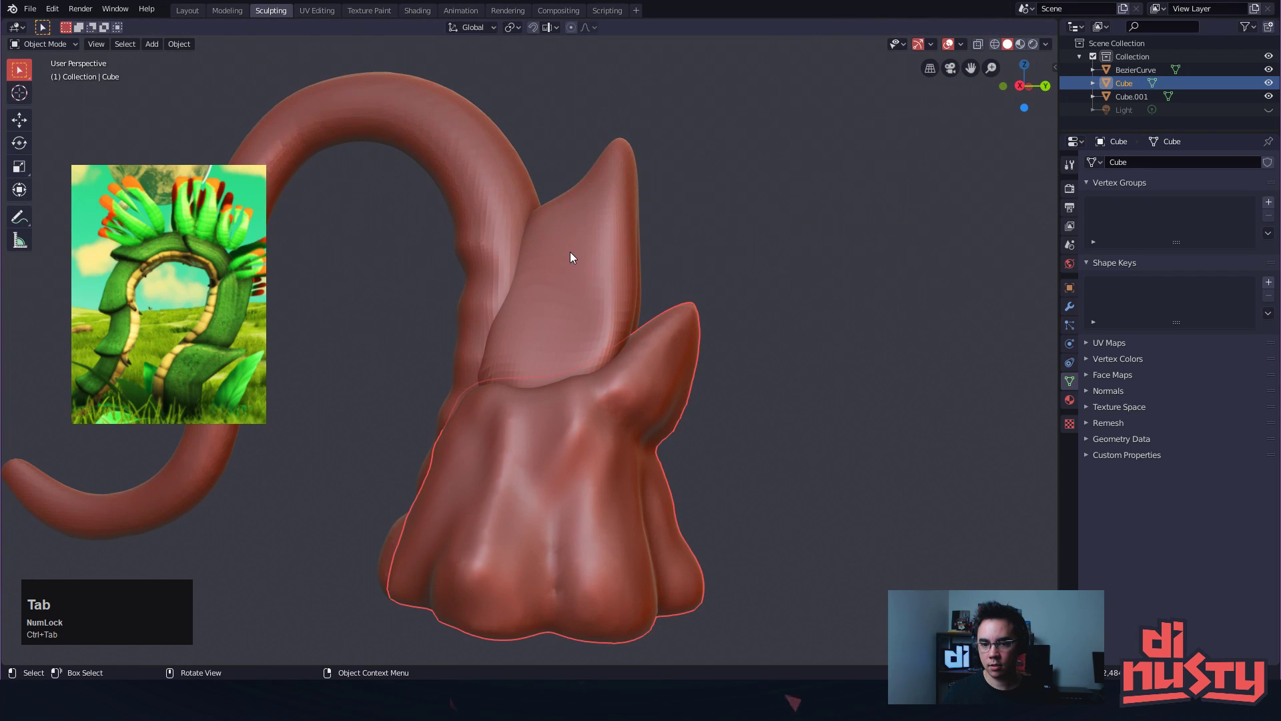
{"action": "left_click", "coordinate": [570, 251]}
{"action": "key", "text": "ctrl+Tab"}
{"action": "left_click", "coordinate": [621, 329]}
{"action": "left_click", "coordinate": [1046, 28]}
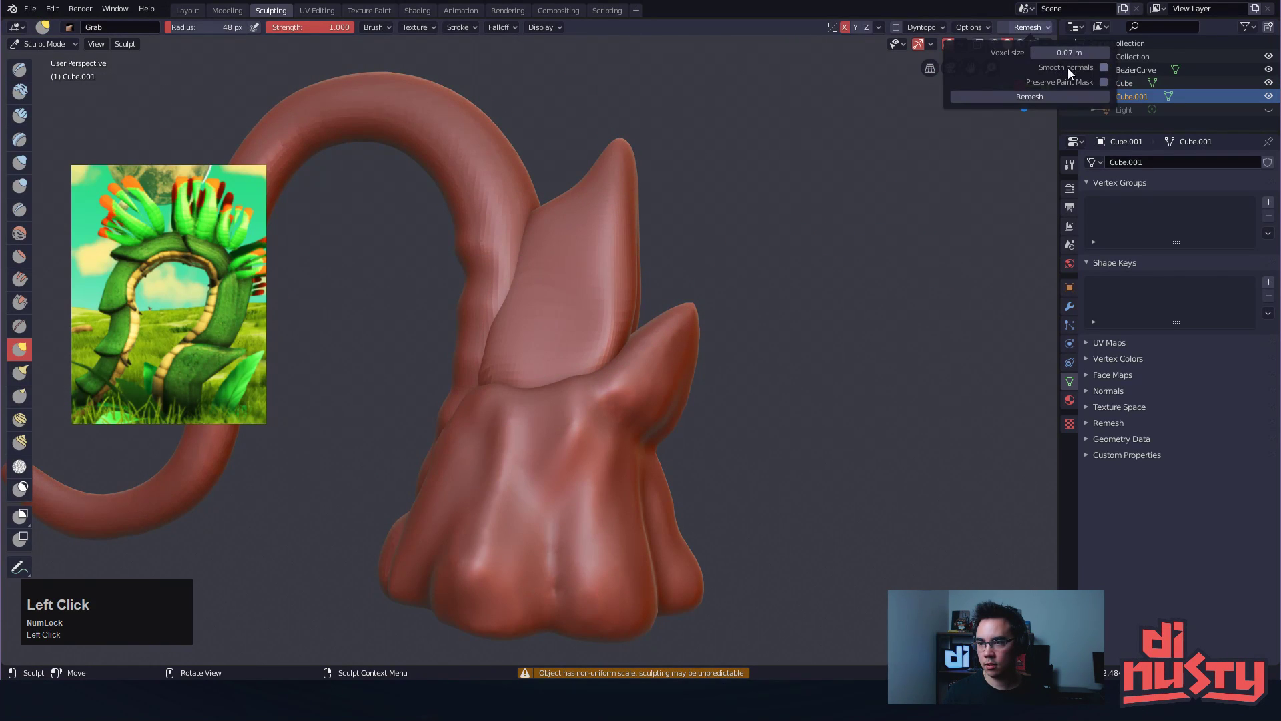
{"action": "mouse_move", "coordinate": [858, 202]}
{"action": "middle_mouse_down"}
{"action": "mouse_move", "coordinate": [934, 269]}
{"action": "mouse_move", "coordinate": [552, 168]}
{"action": "middle_mouse_up"}
Leave sculpting and select the stem in Object Mode, checking the model from several sides
{"action": "key", "text": "Tab"}
{"action": "left_click", "coordinate": [529, 174]}
{"action": "left_click_drag", "start_coordinate": [528, 174], "coordinate": [851, 249], "text": "alt"}
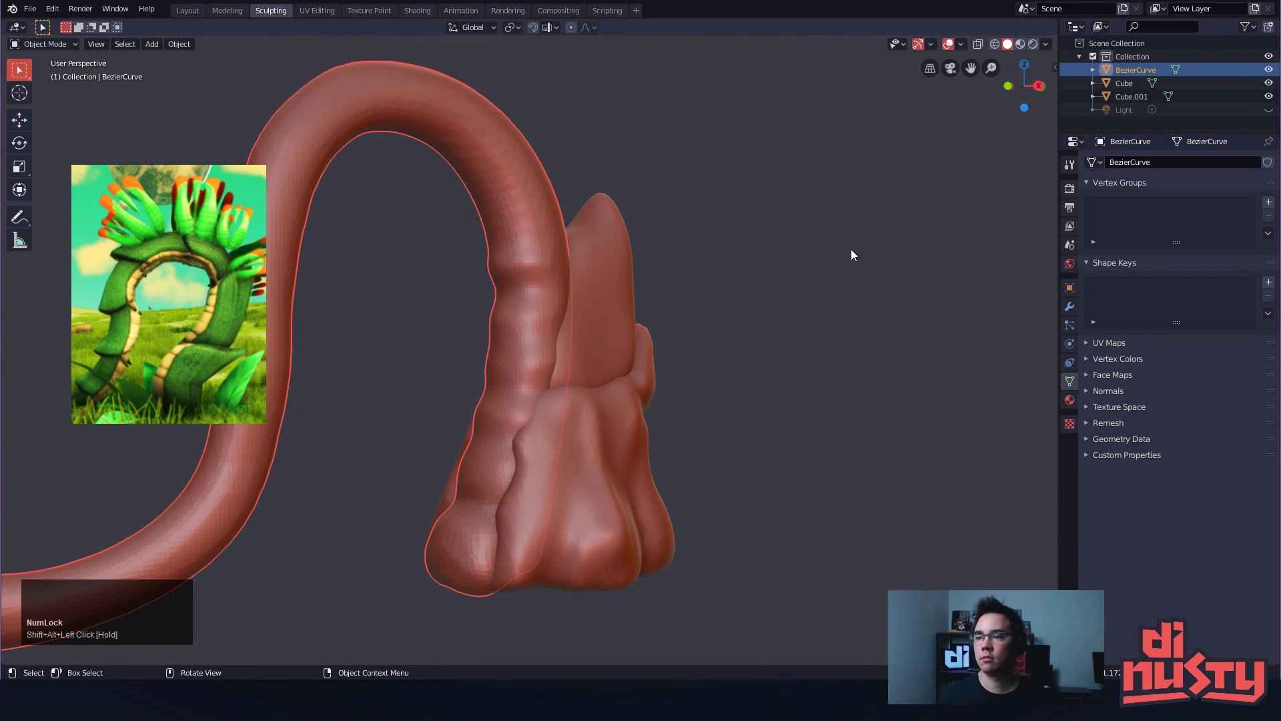
{"action": "left_click_drag", "start_coordinate": [783, 297], "coordinate": [674, 244], "text": "alt"}
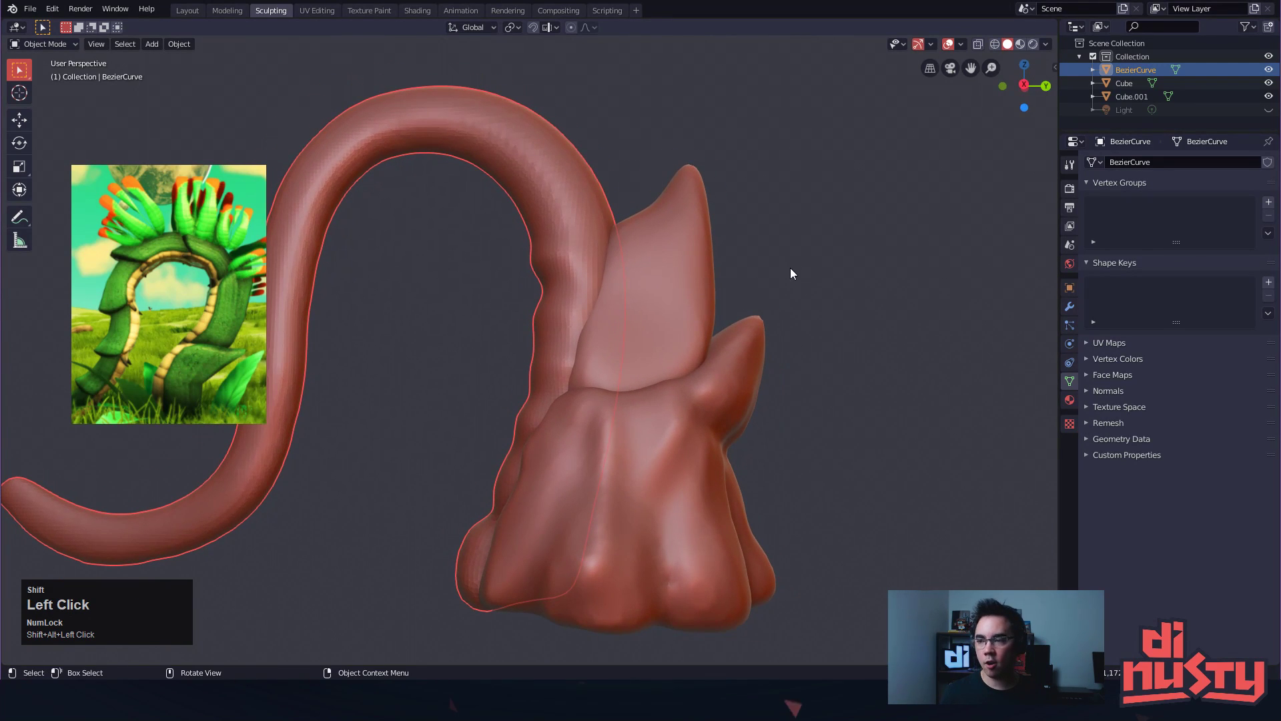
Put the stem into Sculpt Mode and remesh it
{"action": "left_click", "coordinate": [1046, 43]}
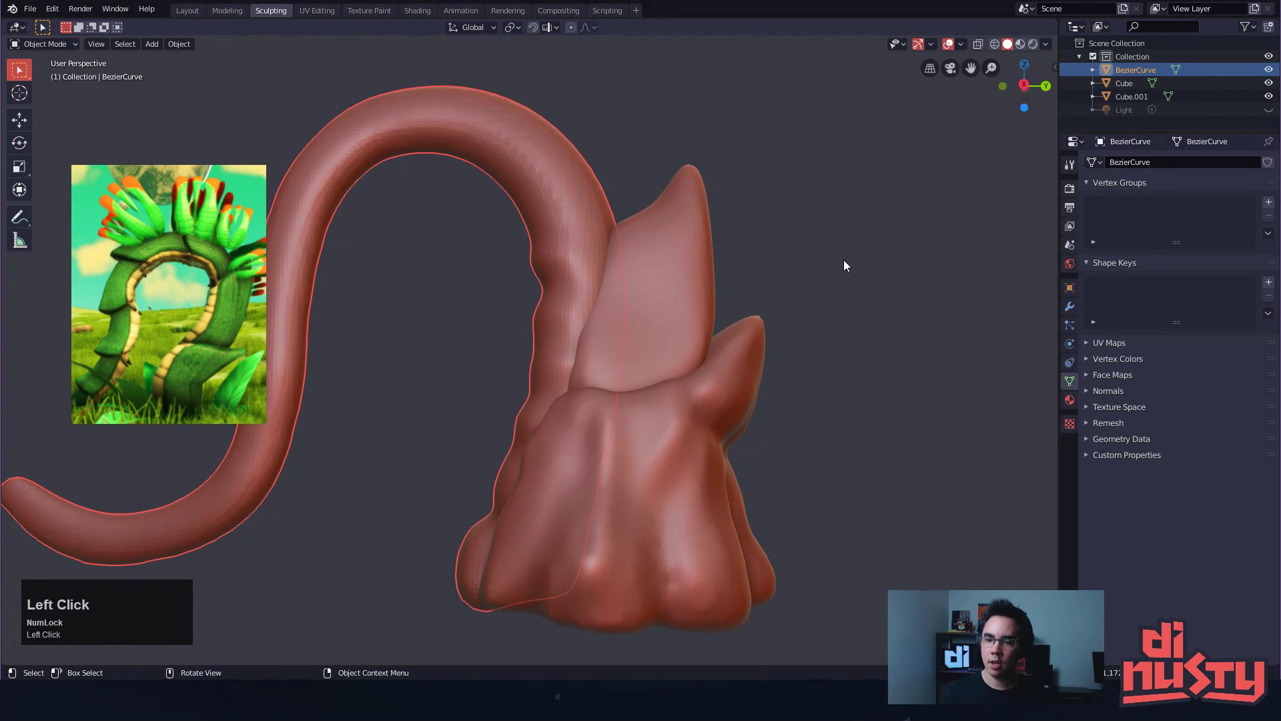
{"action": "key", "text": "Tab"}
{"action": "key", "text": "Tab"}
{"action": "key", "text": "ctrl+Tab"}
{"action": "left_click_drag", "start_coordinate": [932, 326], "coordinate": [951, 360], "text": "alt+shift"}
{"action": "left_click", "coordinate": [1048, 46]}
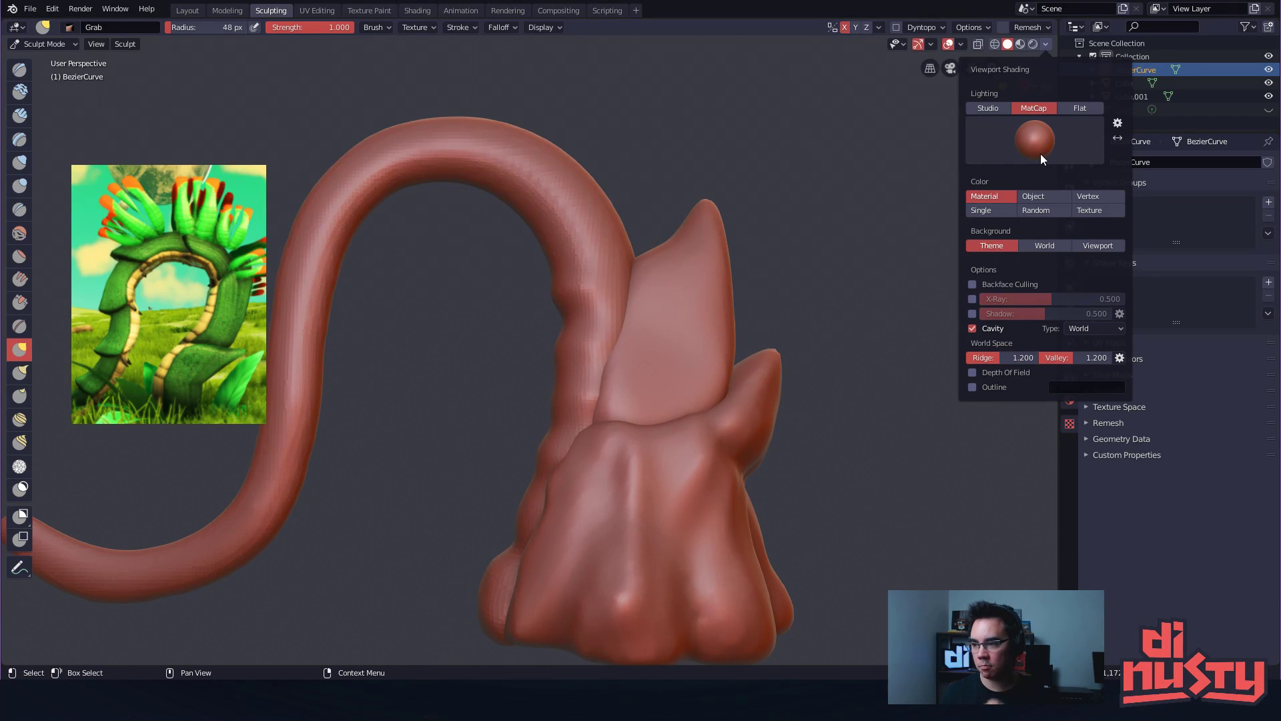
{"action": "left_click", "coordinate": [1038, 27]}
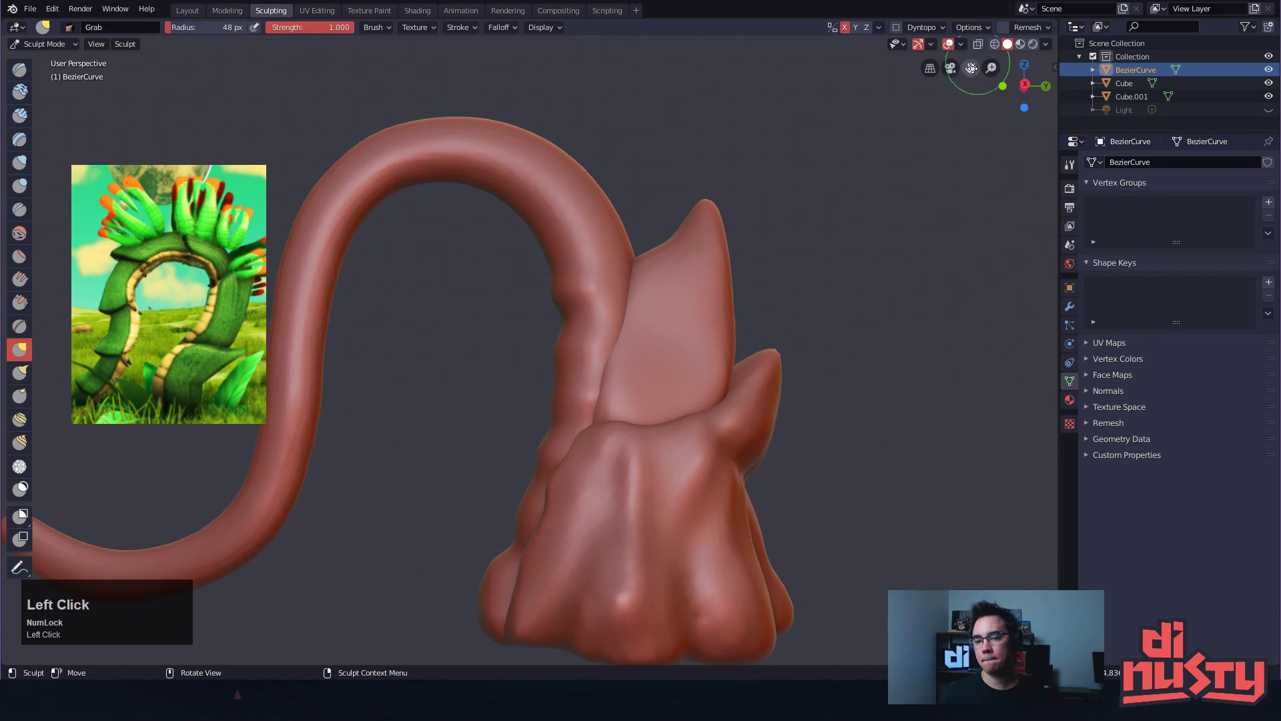
Switch the sculpting object from the stem to the upper leaf and return to Sculpt Mode
{"action": "mouse_move", "coordinate": [877, 206]}
{"action": "left_mouse_down", "text": "alt"}
{"action": "mouse_move", "coordinate": [974, 229]}
{"action": "mouse_move", "coordinate": [868, 164]}
{"action": "mouse_move", "coordinate": [842, 164]}
{"action": "mouse_move", "coordinate": [910, 182]}
{"action": "mouse_move", "coordinate": [923, 246]}
{"action": "mouse_move", "coordinate": [872, 249]}
{"action": "mouse_move", "coordinate": [881, 271]}
{"action": "left_mouse_up", "text": "alt"}
{"action": "mouse_move", "coordinate": [700, 337]}
{"action": "left_mouse_down", "text": "alt"}
{"action": "mouse_move", "coordinate": [878, 354]}
{"action": "mouse_move", "coordinate": [703, 341]}
{"action": "mouse_move", "coordinate": [781, 297]}
{"action": "mouse_move", "coordinate": [747, 260]}
{"action": "mouse_move", "coordinate": [718, 260]}
{"action": "mouse_move", "coordinate": [752, 263]}
{"action": "mouse_move", "coordinate": [740, 291]}
{"action": "mouse_move", "coordinate": [749, 278]}
{"action": "mouse_move", "coordinate": [823, 311]}
{"action": "mouse_move", "coordinate": [852, 278]}
{"action": "left_mouse_up", "text": "alt"}
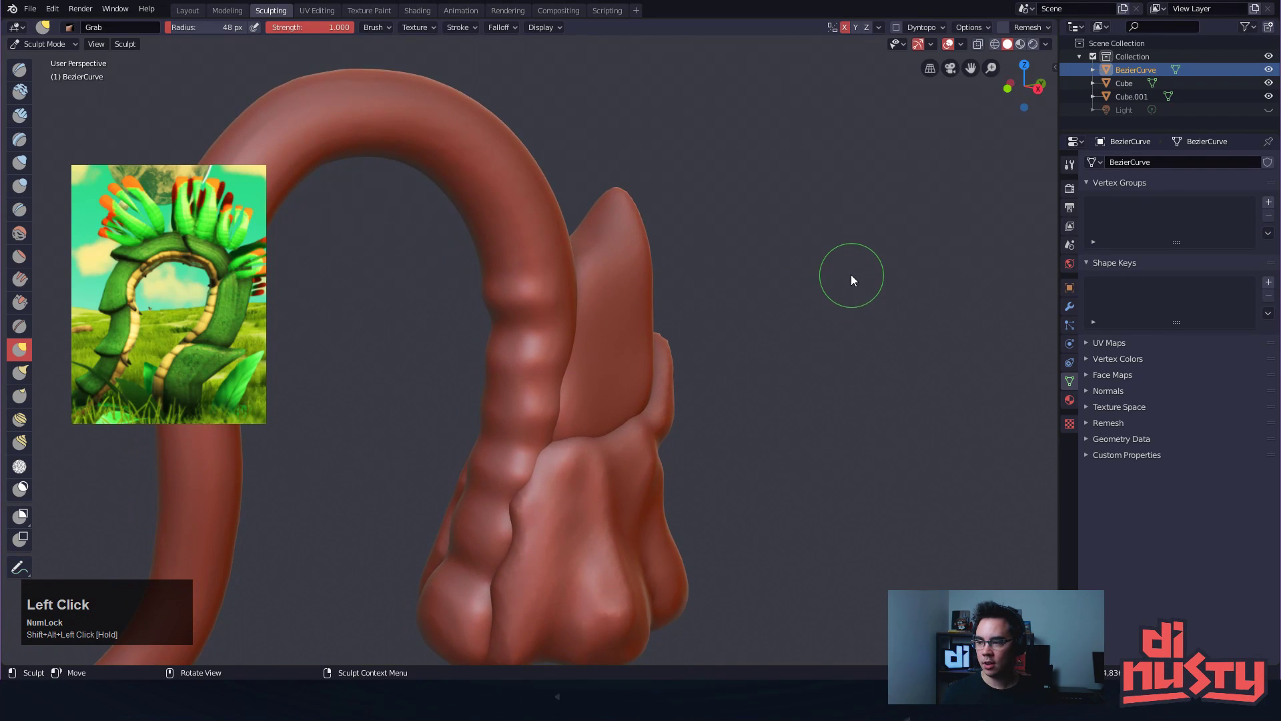
{"action": "key", "text": "Tab"}
{"action": "key", "text": "Tab"}
{"action": "key", "text": "Tab"}
{"action": "left_click", "coordinate": [647, 293]}
{"action": "key", "text": "Tab"}
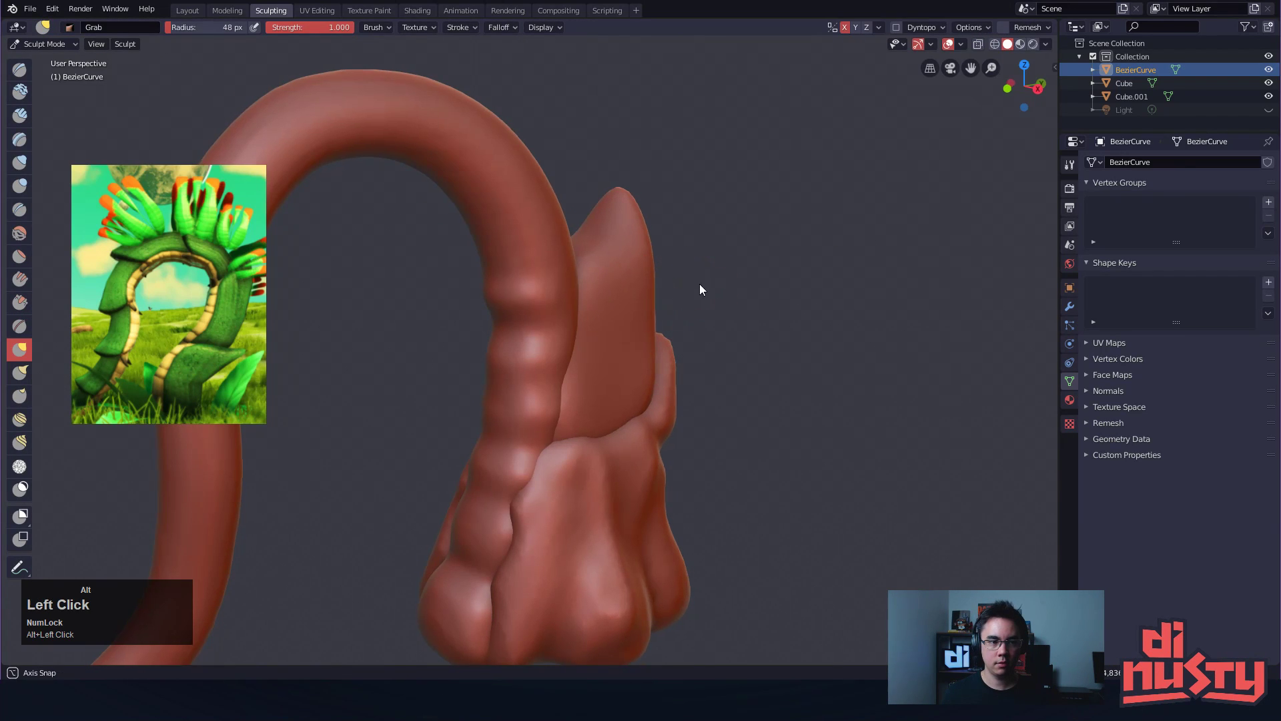
{"action": "left_click_drag", "start_coordinate": [702, 283], "coordinate": [847, 318], "text": "ctrl+alt"}
{"action": "key", "text": "Tab"}
{"action": "left_click", "coordinate": [651, 274]}
{"action": "key", "text": "Tab"}
{"action": "mouse_move", "coordinate": [797, 400]}
{"action": "left_mouse_down", "text": "alt"}
{"action": "mouse_move", "coordinate": [718, 347]}
{"action": "mouse_move", "coordinate": [820, 353]}
{"action": "mouse_move", "coordinate": [757, 287]}
{"action": "mouse_move", "coordinate": [829, 278]}
{"action": "mouse_move", "coordinate": [829, 308]}
{"action": "mouse_move", "coordinate": [774, 324]}
{"action": "left_mouse_up", "text": "alt"}
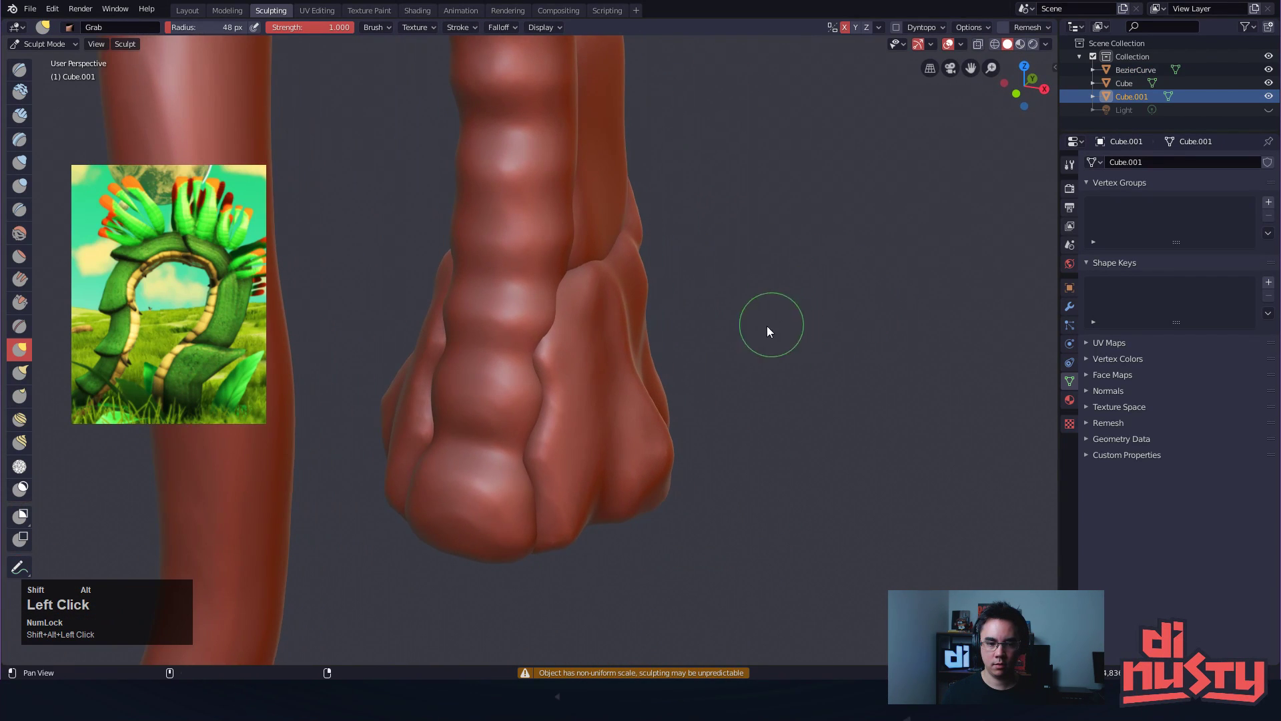
Pull the upper leaf's lower edge beside the stem with the Grab brush
{"action": "mouse_move", "coordinate": [180, 355]}
{"action": "left_mouse_down", "text": "alt"}
{"action": "mouse_move", "coordinate": [695, 342]}
{"action": "mouse_move", "coordinate": [557, 348]}
{"action": "mouse_move", "coordinate": [598, 366]}
{"action": "left_mouse_up", "text": "alt"}
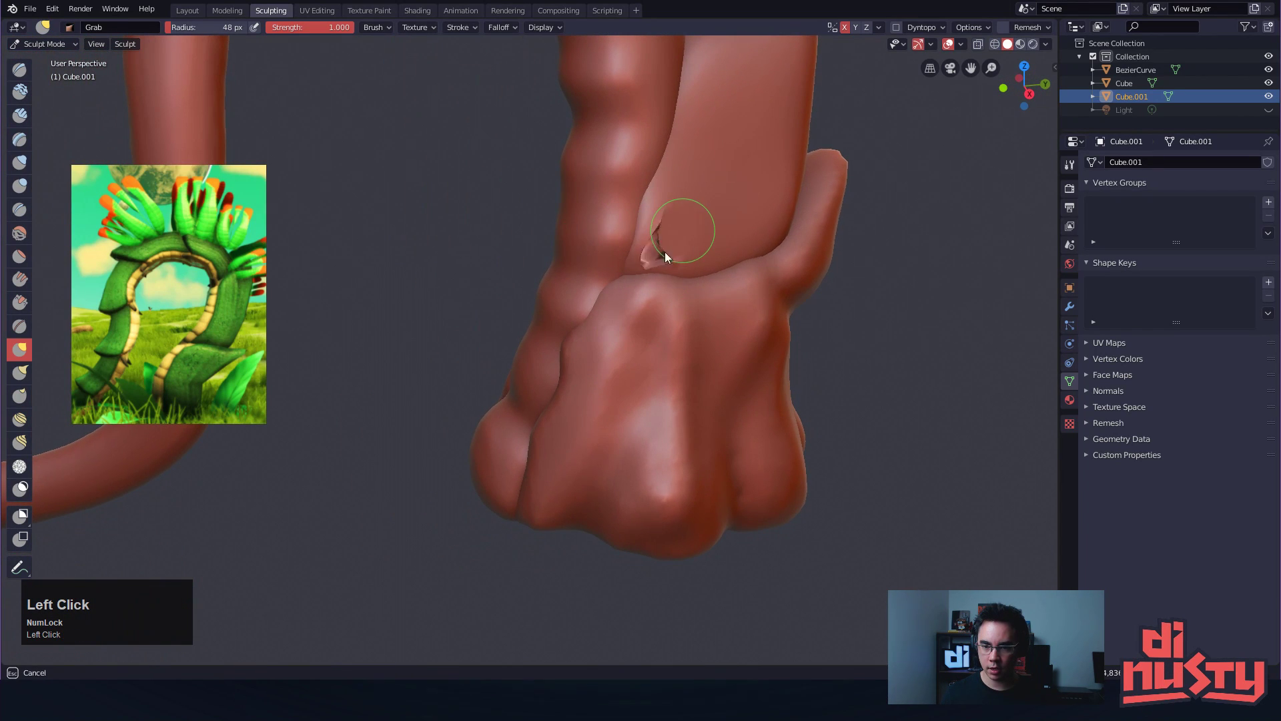
{"action": "mouse_move", "coordinate": [734, 235]}
{"action": "left_mouse_down", "text": "alt"}
{"action": "mouse_move", "coordinate": [732, 341]}
{"action": "mouse_move", "coordinate": [783, 291]}
{"action": "mouse_move", "coordinate": [589, 240]}
{"action": "mouse_move", "coordinate": [564, 175]}
{"action": "mouse_move", "coordinate": [567, 237]}
{"action": "mouse_move", "coordinate": [815, 331]}
{"action": "mouse_move", "coordinate": [756, 347]}
{"action": "mouse_move", "coordinate": [790, 391]}
{"action": "mouse_move", "coordinate": [858, 375]}
{"action": "mouse_move", "coordinate": [844, 383]}
{"action": "mouse_move", "coordinate": [874, 355]}
{"action": "left_mouse_up", "text": "alt"}
{"action": "mouse_move", "coordinate": [626, 347]}
{"action": "left_mouse_down", "text": "alt"}
{"action": "mouse_move", "coordinate": [786, 325]}
{"action": "mouse_move", "coordinate": [655, 304]}
{"action": "mouse_move", "coordinate": [620, 387]}
{"action": "left_mouse_up", "text": "alt"}
{"action": "left_click_drag", "start_coordinate": [709, 402], "coordinate": [697, 378], "text": "alt+shift"}
Change the viewport MatCap from red clay to the grey metallic one with warm highlights
{"action": "left_click", "coordinate": [1046, 28]}
{"action": "left_click", "coordinate": [1044, 44]}
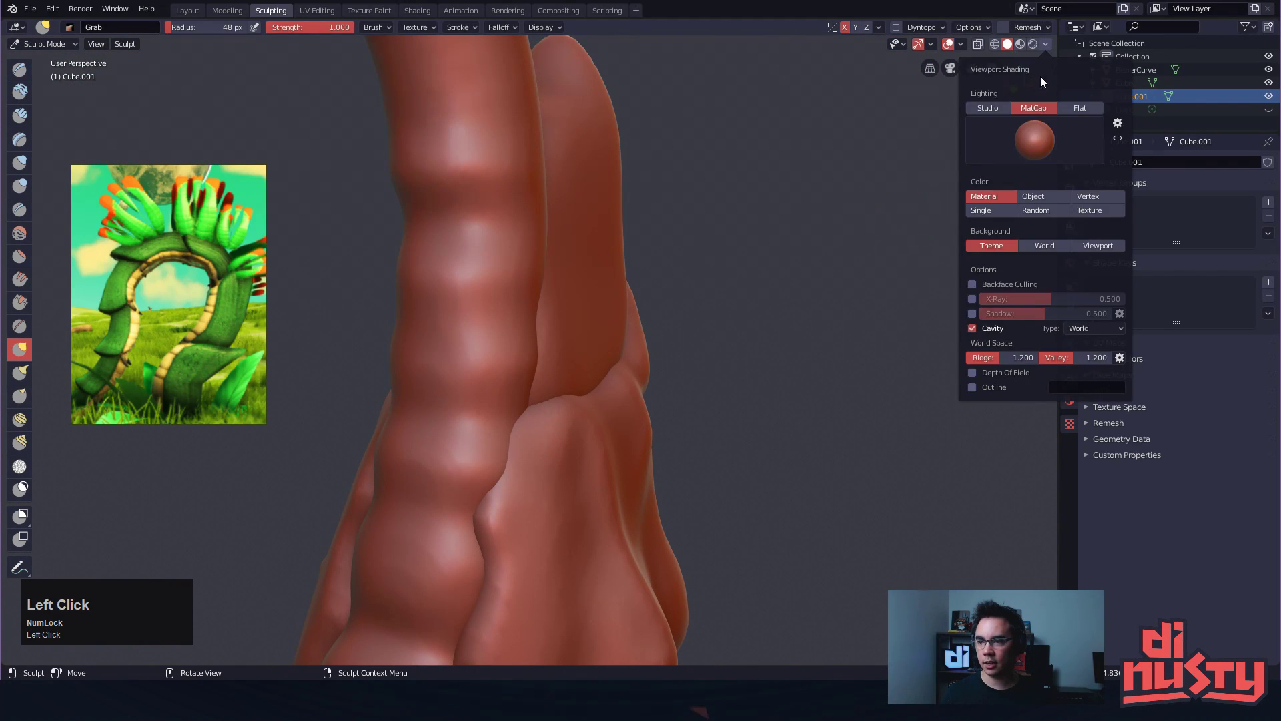
{"action": "left_click", "coordinate": [1031, 140]}
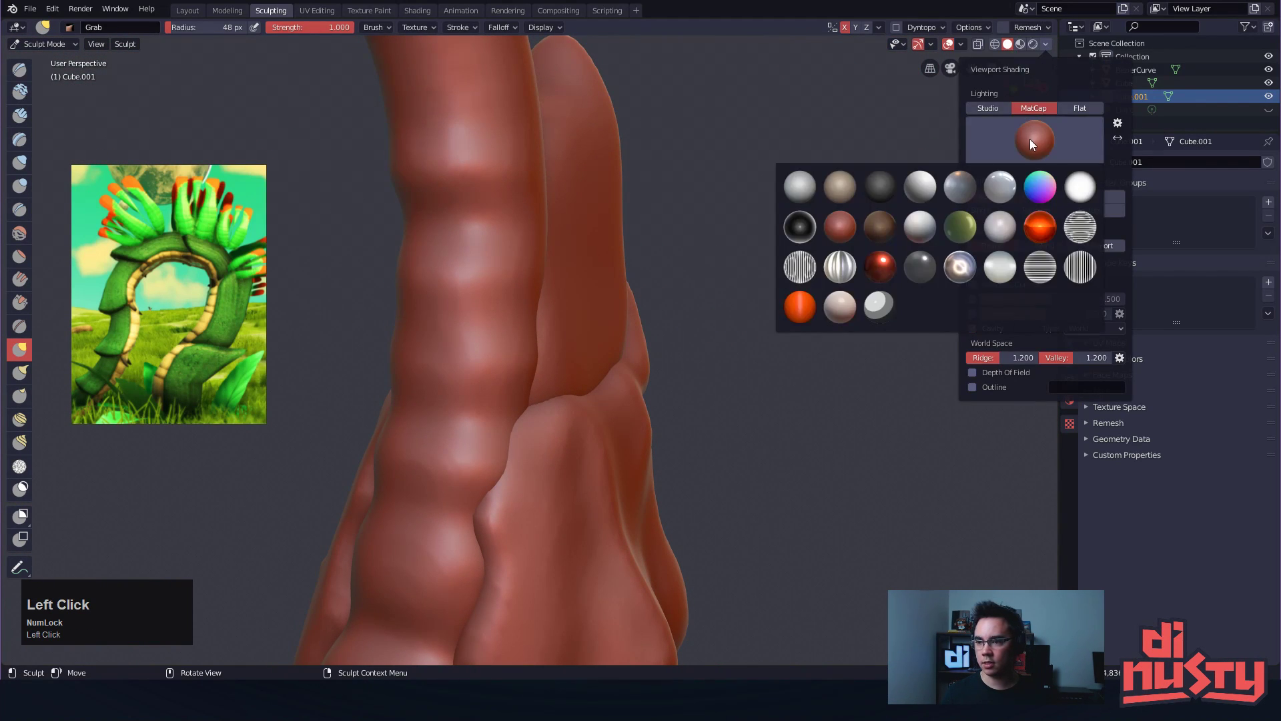
{"action": "left_click", "coordinate": [958, 182]}
{"action": "left_click_drag", "start_coordinate": [925, 162], "coordinate": [754, 230], "text": "ctrl+alt"}
{"action": "mouse_move", "coordinate": [754, 230]}
{"action": "left_mouse_down", "text": "alt"}
{"action": "mouse_move", "coordinate": [639, 262]}
{"action": "mouse_move", "coordinate": [734, 284]}
{"action": "mouse_move", "coordinate": [710, 331]}
{"action": "mouse_move", "coordinate": [802, 350]}
{"action": "mouse_move", "coordinate": [790, 290]}
{"action": "mouse_move", "coordinate": [774, 336]}
{"action": "left_mouse_up", "text": "alt"}
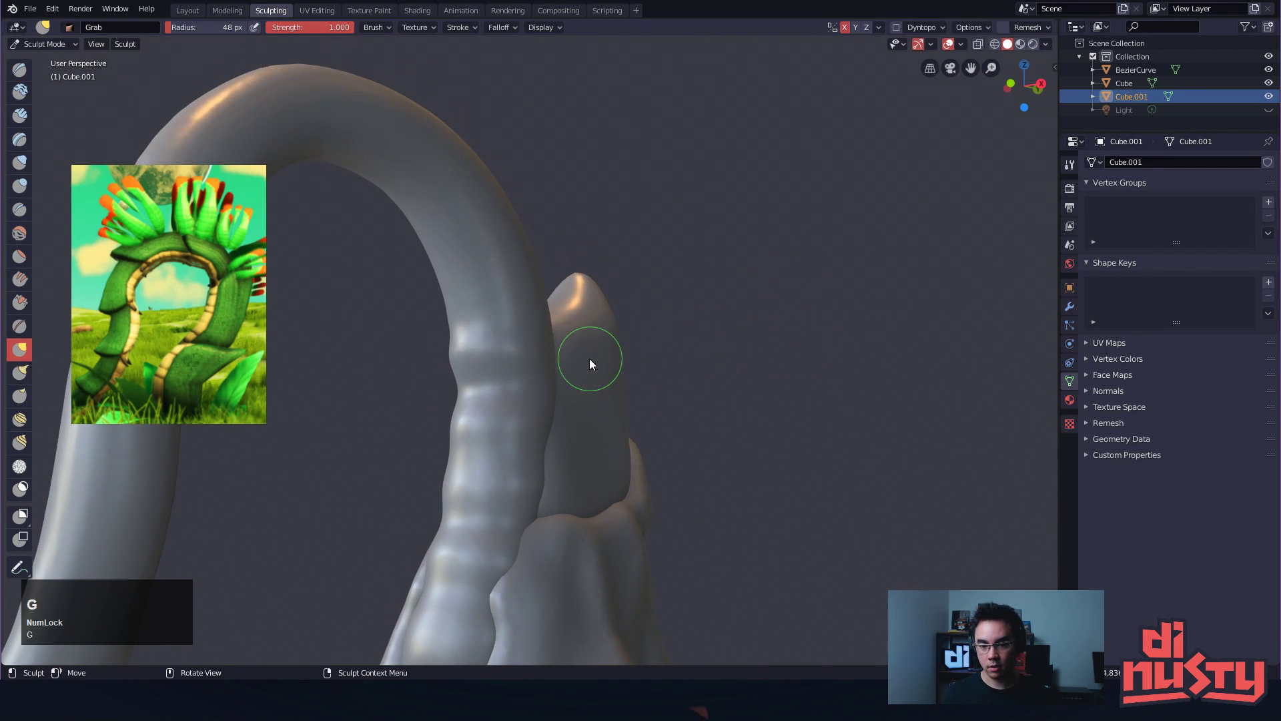
{"action": "key", "text": "ctrl+z"}
{"action": "mouse_move", "coordinate": [567, 346]}
{"action": "left_mouse_down"}
{"action": "mouse_move", "coordinate": [609, 349]}
{"action": "mouse_move", "coordinate": [601, 410]}
{"action": "mouse_move", "coordinate": [543, 358]}
{"action": "left_mouse_up"}
{"action": "key", "text": "f"}
{"action": "left_click", "coordinate": [640, 358]}
{"action": "key", "text": "ctrl+z"}
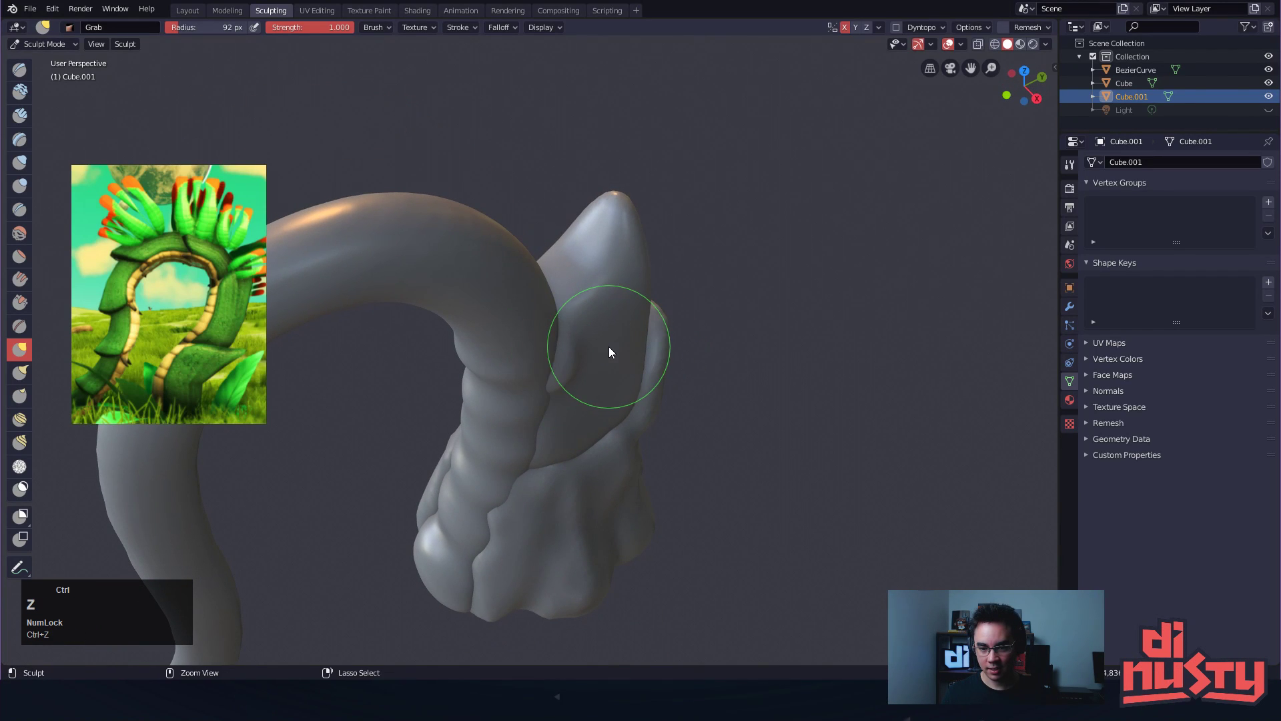
Enlarge the Grab brush to a 182 px radius and reshape the upper leaf's side and upper edge around the stem
{"action": "key", "text": "f"}
{"action": "left_click", "coordinate": [664, 348]}
{"action": "mouse_move", "coordinate": [558, 347]}
{"action": "left_mouse_down"}
{"action": "mouse_move", "coordinate": [569, 359]}
{"action": "mouse_move", "coordinate": [557, 422]}
{"action": "mouse_move", "coordinate": [516, 371]}
{"action": "mouse_move", "coordinate": [574, 354]}
{"action": "left_mouse_up"}
{"action": "mouse_move", "coordinate": [619, 254]}
{"action": "left_mouse_down"}
{"action": "mouse_move", "coordinate": [594, 228]}
{"action": "mouse_move", "coordinate": [577, 255]}
{"action": "mouse_move", "coordinate": [595, 266]}
{"action": "left_mouse_up"}
{"action": "mouse_move", "coordinate": [574, 219]}
{"action": "left_mouse_down"}
{"action": "mouse_move", "coordinate": [594, 226]}
{"action": "mouse_move", "coordinate": [583, 222]}
{"action": "mouse_move", "coordinate": [587, 257]}
{"action": "mouse_move", "coordinate": [558, 306]}
{"action": "mouse_move", "coordinate": [595, 349]}
{"action": "mouse_move", "coordinate": [592, 365]}
{"action": "left_mouse_up"}
{"action": "mouse_move", "coordinate": [591, 365]}
{"action": "left_mouse_down", "text": "alt"}
{"action": "mouse_move", "coordinate": [522, 427]}
{"action": "mouse_move", "coordinate": [486, 419]}
{"action": "mouse_move", "coordinate": [534, 300]}
{"action": "left_mouse_up", "text": "alt"}
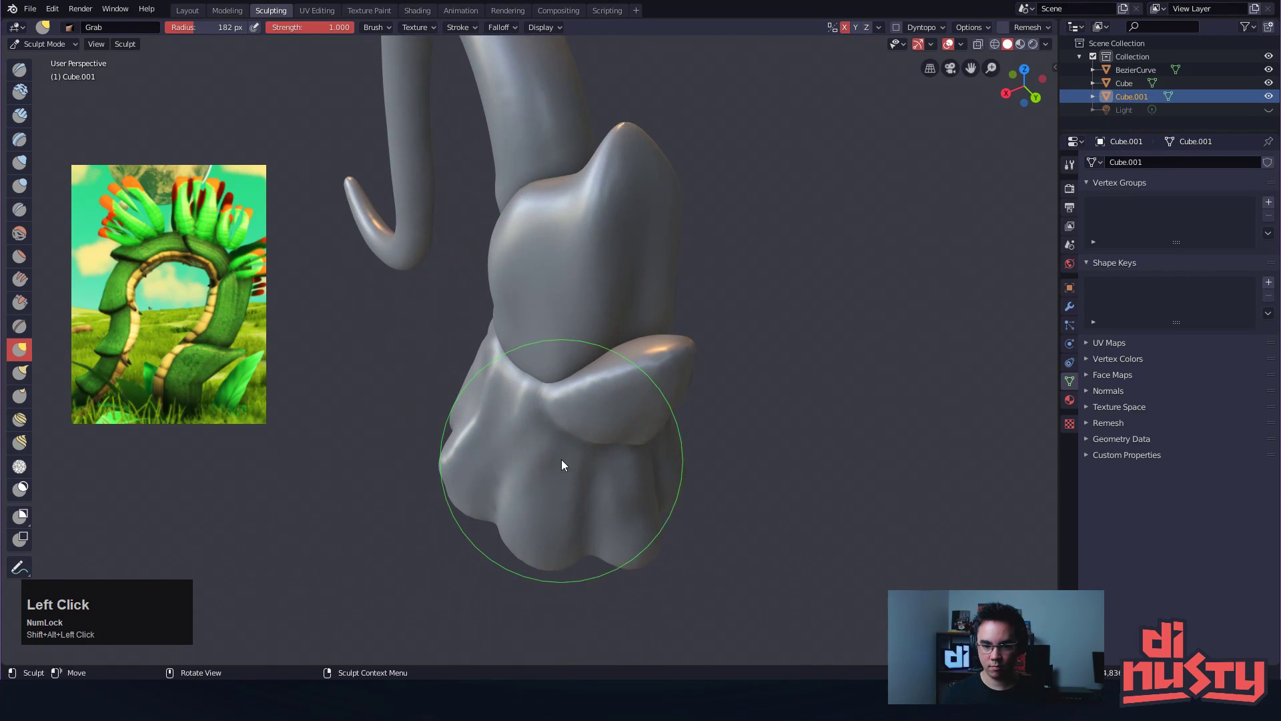
Leave sculpting on the upper leaf and make the lower leaf the sculpting object
{"action": "key", "text": "Tab"}
{"action": "key", "text": "Tab"}
{"action": "key", "text": "ctrl+Tab"}
{"action": "key", "text": "ctrl+Tab"}
{"action": "key", "text": "ctrl+Tab"}
{"action": "left_click", "coordinate": [552, 502]}
{"action": "key", "text": "ctrl+Tab"}
Reshape the lower leaf's upper rim around the base of the upper leaf with the Grab brush
{"action": "left_click_drag", "start_coordinate": [560, 497], "coordinate": [578, 471], "text": "alt"}
{"action": "mouse_move", "coordinate": [511, 344]}
{"action": "left_mouse_down"}
{"action": "mouse_move", "coordinate": [595, 363]}
{"action": "mouse_move", "coordinate": [591, 349]}
{"action": "mouse_move", "coordinate": [661, 463]}
{"action": "mouse_move", "coordinate": [607, 414]}
{"action": "mouse_move", "coordinate": [438, 347]}
{"action": "mouse_move", "coordinate": [454, 371]}
{"action": "mouse_move", "coordinate": [499, 356]}
{"action": "mouse_move", "coordinate": [556, 424]}
{"action": "mouse_move", "coordinate": [580, 500]}
{"action": "mouse_move", "coordinate": [589, 483]}
{"action": "left_mouse_up"}
{"action": "mouse_move", "coordinate": [531, 400]}
{"action": "left_mouse_down"}
{"action": "mouse_move", "coordinate": [579, 456]}
{"action": "mouse_move", "coordinate": [644, 499]}
{"action": "mouse_move", "coordinate": [666, 573]}
{"action": "mouse_move", "coordinate": [644, 574]}
{"action": "mouse_move", "coordinate": [620, 526]}
{"action": "mouse_move", "coordinate": [630, 515]}
{"action": "mouse_move", "coordinate": [647, 580]}
{"action": "mouse_move", "coordinate": [584, 532]}
{"action": "mouse_move", "coordinate": [597, 525]}
{"action": "mouse_move", "coordinate": [546, 374]}
{"action": "left_mouse_up"}
{"action": "left_click_drag", "start_coordinate": [568, 467], "coordinate": [611, 515], "text": "alt"}
{"action": "mouse_move", "coordinate": [601, 400]}
{"action": "left_mouse_down", "text": "alt+shift"}
{"action": "mouse_move", "coordinate": [663, 401]}
{"action": "mouse_move", "coordinate": [674, 447]}
{"action": "left_mouse_up", "text": "alt+shift"}
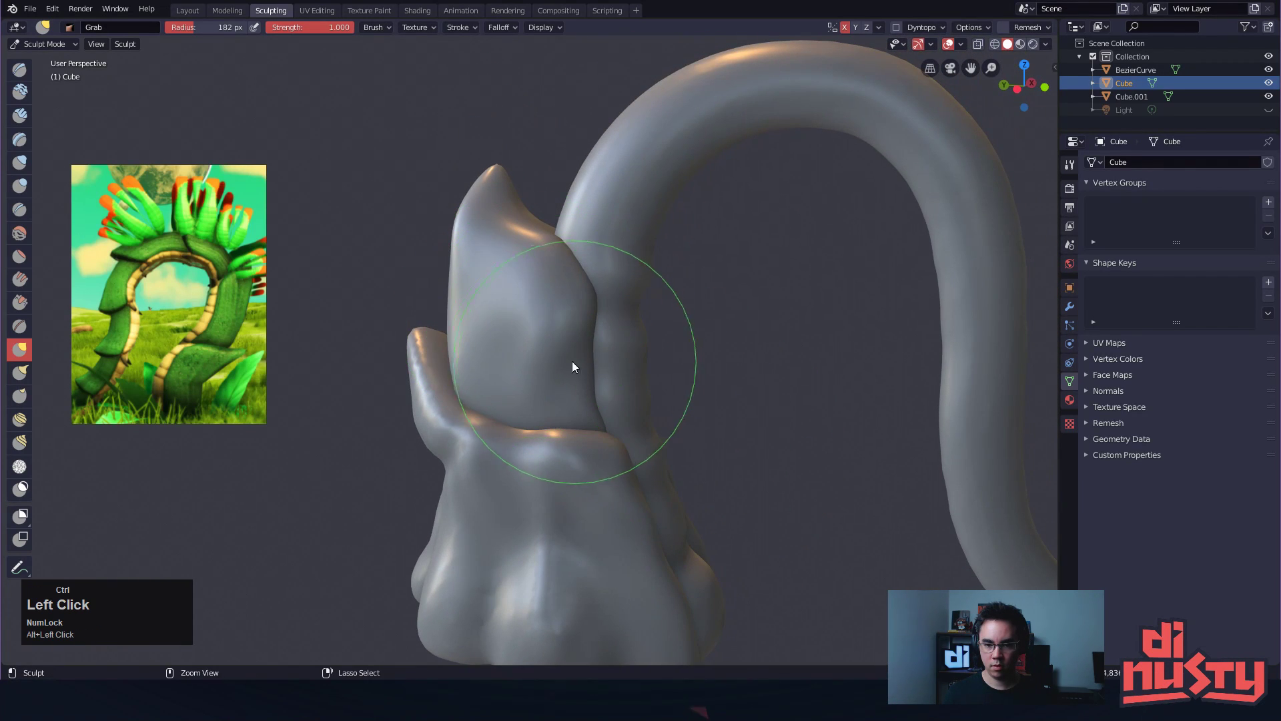
Make the upper leaf the sculpting object again and pull its side edges around the stem with the Grab brush
{"action": "key", "text": "ctrl+Tab"}
{"action": "left_click", "coordinate": [547, 311]}
{"action": "key", "text": "ctrl+Tab"}
{"action": "mouse_move", "coordinate": [567, 363]}
{"action": "left_mouse_down", "text": "alt"}
{"action": "mouse_move", "coordinate": [658, 431]}
{"action": "mouse_move", "coordinate": [658, 458]}
{"action": "mouse_move", "coordinate": [547, 381]}
{"action": "mouse_move", "coordinate": [629, 432]}
{"action": "mouse_move", "coordinate": [466, 371]}
{"action": "mouse_move", "coordinate": [466, 391]}
{"action": "left_mouse_up", "text": "alt"}
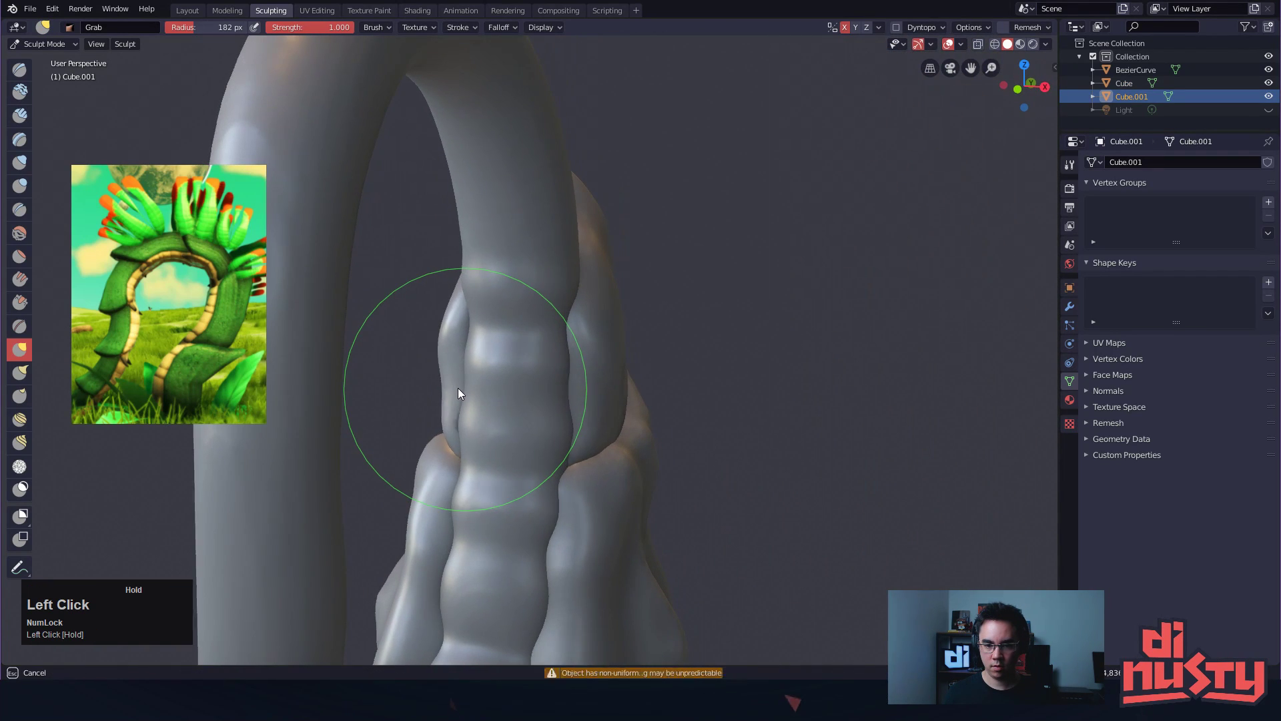
{"action": "mouse_move", "coordinate": [495, 443]}
{"action": "left_mouse_down", "text": "alt"}
{"action": "mouse_move", "coordinate": [618, 438]}
{"action": "mouse_move", "coordinate": [548, 459]}
{"action": "mouse_move", "coordinate": [528, 447]}
{"action": "left_mouse_up", "text": "alt"}
{"action": "mouse_move", "coordinate": [596, 420]}
{"action": "left_mouse_down", "text": "alt"}
{"action": "mouse_move", "coordinate": [611, 395]}
{"action": "mouse_move", "coordinate": [646, 428]}
{"action": "mouse_move", "coordinate": [707, 427]}
{"action": "left_mouse_up", "text": "alt"}
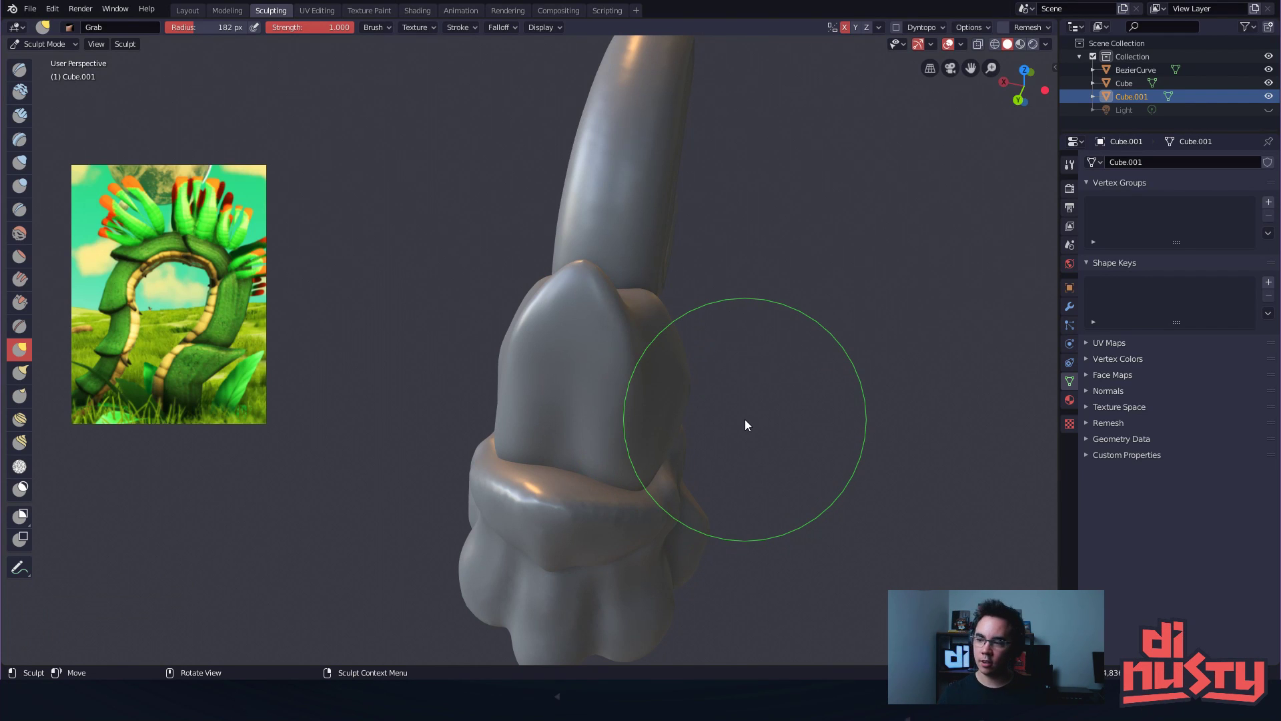
{"action": "mouse_move", "coordinate": [746, 415]}
{"action": "left_mouse_down", "text": "alt+shift"}
{"action": "mouse_move", "coordinate": [762, 451]}
{"action": "mouse_move", "coordinate": [680, 430]}
{"action": "mouse_move", "coordinate": [751, 447]}
{"action": "mouse_move", "coordinate": [729, 445]}
{"action": "left_mouse_up", "text": "alt+shift"}
{"action": "mouse_move", "coordinate": [606, 400]}
{"action": "left_mouse_down", "text": "alt"}
{"action": "mouse_move", "coordinate": [781, 409]}
{"action": "mouse_move", "coordinate": [739, 442]}
{"action": "mouse_move", "coordinate": [786, 431]}
{"action": "left_mouse_up", "text": "alt"}
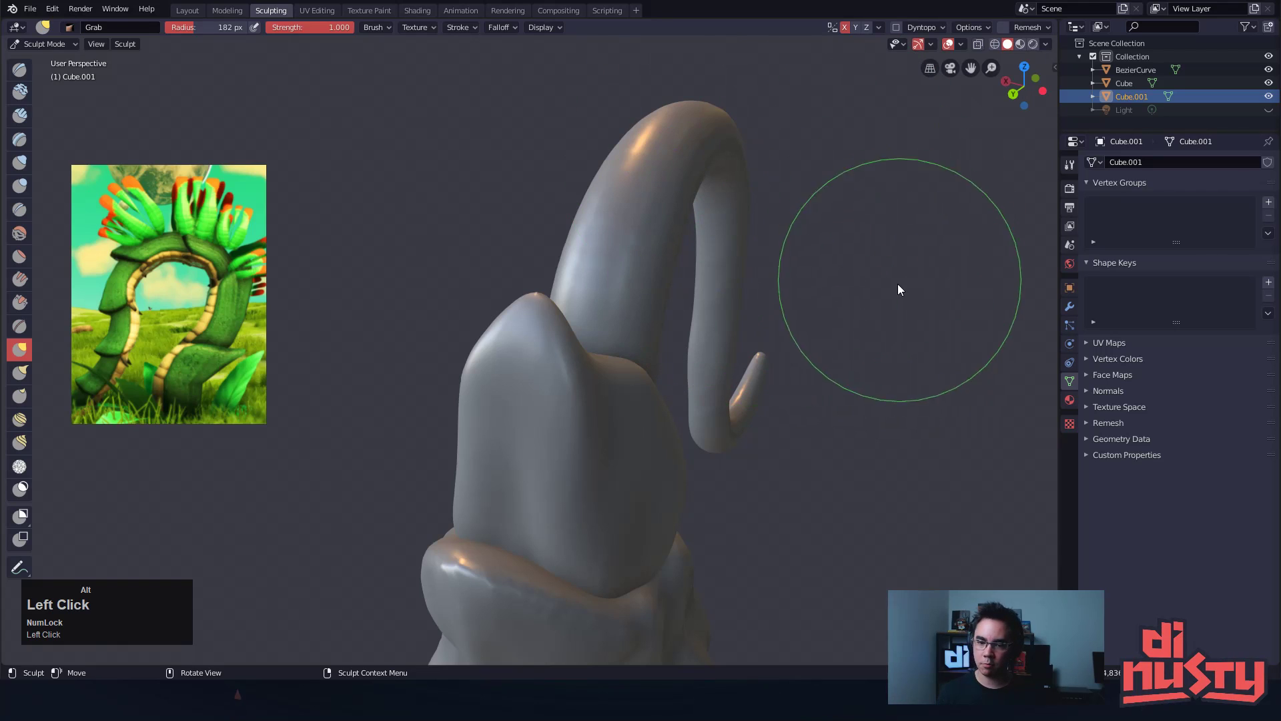
{"action": "mouse_move", "coordinate": [861, 274]}
{"action": "left_mouse_down", "text": "alt+shift"}
{"action": "mouse_move", "coordinate": [896, 234]}
{"action": "mouse_move", "coordinate": [738, 304]}
{"action": "mouse_move", "coordinate": [739, 290]}
{"action": "mouse_move", "coordinate": [618, 293]}
{"action": "mouse_move", "coordinate": [561, 329]}
{"action": "mouse_move", "coordinate": [571, 352]}
{"action": "mouse_move", "coordinate": [588, 346]}
{"action": "mouse_move", "coordinate": [561, 379]}
{"action": "mouse_move", "coordinate": [566, 366]}
{"action": "left_mouse_up", "text": "alt+shift"}
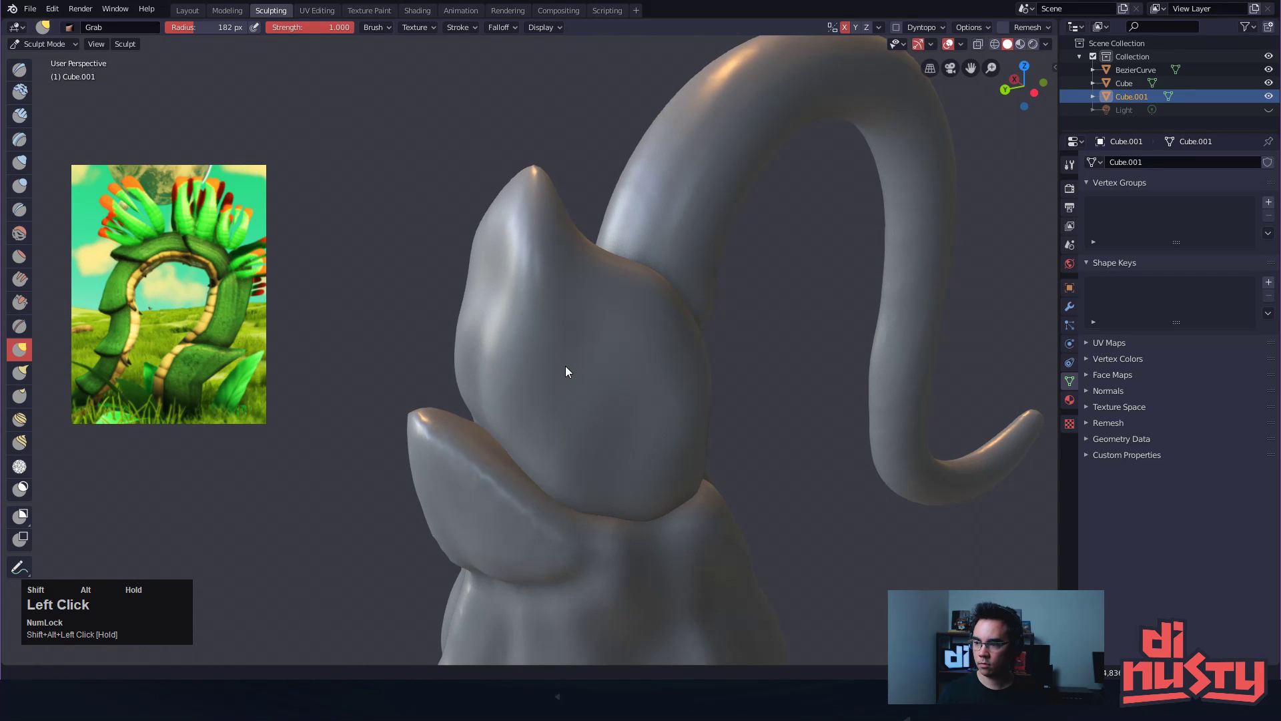
Smooth the upper leaf's outer face and adjust its edges against the ringed stem from both sides
{"action": "mouse_move", "coordinate": [563, 385]}
{"action": "left_mouse_down", "text": "alt"}
{"action": "mouse_move", "coordinate": [601, 393]}
{"action": "mouse_move", "coordinate": [618, 372]}
{"action": "mouse_move", "coordinate": [646, 370]}
{"action": "mouse_move", "coordinate": [660, 344]}
{"action": "left_mouse_up", "text": "alt"}
{"action": "left_click_drag", "start_coordinate": [587, 367], "coordinate": [559, 316], "text": "shift"}
{"action": "left_click_drag", "start_coordinate": [590, 214], "coordinate": [420, 328], "text": "alt"}
{"action": "left_click_drag", "start_coordinate": [426, 428], "coordinate": [441, 396], "text": "alt+shift"}
{"action": "left_click_drag", "start_coordinate": [441, 396], "coordinate": [456, 414], "text": "alt"}
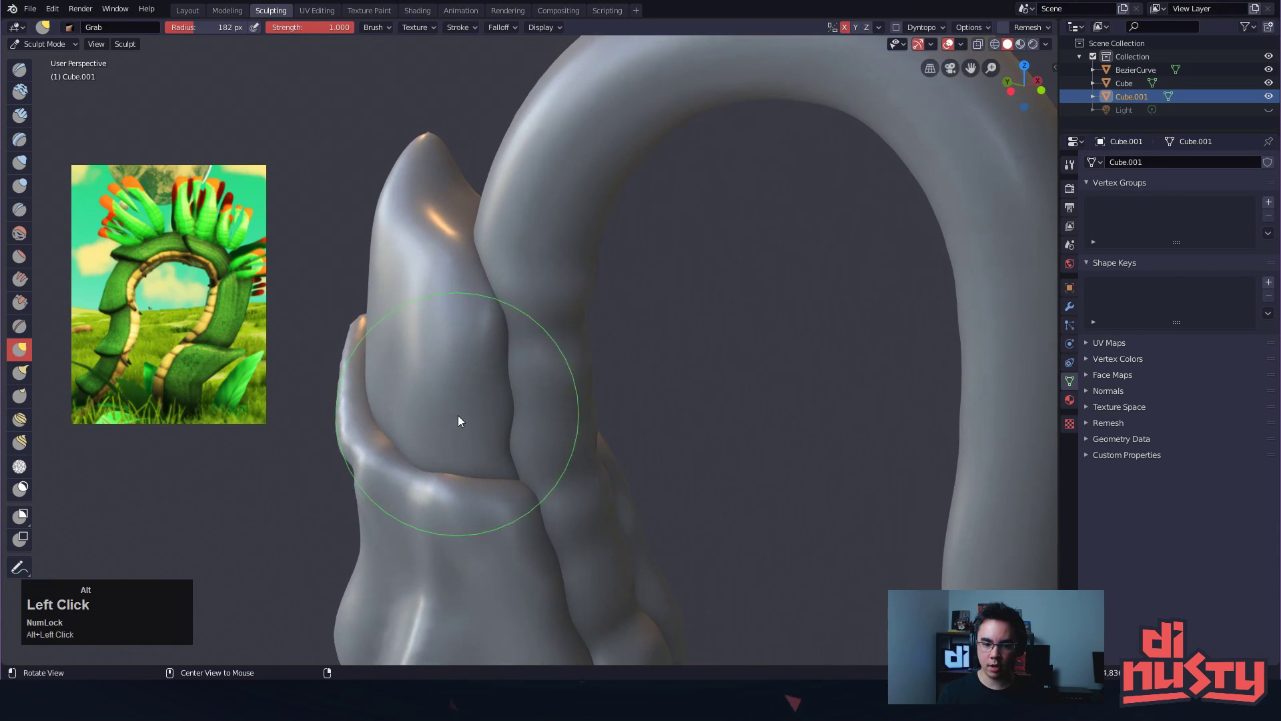
{"action": "left_click_drag", "start_coordinate": [458, 487], "coordinate": [468, 498], "text": "alt+shift"}
{"action": "left_click_drag", "start_coordinate": [546, 504], "coordinate": [394, 482], "text": "alt"}
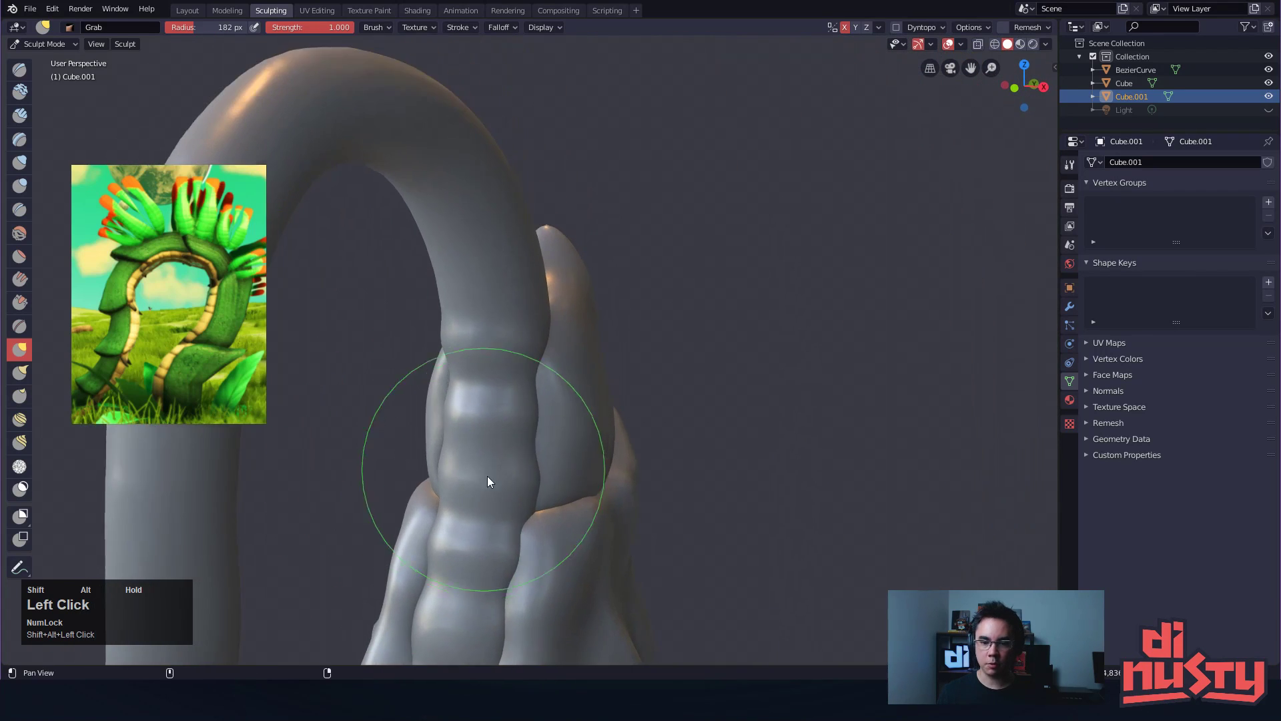
{"action": "left_click_drag", "start_coordinate": [542, 463], "coordinate": [483, 462], "text": "alt"}
{"action": "mouse_move", "coordinate": [464, 394]}
{"action": "left_mouse_down", "text": "alt+shift"}
{"action": "mouse_move", "coordinate": [495, 473]}
{"action": "mouse_move", "coordinate": [509, 474]}
{"action": "mouse_move", "coordinate": [489, 451]}
{"action": "left_mouse_up", "text": "alt+shift"}
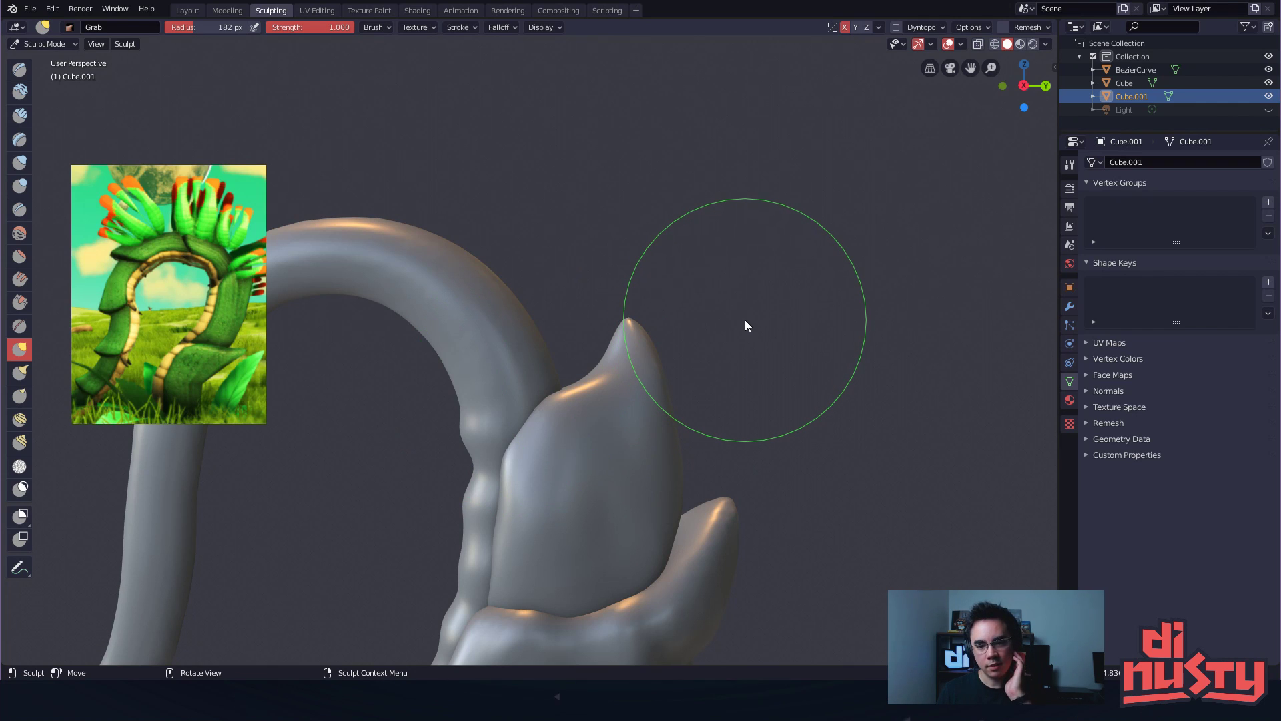
Reduce the Grab brush to a 101 px radius and refine the upper leaf's edge and tip near the stem
{"action": "mouse_move", "coordinate": [747, 317]}
{"action": "left_mouse_down", "text": "alt+shift"}
{"action": "mouse_move", "coordinate": [767, 260]}
{"action": "mouse_move", "coordinate": [781, 280]}
{"action": "mouse_move", "coordinate": [858, 277]}
{"action": "mouse_move", "coordinate": [875, 312]}
{"action": "mouse_move", "coordinate": [827, 255]}
{"action": "mouse_move", "coordinate": [828, 331]}
{"action": "mouse_move", "coordinate": [775, 349]}
{"action": "mouse_move", "coordinate": [794, 355]}
{"action": "left_mouse_up", "text": "alt+shift"}
{"action": "left_click_drag", "start_coordinate": [601, 325], "coordinate": [615, 325]}
{"action": "key", "text": "s"}
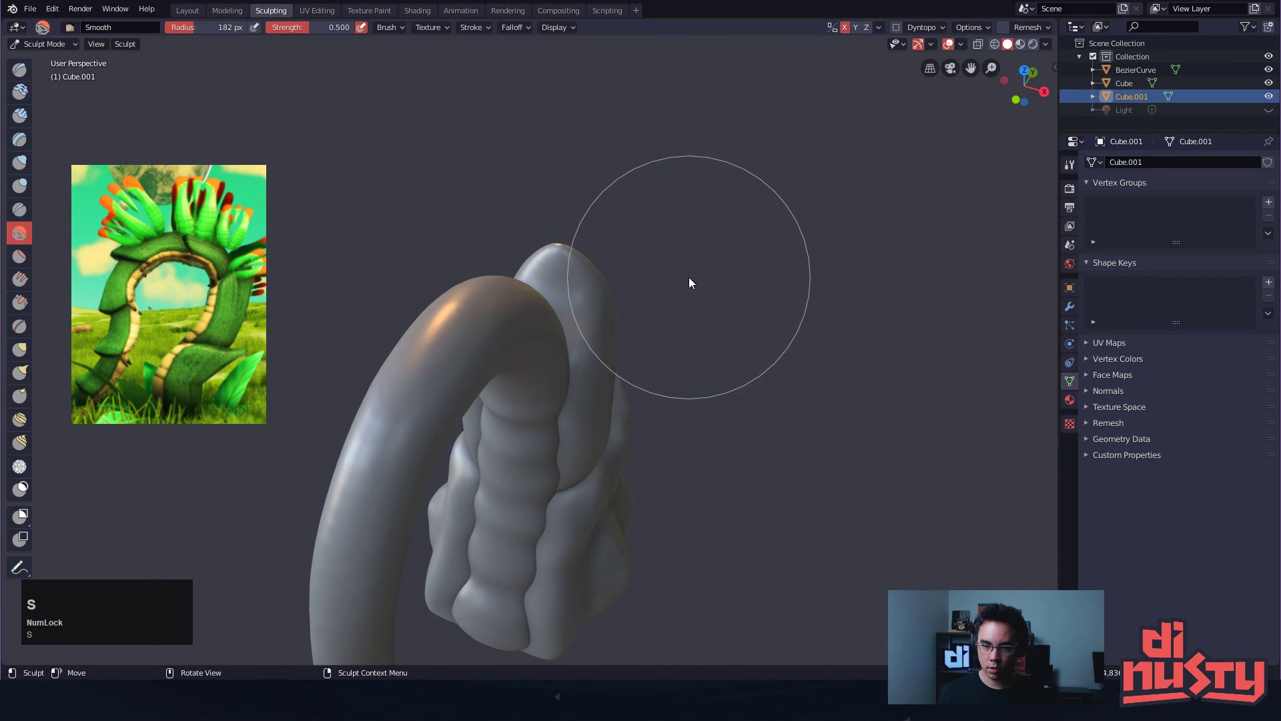
{"action": "key", "text": "g"}
{"action": "key", "text": "f"}
{"action": "left_click", "coordinate": [614, 286]}
{"action": "left_click_drag", "start_coordinate": [614, 286], "coordinate": [598, 276]}
{"action": "left_click_drag", "start_coordinate": [597, 276], "coordinate": [564, 246], "text": "alt"}
{"action": "left_click_drag", "start_coordinate": [606, 298], "coordinate": [622, 297]}
{"action": "mouse_move", "coordinate": [622, 296]}
{"action": "left_mouse_down", "text": "alt"}
{"action": "mouse_move", "coordinate": [499, 222]}
{"action": "mouse_move", "coordinate": [563, 237]}
{"action": "mouse_move", "coordinate": [592, 220]}
{"action": "mouse_move", "coordinate": [618, 299]}
{"action": "mouse_move", "coordinate": [646, 244]}
{"action": "mouse_move", "coordinate": [583, 196]}
{"action": "mouse_move", "coordinate": [678, 271]}
{"action": "left_mouse_up", "text": "alt"}
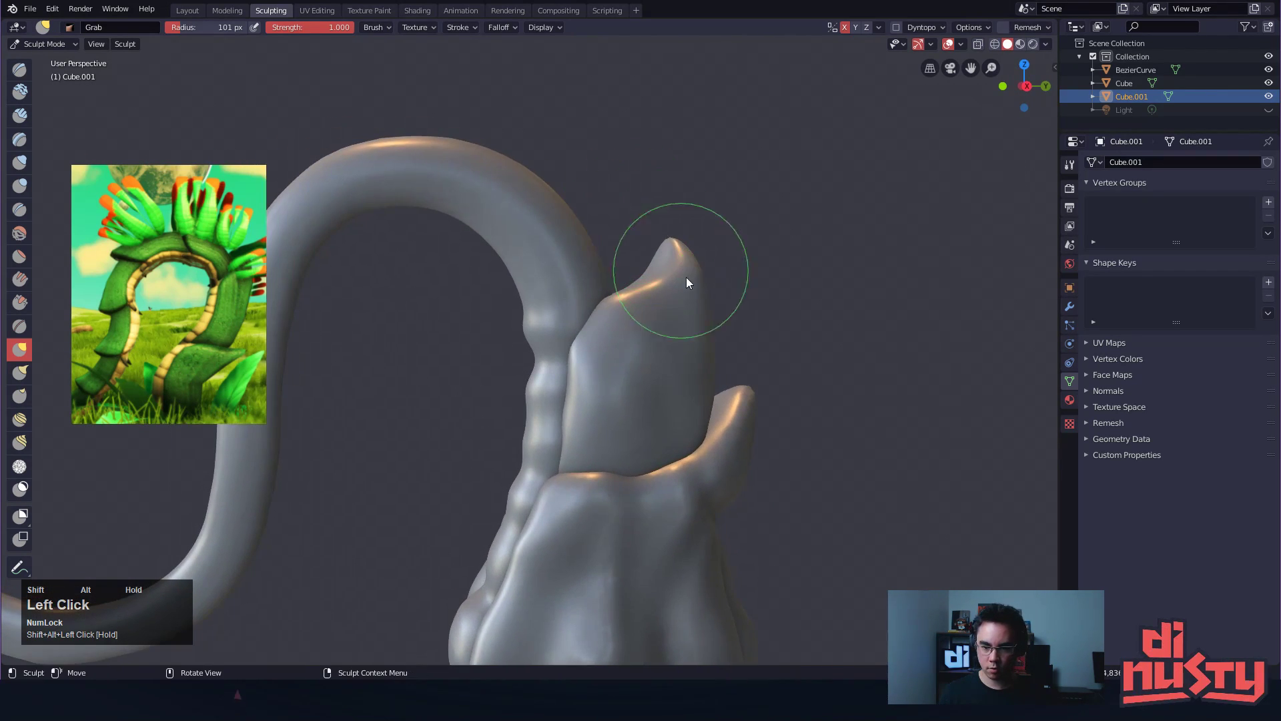
Inspect the upper leaf's mesh in Edit Mode, and examine the whole plant from the side in Sculpt Mode
{"action": "key", "text": "Tab"}
{"action": "key", "text": "Tab"}
{"action": "key", "text": "Tab"}
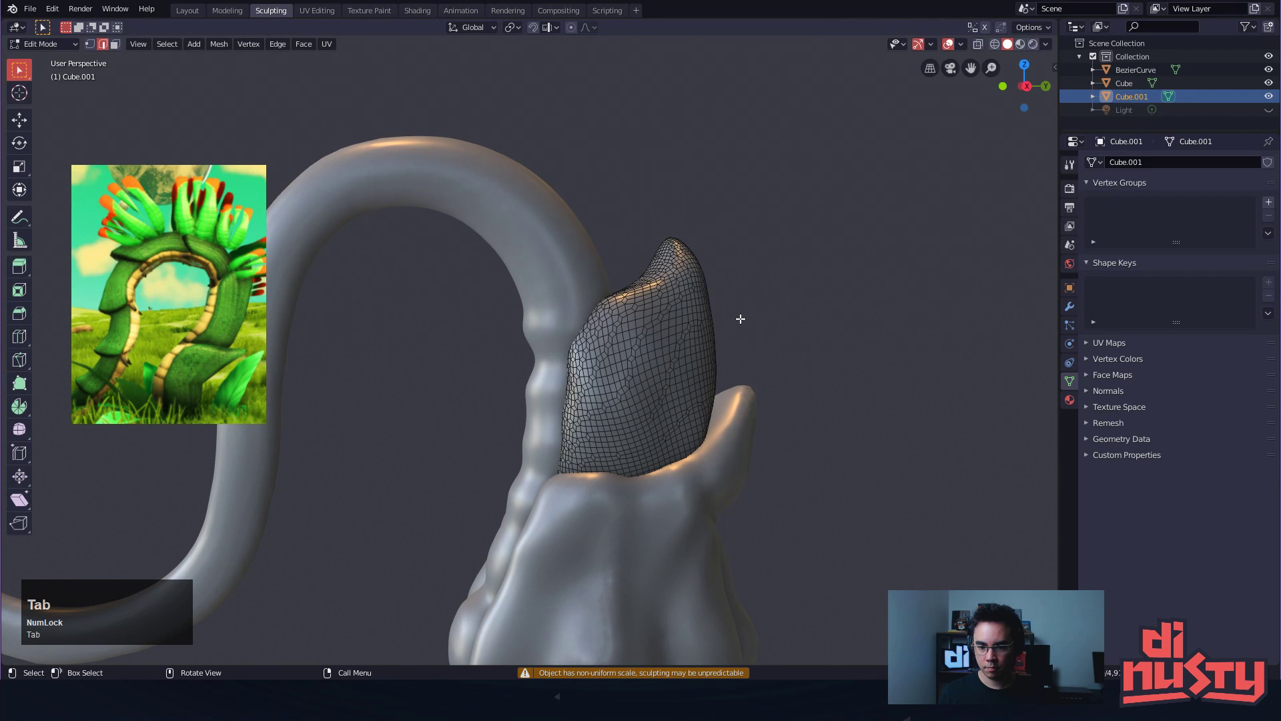
{"action": "key", "text": "Tab"}
{"action": "mouse_move", "coordinate": [739, 318]}
{"action": "left_mouse_down", "text": "alt+shift"}
{"action": "mouse_move", "coordinate": [718, 259]}
{"action": "mouse_move", "coordinate": [737, 406]}
{"action": "mouse_move", "coordinate": [639, 414]}
{"action": "mouse_move", "coordinate": [628, 449]}
{"action": "mouse_move", "coordinate": [663, 419]}
{"action": "left_mouse_up", "text": "alt+shift"}
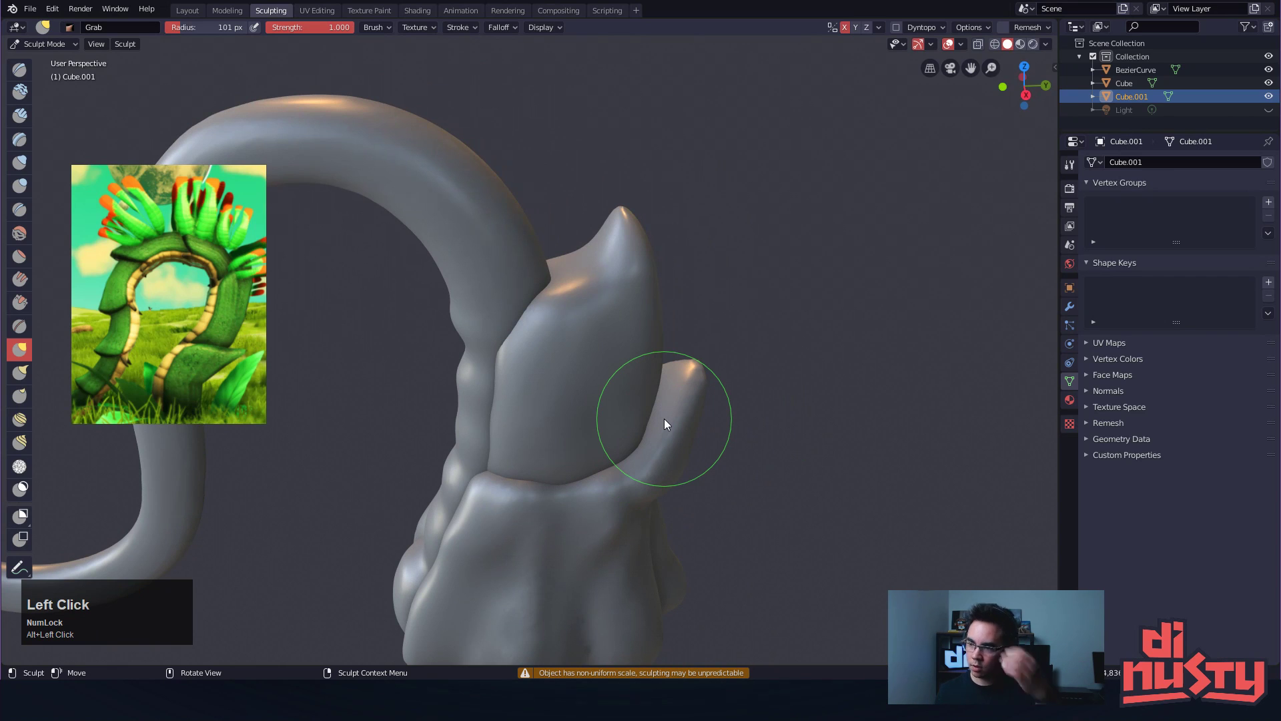
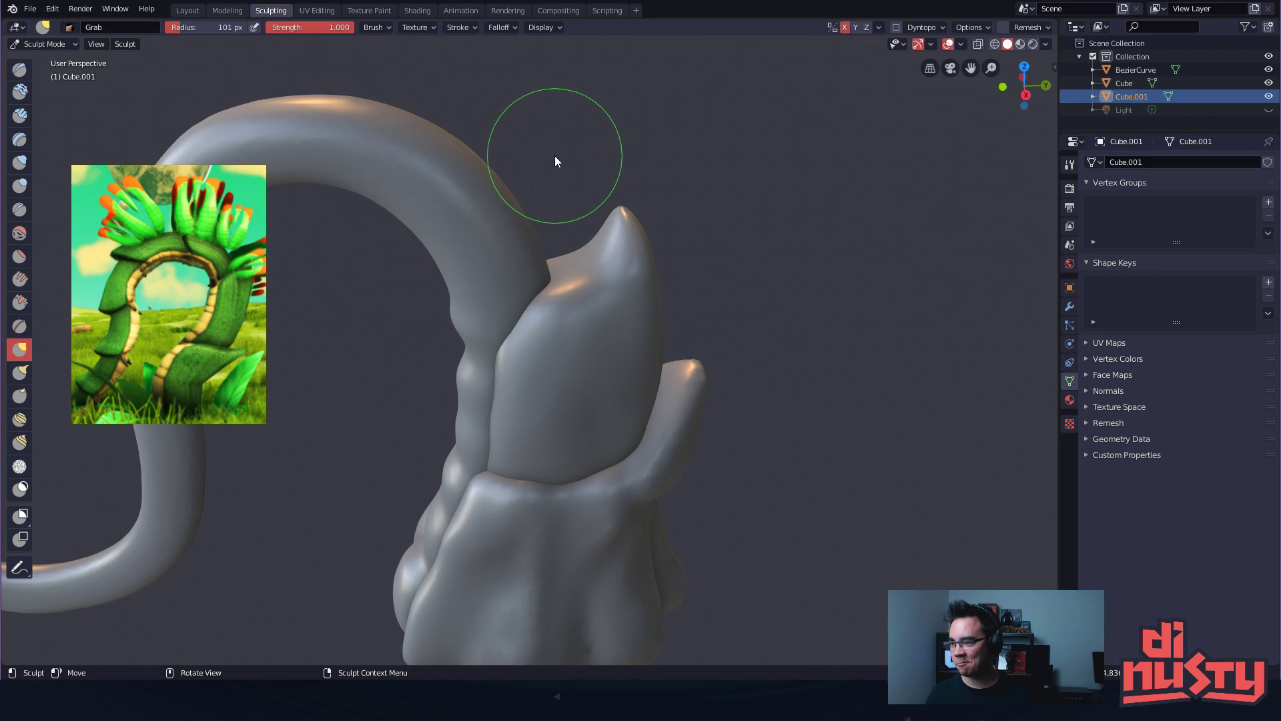
{"action": "mouse_move", "coordinate": [820, 163]}
{"action": "left_mouse_down", "text": "alt"}
{"action": "mouse_move", "coordinate": [821, 152]}
{"action": "mouse_move", "coordinate": [800, 192]}
{"action": "mouse_move", "coordinate": [726, 152]}
{"action": "mouse_move", "coordinate": [841, 154]}
{"action": "mouse_move", "coordinate": [787, 206]}
{"action": "mouse_move", "coordinate": [916, 235]}
{"action": "mouse_move", "coordinate": [864, 201]}
{"action": "mouse_move", "coordinate": [816, 235]}
{"action": "mouse_move", "coordinate": [814, 222]}
{"action": "left_mouse_up", "text": "alt"}
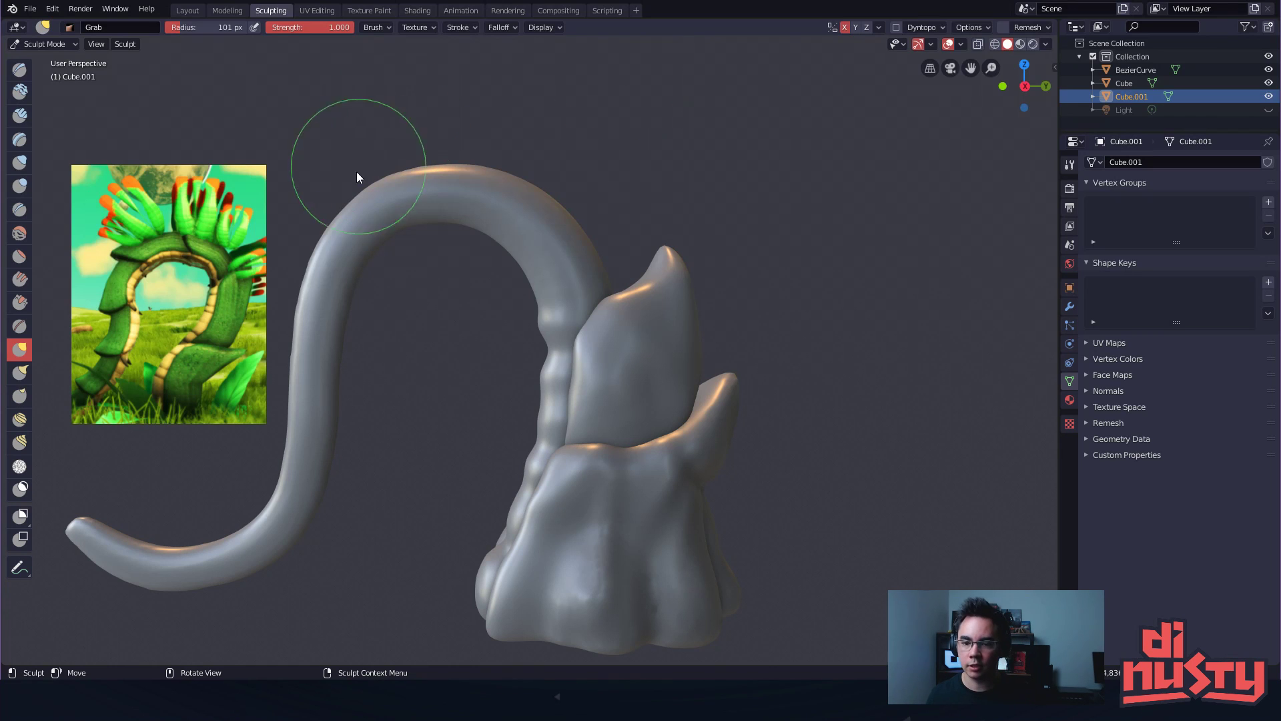
{"action": "mouse_move", "coordinate": [861, 231]}
{"action": "left_mouse_down", "text": "alt+shift"}
{"action": "mouse_move", "coordinate": [935, 243]}
{"action": "mouse_move", "coordinate": [919, 244]}
{"action": "mouse_move", "coordinate": [936, 215]}
{"action": "mouse_move", "coordinate": [976, 251]}
{"action": "mouse_move", "coordinate": [989, 215]}
{"action": "left_mouse_up", "text": "alt+shift"}
{"action": "mouse_move", "coordinate": [877, 271]}
{"action": "left_mouse_down", "text": "alt"}
{"action": "mouse_move", "coordinate": [851, 279]}
{"action": "mouse_move", "coordinate": [876, 266]}
{"action": "left_mouse_up", "text": "alt"}
{"action": "mouse_move", "coordinate": [876, 266]}
{"action": "left_mouse_down", "text": "alt+shift"}
{"action": "mouse_move", "coordinate": [883, 283]}
{"action": "mouse_move", "coordinate": [815, 245]}
{"action": "left_mouse_up", "text": "alt+shift"}
{"action": "key", "text": "g"}
{"action": "left_click_drag", "start_coordinate": [816, 245], "coordinate": [817, 227], "text": "alt+shift"}
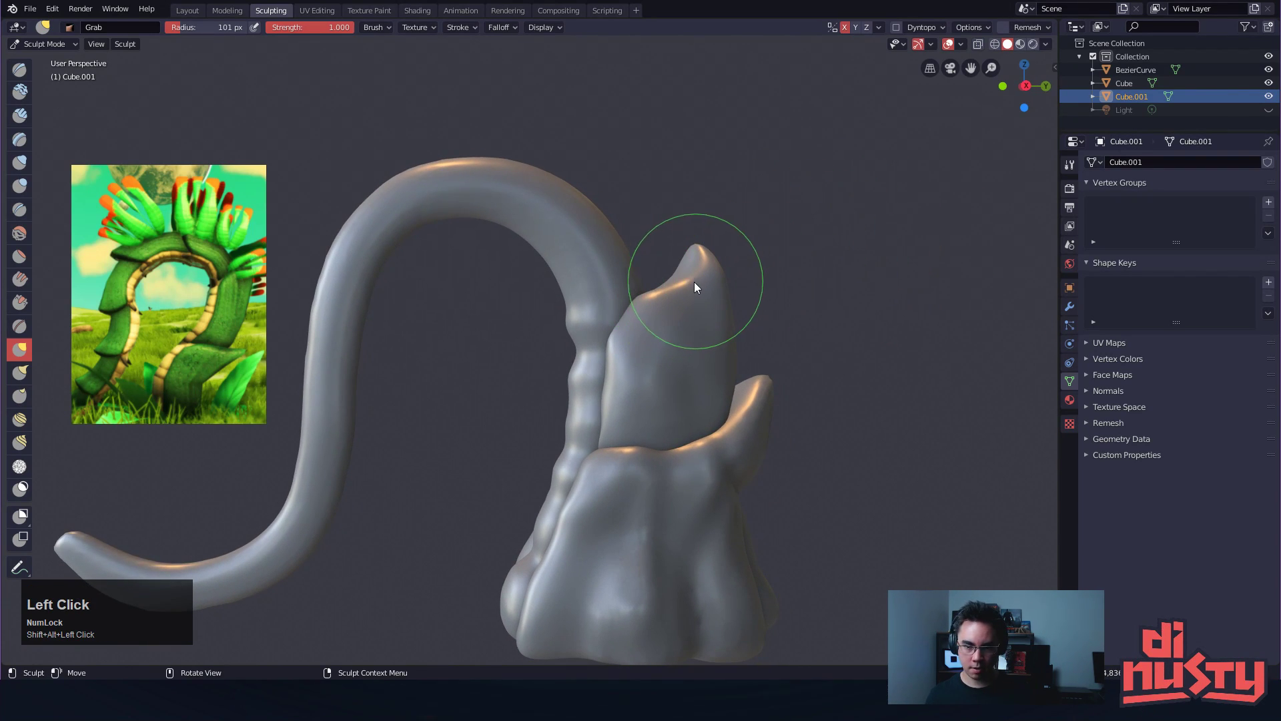
Set the Grab brush radius to 186 px and pull the upper leaf's tip upward into a taller point
{"action": "key", "text": "s"}
{"action": "key", "text": "f"}
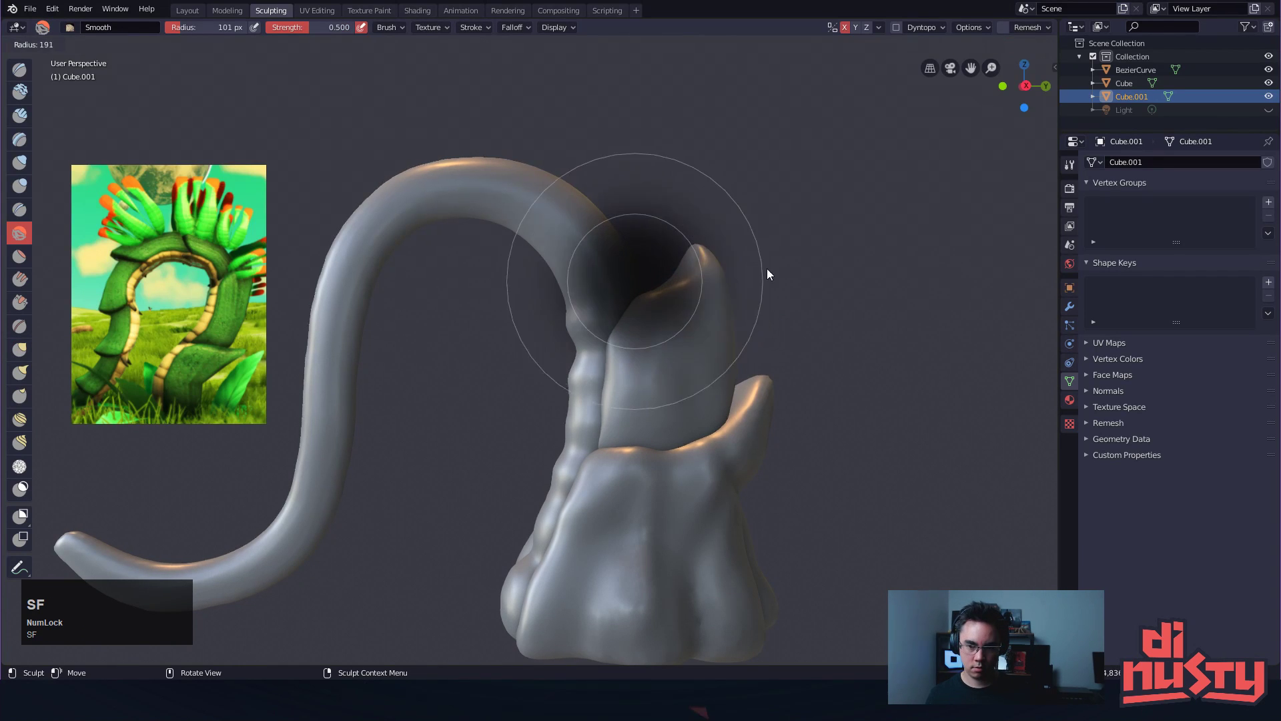
{"action": "left_click", "coordinate": [763, 268]}
{"action": "key", "text": "g"}
{"action": "mouse_move", "coordinate": [673, 276]}
{"action": "left_mouse_down"}
{"action": "mouse_move", "coordinate": [686, 247]}
{"action": "mouse_move", "coordinate": [668, 220]}
{"action": "mouse_move", "coordinate": [679, 223]}
{"action": "mouse_move", "coordinate": [651, 277]}
{"action": "mouse_move", "coordinate": [603, 321]}
{"action": "mouse_move", "coordinate": [614, 328]}
{"action": "mouse_move", "coordinate": [609, 298]}
{"action": "mouse_move", "coordinate": [686, 227]}
{"action": "left_mouse_up"}
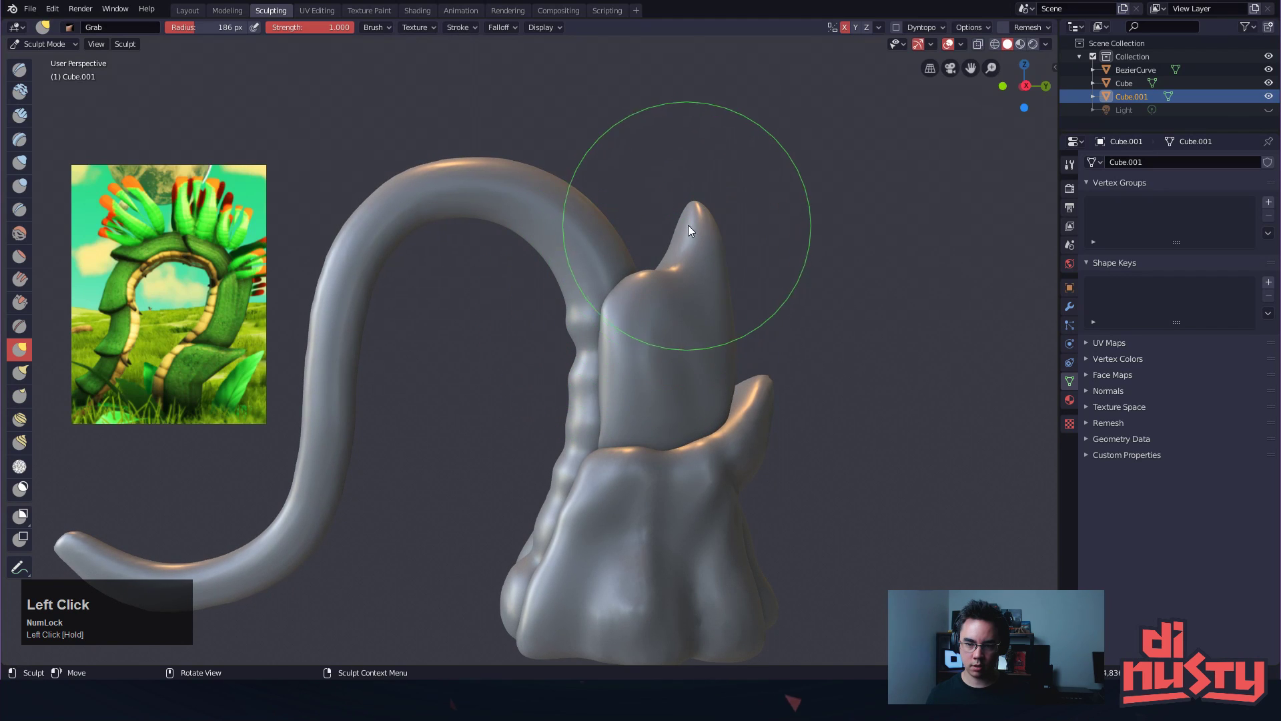
{"action": "left_click_drag", "start_coordinate": [728, 325], "coordinate": [719, 300]}
{"action": "left_click_drag", "start_coordinate": [709, 206], "coordinate": [690, 202]}
{"action": "left_click_drag", "start_coordinate": [660, 244], "coordinate": [676, 247]}
{"action": "mouse_move", "coordinate": [794, 242]}
{"action": "left_mouse_down", "text": "alt"}
{"action": "mouse_move", "coordinate": [767, 249]}
{"action": "mouse_move", "coordinate": [805, 230]}
{"action": "left_mouse_up", "text": "alt"}
{"action": "right_click", "coordinate": [760, 208], "text": "alt"}
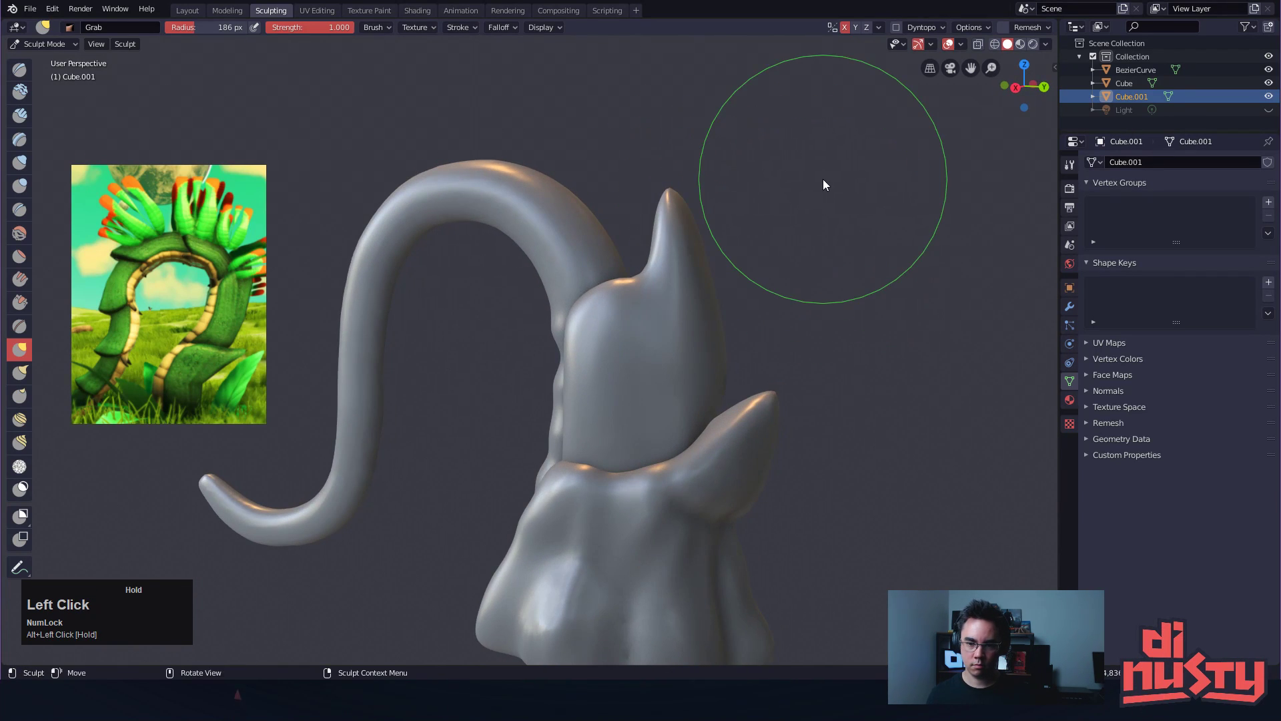
Bend the upper leaf's tip into a sharp curved point with Grab strokes and smooth it
{"action": "mouse_move", "coordinate": [833, 250]}
{"action": "middle_mouse_down", "text": "alt"}
{"action": "mouse_move", "coordinate": [782, 262]}
{"action": "mouse_move", "coordinate": [848, 270]}
{"action": "middle_mouse_up", "text": "alt"}
{"action": "left_click_drag", "start_coordinate": [879, 257], "coordinate": [857, 241], "text": "alt+shift"}
{"action": "left_click_drag", "start_coordinate": [679, 297], "coordinate": [686, 296]}
{"action": "left_click_drag", "start_coordinate": [662, 217], "coordinate": [631, 191]}
{"action": "left_click_drag", "start_coordinate": [691, 292], "coordinate": [674, 289]}
{"action": "left_click_drag", "start_coordinate": [634, 256], "coordinate": [672, 263]}
{"action": "left_click_drag", "start_coordinate": [643, 220], "coordinate": [627, 182], "text": "shift"}
{"action": "mouse_move", "coordinate": [626, 237]}
{"action": "left_mouse_down"}
{"action": "mouse_move", "coordinate": [648, 265]}
{"action": "mouse_move", "coordinate": [542, 290]}
{"action": "mouse_move", "coordinate": [495, 386]}
{"action": "mouse_move", "coordinate": [395, 371]}
{"action": "mouse_move", "coordinate": [303, 323]}
{"action": "mouse_move", "coordinate": [544, 365]}
{"action": "left_mouse_up"}
Duplicate the upper leaf in Object Mode and place the copy above it along the stem
{"action": "key", "text": "Tab"}
{"action": "key", "text": "Tab"}
{"action": "key", "text": "ctrl+Tab"}
{"action": "left_click", "coordinate": [502, 343]}
{"action": "key", "text": "shift+d"}
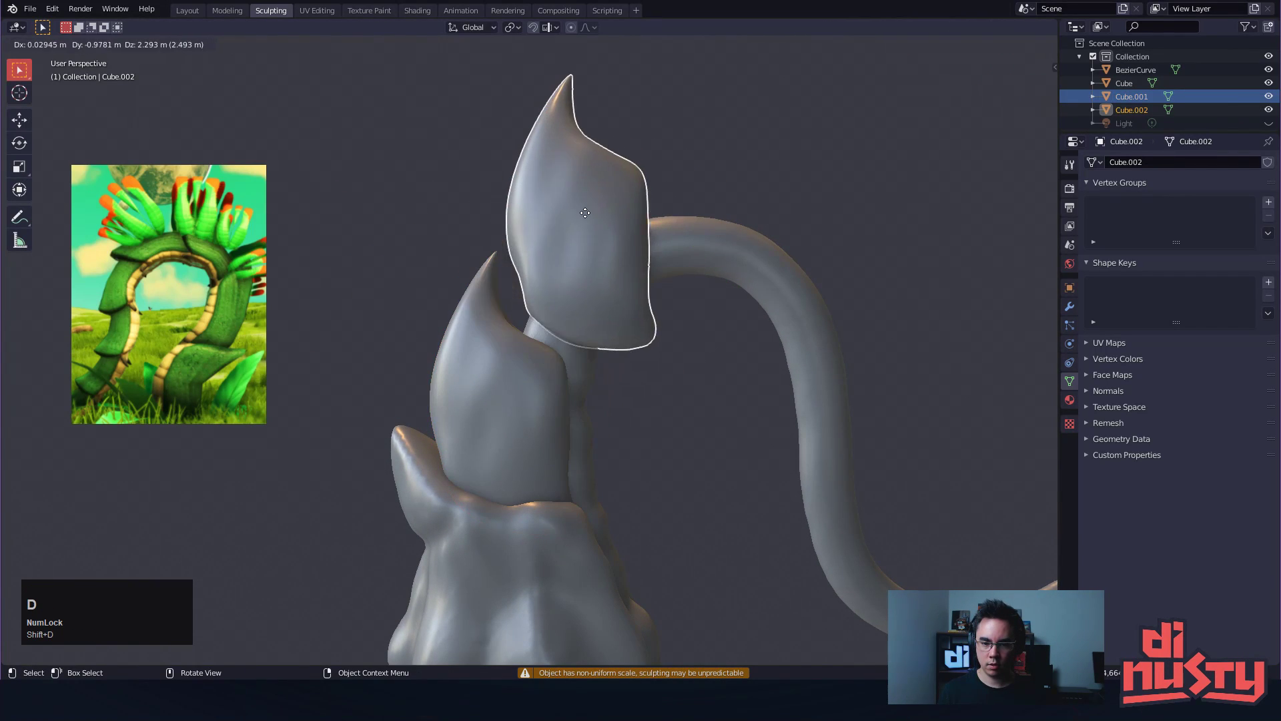
{"action": "left_click", "coordinate": [553, 247]}
{"action": "key", "text": "s"}
{"action": "right_click", "coordinate": [630, 302]}
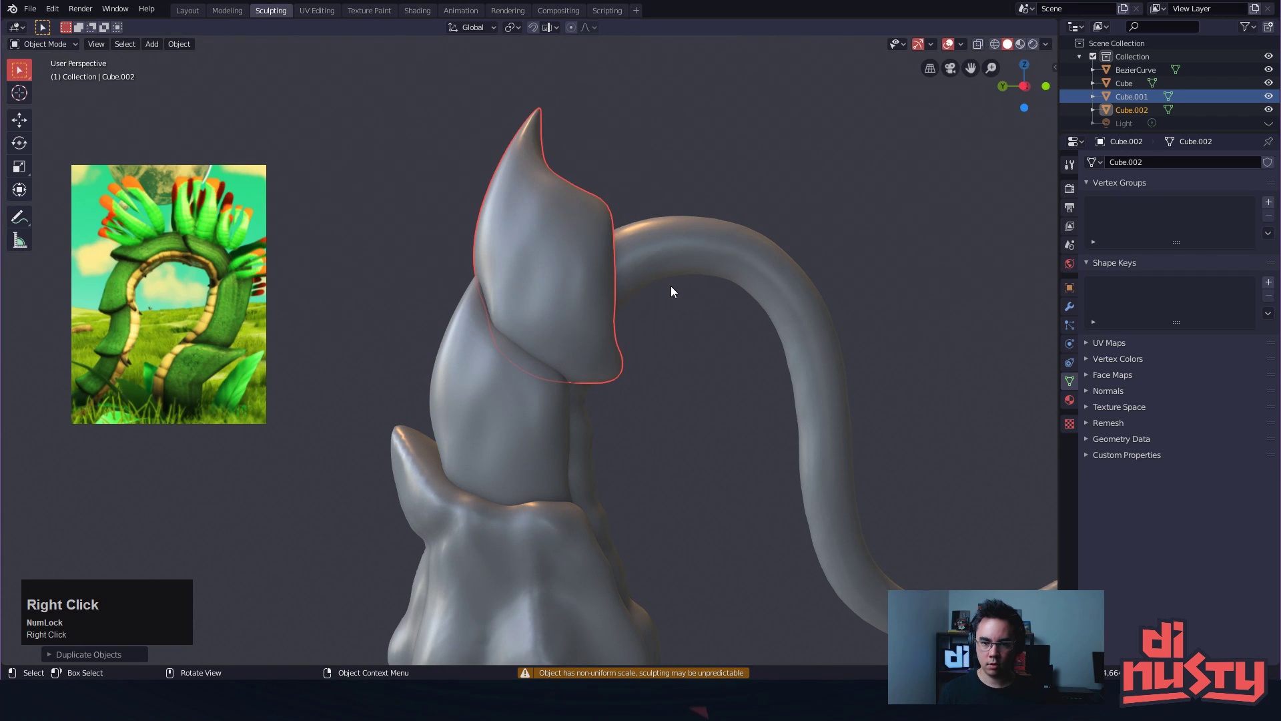
Select the leaf copy's entire mesh in Edit Mode and scale it down to fit the stem
{"action": "key", "text": "Tab"}
{"action": "key", "text": "a"}
{"action": "key", "text": "s"}
{"action": "left_click", "coordinate": [643, 315]}
{"action": "key", "text": "s"}
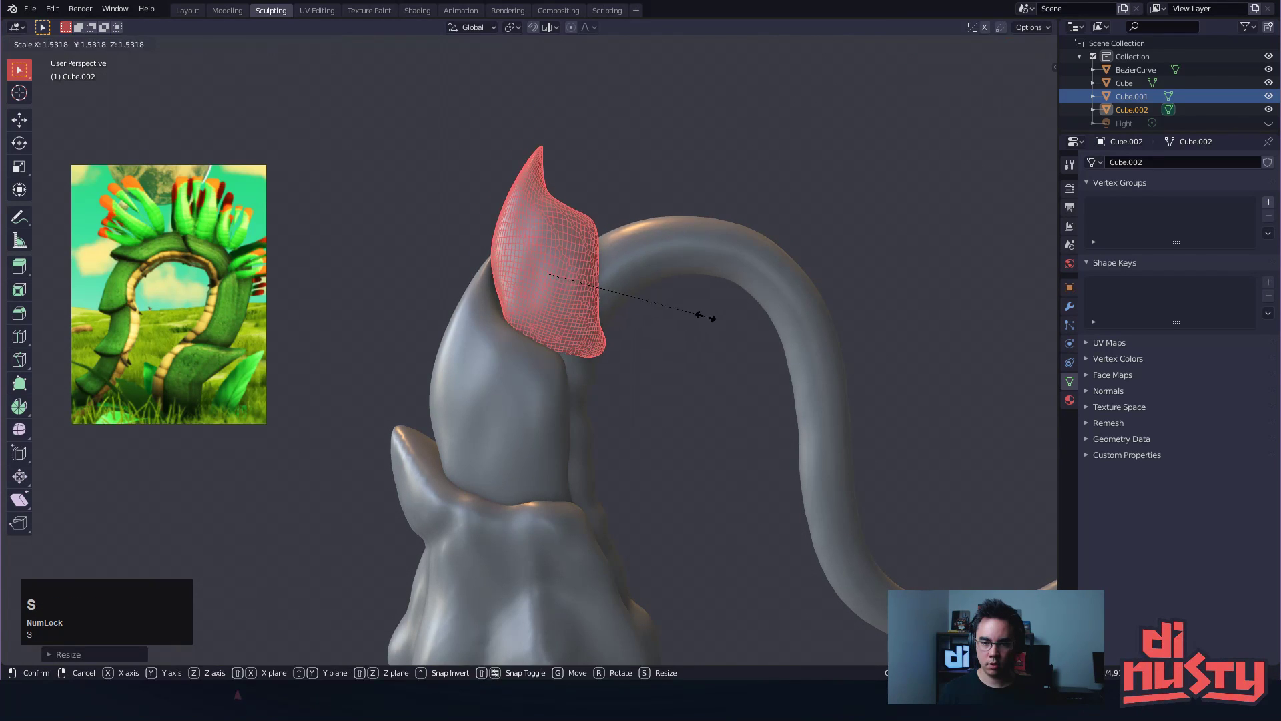
{"action": "left_click", "coordinate": [690, 400]}
Move the leaf copy onto the stem above the original leaf and rescale it
{"action": "left_click_drag", "start_coordinate": [689, 400], "coordinate": [677, 294], "text": "alt"}
{"action": "key", "text": "g"}
{"action": "left_click", "coordinate": [719, 340]}
{"action": "key", "text": "ctrl+z"}
{"action": "key", "text": "g"}
{"action": "left_click", "coordinate": [695, 345]}
{"action": "left_click_drag", "start_coordinate": [695, 345], "coordinate": [567, 273], "text": "alt"}
{"action": "key", "text": "s"}
{"action": "left_click", "coordinate": [692, 321]}
Shift the leaf copy into place so it follows the stem's bend, and deselect its mesh
{"action": "left_click_drag", "start_coordinate": [693, 321], "coordinate": [727, 362], "text": "alt"}
{"action": "left_click_drag", "start_coordinate": [727, 361], "coordinate": [517, 428], "text": "alt+shift"}
{"action": "key", "text": "g"}
{"action": "left_click", "coordinate": [604, 392]}
{"action": "left_click_drag", "start_coordinate": [604, 392], "coordinate": [635, 363], "text": "alt+shift"}
{"action": "left_click", "coordinate": [771, 356]}
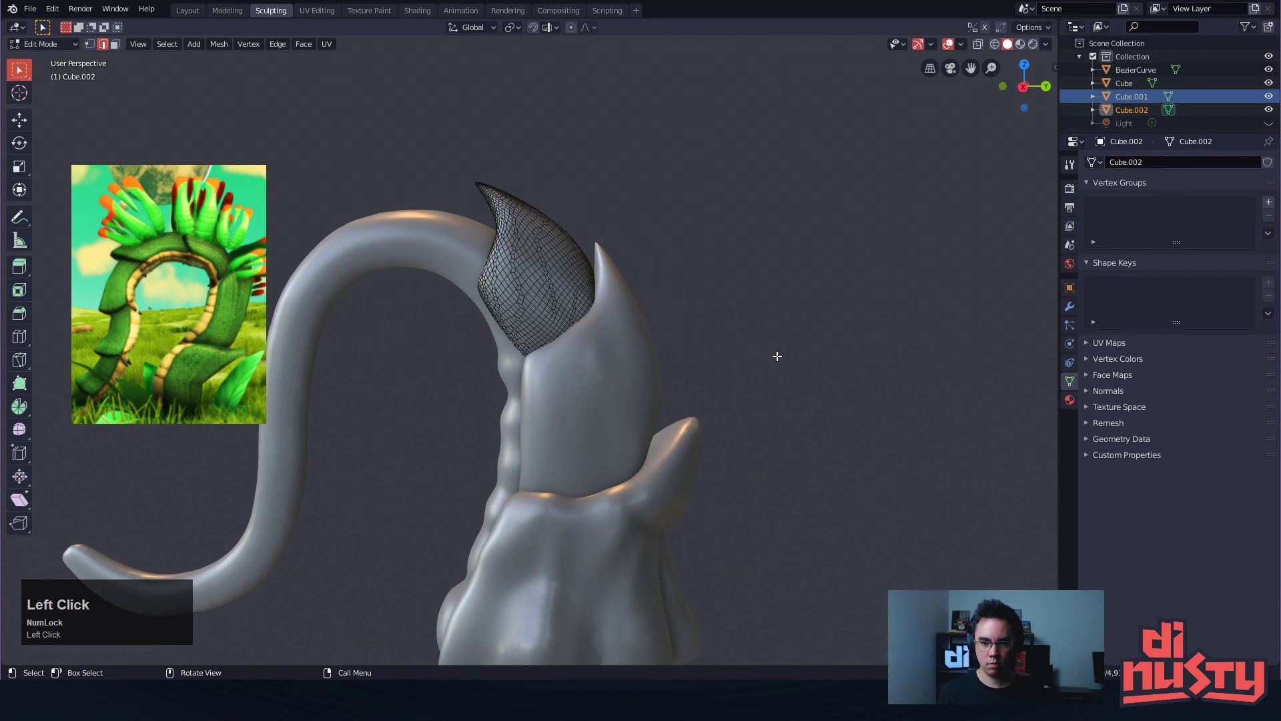
Return to Object Mode, compare the upper leaf with its copy by selecting each, and clear the selection
{"action": "key", "text": "Tab"}
{"action": "left_click", "coordinate": [614, 366]}
{"action": "left_click", "coordinate": [575, 289]}
{"action": "left_click", "coordinate": [614, 325]}
{"action": "left_click", "coordinate": [575, 292]}
{"action": "left_click_drag", "start_coordinate": [661, 334], "coordinate": [749, 353], "text": "alt+shift"}
{"action": "left_click_drag", "start_coordinate": [748, 354], "coordinate": [728, 316], "text": "alt"}
{"action": "left_click", "coordinate": [832, 334]}
{"action": "left_click_drag", "start_coordinate": [727, 316], "coordinate": [690, 283], "text": "alt"}
{"action": "left_click_drag", "start_coordinate": [690, 283], "coordinate": [598, 210], "text": "alt+shift"}
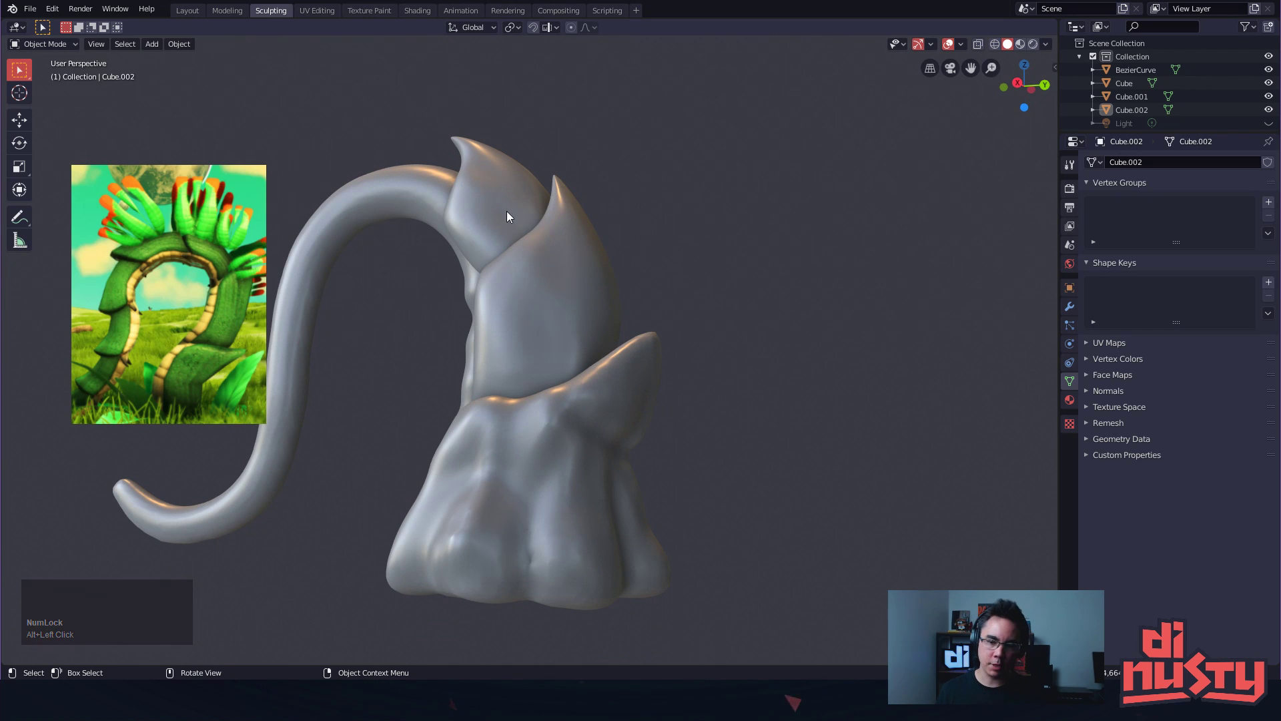
Delete the duplicated leaf at the top of the stem
{"action": "left_click_drag", "start_coordinate": [568, 290], "coordinate": [644, 305], "text": "alt"}
{"action": "left_click_drag", "start_coordinate": [645, 306], "coordinate": [667, 318], "text": "alt+shift"}
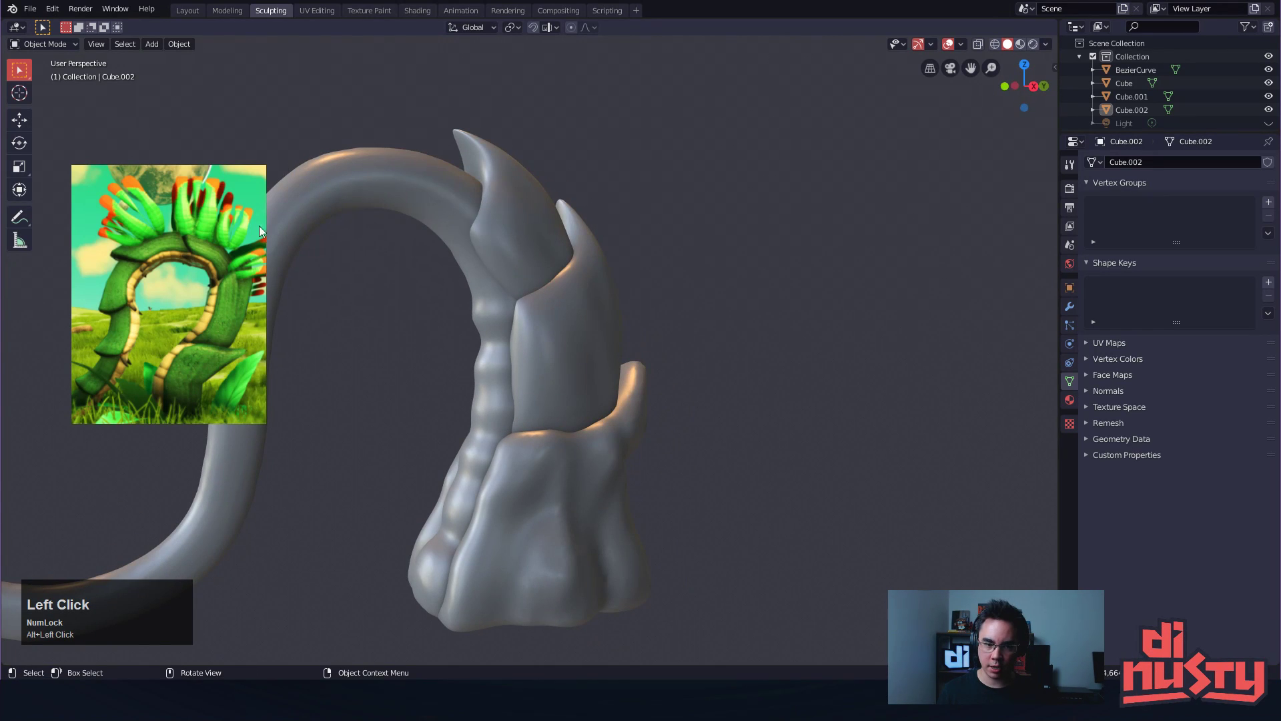
{"action": "left_click_drag", "start_coordinate": [262, 201], "coordinate": [601, 265], "text": "alt"}
{"action": "key", "text": "Delete"}
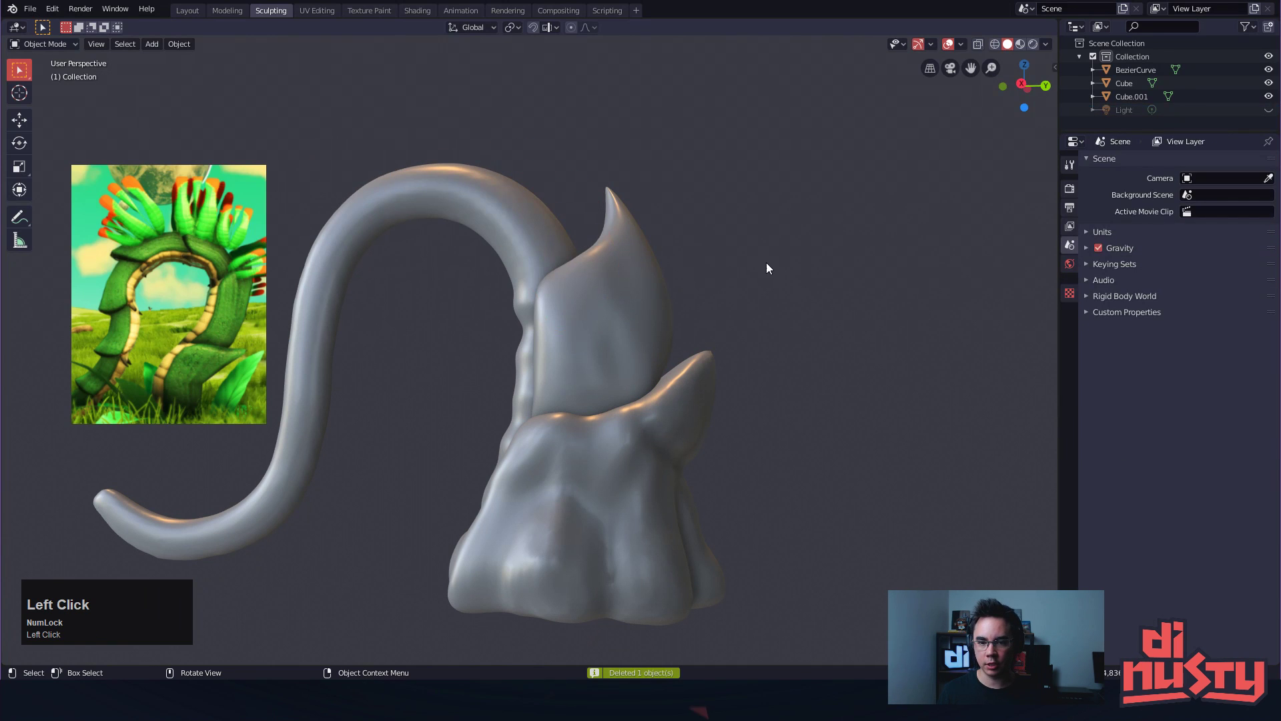
Enter Sculpt Mode on the remaining upper leaf and thicken its pointed tip with the Inflate brush
{"action": "left_click", "coordinate": [646, 277]}
{"action": "left_click_drag", "start_coordinate": [670, 276], "coordinate": [760, 295], "text": "alt"}
{"action": "mouse_move", "coordinate": [760, 294]}
{"action": "left_mouse_down", "text": "alt+shift"}
{"action": "mouse_move", "coordinate": [691, 349]}
{"action": "mouse_move", "coordinate": [614, 352]}
{"action": "mouse_move", "coordinate": [729, 401]}
{"action": "mouse_move", "coordinate": [842, 350]}
{"action": "mouse_move", "coordinate": [678, 323]}
{"action": "left_mouse_up", "text": "alt+shift"}
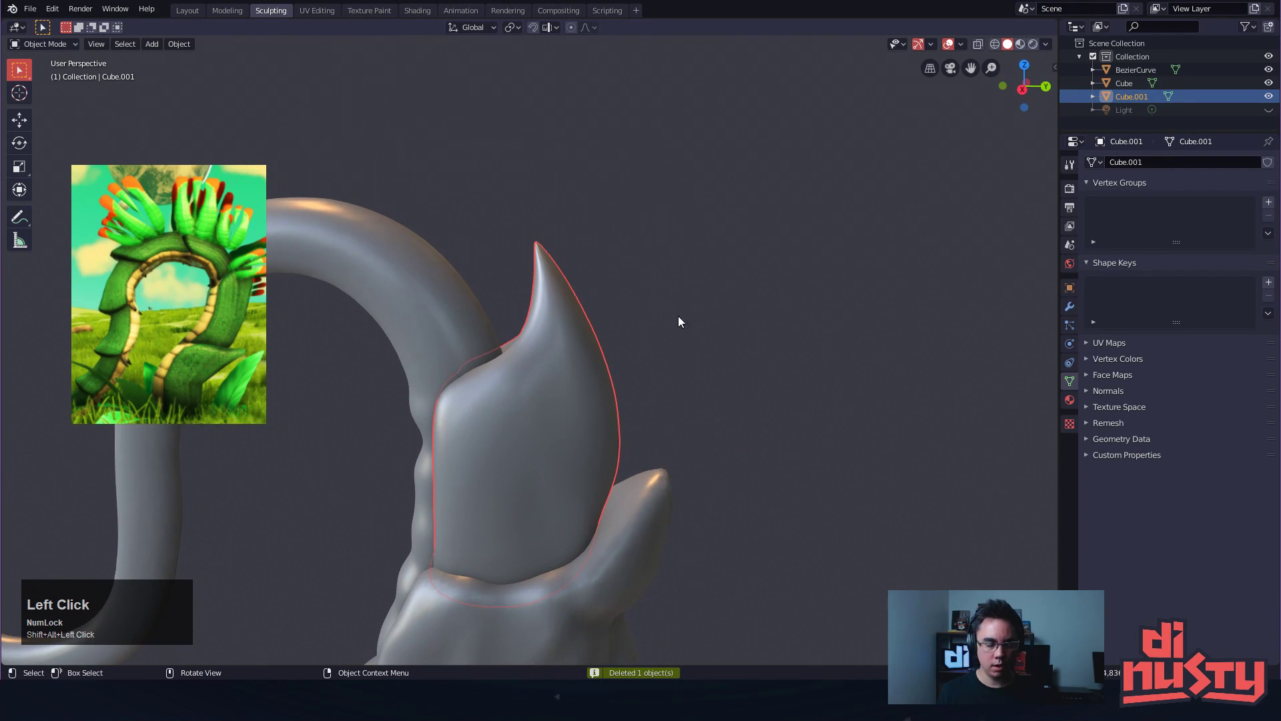
{"action": "key", "text": "ctrl+Tab"}
{"action": "left_click", "coordinate": [625, 374]}
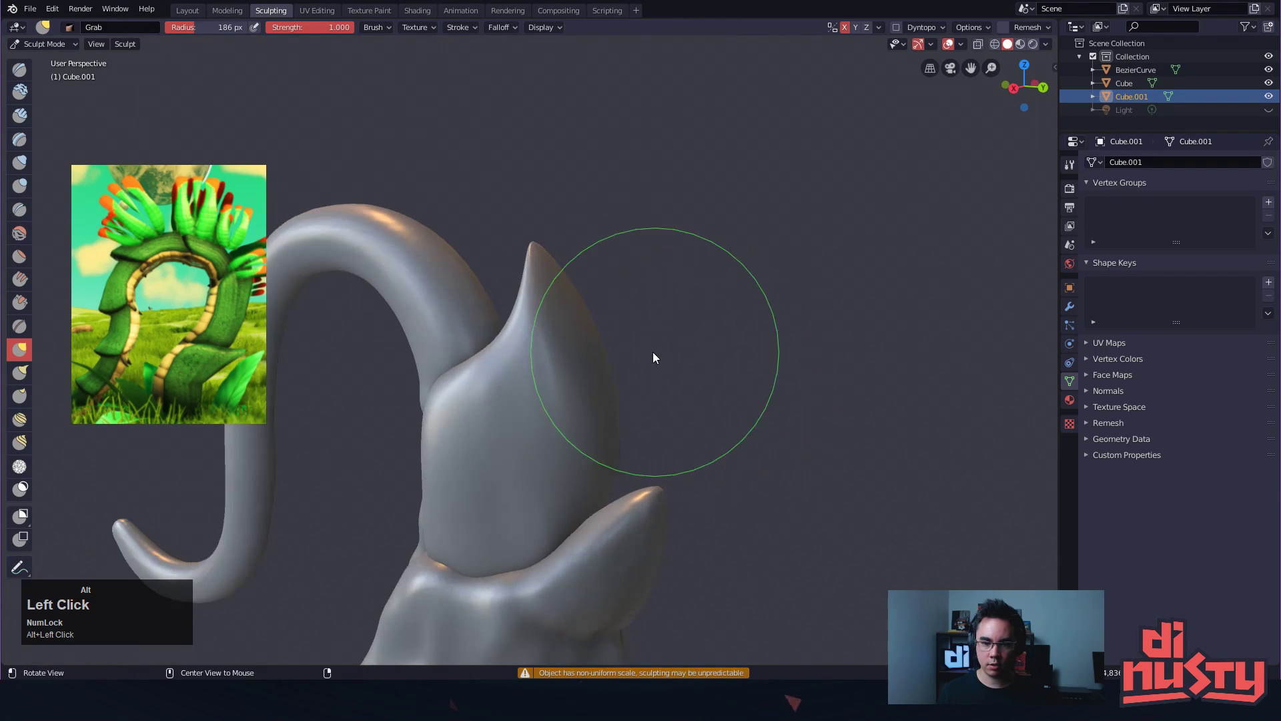
{"action": "key", "text": "Tab"}
{"action": "key", "text": "space"}
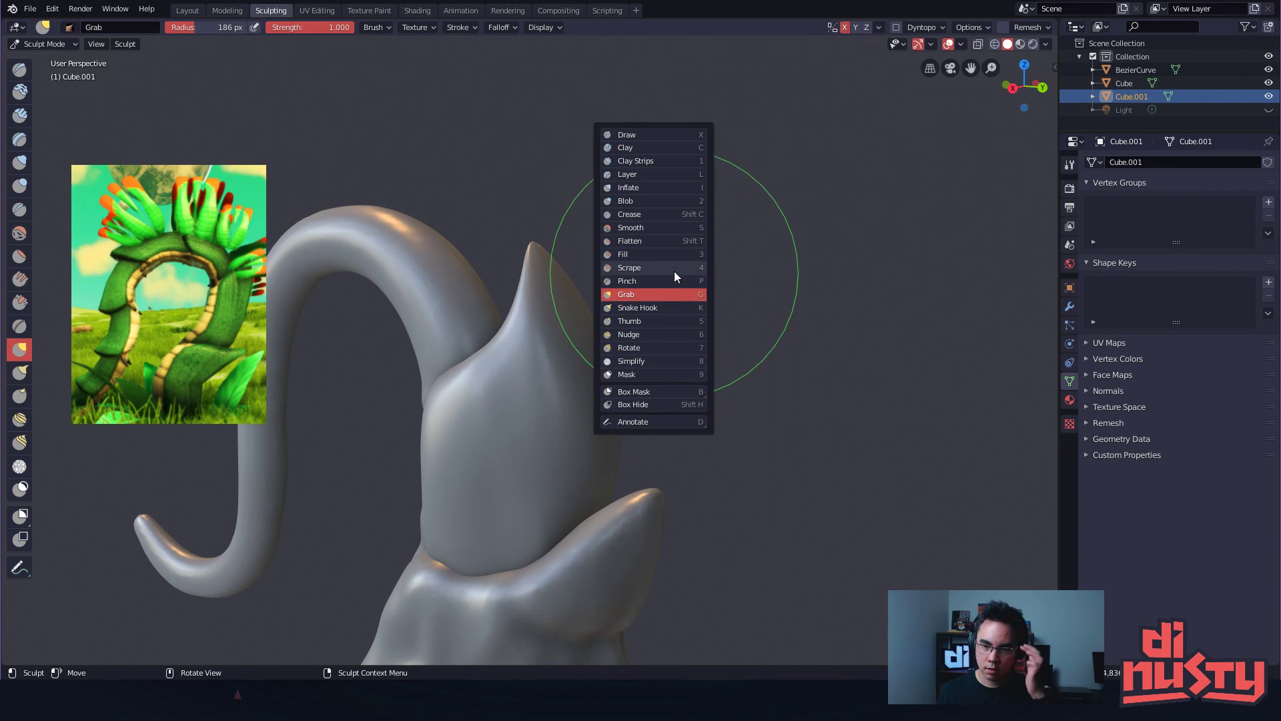
{"action": "key", "text": "i"}
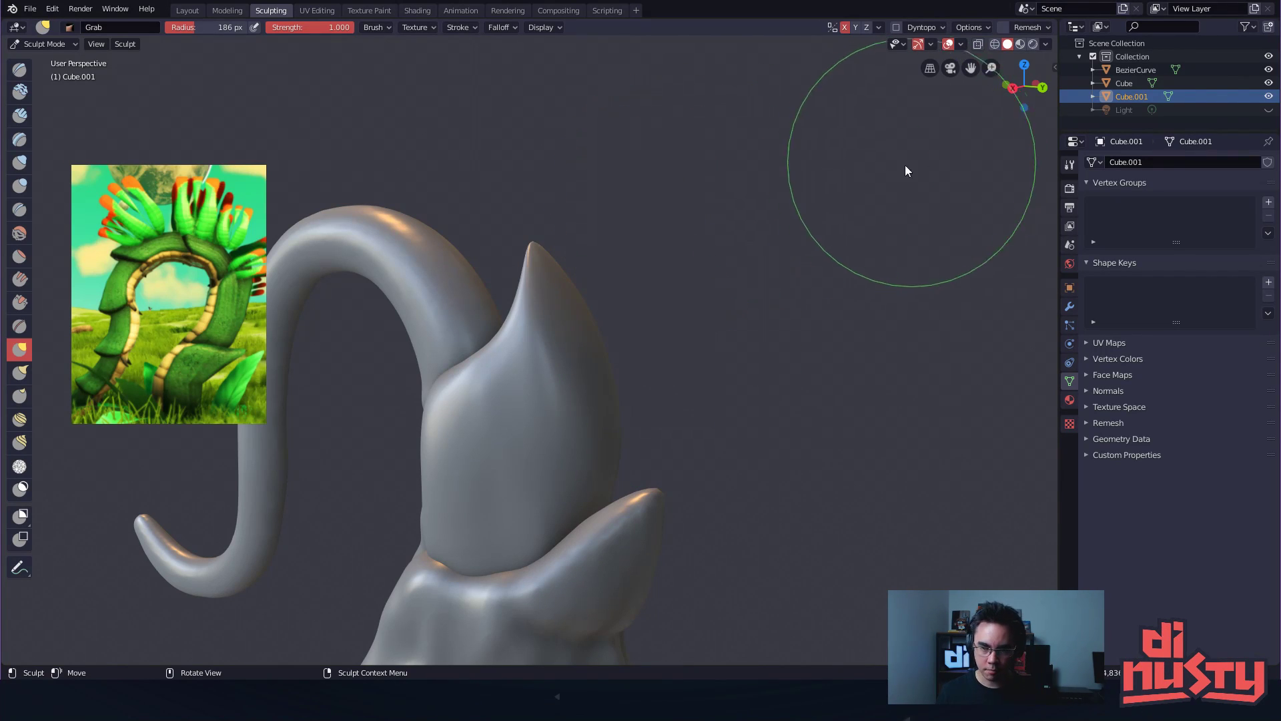
{"action": "mouse_move", "coordinate": [534, 270]}
{"action": "left_mouse_down"}
{"action": "mouse_move", "coordinate": [525, 258]}
{"action": "mouse_move", "coordinate": [539, 278]}
{"action": "mouse_move", "coordinate": [623, 292]}
{"action": "left_mouse_up"}
{"action": "mouse_move", "coordinate": [624, 292]}
{"action": "left_mouse_down", "text": "alt+shift"}
{"action": "mouse_move", "coordinate": [603, 280]}
{"action": "mouse_move", "coordinate": [574, 191]}
{"action": "mouse_move", "coordinate": [591, 314]}
{"action": "left_mouse_up", "text": "alt+shift"}
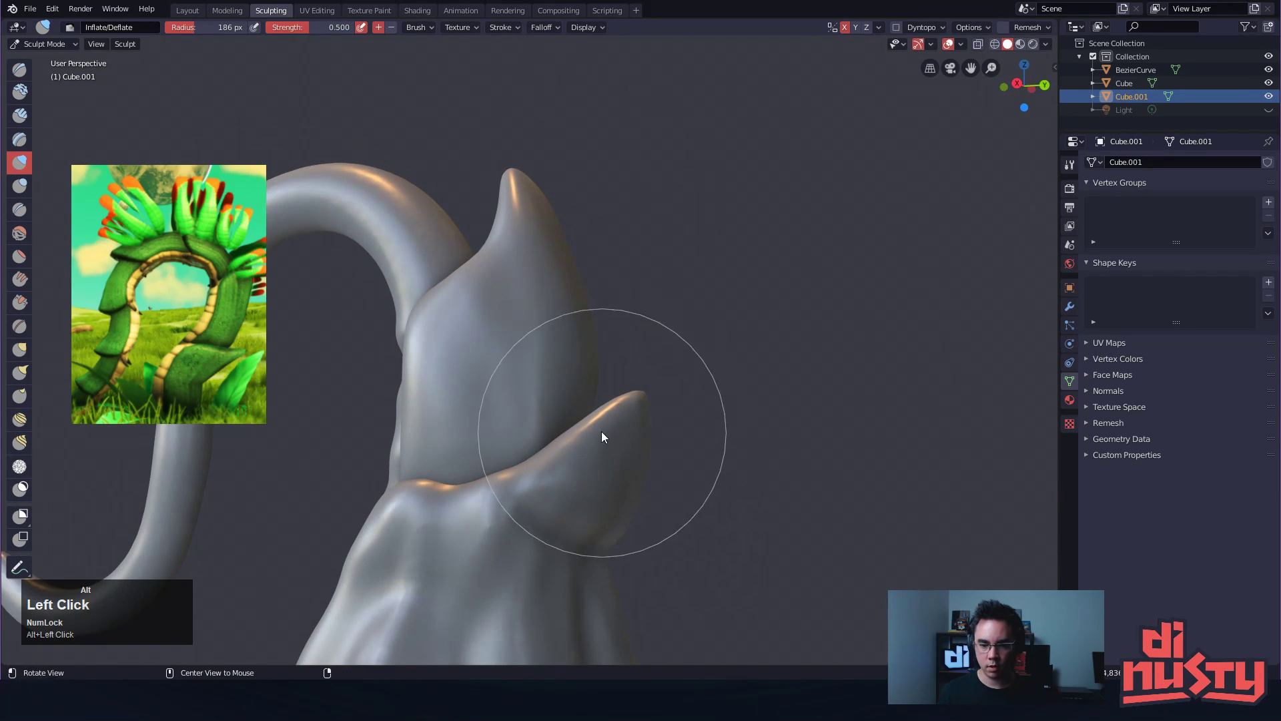
Reshape the upper leaf's outer back edge with the Grab brush and check the shape from several angles
{"action": "key", "text": "g"}
{"action": "mouse_move", "coordinate": [579, 423]}
{"action": "left_mouse_down"}
{"action": "mouse_move", "coordinate": [592, 450]}
{"action": "mouse_move", "coordinate": [663, 452]}
{"action": "mouse_move", "coordinate": [622, 393]}
{"action": "left_mouse_up"}
{"action": "left_click_drag", "start_coordinate": [606, 379], "coordinate": [614, 397]}
{"action": "mouse_move", "coordinate": [615, 397]}
{"action": "left_mouse_down", "text": "alt+shift"}
{"action": "mouse_move", "coordinate": [718, 485]}
{"action": "mouse_move", "coordinate": [783, 473]}
{"action": "left_mouse_up", "text": "alt+shift"}
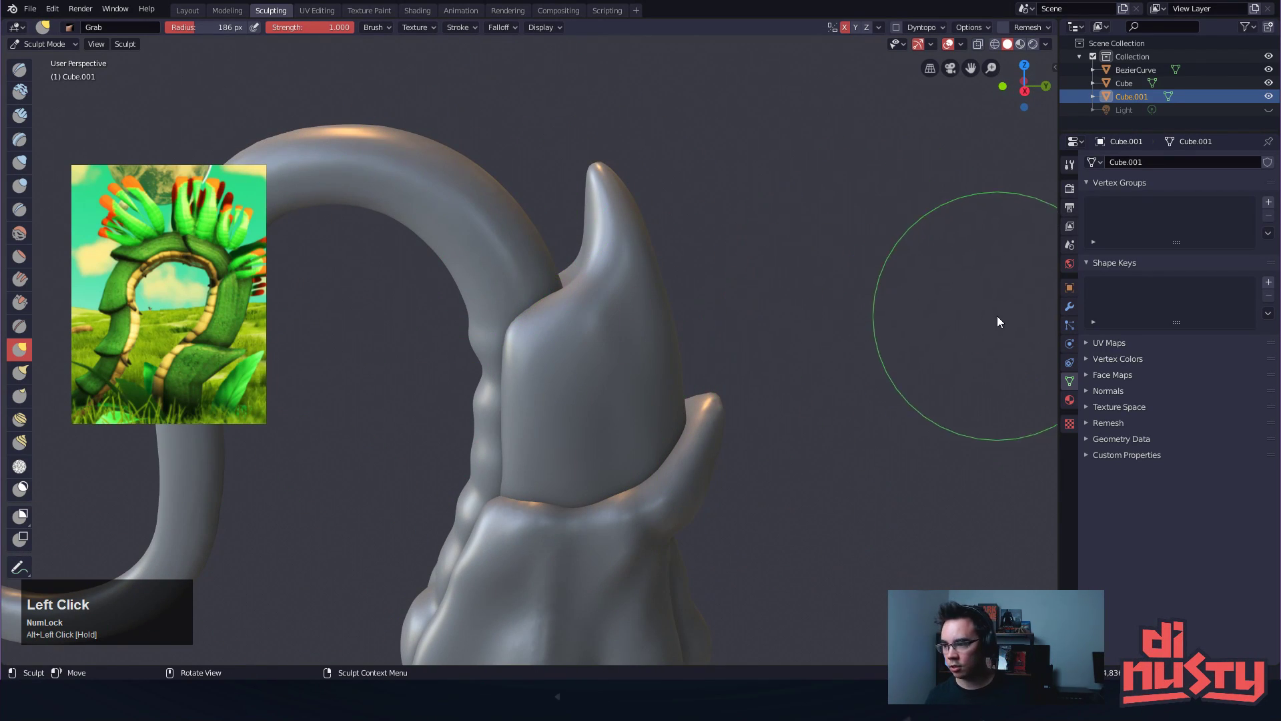
{"action": "left_click_drag", "start_coordinate": [961, 395], "coordinate": [961, 387], "text": "alt+shift"}
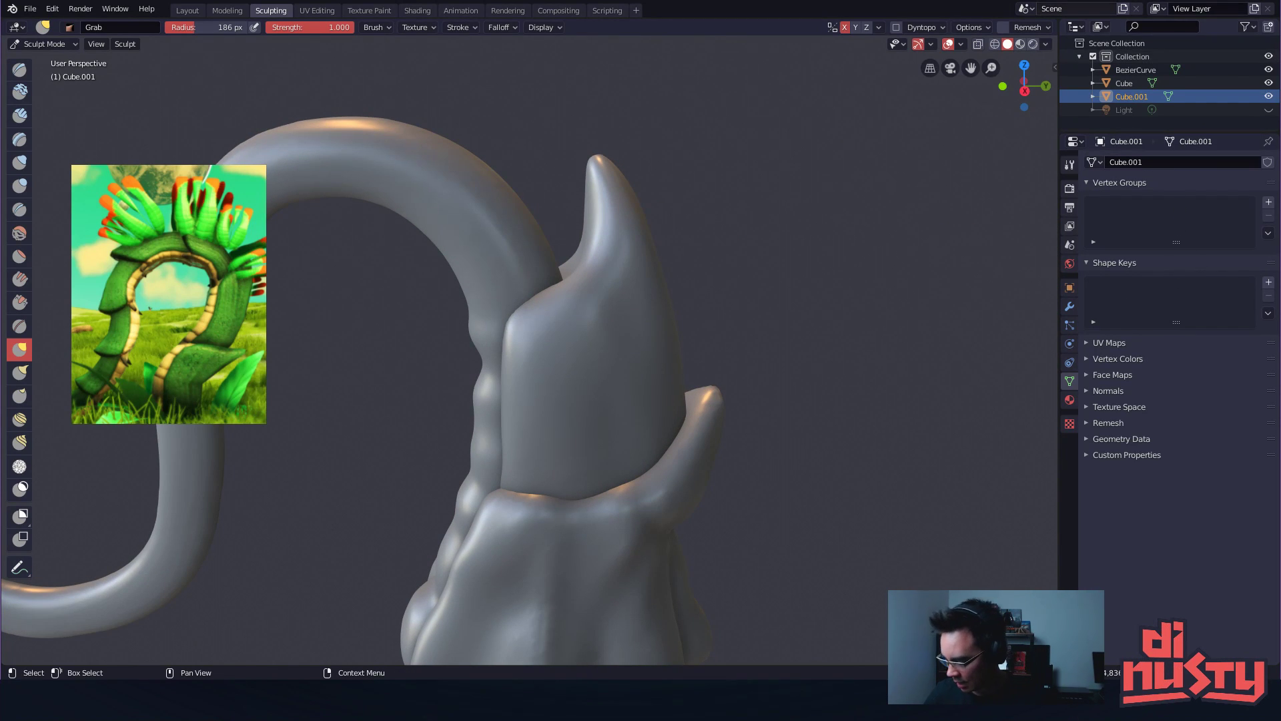
{"action": "mouse_move", "coordinate": [702, 230]}
{"action": "left_mouse_down", "text": "alt"}
{"action": "mouse_move", "coordinate": [852, 228]}
{"action": "mouse_move", "coordinate": [891, 198]}
{"action": "mouse_move", "coordinate": [919, 110]}
{"action": "left_mouse_up", "text": "alt"}
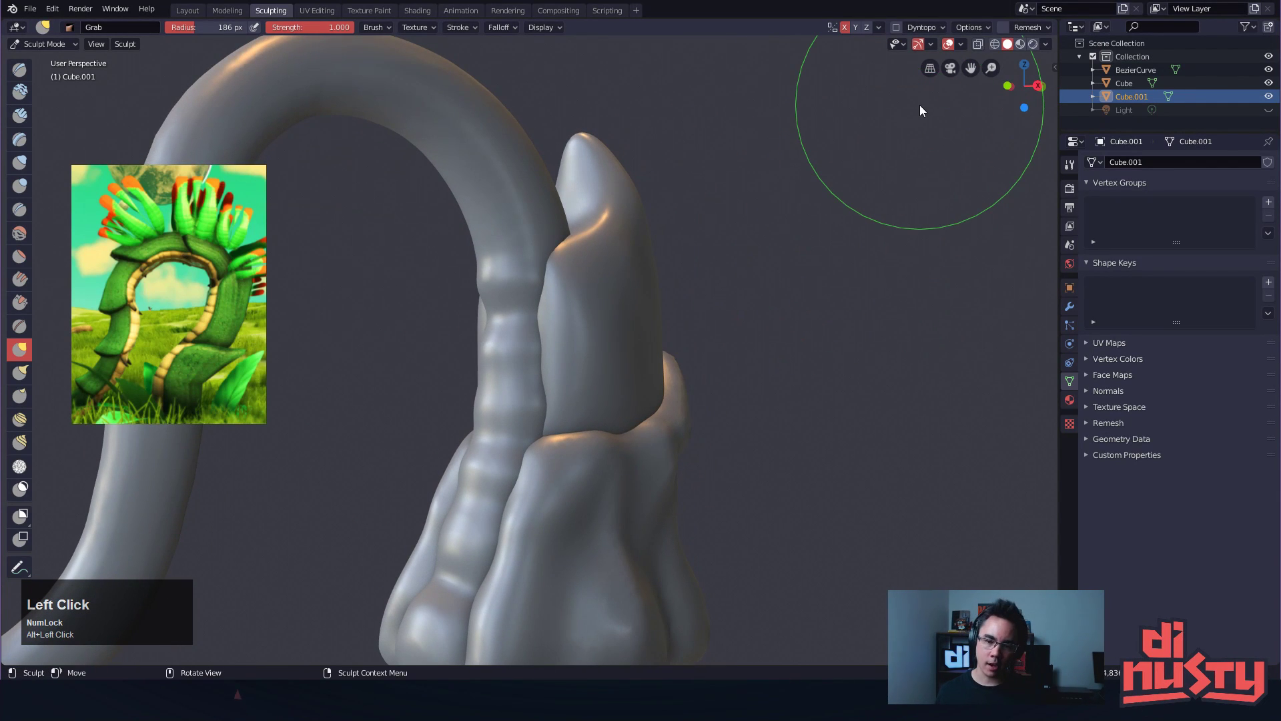
{"action": "mouse_move", "coordinate": [992, 257]}
{"action": "left_mouse_down", "text": "alt"}
{"action": "mouse_move", "coordinate": [718, 309]}
{"action": "mouse_move", "coordinate": [752, 289]}
{"action": "mouse_move", "coordinate": [778, 223]}
{"action": "mouse_move", "coordinate": [749, 277]}
{"action": "left_mouse_up", "text": "alt"}
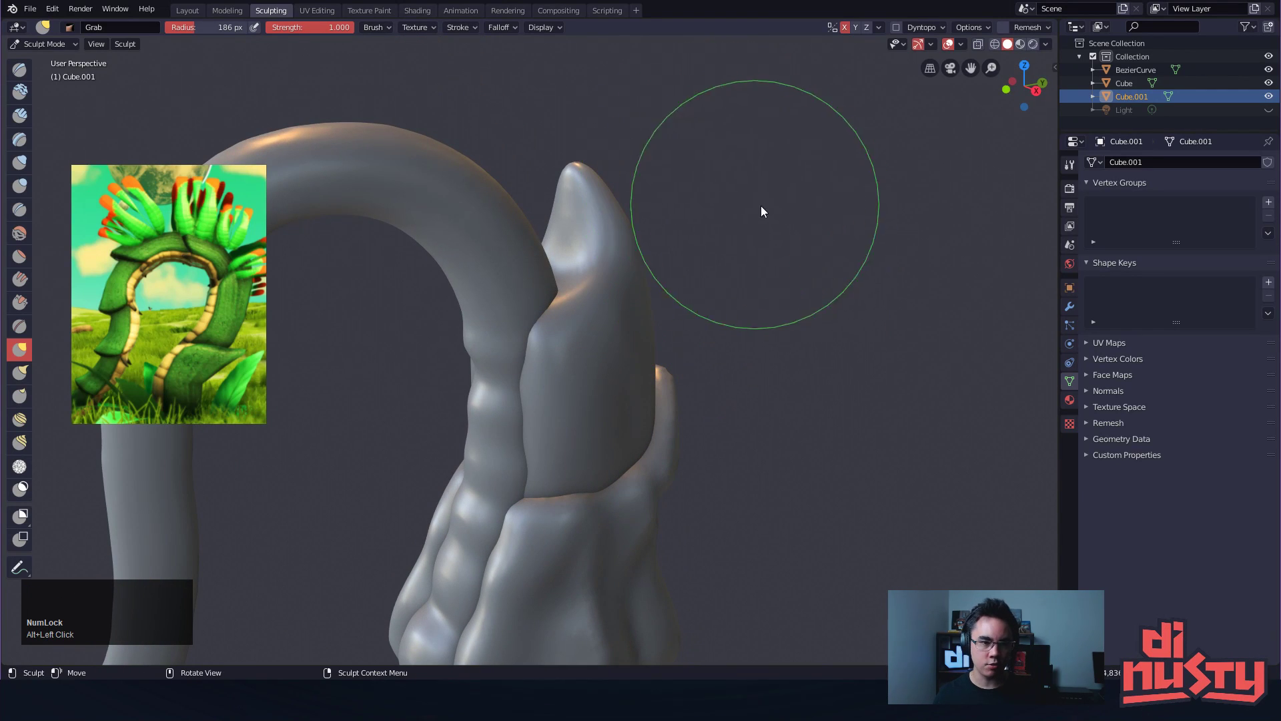
{"action": "left_click_drag", "start_coordinate": [750, 206], "coordinate": [792, 235], "text": "alt+shift"}
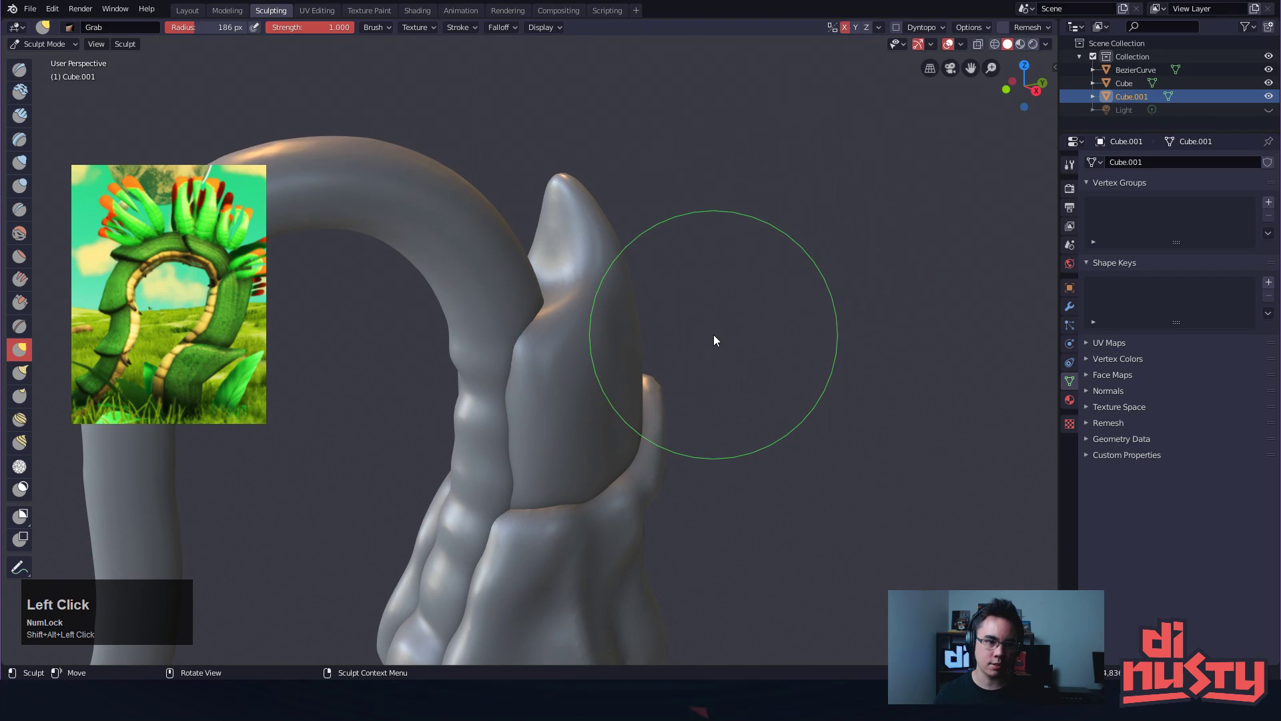
Switch to the Crease brush and reduce its radius to 49 px for detailing the upper leaf
{"action": "left_click", "coordinate": [19, 209]}
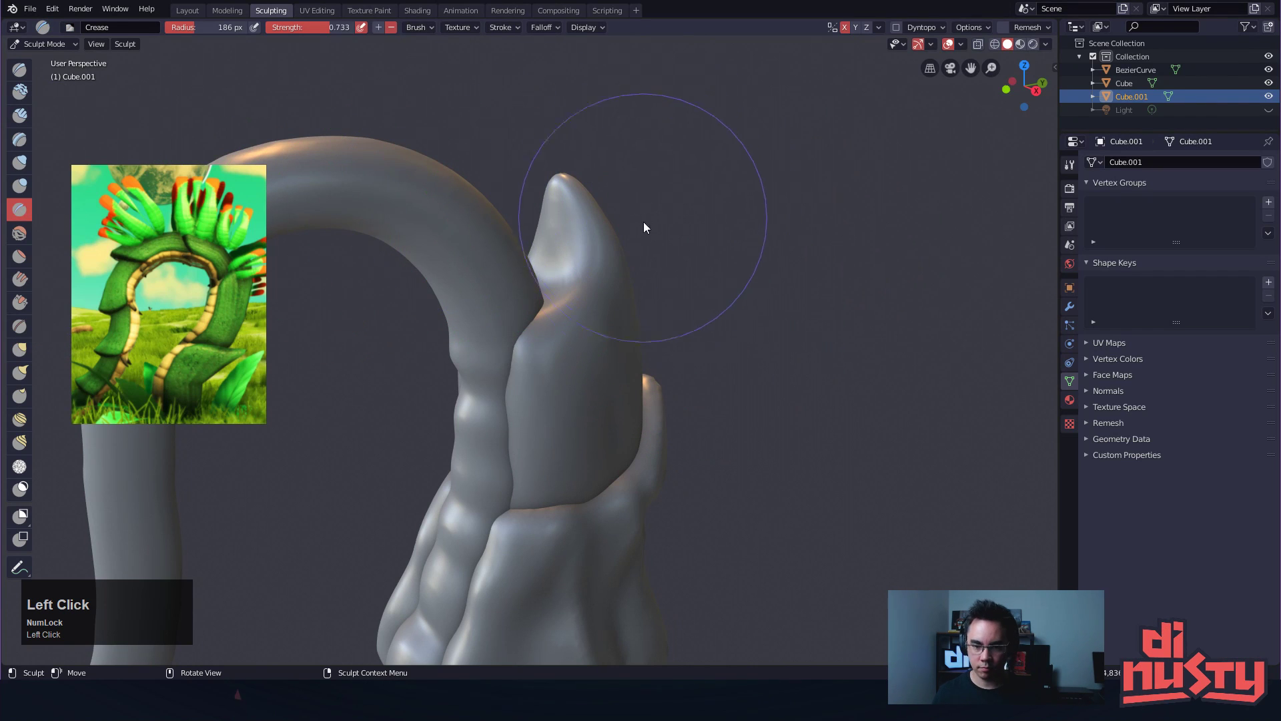
{"action": "key", "text": "s"}
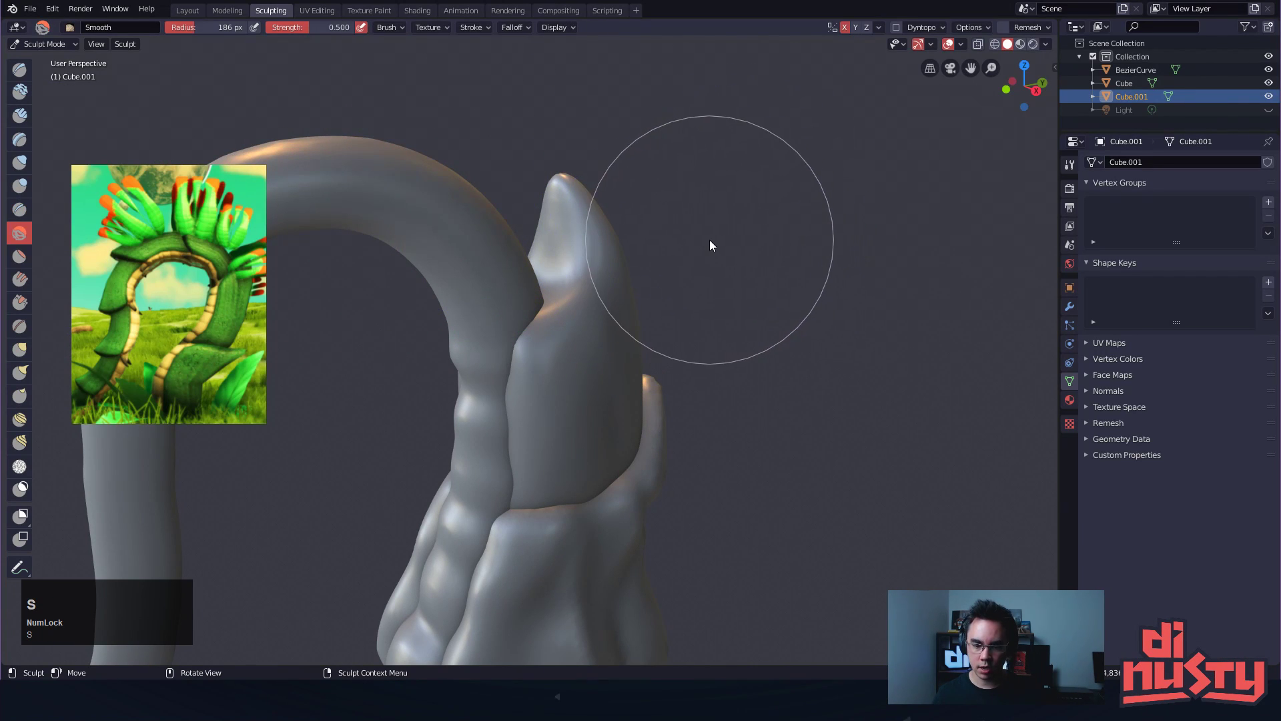
{"action": "key", "text": "shift+space"}
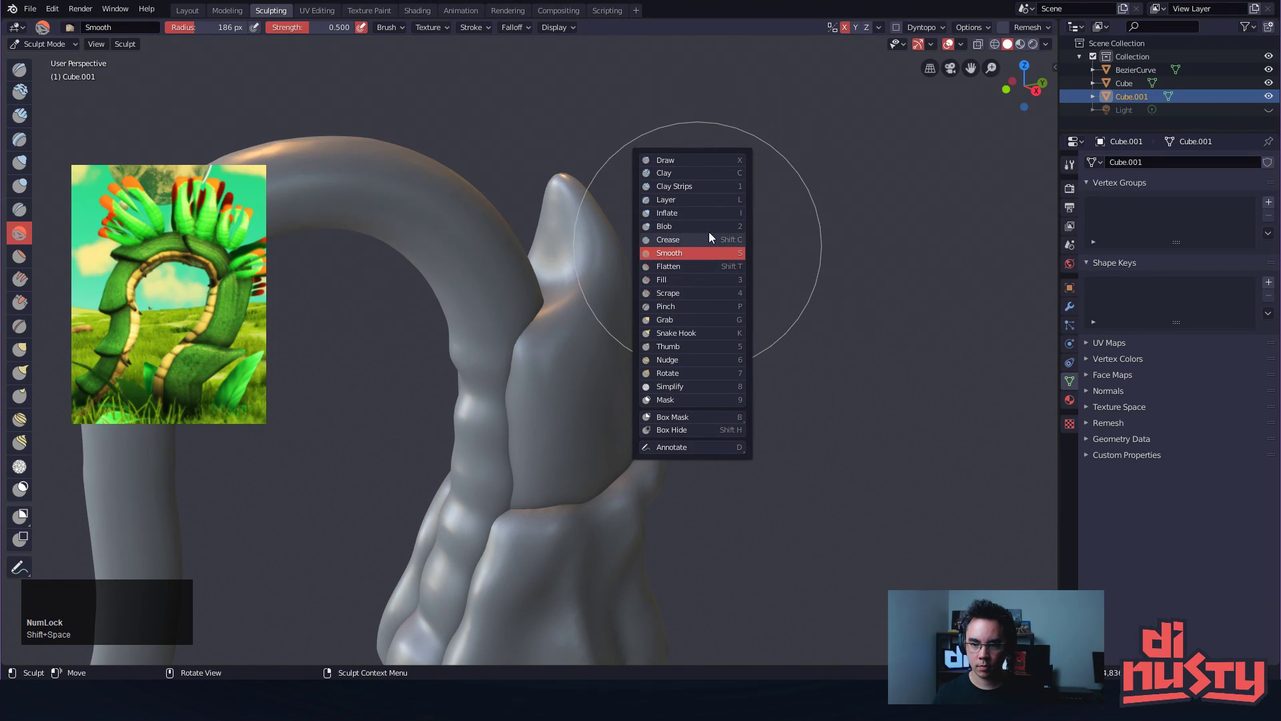
{"action": "key", "text": "shift+c"}
{"action": "key", "text": "f"}
{"action": "left_click", "coordinate": [634, 254]}
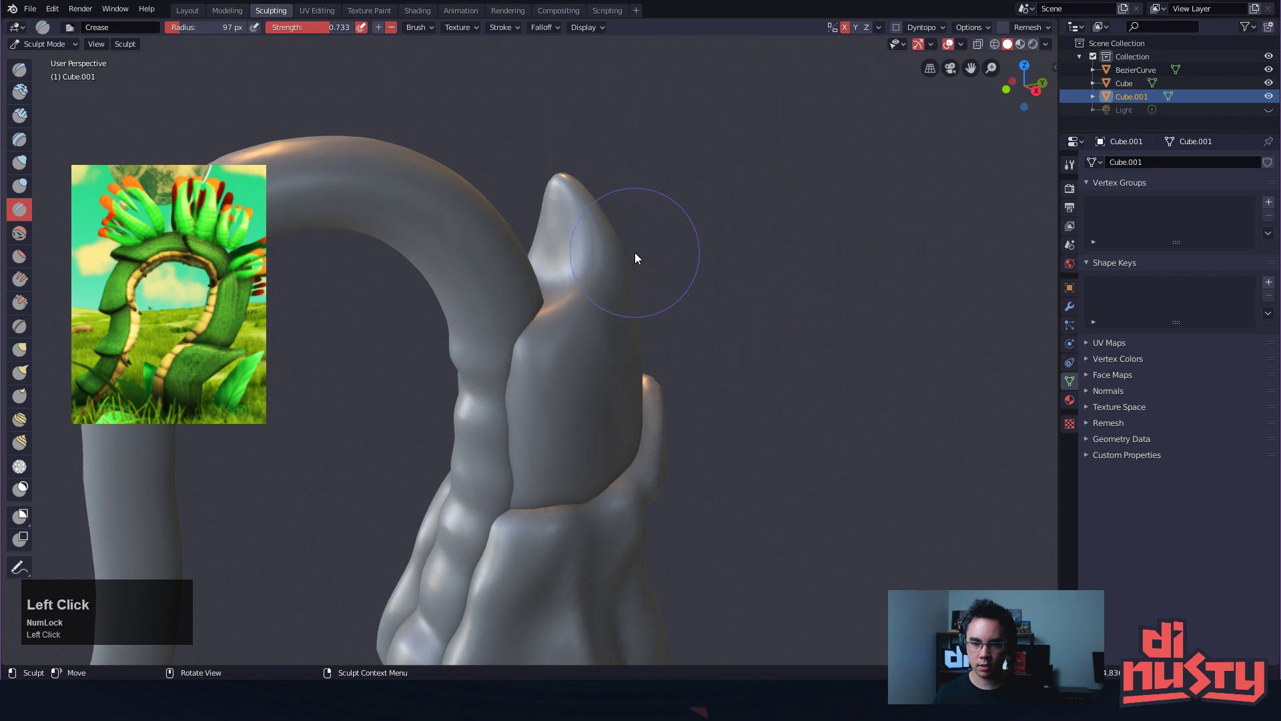
{"action": "key", "text": "ctrl+z"}
{"action": "key", "text": "f"}
{"action": "left_click", "coordinate": [581, 231]}
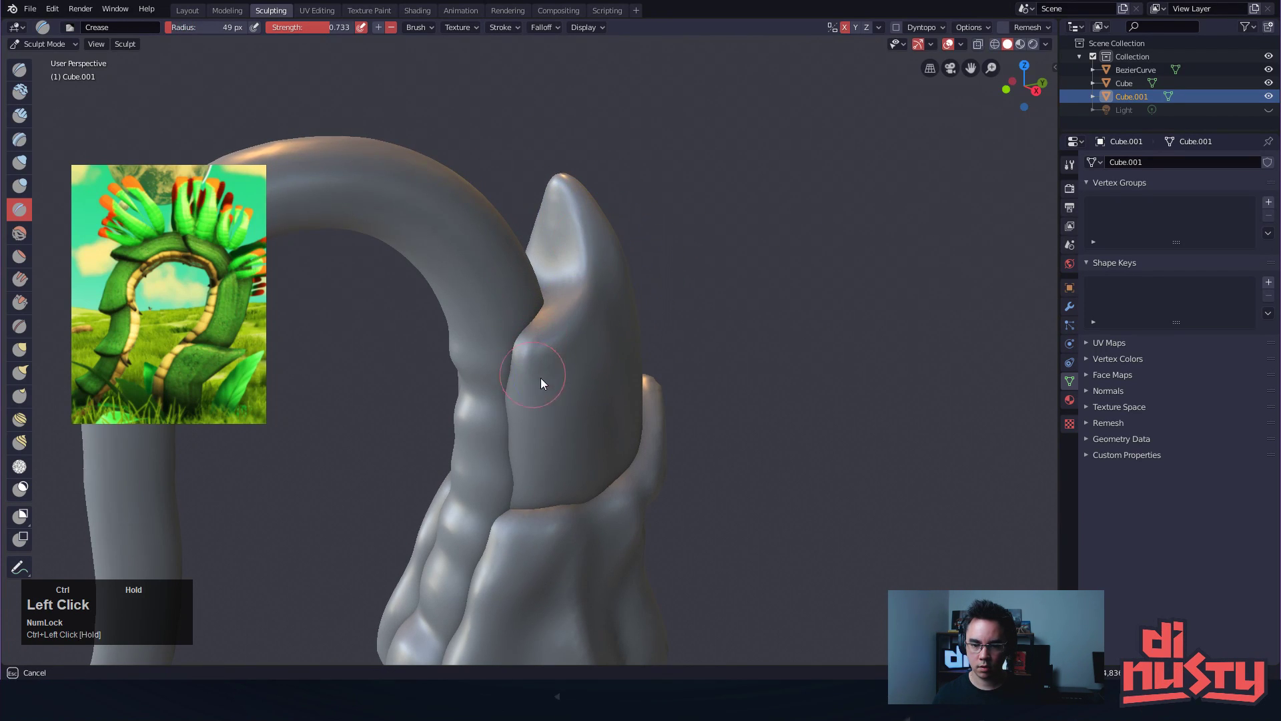
Raise the upper leaf's inner edge beside the ringed stem with inverted Crease strokes, undoing and redoing the unsatisfactory ones
{"action": "left_click_drag", "start_coordinate": [532, 355], "coordinate": [508, 360], "text": "ctrl"}
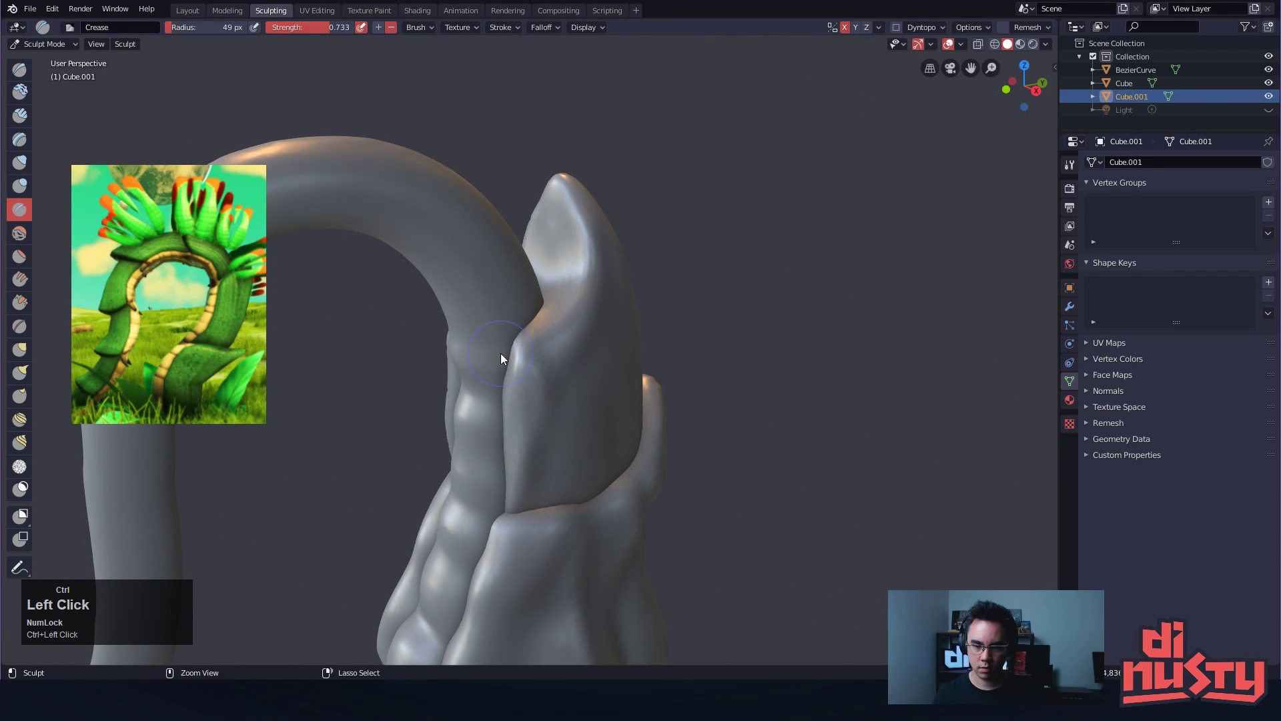
{"action": "left_click_drag", "start_coordinate": [579, 486], "coordinate": [642, 443], "text": "alt"}
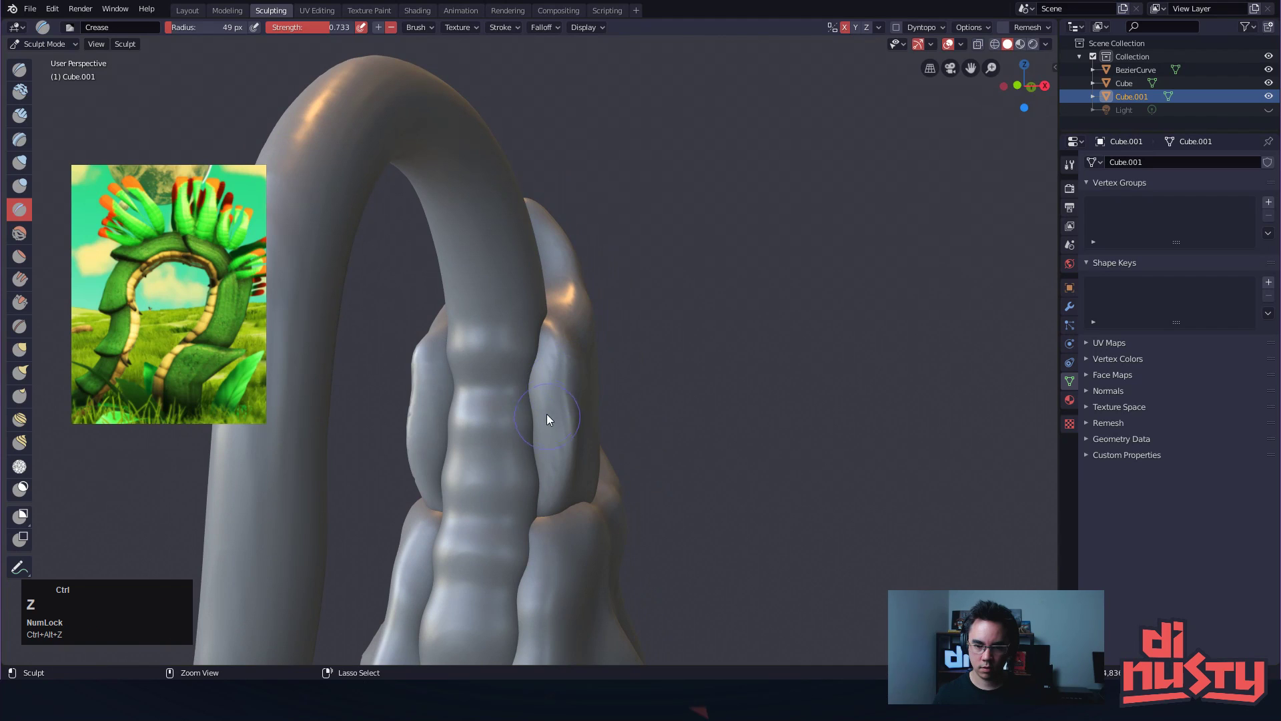
{"action": "key", "text": "ctrl+z"}
{"action": "key", "text": "ctrl+z"}
{"action": "mouse_move", "coordinate": [539, 349]}
{"action": "left_mouse_down", "text": "ctrl"}
{"action": "mouse_move", "coordinate": [536, 421]}
{"action": "mouse_move", "coordinate": [552, 455]}
{"action": "mouse_move", "coordinate": [535, 493]}
{"action": "left_mouse_up", "text": "ctrl"}
{"action": "mouse_move", "coordinate": [584, 440]}
{"action": "left_mouse_down", "text": "alt"}
{"action": "mouse_move", "coordinate": [522, 458]}
{"action": "mouse_move", "coordinate": [500, 448]}
{"action": "left_mouse_up", "text": "alt"}
Raise several lengthwise ridges down the side of the upper leaf with inverted Crease strokes
{"action": "mouse_move", "coordinate": [501, 448]}
{"action": "left_mouse_down", "text": "alt+shift"}
{"action": "mouse_move", "coordinate": [512, 423]}
{"action": "mouse_move", "coordinate": [467, 409]}
{"action": "mouse_move", "coordinate": [483, 391]}
{"action": "mouse_move", "coordinate": [510, 224]}
{"action": "left_mouse_up", "text": "alt+shift"}
{"action": "left_click_drag", "start_coordinate": [527, 295], "coordinate": [530, 427], "text": "ctrl"}
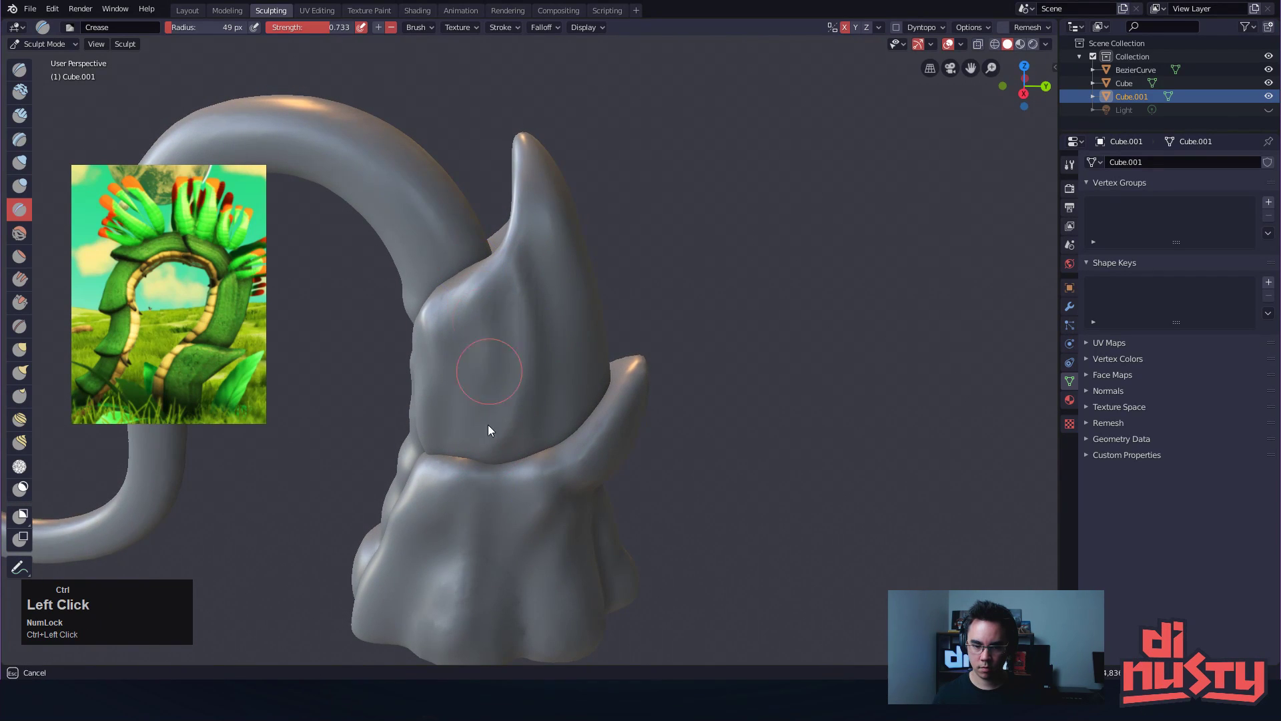
{"action": "left_click_drag", "start_coordinate": [489, 389], "coordinate": [491, 407], "text": "ctrl"}
{"action": "left_click_drag", "start_coordinate": [491, 407], "coordinate": [511, 399], "text": "alt"}
{"action": "left_click_drag", "start_coordinate": [479, 298], "coordinate": [482, 430], "text": "ctrl"}
{"action": "left_click_drag", "start_coordinate": [473, 330], "coordinate": [486, 428], "text": "ctrl"}
{"action": "mouse_move", "coordinate": [521, 446]}
{"action": "left_mouse_down", "text": "alt"}
{"action": "mouse_move", "coordinate": [536, 435]}
{"action": "mouse_move", "coordinate": [485, 455]}
{"action": "left_mouse_up", "text": "alt"}
{"action": "mouse_move", "coordinate": [484, 455]}
{"action": "left_mouse_down", "text": "alt+shift"}
{"action": "mouse_move", "coordinate": [532, 436]}
{"action": "mouse_move", "coordinate": [602, 378]}
{"action": "mouse_move", "coordinate": [602, 402]}
{"action": "mouse_move", "coordinate": [574, 263]}
{"action": "left_mouse_up", "text": "alt+shift"}
Set the Grab brush's radius to 175 px and pull the upper leaf's lower edge downward over the base leaf
{"action": "key", "text": "g"}
{"action": "key", "text": "f"}
{"action": "left_click", "coordinate": [643, 379]}
{"action": "left_click_drag", "start_coordinate": [509, 429], "coordinate": [507, 461]}
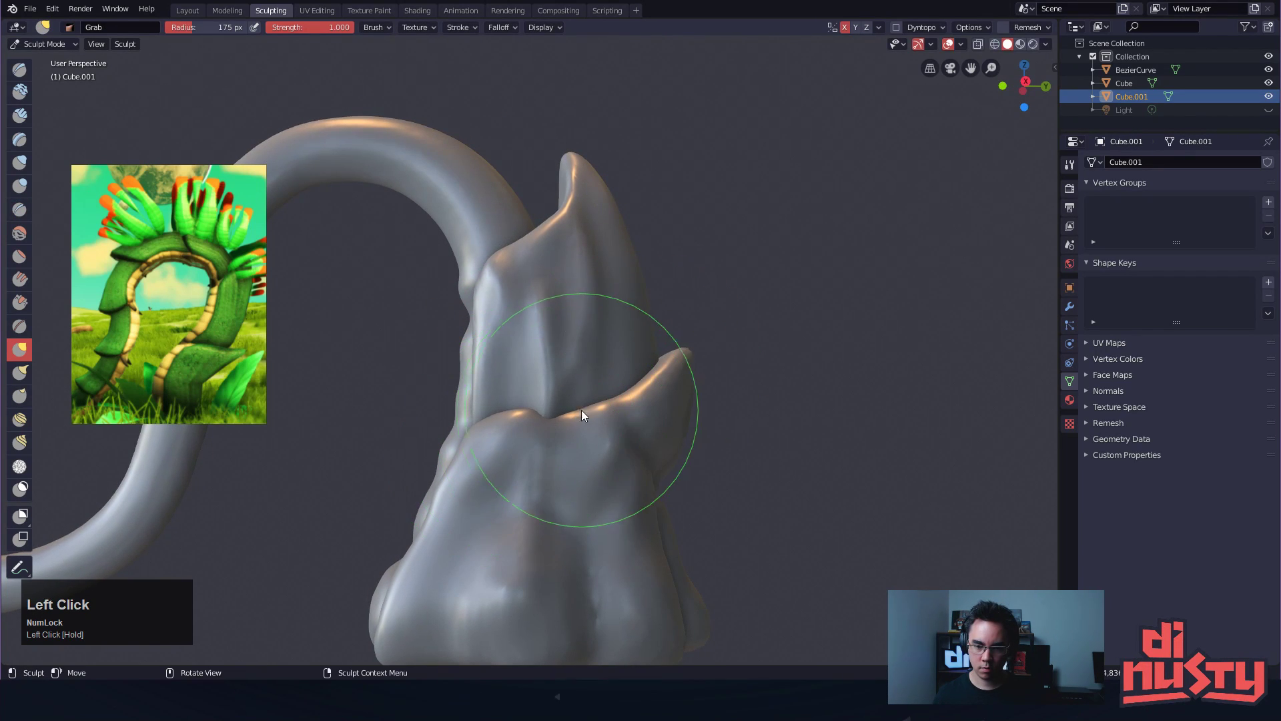
{"action": "mouse_move", "coordinate": [667, 374]}
{"action": "left_mouse_down", "text": "alt"}
{"action": "mouse_move", "coordinate": [536, 428]}
{"action": "mouse_move", "coordinate": [423, 423]}
{"action": "mouse_move", "coordinate": [555, 473]}
{"action": "mouse_move", "coordinate": [535, 438]}
{"action": "mouse_move", "coordinate": [558, 378]}
{"action": "left_mouse_up", "text": "alt"}
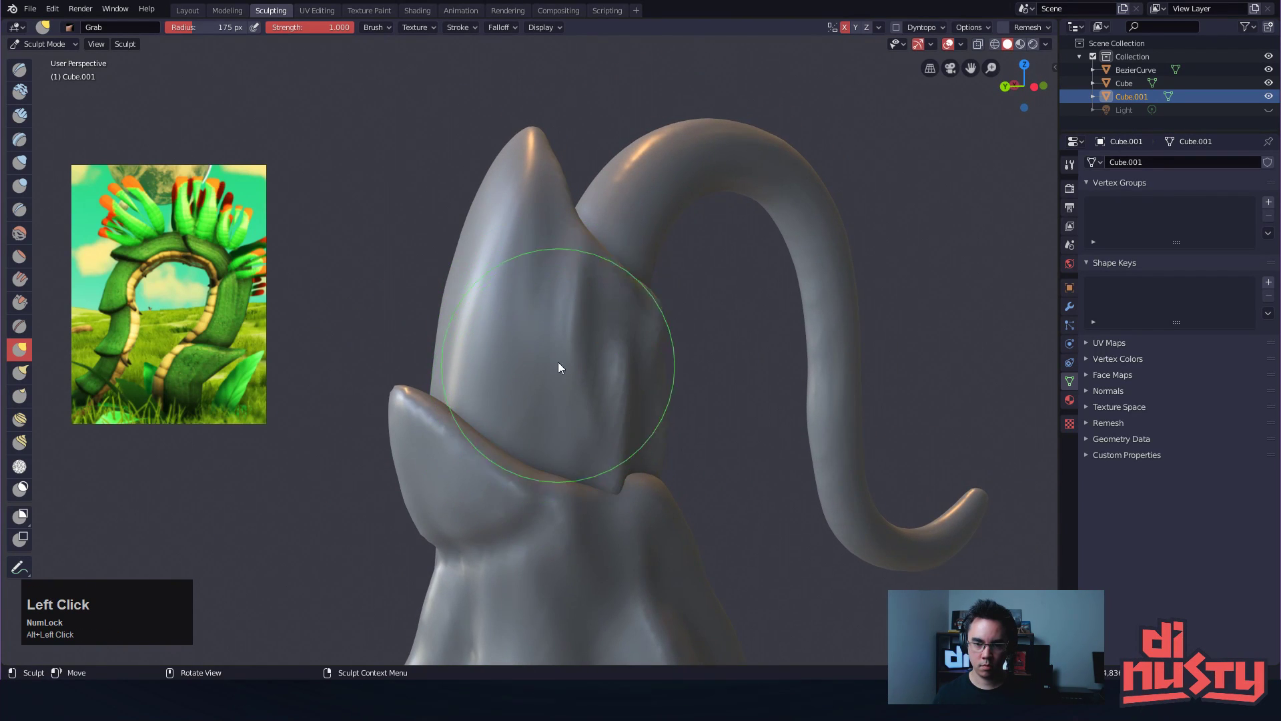
Try raised Crease strokes on the upper leaf's back, undo them, and set the brush radius to 42 px
{"action": "key", "text": "shift+c"}
{"action": "key", "text": "f"}
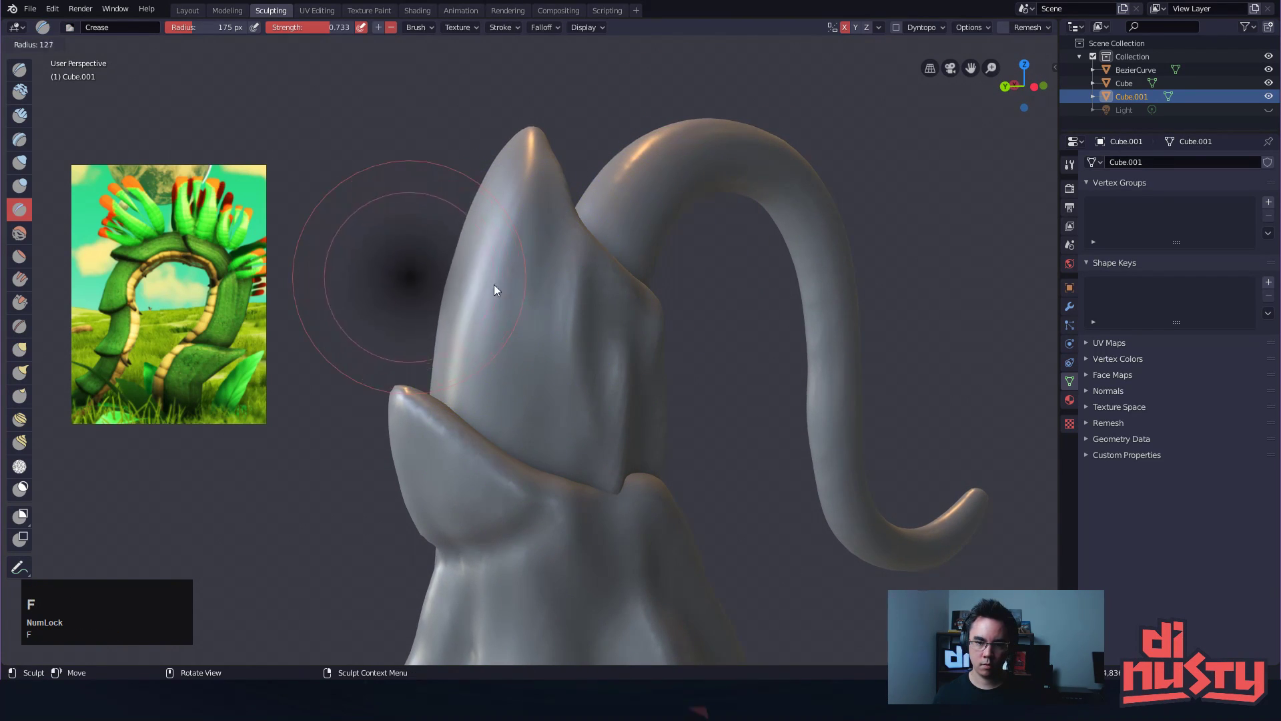
{"action": "left_click", "coordinate": [437, 282]}
{"action": "left_click_drag", "start_coordinate": [525, 132], "coordinate": [492, 367], "text": "ctrl"}
{"action": "mouse_move", "coordinate": [492, 280]}
{"action": "left_mouse_down", "text": "alt"}
{"action": "mouse_move", "coordinate": [541, 256]}
{"action": "mouse_move", "coordinate": [551, 324]}
{"action": "left_mouse_up", "text": "alt"}
{"action": "left_click_drag", "start_coordinate": [551, 325], "coordinate": [575, 318], "text": "alt"}
{"action": "mouse_move", "coordinate": [601, 250]}
{"action": "left_mouse_down", "text": "alt"}
{"action": "mouse_move", "coordinate": [564, 232]}
{"action": "mouse_move", "coordinate": [586, 238]}
{"action": "mouse_move", "coordinate": [552, 247]}
{"action": "mouse_move", "coordinate": [564, 330]}
{"action": "mouse_move", "coordinate": [542, 254]}
{"action": "left_mouse_up", "text": "alt"}
{"action": "key", "text": "ctrl+z"}
{"action": "key", "text": "f"}
{"action": "left_click", "coordinate": [546, 225]}
{"action": "key", "text": "ctrl+z"}
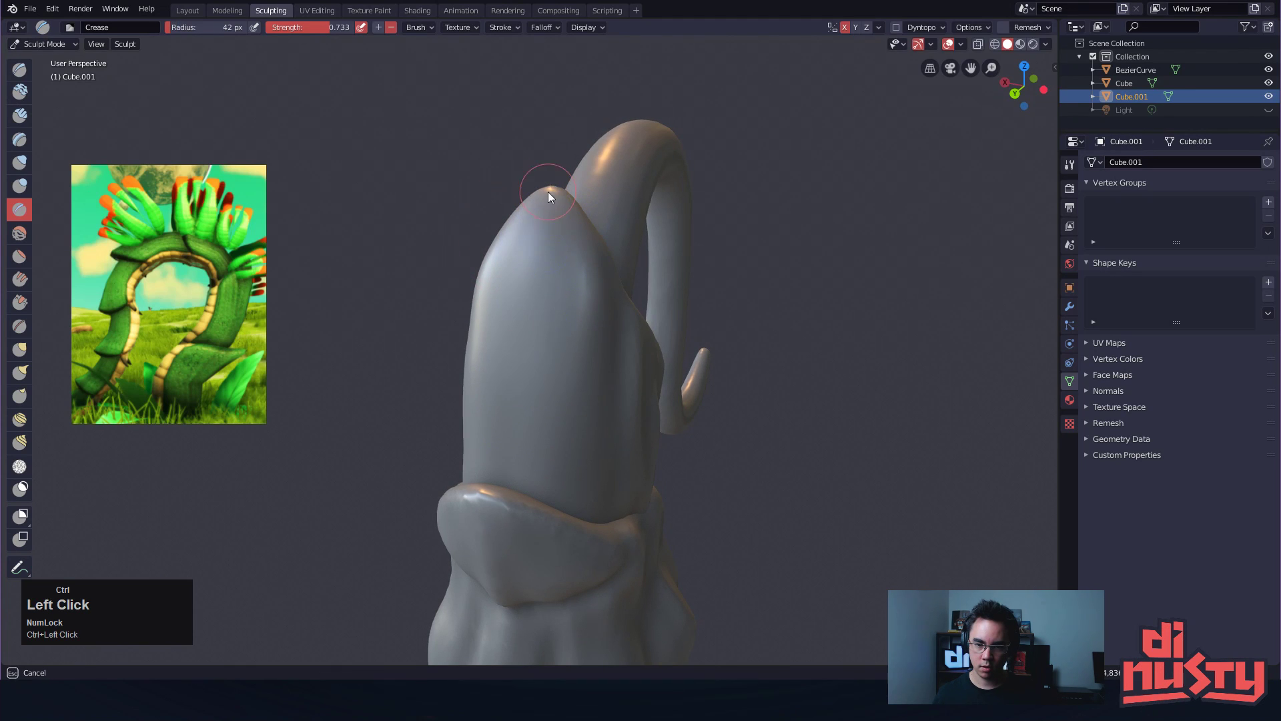
Raise ridges from the upper leaf's tip down its back with inverted Crease strokes, undoing the poor ones
{"action": "left_click_drag", "start_coordinate": [547, 190], "coordinate": [539, 374], "text": "ctrl"}
{"action": "left_click_drag", "start_coordinate": [550, 223], "coordinate": [514, 361], "text": "alt"}
{"action": "key", "text": "ctrl+z"}
{"action": "left_click_drag", "start_coordinate": [527, 301], "coordinate": [535, 286], "text": "alt"}
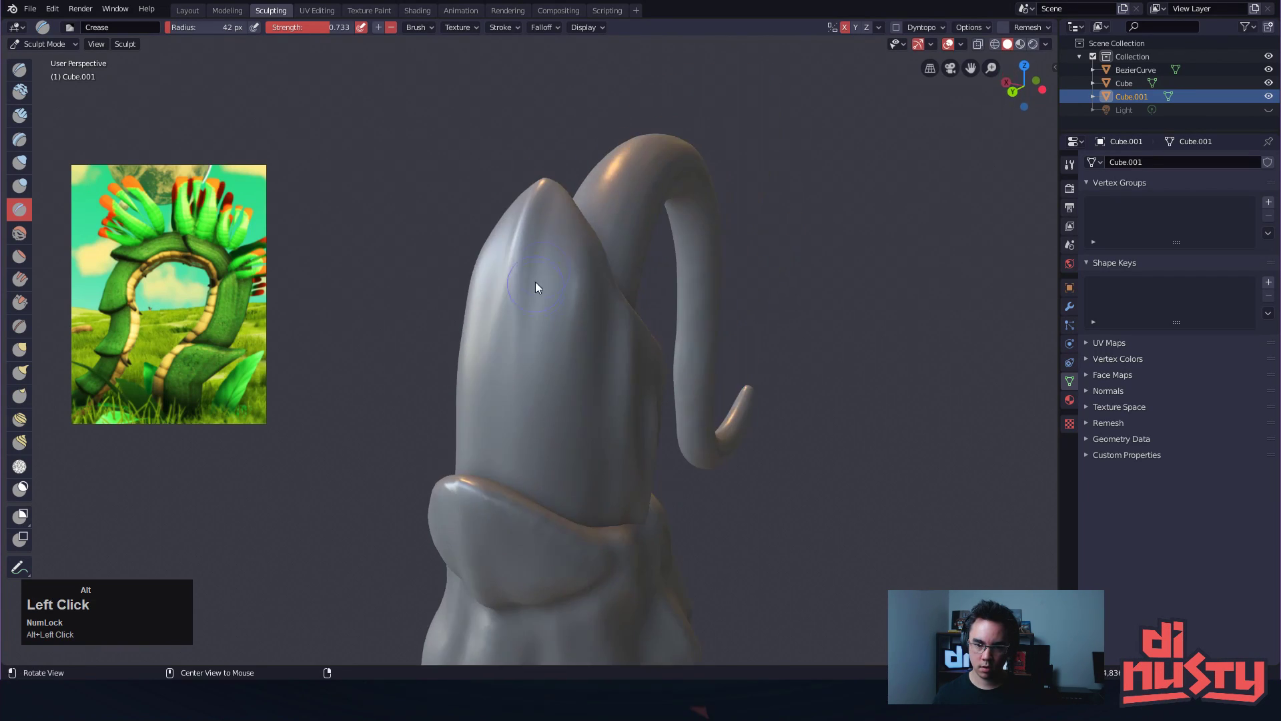
{"action": "left_click_drag", "start_coordinate": [552, 186], "coordinate": [550, 397], "text": "ctrl"}
{"action": "key", "text": "ctrl+z"}
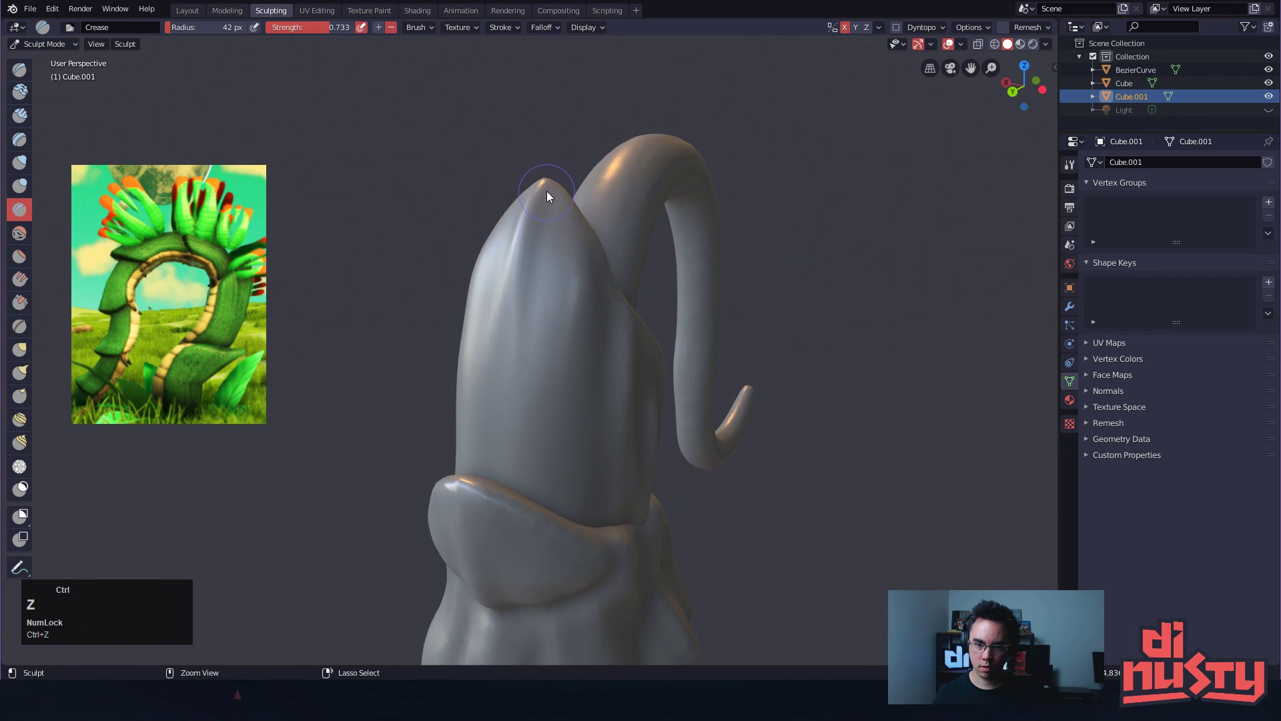
{"action": "left_click_drag", "start_coordinate": [549, 307], "coordinate": [551, 499], "text": "ctrl"}
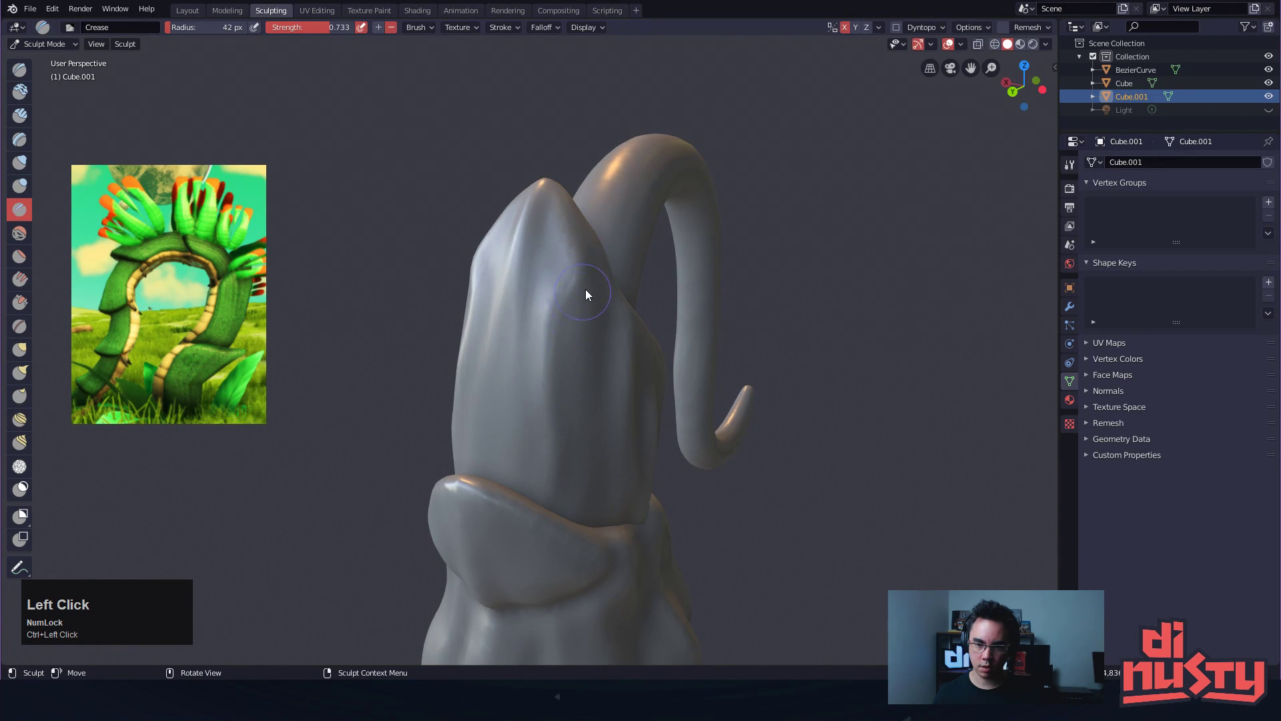
Carve a groove along the upper leaf's back and raise further folds beside it down to the base leaf
{"action": "left_click_drag", "start_coordinate": [586, 359], "coordinate": [561, 314], "text": "alt"}
{"action": "left_click_drag", "start_coordinate": [529, 355], "coordinate": [527, 367], "text": "ctrl"}
{"action": "key", "text": "ctrl+z"}
{"action": "left_click_drag", "start_coordinate": [552, 316], "coordinate": [543, 374]}
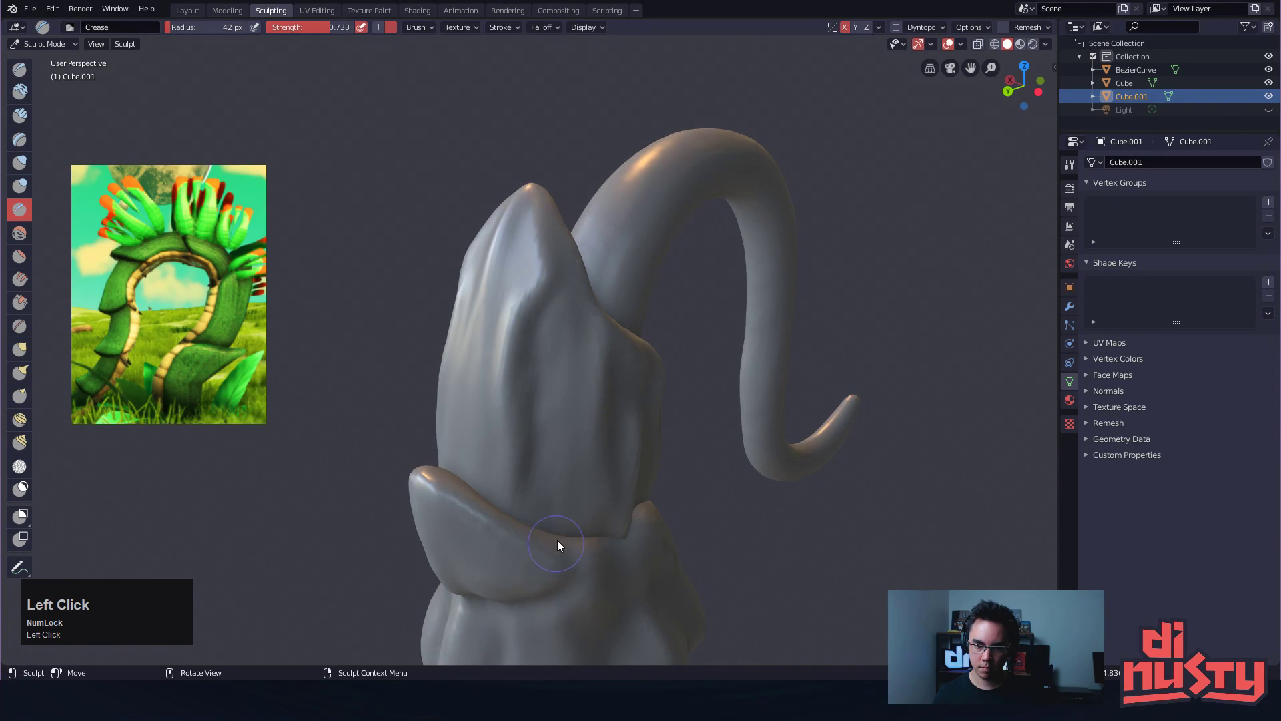
{"action": "left_click_drag", "start_coordinate": [556, 543], "coordinate": [590, 537], "text": "alt"}
{"action": "left_click_drag", "start_coordinate": [568, 252], "coordinate": [543, 387], "text": "ctrl"}
{"action": "key", "text": "ctrl+z"}
{"action": "left_click_drag", "start_coordinate": [537, 322], "coordinate": [557, 467], "text": "ctrl"}
{"action": "mouse_move", "coordinate": [564, 420]}
{"action": "left_mouse_down", "text": "alt"}
{"action": "mouse_move", "coordinate": [599, 376]}
{"action": "mouse_move", "coordinate": [592, 407]}
{"action": "left_mouse_up", "text": "alt"}
{"action": "left_click_drag", "start_coordinate": [570, 328], "coordinate": [573, 437], "text": "ctrl"}
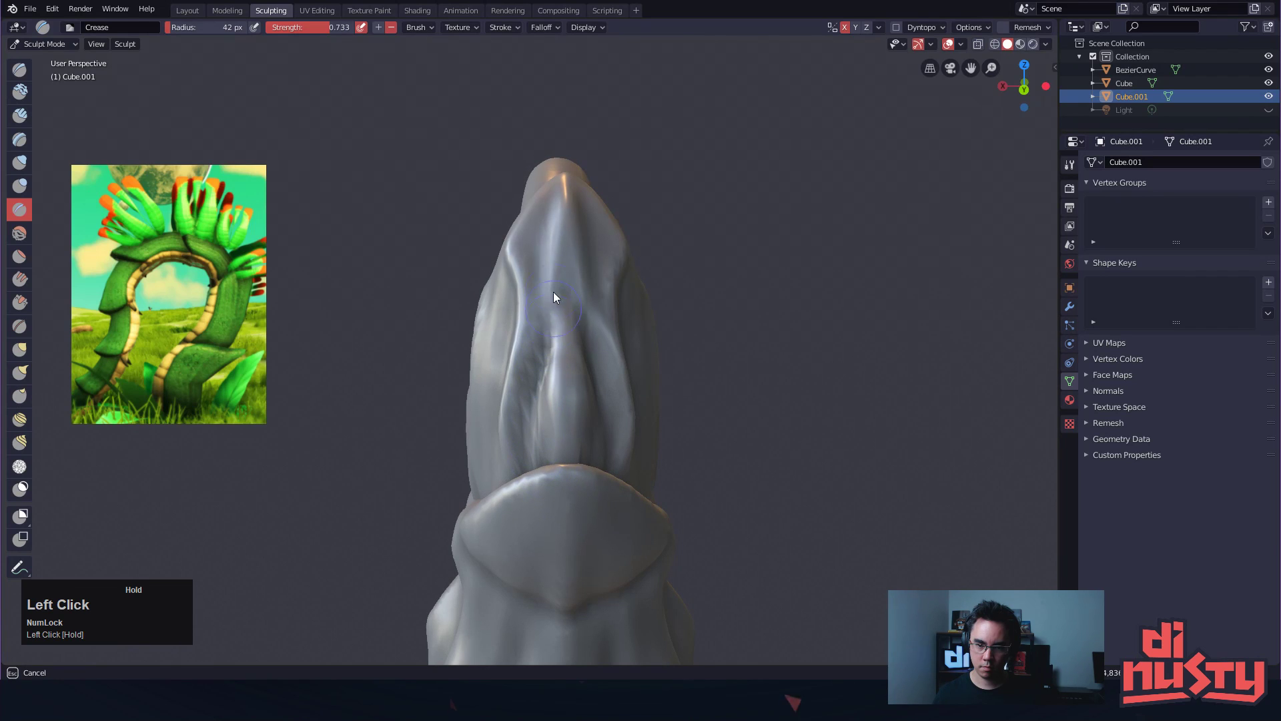
Continue the creases into the upper leaf's tip and raise its front edge
{"action": "left_click_drag", "start_coordinate": [556, 288], "coordinate": [597, 280], "text": "alt"}
{"action": "mouse_move", "coordinate": [583, 233]}
{"action": "left_mouse_down", "text": "alt"}
{"action": "mouse_move", "coordinate": [633, 310]}
{"action": "mouse_move", "coordinate": [608, 394]}
{"action": "mouse_move", "coordinate": [577, 332]}
{"action": "left_mouse_up", "text": "alt"}
{"action": "mouse_move", "coordinate": [578, 333]}
{"action": "left_mouse_down", "text": "alt"}
{"action": "mouse_move", "coordinate": [605, 353]}
{"action": "mouse_move", "coordinate": [555, 299]}
{"action": "mouse_move", "coordinate": [579, 338]}
{"action": "mouse_move", "coordinate": [534, 309]}
{"action": "mouse_move", "coordinate": [510, 314]}
{"action": "mouse_move", "coordinate": [550, 331]}
{"action": "left_mouse_up", "text": "alt"}
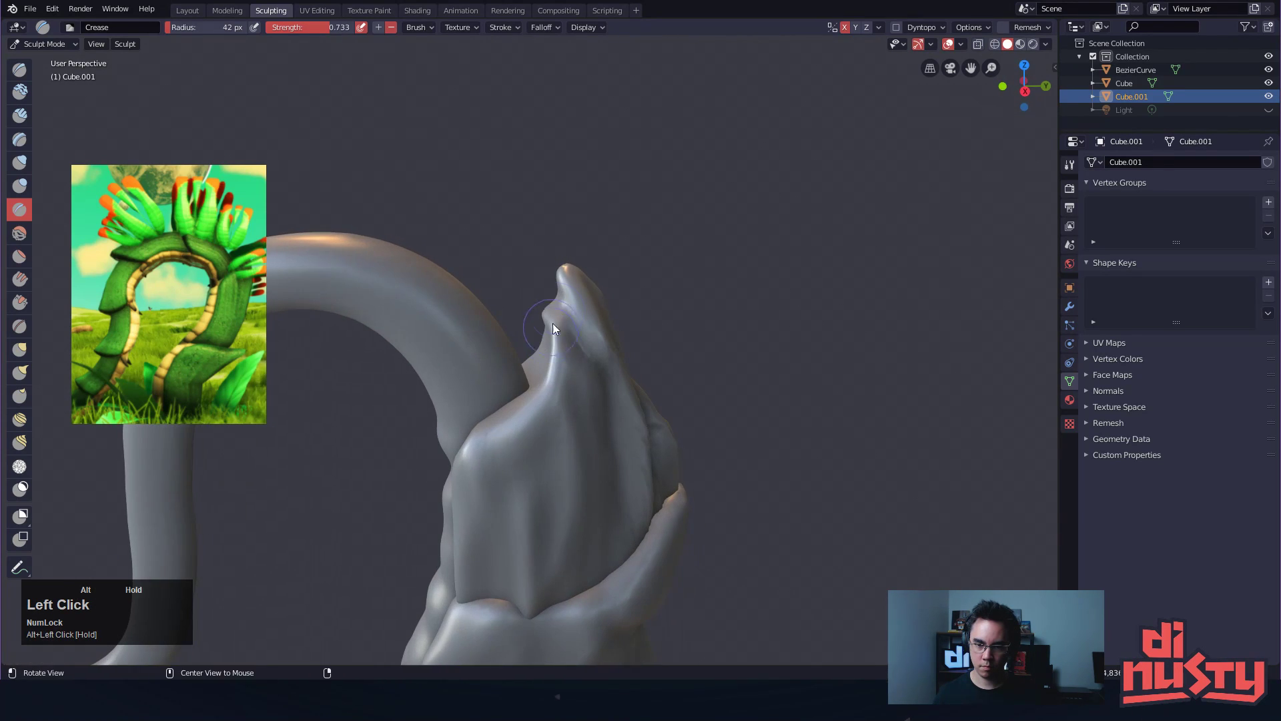
{"action": "left_click_drag", "start_coordinate": [590, 388], "coordinate": [596, 347], "text": "alt"}
{"action": "mouse_move", "coordinate": [531, 324]}
{"action": "left_mouse_down", "text": "ctrl"}
{"action": "mouse_move", "coordinate": [561, 369]}
{"action": "mouse_move", "coordinate": [557, 385]}
{"action": "mouse_move", "coordinate": [510, 320]}
{"action": "mouse_move", "coordinate": [426, 339]}
{"action": "mouse_move", "coordinate": [464, 357]}
{"action": "mouse_move", "coordinate": [535, 283]}
{"action": "mouse_move", "coordinate": [527, 225]}
{"action": "mouse_move", "coordinate": [291, 257]}
{"action": "mouse_move", "coordinate": [522, 267]}
{"action": "mouse_move", "coordinate": [454, 282]}
{"action": "mouse_move", "coordinate": [542, 229]}
{"action": "left_mouse_up", "text": "ctrl"}
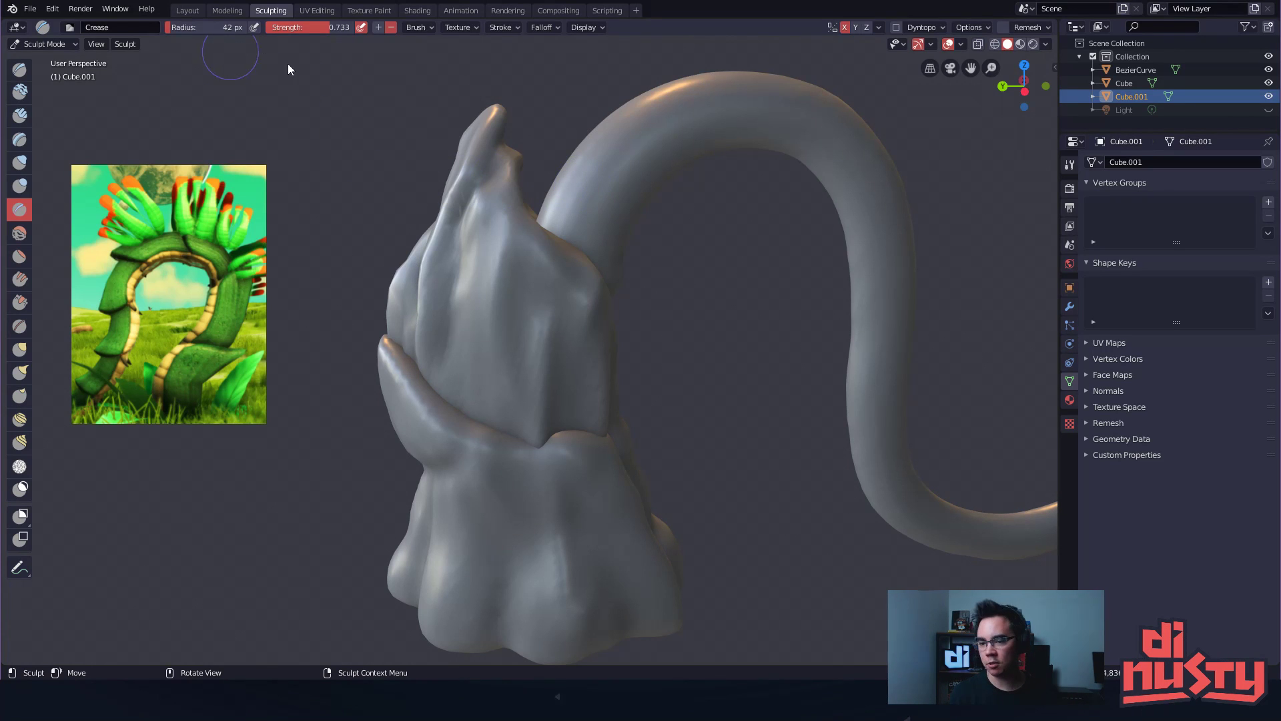
Switch sculpting to the lower base leaf and set the Grab brush's radius to 188 px
{"action": "mouse_move", "coordinate": [782, 320]}
{"action": "left_mouse_down", "text": "alt"}
{"action": "mouse_move", "coordinate": [787, 340]}
{"action": "mouse_move", "coordinate": [652, 366]}
{"action": "mouse_move", "coordinate": [798, 359]}
{"action": "mouse_move", "coordinate": [855, 310]}
{"action": "mouse_move", "coordinate": [839, 299]}
{"action": "mouse_move", "coordinate": [845, 267]}
{"action": "mouse_move", "coordinate": [686, 254]}
{"action": "left_mouse_up", "text": "alt"}
{"action": "left_click_drag", "start_coordinate": [669, 307], "coordinate": [690, 293], "text": "alt+shift"}
{"action": "left_click_drag", "start_coordinate": [659, 359], "coordinate": [690, 344], "text": "alt+shift"}
{"action": "left_click_drag", "start_coordinate": [581, 371], "coordinate": [584, 399], "text": "ctrl"}
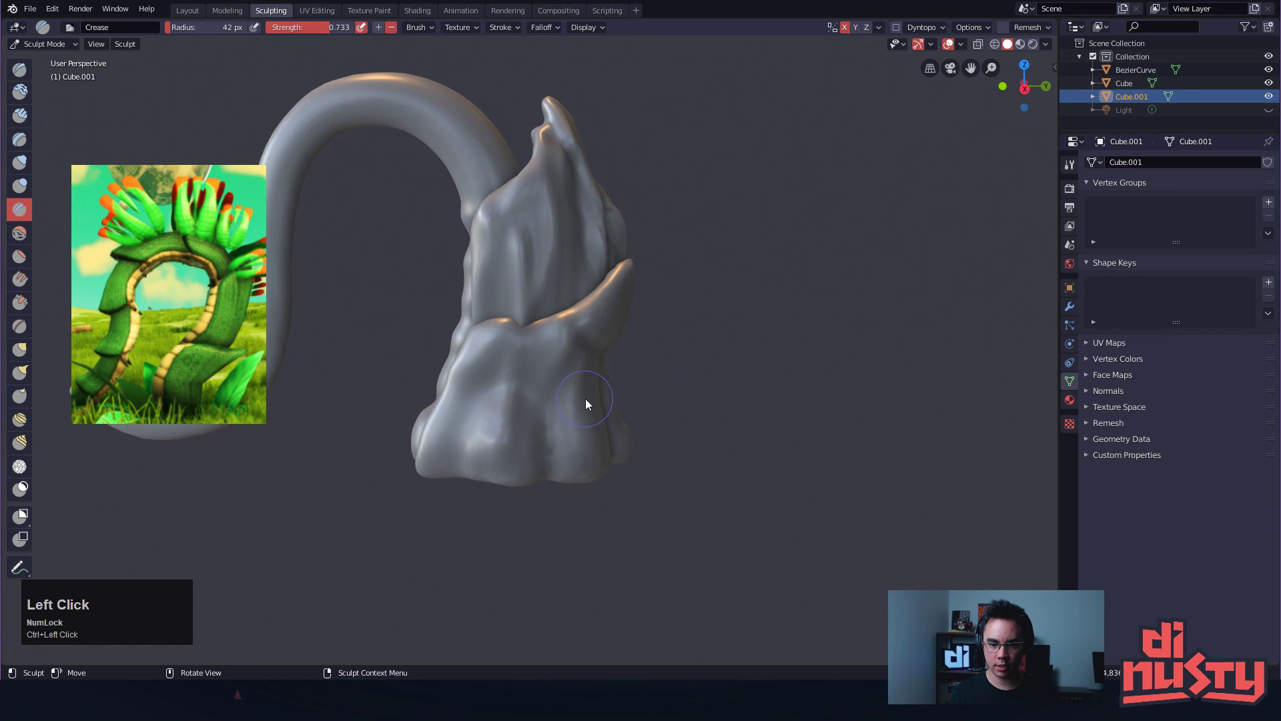
{"action": "key", "text": "ctrl+Tab"}
{"action": "left_click", "coordinate": [472, 398]}
{"action": "mouse_move", "coordinate": [694, 410]}
{"action": "left_mouse_down", "text": "alt+shift"}
{"action": "mouse_move", "coordinate": [651, 402]}
{"action": "mouse_move", "coordinate": [667, 435]}
{"action": "left_mouse_up", "text": "alt+shift"}
{"action": "key", "text": "ctrl+Tab"}
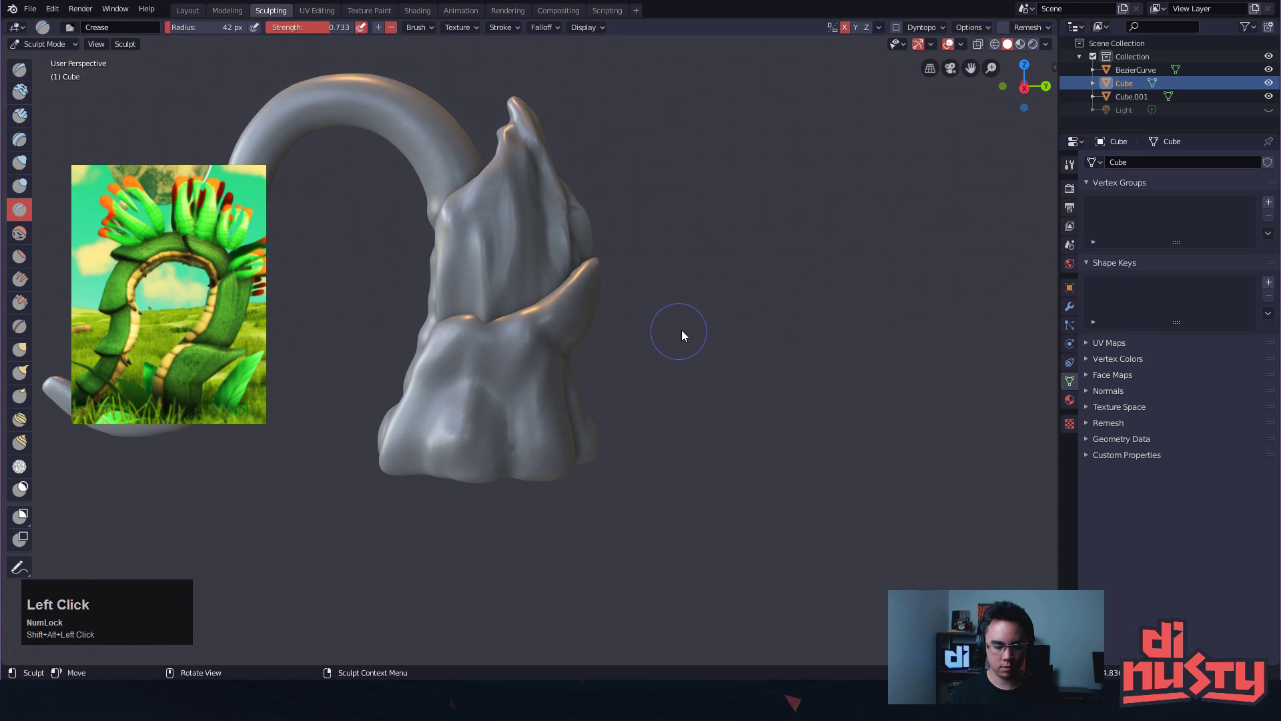
{"action": "key", "text": "g"}
{"action": "key", "text": "f"}
{"action": "left_click", "coordinate": [738, 334]}
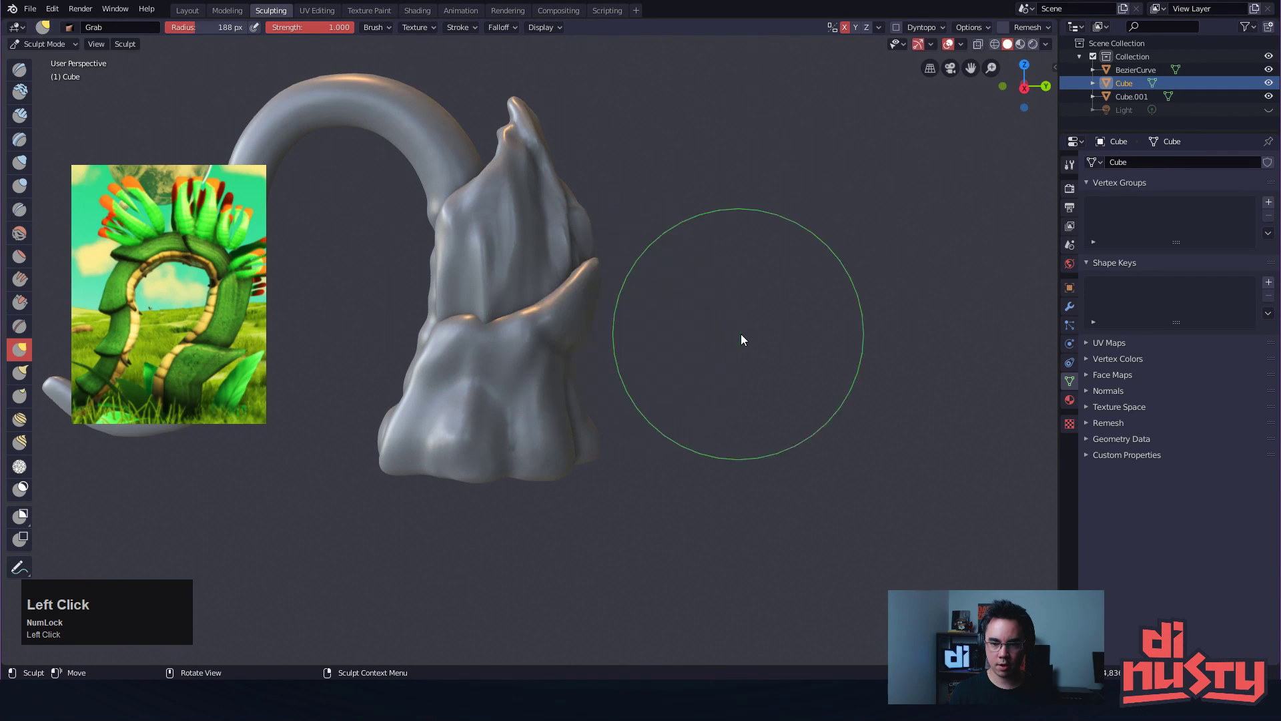
Grab the base leaf's back side and foot outward and reposition its tip closer to the upper leaf
{"action": "left_click_drag", "start_coordinate": [590, 310], "coordinate": [598, 300]}
{"action": "left_click_drag", "start_coordinate": [603, 268], "coordinate": [613, 258]}
{"action": "left_click_drag", "start_coordinate": [580, 351], "coordinate": [592, 352]}
{"action": "left_click_drag", "start_coordinate": [590, 438], "coordinate": [609, 457]}
{"action": "middle_click_drag", "start_coordinate": [609, 458], "coordinate": [644, 463]}
{"action": "left_click_drag", "start_coordinate": [643, 463], "coordinate": [626, 455]}
{"action": "left_click_drag", "start_coordinate": [595, 359], "coordinate": [615, 360]}
{"action": "left_click_drag", "start_coordinate": [632, 280], "coordinate": [631, 277]}
{"action": "left_click_drag", "start_coordinate": [623, 231], "coordinate": [611, 230]}
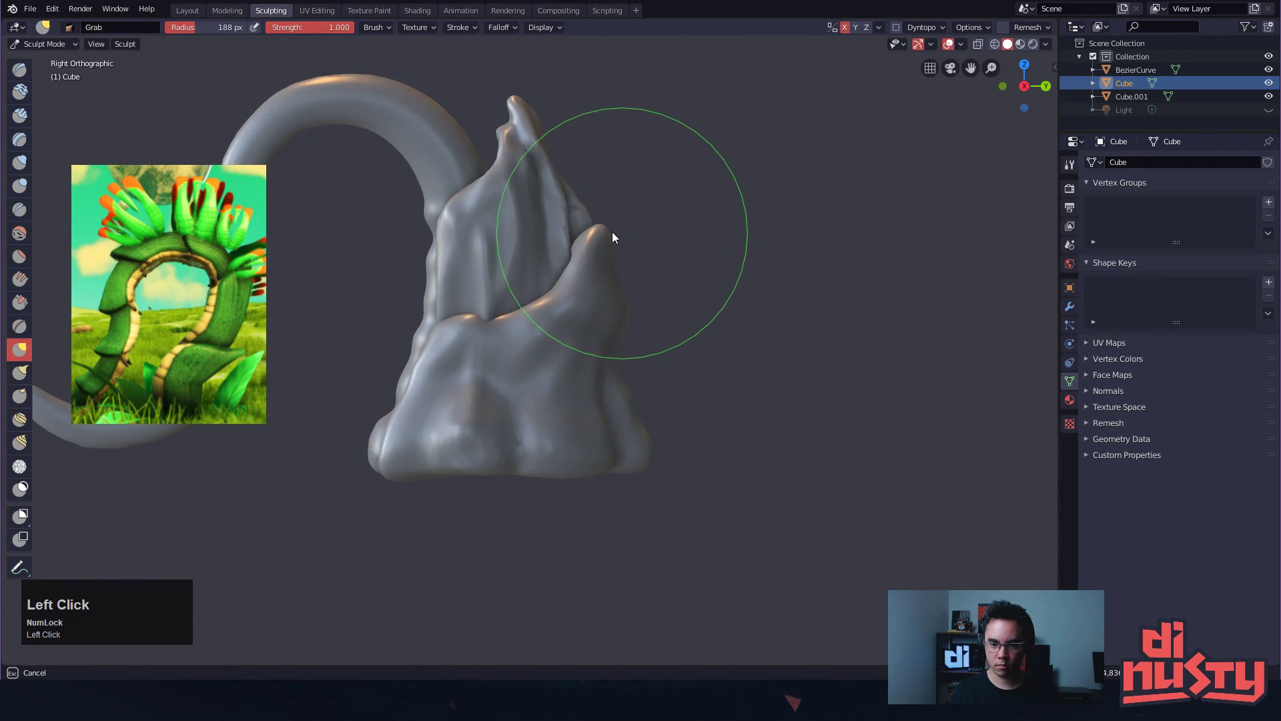
Nudge the tip of the base leaf with the Grab brush
{"action": "left_click_drag", "start_coordinate": [609, 278], "coordinate": [618, 273]}
{"action": "mouse_move", "coordinate": [618, 273]}
{"action": "middle_mouse_down", "text": "alt"}
{"action": "mouse_move", "coordinate": [667, 286]}
{"action": "mouse_move", "coordinate": [438, 285]}
{"action": "mouse_move", "coordinate": [443, 312]}
{"action": "middle_mouse_up", "text": "alt"}
{"action": "mouse_move", "coordinate": [442, 314]}
{"action": "left_mouse_down", "text": "alt"}
{"action": "mouse_move", "coordinate": [595, 340]}
{"action": "mouse_move", "coordinate": [640, 397]}
{"action": "mouse_move", "coordinate": [638, 366]}
{"action": "mouse_move", "coordinate": [677, 427]}
{"action": "mouse_move", "coordinate": [673, 404]}
{"action": "left_mouse_up", "text": "alt"}
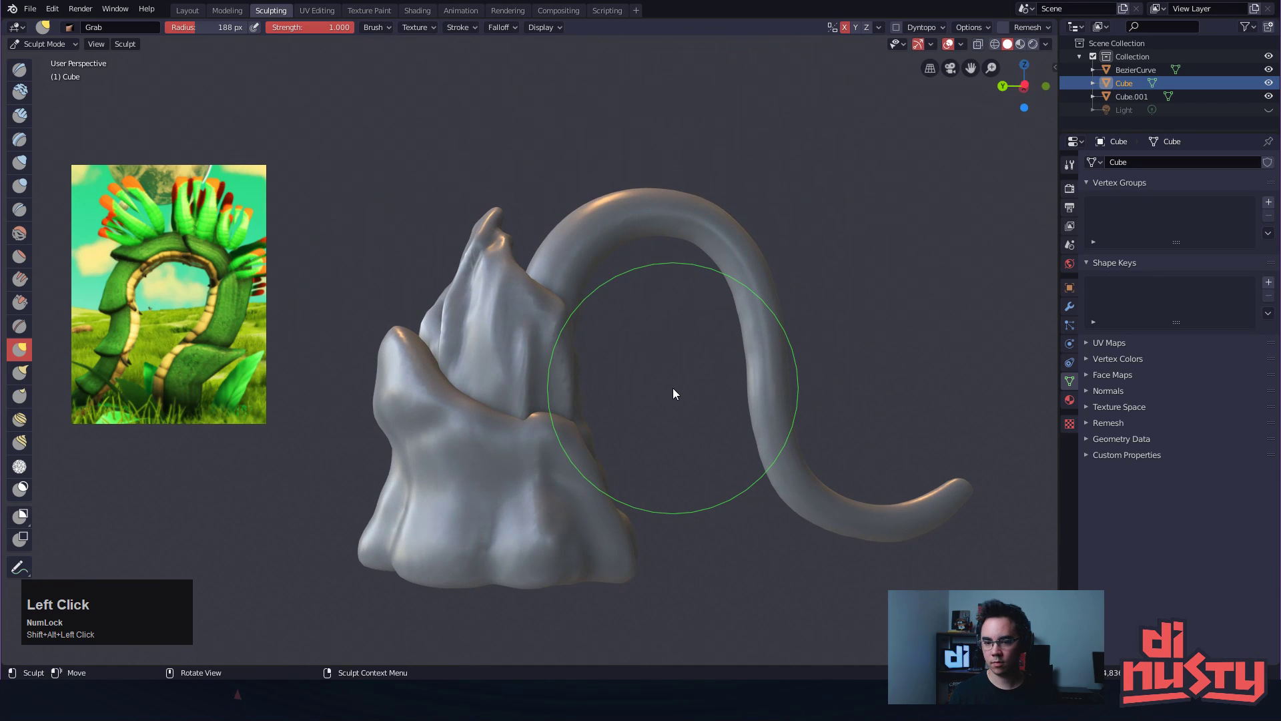
Switch to Object Mode, select the upper leaf and set its origin to its geometry
{"action": "key", "text": "Tab"}
{"action": "key", "text": "Tab"}
{"action": "key", "text": "ctrl+Tab"}
{"action": "left_click_drag", "start_coordinate": [522, 337], "coordinate": [517, 353], "text": "alt+shift"}
{"action": "left_click", "coordinate": [517, 353]}
{"action": "mouse_move", "coordinate": [594, 355]}
{"action": "left_mouse_down", "text": "alt+shift"}
{"action": "mouse_move", "coordinate": [563, 379]}
{"action": "mouse_move", "coordinate": [494, 359]}
{"action": "mouse_move", "coordinate": [439, 370]}
{"action": "mouse_move", "coordinate": [478, 417]}
{"action": "mouse_move", "coordinate": [639, 394]}
{"action": "left_mouse_up", "text": "alt+shift"}
{"action": "key", "text": "q"}
{"action": "left_click", "coordinate": [642, 391]}
{"action": "key", "text": "q"}
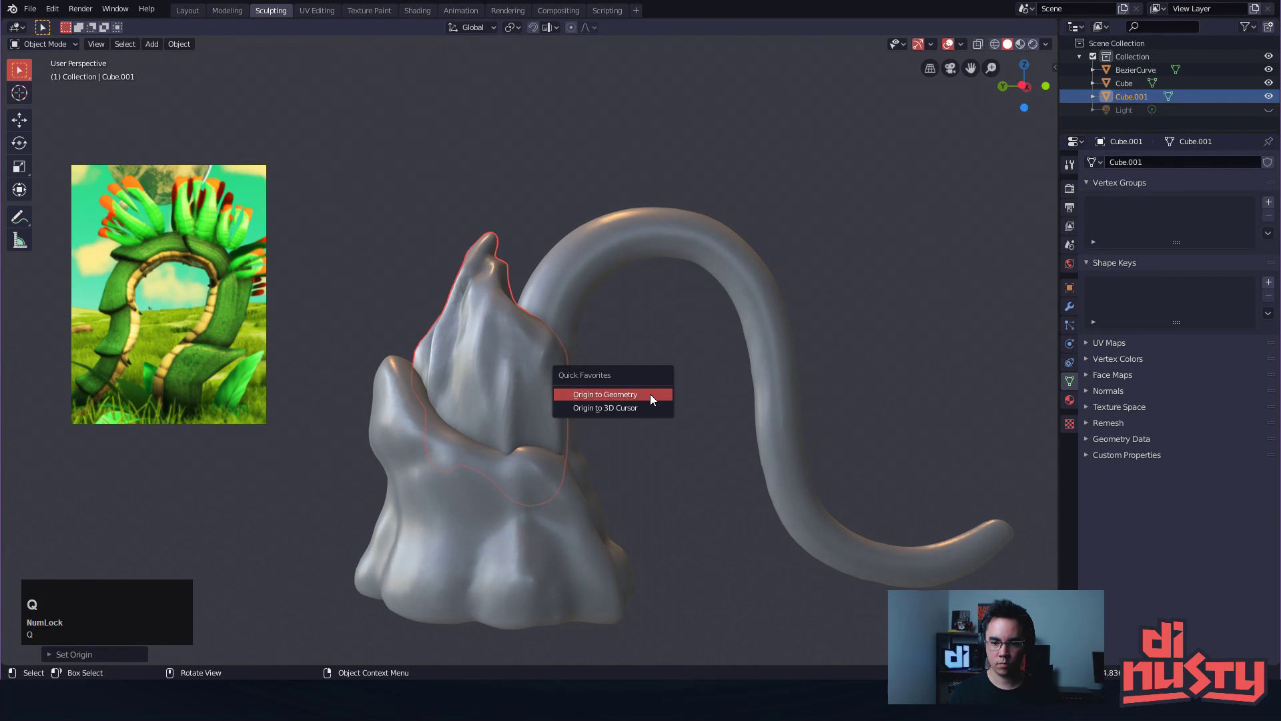
Enter Sculpt Mode on the upper leaf and remesh it
{"action": "key", "text": "Tab"}
{"action": "key", "text": "Tab"}
{"action": "key", "text": "ctrl+Tab"}
{"action": "key", "text": "q"}
{"action": "left_click", "coordinate": [661, 411]}
{"action": "left_click_drag", "start_coordinate": [665, 416], "coordinate": [830, 434], "text": "alt"}
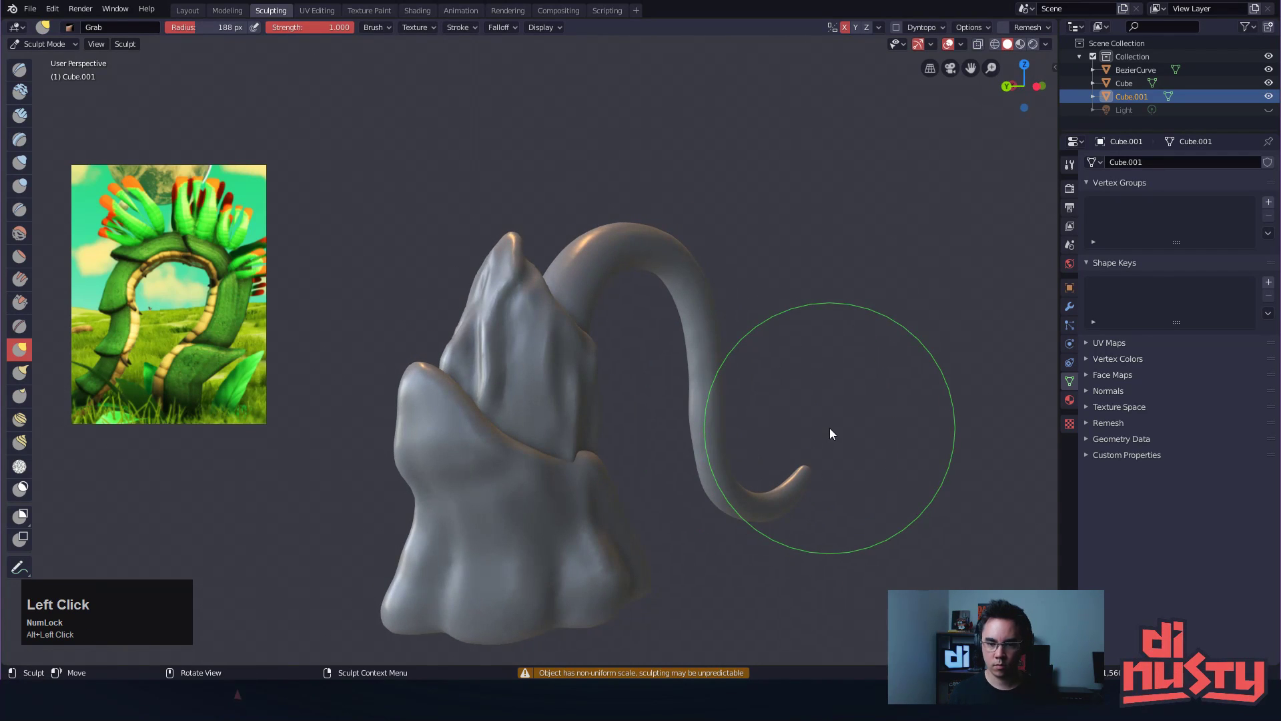
{"action": "mouse_move", "coordinate": [644, 367]}
{"action": "left_mouse_down", "text": "alt+shift"}
{"action": "mouse_move", "coordinate": [509, 338]}
{"action": "mouse_move", "coordinate": [540, 297]}
{"action": "left_mouse_up", "text": "alt+shift"}
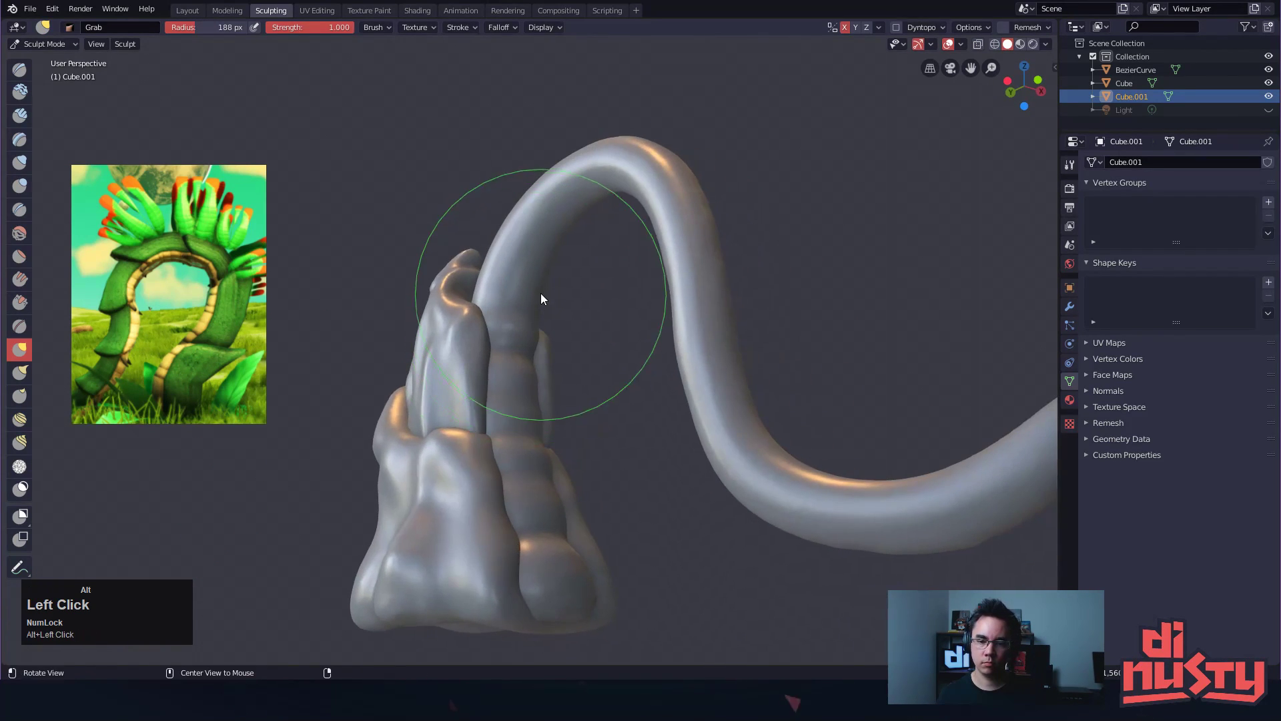
{"action": "key", "text": "ctrl+Tab"}
{"action": "left_click", "coordinate": [511, 262]}
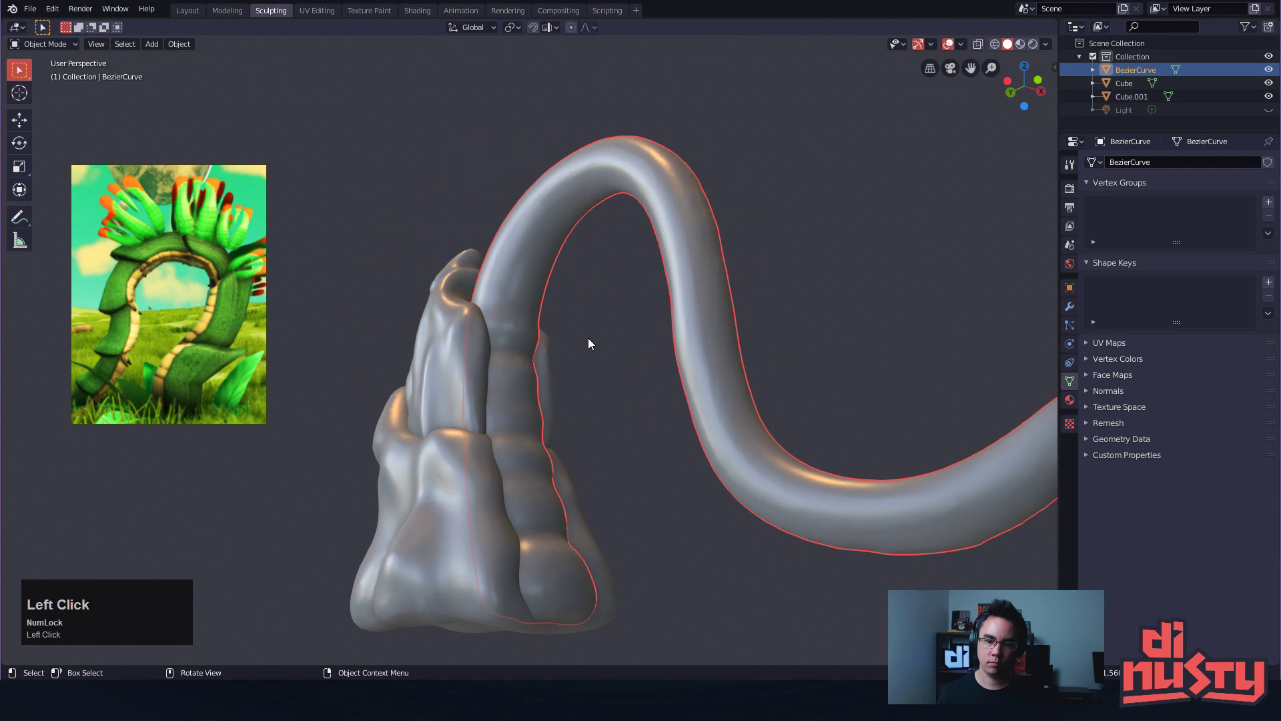
{"action": "key", "text": "ctrl+Tab"}
{"action": "key", "text": "ctrl+Tab"}
{"action": "left_click", "coordinate": [502, 330]}
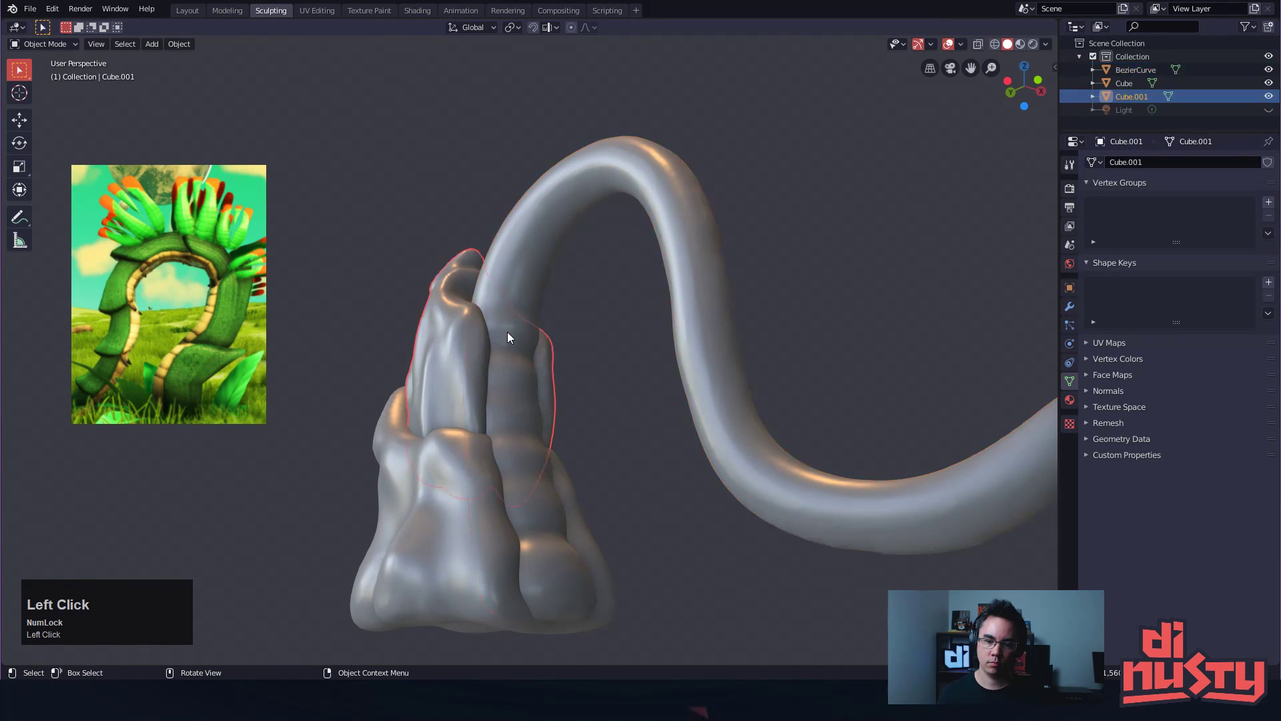
{"action": "key", "text": "ctrl+Tab"}
{"action": "mouse_move", "coordinate": [518, 401]}
{"action": "left_mouse_down", "text": "alt"}
{"action": "mouse_move", "coordinate": [605, 423]}
{"action": "mouse_move", "coordinate": [594, 418]}
{"action": "left_mouse_up", "text": "alt"}
{"action": "key", "text": "ctrl+Tab"}
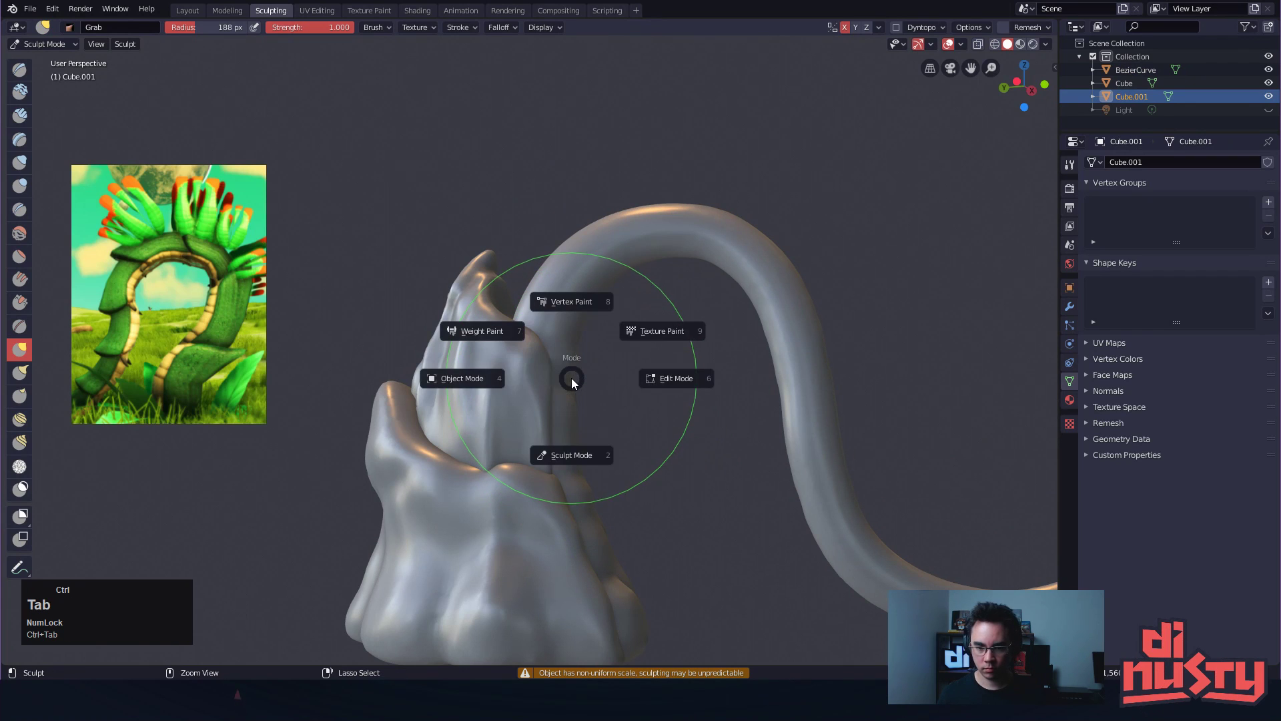
{"action": "left_click", "coordinate": [523, 382]}
{"action": "key", "text": "ctrl+z"}
{"action": "left_click_drag", "start_coordinate": [545, 386], "coordinate": [548, 411], "text": "ctrl+alt"}
{"action": "left_click_drag", "start_coordinate": [548, 411], "coordinate": [621, 413], "text": "alt"}
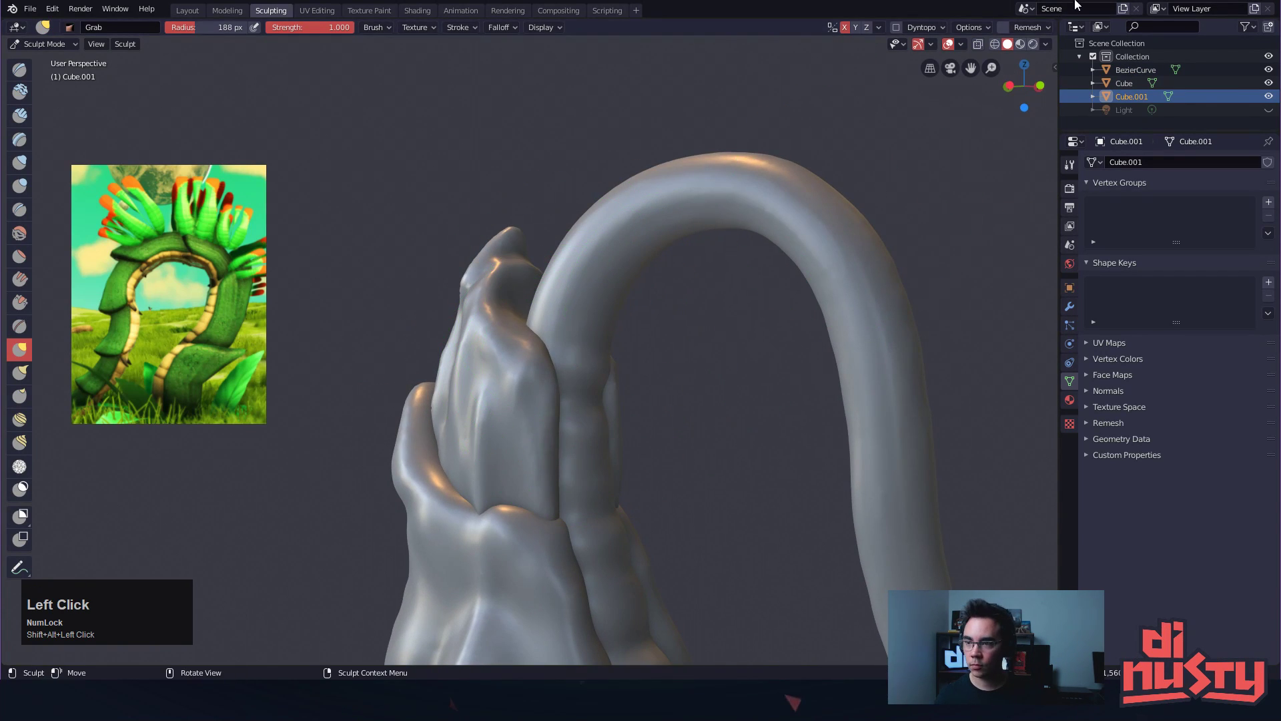
Adjust the remesh voxel size for the upper leaf and remesh it again
{"action": "left_click", "coordinate": [1047, 27]}
{"action": "left_click", "coordinate": [1069, 53]}
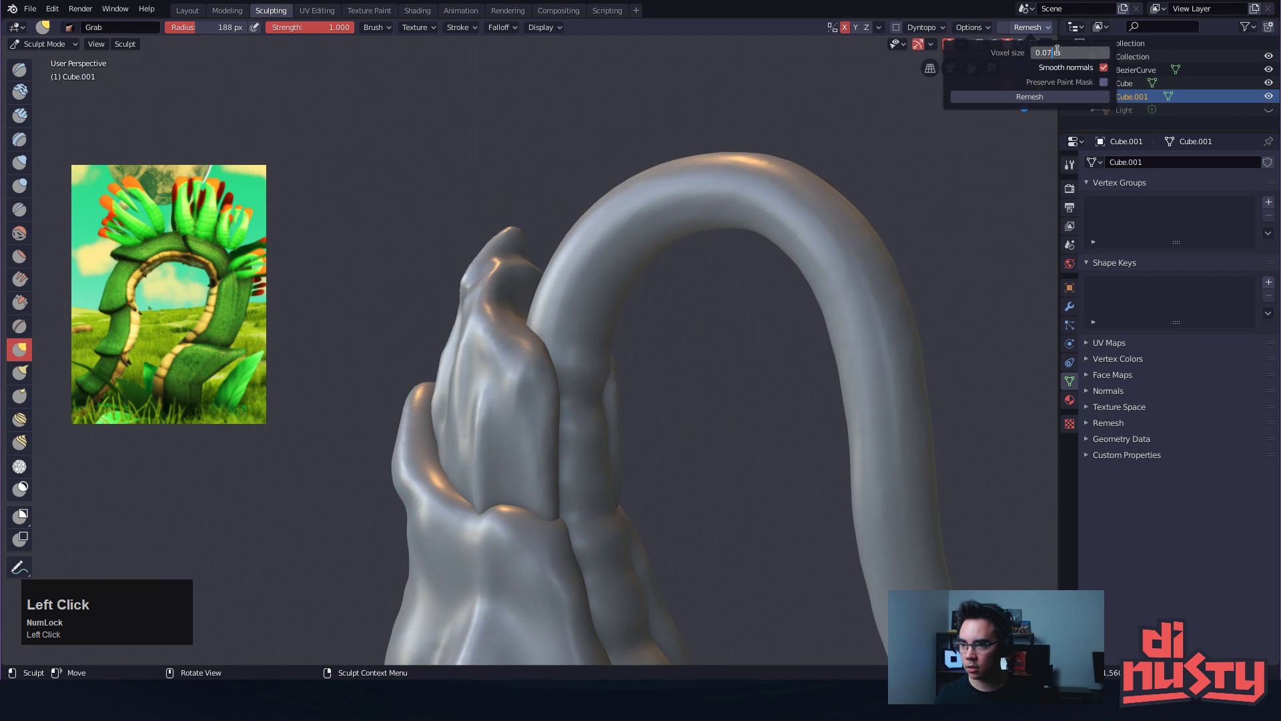
{"action": "key", "text": "q"}
{"action": "left_click", "coordinate": [714, 395]}
{"action": "mouse_move", "coordinate": [686, 408]}
{"action": "left_mouse_down", "text": "alt"}
{"action": "mouse_move", "coordinate": [736, 379]}
{"action": "mouse_move", "coordinate": [738, 397]}
{"action": "mouse_move", "coordinate": [699, 382]}
{"action": "mouse_move", "coordinate": [654, 409]}
{"action": "mouse_move", "coordinate": [746, 296]}
{"action": "left_mouse_up", "text": "alt"}
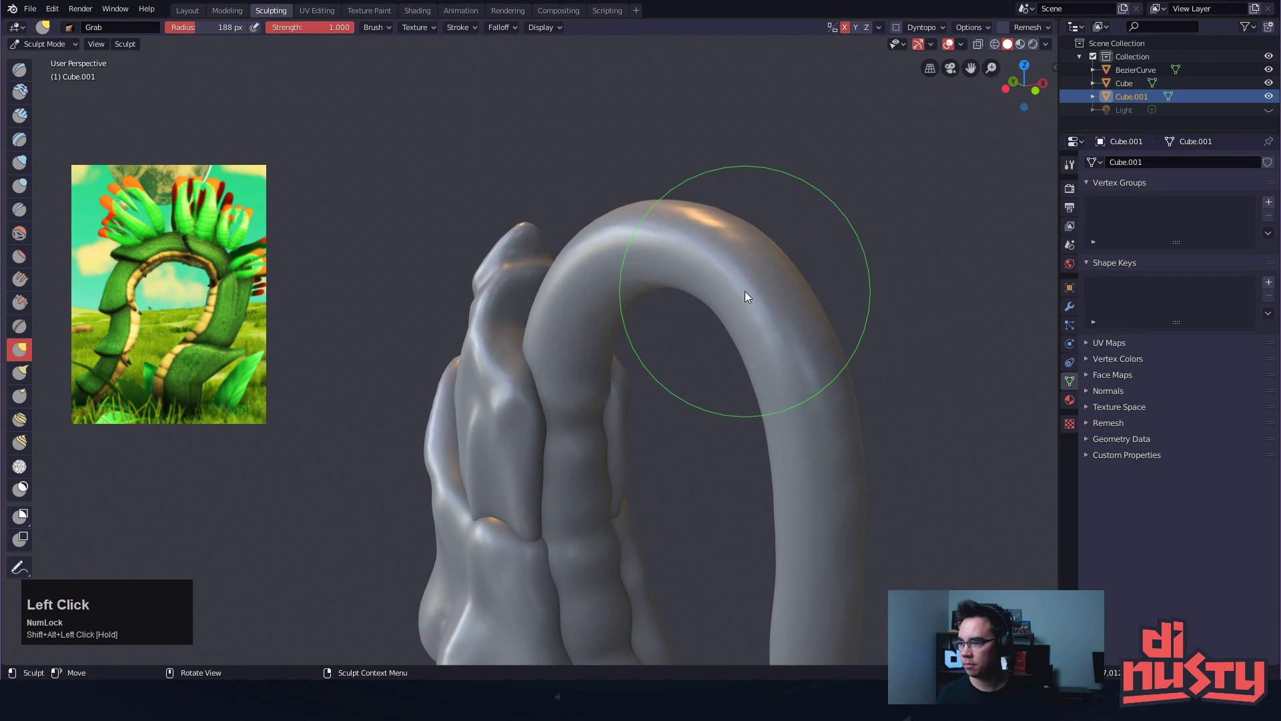
Examine the remeshed upper leaf, the base leaf and the stem from several sides
{"action": "mouse_move", "coordinate": [895, 285]}
{"action": "left_mouse_down", "text": "alt+shift"}
{"action": "mouse_move", "coordinate": [913, 266]}
{"action": "mouse_move", "coordinate": [870, 271]}
{"action": "left_mouse_up", "text": "alt+shift"}
{"action": "left_click_drag", "start_coordinate": [870, 271], "coordinate": [887, 243], "text": "alt+shift"}
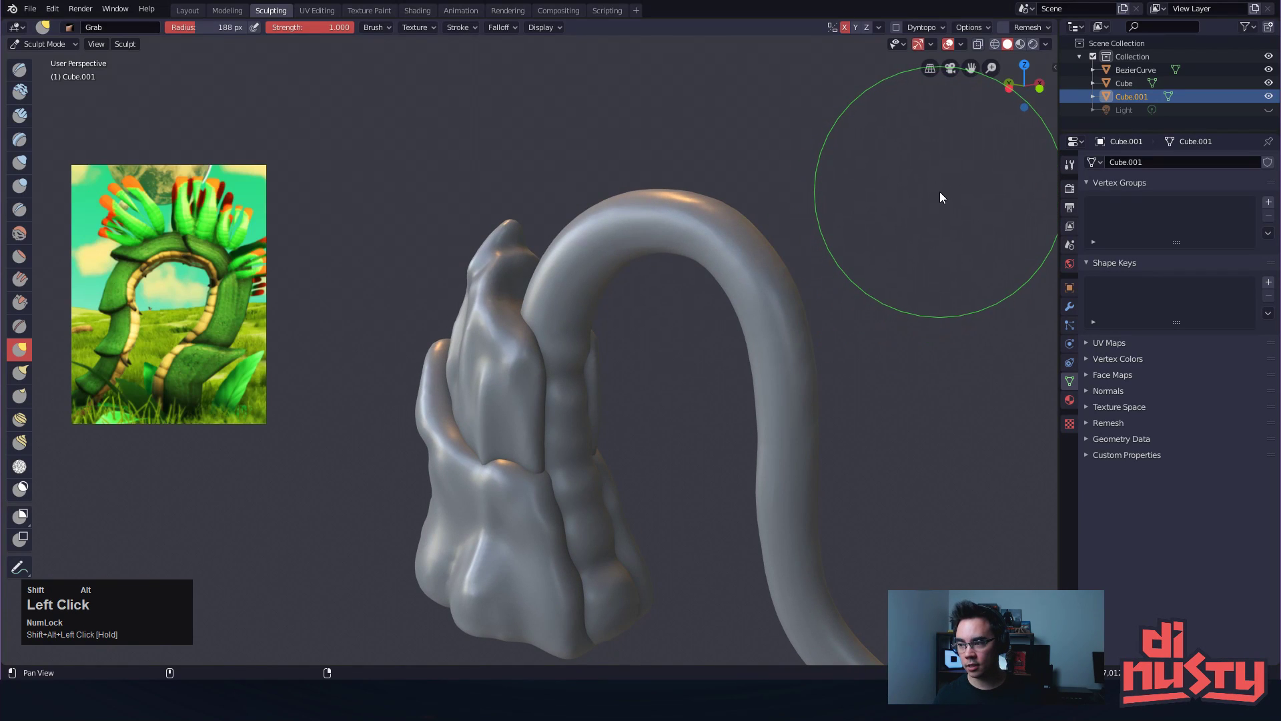
{"action": "mouse_move", "coordinate": [825, 266]}
{"action": "left_mouse_down", "text": "alt"}
{"action": "mouse_move", "coordinate": [829, 218]}
{"action": "mouse_move", "coordinate": [734, 206]}
{"action": "mouse_move", "coordinate": [509, 275]}
{"action": "left_mouse_up", "text": "alt"}
{"action": "mouse_move", "coordinate": [674, 210]}
{"action": "left_mouse_down", "text": "alt+shift"}
{"action": "mouse_move", "coordinate": [818, 373]}
{"action": "mouse_move", "coordinate": [852, 361]}
{"action": "left_mouse_up", "text": "alt+shift"}
{"action": "mouse_move", "coordinate": [727, 271]}
{"action": "left_mouse_down", "text": "alt"}
{"action": "mouse_move", "coordinate": [714, 294]}
{"action": "mouse_move", "coordinate": [734, 308]}
{"action": "mouse_move", "coordinate": [743, 253]}
{"action": "mouse_move", "coordinate": [670, 223]}
{"action": "mouse_move", "coordinate": [601, 236]}
{"action": "mouse_move", "coordinate": [603, 221]}
{"action": "mouse_move", "coordinate": [627, 218]}
{"action": "mouse_move", "coordinate": [593, 212]}
{"action": "left_mouse_up", "text": "alt"}
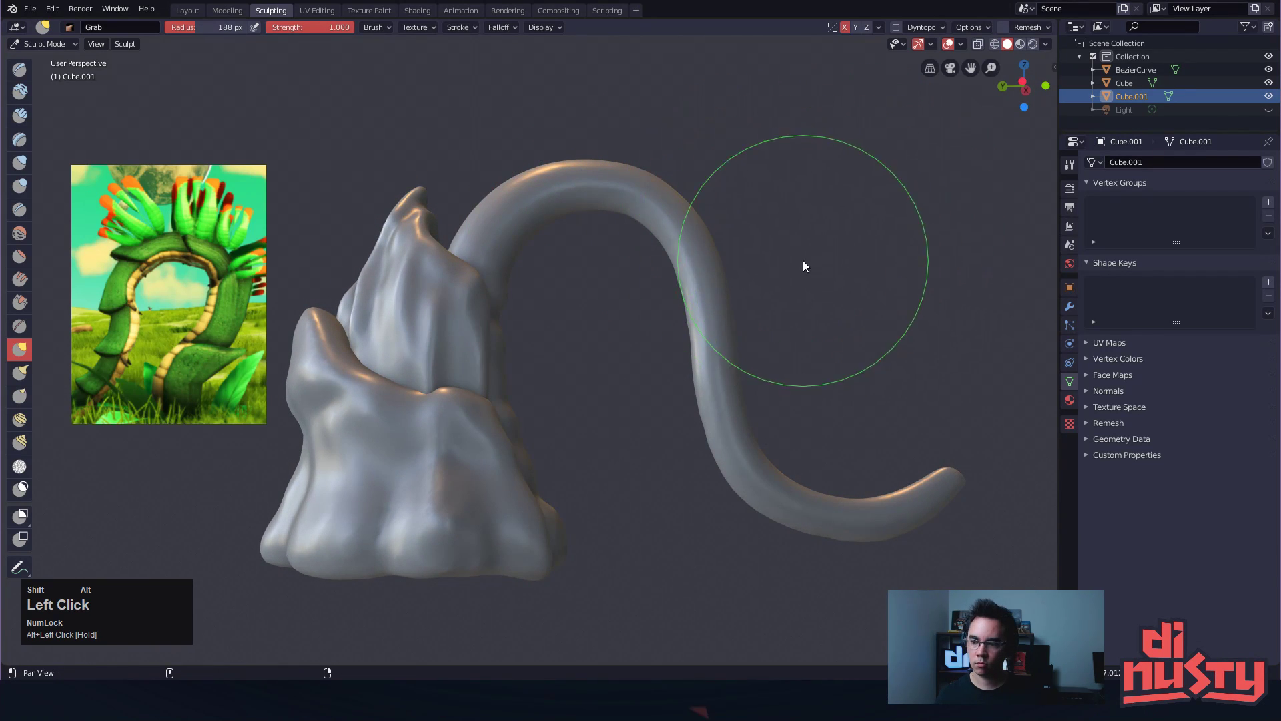
{"action": "left_click_drag", "start_coordinate": [803, 261], "coordinate": [849, 255], "text": "alt+shift"}
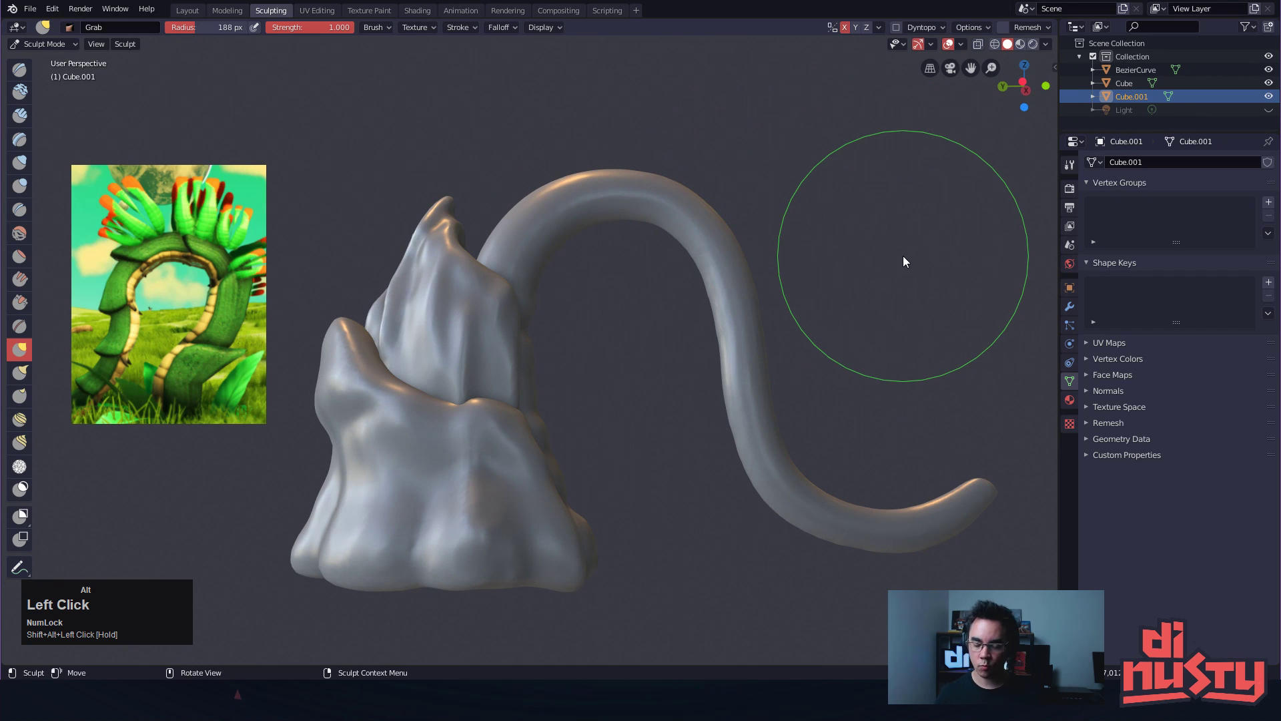
{"action": "mouse_move", "coordinate": [992, 272]}
{"action": "middle_mouse_down", "text": "alt"}
{"action": "mouse_move", "coordinate": [598, 398]}
{"action": "mouse_move", "coordinate": [747, 384]}
{"action": "middle_mouse_up", "text": "alt"}
{"action": "left_click_drag", "start_coordinate": [750, 384], "coordinate": [800, 370], "text": "alt+shift"}
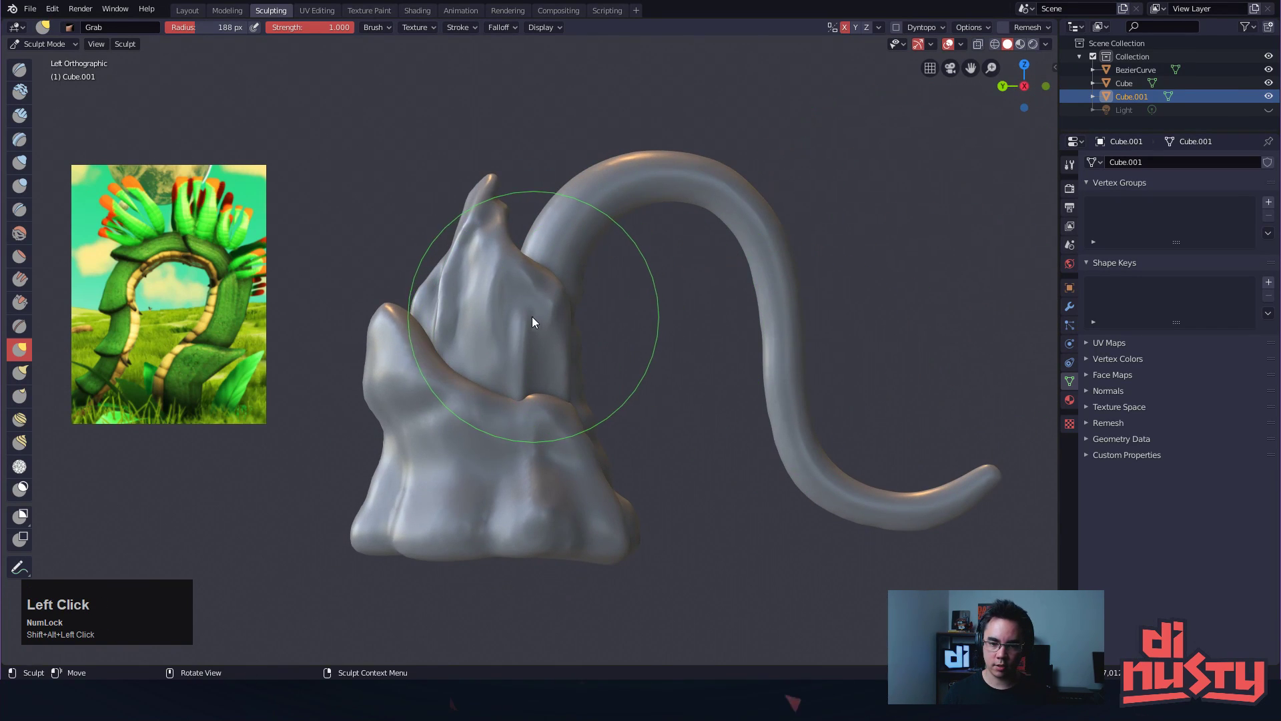
Return to Object Mode and add a cube-shaped empty to the scene
{"action": "key", "text": "Tab"}
{"action": "key", "text": "Tab"}
{"action": "key", "text": "ctrl+Tab"}
{"action": "left_click", "coordinate": [435, 320]}
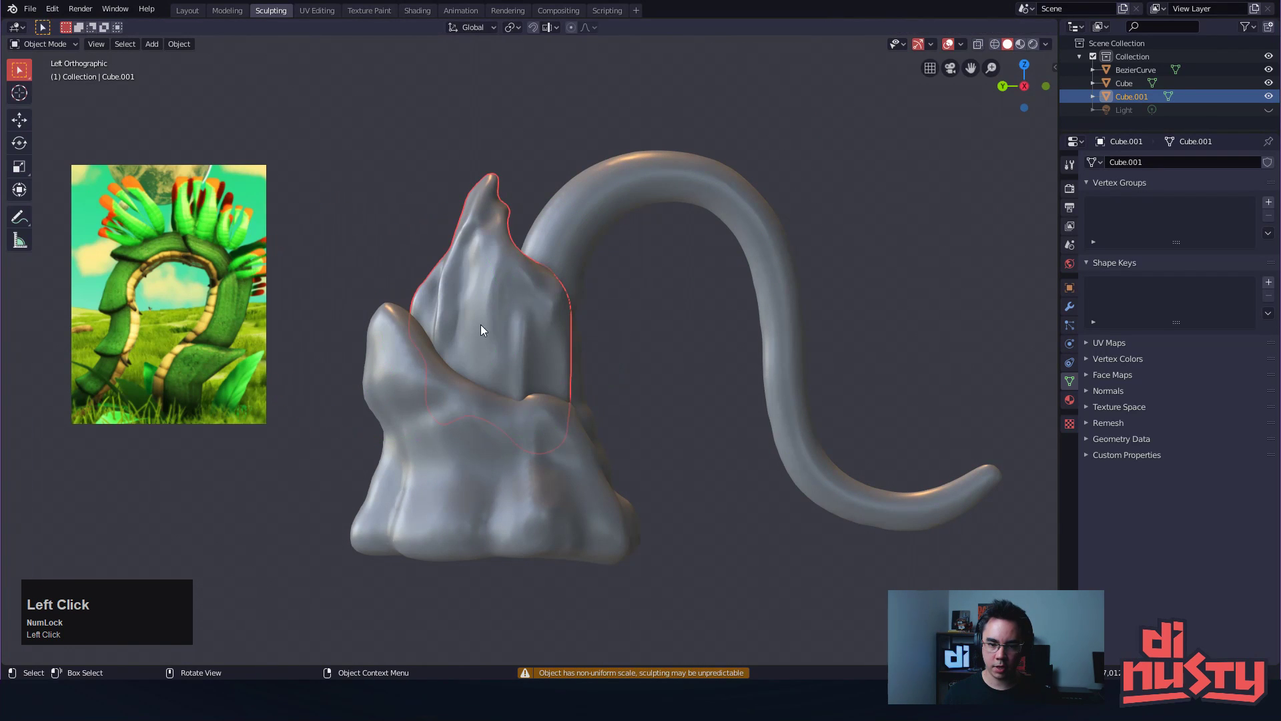
{"action": "left_click_drag", "start_coordinate": [552, 330], "coordinate": [595, 361], "text": "alt+shift"}
{"action": "middle_click_drag", "start_coordinate": [595, 361], "coordinate": [563, 372], "text": "alt"}
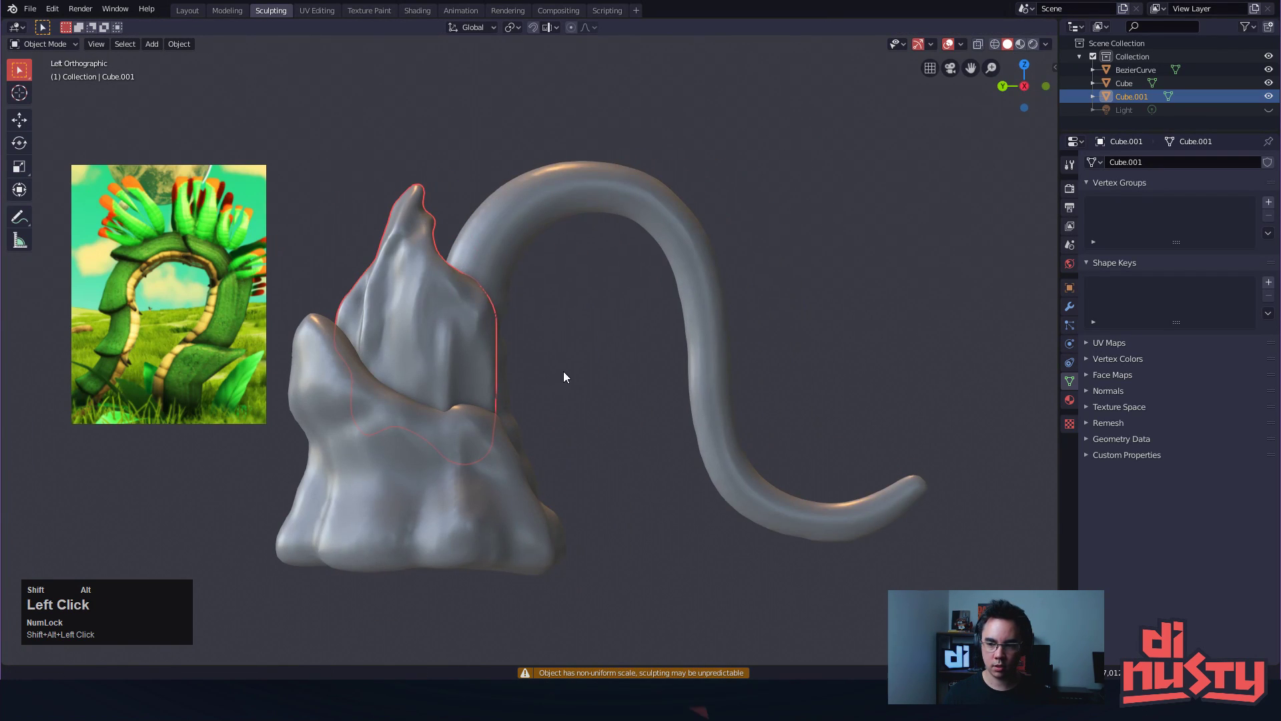
{"action": "left_click_drag", "start_coordinate": [563, 373], "coordinate": [596, 361], "text": "alt+shift"}
{"action": "left_click_drag", "start_coordinate": [940, 296], "coordinate": [915, 313], "text": "alt+shift"}
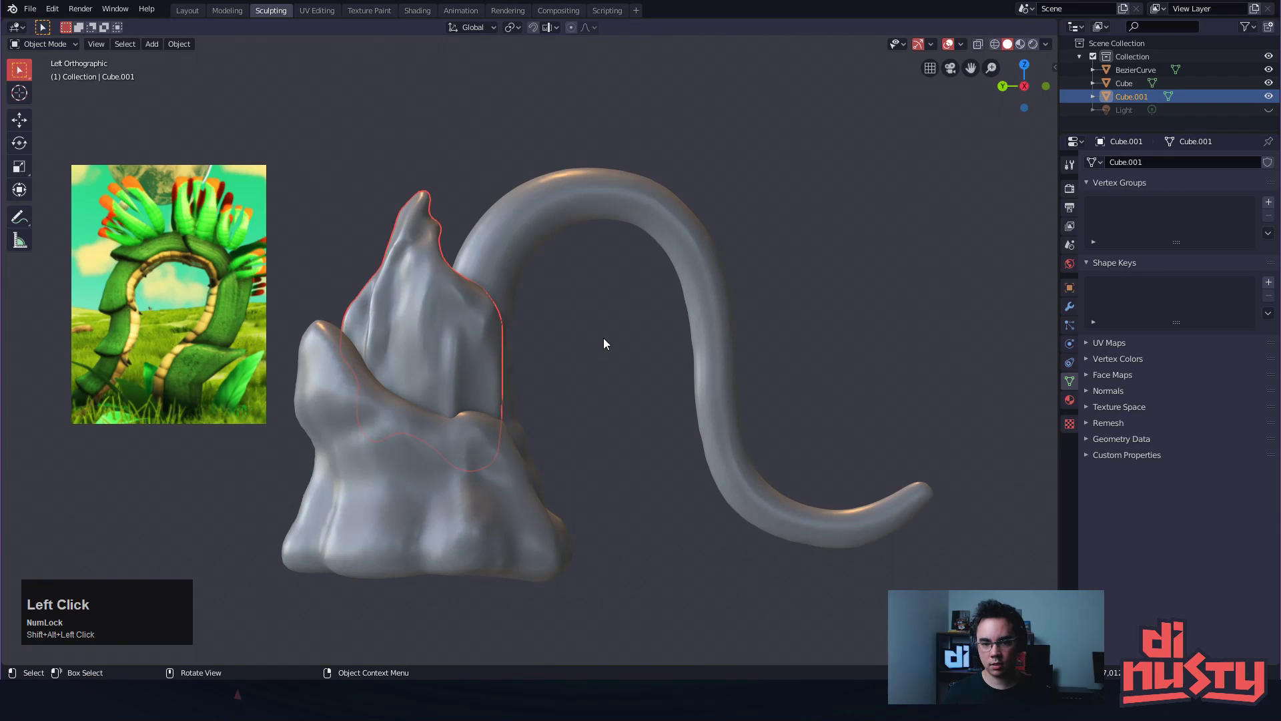
{"action": "key", "text": "shift+a"}
{"action": "mouse_move", "coordinate": [613, 348]}
{"action": "mouse_move", "coordinate": [603, 443]}
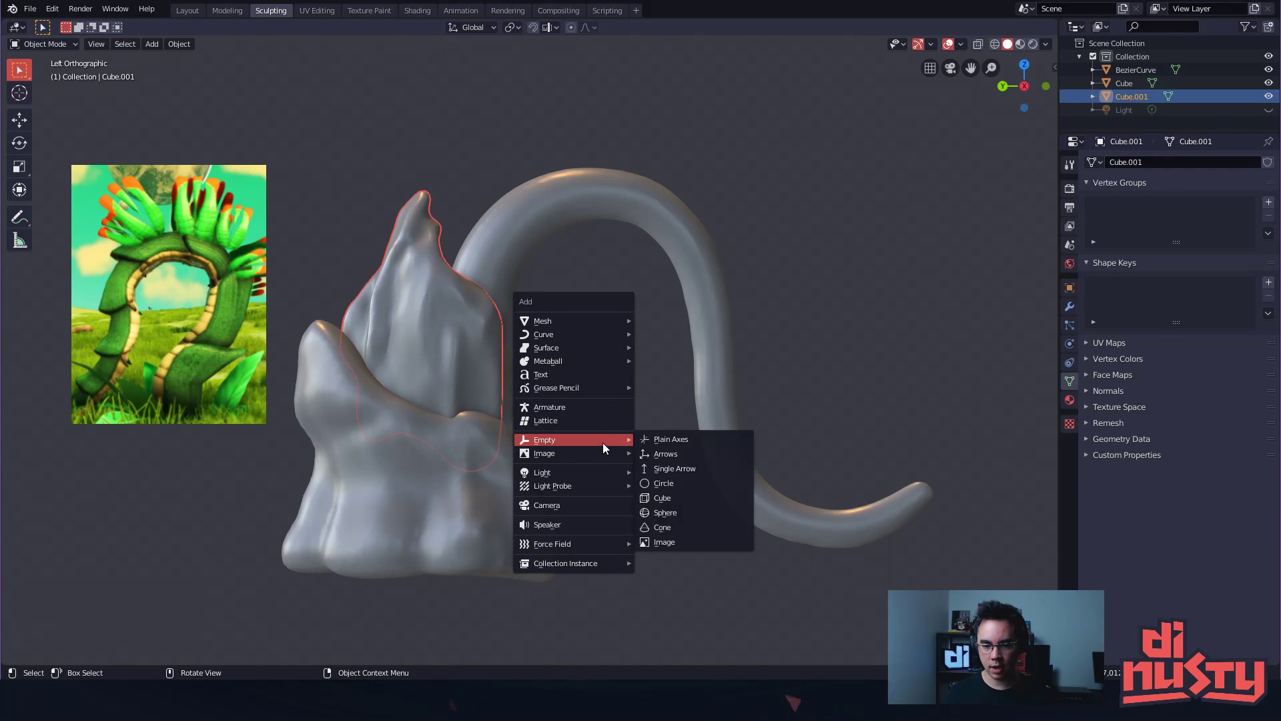
{"action": "left_click", "coordinate": [697, 498]}
Try moving the cube empty away from the leaves and undo the move
{"action": "key", "text": "g"}
{"action": "left_click", "coordinate": [840, 278]}
{"action": "left_click_drag", "start_coordinate": [840, 278], "coordinate": [815, 333], "text": "alt"}
{"action": "left_click", "coordinate": [500, 377]}
{"action": "left_click_drag", "start_coordinate": [501, 377], "coordinate": [555, 287], "text": "alt"}
{"action": "key", "text": "ctrl+z"}
{"action": "key", "text": "ctrl+z"}
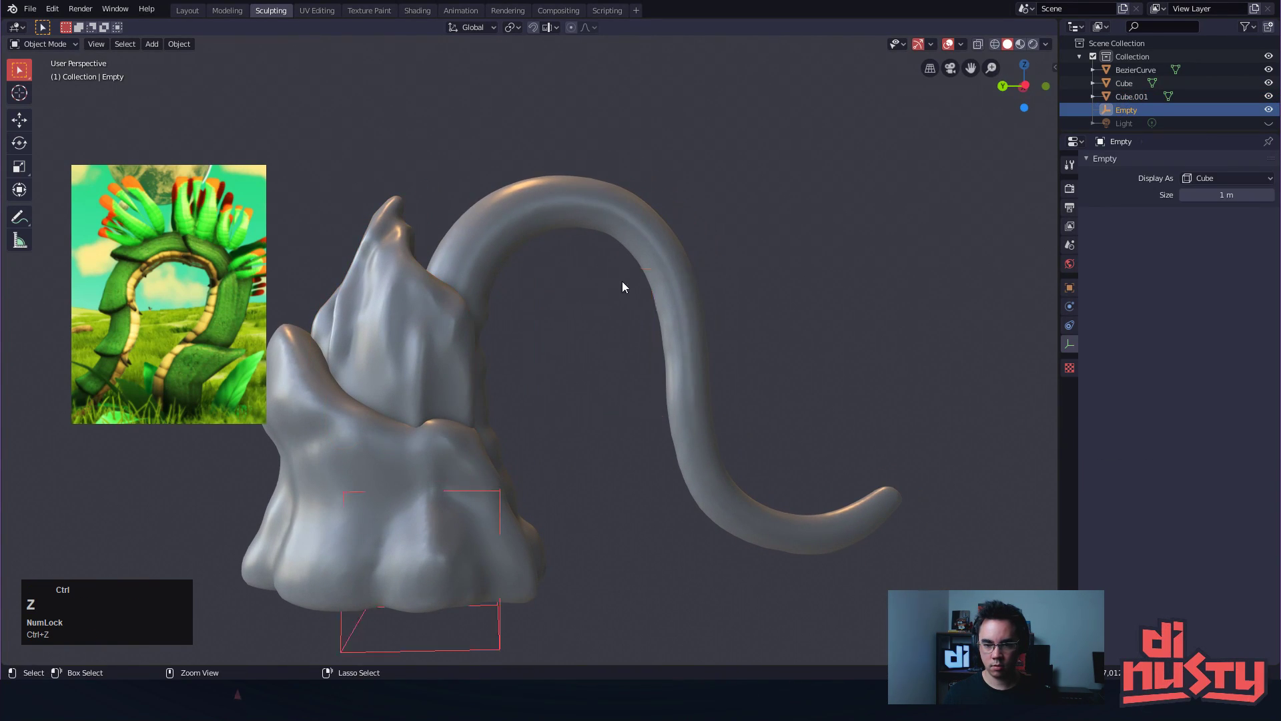
Add an Array modifier to the upper leaf and assign the empty as its offset object
{"action": "left_click_drag", "start_coordinate": [634, 322], "coordinate": [701, 300], "text": "alt+shift"}
{"action": "left_click", "coordinate": [494, 312]}
{"action": "left_click_drag", "start_coordinate": [507, 317], "coordinate": [643, 347], "text": "alt"}
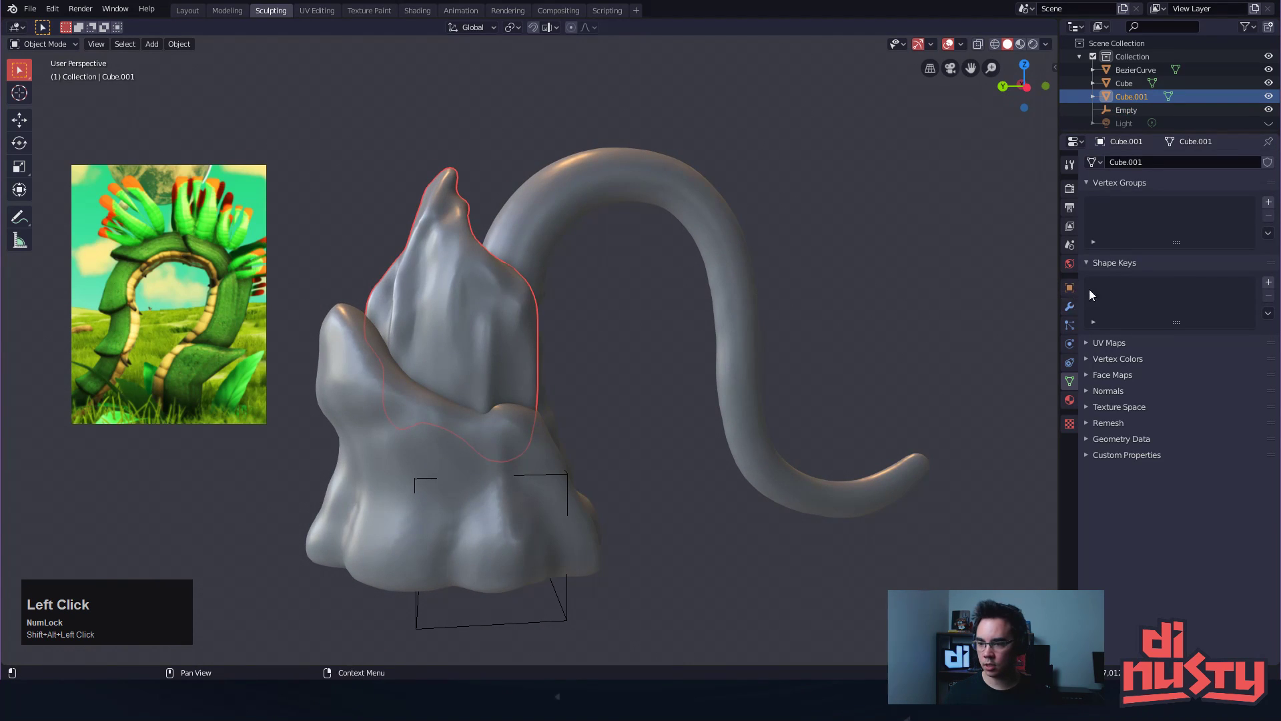
{"action": "left_click", "coordinate": [1069, 307]}
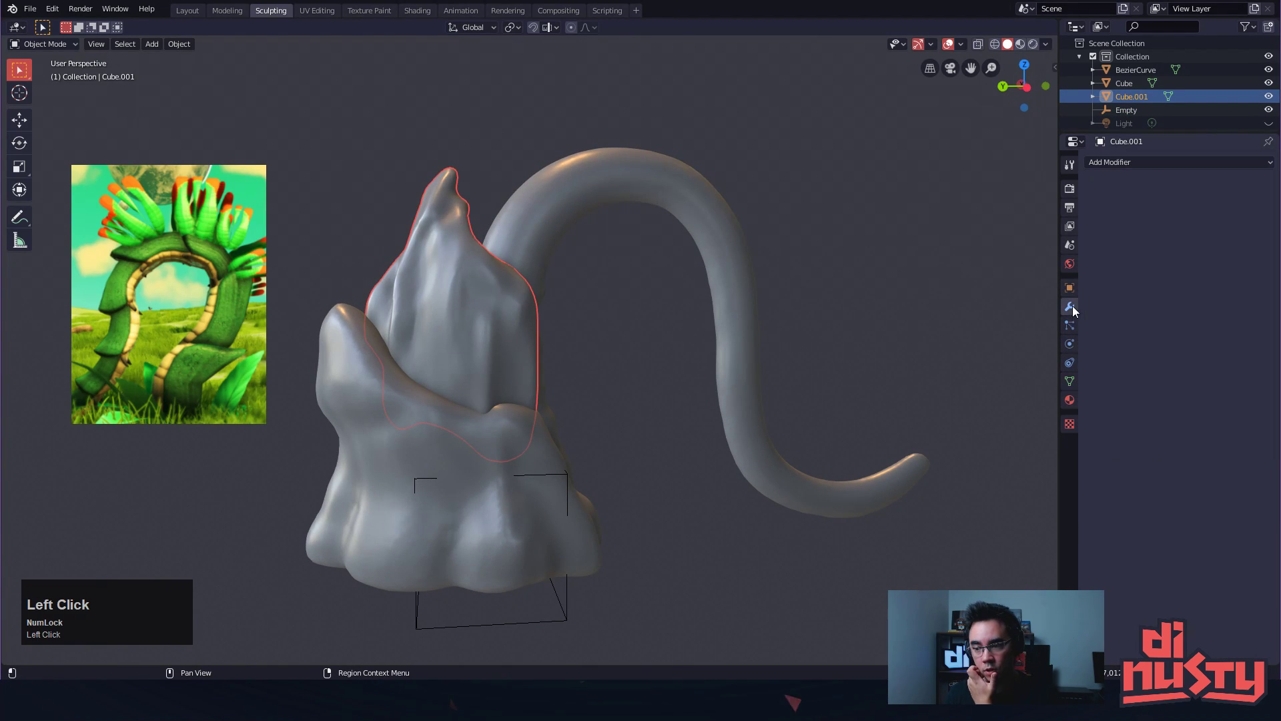
{"action": "left_click", "coordinate": [1127, 164]}
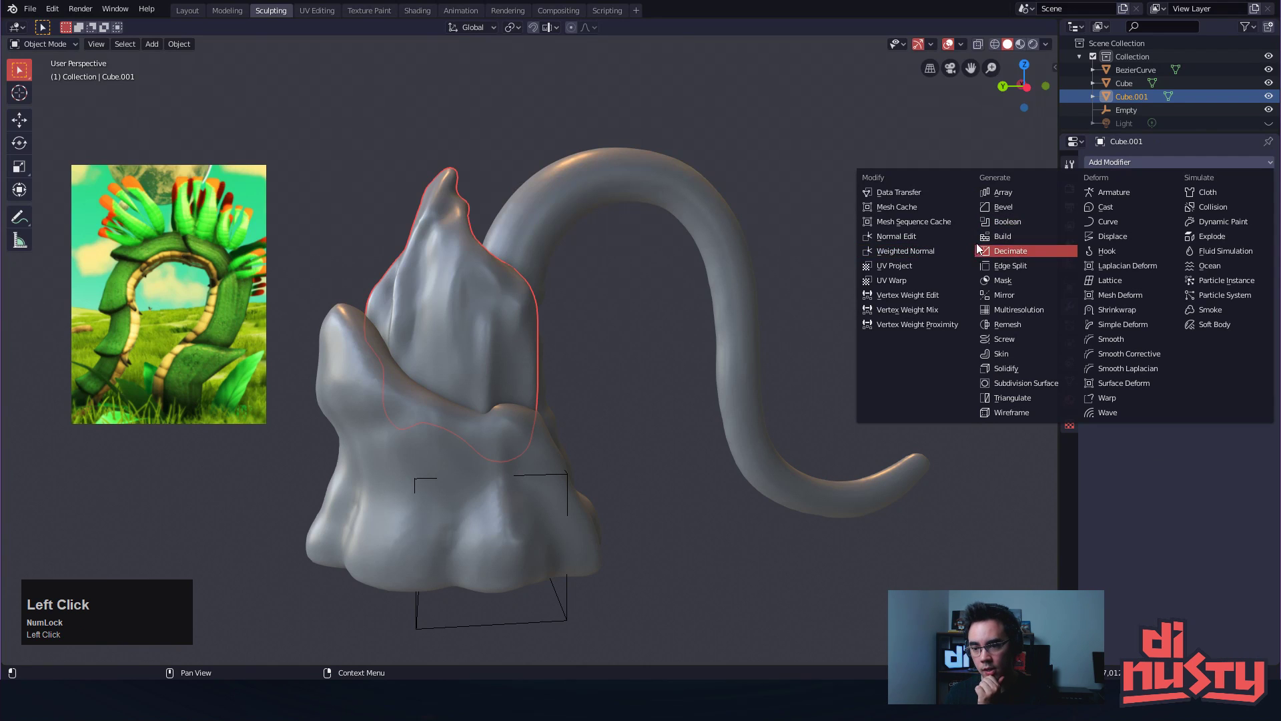
{"action": "left_click", "coordinate": [1026, 193]}
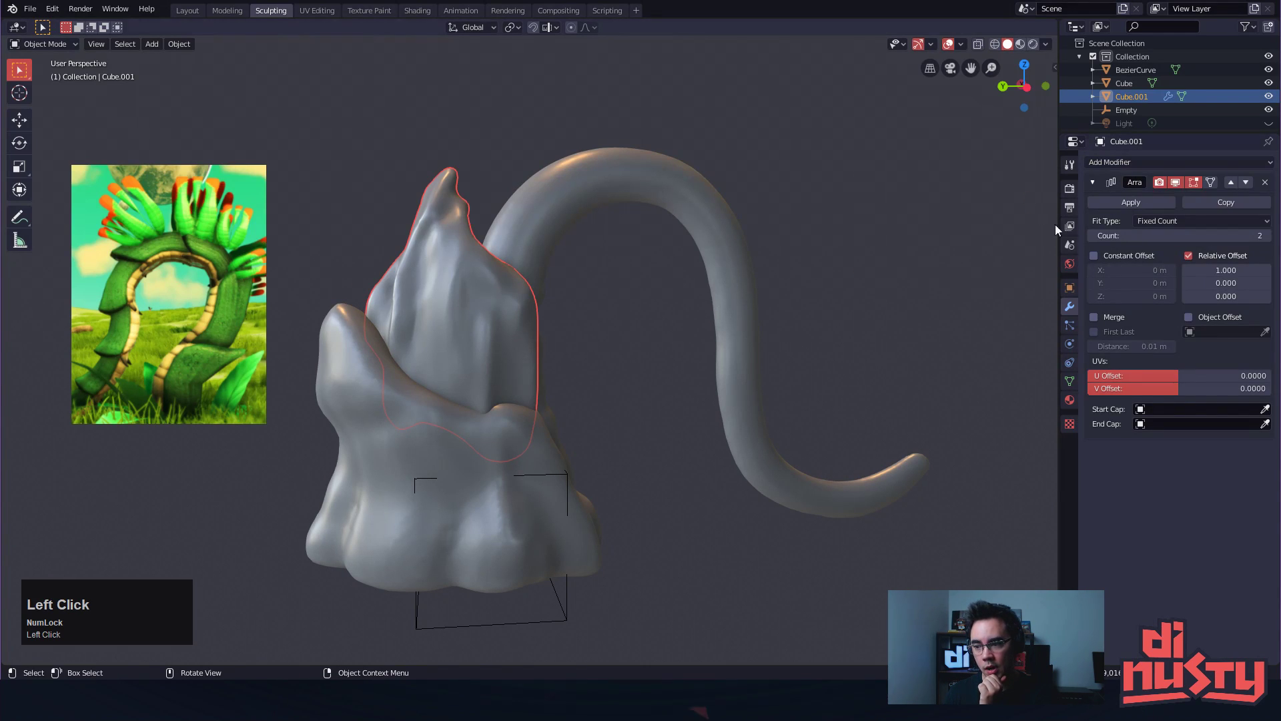
{"action": "left_click", "coordinate": [1260, 332]}
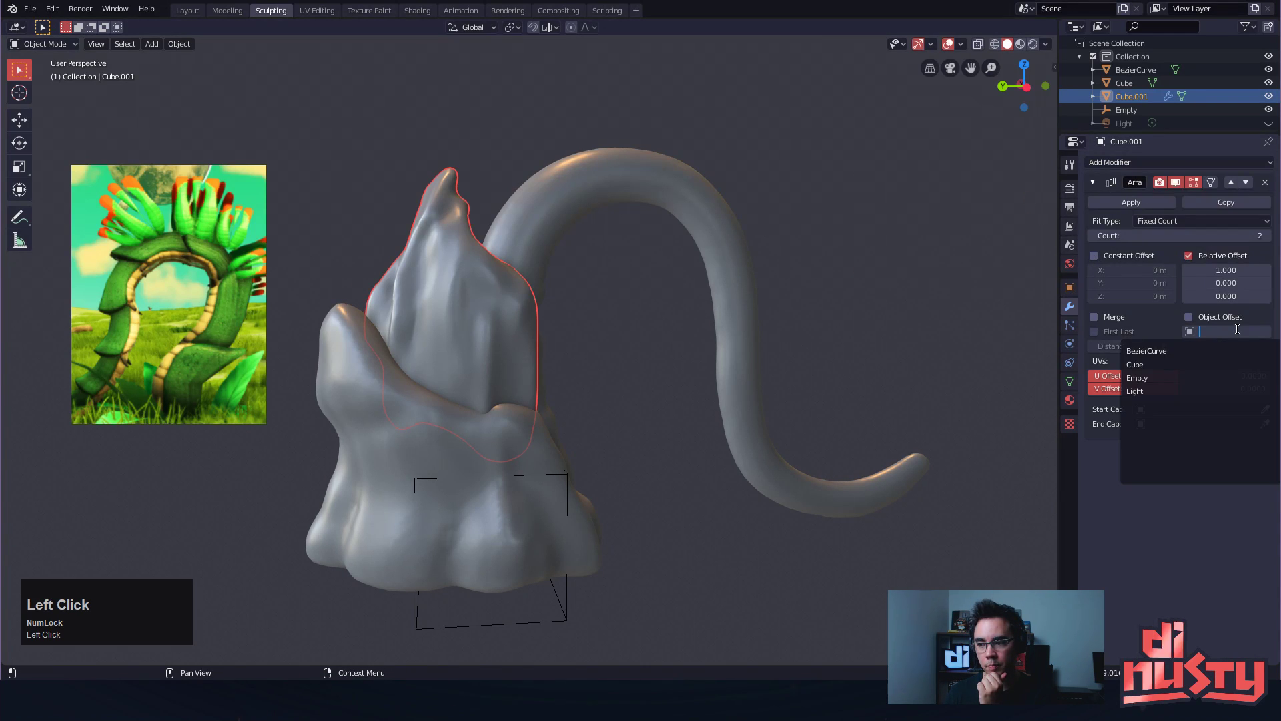
{"action": "left_click", "coordinate": [1163, 377]}
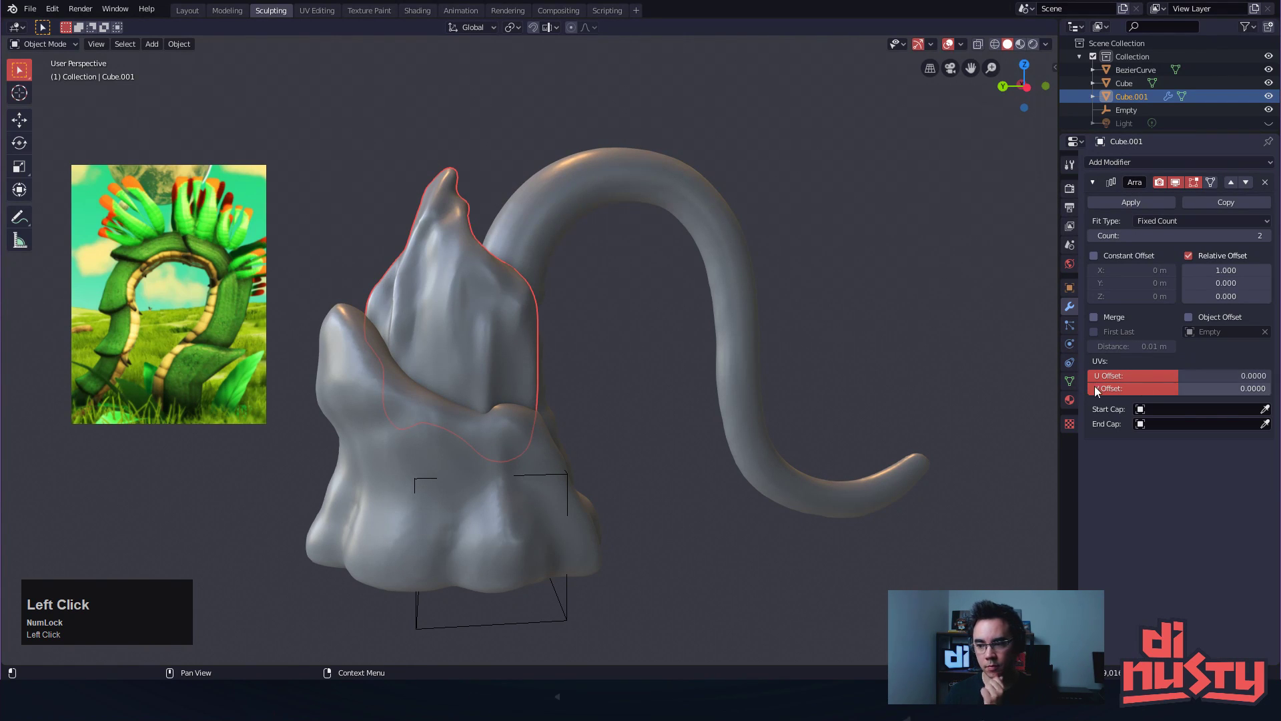
Move the empty up beside the leaves and enable Object Offset in the upper leaf's array
{"action": "left_click", "coordinate": [577, 475]}
{"action": "key", "text": "g"}
{"action": "left_click", "coordinate": [667, 379]}
{"action": "left_click", "coordinate": [553, 316], "text": "alt+shift"}
{"action": "mouse_move", "coordinate": [757, 369]}
{"action": "left_mouse_down", "text": "alt+shift"}
{"action": "mouse_move", "coordinate": [734, 371]}
{"action": "mouse_move", "coordinate": [771, 371]}
{"action": "left_mouse_up", "text": "alt+shift"}
{"action": "left_click", "coordinate": [1189, 317]}
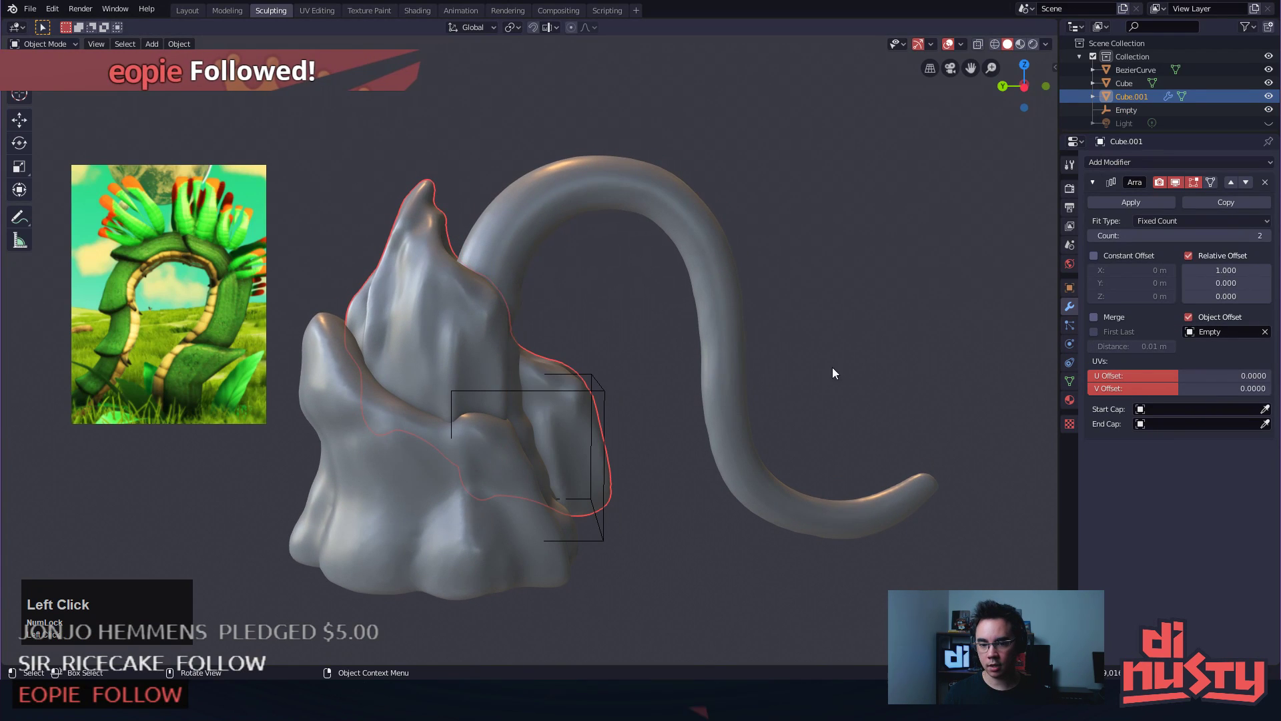
Move the empty up into the space under the stem's arch to separate the arrayed leaf copy
{"action": "left_click", "coordinate": [587, 392]}
{"action": "key", "text": "g"}
{"action": "left_click", "coordinate": [690, 274]}
{"action": "left_click_drag", "start_coordinate": [726, 321], "coordinate": [579, 398], "text": "alt"}
{"action": "key", "text": "g"}
{"action": "right_click", "coordinate": [477, 388]}
{"action": "left_click_drag", "start_coordinate": [515, 372], "coordinate": [564, 382], "text": "alt"}
Show the upper leaf's transform values and apply all its transforms
{"action": "left_click", "coordinate": [440, 254]}
{"action": "left_click_drag", "start_coordinate": [535, 318], "coordinate": [809, 281], "text": "alt"}
{"action": "key", "text": "n"}
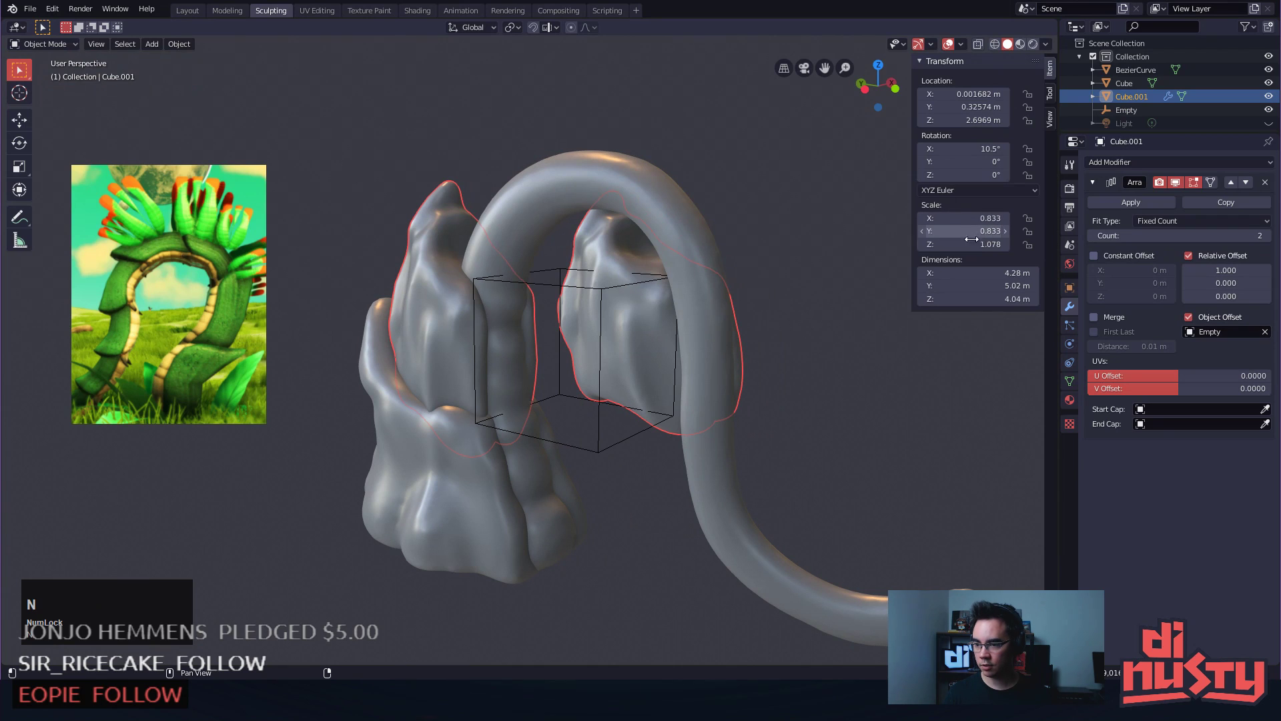
{"action": "right_click", "coordinate": [807, 327]}
{"action": "key", "text": "Escape"}
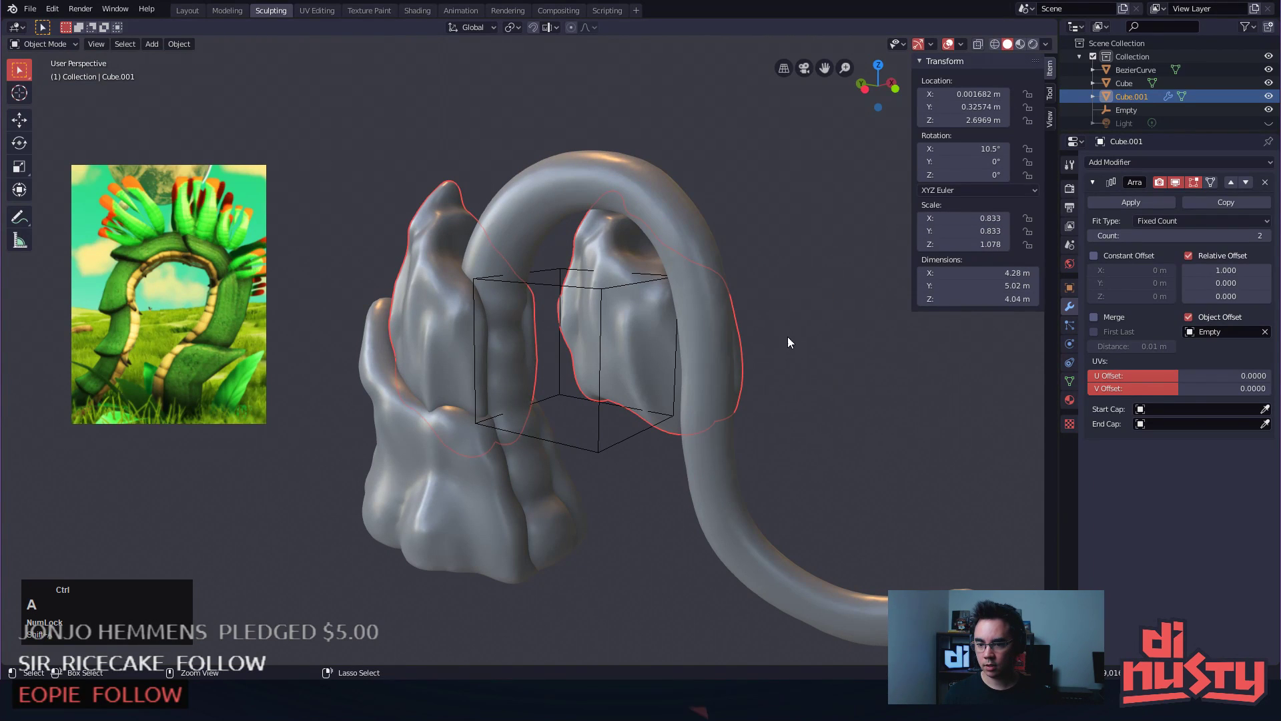
{"action": "key", "text": "ctrl+a"}
{"action": "left_click", "coordinate": [783, 378]}
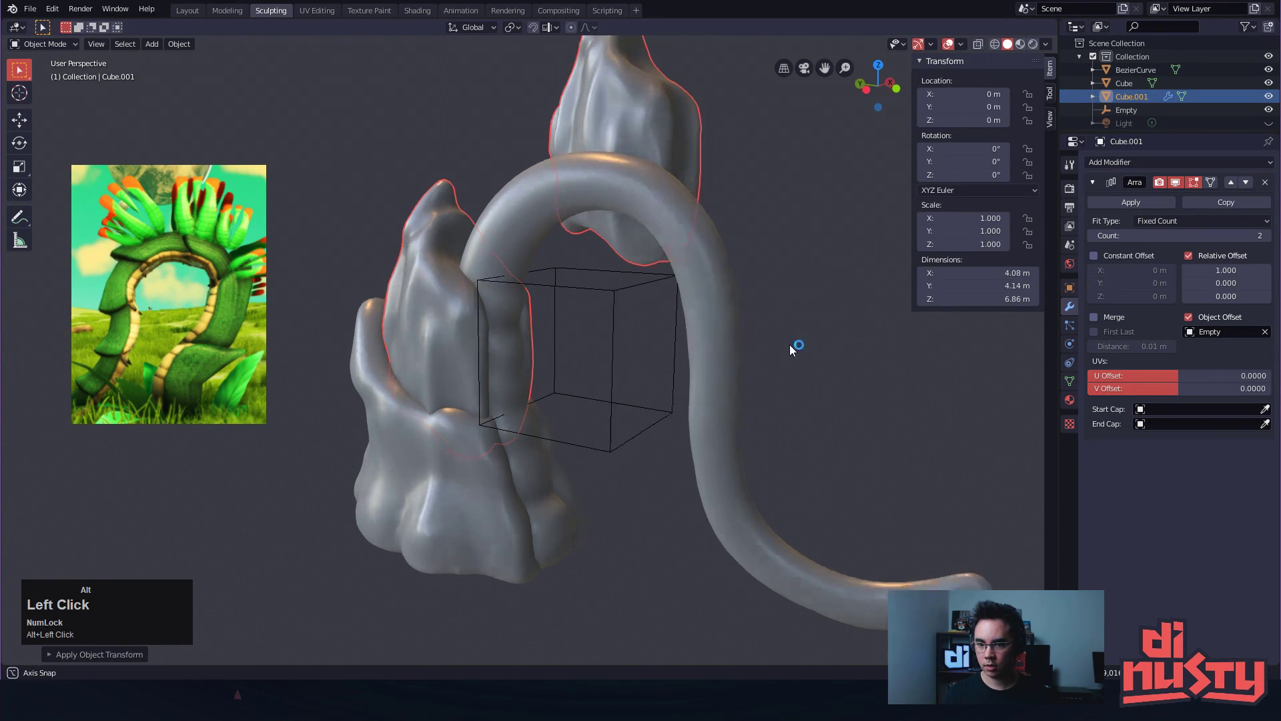
Move the empty in the front view and again from the side to bring the arrayed copy toward the stem
{"action": "left_click", "coordinate": [619, 267]}
{"action": "middle_click_drag", "start_coordinate": [618, 266], "coordinate": [526, 299]}
{"action": "key", "text": "KP_1"}
{"action": "key", "text": "g"}
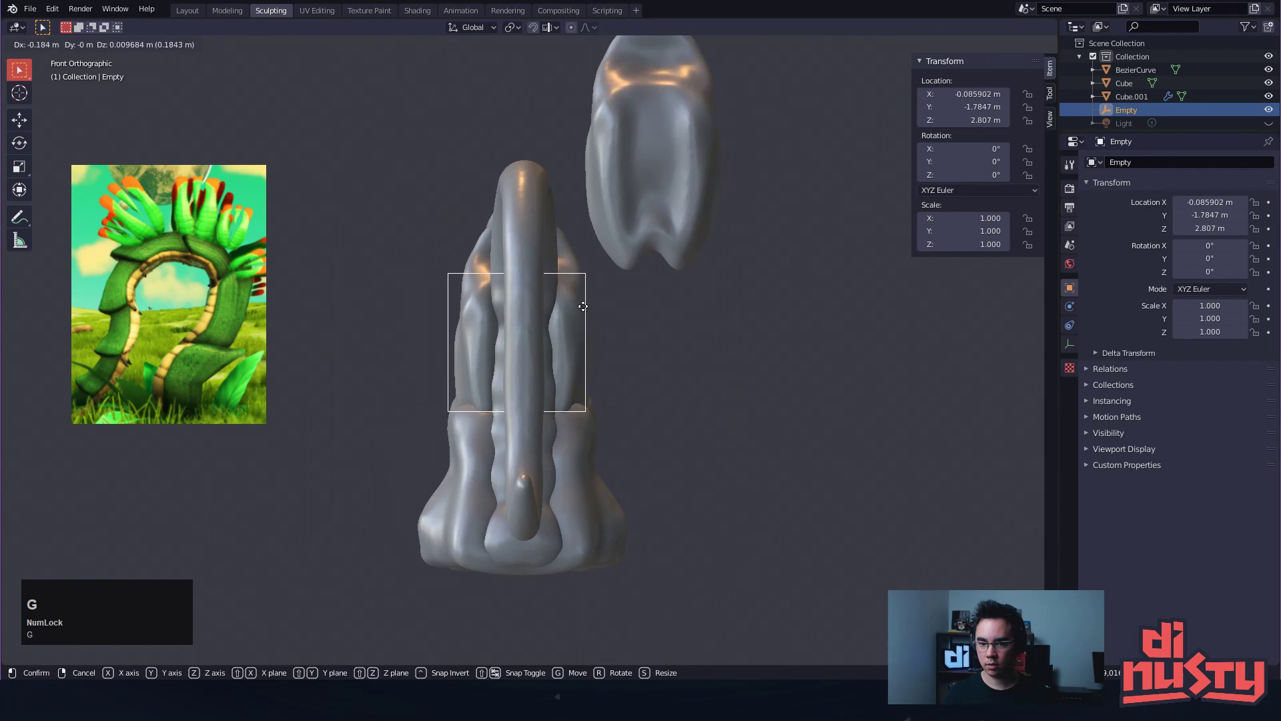
{"action": "left_click", "coordinate": [471, 382]}
{"action": "middle_click_drag", "start_coordinate": [468, 387], "coordinate": [609, 341]}
{"action": "key", "text": "g"}
{"action": "left_click", "coordinate": [515, 373]}
Rotate the empty about 36° on X, scale it to about 0.75 and position it so the copy wraps the stem above the upper leaf
{"action": "key", "text": "e"}
{"action": "key", "text": "r"}
{"action": "left_click", "coordinate": [707, 446]}
{"action": "key", "text": "g"}
{"action": "left_click", "coordinate": [656, 398]}
{"action": "key", "text": "s"}
{"action": "left_click", "coordinate": [643, 399]}
{"action": "key", "text": "g"}
{"action": "left_click", "coordinate": [705, 335]}
{"action": "mouse_move", "coordinate": [704, 335]}
{"action": "left_mouse_down", "text": "alt"}
{"action": "mouse_move", "coordinate": [605, 297]}
{"action": "mouse_move", "coordinate": [599, 318]}
{"action": "mouse_move", "coordinate": [724, 357]}
{"action": "mouse_move", "coordinate": [692, 366]}
{"action": "mouse_move", "coordinate": [714, 335]}
{"action": "mouse_move", "coordinate": [633, 347]}
{"action": "left_mouse_up", "text": "alt"}
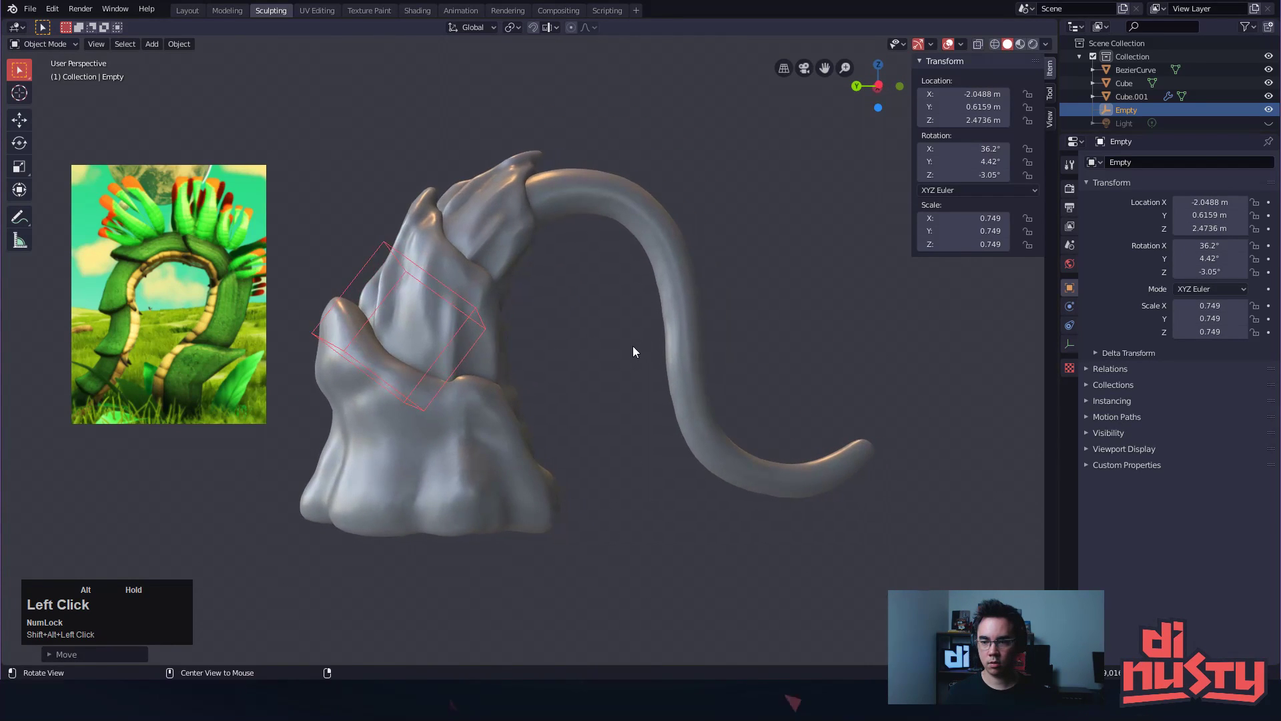
Set the upper leaf's array count to 5 to continue the leaf copies along the stem's arch
{"action": "mouse_move", "coordinate": [907, 297]}
{"action": "left_mouse_down", "text": "alt"}
{"action": "mouse_move", "coordinate": [746, 220]}
{"action": "mouse_move", "coordinate": [775, 372]}
{"action": "mouse_move", "coordinate": [947, 341]}
{"action": "left_mouse_up", "text": "alt"}
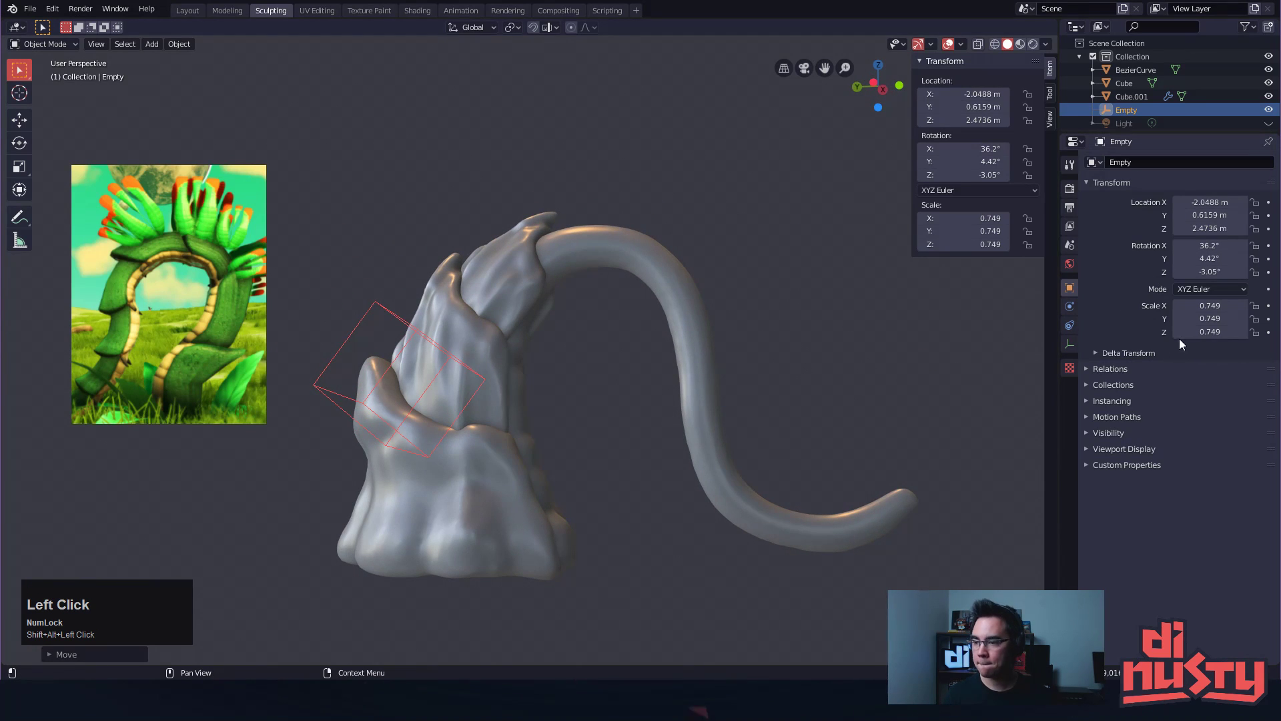
{"action": "left_click", "coordinate": [484, 361]}
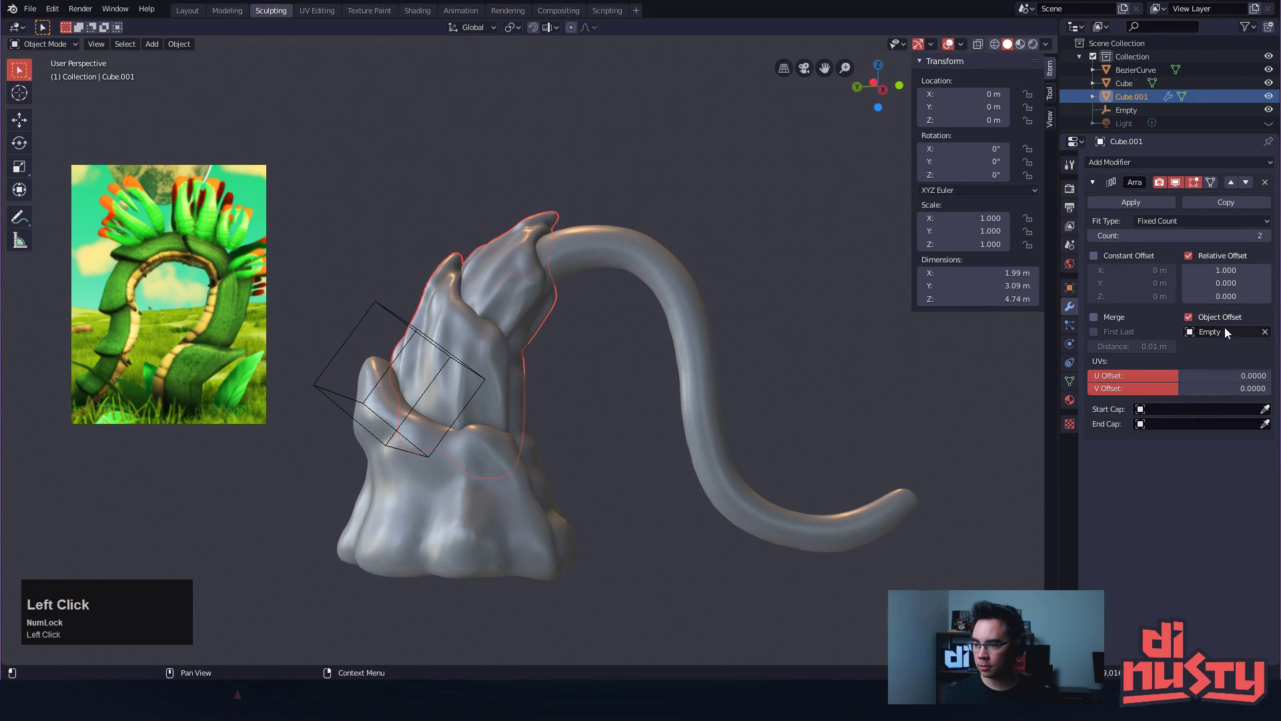
{"action": "left_click", "coordinate": [1267, 237]}
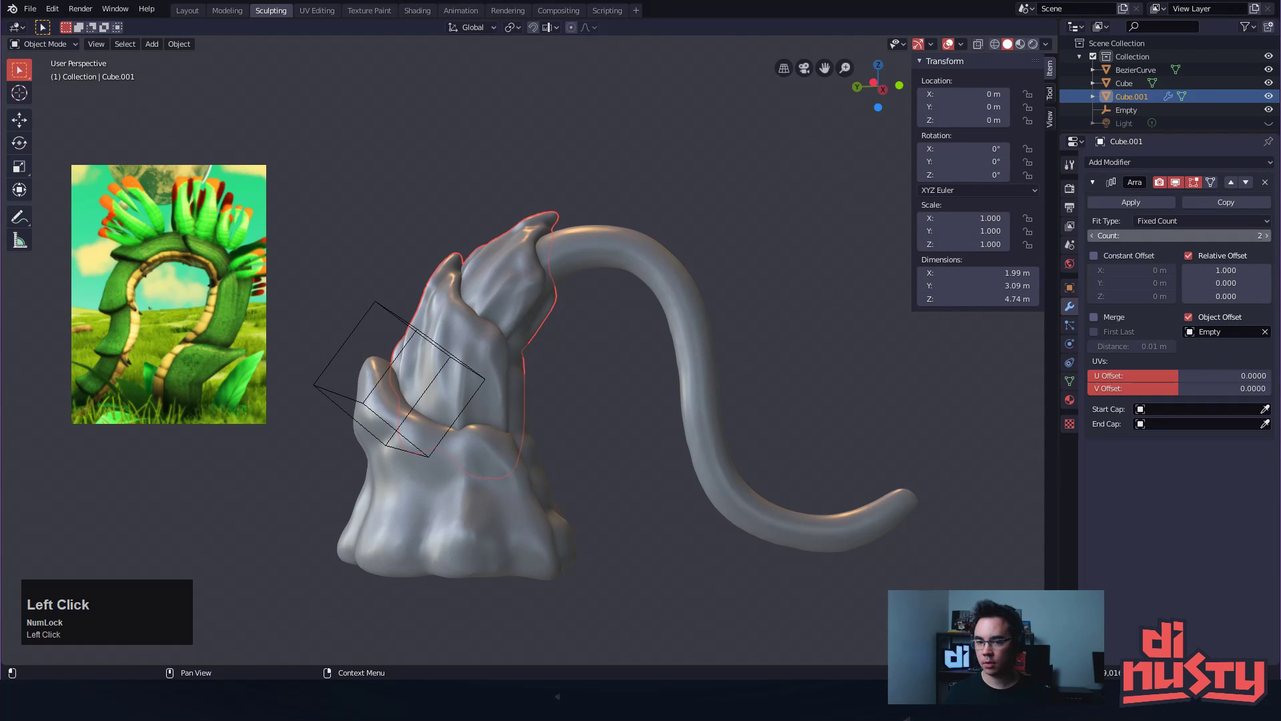
{"action": "left_click", "coordinate": [1267, 238]}
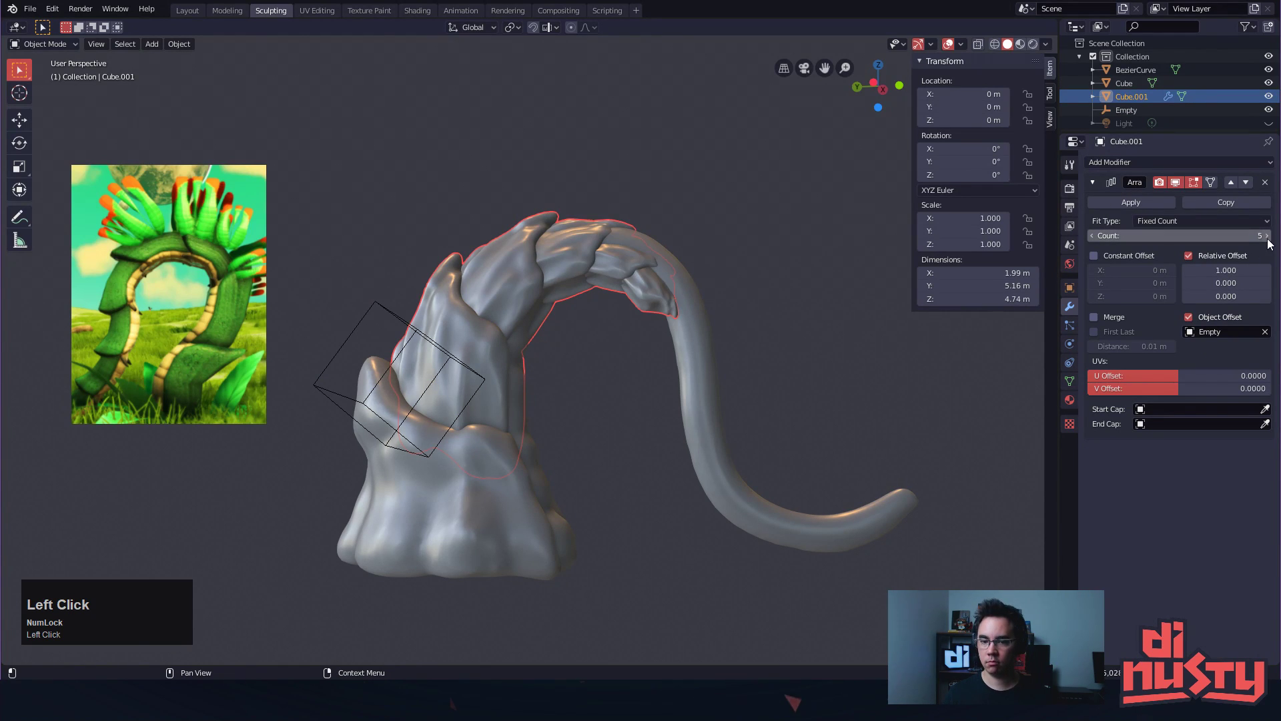
Try rotating the empty to 30.7° on X, scaling it to 0.791 and moving it closer to the stem
{"action": "left_click", "coordinate": [494, 399]}
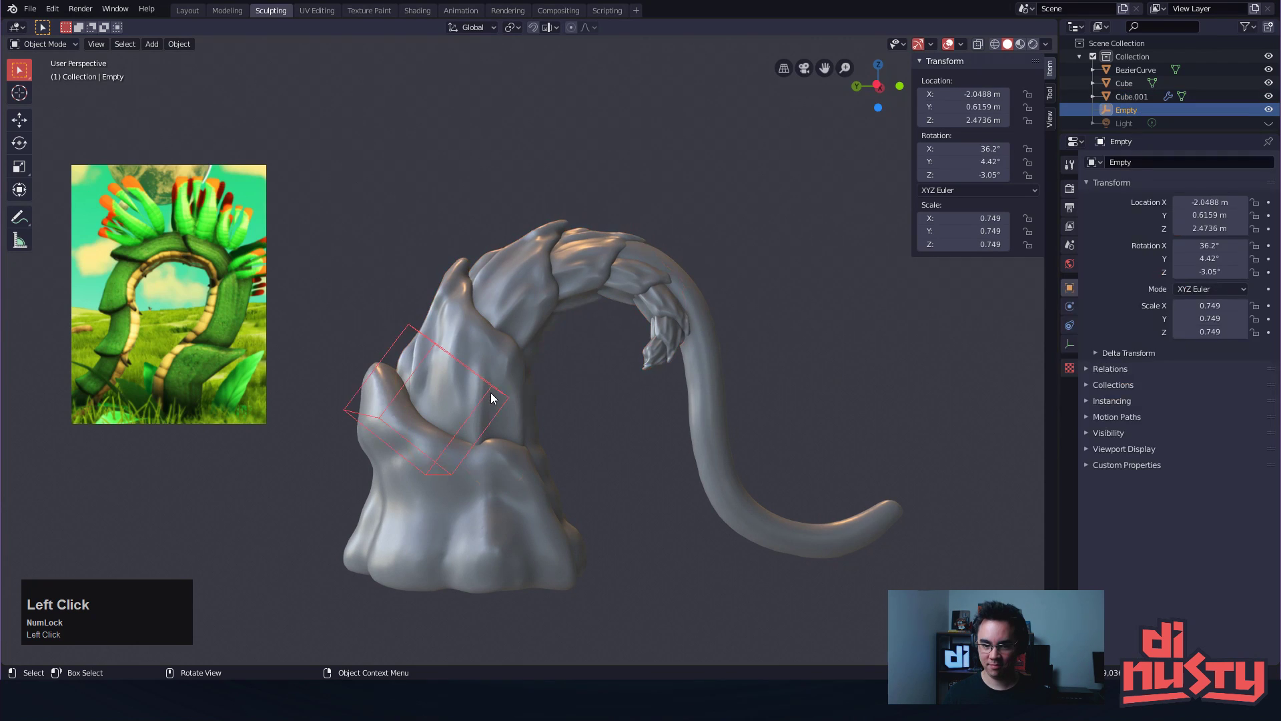
{"action": "key", "text": "r"}
{"action": "left_click", "coordinate": [893, 362]}
{"action": "key", "text": "s"}
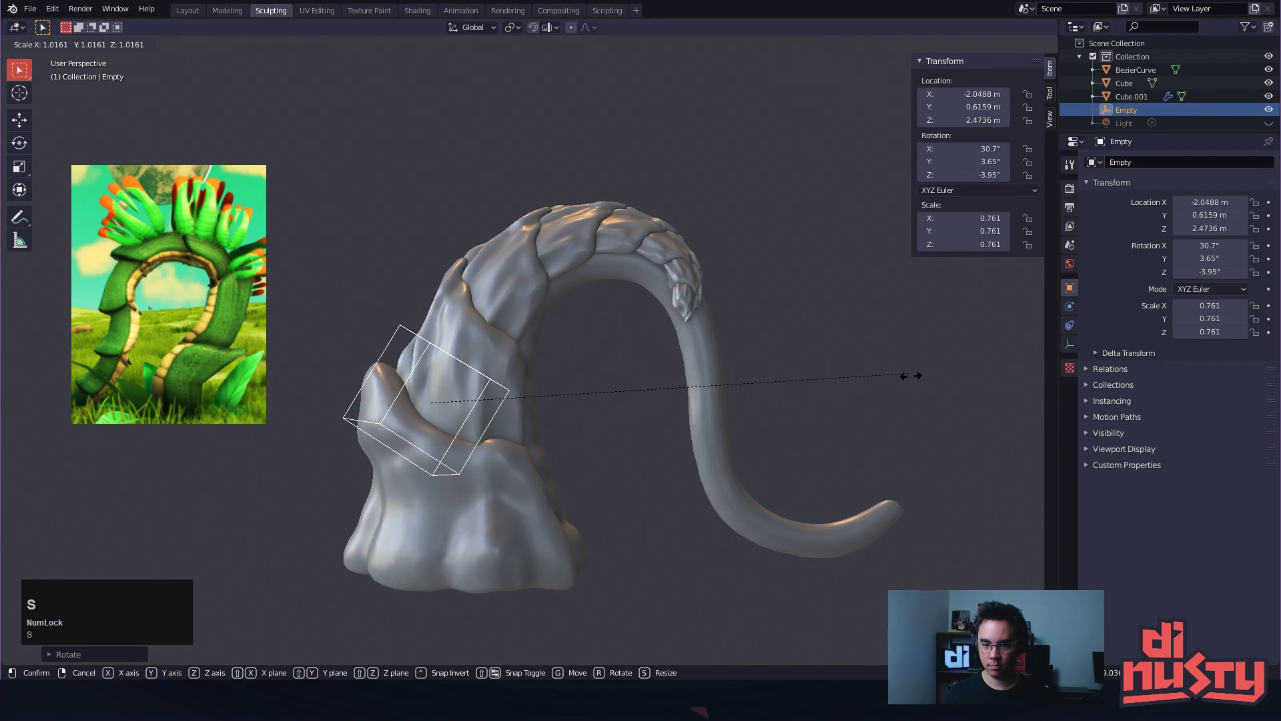
{"action": "left_click", "coordinate": [931, 391]}
{"action": "key", "text": "g"}
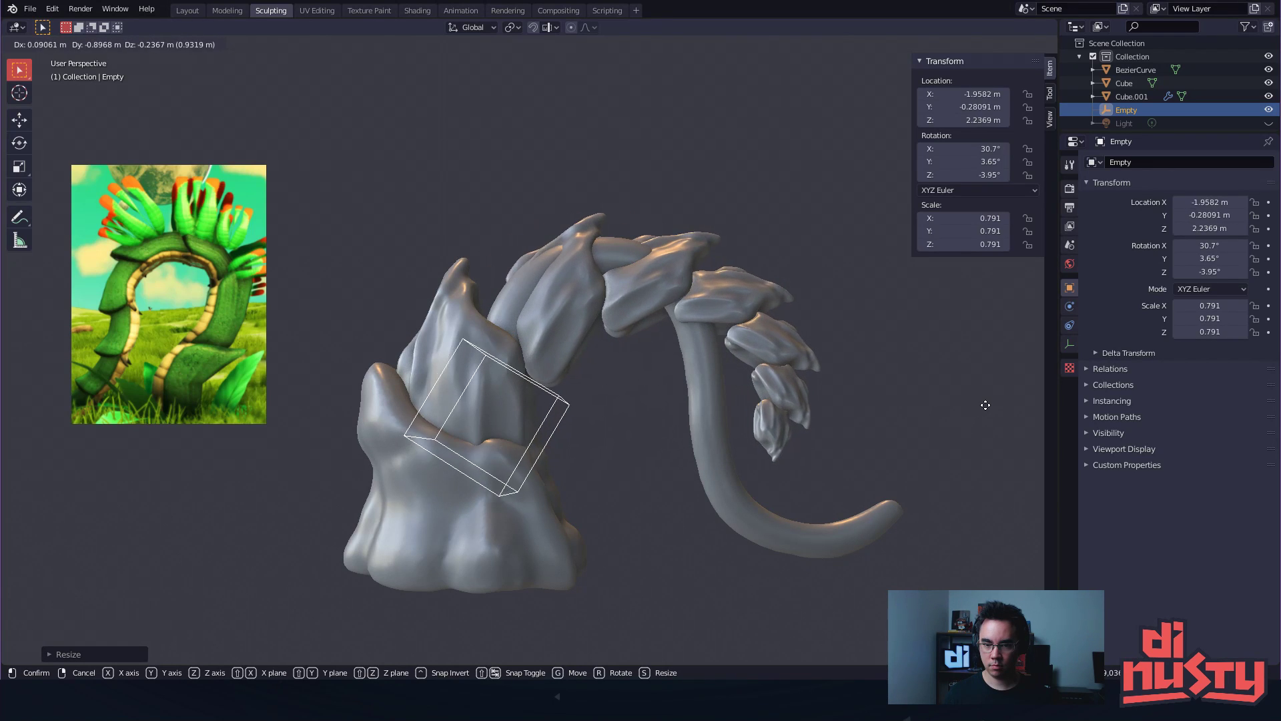
{"action": "left_click", "coordinate": [964, 399]}
Try tilting the empty to about 38° on X, repositioning it, and levelling its rotation in the front view
{"action": "key", "text": "r"}
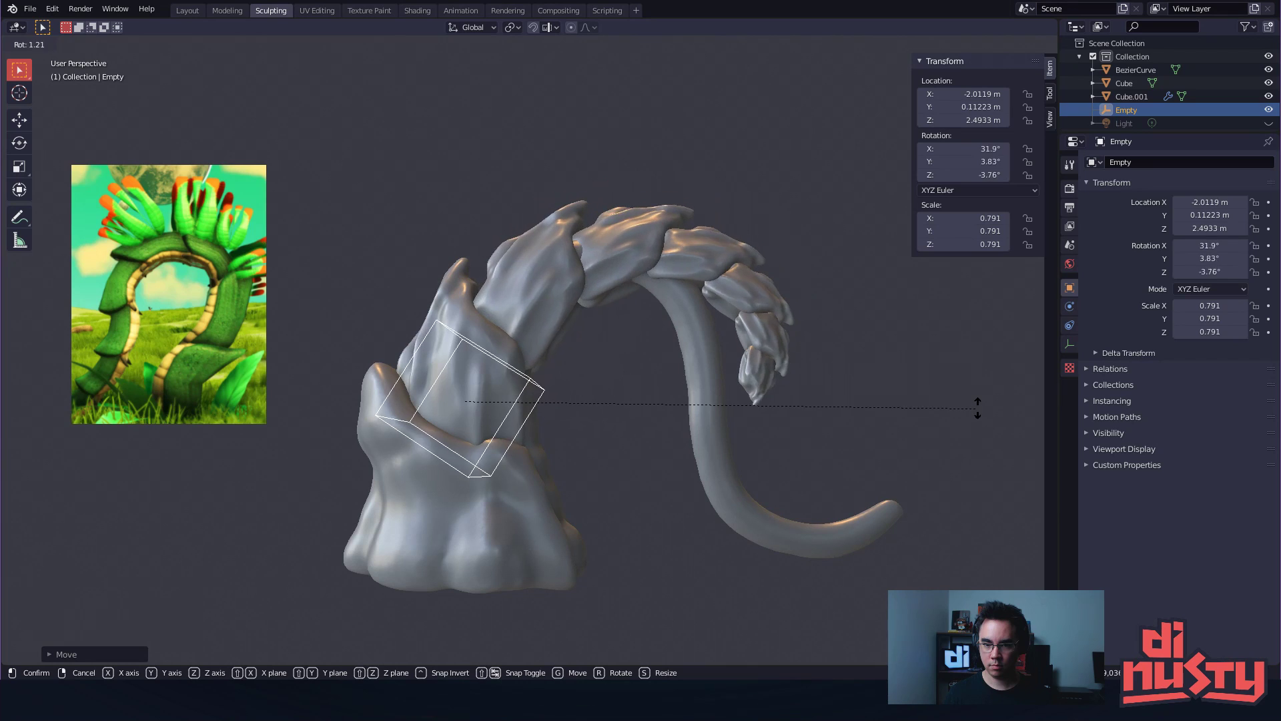
{"action": "left_click", "coordinate": [931, 459]}
{"action": "key", "text": "g"}
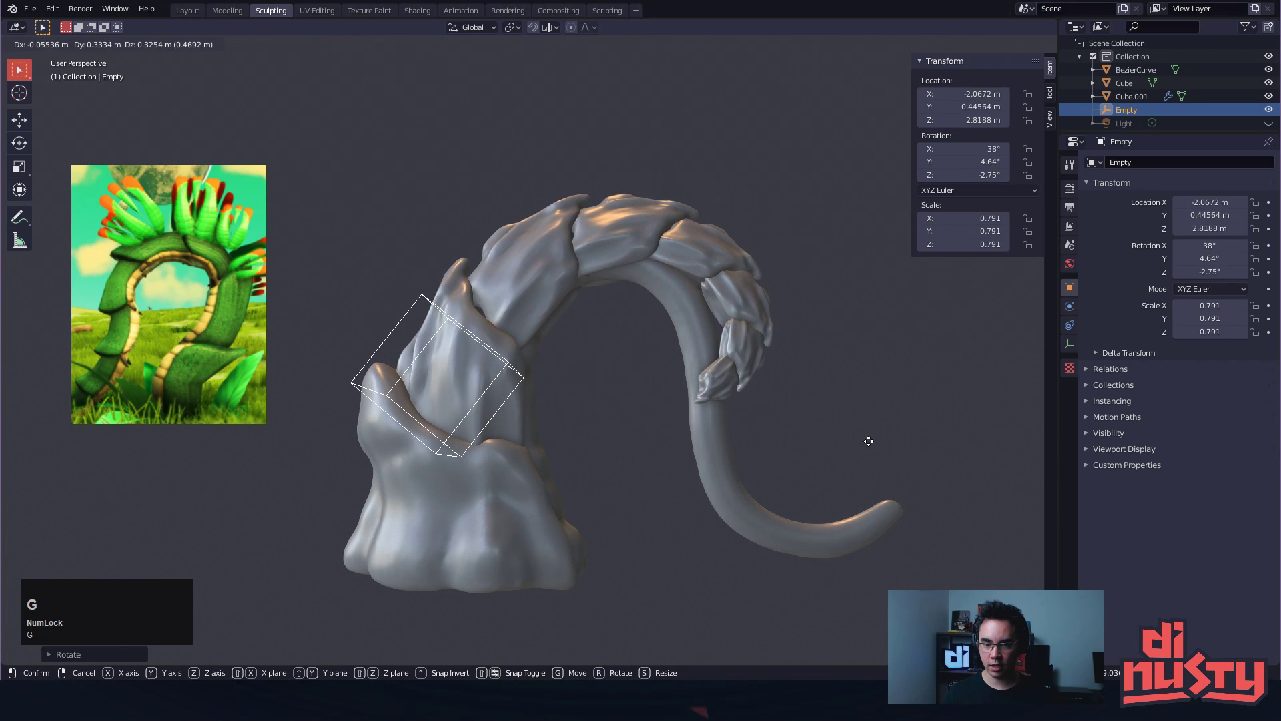
{"action": "left_click", "coordinate": [855, 427]}
{"action": "middle_click_drag", "start_coordinate": [855, 425], "coordinate": [714, 438], "text": "alt"}
{"action": "key", "text": "r"}
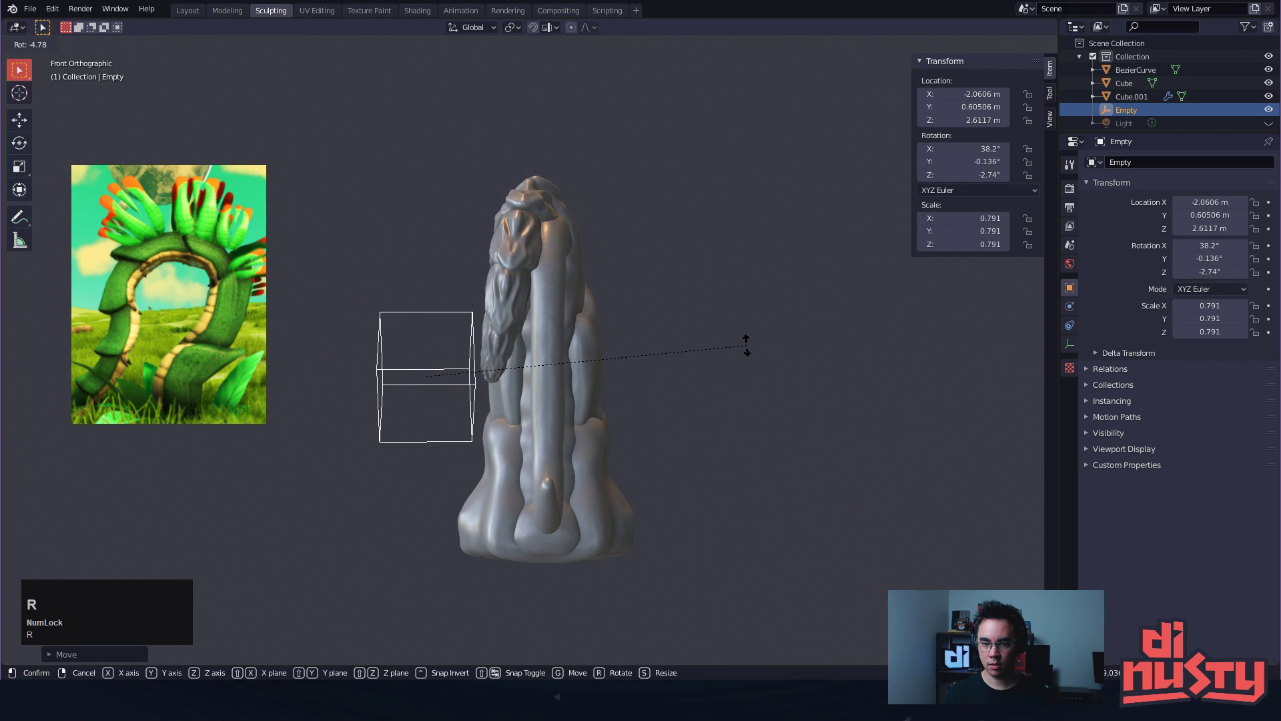
{"action": "left_click", "coordinate": [747, 350]}
Undo the recent transforms of the empty and the increased array count
{"action": "key", "text": "ctrl+z"}
{"action": "key", "text": "ctrl+z"}
{"action": "key", "text": "ctrl+z"}
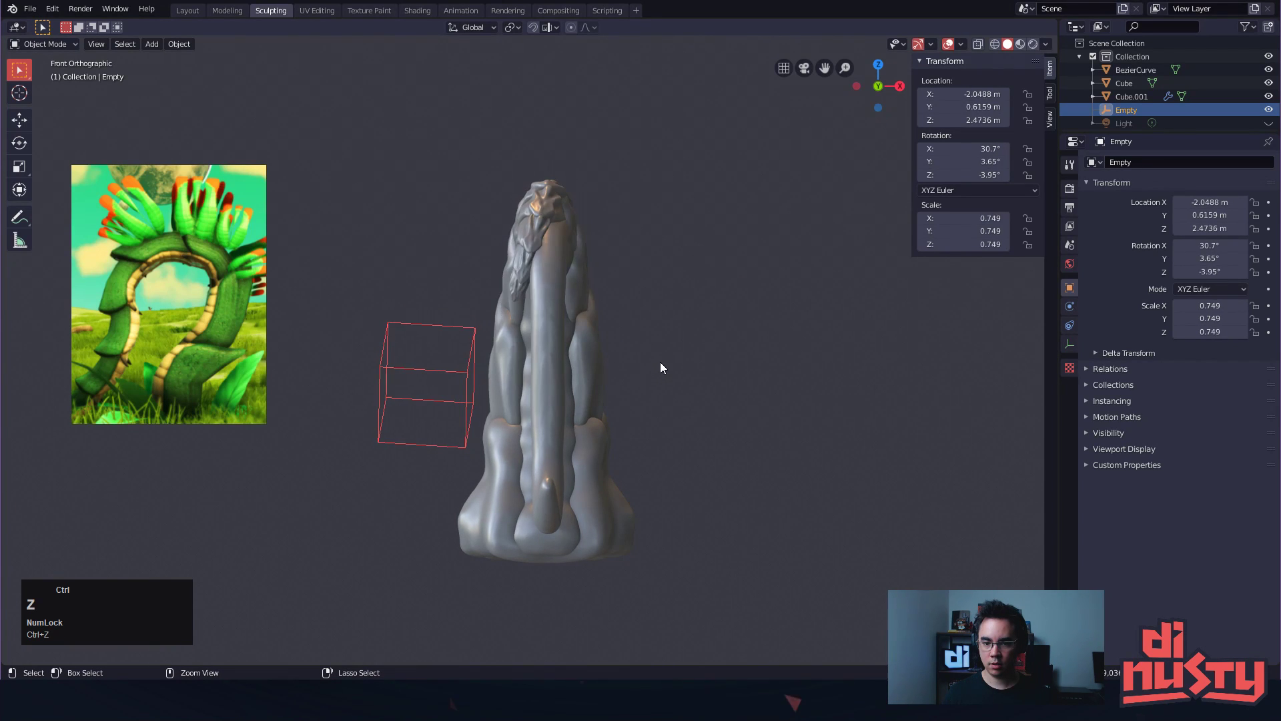
{"action": "key", "text": "ctrl+z"}
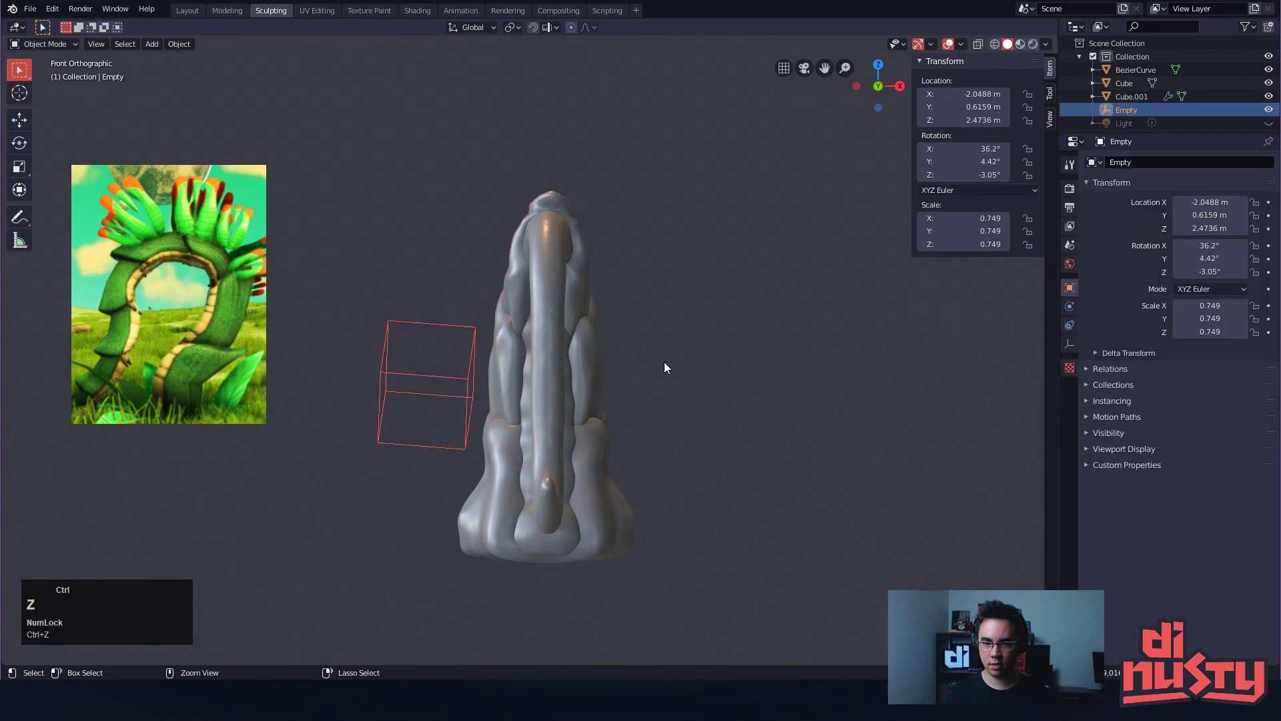
Delete the empty that controls the leaf array
{"action": "mouse_move", "coordinate": [458, 371]}
{"action": "left_mouse_down", "text": "alt"}
{"action": "mouse_move", "coordinate": [607, 435]}
{"action": "mouse_move", "coordinate": [954, 330]}
{"action": "left_mouse_up", "text": "alt"}
{"action": "mouse_move", "coordinate": [966, 186]}
{"action": "left_mouse_down", "text": "alt"}
{"action": "mouse_move", "coordinate": [886, 318]}
{"action": "mouse_move", "coordinate": [878, 358]}
{"action": "mouse_move", "coordinate": [766, 347]}
{"action": "mouse_move", "coordinate": [781, 354]}
{"action": "mouse_move", "coordinate": [864, 270]}
{"action": "mouse_move", "coordinate": [774, 271]}
{"action": "left_mouse_up", "text": "alt"}
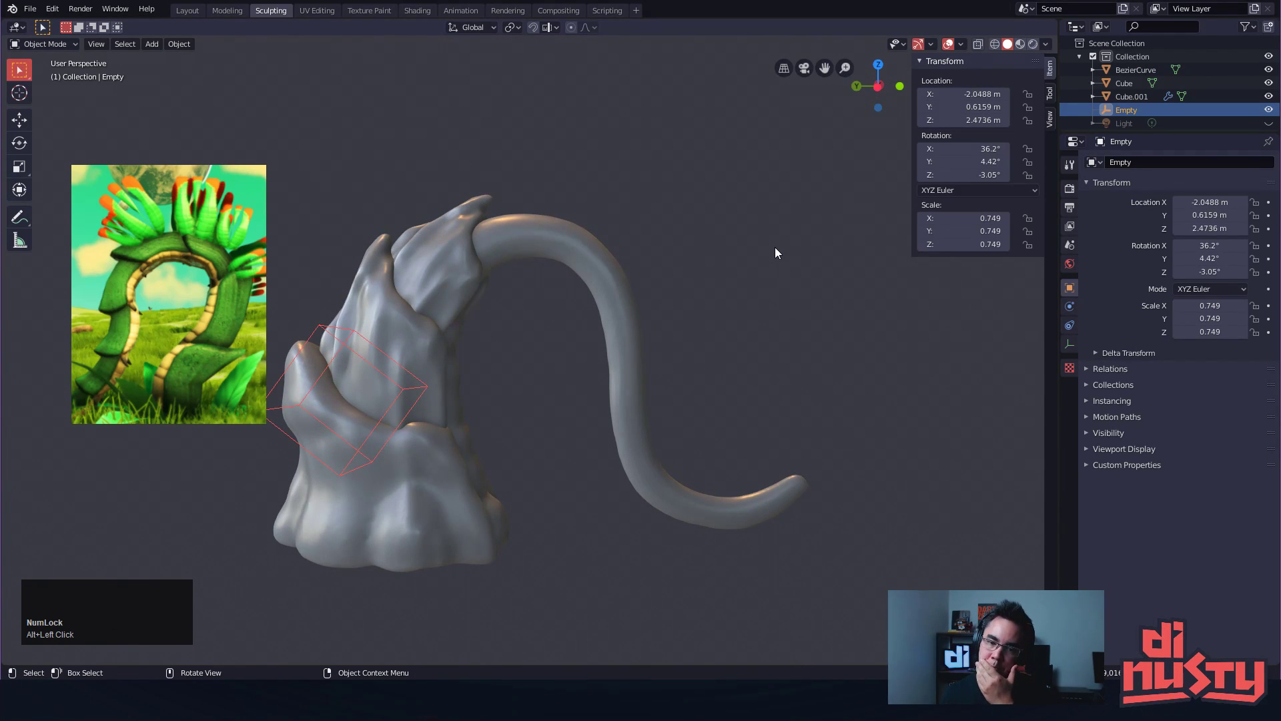
{"action": "left_click_drag", "start_coordinate": [754, 230], "coordinate": [568, 339], "text": "alt+shift"}
{"action": "key", "text": "x"}
{"action": "left_click", "coordinate": [550, 402]}
Toggle the relative offset of the upper leaf's array off and on, and deselect the leaf in the left view
{"action": "left_click", "coordinate": [462, 374]}
{"action": "mouse_move", "coordinate": [462, 373]}
{"action": "left_mouse_down", "text": "alt"}
{"action": "mouse_move", "coordinate": [487, 411]}
{"action": "mouse_move", "coordinate": [687, 390]}
{"action": "left_mouse_up", "text": "alt"}
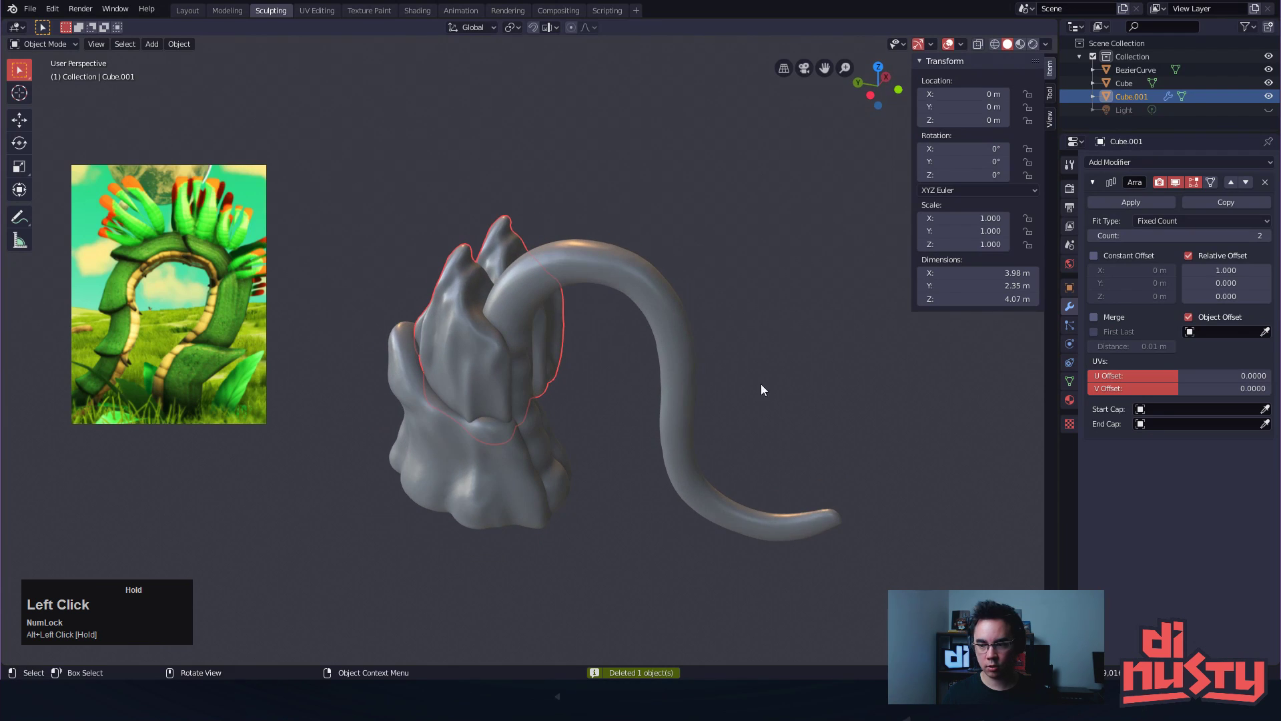
{"action": "left_click", "coordinate": [1195, 255]}
{"action": "left_click", "coordinate": [1196, 255]}
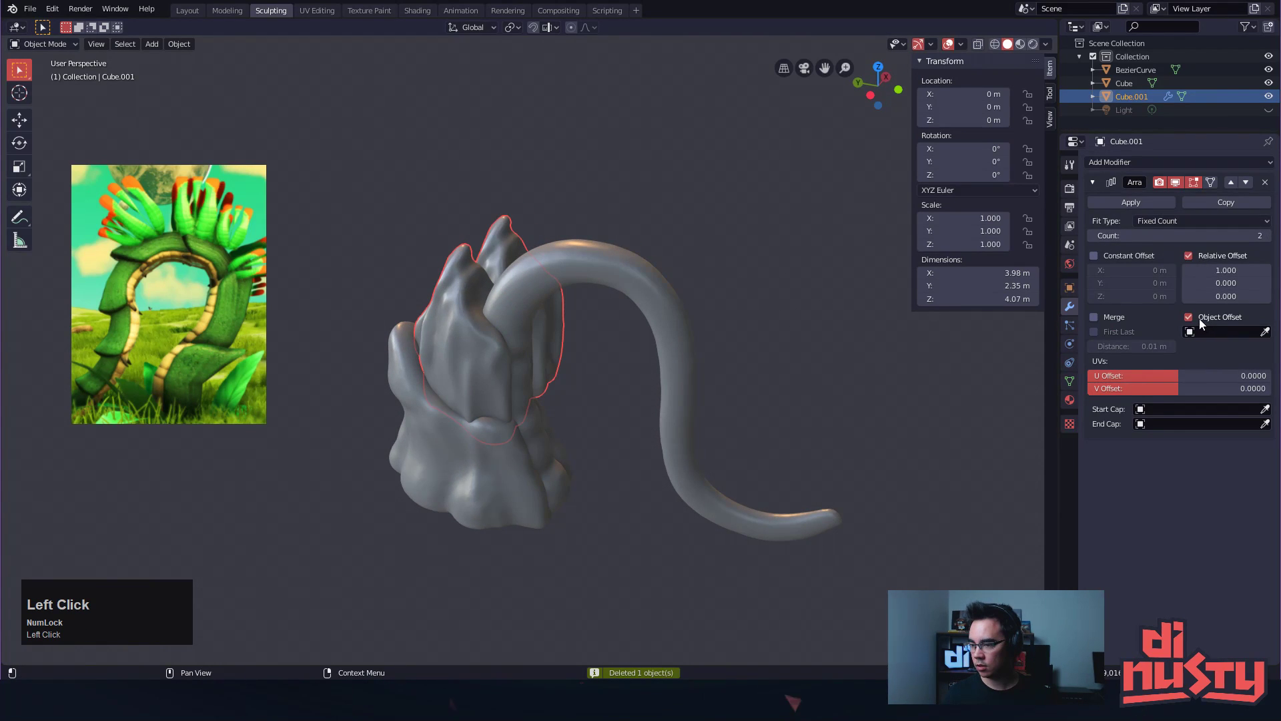
{"action": "left_click_drag", "start_coordinate": [820, 274], "coordinate": [828, 282], "text": "alt+shift"}
{"action": "mouse_move", "coordinate": [828, 283]}
{"action": "middle_mouse_down"}
{"action": "mouse_move", "coordinate": [778, 307]}
{"action": "mouse_move", "coordinate": [831, 278]}
{"action": "middle_mouse_up"}
{"action": "left_click", "coordinate": [790, 277]}
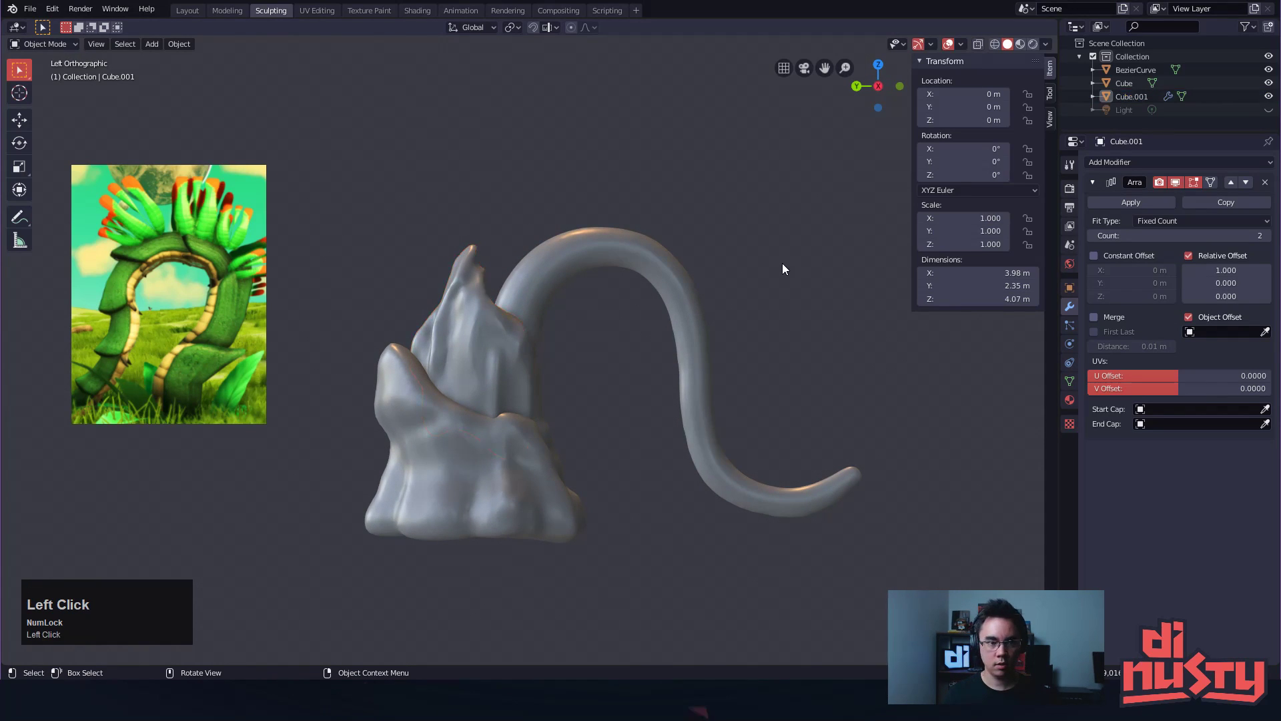
Add a Bezier curve, move its geometry under the stem's arch in Edit Mode and deselect its points
{"action": "left_click", "coordinate": [613, 253]}
{"action": "key", "text": "shift+s"}
{"action": "right_click", "coordinate": [602, 244]}
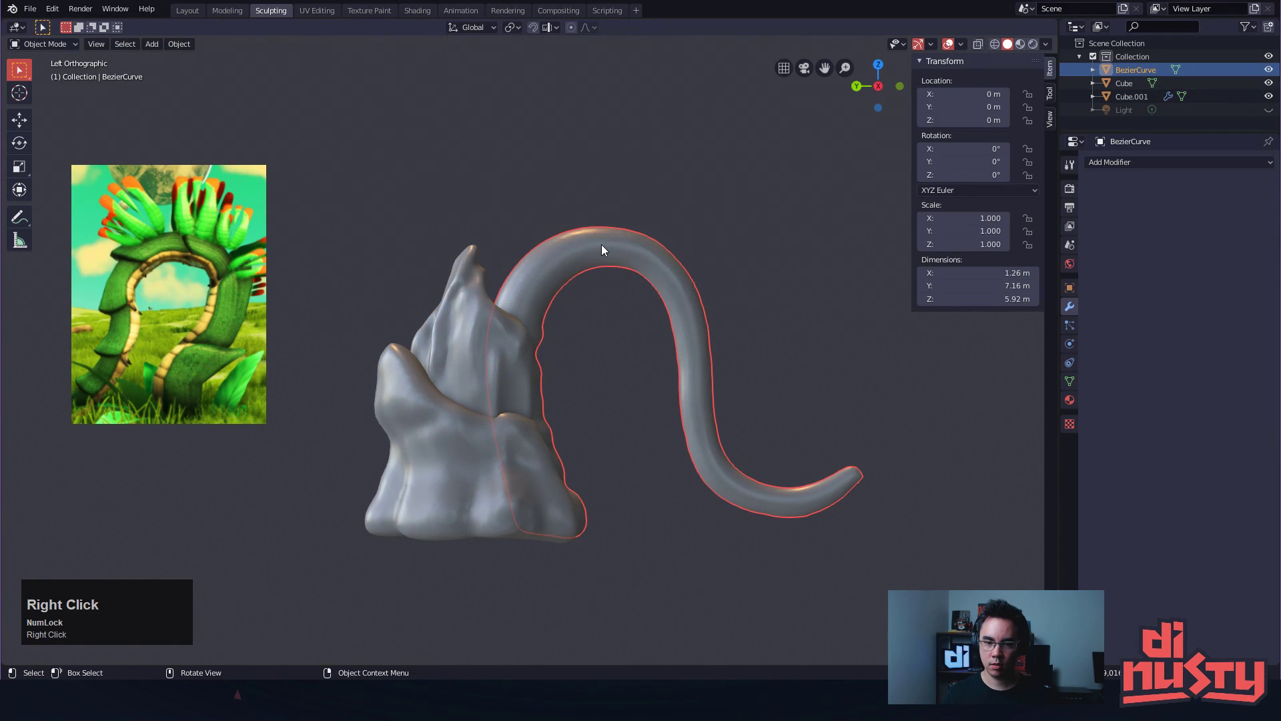
{"action": "key", "text": "shift+a"}
{"action": "left_click", "coordinate": [687, 147]}
{"action": "left_click_drag", "start_coordinate": [734, 247], "coordinate": [691, 198], "text": "alt+shift"}
{"action": "key", "text": "g"}
{"action": "left_click", "coordinate": [611, 355]}
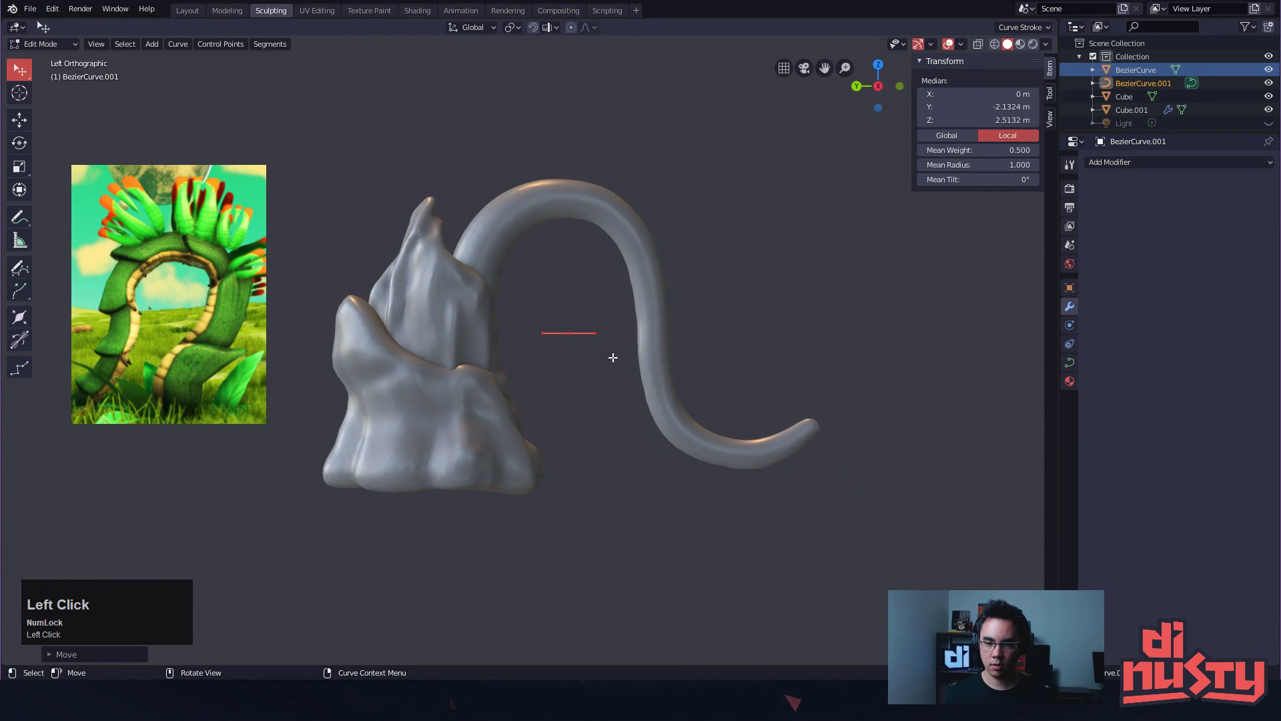
{"action": "key", "text": "ctrl+z"}
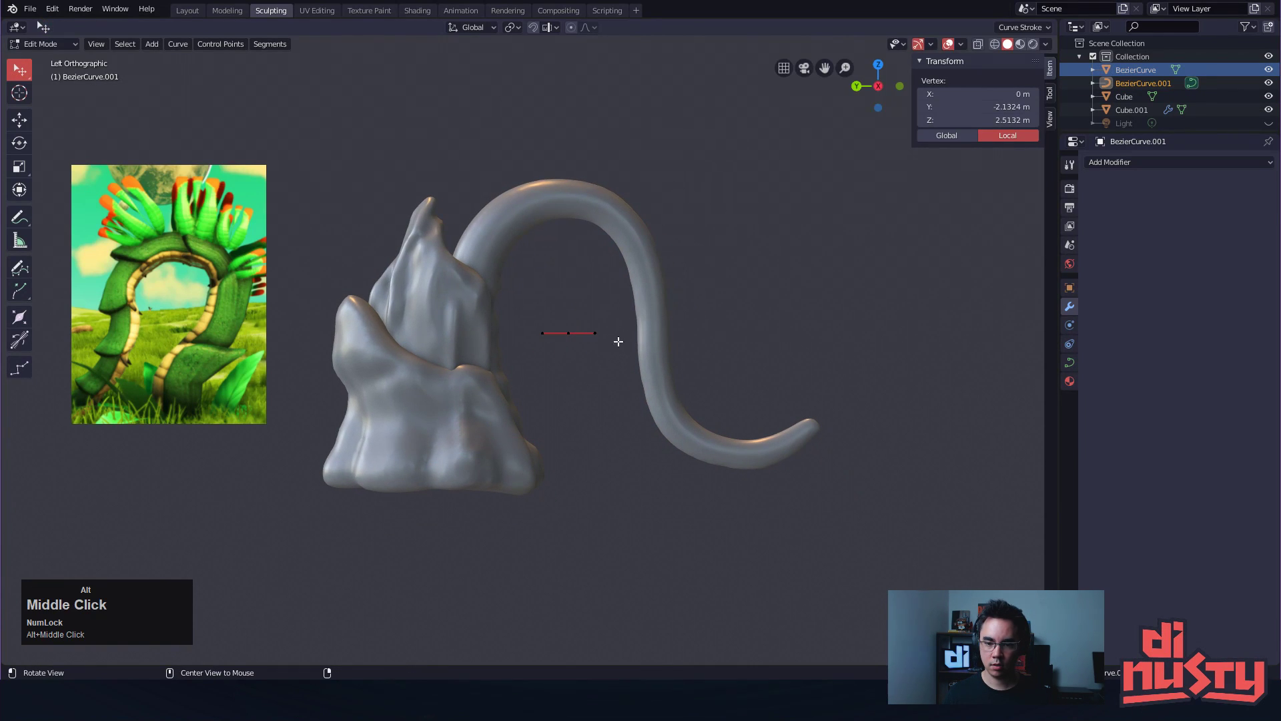
Reposition the curve's two end points and a handle to stretch the curve out between the leaf and the tail
{"action": "left_click_drag", "start_coordinate": [606, 423], "coordinate": [561, 458], "text": "alt"}
{"action": "left_click_drag", "start_coordinate": [514, 363], "coordinate": [465, 325]}
{"action": "left_click_drag", "start_coordinate": [520, 305], "coordinate": [576, 341]}
{"action": "left_click_drag", "start_coordinate": [439, 312], "coordinate": [375, 322]}
{"action": "left_click_drag", "start_coordinate": [574, 372], "coordinate": [695, 349]}
Flatten the curve into a single plane by scaling its points to 0 along X
{"action": "left_click", "coordinate": [605, 304], "text": "shift"}
{"action": "key", "text": "s"}
{"action": "key", "text": "x"}
{"action": "key", "text": "z"}
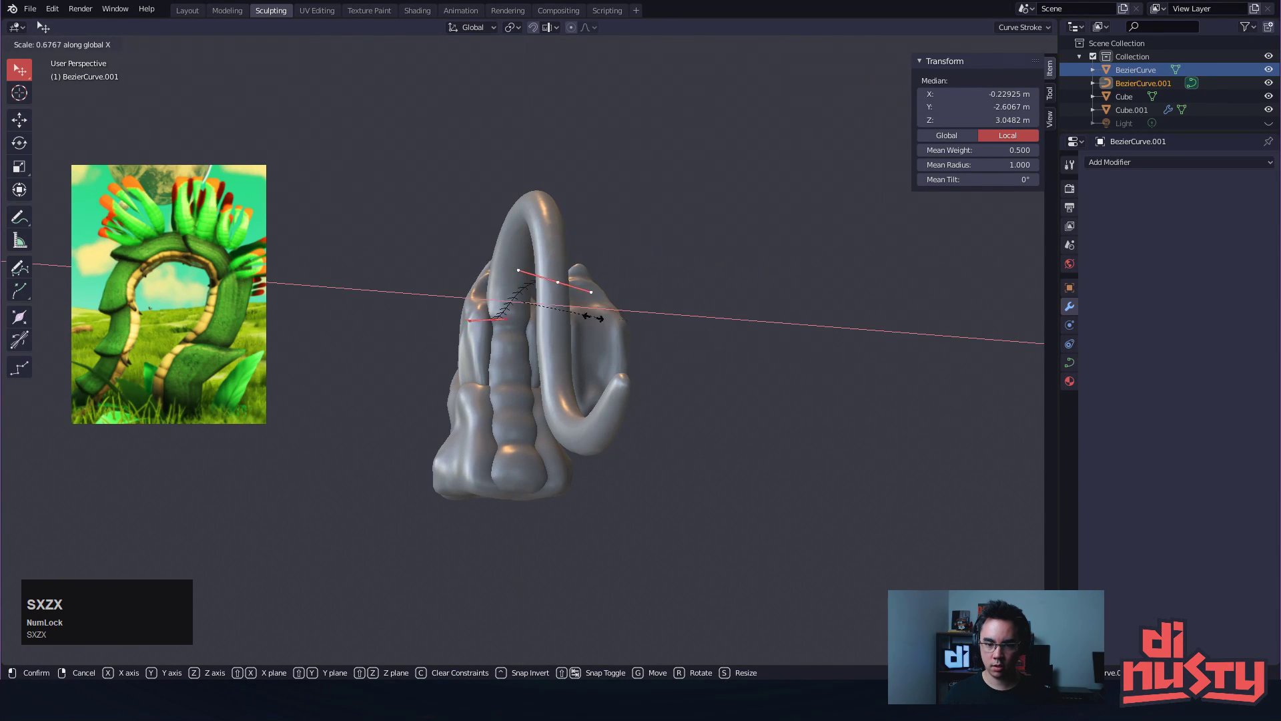
{"action": "key", "text": "0"}
{"action": "left_click", "coordinate": [518, 293]}
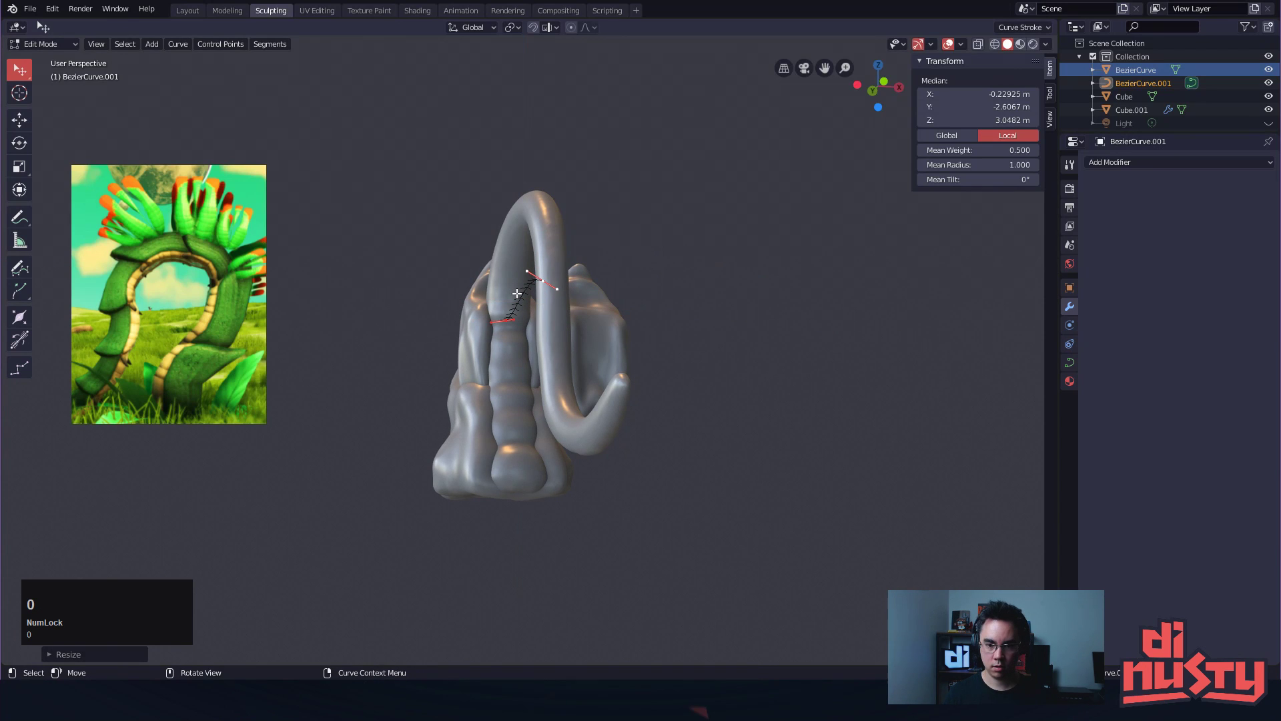
In the left view, fit the curve's two points inside the stem near the leaf and the arch's crest, with X-ray on
{"action": "middle_click_drag", "start_coordinate": [562, 302], "coordinate": [661, 395], "text": "alt"}
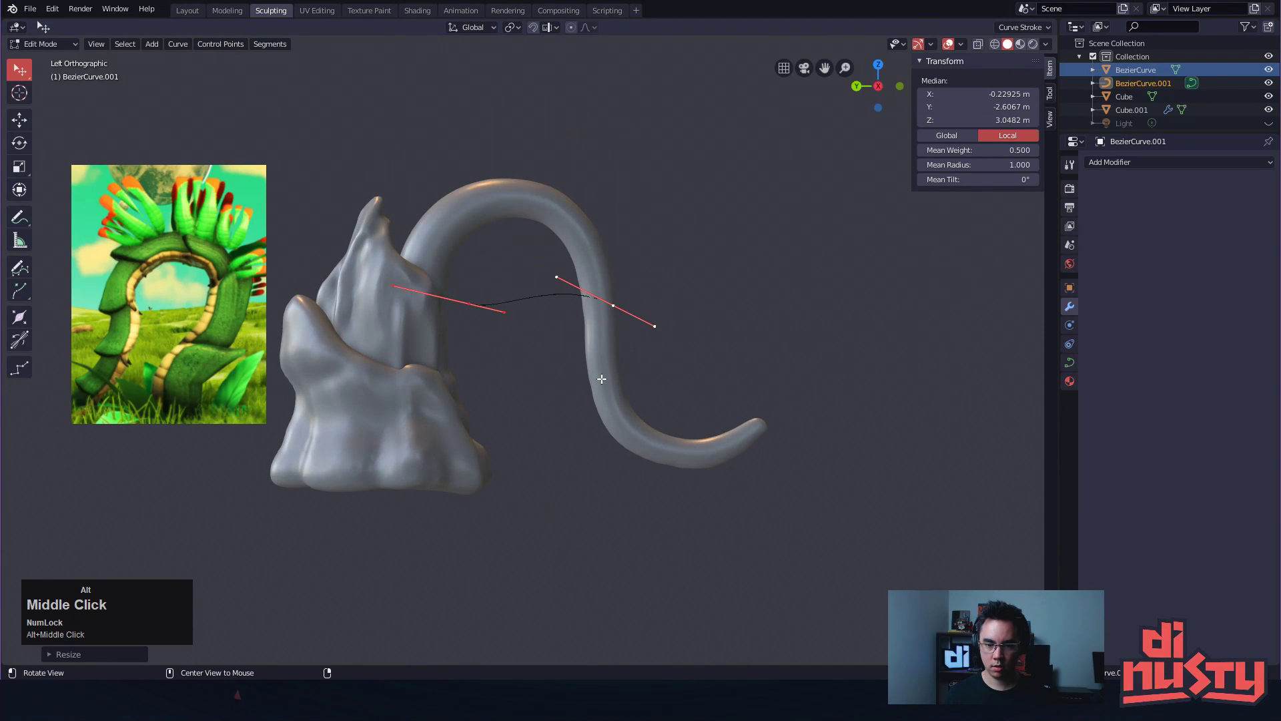
{"action": "left_click_drag", "start_coordinate": [469, 304], "coordinate": [448, 446]}
{"action": "left_click_drag", "start_coordinate": [613, 306], "coordinate": [519, 201]}
{"action": "left_click_drag", "start_coordinate": [448, 446], "coordinate": [439, 238]}
{"action": "left_click_drag", "start_coordinate": [419, 295], "coordinate": [395, 238]}
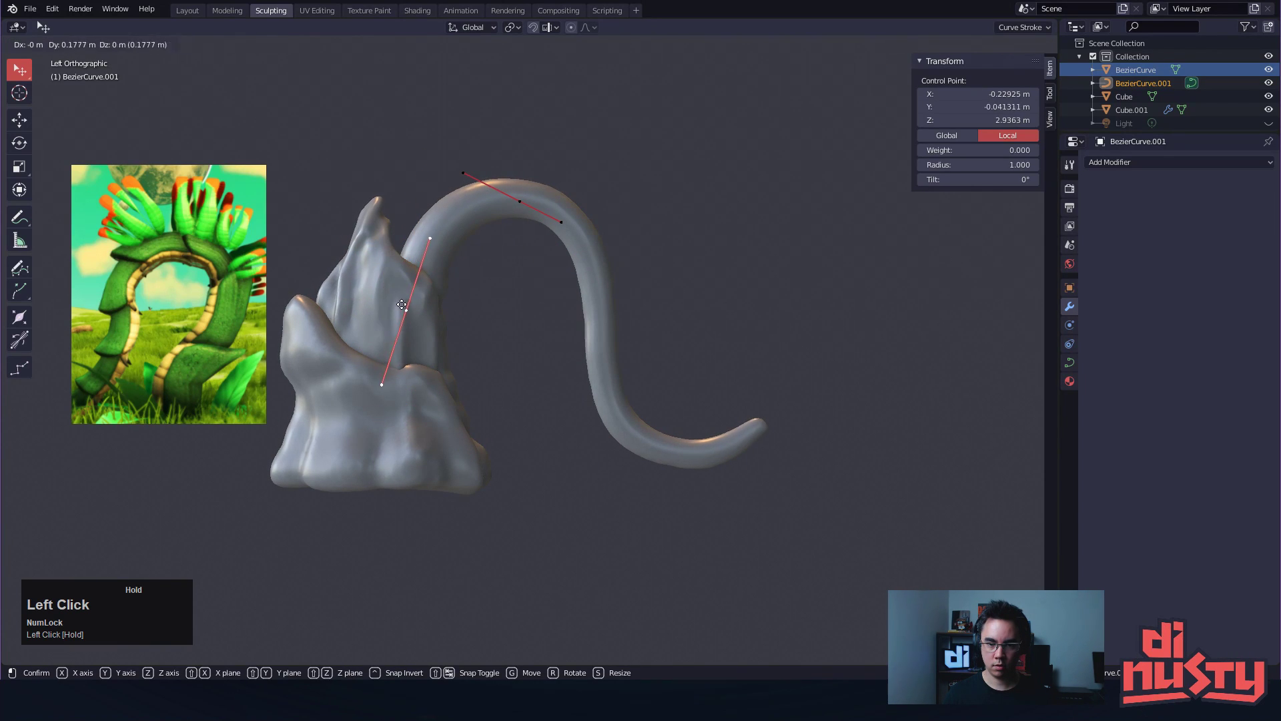
{"action": "left_click_drag", "start_coordinate": [402, 303], "coordinate": [402, 308]}
{"action": "key", "text": "alt+z"}
{"action": "left_click_drag", "start_coordinate": [558, 331], "coordinate": [565, 351], "text": "alt+shift"}
{"action": "mouse_move", "coordinate": [522, 220]}
{"action": "left_mouse_down"}
{"action": "mouse_move", "coordinate": [551, 230]}
{"action": "mouse_move", "coordinate": [540, 223]}
{"action": "left_mouse_up"}
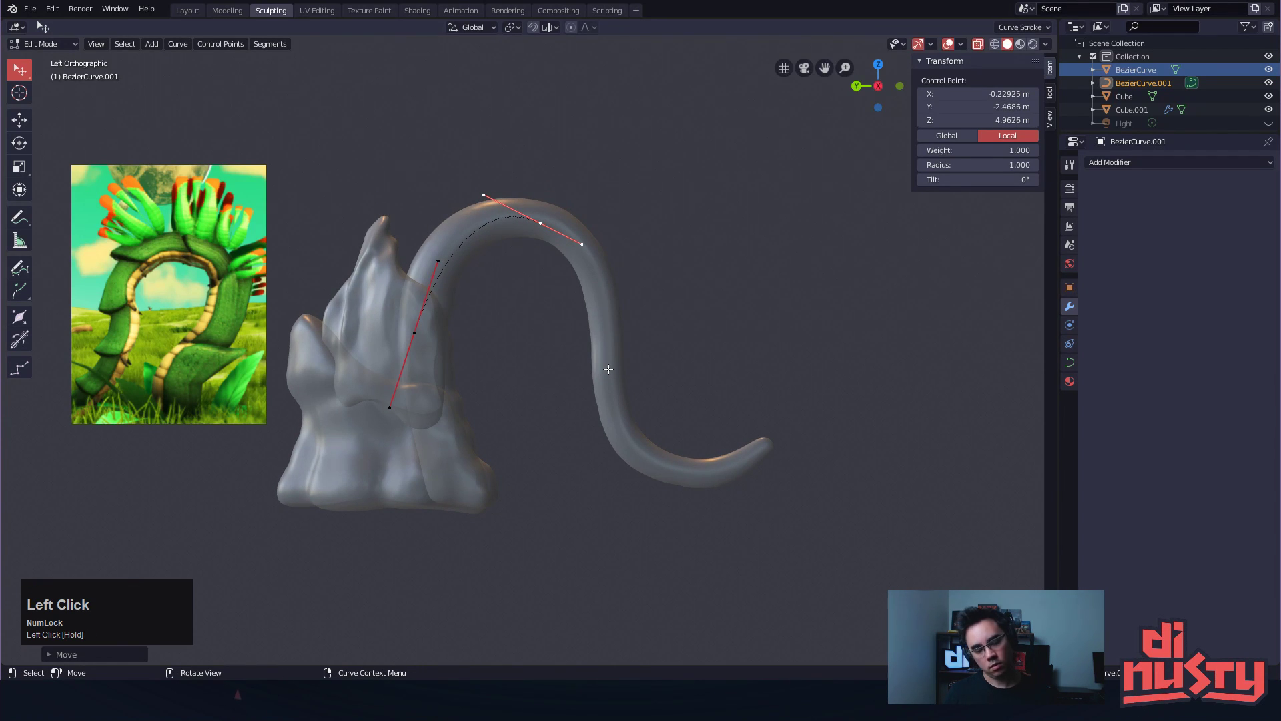
Extend the curve with points on the descending stem and at the tail tip, and shape their handles to follow the stem
{"action": "left_click", "coordinate": [682, 542]}
{"action": "key", "text": "e"}
{"action": "left_click", "coordinate": [872, 581]}
{"action": "left_click_drag", "start_coordinate": [707, 425], "coordinate": [707, 430]}
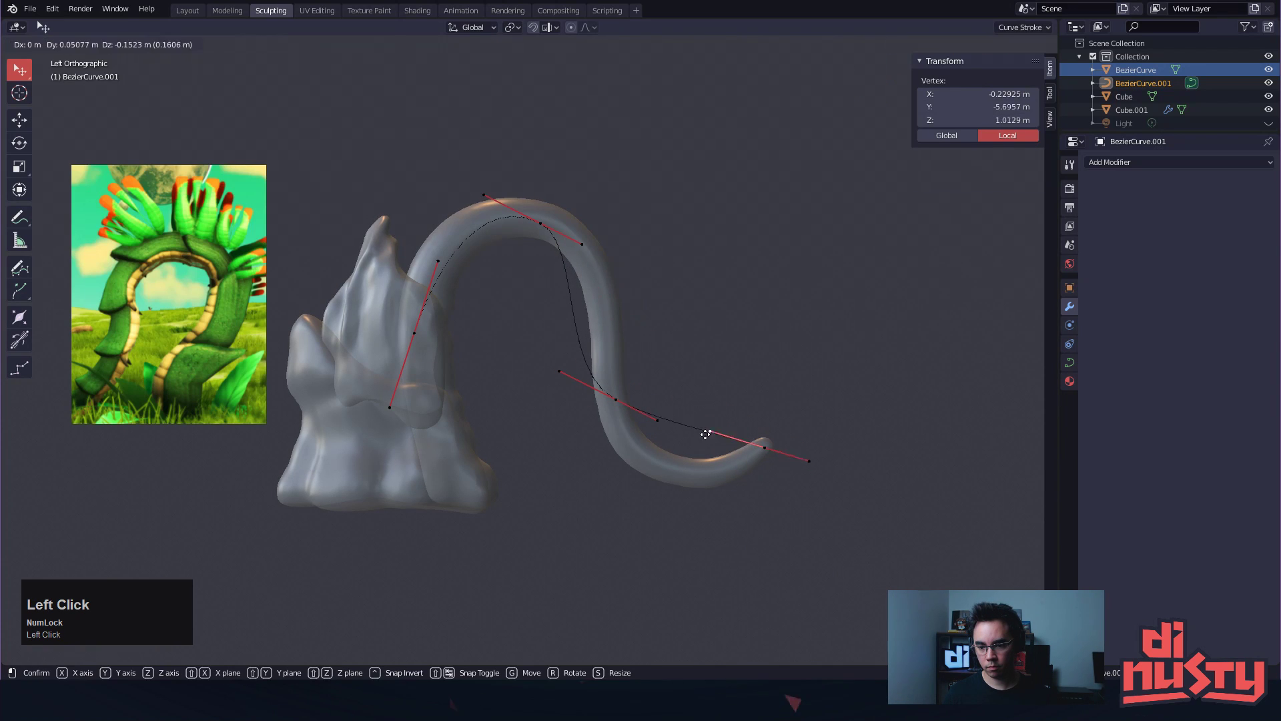
{"action": "left_click_drag", "start_coordinate": [669, 520], "coordinate": [670, 519]}
{"action": "left_click_drag", "start_coordinate": [645, 411], "coordinate": [605, 314]}
{"action": "left_click_drag", "start_coordinate": [625, 463], "coordinate": [605, 447]}
Fine-tune the curve's points and handles at the leaf, arch and descending stem to follow the stem's centre line
{"action": "mouse_move", "coordinate": [544, 219]}
{"action": "left_mouse_down"}
{"action": "mouse_move", "coordinate": [478, 196]}
{"action": "mouse_move", "coordinate": [542, 227]}
{"action": "left_mouse_up"}
{"action": "left_click_drag", "start_coordinate": [438, 260], "coordinate": [420, 238]}
{"action": "left_click", "coordinate": [547, 226]}
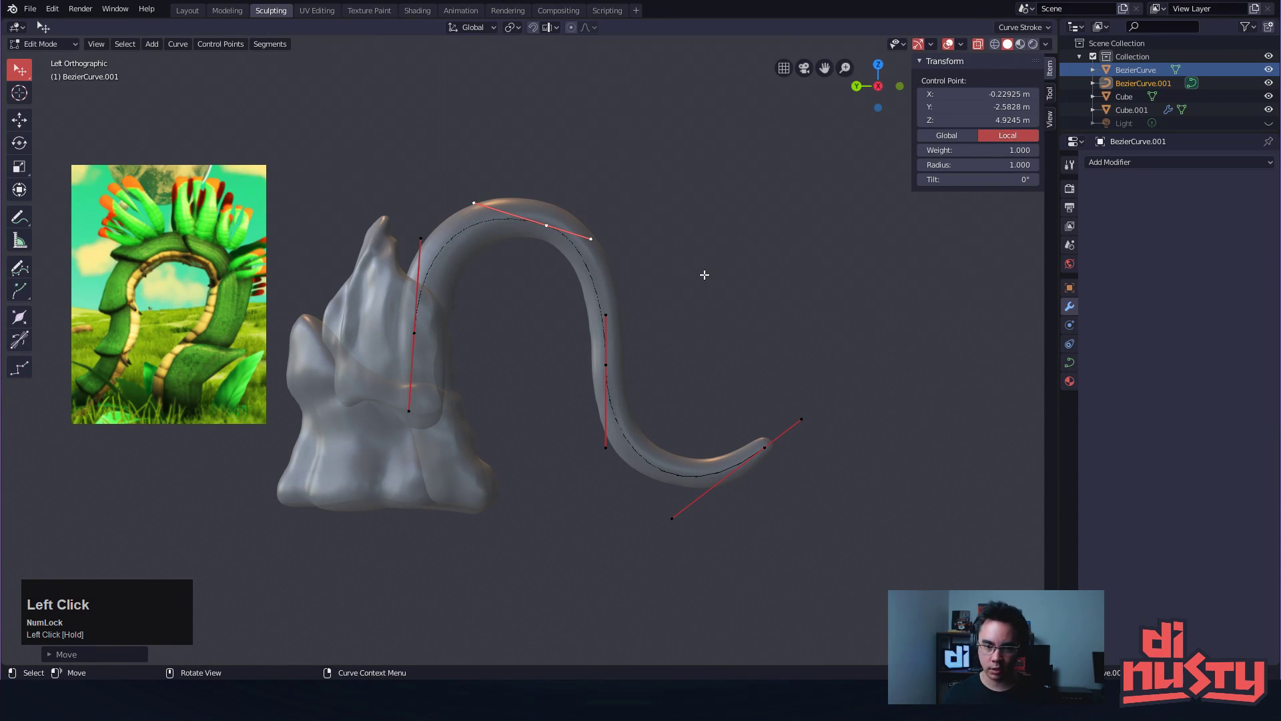
{"action": "left_click_drag", "start_coordinate": [421, 239], "coordinate": [408, 230]}
{"action": "left_click_drag", "start_coordinate": [414, 333], "coordinate": [423, 337]}
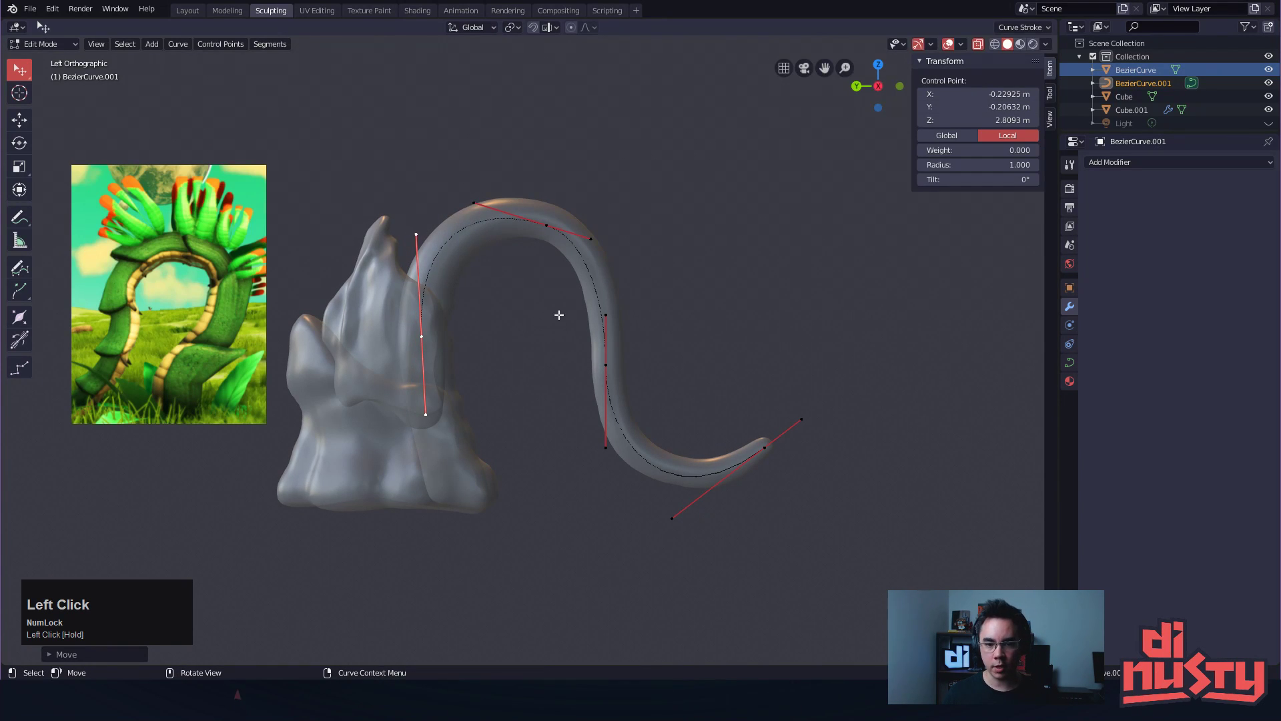
{"action": "left_click_drag", "start_coordinate": [546, 229], "coordinate": [546, 225]}
{"action": "left_click_drag", "start_coordinate": [475, 199], "coordinate": [484, 206]}
{"action": "left_click_drag", "start_coordinate": [618, 374], "coordinate": [621, 373]}
{"action": "left_click", "coordinate": [713, 321]}
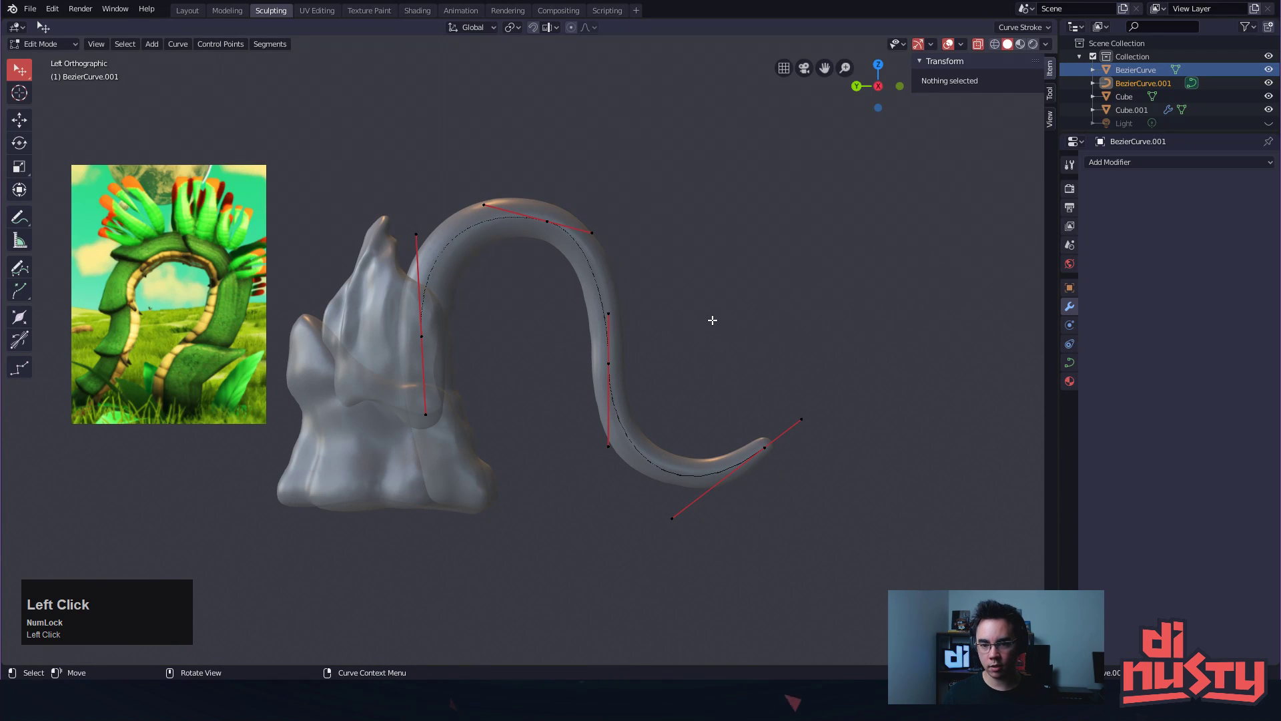
Leave Edit Mode and select the upper leaf with its array
{"action": "key", "text": "Tab"}
{"action": "left_click", "coordinate": [393, 301]}
{"action": "left_click", "coordinate": [482, 223]}
{"action": "middle_click_drag", "start_coordinate": [538, 254], "coordinate": [585, 270], "text": "shift"}
{"action": "left_click", "coordinate": [423, 334]}
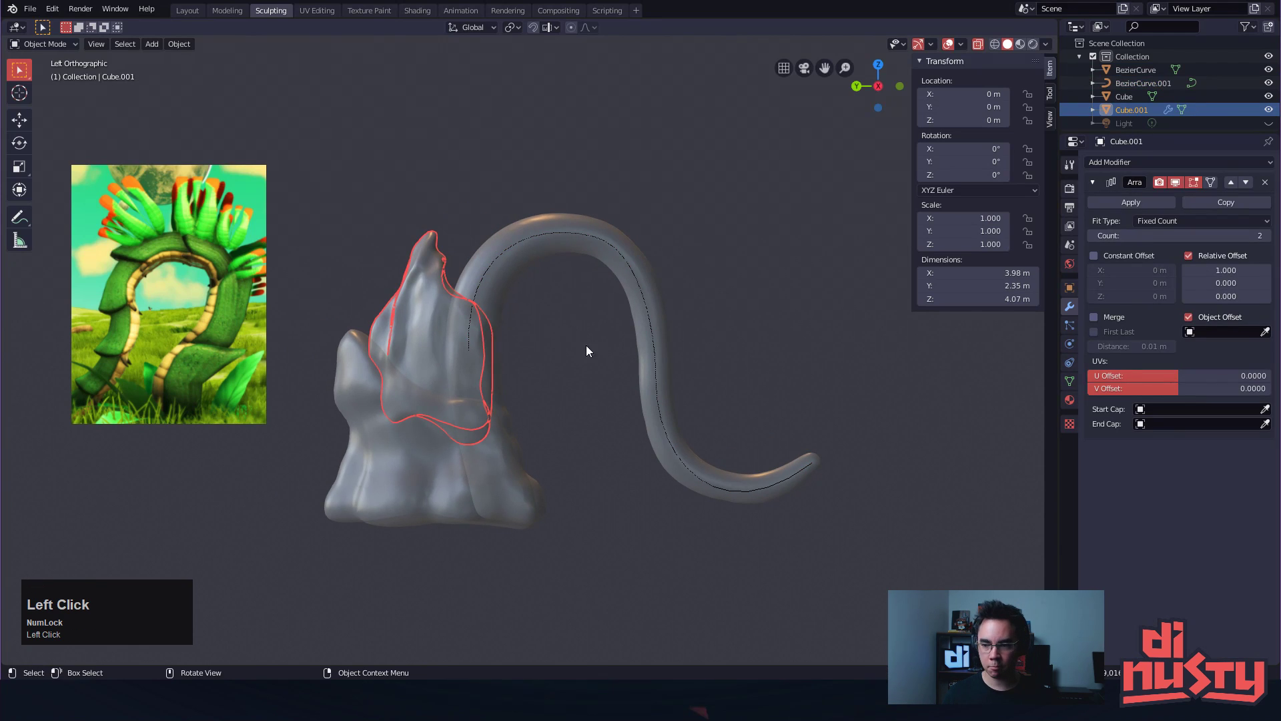
Try BezierCurve and BezierCurve.001 as the offset object of the upper leaf's array, and remove its Array modifier
{"action": "left_click", "coordinate": [1237, 332]}
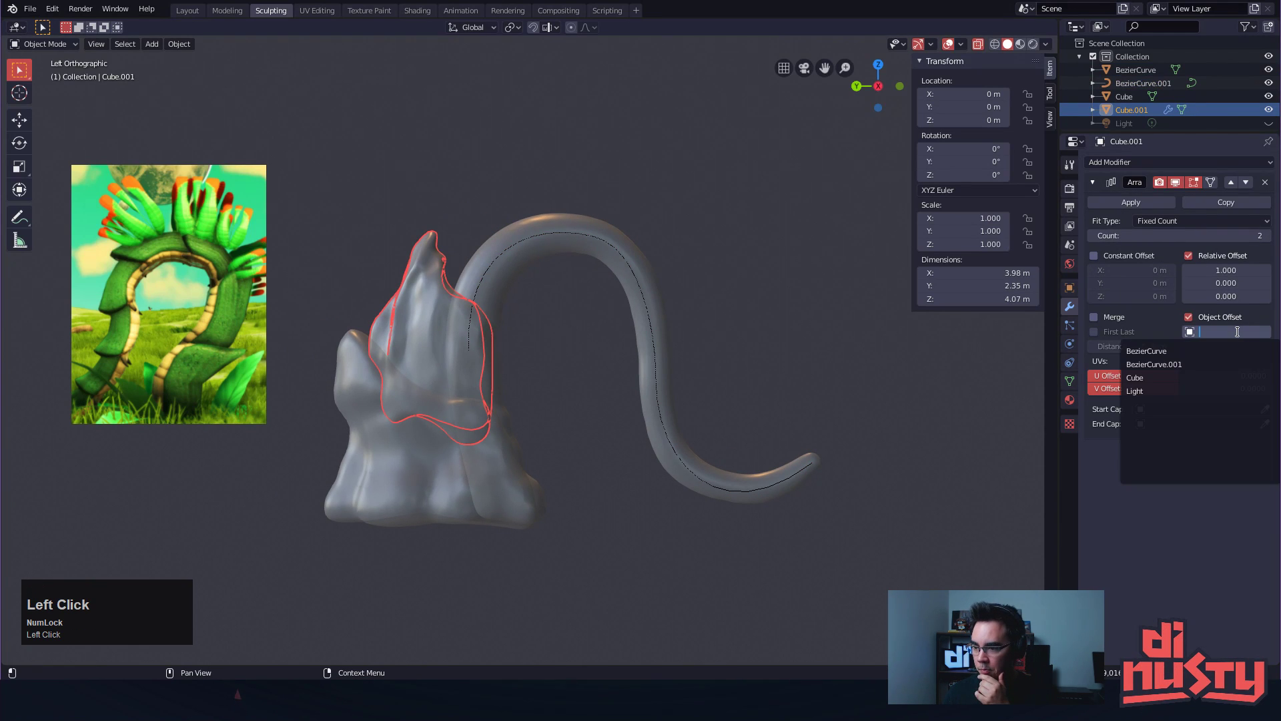
{"action": "left_click", "coordinate": [1196, 352]}
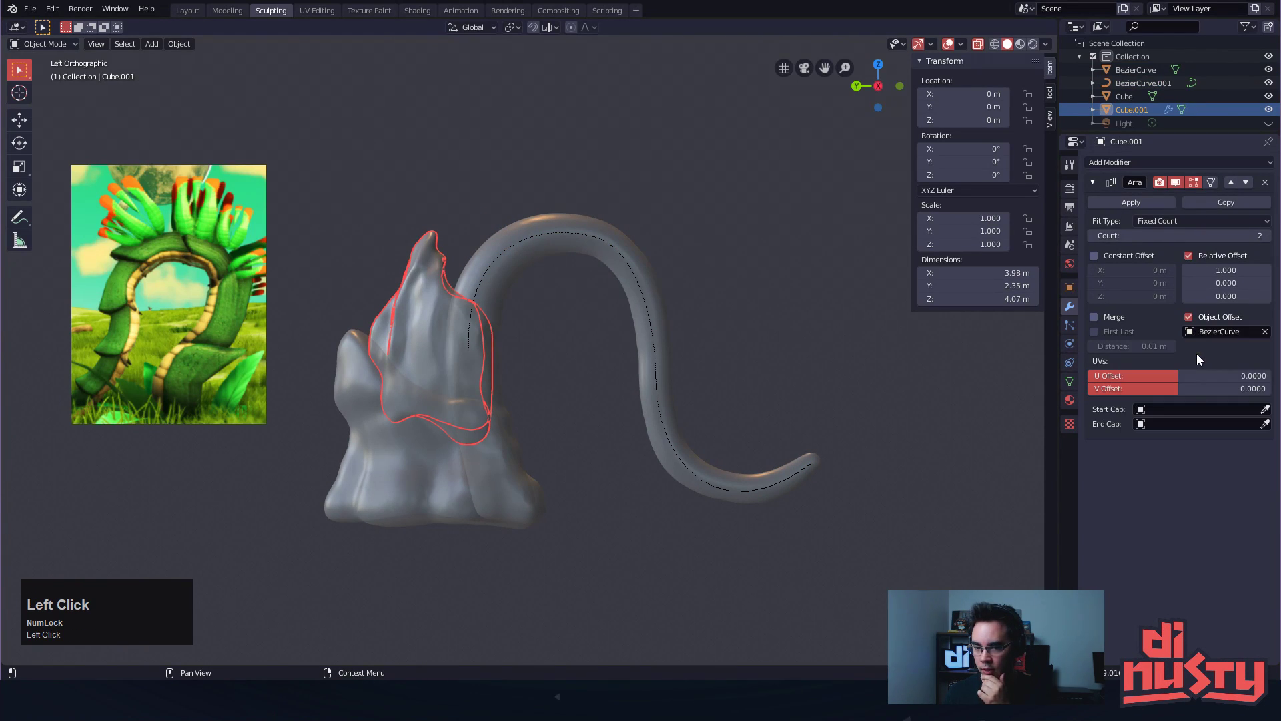
{"action": "mouse_move", "coordinate": [900, 348]}
{"action": "left_mouse_down", "text": "alt"}
{"action": "mouse_move", "coordinate": [779, 357]}
{"action": "mouse_move", "coordinate": [878, 357]}
{"action": "left_mouse_up", "text": "alt"}
{"action": "key", "text": "ctrl+z"}
{"action": "left_click", "coordinate": [1209, 334]}
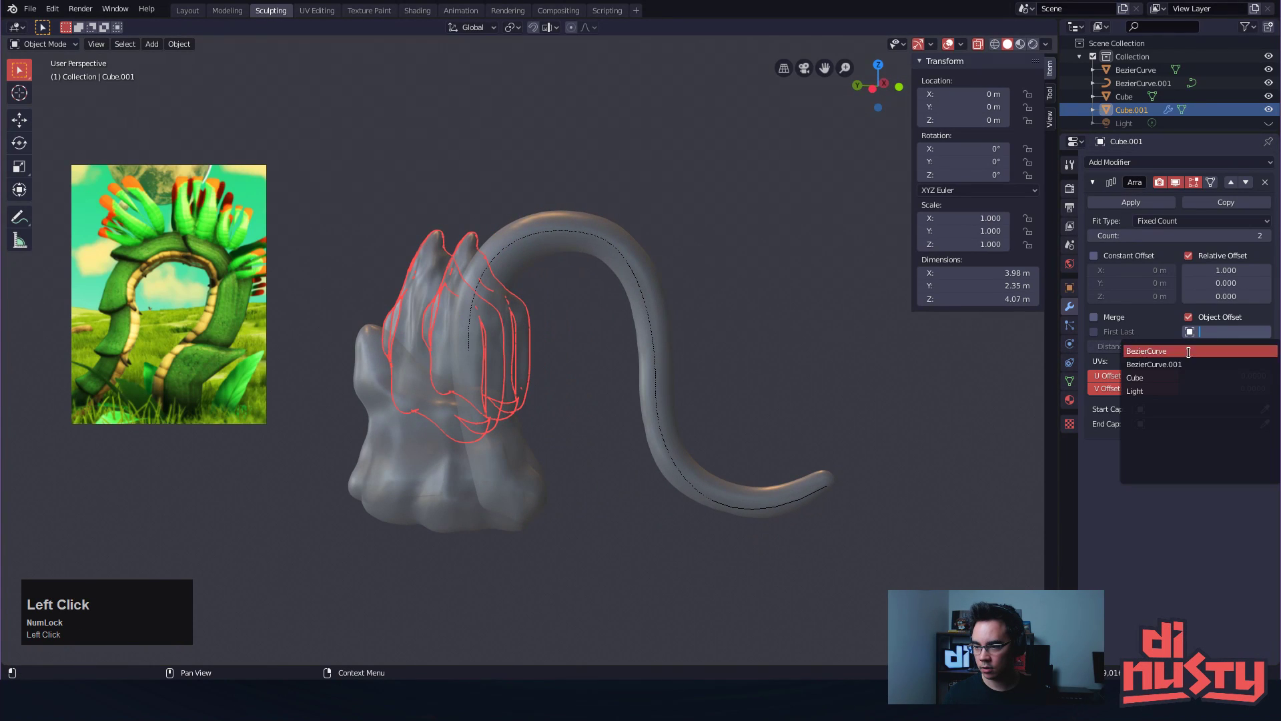
{"action": "left_click", "coordinate": [1201, 365]}
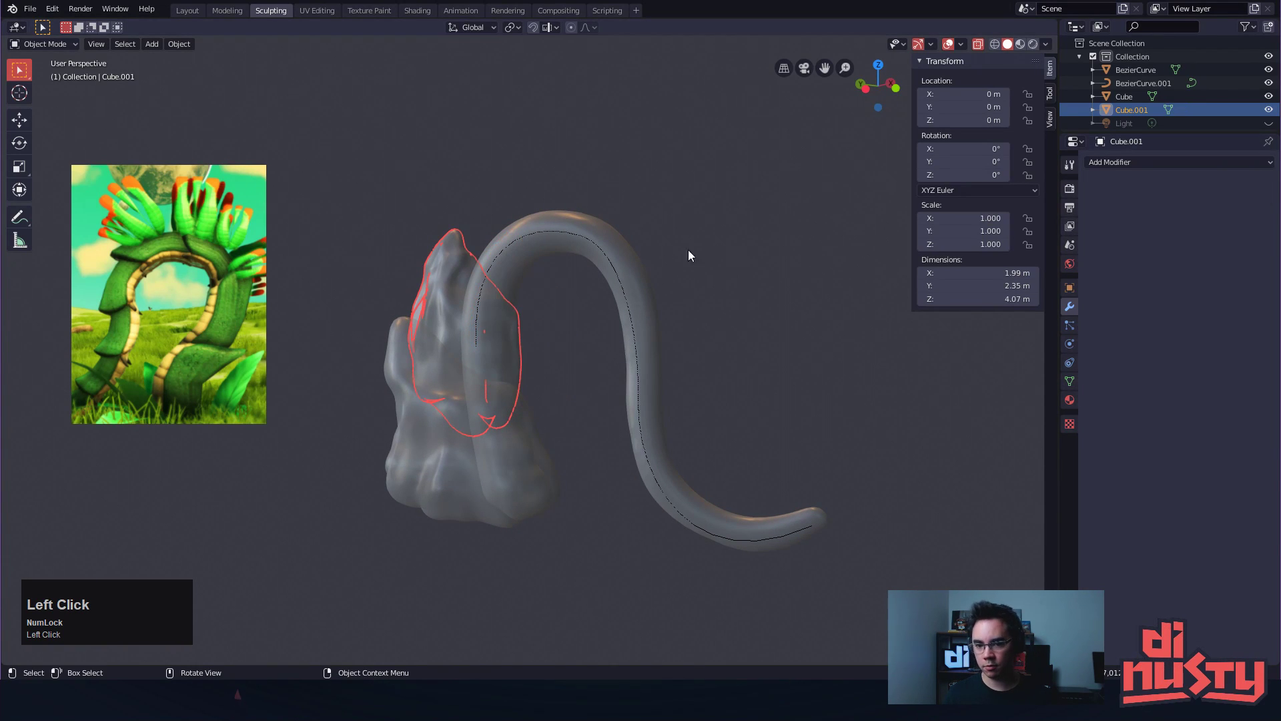
Try adding an Array modifier to the new Bezier curve inside the stem
{"action": "left_click", "coordinate": [578, 241]}
{"action": "left_click", "coordinate": [583, 238], "text": "alt"}
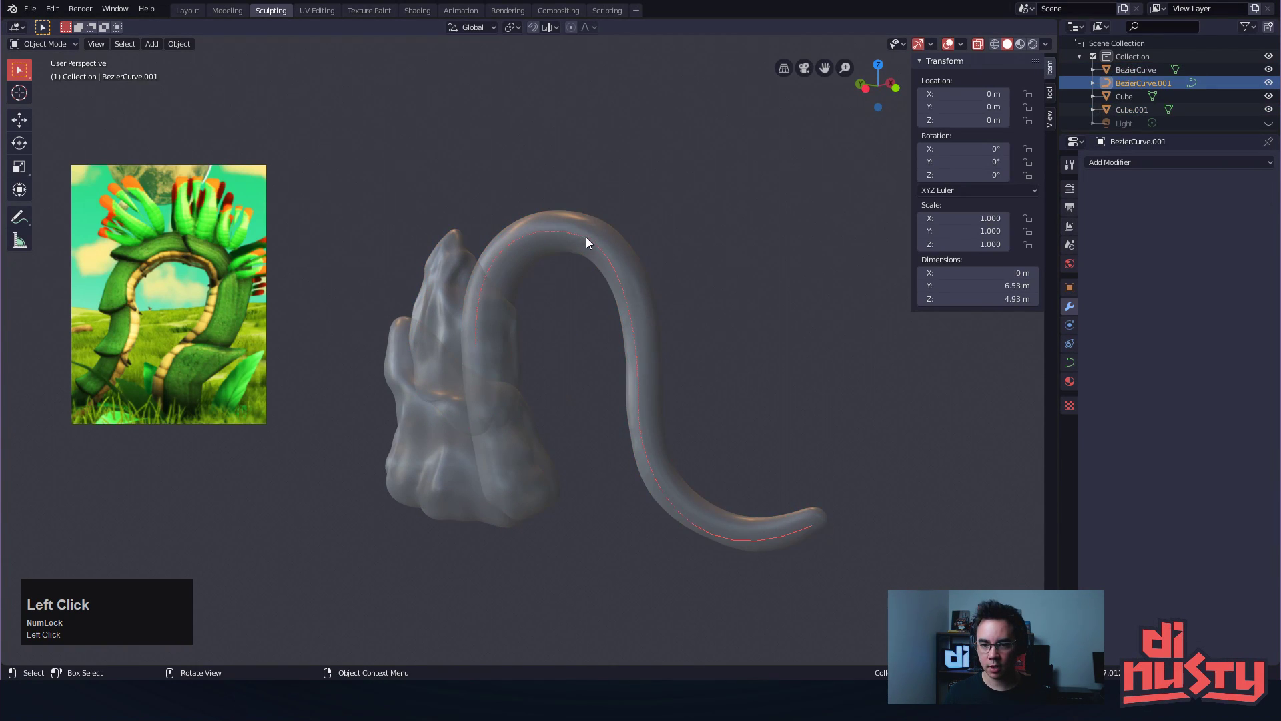
{"action": "left_click", "coordinate": [1151, 163]}
{"action": "left_click", "coordinate": [1054, 192]}
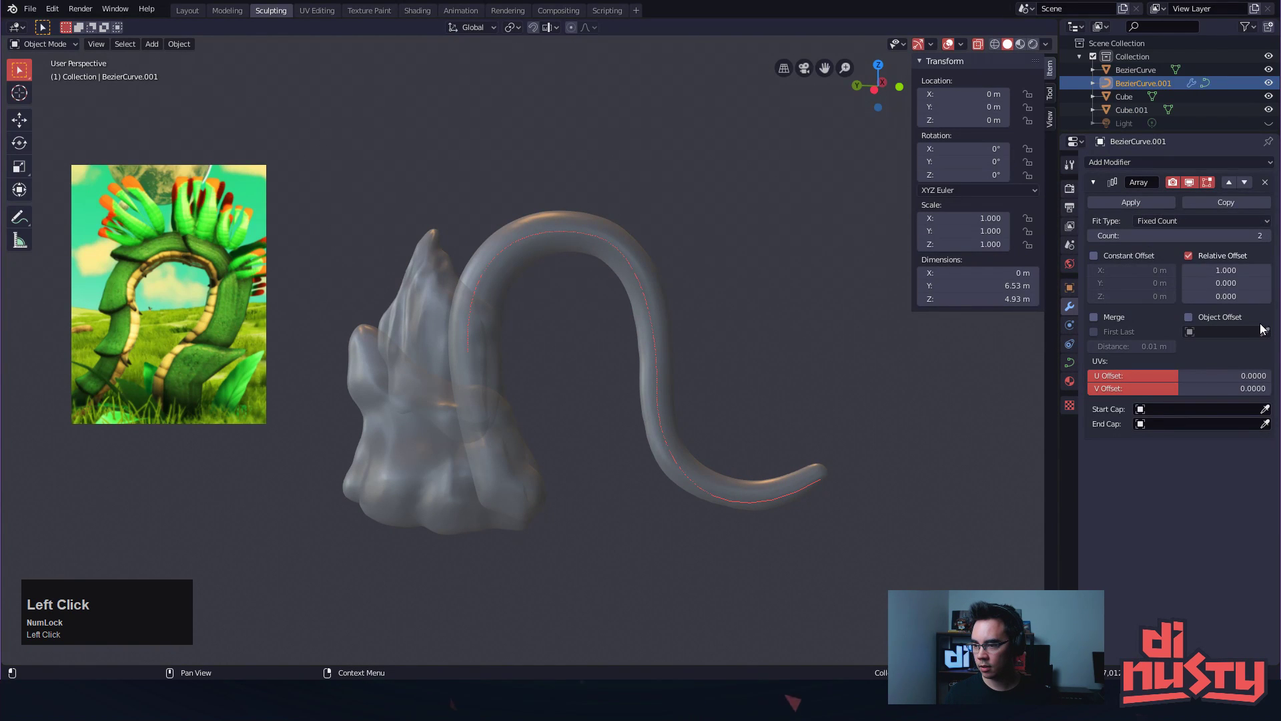
{"action": "left_click_drag", "start_coordinate": [834, 307], "coordinate": [667, 318], "text": "alt"}
{"action": "key", "text": "ctrl+z"}
Move the new Bezier curve about 0.24 m along X from the front view to centre it in the stem
{"action": "middle_click_drag", "start_coordinate": [668, 318], "coordinate": [724, 334], "text": "alt"}
{"action": "key", "text": "g"}
{"action": "middle_click", "coordinate": [565, 307]}
{"action": "left_click", "coordinate": [565, 308]}
{"action": "mouse_move", "coordinate": [567, 309]}
{"action": "left_mouse_down", "text": "alt"}
{"action": "mouse_move", "coordinate": [622, 334]}
{"action": "mouse_move", "coordinate": [734, 351]}
{"action": "mouse_move", "coordinate": [636, 394]}
{"action": "mouse_move", "coordinate": [754, 366]}
{"action": "mouse_move", "coordinate": [820, 316]}
{"action": "left_mouse_up", "text": "alt"}
Inspect the upper leaf and the stem as solid surfaces from several sides
{"action": "left_click", "coordinate": [422, 316]}
{"action": "key", "text": "alt+z"}
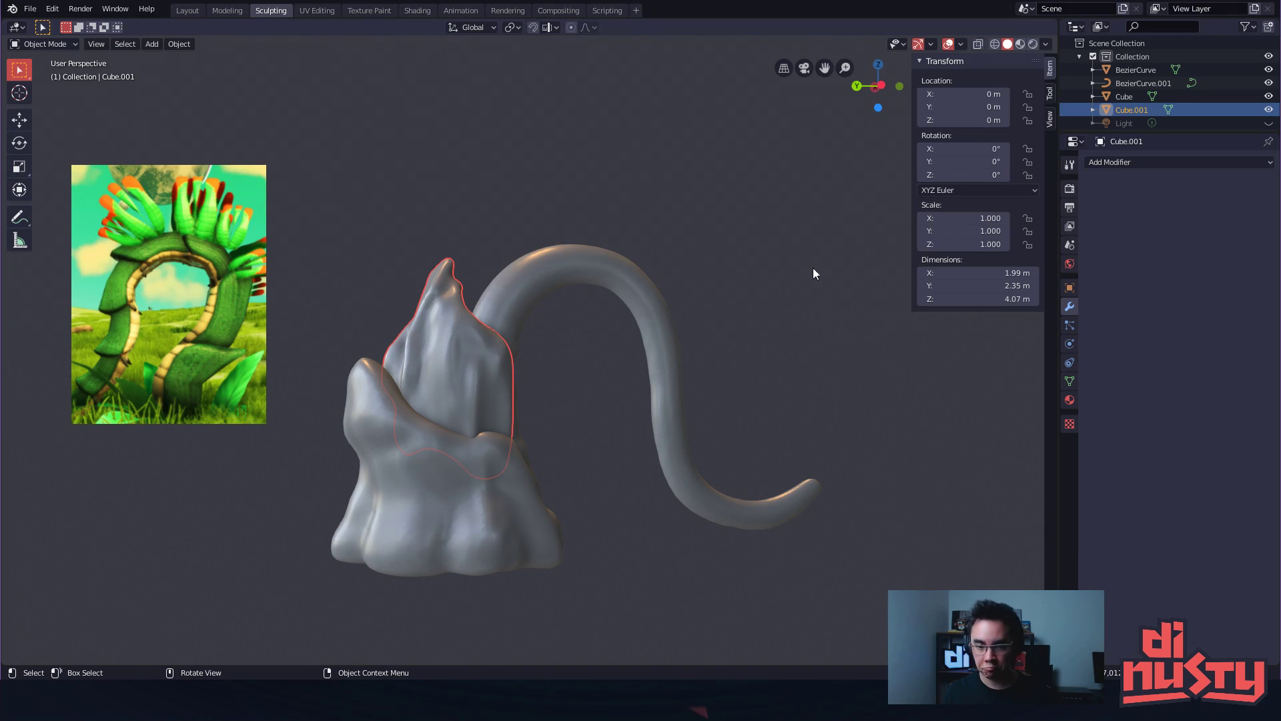
{"action": "left_click", "coordinate": [454, 329]}
{"action": "left_click_drag", "start_coordinate": [594, 364], "coordinate": [651, 365], "text": "alt+shift"}
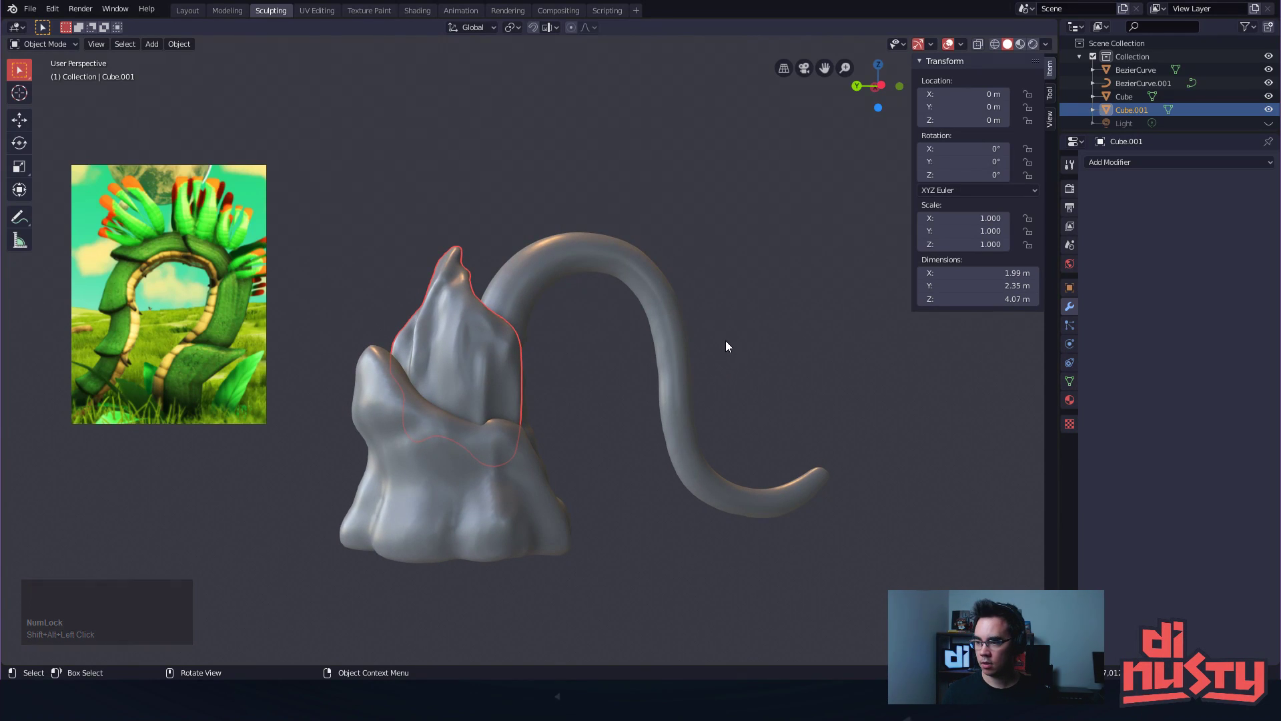
{"action": "left_click_drag", "start_coordinate": [722, 342], "coordinate": [601, 343], "text": "alt+shift"}
{"action": "mouse_move", "coordinate": [609, 380]}
{"action": "middle_mouse_down", "text": "alt"}
{"action": "mouse_move", "coordinate": [615, 372]}
{"action": "mouse_move", "coordinate": [549, 378]}
{"action": "mouse_move", "coordinate": [452, 349]}
{"action": "mouse_move", "coordinate": [655, 377]}
{"action": "mouse_move", "coordinate": [557, 410]}
{"action": "middle_mouse_up", "text": "alt"}
{"action": "left_click", "coordinate": [547, 385]}
{"action": "left_click_drag", "start_coordinate": [547, 385], "coordinate": [667, 371], "text": "alt"}
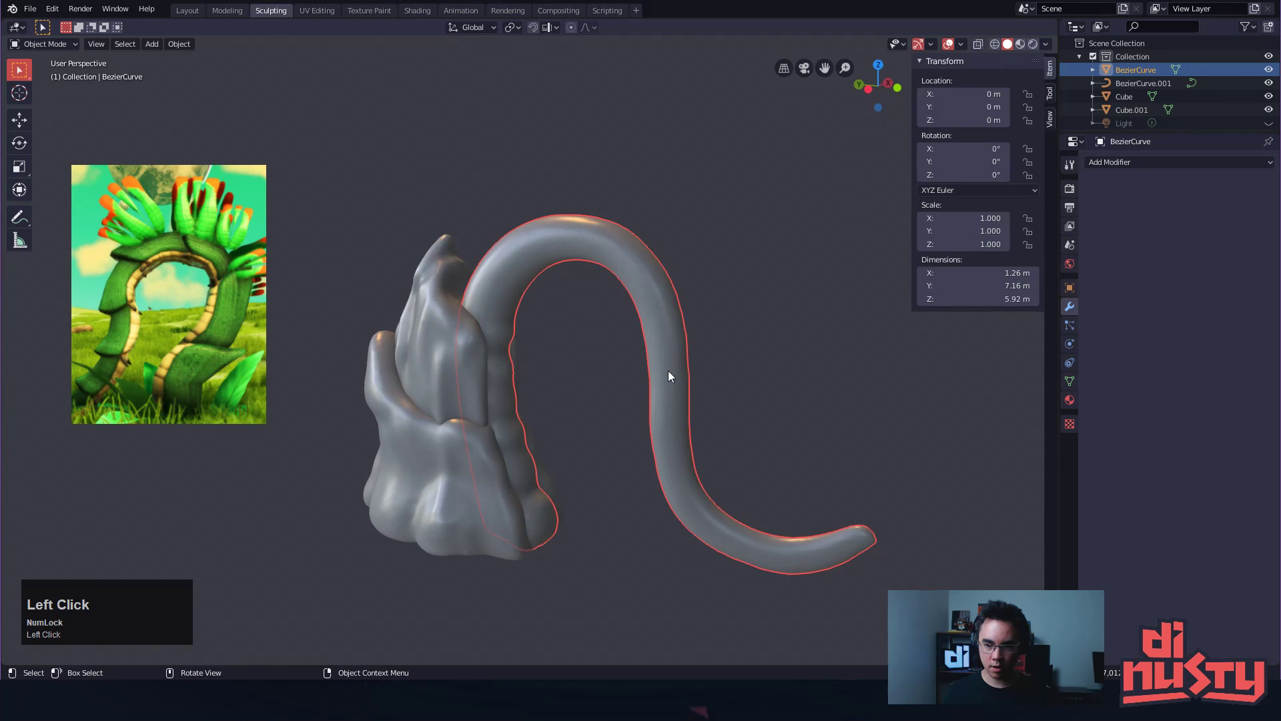
{"action": "key", "text": "g"}
{"action": "right_click", "coordinate": [775, 333]}
{"action": "left_click", "coordinate": [774, 332]}
{"action": "left_click", "coordinate": [678, 363]}
Turn on X-ray and select the Bezier curve running inside the stem
{"action": "key", "text": "alt+z"}
{"action": "left_click", "coordinate": [755, 355]}
{"action": "left_click", "coordinate": [665, 351]}
{"action": "left_click", "coordinate": [664, 351]}
{"action": "left_click_drag", "start_coordinate": [713, 363], "coordinate": [749, 351], "text": "alt+shift"}
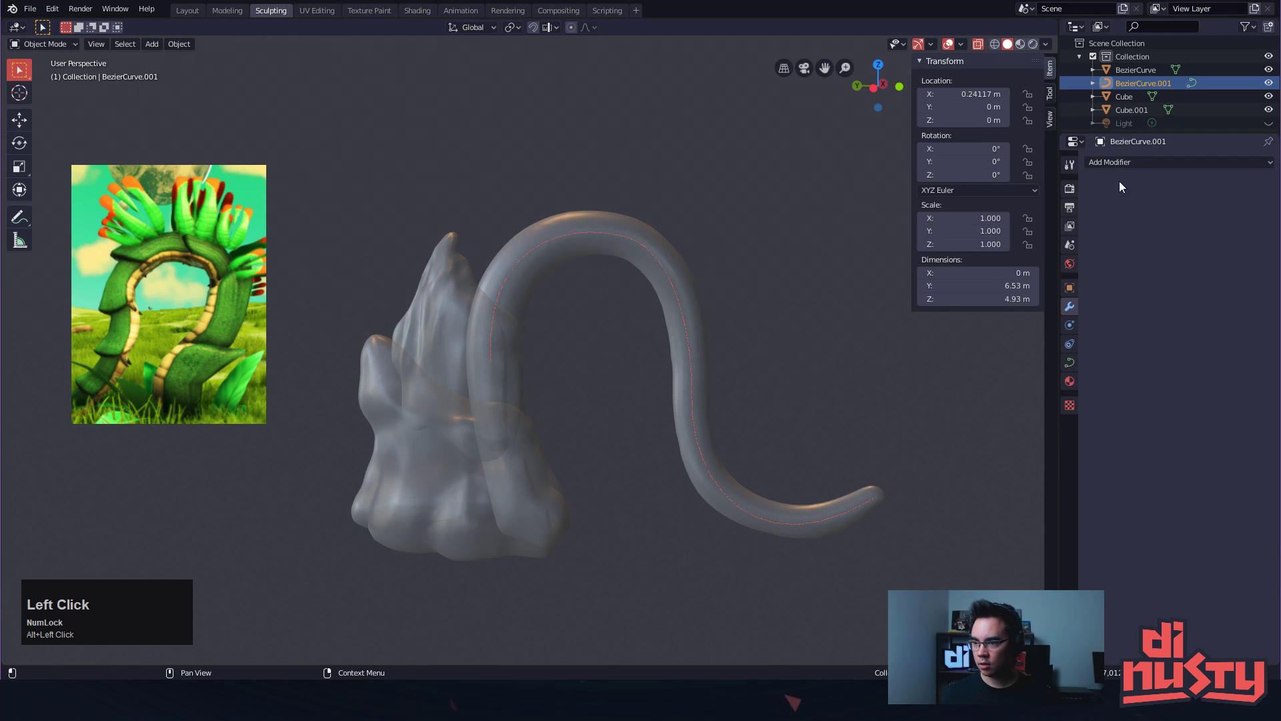
Try an Array modifier on the upper leaf with BezierCurve.001 as its object offset
{"action": "left_click", "coordinate": [1142, 163]}
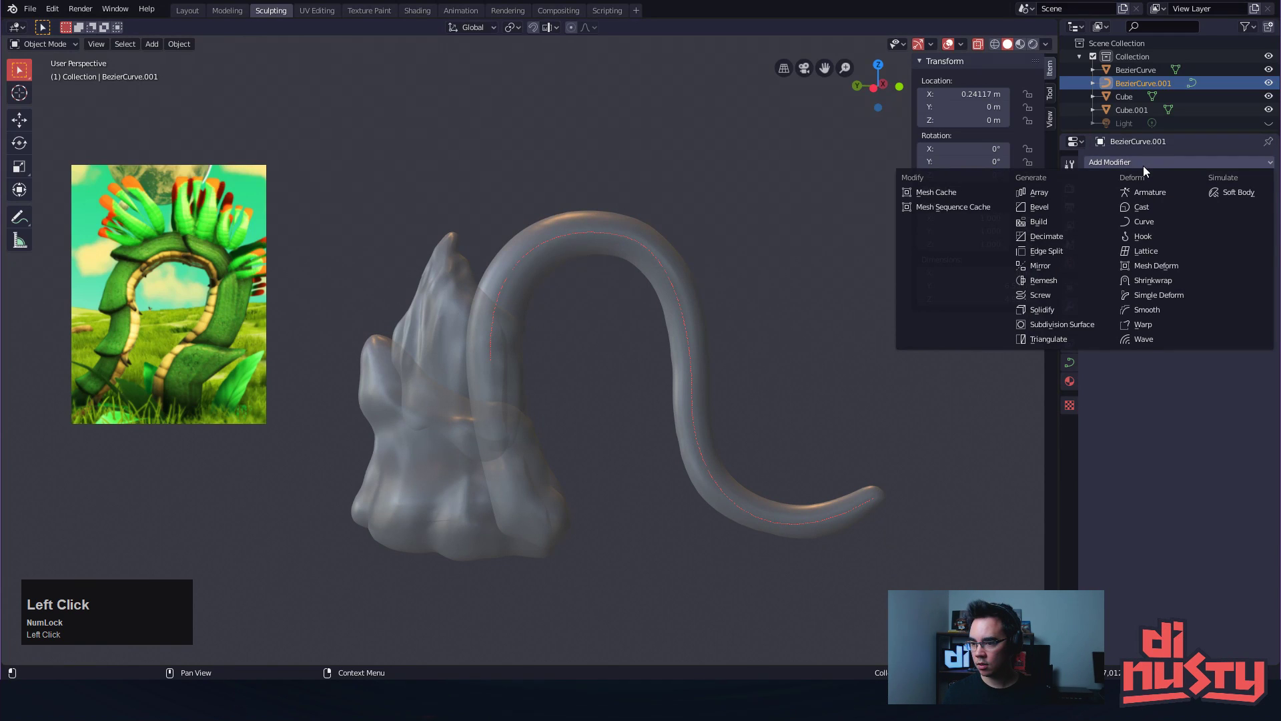
{"action": "left_click", "coordinate": [535, 262]}
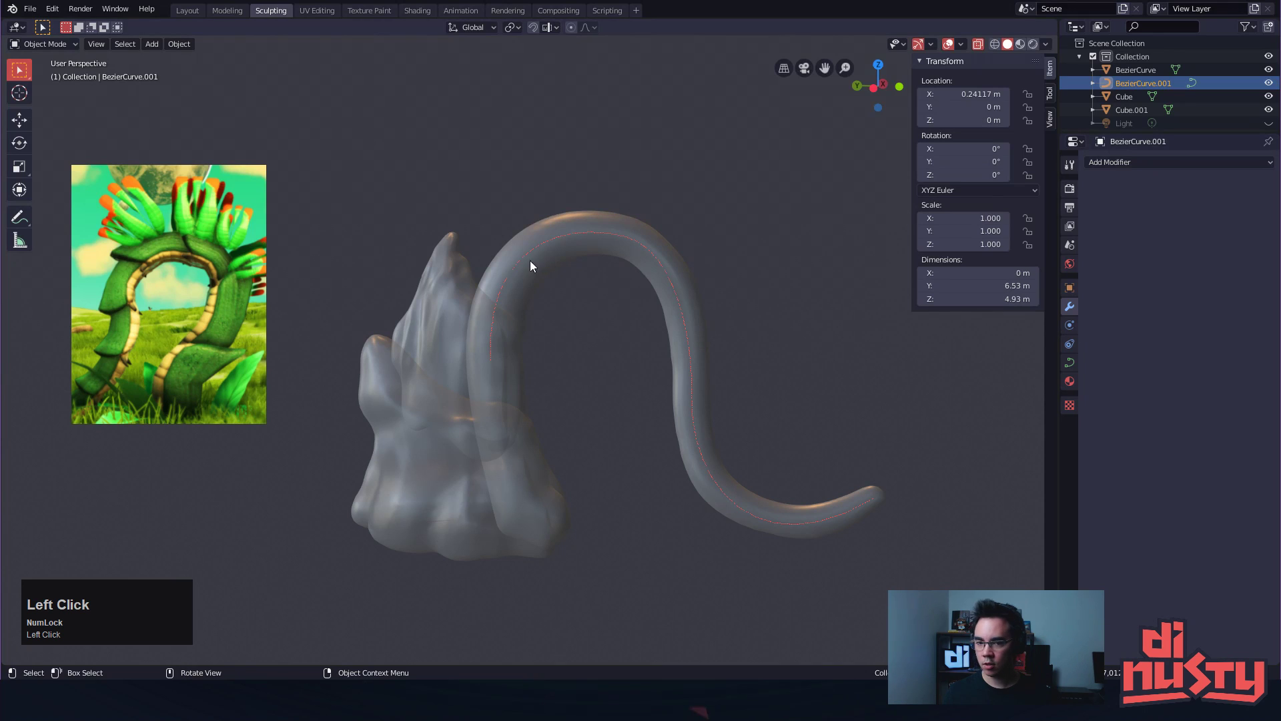
{"action": "left_click", "coordinate": [1176, 166]}
{"action": "left_click", "coordinate": [1028, 191]}
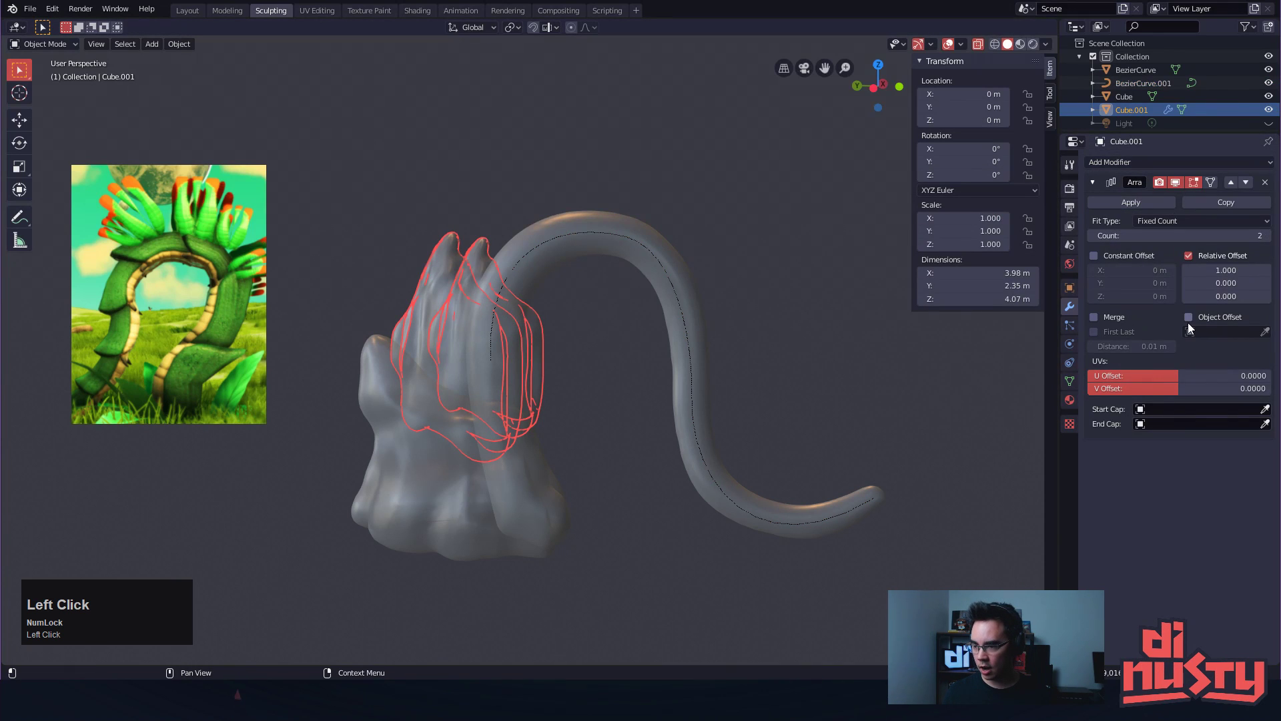
{"action": "left_click", "coordinate": [1217, 331]}
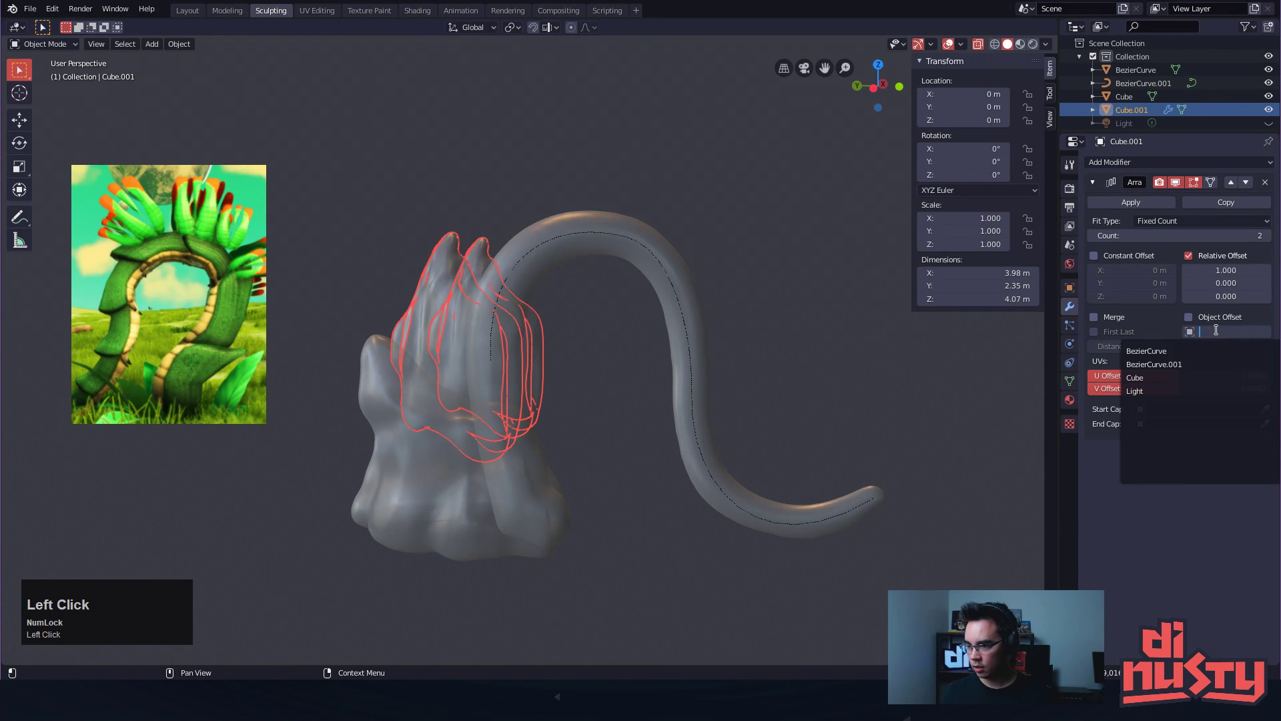
{"action": "left_click", "coordinate": [1208, 359]}
{"action": "left_click", "coordinate": [1188, 318]}
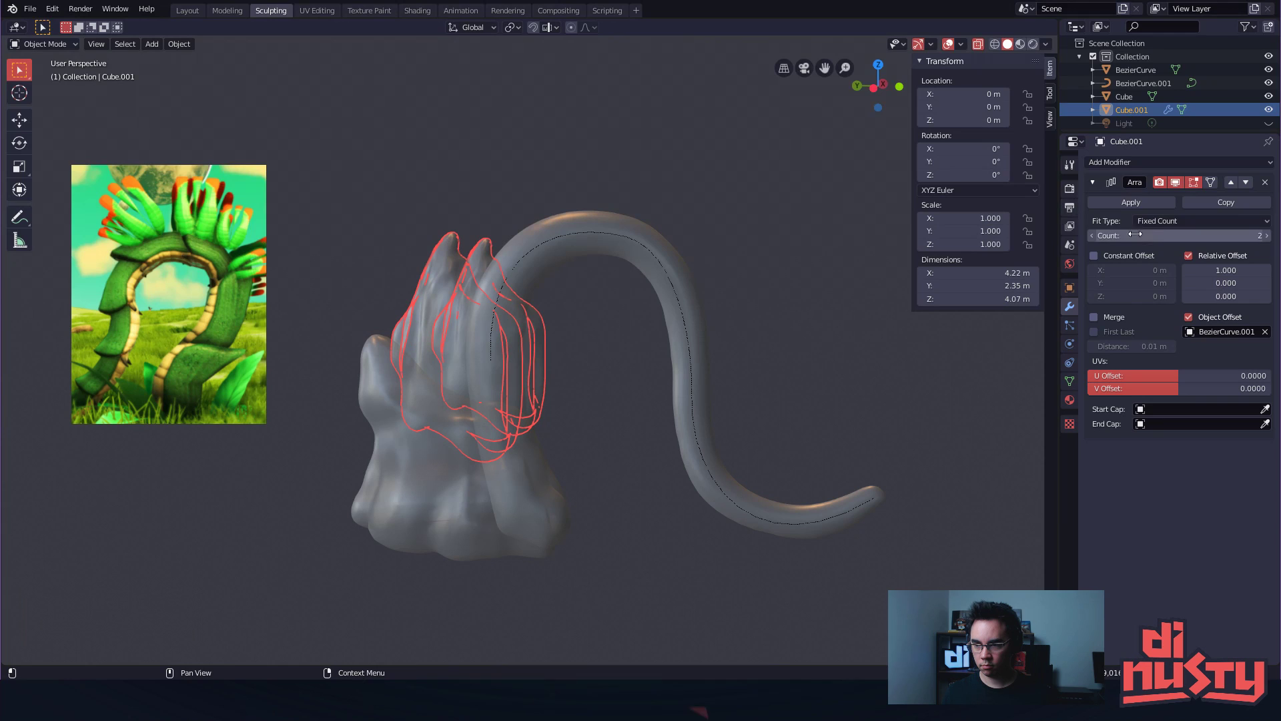
Try fitting the leaf array to BezierCurve.001 using Fit Curve with the object offset turned off
{"action": "left_click", "coordinate": [1177, 219]}
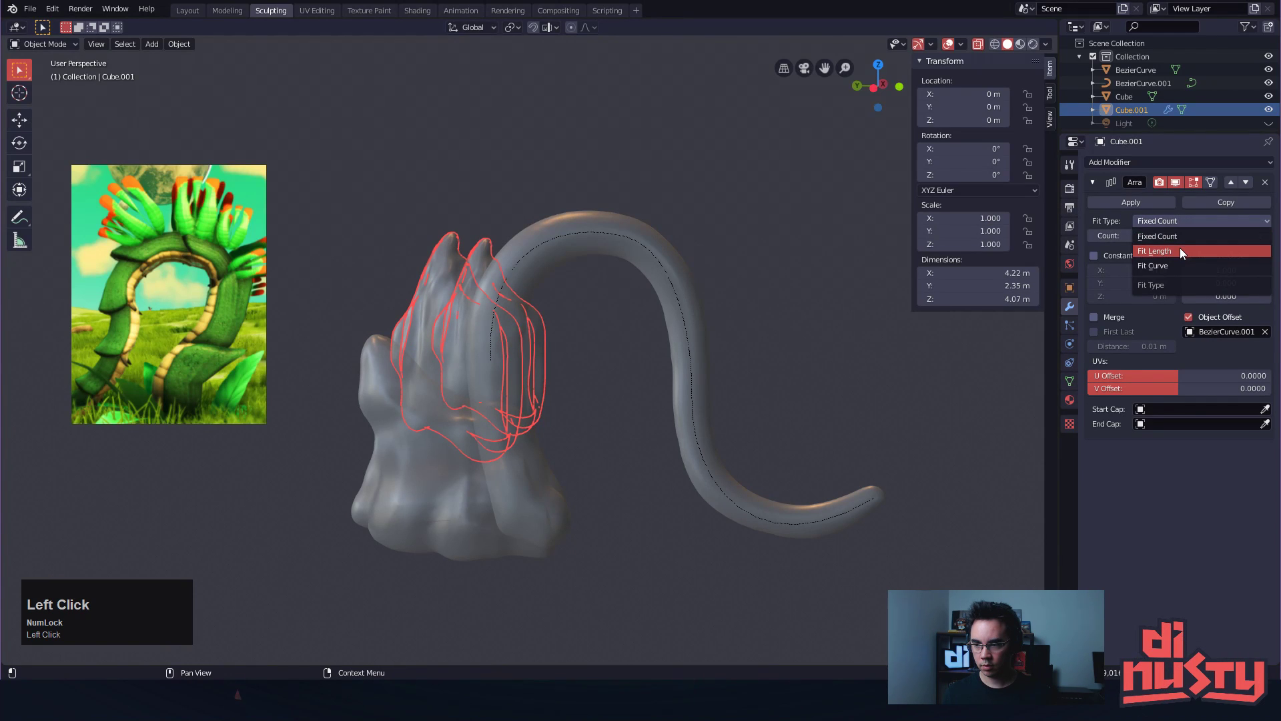
{"action": "left_click", "coordinate": [1180, 250]}
{"action": "left_click", "coordinate": [1184, 223]}
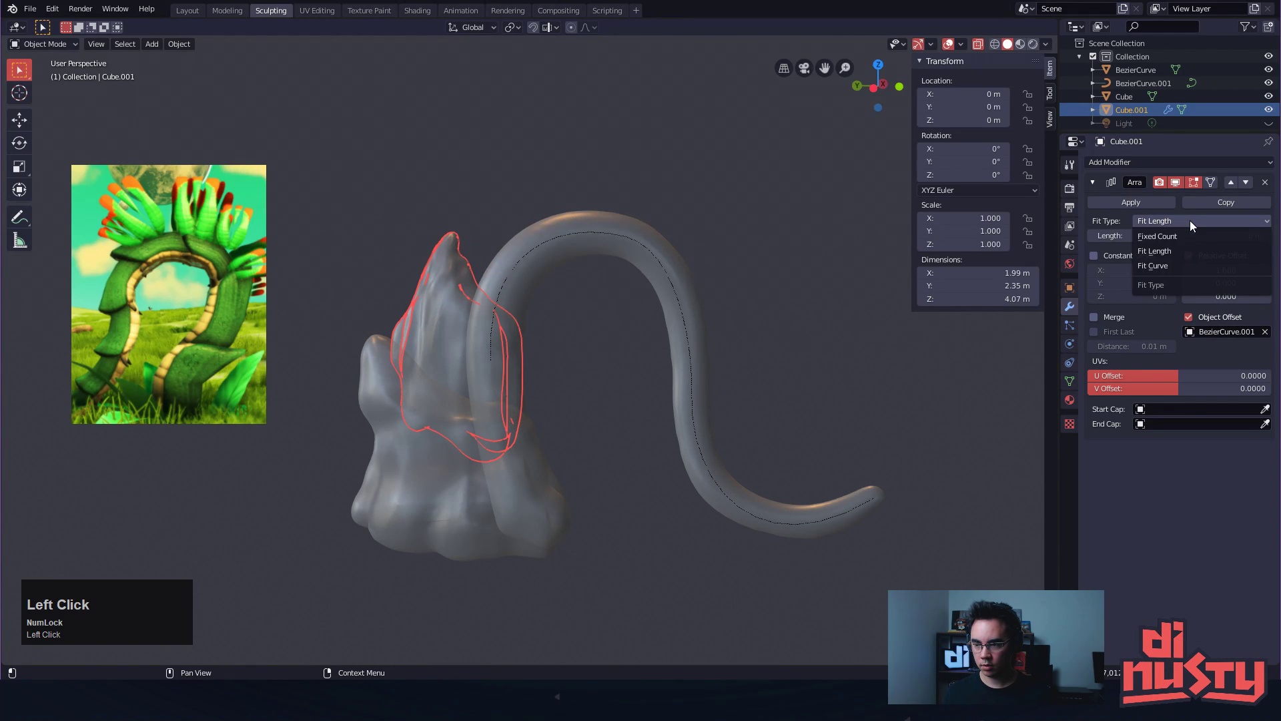
{"action": "left_click", "coordinate": [1167, 263]}
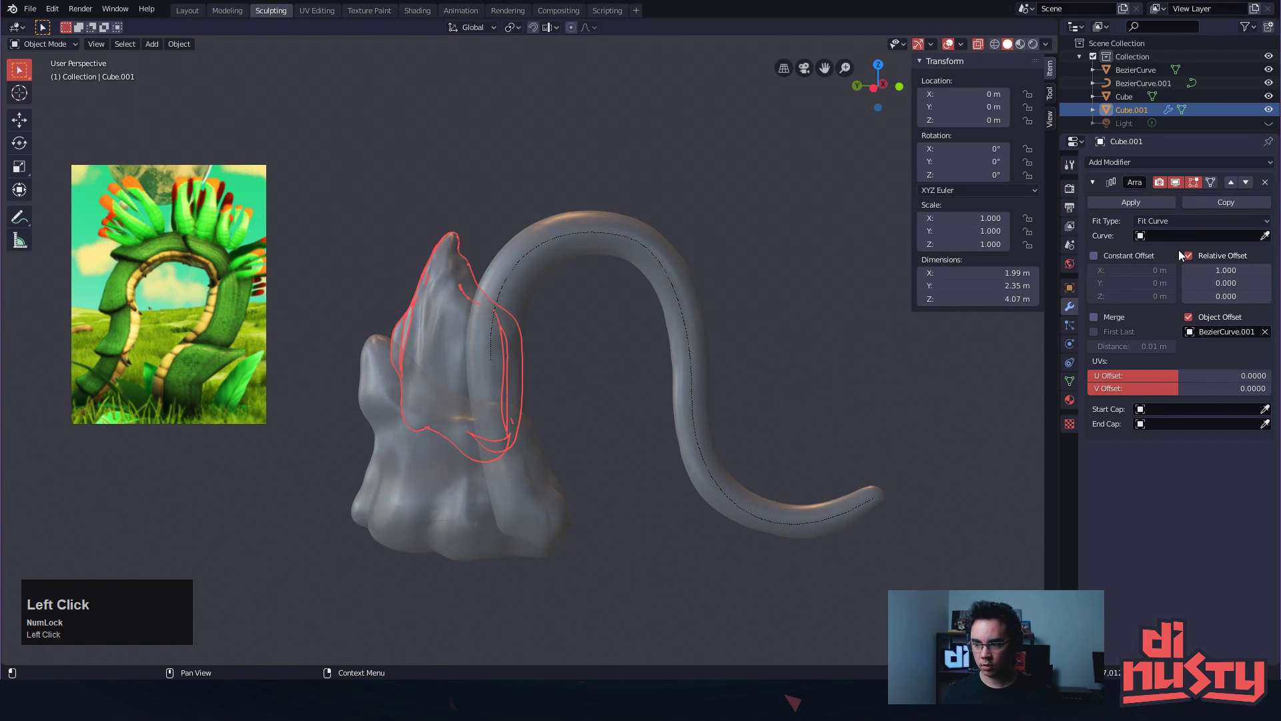
{"action": "left_click", "coordinate": [1189, 318]}
{"action": "left_click", "coordinate": [1263, 235]}
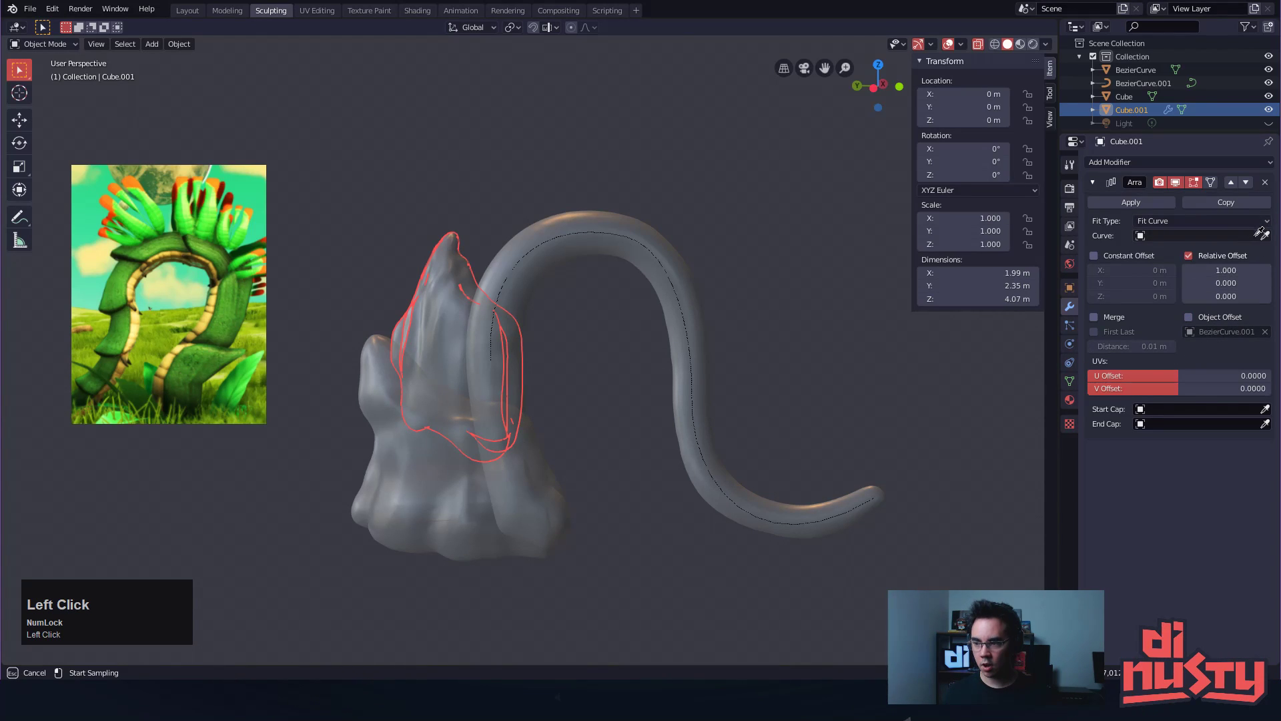
{"action": "left_click", "coordinate": [658, 256]}
{"action": "left_click_drag", "start_coordinate": [834, 258], "coordinate": [747, 266], "text": "alt"}
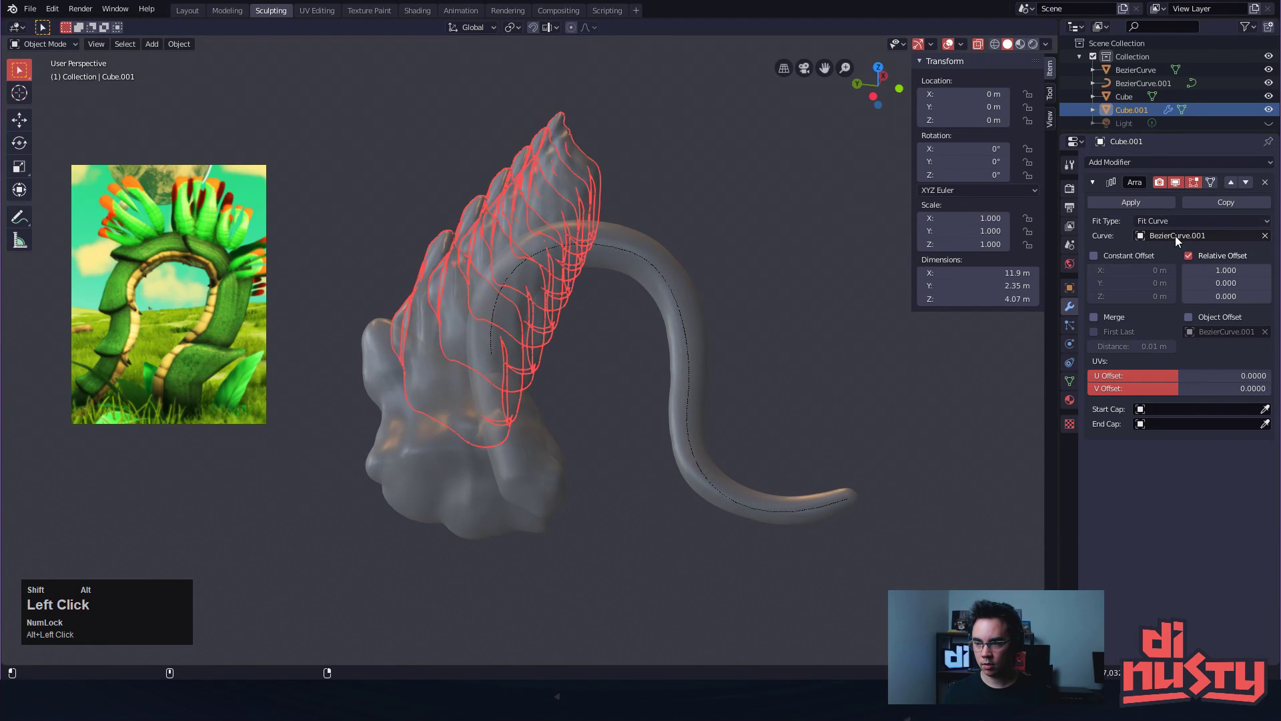
{"action": "left_click_drag", "start_coordinate": [896, 256], "coordinate": [802, 273], "text": "alt"}
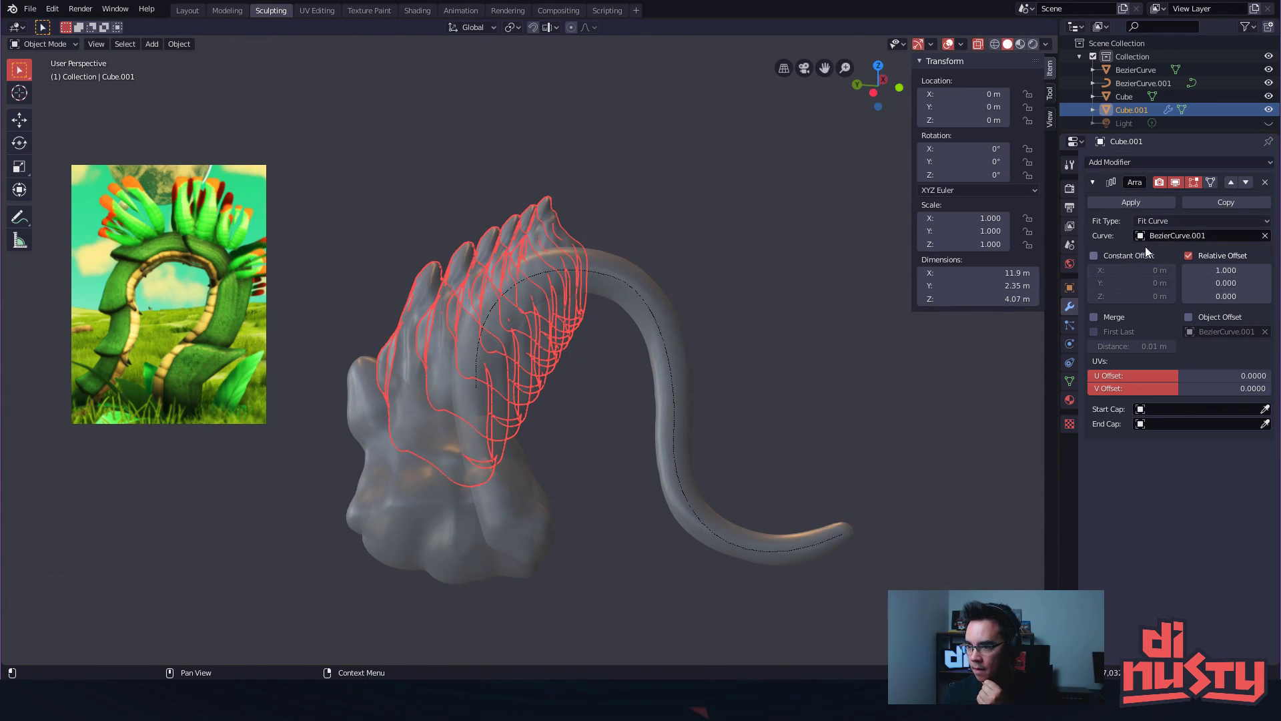
Try a relative X offset of 2.9 for the leaf array and set it back to 1
{"action": "left_click", "coordinate": [1179, 221]}
{"action": "left_click", "coordinate": [1188, 221]}
{"action": "left_click", "coordinate": [1190, 256]}
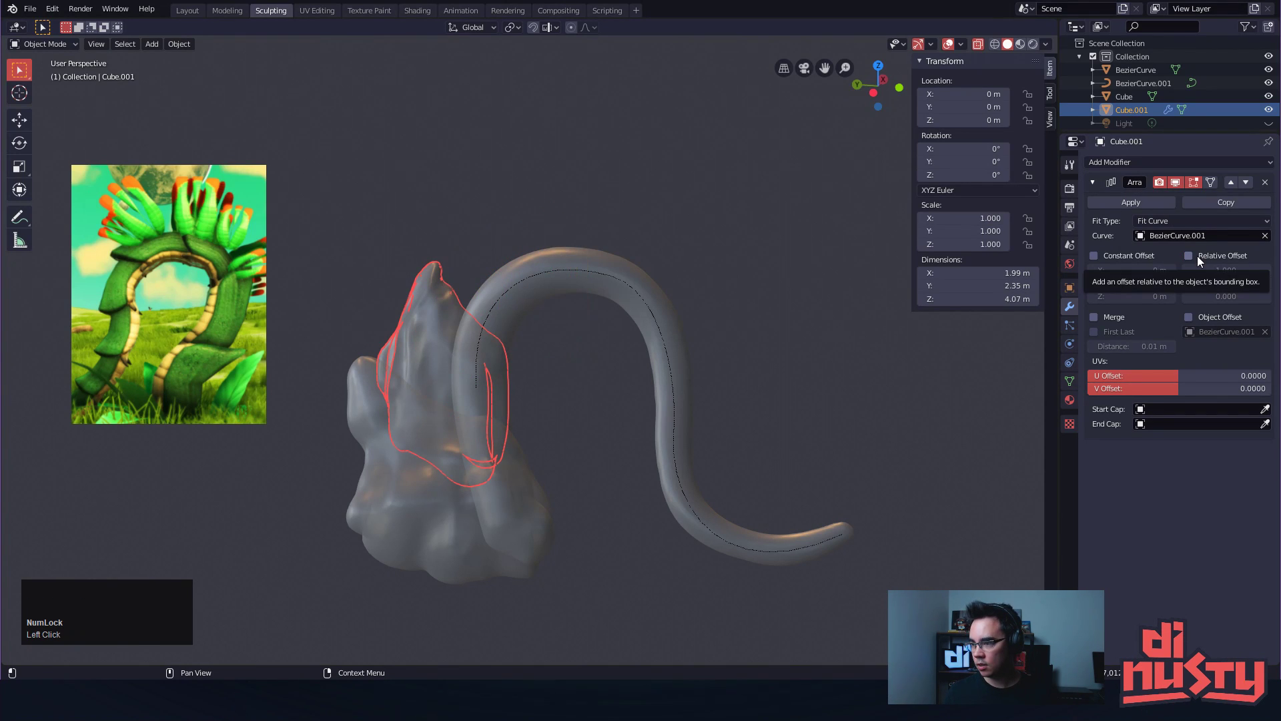
{"action": "left_click", "coordinate": [1197, 254]}
{"action": "mouse_move", "coordinate": [1226, 271]}
{"action": "left_mouse_down"}
{"action": "mouse_move", "coordinate": [1211, 270]}
{"action": "mouse_move", "coordinate": [1236, 269]}
{"action": "left_mouse_up"}
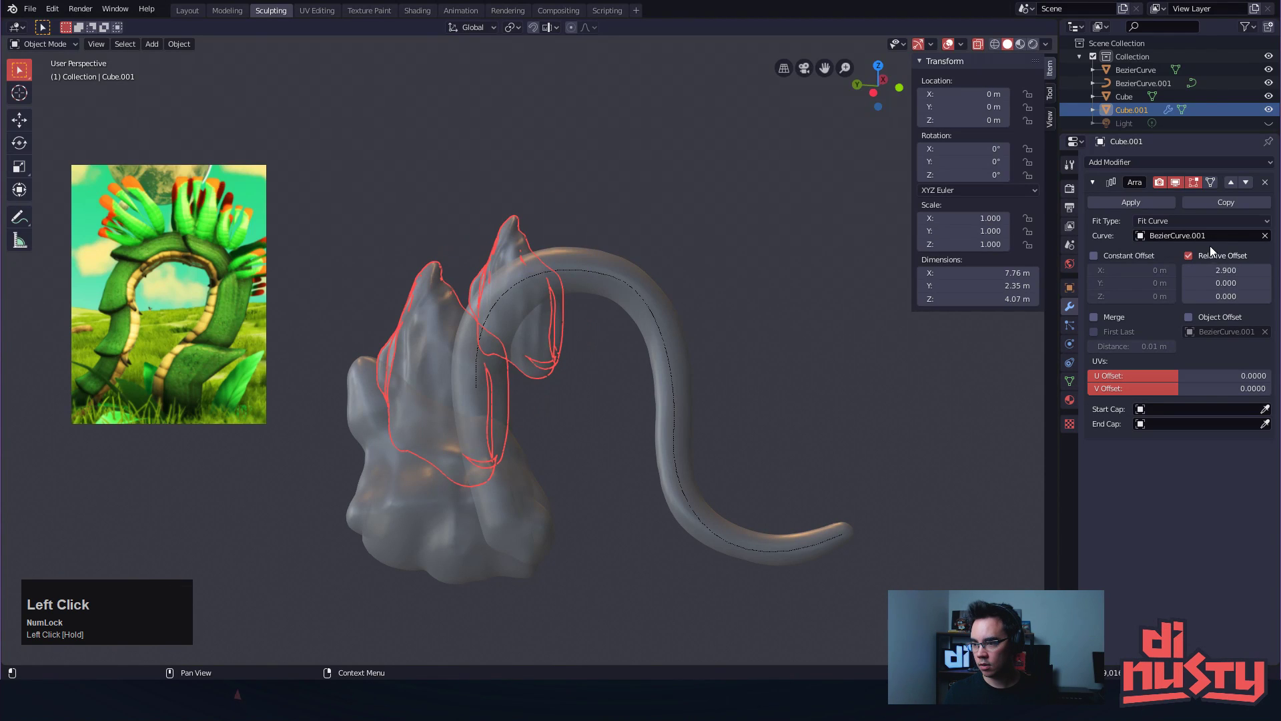
{"action": "left_click", "coordinate": [425, 317]}
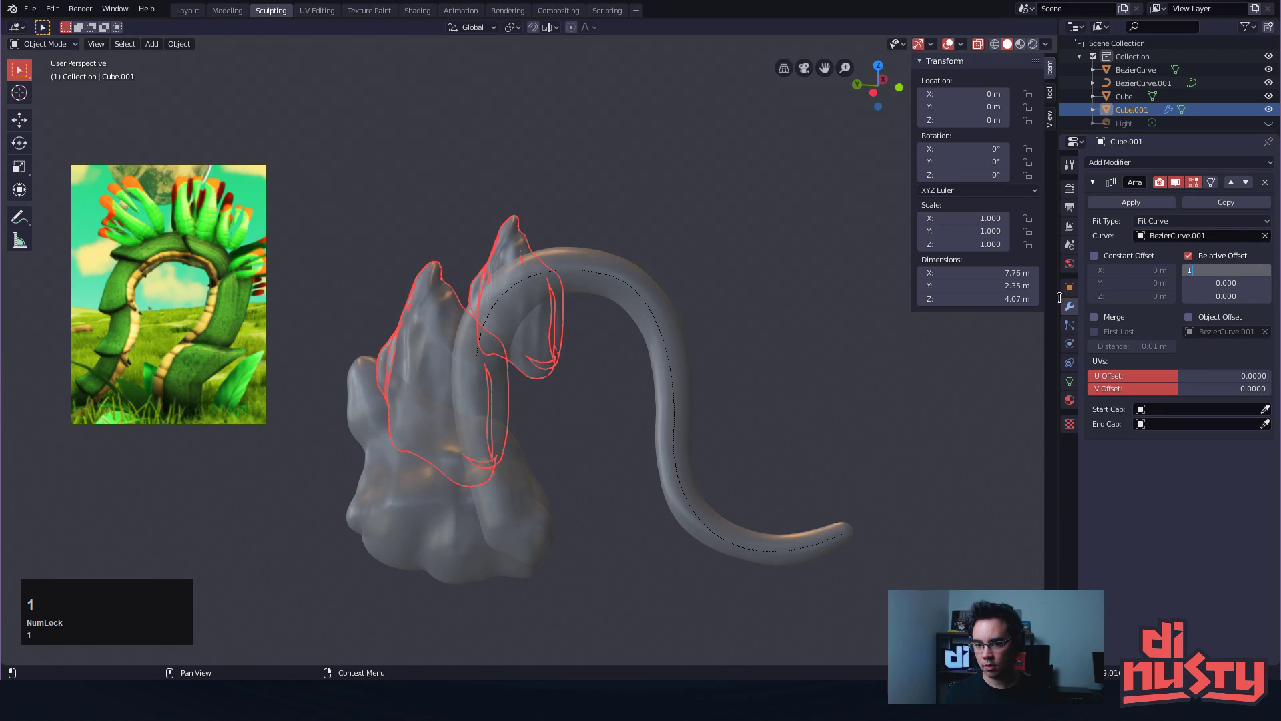
{"action": "type", "text": "1"}
{"action": "left_click", "coordinate": [770, 273]}
{"action": "mouse_move", "coordinate": [753, 261]}
{"action": "left_mouse_down", "text": "alt"}
{"action": "mouse_move", "coordinate": [729, 286]}
{"action": "mouse_move", "coordinate": [774, 297]}
{"action": "left_mouse_up", "text": "alt"}
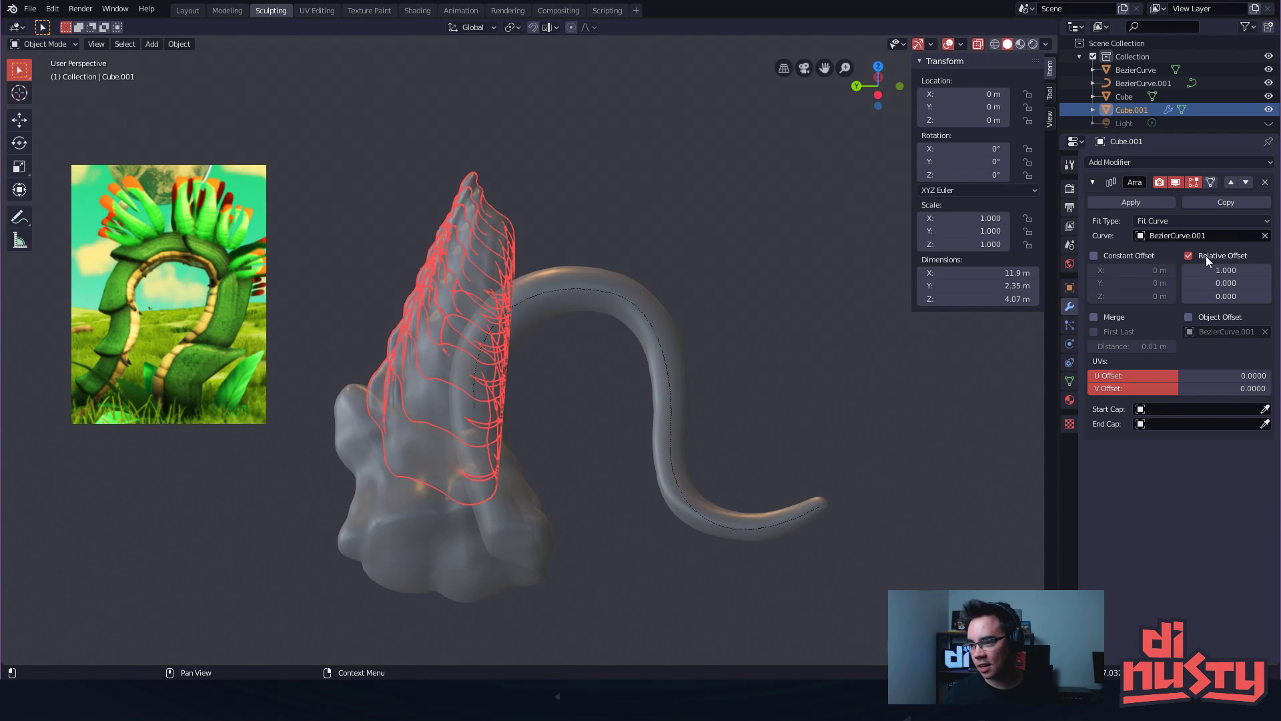
Try a relative Y offset of 1 for the leaf array
{"action": "left_click", "coordinate": [1239, 282]}
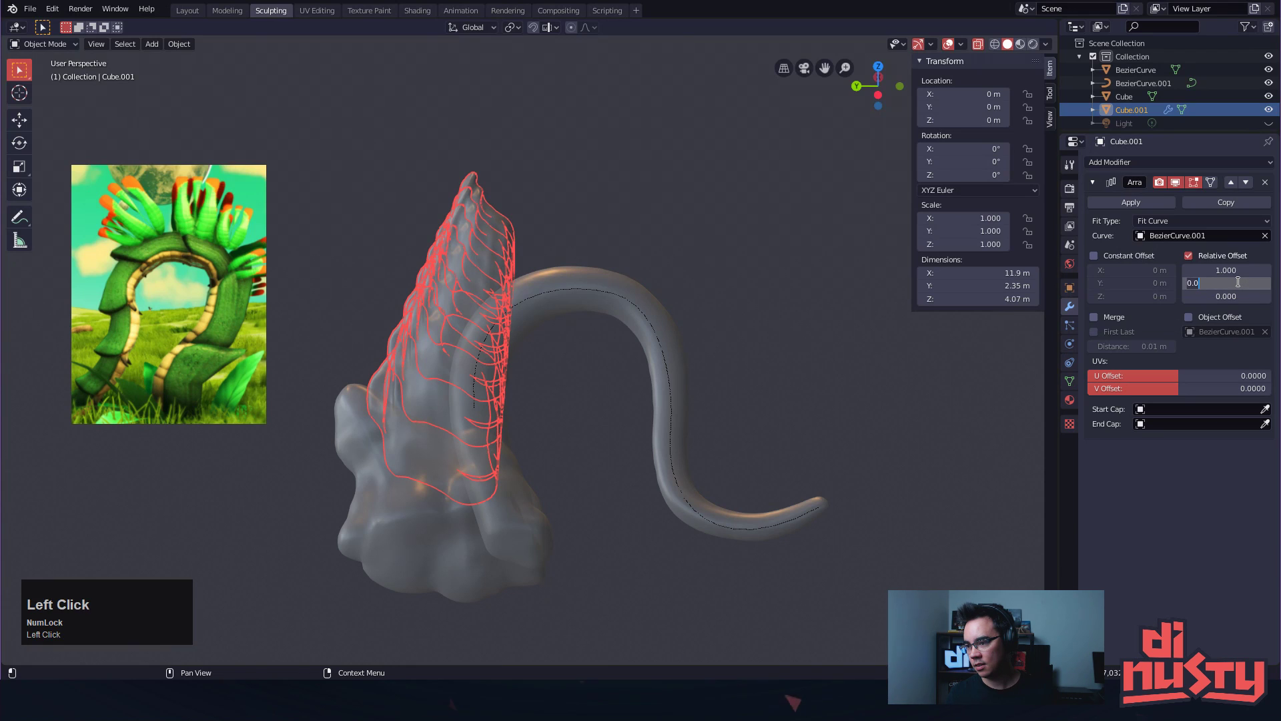
{"action": "left_click", "coordinate": [1235, 271]}
{"action": "left_click_drag", "start_coordinate": [859, 322], "coordinate": [498, 386], "text": "alt"}
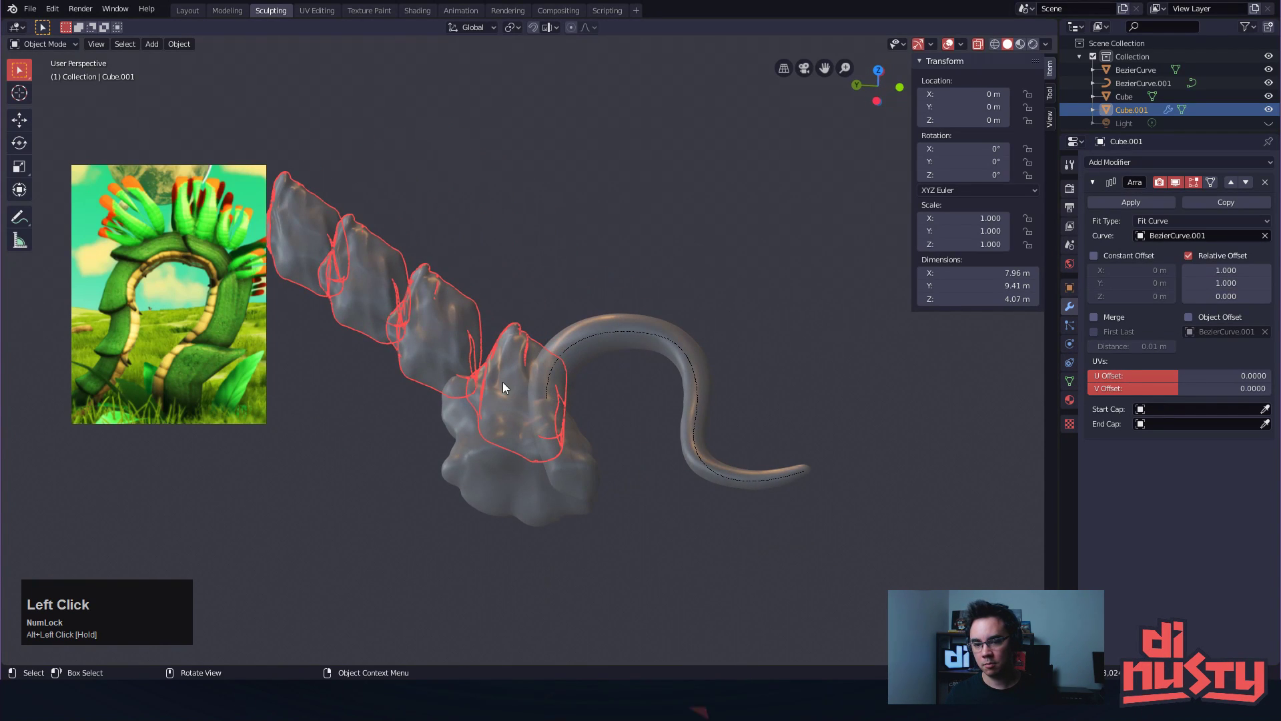
Delete the Bezier curve inside the stem and remove the upper leaf's Array modifier with X-ray off
{"action": "left_click", "coordinate": [674, 347]}
{"action": "key", "text": "Delete"}
{"action": "left_click", "coordinate": [519, 355]}
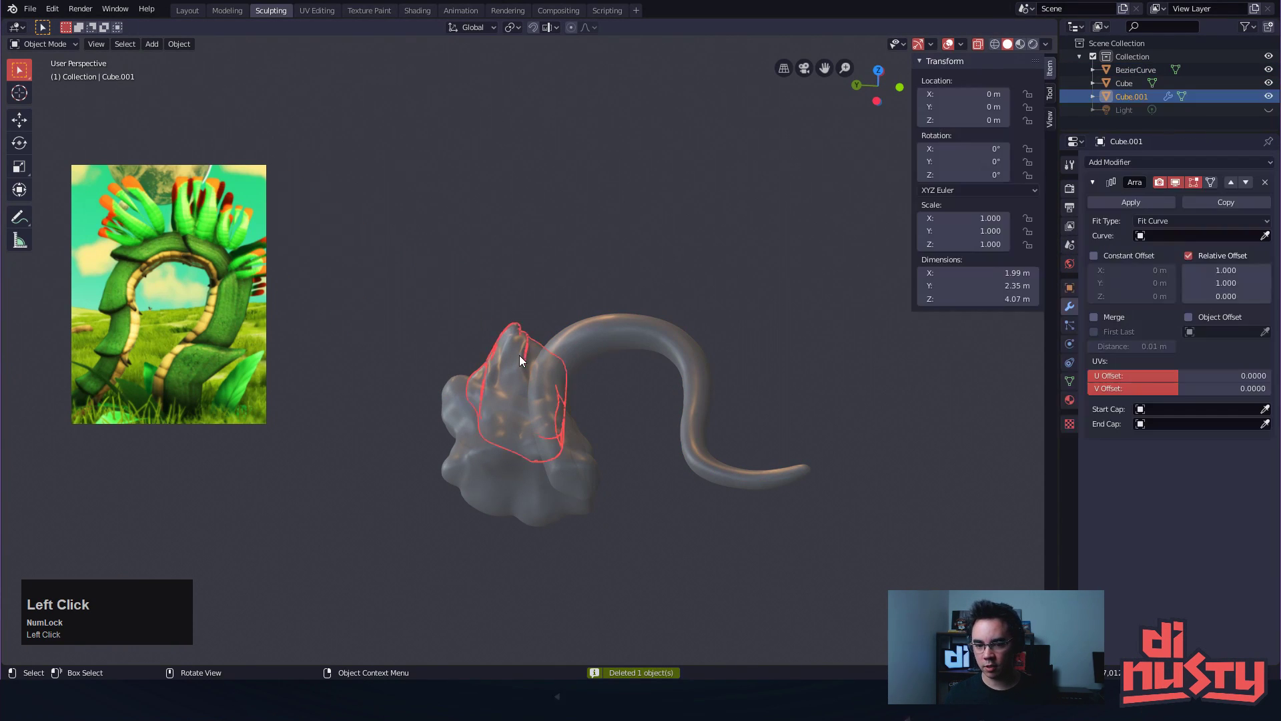
{"action": "key", "text": "alt+z"}
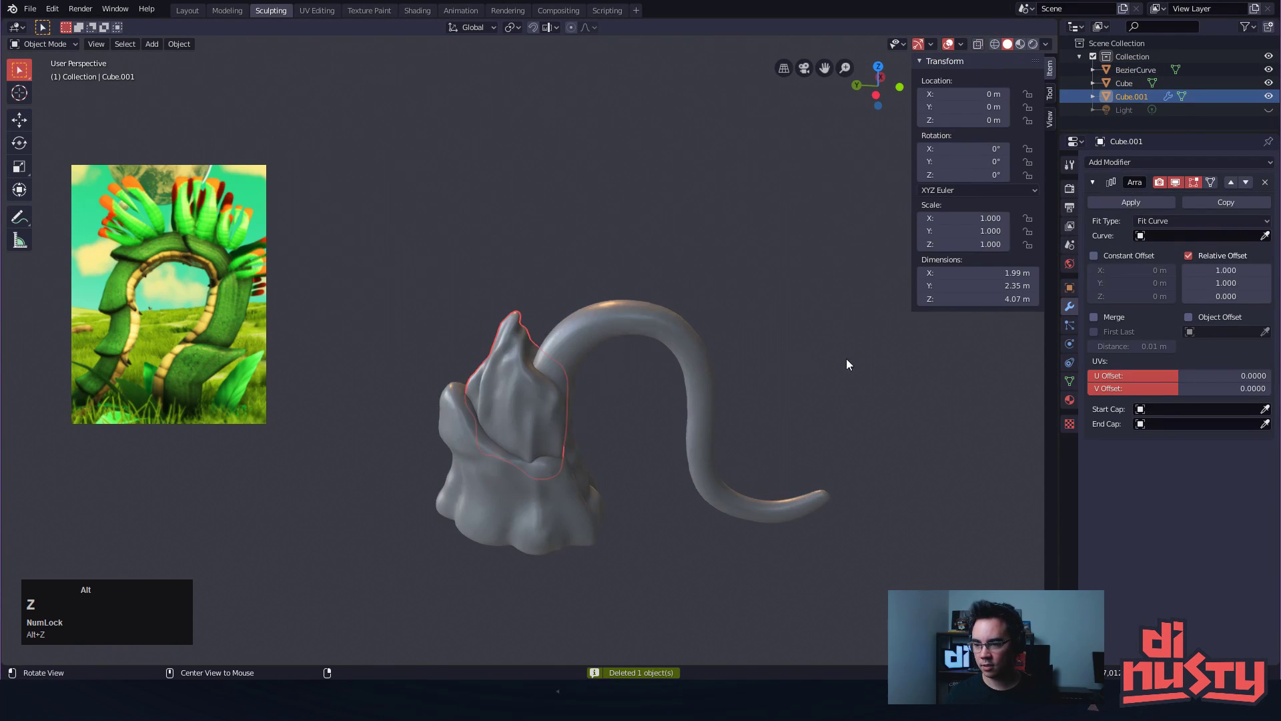
{"action": "left_click", "coordinate": [1265, 182]}
From the left view, duplicate the upper leaf, rotate the copy about 44° and scale it to about 0.85 higher on the stem
{"action": "left_click_drag", "start_coordinate": [874, 259], "coordinate": [850, 270], "text": "alt"}
{"action": "middle_click_drag", "start_coordinate": [850, 269], "coordinate": [824, 276], "text": "alt"}
{"action": "left_click_drag", "start_coordinate": [829, 278], "coordinate": [806, 252], "text": "alt+shift"}
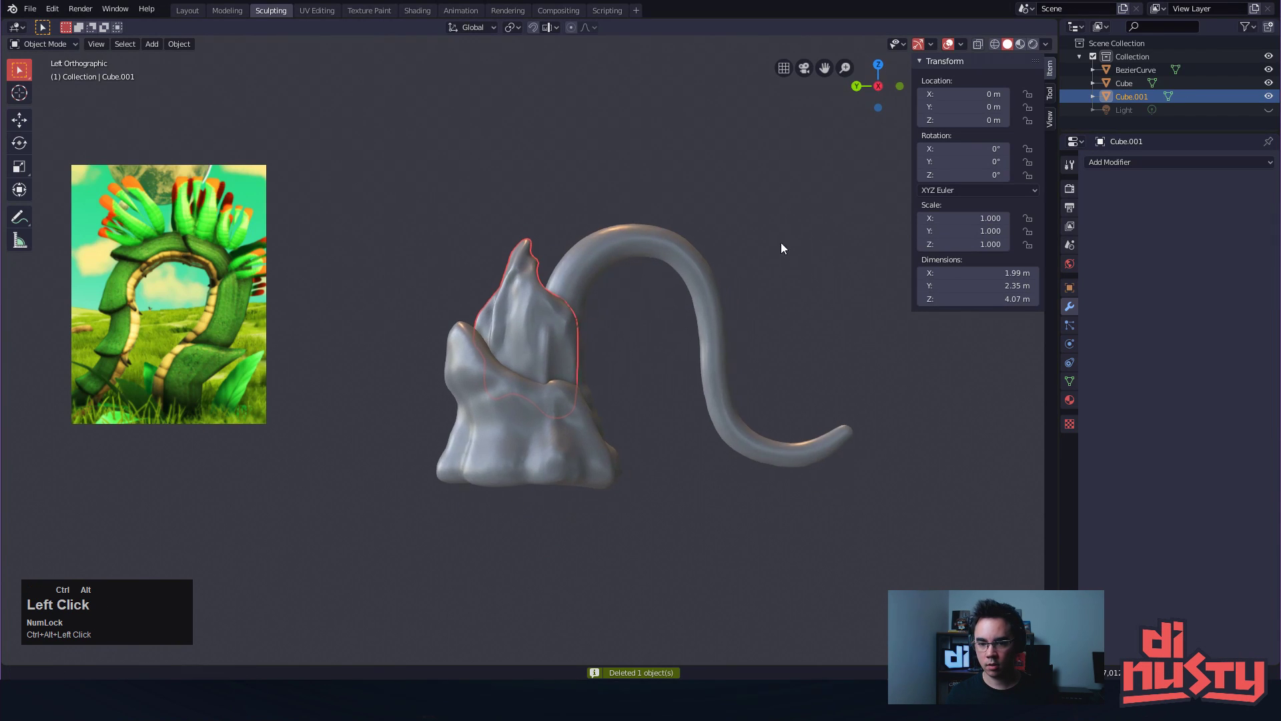
{"action": "scroll", "coordinate": [776, 244], "scroll_direction": "up", "scroll_amount": 2}
{"action": "key", "text": "shift+d"}
{"action": "key", "text": "r"}
{"action": "key", "text": "g"}
{"action": "left_click", "coordinate": [694, 369]}
{"action": "key", "text": "s"}
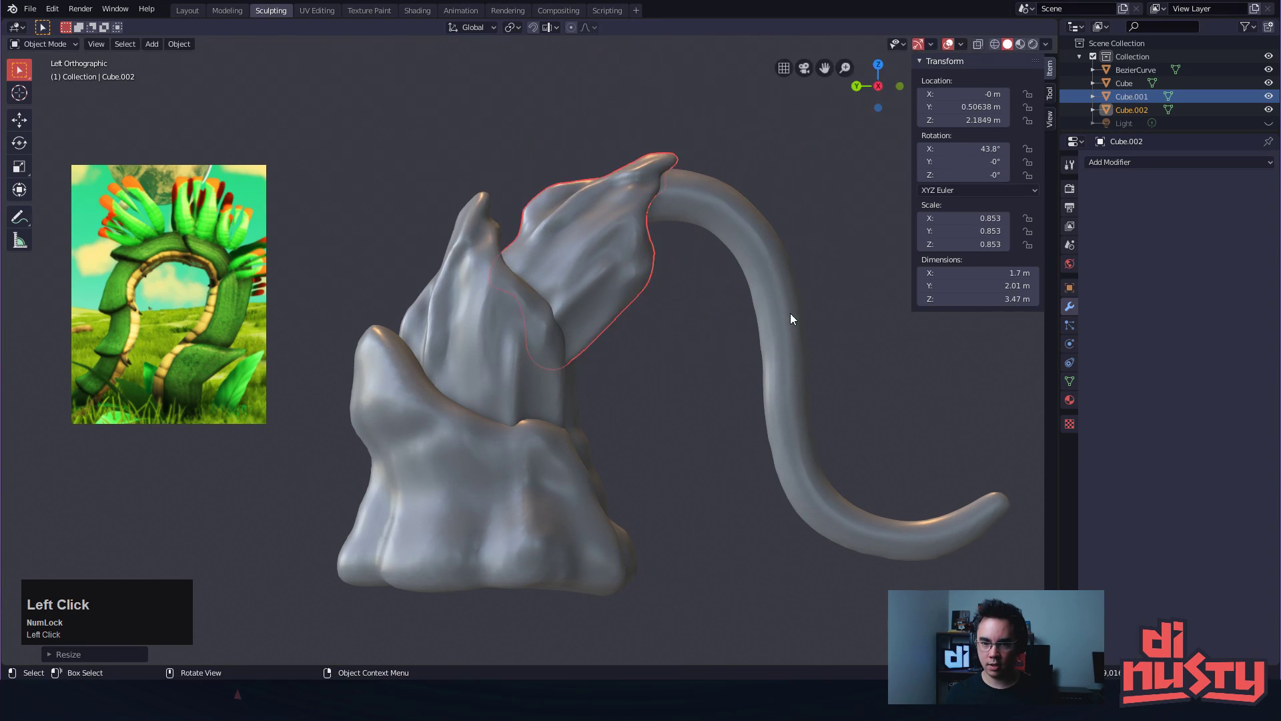
Scale the new leaf copy to about 0.76 and place it over the rising part of the stem
{"action": "key", "text": "g"}
{"action": "left_click", "coordinate": [798, 301]}
{"action": "key", "text": "s"}
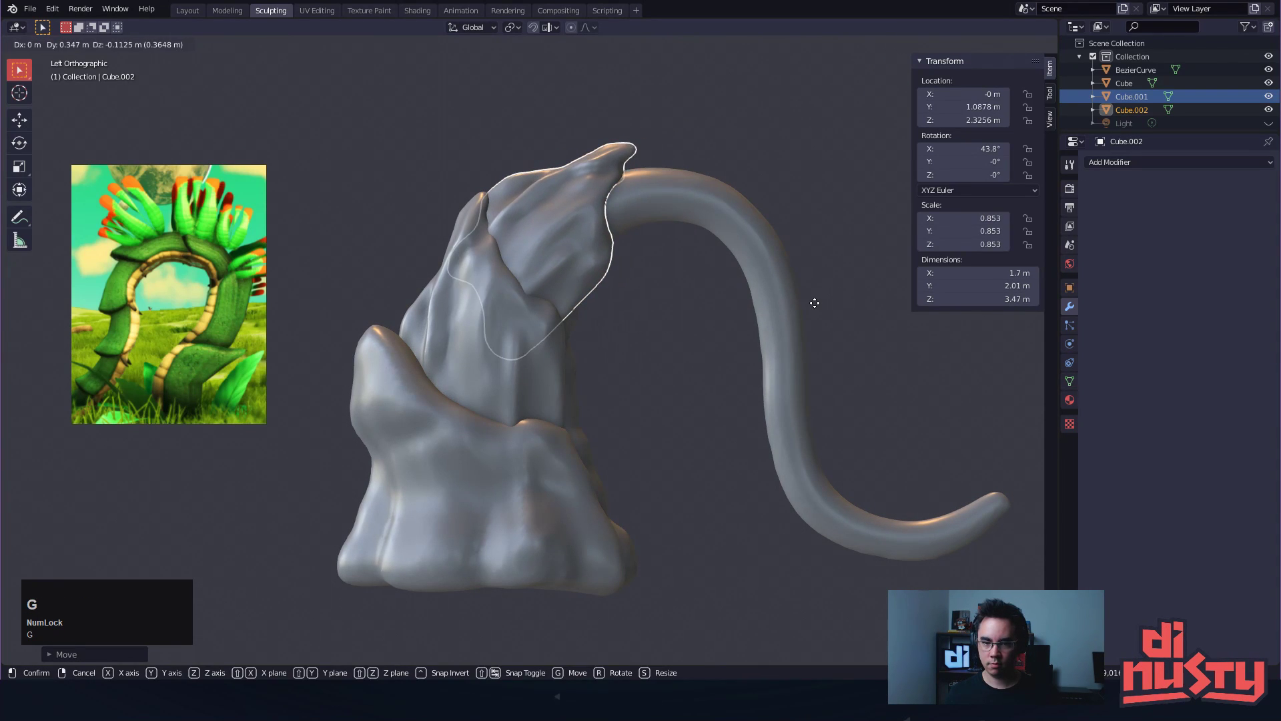
{"action": "key", "text": "g"}
{"action": "left_click", "coordinate": [830, 280]}
{"action": "mouse_move", "coordinate": [830, 281]}
{"action": "middle_mouse_down"}
{"action": "mouse_move", "coordinate": [771, 293]}
{"action": "mouse_move", "coordinate": [832, 277]}
{"action": "middle_mouse_up"}
{"action": "key", "text": "r"}
{"action": "left_click", "coordinate": [822, 223]}
{"action": "key", "text": "g"}
{"action": "left_click", "coordinate": [847, 223]}
Try duplicating the new leaf in an angled view, rotating the copy to about 106° on X over the arch's top
{"action": "left_click_drag", "start_coordinate": [847, 222], "coordinate": [782, 229], "text": "ctrl+alt"}
{"action": "left_click_drag", "start_coordinate": [782, 229], "coordinate": [806, 240], "text": "alt"}
{"action": "key", "text": "shift+d"}
{"action": "key", "text": "r"}
{"action": "left_click", "coordinate": [603, 436]}
{"action": "key", "text": "g"}
{"action": "key", "text": "r"}
{"action": "left_click", "coordinate": [642, 305]}
{"action": "key", "text": "g"}
{"action": "left_click", "coordinate": [713, 271]}
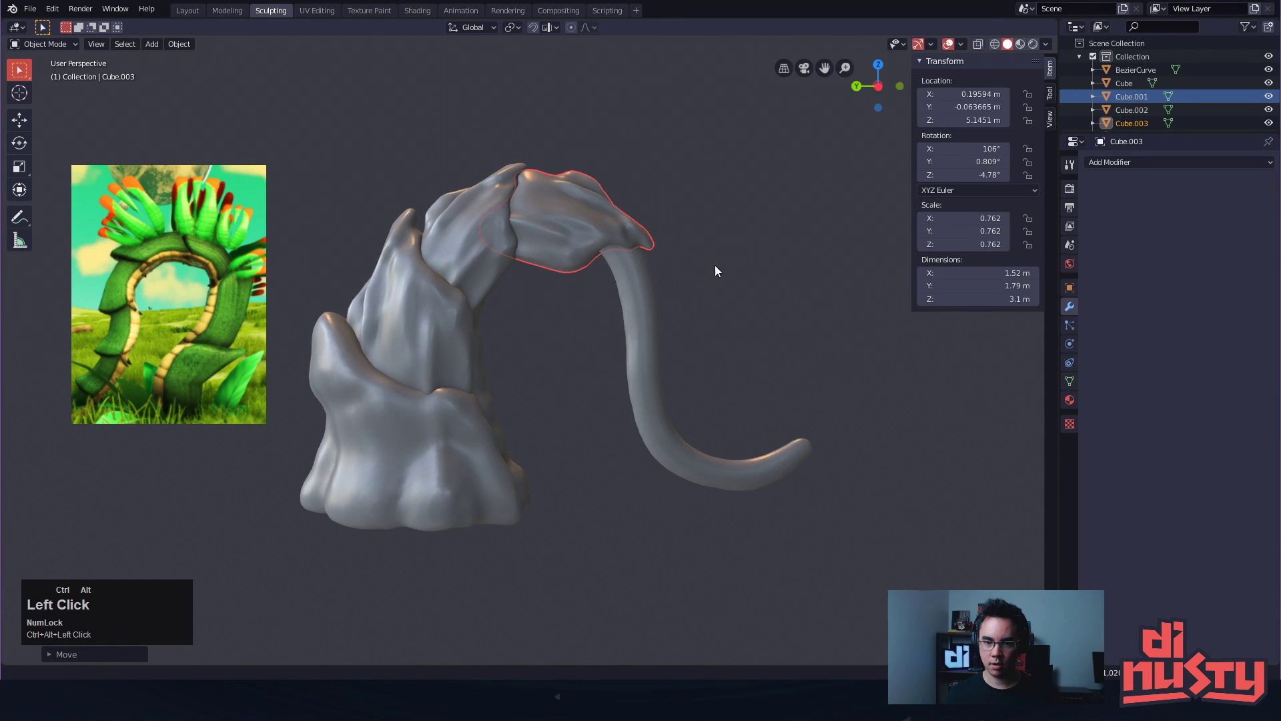
Try scaling the leaf at the arch's top to about 0.65 and adjusting its position and rotation
{"action": "key", "text": "s"}
{"action": "left_click", "coordinate": [698, 272]}
{"action": "key", "text": "g"}
{"action": "left_click", "coordinate": [770, 241]}
{"action": "left_click_drag", "start_coordinate": [774, 243], "coordinate": [782, 272], "text": "ctrl+alt"}
{"action": "mouse_move", "coordinate": [782, 272]}
{"action": "left_mouse_down", "text": "alt"}
{"action": "mouse_move", "coordinate": [782, 283]}
{"action": "mouse_move", "coordinate": [760, 278]}
{"action": "left_mouse_up", "text": "alt"}
{"action": "key", "text": "r"}
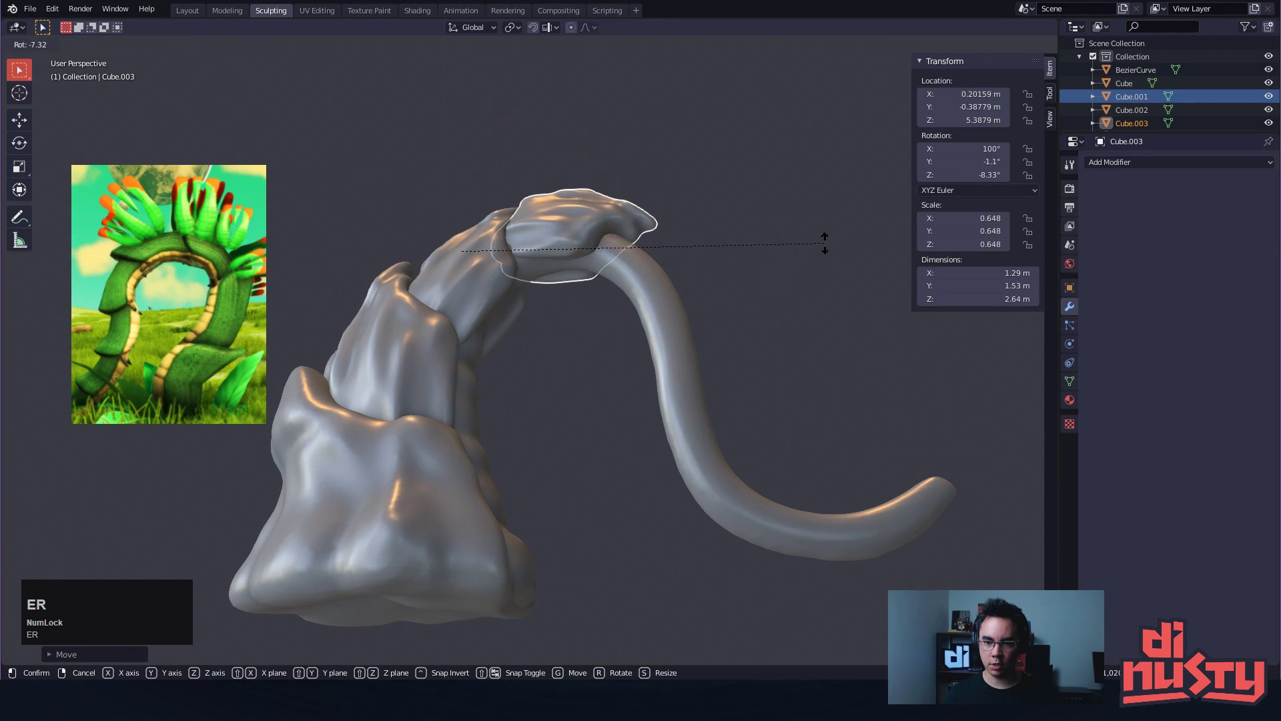
{"action": "right_click", "coordinate": [782, 281], "text": "alt"}
Undo the leaf copy at the arch's top together with its moves, rotations and scaling
{"action": "middle_click_drag", "start_coordinate": [607, 357], "coordinate": [501, 381], "text": "alt"}
{"action": "left_click_drag", "start_coordinate": [544, 294], "coordinate": [564, 395], "text": "alt"}
{"action": "key", "text": "ctrl+z"}
{"action": "key", "text": "ctrl+z"}
{"action": "key", "text": "ctrl+z"}
{"action": "key", "text": "ctrl+z"}
{"action": "key", "text": "ctrl+z"}
{"action": "key", "text": "ctrl+z"}
{"action": "key", "text": "ctrl+z"}
{"action": "key", "text": "ctrl+z"}
Duplicate the leaf on the rising stem from the left view and scale the copy to about 0.575
{"action": "middle_click_drag", "start_coordinate": [595, 392], "coordinate": [767, 366], "text": "alt"}
{"action": "key", "text": "shift+d"}
{"action": "left_click", "coordinate": [722, 214]}
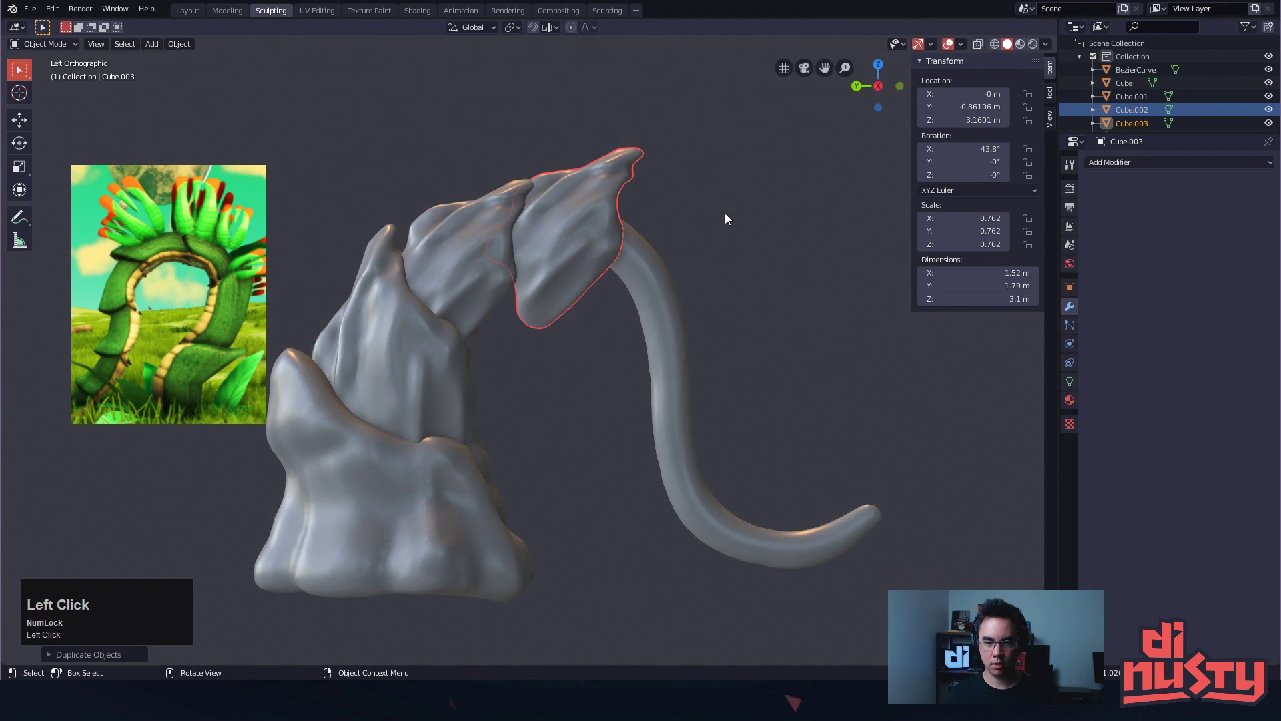
{"action": "key", "text": "s"}
{"action": "left_click", "coordinate": [661, 240]}
Duplicate the scaled leaf, shrink the copy to about 0.465 and rotate it to about 143° on the descending stem
{"action": "key", "text": "shift+d"}
{"action": "left_click", "coordinate": [791, 278]}
{"action": "key", "text": "s"}
{"action": "left_click", "coordinate": [771, 278]}
{"action": "key", "text": "r"}
{"action": "left_click", "coordinate": [671, 474]}
{"action": "key", "text": "g"}
{"action": "left_click", "coordinate": [666, 291]}
Rotate the larger of the two new leaves to about 87° on X and place it over the arch's top
{"action": "left_click", "coordinate": [564, 287]}
{"action": "key", "text": "g"}
{"action": "left_click", "coordinate": [671, 281]}
{"action": "key", "text": "r"}
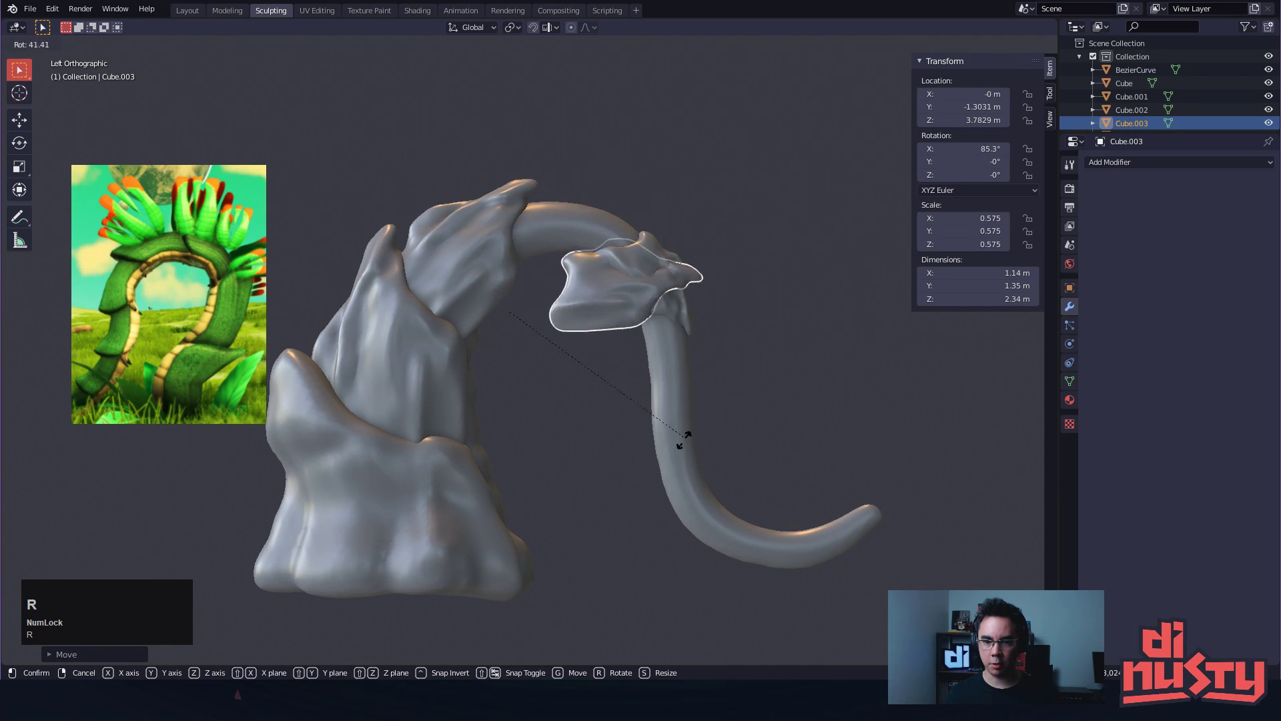
{"action": "left_click", "coordinate": [559, 360]}
{"action": "key", "text": "g"}
{"action": "left_click", "coordinate": [723, 388]}
{"action": "key", "text": "g"}
{"action": "left_click", "coordinate": [711, 330]}
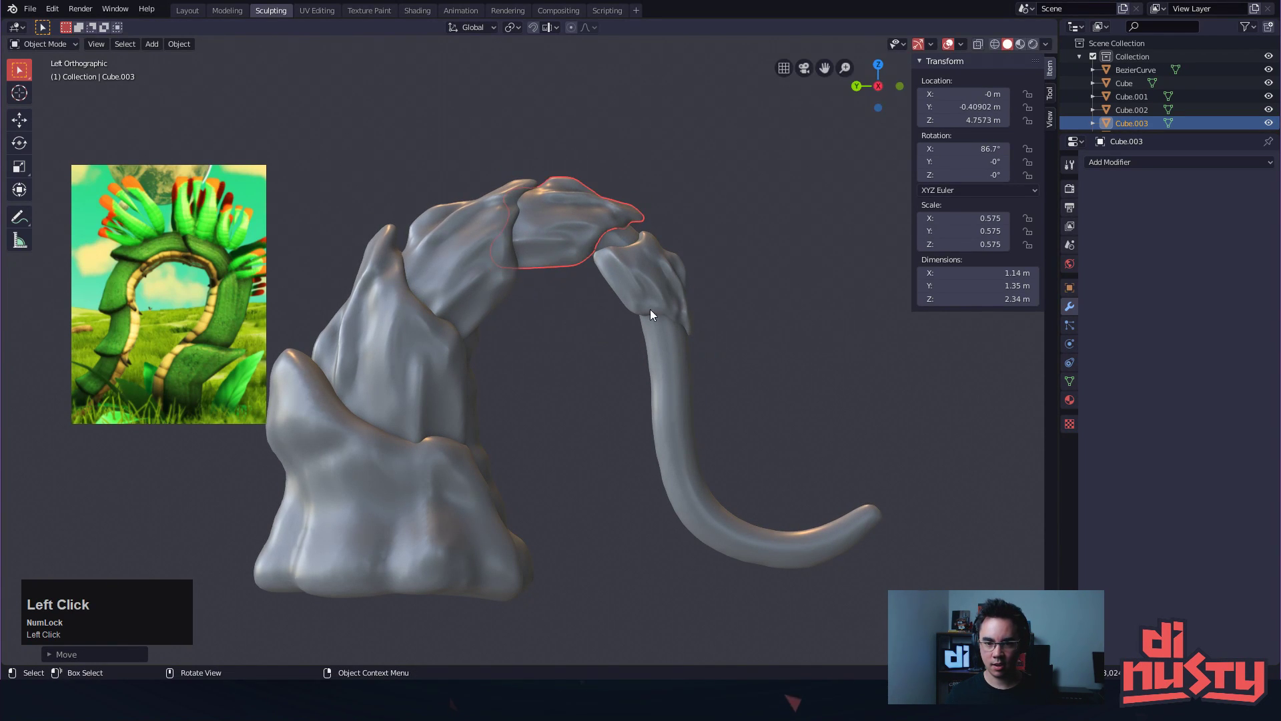
Nudge the leaf on the rising part of the stem slightly upward
{"action": "left_click", "coordinate": [478, 279]}
{"action": "key", "text": "g"}
{"action": "left_click", "coordinate": [477, 267]}
{"action": "left_click_drag", "start_coordinate": [669, 332], "coordinate": [660, 399], "text": "alt"}
{"action": "left_click", "coordinate": [688, 379]}
{"action": "middle_click_drag", "start_coordinate": [641, 401], "coordinate": [717, 407], "text": "alt"}
{"action": "left_click_drag", "start_coordinate": [716, 407], "coordinate": [696, 369], "text": "alt+shift"}
Rotate the smallest leaf to about 122° on X and move it up against the leaf on the arch's top
{"action": "left_click", "coordinate": [735, 316]}
{"action": "middle_click_drag", "start_coordinate": [735, 316], "coordinate": [477, 345], "text": "alt"}
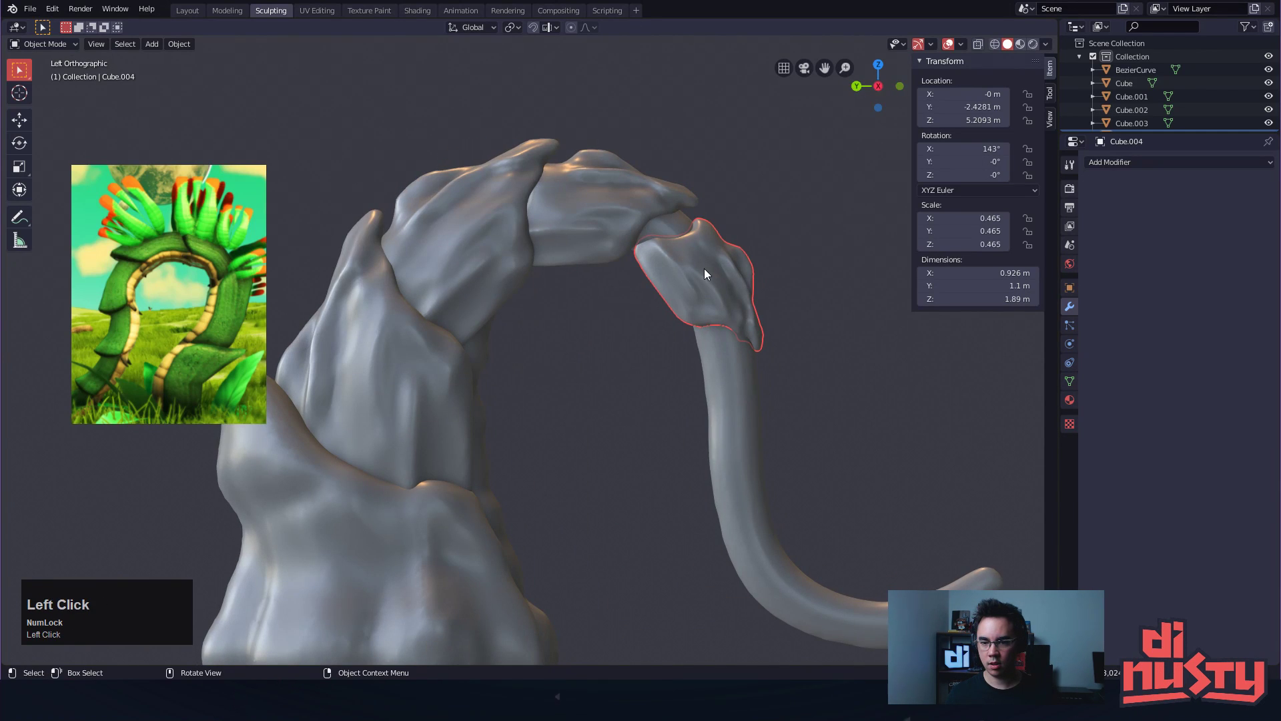
{"action": "key", "text": "g"}
{"action": "left_click", "coordinate": [799, 254]}
{"action": "key", "text": "g"}
{"action": "left_click", "coordinate": [839, 252]}
{"action": "mouse_move", "coordinate": [839, 252]}
{"action": "left_mouse_down", "text": "alt+shift"}
{"action": "mouse_move", "coordinate": [834, 339]}
{"action": "mouse_move", "coordinate": [696, 286]}
{"action": "left_mouse_up", "text": "alt+shift"}
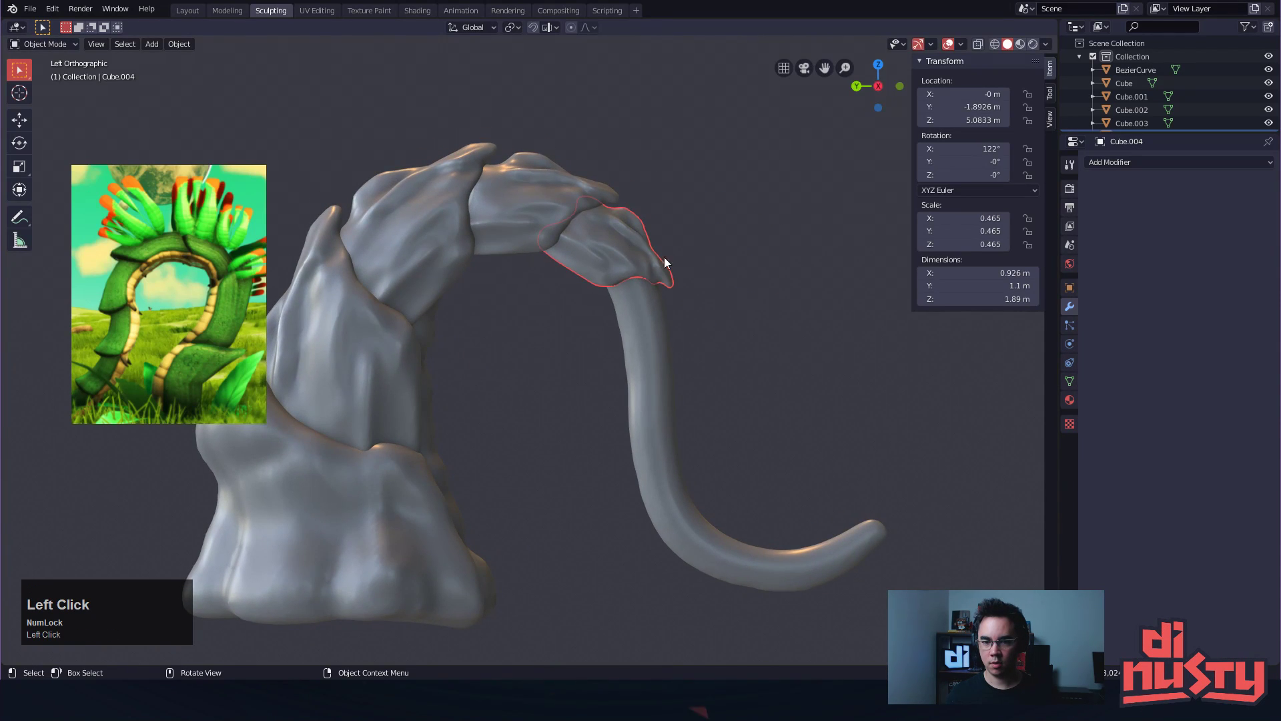
Slide the smallest leaf down the descending stem, leaving a gap below the arch-top leaf
{"action": "key", "text": "g"}
{"action": "left_click", "coordinate": [755, 301]}
{"action": "key", "text": "g"}
{"action": "left_click", "coordinate": [642, 299]}
{"action": "left_click", "coordinate": [730, 279]}
{"action": "left_click_drag", "start_coordinate": [728, 277], "coordinate": [701, 278], "text": "alt+shift"}
Enter Sculpt Mode on the arch-top leaf and stretch its body and tip along the arch with the Grab brush
{"action": "left_click", "coordinate": [538, 215]}
{"action": "key", "text": "Tab"}
{"action": "key", "text": "Tab"}
{"action": "key", "text": "ctrl+Tab"}
{"action": "left_click", "coordinate": [723, 292]}
{"action": "left_click_drag", "start_coordinate": [729, 287], "coordinate": [732, 290], "text": "alt+shift"}
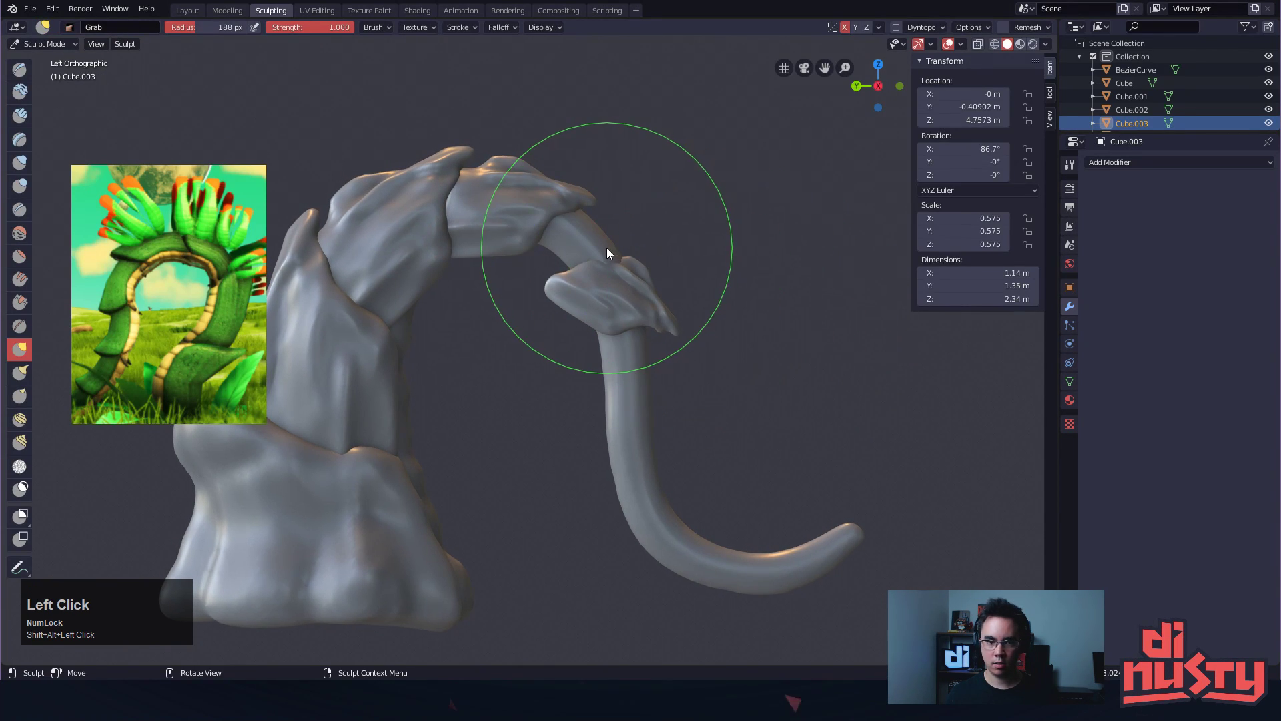
{"action": "mouse_move", "coordinate": [545, 221]}
{"action": "left_mouse_down"}
{"action": "mouse_move", "coordinate": [607, 217]}
{"action": "mouse_move", "coordinate": [505, 245]}
{"action": "mouse_move", "coordinate": [542, 168]}
{"action": "left_mouse_up"}
{"action": "left_click_drag", "start_coordinate": [606, 223], "coordinate": [628, 220]}
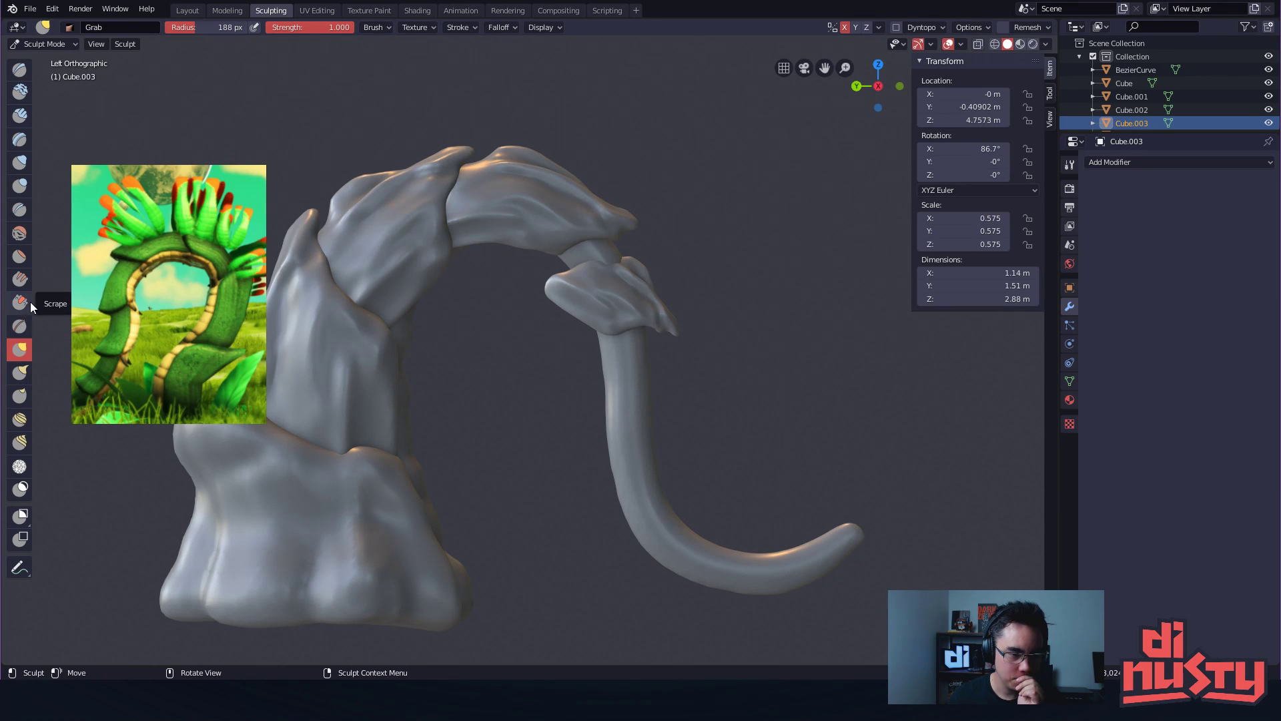
Widen the sculpt brush list to show its names and move the reference image clear of it
{"action": "left_click_drag", "start_coordinate": [36, 293], "coordinate": [94, 313]}
{"action": "right_click_drag", "start_coordinate": [132, 345], "coordinate": [203, 287]}
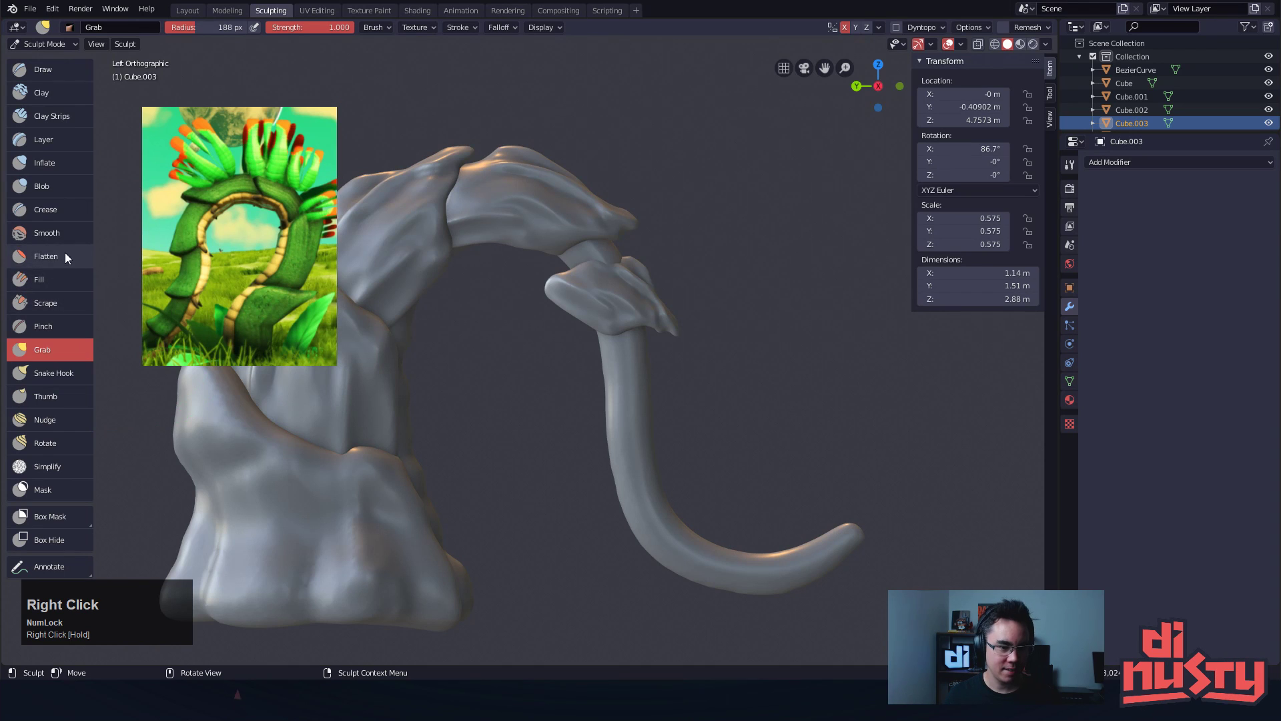
Try twisting the tip of the arch-top leaf with the Rotate brush
{"action": "left_click", "coordinate": [76, 446]}
{"action": "mouse_move", "coordinate": [679, 258]}
{"action": "left_mouse_down"}
{"action": "mouse_move", "coordinate": [537, 237]}
{"action": "mouse_move", "coordinate": [552, 263]}
{"action": "left_mouse_up"}
{"action": "key", "text": "ctrl+z"}
{"action": "left_click_drag", "start_coordinate": [634, 233], "coordinate": [637, 222]}
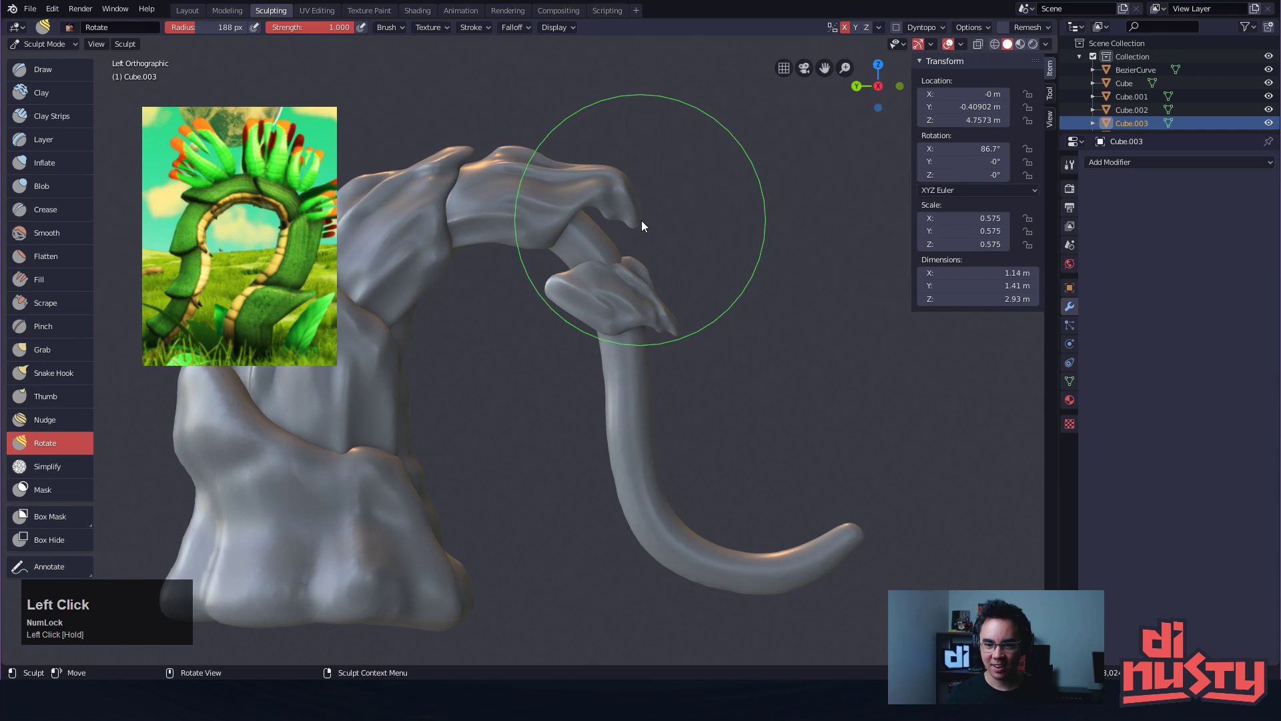
{"action": "key", "text": "ctrl+z"}
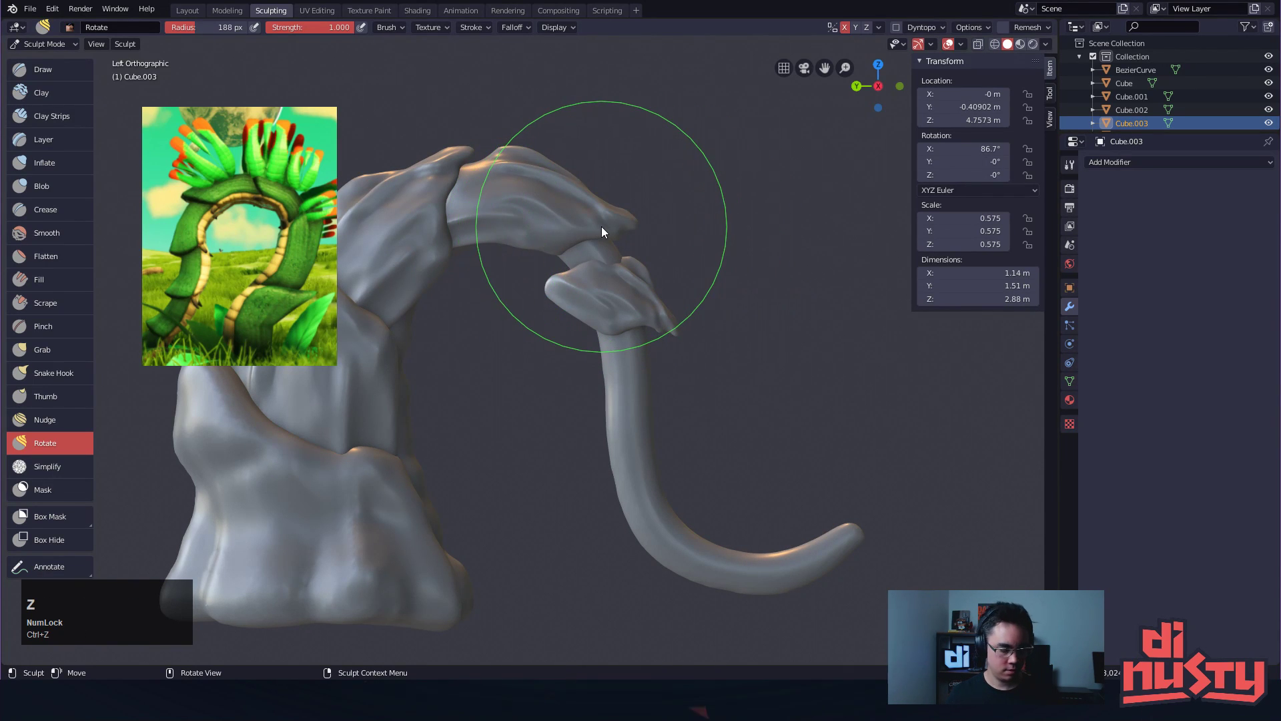
Turn the arch-top leaf slightly toward the stem with the Rotate brush and undo the last stroke at its tip
{"action": "key", "text": "d"}
{"action": "key", "text": "s"}
{"action": "key", "text": "s"}
{"action": "key", "text": "d"}
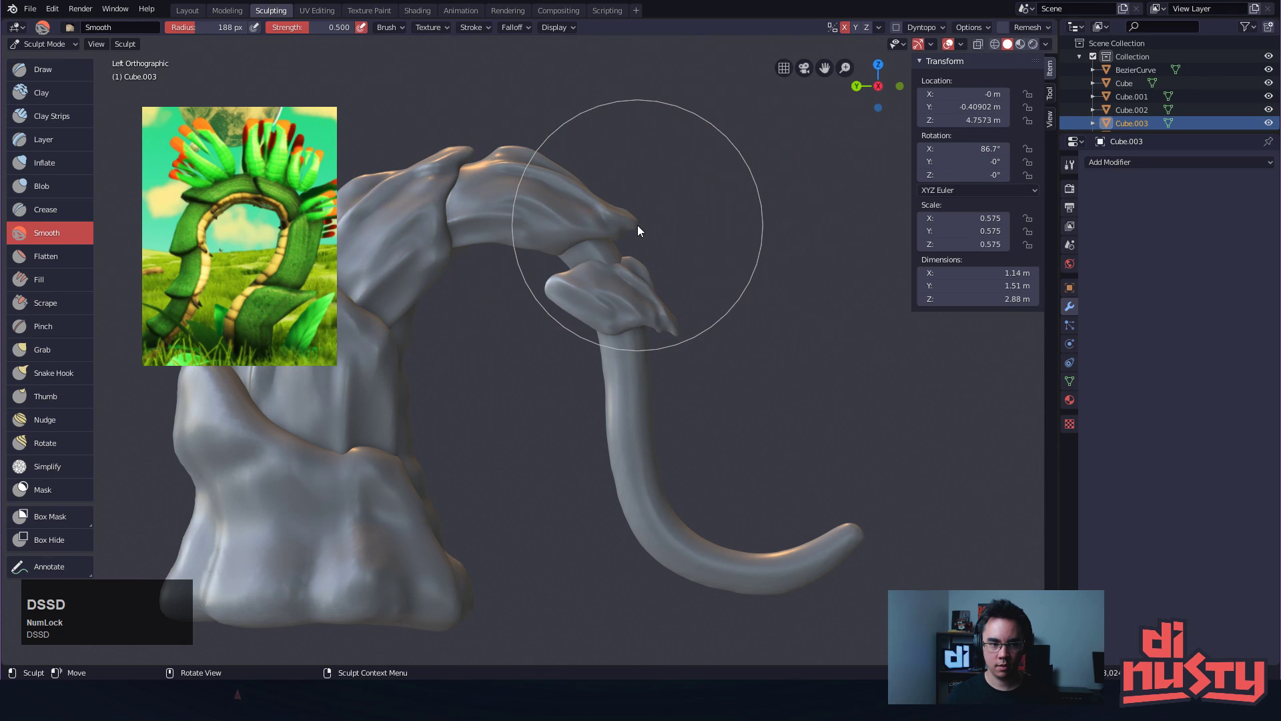
{"action": "left_click", "coordinate": [70, 439]}
{"action": "mouse_move", "coordinate": [569, 283]}
{"action": "left_mouse_down", "text": "alt"}
{"action": "mouse_move", "coordinate": [598, 283]}
{"action": "mouse_move", "coordinate": [550, 306]}
{"action": "mouse_move", "coordinate": [488, 298]}
{"action": "mouse_move", "coordinate": [650, 294]}
{"action": "left_mouse_up", "text": "alt"}
{"action": "left_click_drag", "start_coordinate": [589, 254], "coordinate": [724, 280], "text": "alt+shift"}
{"action": "left_click_drag", "start_coordinate": [551, 251], "coordinate": [554, 251]}
{"action": "left_click_drag", "start_coordinate": [654, 271], "coordinate": [674, 281]}
{"action": "key", "text": "ctrl+z"}
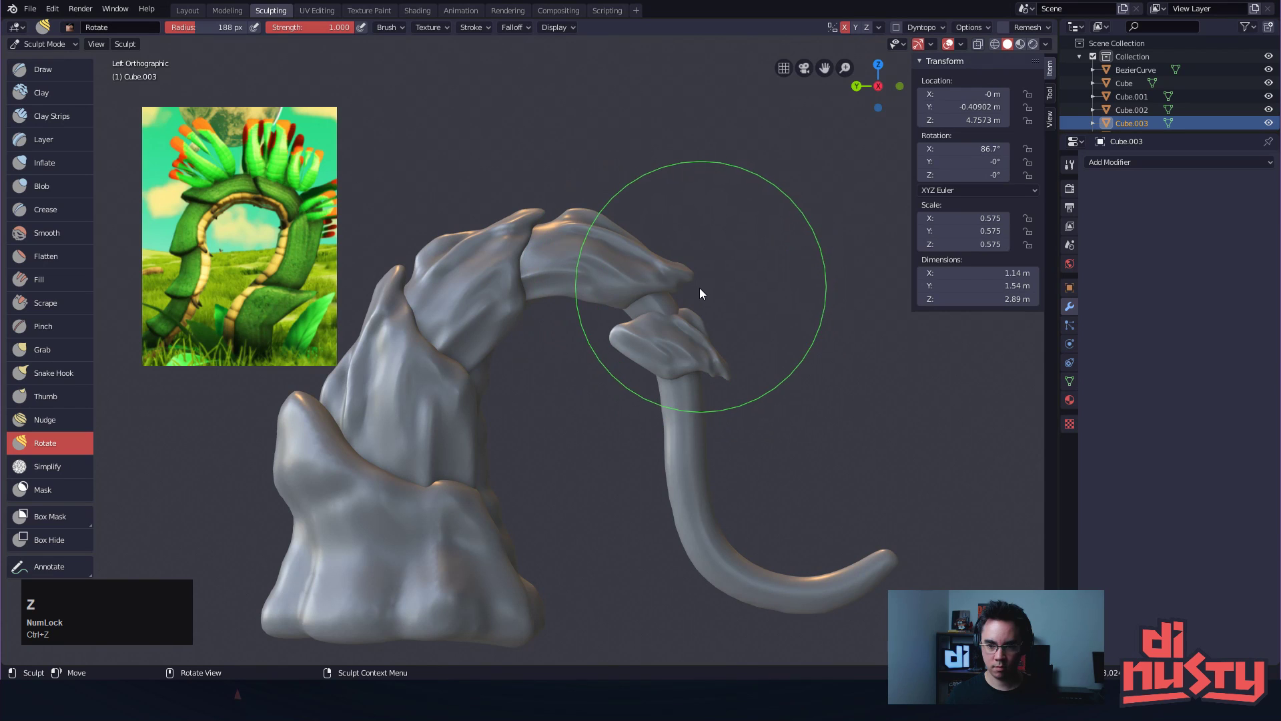
Enlarge the brush radius to 243 px and bend the arch-top leaf's tip down onto the smallest leaf using Rotate and Grab
{"action": "key", "text": "f"}
{"action": "left_click", "coordinate": [745, 295]}
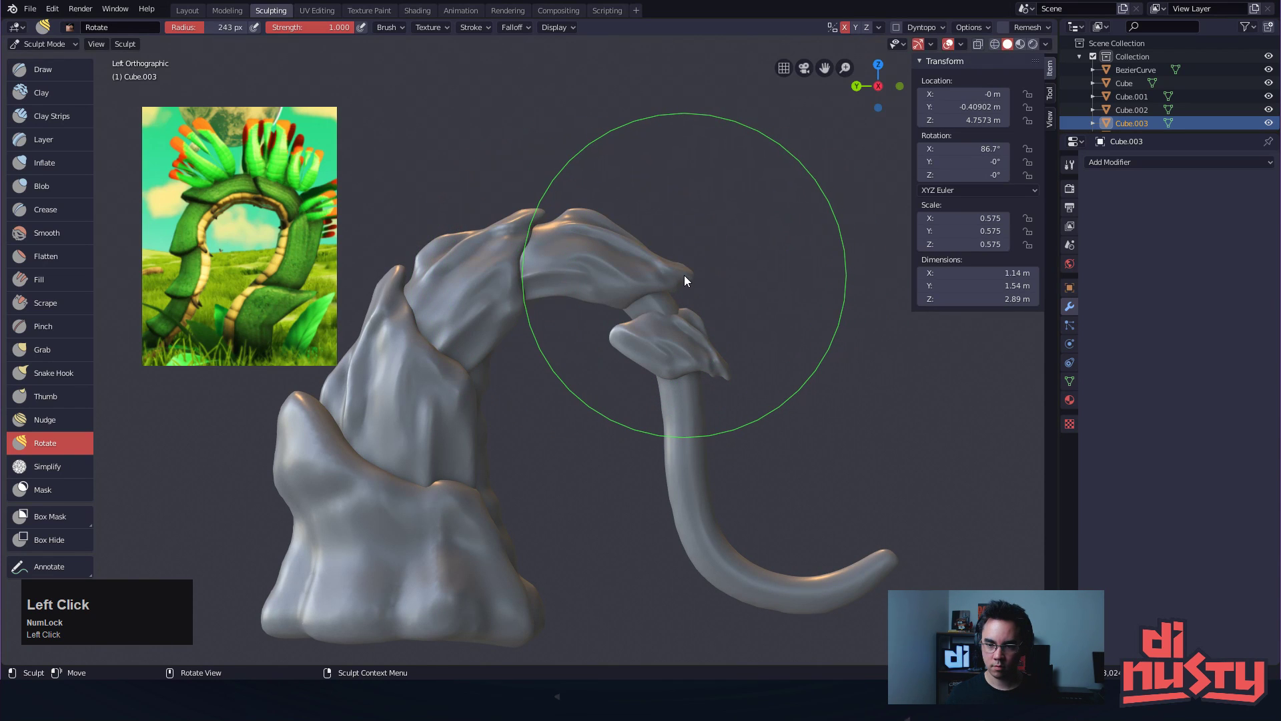
{"action": "key", "text": "shift+f"}
{"action": "left_click", "coordinate": [746, 289]}
{"action": "mouse_move", "coordinate": [685, 275]}
{"action": "left_mouse_down"}
{"action": "mouse_move", "coordinate": [718, 282]}
{"action": "mouse_move", "coordinate": [666, 280]}
{"action": "mouse_move", "coordinate": [672, 271]}
{"action": "mouse_move", "coordinate": [695, 270]}
{"action": "mouse_move", "coordinate": [678, 271]}
{"action": "mouse_move", "coordinate": [682, 285]}
{"action": "left_mouse_up"}
{"action": "key", "text": "g"}
{"action": "left_click_drag", "start_coordinate": [561, 239], "coordinate": [552, 238]}
Switch to sculpting the leaf just before the arch-top leaf and pull its upper end over the arch with Grab
{"action": "key", "text": "Tab"}
{"action": "key", "text": "Tab"}
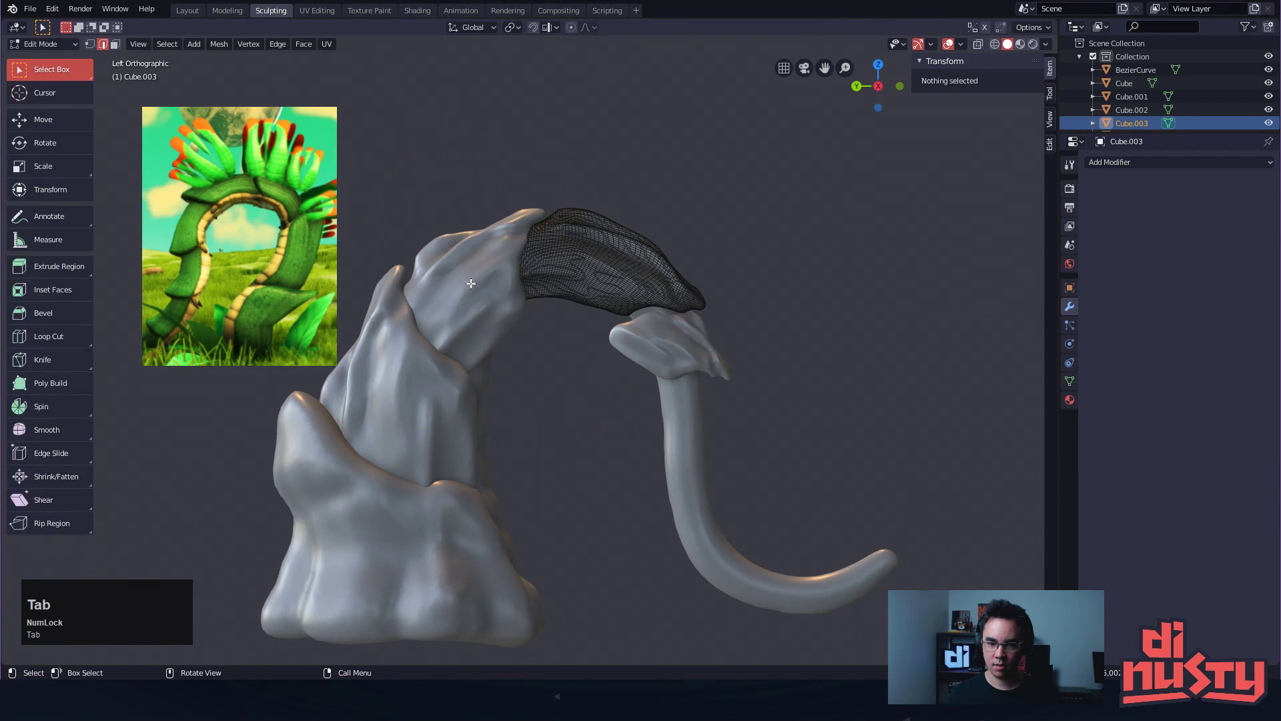
{"action": "key", "text": "ctrl+Tab"}
{"action": "left_click", "coordinate": [455, 278]}
{"action": "key", "text": "ctrl+Tab"}
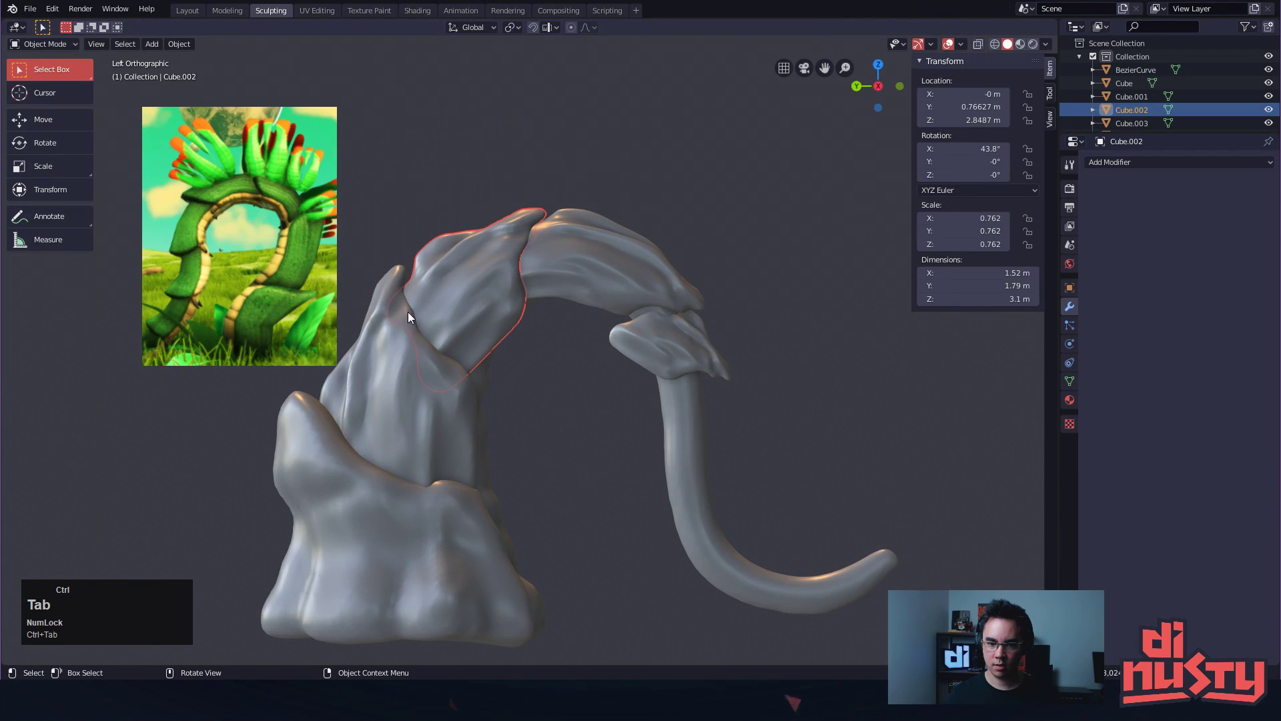
{"action": "left_click", "coordinate": [498, 287]}
{"action": "key", "text": "Tab"}
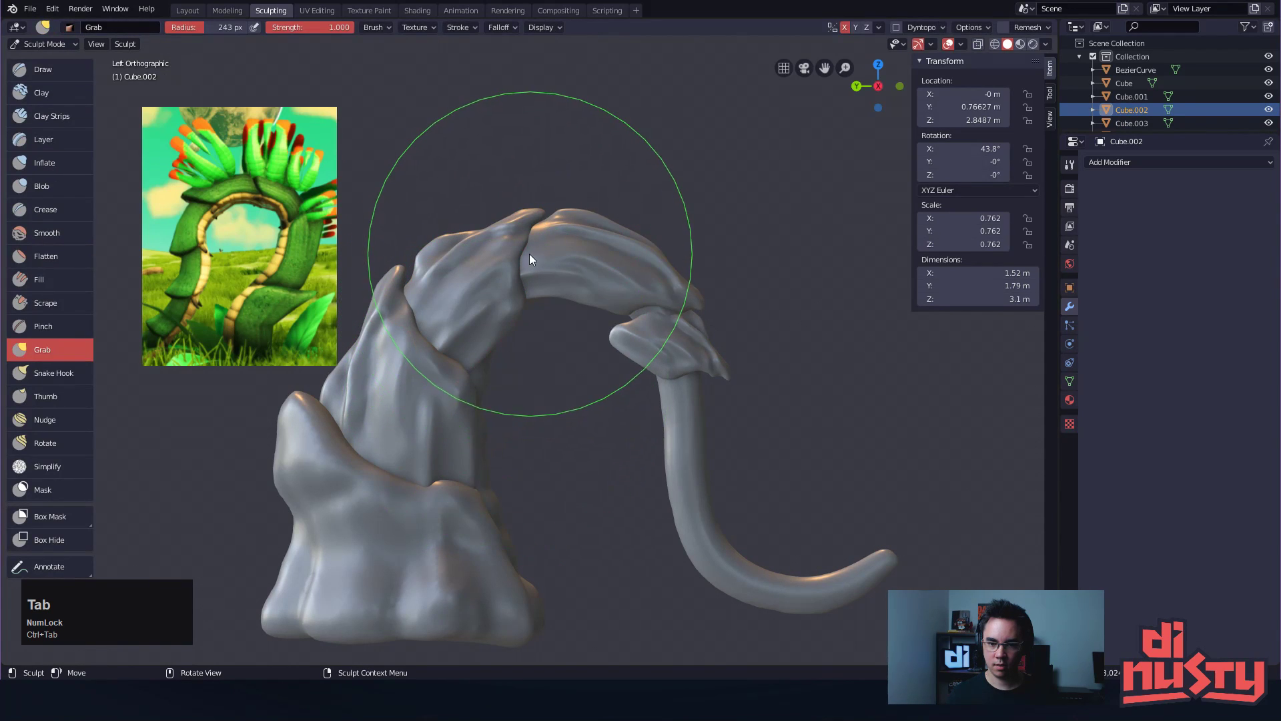
{"action": "left_click_drag", "start_coordinate": [524, 259], "coordinate": [461, 236]}
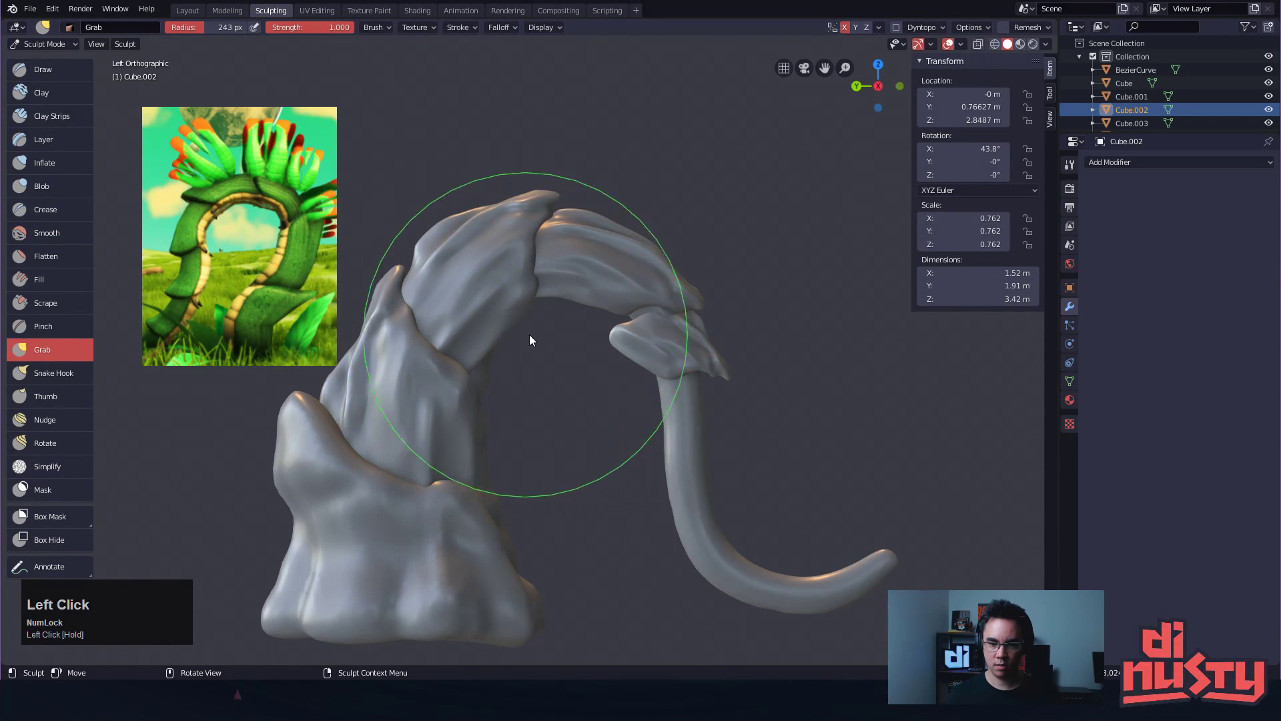
Reduce the Grab radius to 148 px and reshape that leaf's tip, sides and lower edge around the stem from several angles
{"action": "key", "text": "g"}
{"action": "key", "text": "g"}
{"action": "key", "text": "f"}
{"action": "left_click", "coordinate": [502, 343]}
{"action": "mouse_move", "coordinate": [507, 318]}
{"action": "left_mouse_down"}
{"action": "mouse_move", "coordinate": [490, 294]}
{"action": "mouse_move", "coordinate": [410, 275]}
{"action": "mouse_move", "coordinate": [571, 322]}
{"action": "mouse_move", "coordinate": [390, 337]}
{"action": "left_mouse_up"}
{"action": "left_click_drag", "start_coordinate": [552, 355], "coordinate": [448, 375], "text": "alt"}
{"action": "left_click_drag", "start_coordinate": [627, 369], "coordinate": [642, 355]}
{"action": "mouse_move", "coordinate": [641, 360]}
{"action": "left_mouse_down", "text": "alt"}
{"action": "mouse_move", "coordinate": [619, 398]}
{"action": "mouse_move", "coordinate": [706, 474]}
{"action": "mouse_move", "coordinate": [575, 435]}
{"action": "left_mouse_up", "text": "alt"}
{"action": "mouse_move", "coordinate": [575, 435]}
{"action": "left_mouse_down", "text": "alt"}
{"action": "mouse_move", "coordinate": [487, 430]}
{"action": "mouse_move", "coordinate": [522, 407]}
{"action": "mouse_move", "coordinate": [508, 433]}
{"action": "mouse_move", "coordinate": [514, 378]}
{"action": "mouse_move", "coordinate": [395, 436]}
{"action": "mouse_move", "coordinate": [530, 379]}
{"action": "left_mouse_up", "text": "alt"}
{"action": "mouse_move", "coordinate": [585, 304]}
{"action": "left_mouse_down"}
{"action": "mouse_move", "coordinate": [487, 298]}
{"action": "mouse_move", "coordinate": [529, 363]}
{"action": "mouse_move", "coordinate": [495, 322]}
{"action": "mouse_move", "coordinate": [479, 337]}
{"action": "left_mouse_up"}
{"action": "left_click_drag", "start_coordinate": [542, 367], "coordinate": [505, 319], "text": "alt"}
{"action": "mouse_move", "coordinate": [505, 319]}
{"action": "left_mouse_down", "text": "alt+shift"}
{"action": "mouse_move", "coordinate": [495, 290]}
{"action": "mouse_move", "coordinate": [410, 294]}
{"action": "mouse_move", "coordinate": [515, 334]}
{"action": "mouse_move", "coordinate": [486, 325]}
{"action": "left_mouse_up", "text": "alt+shift"}
{"action": "left_click_drag", "start_coordinate": [486, 324], "coordinate": [477, 288], "text": "alt+shift"}
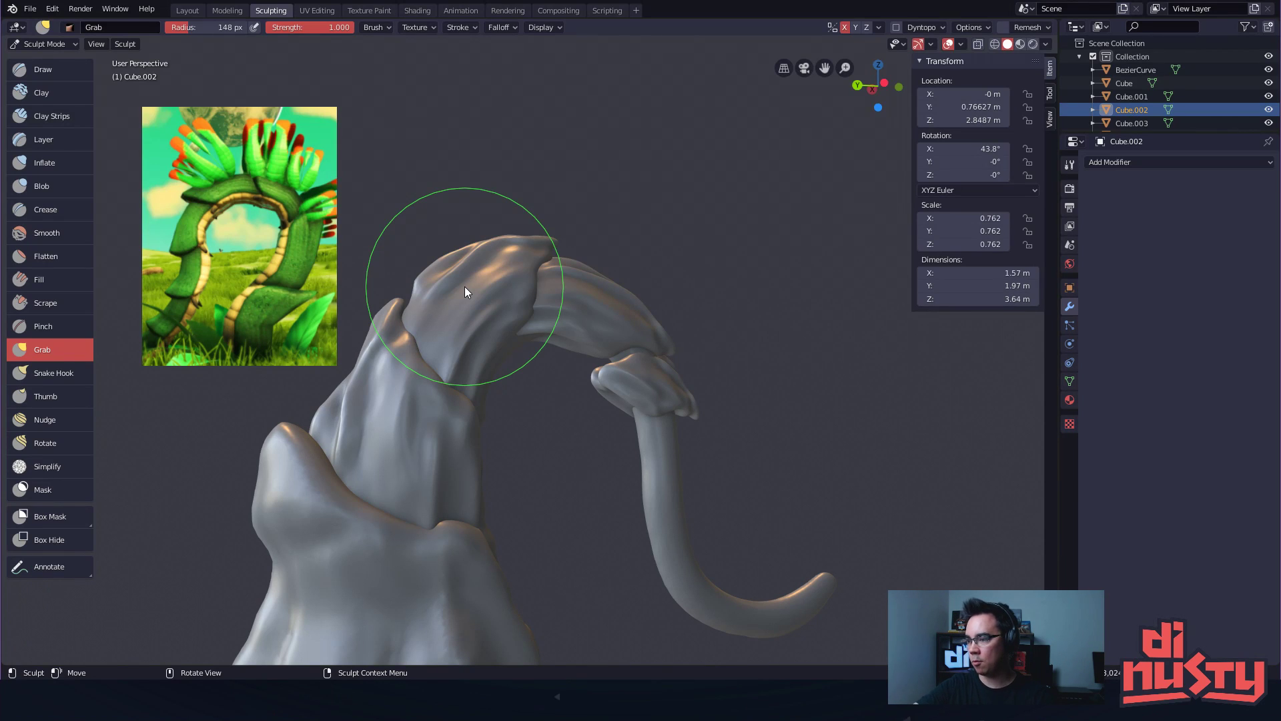
Select the smallest leaf in Object Mode and rotate it to 156° about X so it points down the descending stem
{"action": "left_click_drag", "start_coordinate": [710, 251], "coordinate": [775, 310], "text": "alt"}
{"action": "middle_click_drag", "start_coordinate": [775, 311], "coordinate": [778, 310], "text": "alt"}
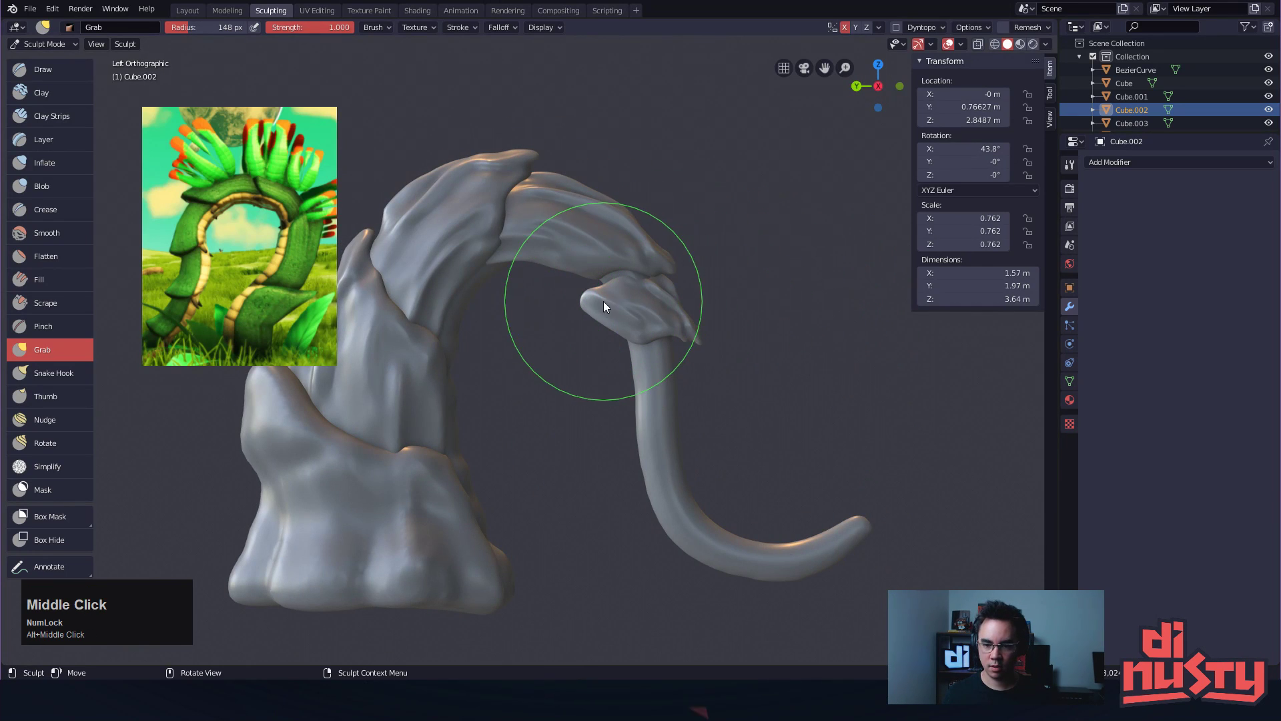
{"action": "key", "text": "ctrl+Tab"}
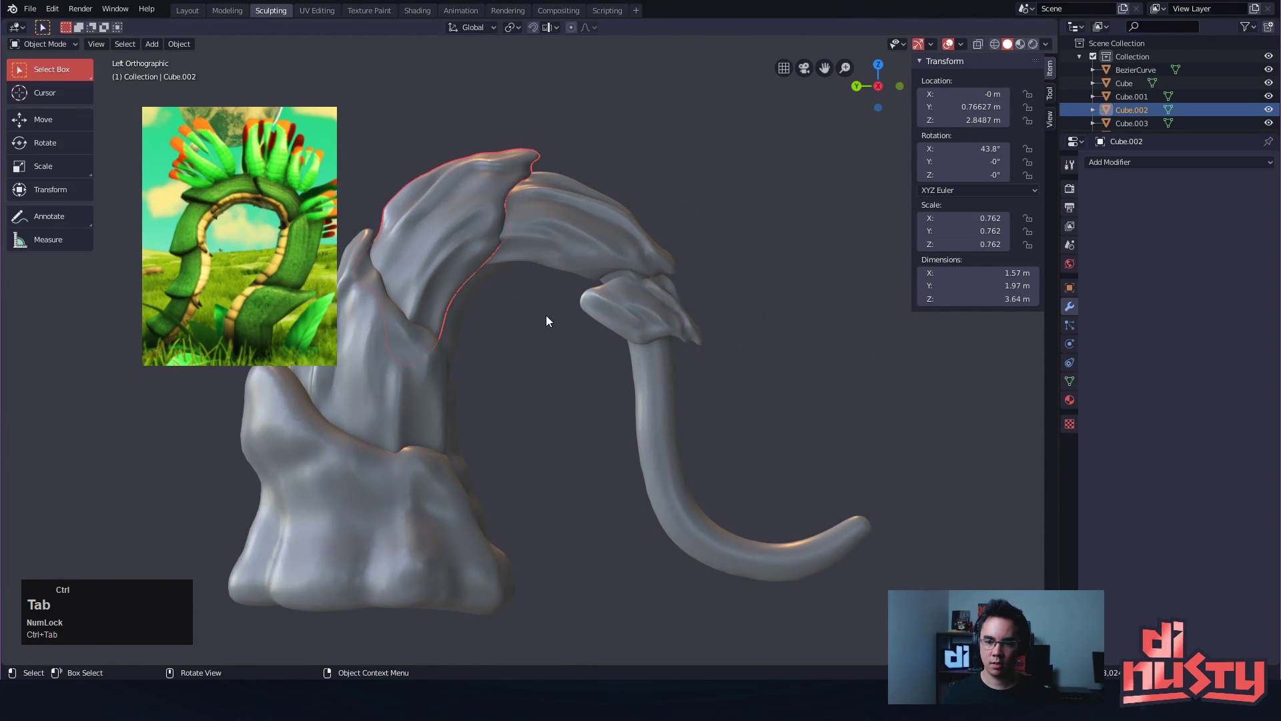
{"action": "left_click", "coordinate": [645, 316]}
{"action": "key", "text": "ctrl+Tab"}
{"action": "left_click", "coordinate": [657, 378]}
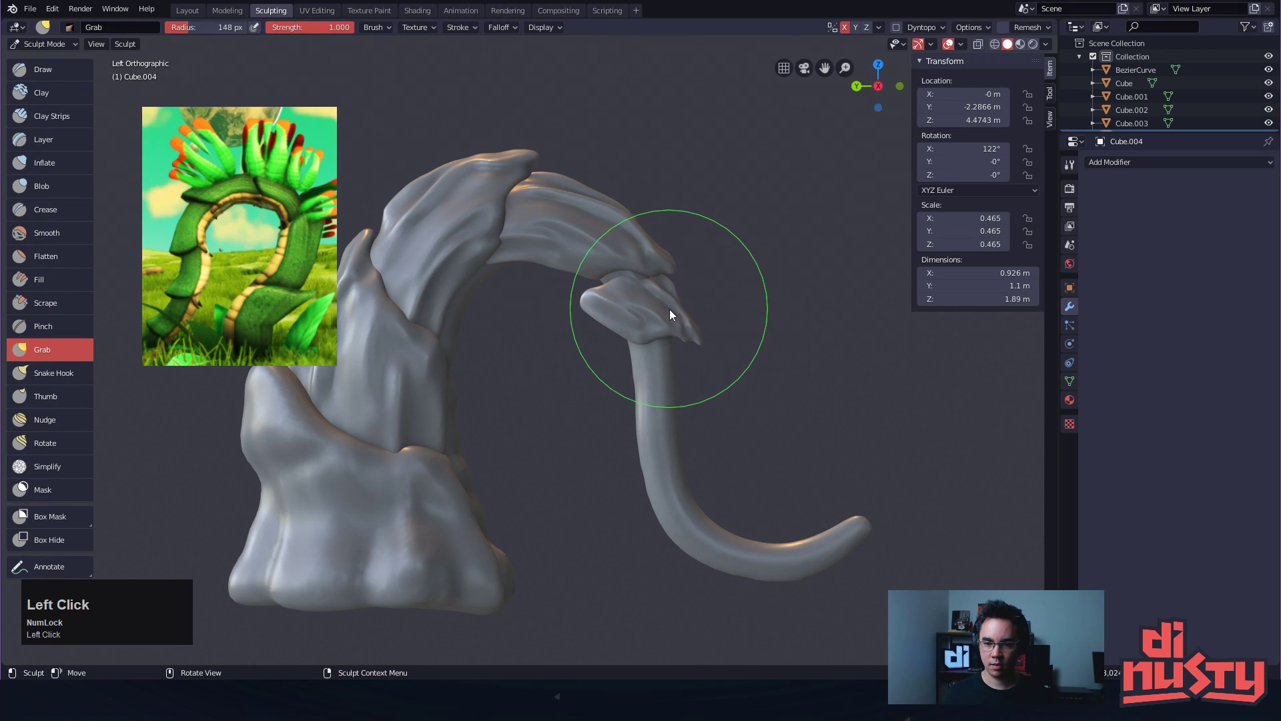
{"action": "key", "text": "Tab"}
{"action": "key", "text": "r"}
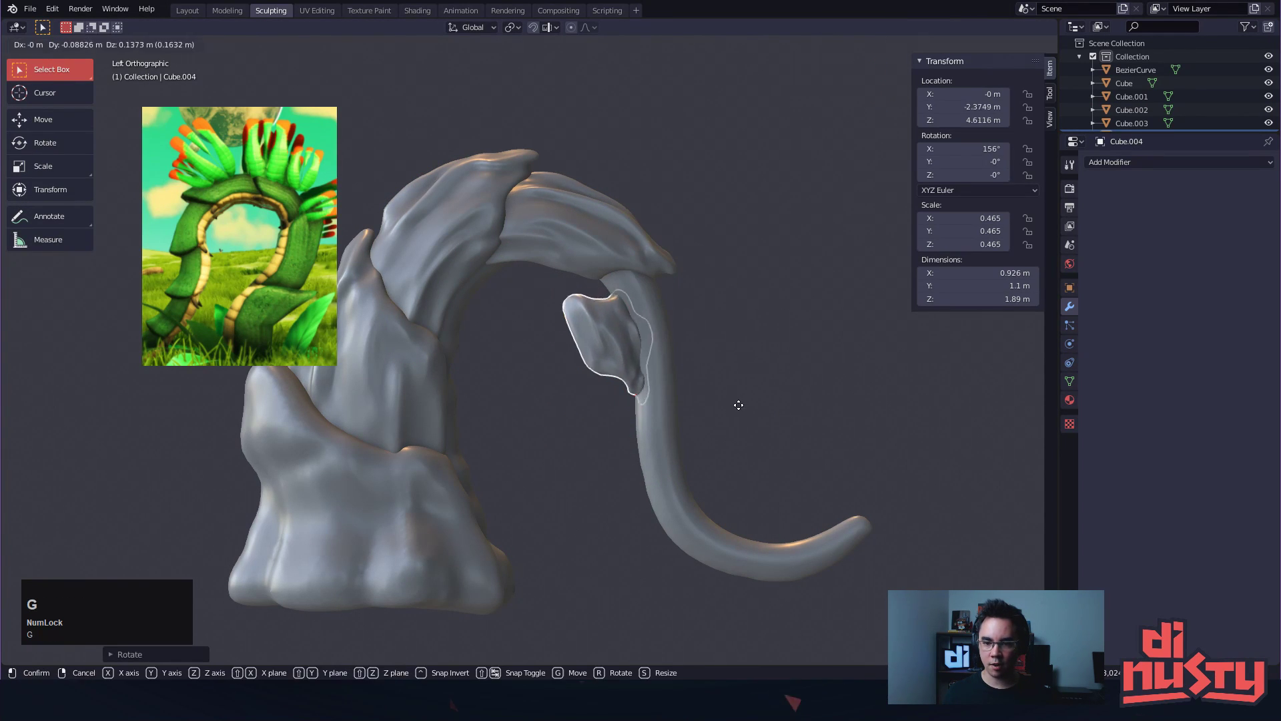
{"action": "left_click", "coordinate": [780, 377]}
Move the smallest leaf up onto the stem directly beneath the arch-top leaf's tip
{"action": "middle_click_drag", "start_coordinate": [794, 383], "coordinate": [625, 378], "text": "alt"}
{"action": "left_click_drag", "start_coordinate": [626, 378], "coordinate": [686, 361], "text": "ctrl+alt"}
{"action": "key", "text": "g"}
{"action": "left_click", "coordinate": [653, 339]}
{"action": "key", "text": "g"}
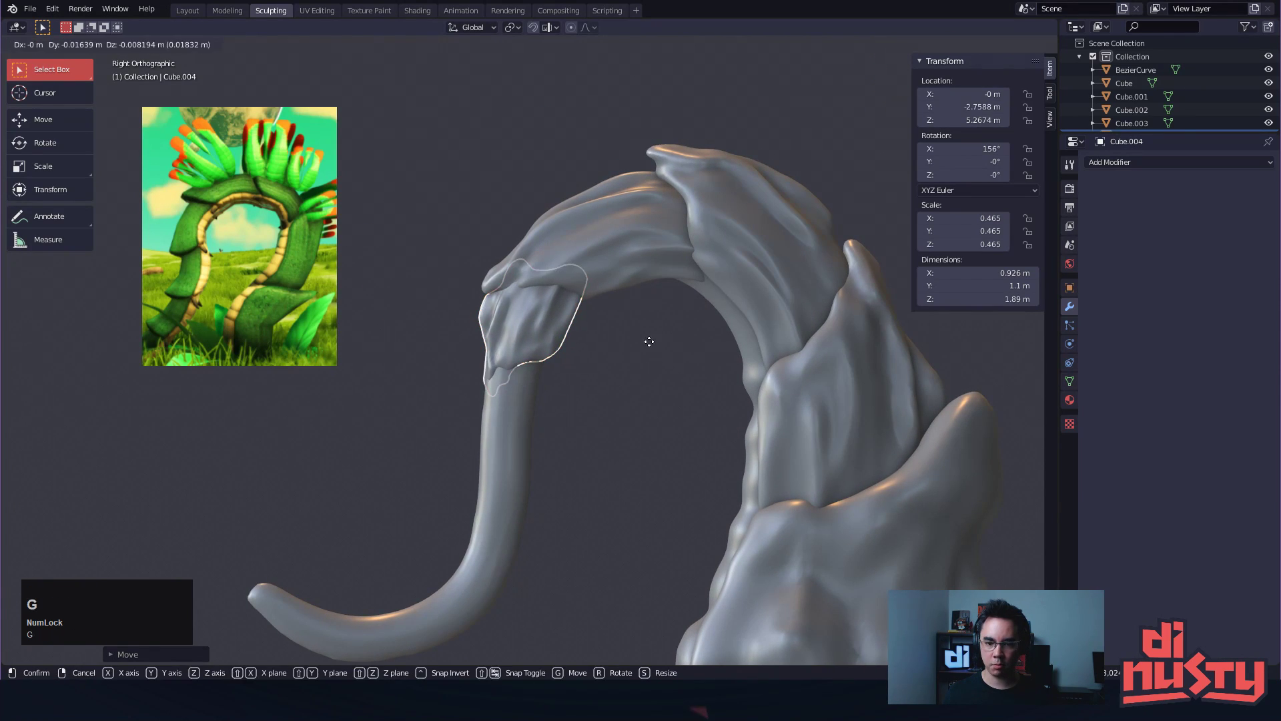
{"action": "left_click", "coordinate": [637, 348]}
{"action": "middle_click", "coordinate": [557, 363], "text": "alt"}
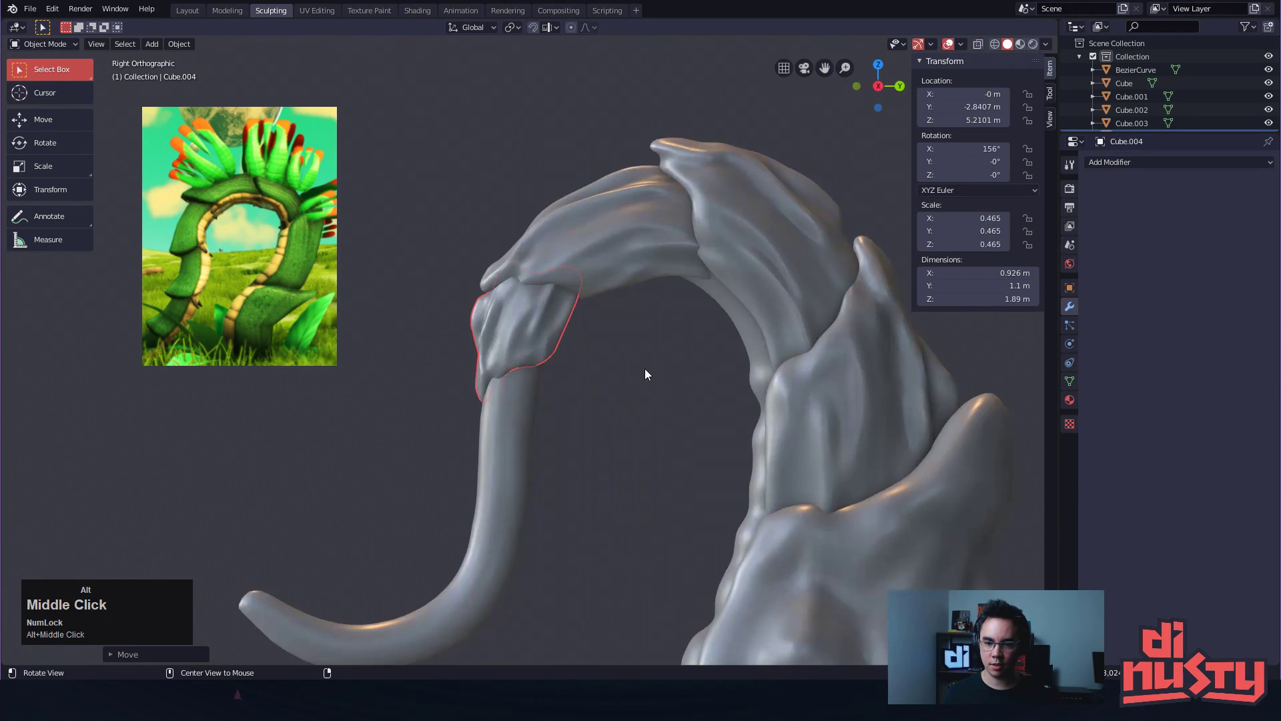
{"action": "left_click_drag", "start_coordinate": [590, 366], "coordinate": [718, 306], "text": "alt+shift"}
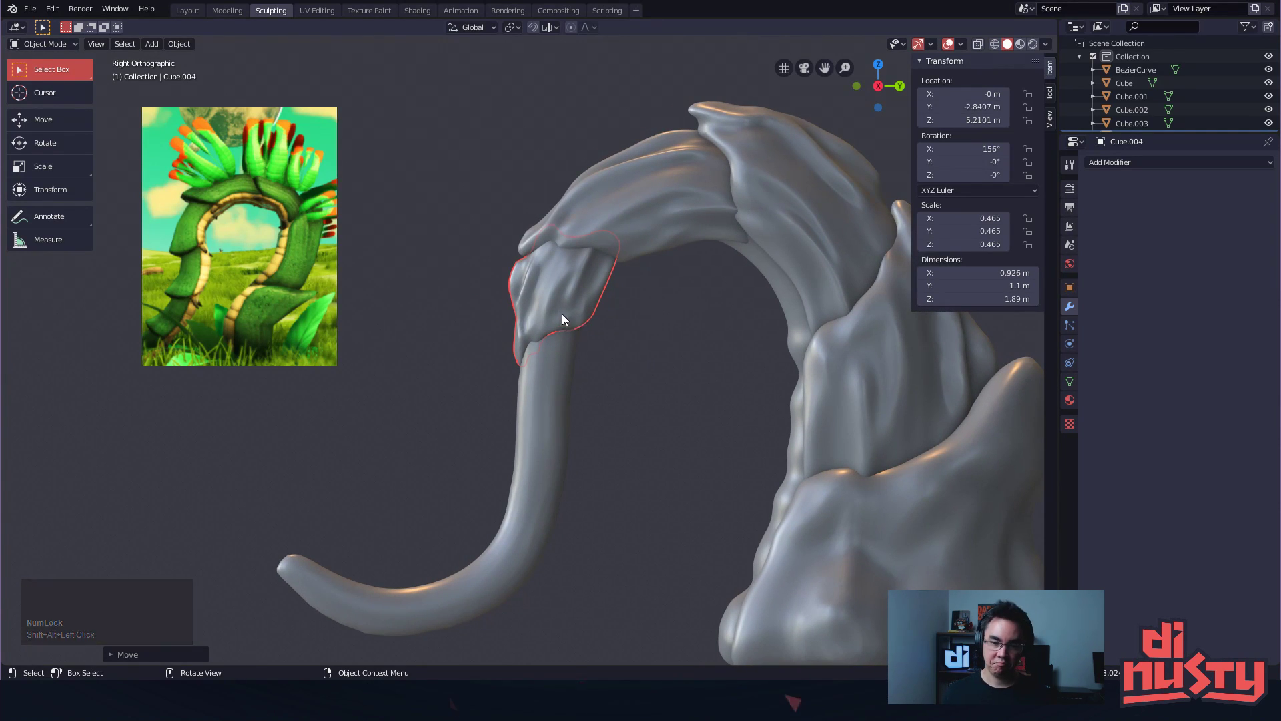
Enter Sculpt Mode on the smallest leaf and pull its inner edge, top and tip along the stem with Grab
{"action": "key", "text": "ctrl+Tab"}
{"action": "mouse_move", "coordinate": [563, 339]}
{"action": "left_mouse_down"}
{"action": "mouse_move", "coordinate": [546, 349]}
{"action": "mouse_move", "coordinate": [542, 335]}
{"action": "left_mouse_up"}
{"action": "key", "text": "ctrl+z"}
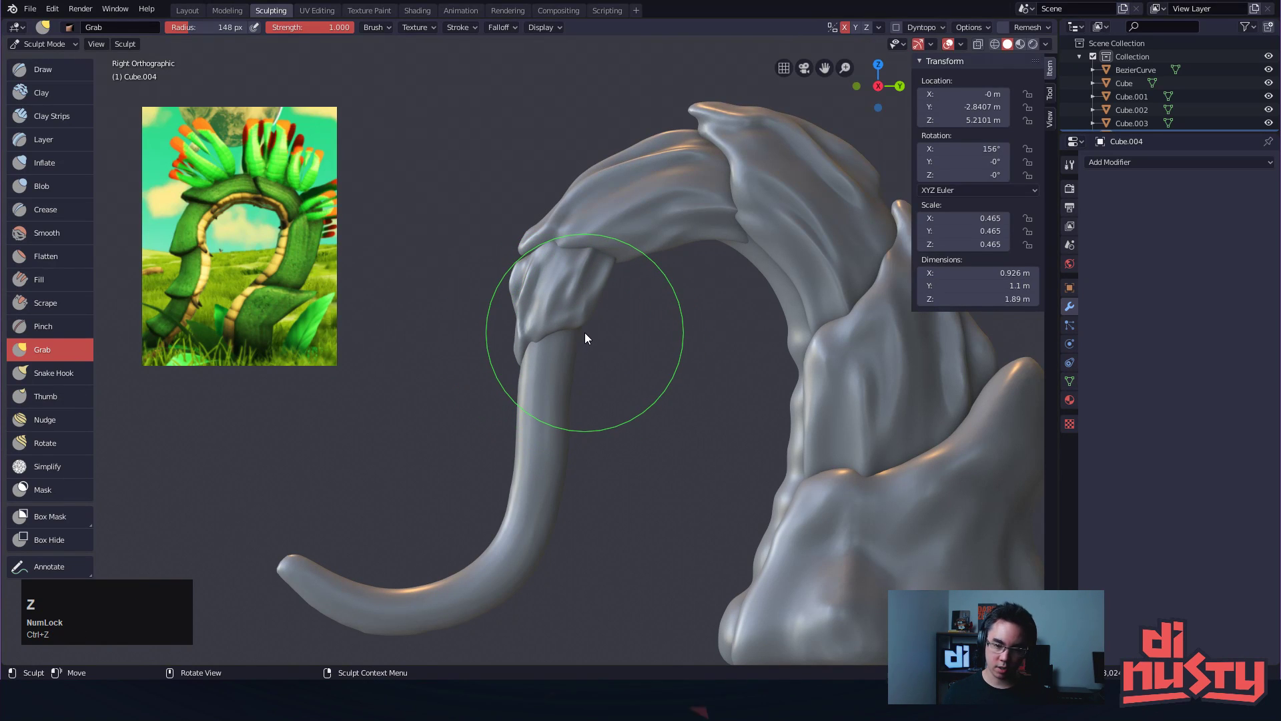
{"action": "key", "text": "f"}
{"action": "left_click", "coordinate": [634, 342]}
{"action": "mouse_move", "coordinate": [535, 347]}
{"action": "left_mouse_down"}
{"action": "mouse_move", "coordinate": [535, 370]}
{"action": "mouse_move", "coordinate": [572, 320]}
{"action": "left_mouse_up"}
{"action": "left_click_drag", "start_coordinate": [589, 301], "coordinate": [587, 296]}
{"action": "left_click_drag", "start_coordinate": [551, 235], "coordinate": [555, 230]}
{"action": "mouse_move", "coordinate": [504, 291]}
{"action": "left_mouse_down"}
{"action": "mouse_move", "coordinate": [507, 382]}
{"action": "mouse_move", "coordinate": [514, 375]}
{"action": "left_mouse_up"}
{"action": "mouse_move", "coordinate": [514, 375]}
{"action": "middle_mouse_down"}
{"action": "mouse_move", "coordinate": [618, 349]}
{"action": "mouse_move", "coordinate": [620, 338]}
{"action": "mouse_move", "coordinate": [564, 342]}
{"action": "mouse_move", "coordinate": [609, 310]}
{"action": "middle_mouse_up"}
Set the Grab radius to 168 px and refine the smallest leaf's outline and tip to follow the stem's bend
{"action": "key", "text": "f"}
{"action": "left_click", "coordinate": [593, 332]}
{"action": "left_click_drag", "start_coordinate": [604, 304], "coordinate": [583, 294]}
{"action": "left_click_drag", "start_coordinate": [546, 332], "coordinate": [552, 328]}
{"action": "left_click_drag", "start_coordinate": [511, 365], "coordinate": [520, 359]}
{"action": "left_click_drag", "start_coordinate": [505, 321], "coordinate": [499, 326]}
{"action": "left_click_drag", "start_coordinate": [498, 390], "coordinate": [510, 383]}
{"action": "key", "text": "ctrl+z"}
{"action": "left_click_drag", "start_coordinate": [512, 313], "coordinate": [511, 306]}
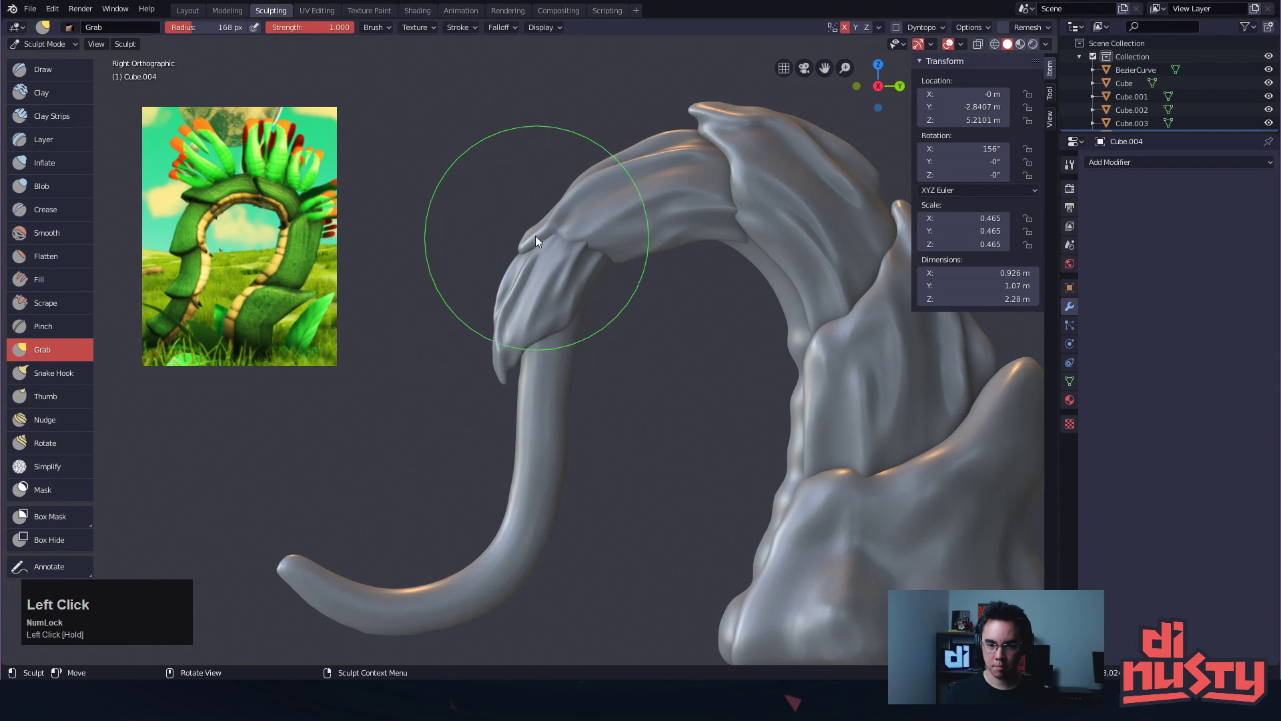
Switch to sculpting the arch-top leaf and pull its tip and lower edge down over the smallest leaf with Grab
{"action": "key", "text": "Tab"}
{"action": "left_click", "coordinate": [638, 229]}
{"action": "key", "text": "ctrl+Tab"}
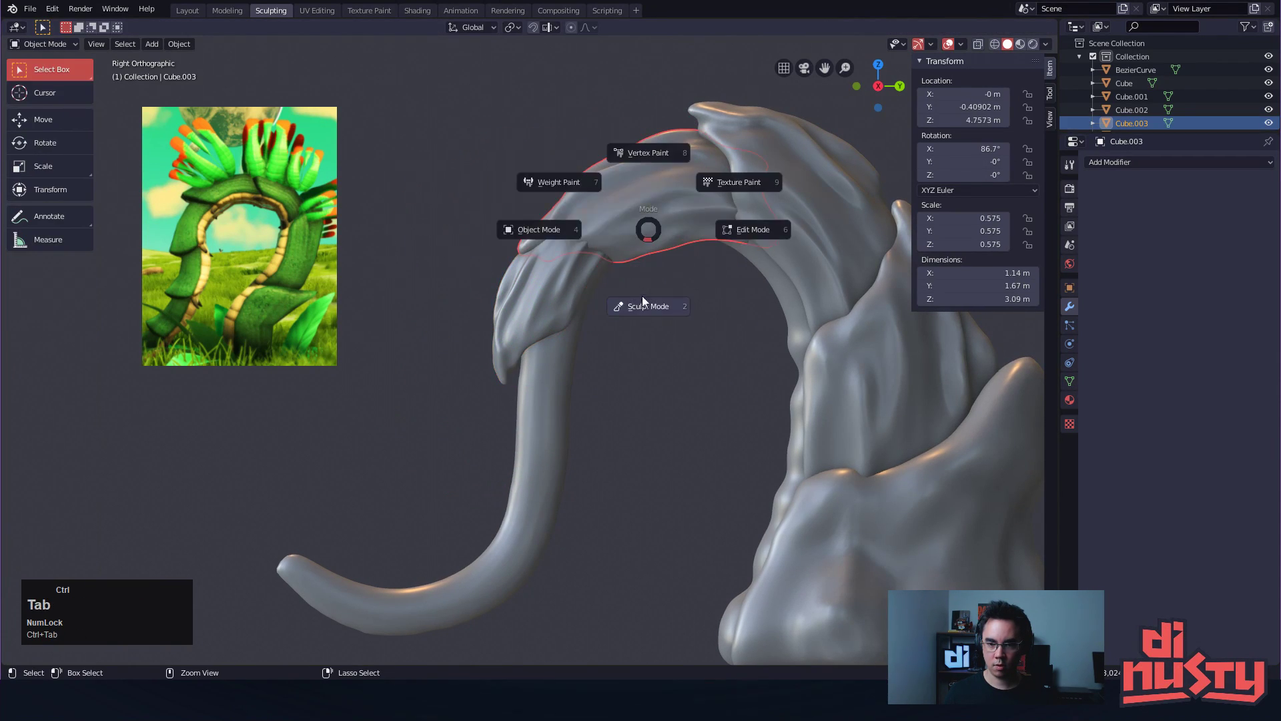
{"action": "left_click", "coordinate": [642, 290]}
{"action": "mouse_move", "coordinate": [571, 199]}
{"action": "left_mouse_down"}
{"action": "mouse_move", "coordinate": [525, 231]}
{"action": "mouse_move", "coordinate": [581, 254]}
{"action": "mouse_move", "coordinate": [554, 232]}
{"action": "mouse_move", "coordinate": [506, 242]}
{"action": "mouse_move", "coordinate": [531, 241]}
{"action": "left_mouse_up"}
{"action": "mouse_move", "coordinate": [583, 198]}
{"action": "left_mouse_down"}
{"action": "mouse_move", "coordinate": [622, 248]}
{"action": "mouse_move", "coordinate": [602, 265]}
{"action": "mouse_move", "coordinate": [571, 224]}
{"action": "mouse_move", "coordinate": [620, 250]}
{"action": "mouse_move", "coordinate": [608, 299]}
{"action": "left_mouse_up"}
Return to sculpting the smallest leaf with a 127 px Grab brush and fit its upper end beneath the arch-top leaf
{"action": "key", "text": "Tab"}
{"action": "left_click", "coordinate": [451, 311]}
{"action": "left_click", "coordinate": [542, 293]}
{"action": "key", "text": "Tab"}
{"action": "key", "text": "f"}
{"action": "left_click", "coordinate": [579, 301]}
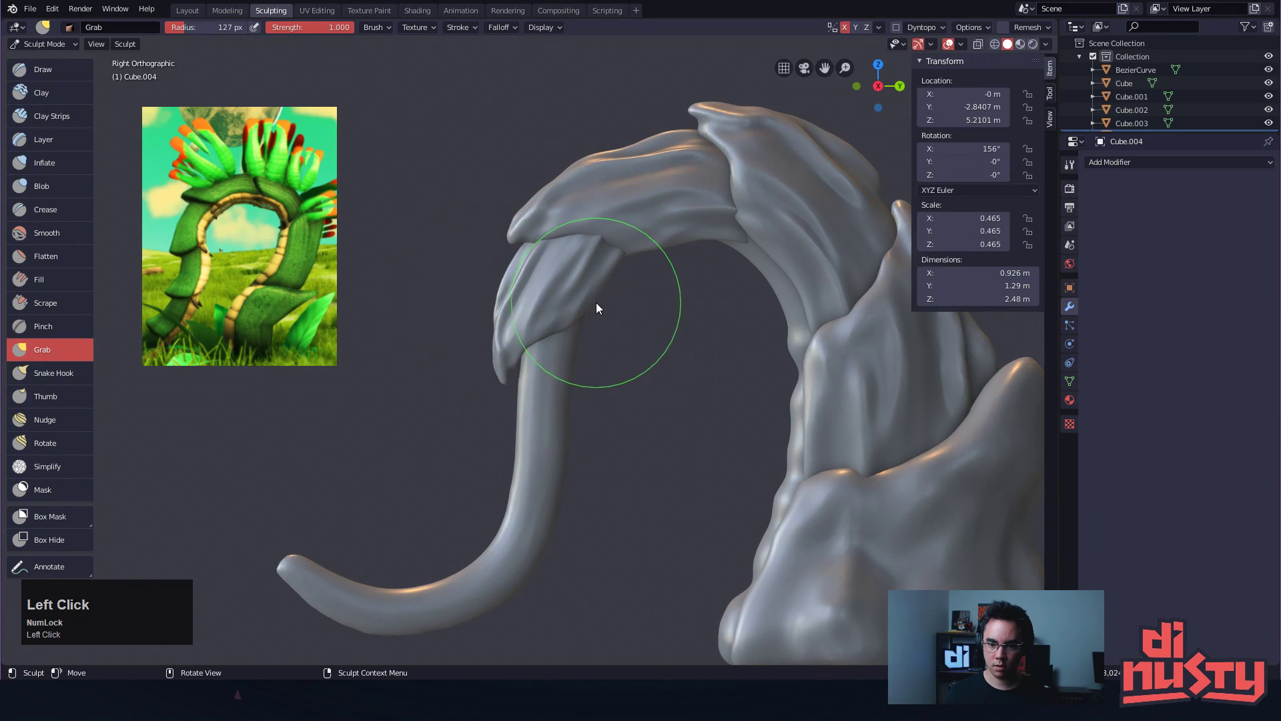
Try reshaping the smallest leaf's tip from the front with the Grab brush
{"action": "middle_click_drag", "start_coordinate": [565, 384], "coordinate": [734, 402], "text": "alt"}
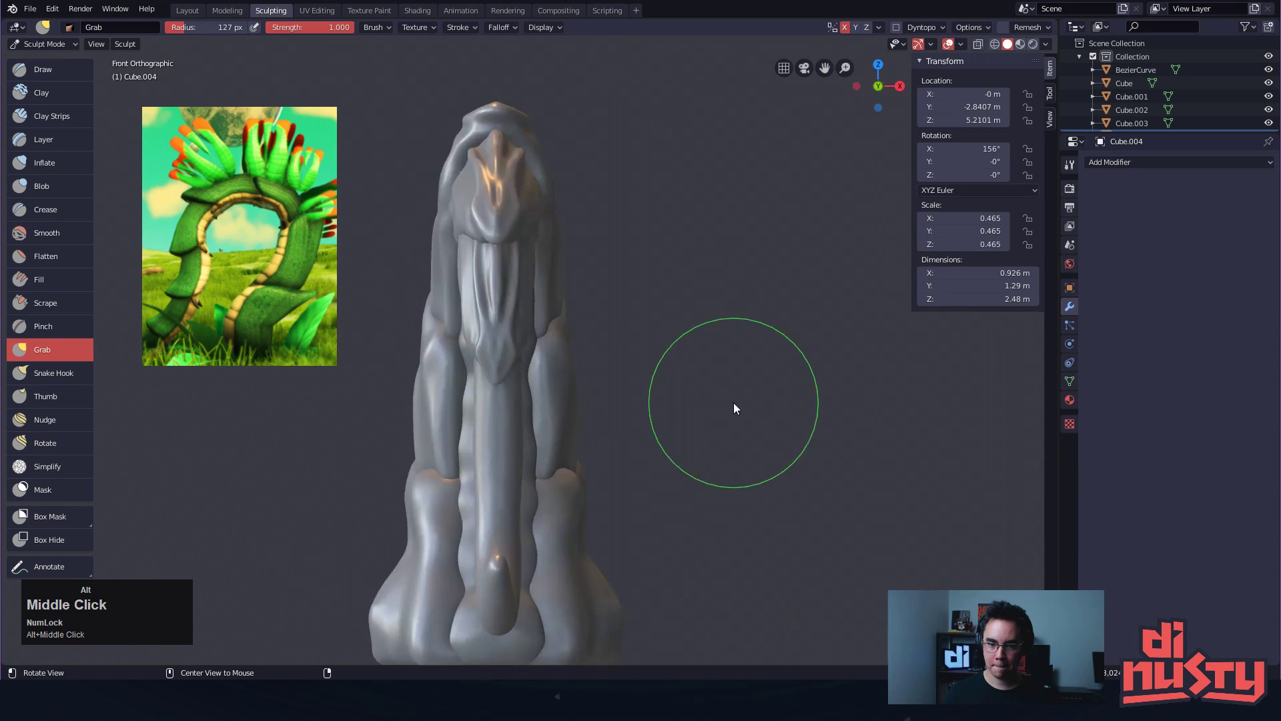
{"action": "mouse_move", "coordinate": [521, 290]}
{"action": "left_mouse_down"}
{"action": "mouse_move", "coordinate": [534, 338]}
{"action": "mouse_move", "coordinate": [519, 374]}
{"action": "left_mouse_up"}
{"action": "mouse_move", "coordinate": [519, 374]}
{"action": "middle_mouse_down", "text": "alt"}
{"action": "mouse_move", "coordinate": [602, 409]}
{"action": "mouse_move", "coordinate": [464, 402]}
{"action": "middle_mouse_up", "text": "alt"}
{"action": "key", "text": "ctrl+z"}
Switch to the arch-top leaf in Sculpt Mode, set the Grab radius to 169 px and widen its sides around the stem
{"action": "mouse_move", "coordinate": [664, 356]}
{"action": "left_mouse_down", "text": "alt"}
{"action": "mouse_move", "coordinate": [663, 392]}
{"action": "mouse_move", "coordinate": [475, 406]}
{"action": "mouse_move", "coordinate": [492, 386]}
{"action": "mouse_move", "coordinate": [458, 403]}
{"action": "mouse_move", "coordinate": [583, 360]}
{"action": "mouse_move", "coordinate": [687, 292]}
{"action": "mouse_move", "coordinate": [624, 254]}
{"action": "mouse_move", "coordinate": [549, 143]}
{"action": "mouse_move", "coordinate": [524, 145]}
{"action": "mouse_move", "coordinate": [466, 238]}
{"action": "mouse_move", "coordinate": [511, 426]}
{"action": "mouse_move", "coordinate": [494, 470]}
{"action": "mouse_move", "coordinate": [634, 454]}
{"action": "left_mouse_up", "text": "alt"}
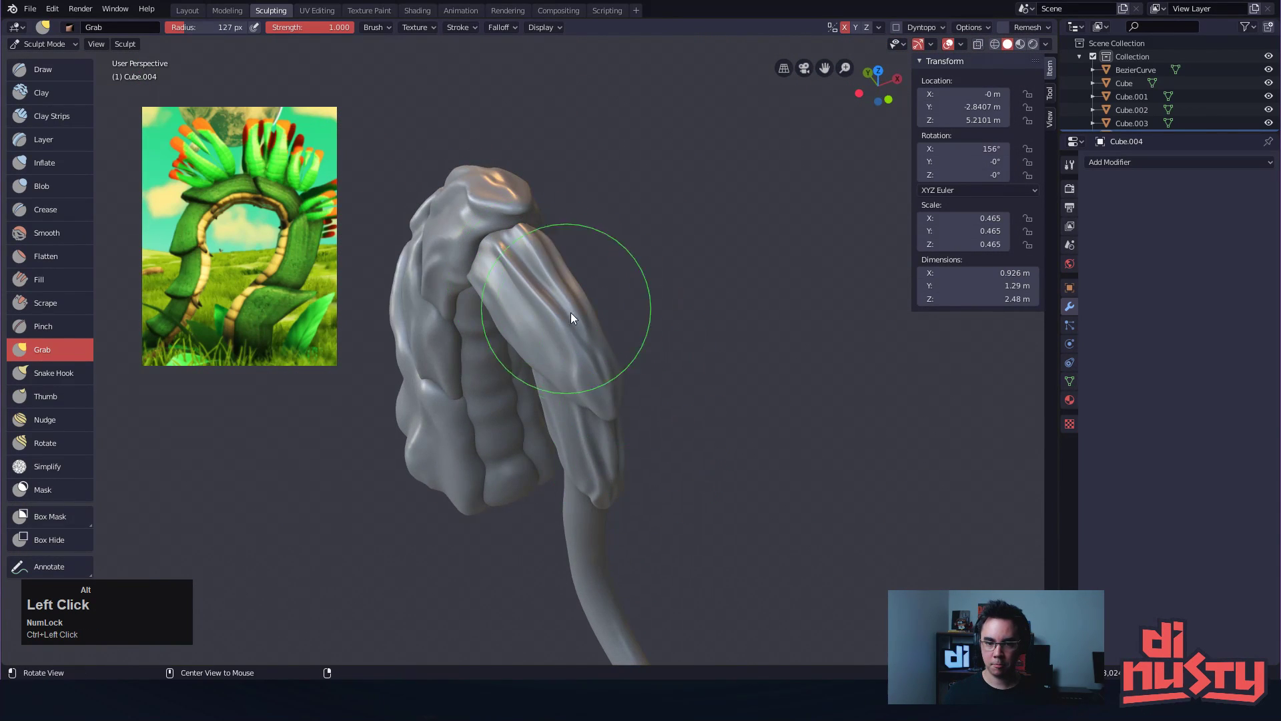
{"action": "key", "text": "ctrl+Tab"}
{"action": "left_click", "coordinate": [527, 298]}
{"action": "mouse_move", "coordinate": [540, 303]}
{"action": "left_mouse_down", "text": "alt"}
{"action": "mouse_move", "coordinate": [489, 321]}
{"action": "mouse_move", "coordinate": [530, 321]}
{"action": "mouse_move", "coordinate": [500, 279]}
{"action": "mouse_move", "coordinate": [507, 253]}
{"action": "mouse_move", "coordinate": [522, 247]}
{"action": "mouse_move", "coordinate": [542, 265]}
{"action": "left_mouse_up", "text": "alt"}
{"action": "key", "text": "Tab"}
{"action": "key", "text": "ctrl+Tab"}
{"action": "key", "text": "ctrl+Tab"}
{"action": "key", "text": "ctrl+z"}
{"action": "key", "text": "f"}
{"action": "left_click", "coordinate": [577, 342]}
{"action": "left_click_drag", "start_coordinate": [534, 352], "coordinate": [518, 346]}
{"action": "left_click_drag", "start_coordinate": [530, 422], "coordinate": [539, 431], "text": "ctrl"}
{"action": "mouse_move", "coordinate": [526, 367]}
{"action": "left_mouse_down", "text": "ctrl"}
{"action": "mouse_move", "coordinate": [509, 359]}
{"action": "mouse_move", "coordinate": [519, 387]}
{"action": "mouse_move", "coordinate": [570, 366]}
{"action": "left_mouse_up", "text": "ctrl"}
{"action": "mouse_move", "coordinate": [527, 314]}
{"action": "left_mouse_down", "text": "shift"}
{"action": "mouse_move", "coordinate": [506, 287]}
{"action": "mouse_move", "coordinate": [499, 308]}
{"action": "left_mouse_up", "text": "shift"}
{"action": "left_click_drag", "start_coordinate": [492, 341], "coordinate": [459, 339], "text": "alt"}
{"action": "key", "text": "ctrl+Tab"}
{"action": "left_click", "coordinate": [470, 259]}
{"action": "key", "text": "ctrl+Tab"}
{"action": "left_click", "coordinate": [461, 287]}
{"action": "mouse_move", "coordinate": [462, 287]}
{"action": "left_mouse_down", "text": "alt"}
{"action": "mouse_move", "coordinate": [499, 378]}
{"action": "mouse_move", "coordinate": [550, 402]}
{"action": "mouse_move", "coordinate": [571, 221]}
{"action": "mouse_move", "coordinate": [630, 237]}
{"action": "mouse_move", "coordinate": [221, 191]}
{"action": "left_mouse_up", "text": "alt"}
{"action": "mouse_move", "coordinate": [587, 349]}
{"action": "left_mouse_down", "text": "alt"}
{"action": "mouse_move", "coordinate": [500, 288]}
{"action": "mouse_move", "coordinate": [551, 226]}
{"action": "mouse_move", "coordinate": [471, 254]}
{"action": "mouse_move", "coordinate": [498, 385]}
{"action": "mouse_move", "coordinate": [519, 330]}
{"action": "mouse_move", "coordinate": [511, 351]}
{"action": "mouse_move", "coordinate": [526, 377]}
{"action": "mouse_move", "coordinate": [528, 351]}
{"action": "left_mouse_up", "text": "alt"}
Sculpt the smallest leaf with Grab, stretching its body and tip outward and down away from the stem
{"action": "key", "text": "ctrl+Tab"}
{"action": "left_click", "coordinate": [541, 359]}
{"action": "key", "text": "ctrl+Tab"}
{"action": "left_click", "coordinate": [548, 467]}
{"action": "mouse_move", "coordinate": [524, 351]}
{"action": "left_mouse_down"}
{"action": "mouse_move", "coordinate": [643, 382]}
{"action": "mouse_move", "coordinate": [570, 308]}
{"action": "mouse_move", "coordinate": [684, 314]}
{"action": "mouse_move", "coordinate": [763, 226]}
{"action": "mouse_move", "coordinate": [736, 289]}
{"action": "mouse_move", "coordinate": [713, 300]}
{"action": "left_mouse_up"}
{"action": "mouse_move", "coordinate": [607, 343]}
{"action": "left_mouse_down"}
{"action": "mouse_move", "coordinate": [562, 298]}
{"action": "mouse_move", "coordinate": [591, 309]}
{"action": "mouse_move", "coordinate": [582, 325]}
{"action": "mouse_move", "coordinate": [618, 347]}
{"action": "mouse_move", "coordinate": [676, 342]}
{"action": "mouse_move", "coordinate": [631, 351]}
{"action": "mouse_move", "coordinate": [650, 355]}
{"action": "left_mouse_up"}
{"action": "middle_click_drag", "start_coordinate": [650, 355], "coordinate": [643, 367], "text": "alt"}
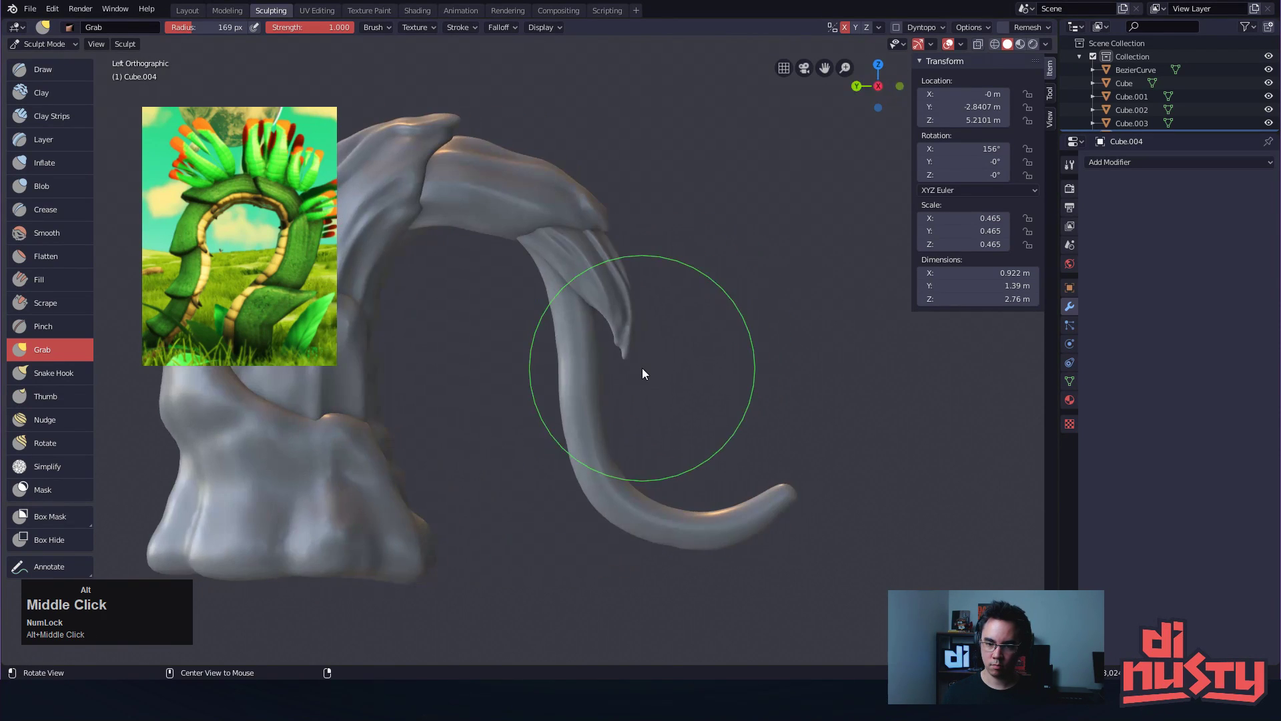
Try nudging the smallest leaf's tip and outer side toward the stem with the Grab brush
{"action": "left_click_drag", "start_coordinate": [619, 347], "coordinate": [621, 348]}
{"action": "mouse_move", "coordinate": [627, 302]}
{"action": "left_mouse_down"}
{"action": "mouse_move", "coordinate": [633, 351]}
{"action": "mouse_move", "coordinate": [646, 298]}
{"action": "mouse_move", "coordinate": [721, 336]}
{"action": "mouse_move", "coordinate": [681, 365]}
{"action": "mouse_move", "coordinate": [635, 307]}
{"action": "mouse_move", "coordinate": [739, 253]}
{"action": "mouse_move", "coordinate": [648, 210]}
{"action": "mouse_move", "coordinate": [660, 212]}
{"action": "mouse_move", "coordinate": [654, 275]}
{"action": "mouse_move", "coordinate": [583, 296]}
{"action": "left_mouse_up"}
{"action": "key", "text": "ctrl+z"}
{"action": "key", "text": "ctrl+z"}
Switch to sculpting the arch-top leaf, nudge its lower edge with Grab and set the brush radius to 131 px
{"action": "key", "text": "f"}
{"action": "left_click", "coordinate": [635, 325]}
{"action": "key", "text": "Tab"}
{"action": "left_click", "coordinate": [587, 305]}
{"action": "key", "text": "ctrl+Tab"}
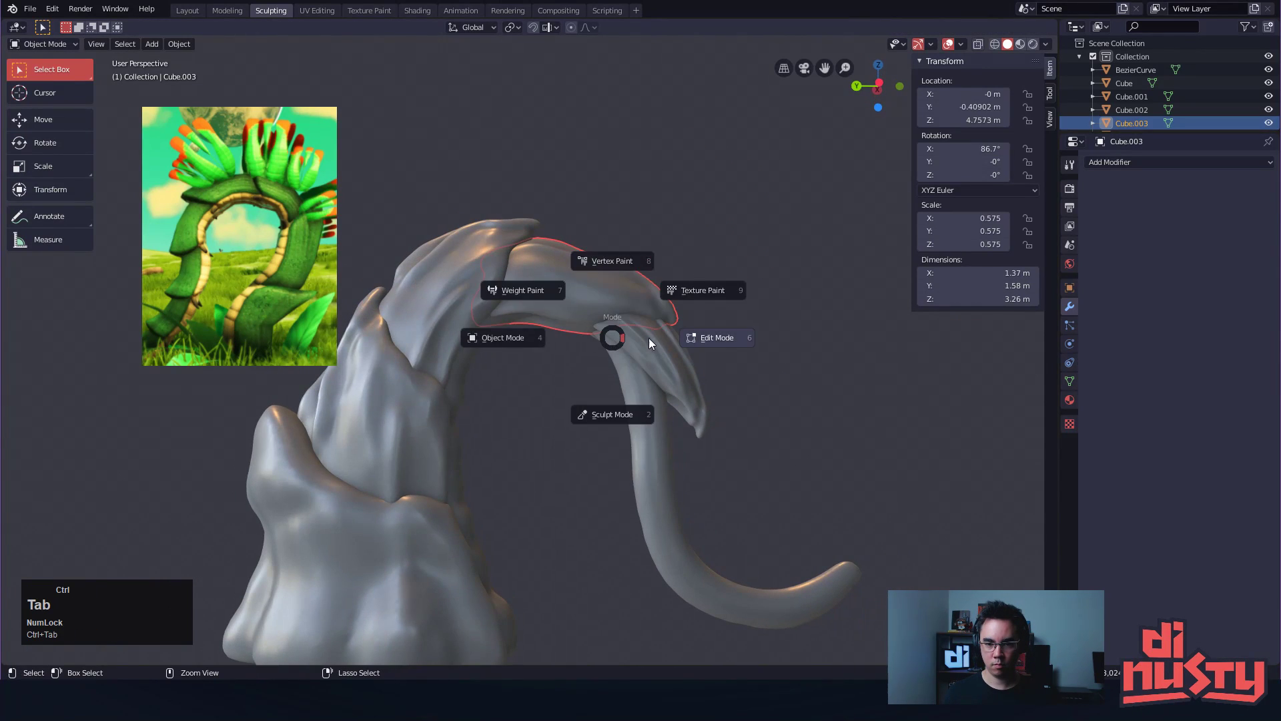
{"action": "left_click", "coordinate": [610, 382]}
{"action": "mouse_move", "coordinate": [599, 352]}
{"action": "middle_mouse_down", "text": "alt"}
{"action": "mouse_move", "coordinate": [585, 381]}
{"action": "mouse_move", "coordinate": [561, 323]}
{"action": "middle_mouse_up", "text": "alt"}
{"action": "mouse_move", "coordinate": [562, 322]}
{"action": "left_mouse_down"}
{"action": "mouse_move", "coordinate": [578, 321]}
{"action": "mouse_move", "coordinate": [567, 331]}
{"action": "left_mouse_up"}
{"action": "key", "text": "f"}
{"action": "left_click", "coordinate": [572, 332]}
{"action": "mouse_move", "coordinate": [724, 359]}
{"action": "left_mouse_down", "text": "alt"}
{"action": "mouse_move", "coordinate": [723, 251]}
{"action": "mouse_move", "coordinate": [574, 316]}
{"action": "mouse_move", "coordinate": [591, 312]}
{"action": "left_mouse_up", "text": "alt"}
Return to the smallest leaf in Sculpt Mode and inspect its fit around the stem from several angles
{"action": "key", "text": "ctrl+Tab"}
{"action": "left_click", "coordinate": [625, 335]}
{"action": "key", "text": "ctrl+Tab"}
{"action": "mouse_move", "coordinate": [590, 312]}
{"action": "middle_mouse_down", "text": "alt"}
{"action": "mouse_move", "coordinate": [618, 347]}
{"action": "mouse_move", "coordinate": [532, 408]}
{"action": "mouse_move", "coordinate": [598, 414]}
{"action": "middle_mouse_up", "text": "alt"}
{"action": "left_click_drag", "start_coordinate": [598, 414], "coordinate": [675, 440], "text": "alt"}
{"action": "left_click_drag", "start_coordinate": [676, 441], "coordinate": [668, 336], "text": "alt+shift"}
{"action": "left_click_drag", "start_coordinate": [718, 250], "coordinate": [641, 407], "text": "alt"}
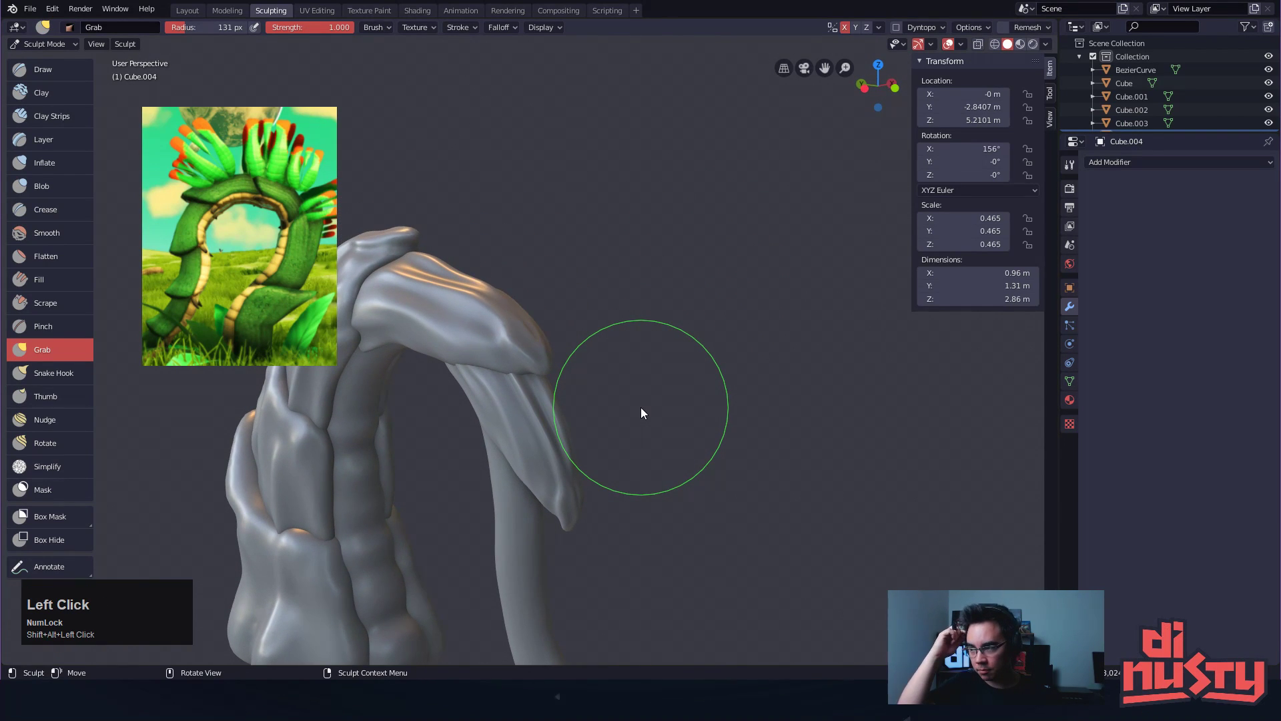
{"action": "left_click_drag", "start_coordinate": [630, 433], "coordinate": [631, 268], "text": "alt"}
Switch to the leaf near the arch top in Sculpt Mode and nudge its edge slightly with Grab
{"action": "key", "text": "ctrl+Tab"}
{"action": "left_click", "coordinate": [655, 267]}
{"action": "key", "text": "ctrl+Tab"}
{"action": "left_click_drag", "start_coordinate": [542, 293], "coordinate": [546, 294]}
{"action": "mouse_move", "coordinate": [546, 295]}
{"action": "left_mouse_down", "text": "alt"}
{"action": "mouse_move", "coordinate": [561, 302]}
{"action": "mouse_move", "coordinate": [526, 271]}
{"action": "mouse_move", "coordinate": [512, 202]}
{"action": "left_mouse_up", "text": "alt"}
Enter Sculpt Mode on the stem and shrink the brush radius to 29 px for detailing its inner face
{"action": "key", "text": "ctrl+Tab"}
{"action": "left_click", "coordinate": [510, 354]}
{"action": "key", "text": "ctrl+Tab"}
{"action": "mouse_move", "coordinate": [502, 369]}
{"action": "left_mouse_down", "text": "alt+shift"}
{"action": "mouse_move", "coordinate": [644, 481]}
{"action": "mouse_move", "coordinate": [670, 526]}
{"action": "left_mouse_up", "text": "alt+shift"}
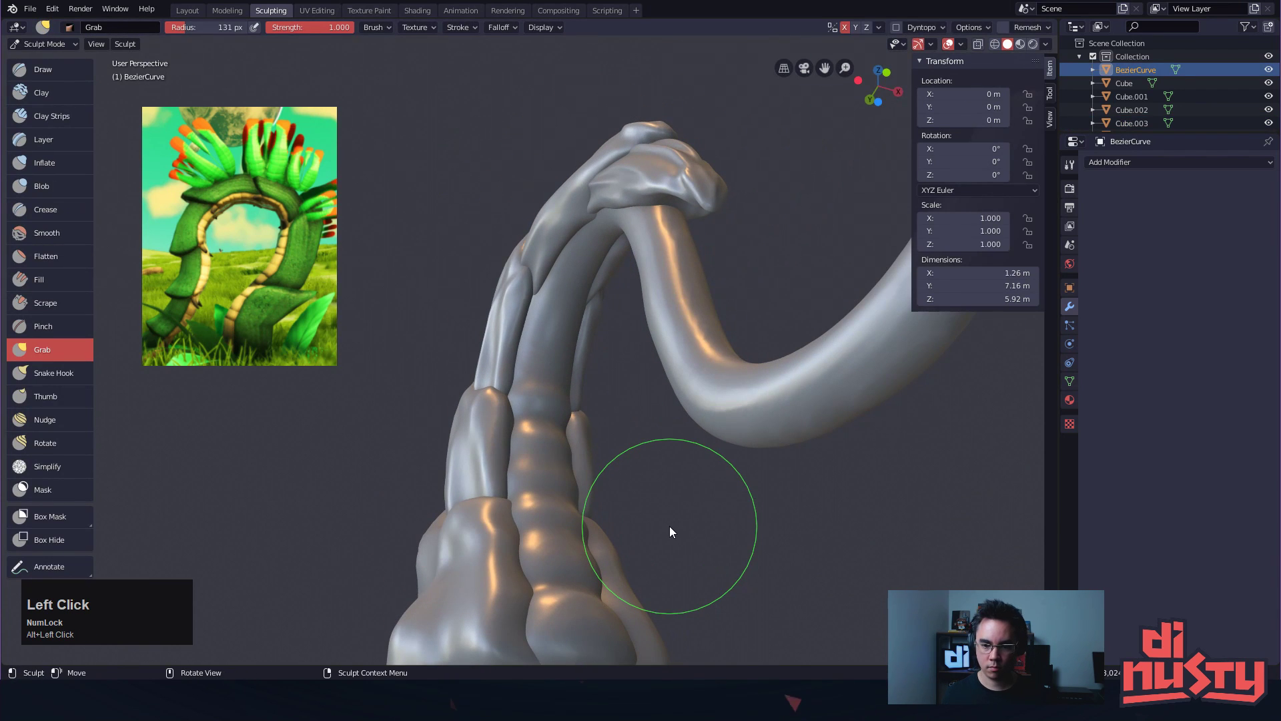
{"action": "mouse_move", "coordinate": [568, 406]}
{"action": "left_mouse_down", "text": "ctrl+alt"}
{"action": "mouse_move", "coordinate": [606, 363]}
{"action": "mouse_move", "coordinate": [587, 297]}
{"action": "left_mouse_up", "text": "ctrl+alt"}
{"action": "left_click", "coordinate": [507, 343]}
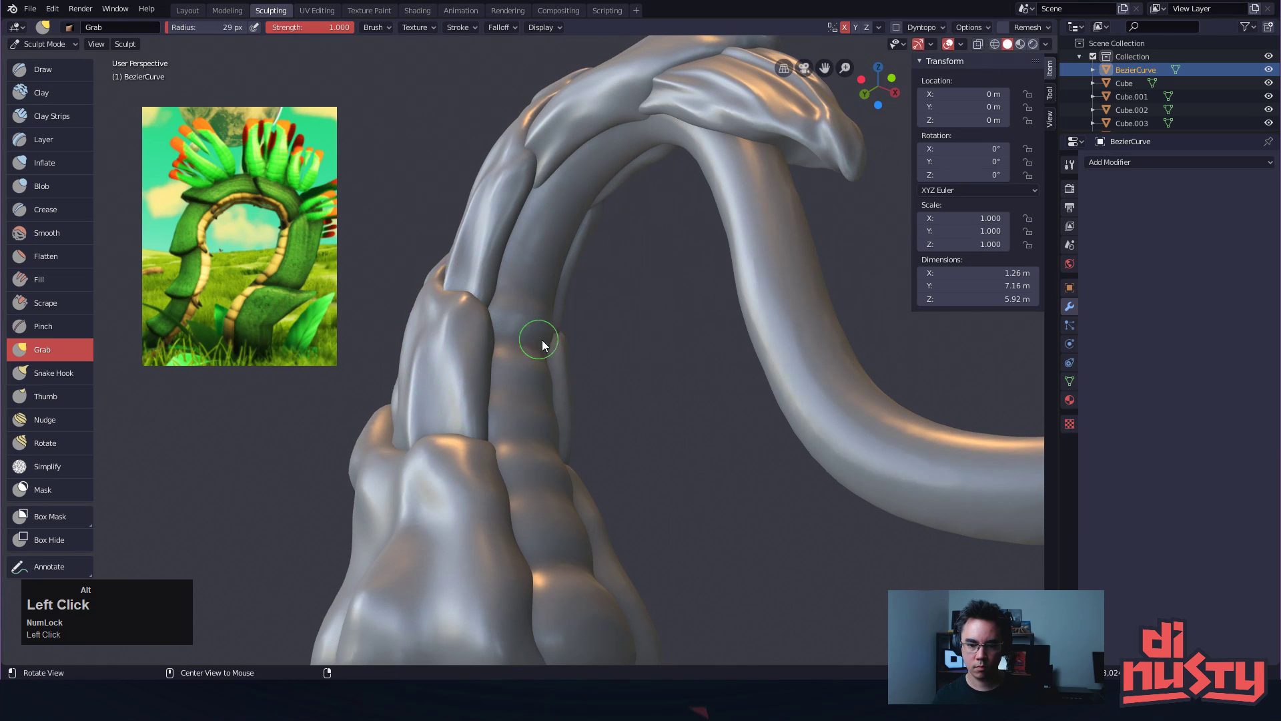
Try pulling the stem's inner face sideways between the leaves with the Grab brush
{"action": "middle_click_drag", "start_coordinate": [538, 339], "coordinate": [516, 339]}
{"action": "left_click_drag", "start_coordinate": [533, 349], "coordinate": [480, 339]}
{"action": "key", "text": "ctrl+z"}
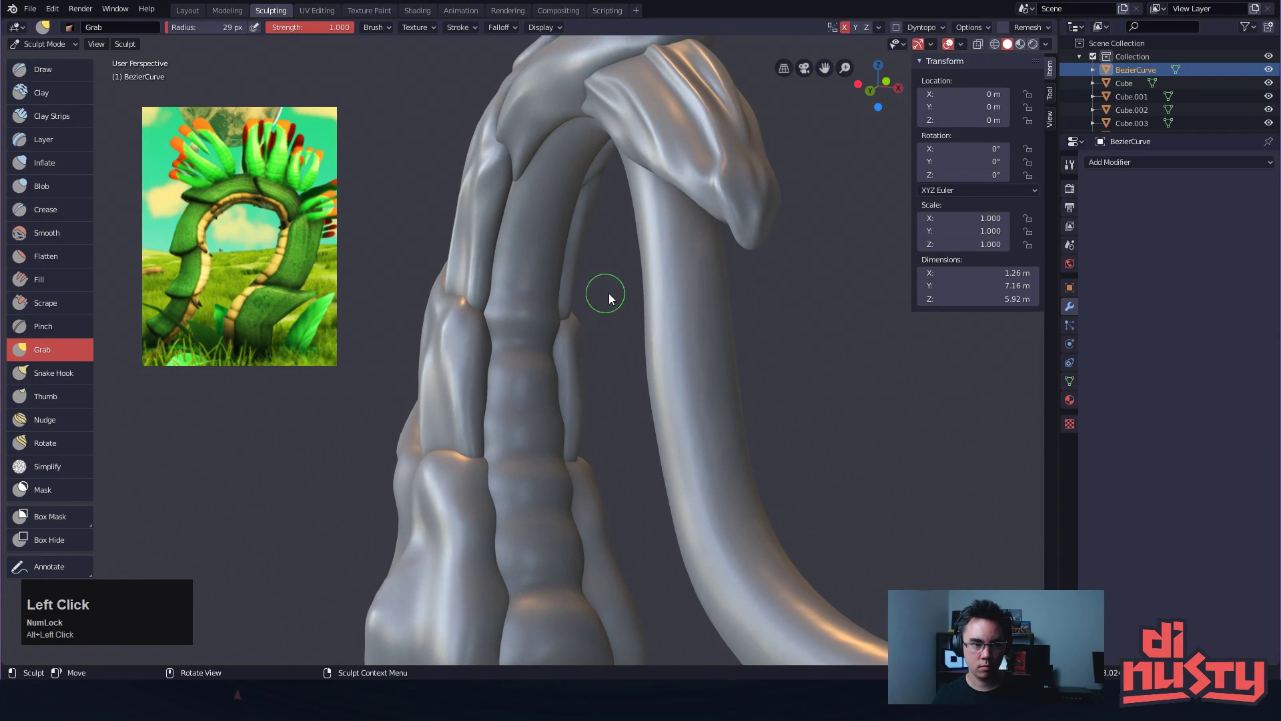
Sculpt raised ring segments across the stem's inner face with the Draw brush, working down between the leaves to the base
{"action": "key", "text": "x"}
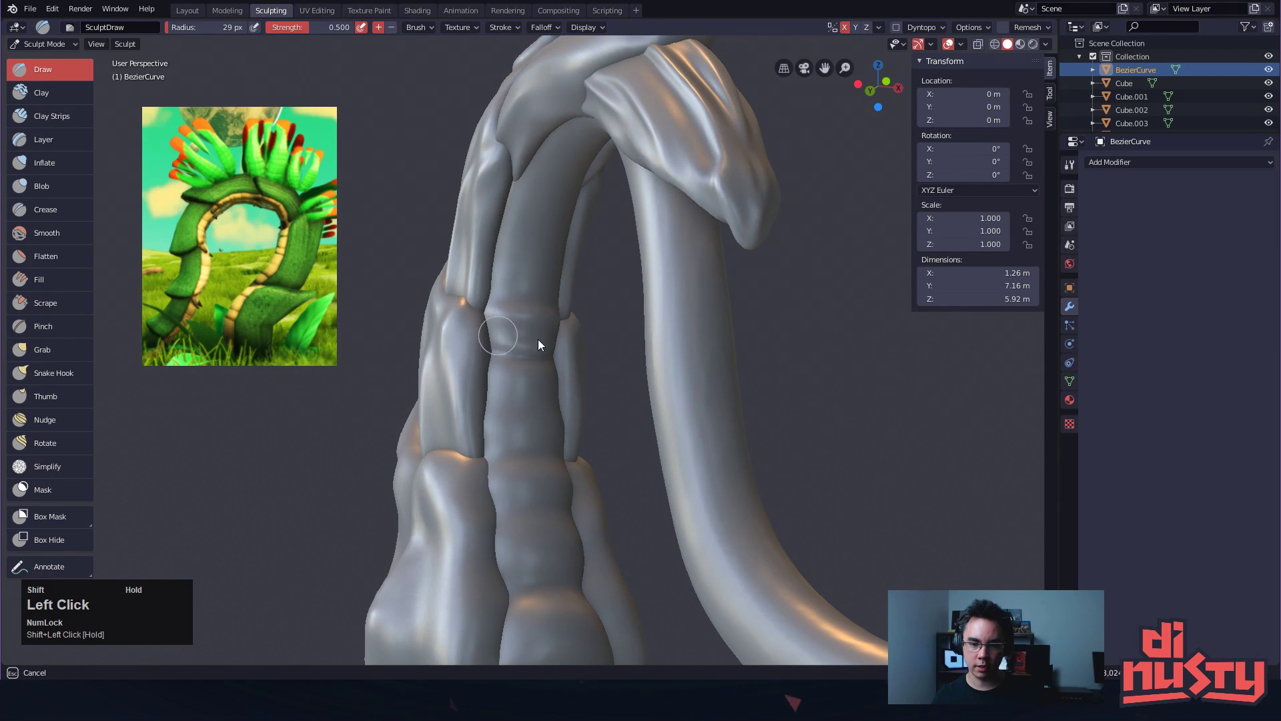
{"action": "left_click_drag", "start_coordinate": [571, 374], "coordinate": [578, 335], "text": "alt"}
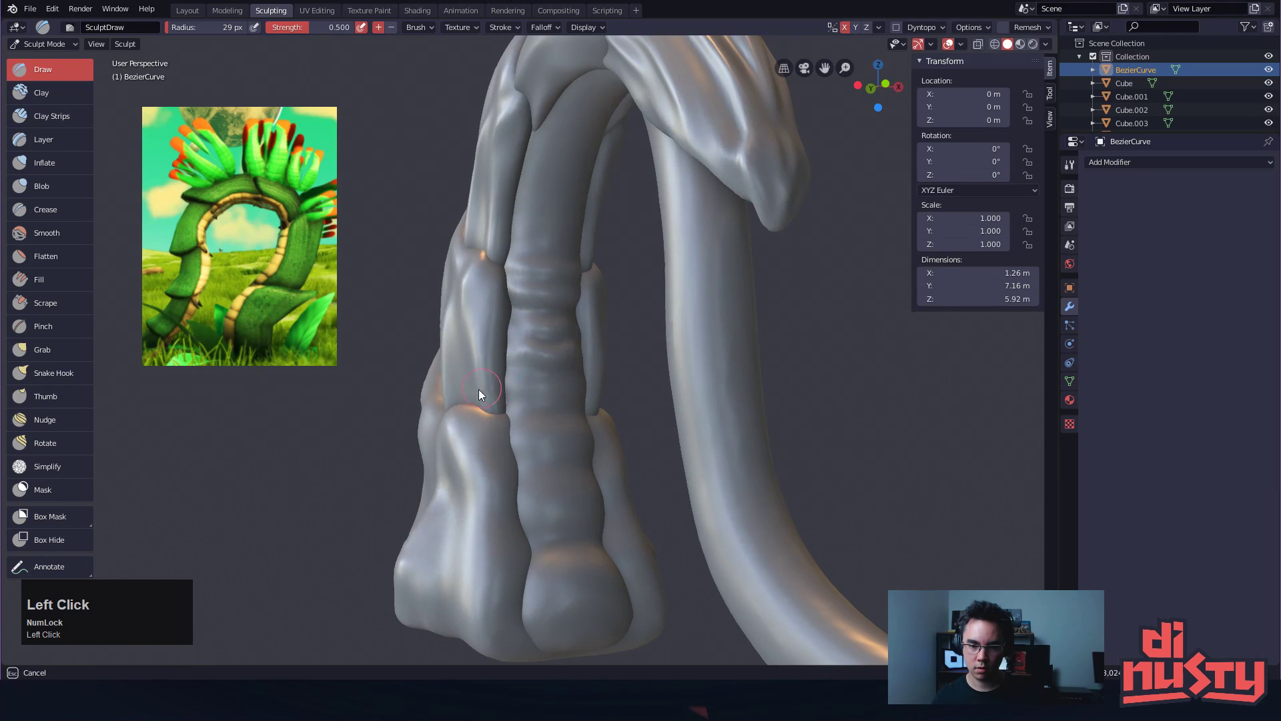
{"action": "mouse_move", "coordinate": [574, 430]}
{"action": "left_mouse_down"}
{"action": "mouse_move", "coordinate": [504, 421]}
{"action": "mouse_move", "coordinate": [594, 434]}
{"action": "mouse_move", "coordinate": [527, 441]}
{"action": "left_mouse_up"}
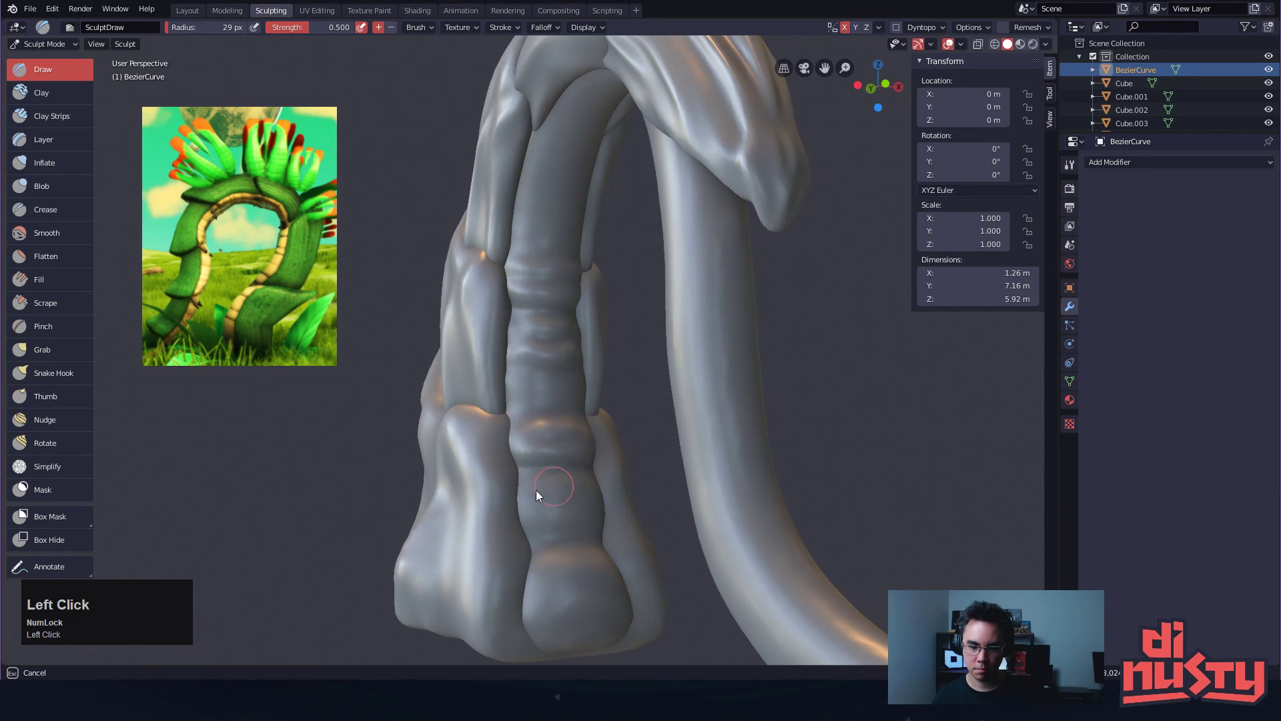
{"action": "mouse_move", "coordinate": [591, 558]}
{"action": "left_mouse_down"}
{"action": "mouse_move", "coordinate": [522, 574]}
{"action": "mouse_move", "coordinate": [550, 628]}
{"action": "left_mouse_up"}
{"action": "key", "text": "ctrl+z"}
{"action": "left_click_drag", "start_coordinate": [553, 569], "coordinate": [541, 637]}
{"action": "middle_click_drag", "start_coordinate": [546, 638], "coordinate": [583, 541], "text": "shift"}
{"action": "left_click_drag", "start_coordinate": [583, 541], "coordinate": [629, 526]}
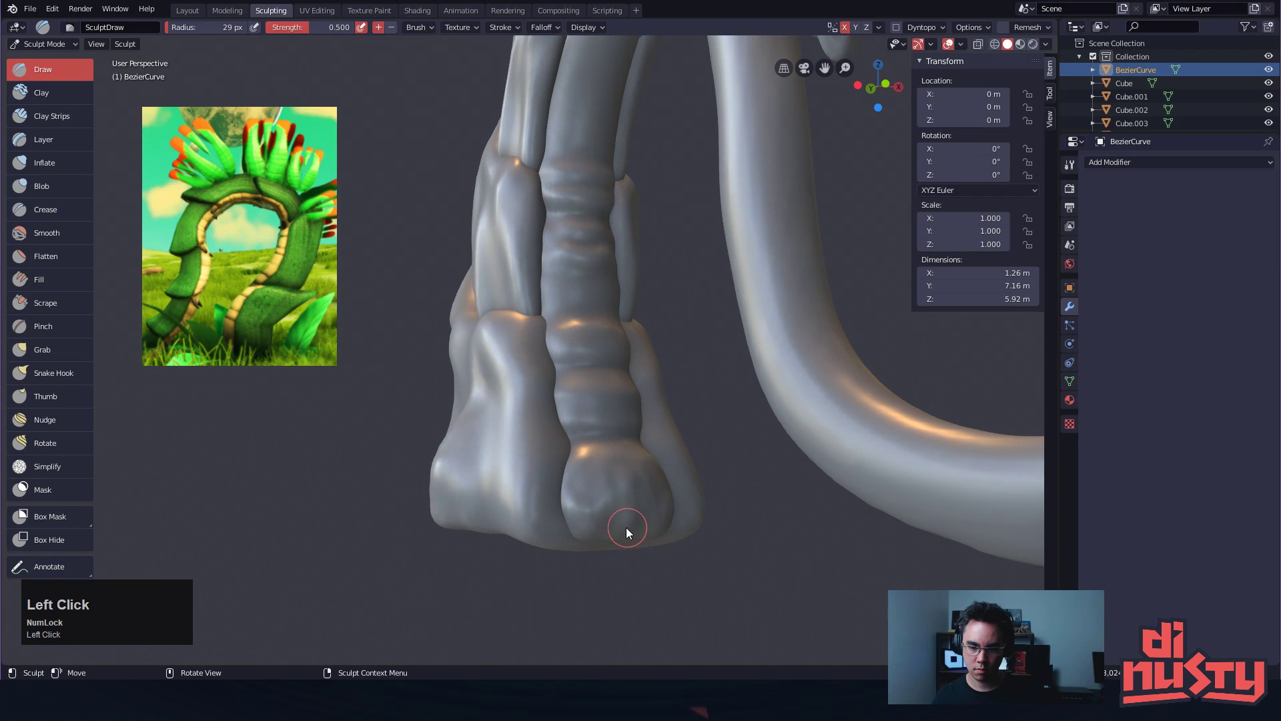
Build up and smooth a ridge on the stem's base segment and refine the rings between the leaves above it
{"action": "left_click_drag", "start_coordinate": [576, 476], "coordinate": [635, 476]}
{"action": "left_click_drag", "start_coordinate": [635, 480], "coordinate": [605, 494], "text": "shift"}
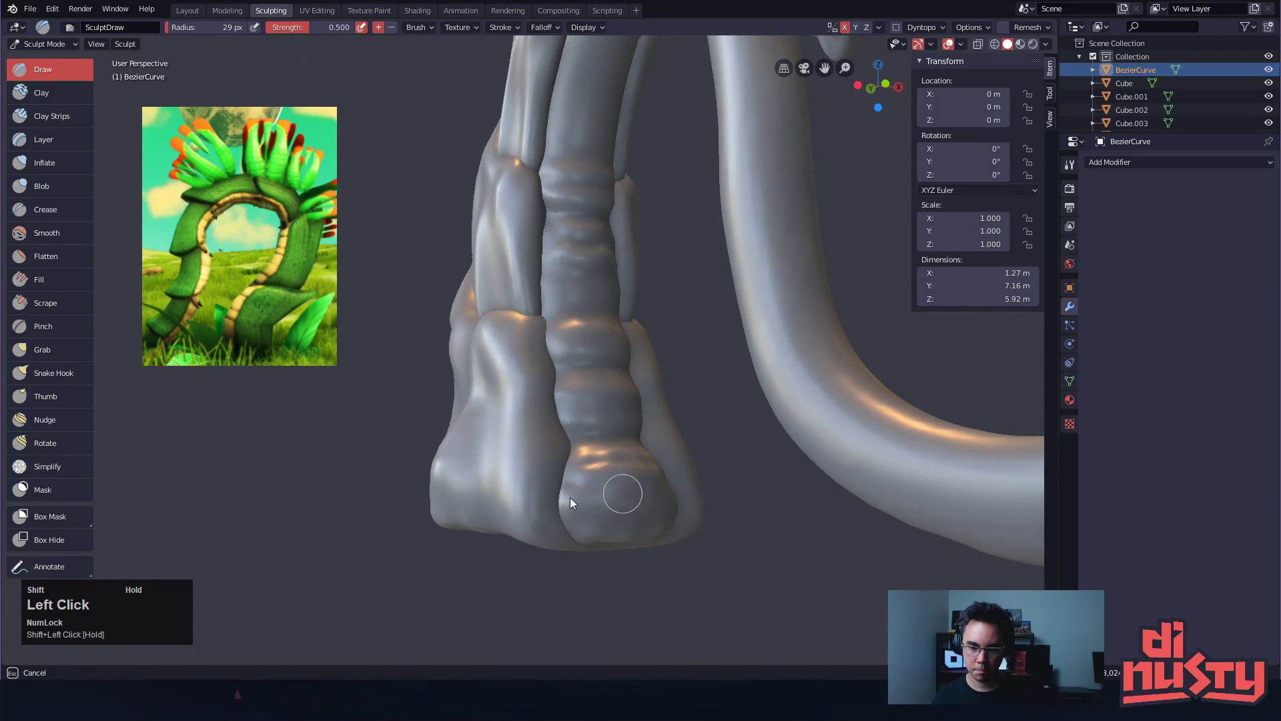
{"action": "mouse_move", "coordinate": [650, 431]}
{"action": "left_mouse_down", "text": "alt+shift"}
{"action": "mouse_move", "coordinate": [614, 503]}
{"action": "mouse_move", "coordinate": [615, 482]}
{"action": "mouse_move", "coordinate": [608, 492]}
{"action": "mouse_move", "coordinate": [535, 481]}
{"action": "mouse_move", "coordinate": [549, 487]}
{"action": "left_mouse_up", "text": "alt+shift"}
{"action": "mouse_move", "coordinate": [595, 400]}
{"action": "left_mouse_down", "text": "alt+shift"}
{"action": "mouse_move", "coordinate": [589, 442]}
{"action": "mouse_move", "coordinate": [579, 425]}
{"action": "left_mouse_up", "text": "alt+shift"}
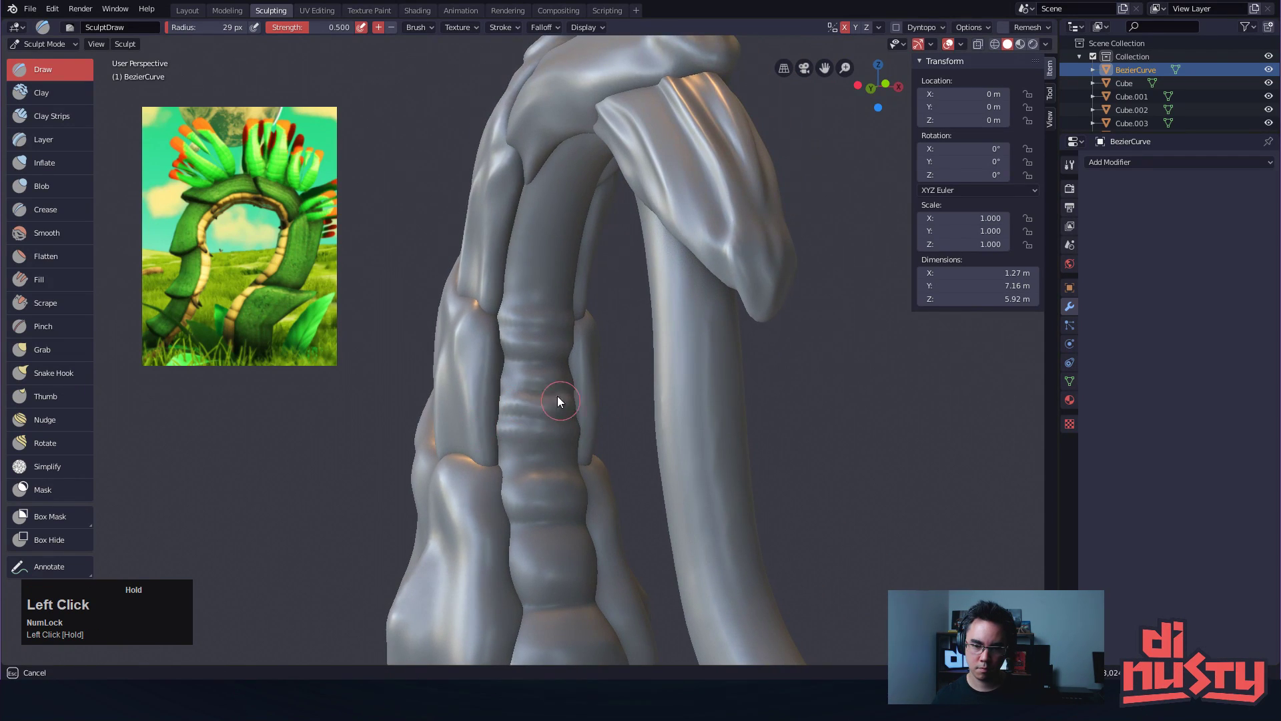
{"action": "mouse_move", "coordinate": [575, 378]}
{"action": "left_mouse_down"}
{"action": "mouse_move", "coordinate": [523, 356]}
{"action": "mouse_move", "coordinate": [562, 363]}
{"action": "left_mouse_up"}
{"action": "mouse_move", "coordinate": [522, 295]}
{"action": "left_mouse_down", "text": "alt"}
{"action": "mouse_move", "coordinate": [591, 355]}
{"action": "mouse_move", "coordinate": [571, 323]}
{"action": "mouse_move", "coordinate": [543, 377]}
{"action": "mouse_move", "coordinate": [515, 387]}
{"action": "mouse_move", "coordinate": [606, 398]}
{"action": "left_mouse_up", "text": "alt"}
Carve grooves between ring segments along the stem's inner face under the arch with the Crease brush
{"action": "left_click", "coordinate": [38, 207]}
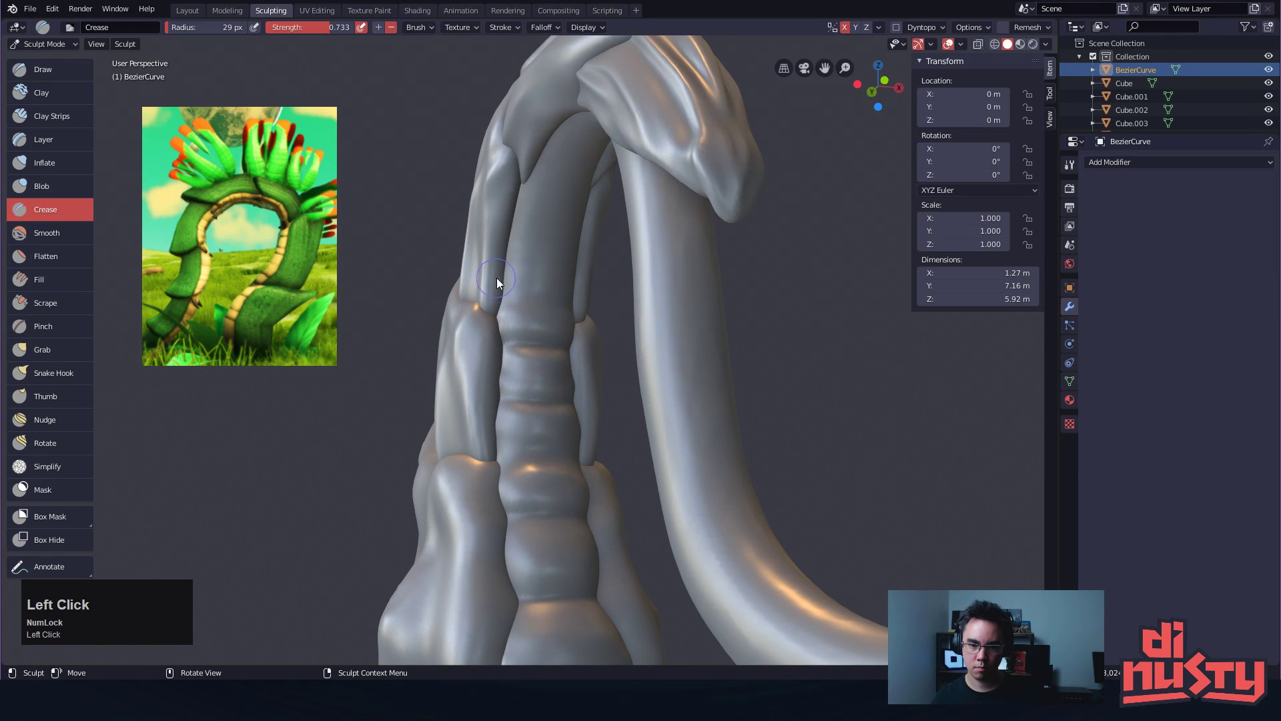
{"action": "mouse_move", "coordinate": [585, 351]}
{"action": "left_mouse_down", "text": "alt"}
{"action": "mouse_move", "coordinate": [560, 346]}
{"action": "mouse_move", "coordinate": [594, 339]}
{"action": "left_mouse_up", "text": "alt"}
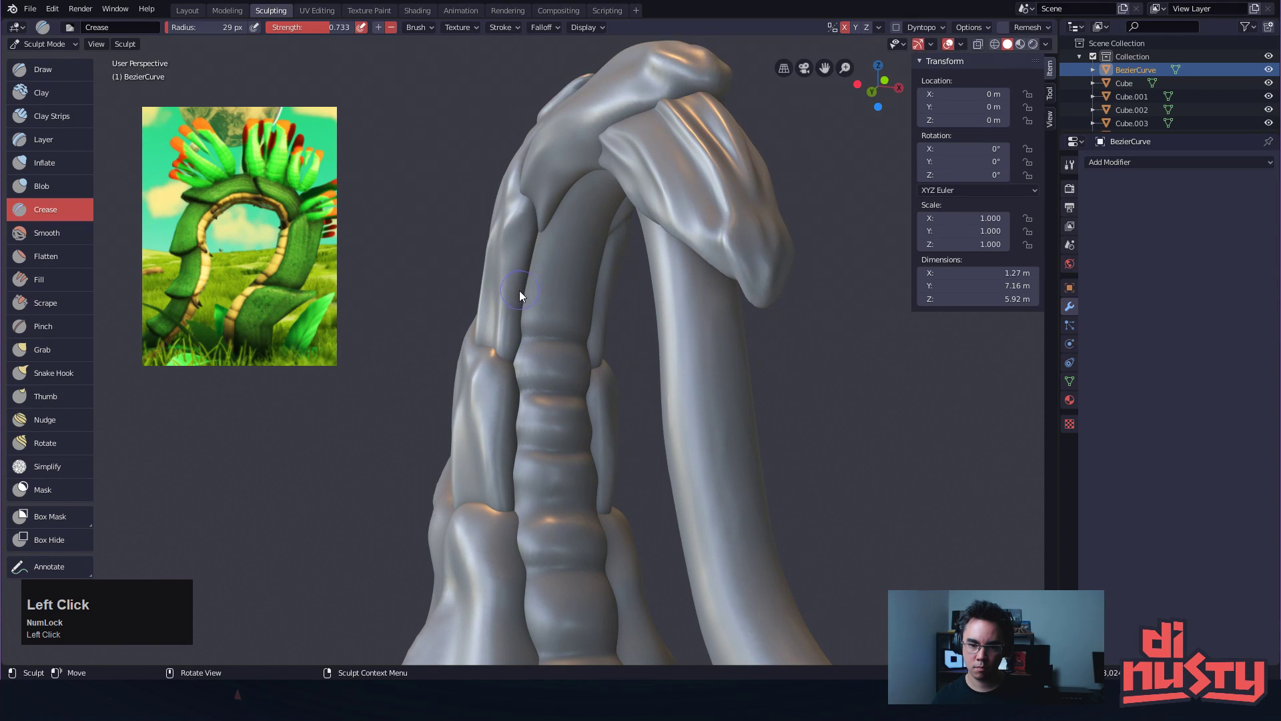
{"action": "mouse_move", "coordinate": [592, 251]}
{"action": "left_mouse_down", "text": "alt"}
{"action": "mouse_move", "coordinate": [653, 319]}
{"action": "mouse_move", "coordinate": [563, 316]}
{"action": "left_mouse_up", "text": "alt"}
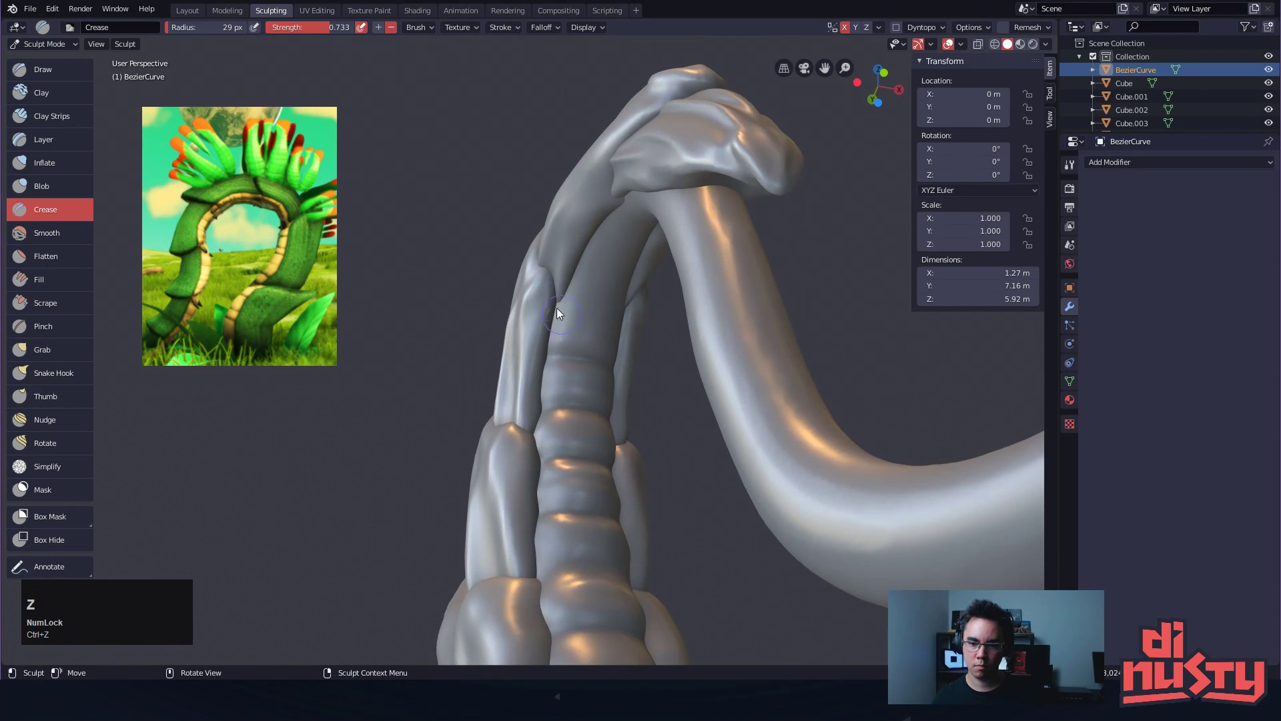
{"action": "left_click_drag", "start_coordinate": [646, 319], "coordinate": [614, 271], "text": "alt"}
{"action": "mouse_move", "coordinate": [678, 302]}
{"action": "left_mouse_down", "text": "alt"}
{"action": "mouse_move", "coordinate": [566, 217]}
{"action": "mouse_move", "coordinate": [629, 289]}
{"action": "mouse_move", "coordinate": [630, 270]}
{"action": "mouse_move", "coordinate": [649, 306]}
{"action": "left_mouse_up", "text": "alt"}
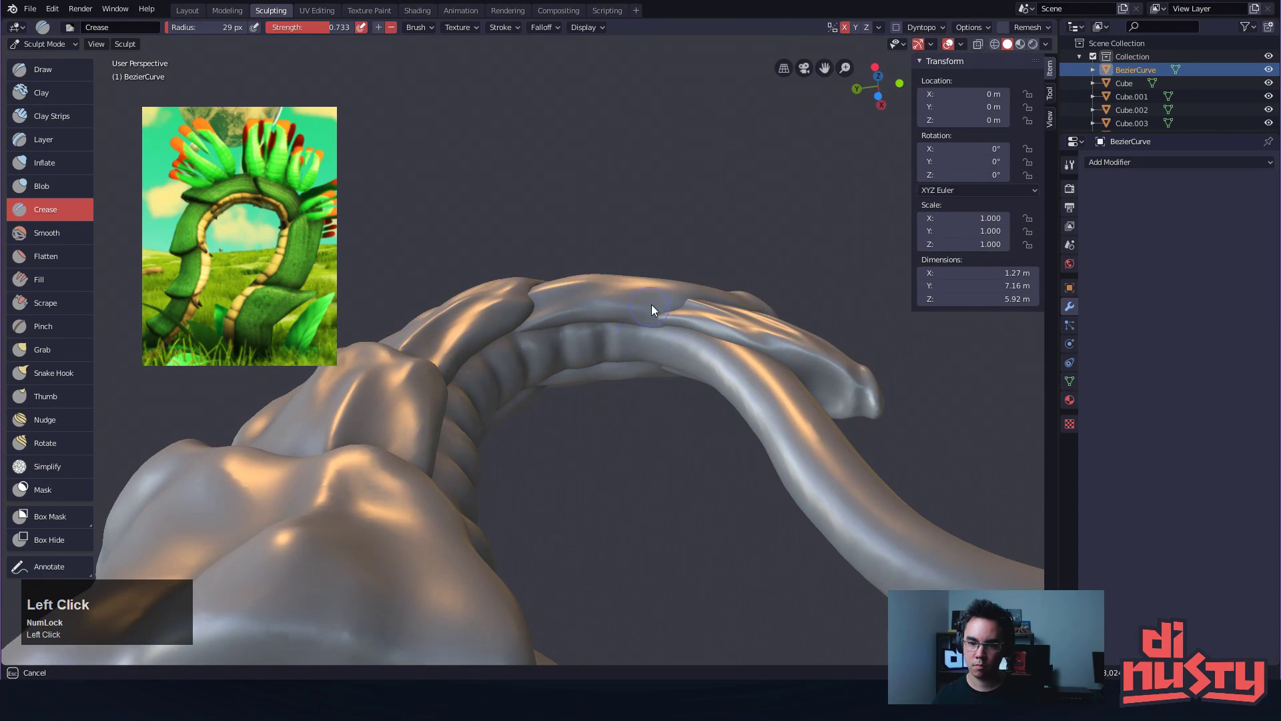
{"action": "mouse_move", "coordinate": [723, 368]}
{"action": "left_mouse_down", "text": "alt"}
{"action": "mouse_move", "coordinate": [624, 355]}
{"action": "mouse_move", "coordinate": [626, 427]}
{"action": "mouse_move", "coordinate": [649, 362]}
{"action": "mouse_move", "coordinate": [615, 325]}
{"action": "left_mouse_up", "text": "alt"}
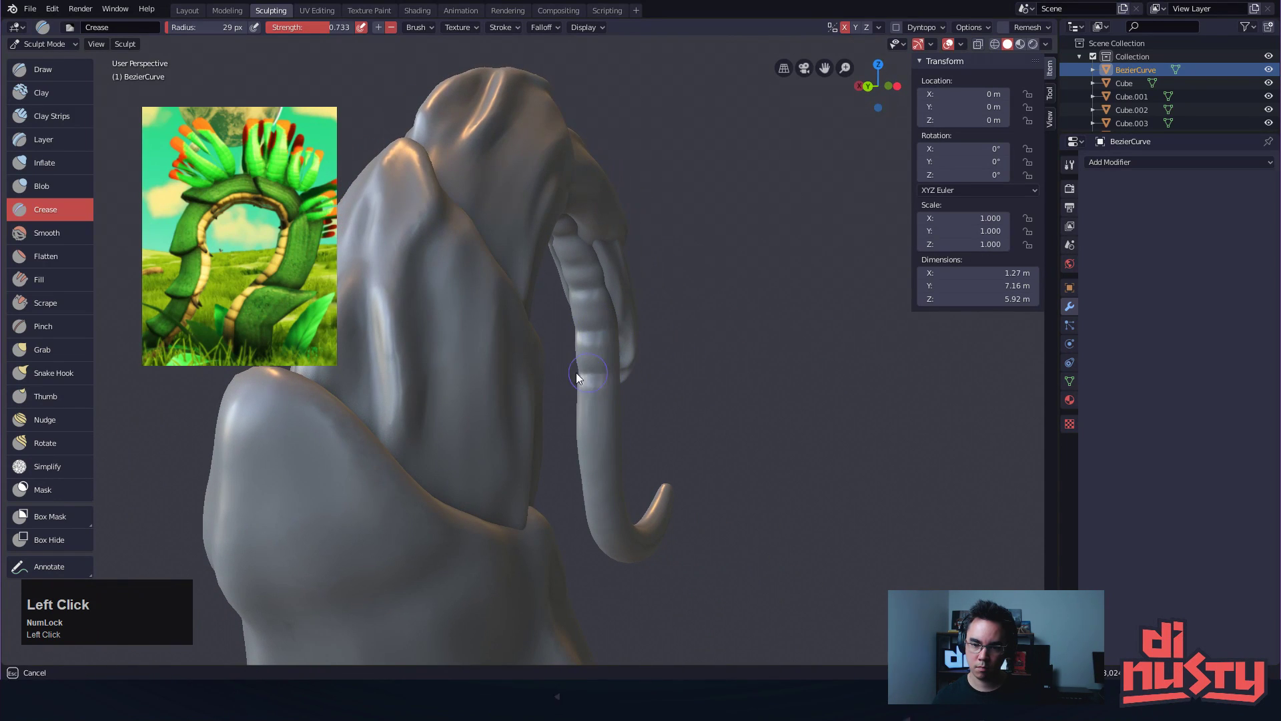
Continue creasing ring grooves down the stem's descending side, reducing the brush radius to 16 px toward the tip
{"action": "mouse_move", "coordinate": [606, 427]}
{"action": "left_mouse_down"}
{"action": "mouse_move", "coordinate": [576, 427]}
{"action": "mouse_move", "coordinate": [575, 401]}
{"action": "left_mouse_up"}
{"action": "key", "text": "ctrl+z"}
{"action": "mouse_move", "coordinate": [613, 442]}
{"action": "left_mouse_down"}
{"action": "mouse_move", "coordinate": [576, 439]}
{"action": "mouse_move", "coordinate": [579, 474]}
{"action": "mouse_move", "coordinate": [567, 476]}
{"action": "left_mouse_up"}
{"action": "key", "text": "f"}
{"action": "left_click", "coordinate": [606, 480]}
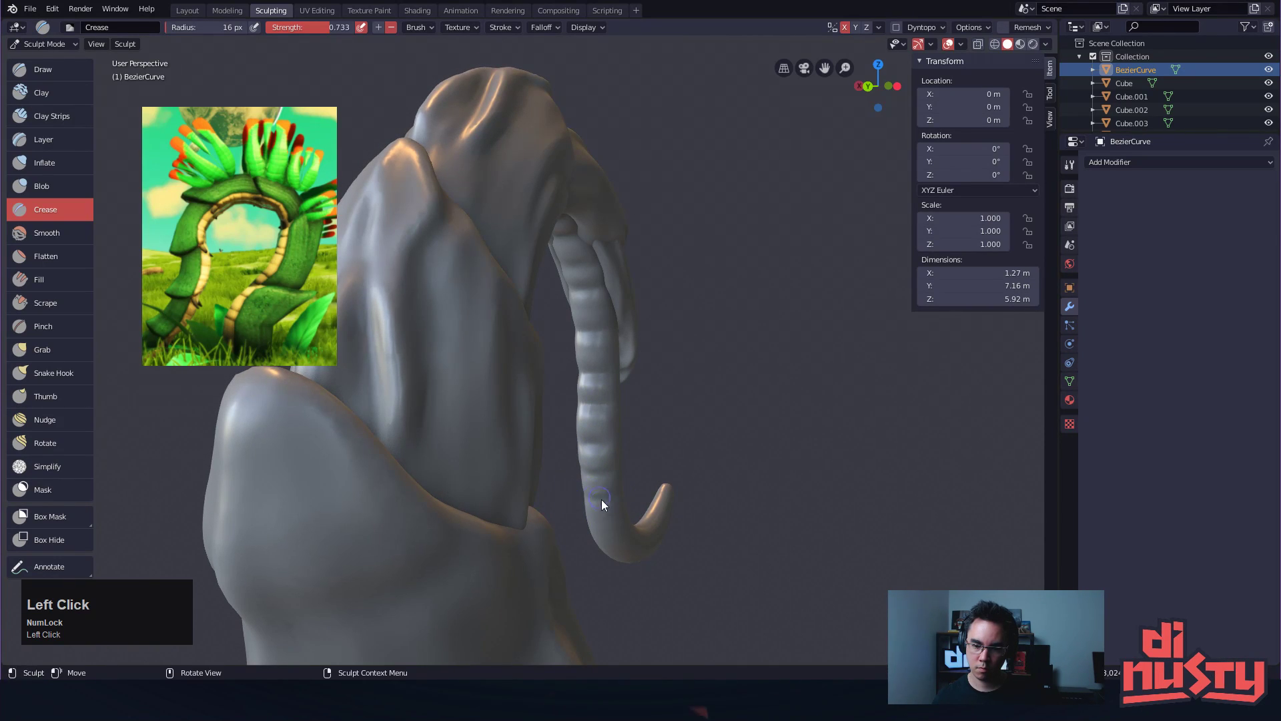
{"action": "mouse_move", "coordinate": [563, 523]}
{"action": "left_mouse_down", "text": "alt"}
{"action": "mouse_move", "coordinate": [624, 446]}
{"action": "mouse_move", "coordinate": [551, 423]}
{"action": "mouse_move", "coordinate": [568, 385]}
{"action": "mouse_move", "coordinate": [671, 309]}
{"action": "left_mouse_up", "text": "alt"}
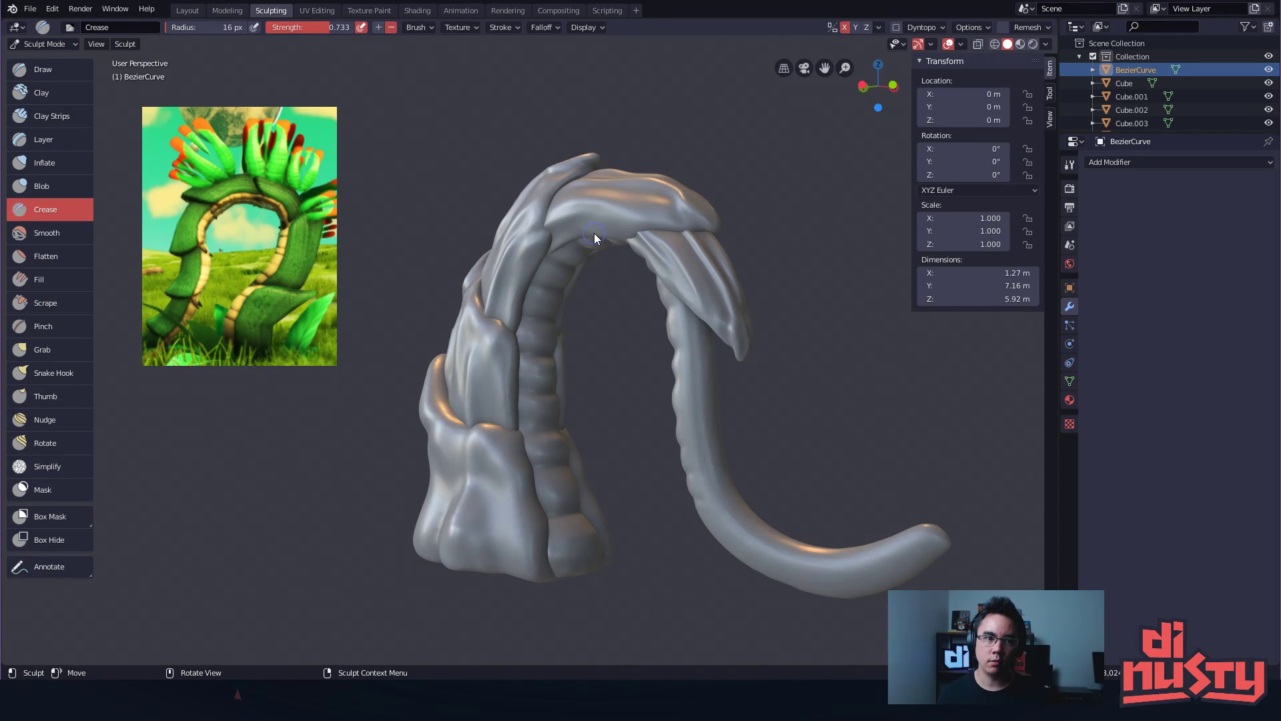
Switch from the stem to the Cube.003 leaf near the arch top and enter Sculpt Mode on it
{"action": "mouse_move", "coordinate": [686, 143]}
{"action": "left_mouse_down", "text": "alt"}
{"action": "mouse_move", "coordinate": [698, 80]}
{"action": "mouse_move", "coordinate": [658, 158]}
{"action": "mouse_move", "coordinate": [637, 167]}
{"action": "mouse_move", "coordinate": [709, 387]}
{"action": "mouse_move", "coordinate": [606, 280]}
{"action": "left_mouse_up", "text": "alt"}
{"action": "key", "text": "Tab"}
{"action": "key", "text": "Tab"}
{"action": "key", "text": "ctrl+Tab"}
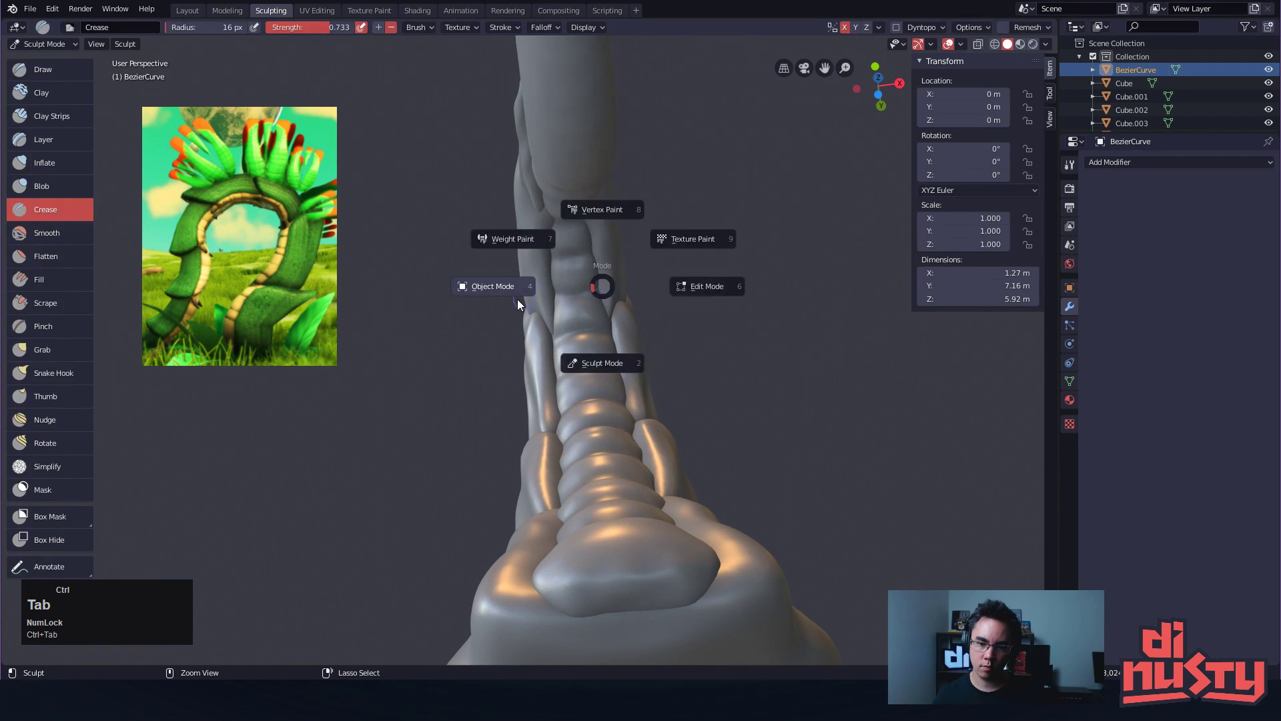
{"action": "left_click", "coordinate": [533, 292]}
{"action": "left_click", "coordinate": [539, 287]}
{"action": "key", "text": "ctrl+Tab"}
{"action": "left_click", "coordinate": [716, 289]}
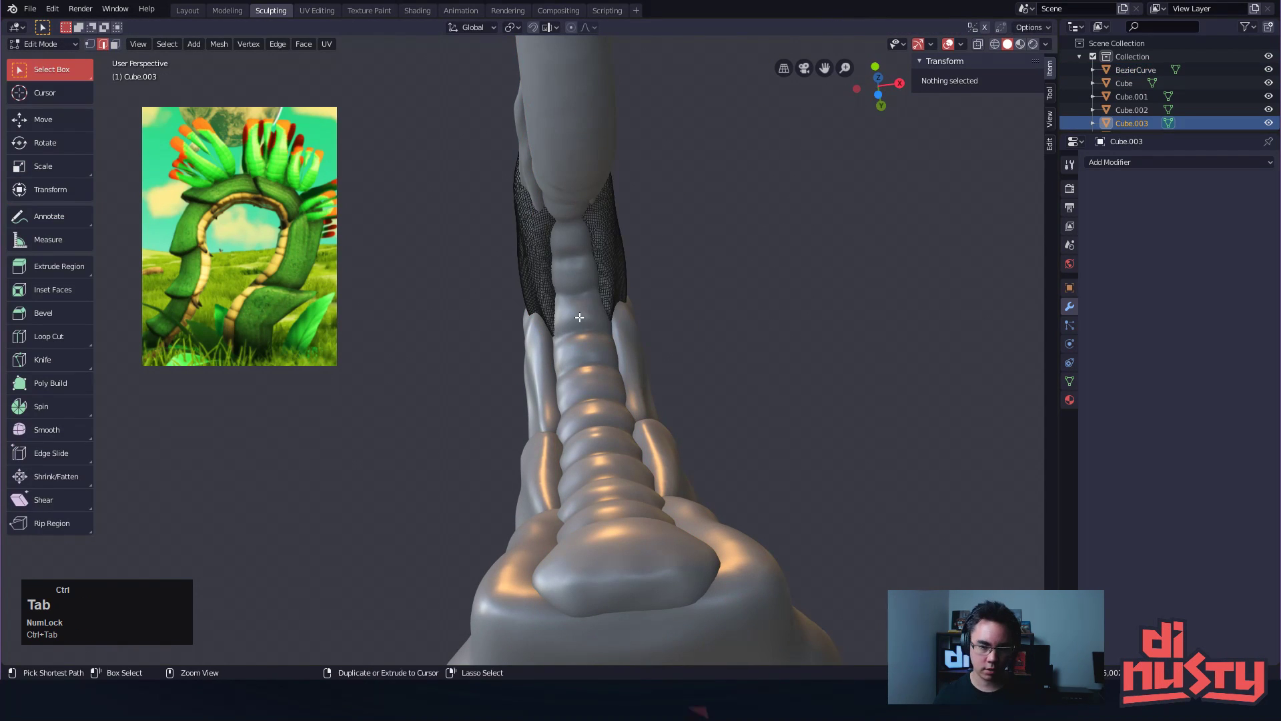
{"action": "key", "text": "ctrl+Tab"}
{"action": "left_click", "coordinate": [596, 402]}
Pull the Cube.003 leaf's lower edges around the stem with the Grab brush at an 85 px radius
{"action": "key", "text": "g"}
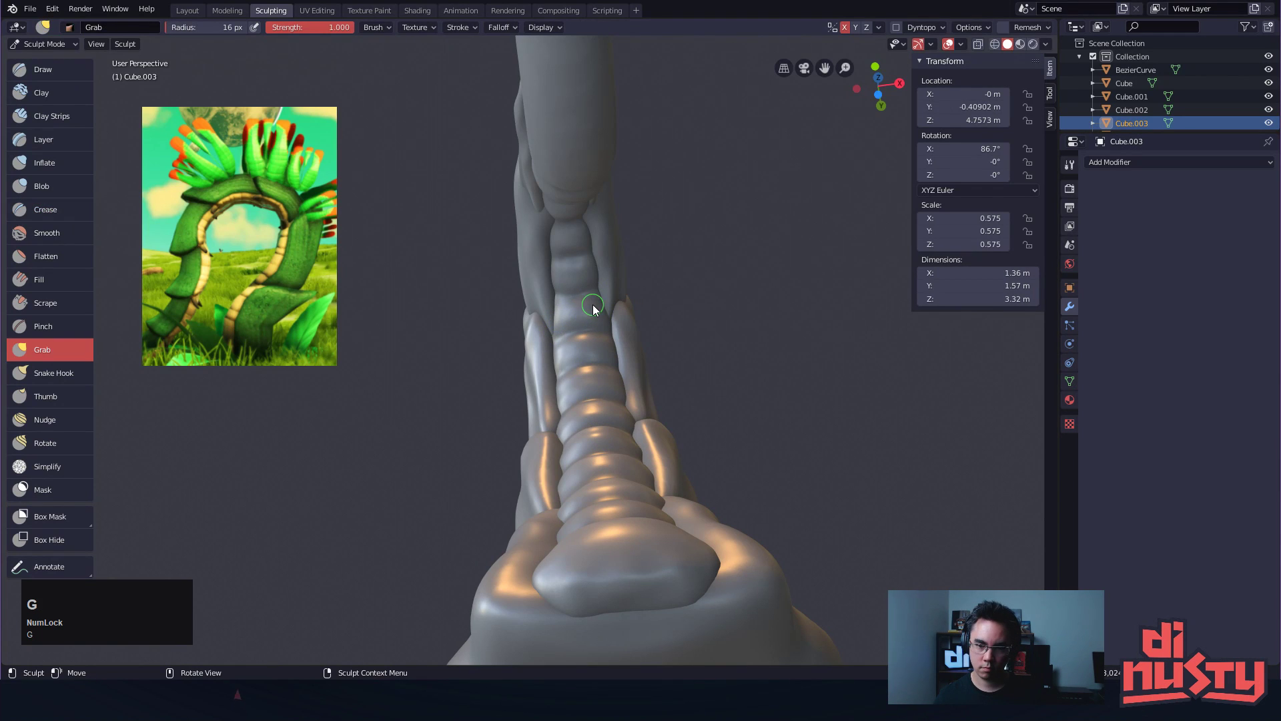
{"action": "left_click", "coordinate": [558, 345]}
{"action": "mouse_move", "coordinate": [558, 343]}
{"action": "left_mouse_down"}
{"action": "mouse_move", "coordinate": [542, 341]}
{"action": "mouse_move", "coordinate": [552, 358]}
{"action": "left_mouse_up"}
{"action": "mouse_move", "coordinate": [527, 315]}
{"action": "left_mouse_down"}
{"action": "mouse_move", "coordinate": [606, 358]}
{"action": "mouse_move", "coordinate": [655, 457]}
{"action": "mouse_move", "coordinate": [572, 337]}
{"action": "left_mouse_up"}
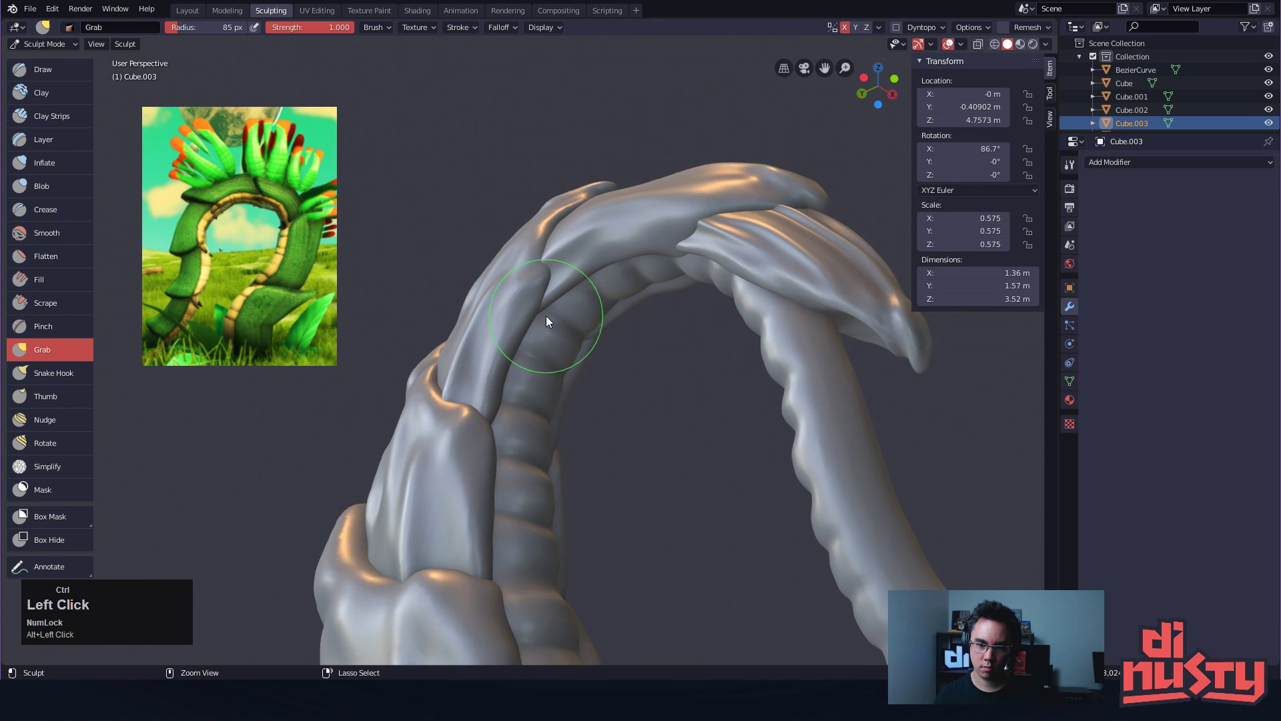
Switch between the overlapping leaves on the upper arch in Sculpt Mode and try adjusting their edges with Grab
{"action": "key", "text": "ctrl+Tab"}
{"action": "left_click", "coordinate": [504, 324]}
{"action": "key", "text": "ctrl+Tab"}
{"action": "mouse_move", "coordinate": [515, 403]}
{"action": "left_mouse_down", "text": "alt"}
{"action": "mouse_move", "coordinate": [487, 323]}
{"action": "mouse_move", "coordinate": [546, 270]}
{"action": "mouse_move", "coordinate": [550, 309]}
{"action": "mouse_move", "coordinate": [615, 342]}
{"action": "mouse_move", "coordinate": [539, 314]}
{"action": "mouse_move", "coordinate": [586, 309]}
{"action": "mouse_move", "coordinate": [639, 387]}
{"action": "mouse_move", "coordinate": [562, 279]}
{"action": "mouse_move", "coordinate": [534, 292]}
{"action": "mouse_move", "coordinate": [523, 254]}
{"action": "mouse_move", "coordinate": [553, 295]}
{"action": "mouse_move", "coordinate": [574, 303]}
{"action": "mouse_move", "coordinate": [558, 280]}
{"action": "mouse_move", "coordinate": [680, 354]}
{"action": "mouse_move", "coordinate": [581, 319]}
{"action": "left_mouse_up", "text": "alt"}
{"action": "key", "text": "ctrl+z"}
{"action": "mouse_move", "coordinate": [581, 320]}
{"action": "left_mouse_down", "text": "alt+shift"}
{"action": "mouse_move", "coordinate": [592, 315]}
{"action": "mouse_move", "coordinate": [495, 277]}
{"action": "left_mouse_up", "text": "alt+shift"}
{"action": "left_click_drag", "start_coordinate": [590, 281], "coordinate": [589, 307], "text": "alt"}
{"action": "left_click_drag", "start_coordinate": [668, 330], "coordinate": [670, 329]}
{"action": "key", "text": "Tab"}
{"action": "left_click", "coordinate": [690, 324]}
{"action": "key", "text": "Tab"}
{"action": "mouse_move", "coordinate": [586, 278]}
{"action": "left_mouse_down"}
{"action": "mouse_move", "coordinate": [642, 323]}
{"action": "mouse_move", "coordinate": [599, 412]}
{"action": "mouse_move", "coordinate": [586, 308]}
{"action": "left_mouse_up"}
{"action": "key", "text": "ctrl+Tab"}
{"action": "left_click", "coordinate": [583, 310]}
{"action": "key", "text": "ctrl+Tab"}
{"action": "mouse_move", "coordinate": [580, 378]}
{"action": "left_mouse_down", "text": "alt+shift"}
{"action": "mouse_move", "coordinate": [641, 432]}
{"action": "mouse_move", "coordinate": [755, 427]}
{"action": "mouse_move", "coordinate": [731, 229]}
{"action": "mouse_move", "coordinate": [658, 190]}
{"action": "mouse_move", "coordinate": [691, 267]}
{"action": "mouse_move", "coordinate": [684, 329]}
{"action": "mouse_move", "coordinate": [743, 310]}
{"action": "mouse_move", "coordinate": [774, 199]}
{"action": "mouse_move", "coordinate": [752, 166]}
{"action": "mouse_move", "coordinate": [694, 252]}
{"action": "mouse_move", "coordinate": [772, 192]}
{"action": "left_mouse_up", "text": "alt+shift"}
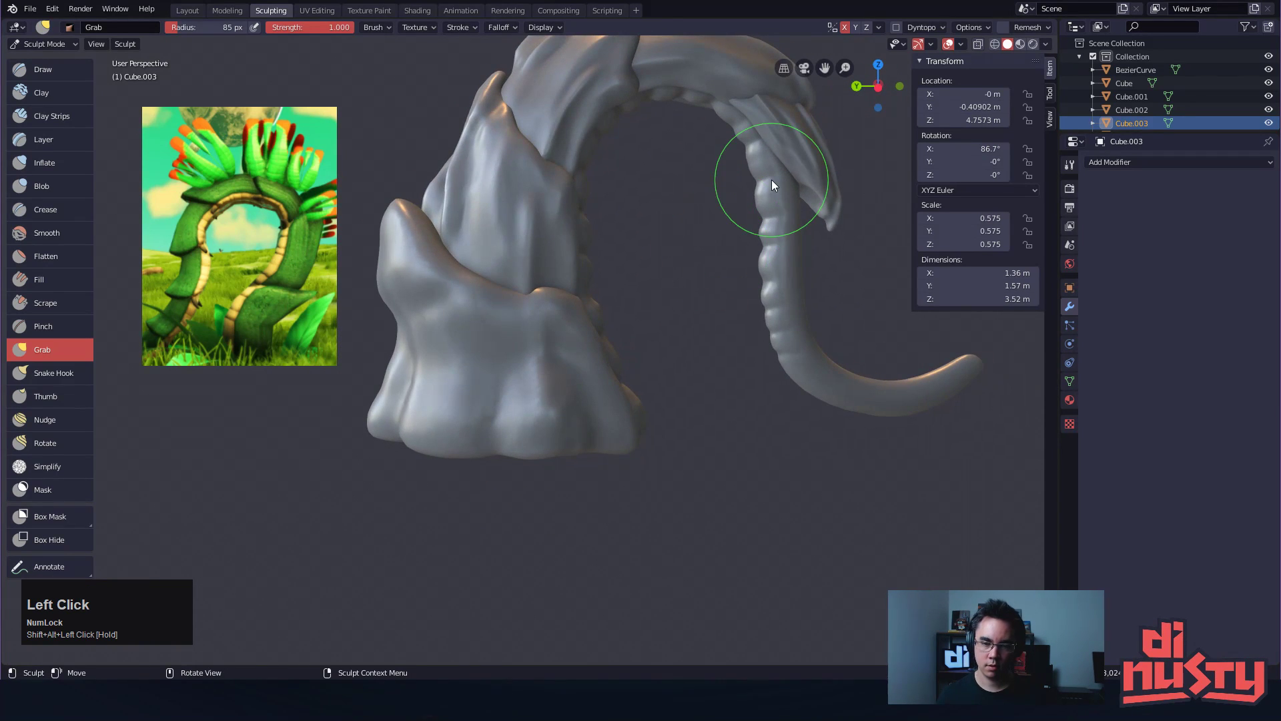
Save the scene as sculpttests001 in the Blender Tests folder
{"action": "left_click_drag", "start_coordinate": [655, 244], "coordinate": [707, 381], "text": "alt+shift"}
{"action": "left_click_drag", "start_coordinate": [640, 303], "coordinate": [813, 374], "text": "alt"}
{"action": "key", "text": "ctrl+s"}
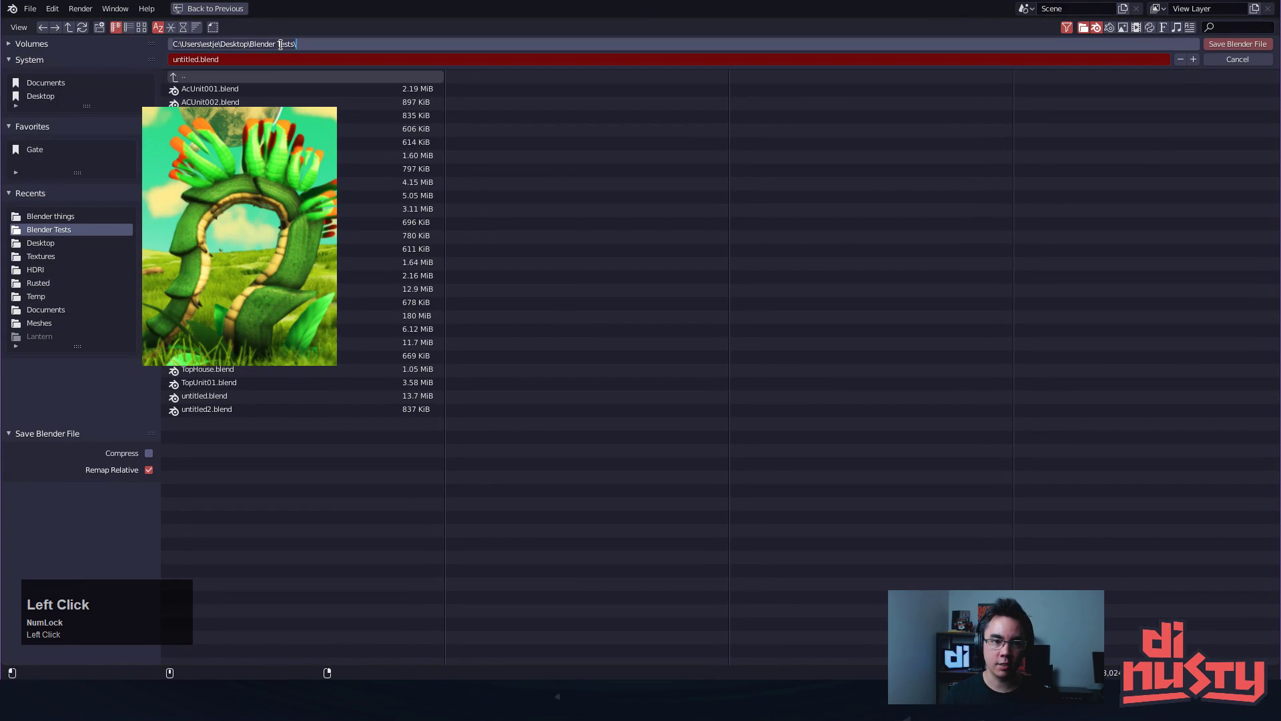
{"action": "left_click", "coordinate": [230, 61]}
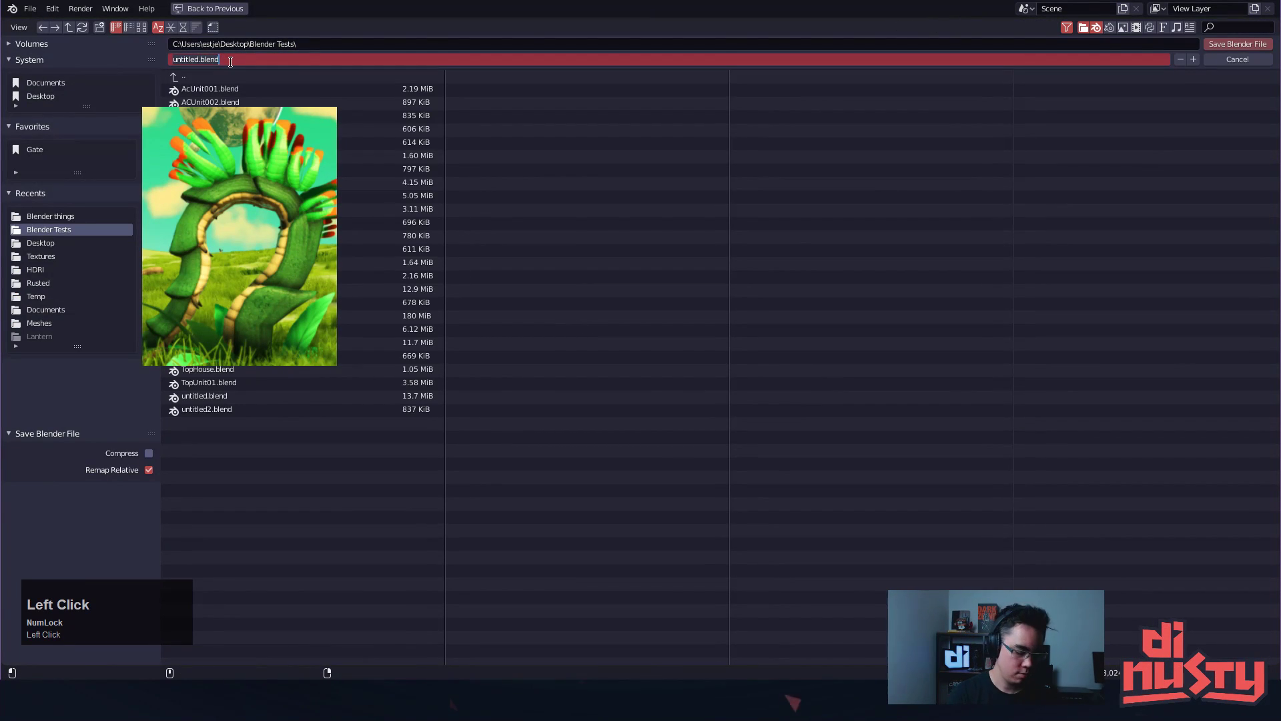
{"action": "type", "text": "sculpttes"}
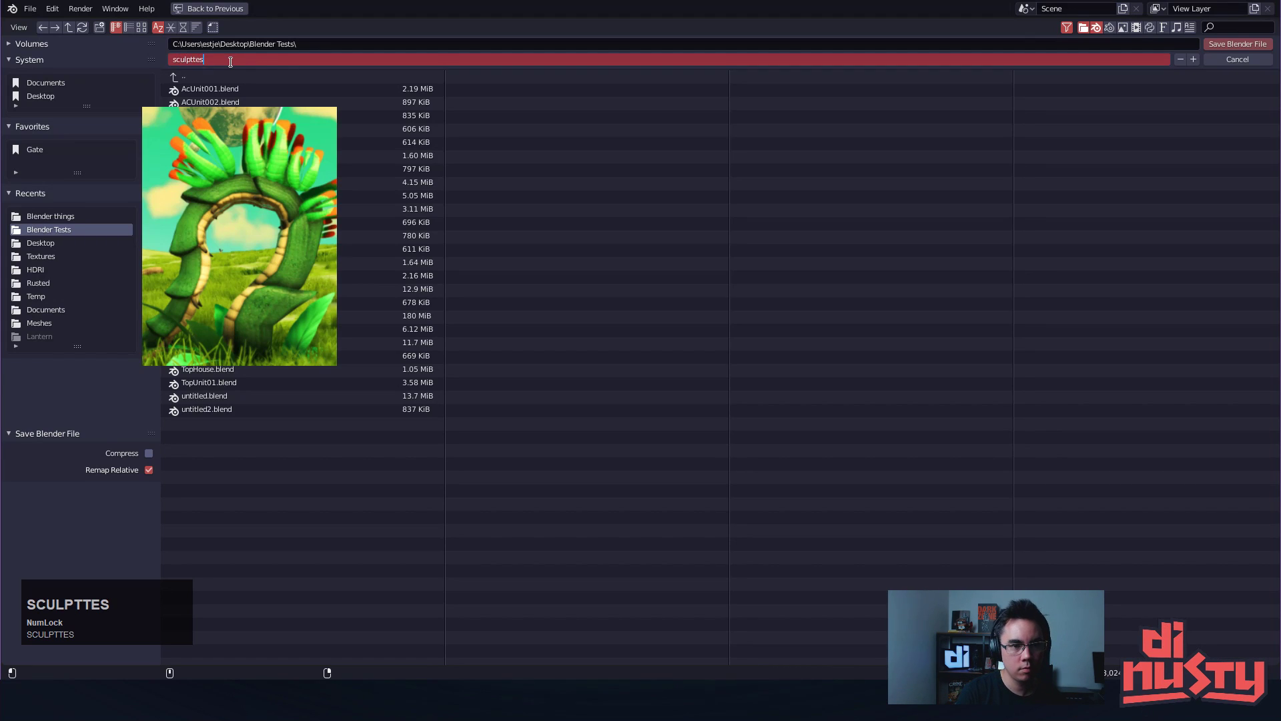
{"action": "type", "text": "ts001"}
{"action": "key", "text": "Return"}
{"action": "left_click", "coordinate": [1254, 44]}
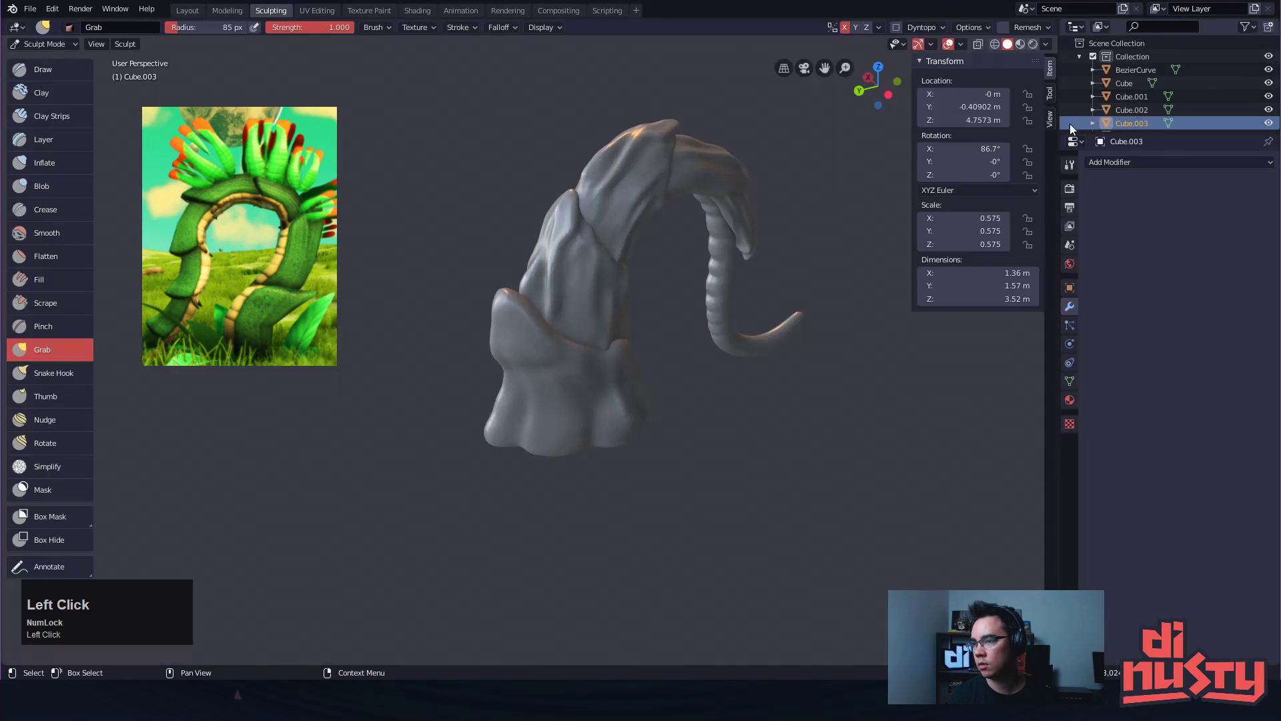
Switch to the Cube.004 leaf at the arch's descending end in Sculpt Mode and adjust it with Grab in left view
{"action": "mouse_move", "coordinate": [868, 526]}
{"action": "left_mouse_down", "text": "alt"}
{"action": "mouse_move", "coordinate": [719, 491]}
{"action": "mouse_move", "coordinate": [847, 483]}
{"action": "mouse_move", "coordinate": [774, 425]}
{"action": "mouse_move", "coordinate": [658, 395]}
{"action": "mouse_move", "coordinate": [585, 456]}
{"action": "mouse_move", "coordinate": [482, 459]}
{"action": "mouse_move", "coordinate": [727, 462]}
{"action": "mouse_move", "coordinate": [746, 440]}
{"action": "mouse_move", "coordinate": [788, 461]}
{"action": "mouse_move", "coordinate": [787, 492]}
{"action": "mouse_move", "coordinate": [741, 434]}
{"action": "left_mouse_up", "text": "alt"}
{"action": "mouse_move", "coordinate": [825, 435]}
{"action": "left_mouse_down", "text": "alt+shift"}
{"action": "mouse_move", "coordinate": [731, 355]}
{"action": "mouse_move", "coordinate": [758, 385]}
{"action": "left_mouse_up", "text": "alt+shift"}
{"action": "left_click_drag", "start_coordinate": [758, 385], "coordinate": [680, 366], "text": "ctrl+alt"}
{"action": "left_click_drag", "start_coordinate": [650, 302], "coordinate": [661, 287]}
{"action": "key", "text": "ctrl+Tab"}
{"action": "left_click", "coordinate": [672, 296]}
{"action": "key", "text": "ctrl+Tab"}
{"action": "mouse_move", "coordinate": [681, 350]}
{"action": "middle_mouse_down"}
{"action": "mouse_move", "coordinate": [578, 382]}
{"action": "mouse_move", "coordinate": [656, 347]}
{"action": "middle_mouse_up"}
{"action": "mouse_move", "coordinate": [656, 347]}
{"action": "left_mouse_down"}
{"action": "mouse_move", "coordinate": [622, 320]}
{"action": "mouse_move", "coordinate": [630, 346]}
{"action": "mouse_move", "coordinate": [614, 309]}
{"action": "mouse_move", "coordinate": [620, 340]}
{"action": "left_mouse_up"}
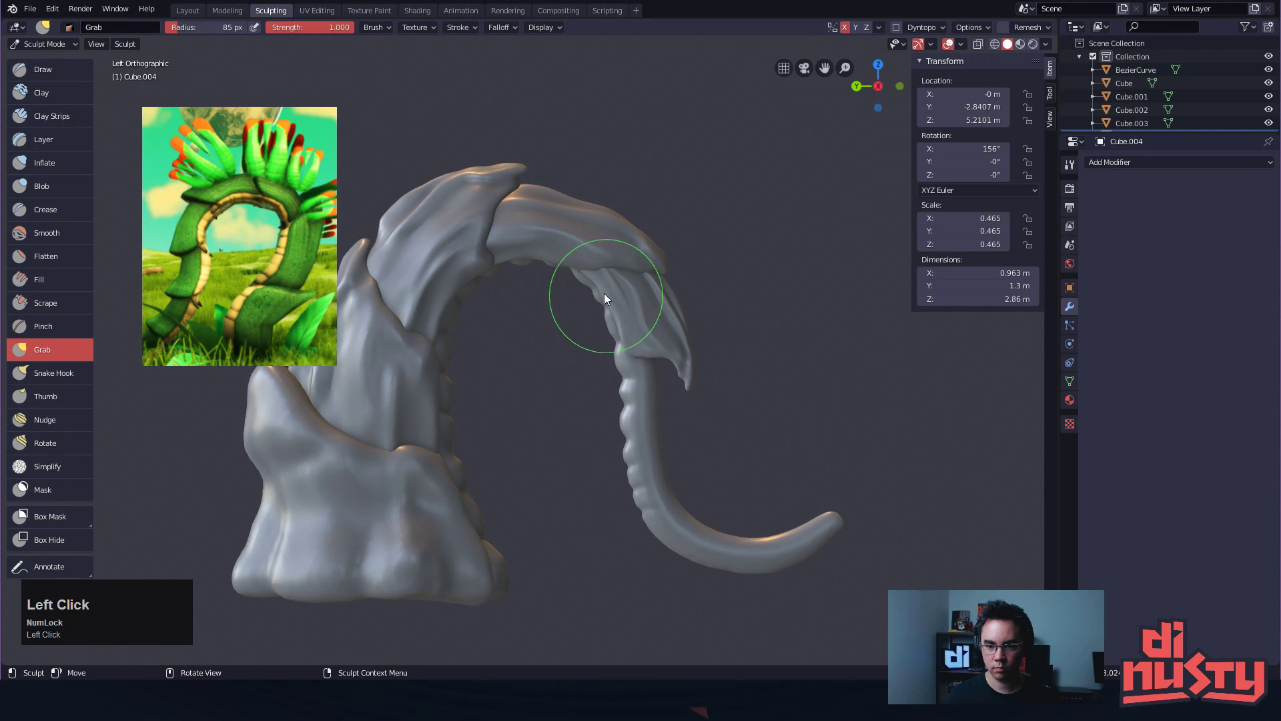
Switch to the Cube.003 leaf in Sculpt Mode and pull its lower edge to fit over the stem and the neighbouring leaf
{"action": "key", "text": "ctrl+Tab"}
{"action": "left_click", "coordinate": [609, 234]}
{"action": "key", "text": "ctrl+Tab"}
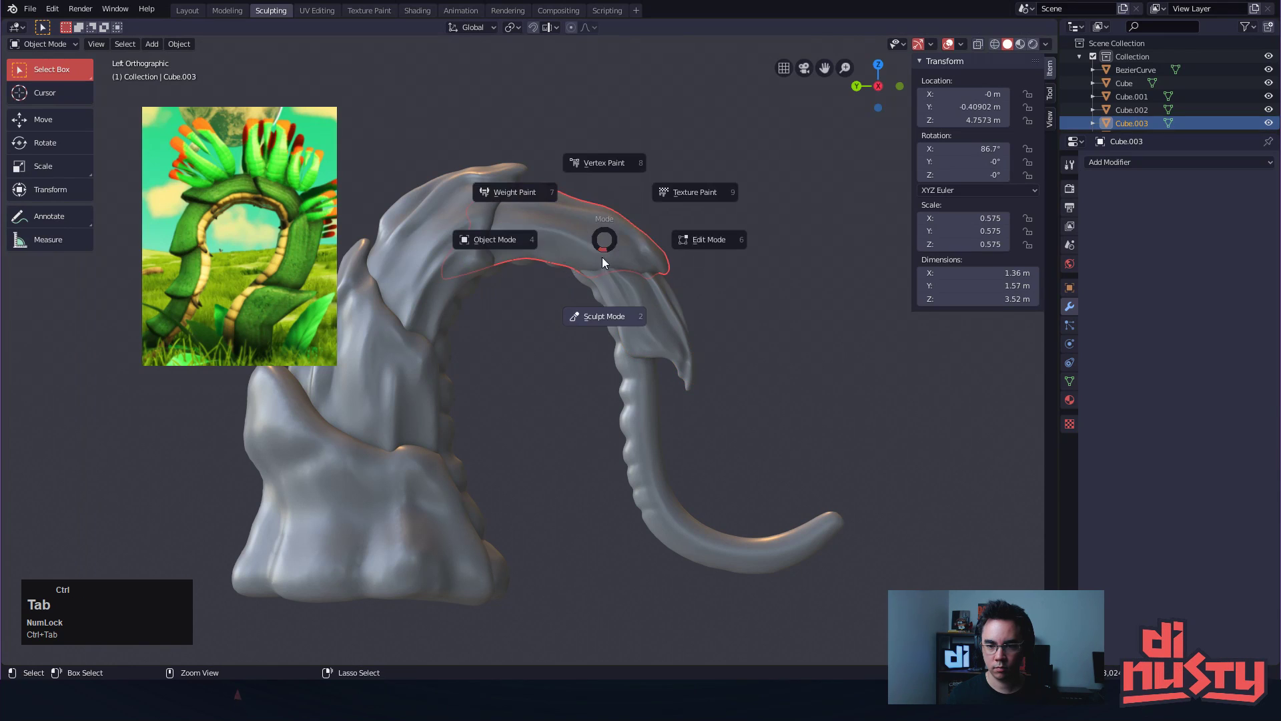
{"action": "mouse_move", "coordinate": [611, 286]}
{"action": "left_mouse_down"}
{"action": "mouse_move", "coordinate": [595, 272]}
{"action": "mouse_move", "coordinate": [611, 263]}
{"action": "left_mouse_up"}
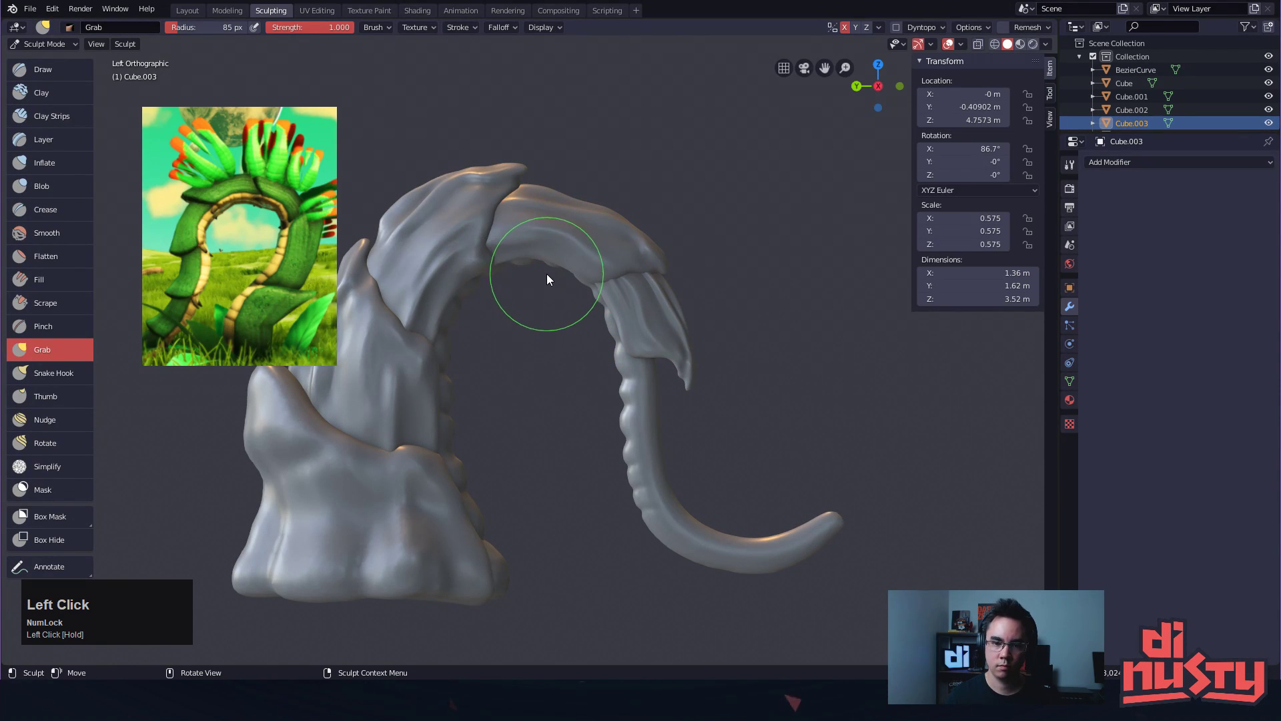
{"action": "mouse_move", "coordinate": [632, 323]}
{"action": "left_mouse_down", "text": "alt"}
{"action": "mouse_move", "coordinate": [638, 352]}
{"action": "mouse_move", "coordinate": [623, 314]}
{"action": "mouse_move", "coordinate": [721, 291]}
{"action": "mouse_move", "coordinate": [658, 307]}
{"action": "mouse_move", "coordinate": [671, 239]}
{"action": "left_mouse_up", "text": "alt"}
{"action": "mouse_move", "coordinate": [555, 263]}
{"action": "left_mouse_down"}
{"action": "mouse_move", "coordinate": [564, 298]}
{"action": "mouse_move", "coordinate": [571, 267]}
{"action": "mouse_move", "coordinate": [581, 275]}
{"action": "left_mouse_up"}
{"action": "mouse_move", "coordinate": [580, 275]}
{"action": "left_mouse_down", "text": "alt"}
{"action": "mouse_move", "coordinate": [601, 295]}
{"action": "mouse_move", "coordinate": [495, 270]}
{"action": "left_mouse_up", "text": "alt"}
{"action": "left_click_drag", "start_coordinate": [495, 270], "coordinate": [491, 294], "text": "ctrl+alt"}
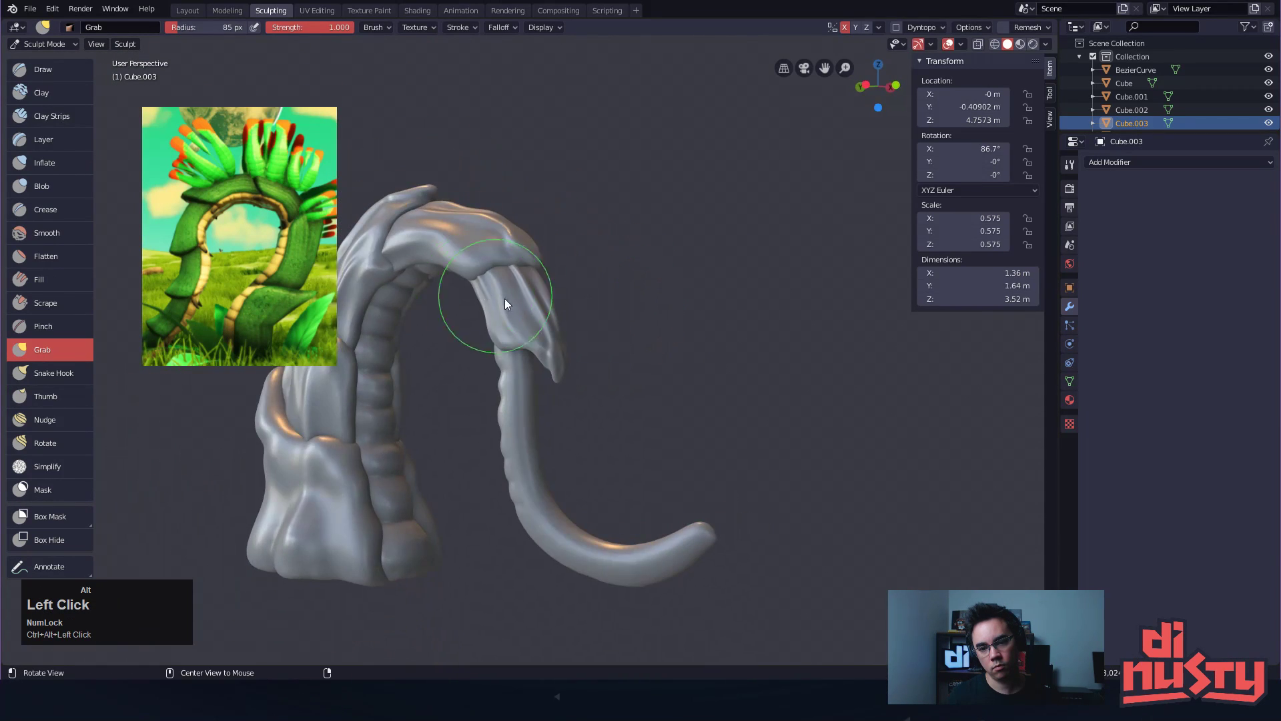
{"action": "middle_click_drag", "start_coordinate": [491, 294], "coordinate": [535, 322], "text": "alt"}
{"action": "mouse_move", "coordinate": [600, 322]}
{"action": "left_mouse_down", "text": "alt+shift"}
{"action": "mouse_move", "coordinate": [599, 292]}
{"action": "mouse_move", "coordinate": [584, 293]}
{"action": "left_mouse_up", "text": "alt+shift"}
Try small Grab adjustments on the leaves near the arch top and undo them
{"action": "mouse_move", "coordinate": [584, 293]}
{"action": "left_mouse_down", "text": "alt"}
{"action": "mouse_move", "coordinate": [571, 344]}
{"action": "mouse_move", "coordinate": [520, 338]}
{"action": "mouse_move", "coordinate": [572, 349]}
{"action": "mouse_move", "coordinate": [575, 323]}
{"action": "mouse_move", "coordinate": [568, 360]}
{"action": "left_mouse_up", "text": "alt"}
{"action": "key", "text": "ctrl+Tab"}
{"action": "left_click", "coordinate": [556, 319]}
{"action": "key", "text": "ctrl+Tab"}
{"action": "left_click_drag", "start_coordinate": [572, 316], "coordinate": [573, 307]}
{"action": "left_click_drag", "start_coordinate": [579, 323], "coordinate": [593, 345], "text": "alt+shift"}
{"action": "mouse_move", "coordinate": [592, 345]}
{"action": "left_mouse_down", "text": "alt"}
{"action": "mouse_move", "coordinate": [618, 347]}
{"action": "mouse_move", "coordinate": [572, 366]}
{"action": "mouse_move", "coordinate": [615, 366]}
{"action": "mouse_move", "coordinate": [575, 333]}
{"action": "mouse_move", "coordinate": [579, 311]}
{"action": "mouse_move", "coordinate": [625, 318]}
{"action": "left_mouse_up", "text": "alt"}
{"action": "key", "text": "ctrl+z"}
{"action": "left_click_drag", "start_coordinate": [510, 240], "coordinate": [500, 237]}
{"action": "mouse_move", "coordinate": [502, 240]}
{"action": "left_mouse_down", "text": "alt"}
{"action": "mouse_move", "coordinate": [602, 279]}
{"action": "mouse_move", "coordinate": [667, 231]}
{"action": "mouse_move", "coordinate": [502, 179]}
{"action": "mouse_move", "coordinate": [423, 249]}
{"action": "mouse_move", "coordinate": [426, 297]}
{"action": "mouse_move", "coordinate": [579, 326]}
{"action": "left_mouse_up", "text": "alt"}
{"action": "key", "text": "ctrl+z"}
{"action": "mouse_move", "coordinate": [678, 339]}
{"action": "left_mouse_down", "text": "alt"}
{"action": "mouse_move", "coordinate": [775, 320]}
{"action": "mouse_move", "coordinate": [798, 299]}
{"action": "mouse_move", "coordinate": [796, 310]}
{"action": "mouse_move", "coordinate": [811, 240]}
{"action": "left_mouse_up", "text": "alt"}
{"action": "left_click_drag", "start_coordinate": [811, 240], "coordinate": [737, 213], "text": "alt+shift"}
Duplicate the Cube.004 leaf in Object Mode, place the copy below it and rotate it to about 189° around X
{"action": "key", "text": "ctrl+Tab"}
{"action": "left_click_drag", "start_coordinate": [549, 250], "coordinate": [594, 239], "text": "alt+shift"}
{"action": "middle_click", "coordinate": [590, 303], "text": "alt"}
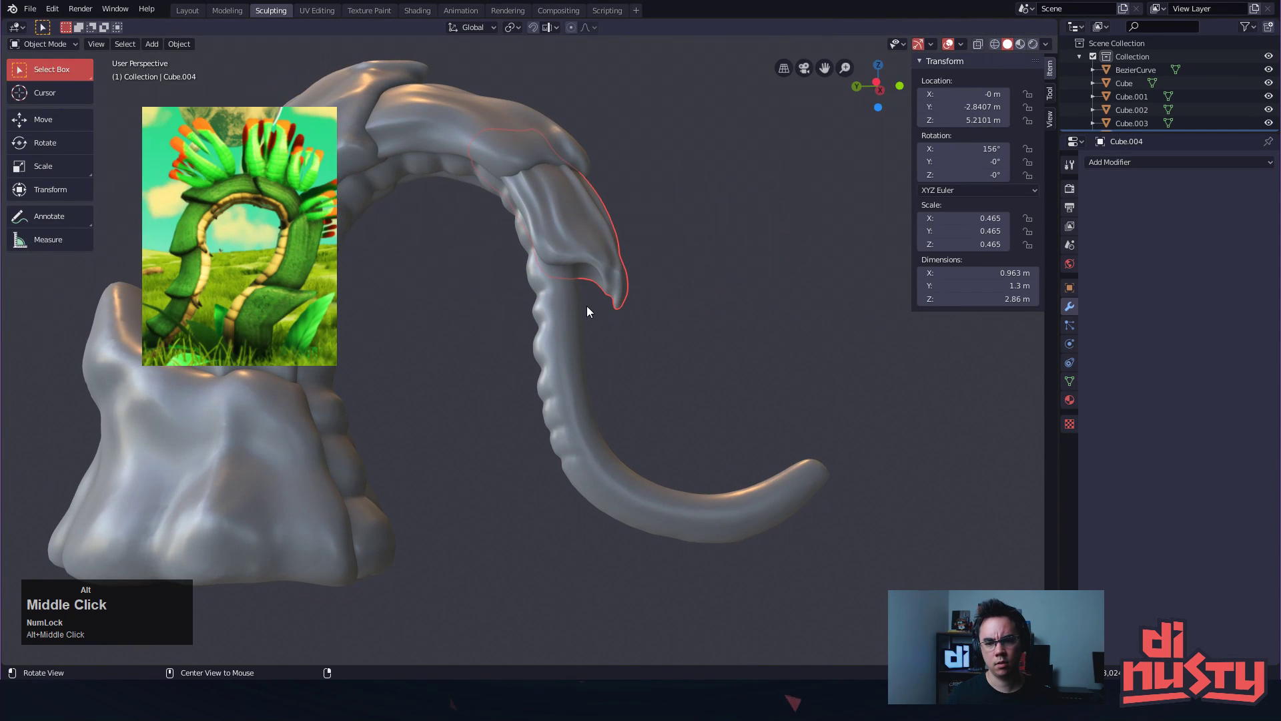
{"action": "middle_click_drag", "start_coordinate": [590, 302], "coordinate": [590, 327], "text": "alt"}
{"action": "key", "text": "shift+d"}
{"action": "key", "text": "r"}
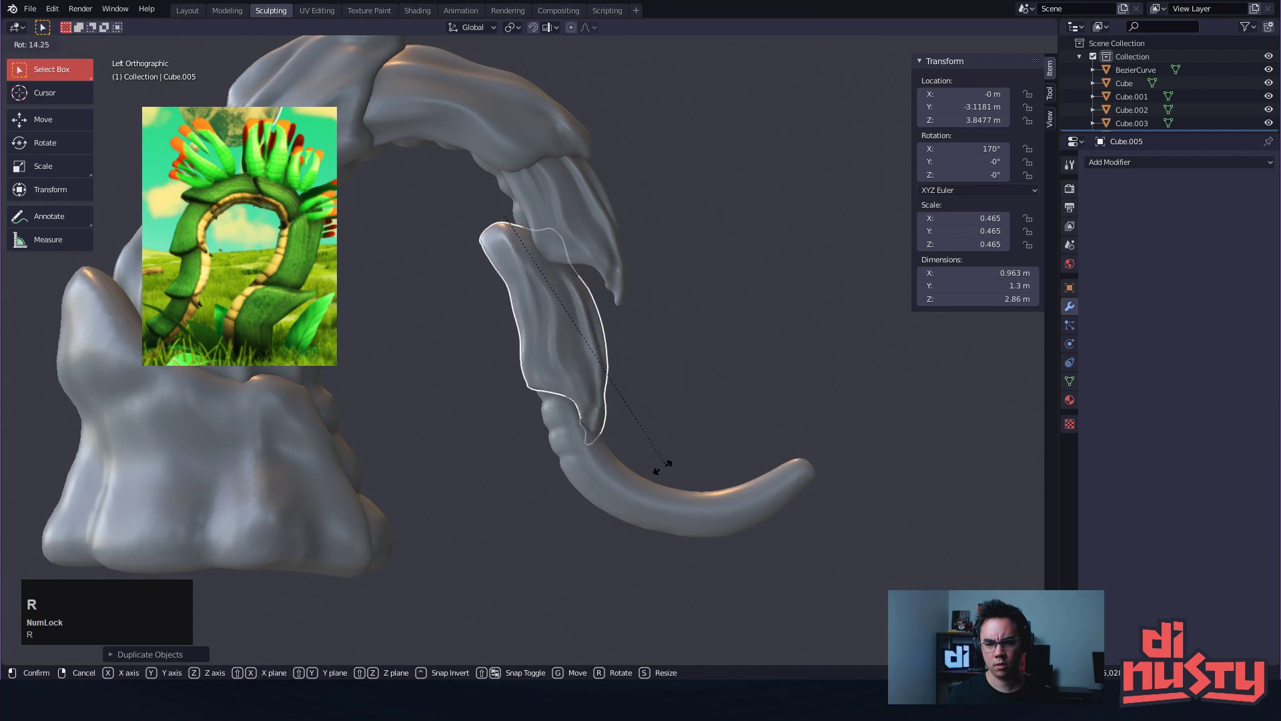
{"action": "left_click", "coordinate": [570, 478]}
Set the duplicated leaf's origin to its geometry
{"action": "right_click", "coordinate": [695, 319]}
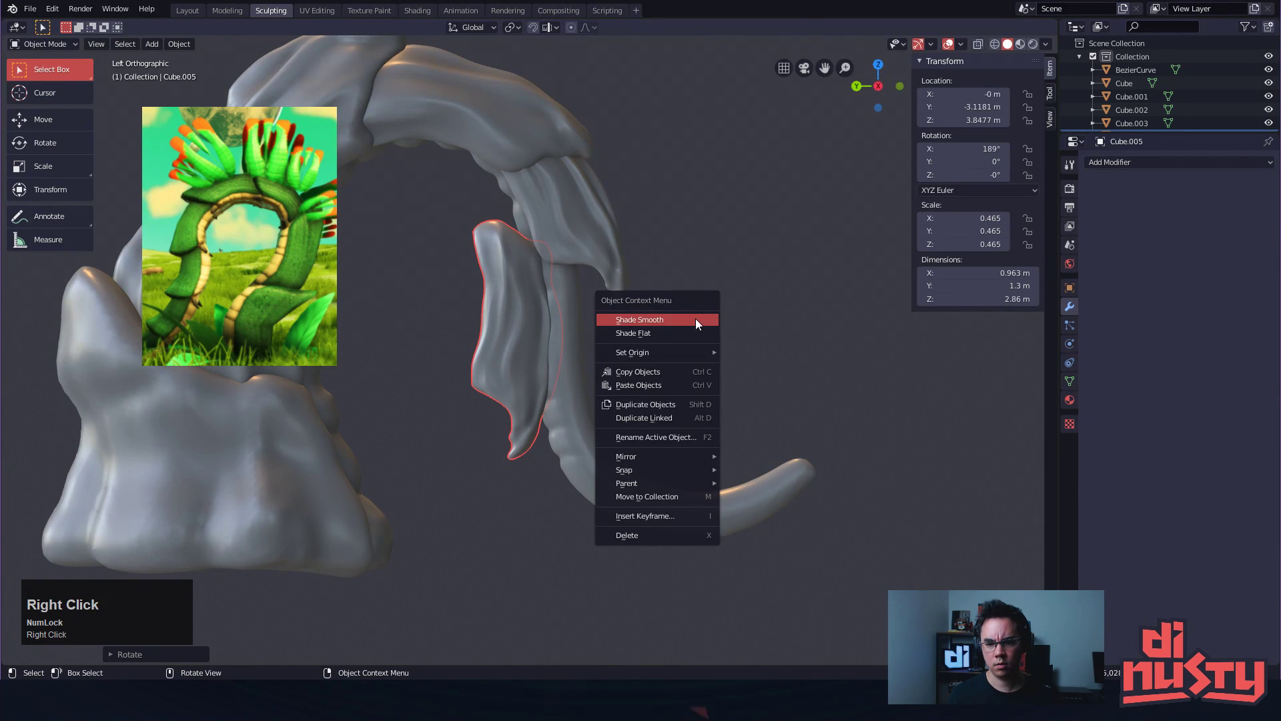
{"action": "mouse_move", "coordinate": [686, 353]}
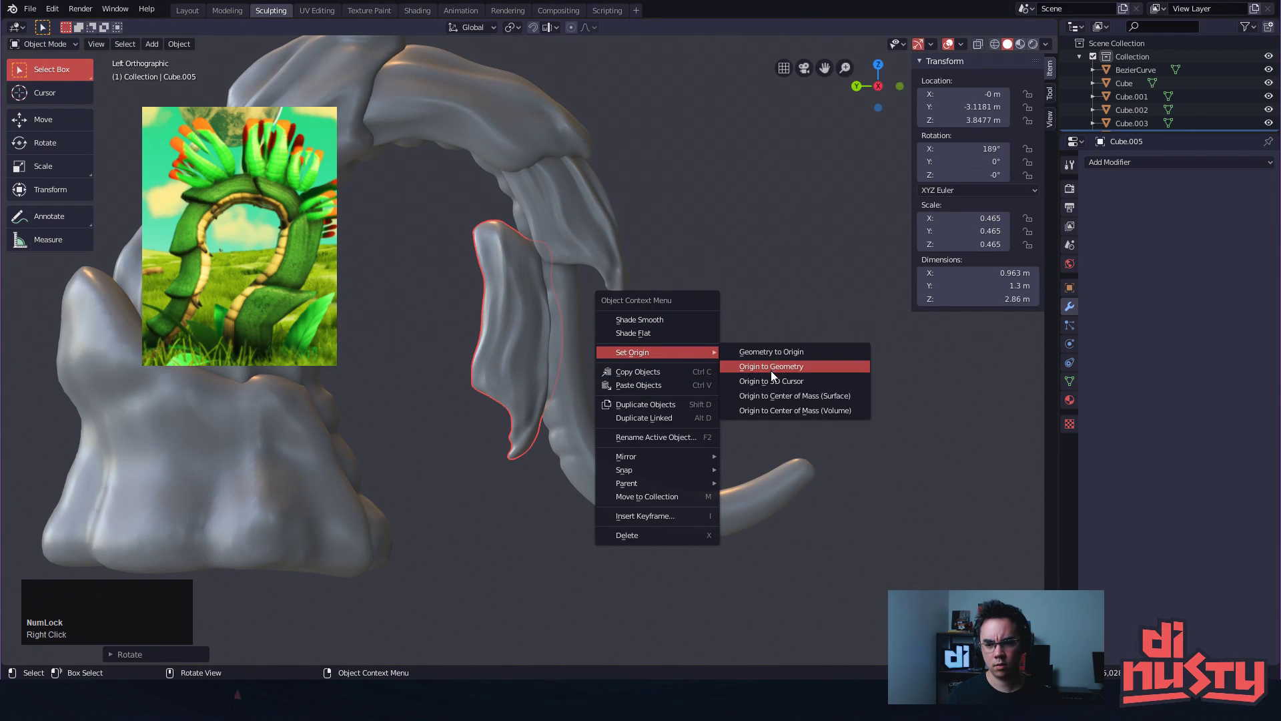
{"action": "left_click", "coordinate": [773, 370]}
Fit the duplicated leaf over the stem beneath the previous leaf, rotated to 191° around X and scaled to 0.357
{"action": "key", "text": "g"}
{"action": "left_click", "coordinate": [707, 343]}
{"action": "key", "text": "r"}
{"action": "left_click", "coordinate": [730, 331]}
{"action": "key", "text": "s"}
{"action": "left_click", "coordinate": [702, 347]}
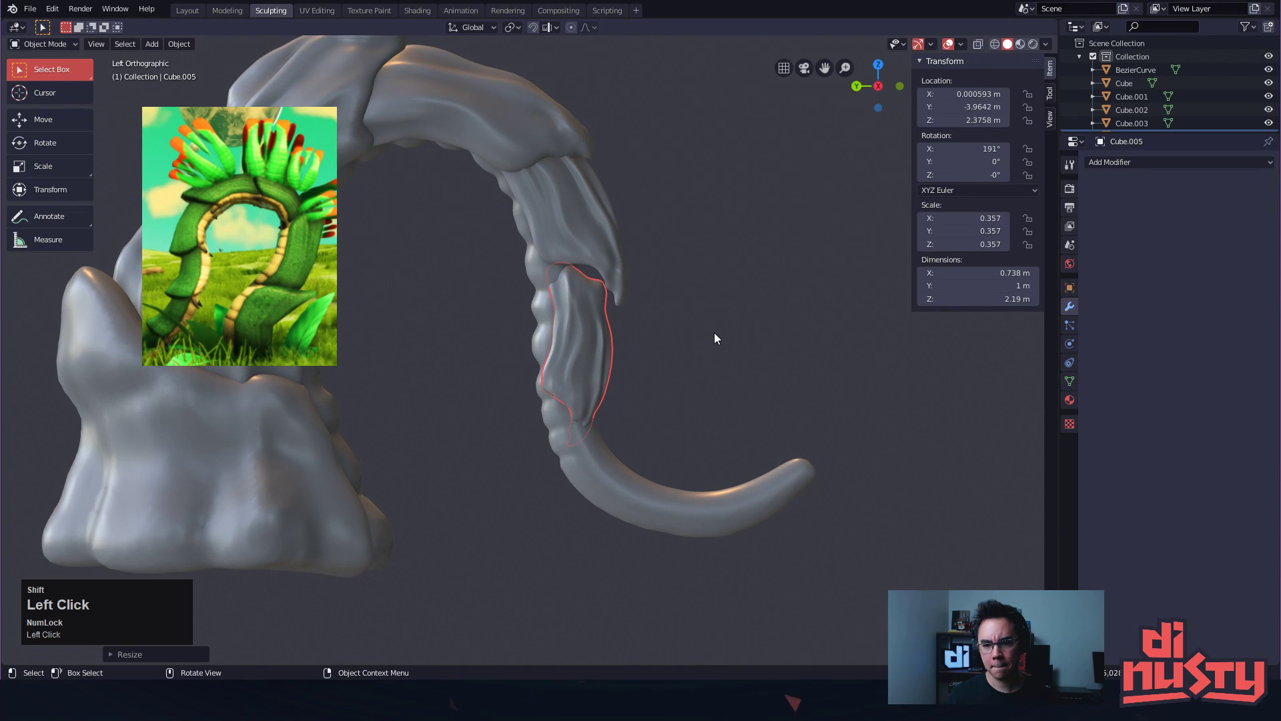
{"action": "key", "text": "g"}
{"action": "left_click", "coordinate": [725, 300]}
Enter Sculpt Mode on the duplicated leaf with the Grab brush
{"action": "scroll", "coordinate": [729, 306], "scroll_direction": "up", "scroll_amount": 3}
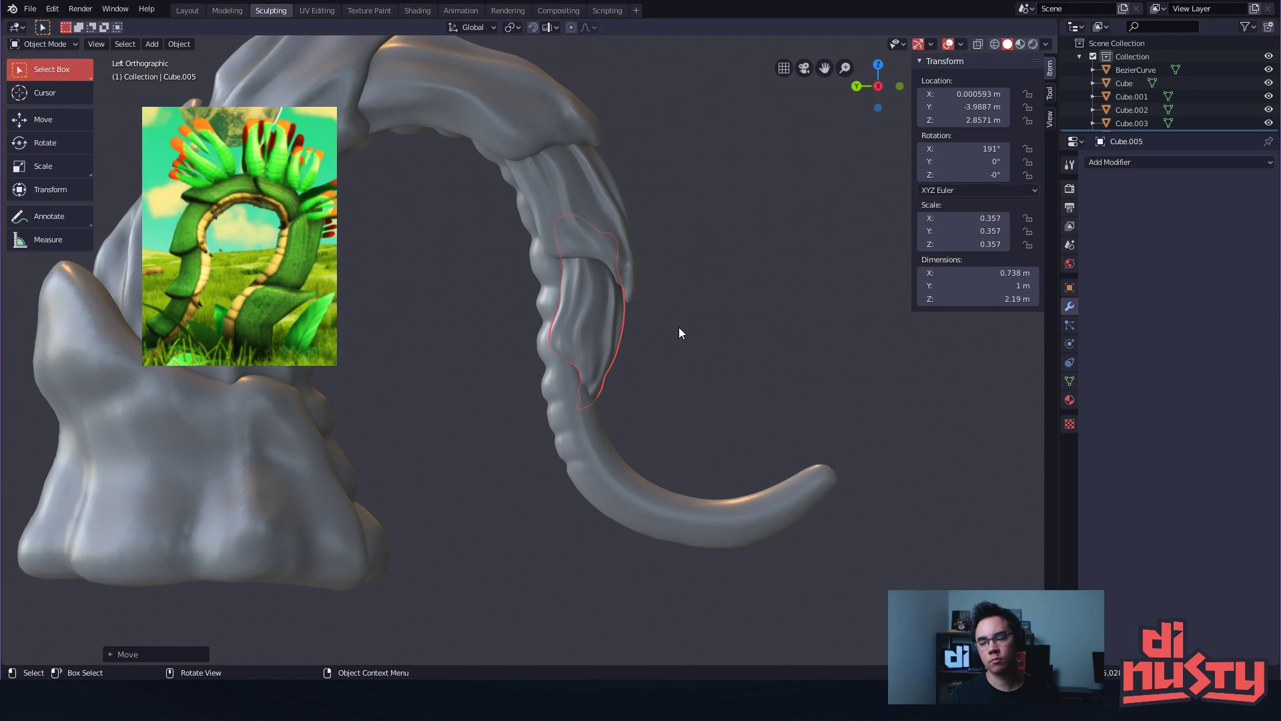
{"action": "left_click_drag", "start_coordinate": [715, 323], "coordinate": [709, 333], "text": "alt+shift"}
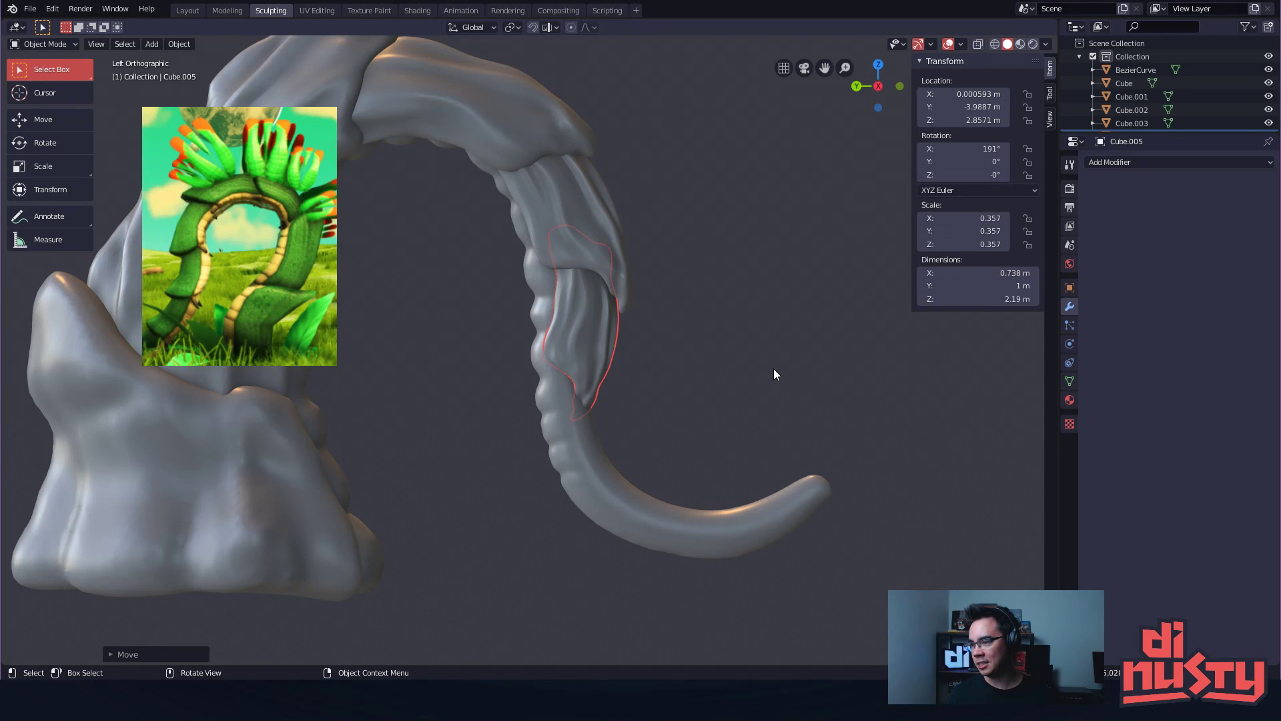
{"action": "mouse_move", "coordinate": [712, 397]}
{"action": "left_mouse_down", "text": "alt+shift"}
{"action": "mouse_move", "coordinate": [703, 367]}
{"action": "mouse_move", "coordinate": [707, 399]}
{"action": "mouse_move", "coordinate": [703, 375]}
{"action": "mouse_move", "coordinate": [683, 383]}
{"action": "mouse_move", "coordinate": [721, 374]}
{"action": "left_mouse_up", "text": "alt+shift"}
{"action": "middle_click_drag", "start_coordinate": [720, 375], "coordinate": [778, 401]}
{"action": "left_click_drag", "start_coordinate": [779, 402], "coordinate": [702, 359], "text": "alt+shift"}
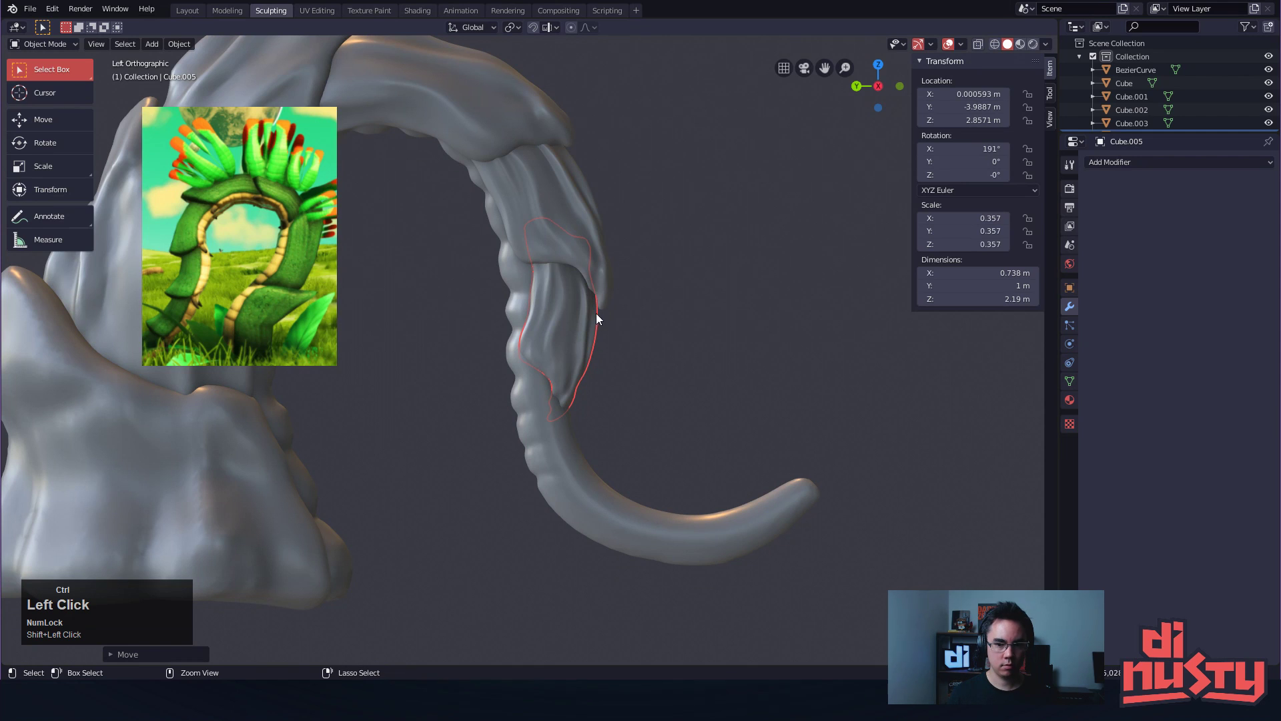
{"action": "key", "text": "ctrl+Tab"}
{"action": "left_click", "coordinate": [583, 395]}
{"action": "key", "text": "ctrl+z"}
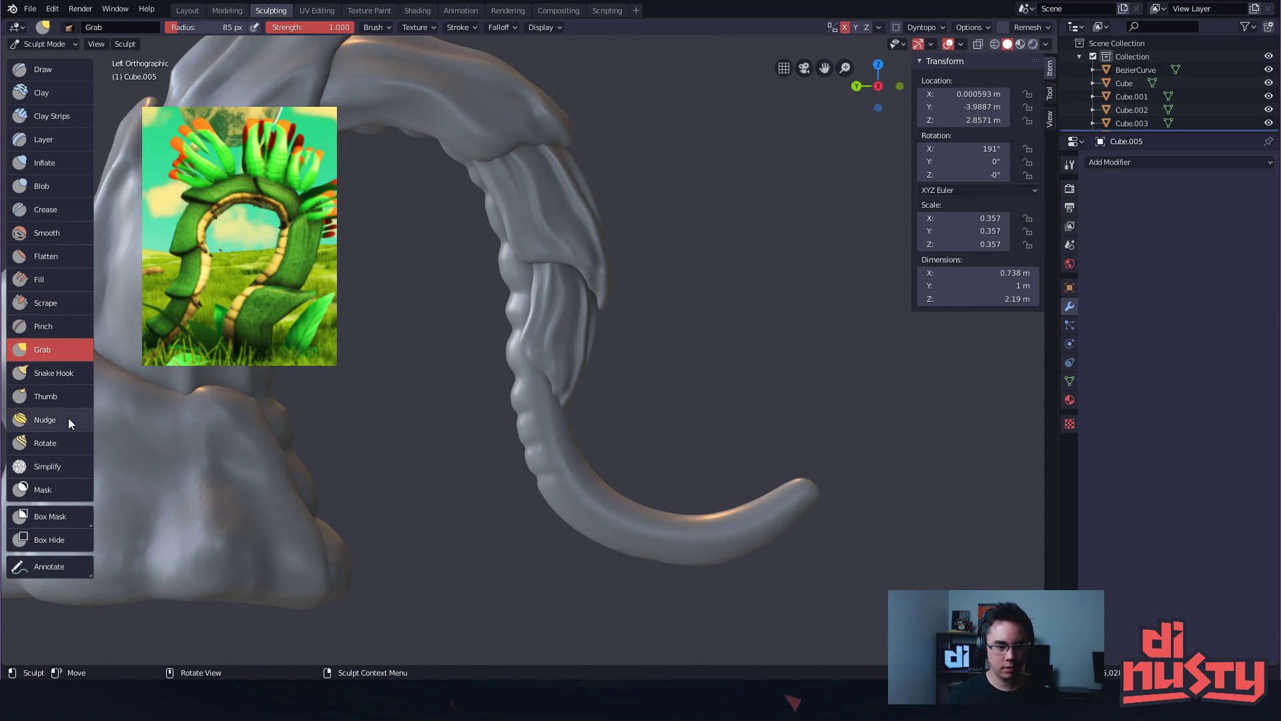
Try to swing the duplicated leaf's tip with the Rotate brush at 177 px radius, raising its strength to 0.781
{"action": "left_click", "coordinate": [72, 442]}
{"action": "mouse_move", "coordinate": [562, 391]}
{"action": "left_mouse_down"}
{"action": "mouse_move", "coordinate": [578, 315]}
{"action": "mouse_move", "coordinate": [567, 410]}
{"action": "mouse_move", "coordinate": [643, 416]}
{"action": "mouse_move", "coordinate": [552, 411]}
{"action": "mouse_move", "coordinate": [610, 410]}
{"action": "mouse_move", "coordinate": [565, 371]}
{"action": "mouse_move", "coordinate": [658, 395]}
{"action": "mouse_move", "coordinate": [641, 394]}
{"action": "left_mouse_up"}
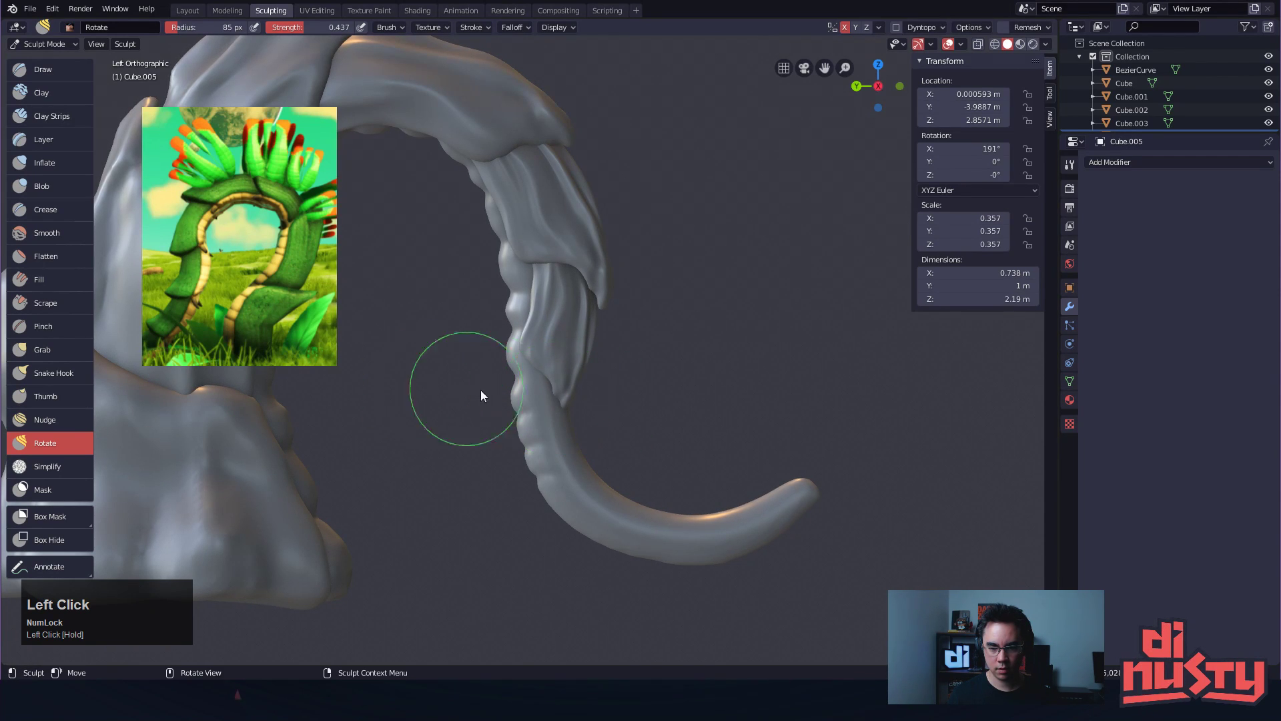
{"action": "key", "text": "f"}
{"action": "left_click", "coordinate": [634, 395]}
{"action": "mouse_move", "coordinate": [563, 391]}
{"action": "left_mouse_down"}
{"action": "mouse_move", "coordinate": [603, 394]}
{"action": "mouse_move", "coordinate": [686, 347]}
{"action": "mouse_move", "coordinate": [551, 355]}
{"action": "mouse_move", "coordinate": [576, 360]}
{"action": "mouse_move", "coordinate": [566, 391]}
{"action": "mouse_move", "coordinate": [522, 366]}
{"action": "mouse_move", "coordinate": [568, 378]}
{"action": "mouse_move", "coordinate": [567, 360]}
{"action": "mouse_move", "coordinate": [587, 394]}
{"action": "left_mouse_up"}
{"action": "key", "text": "ctrl+z"}
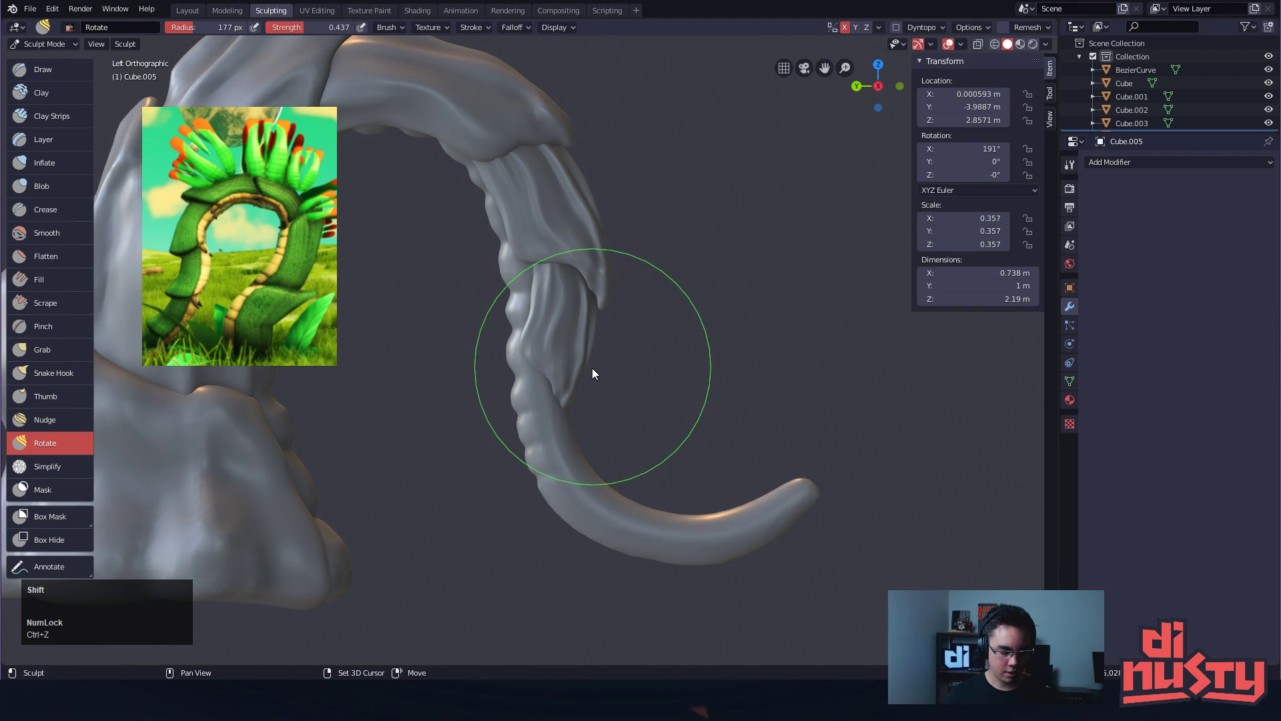
{"action": "key", "text": "shift+f"}
{"action": "left_click", "coordinate": [574, 396]}
{"action": "left_click_drag", "start_coordinate": [573, 409], "coordinate": [566, 402]}
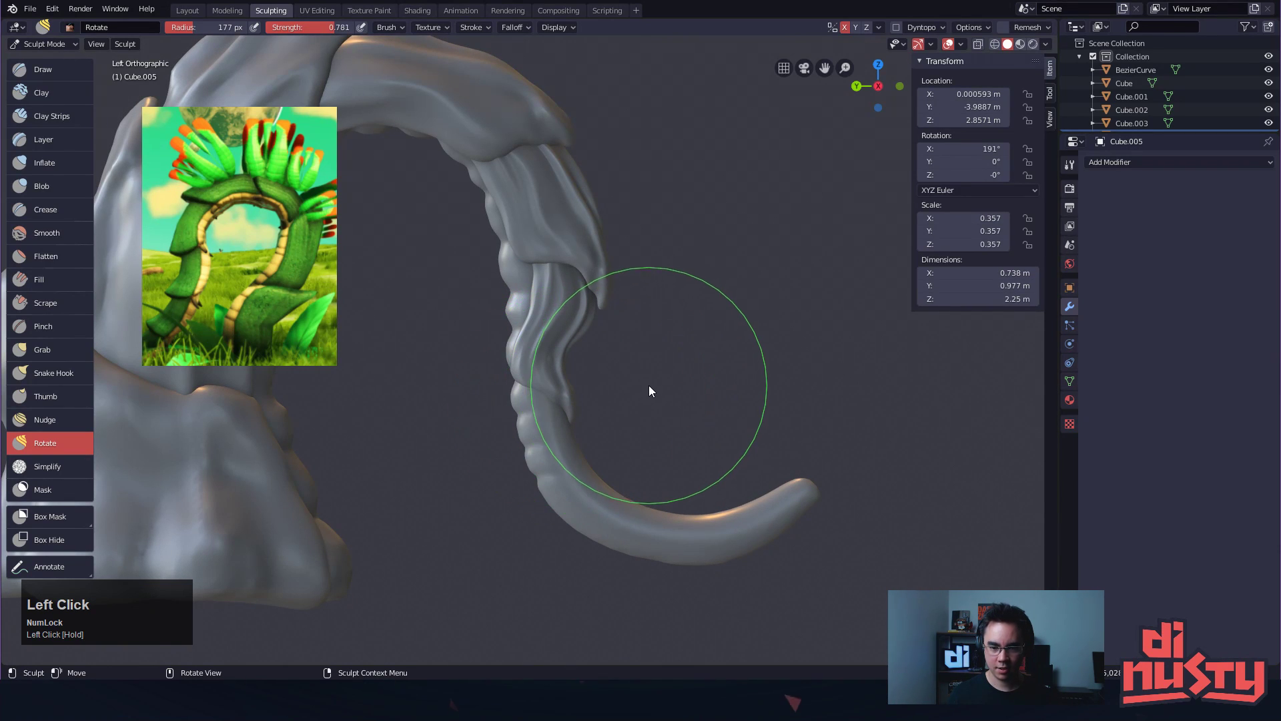
{"action": "key", "text": "ctrl+z"}
Try to bend the leaf's body and tip along the stem with the Grab brush at 177 px radius
{"action": "key", "text": "g"}
{"action": "mouse_move", "coordinate": [578, 340]}
{"action": "left_mouse_down"}
{"action": "mouse_move", "coordinate": [564, 388]}
{"action": "mouse_move", "coordinate": [579, 405]}
{"action": "mouse_move", "coordinate": [574, 435]}
{"action": "mouse_move", "coordinate": [567, 415]}
{"action": "left_mouse_up"}
{"action": "key", "text": "ctrl+z"}
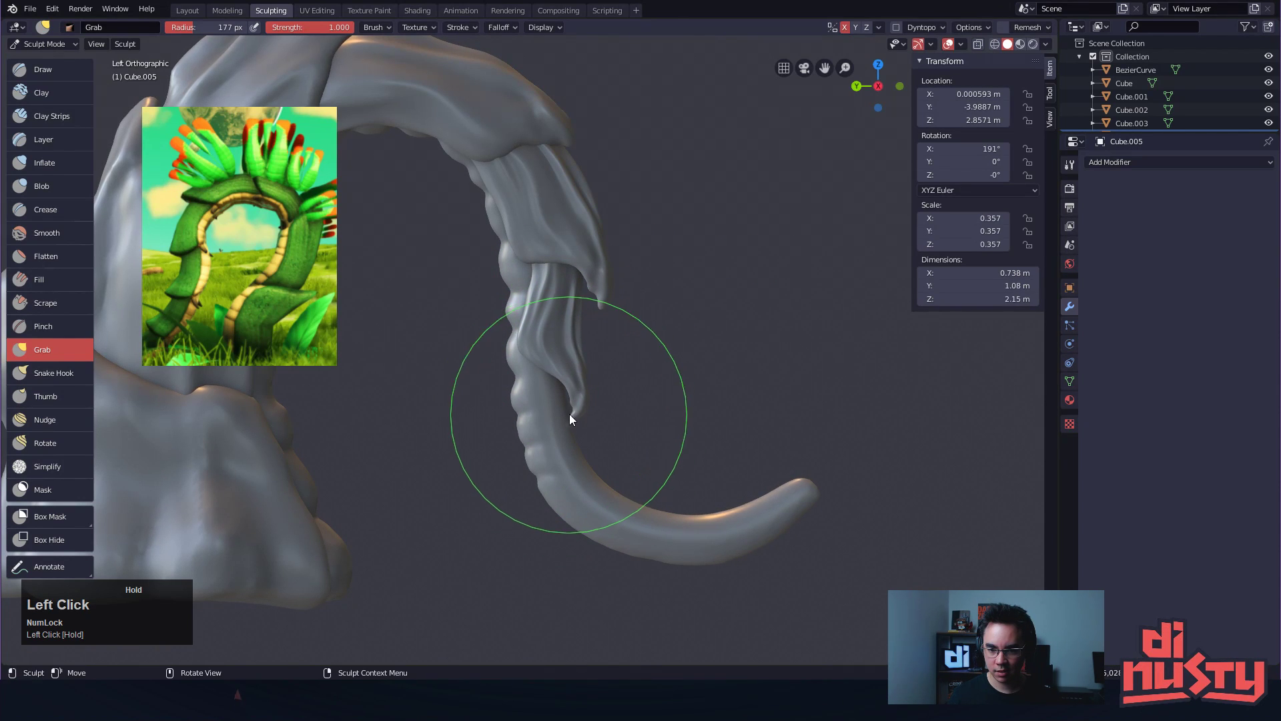
{"action": "left_click_drag", "start_coordinate": [523, 330], "coordinate": [591, 332]}
{"action": "left_click_drag", "start_coordinate": [574, 415], "coordinate": [601, 414]}
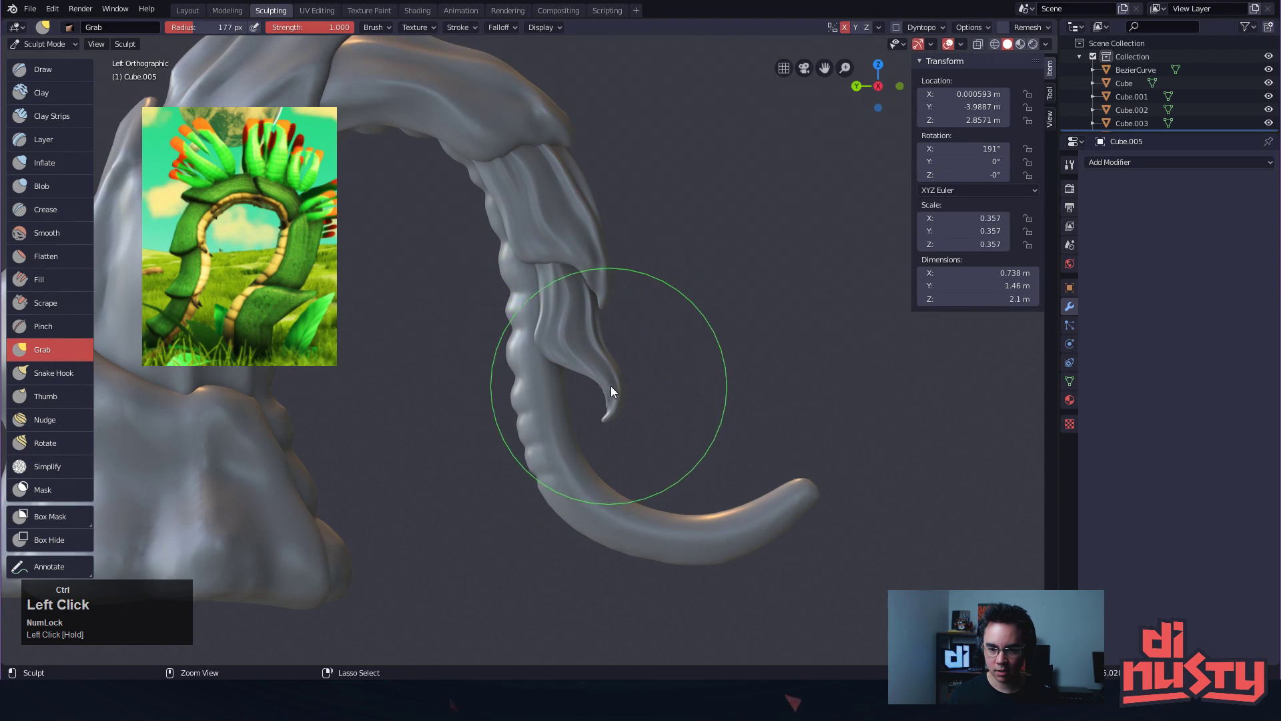
{"action": "key", "text": "ctrl+z"}
{"action": "mouse_move", "coordinate": [620, 376]}
{"action": "left_mouse_down", "text": "alt"}
{"action": "mouse_move", "coordinate": [648, 383]}
{"action": "mouse_move", "coordinate": [414, 331]}
{"action": "mouse_move", "coordinate": [534, 383]}
{"action": "mouse_move", "coordinate": [623, 455]}
{"action": "left_mouse_up", "text": "alt"}
{"action": "key", "text": "ctrl+z"}
Sculpt along the leaf's side edge with the Draw brush at 35 px radius and 0.500 strength
{"action": "mouse_move", "coordinate": [706, 463]}
{"action": "left_mouse_down", "text": "alt"}
{"action": "mouse_move", "coordinate": [652, 394]}
{"action": "mouse_move", "coordinate": [664, 432]}
{"action": "mouse_move", "coordinate": [652, 435]}
{"action": "left_mouse_up", "text": "alt"}
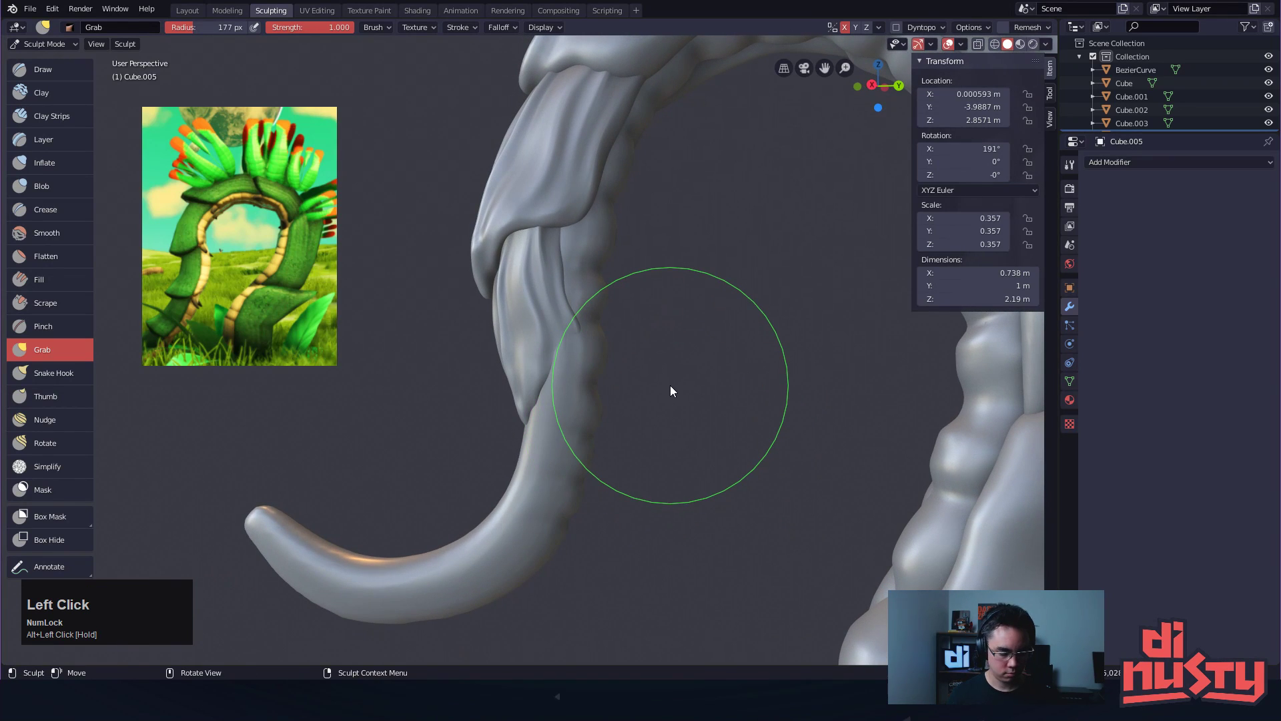
{"action": "key", "text": "x"}
{"action": "key", "text": "f"}
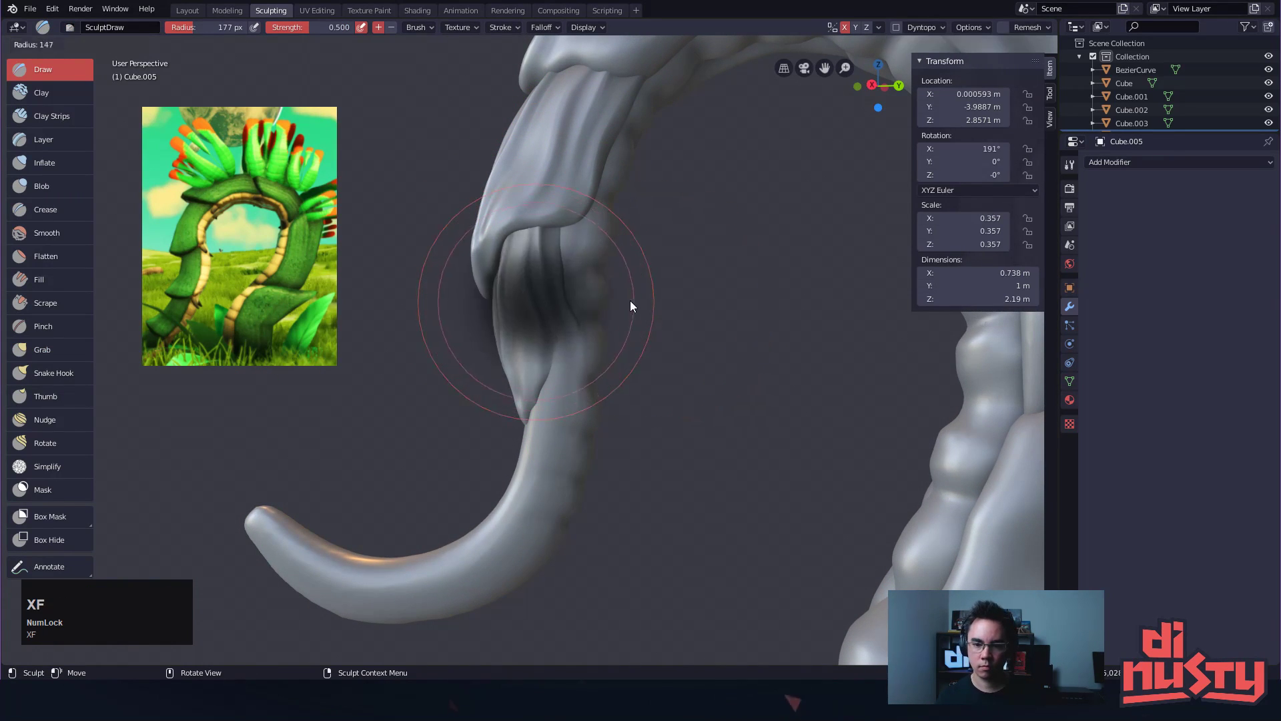
{"action": "left_click", "coordinate": [559, 302]}
{"action": "mouse_move", "coordinate": [567, 305]}
{"action": "left_mouse_down", "text": "alt"}
{"action": "mouse_move", "coordinate": [590, 317]}
{"action": "mouse_move", "coordinate": [571, 353]}
{"action": "left_mouse_up", "text": "alt"}
{"action": "key", "text": "ctrl+z"}
{"action": "mouse_move", "coordinate": [560, 304]}
{"action": "left_mouse_down"}
{"action": "mouse_move", "coordinate": [563, 351]}
{"action": "mouse_move", "coordinate": [559, 291]}
{"action": "mouse_move", "coordinate": [562, 347]}
{"action": "left_mouse_up"}
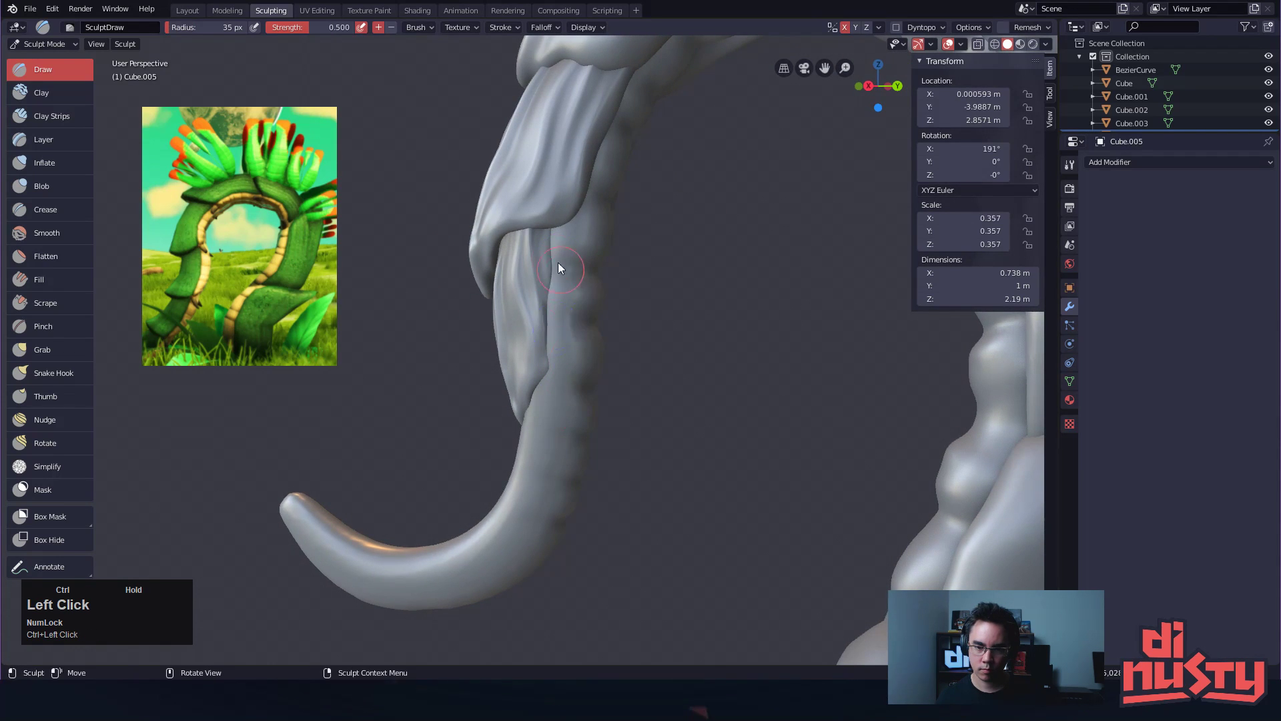
Smooth the leaf's outer surface towards its tip and remesh the leaf
{"action": "mouse_move", "coordinate": [530, 269]}
{"action": "left_mouse_down", "text": "alt"}
{"action": "mouse_move", "coordinate": [611, 396]}
{"action": "mouse_move", "coordinate": [558, 419]}
{"action": "left_mouse_up", "text": "alt"}
{"action": "mouse_move", "coordinate": [562, 415]}
{"action": "left_mouse_down", "text": "shift"}
{"action": "mouse_move", "coordinate": [551, 426]}
{"action": "mouse_move", "coordinate": [560, 395]}
{"action": "mouse_move", "coordinate": [531, 403]}
{"action": "mouse_move", "coordinate": [578, 374]}
{"action": "mouse_move", "coordinate": [554, 455]}
{"action": "mouse_move", "coordinate": [622, 398]}
{"action": "mouse_move", "coordinate": [596, 423]}
{"action": "mouse_move", "coordinate": [563, 422]}
{"action": "mouse_move", "coordinate": [559, 367]}
{"action": "mouse_move", "coordinate": [577, 321]}
{"action": "mouse_move", "coordinate": [569, 378]}
{"action": "mouse_move", "coordinate": [586, 427]}
{"action": "mouse_move", "coordinate": [563, 312]}
{"action": "mouse_move", "coordinate": [560, 400]}
{"action": "mouse_move", "coordinate": [618, 335]}
{"action": "left_mouse_up", "text": "shift"}
{"action": "key", "text": "q"}
{"action": "left_click", "coordinate": [591, 413]}
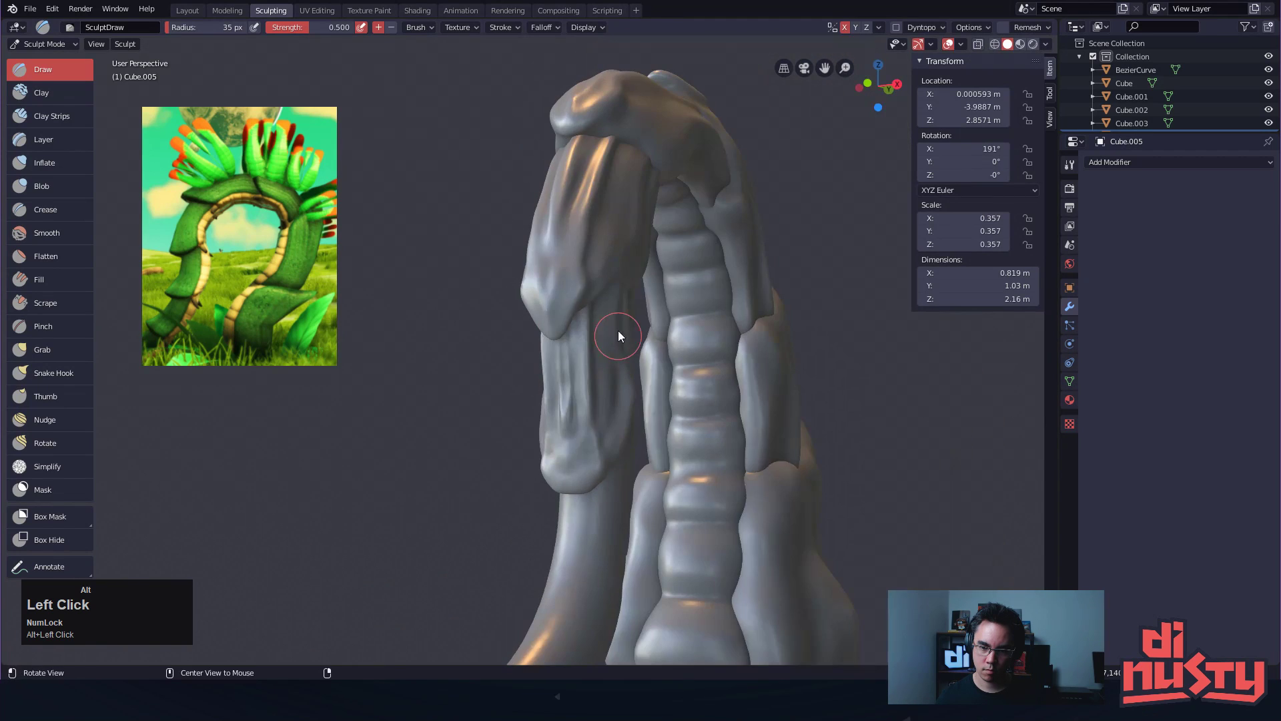
Build up the leaf's outer side with the Draw brush and smooth its ridges
{"action": "mouse_move", "coordinate": [586, 443]}
{"action": "left_mouse_down", "text": "alt"}
{"action": "mouse_move", "coordinate": [576, 351]}
{"action": "mouse_move", "coordinate": [589, 421]}
{"action": "mouse_move", "coordinate": [603, 396]}
{"action": "mouse_move", "coordinate": [564, 400]}
{"action": "left_mouse_up", "text": "alt"}
{"action": "mouse_move", "coordinate": [599, 270]}
{"action": "left_mouse_down"}
{"action": "mouse_move", "coordinate": [609, 370]}
{"action": "mouse_move", "coordinate": [578, 335]}
{"action": "left_mouse_up"}
{"action": "key", "text": "ctrl+alt+z"}
{"action": "mouse_move", "coordinate": [582, 249]}
{"action": "left_mouse_down", "text": "shift"}
{"action": "mouse_move", "coordinate": [582, 363]}
{"action": "mouse_move", "coordinate": [610, 278]}
{"action": "mouse_move", "coordinate": [564, 298]}
{"action": "mouse_move", "coordinate": [593, 384]}
{"action": "left_mouse_up", "text": "shift"}
Raise a sharp rim along the leaf's side edge down to the tip with the inverted Crease brush at 0.733 strength
{"action": "key", "text": "shift+c"}
{"action": "key", "text": "ctrl+z"}
{"action": "left_click_drag", "start_coordinate": [587, 222], "coordinate": [593, 343], "text": "ctrl"}
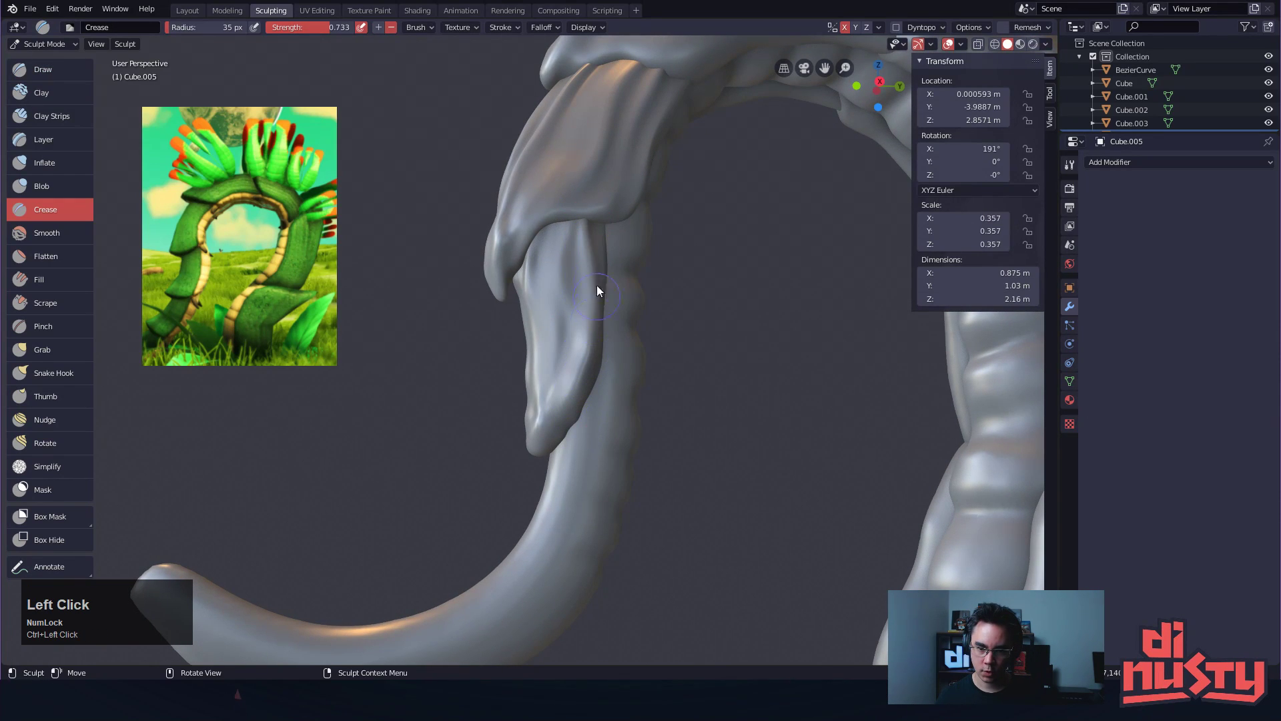
{"action": "key", "text": "ctrl+z"}
{"action": "left_click_drag", "start_coordinate": [595, 231], "coordinate": [534, 448], "text": "ctrl"}
Sculpt creased folds running down the leaf's front face from beneath the overlapping leaf with the 35 px Crease brush
{"action": "mouse_move", "coordinate": [561, 371]}
{"action": "left_mouse_down", "text": "alt"}
{"action": "mouse_move", "coordinate": [601, 345]}
{"action": "mouse_move", "coordinate": [595, 365]}
{"action": "mouse_move", "coordinate": [583, 325]}
{"action": "mouse_move", "coordinate": [590, 338]}
{"action": "left_mouse_up", "text": "alt"}
{"action": "left_click_drag", "start_coordinate": [587, 234], "coordinate": [598, 315], "text": "ctrl"}
{"action": "mouse_move", "coordinate": [599, 315]}
{"action": "left_mouse_down", "text": "alt"}
{"action": "mouse_move", "coordinate": [619, 299]}
{"action": "mouse_move", "coordinate": [590, 278]}
{"action": "mouse_move", "coordinate": [583, 350]}
{"action": "left_mouse_up", "text": "alt"}
{"action": "key", "text": "ctrl+z"}
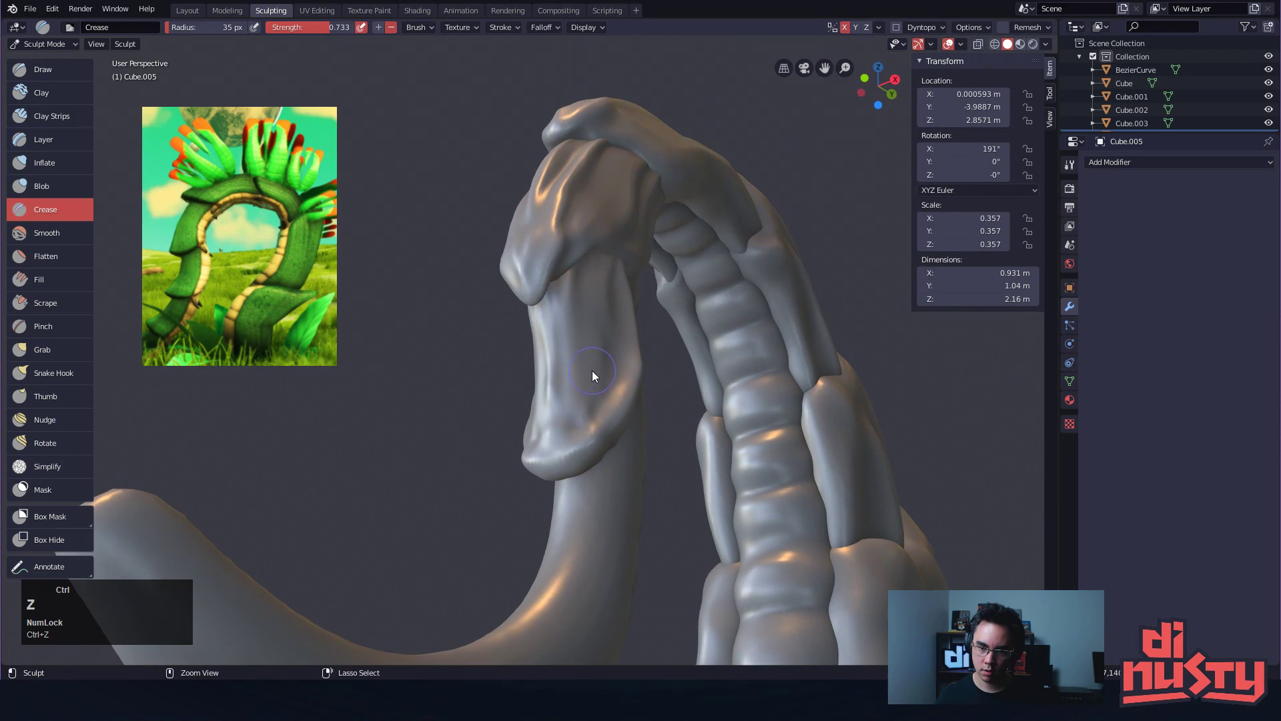
{"action": "mouse_move", "coordinate": [595, 232]}
{"action": "left_mouse_down", "text": "ctrl"}
{"action": "mouse_move", "coordinate": [555, 389]}
{"action": "mouse_move", "coordinate": [585, 237]}
{"action": "left_mouse_up", "text": "ctrl"}
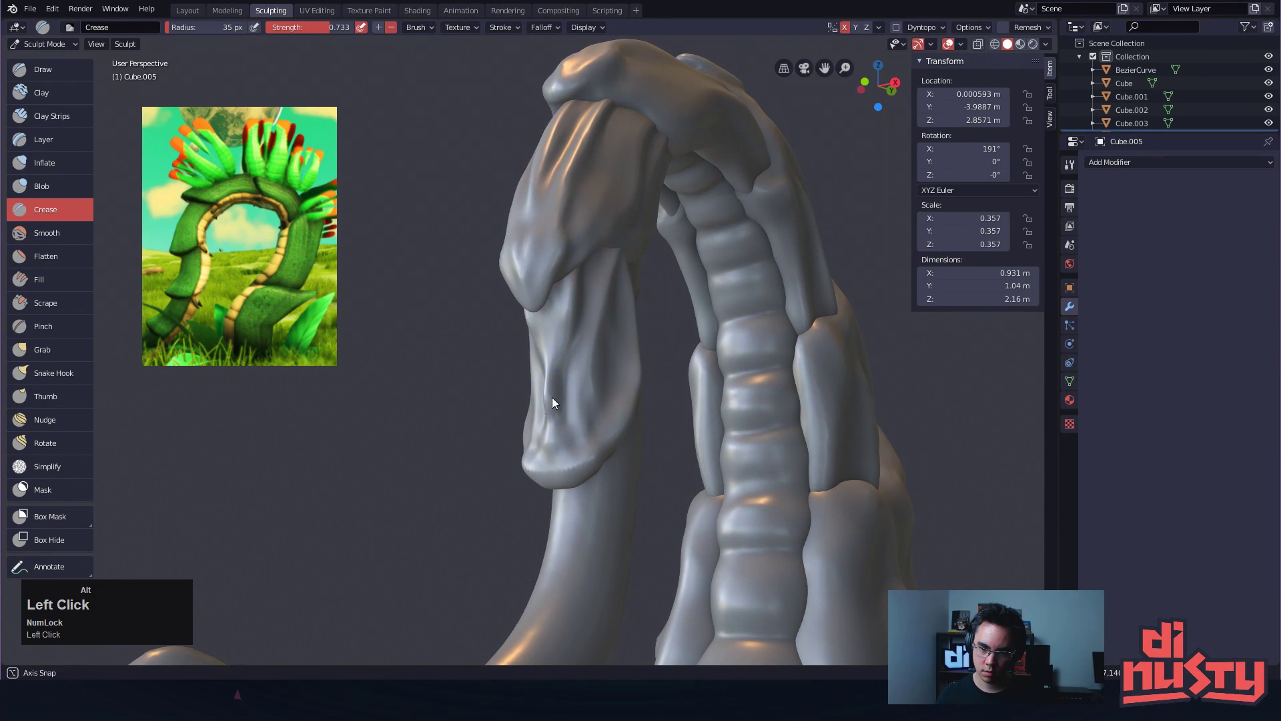
{"action": "left_click_drag", "start_coordinate": [552, 398], "coordinate": [558, 414], "text": "alt"}
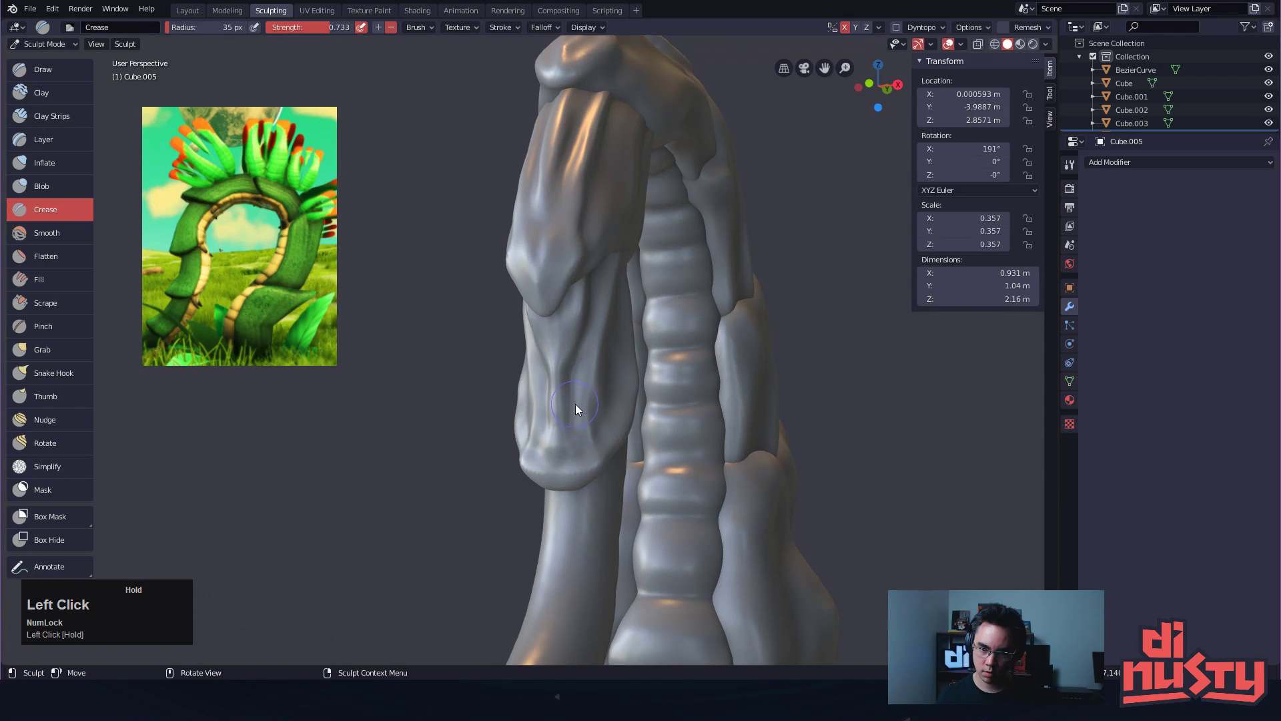
{"action": "key", "text": "ctrl+z"}
Resize the Crease brush and carve finer branching veins across the leaf's front face
{"action": "key", "text": "f"}
{"action": "left_click", "coordinate": [568, 383]}
{"action": "left_click_drag", "start_coordinate": [579, 311], "coordinate": [567, 443]}
{"action": "key", "text": "ctrl+z"}
{"action": "mouse_move", "coordinate": [590, 301]}
{"action": "left_mouse_down"}
{"action": "mouse_move", "coordinate": [588, 332]}
{"action": "mouse_move", "coordinate": [559, 371]}
{"action": "left_mouse_up"}
{"action": "mouse_move", "coordinate": [581, 284]}
{"action": "left_mouse_down", "text": "ctrl"}
{"action": "mouse_move", "coordinate": [569, 364]}
{"action": "mouse_move", "coordinate": [615, 363]}
{"action": "left_mouse_up", "text": "ctrl"}
{"action": "mouse_move", "coordinate": [617, 257]}
{"action": "left_mouse_down", "text": "ctrl"}
{"action": "mouse_move", "coordinate": [584, 404]}
{"action": "mouse_move", "coordinate": [557, 439]}
{"action": "left_mouse_up", "text": "ctrl"}
{"action": "mouse_move", "coordinate": [603, 293]}
{"action": "left_mouse_down", "text": "ctrl"}
{"action": "mouse_move", "coordinate": [554, 400]}
{"action": "mouse_move", "coordinate": [646, 403]}
{"action": "mouse_move", "coordinate": [618, 403]}
{"action": "mouse_move", "coordinate": [578, 349]}
{"action": "mouse_move", "coordinate": [614, 290]}
{"action": "mouse_move", "coordinate": [640, 288]}
{"action": "left_mouse_up", "text": "ctrl"}
{"action": "mouse_move", "coordinate": [637, 299]}
{"action": "left_mouse_down", "text": "ctrl"}
{"action": "mouse_move", "coordinate": [599, 375]}
{"action": "mouse_move", "coordinate": [542, 395]}
{"action": "left_mouse_up", "text": "ctrl"}
{"action": "key", "text": "ctrl+z"}
Set the Crease brush radius to 37 px and undo the last crease strokes on the leaf
{"action": "left_click", "coordinate": [612, 344]}
{"action": "key", "text": "f"}
{"action": "left_click", "coordinate": [638, 339]}
{"action": "mouse_move", "coordinate": [638, 339]}
{"action": "left_mouse_down", "text": "alt"}
{"action": "mouse_move", "coordinate": [562, 398]}
{"action": "mouse_move", "coordinate": [559, 382]}
{"action": "left_mouse_up", "text": "alt"}
{"action": "key", "text": "ctrl+z"}
{"action": "key", "text": "ctrl+z"}
{"action": "key", "text": "ctrl+z"}
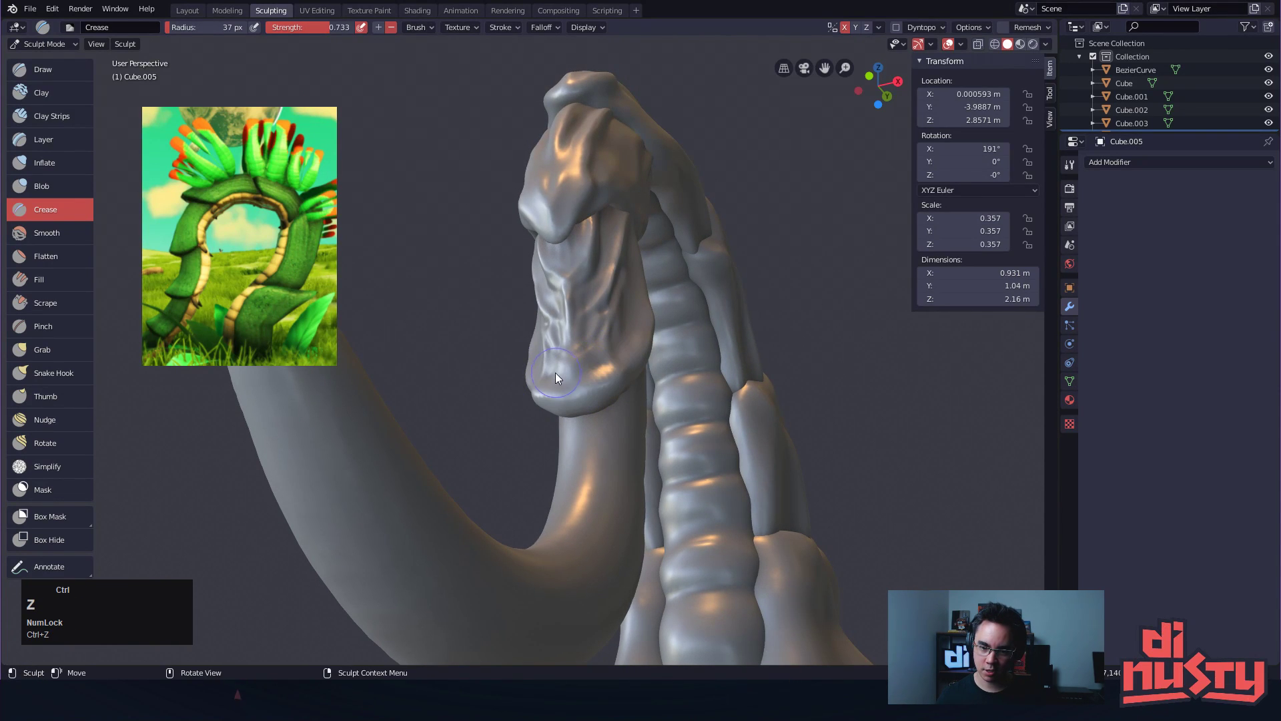
Crease small wrinkles along the leaf's side rim with the Crease brush at 27 px radius
{"action": "left_click_drag", "start_coordinate": [610, 342], "coordinate": [599, 358], "text": "alt"}
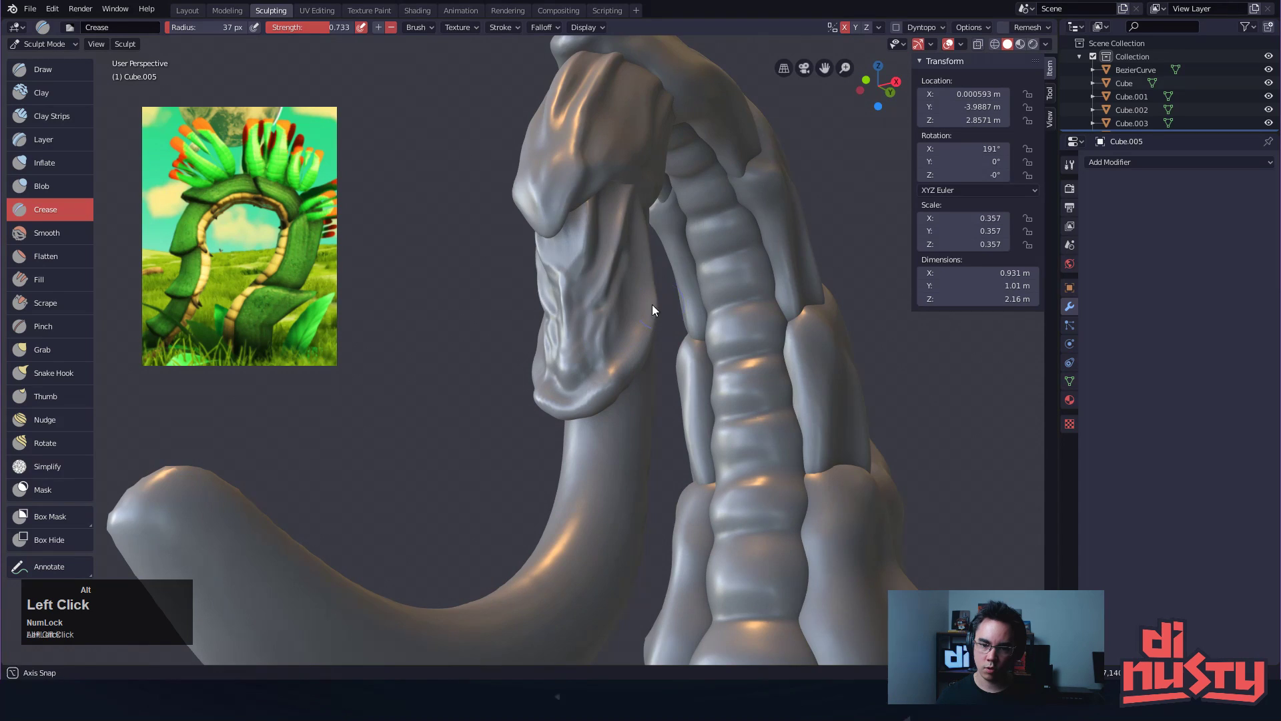
{"action": "left_click_drag", "start_coordinate": [654, 304], "coordinate": [634, 290], "text": "alt"}
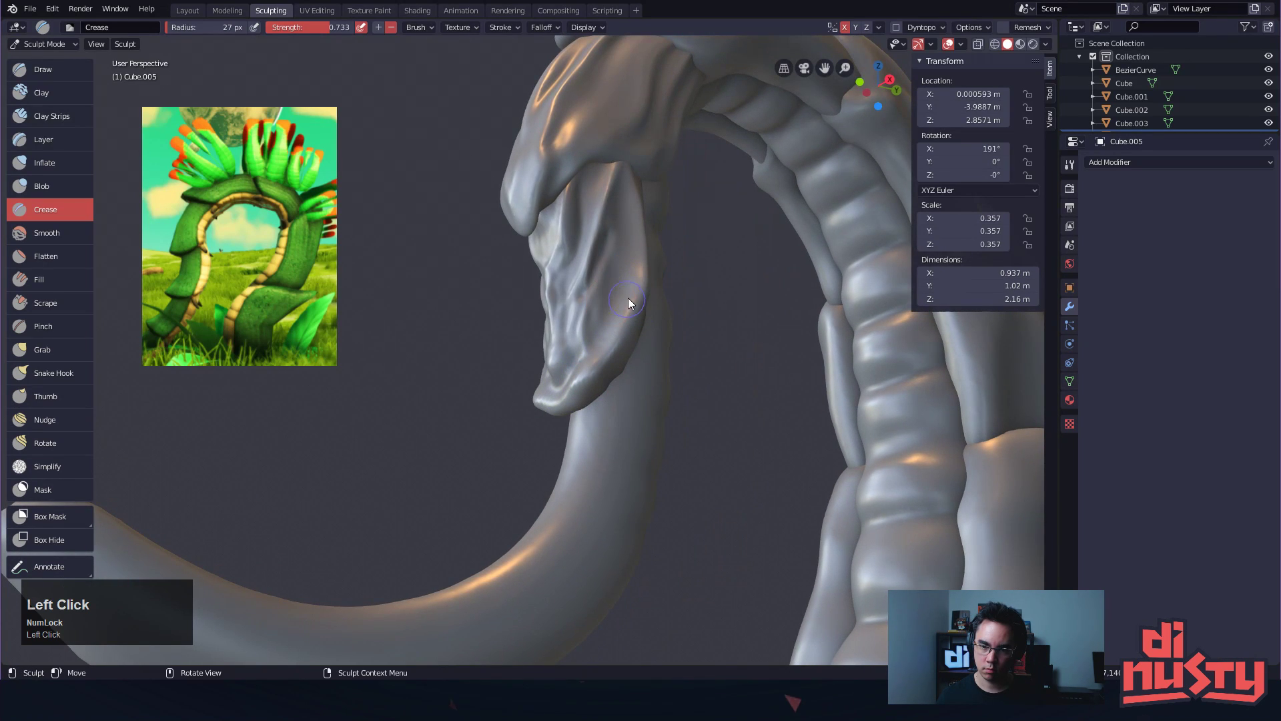
{"action": "left_click_drag", "start_coordinate": [622, 337], "coordinate": [623, 280], "text": "alt"}
{"action": "mouse_move", "coordinate": [612, 195]}
{"action": "left_mouse_down", "text": "alt"}
{"action": "mouse_move", "coordinate": [598, 258]}
{"action": "mouse_move", "coordinate": [522, 182]}
{"action": "left_mouse_up", "text": "alt"}
{"action": "mouse_move", "coordinate": [526, 369]}
{"action": "left_mouse_down", "text": "ctrl+alt"}
{"action": "mouse_move", "coordinate": [719, 399]}
{"action": "mouse_move", "coordinate": [579, 398]}
{"action": "mouse_move", "coordinate": [547, 376]}
{"action": "mouse_move", "coordinate": [517, 414]}
{"action": "left_mouse_up", "text": "ctrl+alt"}
{"action": "mouse_move", "coordinate": [516, 414]}
{"action": "left_mouse_down", "text": "alt+shift"}
{"action": "mouse_move", "coordinate": [543, 383]}
{"action": "mouse_move", "coordinate": [515, 399]}
{"action": "left_mouse_up", "text": "alt+shift"}
{"action": "left_click_drag", "start_coordinate": [644, 363], "coordinate": [609, 351], "text": "alt+shift"}
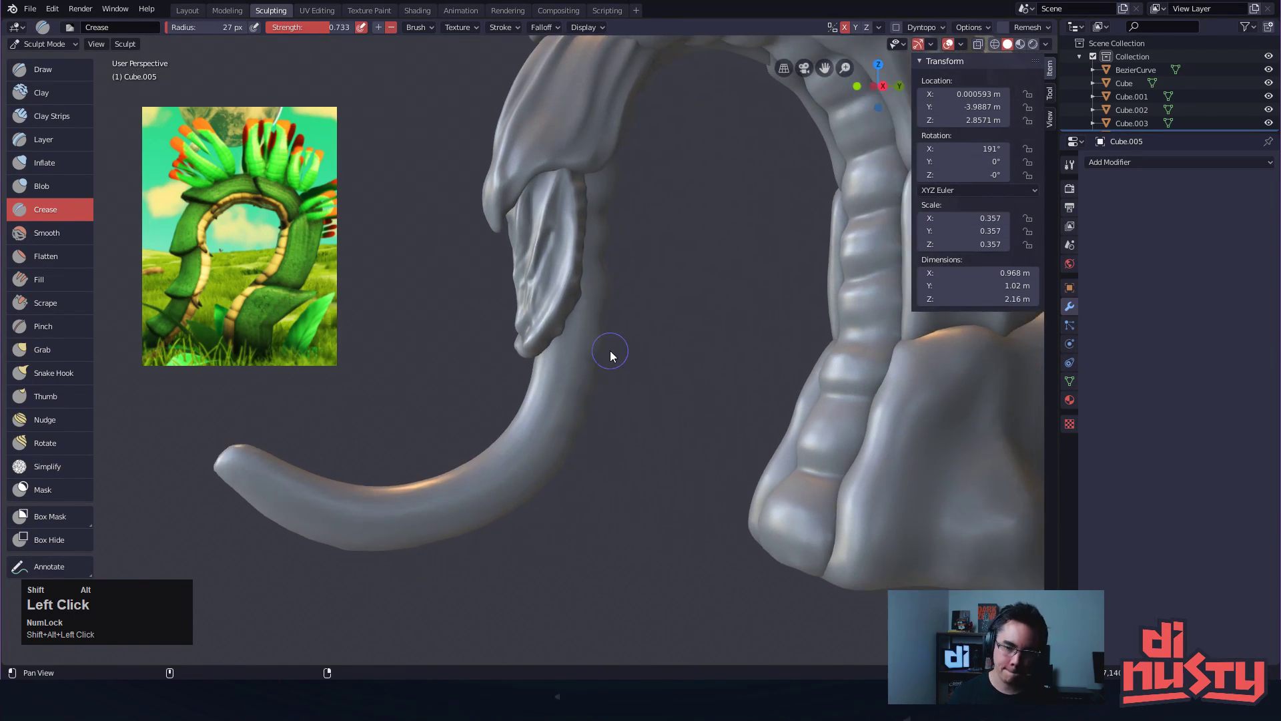
Reposition the leaf's tip against the stem in side view with the Grab brush at 59 px radius
{"action": "key", "text": "g"}
{"action": "key", "text": "f"}
{"action": "left_click", "coordinate": [660, 325]}
{"action": "mouse_move", "coordinate": [523, 360]}
{"action": "middle_mouse_down"}
{"action": "mouse_move", "coordinate": [656, 352]}
{"action": "mouse_move", "coordinate": [584, 365]}
{"action": "middle_mouse_up"}
{"action": "left_click_drag", "start_coordinate": [514, 358], "coordinate": [535, 359]}
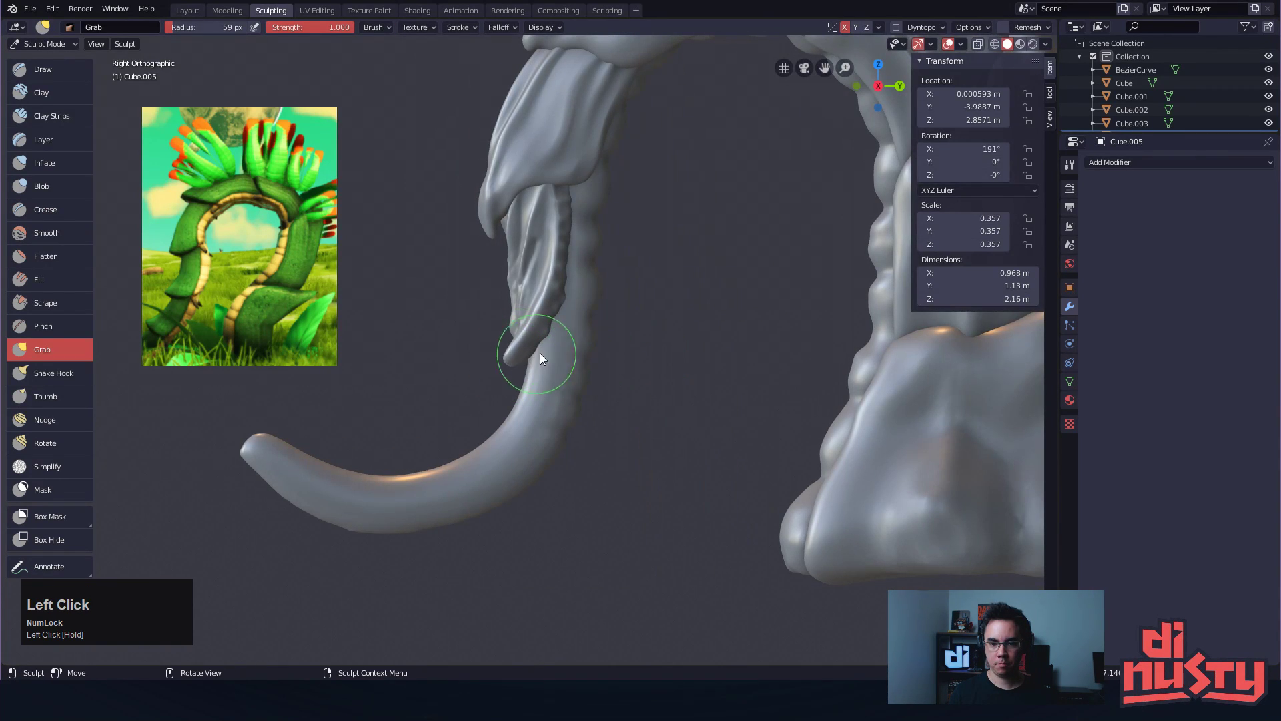
Reshape the leaf's body to follow the stem's curve with the Grab brush at 168 px radius
{"action": "key", "text": "f"}
{"action": "left_click", "coordinate": [631, 306]}
{"action": "left_click_drag", "start_coordinate": [516, 298], "coordinate": [560, 318]}
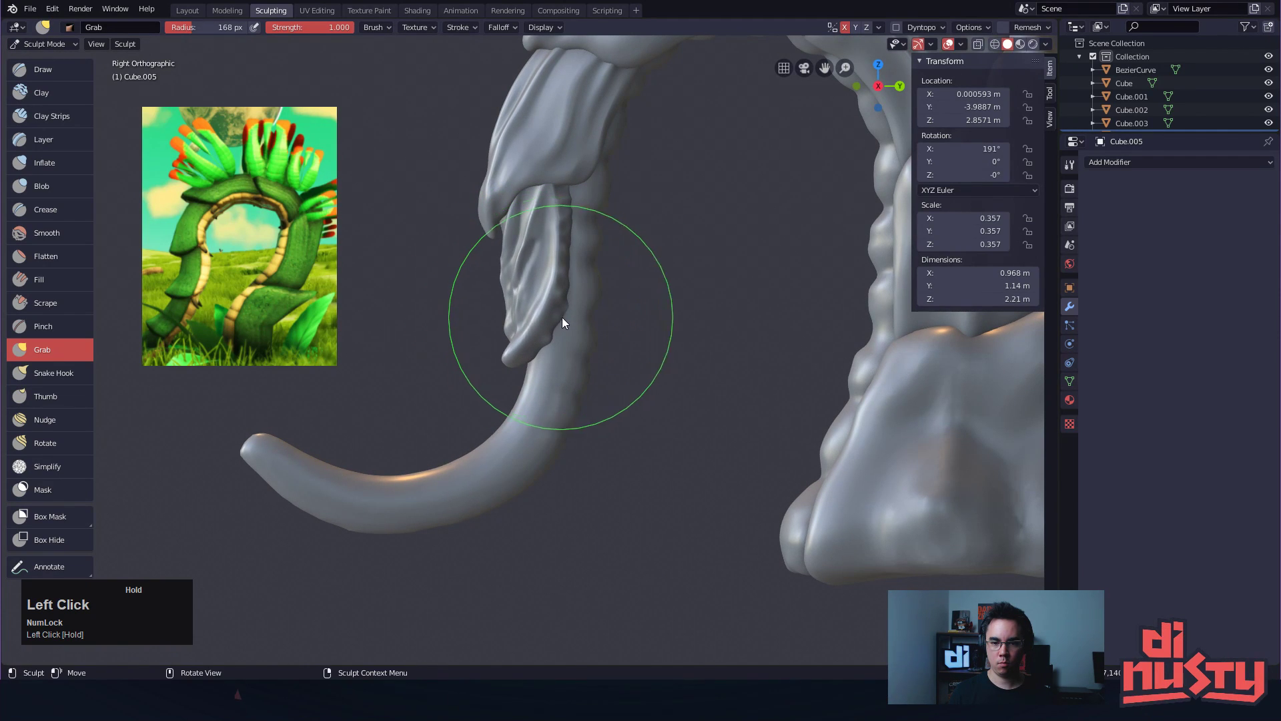
{"action": "left_click_drag", "start_coordinate": [637, 314], "coordinate": [613, 247], "text": "alt"}
{"action": "mouse_move", "coordinate": [608, 184]}
{"action": "left_mouse_down", "text": "alt"}
{"action": "mouse_move", "coordinate": [591, 183]}
{"action": "mouse_move", "coordinate": [584, 119]}
{"action": "left_mouse_up", "text": "alt"}
{"action": "mouse_move", "coordinate": [581, 209]}
{"action": "left_mouse_down"}
{"action": "mouse_move", "coordinate": [606, 306]}
{"action": "mouse_move", "coordinate": [642, 342]}
{"action": "mouse_move", "coordinate": [620, 294]}
{"action": "left_mouse_up"}
{"action": "key", "text": "ctrl+Tab"}
{"action": "left_click", "coordinate": [557, 123]}
{"action": "key", "text": "ctrl+Tab"}
Set the Grab brush radius to 82 px and tuck the elongated leaf tip in closer to the stem
{"action": "mouse_move", "coordinate": [620, 293]}
{"action": "left_mouse_down", "text": "alt+shift"}
{"action": "mouse_move", "coordinate": [623, 335]}
{"action": "mouse_move", "coordinate": [581, 314]}
{"action": "mouse_move", "coordinate": [588, 277]}
{"action": "mouse_move", "coordinate": [590, 297]}
{"action": "left_mouse_up", "text": "alt+shift"}
{"action": "mouse_move", "coordinate": [590, 297]}
{"action": "left_mouse_down", "text": "alt"}
{"action": "mouse_move", "coordinate": [683, 360]}
{"action": "mouse_move", "coordinate": [667, 371]}
{"action": "left_mouse_up", "text": "alt"}
{"action": "mouse_move", "coordinate": [667, 371]}
{"action": "left_mouse_down", "text": "alt+shift"}
{"action": "mouse_move", "coordinate": [441, 259]}
{"action": "mouse_move", "coordinate": [480, 287]}
{"action": "left_mouse_up", "text": "alt+shift"}
{"action": "mouse_move", "coordinate": [480, 287]}
{"action": "left_mouse_down", "text": "alt+shift"}
{"action": "mouse_move", "coordinate": [493, 299]}
{"action": "mouse_move", "coordinate": [519, 170]}
{"action": "mouse_move", "coordinate": [725, 251]}
{"action": "mouse_move", "coordinate": [664, 313]}
{"action": "left_mouse_up", "text": "alt+shift"}
{"action": "mouse_move", "coordinate": [664, 314]}
{"action": "left_mouse_down", "text": "ctrl+alt"}
{"action": "mouse_move", "coordinate": [645, 355]}
{"action": "mouse_move", "coordinate": [671, 359]}
{"action": "mouse_move", "coordinate": [607, 388]}
{"action": "left_mouse_up", "text": "ctrl+alt"}
{"action": "key", "text": "f"}
{"action": "left_click", "coordinate": [550, 390]}
{"action": "key", "text": "ctrl+Tab"}
{"action": "left_click", "coordinate": [563, 362]}
{"action": "key", "text": "ctrl+Tab"}
{"action": "left_click_drag", "start_coordinate": [563, 396], "coordinate": [554, 405]}
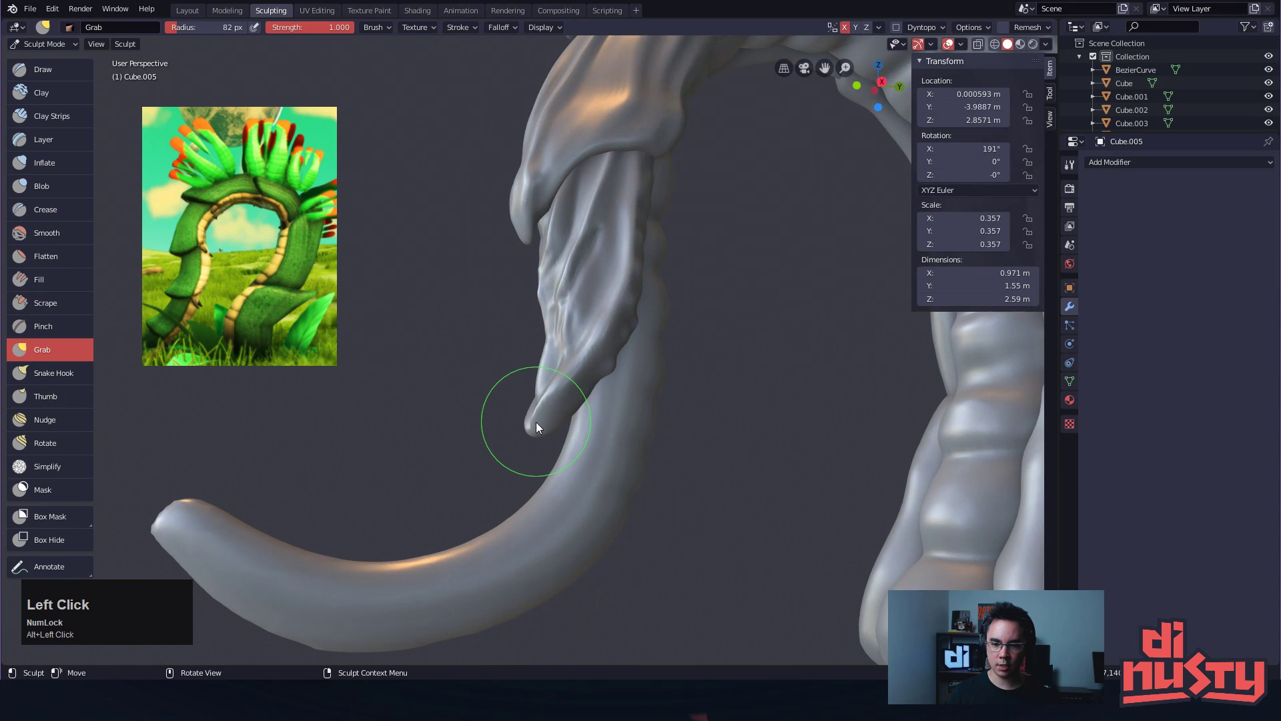
{"action": "left_click_drag", "start_coordinate": [536, 422], "coordinate": [566, 412]}
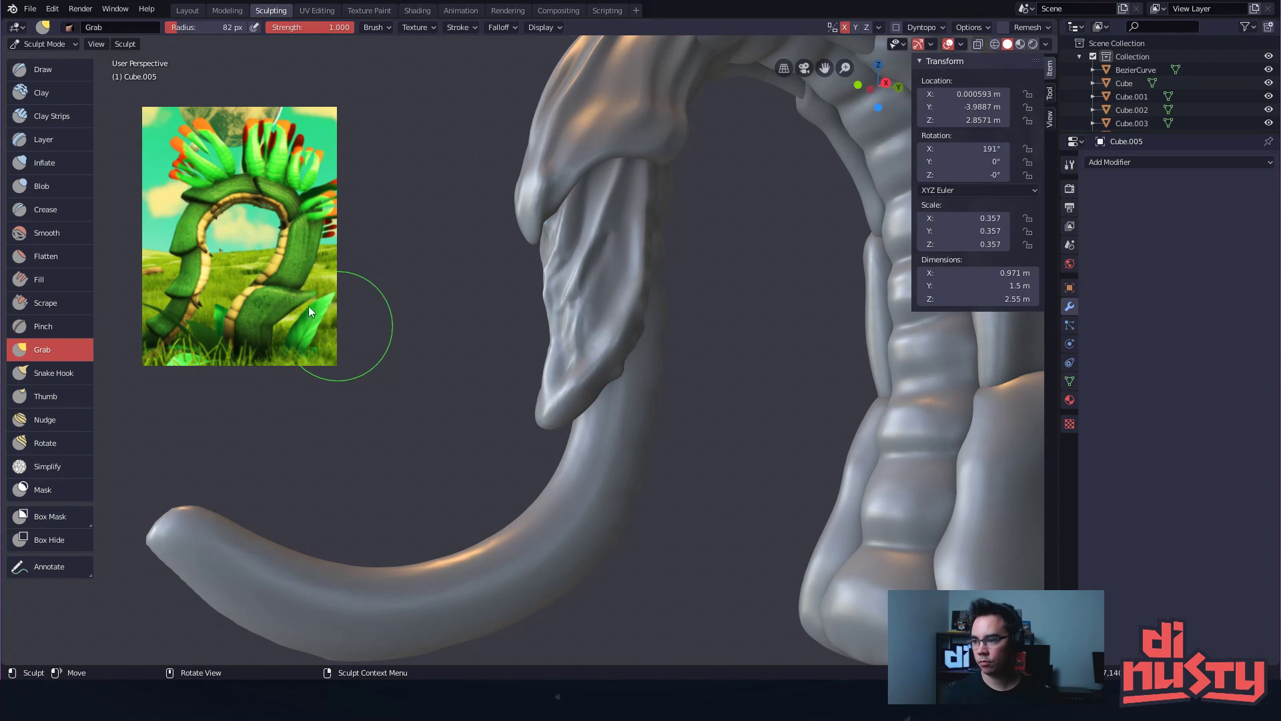
{"action": "left_click_drag", "start_coordinate": [607, 362], "coordinate": [659, 370], "text": "alt+shift"}
{"action": "mouse_move", "coordinate": [677, 319]}
{"action": "left_mouse_down", "text": "ctrl+alt"}
{"action": "mouse_move", "coordinate": [671, 291]}
{"action": "mouse_move", "coordinate": [683, 331]}
{"action": "mouse_move", "coordinate": [662, 381]}
{"action": "mouse_move", "coordinate": [687, 374]}
{"action": "left_mouse_up", "text": "ctrl+alt"}
{"action": "mouse_move", "coordinate": [627, 307]}
{"action": "left_mouse_down"}
{"action": "mouse_move", "coordinate": [754, 334]}
{"action": "mouse_move", "coordinate": [747, 315]}
{"action": "mouse_move", "coordinate": [804, 304]}
{"action": "left_mouse_up"}
{"action": "key", "text": "Tab"}
{"action": "key", "text": "Tab"}
{"action": "key", "text": "d"}
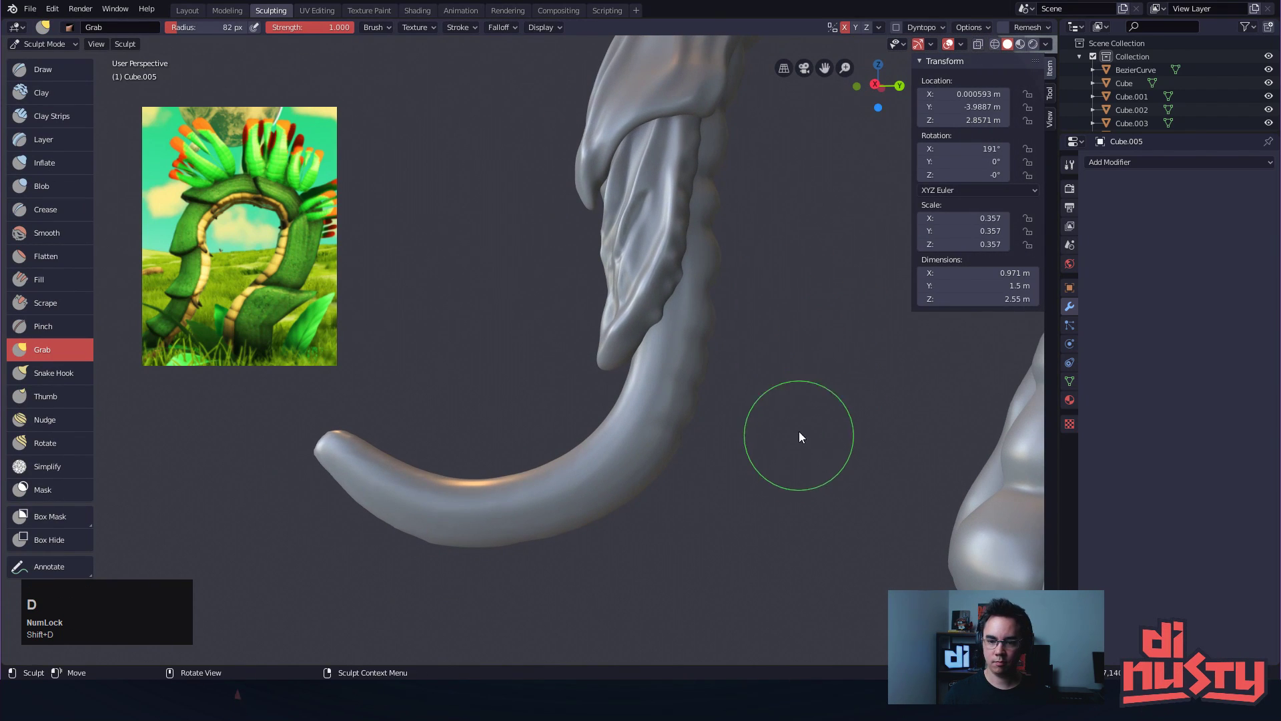
Switch the leaf to Object Mode and isolate it in local view with its underside facing the view
{"action": "key", "text": "ctrl+Tab"}
{"action": "left_click", "coordinate": [686, 314]}
{"action": "left_click_drag", "start_coordinate": [784, 321], "coordinate": [743, 372], "text": "alt"}
{"action": "key", "text": "KP_Divide"}
{"action": "mouse_move", "coordinate": [731, 370]}
{"action": "left_mouse_down", "text": "alt"}
{"action": "mouse_move", "coordinate": [626, 330]}
{"action": "mouse_move", "coordinate": [585, 289]}
{"action": "mouse_move", "coordinate": [565, 243]}
{"action": "mouse_move", "coordinate": [601, 275]}
{"action": "mouse_move", "coordinate": [572, 298]}
{"action": "mouse_move", "coordinate": [623, 291]}
{"action": "mouse_move", "coordinate": [589, 278]}
{"action": "mouse_move", "coordinate": [596, 259]}
{"action": "mouse_move", "coordinate": [589, 285]}
{"action": "mouse_move", "coordinate": [698, 343]}
{"action": "mouse_move", "coordinate": [603, 274]}
{"action": "mouse_move", "coordinate": [577, 312]}
{"action": "mouse_move", "coordinate": [630, 322]}
{"action": "left_mouse_up", "text": "alt"}
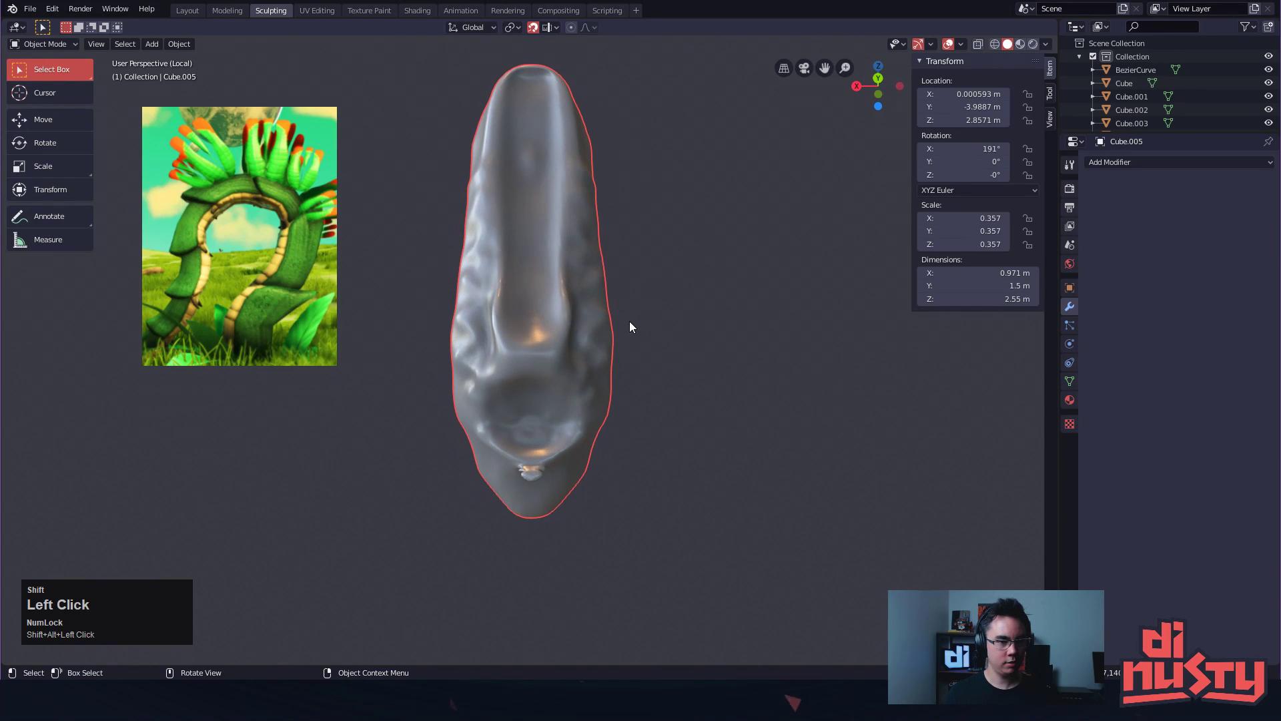
Return to Sculpt Mode, pull the underside surface near the tip over the hollow with the Grab brush and remesh the leaf
{"action": "key", "text": "shift+Tab"}
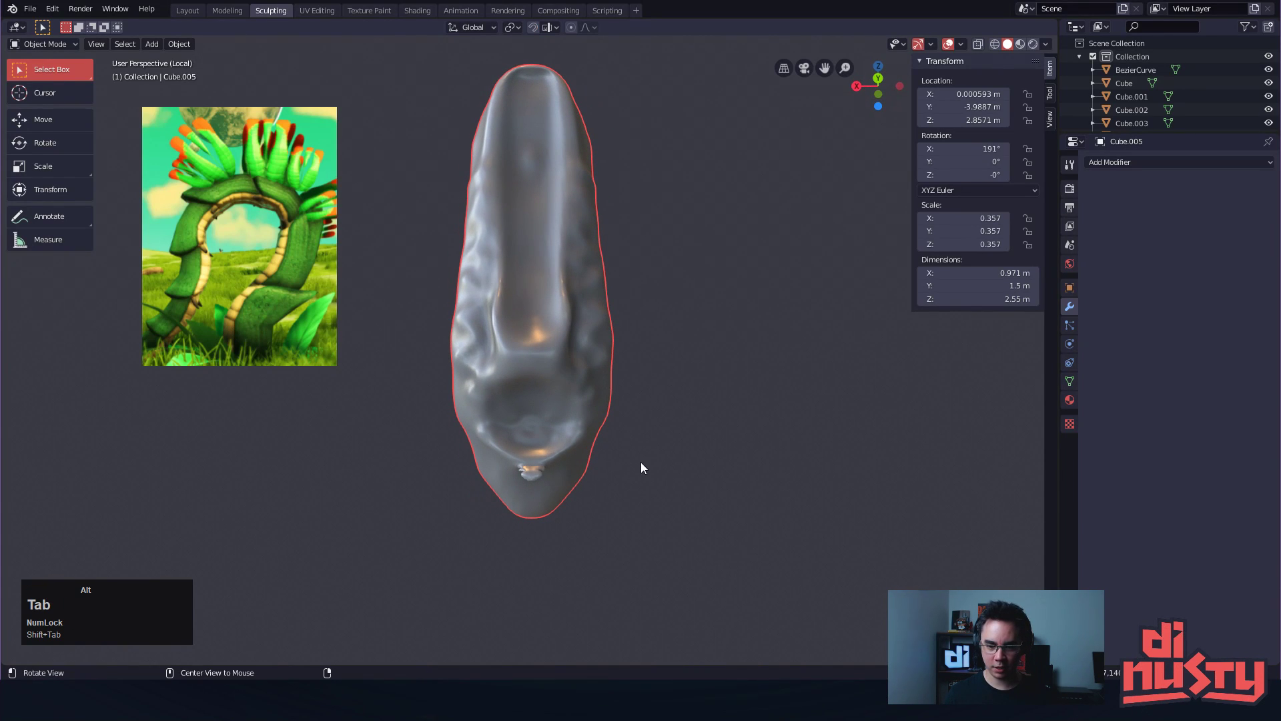
{"action": "left_click_drag", "start_coordinate": [643, 461], "coordinate": [637, 450], "text": "alt"}
{"action": "key", "text": "shift+Tab"}
{"action": "key", "text": "ctrl+Tab"}
{"action": "left_click", "coordinate": [638, 482]}
{"action": "left_click_drag", "start_coordinate": [528, 484], "coordinate": [532, 408], "text": "shift"}
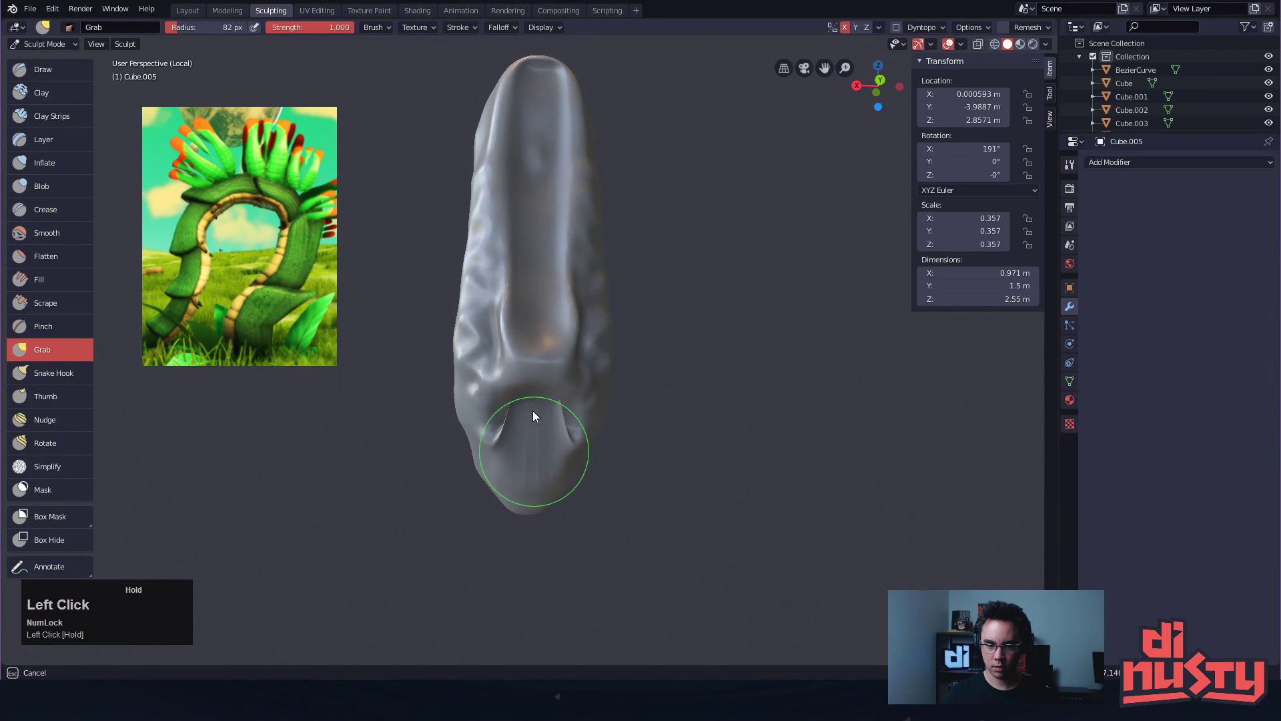
{"action": "key", "text": "q"}
{"action": "left_click", "coordinate": [666, 384]}
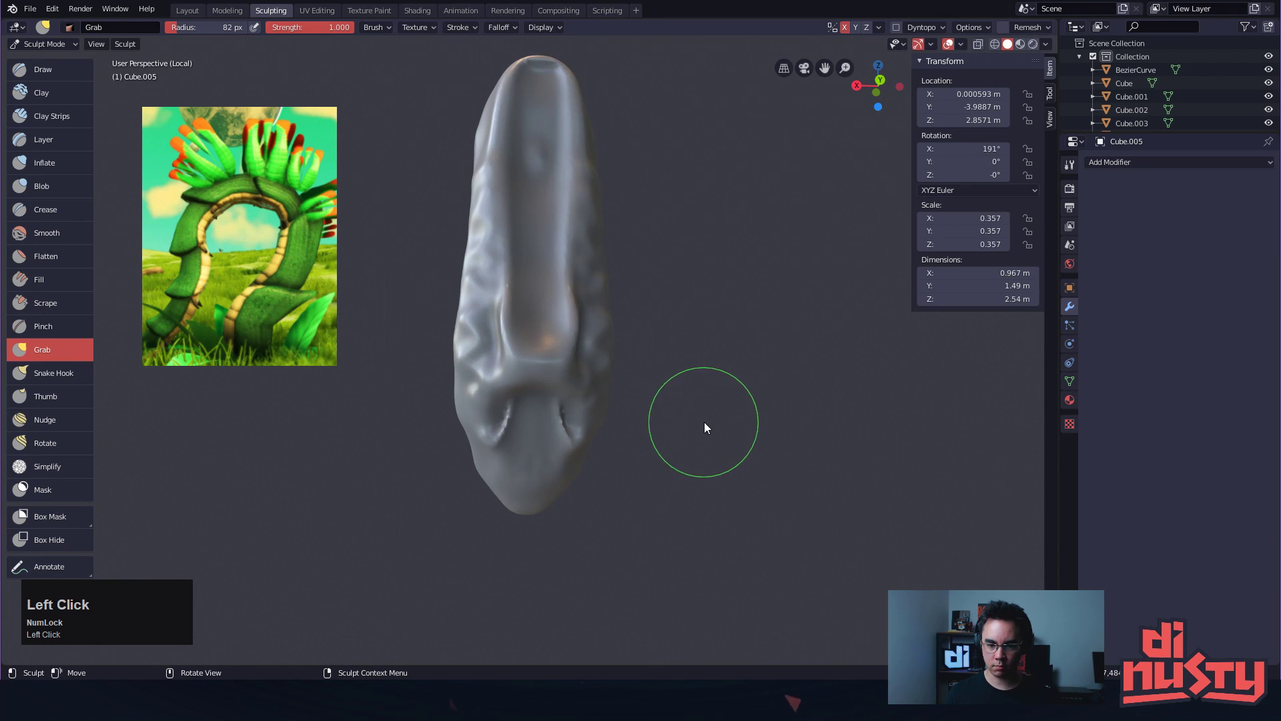
Even out the middle of the leaf's underside, remesh the leaf again and exit local view
{"action": "mouse_move", "coordinate": [515, 374]}
{"action": "left_mouse_down"}
{"action": "mouse_move", "coordinate": [545, 351]}
{"action": "mouse_move", "coordinate": [534, 331]}
{"action": "mouse_move", "coordinate": [551, 348]}
{"action": "mouse_move", "coordinate": [541, 363]}
{"action": "mouse_move", "coordinate": [531, 355]}
{"action": "mouse_move", "coordinate": [534, 318]}
{"action": "mouse_move", "coordinate": [510, 307]}
{"action": "mouse_move", "coordinate": [546, 371]}
{"action": "left_mouse_up"}
{"action": "key", "text": "q"}
{"action": "left_click", "coordinate": [707, 339]}
{"action": "left_click_drag", "start_coordinate": [707, 367], "coordinate": [701, 364], "text": "alt"}
{"action": "mouse_move", "coordinate": [545, 366]}
{"action": "left_mouse_down", "text": "shift"}
{"action": "mouse_move", "coordinate": [544, 402]}
{"action": "mouse_move", "coordinate": [535, 340]}
{"action": "mouse_move", "coordinate": [539, 387]}
{"action": "mouse_move", "coordinate": [543, 376]}
{"action": "mouse_move", "coordinate": [501, 373]}
{"action": "mouse_move", "coordinate": [516, 386]}
{"action": "mouse_move", "coordinate": [557, 382]}
{"action": "mouse_move", "coordinate": [527, 358]}
{"action": "mouse_move", "coordinate": [582, 326]}
{"action": "mouse_move", "coordinate": [731, 359]}
{"action": "mouse_move", "coordinate": [717, 354]}
{"action": "mouse_move", "coordinate": [762, 379]}
{"action": "mouse_move", "coordinate": [689, 369]}
{"action": "mouse_move", "coordinate": [669, 403]}
{"action": "mouse_move", "coordinate": [572, 386]}
{"action": "mouse_move", "coordinate": [764, 398]}
{"action": "mouse_move", "coordinate": [633, 395]}
{"action": "mouse_move", "coordinate": [607, 426]}
{"action": "mouse_move", "coordinate": [575, 384]}
{"action": "mouse_move", "coordinate": [688, 437]}
{"action": "mouse_move", "coordinate": [697, 394]}
{"action": "left_mouse_up", "text": "shift"}
{"action": "key", "text": "KP_Divide"}
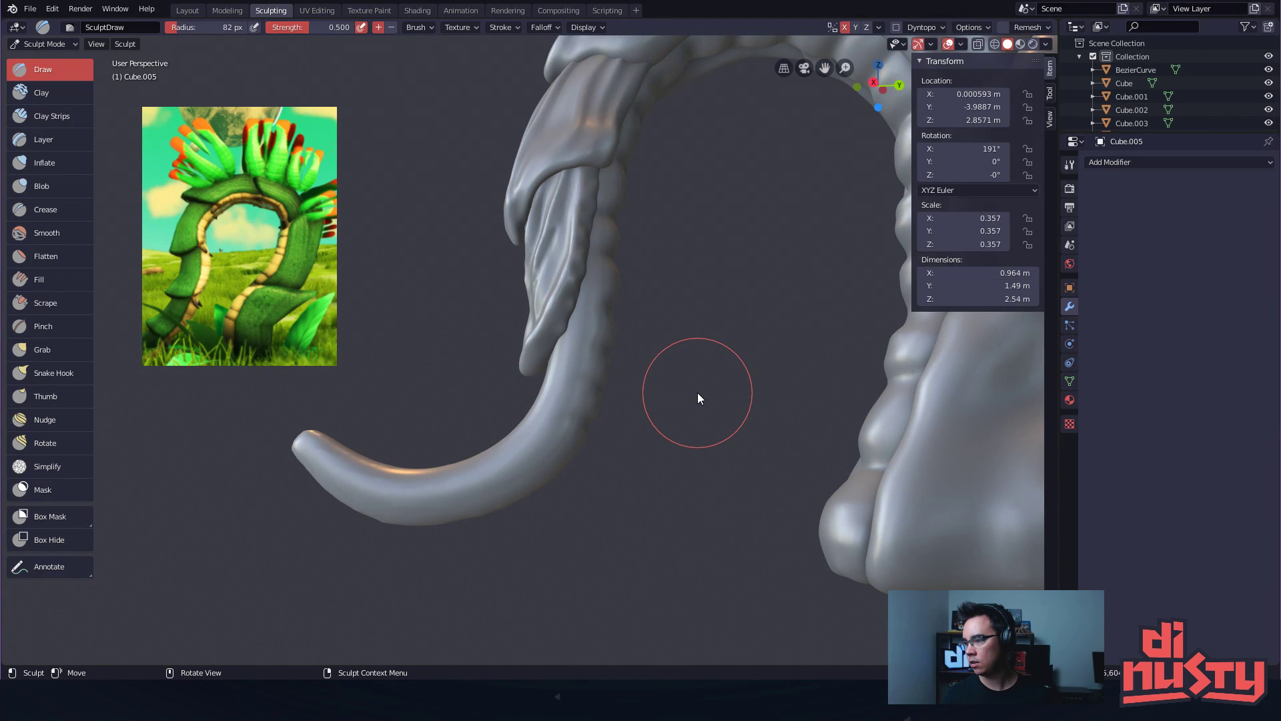
{"action": "left_click_drag", "start_coordinate": [572, 404], "coordinate": [609, 453], "text": "alt"}
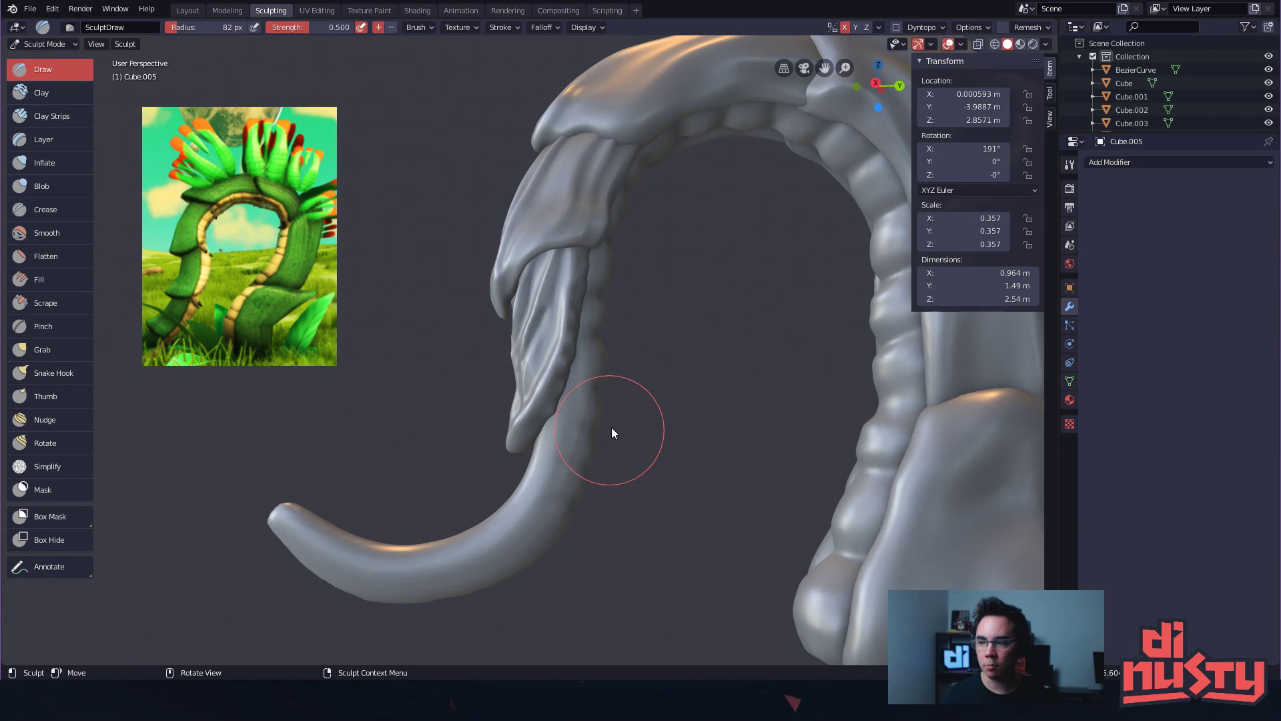
{"action": "mouse_move", "coordinate": [703, 342]}
{"action": "left_mouse_down", "text": "alt"}
{"action": "mouse_move", "coordinate": [658, 393]}
{"action": "mouse_move", "coordinate": [645, 353]}
{"action": "left_mouse_up", "text": "alt"}
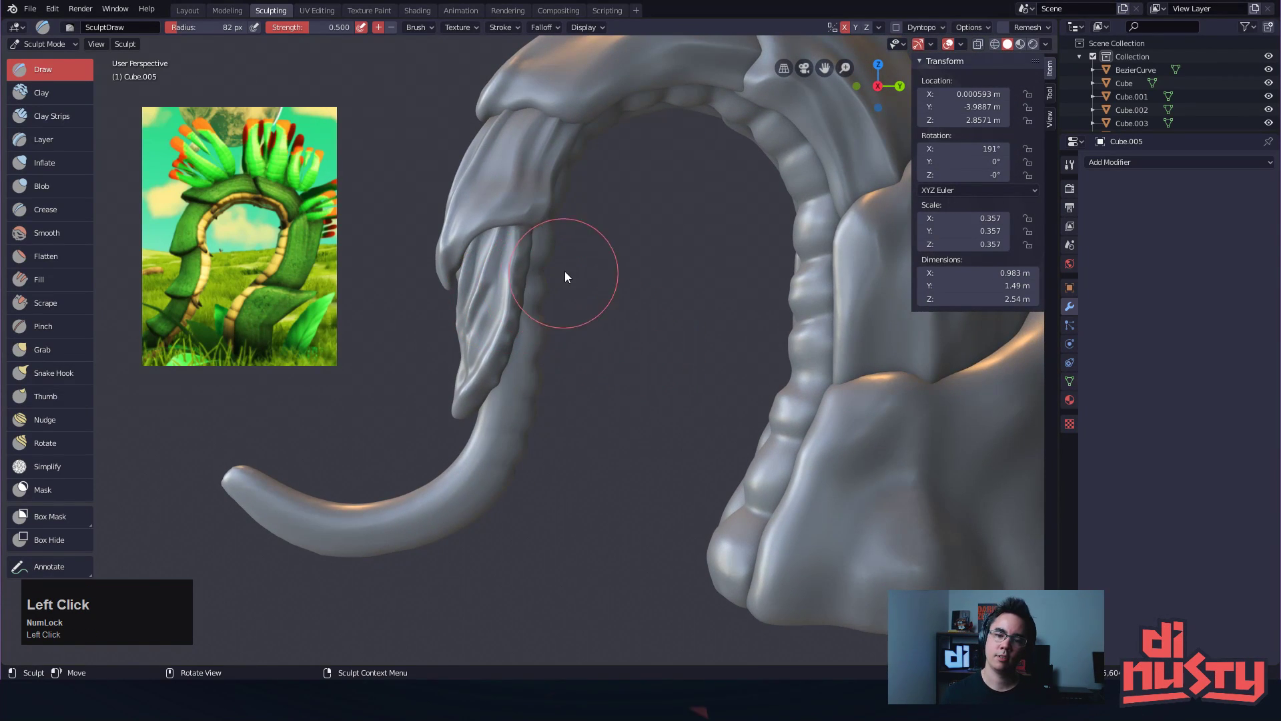
{"action": "left_click", "coordinate": [529, 186], "text": "alt"}
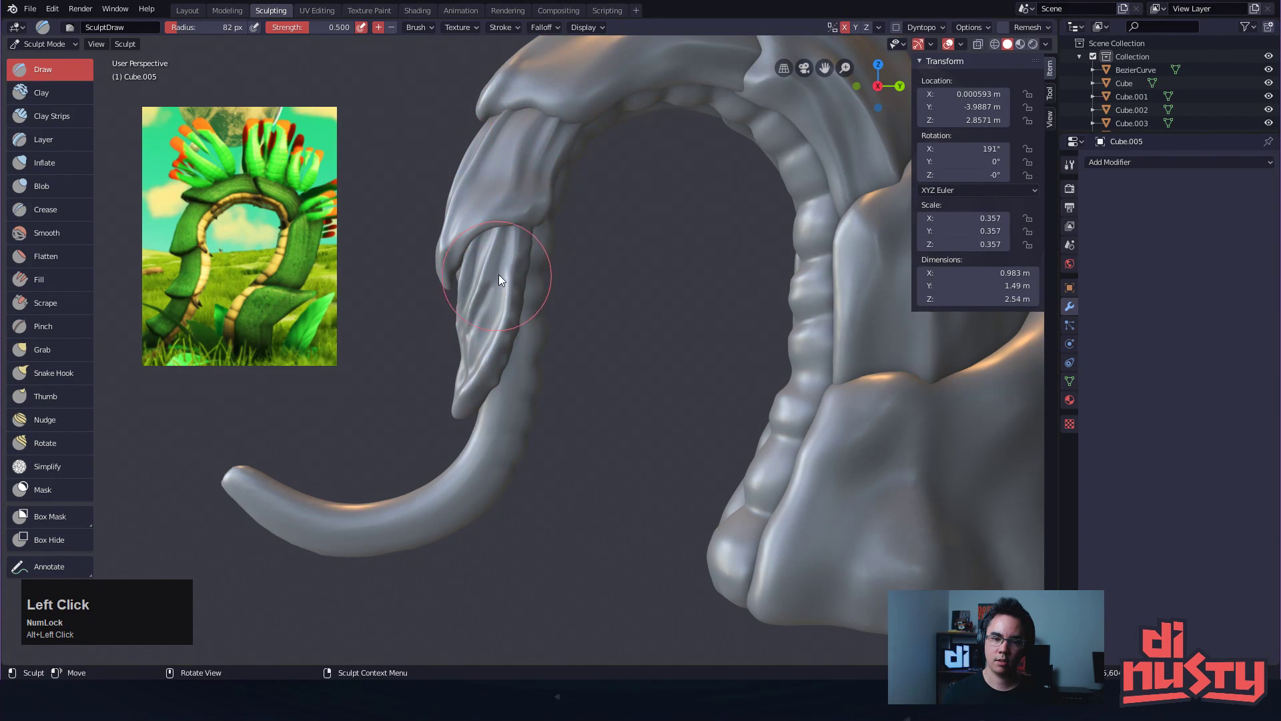
{"action": "left_click_drag", "start_coordinate": [575, 302], "coordinate": [627, 321], "text": "alt+shift"}
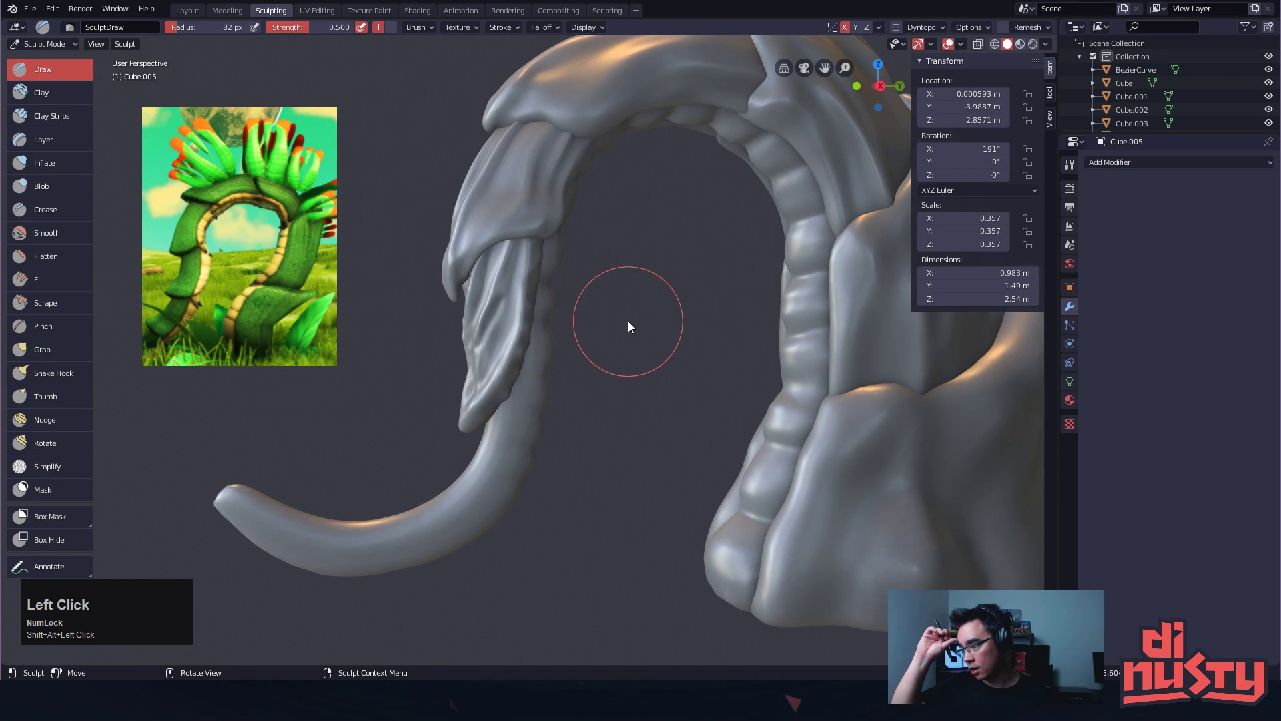
Switch to Object Mode and select the Cube.004 leaf above the newly sculpted one
{"action": "left_click", "coordinate": [40, 45]}
{"action": "left_click", "coordinate": [38, 59]}
{"action": "left_click", "coordinate": [517, 236]}
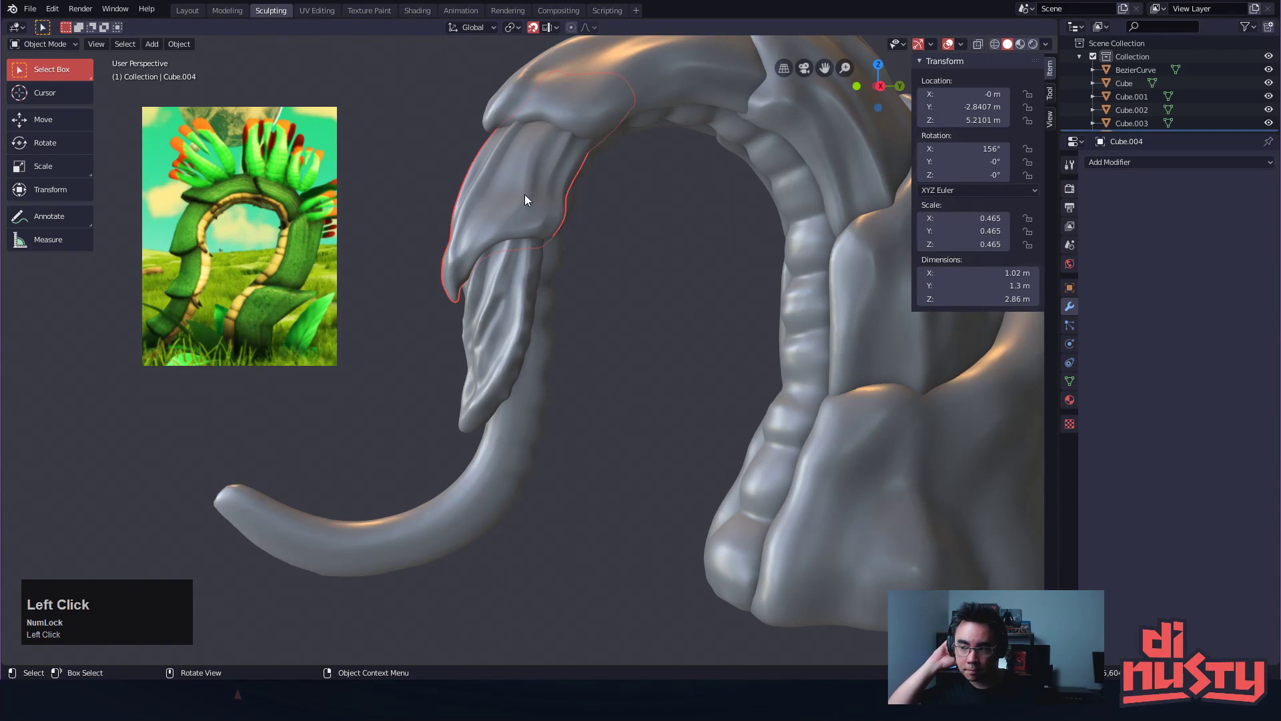
{"action": "left_click", "coordinate": [396, 141]}
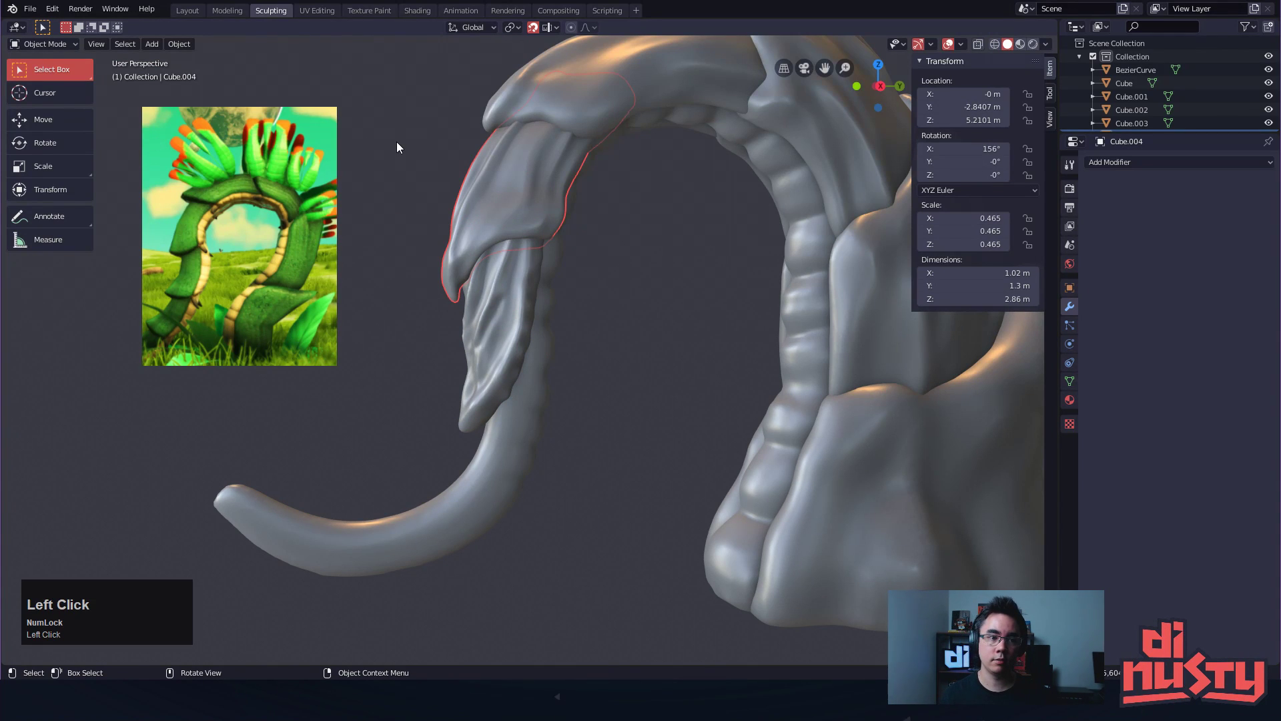
{"action": "key", "text": "Tab"}
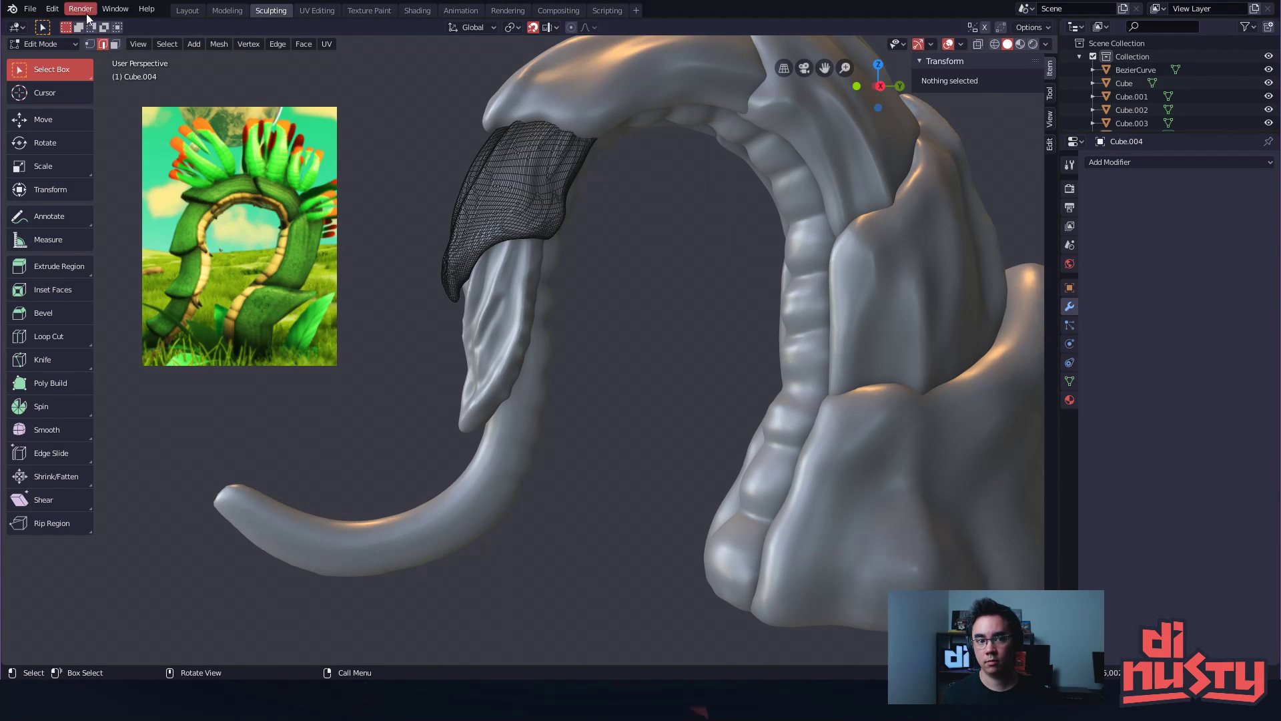
{"action": "key", "text": "Tab"}
{"action": "left_click", "coordinate": [179, 44]}
{"action": "right_click", "coordinate": [199, 54]}
{"action": "left_click", "coordinate": [179, 45]}
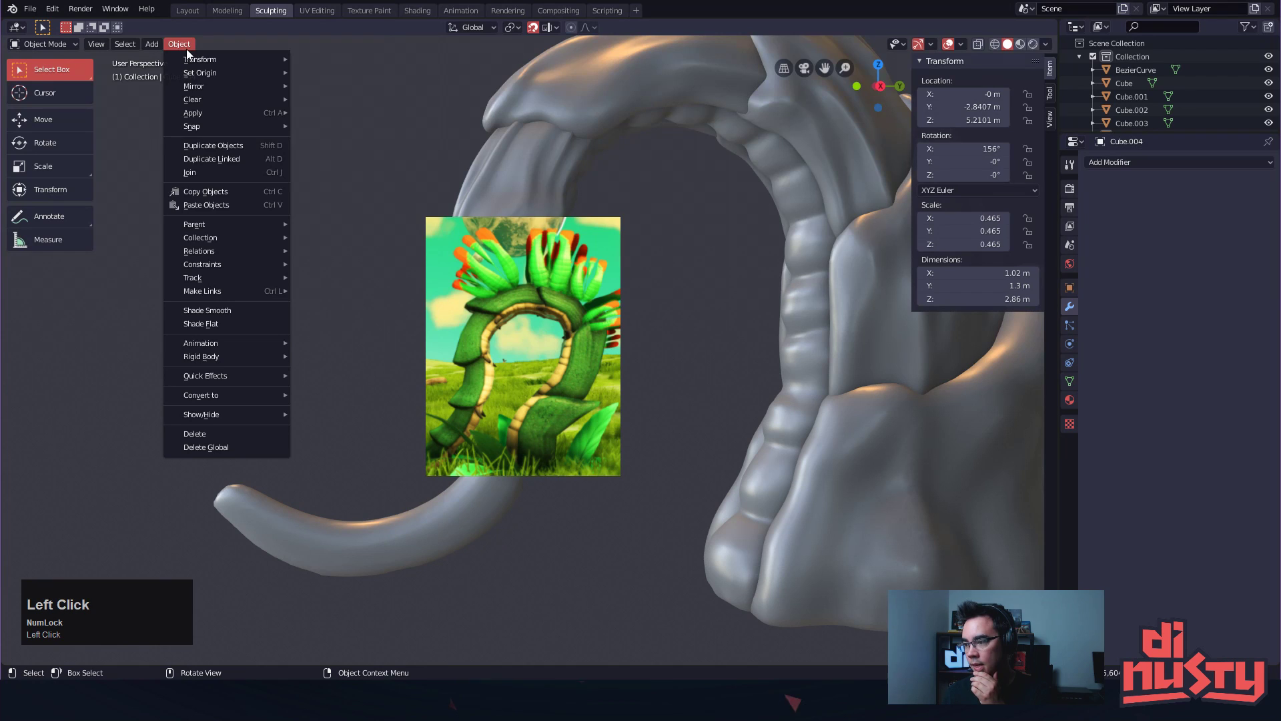
{"action": "left_click", "coordinate": [186, 49]}
{"action": "left_click", "coordinate": [519, 167]}
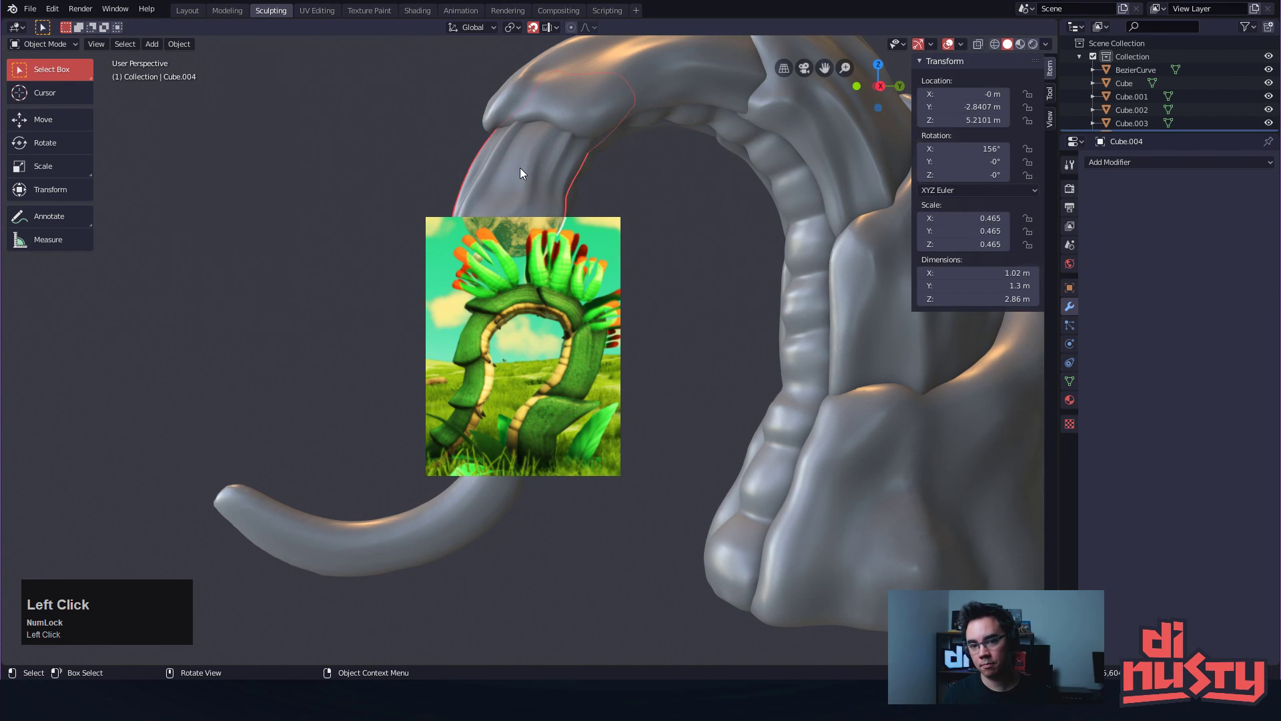
{"action": "key", "text": "Tab"}
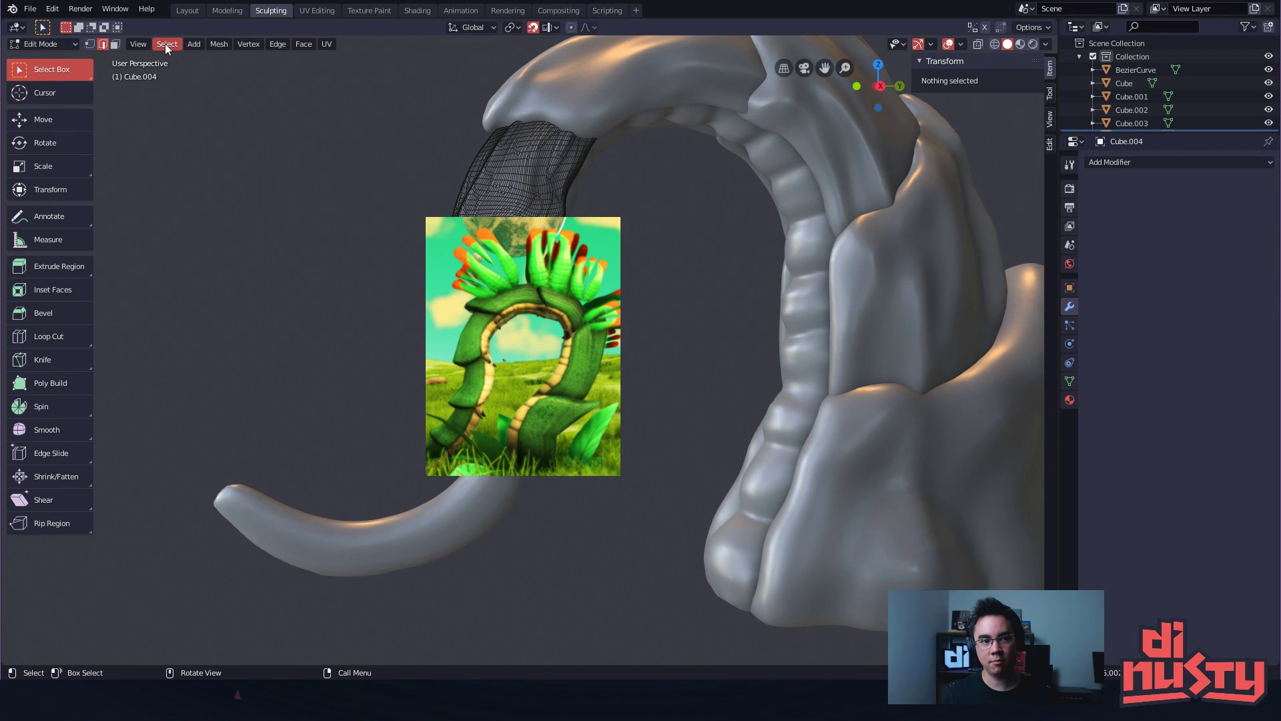
{"action": "key", "text": "Tab"}
{"action": "key", "text": "Tab"}
{"action": "key", "text": "Tab"}
{"action": "key", "text": "Tab"}
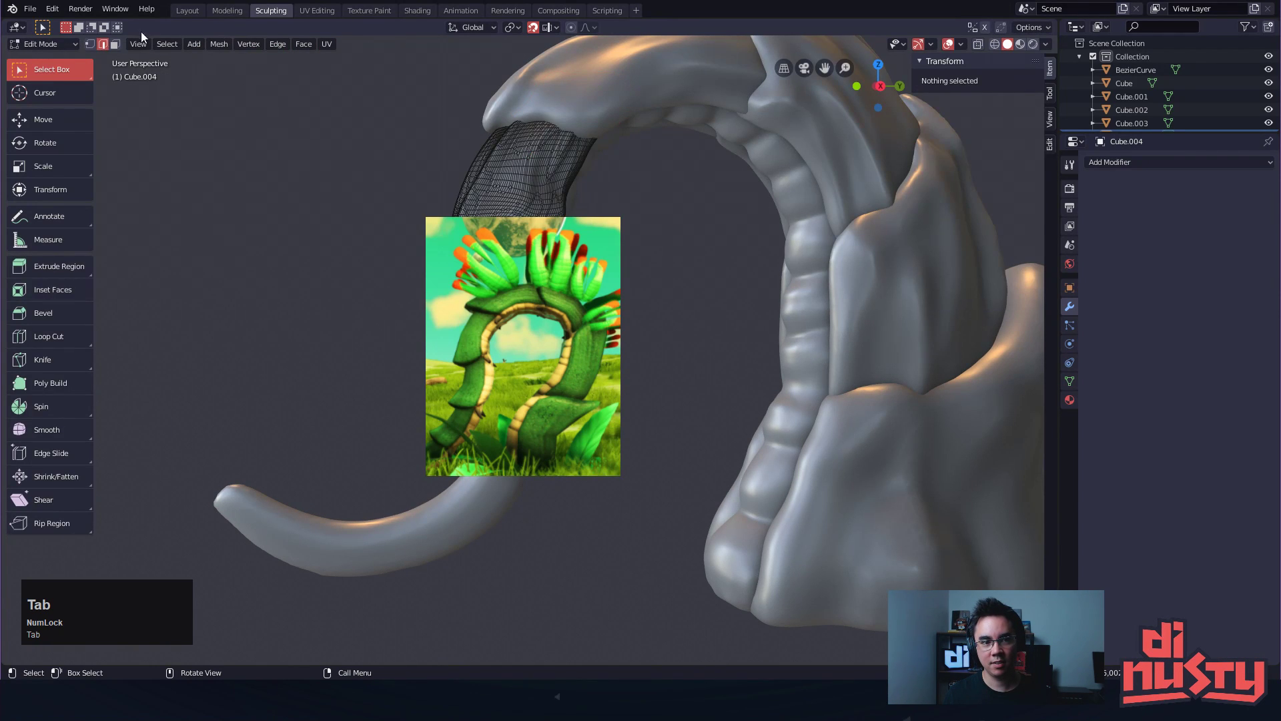
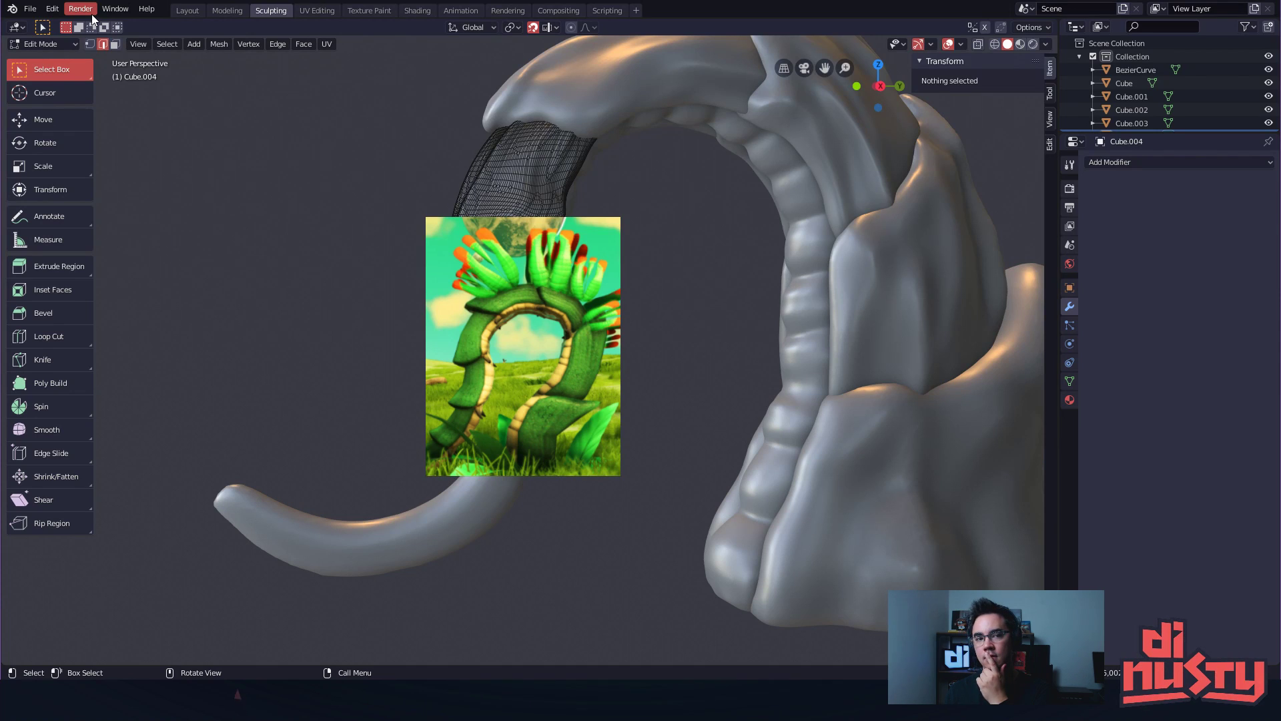
Turn off Lock Object Modes and return the Cube.004 leaf to Object Mode
{"action": "left_click", "coordinate": [59, 12]}
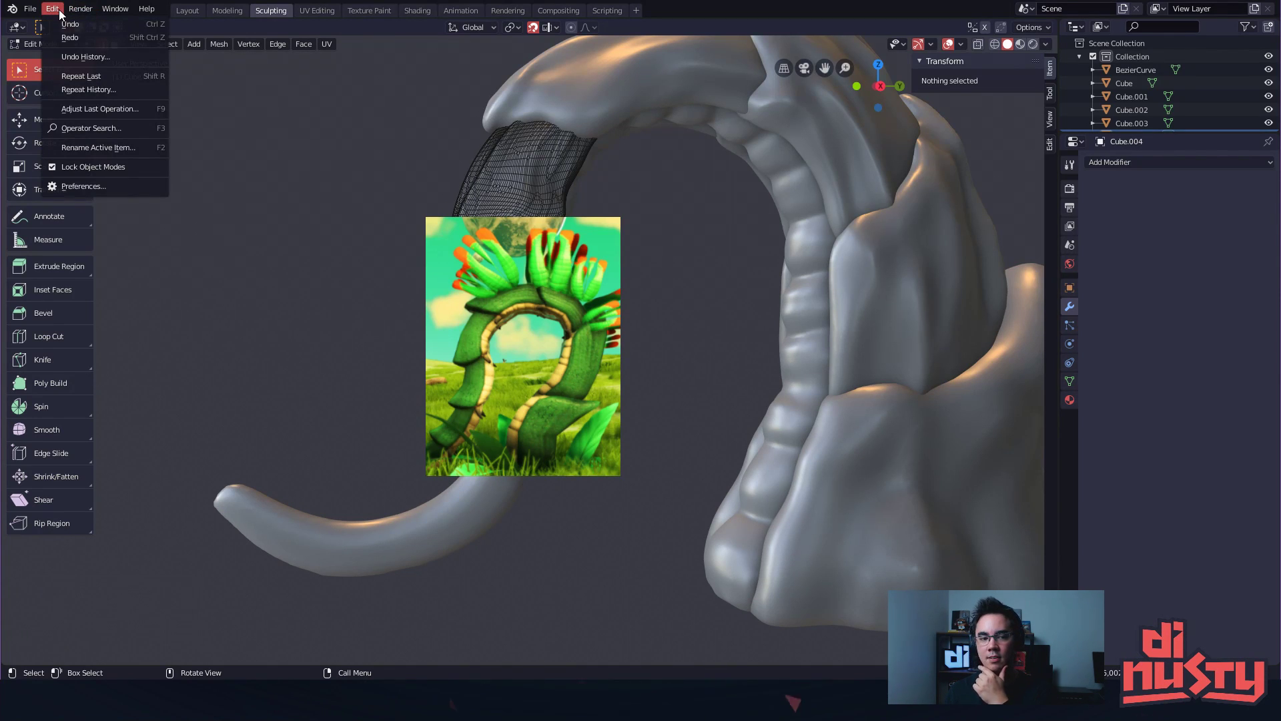
{"action": "left_click", "coordinate": [121, 167]}
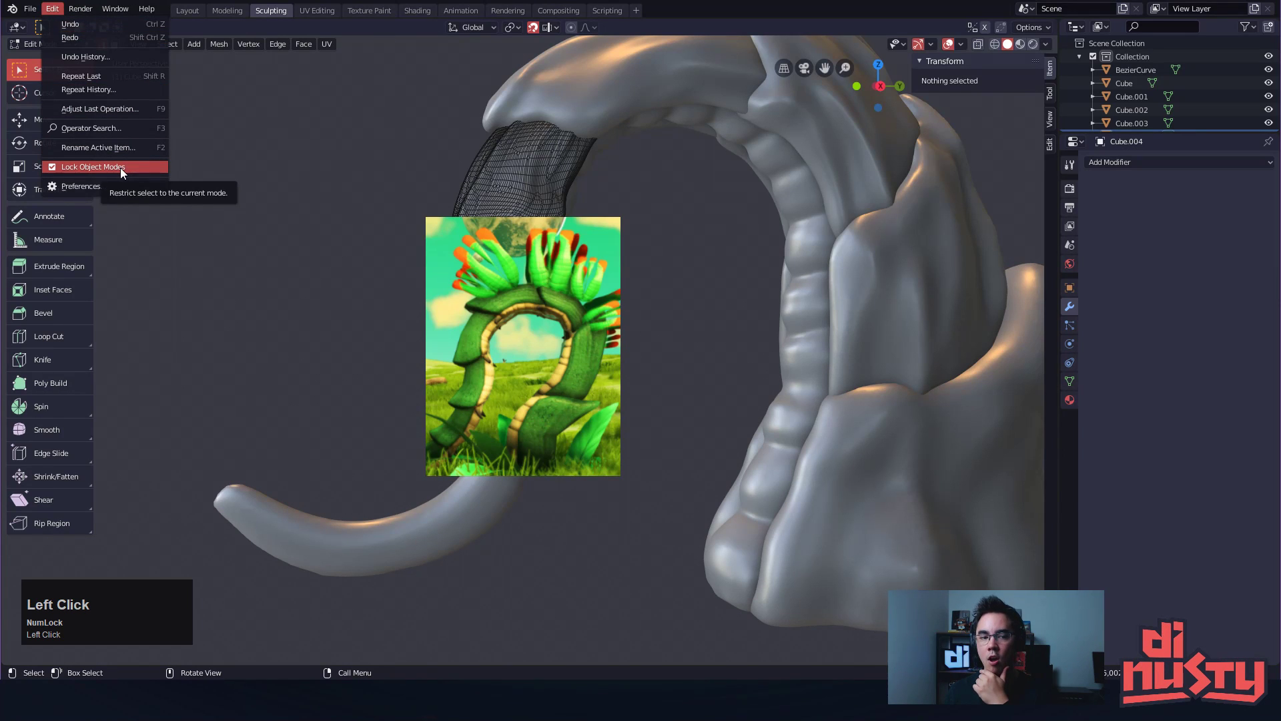
{"action": "key", "text": "Tab"}
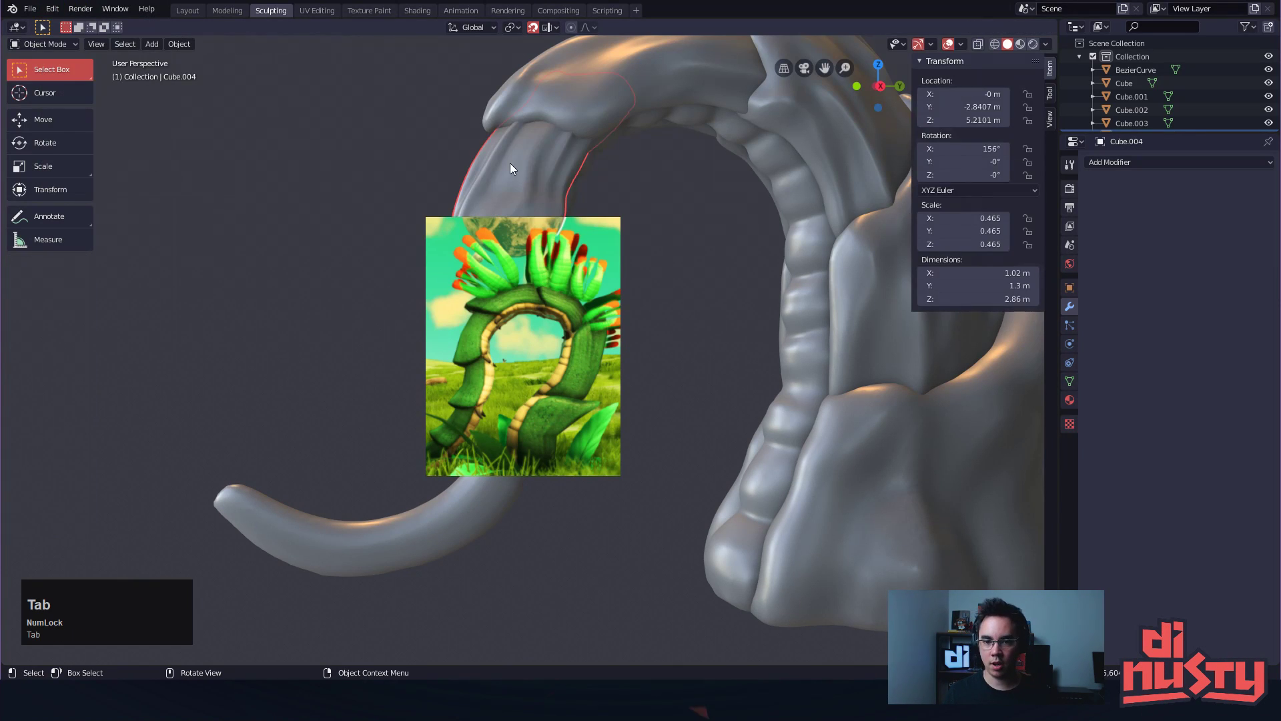
Move the reference image off the leaves into the empty space beside the arch, keeping the Cube.004 leaf in Object Mode
{"action": "key", "text": "ctrl+Tab"}
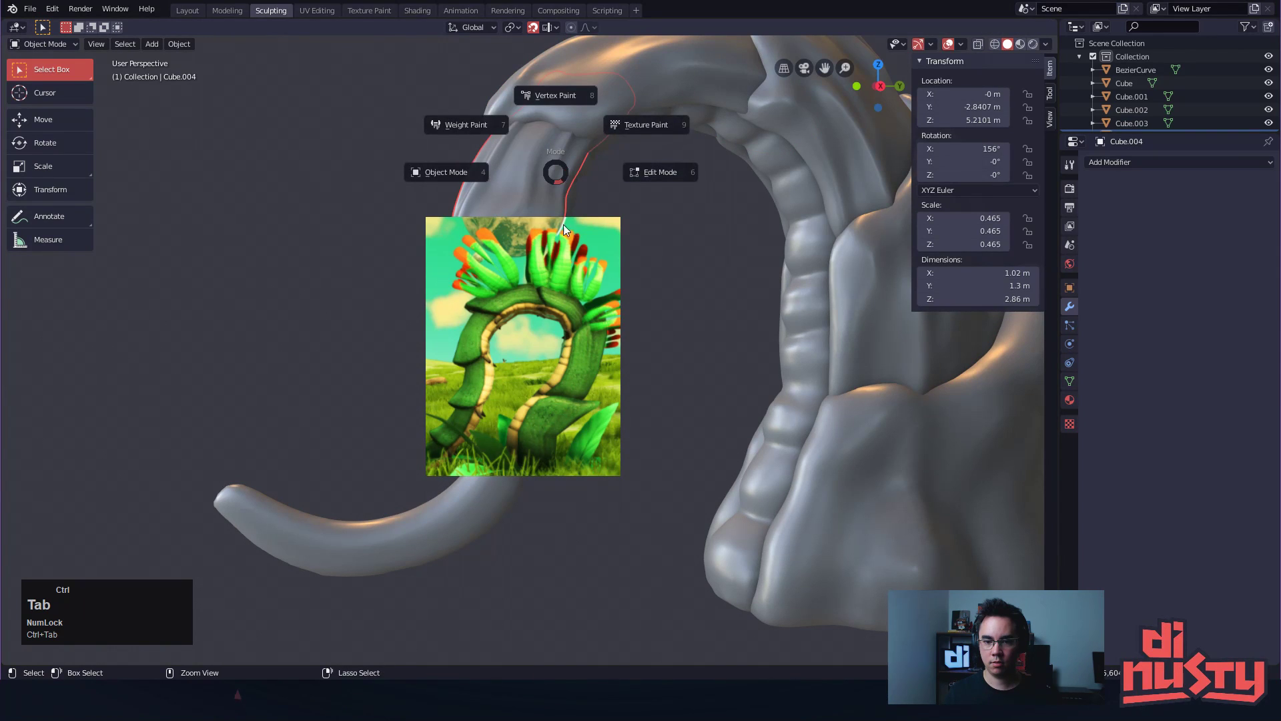
{"action": "left_click", "coordinate": [561, 160]}
{"action": "left_click", "coordinate": [542, 316]}
{"action": "right_click_drag", "start_coordinate": [542, 317], "coordinate": [245, 211]}
{"action": "left_click", "coordinate": [527, 237]}
{"action": "mouse_move", "coordinate": [559, 230]}
{"action": "left_mouse_down", "text": "alt"}
{"action": "mouse_move", "coordinate": [567, 247]}
{"action": "mouse_move", "coordinate": [545, 254]}
{"action": "mouse_move", "coordinate": [631, 95]}
{"action": "mouse_move", "coordinate": [539, 401]}
{"action": "mouse_move", "coordinate": [542, 387]}
{"action": "left_mouse_up", "text": "alt"}
{"action": "left_click_drag", "start_coordinate": [564, 324], "coordinate": [534, 295], "text": "alt"}
{"action": "key", "text": "ctrl+Tab"}
{"action": "left_click", "coordinate": [446, 241]}
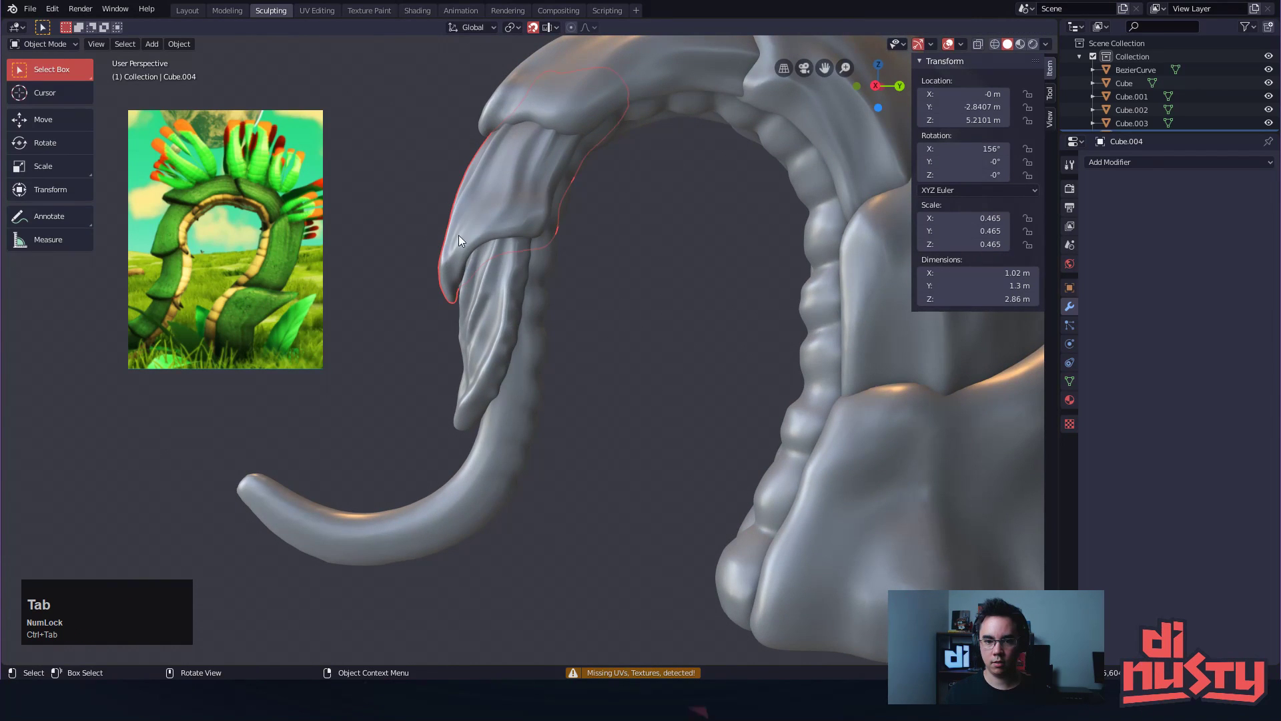
Try a sculpt stroke on the Cube.005 leaf in Sculpt Mode, undo it and return to Object Mode
{"action": "left_click", "coordinate": [507, 300]}
{"action": "key", "text": "ctrl+Tab"}
{"action": "left_click", "coordinate": [497, 327]}
{"action": "left_click_drag", "start_coordinate": [485, 332], "coordinate": [523, 359], "text": "ctrl"}
{"action": "key", "text": "ctrl+z"}
{"action": "mouse_move", "coordinate": [512, 196]}
{"action": "left_mouse_down", "text": "alt"}
{"action": "mouse_move", "coordinate": [539, 194]}
{"action": "mouse_move", "coordinate": [519, 175]}
{"action": "mouse_move", "coordinate": [574, 209]}
{"action": "mouse_move", "coordinate": [571, 239]}
{"action": "mouse_move", "coordinate": [528, 226]}
{"action": "mouse_move", "coordinate": [543, 167]}
{"action": "mouse_move", "coordinate": [546, 206]}
{"action": "left_mouse_up", "text": "alt"}
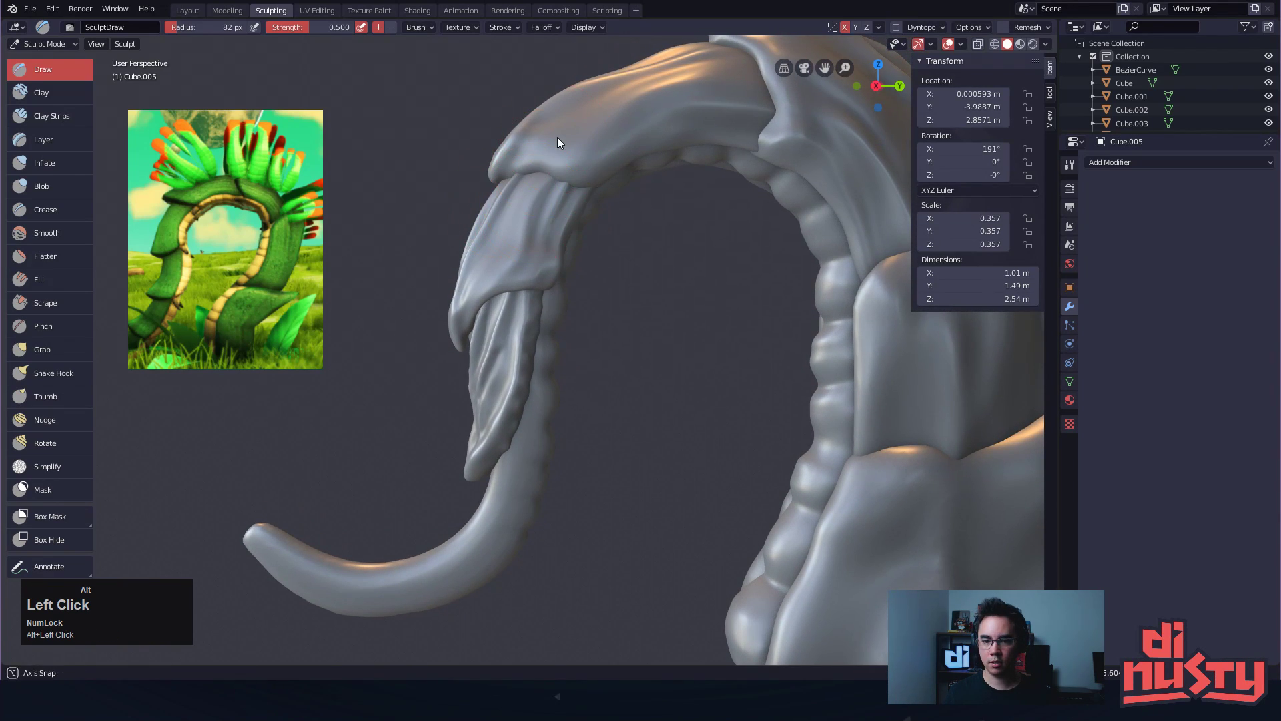
{"action": "left_click", "coordinate": [43, 44]}
{"action": "left_click", "coordinate": [48, 60]}
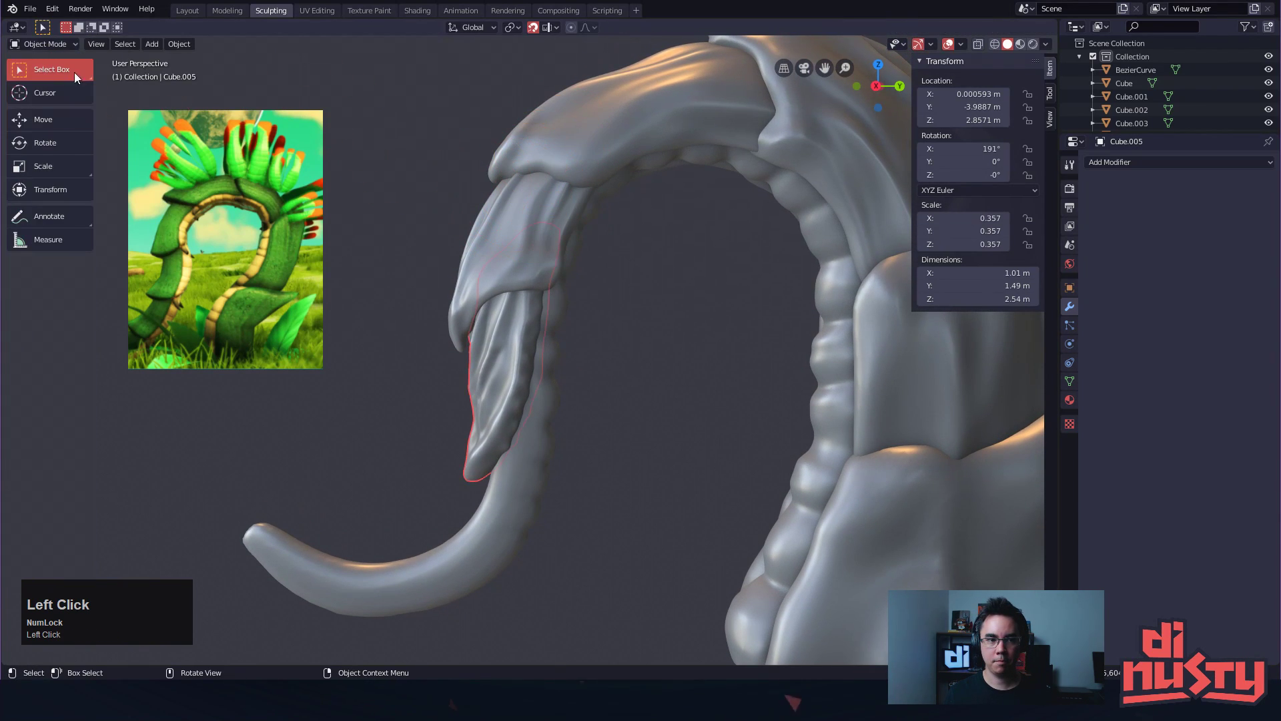
Put the Cube.003 leaf into Edit Mode and try switching directly to the leaves below it
{"action": "left_click", "coordinate": [540, 177]}
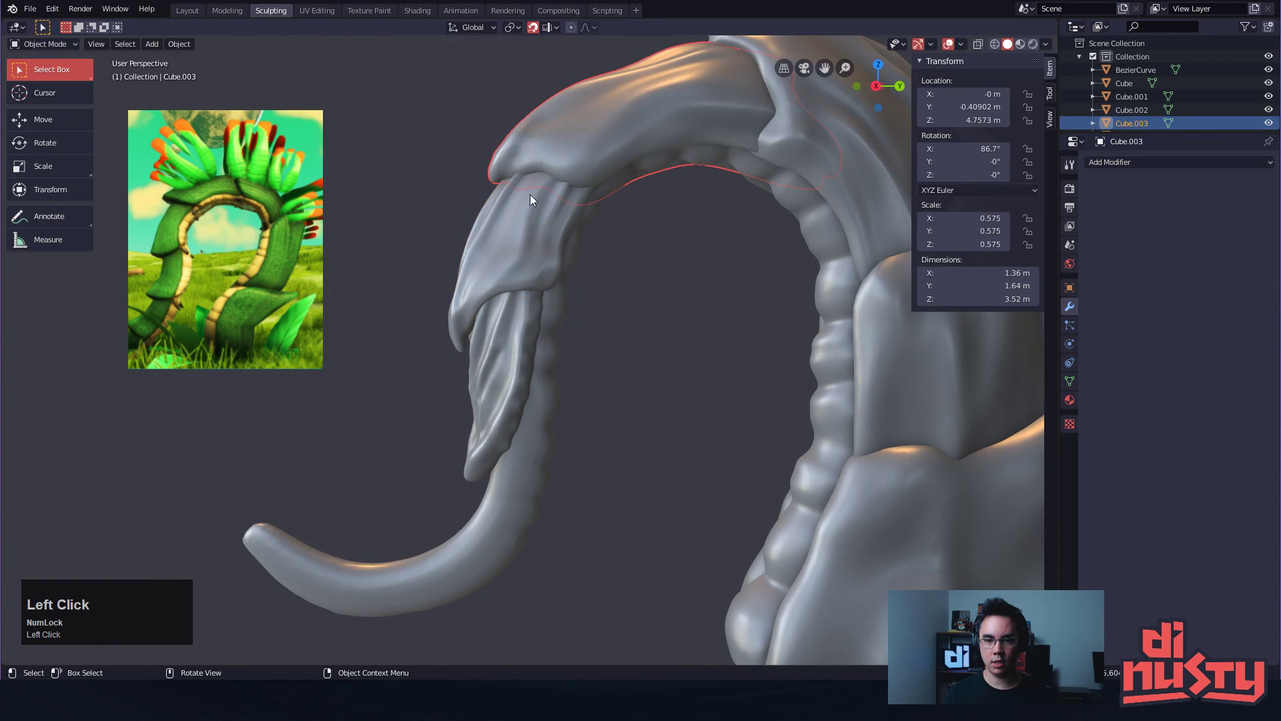
{"action": "key", "text": "Tab"}
{"action": "left_click", "coordinate": [506, 349], "text": "alt"}
{"action": "right_click", "coordinate": [515, 270], "text": "alt"}
{"action": "left_click", "coordinate": [525, 208], "text": "alt"}
Look through the Themes, Interface, Viewport, Lights, Editing and Input preferences, then close the preferences
{"action": "left_click", "coordinate": [63, 10]}
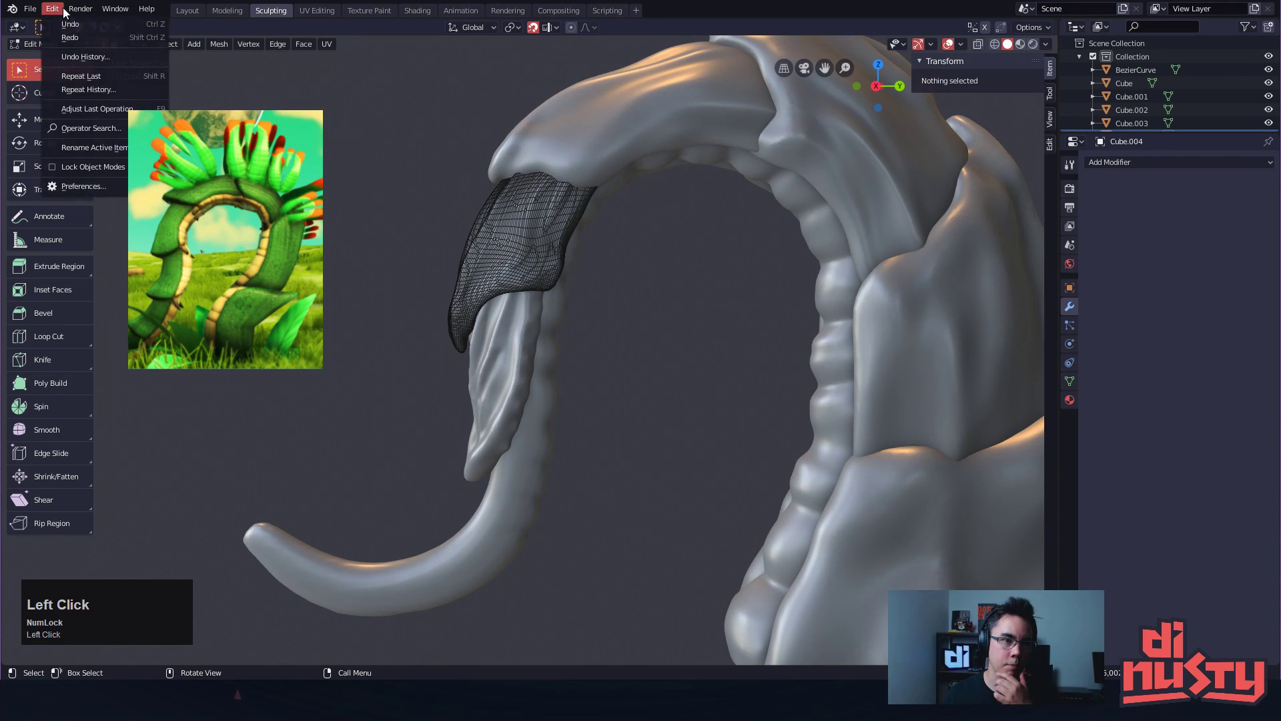
{"action": "left_click", "coordinate": [98, 189]}
{"action": "left_click_drag", "start_coordinate": [113, 17], "coordinate": [619, 118]}
{"action": "left_click", "coordinate": [443, 131]}
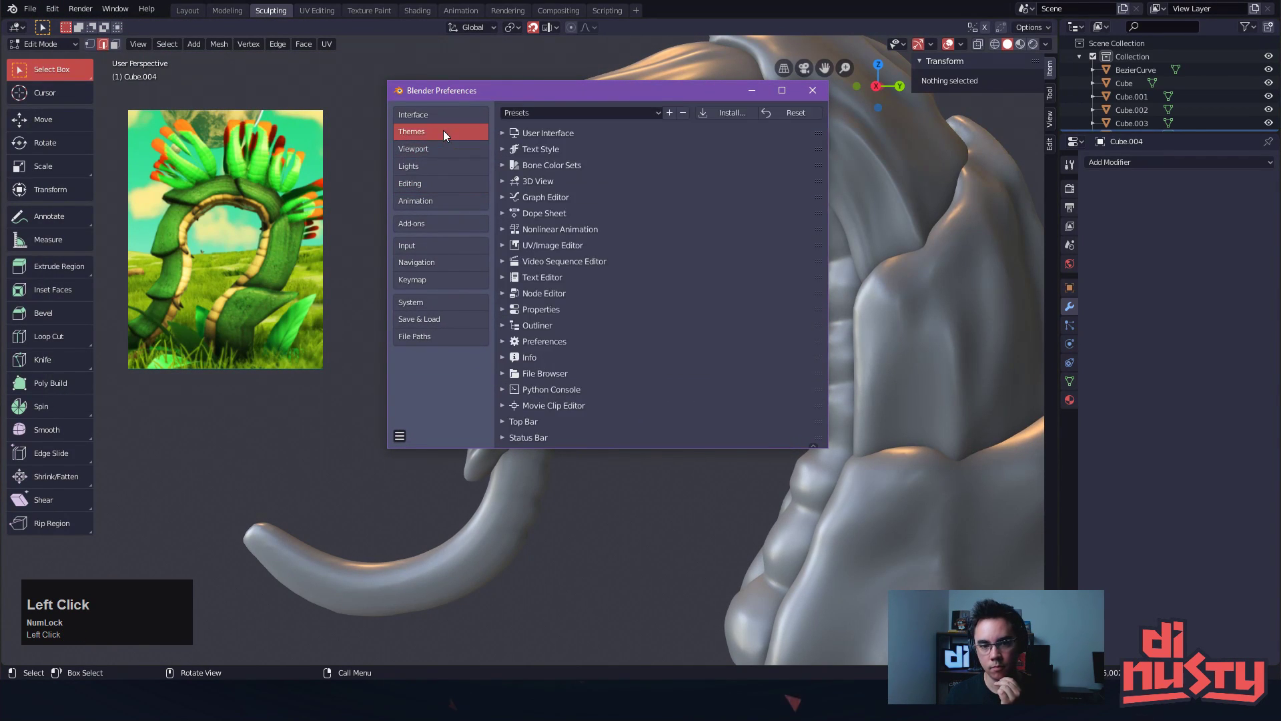
{"action": "left_click", "coordinate": [445, 115]}
{"action": "left_click", "coordinate": [434, 149]}
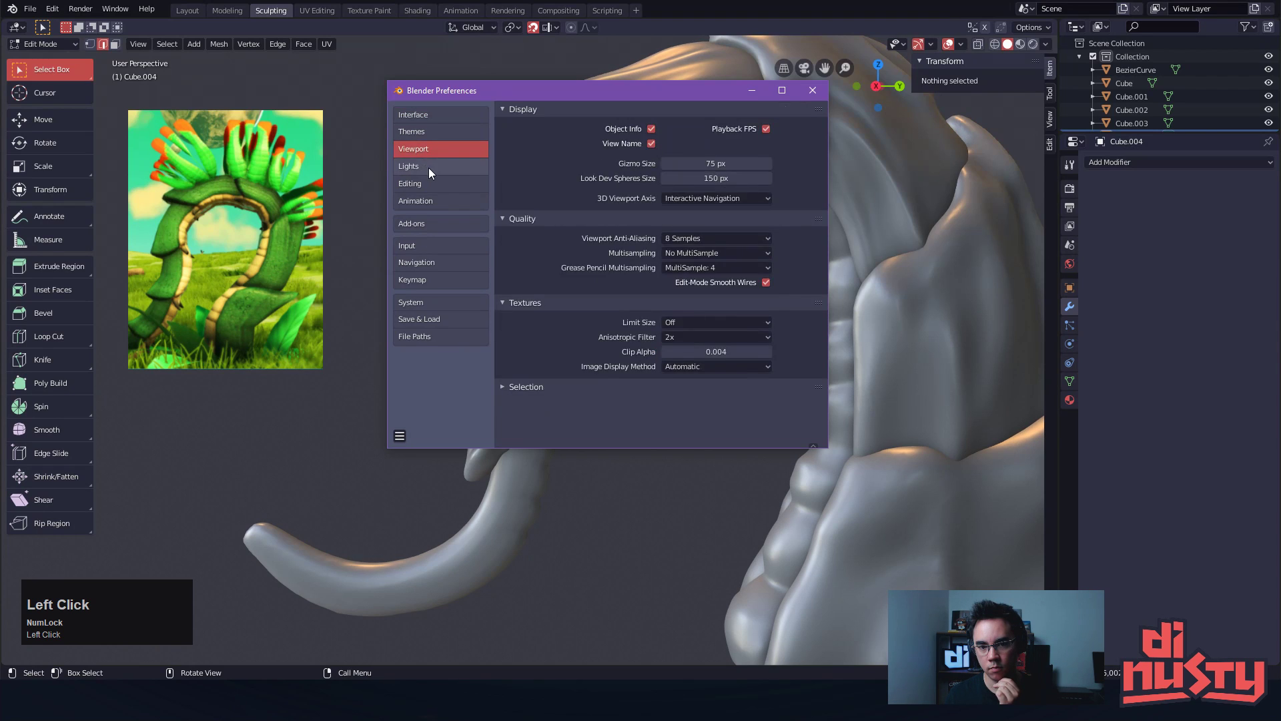
{"action": "left_click", "coordinate": [430, 167]}
{"action": "left_click", "coordinate": [431, 184]}
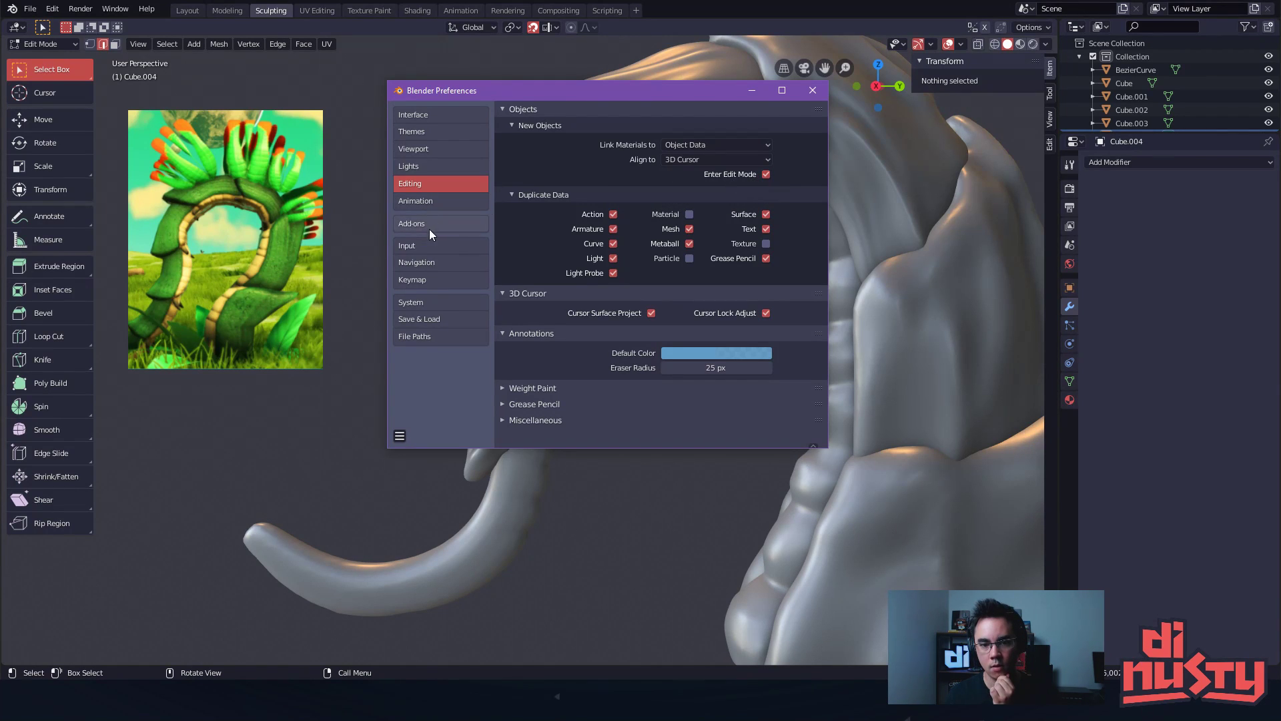
{"action": "left_click", "coordinate": [440, 248]}
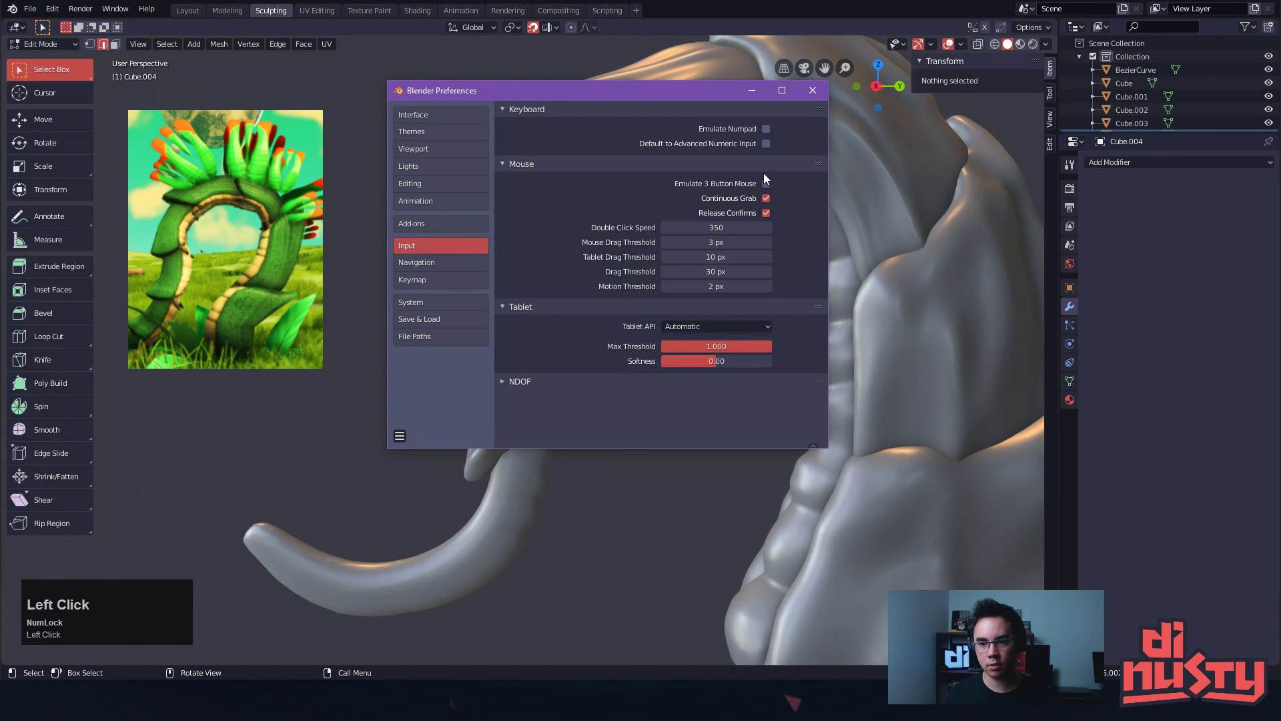
{"action": "left_click", "coordinate": [812, 90]}
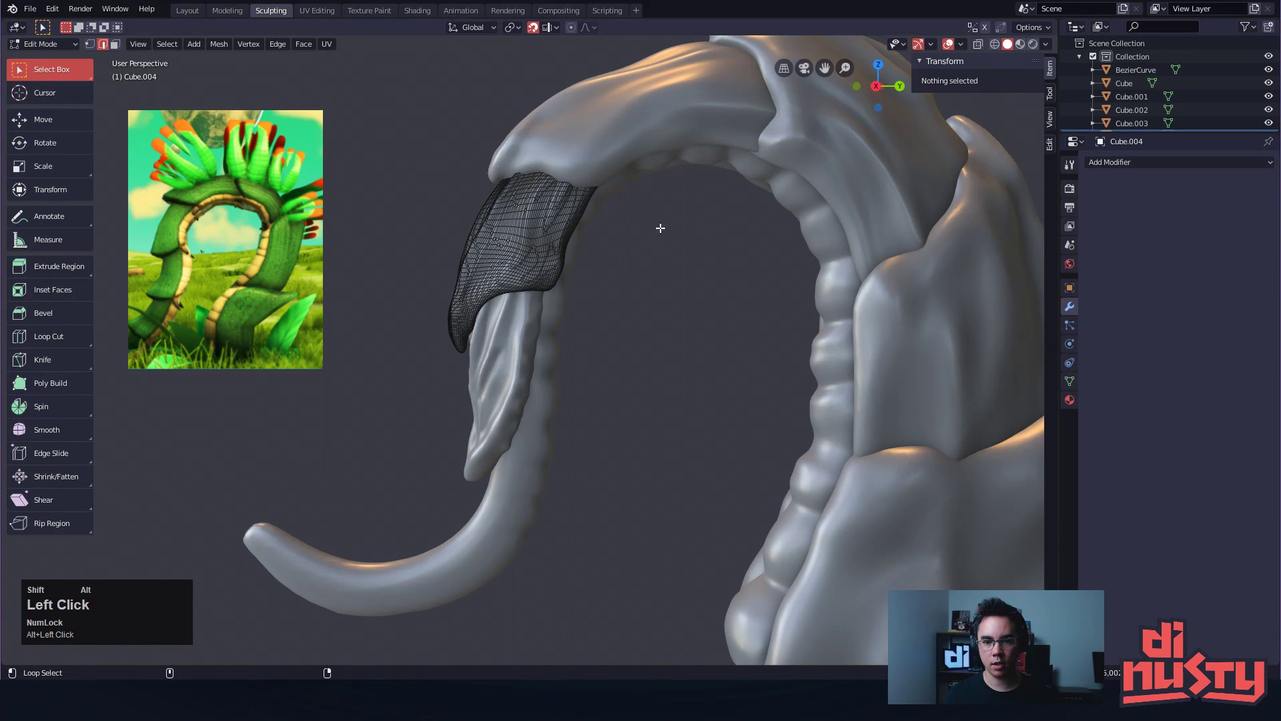
Leave Edit Mode on Cube.004, try switching leaves from Cube.003 in Edit Mode and return to Object Mode
{"action": "left_click", "coordinate": [565, 207]}
{"action": "key", "text": "Tab"}
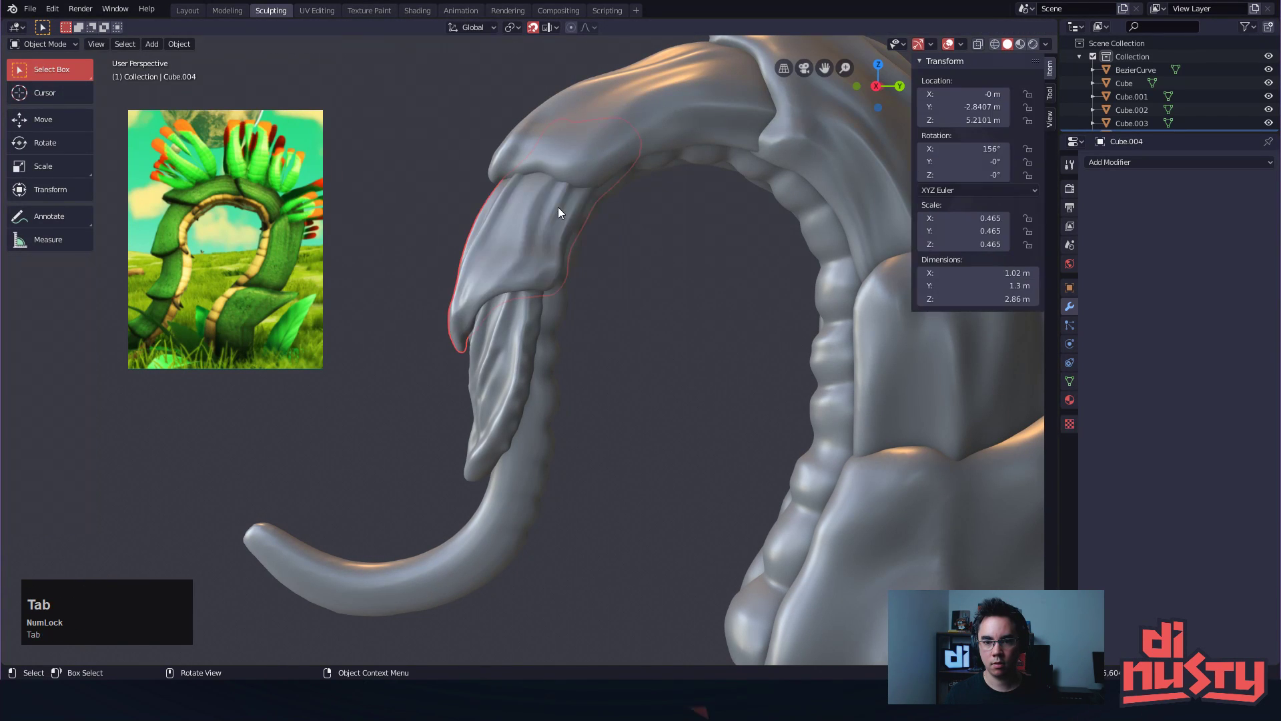
{"action": "left_click", "coordinate": [592, 149]}
{"action": "key", "text": "Tab"}
{"action": "left_click", "coordinate": [491, 277], "text": "alt"}
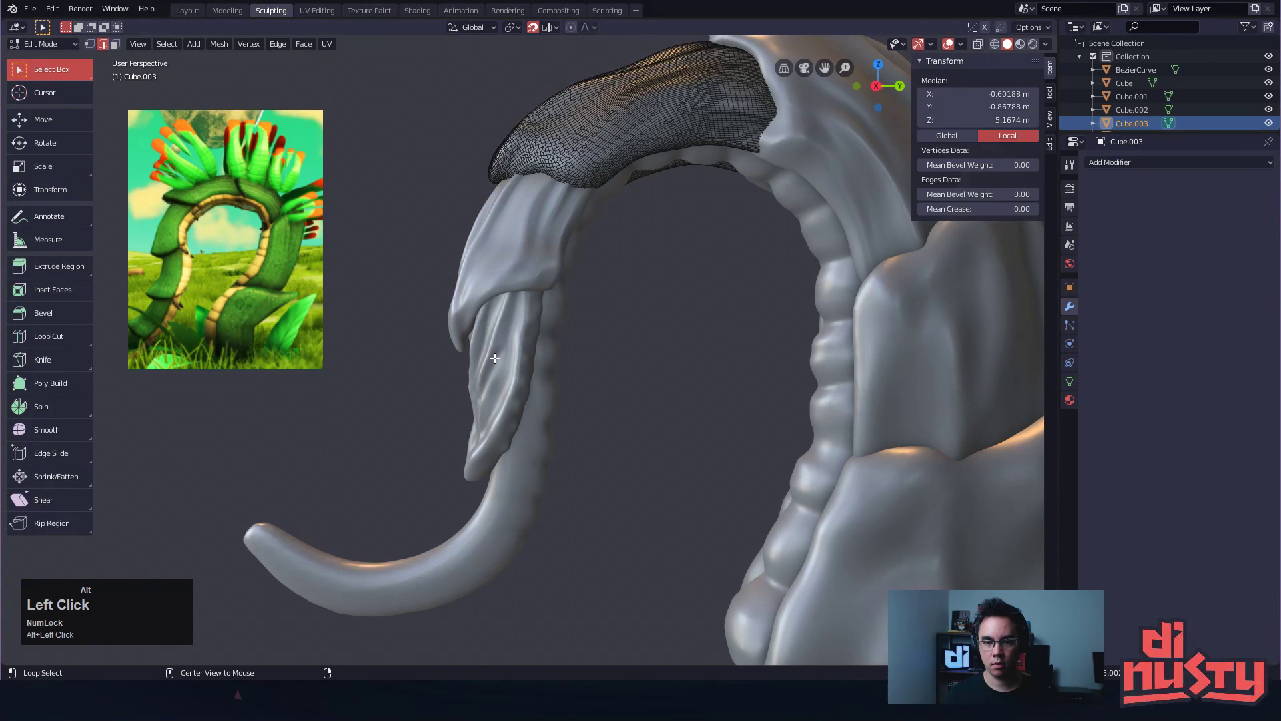
{"action": "right_click", "coordinate": [494, 254], "text": "alt"}
{"action": "key", "text": "Tab"}
Try choosing among the overlapping leaves from the list of objects under the pointer
{"action": "left_click", "coordinate": [505, 248], "text": "alt"}
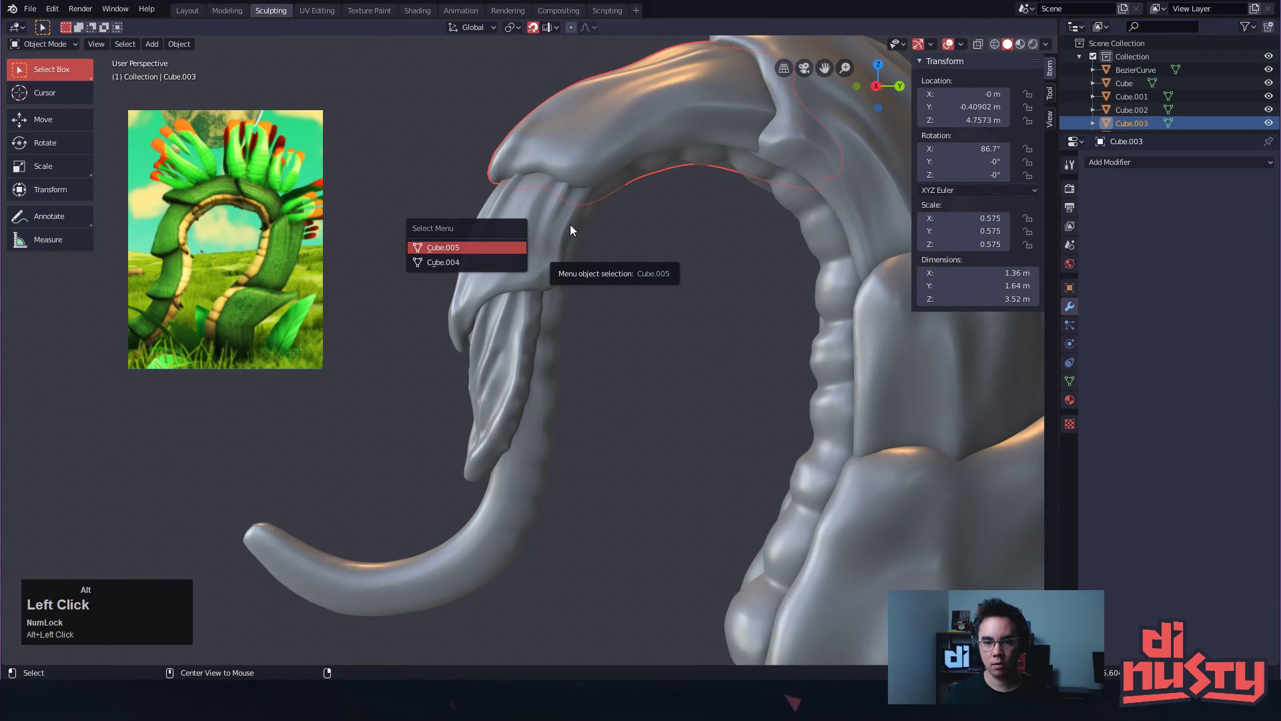
{"action": "left_click", "coordinate": [522, 247], "text": "alt"}
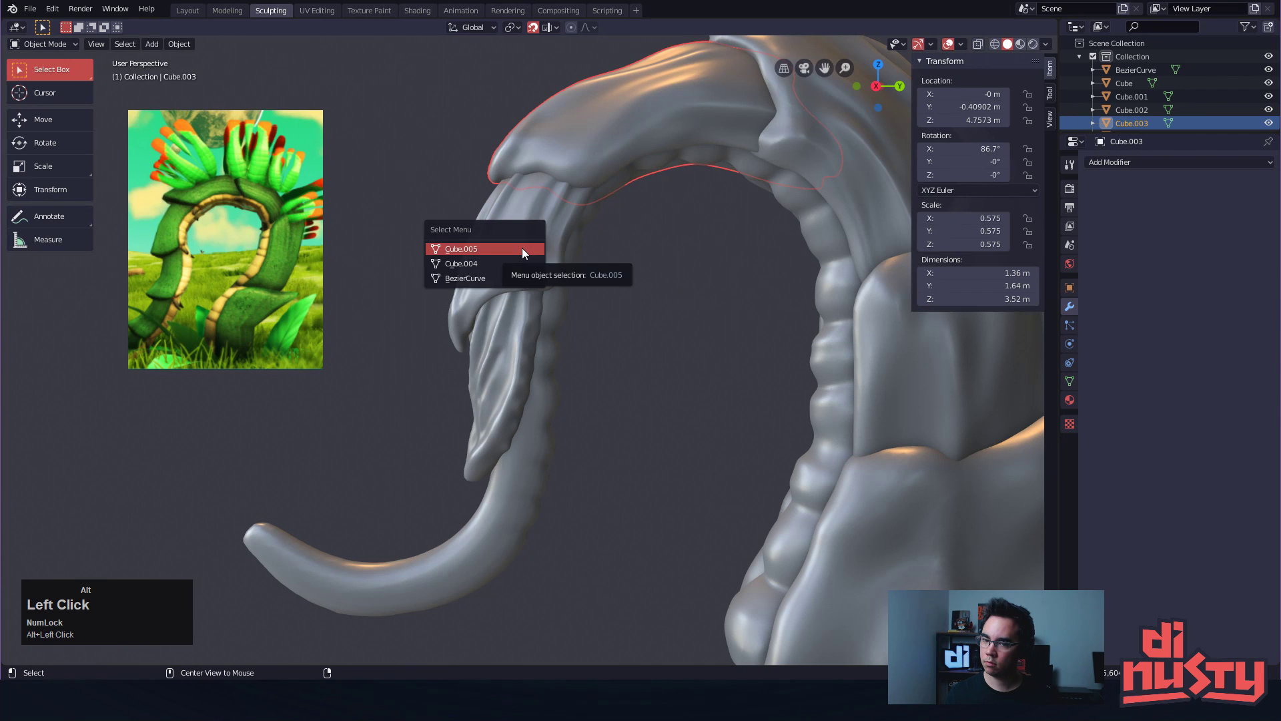
{"action": "left_click", "coordinate": [646, 223]}
{"action": "left_click", "coordinate": [518, 342], "text": "alt"}
{"action": "middle_click_drag", "start_coordinate": [543, 362], "coordinate": [587, 300]}
{"action": "left_click", "coordinate": [512, 220], "text": "alt"}
{"action": "right_click", "coordinate": [717, 232]}
Select the lowest sculpted leaf, Cube.005, and switch it to Sculpt Mode
{"action": "left_click", "coordinate": [538, 270]}
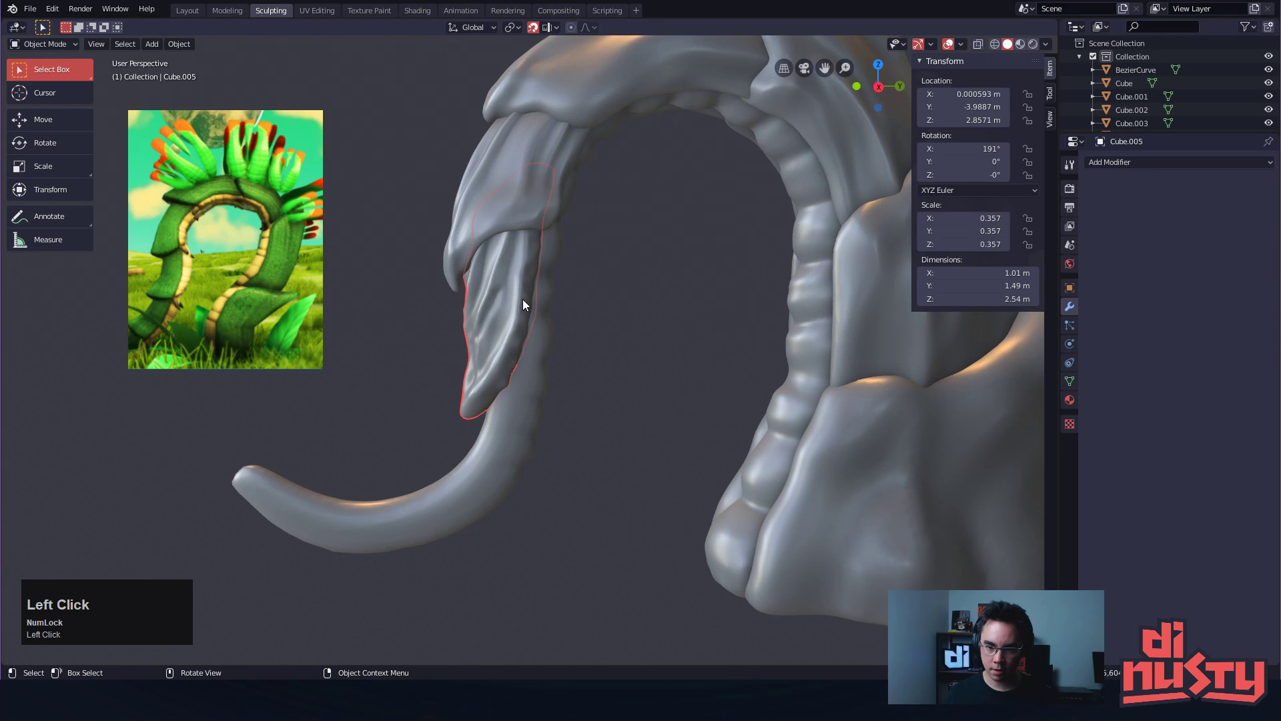
{"action": "key", "text": "ctrl+Tab"}
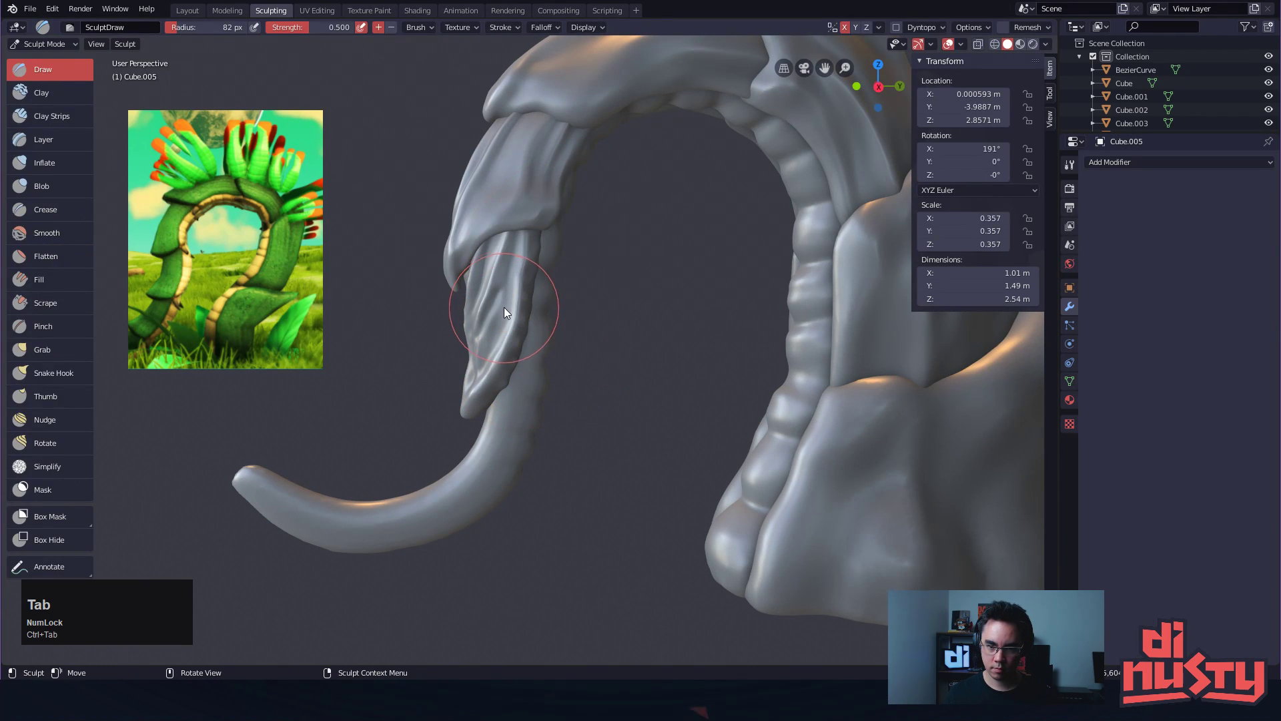
Switch the active sculpt object to BezierCurve and back to Cube.005, and set the brush radius to 15 px
{"action": "left_click", "coordinate": [502, 282], "text": "alt"}
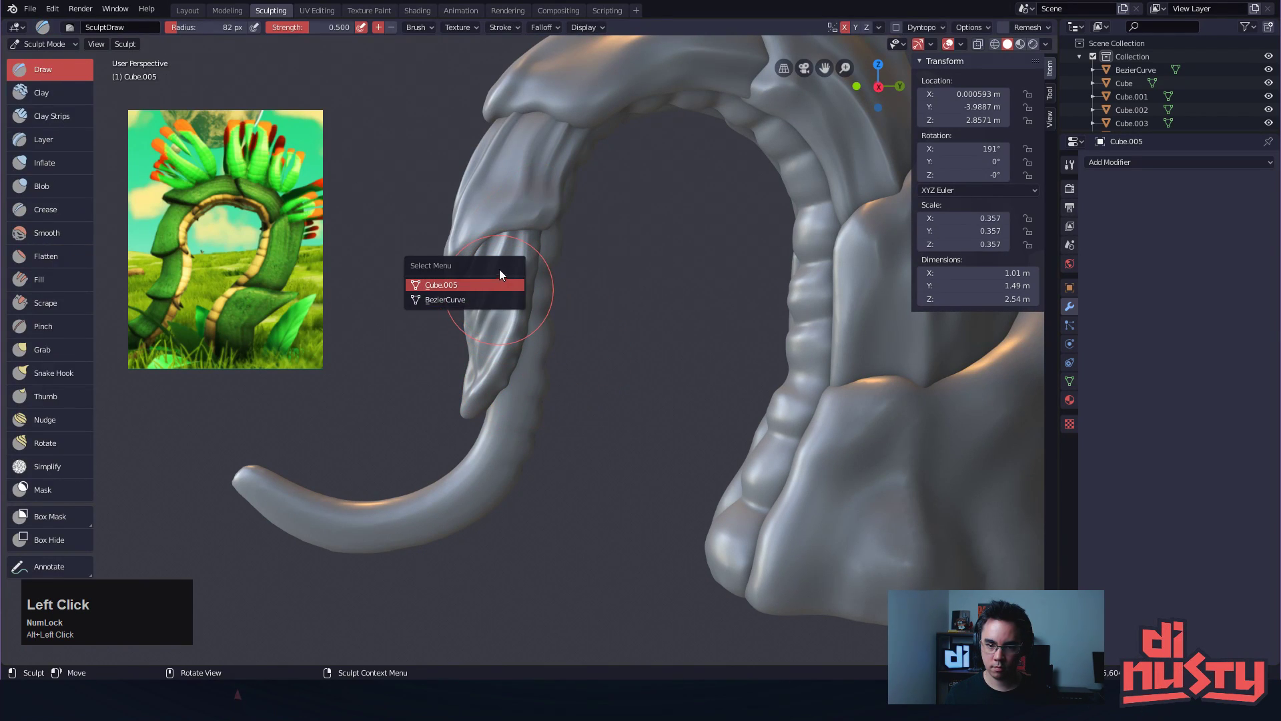
{"action": "left_click", "coordinate": [504, 447], "text": "alt"}
{"action": "left_click", "coordinate": [498, 329], "text": "alt"}
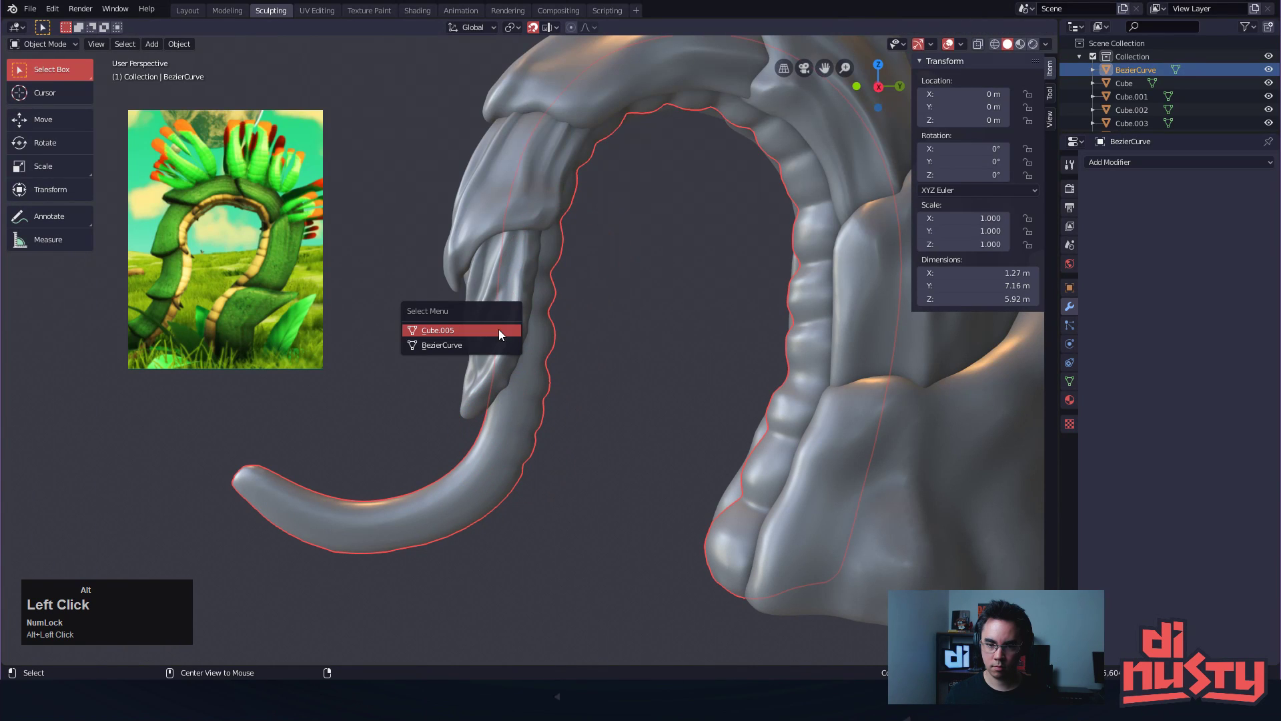
{"action": "right_click", "coordinate": [485, 259]}
{"action": "left_click", "coordinate": [469, 357], "text": "alt"}
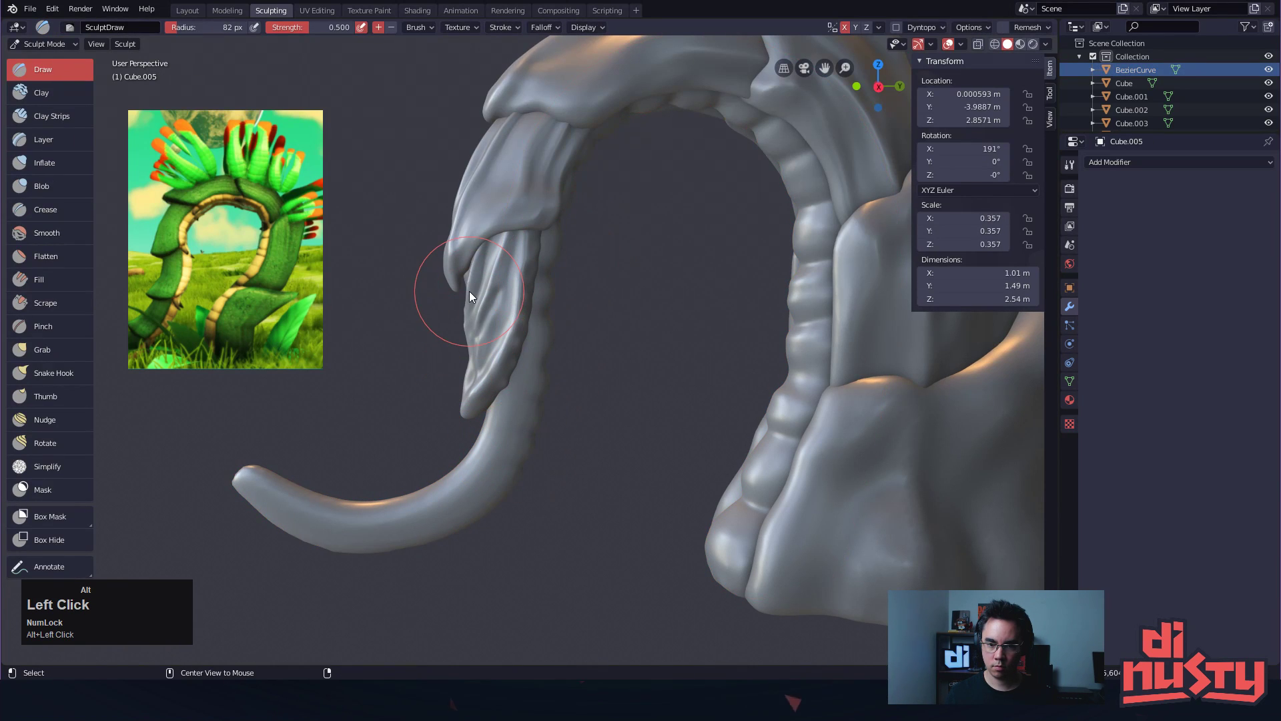
{"action": "key", "text": "f"}
{"action": "left_click", "coordinate": [450, 330]}
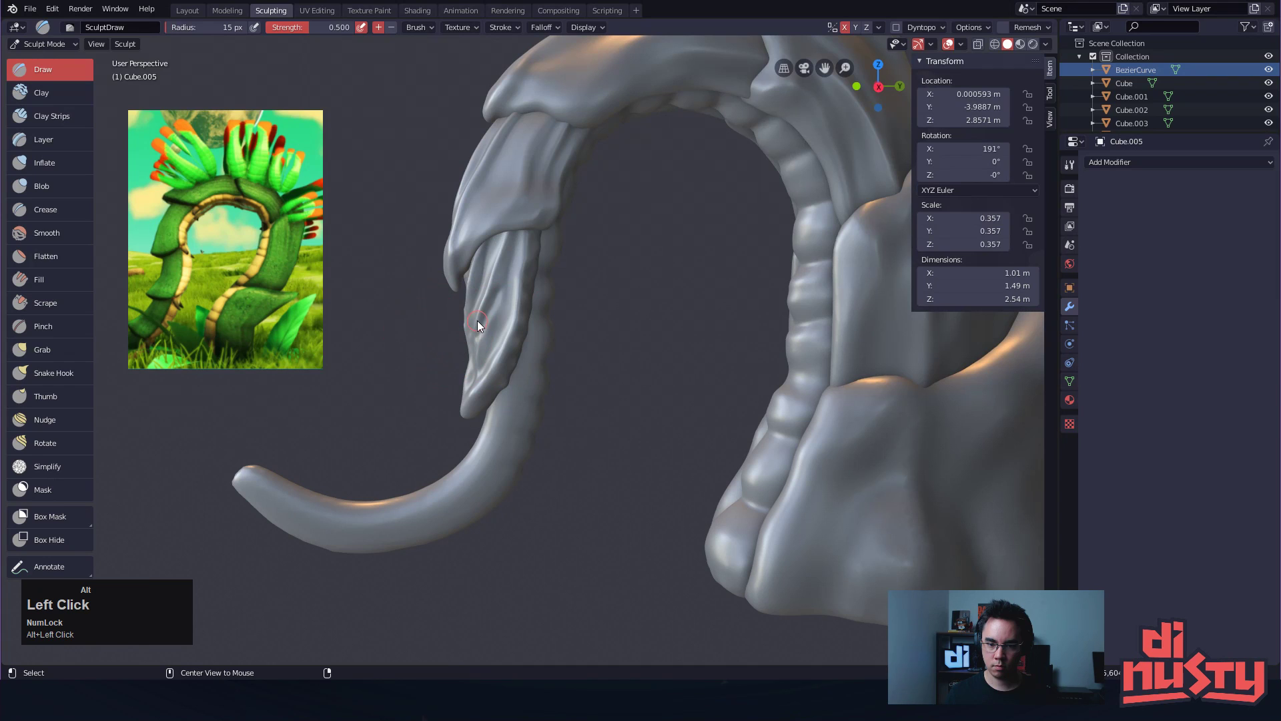
Make the BezierCurve tail the active object and put it into Sculpt Mode
{"action": "left_click", "coordinate": [470, 239], "text": "alt"}
{"action": "left_click", "coordinate": [475, 397], "text": "alt"}
{"action": "left_click", "coordinate": [491, 450], "text": "alt"}
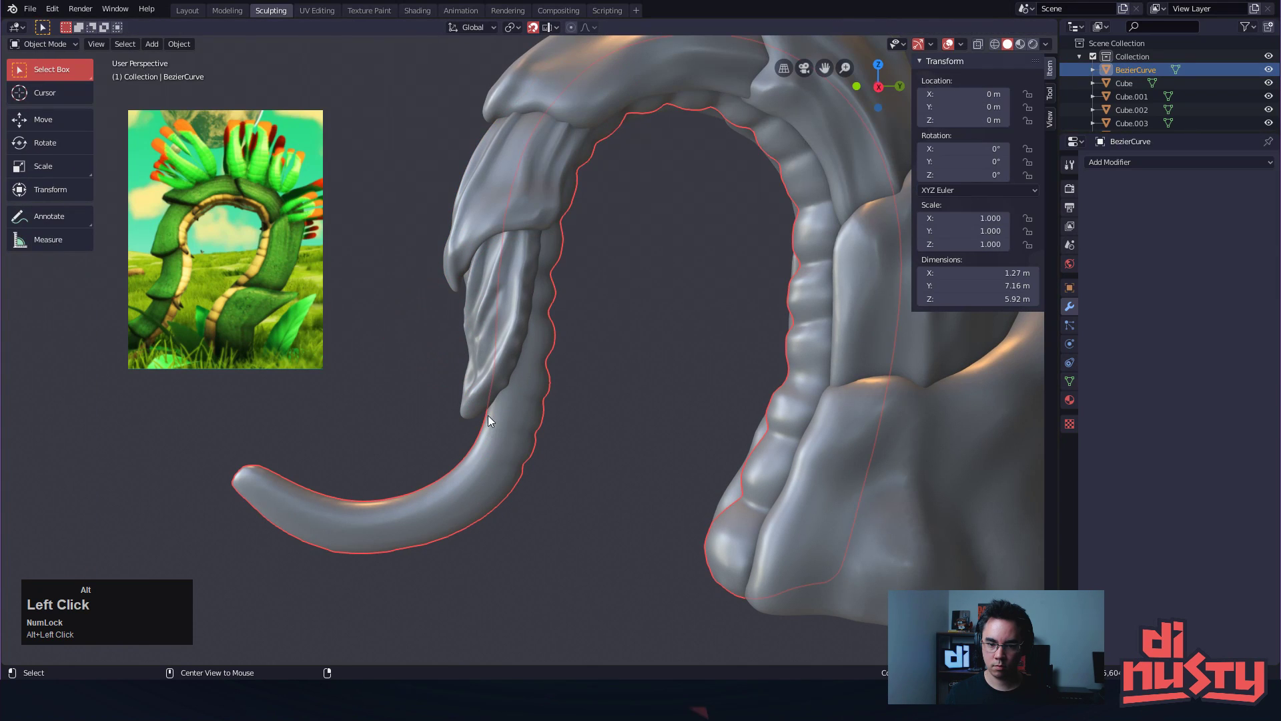
{"action": "key", "text": "Tab"}
{"action": "key", "text": "Tab"}
{"action": "key", "text": "ctrl+Tab"}
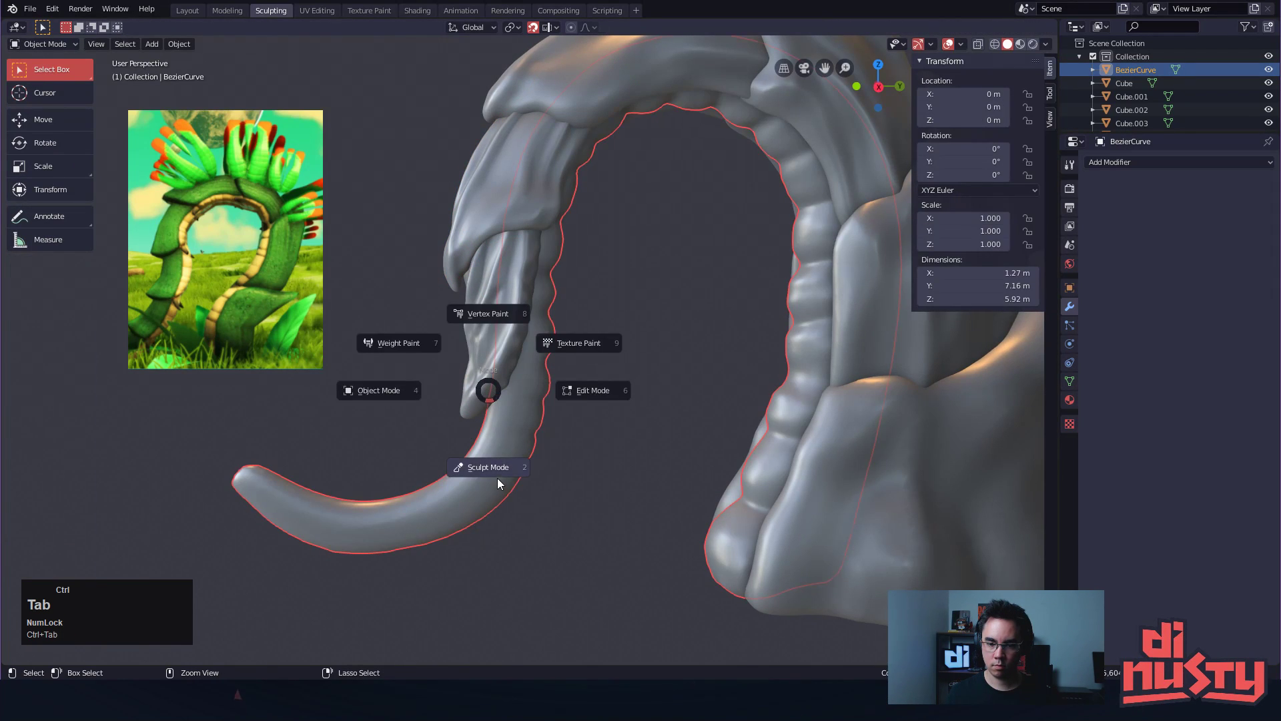
{"action": "left_click", "coordinate": [497, 478]}
Select the overlapping leaf segment Cube.004 instead of Cube.005 and put it into Sculpt Mode
{"action": "left_click", "coordinate": [477, 239], "text": "alt"}
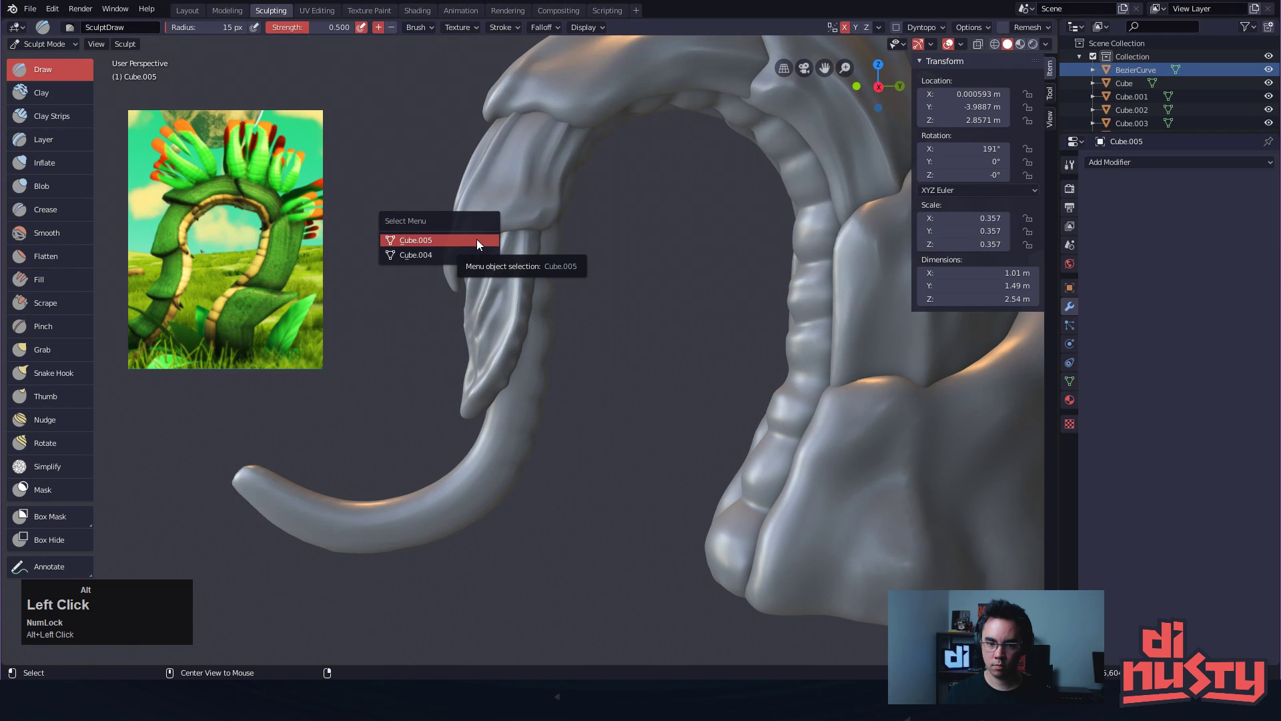
{"action": "left_click", "coordinate": [476, 238]}
{"action": "left_click", "coordinate": [476, 239], "text": "alt"}
{"action": "left_click", "coordinate": [477, 239]}
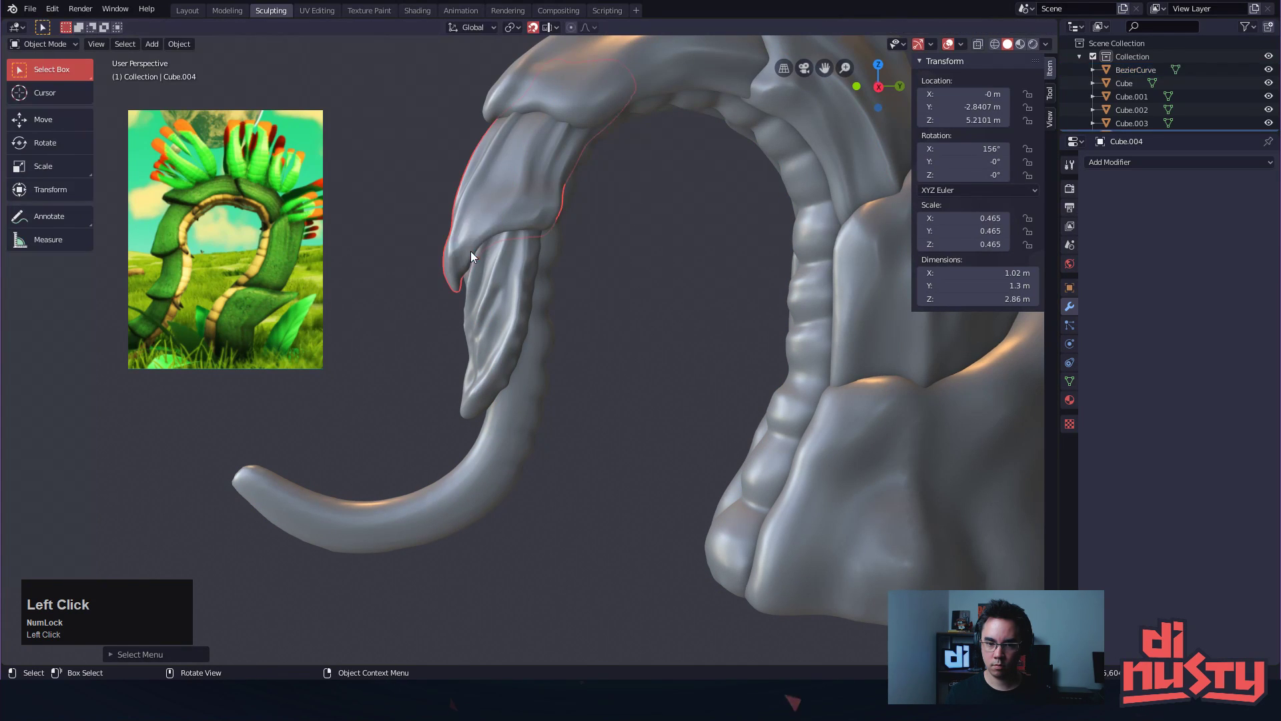
{"action": "key", "text": "ctrl+Tab"}
{"action": "left_click", "coordinate": [467, 302]}
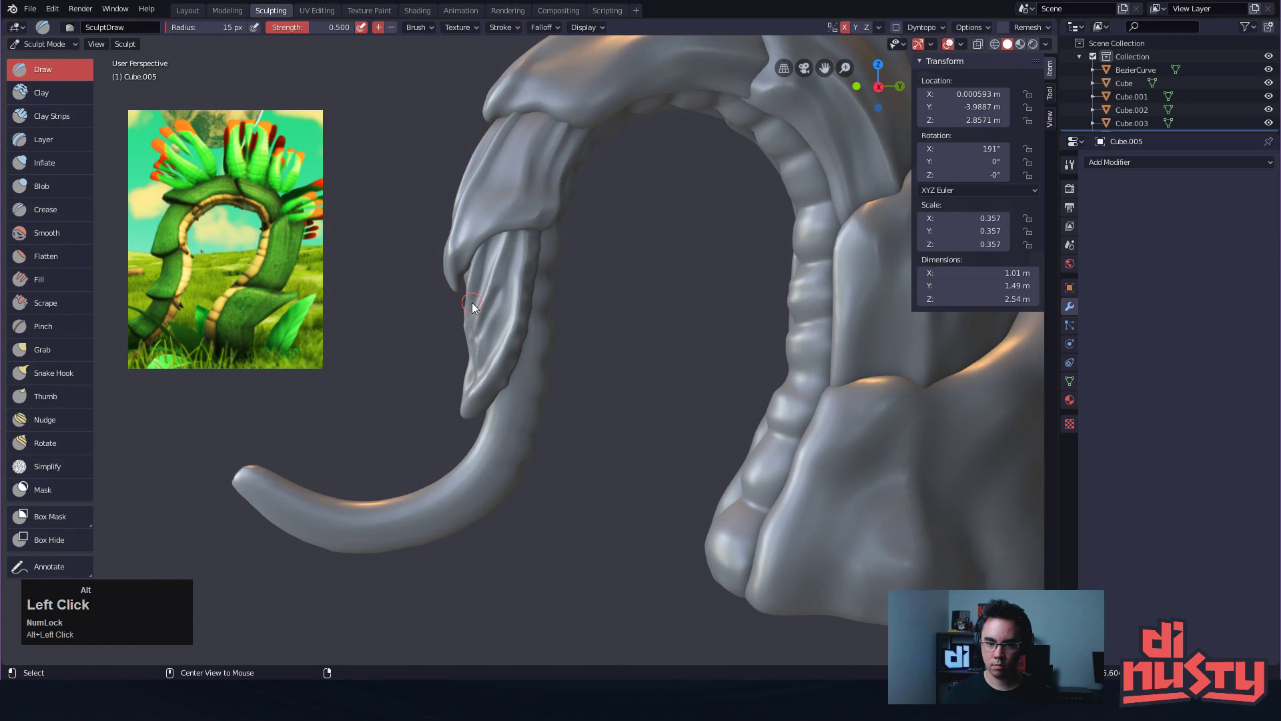
Try a Draw stroke across the leaf segment Cube.004 and undo it
{"action": "key", "text": "ctrl+z"}
{"action": "mouse_move", "coordinate": [508, 172]}
{"action": "left_mouse_down"}
{"action": "mouse_move", "coordinate": [511, 211]}
{"action": "mouse_move", "coordinate": [544, 143]}
{"action": "left_mouse_up"}
{"action": "key", "text": "ctrl+z"}
{"action": "key", "text": "ctrl+z"}
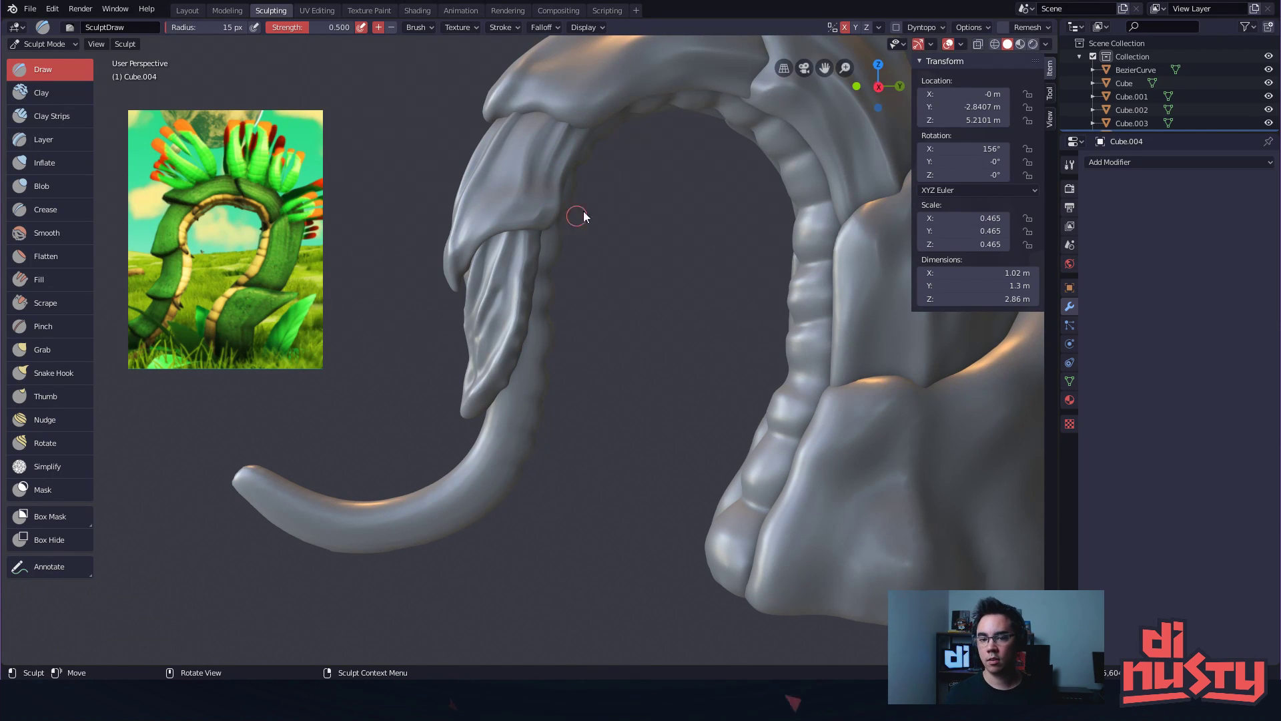
Enlarge the Outliner so that every object in the collection is listed
{"action": "left_click", "coordinate": [639, 247]}
{"action": "mouse_move", "coordinate": [566, 286]}
{"action": "middle_mouse_down"}
{"action": "mouse_move", "coordinate": [610, 302]}
{"action": "mouse_move", "coordinate": [565, 279]}
{"action": "middle_mouse_up"}
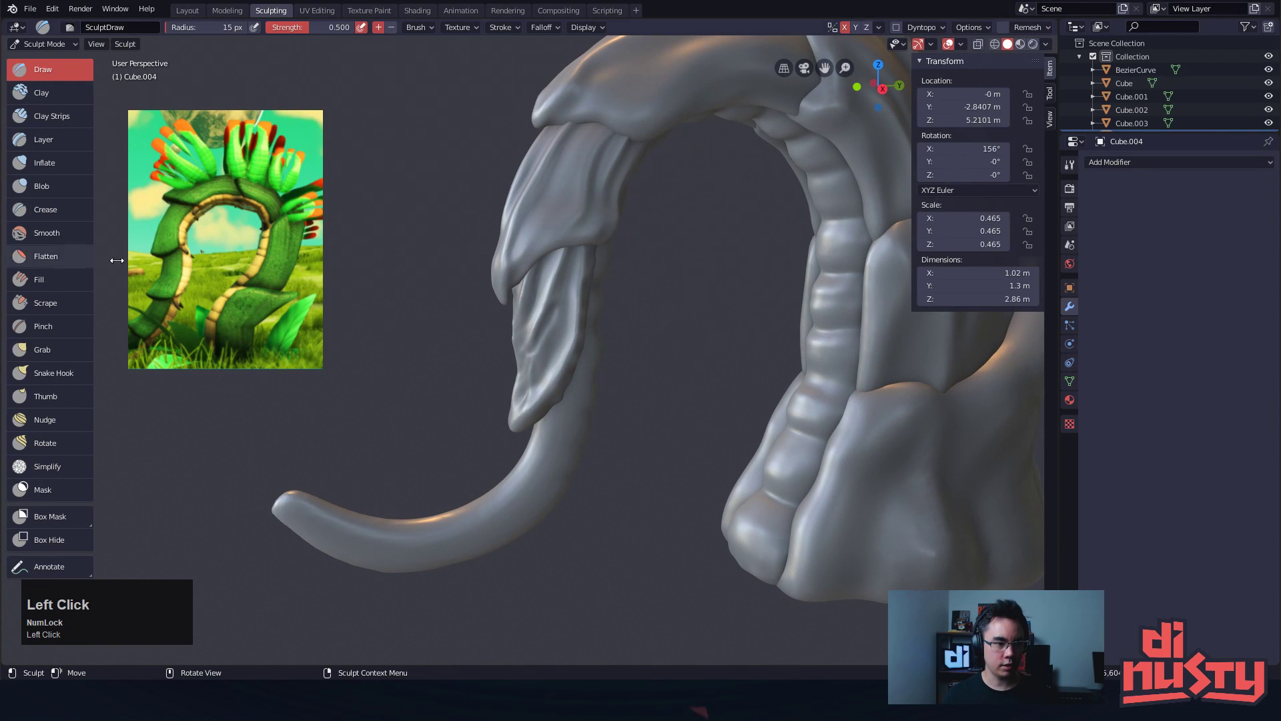
{"action": "mouse_move", "coordinate": [479, 313]}
{"action": "left_mouse_down", "text": "alt"}
{"action": "mouse_move", "coordinate": [427, 323]}
{"action": "mouse_move", "coordinate": [503, 320]}
{"action": "left_mouse_up", "text": "alt"}
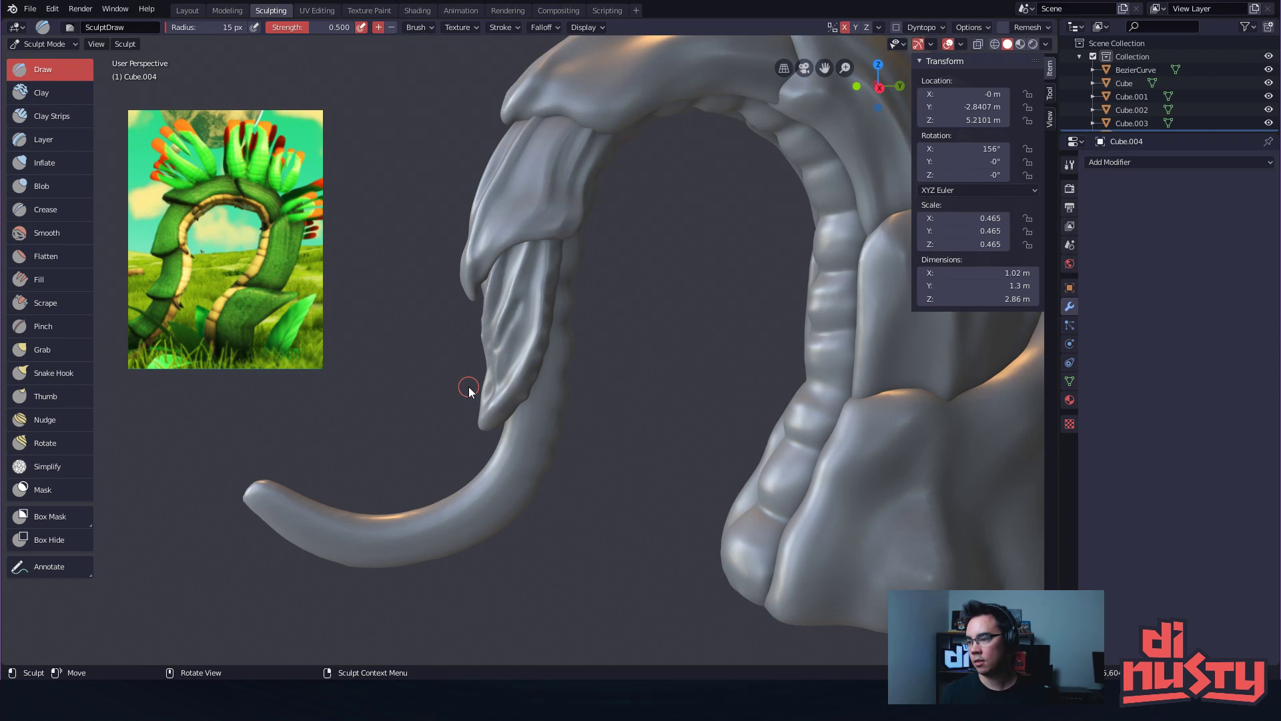
{"action": "left_click_drag", "start_coordinate": [605, 189], "coordinate": [690, 335], "text": "alt"}
{"action": "left_click_drag", "start_coordinate": [1170, 134], "coordinate": [1170, 229]}
{"action": "left_click_drag", "start_coordinate": [683, 329], "coordinate": [699, 319], "text": "alt+shift"}
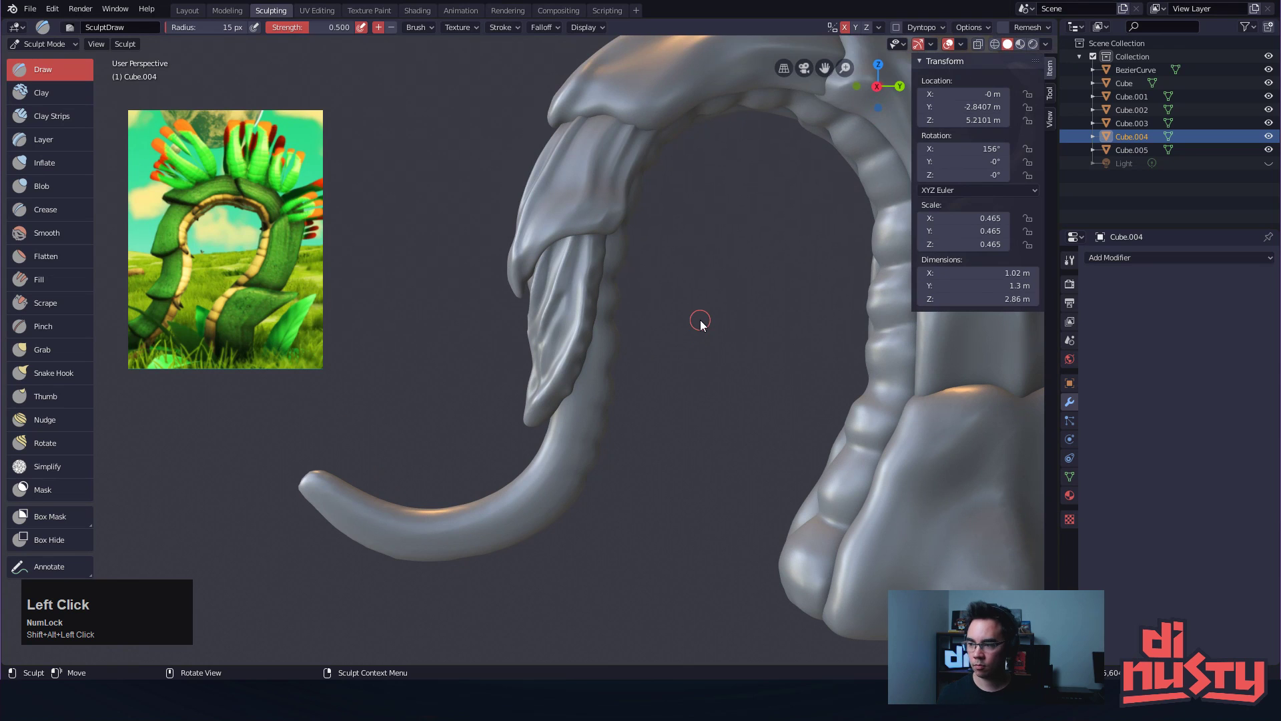
{"action": "left_click_drag", "start_coordinate": [714, 298], "coordinate": [585, 191], "text": "alt"}
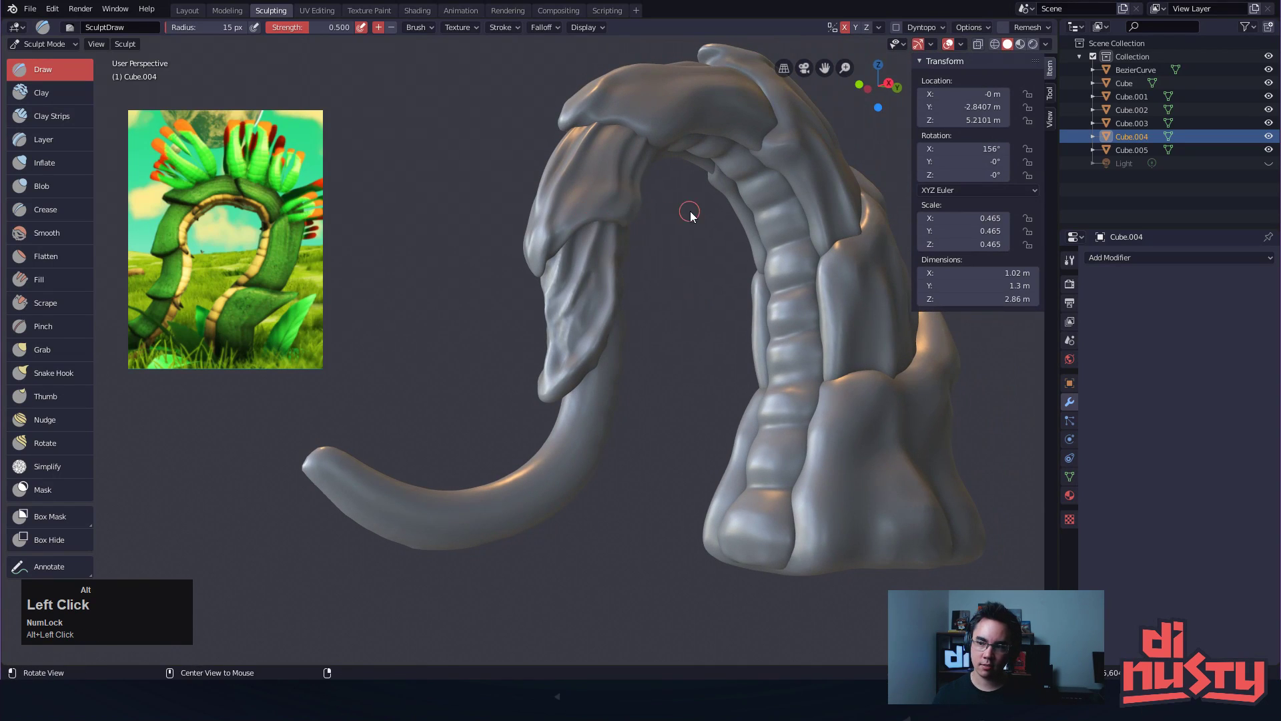
{"action": "left_click_drag", "start_coordinate": [683, 211], "coordinate": [758, 189], "text": "alt"}
Switch the active object in the Outliner among Cube.003, Cube.004 and Cube.005, ending with Cube.003 in Sculpt Mode
{"action": "left_click", "coordinate": [1134, 124]}
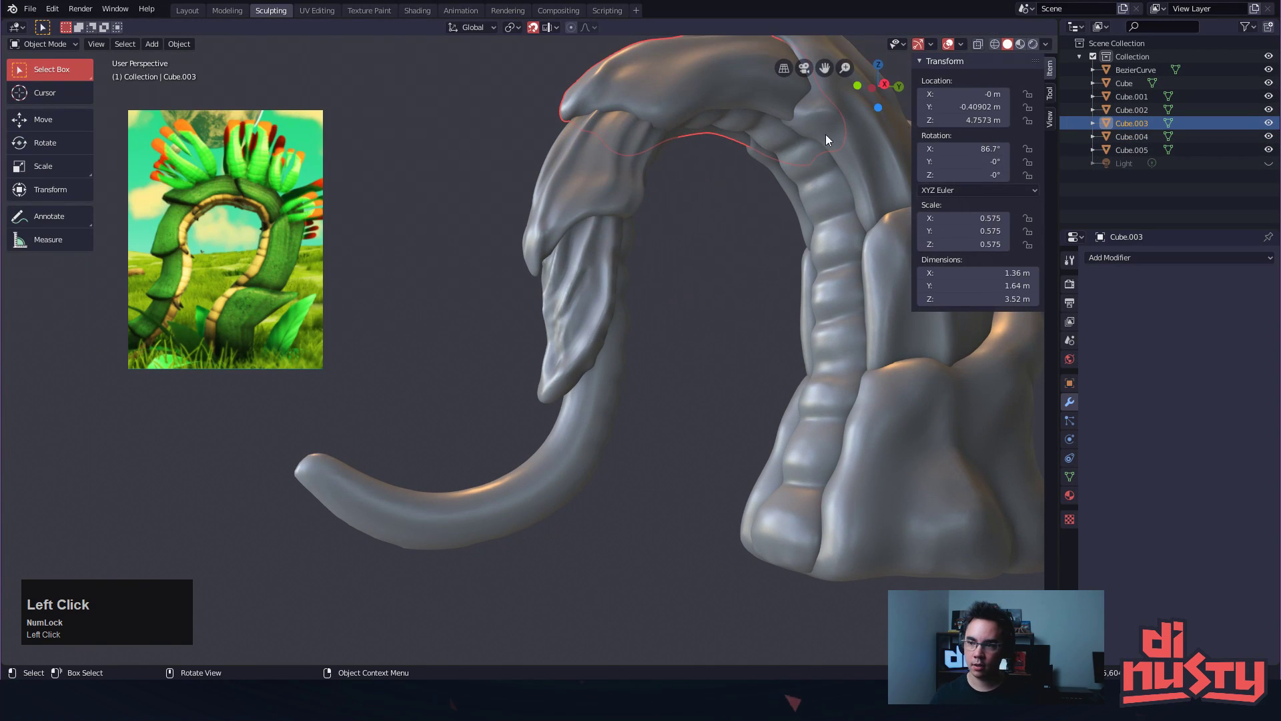
{"action": "left_click", "coordinate": [1140, 136]}
{"action": "left_click", "coordinate": [1135, 149]}
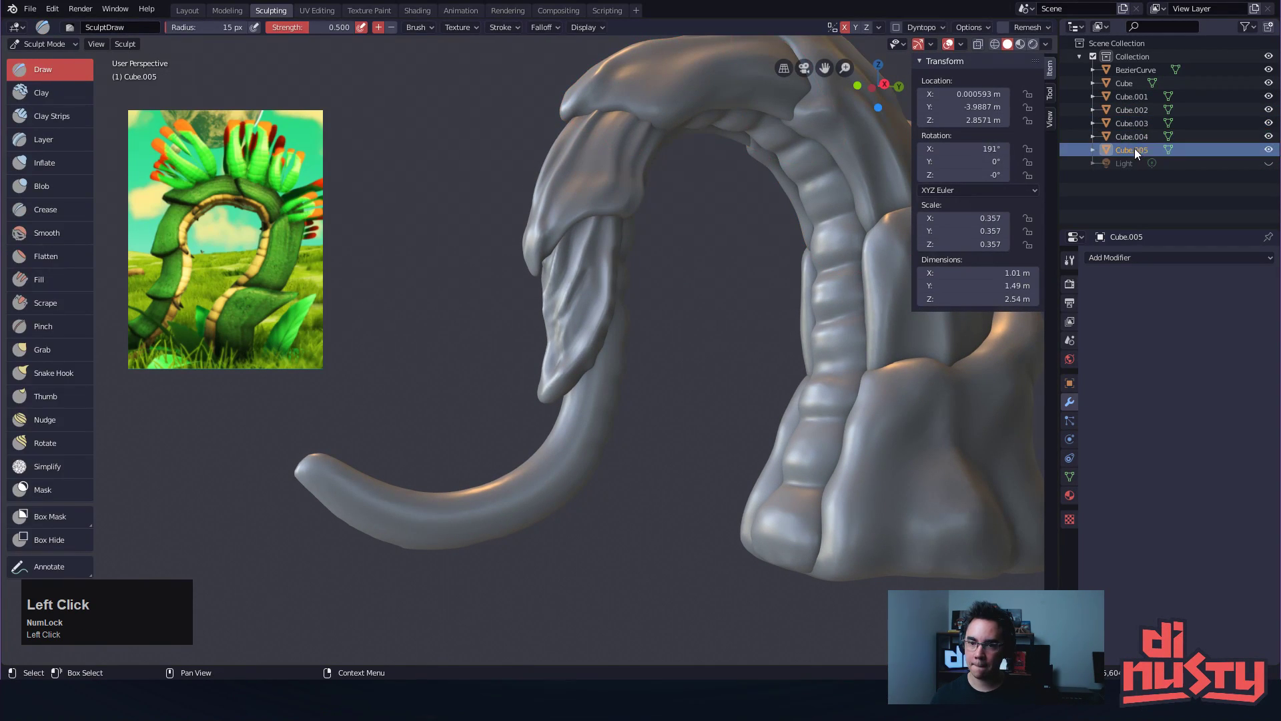
{"action": "left_click", "coordinate": [1135, 123]}
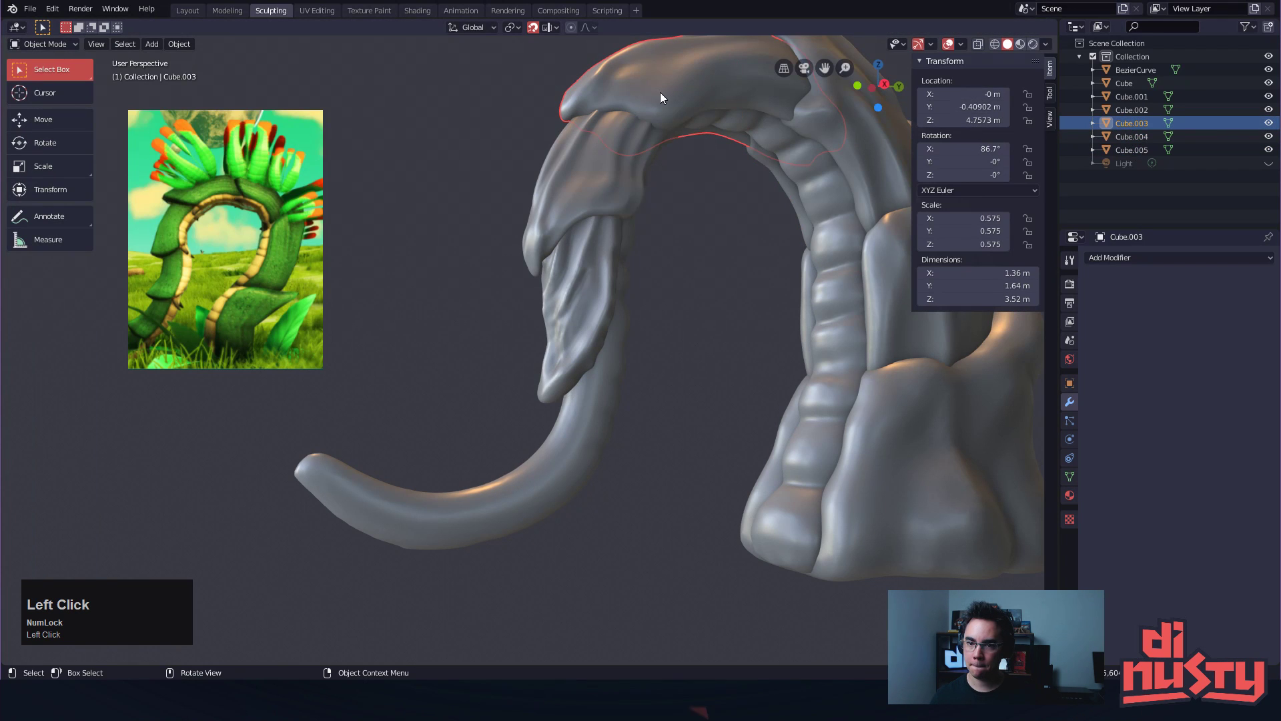
{"action": "key", "text": "ctrl+Tab"}
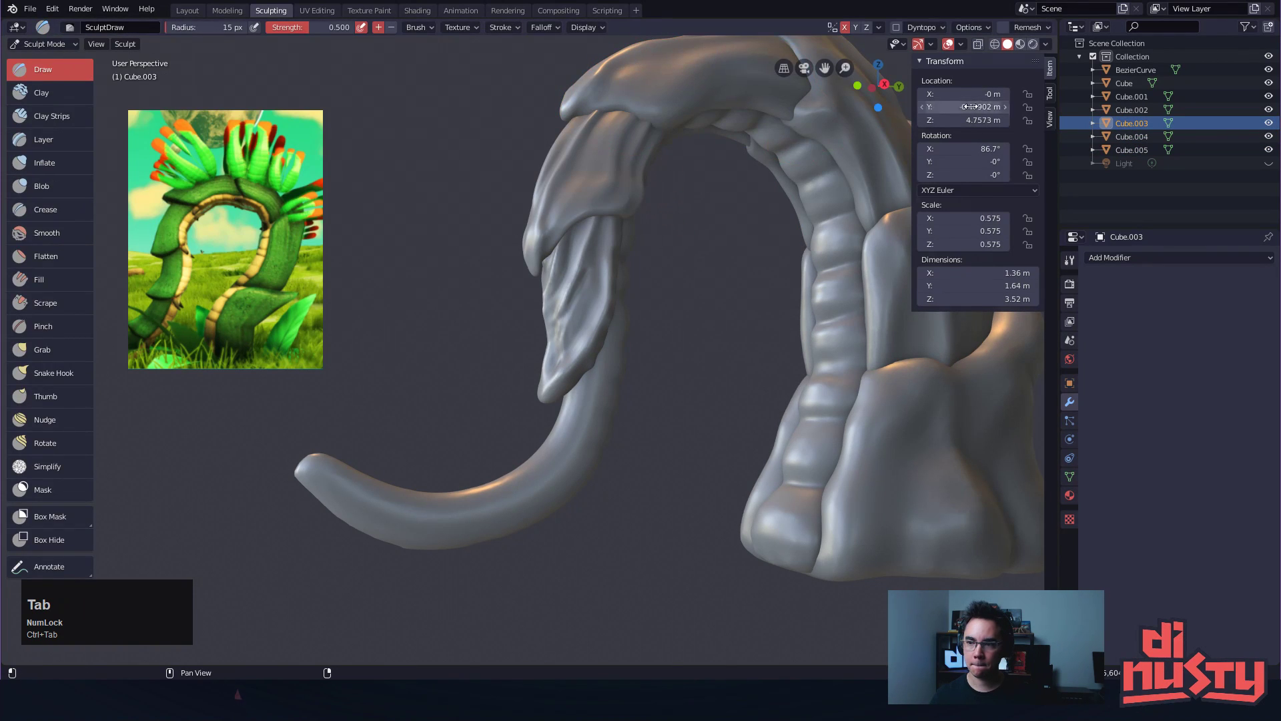
Hide the leaf segments Cube.003 and Cube.004 and make both visible again
{"action": "left_click", "coordinate": [1268, 123]}
{"action": "left_click", "coordinate": [1268, 136]}
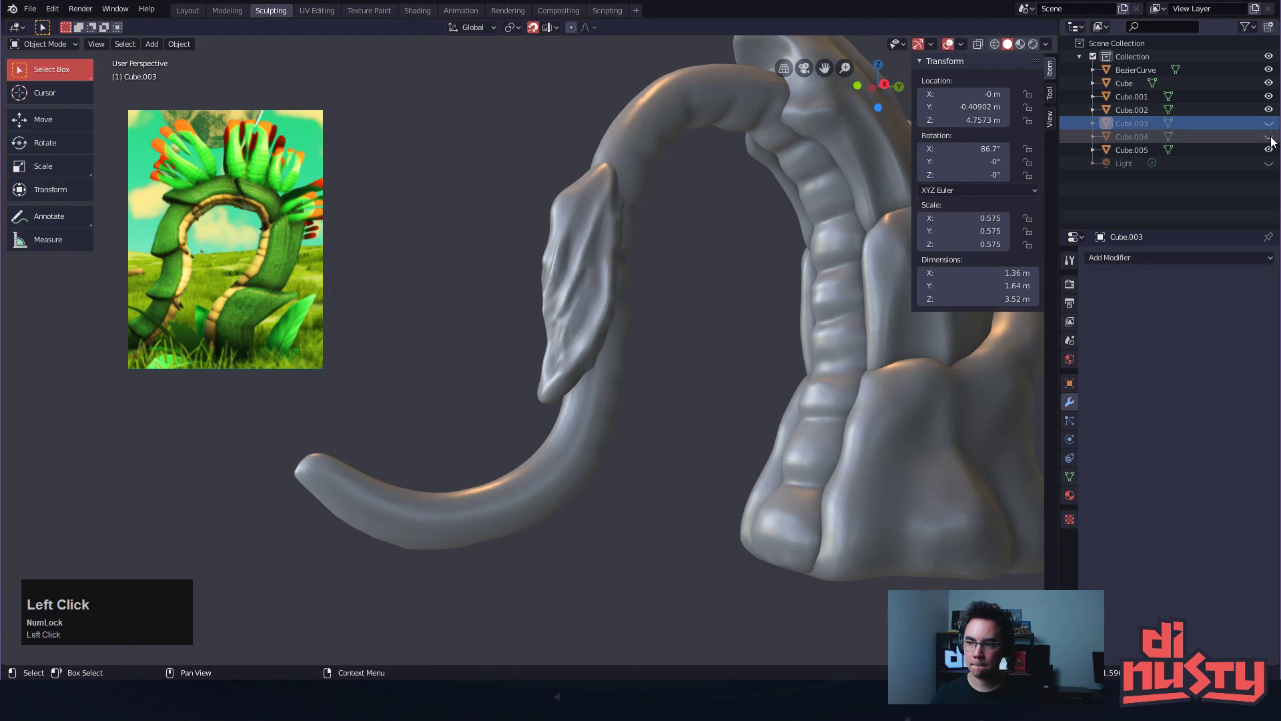
{"action": "left_click", "coordinate": [1268, 136]}
{"action": "left_click", "coordinate": [1268, 124]}
{"action": "left_click", "coordinate": [1269, 137]}
{"action": "left_click", "coordinate": [1270, 137]}
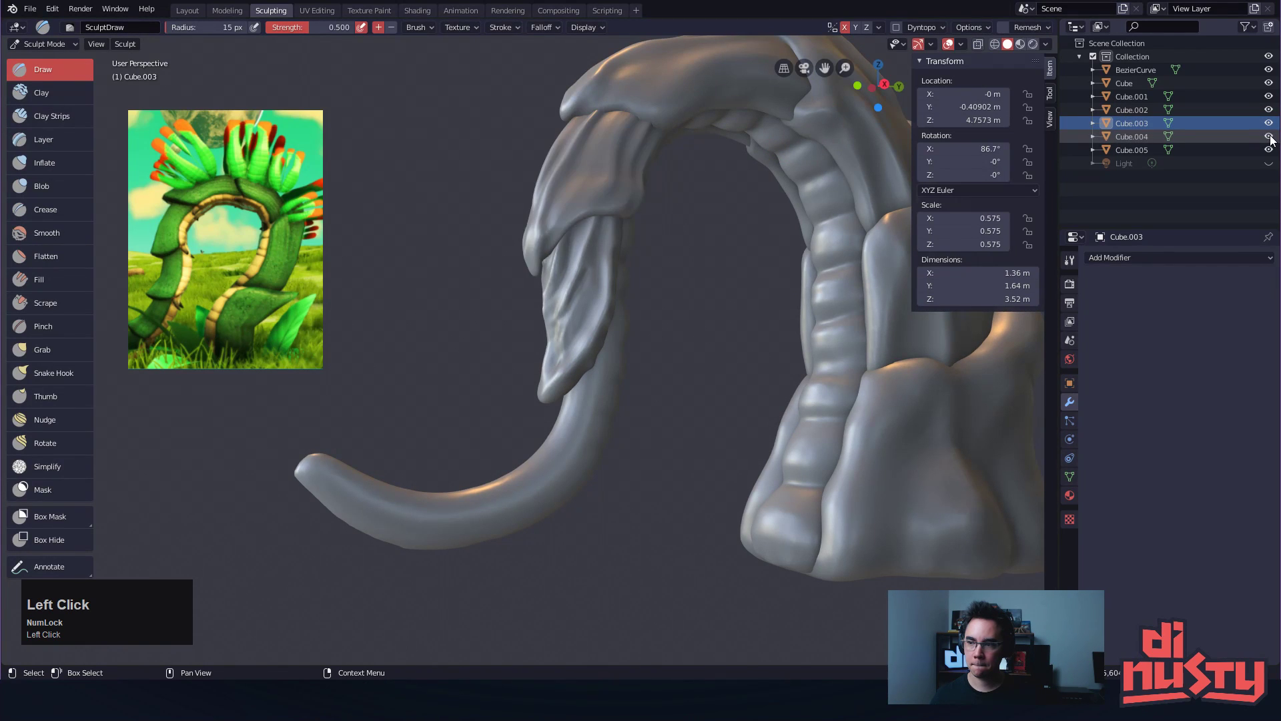
Make Cube.004 the active sculpt object, and test a Draw stroke on its surface before undoing it
{"action": "left_click", "coordinate": [1104, 138]}
{"action": "left_click_drag", "start_coordinate": [687, 242], "coordinate": [647, 250], "text": "alt"}
{"action": "left_click_drag", "start_coordinate": [647, 251], "coordinate": [632, 272], "text": "alt+shift"}
{"action": "mouse_move", "coordinate": [598, 160]}
{"action": "left_mouse_down"}
{"action": "mouse_move", "coordinate": [574, 211]}
{"action": "mouse_move", "coordinate": [617, 190]}
{"action": "left_mouse_up"}
{"action": "key", "text": "ctrl+z"}
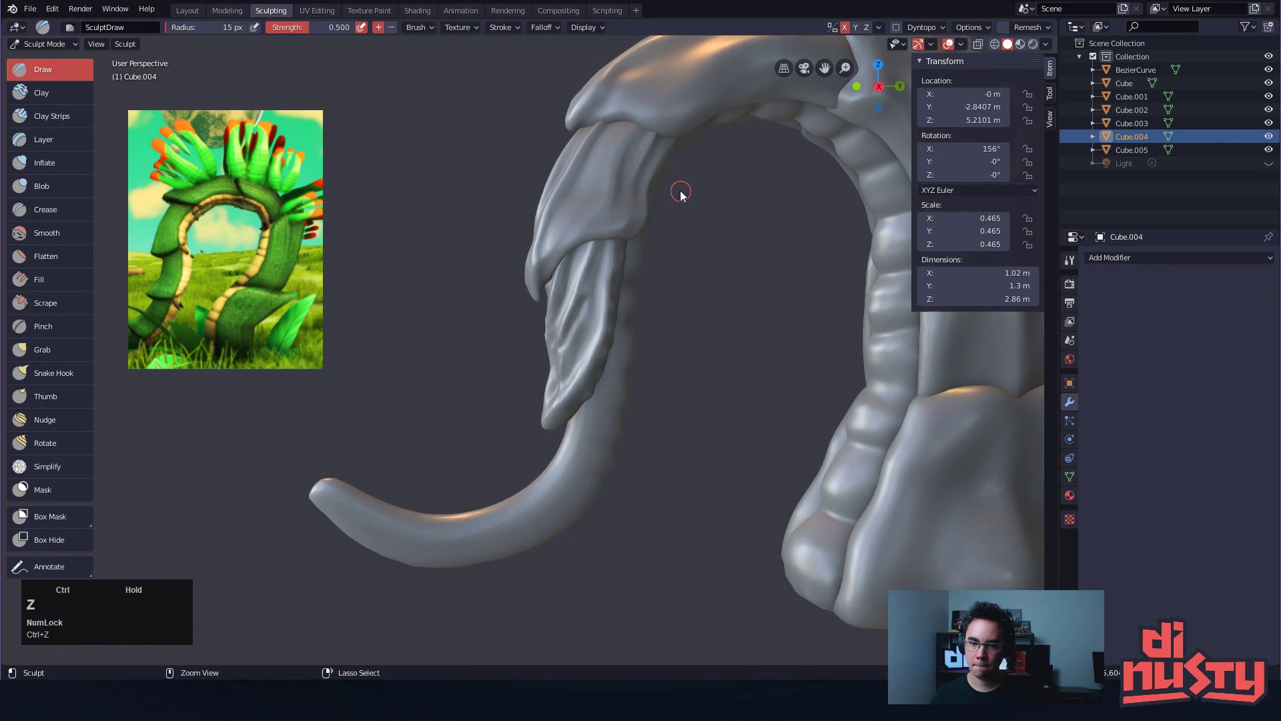
Choose the Grab brush with a 58 px radius and try pulling the pointed lower tip of Cube.004
{"action": "mouse_move", "coordinate": [659, 114]}
{"action": "left_mouse_down", "text": "alt"}
{"action": "mouse_move", "coordinate": [601, 262]}
{"action": "mouse_move", "coordinate": [601, 300]}
{"action": "mouse_move", "coordinate": [600, 263]}
{"action": "left_mouse_up", "text": "alt"}
{"action": "key", "text": "g"}
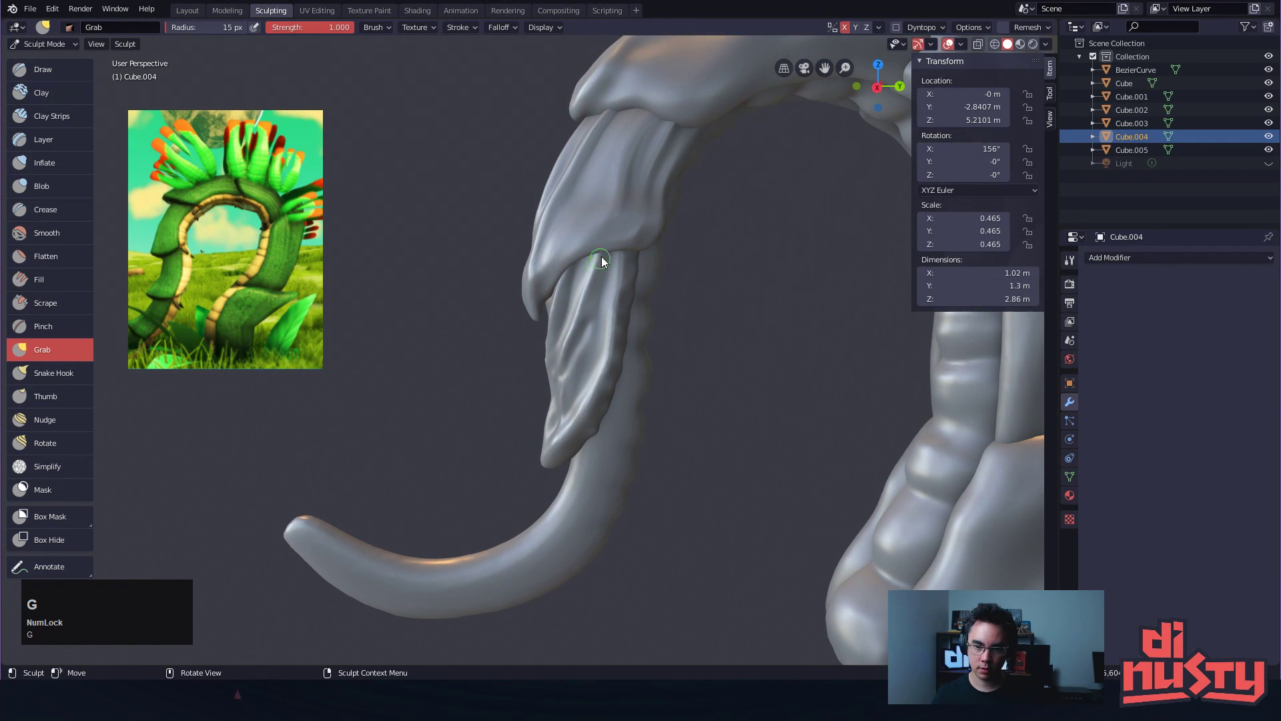
{"action": "key", "text": "f"}
{"action": "left_click", "coordinate": [588, 285]}
{"action": "left_click_drag", "start_coordinate": [533, 322], "coordinate": [541, 267]}
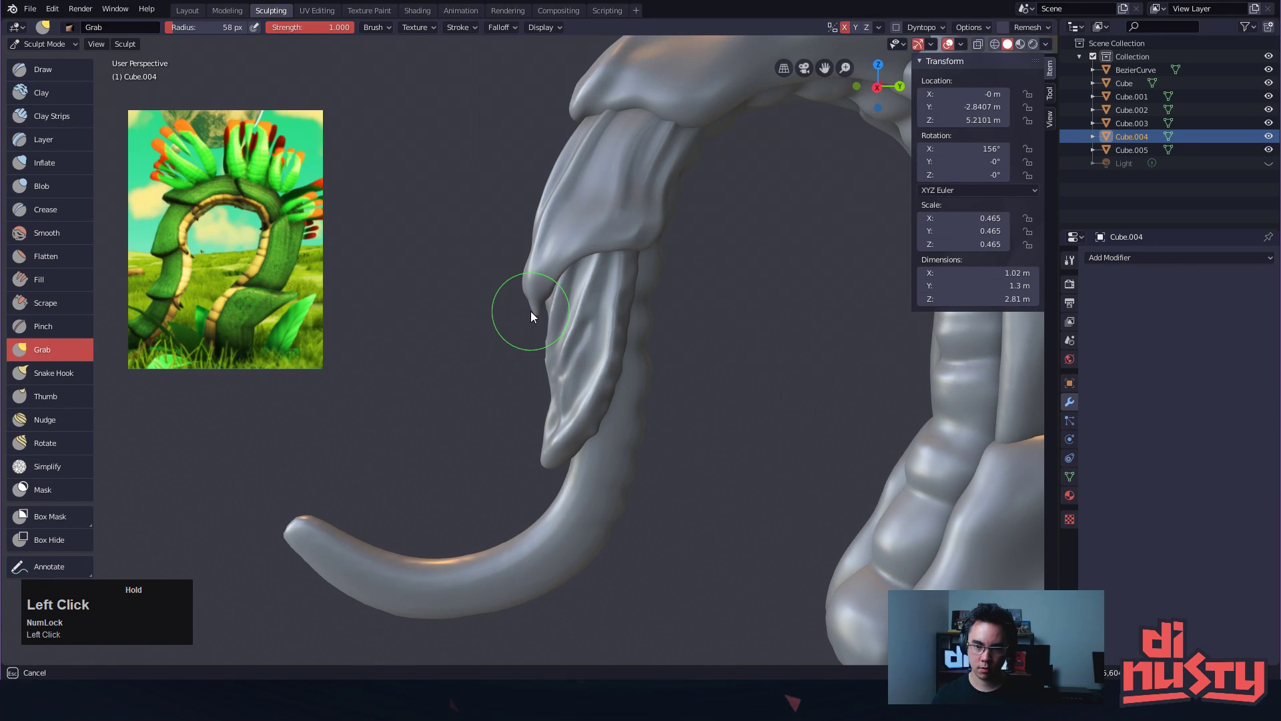
{"action": "key", "text": "ctrl+z"}
{"action": "mouse_move", "coordinate": [531, 311]}
{"action": "left_mouse_down"}
{"action": "mouse_move", "coordinate": [537, 267]}
{"action": "mouse_move", "coordinate": [609, 249]}
{"action": "mouse_move", "coordinate": [666, 263]}
{"action": "mouse_move", "coordinate": [603, 241]}
{"action": "left_mouse_up"}
Duplicate the leaf segment Cube.005 in Object Mode, place the copy beside it, and toggle snapping off
{"action": "left_click", "coordinate": [1162, 148]}
{"action": "mouse_move", "coordinate": [761, 270]}
{"action": "left_mouse_down", "text": "alt"}
{"action": "mouse_move", "coordinate": [710, 258]}
{"action": "mouse_move", "coordinate": [742, 262]}
{"action": "left_mouse_up", "text": "alt"}
{"action": "key", "text": "ctrl+Tab"}
{"action": "left_click", "coordinate": [604, 274]}
{"action": "key", "text": "shift+d"}
{"action": "left_click", "coordinate": [701, 323]}
{"action": "key", "text": "shift+Tab"}
Scale the duplicate to about 0.233, rotate it to about 168° on X, and fit it along the tail's lower bend
{"action": "key", "text": "f"}
{"action": "key", "text": "s"}
{"action": "left_click", "coordinate": [770, 251]}
{"action": "key", "text": "r"}
{"action": "left_click", "coordinate": [766, 318]}
{"action": "mouse_move", "coordinate": [767, 318]}
{"action": "middle_mouse_down"}
{"action": "mouse_move", "coordinate": [782, 307]}
{"action": "mouse_move", "coordinate": [761, 315]}
{"action": "middle_mouse_up"}
{"action": "key", "text": "g"}
{"action": "left_click", "coordinate": [758, 300]}
Select the leaf segment Cube.005 above the duplicate and put it into Sculpt Mode
{"action": "left_click_drag", "start_coordinate": [758, 301], "coordinate": [641, 250], "text": "alt"}
{"action": "left_click", "coordinate": [642, 251]}
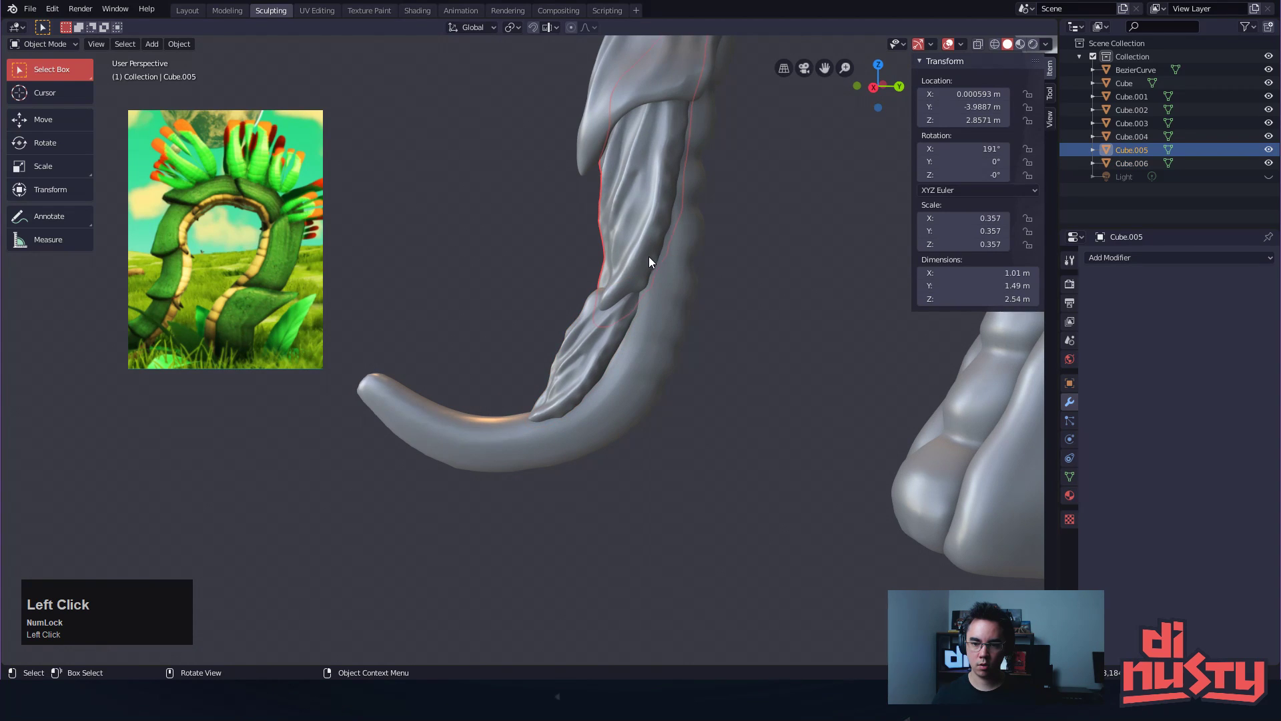
{"action": "left_click_drag", "start_coordinate": [733, 242], "coordinate": [742, 235], "text": "alt+shift"}
{"action": "key", "text": "ctrl+Tab"}
{"action": "left_click", "coordinate": [726, 295]}
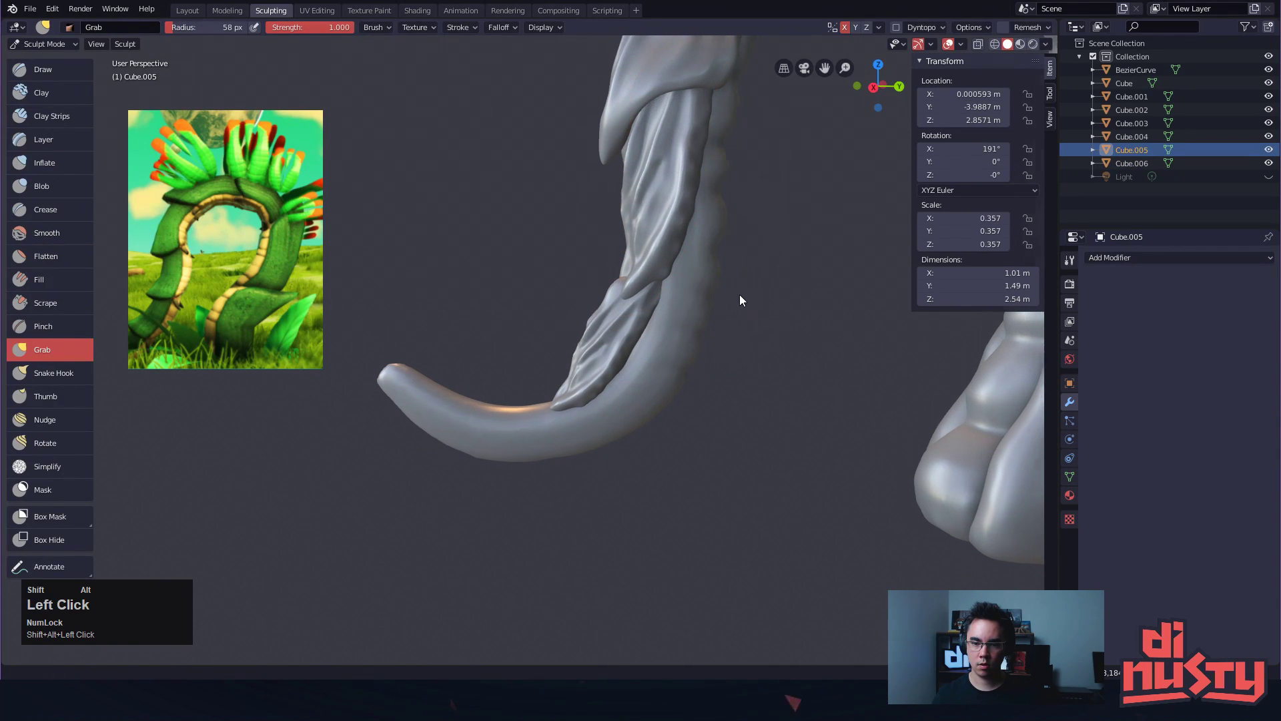
Reshape the lower end of Cube.005 with the Grab brush so it wraps the tail above the smaller leaf
{"action": "mouse_move", "coordinate": [638, 287]}
{"action": "left_mouse_down"}
{"action": "mouse_move", "coordinate": [599, 298]}
{"action": "mouse_move", "coordinate": [621, 262]}
{"action": "left_mouse_up"}
{"action": "key", "text": "ctrl+z"}
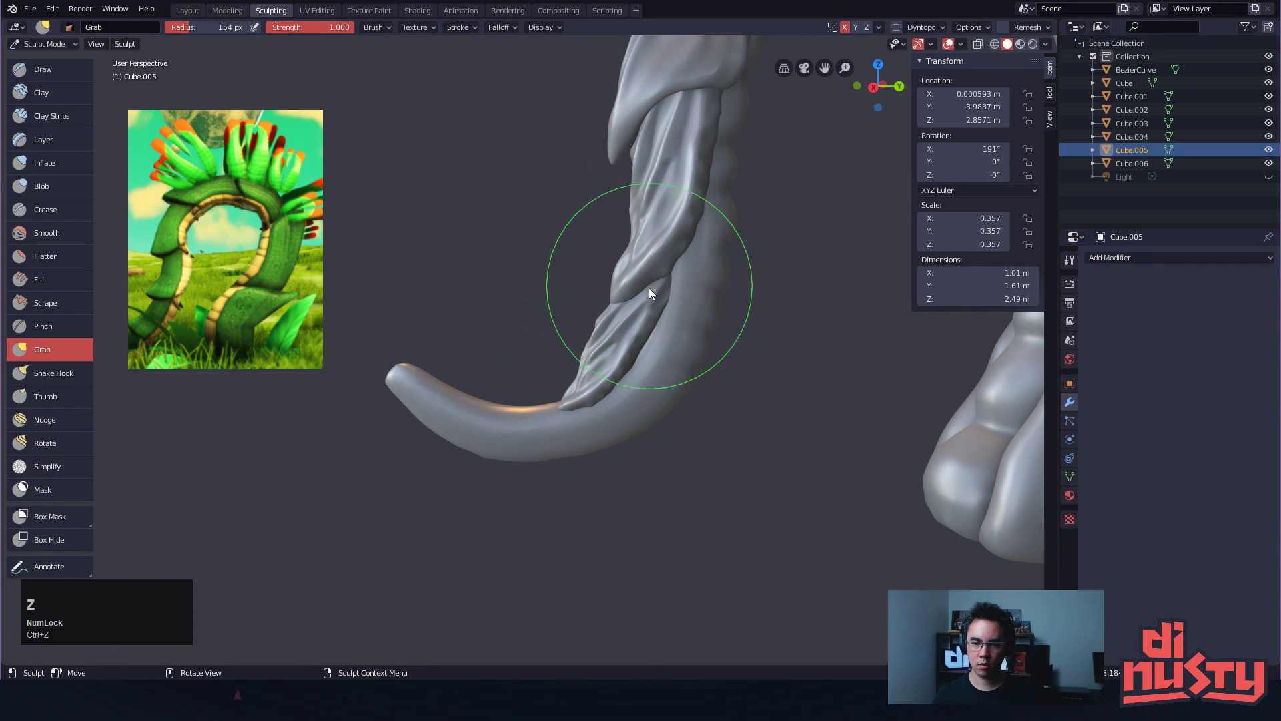
{"action": "key", "text": "f"}
{"action": "left_click", "coordinate": [647, 318]}
{"action": "mouse_move", "coordinate": [645, 317]}
{"action": "left_mouse_down"}
{"action": "mouse_move", "coordinate": [618, 302]}
{"action": "mouse_move", "coordinate": [684, 214]}
{"action": "mouse_move", "coordinate": [673, 278]}
{"action": "mouse_move", "coordinate": [698, 264]}
{"action": "left_mouse_up"}
{"action": "mouse_move", "coordinate": [649, 276]}
{"action": "left_mouse_down"}
{"action": "mouse_move", "coordinate": [639, 291]}
{"action": "mouse_move", "coordinate": [638, 232]}
{"action": "mouse_move", "coordinate": [694, 249]}
{"action": "left_mouse_up"}
{"action": "key", "text": "ctrl+z"}
Set the Grab radius to 96 px and pull the lower rim of Cube.005 outward over the smaller leaf
{"action": "key", "text": "f"}
{"action": "left_click", "coordinate": [599, 277]}
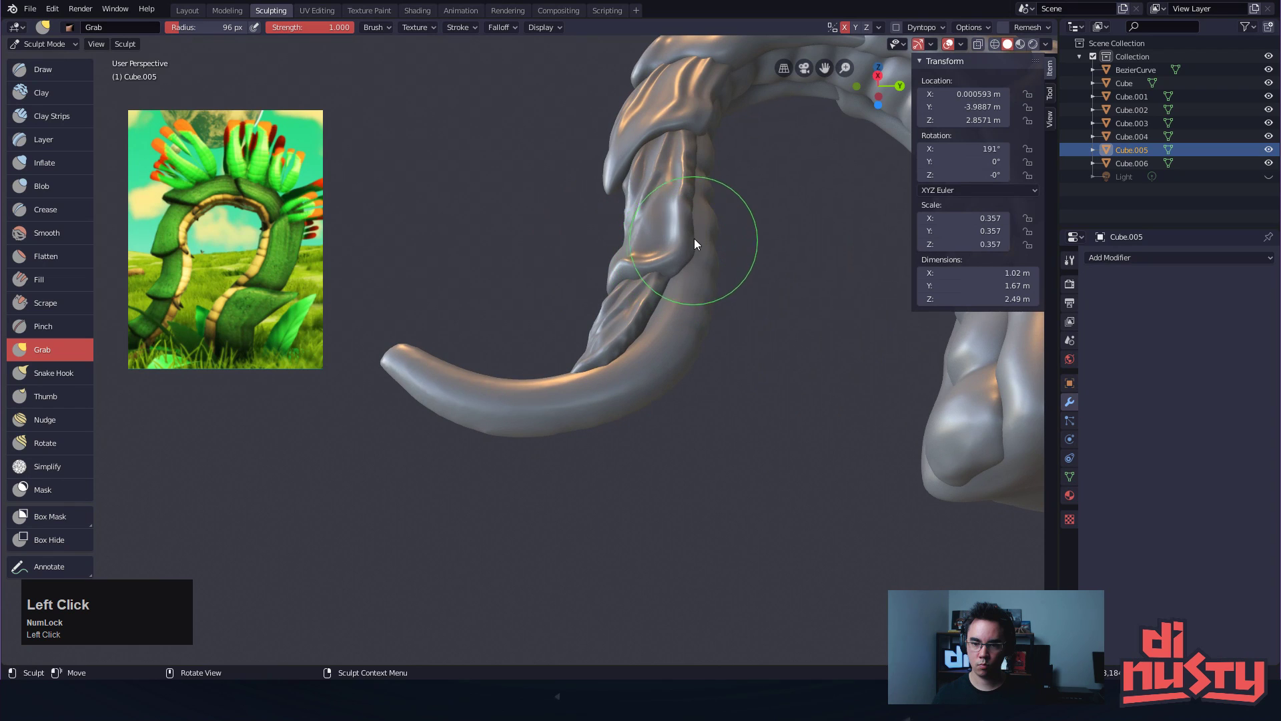
{"action": "mouse_move", "coordinate": [693, 189]}
{"action": "left_mouse_down", "text": "alt"}
{"action": "mouse_move", "coordinate": [681, 247]}
{"action": "mouse_move", "coordinate": [763, 261]}
{"action": "mouse_move", "coordinate": [714, 242]}
{"action": "mouse_move", "coordinate": [634, 243]}
{"action": "mouse_move", "coordinate": [641, 194]}
{"action": "left_mouse_up", "text": "alt"}
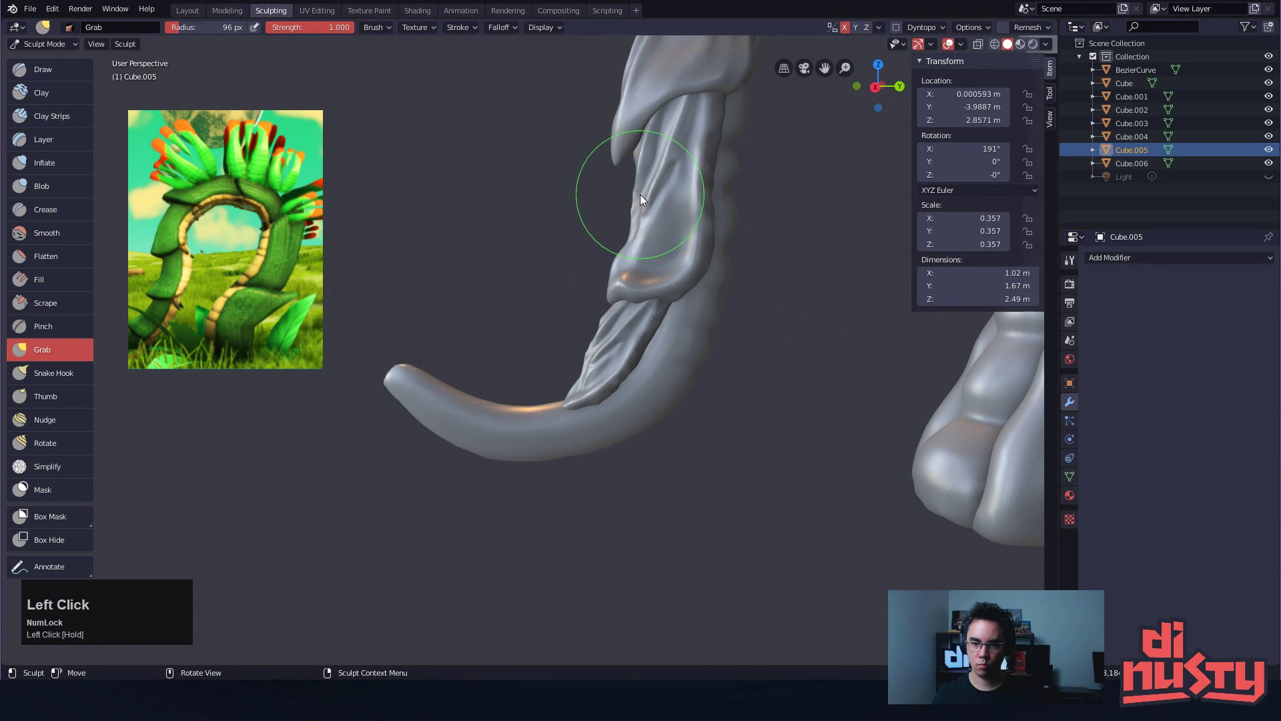
{"action": "mouse_move", "coordinate": [614, 262]}
{"action": "left_mouse_down"}
{"action": "mouse_move", "coordinate": [591, 287]}
{"action": "mouse_move", "coordinate": [607, 267]}
{"action": "mouse_move", "coordinate": [595, 290]}
{"action": "mouse_move", "coordinate": [637, 267]}
{"action": "left_mouse_up"}
{"action": "mouse_move", "coordinate": [641, 267]}
{"action": "left_mouse_down", "text": "alt"}
{"action": "mouse_move", "coordinate": [757, 305]}
{"action": "mouse_move", "coordinate": [635, 295]}
{"action": "mouse_move", "coordinate": [630, 268]}
{"action": "mouse_move", "coordinate": [634, 281]}
{"action": "left_mouse_up", "text": "alt"}
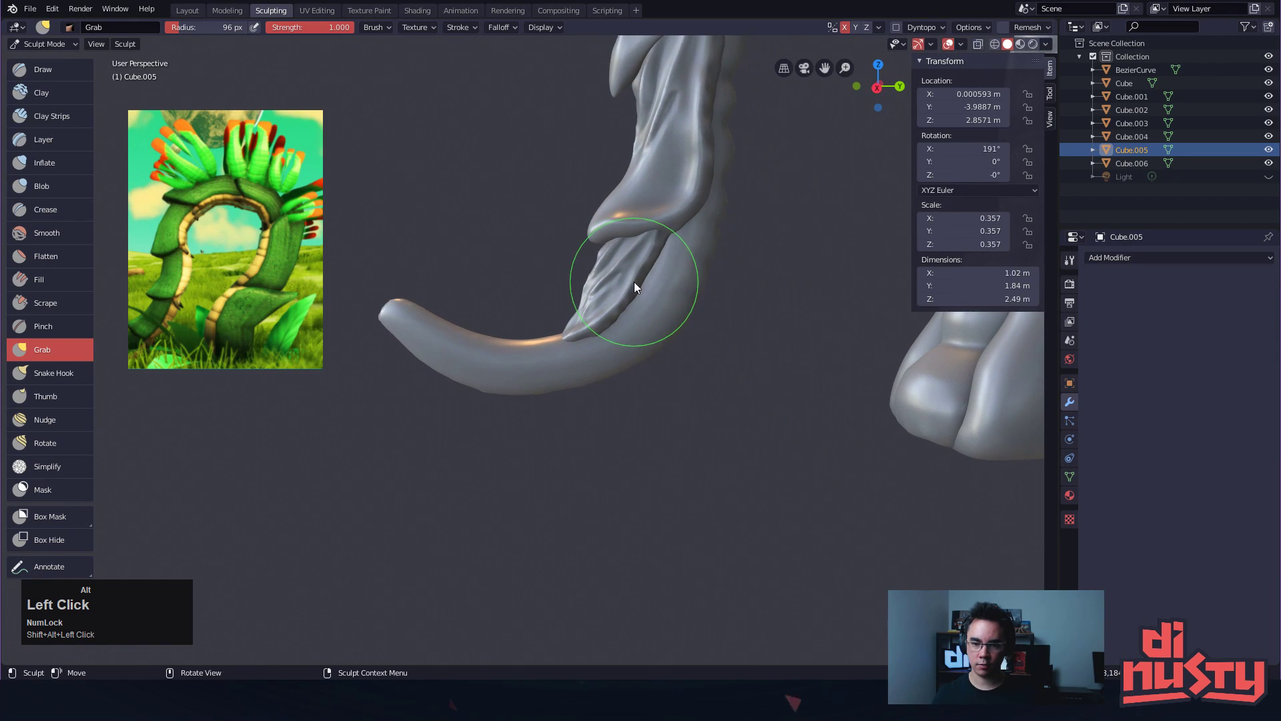
Select the small leaf segment Cube.006 in the Outliner and put it into Sculpt Mode
{"action": "left_click", "coordinate": [1106, 164]}
{"action": "left_click_drag", "start_coordinate": [782, 218], "coordinate": [642, 242], "text": "alt+shift"}
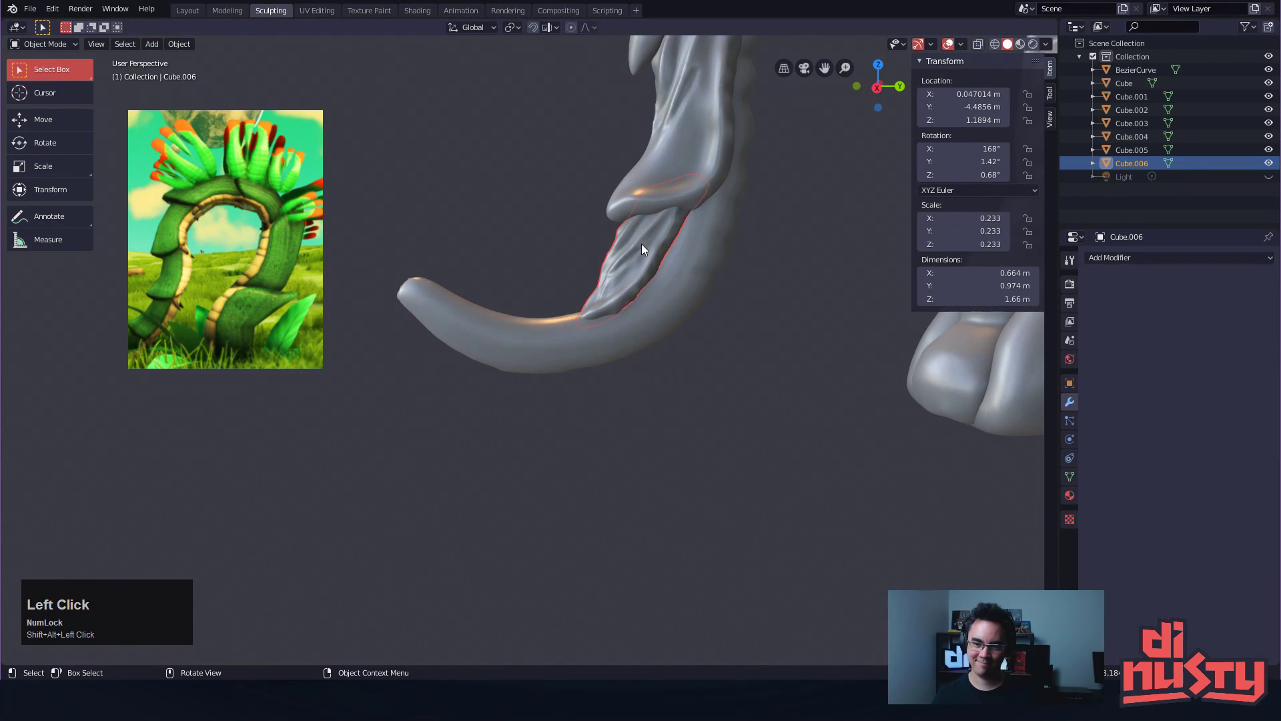
{"action": "left_click_drag", "start_coordinate": [793, 223], "coordinate": [794, 236], "text": "alt"}
{"action": "left_click_drag", "start_coordinate": [794, 237], "coordinate": [719, 249], "text": "alt+shift"}
{"action": "key", "text": "ctrl+Tab"}
{"action": "left_click", "coordinate": [775, 347]}
Adjust the Grab brush size and reshape the side edges of Cube.006 around the tail
{"action": "key", "text": "f"}
{"action": "left_click", "coordinate": [701, 259]}
{"action": "left_click_drag", "start_coordinate": [643, 262], "coordinate": [654, 267]}
{"action": "left_click_drag", "start_coordinate": [584, 313], "coordinate": [573, 307]}
{"action": "mouse_move", "coordinate": [693, 211]}
{"action": "left_mouse_down"}
{"action": "mouse_move", "coordinate": [711, 255]}
{"action": "mouse_move", "coordinate": [628, 274]}
{"action": "mouse_move", "coordinate": [502, 259]}
{"action": "mouse_move", "coordinate": [546, 185]}
{"action": "mouse_move", "coordinate": [547, 155]}
{"action": "mouse_move", "coordinate": [531, 157]}
{"action": "mouse_move", "coordinate": [682, 213]}
{"action": "left_mouse_up"}
Resize the Grab brush and stretch the tip of Cube.006 downward along the tail's bend
{"action": "key", "text": "f"}
{"action": "left_click", "coordinate": [668, 262]}
{"action": "mouse_move", "coordinate": [593, 296]}
{"action": "left_mouse_down"}
{"action": "mouse_move", "coordinate": [655, 299]}
{"action": "mouse_move", "coordinate": [713, 195]}
{"action": "mouse_move", "coordinate": [675, 282]}
{"action": "mouse_move", "coordinate": [678, 338]}
{"action": "mouse_move", "coordinate": [704, 378]}
{"action": "mouse_move", "coordinate": [787, 405]}
{"action": "mouse_move", "coordinate": [611, 338]}
{"action": "mouse_move", "coordinate": [586, 395]}
{"action": "mouse_move", "coordinate": [603, 376]}
{"action": "mouse_move", "coordinate": [514, 366]}
{"action": "mouse_move", "coordinate": [546, 414]}
{"action": "left_mouse_up"}
{"action": "mouse_move", "coordinate": [546, 414]}
{"action": "left_mouse_down", "text": "alt"}
{"action": "mouse_move", "coordinate": [516, 359]}
{"action": "mouse_move", "coordinate": [554, 370]}
{"action": "left_mouse_up", "text": "alt"}
{"action": "left_click_drag", "start_coordinate": [574, 351], "coordinate": [581, 347]}
Refine the tip of Cube.006, and pull its inner edge around the bend with a 123 px Grab radius
{"action": "key", "text": "f"}
{"action": "left_click", "coordinate": [616, 367]}
{"action": "left_click_drag", "start_coordinate": [529, 385], "coordinate": [520, 372]}
{"action": "key", "text": "f"}
{"action": "left_click", "coordinate": [615, 375]}
{"action": "mouse_move", "coordinate": [617, 383]}
{"action": "left_mouse_down"}
{"action": "mouse_move", "coordinate": [619, 397]}
{"action": "mouse_move", "coordinate": [699, 347]}
{"action": "left_mouse_up"}
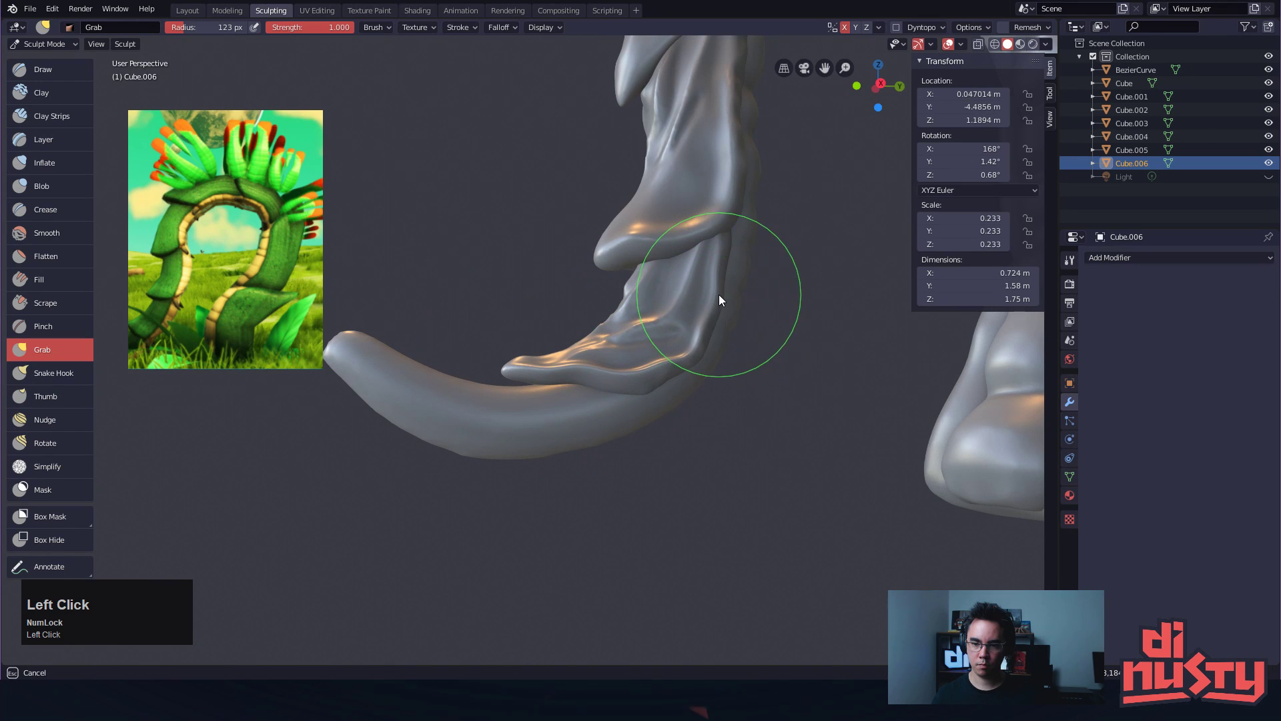
Make Cube.005 active and narrow it around the tail using the Grab brush with a 96 px radius
{"action": "mouse_move", "coordinate": [759, 206]}
{"action": "left_mouse_down", "text": "alt"}
{"action": "mouse_move", "coordinate": [632, 209]}
{"action": "mouse_move", "coordinate": [601, 151]}
{"action": "mouse_move", "coordinate": [594, 194]}
{"action": "mouse_move", "coordinate": [765, 346]}
{"action": "mouse_move", "coordinate": [724, 323]}
{"action": "mouse_move", "coordinate": [774, 308]}
{"action": "left_mouse_up", "text": "alt"}
{"action": "mouse_move", "coordinate": [774, 308]}
{"action": "left_mouse_down", "text": "alt+shift"}
{"action": "mouse_move", "coordinate": [767, 363]}
{"action": "mouse_move", "coordinate": [728, 393]}
{"action": "left_mouse_up", "text": "alt+shift"}
{"action": "mouse_move", "coordinate": [727, 394]}
{"action": "left_mouse_down", "text": "alt"}
{"action": "mouse_move", "coordinate": [757, 370]}
{"action": "mouse_move", "coordinate": [748, 401]}
{"action": "left_mouse_up", "text": "alt"}
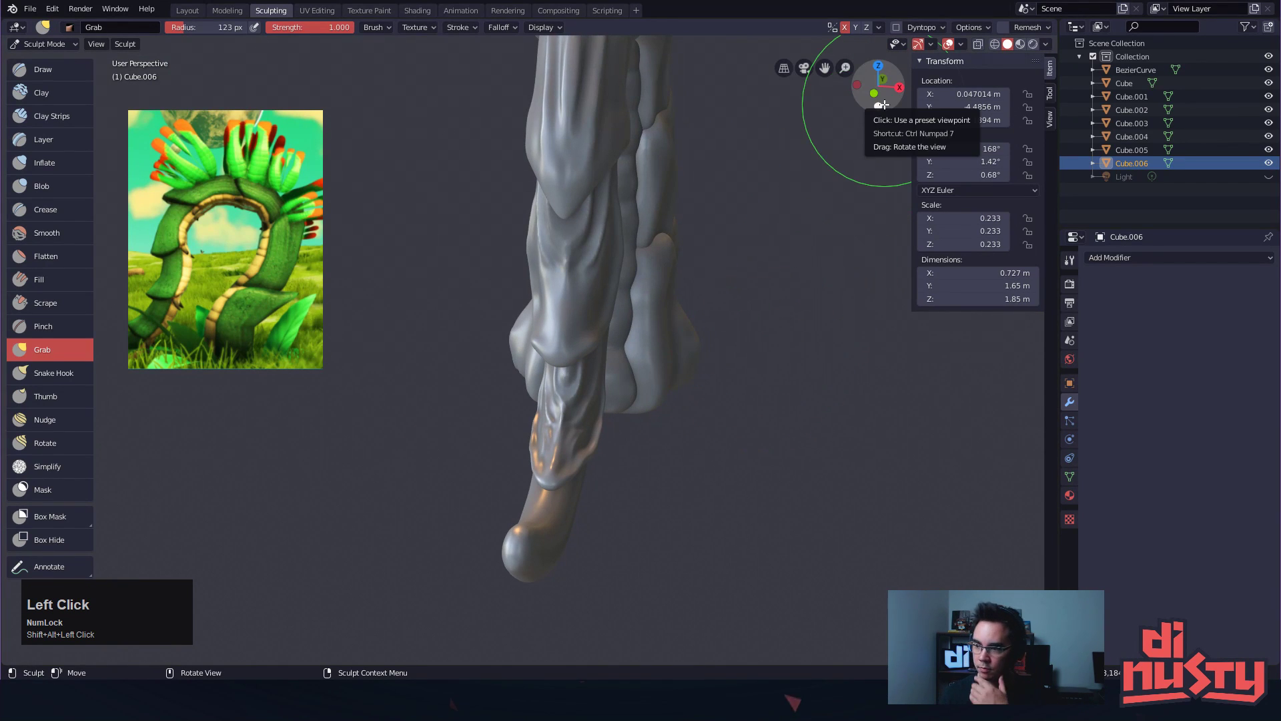
{"action": "left_click_drag", "start_coordinate": [794, 246], "coordinate": [630, 300], "text": "alt+shift"}
{"action": "left_click_drag", "start_coordinate": [630, 300], "coordinate": [620, 394], "text": "ctrl+alt"}
{"action": "mouse_move", "coordinate": [621, 393]}
{"action": "left_mouse_down", "text": "alt"}
{"action": "mouse_move", "coordinate": [483, 316]}
{"action": "mouse_move", "coordinate": [629, 277]}
{"action": "mouse_move", "coordinate": [695, 334]}
{"action": "mouse_move", "coordinate": [545, 405]}
{"action": "mouse_move", "coordinate": [559, 312]}
{"action": "mouse_move", "coordinate": [487, 411]}
{"action": "left_mouse_up", "text": "alt"}
{"action": "left_click", "coordinate": [1132, 150]}
{"action": "key", "text": "f"}
{"action": "left_click", "coordinate": [511, 390]}
{"action": "mouse_move", "coordinate": [606, 428]}
{"action": "left_mouse_down", "text": "alt"}
{"action": "mouse_move", "coordinate": [591, 430]}
{"action": "mouse_move", "coordinate": [746, 431]}
{"action": "left_mouse_up", "text": "alt"}
{"action": "left_click_drag", "start_coordinate": [505, 361], "coordinate": [500, 361]}
{"action": "left_click_drag", "start_coordinate": [533, 362], "coordinate": [372, 327], "text": "alt"}
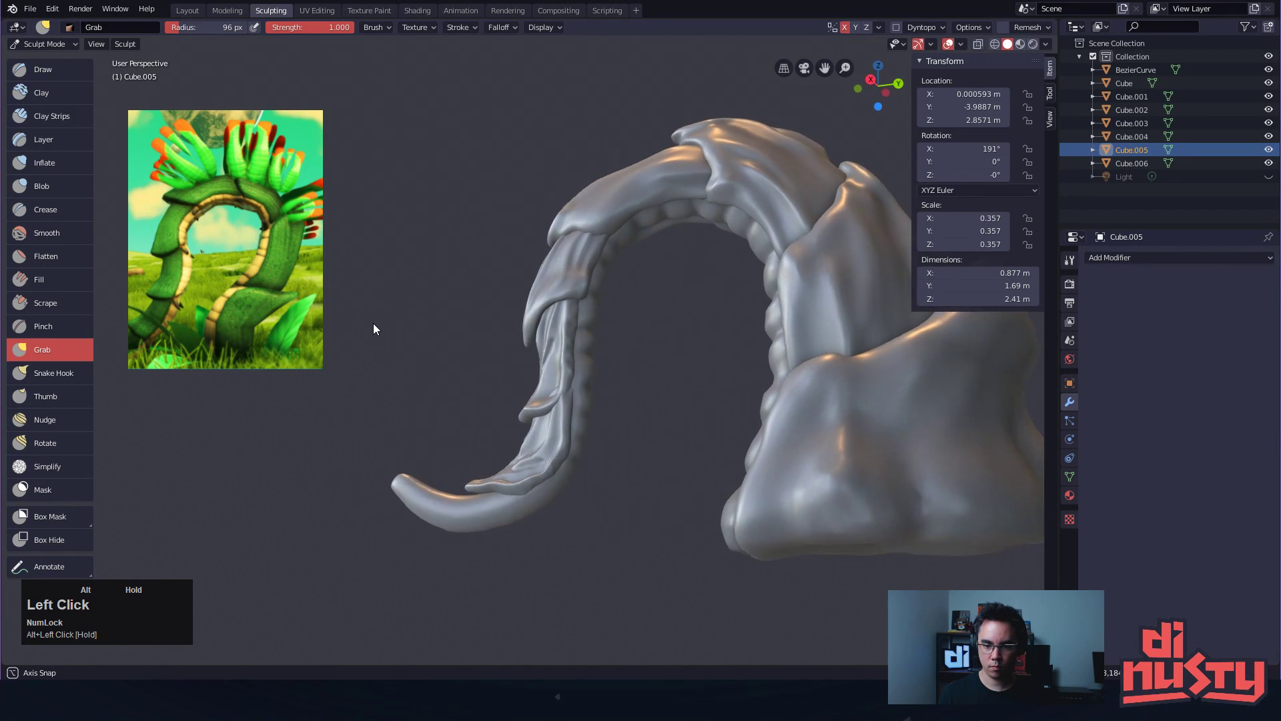
Make Cube.006 active and fine-tune its edges with the Grab brush so it fits the tail's curve
{"action": "left_click", "coordinate": [1136, 164]}
{"action": "left_click_drag", "start_coordinate": [667, 342], "coordinate": [655, 308], "text": "ctrl+alt"}
{"action": "mouse_move", "coordinate": [655, 334]}
{"action": "left_mouse_down", "text": "alt"}
{"action": "mouse_move", "coordinate": [602, 414]}
{"action": "mouse_move", "coordinate": [587, 411]}
{"action": "left_mouse_up", "text": "alt"}
{"action": "left_click_drag", "start_coordinate": [594, 413], "coordinate": [782, 465], "text": "alt"}
{"action": "left_click_drag", "start_coordinate": [512, 370], "coordinate": [548, 374]}
{"action": "left_click_drag", "start_coordinate": [564, 371], "coordinate": [501, 253], "text": "alt"}
{"action": "left_click_drag", "start_coordinate": [553, 404], "coordinate": [547, 415]}
{"action": "mouse_move", "coordinate": [567, 405]}
{"action": "left_mouse_down", "text": "alt"}
{"action": "mouse_move", "coordinate": [533, 381]}
{"action": "mouse_move", "coordinate": [622, 384]}
{"action": "left_mouse_up", "text": "alt"}
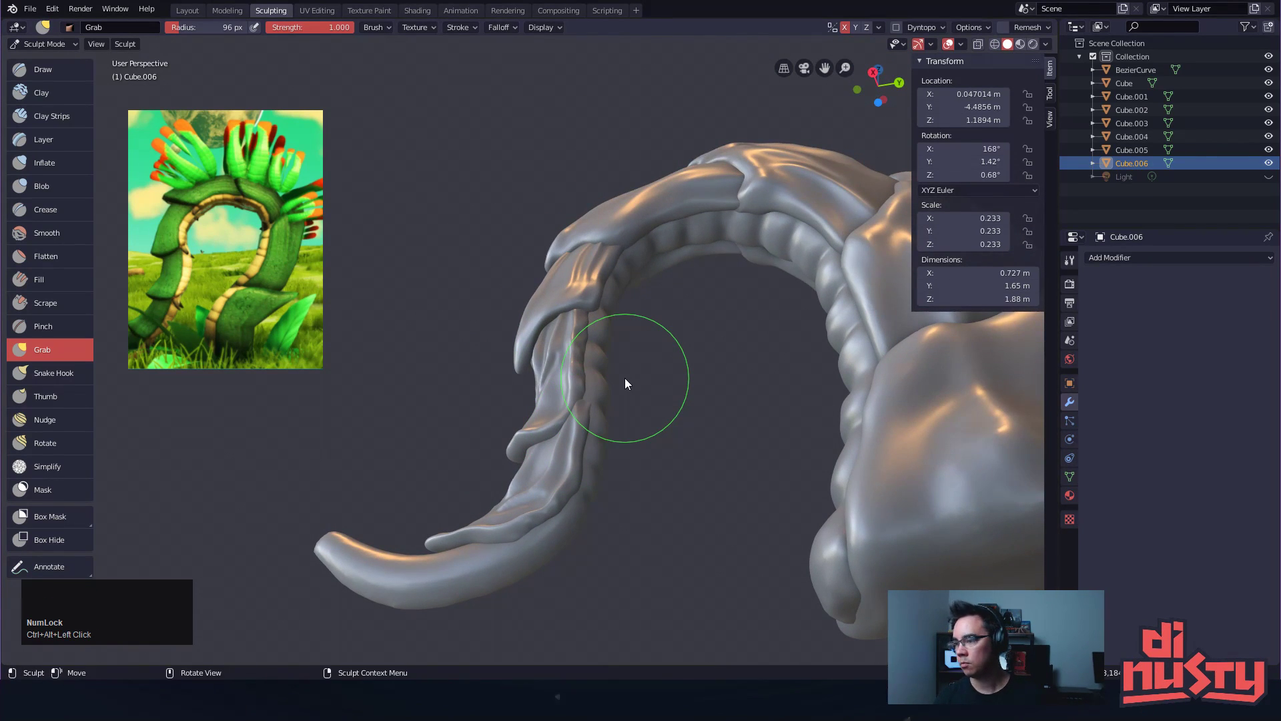
{"action": "left_click_drag", "start_coordinate": [625, 377], "coordinate": [559, 488], "text": "alt"}
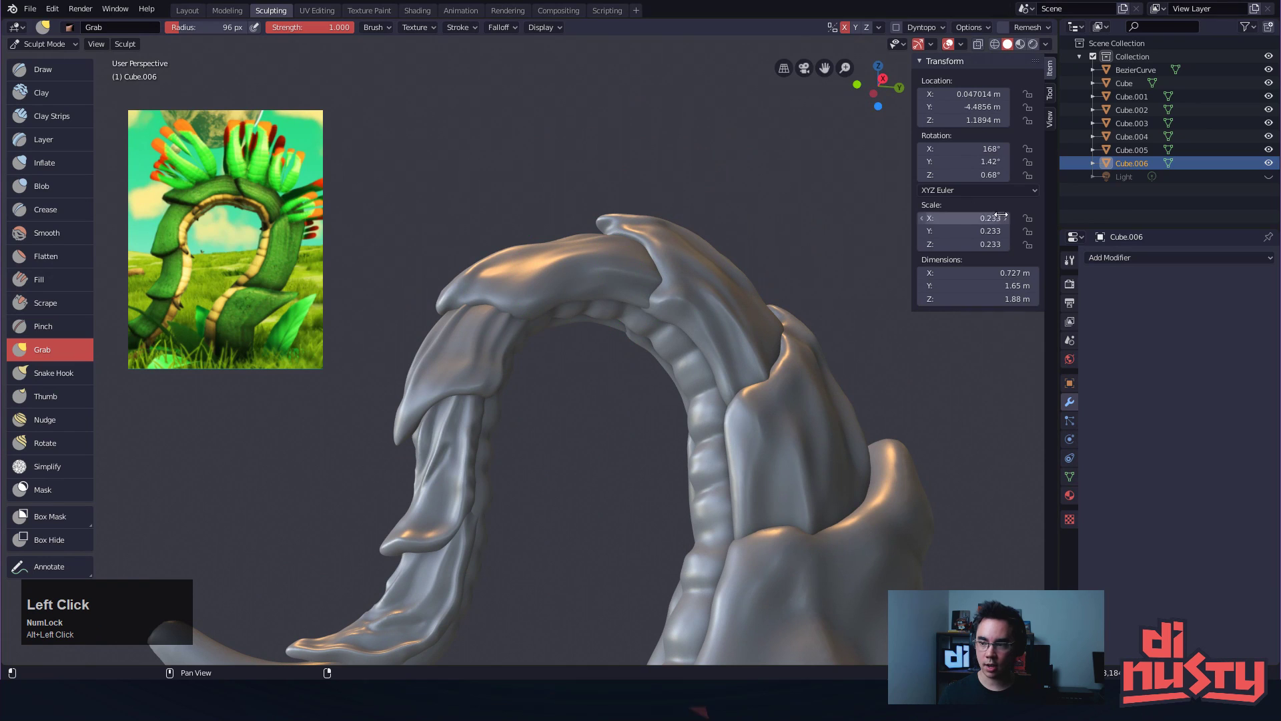
Identify the arch's top leaf segment by toggling the visibility of Cube.003, and make Cube.003 the active sculpt object
{"action": "left_click", "coordinate": [1147, 150]}
{"action": "left_click", "coordinate": [1148, 137]}
{"action": "left_click", "coordinate": [1269, 123]}
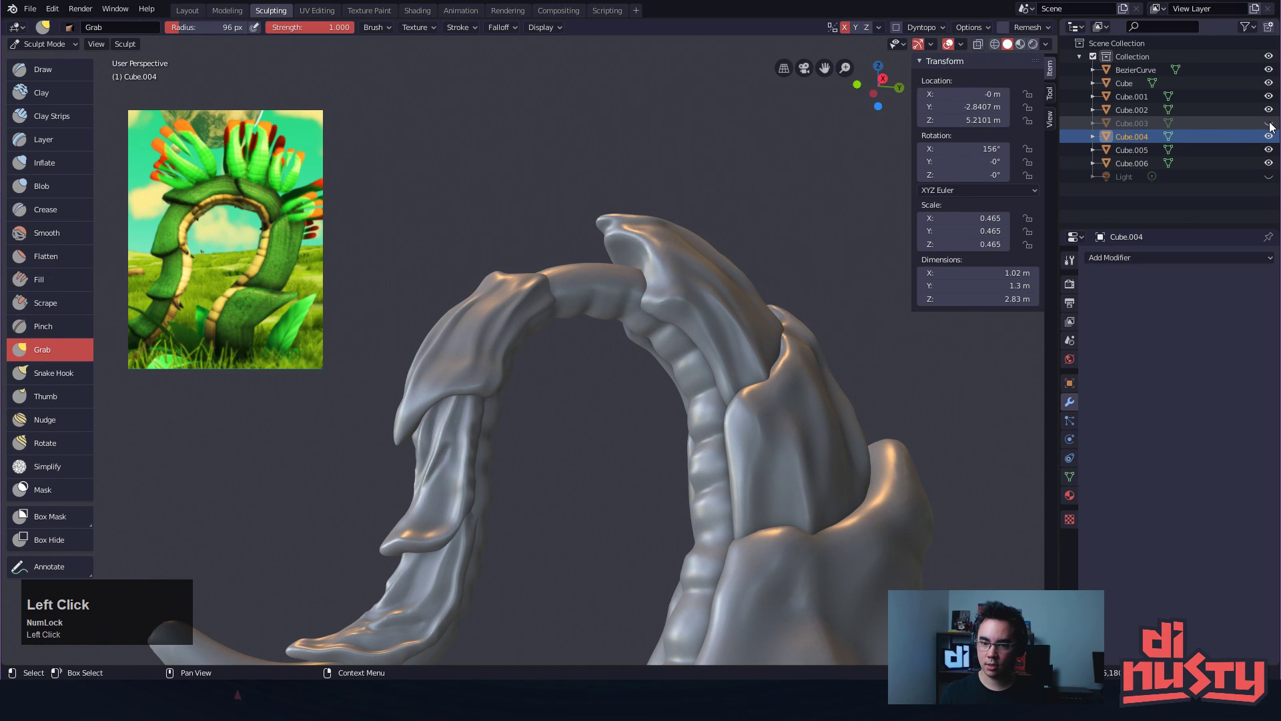
{"action": "left_click", "coordinate": [1269, 124]}
{"action": "left_click_drag", "start_coordinate": [739, 246], "coordinate": [723, 342], "text": "alt"}
{"action": "left_click", "coordinate": [1269, 123]}
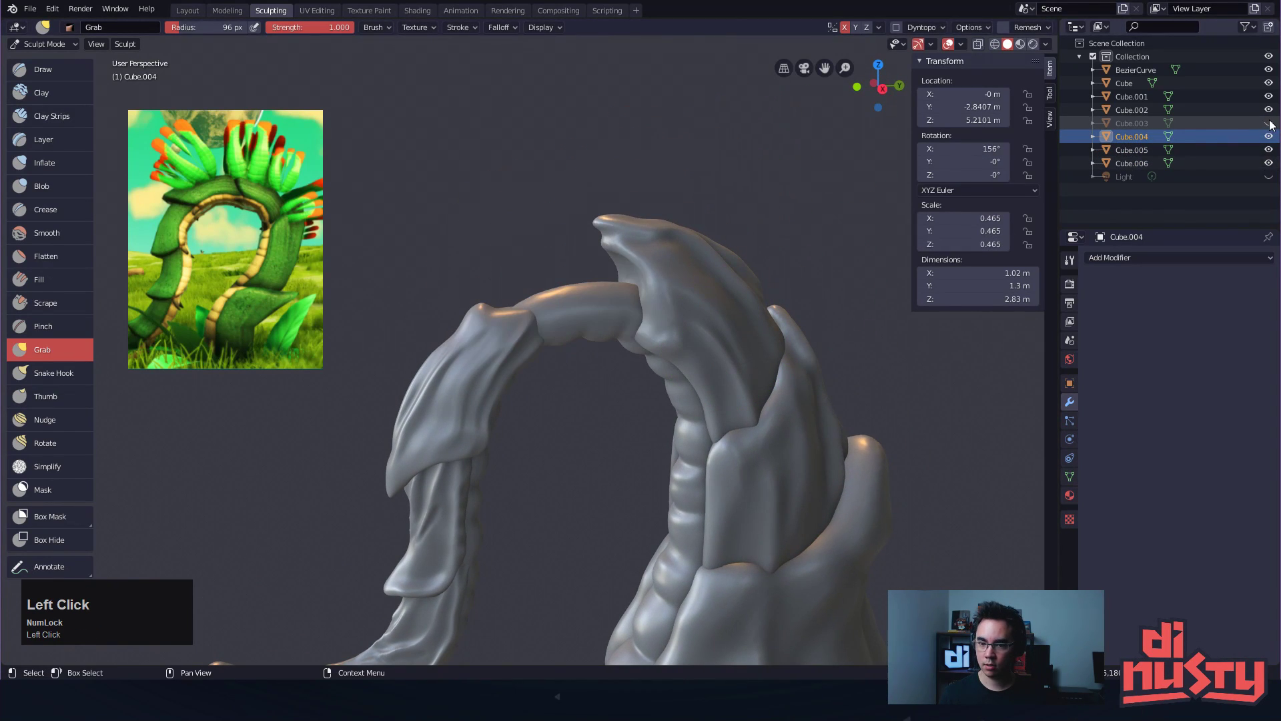
{"action": "left_click", "coordinate": [1269, 122]}
{"action": "left_click", "coordinate": [1193, 124]}
{"action": "left_click_drag", "start_coordinate": [674, 240], "coordinate": [714, 326], "text": "alt"}
{"action": "left_click_drag", "start_coordinate": [595, 345], "coordinate": [688, 335]}
{"action": "key", "text": "ctrl+z"}
{"action": "key", "text": "ctrl+z"}
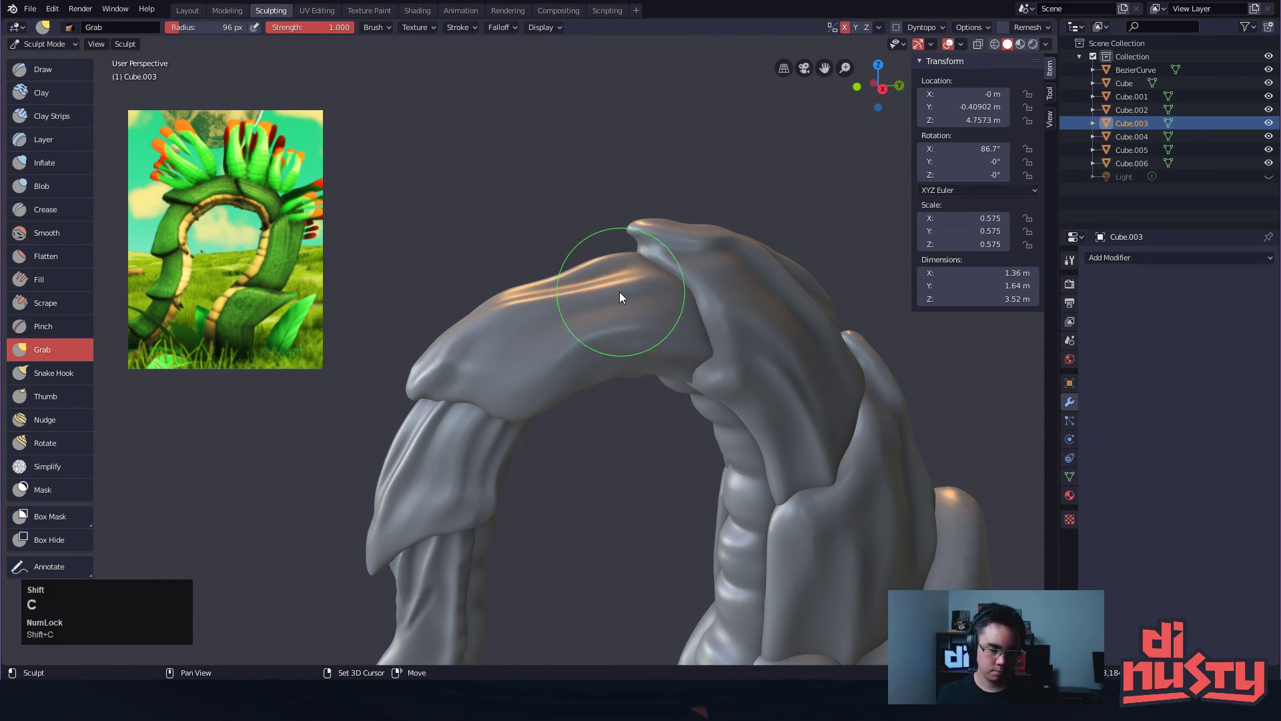
Set the Crease brush to a 43 px radius and raise a ridge along the lower side of Cube.003
{"action": "key", "text": "shift+c"}
{"action": "mouse_move", "coordinate": [710, 329]}
{"action": "left_mouse_down"}
{"action": "mouse_move", "coordinate": [664, 335]}
{"action": "mouse_move", "coordinate": [641, 358]}
{"action": "mouse_move", "coordinate": [730, 439]}
{"action": "left_mouse_up"}
{"action": "key", "text": "ctrl+z"}
{"action": "key", "text": "f"}
{"action": "left_click", "coordinate": [606, 343]}
{"action": "mouse_move", "coordinate": [590, 426]}
{"action": "left_mouse_down", "text": "alt"}
{"action": "mouse_move", "coordinate": [738, 422]}
{"action": "mouse_move", "coordinate": [548, 482]}
{"action": "left_mouse_up", "text": "alt"}
{"action": "key", "text": "ctrl+z"}
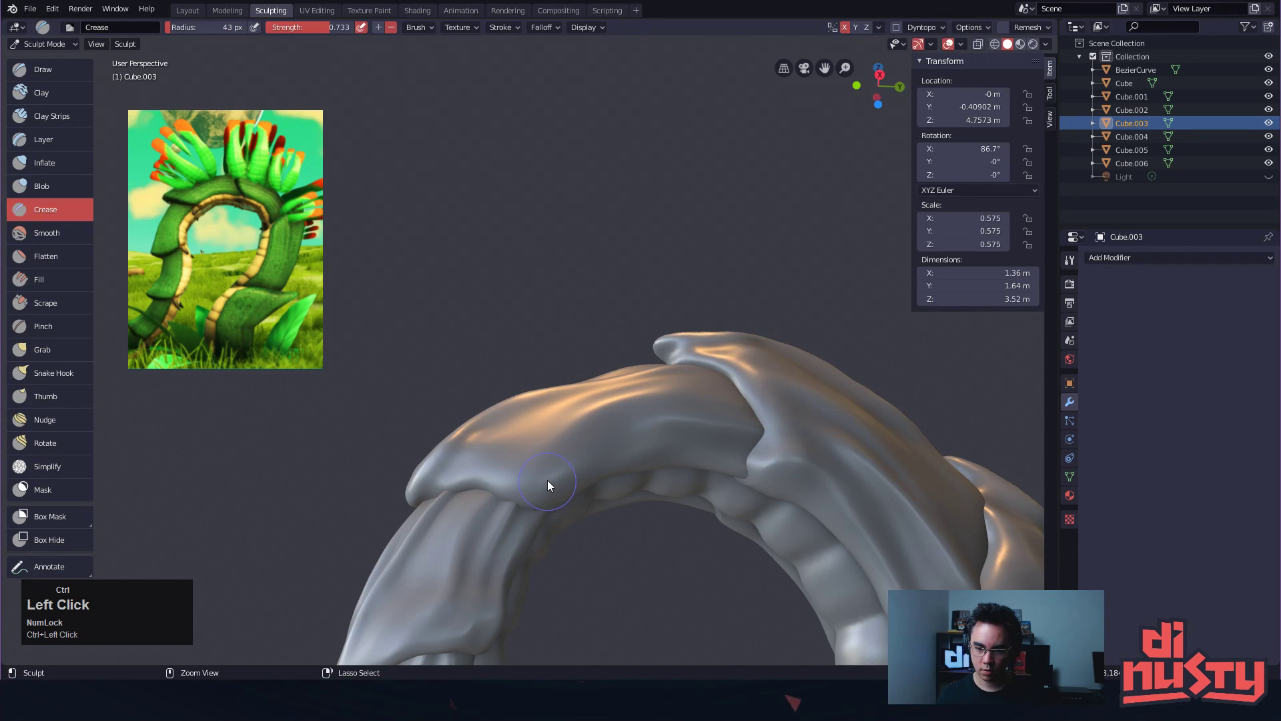
{"action": "mouse_move", "coordinate": [709, 443]}
{"action": "left_mouse_down", "text": "ctrl"}
{"action": "mouse_move", "coordinate": [694, 445]}
{"action": "mouse_move", "coordinate": [747, 455]}
{"action": "mouse_move", "coordinate": [645, 442]}
{"action": "mouse_move", "coordinate": [541, 486]}
{"action": "mouse_move", "coordinate": [403, 488]}
{"action": "left_mouse_up", "text": "ctrl"}
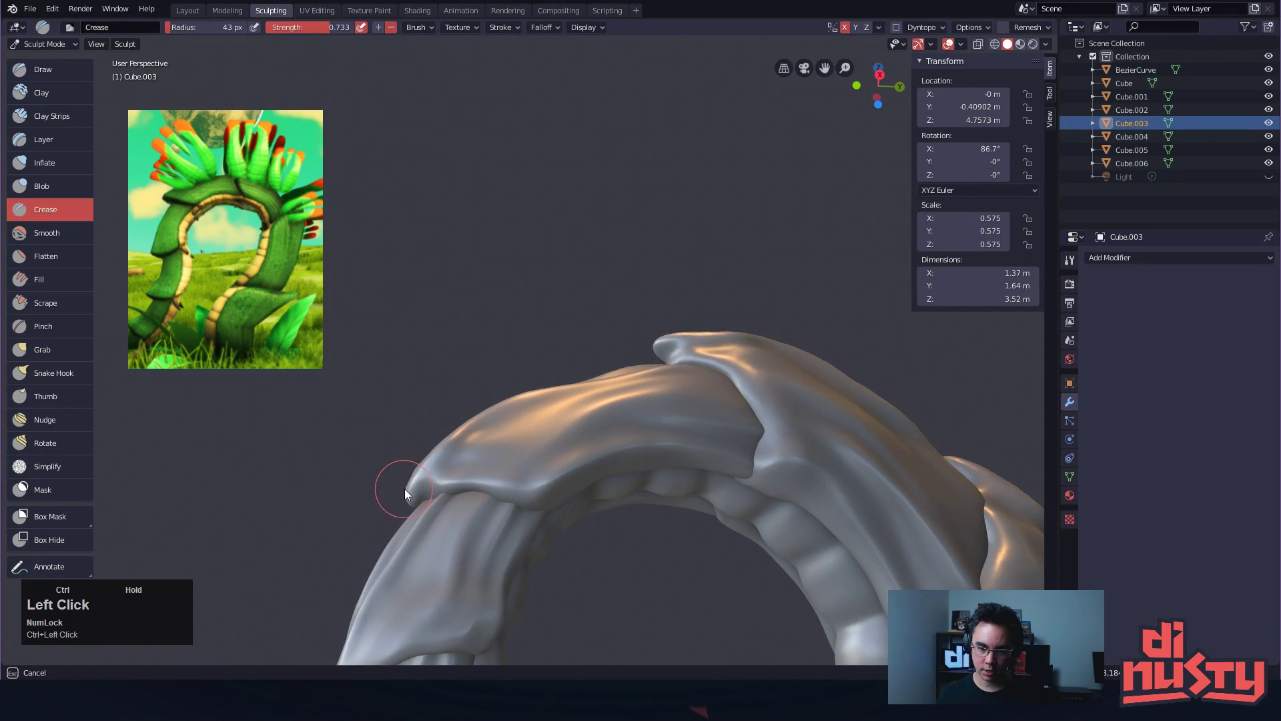
{"action": "mouse_move", "coordinate": [478, 431]}
{"action": "left_mouse_down", "text": "alt+shift"}
{"action": "mouse_move", "coordinate": [595, 522]}
{"action": "mouse_move", "coordinate": [528, 438]}
{"action": "mouse_move", "coordinate": [547, 475]}
{"action": "left_mouse_up", "text": "alt+shift"}
Carve short creases into the tip end of Cube.003 with the 43 px Crease brush
{"action": "mouse_move", "coordinate": [566, 297]}
{"action": "left_mouse_down", "text": "ctrl"}
{"action": "mouse_move", "coordinate": [546, 338]}
{"action": "mouse_move", "coordinate": [435, 453]}
{"action": "mouse_move", "coordinate": [467, 490]}
{"action": "mouse_move", "coordinate": [486, 423]}
{"action": "mouse_move", "coordinate": [474, 484]}
{"action": "mouse_move", "coordinate": [477, 459]}
{"action": "left_mouse_up", "text": "ctrl"}
{"action": "key", "text": "ctrl+z"}
{"action": "key", "text": "ctrl+z"}
{"action": "left_click_drag", "start_coordinate": [493, 433], "coordinate": [522, 381]}
{"action": "left_click_drag", "start_coordinate": [486, 399], "coordinate": [513, 355]}
{"action": "left_click_drag", "start_coordinate": [499, 393], "coordinate": [517, 364]}
{"action": "mouse_move", "coordinate": [509, 370]}
{"action": "left_mouse_down", "text": "alt"}
{"action": "mouse_move", "coordinate": [529, 340]}
{"action": "mouse_move", "coordinate": [450, 476]}
{"action": "left_mouse_up", "text": "alt"}
{"action": "key", "text": "ctrl+z"}
Build up raised folds on the body of Cube.003 with inverted Crease strokes
{"action": "mouse_move", "coordinate": [462, 525]}
{"action": "left_mouse_down", "text": "alt"}
{"action": "mouse_move", "coordinate": [394, 379]}
{"action": "mouse_move", "coordinate": [433, 328]}
{"action": "mouse_move", "coordinate": [551, 316]}
{"action": "mouse_move", "coordinate": [587, 343]}
{"action": "mouse_move", "coordinate": [548, 334]}
{"action": "mouse_move", "coordinate": [684, 391]}
{"action": "mouse_move", "coordinate": [539, 366]}
{"action": "left_mouse_up", "text": "alt"}
{"action": "key", "text": "ctrl+z"}
{"action": "mouse_move", "coordinate": [657, 387]}
{"action": "left_mouse_down", "text": "ctrl"}
{"action": "mouse_move", "coordinate": [602, 371]}
{"action": "mouse_move", "coordinate": [460, 385]}
{"action": "mouse_move", "coordinate": [532, 378]}
{"action": "mouse_move", "coordinate": [442, 411]}
{"action": "left_mouse_up", "text": "ctrl"}
{"action": "key", "text": "ctrl+z"}
{"action": "key", "text": "ctrl+z"}
{"action": "mouse_move", "coordinate": [598, 359]}
{"action": "left_mouse_down", "text": "ctrl"}
{"action": "mouse_move", "coordinate": [413, 403]}
{"action": "mouse_move", "coordinate": [341, 399]}
{"action": "mouse_move", "coordinate": [362, 411]}
{"action": "mouse_move", "coordinate": [598, 367]}
{"action": "left_mouse_up", "text": "ctrl"}
{"action": "left_click_drag", "start_coordinate": [596, 307], "coordinate": [580, 438], "text": "alt"}
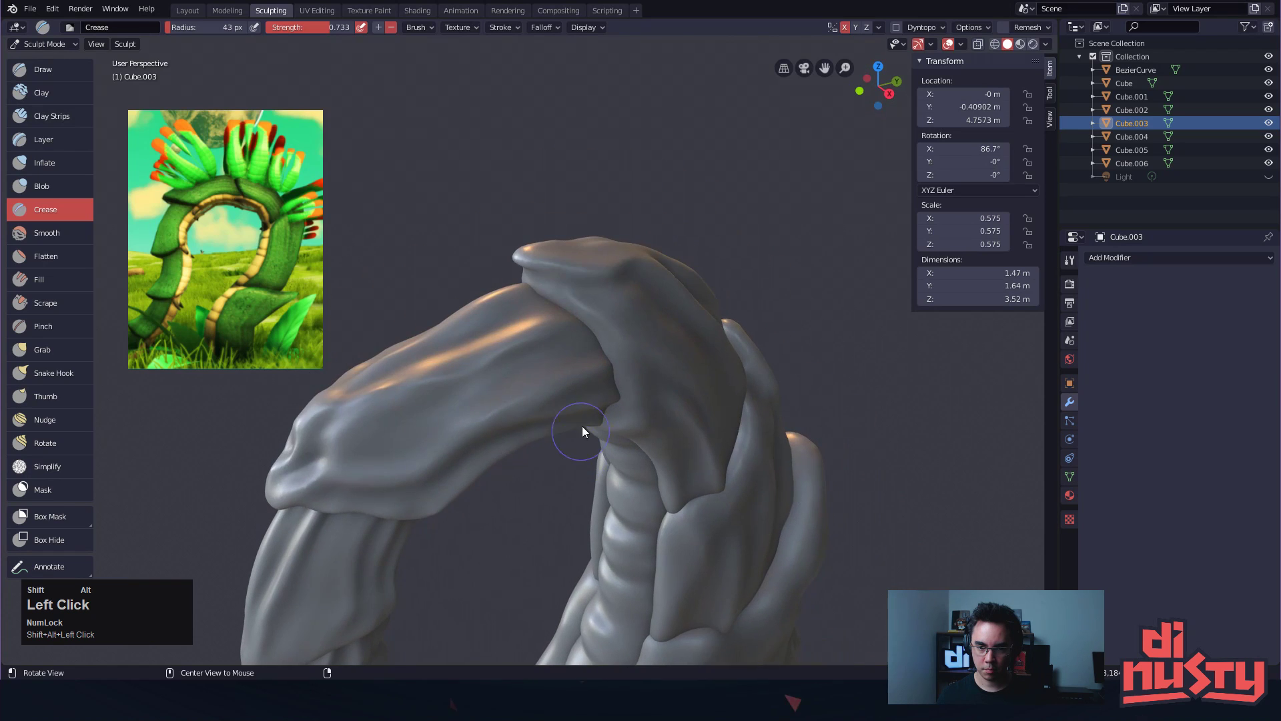
{"action": "key", "text": "ctrl+z"}
{"action": "mouse_move", "coordinate": [402, 413]}
{"action": "left_mouse_down", "text": "ctrl"}
{"action": "mouse_move", "coordinate": [513, 354]}
{"action": "mouse_move", "coordinate": [394, 440]}
{"action": "left_mouse_up", "text": "ctrl"}
{"action": "key", "text": "ctrl+z"}
{"action": "key", "text": "ctrl+z"}
{"action": "left_click_drag", "start_coordinate": [327, 463], "coordinate": [430, 423]}
{"action": "key", "text": "ctrl+z"}
Sculpt finer lengthwise grooves and ridges along Cube.003 with the Crease brush at a 23 px radius
{"action": "key", "text": "f"}
{"action": "left_click", "coordinate": [418, 426]}
{"action": "mouse_move", "coordinate": [318, 466]}
{"action": "left_mouse_down"}
{"action": "mouse_move", "coordinate": [595, 358]}
{"action": "mouse_move", "coordinate": [571, 377]}
{"action": "left_mouse_up"}
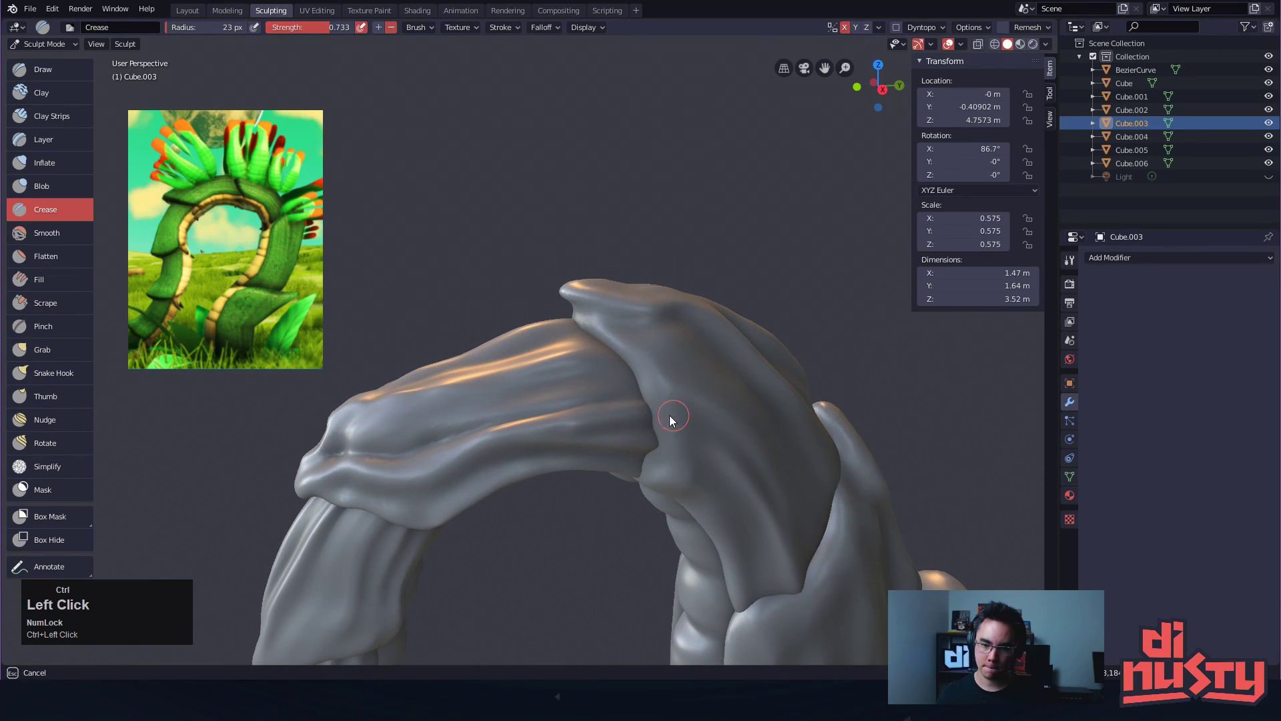
{"action": "mouse_move", "coordinate": [675, 434]}
{"action": "left_mouse_down", "text": "ctrl"}
{"action": "mouse_move", "coordinate": [626, 417]}
{"action": "mouse_move", "coordinate": [524, 439]}
{"action": "mouse_move", "coordinate": [465, 482]}
{"action": "mouse_move", "coordinate": [454, 436]}
{"action": "mouse_move", "coordinate": [487, 333]}
{"action": "mouse_move", "coordinate": [546, 266]}
{"action": "left_mouse_up", "text": "ctrl"}
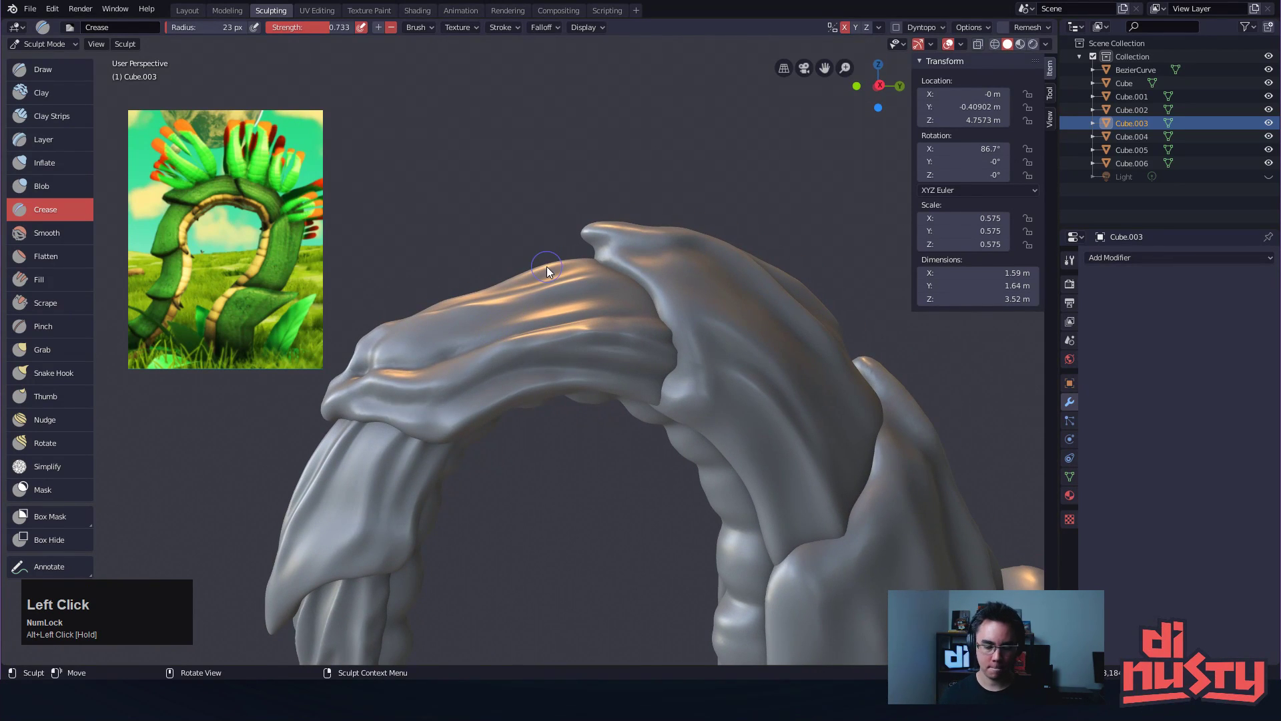
Reshape the upper surface of Cube.003 with the Grab brush, starting at a 128 px radius
{"action": "key", "text": "g"}
{"action": "key", "text": "f"}
{"action": "left_click", "coordinate": [644, 326]}
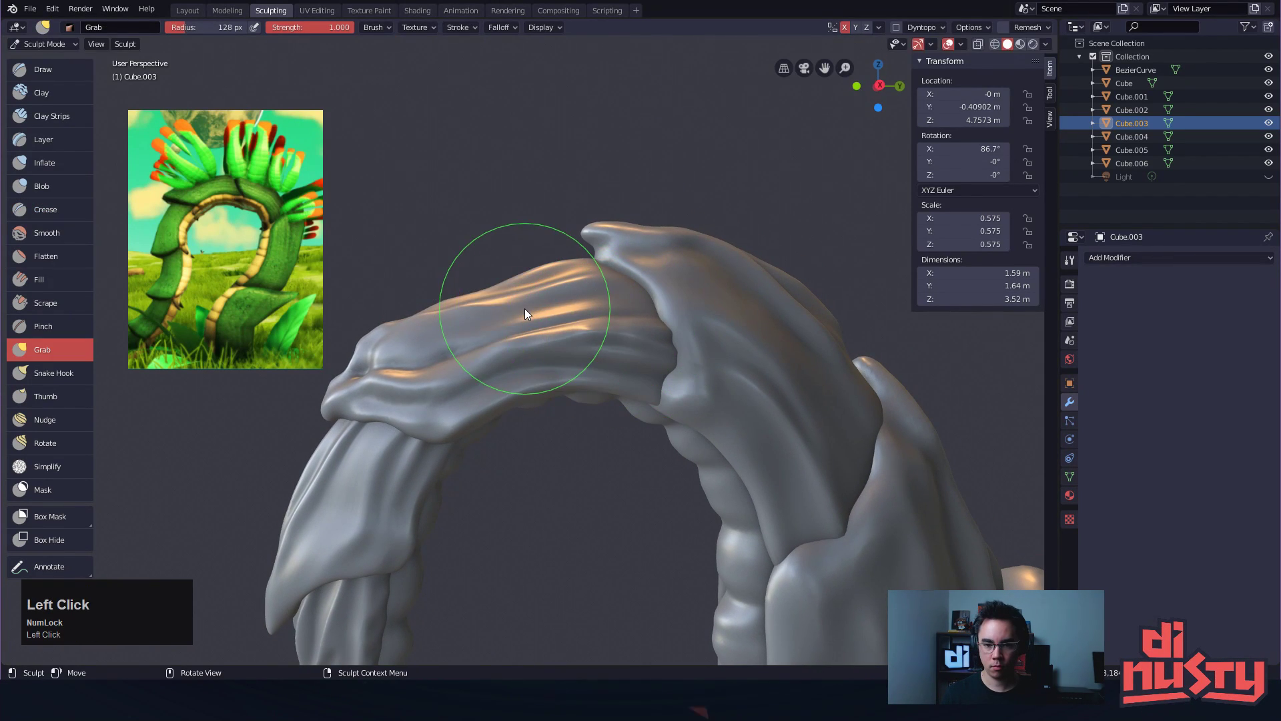
{"action": "mouse_move", "coordinate": [517, 299]}
{"action": "left_mouse_down"}
{"action": "mouse_move", "coordinate": [474, 312]}
{"action": "mouse_move", "coordinate": [541, 352]}
{"action": "mouse_move", "coordinate": [541, 387]}
{"action": "mouse_move", "coordinate": [579, 364]}
{"action": "mouse_move", "coordinate": [633, 250]}
{"action": "mouse_move", "coordinate": [655, 299]}
{"action": "mouse_move", "coordinate": [503, 295]}
{"action": "mouse_move", "coordinate": [515, 187]}
{"action": "mouse_move", "coordinate": [522, 220]}
{"action": "left_mouse_up"}
{"action": "key", "text": "f"}
{"action": "left_click", "coordinate": [572, 306]}
{"action": "left_click_drag", "start_coordinate": [585, 386], "coordinate": [559, 312]}
{"action": "key", "text": "ctrl+z"}
Adjust the underside edge of Cube.003 around the tail with the Grab brush, resizing it between 101 and 108 px
{"action": "key", "text": "f"}
{"action": "left_click", "coordinate": [594, 396]}
{"action": "key", "text": "f"}
{"action": "left_click", "coordinate": [528, 393]}
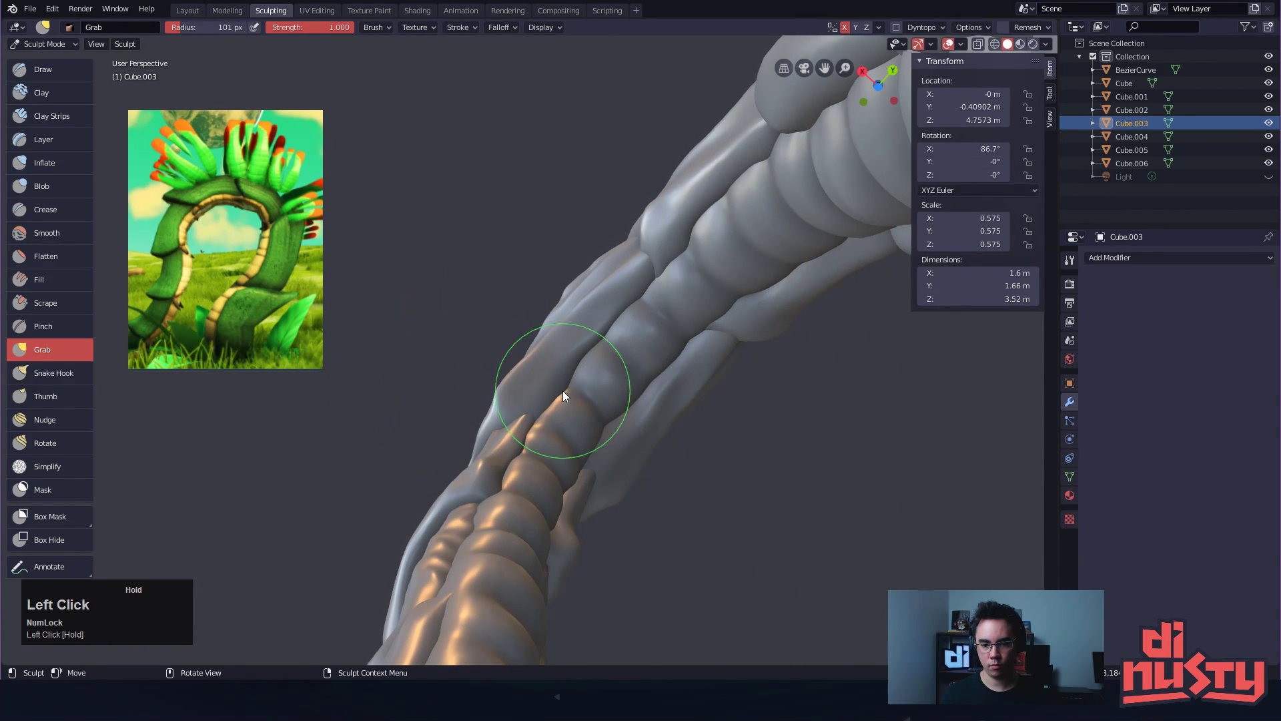
{"action": "left_click_drag", "start_coordinate": [563, 390], "coordinate": [686, 494], "text": "alt"}
{"action": "key", "text": "f"}
{"action": "left_click", "coordinate": [477, 318]}
{"action": "mouse_move", "coordinate": [476, 318]}
{"action": "left_mouse_down"}
{"action": "mouse_move", "coordinate": [523, 311]}
{"action": "mouse_move", "coordinate": [499, 266]}
{"action": "mouse_move", "coordinate": [444, 232]}
{"action": "left_mouse_up"}
{"action": "key", "text": "f"}
{"action": "left_click", "coordinate": [531, 278]}
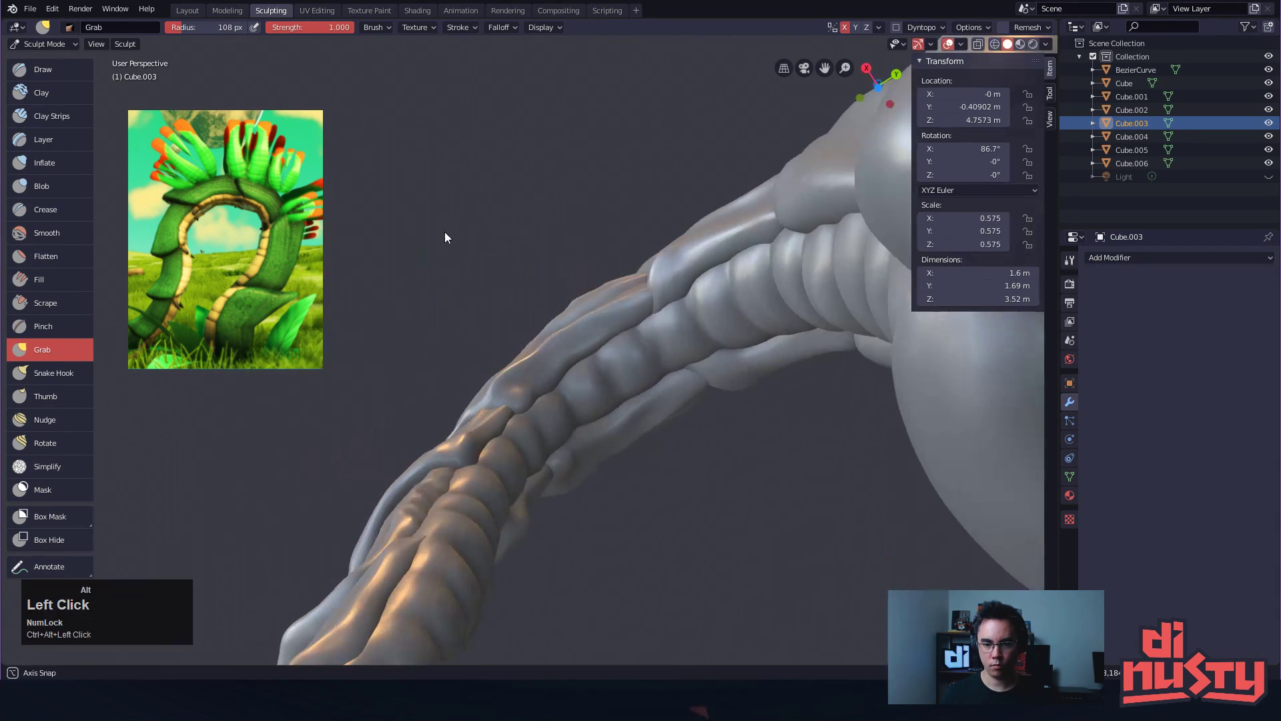
Make Cube.006 active and stretch its upper end along the inner side of the tail with the 108 px Grab brush
{"action": "left_click_drag", "start_coordinate": [623, 370], "coordinate": [661, 354], "text": "alt"}
{"action": "left_click_drag", "start_coordinate": [661, 354], "coordinate": [690, 428], "text": "alt"}
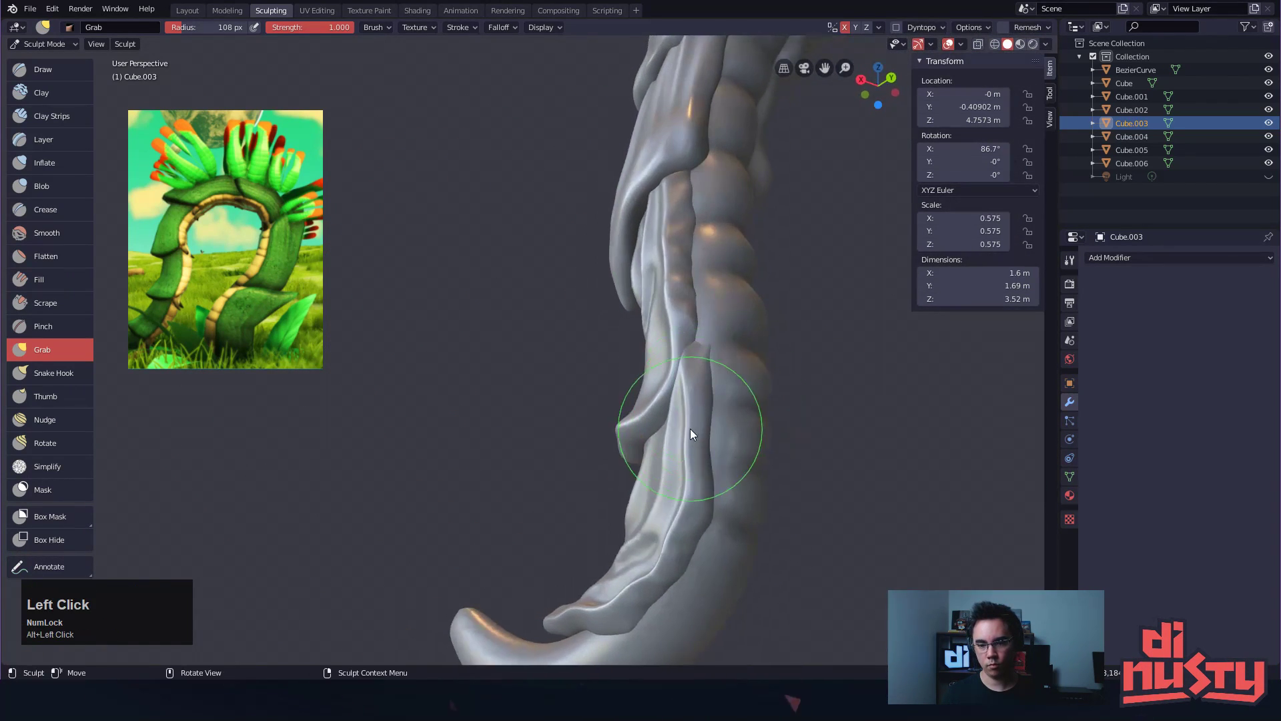
{"action": "left_click", "coordinate": [1130, 163]}
{"action": "left_click_drag", "start_coordinate": [757, 287], "coordinate": [754, 327], "text": "ctrl+alt"}
{"action": "mouse_move", "coordinate": [754, 327]}
{"action": "left_mouse_down", "text": "alt"}
{"action": "mouse_move", "coordinate": [698, 361]}
{"action": "mouse_move", "coordinate": [493, 331]}
{"action": "mouse_move", "coordinate": [486, 311]}
{"action": "mouse_move", "coordinate": [536, 325]}
{"action": "mouse_move", "coordinate": [506, 361]}
{"action": "mouse_move", "coordinate": [478, 324]}
{"action": "mouse_move", "coordinate": [459, 354]}
{"action": "mouse_move", "coordinate": [477, 374]}
{"action": "mouse_move", "coordinate": [480, 343]}
{"action": "left_mouse_up", "text": "alt"}
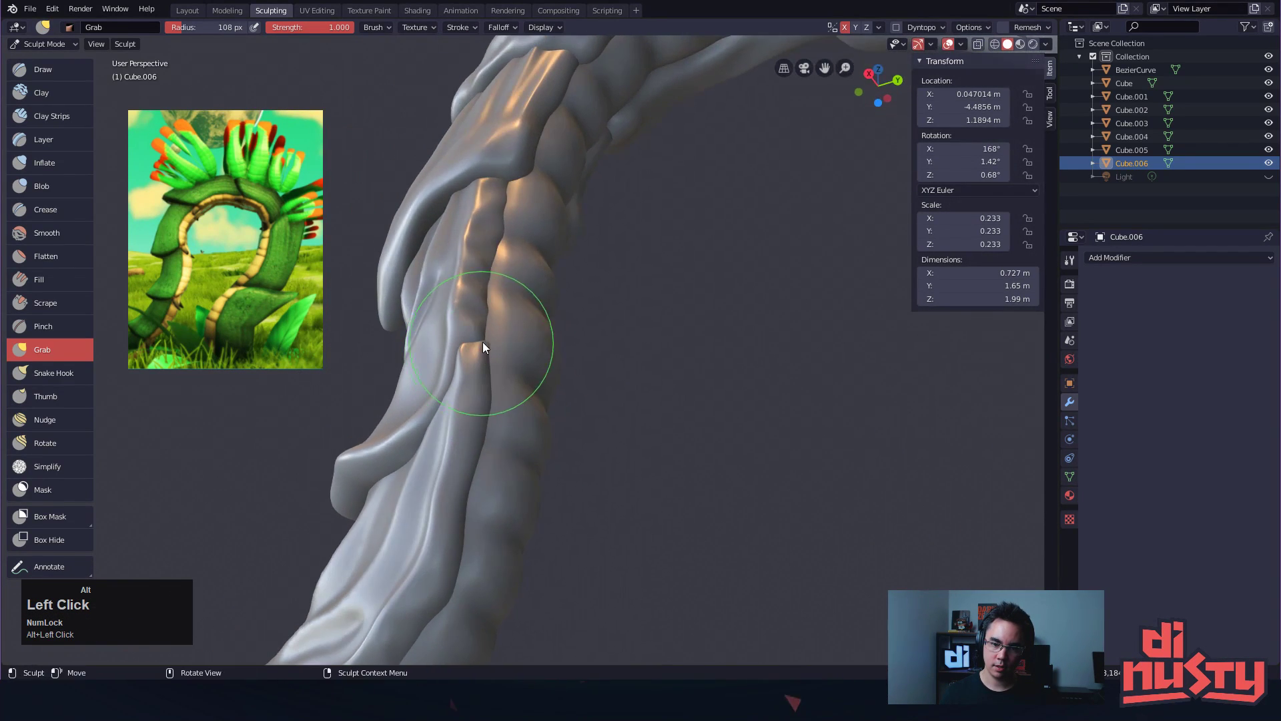
Make Cube.005 active and pull its inner edge along the tail's segmented underside with the Grab brush
{"action": "left_click", "coordinate": [1174, 149]}
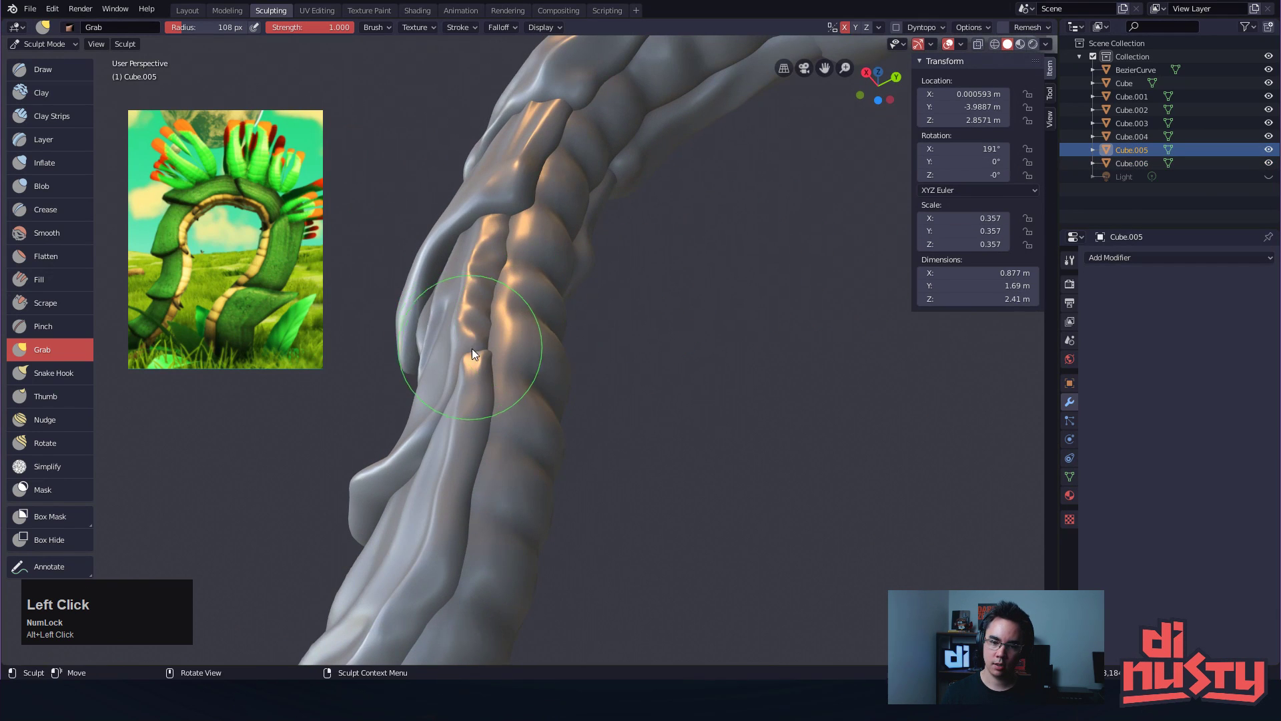
{"action": "mouse_move", "coordinate": [483, 346]}
{"action": "left_mouse_down", "text": "alt"}
{"action": "mouse_move", "coordinate": [702, 416]}
{"action": "mouse_move", "coordinate": [490, 371]}
{"action": "mouse_move", "coordinate": [497, 343]}
{"action": "mouse_move", "coordinate": [429, 200]}
{"action": "mouse_move", "coordinate": [501, 351]}
{"action": "mouse_move", "coordinate": [494, 321]}
{"action": "left_mouse_up", "text": "alt"}
{"action": "left_click_drag", "start_coordinate": [485, 320], "coordinate": [497, 324]}
{"action": "left_click_drag", "start_coordinate": [499, 324], "coordinate": [555, 409], "text": "alt"}
{"action": "left_click_drag", "start_coordinate": [555, 408], "coordinate": [560, 385], "text": "ctrl+alt"}
{"action": "left_click_drag", "start_coordinate": [472, 349], "coordinate": [501, 363]}
{"action": "left_click_drag", "start_coordinate": [501, 364], "coordinate": [374, 320], "text": "alt"}
{"action": "mouse_move", "coordinate": [486, 358]}
{"action": "left_mouse_down"}
{"action": "mouse_move", "coordinate": [535, 359]}
{"action": "mouse_move", "coordinate": [471, 370]}
{"action": "mouse_move", "coordinate": [550, 379]}
{"action": "mouse_move", "coordinate": [574, 407]}
{"action": "mouse_move", "coordinate": [523, 351]}
{"action": "mouse_move", "coordinate": [531, 287]}
{"action": "mouse_move", "coordinate": [535, 373]}
{"action": "mouse_move", "coordinate": [494, 379]}
{"action": "mouse_move", "coordinate": [507, 385]}
{"action": "mouse_move", "coordinate": [650, 292]}
{"action": "mouse_move", "coordinate": [619, 255]}
{"action": "mouse_move", "coordinate": [582, 307]}
{"action": "left_mouse_up"}
Enlarge the Grab brush to 141 px and shape the lower part of Cube.005 to overlap the segment below
{"action": "key", "text": "f"}
{"action": "left_click", "coordinate": [561, 349]}
{"action": "left_click_drag", "start_coordinate": [465, 381], "coordinate": [415, 376]}
{"action": "left_click_drag", "start_coordinate": [520, 333], "coordinate": [531, 354], "text": "shift"}
{"action": "mouse_move", "coordinate": [527, 353]}
{"action": "left_mouse_down", "text": "alt"}
{"action": "mouse_move", "coordinate": [483, 356]}
{"action": "mouse_move", "coordinate": [498, 379]}
{"action": "left_mouse_up", "text": "alt"}
{"action": "left_click_drag", "start_coordinate": [519, 324], "coordinate": [553, 268], "text": "shift"}
{"action": "mouse_move", "coordinate": [562, 266]}
{"action": "left_mouse_down", "text": "ctrl+alt"}
{"action": "mouse_move", "coordinate": [518, 318]}
{"action": "mouse_move", "coordinate": [519, 347]}
{"action": "left_mouse_up", "text": "ctrl+alt"}
Make Cube.006 active and adjust its upper end with the 141 px Grab brush so it tucks under the segment above
{"action": "left_click", "coordinate": [1118, 164]}
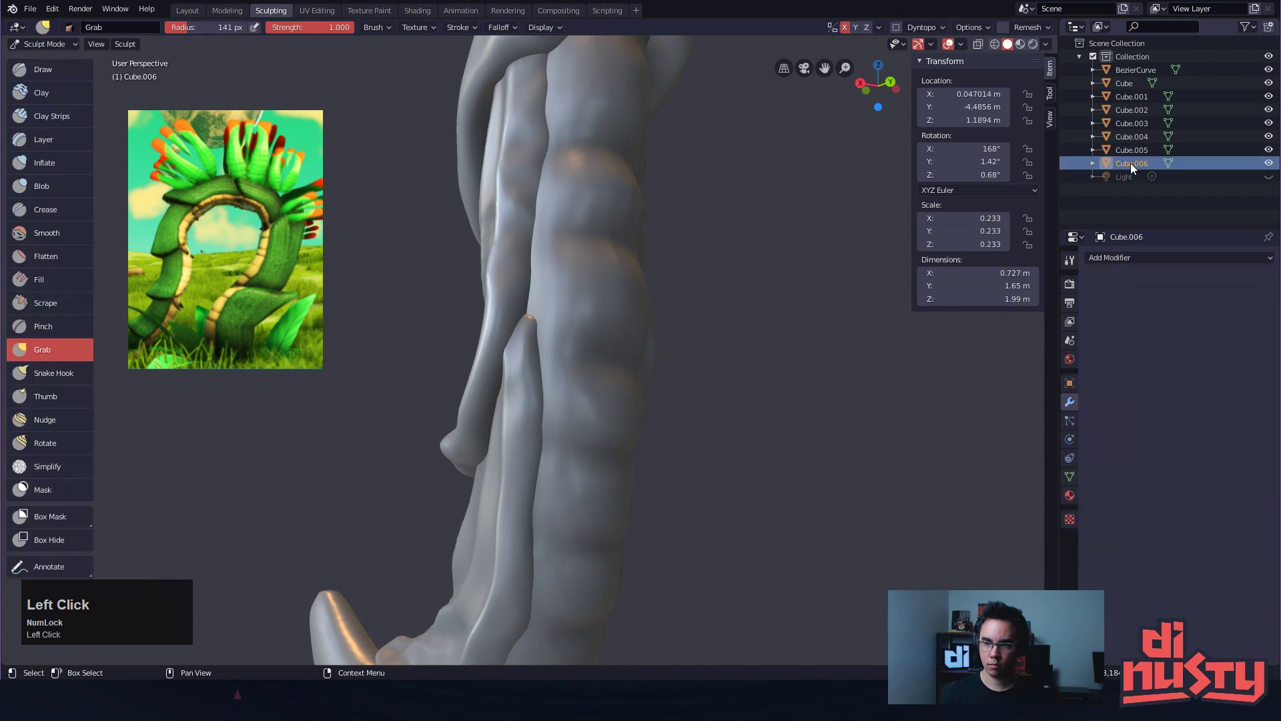
{"action": "left_click_drag", "start_coordinate": [591, 351], "coordinate": [590, 317]}
{"action": "left_click_drag", "start_coordinate": [594, 350], "coordinate": [610, 342], "text": "alt"}
{"action": "left_click_drag", "start_coordinate": [573, 397], "coordinate": [575, 393]}
{"action": "left_click_drag", "start_coordinate": [580, 341], "coordinate": [578, 341]}
{"action": "mouse_move", "coordinate": [581, 410]}
{"action": "left_mouse_down"}
{"action": "mouse_move", "coordinate": [571, 411]}
{"action": "mouse_move", "coordinate": [570, 343]}
{"action": "mouse_move", "coordinate": [579, 461]}
{"action": "left_mouse_up"}
{"action": "mouse_move", "coordinate": [520, 360]}
{"action": "left_mouse_down", "text": "ctrl+alt"}
{"action": "mouse_move", "coordinate": [466, 434]}
{"action": "mouse_move", "coordinate": [588, 360]}
{"action": "left_mouse_up", "text": "ctrl+alt"}
{"action": "left_click_drag", "start_coordinate": [588, 361], "coordinate": [574, 334], "text": "alt+shift"}
{"action": "left_click_drag", "start_coordinate": [574, 333], "coordinate": [642, 349], "text": "alt+shift"}
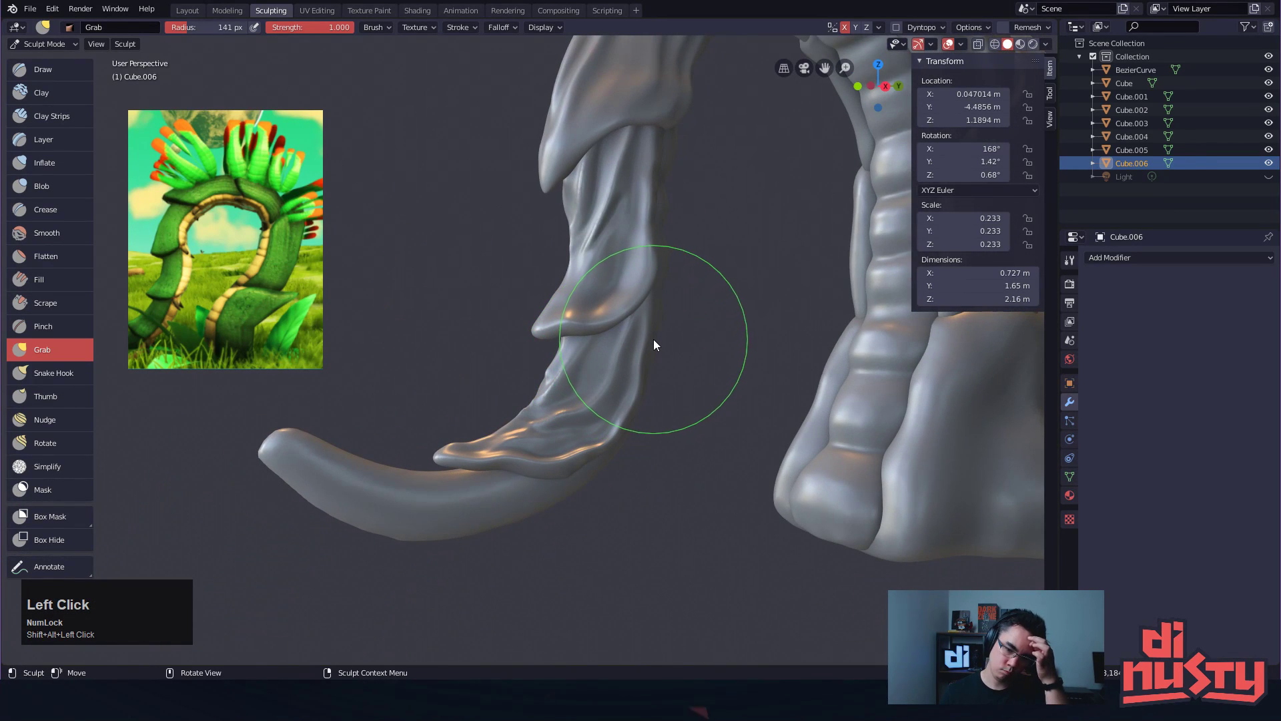
{"action": "mouse_move", "coordinate": [689, 214]}
{"action": "left_mouse_down", "text": "ctrl+alt"}
{"action": "mouse_move", "coordinate": [603, 311]}
{"action": "mouse_move", "coordinate": [432, 333]}
{"action": "mouse_move", "coordinate": [472, 366]}
{"action": "mouse_move", "coordinate": [544, 255]}
{"action": "mouse_move", "coordinate": [605, 300]}
{"action": "mouse_move", "coordinate": [547, 294]}
{"action": "mouse_move", "coordinate": [674, 295]}
{"action": "mouse_move", "coordinate": [739, 386]}
{"action": "mouse_move", "coordinate": [694, 394]}
{"action": "left_mouse_up", "text": "ctrl+alt"}
{"action": "mouse_move", "coordinate": [694, 394]}
{"action": "left_mouse_down", "text": "alt+shift"}
{"action": "mouse_move", "coordinate": [654, 396]}
{"action": "mouse_move", "coordinate": [699, 343]}
{"action": "mouse_move", "coordinate": [653, 346]}
{"action": "left_mouse_up", "text": "alt+shift"}
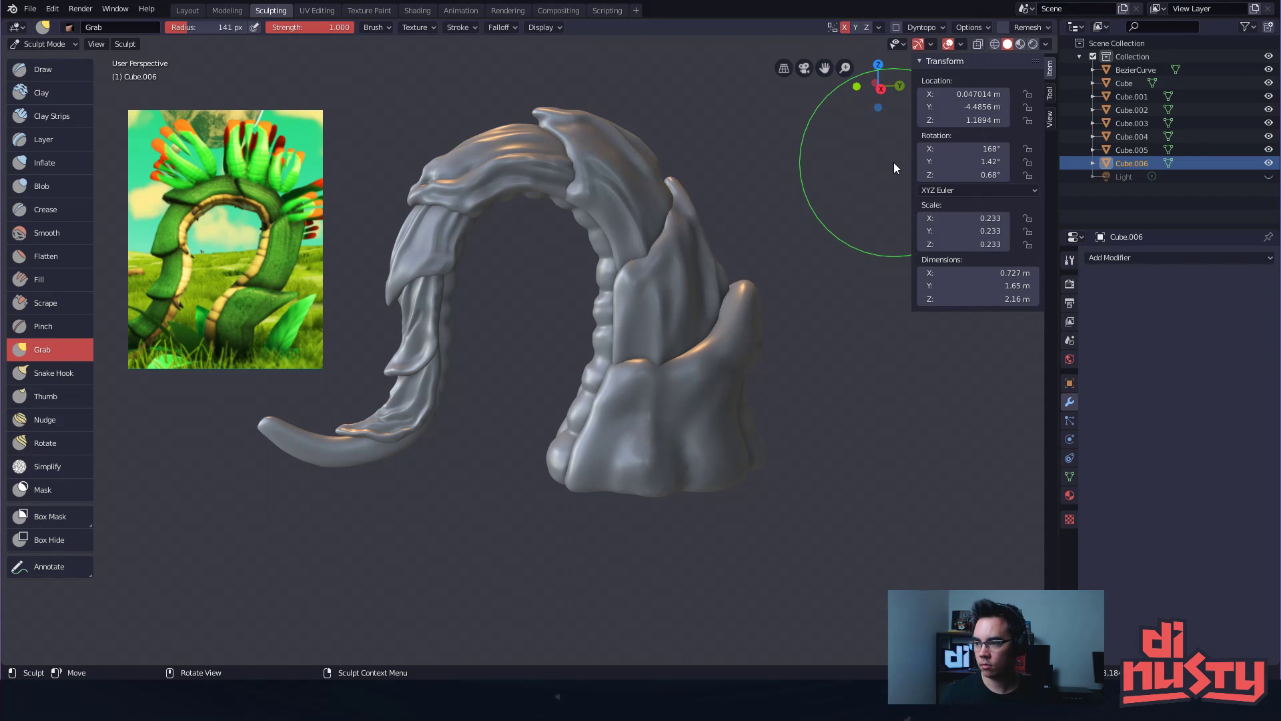
{"action": "mouse_move", "coordinate": [776, 198]}
{"action": "left_mouse_down", "text": "alt+shift"}
{"action": "mouse_move", "coordinate": [683, 207]}
{"action": "mouse_move", "coordinate": [728, 346]}
{"action": "mouse_move", "coordinate": [723, 328]}
{"action": "left_mouse_up", "text": "alt+shift"}
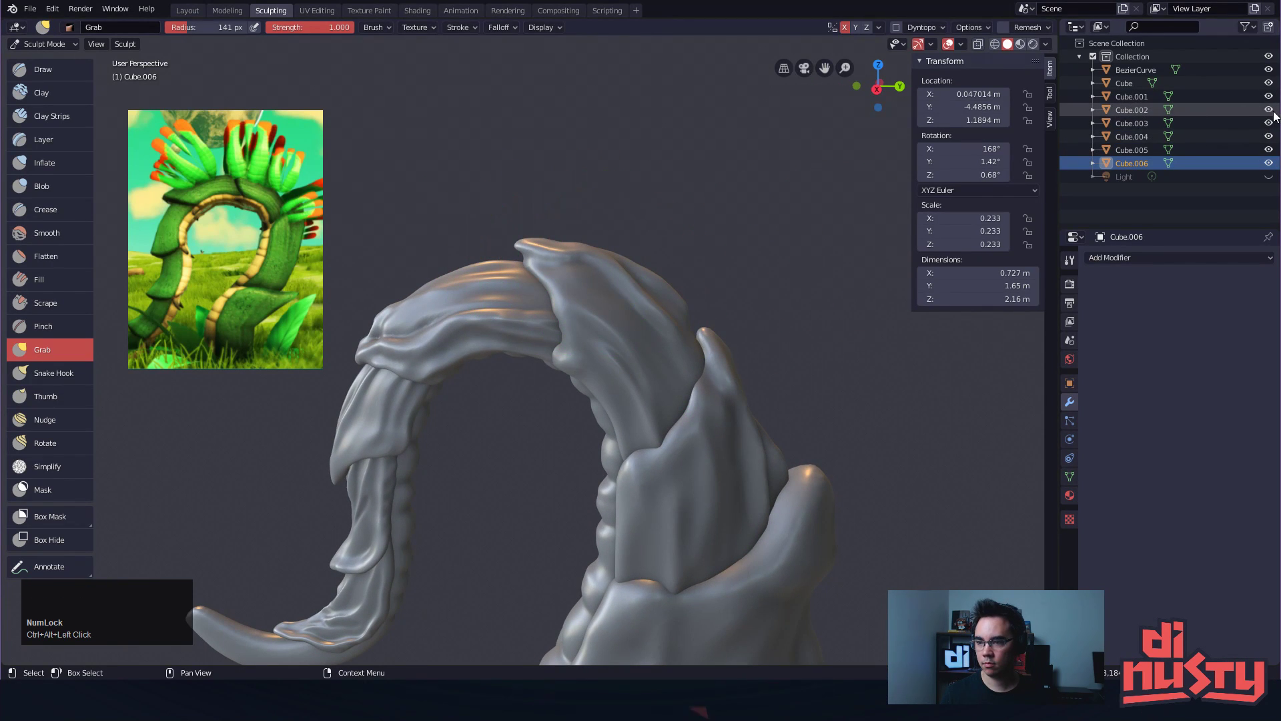
Make Cube.002 the active sculpt object and extend its pointed tip over the arch with a 235 px Grab brush
{"action": "left_click", "coordinate": [1132, 110]}
{"action": "mouse_move", "coordinate": [507, 257]}
{"action": "left_mouse_down", "text": "alt"}
{"action": "mouse_move", "coordinate": [518, 239]}
{"action": "mouse_move", "coordinate": [500, 244]}
{"action": "left_mouse_up", "text": "alt"}
{"action": "key", "text": "ctrl+Tab"}
{"action": "mouse_move", "coordinate": [585, 262]}
{"action": "left_mouse_down", "text": "alt"}
{"action": "mouse_move", "coordinate": [553, 229]}
{"action": "mouse_move", "coordinate": [627, 237]}
{"action": "mouse_move", "coordinate": [623, 272]}
{"action": "left_mouse_up", "text": "alt"}
{"action": "mouse_move", "coordinate": [621, 246]}
{"action": "left_mouse_down", "text": "alt+shift"}
{"action": "mouse_move", "coordinate": [619, 195]}
{"action": "mouse_move", "coordinate": [607, 219]}
{"action": "mouse_move", "coordinate": [628, 277]}
{"action": "mouse_move", "coordinate": [579, 223]}
{"action": "mouse_move", "coordinate": [542, 218]}
{"action": "mouse_move", "coordinate": [628, 225]}
{"action": "mouse_move", "coordinate": [663, 304]}
{"action": "mouse_move", "coordinate": [602, 235]}
{"action": "left_mouse_up", "text": "alt+shift"}
{"action": "key", "text": "f"}
{"action": "left_click", "coordinate": [711, 252]}
{"action": "mouse_move", "coordinate": [580, 267]}
{"action": "middle_mouse_down", "text": "alt"}
{"action": "mouse_move", "coordinate": [543, 279]}
{"action": "mouse_move", "coordinate": [633, 286]}
{"action": "middle_mouse_up", "text": "alt"}
{"action": "mouse_move", "coordinate": [634, 285]}
{"action": "left_mouse_down"}
{"action": "mouse_move", "coordinate": [626, 275]}
{"action": "mouse_move", "coordinate": [558, 290]}
{"action": "mouse_move", "coordinate": [698, 305]}
{"action": "mouse_move", "coordinate": [695, 197]}
{"action": "mouse_move", "coordinate": [551, 294]}
{"action": "mouse_move", "coordinate": [620, 263]}
{"action": "mouse_move", "coordinate": [603, 251]}
{"action": "left_mouse_up"}
{"action": "mouse_move", "coordinate": [558, 212]}
{"action": "left_mouse_down"}
{"action": "mouse_move", "coordinate": [444, 200]}
{"action": "mouse_move", "coordinate": [462, 192]}
{"action": "mouse_move", "coordinate": [526, 214]}
{"action": "mouse_move", "coordinate": [539, 253]}
{"action": "mouse_move", "coordinate": [566, 219]}
{"action": "mouse_move", "coordinate": [566, 244]}
{"action": "mouse_move", "coordinate": [607, 227]}
{"action": "mouse_move", "coordinate": [606, 248]}
{"action": "left_mouse_up"}
{"action": "mouse_move", "coordinate": [606, 248]}
{"action": "left_mouse_down", "text": "alt+shift"}
{"action": "mouse_move", "coordinate": [573, 258]}
{"action": "mouse_move", "coordinate": [641, 267]}
{"action": "left_mouse_up", "text": "alt+shift"}
{"action": "left_click_drag", "start_coordinate": [736, 292], "coordinate": [645, 282], "text": "alt"}
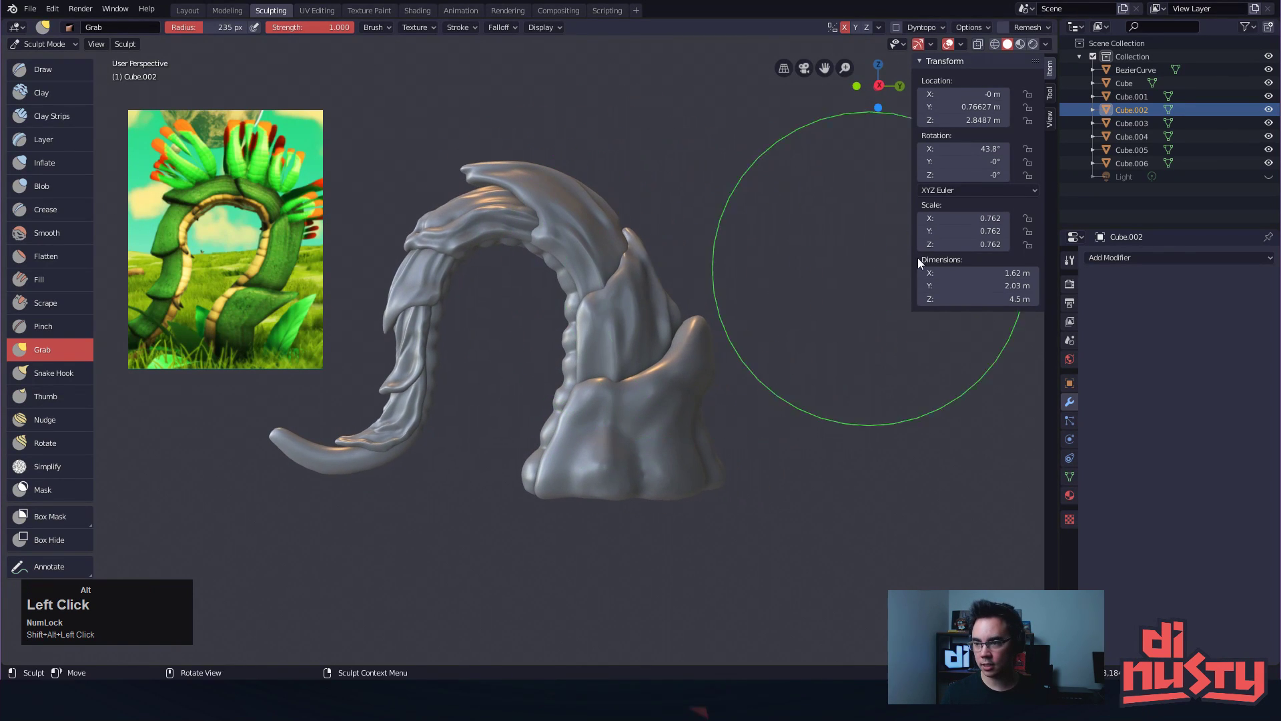
Make Cube.001 the active sculpt object and pull its tip upward with the 235 px Grab brush
{"action": "left_click", "coordinate": [1133, 96]}
{"action": "left_click_drag", "start_coordinate": [897, 199], "coordinate": [867, 207], "text": "alt"}
{"action": "key", "text": "ctrl+Tab"}
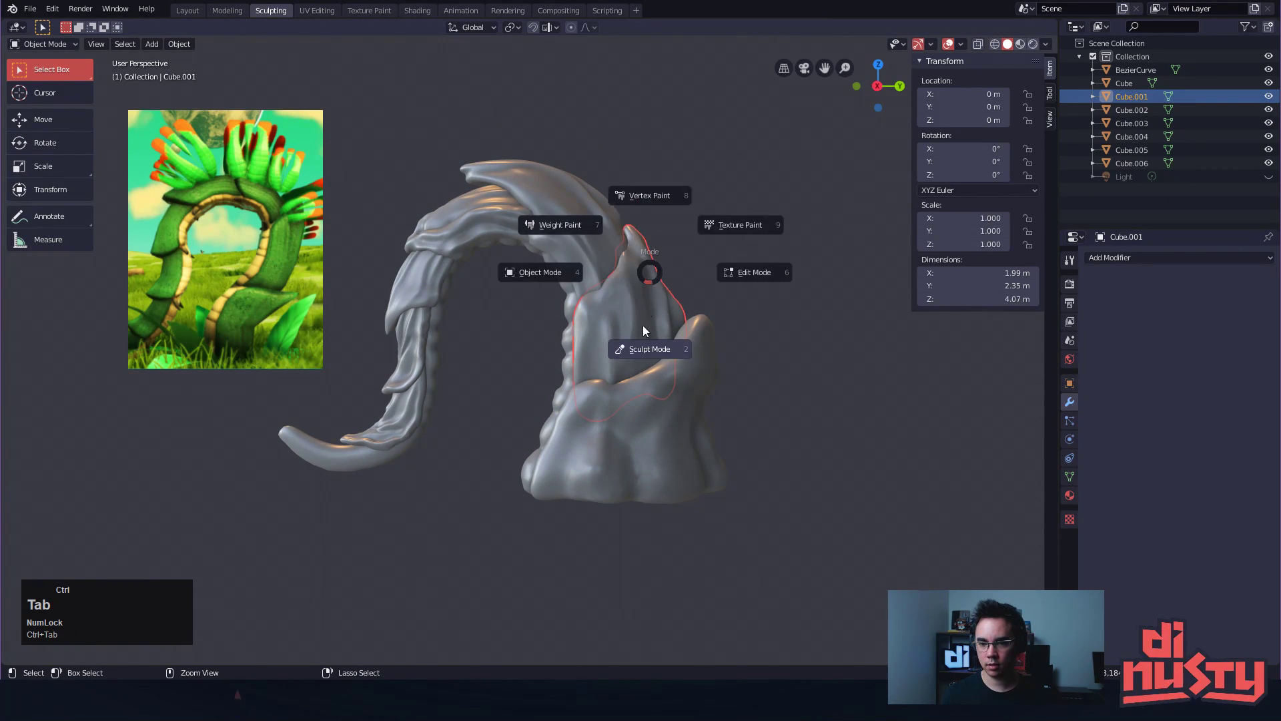
{"action": "left_click_drag", "start_coordinate": [655, 282], "coordinate": [658, 307], "text": "alt+shift"}
{"action": "left_click_drag", "start_coordinate": [636, 272], "coordinate": [635, 241]}
{"action": "left_click_drag", "start_coordinate": [647, 319], "coordinate": [662, 321]}
{"action": "left_click_drag", "start_coordinate": [631, 225], "coordinate": [618, 218]}
{"action": "left_click_drag", "start_coordinate": [592, 286], "coordinate": [599, 293]}
{"action": "key", "text": "ctrl+z"}
{"action": "key", "text": "ctrl+z"}
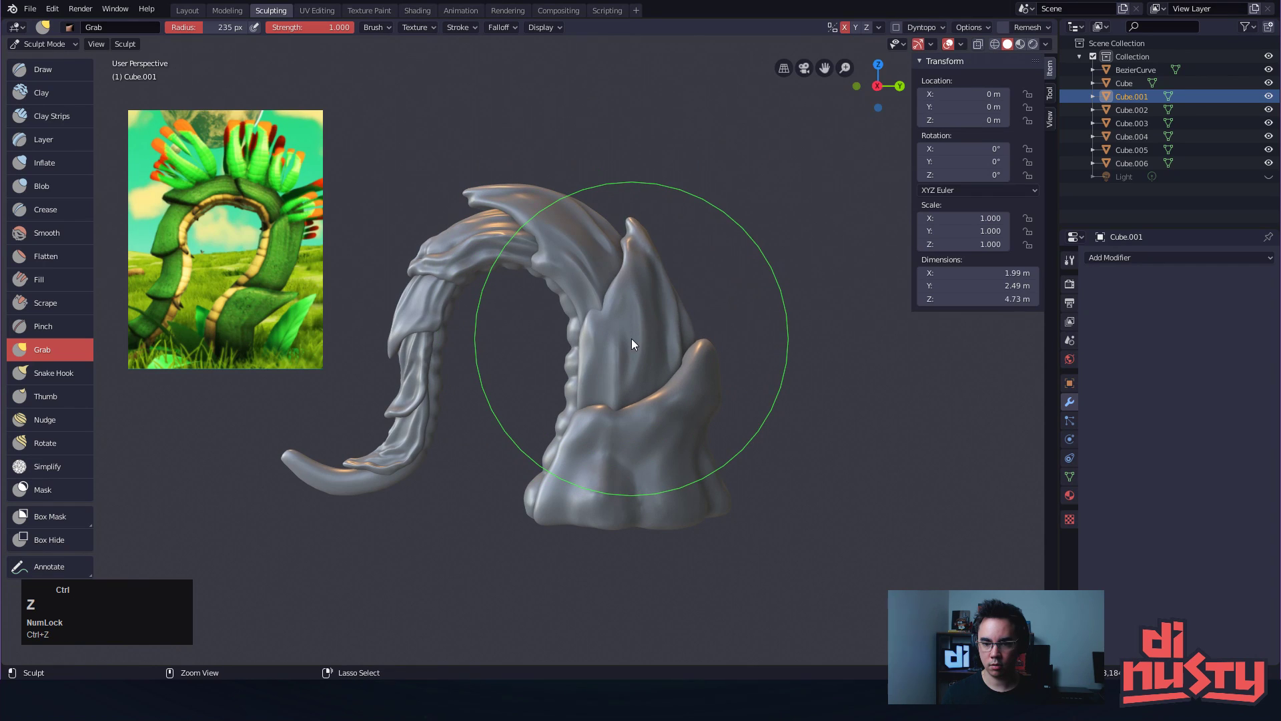
Reduce the Grab radius to 207 px, widen the back of Cube.001 and stretch its tip higher
{"action": "key", "text": "f"}
{"action": "left_click", "coordinate": [621, 291]}
{"action": "left_click_drag", "start_coordinate": [617, 293], "coordinate": [620, 297]}
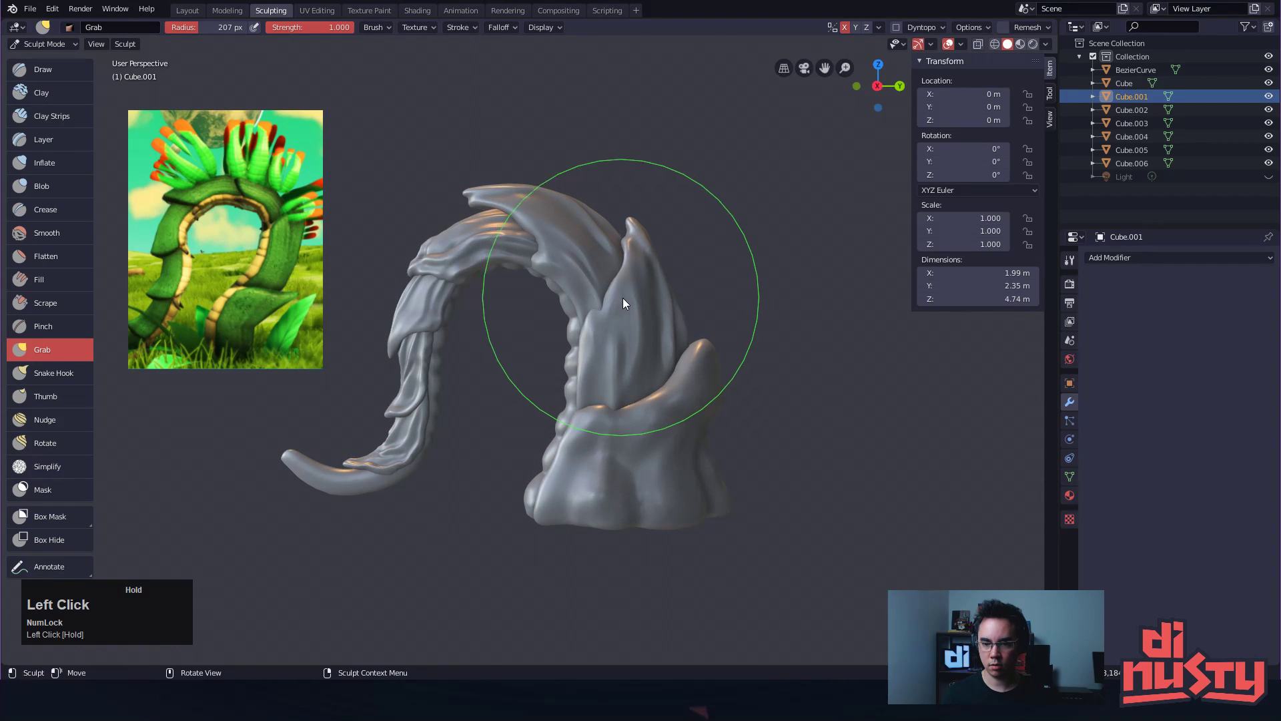
{"action": "left_click_drag", "start_coordinate": [670, 332], "coordinate": [676, 331]}
{"action": "left_click_drag", "start_coordinate": [630, 221], "coordinate": [618, 204]}
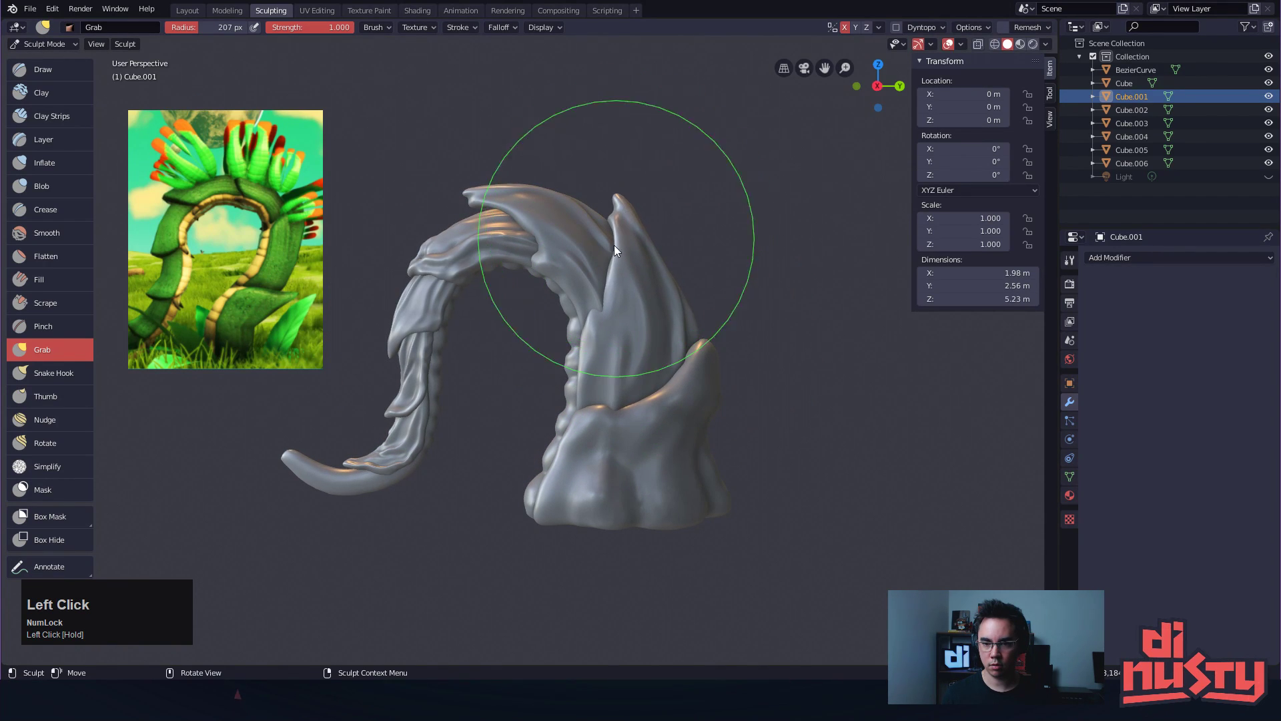
Refine the tip and side contour of Cube.001 with the Grab brush at a 146 px radius
{"action": "key", "text": "f"}
{"action": "left_click", "coordinate": [598, 274]}
{"action": "left_click_drag", "start_coordinate": [611, 273], "coordinate": [663, 259]}
{"action": "mouse_move", "coordinate": [630, 202]}
{"action": "left_mouse_down"}
{"action": "mouse_move", "coordinate": [667, 255]}
{"action": "mouse_move", "coordinate": [654, 221]}
{"action": "mouse_move", "coordinate": [682, 301]}
{"action": "mouse_move", "coordinate": [731, 338]}
{"action": "mouse_move", "coordinate": [594, 358]}
{"action": "mouse_move", "coordinate": [466, 318]}
{"action": "mouse_move", "coordinate": [395, 386]}
{"action": "mouse_move", "coordinate": [475, 359]}
{"action": "mouse_move", "coordinate": [466, 329]}
{"action": "mouse_move", "coordinate": [460, 343]}
{"action": "left_mouse_up"}
{"action": "mouse_move", "coordinate": [460, 342]}
{"action": "left_mouse_down", "text": "alt"}
{"action": "mouse_move", "coordinate": [475, 297]}
{"action": "mouse_move", "coordinate": [407, 194]}
{"action": "mouse_move", "coordinate": [480, 348]}
{"action": "mouse_move", "coordinate": [478, 324]}
{"action": "left_mouse_up", "text": "alt"}
{"action": "left_click_drag", "start_coordinate": [478, 325], "coordinate": [584, 347], "text": "alt"}
{"action": "mouse_move", "coordinate": [584, 347]}
{"action": "left_mouse_down", "text": "ctrl+alt"}
{"action": "mouse_move", "coordinate": [602, 379]}
{"action": "mouse_move", "coordinate": [682, 431]}
{"action": "left_mouse_up", "text": "ctrl+alt"}
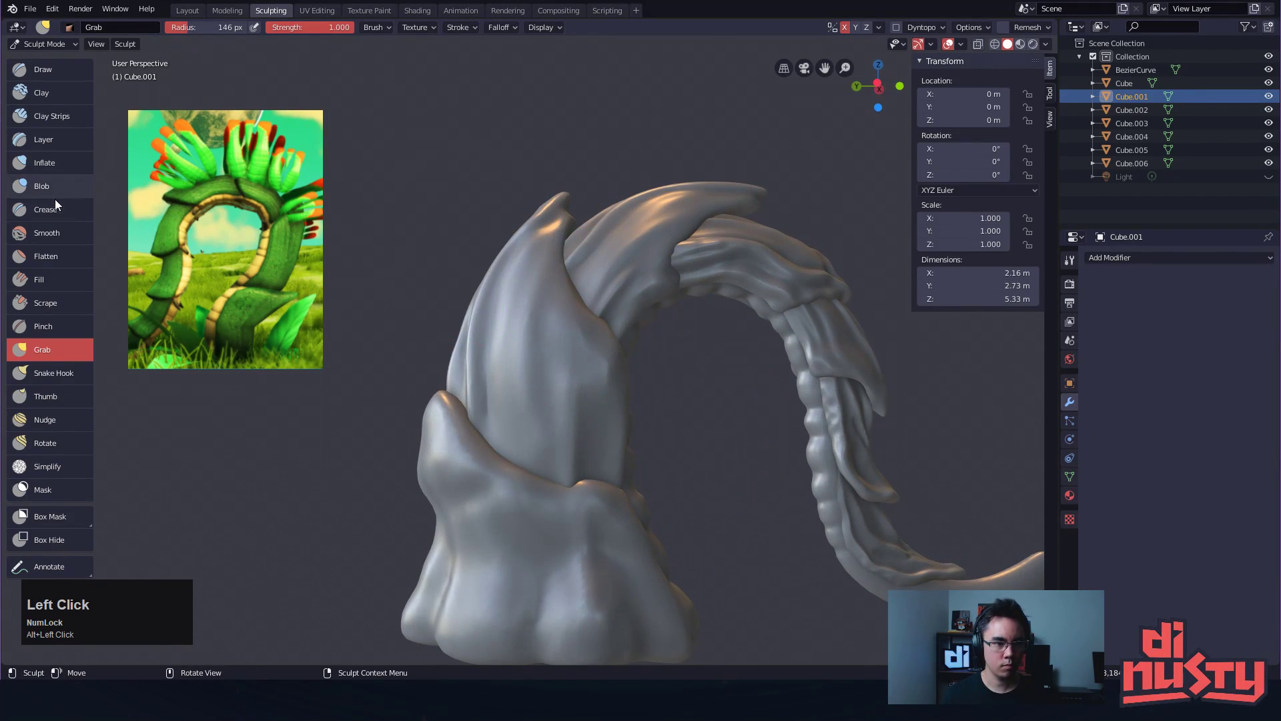
Flatten the broad sides and upper edge of Cube.001 with the Flatten brush at a 62 px radius
{"action": "left_click", "coordinate": [47, 256]}
{"action": "key", "text": "f"}
{"action": "left_click", "coordinate": [555, 358]}
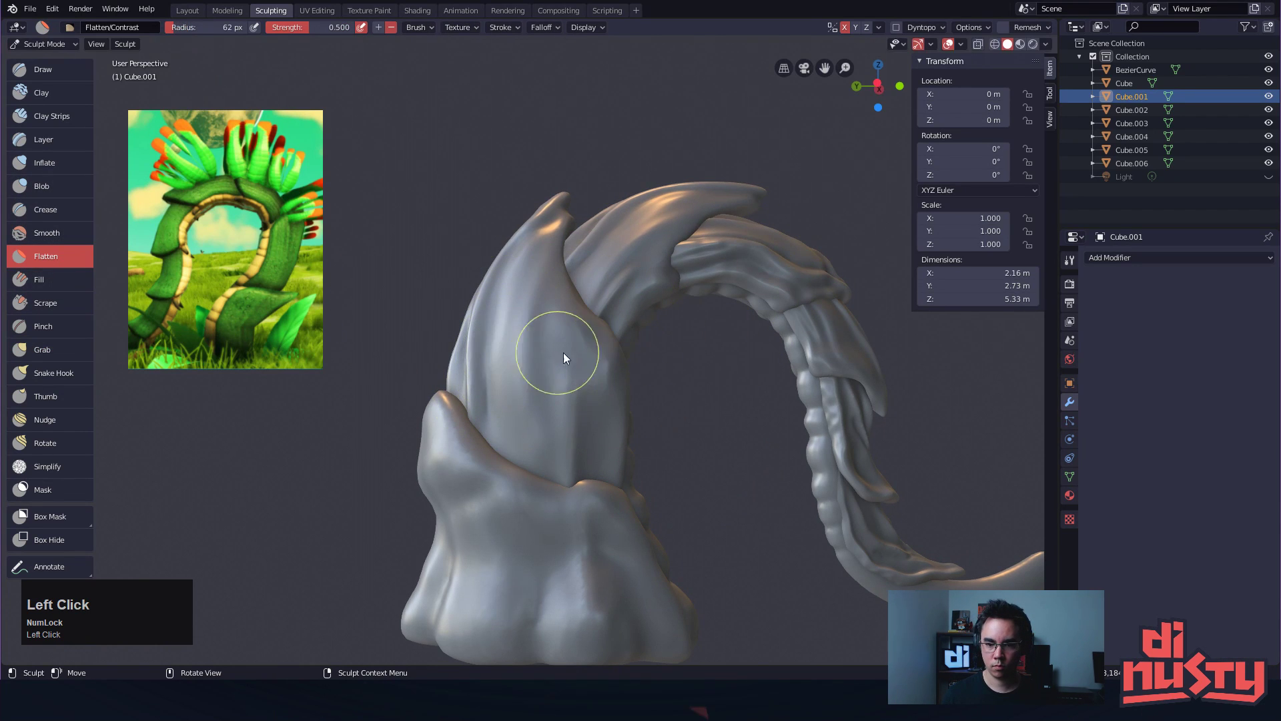
{"action": "mouse_move", "coordinate": [615, 402]}
{"action": "left_mouse_down", "text": "alt"}
{"action": "mouse_move", "coordinate": [518, 367]}
{"action": "mouse_move", "coordinate": [487, 329]}
{"action": "left_mouse_up", "text": "alt"}
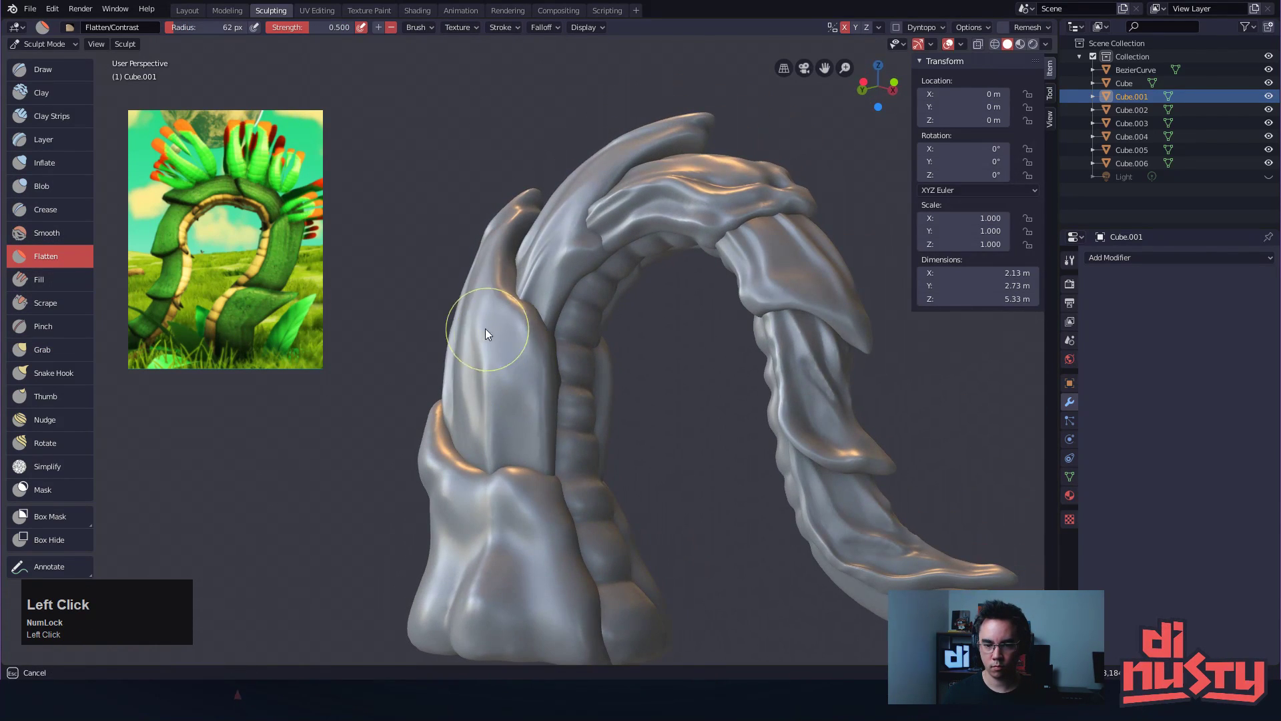
{"action": "left_click_drag", "start_coordinate": [523, 423], "coordinate": [567, 442], "text": "alt"}
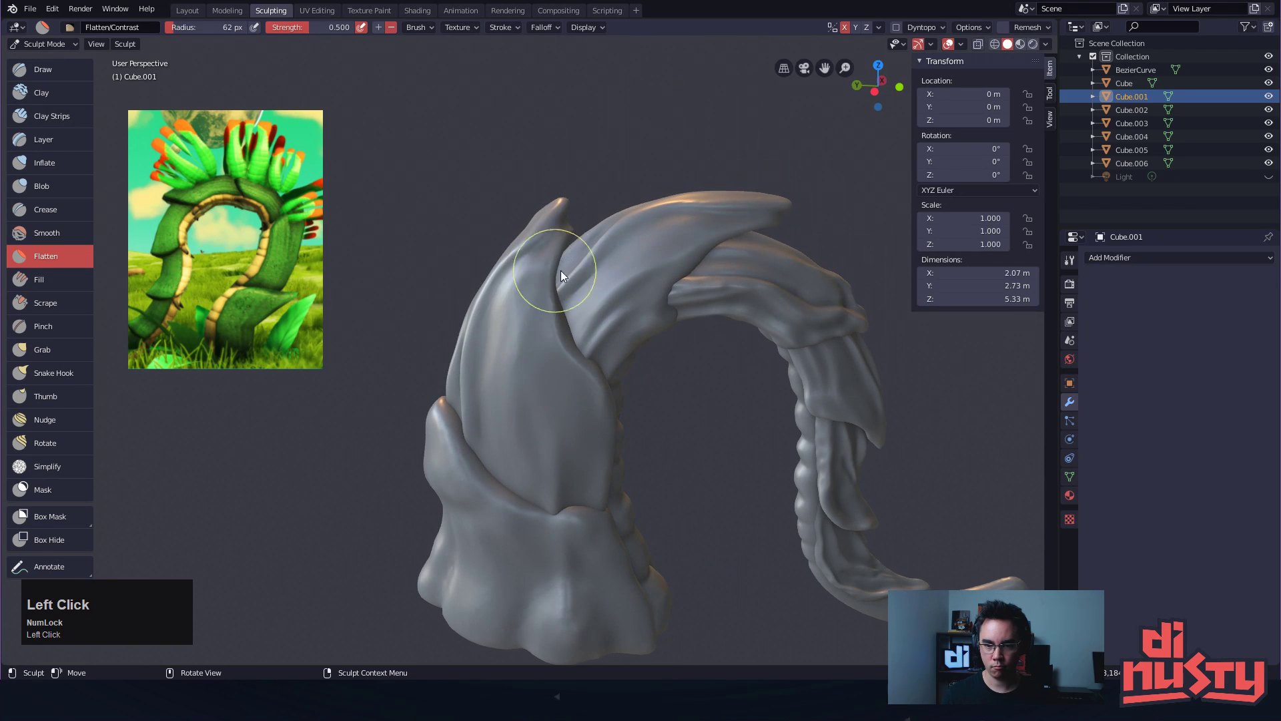
{"action": "left_click_drag", "start_coordinate": [550, 271], "coordinate": [567, 285], "text": "alt"}
{"action": "left_click_drag", "start_coordinate": [555, 367], "coordinate": [604, 360], "text": "alt"}
{"action": "mouse_move", "coordinate": [555, 414]}
{"action": "left_mouse_down"}
{"action": "mouse_move", "coordinate": [535, 315]}
{"action": "mouse_move", "coordinate": [562, 343]}
{"action": "mouse_move", "coordinate": [535, 399]}
{"action": "left_mouse_up"}
{"action": "key", "text": "ctrl+z"}
{"action": "left_click", "coordinate": [1125, 83]}
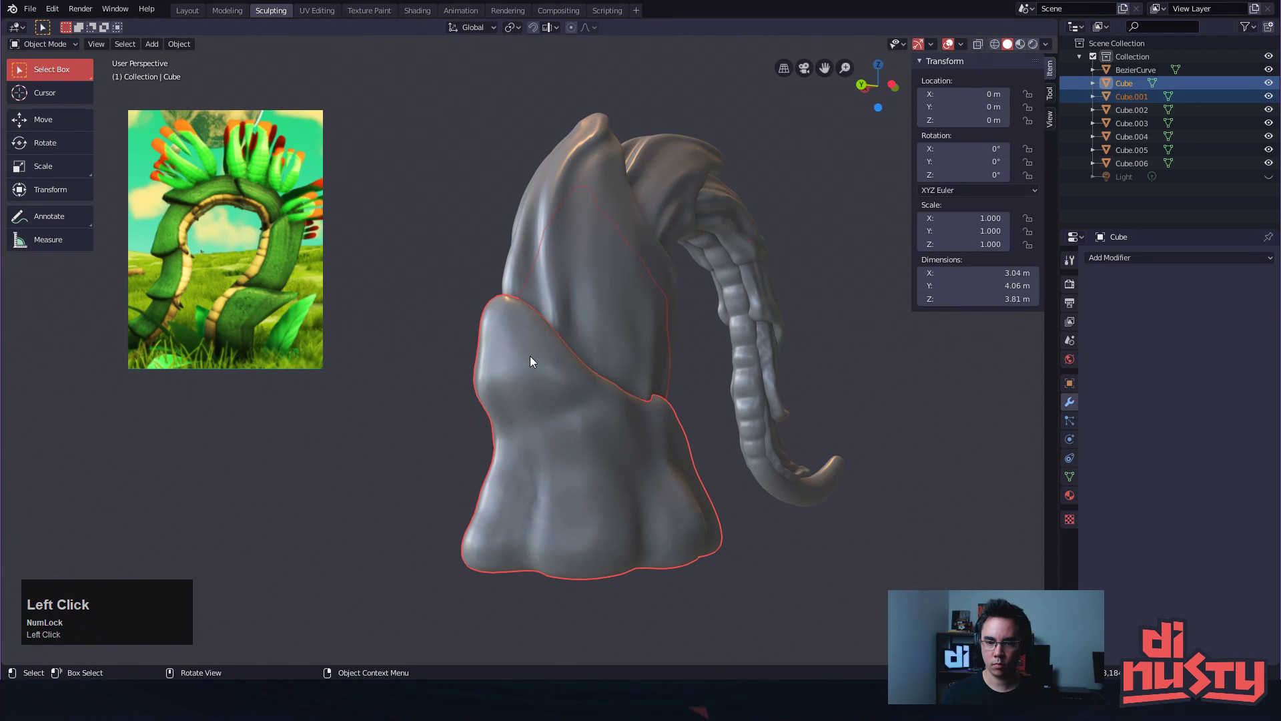
{"action": "left_click", "coordinate": [530, 356]}
{"action": "key", "text": "Tab"}
{"action": "mouse_move", "coordinate": [549, 398]}
{"action": "left_mouse_down", "text": "alt"}
{"action": "mouse_move", "coordinate": [581, 417]}
{"action": "mouse_move", "coordinate": [603, 346]}
{"action": "mouse_move", "coordinate": [549, 362]}
{"action": "mouse_move", "coordinate": [539, 405]}
{"action": "left_mouse_up", "text": "alt"}
{"action": "key", "text": "ctrl+z"}
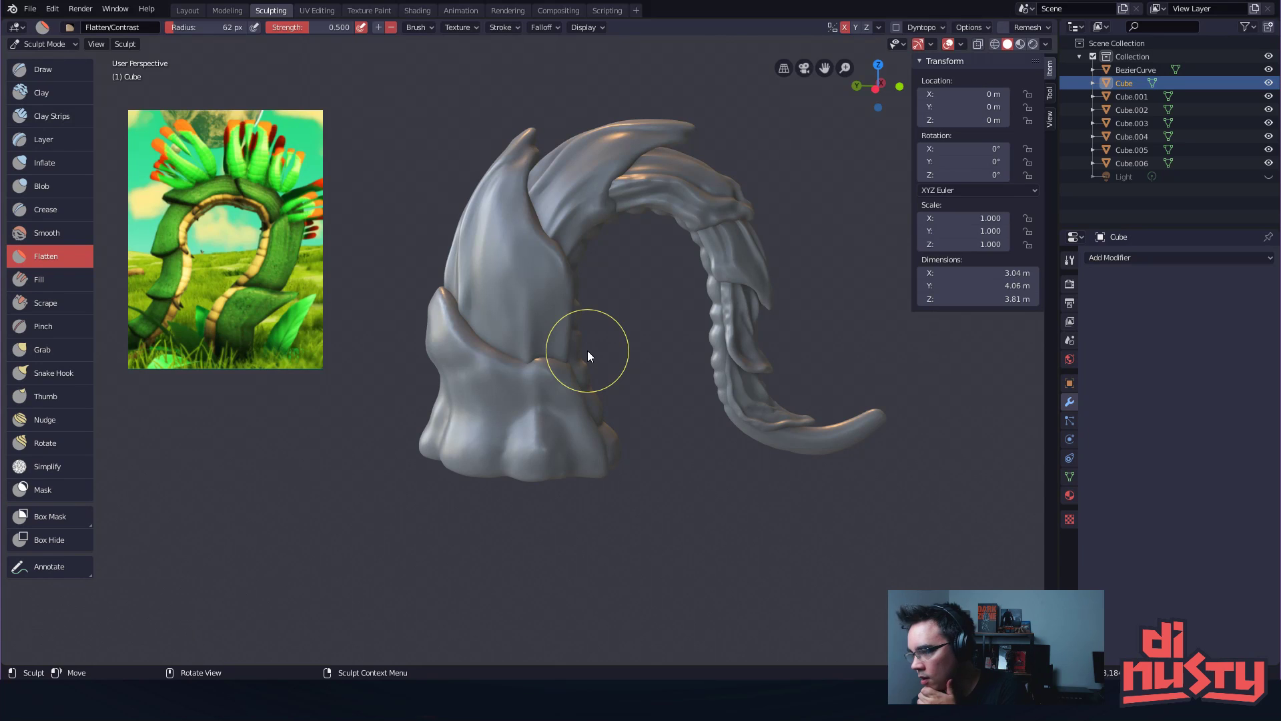
{"action": "mouse_move", "coordinate": [578, 360]}
{"action": "left_mouse_down", "text": "alt"}
{"action": "mouse_move", "coordinate": [739, 350]}
{"action": "mouse_move", "coordinate": [702, 374]}
{"action": "mouse_move", "coordinate": [731, 391]}
{"action": "mouse_move", "coordinate": [838, 366]}
{"action": "mouse_move", "coordinate": [915, 377]}
{"action": "mouse_move", "coordinate": [863, 377]}
{"action": "left_mouse_up", "text": "alt"}
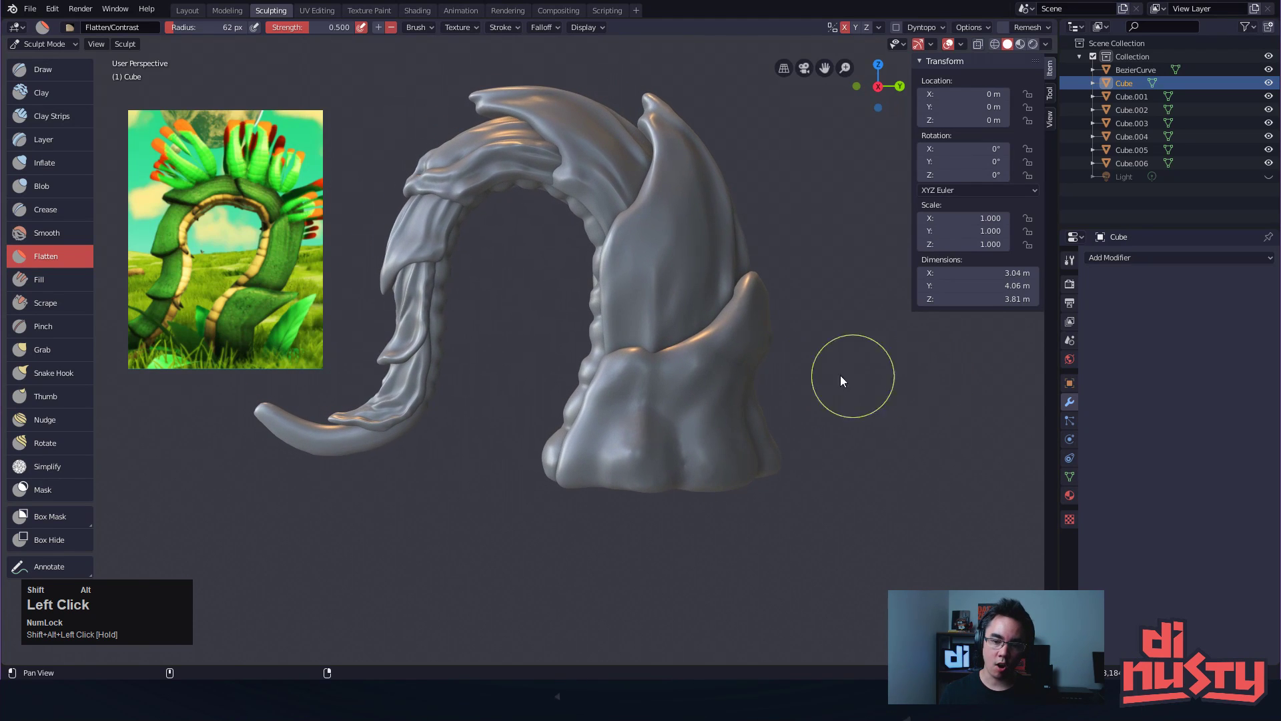
Make Cube.001 active again and reshape its inner edge along the trunk with the Grab brush at a 110 px radius
{"action": "left_click", "coordinate": [1098, 95]}
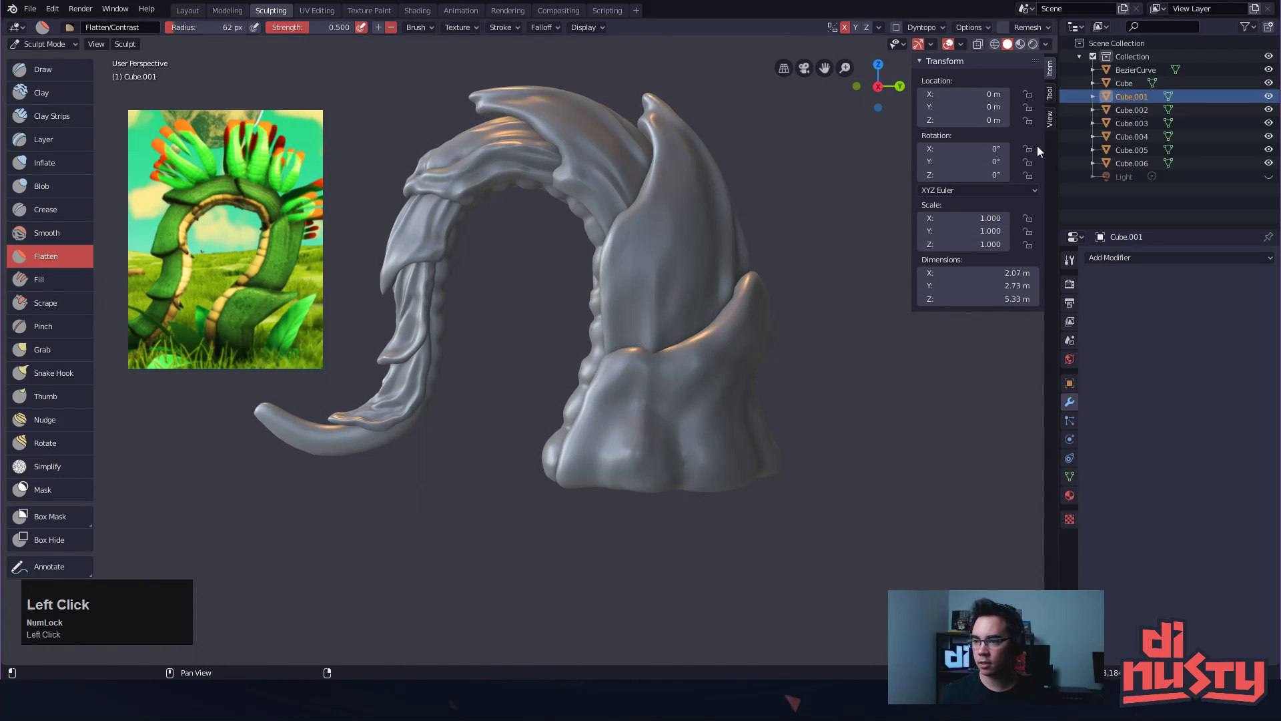
{"action": "key", "text": "g"}
{"action": "key", "text": "f"}
{"action": "left_click", "coordinate": [684, 295]}
{"action": "left_click_drag", "start_coordinate": [616, 295], "coordinate": [618, 246]}
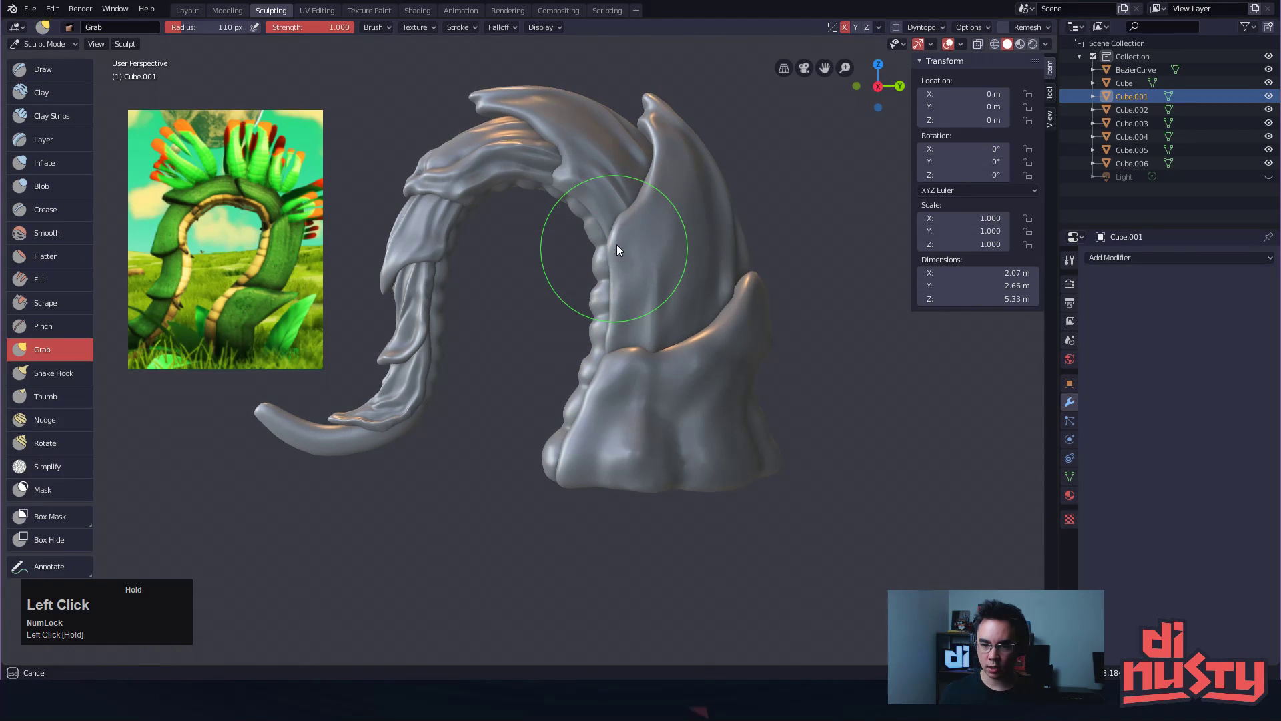
{"action": "left_click_drag", "start_coordinate": [616, 453], "coordinate": [623, 457], "text": "alt+shift"}
{"action": "mouse_move", "coordinate": [665, 339]}
{"action": "left_mouse_down", "text": "alt+shift"}
{"action": "mouse_move", "coordinate": [697, 283]}
{"action": "mouse_move", "coordinate": [766, 297]}
{"action": "mouse_move", "coordinate": [685, 293]}
{"action": "mouse_move", "coordinate": [619, 249]}
{"action": "mouse_move", "coordinate": [706, 316]}
{"action": "left_mouse_up", "text": "alt+shift"}
{"action": "left_click_drag", "start_coordinate": [527, 452], "coordinate": [559, 447]}
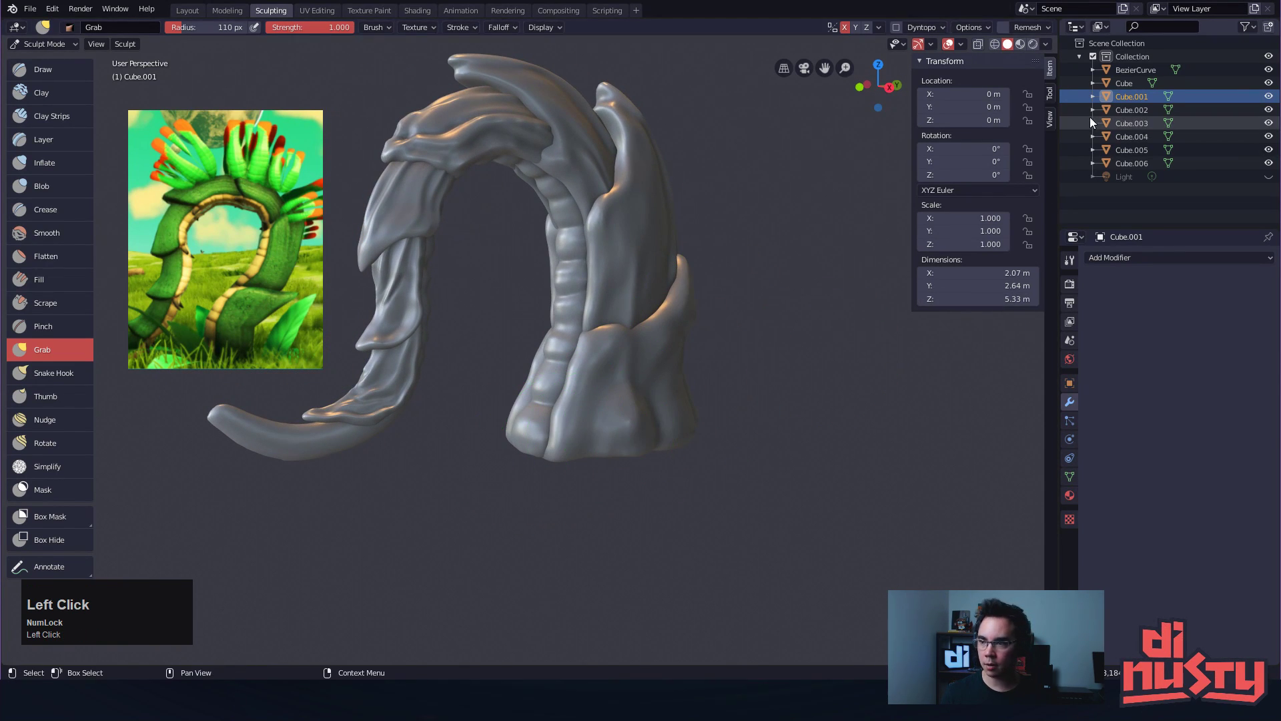
Make Cube active and pull the lower edge of the trunk's base outward with the Grab brush at a 110 px radius
{"action": "left_click", "coordinate": [1124, 84]}
{"action": "left_click_drag", "start_coordinate": [820, 283], "coordinate": [773, 290], "text": "alt"}
{"action": "mouse_move", "coordinate": [551, 451]}
{"action": "left_mouse_down"}
{"action": "mouse_move", "coordinate": [554, 432]}
{"action": "mouse_move", "coordinate": [618, 492]}
{"action": "left_mouse_up"}
{"action": "mouse_move", "coordinate": [495, 428]}
{"action": "left_mouse_down"}
{"action": "mouse_move", "coordinate": [479, 435]}
{"action": "mouse_move", "coordinate": [463, 403]}
{"action": "left_mouse_up"}
{"action": "left_click_drag", "start_coordinate": [463, 403], "coordinate": [485, 414], "text": "alt+shift"}
{"action": "left_click_drag", "start_coordinate": [518, 442], "coordinate": [521, 457]}
{"action": "mouse_move", "coordinate": [617, 457]}
{"action": "left_mouse_down", "text": "alt"}
{"action": "mouse_move", "coordinate": [586, 451]}
{"action": "mouse_move", "coordinate": [579, 434]}
{"action": "left_mouse_up", "text": "alt"}
{"action": "mouse_move", "coordinate": [579, 434]}
{"action": "left_mouse_down", "text": "alt+shift"}
{"action": "mouse_move", "coordinate": [636, 470]}
{"action": "mouse_move", "coordinate": [554, 402]}
{"action": "mouse_move", "coordinate": [603, 382]}
{"action": "mouse_move", "coordinate": [617, 400]}
{"action": "left_mouse_up", "text": "alt+shift"}
{"action": "left_click_drag", "start_coordinate": [617, 400], "coordinate": [697, 445], "text": "alt+shift"}
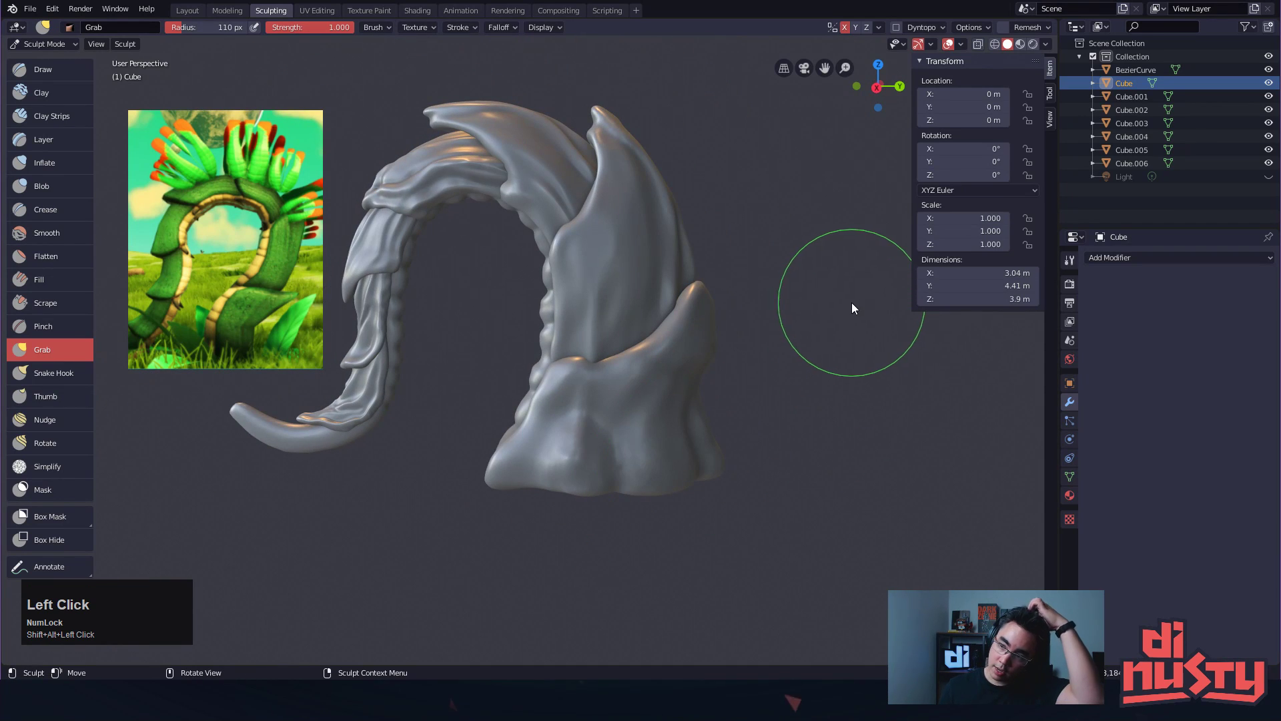
Make BezierCurve active and save the file
{"action": "left_click", "coordinate": [1140, 70]}
{"action": "key", "text": "ctrl+s"}
{"action": "left_click_drag", "start_coordinate": [682, 278], "coordinate": [847, 273], "text": "alt"}
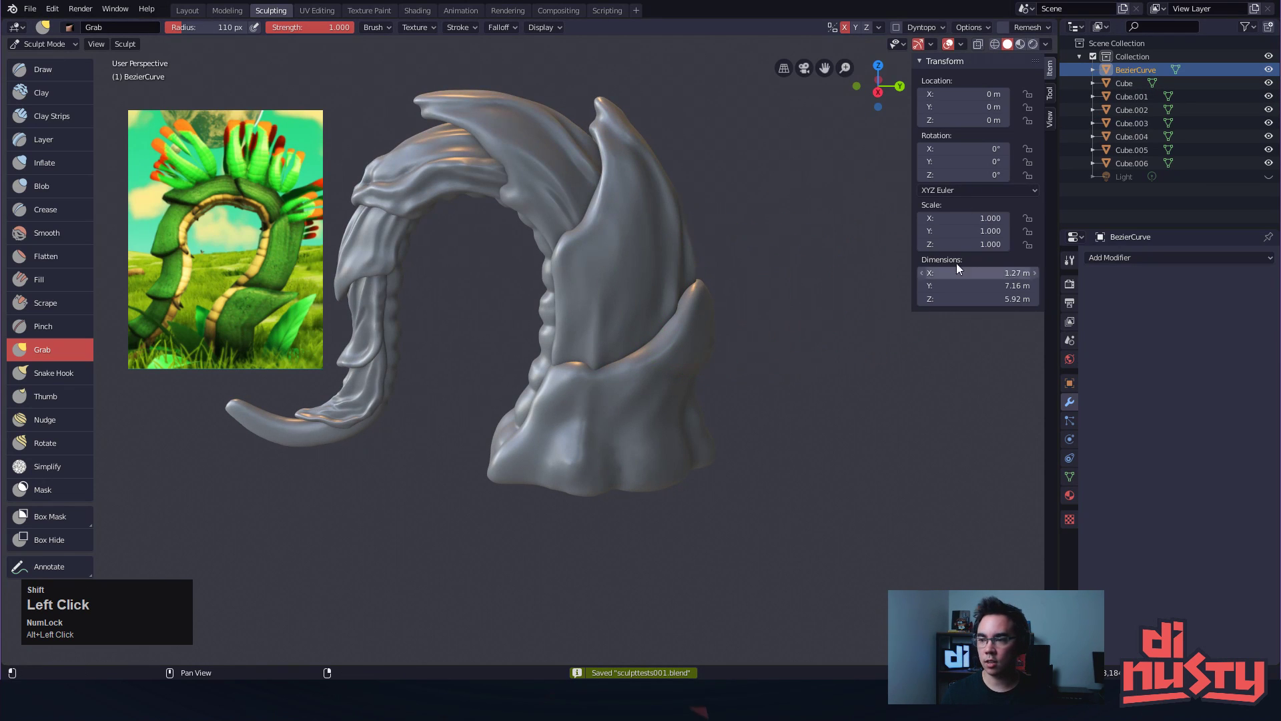
Make Cube.006 active, switch to Object Mode and add a mesh plane to the scene
{"action": "left_click", "coordinate": [1134, 163]}
{"action": "left_click", "coordinate": [44, 43]}
{"action": "left_click", "coordinate": [40, 57]}
{"action": "mouse_move", "coordinate": [621, 201]}
{"action": "left_mouse_down", "text": "alt"}
{"action": "mouse_move", "coordinate": [703, 240]}
{"action": "mouse_move", "coordinate": [797, 237]}
{"action": "mouse_move", "coordinate": [811, 271]}
{"action": "left_mouse_up", "text": "alt"}
{"action": "left_click", "coordinate": [814, 280]}
{"action": "key", "text": "shift+a"}
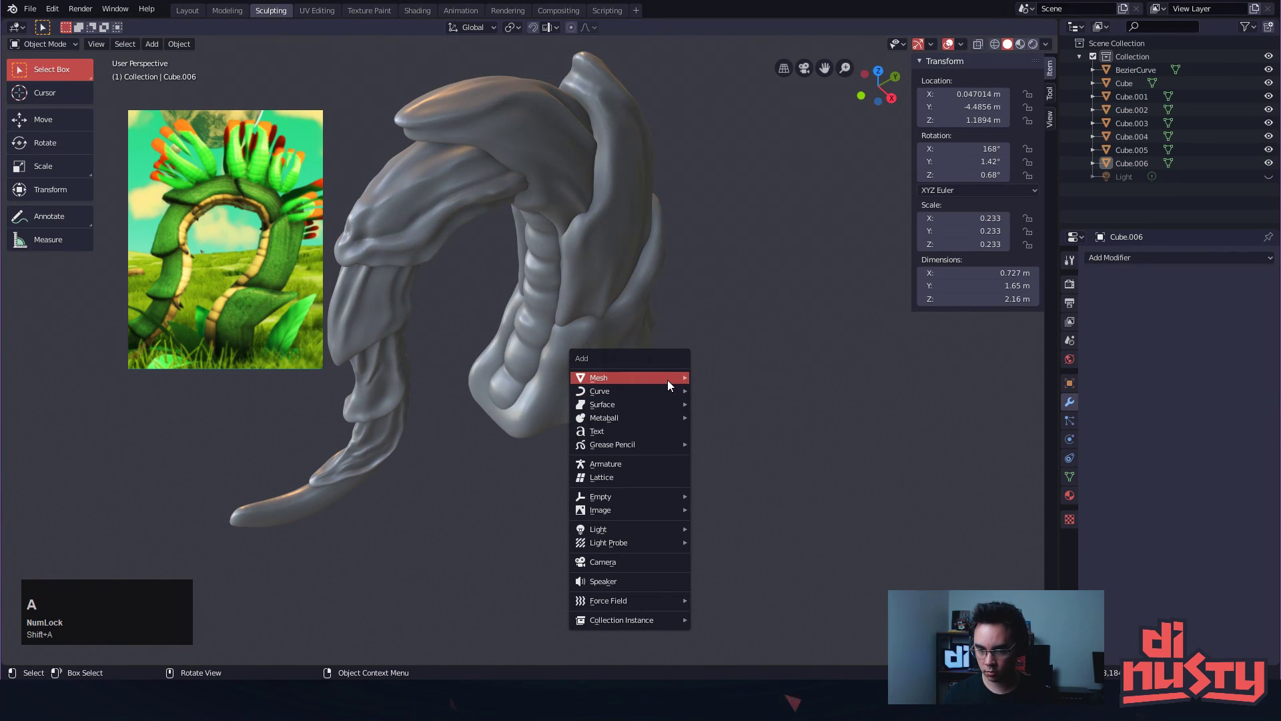
{"action": "mouse_move", "coordinate": [667, 379]}
{"action": "left_click", "coordinate": [717, 377]}
{"action": "scroll", "coordinate": [715, 375], "scroll_direction": "down", "scroll_amount": 5}
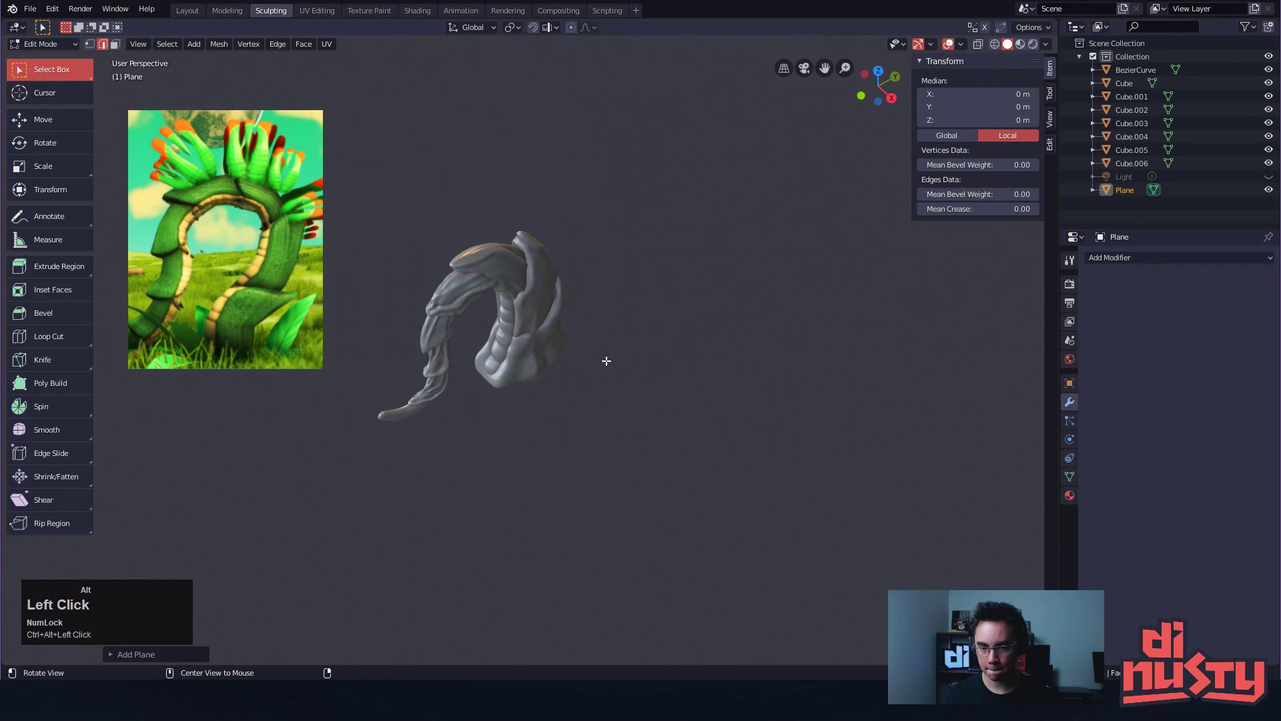
{"action": "key", "text": "f"}
{"action": "mouse_move", "coordinate": [886, 343]}
{"action": "left_mouse_down", "text": "ctrl+alt"}
{"action": "mouse_move", "coordinate": [672, 341]}
{"action": "mouse_move", "coordinate": [703, 343]}
{"action": "mouse_move", "coordinate": [660, 315]}
{"action": "left_mouse_up", "text": "ctrl+alt"}
{"action": "key", "text": "a"}
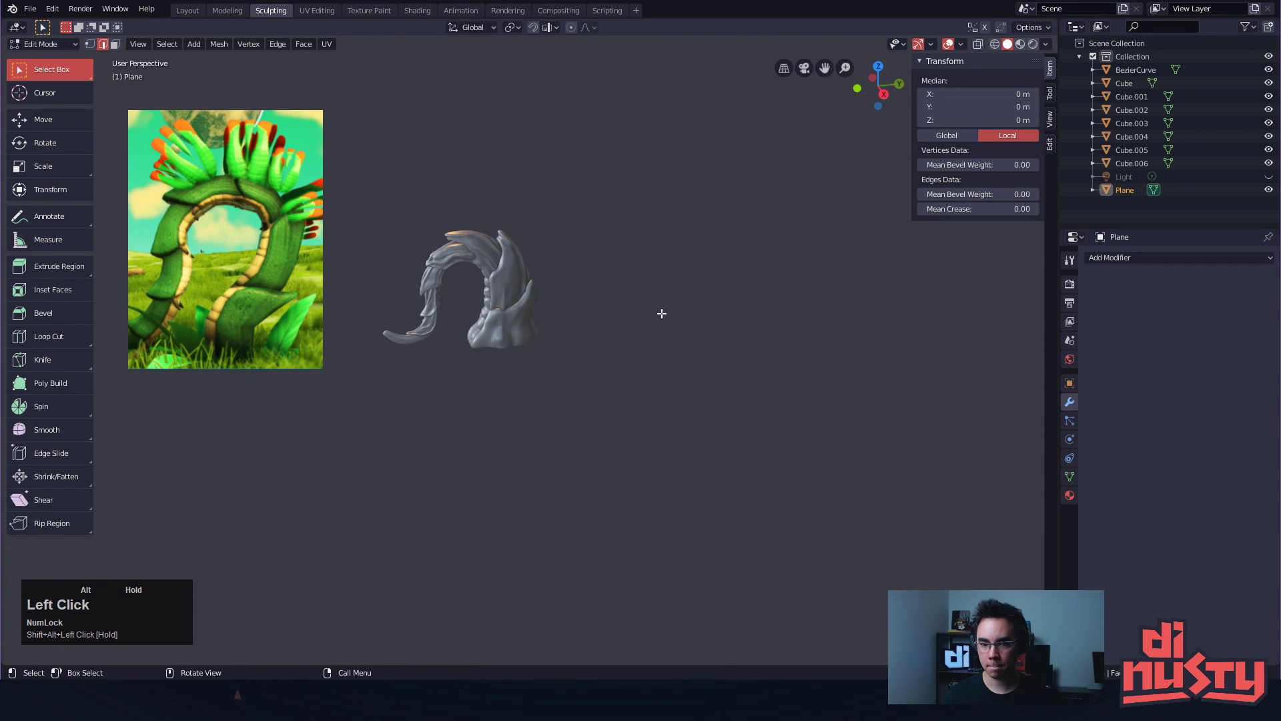
{"action": "key", "text": "Tab"}
{"action": "left_click_drag", "start_coordinate": [505, 288], "coordinate": [611, 390]}
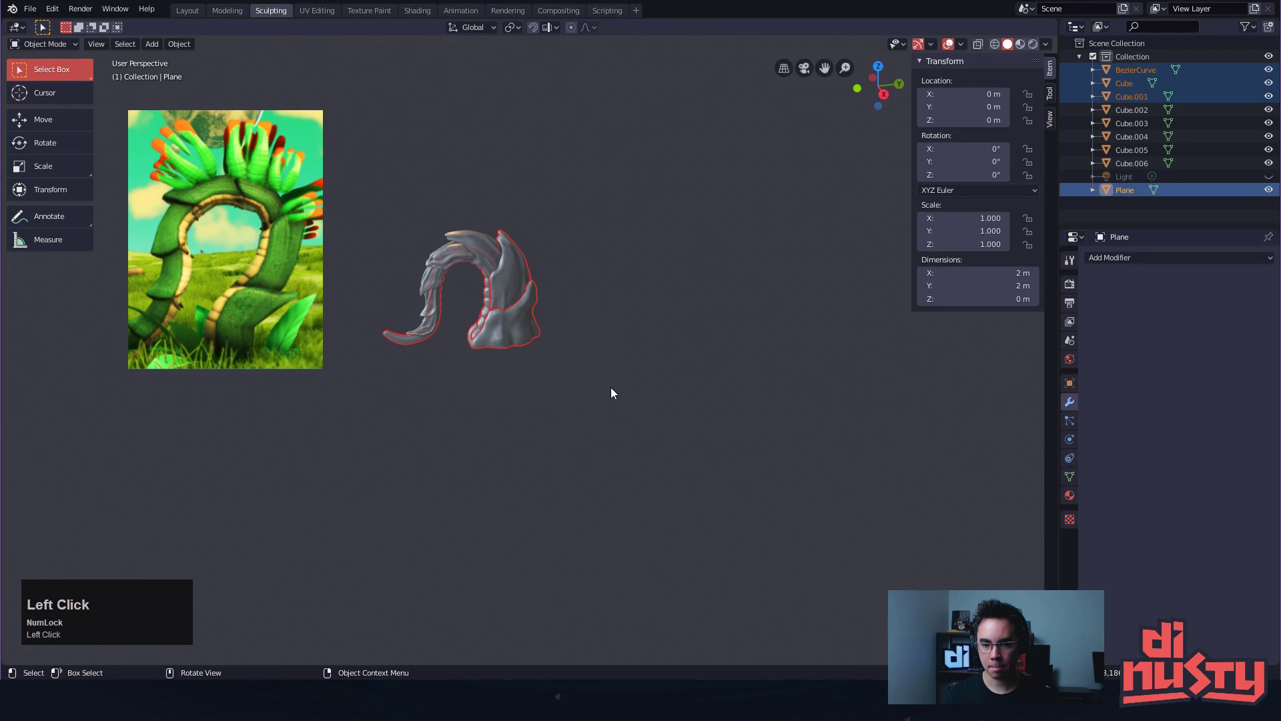
{"action": "key", "text": "ctrl+z"}
{"action": "key", "text": "Tab"}
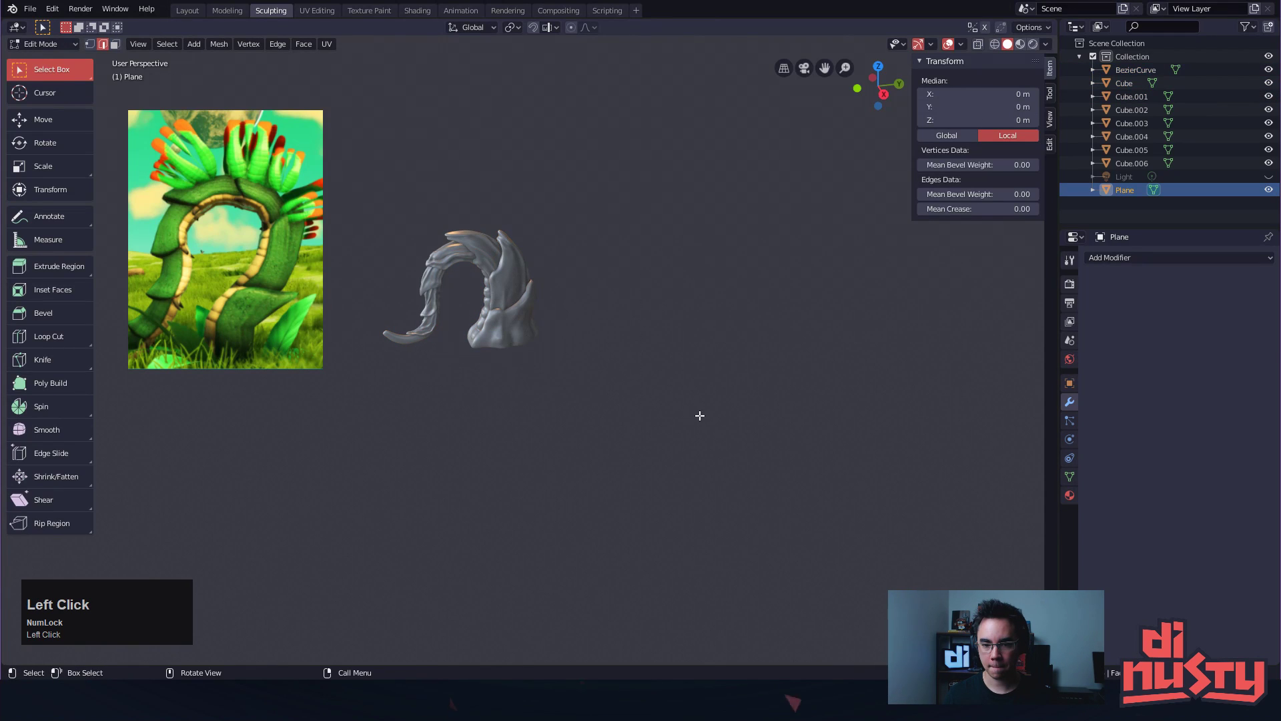
Scale the plane up in Edit Mode to about 13.5 m square and move it beneath the plant as ground
{"action": "key", "text": "s"}
{"action": "left_click", "coordinate": [914, 394]}
{"action": "mouse_move", "coordinate": [760, 334]}
{"action": "left_mouse_down", "text": "ctrl+alt"}
{"action": "mouse_move", "coordinate": [735, 363]}
{"action": "mouse_move", "coordinate": [636, 370]}
{"action": "left_mouse_up", "text": "ctrl+alt"}
{"action": "key", "text": "s"}
{"action": "left_click", "coordinate": [841, 368]}
{"action": "key", "text": "g"}
{"action": "left_click_drag", "start_coordinate": [772, 366], "coordinate": [831, 384], "text": "alt"}
{"action": "left_click", "coordinate": [737, 338]}
{"action": "mouse_move", "coordinate": [830, 384]}
{"action": "left_mouse_down", "text": "alt+shift"}
{"action": "mouse_move", "coordinate": [738, 341]}
{"action": "mouse_move", "coordinate": [848, 337]}
{"action": "mouse_move", "coordinate": [798, 361]}
{"action": "mouse_move", "coordinate": [805, 399]}
{"action": "left_mouse_up", "text": "alt+shift"}
{"action": "left_click_drag", "start_coordinate": [804, 399], "coordinate": [813, 364], "text": "alt+shift"}
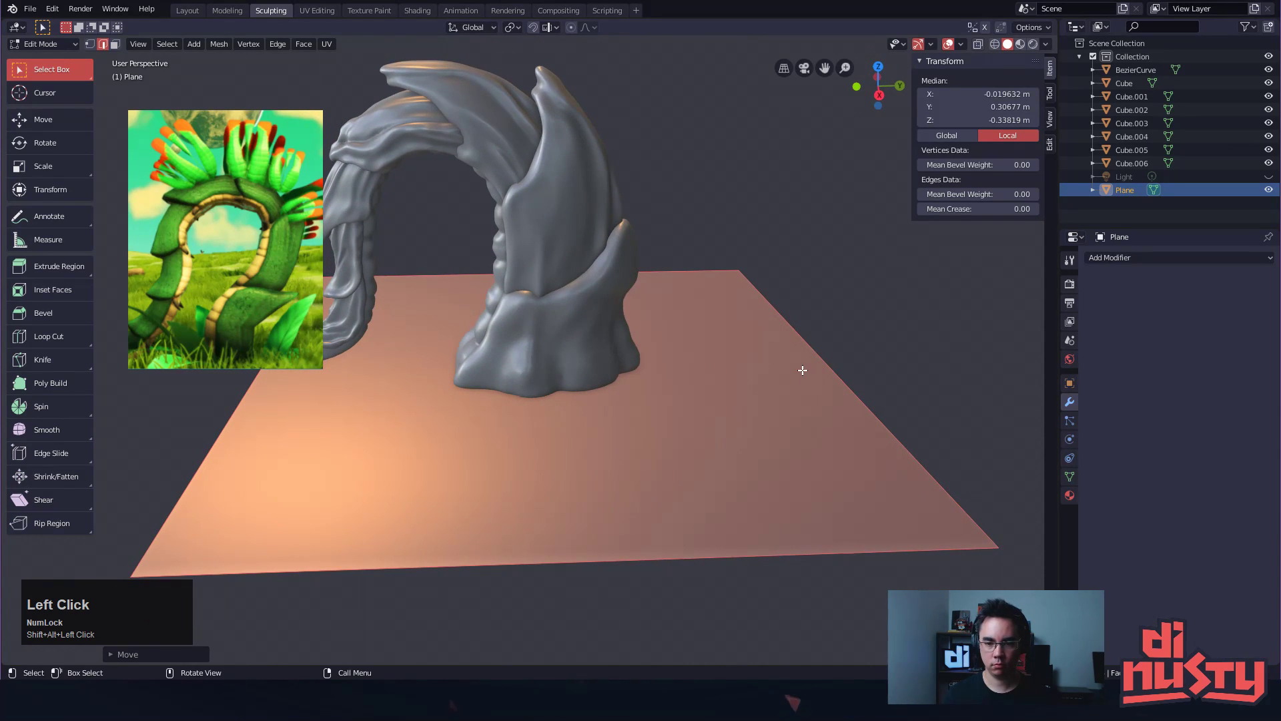
Subdivide the ground plane repeatedly into a dense, even grid and clear the selection
{"action": "right_click", "coordinate": [802, 369]}
{"action": "key", "text": "s"}
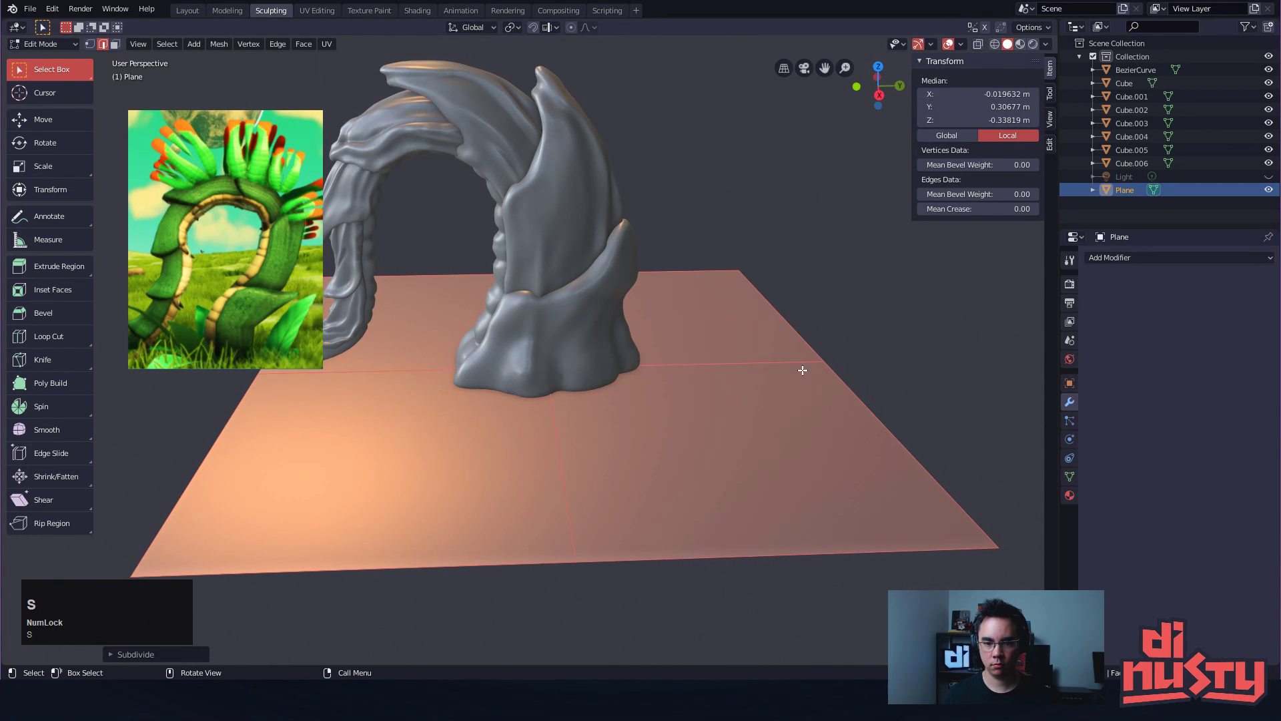
{"action": "right_click", "coordinate": [802, 369]}
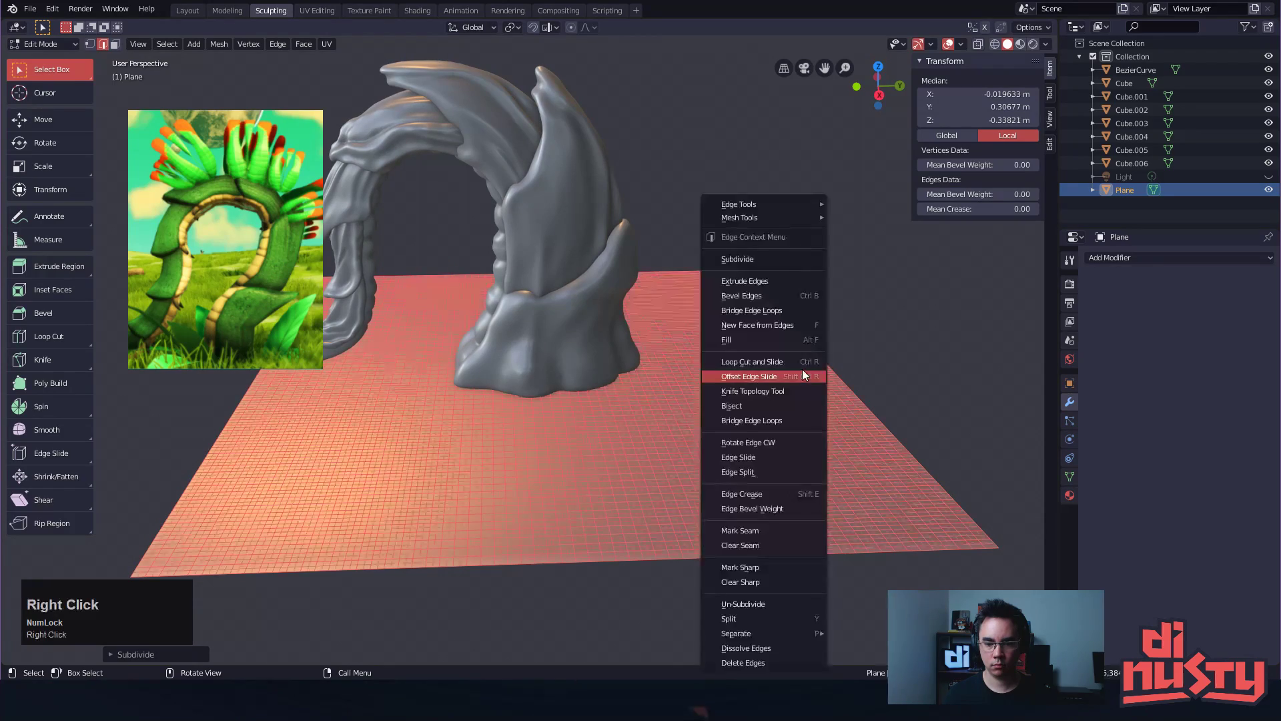
{"action": "left_click", "coordinate": [886, 349]}
{"action": "left_click_drag", "start_coordinate": [862, 354], "coordinate": [896, 358], "text": "alt"}
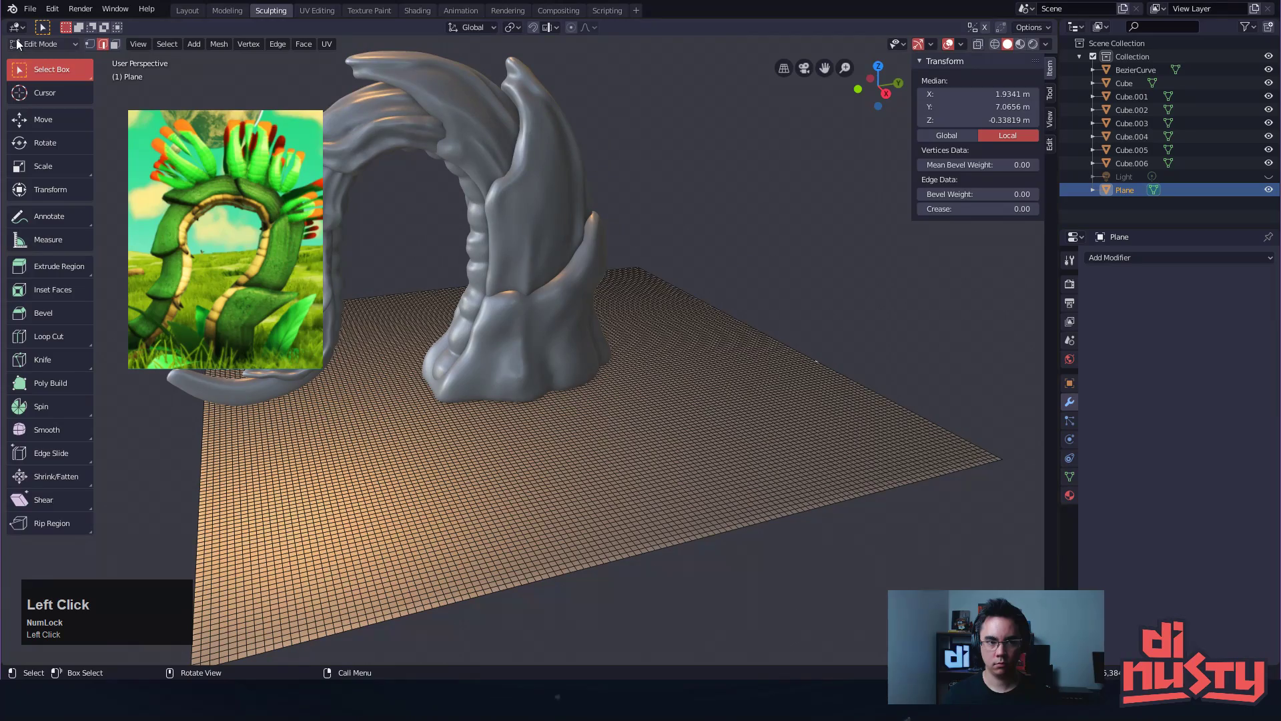
{"action": "left_click", "coordinate": [24, 71]}
{"action": "left_click", "coordinate": [642, 132]}
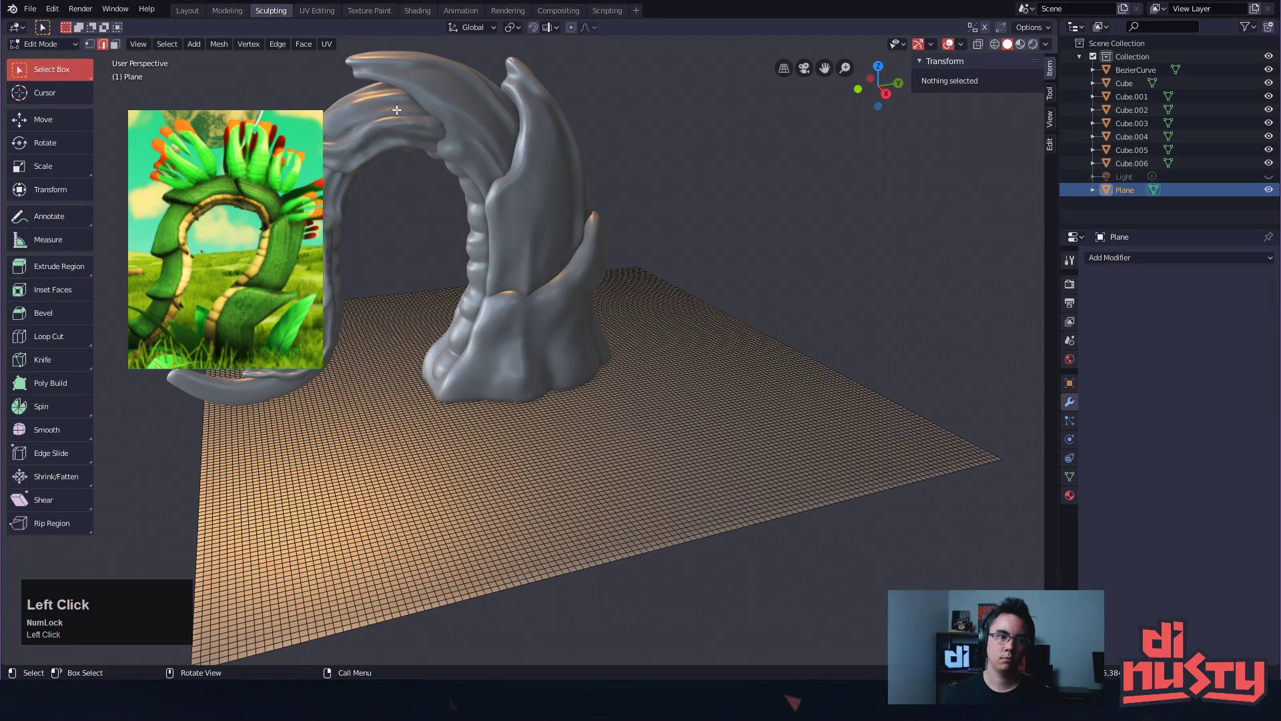
Put the plane in Sculpt Mode and shape the ground around the trunk with the Draw brush at a 256 px radius
{"action": "left_click_drag", "start_coordinate": [812, 230], "coordinate": [867, 244], "text": "alt"}
{"action": "key", "text": "ctrl+Tab"}
{"action": "left_click", "coordinate": [854, 374]}
{"action": "mouse_move", "coordinate": [622, 406]}
{"action": "left_mouse_down"}
{"action": "mouse_move", "coordinate": [665, 407]}
{"action": "mouse_move", "coordinate": [626, 429]}
{"action": "mouse_move", "coordinate": [571, 386]}
{"action": "mouse_move", "coordinate": [654, 387]}
{"action": "left_mouse_up"}
{"action": "key", "text": "ctrl+z"}
{"action": "left_click", "coordinate": [34, 69]}
{"action": "key", "text": "f"}
{"action": "left_click", "coordinate": [652, 445]}
{"action": "left_click_drag", "start_coordinate": [654, 387], "coordinate": [611, 383], "text": "alt"}
Enable Auto Smooth on the ground plane's normals with a 79.3° angle and return to Object Mode
{"action": "left_click", "coordinate": [1069, 438]}
{"action": "left_click", "coordinate": [1070, 420]}
{"action": "left_click", "coordinate": [1070, 476]}
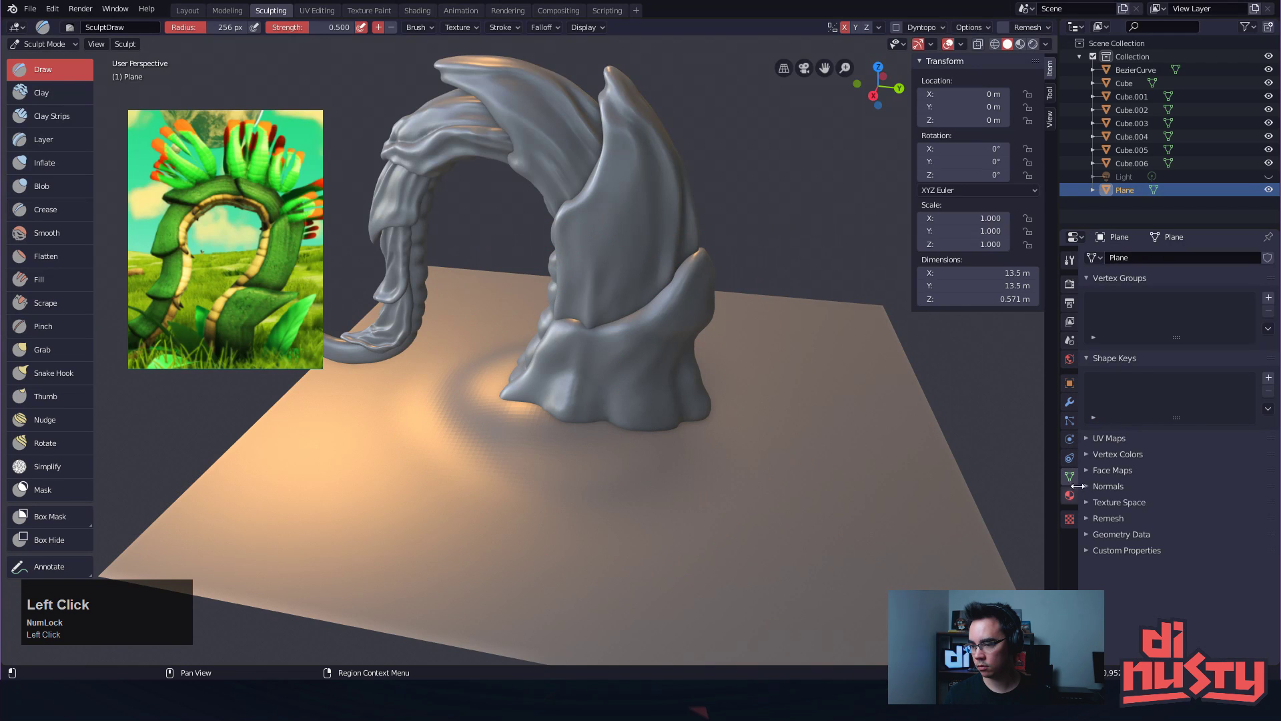
{"action": "left_click", "coordinate": [1087, 487]}
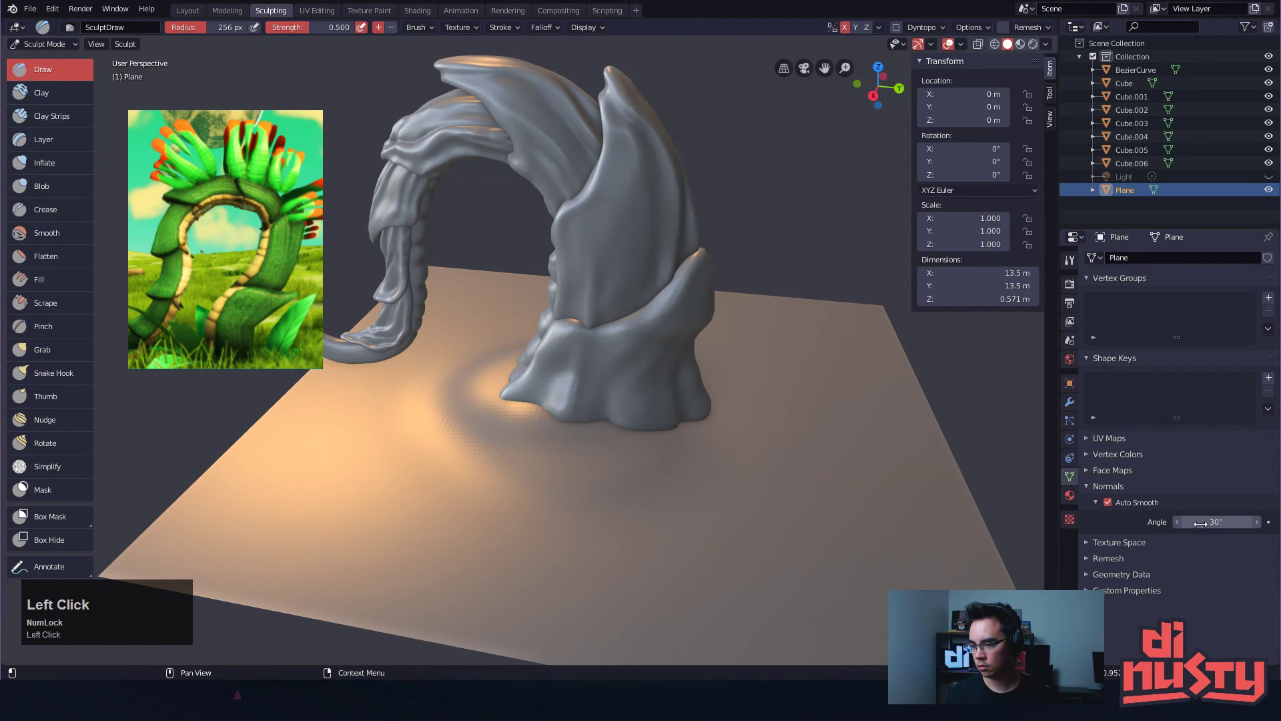
{"action": "left_click_drag", "start_coordinate": [742, 353], "coordinate": [727, 349], "text": "alt"}
{"action": "left_click_drag", "start_coordinate": [802, 382], "coordinate": [759, 354], "text": "alt+shift"}
{"action": "right_click", "coordinate": [757, 328]}
{"action": "key", "text": "Tab"}
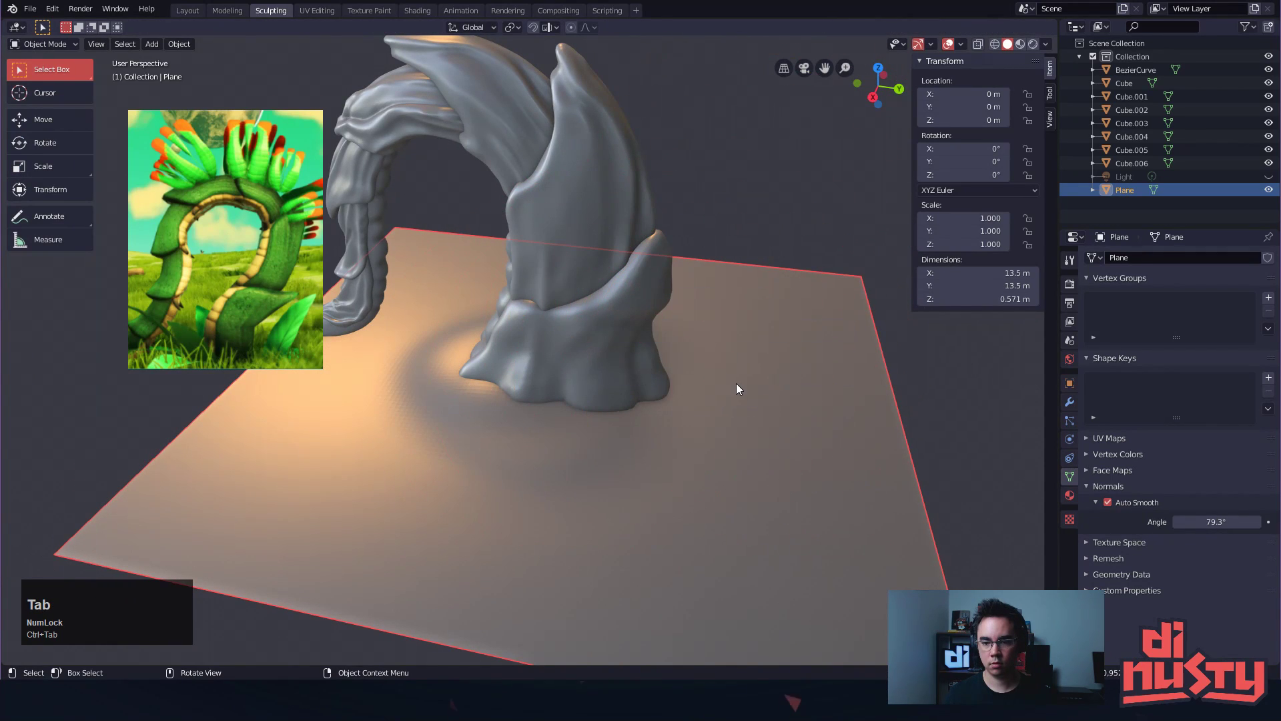
Mark all edges of the ground plane as sharp in Edit Mode
{"action": "key", "text": "shift+a"}
{"action": "left_click", "coordinate": [727, 350]}
{"action": "key", "text": "Tab"}
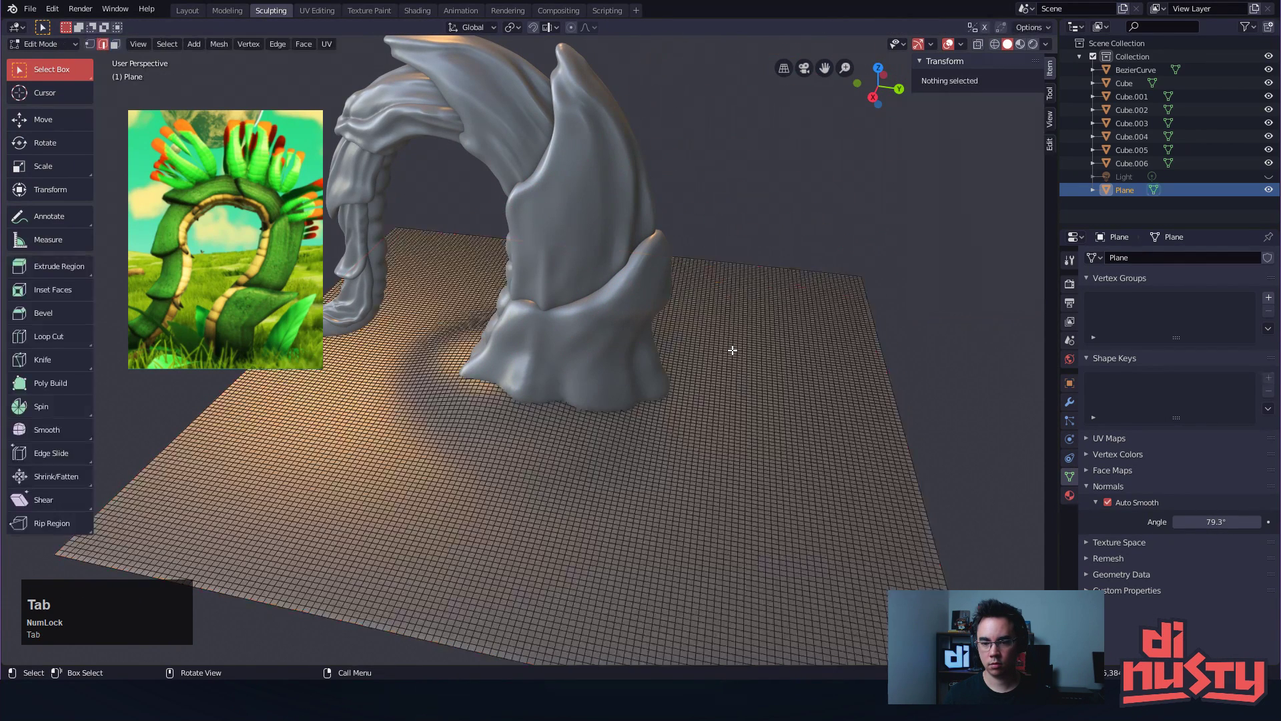
{"action": "right_click", "coordinate": [736, 352]}
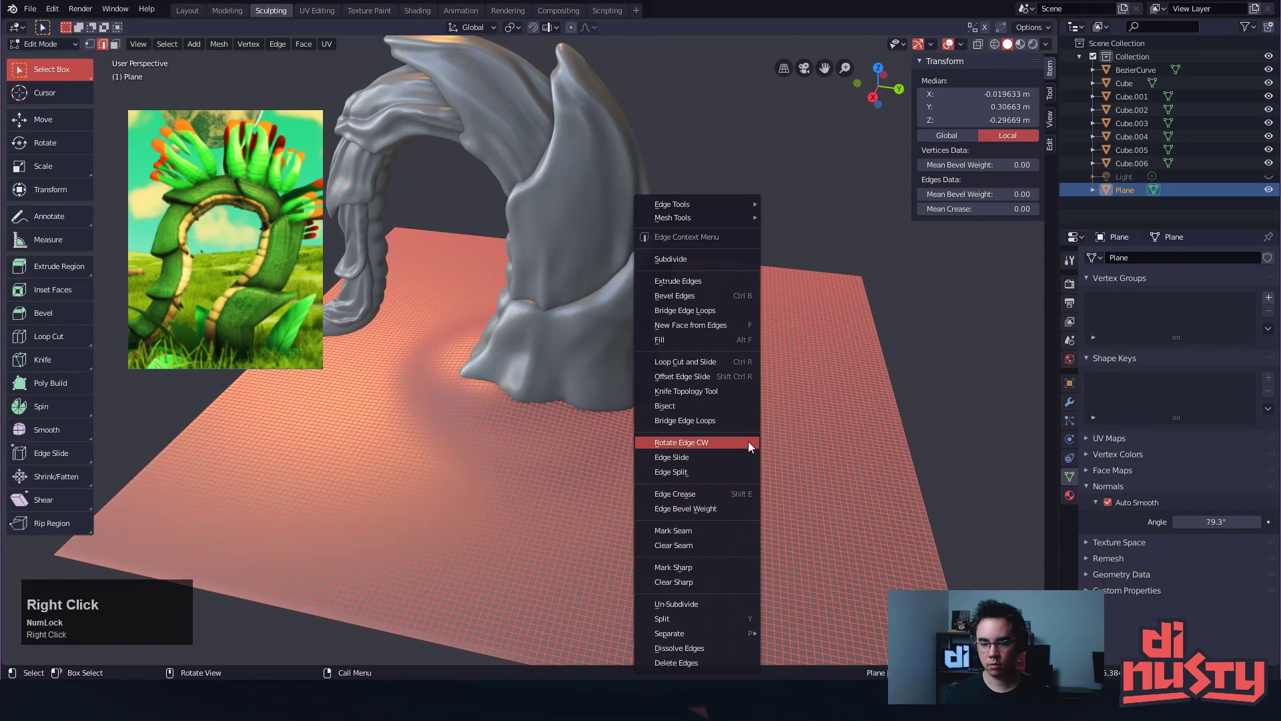
{"action": "left_click", "coordinate": [737, 567]}
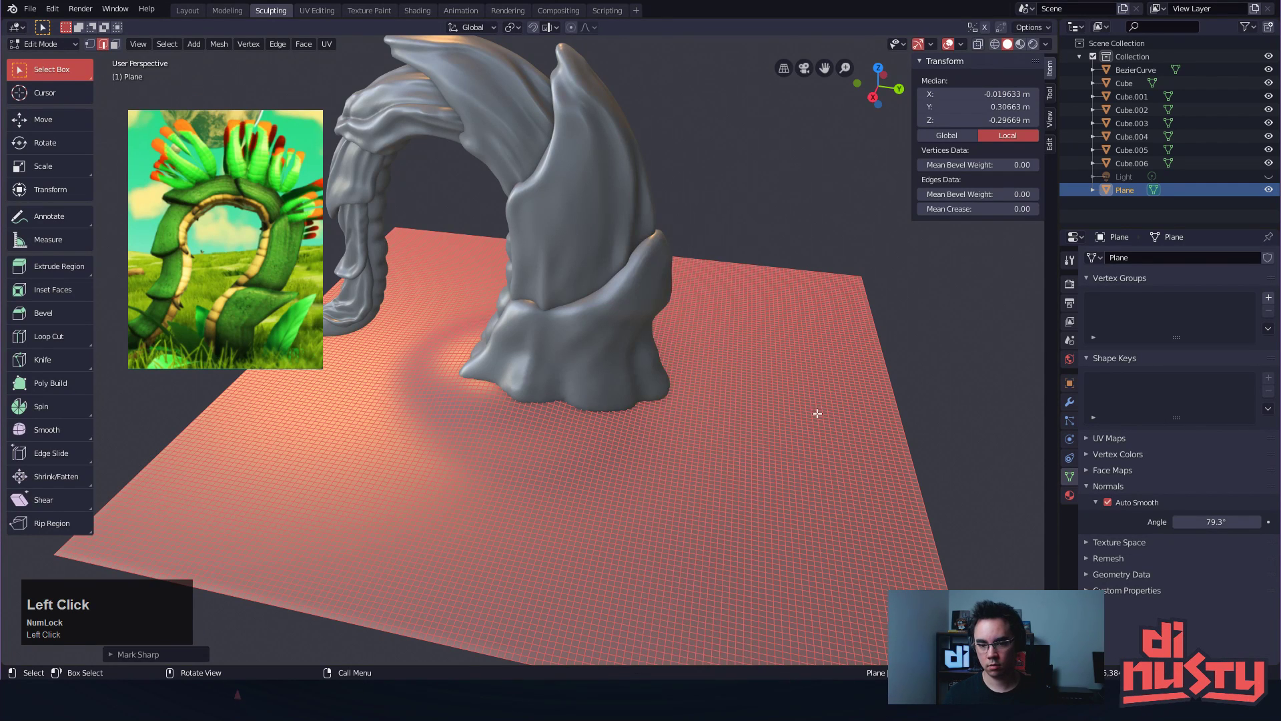
{"action": "key", "text": "Tab"}
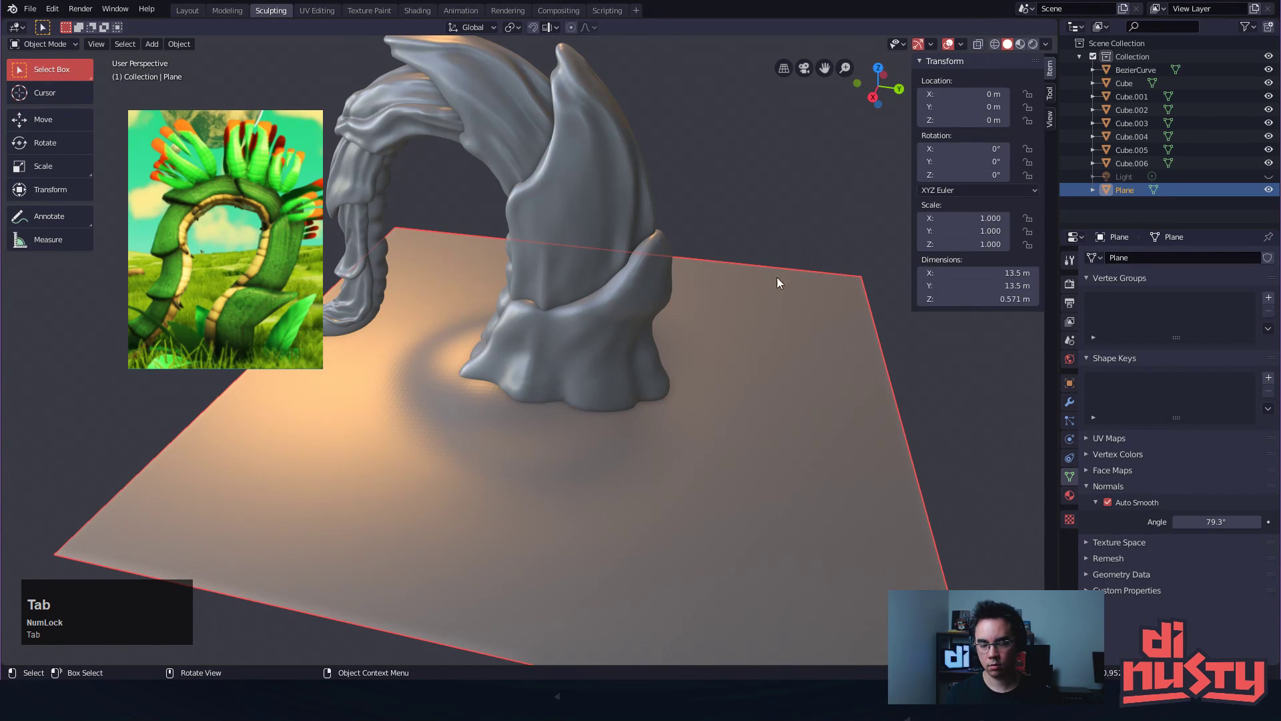
Apply Shade Smooth to all faces of the ground plane
{"action": "key", "text": "Tab"}
{"action": "key", "text": "a"}
{"action": "right_click", "coordinate": [762, 307]}
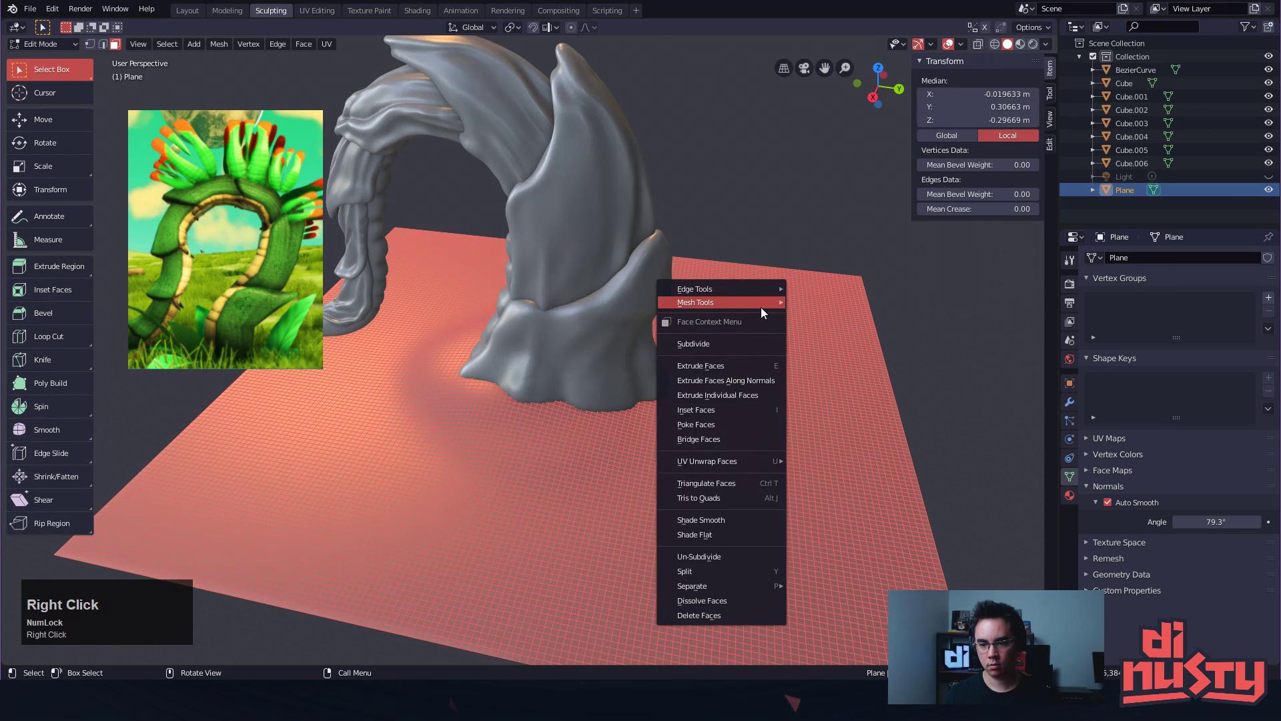
{"action": "left_click", "coordinate": [749, 519]}
{"action": "key", "text": "Tab"}
{"action": "left_click_drag", "start_coordinate": [782, 218], "coordinate": [768, 258], "text": "alt"}
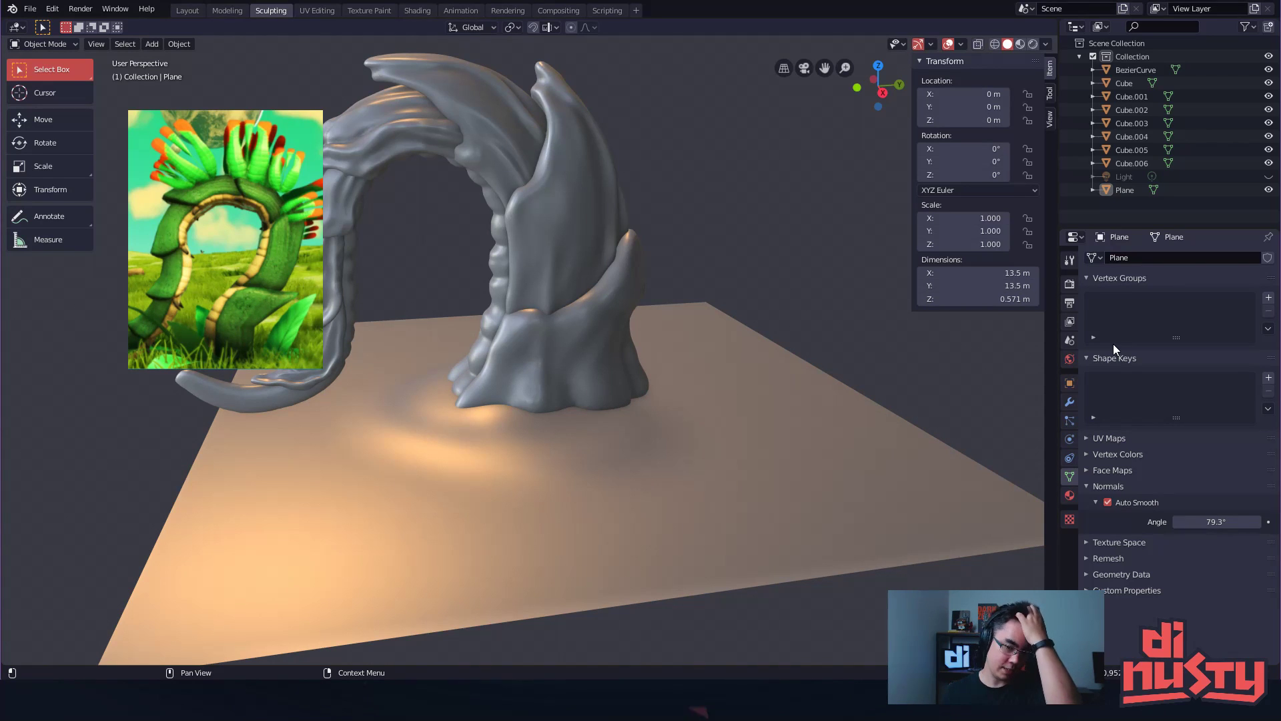
Make the Cube segment at the trunk's base active in Sculpt Mode
{"action": "left_click_drag", "start_coordinate": [934, 354], "coordinate": [812, 353], "text": "alt"}
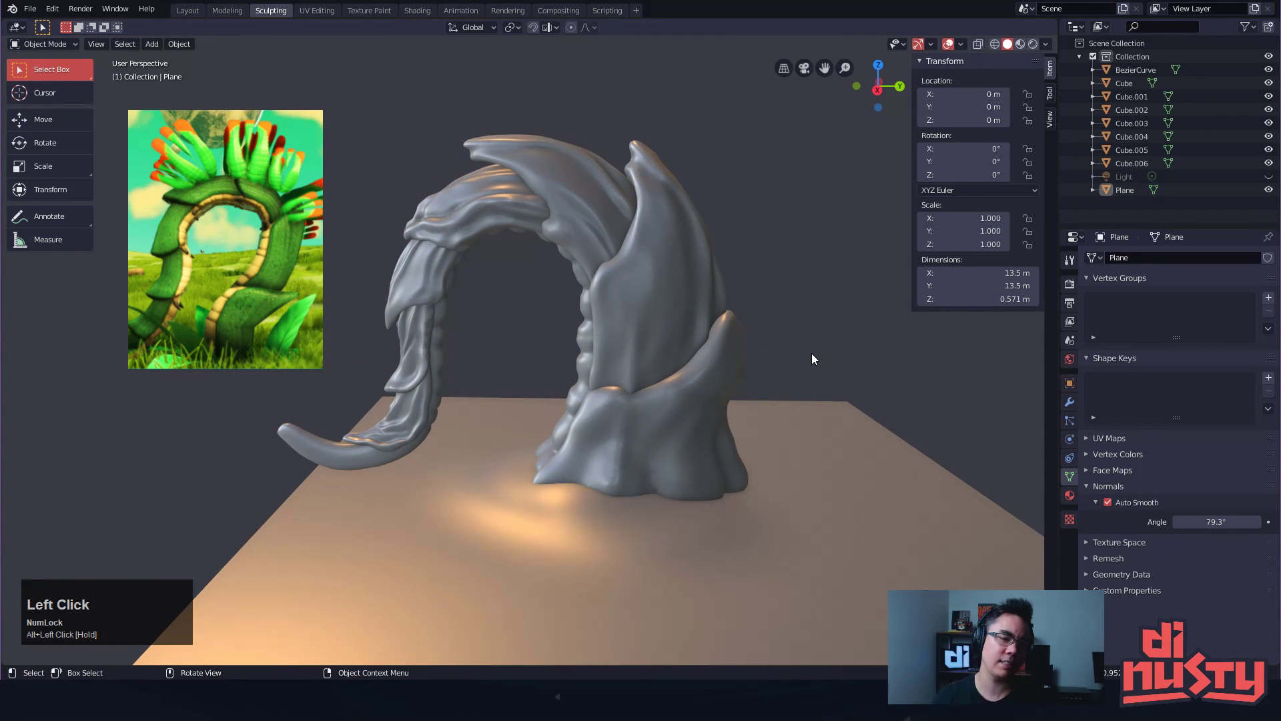
{"action": "left_click_drag", "start_coordinate": [736, 203], "coordinate": [729, 283], "text": "alt+shift"}
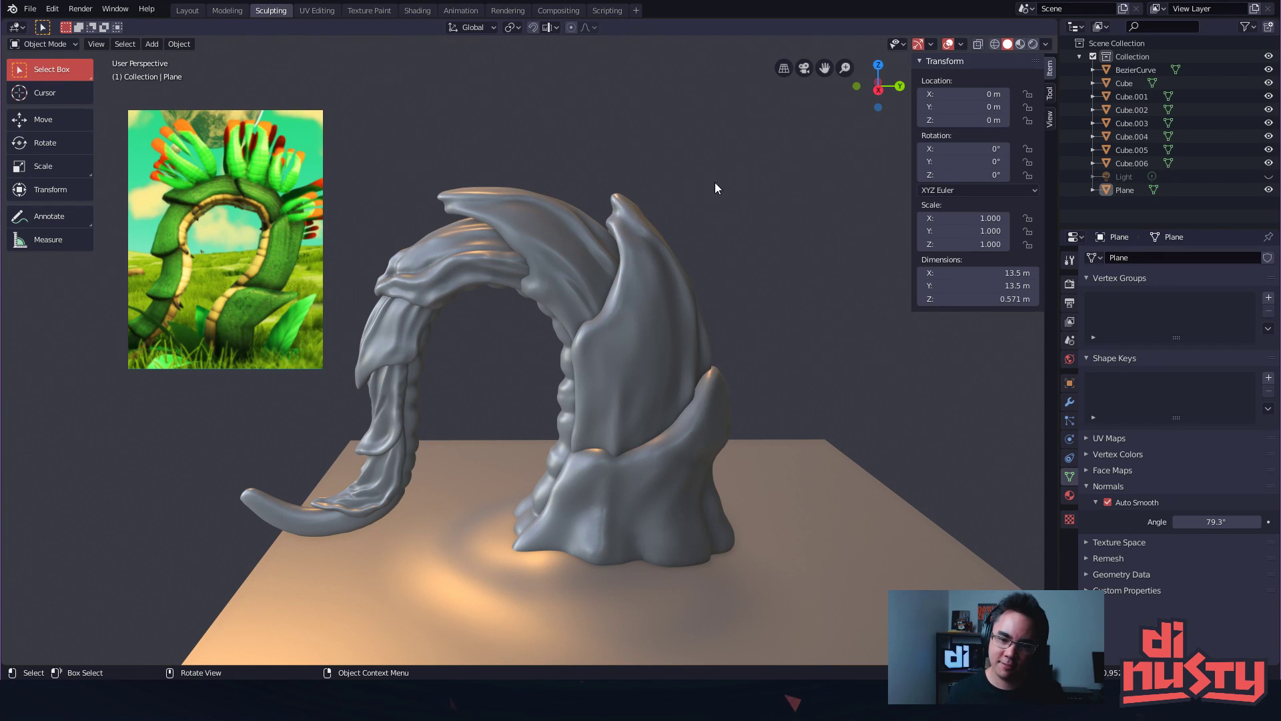
{"action": "mouse_move", "coordinate": [730, 258]}
{"action": "left_mouse_down", "text": "alt"}
{"action": "mouse_move", "coordinate": [714, 227]}
{"action": "mouse_move", "coordinate": [787, 282]}
{"action": "mouse_move", "coordinate": [642, 286]}
{"action": "left_mouse_up", "text": "alt"}
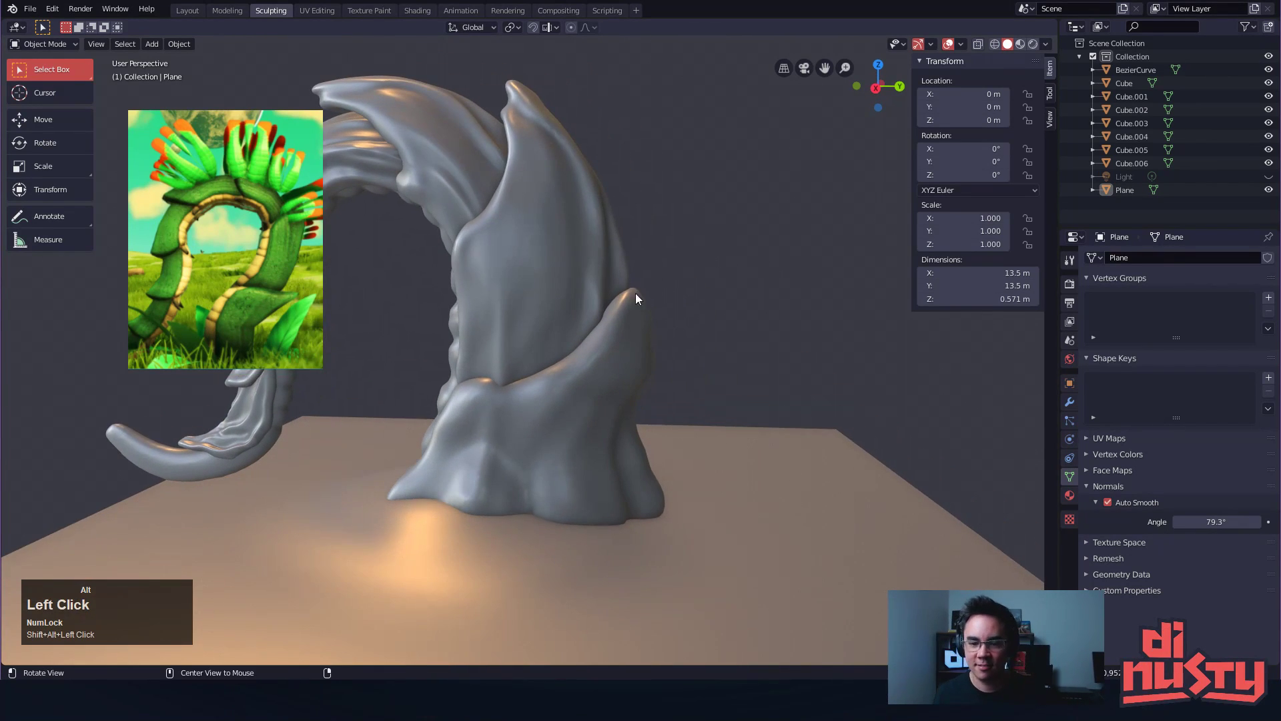
{"action": "left_click", "coordinate": [635, 324]}
{"action": "key", "text": "Tab"}
{"action": "left_click", "coordinate": [621, 394]}
{"action": "key", "text": "Tab"}
Try to reshape the tip of Cube with the Grab brush at a 256 px radius
{"action": "mouse_move", "coordinate": [643, 312]}
{"action": "left_mouse_down"}
{"action": "mouse_move", "coordinate": [696, 311]}
{"action": "mouse_move", "coordinate": [656, 307]}
{"action": "mouse_move", "coordinate": [605, 275]}
{"action": "mouse_move", "coordinate": [612, 267]}
{"action": "left_mouse_up"}
{"action": "key", "text": "ctrl+z"}
{"action": "key", "text": "g"}
{"action": "key", "text": "ctrl+z"}
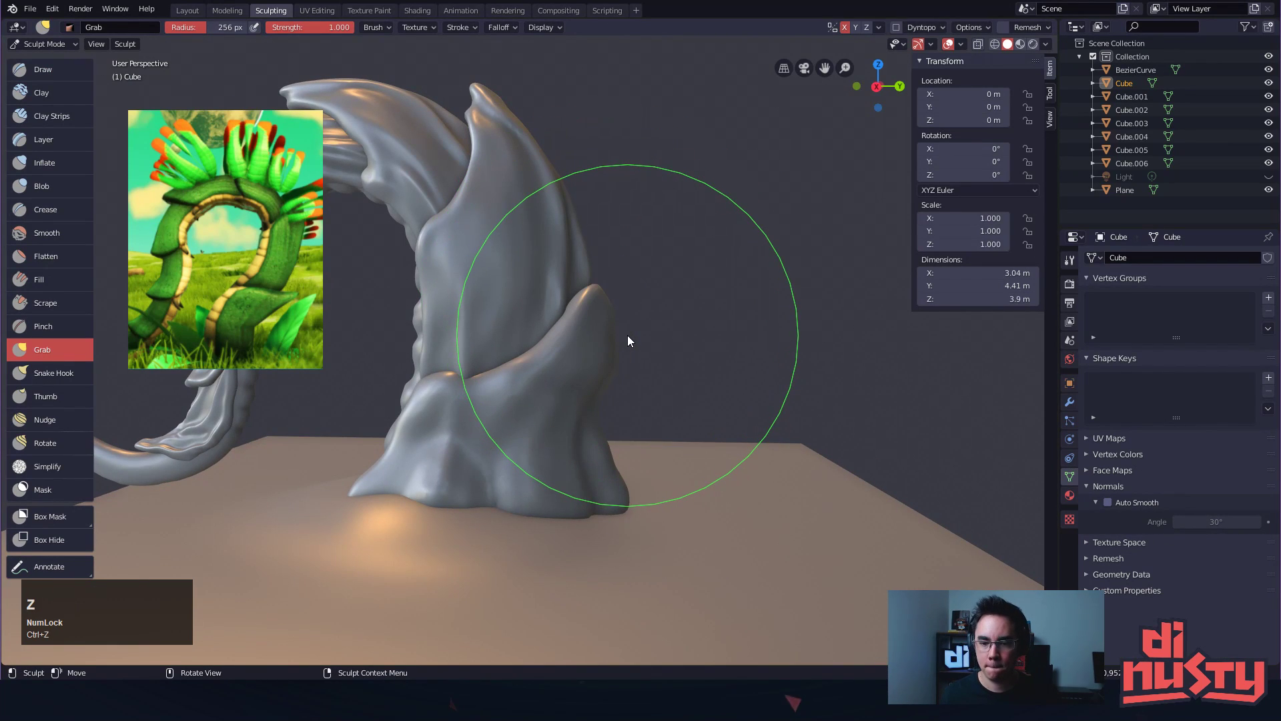
Smooth the tip of Cube with the Smooth brush at a 109 px radius and stretch it higher with Grab
{"action": "key", "text": "shift+s"}
{"action": "key", "text": "f"}
{"action": "left_click", "coordinate": [567, 341]}
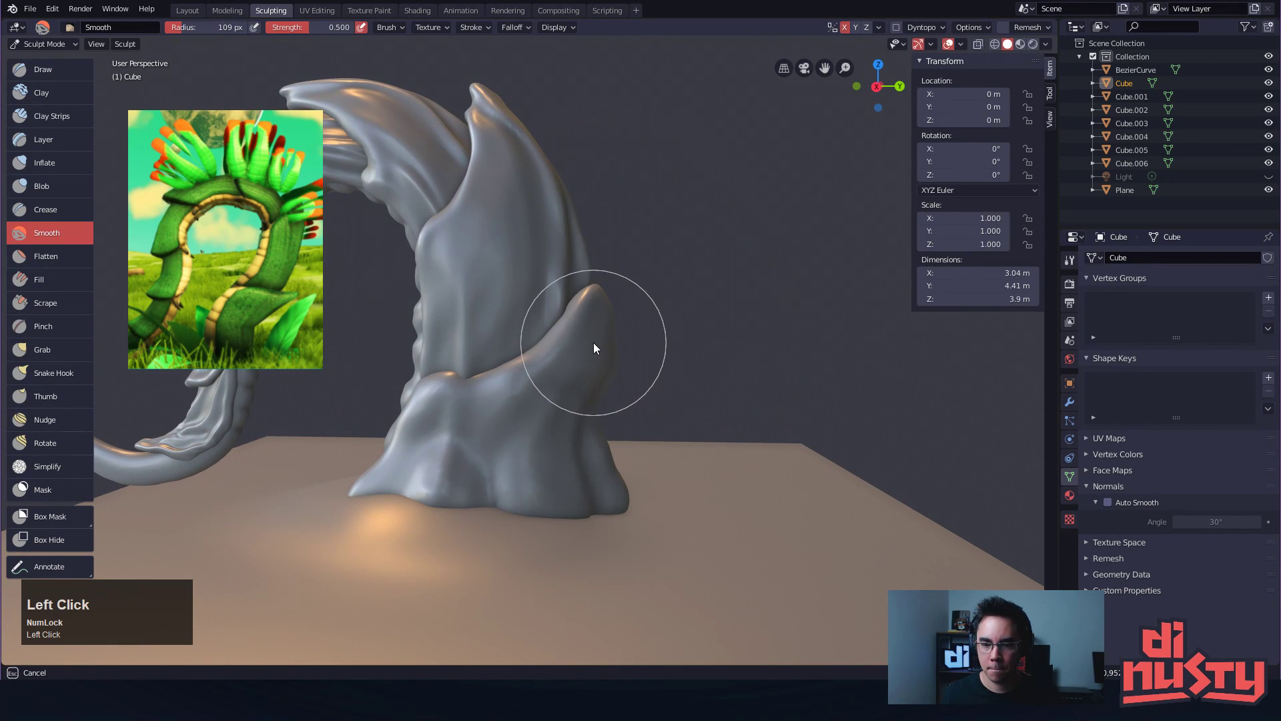
{"action": "key", "text": "f"}
{"action": "left_click", "coordinate": [637, 361]}
{"action": "key", "text": "g"}
{"action": "mouse_move", "coordinate": [604, 357]}
{"action": "left_mouse_down"}
{"action": "mouse_move", "coordinate": [589, 320]}
{"action": "mouse_move", "coordinate": [600, 306]}
{"action": "mouse_move", "coordinate": [652, 363]}
{"action": "mouse_move", "coordinate": [660, 329]}
{"action": "mouse_move", "coordinate": [706, 413]}
{"action": "left_mouse_up"}
Make the ground plane active again in Sculpt Mode
{"action": "key", "text": "Tab"}
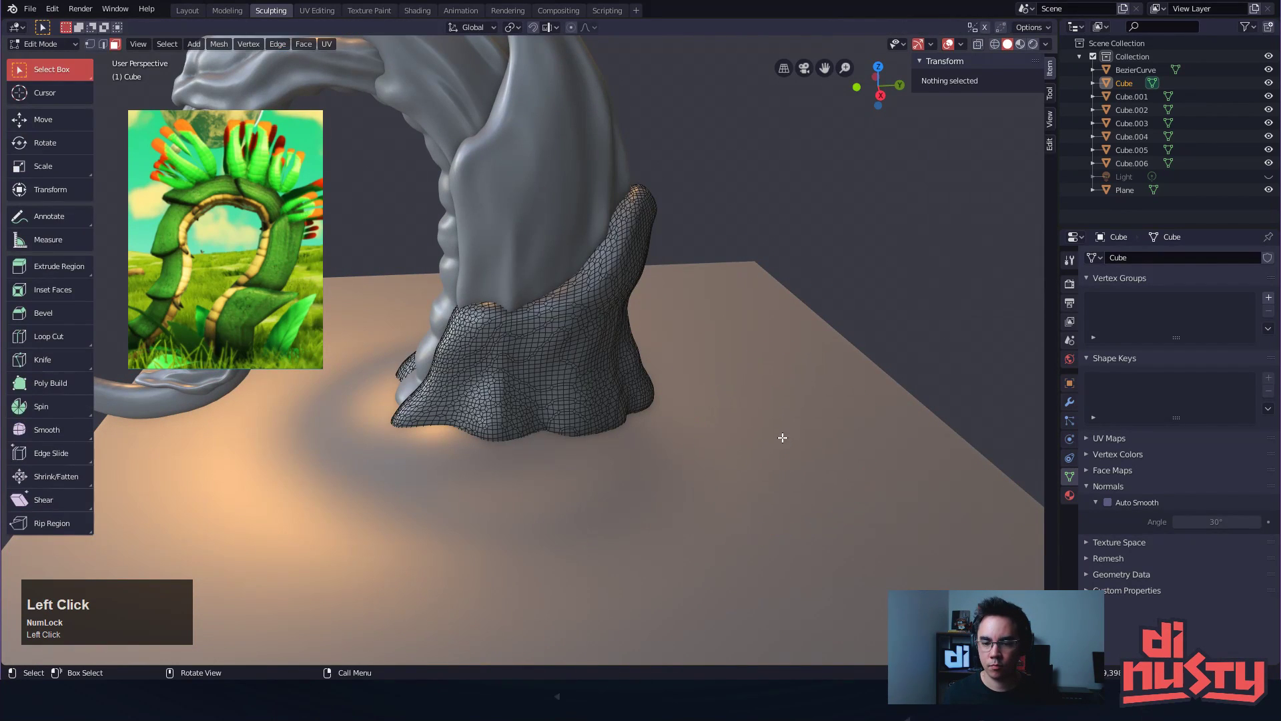
{"action": "key", "text": "Tab"}
{"action": "key", "text": "ctrl+Tab"}
{"action": "left_click", "coordinate": [748, 448]}
{"action": "key", "text": "ctrl+Tab"}
{"action": "mouse_move", "coordinate": [752, 557]}
{"action": "left_mouse_down", "text": "alt"}
{"action": "mouse_move", "coordinate": [654, 511]}
{"action": "mouse_move", "coordinate": [643, 438]}
{"action": "left_mouse_up", "text": "alt"}
{"action": "mouse_move", "coordinate": [629, 175]}
{"action": "left_mouse_down", "text": "alt"}
{"action": "mouse_move", "coordinate": [663, 359]}
{"action": "mouse_move", "coordinate": [659, 175]}
{"action": "left_mouse_up", "text": "alt"}
Try a Draw brush stroke on the ground in front of the trunk's base
{"action": "key", "text": "w"}
{"action": "key", "text": "x"}
{"action": "left_click_drag", "start_coordinate": [610, 363], "coordinate": [547, 387]}
{"action": "key", "text": "ctrl+z"}
Raise soft mounds on the ground around the trunk with the Draw brush at a 145 px radius, smoothing the transitions
{"action": "key", "text": "s"}
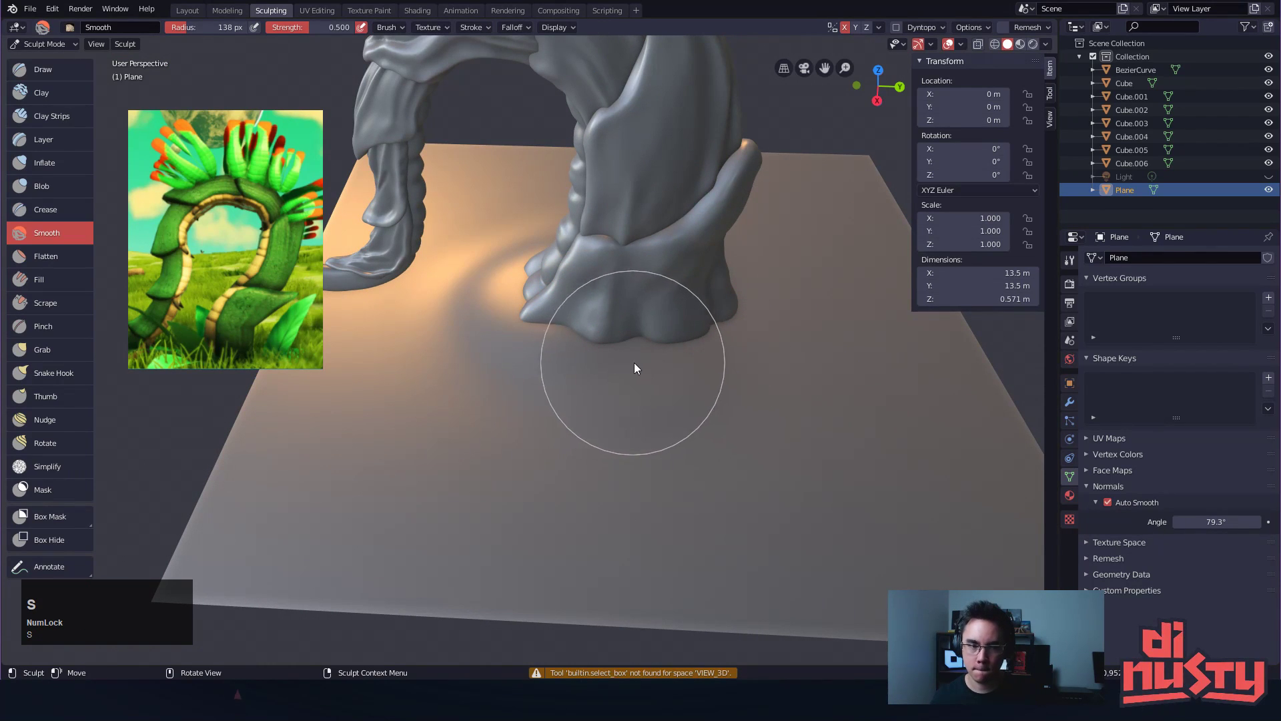
{"action": "left_click", "coordinate": [59, 70]}
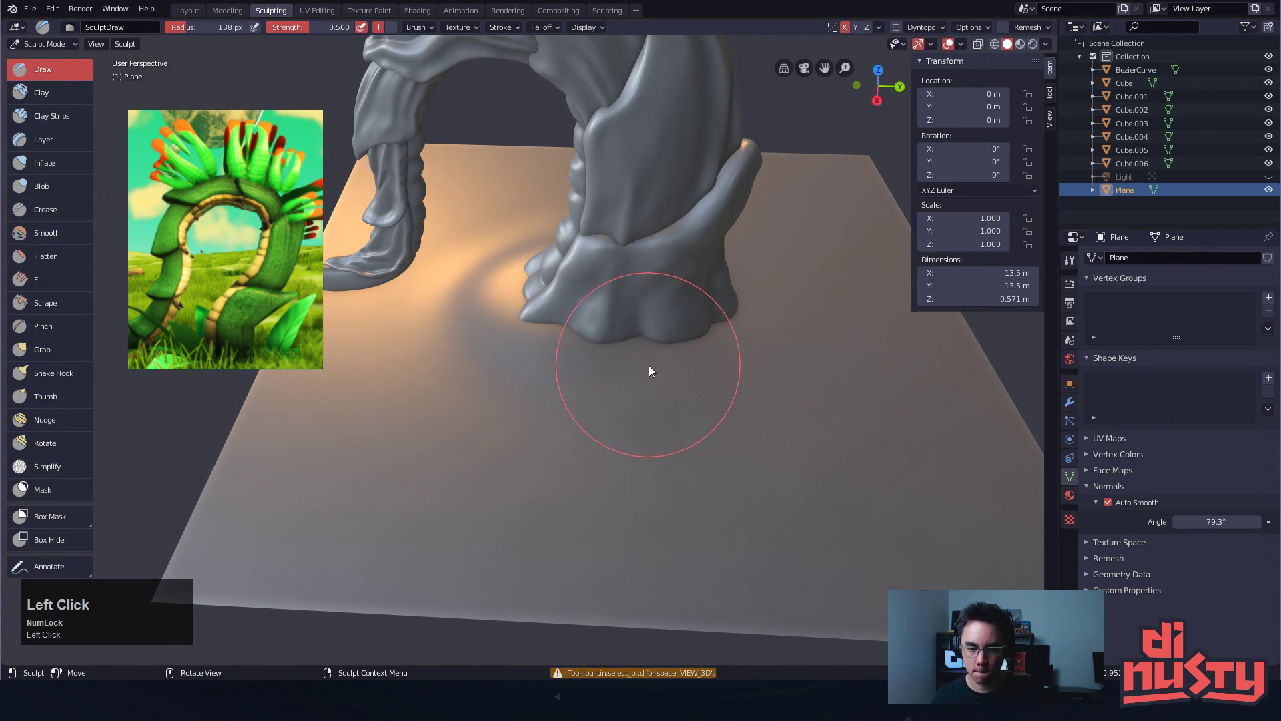
{"action": "key", "text": "d"}
{"action": "key", "text": "x"}
{"action": "key", "text": "g"}
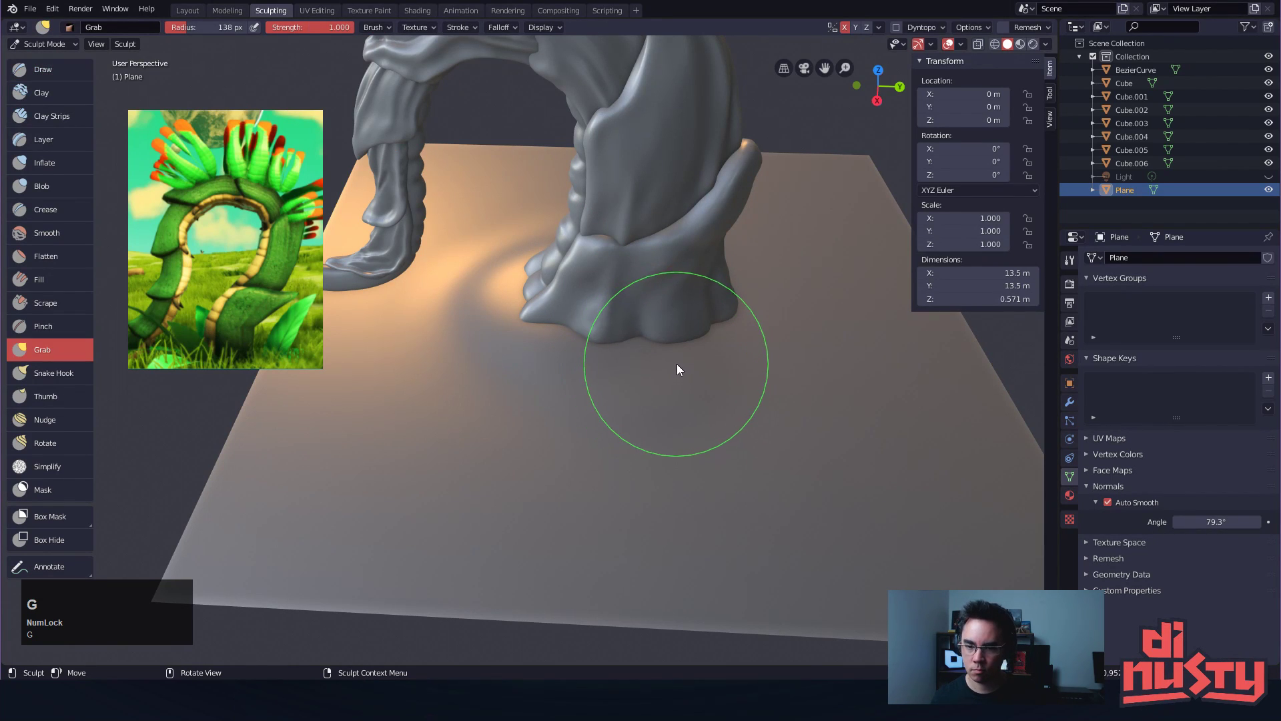
{"action": "key", "text": "x"}
{"action": "key", "text": "f"}
{"action": "left_click", "coordinate": [624, 369]}
{"action": "key", "text": "f"}
{"action": "left_click", "coordinate": [586, 347]}
{"action": "mouse_move", "coordinate": [429, 391]}
{"action": "left_mouse_down"}
{"action": "mouse_move", "coordinate": [454, 278]}
{"action": "mouse_move", "coordinate": [433, 337]}
{"action": "left_mouse_up"}
{"action": "mouse_move", "coordinate": [599, 400]}
{"action": "left_mouse_down", "text": "shift"}
{"action": "mouse_move", "coordinate": [597, 426]}
{"action": "mouse_move", "coordinate": [727, 427]}
{"action": "left_mouse_up", "text": "shift"}
Sculpt further gentle bumps across the rest of the ground with the Draw brush at strength 0.500
{"action": "middle_click_drag", "start_coordinate": [765, 362], "coordinate": [664, 354], "text": "shift"}
{"action": "middle_click_drag", "start_coordinate": [664, 353], "coordinate": [673, 362]}
{"action": "mouse_move", "coordinate": [665, 315]}
{"action": "left_mouse_down"}
{"action": "mouse_move", "coordinate": [745, 382]}
{"action": "mouse_move", "coordinate": [789, 333]}
{"action": "mouse_move", "coordinate": [466, 472]}
{"action": "mouse_move", "coordinate": [590, 352]}
{"action": "mouse_move", "coordinate": [646, 415]}
{"action": "mouse_move", "coordinate": [434, 430]}
{"action": "mouse_move", "coordinate": [739, 462]}
{"action": "left_mouse_up"}
{"action": "mouse_move", "coordinate": [348, 322]}
{"action": "left_mouse_down", "text": "alt"}
{"action": "mouse_move", "coordinate": [543, 366]}
{"action": "mouse_move", "coordinate": [590, 314]}
{"action": "mouse_move", "coordinate": [544, 297]}
{"action": "mouse_move", "coordinate": [563, 351]}
{"action": "mouse_move", "coordinate": [649, 391]}
{"action": "mouse_move", "coordinate": [638, 280]}
{"action": "left_mouse_up", "text": "alt"}
{"action": "mouse_move", "coordinate": [638, 280]}
{"action": "left_mouse_down", "text": "alt"}
{"action": "mouse_move", "coordinate": [554, 336]}
{"action": "mouse_move", "coordinate": [499, 313]}
{"action": "mouse_move", "coordinate": [683, 398]}
{"action": "mouse_move", "coordinate": [802, 320]}
{"action": "left_mouse_up", "text": "alt"}
{"action": "mouse_move", "coordinate": [800, 315]}
{"action": "left_mouse_down", "text": "alt+shift"}
{"action": "mouse_move", "coordinate": [726, 392]}
{"action": "mouse_move", "coordinate": [593, 323]}
{"action": "mouse_move", "coordinate": [641, 405]}
{"action": "left_mouse_up", "text": "alt+shift"}
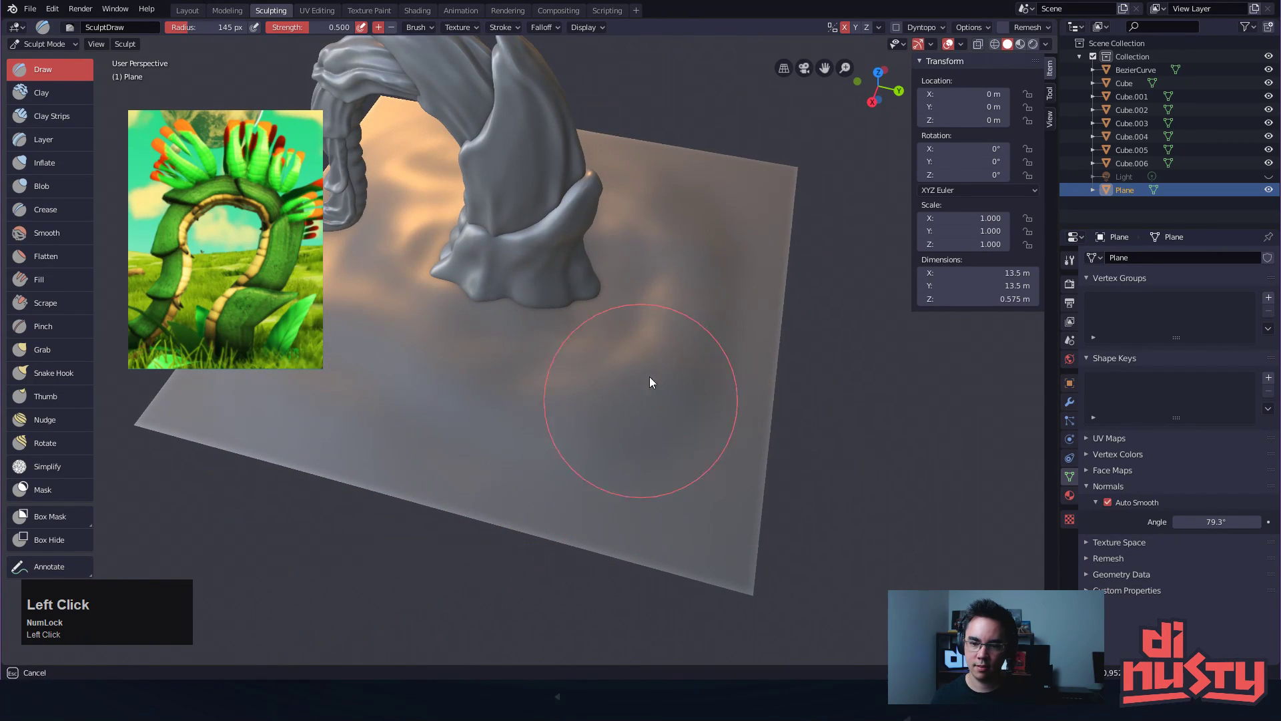
{"action": "mouse_move", "coordinate": [579, 279]}
{"action": "left_mouse_down"}
{"action": "mouse_move", "coordinate": [657, 330]}
{"action": "mouse_move", "coordinate": [619, 319]}
{"action": "mouse_move", "coordinate": [603, 383]}
{"action": "mouse_move", "coordinate": [466, 351]}
{"action": "mouse_move", "coordinate": [551, 469]}
{"action": "mouse_move", "coordinate": [436, 334]}
{"action": "mouse_move", "coordinate": [479, 214]}
{"action": "mouse_move", "coordinate": [525, 286]}
{"action": "left_mouse_up"}
{"action": "mouse_move", "coordinate": [644, 260]}
{"action": "left_mouse_down", "text": "alt"}
{"action": "mouse_move", "coordinate": [605, 293]}
{"action": "mouse_move", "coordinate": [619, 279]}
{"action": "left_mouse_up", "text": "alt"}
{"action": "mouse_move", "coordinate": [542, 402]}
{"action": "left_mouse_down", "text": "alt"}
{"action": "mouse_move", "coordinate": [608, 368]}
{"action": "mouse_move", "coordinate": [498, 354]}
{"action": "mouse_move", "coordinate": [615, 372]}
{"action": "mouse_move", "coordinate": [606, 345]}
{"action": "left_mouse_up", "text": "alt"}
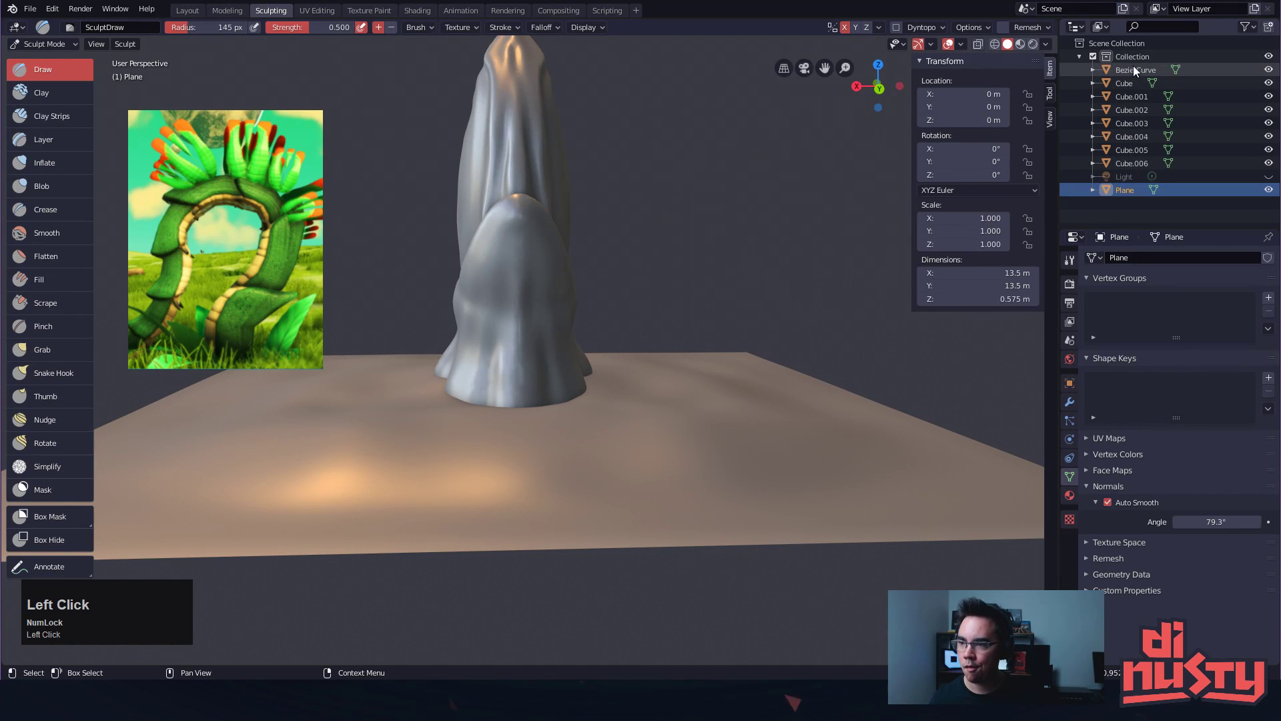
Make the base segment Cube the active object and enter Sculpt Mode
{"action": "left_click", "coordinate": [1127, 83]}
{"action": "left_click_drag", "start_coordinate": [828, 284], "coordinate": [830, 301], "text": "alt+shift"}
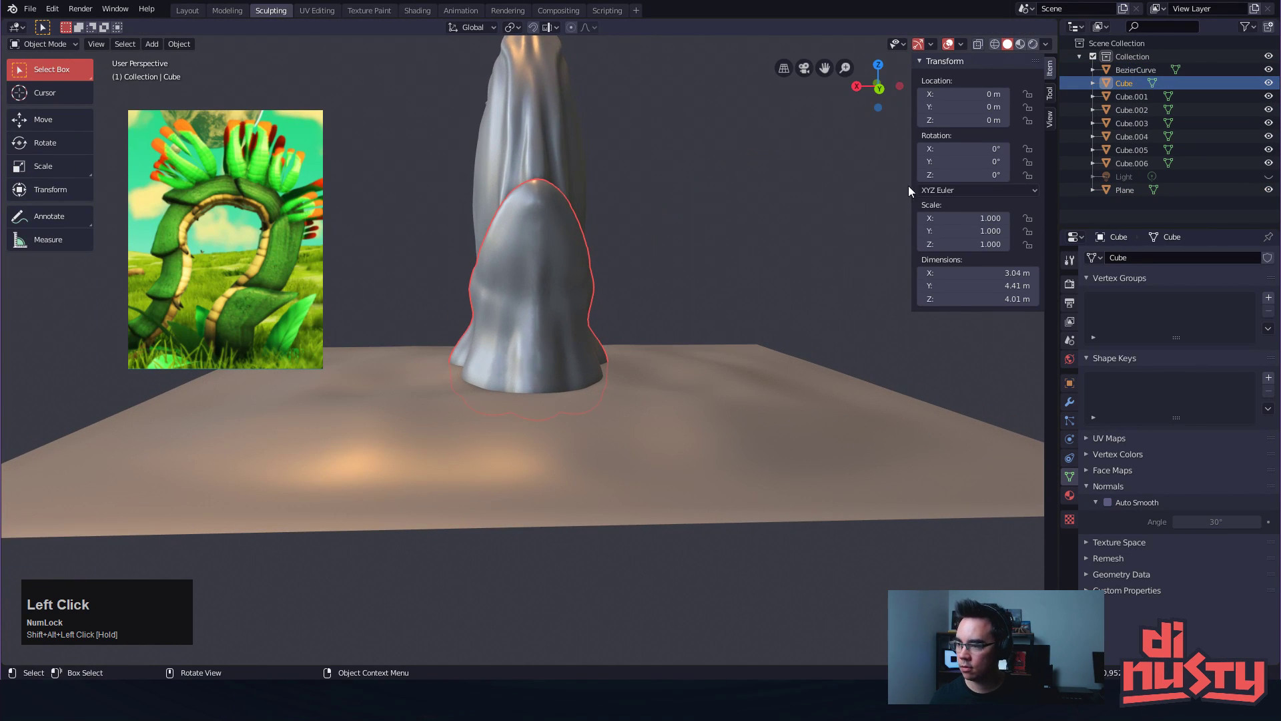
{"action": "left_click_drag", "start_coordinate": [698, 314], "coordinate": [701, 299], "text": "alt+shift"}
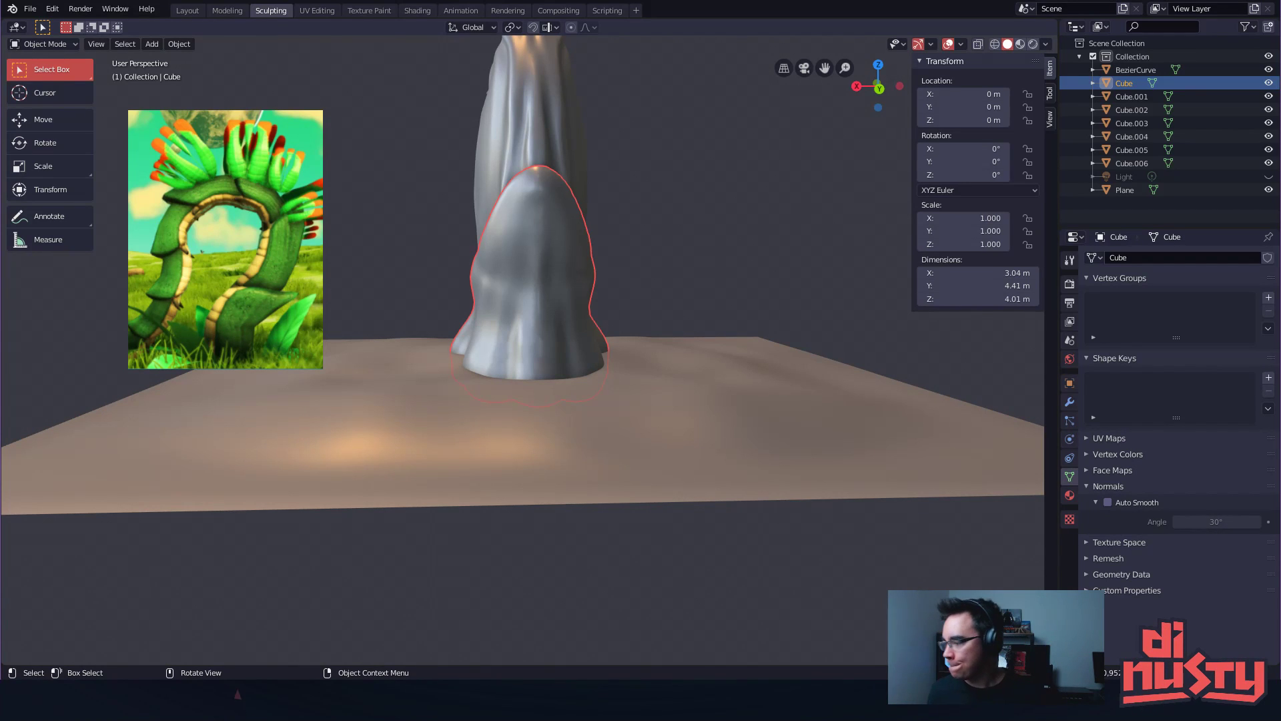
{"action": "left_click_drag", "start_coordinate": [667, 220], "coordinate": [632, 267], "text": "alt"}
{"action": "key", "text": "g"}
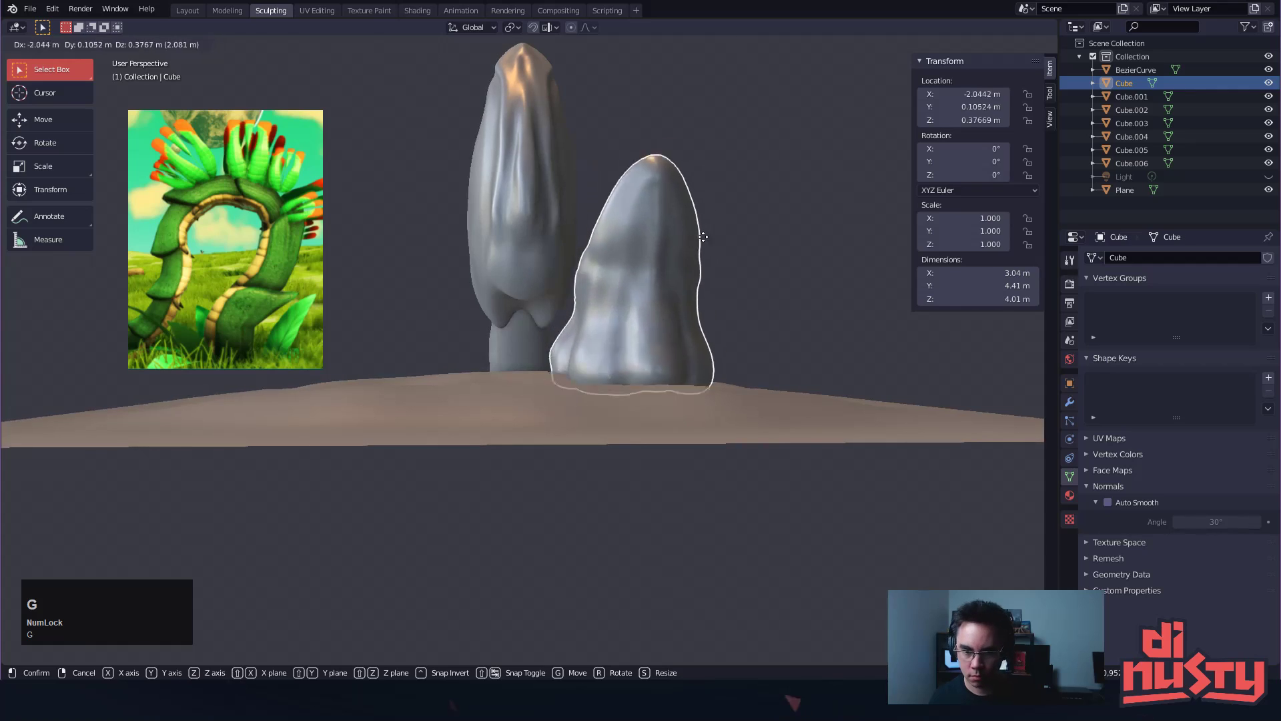
{"action": "key", "text": "Escape"}
{"action": "key", "text": "Tab"}
{"action": "left_click", "coordinate": [701, 313]}
Pull the base segment's foot outward and shape its raised tip with large Grab brush strokes, finishing at a 154 px radius
{"action": "mouse_move", "coordinate": [700, 343]}
{"action": "left_mouse_down", "text": "alt"}
{"action": "mouse_move", "coordinate": [636, 364]}
{"action": "mouse_move", "coordinate": [626, 383]}
{"action": "mouse_move", "coordinate": [580, 379]}
{"action": "mouse_move", "coordinate": [643, 370]}
{"action": "mouse_move", "coordinate": [601, 355]}
{"action": "left_mouse_up", "text": "alt"}
{"action": "key", "text": "g"}
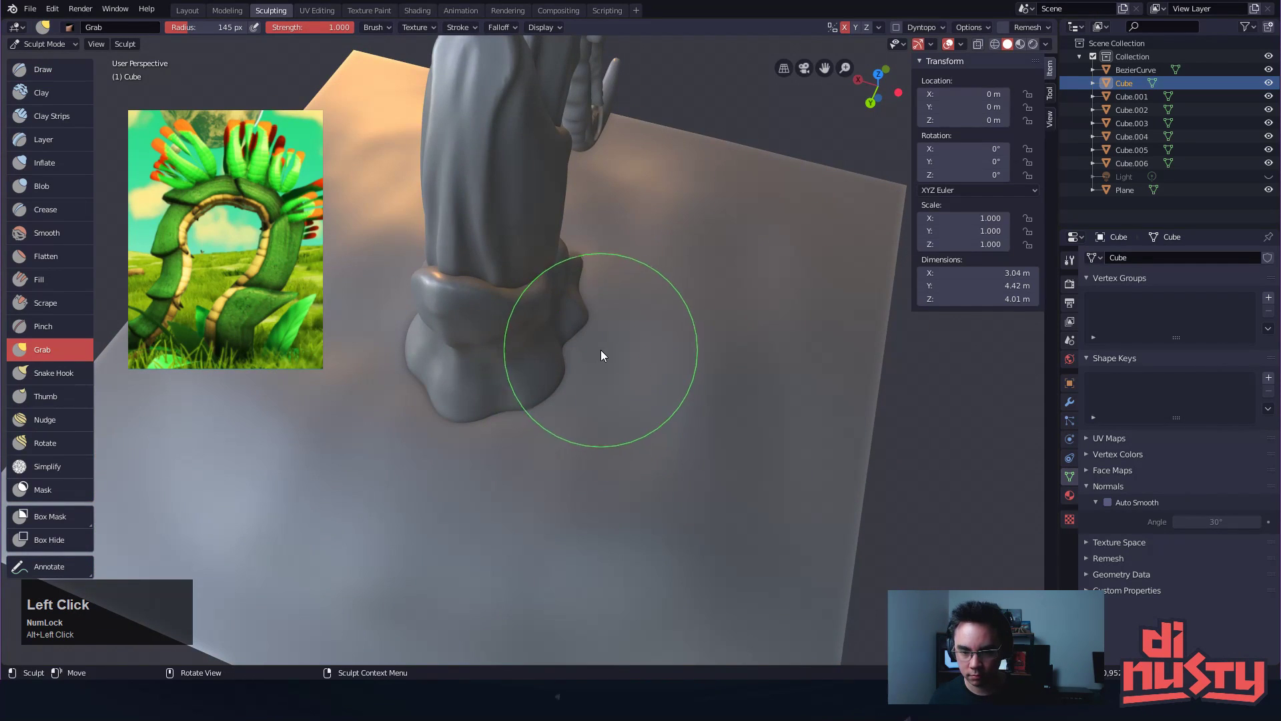
{"action": "key", "text": "f"}
{"action": "left_click", "coordinate": [723, 348]}
{"action": "mouse_move", "coordinate": [723, 349]}
{"action": "left_mouse_down", "text": "alt"}
{"action": "mouse_move", "coordinate": [670, 285]}
{"action": "mouse_move", "coordinate": [663, 294]}
{"action": "left_mouse_up", "text": "alt"}
{"action": "mouse_move", "coordinate": [557, 361]}
{"action": "left_mouse_down"}
{"action": "mouse_move", "coordinate": [576, 359]}
{"action": "mouse_move", "coordinate": [553, 329]}
{"action": "mouse_move", "coordinate": [400, 297]}
{"action": "mouse_move", "coordinate": [383, 366]}
{"action": "mouse_move", "coordinate": [475, 383]}
{"action": "mouse_move", "coordinate": [528, 446]}
{"action": "mouse_move", "coordinate": [670, 411]}
{"action": "left_mouse_up"}
{"action": "mouse_move", "coordinate": [547, 410]}
{"action": "left_mouse_down"}
{"action": "mouse_move", "coordinate": [557, 441]}
{"action": "mouse_move", "coordinate": [571, 413]}
{"action": "mouse_move", "coordinate": [448, 424]}
{"action": "mouse_move", "coordinate": [414, 402]}
{"action": "mouse_move", "coordinate": [443, 392]}
{"action": "mouse_move", "coordinate": [411, 366]}
{"action": "mouse_move", "coordinate": [490, 355]}
{"action": "mouse_move", "coordinate": [547, 325]}
{"action": "left_mouse_up"}
{"action": "key", "text": "f"}
{"action": "left_click", "coordinate": [551, 412]}
{"action": "key", "text": "f"}
{"action": "left_click", "coordinate": [416, 409]}
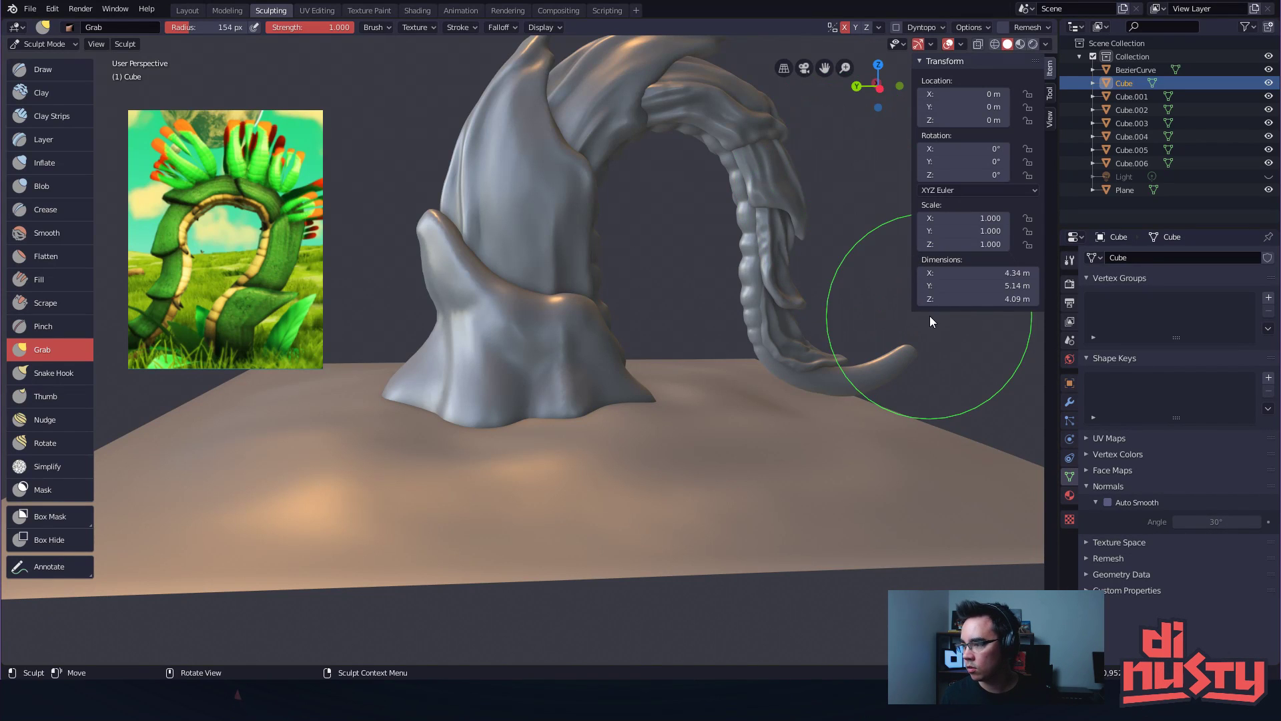
Set the Draw brush to a 70 px radius and try a stroke down the base segment's side
{"action": "mouse_move", "coordinate": [854, 306]}
{"action": "left_mouse_down", "text": "alt"}
{"action": "mouse_move", "coordinate": [650, 347]}
{"action": "mouse_move", "coordinate": [594, 315]}
{"action": "mouse_move", "coordinate": [651, 337]}
{"action": "mouse_move", "coordinate": [601, 321]}
{"action": "mouse_move", "coordinate": [666, 386]}
{"action": "mouse_move", "coordinate": [624, 429]}
{"action": "mouse_move", "coordinate": [561, 409]}
{"action": "mouse_move", "coordinate": [624, 325]}
{"action": "mouse_move", "coordinate": [651, 350]}
{"action": "mouse_move", "coordinate": [682, 338]}
{"action": "mouse_move", "coordinate": [607, 328]}
{"action": "mouse_move", "coordinate": [706, 329]}
{"action": "mouse_move", "coordinate": [761, 295]}
{"action": "left_mouse_up", "text": "alt"}
{"action": "left_click", "coordinate": [59, 72]}
{"action": "mouse_move", "coordinate": [407, 261]}
{"action": "left_mouse_down", "text": "alt"}
{"action": "mouse_move", "coordinate": [535, 261]}
{"action": "mouse_move", "coordinate": [678, 293]}
{"action": "left_mouse_up", "text": "alt"}
{"action": "key", "text": "f"}
{"action": "left_click", "coordinate": [579, 291]}
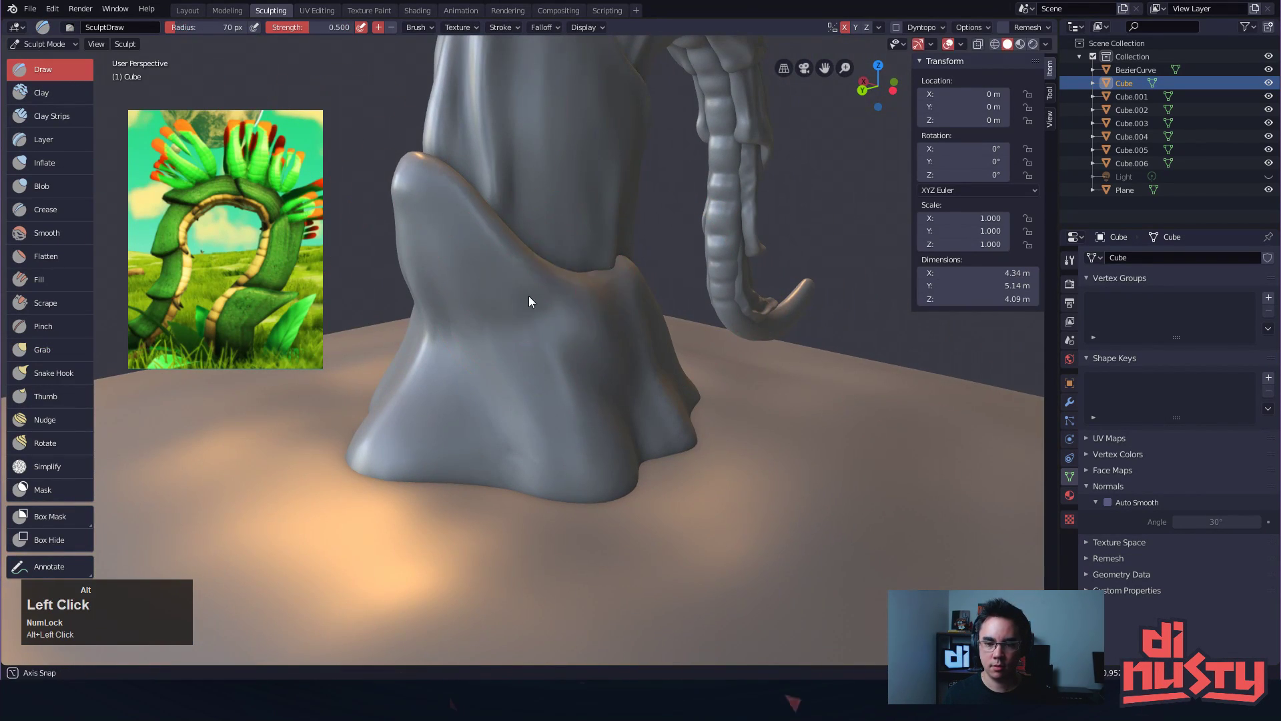
{"action": "left_click_drag", "start_coordinate": [529, 295], "coordinate": [589, 252], "text": "alt"}
{"action": "left_click_drag", "start_coordinate": [470, 268], "coordinate": [539, 427]}
{"action": "key", "text": "ctrl+z"}
{"action": "left_click_drag", "start_coordinate": [547, 379], "coordinate": [511, 350], "text": "alt"}
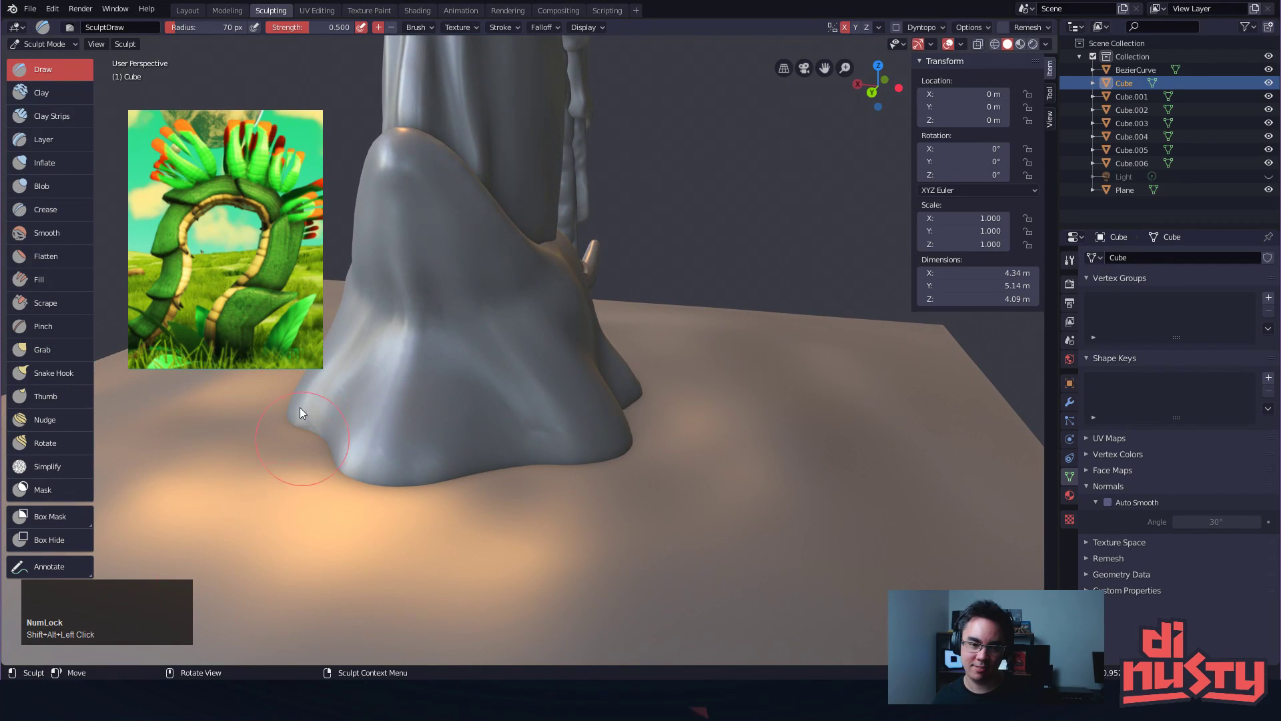
Sculpt root-like folds around the foot of the base segment with the Draw brush, undoing the unwanted strokes
{"action": "mouse_move", "coordinate": [498, 395]}
{"action": "left_mouse_down", "text": "alt+shift"}
{"action": "mouse_move", "coordinate": [607, 388]}
{"action": "mouse_move", "coordinate": [614, 425]}
{"action": "left_mouse_up", "text": "alt+shift"}
{"action": "left_click_drag", "start_coordinate": [599, 437], "coordinate": [495, 427]}
{"action": "left_click_drag", "start_coordinate": [590, 421], "coordinate": [551, 418]}
{"action": "left_click_drag", "start_coordinate": [466, 431], "coordinate": [507, 427]}
{"action": "left_click_drag", "start_coordinate": [579, 460], "coordinate": [487, 434], "text": "alt"}
{"action": "mouse_move", "coordinate": [560, 402]}
{"action": "left_mouse_down", "text": "alt+shift"}
{"action": "mouse_move", "coordinate": [571, 392]}
{"action": "mouse_move", "coordinate": [550, 373]}
{"action": "left_mouse_up", "text": "alt+shift"}
{"action": "mouse_move", "coordinate": [535, 387]}
{"action": "left_mouse_down"}
{"action": "mouse_move", "coordinate": [526, 461]}
{"action": "mouse_move", "coordinate": [575, 456]}
{"action": "mouse_move", "coordinate": [518, 457]}
{"action": "left_mouse_up"}
{"action": "key", "text": "ctrl+z"}
{"action": "key", "text": "ctrl+z"}
{"action": "key", "text": "ctrl+z"}
{"action": "key", "text": "ctrl+z"}
{"action": "key", "text": "ctrl+z"}
{"action": "left_click_drag", "start_coordinate": [642, 447], "coordinate": [582, 462], "text": "alt"}
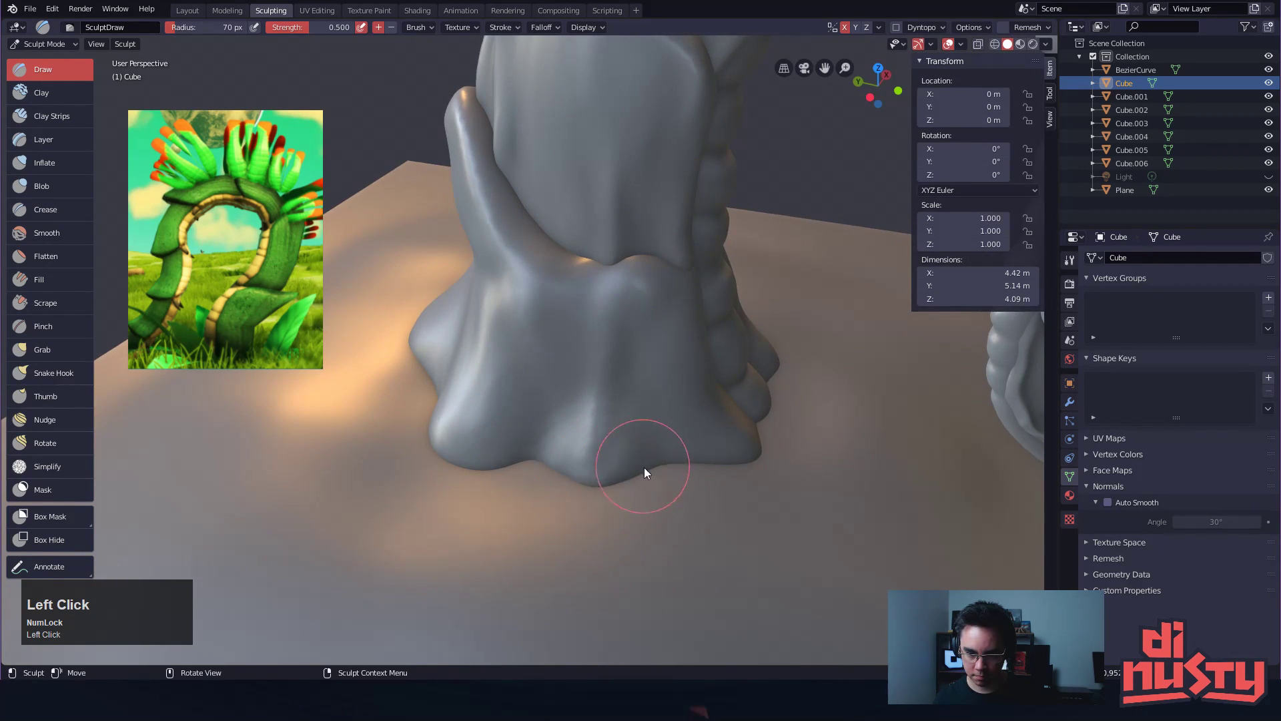
Build up and smooth the base's front lip where the ribbed belly column meets the ground, using the Draw brush
{"action": "mouse_move", "coordinate": [686, 458]}
{"action": "left_mouse_down", "text": "alt"}
{"action": "mouse_move", "coordinate": [519, 456]}
{"action": "mouse_move", "coordinate": [594, 428]}
{"action": "mouse_move", "coordinate": [623, 441]}
{"action": "mouse_move", "coordinate": [615, 447]}
{"action": "mouse_move", "coordinate": [638, 429]}
{"action": "mouse_move", "coordinate": [567, 438]}
{"action": "mouse_move", "coordinate": [673, 435]}
{"action": "mouse_move", "coordinate": [666, 423]}
{"action": "mouse_move", "coordinate": [586, 471]}
{"action": "mouse_move", "coordinate": [556, 455]}
{"action": "mouse_move", "coordinate": [662, 448]}
{"action": "mouse_move", "coordinate": [623, 407]}
{"action": "mouse_move", "coordinate": [660, 405]}
{"action": "mouse_move", "coordinate": [666, 427]}
{"action": "left_mouse_up", "text": "alt"}
{"action": "mouse_move", "coordinate": [711, 380]}
{"action": "left_mouse_down", "text": "shift"}
{"action": "mouse_move", "coordinate": [623, 448]}
{"action": "mouse_move", "coordinate": [711, 442]}
{"action": "left_mouse_up", "text": "shift"}
{"action": "middle_click_drag", "start_coordinate": [711, 441], "coordinate": [666, 418]}
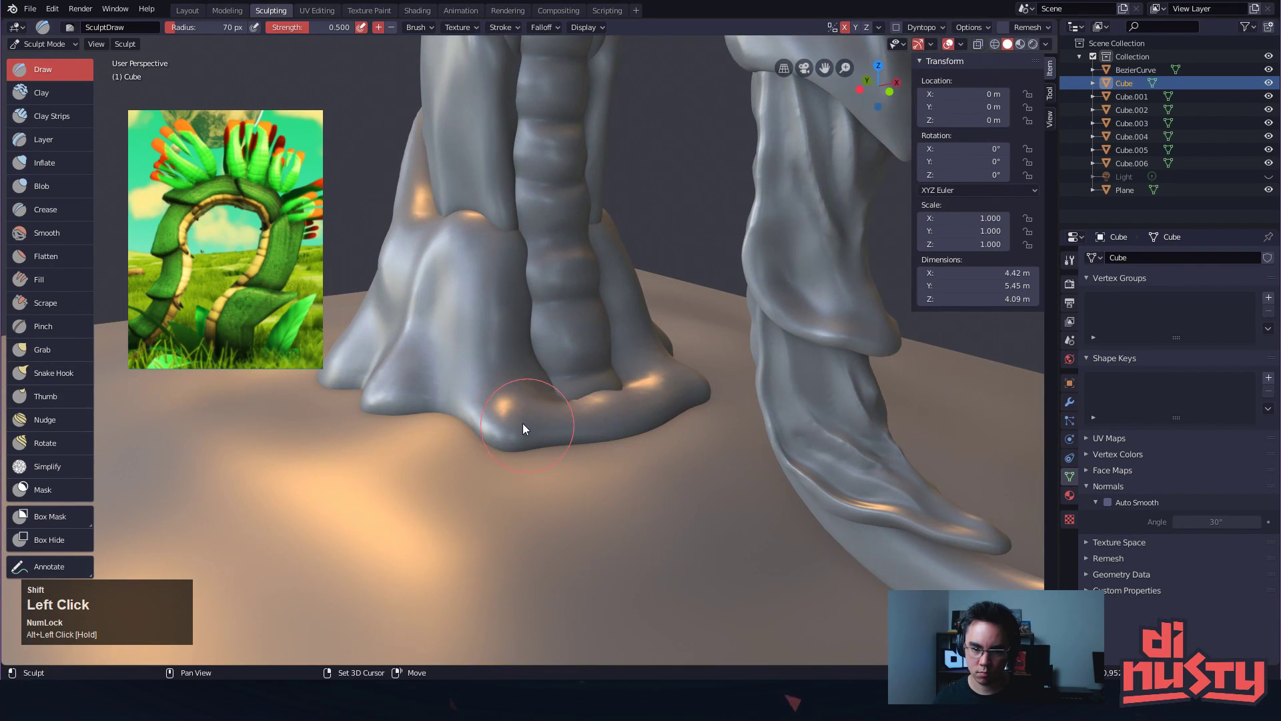
{"action": "mouse_move", "coordinate": [550, 442]}
{"action": "middle_mouse_down"}
{"action": "mouse_move", "coordinate": [615, 443]}
{"action": "mouse_move", "coordinate": [652, 398]}
{"action": "mouse_move", "coordinate": [586, 506]}
{"action": "mouse_move", "coordinate": [562, 435]}
{"action": "mouse_move", "coordinate": [582, 462]}
{"action": "mouse_move", "coordinate": [544, 444]}
{"action": "middle_mouse_up"}
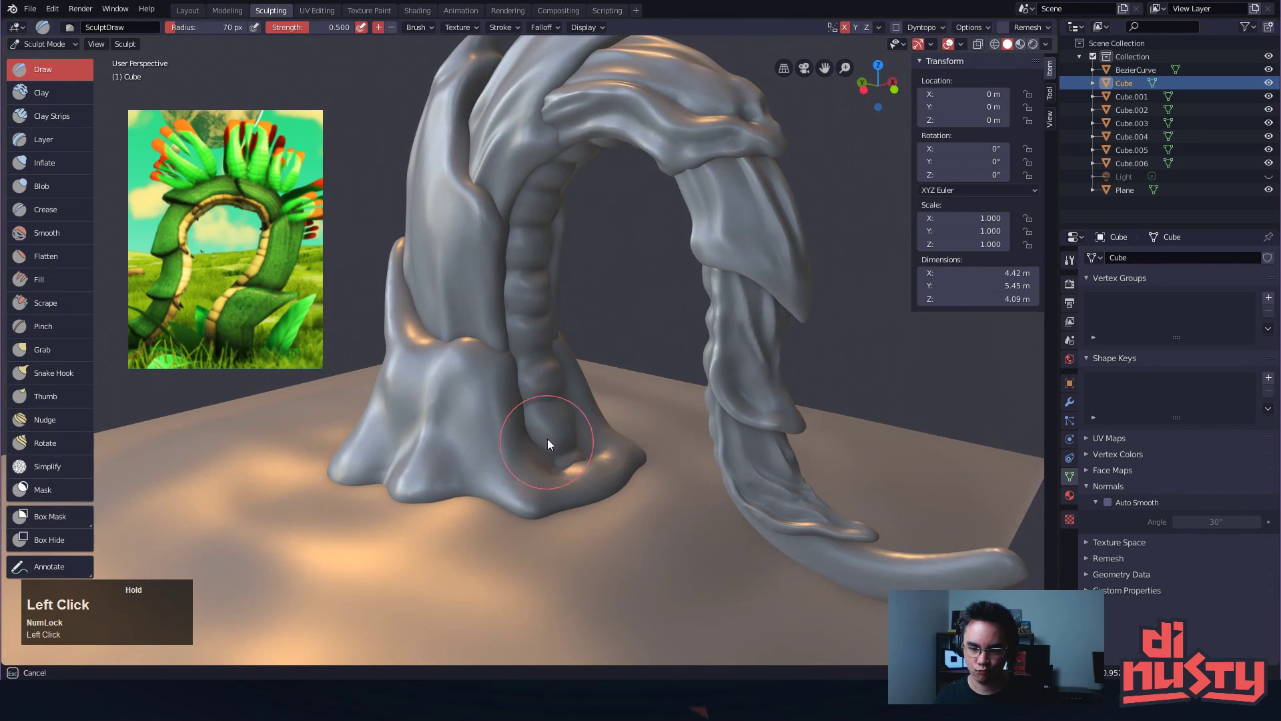
{"action": "middle_click_drag", "start_coordinate": [642, 451], "coordinate": [690, 442]}
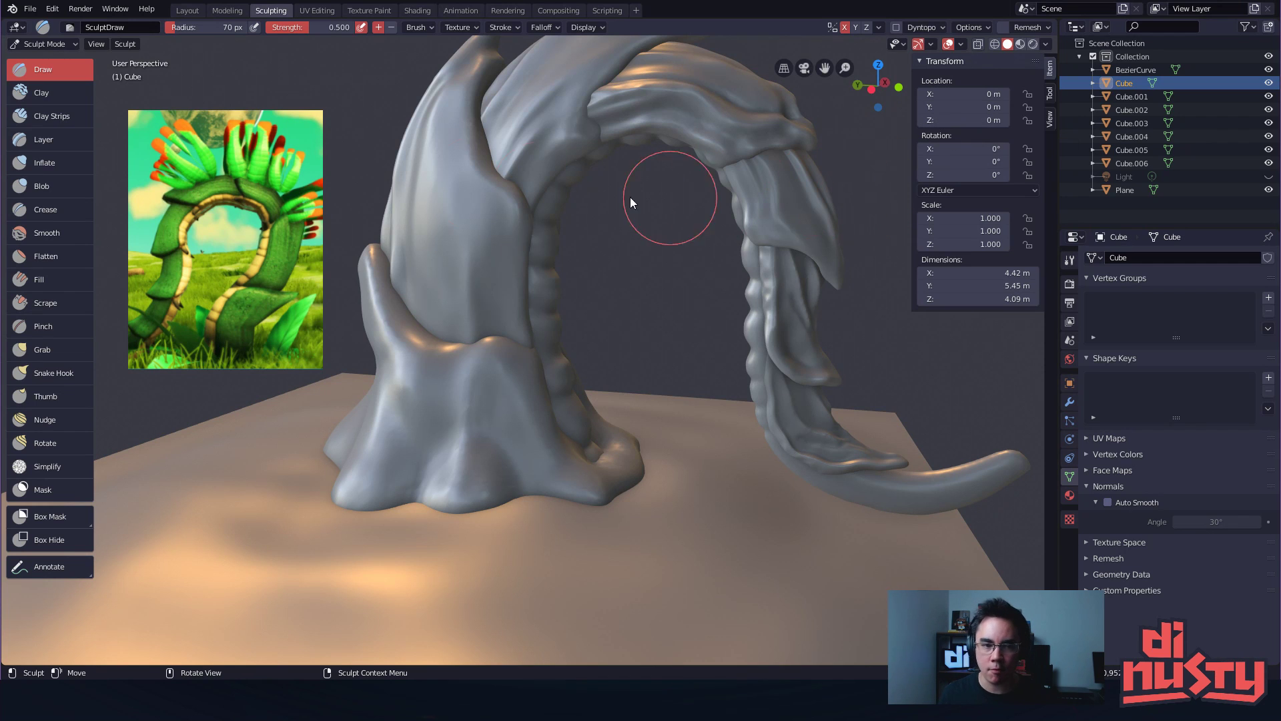
Reposition the reference image overlay next to the sculpt
{"action": "scroll", "coordinate": [225, 250], "scroll_direction": "down", "scroll_amount": 5}
{"action": "scroll", "coordinate": [237, 236], "scroll_direction": "up", "scroll_amount": 5}
{"action": "mouse_move", "coordinate": [245, 254]}
{"action": "right_mouse_down"}
{"action": "mouse_move", "coordinate": [213, 253]}
{"action": "mouse_move", "coordinate": [251, 242]}
{"action": "right_mouse_up"}
{"action": "scroll", "coordinate": [231, 235], "scroll_direction": "down", "scroll_amount": 8}
{"action": "scroll", "coordinate": [235, 238], "scroll_direction": "up", "scroll_amount": 8}
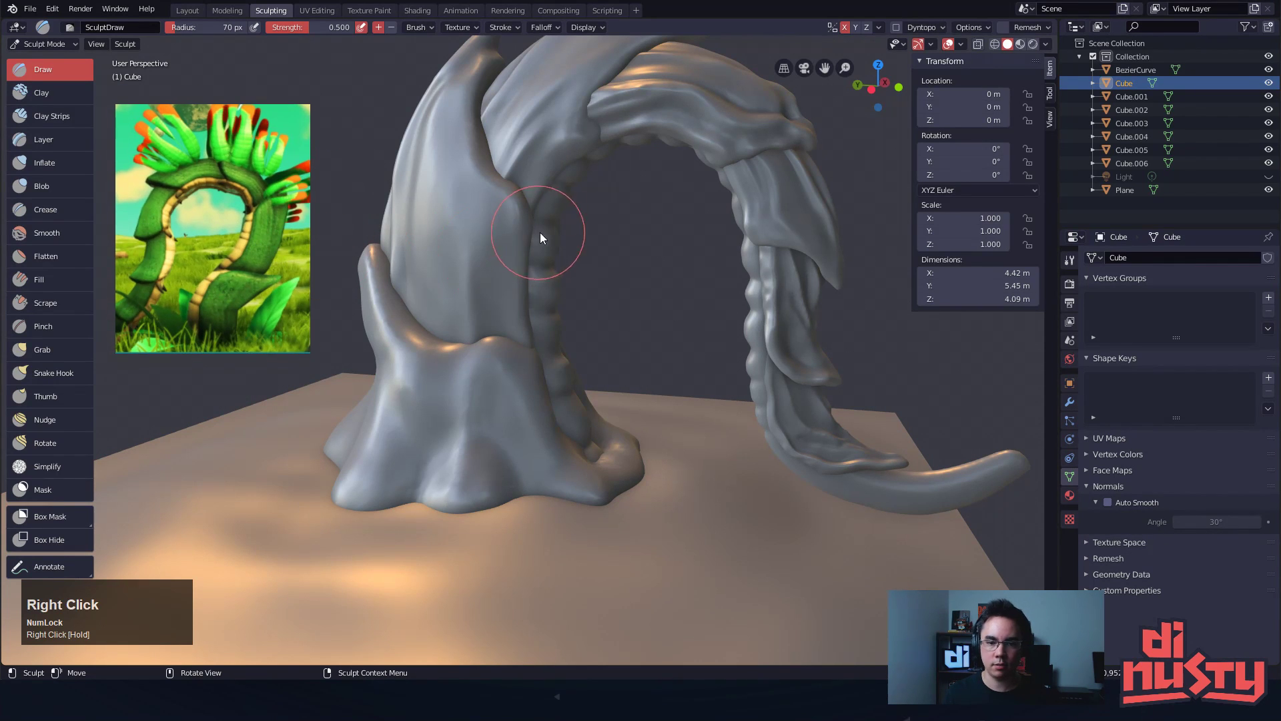
Remesh the base segment
{"action": "key", "text": "q"}
{"action": "key", "text": "q"}
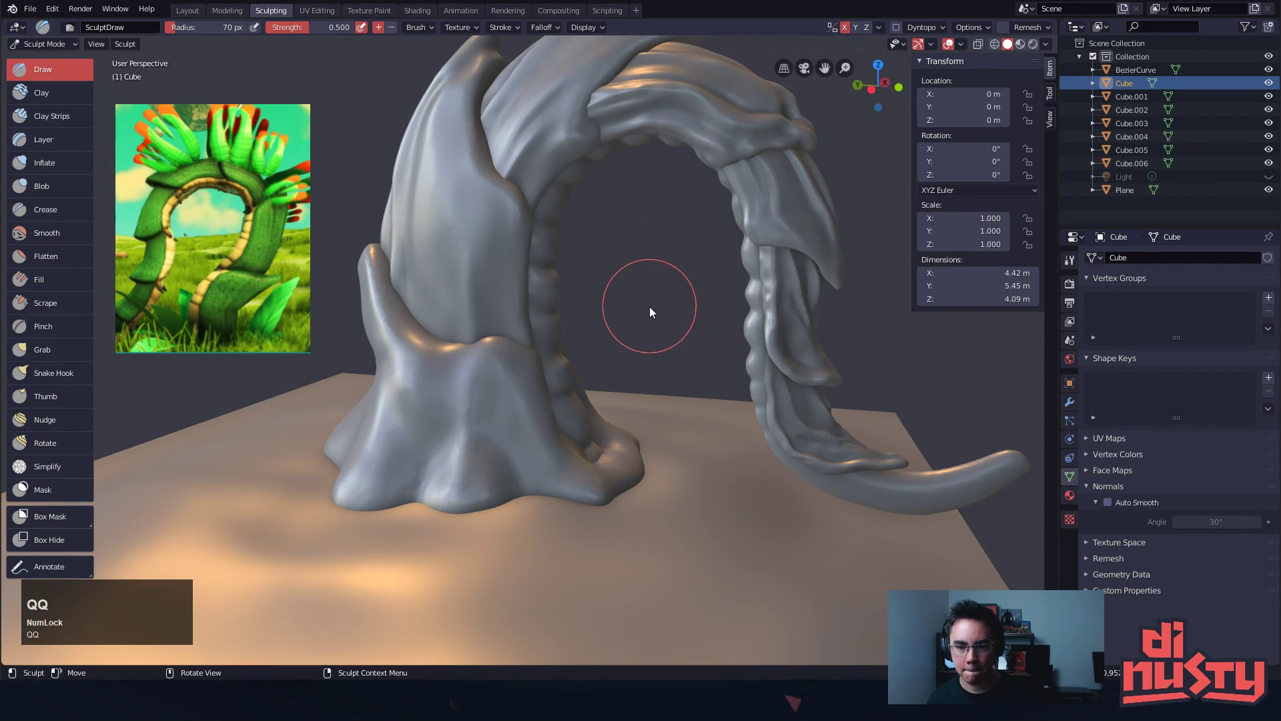
{"action": "left_click_drag", "start_coordinate": [666, 307], "coordinate": [694, 275], "text": "alt"}
{"action": "key", "text": "q"}
{"action": "left_click", "coordinate": [639, 315]}
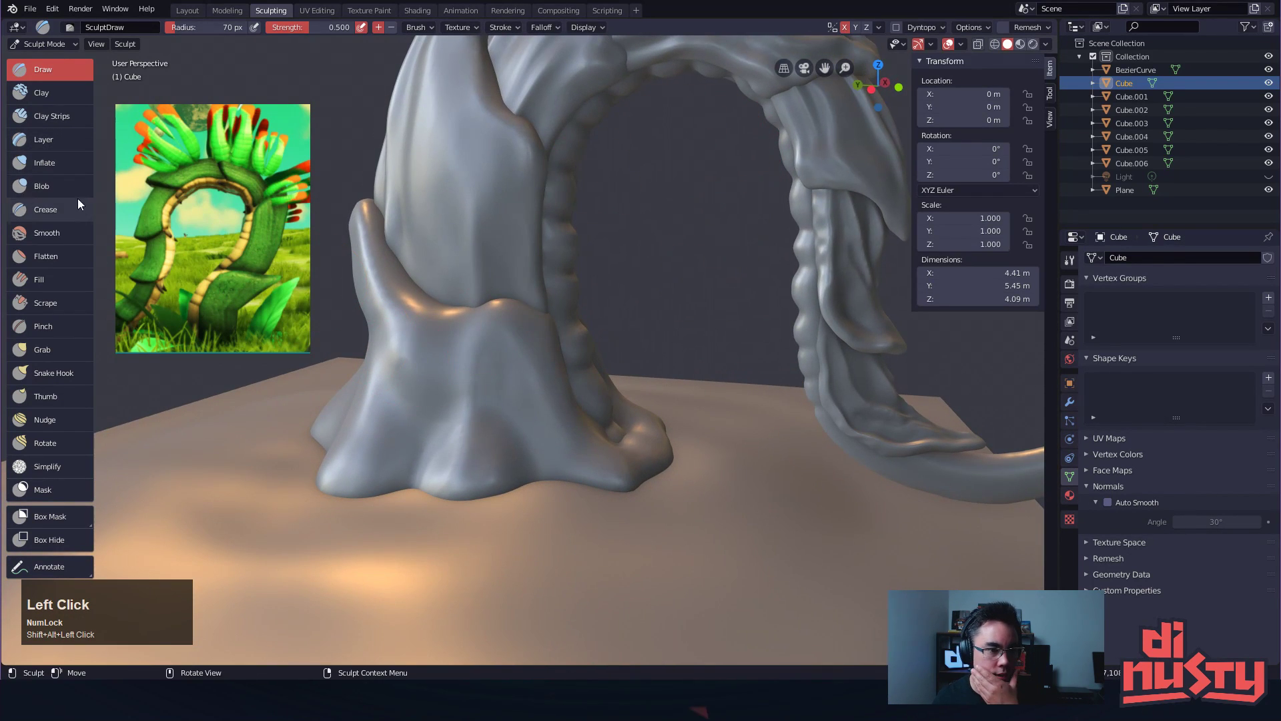
Shape ridges up the base segment's flanks with the Crease brush at a 70 px radius and strength 0.733, undoing poor strokes
{"action": "left_click", "coordinate": [46, 210]}
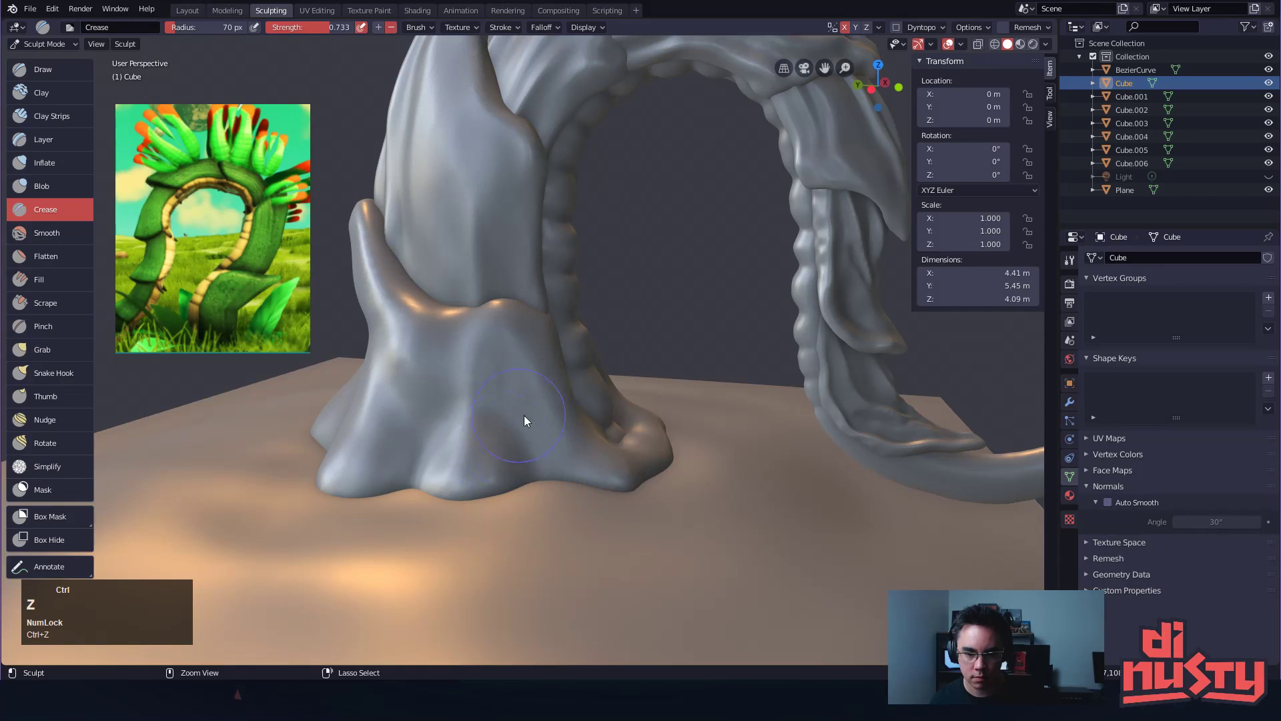
{"action": "mouse_move", "coordinate": [450, 370]}
{"action": "left_mouse_down"}
{"action": "mouse_move", "coordinate": [420, 487]}
{"action": "mouse_move", "coordinate": [482, 404]}
{"action": "left_mouse_up"}
{"action": "left_click_drag", "start_coordinate": [469, 511], "coordinate": [467, 393], "text": "ctrl"}
{"action": "mouse_move", "coordinate": [438, 493]}
{"action": "left_mouse_down", "text": "alt"}
{"action": "mouse_move", "coordinate": [476, 511]}
{"action": "mouse_move", "coordinate": [553, 459]}
{"action": "left_mouse_up", "text": "alt"}
{"action": "mouse_move", "coordinate": [495, 482]}
{"action": "left_mouse_down", "text": "ctrl"}
{"action": "mouse_move", "coordinate": [519, 399]}
{"action": "mouse_move", "coordinate": [510, 345]}
{"action": "left_mouse_up", "text": "ctrl"}
{"action": "mouse_move", "coordinate": [479, 522]}
{"action": "left_mouse_down", "text": "alt"}
{"action": "mouse_move", "coordinate": [530, 488]}
{"action": "mouse_move", "coordinate": [504, 354]}
{"action": "left_mouse_up", "text": "alt"}
{"action": "mouse_move", "coordinate": [492, 446]}
{"action": "left_mouse_down", "text": "alt+shift"}
{"action": "mouse_move", "coordinate": [515, 524]}
{"action": "mouse_move", "coordinate": [571, 541]}
{"action": "mouse_move", "coordinate": [535, 399]}
{"action": "left_mouse_up", "text": "alt+shift"}
{"action": "key", "text": "ctrl+z"}
{"action": "left_click_drag", "start_coordinate": [534, 467], "coordinate": [594, 497], "text": "alt"}
{"action": "key", "text": "ctrl+z"}
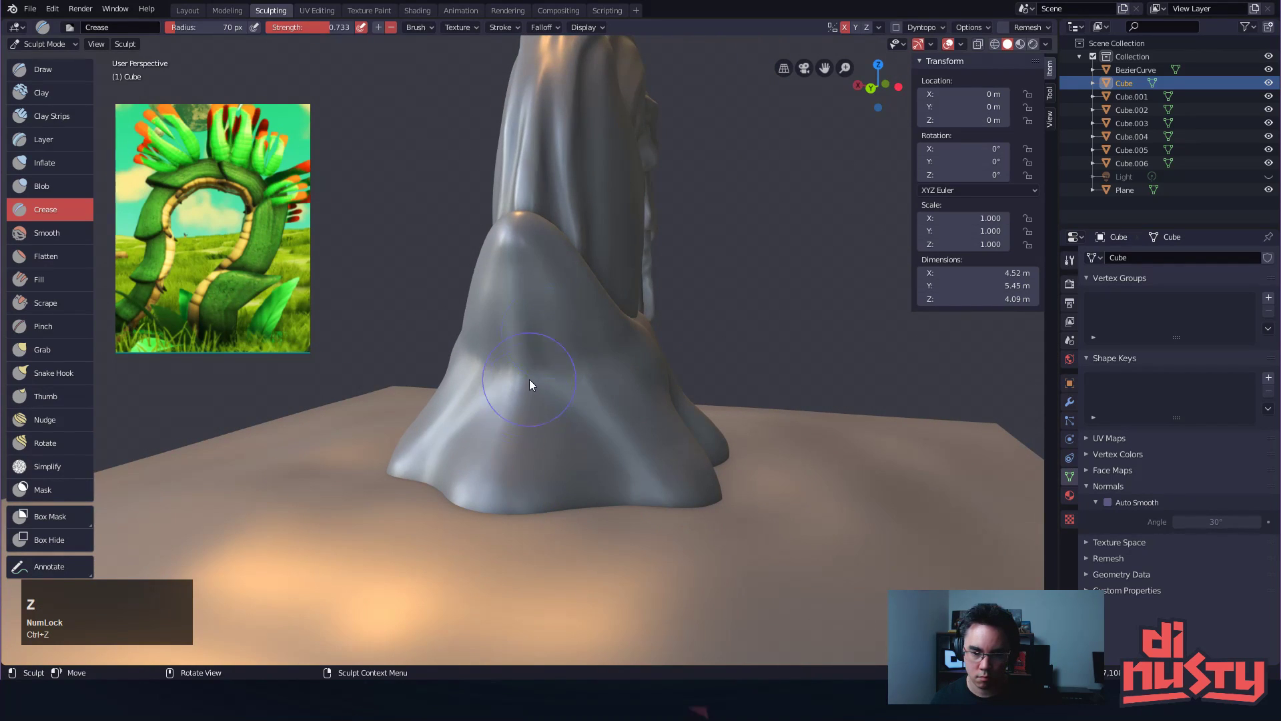
{"action": "mouse_move", "coordinate": [509, 513]}
{"action": "left_mouse_down", "text": "ctrl"}
{"action": "mouse_move", "coordinate": [552, 414]}
{"action": "mouse_move", "coordinate": [514, 507]}
{"action": "mouse_move", "coordinate": [546, 366]}
{"action": "left_mouse_up", "text": "ctrl"}
{"action": "key", "text": "ctrl+z"}
Sculpt a sharp fold from the tip down the back of the base segment with the Crease brush at a 32 px radius
{"action": "mouse_move", "coordinate": [558, 301]}
{"action": "left_mouse_down", "text": "alt"}
{"action": "mouse_move", "coordinate": [514, 208]}
{"action": "mouse_move", "coordinate": [555, 287]}
{"action": "left_mouse_up", "text": "alt"}
{"action": "key", "text": "f"}
{"action": "left_click", "coordinate": [529, 237]}
{"action": "left_click_drag", "start_coordinate": [498, 201], "coordinate": [499, 202], "text": "ctrl"}
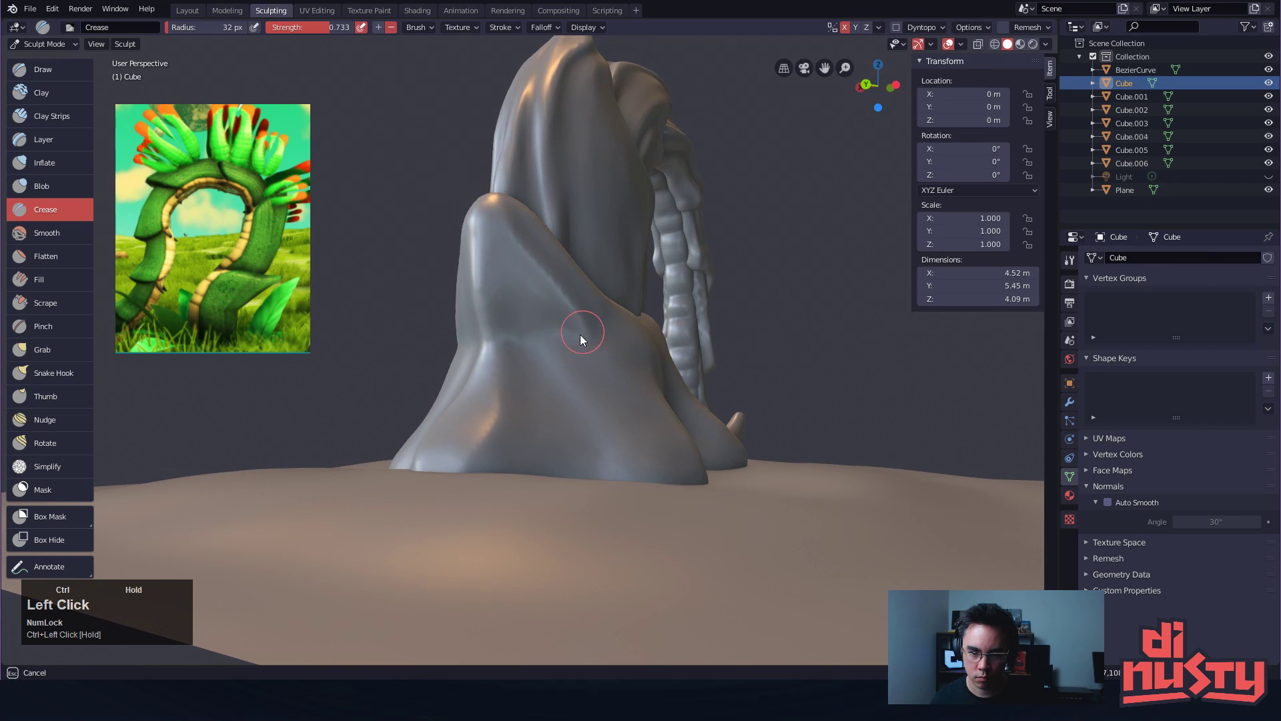
{"action": "left_click_drag", "start_coordinate": [531, 244], "coordinate": [572, 447], "text": "ctrl"}
{"action": "mouse_move", "coordinate": [582, 351]}
{"action": "left_mouse_down", "text": "alt"}
{"action": "mouse_move", "coordinate": [562, 382]}
{"action": "mouse_move", "coordinate": [560, 460]}
{"action": "mouse_move", "coordinate": [533, 400]}
{"action": "mouse_move", "coordinate": [587, 463]}
{"action": "left_mouse_up", "text": "alt"}
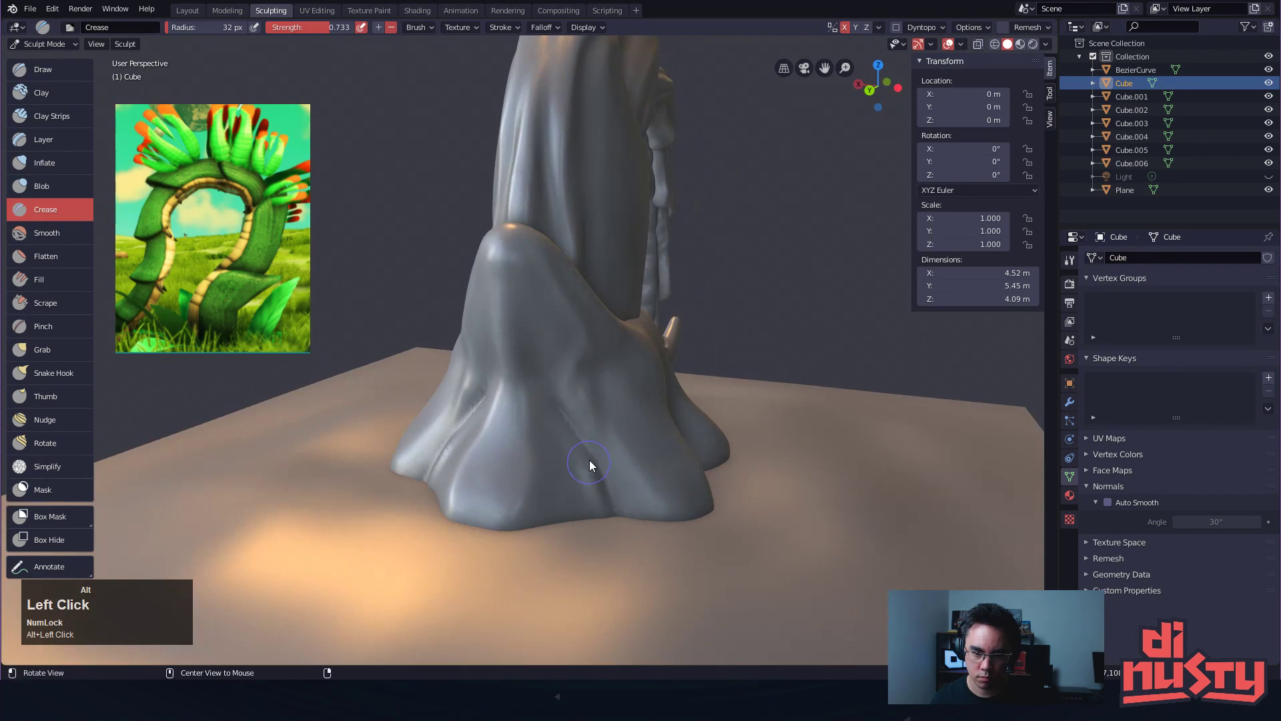
{"action": "left_click_drag", "start_coordinate": [565, 408], "coordinate": [574, 491], "text": "ctrl"}
{"action": "key", "text": "ctrl+z"}
{"action": "mouse_move", "coordinate": [563, 415]}
{"action": "left_mouse_down"}
{"action": "mouse_move", "coordinate": [594, 509]}
{"action": "mouse_move", "coordinate": [590, 483]}
{"action": "left_mouse_up"}
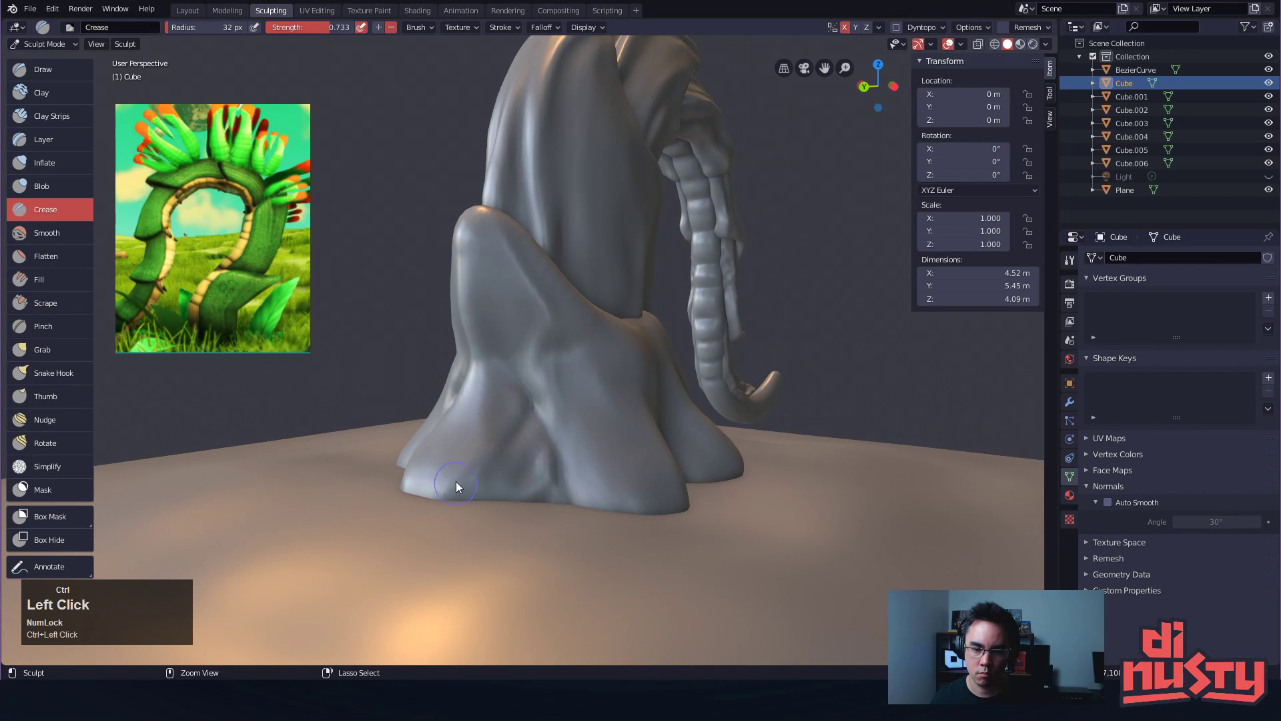
{"action": "mouse_move", "coordinate": [591, 362]}
{"action": "left_mouse_down", "text": "alt"}
{"action": "mouse_move", "coordinate": [615, 398]}
{"action": "mouse_move", "coordinate": [550, 531]}
{"action": "left_mouse_up", "text": "alt"}
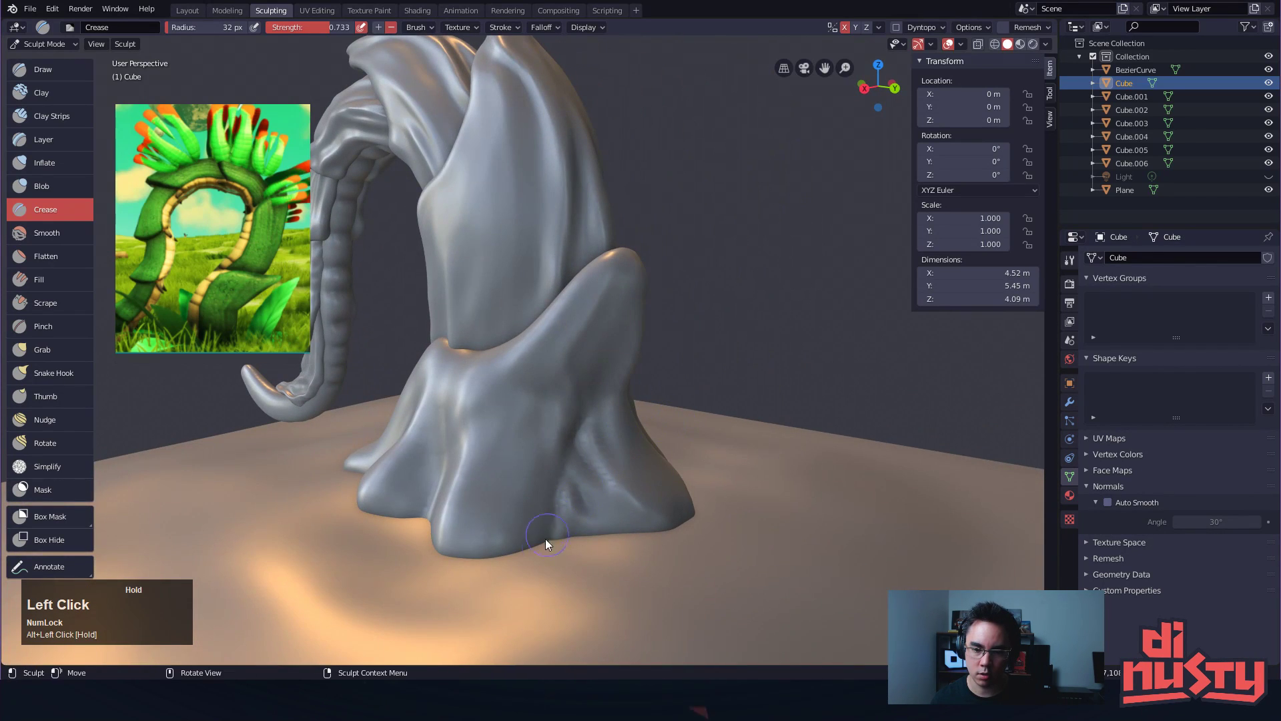
Sharpen the base segment's upper edge and pointed tip with inverted Crease strokes
{"action": "left_click_drag", "start_coordinate": [578, 402], "coordinate": [564, 459], "text": "alt+shift"}
{"action": "left_click_drag", "start_coordinate": [575, 346], "coordinate": [559, 260], "text": "ctrl"}
{"action": "left_click_drag", "start_coordinate": [544, 310], "coordinate": [566, 280], "text": "ctrl"}
{"action": "mouse_move", "coordinate": [574, 267]}
{"action": "left_mouse_down", "text": "alt"}
{"action": "mouse_move", "coordinate": [618, 298]}
{"action": "mouse_move", "coordinate": [567, 293]}
{"action": "left_mouse_up", "text": "alt"}
{"action": "mouse_move", "coordinate": [565, 288]}
{"action": "left_mouse_down"}
{"action": "mouse_move", "coordinate": [576, 299]}
{"action": "mouse_move", "coordinate": [569, 280]}
{"action": "mouse_move", "coordinate": [552, 301]}
{"action": "left_mouse_up"}
{"action": "key", "text": "ctrl+z"}
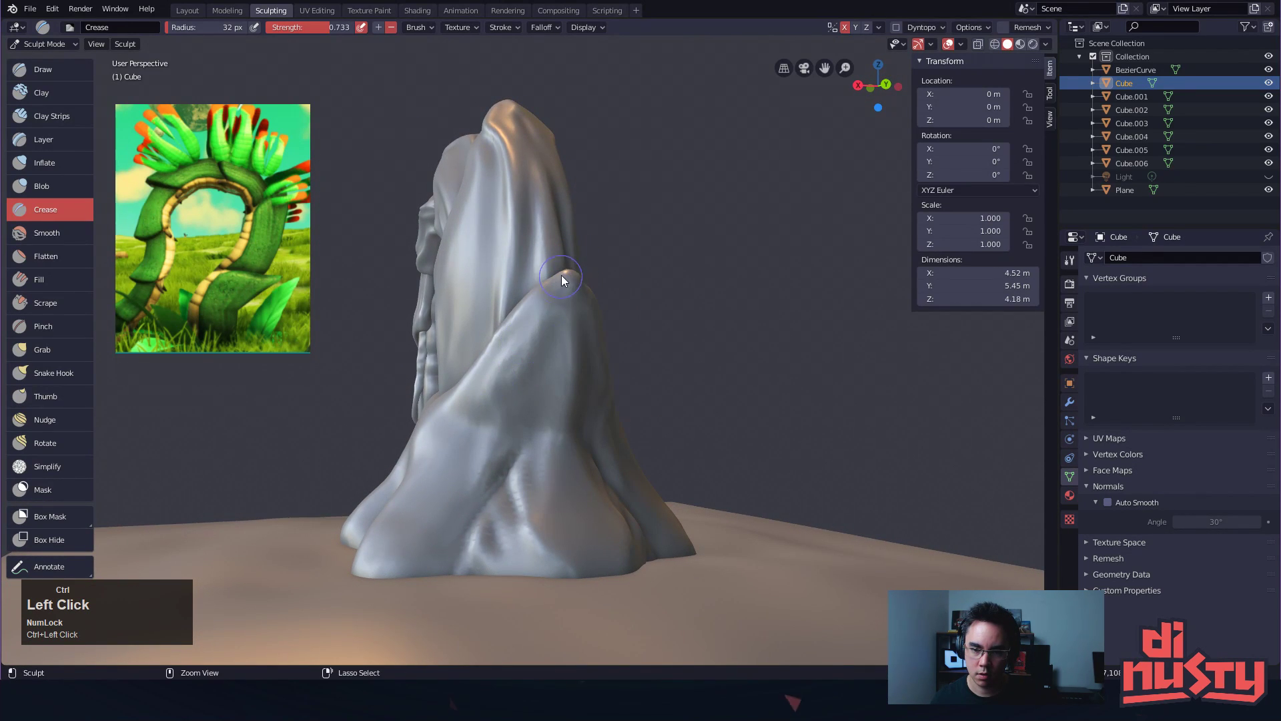
Try additional Crease strokes on the base segment's flank below the tip
{"action": "left_click_drag", "start_coordinate": [491, 414], "coordinate": [511, 467], "text": "alt"}
{"action": "mouse_move", "coordinate": [484, 439]}
{"action": "left_mouse_down", "text": "ctrl"}
{"action": "mouse_move", "coordinate": [527, 380]}
{"action": "mouse_move", "coordinate": [478, 427]}
{"action": "mouse_move", "coordinate": [499, 407]}
{"action": "left_mouse_up", "text": "ctrl"}
{"action": "key", "text": "ctrl+z"}
{"action": "key", "text": "ctrl+z"}
{"action": "mouse_move", "coordinate": [543, 443]}
{"action": "left_mouse_down", "text": "alt"}
{"action": "mouse_move", "coordinate": [501, 481]}
{"action": "mouse_move", "coordinate": [530, 394]}
{"action": "mouse_move", "coordinate": [561, 388]}
{"action": "mouse_move", "coordinate": [531, 369]}
{"action": "left_mouse_up", "text": "alt"}
{"action": "key", "text": "ctrl+z"}
{"action": "left_click_drag", "start_coordinate": [518, 442], "coordinate": [521, 467]}
{"action": "mouse_move", "coordinate": [566, 489]}
{"action": "left_mouse_down", "text": "alt"}
{"action": "mouse_move", "coordinate": [572, 464]}
{"action": "mouse_move", "coordinate": [560, 497]}
{"action": "left_mouse_up", "text": "alt"}
{"action": "key", "text": "ctrl+z"}
Smooth and deepen the fold running from the tip to the foot with the Crease brush at a 62 px radius
{"action": "left_click_drag", "start_coordinate": [562, 387], "coordinate": [607, 367], "text": "alt"}
{"action": "key", "text": "f"}
{"action": "left_click", "coordinate": [591, 390]}
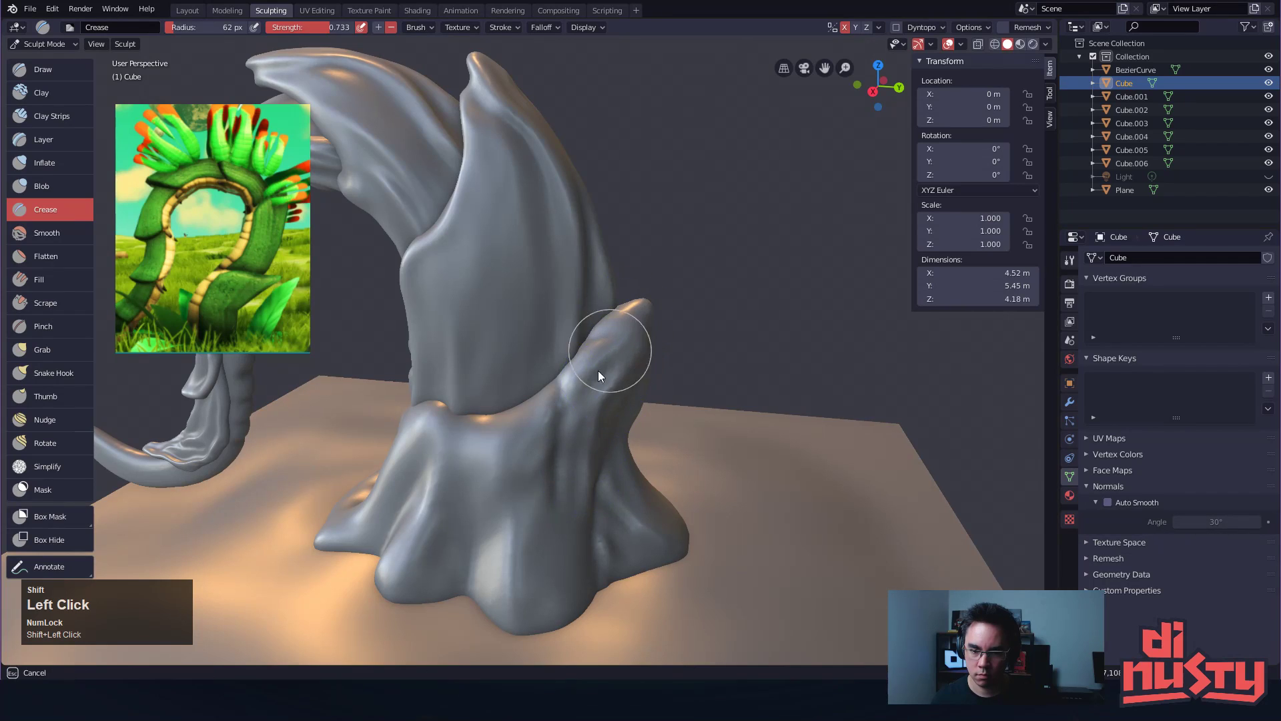
{"action": "left_click_drag", "start_coordinate": [582, 373], "coordinate": [559, 471], "text": "shift"}
{"action": "left_click_drag", "start_coordinate": [582, 344], "coordinate": [541, 479]}
{"action": "left_click_drag", "start_coordinate": [548, 486], "coordinate": [564, 434], "text": "alt"}
{"action": "left_click_drag", "start_coordinate": [583, 343], "coordinate": [574, 476], "text": "alt"}
{"action": "mouse_move", "coordinate": [564, 467]}
{"action": "left_mouse_down"}
{"action": "mouse_move", "coordinate": [553, 411]}
{"action": "mouse_move", "coordinate": [591, 335]}
{"action": "mouse_move", "coordinate": [558, 530]}
{"action": "mouse_move", "coordinate": [572, 406]}
{"action": "mouse_move", "coordinate": [573, 427]}
{"action": "left_mouse_up"}
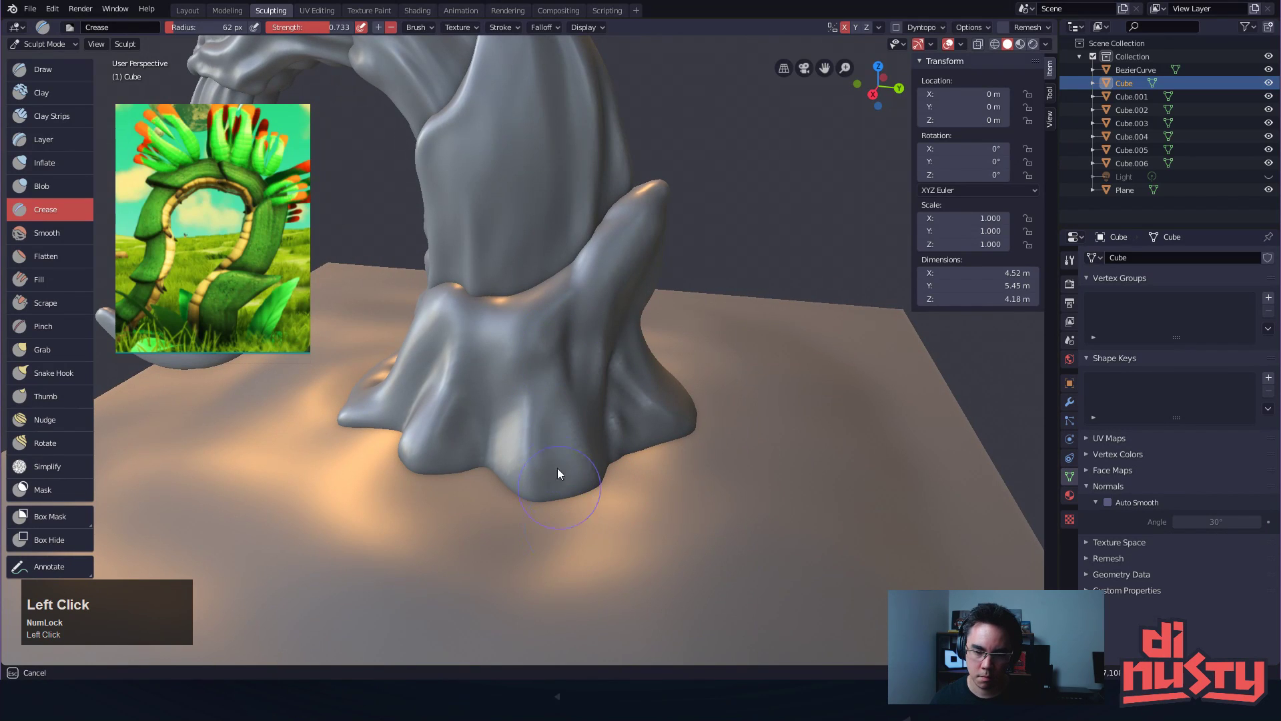
Set the Crease brush radius to 34 px and try grooves in the foot's front root lobe
{"action": "left_click_drag", "start_coordinate": [551, 498], "coordinate": [523, 542], "text": "alt"}
{"action": "key", "text": "ctrl+z"}
{"action": "key", "text": "f"}
{"action": "left_click", "coordinate": [595, 496]}
{"action": "key", "text": "ctrl+z"}
{"action": "left_click_drag", "start_coordinate": [619, 510], "coordinate": [587, 523], "text": "alt"}
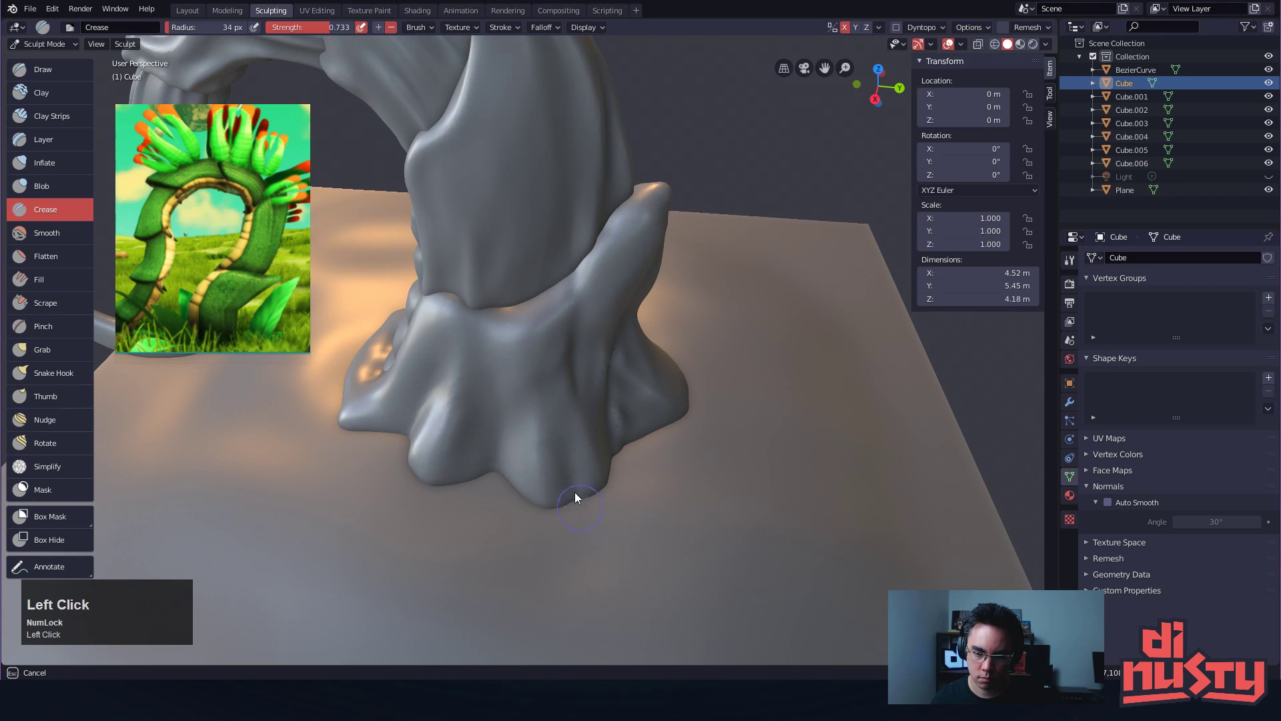
{"action": "left_click_drag", "start_coordinate": [507, 522], "coordinate": [577, 539], "text": "alt"}
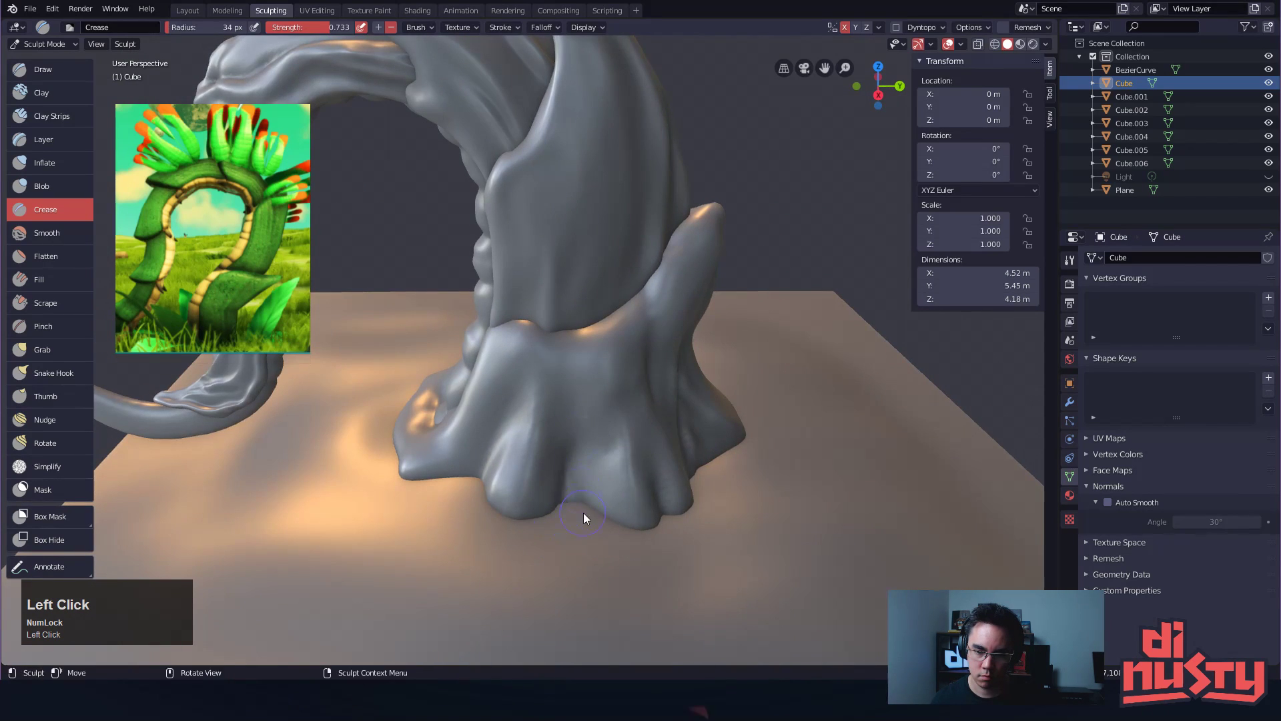
{"action": "key", "text": "ctrl+z"}
Try an inverted Crease stroke across the foot's front root lobe, and undo it along with the preceding strokes
{"action": "left_click_drag", "start_coordinate": [614, 491], "coordinate": [658, 542], "text": "ctrl"}
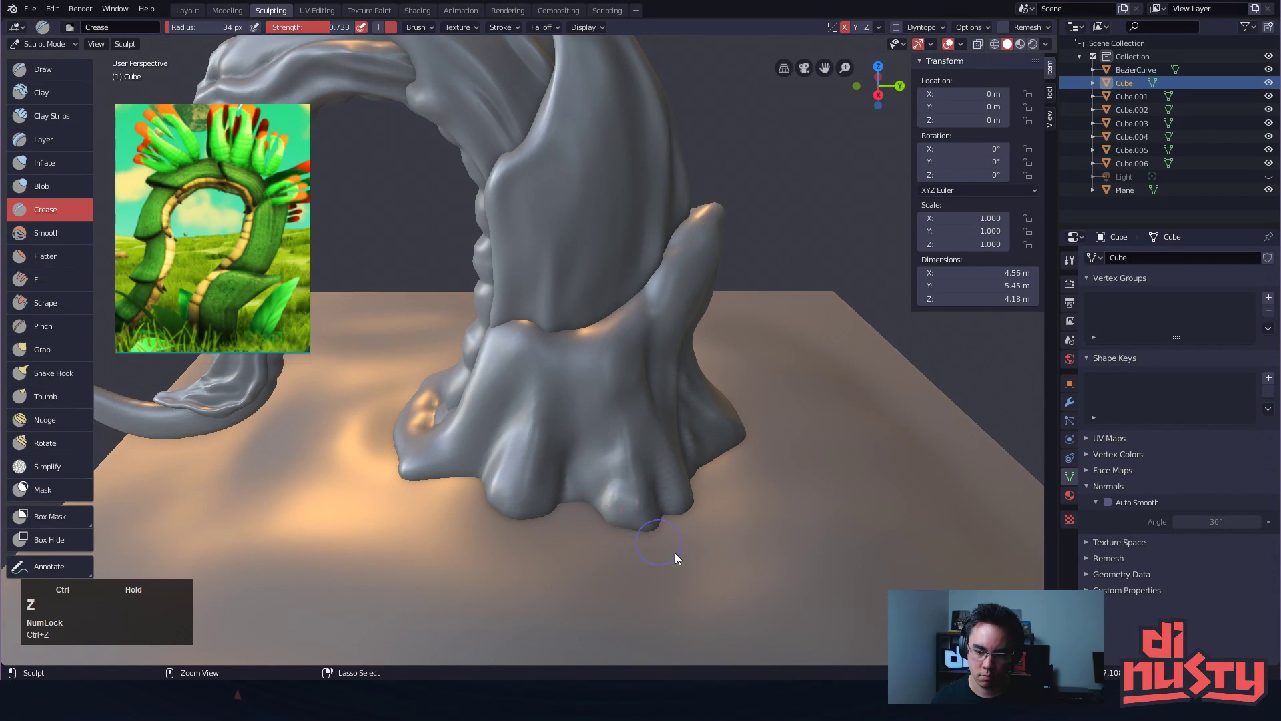
{"action": "key", "text": "ctrl+z"}
{"action": "key", "text": "ctrl+z"}
{"action": "key", "text": "ctrl+z"}
{"action": "key", "text": "ctrl+z"}
{"action": "left_click_drag", "start_coordinate": [639, 407], "coordinate": [599, 498], "text": "alt"}
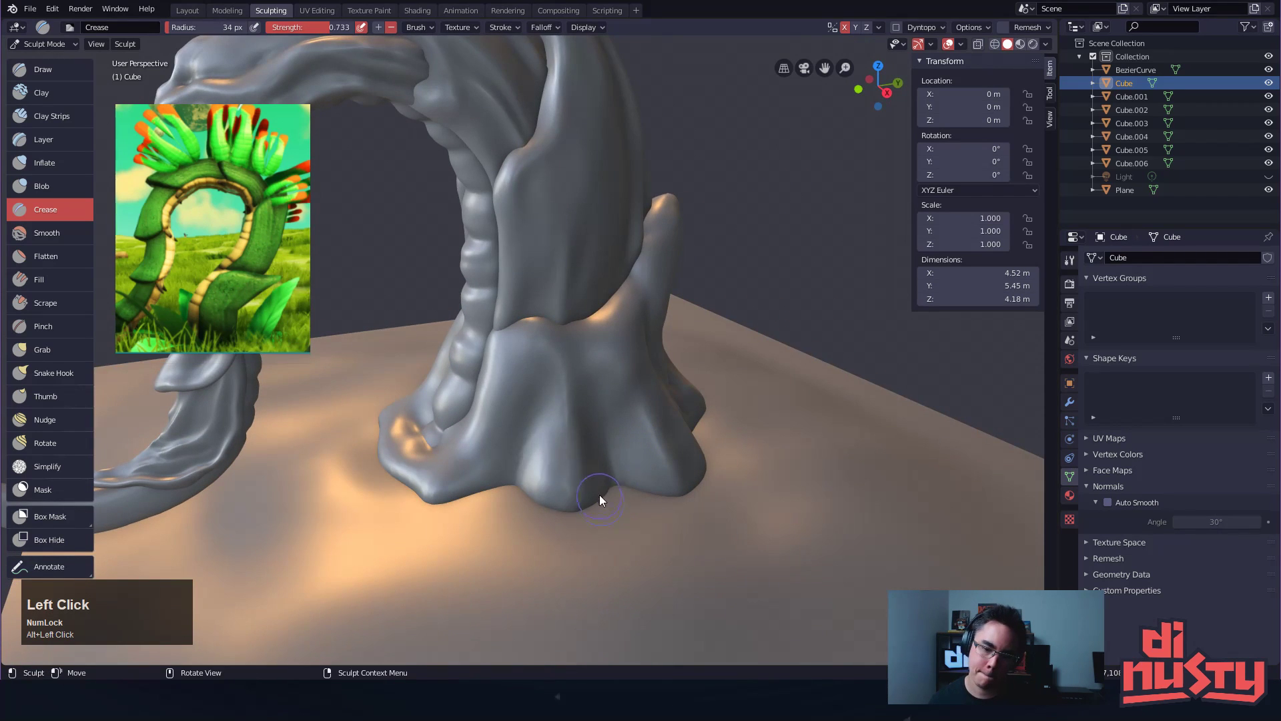
{"action": "key", "text": "ctrl+z"}
Carve wrinkles across the base segment's outer side and root lobes with the Crease brush at a 34 px radius
{"action": "mouse_move", "coordinate": [660, 443]}
{"action": "left_mouse_down", "text": "alt"}
{"action": "mouse_move", "coordinate": [595, 513]}
{"action": "mouse_move", "coordinate": [613, 502]}
{"action": "left_mouse_up", "text": "alt"}
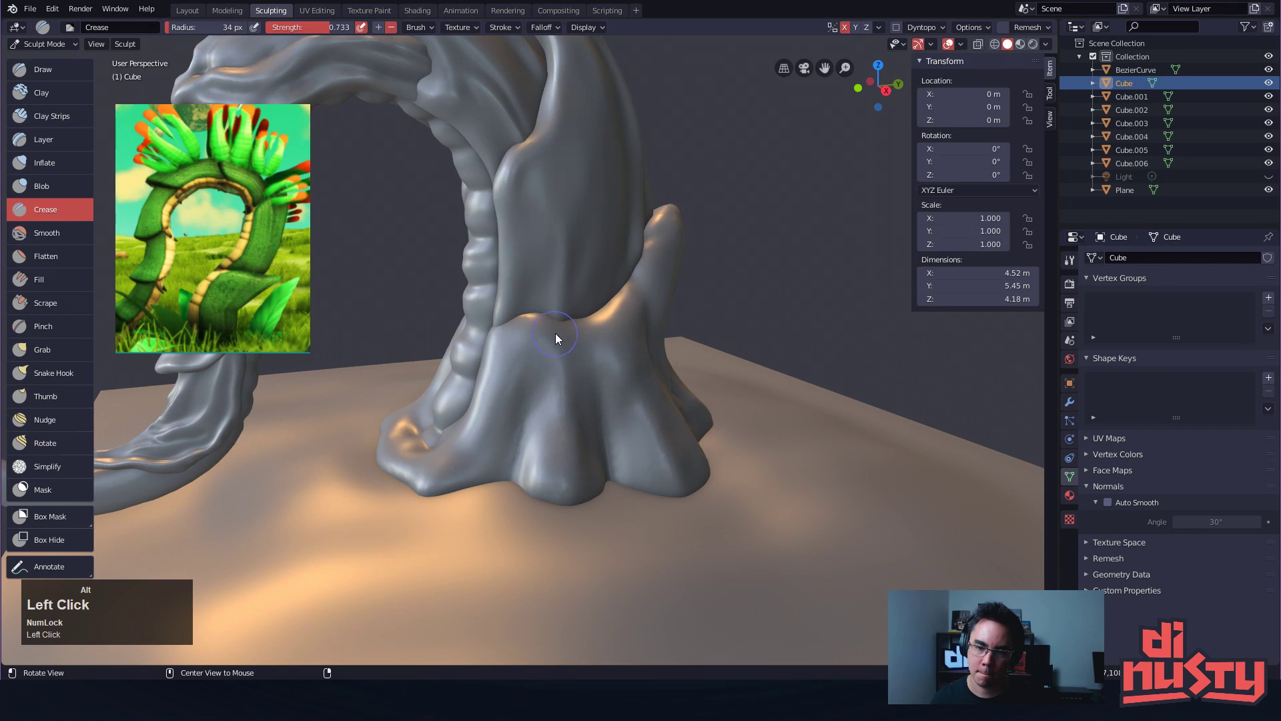
{"action": "left_click_drag", "start_coordinate": [554, 341], "coordinate": [505, 351], "text": "alt"}
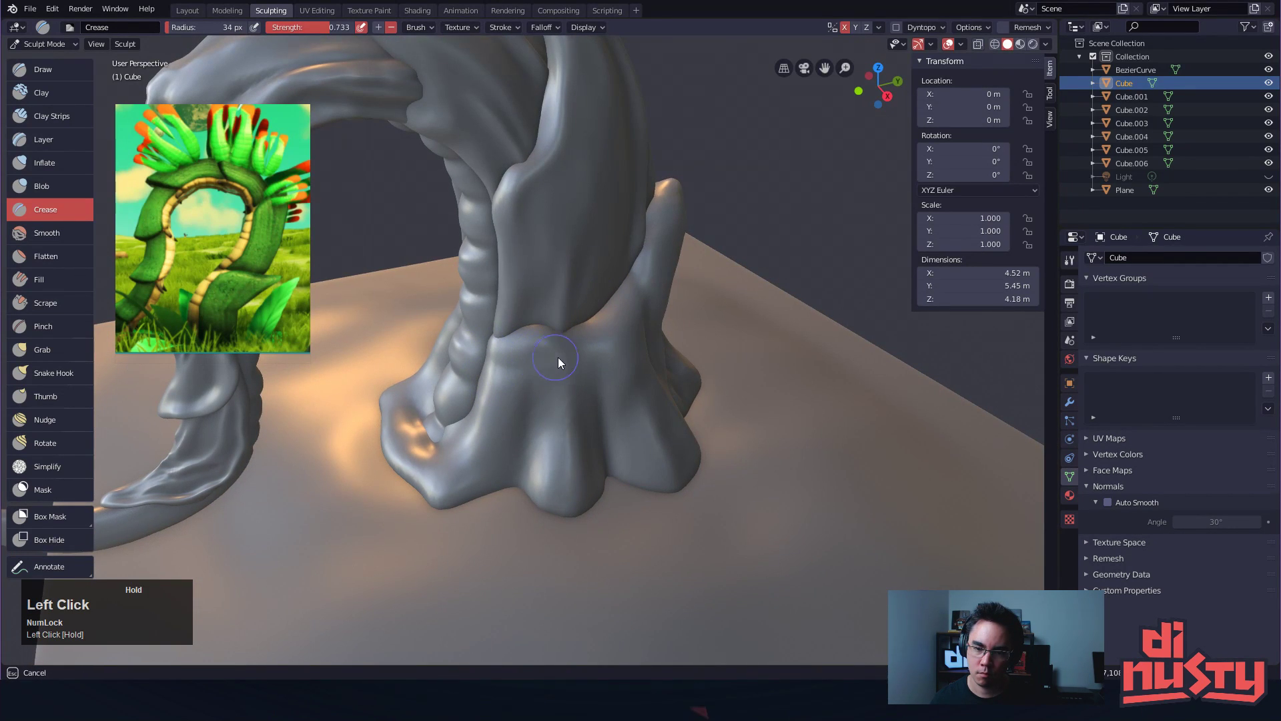
{"action": "left_click_drag", "start_coordinate": [672, 291], "coordinate": [646, 234], "text": "alt"}
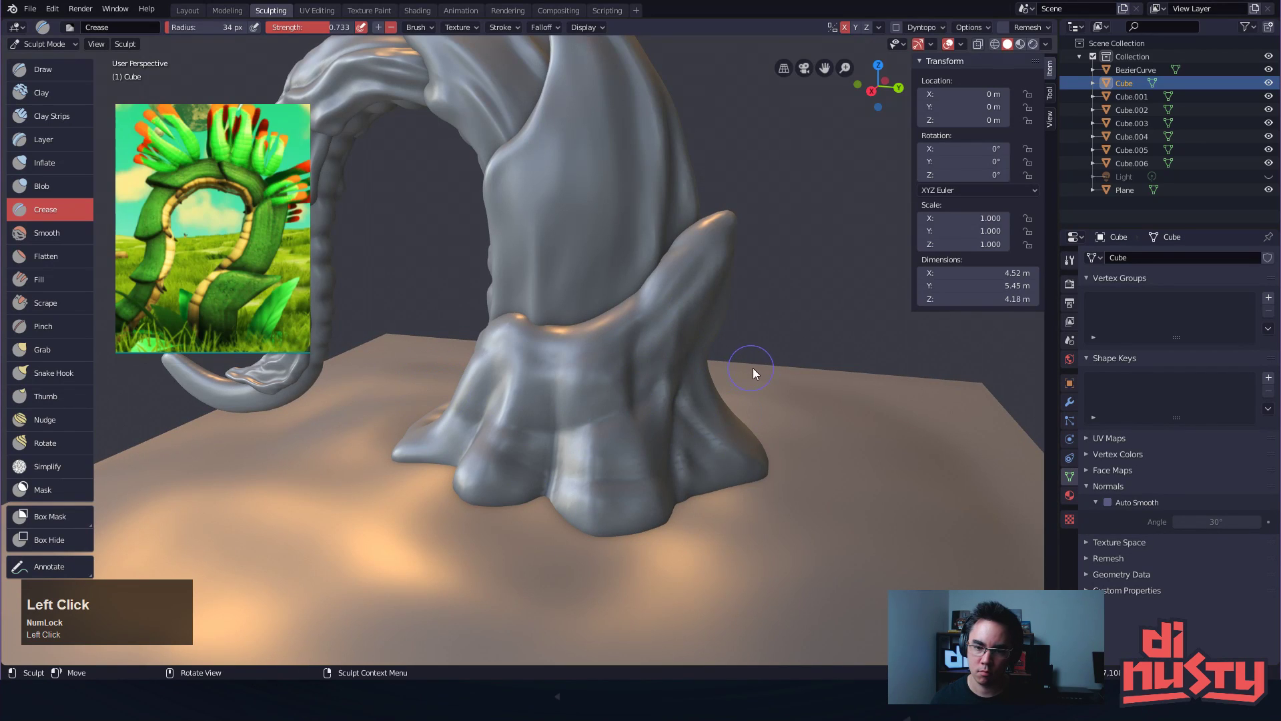
{"action": "left_click_drag", "start_coordinate": [750, 367], "coordinate": [582, 402], "text": "alt"}
{"action": "key", "text": "ctrl+z"}
{"action": "left_click_drag", "start_coordinate": [531, 310], "coordinate": [590, 330]}
{"action": "left_click_drag", "start_coordinate": [512, 368], "coordinate": [590, 394]}
{"action": "mouse_move", "coordinate": [500, 412]}
{"action": "left_mouse_down"}
{"action": "mouse_move", "coordinate": [563, 419]}
{"action": "mouse_move", "coordinate": [540, 372]}
{"action": "left_mouse_up"}
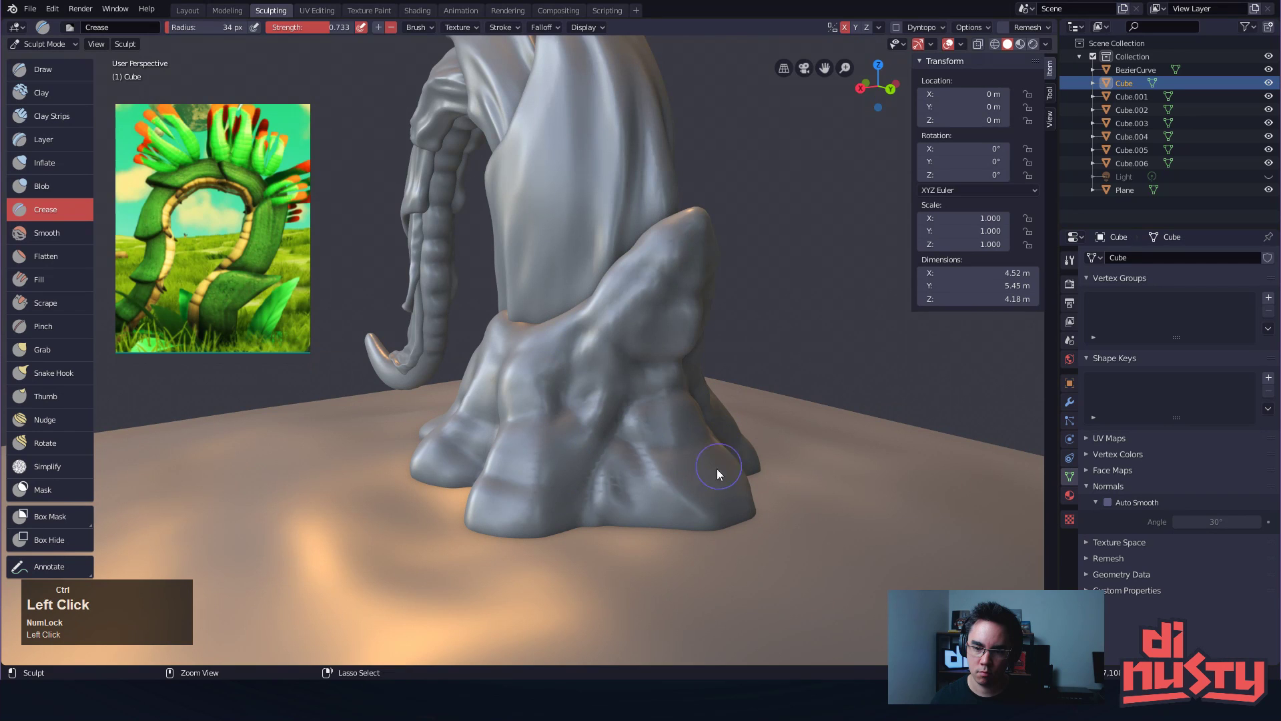
{"action": "left_click_drag", "start_coordinate": [703, 451], "coordinate": [666, 502], "text": "alt"}
Try Crease strokes on the base segment's inner edge beside the ribbed belly column
{"action": "mouse_move", "coordinate": [762, 493]}
{"action": "left_mouse_down", "text": "alt"}
{"action": "mouse_move", "coordinate": [700, 481]}
{"action": "mouse_move", "coordinate": [767, 486]}
{"action": "mouse_move", "coordinate": [527, 359]}
{"action": "mouse_move", "coordinate": [506, 418]}
{"action": "mouse_move", "coordinate": [538, 427]}
{"action": "left_mouse_up", "text": "alt"}
{"action": "mouse_move", "coordinate": [474, 386]}
{"action": "left_mouse_down", "text": "ctrl"}
{"action": "mouse_move", "coordinate": [530, 433]}
{"action": "mouse_move", "coordinate": [531, 373]}
{"action": "mouse_move", "coordinate": [552, 411]}
{"action": "left_mouse_up", "text": "ctrl"}
{"action": "key", "text": "ctrl+z"}
{"action": "key", "text": "ctrl+z"}
{"action": "mouse_move", "coordinate": [478, 376]}
{"action": "left_mouse_down"}
{"action": "mouse_move", "coordinate": [532, 431]}
{"action": "mouse_move", "coordinate": [483, 484]}
{"action": "mouse_move", "coordinate": [459, 455]}
{"action": "mouse_move", "coordinate": [498, 435]}
{"action": "mouse_move", "coordinate": [534, 472]}
{"action": "mouse_move", "coordinate": [563, 452]}
{"action": "mouse_move", "coordinate": [532, 422]}
{"action": "left_mouse_up"}
{"action": "key", "text": "ctrl+z"}
{"action": "key", "text": "ctrl+z"}
{"action": "mouse_move", "coordinate": [512, 471]}
{"action": "left_mouse_down"}
{"action": "mouse_move", "coordinate": [479, 470]}
{"action": "mouse_move", "coordinate": [529, 490]}
{"action": "mouse_move", "coordinate": [539, 478]}
{"action": "mouse_move", "coordinate": [523, 466]}
{"action": "left_mouse_up"}
{"action": "key", "text": "ctrl+z"}
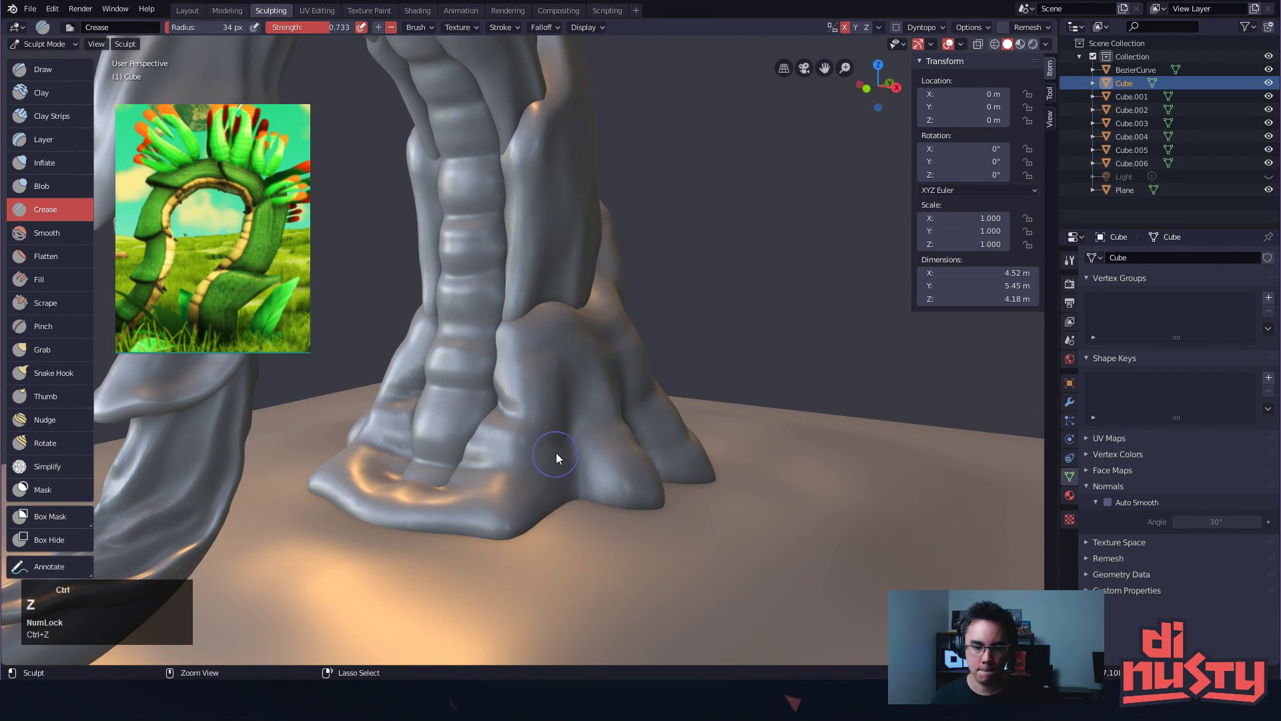
{"action": "key", "text": "ctrl+z"}
Define the base segment's inner edge and upper rim beside the belly column with Crease strokes
{"action": "mouse_move", "coordinate": [517, 408]}
{"action": "left_mouse_down"}
{"action": "mouse_move", "coordinate": [502, 335]}
{"action": "mouse_move", "coordinate": [547, 355]}
{"action": "mouse_move", "coordinate": [514, 351]}
{"action": "mouse_move", "coordinate": [521, 390]}
{"action": "left_mouse_up"}
{"action": "mouse_move", "coordinate": [558, 338]}
{"action": "left_mouse_down", "text": "ctrl+alt"}
{"action": "mouse_move", "coordinate": [571, 351]}
{"action": "mouse_move", "coordinate": [477, 345]}
{"action": "mouse_move", "coordinate": [554, 354]}
{"action": "left_mouse_up", "text": "ctrl+alt"}
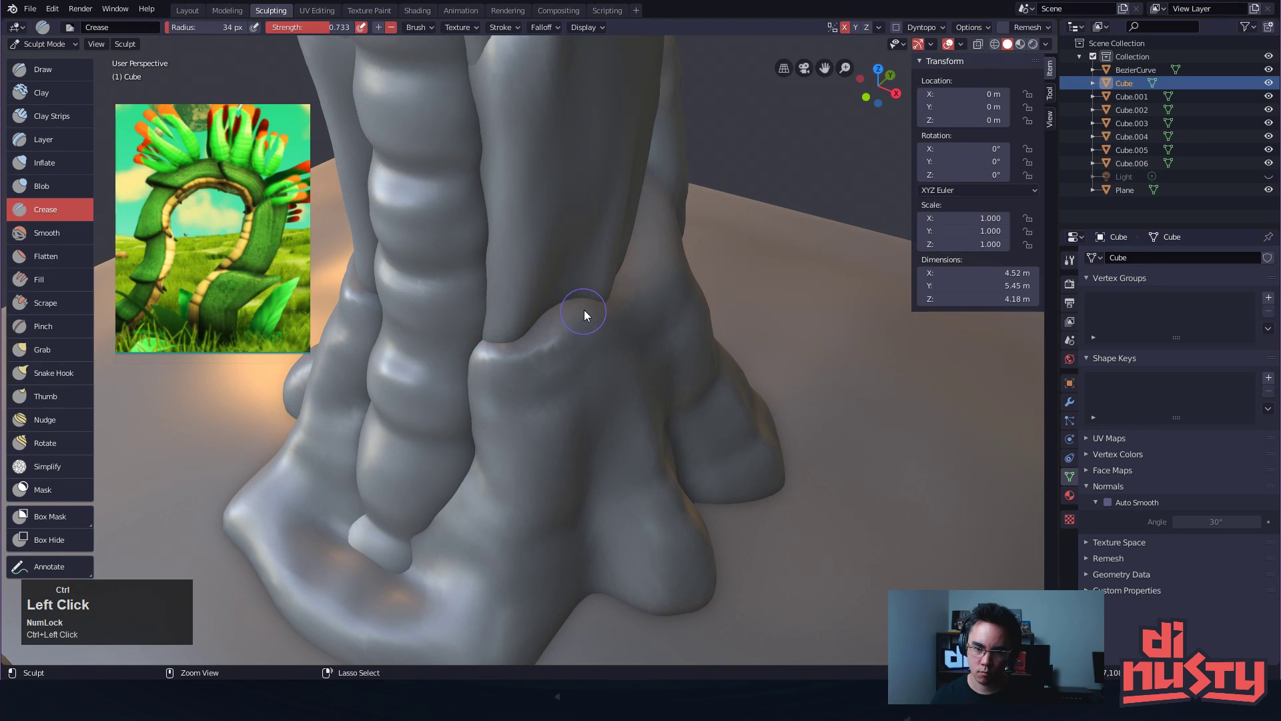
Remesh the base segment with a changed voxel size and save the file
{"action": "left_click", "coordinate": [1045, 28]}
{"action": "left_click", "coordinate": [1068, 51]}
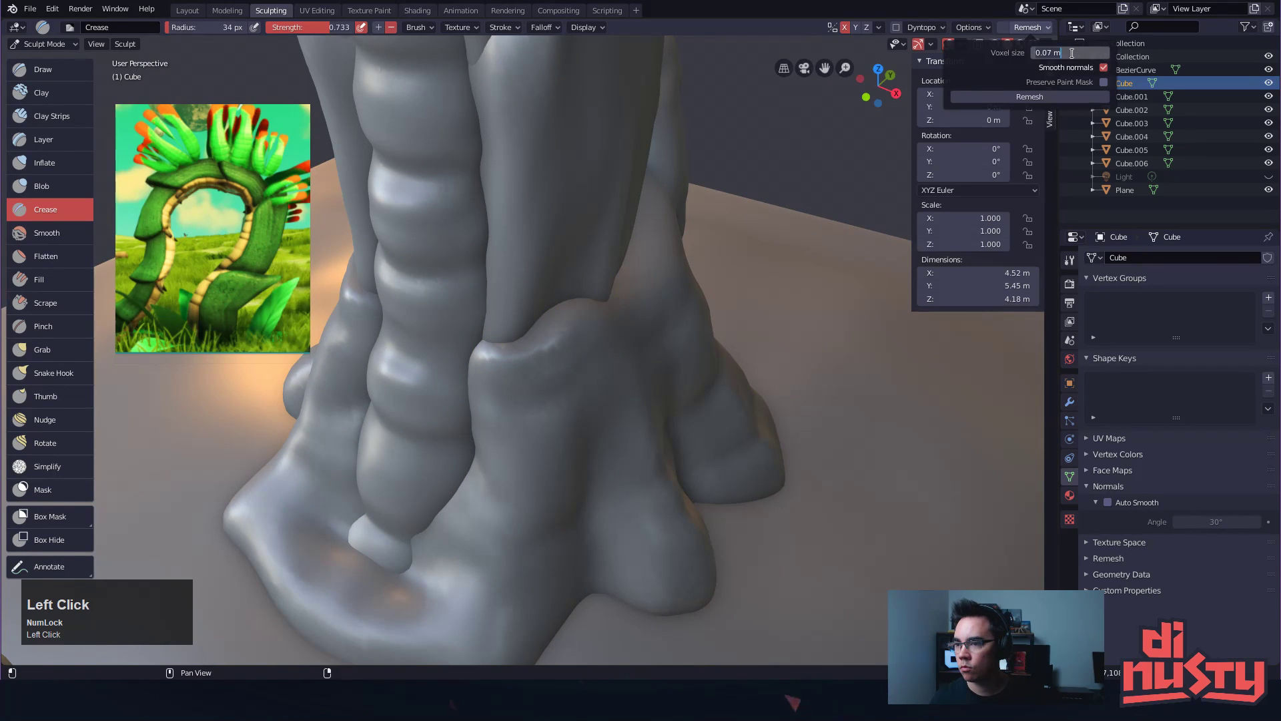
{"action": "key", "text": "BackSpace"}
{"action": "key", "text": "Return"}
{"action": "key", "text": "q"}
{"action": "left_click", "coordinate": [783, 285]}
{"action": "key", "text": "ctrl+s"}
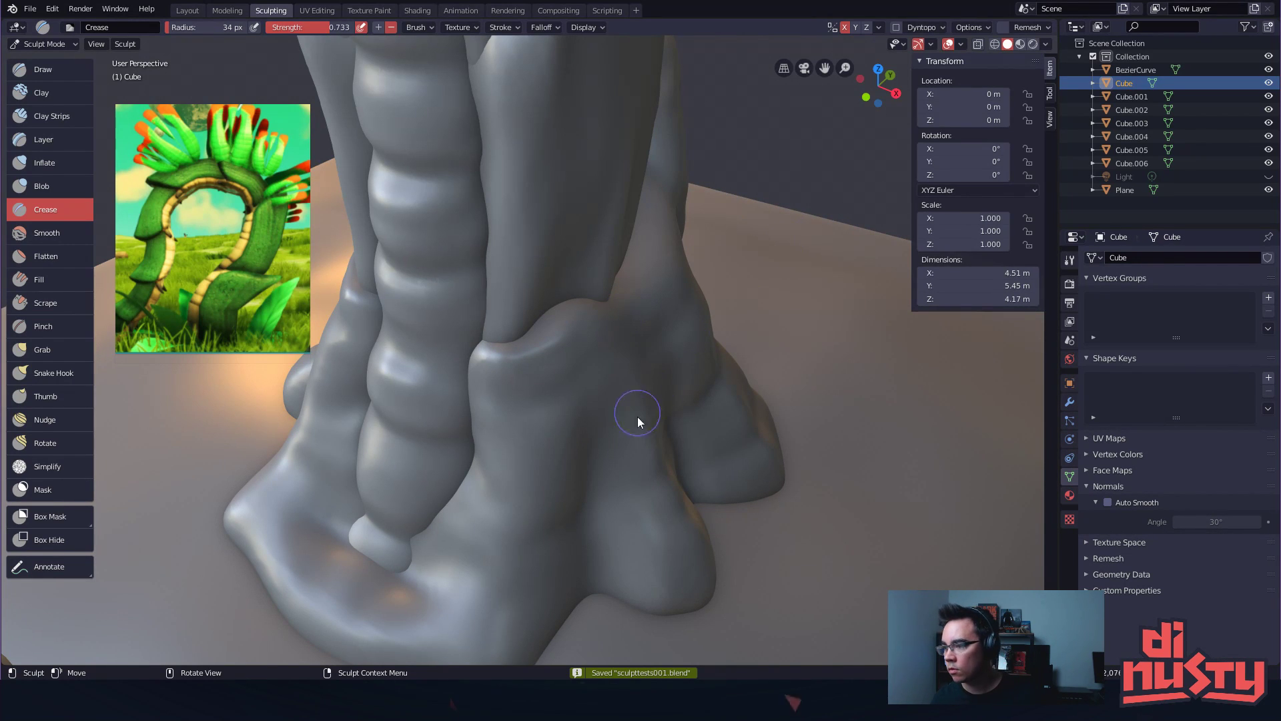
Pull the base segment's upper rim and back tip into shape with the Grab brush at a 106 px radius, smoothing the surface
{"action": "mouse_move", "coordinate": [770, 323]}
{"action": "left_mouse_down", "text": "alt"}
{"action": "mouse_move", "coordinate": [804, 302]}
{"action": "mouse_move", "coordinate": [731, 319]}
{"action": "mouse_move", "coordinate": [667, 395]}
{"action": "mouse_move", "coordinate": [662, 346]}
{"action": "mouse_move", "coordinate": [623, 289]}
{"action": "left_mouse_up", "text": "alt"}
{"action": "key", "text": "g"}
{"action": "mouse_move", "coordinate": [731, 263]}
{"action": "left_mouse_down", "text": "alt"}
{"action": "mouse_move", "coordinate": [781, 306]}
{"action": "mouse_move", "coordinate": [741, 276]}
{"action": "left_mouse_up", "text": "alt"}
{"action": "key", "text": "f"}
{"action": "left_click", "coordinate": [754, 281]}
{"action": "left_click_drag", "start_coordinate": [594, 290], "coordinate": [647, 256]}
{"action": "left_click_drag", "start_coordinate": [595, 300], "coordinate": [579, 329]}
{"action": "mouse_move", "coordinate": [654, 268]}
{"action": "left_mouse_down", "text": "shift"}
{"action": "mouse_move", "coordinate": [647, 253]}
{"action": "mouse_move", "coordinate": [635, 314]}
{"action": "mouse_move", "coordinate": [673, 339]}
{"action": "mouse_move", "coordinate": [739, 342]}
{"action": "left_mouse_up", "text": "shift"}
{"action": "mouse_move", "coordinate": [739, 341]}
{"action": "left_mouse_down", "text": "alt+shift"}
{"action": "mouse_move", "coordinate": [745, 311]}
{"action": "mouse_move", "coordinate": [715, 303]}
{"action": "left_mouse_up", "text": "alt+shift"}
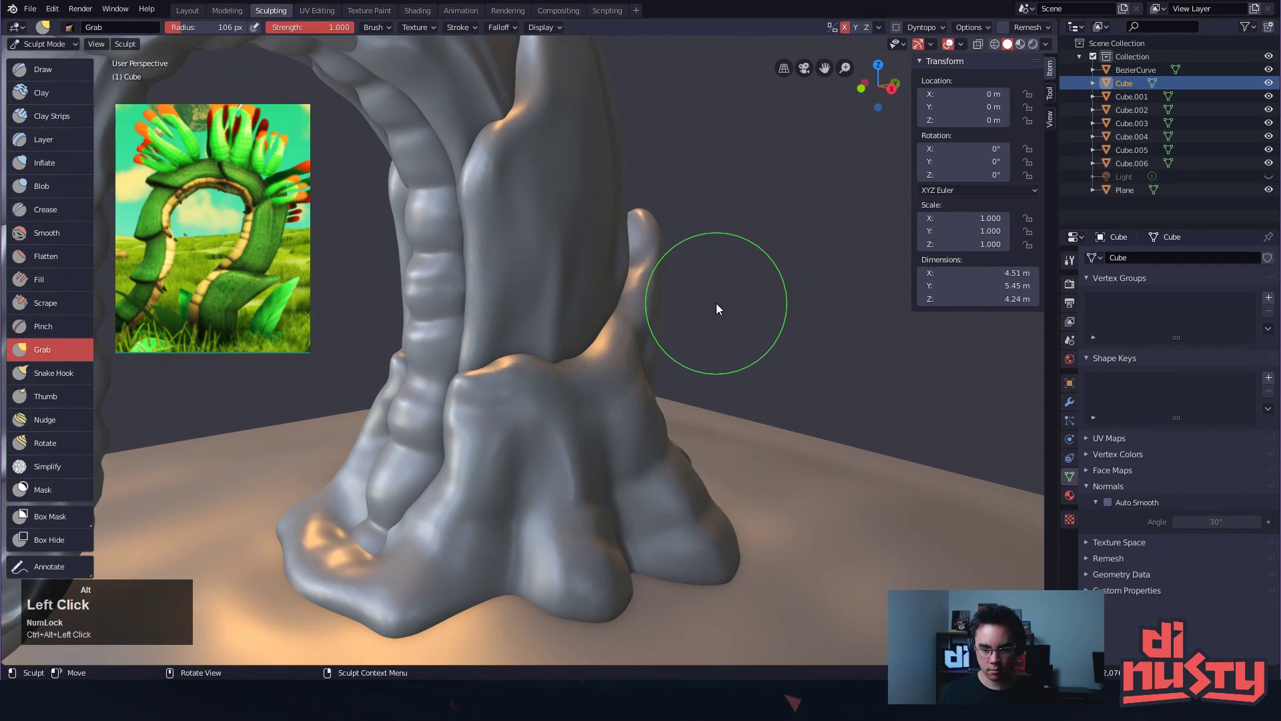
Switch to the Crease brush at a 53 px radius and try strokes on the front root lobe beneath the belly column
{"action": "left_click_drag", "start_coordinate": [699, 253], "coordinate": [661, 270], "text": "alt"}
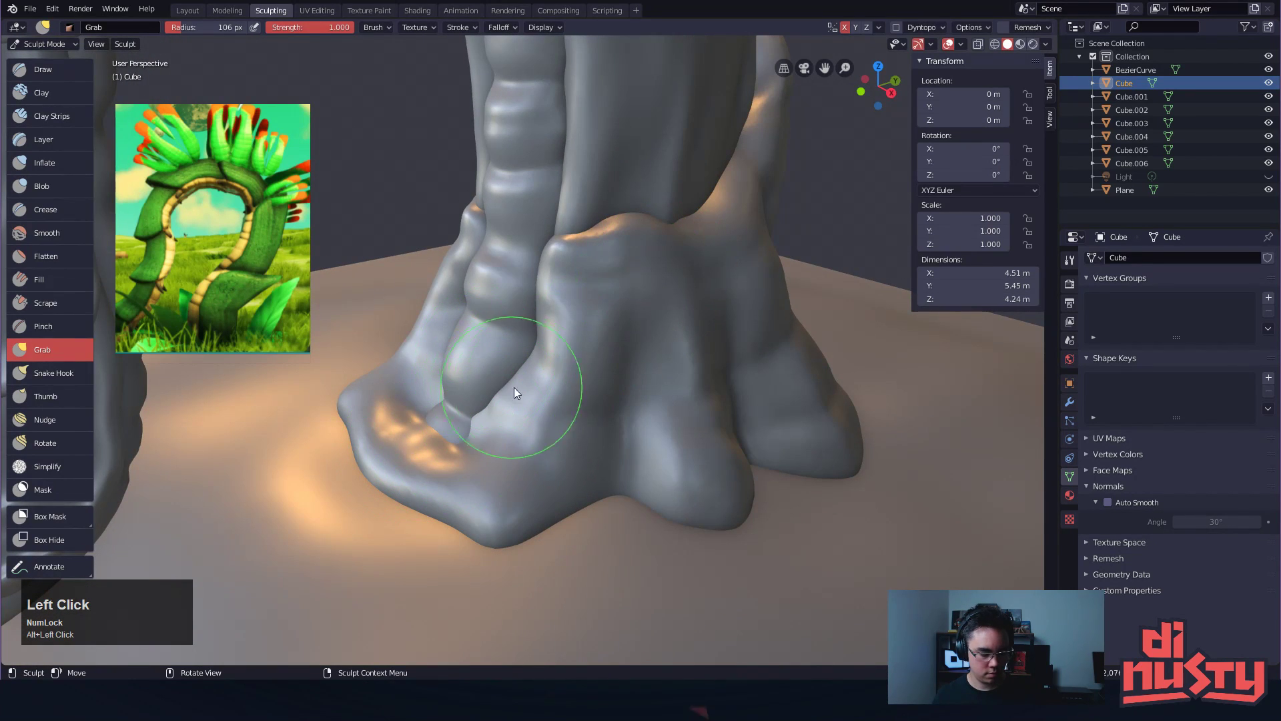
{"action": "key", "text": "shift+c"}
{"action": "left_click_drag", "start_coordinate": [402, 460], "coordinate": [427, 475]}
{"action": "key", "text": "ctrl+z"}
{"action": "key", "text": "f"}
{"action": "left_click", "coordinate": [461, 450]}
{"action": "mouse_move", "coordinate": [412, 415]}
{"action": "left_mouse_down"}
{"action": "mouse_move", "coordinate": [474, 435]}
{"action": "mouse_move", "coordinate": [419, 451]}
{"action": "mouse_move", "coordinate": [499, 426]}
{"action": "mouse_move", "coordinate": [448, 423]}
{"action": "mouse_move", "coordinate": [479, 450]}
{"action": "left_mouse_up"}
{"action": "key", "text": "ctrl+z"}
{"action": "key", "text": "ctrl+z"}
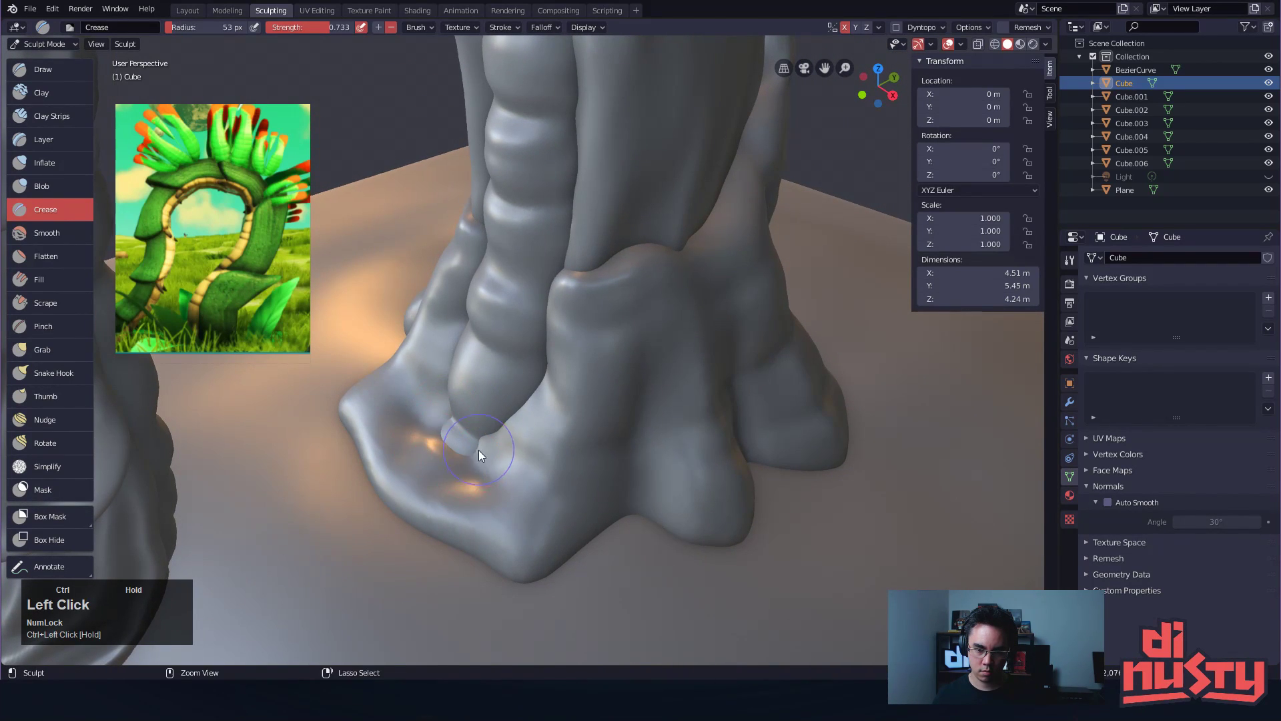
{"action": "left_click_drag", "start_coordinate": [411, 424], "coordinate": [485, 476]}
{"action": "key", "text": "ctrl+z"}
Split the front root lobe into separate toes with Crease strokes running from the ground up towards the belly column
{"action": "left_click_drag", "start_coordinate": [393, 499], "coordinate": [471, 470]}
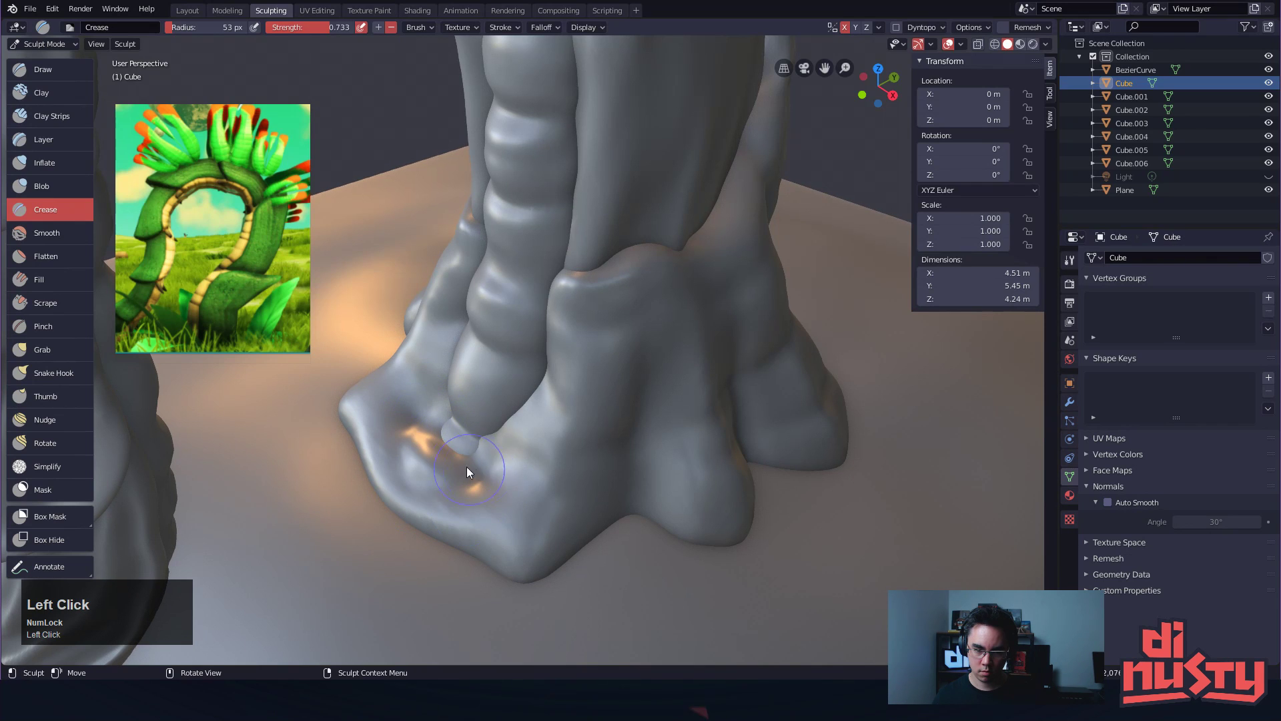
{"action": "mouse_move", "coordinate": [395, 498]}
{"action": "left_mouse_down", "text": "ctrl"}
{"action": "mouse_move", "coordinate": [398, 470]}
{"action": "mouse_move", "coordinate": [391, 481]}
{"action": "mouse_move", "coordinate": [410, 493]}
{"action": "mouse_move", "coordinate": [411, 475]}
{"action": "left_mouse_up", "text": "ctrl"}
{"action": "left_click_drag", "start_coordinate": [446, 535], "coordinate": [456, 502]}
{"action": "left_click_drag", "start_coordinate": [383, 445], "coordinate": [394, 453]}
{"action": "left_click_drag", "start_coordinate": [449, 538], "coordinate": [459, 503]}
{"action": "left_click_drag", "start_coordinate": [458, 560], "coordinate": [502, 503]}
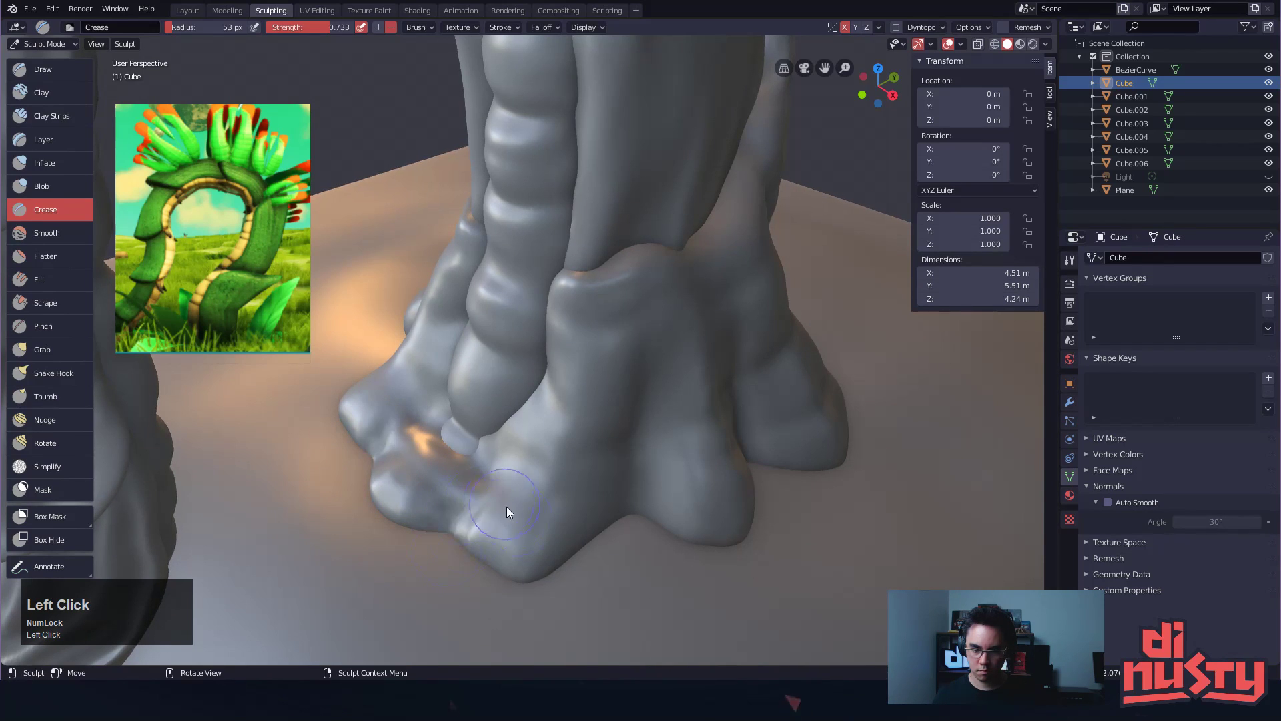
{"action": "mouse_move", "coordinate": [490, 575]}
{"action": "left_mouse_down"}
{"action": "mouse_move", "coordinate": [481, 539]}
{"action": "mouse_move", "coordinate": [502, 487]}
{"action": "mouse_move", "coordinate": [528, 567]}
{"action": "mouse_move", "coordinate": [555, 393]}
{"action": "left_mouse_up"}
{"action": "left_click_drag", "start_coordinate": [471, 522], "coordinate": [517, 448]}
{"action": "left_click_drag", "start_coordinate": [587, 523], "coordinate": [543, 413]}
Raise a vertical ridge up the central outer root lobe with inverted Crease strokes and carve valleys along both its sides
{"action": "mouse_move", "coordinate": [651, 375]}
{"action": "left_mouse_down", "text": "alt+shift"}
{"action": "mouse_move", "coordinate": [604, 413]}
{"action": "mouse_move", "coordinate": [663, 516]}
{"action": "mouse_move", "coordinate": [621, 479]}
{"action": "mouse_move", "coordinate": [576, 234]}
{"action": "left_mouse_up", "text": "alt+shift"}
{"action": "key", "text": "ctrl+z"}
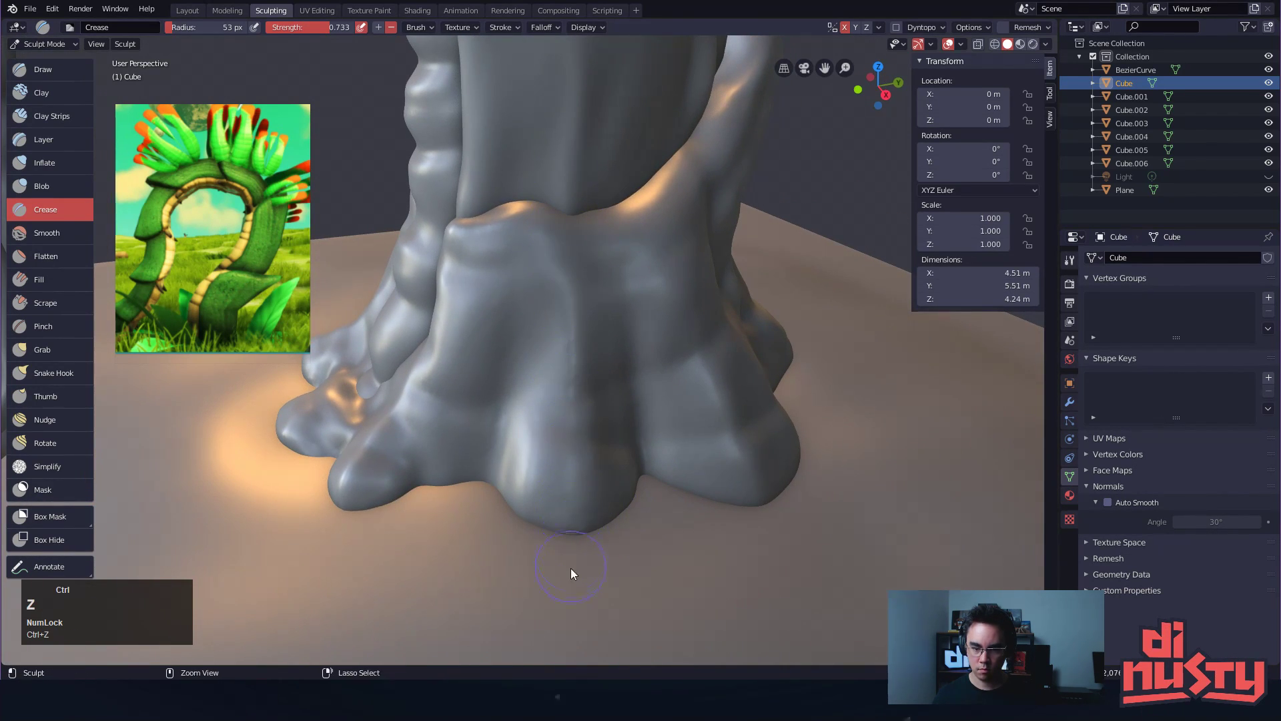
{"action": "left_click_drag", "start_coordinate": [571, 538], "coordinate": [568, 233], "text": "ctrl"}
{"action": "left_click_drag", "start_coordinate": [571, 531], "coordinate": [565, 224], "text": "ctrl"}
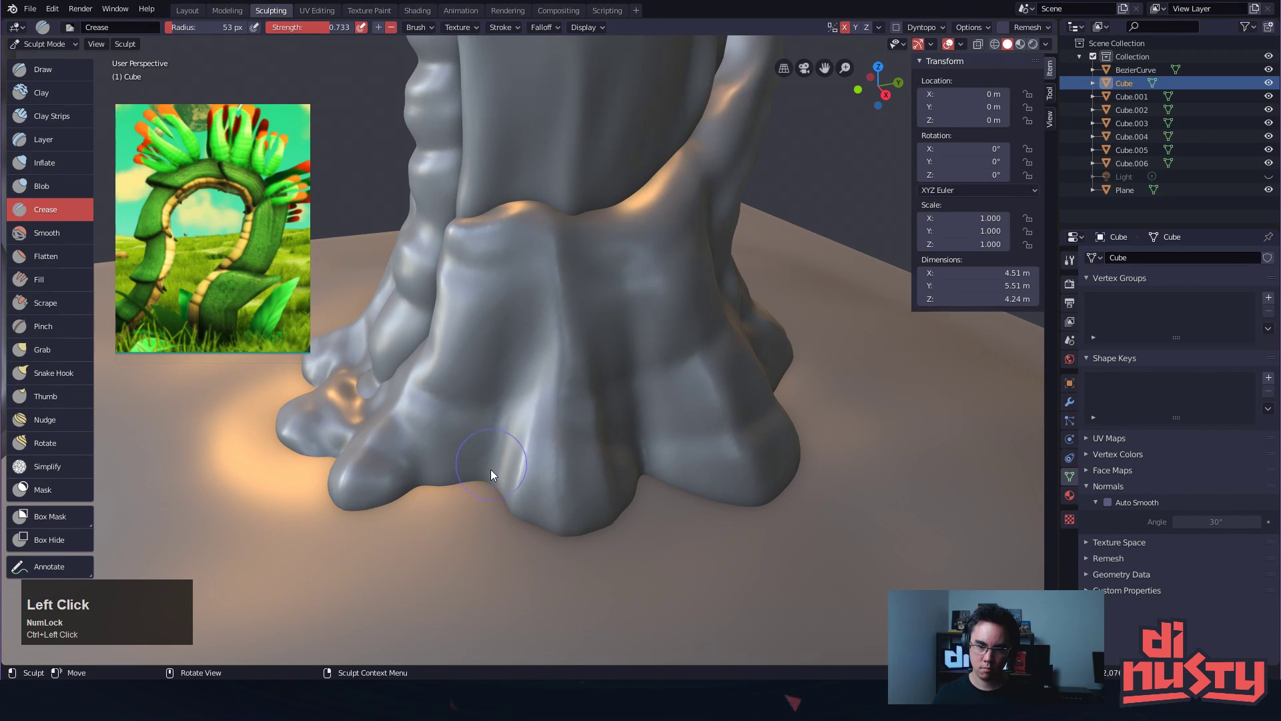
{"action": "left_click_drag", "start_coordinate": [492, 472], "coordinate": [544, 254]}
{"action": "left_click_drag", "start_coordinate": [638, 476], "coordinate": [575, 267]}
{"action": "left_click_drag", "start_coordinate": [555, 309], "coordinate": [560, 334], "text": "ctrl"}
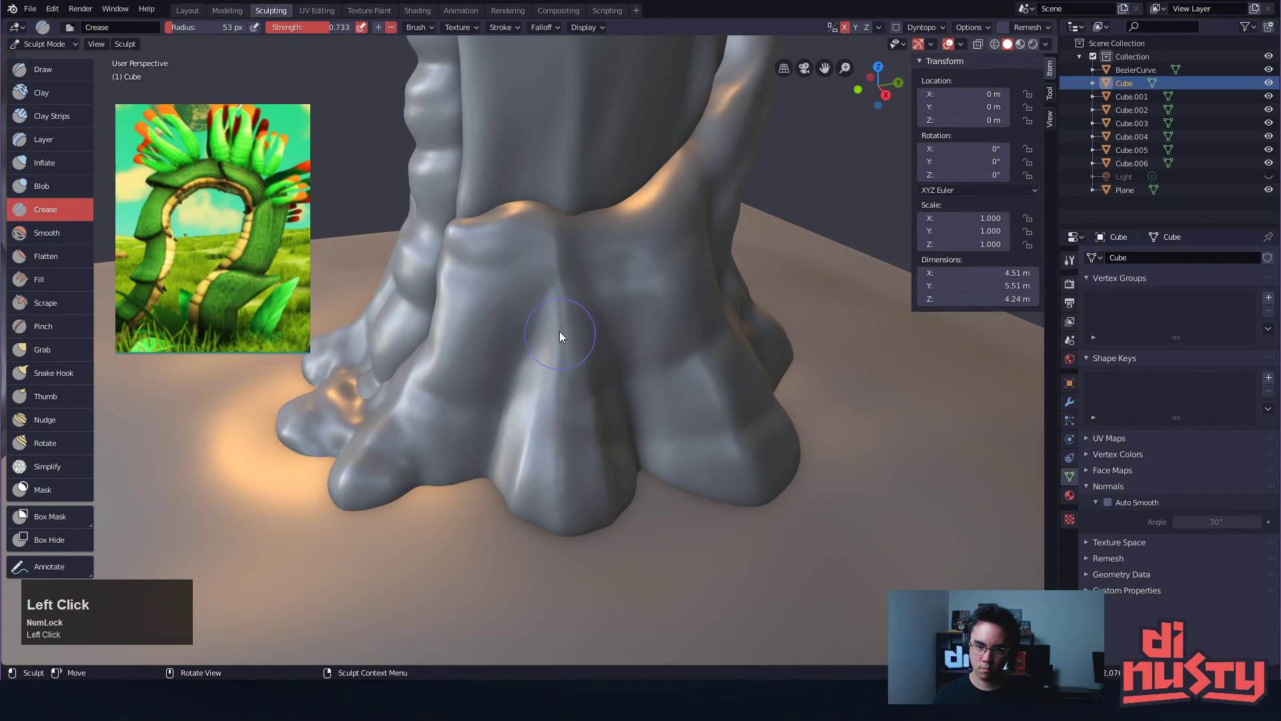
Try Crease strokes across and up the central outer root lobe with a changed brush radius
{"action": "mouse_move", "coordinate": [508, 470]}
{"action": "left_mouse_down", "text": "ctrl"}
{"action": "mouse_move", "coordinate": [605, 431]}
{"action": "mouse_move", "coordinate": [498, 474]}
{"action": "mouse_move", "coordinate": [594, 443]}
{"action": "mouse_move", "coordinate": [627, 469]}
{"action": "left_mouse_up", "text": "ctrl"}
{"action": "key", "text": "ctrl+z"}
{"action": "key", "text": "ctrl+z"}
{"action": "key", "text": "ctrl+z"}
{"action": "left_click_drag", "start_coordinate": [506, 415], "coordinate": [626, 408]}
{"action": "key", "text": "f"}
{"action": "left_click", "coordinate": [646, 434]}
{"action": "left_click_drag", "start_coordinate": [581, 537], "coordinate": [556, 295]}
{"action": "key", "text": "ctrl+z"}
{"action": "mouse_move", "coordinate": [579, 526]}
{"action": "left_mouse_down", "text": "ctrl"}
{"action": "mouse_move", "coordinate": [555, 268]}
{"action": "mouse_move", "coordinate": [553, 501]}
{"action": "mouse_move", "coordinate": [565, 480]}
{"action": "mouse_move", "coordinate": [623, 547]}
{"action": "left_mouse_up", "text": "ctrl"}
{"action": "key", "text": "ctrl+z"}
Set the Crease brush radius to 49 px while trying strokes up the base segment's side beside the belly column
{"action": "mouse_move", "coordinate": [554, 480]}
{"action": "left_mouse_down", "text": "alt"}
{"action": "mouse_move", "coordinate": [523, 470]}
{"action": "mouse_move", "coordinate": [567, 459]}
{"action": "mouse_move", "coordinate": [533, 502]}
{"action": "mouse_move", "coordinate": [603, 294]}
{"action": "left_mouse_up", "text": "alt"}
{"action": "key", "text": "ctrl+z"}
{"action": "key", "text": "f"}
{"action": "left_click", "coordinate": [582, 391]}
{"action": "left_click_drag", "start_coordinate": [539, 501], "coordinate": [606, 287]}
{"action": "key", "text": "ctrl+z"}
{"action": "left_click", "coordinate": [594, 336]}
{"action": "key", "text": "f"}
{"action": "left_click", "coordinate": [556, 340]}
{"action": "key", "text": "s"}
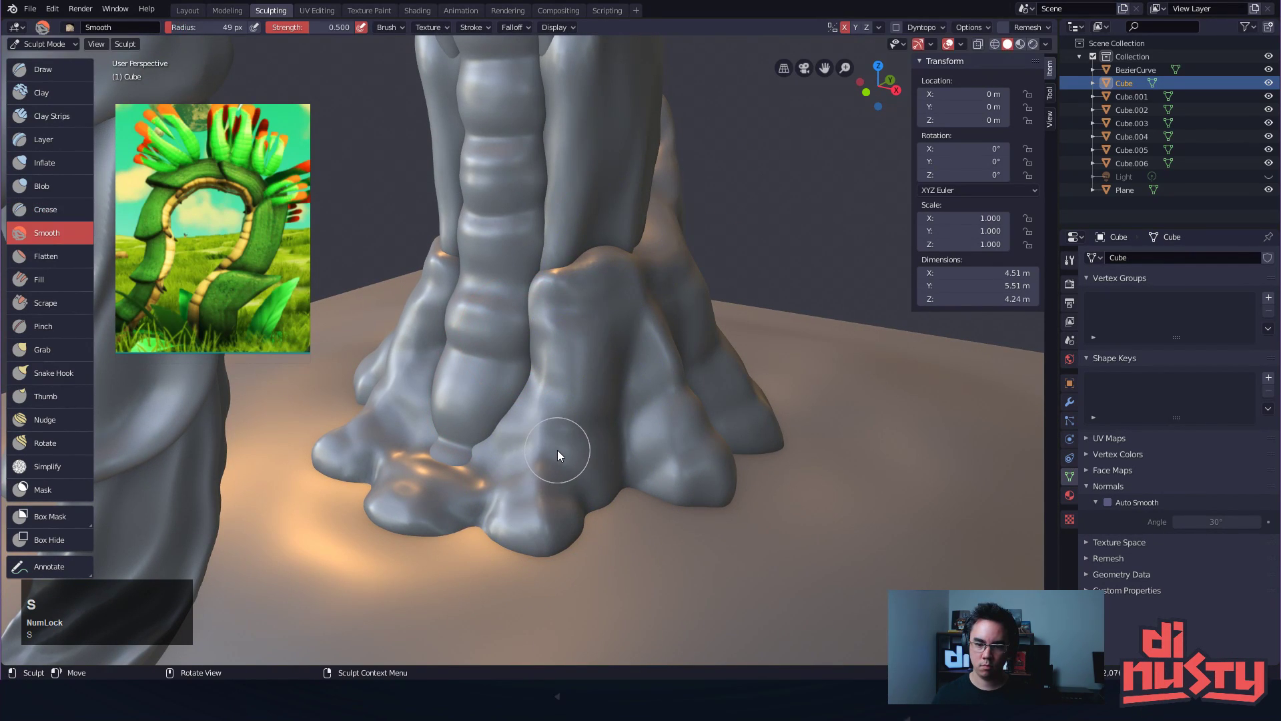
{"action": "key", "text": "shift+c"}
{"action": "left_click_drag", "start_coordinate": [550, 475], "coordinate": [589, 279]}
{"action": "key", "text": "ctrl+z"}
{"action": "mouse_move", "coordinate": [519, 466]}
{"action": "left_mouse_down"}
{"action": "mouse_move", "coordinate": [487, 418]}
{"action": "mouse_move", "coordinate": [562, 366]}
{"action": "left_mouse_up"}
{"action": "key", "text": "ctrl+z"}
Sharpen the base segment's upper rim and the inside of its back tip with normal and inverted Crease strokes
{"action": "left_click_drag", "start_coordinate": [626, 436], "coordinate": [567, 349], "text": "alt"}
{"action": "left_click_drag", "start_coordinate": [510, 287], "coordinate": [564, 347], "text": "ctrl+alt"}
{"action": "mouse_move", "coordinate": [472, 362]}
{"action": "left_mouse_down", "text": "ctrl"}
{"action": "mouse_move", "coordinate": [552, 338]}
{"action": "mouse_move", "coordinate": [518, 346]}
{"action": "mouse_move", "coordinate": [542, 346]}
{"action": "mouse_move", "coordinate": [550, 331]}
{"action": "mouse_move", "coordinate": [554, 369]}
{"action": "mouse_move", "coordinate": [525, 342]}
{"action": "mouse_move", "coordinate": [521, 362]}
{"action": "mouse_move", "coordinate": [530, 345]}
{"action": "mouse_move", "coordinate": [534, 362]}
{"action": "mouse_move", "coordinate": [508, 377]}
{"action": "mouse_move", "coordinate": [534, 409]}
{"action": "mouse_move", "coordinate": [566, 410]}
{"action": "mouse_move", "coordinate": [543, 390]}
{"action": "mouse_move", "coordinate": [483, 427]}
{"action": "mouse_move", "coordinate": [472, 413]}
{"action": "mouse_move", "coordinate": [491, 371]}
{"action": "mouse_move", "coordinate": [554, 358]}
{"action": "mouse_move", "coordinate": [634, 294]}
{"action": "left_mouse_up", "text": "ctrl"}
{"action": "left_click_drag", "start_coordinate": [653, 272], "coordinate": [604, 370], "text": "alt"}
{"action": "mouse_move", "coordinate": [604, 370]}
{"action": "left_mouse_down", "text": "alt+shift"}
{"action": "mouse_move", "coordinate": [541, 449]}
{"action": "mouse_move", "coordinate": [642, 347]}
{"action": "mouse_move", "coordinate": [637, 325]}
{"action": "mouse_move", "coordinate": [656, 327]}
{"action": "mouse_move", "coordinate": [655, 298]}
{"action": "mouse_move", "coordinate": [642, 332]}
{"action": "mouse_move", "coordinate": [669, 264]}
{"action": "left_mouse_up", "text": "alt+shift"}
{"action": "left_click_drag", "start_coordinate": [657, 301], "coordinate": [676, 272]}
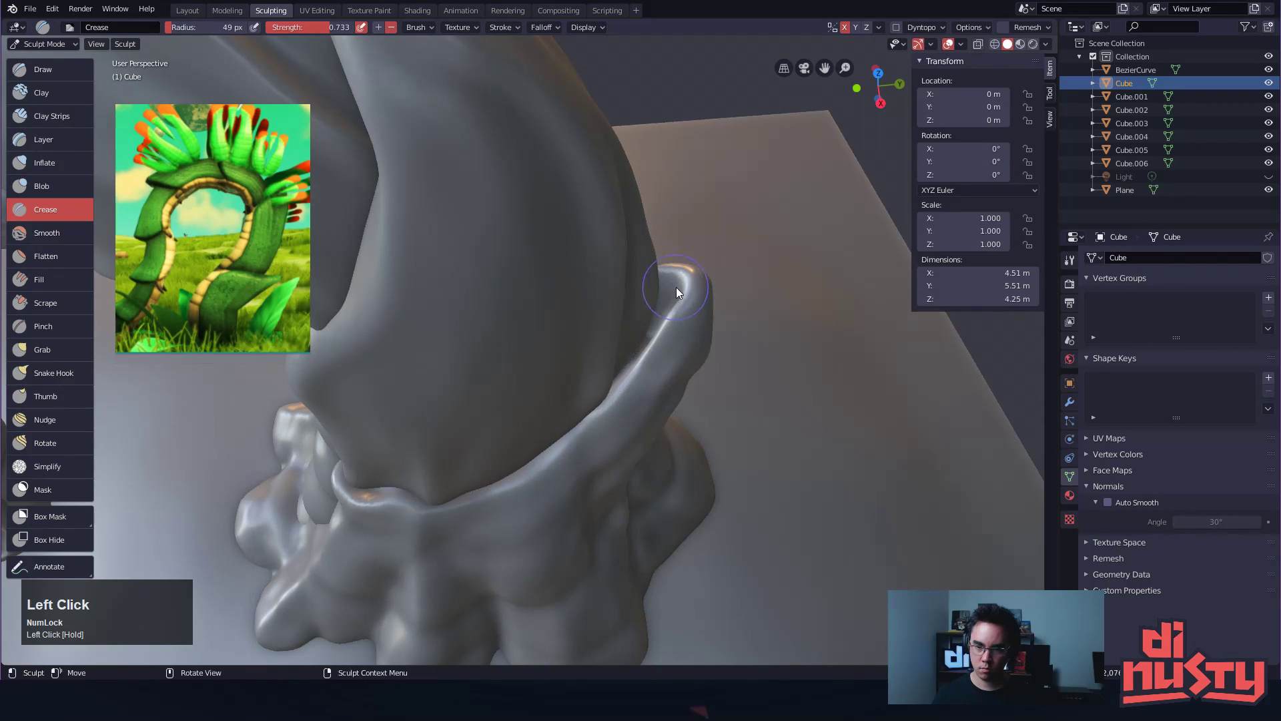
{"action": "left_click_drag", "start_coordinate": [646, 353], "coordinate": [674, 276], "text": "alt"}
{"action": "left_click_drag", "start_coordinate": [568, 402], "coordinate": [651, 329], "text": "ctrl"}
Raise ridges along the rim and down the back of the pointed tip with inverted Crease strokes, smoothing the rim
{"action": "mouse_move", "coordinate": [558, 425]}
{"action": "left_mouse_down", "text": "alt"}
{"action": "mouse_move", "coordinate": [522, 410]}
{"action": "mouse_move", "coordinate": [644, 277]}
{"action": "left_mouse_up", "text": "alt"}
{"action": "key", "text": "ctrl+z"}
{"action": "mouse_move", "coordinate": [481, 417]}
{"action": "left_mouse_down", "text": "ctrl"}
{"action": "mouse_move", "coordinate": [626, 277]}
{"action": "mouse_move", "coordinate": [590, 269]}
{"action": "left_mouse_up", "text": "ctrl"}
{"action": "mouse_move", "coordinate": [598, 260]}
{"action": "left_mouse_down", "text": "shift"}
{"action": "mouse_move", "coordinate": [579, 283]}
{"action": "mouse_move", "coordinate": [628, 226]}
{"action": "left_mouse_up", "text": "shift"}
{"action": "mouse_move", "coordinate": [547, 388]}
{"action": "left_mouse_down", "text": "alt"}
{"action": "mouse_move", "coordinate": [533, 218]}
{"action": "mouse_move", "coordinate": [531, 311]}
{"action": "mouse_move", "coordinate": [547, 221]}
{"action": "mouse_move", "coordinate": [556, 273]}
{"action": "left_mouse_up", "text": "alt"}
{"action": "key", "text": "ctrl+z"}
{"action": "mouse_move", "coordinate": [551, 219]}
{"action": "left_mouse_down", "text": "ctrl"}
{"action": "mouse_move", "coordinate": [536, 350]}
{"action": "mouse_move", "coordinate": [551, 423]}
{"action": "left_mouse_up", "text": "ctrl"}
{"action": "left_click_drag", "start_coordinate": [562, 260], "coordinate": [534, 445], "text": "ctrl"}
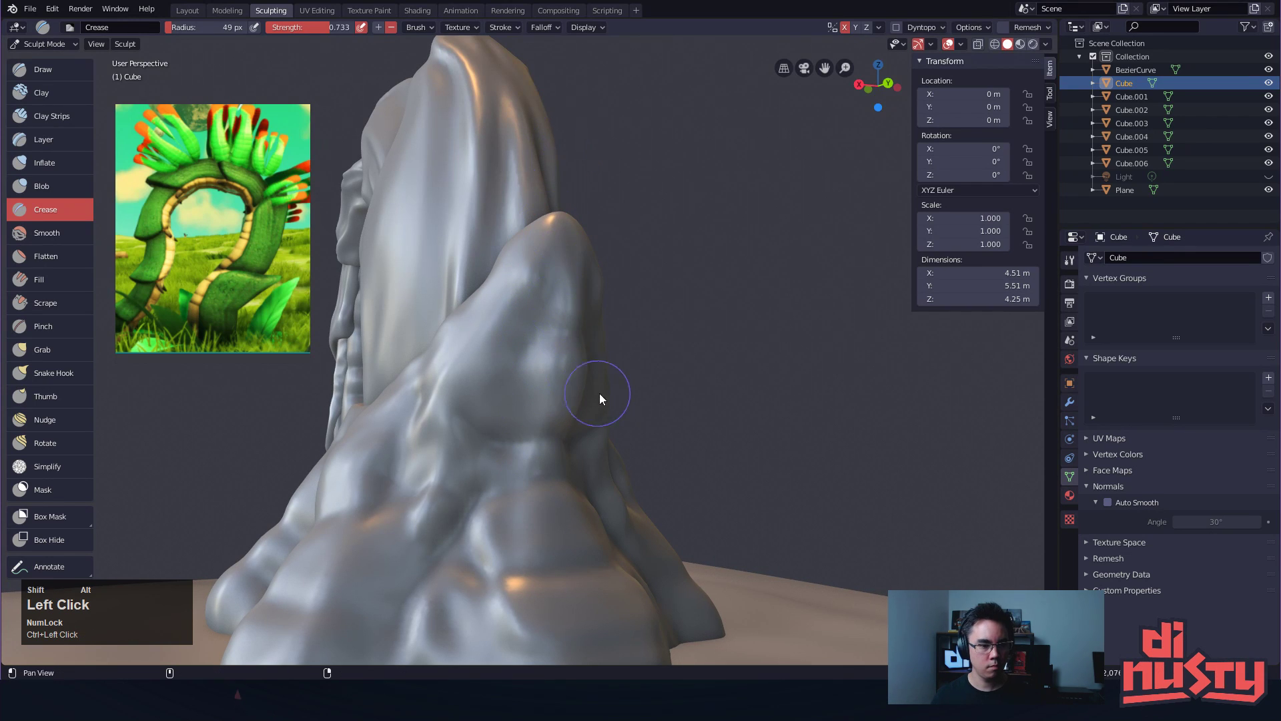
Try Crease strokes on the back face and lower side of the base segment's pointed tip
{"action": "left_click_drag", "start_coordinate": [595, 391], "coordinate": [559, 335], "text": "alt+shift"}
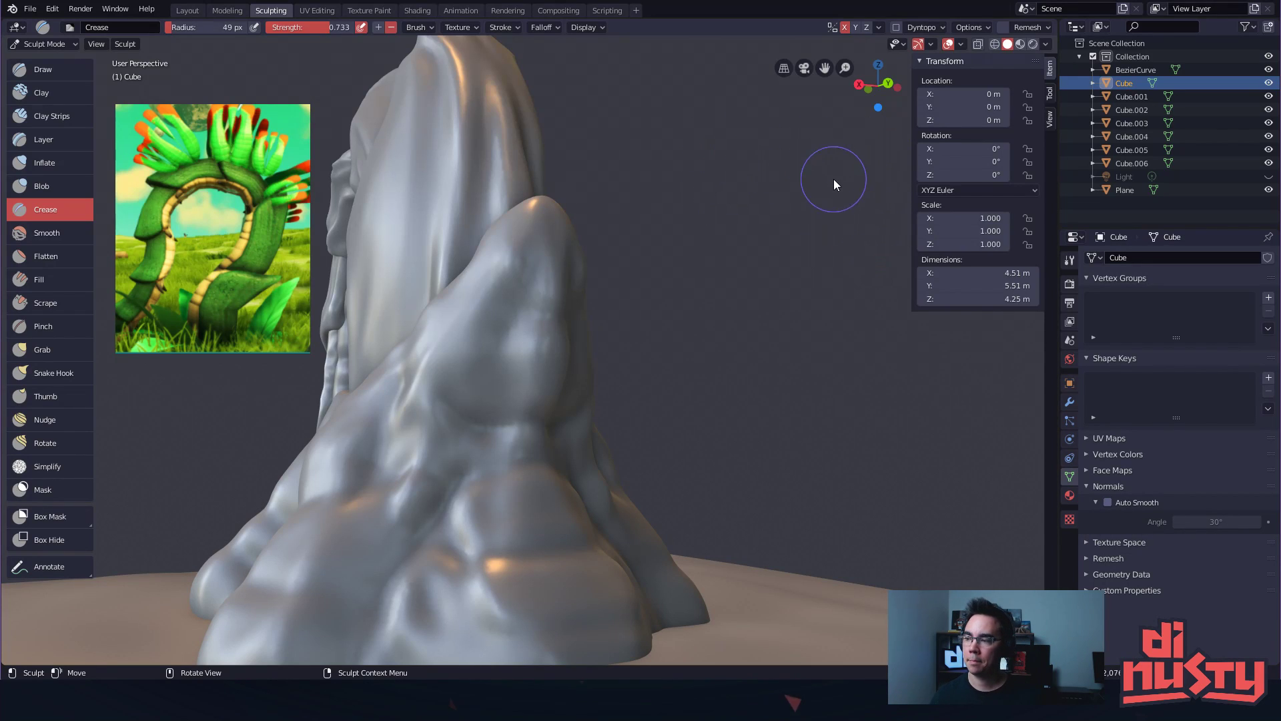
{"action": "left_click_drag", "start_coordinate": [729, 286], "coordinate": [767, 174], "text": "alt"}
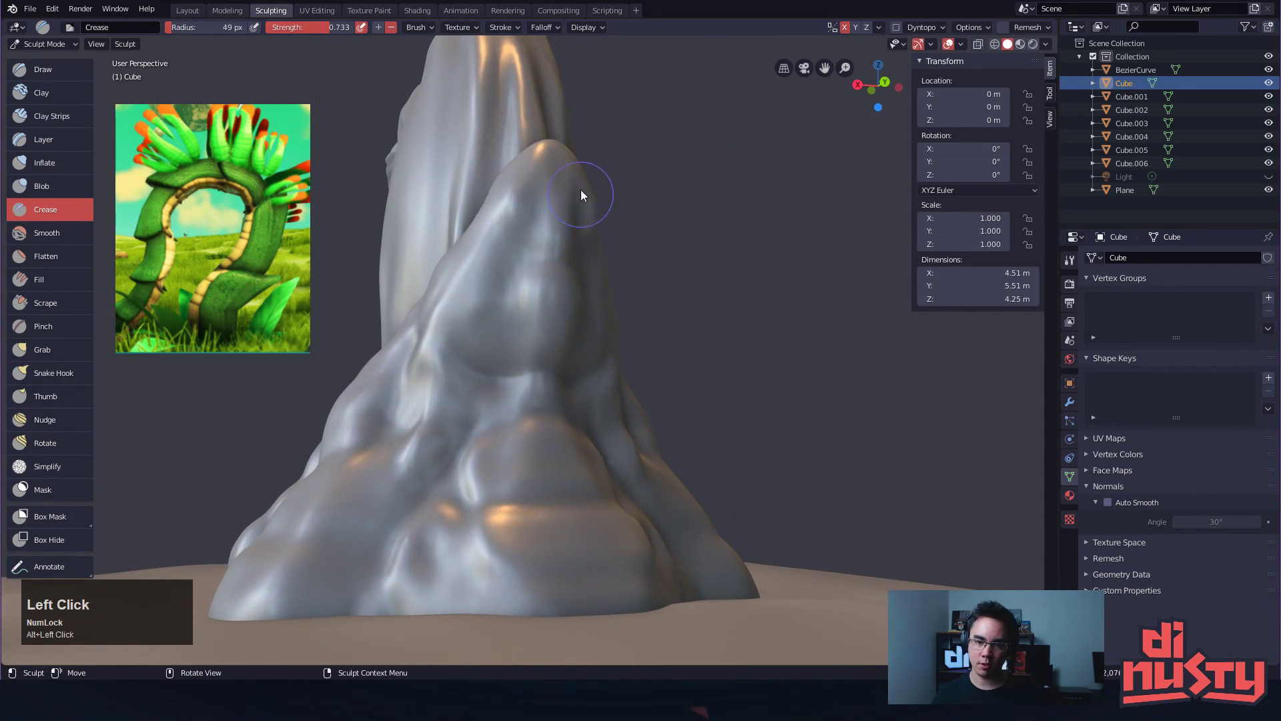
{"action": "mouse_move", "coordinate": [537, 210]}
{"action": "left_mouse_down"}
{"action": "mouse_move", "coordinate": [537, 196]}
{"action": "mouse_move", "coordinate": [555, 264]}
{"action": "left_mouse_up"}
{"action": "key", "text": "ctrl+z"}
{"action": "mouse_move", "coordinate": [547, 220]}
{"action": "left_mouse_down", "text": "alt"}
{"action": "mouse_move", "coordinate": [734, 161]}
{"action": "mouse_move", "coordinate": [651, 243]}
{"action": "left_mouse_up", "text": "alt"}
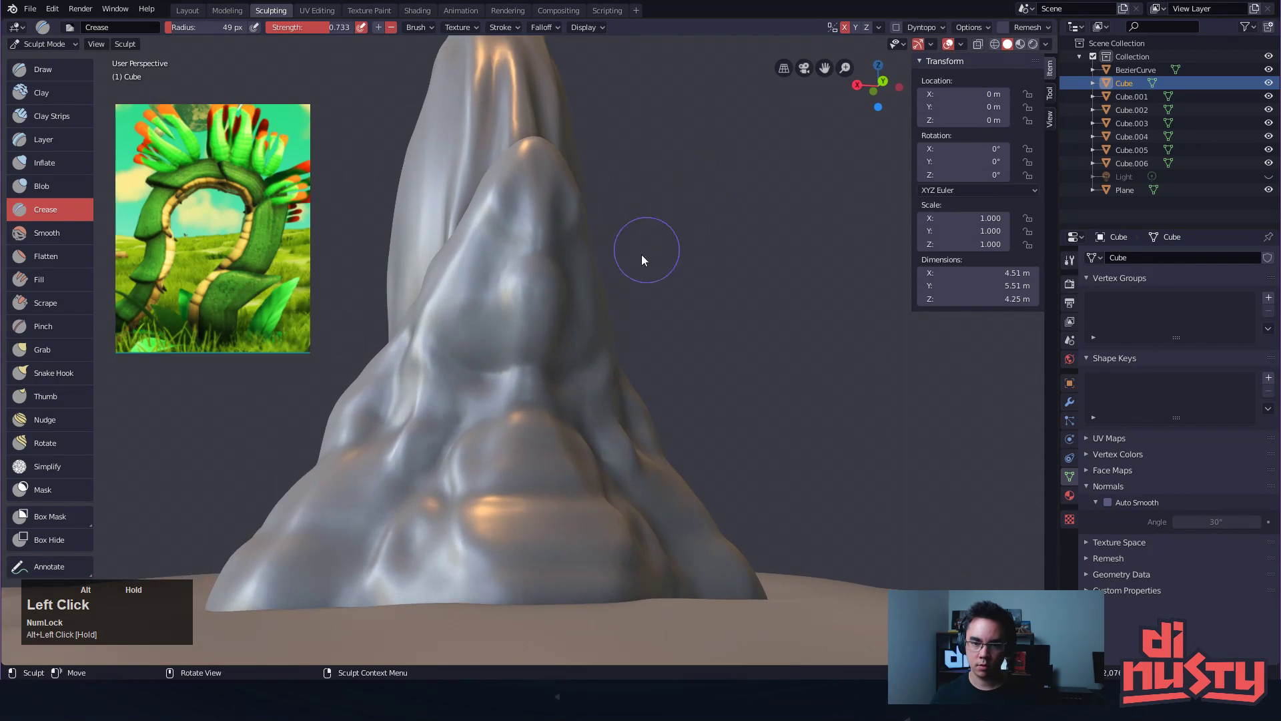
{"action": "mouse_move", "coordinate": [482, 347]}
{"action": "left_mouse_down"}
{"action": "mouse_move", "coordinate": [432, 313]}
{"action": "mouse_move", "coordinate": [443, 360]}
{"action": "left_mouse_up"}
{"action": "key", "text": "ctrl+z"}
{"action": "left_click_drag", "start_coordinate": [418, 311], "coordinate": [471, 368], "text": "alt"}
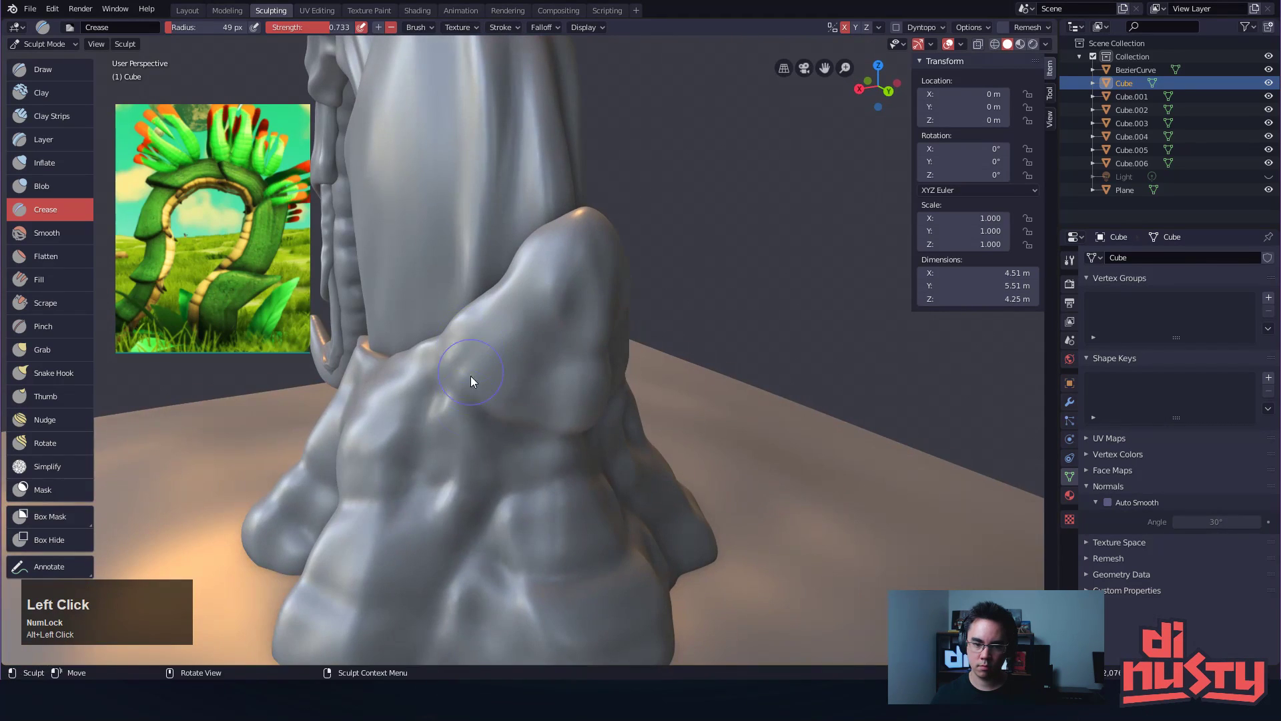
{"action": "key", "text": "ctrl+z"}
Carve a groove around the underside of the back tip with the Crease brush so it reads as a separate leaf
{"action": "mouse_move", "coordinate": [459, 321]}
{"action": "left_mouse_down"}
{"action": "mouse_move", "coordinate": [467, 366]}
{"action": "mouse_move", "coordinate": [612, 407]}
{"action": "left_mouse_up"}
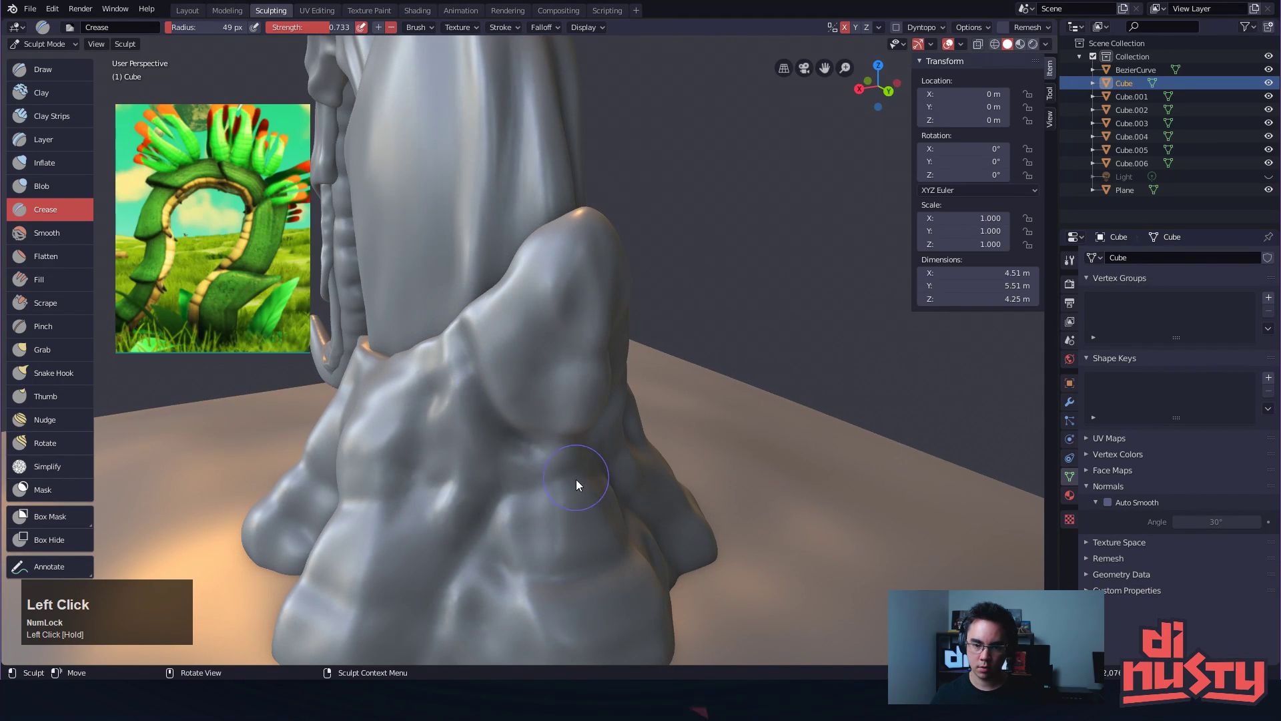
{"action": "mouse_move", "coordinate": [471, 296]}
{"action": "left_mouse_down", "text": "alt"}
{"action": "mouse_move", "coordinate": [497, 411]}
{"action": "mouse_move", "coordinate": [534, 410]}
{"action": "mouse_move", "coordinate": [583, 358]}
{"action": "left_mouse_up", "text": "alt"}
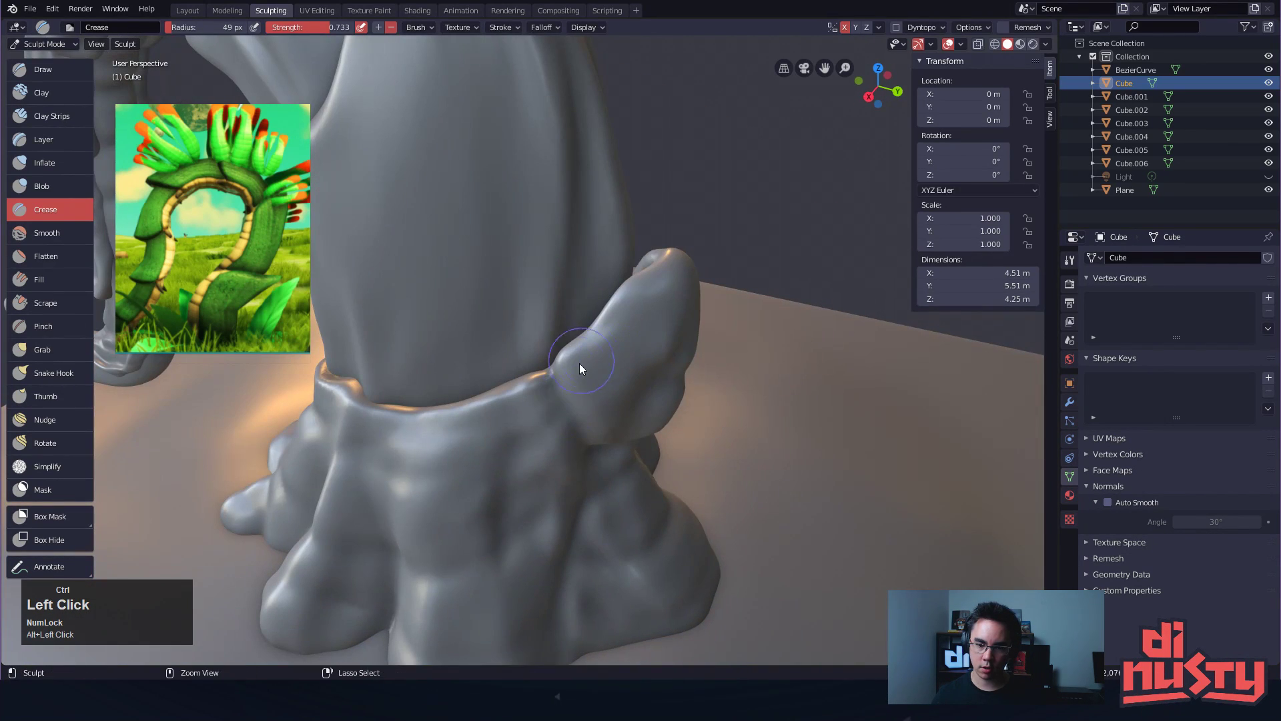
{"action": "left_click_drag", "start_coordinate": [598, 435], "coordinate": [541, 257], "text": "alt"}
{"action": "mouse_move", "coordinate": [573, 358]}
{"action": "left_mouse_down", "text": "alt"}
{"action": "mouse_move", "coordinate": [547, 358]}
{"action": "mouse_move", "coordinate": [503, 303]}
{"action": "mouse_move", "coordinate": [487, 375]}
{"action": "left_mouse_up", "text": "alt"}
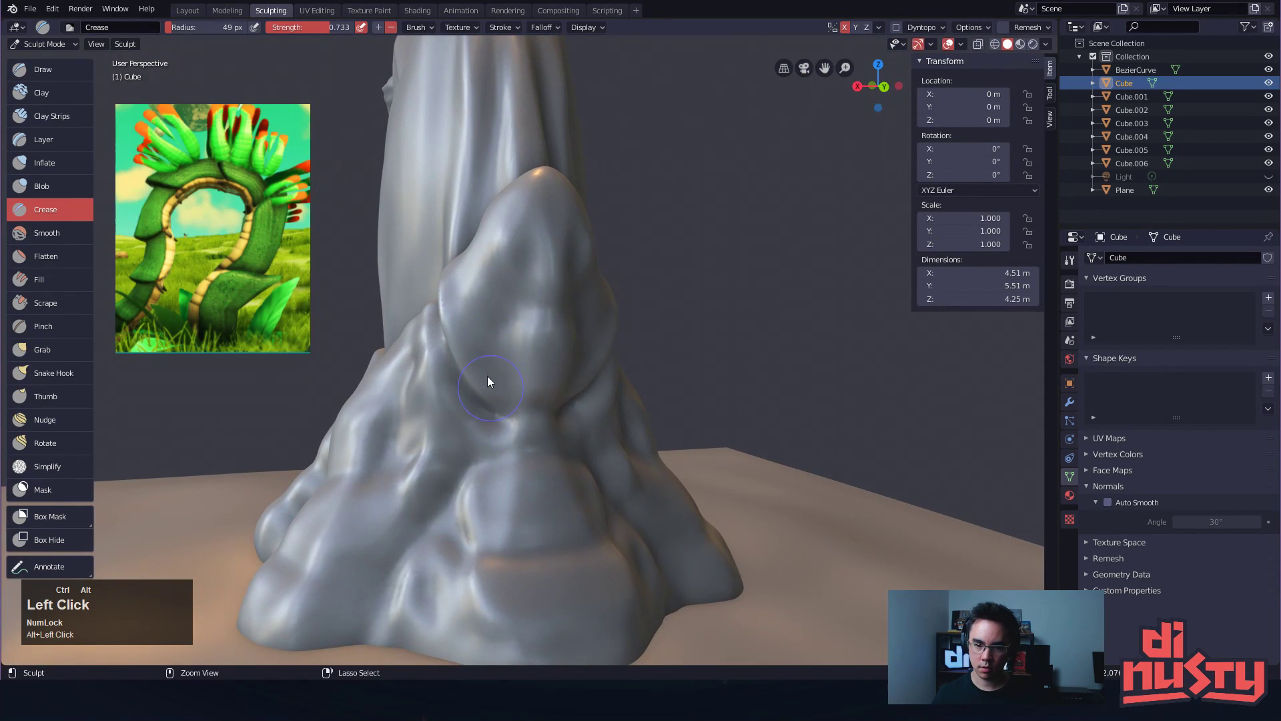
{"action": "key", "text": "ctrl+z"}
{"action": "left_click", "coordinate": [519, 430]}
{"action": "key", "text": "ctrl+z"}
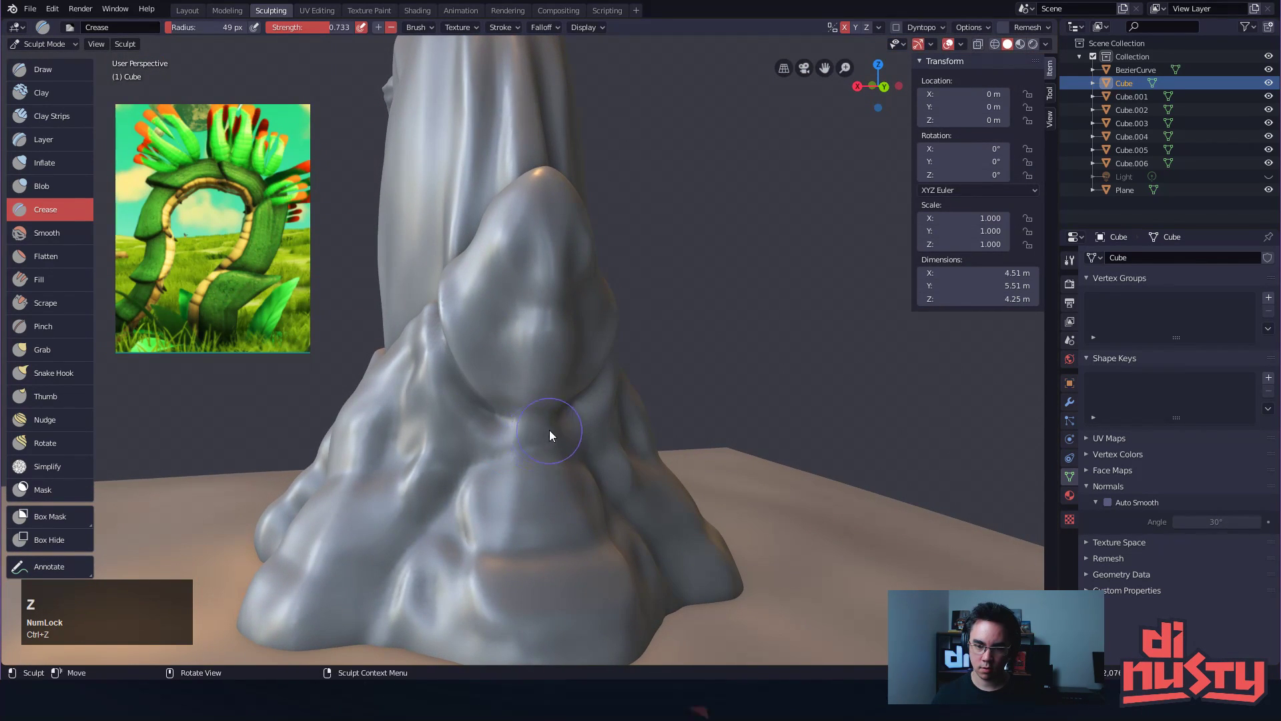
{"action": "mouse_move", "coordinate": [519, 435]}
{"action": "left_mouse_down", "text": "alt"}
{"action": "mouse_move", "coordinate": [526, 394]}
{"action": "mouse_move", "coordinate": [515, 416]}
{"action": "mouse_move", "coordinate": [487, 421]}
{"action": "mouse_move", "coordinate": [478, 377]}
{"action": "mouse_move", "coordinate": [518, 448]}
{"action": "mouse_move", "coordinate": [483, 389]}
{"action": "mouse_move", "coordinate": [523, 412]}
{"action": "left_mouse_up", "text": "alt"}
{"action": "key", "text": "ctrl+z"}
{"action": "key", "text": "ctrl+z"}
{"action": "mouse_move", "coordinate": [610, 415]}
{"action": "left_mouse_down", "text": "alt"}
{"action": "mouse_move", "coordinate": [536, 402]}
{"action": "mouse_move", "coordinate": [534, 374]}
{"action": "left_mouse_up", "text": "alt"}
{"action": "mouse_move", "coordinate": [532, 367]}
{"action": "left_mouse_down", "text": "ctrl"}
{"action": "mouse_move", "coordinate": [530, 349]}
{"action": "mouse_move", "coordinate": [563, 431]}
{"action": "mouse_move", "coordinate": [547, 325]}
{"action": "mouse_move", "coordinate": [567, 322]}
{"action": "mouse_move", "coordinate": [497, 425]}
{"action": "mouse_move", "coordinate": [495, 410]}
{"action": "mouse_move", "coordinate": [519, 395]}
{"action": "mouse_move", "coordinate": [615, 425]}
{"action": "left_mouse_up", "text": "ctrl"}
Try Crease ridges and a dividing groove on the lower back root lobe beneath the pointed tip
{"action": "left_click_drag", "start_coordinate": [497, 379], "coordinate": [499, 481]}
{"action": "key", "text": "ctrl+z"}
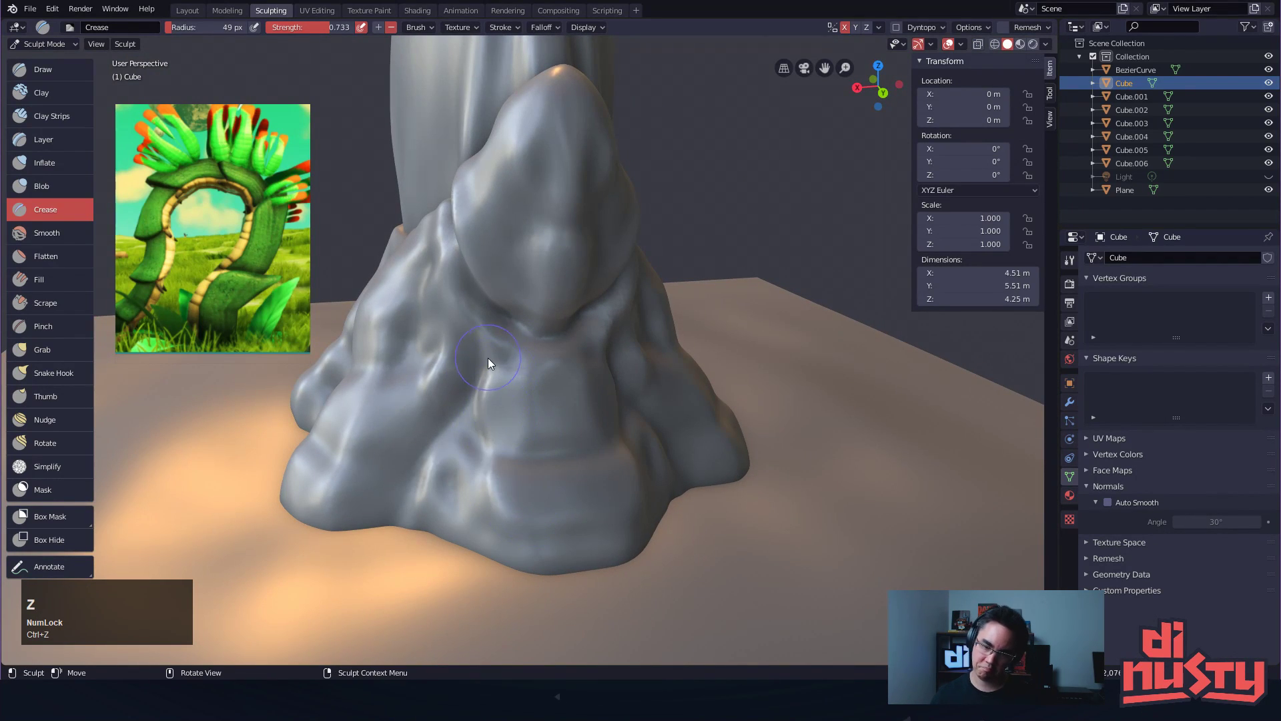
{"action": "mouse_move", "coordinate": [486, 366]}
{"action": "left_mouse_down", "text": "ctrl"}
{"action": "mouse_move", "coordinate": [490, 456]}
{"action": "mouse_move", "coordinate": [556, 553]}
{"action": "left_mouse_up", "text": "ctrl"}
{"action": "key", "text": "ctrl+z"}
{"action": "mouse_move", "coordinate": [487, 444]}
{"action": "left_mouse_down", "text": "alt"}
{"action": "mouse_move", "coordinate": [537, 522]}
{"action": "mouse_move", "coordinate": [520, 379]}
{"action": "mouse_move", "coordinate": [600, 390]}
{"action": "left_mouse_up", "text": "alt"}
{"action": "left_click_drag", "start_coordinate": [495, 430], "coordinate": [591, 555], "text": "ctrl"}
{"action": "key", "text": "ctrl+z"}
{"action": "mouse_move", "coordinate": [507, 457]}
{"action": "left_mouse_down", "text": "ctrl"}
{"action": "mouse_move", "coordinate": [587, 534]}
{"action": "mouse_move", "coordinate": [564, 515]}
{"action": "left_mouse_up", "text": "ctrl"}
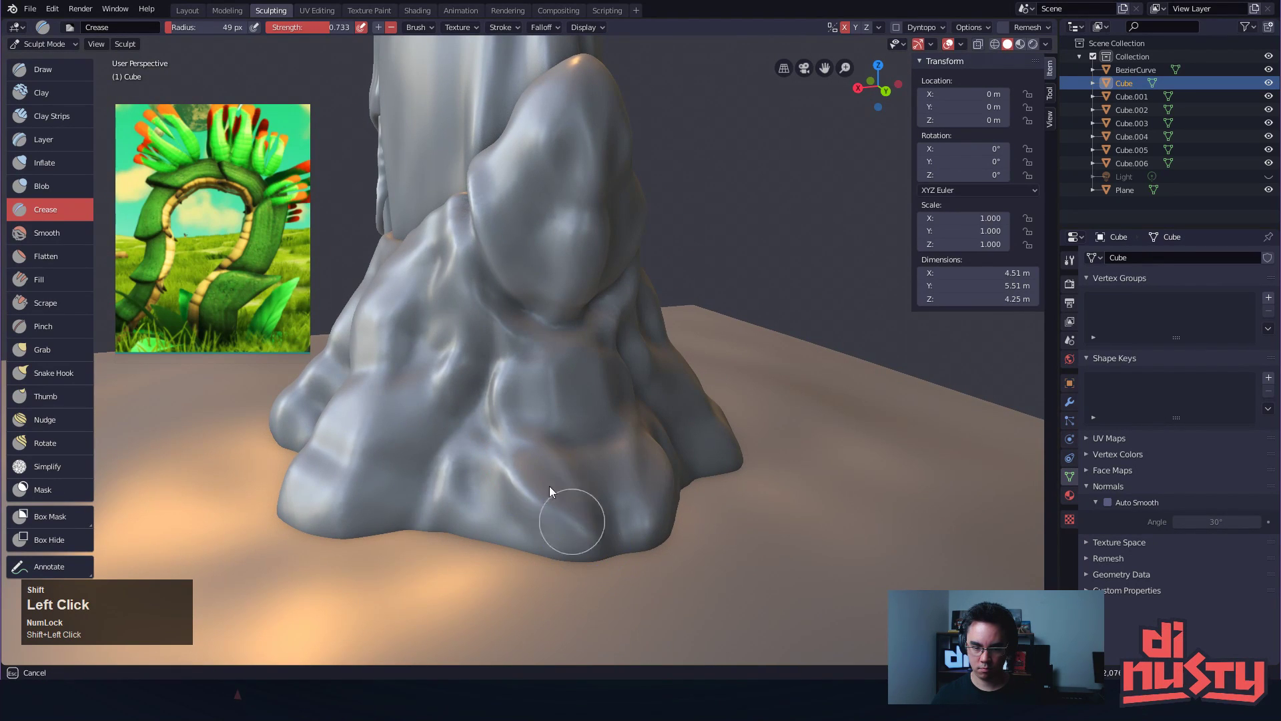
{"action": "mouse_move", "coordinate": [625, 550]}
{"action": "left_mouse_down"}
{"action": "mouse_move", "coordinate": [619, 487]}
{"action": "mouse_move", "coordinate": [648, 448]}
{"action": "left_mouse_up"}
{"action": "key", "text": "ctrl+z"}
{"action": "key", "text": "ctrl+z"}
{"action": "key", "text": "ctrl+z"}
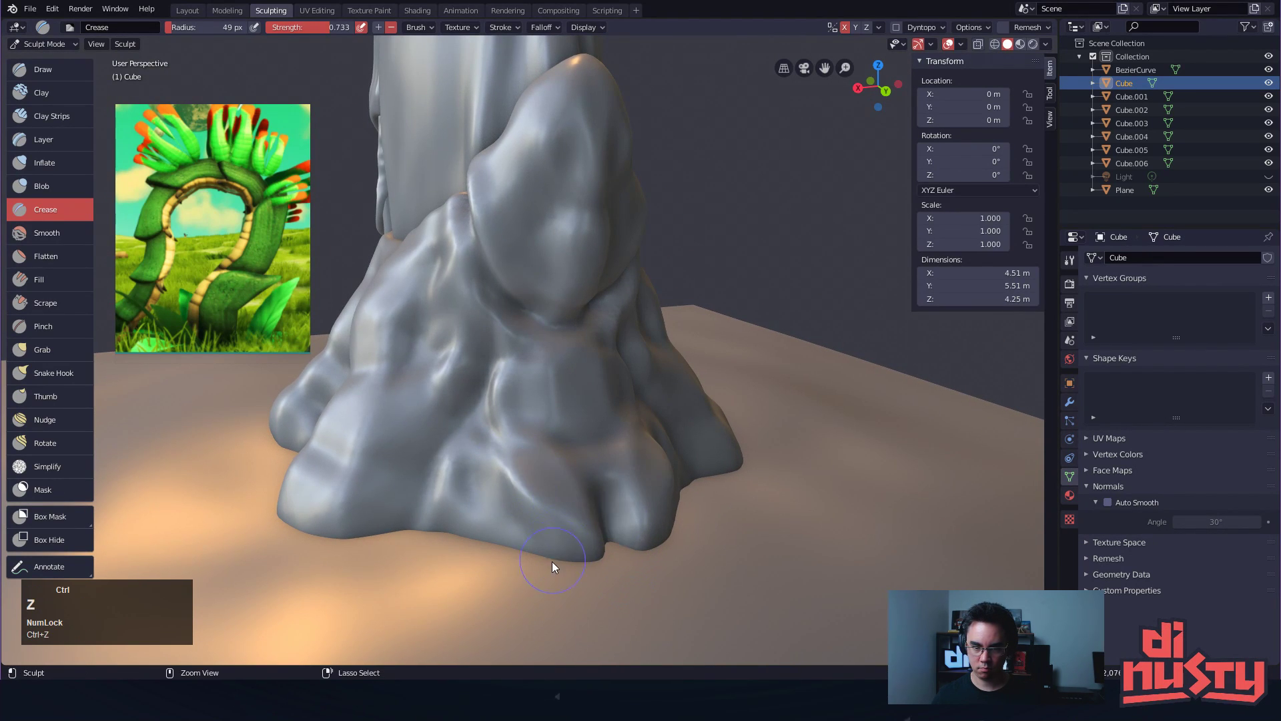
{"action": "key", "text": "ctrl+z"}
Smooth the lower back root lobe and carve grooves up from the ground beside it with the Crease brush
{"action": "mouse_move", "coordinate": [596, 560]}
{"action": "left_mouse_down", "text": "shift"}
{"action": "mouse_move", "coordinate": [552, 507]}
{"action": "mouse_move", "coordinate": [586, 528]}
{"action": "left_mouse_up", "text": "shift"}
{"action": "left_click_drag", "start_coordinate": [484, 496], "coordinate": [548, 519], "text": "shift"}
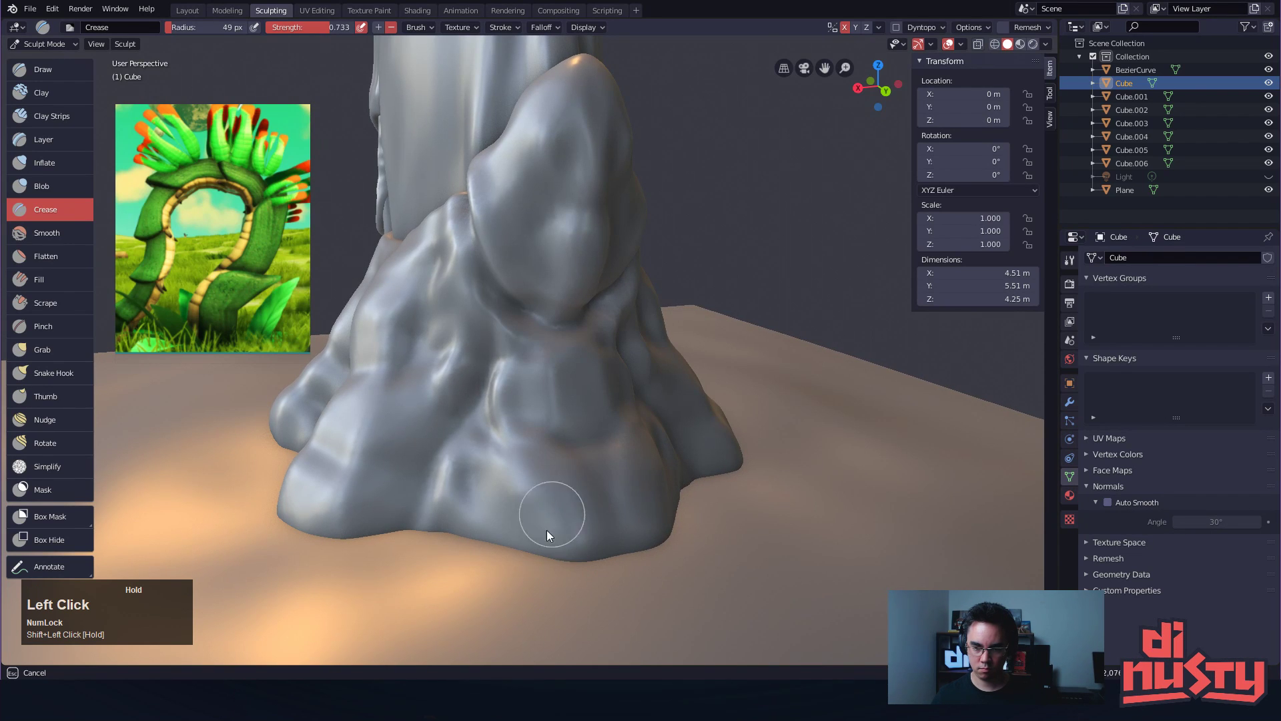
{"action": "mouse_move", "coordinate": [555, 411]}
{"action": "left_mouse_down", "text": "alt"}
{"action": "mouse_move", "coordinate": [486, 511]}
{"action": "mouse_move", "coordinate": [514, 478]}
{"action": "mouse_move", "coordinate": [520, 527]}
{"action": "left_mouse_up", "text": "alt"}
{"action": "key", "text": "ctrl+z"}
{"action": "left_click_drag", "start_coordinate": [508, 549], "coordinate": [486, 461]}
{"action": "mouse_move", "coordinate": [546, 493]}
{"action": "left_mouse_down", "text": "alt"}
{"action": "mouse_move", "coordinate": [618, 486]}
{"action": "mouse_move", "coordinate": [626, 558]}
{"action": "mouse_move", "coordinate": [614, 458]}
{"action": "mouse_move", "coordinate": [624, 427]}
{"action": "left_mouse_up", "text": "alt"}
{"action": "left_click_drag", "start_coordinate": [583, 552], "coordinate": [566, 461]}
{"action": "key", "text": "ctrl+z"}
{"action": "left_click_drag", "start_coordinate": [566, 552], "coordinate": [552, 447]}
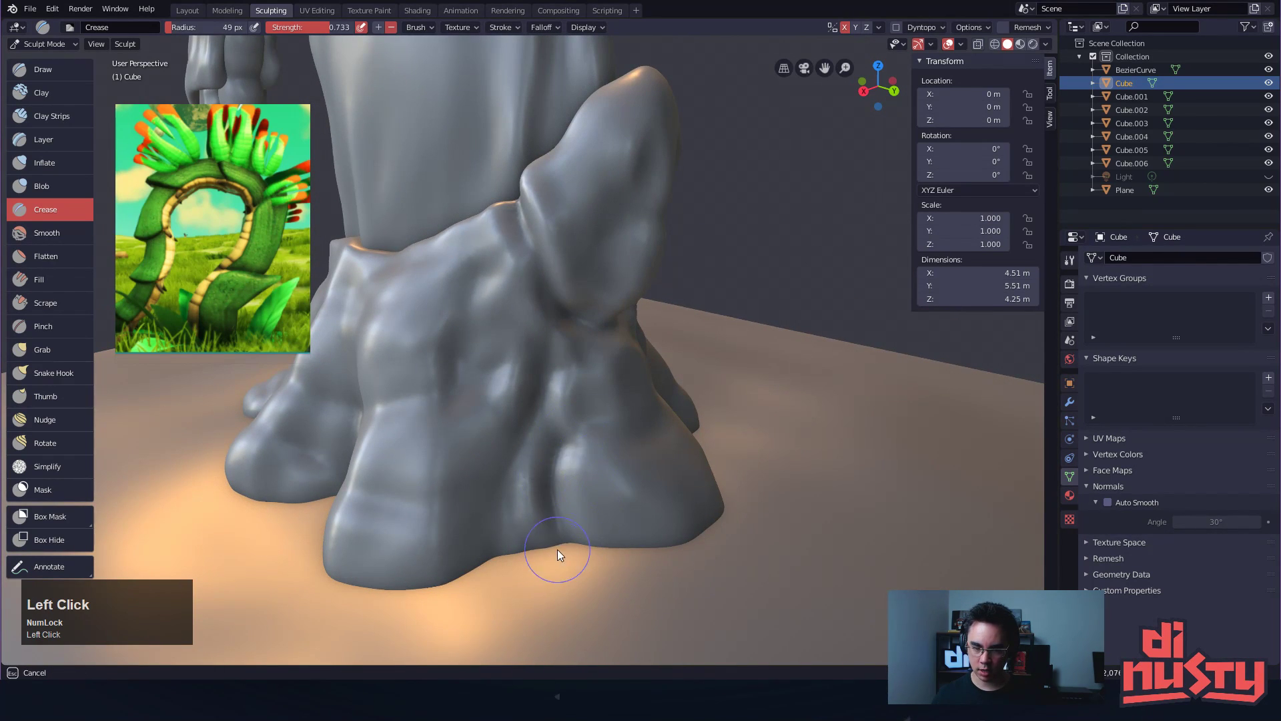
Build vertical ridges down the opposite side of the base segment and its root lobes with inverted Crease strokes
{"action": "mouse_move", "coordinate": [679, 430]}
{"action": "left_mouse_down", "text": "alt"}
{"action": "mouse_move", "coordinate": [569, 423]}
{"action": "mouse_move", "coordinate": [552, 461]}
{"action": "mouse_move", "coordinate": [529, 452]}
{"action": "mouse_move", "coordinate": [526, 499]}
{"action": "mouse_move", "coordinate": [479, 454]}
{"action": "mouse_move", "coordinate": [506, 451]}
{"action": "mouse_move", "coordinate": [477, 373]}
{"action": "mouse_move", "coordinate": [459, 543]}
{"action": "left_mouse_up", "text": "alt"}
{"action": "key", "text": "ctrl+z"}
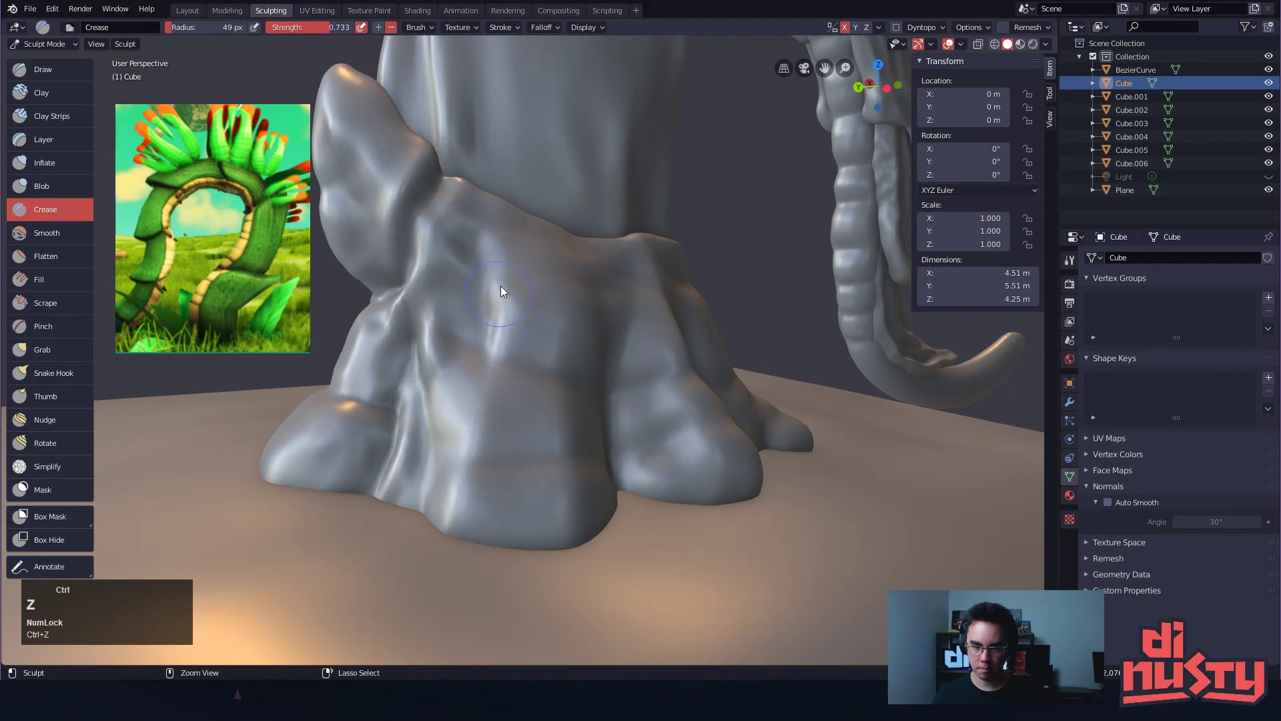
{"action": "left_click_drag", "start_coordinate": [499, 294], "coordinate": [449, 530], "text": "ctrl"}
{"action": "left_click_drag", "start_coordinate": [555, 343], "coordinate": [587, 532], "text": "ctrl"}
{"action": "left_click_drag", "start_coordinate": [609, 487], "coordinate": [587, 497], "text": "alt"}
{"action": "left_click_drag", "start_coordinate": [540, 557], "coordinate": [561, 414], "text": "ctrl"}
{"action": "mouse_move", "coordinate": [532, 333]}
{"action": "left_mouse_down", "text": "ctrl"}
{"action": "mouse_move", "coordinate": [557, 537]}
{"action": "mouse_move", "coordinate": [527, 495]}
{"action": "mouse_move", "coordinate": [570, 486]}
{"action": "mouse_move", "coordinate": [542, 461]}
{"action": "mouse_move", "coordinate": [509, 537]}
{"action": "mouse_move", "coordinate": [509, 439]}
{"action": "left_mouse_up", "text": "ctrl"}
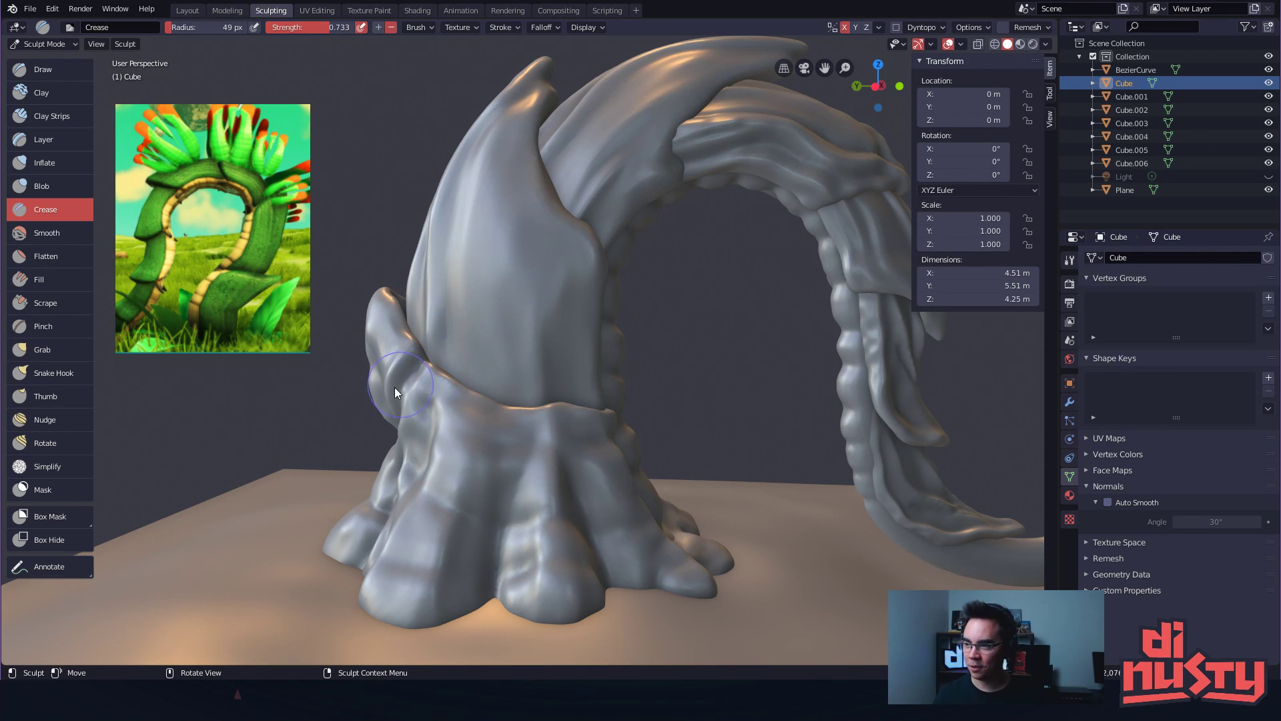
Try the Flatten brush on the base segment's pointed back tip at a strength of 0.867
{"action": "mouse_move", "coordinate": [618, 338]}
{"action": "left_mouse_down", "text": "alt"}
{"action": "mouse_move", "coordinate": [658, 305]}
{"action": "mouse_move", "coordinate": [596, 322]}
{"action": "left_mouse_up", "text": "alt"}
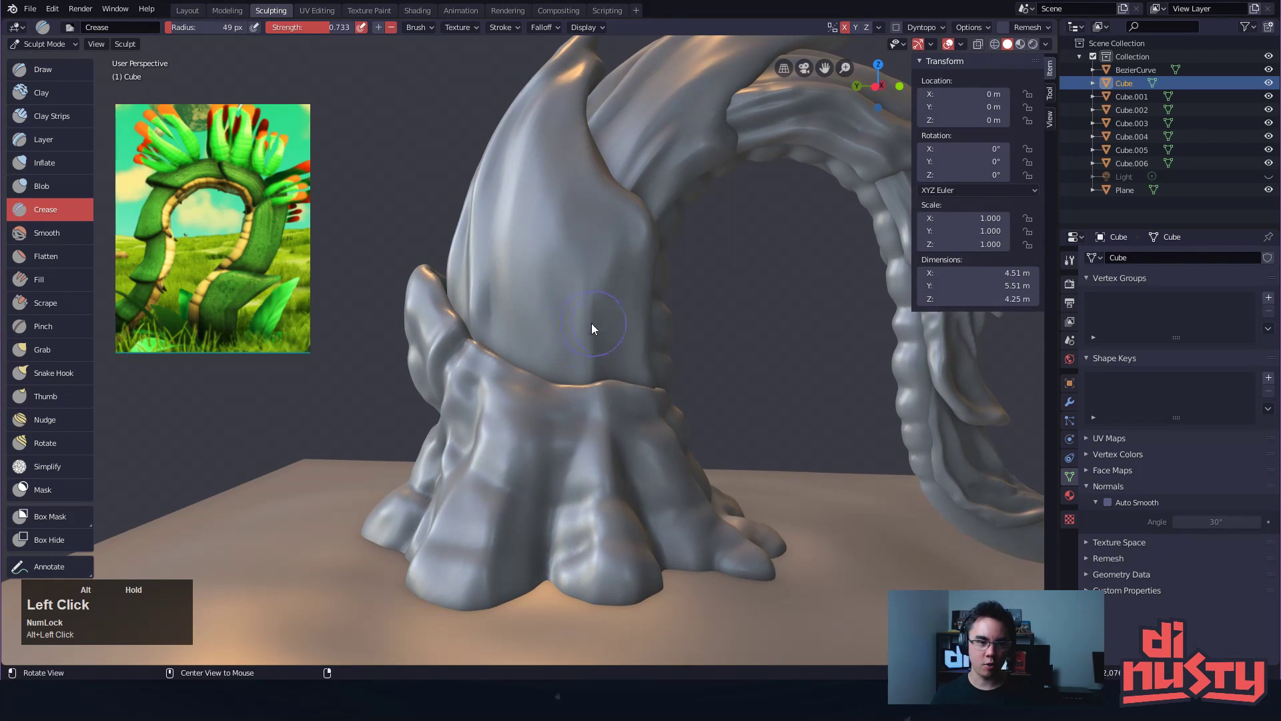
{"action": "left_click", "coordinate": [47, 256]}
{"action": "mouse_move", "coordinate": [564, 299]}
{"action": "left_mouse_down", "text": "alt"}
{"action": "mouse_move", "coordinate": [602, 257]}
{"action": "mouse_move", "coordinate": [471, 318]}
{"action": "mouse_move", "coordinate": [495, 296]}
{"action": "mouse_move", "coordinate": [485, 276]}
{"action": "left_mouse_up", "text": "alt"}
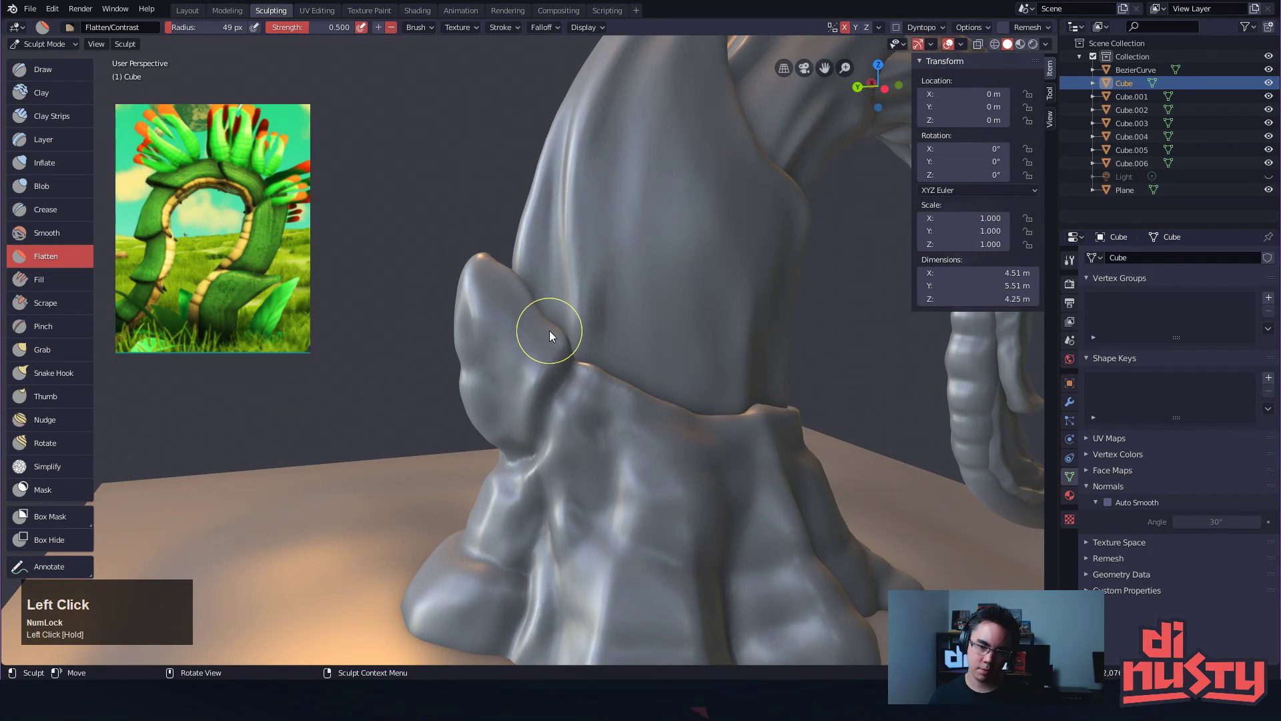
{"action": "key", "text": "shift+f"}
{"action": "left_click", "coordinate": [506, 346]}
{"action": "left_click_drag", "start_coordinate": [505, 300], "coordinate": [511, 304]}
{"action": "mouse_move", "coordinate": [514, 306]}
{"action": "left_mouse_down", "text": "alt"}
{"action": "mouse_move", "coordinate": [570, 303]}
{"action": "mouse_move", "coordinate": [502, 302]}
{"action": "mouse_move", "coordinate": [507, 266]}
{"action": "left_mouse_up", "text": "alt"}
{"action": "left_click_drag", "start_coordinate": [546, 381], "coordinate": [510, 374], "text": "alt"}
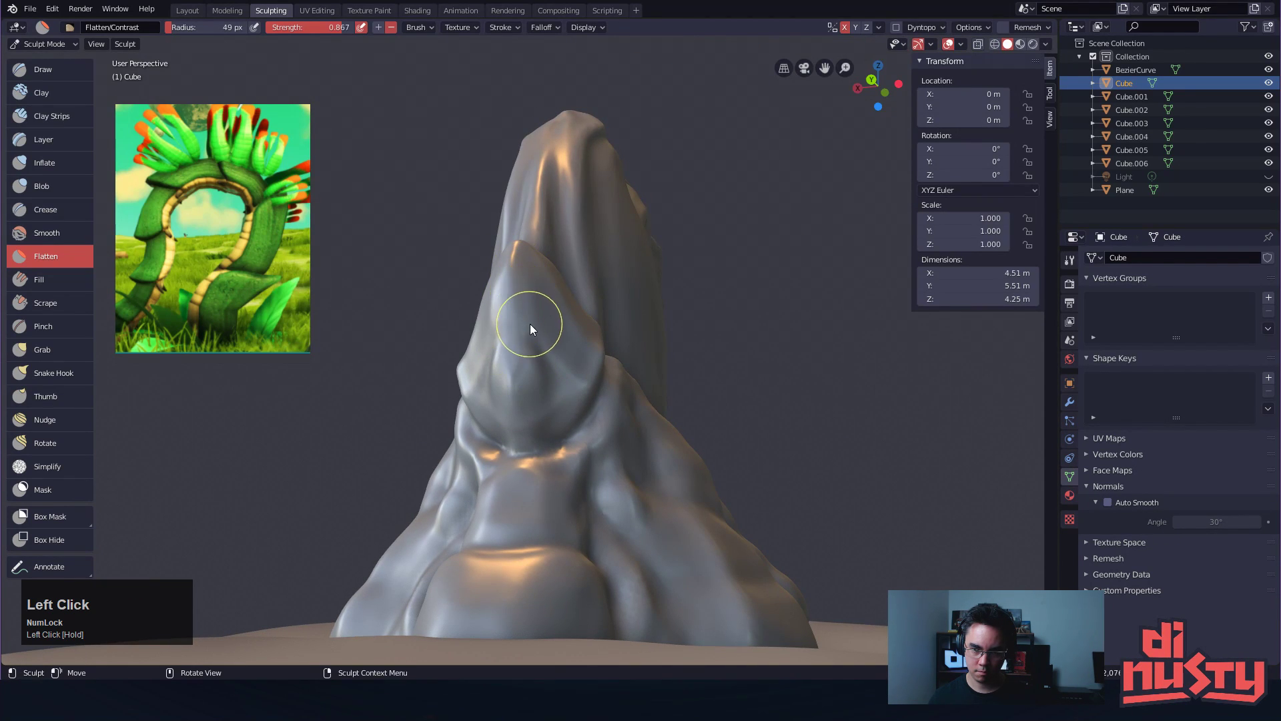
{"action": "key", "text": "ctrl+z"}
Flatten planes into the base segment's back tip and root lobes at a brush strength of 0.954
{"action": "key", "text": "shift+f"}
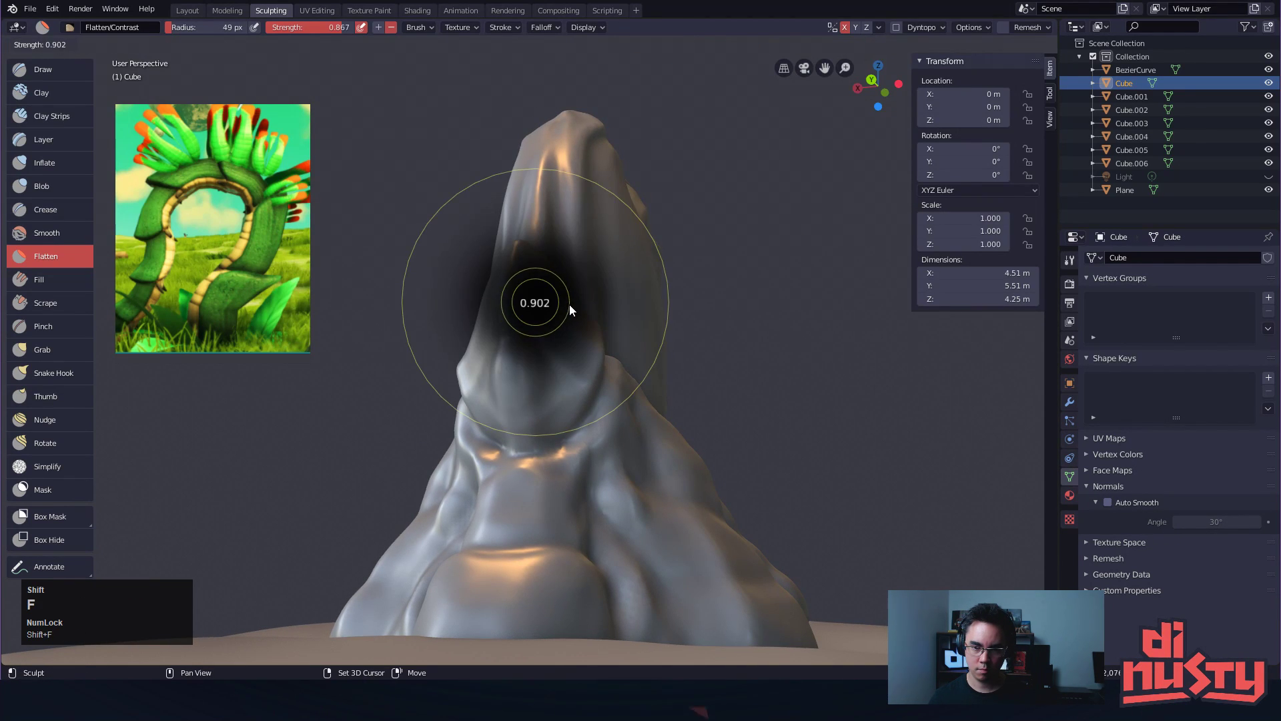
{"action": "left_click", "coordinate": [567, 307]}
{"action": "left_click", "coordinate": [513, 27]}
{"action": "mouse_move", "coordinate": [643, 415]}
{"action": "left_mouse_down", "text": "alt"}
{"action": "mouse_move", "coordinate": [551, 494]}
{"action": "mouse_move", "coordinate": [572, 502]}
{"action": "mouse_move", "coordinate": [553, 593]}
{"action": "mouse_move", "coordinate": [532, 556]}
{"action": "mouse_move", "coordinate": [502, 607]}
{"action": "left_mouse_up", "text": "alt"}
{"action": "key", "text": "ctrl+z"}
{"action": "mouse_move", "coordinate": [609, 561]}
{"action": "left_mouse_down", "text": "alt"}
{"action": "mouse_move", "coordinate": [610, 594]}
{"action": "mouse_move", "coordinate": [571, 554]}
{"action": "mouse_move", "coordinate": [559, 573]}
{"action": "left_mouse_up", "text": "alt"}
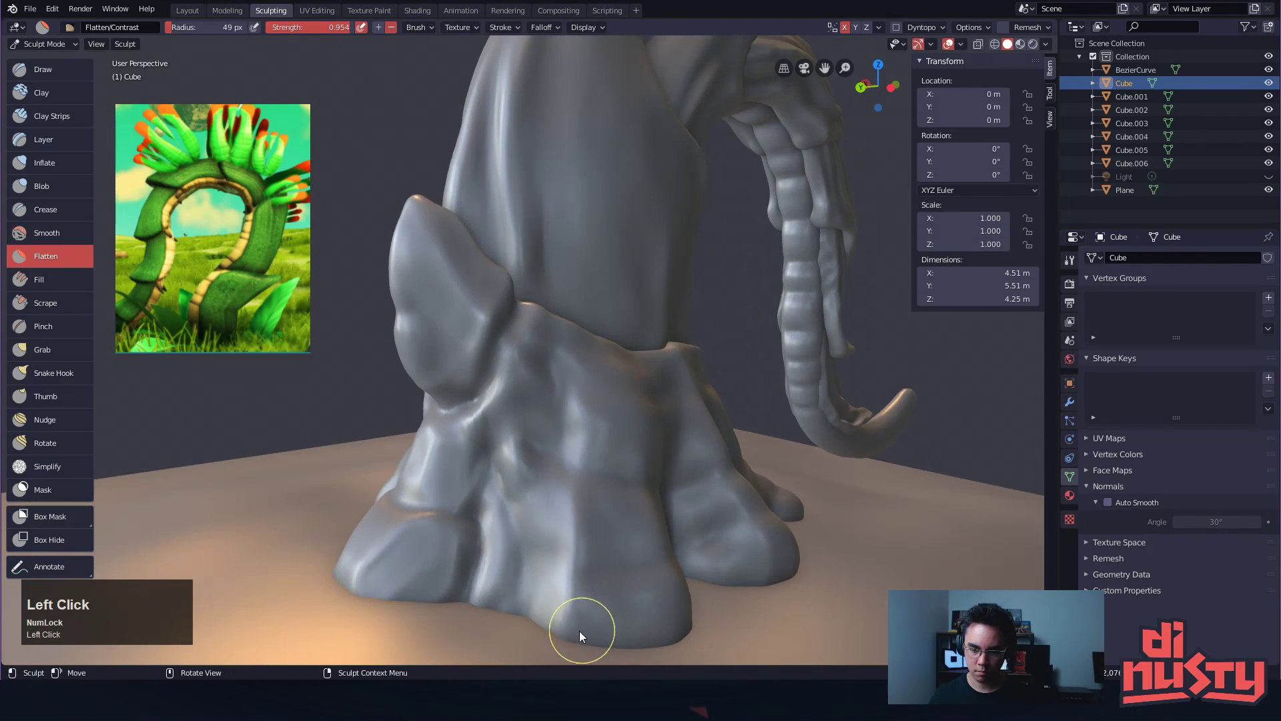
{"action": "mouse_move", "coordinate": [596, 500]}
{"action": "left_mouse_down", "text": "alt"}
{"action": "mouse_move", "coordinate": [585, 427]}
{"action": "mouse_move", "coordinate": [503, 337]}
{"action": "mouse_move", "coordinate": [649, 374]}
{"action": "mouse_move", "coordinate": [578, 371]}
{"action": "left_mouse_up", "text": "alt"}
{"action": "left_click_drag", "start_coordinate": [726, 370], "coordinate": [647, 375], "text": "alt"}
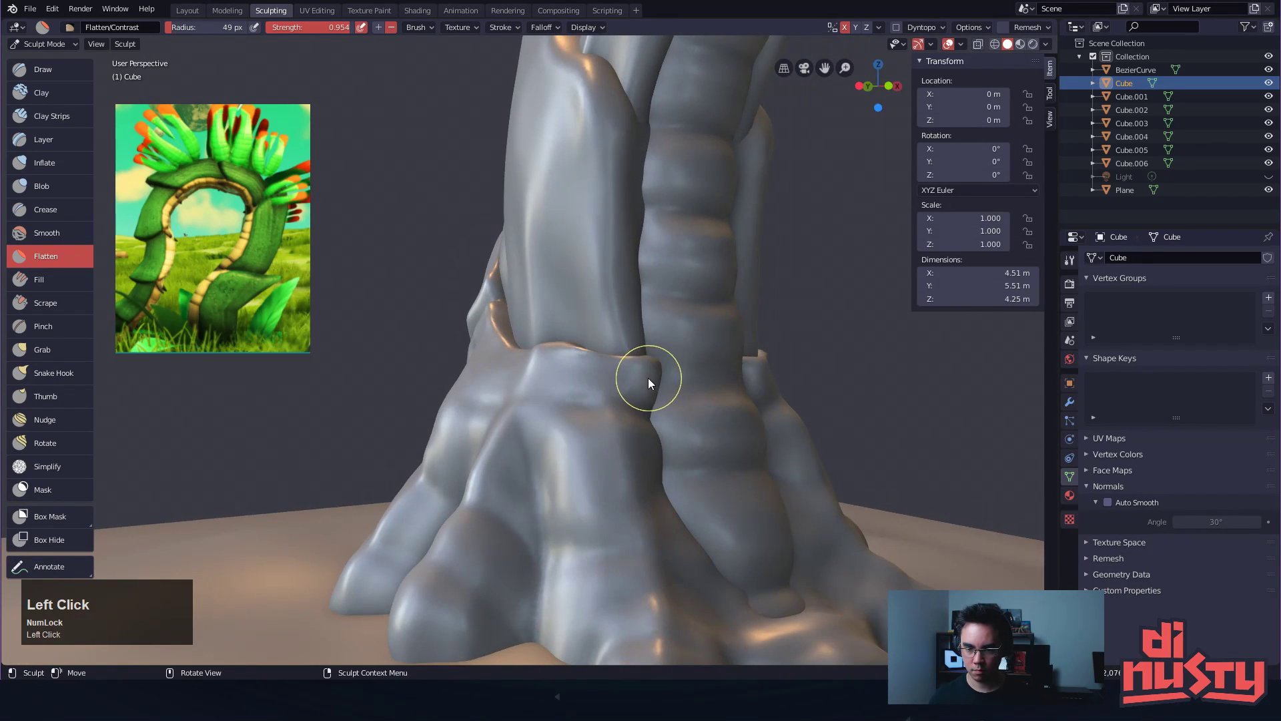
{"action": "mouse_move", "coordinate": [652, 572]}
{"action": "left_mouse_down", "text": "alt+shift"}
{"action": "mouse_move", "coordinate": [694, 513]}
{"action": "mouse_move", "coordinate": [635, 619]}
{"action": "left_mouse_up", "text": "alt+shift"}
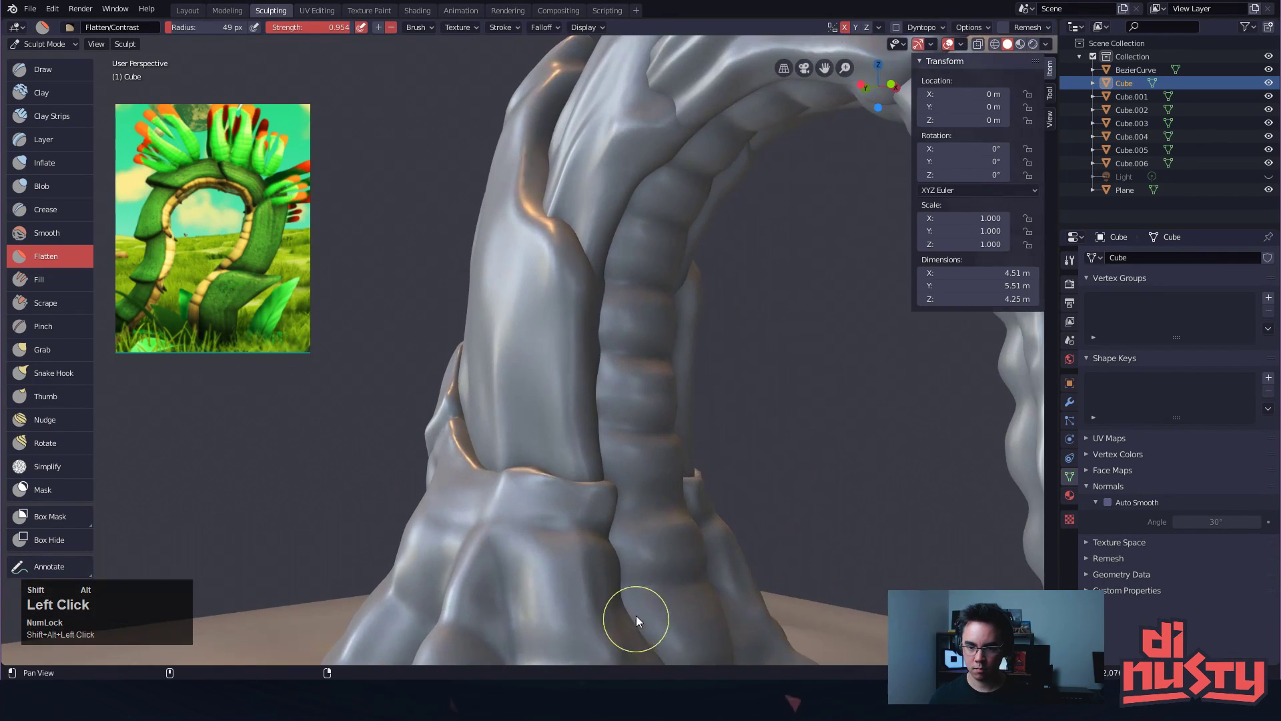
{"action": "mouse_move", "coordinate": [626, 502]}
{"action": "left_mouse_down", "text": "alt"}
{"action": "mouse_move", "coordinate": [707, 487]}
{"action": "mouse_move", "coordinate": [738, 594]}
{"action": "mouse_move", "coordinate": [672, 463]}
{"action": "mouse_move", "coordinate": [499, 562]}
{"action": "mouse_move", "coordinate": [503, 583]}
{"action": "mouse_move", "coordinate": [526, 479]}
{"action": "mouse_move", "coordinate": [646, 456]}
{"action": "mouse_move", "coordinate": [624, 459]}
{"action": "mouse_move", "coordinate": [784, 406]}
{"action": "mouse_move", "coordinate": [848, 410]}
{"action": "mouse_move", "coordinate": [951, 286]}
{"action": "left_mouse_up", "text": "alt"}
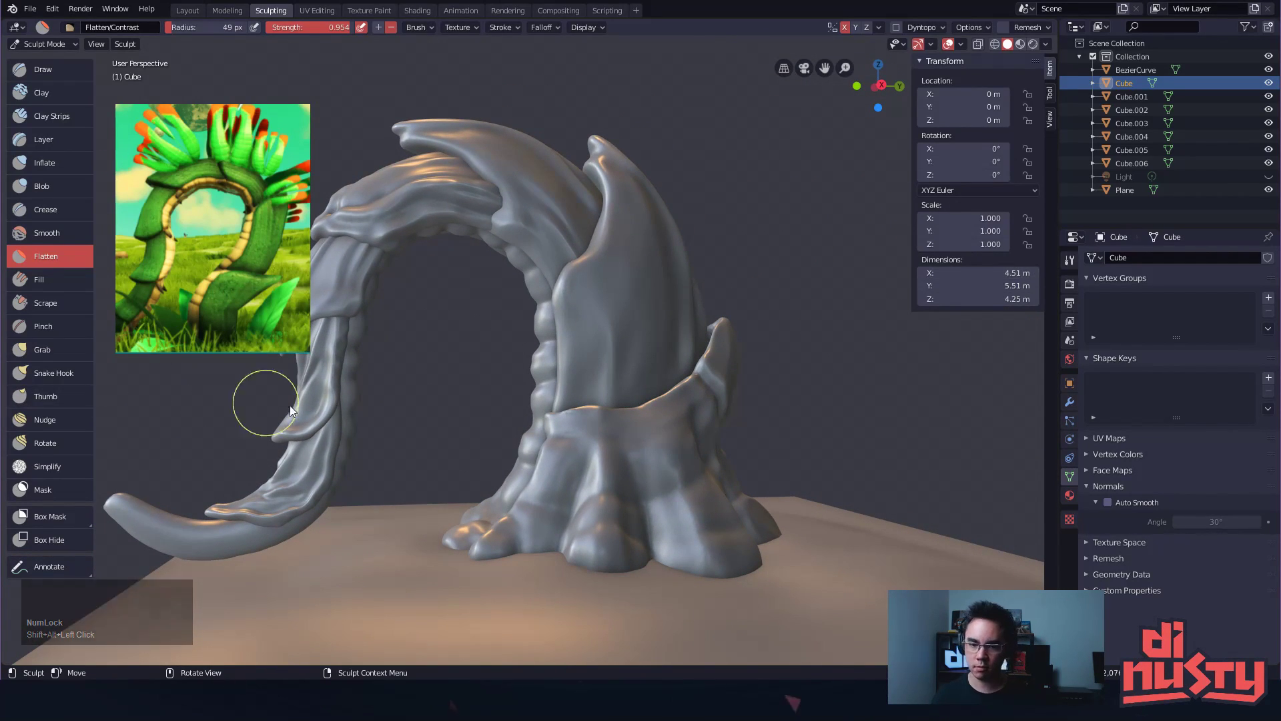
{"action": "mouse_move", "coordinate": [749, 280]}
{"action": "left_mouse_down", "text": "alt"}
{"action": "mouse_move", "coordinate": [698, 277]}
{"action": "mouse_move", "coordinate": [728, 260]}
{"action": "mouse_move", "coordinate": [703, 278]}
{"action": "mouse_move", "coordinate": [741, 283]}
{"action": "mouse_move", "coordinate": [581, 374]}
{"action": "left_mouse_up", "text": "alt"}
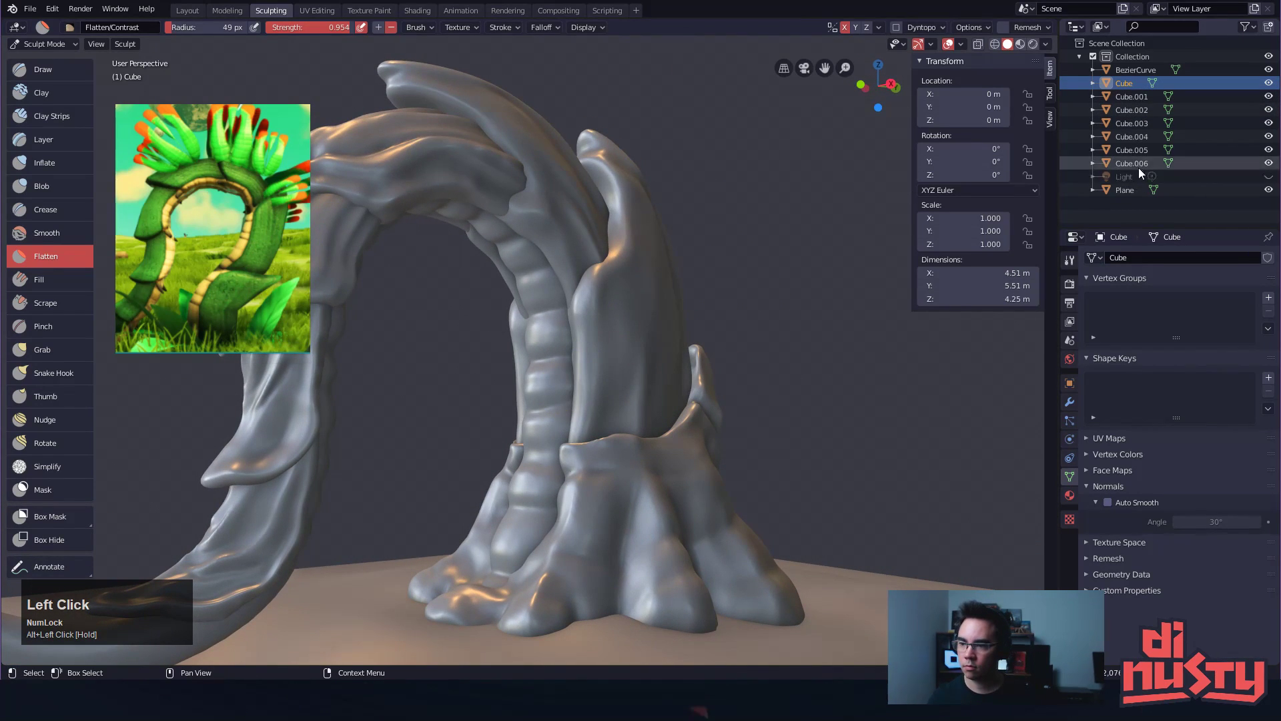
Save the file and switch from Sculpt Mode to Object Mode with the root-like base selected
{"action": "mouse_move", "coordinate": [754, 247]}
{"action": "left_mouse_down", "text": "alt"}
{"action": "mouse_move", "coordinate": [746, 288]}
{"action": "mouse_move", "coordinate": [750, 261]}
{"action": "left_mouse_up", "text": "alt"}
{"action": "key", "text": "ctrl+s"}
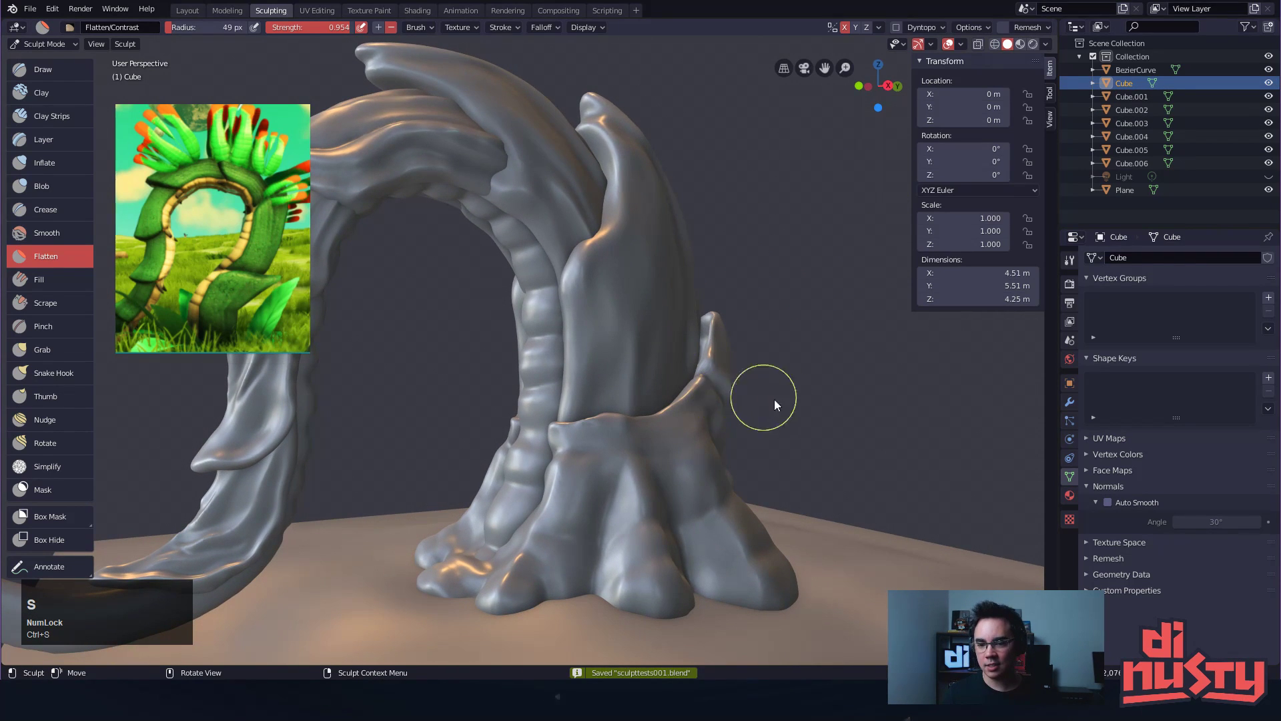
{"action": "key", "text": "Tab"}
{"action": "key", "text": "shift+Tab"}
{"action": "key", "text": "ctrl+Tab"}
{"action": "left_click", "coordinate": [666, 451]}
{"action": "left_click", "coordinate": [664, 447]}
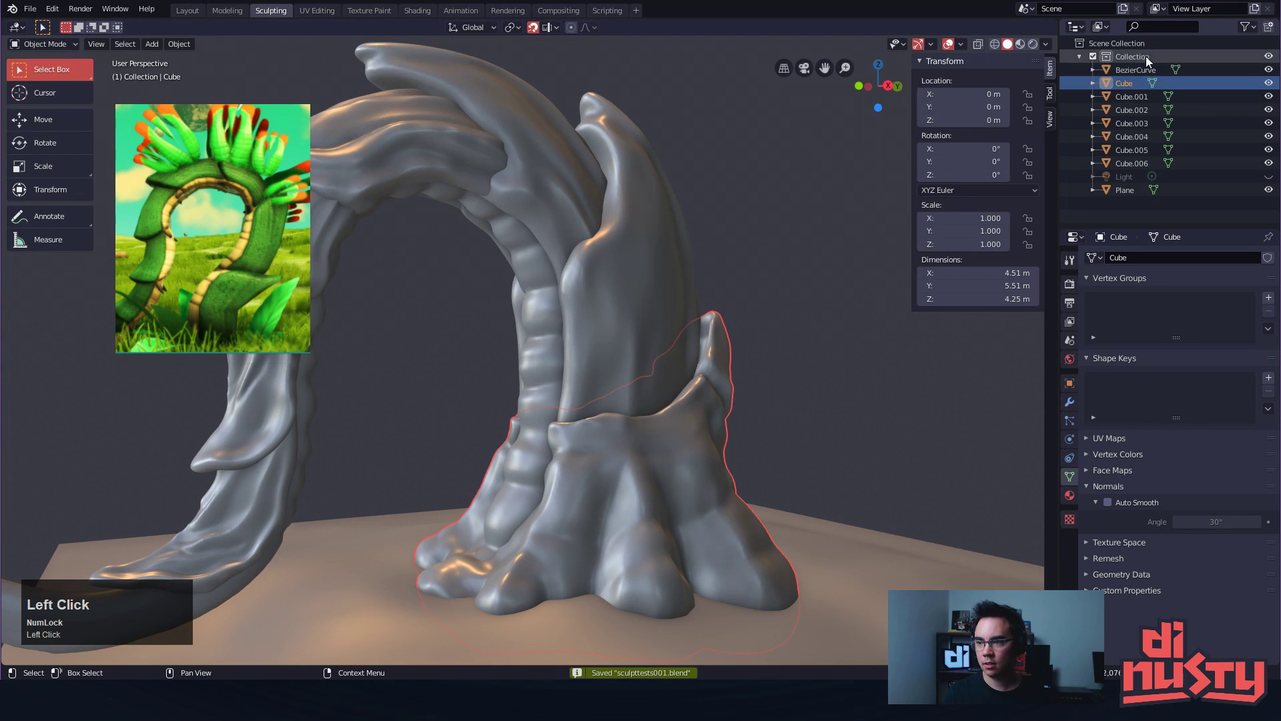
Rename the root-like base object from Cube to Base
{"action": "double_click", "coordinate": [1126, 83]}
{"action": "type", "text": "V"}
{"action": "key", "text": "BackSpace"}
{"action": "type", "text": "Base"}
{"action": "key", "text": "Return"}
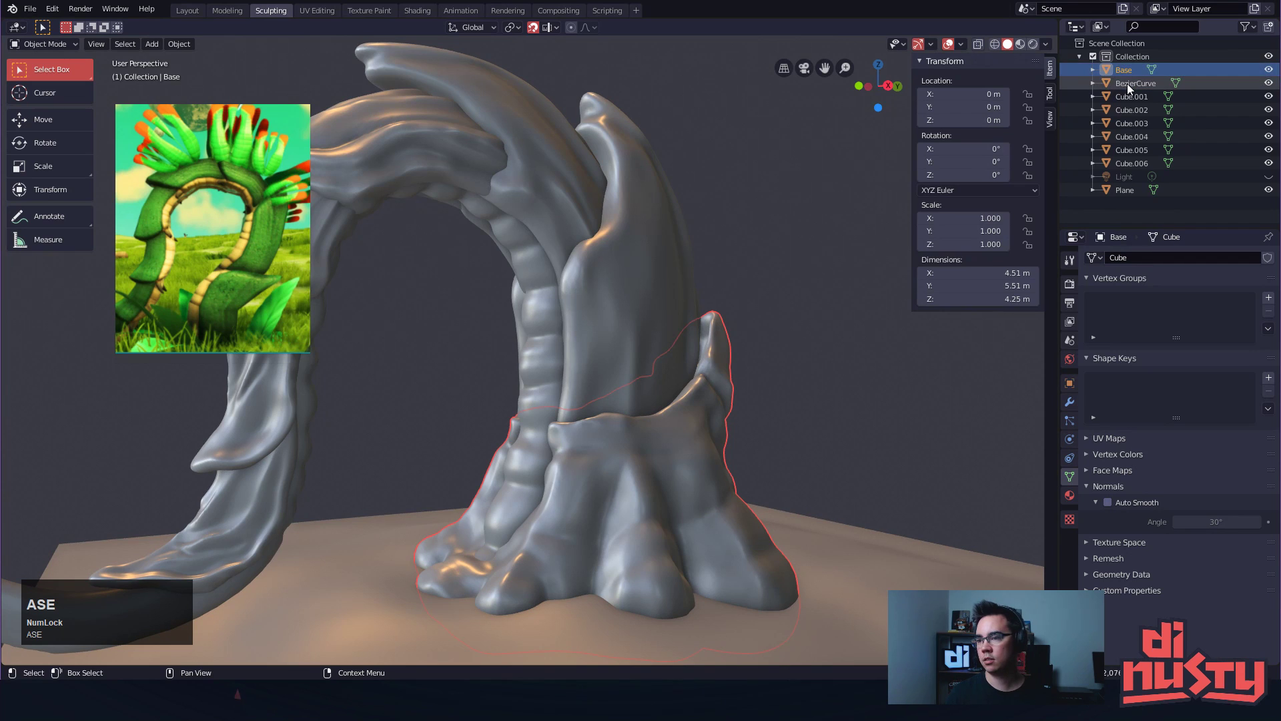
Select the ground plane and rename it Ground
{"action": "left_click", "coordinate": [1130, 185]}
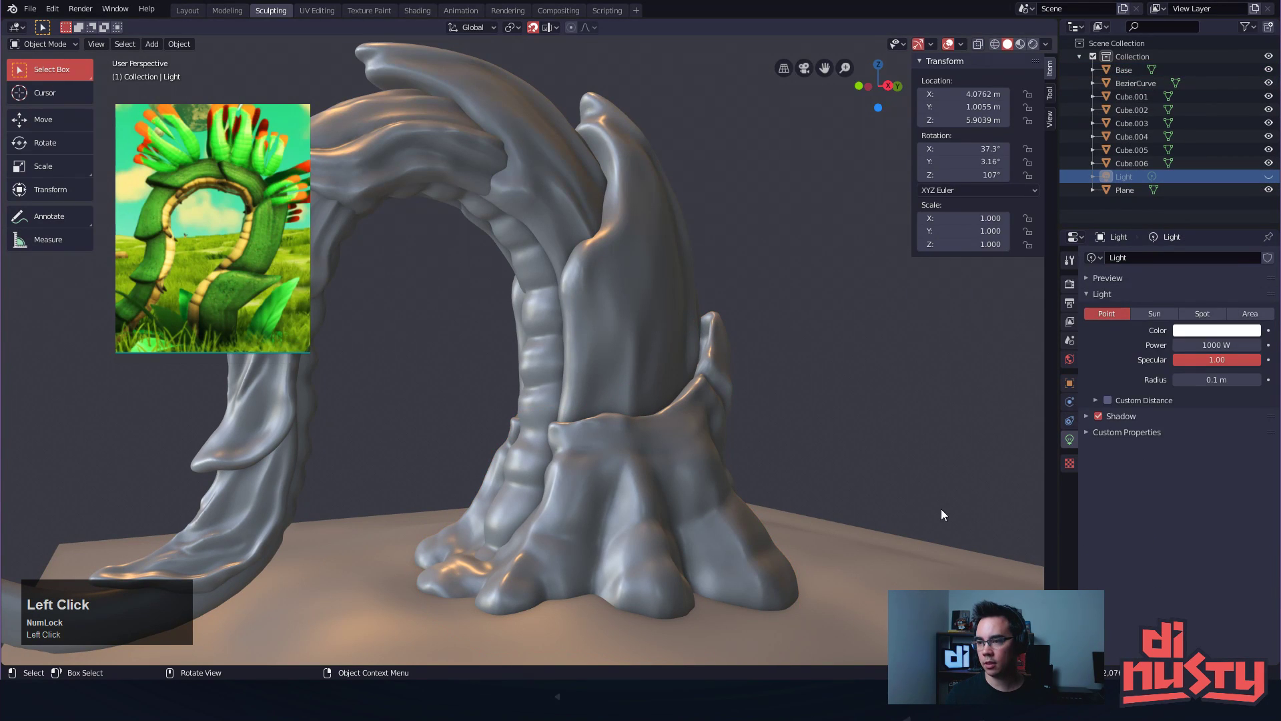
{"action": "key", "text": "ctrl+Tab"}
{"action": "left_click", "coordinate": [750, 554]}
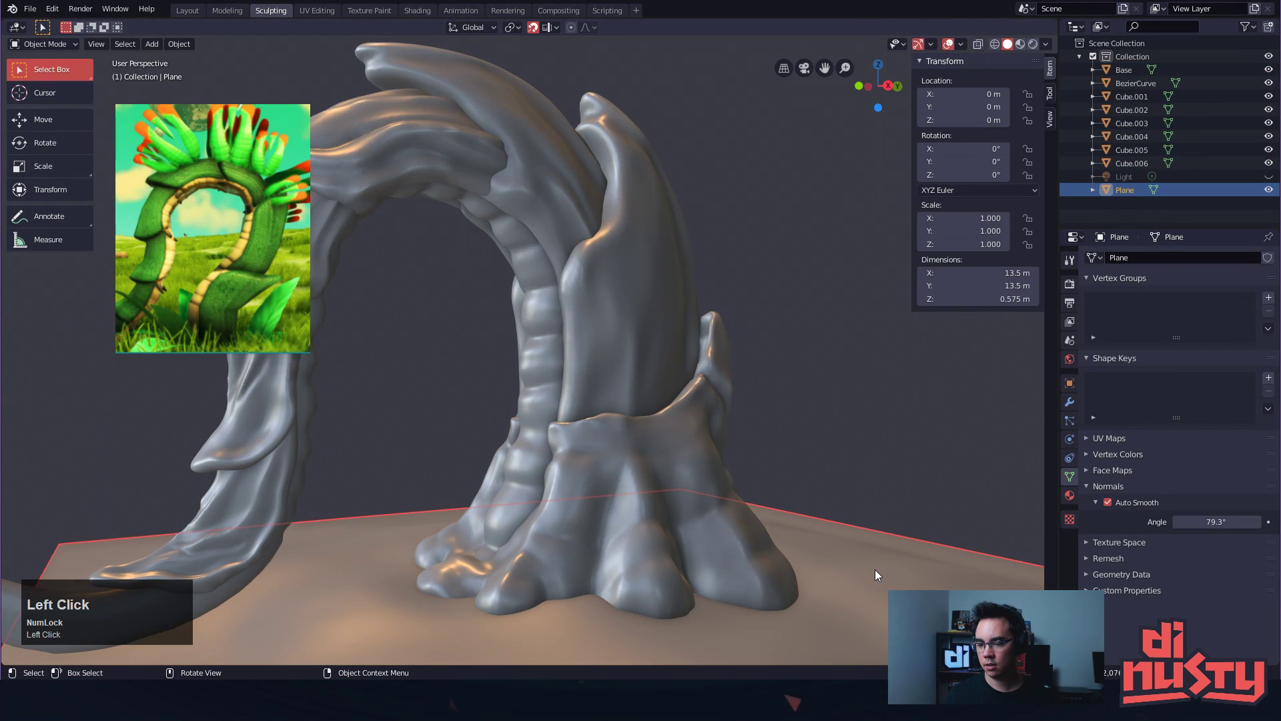
{"action": "double_click", "coordinate": [1131, 190]}
{"action": "type", "text": "Grou"}
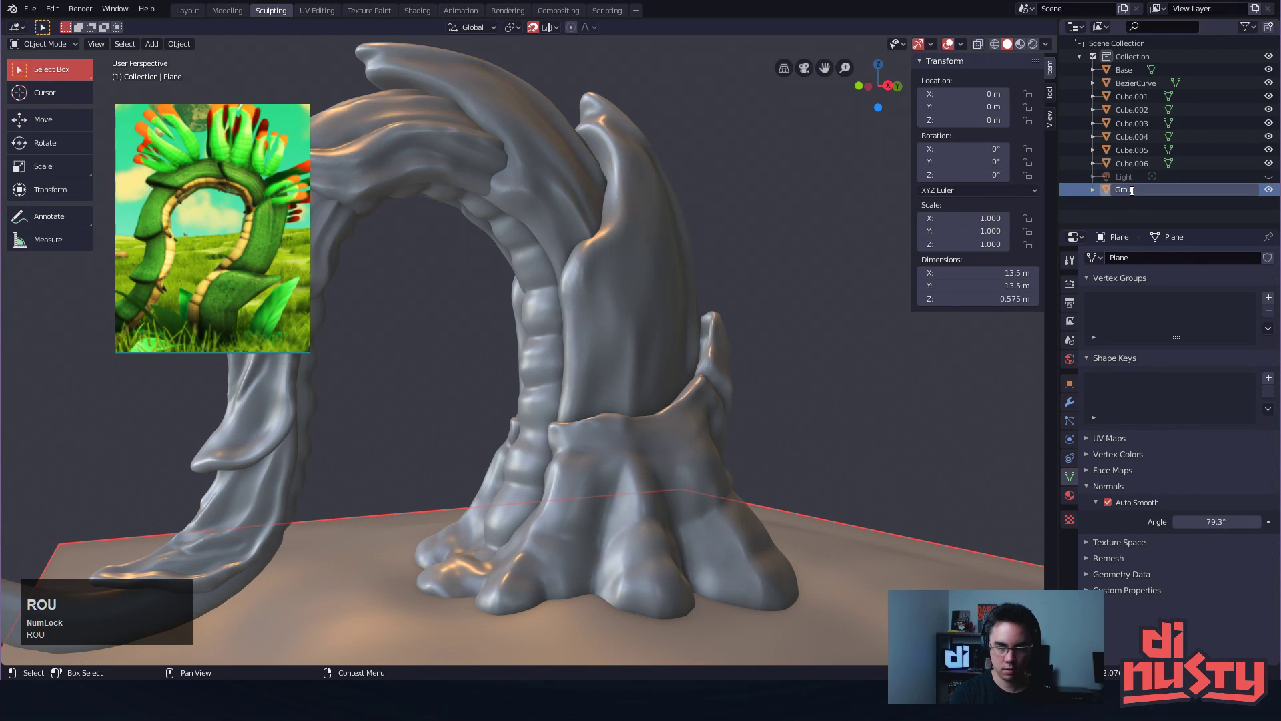
{"action": "type", "text": "nd"}
{"action": "key", "text": "Return"}
Step through the arch's overlapping segments to identify which object each one is
{"action": "left_click", "coordinate": [639, 293]}
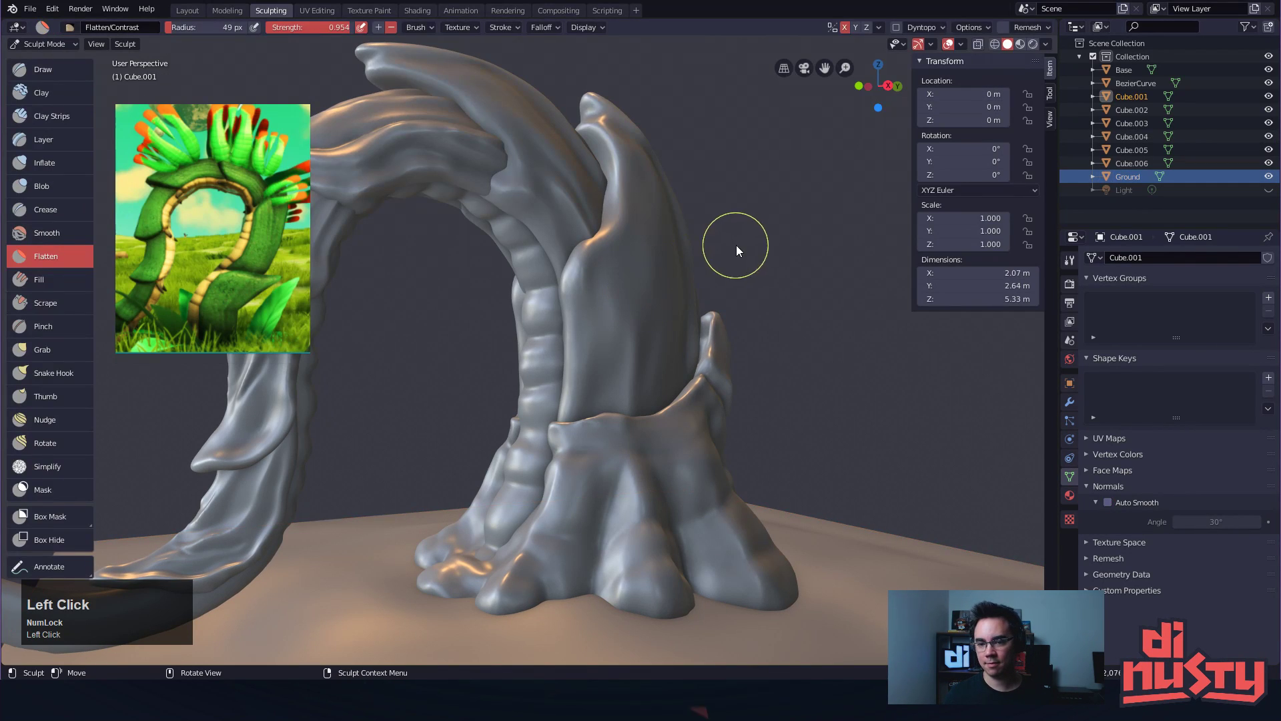
{"action": "key", "text": "Tab"}
{"action": "left_click", "coordinate": [695, 285]}
{"action": "key", "text": "Tab"}
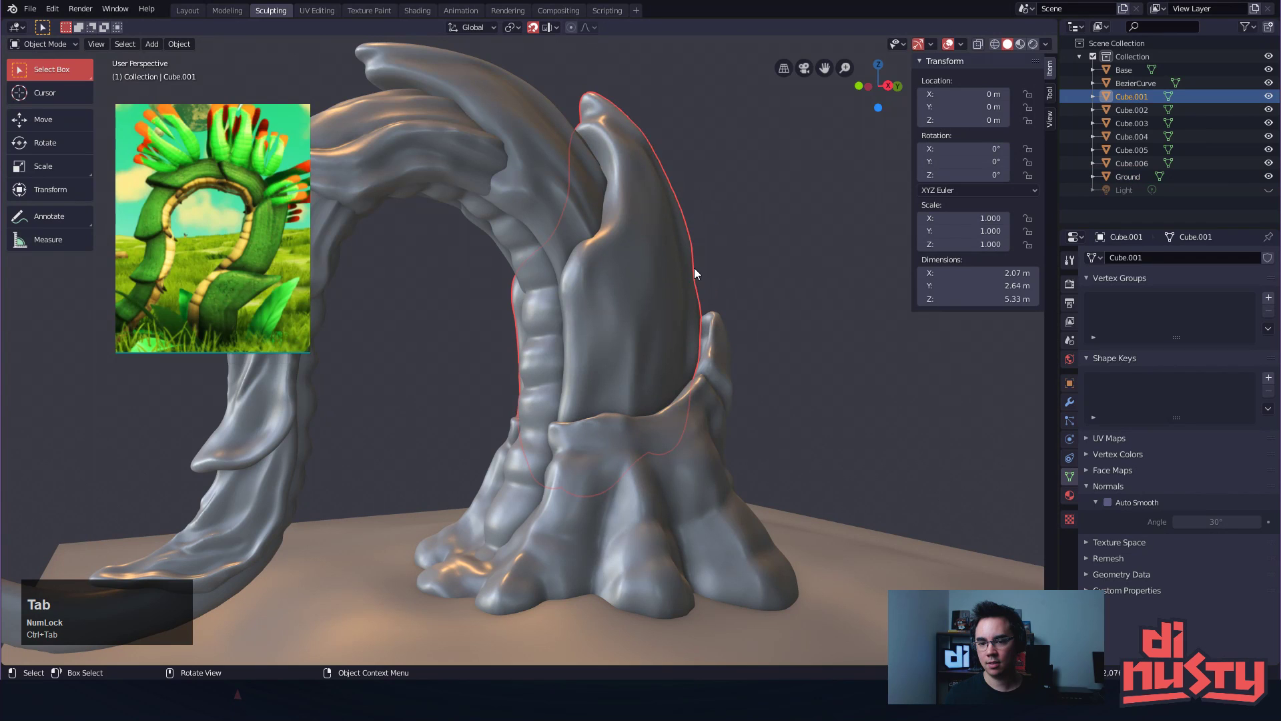
{"action": "left_click", "coordinate": [566, 190]}
{"action": "key", "text": "ctrl+Tab"}
{"action": "left_click", "coordinate": [379, 151]}
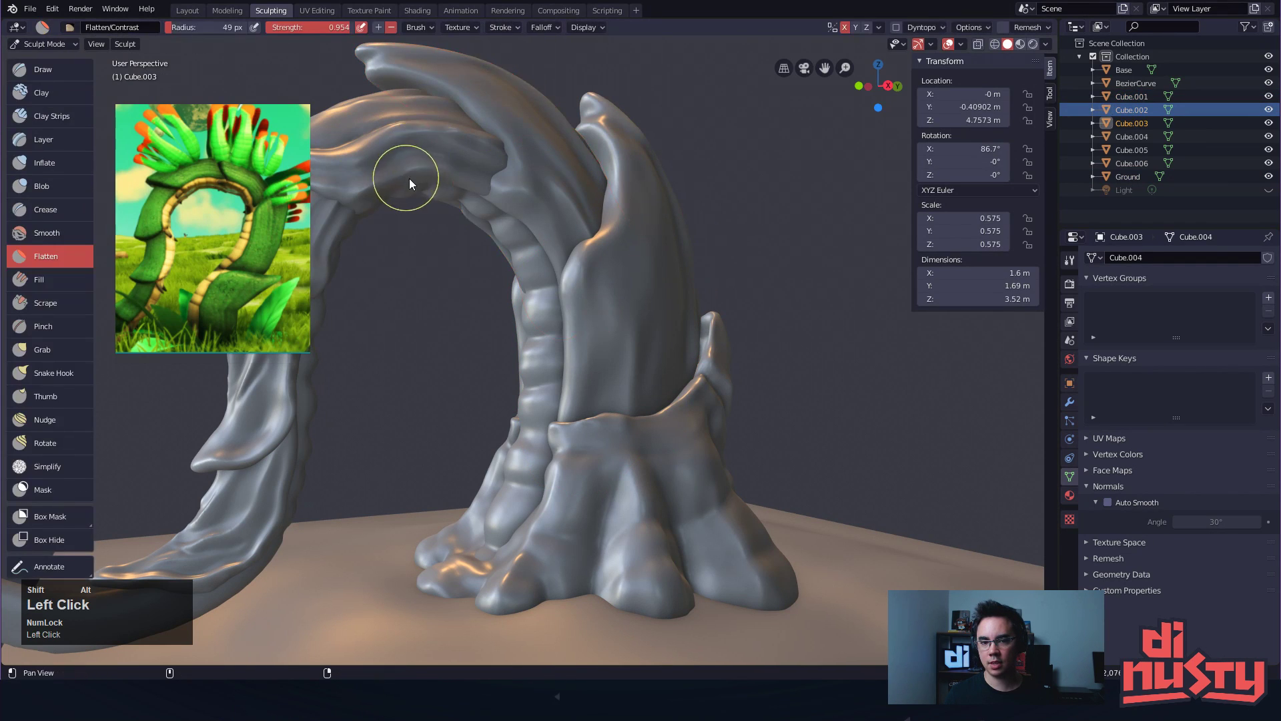
{"action": "middle_click_drag", "start_coordinate": [406, 178], "coordinate": [639, 203], "text": "shift"}
{"action": "key", "text": "ctrl+Tab"}
{"action": "left_click", "coordinate": [526, 261]}
{"action": "key", "text": "ctrl+Tab"}
{"action": "left_click", "coordinate": [518, 355]}
{"action": "key", "text": "ctrl+Tab"}
{"action": "left_click_drag", "start_coordinate": [481, 445], "coordinate": [549, 361], "text": "alt+shift"}
Select the tall segment rising out of the base in Object Mode and rename it Plate 1
{"action": "left_click", "coordinate": [566, 452]}
{"action": "key", "text": "ctrl+Tab"}
{"action": "left_click_drag", "start_coordinate": [568, 437], "coordinate": [477, 436], "text": "alt"}
{"action": "mouse_move", "coordinate": [727, 387]}
{"action": "left_mouse_down", "text": "alt+shift"}
{"action": "mouse_move", "coordinate": [668, 367]}
{"action": "mouse_move", "coordinate": [523, 439]}
{"action": "mouse_move", "coordinate": [708, 399]}
{"action": "left_mouse_up", "text": "alt+shift"}
{"action": "left_click", "coordinate": [750, 504]}
{"action": "left_click", "coordinate": [709, 398]}
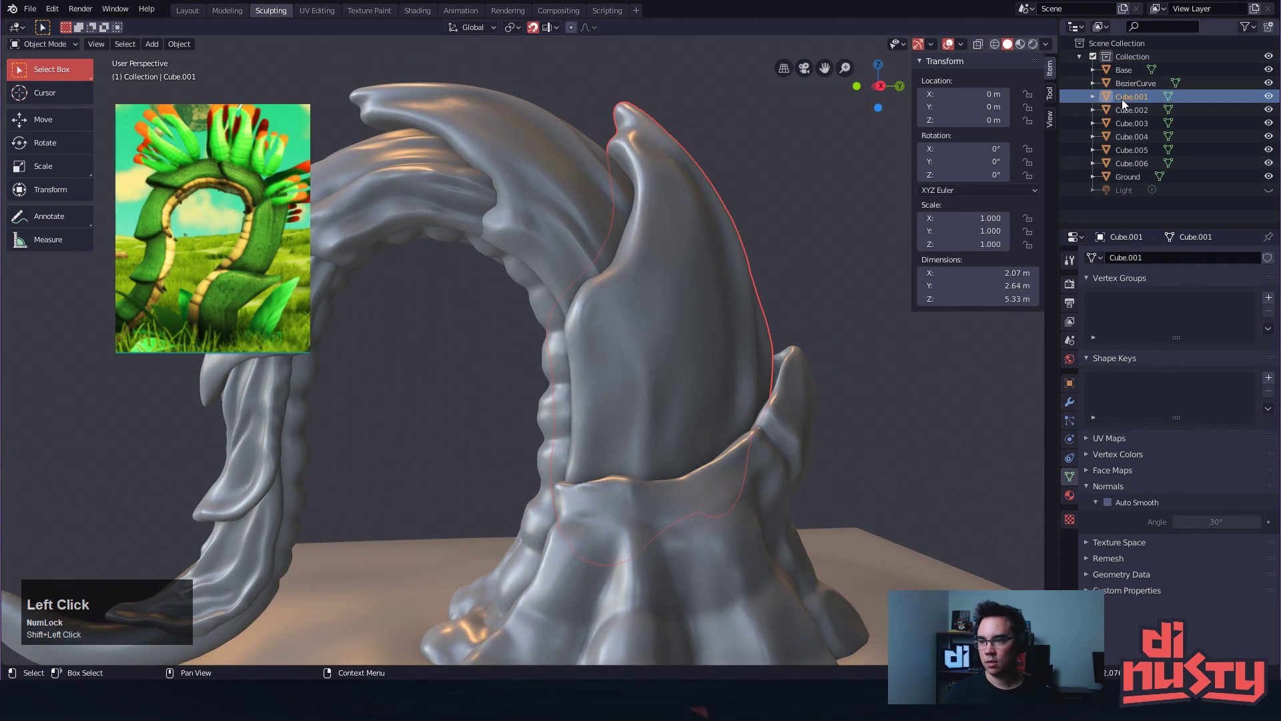
{"action": "double_click", "coordinate": [1139, 100]}
{"action": "type", "text": "Plate 1"}
{"action": "key", "text": "Return"}
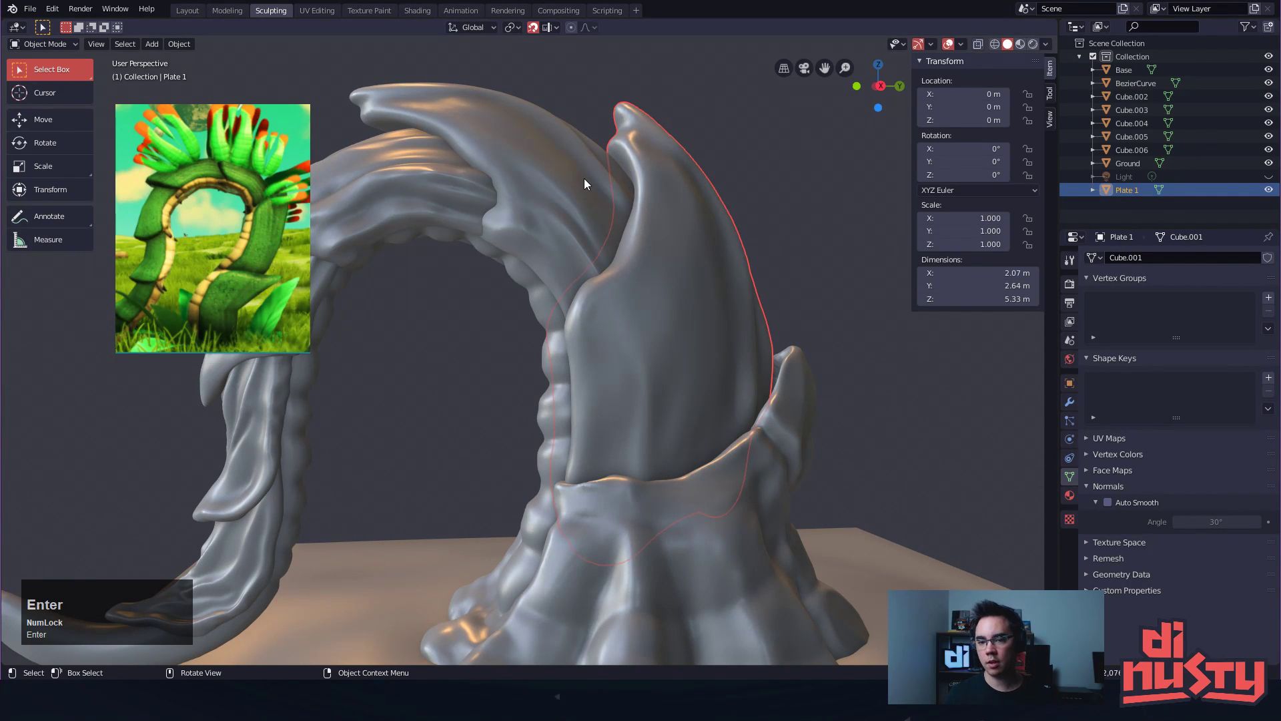
Rename the second arch segment, Cube.002, as Plate 2
{"action": "left_click", "coordinate": [586, 178]}
{"action": "double_click", "coordinate": [1125, 96]}
{"action": "type", "text": "Plate 2"}
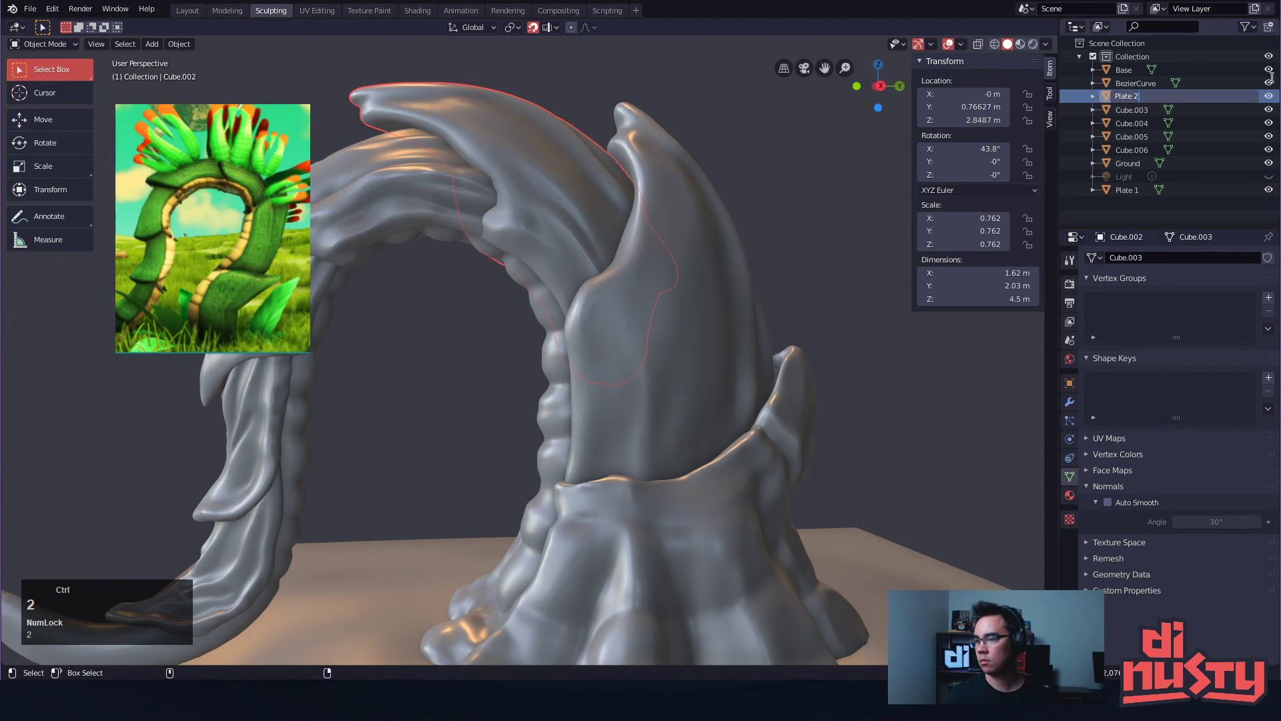
{"action": "key", "text": "Return"}
Select the segment at the crown of the arch and rename it Plate 3
{"action": "left_click", "coordinate": [410, 198]}
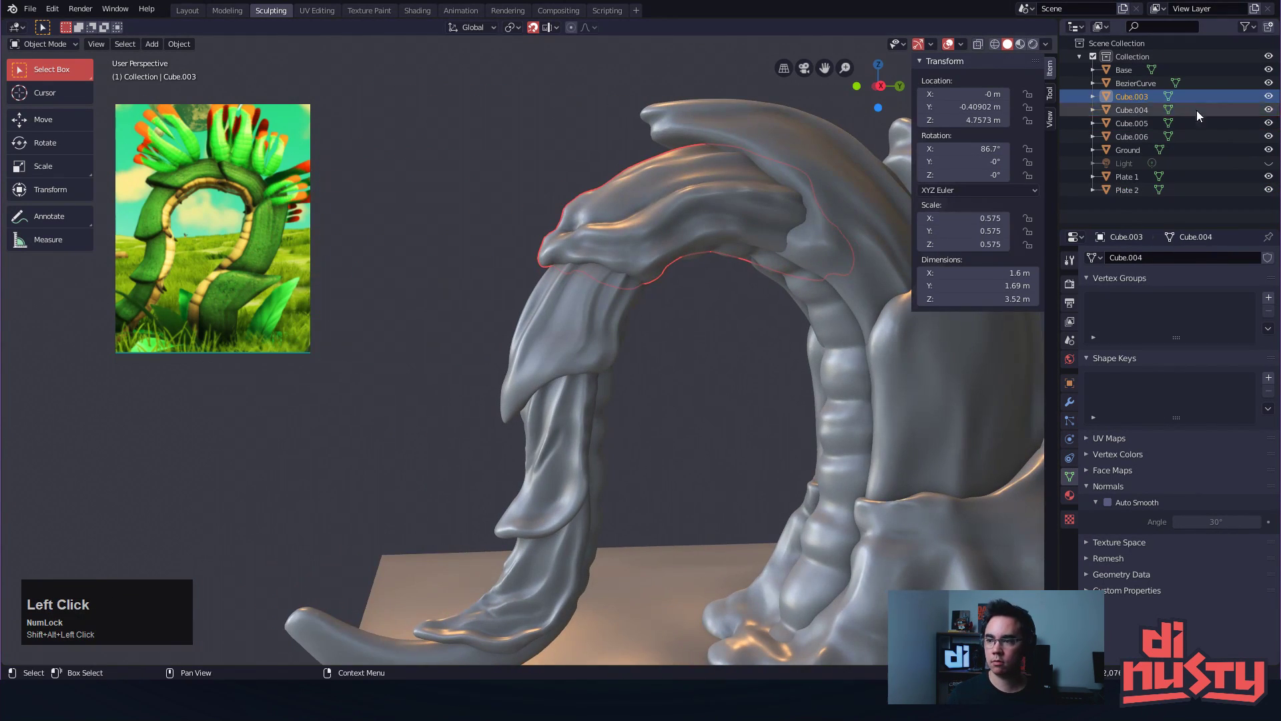
{"action": "left_click", "coordinate": [1129, 88]}
{"action": "left_click", "coordinate": [1137, 95]}
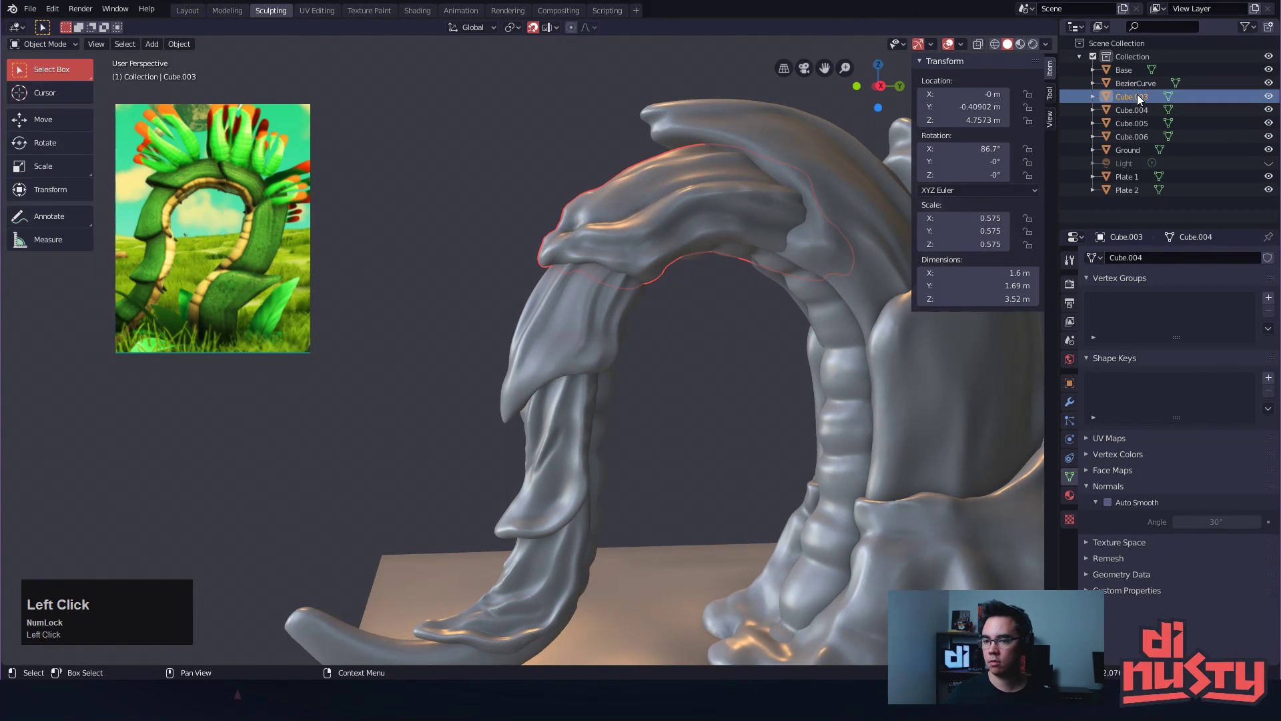
{"action": "double_click", "coordinate": [1137, 96]}
{"action": "type", "text": "Plate"}
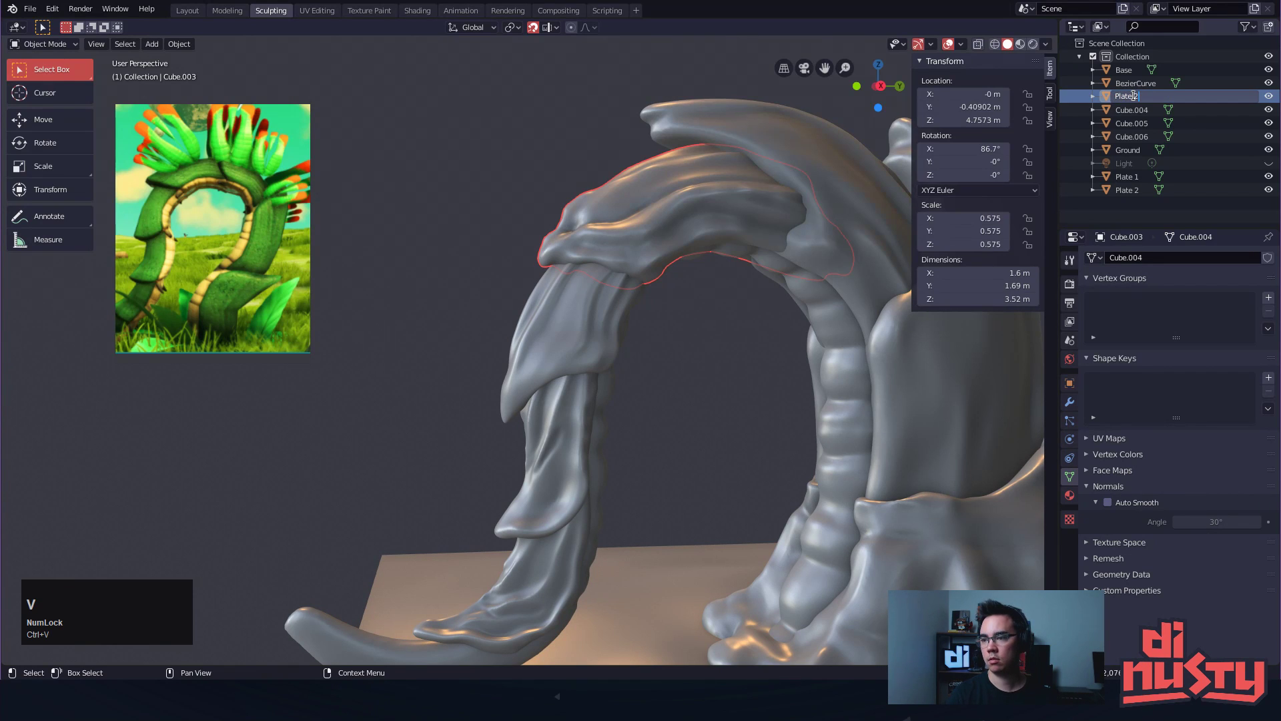
{"action": "type", "text": "3"}
{"action": "key", "text": "Return"}
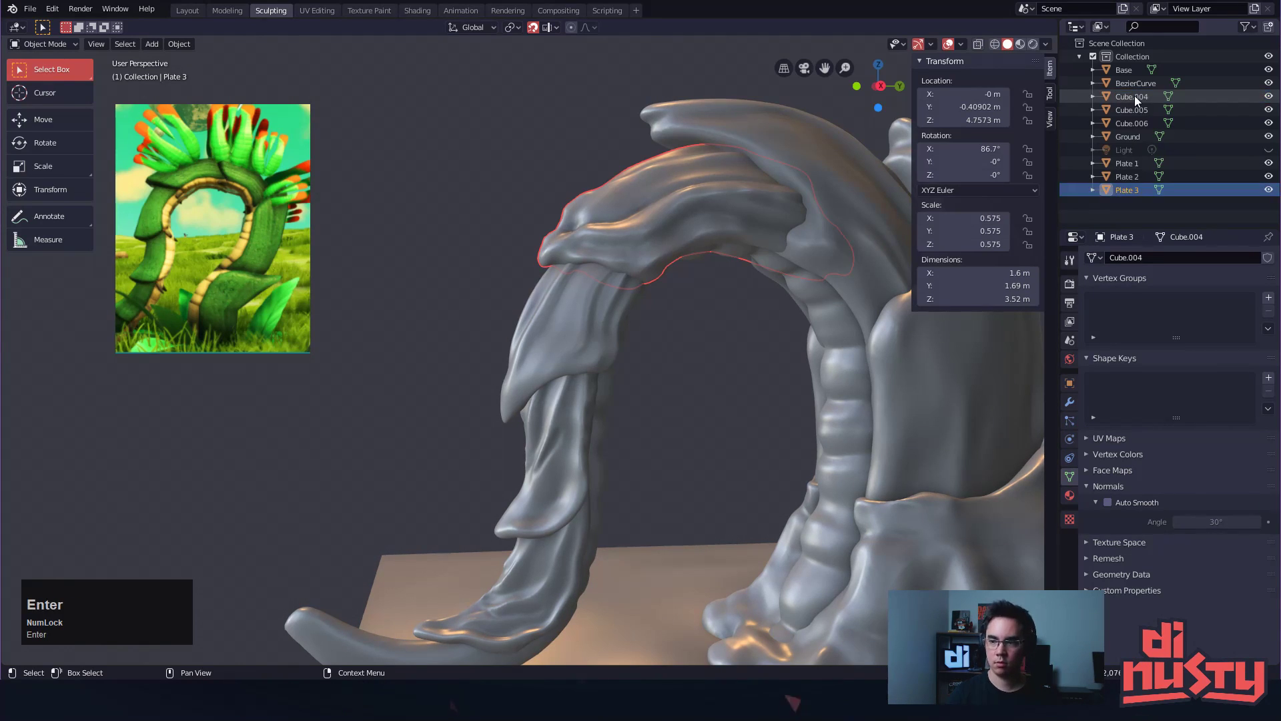
Select the segment just below the crown on the descending side, Cube.004, and name it Plate 4
{"action": "left_click", "coordinate": [591, 313]}
{"action": "double_click", "coordinate": [1142, 98]}
{"action": "type", "text": "Plate"}
{"action": "type", "text": "2"}
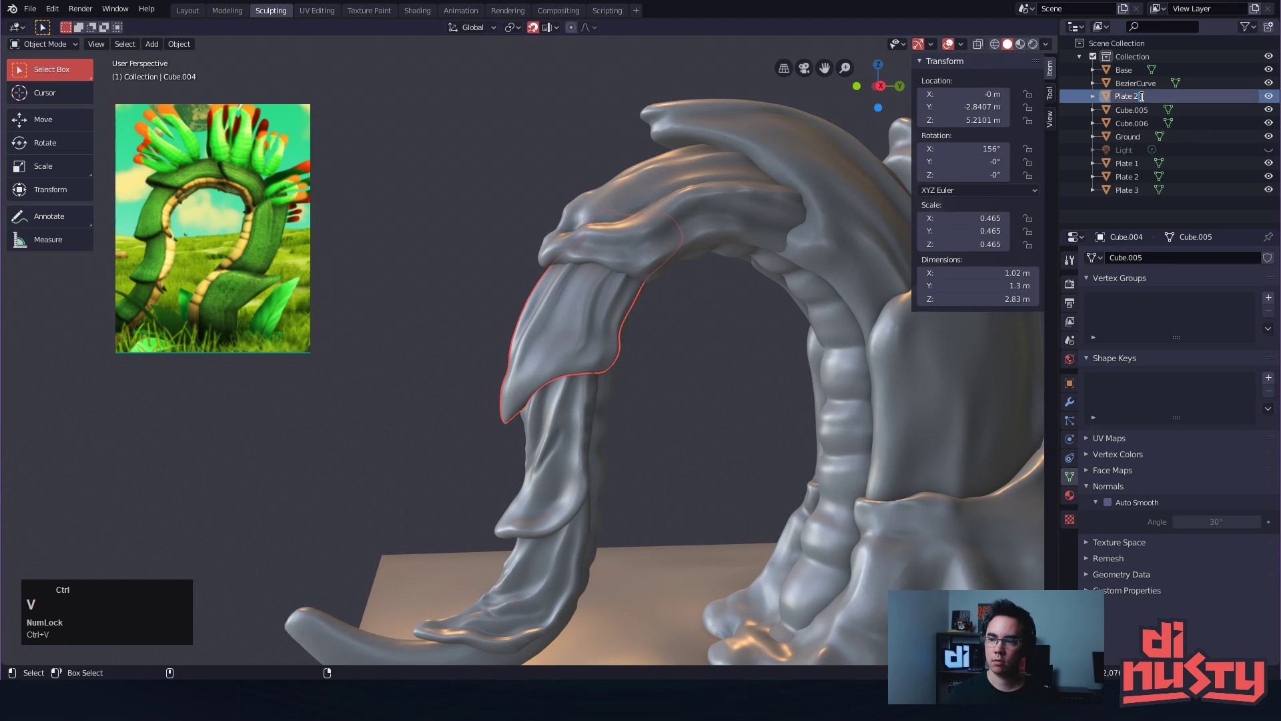
{"action": "key", "text": "BackSpace"}
{"action": "type", "text": "5"}
{"action": "key", "text": "Return"}
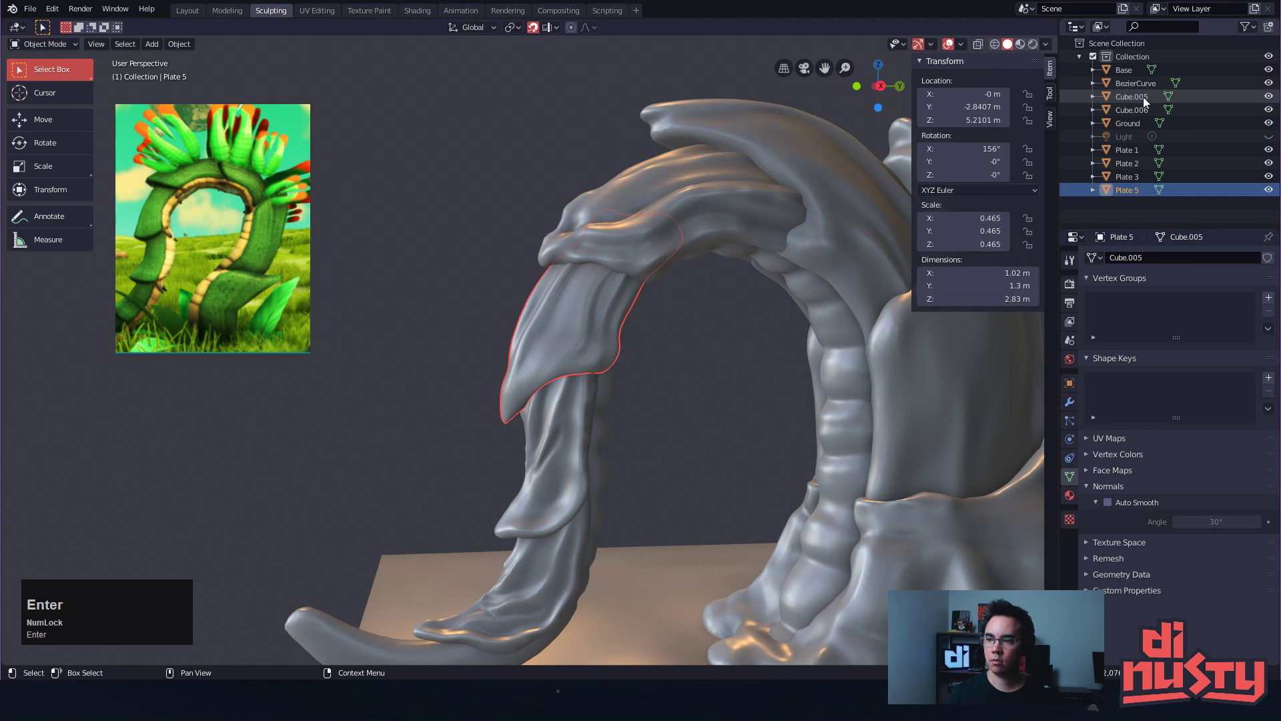
{"action": "double_click", "coordinate": [1133, 190]}
{"action": "key", "text": "BackSpace"}
{"action": "type", "text": "4"}
{"action": "key", "text": "Return"}
Rename the segment below Plate 4, Cube.005, as Plate 5
{"action": "left_click", "coordinate": [580, 423]}
{"action": "middle_click_drag", "start_coordinate": [584, 421], "coordinate": [641, 360], "text": "shift"}
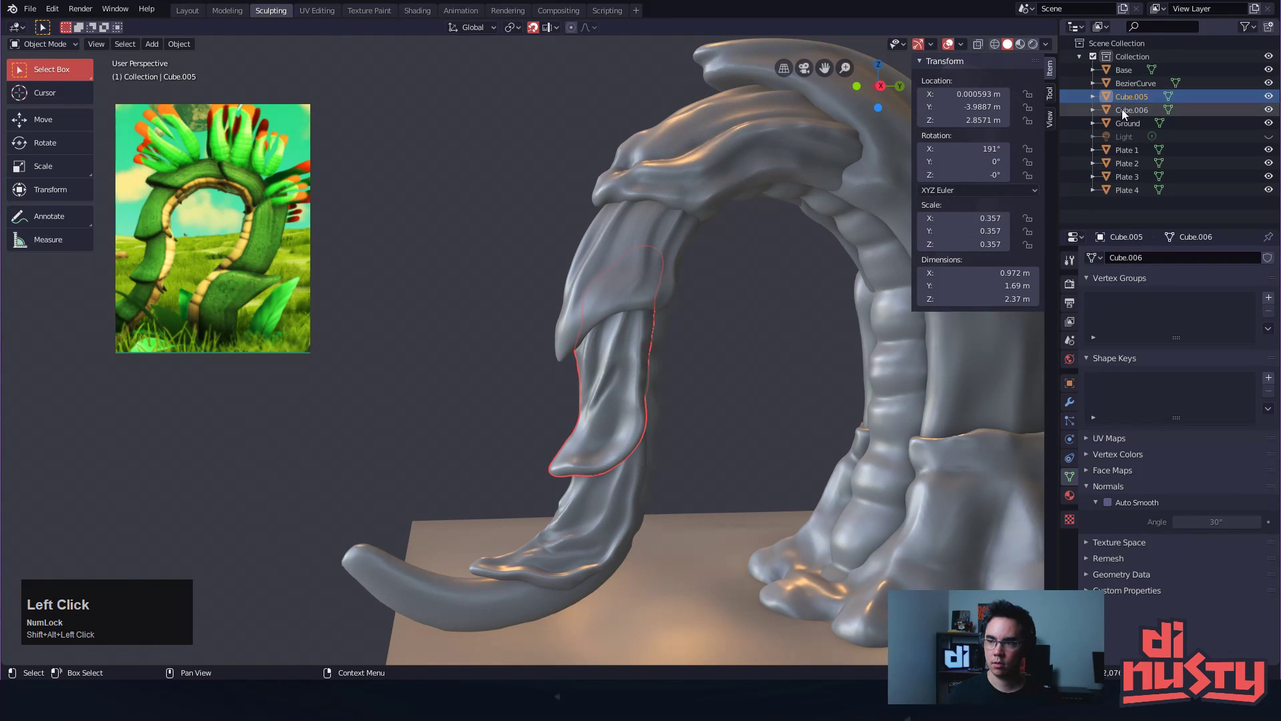
{"action": "double_click", "coordinate": [1136, 97]}
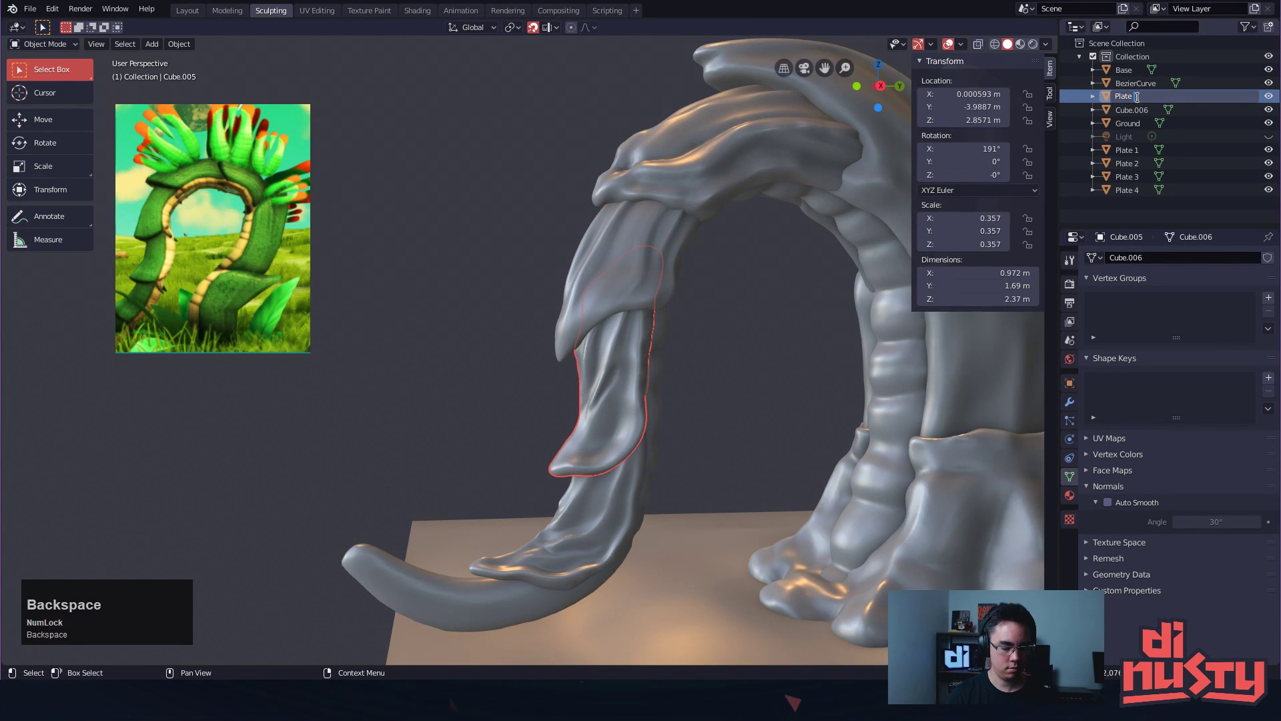
{"action": "type", "text": "5"}
{"action": "key", "text": "Return"}
Rename the last segment near the creature's tip, Cube.006, as Plate 6
{"action": "left_click", "coordinate": [624, 532]}
{"action": "double_click", "coordinate": [1123, 96]}
{"action": "type", "text": "Plate 245"}
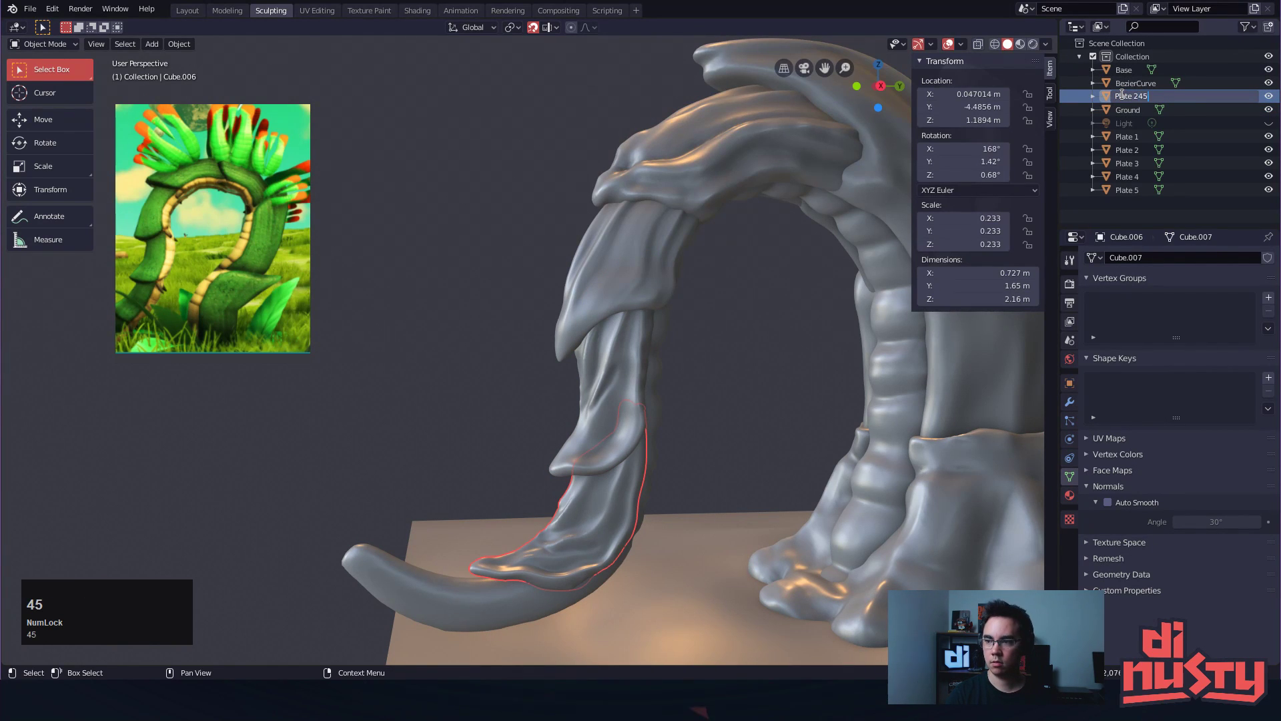
{"action": "key", "text": "BackSpace"}
{"action": "key", "text": "BackSpace"}
{"action": "key", "text": "BackSpace"}
{"action": "type", "text": "6"}
{"action": "key", "text": "Return"}
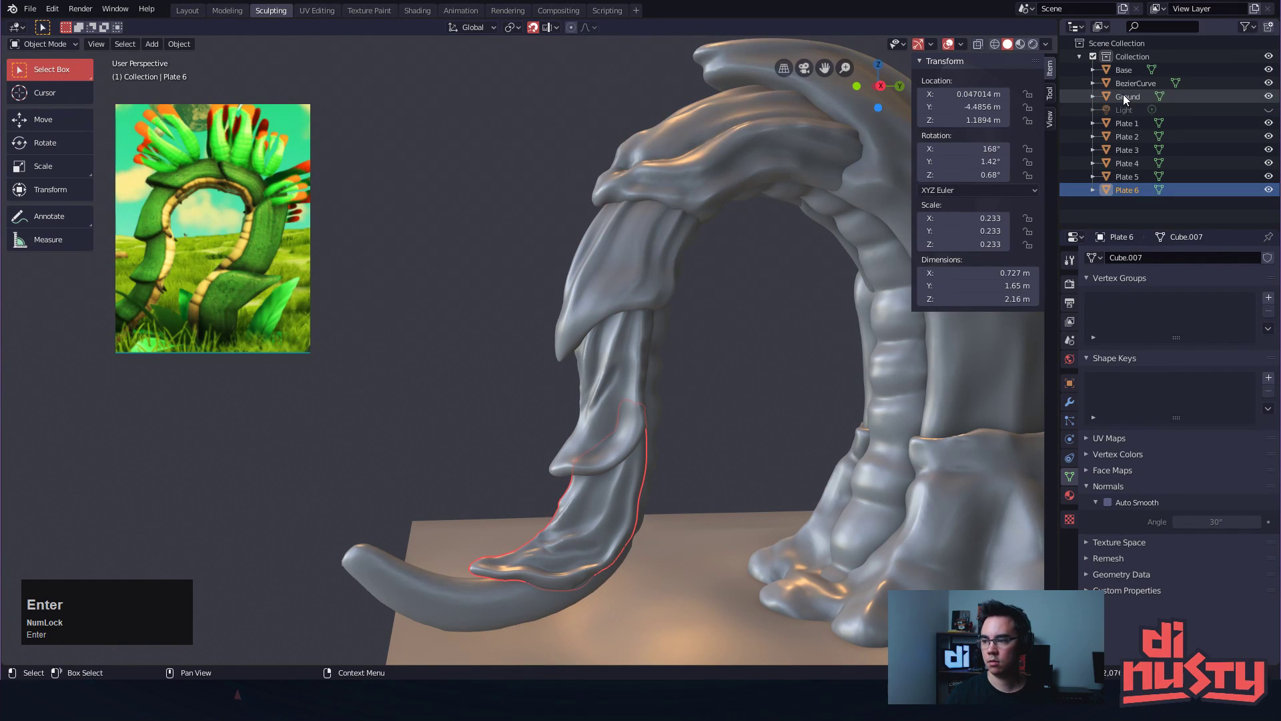
Select the ribbed inner body, BezierCurve, in Object Mode and rename it Tentical
{"action": "left_click_drag", "start_coordinate": [1001, 318], "coordinate": [876, 254], "text": "alt"}
{"action": "left_click", "coordinate": [904, 251]}
{"action": "left_click_drag", "start_coordinate": [859, 318], "coordinate": [874, 298], "text": "alt"}
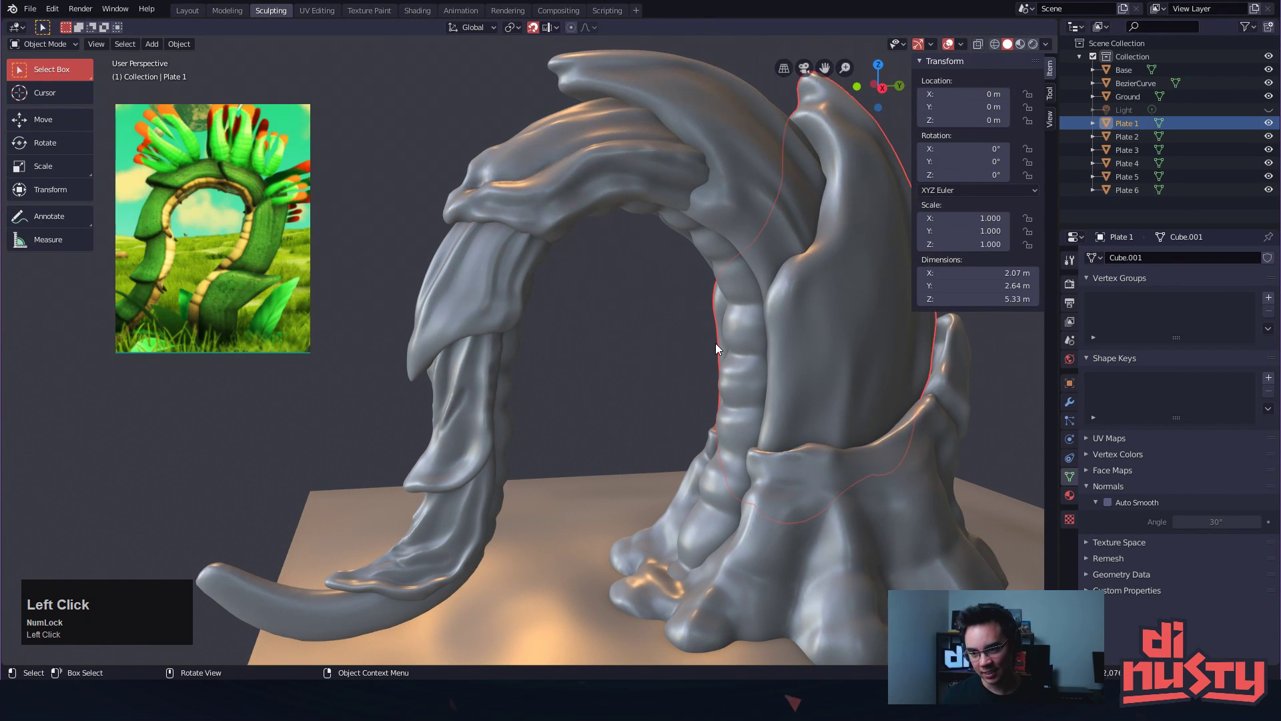
{"action": "left_click", "coordinate": [748, 361]}
{"action": "left_click_drag", "start_coordinate": [755, 363], "coordinate": [772, 298], "text": "alt+shift"}
{"action": "key", "text": "Tab"}
{"action": "key", "text": "Tab"}
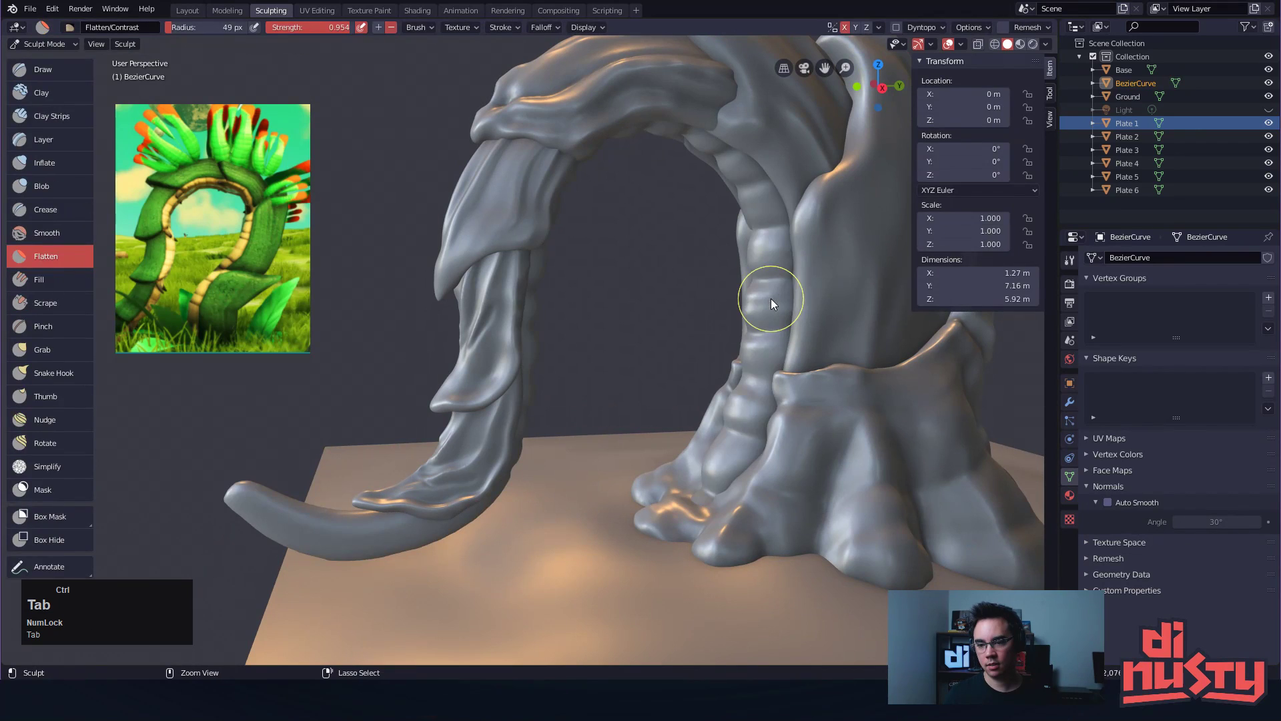
{"action": "left_click", "coordinate": [722, 323]}
{"action": "key", "text": "Tab"}
{"action": "key", "text": "Tab"}
{"action": "key", "text": "F2"}
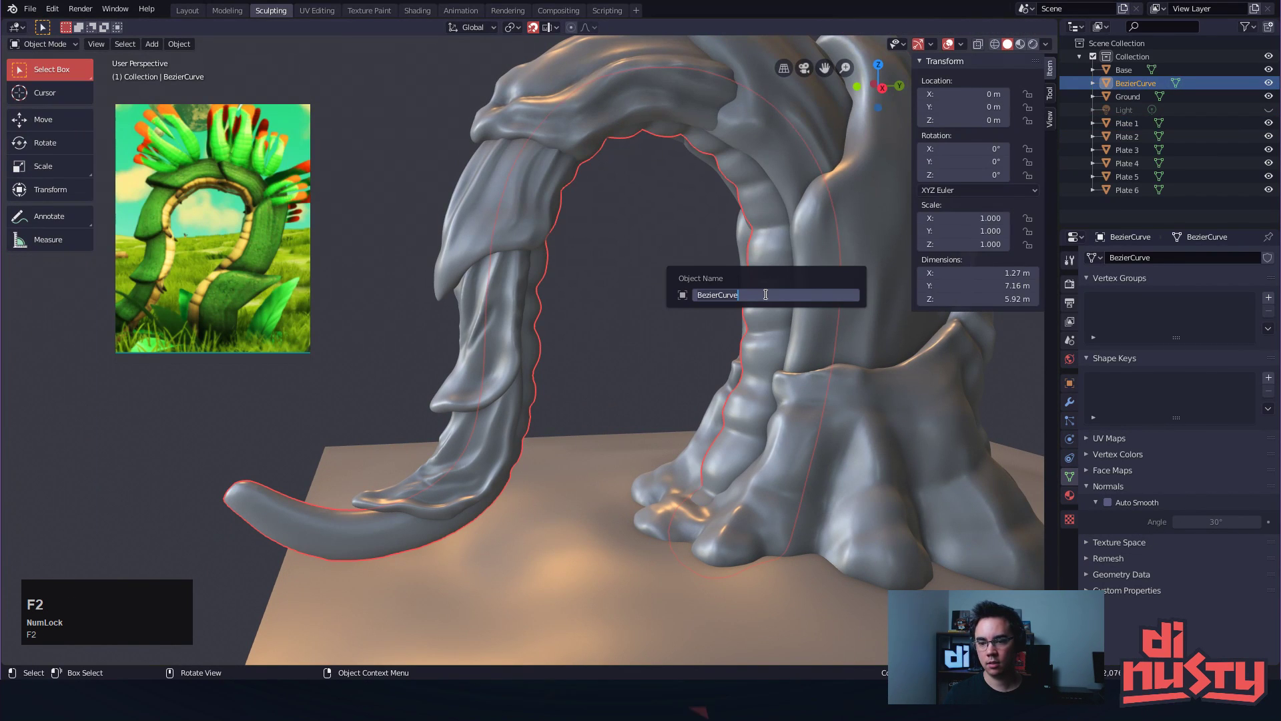
{"action": "type", "text": "Tentical"}
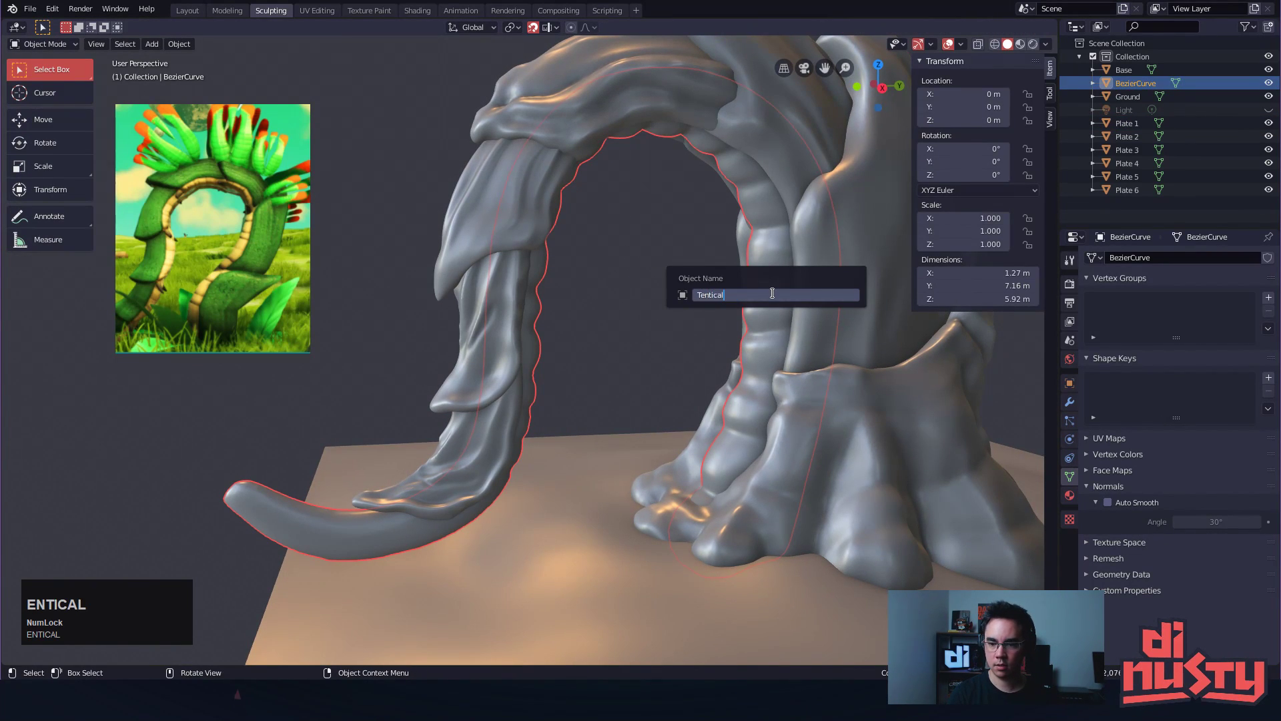
{"action": "key", "text": "Return"}
Look over the whole creature from several angles and save the file
{"action": "left_click", "coordinate": [639, 240]}
{"action": "mouse_move", "coordinate": [639, 240]}
{"action": "left_mouse_down", "text": "alt"}
{"action": "mouse_move", "coordinate": [643, 335]}
{"action": "mouse_move", "coordinate": [446, 484]}
{"action": "left_mouse_up", "text": "alt"}
{"action": "left_click", "coordinate": [566, 359]}
{"action": "left_click_drag", "start_coordinate": [566, 359], "coordinate": [654, 280], "text": "alt"}
{"action": "left_click_drag", "start_coordinate": [654, 280], "coordinate": [595, 223], "text": "alt"}
{"action": "left_click", "coordinate": [534, 281]}
{"action": "mouse_move", "coordinate": [534, 280]}
{"action": "left_mouse_down", "text": "alt"}
{"action": "mouse_move", "coordinate": [508, 355]}
{"action": "mouse_move", "coordinate": [528, 355]}
{"action": "left_mouse_up", "text": "alt"}
{"action": "left_click", "coordinate": [755, 351]}
{"action": "left_click", "coordinate": [822, 329]}
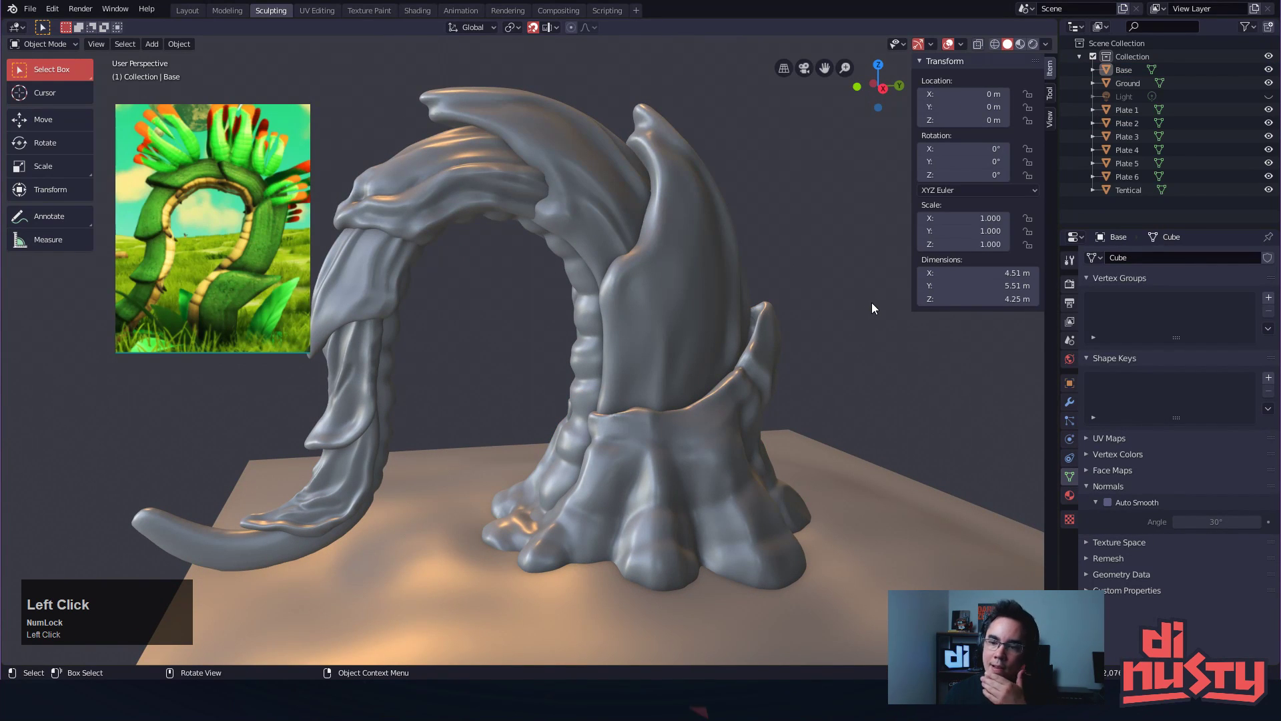
{"action": "key", "text": "ctrl+s"}
Inspect the mesh density of Plate 1 and the neighbouring base in Edit Mode
{"action": "mouse_move", "coordinate": [834, 328]}
{"action": "left_mouse_down", "text": "alt+shift"}
{"action": "mouse_move", "coordinate": [798, 342]}
{"action": "mouse_move", "coordinate": [846, 317]}
{"action": "mouse_move", "coordinate": [675, 421]}
{"action": "mouse_move", "coordinate": [658, 400]}
{"action": "left_mouse_up", "text": "alt+shift"}
{"action": "left_click", "coordinate": [586, 334]}
{"action": "left_click", "coordinate": [619, 431]}
{"action": "left_click", "coordinate": [581, 395]}
{"action": "left_click_drag", "start_coordinate": [580, 424], "coordinate": [733, 322], "text": "alt"}
{"action": "key", "text": "Tab"}
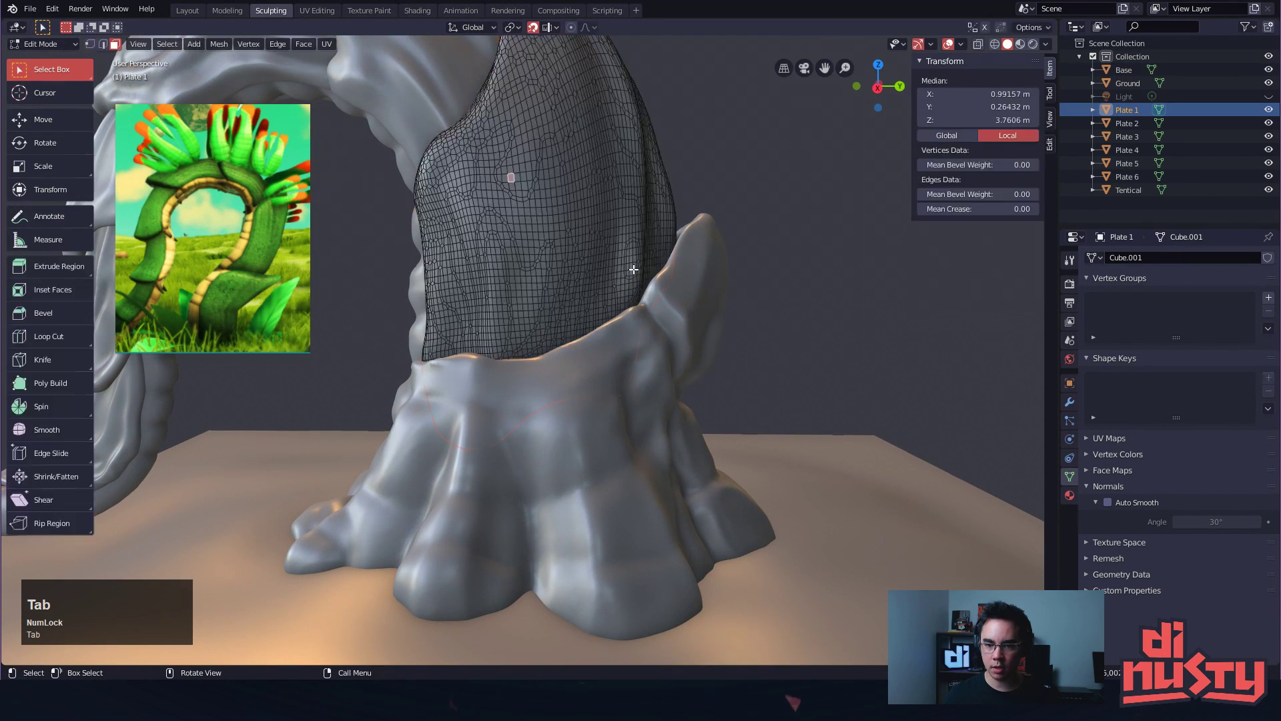
{"action": "key", "text": "Tab"}
{"action": "key", "text": "Tab"}
{"action": "left_click", "coordinate": [621, 368]}
{"action": "key", "text": "Tab"}
{"action": "key", "text": "Tab"}
{"action": "left_click", "coordinate": [647, 270]}
{"action": "left_click_drag", "start_coordinate": [731, 298], "coordinate": [742, 329], "text": "alt+shift"}
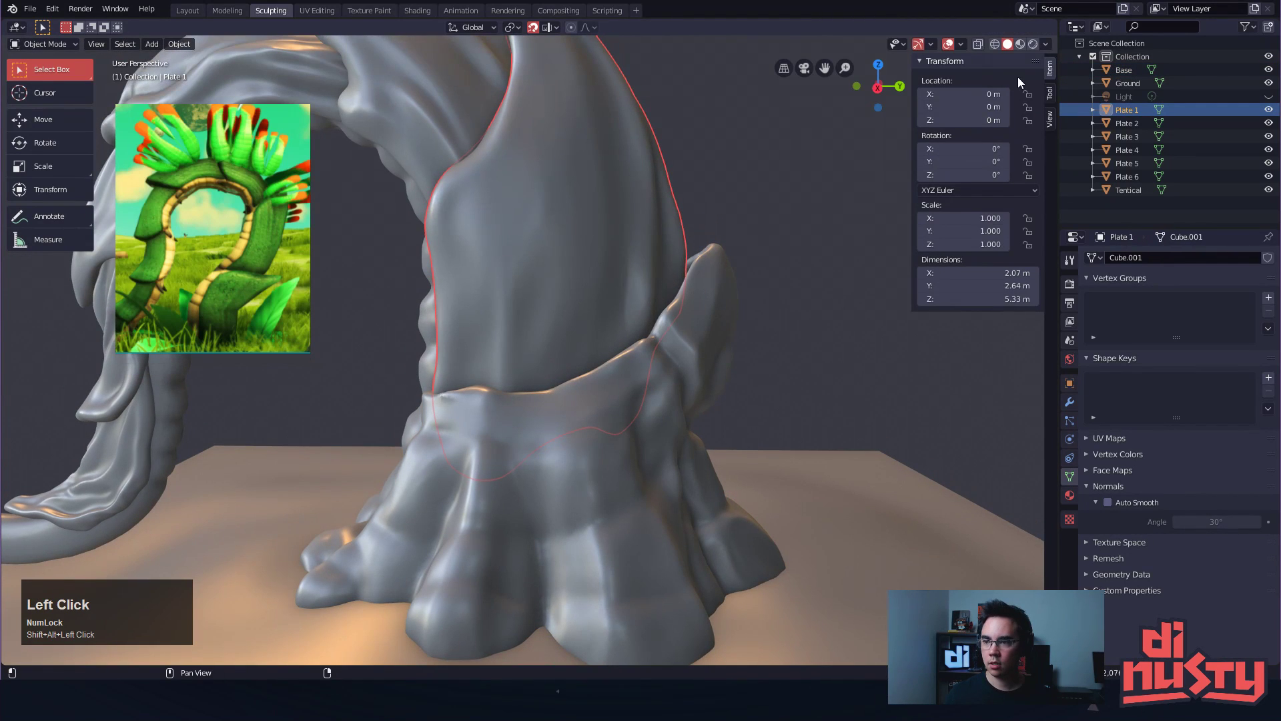
Voxel-remesh Plate 1 in Sculpt Mode with smooth normals on
{"action": "key", "text": "ctrl+Tab"}
{"action": "left_click", "coordinate": [1050, 28]}
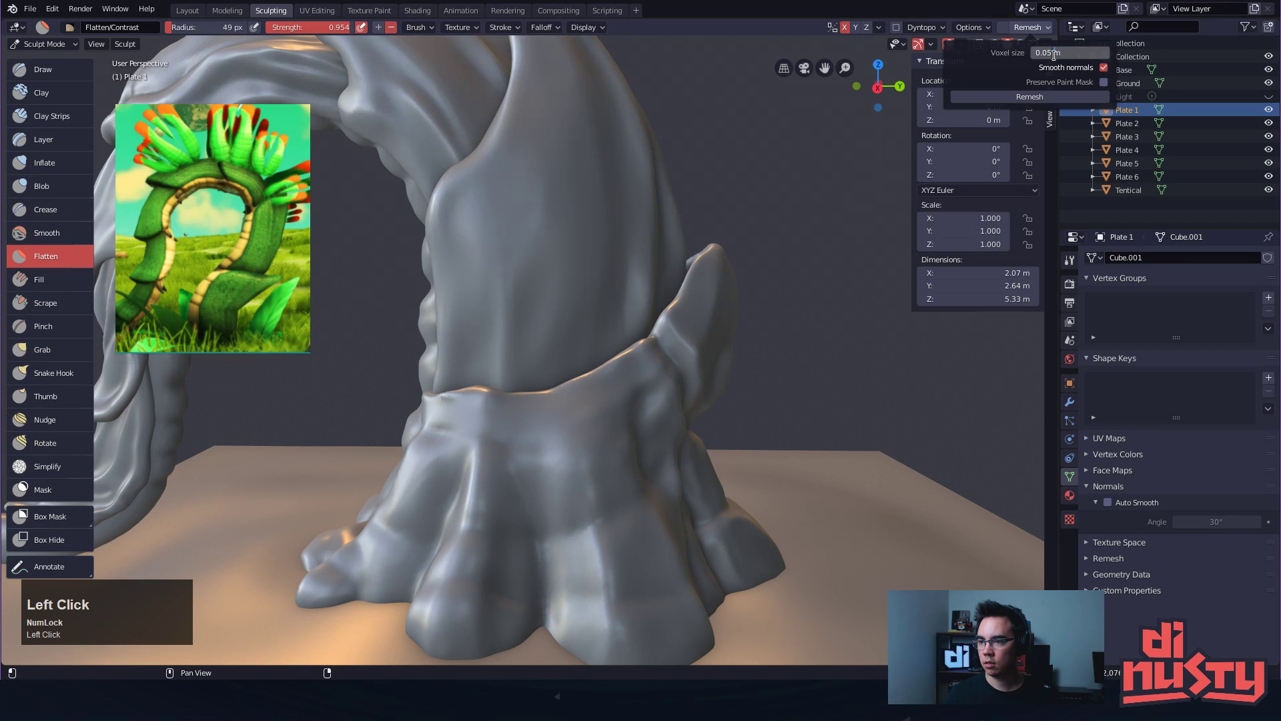
{"action": "key", "text": "Return"}
{"action": "left_click", "coordinate": [1029, 97]}
{"action": "mouse_move", "coordinate": [774, 174]}
{"action": "left_mouse_down", "text": "alt+shift"}
{"action": "mouse_move", "coordinate": [775, 322]}
{"action": "mouse_move", "coordinate": [834, 343]}
{"action": "mouse_move", "coordinate": [524, 430]}
{"action": "mouse_move", "coordinate": [571, 342]}
{"action": "left_mouse_up", "text": "alt+shift"}
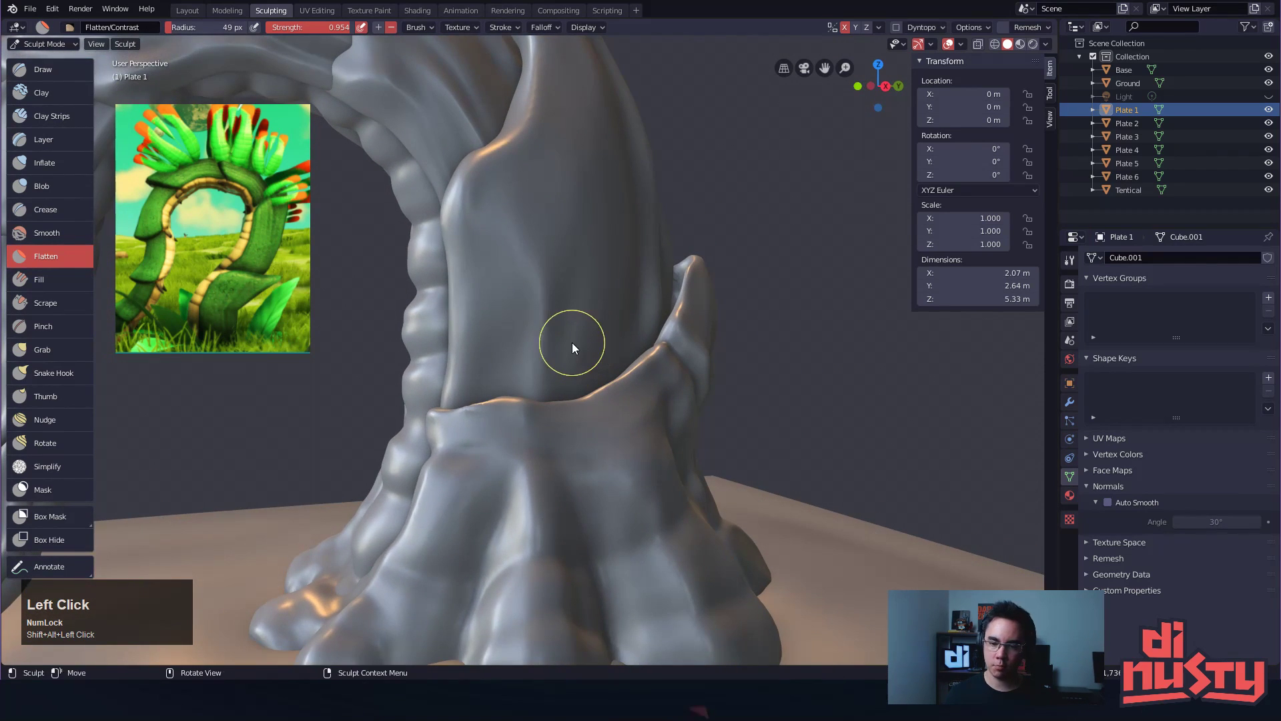
{"action": "key", "text": "ctrl+z"}
Carve narrow vertical grooves up the lower part of Plate 1 with the Crease brush at a 25 px radius and 0.733 strength
{"action": "scroll", "coordinate": [500, 243], "scroll_direction": "up", "scroll_amount": 1}
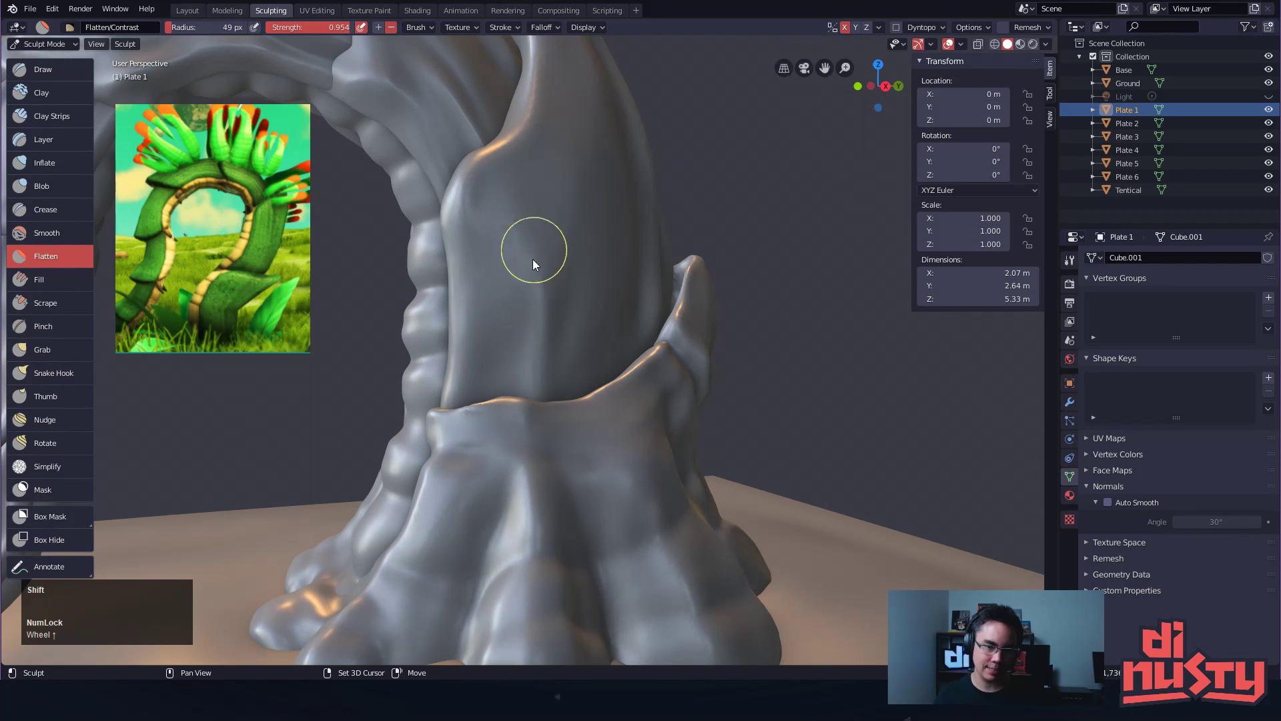
{"action": "key", "text": "shift+c"}
{"action": "left_click_drag", "start_coordinate": [501, 374], "coordinate": [514, 311]}
{"action": "key", "text": "f"}
{"action": "left_click", "coordinate": [497, 346]}
{"action": "key", "text": "ctrl+z"}
{"action": "key", "text": "ctrl+z"}
{"action": "left_click_drag", "start_coordinate": [499, 408], "coordinate": [501, 260]}
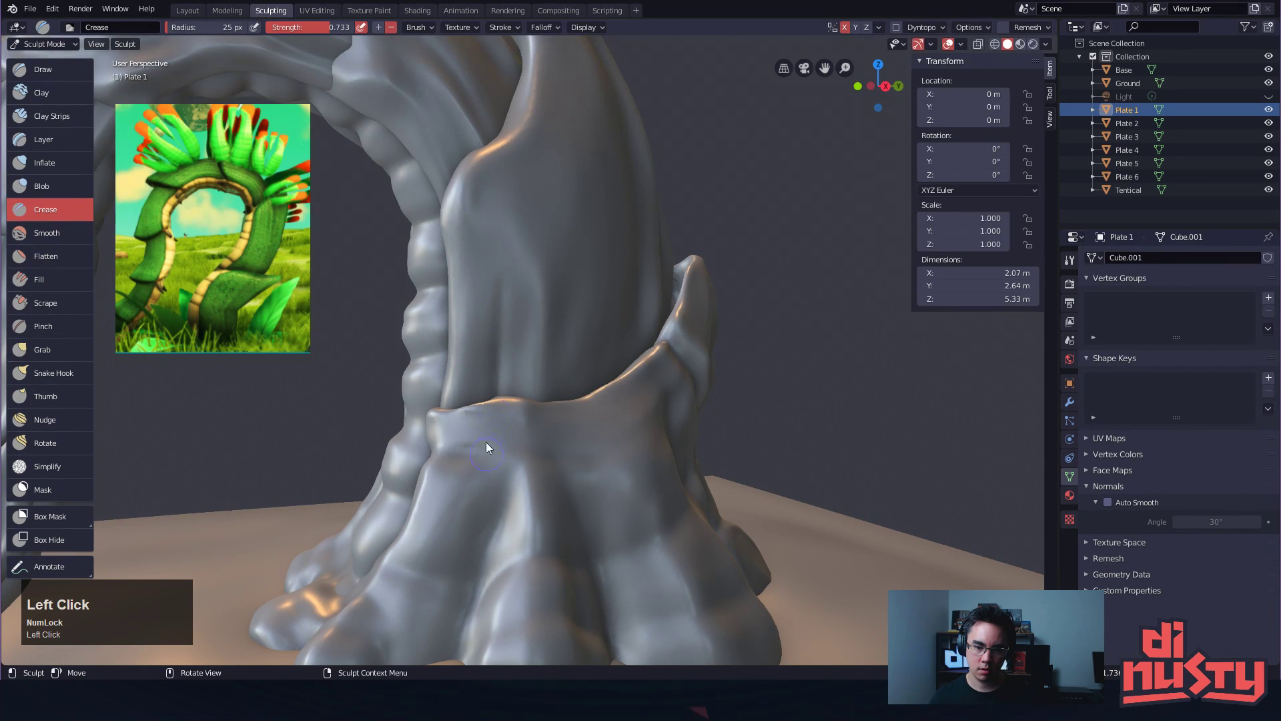
Try another vertical Crease groove farther across Plate 1's lower face and undo the latest strokes
{"action": "middle_click_drag", "start_coordinate": [580, 417], "coordinate": [555, 353]}
{"action": "left_click_drag", "start_coordinate": [554, 457], "coordinate": [561, 290]}
{"action": "mouse_move", "coordinate": [628, 429]}
{"action": "middle_mouse_down"}
{"action": "mouse_move", "coordinate": [622, 356]}
{"action": "mouse_move", "coordinate": [658, 370]}
{"action": "mouse_move", "coordinate": [621, 339]}
{"action": "mouse_move", "coordinate": [614, 379]}
{"action": "middle_mouse_up"}
{"action": "key", "text": "ctrl+z"}
{"action": "key", "text": "ctrl+z"}
{"action": "key", "text": "ctrl+z"}
Raise broad vertical ridges on Plate 1's lower face with inverted Crease strokes at a 93 px radius, undoing the unwanted ones
{"action": "mouse_move", "coordinate": [614, 378]}
{"action": "left_mouse_down", "text": "ctrl+alt"}
{"action": "mouse_move", "coordinate": [612, 403]}
{"action": "mouse_move", "coordinate": [577, 408]}
{"action": "left_mouse_up", "text": "ctrl+alt"}
{"action": "key", "text": "f"}
{"action": "left_click", "coordinate": [594, 439]}
{"action": "left_click_drag", "start_coordinate": [583, 407], "coordinate": [589, 266], "text": "ctrl"}
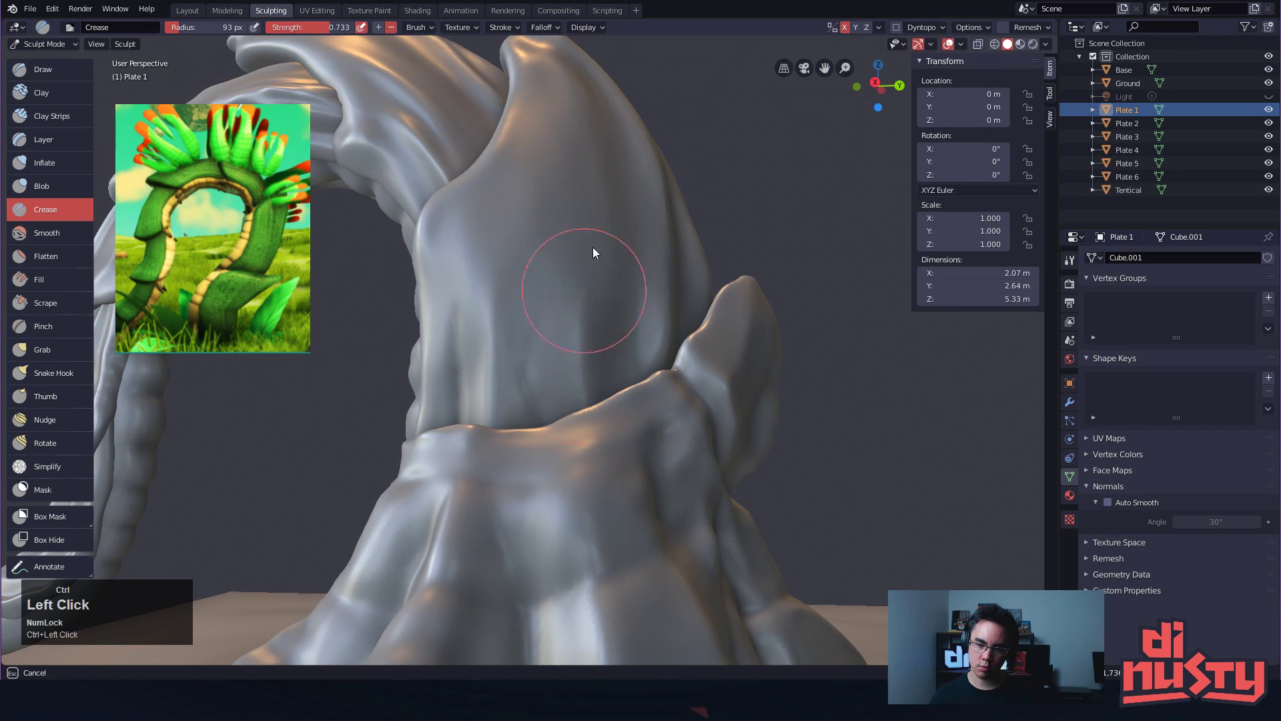
{"action": "mouse_move", "coordinate": [593, 447]}
{"action": "left_mouse_down", "text": "ctrl"}
{"action": "mouse_move", "coordinate": [572, 321]}
{"action": "mouse_move", "coordinate": [604, 460]}
{"action": "left_mouse_up", "text": "ctrl"}
{"action": "key", "text": "ctrl+z"}
{"action": "left_click_drag", "start_coordinate": [592, 384], "coordinate": [589, 502], "text": "ctrl"}
{"action": "middle_click_drag", "start_coordinate": [555, 471], "coordinate": [575, 457]}
{"action": "left_click_drag", "start_coordinate": [563, 403], "coordinate": [570, 228], "text": "ctrl"}
{"action": "key", "text": "ctrl+z"}
Reduce the Crease brush radius and carve another vertical groove up the middle of Plate 1's side
{"action": "key", "text": "f"}
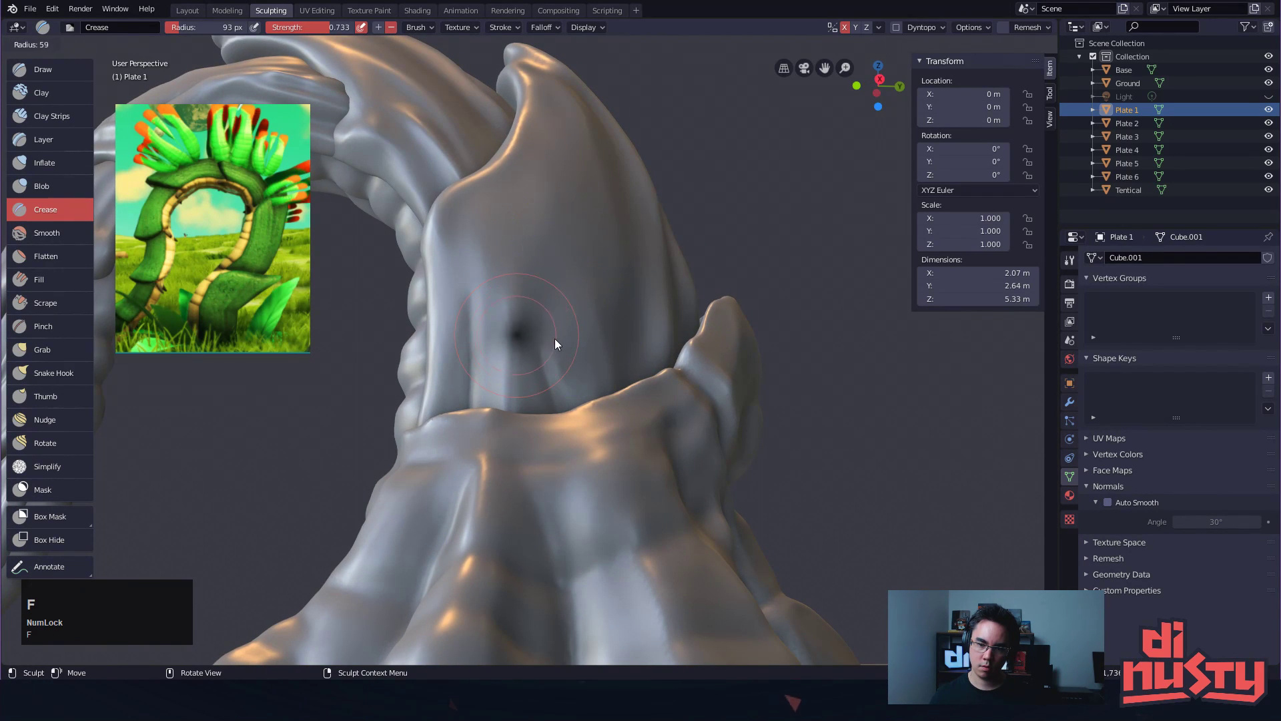
{"action": "left_click", "coordinate": [553, 338]}
{"action": "left_click_drag", "start_coordinate": [571, 382], "coordinate": [562, 254]}
{"action": "mouse_move", "coordinate": [542, 427]}
{"action": "left_mouse_down", "text": "alt"}
{"action": "mouse_move", "coordinate": [594, 464]}
{"action": "mouse_move", "coordinate": [570, 456]}
{"action": "mouse_move", "coordinate": [579, 423]}
{"action": "mouse_move", "coordinate": [590, 428]}
{"action": "mouse_move", "coordinate": [558, 444]}
{"action": "mouse_move", "coordinate": [501, 409]}
{"action": "mouse_move", "coordinate": [495, 318]}
{"action": "mouse_move", "coordinate": [526, 235]}
{"action": "mouse_move", "coordinate": [507, 226]}
{"action": "mouse_move", "coordinate": [519, 215]}
{"action": "mouse_move", "coordinate": [526, 229]}
{"action": "left_mouse_up", "text": "alt"}
Set the Crease radius to 33 px, try strokes across Plate 1's inner edge beside the tentacle, and undo them
{"action": "key", "text": "f"}
{"action": "left_click", "coordinate": [526, 439]}
{"action": "mouse_move", "coordinate": [496, 270]}
{"action": "left_mouse_down"}
{"action": "mouse_move", "coordinate": [554, 303]}
{"action": "mouse_move", "coordinate": [495, 298]}
{"action": "mouse_move", "coordinate": [522, 302]}
{"action": "mouse_move", "coordinate": [540, 274]}
{"action": "left_mouse_up"}
{"action": "key", "text": "ctrl+z"}
{"action": "key", "text": "ctrl+z"}
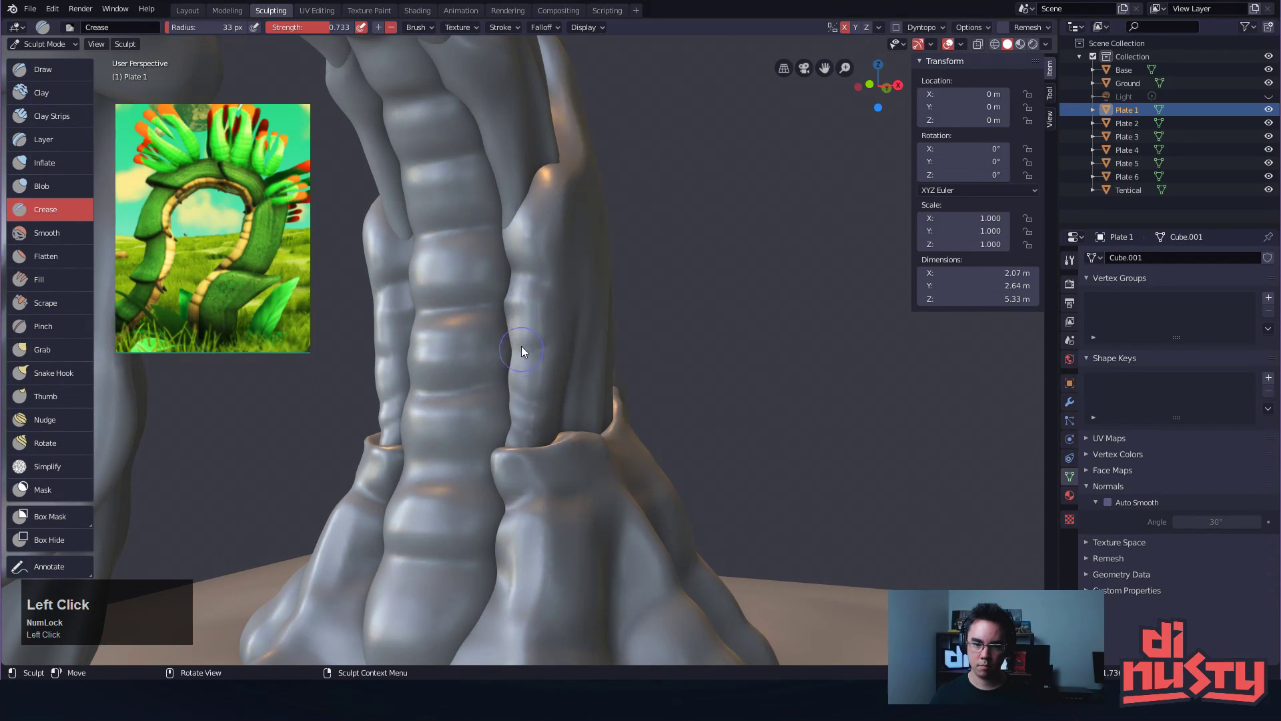
{"action": "mouse_move", "coordinate": [504, 354]}
{"action": "left_mouse_down", "text": "ctrl"}
{"action": "mouse_move", "coordinate": [531, 359]}
{"action": "mouse_move", "coordinate": [538, 341]}
{"action": "mouse_move", "coordinate": [544, 379]}
{"action": "left_mouse_up", "text": "ctrl"}
{"action": "key", "text": "ctrl+z"}
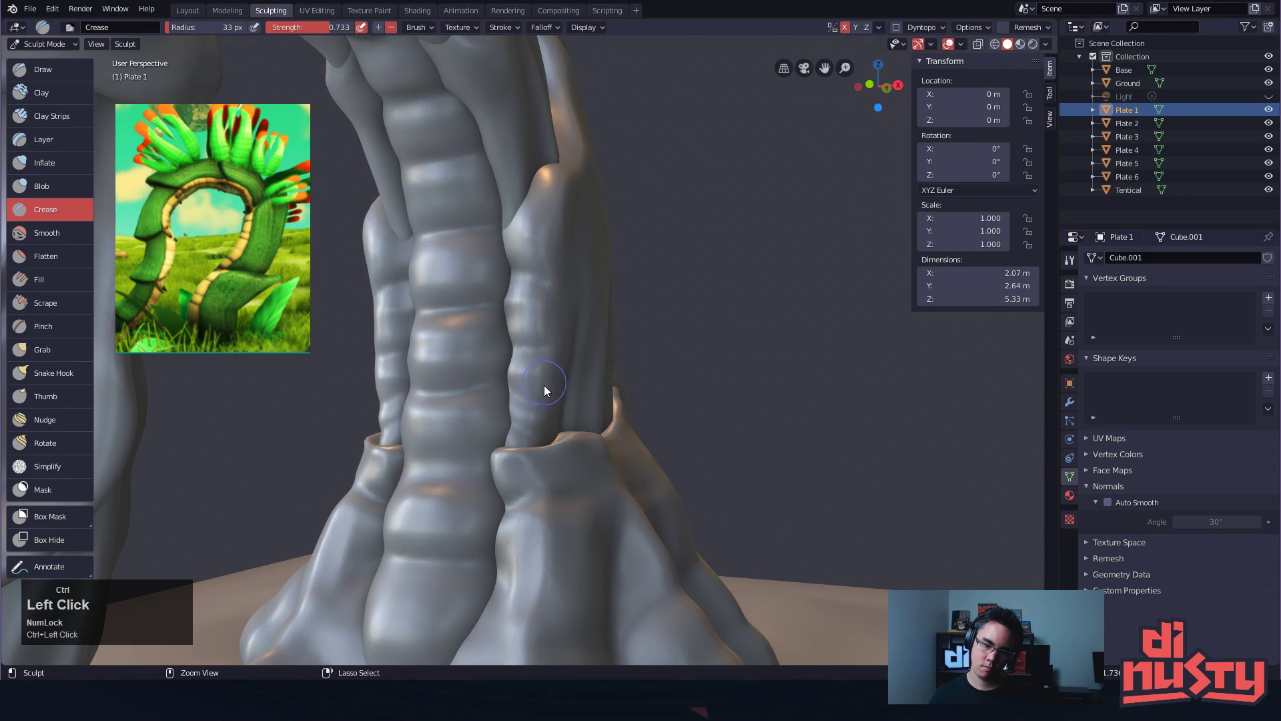
Sharpen Plate 1's inner rim beside the segmented tentacle with inverted Crease strokes
{"action": "mouse_move", "coordinate": [515, 394]}
{"action": "middle_mouse_down"}
{"action": "mouse_move", "coordinate": [507, 283]}
{"action": "mouse_move", "coordinate": [498, 322]}
{"action": "mouse_move", "coordinate": [489, 315]}
{"action": "mouse_move", "coordinate": [557, 305]}
{"action": "mouse_move", "coordinate": [478, 322]}
{"action": "mouse_move", "coordinate": [445, 346]}
{"action": "mouse_move", "coordinate": [454, 399]}
{"action": "mouse_move", "coordinate": [499, 359]}
{"action": "mouse_move", "coordinate": [546, 283]}
{"action": "mouse_move", "coordinate": [522, 293]}
{"action": "mouse_move", "coordinate": [512, 322]}
{"action": "mouse_move", "coordinate": [571, 190]}
{"action": "middle_mouse_up"}
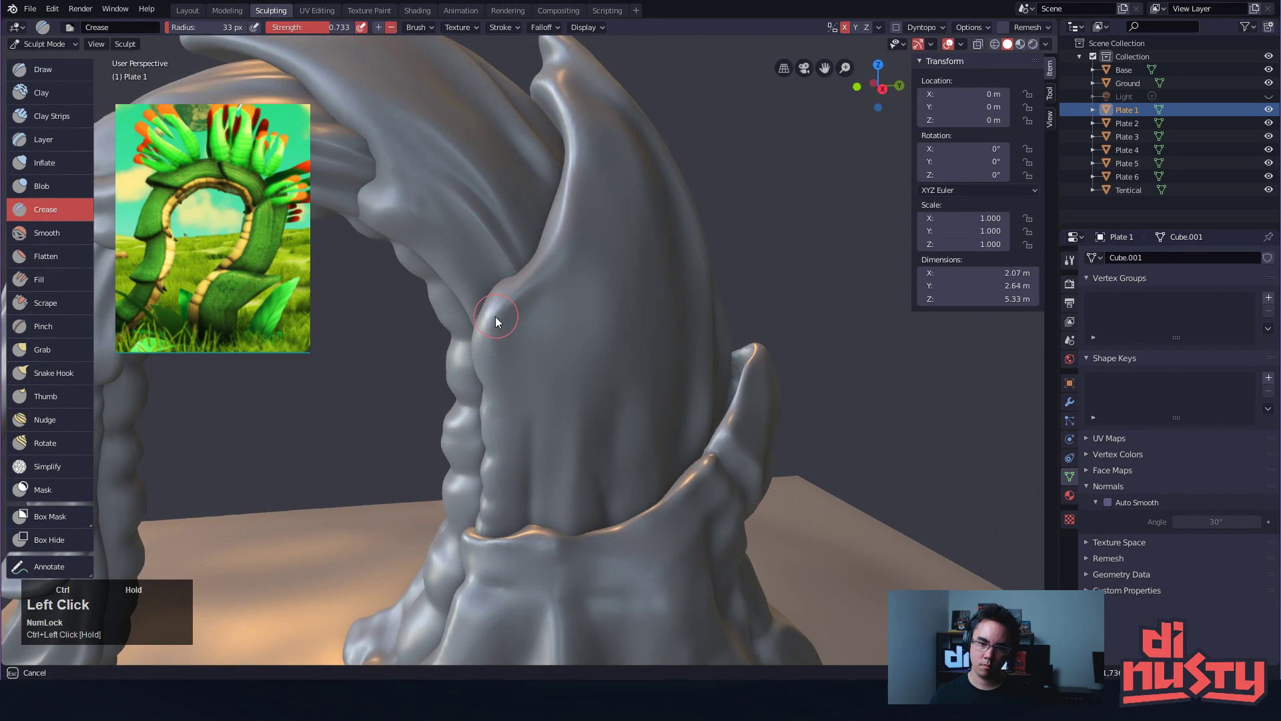
{"action": "mouse_move", "coordinate": [517, 394]}
{"action": "middle_mouse_down"}
{"action": "mouse_move", "coordinate": [563, 305]}
{"action": "mouse_move", "coordinate": [551, 352]}
{"action": "middle_mouse_up"}
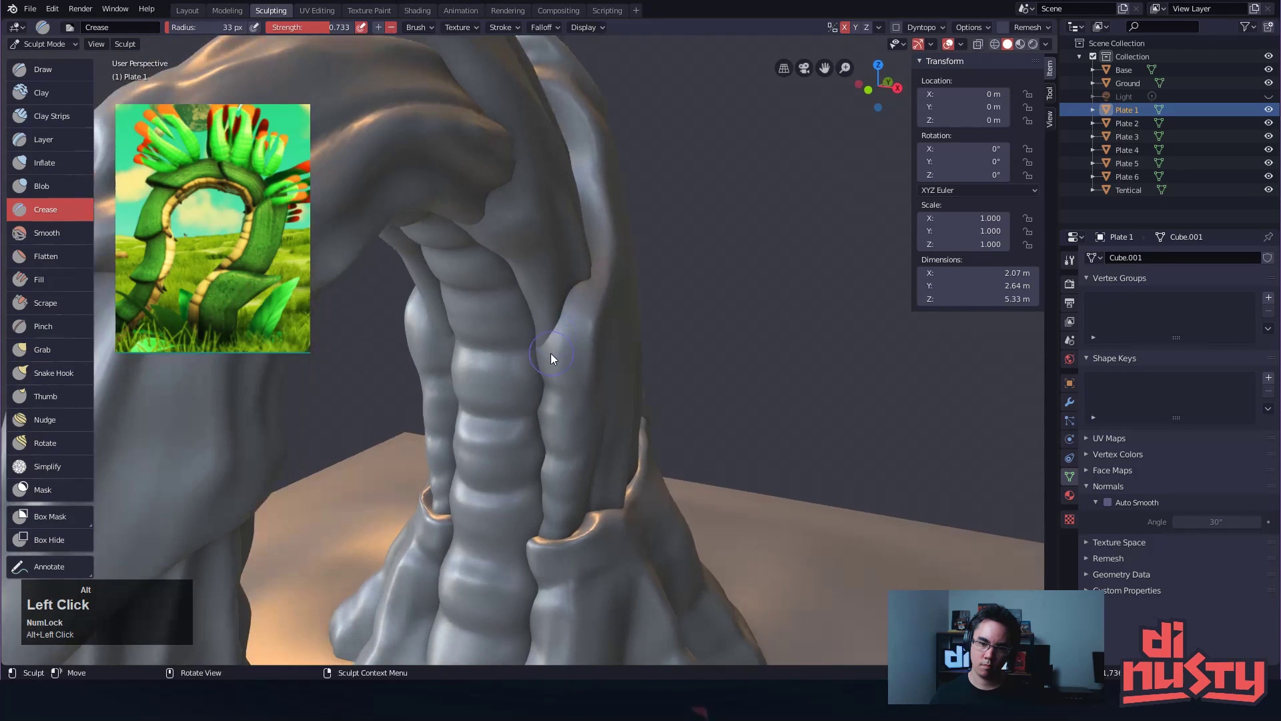
{"action": "mouse_move", "coordinate": [550, 354]}
{"action": "left_mouse_down", "text": "ctrl"}
{"action": "mouse_move", "coordinate": [562, 315]}
{"action": "mouse_move", "coordinate": [531, 341]}
{"action": "mouse_move", "coordinate": [575, 305]}
{"action": "left_mouse_up", "text": "ctrl"}
{"action": "mouse_move", "coordinate": [574, 305]}
{"action": "middle_mouse_down"}
{"action": "mouse_move", "coordinate": [607, 282]}
{"action": "mouse_move", "coordinate": [553, 371]}
{"action": "middle_mouse_up"}
{"action": "middle_click_drag", "start_coordinate": [569, 262], "coordinate": [575, 370]}
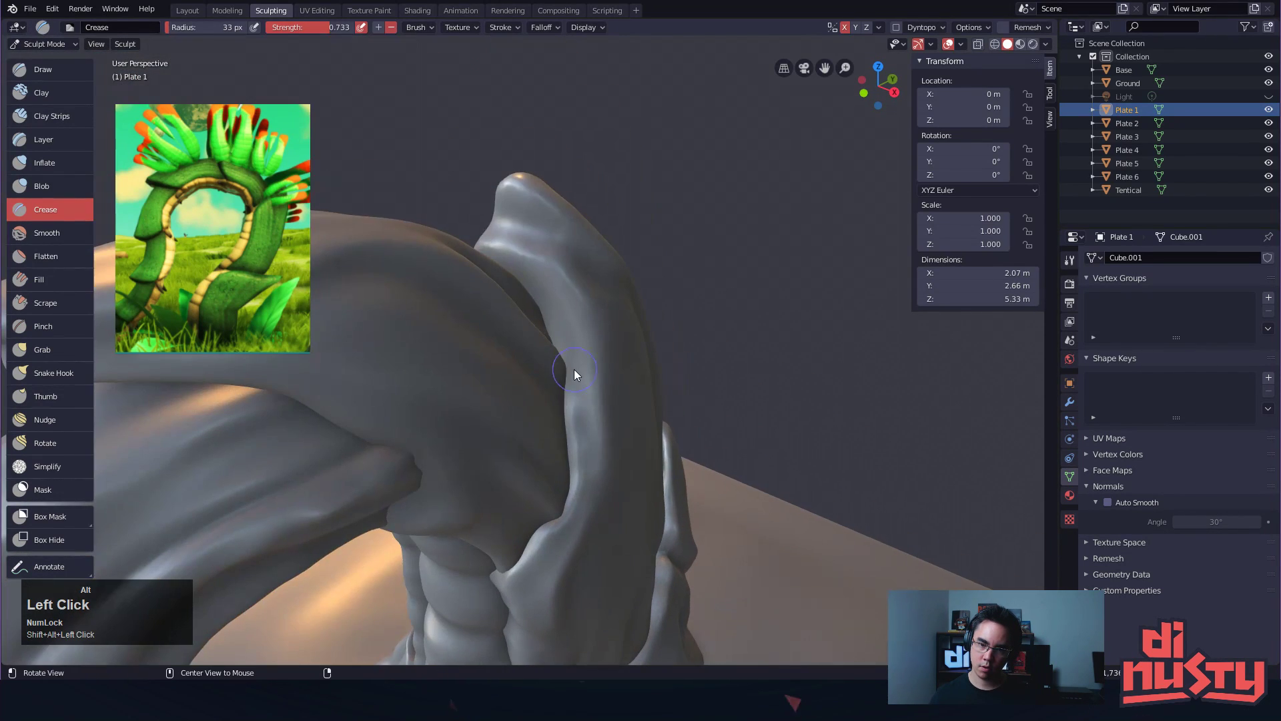
Crease and ridge the upper rim of Plate 1 up to its pointed tip
{"action": "mouse_move", "coordinate": [540, 299]}
{"action": "left_mouse_down", "text": "ctrl"}
{"action": "mouse_move", "coordinate": [547, 270]}
{"action": "mouse_move", "coordinate": [527, 272]}
{"action": "mouse_move", "coordinate": [529, 258]}
{"action": "left_mouse_up", "text": "ctrl"}
{"action": "left_click_drag", "start_coordinate": [544, 321], "coordinate": [523, 245]}
{"action": "mouse_move", "coordinate": [549, 297]}
{"action": "left_mouse_down", "text": "ctrl"}
{"action": "mouse_move", "coordinate": [526, 254]}
{"action": "mouse_move", "coordinate": [566, 334]}
{"action": "mouse_move", "coordinate": [562, 394]}
{"action": "left_mouse_up", "text": "ctrl"}
{"action": "left_click_drag", "start_coordinate": [558, 398], "coordinate": [531, 280]}
{"action": "key", "text": "ctrl+z"}
{"action": "mouse_move", "coordinate": [502, 232]}
{"action": "left_mouse_down"}
{"action": "mouse_move", "coordinate": [575, 300]}
{"action": "mouse_move", "coordinate": [557, 251]}
{"action": "left_mouse_up"}
{"action": "left_click_drag", "start_coordinate": [477, 215], "coordinate": [564, 306]}
{"action": "mouse_move", "coordinate": [487, 173]}
{"action": "left_mouse_down", "text": "ctrl"}
{"action": "mouse_move", "coordinate": [597, 327]}
{"action": "mouse_move", "coordinate": [551, 359]}
{"action": "mouse_move", "coordinate": [482, 329]}
{"action": "mouse_move", "coordinate": [502, 250]}
{"action": "mouse_move", "coordinate": [535, 285]}
{"action": "mouse_move", "coordinate": [511, 251]}
{"action": "mouse_move", "coordinate": [567, 337]}
{"action": "left_mouse_up", "text": "ctrl"}
Sculpt long raised folds and grooves down the back of Plate 1 with the Crease brush and smooth the area near the tip
{"action": "mouse_move", "coordinate": [586, 435]}
{"action": "left_mouse_down", "text": "alt"}
{"action": "mouse_move", "coordinate": [462, 450]}
{"action": "mouse_move", "coordinate": [446, 467]}
{"action": "mouse_move", "coordinate": [480, 475]}
{"action": "left_mouse_up", "text": "alt"}
{"action": "mouse_move", "coordinate": [435, 281]}
{"action": "left_mouse_down", "text": "ctrl"}
{"action": "mouse_move", "coordinate": [482, 340]}
{"action": "mouse_move", "coordinate": [499, 421]}
{"action": "mouse_move", "coordinate": [495, 313]}
{"action": "mouse_move", "coordinate": [511, 375]}
{"action": "left_mouse_up", "text": "ctrl"}
{"action": "mouse_move", "coordinate": [474, 319]}
{"action": "left_mouse_down", "text": "alt"}
{"action": "mouse_move", "coordinate": [499, 306]}
{"action": "mouse_move", "coordinate": [524, 420]}
{"action": "mouse_move", "coordinate": [525, 366]}
{"action": "mouse_move", "coordinate": [546, 493]}
{"action": "left_mouse_up", "text": "alt"}
{"action": "mouse_move", "coordinate": [527, 393]}
{"action": "left_mouse_down", "text": "alt"}
{"action": "mouse_move", "coordinate": [509, 442]}
{"action": "mouse_move", "coordinate": [489, 451]}
{"action": "left_mouse_up", "text": "alt"}
{"action": "mouse_move", "coordinate": [489, 451]}
{"action": "left_mouse_down"}
{"action": "mouse_move", "coordinate": [509, 333]}
{"action": "mouse_move", "coordinate": [500, 277]}
{"action": "left_mouse_up"}
{"action": "left_click_drag", "start_coordinate": [499, 275], "coordinate": [470, 258], "text": "alt"}
{"action": "left_click_drag", "start_coordinate": [484, 354], "coordinate": [492, 267]}
{"action": "mouse_move", "coordinate": [469, 174]}
{"action": "left_mouse_down", "text": "alt"}
{"action": "mouse_move", "coordinate": [459, 209]}
{"action": "mouse_move", "coordinate": [475, 214]}
{"action": "left_mouse_up", "text": "alt"}
{"action": "mouse_move", "coordinate": [486, 240]}
{"action": "left_mouse_down"}
{"action": "mouse_move", "coordinate": [479, 176]}
{"action": "mouse_move", "coordinate": [459, 144]}
{"action": "left_mouse_up"}
{"action": "mouse_move", "coordinate": [453, 155]}
{"action": "left_mouse_down", "text": "shift"}
{"action": "mouse_move", "coordinate": [447, 141]}
{"action": "mouse_move", "coordinate": [468, 198]}
{"action": "left_mouse_up", "text": "shift"}
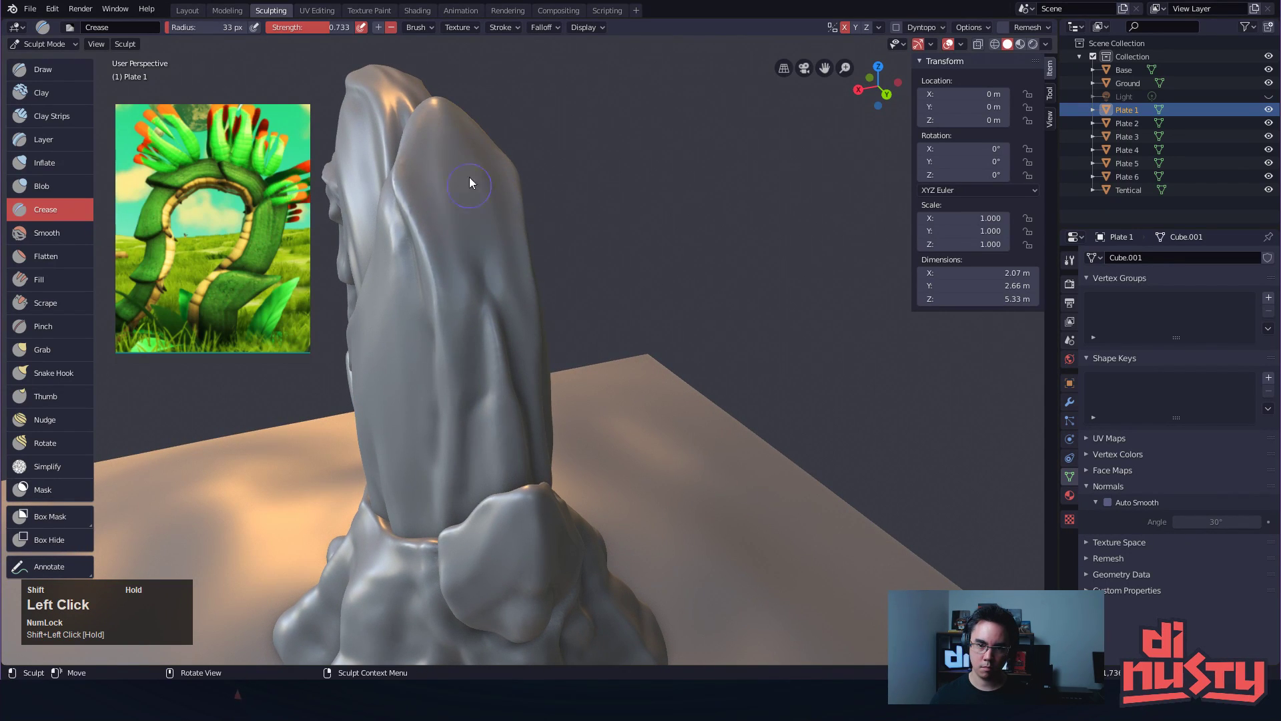
Try extra raised ridges up Plate 1's back, undo them, and smooth the surface there
{"action": "left_click_drag", "start_coordinate": [476, 387], "coordinate": [469, 194], "text": "ctrl"}
{"action": "key", "text": "ctrl+z"}
{"action": "mouse_move", "coordinate": [492, 341]}
{"action": "left_mouse_down", "text": "ctrl"}
{"action": "mouse_move", "coordinate": [466, 183]}
{"action": "mouse_move", "coordinate": [490, 301]}
{"action": "mouse_move", "coordinate": [463, 202]}
{"action": "left_mouse_up", "text": "ctrl"}
{"action": "key", "text": "ctrl+z"}
{"action": "left_click_drag", "start_coordinate": [466, 388], "coordinate": [485, 227], "text": "shift"}
{"action": "mouse_move", "coordinate": [476, 313]}
{"action": "left_mouse_down", "text": "alt"}
{"action": "mouse_move", "coordinate": [586, 274]}
{"action": "mouse_move", "coordinate": [559, 271]}
{"action": "mouse_move", "coordinate": [581, 341]}
{"action": "left_mouse_up", "text": "alt"}
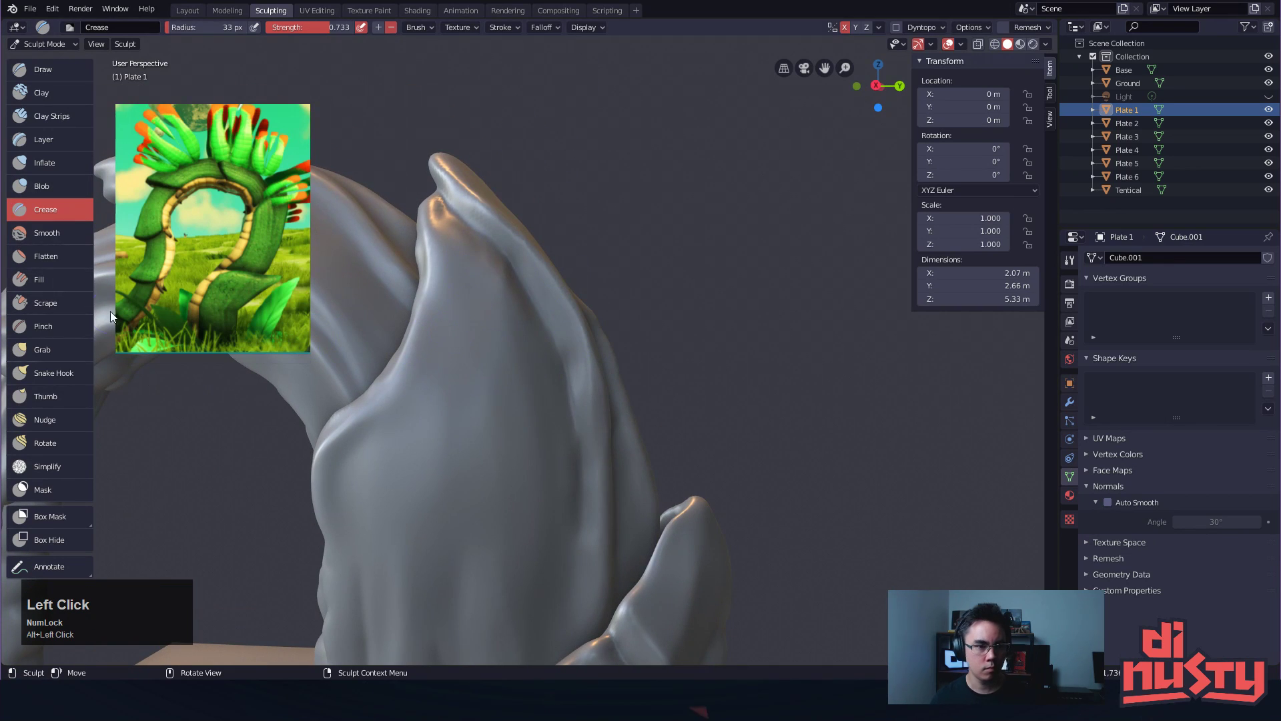
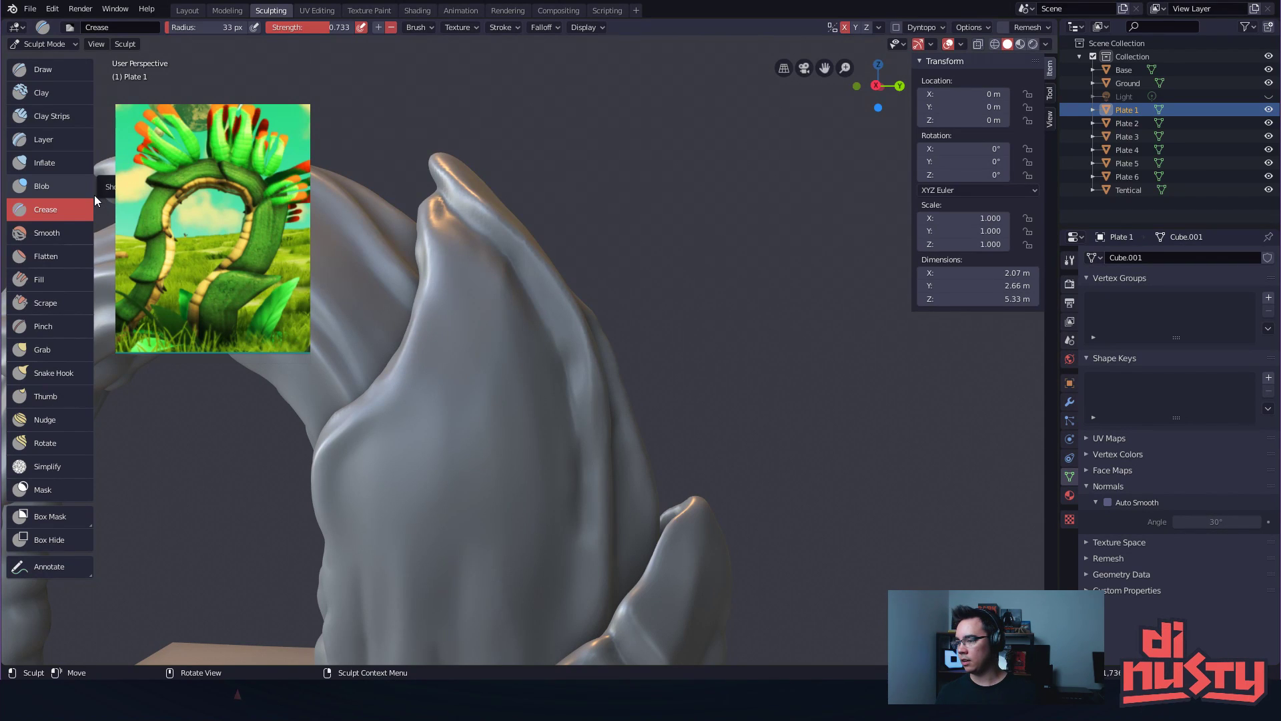
Inspect Plate 1's mesh density in Edit Mode and return to Object Mode
{"action": "mouse_move", "coordinate": [727, 190]}
{"action": "left_mouse_down", "text": "alt+shift"}
{"action": "mouse_move", "coordinate": [757, 211]}
{"action": "mouse_move", "coordinate": [662, 231]}
{"action": "mouse_move", "coordinate": [673, 213]}
{"action": "left_mouse_up", "text": "alt+shift"}
{"action": "key", "text": "Tab"}
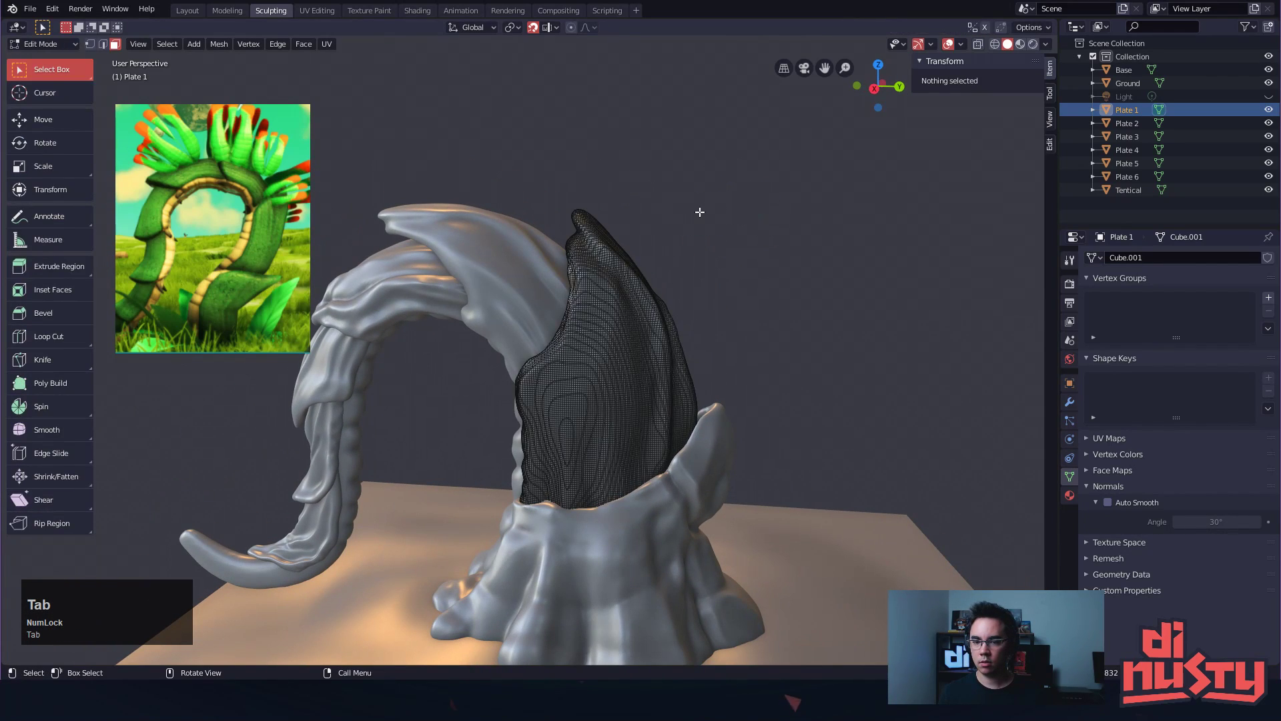
{"action": "key", "text": "Tab"}
{"action": "left_click", "coordinate": [688, 434]}
{"action": "key", "text": "Tab"}
{"action": "left_click", "coordinate": [677, 339]}
{"action": "key", "text": "Tab"}
{"action": "left_click", "coordinate": [696, 367]}
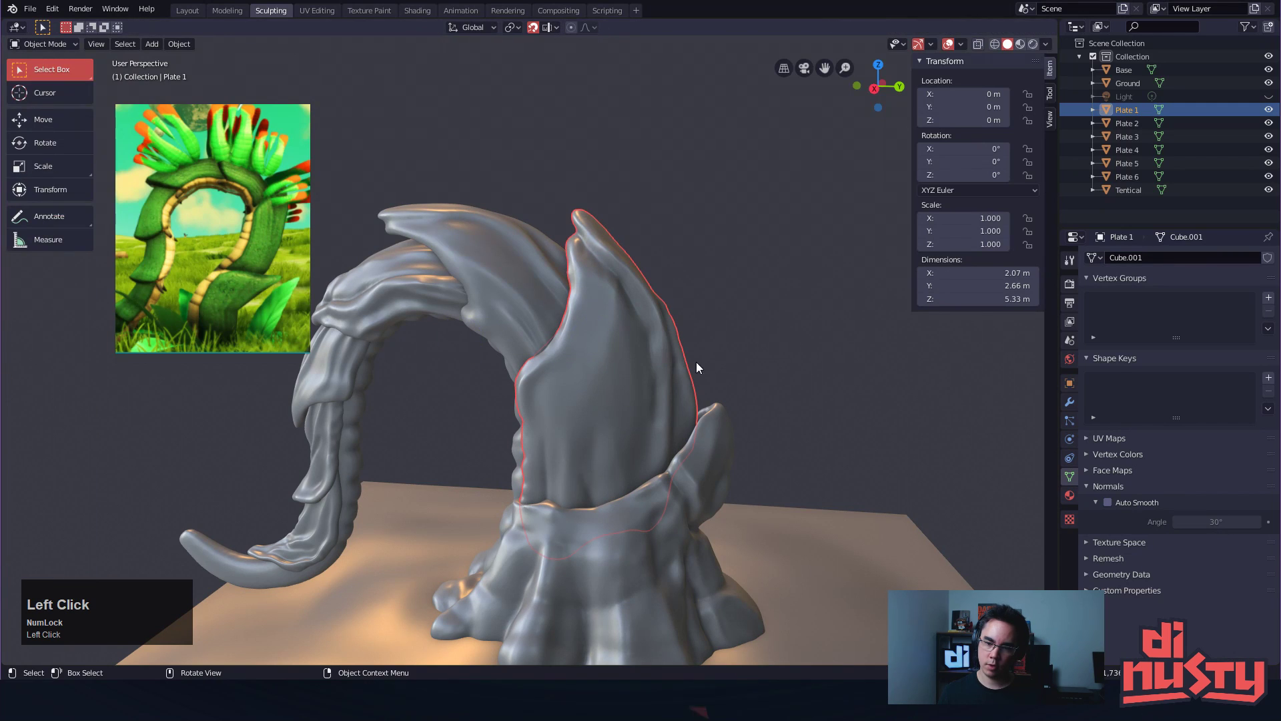
Select Plate 2 and save the file
{"action": "left_click_drag", "start_coordinate": [715, 514], "coordinate": [763, 426], "text": "alt+shift"}
{"action": "left_click", "coordinate": [725, 387]}
{"action": "left_click", "coordinate": [726, 391]}
{"action": "left_click", "coordinate": [726, 392]}
{"action": "left_click", "coordinate": [708, 363]}
{"action": "left_click", "coordinate": [536, 222]}
{"action": "mouse_move", "coordinate": [569, 236]}
{"action": "left_mouse_down", "text": "alt+shift"}
{"action": "mouse_move", "coordinate": [683, 297]}
{"action": "mouse_move", "coordinate": [758, 238]}
{"action": "mouse_move", "coordinate": [716, 222]}
{"action": "left_mouse_up", "text": "alt+shift"}
{"action": "key", "text": "ctrl+s"}
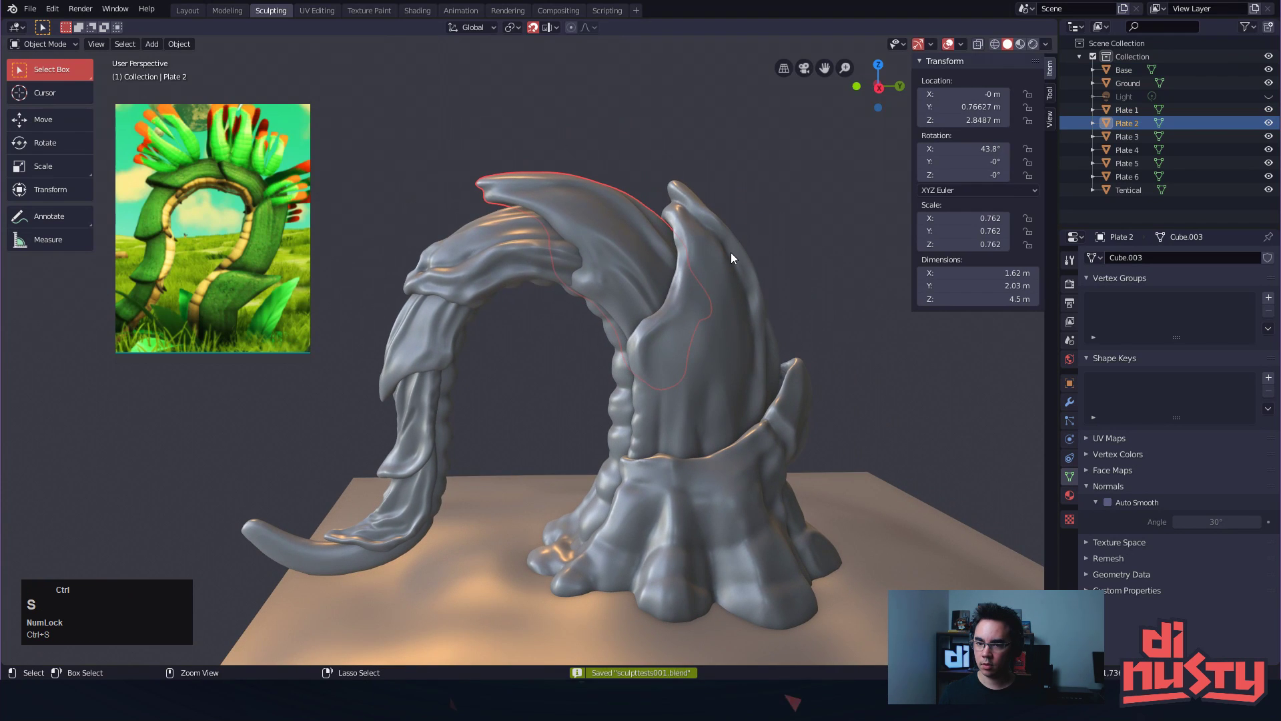
Apply all transforms to Plate 2
{"action": "key", "text": "shift+s"}
{"action": "right_click", "coordinate": [731, 250]}
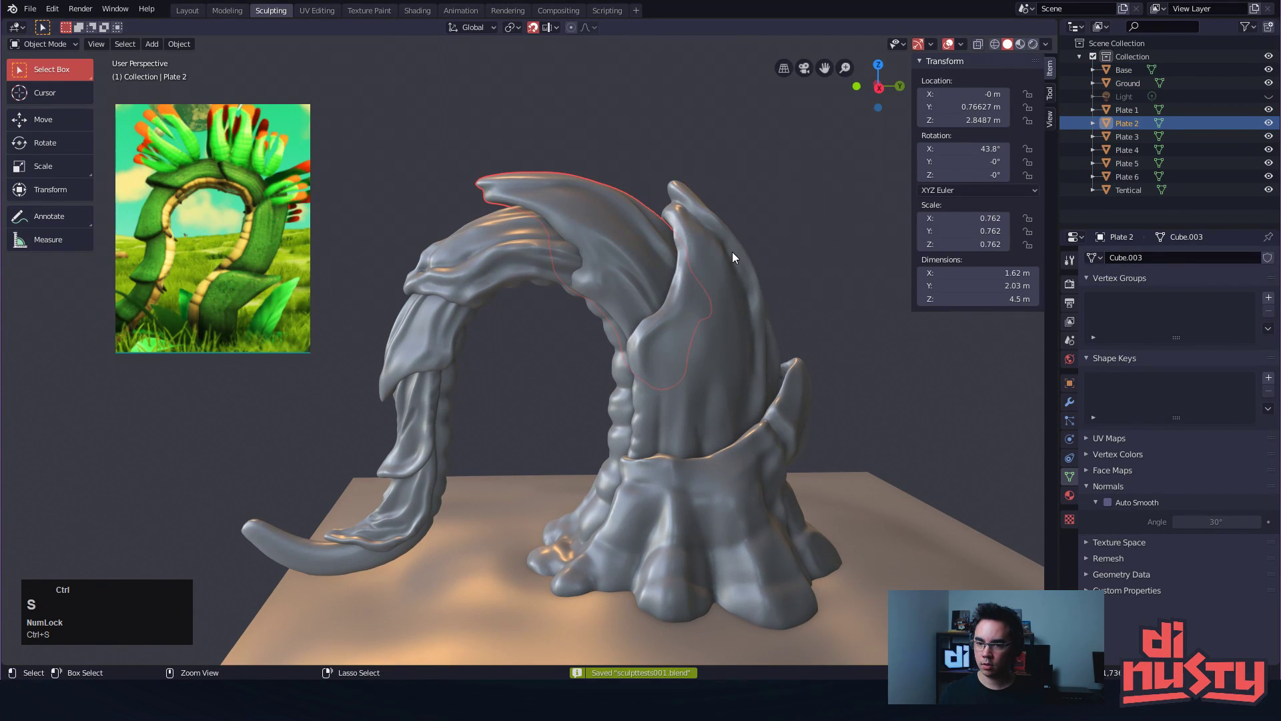
{"action": "key", "text": "ctrl+a"}
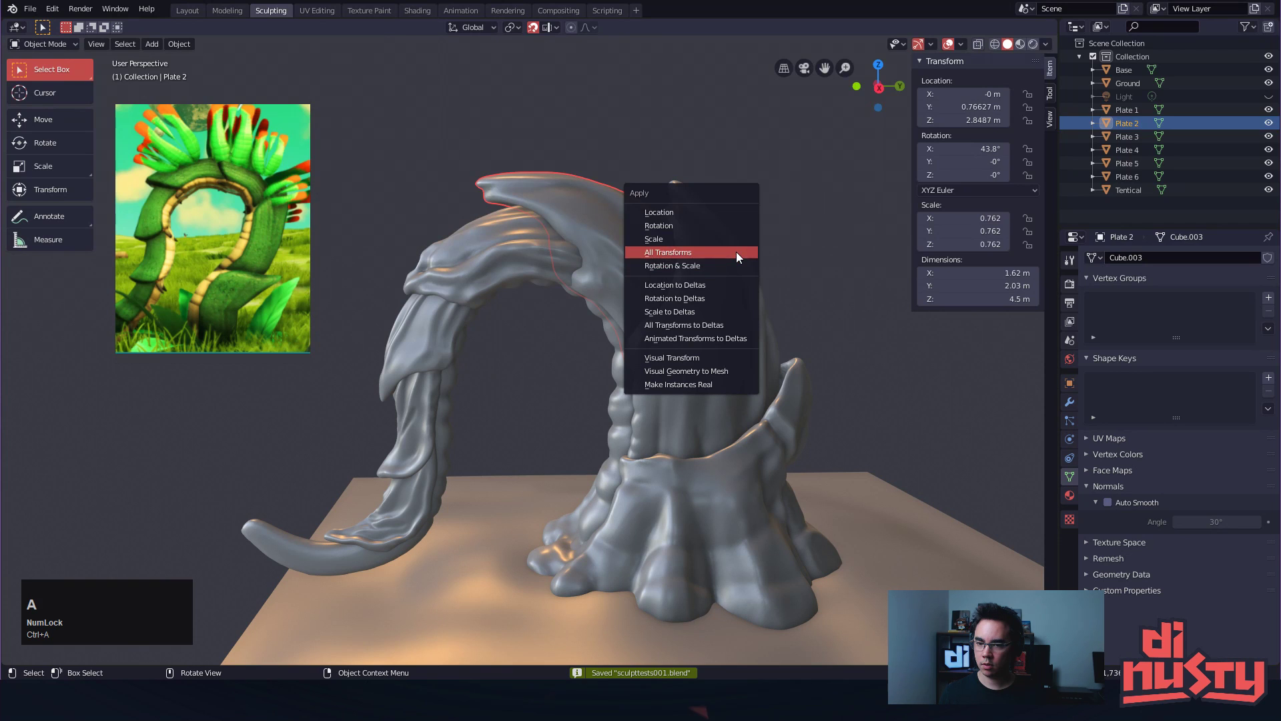
{"action": "left_click", "coordinate": [737, 251]}
Select Plate 4 and the two plates below it on the tentacle together and apply all transforms to them
{"action": "left_click", "coordinate": [527, 265]}
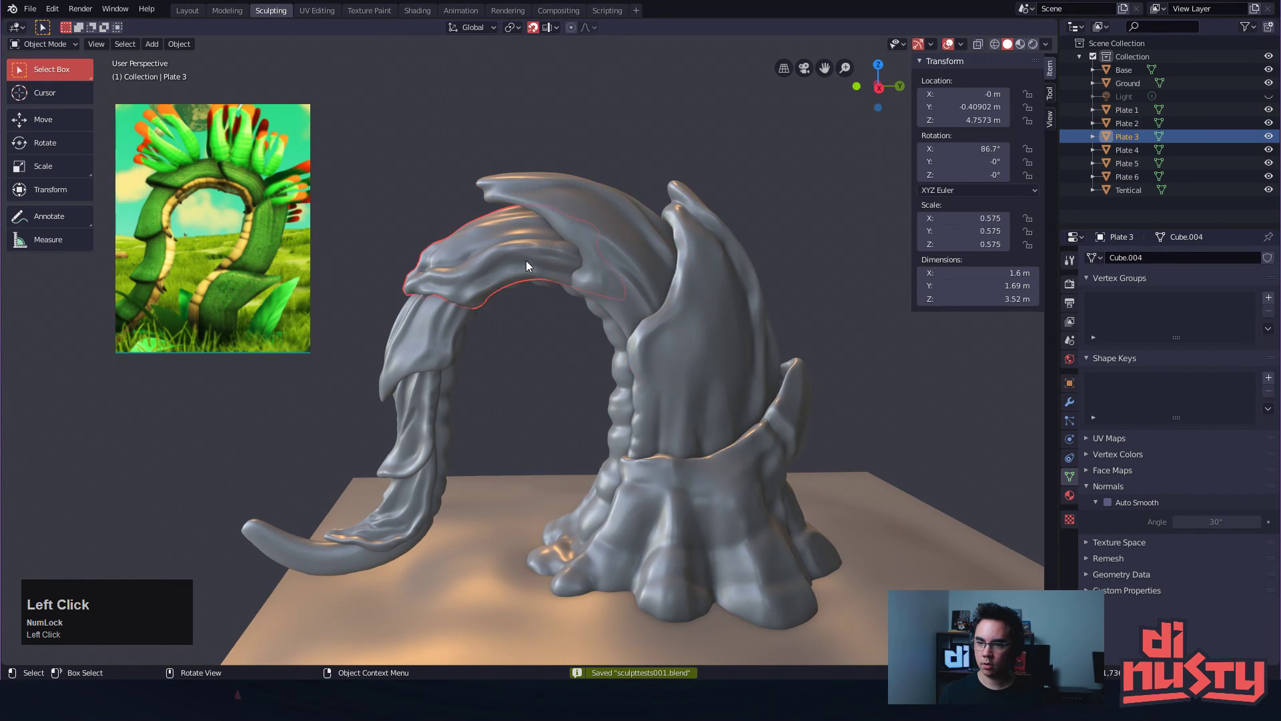
{"action": "left_click_drag", "start_coordinate": [526, 265], "coordinate": [634, 274], "text": "alt+shift"}
{"action": "left_click", "coordinate": [519, 353]}
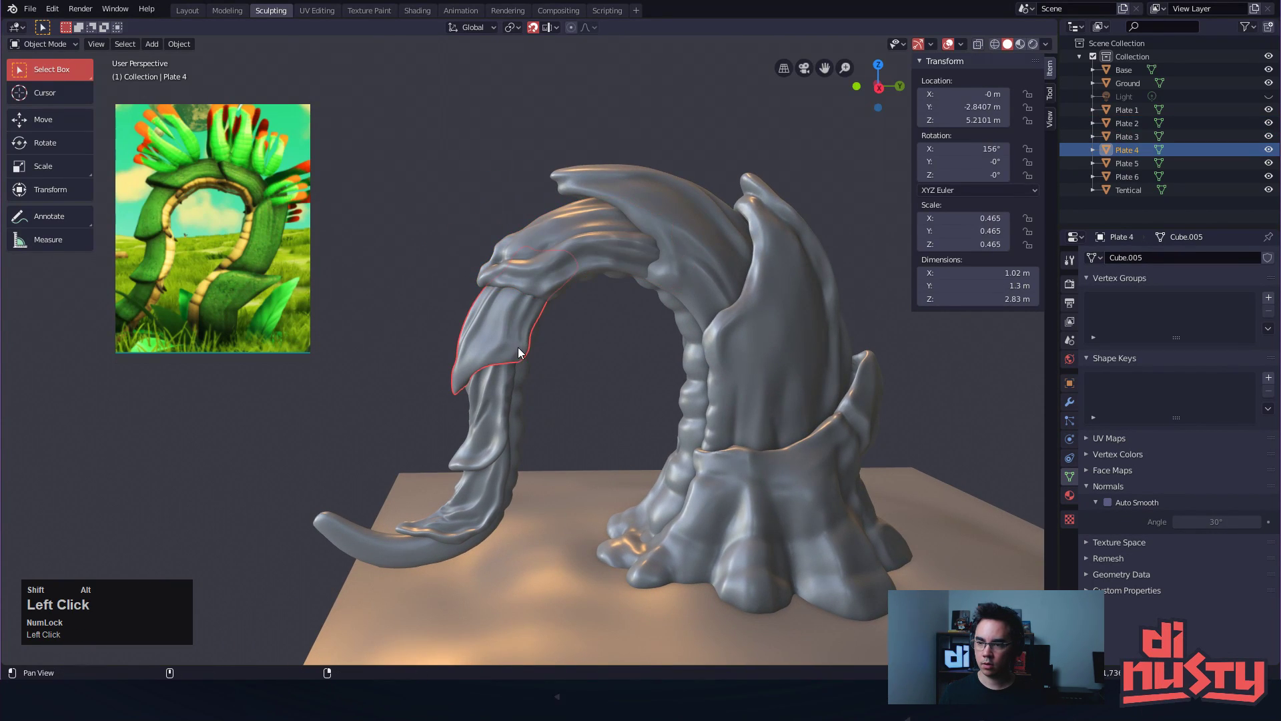
{"action": "left_click_drag", "start_coordinate": [519, 354], "coordinate": [531, 347], "text": "alt+shift"}
{"action": "left_click", "coordinate": [519, 386], "text": "shift"}
{"action": "left_click", "coordinate": [510, 451], "text": "shift"}
{"action": "key", "text": "ctrl+a"}
{"action": "left_click", "coordinate": [566, 429]}
Check the transform values of the plates, tentacle, base and ground by selecting them in turn
{"action": "left_click", "coordinate": [519, 432]}
{"action": "left_click", "coordinate": [522, 397]}
{"action": "left_click", "coordinate": [531, 310]}
{"action": "left_click", "coordinate": [564, 305]}
{"action": "left_click", "coordinate": [459, 522]}
{"action": "left_click_drag", "start_coordinate": [649, 387], "coordinate": [625, 322], "text": "alt+shift"}
{"action": "left_click", "coordinate": [678, 486]}
{"action": "left_click", "coordinate": [651, 466]}
{"action": "mouse_move", "coordinate": [934, 398]}
{"action": "left_mouse_down", "text": "alt+shift"}
{"action": "mouse_move", "coordinate": [750, 369]}
{"action": "mouse_move", "coordinate": [698, 340]}
{"action": "mouse_move", "coordinate": [762, 404]}
{"action": "left_mouse_up", "text": "alt+shift"}
{"action": "left_click", "coordinate": [751, 368]}
Save the file and clear the object selection
{"action": "key", "text": "ctrl+s"}
{"action": "mouse_move", "coordinate": [828, 367]}
{"action": "left_mouse_down", "text": "alt"}
{"action": "mouse_move", "coordinate": [810, 349]}
{"action": "mouse_move", "coordinate": [830, 354]}
{"action": "left_mouse_up", "text": "alt"}
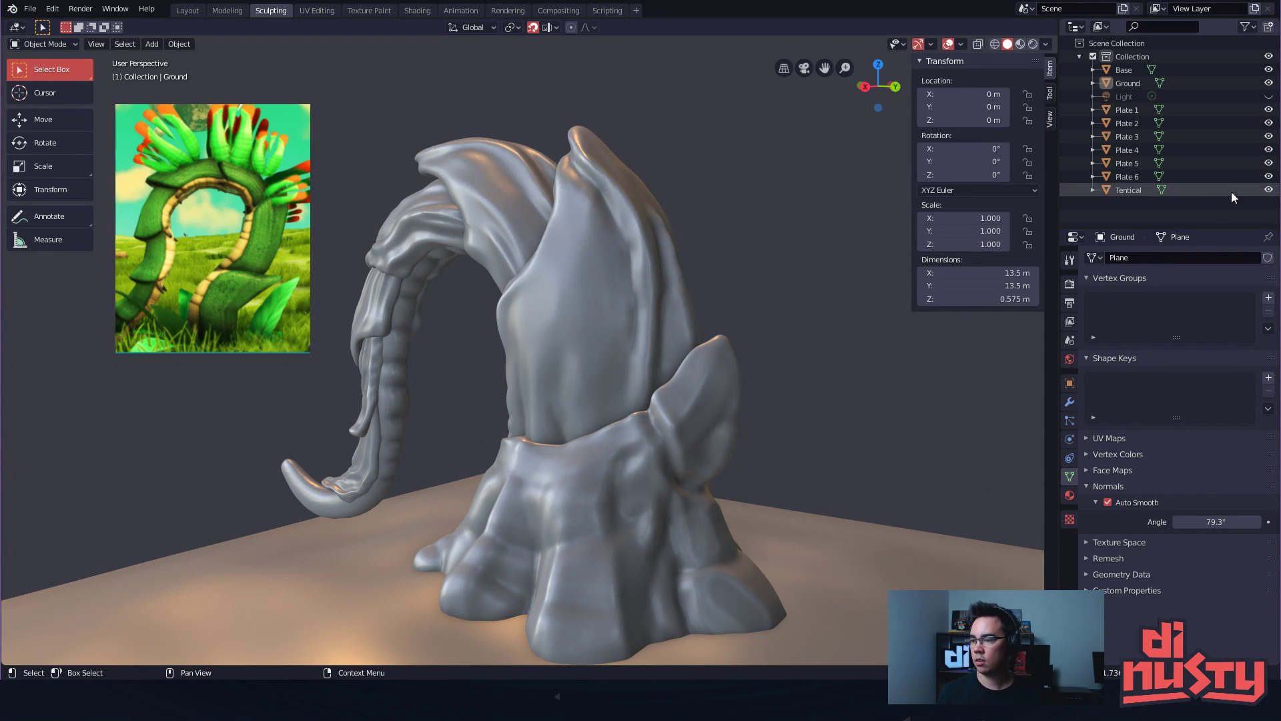
{"action": "mouse_move", "coordinate": [711, 214]}
{"action": "left_mouse_down", "text": "alt"}
{"action": "mouse_move", "coordinate": [790, 259]}
{"action": "mouse_move", "coordinate": [779, 234]}
{"action": "mouse_move", "coordinate": [830, 207]}
{"action": "mouse_move", "coordinate": [747, 162]}
{"action": "mouse_move", "coordinate": [667, 284]}
{"action": "left_mouse_up", "text": "alt"}
{"action": "left_click", "coordinate": [686, 387]}
{"action": "mouse_move", "coordinate": [687, 390]}
{"action": "left_mouse_down", "text": "alt"}
{"action": "mouse_move", "coordinate": [756, 391]}
{"action": "mouse_move", "coordinate": [768, 319]}
{"action": "mouse_move", "coordinate": [824, 371]}
{"action": "mouse_move", "coordinate": [726, 368]}
{"action": "mouse_move", "coordinate": [762, 360]}
{"action": "left_mouse_up", "text": "alt"}
{"action": "left_click", "coordinate": [824, 371]}
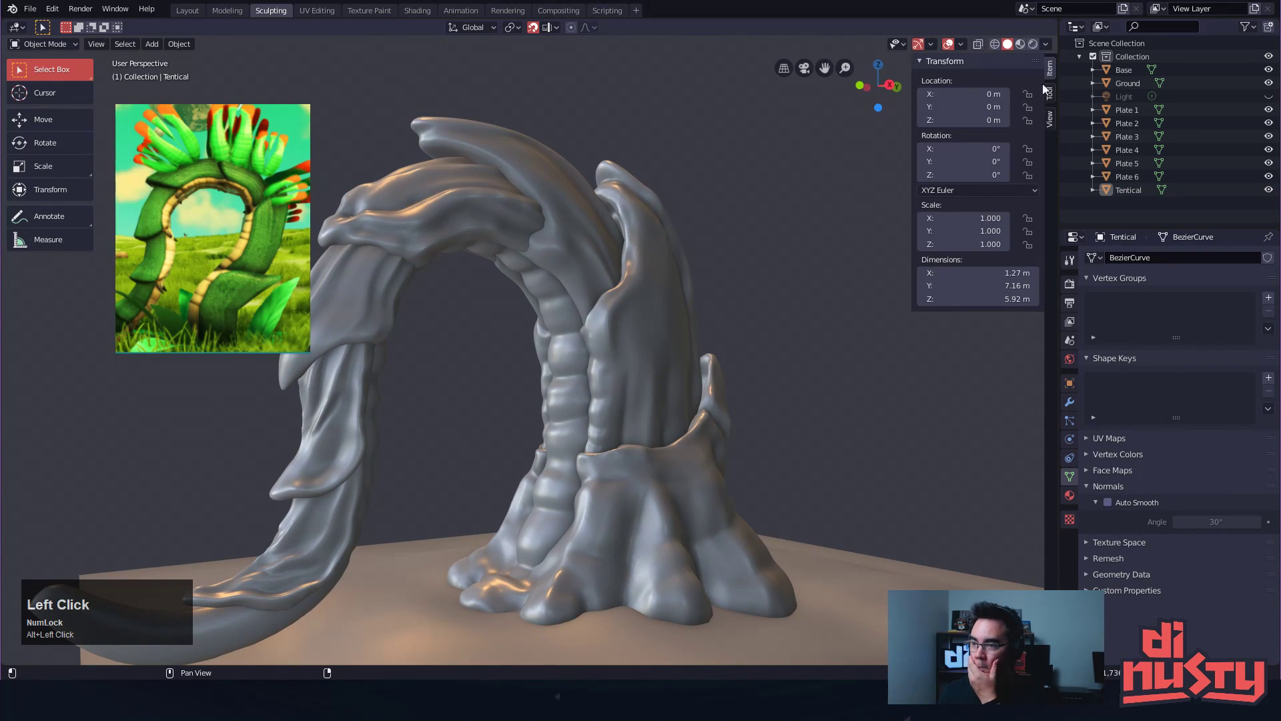
Compare the viewport with and without cavity shading, keep it on, and set Ridge to 1.950 and Valley to 1.495
{"action": "left_click", "coordinate": [1046, 45]}
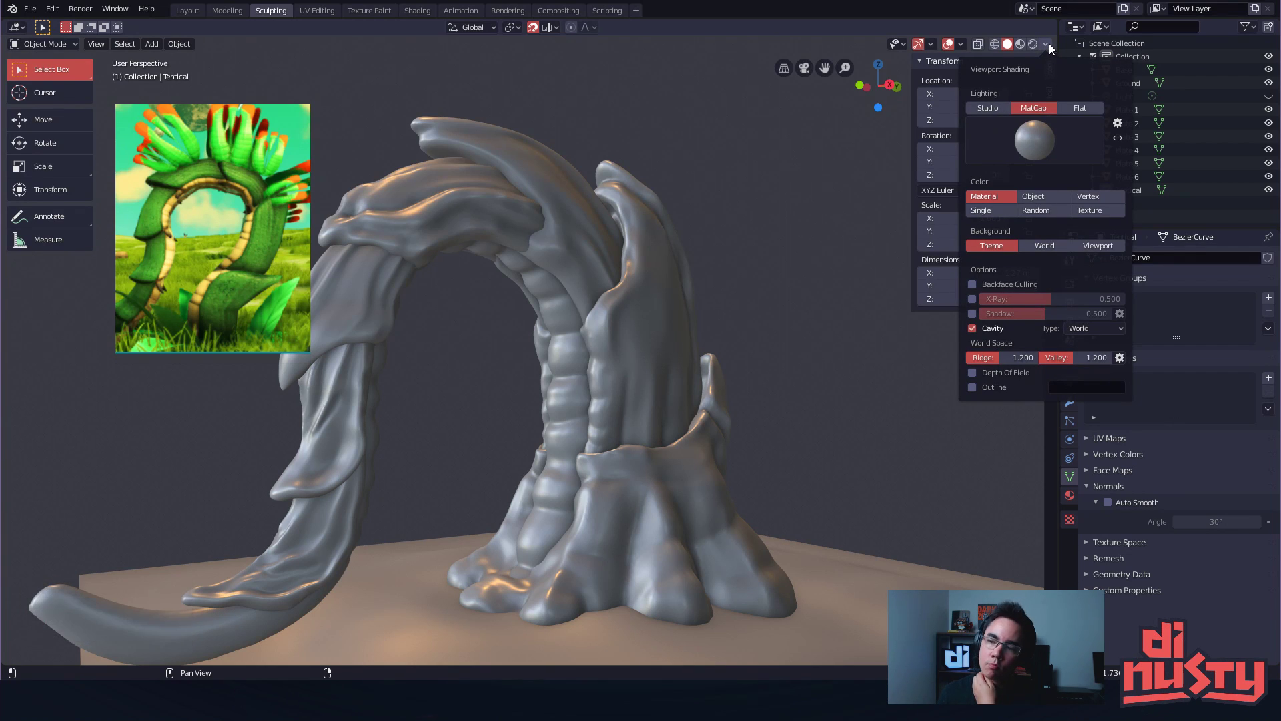
{"action": "left_click", "coordinate": [974, 328]}
{"action": "left_click", "coordinate": [974, 328]}
{"action": "left_click", "coordinate": [974, 329]}
{"action": "left_click", "coordinate": [974, 328]}
{"action": "left_click_drag", "start_coordinate": [1001, 358], "coordinate": [1089, 357]}
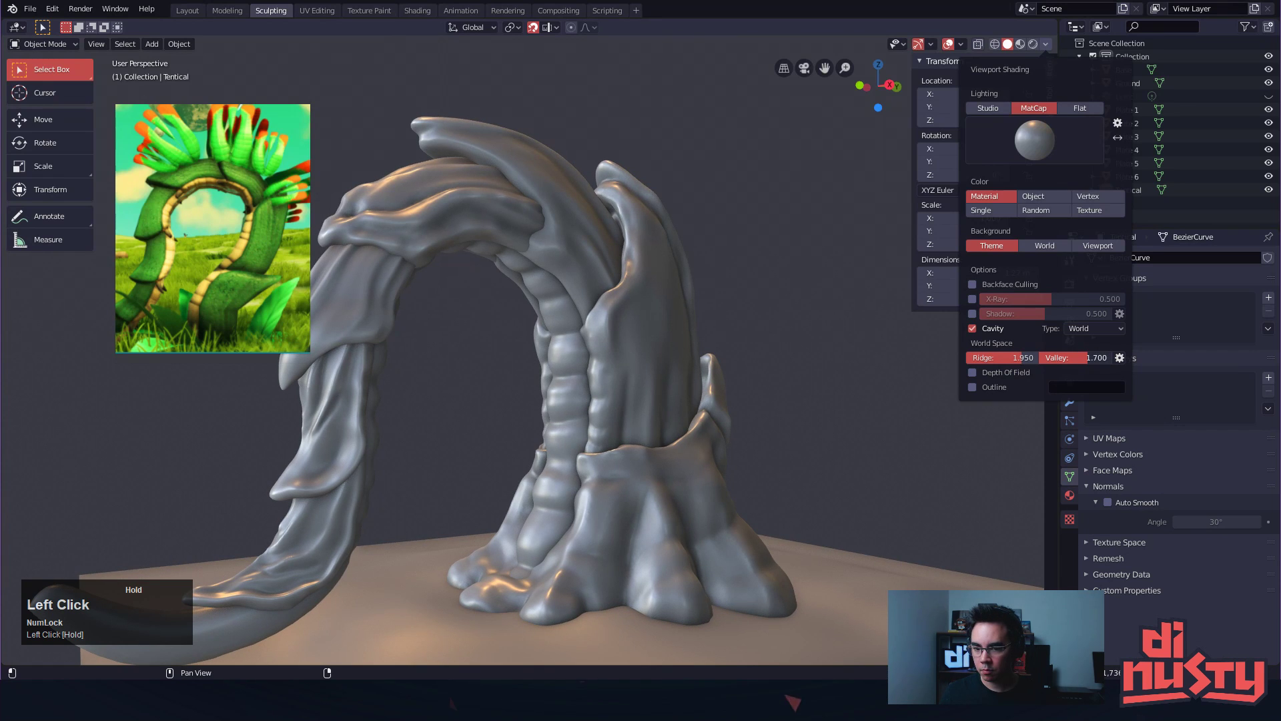
{"action": "mouse_move", "coordinate": [944, 322]}
{"action": "left_mouse_down", "text": "ctrl+alt"}
{"action": "mouse_move", "coordinate": [774, 278]}
{"action": "mouse_move", "coordinate": [806, 225]}
{"action": "left_mouse_up", "text": "ctrl+alt"}
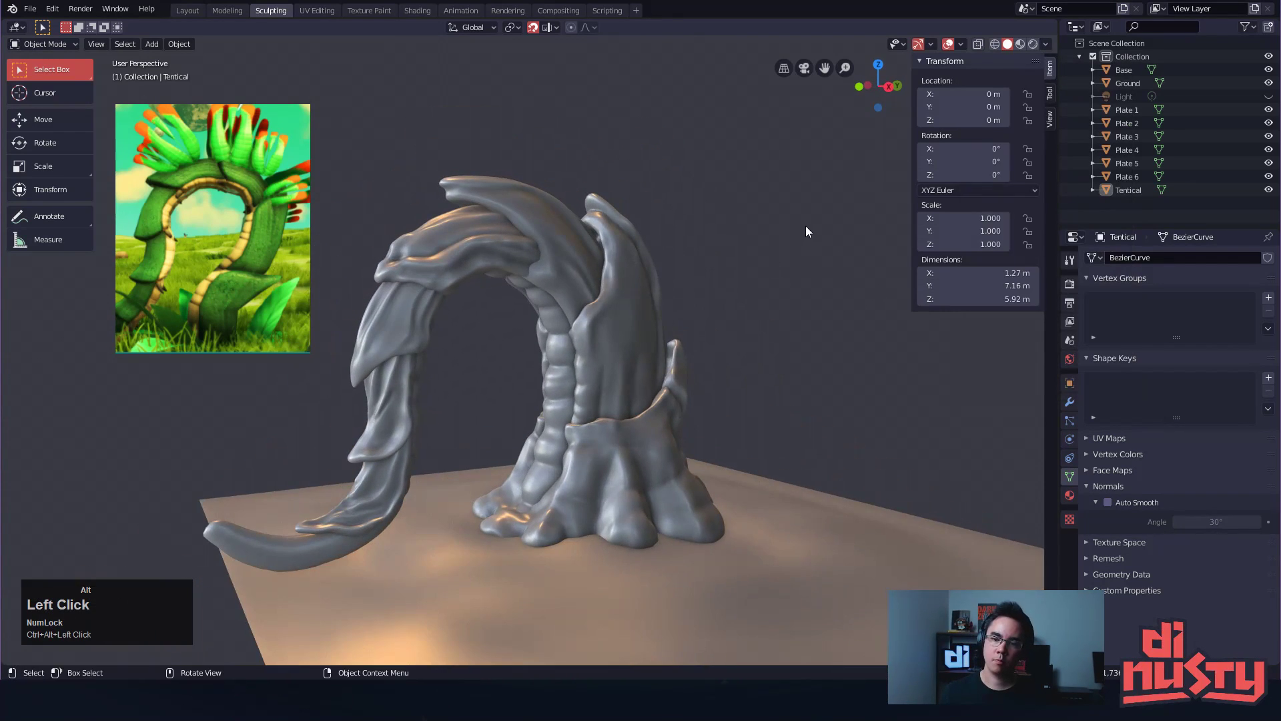
Switch the viewport MatCap to the olive-green sphere and view the creature's base up close
{"action": "left_click", "coordinate": [1045, 44]}
{"action": "left_click", "coordinate": [1035, 121]}
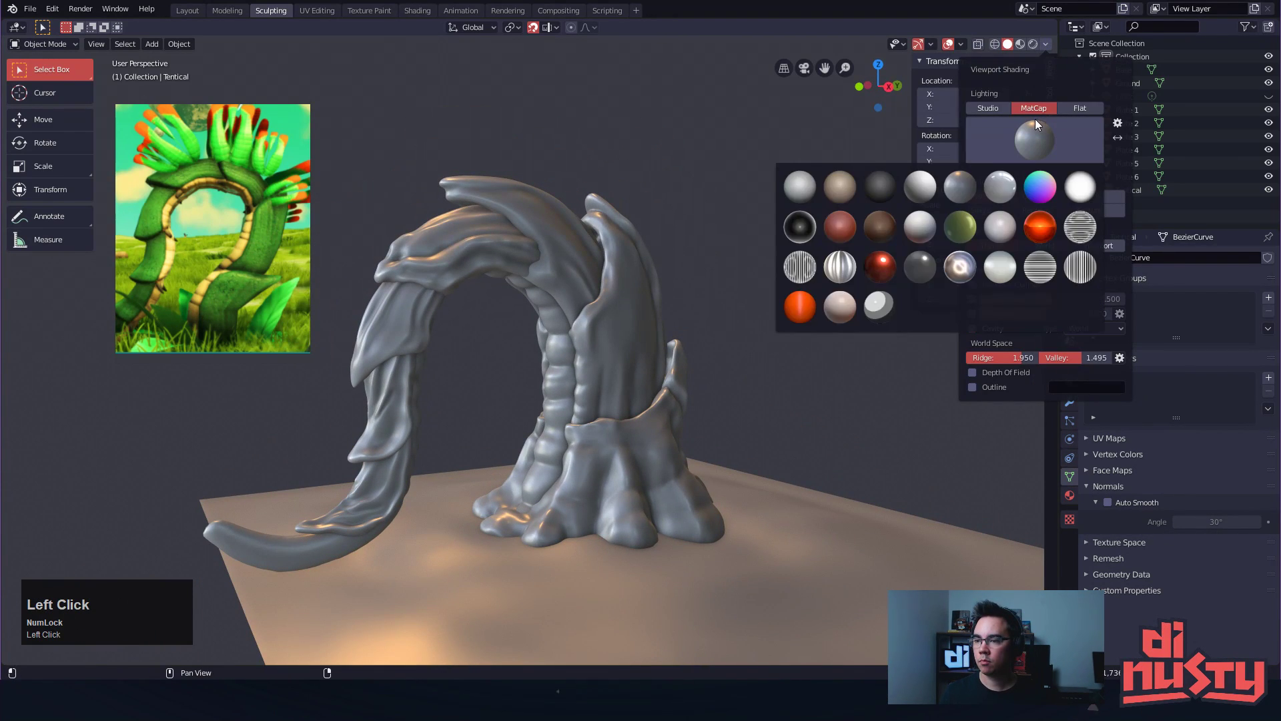
{"action": "left_click", "coordinate": [962, 230]}
{"action": "left_click_drag", "start_coordinate": [780, 233], "coordinate": [670, 250], "text": "alt"}
{"action": "left_click_drag", "start_coordinate": [742, 276], "coordinate": [600, 261], "text": "alt+shift"}
{"action": "mouse_move", "coordinate": [601, 261]}
{"action": "left_mouse_down", "text": "alt"}
{"action": "mouse_move", "coordinate": [562, 234]}
{"action": "mouse_move", "coordinate": [367, 233]}
{"action": "mouse_move", "coordinate": [338, 246]}
{"action": "mouse_move", "coordinate": [562, 262]}
{"action": "mouse_move", "coordinate": [407, 221]}
{"action": "mouse_move", "coordinate": [586, 270]}
{"action": "mouse_move", "coordinate": [638, 218]}
{"action": "mouse_move", "coordinate": [742, 227]}
{"action": "mouse_move", "coordinate": [497, 183]}
{"action": "mouse_move", "coordinate": [555, 253]}
{"action": "mouse_move", "coordinate": [550, 291]}
{"action": "mouse_move", "coordinate": [606, 307]}
{"action": "mouse_move", "coordinate": [689, 275]}
{"action": "mouse_move", "coordinate": [609, 266]}
{"action": "mouse_move", "coordinate": [711, 329]}
{"action": "mouse_move", "coordinate": [606, 364]}
{"action": "mouse_move", "coordinate": [589, 434]}
{"action": "left_mouse_up", "text": "alt"}
{"action": "left_click_drag", "start_coordinate": [542, 306], "coordinate": [619, 347], "text": "alt"}
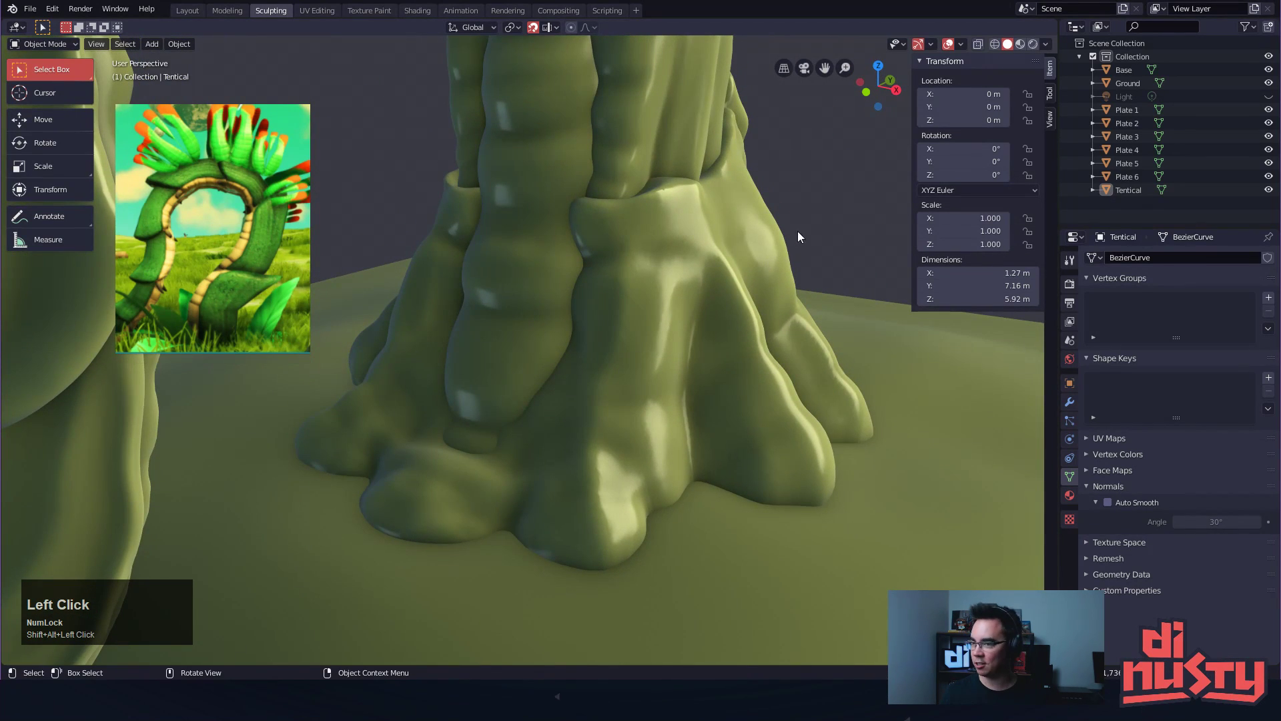
Put the Base into Sculpt Mode and voxel-remesh it at a 0.02 m voxel size
{"action": "left_click", "coordinate": [630, 299]}
{"action": "key", "text": "Tab"}
{"action": "key", "text": "Tab"}
{"action": "key", "text": "ctrl+Tab"}
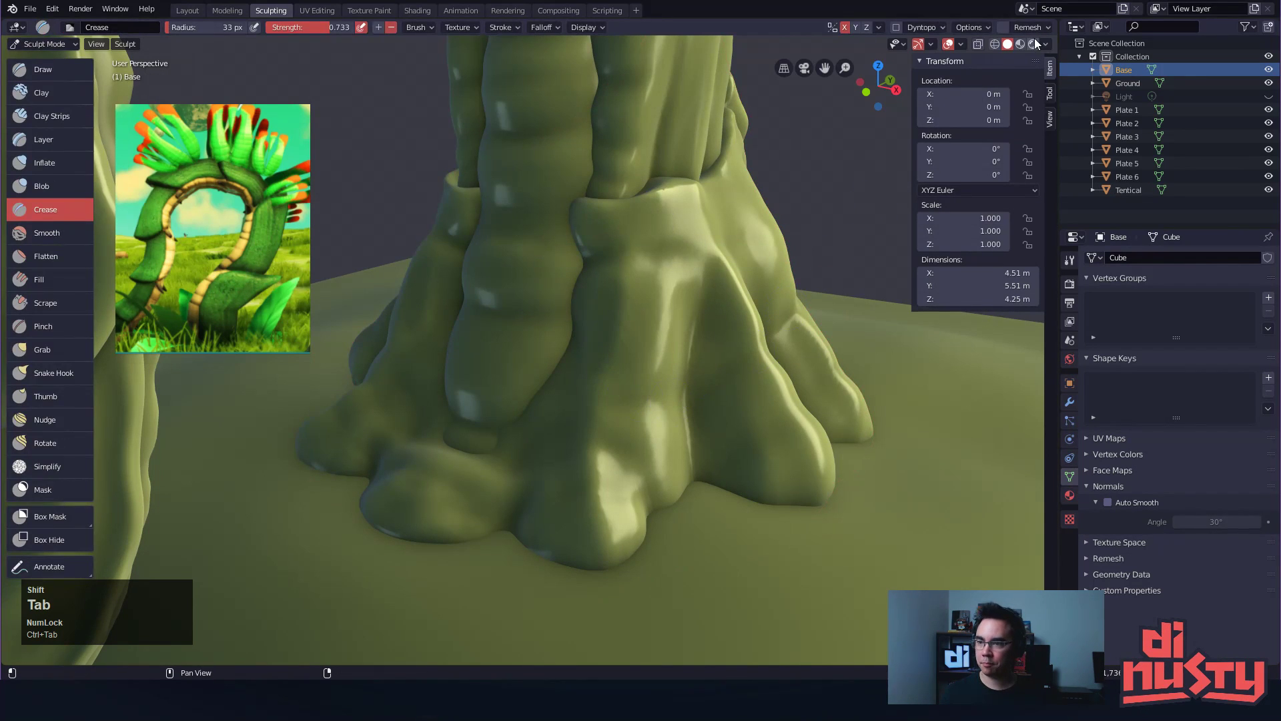
{"action": "left_click", "coordinate": [1031, 27]}
{"action": "left_click", "coordinate": [1070, 51]}
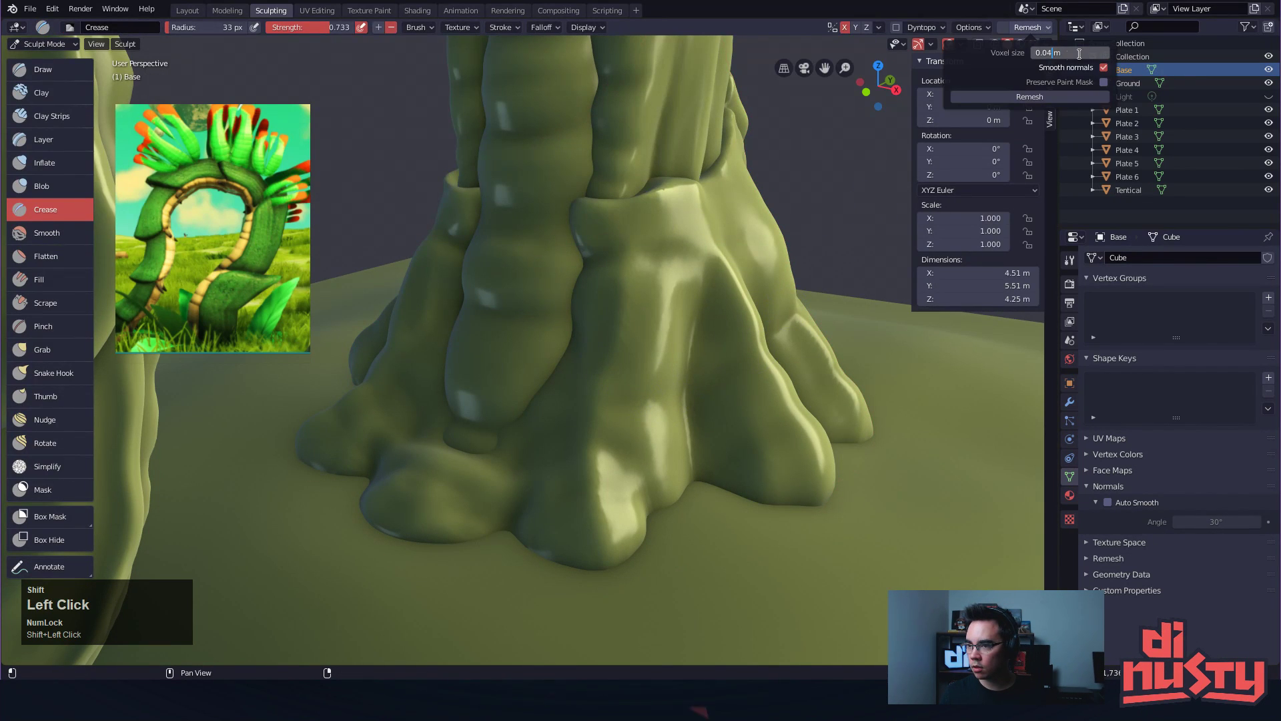
{"action": "key", "text": "BackSpace"}
{"action": "type", "text": "2"}
{"action": "key", "text": "Return"}
{"action": "left_click", "coordinate": [1047, 99]}
Crease the base around the tentacle's foot and raise a small bump on the edge beside it
{"action": "middle_click_drag", "start_coordinate": [547, 440], "coordinate": [590, 328], "text": "ctrl"}
{"action": "left_click_drag", "start_coordinate": [611, 344], "coordinate": [615, 418]}
{"action": "middle_click_drag", "start_coordinate": [670, 385], "coordinate": [685, 397]}
{"action": "key", "text": "ctrl+z"}
{"action": "mouse_move", "coordinate": [623, 287]}
{"action": "left_mouse_down", "text": "ctrl"}
{"action": "mouse_move", "coordinate": [590, 375]}
{"action": "mouse_move", "coordinate": [538, 418]}
{"action": "mouse_move", "coordinate": [530, 458]}
{"action": "mouse_move", "coordinate": [475, 448]}
{"action": "mouse_move", "coordinate": [462, 425]}
{"action": "left_mouse_up", "text": "ctrl"}
{"action": "key", "text": "ctrl+z"}
{"action": "left_click_drag", "start_coordinate": [556, 458], "coordinate": [587, 442]}
{"action": "left_click_drag", "start_coordinate": [586, 439], "coordinate": [613, 398]}
{"action": "mouse_move", "coordinate": [639, 328]}
{"action": "left_mouse_down", "text": "alt+shift"}
{"action": "mouse_move", "coordinate": [625, 384]}
{"action": "mouse_move", "coordinate": [609, 305]}
{"action": "mouse_move", "coordinate": [592, 335]}
{"action": "left_mouse_up", "text": "alt+shift"}
{"action": "left_click_drag", "start_coordinate": [598, 315], "coordinate": [579, 347], "text": "ctrl"}
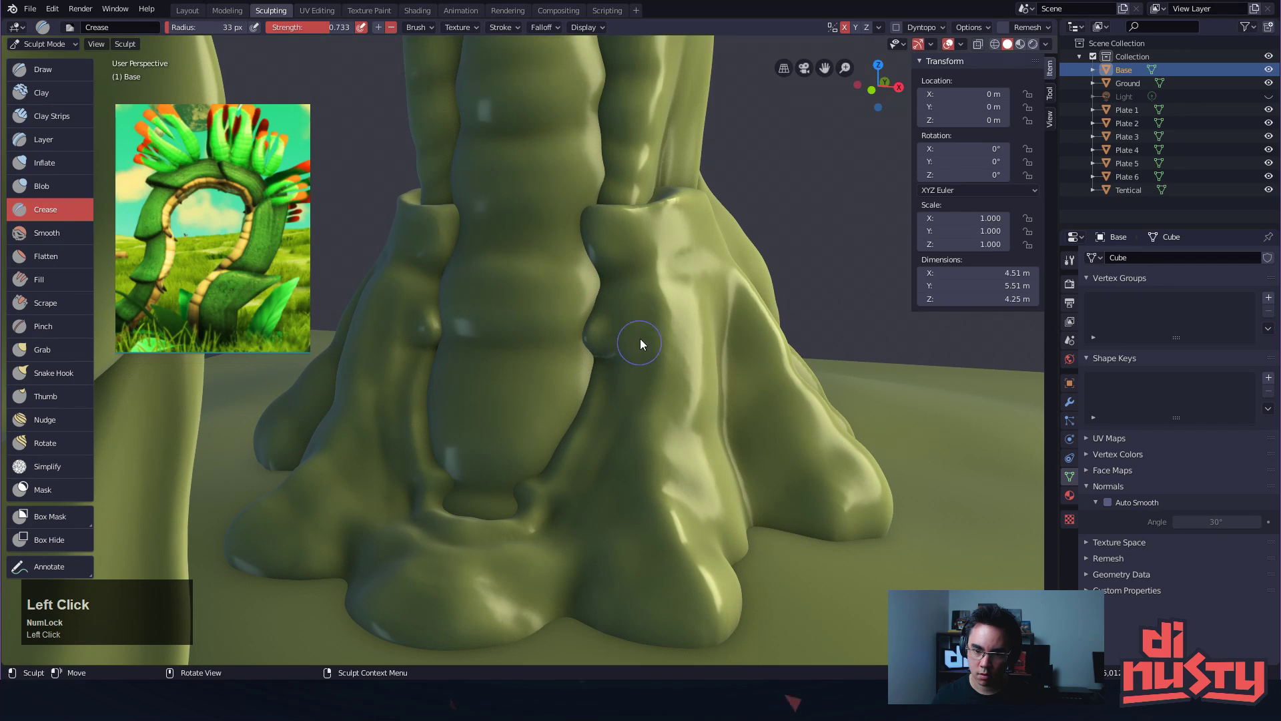
Switch the viewport MatCap back to the grey metallic sphere with warm highlights
{"action": "left_click", "coordinate": [1046, 44]}
{"action": "left_click", "coordinate": [1041, 155]}
{"action": "left_click", "coordinate": [971, 199]}
{"action": "left_click_drag", "start_coordinate": [703, 286], "coordinate": [607, 272], "text": "alt"}
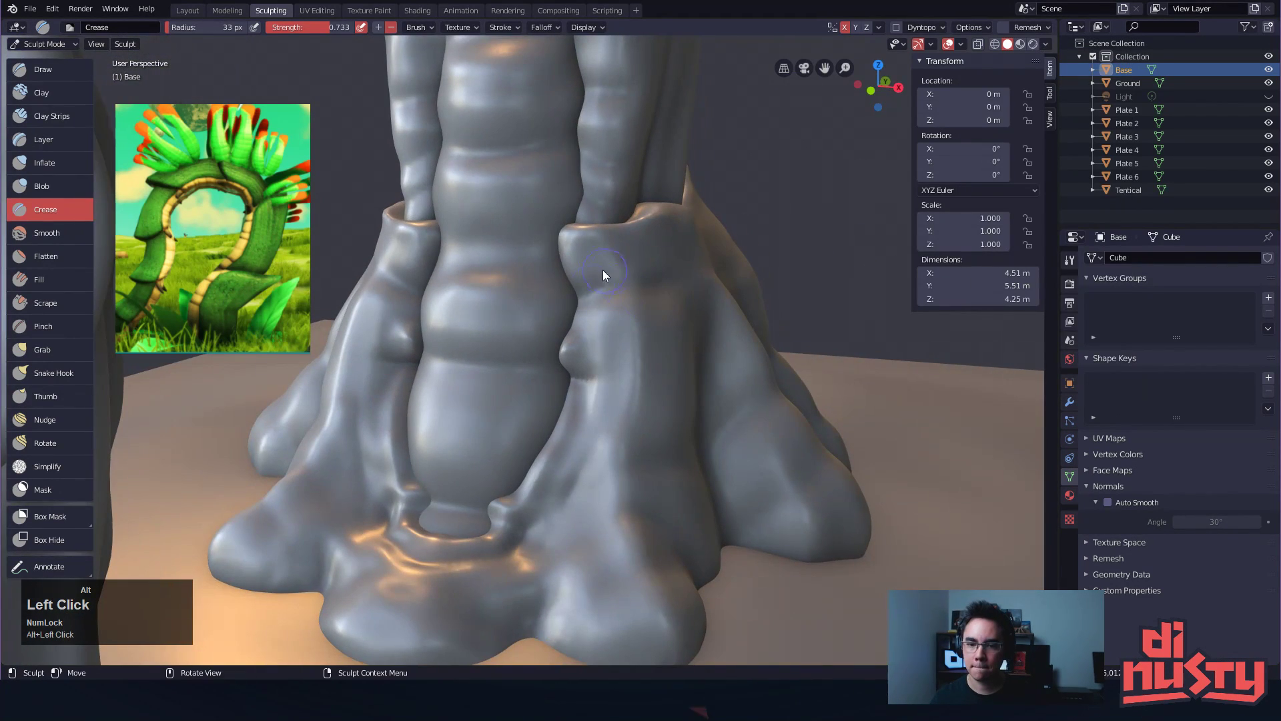
Carve a crease under the base's upper lip to form a rounded bulge beside the tentacle
{"action": "key", "text": "ctrl+z"}
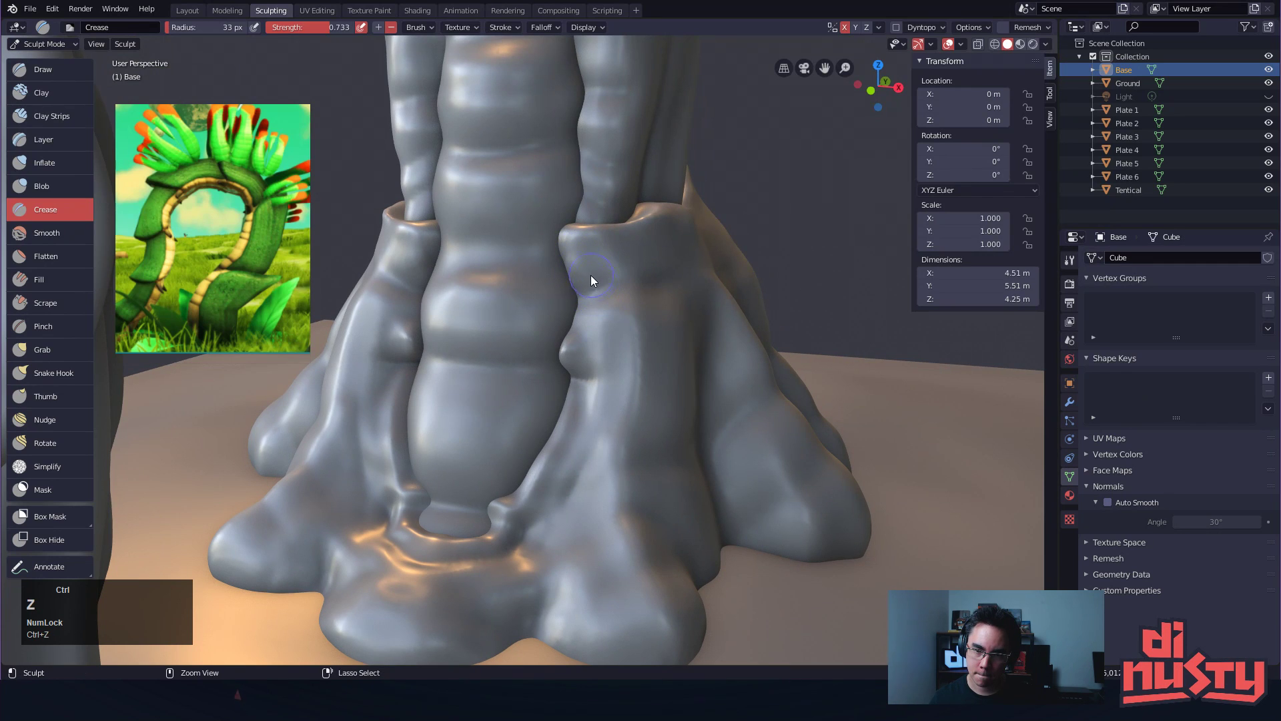
{"action": "mouse_move", "coordinate": [567, 249]}
{"action": "left_mouse_down", "text": "shift"}
{"action": "mouse_move", "coordinate": [583, 295]}
{"action": "mouse_move", "coordinate": [570, 249]}
{"action": "mouse_move", "coordinate": [592, 279]}
{"action": "mouse_move", "coordinate": [592, 263]}
{"action": "left_mouse_up", "text": "shift"}
{"action": "key", "text": "ctrl+z"}
{"action": "left_click_drag", "start_coordinate": [576, 267], "coordinate": [572, 288]}
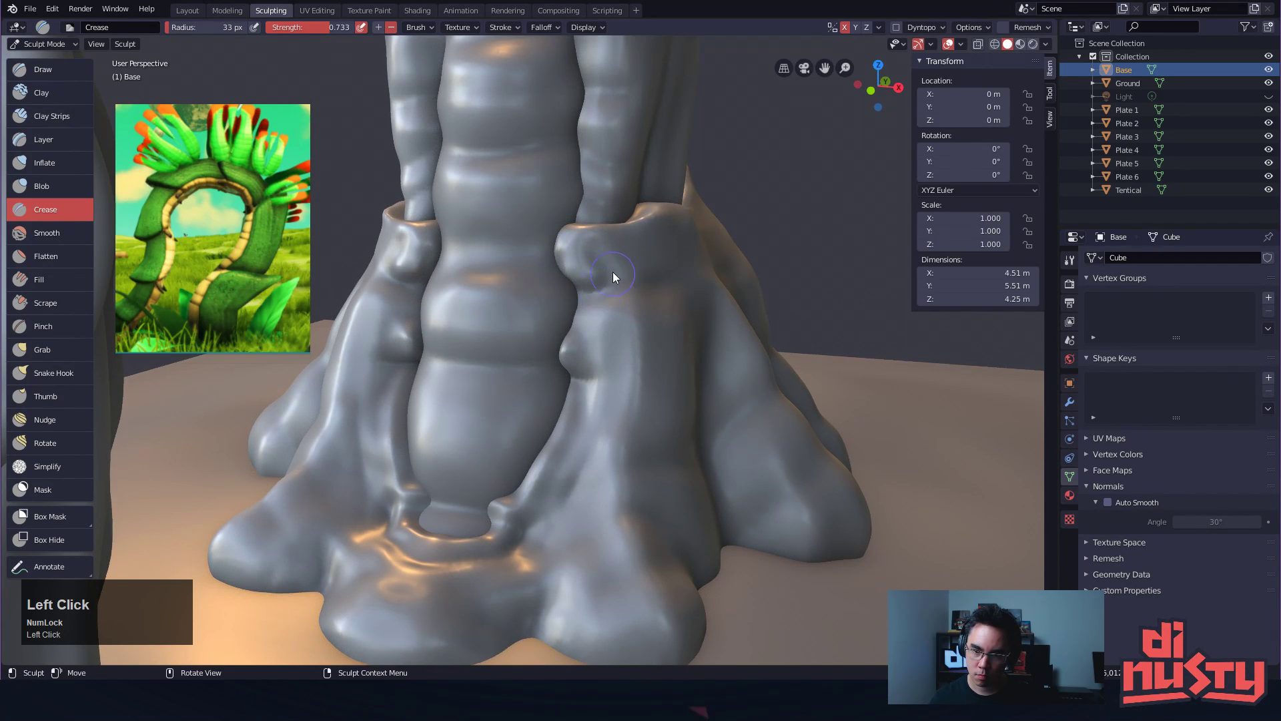
{"action": "mouse_move", "coordinate": [600, 243]}
{"action": "left_mouse_down"}
{"action": "mouse_move", "coordinate": [610, 278]}
{"action": "mouse_move", "coordinate": [552, 285]}
{"action": "mouse_move", "coordinate": [623, 281]}
{"action": "mouse_move", "coordinate": [607, 251]}
{"action": "mouse_move", "coordinate": [577, 386]}
{"action": "mouse_move", "coordinate": [590, 378]}
{"action": "left_mouse_up"}
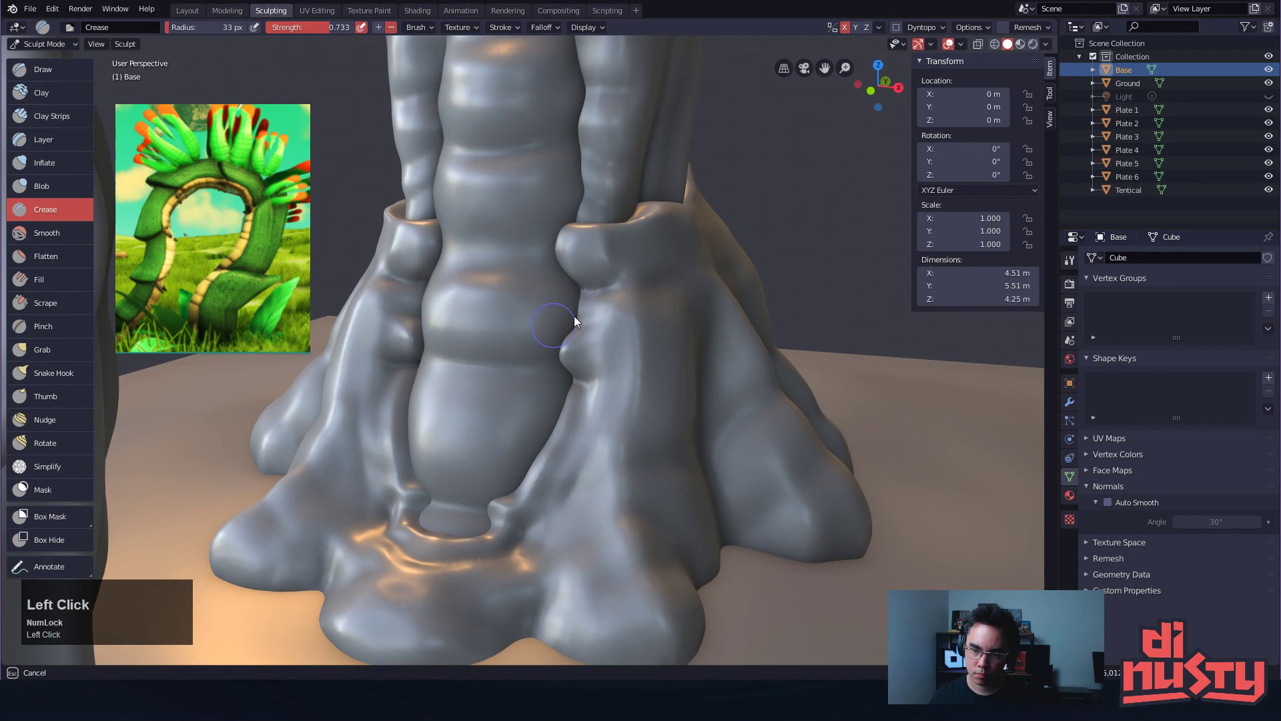
Shape the next bulge down the base's inner edge with raised, carved and smoothed strokes, extending a fold across the base
{"action": "mouse_move", "coordinate": [588, 311]}
{"action": "left_mouse_down", "text": "ctrl"}
{"action": "mouse_move", "coordinate": [607, 302]}
{"action": "mouse_move", "coordinate": [603, 333]}
{"action": "mouse_move", "coordinate": [585, 329]}
{"action": "mouse_move", "coordinate": [638, 366]}
{"action": "left_mouse_up", "text": "ctrl"}
{"action": "left_click_drag", "start_coordinate": [600, 322], "coordinate": [602, 371], "text": "shift"}
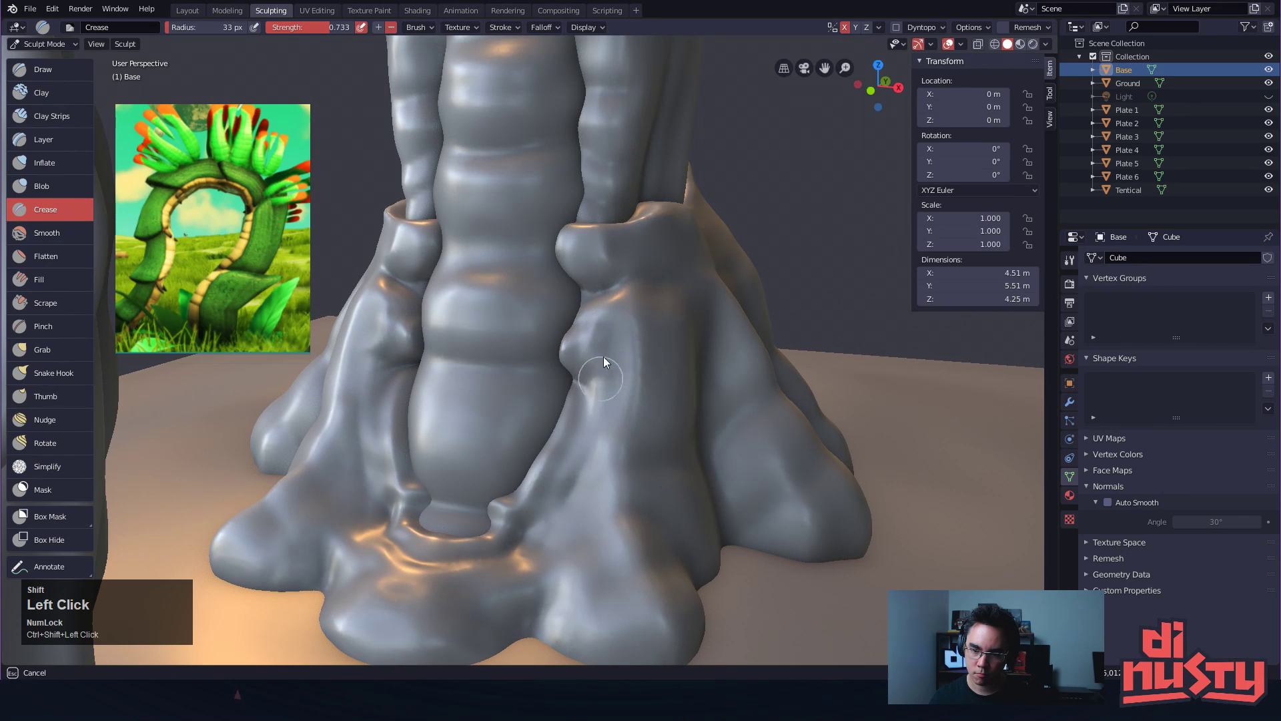
{"action": "left_click_drag", "start_coordinate": [590, 437], "coordinate": [592, 427], "text": "shift"}
{"action": "mouse_move", "coordinate": [589, 390]}
{"action": "left_mouse_down"}
{"action": "mouse_move", "coordinate": [570, 394]}
{"action": "mouse_move", "coordinate": [638, 391]}
{"action": "left_mouse_up"}
{"action": "left_click_drag", "start_coordinate": [566, 364], "coordinate": [702, 394], "text": "ctrl"}
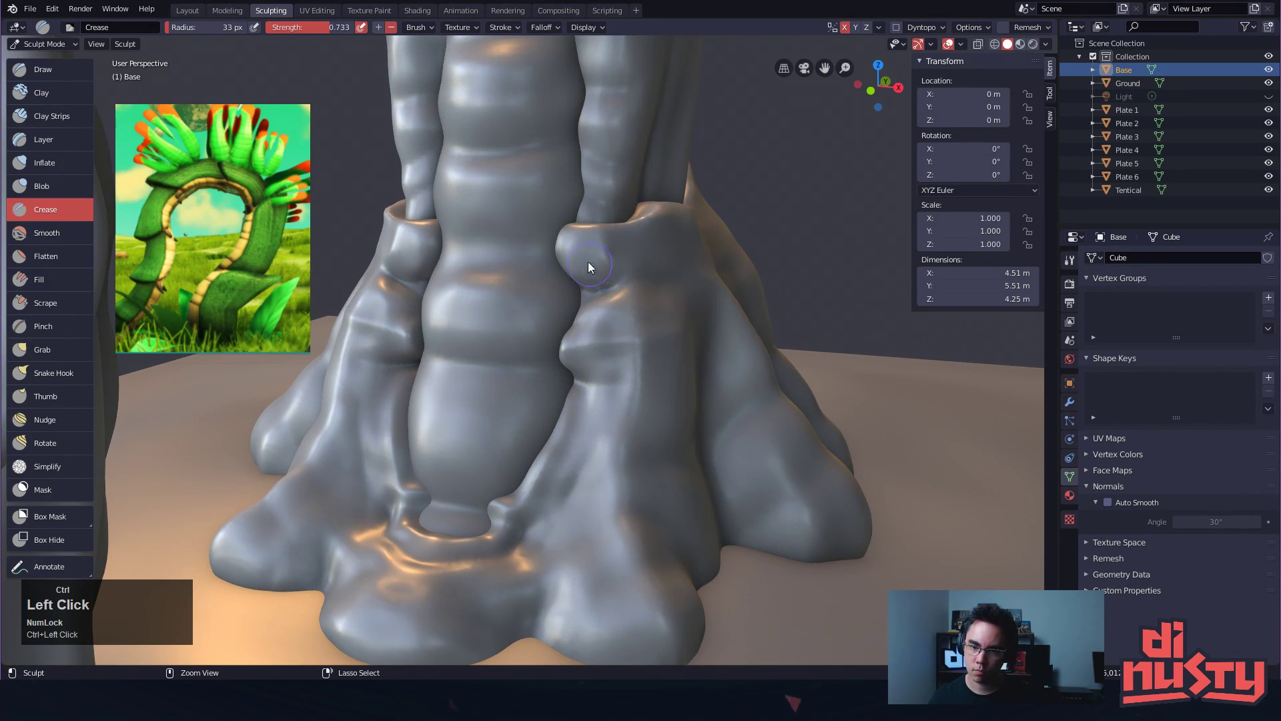
Carve curved creases across the front root lobe just below the tentacle's foot with the Crease brush
{"action": "left_click_drag", "start_coordinate": [660, 213], "coordinate": [603, 355], "text": "alt"}
{"action": "left_click_drag", "start_coordinate": [551, 394], "coordinate": [550, 397], "text": "alt"}
{"action": "mouse_move", "coordinate": [550, 393]}
{"action": "left_mouse_down"}
{"action": "mouse_move", "coordinate": [562, 378]}
{"action": "mouse_move", "coordinate": [587, 393]}
{"action": "mouse_move", "coordinate": [585, 424]}
{"action": "left_mouse_up"}
{"action": "key", "text": "ctrl+z"}
{"action": "key", "text": "ctrl+z"}
{"action": "mouse_move", "coordinate": [511, 366]}
{"action": "left_mouse_down"}
{"action": "mouse_move", "coordinate": [556, 379]}
{"action": "mouse_move", "coordinate": [530, 404]}
{"action": "mouse_move", "coordinate": [578, 394]}
{"action": "left_mouse_up"}
{"action": "left_click_drag", "start_coordinate": [471, 410], "coordinate": [506, 433]}
Raise ridges between the creases on the front root lobe to form layered wrinkles
{"action": "left_click_drag", "start_coordinate": [491, 377], "coordinate": [556, 307], "text": "alt+shift"}
{"action": "mouse_move", "coordinate": [556, 373]}
{"action": "left_mouse_down", "text": "ctrl+alt"}
{"action": "mouse_move", "coordinate": [610, 385]}
{"action": "mouse_move", "coordinate": [608, 425]}
{"action": "left_mouse_up", "text": "ctrl+alt"}
{"action": "left_click_drag", "start_coordinate": [467, 360], "coordinate": [590, 393], "text": "ctrl"}
{"action": "left_click_drag", "start_coordinate": [513, 365], "coordinate": [580, 390], "text": "ctrl"}
{"action": "key", "text": "ctrl+z"}
{"action": "mouse_move", "coordinate": [495, 352]}
{"action": "left_mouse_down", "text": "ctrl"}
{"action": "mouse_move", "coordinate": [546, 353]}
{"action": "mouse_move", "coordinate": [495, 399]}
{"action": "mouse_move", "coordinate": [470, 346]}
{"action": "mouse_move", "coordinate": [450, 451]}
{"action": "mouse_move", "coordinate": [427, 316]}
{"action": "mouse_move", "coordinate": [724, 355]}
{"action": "left_mouse_up", "text": "ctrl"}
{"action": "middle_click_drag", "start_coordinate": [725, 354], "coordinate": [626, 354], "text": "shift"}
{"action": "left_click_drag", "start_coordinate": [544, 477], "coordinate": [599, 304], "text": "ctrl"}
{"action": "key", "text": "ctrl+z"}
{"action": "mouse_move", "coordinate": [556, 477]}
{"action": "left_mouse_down"}
{"action": "mouse_move", "coordinate": [559, 343]}
{"action": "mouse_move", "coordinate": [554, 475]}
{"action": "left_mouse_up"}
{"action": "left_click_drag", "start_coordinate": [556, 405], "coordinate": [558, 391]}
Raise curved folds across the root lobe next to the front one
{"action": "mouse_move", "coordinate": [581, 489]}
{"action": "left_mouse_down", "text": "alt"}
{"action": "mouse_move", "coordinate": [564, 482]}
{"action": "mouse_move", "coordinate": [603, 438]}
{"action": "left_mouse_up", "text": "alt"}
{"action": "mouse_move", "coordinate": [508, 398]}
{"action": "left_mouse_down", "text": "ctrl"}
{"action": "mouse_move", "coordinate": [602, 536]}
{"action": "mouse_move", "coordinate": [677, 431]}
{"action": "left_mouse_up", "text": "ctrl"}
{"action": "mouse_move", "coordinate": [679, 427]}
{"action": "left_mouse_down", "text": "ctrl"}
{"action": "mouse_move", "coordinate": [522, 427]}
{"action": "mouse_move", "coordinate": [603, 475]}
{"action": "mouse_move", "coordinate": [659, 446]}
{"action": "left_mouse_up", "text": "ctrl"}
{"action": "mouse_move", "coordinate": [653, 451]}
{"action": "left_mouse_down", "text": "alt+shift"}
{"action": "mouse_move", "coordinate": [563, 458]}
{"action": "mouse_move", "coordinate": [540, 443]}
{"action": "mouse_move", "coordinate": [683, 387]}
{"action": "mouse_move", "coordinate": [676, 422]}
{"action": "mouse_move", "coordinate": [560, 437]}
{"action": "left_mouse_up", "text": "alt+shift"}
{"action": "key", "text": "ctrl+z"}
{"action": "mouse_move", "coordinate": [555, 423]}
{"action": "left_mouse_down"}
{"action": "mouse_move", "coordinate": [648, 401]}
{"action": "mouse_move", "coordinate": [711, 336]}
{"action": "left_mouse_up"}
Carve a broad crease across the upper part of the neighbouring root lobe with a 66 px Crease brush
{"action": "left_click_drag", "start_coordinate": [530, 301], "coordinate": [582, 313], "text": "alt"}
{"action": "key", "text": "f"}
{"action": "left_click", "coordinate": [600, 324]}
{"action": "key", "text": "f"}
{"action": "left_click", "coordinate": [528, 331]}
{"action": "left_click_drag", "start_coordinate": [427, 366], "coordinate": [499, 388]}
{"action": "right_click", "coordinate": [542, 330]}
{"action": "key", "text": "ctrl+z"}
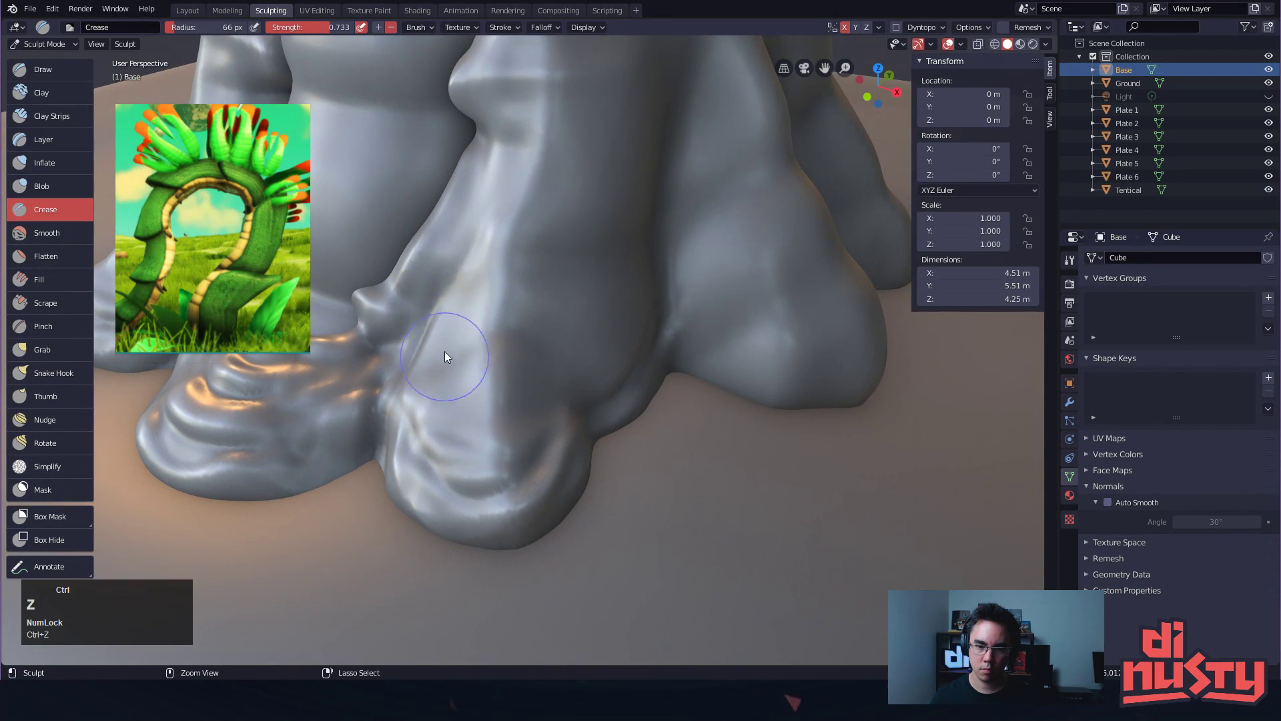
{"action": "left_click_drag", "start_coordinate": [422, 367], "coordinate": [513, 396]}
Swell the neighbouring root lobe with the Inflate brush at a radius of 133 px
{"action": "mouse_move", "coordinate": [597, 199]}
{"action": "left_mouse_down", "text": "alt+shift"}
{"action": "mouse_move", "coordinate": [642, 235]}
{"action": "mouse_move", "coordinate": [638, 411]}
{"action": "mouse_move", "coordinate": [671, 330]}
{"action": "mouse_move", "coordinate": [485, 357]}
{"action": "mouse_move", "coordinate": [450, 287]}
{"action": "mouse_move", "coordinate": [582, 301]}
{"action": "mouse_move", "coordinate": [514, 299]}
{"action": "mouse_move", "coordinate": [630, 331]}
{"action": "mouse_move", "coordinate": [658, 322]}
{"action": "left_mouse_up", "text": "alt+shift"}
{"action": "mouse_move", "coordinate": [613, 361]}
{"action": "left_mouse_down", "text": "ctrl+alt"}
{"action": "mouse_move", "coordinate": [662, 370]}
{"action": "mouse_move", "coordinate": [637, 390]}
{"action": "mouse_move", "coordinate": [681, 361]}
{"action": "left_mouse_up", "text": "ctrl+alt"}
{"action": "left_click", "coordinate": [83, 169]}
{"action": "left_click_drag", "start_coordinate": [400, 273], "coordinate": [441, 314], "text": "alt"}
{"action": "key", "text": "f"}
{"action": "left_click", "coordinate": [728, 421]}
{"action": "mouse_move", "coordinate": [653, 433]}
{"action": "left_mouse_down"}
{"action": "mouse_move", "coordinate": [670, 428]}
{"action": "mouse_move", "coordinate": [654, 434]}
{"action": "left_mouse_up"}
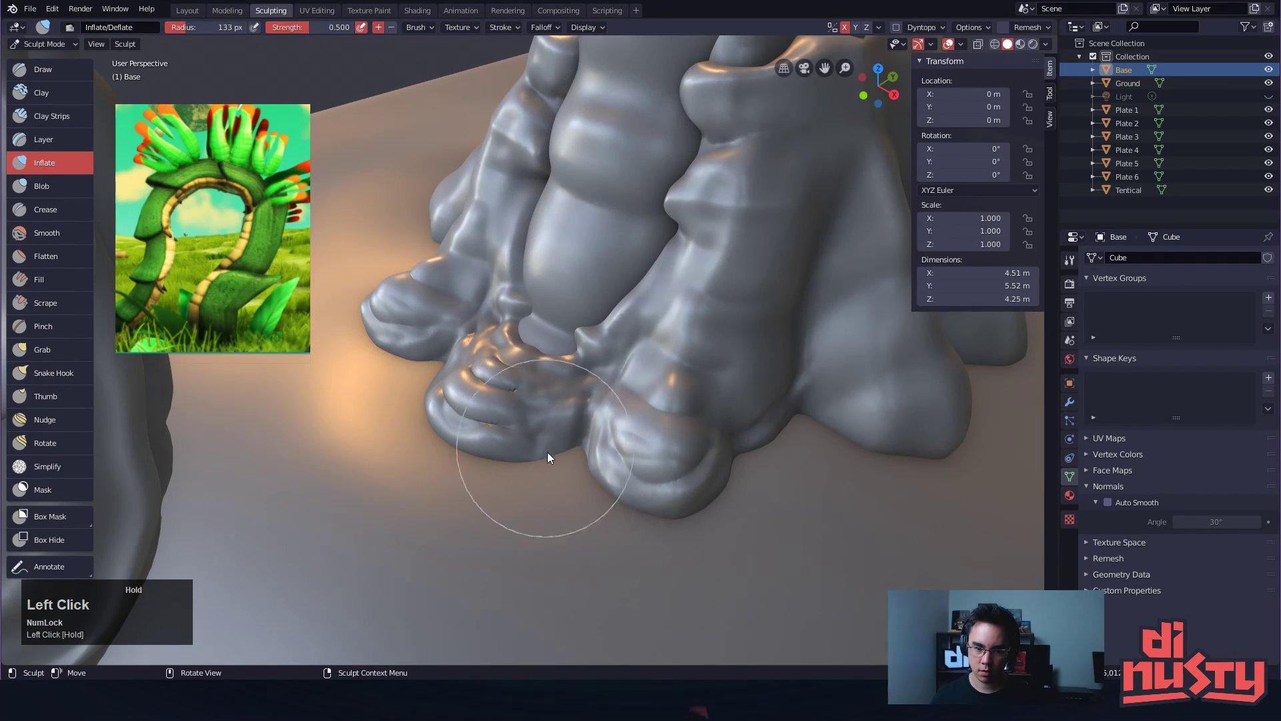
Smooth the front root lobe and inflate the small bump beside the tentacle's foot using a smaller brush
{"action": "left_click_drag", "start_coordinate": [575, 446], "coordinate": [591, 439], "text": "alt"}
{"action": "mouse_move", "coordinate": [499, 410]}
{"action": "left_mouse_down", "text": "shift"}
{"action": "mouse_move", "coordinate": [483, 402]}
{"action": "mouse_move", "coordinate": [517, 416]}
{"action": "left_mouse_up", "text": "shift"}
{"action": "mouse_move", "coordinate": [517, 416]}
{"action": "left_mouse_down"}
{"action": "mouse_move", "coordinate": [485, 387]}
{"action": "mouse_move", "coordinate": [512, 414]}
{"action": "left_mouse_up"}
{"action": "mouse_move", "coordinate": [512, 414]}
{"action": "left_mouse_down", "text": "shift"}
{"action": "mouse_move", "coordinate": [501, 396]}
{"action": "mouse_move", "coordinate": [580, 332]}
{"action": "left_mouse_up", "text": "shift"}
{"action": "key", "text": "f"}
{"action": "left_click", "coordinate": [587, 334]}
{"action": "left_click_drag", "start_coordinate": [582, 332], "coordinate": [584, 328]}
Smooth the bulge higher up on the base's inner edge beside the tentacle
{"action": "left_click_drag", "start_coordinate": [630, 281], "coordinate": [624, 334], "text": "alt+shift"}
{"action": "key", "text": "f"}
{"action": "left_click", "coordinate": [714, 234]}
{"action": "left_click_drag", "start_coordinate": [711, 234], "coordinate": [685, 246], "text": "shift"}
Inflate a small round bump on the opposite side of the tentacle's foot with a 38 px brush
{"action": "mouse_move", "coordinate": [677, 294]}
{"action": "left_mouse_down", "text": "alt"}
{"action": "mouse_move", "coordinate": [658, 203]}
{"action": "mouse_move", "coordinate": [582, 371]}
{"action": "left_mouse_up", "text": "alt"}
{"action": "key", "text": "f"}
{"action": "left_click", "coordinate": [658, 203]}
{"action": "mouse_move", "coordinate": [582, 371]}
{"action": "left_mouse_down", "text": "alt"}
{"action": "mouse_move", "coordinate": [563, 411]}
{"action": "mouse_move", "coordinate": [576, 368]}
{"action": "left_mouse_up", "text": "alt"}
{"action": "mouse_move", "coordinate": [575, 369]}
{"action": "left_mouse_down", "text": "alt+shift"}
{"action": "mouse_move", "coordinate": [579, 418]}
{"action": "mouse_move", "coordinate": [608, 426]}
{"action": "mouse_move", "coordinate": [635, 357]}
{"action": "mouse_move", "coordinate": [647, 394]}
{"action": "mouse_move", "coordinate": [551, 395]}
{"action": "mouse_move", "coordinate": [584, 329]}
{"action": "mouse_move", "coordinate": [573, 261]}
{"action": "mouse_move", "coordinate": [471, 286]}
{"action": "mouse_move", "coordinate": [492, 287]}
{"action": "mouse_move", "coordinate": [591, 423]}
{"action": "mouse_move", "coordinate": [645, 433]}
{"action": "mouse_move", "coordinate": [562, 438]}
{"action": "mouse_move", "coordinate": [547, 423]}
{"action": "mouse_move", "coordinate": [492, 419]}
{"action": "left_mouse_up", "text": "alt+shift"}
{"action": "key", "text": "f"}
{"action": "left_click", "coordinate": [508, 423]}
{"action": "left_click_drag", "start_coordinate": [398, 401], "coordinate": [407, 398]}
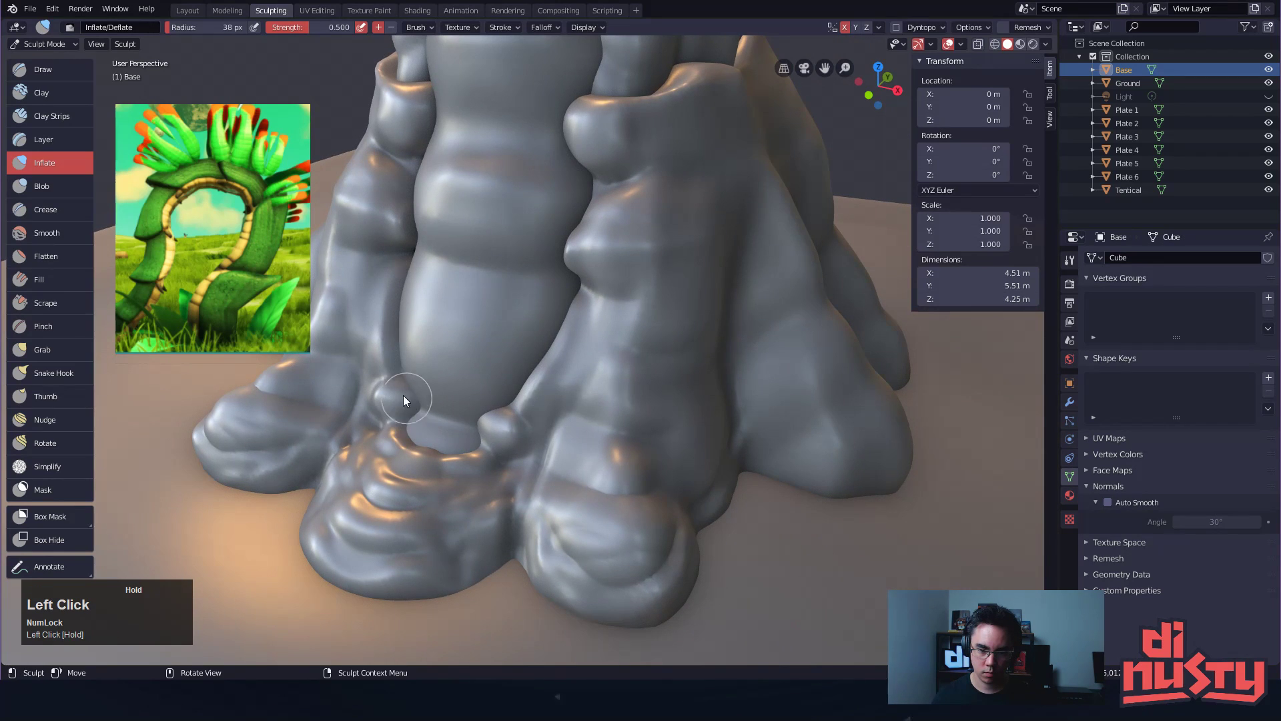
Crease the front root lobe downward from the tentacle's foot and raise ridges between it and the neighbouring lobe
{"action": "left_click_drag", "start_coordinate": [481, 417], "coordinate": [538, 413], "text": "alt"}
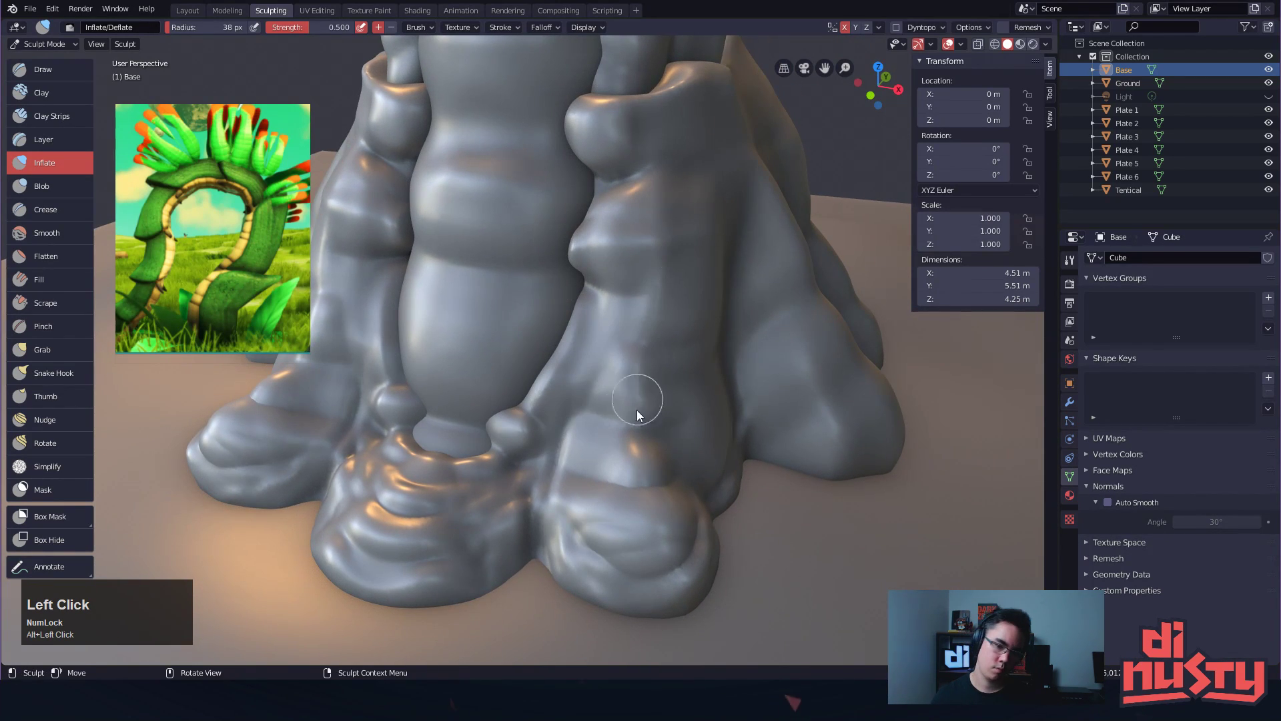
{"action": "key", "text": "shift+c"}
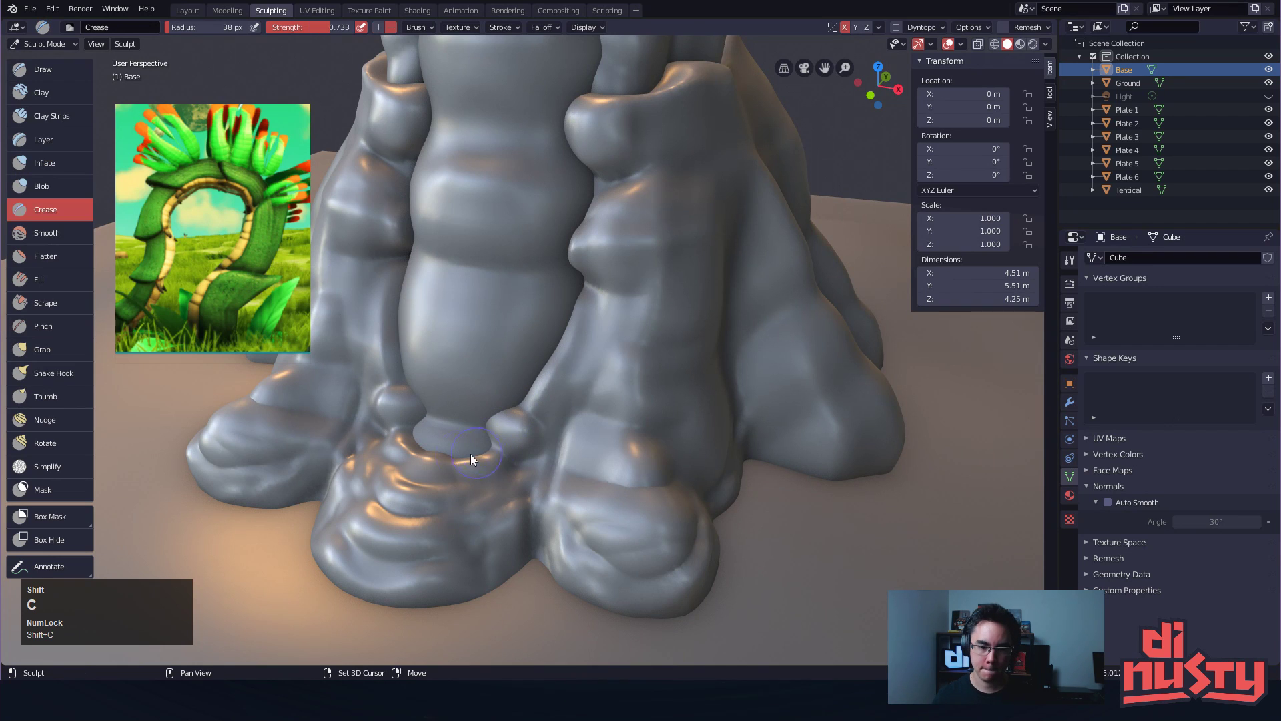
{"action": "left_click_drag", "start_coordinate": [465, 460], "coordinate": [465, 581]}
{"action": "key", "text": "ctrl+z"}
{"action": "key", "text": "ctrl+z"}
{"action": "left_click_drag", "start_coordinate": [434, 460], "coordinate": [326, 637]}
{"action": "left_click_drag", "start_coordinate": [433, 484], "coordinate": [440, 522], "text": "alt"}
{"action": "left_click_drag", "start_coordinate": [505, 434], "coordinate": [531, 578], "text": "ctrl"}
{"action": "left_click_drag", "start_coordinate": [503, 388], "coordinate": [566, 471], "text": "ctrl"}
Carve a long vertical crease and raise a vertical fold along the base's side wall
{"action": "mouse_move", "coordinate": [641, 427]}
{"action": "left_mouse_down", "text": "alt"}
{"action": "mouse_move", "coordinate": [617, 387]}
{"action": "mouse_move", "coordinate": [555, 452]}
{"action": "mouse_move", "coordinate": [550, 344]}
{"action": "left_mouse_up", "text": "alt"}
{"action": "mouse_move", "coordinate": [617, 171]}
{"action": "left_mouse_down"}
{"action": "mouse_move", "coordinate": [595, 186]}
{"action": "mouse_move", "coordinate": [542, 630]}
{"action": "mouse_move", "coordinate": [611, 204]}
{"action": "mouse_move", "coordinate": [535, 458]}
{"action": "mouse_move", "coordinate": [607, 321]}
{"action": "left_mouse_up"}
{"action": "left_click_drag", "start_coordinate": [623, 488], "coordinate": [651, 255], "text": "ctrl"}
{"action": "mouse_move", "coordinate": [570, 430]}
{"action": "left_mouse_down", "text": "alt"}
{"action": "mouse_move", "coordinate": [520, 400]}
{"action": "mouse_move", "coordinate": [515, 379]}
{"action": "left_mouse_up", "text": "alt"}
{"action": "left_click_drag", "start_coordinate": [549, 390], "coordinate": [574, 210], "text": "ctrl"}
{"action": "left_click_drag", "start_coordinate": [531, 312], "coordinate": [539, 350], "text": "alt"}
{"action": "key", "text": "ctrl+z"}
{"action": "key", "text": "ctrl+z"}
{"action": "key", "text": "ctrl+z"}
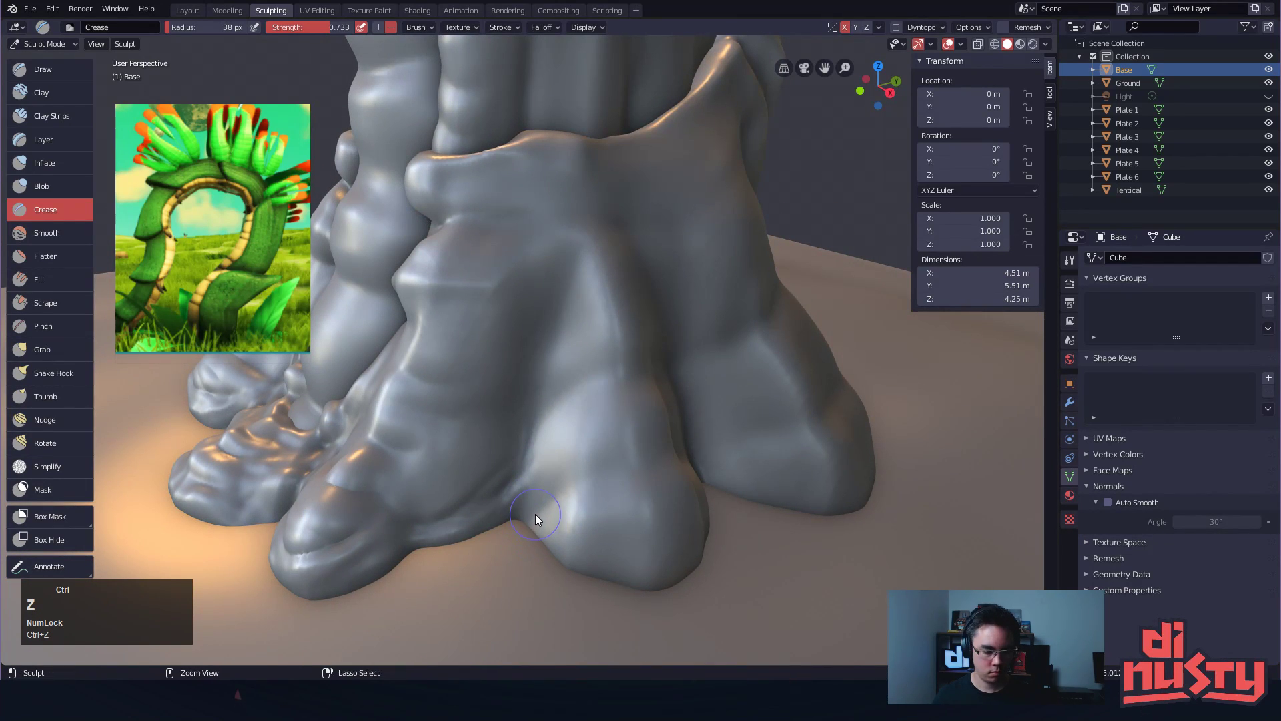
{"action": "key", "text": "ctrl+z"}
{"action": "key", "text": "ctrl+shift+z"}
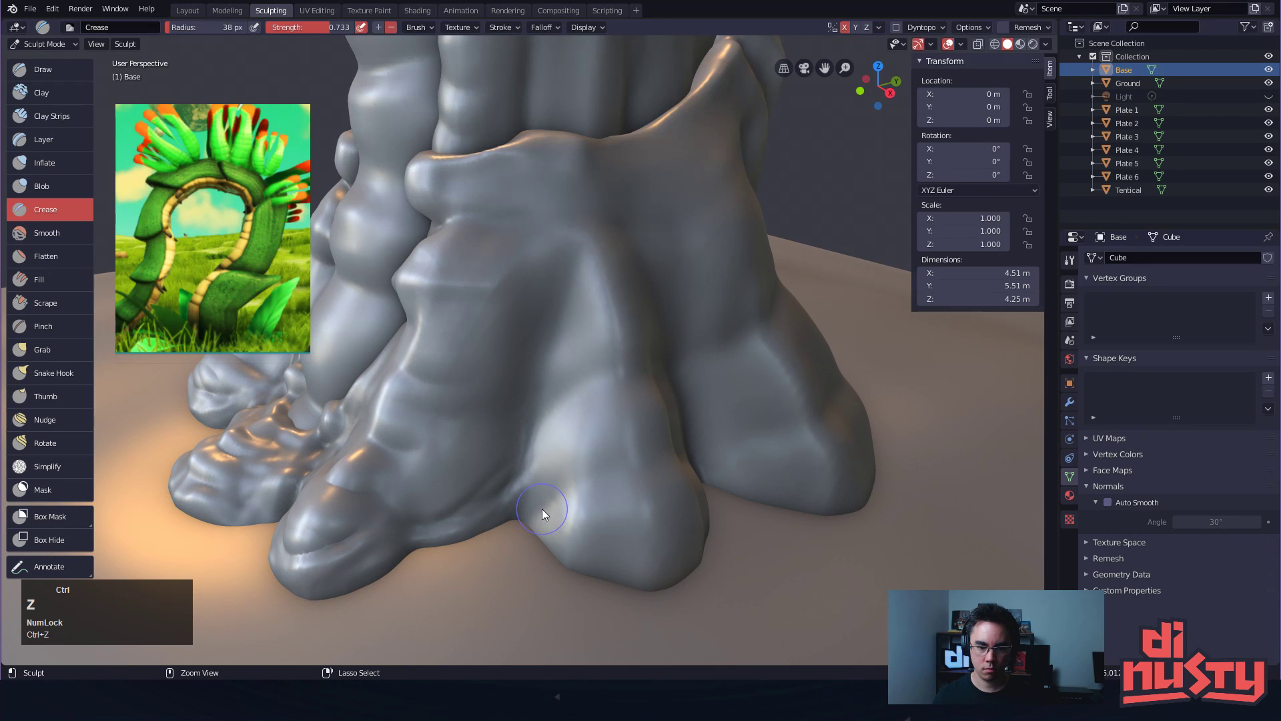
{"action": "key", "text": "ctrl+shift+z"}
{"action": "key", "text": "ctrl+shift+z"}
{"action": "key", "text": "ctrl+shift+z"}
{"action": "key", "text": "ctrl+z"}
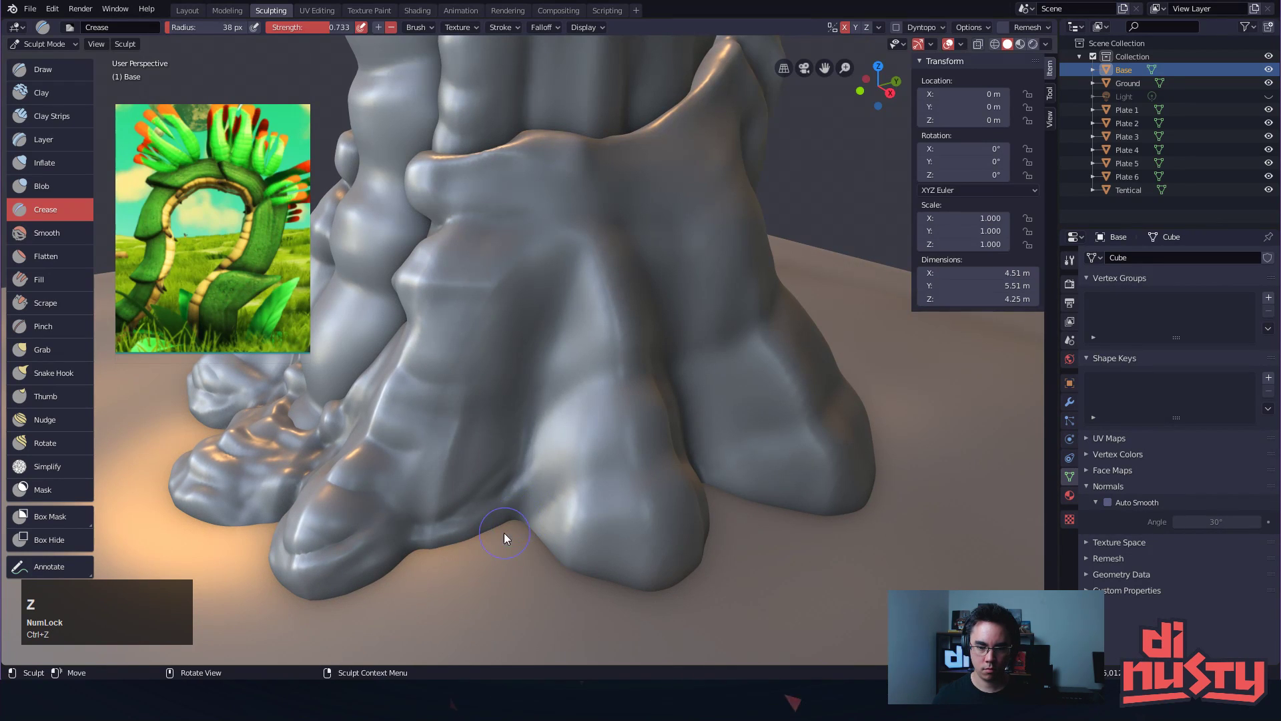
Deepen the crease beside the base's side root lobe and raise folds across the lobe's lower surface
{"action": "left_click_drag", "start_coordinate": [510, 518], "coordinate": [529, 385]}
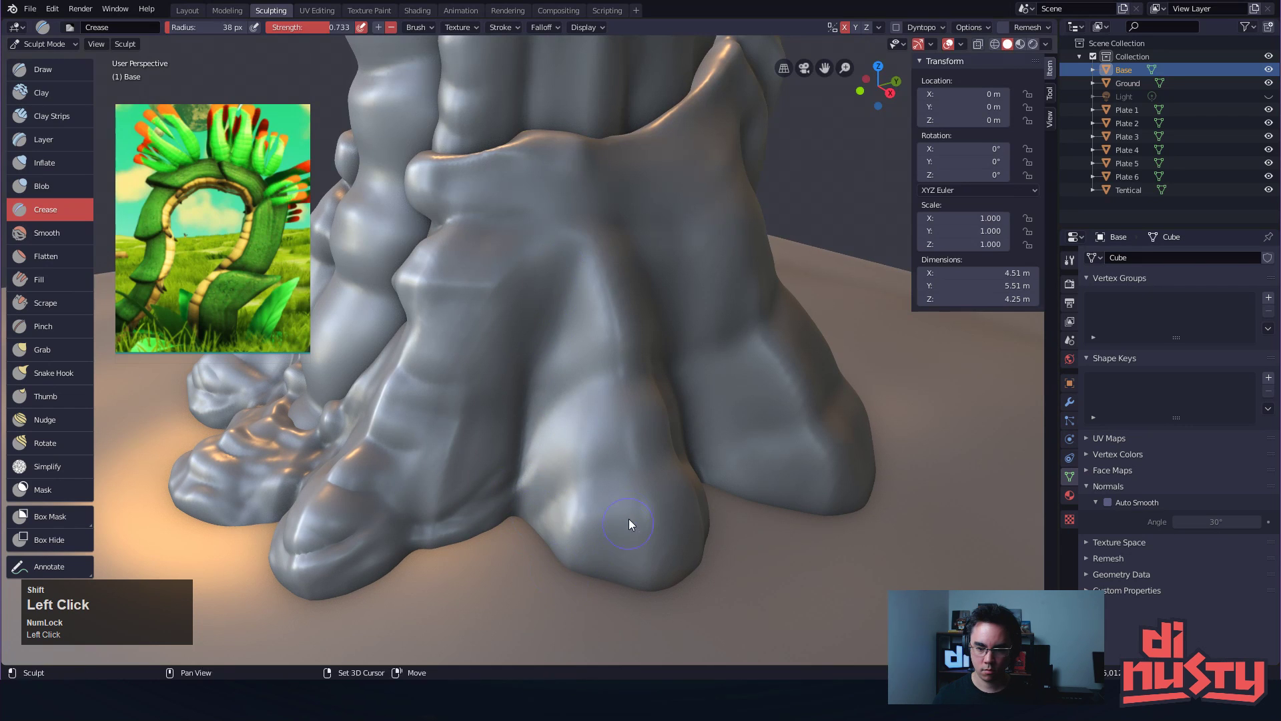
{"action": "left_click_drag", "start_coordinate": [627, 526], "coordinate": [538, 494], "text": "alt+shift"}
{"action": "mouse_move", "coordinate": [579, 537]}
{"action": "left_mouse_down", "text": "ctrl"}
{"action": "mouse_move", "coordinate": [482, 498]}
{"action": "mouse_move", "coordinate": [594, 490]}
{"action": "left_mouse_up", "text": "ctrl"}
{"action": "key", "text": "ctrl+z"}
{"action": "left_click_drag", "start_coordinate": [506, 502], "coordinate": [588, 511], "text": "ctrl"}
{"action": "key", "text": "ctrl+z"}
{"action": "mouse_move", "coordinate": [462, 486]}
{"action": "left_mouse_down", "text": "ctrl"}
{"action": "mouse_move", "coordinate": [626, 486]}
{"action": "mouse_move", "coordinate": [591, 503]}
{"action": "left_mouse_up", "text": "ctrl"}
{"action": "left_click_drag", "start_coordinate": [421, 510], "coordinate": [594, 464], "text": "ctrl"}
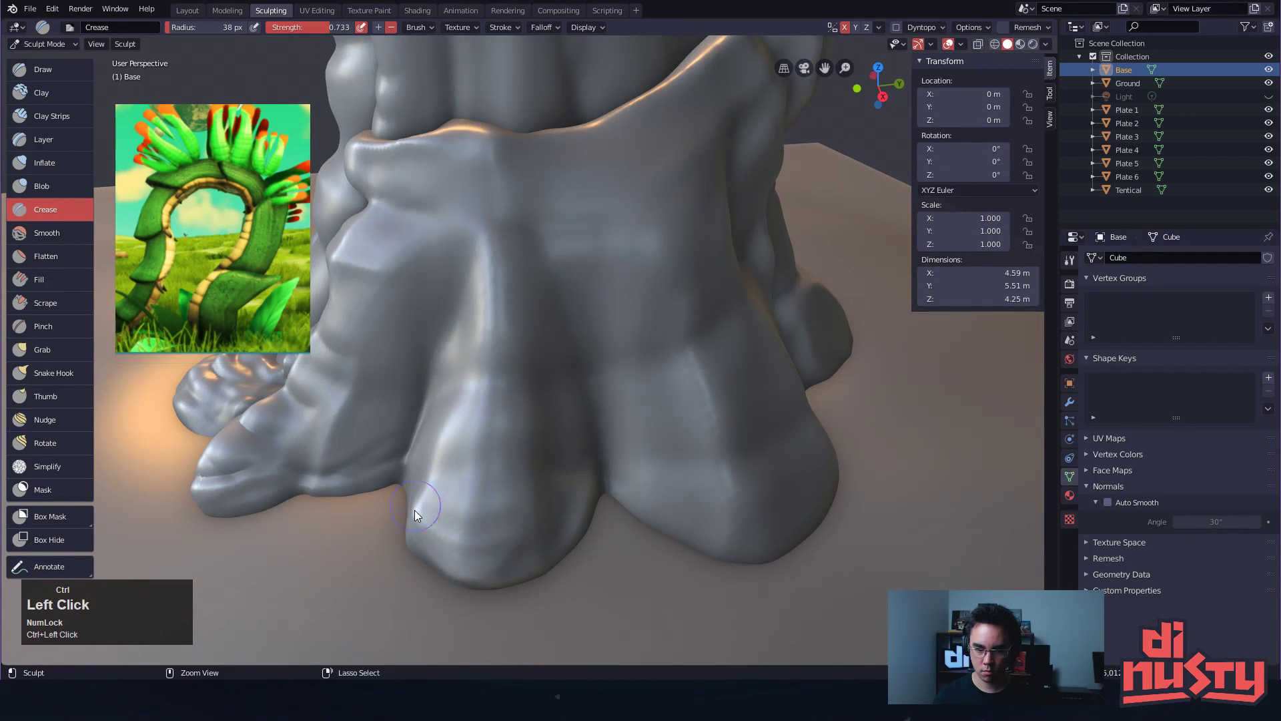
{"action": "left_click_drag", "start_coordinate": [418, 505], "coordinate": [464, 551], "text": "ctrl"}
Carve vertical creases down the front of the side root lobe
{"action": "left_click_drag", "start_coordinate": [498, 485], "coordinate": [499, 604]}
{"action": "left_click_drag", "start_coordinate": [497, 446], "coordinate": [512, 610]}
{"action": "left_click_drag", "start_coordinate": [503, 504], "coordinate": [505, 581]}
{"action": "mouse_move", "coordinate": [452, 479]}
{"action": "left_mouse_down"}
{"action": "mouse_move", "coordinate": [441, 557]}
{"action": "mouse_move", "coordinate": [520, 194]}
{"action": "left_mouse_up"}
{"action": "key", "text": "ctrl+z"}
Raise a broad vertical ridge from the side root lobe up to the base's rim with a 90 px Crease brush
{"action": "left_click_drag", "start_coordinate": [511, 567], "coordinate": [506, 210], "text": "ctrl"}
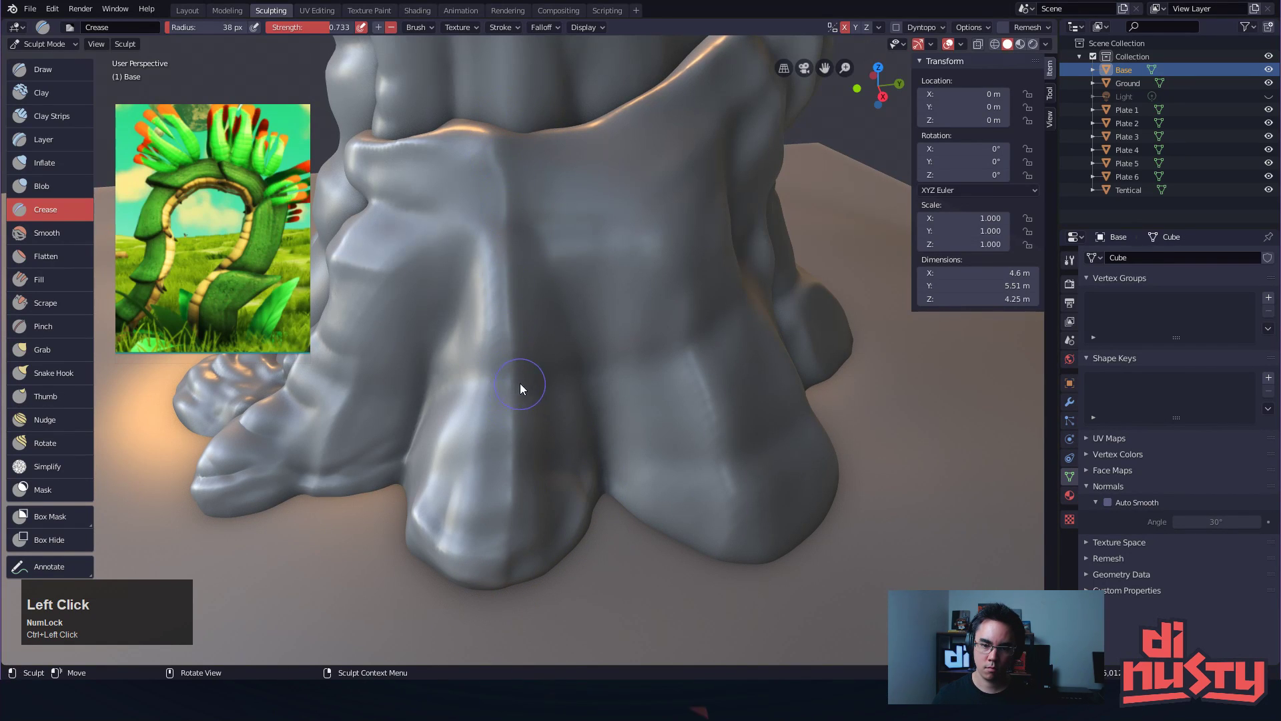
{"action": "key", "text": "f"}
{"action": "left_click", "coordinate": [555, 371]}
{"action": "key", "text": "ctrl+z"}
{"action": "left_click_drag", "start_coordinate": [501, 569], "coordinate": [514, 143], "text": "ctrl"}
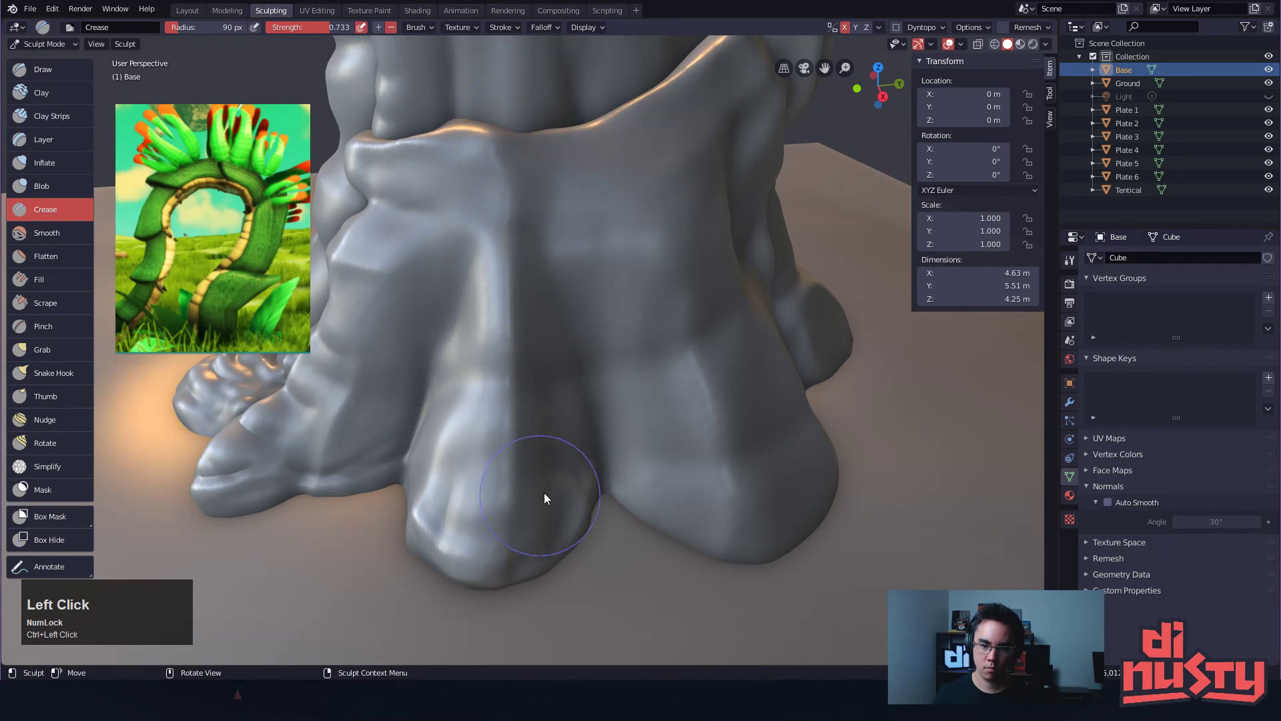
Carve a deep crease upward between the two side root lobes with a 50 px Crease brush
{"action": "key", "text": "f"}
{"action": "left_click", "coordinate": [531, 374]}
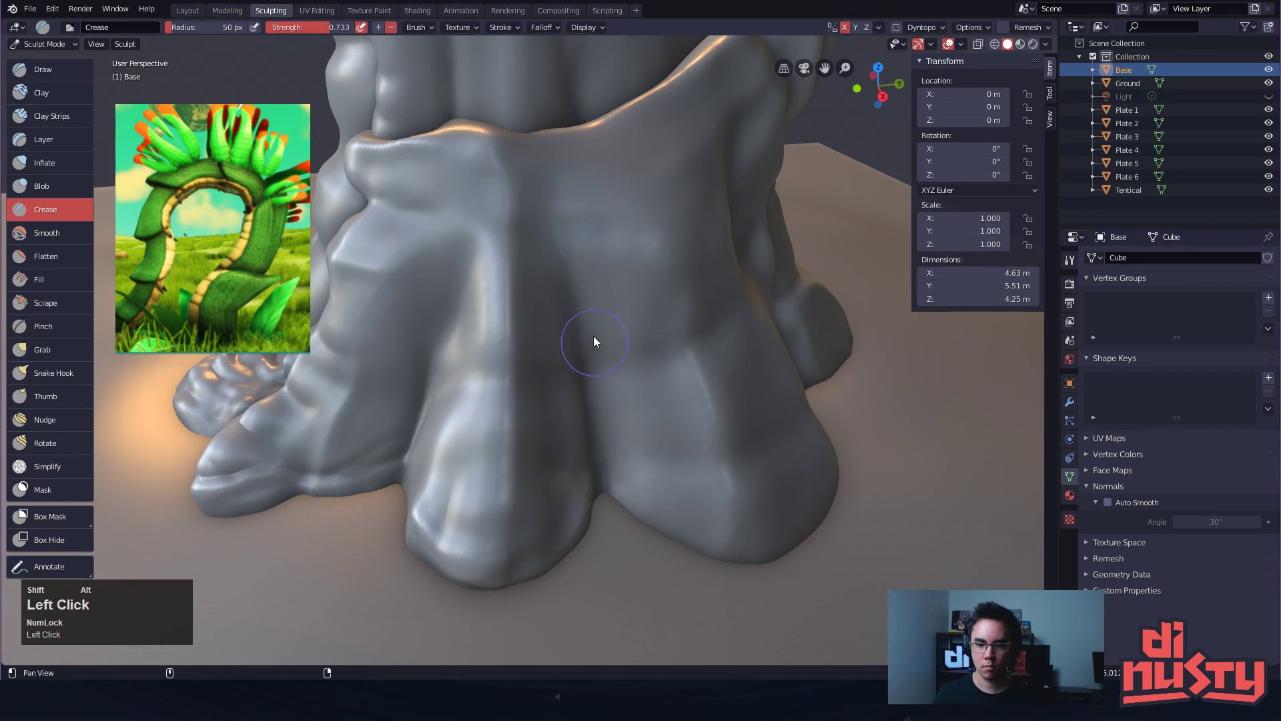
{"action": "left_click_drag", "start_coordinate": [594, 346], "coordinate": [591, 397], "text": "alt+shift"}
{"action": "left_click_drag", "start_coordinate": [591, 397], "coordinate": [575, 355], "text": "alt"}
{"action": "mouse_move", "coordinate": [585, 461]}
{"action": "left_mouse_down"}
{"action": "mouse_move", "coordinate": [559, 293]}
{"action": "mouse_move", "coordinate": [568, 226]}
{"action": "left_mouse_up"}
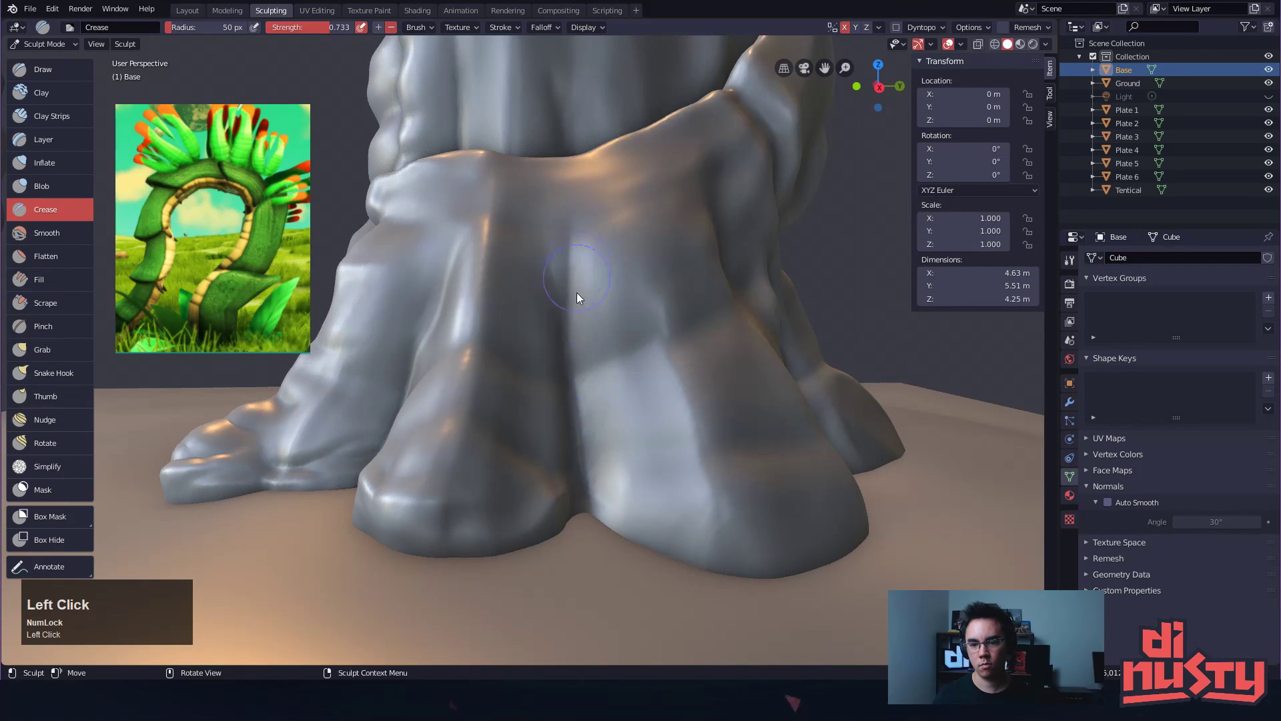
{"action": "left_click_drag", "start_coordinate": [579, 298], "coordinate": [566, 274], "text": "alt"}
Raise and carve short vertical folds just below the base's side rim
{"action": "left_click_drag", "start_coordinate": [491, 233], "coordinate": [523, 401], "text": "alt"}
{"action": "mouse_move", "coordinate": [525, 307]}
{"action": "left_mouse_down", "text": "ctrl"}
{"action": "mouse_move", "coordinate": [491, 283]}
{"action": "mouse_move", "coordinate": [494, 359]}
{"action": "left_mouse_up", "text": "ctrl"}
{"action": "left_click_drag", "start_coordinate": [485, 289], "coordinate": [466, 367]}
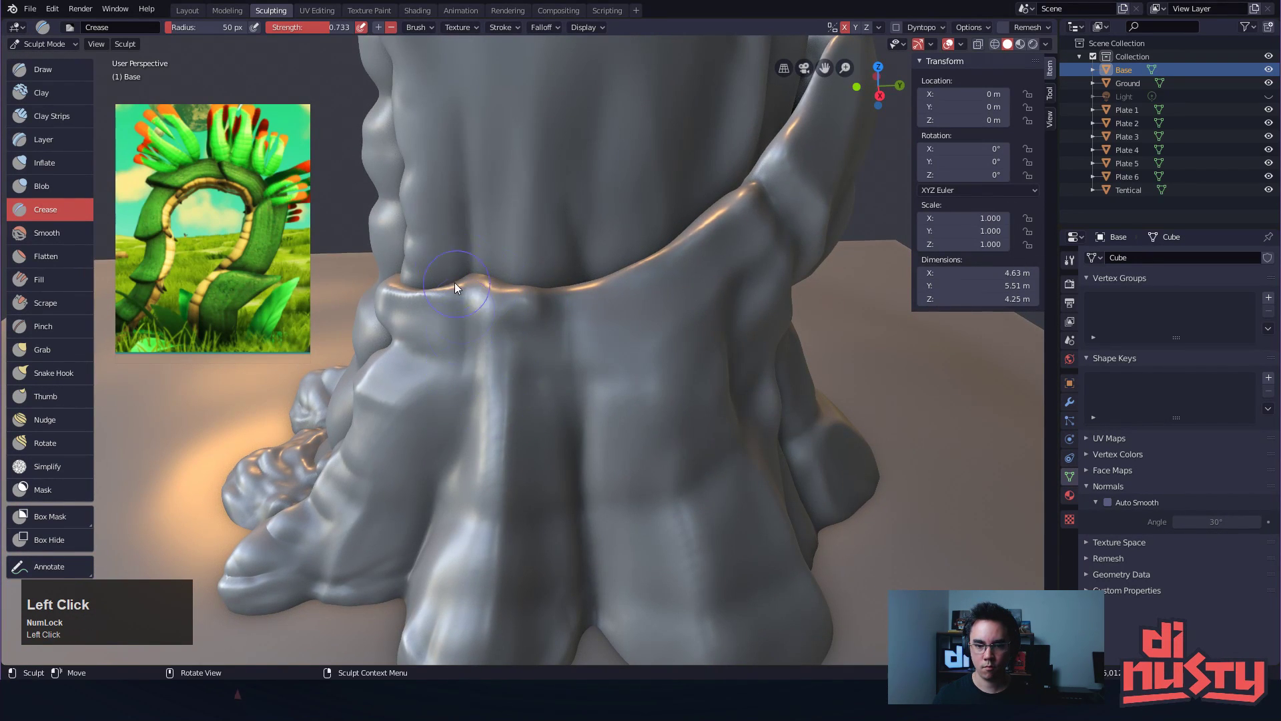
Smooth the folds under the side rim and reshape the rim's edge with the Grab brush at 88 px
{"action": "mouse_move", "coordinate": [454, 282]}
{"action": "left_mouse_down", "text": "alt"}
{"action": "mouse_move", "coordinate": [498, 341]}
{"action": "mouse_move", "coordinate": [539, 282]}
{"action": "mouse_move", "coordinate": [515, 359]}
{"action": "mouse_move", "coordinate": [544, 330]}
{"action": "mouse_move", "coordinate": [562, 406]}
{"action": "mouse_move", "coordinate": [589, 363]}
{"action": "mouse_move", "coordinate": [565, 375]}
{"action": "left_mouse_up", "text": "alt"}
{"action": "mouse_move", "coordinate": [499, 353]}
{"action": "left_mouse_down", "text": "shift"}
{"action": "mouse_move", "coordinate": [498, 387]}
{"action": "mouse_move", "coordinate": [519, 293]}
{"action": "mouse_move", "coordinate": [582, 293]}
{"action": "mouse_move", "coordinate": [430, 382]}
{"action": "left_mouse_up", "text": "shift"}
{"action": "key", "text": "g"}
{"action": "key", "text": "f"}
{"action": "left_click", "coordinate": [418, 378]}
{"action": "mouse_move", "coordinate": [418, 377]}
{"action": "left_mouse_down"}
{"action": "mouse_move", "coordinate": [558, 331]}
{"action": "mouse_move", "coordinate": [566, 307]}
{"action": "mouse_move", "coordinate": [535, 332]}
{"action": "mouse_move", "coordinate": [530, 321]}
{"action": "left_mouse_up"}
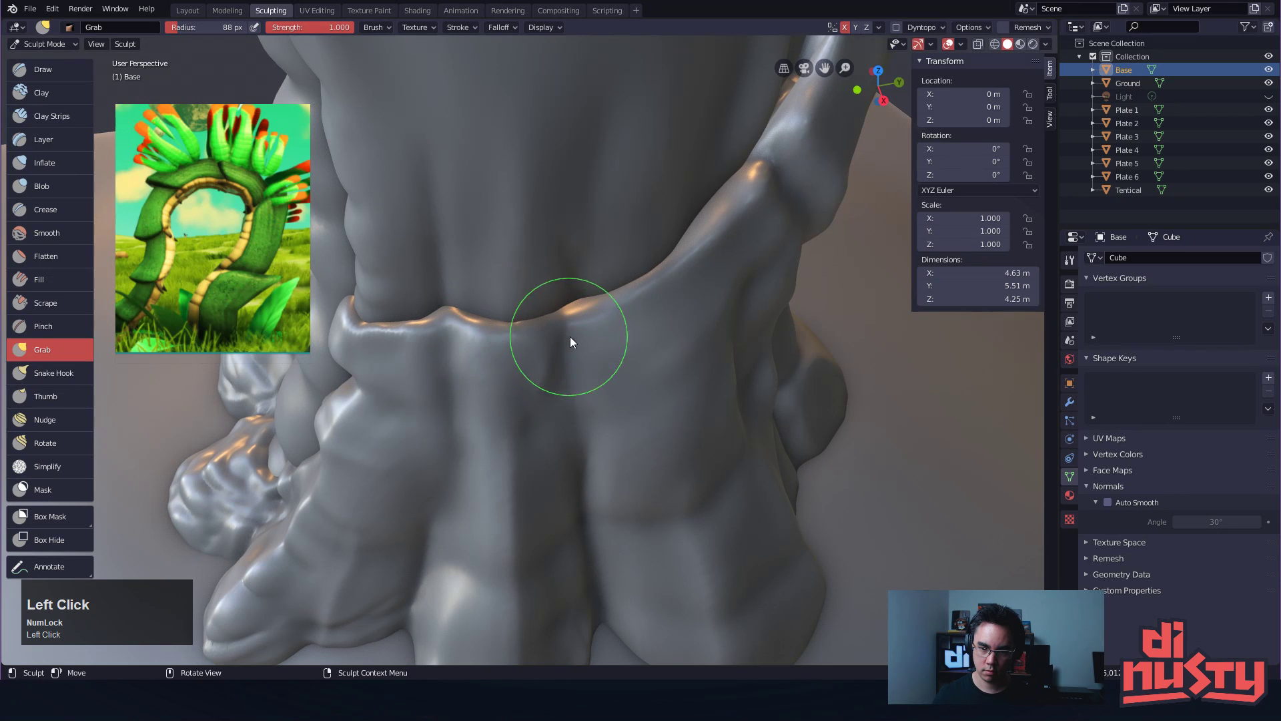
Save the Blender file with the reshaped base
{"action": "mouse_move", "coordinate": [545, 410]}
{"action": "left_mouse_down", "text": "alt"}
{"action": "mouse_move", "coordinate": [513, 453]}
{"action": "mouse_move", "coordinate": [496, 363]}
{"action": "mouse_move", "coordinate": [549, 415]}
{"action": "left_mouse_up", "text": "alt"}
{"action": "key", "text": "q"}
{"action": "key", "text": "w"}
{"action": "mouse_move", "coordinate": [750, 243]}
{"action": "left_mouse_down", "text": "ctrl+alt"}
{"action": "mouse_move", "coordinate": [736, 265]}
{"action": "mouse_move", "coordinate": [567, 315]}
{"action": "mouse_move", "coordinate": [658, 319]}
{"action": "mouse_move", "coordinate": [659, 300]}
{"action": "left_mouse_up", "text": "ctrl+alt"}
{"action": "key", "text": "ctrl+s"}
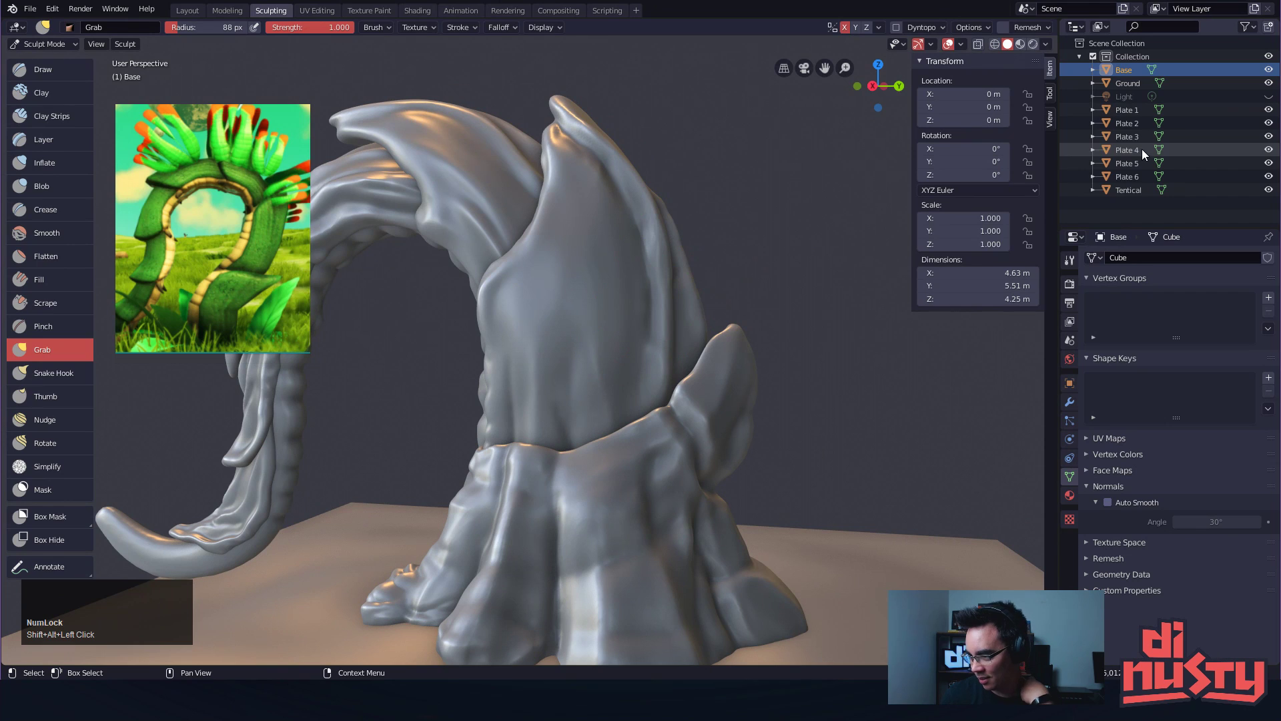
Examine the base, the large plates and the curled tentacle from the sides and the back
{"action": "mouse_move", "coordinate": [671, 275]}
{"action": "left_mouse_down", "text": "alt"}
{"action": "mouse_move", "coordinate": [825, 294]}
{"action": "mouse_move", "coordinate": [746, 322]}
{"action": "mouse_move", "coordinate": [687, 220]}
{"action": "mouse_move", "coordinate": [607, 291]}
{"action": "mouse_move", "coordinate": [734, 328]}
{"action": "mouse_move", "coordinate": [838, 317]}
{"action": "mouse_move", "coordinate": [700, 384]}
{"action": "mouse_move", "coordinate": [685, 335]}
{"action": "mouse_move", "coordinate": [790, 347]}
{"action": "mouse_move", "coordinate": [922, 317]}
{"action": "mouse_move", "coordinate": [915, 277]}
{"action": "mouse_move", "coordinate": [707, 328]}
{"action": "mouse_move", "coordinate": [761, 423]}
{"action": "mouse_move", "coordinate": [654, 380]}
{"action": "left_mouse_up", "text": "alt"}
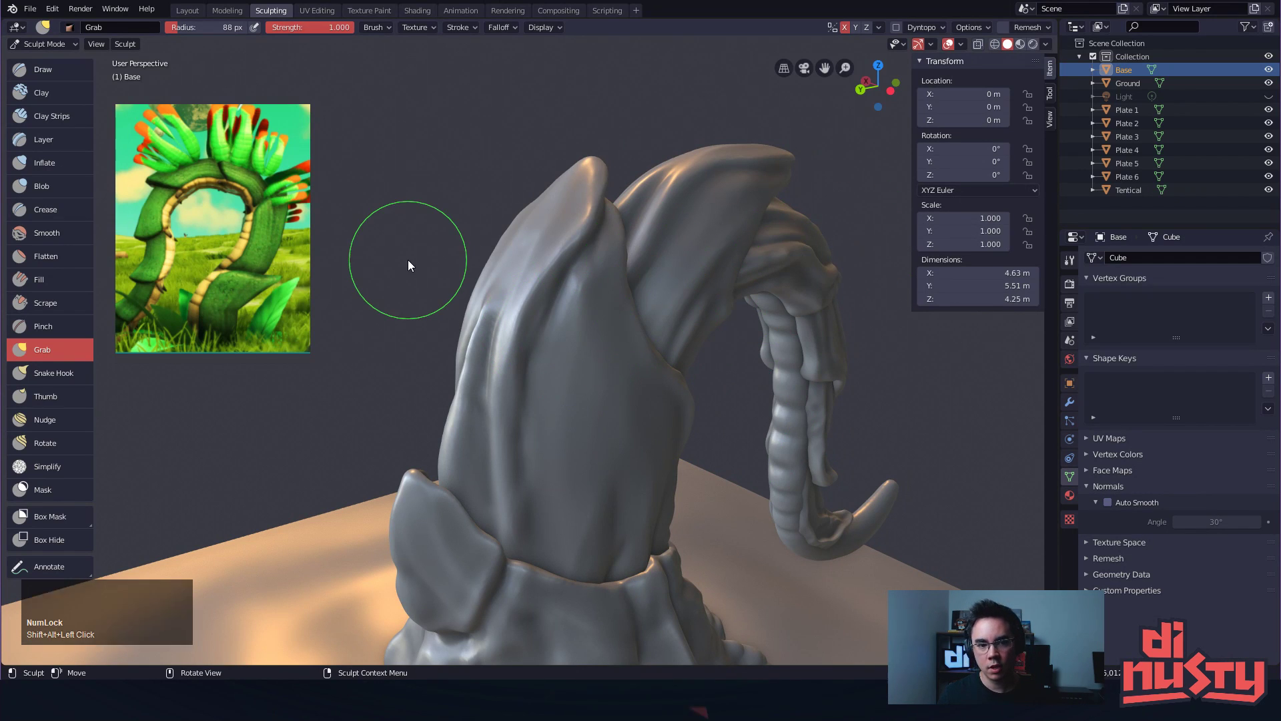
{"action": "left_click_drag", "start_coordinate": [341, 262], "coordinate": [510, 140], "text": "alt+shift"}
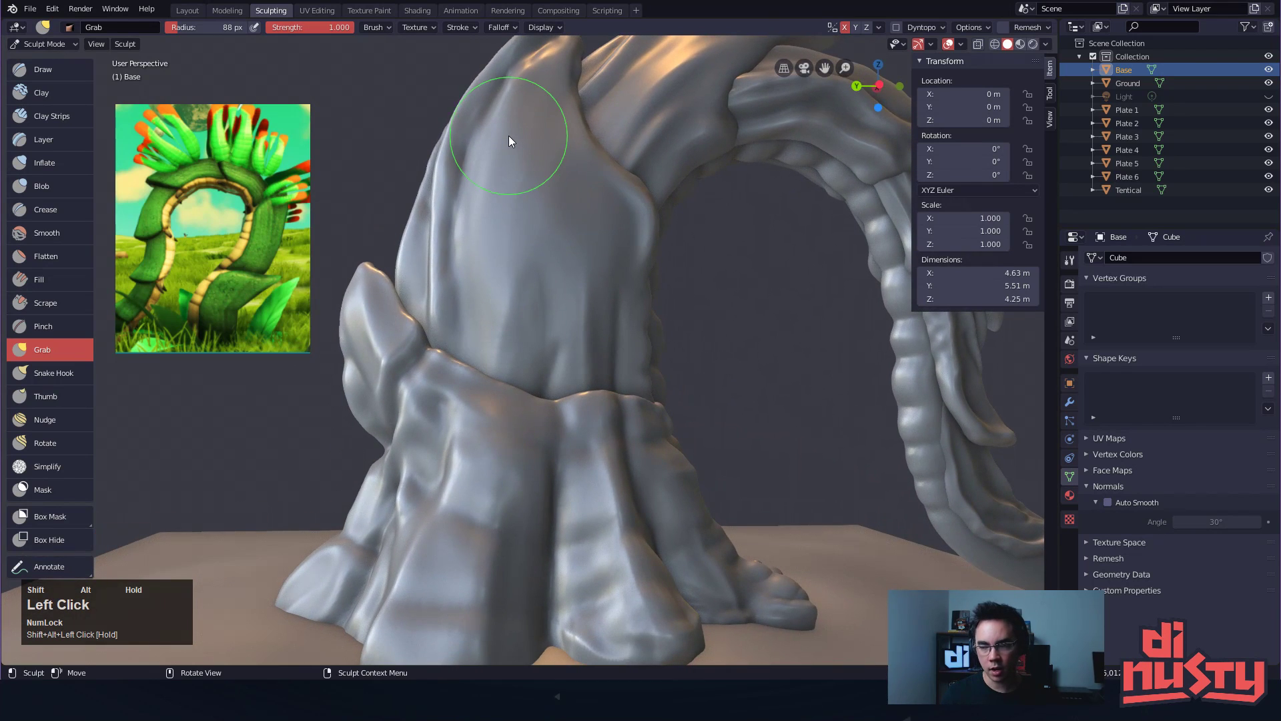
{"action": "left_click_drag", "start_coordinate": [635, 267], "coordinate": [591, 334], "text": "alt"}
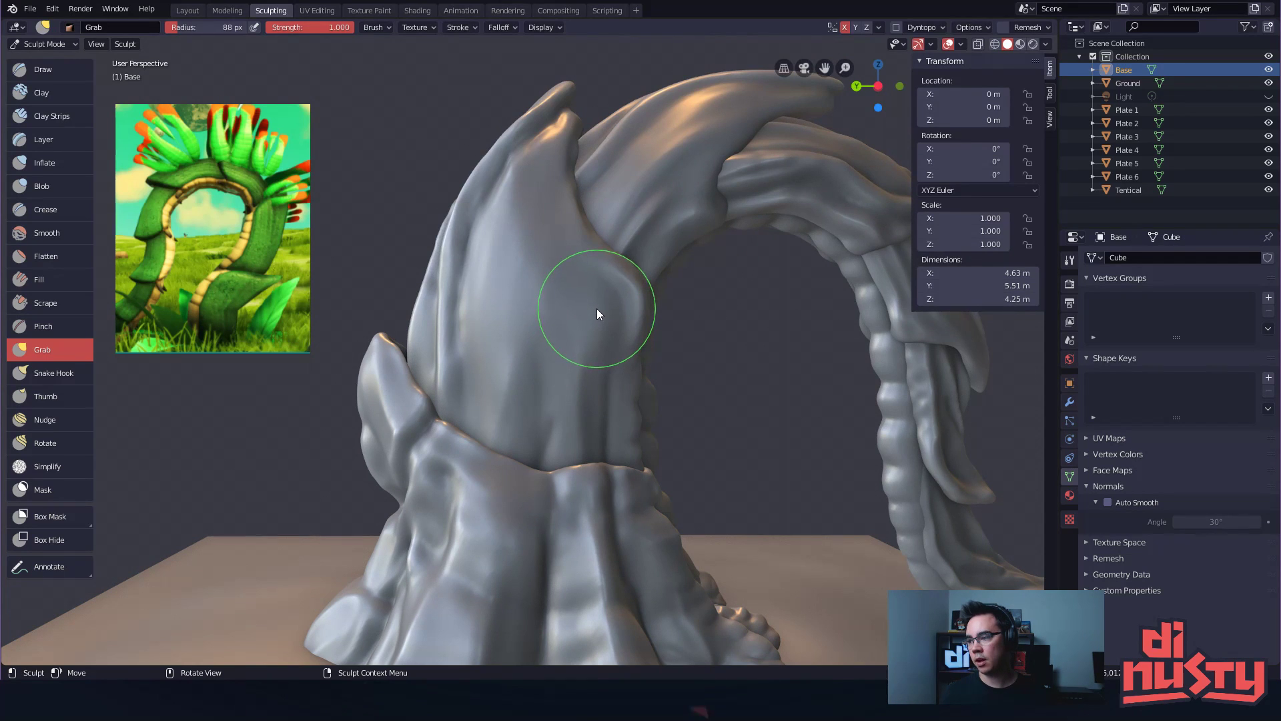
{"action": "left_click_drag", "start_coordinate": [597, 309], "coordinate": [616, 295]}
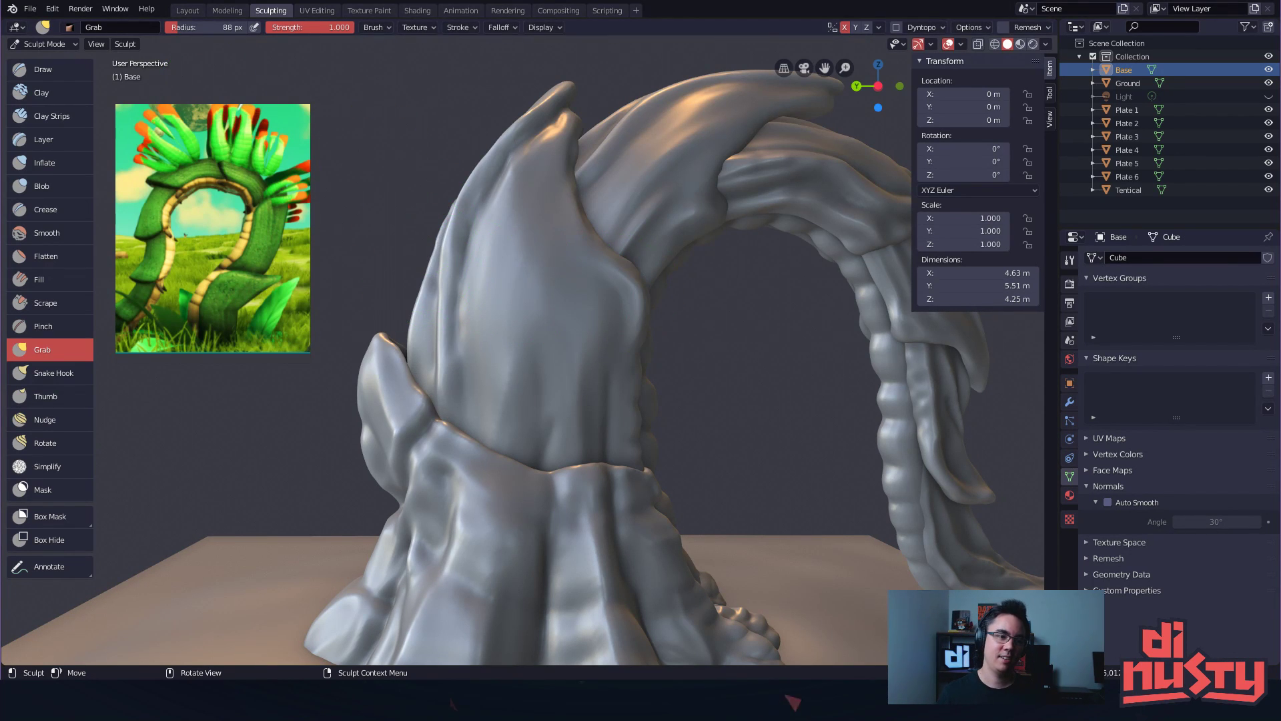
{"action": "left_click", "coordinate": [544, 88]}
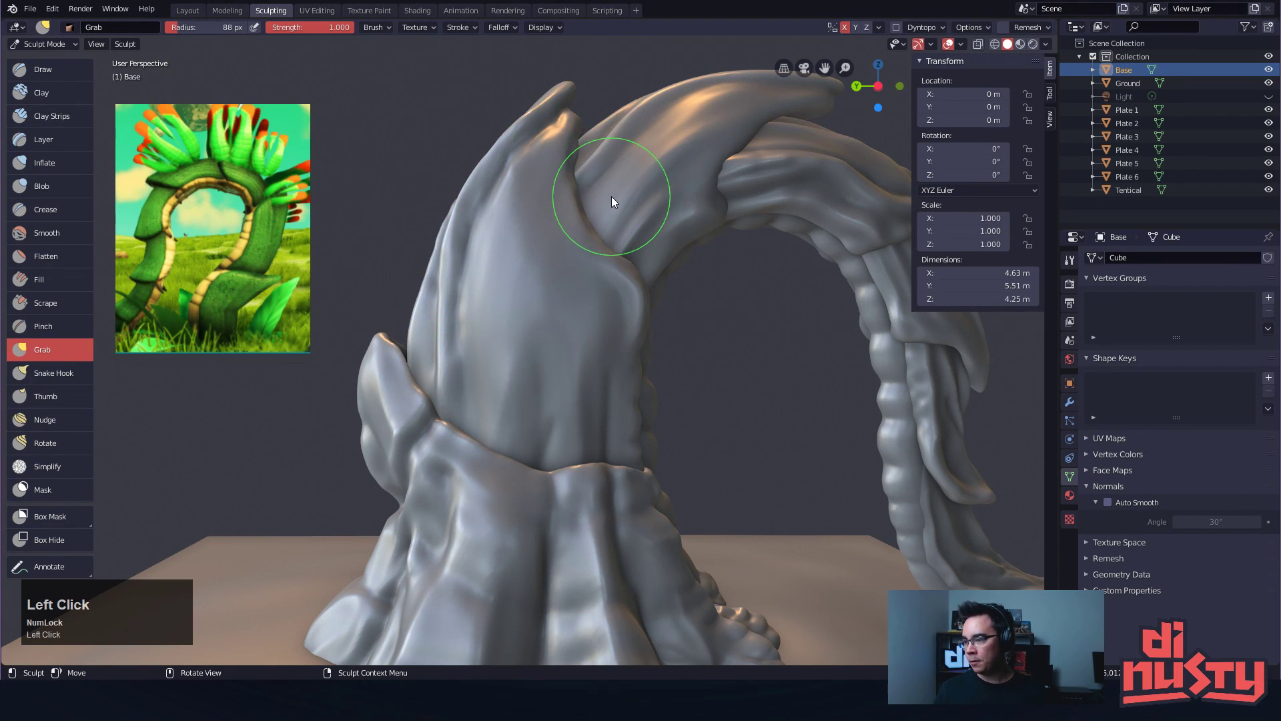
{"action": "left_click_drag", "start_coordinate": [678, 288], "coordinate": [739, 441], "text": "alt"}
{"action": "left_click_drag", "start_coordinate": [739, 442], "coordinate": [798, 419], "text": "alt+shift"}
{"action": "left_click_drag", "start_coordinate": [797, 419], "coordinate": [781, 397], "text": "alt+shift"}
{"action": "left_click_drag", "start_coordinate": [582, 343], "coordinate": [567, 331]}
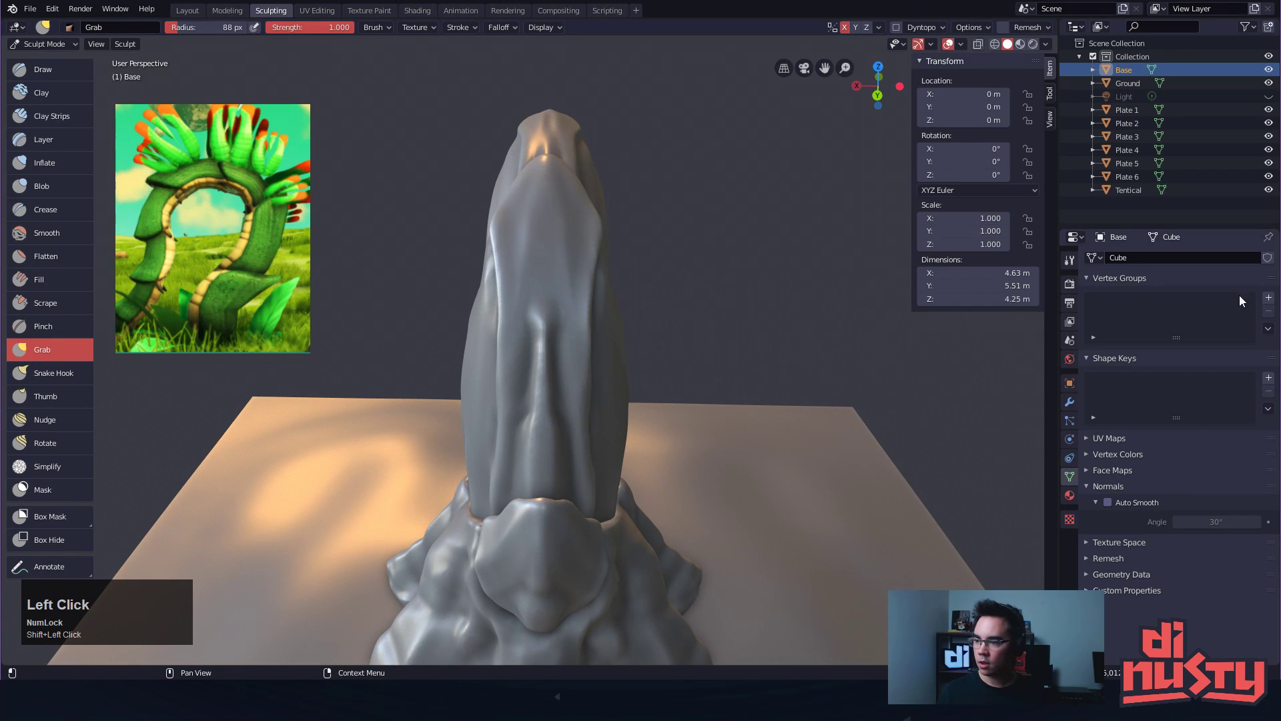
{"action": "key", "text": "shift+1"}
{"action": "key", "text": "Return"}
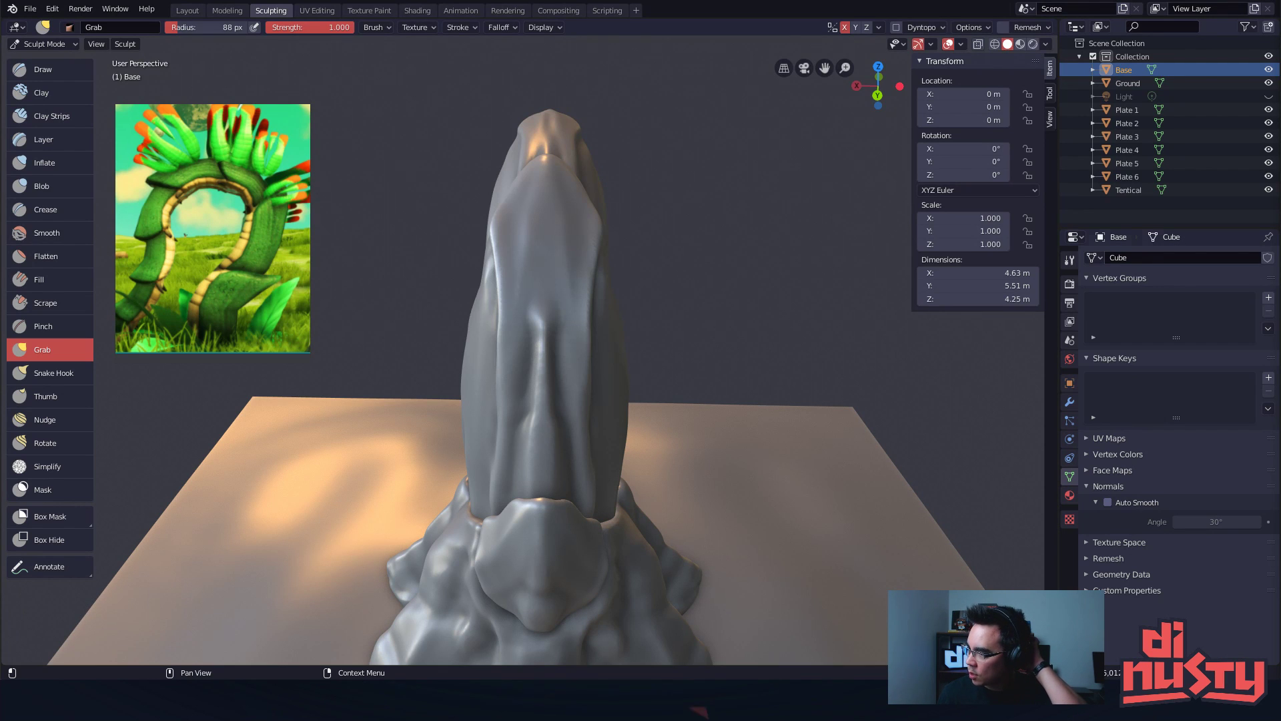
{"action": "left_click", "coordinate": [740, 276], "text": "alt"}
{"action": "mouse_move", "coordinate": [665, 287]}
{"action": "left_mouse_down", "text": "alt"}
{"action": "mouse_move", "coordinate": [588, 315]}
{"action": "mouse_move", "coordinate": [528, 292]}
{"action": "mouse_move", "coordinate": [571, 317]}
{"action": "mouse_move", "coordinate": [570, 298]}
{"action": "left_mouse_up", "text": "alt"}
Select Plate 1, save the file and enter Sculpt Mode with the Crease brush at a 53 px radius
{"action": "left_click", "coordinate": [65, 208]}
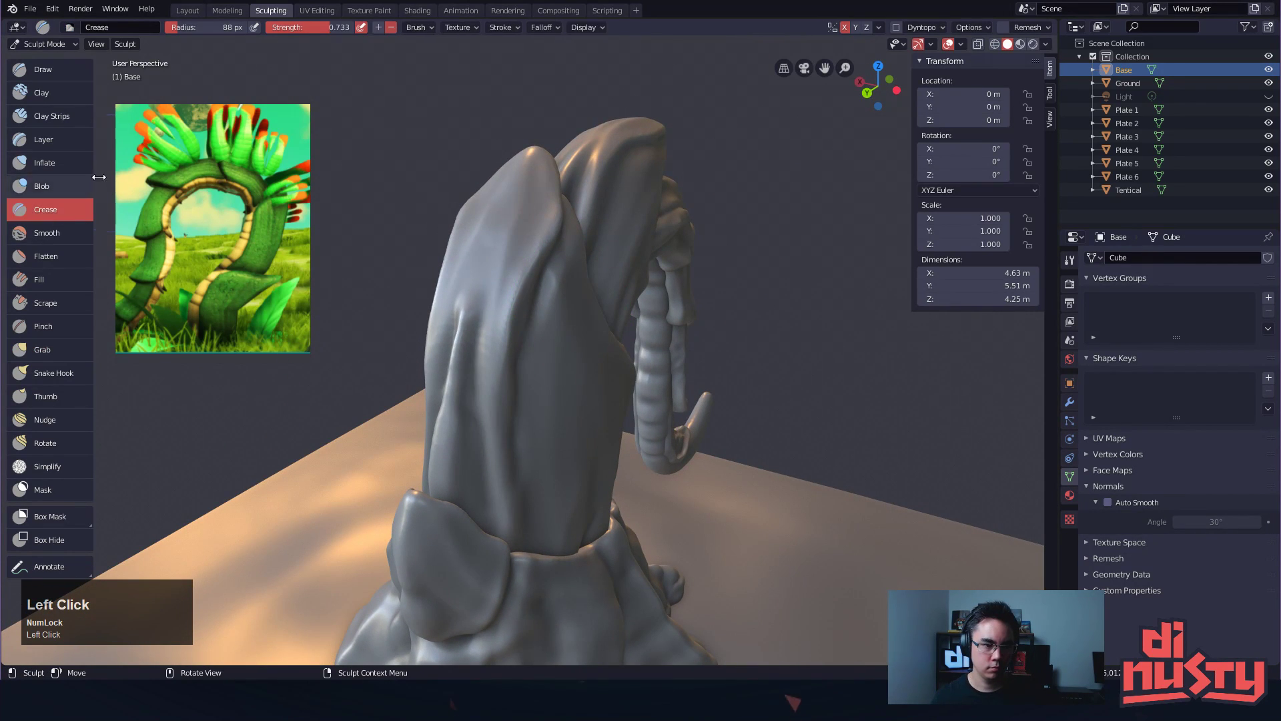
{"action": "mouse_move", "coordinate": [547, 231]}
{"action": "left_mouse_down"}
{"action": "mouse_move", "coordinate": [482, 322]}
{"action": "mouse_move", "coordinate": [537, 285]}
{"action": "left_mouse_up"}
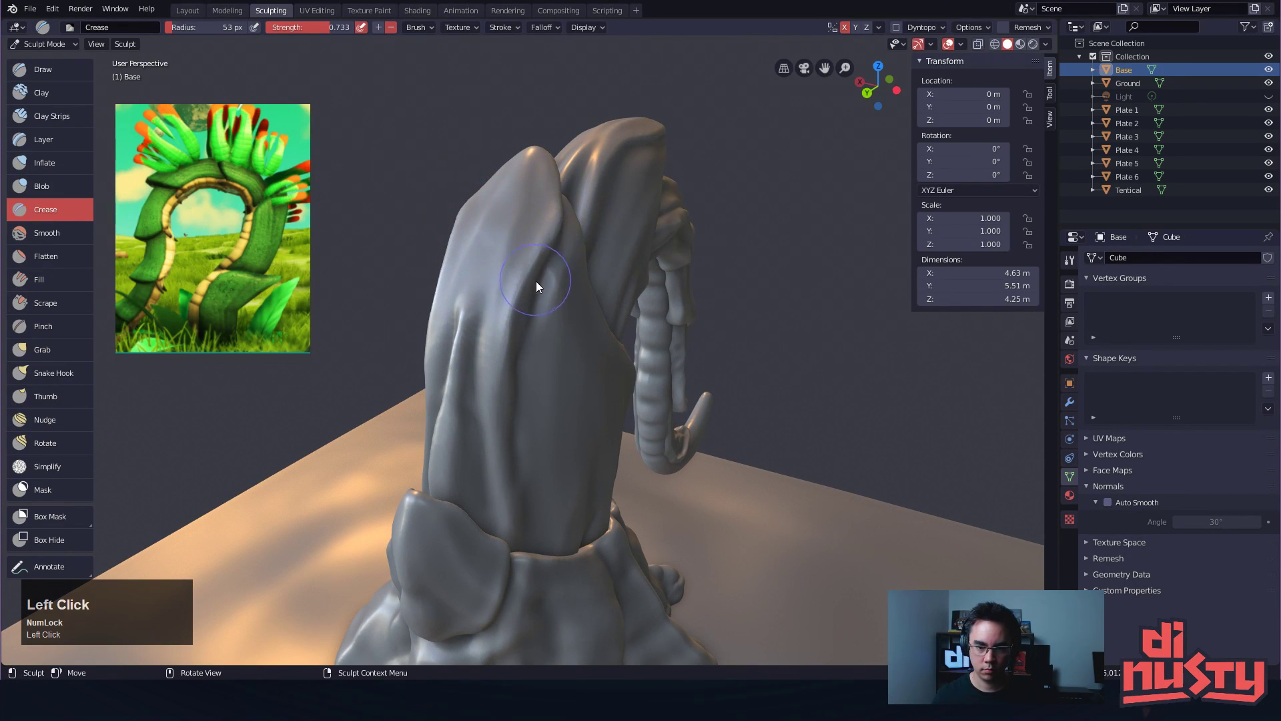
{"action": "left_click", "coordinate": [1127, 109]}
{"action": "key", "text": "ctrl+s"}
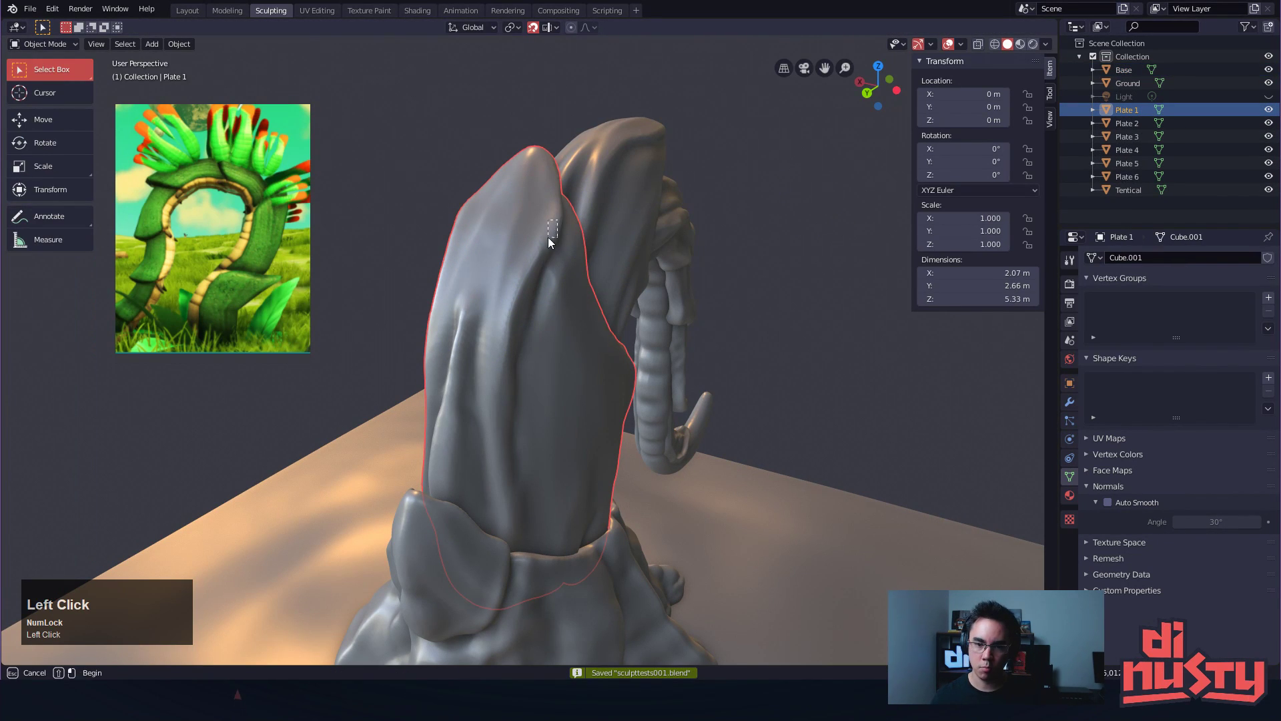
{"action": "key", "text": "Tab"}
{"action": "key", "text": "Tab"}
{"action": "key", "text": "ctrl+Tab"}
{"action": "left_click", "coordinate": [566, 382]}
Smooth the fold below Plate 1's tip and try a crease running down along it
{"action": "left_click_drag", "start_coordinate": [559, 232], "coordinate": [517, 291]}
{"action": "key", "text": "ctrl+z"}
{"action": "mouse_move", "coordinate": [556, 226]}
{"action": "left_mouse_down", "text": "shift"}
{"action": "mouse_move", "coordinate": [551, 236]}
{"action": "mouse_move", "coordinate": [561, 206]}
{"action": "mouse_move", "coordinate": [522, 342]}
{"action": "left_mouse_up", "text": "shift"}
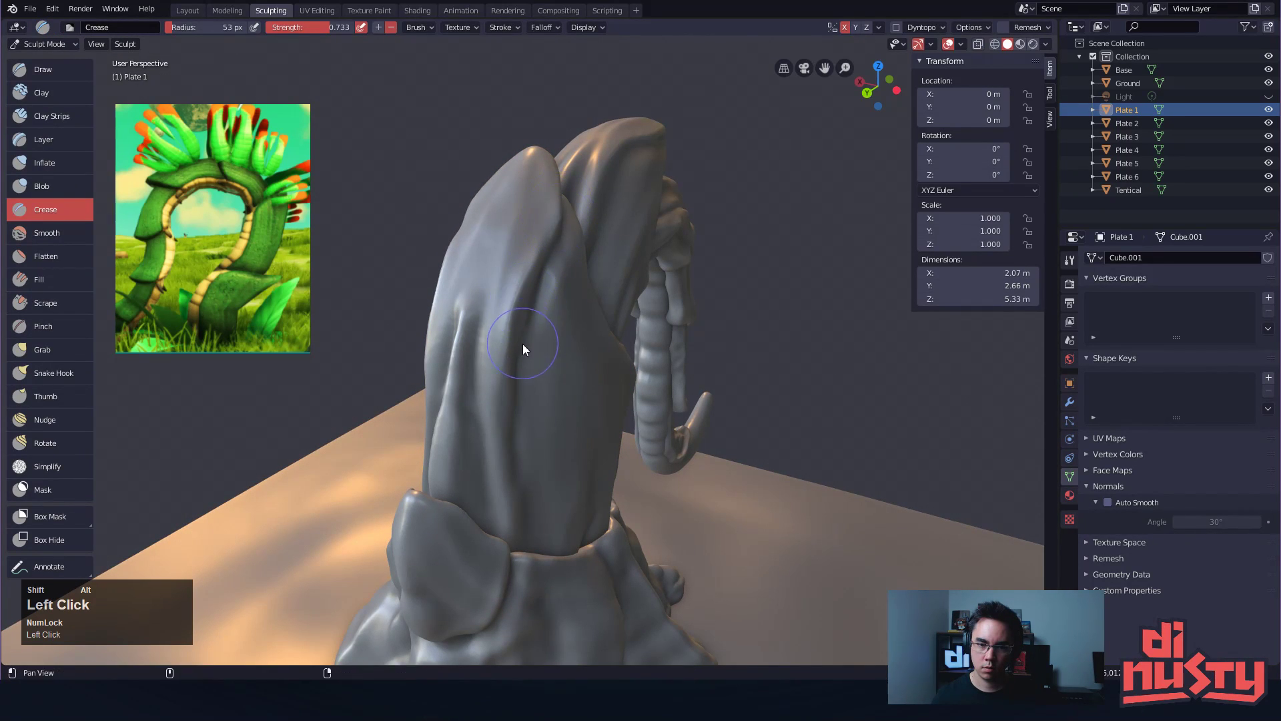
{"action": "middle_click_drag", "start_coordinate": [522, 342], "coordinate": [550, 257], "text": "shift"}
{"action": "mouse_move", "coordinate": [549, 217]}
{"action": "left_mouse_down"}
{"action": "mouse_move", "coordinate": [510, 276]}
{"action": "mouse_move", "coordinate": [530, 351]}
{"action": "left_mouse_up"}
Reduce the brush radius to 37 px and set the Smooth brush's strength to 0.5
{"action": "key", "text": "f"}
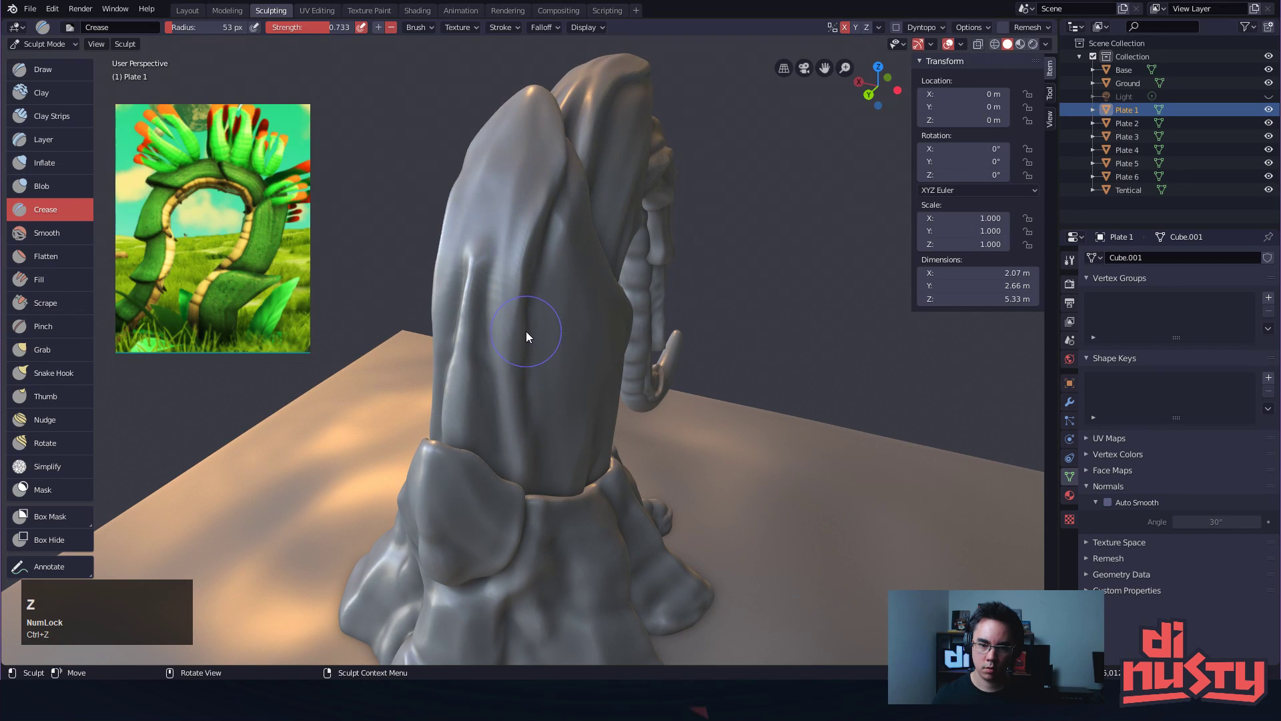
{"action": "left_click", "coordinate": [515, 333]}
{"action": "key", "text": "shift+s"}
{"action": "key", "text": "shift+f"}
{"action": "left_click", "coordinate": [522, 335]}
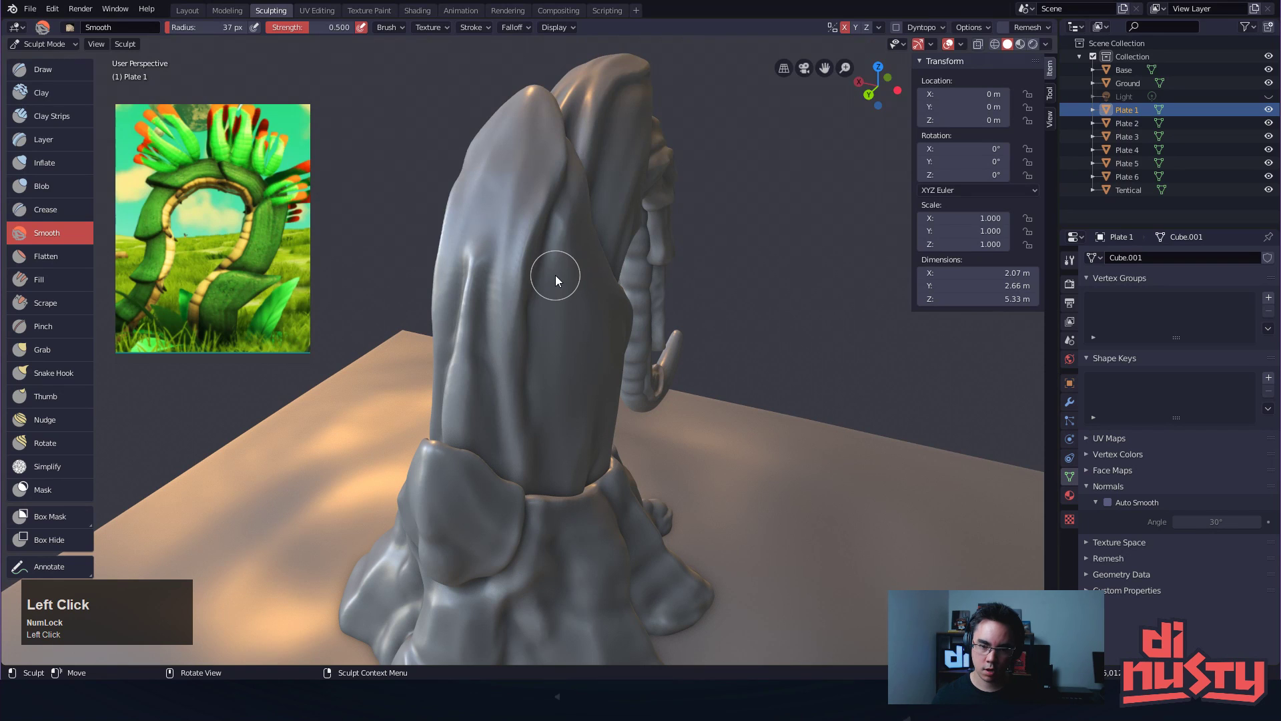
Switch to the Crease brush and set its strength to 0.830 and its radius to 23 px
{"action": "key", "text": "shift+c"}
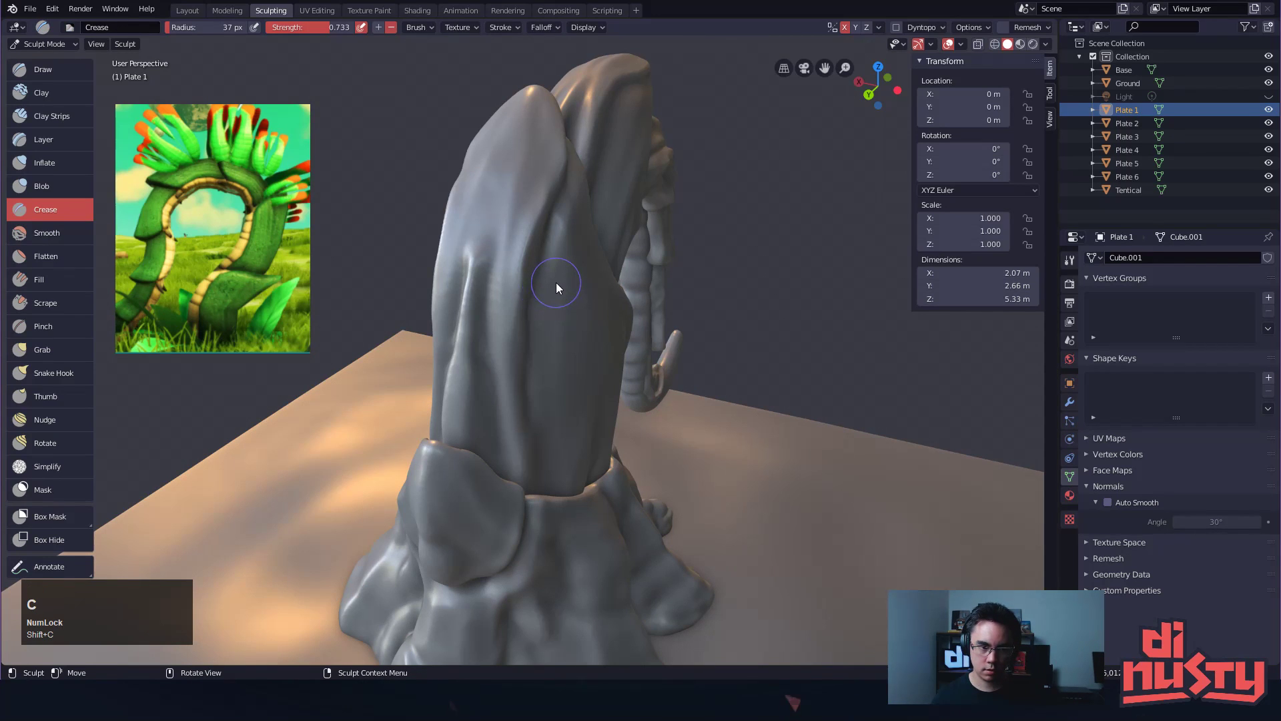
{"action": "left_click_drag", "start_coordinate": [554, 284], "coordinate": [589, 278], "text": "alt+shift"}
{"action": "key", "text": "shift+f"}
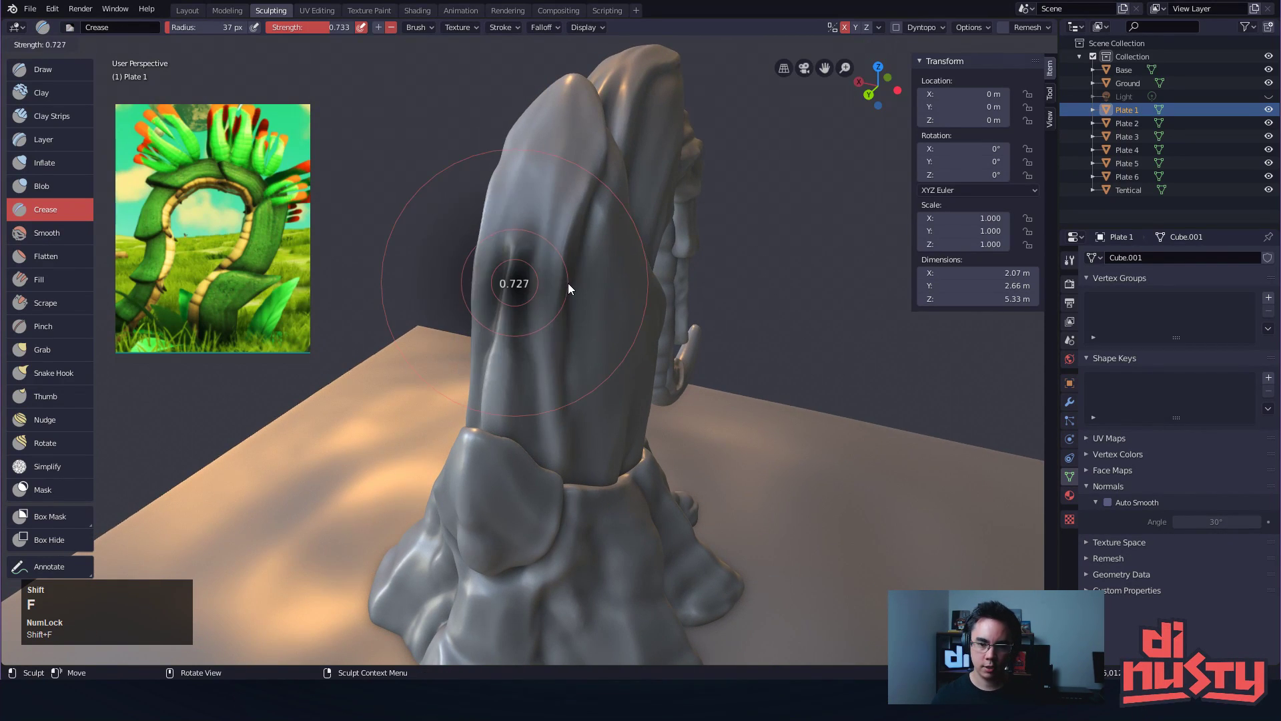
{"action": "left_click", "coordinate": [542, 283]}
{"action": "mouse_move", "coordinate": [558, 294]}
{"action": "left_mouse_down"}
{"action": "mouse_move", "coordinate": [528, 260]}
{"action": "mouse_move", "coordinate": [557, 257]}
{"action": "mouse_move", "coordinate": [531, 308]}
{"action": "mouse_move", "coordinate": [523, 244]}
{"action": "left_mouse_up"}
{"action": "key", "text": "ctrl+z"}
{"action": "key", "text": "shift+f"}
{"action": "left_click", "coordinate": [558, 269]}
{"action": "key", "text": "f"}
{"action": "left_click", "coordinate": [535, 303]}
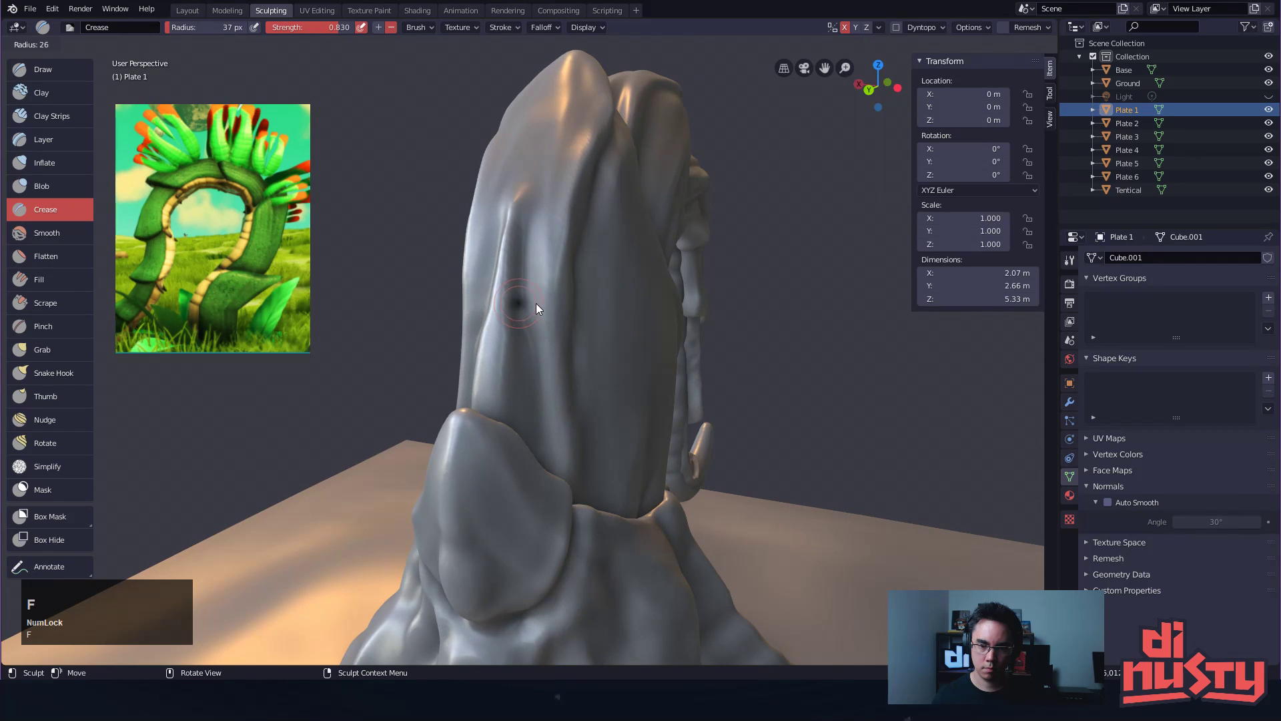
Carve creases along the folds on Plate 1's back and try a raised ridge running down from its tip
{"action": "left_click_drag", "start_coordinate": [527, 441], "coordinate": [531, 195]}
{"action": "left_click_drag", "start_coordinate": [524, 265], "coordinate": [576, 86]}
{"action": "key", "text": "ctrl+z"}
{"action": "mouse_move", "coordinate": [527, 241]}
{"action": "left_mouse_down"}
{"action": "mouse_move", "coordinate": [582, 76]}
{"action": "mouse_move", "coordinate": [577, 148]}
{"action": "mouse_move", "coordinate": [539, 170]}
{"action": "mouse_move", "coordinate": [532, 191]}
{"action": "mouse_move", "coordinate": [595, 129]}
{"action": "mouse_move", "coordinate": [552, 283]}
{"action": "left_mouse_up"}
{"action": "left_click_drag", "start_coordinate": [573, 220], "coordinate": [555, 239], "text": "alt+shift"}
{"action": "mouse_move", "coordinate": [587, 167]}
{"action": "left_mouse_down", "text": "alt"}
{"action": "mouse_move", "coordinate": [577, 160]}
{"action": "mouse_move", "coordinate": [532, 301]}
{"action": "left_mouse_up", "text": "alt"}
{"action": "key", "text": "ctrl+z"}
{"action": "left_click_drag", "start_coordinate": [592, 108], "coordinate": [514, 297], "text": "ctrl"}
{"action": "mouse_move", "coordinate": [576, 162]}
{"action": "left_mouse_down", "text": "alt"}
{"action": "mouse_move", "coordinate": [578, 134]}
{"action": "mouse_move", "coordinate": [509, 266]}
{"action": "left_mouse_up", "text": "alt"}
{"action": "key", "text": "ctrl+z"}
{"action": "key", "text": "ctrl+z"}
Raise long ridges from Plate 1's tip down its back folds, then smooth and crease the valley between them
{"action": "mouse_move", "coordinate": [589, 93]}
{"action": "left_mouse_down", "text": "ctrl"}
{"action": "mouse_move", "coordinate": [523, 230]}
{"action": "mouse_move", "coordinate": [498, 441]}
{"action": "left_mouse_up", "text": "ctrl"}
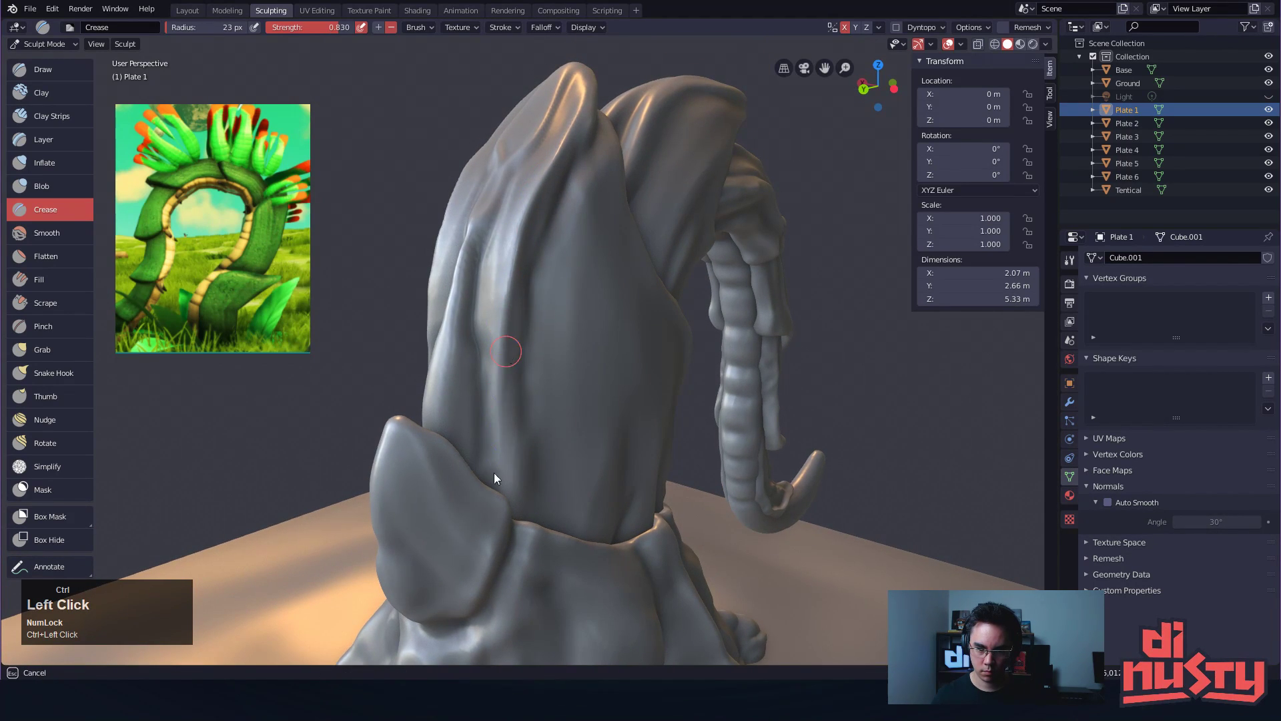
{"action": "left_click_drag", "start_coordinate": [458, 295], "coordinate": [447, 378], "text": "ctrl"}
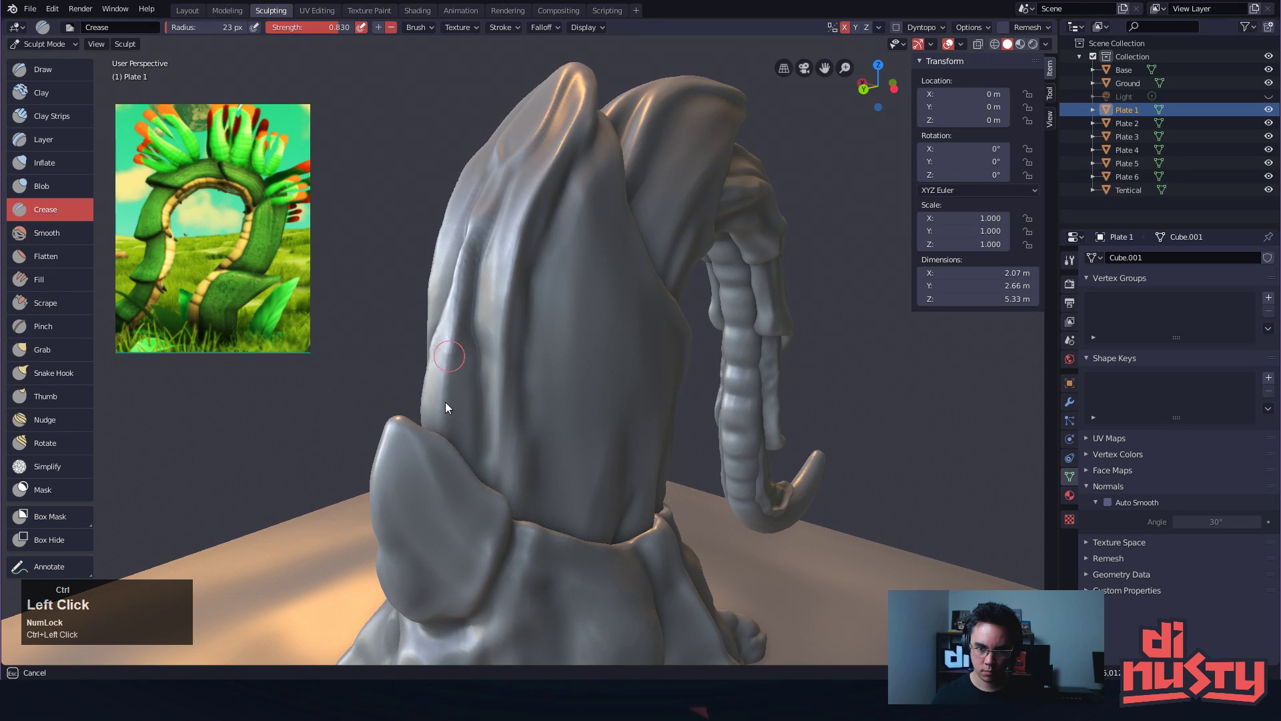
{"action": "mouse_move", "coordinate": [470, 408]}
{"action": "middle_mouse_down"}
{"action": "mouse_move", "coordinate": [504, 407]}
{"action": "mouse_move", "coordinate": [475, 413]}
{"action": "middle_mouse_up"}
{"action": "left_click_drag", "start_coordinate": [480, 334], "coordinate": [493, 468], "text": "ctrl"}
{"action": "mouse_move", "coordinate": [503, 399]}
{"action": "left_mouse_down", "text": "shift"}
{"action": "mouse_move", "coordinate": [491, 337]}
{"action": "mouse_move", "coordinate": [494, 460]}
{"action": "left_mouse_up", "text": "shift"}
{"action": "left_click_drag", "start_coordinate": [489, 294], "coordinate": [493, 266], "text": "shift"}
{"action": "left_click_drag", "start_coordinate": [495, 258], "coordinate": [484, 400]}
{"action": "mouse_move", "coordinate": [487, 420]}
{"action": "middle_mouse_down"}
{"action": "mouse_move", "coordinate": [562, 359]}
{"action": "mouse_move", "coordinate": [501, 277]}
{"action": "middle_mouse_up"}
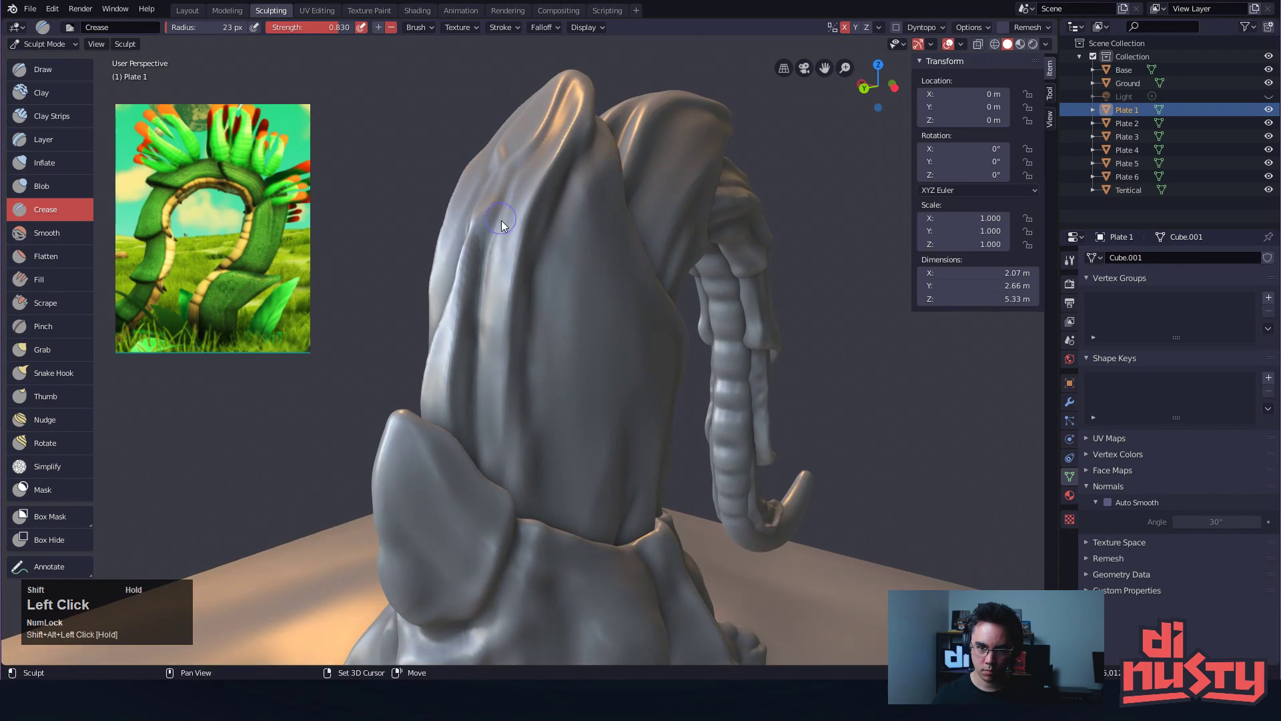
Try smoothing the fold below Plate 1's tip and adding a ridge and a crease there
{"action": "mouse_move", "coordinate": [499, 273]}
{"action": "left_mouse_down", "text": "shift"}
{"action": "mouse_move", "coordinate": [562, 122]}
{"action": "mouse_move", "coordinate": [542, 159]}
{"action": "mouse_move", "coordinate": [530, 128]}
{"action": "mouse_move", "coordinate": [520, 211]}
{"action": "mouse_move", "coordinate": [542, 128]}
{"action": "left_mouse_up", "text": "shift"}
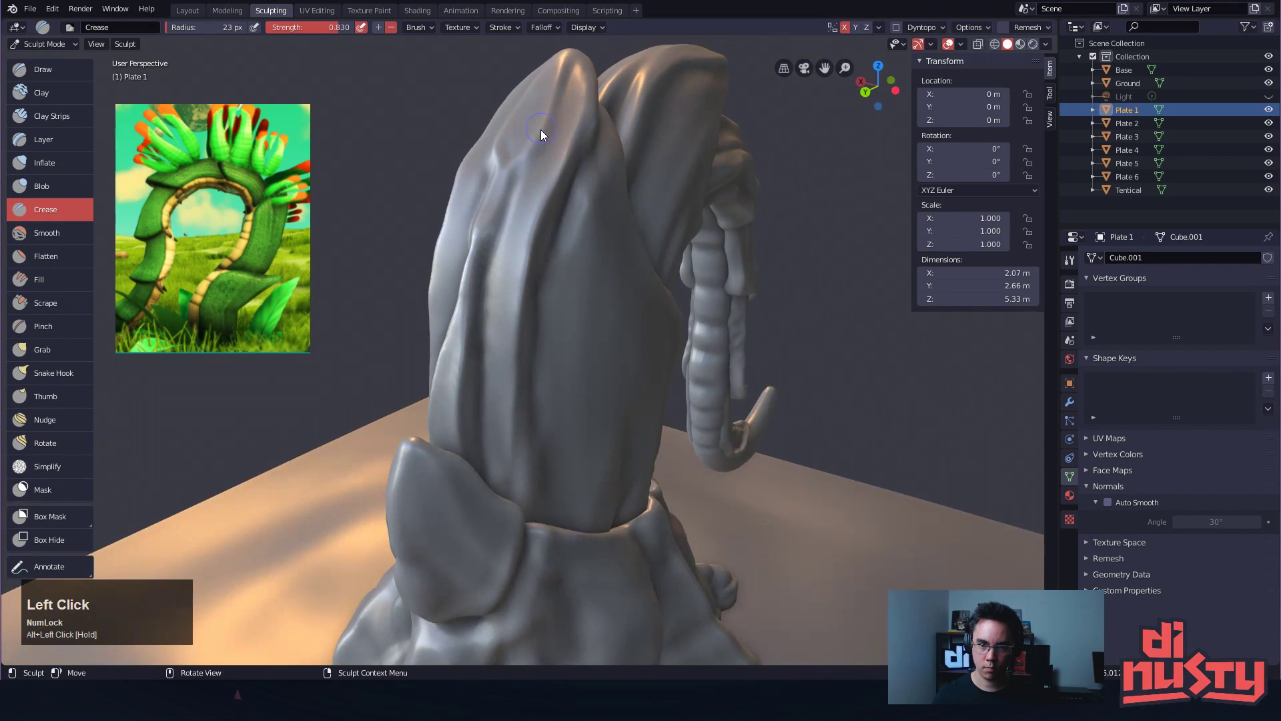
{"action": "key", "text": "ctrl+z"}
{"action": "mouse_move", "coordinate": [555, 66]}
{"action": "left_mouse_down", "text": "ctrl"}
{"action": "mouse_move", "coordinate": [507, 203]}
{"action": "mouse_move", "coordinate": [524, 186]}
{"action": "left_mouse_up", "text": "ctrl"}
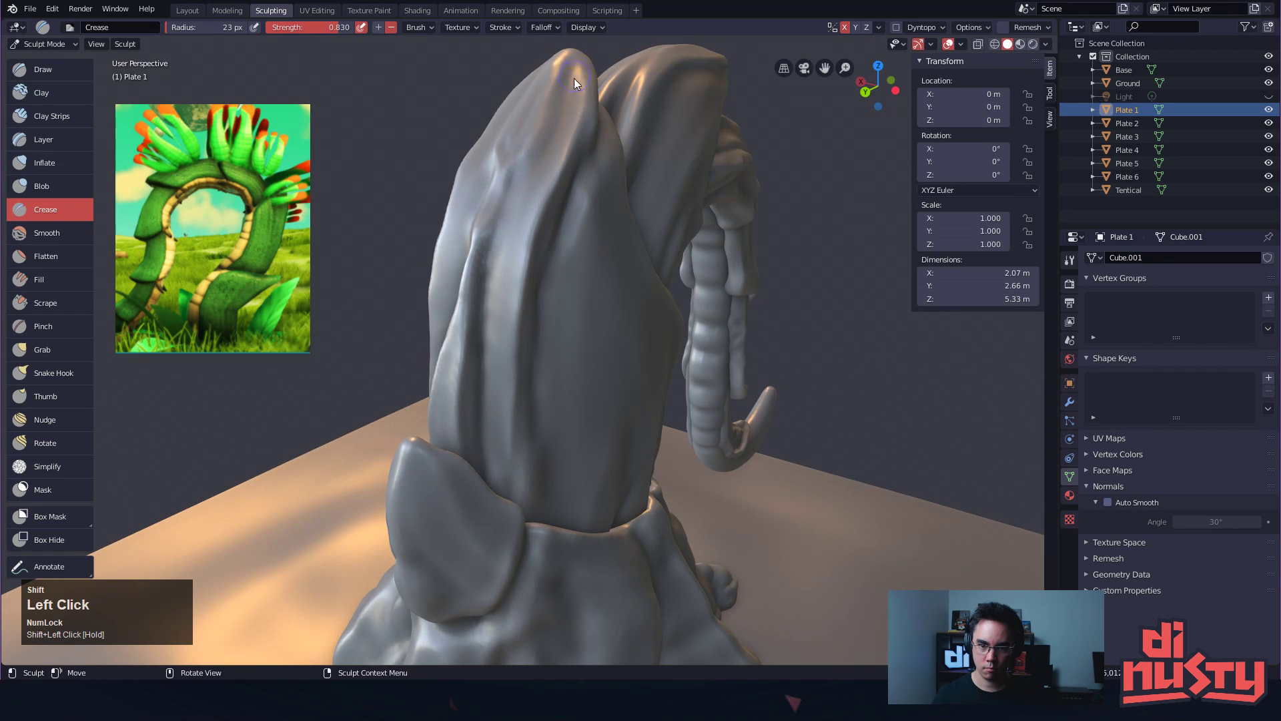
{"action": "key", "text": "ctrl+z"}
{"action": "mouse_move", "coordinate": [577, 91]}
{"action": "left_mouse_down", "text": "alt"}
{"action": "mouse_move", "coordinate": [561, 214]}
{"action": "mouse_move", "coordinate": [492, 175]}
{"action": "left_mouse_up", "text": "alt"}
{"action": "left_click_drag", "start_coordinate": [514, 208], "coordinate": [480, 327]}
{"action": "mouse_move", "coordinate": [550, 192]}
{"action": "left_mouse_down", "text": "alt+shift"}
{"action": "mouse_move", "coordinate": [541, 151]}
{"action": "mouse_move", "coordinate": [499, 259]}
{"action": "mouse_move", "coordinate": [489, 472]}
{"action": "left_mouse_up", "text": "alt+shift"}
{"action": "key", "text": "ctrl+z"}
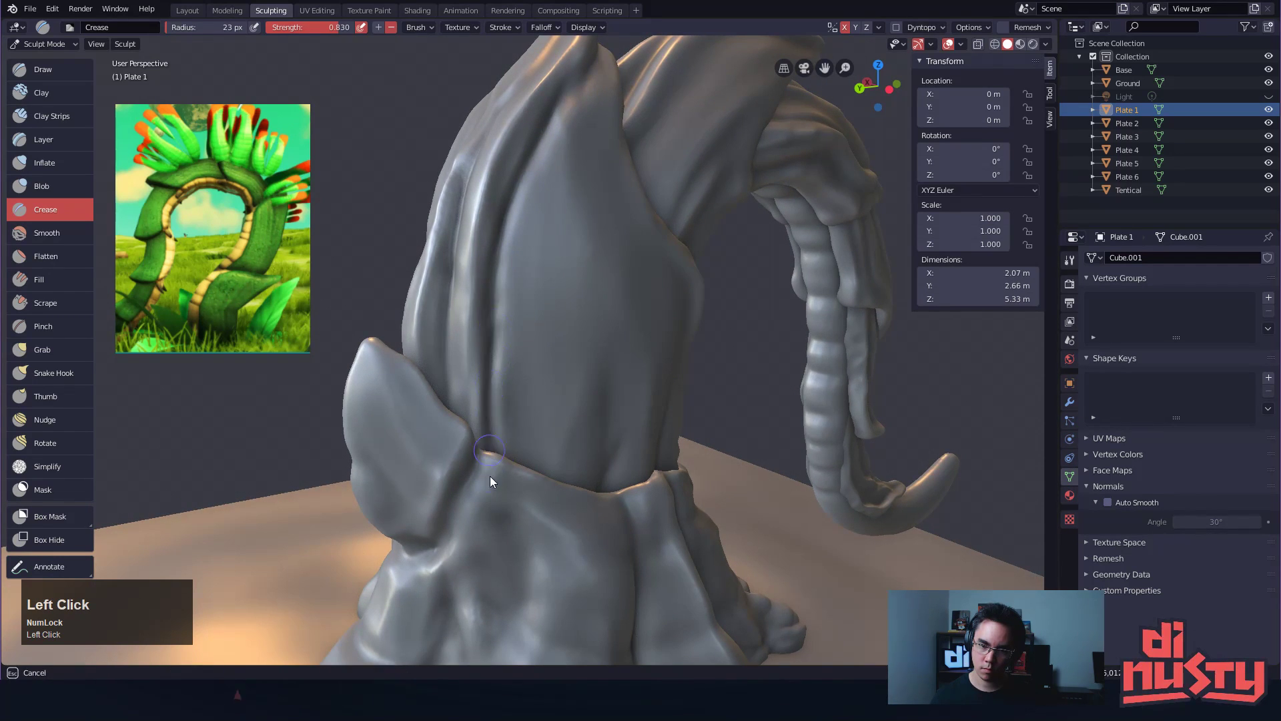
Carve a long crease along Plate 1's back fold down to the base and smooth the fold up to the tip
{"action": "left_click_drag", "start_coordinate": [525, 222], "coordinate": [497, 244], "text": "alt+shift"}
{"action": "mouse_move", "coordinate": [497, 244]}
{"action": "left_mouse_down", "text": "alt"}
{"action": "mouse_move", "coordinate": [467, 239]}
{"action": "mouse_move", "coordinate": [453, 272]}
{"action": "left_mouse_up", "text": "alt"}
{"action": "mouse_move", "coordinate": [562, 95]}
{"action": "left_mouse_down"}
{"action": "mouse_move", "coordinate": [461, 238]}
{"action": "mouse_move", "coordinate": [452, 312]}
{"action": "left_mouse_up"}
{"action": "key", "text": "ctrl+z"}
{"action": "mouse_move", "coordinate": [494, 220]}
{"action": "left_mouse_down"}
{"action": "mouse_move", "coordinate": [452, 308]}
{"action": "mouse_move", "coordinate": [458, 472]}
{"action": "left_mouse_up"}
{"action": "left_click_drag", "start_coordinate": [476, 258], "coordinate": [567, 79], "text": "shift"}
{"action": "mouse_move", "coordinate": [564, 97]}
{"action": "left_mouse_down", "text": "alt+shift"}
{"action": "mouse_move", "coordinate": [527, 207]}
{"action": "mouse_move", "coordinate": [501, 208]}
{"action": "left_mouse_up", "text": "alt+shift"}
Carve a crease across the upper back folds of Plate 1 and try short raised ridges branching towards the tip
{"action": "left_click_drag", "start_coordinate": [437, 291], "coordinate": [519, 198]}
{"action": "left_click_drag", "start_coordinate": [461, 260], "coordinate": [521, 181]}
{"action": "key", "text": "ctrl+z"}
{"action": "mouse_move", "coordinate": [462, 270]}
{"action": "left_mouse_down", "text": "ctrl"}
{"action": "mouse_move", "coordinate": [523, 188]}
{"action": "mouse_move", "coordinate": [523, 231]}
{"action": "mouse_move", "coordinate": [471, 263]}
{"action": "left_mouse_up", "text": "ctrl"}
{"action": "mouse_move", "coordinate": [520, 224]}
{"action": "left_mouse_down", "text": "ctrl"}
{"action": "mouse_move", "coordinate": [546, 155]}
{"action": "mouse_move", "coordinate": [491, 231]}
{"action": "mouse_move", "coordinate": [507, 241]}
{"action": "mouse_move", "coordinate": [548, 168]}
{"action": "mouse_move", "coordinate": [502, 214]}
{"action": "left_mouse_up", "text": "ctrl"}
{"action": "left_click_drag", "start_coordinate": [510, 217], "coordinate": [546, 162], "text": "ctrl"}
{"action": "left_click_drag", "start_coordinate": [508, 234], "coordinate": [542, 179], "text": "ctrl"}
{"action": "mouse_move", "coordinate": [534, 183]}
{"action": "left_mouse_down", "text": "shift"}
{"action": "mouse_move", "coordinate": [497, 212]}
{"action": "mouse_move", "coordinate": [520, 149]}
{"action": "mouse_move", "coordinate": [460, 206]}
{"action": "mouse_move", "coordinate": [443, 203]}
{"action": "mouse_move", "coordinate": [522, 149]}
{"action": "mouse_move", "coordinate": [740, 89]}
{"action": "mouse_move", "coordinate": [549, 176]}
{"action": "mouse_move", "coordinate": [590, 243]}
{"action": "mouse_move", "coordinate": [523, 194]}
{"action": "left_mouse_up", "text": "shift"}
{"action": "key", "text": "ctrl+z"}
{"action": "key", "text": "ctrl+z"}
{"action": "mouse_move", "coordinate": [575, 260]}
{"action": "left_mouse_down", "text": "alt"}
{"action": "mouse_move", "coordinate": [546, 214]}
{"action": "mouse_move", "coordinate": [503, 337]}
{"action": "left_mouse_up", "text": "alt"}
{"action": "key", "text": "ctrl+z"}
Raise a ridge near Plate 1's front edge and another down its broad side face, smoothing both
{"action": "left_click_drag", "start_coordinate": [533, 186], "coordinate": [535, 206], "text": "ctrl"}
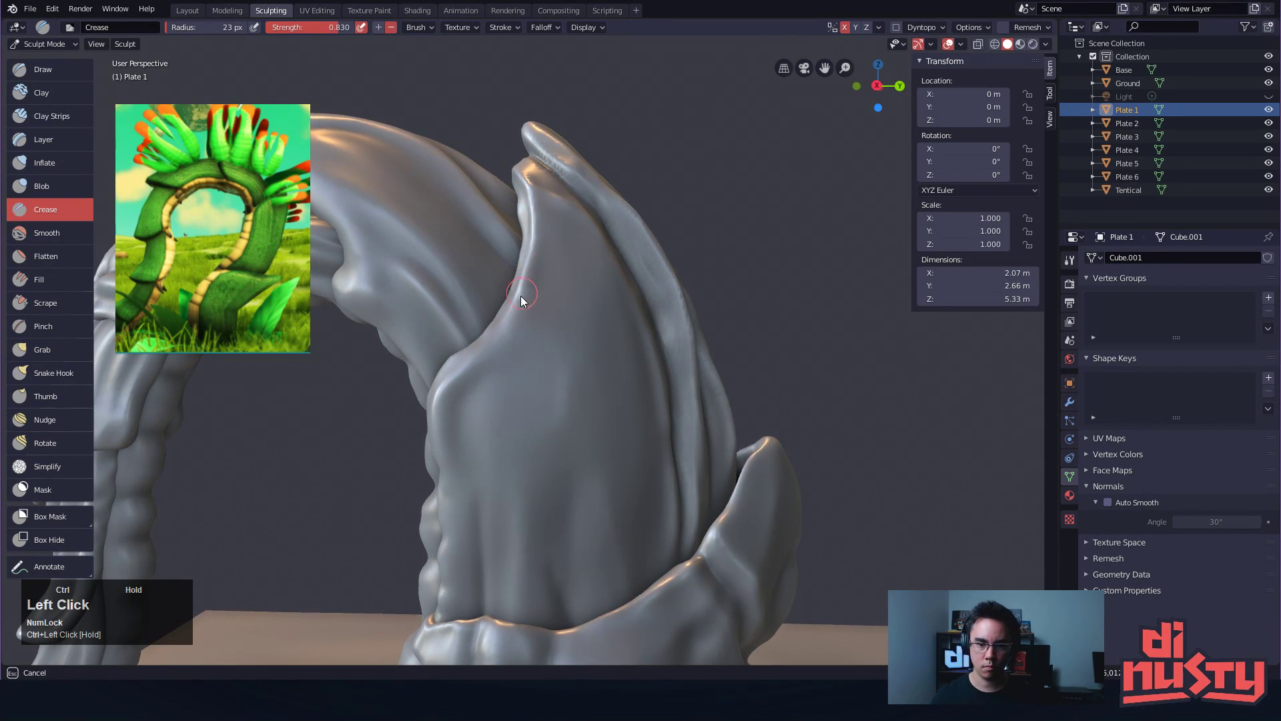
{"action": "mouse_move", "coordinate": [483, 380]}
{"action": "left_mouse_down", "text": "shift"}
{"action": "mouse_move", "coordinate": [449, 446]}
{"action": "mouse_move", "coordinate": [492, 420]}
{"action": "mouse_move", "coordinate": [451, 401]}
{"action": "mouse_move", "coordinate": [469, 437]}
{"action": "mouse_move", "coordinate": [522, 316]}
{"action": "mouse_move", "coordinate": [518, 331]}
{"action": "left_mouse_up", "text": "shift"}
{"action": "mouse_move", "coordinate": [513, 340]}
{"action": "left_mouse_down", "text": "alt"}
{"action": "mouse_move", "coordinate": [558, 356]}
{"action": "mouse_move", "coordinate": [560, 409]}
{"action": "mouse_move", "coordinate": [595, 387]}
{"action": "mouse_move", "coordinate": [579, 396]}
{"action": "mouse_move", "coordinate": [601, 405]}
{"action": "left_mouse_up", "text": "alt"}
{"action": "mouse_move", "coordinate": [561, 255]}
{"action": "left_mouse_down", "text": "ctrl"}
{"action": "mouse_move", "coordinate": [564, 338]}
{"action": "mouse_move", "coordinate": [567, 312]}
{"action": "mouse_move", "coordinate": [580, 330]}
{"action": "left_mouse_up", "text": "ctrl"}
{"action": "left_click_drag", "start_coordinate": [582, 329], "coordinate": [584, 355], "text": "shift"}
{"action": "left_click_drag", "start_coordinate": [574, 264], "coordinate": [579, 379], "text": "shift"}
Carve short creases beside the ridge on Plate 1's side face and check the plate from the back and side
{"action": "mouse_move", "coordinate": [574, 289]}
{"action": "left_mouse_down"}
{"action": "mouse_move", "coordinate": [579, 367]}
{"action": "mouse_move", "coordinate": [589, 322]}
{"action": "mouse_move", "coordinate": [582, 392]}
{"action": "left_mouse_up"}
{"action": "key", "text": "ctrl+z"}
{"action": "left_click_drag", "start_coordinate": [584, 314], "coordinate": [579, 382]}
{"action": "left_click_drag", "start_coordinate": [579, 336], "coordinate": [585, 368]}
{"action": "middle_click_drag", "start_coordinate": [571, 430], "coordinate": [509, 375]}
{"action": "key", "text": "ctrl+z"}
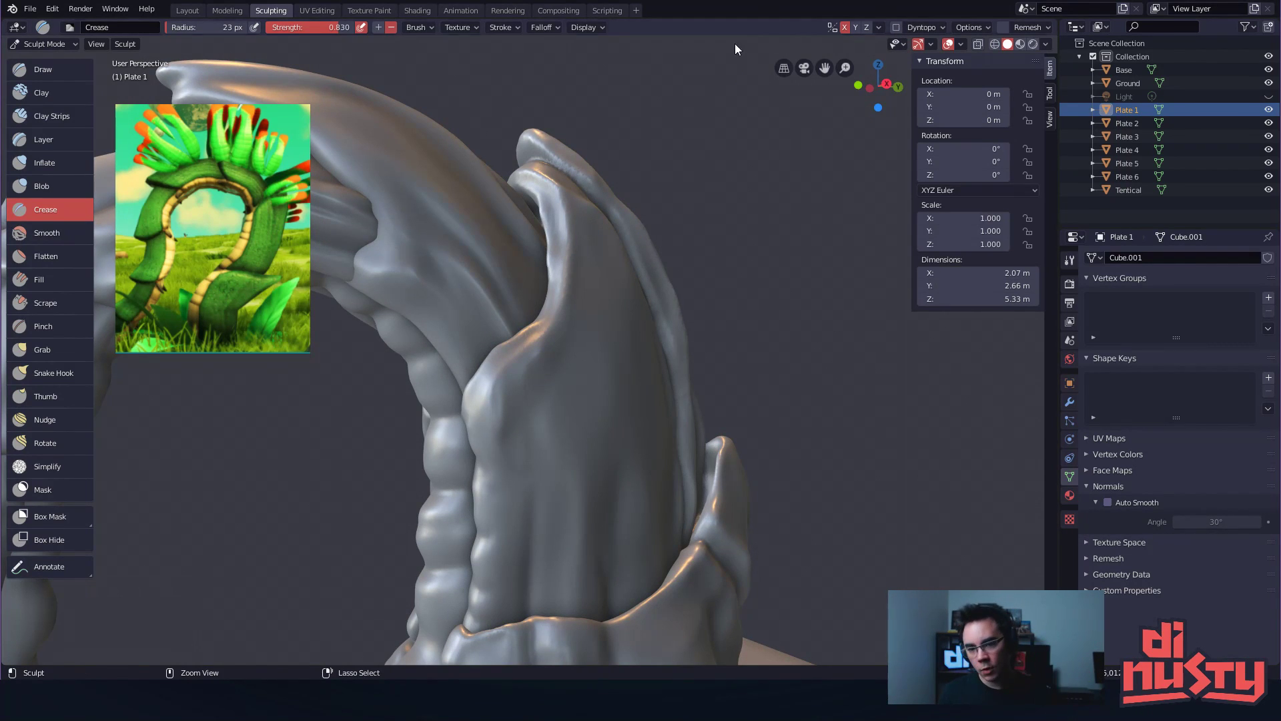
{"action": "left_click_drag", "start_coordinate": [717, 270], "coordinate": [563, 283], "text": "alt+shift"}
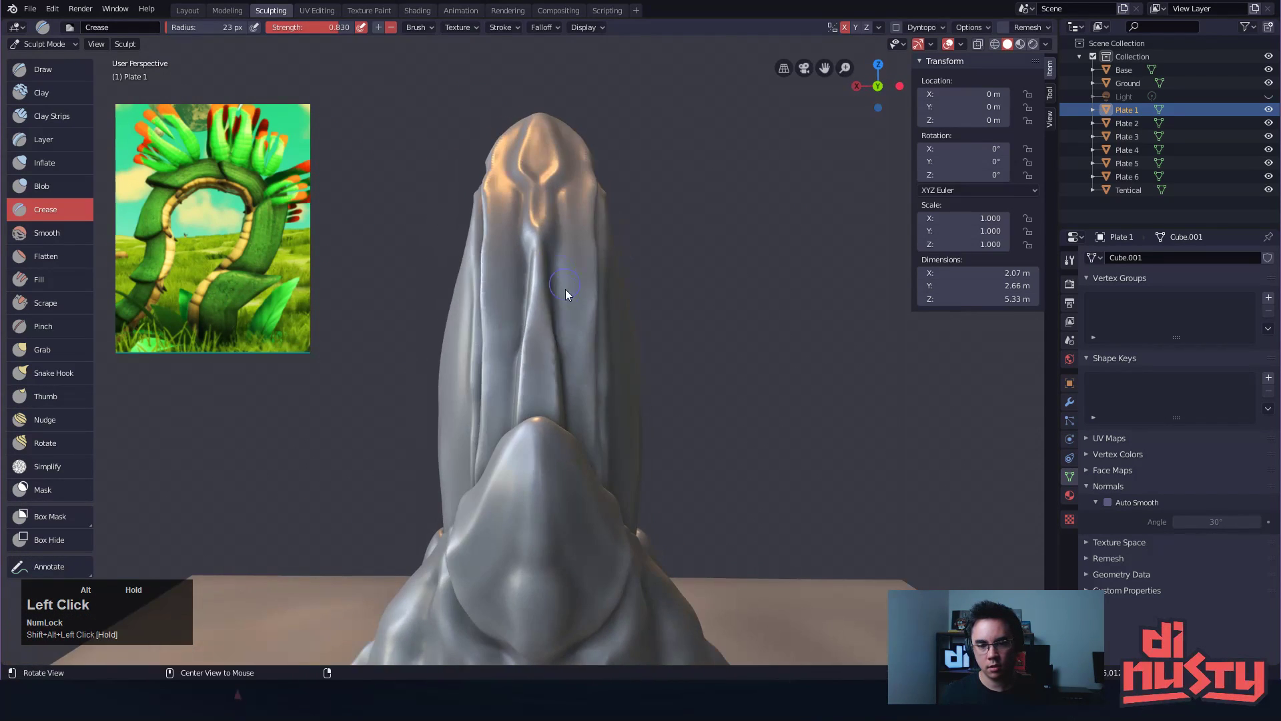
{"action": "left_click_drag", "start_coordinate": [538, 354], "coordinate": [509, 295], "text": "alt"}
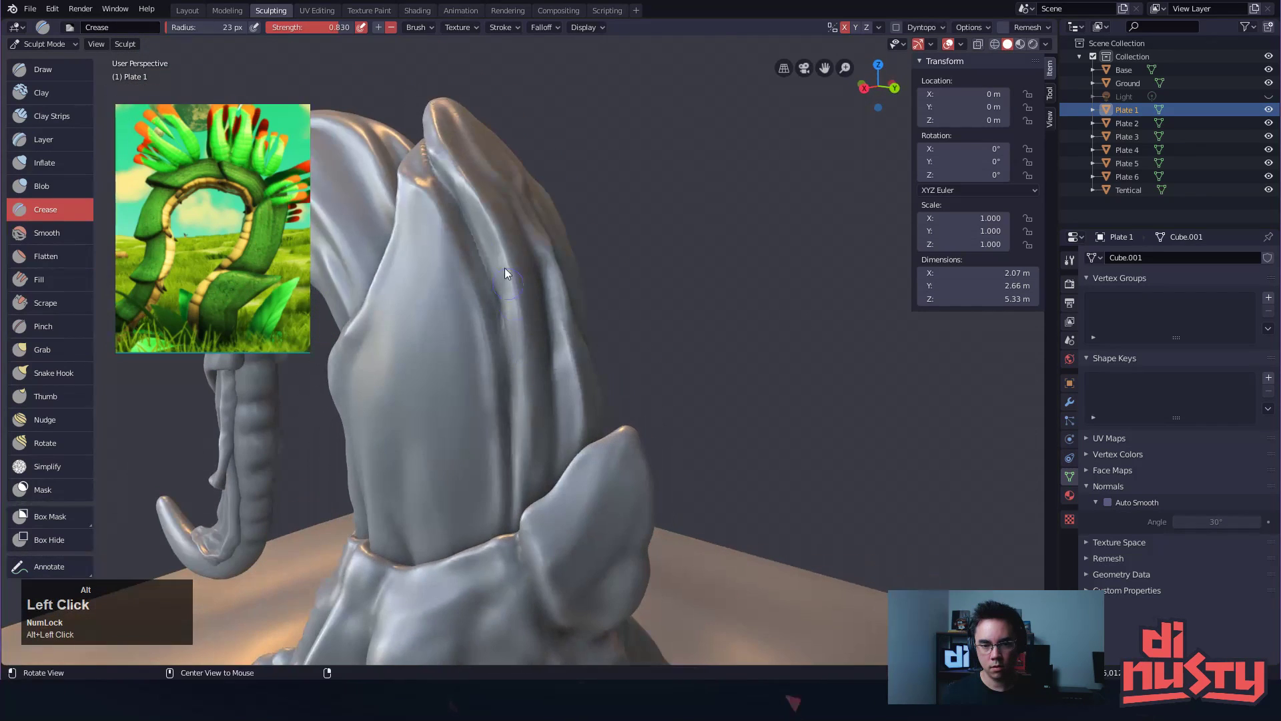
{"action": "left_click_drag", "start_coordinate": [533, 345], "coordinate": [570, 301], "text": "alt+shift"}
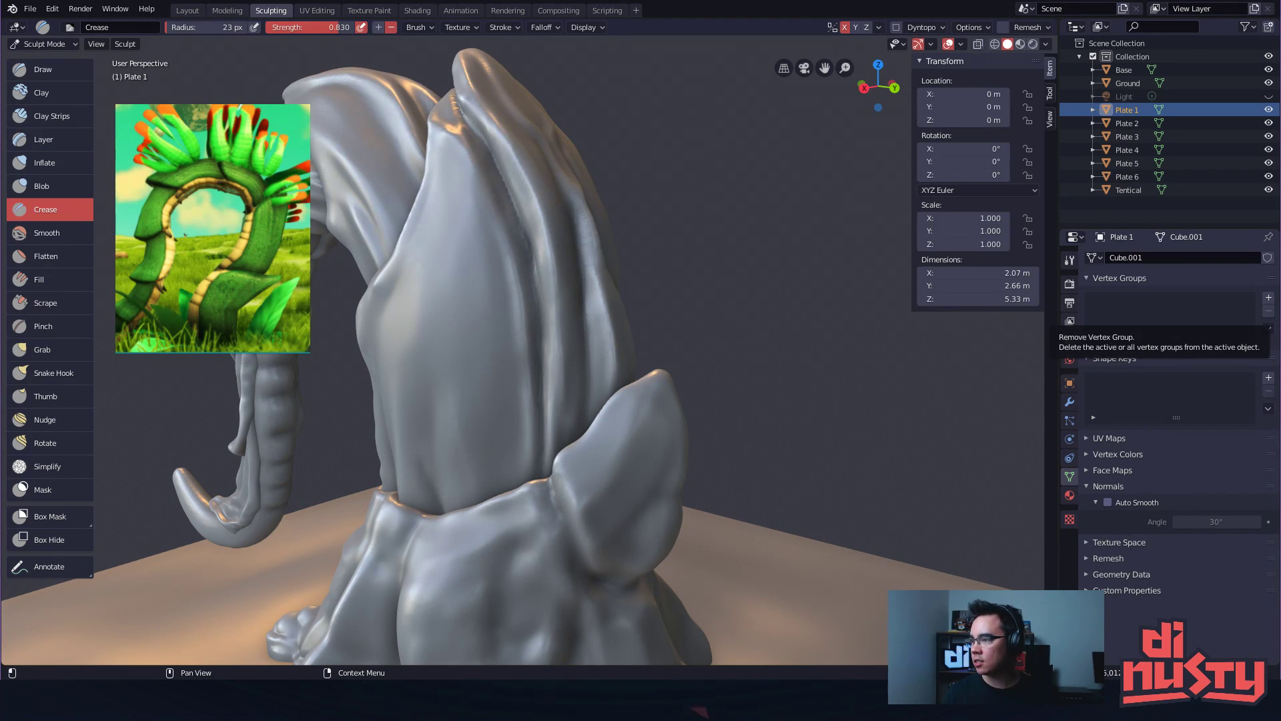
Bring up the OBS window, read the latest stream chat messages and return to Blender
{"action": "left_click_drag", "start_coordinate": [1280, 1], "coordinate": [764, 3]}
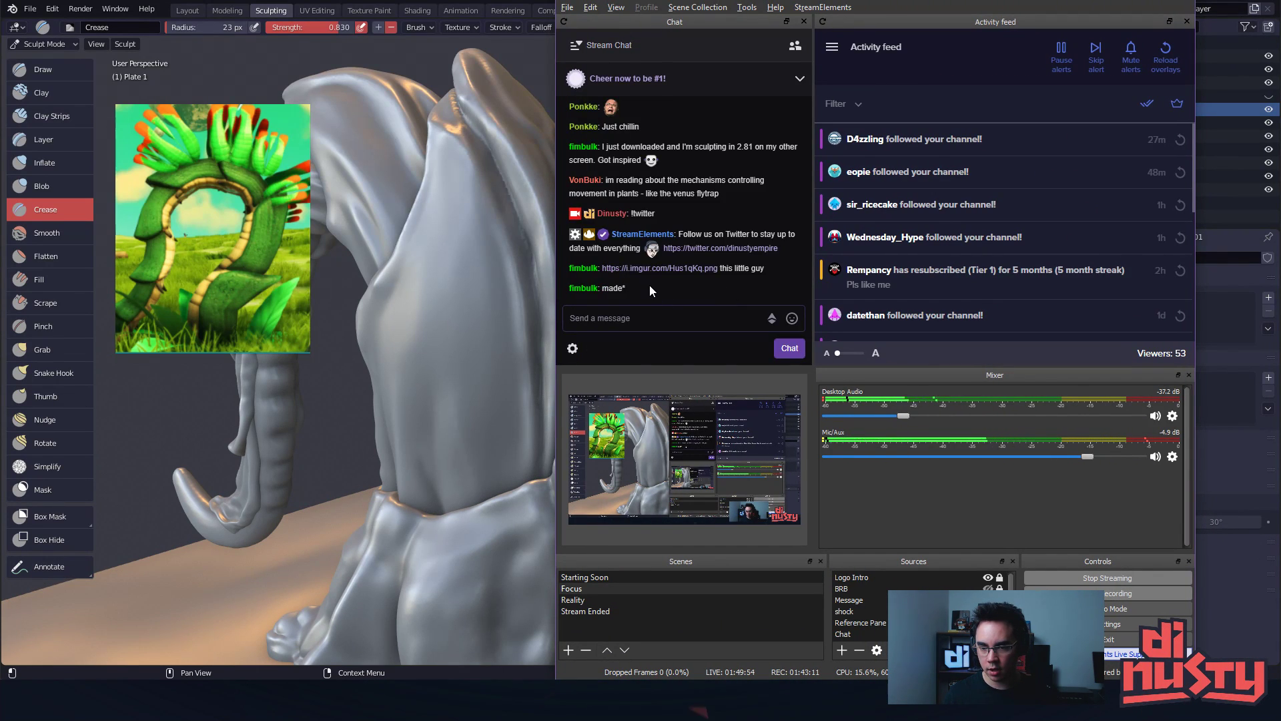
{"action": "mouse_move", "coordinate": [645, 271]}
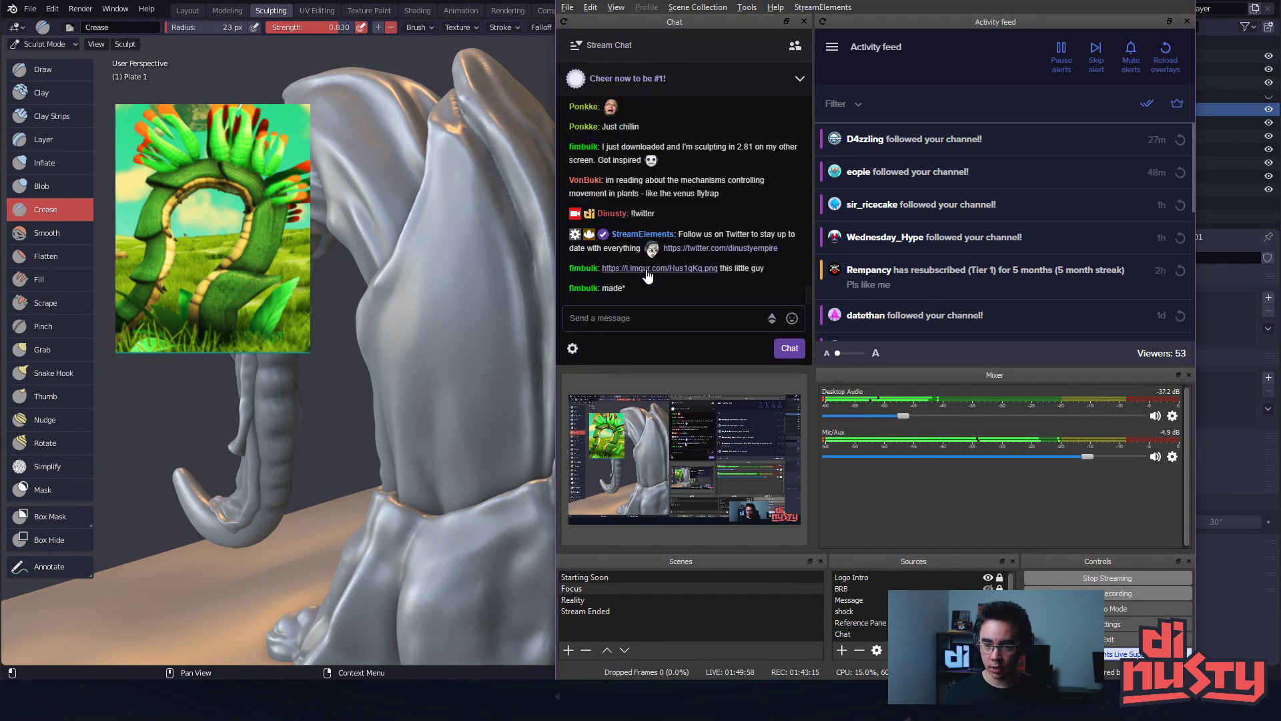
{"action": "left_click_drag", "start_coordinate": [935, 0], "coordinate": [1280, 15]}
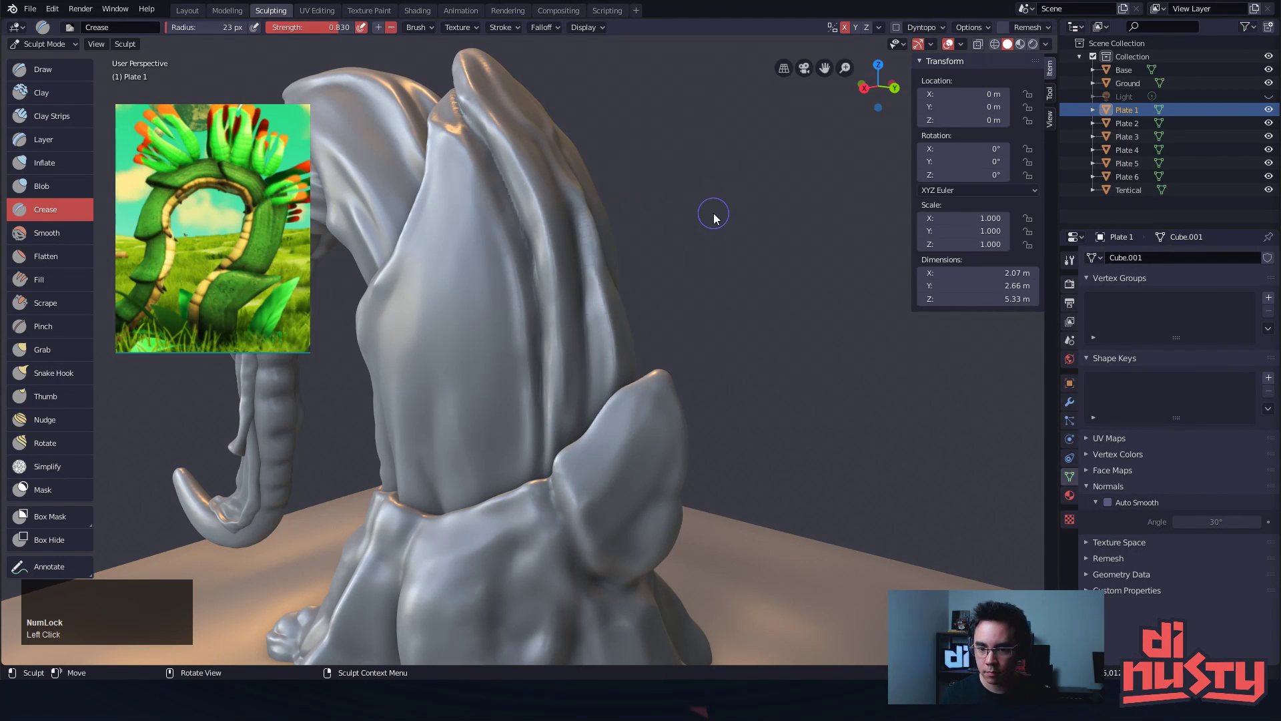
Carve creases and raise vertical ridges down Plate 1's lower side face to where it enters the base
{"action": "left_click_drag", "start_coordinate": [528, 395], "coordinate": [605, 351], "text": "alt"}
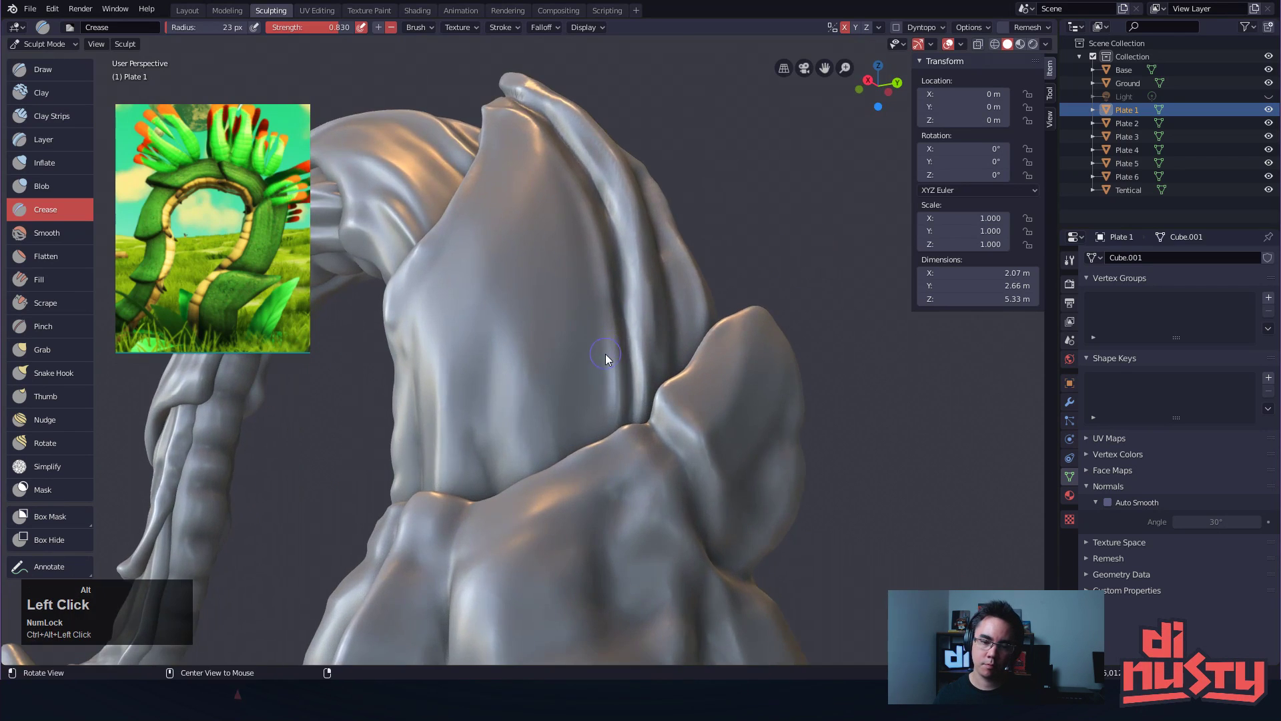
{"action": "left_click_drag", "start_coordinate": [407, 430], "coordinate": [451, 454], "text": "alt"}
{"action": "left_click_drag", "start_coordinate": [461, 377], "coordinate": [454, 507], "text": "ctrl"}
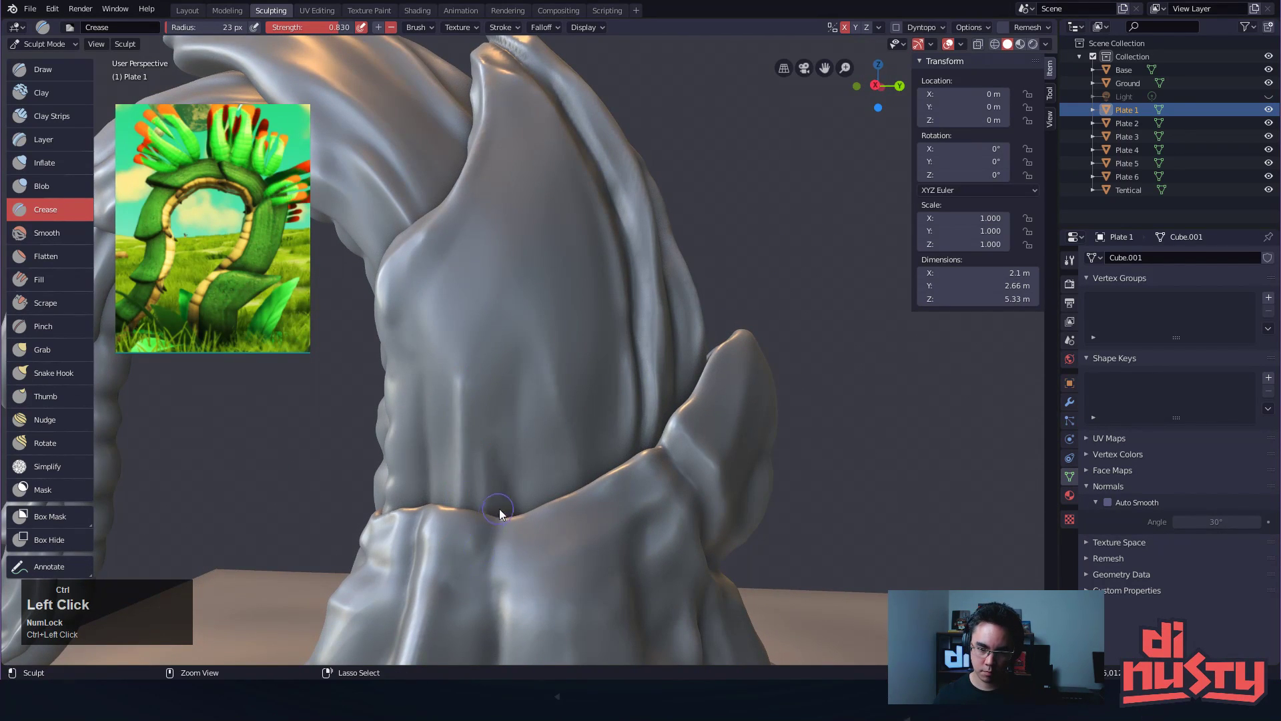
{"action": "key", "text": "ctrl+z"}
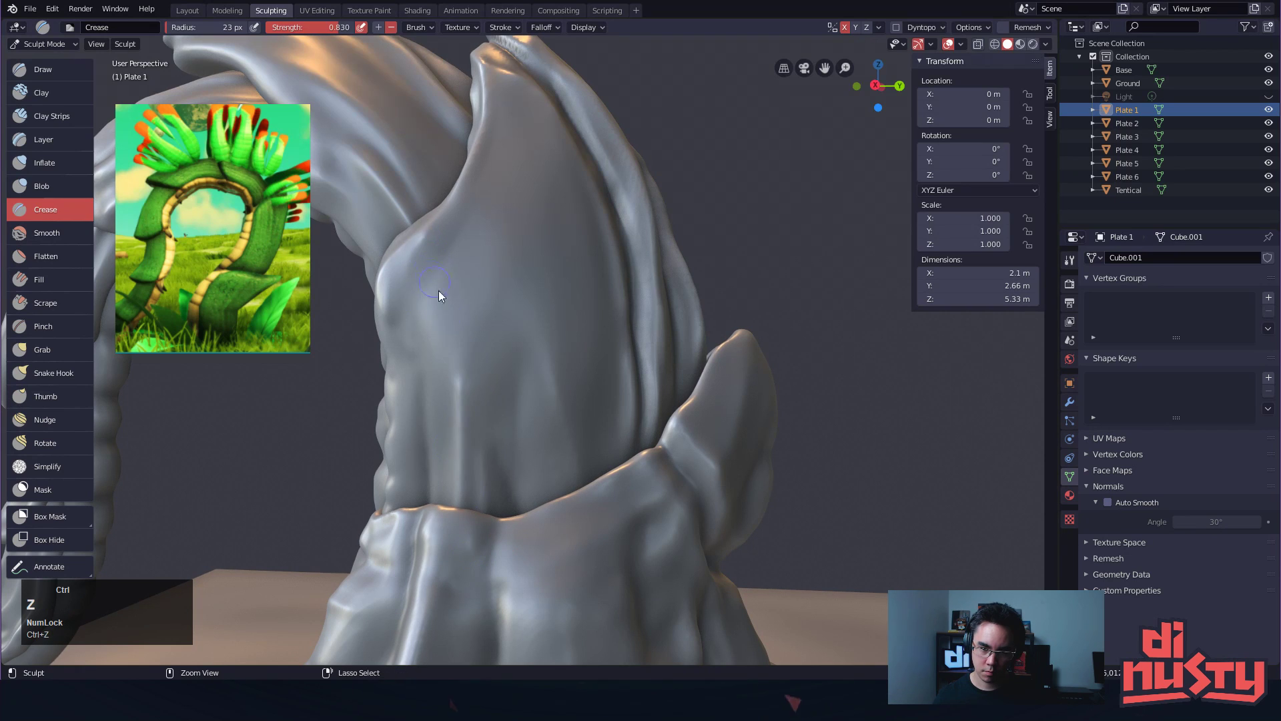
{"action": "left_click_drag", "start_coordinate": [442, 272], "coordinate": [459, 342]}
{"action": "left_click_drag", "start_coordinate": [467, 220], "coordinate": [484, 310]}
{"action": "left_click_drag", "start_coordinate": [523, 360], "coordinate": [519, 517]}
{"action": "left_click_drag", "start_coordinate": [553, 381], "coordinate": [575, 511], "text": "ctrl"}
{"action": "left_click_drag", "start_coordinate": [550, 321], "coordinate": [576, 461], "text": "ctrl"}
{"action": "left_click_drag", "start_coordinate": [562, 325], "coordinate": [555, 346], "text": "alt"}
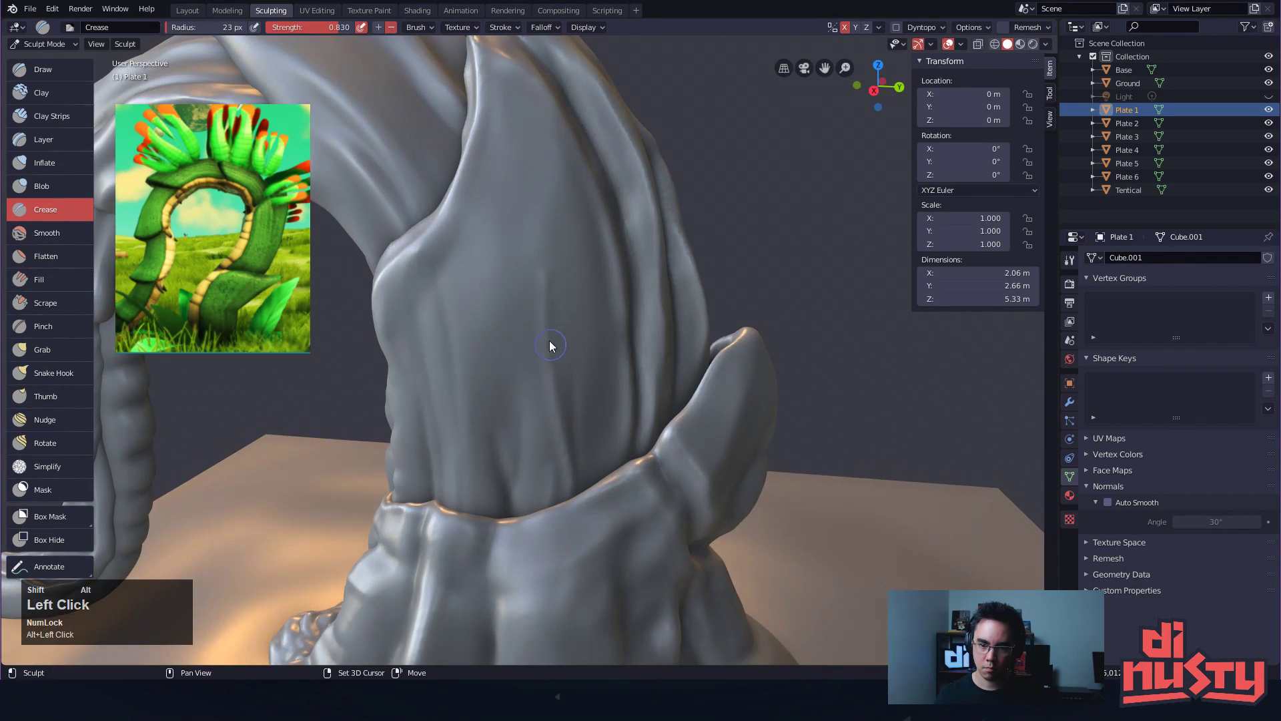
Carve a long crease down the rear part of Plate 1's side face and try a ridge beside it
{"action": "left_click_drag", "start_coordinate": [590, 459], "coordinate": [597, 243]}
{"action": "key", "text": "ctrl+z"}
{"action": "mouse_move", "coordinate": [589, 194]}
{"action": "left_mouse_down"}
{"action": "mouse_move", "coordinate": [622, 327]}
{"action": "mouse_move", "coordinate": [611, 482]}
{"action": "left_mouse_up"}
{"action": "left_click_drag", "start_coordinate": [610, 413], "coordinate": [576, 157], "text": "ctrl"}
{"action": "key", "text": "ctrl+z"}
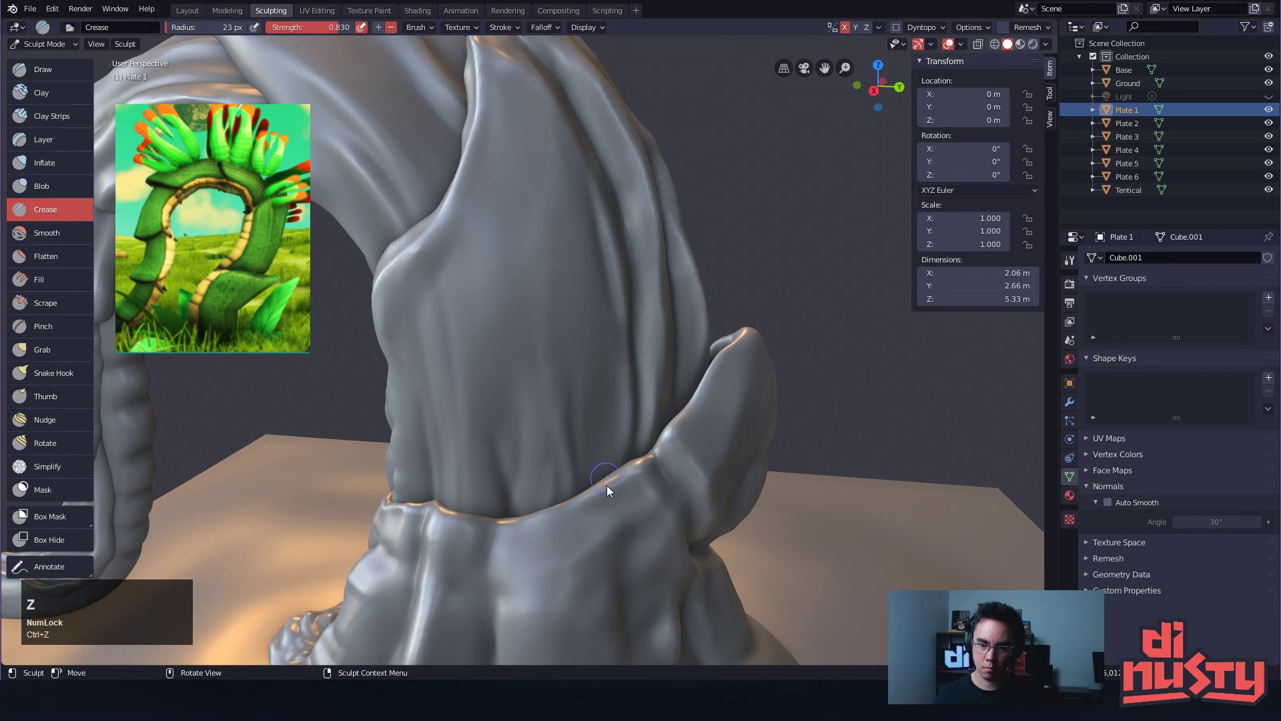
Set the Crease radius to 76 px, raise a broad ridge along Plate 1's side face and smooth its middle
{"action": "key", "text": "f"}
{"action": "left_click", "coordinate": [645, 399]}
{"action": "left_click_drag", "start_coordinate": [595, 488], "coordinate": [592, 274]}
{"action": "key", "text": "ctrl+z"}
{"action": "mouse_move", "coordinate": [607, 456]}
{"action": "left_mouse_down", "text": "ctrl"}
{"action": "mouse_move", "coordinate": [575, 212]}
{"action": "mouse_move", "coordinate": [564, 220]}
{"action": "left_mouse_up", "text": "ctrl"}
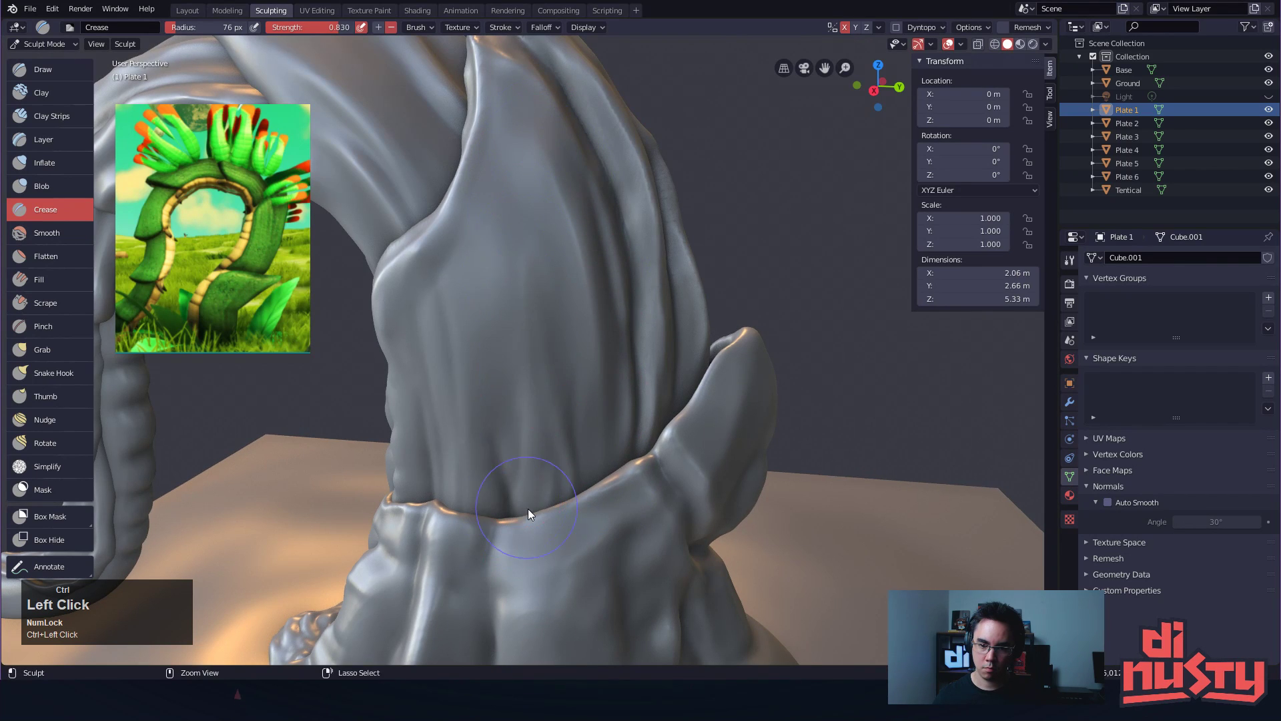
{"action": "left_click_drag", "start_coordinate": [515, 293], "coordinate": [557, 427]}
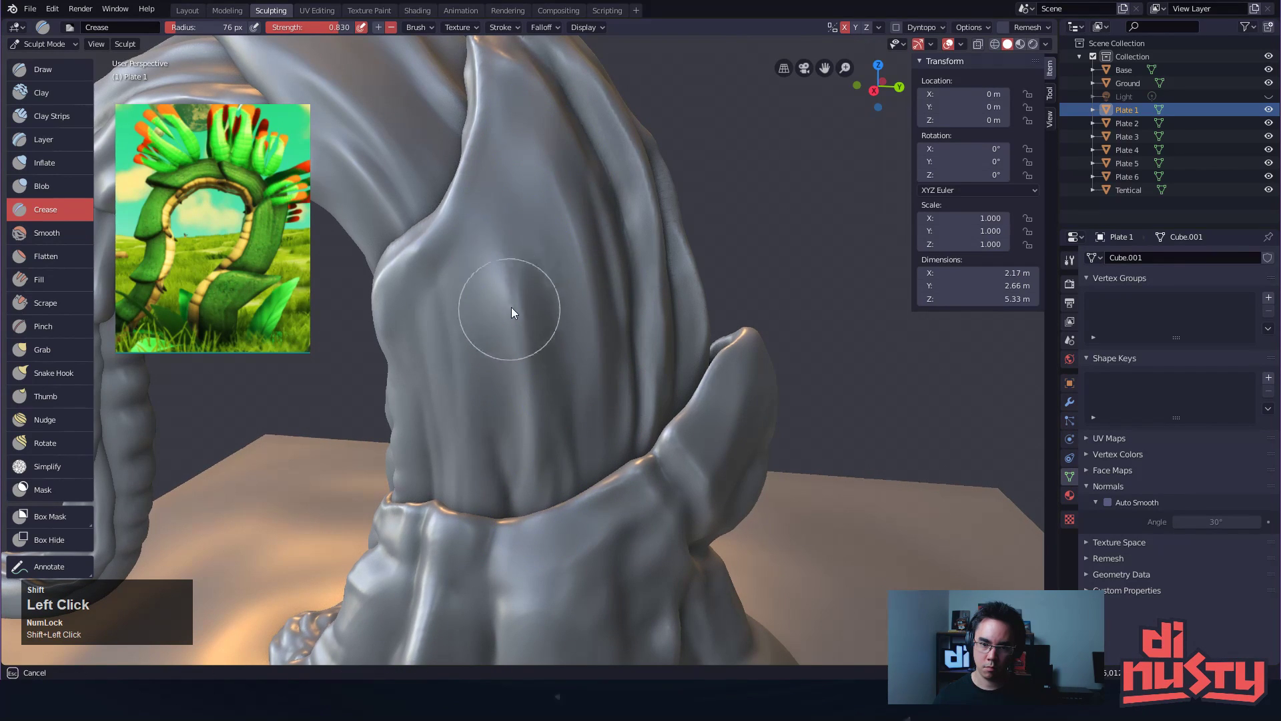
{"action": "left_click_drag", "start_coordinate": [543, 248], "coordinate": [579, 243], "text": "alt"}
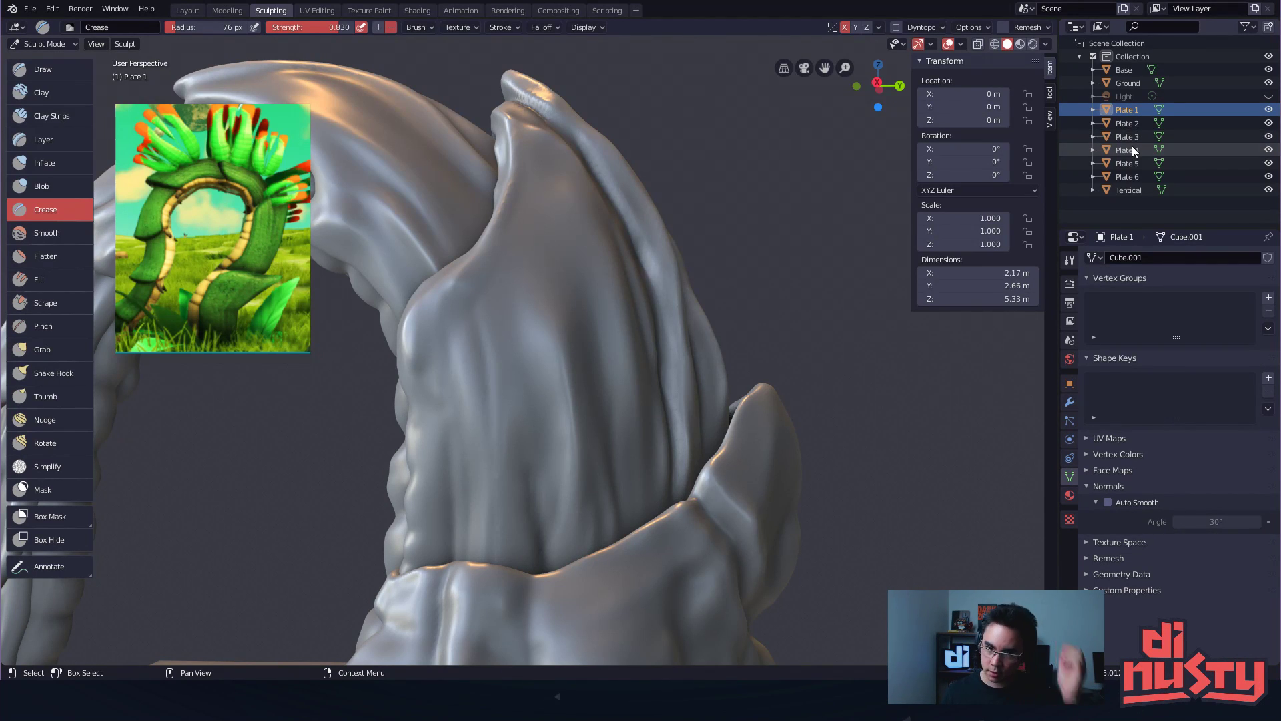
Check the streaming window and move it away again
{"action": "left_click_drag", "start_coordinate": [1280, 40], "coordinate": [762, 40]}
{"action": "mouse_move", "coordinate": [663, 68]}
{"action": "left_mouse_down"}
{"action": "mouse_move", "coordinate": [706, 94]}
{"action": "mouse_move", "coordinate": [663, 70]}
{"action": "left_mouse_up"}
{"action": "left_click_drag", "start_coordinate": [871, 42], "coordinate": [1280, 18]}
Switch to the Grab brush, resize it and reshape Plate 1's side contour
{"action": "mouse_move", "coordinate": [798, 114]}
{"action": "left_mouse_down", "text": "alt"}
{"action": "mouse_move", "coordinate": [767, 148]}
{"action": "mouse_move", "coordinate": [747, 227]}
{"action": "mouse_move", "coordinate": [658, 243]}
{"action": "left_mouse_up", "text": "alt"}
{"action": "mouse_move", "coordinate": [657, 243]}
{"action": "left_mouse_down", "text": "alt+shift"}
{"action": "mouse_move", "coordinate": [766, 274]}
{"action": "mouse_move", "coordinate": [620, 180]}
{"action": "mouse_move", "coordinate": [571, 129]}
{"action": "mouse_move", "coordinate": [366, 106]}
{"action": "mouse_move", "coordinate": [567, 247]}
{"action": "mouse_move", "coordinate": [498, 200]}
{"action": "mouse_move", "coordinate": [541, 259]}
{"action": "left_mouse_up", "text": "alt+shift"}
{"action": "left_click_drag", "start_coordinate": [563, 330], "coordinate": [597, 329], "text": "alt"}
{"action": "mouse_move", "coordinate": [516, 327]}
{"action": "left_mouse_down", "text": "alt"}
{"action": "mouse_move", "coordinate": [545, 342]}
{"action": "mouse_move", "coordinate": [570, 325]}
{"action": "left_mouse_up", "text": "alt"}
{"action": "key", "text": "g"}
{"action": "key", "text": "f"}
{"action": "left_click", "coordinate": [588, 305]}
{"action": "mouse_move", "coordinate": [513, 291]}
{"action": "left_mouse_down"}
{"action": "mouse_move", "coordinate": [538, 256]}
{"action": "mouse_move", "coordinate": [521, 239]}
{"action": "mouse_move", "coordinate": [647, 321]}
{"action": "mouse_move", "coordinate": [644, 309]}
{"action": "left_mouse_up"}
Set the Grab radius to 199 px and nudge the upper outline of Plate 1 as seen from the back
{"action": "key", "text": "f"}
{"action": "left_click", "coordinate": [557, 294]}
{"action": "left_click_drag", "start_coordinate": [571, 267], "coordinate": [559, 266]}
{"action": "left_click_drag", "start_coordinate": [550, 222], "coordinate": [546, 215]}
{"action": "mouse_move", "coordinate": [546, 154]}
{"action": "left_mouse_down", "text": "alt+shift"}
{"action": "mouse_move", "coordinate": [558, 187]}
{"action": "mouse_move", "coordinate": [519, 115]}
{"action": "left_mouse_up", "text": "alt+shift"}
{"action": "left_click_drag", "start_coordinate": [546, 188], "coordinate": [540, 189]}
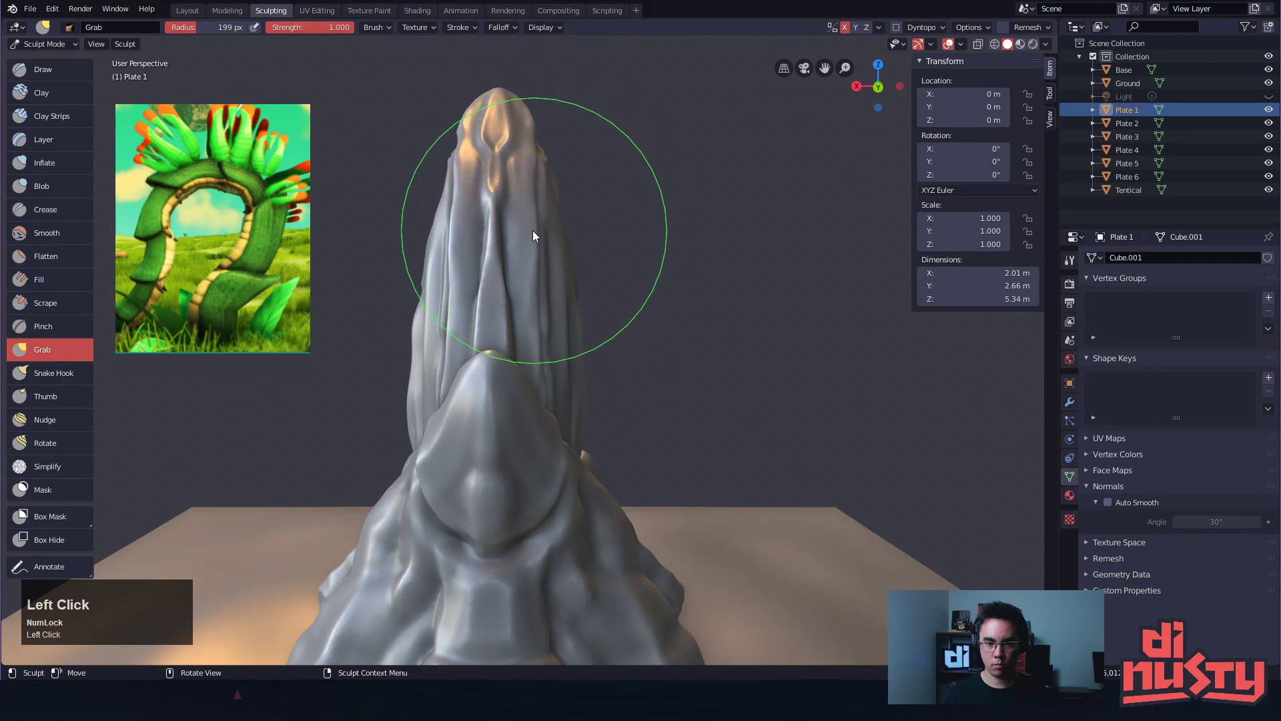
Nudge Plate 1's lower side contour inward with the Grab brush near where it meets the base
{"action": "left_click_drag", "start_coordinate": [546, 275], "coordinate": [553, 299], "text": "alt"}
{"action": "left_click_drag", "start_coordinate": [575, 367], "coordinate": [571, 363]}
{"action": "mouse_move", "coordinate": [569, 303]}
{"action": "left_mouse_down", "text": "alt"}
{"action": "mouse_move", "coordinate": [453, 267]}
{"action": "mouse_move", "coordinate": [350, 283]}
{"action": "mouse_move", "coordinate": [518, 326]}
{"action": "mouse_move", "coordinate": [552, 309]}
{"action": "left_mouse_up", "text": "alt"}
{"action": "left_click_drag", "start_coordinate": [551, 377], "coordinate": [559, 406], "text": "alt"}
{"action": "left_click_drag", "start_coordinate": [554, 434], "coordinate": [555, 433]}
{"action": "mouse_move", "coordinate": [555, 434]}
{"action": "left_mouse_down", "text": "alt+shift"}
{"action": "mouse_move", "coordinate": [566, 407]}
{"action": "mouse_move", "coordinate": [539, 419]}
{"action": "mouse_move", "coordinate": [490, 397]}
{"action": "left_mouse_up", "text": "alt+shift"}
{"action": "left_click_drag", "start_coordinate": [493, 431], "coordinate": [495, 446]}
Set the Grab radius to 137 px and adjust Plate 1's lower edge to fit against the base
{"action": "key", "text": "f"}
{"action": "left_click", "coordinate": [460, 411]}
{"action": "mouse_move", "coordinate": [483, 378]}
{"action": "left_mouse_down"}
{"action": "mouse_move", "coordinate": [501, 394]}
{"action": "mouse_move", "coordinate": [505, 430]}
{"action": "left_mouse_up"}
{"action": "mouse_move", "coordinate": [502, 436]}
{"action": "left_mouse_down"}
{"action": "mouse_move", "coordinate": [498, 322]}
{"action": "mouse_move", "coordinate": [503, 438]}
{"action": "mouse_move", "coordinate": [554, 452]}
{"action": "mouse_move", "coordinate": [513, 450]}
{"action": "left_mouse_up"}
{"action": "mouse_move", "coordinate": [513, 450]}
{"action": "left_mouse_down", "text": "ctrl+alt"}
{"action": "mouse_move", "coordinate": [547, 459]}
{"action": "mouse_move", "coordinate": [487, 456]}
{"action": "mouse_move", "coordinate": [646, 470]}
{"action": "mouse_move", "coordinate": [579, 466]}
{"action": "mouse_move", "coordinate": [585, 482]}
{"action": "left_mouse_up", "text": "ctrl+alt"}
{"action": "mouse_move", "coordinate": [585, 482]}
{"action": "left_mouse_down", "text": "alt"}
{"action": "mouse_move", "coordinate": [563, 463]}
{"action": "mouse_move", "coordinate": [579, 475]}
{"action": "mouse_move", "coordinate": [611, 466]}
{"action": "mouse_move", "coordinate": [602, 431]}
{"action": "left_mouse_up", "text": "alt"}
{"action": "mouse_move", "coordinate": [601, 431]}
{"action": "left_mouse_down", "text": "alt"}
{"action": "mouse_move", "coordinate": [560, 430]}
{"action": "mouse_move", "coordinate": [546, 469]}
{"action": "mouse_move", "coordinate": [581, 475]}
{"action": "mouse_move", "coordinate": [594, 443]}
{"action": "mouse_move", "coordinate": [492, 458]}
{"action": "mouse_move", "coordinate": [505, 462]}
{"action": "left_mouse_up", "text": "alt"}
{"action": "key", "text": "ctrl+alt+z"}
{"action": "left_click_drag", "start_coordinate": [505, 462], "coordinate": [579, 552], "text": "alt"}
{"action": "mouse_move", "coordinate": [576, 490]}
{"action": "left_mouse_down"}
{"action": "mouse_move", "coordinate": [580, 504]}
{"action": "mouse_move", "coordinate": [667, 392]}
{"action": "mouse_move", "coordinate": [656, 379]}
{"action": "mouse_move", "coordinate": [602, 434]}
{"action": "mouse_move", "coordinate": [469, 322]}
{"action": "mouse_move", "coordinate": [458, 424]}
{"action": "mouse_move", "coordinate": [479, 403]}
{"action": "mouse_move", "coordinate": [467, 338]}
{"action": "mouse_move", "coordinate": [475, 376]}
{"action": "mouse_move", "coordinate": [504, 403]}
{"action": "mouse_move", "coordinate": [651, 419]}
{"action": "mouse_move", "coordinate": [539, 410]}
{"action": "mouse_move", "coordinate": [595, 385]}
{"action": "mouse_move", "coordinate": [745, 434]}
{"action": "mouse_move", "coordinate": [606, 372]}
{"action": "mouse_move", "coordinate": [622, 319]}
{"action": "mouse_move", "coordinate": [615, 367]}
{"action": "left_mouse_up"}
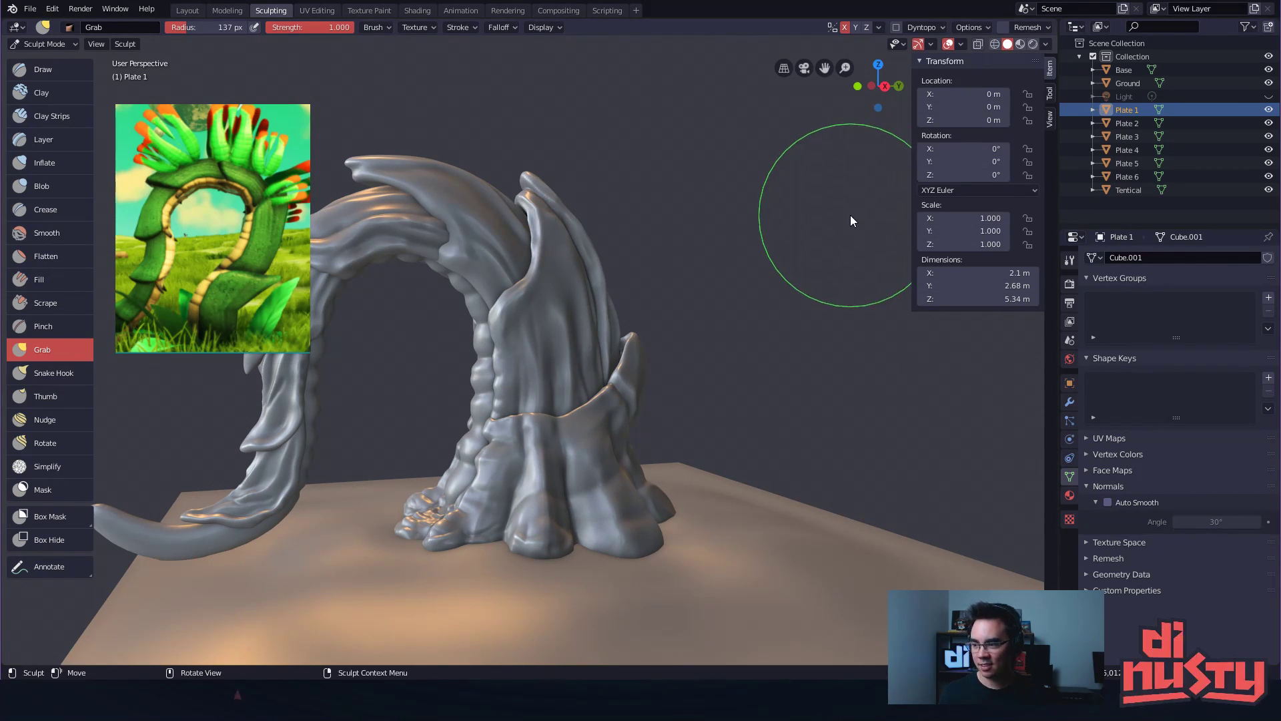
Save the file, select Plate 2 and enter Sculpt Mode on it
{"action": "key", "text": "alt"}
{"action": "left_click_drag", "start_coordinate": [796, 255], "coordinate": [809, 300], "text": "alt"}
{"action": "mouse_move", "coordinate": [809, 303]}
{"action": "left_mouse_down", "text": "ctrl+alt"}
{"action": "mouse_move", "coordinate": [810, 288]}
{"action": "mouse_move", "coordinate": [864, 367]}
{"action": "mouse_move", "coordinate": [1131, 329]}
{"action": "left_mouse_up", "text": "ctrl+alt"}
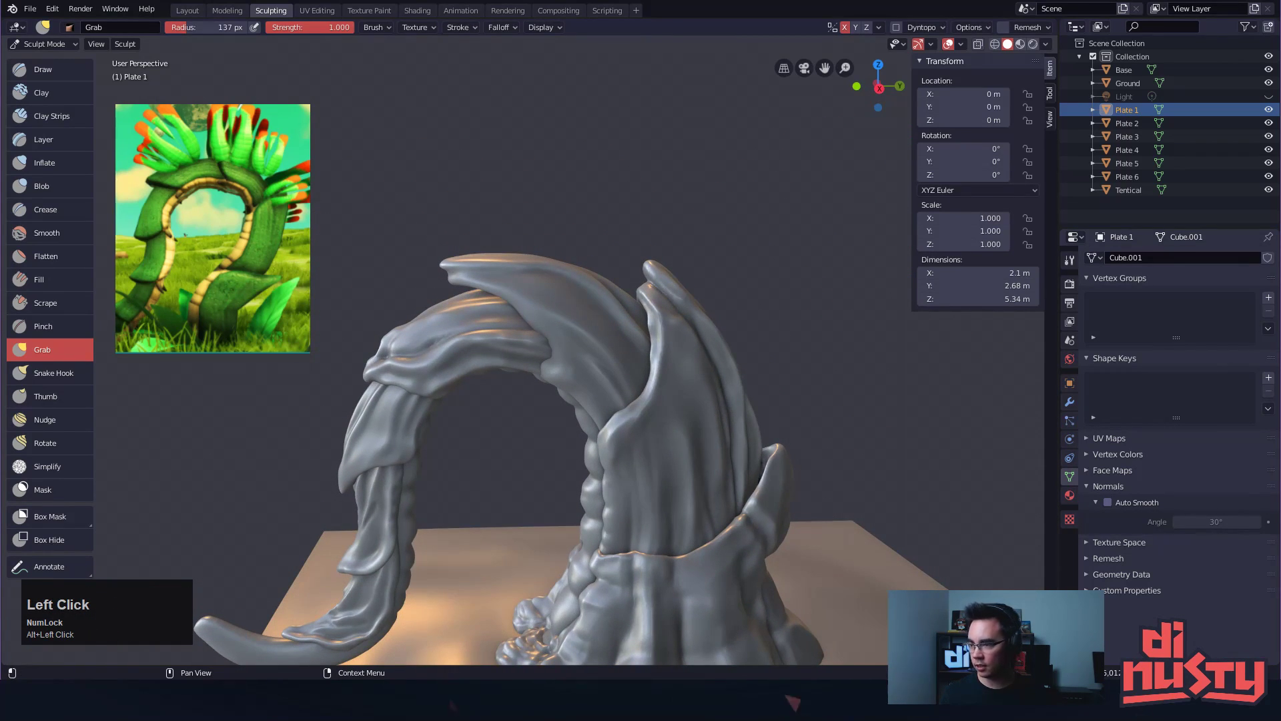
{"action": "scroll", "coordinate": [703, 214], "scroll_direction": "up", "scroll_amount": 4}
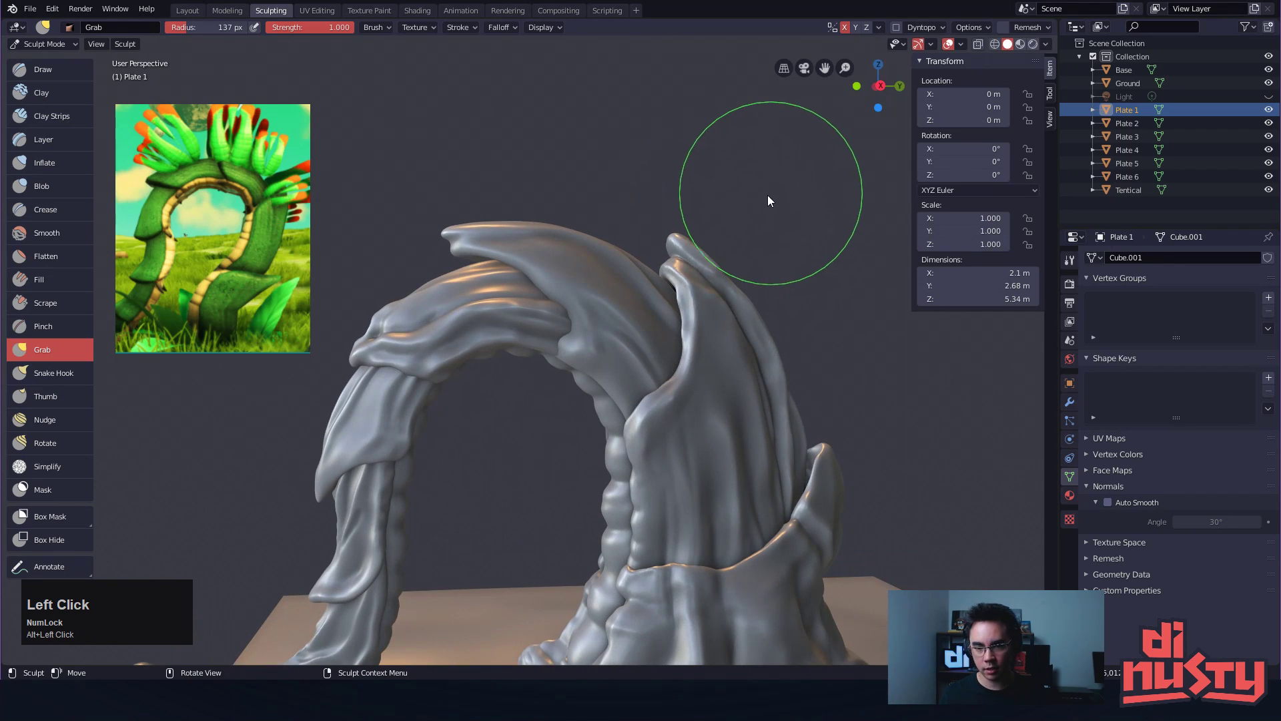
{"action": "key", "text": "ctrl+s"}
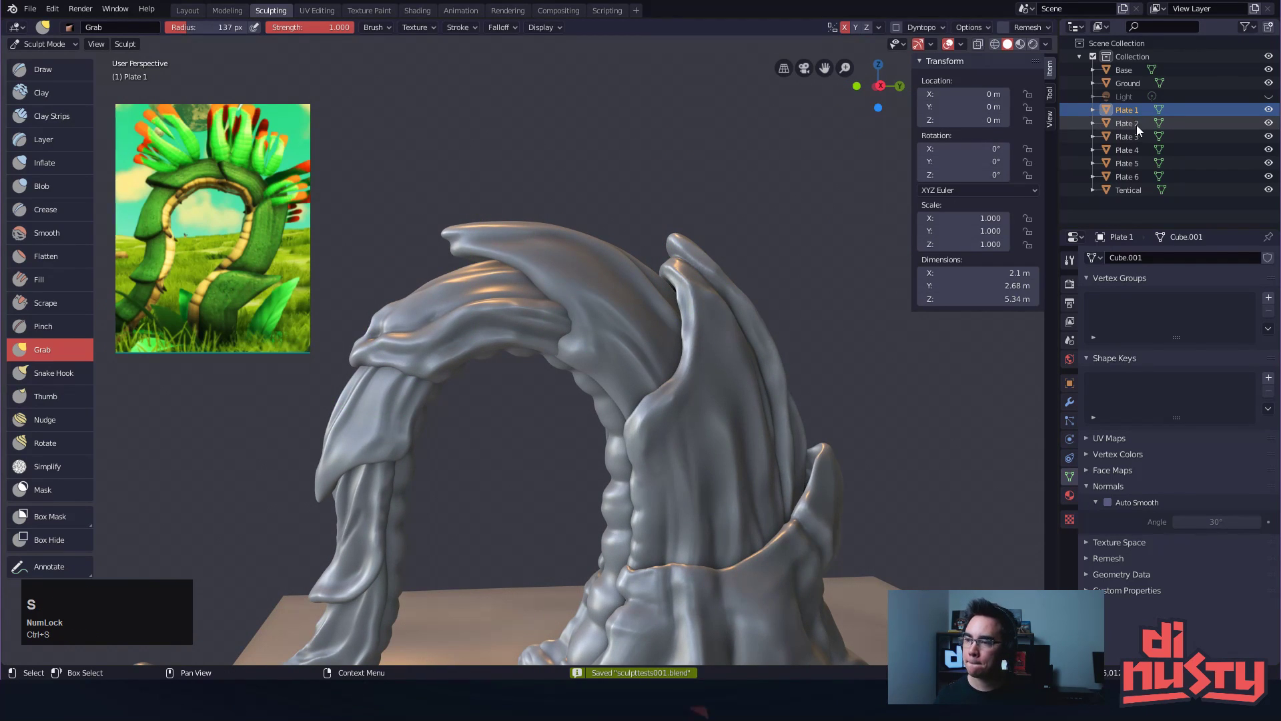
{"action": "left_click", "coordinate": [1135, 122]}
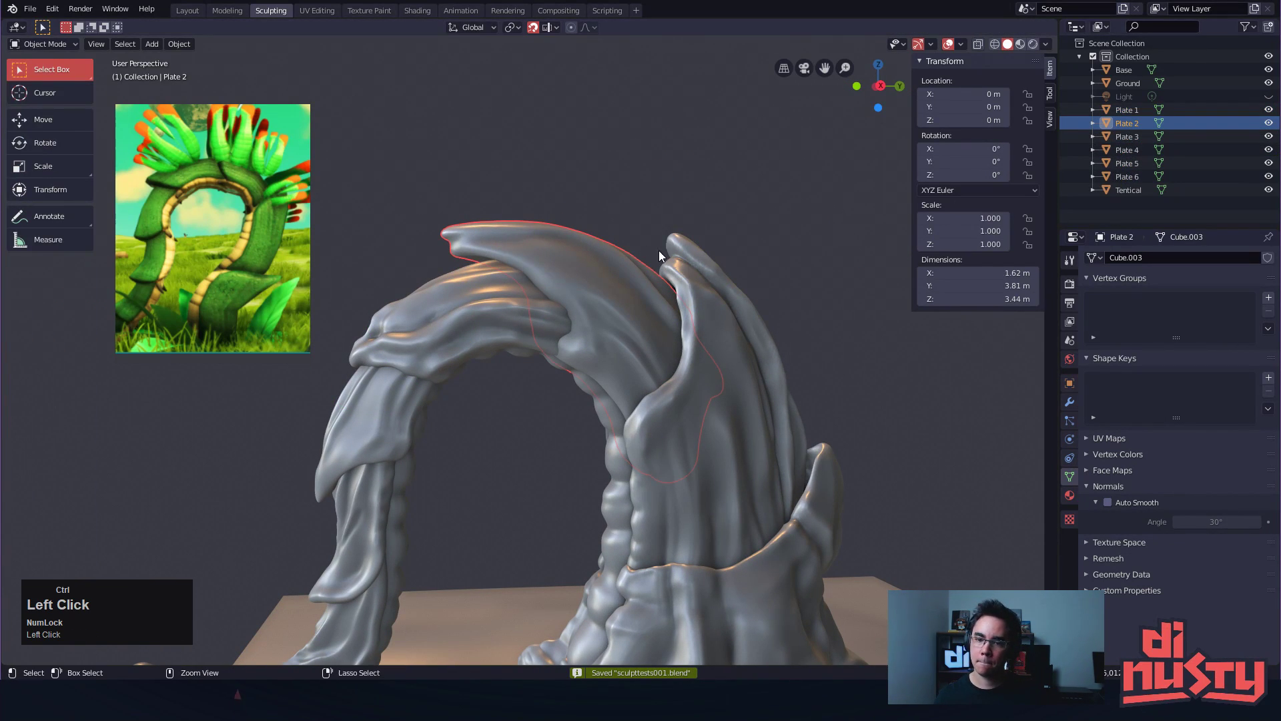
{"action": "key", "text": "Tab"}
{"action": "mouse_move", "coordinate": [652, 327]}
{"action": "left_mouse_down", "text": "alt"}
{"action": "mouse_move", "coordinate": [635, 266]}
{"action": "mouse_move", "coordinate": [626, 279]}
{"action": "left_mouse_up", "text": "alt"}
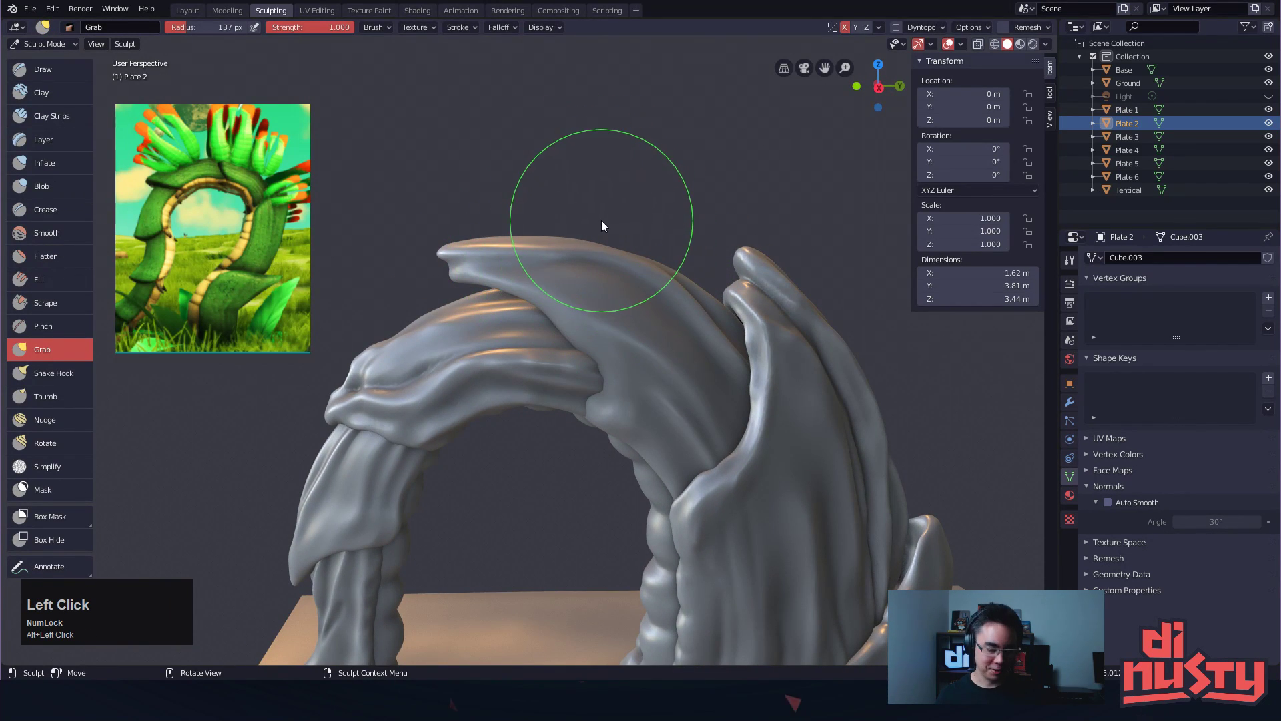
Switch to the Crease brush with a 53 px radius and try a crease along Plate 2 from its tip
{"action": "key", "text": "shift+c"}
{"action": "key", "text": "f"}
{"action": "left_click", "coordinate": [584, 272]}
{"action": "mouse_move", "coordinate": [462, 257]}
{"action": "left_mouse_down"}
{"action": "mouse_move", "coordinate": [574, 262]}
{"action": "mouse_move", "coordinate": [547, 255]}
{"action": "mouse_move", "coordinate": [718, 327]}
{"action": "left_mouse_up"}
{"action": "key", "text": "ctrl+z"}
{"action": "key", "text": "f"}
{"action": "left_click", "coordinate": [569, 270]}
{"action": "key", "text": "ctrl+z"}
Raise long ridges along Plate 2 from near its tip to where it tucks under Plate 1
{"action": "mouse_move", "coordinate": [650, 272]}
{"action": "left_mouse_down", "text": "ctrl"}
{"action": "mouse_move", "coordinate": [527, 245]}
{"action": "mouse_move", "coordinate": [666, 279]}
{"action": "mouse_move", "coordinate": [723, 343]}
{"action": "left_mouse_up", "text": "ctrl"}
{"action": "mouse_move", "coordinate": [499, 277]}
{"action": "left_mouse_down", "text": "ctrl"}
{"action": "mouse_move", "coordinate": [700, 396]}
{"action": "mouse_move", "coordinate": [731, 437]}
{"action": "left_mouse_up", "text": "ctrl"}
{"action": "key", "text": "Num_Lock"}
{"action": "left_click", "coordinate": [686, 444]}
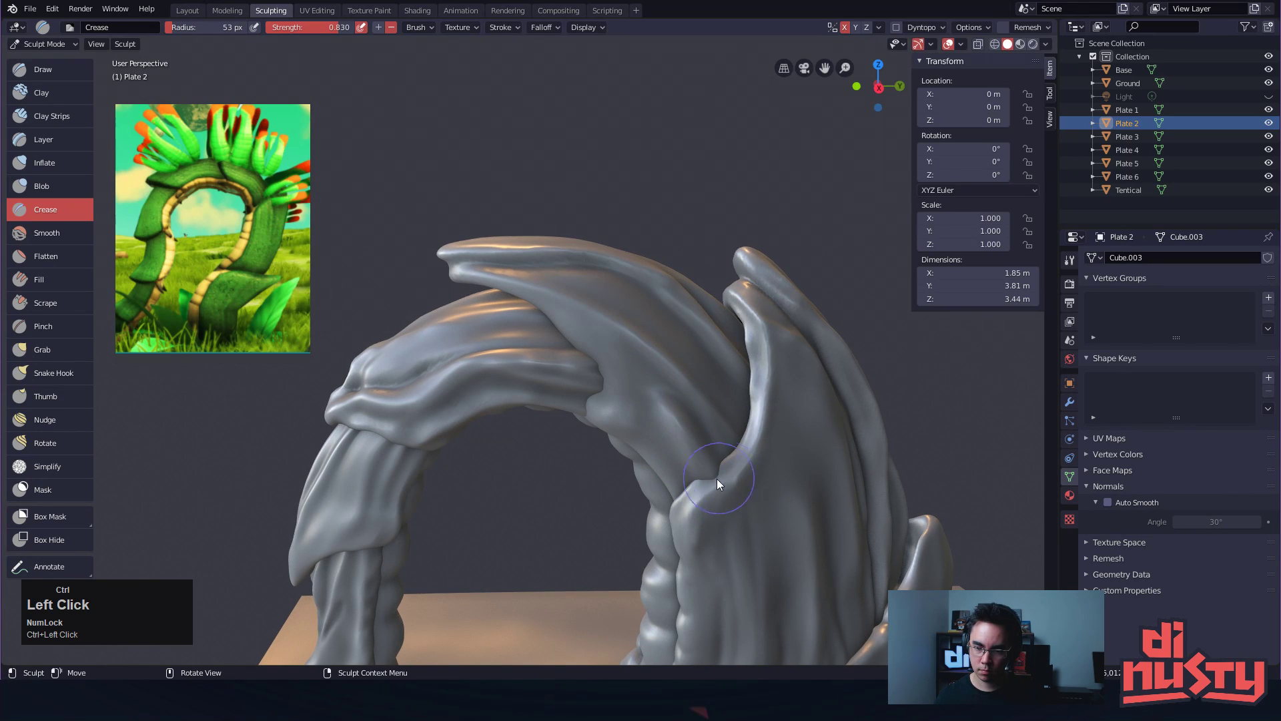
{"action": "left_click_drag", "start_coordinate": [708, 478], "coordinate": [723, 471], "text": "shift"}
{"action": "key", "text": "ctrl+z"}
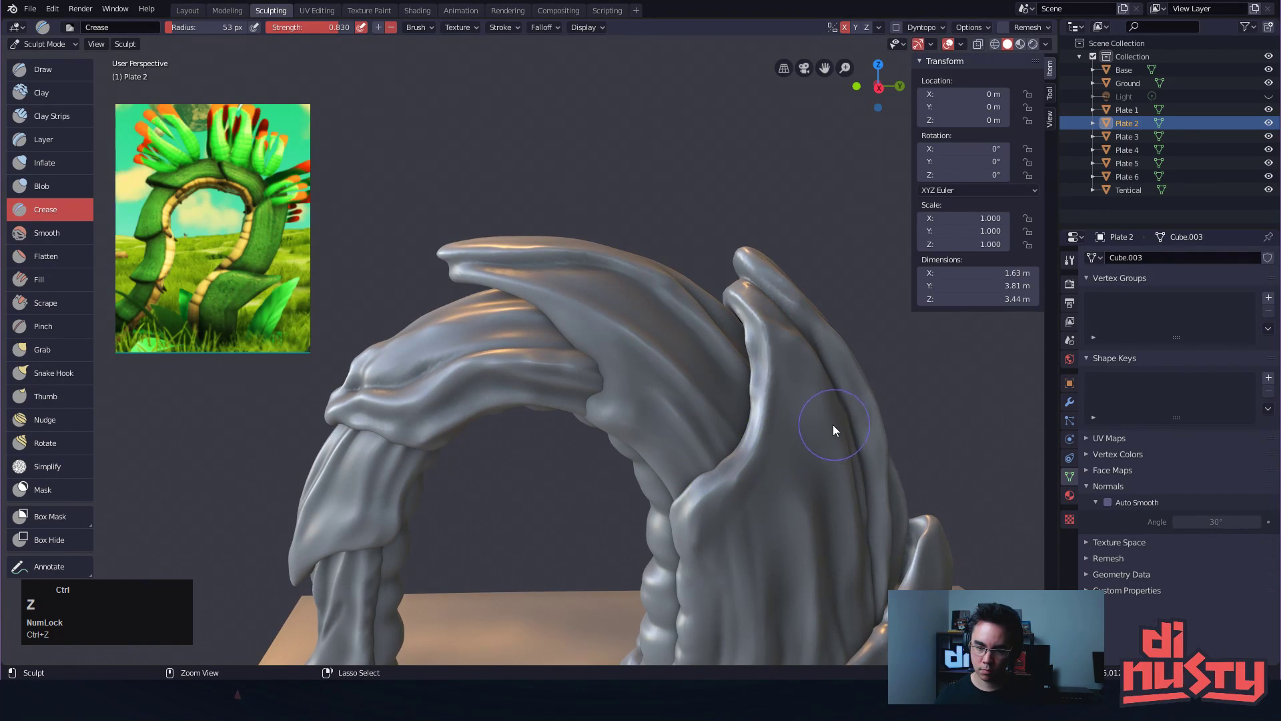
Raise short ridges along the middle and lower part of Plate 2's side
{"action": "mouse_move", "coordinate": [808, 435]}
{"action": "left_mouse_down", "text": "alt"}
{"action": "mouse_move", "coordinate": [849, 446]}
{"action": "mouse_move", "coordinate": [757, 421]}
{"action": "mouse_move", "coordinate": [647, 347]}
{"action": "mouse_move", "coordinate": [584, 362]}
{"action": "mouse_move", "coordinate": [689, 363]}
{"action": "mouse_move", "coordinate": [671, 398]}
{"action": "mouse_move", "coordinate": [640, 398]}
{"action": "mouse_move", "coordinate": [656, 371]}
{"action": "mouse_move", "coordinate": [667, 398]}
{"action": "left_mouse_up", "text": "alt"}
{"action": "key", "text": "ctrl+z"}
{"action": "left_click_drag", "start_coordinate": [606, 330], "coordinate": [636, 354], "text": "ctrl"}
{"action": "mouse_move", "coordinate": [652, 360]}
{"action": "left_mouse_down", "text": "ctrl"}
{"action": "mouse_move", "coordinate": [706, 439]}
{"action": "mouse_move", "coordinate": [656, 426]}
{"action": "mouse_move", "coordinate": [646, 417]}
{"action": "mouse_move", "coordinate": [679, 424]}
{"action": "mouse_move", "coordinate": [707, 409]}
{"action": "left_mouse_up", "text": "ctrl"}
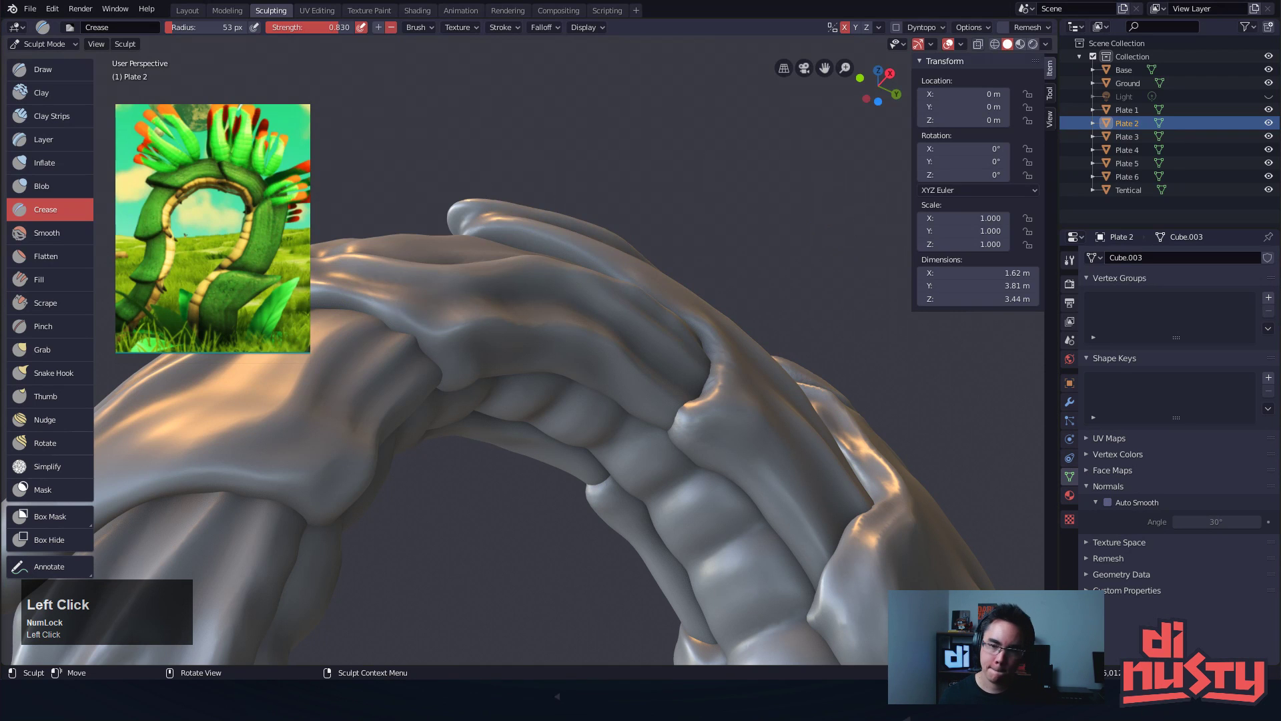
Crease the folds around Plate 2's tip, along its end and upper side
{"action": "mouse_move", "coordinate": [772, 271]}
{"action": "left_mouse_down", "text": "alt"}
{"action": "mouse_move", "coordinate": [738, 274]}
{"action": "mouse_move", "coordinate": [748, 294]}
{"action": "mouse_move", "coordinate": [475, 251]}
{"action": "mouse_move", "coordinate": [540, 313]}
{"action": "left_mouse_up", "text": "alt"}
{"action": "left_click_drag", "start_coordinate": [605, 348], "coordinate": [552, 328], "text": "alt"}
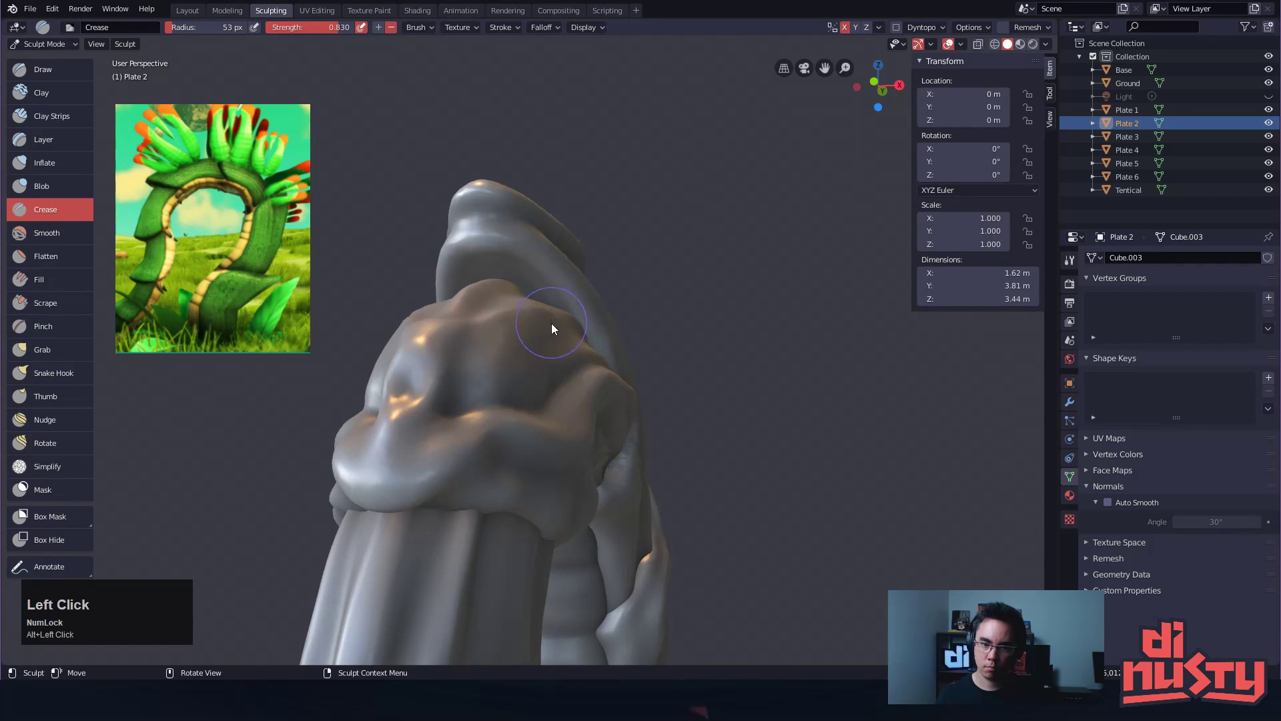
{"action": "left_click_drag", "start_coordinate": [486, 246], "coordinate": [479, 249]}
{"action": "mouse_move", "coordinate": [465, 275]}
{"action": "left_mouse_down", "text": "alt"}
{"action": "mouse_move", "coordinate": [511, 248]}
{"action": "mouse_move", "coordinate": [482, 275]}
{"action": "left_mouse_up", "text": "alt"}
{"action": "mouse_move", "coordinate": [516, 258]}
{"action": "left_mouse_down"}
{"action": "mouse_move", "coordinate": [579, 278]}
{"action": "mouse_move", "coordinate": [559, 246]}
{"action": "mouse_move", "coordinate": [426, 296]}
{"action": "left_mouse_up"}
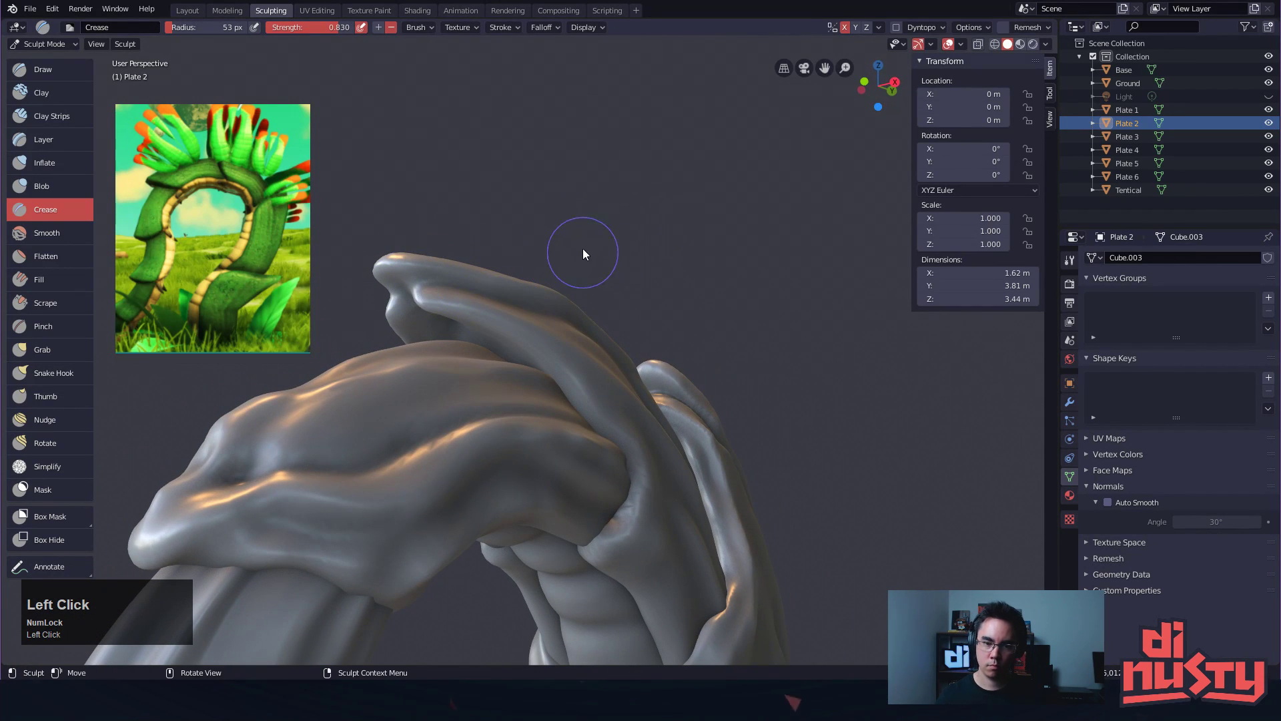
Switch to the Grab brush and nudge Plate 2's lower edge where it overlaps Plate 3
{"action": "mouse_move", "coordinate": [750, 291]}
{"action": "left_mouse_down", "text": "alt"}
{"action": "mouse_move", "coordinate": [697, 266]}
{"action": "mouse_move", "coordinate": [672, 291]}
{"action": "mouse_move", "coordinate": [786, 339]}
{"action": "mouse_move", "coordinate": [822, 301]}
{"action": "mouse_move", "coordinate": [888, 315]}
{"action": "mouse_move", "coordinate": [747, 331]}
{"action": "mouse_move", "coordinate": [748, 285]}
{"action": "mouse_move", "coordinate": [721, 244]}
{"action": "mouse_move", "coordinate": [854, 214]}
{"action": "left_mouse_up", "text": "alt"}
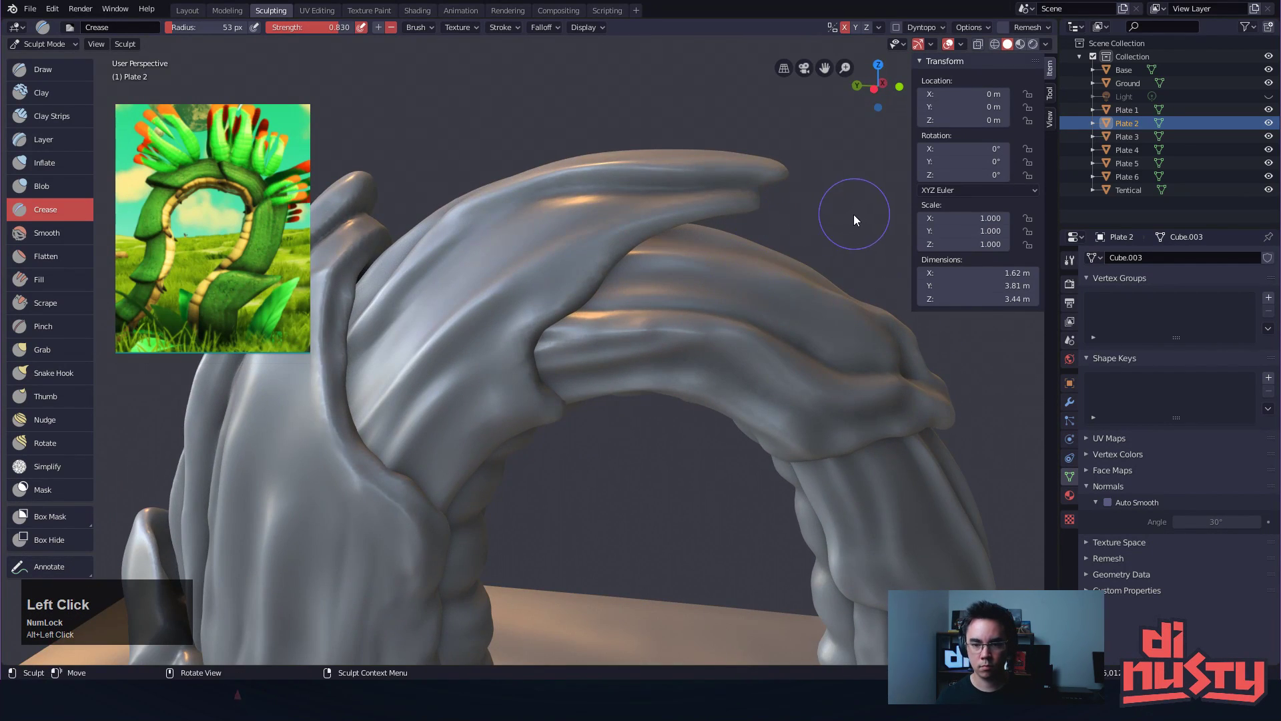
{"action": "key", "text": "g"}
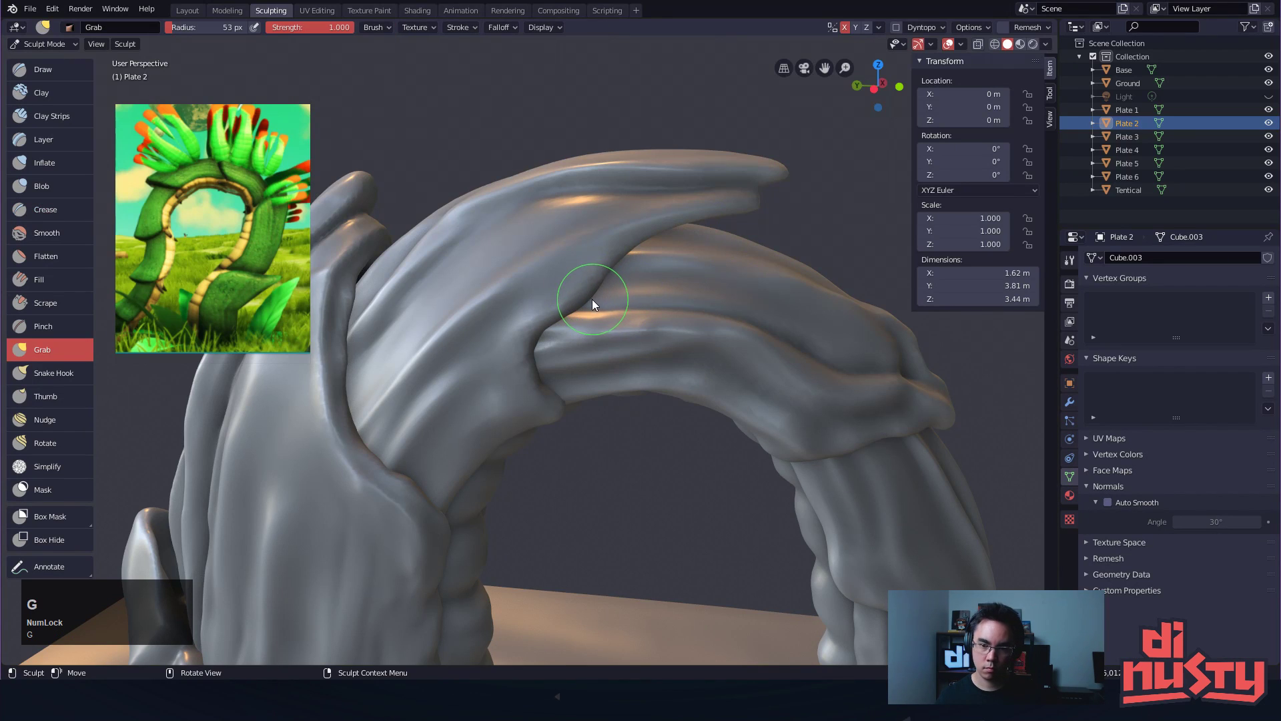
{"action": "mouse_move", "coordinate": [590, 306]}
{"action": "left_mouse_down"}
{"action": "mouse_move", "coordinate": [574, 309]}
{"action": "mouse_move", "coordinate": [598, 304]}
{"action": "left_mouse_up"}
{"action": "mouse_move", "coordinate": [563, 398]}
{"action": "left_mouse_down", "text": "alt"}
{"action": "mouse_move", "coordinate": [556, 377]}
{"action": "mouse_move", "coordinate": [534, 369]}
{"action": "mouse_move", "coordinate": [630, 402]}
{"action": "mouse_move", "coordinate": [614, 375]}
{"action": "left_mouse_up", "text": "alt"}
{"action": "key", "text": "ctrl+z"}
{"action": "mouse_move", "coordinate": [615, 298]}
{"action": "left_mouse_down", "text": "alt"}
{"action": "mouse_move", "coordinate": [543, 311]}
{"action": "mouse_move", "coordinate": [492, 294]}
{"action": "mouse_move", "coordinate": [535, 316]}
{"action": "mouse_move", "coordinate": [588, 287]}
{"action": "left_mouse_up", "text": "alt"}
{"action": "left_click_drag", "start_coordinate": [587, 287], "coordinate": [614, 320], "text": "alt+shift"}
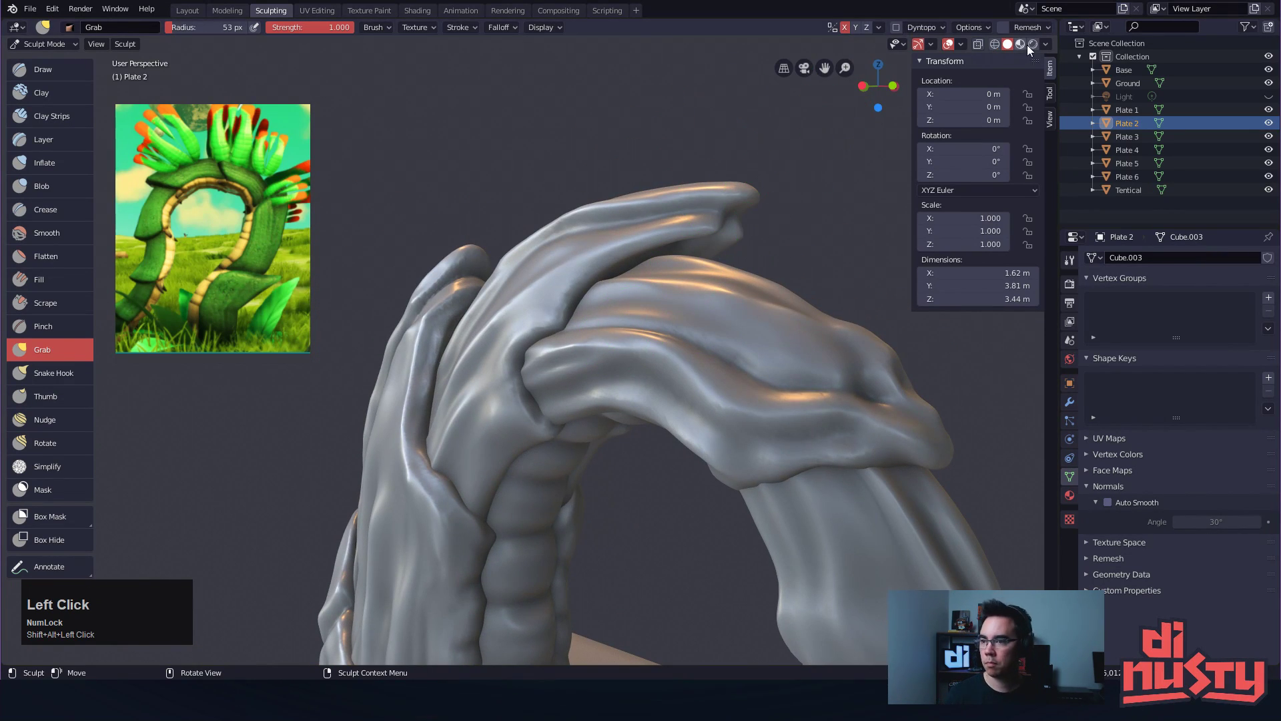
Try remeshing Plate 2 from the voxel remesh settings
{"action": "left_click", "coordinate": [1046, 44]}
{"action": "left_click", "coordinate": [1042, 26]}
{"action": "left_click", "coordinate": [1075, 52]}
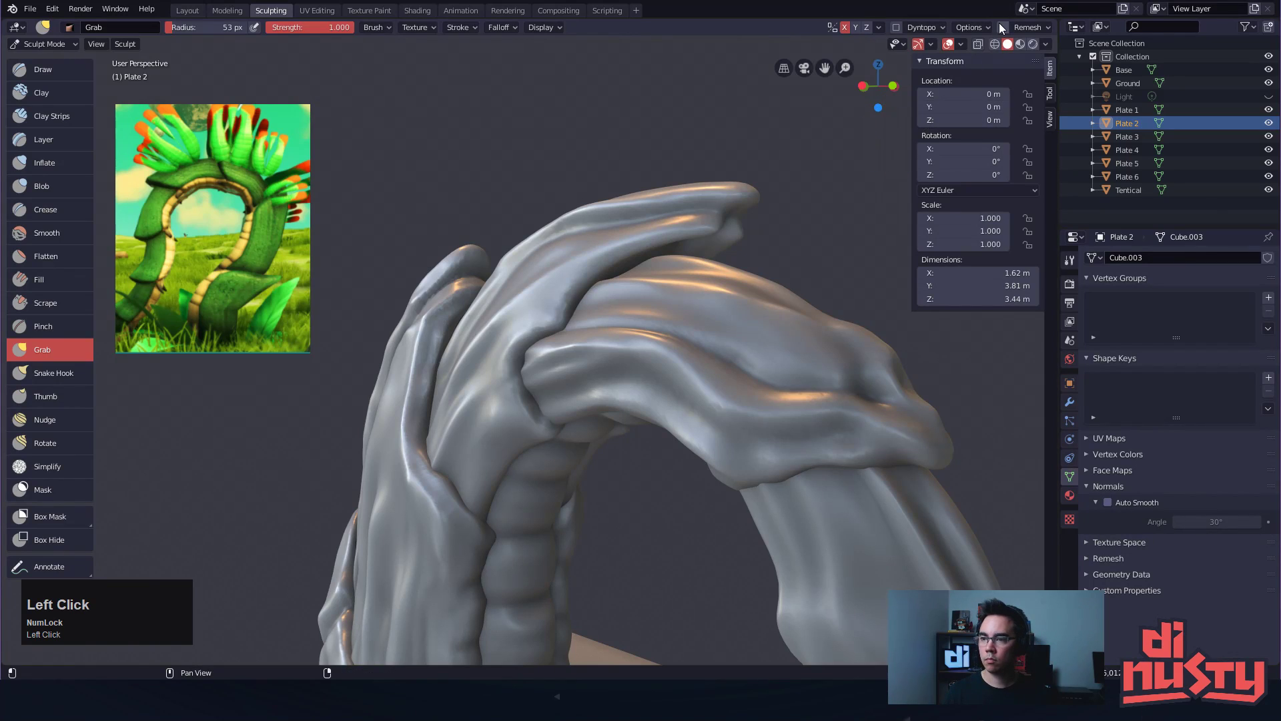
{"action": "middle_click_drag", "start_coordinate": [826, 143], "coordinate": [821, 199]}
Set the Grab brush strength to 0.824
{"action": "key", "text": "shift+f"}
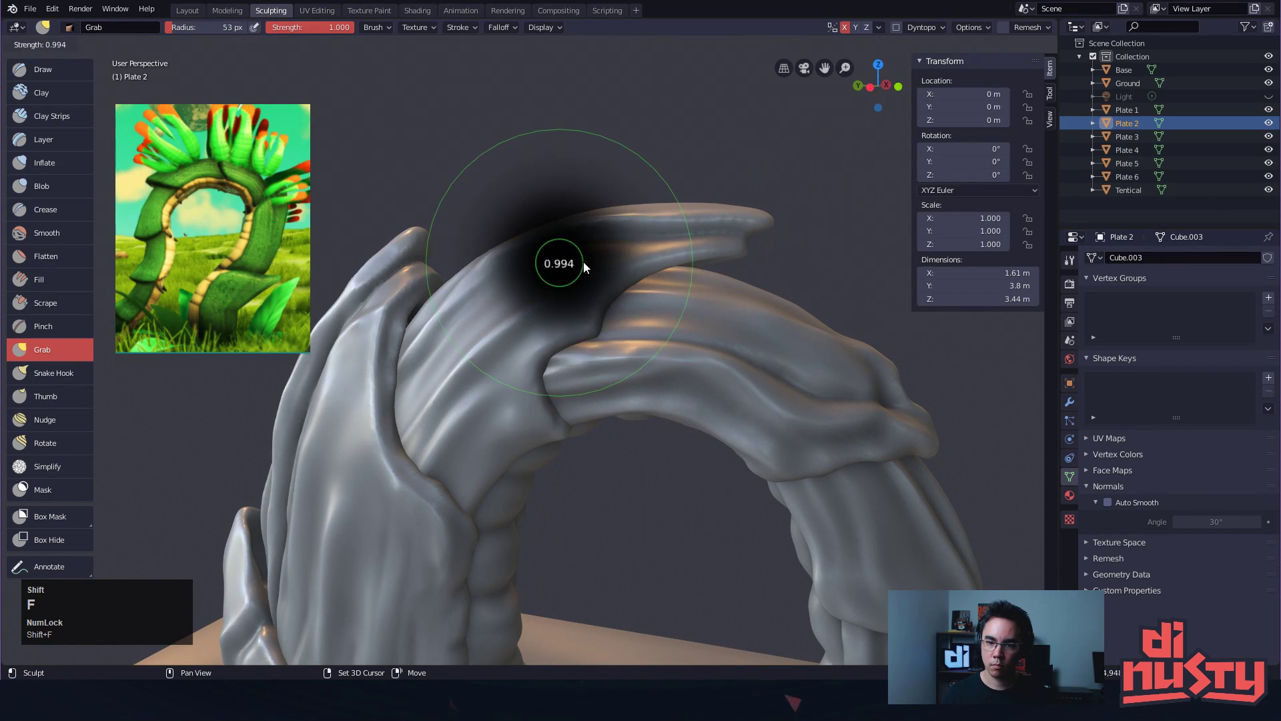
{"action": "left_click", "coordinate": [577, 270]}
{"action": "key", "text": "ctrl+z"}
Check Plate 2's mesh density in Edit Mode, undo its remesh and return to Sculpt Mode
{"action": "mouse_move", "coordinate": [734, 273]}
{"action": "left_mouse_down", "text": "alt"}
{"action": "mouse_move", "coordinate": [830, 294]}
{"action": "mouse_move", "coordinate": [627, 180]}
{"action": "left_mouse_up", "text": "alt"}
{"action": "mouse_move", "coordinate": [832, 182]}
{"action": "left_mouse_down", "text": "alt"}
{"action": "mouse_move", "coordinate": [600, 188]}
{"action": "mouse_move", "coordinate": [820, 218]}
{"action": "mouse_move", "coordinate": [772, 200]}
{"action": "left_mouse_up", "text": "alt"}
{"action": "key", "text": "Tab"}
{"action": "key", "text": "Tab"}
{"action": "key", "text": "Tab"}
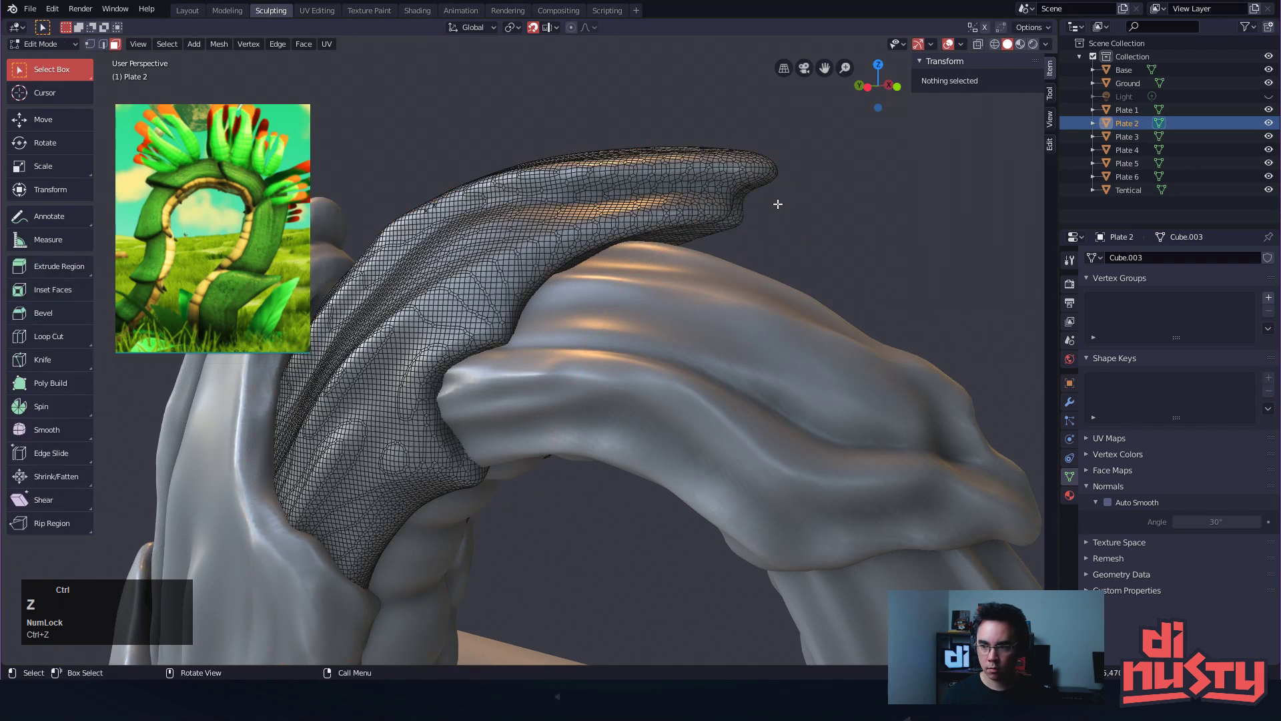
{"action": "key", "text": "Tab"}
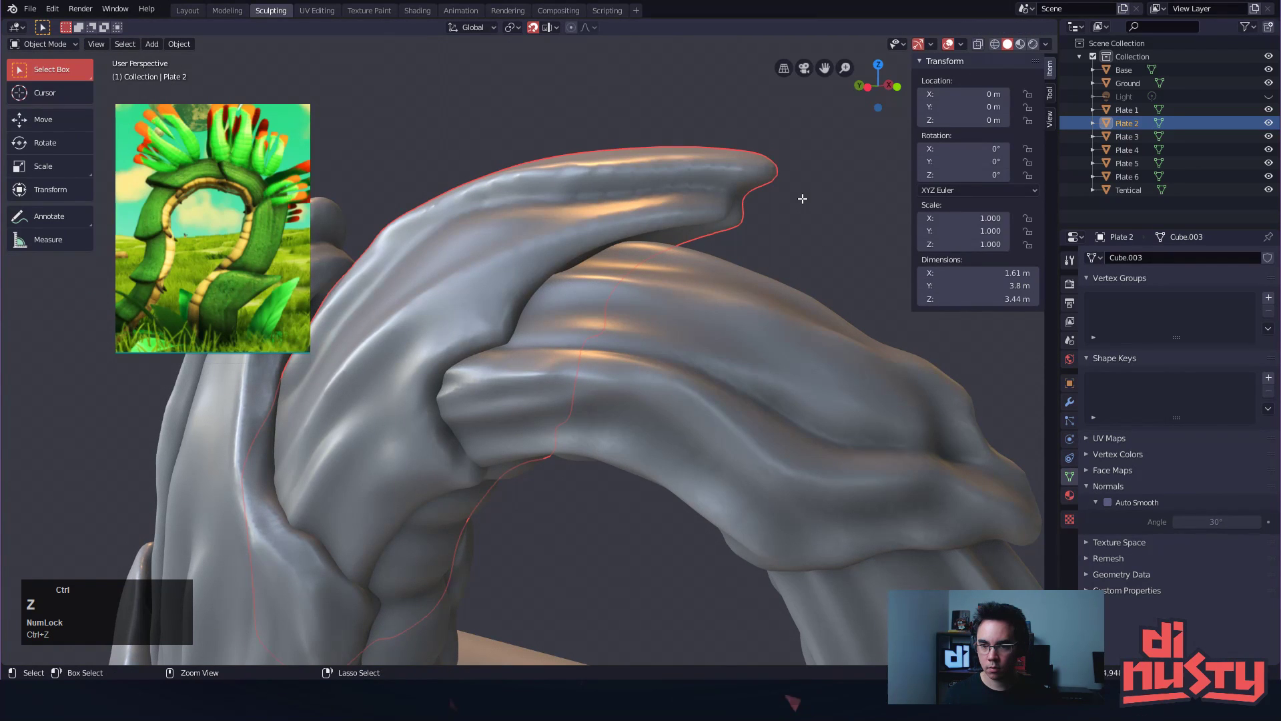
{"action": "key", "text": "ctrl+z"}
{"action": "left_click_drag", "start_coordinate": [800, 195], "coordinate": [838, 214]}
{"action": "key", "text": "Tab"}
{"action": "key", "text": "Tab"}
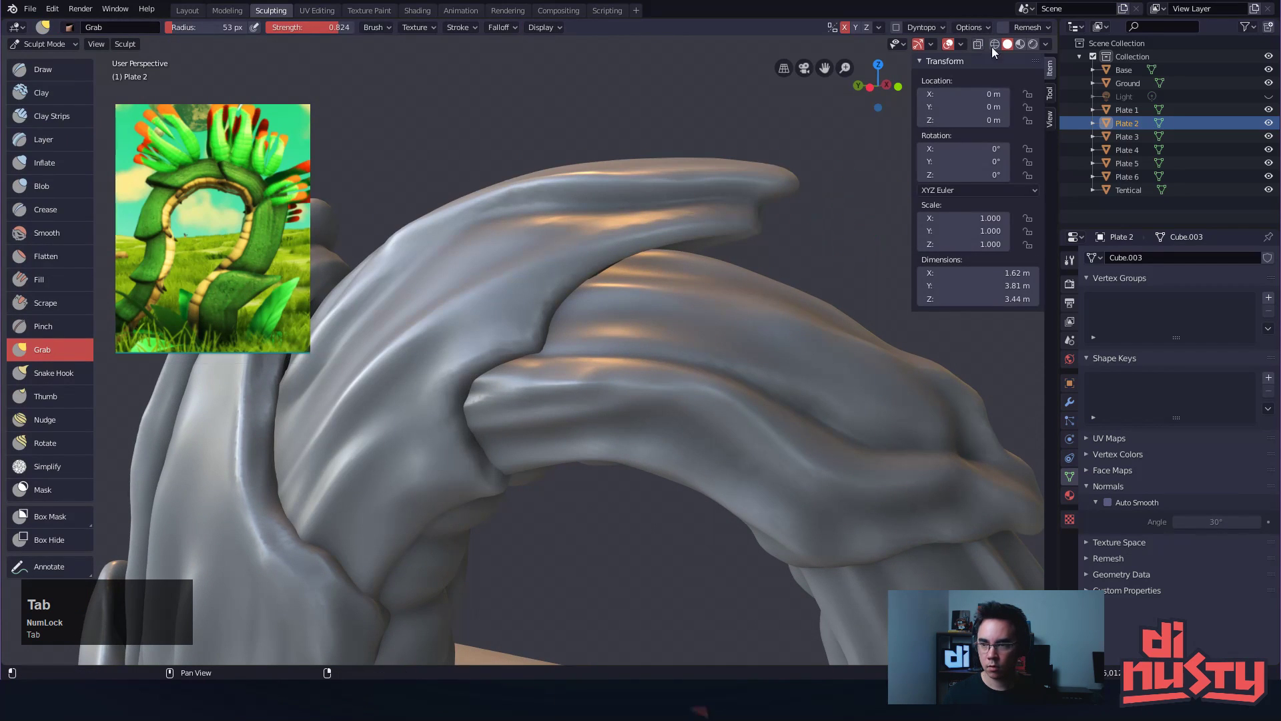
Remesh Plate 2 with a voxel size of 0.02 m
{"action": "left_click", "coordinate": [1051, 27]}
{"action": "left_click", "coordinate": [1052, 52]}
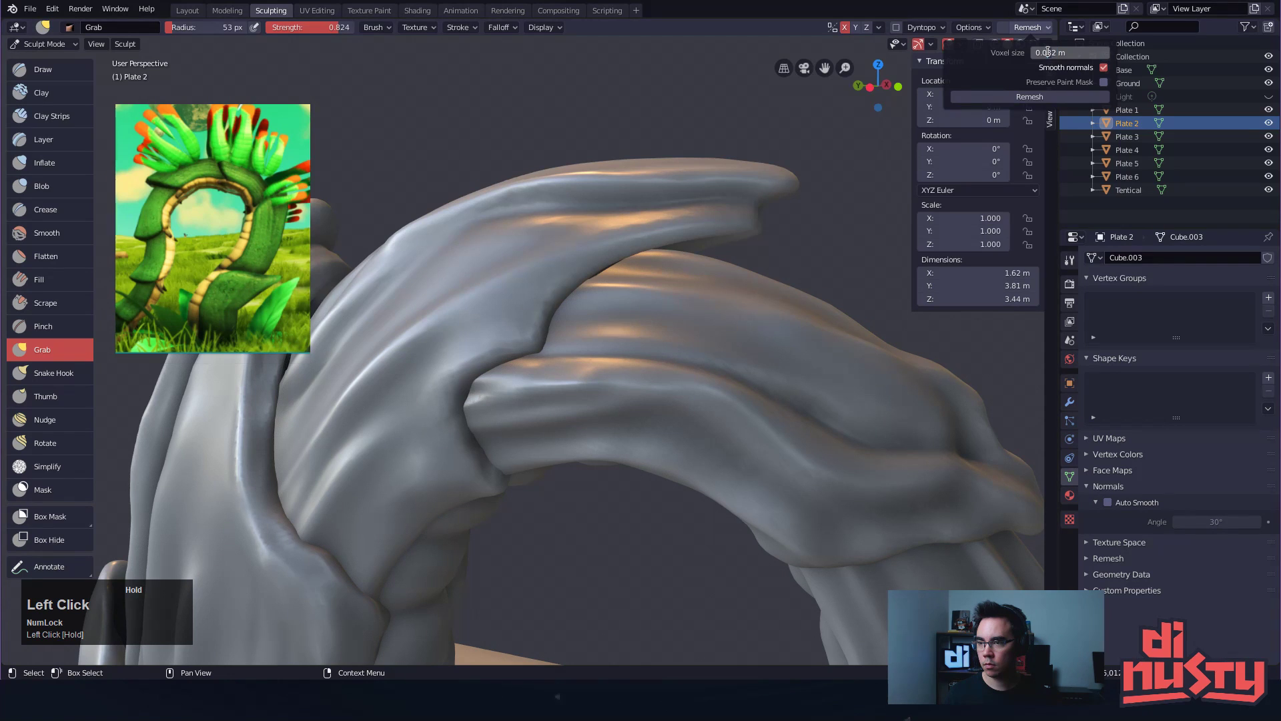
{"action": "key", "text": "BackSpace"}
{"action": "type", "text": "2"}
{"action": "left_click", "coordinate": [1019, 98]}
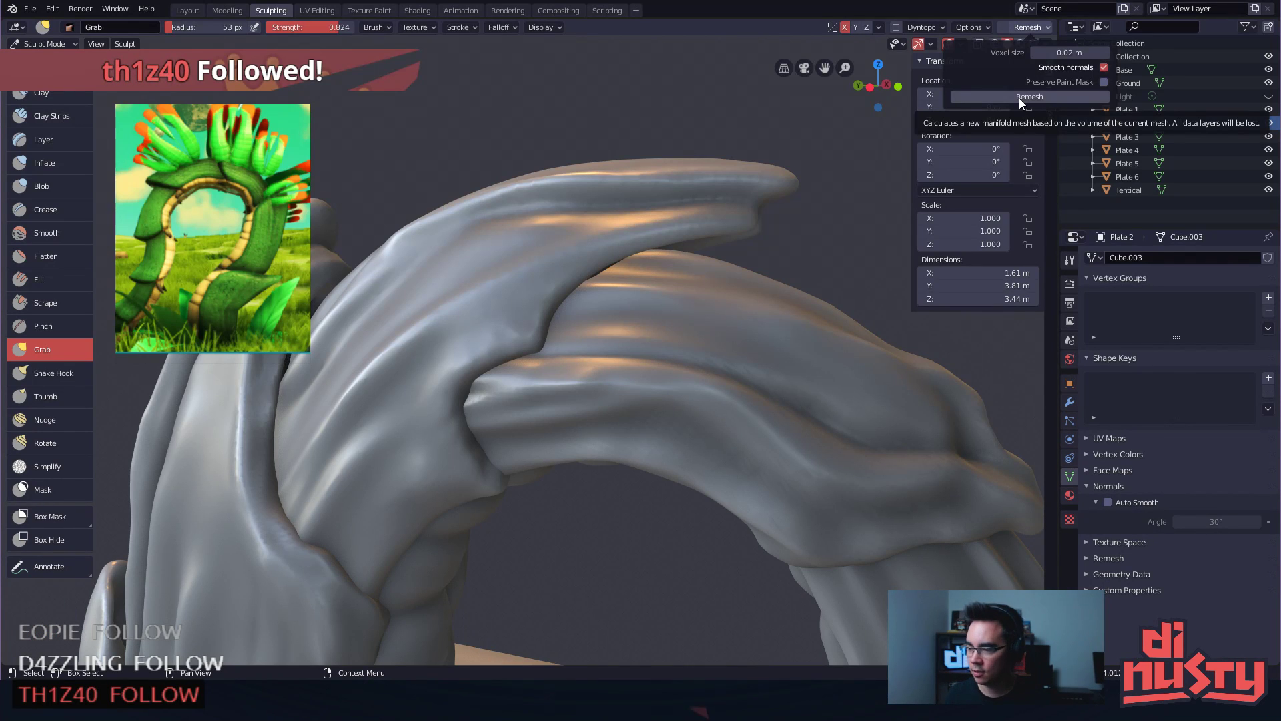
Select Plate 3, enter Sculpt Mode on it and set the Grab brush radius to 161 px
{"action": "mouse_move", "coordinate": [712, 133]}
{"action": "left_mouse_down", "text": "alt"}
{"action": "mouse_move", "coordinate": [570, 191]}
{"action": "mouse_move", "coordinate": [607, 215]}
{"action": "mouse_move", "coordinate": [531, 217]}
{"action": "mouse_move", "coordinate": [738, 218]}
{"action": "mouse_move", "coordinate": [559, 270]}
{"action": "left_mouse_up", "text": "alt"}
{"action": "left_click", "coordinate": [1127, 136]}
{"action": "left_click", "coordinate": [1268, 136]}
{"action": "left_click", "coordinate": [1268, 137]}
{"action": "left_click_drag", "start_coordinate": [674, 240], "coordinate": [730, 227], "text": "alt+shift"}
{"action": "key", "text": "Tab"}
{"action": "key", "text": "Tab"}
{"action": "key", "text": "ctrl+Tab"}
{"action": "left_click", "coordinate": [615, 371]}
{"action": "left_click_drag", "start_coordinate": [615, 363], "coordinate": [619, 303], "text": "alt+shift"}
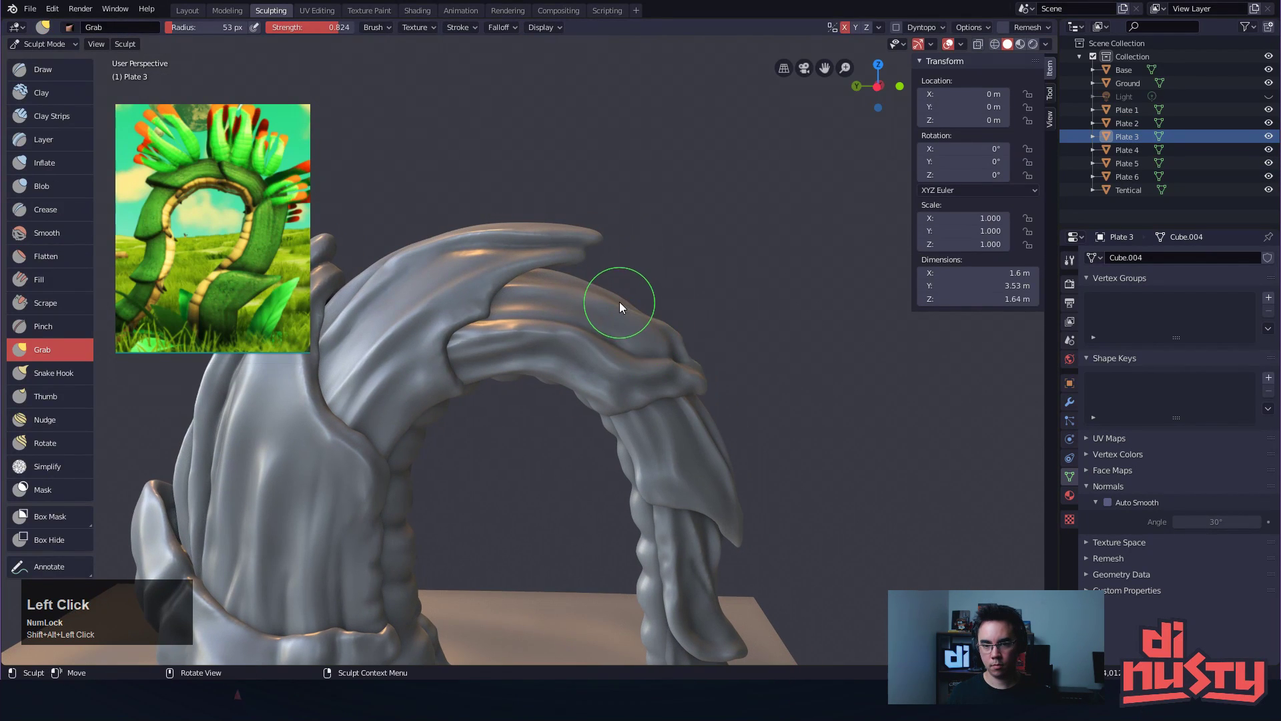
{"action": "key", "text": "f"}
{"action": "left_click", "coordinate": [715, 307]}
Try lifting the top of Plate 3 near where it tucks under Plate 2
{"action": "left_click_drag", "start_coordinate": [545, 269], "coordinate": [548, 263]}
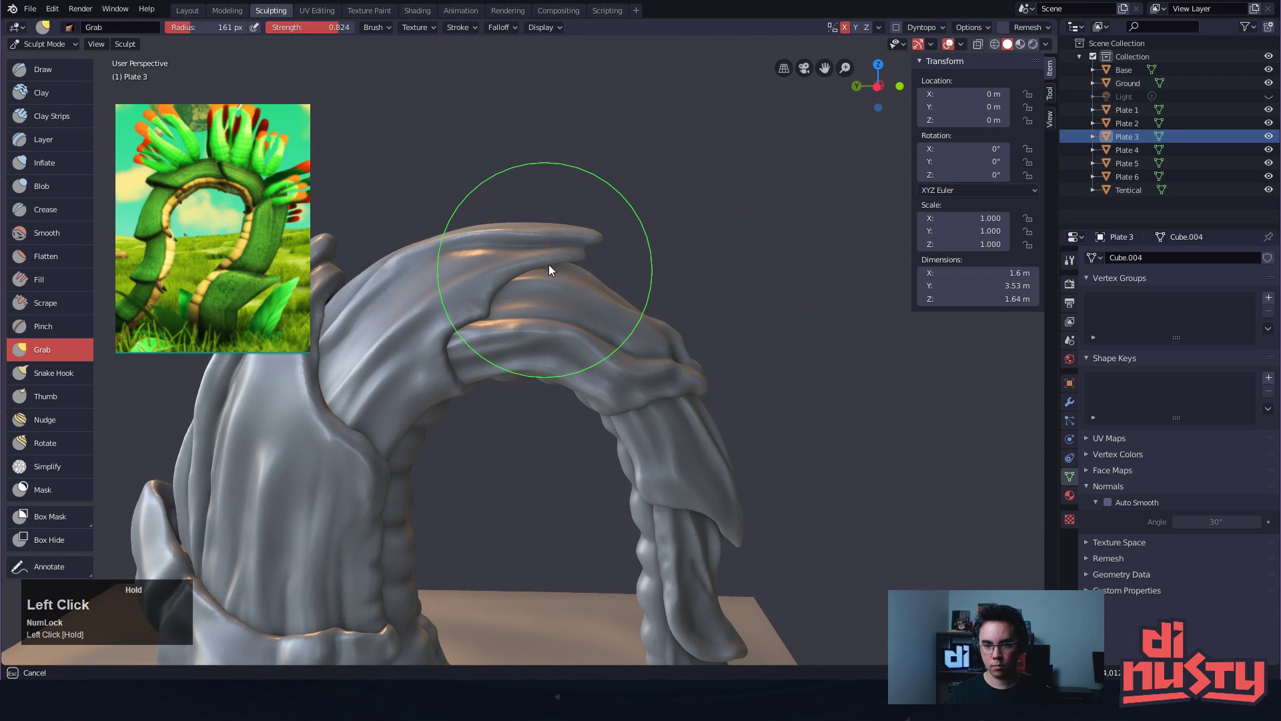
{"action": "mouse_move", "coordinate": [624, 294]}
{"action": "left_mouse_down"}
{"action": "mouse_move", "coordinate": [578, 265]}
{"action": "mouse_move", "coordinate": [522, 262]}
{"action": "mouse_move", "coordinate": [602, 285]}
{"action": "left_mouse_up"}
{"action": "left_click_drag", "start_coordinate": [722, 371], "coordinate": [674, 251], "text": "alt"}
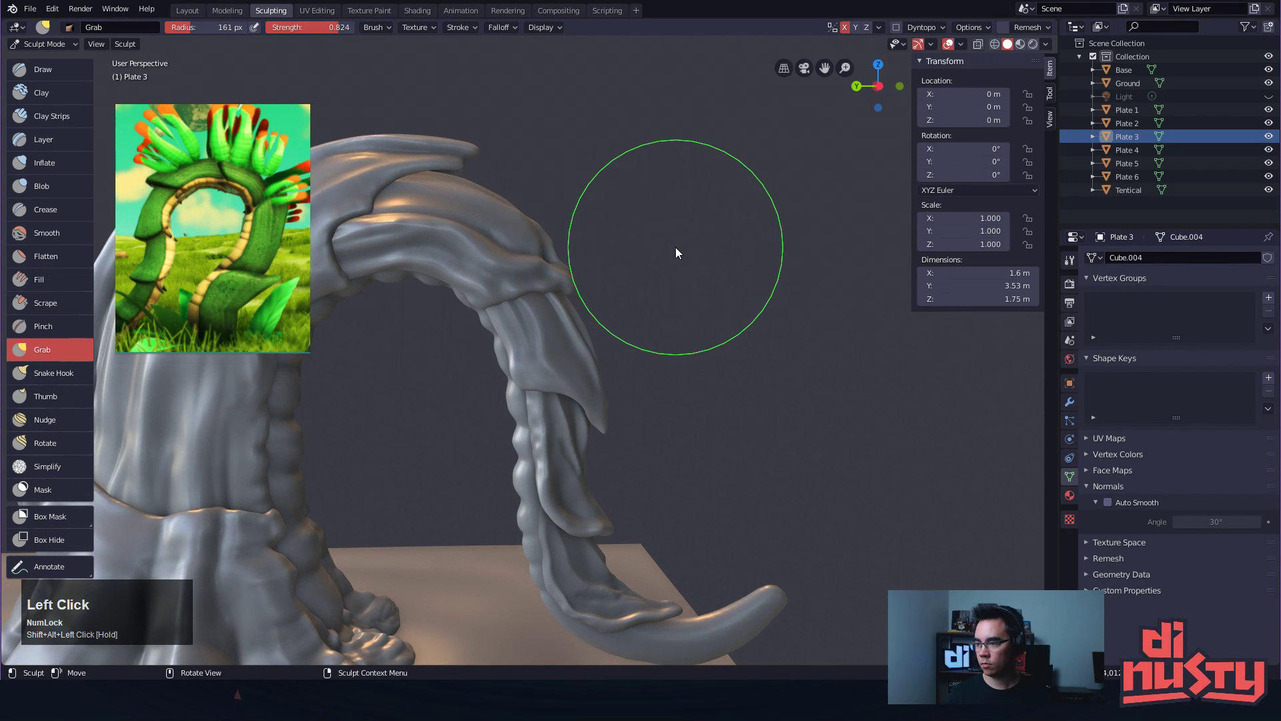
Examine the arch, trunk and base from several sides to judge the overall shape
{"action": "mouse_move", "coordinate": [684, 309]}
{"action": "left_mouse_down", "text": "alt"}
{"action": "mouse_move", "coordinate": [777, 277]}
{"action": "mouse_move", "coordinate": [515, 278]}
{"action": "left_mouse_up", "text": "alt"}
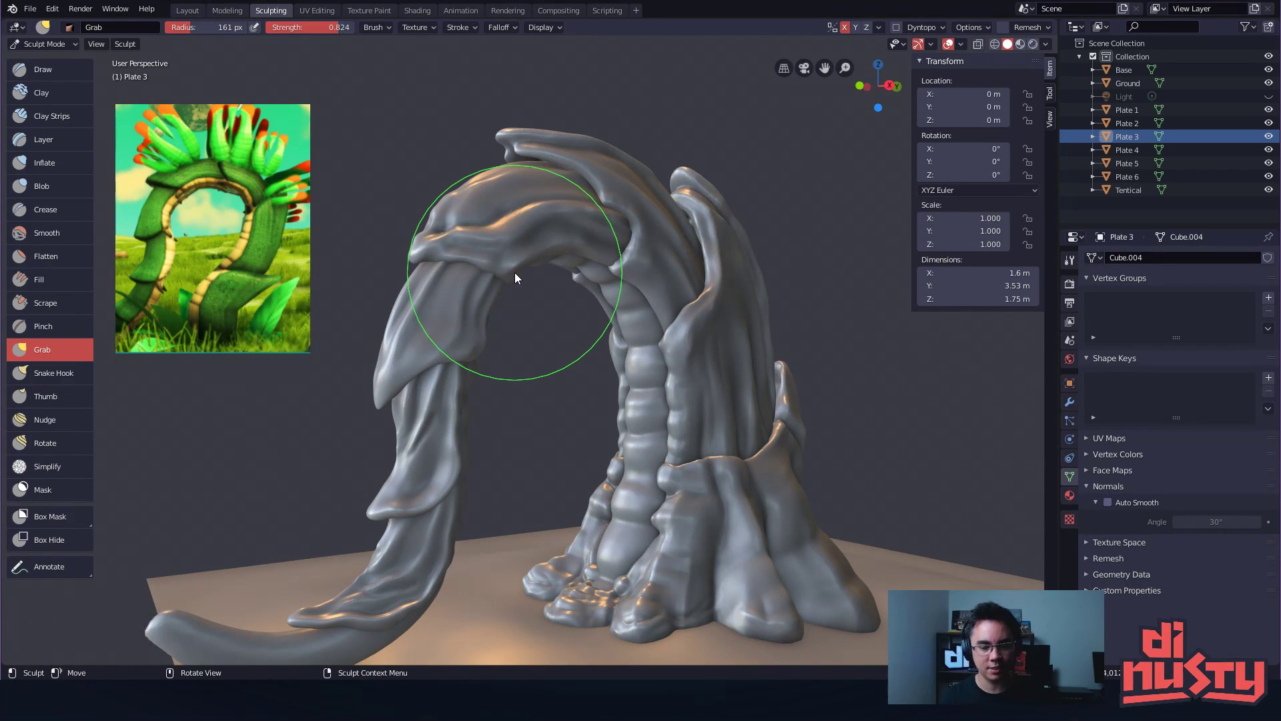
{"action": "mouse_move", "coordinate": [784, 427]}
{"action": "left_mouse_down", "text": "alt"}
{"action": "mouse_move", "coordinate": [534, 443]}
{"action": "mouse_move", "coordinate": [603, 487]}
{"action": "mouse_move", "coordinate": [614, 438]}
{"action": "mouse_move", "coordinate": [541, 430]}
{"action": "mouse_move", "coordinate": [474, 339]}
{"action": "mouse_move", "coordinate": [495, 382]}
{"action": "mouse_move", "coordinate": [469, 383]}
{"action": "mouse_move", "coordinate": [650, 378]}
{"action": "mouse_move", "coordinate": [640, 458]}
{"action": "mouse_move", "coordinate": [606, 474]}
{"action": "mouse_move", "coordinate": [667, 465]}
{"action": "left_mouse_up", "text": "alt"}
{"action": "left_click_drag", "start_coordinate": [797, 441], "coordinate": [786, 466], "text": "alt"}
{"action": "mouse_move", "coordinate": [785, 466]}
{"action": "left_mouse_down", "text": "ctrl+alt"}
{"action": "mouse_move", "coordinate": [762, 462]}
{"action": "mouse_move", "coordinate": [794, 450]}
{"action": "left_mouse_up", "text": "ctrl+alt"}
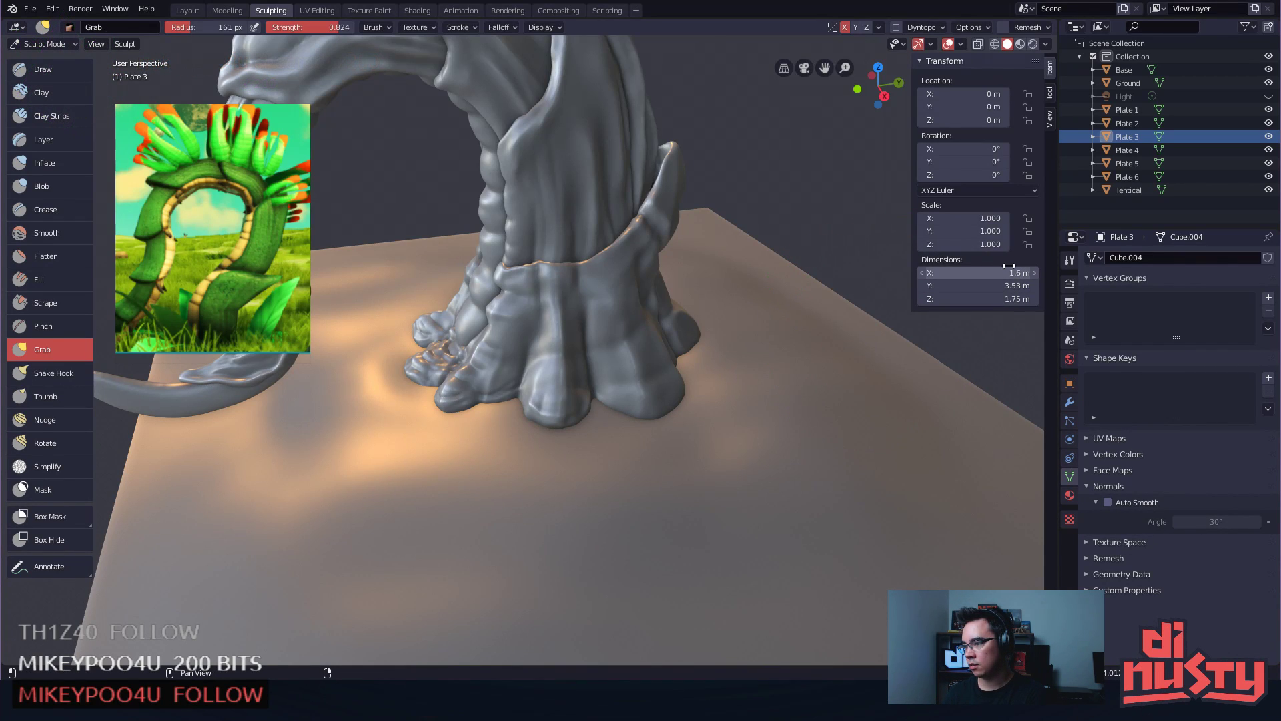
{"action": "mouse_move", "coordinate": [785, 364]}
{"action": "left_mouse_down", "text": "ctrl+alt"}
{"action": "mouse_move", "coordinate": [737, 336]}
{"action": "mouse_move", "coordinate": [730, 350]}
{"action": "mouse_move", "coordinate": [758, 367]}
{"action": "mouse_move", "coordinate": [821, 367]}
{"action": "mouse_move", "coordinate": [732, 304]}
{"action": "left_mouse_up", "text": "ctrl+alt"}
{"action": "left_click", "coordinate": [43, 71]}
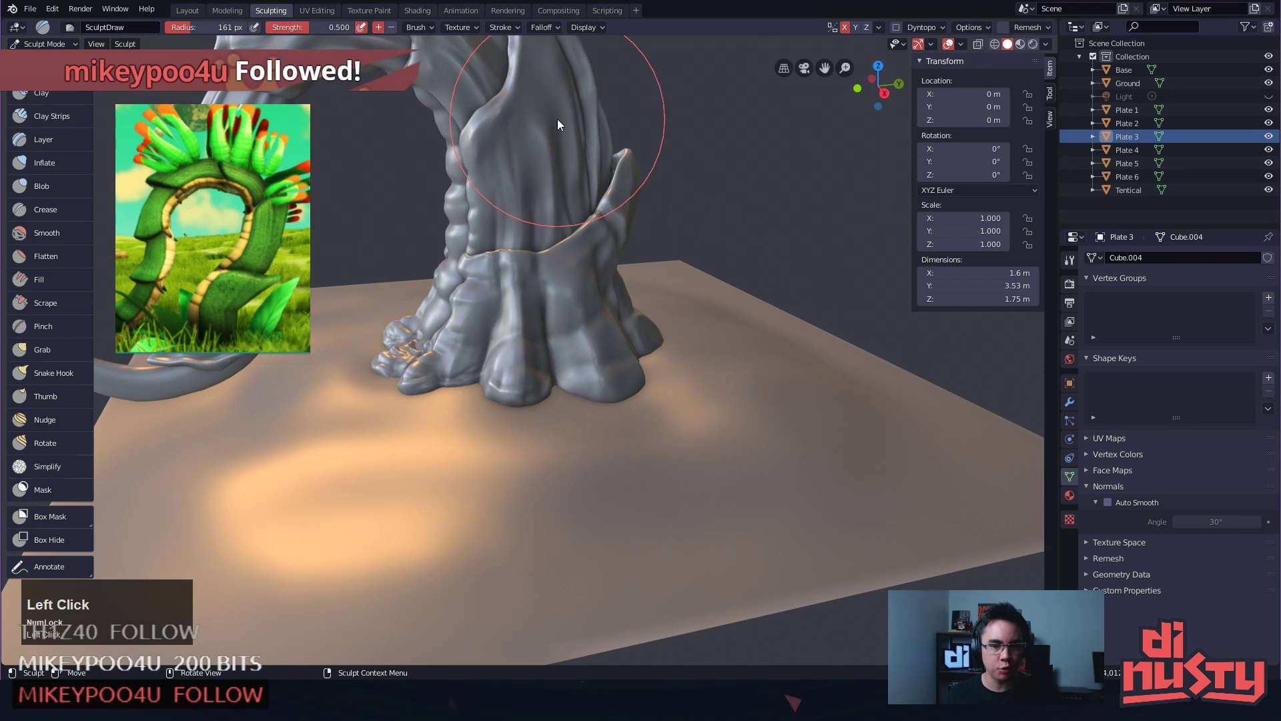
{"action": "left_click_drag", "start_coordinate": [662, 167], "coordinate": [686, 230], "text": "alt+shift"}
Save the file and undo the lift on Plate 3's top
{"action": "key", "text": "ctrl+s"}
{"action": "mouse_move", "coordinate": [688, 282]}
{"action": "left_mouse_down", "text": "alt"}
{"action": "mouse_move", "coordinate": [572, 262]}
{"action": "mouse_move", "coordinate": [689, 298]}
{"action": "mouse_move", "coordinate": [741, 294]}
{"action": "mouse_move", "coordinate": [543, 297]}
{"action": "mouse_move", "coordinate": [606, 263]}
{"action": "mouse_move", "coordinate": [438, 246]}
{"action": "mouse_move", "coordinate": [491, 220]}
{"action": "mouse_move", "coordinate": [448, 259]}
{"action": "mouse_move", "coordinate": [611, 301]}
{"action": "mouse_move", "coordinate": [649, 269]}
{"action": "mouse_move", "coordinate": [525, 262]}
{"action": "mouse_move", "coordinate": [485, 305]}
{"action": "mouse_move", "coordinate": [360, 320]}
{"action": "left_mouse_up", "text": "alt"}
{"action": "mouse_move", "coordinate": [680, 348]}
{"action": "left_mouse_down", "text": "ctrl+alt"}
{"action": "mouse_move", "coordinate": [703, 338]}
{"action": "mouse_move", "coordinate": [722, 271]}
{"action": "mouse_move", "coordinate": [758, 333]}
{"action": "mouse_move", "coordinate": [810, 319]}
{"action": "left_mouse_up", "text": "ctrl+alt"}
{"action": "left_click_drag", "start_coordinate": [626, 263], "coordinate": [753, 337], "text": "alt+shift"}
{"action": "mouse_move", "coordinate": [624, 291]}
{"action": "left_mouse_down", "text": "ctrl+alt"}
{"action": "mouse_move", "coordinate": [628, 238]}
{"action": "mouse_move", "coordinate": [632, 257]}
{"action": "left_mouse_up", "text": "ctrl+alt"}
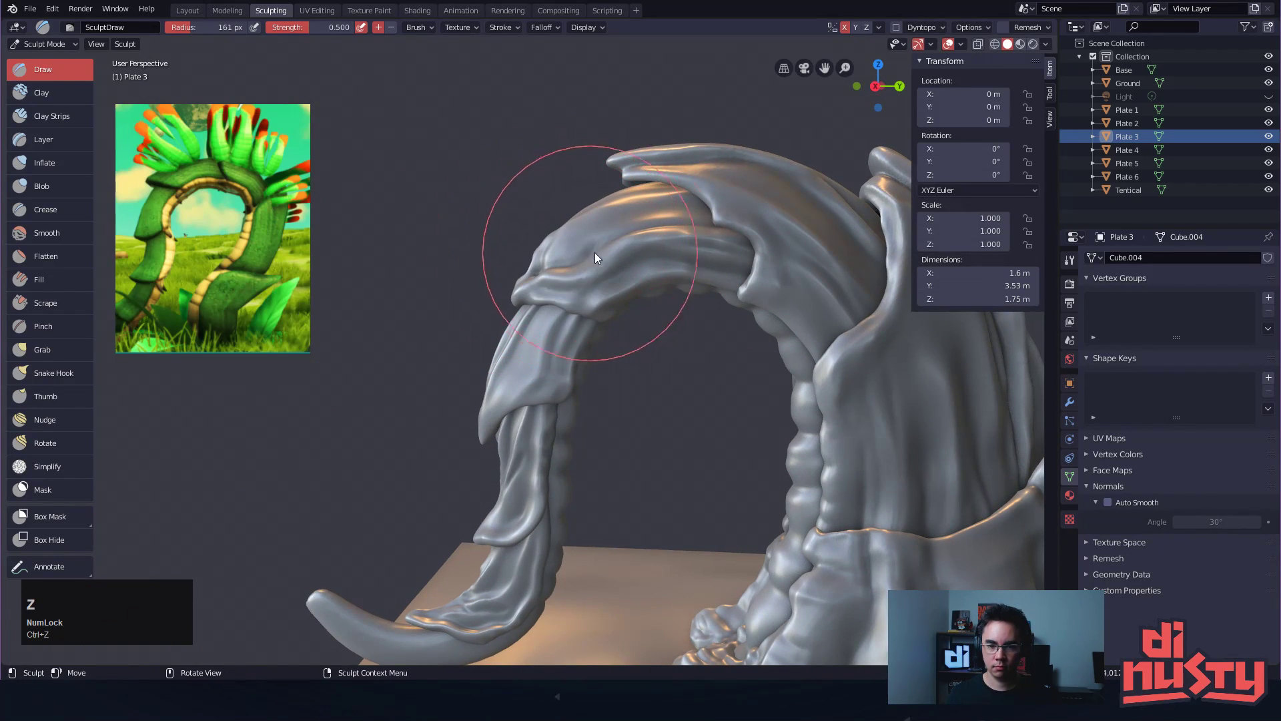
Reshape Plate 3's outer end and top with the Grab brush and save the file
{"action": "key", "text": "g"}
{"action": "mouse_move", "coordinate": [551, 270]}
{"action": "left_mouse_down"}
{"action": "mouse_move", "coordinate": [508, 286]}
{"action": "mouse_move", "coordinate": [522, 306]}
{"action": "mouse_move", "coordinate": [595, 287]}
{"action": "mouse_move", "coordinate": [602, 313]}
{"action": "left_mouse_up"}
{"action": "left_click_drag", "start_coordinate": [602, 247], "coordinate": [606, 250]}
{"action": "mouse_move", "coordinate": [670, 295]}
{"action": "left_mouse_down", "text": "alt+shift"}
{"action": "mouse_move", "coordinate": [643, 333]}
{"action": "mouse_move", "coordinate": [431, 273]}
{"action": "left_mouse_up", "text": "alt+shift"}
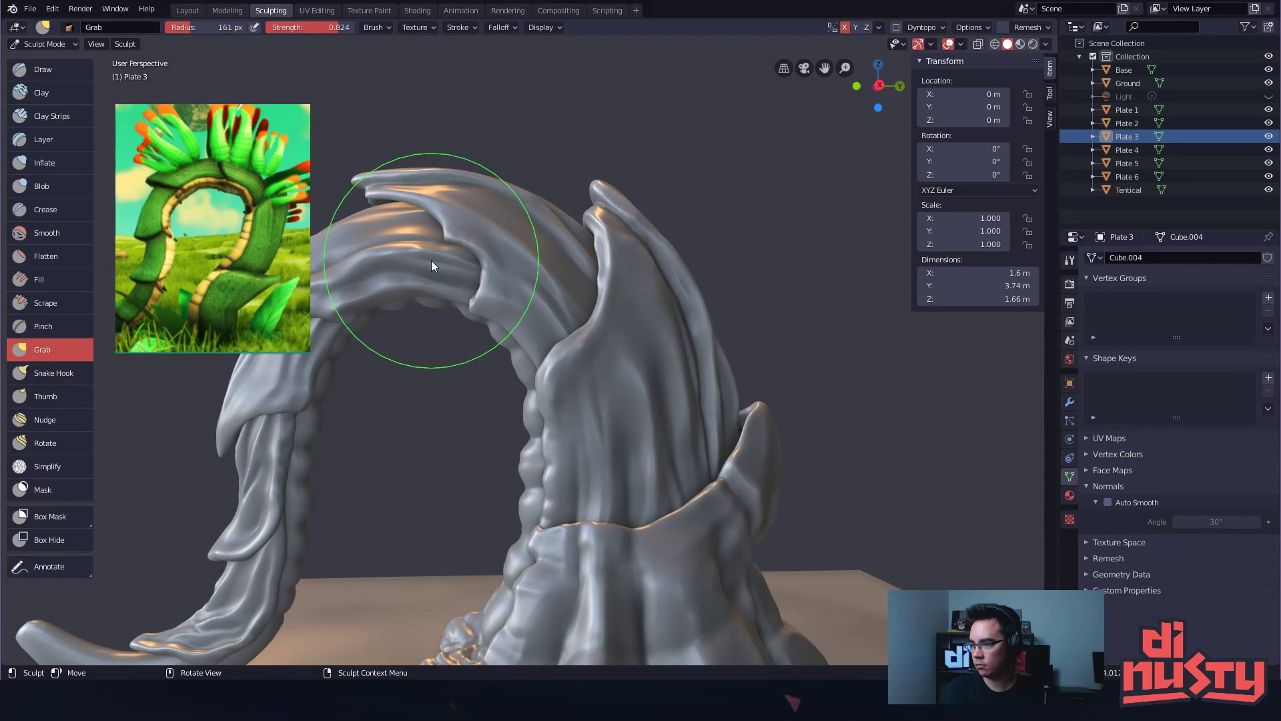
{"action": "mouse_move", "coordinate": [797, 284]}
{"action": "left_mouse_down", "text": "alt+shift"}
{"action": "mouse_move", "coordinate": [729, 301]}
{"action": "mouse_move", "coordinate": [722, 322]}
{"action": "mouse_move", "coordinate": [718, 309]}
{"action": "mouse_move", "coordinate": [731, 350]}
{"action": "mouse_move", "coordinate": [712, 348]}
{"action": "mouse_move", "coordinate": [711, 320]}
{"action": "mouse_move", "coordinate": [450, 318]}
{"action": "mouse_move", "coordinate": [534, 291]}
{"action": "mouse_move", "coordinate": [623, 289]}
{"action": "mouse_move", "coordinate": [559, 243]}
{"action": "left_mouse_up", "text": "alt+shift"}
{"action": "key", "text": "ctrl+s"}
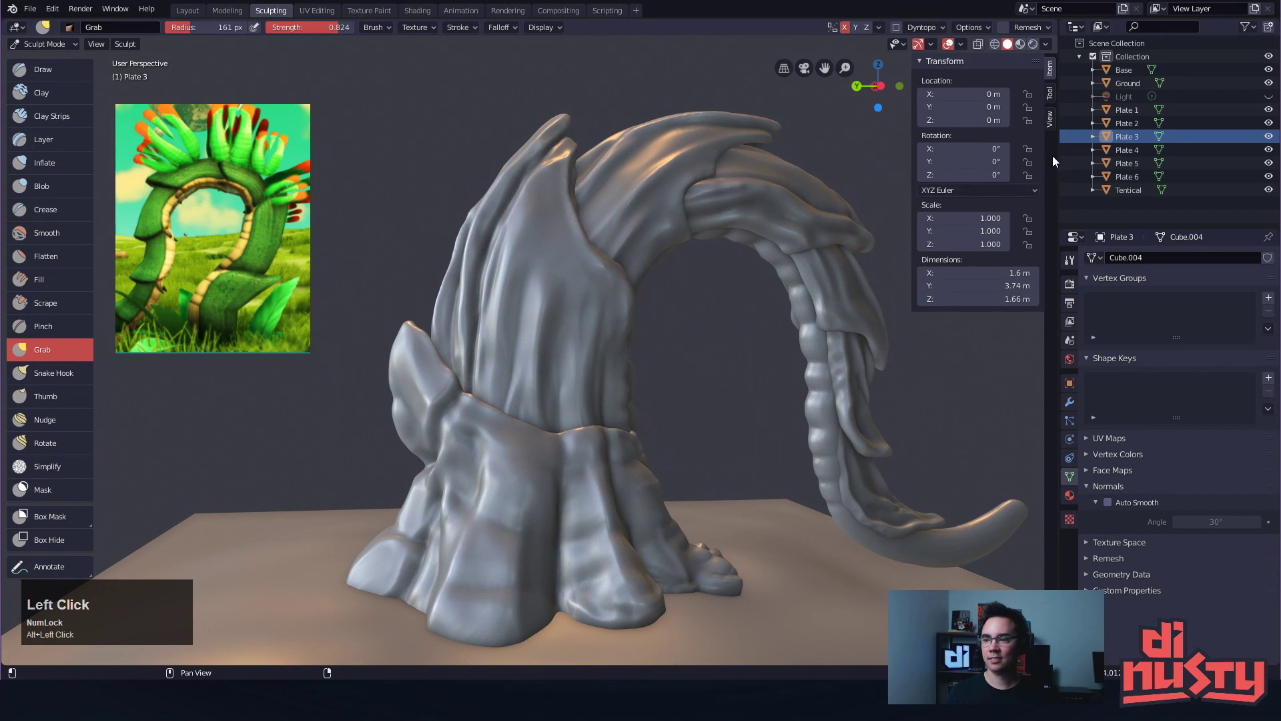
{"action": "left_click", "coordinate": [1142, 123]}
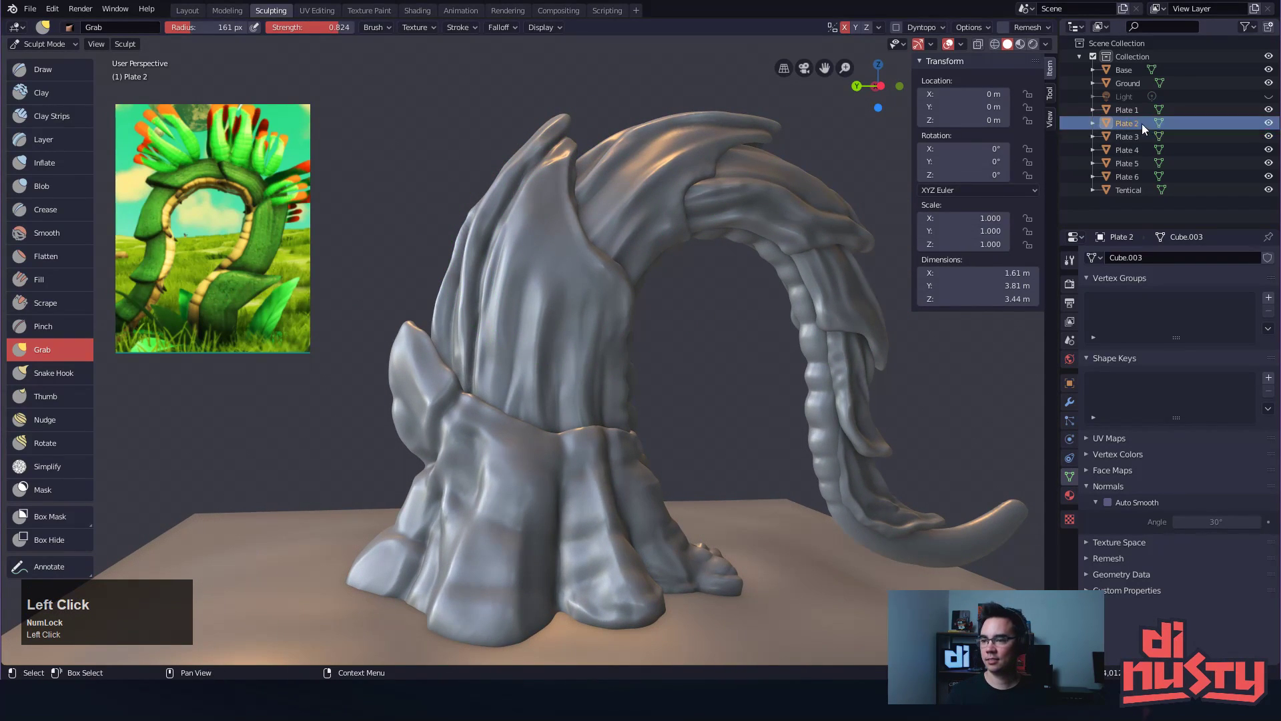
{"action": "key", "text": "f"}
{"action": "left_click", "coordinate": [499, 263]}
{"action": "left_click_drag", "start_coordinate": [482, 250], "coordinate": [485, 252]}
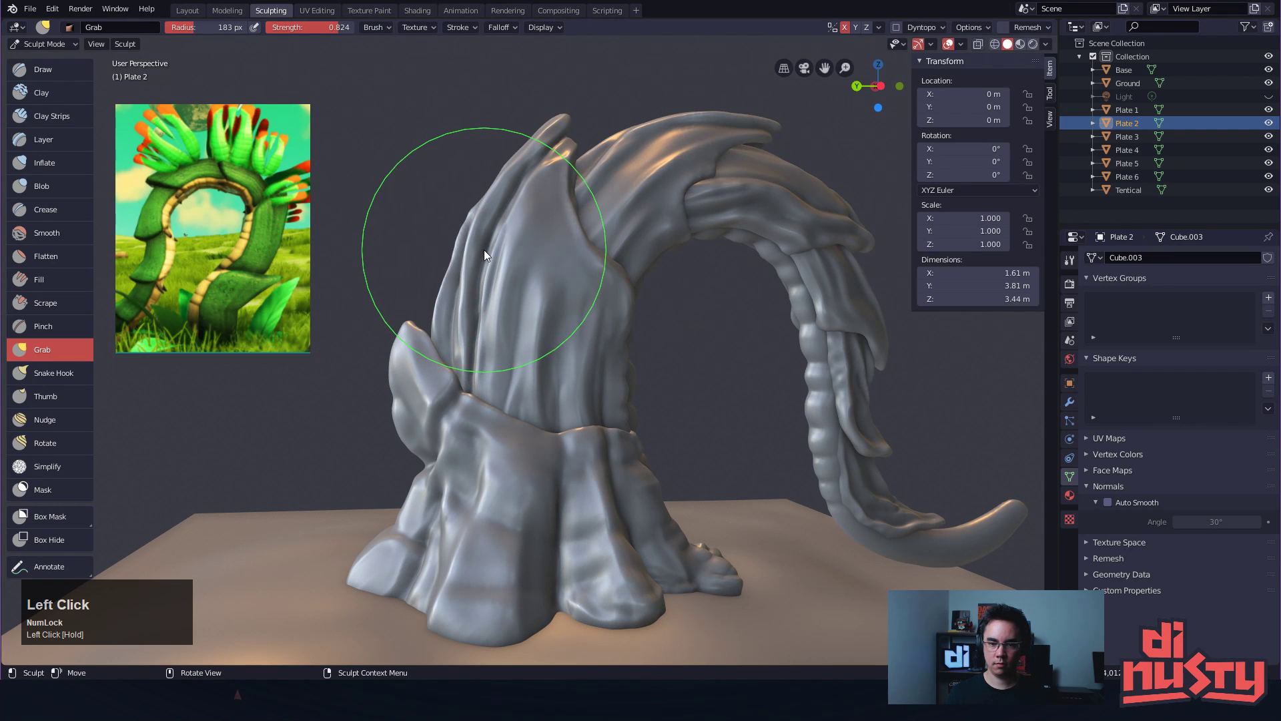
{"action": "left_click", "coordinate": [1268, 123]}
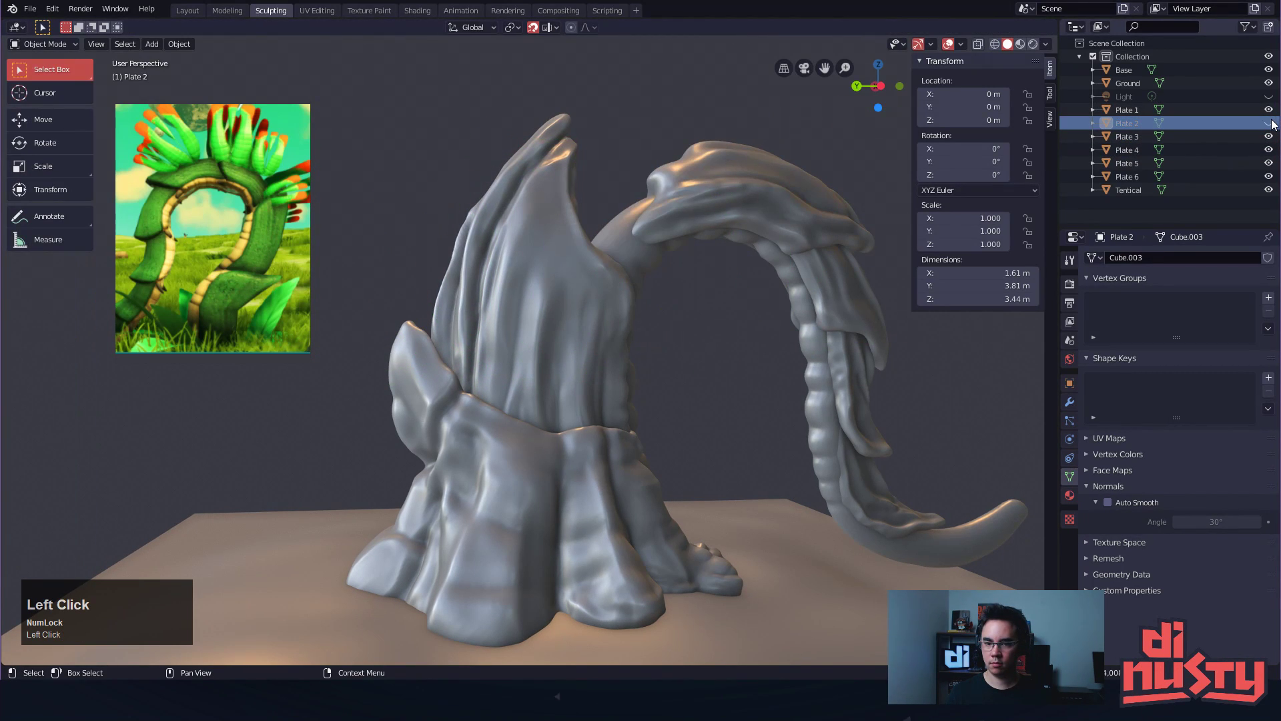
{"action": "left_click", "coordinate": [1268, 123]}
Select Plate 1 and push its back edge inward with the Grab brush, adjusting its tip as well
{"action": "left_click", "coordinate": [1120, 109]}
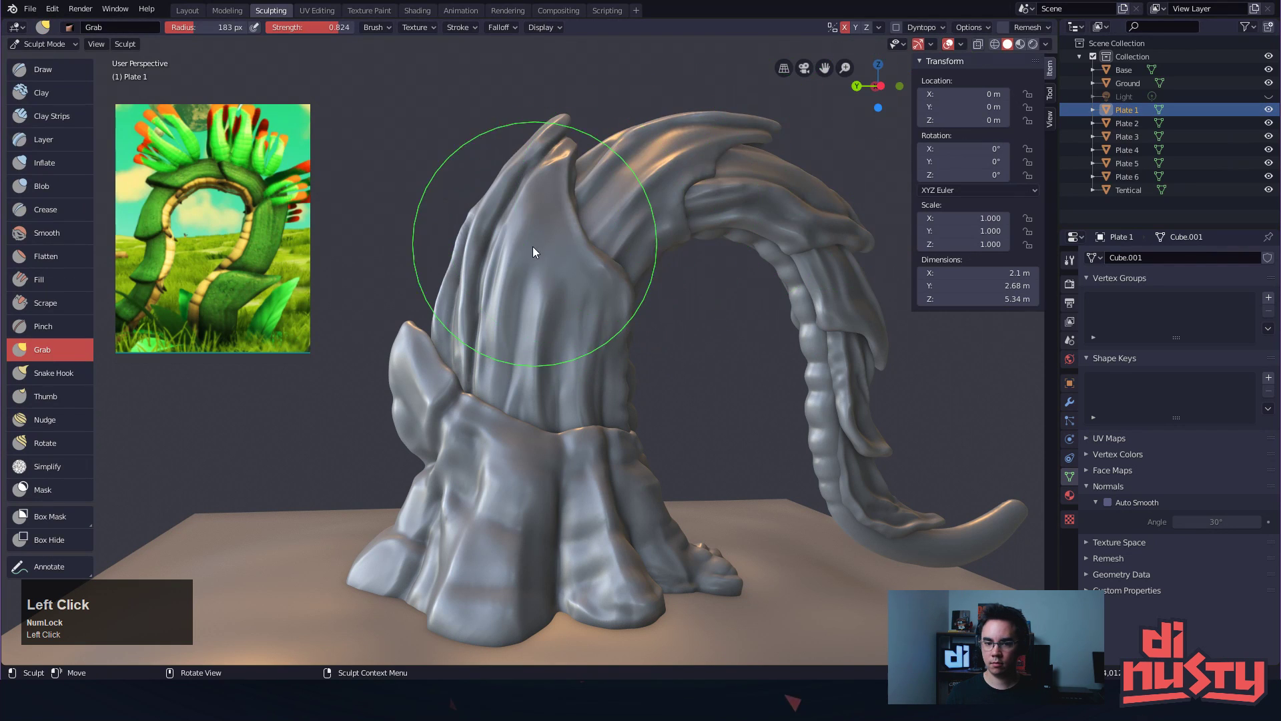
{"action": "left_click_drag", "start_coordinate": [465, 268], "coordinate": [490, 268]}
{"action": "key", "text": "f"}
{"action": "left_click", "coordinate": [564, 275]}
{"action": "left_click_drag", "start_coordinate": [498, 223], "coordinate": [504, 223]}
{"action": "left_click_drag", "start_coordinate": [565, 116], "coordinate": [571, 118]}
Refine the curve of Plate 1's back edge and upper part with the Grab brush from the left orthographic view
{"action": "left_click_drag", "start_coordinate": [579, 191], "coordinate": [555, 191], "text": "ctrl+alt"}
{"action": "mouse_move", "coordinate": [555, 190]}
{"action": "middle_mouse_down", "text": "alt"}
{"action": "mouse_move", "coordinate": [421, 245]}
{"action": "mouse_move", "coordinate": [636, 268]}
{"action": "middle_mouse_up", "text": "alt"}
{"action": "left_click_drag", "start_coordinate": [483, 269], "coordinate": [485, 273]}
{"action": "left_click_drag", "start_coordinate": [559, 177], "coordinate": [561, 182]}
{"action": "key", "text": "f"}
{"action": "left_click", "coordinate": [499, 242]}
{"action": "left_click_drag", "start_coordinate": [521, 228], "coordinate": [515, 225]}
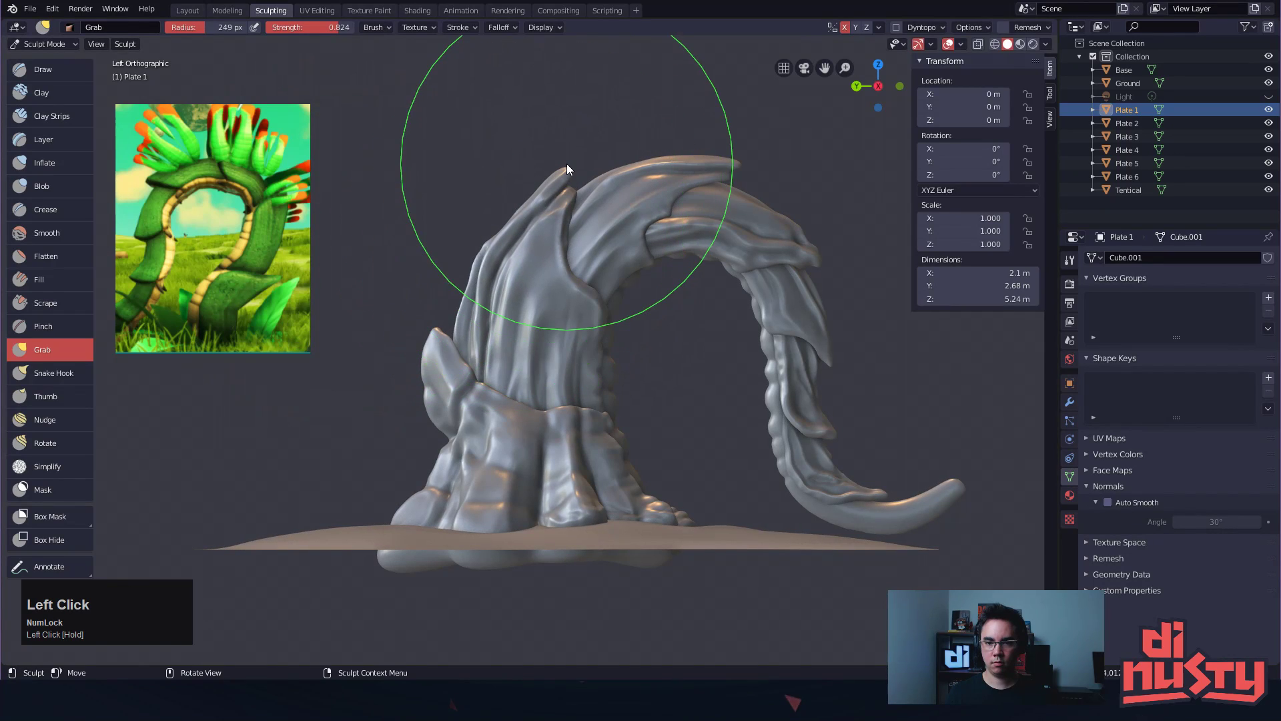
Adjust Plate 1's back and tip with a resized Grab brush, and set the brush radius to 69 px
{"action": "key", "text": "f"}
{"action": "left_click", "coordinate": [483, 259]}
{"action": "left_click_drag", "start_coordinate": [483, 266], "coordinate": [481, 267]}
{"action": "left_click_drag", "start_coordinate": [565, 168], "coordinate": [530, 210]}
{"action": "key", "text": "f"}
{"action": "left_click", "coordinate": [455, 297]}
{"action": "key", "text": "f"}
{"action": "left_click", "coordinate": [438, 288]}
{"action": "mouse_move", "coordinate": [474, 285]}
{"action": "left_mouse_down"}
{"action": "mouse_move", "coordinate": [666, 317]}
{"action": "mouse_move", "coordinate": [597, 346]}
{"action": "mouse_move", "coordinate": [529, 298]}
{"action": "mouse_move", "coordinate": [511, 302]}
{"action": "mouse_move", "coordinate": [652, 304]}
{"action": "mouse_move", "coordinate": [645, 316]}
{"action": "mouse_move", "coordinate": [653, 303]}
{"action": "mouse_move", "coordinate": [684, 346]}
{"action": "mouse_move", "coordinate": [630, 321]}
{"action": "left_mouse_up"}
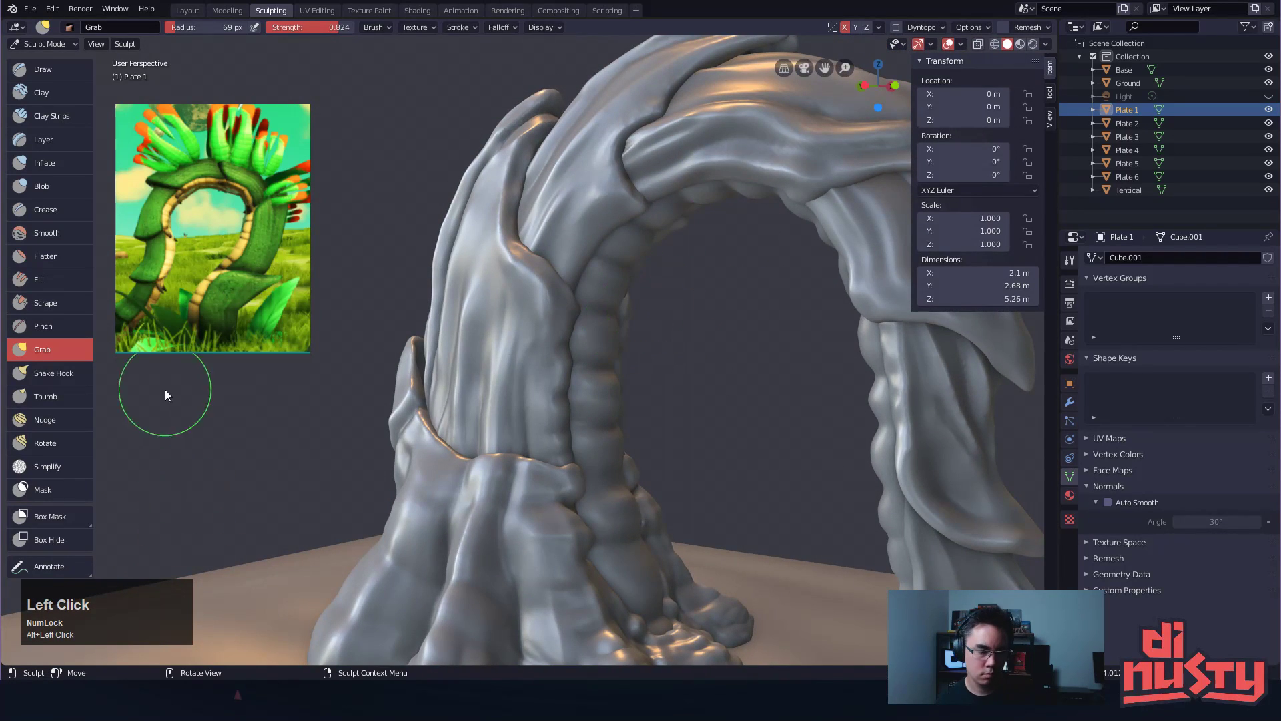
Switch to the Crease brush with a 20 px radius and define the lobe on Plate 1's inner edge
{"action": "key", "text": "shift+c"}
{"action": "mouse_move", "coordinate": [577, 267]}
{"action": "left_mouse_down", "text": "alt"}
{"action": "mouse_move", "coordinate": [607, 322]}
{"action": "mouse_move", "coordinate": [569, 280]}
{"action": "mouse_move", "coordinate": [586, 307]}
{"action": "mouse_move", "coordinate": [634, 343]}
{"action": "left_mouse_up", "text": "alt"}
{"action": "key", "text": "f"}
{"action": "left_click", "coordinate": [578, 313]}
{"action": "key", "text": "f"}
{"action": "left_click", "coordinate": [635, 360]}
{"action": "mouse_move", "coordinate": [561, 322]}
{"action": "left_mouse_down", "text": "alt"}
{"action": "mouse_move", "coordinate": [625, 380]}
{"action": "mouse_move", "coordinate": [611, 334]}
{"action": "mouse_move", "coordinate": [598, 371]}
{"action": "left_mouse_up", "text": "alt"}
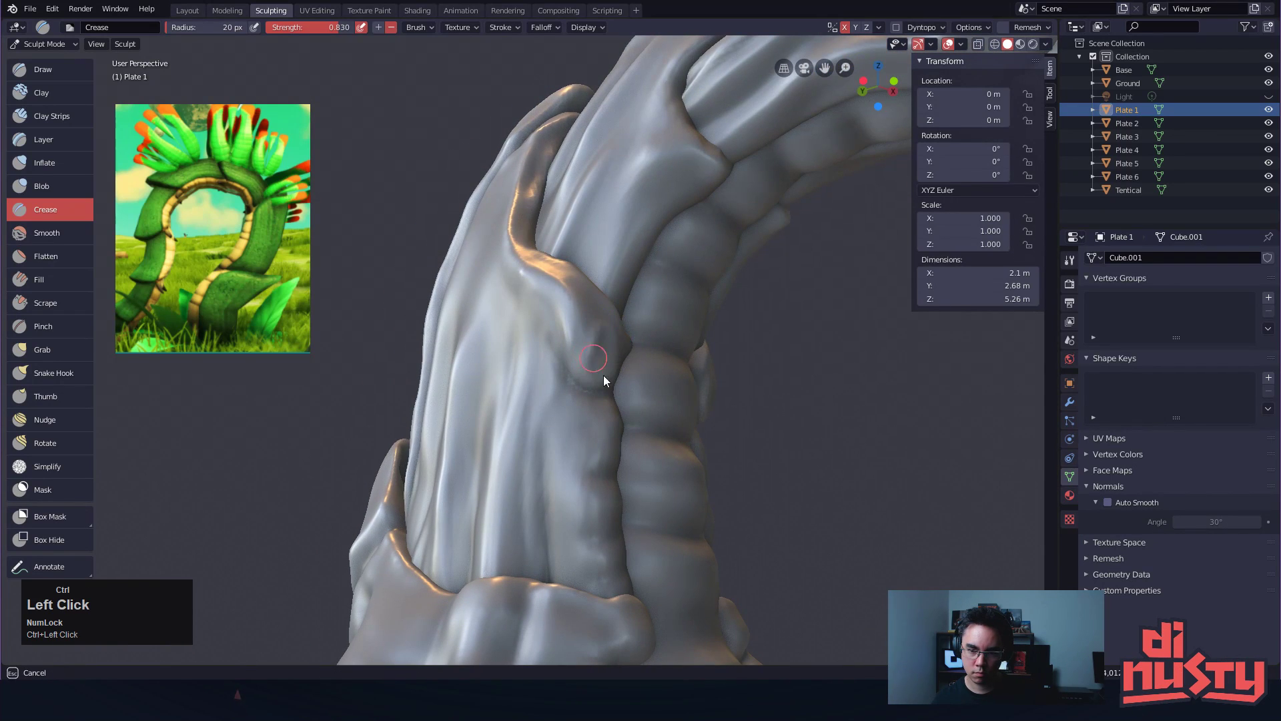
{"action": "left_click_drag", "start_coordinate": [530, 323], "coordinate": [591, 329], "text": "alt"}
{"action": "left_click", "coordinate": [591, 328]}
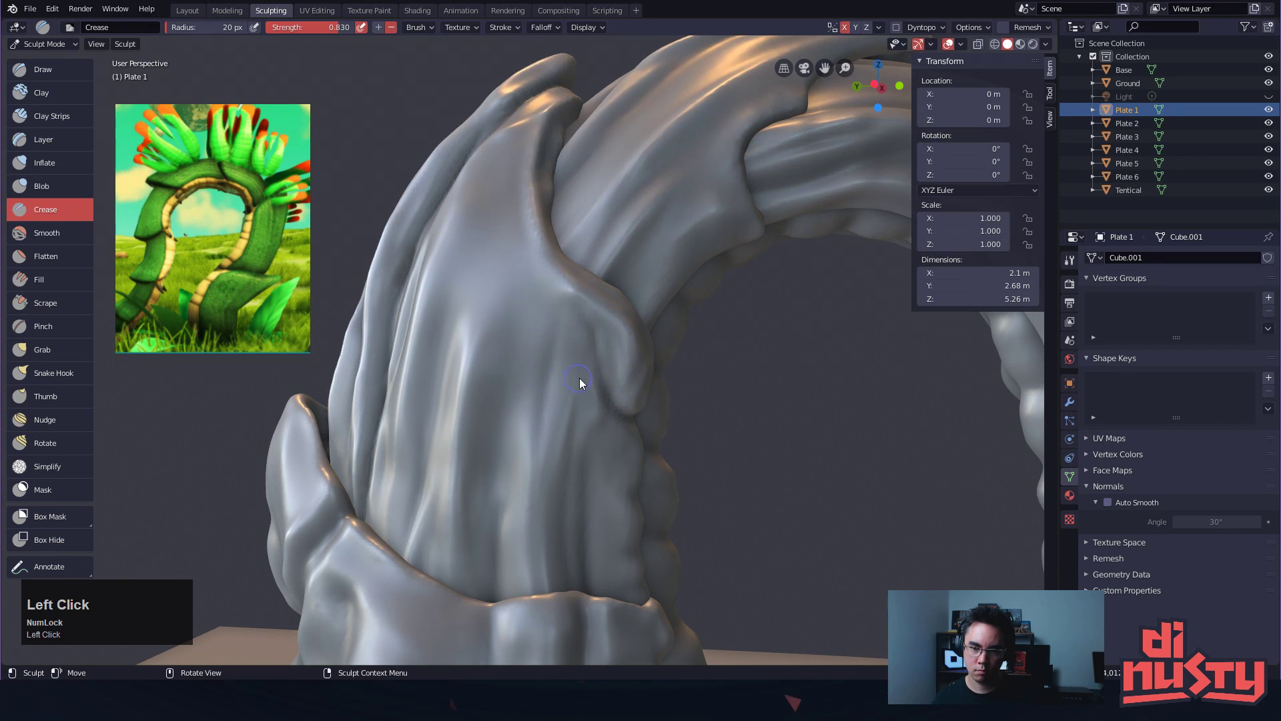
Crease lines down Plate 1's side from near its tip and upper edge, and save the file
{"action": "left_click_drag", "start_coordinate": [658, 157], "coordinate": [610, 219], "text": "ctrl+alt"}
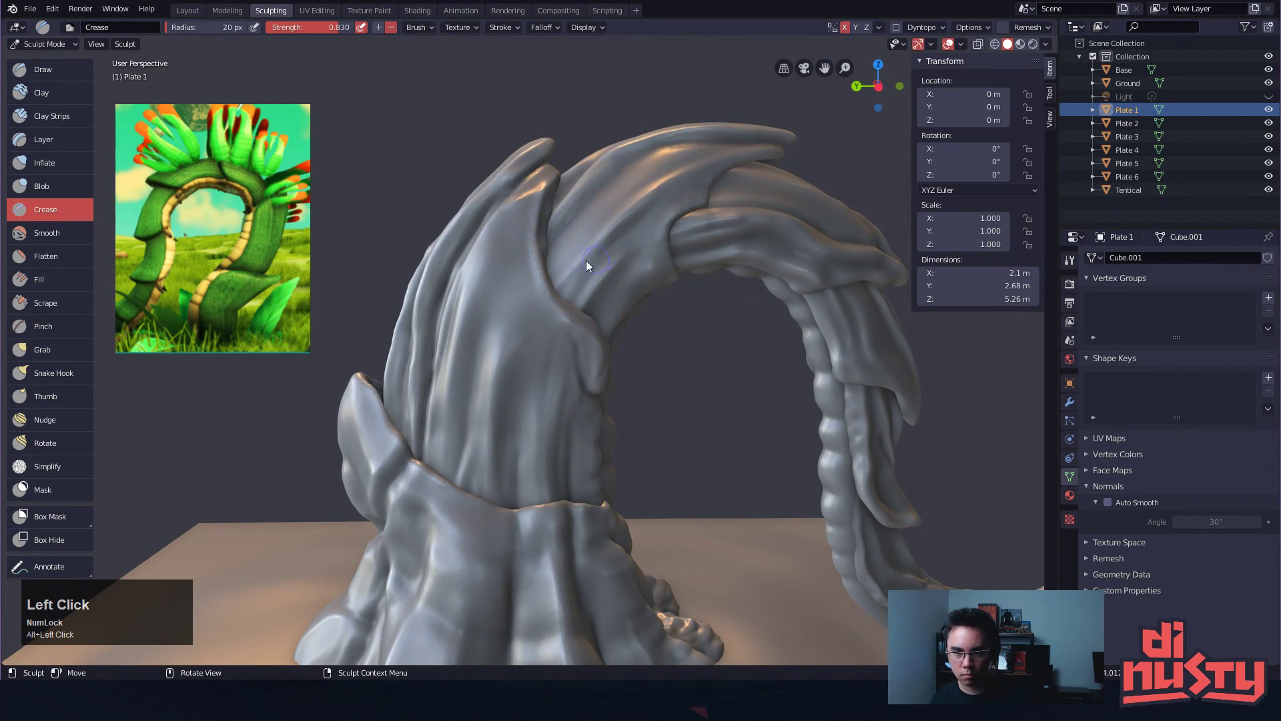
{"action": "mouse_move", "coordinate": [490, 291]}
{"action": "left_mouse_down"}
{"action": "mouse_move", "coordinate": [532, 220]}
{"action": "mouse_move", "coordinate": [534, 270]}
{"action": "left_mouse_up"}
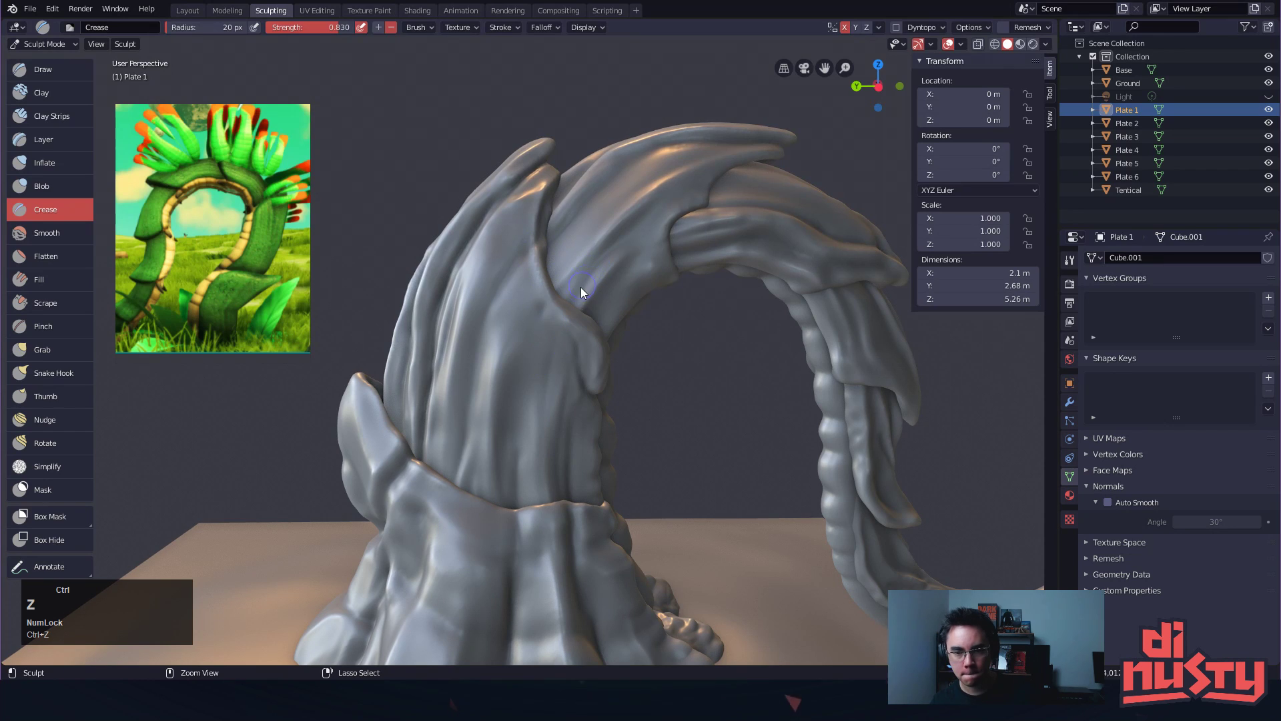
{"action": "left_click_drag", "start_coordinate": [538, 253], "coordinate": [561, 304]}
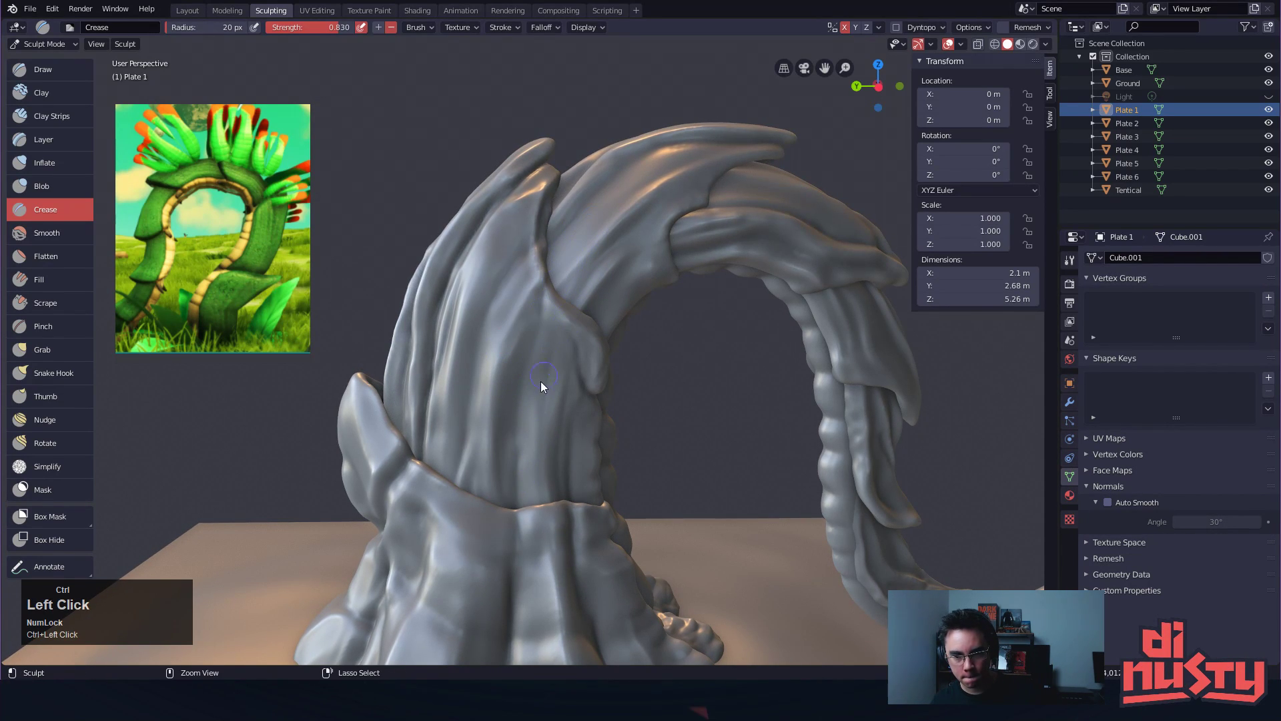
{"action": "mouse_move", "coordinate": [601, 263]}
{"action": "left_mouse_down", "text": "alt"}
{"action": "mouse_move", "coordinate": [795, 229]}
{"action": "mouse_move", "coordinate": [570, 255]}
{"action": "mouse_move", "coordinate": [710, 280]}
{"action": "mouse_move", "coordinate": [696, 267]}
{"action": "left_mouse_up", "text": "alt"}
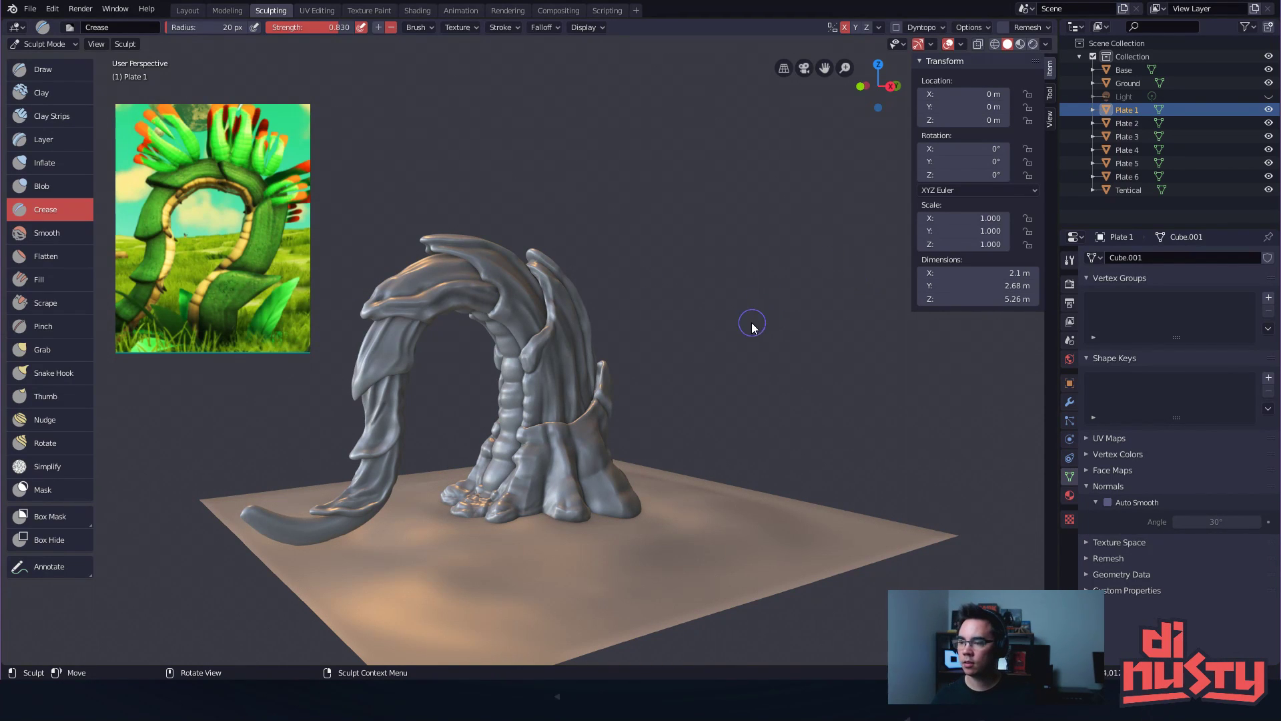
{"action": "key", "text": "ctrl+s"}
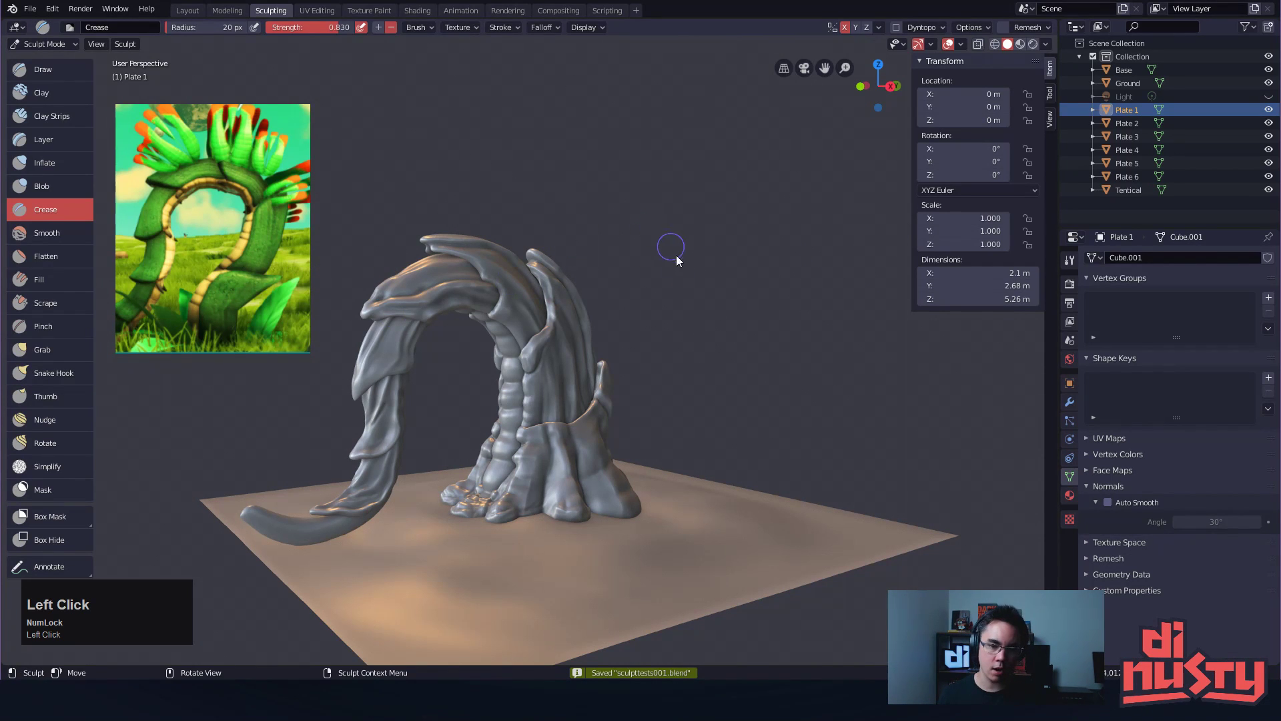
{"action": "mouse_move", "coordinate": [745, 302]}
{"action": "middle_mouse_down"}
{"action": "mouse_move", "coordinate": [672, 237]}
{"action": "mouse_move", "coordinate": [695, 300]}
{"action": "mouse_move", "coordinate": [754, 272]}
{"action": "mouse_move", "coordinate": [526, 346]}
{"action": "middle_mouse_up"}
{"action": "key", "text": "Tab"}
{"action": "key", "text": "Tab"}
{"action": "key", "text": "ctrl+Tab"}
{"action": "left_click", "coordinate": [574, 315]}
{"action": "key", "text": "ctrl+z"}
{"action": "key", "text": "ctrl+z"}
Leave Plate 1's sculpting for Object Mode and select the Ground object
{"action": "key", "text": "ctrl+Tab"}
{"action": "left_click", "coordinate": [555, 340]}
{"action": "left_click", "coordinate": [688, 326]}
{"action": "left_click", "coordinate": [707, 377]}
{"action": "middle_click_drag", "start_coordinate": [792, 384], "coordinate": [746, 368], "text": "shift"}
{"action": "key", "text": "ctrl+Tab"}
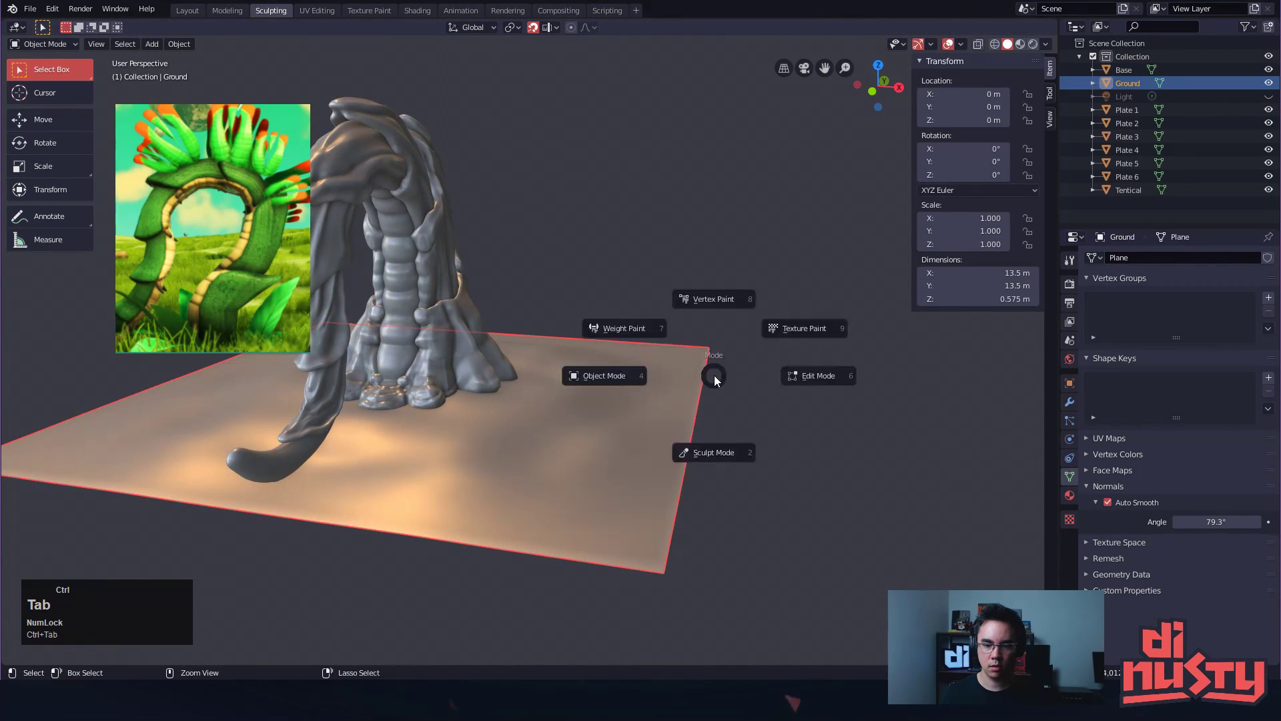
{"action": "left_click", "coordinate": [715, 379]}
{"action": "left_click_drag", "start_coordinate": [718, 383], "coordinate": [582, 395], "text": "alt+shift"}
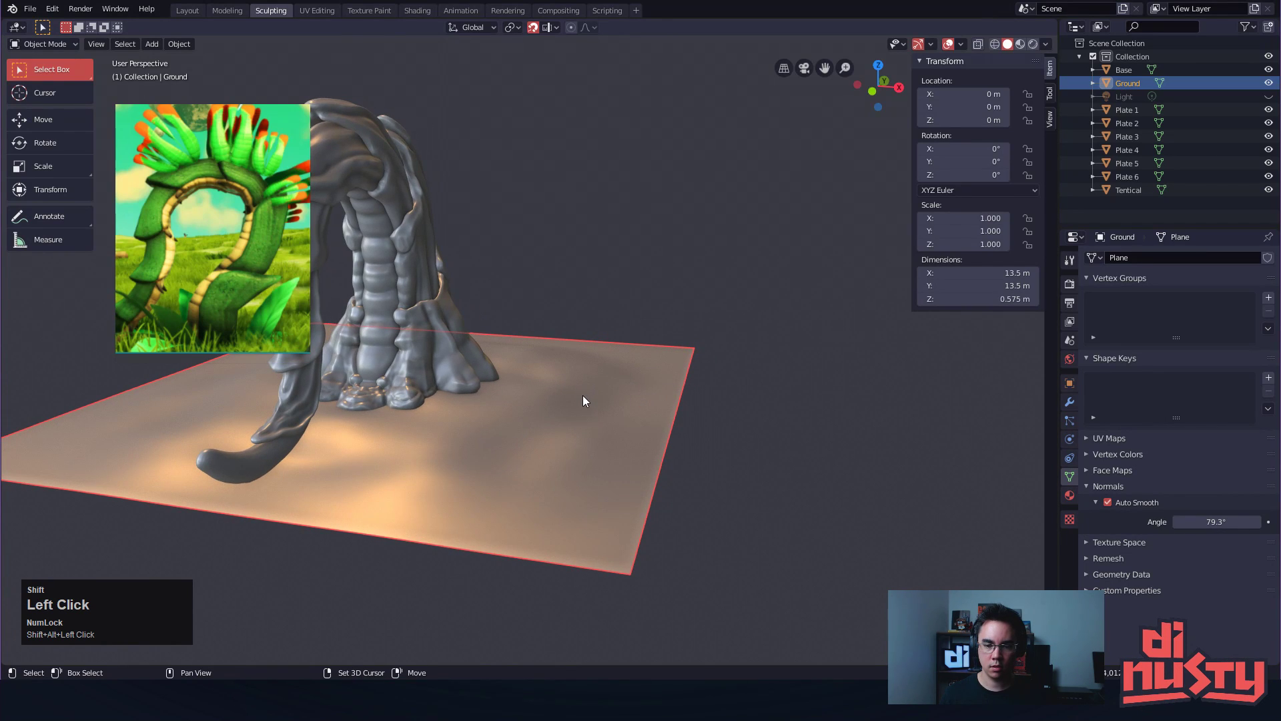
Add an icosphere mesh on the Ground near the creature's base
{"action": "key", "text": "shift+a"}
{"action": "key", "text": "Escape"}
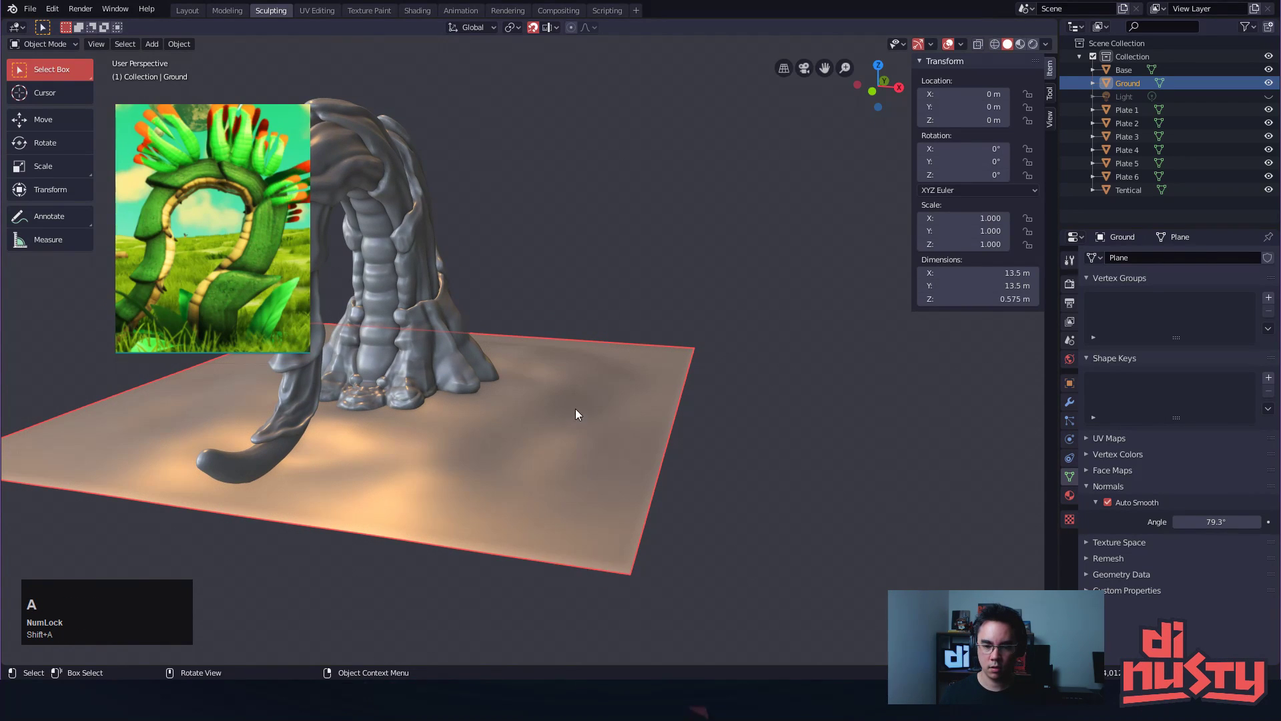
{"action": "key", "text": "shift+a"}
{"action": "mouse_move", "coordinate": [554, 388]}
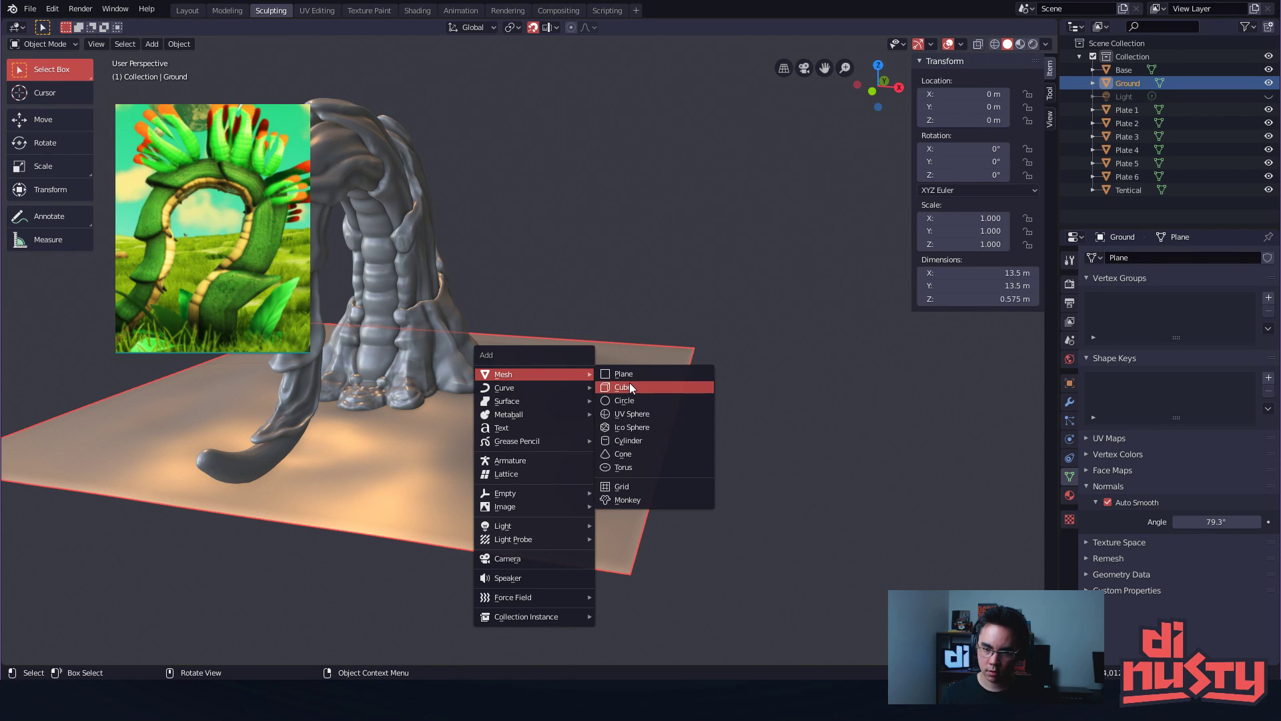
{"action": "left_click", "coordinate": [630, 427]}
{"action": "left_click_drag", "start_coordinate": [652, 394], "coordinate": [890, 213], "text": "alt"}
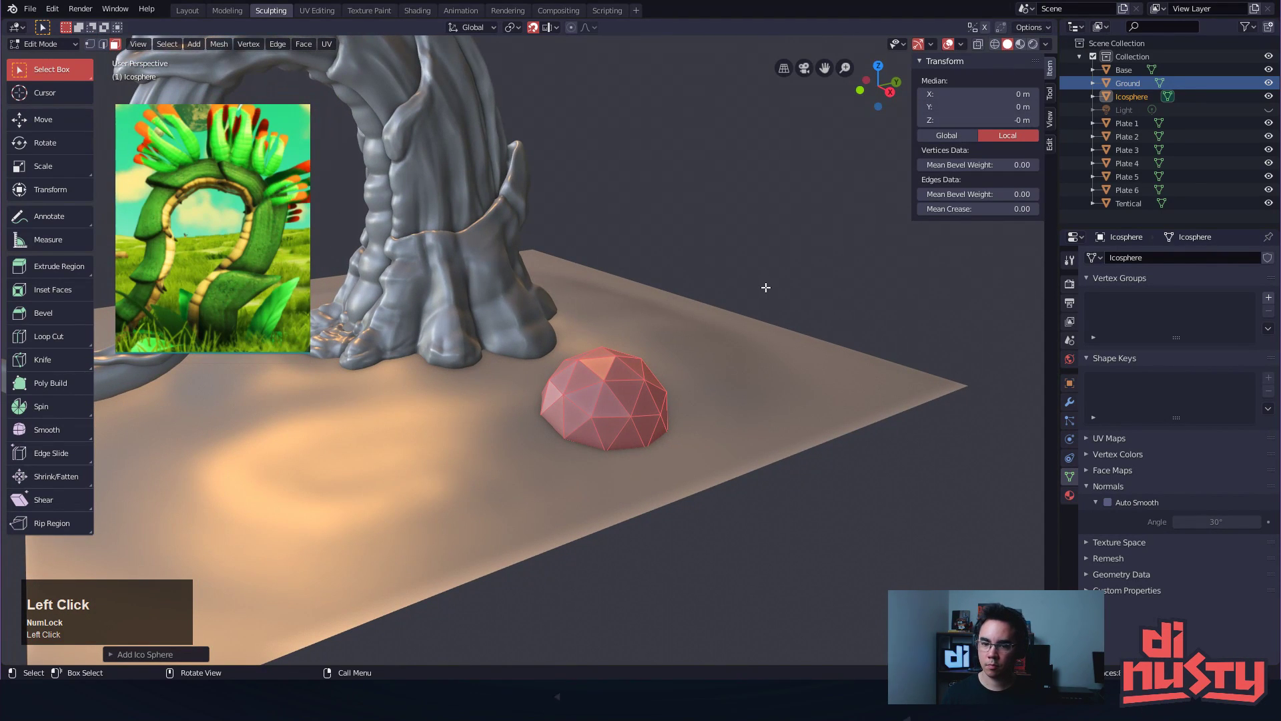
Put the icosphere into Sculpt Mode and voxel remesh it at 0.05 m
{"action": "key", "text": "Tab"}
{"action": "key", "text": "Tab"}
{"action": "key", "text": "ctrl+Tab"}
{"action": "left_click", "coordinate": [758, 360]}
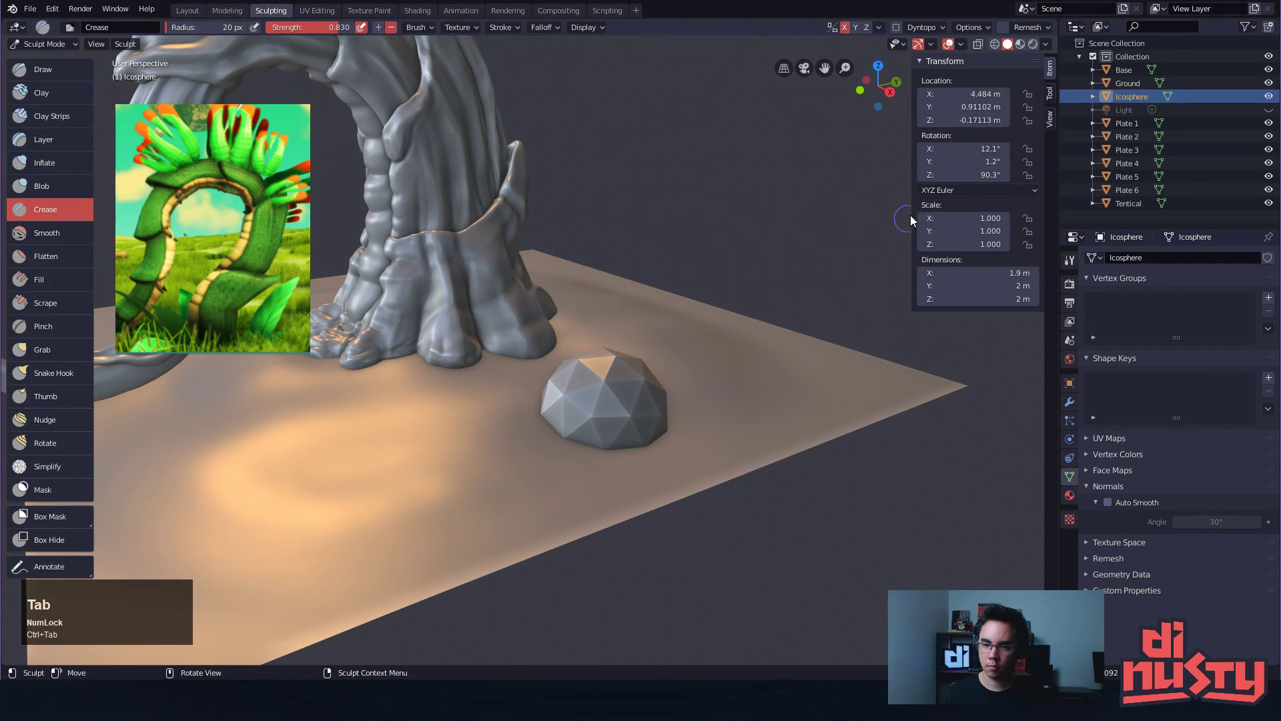
{"action": "left_click", "coordinate": [1044, 30]}
{"action": "left_click", "coordinate": [1104, 68]}
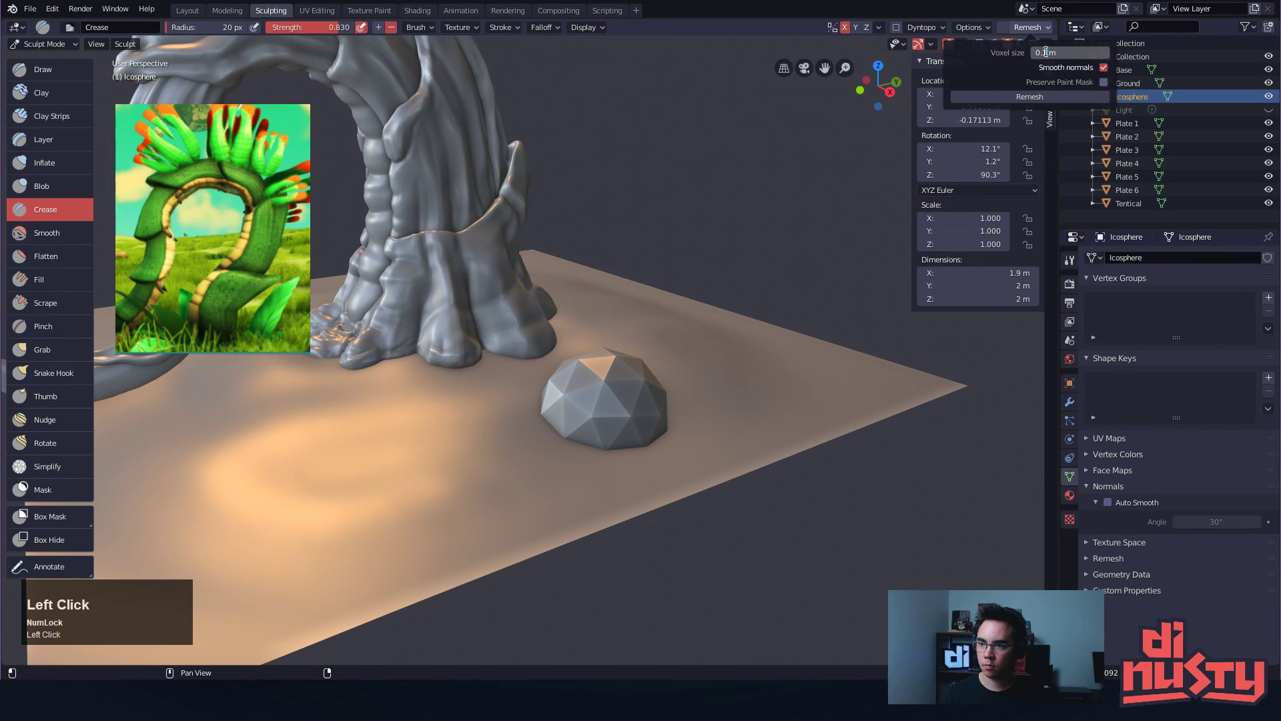
{"action": "key", "text": "Return"}
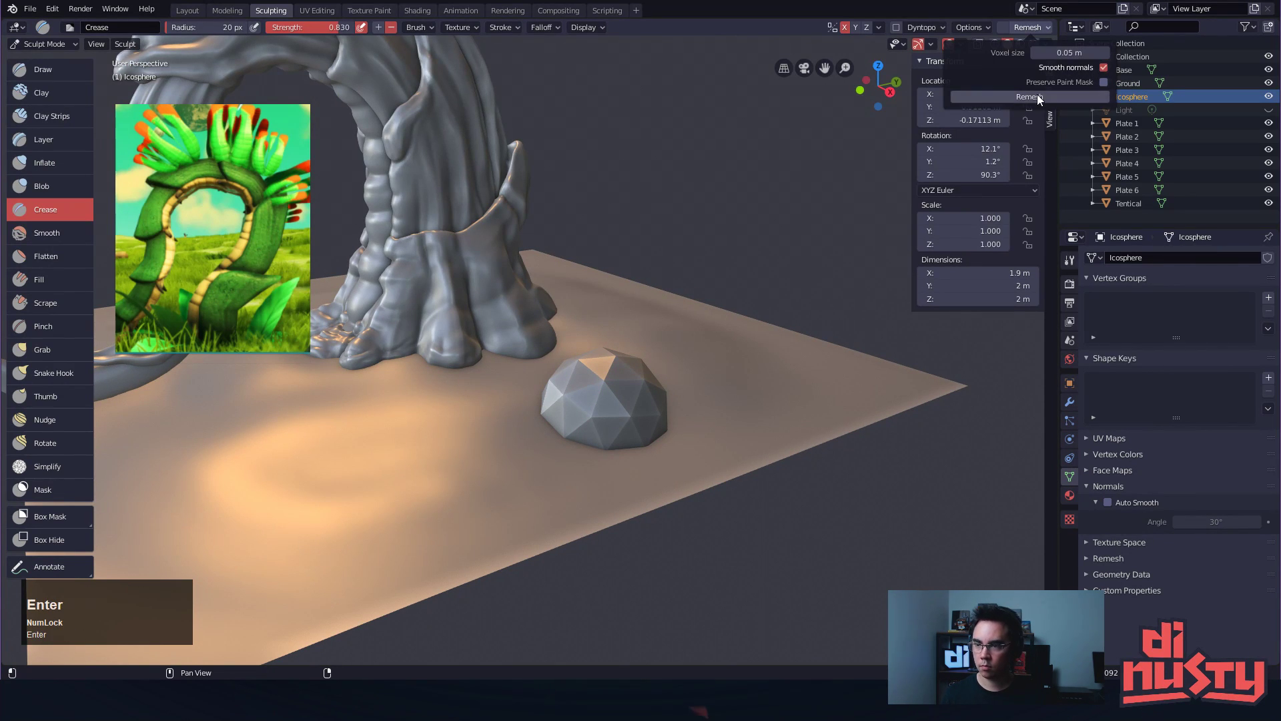
{"action": "left_click", "coordinate": [1035, 96]}
Smooth the icosphere's faceted surface and set the brush radius to 117 px
{"action": "left_click_drag", "start_coordinate": [774, 400], "coordinate": [769, 347], "text": "alt+shift"}
{"action": "left_click_drag", "start_coordinate": [768, 347], "coordinate": [761, 315], "text": "ctrl+alt"}
{"action": "mouse_move", "coordinate": [647, 338]}
{"action": "left_mouse_down", "text": "shift"}
{"action": "mouse_move", "coordinate": [659, 333]}
{"action": "mouse_move", "coordinate": [618, 365]}
{"action": "left_mouse_up", "text": "shift"}
{"action": "key", "text": "f"}
{"action": "left_click", "coordinate": [748, 328]}
{"action": "mouse_move", "coordinate": [606, 365]}
{"action": "left_mouse_down", "text": "shift"}
{"action": "mouse_move", "coordinate": [652, 337]}
{"action": "mouse_move", "coordinate": [606, 347]}
{"action": "left_mouse_up", "text": "shift"}
{"action": "mouse_move", "coordinate": [607, 346]}
{"action": "middle_mouse_down"}
{"action": "mouse_move", "coordinate": [529, 398]}
{"action": "mouse_move", "coordinate": [610, 350]}
{"action": "middle_mouse_up"}
Switch to the Grab brush and turn off X mirror symmetry for sculpting the icosphere
{"action": "key", "text": "g"}
{"action": "left_click_drag", "start_coordinate": [610, 349], "coordinate": [538, 406]}
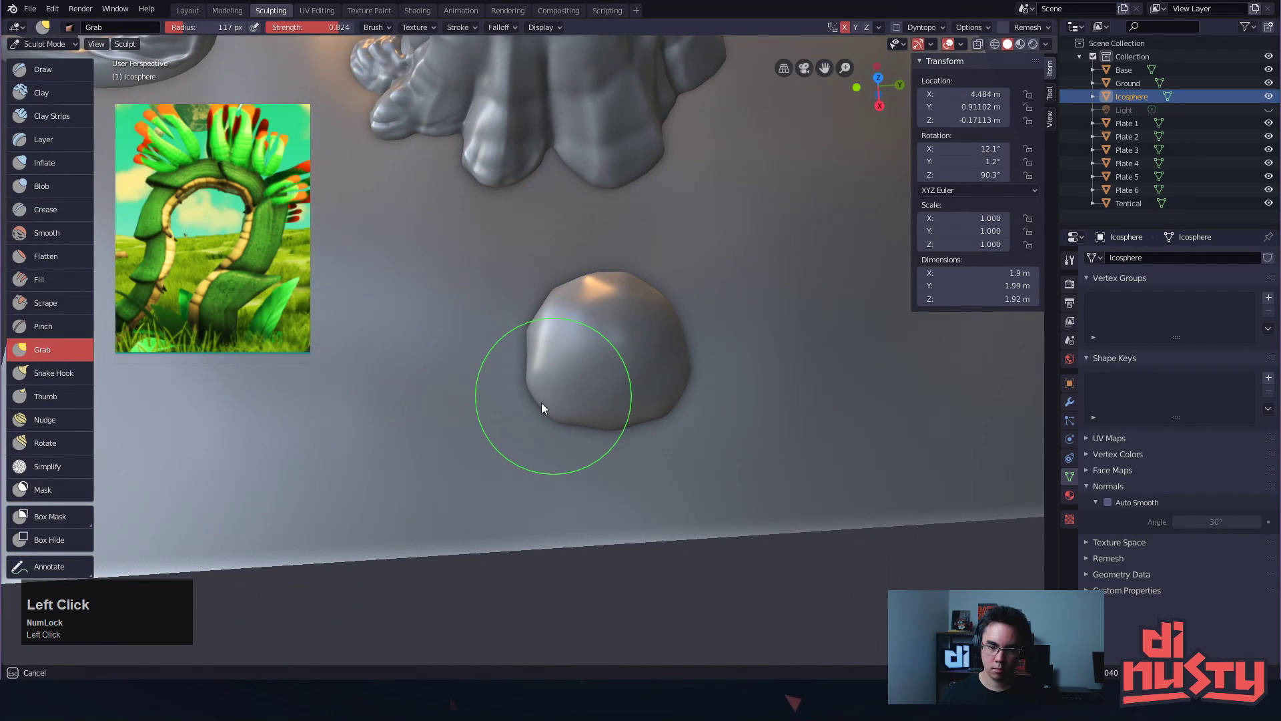
{"action": "key", "text": "ctrl+z"}
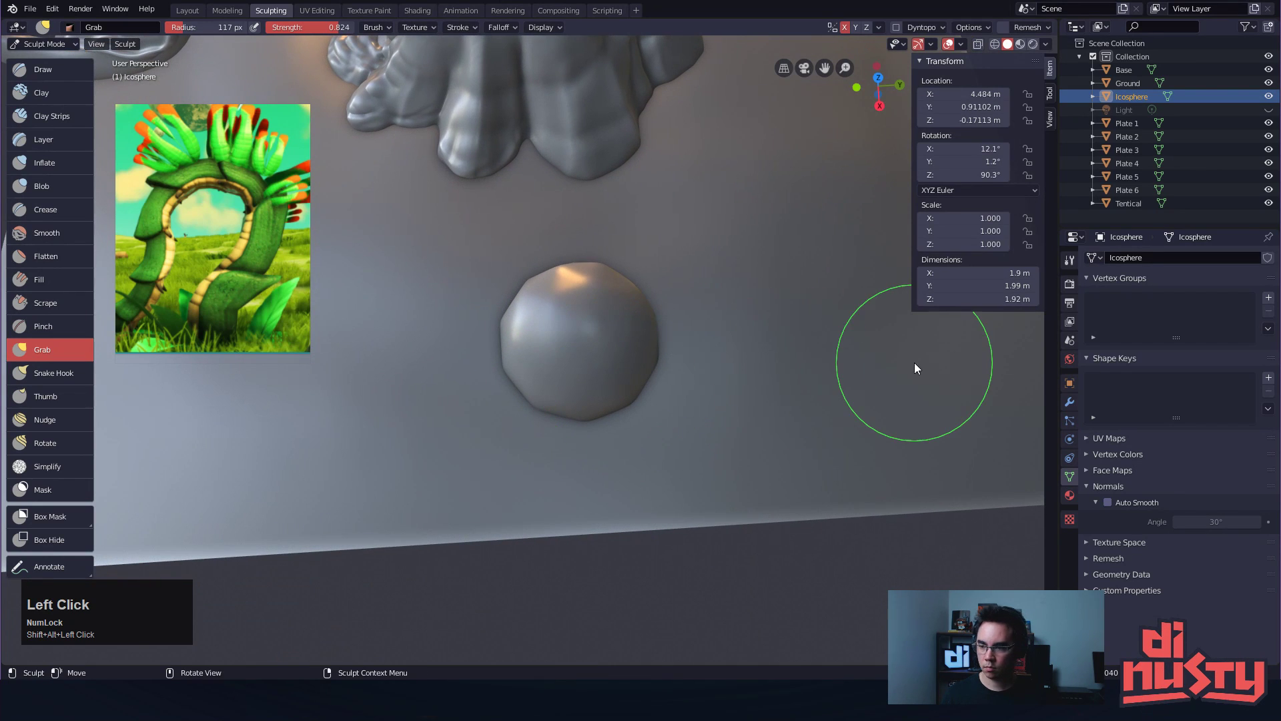
{"action": "left_click", "coordinate": [1069, 259]}
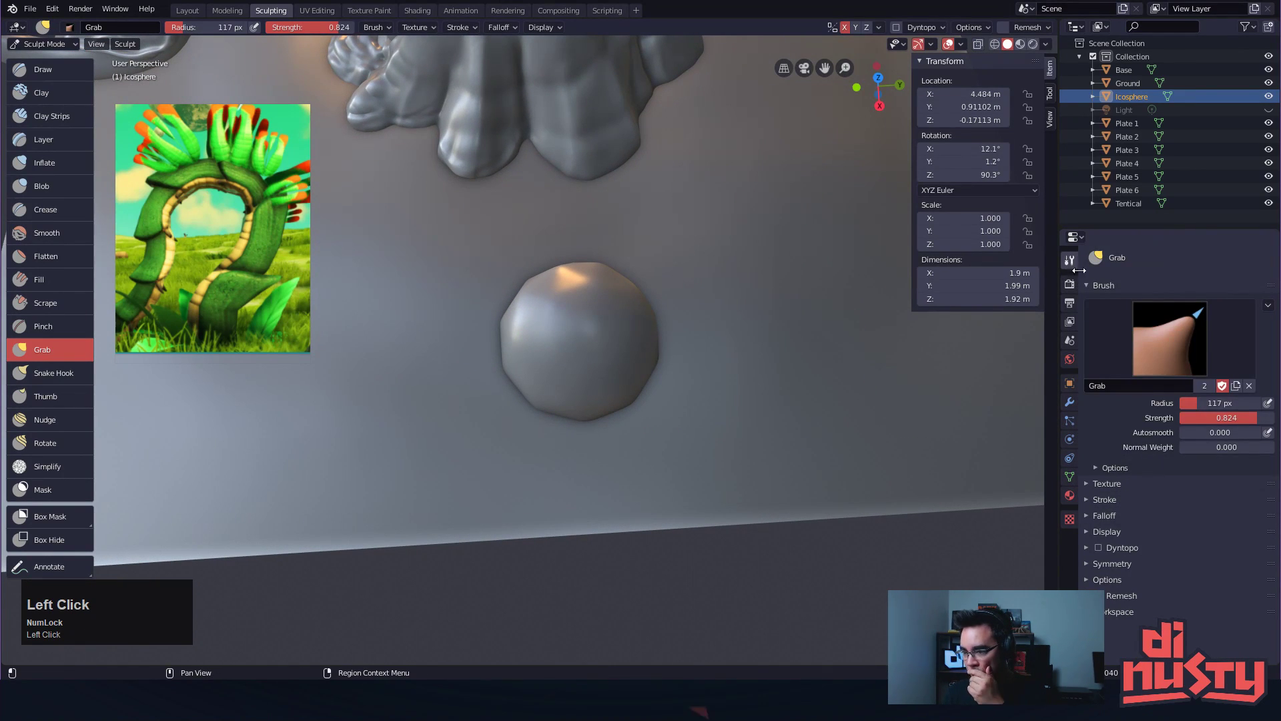
{"action": "left_click", "coordinate": [1092, 562]}
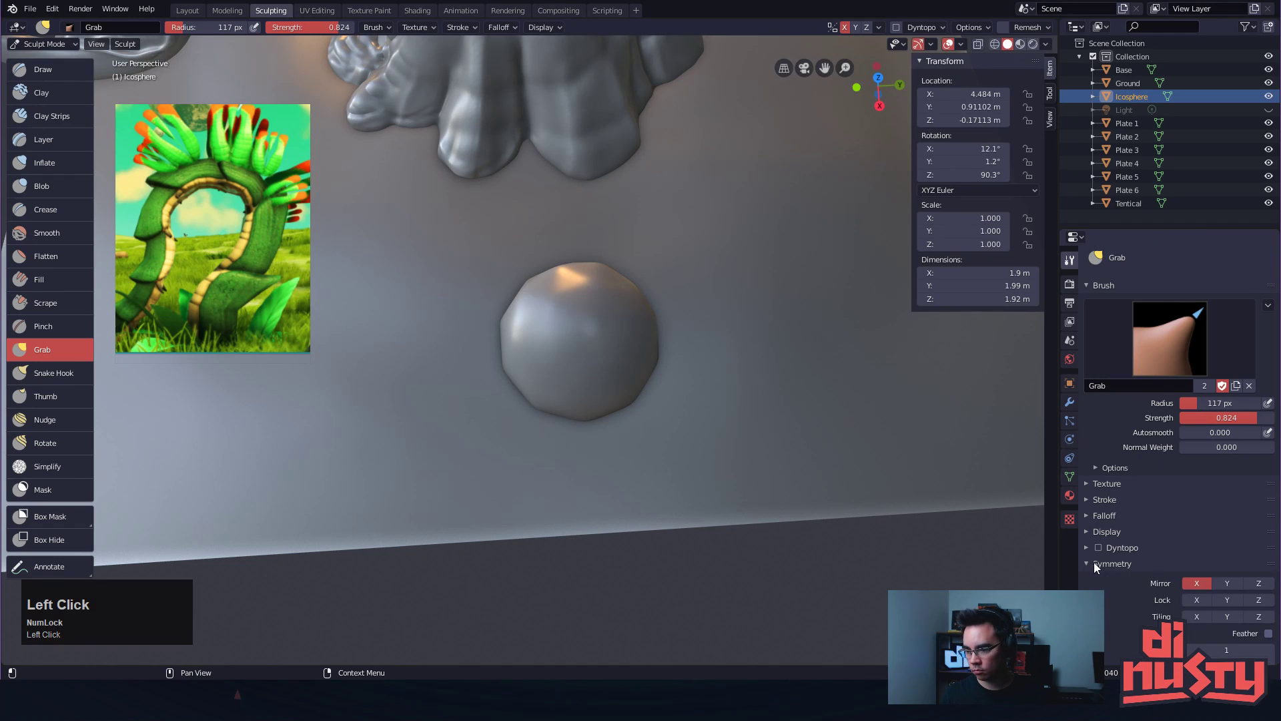
{"action": "left_click", "coordinate": [1195, 583]}
Pull the icosphere into an elongated rock shape with the Grab brush, using a 189 px radius
{"action": "middle_click_drag", "start_coordinate": [711, 405], "coordinate": [729, 416], "text": "shift"}
{"action": "left_click_drag", "start_coordinate": [597, 419], "coordinate": [585, 435]}
{"action": "middle_click_drag", "start_coordinate": [585, 434], "coordinate": [596, 416]}
{"action": "key", "text": "f"}
{"action": "left_click", "coordinate": [645, 408]}
{"action": "left_click_drag", "start_coordinate": [559, 395], "coordinate": [495, 426]}
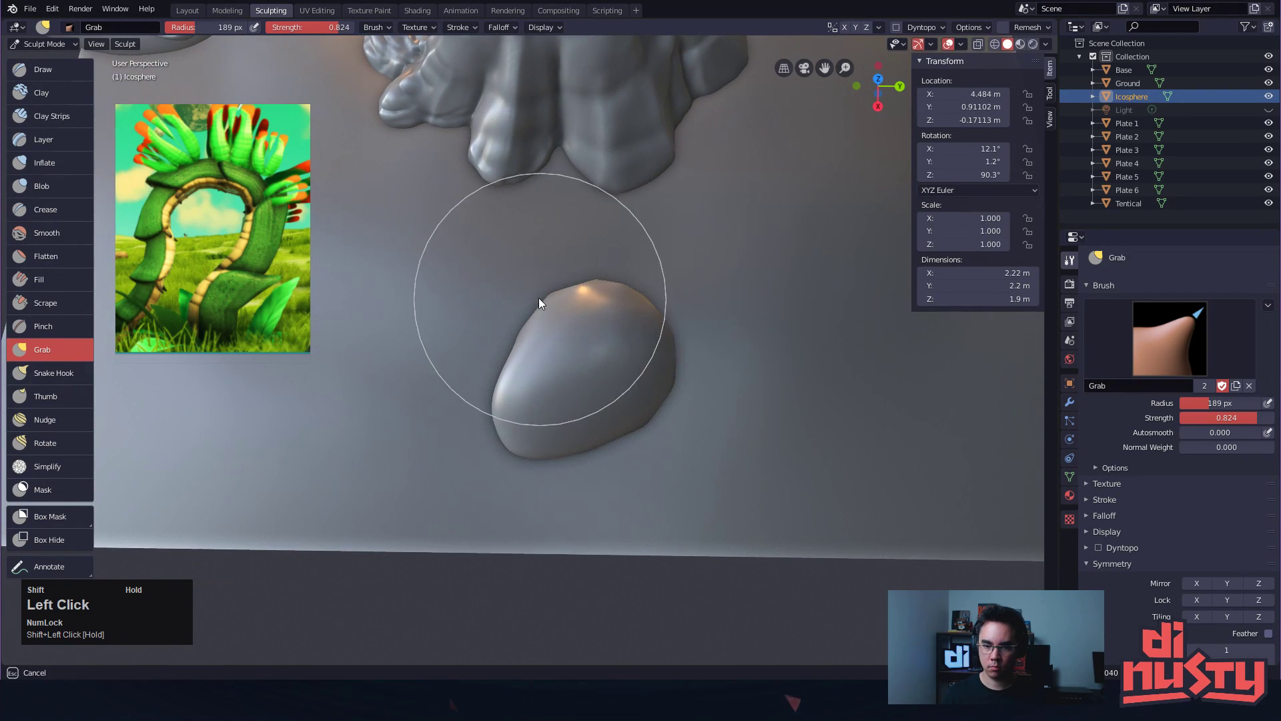
{"action": "mouse_move", "coordinate": [620, 409]}
{"action": "middle_mouse_down"}
{"action": "mouse_move", "coordinate": [617, 265]}
{"action": "mouse_move", "coordinate": [592, 373]}
{"action": "mouse_move", "coordinate": [522, 451]}
{"action": "mouse_move", "coordinate": [627, 470]}
{"action": "mouse_move", "coordinate": [591, 426]}
{"action": "mouse_move", "coordinate": [790, 498]}
{"action": "mouse_move", "coordinate": [746, 426]}
{"action": "middle_mouse_up"}
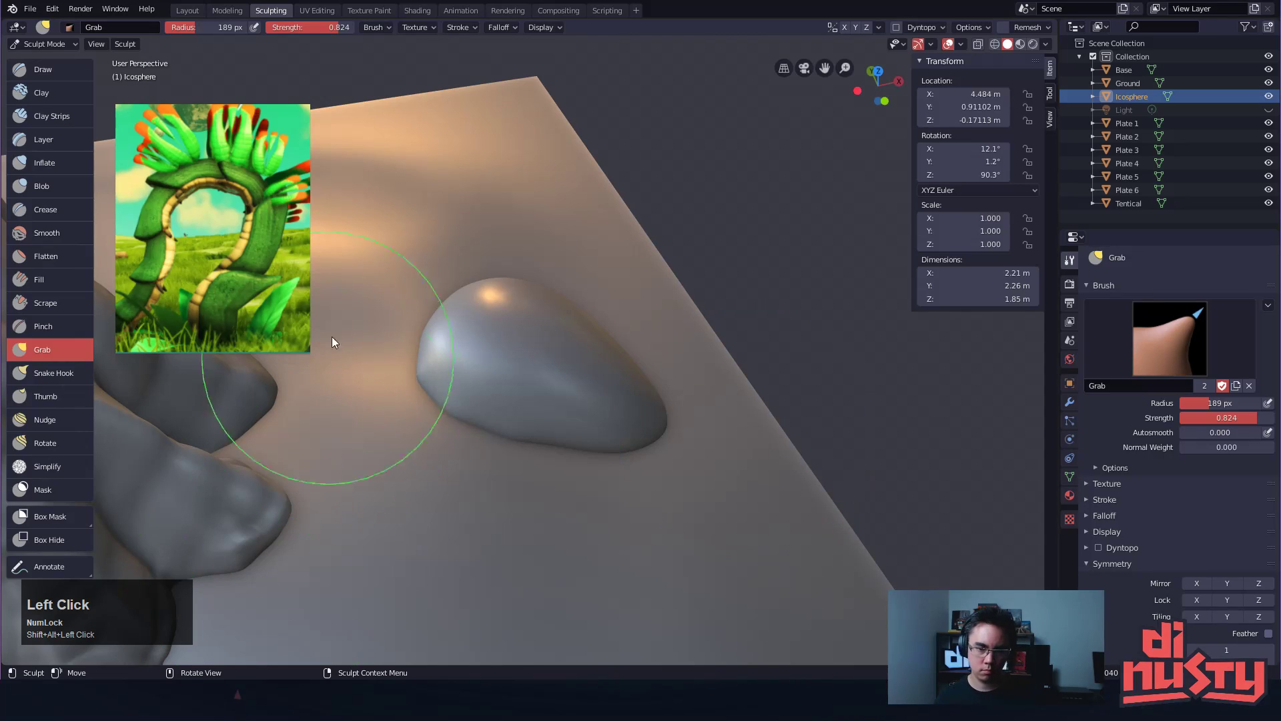
Switch to the Scrape brush, set its radius to 97 px and test it on the rock
{"action": "left_click", "coordinate": [46, 303]}
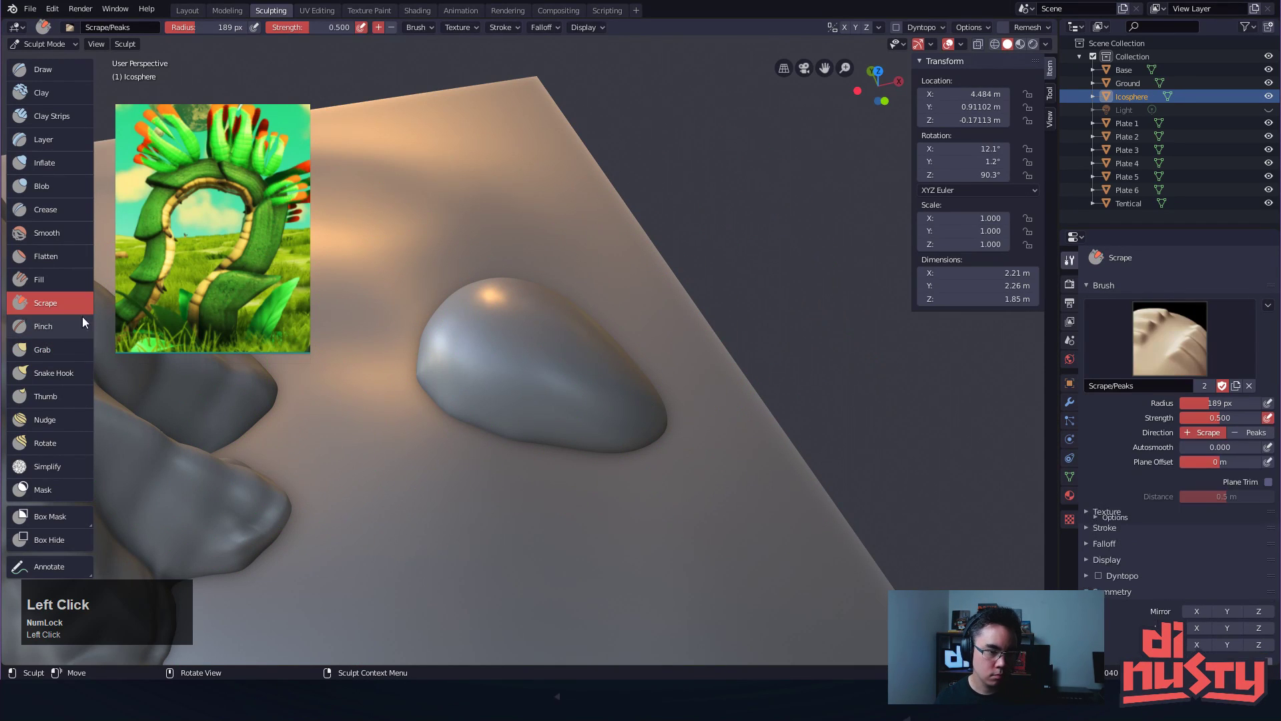
{"action": "left_click_drag", "start_coordinate": [482, 348], "coordinate": [519, 358]}
{"action": "key", "text": "ctrl+z"}
{"action": "key", "text": "f"}
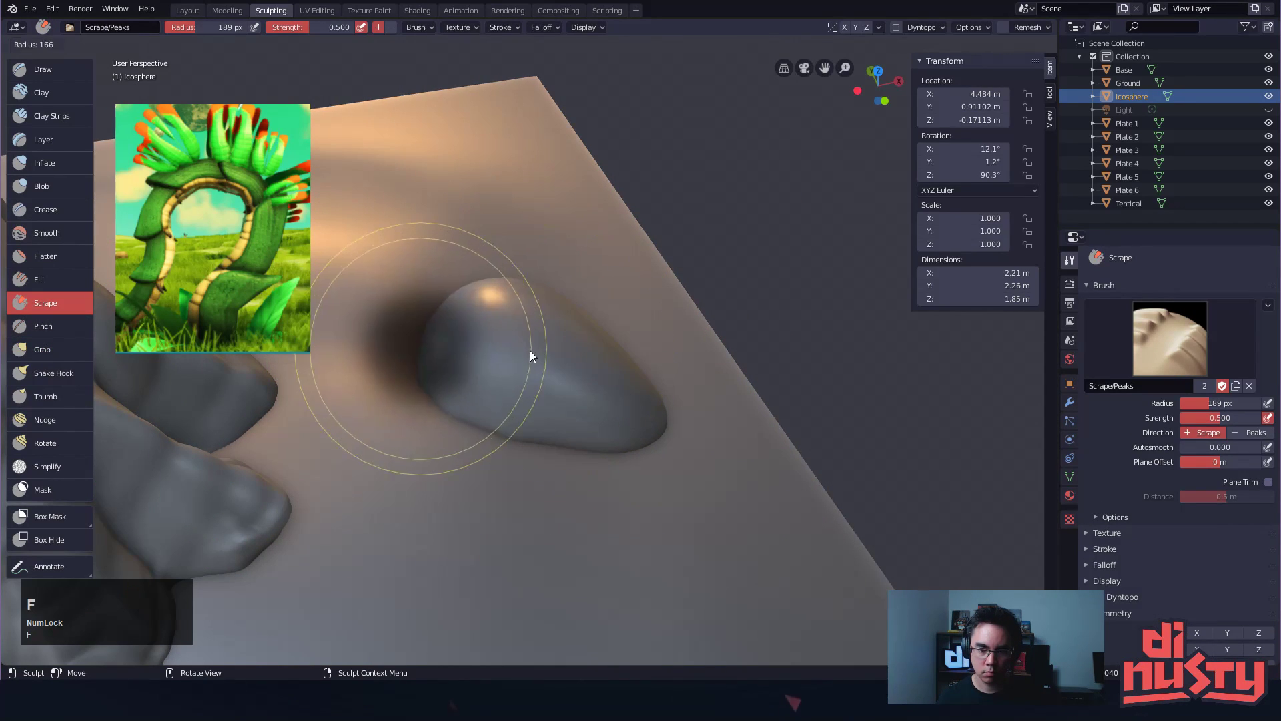
{"action": "left_click", "coordinate": [484, 355]}
{"action": "key", "text": "shift+f"}
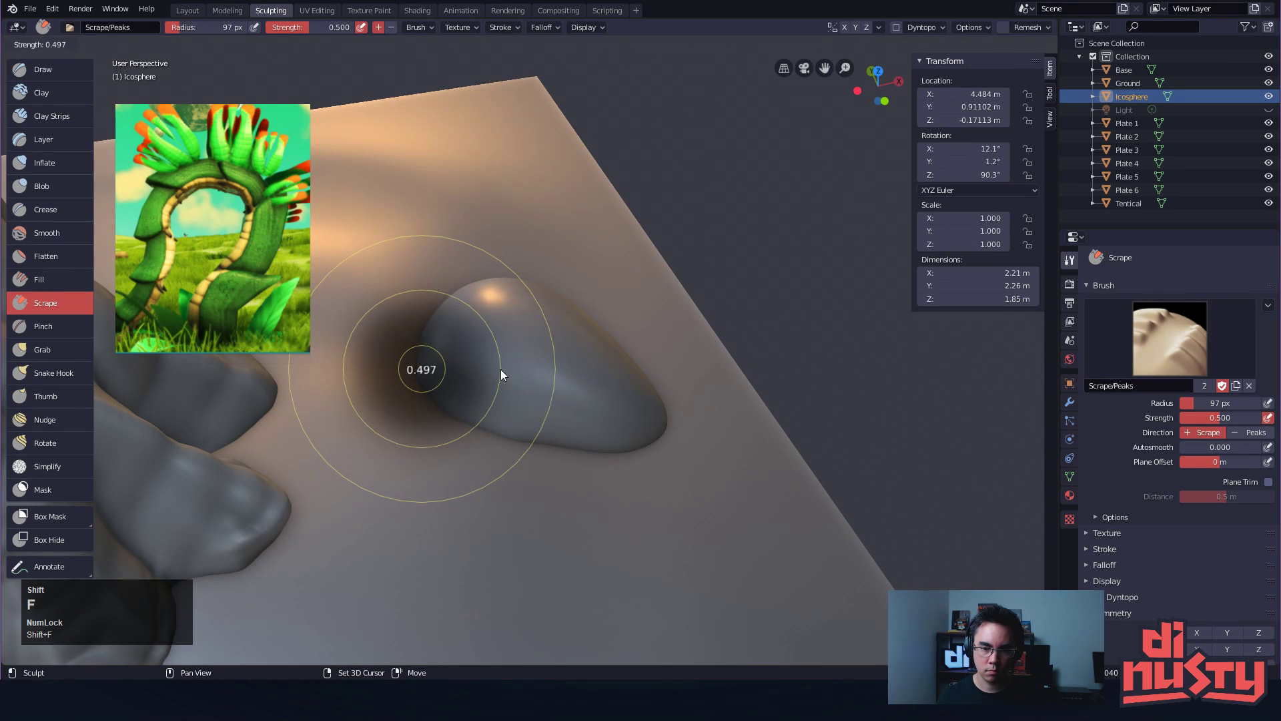
{"action": "left_click", "coordinate": [452, 374]}
{"action": "mouse_move", "coordinate": [467, 381]}
{"action": "left_mouse_down"}
{"action": "mouse_move", "coordinate": [504, 395]}
{"action": "mouse_move", "coordinate": [514, 375]}
{"action": "mouse_move", "coordinate": [504, 415]}
{"action": "left_mouse_up"}
Undo the test scrape, set the Scrape brush's strength to 0.994 and pick another falloff curve
{"action": "key", "text": "shift+f"}
{"action": "left_click", "coordinate": [507, 368]}
{"action": "key", "text": "ctrl+z"}
{"action": "left_click", "coordinate": [503, 27]}
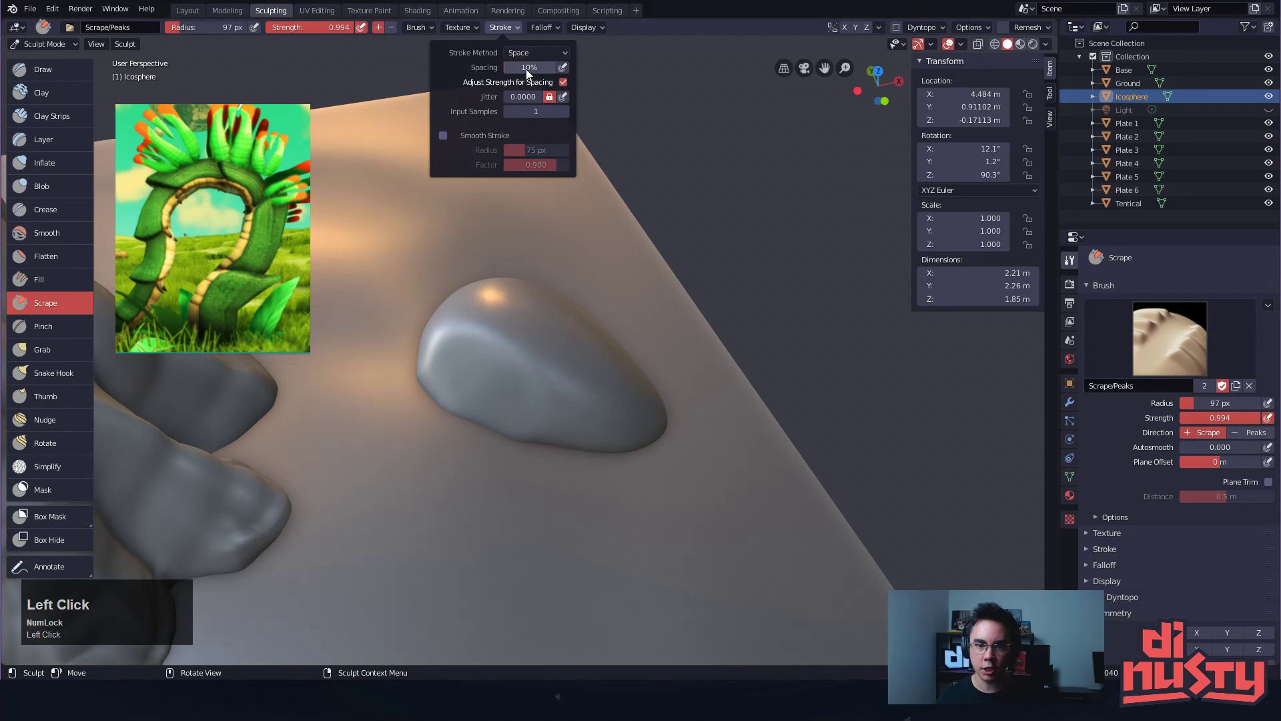
{"action": "mouse_move", "coordinate": [541, 27]}
{"action": "left_click", "coordinate": [551, 198]}
Scrape the first flat facets across the rock's top and side
{"action": "mouse_move", "coordinate": [497, 314]}
{"action": "left_mouse_down"}
{"action": "mouse_move", "coordinate": [492, 336]}
{"action": "mouse_move", "coordinate": [579, 409]}
{"action": "left_mouse_up"}
{"action": "mouse_move", "coordinate": [570, 413]}
{"action": "left_mouse_down"}
{"action": "mouse_move", "coordinate": [559, 418]}
{"action": "mouse_move", "coordinate": [597, 419]}
{"action": "mouse_move", "coordinate": [534, 401]}
{"action": "left_mouse_up"}
{"action": "left_click_drag", "start_coordinate": [534, 401], "coordinate": [471, 367], "text": "alt"}
{"action": "mouse_move", "coordinate": [490, 343]}
{"action": "left_mouse_down"}
{"action": "mouse_move", "coordinate": [530, 345]}
{"action": "mouse_move", "coordinate": [509, 322]}
{"action": "left_mouse_up"}
{"action": "left_click_drag", "start_coordinate": [497, 327], "coordinate": [527, 374], "text": "alt"}
{"action": "mouse_move", "coordinate": [524, 384]}
{"action": "left_mouse_down"}
{"action": "mouse_move", "coordinate": [541, 390]}
{"action": "mouse_move", "coordinate": [523, 440]}
{"action": "mouse_move", "coordinate": [555, 415]}
{"action": "mouse_move", "coordinate": [507, 391]}
{"action": "left_mouse_up"}
Set the Scrape radius to 53 px and cut further facets around the rock, undoing the last rough strokes
{"action": "key", "text": "f"}
{"action": "left_click", "coordinate": [514, 381]}
{"action": "left_click_drag", "start_coordinate": [542, 442], "coordinate": [489, 435]}
{"action": "left_click_drag", "start_coordinate": [490, 431], "coordinate": [566, 435], "text": "alt"}
{"action": "mouse_move", "coordinate": [549, 379]}
{"action": "left_mouse_down"}
{"action": "mouse_move", "coordinate": [492, 405]}
{"action": "mouse_move", "coordinate": [558, 457]}
{"action": "mouse_move", "coordinate": [595, 418]}
{"action": "mouse_move", "coordinate": [527, 427]}
{"action": "left_mouse_up"}
{"action": "left_click_drag", "start_coordinate": [483, 390], "coordinate": [500, 387], "text": "ctrl"}
{"action": "right_click_drag", "start_coordinate": [507, 392], "coordinate": [534, 406], "text": "ctrl"}
{"action": "mouse_move", "coordinate": [544, 400]}
{"action": "left_mouse_down", "text": "ctrl"}
{"action": "mouse_move", "coordinate": [567, 395]}
{"action": "mouse_move", "coordinate": [509, 419]}
{"action": "mouse_move", "coordinate": [534, 349]}
{"action": "left_mouse_up", "text": "ctrl"}
{"action": "left_click_drag", "start_coordinate": [616, 421], "coordinate": [526, 416], "text": "alt"}
{"action": "mouse_move", "coordinate": [559, 405]}
{"action": "left_mouse_down"}
{"action": "mouse_move", "coordinate": [595, 414]}
{"action": "mouse_move", "coordinate": [541, 413]}
{"action": "mouse_move", "coordinate": [514, 374]}
{"action": "mouse_move", "coordinate": [582, 411]}
{"action": "mouse_move", "coordinate": [567, 415]}
{"action": "mouse_move", "coordinate": [614, 423]}
{"action": "mouse_move", "coordinate": [587, 360]}
{"action": "mouse_move", "coordinate": [564, 415]}
{"action": "left_mouse_up"}
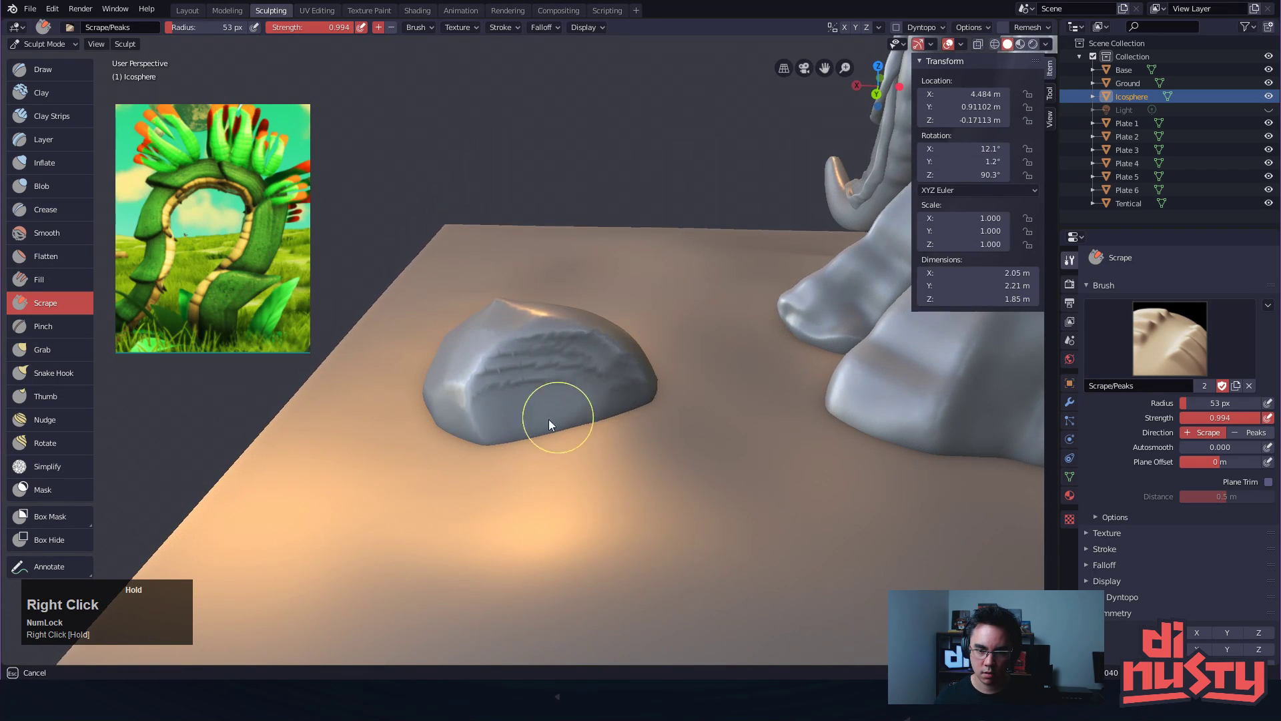
{"action": "key", "text": "ctrl+z"}
{"action": "key", "text": "ctrl+z"}
Set the Scrape radius to 85 px and flatten broader angular facets around the rock
{"action": "key", "text": "f"}
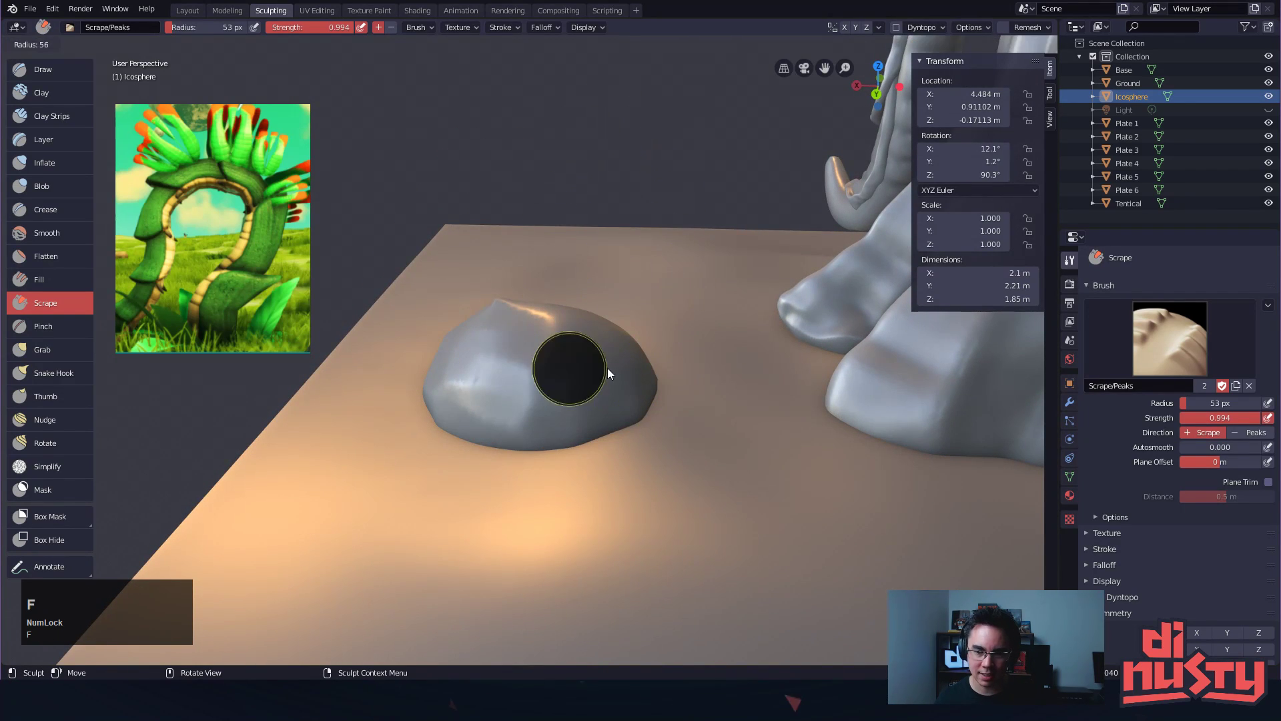
{"action": "left_click", "coordinate": [599, 371]}
{"action": "mouse_move", "coordinate": [599, 371]}
{"action": "left_mouse_down"}
{"action": "mouse_move", "coordinate": [587, 443]}
{"action": "mouse_move", "coordinate": [564, 451]}
{"action": "mouse_move", "coordinate": [670, 452]}
{"action": "mouse_move", "coordinate": [631, 491]}
{"action": "left_mouse_up"}
{"action": "key", "text": "ctrl+z"}
{"action": "mouse_move", "coordinate": [574, 359]}
{"action": "left_mouse_down", "text": "ctrl"}
{"action": "mouse_move", "coordinate": [590, 363]}
{"action": "mouse_move", "coordinate": [542, 438]}
{"action": "mouse_move", "coordinate": [562, 407]}
{"action": "mouse_move", "coordinate": [606, 397]}
{"action": "mouse_move", "coordinate": [555, 332]}
{"action": "mouse_move", "coordinate": [643, 369]}
{"action": "mouse_move", "coordinate": [546, 420]}
{"action": "left_mouse_up", "text": "ctrl"}
{"action": "key", "text": "ctrl+z"}
{"action": "mouse_move", "coordinate": [642, 486]}
{"action": "left_mouse_down", "text": "alt"}
{"action": "mouse_move", "coordinate": [791, 511]}
{"action": "mouse_move", "coordinate": [634, 501]}
{"action": "left_mouse_up", "text": "alt"}
{"action": "mouse_move", "coordinate": [535, 490]}
{"action": "left_mouse_down"}
{"action": "mouse_move", "coordinate": [483, 411]}
{"action": "mouse_move", "coordinate": [596, 485]}
{"action": "left_mouse_up"}
{"action": "left_click_drag", "start_coordinate": [596, 486], "coordinate": [500, 483], "text": "alt"}
{"action": "left_click_drag", "start_coordinate": [584, 346], "coordinate": [778, 338]}
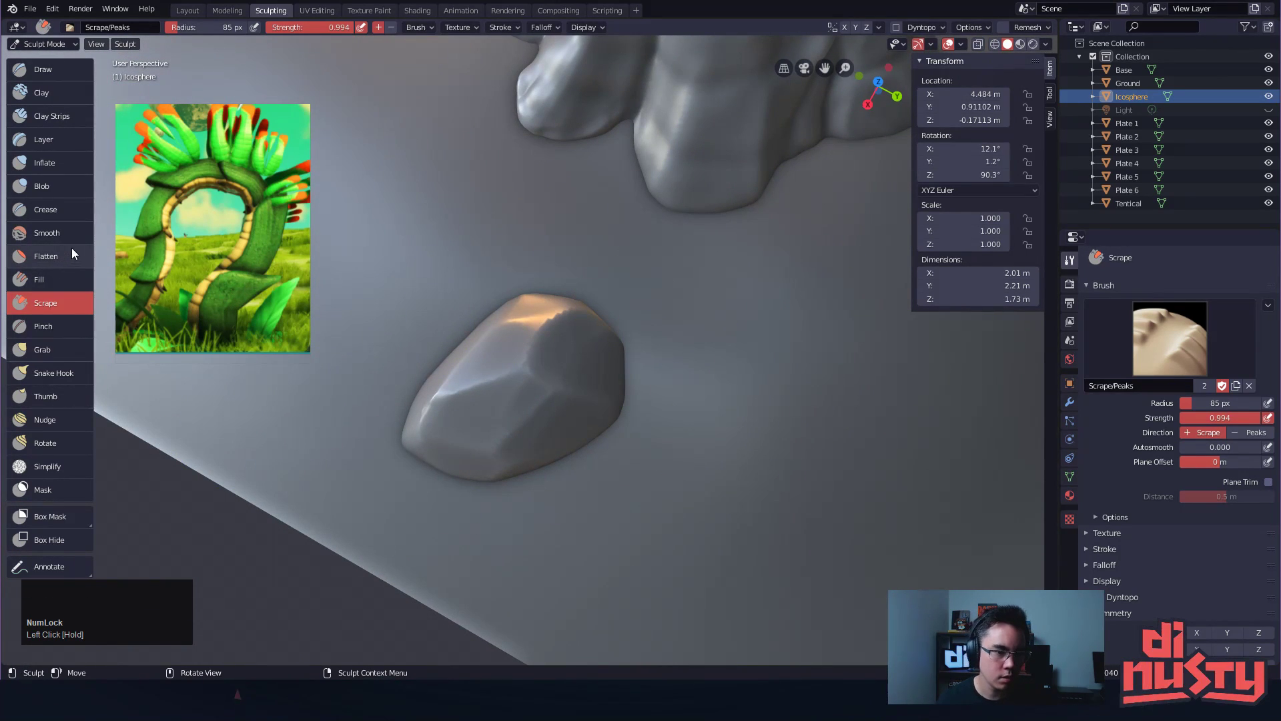
Examine the Scrape brush's stroke, symmetry and general sculpting options
{"action": "left_click", "coordinate": [523, 27]}
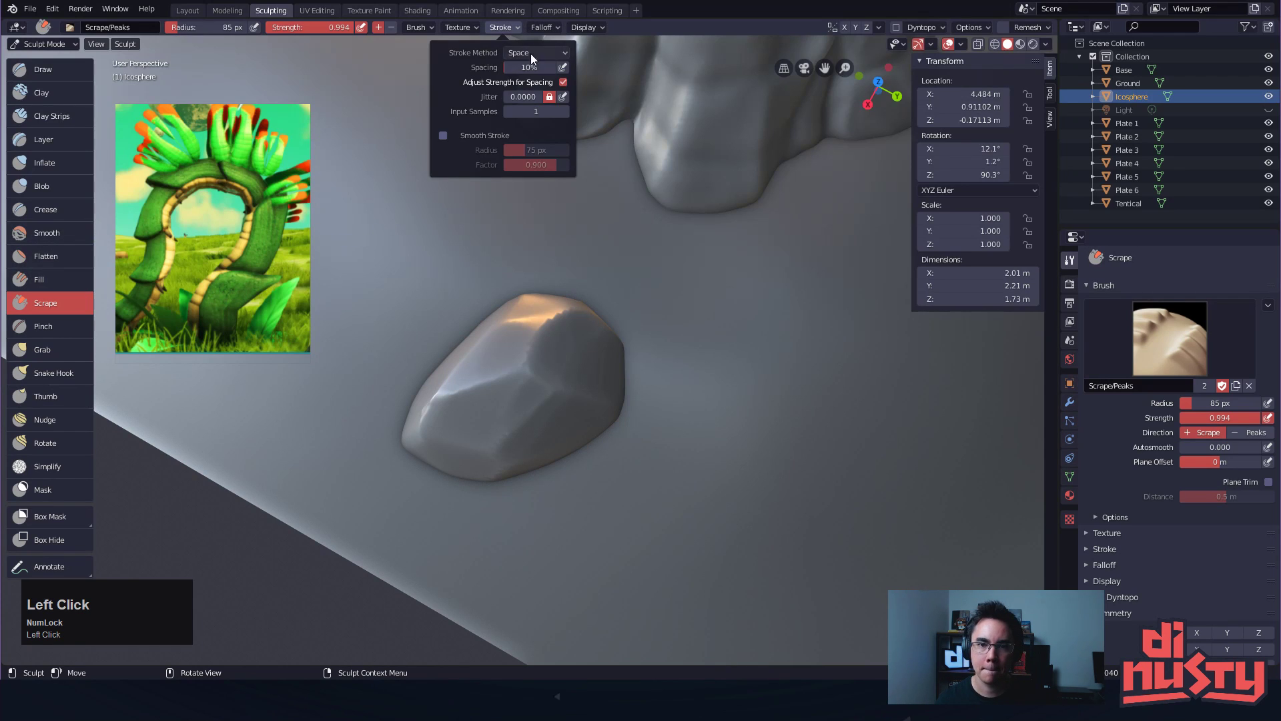
{"action": "left_click", "coordinate": [539, 29]}
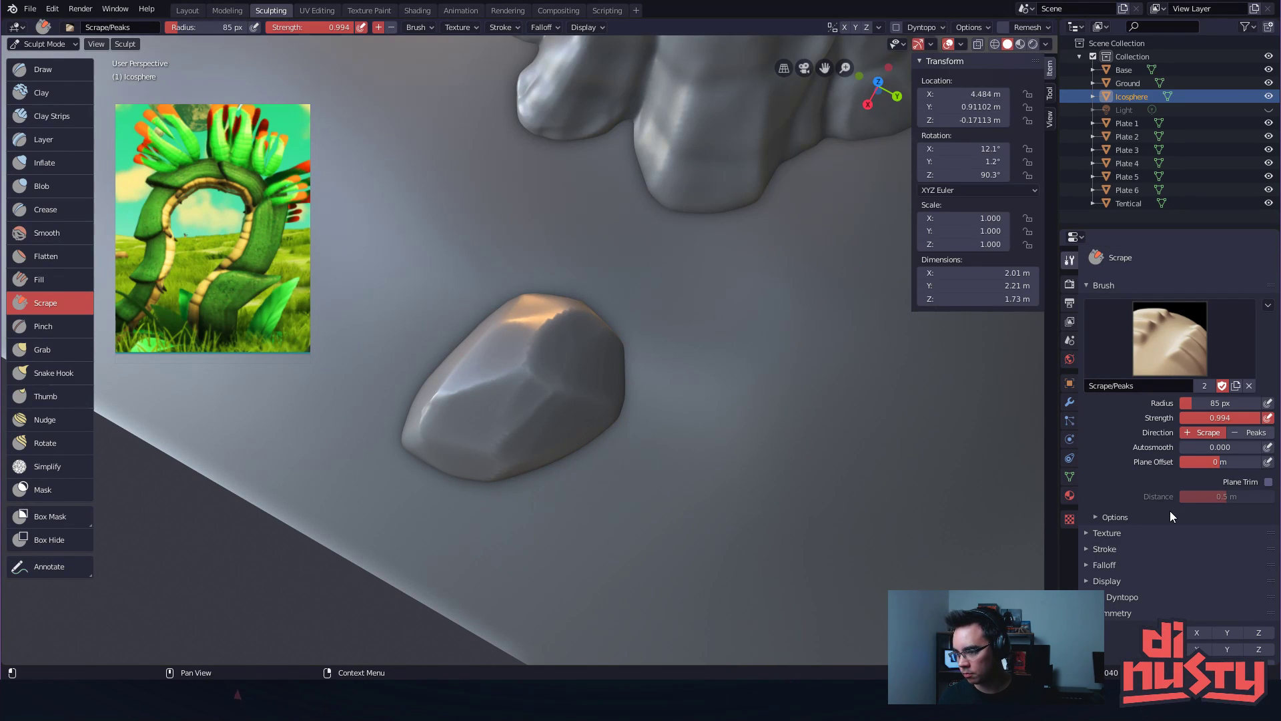
{"action": "scroll", "coordinate": [1170, 511], "scroll_direction": "down", "scroll_amount": 5}
{"action": "left_click", "coordinate": [1113, 626]}
{"action": "scroll", "coordinate": [1111, 564], "scroll_direction": "down", "scroll_amount": 3}
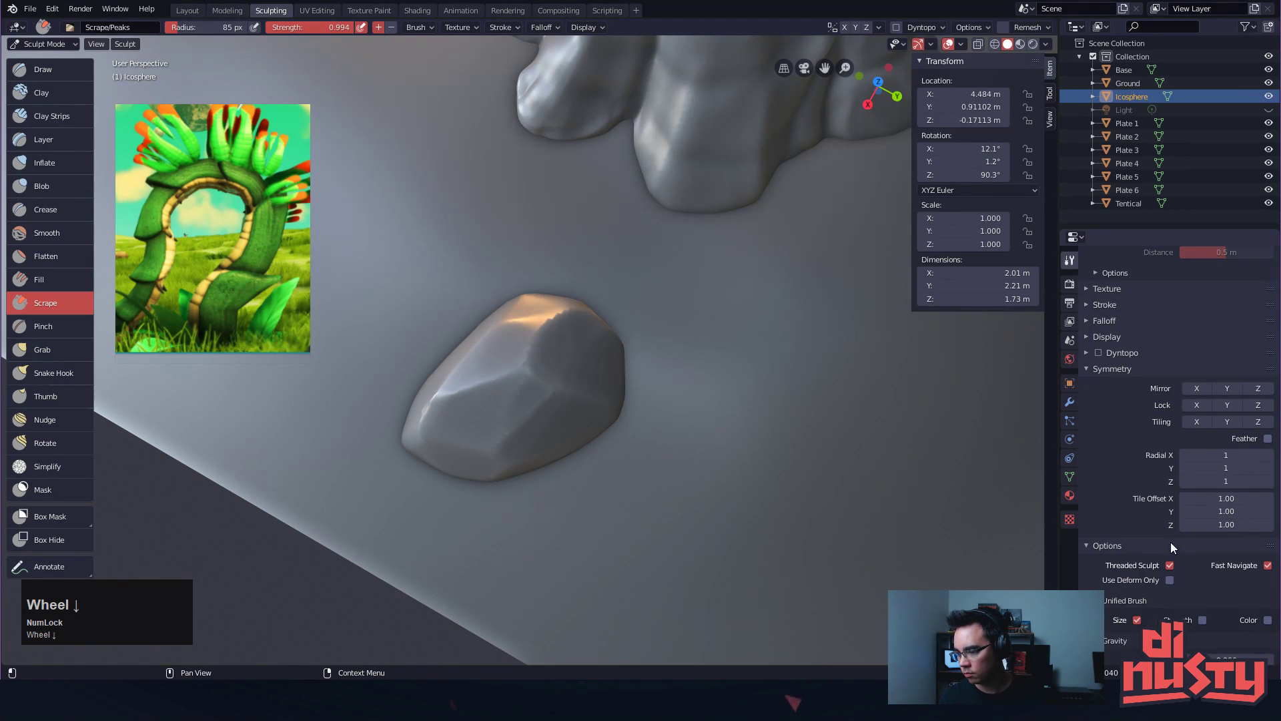
{"action": "scroll", "coordinate": [1266, 619], "scroll_direction": "down", "scroll_amount": 2}
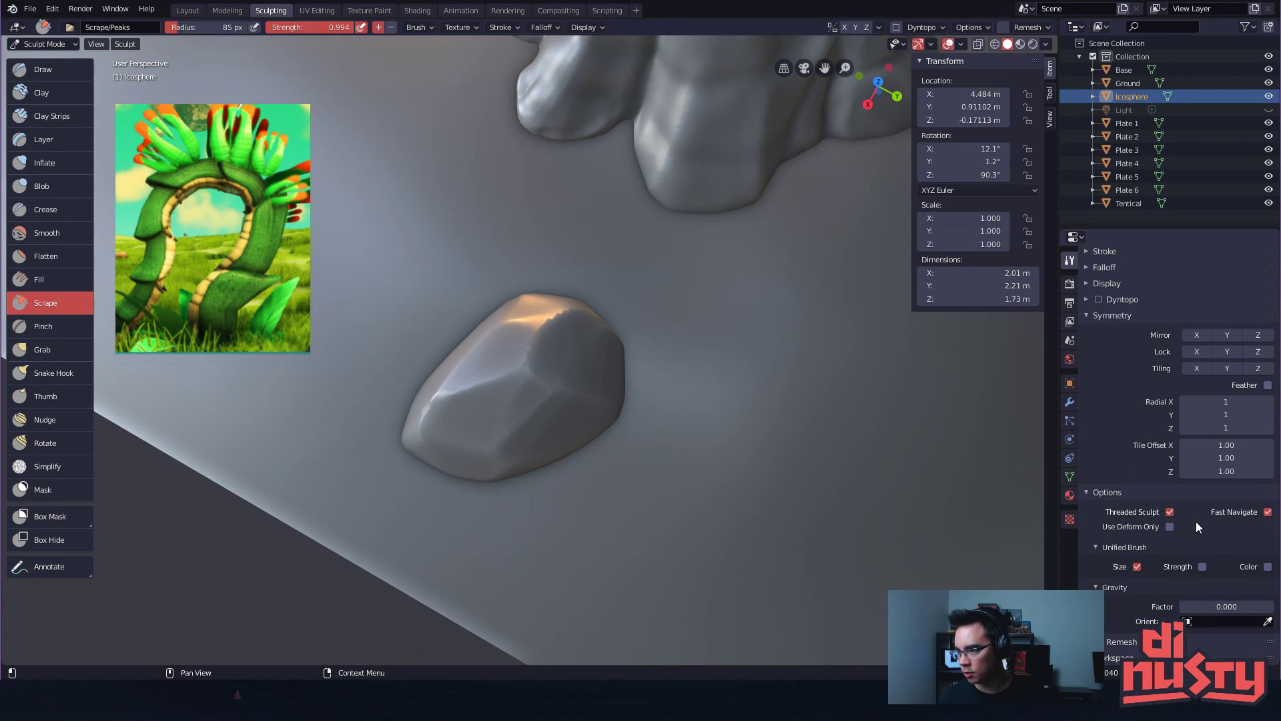
{"action": "scroll", "coordinate": [1187, 491], "scroll_direction": "up", "scroll_amount": 5}
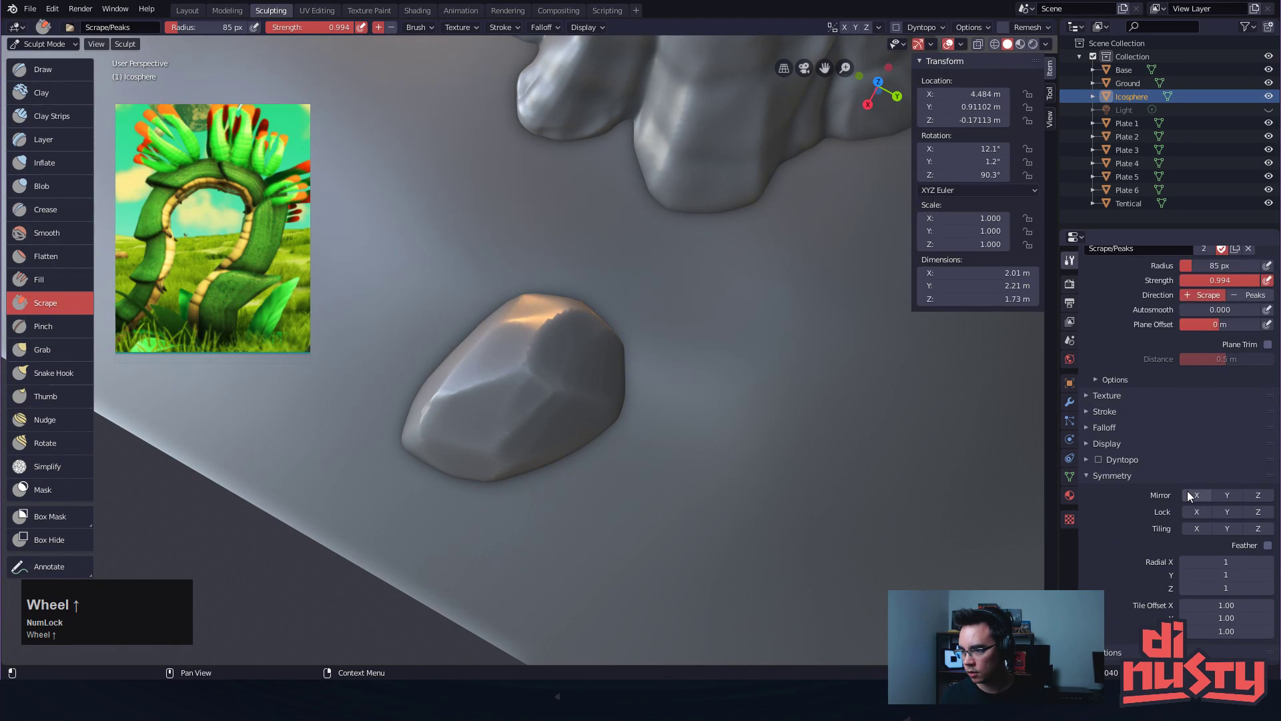
{"action": "scroll", "coordinate": [1187, 490], "scroll_direction": "down", "scroll_amount": 3}
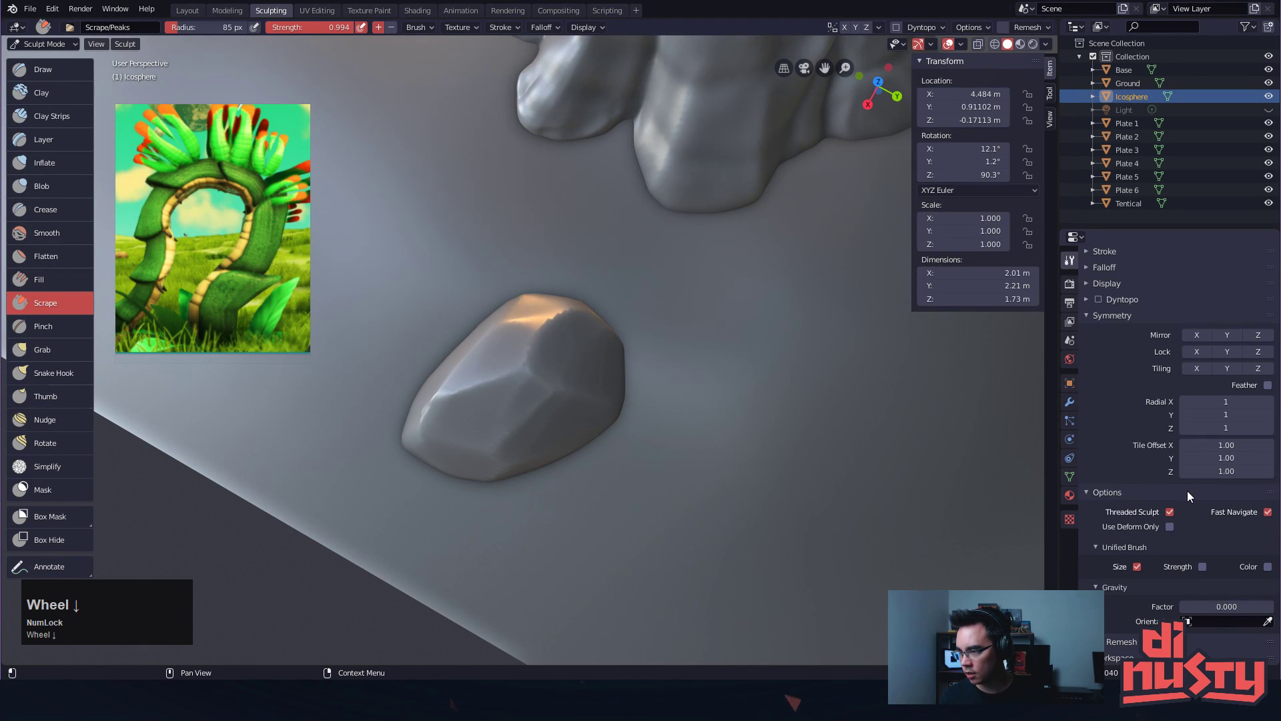
{"action": "scroll", "coordinate": [1187, 494], "scroll_direction": "up", "scroll_amount": 3}
Enable Original Normal in the Scrape brush's options
{"action": "left_click", "coordinate": [1101, 354]}
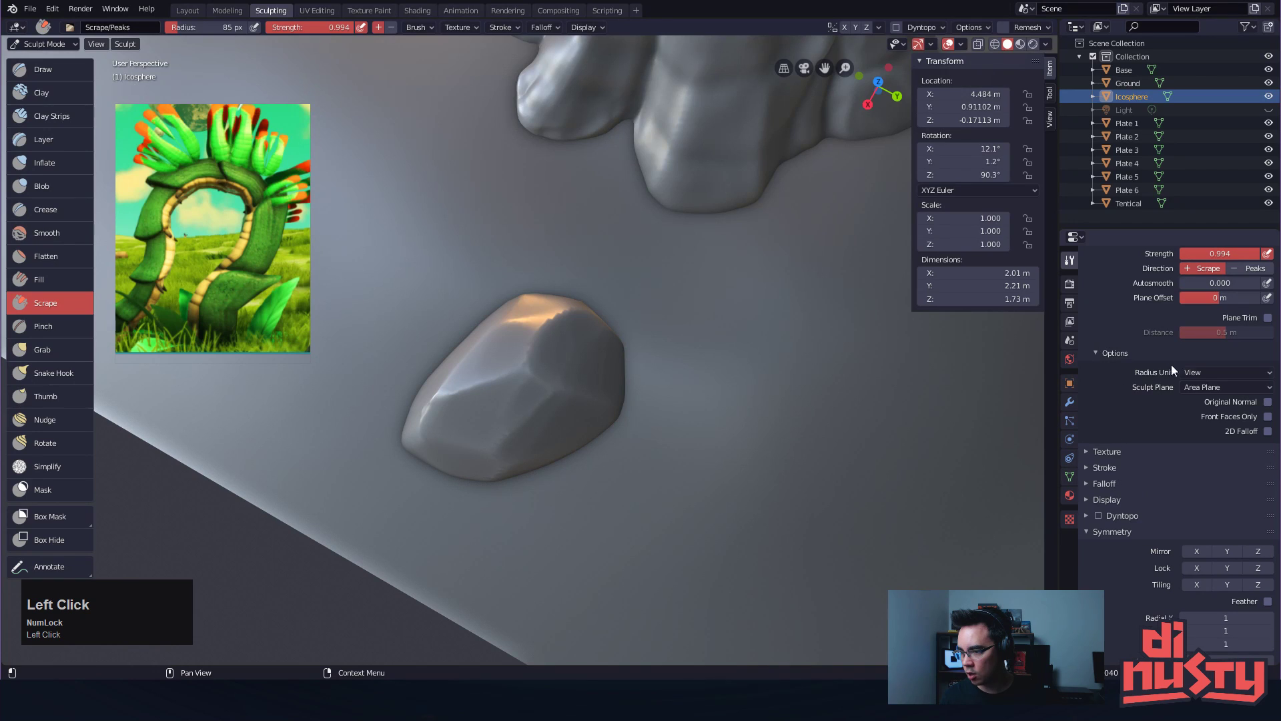
{"action": "left_click", "coordinate": [1221, 385]}
{"action": "left_click", "coordinate": [1221, 383]}
{"action": "left_click", "coordinate": [1225, 374]}
{"action": "left_click", "coordinate": [1227, 373]}
{"action": "left_click", "coordinate": [1267, 402]}
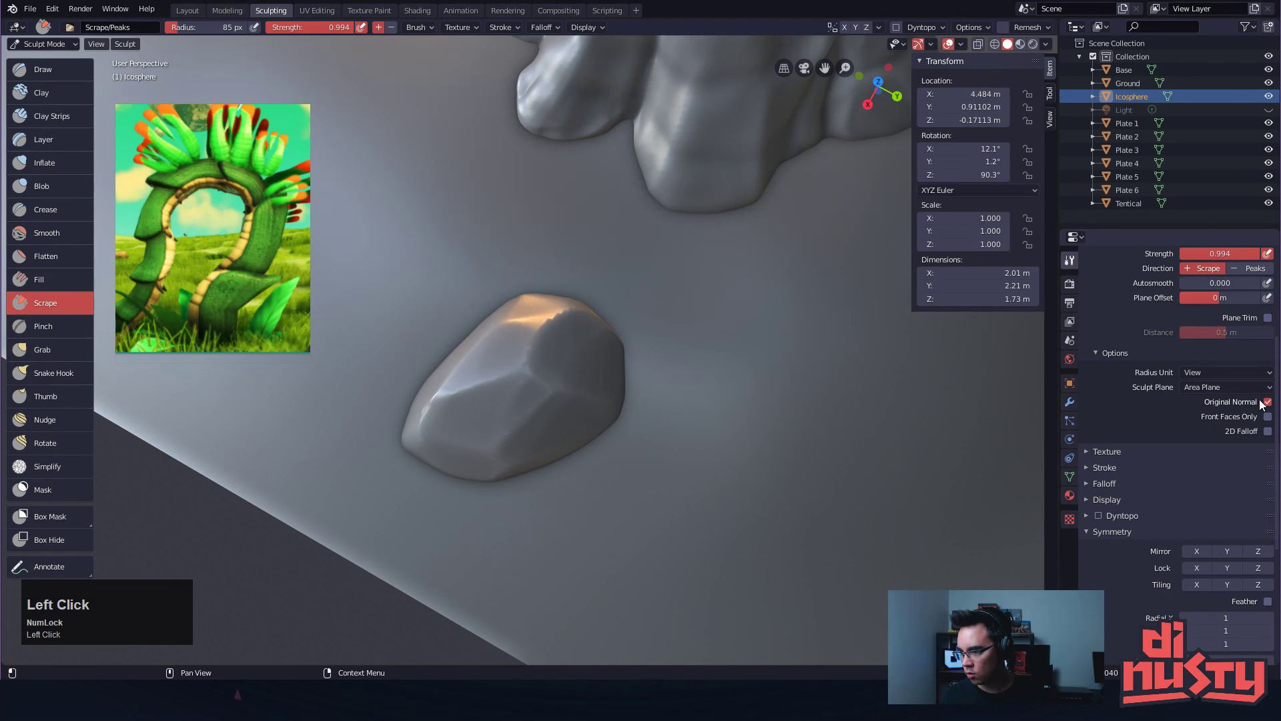
Scrape flat planes on the rock's sides with Original Normal active, undoing the last strokes
{"action": "mouse_move", "coordinate": [494, 400]}
{"action": "left_mouse_down"}
{"action": "mouse_move", "coordinate": [487, 443]}
{"action": "mouse_move", "coordinate": [566, 436]}
{"action": "left_mouse_up"}
{"action": "mouse_move", "coordinate": [566, 436]}
{"action": "left_mouse_down", "text": "alt"}
{"action": "mouse_move", "coordinate": [607, 431]}
{"action": "mouse_move", "coordinate": [522, 450]}
{"action": "mouse_move", "coordinate": [487, 416]}
{"action": "mouse_move", "coordinate": [433, 463]}
{"action": "mouse_move", "coordinate": [531, 467]}
{"action": "left_mouse_up", "text": "alt"}
{"action": "mouse_move", "coordinate": [531, 460]}
{"action": "left_mouse_down", "text": "alt"}
{"action": "mouse_move", "coordinate": [601, 424]}
{"action": "mouse_move", "coordinate": [616, 441]}
{"action": "left_mouse_up", "text": "alt"}
{"action": "mouse_move", "coordinate": [507, 429]}
{"action": "left_mouse_down"}
{"action": "mouse_move", "coordinate": [643, 419]}
{"action": "mouse_move", "coordinate": [594, 439]}
{"action": "mouse_move", "coordinate": [588, 471]}
{"action": "mouse_move", "coordinate": [538, 443]}
{"action": "mouse_move", "coordinate": [646, 486]}
{"action": "mouse_move", "coordinate": [638, 446]}
{"action": "mouse_move", "coordinate": [547, 454]}
{"action": "mouse_move", "coordinate": [575, 478]}
{"action": "left_mouse_up"}
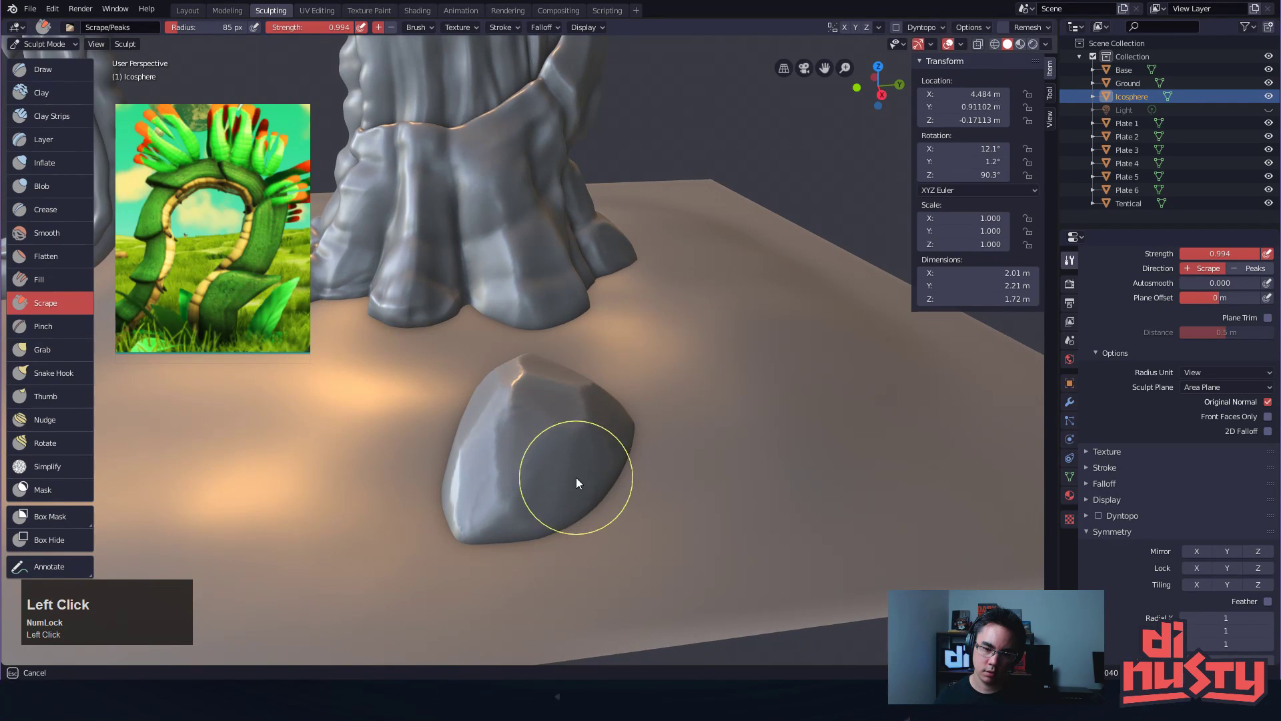
{"action": "left_click_drag", "start_coordinate": [686, 455], "coordinate": [631, 437], "text": "alt"}
{"action": "key", "text": "ctrl+z"}
{"action": "key", "text": "ctrl+z"}
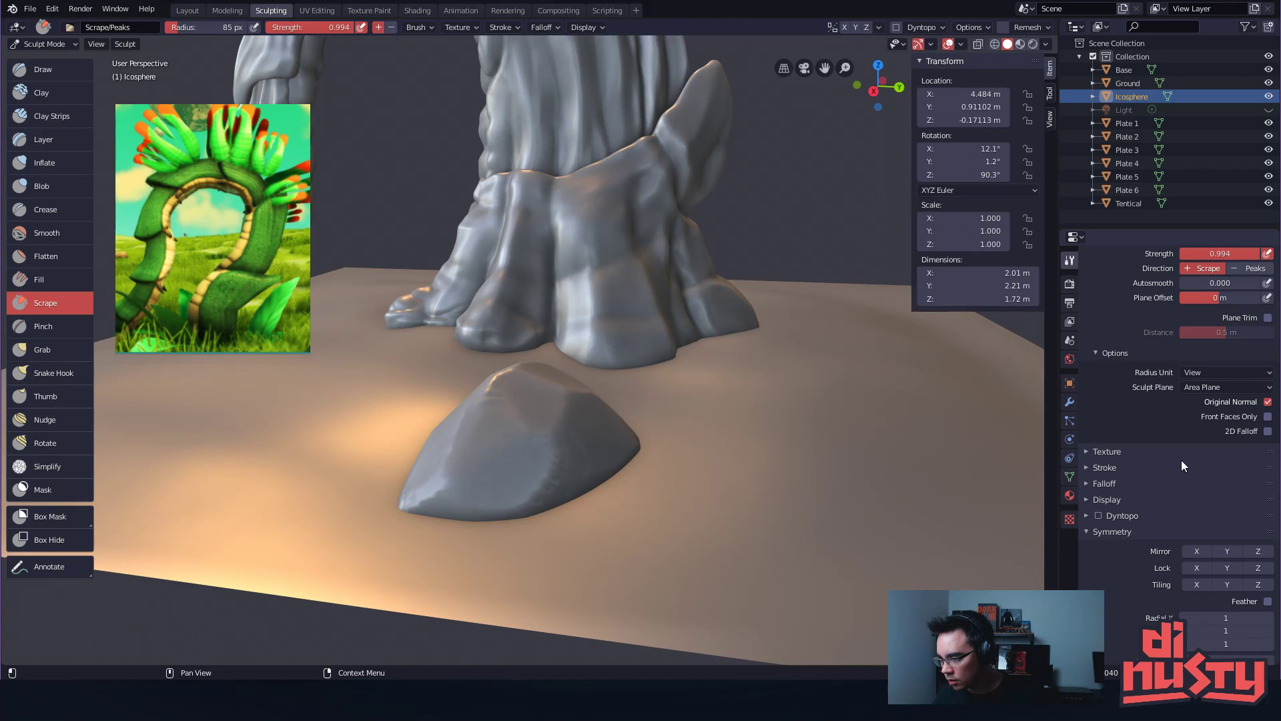
{"action": "left_click", "coordinate": [1268, 436], "text": "ctrl"}
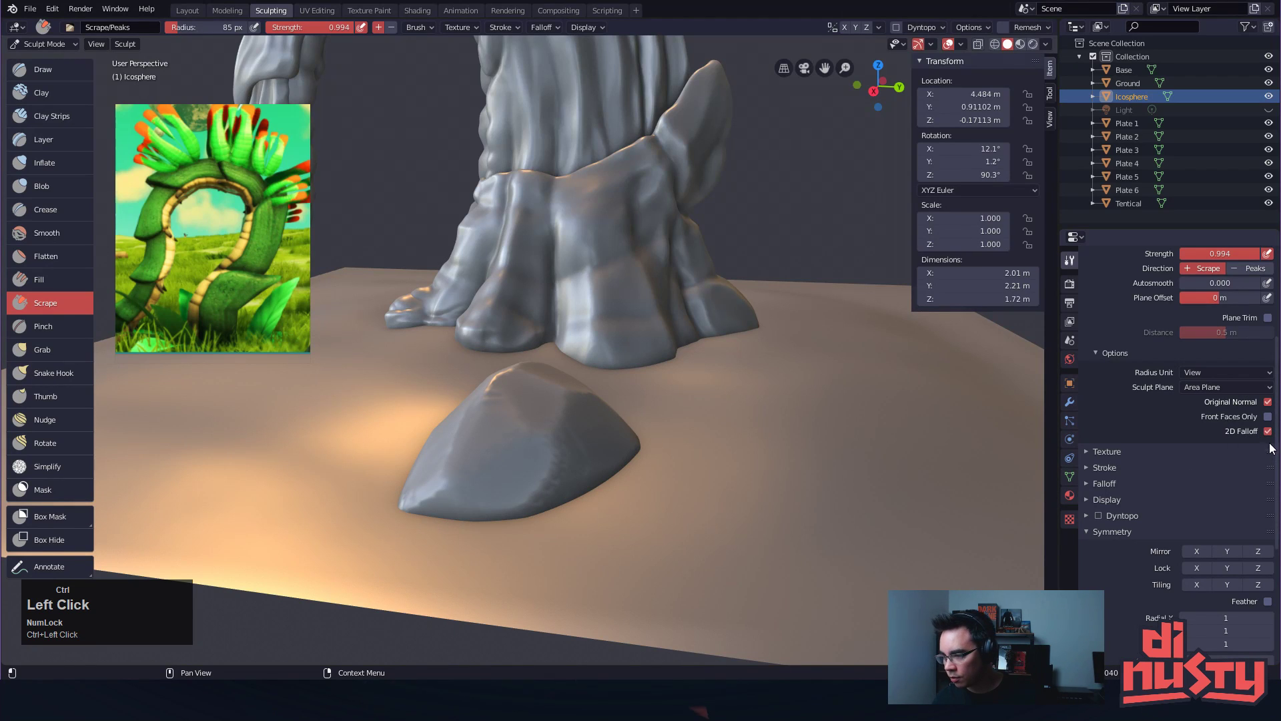
{"action": "left_click", "coordinate": [1214, 388]}
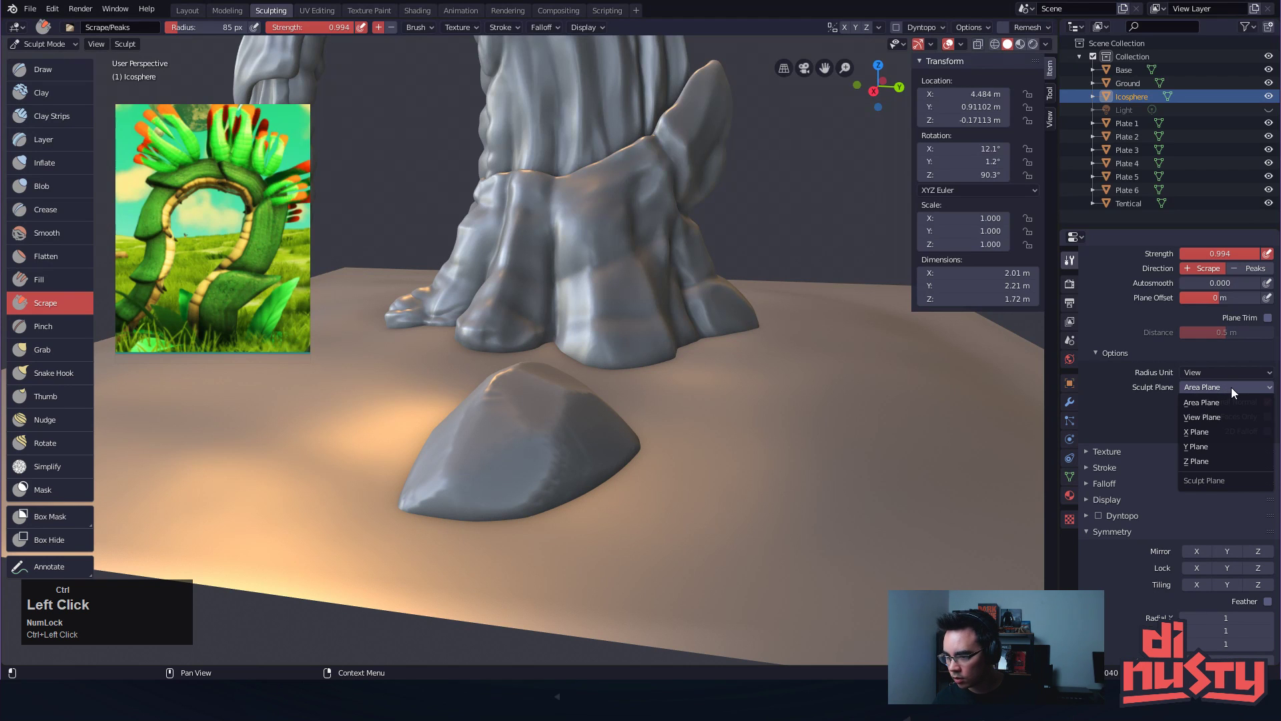
{"action": "left_click", "coordinate": [1231, 386]}
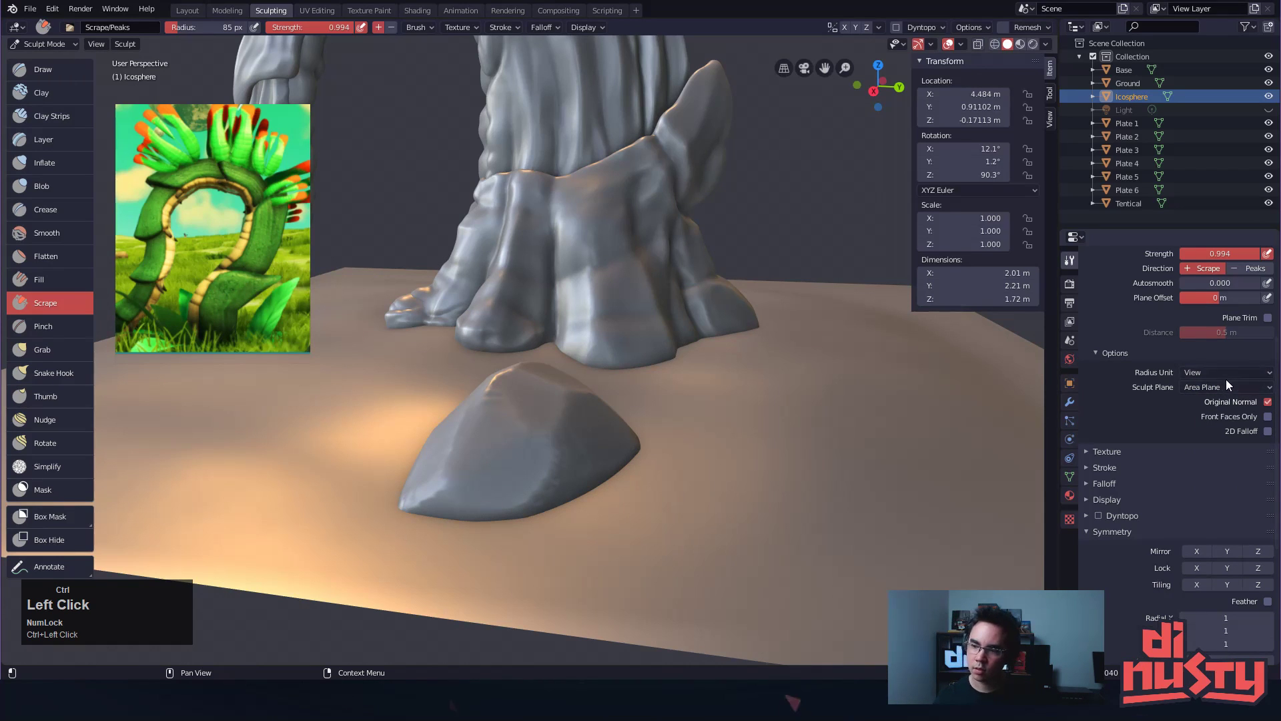
{"action": "middle_click_drag", "start_coordinate": [651, 366], "coordinate": [547, 435]}
{"action": "mouse_move", "coordinate": [546, 438]}
{"action": "left_mouse_down"}
{"action": "mouse_move", "coordinate": [548, 408]}
{"action": "mouse_move", "coordinate": [619, 449]}
{"action": "mouse_move", "coordinate": [567, 402]}
{"action": "mouse_move", "coordinate": [578, 473]}
{"action": "mouse_move", "coordinate": [622, 482]}
{"action": "mouse_move", "coordinate": [707, 455]}
{"action": "left_mouse_up"}
{"action": "key", "text": "ctrl+z"}
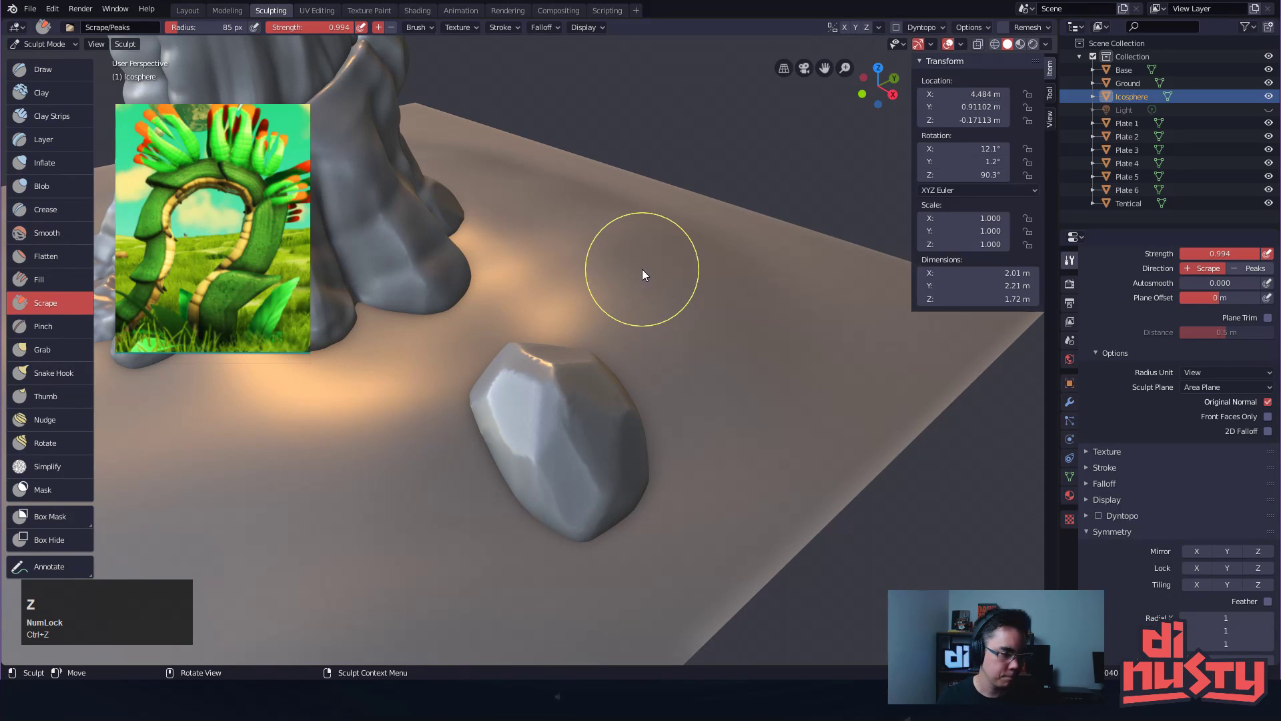
Scrape additional flat planes across the rock's top and sides with Original Normal active
{"action": "left_click_drag", "start_coordinate": [659, 320], "coordinate": [662, 432], "text": "alt"}
{"action": "mouse_move", "coordinate": [567, 460]}
{"action": "left_mouse_down", "text": "ctrl"}
{"action": "mouse_move", "coordinate": [546, 456]}
{"action": "mouse_move", "coordinate": [543, 431]}
{"action": "mouse_move", "coordinate": [628, 479]}
{"action": "mouse_move", "coordinate": [578, 451]}
{"action": "mouse_move", "coordinate": [601, 437]}
{"action": "mouse_move", "coordinate": [697, 514]}
{"action": "mouse_move", "coordinate": [667, 440]}
{"action": "mouse_move", "coordinate": [516, 350]}
{"action": "mouse_move", "coordinate": [508, 362]}
{"action": "left_mouse_up", "text": "ctrl"}
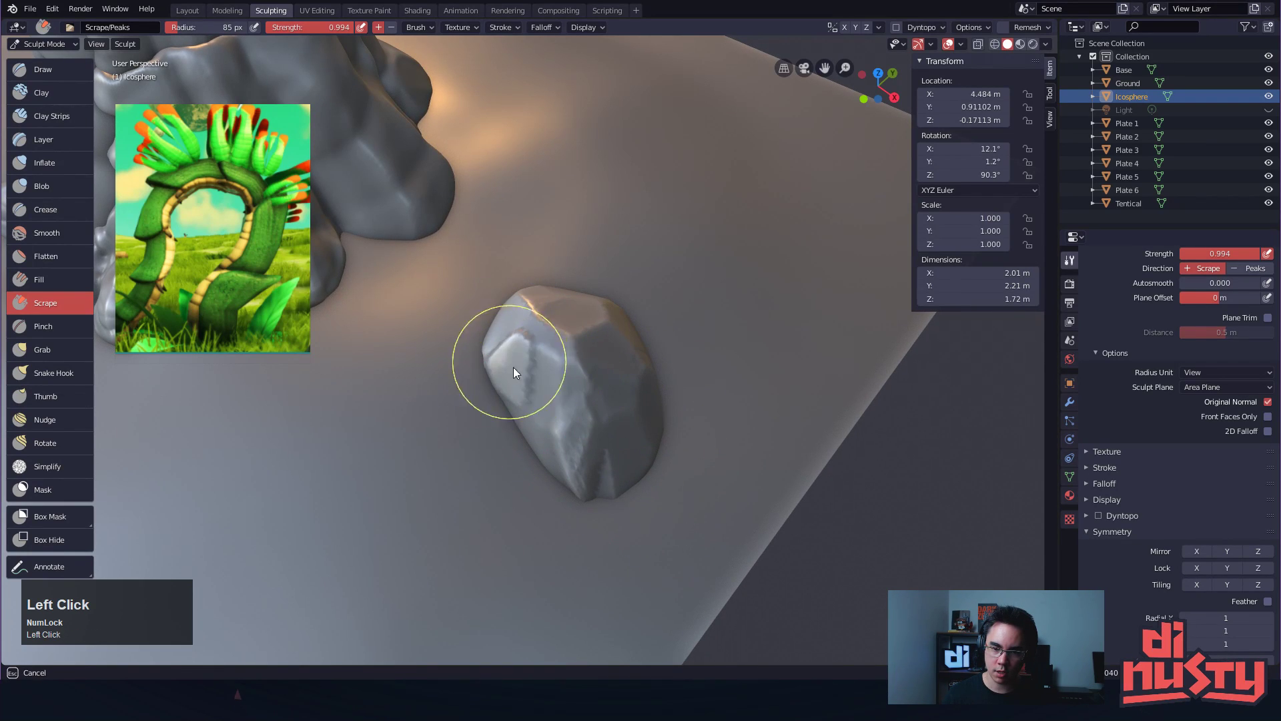
{"action": "mouse_move", "coordinate": [604, 397]}
{"action": "left_mouse_down", "text": "ctrl"}
{"action": "mouse_move", "coordinate": [609, 371]}
{"action": "mouse_move", "coordinate": [651, 399]}
{"action": "mouse_move", "coordinate": [623, 363]}
{"action": "mouse_move", "coordinate": [666, 399]}
{"action": "mouse_move", "coordinate": [657, 373]}
{"action": "left_mouse_up", "text": "ctrl"}
{"action": "mouse_move", "coordinate": [627, 357]}
{"action": "left_mouse_down"}
{"action": "mouse_move", "coordinate": [598, 345]}
{"action": "mouse_move", "coordinate": [638, 454]}
{"action": "mouse_move", "coordinate": [592, 444]}
{"action": "mouse_move", "coordinate": [658, 452]}
{"action": "mouse_move", "coordinate": [623, 466]}
{"action": "mouse_move", "coordinate": [609, 463]}
{"action": "mouse_move", "coordinate": [668, 442]}
{"action": "left_mouse_up"}
{"action": "mouse_move", "coordinate": [667, 442]}
{"action": "left_mouse_down"}
{"action": "mouse_move", "coordinate": [656, 479]}
{"action": "mouse_move", "coordinate": [612, 449]}
{"action": "mouse_move", "coordinate": [660, 447]}
{"action": "left_mouse_up"}
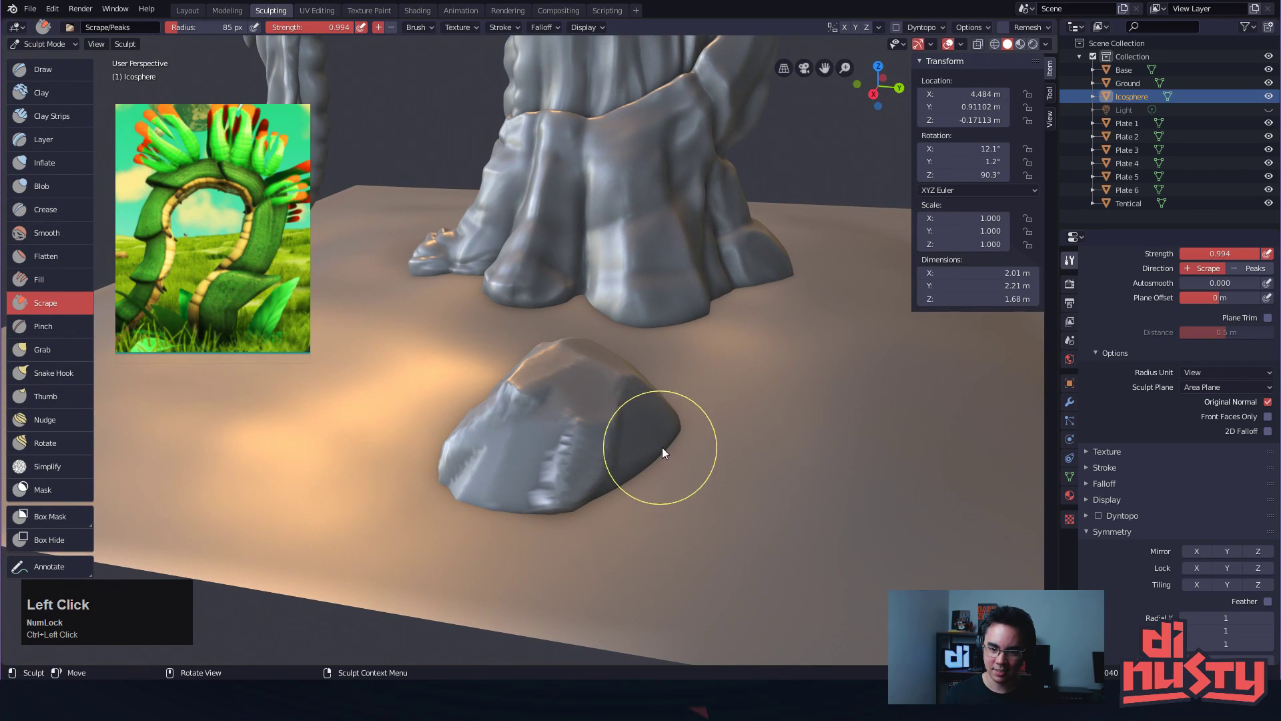
Try remeshing the rock at the existing voxel size, then undo it
{"action": "key", "text": "ctrl+r"}
{"action": "left_click", "coordinate": [743, 438]}
{"action": "middle_click_drag", "start_coordinate": [742, 437], "coordinate": [695, 466]}
{"action": "key", "text": "ctrl+z"}
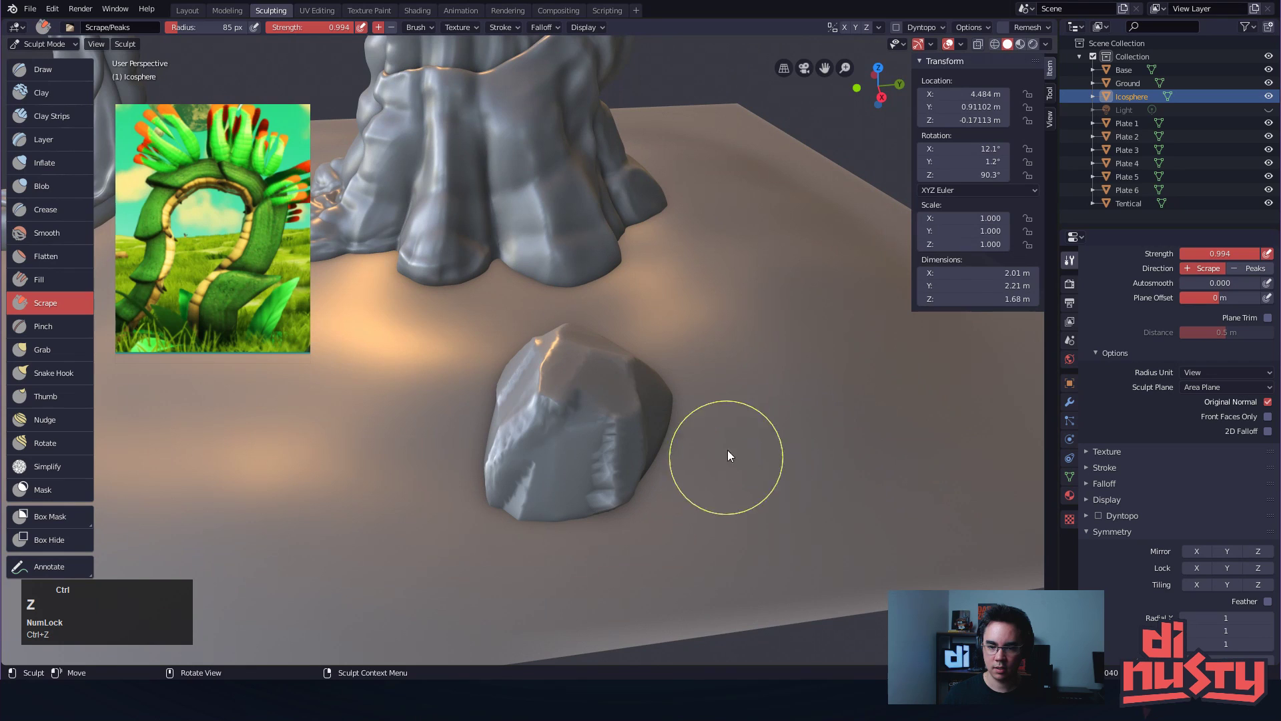
Set a finer voxel size for the rock and remesh it
{"action": "left_click", "coordinate": [1048, 26]}
{"action": "left_click", "coordinate": [1065, 52]}
{"action": "left_click_drag", "start_coordinate": [1047, 52], "coordinate": [1053, 54]}
{"action": "type", "text": "2"}
{"action": "key", "text": "Return"}
{"action": "left_click", "coordinate": [1051, 97]}
Try scraping new planes on the remeshed rock from several angles, then undo the strokes
{"action": "left_click_drag", "start_coordinate": [900, 173], "coordinate": [795, 239], "text": "alt"}
{"action": "mouse_move", "coordinate": [687, 335]}
{"action": "left_mouse_down", "text": "alt"}
{"action": "mouse_move", "coordinate": [582, 466]}
{"action": "mouse_move", "coordinate": [583, 438]}
{"action": "mouse_move", "coordinate": [574, 445]}
{"action": "mouse_move", "coordinate": [599, 461]}
{"action": "mouse_move", "coordinate": [616, 393]}
{"action": "mouse_move", "coordinate": [560, 399]}
{"action": "mouse_move", "coordinate": [475, 342]}
{"action": "mouse_move", "coordinate": [454, 352]}
{"action": "mouse_move", "coordinate": [542, 331]}
{"action": "left_mouse_up", "text": "alt"}
{"action": "left_click_drag", "start_coordinate": [640, 435], "coordinate": [542, 422], "text": "alt"}
{"action": "mouse_move", "coordinate": [588, 479]}
{"action": "left_mouse_down"}
{"action": "mouse_move", "coordinate": [483, 460]}
{"action": "mouse_move", "coordinate": [485, 435]}
{"action": "mouse_move", "coordinate": [446, 450]}
{"action": "mouse_move", "coordinate": [694, 513]}
{"action": "left_mouse_up"}
{"action": "key", "text": "ctrl+z"}
{"action": "mouse_move", "coordinate": [534, 394]}
{"action": "left_mouse_down"}
{"action": "mouse_move", "coordinate": [563, 366]}
{"action": "mouse_move", "coordinate": [581, 368]}
{"action": "mouse_move", "coordinate": [570, 344]}
{"action": "mouse_move", "coordinate": [593, 348]}
{"action": "left_mouse_up"}
{"action": "left_click_drag", "start_coordinate": [724, 449], "coordinate": [599, 406], "text": "alt"}
{"action": "key", "text": "ctrl+z"}
{"action": "key", "text": "ctrl+z"}
Scrape crisp angular facets into the remeshed rock's sides and lower edge
{"action": "mouse_move", "coordinate": [567, 465]}
{"action": "left_mouse_down", "text": "alt"}
{"action": "mouse_move", "coordinate": [626, 431]}
{"action": "mouse_move", "coordinate": [612, 400]}
{"action": "left_mouse_up", "text": "alt"}
{"action": "mouse_move", "coordinate": [581, 477]}
{"action": "left_mouse_down", "text": "ctrl"}
{"action": "mouse_move", "coordinate": [530, 392]}
{"action": "mouse_move", "coordinate": [495, 393]}
{"action": "mouse_move", "coordinate": [506, 370]}
{"action": "mouse_move", "coordinate": [503, 403]}
{"action": "mouse_move", "coordinate": [491, 366]}
{"action": "mouse_move", "coordinate": [520, 441]}
{"action": "left_mouse_up", "text": "ctrl"}
{"action": "mouse_move", "coordinate": [497, 384]}
{"action": "left_mouse_down"}
{"action": "mouse_move", "coordinate": [486, 412]}
{"action": "mouse_move", "coordinate": [504, 427]}
{"action": "left_mouse_up"}
{"action": "mouse_move", "coordinate": [594, 400]}
{"action": "left_mouse_down"}
{"action": "mouse_move", "coordinate": [609, 423]}
{"action": "mouse_move", "coordinate": [600, 472]}
{"action": "left_mouse_up"}
{"action": "left_click_drag", "start_coordinate": [594, 460], "coordinate": [601, 507]}
{"action": "left_click_drag", "start_coordinate": [614, 513], "coordinate": [554, 493], "text": "alt"}
{"action": "left_click_drag", "start_coordinate": [702, 470], "coordinate": [794, 515], "text": "alt"}
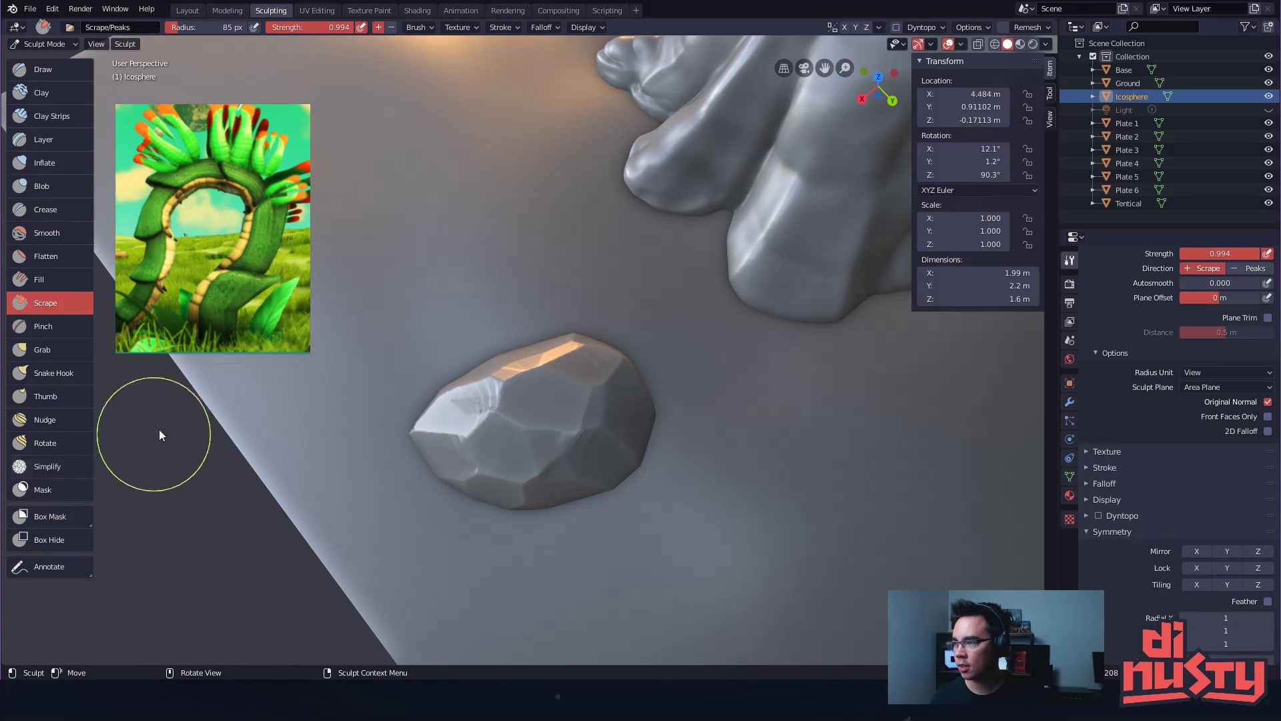
Check the Scrape brush's falloff and cut further facets around the rock's sides and crest
{"action": "key", "text": "alt"}
{"action": "mouse_move", "coordinate": [539, 419]}
{"action": "left_mouse_down", "text": "alt"}
{"action": "mouse_move", "coordinate": [554, 401]}
{"action": "mouse_move", "coordinate": [509, 412]}
{"action": "mouse_move", "coordinate": [529, 403]}
{"action": "left_mouse_up", "text": "alt"}
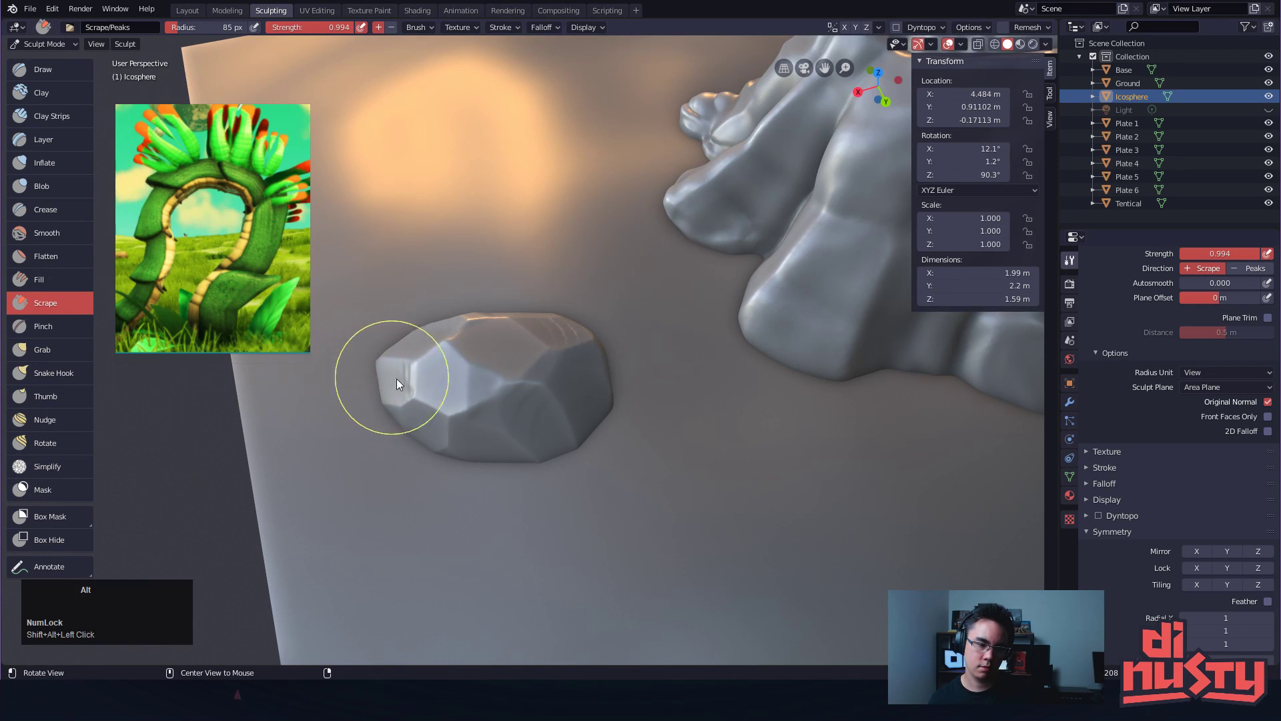
{"action": "left_click_drag", "start_coordinate": [388, 378], "coordinate": [487, 363], "text": "alt"}
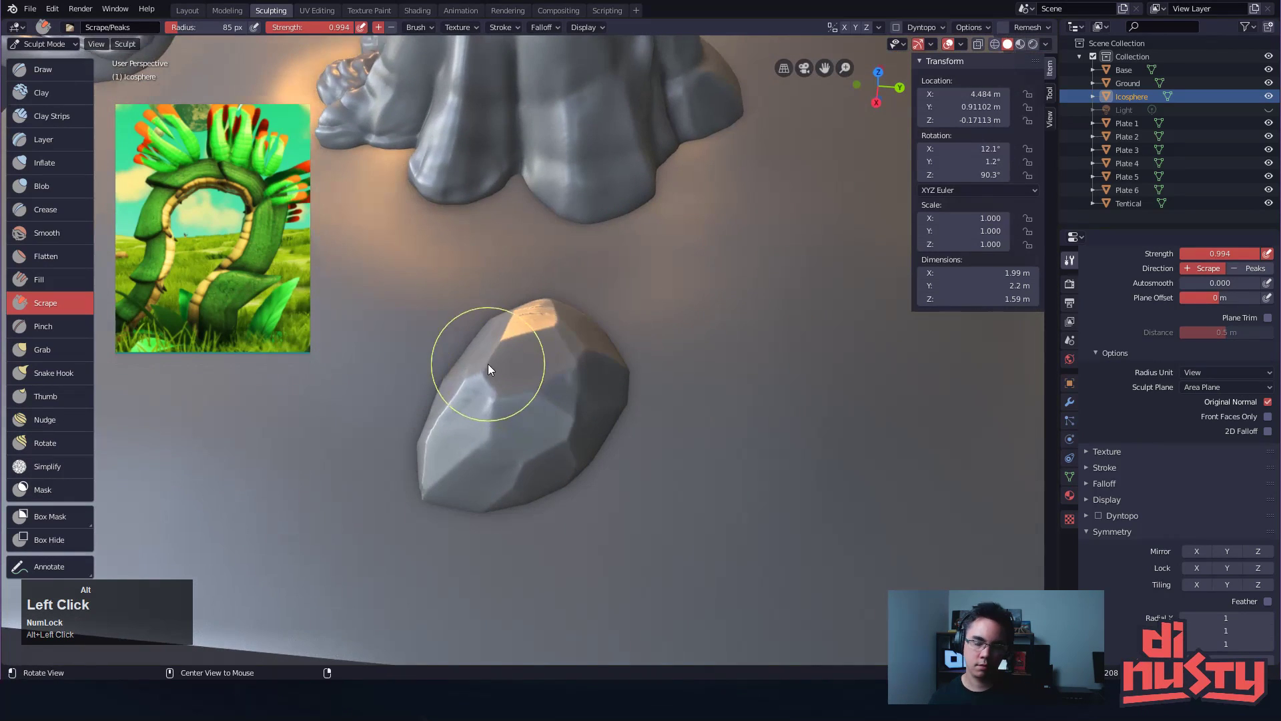
{"action": "left_click", "coordinate": [543, 27]}
{"action": "mouse_move", "coordinate": [486, 412]}
{"action": "left_mouse_down"}
{"action": "mouse_move", "coordinate": [479, 402]}
{"action": "mouse_move", "coordinate": [506, 466]}
{"action": "mouse_move", "coordinate": [503, 452]}
{"action": "mouse_move", "coordinate": [572, 363]}
{"action": "mouse_move", "coordinate": [543, 309]}
{"action": "mouse_move", "coordinate": [560, 411]}
{"action": "left_mouse_up"}
{"action": "mouse_move", "coordinate": [524, 410]}
{"action": "left_mouse_down", "text": "ctrl"}
{"action": "mouse_move", "coordinate": [508, 442]}
{"action": "mouse_move", "coordinate": [546, 409]}
{"action": "mouse_move", "coordinate": [548, 379]}
{"action": "mouse_move", "coordinate": [518, 402]}
{"action": "mouse_move", "coordinate": [526, 389]}
{"action": "mouse_move", "coordinate": [538, 422]}
{"action": "mouse_move", "coordinate": [530, 403]}
{"action": "mouse_move", "coordinate": [591, 416]}
{"action": "mouse_move", "coordinate": [548, 415]}
{"action": "left_mouse_up", "text": "ctrl"}
{"action": "mouse_move", "coordinate": [535, 416]}
{"action": "middle_mouse_down"}
{"action": "mouse_move", "coordinate": [519, 375]}
{"action": "mouse_move", "coordinate": [530, 396]}
{"action": "middle_mouse_up"}
{"action": "mouse_move", "coordinate": [530, 398]}
{"action": "left_mouse_down"}
{"action": "mouse_move", "coordinate": [501, 395]}
{"action": "mouse_move", "coordinate": [520, 411]}
{"action": "left_mouse_up"}
{"action": "middle_click_drag", "start_coordinate": [519, 411], "coordinate": [505, 396]}
{"action": "mouse_move", "coordinate": [505, 396]}
{"action": "left_mouse_down"}
{"action": "mouse_move", "coordinate": [493, 387]}
{"action": "mouse_move", "coordinate": [526, 386]}
{"action": "mouse_move", "coordinate": [531, 430]}
{"action": "mouse_move", "coordinate": [661, 395]}
{"action": "mouse_move", "coordinate": [642, 449]}
{"action": "mouse_move", "coordinate": [568, 441]}
{"action": "mouse_move", "coordinate": [542, 424]}
{"action": "mouse_move", "coordinate": [592, 447]}
{"action": "mouse_move", "coordinate": [634, 443]}
{"action": "mouse_move", "coordinate": [580, 413]}
{"action": "mouse_move", "coordinate": [626, 333]}
{"action": "mouse_move", "coordinate": [675, 310]}
{"action": "left_mouse_up"}
{"action": "key", "text": "q"}
{"action": "left_click", "coordinate": [522, 390]}
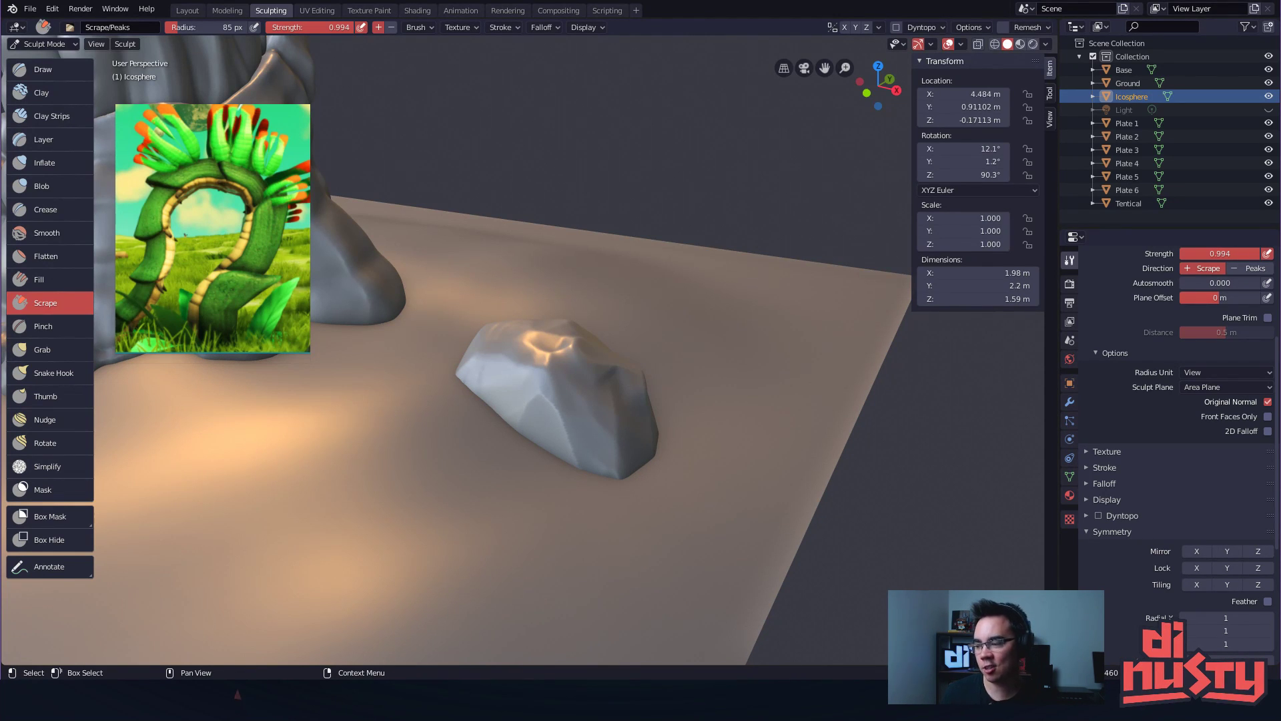
{"action": "left_click_drag", "start_coordinate": [730, 151], "coordinate": [601, 143], "text": "alt"}
{"action": "left_click_drag", "start_coordinate": [601, 143], "coordinate": [734, 347], "text": "ctrl+alt"}
{"action": "left_click_drag", "start_coordinate": [734, 347], "coordinate": [767, 247], "text": "ctrl+alt"}
{"action": "mouse_move", "coordinate": [767, 246]}
{"action": "left_mouse_down", "text": "ctrl+alt"}
{"action": "mouse_move", "coordinate": [694, 239]}
{"action": "mouse_move", "coordinate": [761, 233]}
{"action": "left_mouse_up", "text": "ctrl+alt"}
{"action": "mouse_move", "coordinate": [760, 234]}
{"action": "left_mouse_down", "text": "ctrl+alt"}
{"action": "mouse_move", "coordinate": [830, 227]}
{"action": "mouse_move", "coordinate": [783, 209]}
{"action": "mouse_move", "coordinate": [831, 212]}
{"action": "mouse_move", "coordinate": [796, 220]}
{"action": "left_mouse_up", "text": "ctrl+alt"}
{"action": "left_click_drag", "start_coordinate": [797, 220], "coordinate": [834, 194], "text": "alt+shift"}
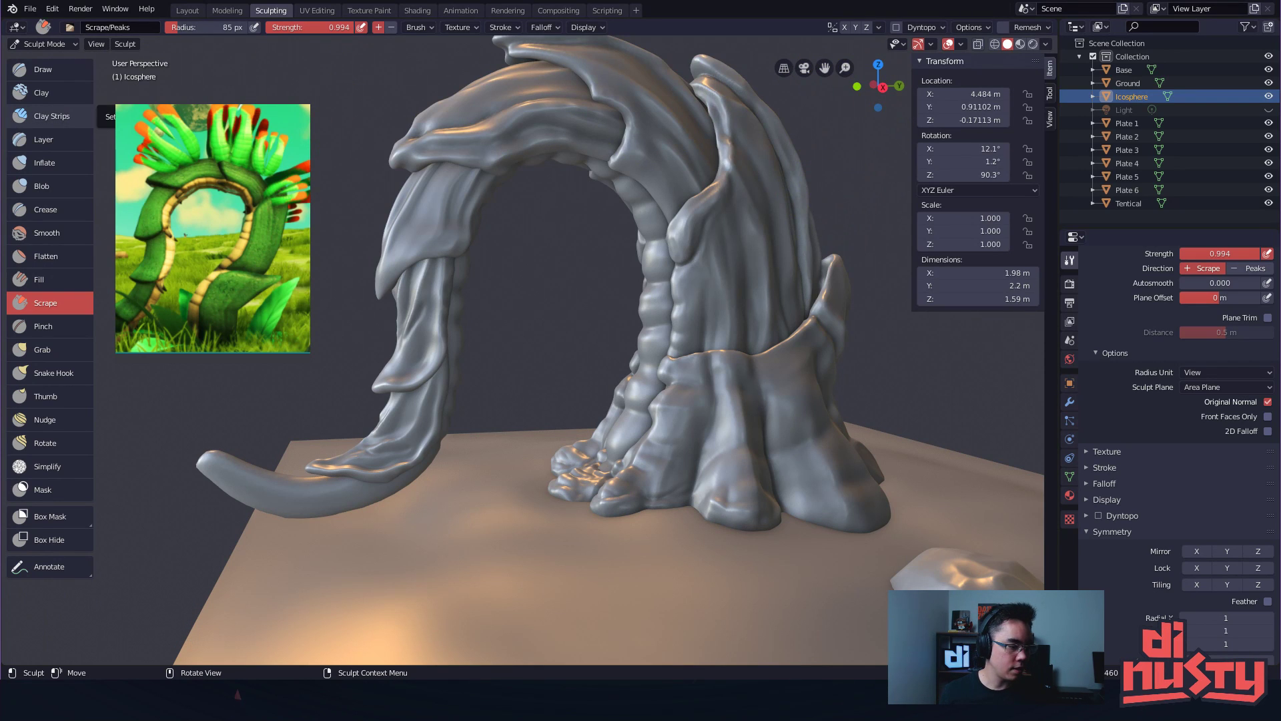
{"action": "left_click", "coordinate": [206, 222]}
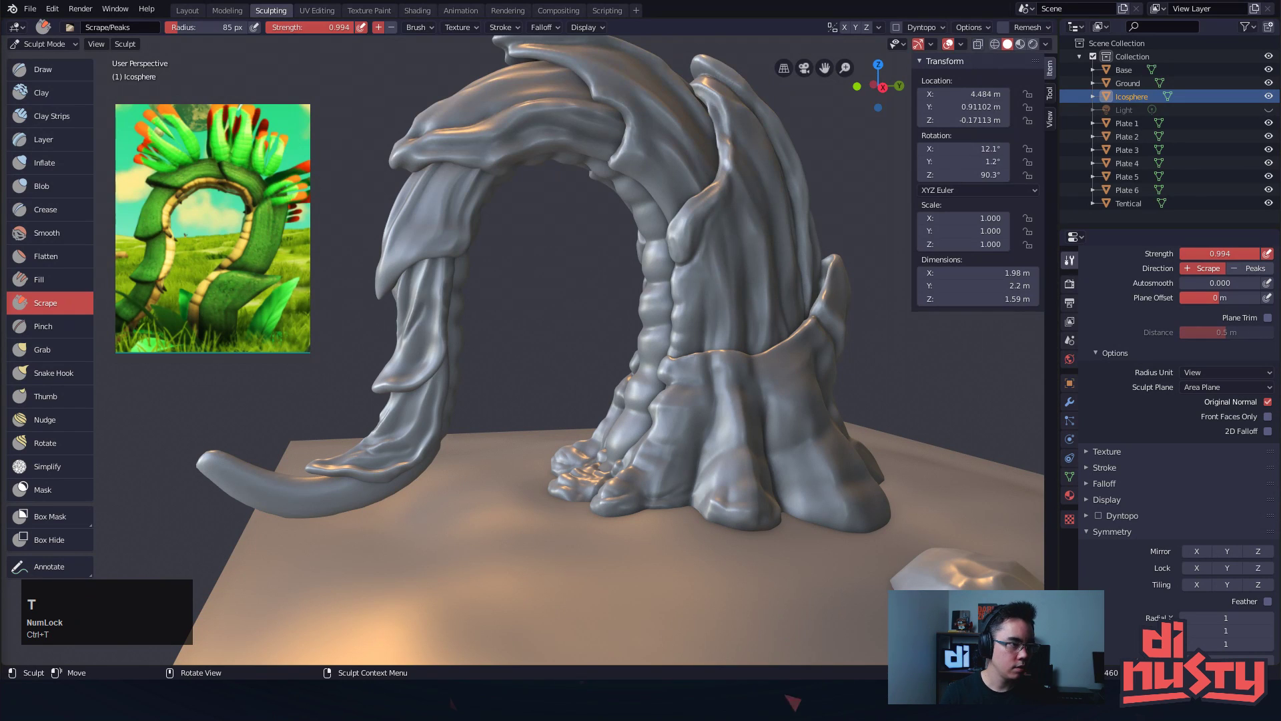
{"action": "key", "text": "BackSpace"}
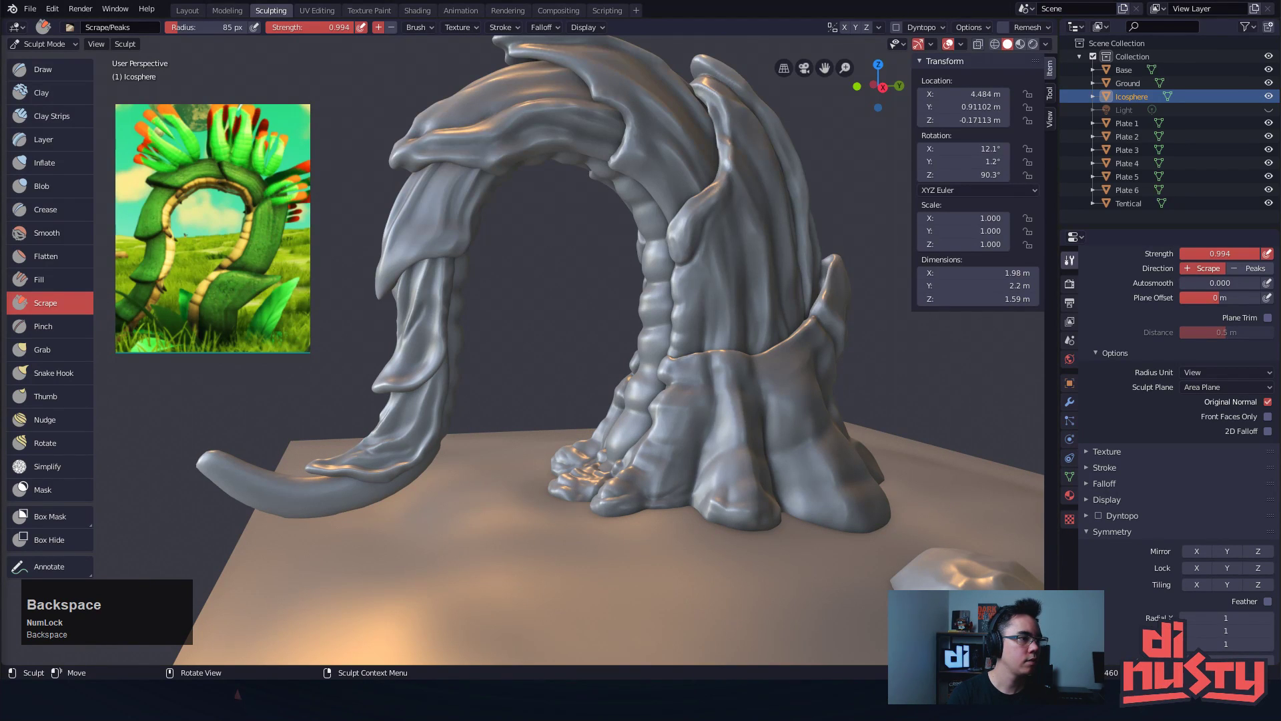
{"action": "key", "text": "Return"}
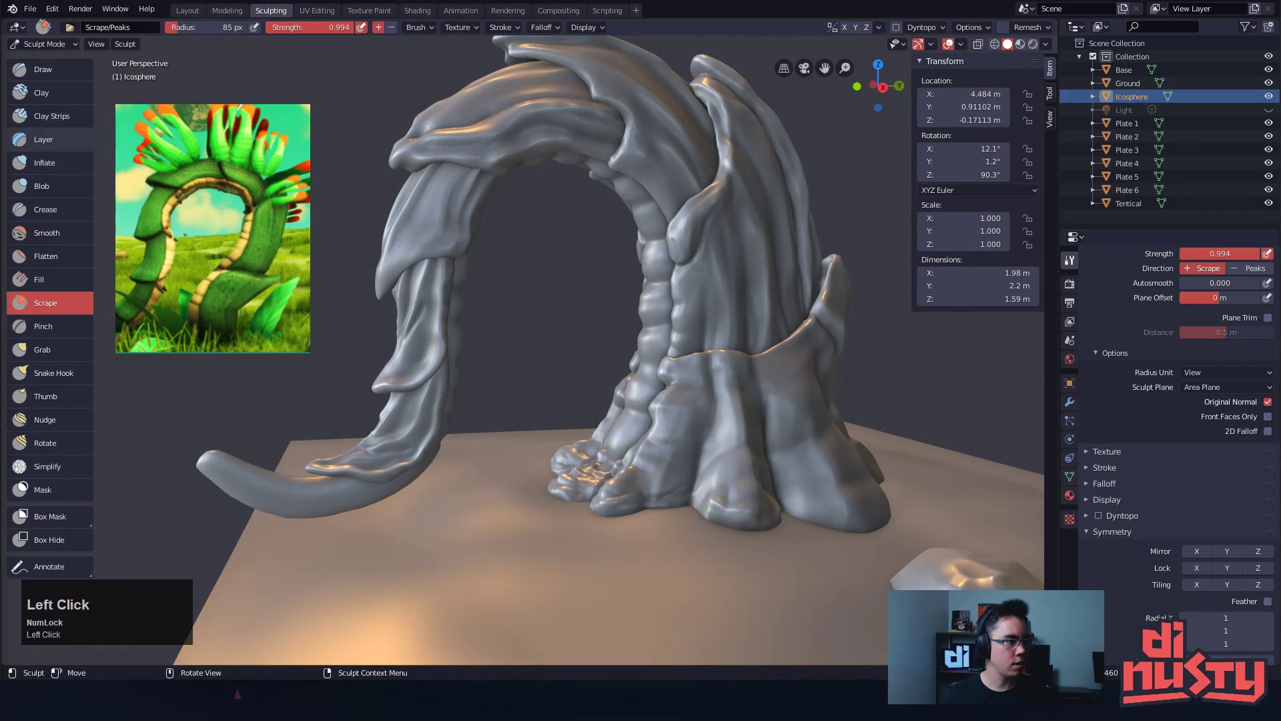
{"action": "key", "text": "a"}
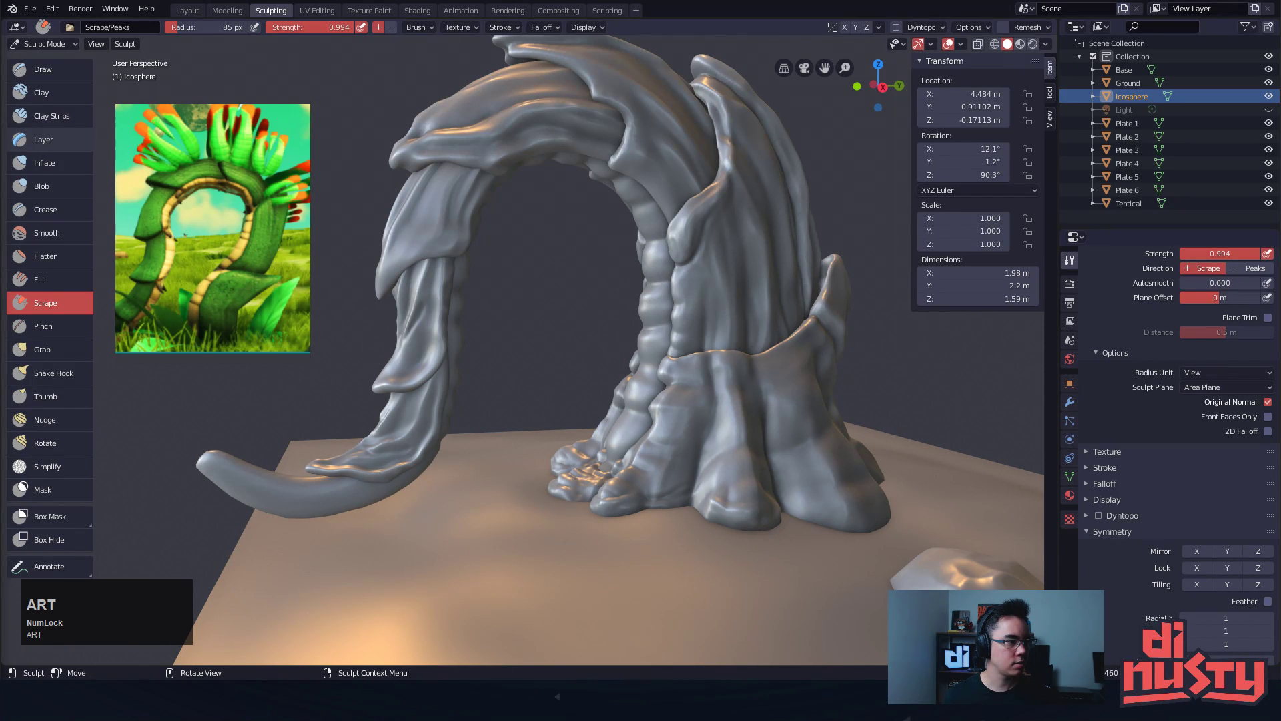
{"action": "key", "text": "3"}
{"action": "key", "text": "d"}
{"action": "left_click", "coordinate": [237, 691]}
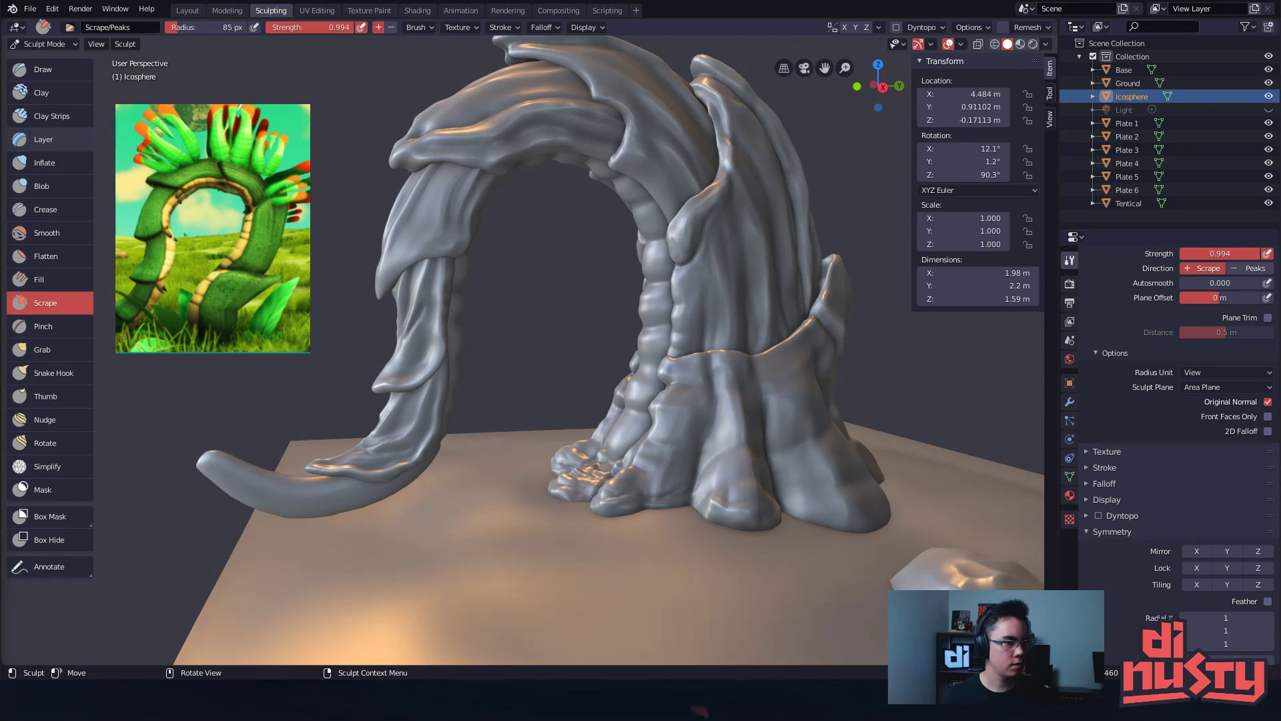
{"action": "scroll", "coordinate": [793, 708], "scroll_direction": "down", "scroll_amount": 1}
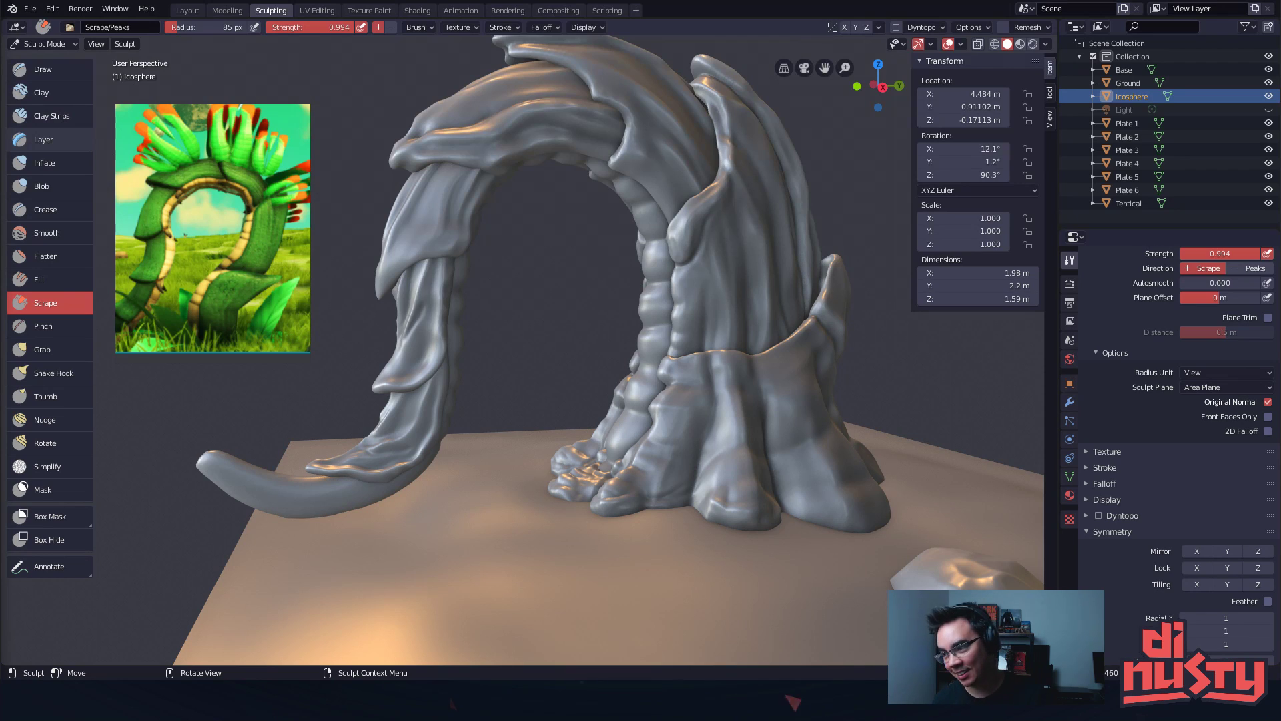
{"action": "scroll", "coordinate": [200, 700], "scroll_direction": "down", "scroll_amount": 1}
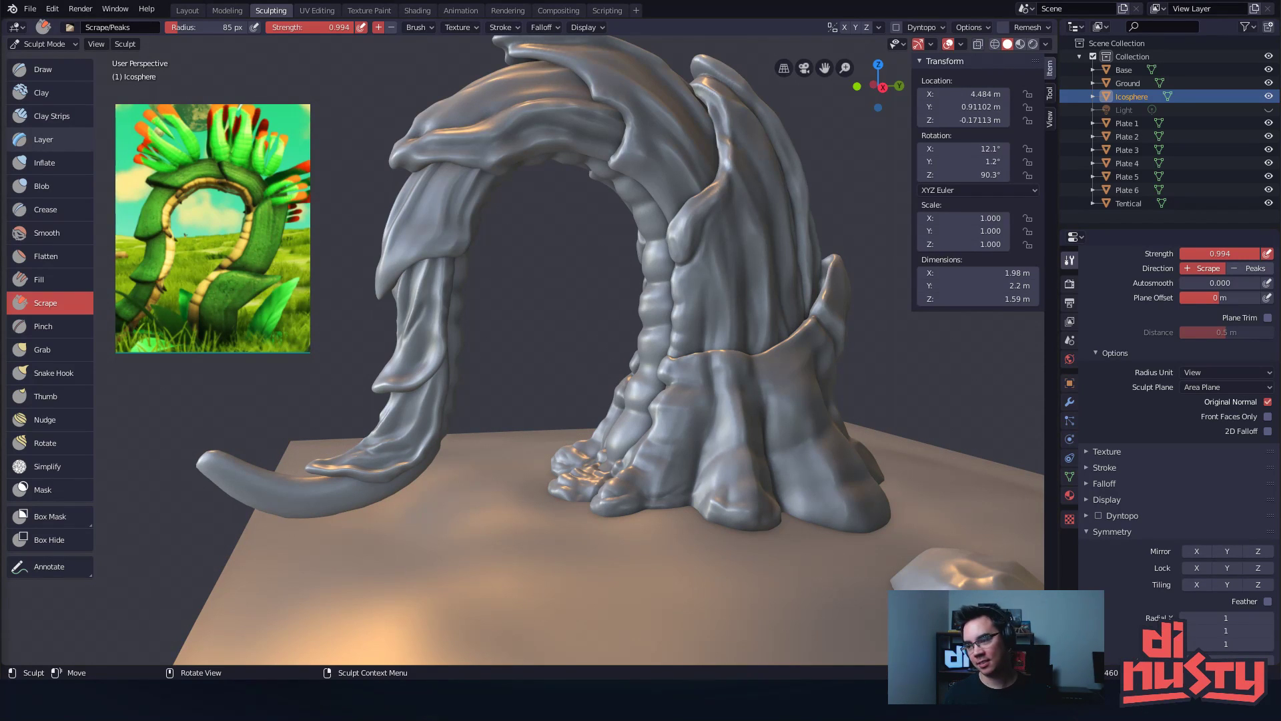
{"action": "left_click", "coordinate": [1092, 714]}
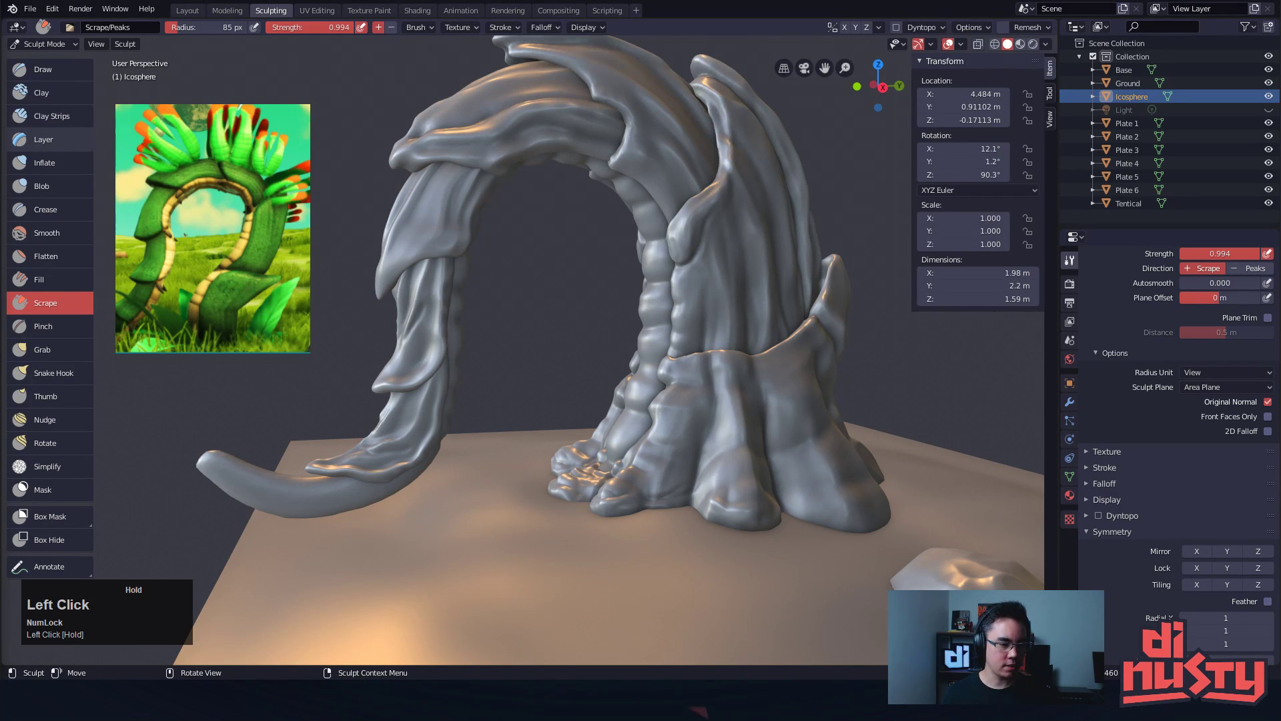
{"action": "key", "text": "ctrl+c"}
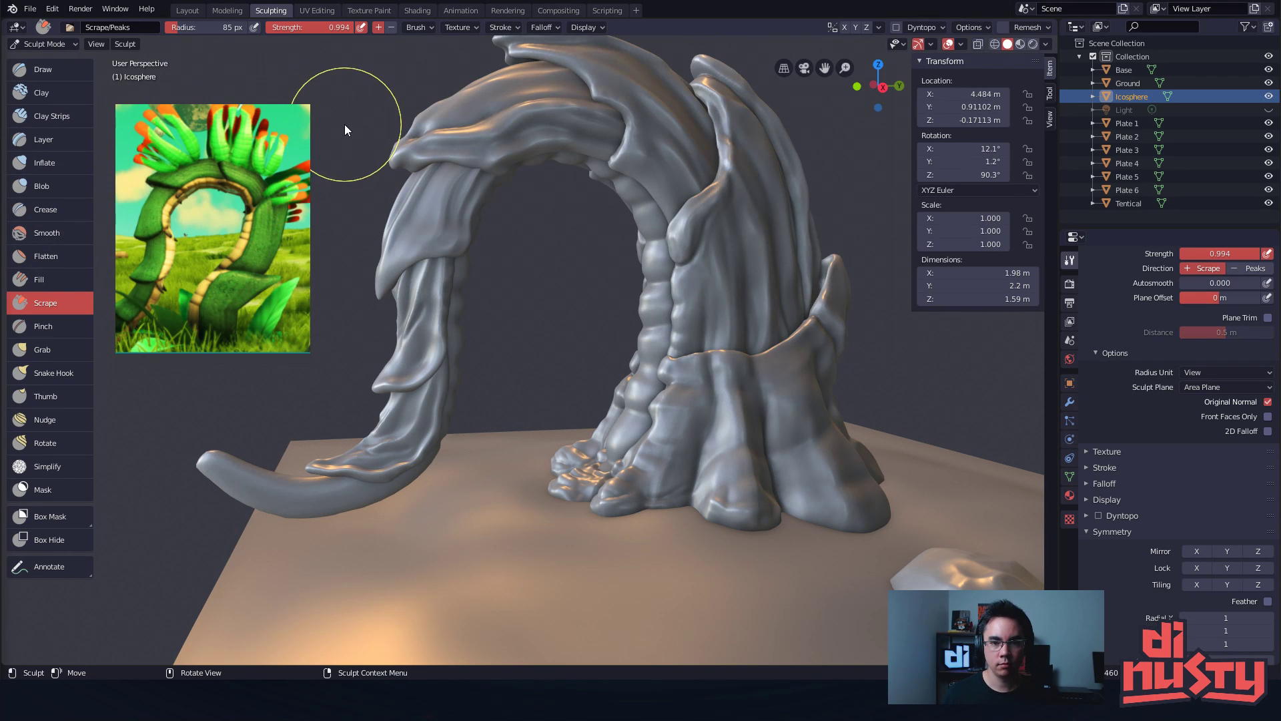
{"action": "left_click", "coordinate": [526, 259], "text": "alt"}
{"action": "mouse_move", "coordinate": [526, 268]}
{"action": "left_mouse_down", "text": "alt"}
{"action": "mouse_move", "coordinate": [537, 288]}
{"action": "mouse_move", "coordinate": [567, 291]}
{"action": "mouse_move", "coordinate": [594, 367]}
{"action": "mouse_move", "coordinate": [513, 287]}
{"action": "mouse_move", "coordinate": [600, 291]}
{"action": "left_mouse_up", "text": "alt"}
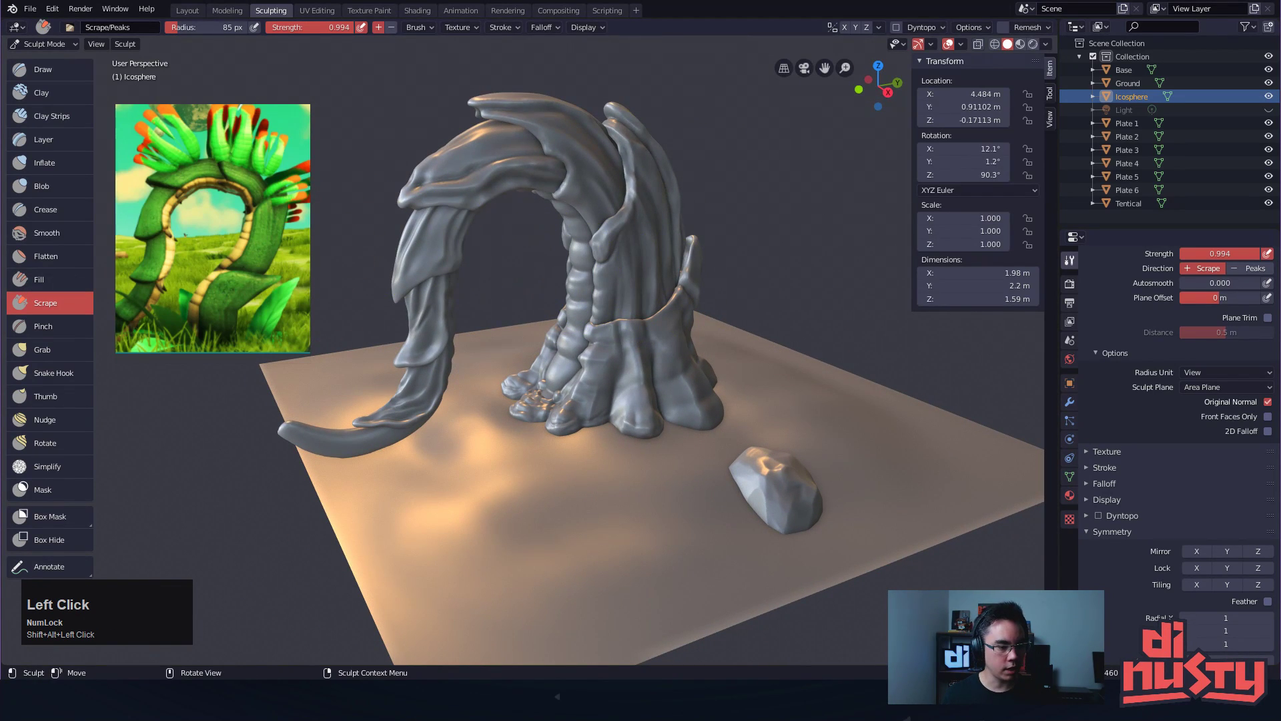
{"action": "key", "text": "ctrl+c"}
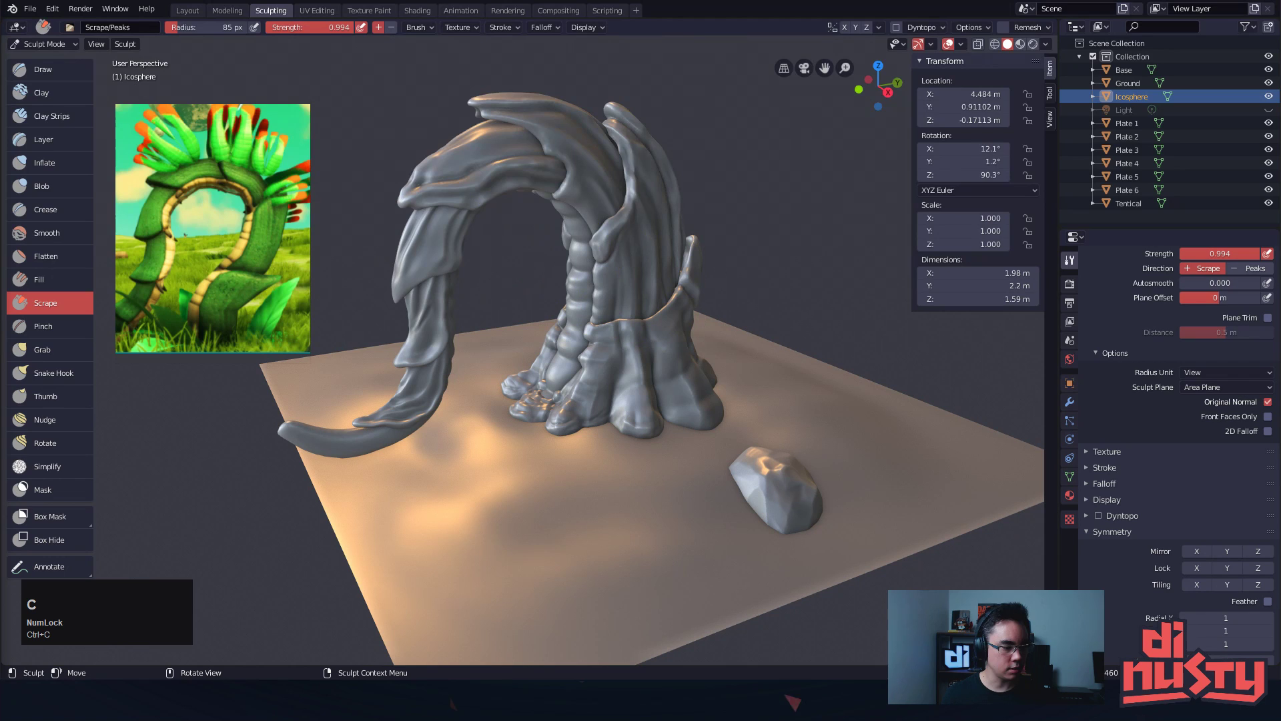
{"action": "middle_click", "coordinate": [601, 291]}
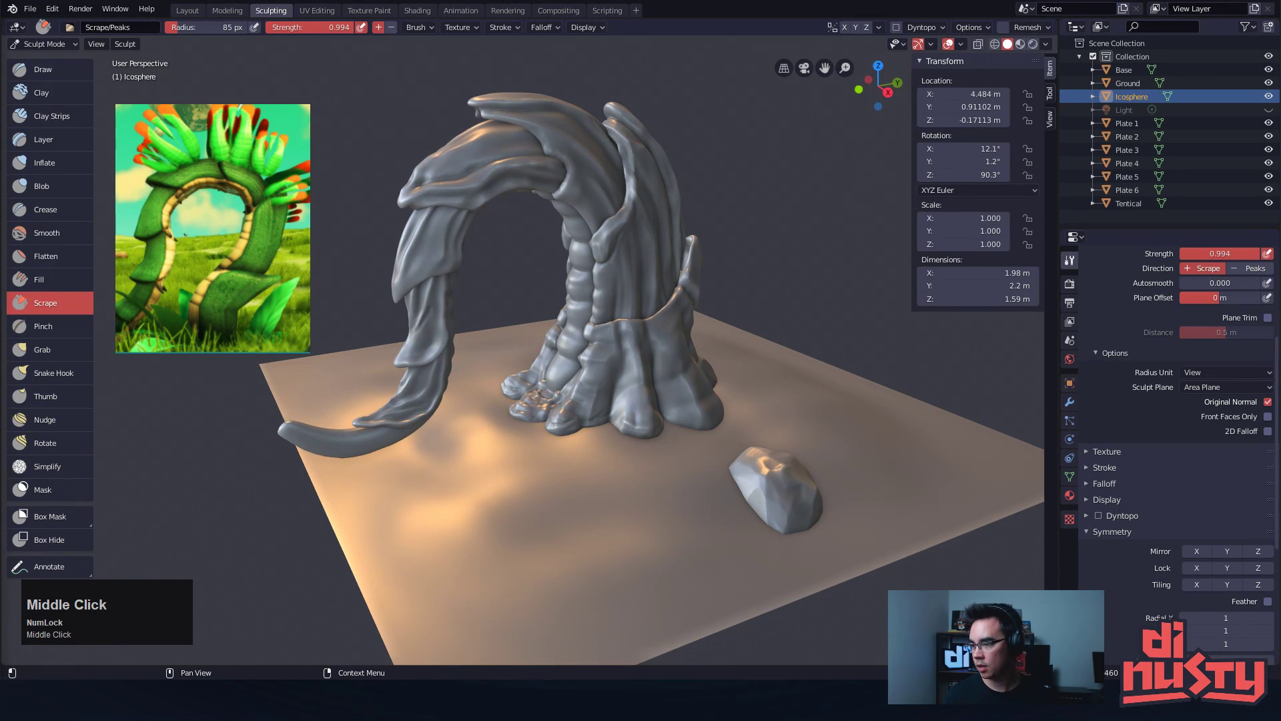
{"action": "type", "text": "/rad"}
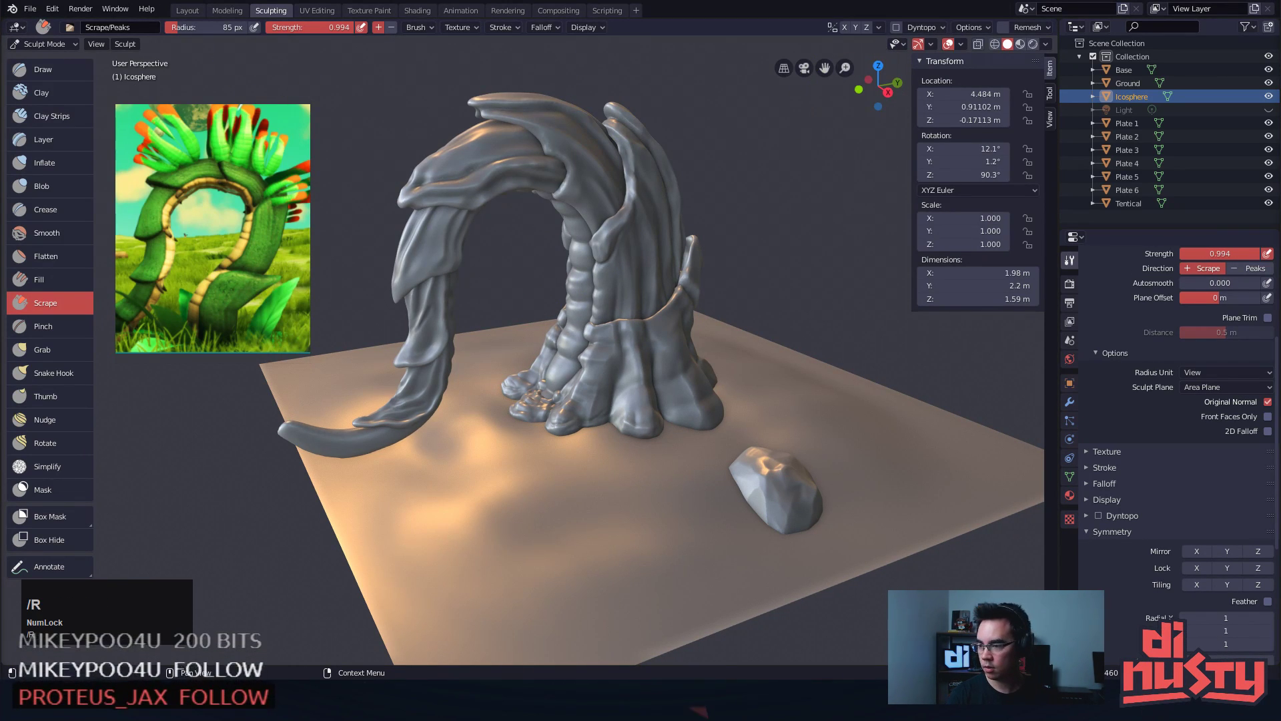
{"action": "key", "text": "BackSpace"}
{"action": "type", "text": "id"}
{"action": "key", "text": "ctrl+v"}
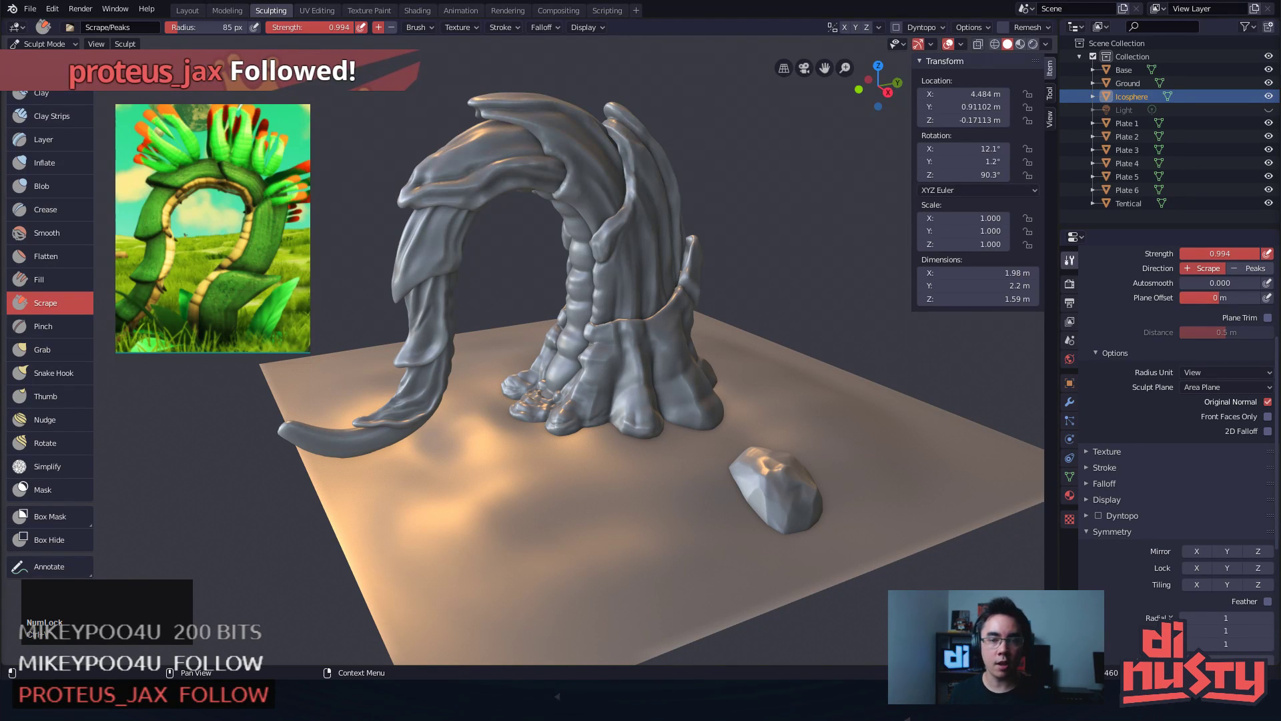
{"action": "type", "text": "disc"}
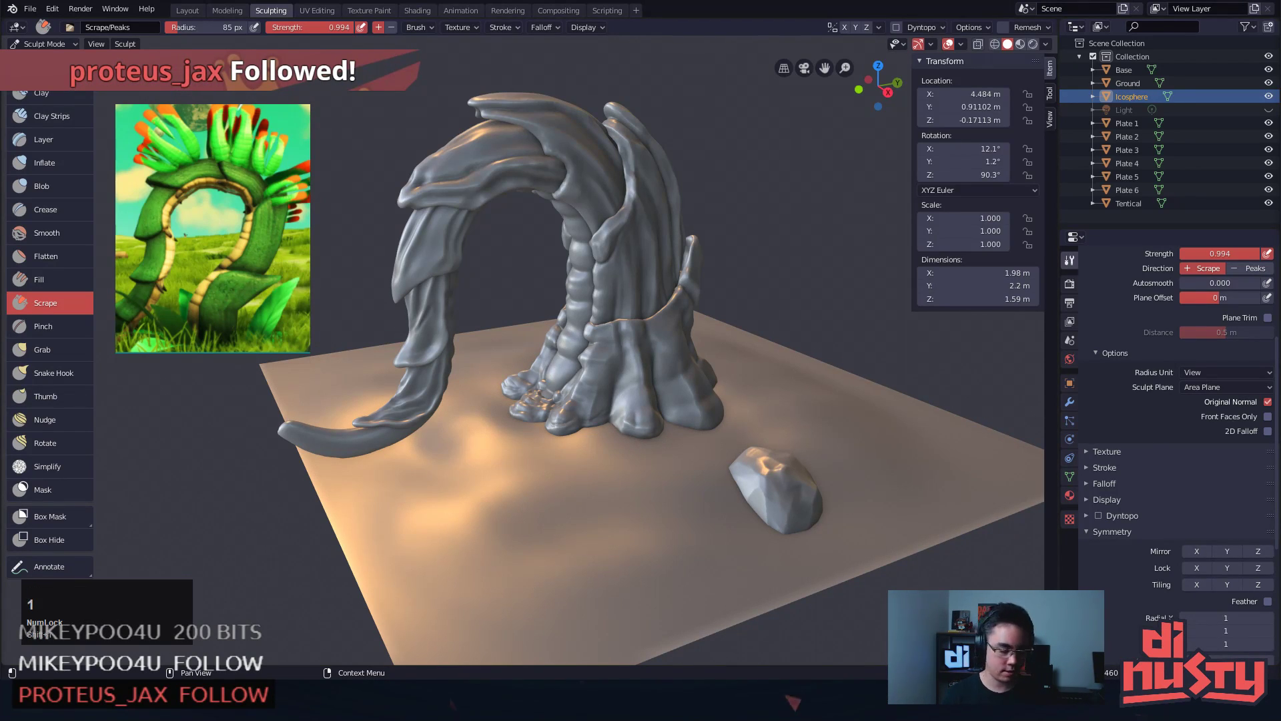
{"action": "key", "text": "Return"}
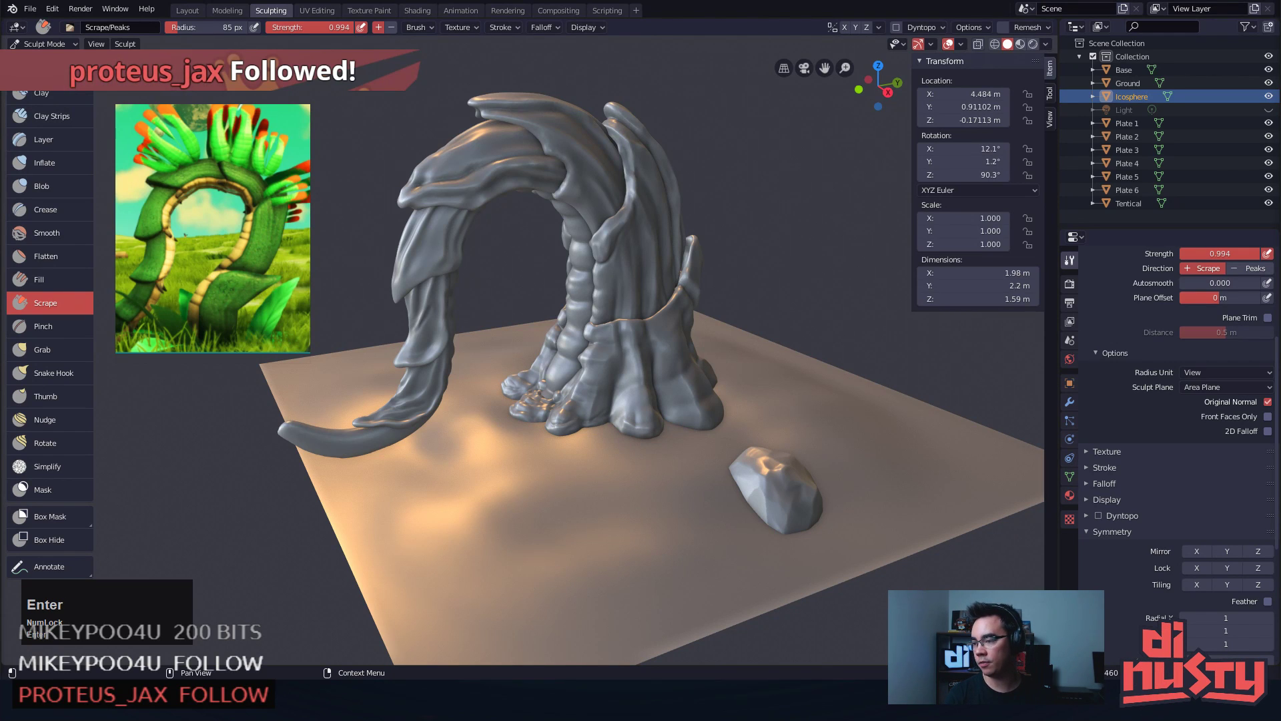
{"action": "key", "text": "ctrl"}
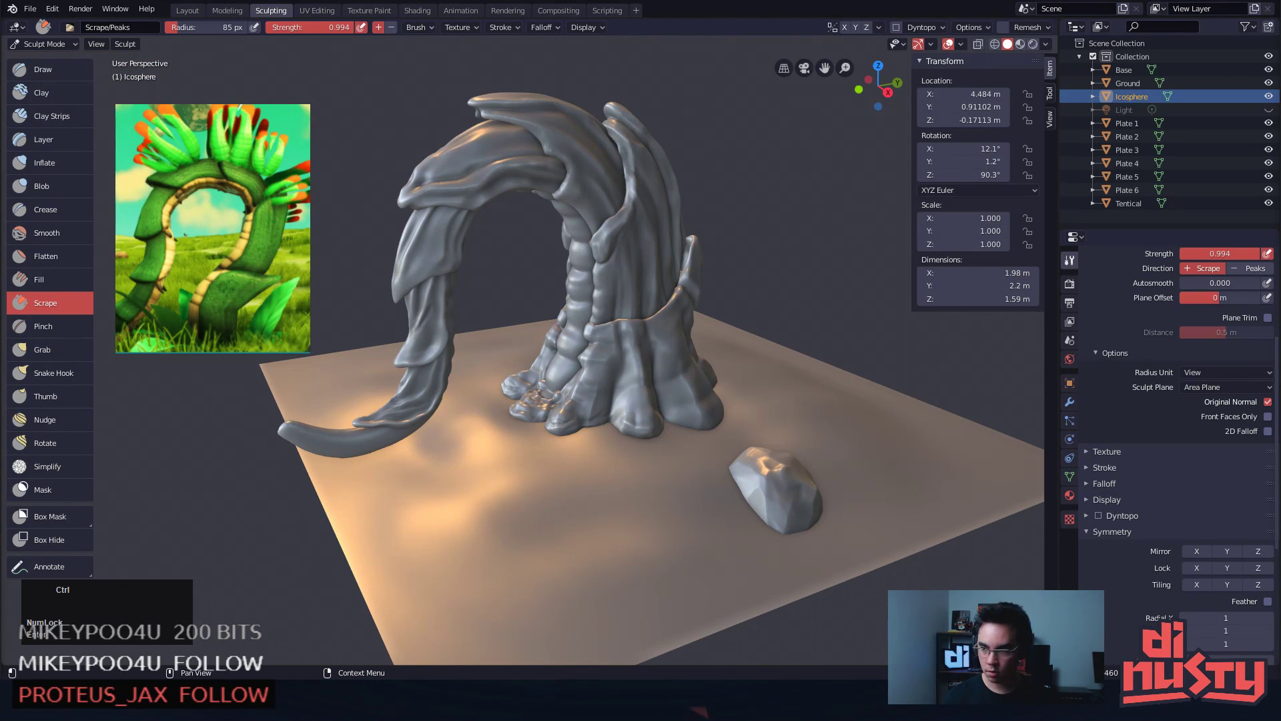
{"action": "type", "text": "/"}
{"action": "key", "text": "BackSpace"}
{"action": "type", "text": "aid"}
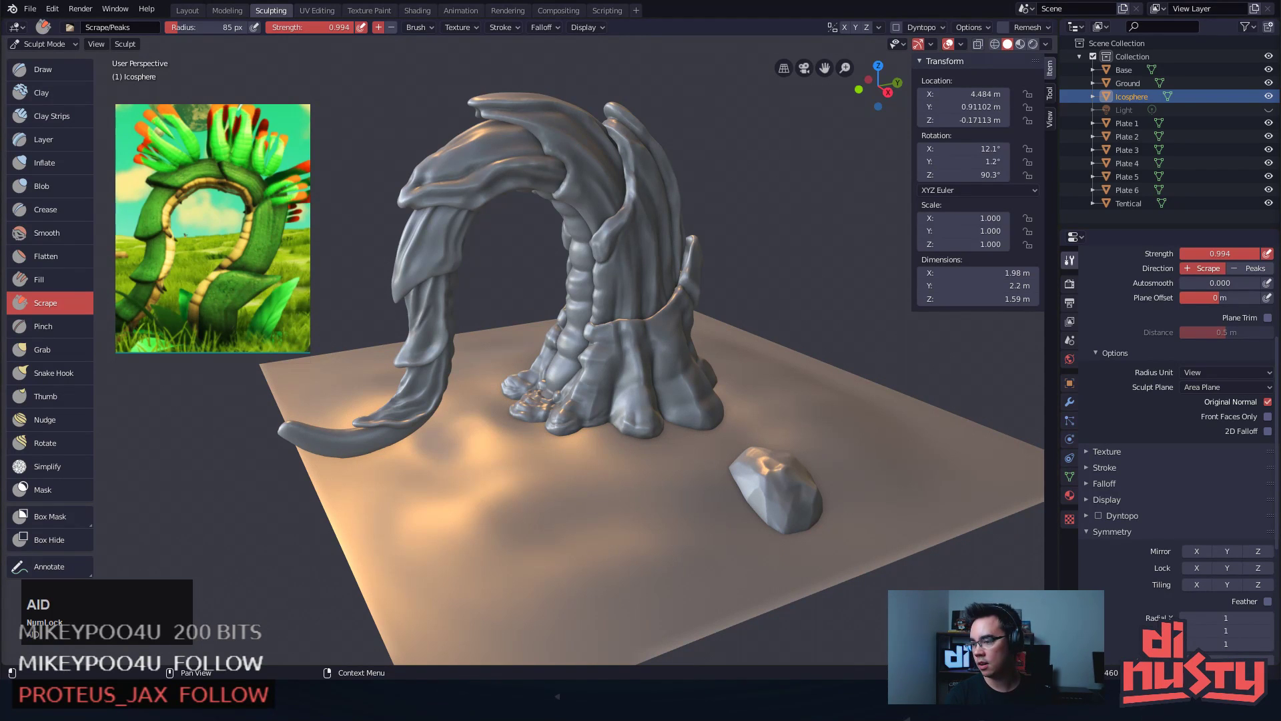